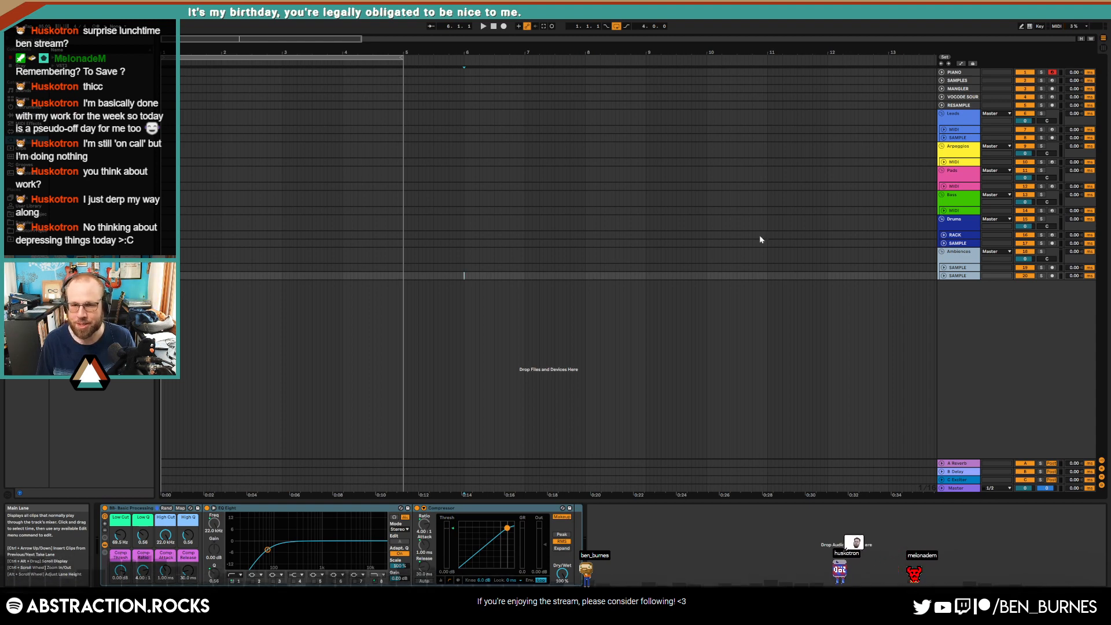
pyautogui.moveTo(587, 72)
pyautogui.mouseDown()
pyautogui.moveTo(167, 243)
pyautogui.moveTo(167, 275)
pyautogui.mouseUp()
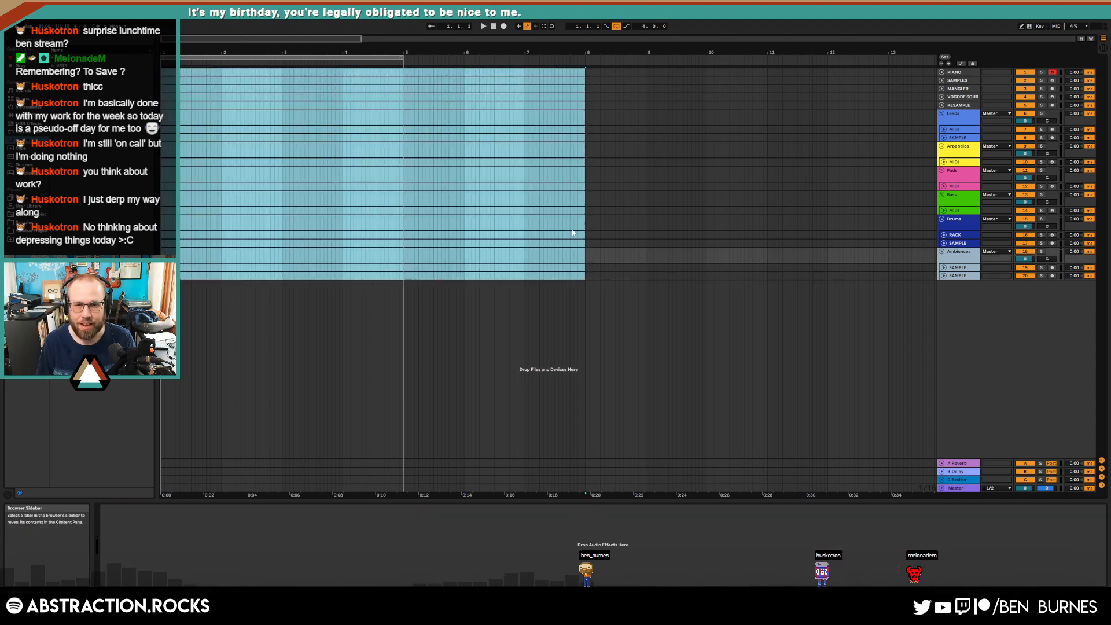
pyautogui.click(573, 228)
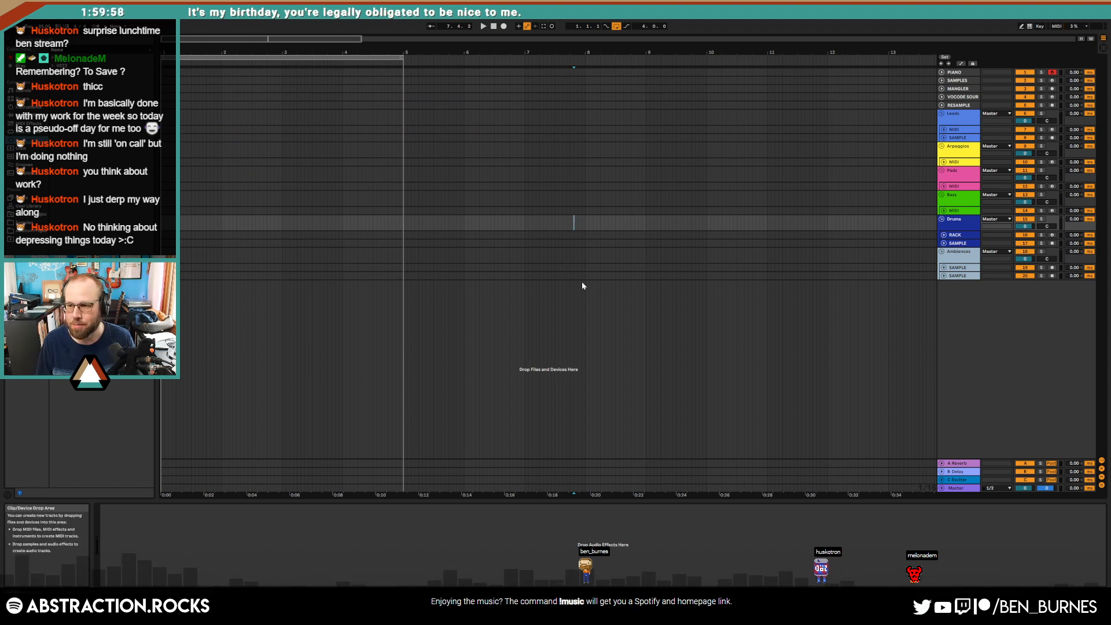
pyautogui.click(536, 261)
pyautogui.click(464, 225)
# Step: Load the Pigments synth onto the MIDI track in the Pads group and move its window into clear view
pyautogui.click(954, 186)
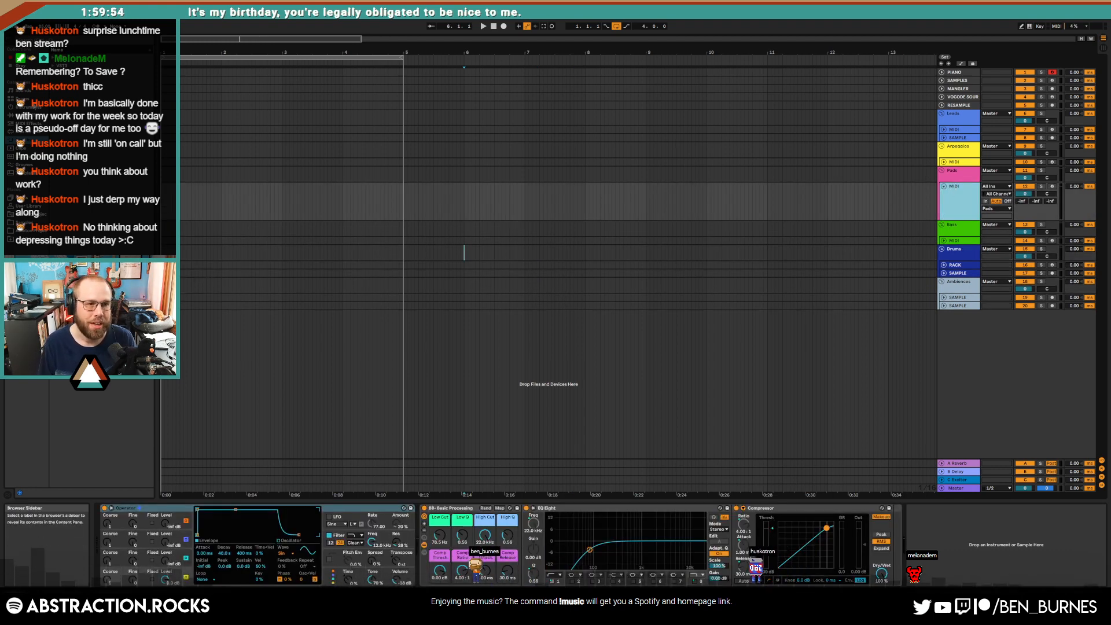
pyautogui.click(54, 66)
pyautogui.click(58, 82)
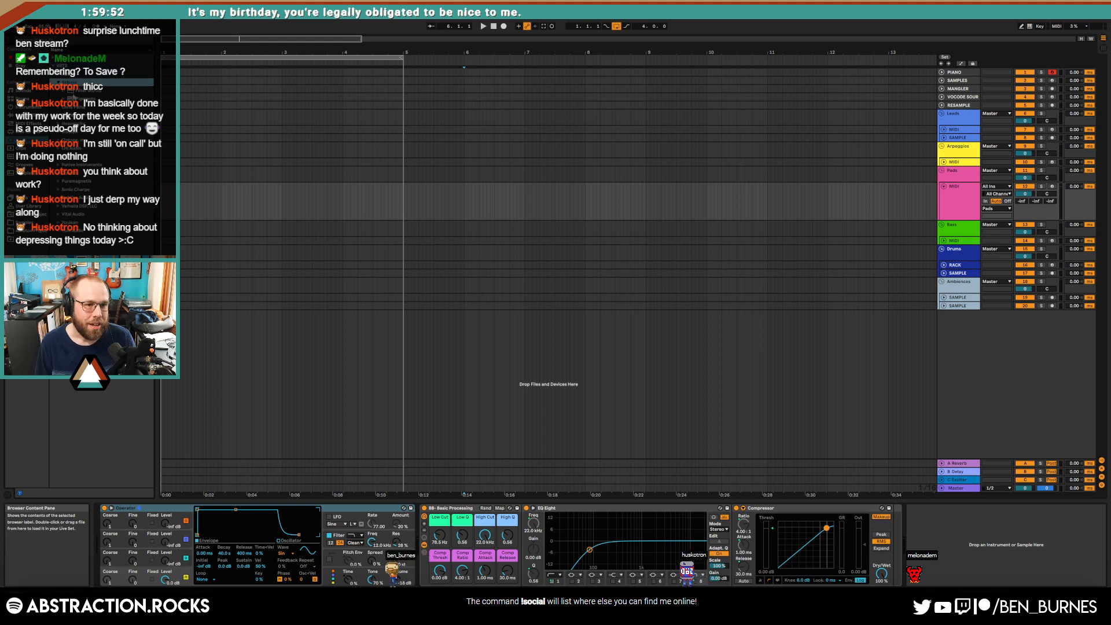
pyautogui.click(65, 99)
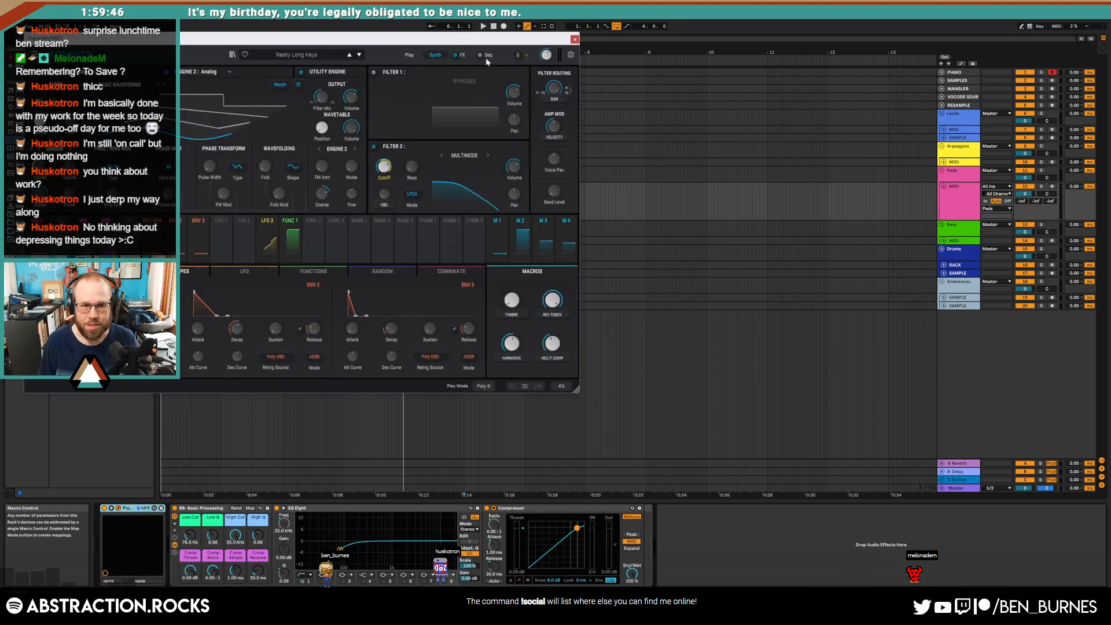
pyautogui.moveTo(383, 42); pyautogui.dragTo(652, 94)
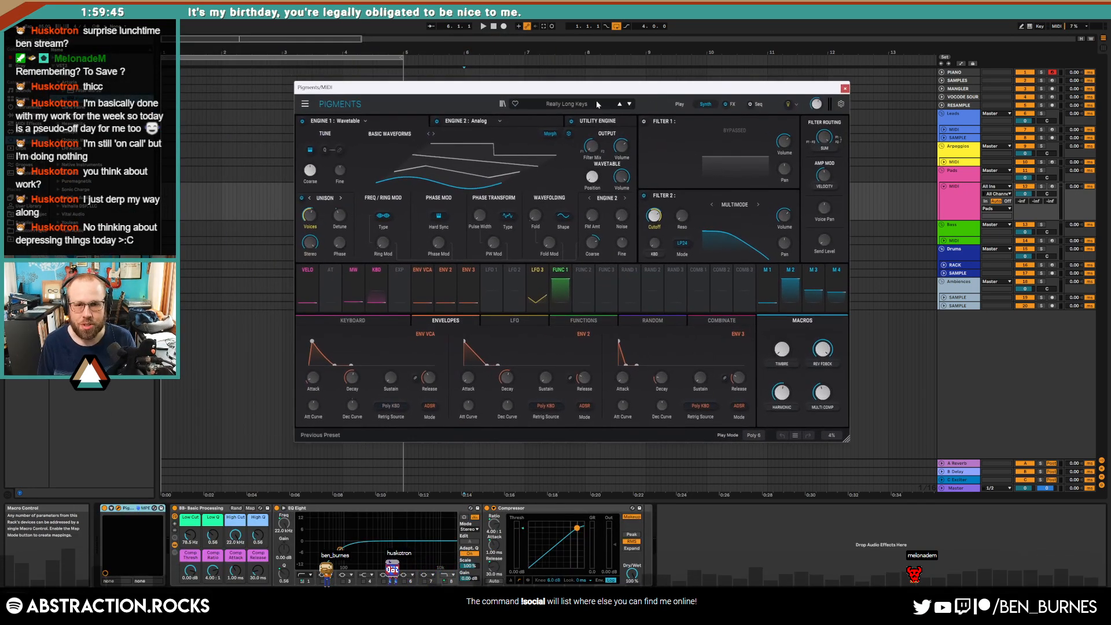
# Step: Load the electric piano preset Only a Memory of the Future and arm the Pads MIDI track for recording
pyautogui.click(560, 106)
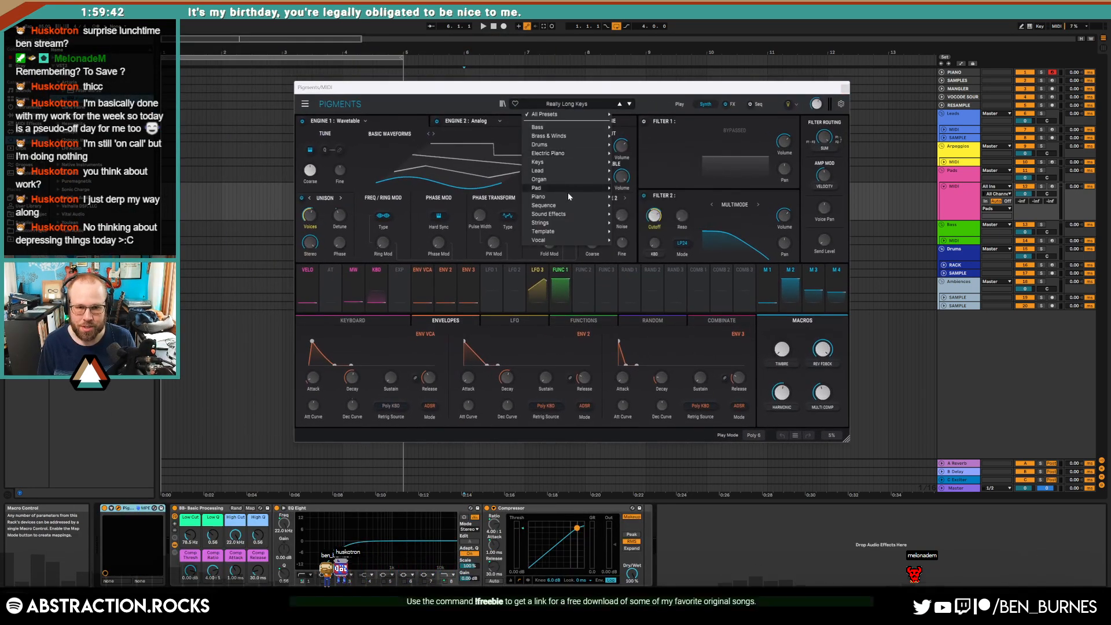
pyautogui.moveTo(564, 196)
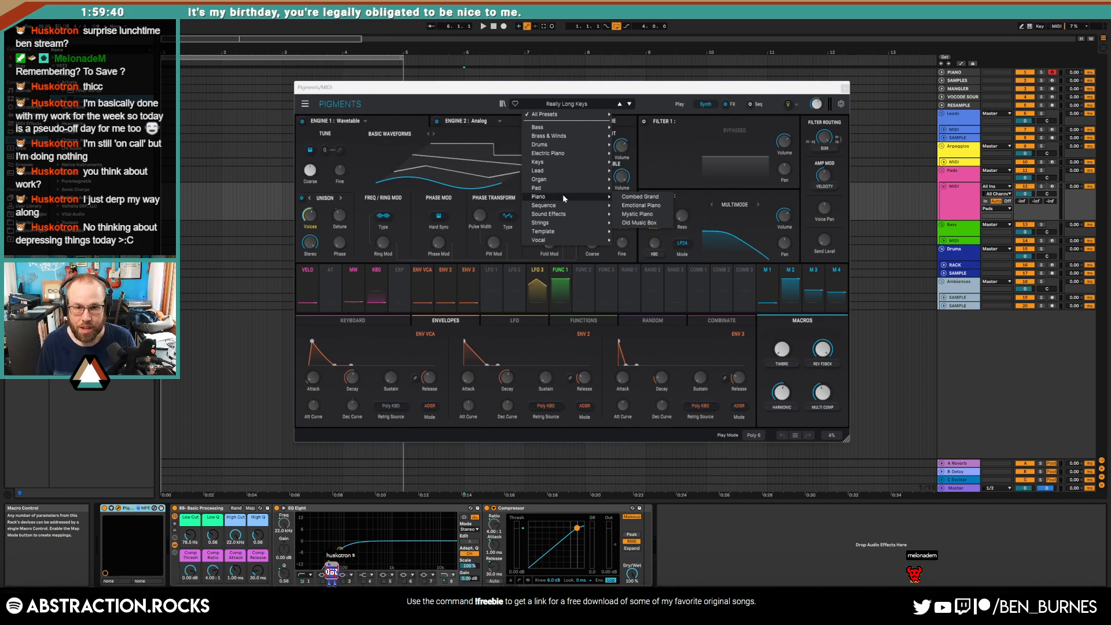
pyautogui.moveTo(567, 155)
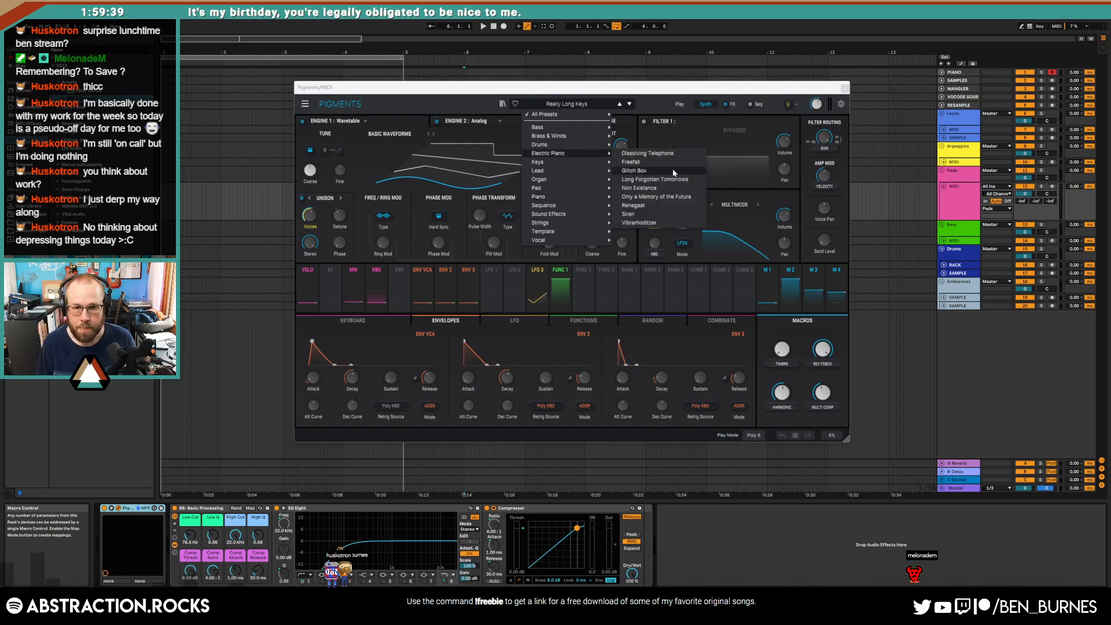
pyautogui.click(666, 206)
pyautogui.click(1052, 187)
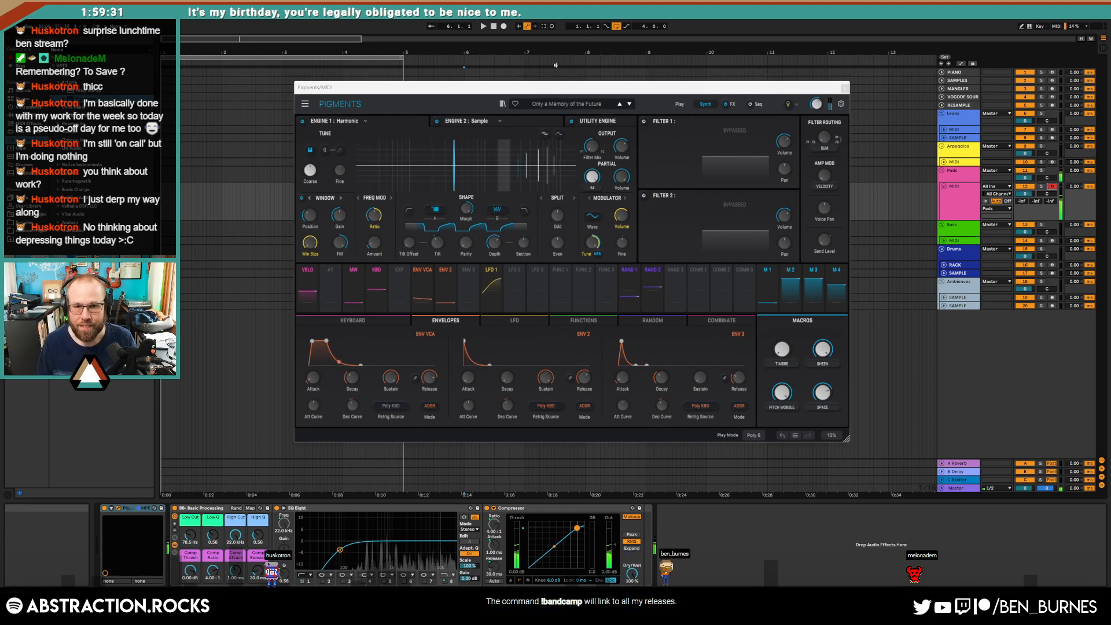
# Step: Audition the next three electric piano presets, starting with Renegaat and Siren
pyautogui.click(629, 104)
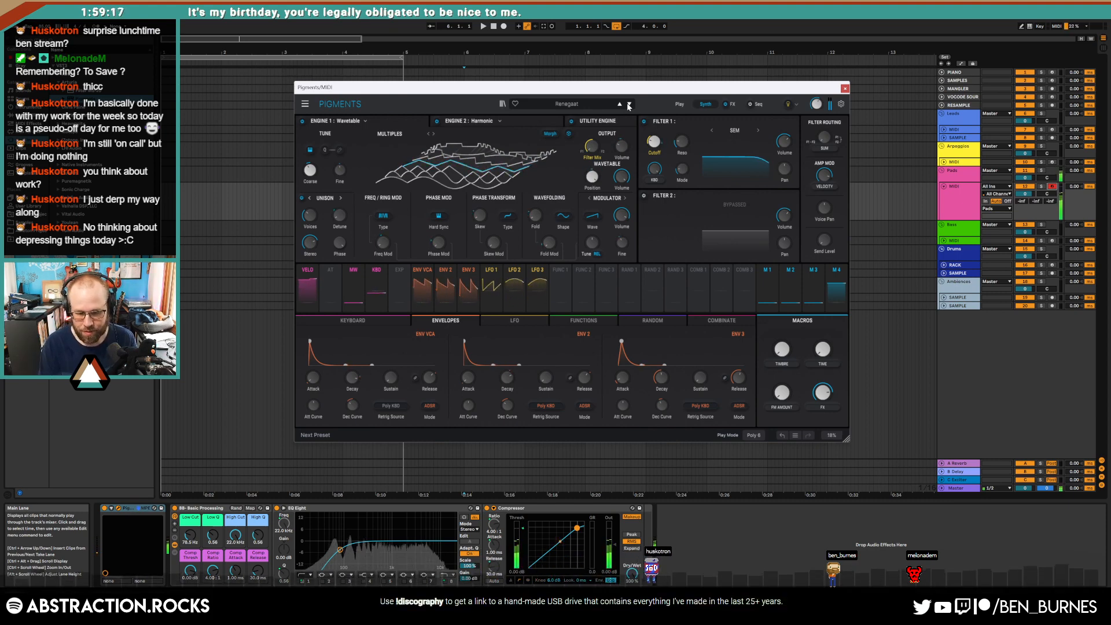
pyautogui.click(629, 105)
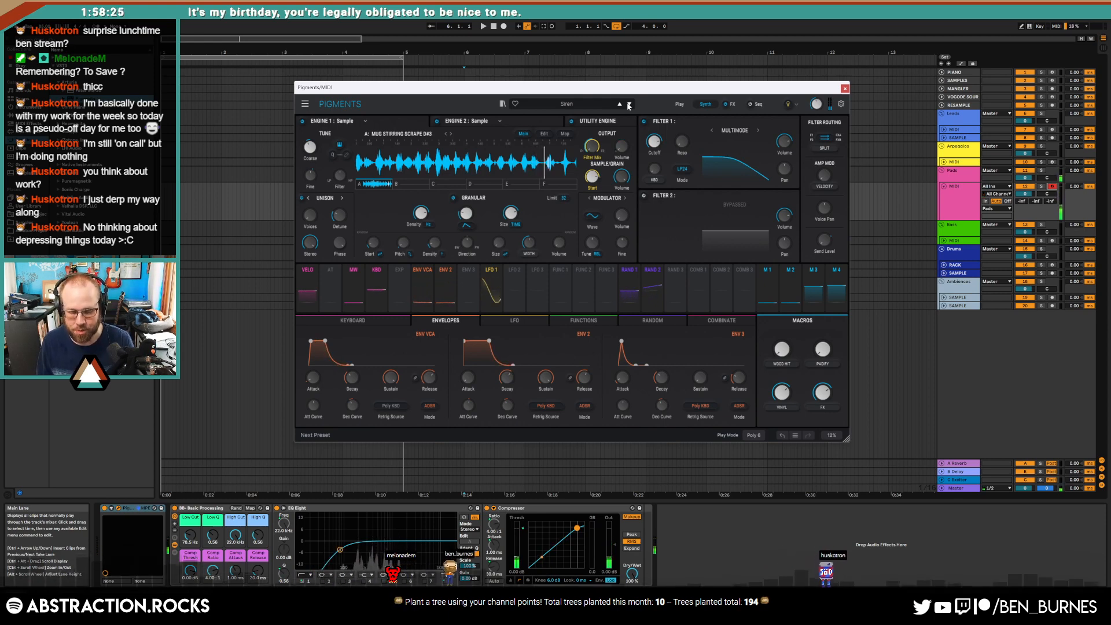
pyautogui.click(629, 105)
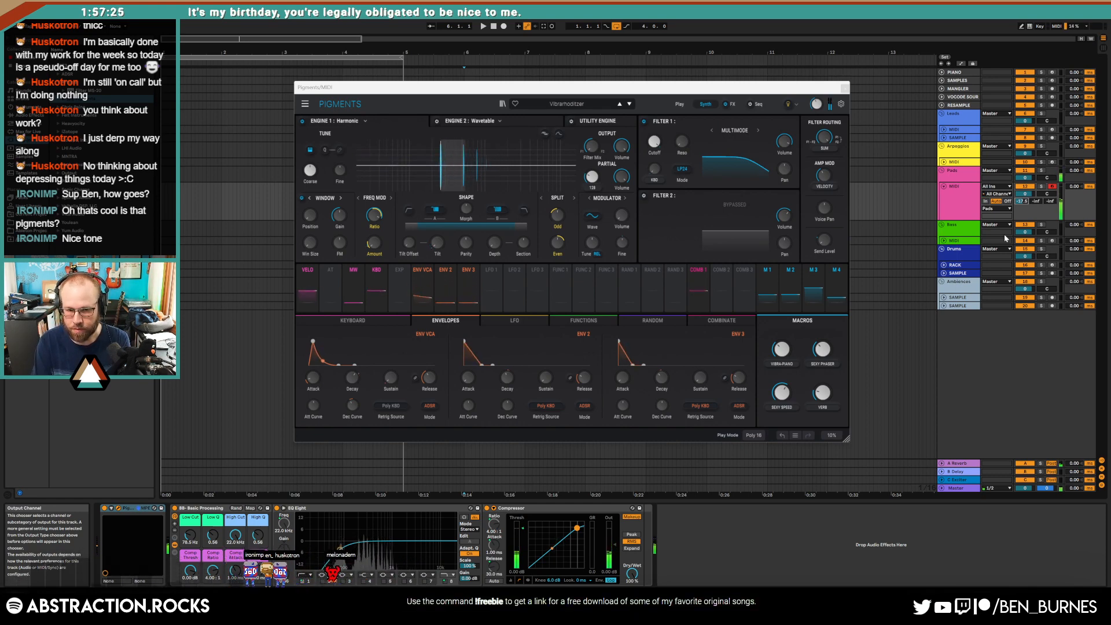
# Step: Play 2023-03-01 Jalapeno Hot Chocolate.mp3 from the unreleased Two Hour Track Challenges folder on the desktop, close it and return to Ableton Live
pyautogui.click(1045, 7)
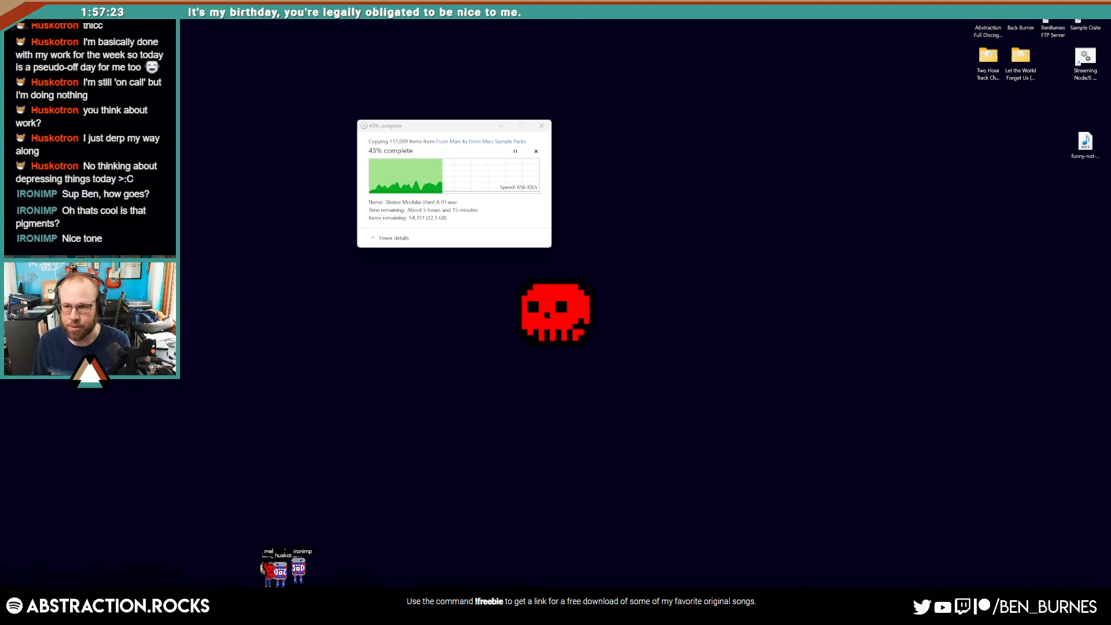
pyautogui.doubleClick(995, 23)
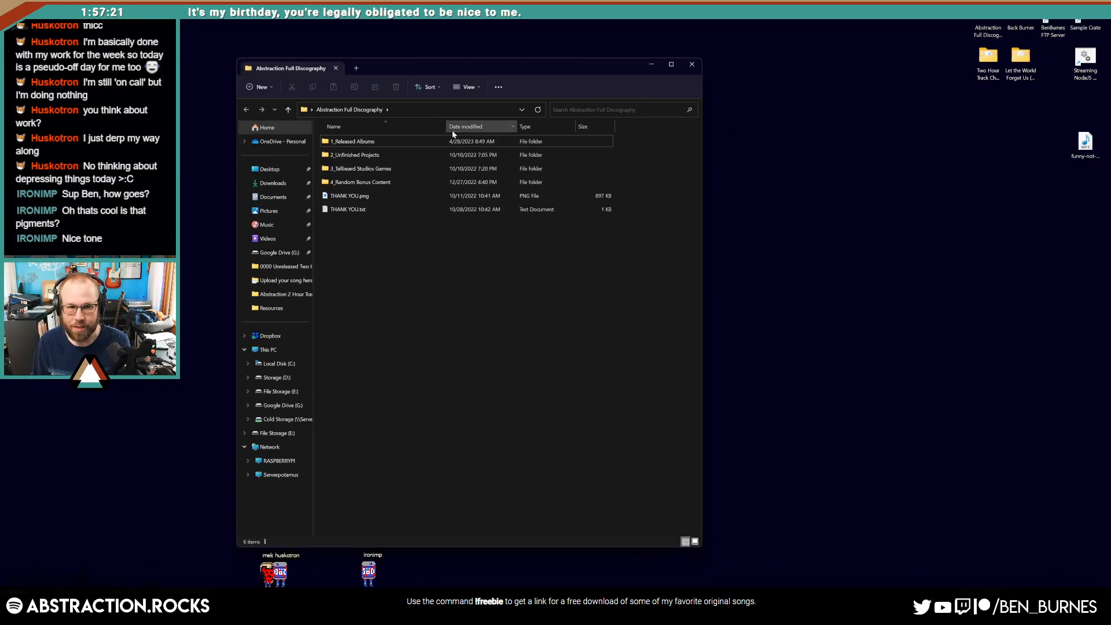
pyautogui.doubleClick(399, 143)
pyautogui.doubleClick(385, 130)
pyautogui.scroll(-20, 521, 382)
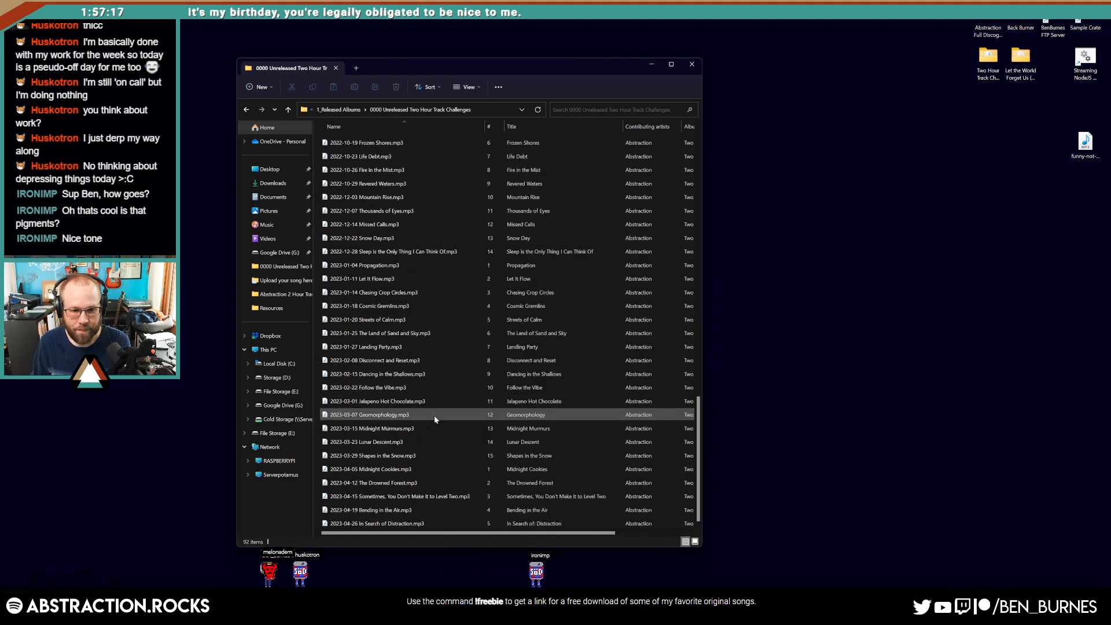
pyautogui.doubleClick(411, 402)
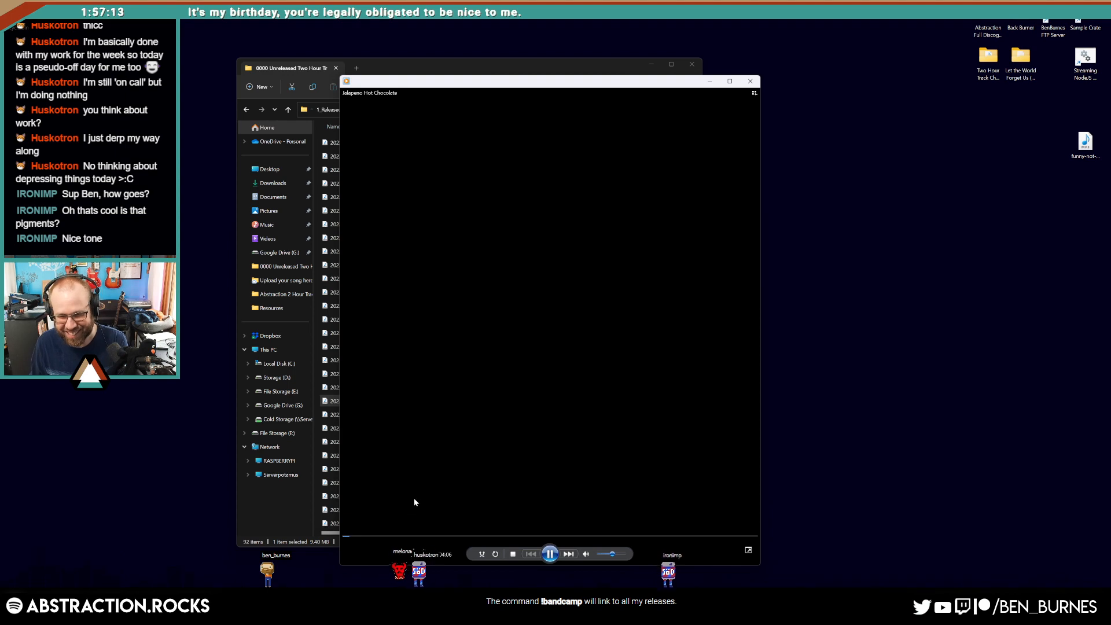
pyautogui.click(752, 81)
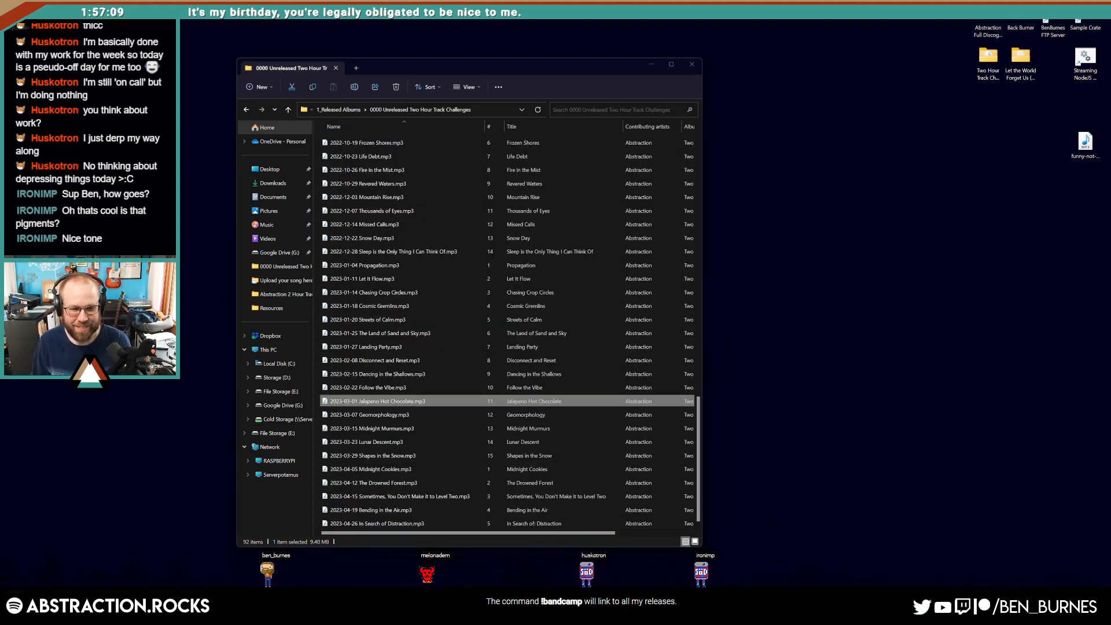
pyautogui.hotkey('alt', 'Tab')
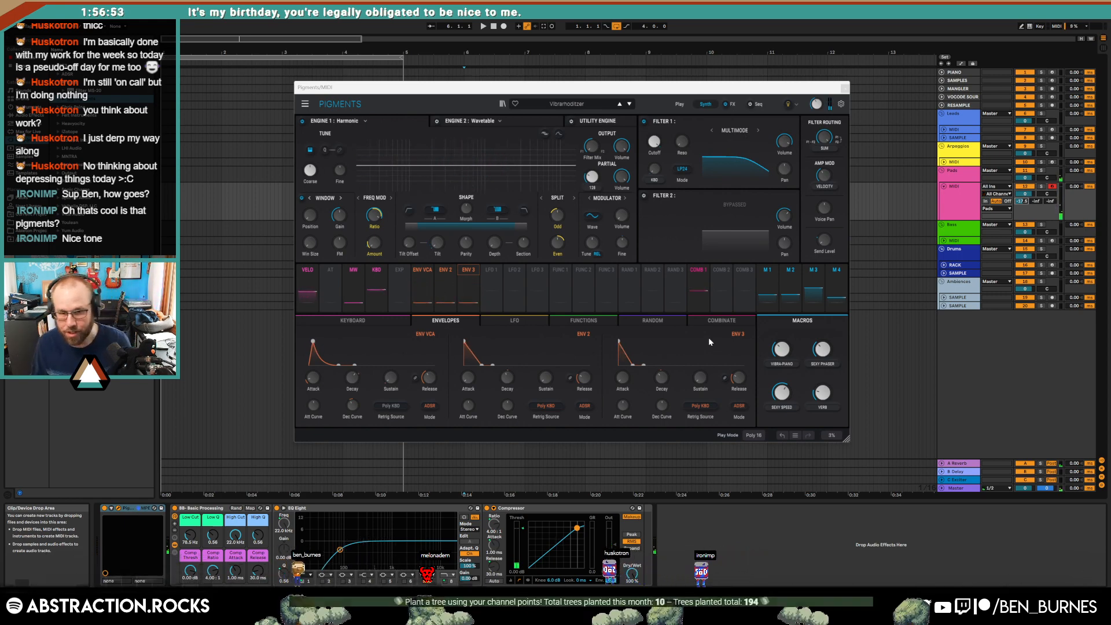
# Step: Switch the synth to the Freefall preset and set the project tempo to 95 BPM
pyautogui.click(630, 105)
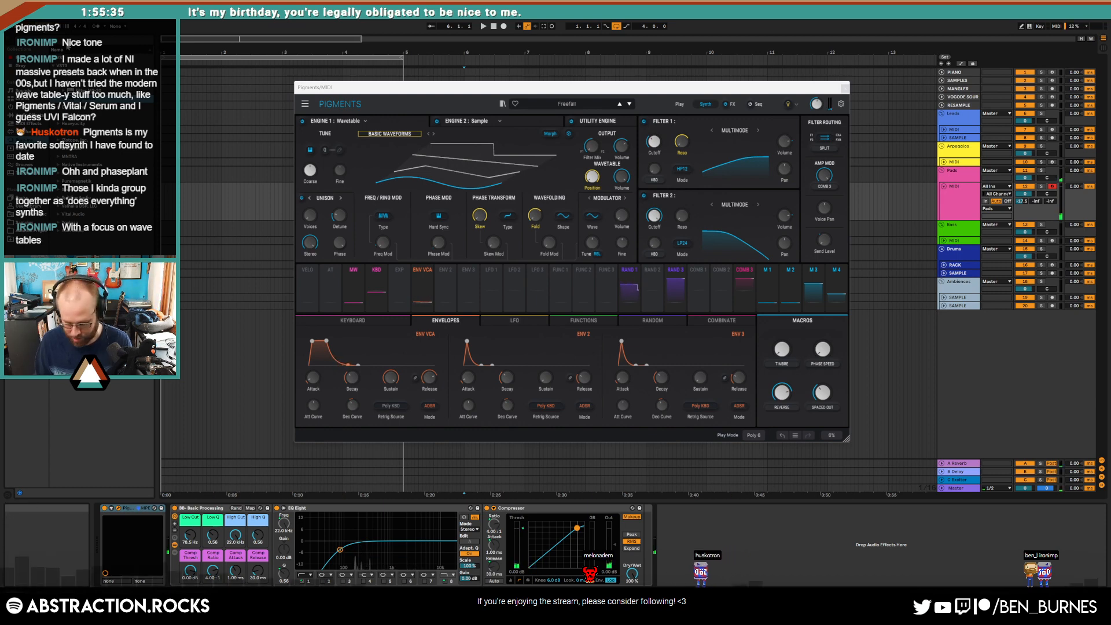
pyautogui.write('95')
pyautogui.press('Return')
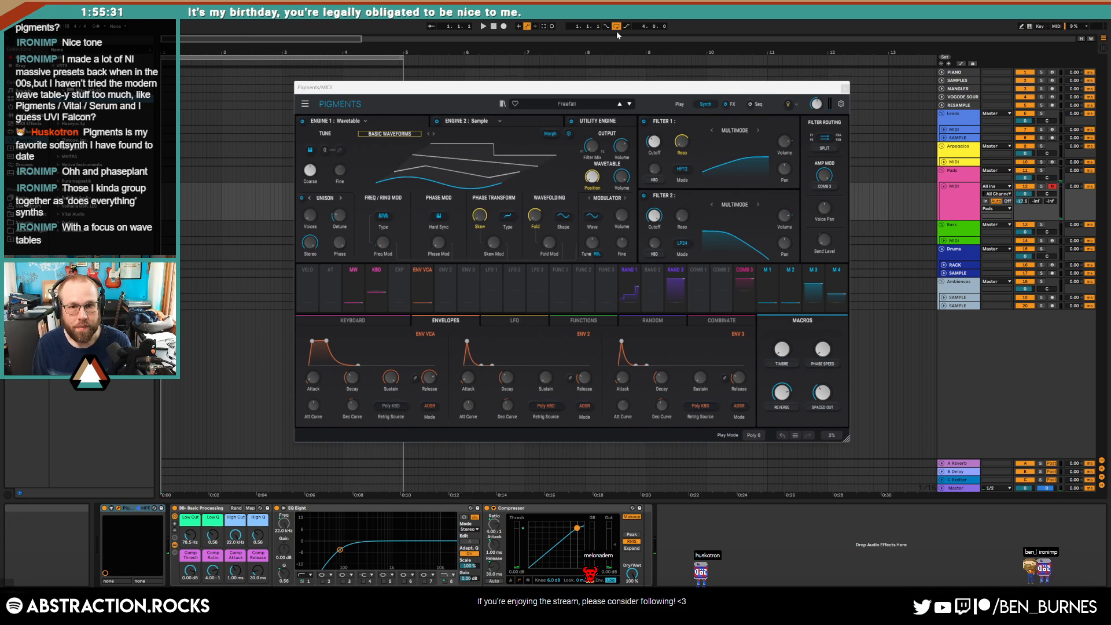
# Step: Record a four-bar part on the Pads MIDI track and move the synth window off the start of the clip
pyautogui.click(504, 27)
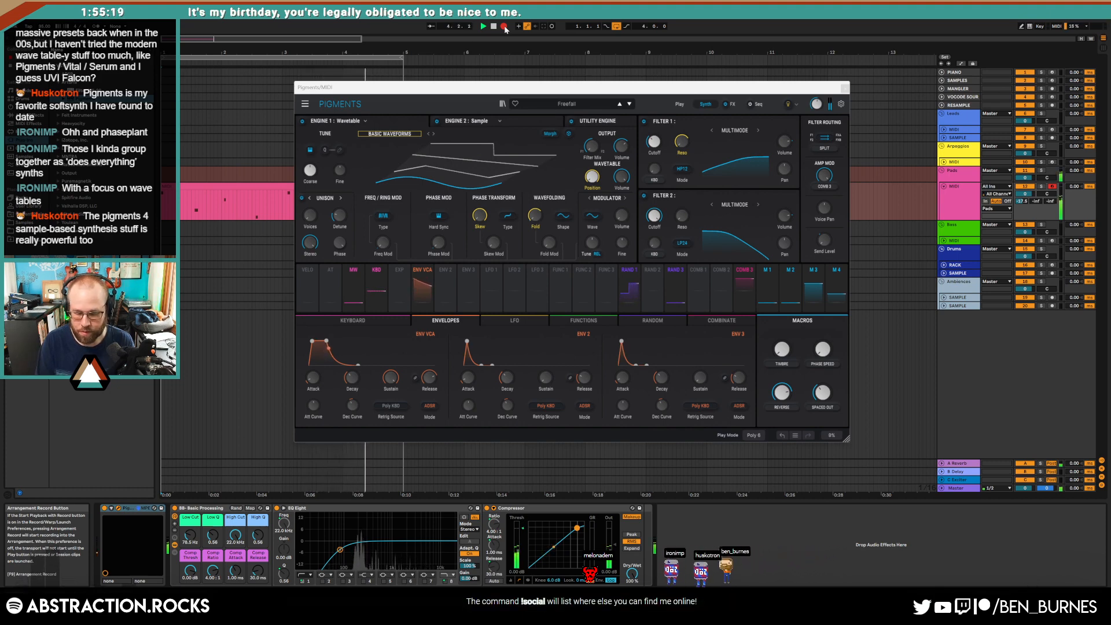
pyautogui.press('space')
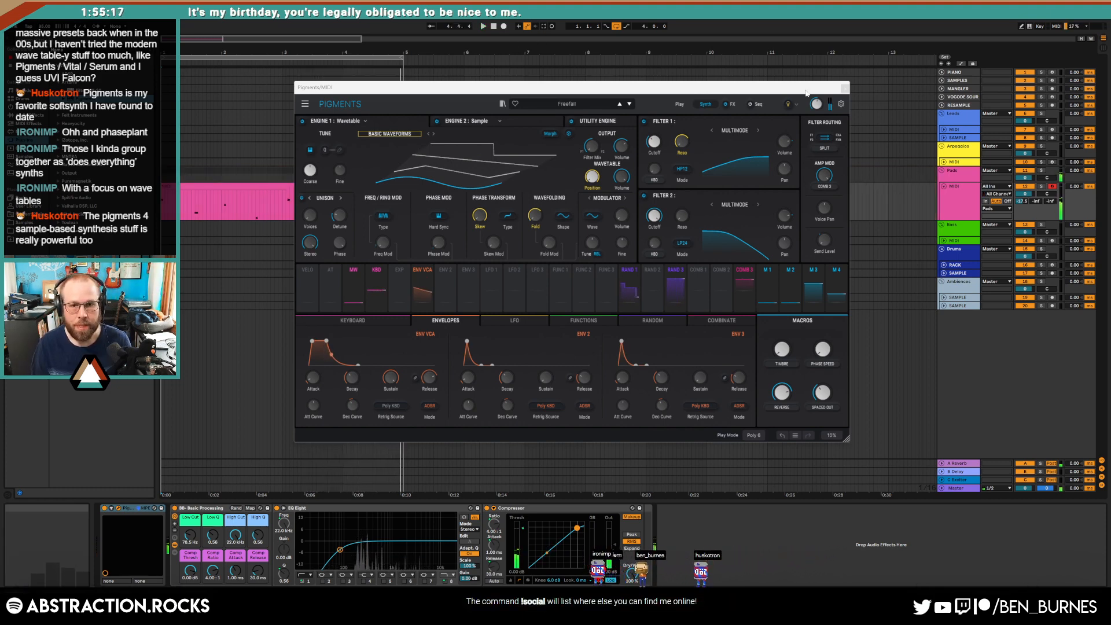
pyautogui.moveTo(834, 91); pyautogui.dragTo(922, 91)
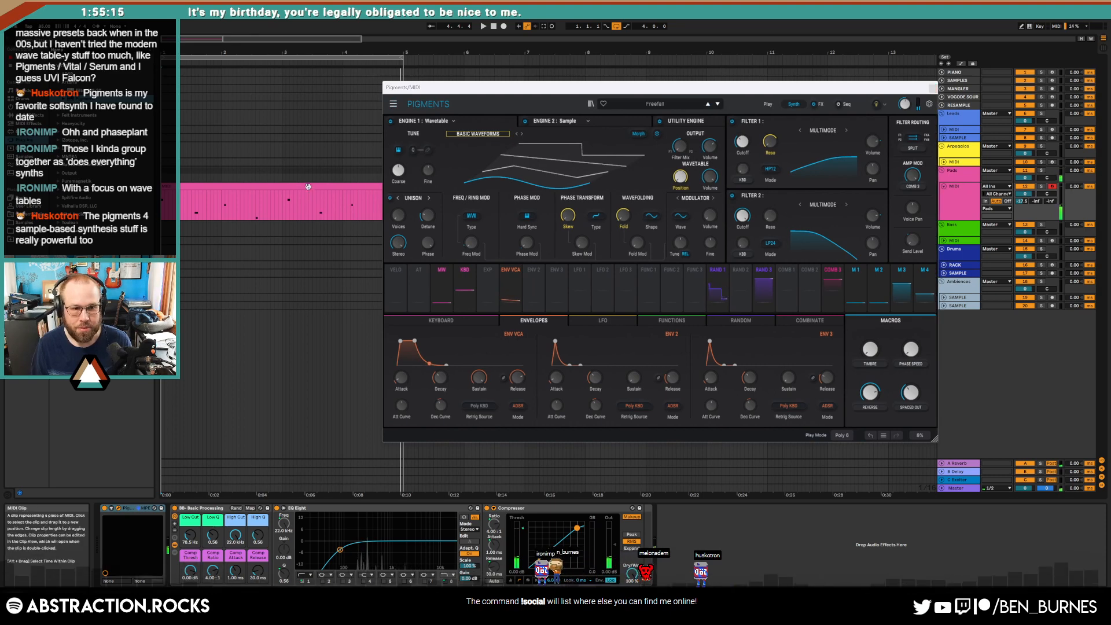
# Step: Open the recorded clip's notes and shift those in bars 1 and 2 onto beats one and three
pyautogui.doubleClick(303, 206)
pyautogui.click(429, 535)
pyautogui.moveTo(350, 519); pyautogui.dragTo(337, 519)
pyautogui.moveTo(456, 488); pyautogui.dragTo(447, 488)
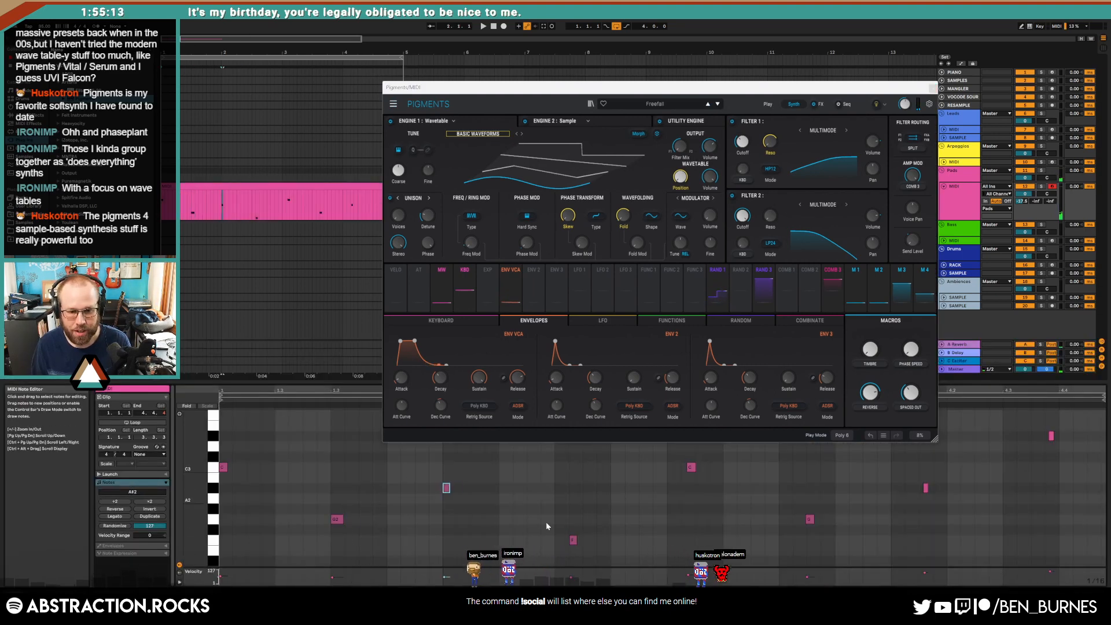
pyautogui.moveTo(573, 540); pyautogui.dragTo(570, 541)
pyautogui.press('Left')
# Step: Nudge the two notes of bar 3 earlier so they sit on beats one and three
pyautogui.click(691, 467)
pyautogui.press('Left')
pyautogui.press('Left')
pyautogui.click(809, 519)
pyautogui.press('Left')
pyautogui.press('Left')
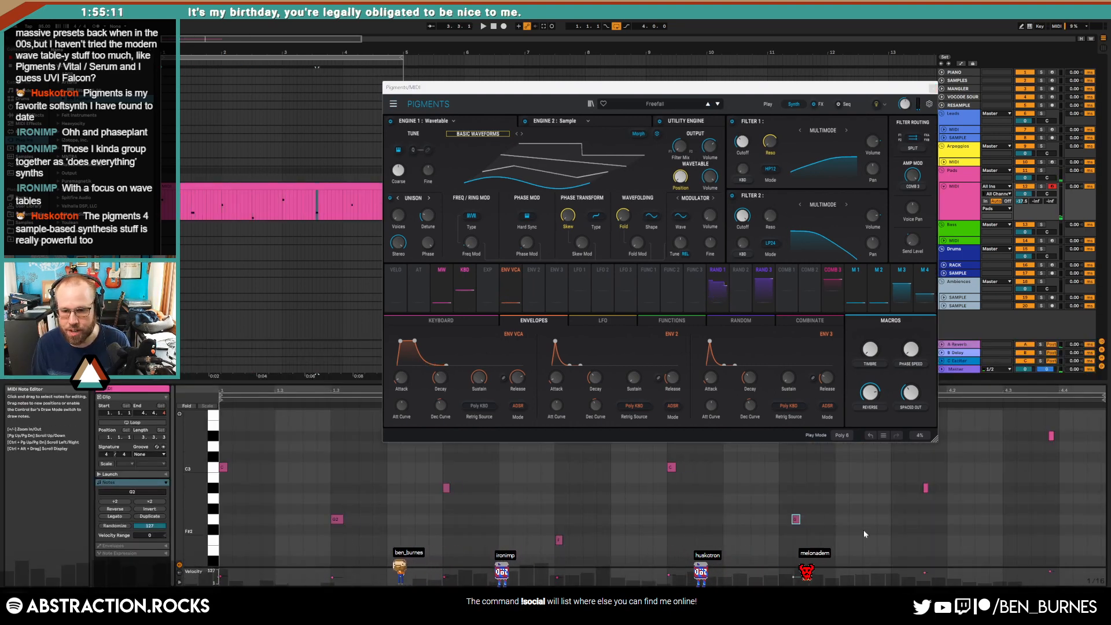
# Step: Move the last two notes earlier onto beats 4.1 and 4.3, then return to the track's devices
pyautogui.click(874, 521)
pyautogui.moveTo(961, 462); pyautogui.dragTo(995, 462)
pyautogui.press('Left')
pyautogui.press('Left')
pyautogui.press('Left')
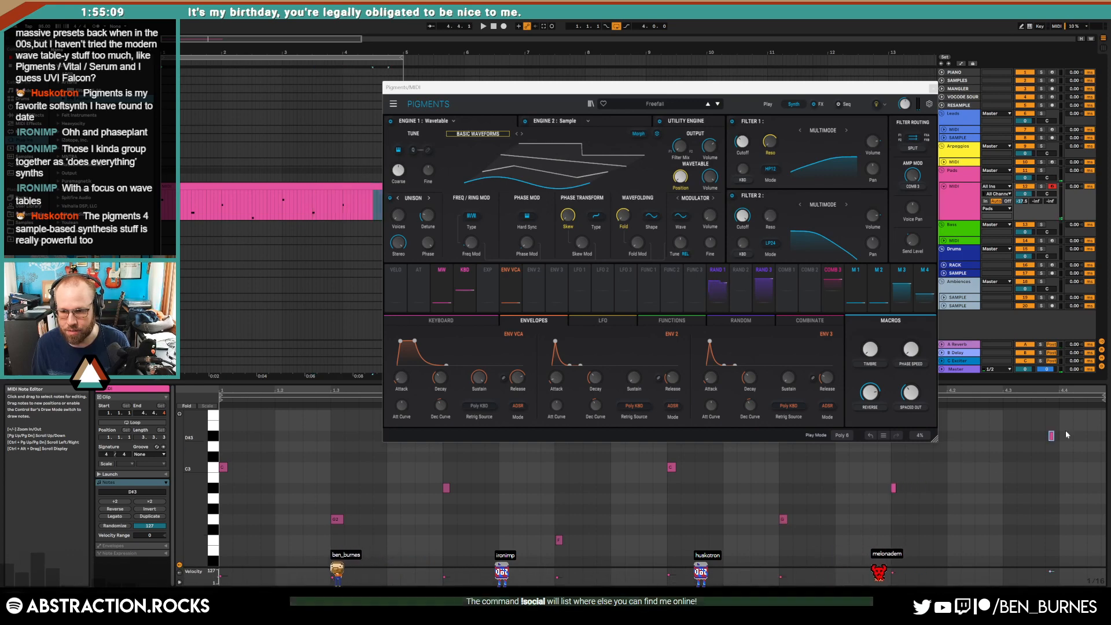
pyautogui.moveTo(1065, 430); pyautogui.dragTo(1039, 451)
pyautogui.press('Left')
pyautogui.press('Left')
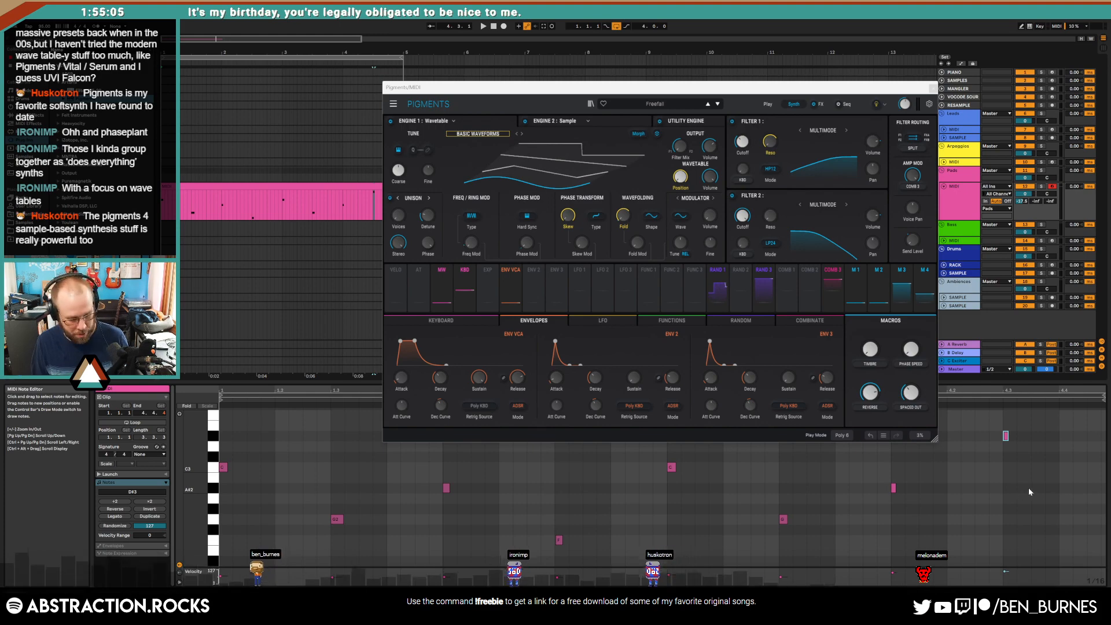
pyautogui.hotkey('shift', 'Tab')
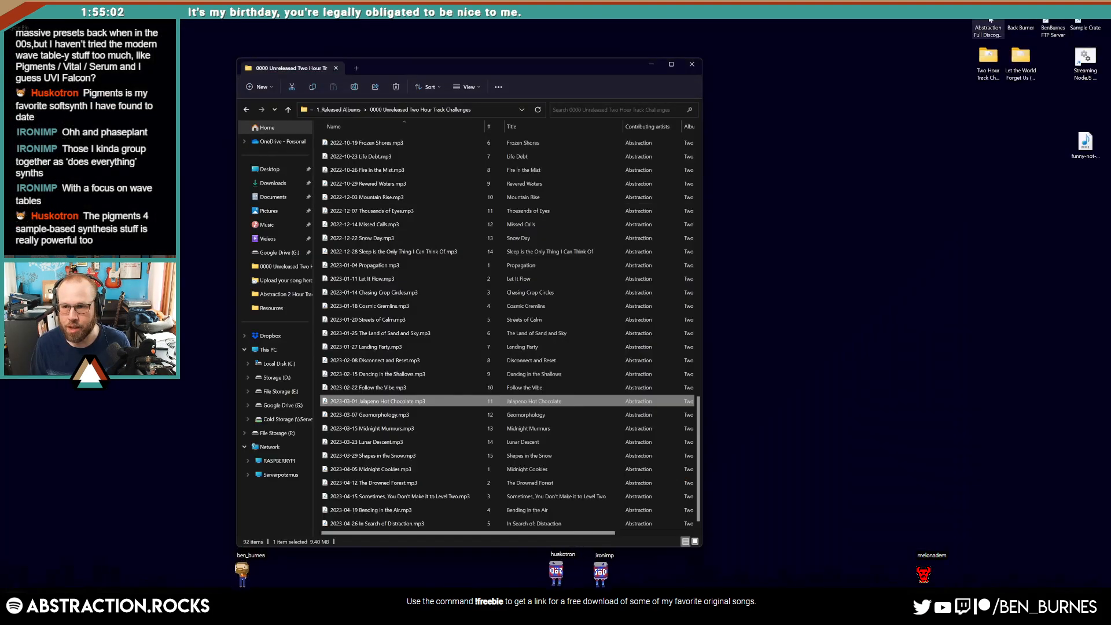
# Step: View the Quiet Spaces - Volume 3 Cover.png from the released albums folder, then close the image and folder windows
pyautogui.doubleClick(990, 22)
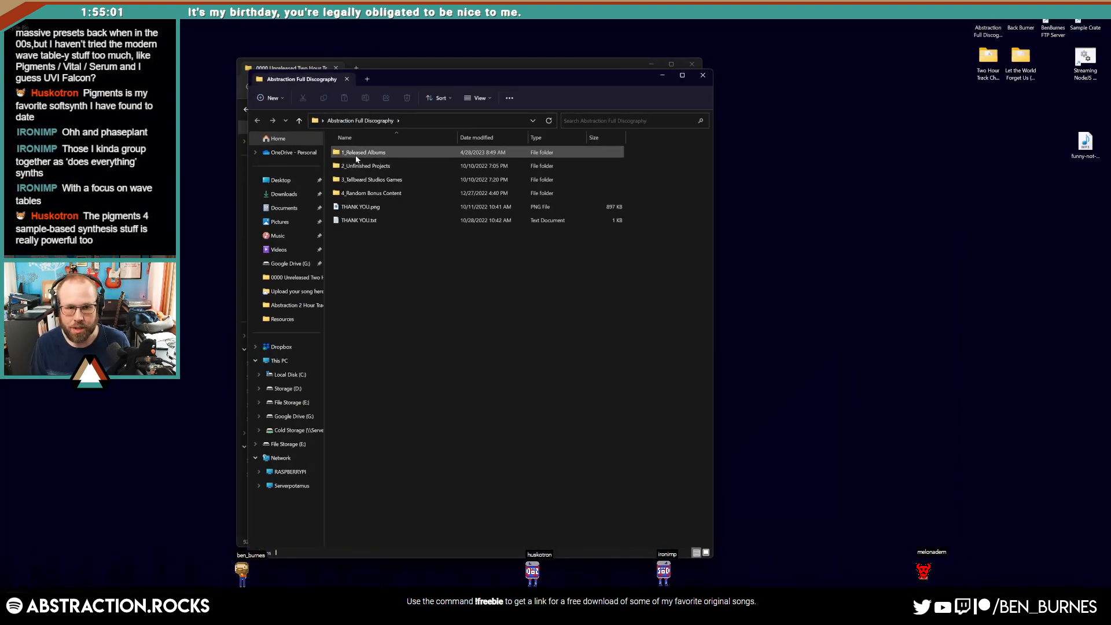
pyautogui.hscroll(3, 625, 290)
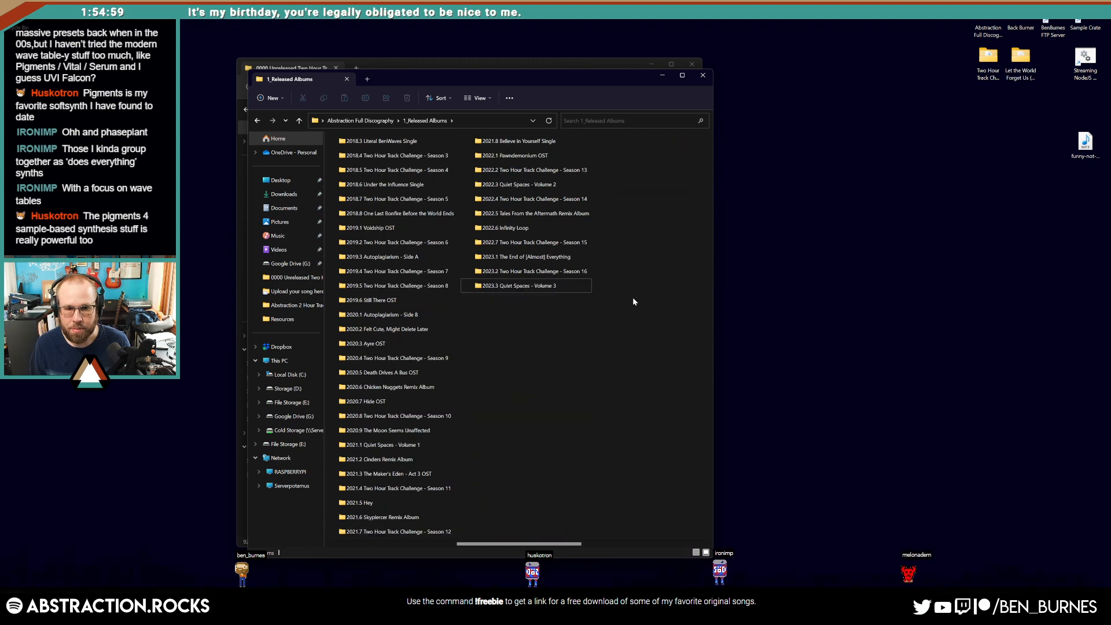
pyautogui.doubleClick(518, 286)
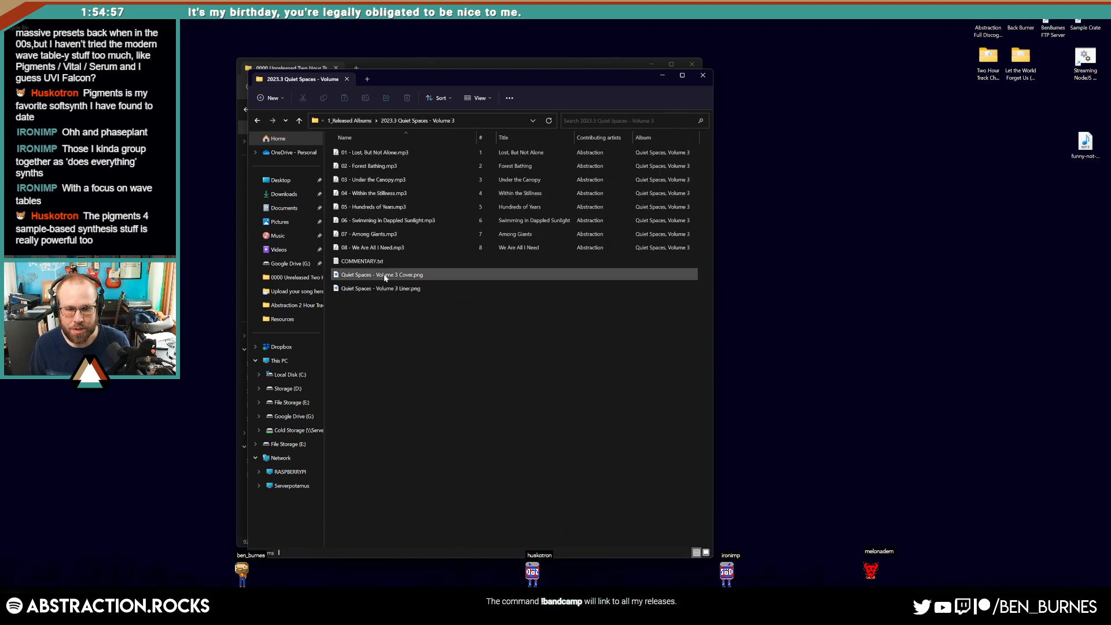
pyautogui.doubleClick(411, 276)
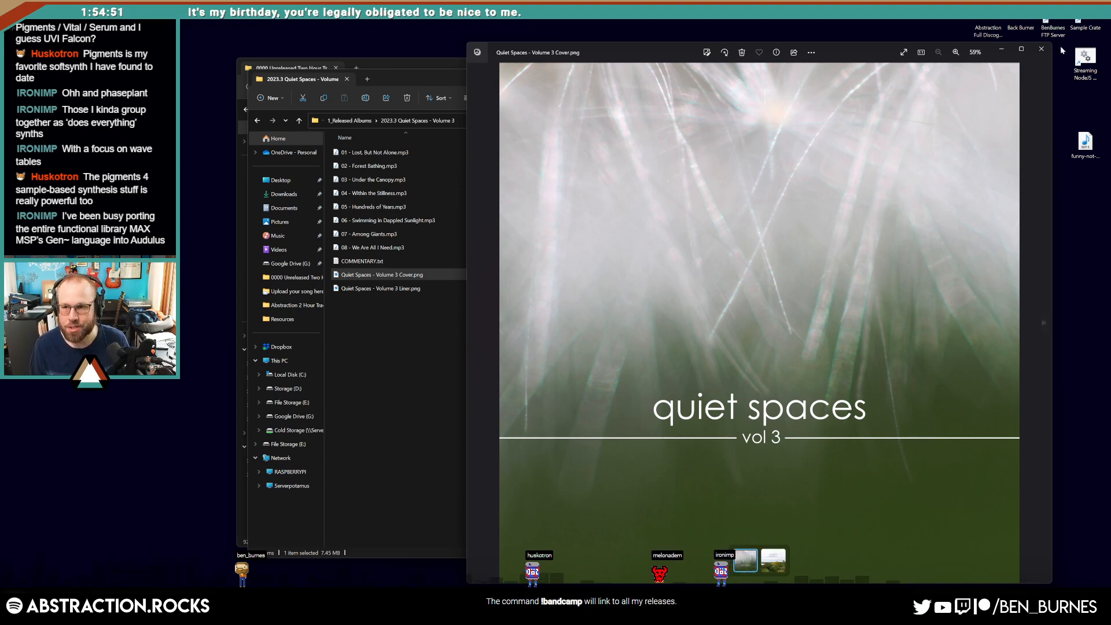
pyautogui.click(1042, 51)
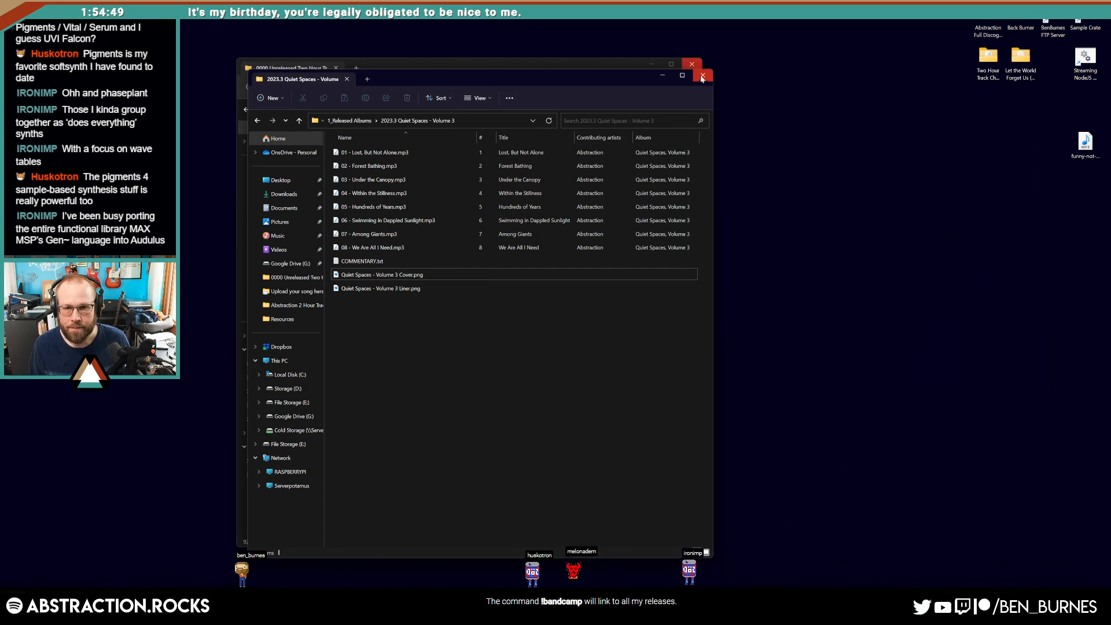
pyautogui.click(689, 66)
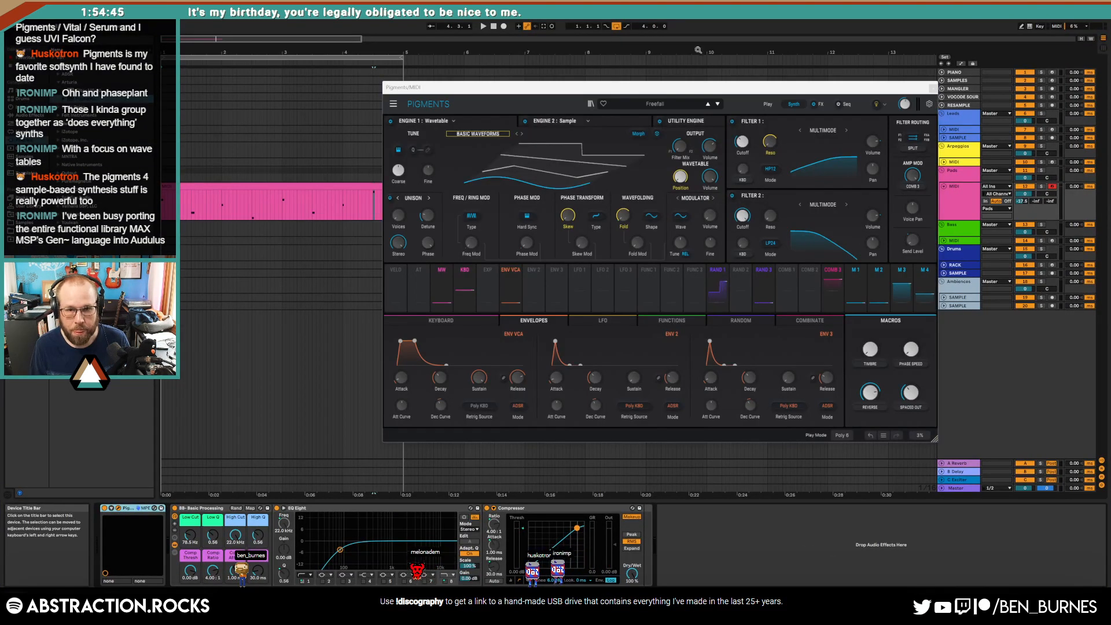
# Step: Play the loop, slightly shorten the release of the VCA envelope in Pigments, and close the synth window
pyautogui.moveTo(42, 26); pyautogui.dragTo(74, 35)
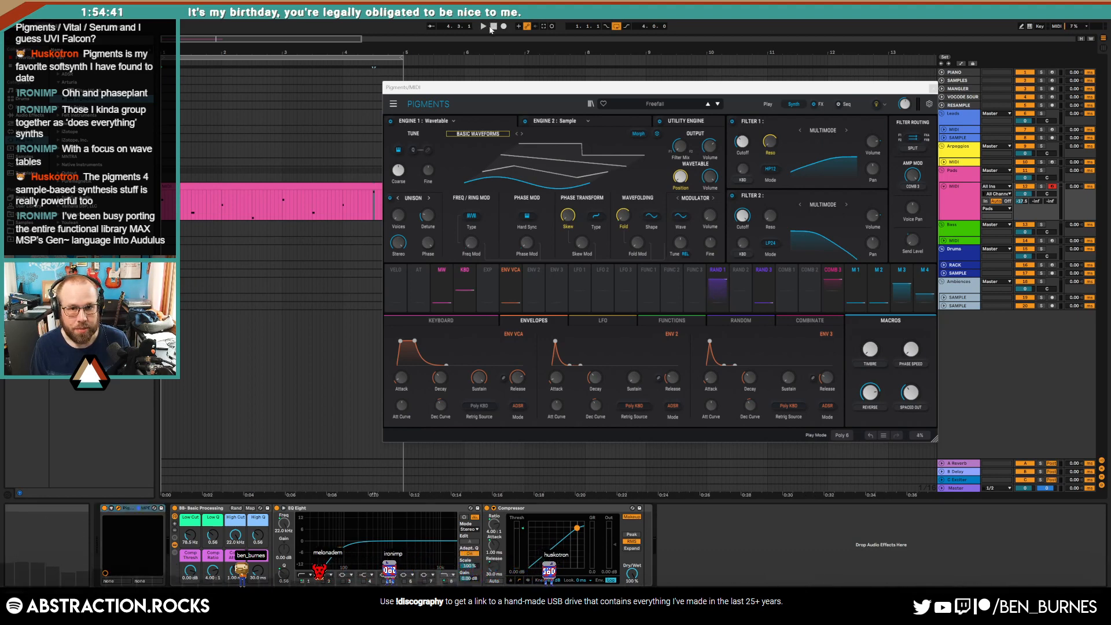
pyautogui.press('space')
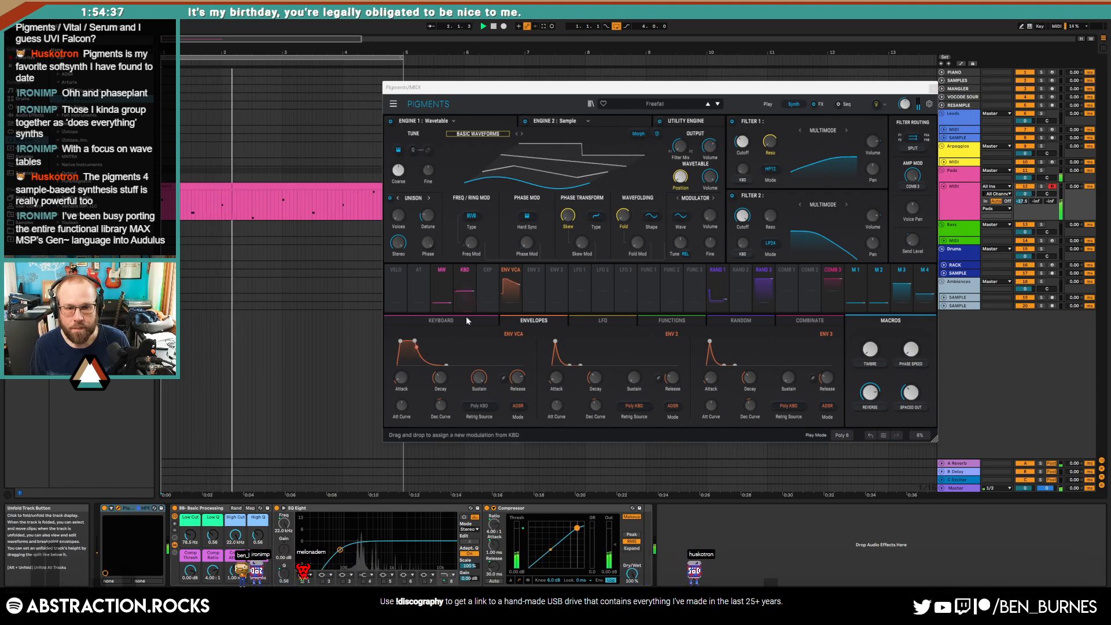
pyautogui.moveTo(446, 365); pyautogui.dragTo(444, 365)
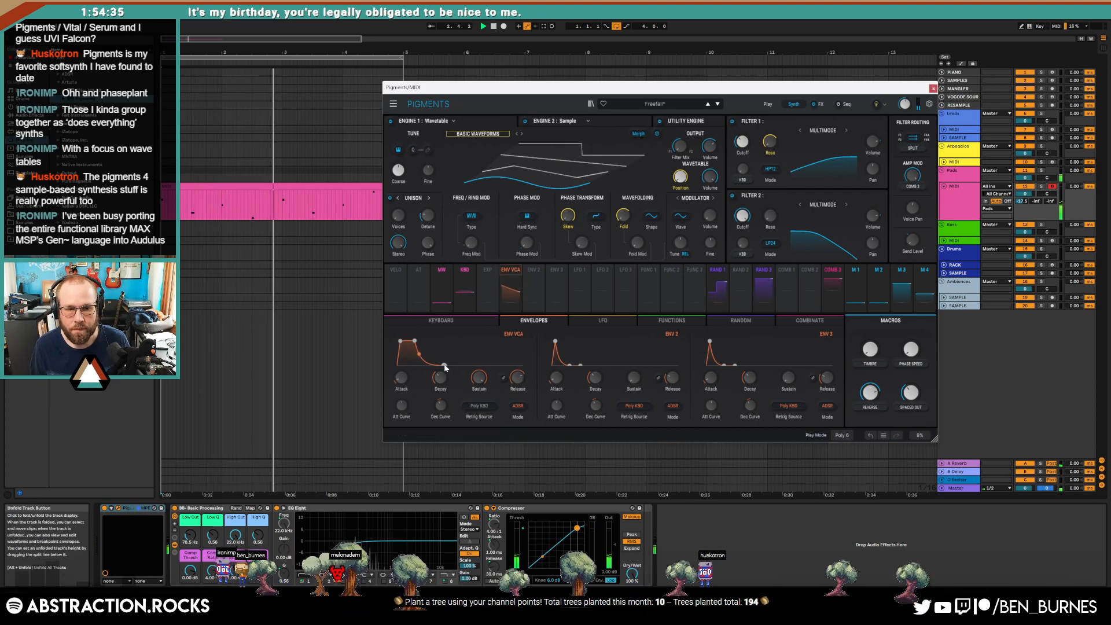
pyautogui.click(934, 88)
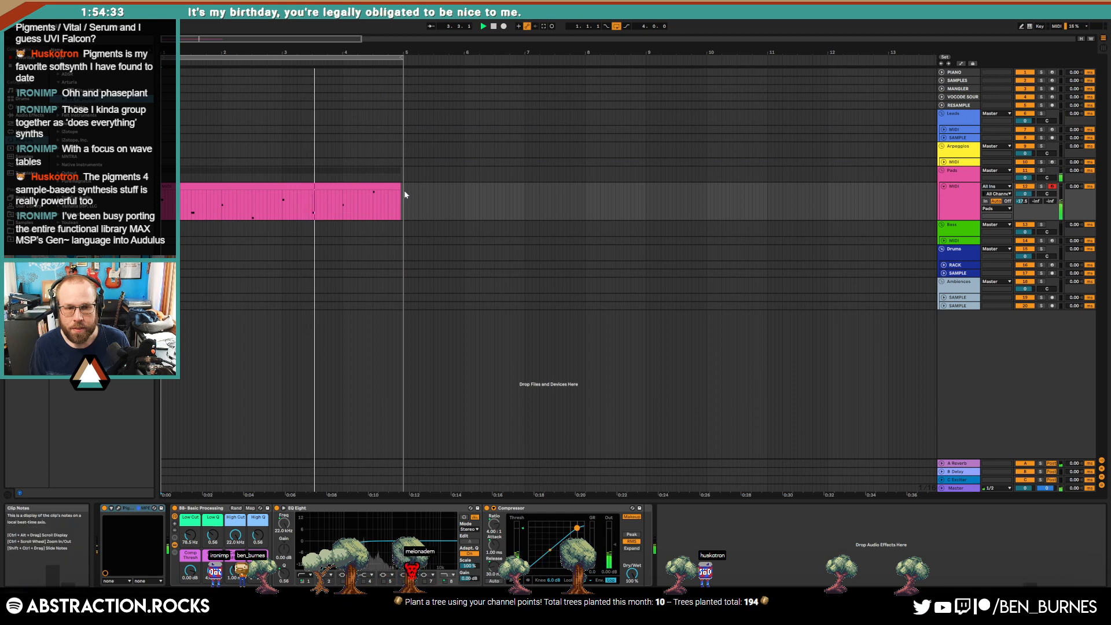
# Step: Extend the pad clip's end to the start of bar 5 and add a D3 note half a beat after 4.3
pyautogui.moveTo(401, 187); pyautogui.dragTo(404, 186)
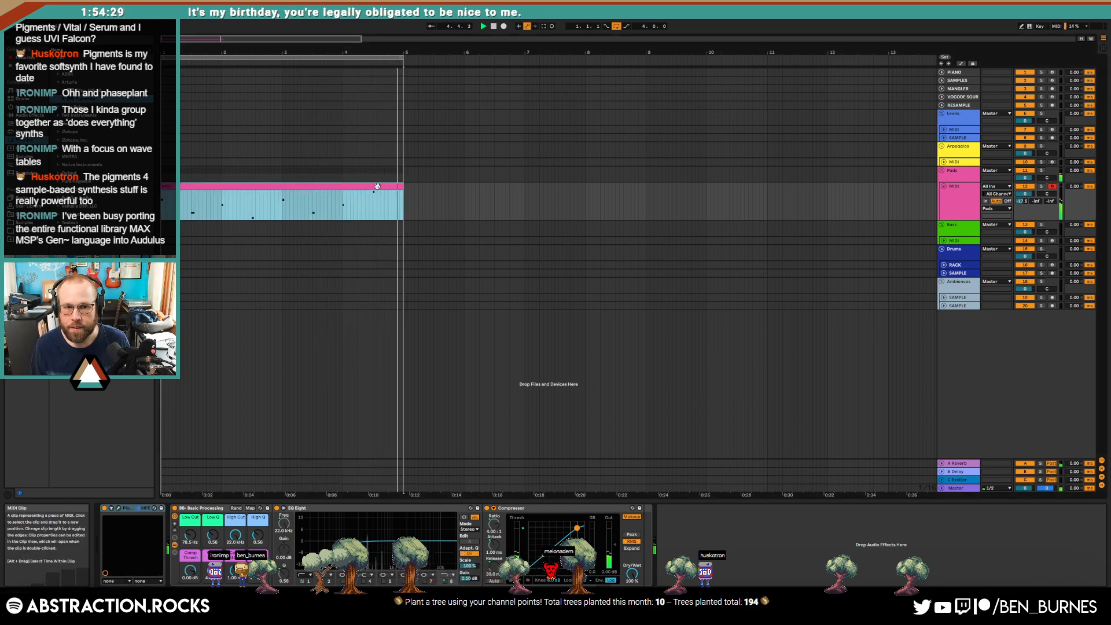
pyautogui.doubleClick(378, 187)
pyautogui.click(996, 445)
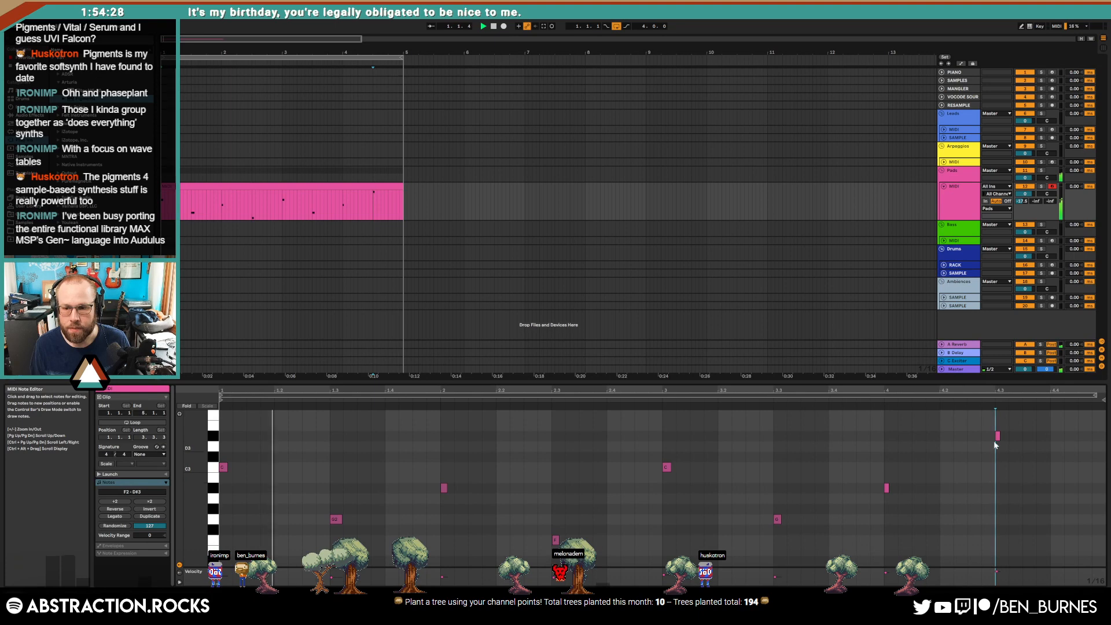
pyautogui.doubleClick(1029, 447)
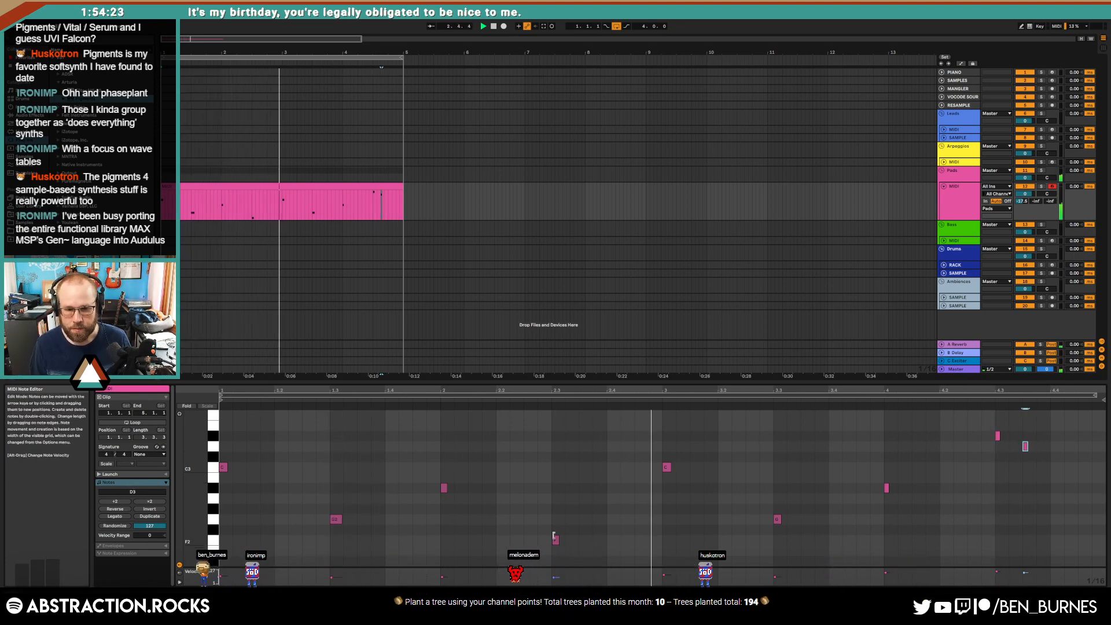
# Step: Try the note at beat 2.3 a semitone higher, then move the added D3 note onto beat 4.4
pyautogui.click(556, 540)
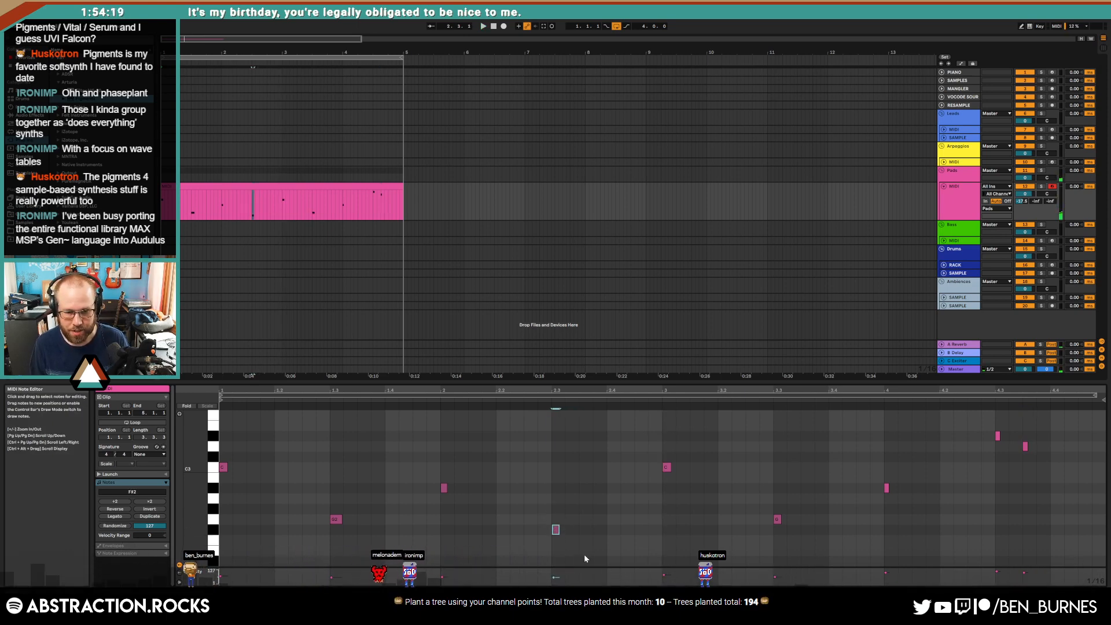
pyautogui.press('space')
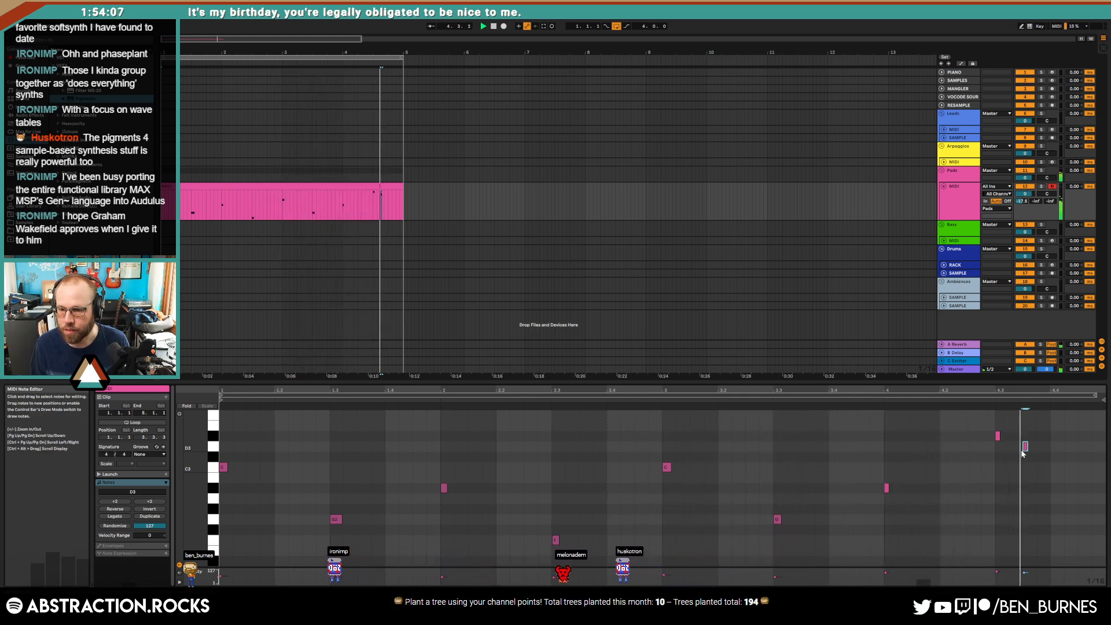
pyautogui.moveTo(1036, 451); pyautogui.dragTo(1054, 449)
pyautogui.hotkey('shift', 'Tab')
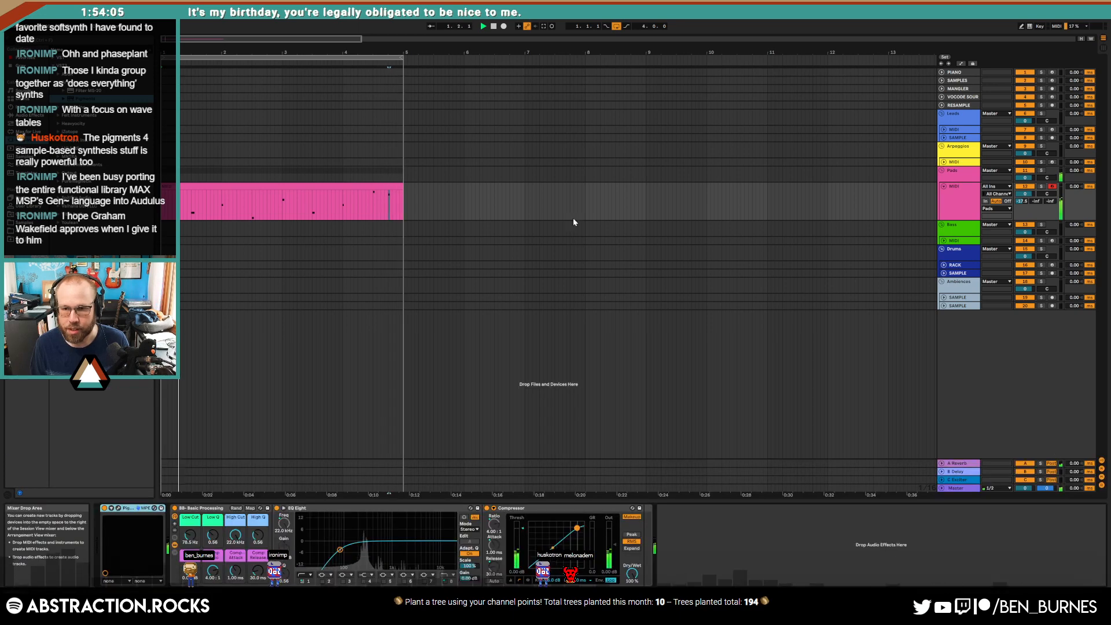
# Step: Open ADSR Sample Manager on the SAMPLES track, search for "drum loop", and sort the samples by BPM, starting around 80
pyautogui.click(960, 80)
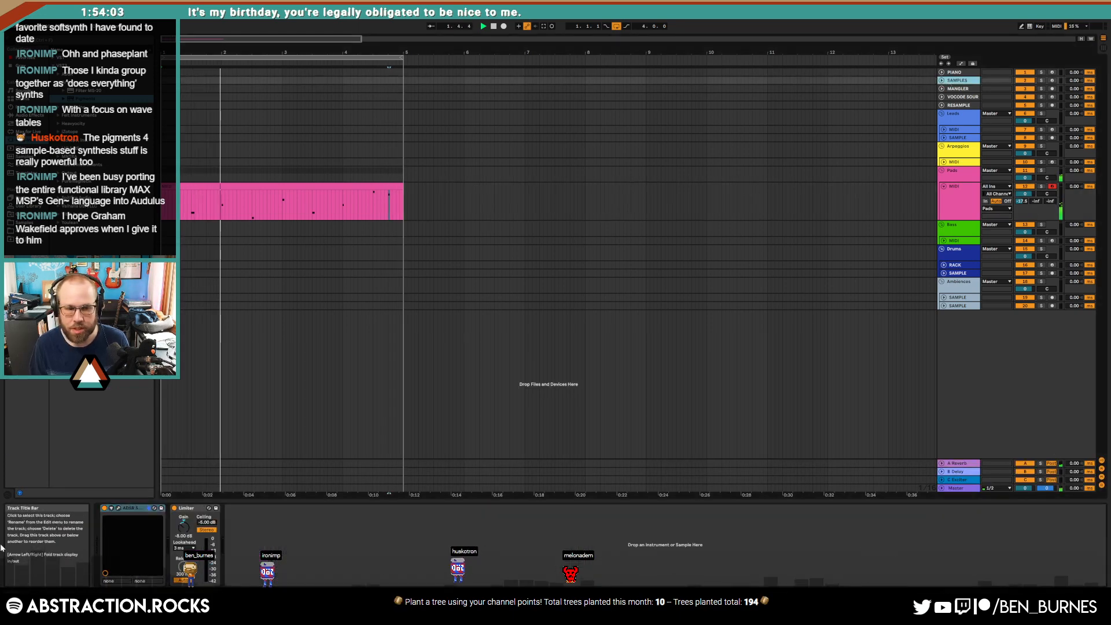
pyautogui.click(119, 508)
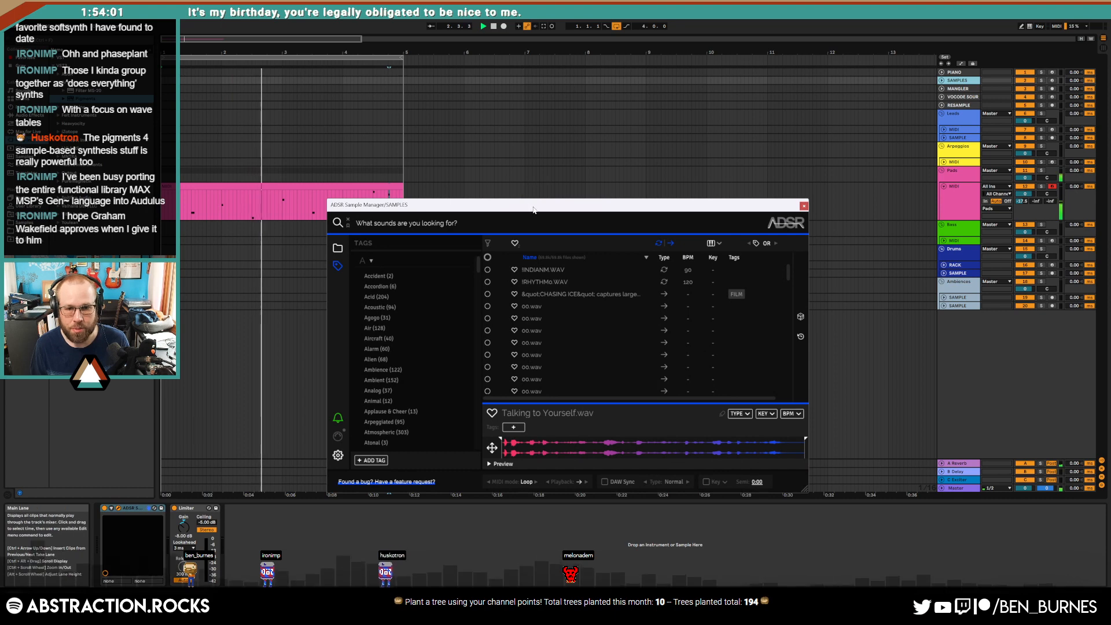
pyautogui.write('drum loop')
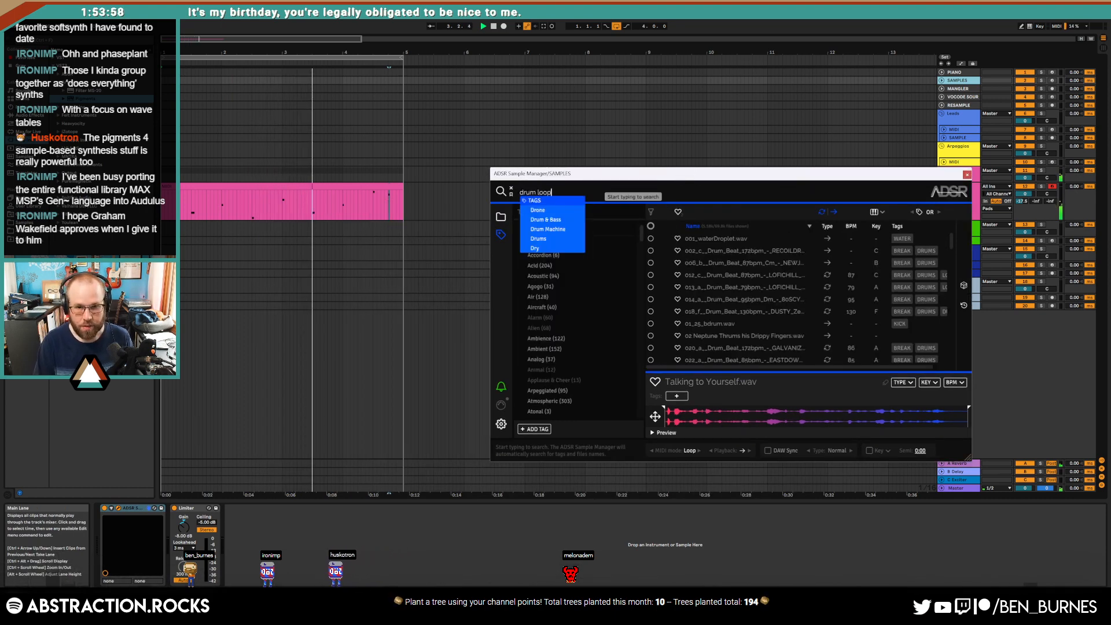
pyautogui.press('Return')
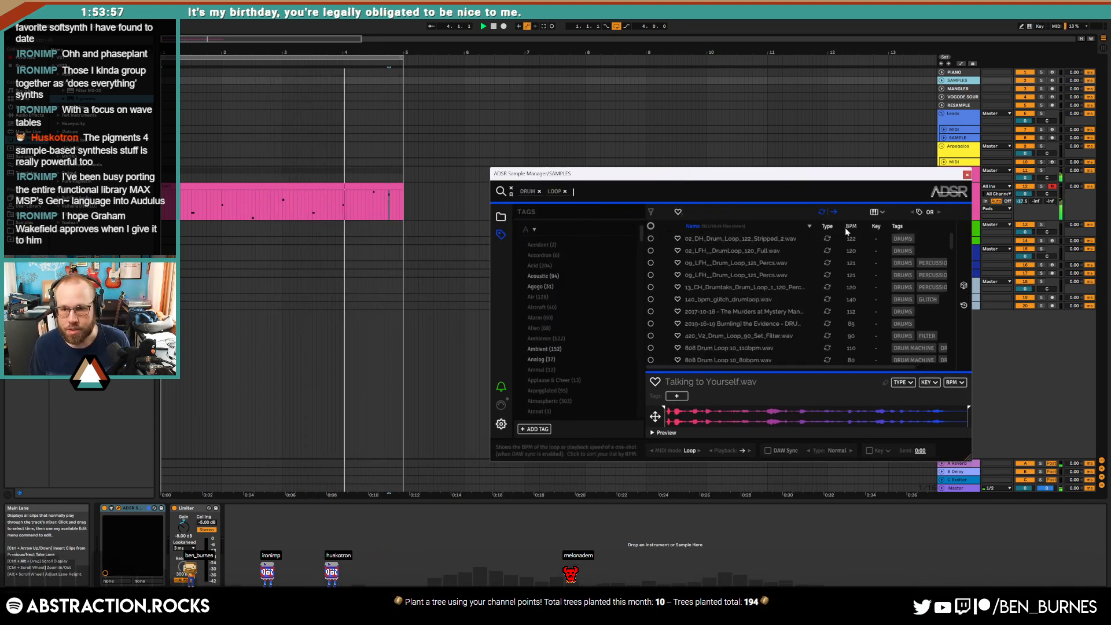
pyautogui.moveTo(953, 239); pyautogui.dragTo(955, 255)
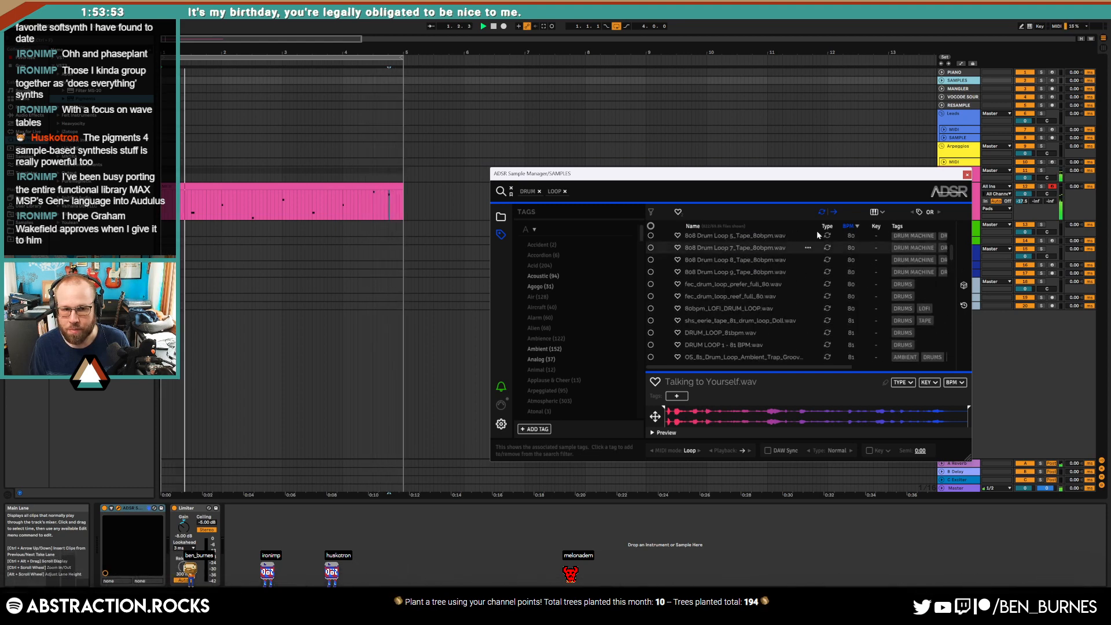
# Step: Nudge the pad clip's last note a sixteenth earlier, then go back to the SAMPLES track
pyautogui.doubleClick(391, 184)
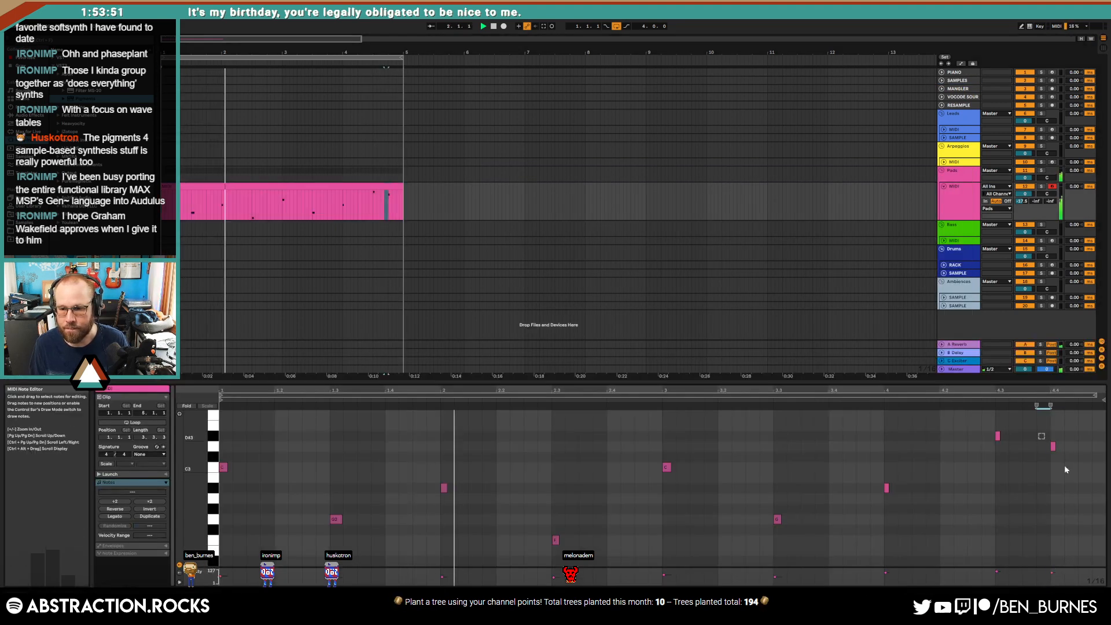
pyautogui.click(966, 81)
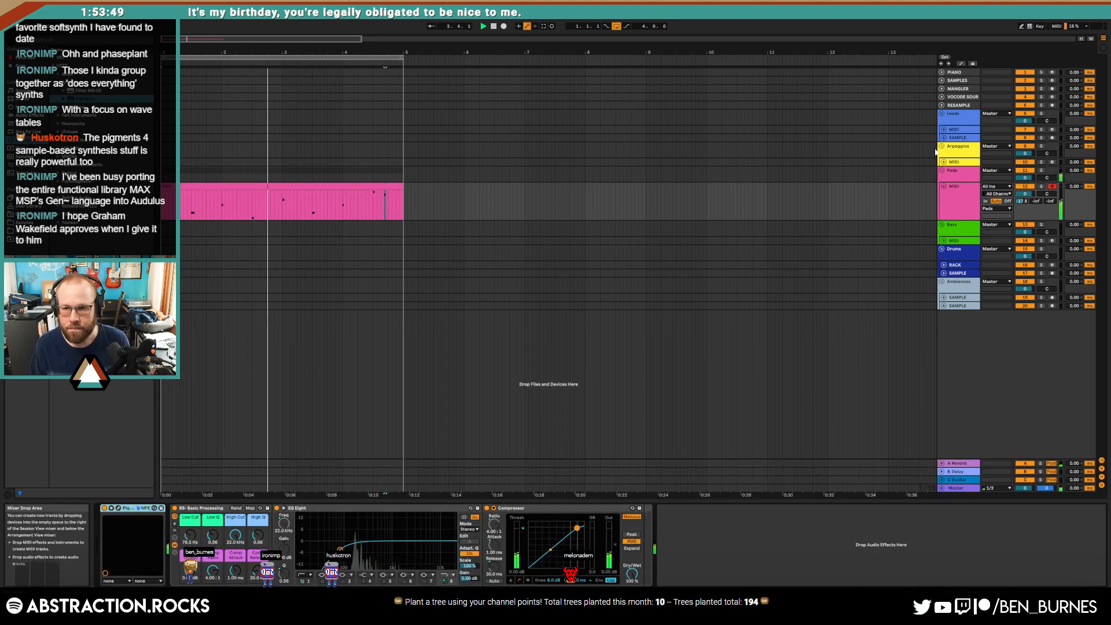
# Step: Audition drum loops around 85 BPM, from Parth_drums_loop_bullygoy_85bpm.wav through tp_dbt2_170_drum_loop_acoustic_2step.wav
pyautogui.scroll(-5, 761, 283)
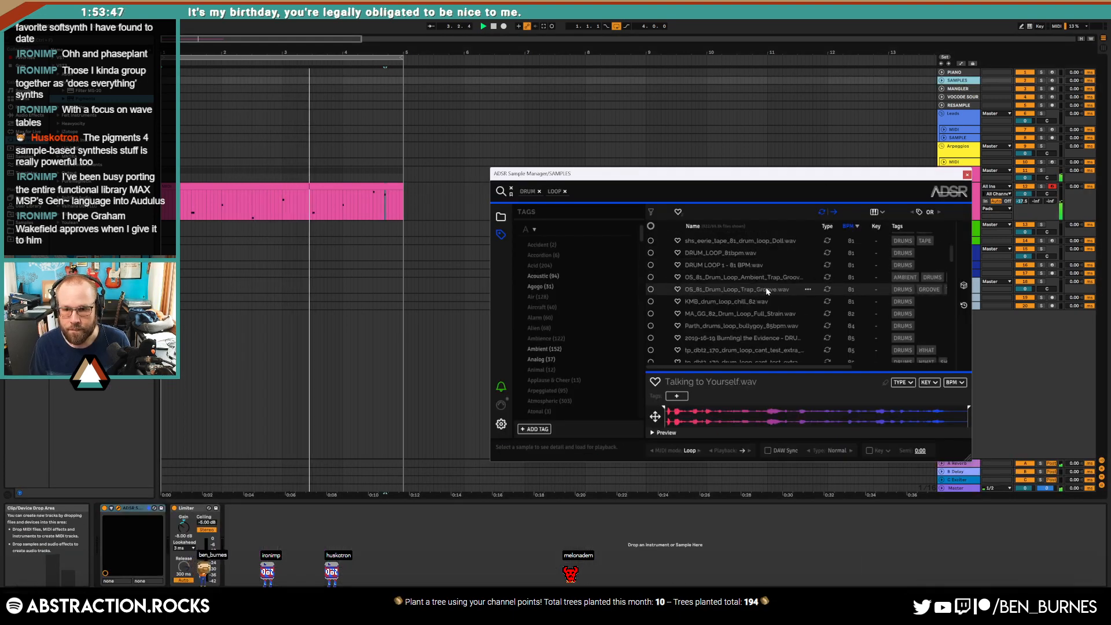
pyautogui.scroll(3, 760, 283)
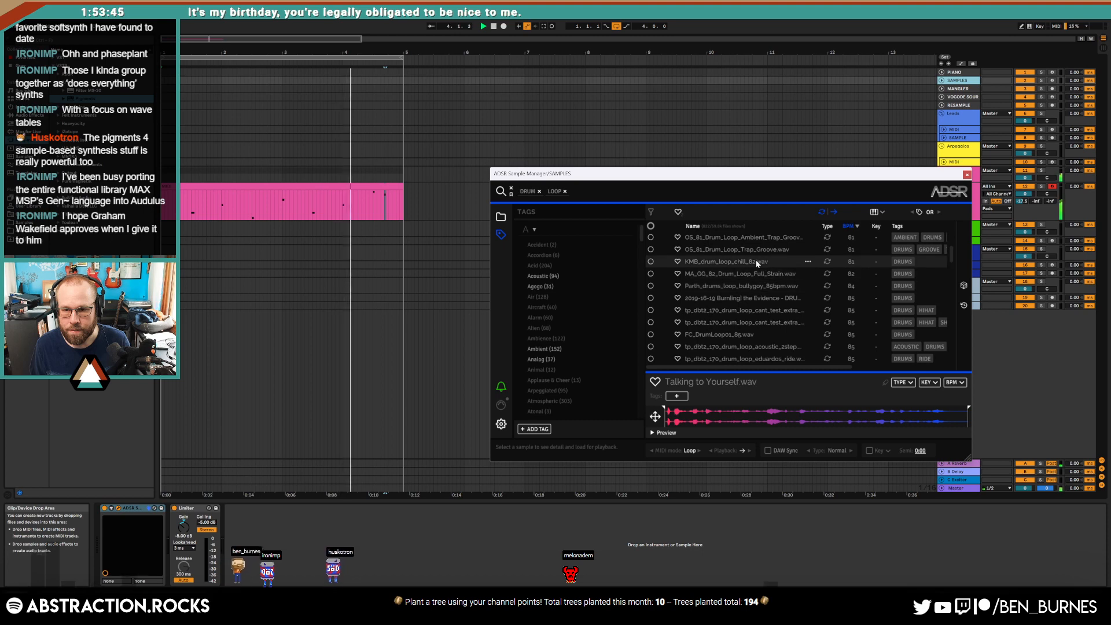
pyautogui.click(760, 273)
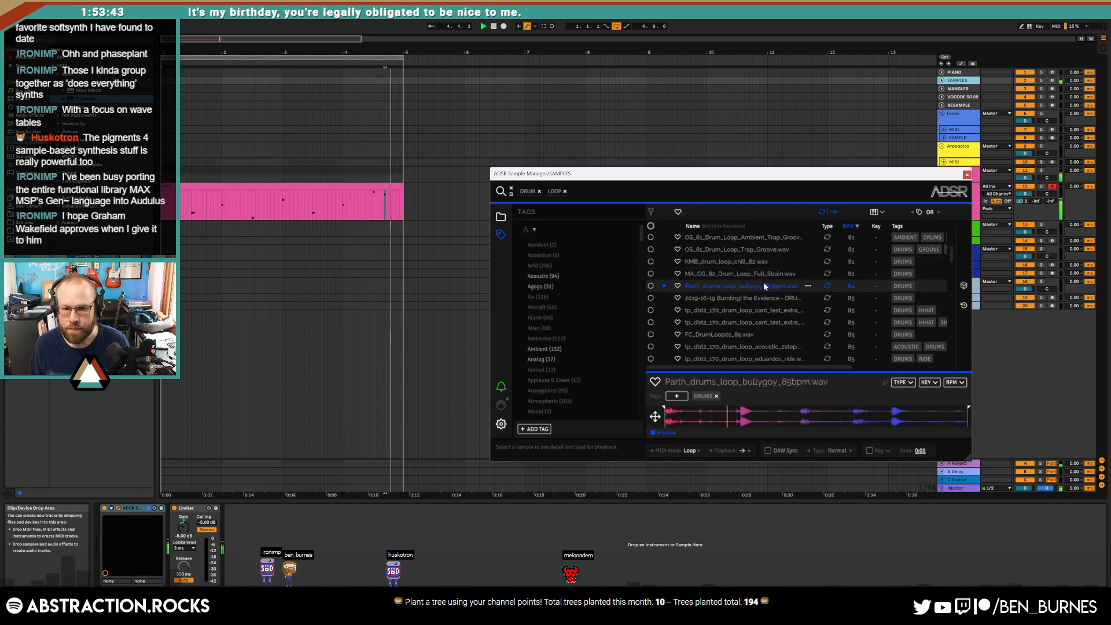
pyautogui.click(763, 282)
pyautogui.press('Down')
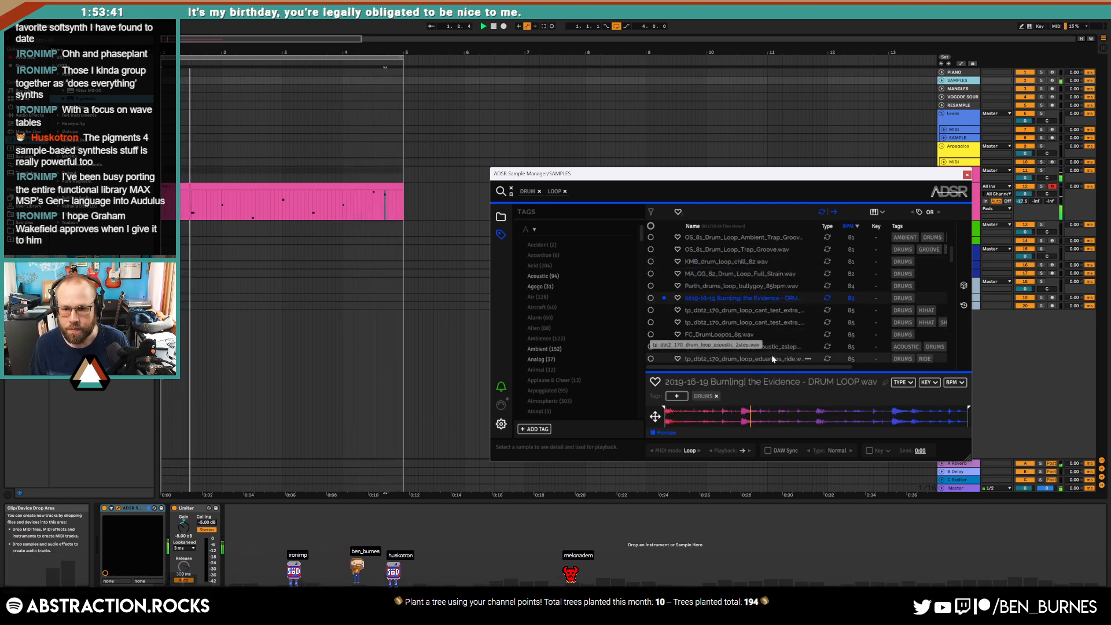
pyautogui.press('Down')
pyautogui.scroll(-2, 776, 335)
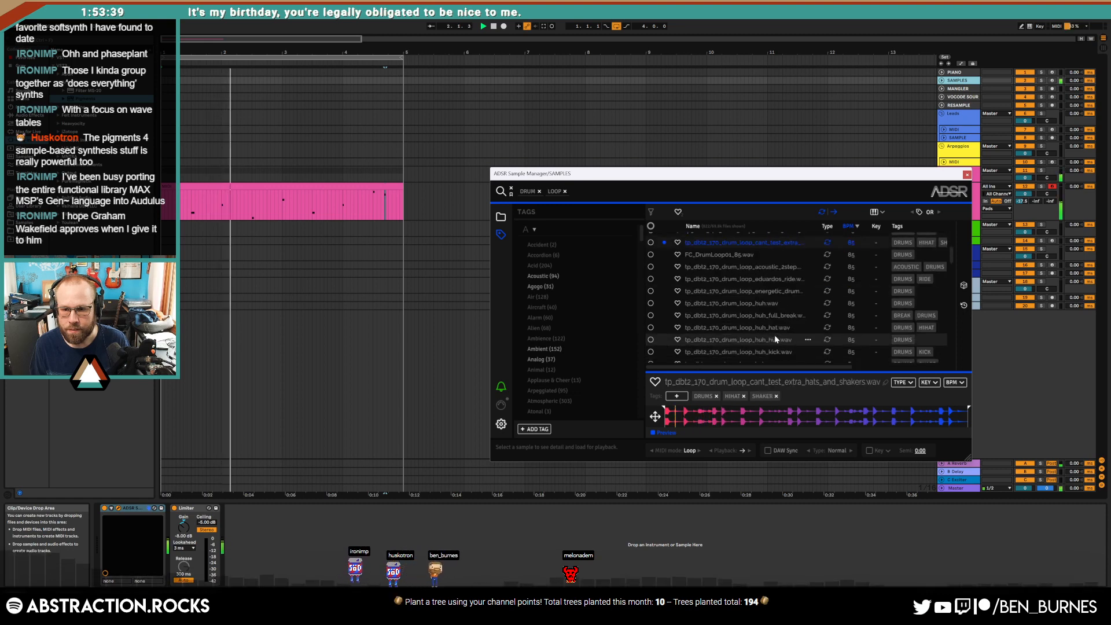
pyautogui.press('Down')
pyautogui.press('Down')
pyautogui.press('Down')
pyautogui.scroll(-2, 776, 336)
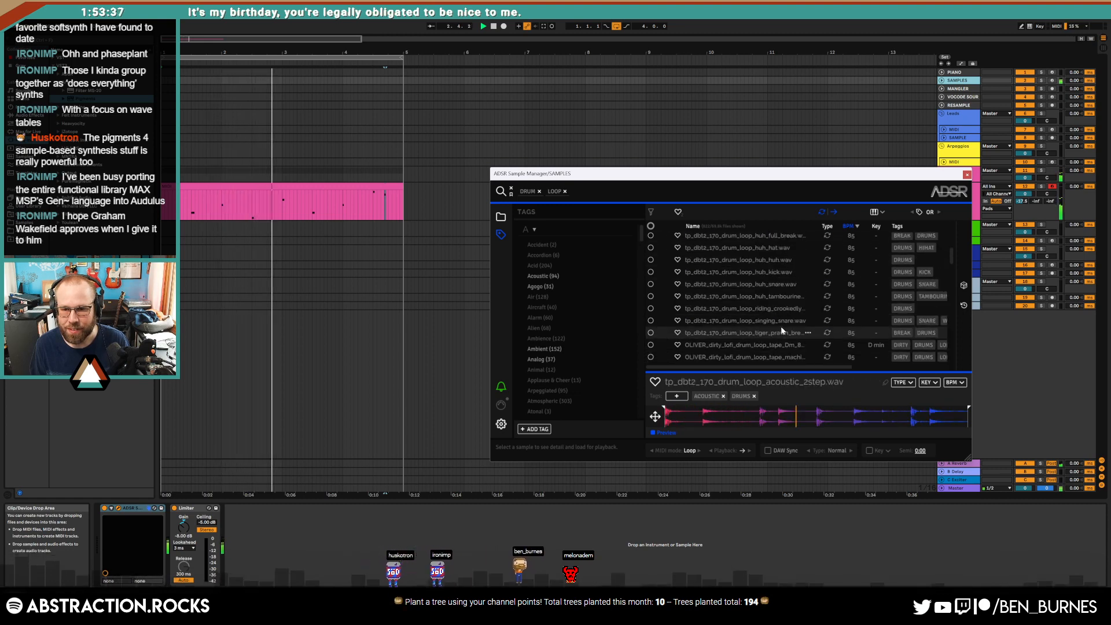
# Step: Audition further 85 BPM loops, including tp_dbt2_170_drum_loop_huh.wav, the OLIVER retro lofi kick and snare, and AR_CPV2_Touch_Drum_Loop_85_02.wav
pyautogui.click(756, 263)
pyautogui.scroll(-5, 770, 297)
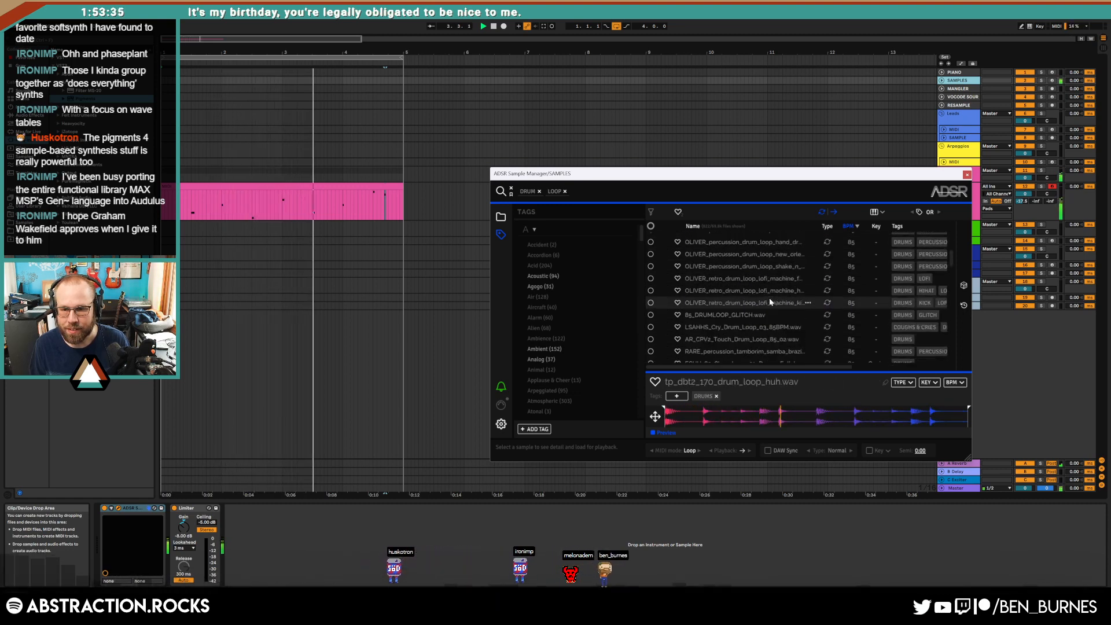
pyautogui.click(732, 267)
pyautogui.click(767, 329)
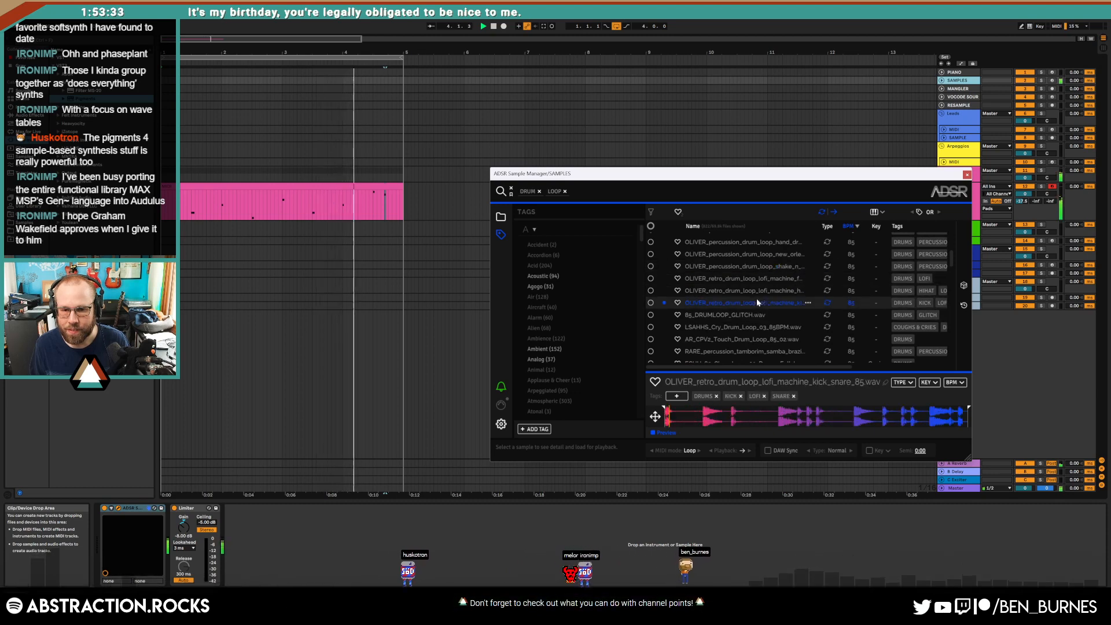
pyautogui.click(769, 341)
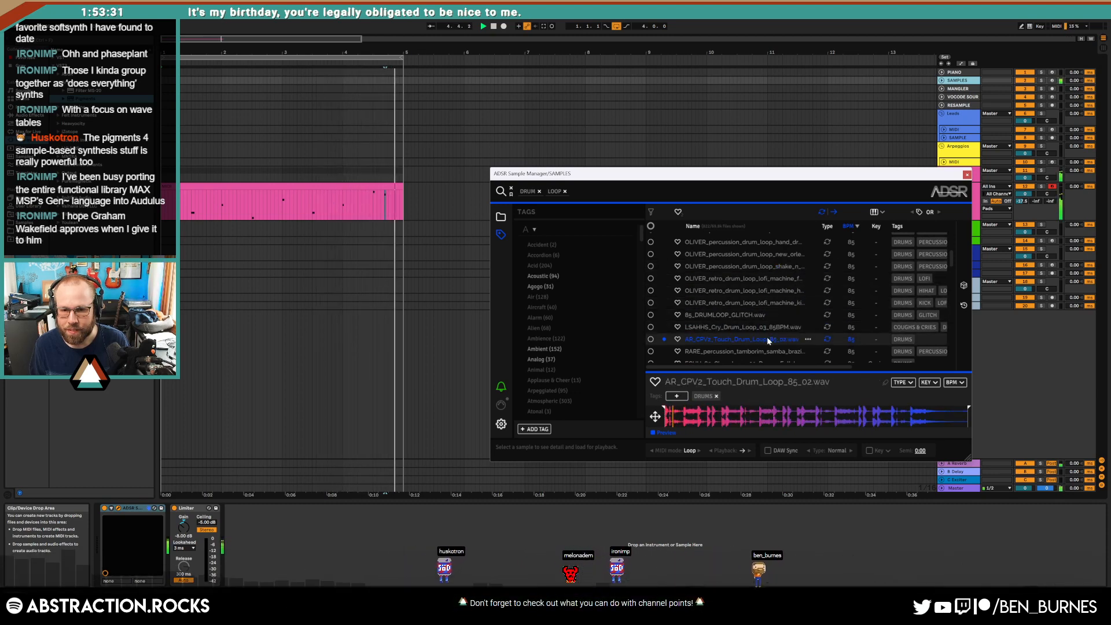
# Step: Place RARE_percussion_tamborim_samba_brazil_drum_85_loop.wav on the Drums group's SAMPLE track and unfold that track
pyautogui.press('Down')
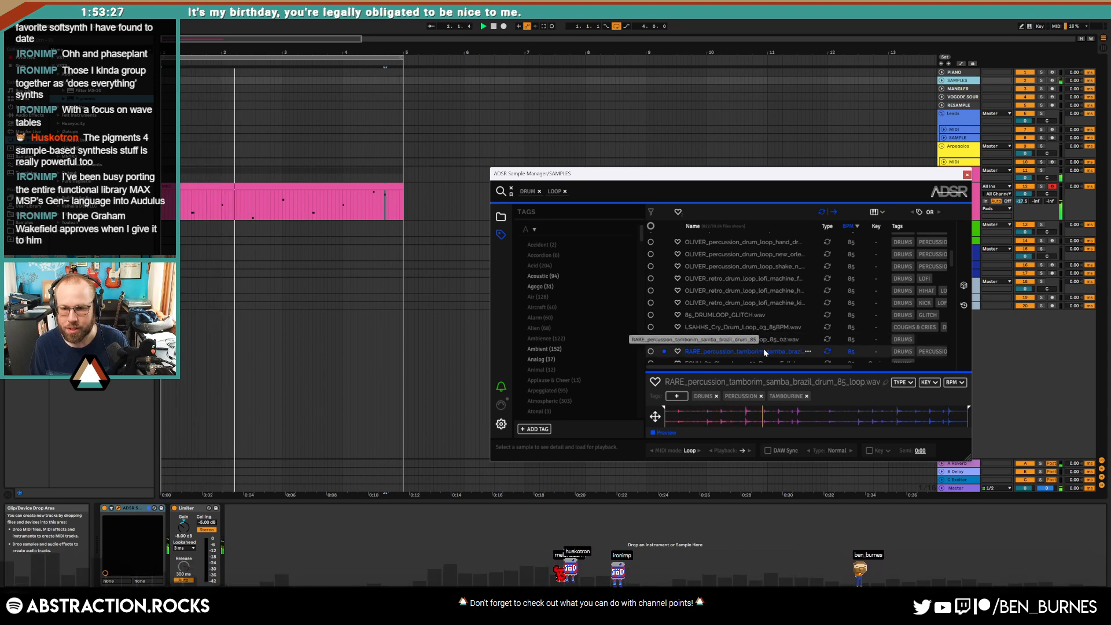
pyautogui.moveTo(744, 351); pyautogui.dragTo(297, 274)
pyautogui.click(945, 273)
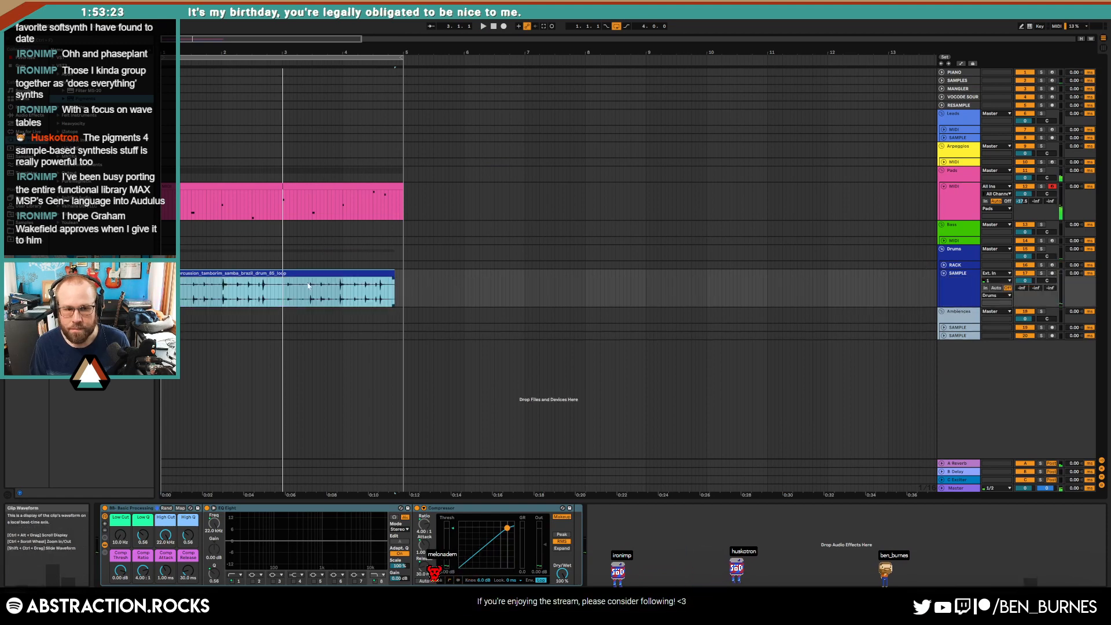
# Step: Warp the percussion clip with its segment tempo set to 85 BPM and extend its end to bar 5
pyautogui.click(310, 274)
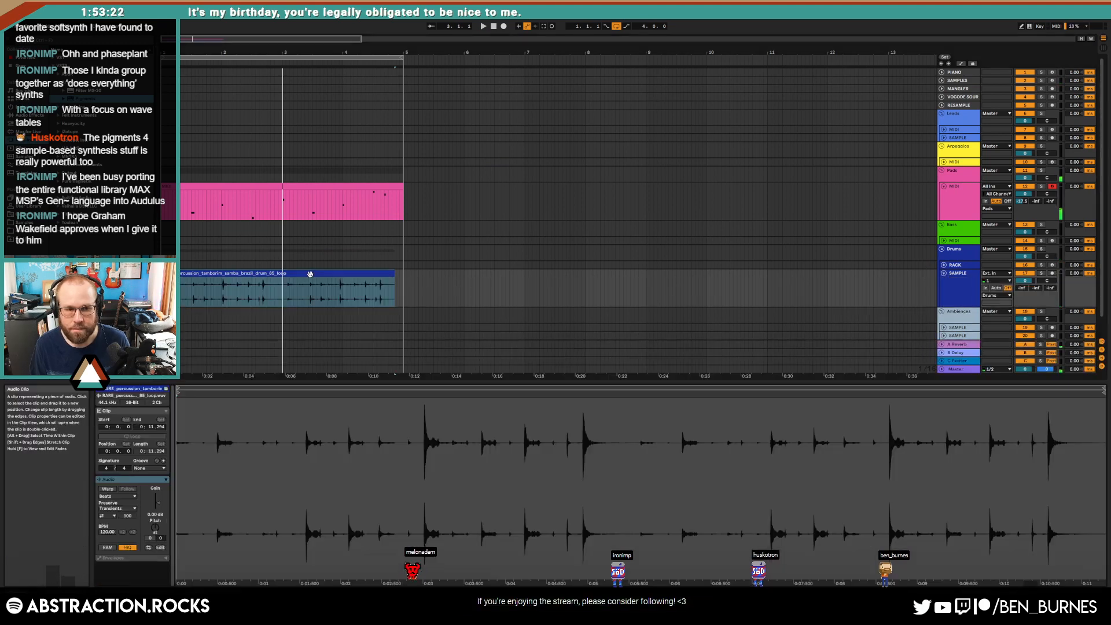
pyautogui.click(108, 490)
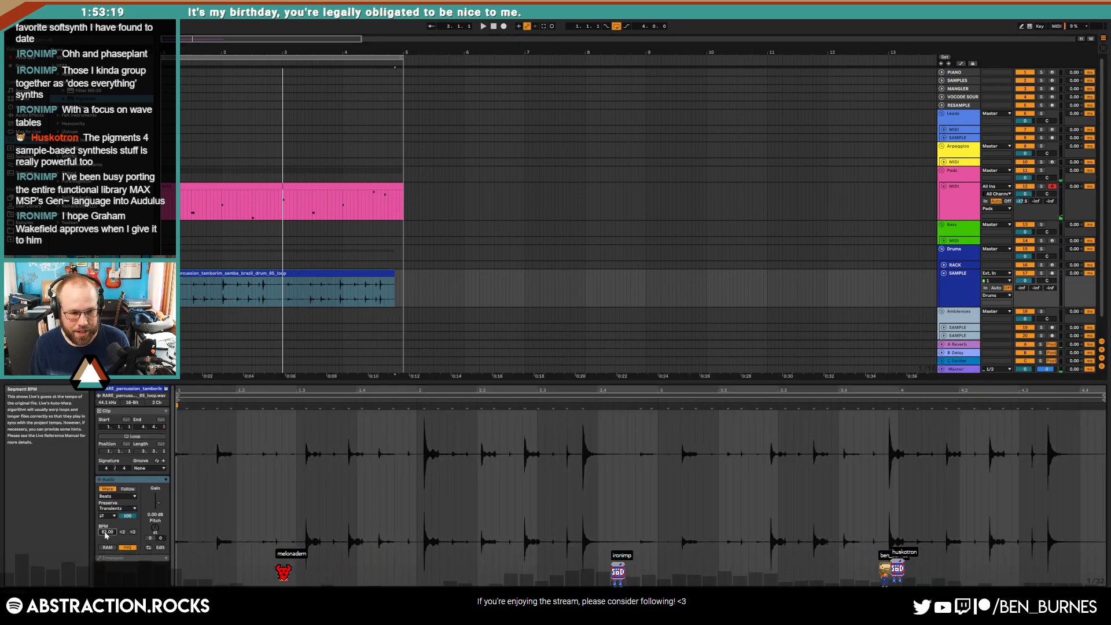
pyautogui.press('Return')
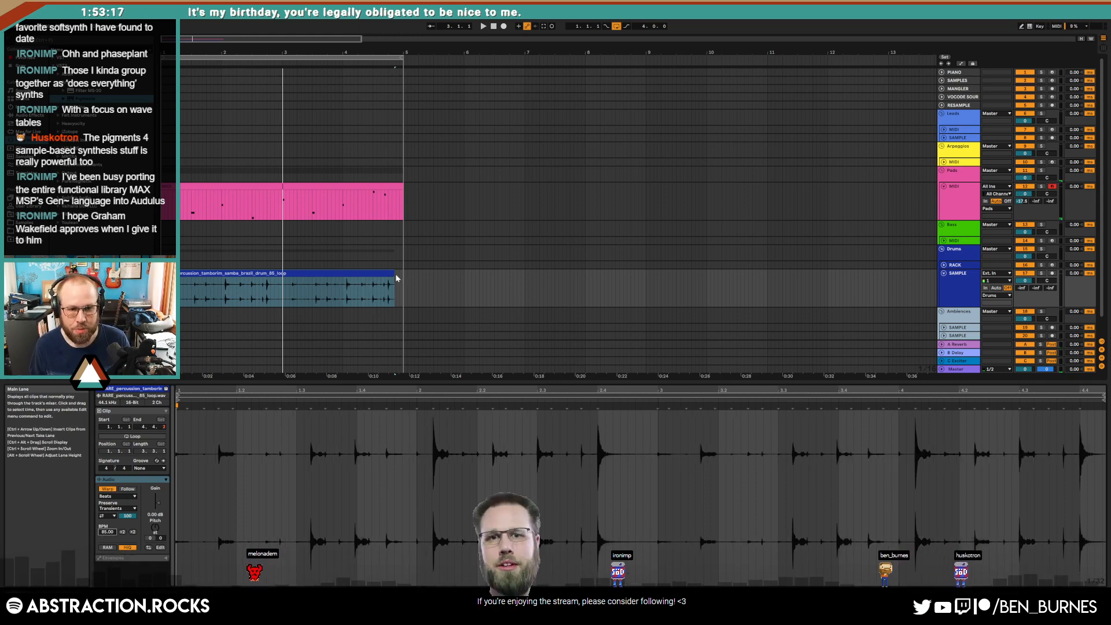
pyautogui.moveTo(395, 274); pyautogui.dragTo(401, 274)
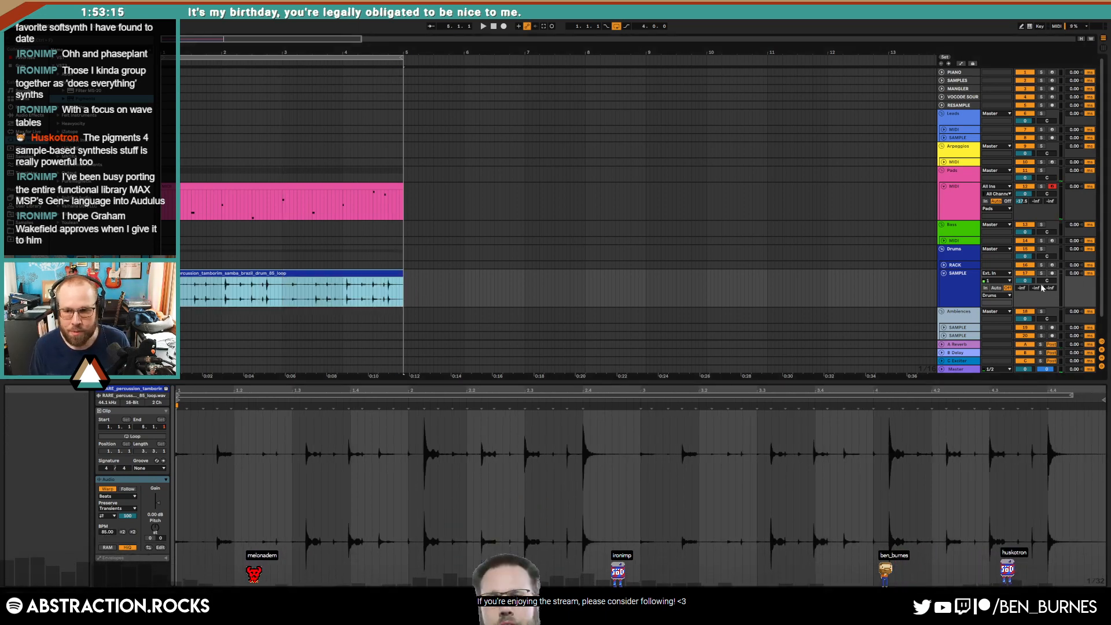
# Step: Raise the reverb send of the Drums group's SAMPLE track and show the track's devices
pyautogui.moveTo(1022, 288); pyautogui.dragTo(1022, 264)
pyautogui.doubleClick(960, 288)
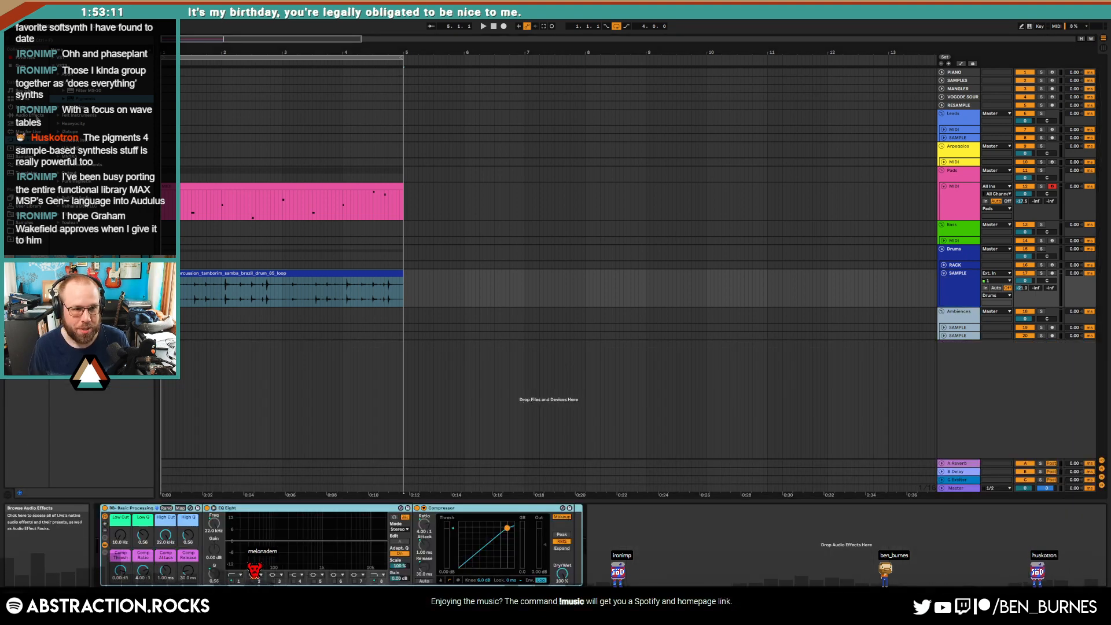
# Step: Insert Auto Pan first in the percussion track's chain with 42.1% amount and 0.43 Hz rate, and lower the track's volume
pyautogui.click(31, 115)
pyautogui.click(72, 92)
pyautogui.moveTo(72, 92); pyautogui.dragTo(121, 533)
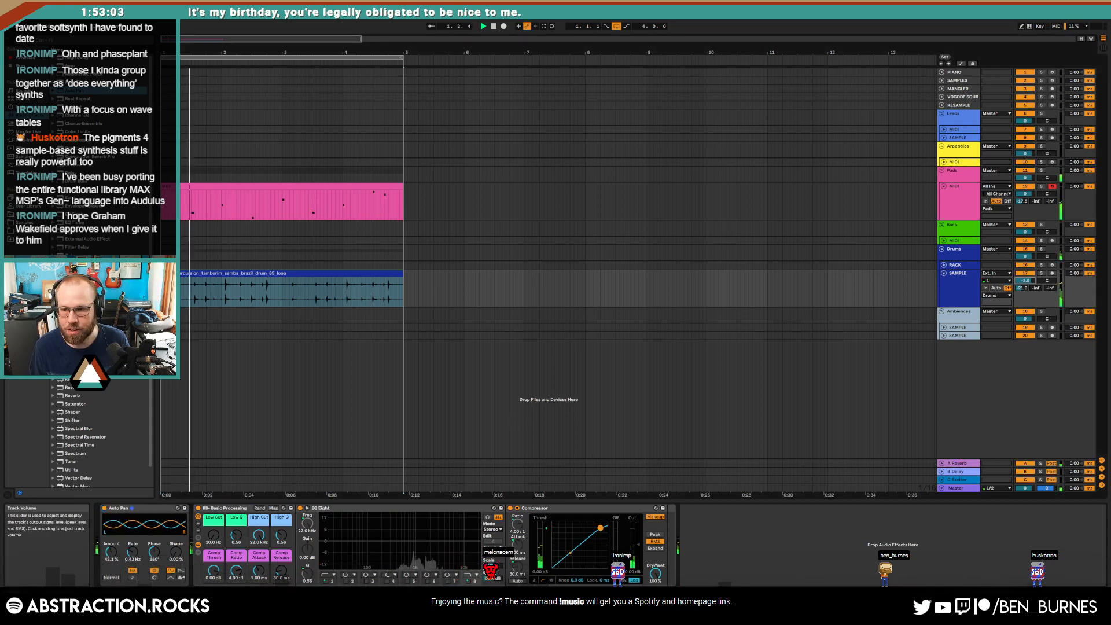
pyautogui.moveTo(1025, 280); pyautogui.dragTo(1022, 285)
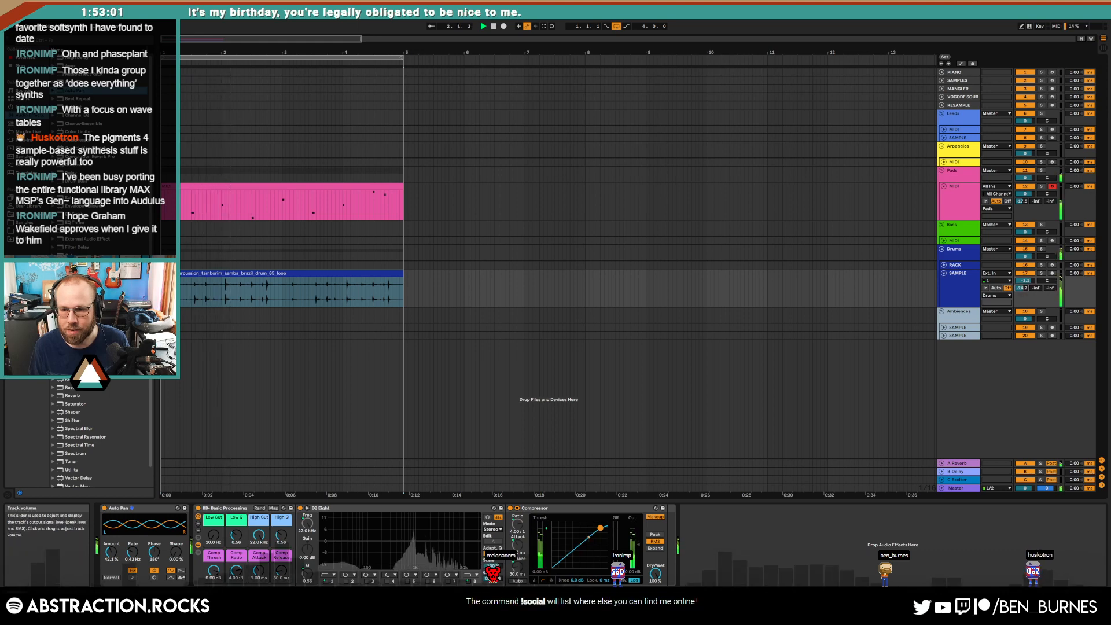
# Step: Adjust the percussion track's reverb send and insert Wider directly after Auto Pan in its device chain
pyautogui.moveTo(1028, 287); pyautogui.dragTo(1028, 281)
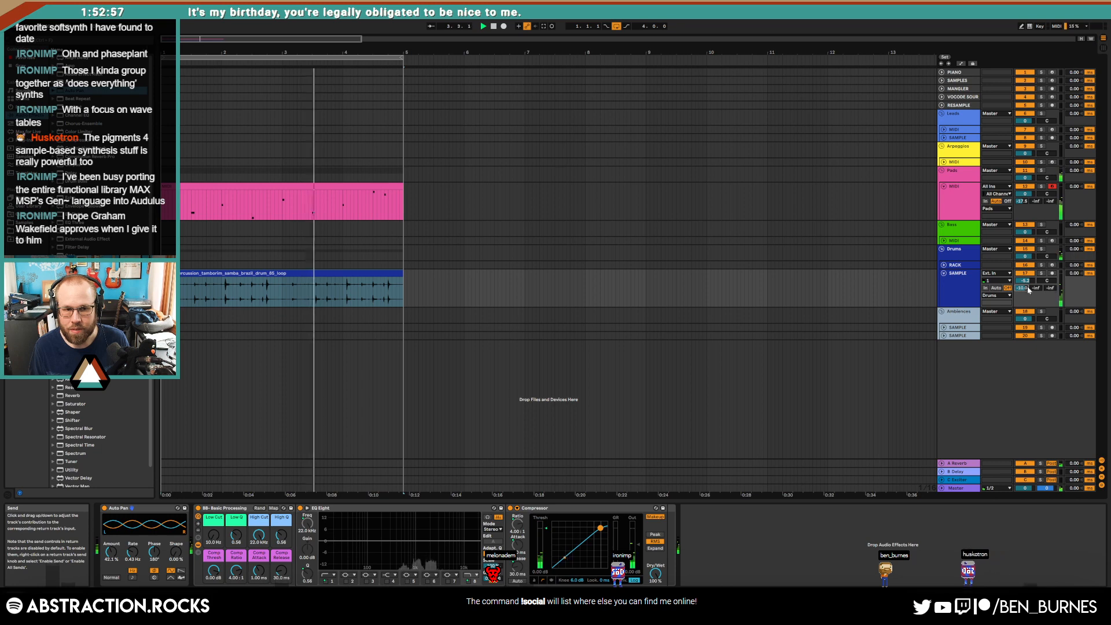
pyautogui.moveTo(1030, 290); pyautogui.dragTo(1029, 289)
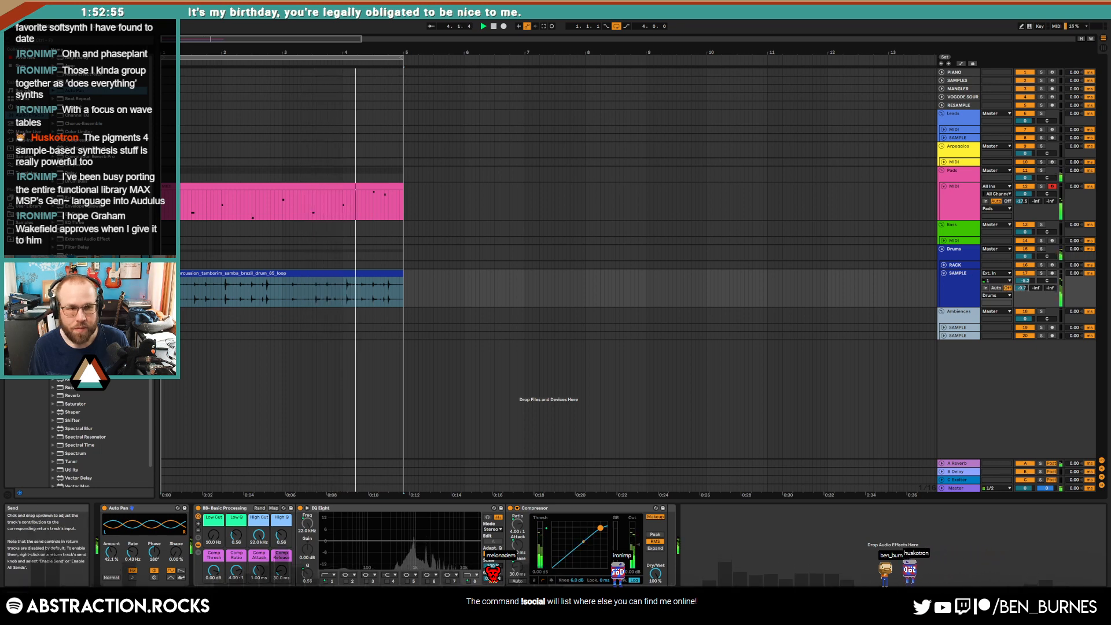
pyautogui.click(28, 107)
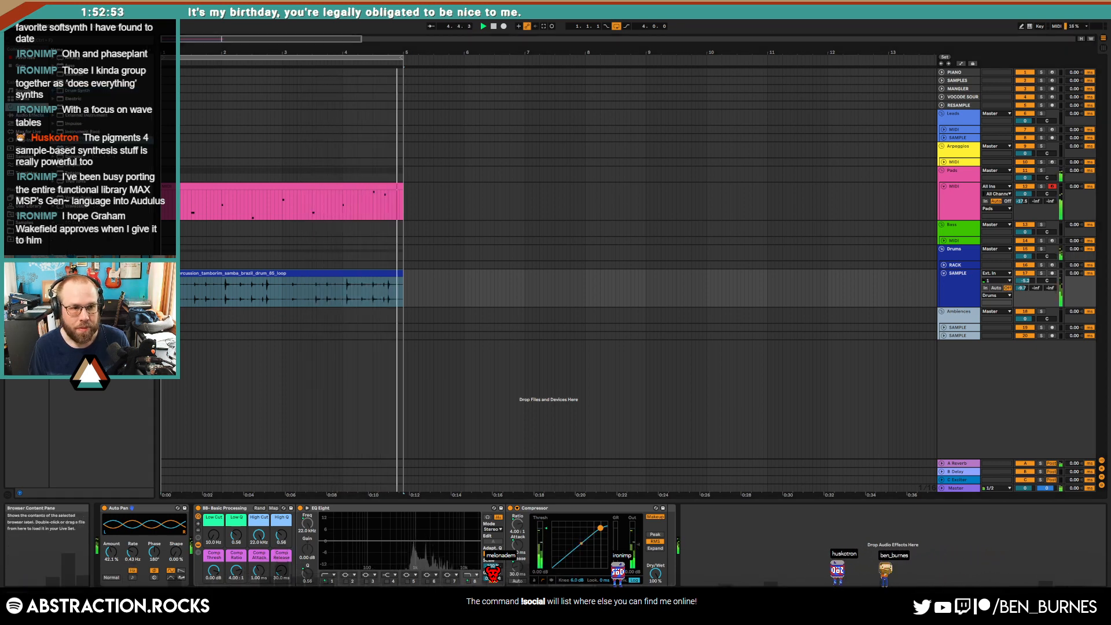
pyautogui.click(26, 115)
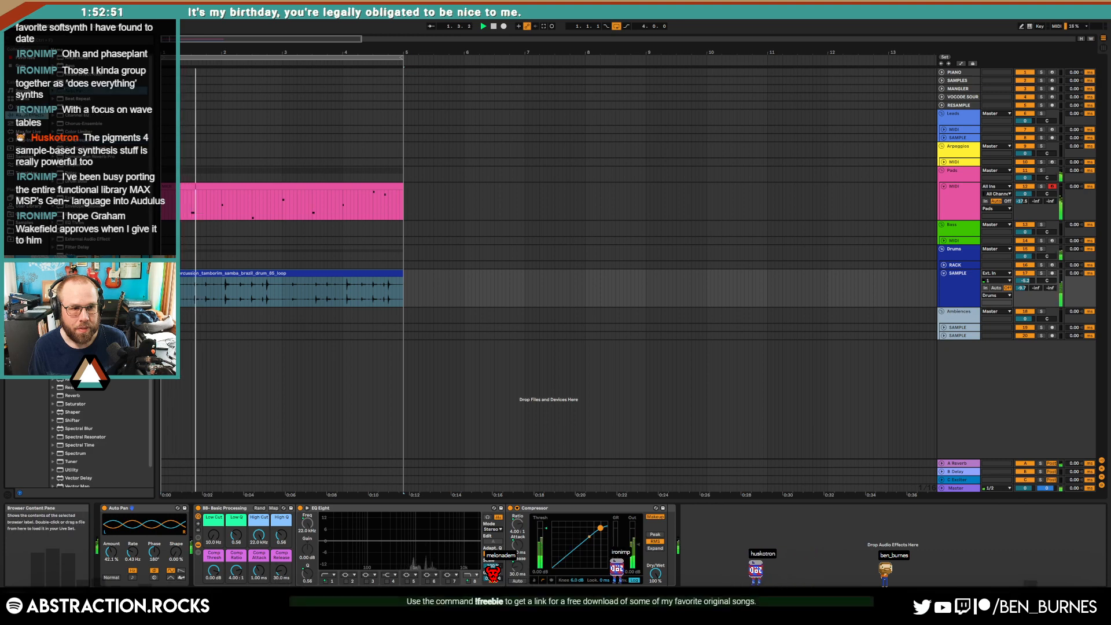
pyautogui.click(29, 141)
pyautogui.click(54, 59)
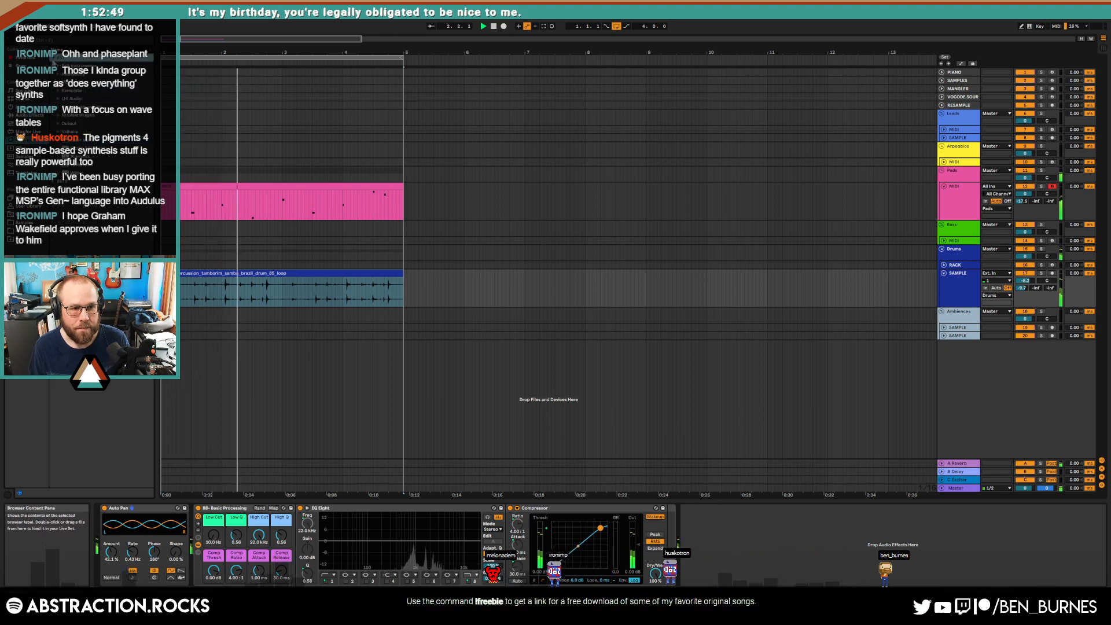
pyautogui.click(58, 131)
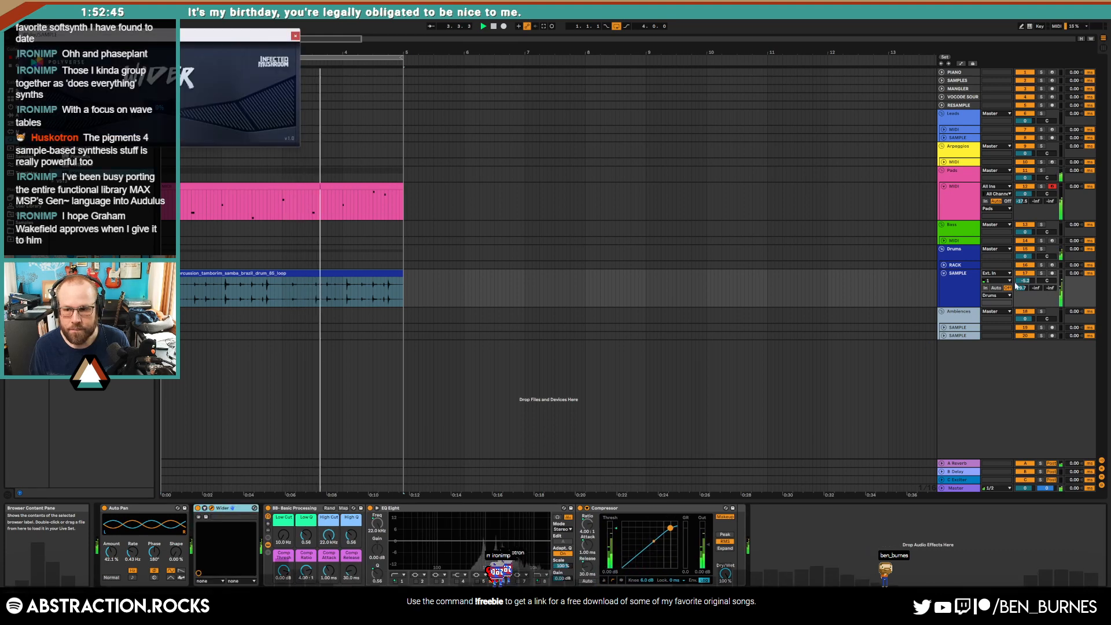
pyautogui.moveTo(253, 47); pyautogui.dragTo(734, 207)
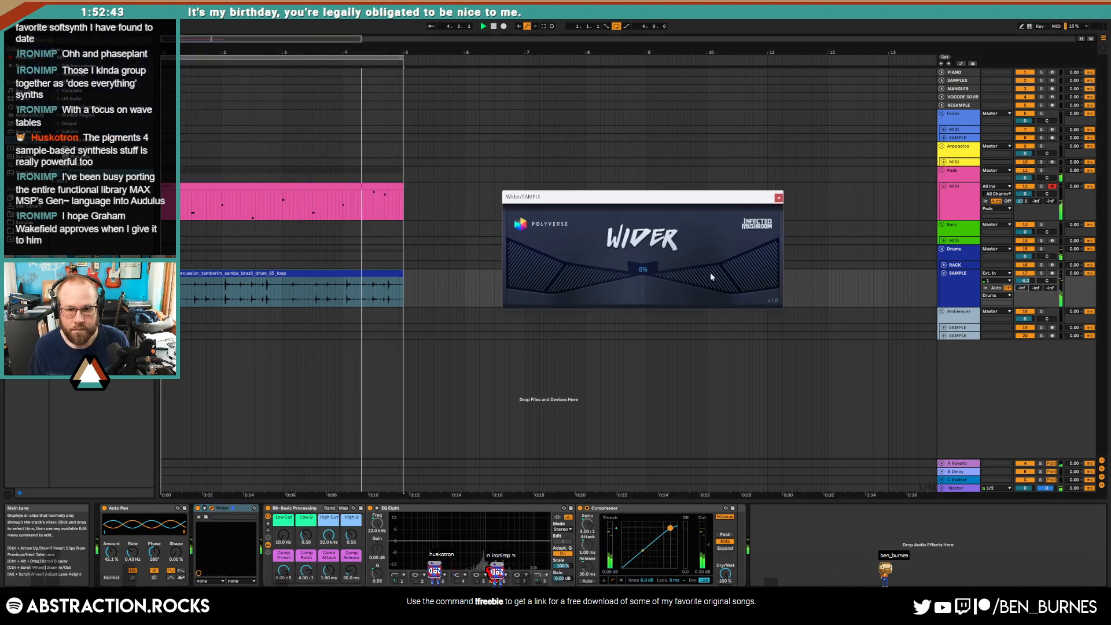
pyautogui.click(778, 198)
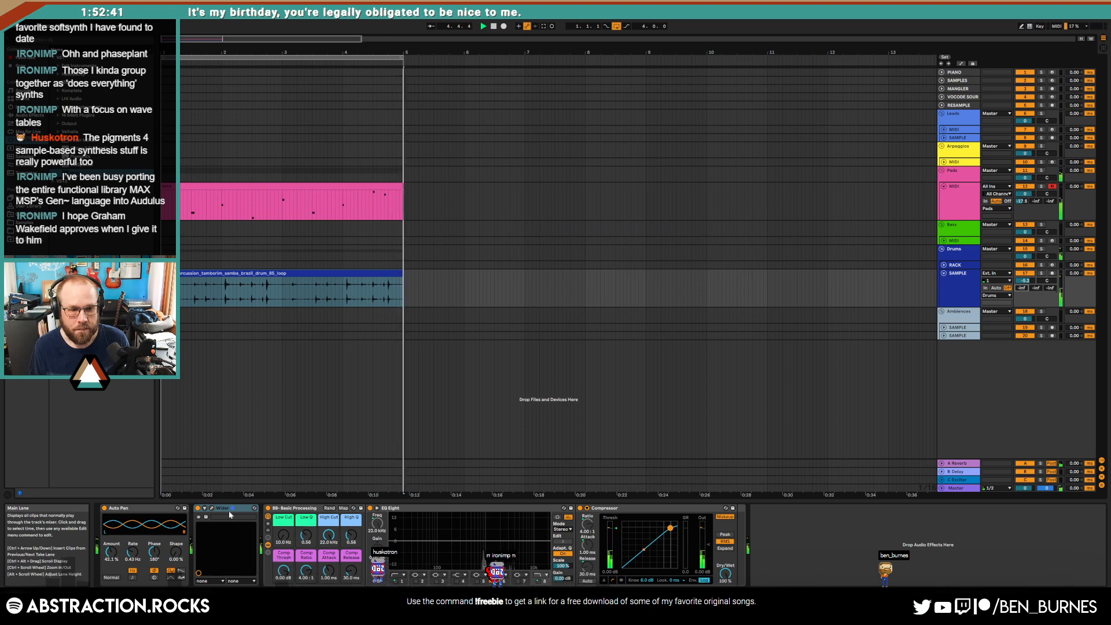
# Step: Remove Auto Pan and insert Transient Master ahead of Wider with sustain reduced and attack raised to about 25%
pyautogui.press('Delete')
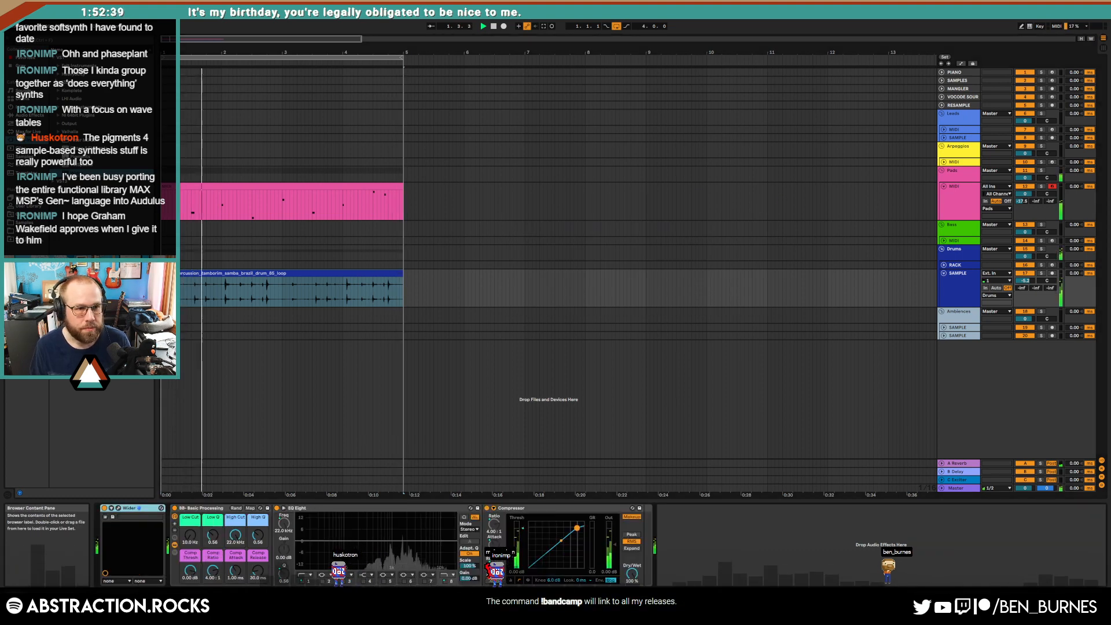
pyautogui.moveTo(93, 206); pyautogui.dragTo(110, 541)
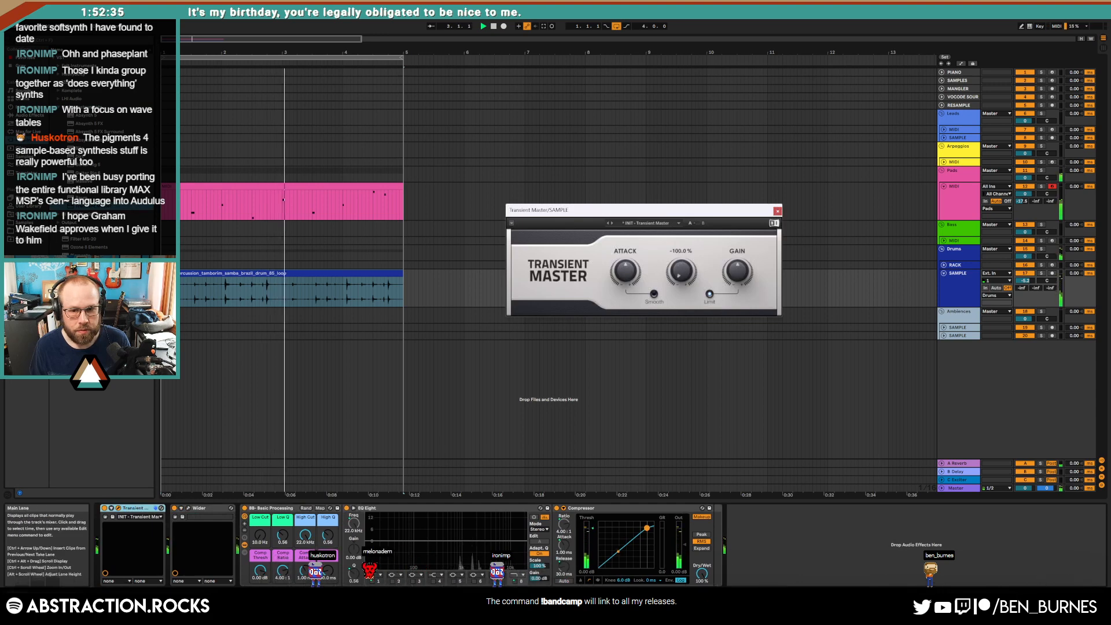
pyautogui.moveTo(677, 277); pyautogui.dragTo(625, 248)
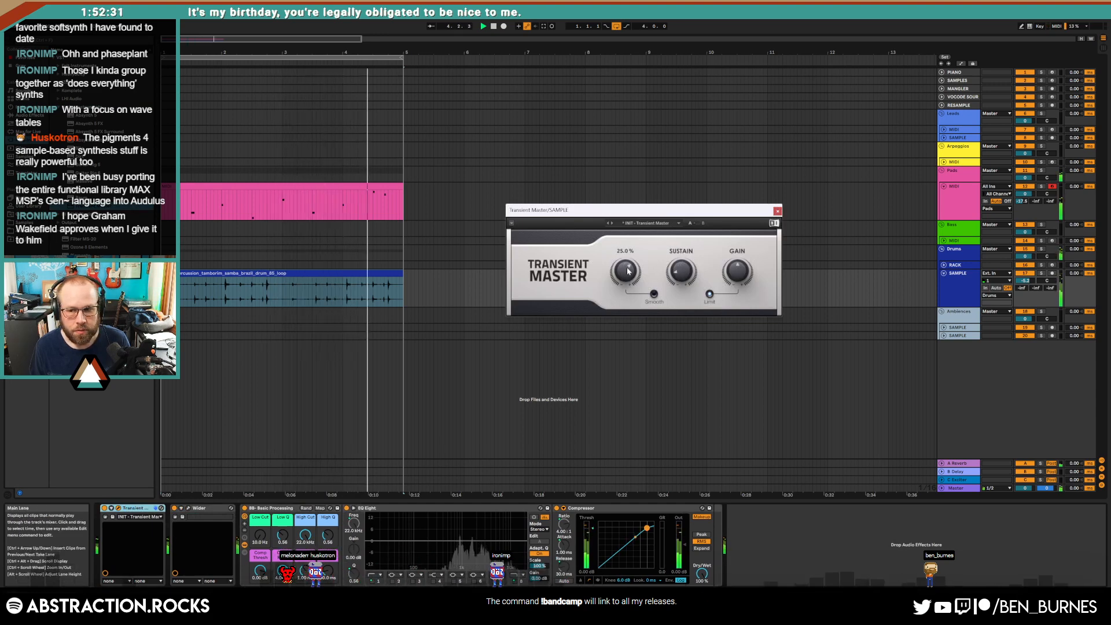
# Step: Lower the percussion track's volume, raise its reverb send, and trim Transient Master's sustain during playback
pyautogui.moveTo(1025, 281); pyautogui.dragTo(1026, 304)
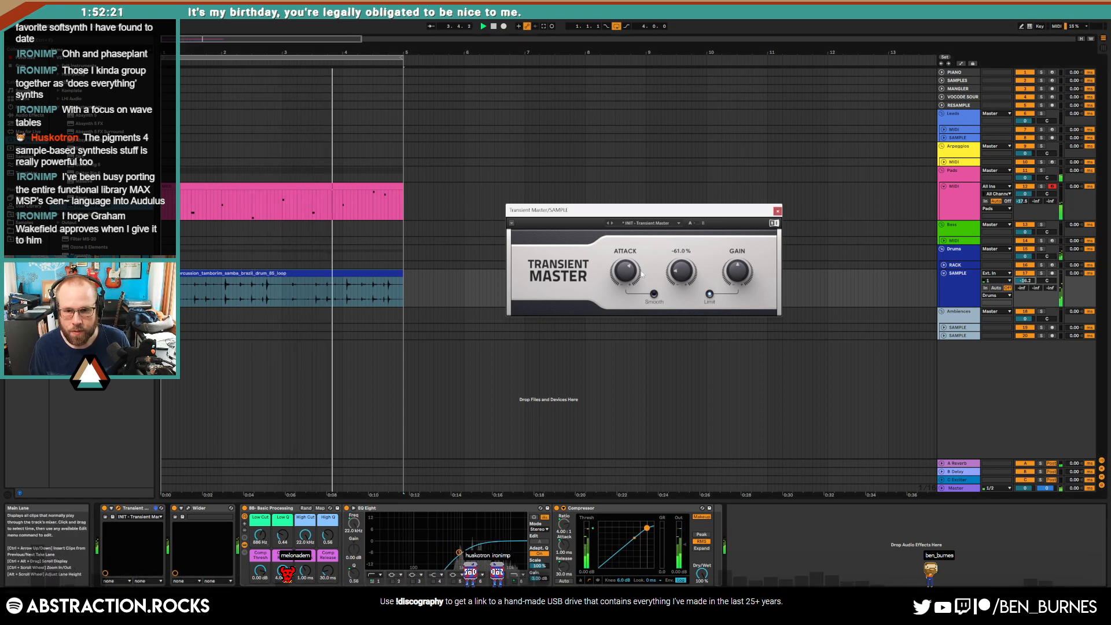
pyautogui.moveTo(1022, 289); pyautogui.dragTo(1022, 244)
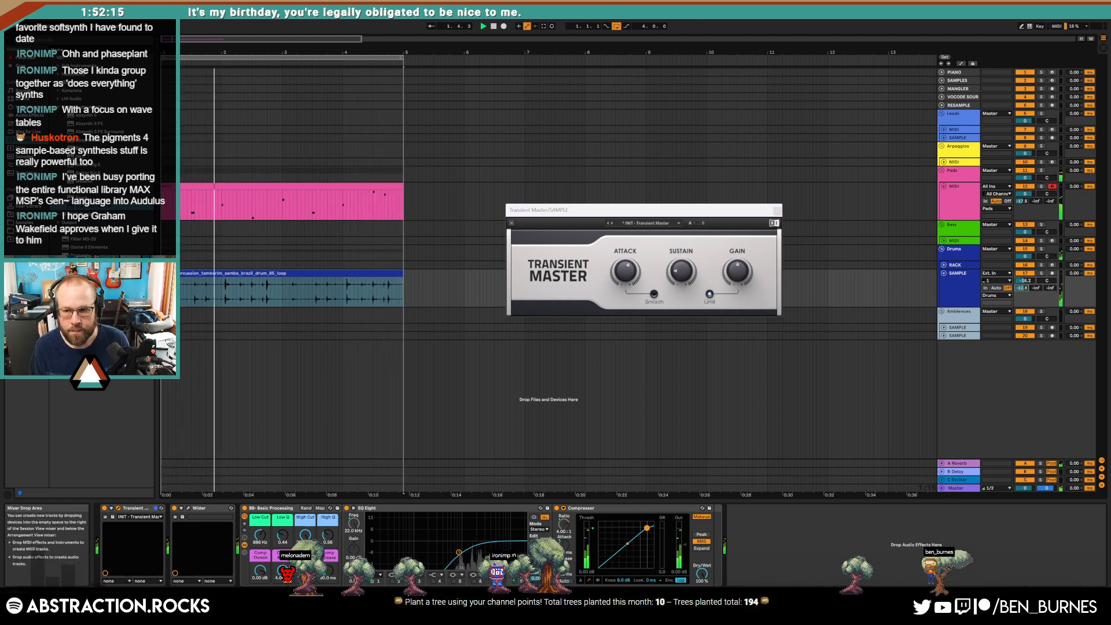
pyautogui.press('space')
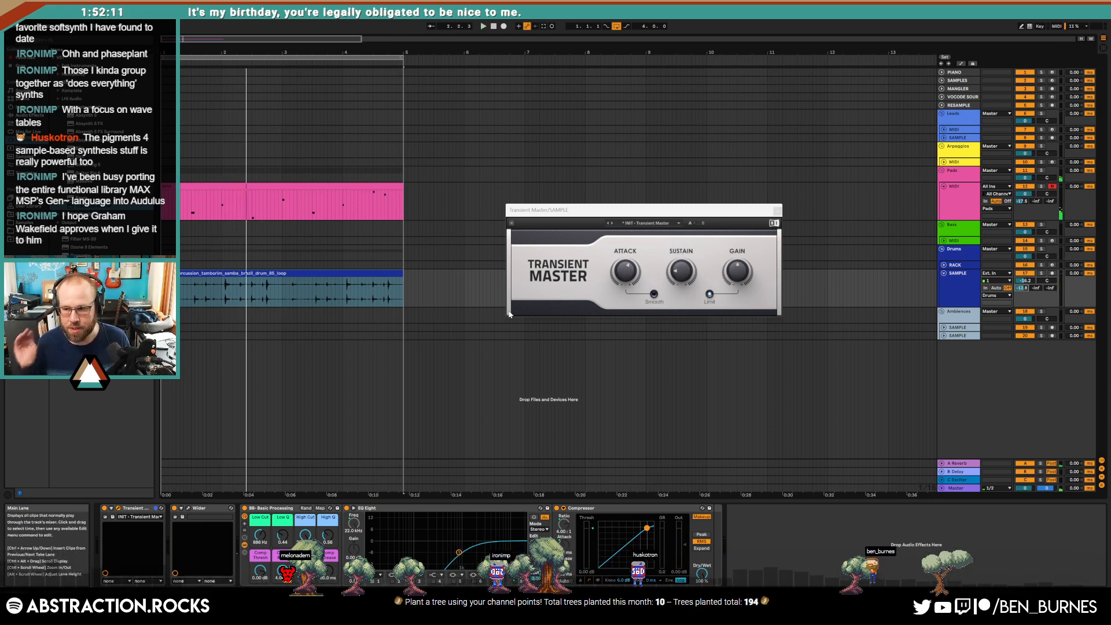
pyautogui.press('space')
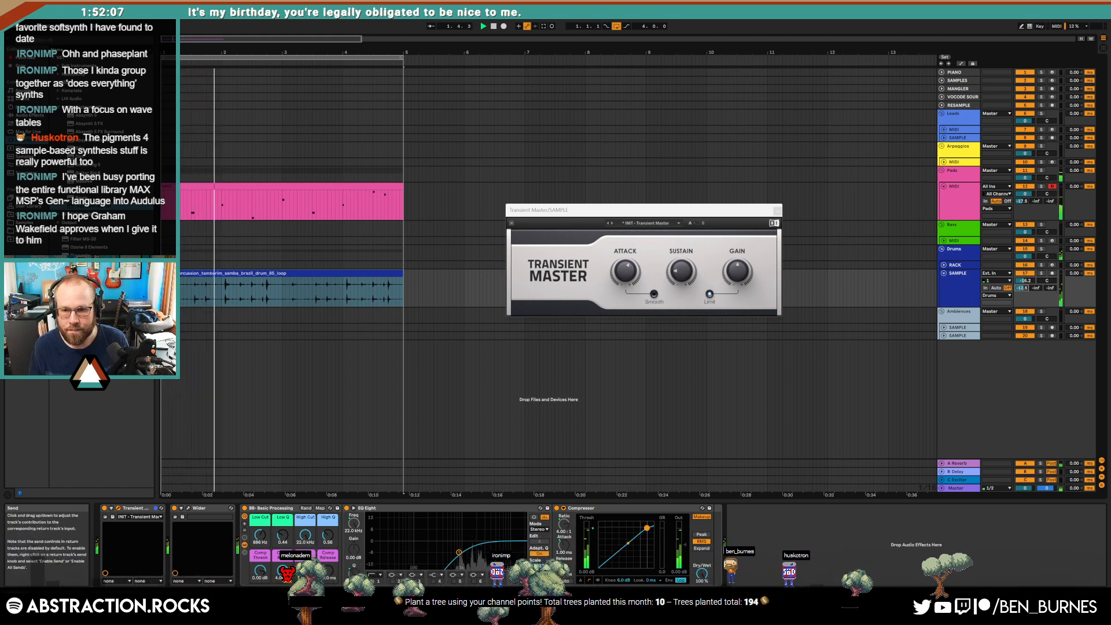
pyautogui.moveTo(687, 274); pyautogui.dragTo(687, 285)
pyautogui.click(777, 212)
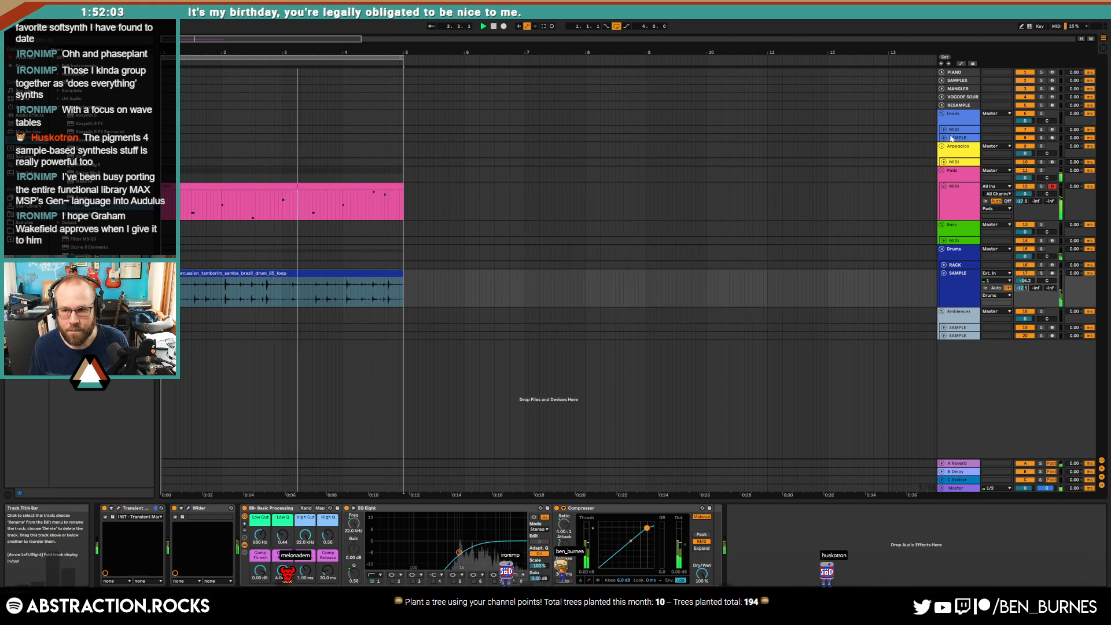
# Step: Arm and unfold the Leads group's MIDI track and replace its Operator with Kontakt
pyautogui.click(1038, 131)
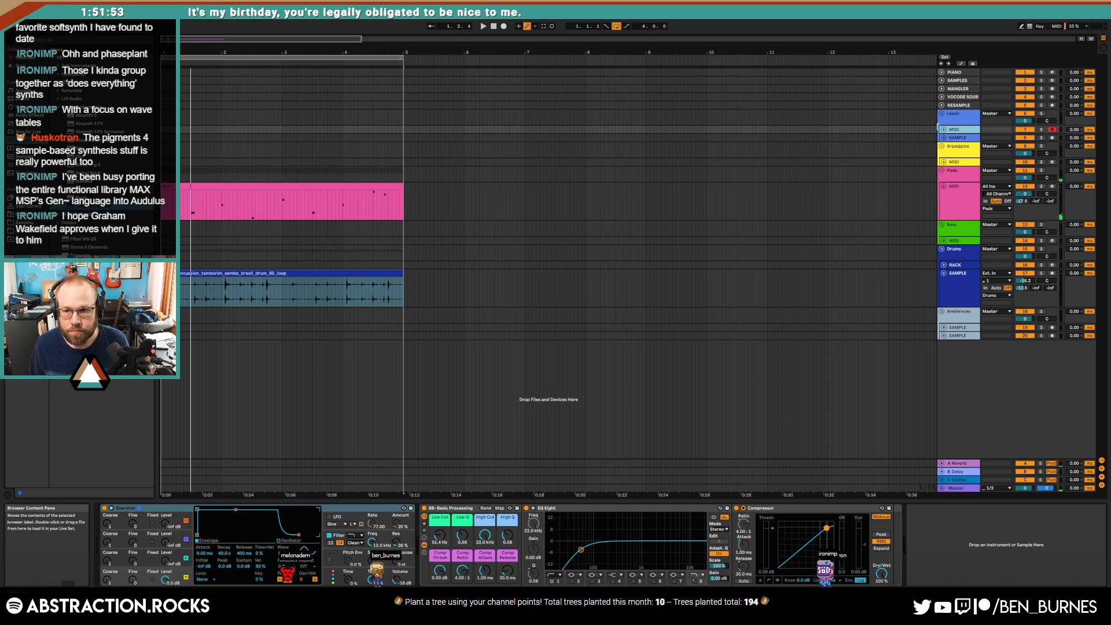
pyautogui.click(944, 130)
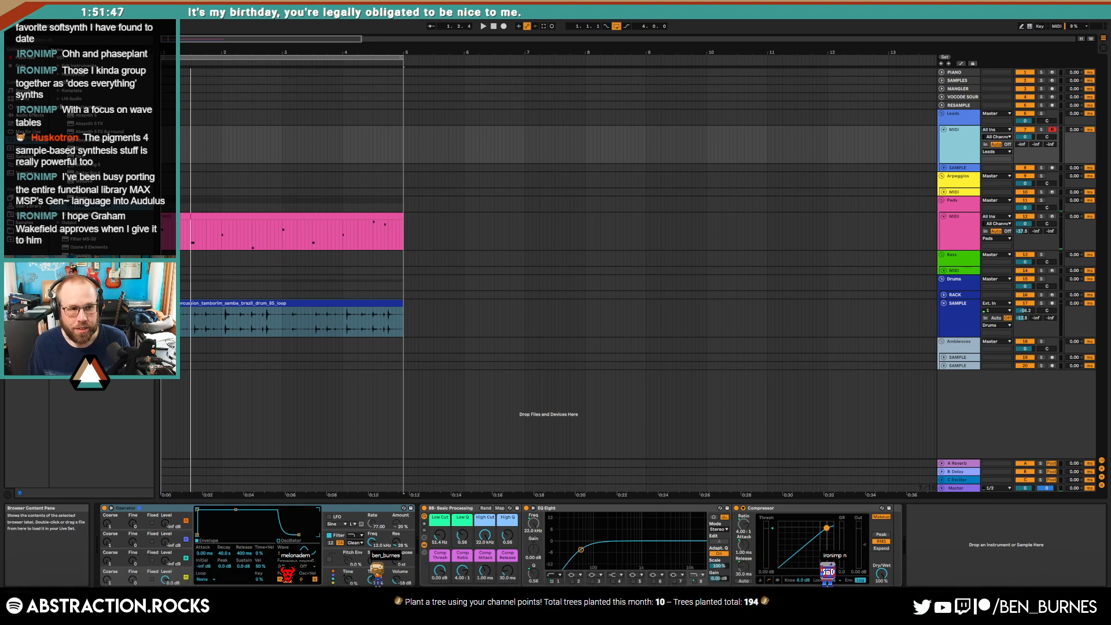
pyautogui.click(59, 107)
pyautogui.click(59, 91)
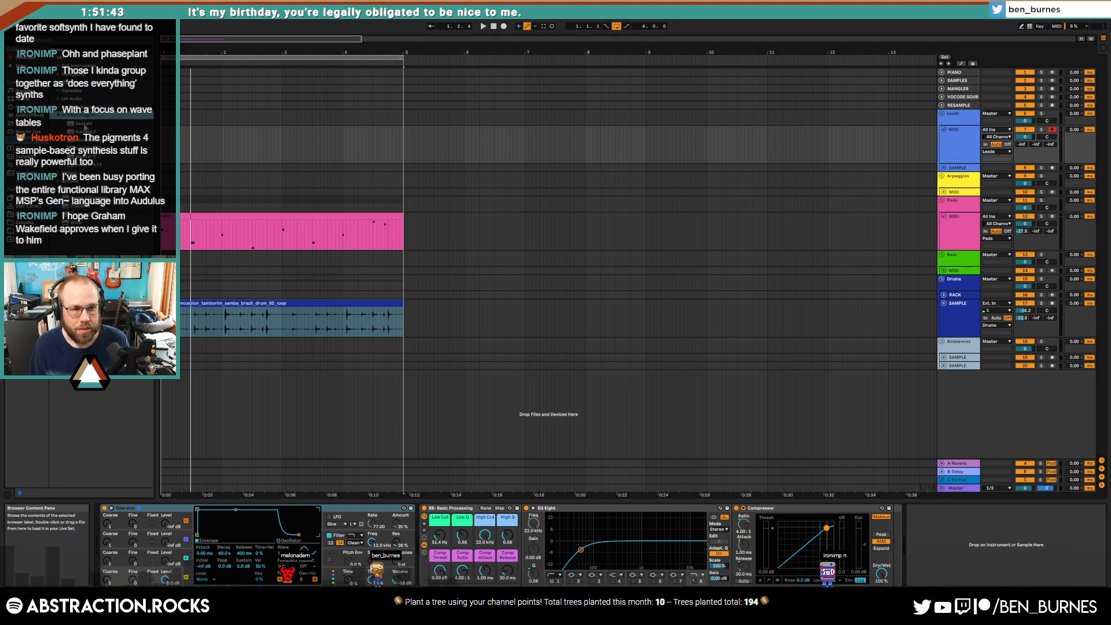
pyautogui.moveTo(84, 124); pyautogui.dragTo(170, 543)
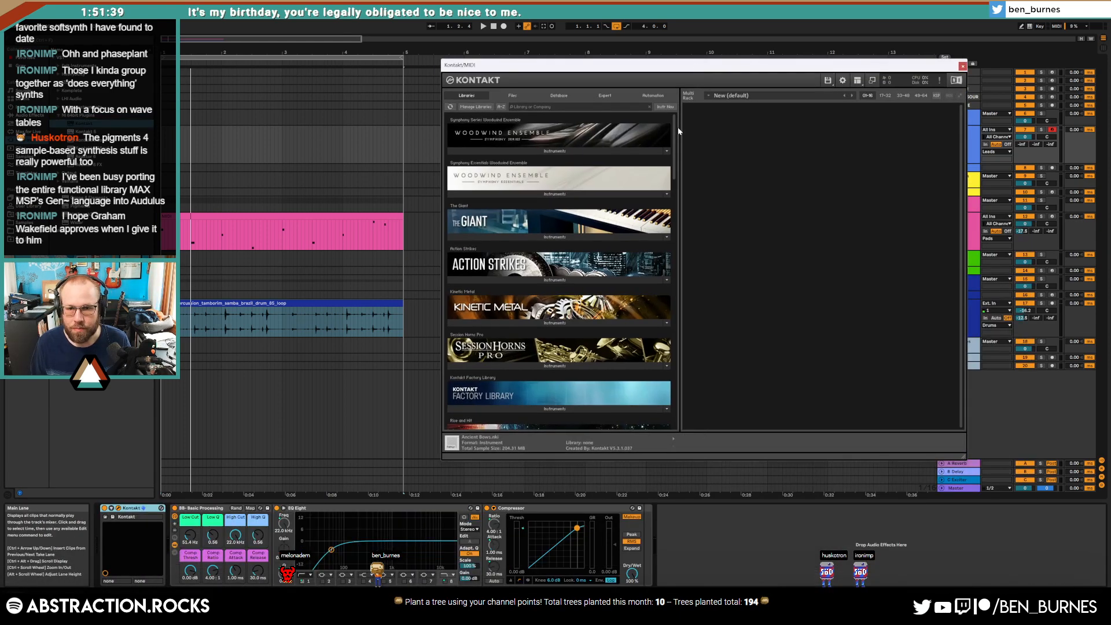
# Step: Load Scarbee Mark I - Stretch Tuned from the Scarbee Vintage Keys library into Kontakt
pyautogui.moveTo(678, 127); pyautogui.dragTo(682, 173)
pyautogui.click(557, 274)
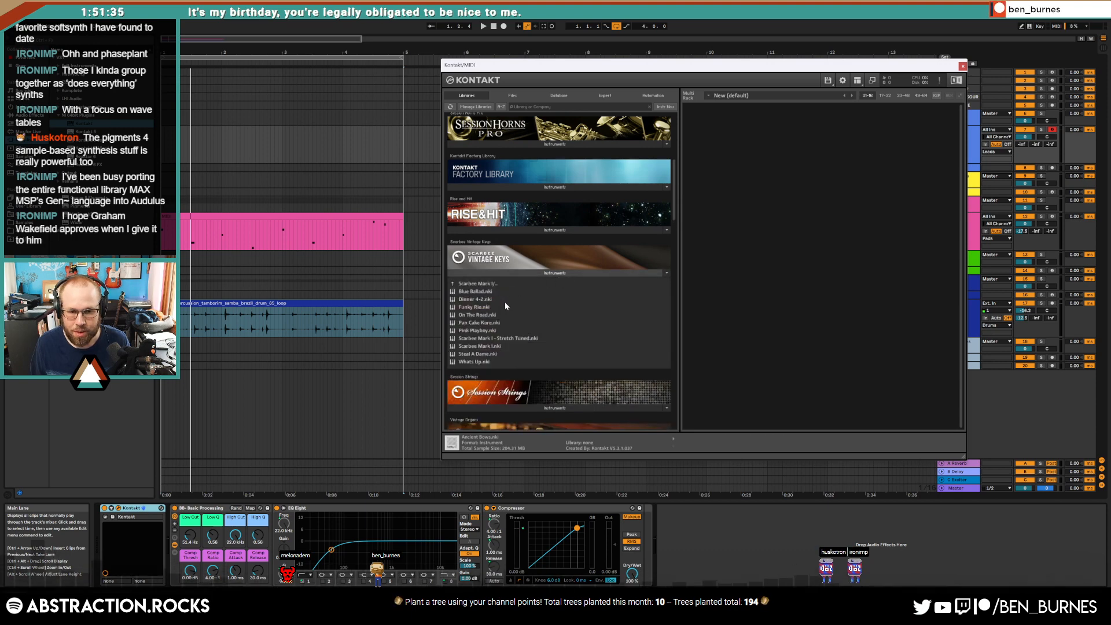
pyautogui.doubleClick(498, 339)
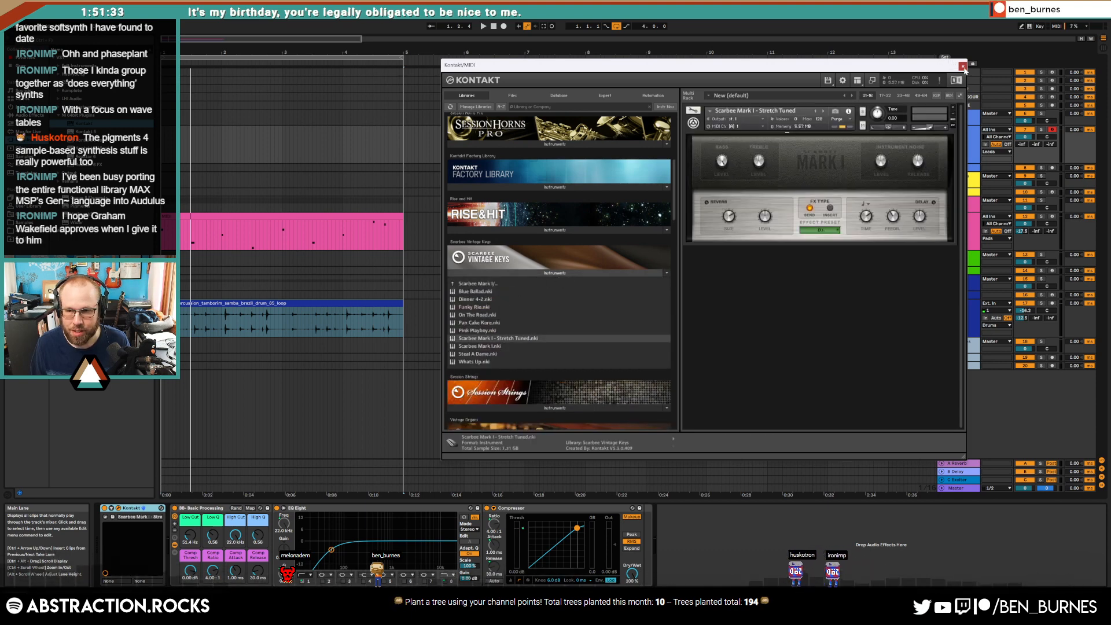
pyautogui.click(963, 66)
# Step: Capture the just-played MIDI on the Leads MIDI track, extend the clip to bar 3, and open its notes
pyautogui.click(543, 27)
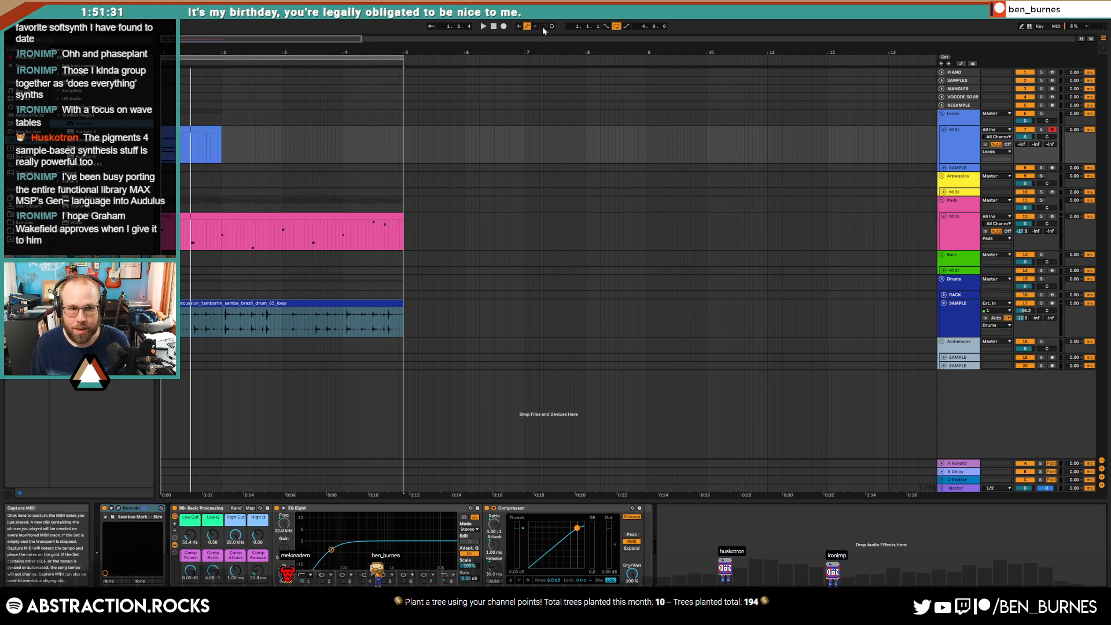
pyautogui.moveTo(221, 143); pyautogui.dragTo(282, 145)
pyautogui.doubleClick(267, 130)
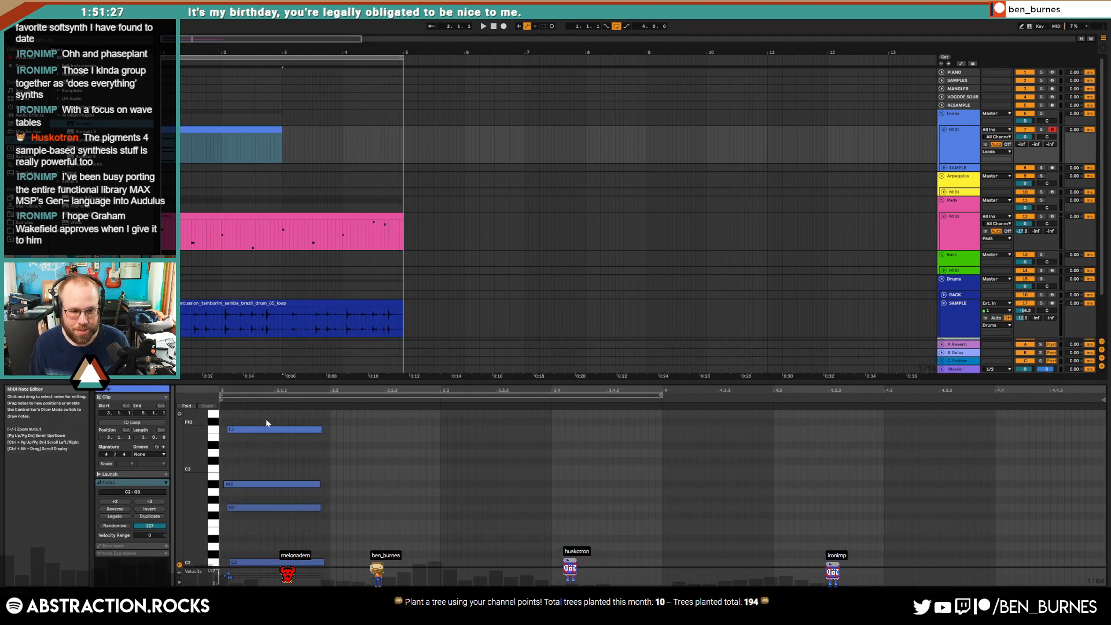
# Step: Shift the chord notes to the start of the clip and lengthen them to beat 4 of bar 1
pyautogui.moveTo(265, 419); pyautogui.dragTo(273, 574)
pyautogui.press('Left')
pyautogui.moveTo(250, 500); pyautogui.dragTo(261, 573)
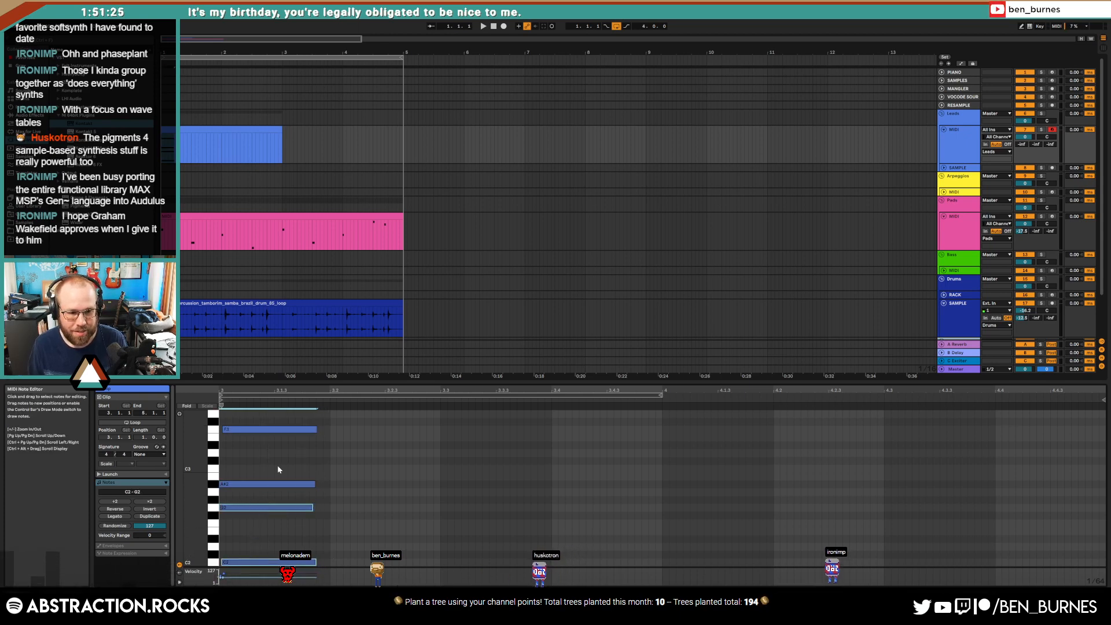
pyautogui.moveTo(280, 416); pyautogui.dragTo(299, 571)
pyautogui.press('Left')
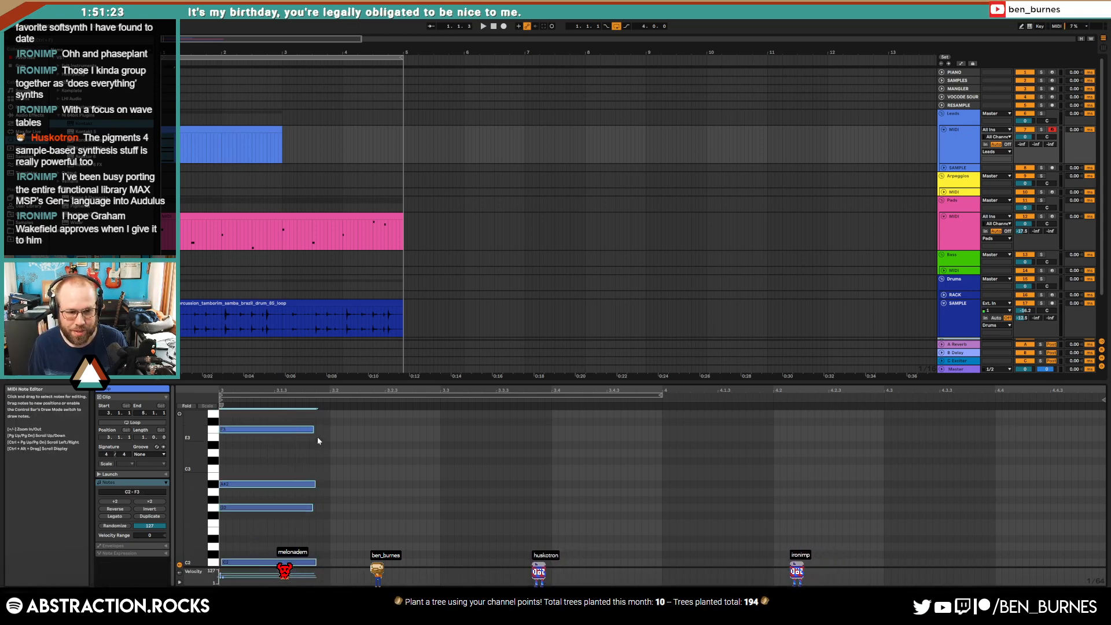
pyautogui.moveTo(314, 429); pyautogui.dragTo(551, 456)
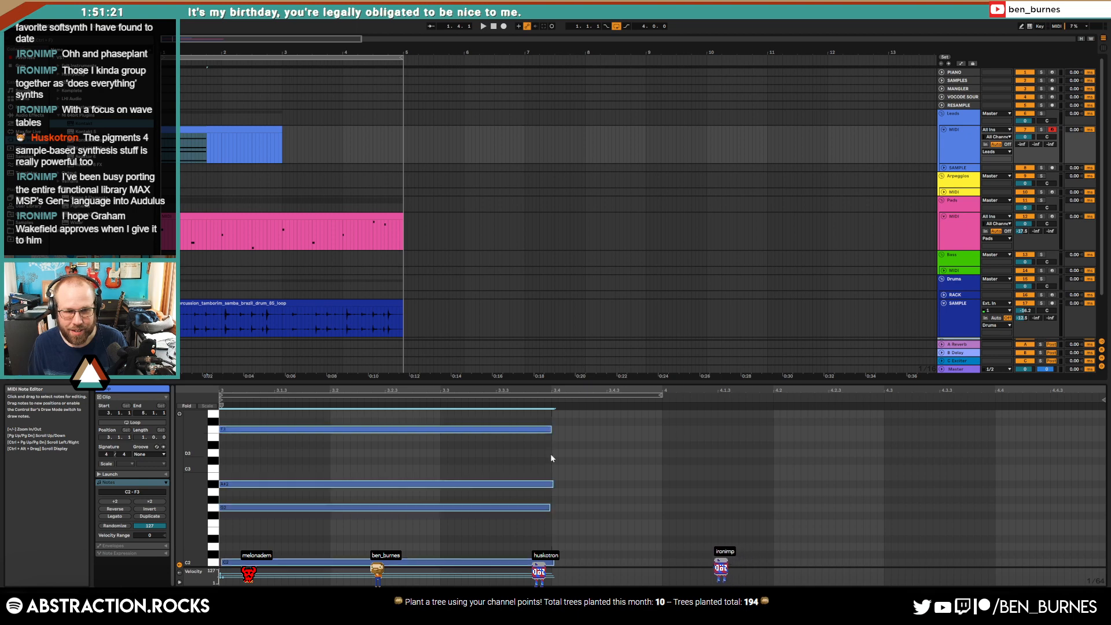
# Step: Duplicate the chord clip into bars 3 and 4 and play the arrangement from the start
pyautogui.click(273, 129)
pyautogui.hotkey('ctrl', 'd')
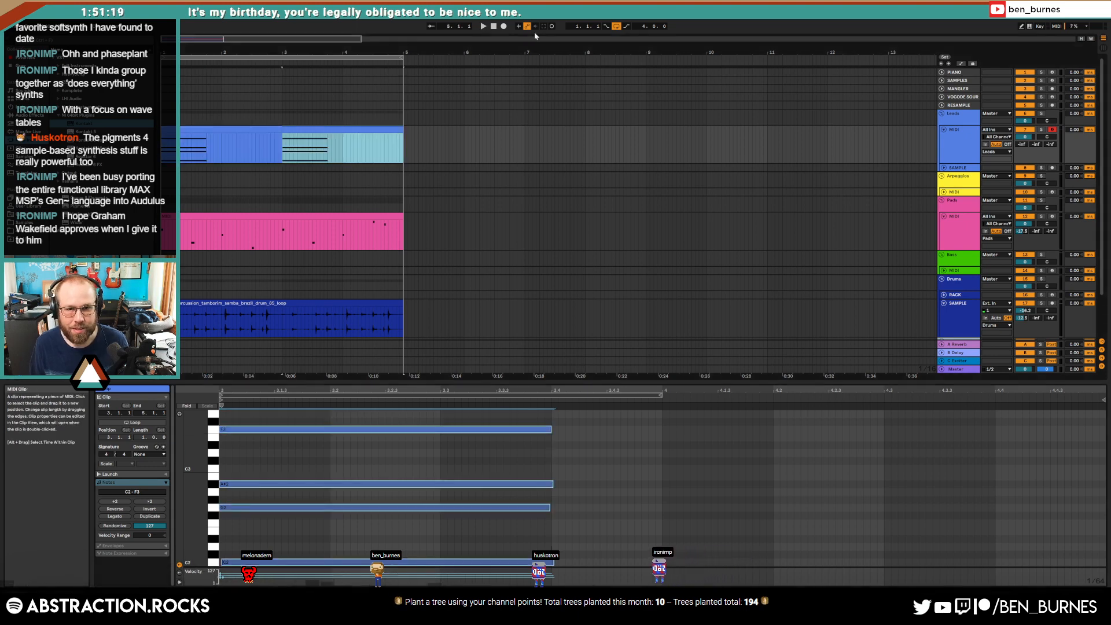
pyautogui.click(493, 26)
pyautogui.press('space')
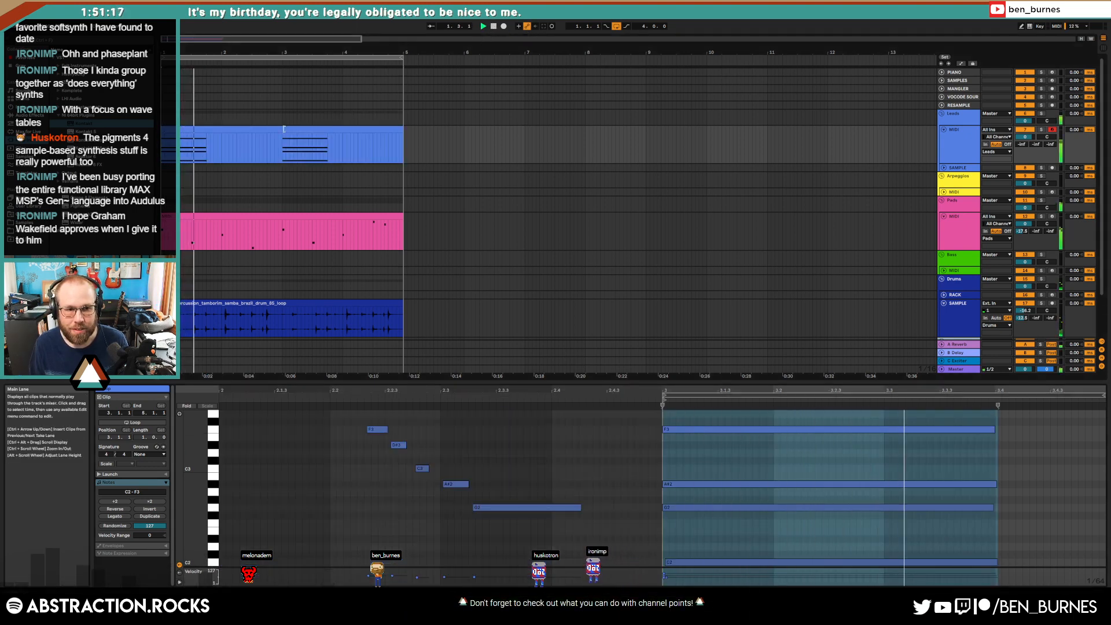
pyautogui.press('space')
# Step: Lengthen all chord notes in the first Leads clip to beat 3 of bar 2
pyautogui.doubleClick(245, 130)
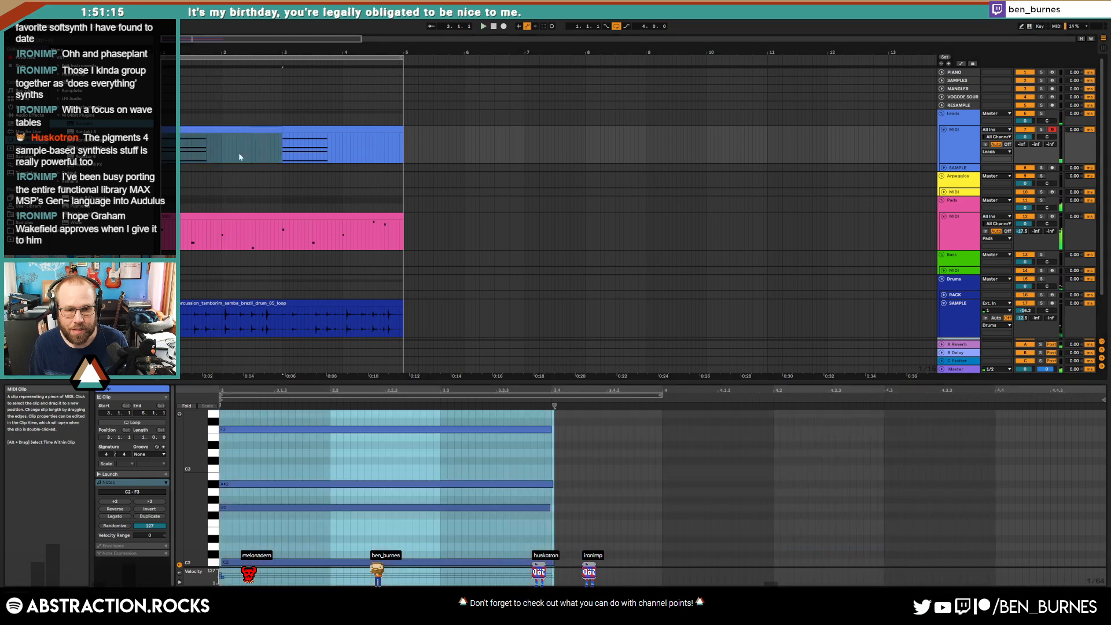
pyautogui.click(627, 485)
pyautogui.hotkey('ctrl', 'a')
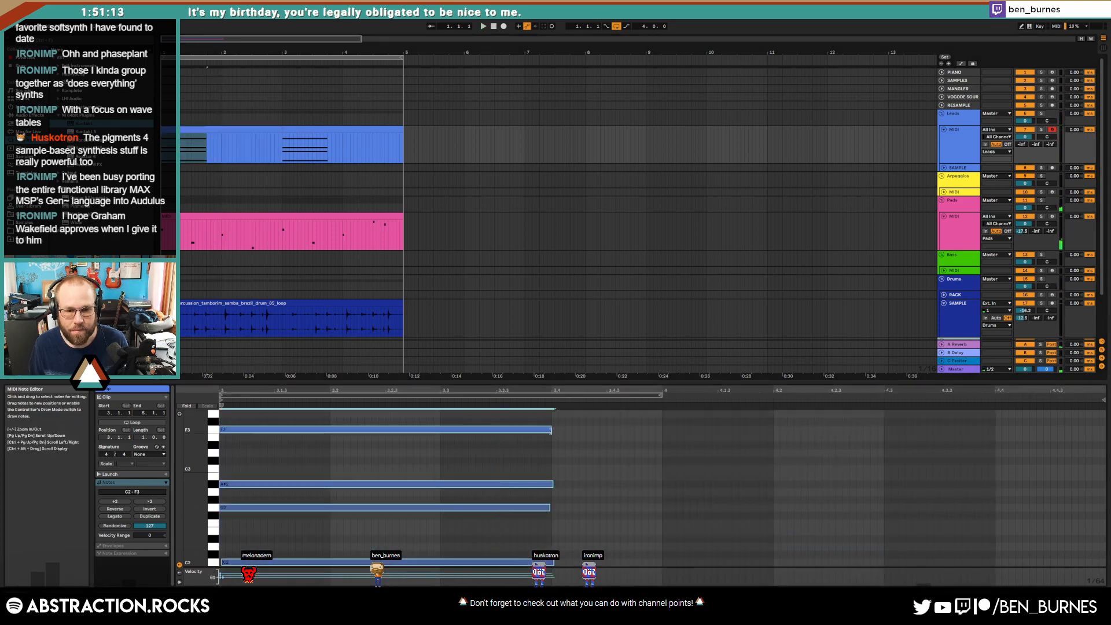
pyautogui.moveTo(551, 430); pyautogui.dragTo(899, 471)
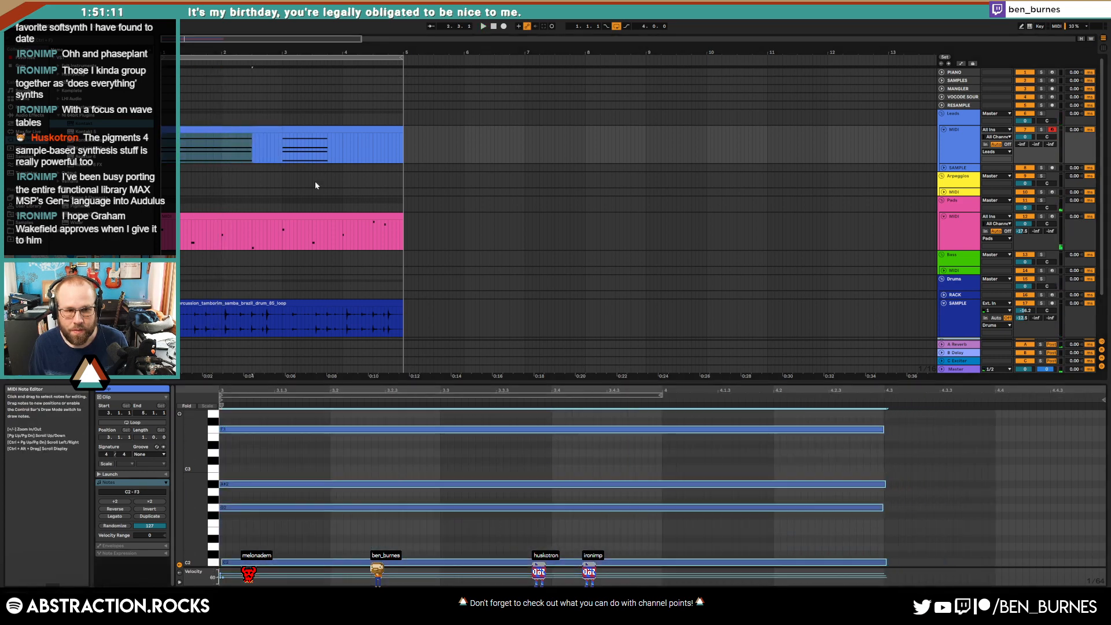
# Step: Duplicate the lengthened chord clip over bars 3 and 4 and play the loop from the start
pyautogui.click(264, 130)
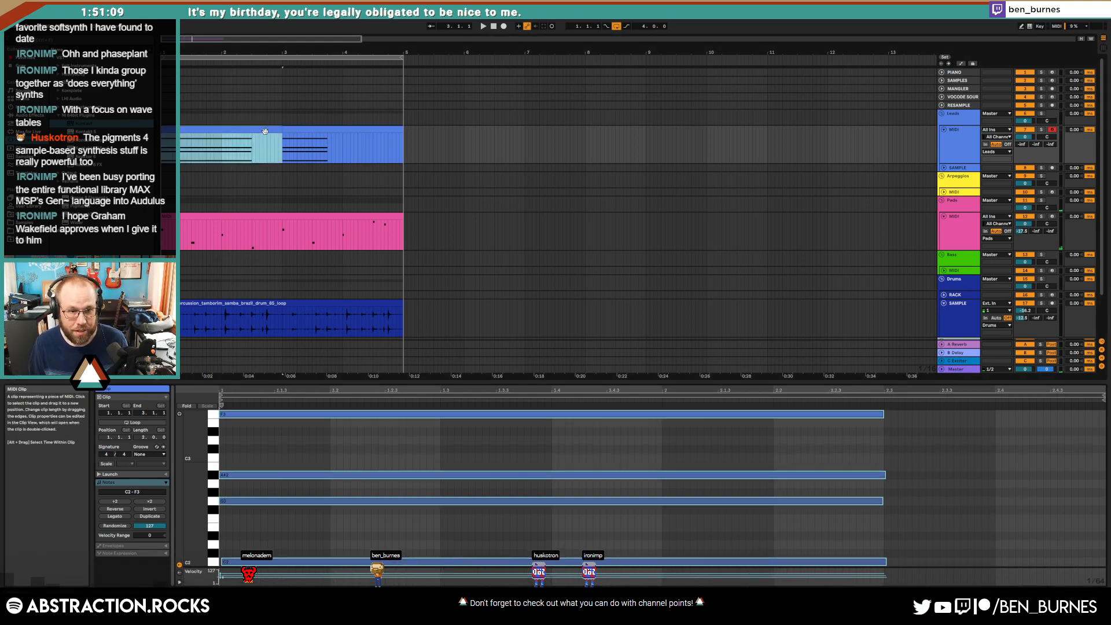
pyautogui.click(494, 26)
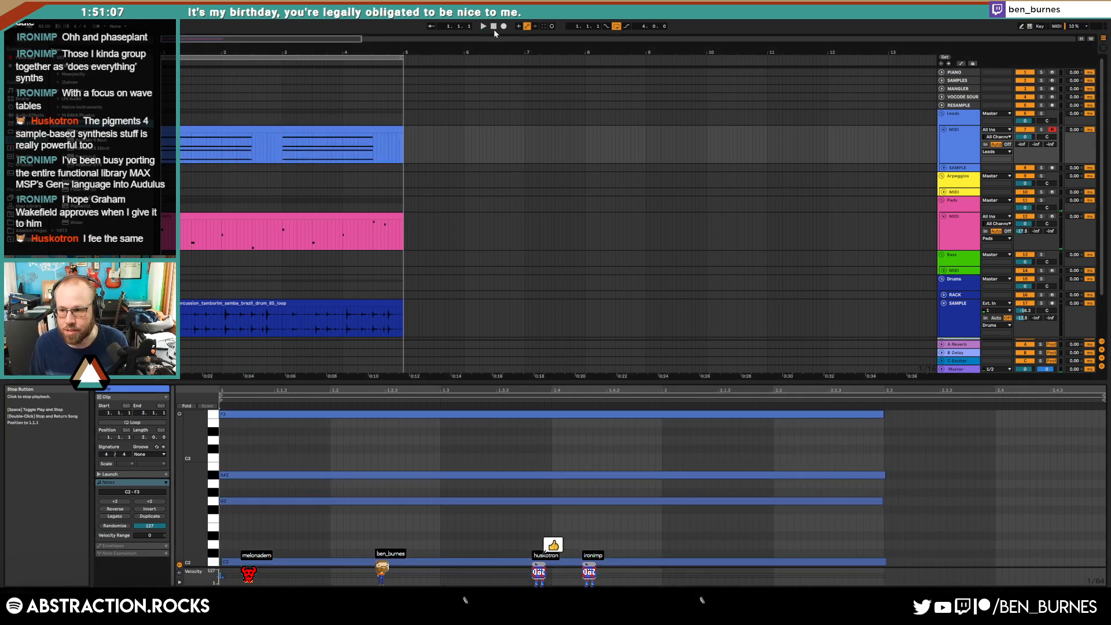
pyautogui.press('space')
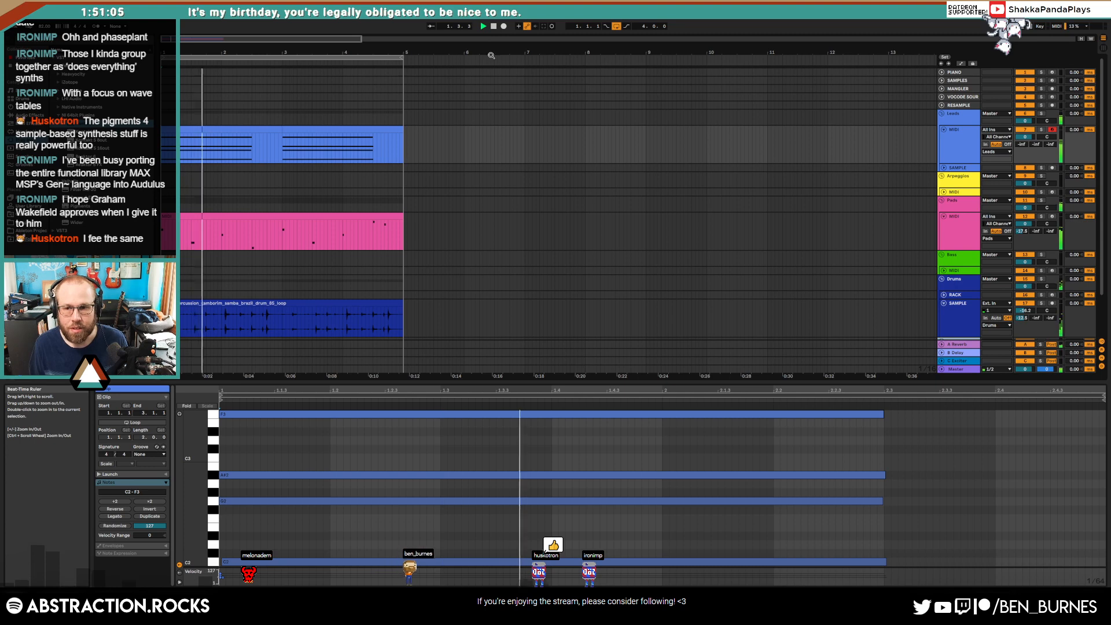
# Step: Lower the top note of the second Leads chord clip from F3 to D#3
pyautogui.hotkey('shift', 'Tab')
pyautogui.doubleClick(294, 130)
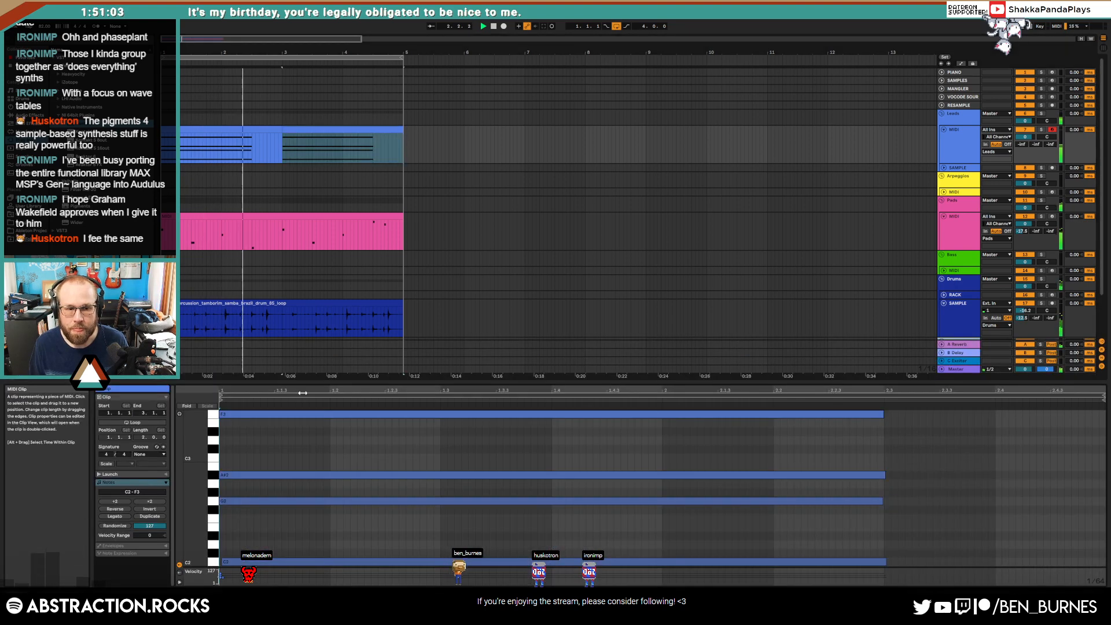
pyautogui.moveTo(310, 435); pyautogui.dragTo(318, 408)
pyautogui.press('Down')
pyautogui.press('Down')
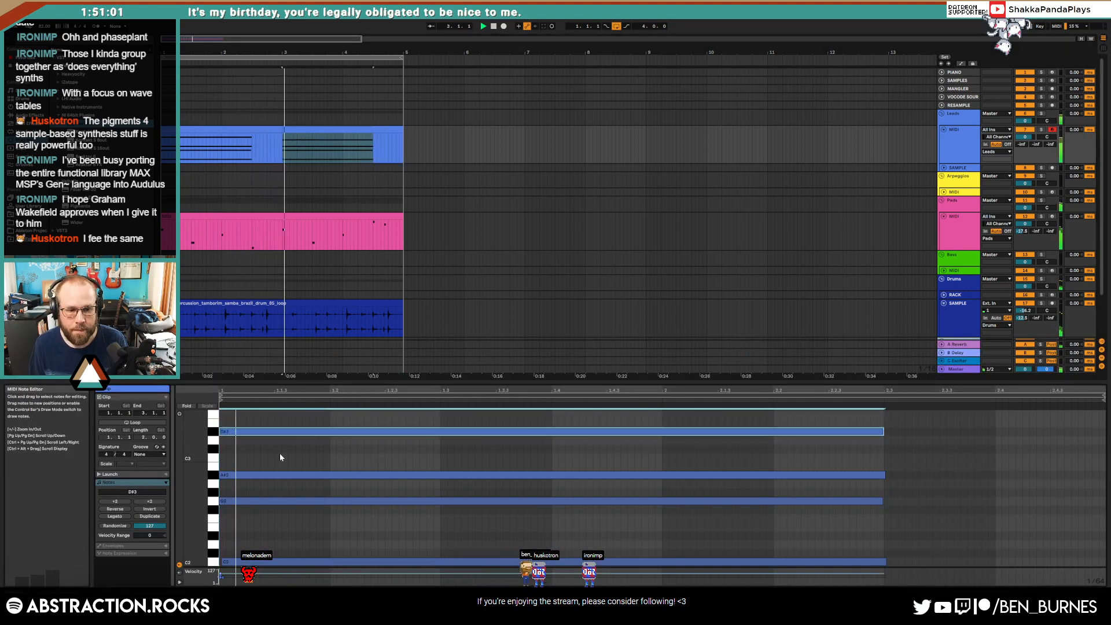
pyautogui.click(374, 126)
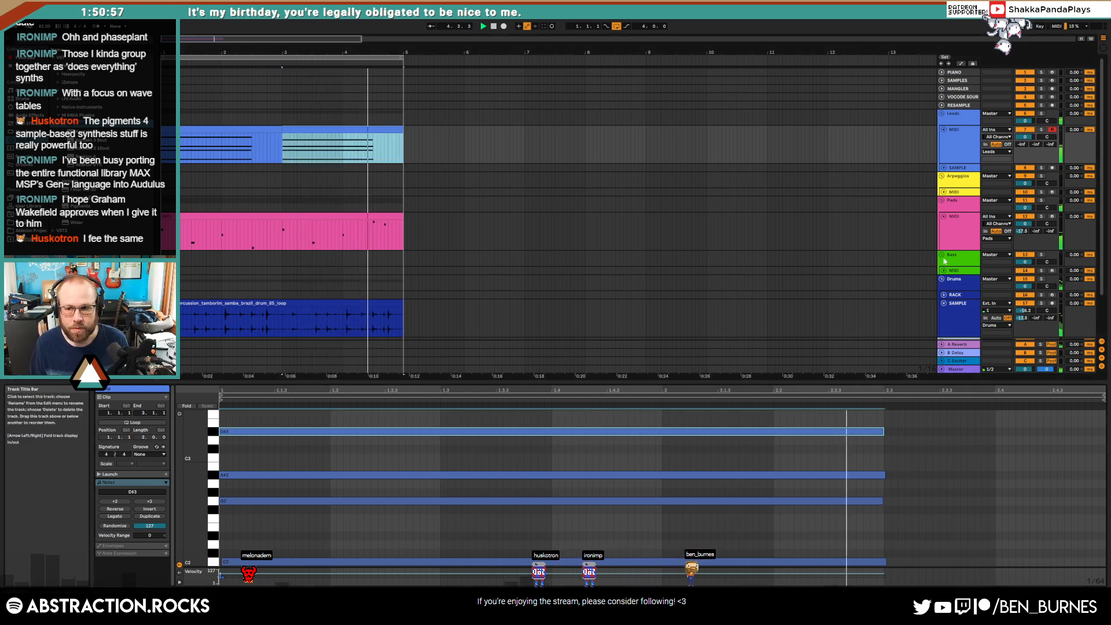
# Step: Arm the Bass group's MIDI track and record a bass part over the four-bar loop
pyautogui.click(961, 271)
pyautogui.click(962, 276)
pyautogui.click(1053, 271)
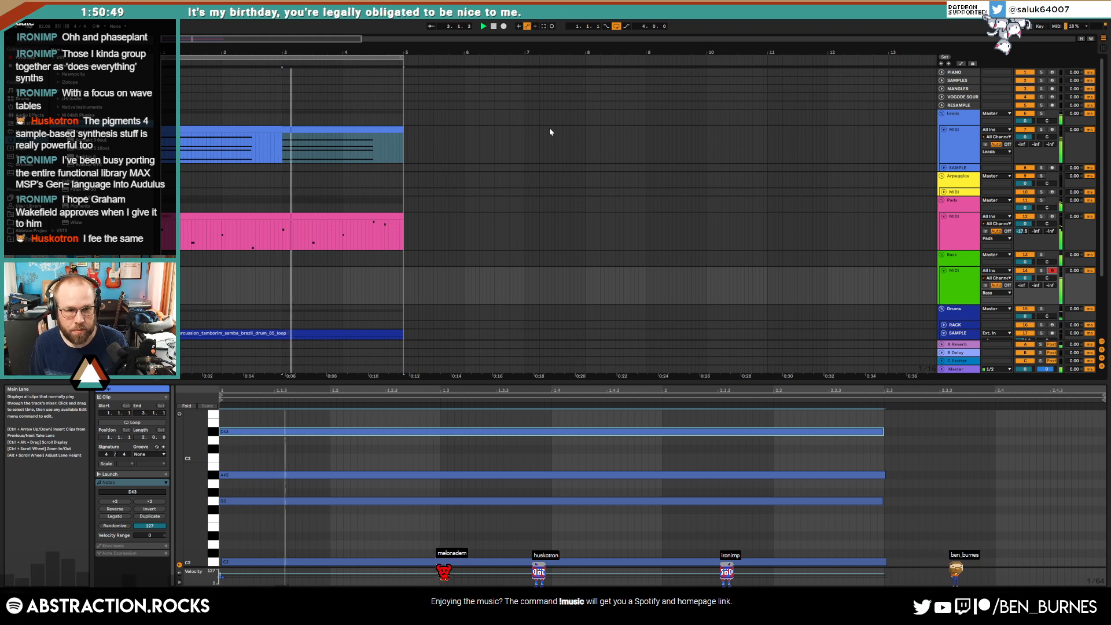
pyautogui.click(503, 26)
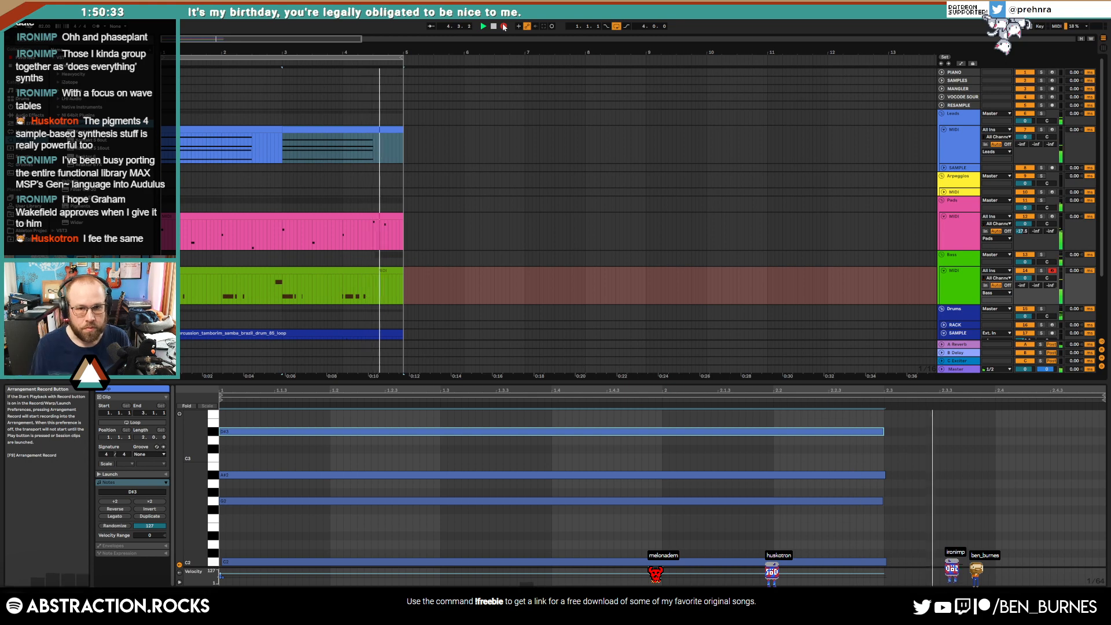
pyautogui.click(504, 27)
# Step: Extend the recorded bass clip to bar 5 and shift the C1 notes of its last phrase earlier into time
pyautogui.click(402, 273)
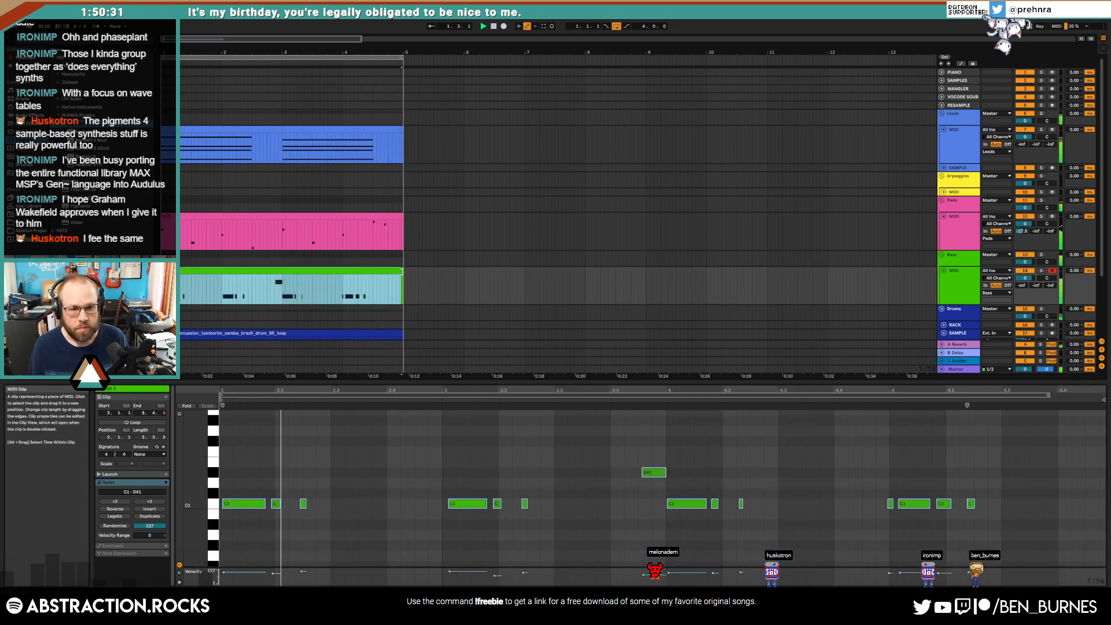
pyautogui.moveTo(402, 272); pyautogui.dragTo(404, 272)
pyautogui.moveTo(961, 390); pyautogui.dragTo(943, 425)
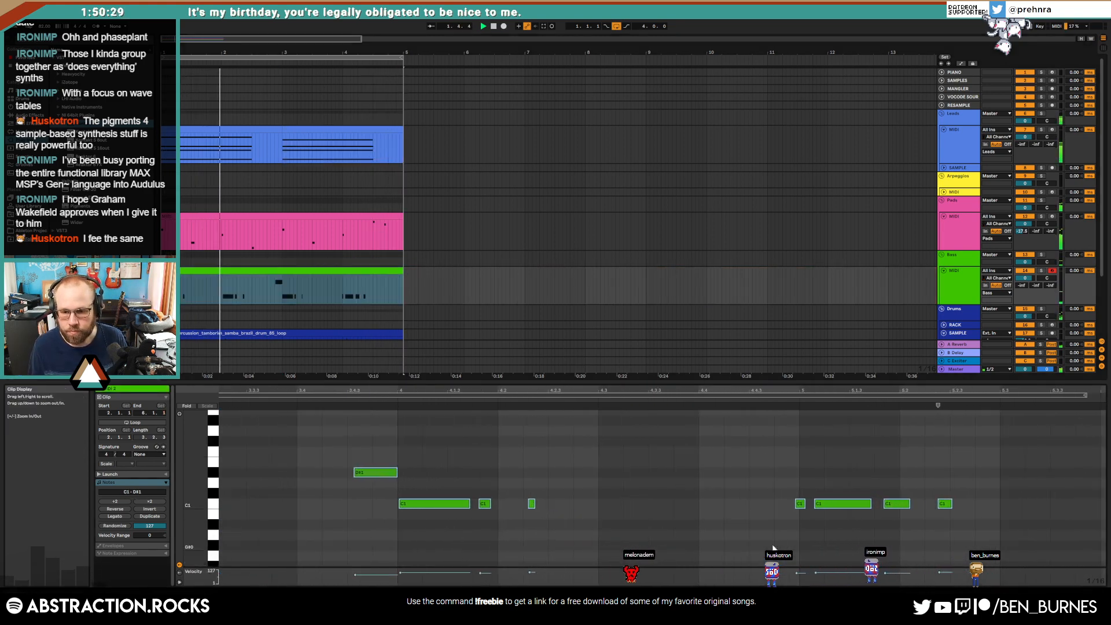
pyautogui.doubleClick(784, 505)
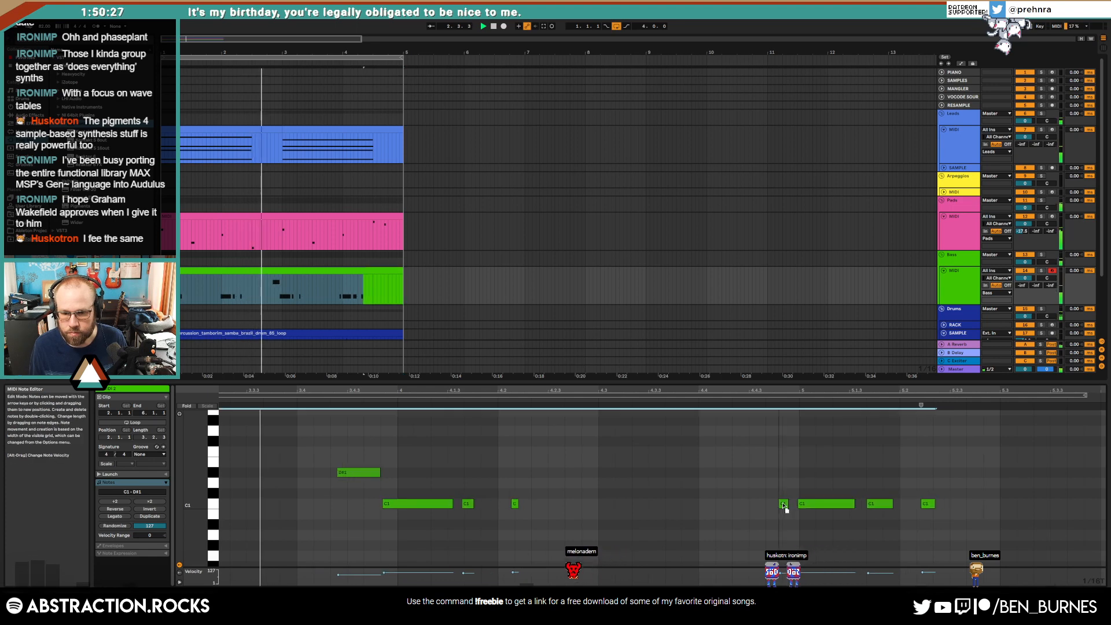
pyautogui.moveTo(784, 505); pyautogui.dragTo(971, 548)
pyautogui.click(797, 478)
pyautogui.moveTo(944, 504); pyautogui.dragTo(928, 503)
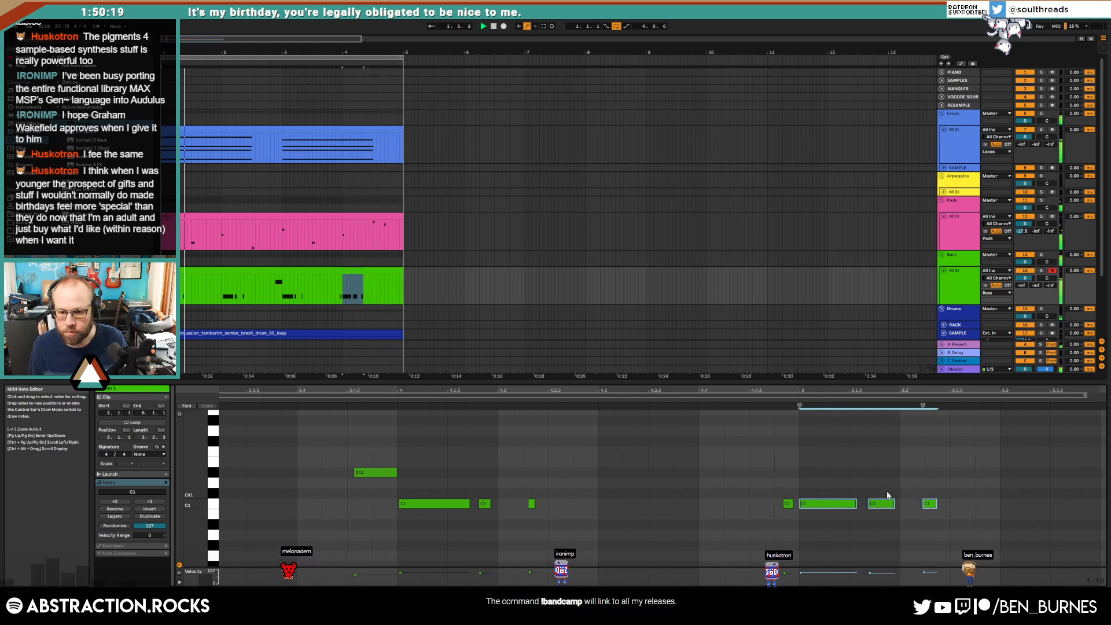
pyautogui.moveTo(889, 476); pyautogui.dragTo(952, 528)
pyautogui.hotkey('ctrl', 'u')
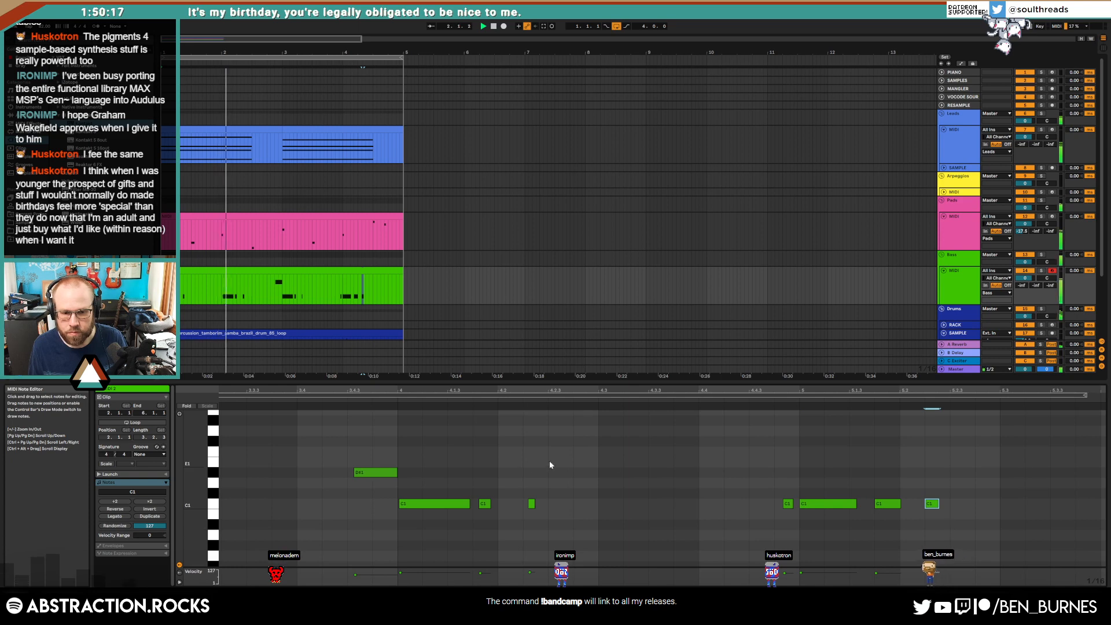
# Step: Tighten the timing of the three C1 notes in the bar 3 bass phrase by moving them slightly earlier
pyautogui.click(484, 503)
pyautogui.hotkey('ctrl', 'u')
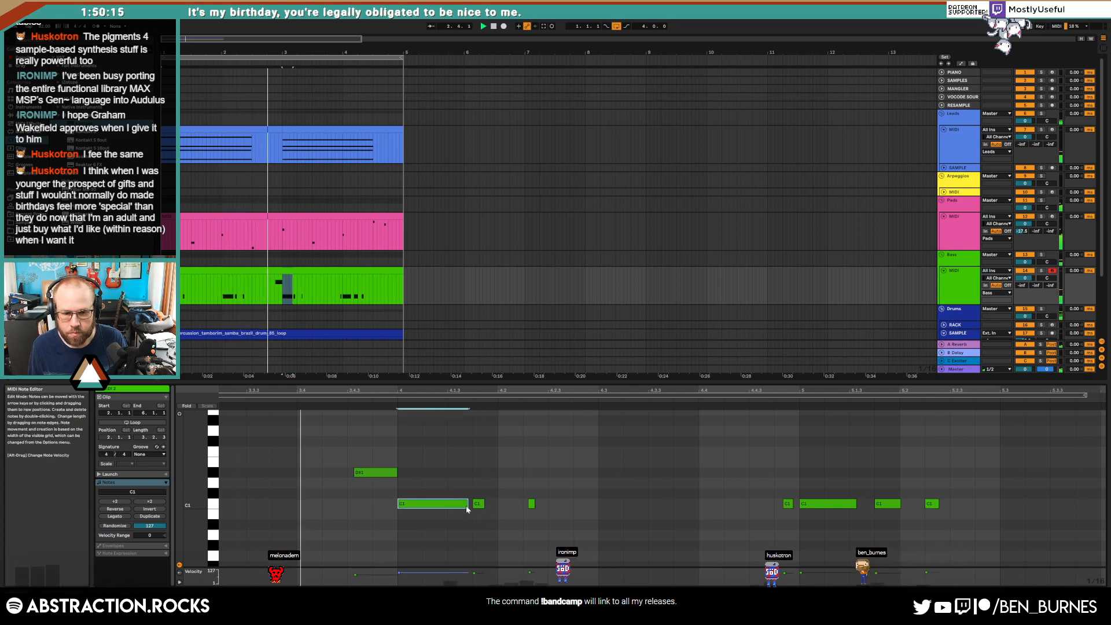
pyautogui.click(458, 503)
pyautogui.hotkey('ctrl', 'u')
pyautogui.click(532, 503)
pyautogui.hotkey('ctrl', 'u')
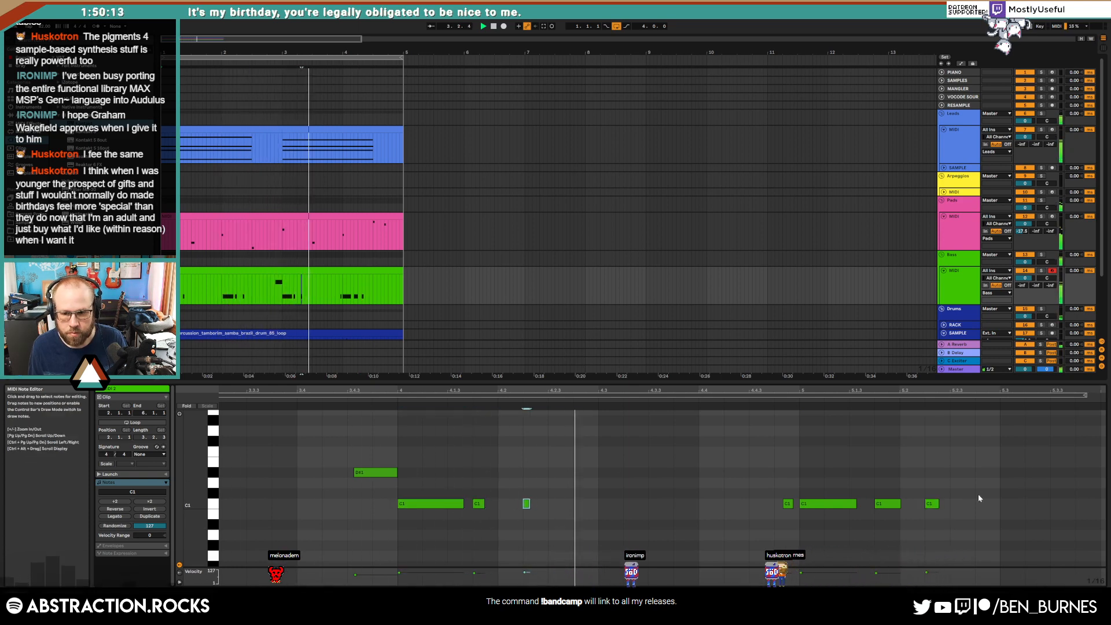
# Step: Move the three C1 notes of the second bass phrase earlier so the phrase starts on the bar line
pyautogui.moveTo(873, 392); pyautogui.dragTo(895, 392)
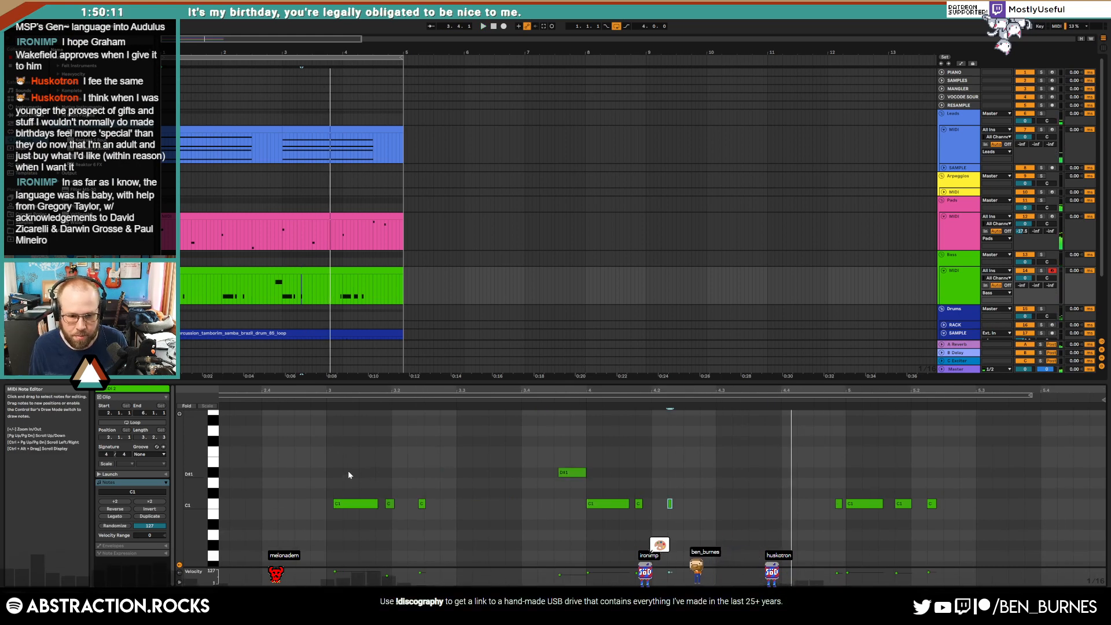
pyautogui.moveTo(347, 494); pyautogui.dragTo(445, 537)
pyautogui.hotkey('ctrl', 'u')
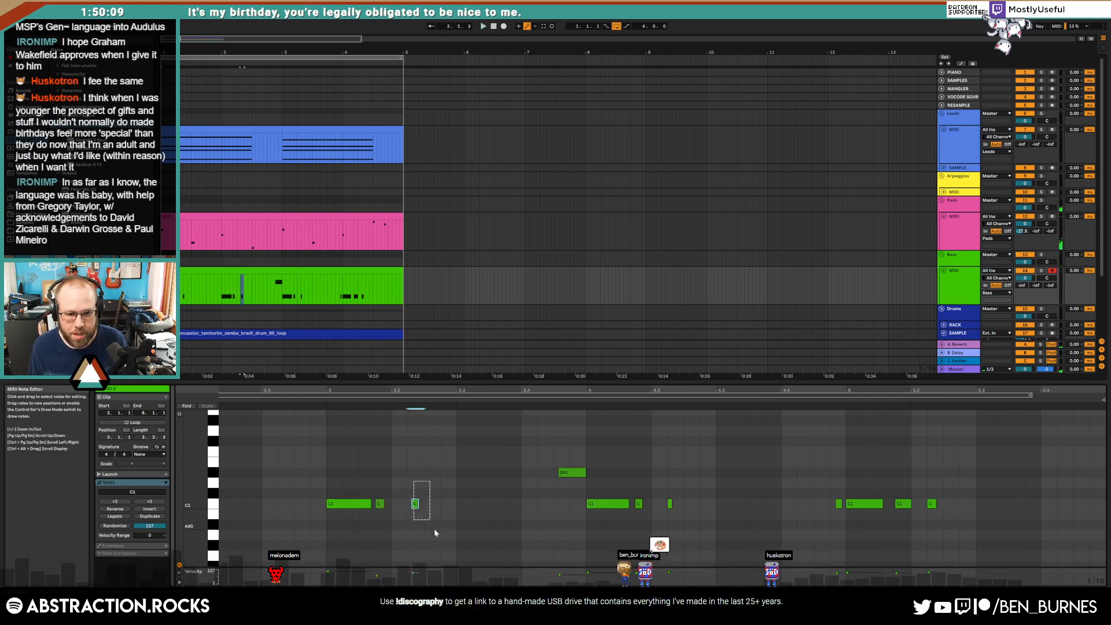
pyautogui.hotkey('ctrl', 'z')
pyautogui.click(424, 485)
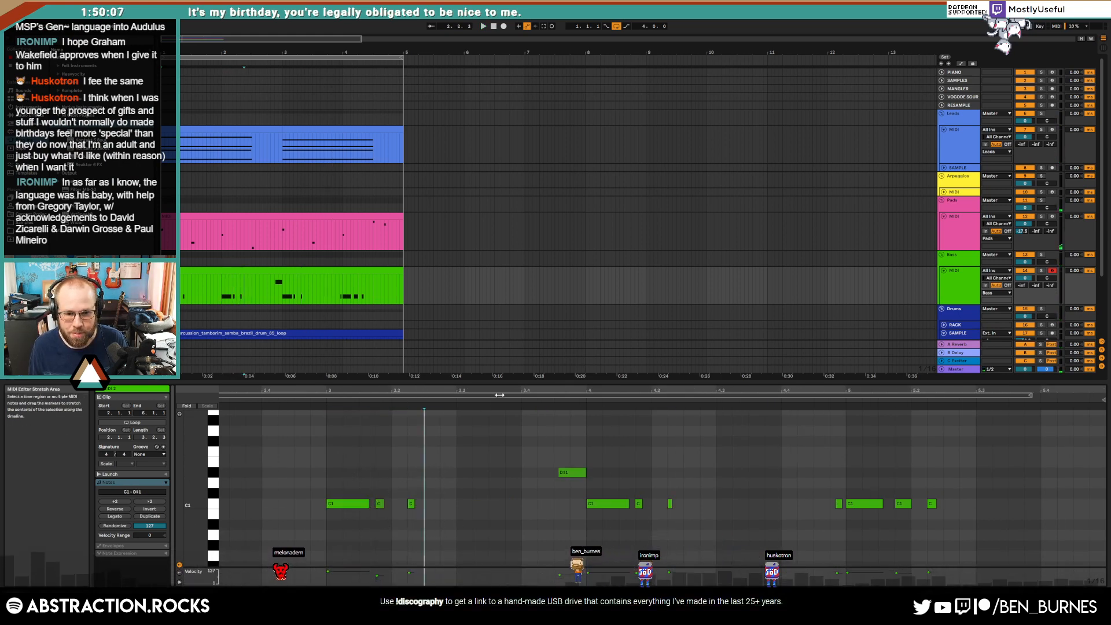
# Step: Nudge the short C1 notes of the first bass phrase slightly earlier to match the other phrases
pyautogui.moveTo(500, 392); pyautogui.dragTo(913, 392)
pyautogui.moveTo(500, 471)
pyautogui.mouseDown()
pyautogui.moveTo(517, 529)
pyautogui.moveTo(517, 505)
pyautogui.moveTo(547, 516)
pyautogui.mouseUp()
pyautogui.click(544, 504)
pyautogui.press('Left')
pyautogui.moveTo(575, 471); pyautogui.dragTo(585, 526)
pyautogui.press('Left')
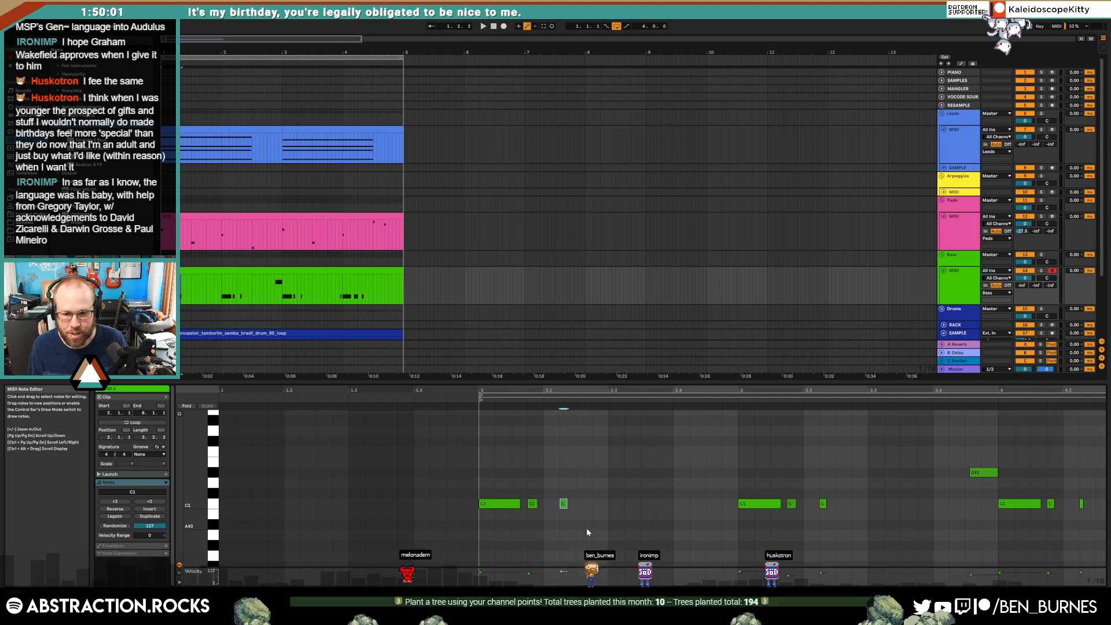
pyautogui.click(639, 462)
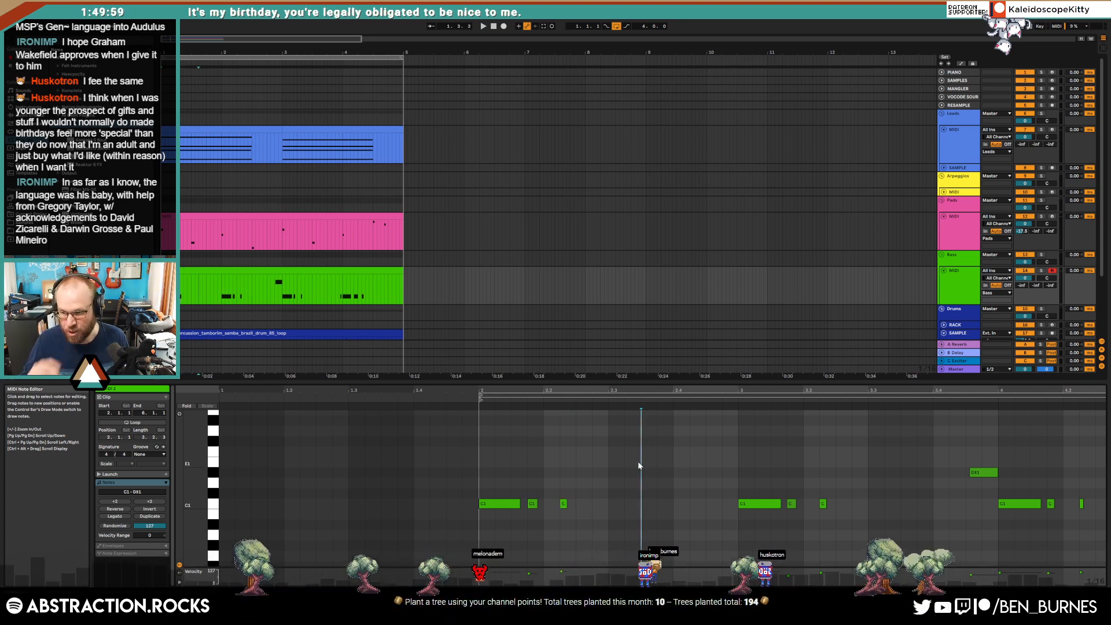
# Step: Play the arrangement from the start to check the corrected bass part, and stop playback
pyautogui.hotkey('shift', 'Tab')
pyautogui.press('Home')
pyautogui.press('space')
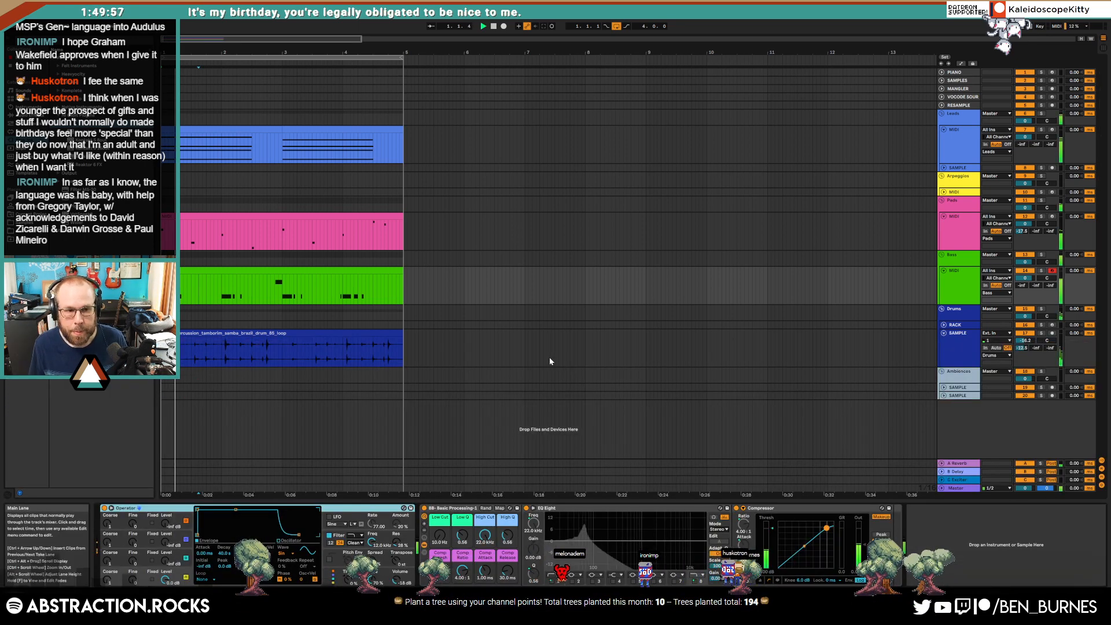
pyautogui.press('space')
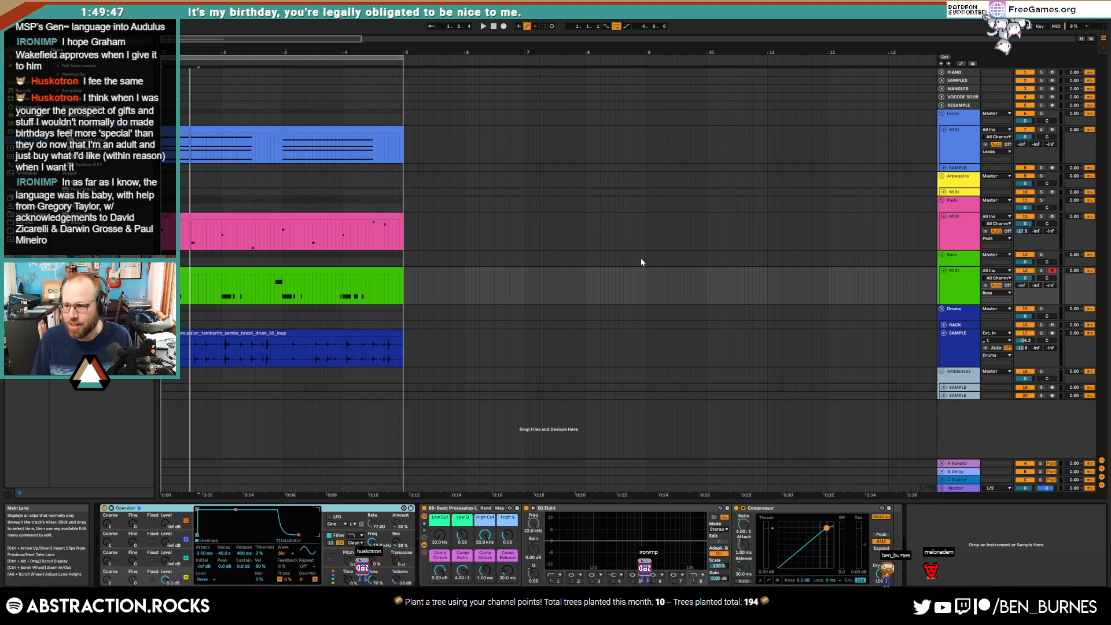
pyautogui.click(338, 282)
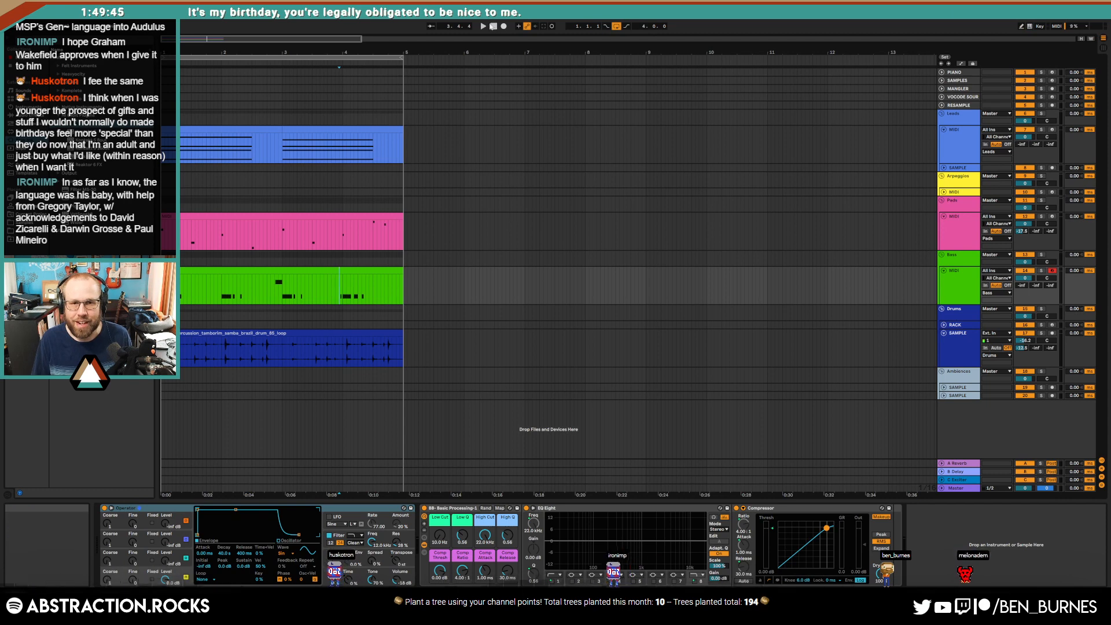
# Step: Consolidate the two Leads chord clips into one four-bar clip and return to the track's devices
pyautogui.doubleClick(374, 128)
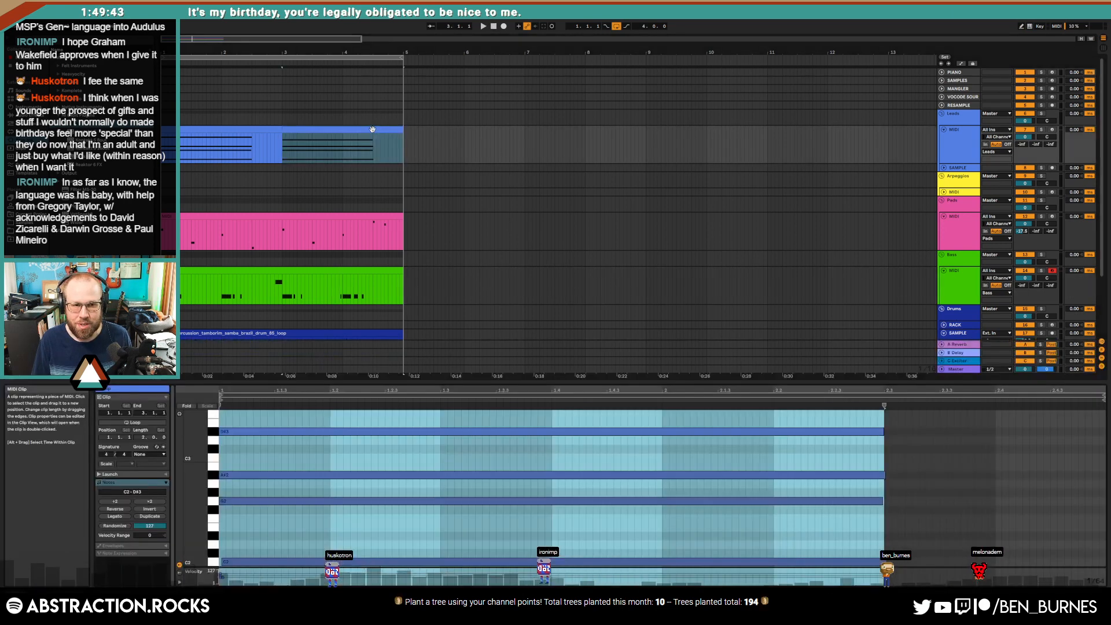
pyautogui.click(309, 452)
pyautogui.scroll(-3, 266, 475)
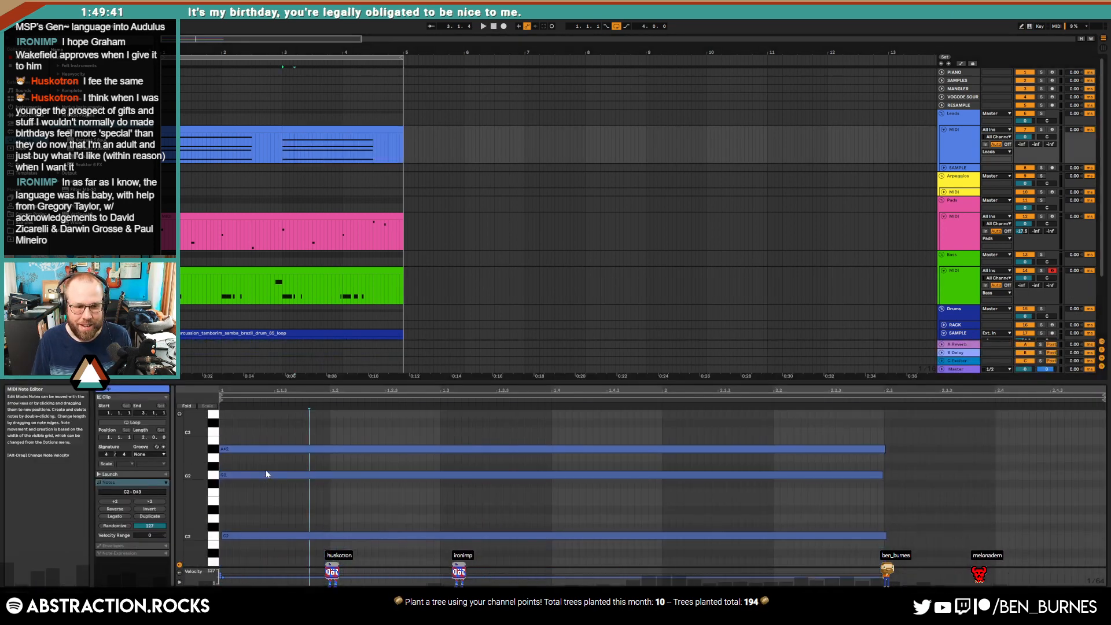
pyautogui.click(261, 128)
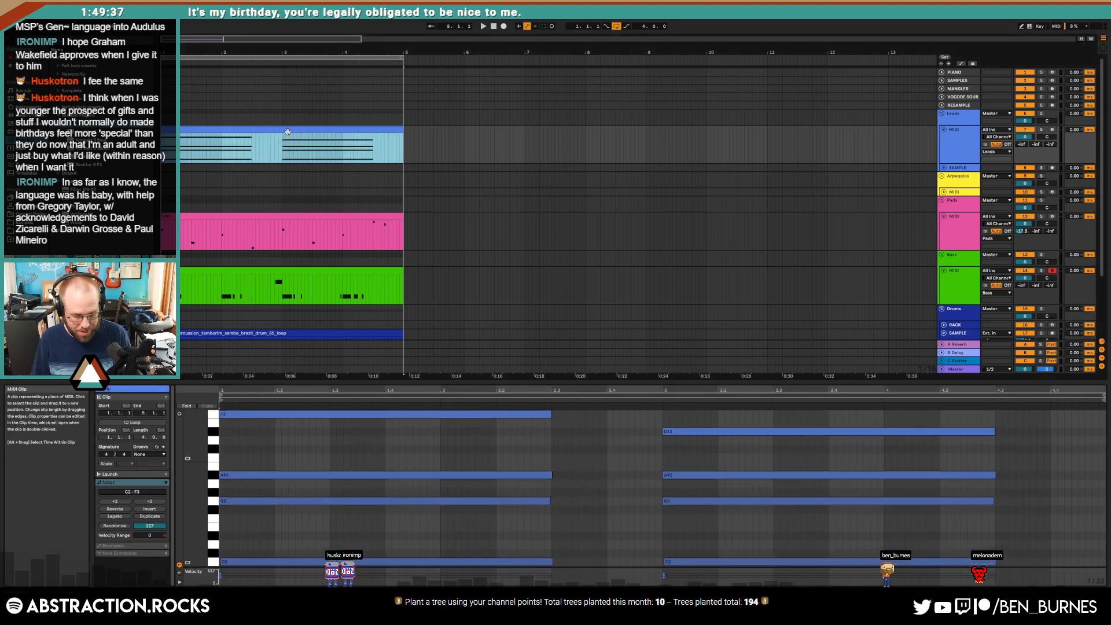
pyautogui.hotkey('shift', 'Tab')
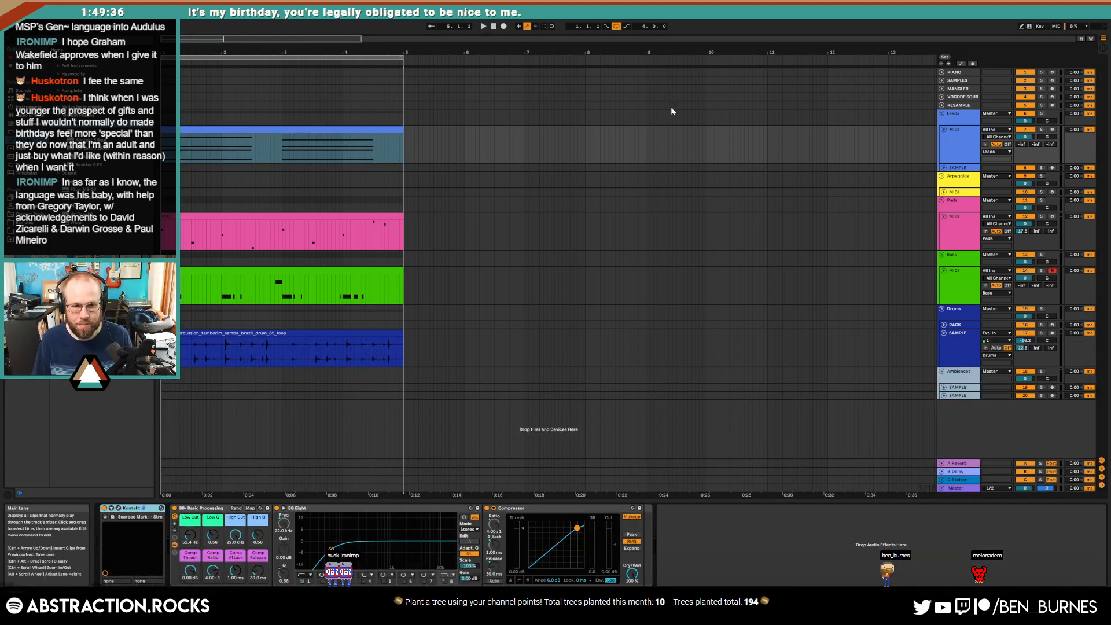
# Step: Play from the start and raise the Low Cut macro on the Pads MIDI track's Basic Processing rack
pyautogui.click(494, 27)
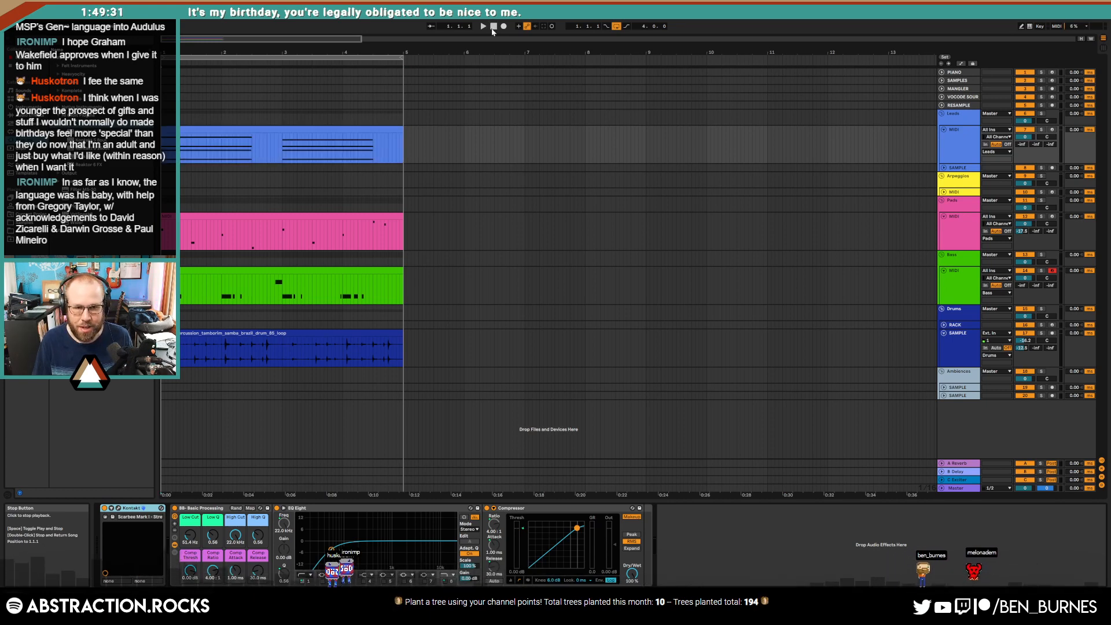
pyautogui.press('space')
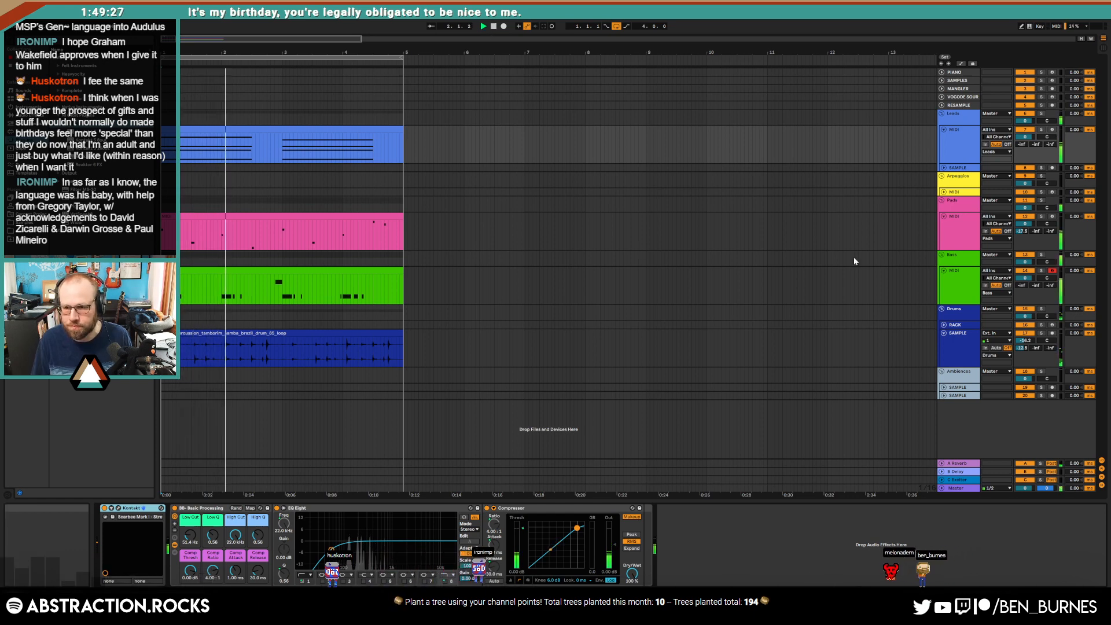
pyautogui.click(959, 233)
pyautogui.moveTo(193, 533)
pyautogui.mouseDown()
pyautogui.moveTo(193, 524)
pyautogui.moveTo(212, 526)
pyautogui.mouseUp()
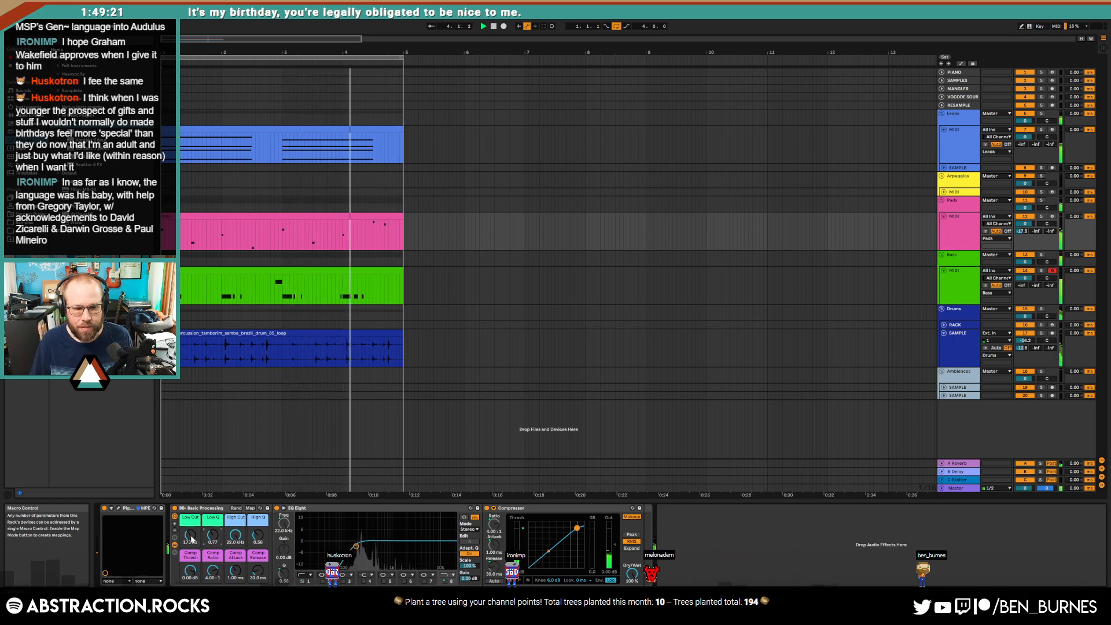
# Step: In the bass clip, shift the pickup C1 before the last phrase a sixteenth ahead of the bar and start the D#1 note earlier
pyautogui.doubleClick(355, 269)
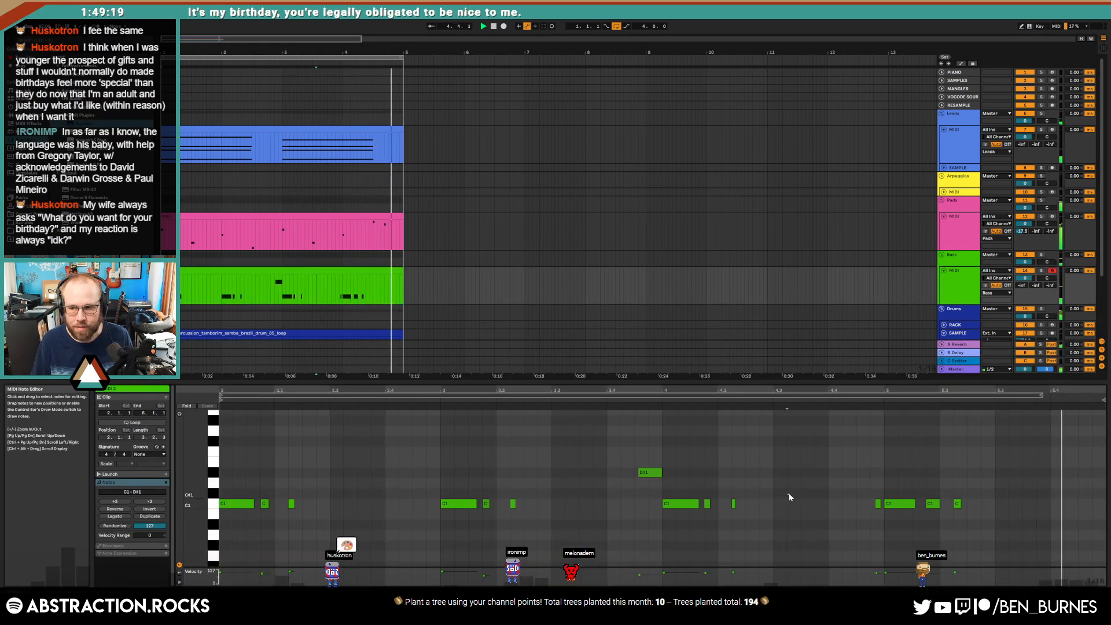
pyautogui.click(893, 471)
pyautogui.scroll(2, 893, 472)
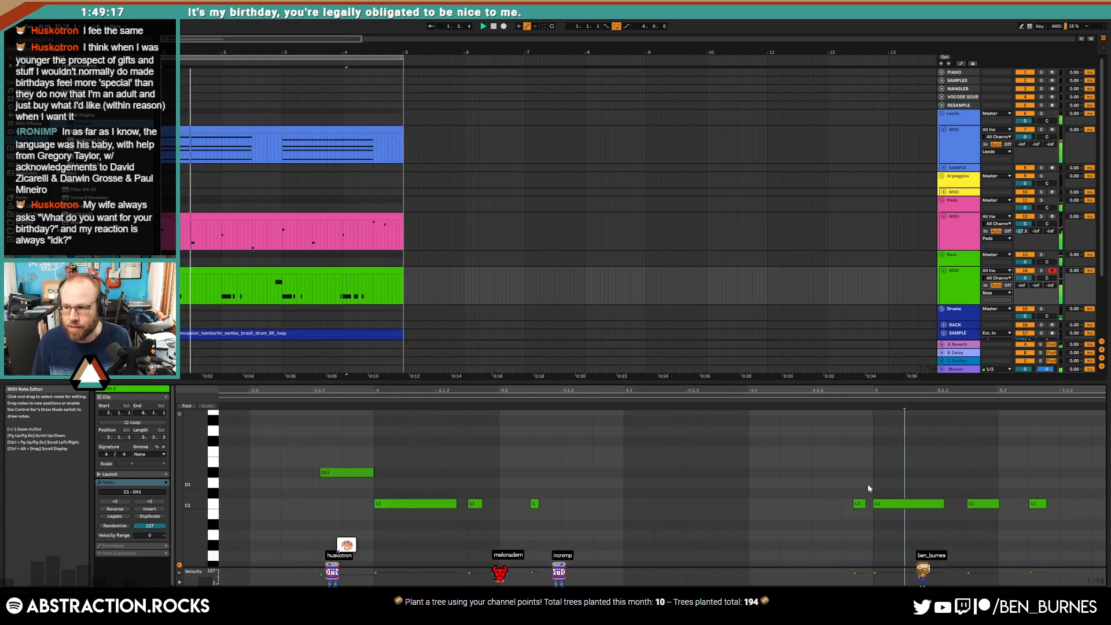
pyautogui.moveTo(859, 506); pyautogui.dragTo(847, 506)
pyautogui.scroll(-4, 846, 479)
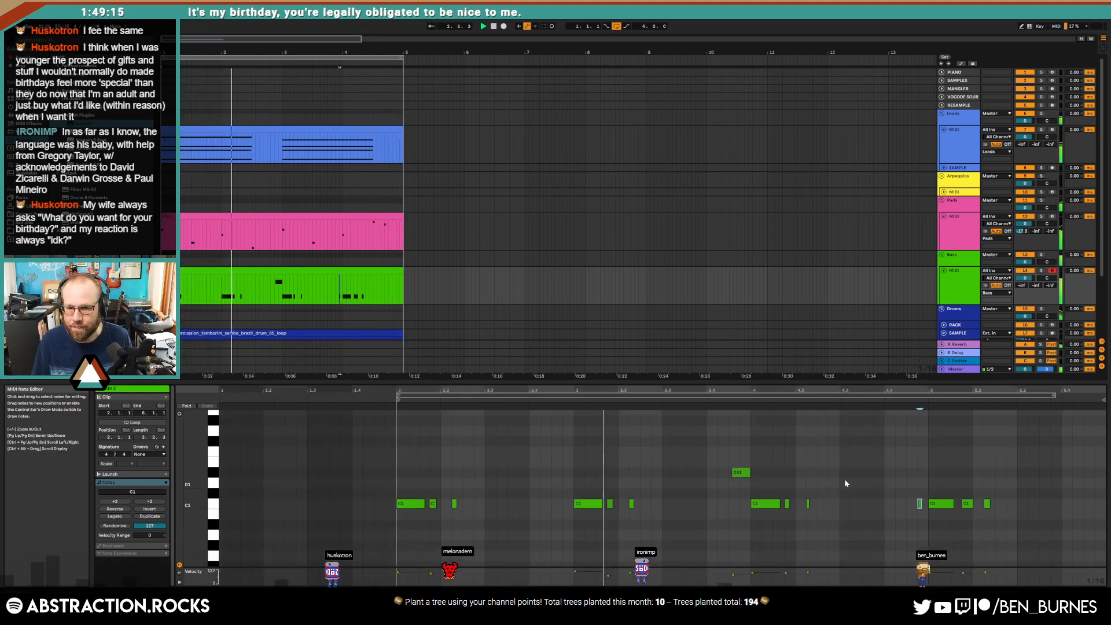
pyautogui.scroll(3, 872, 501)
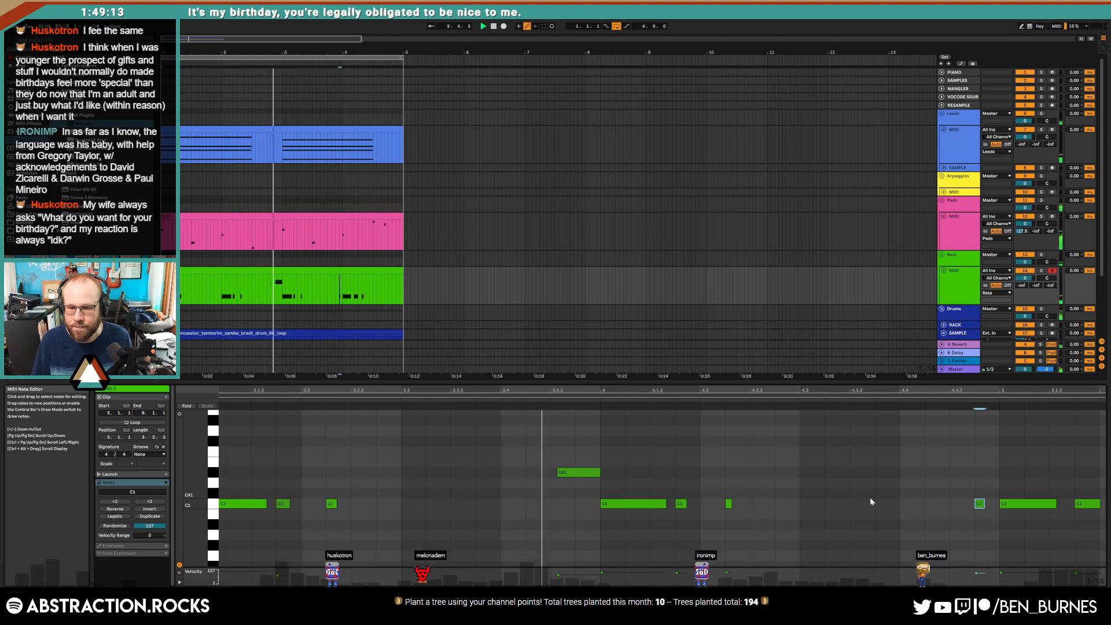
pyautogui.click(559, 474)
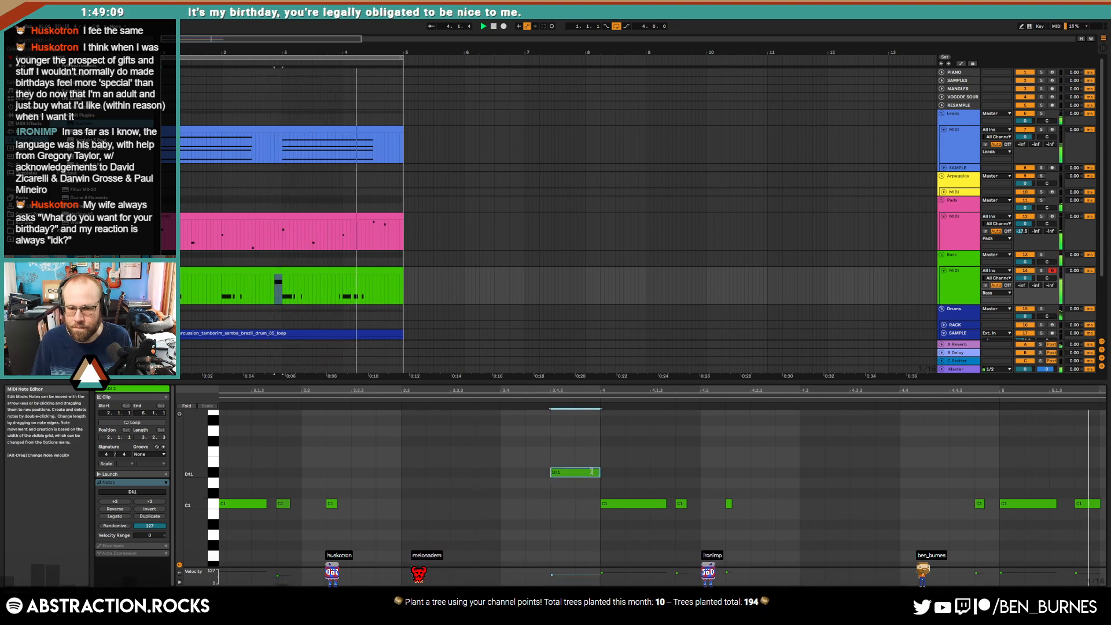
pyautogui.click(701, 482)
# Step: Shorten the first C1 of the last bass phrase and extend the next C1's start earlier to the eighth-note position
pyautogui.hscroll(4, 702, 482)
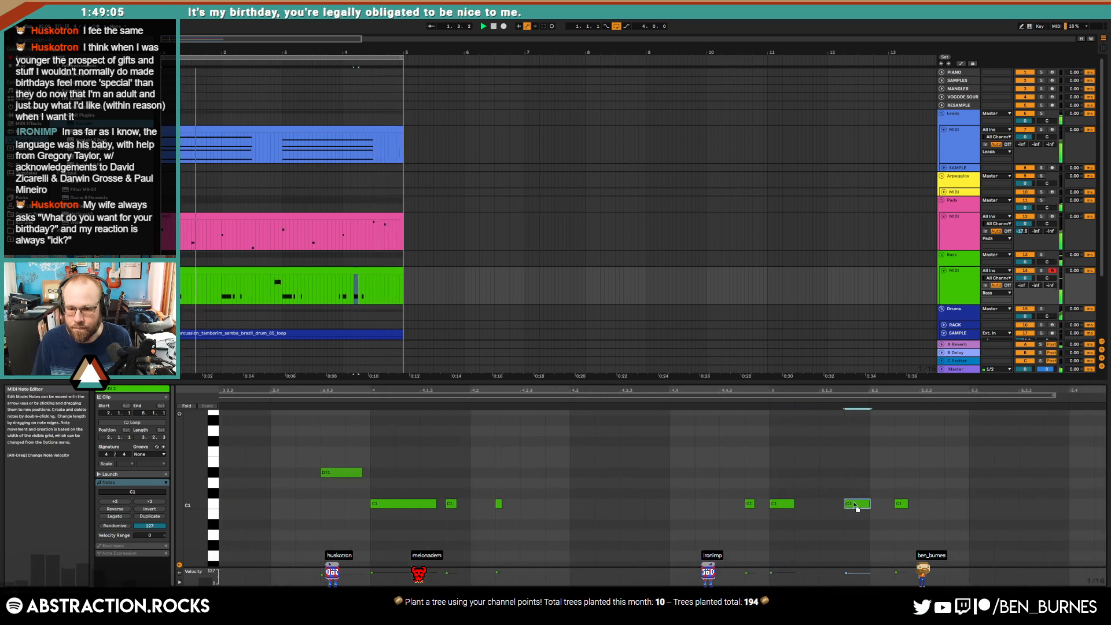
pyautogui.moveTo(842, 508); pyautogui.dragTo(852, 504)
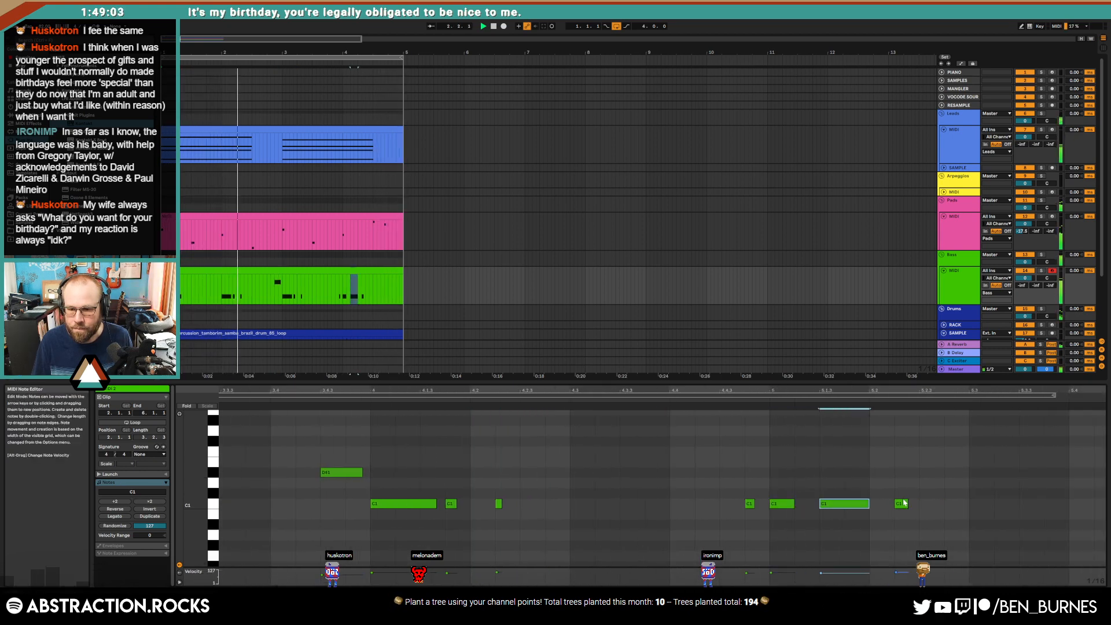
pyautogui.hotkey('shift', 'Tab')
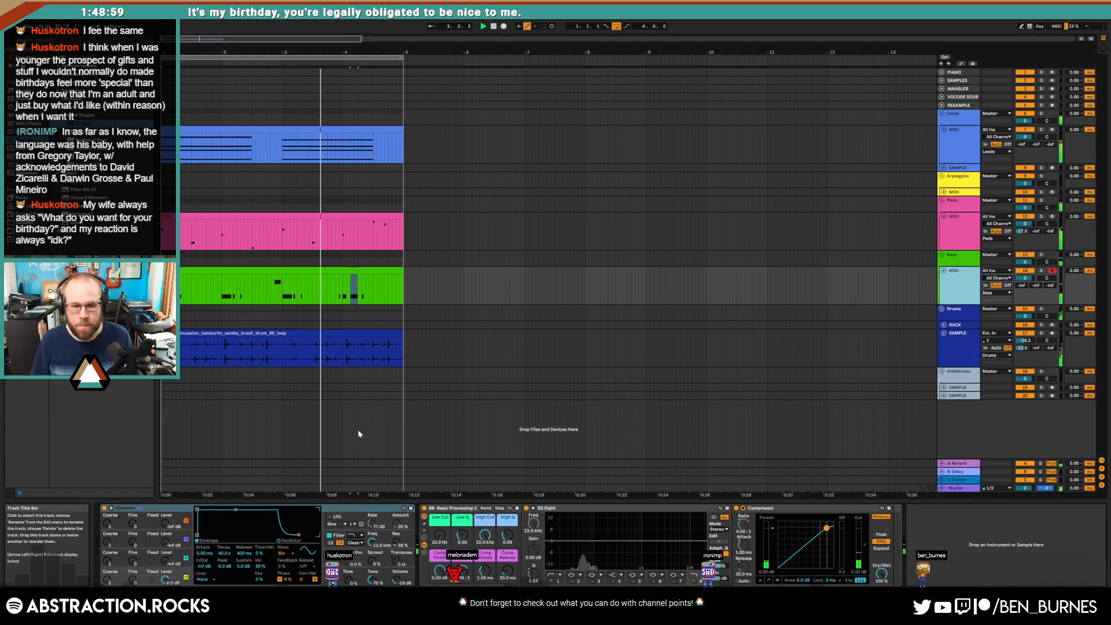
# Step: Raise Spread in the bass track's Operator, then bring up oscillator B with a longer attack on its envelope
pyautogui.moveTo(372, 560); pyautogui.dragTo(373, 529)
pyautogui.click(166, 561)
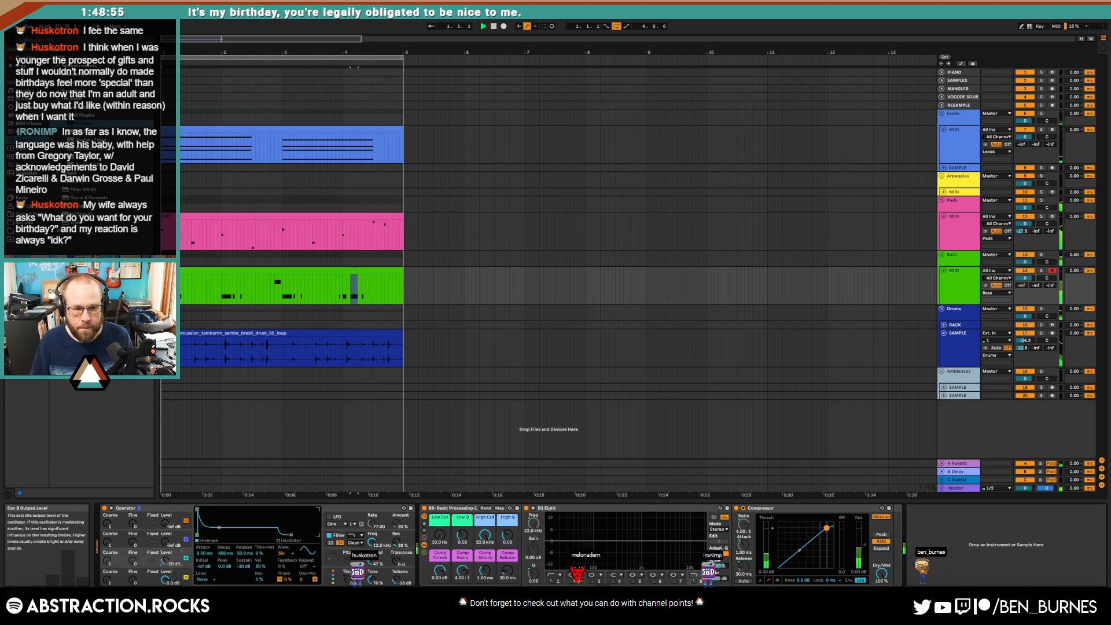
pyautogui.moveTo(219, 528)
pyautogui.mouseDown()
pyautogui.moveTo(232, 510)
pyautogui.moveTo(208, 510)
pyautogui.moveTo(222, 510)
pyautogui.mouseUp()
pyautogui.moveTo(165, 563); pyautogui.dragTo(165, 560)
pyautogui.moveTo(222, 510); pyautogui.dragTo(226, 510)
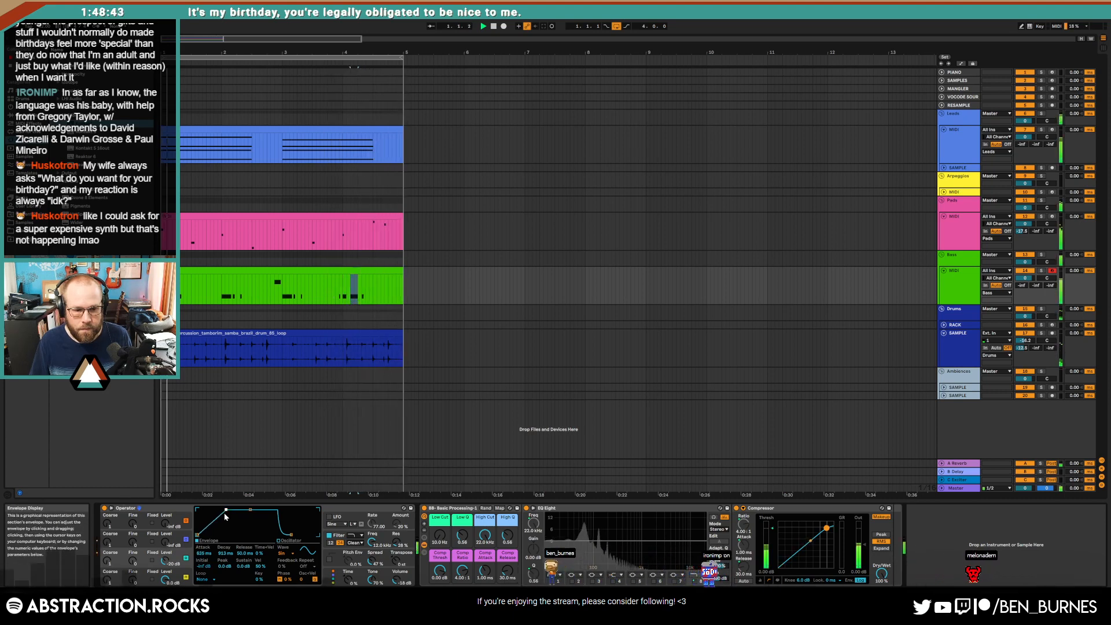
# Step: Fine-tune Operator's Spread and choose the Triangle waveform for the oscillator
pyautogui.moveTo(377, 565); pyautogui.dragTo(378, 564)
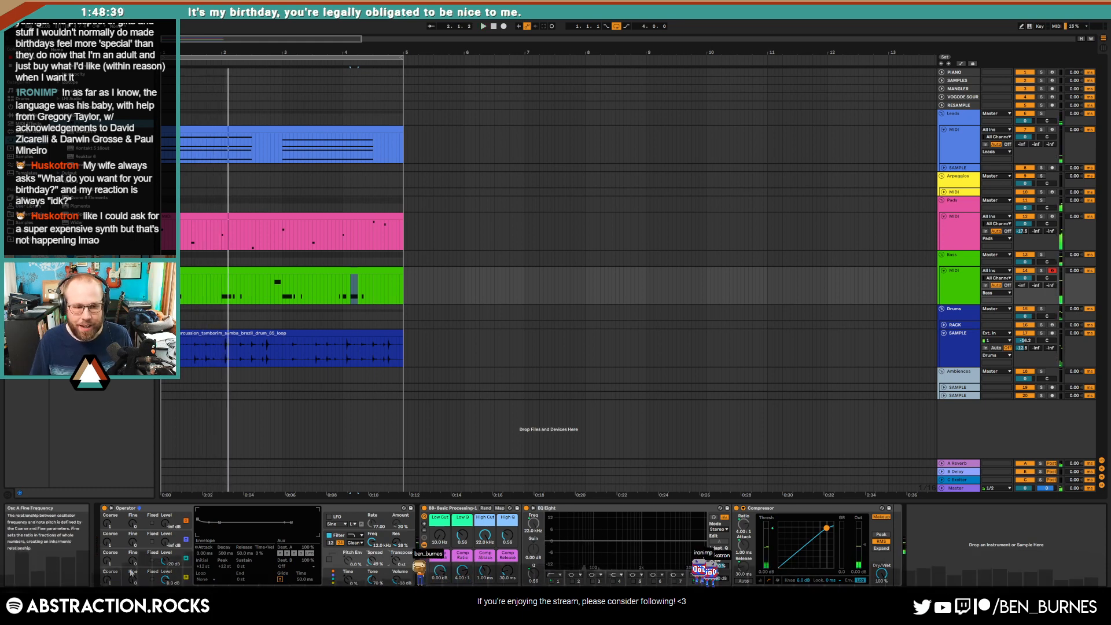
pyautogui.click(283, 554)
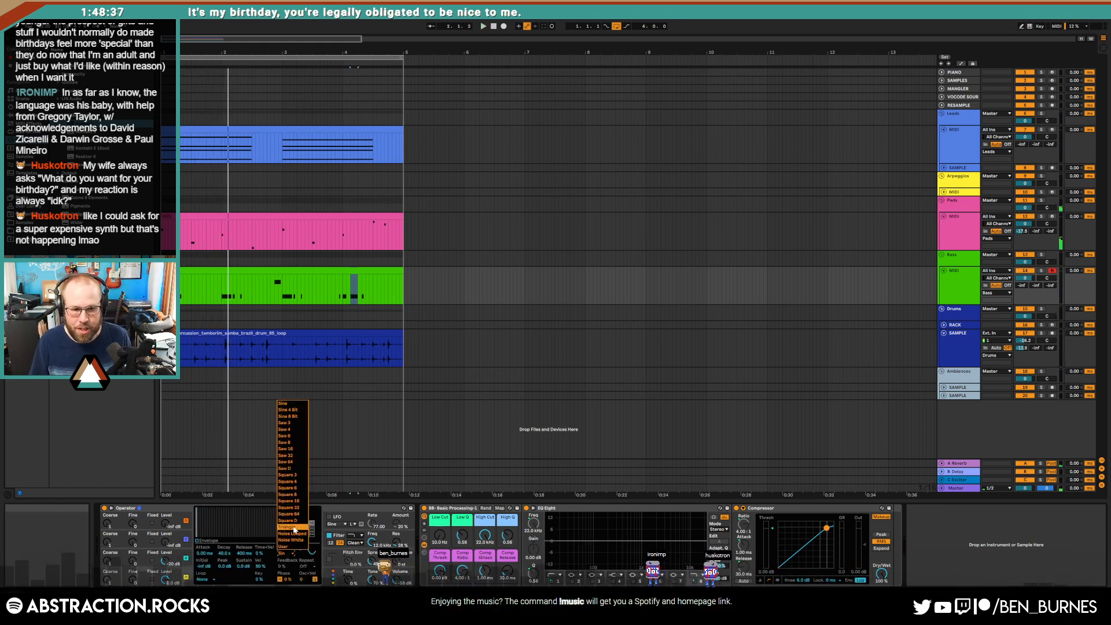
pyautogui.click(293, 527)
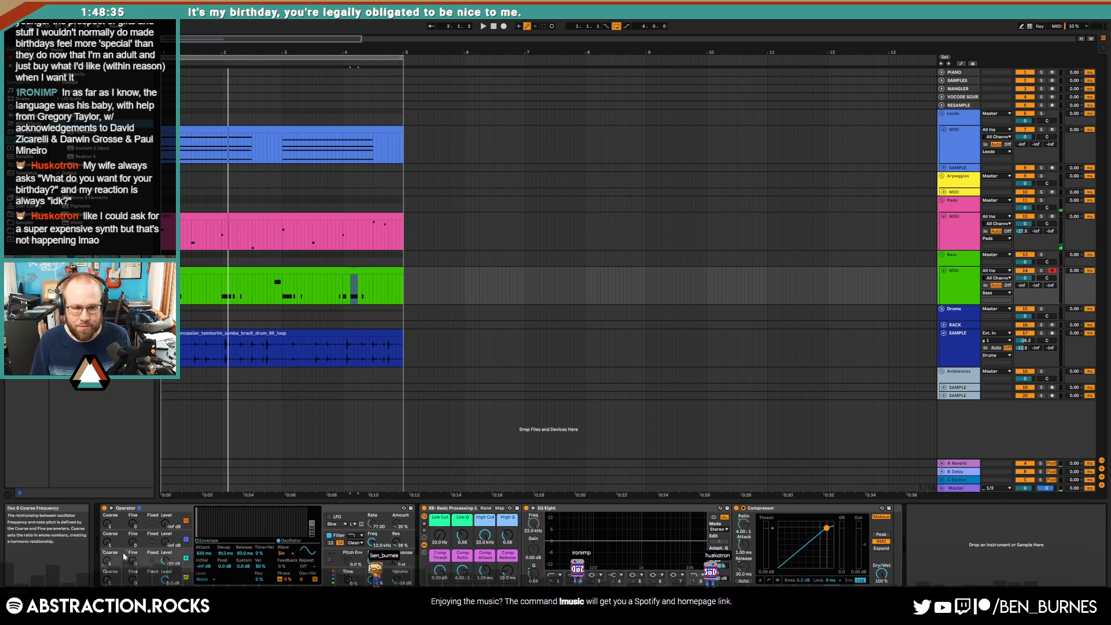
# Step: Open Pigments on the Pads MIDI track, inspect the Filter 1 cutoff and close the plug-in
pyautogui.click(253, 269)
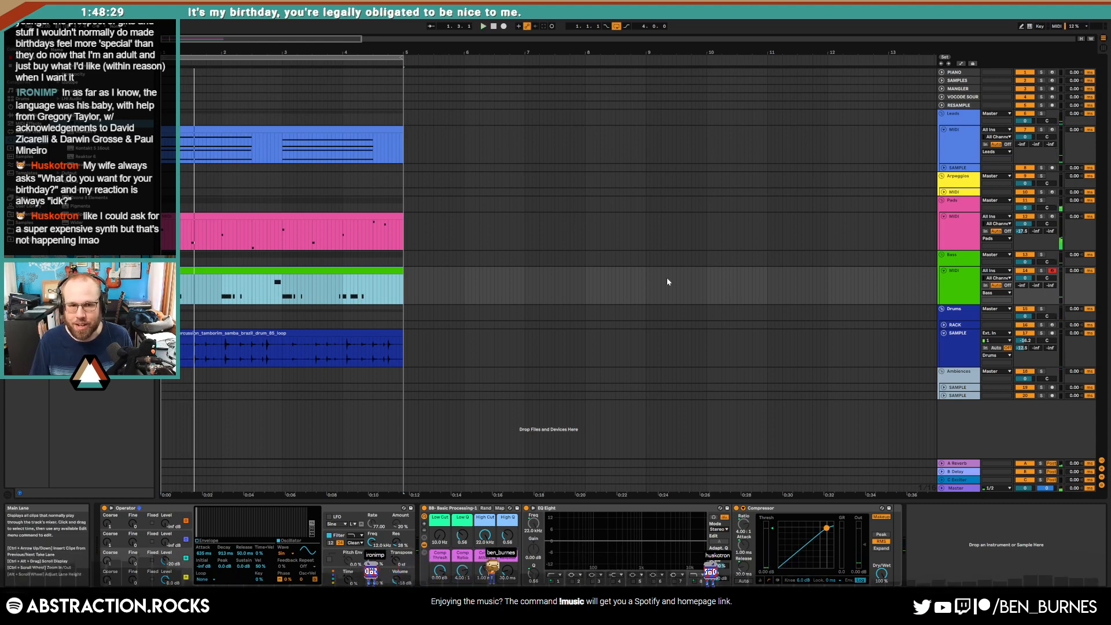
pyautogui.click(1017, 240)
pyautogui.click(952, 232)
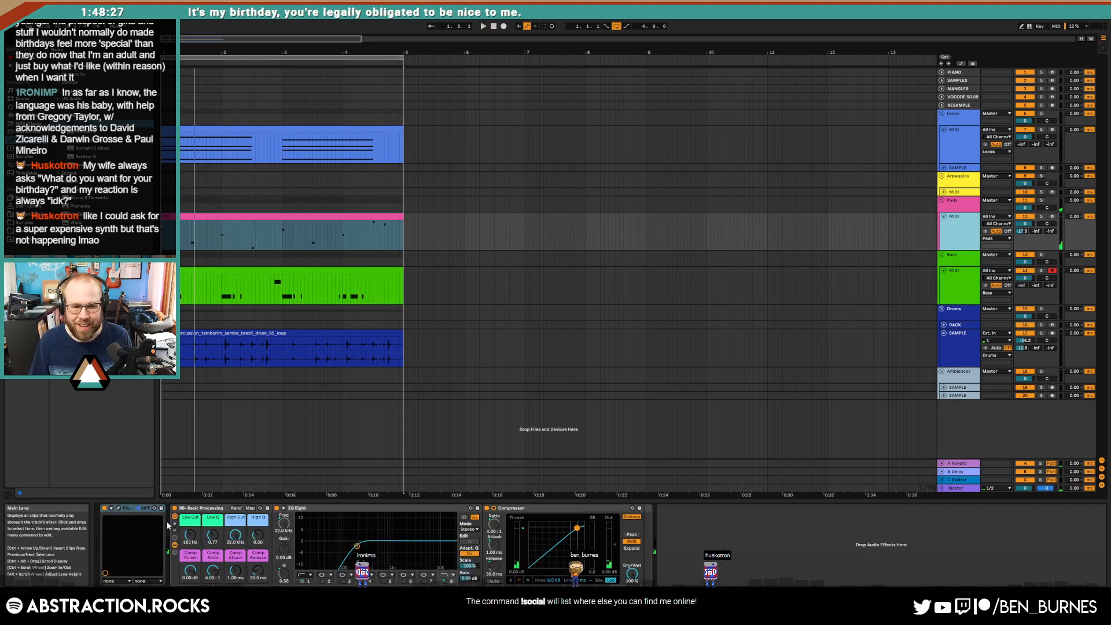
pyautogui.click(118, 509)
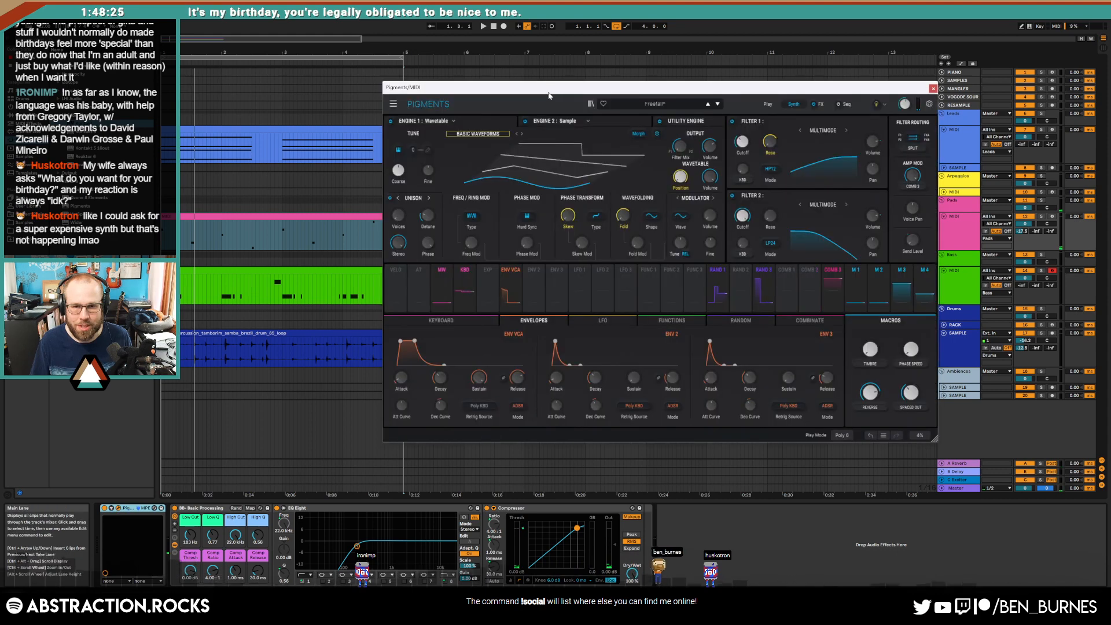
pyautogui.moveTo(549, 91); pyautogui.dragTo(575, 132)
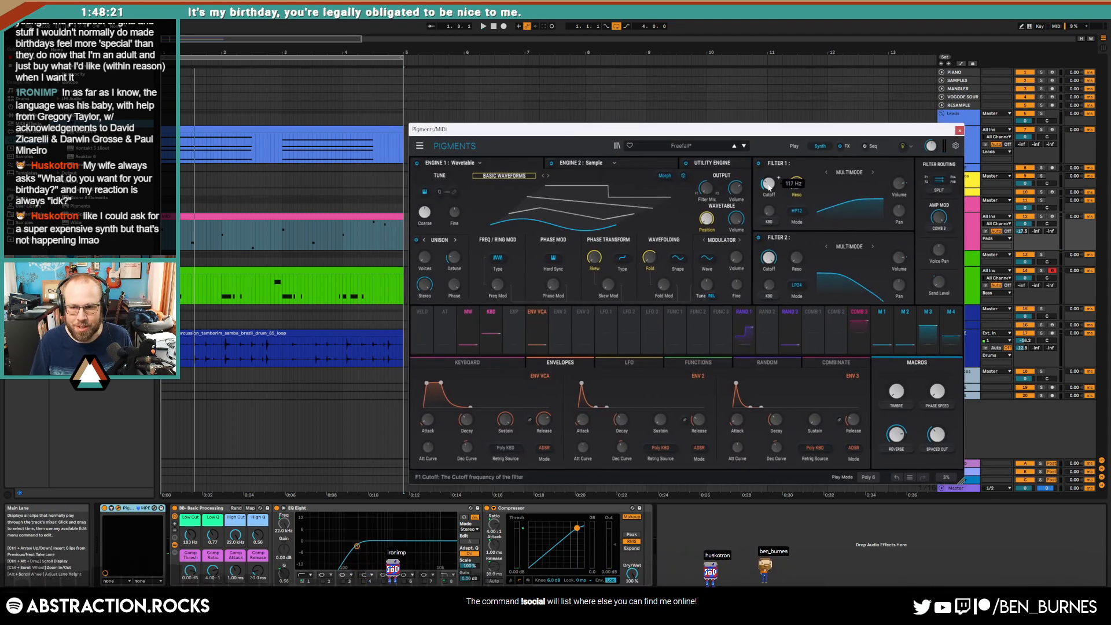
pyautogui.click(959, 129)
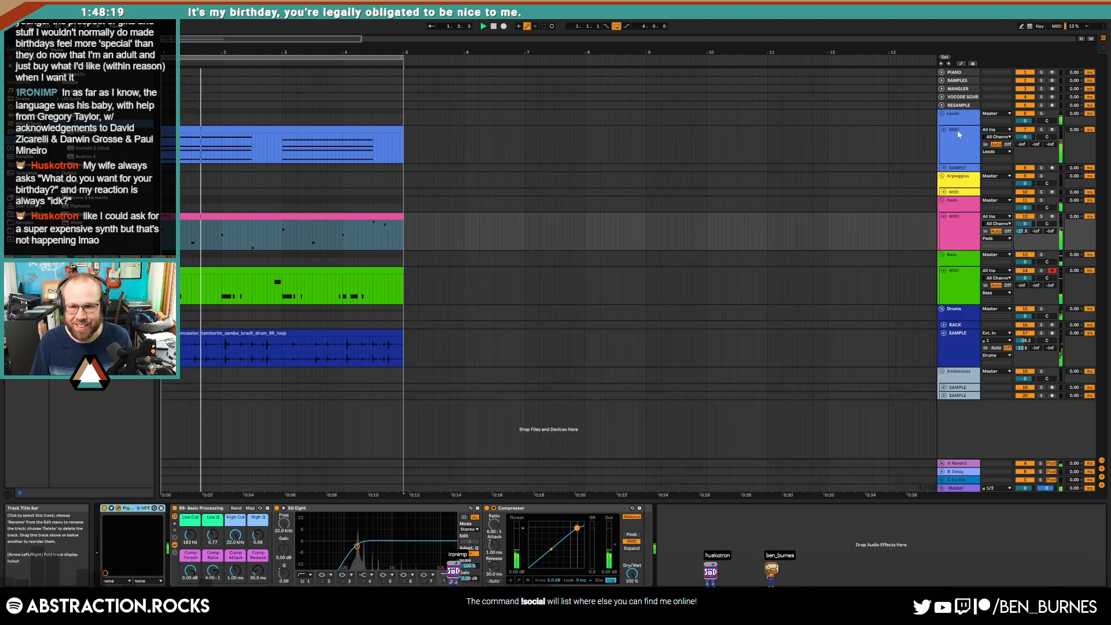
# Step: In the bass clip's last phrase, lengthen the first C1 and start the following C1 a sixteenth later
pyautogui.click(354, 270)
pyautogui.click(523, 446)
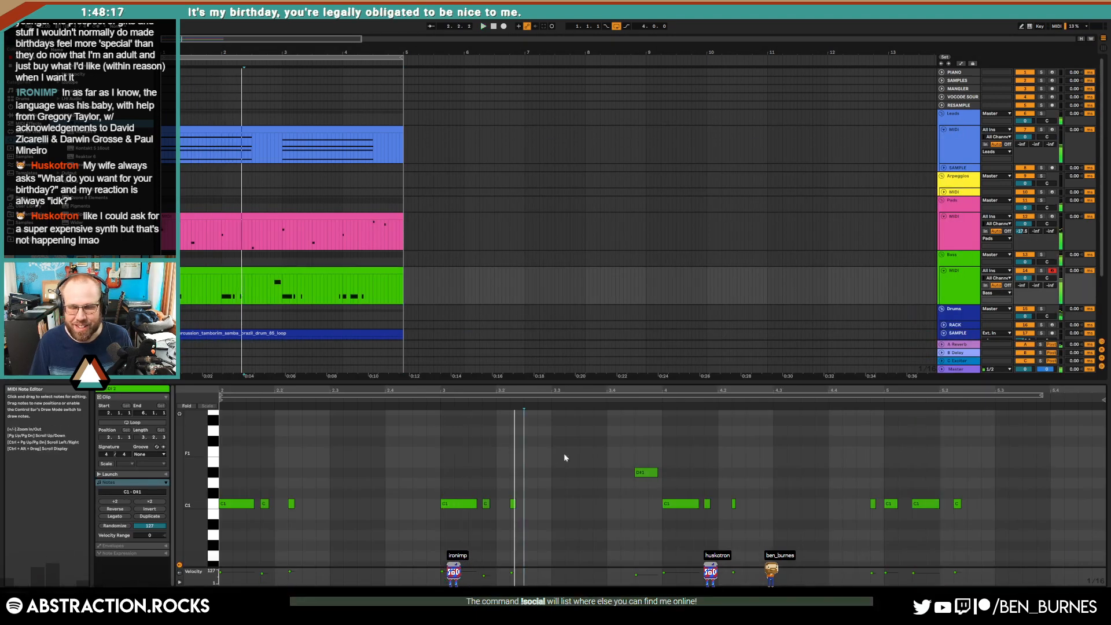
pyautogui.click(895, 503)
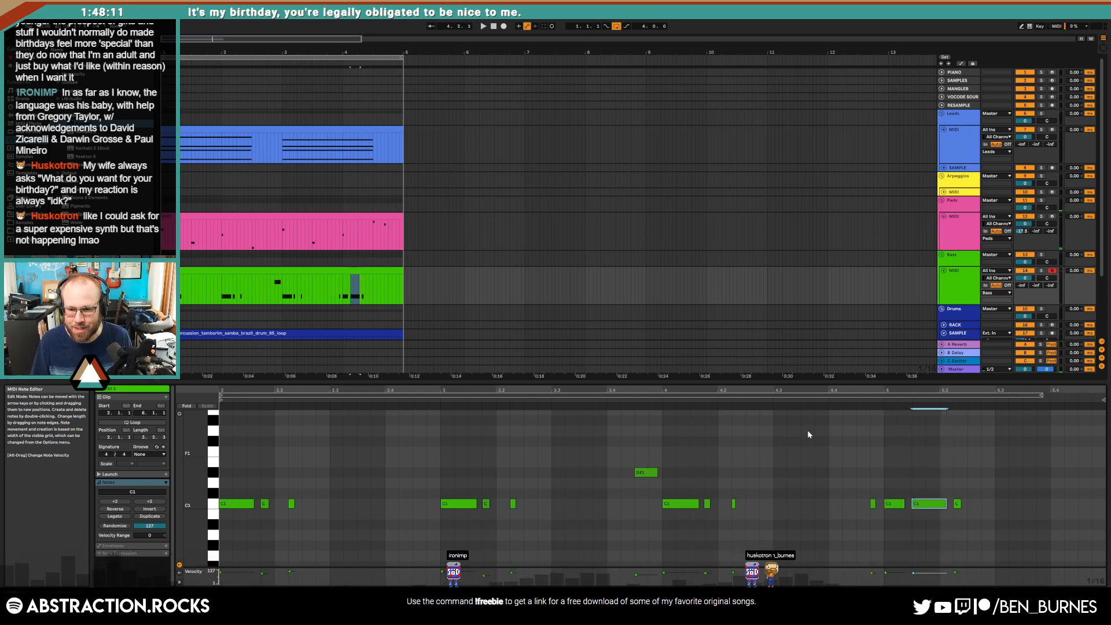
pyautogui.click(792, 401)
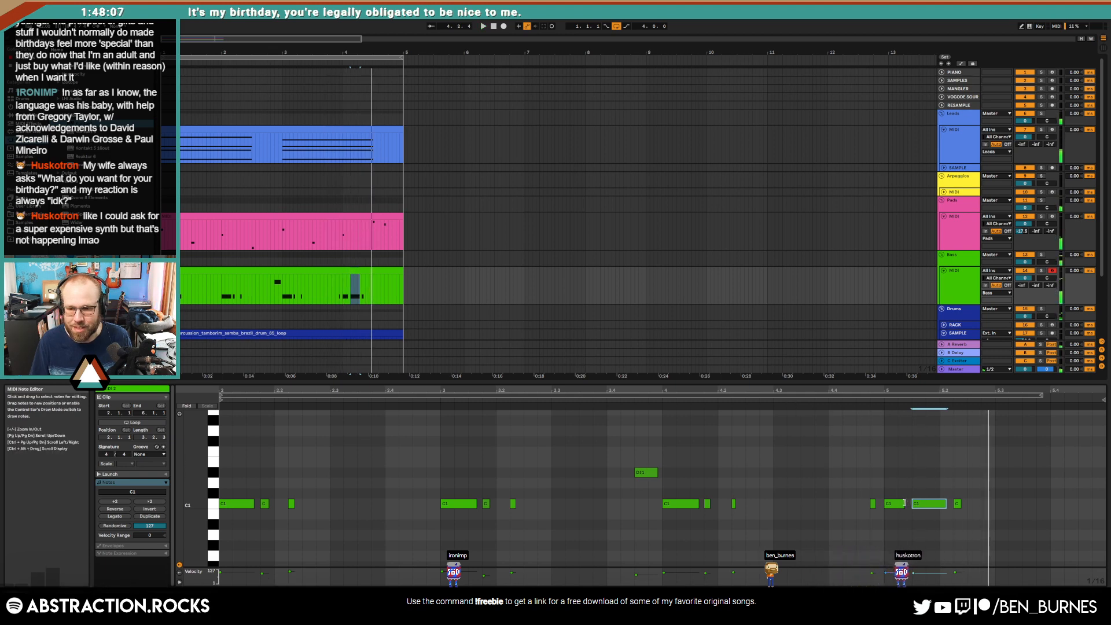
pyautogui.press('space')
pyautogui.moveTo(905, 503); pyautogui.dragTo(913, 503)
pyautogui.click(913, 503)
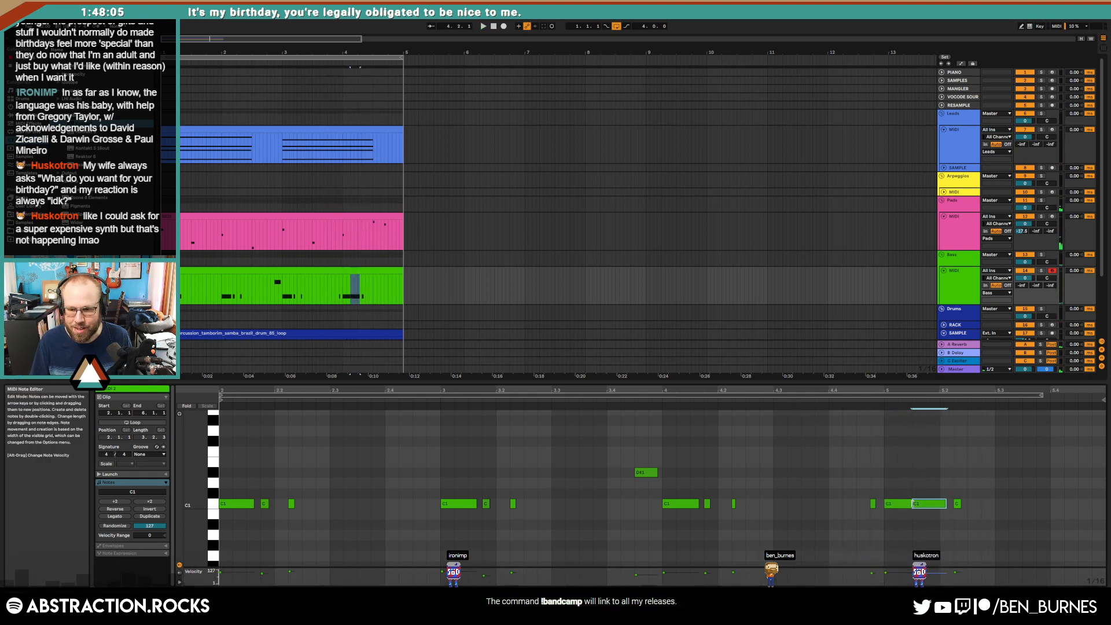
pyautogui.moveTo(919, 507); pyautogui.dragTo(944, 503)
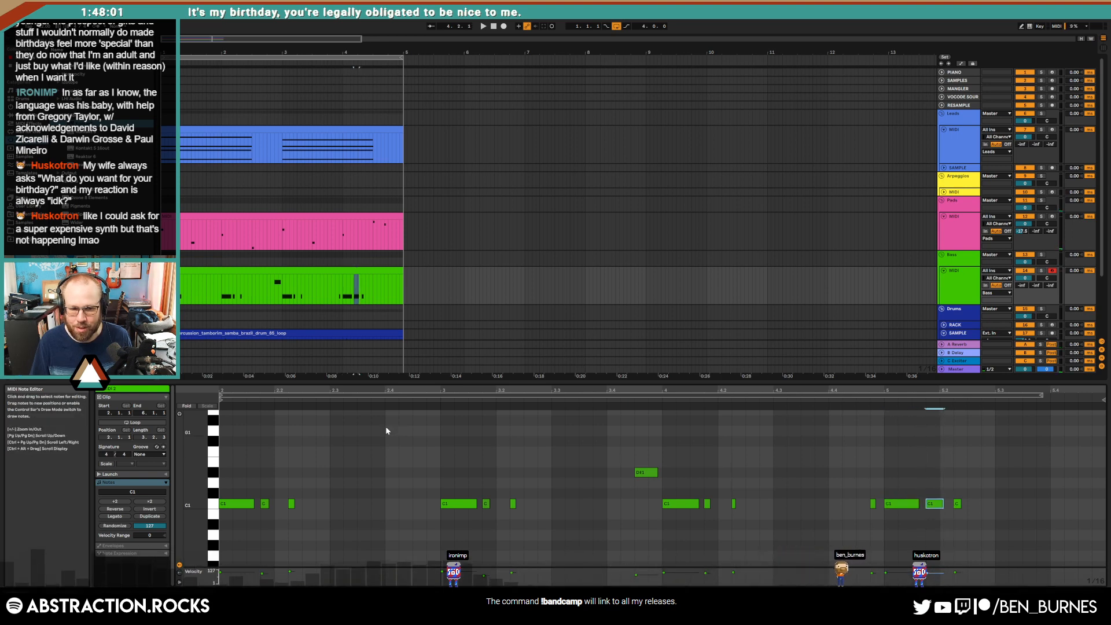
# Step: Play the loop from the start and add an F1 on the last eighth note of the bass clip
pyautogui.moveTo(268, 507); pyautogui.dragTo(272, 504)
pyautogui.click(426, 463)
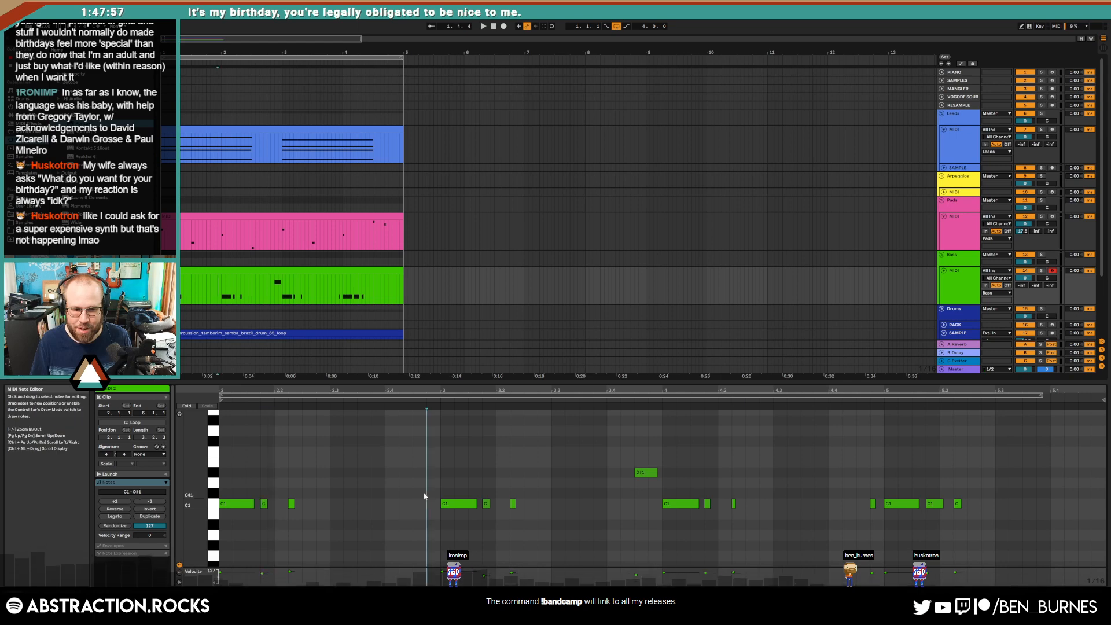
pyautogui.press('space')
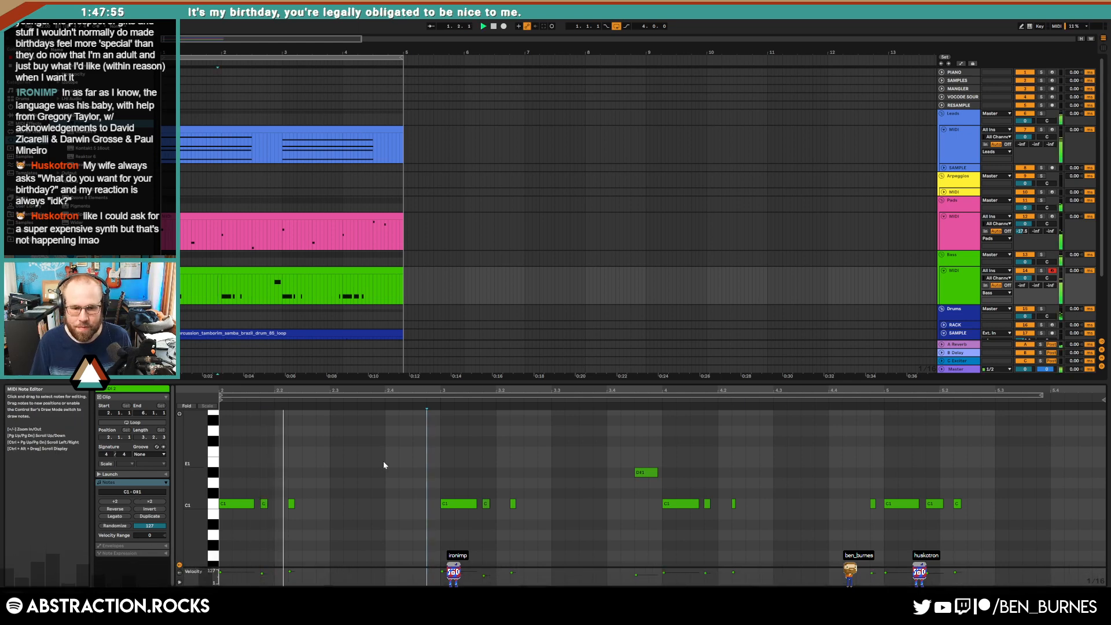
pyautogui.hotkey('shift', 'Tab')
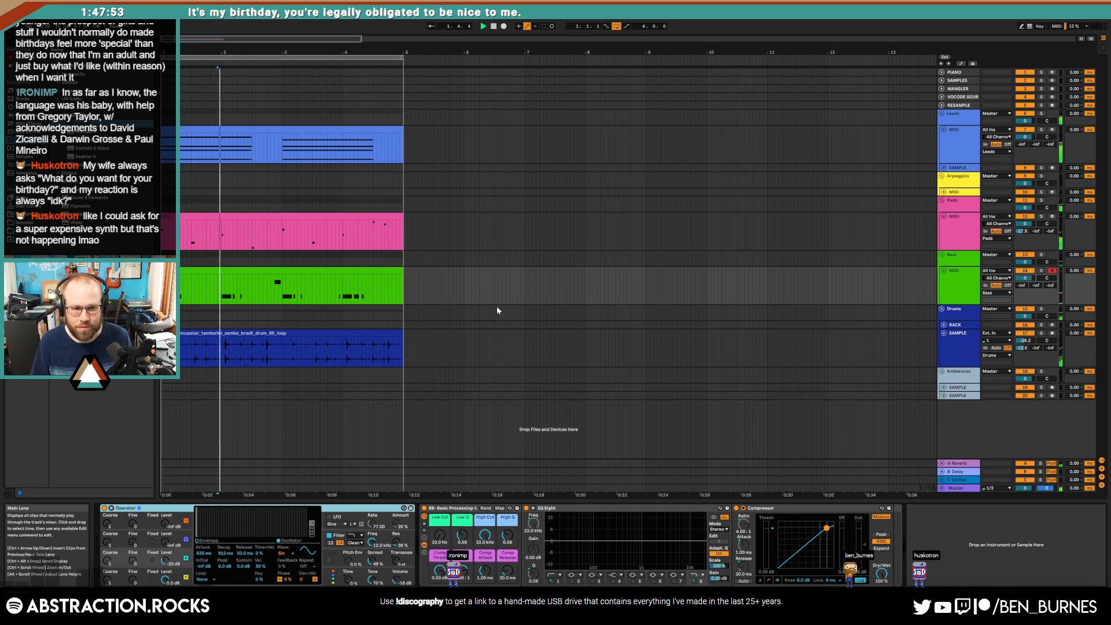
pyautogui.hotkey('shift', 'Tab')
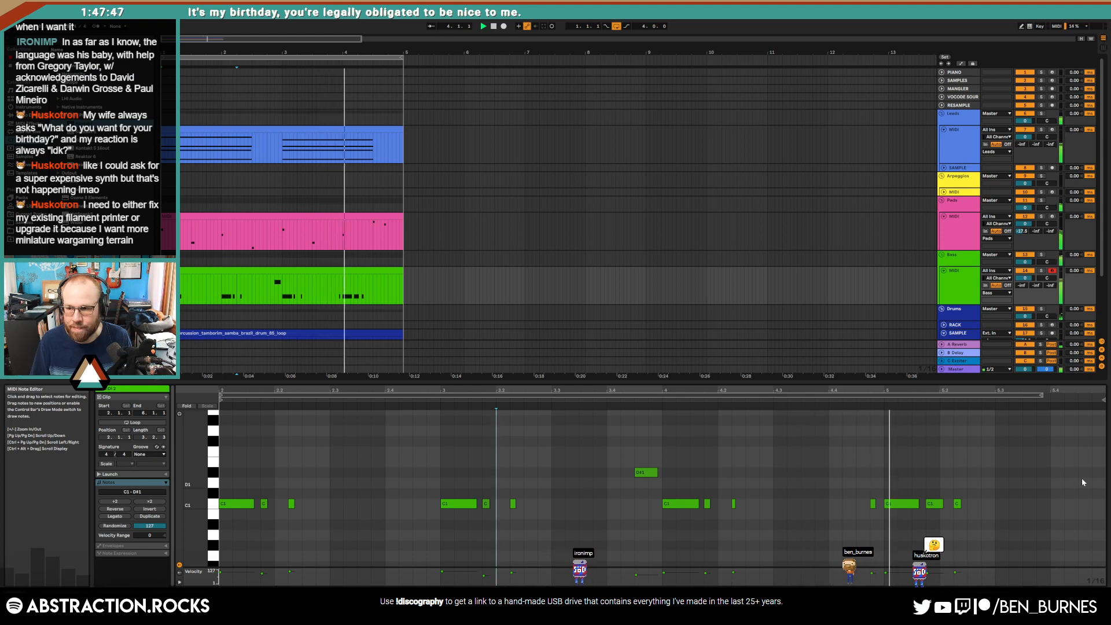
pyautogui.doubleClick(1082, 451)
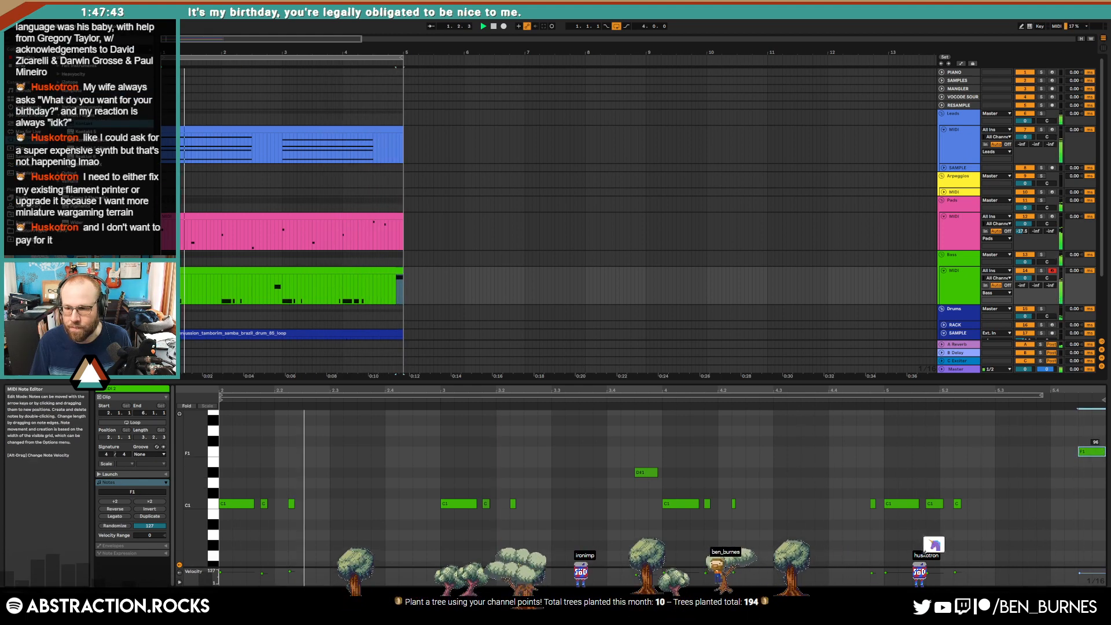
pyautogui.click(1036, 513)
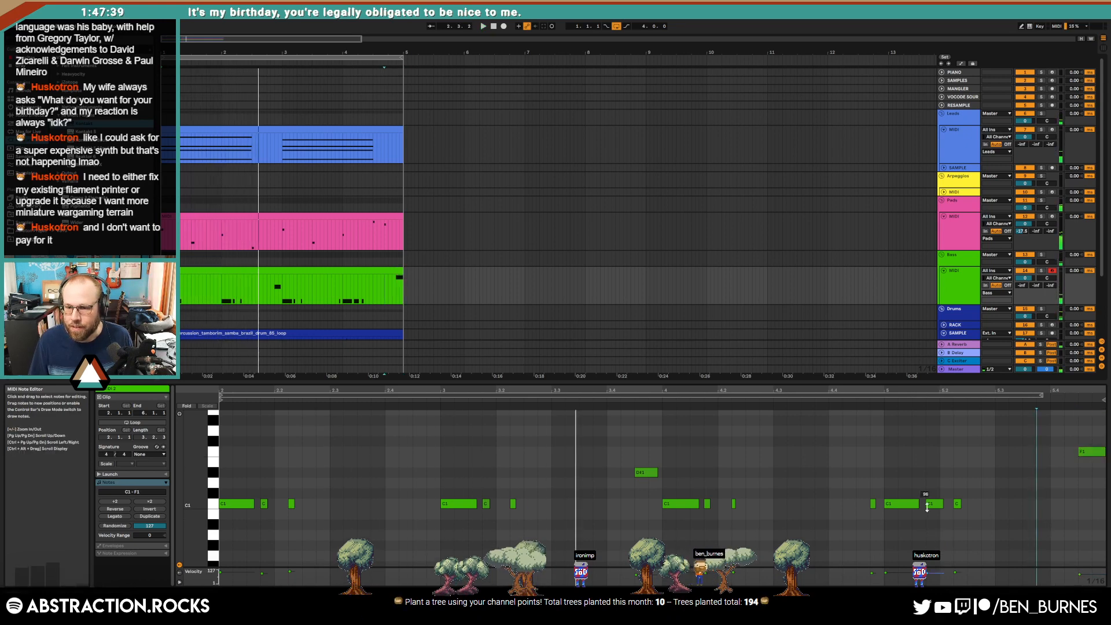
# Step: Check the individual C1 notes across the bass phrases and the closing F1 for pitch and velocity
pyautogui.click(902, 504)
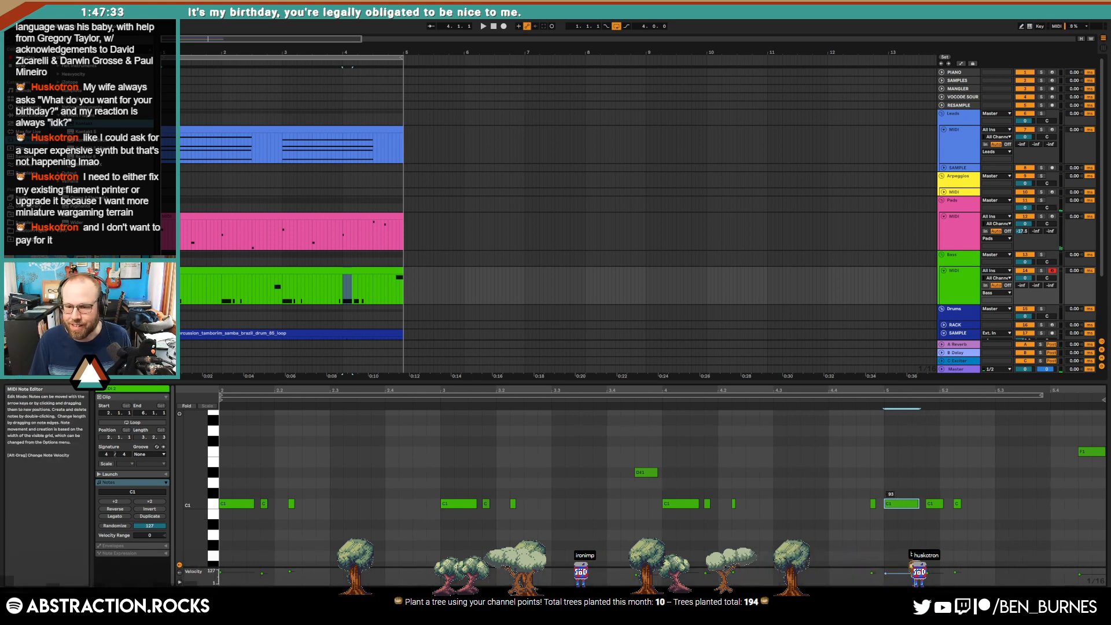
pyautogui.click(873, 504)
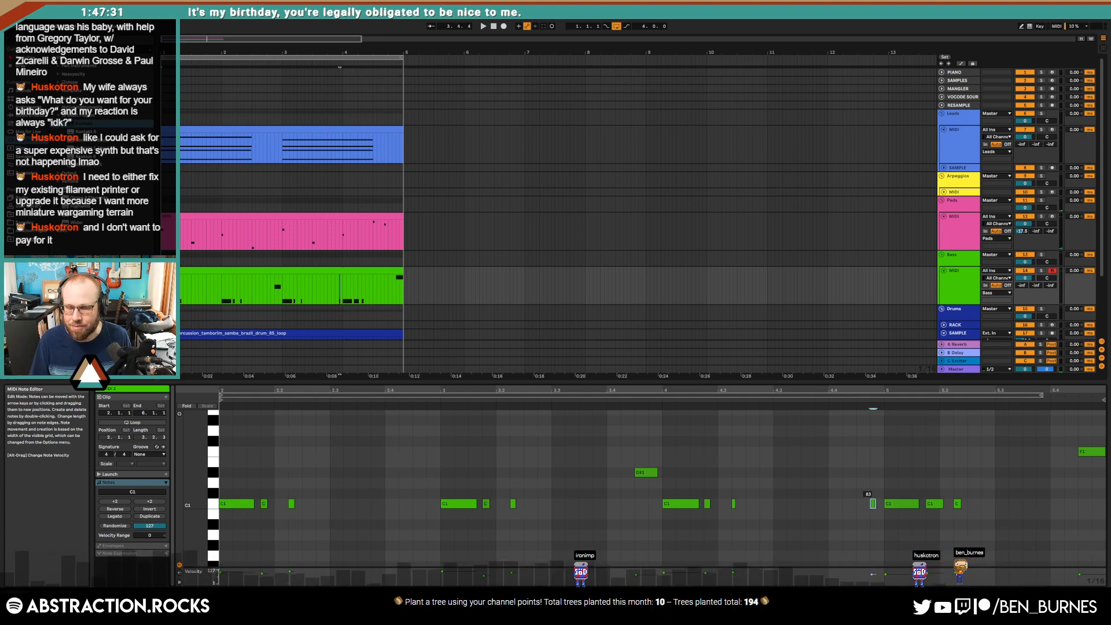
pyautogui.click(878, 490)
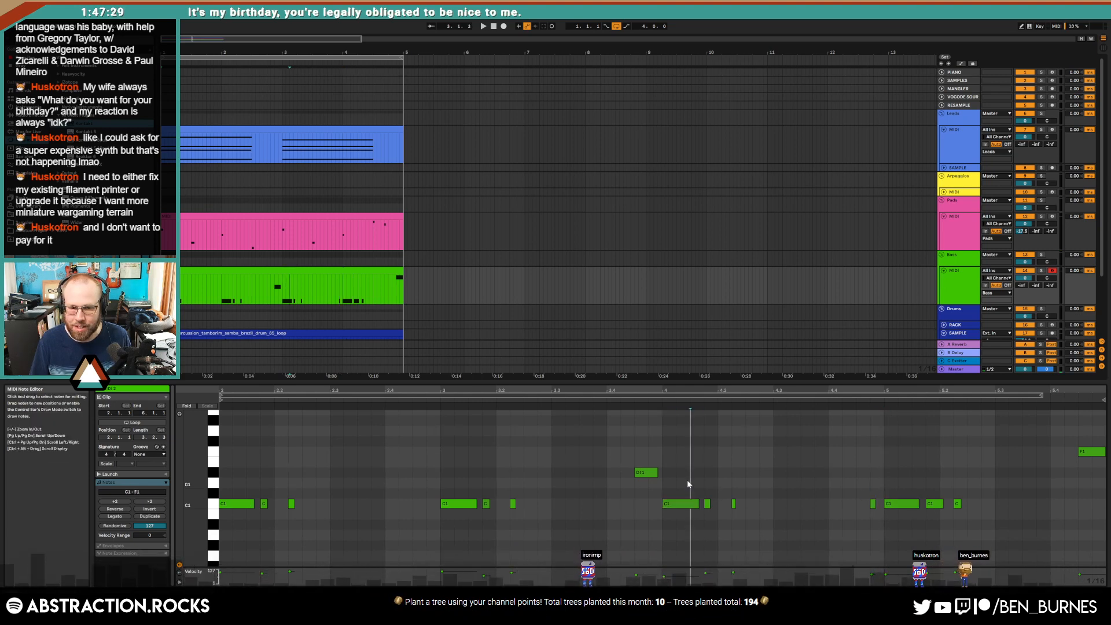
pyautogui.hotkey('ctrl', 'a')
pyautogui.click(471, 505)
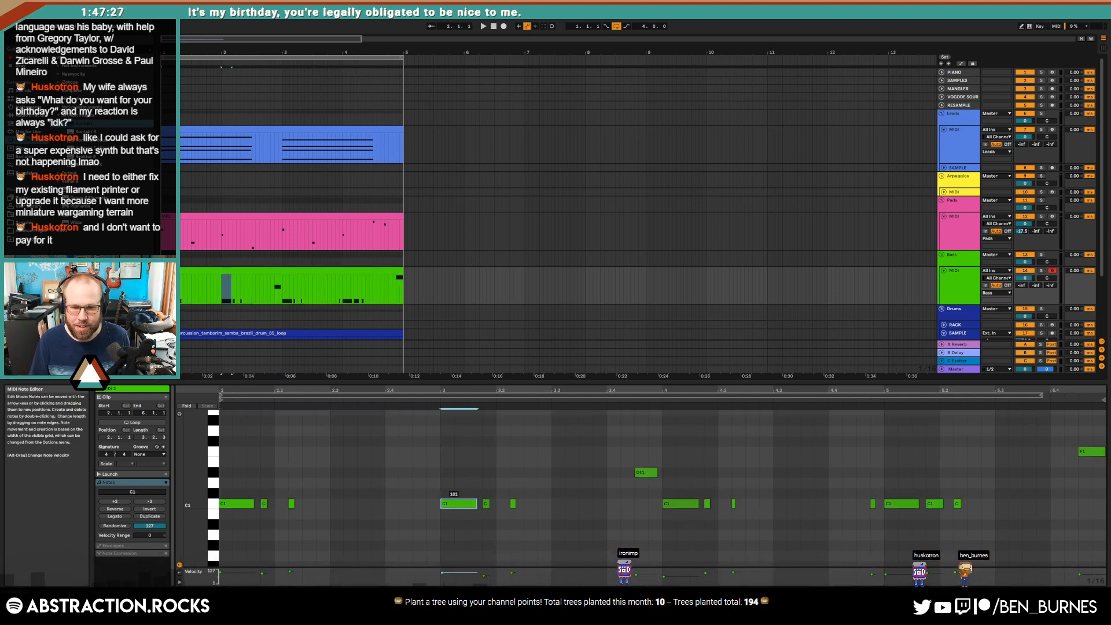
pyautogui.click(524, 486)
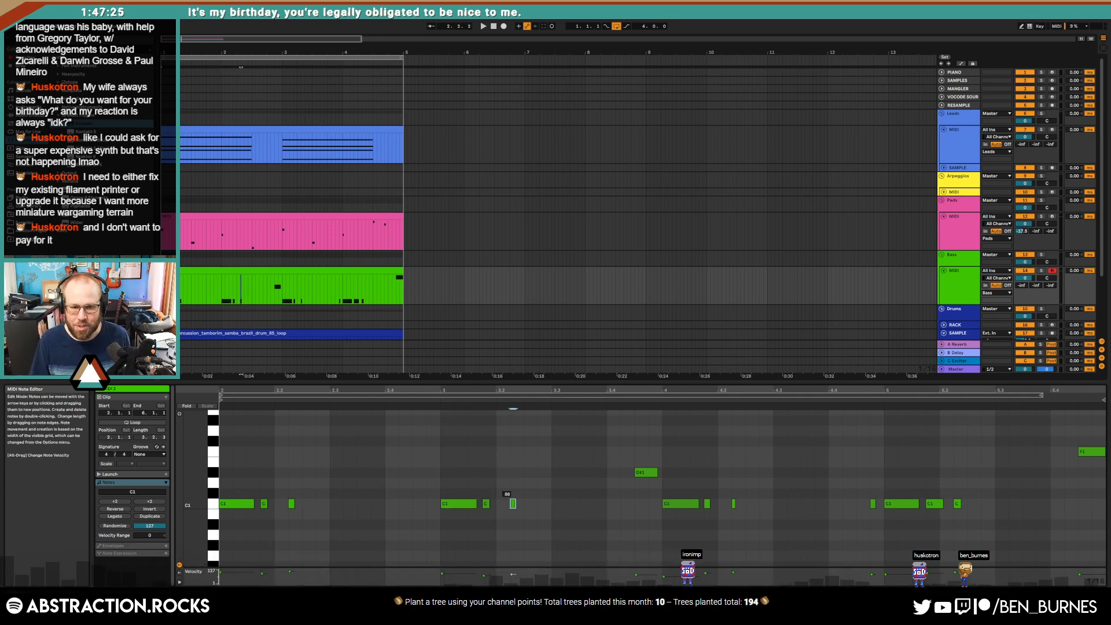
pyautogui.click(292, 504)
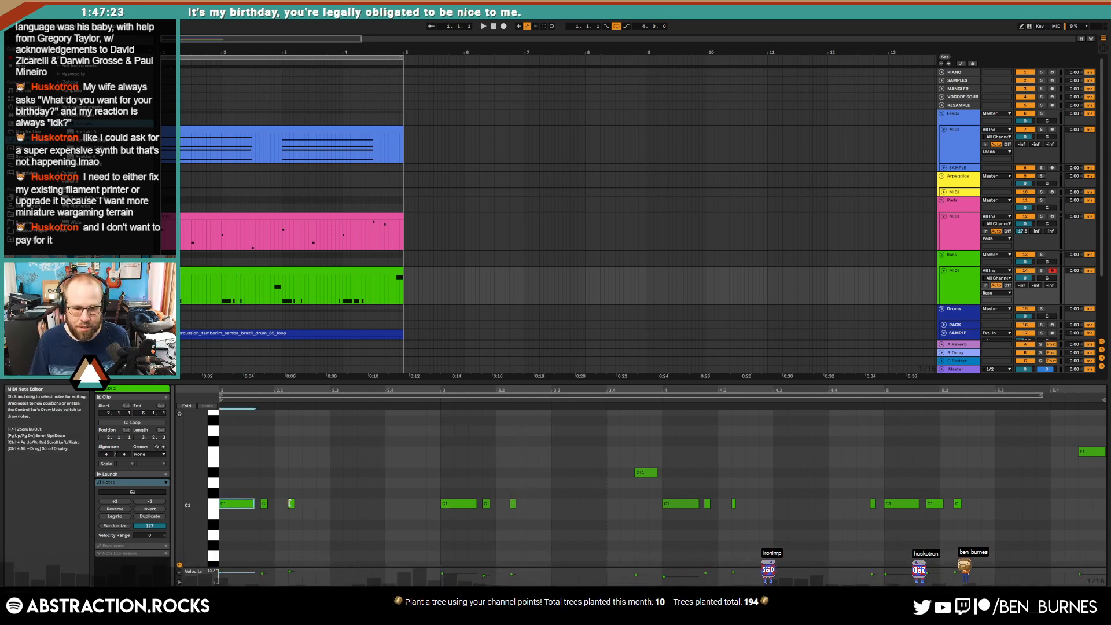
pyautogui.click(400, 501)
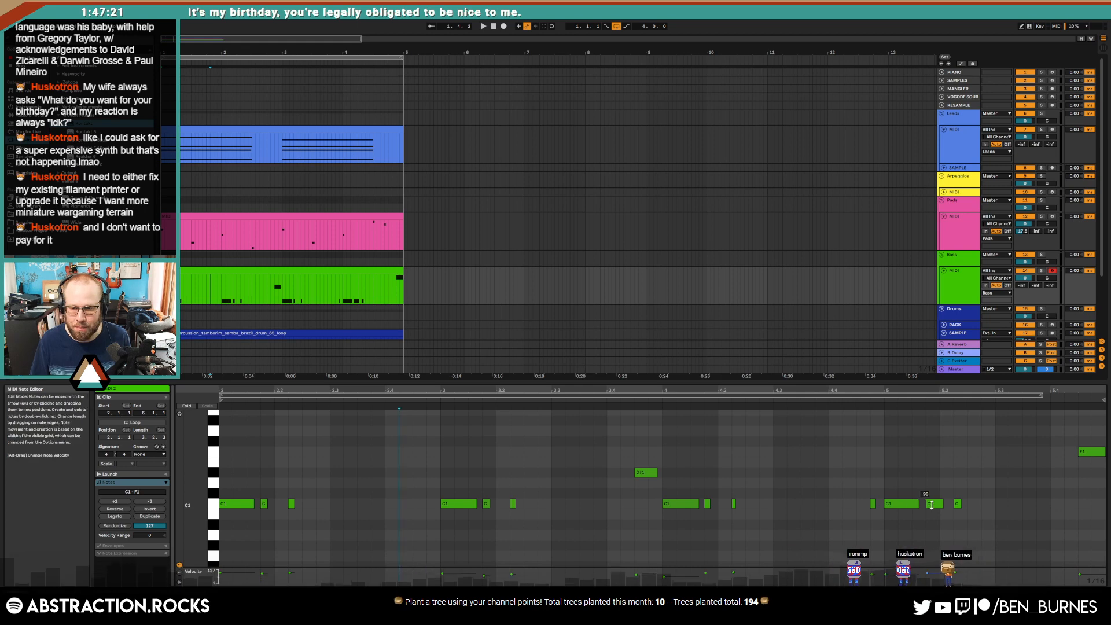
pyautogui.click(933, 504)
pyautogui.click(1025, 496)
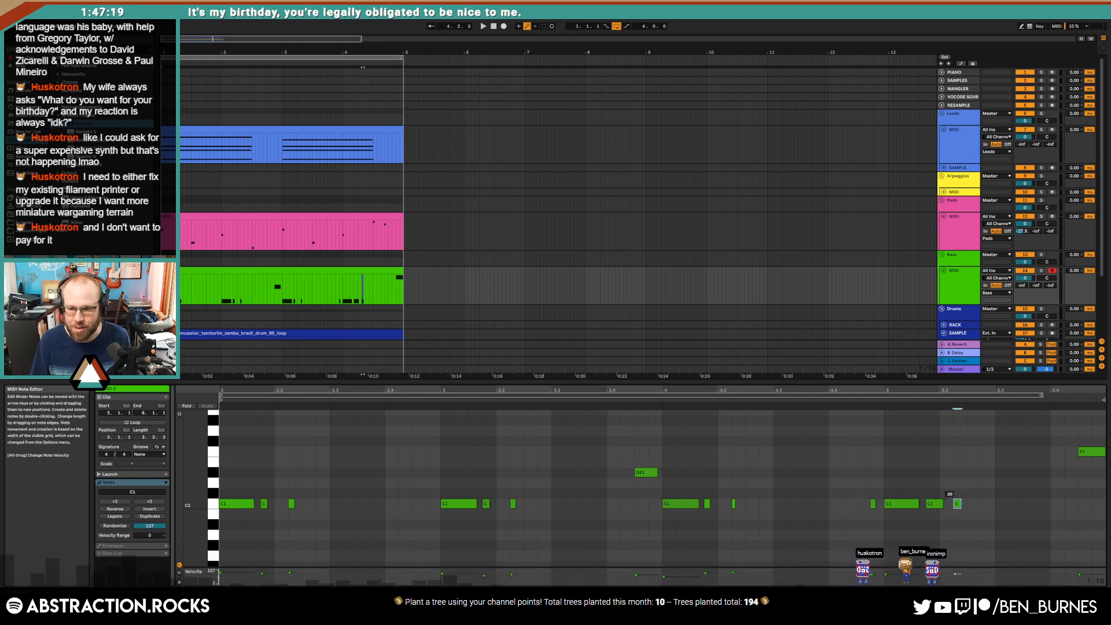
pyautogui.click(1086, 451)
pyautogui.click(1032, 479)
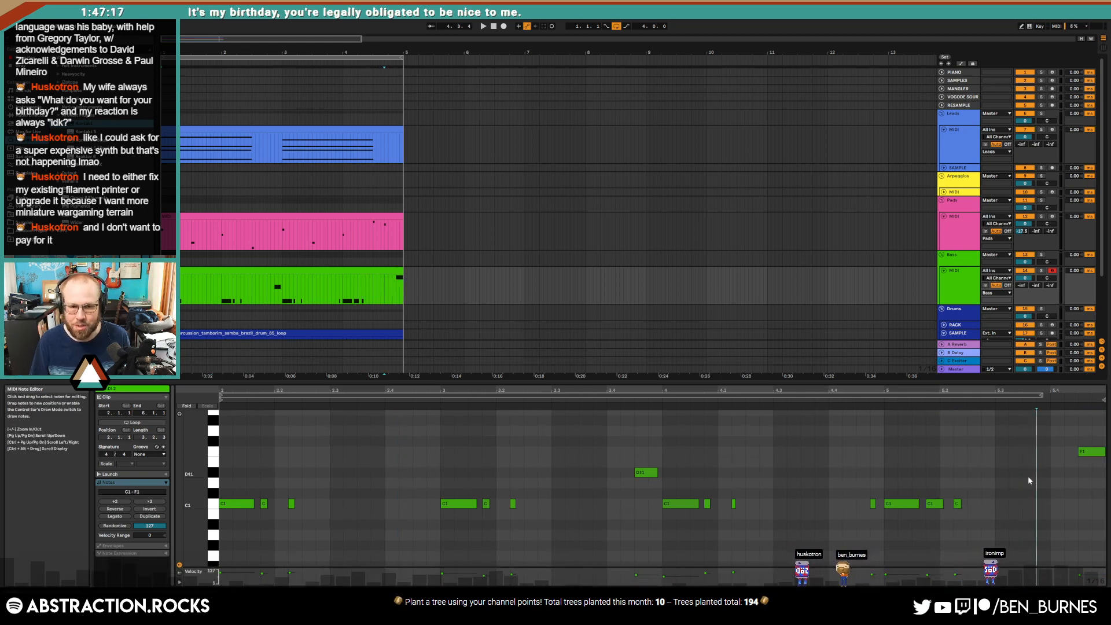
# Step: Arm the Leads MIDI track for live playing and audition it over the loop
pyautogui.hotkey('shift', 'Tab')
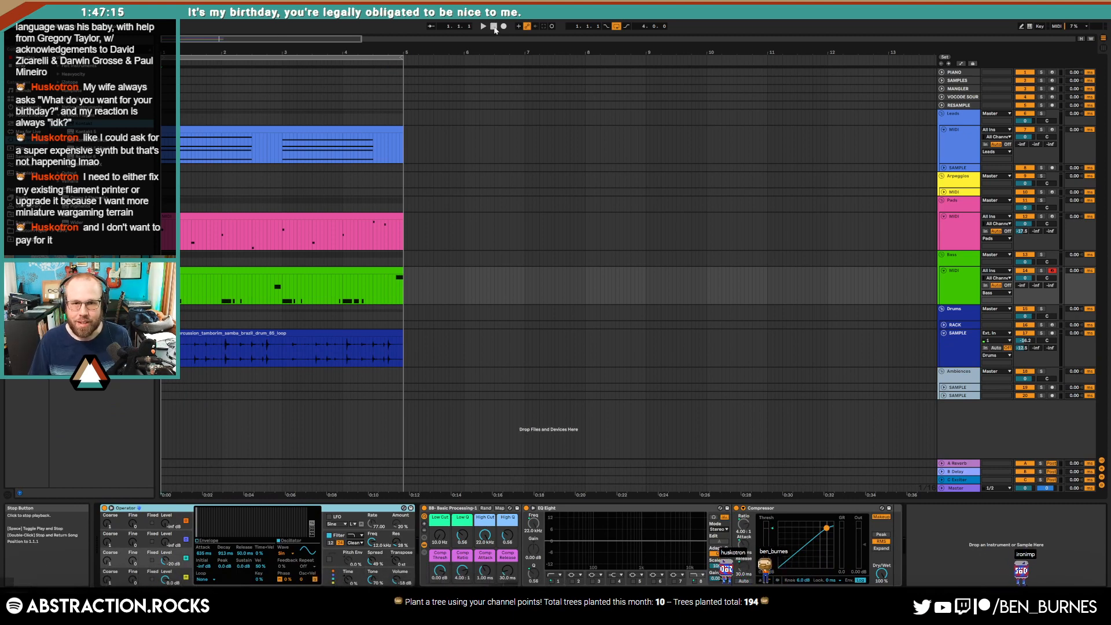
pyautogui.click(1052, 130)
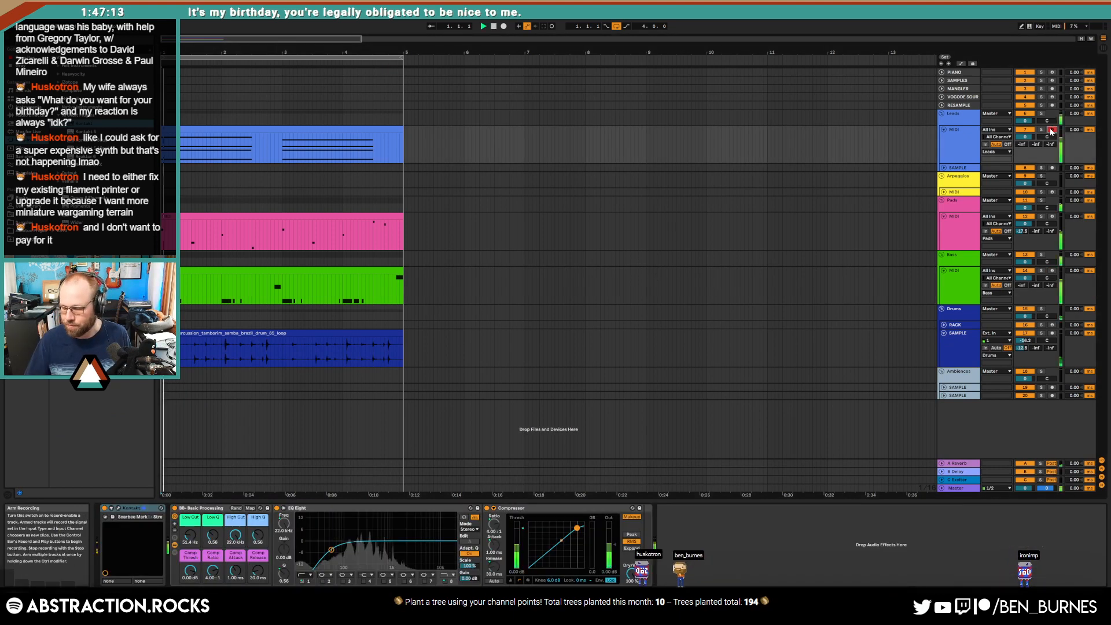
pyautogui.press('space')
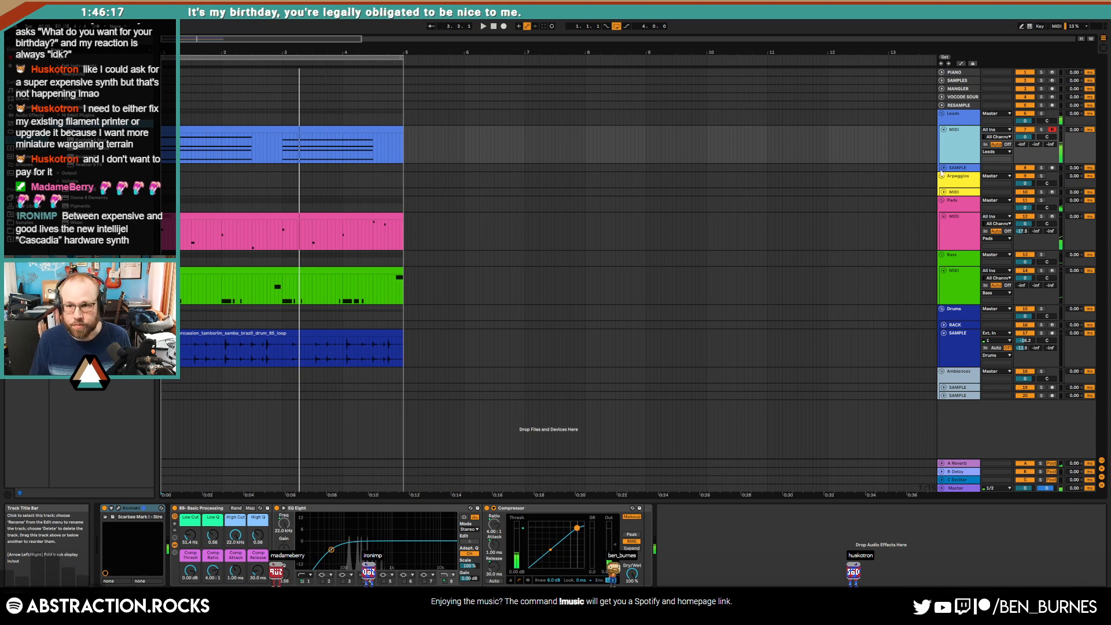
# Step: Insert a new MIDI track below the Leads MIDI track, unfold it and place the insert marker at bar 3
pyautogui.hotkey('ctrl', 'shift', 't')
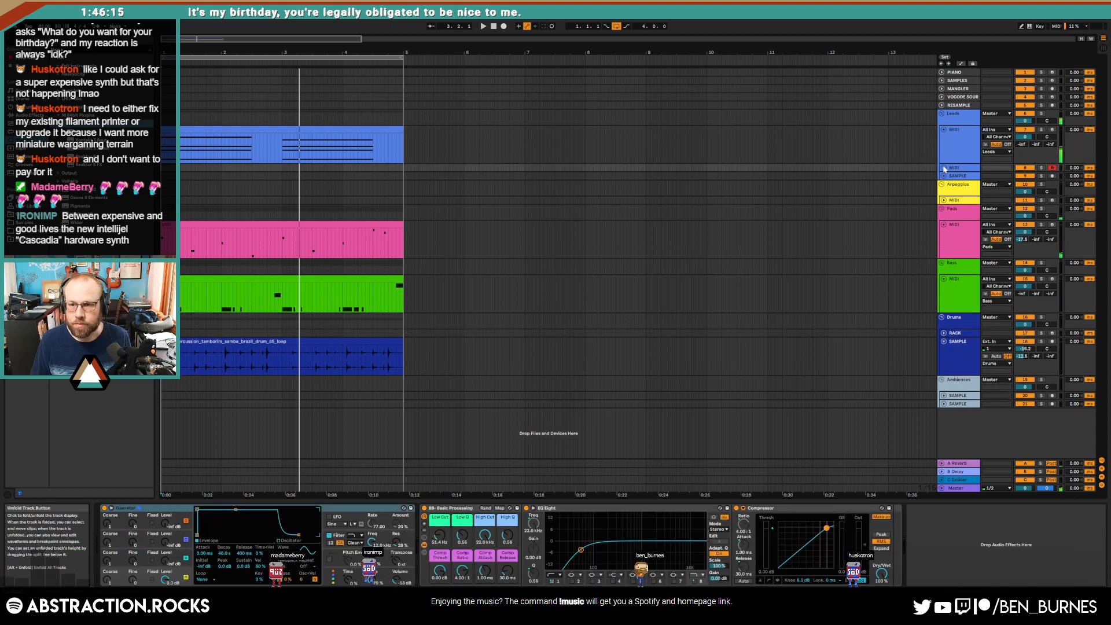
pyautogui.click(944, 168)
pyautogui.click(275, 182)
pyautogui.press('space')
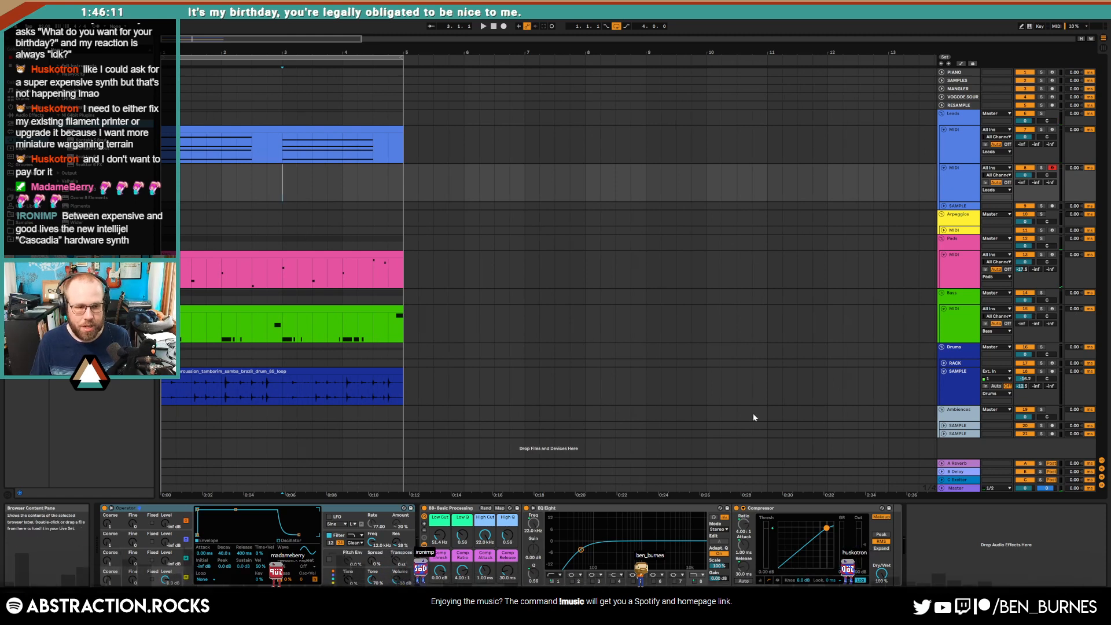
# Step: Add Kontakt to the new Leads MIDI track and load the Lo-Fi Glow instrument from its libraries
pyautogui.doubleClick(84, 124)
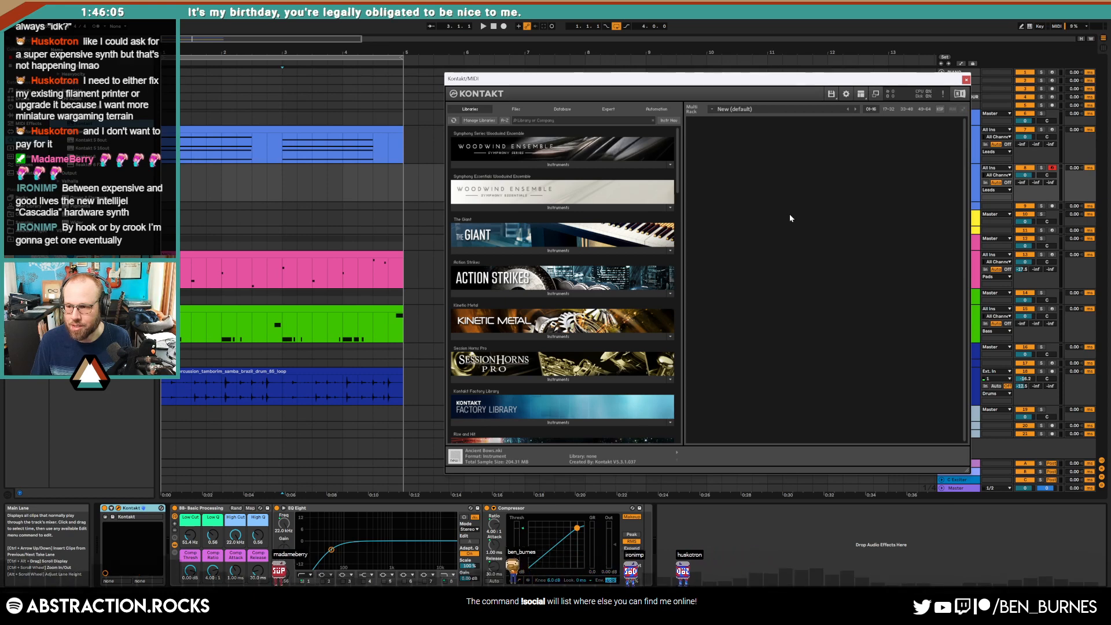
pyautogui.moveTo(731, 81); pyautogui.dragTo(698, 76)
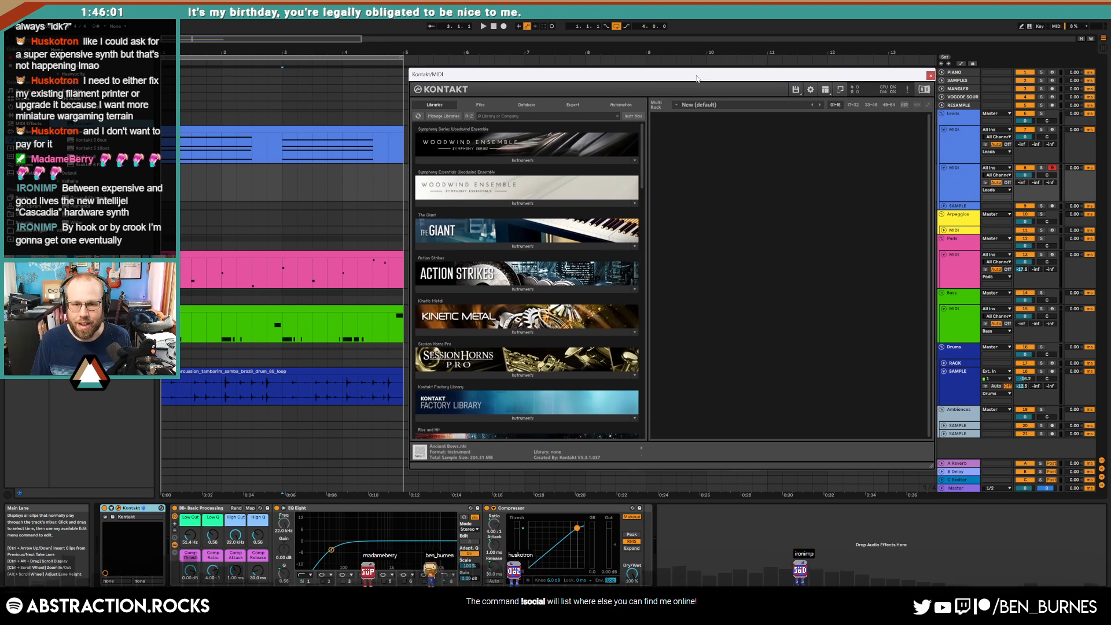
pyautogui.click(482, 104)
pyautogui.click(443, 106)
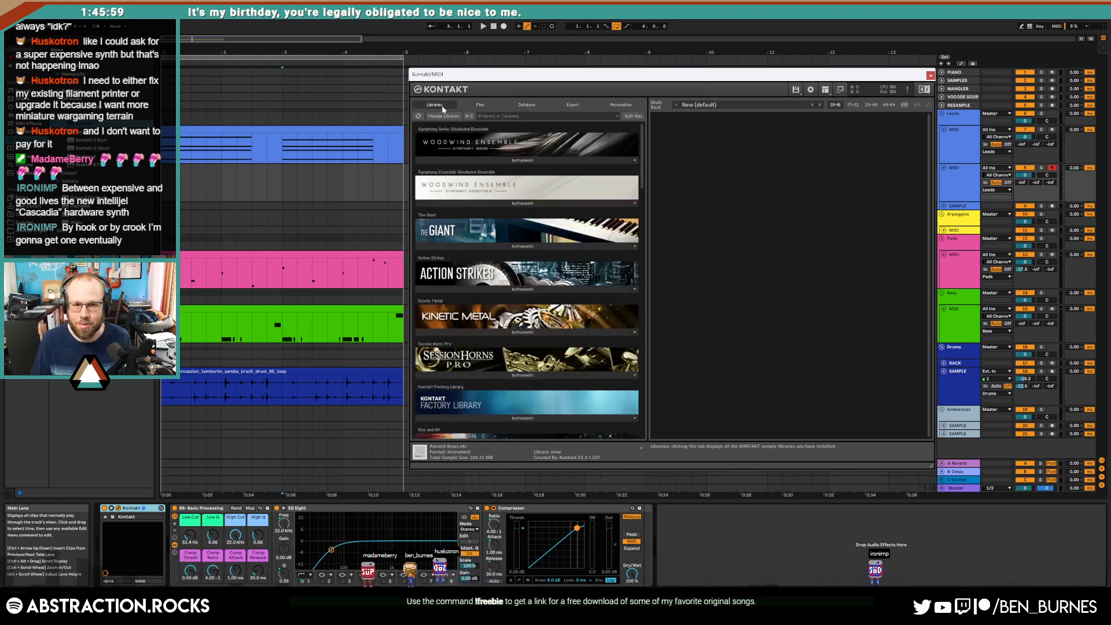
pyautogui.moveTo(641, 143); pyautogui.dragTo(641, 466)
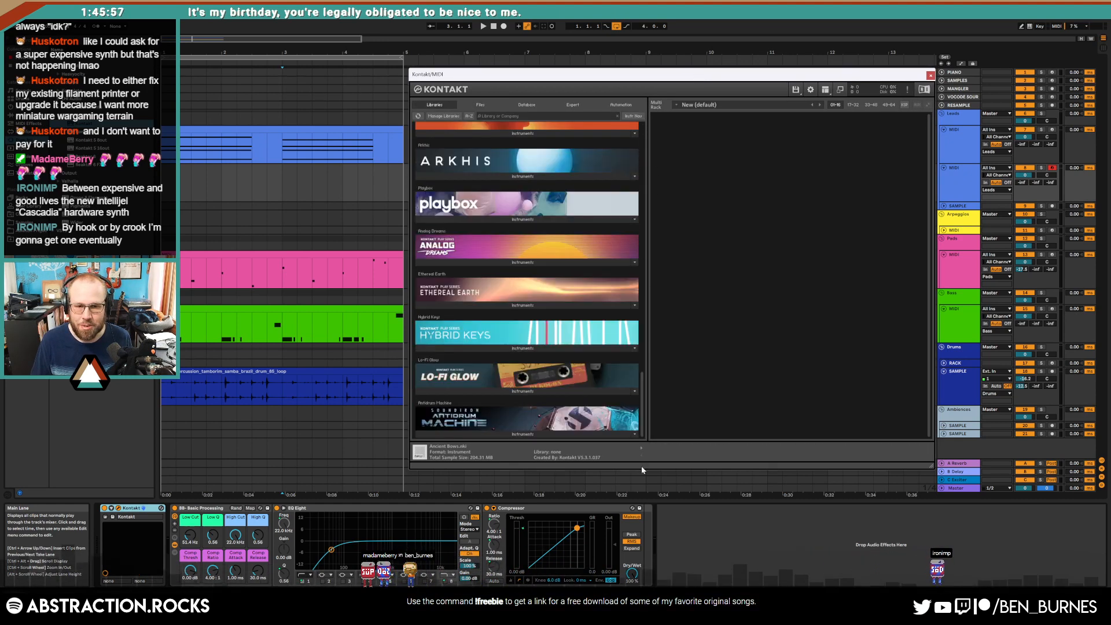
pyautogui.click(529, 392)
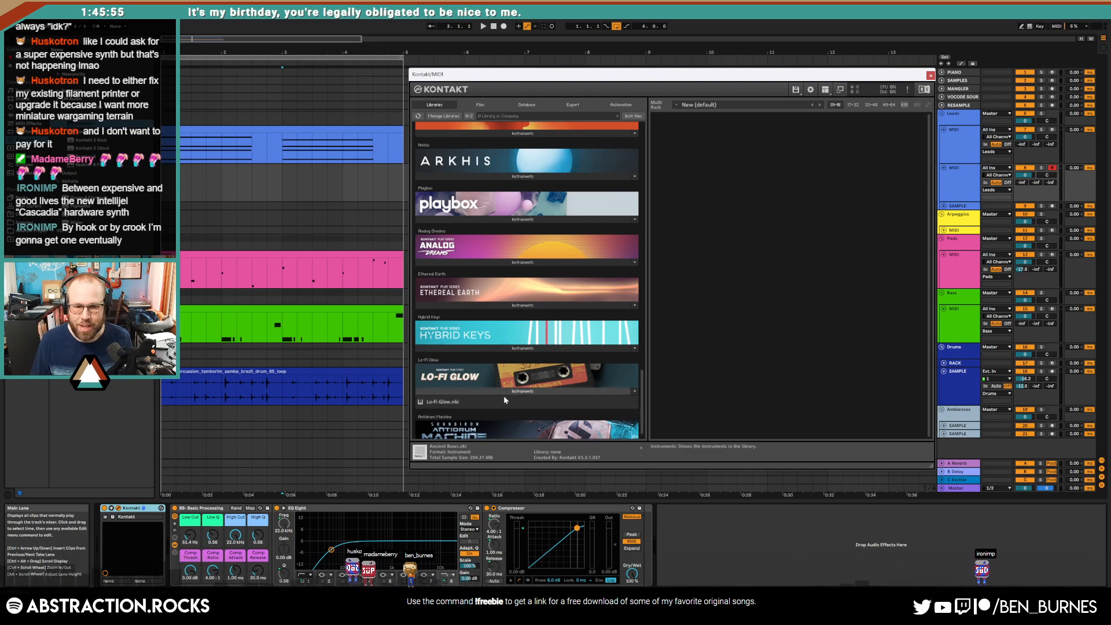
pyautogui.doubleClick(453, 401)
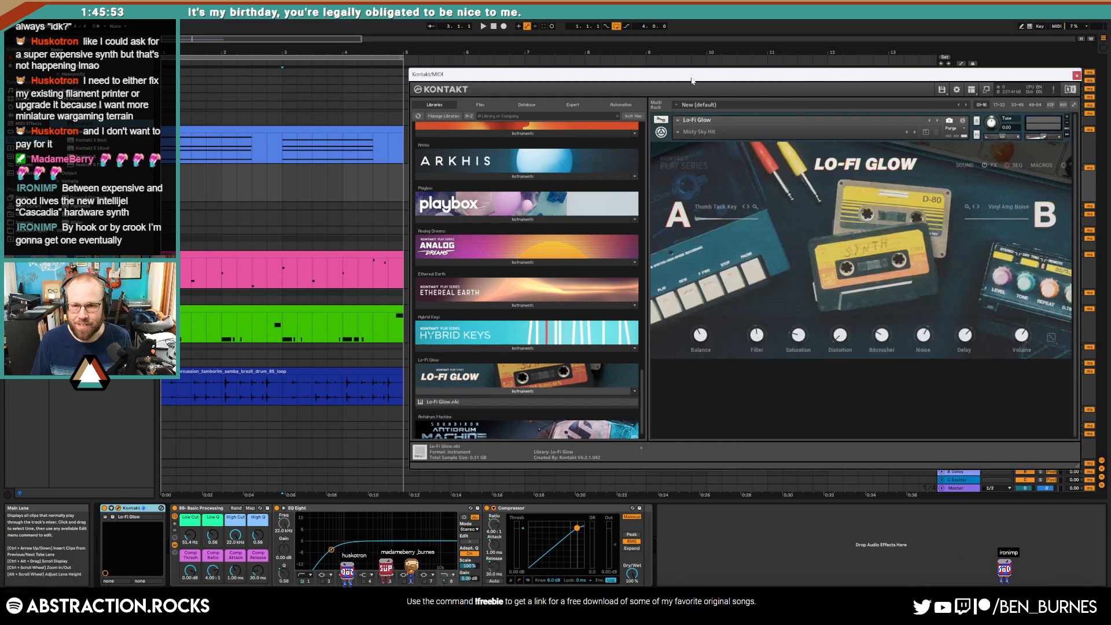
pyautogui.moveTo(693, 81); pyautogui.dragTo(616, 80)
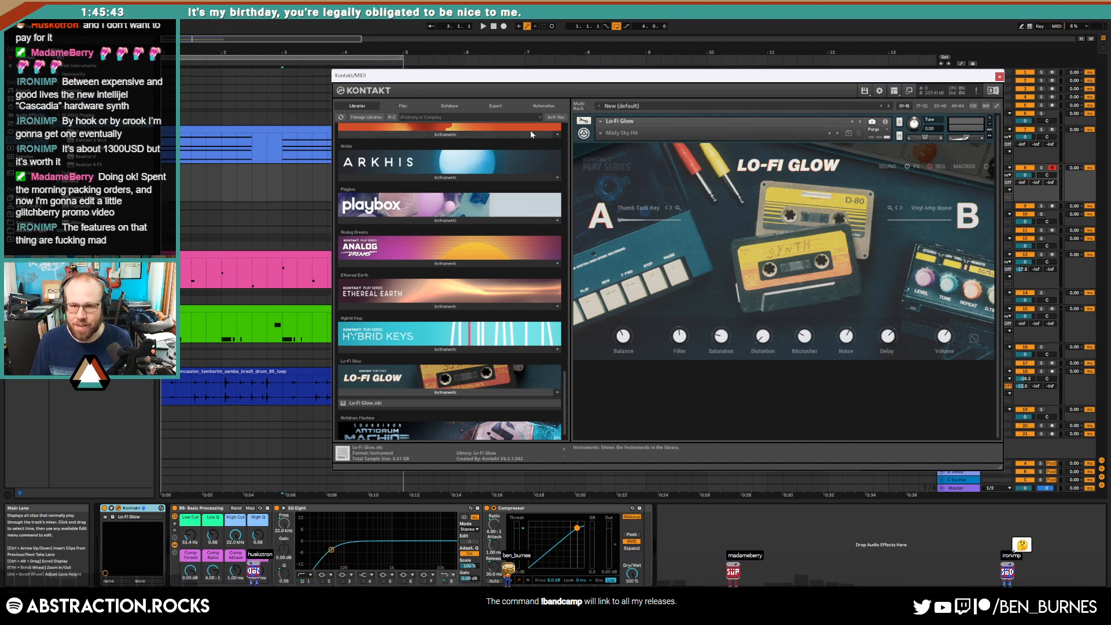
# Step: Load the Hit Ya Head lead snapshot, audition the following ones up to Key Ring, and play Key Ring over the loop
pyautogui.click(603, 132)
pyautogui.moveTo(612, 166)
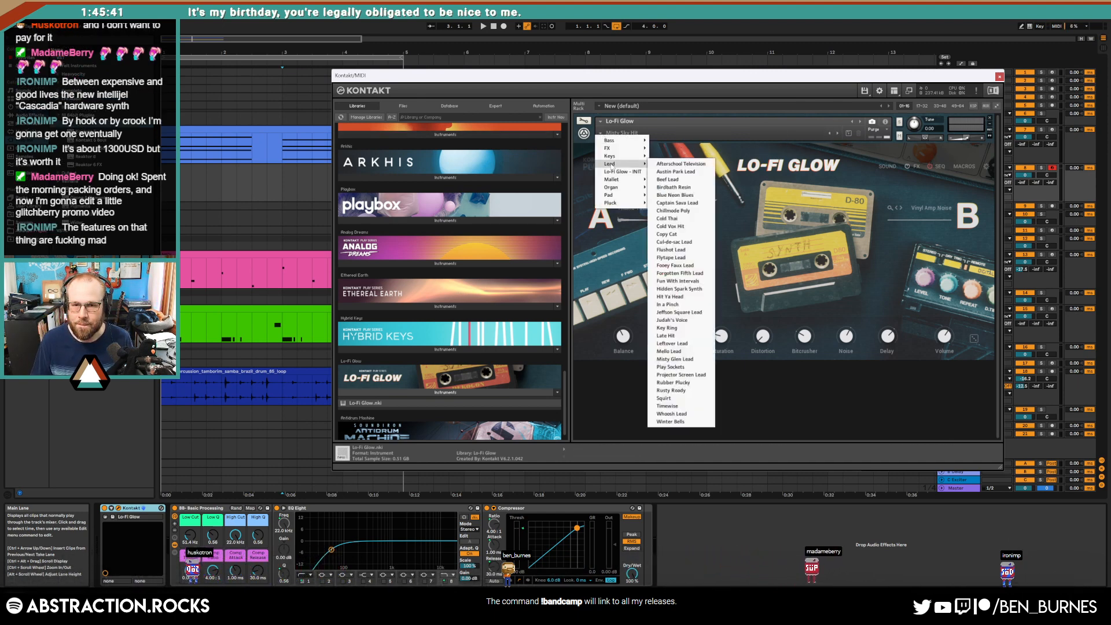
pyautogui.click(671, 297)
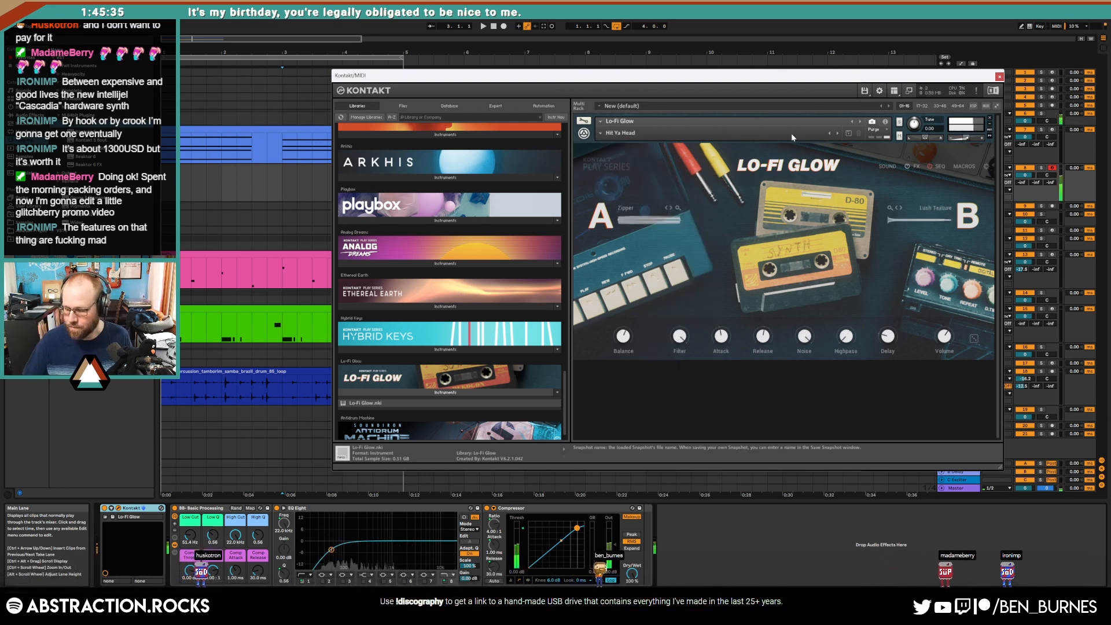
pyautogui.click(835, 133)
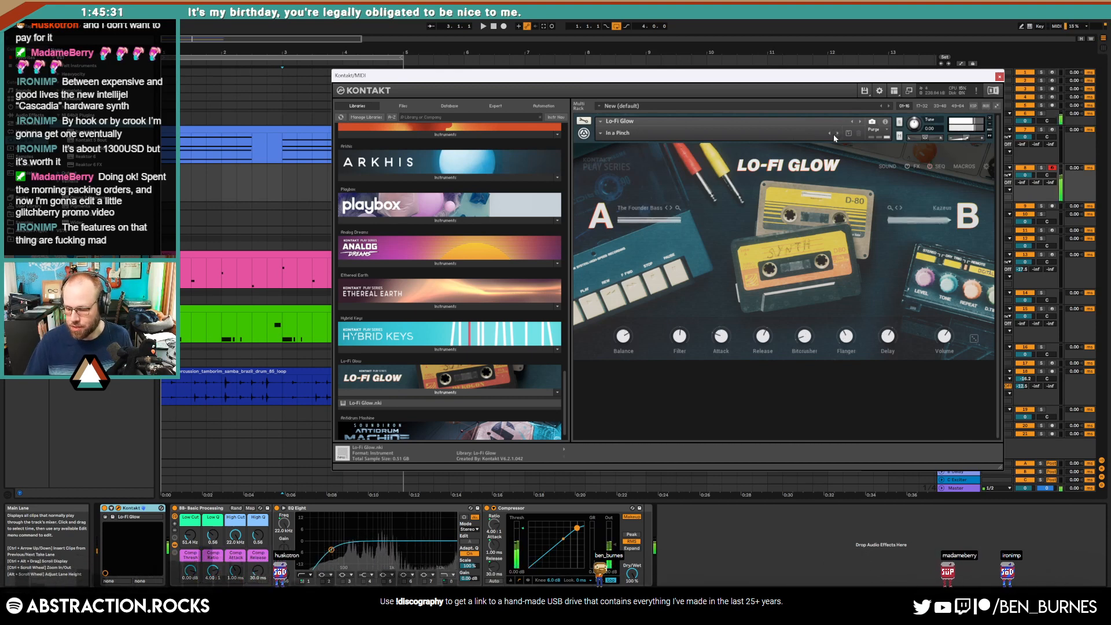
pyautogui.click(838, 134)
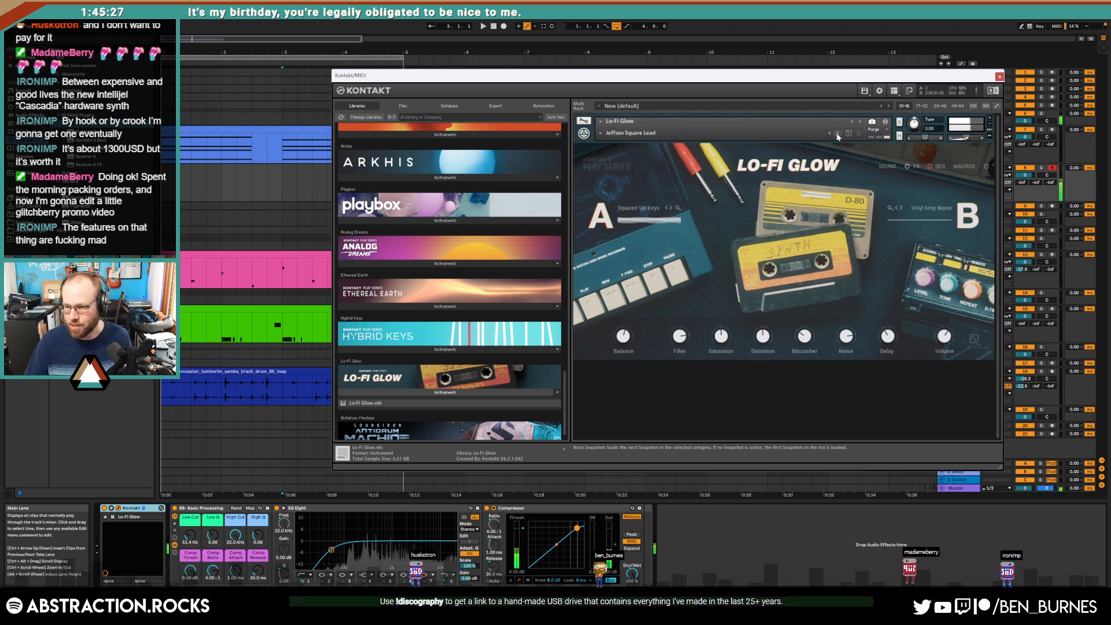
pyautogui.click(838, 135)
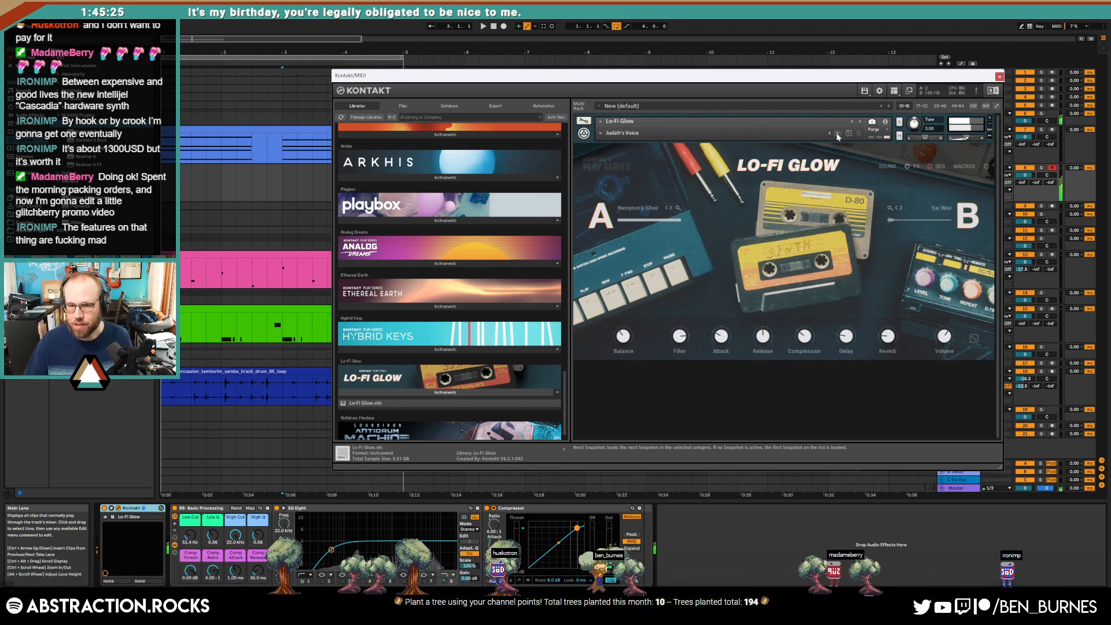
pyautogui.click(838, 134)
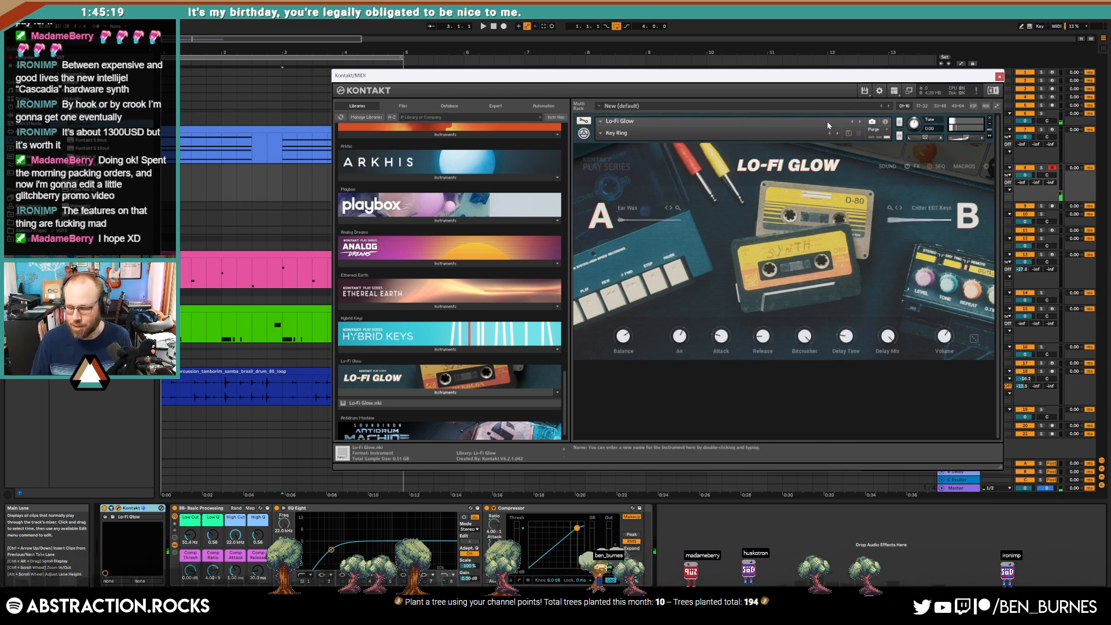
pyautogui.press('space')
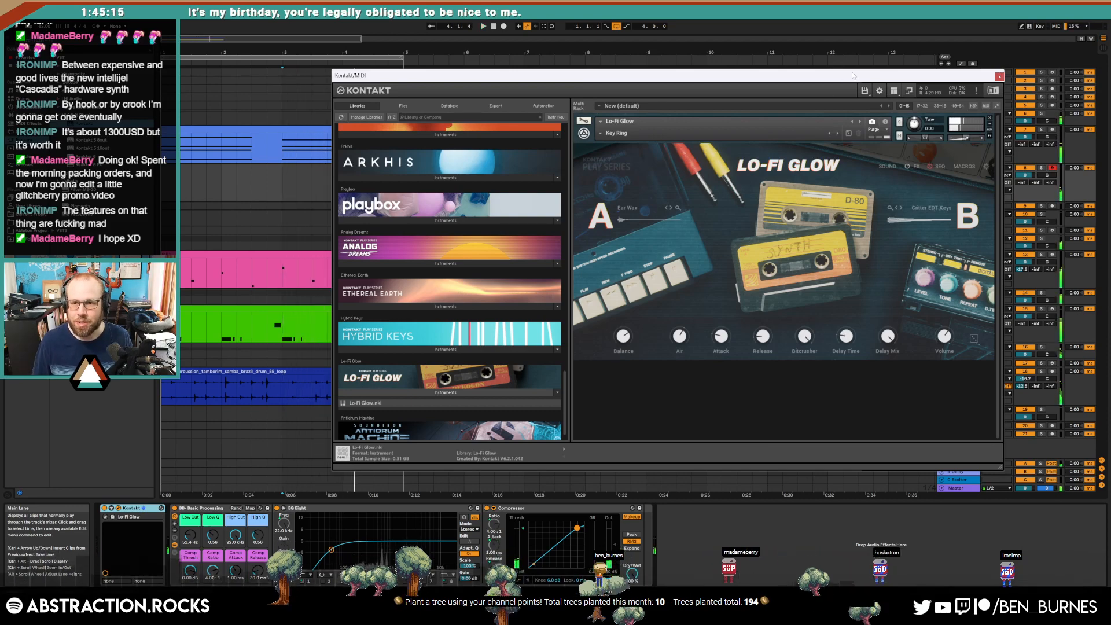
# Step: Move the Kontakt MIDI track out of the Leads group into the Ambiences group
pyautogui.moveTo(853, 75); pyautogui.dragTo(766, 103)
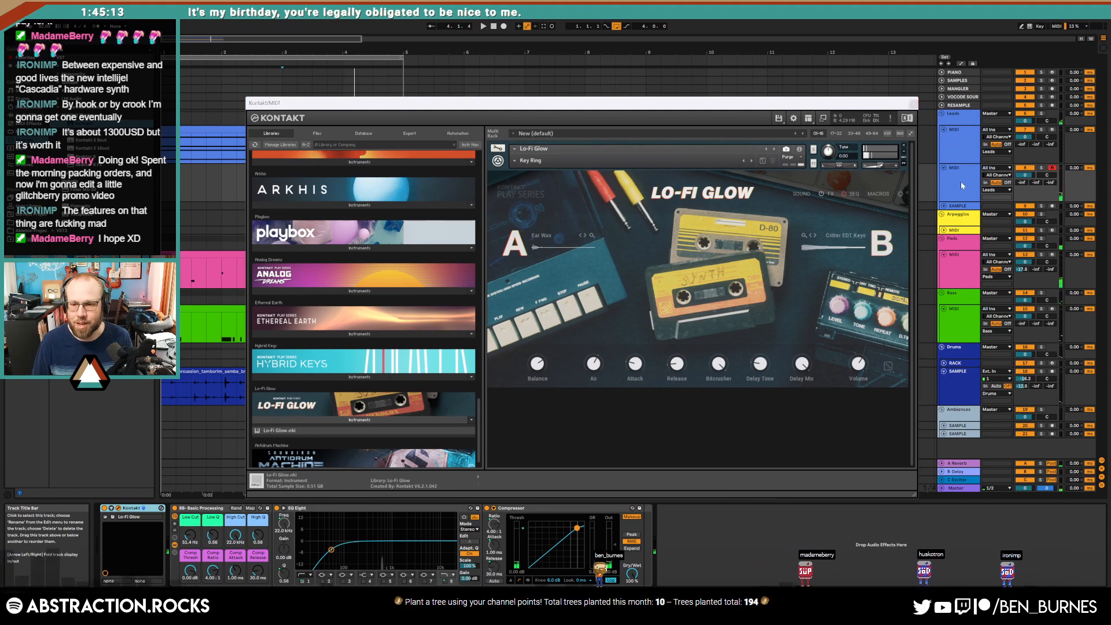
pyautogui.moveTo(964, 185); pyautogui.dragTo(964, 409)
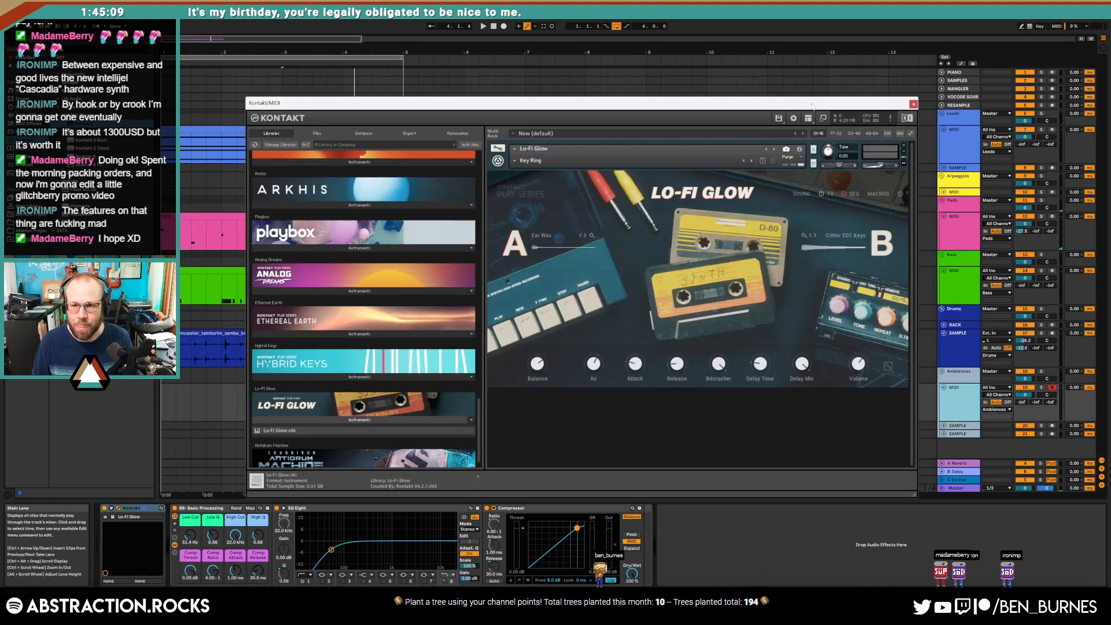
pyautogui.moveTo(812, 106); pyautogui.dragTo(550, 24)
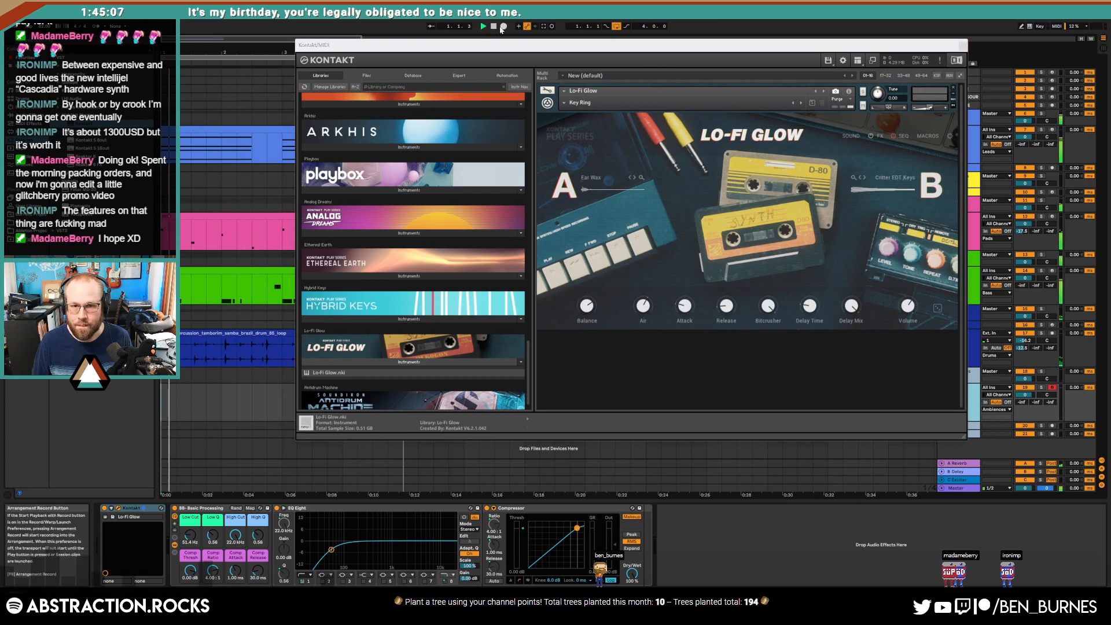
# Step: Record a held note through bar 2 on the Ambiences MIDI track and extend the recorded clip to bar 5
pyautogui.click(502, 26)
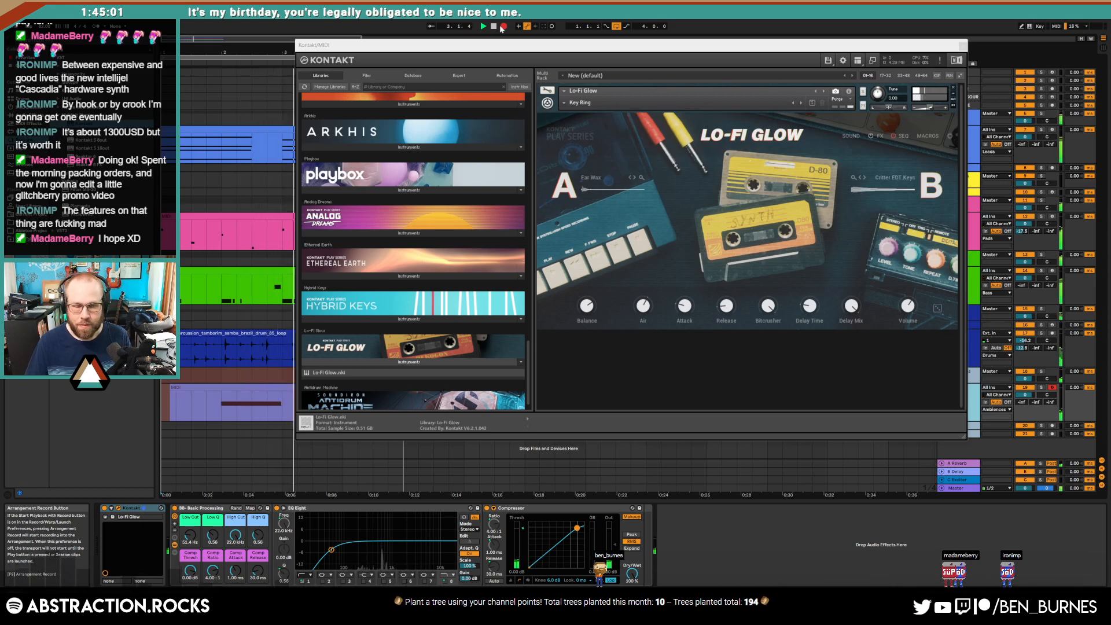
pyautogui.click(503, 26)
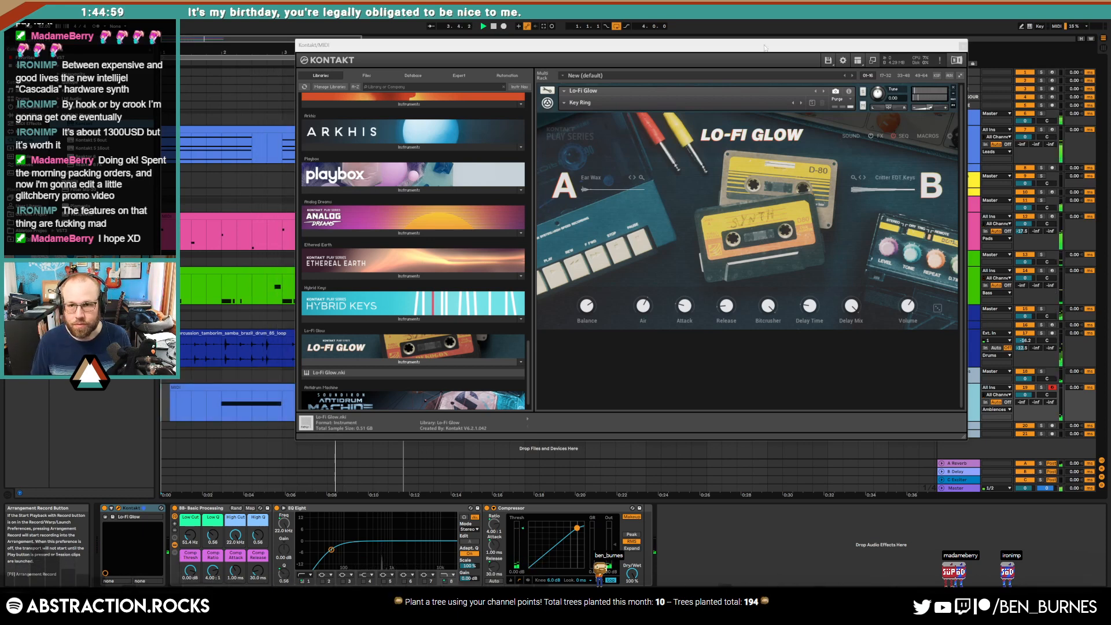
pyautogui.click(963, 45)
pyautogui.moveTo(328, 402); pyautogui.dragTo(403, 402)
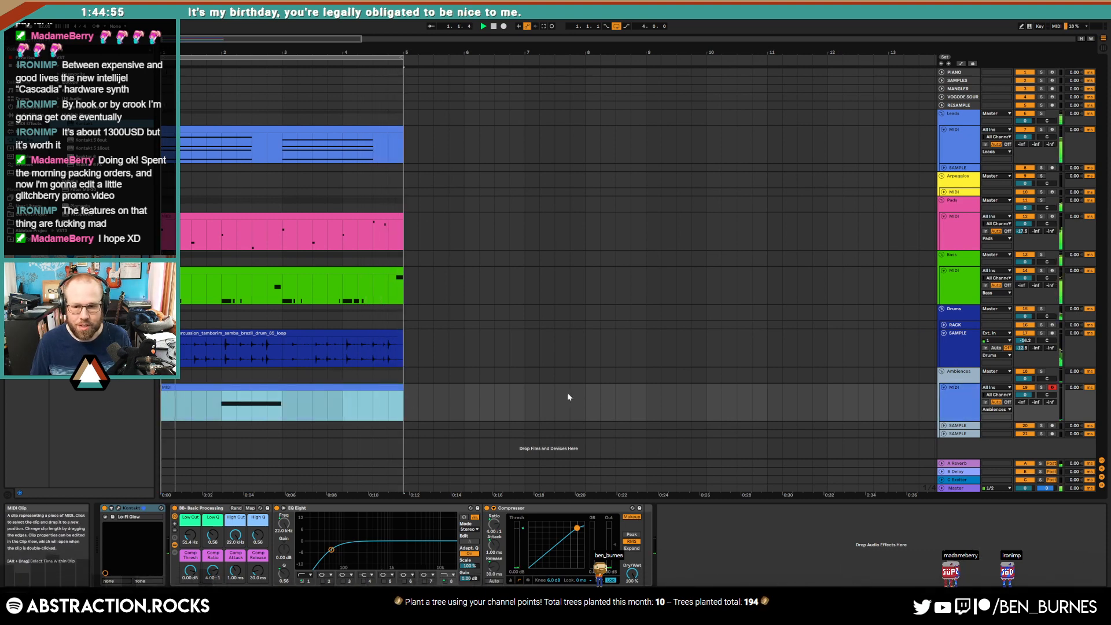
# Step: Assign the Ambiences MIDI track's color to its recorded clip
pyautogui.rightClick(973, 415)
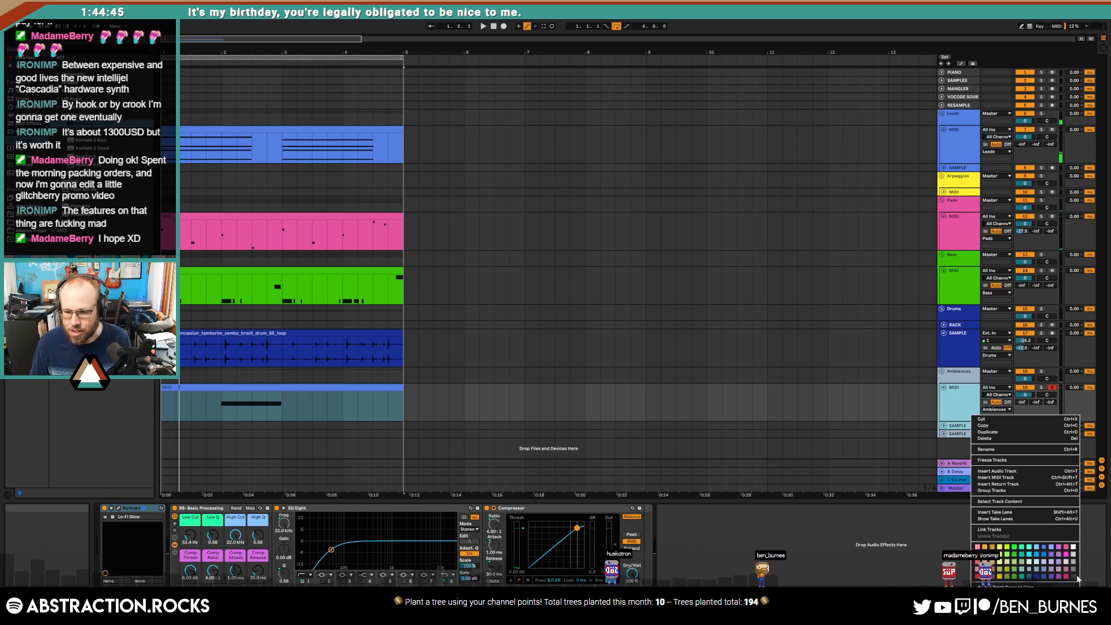
pyautogui.click(978, 430)
pyautogui.rightClick(969, 403)
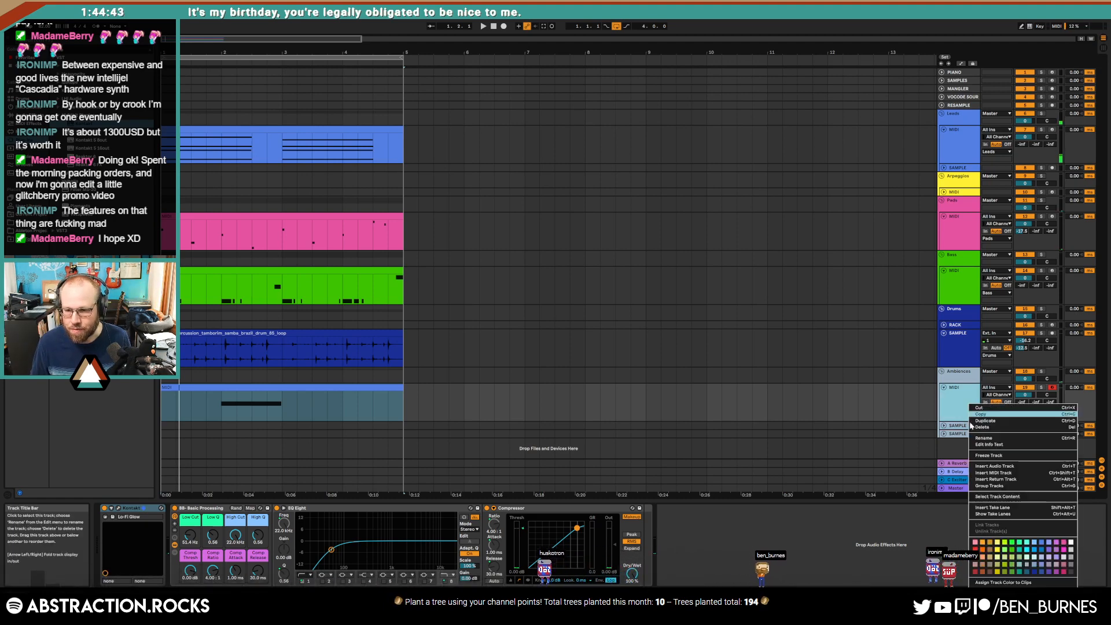
pyautogui.click(1001, 584)
pyautogui.click(971, 408)
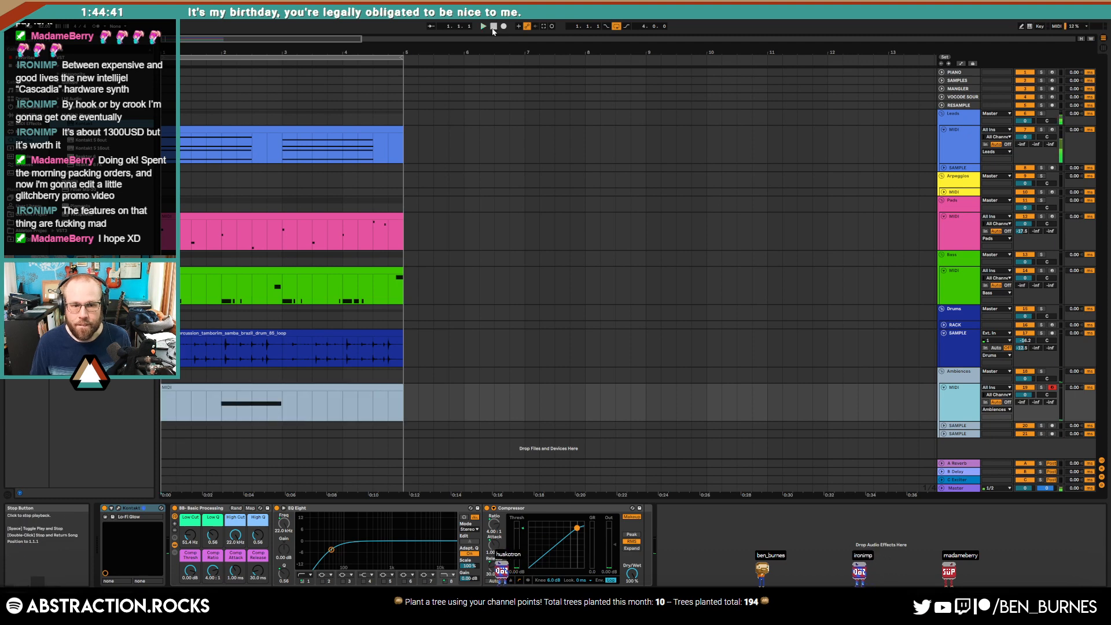
# Step: Duplicate the Ambiences MIDI track with an empty lane during playback, then open the copy's Kontakt and arm the copy
pyautogui.press('space')
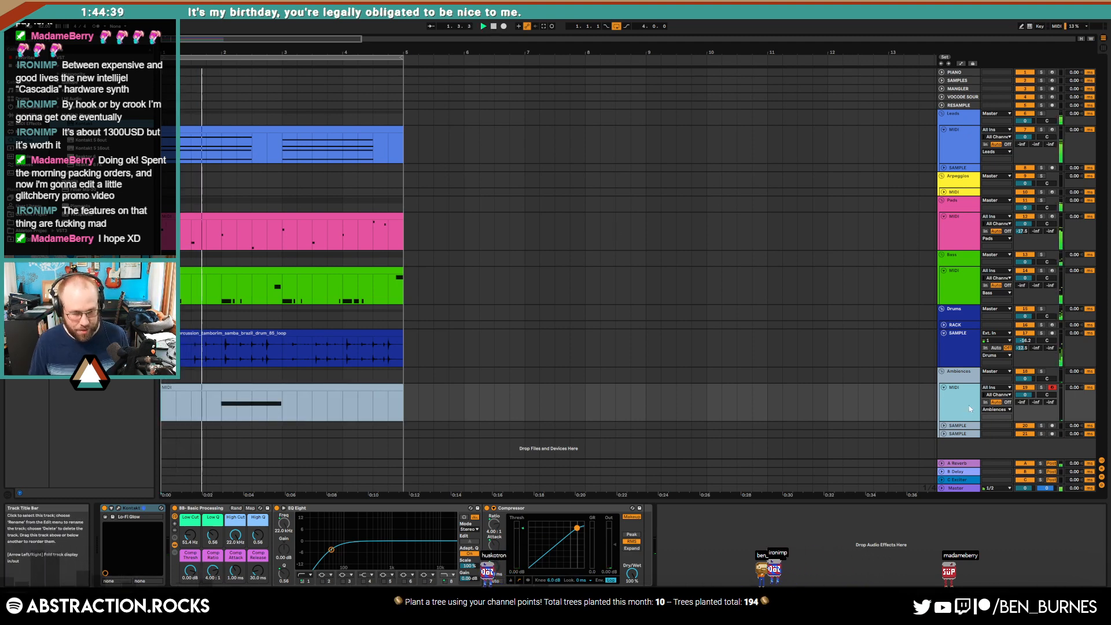
pyautogui.press('super+d')
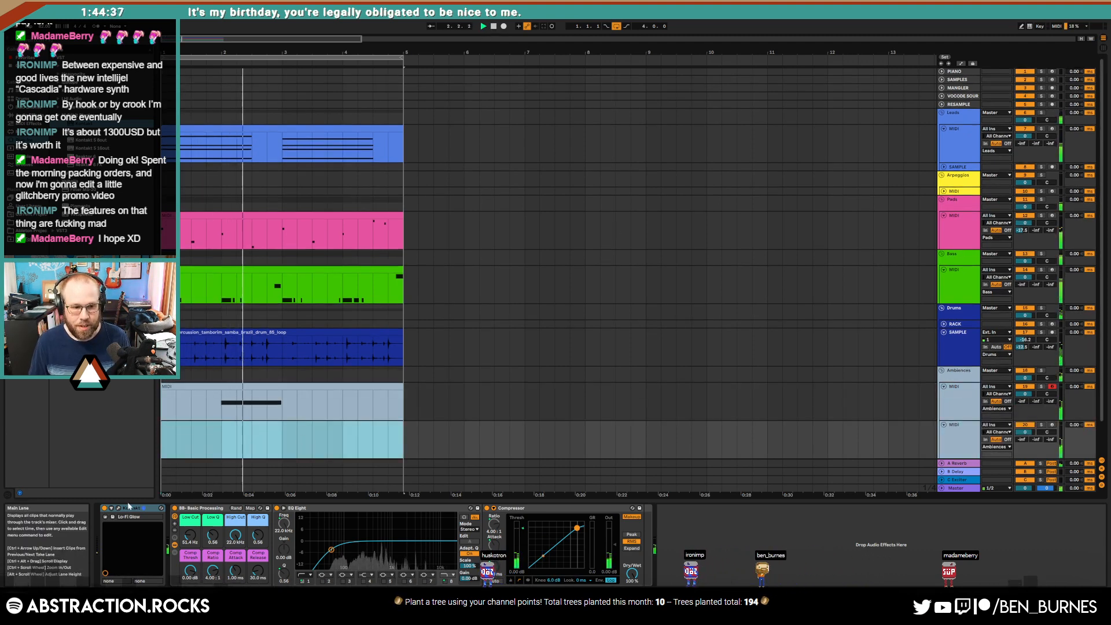
pyautogui.click(118, 508)
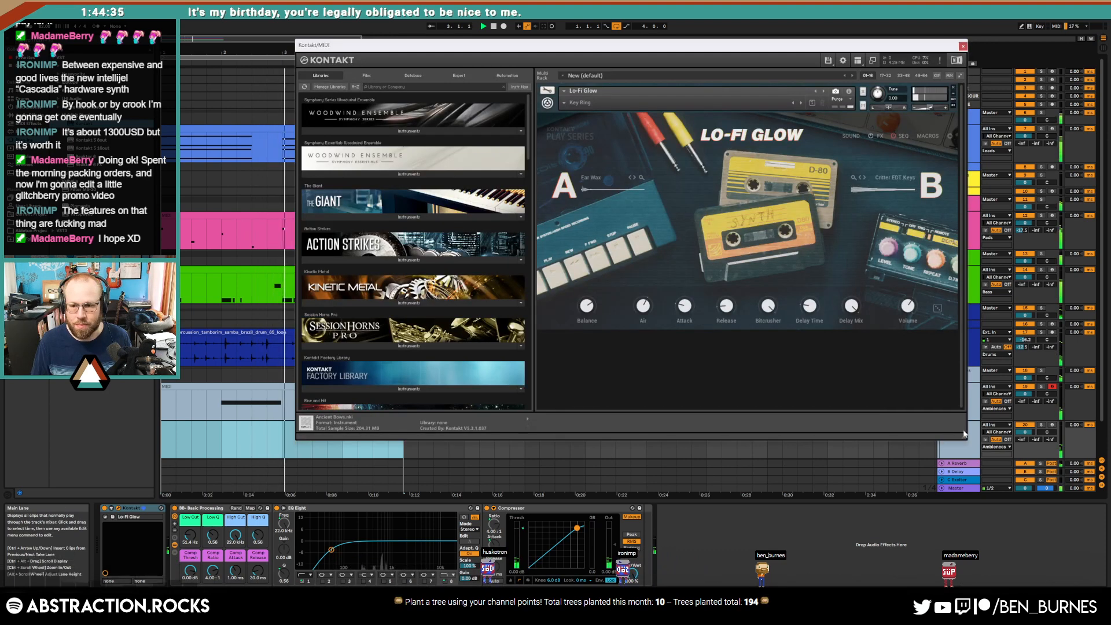
pyautogui.click(1053, 426)
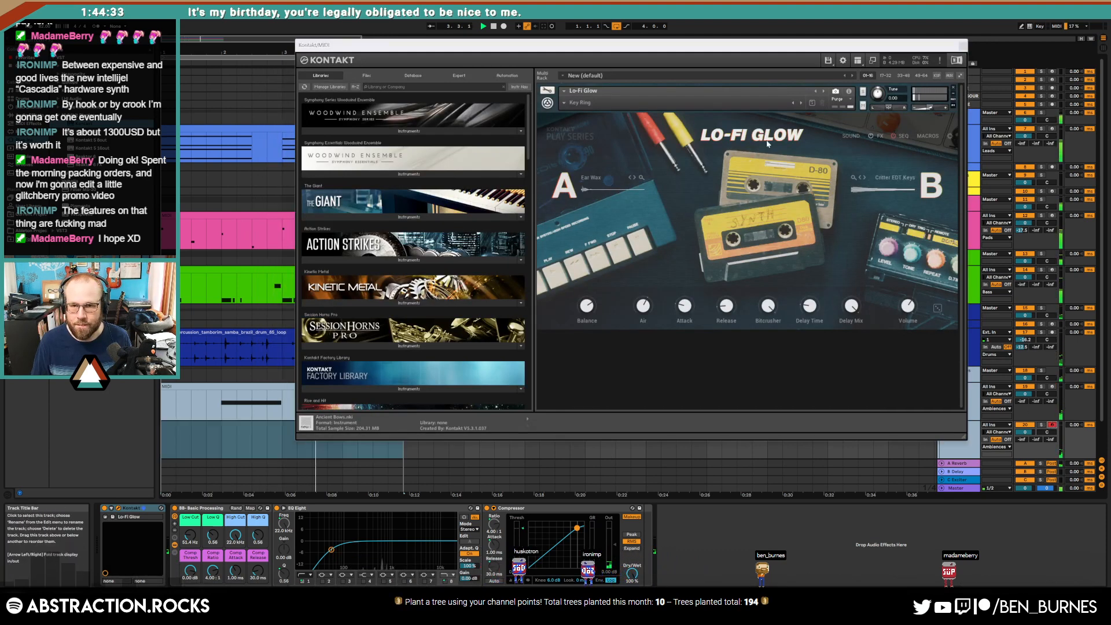
# Step: Audition Lo-Fi Glow snapshots from Late Hit to Play Sockets on the duplicate track, settle on Misty Glen Lead and lower the track volume
pyautogui.click(800, 103)
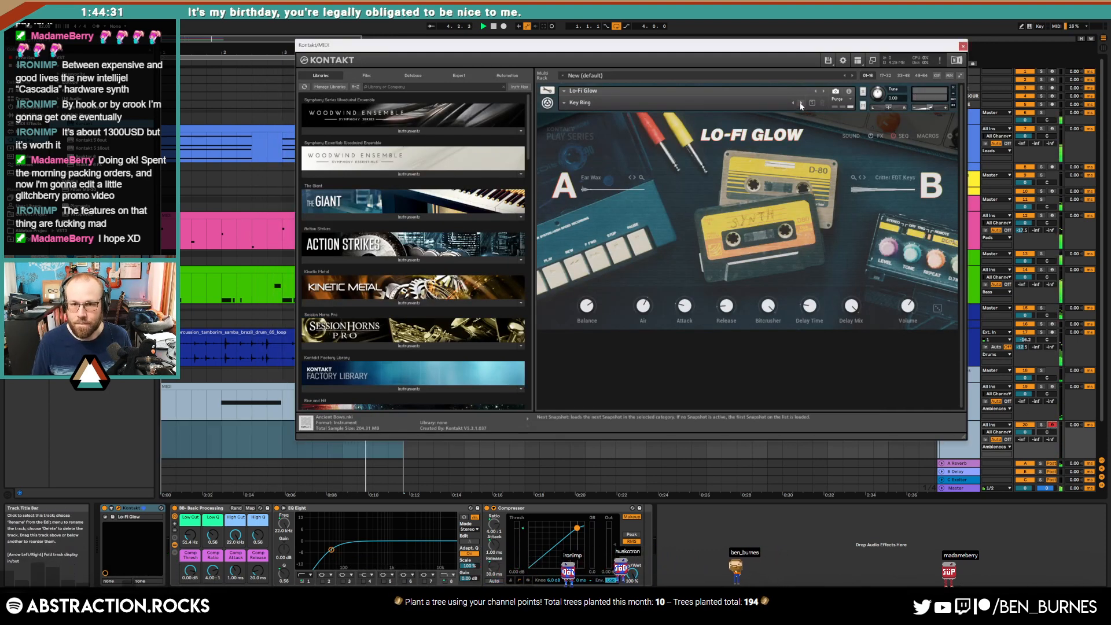
pyautogui.click(801, 103)
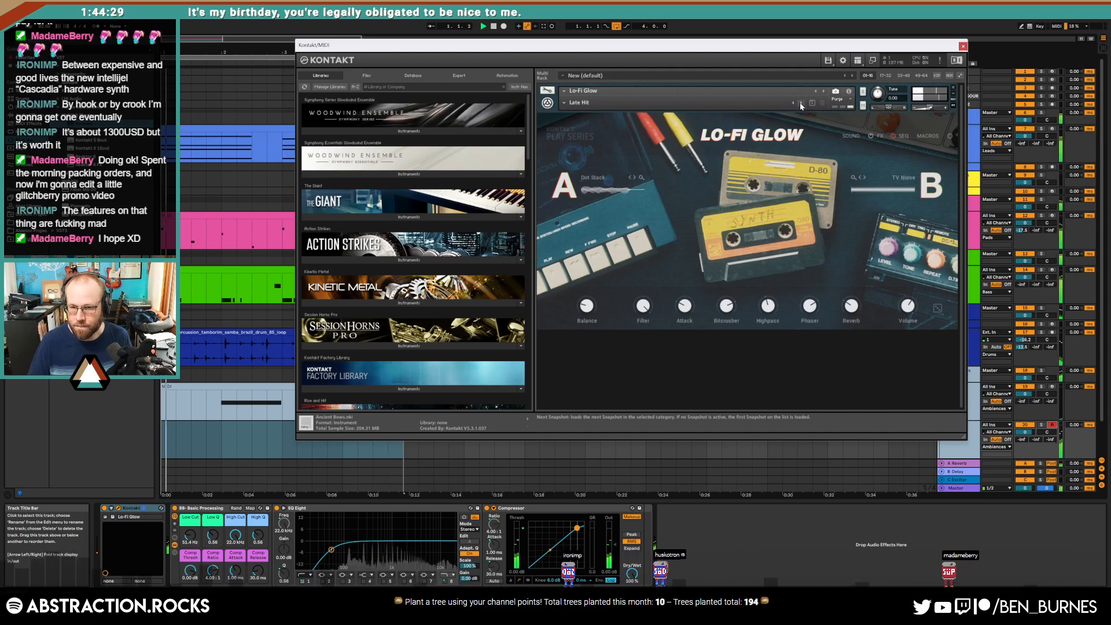
pyautogui.click(800, 103)
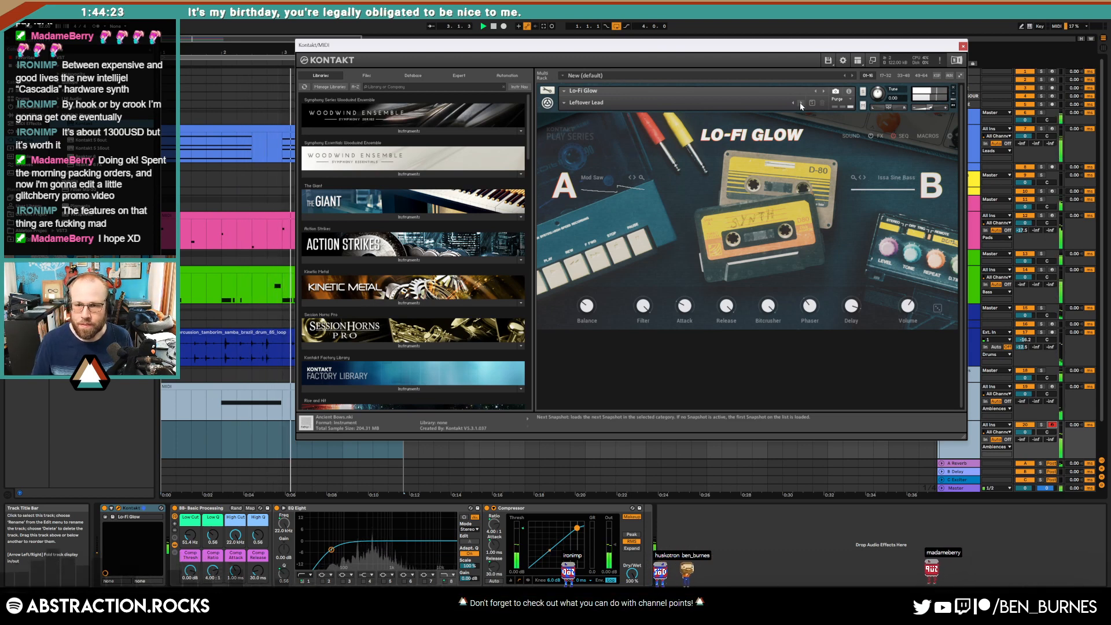
pyautogui.click(800, 103)
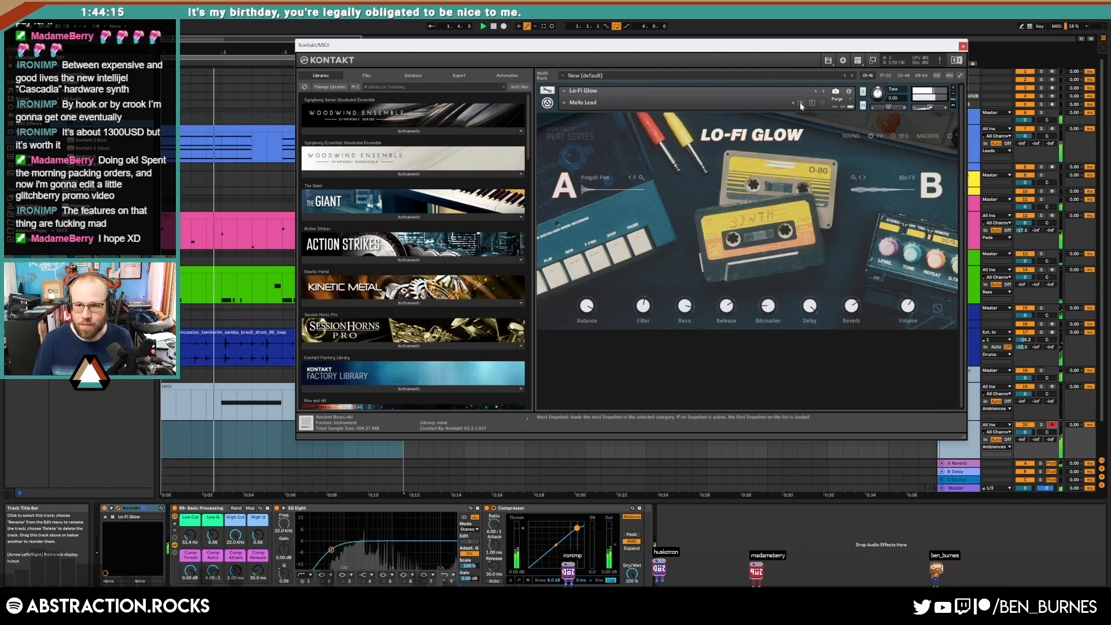
pyautogui.click(801, 103)
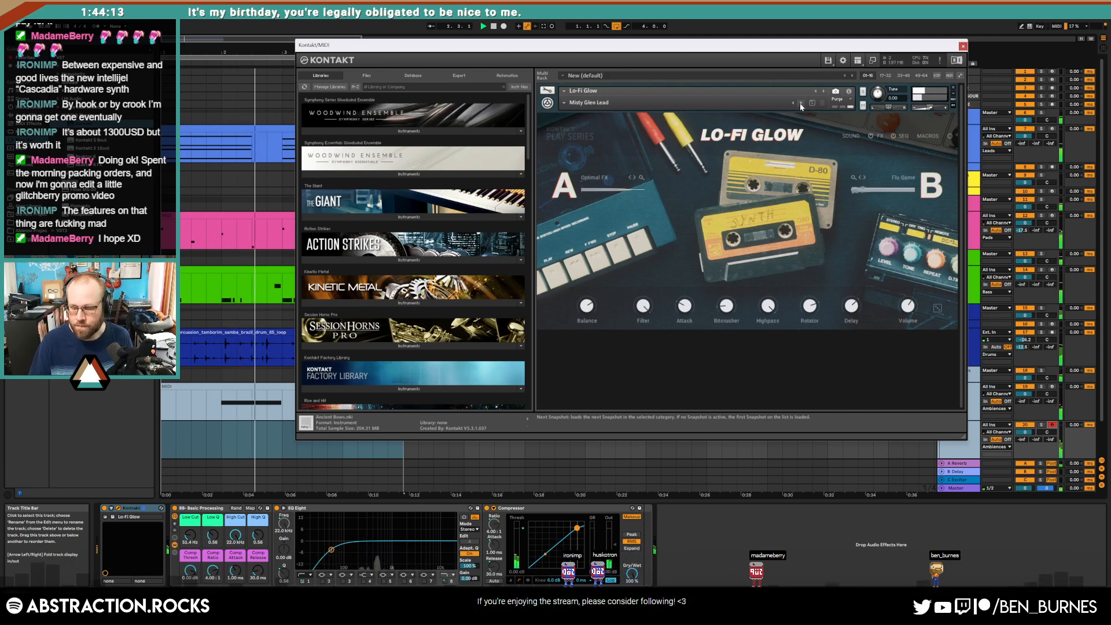
pyautogui.click(801, 104)
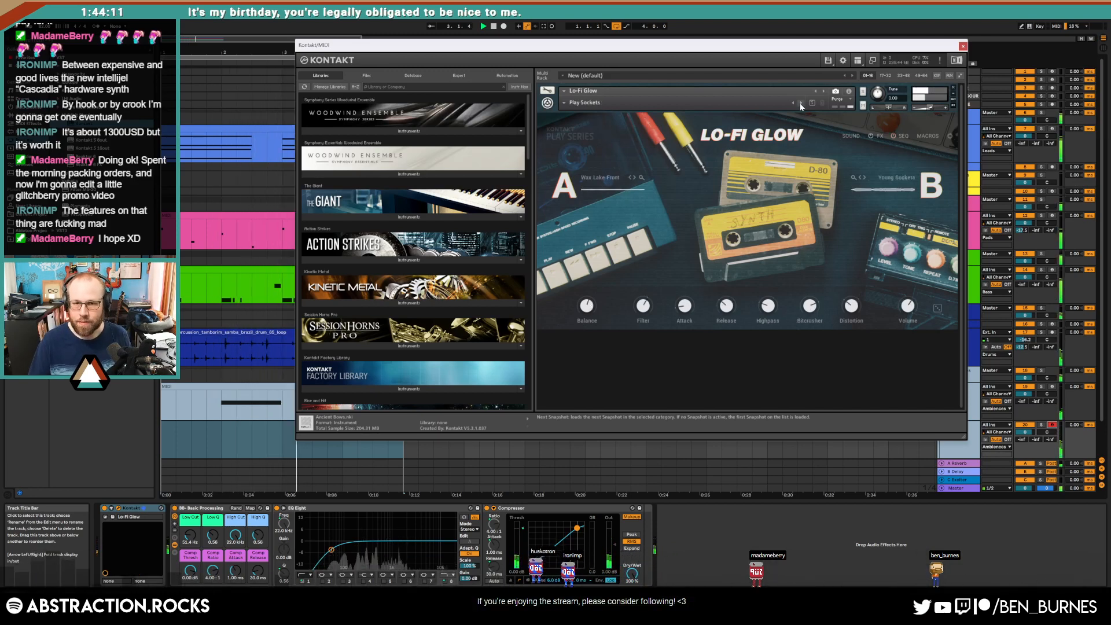
pyautogui.click(792, 103)
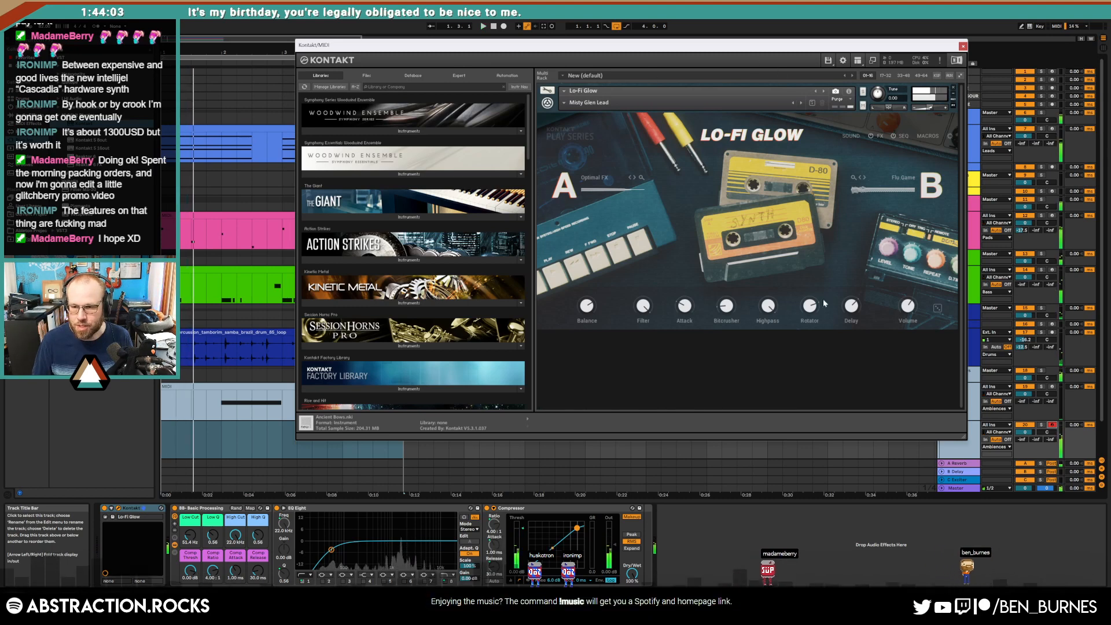
pyautogui.moveTo(1023, 433); pyautogui.dragTo(1023, 449)
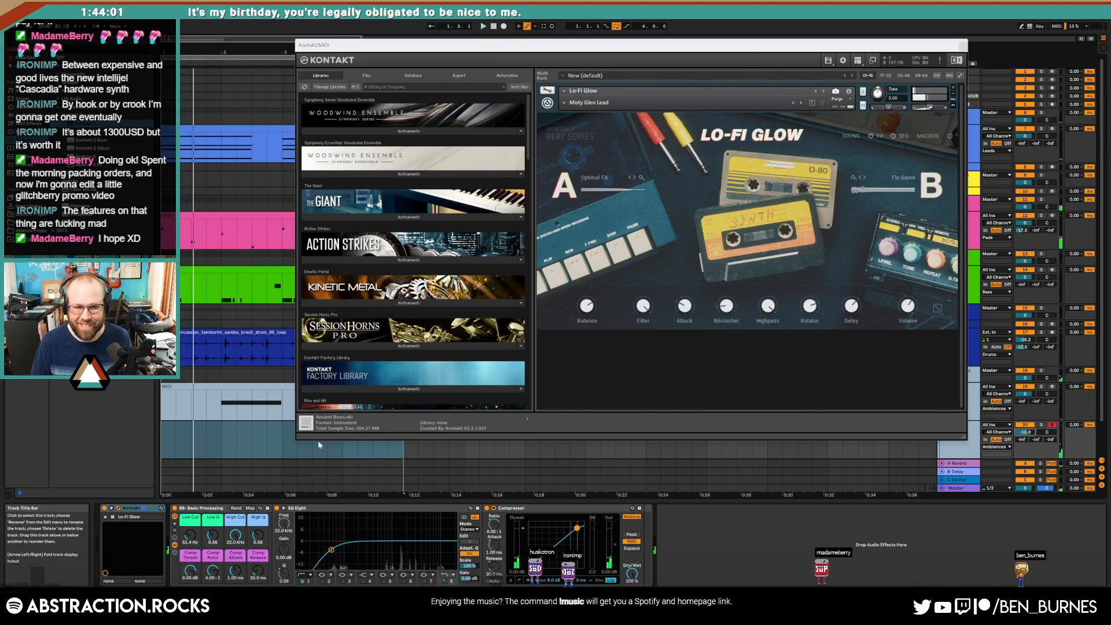
# Step: Record a lead note in bar 4 on the duplicated Ambiences MIDI track and close the Kontakt window during the take
pyautogui.rightClick(279, 452)
pyautogui.click(280, 445)
pyautogui.press('space')
pyautogui.press('F9')
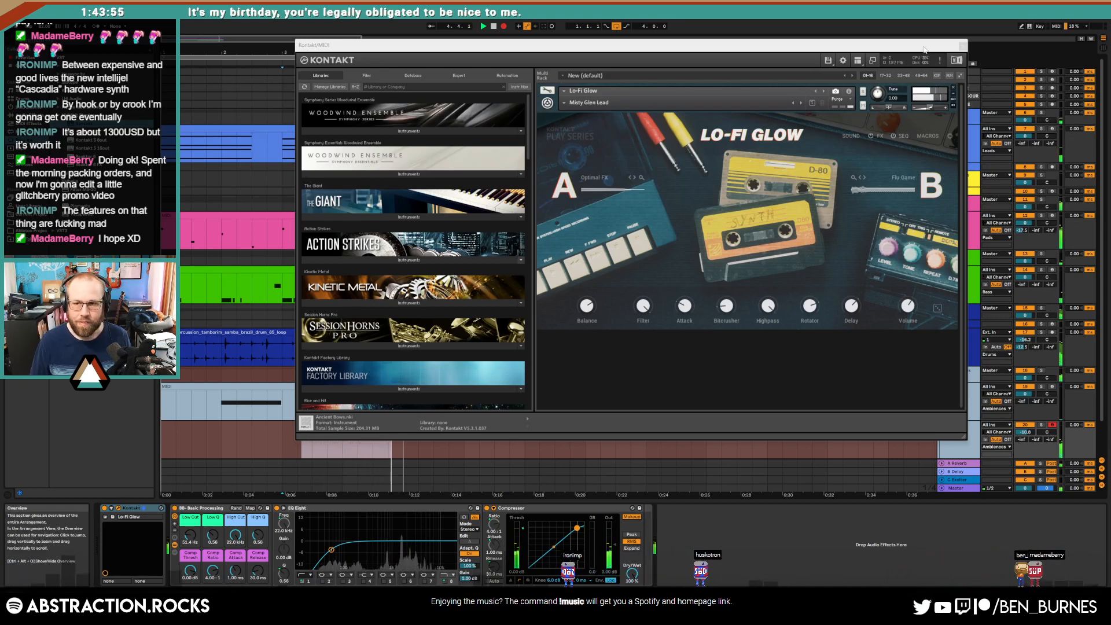
pyautogui.click(962, 46)
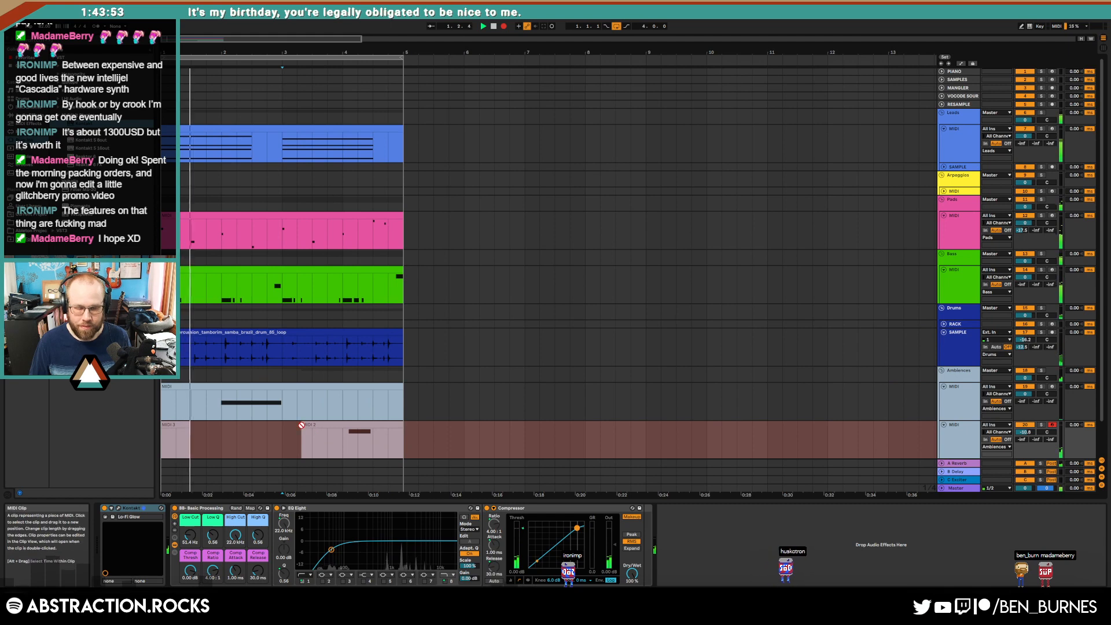
pyautogui.press('F9')
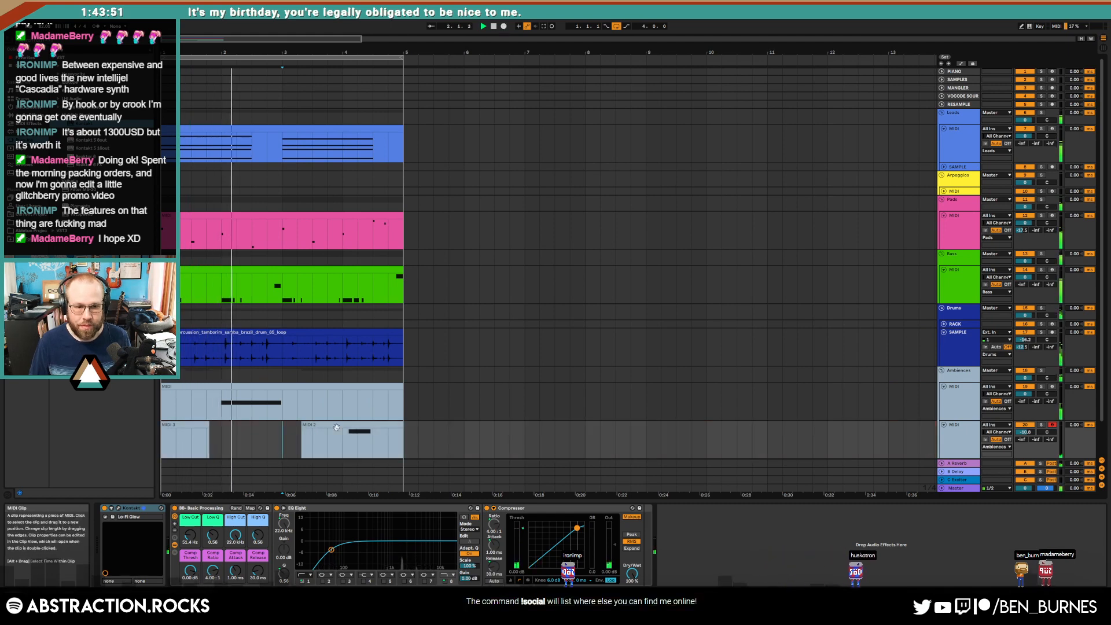
# Step: Consolidate the duplicate Ambiences track's clips into one clip spanning bars 1 to 4 and raise the track's first send to about -7 dB
pyautogui.doubleClick(336, 427)
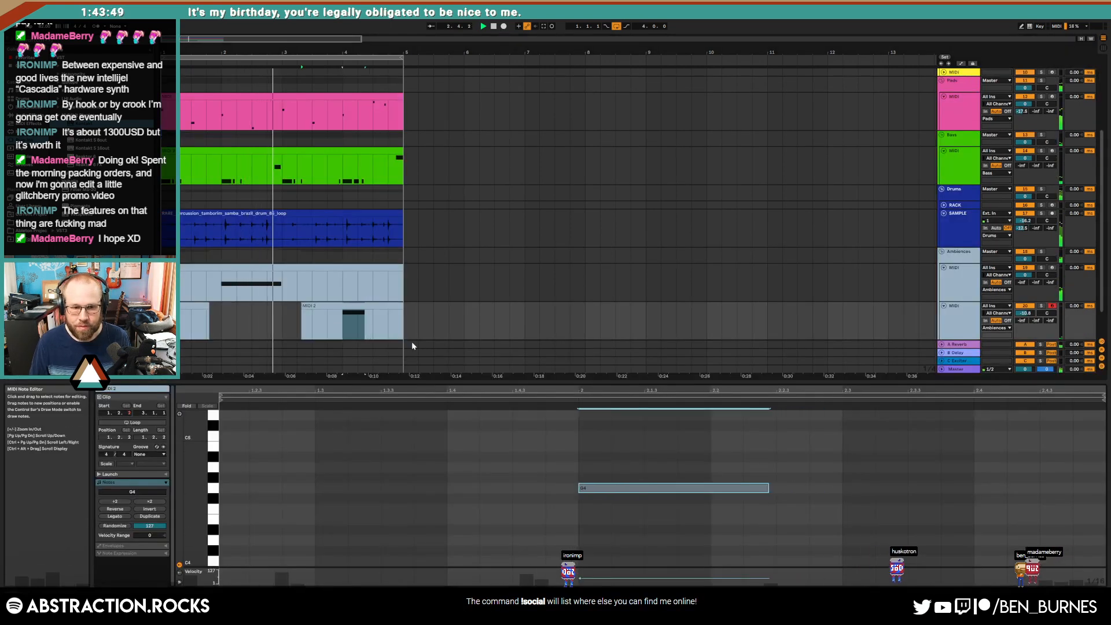
pyautogui.click(195, 305)
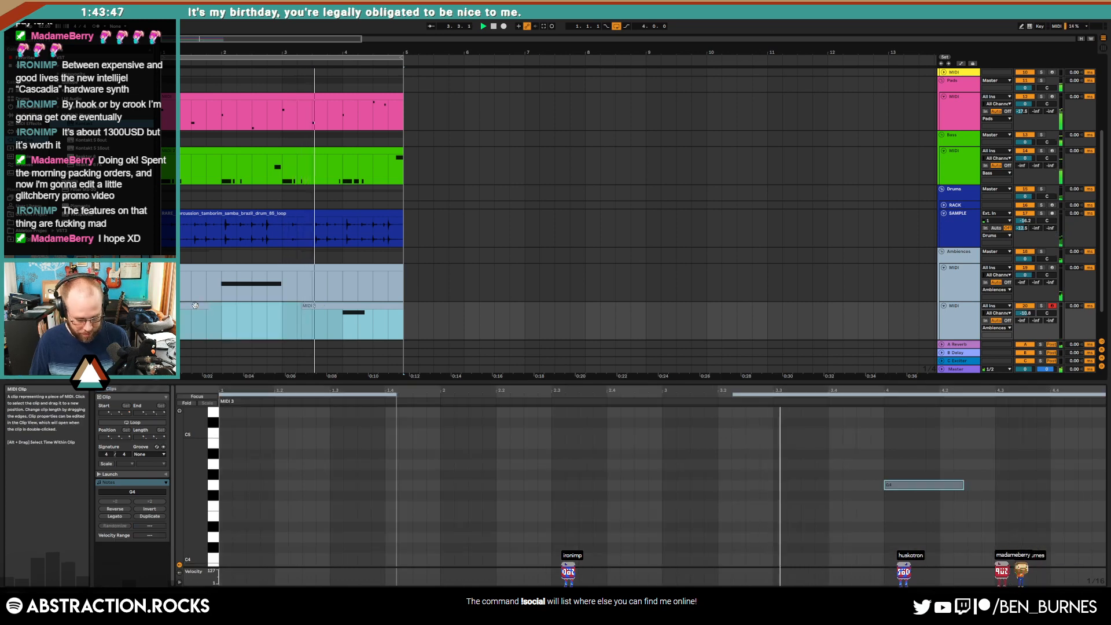
pyautogui.hotkey('ctrl', 'j')
pyautogui.moveTo(1027, 313); pyautogui.dragTo(1027, 331)
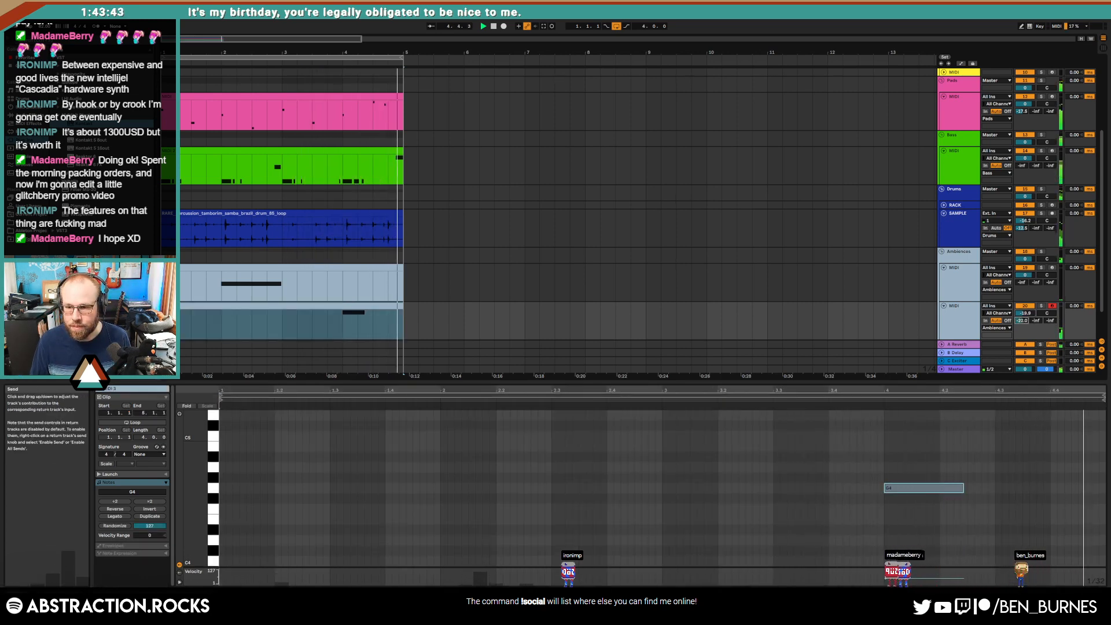
pyautogui.hotkey('shift', 'Tab')
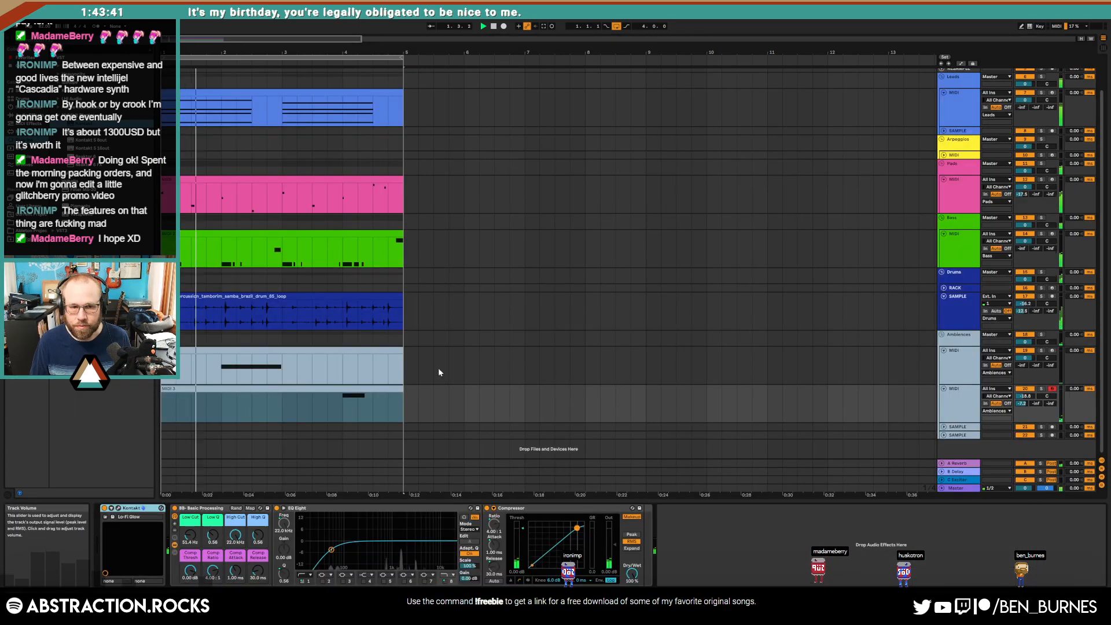
# Step: Lengthen the G4 note in bar 4 to about three beats and lower the first Ambiences MIDI track's volume to -6.7 dB
pyautogui.hotkey('shift', 'Tab')
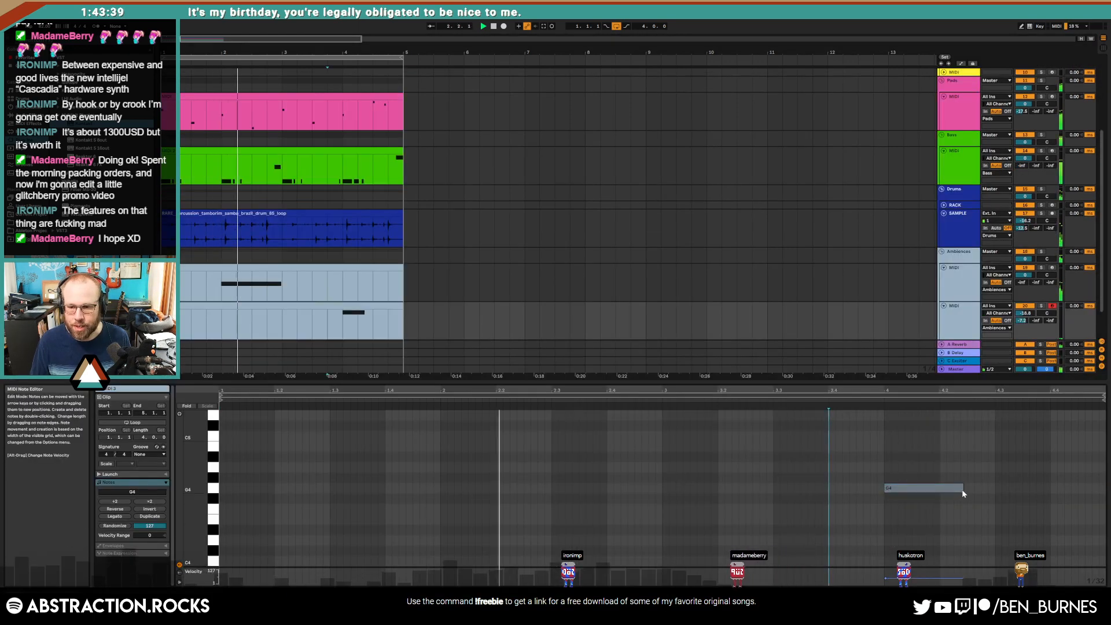
pyautogui.moveTo(963, 489); pyautogui.dragTo(1052, 489)
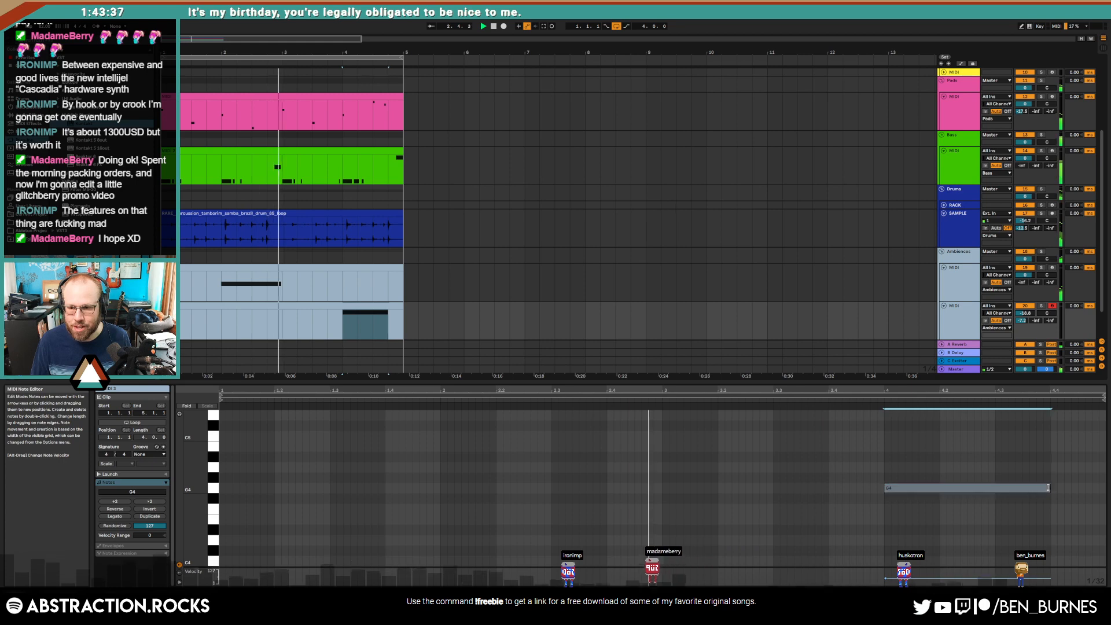
pyautogui.hotkey('shift', 'Tab')
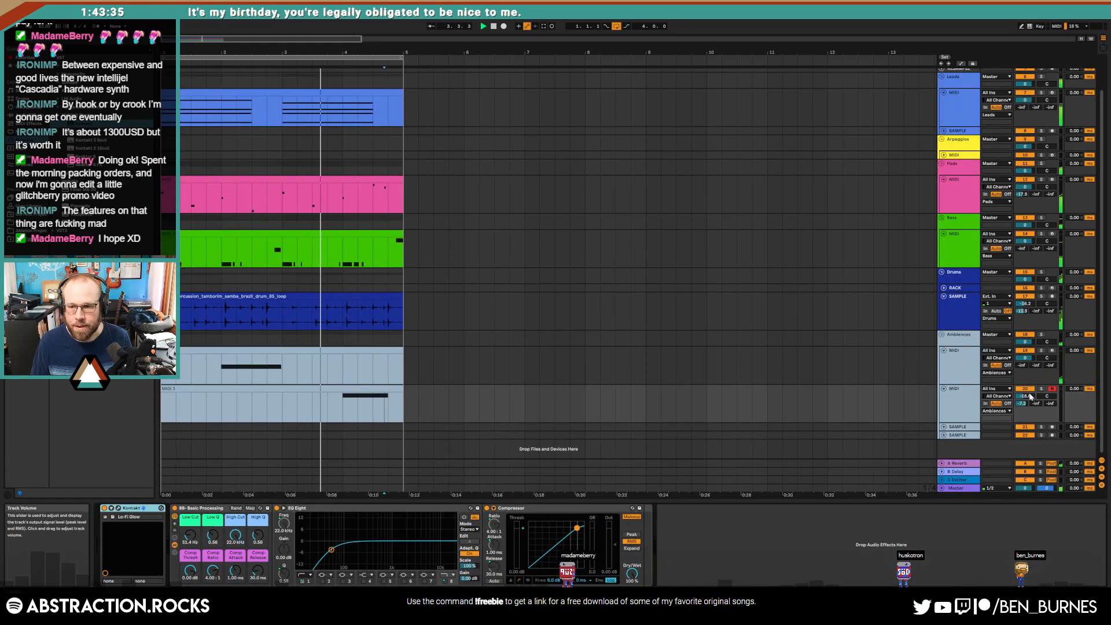
pyautogui.moveTo(1027, 360); pyautogui.dragTo(1027, 376)
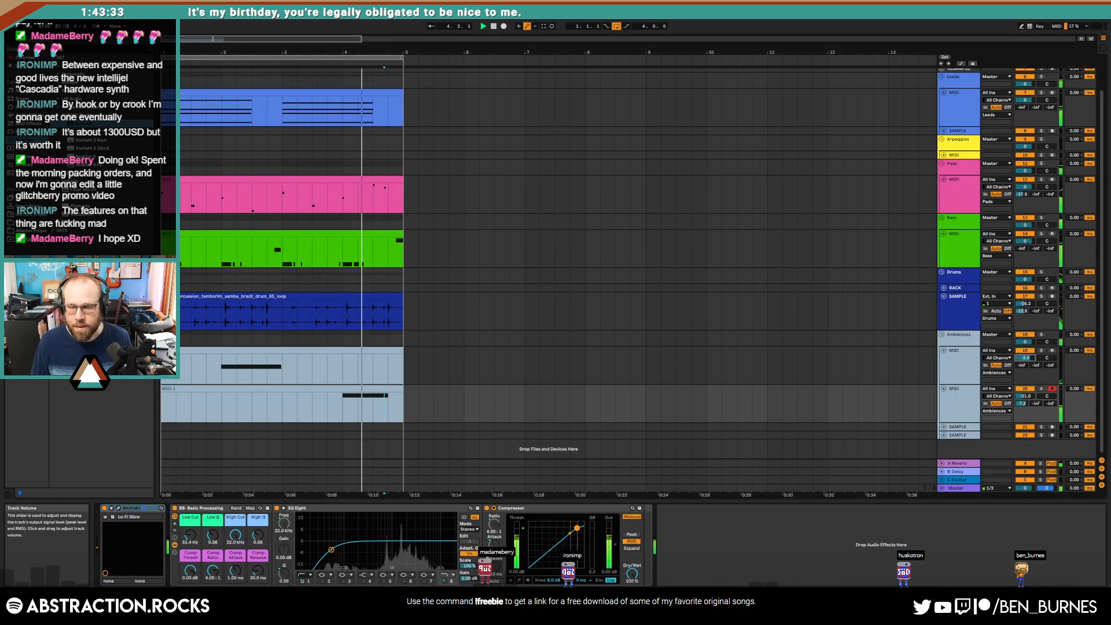
# Step: Insert a new MIDI track below the Leads MIDI track, unfold it and replace its Operator with Kontakt
pyautogui.scroll(2, 840, 232)
pyautogui.click(957, 145)
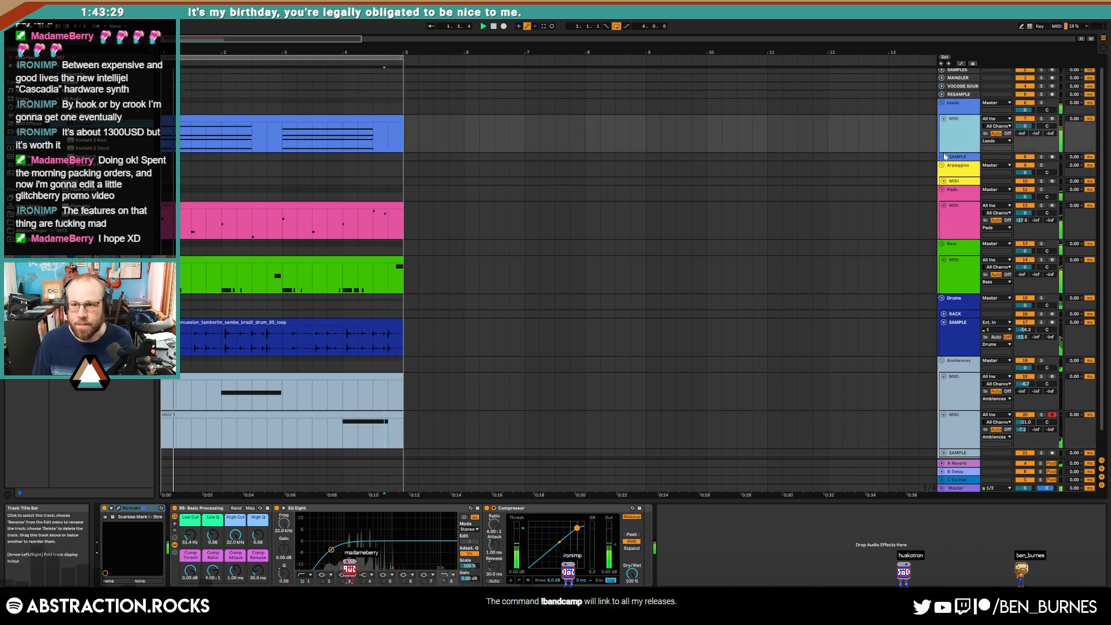
pyautogui.hotkey('ctrl', 'shift', 't')
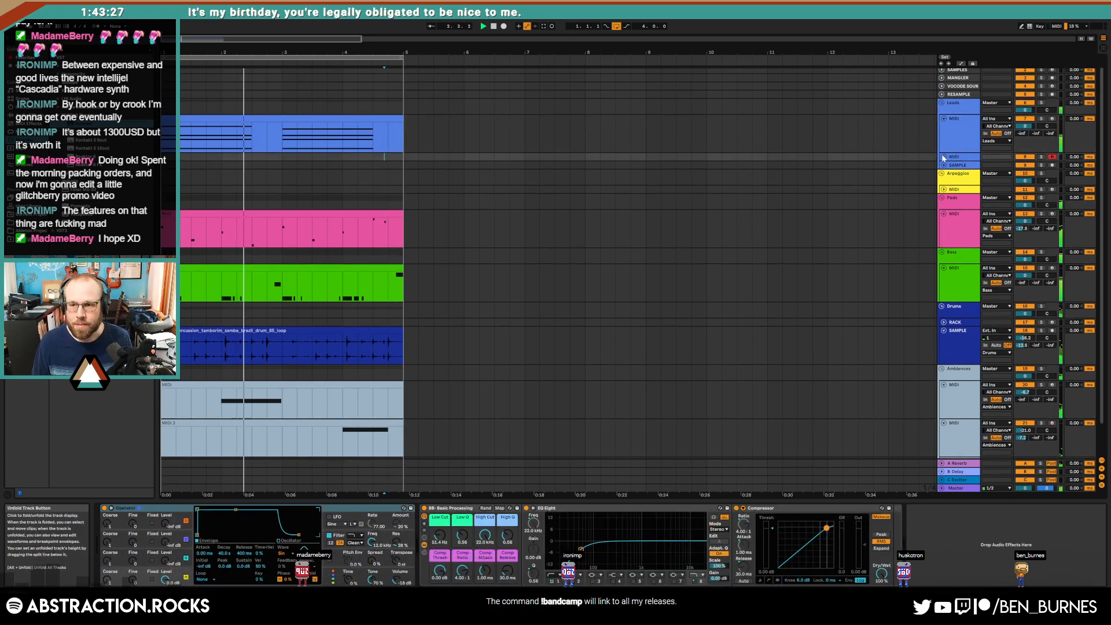
pyautogui.click(944, 157)
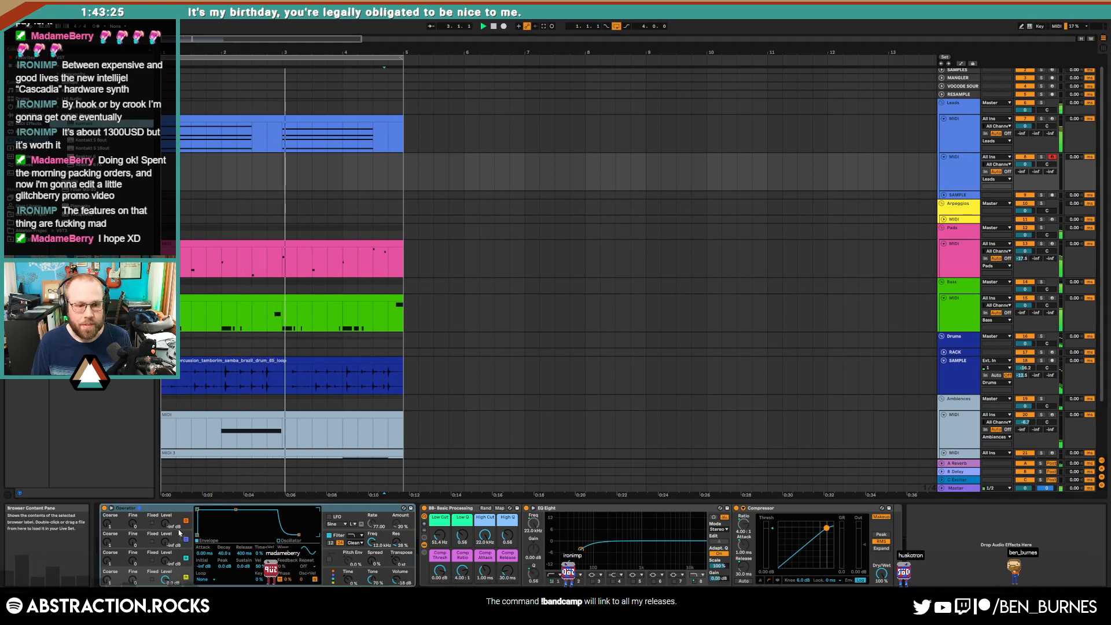
pyautogui.moveTo(179, 530); pyautogui.dragTo(179, 533)
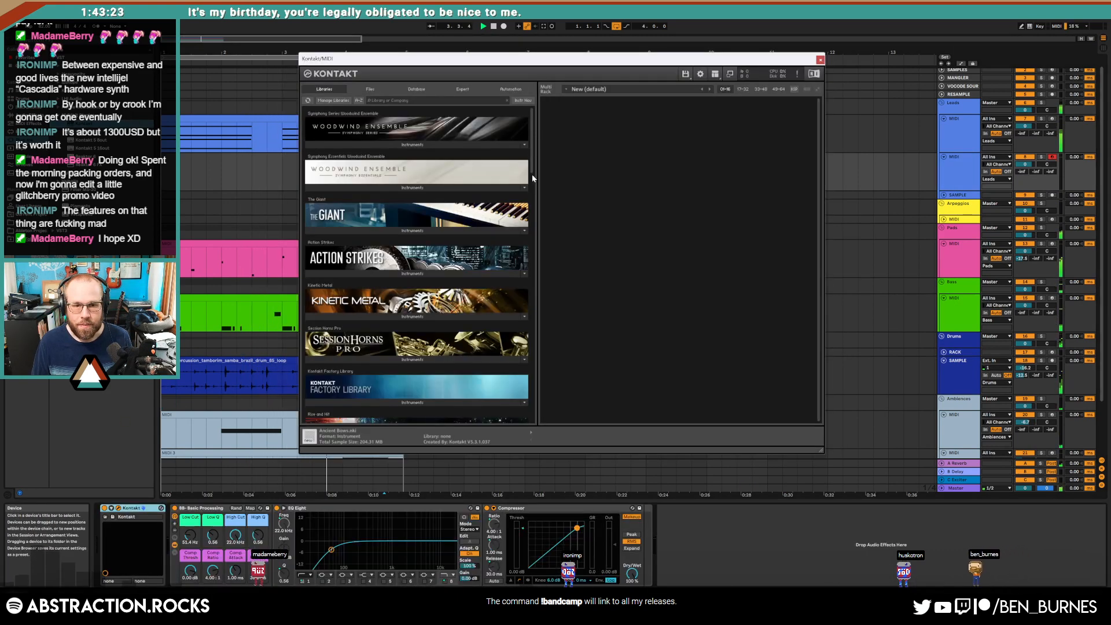
# Step: Load The Gentleman piano in Kontakt, raise the new Leads track's first two sends and close the plug-in window
pyautogui.moveTo(532, 167); pyautogui.dragTo(538, 289)
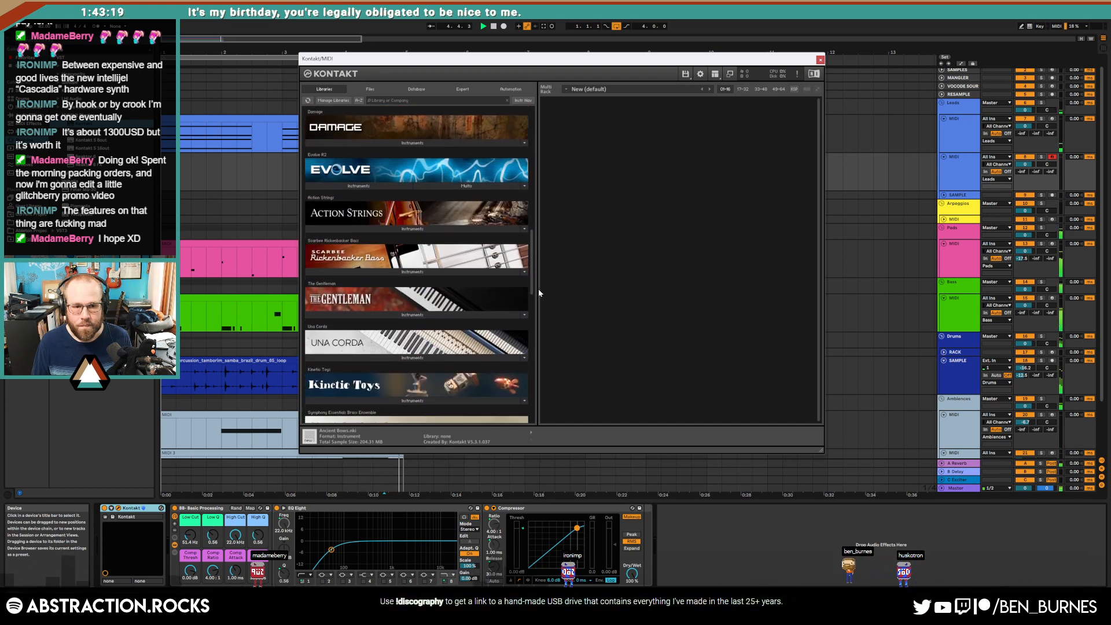
pyautogui.click(427, 317)
pyautogui.doubleClick(345, 326)
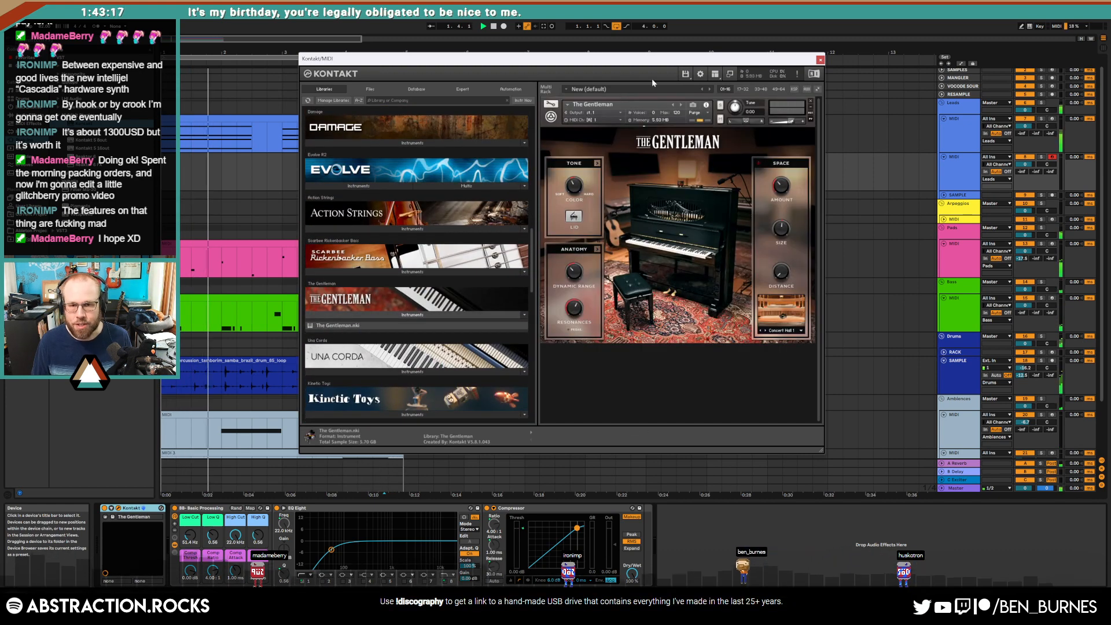
pyautogui.moveTo(772, 65); pyautogui.dragTo(867, 139)
pyautogui.moveTo(1023, 172); pyautogui.dragTo(1037, 138)
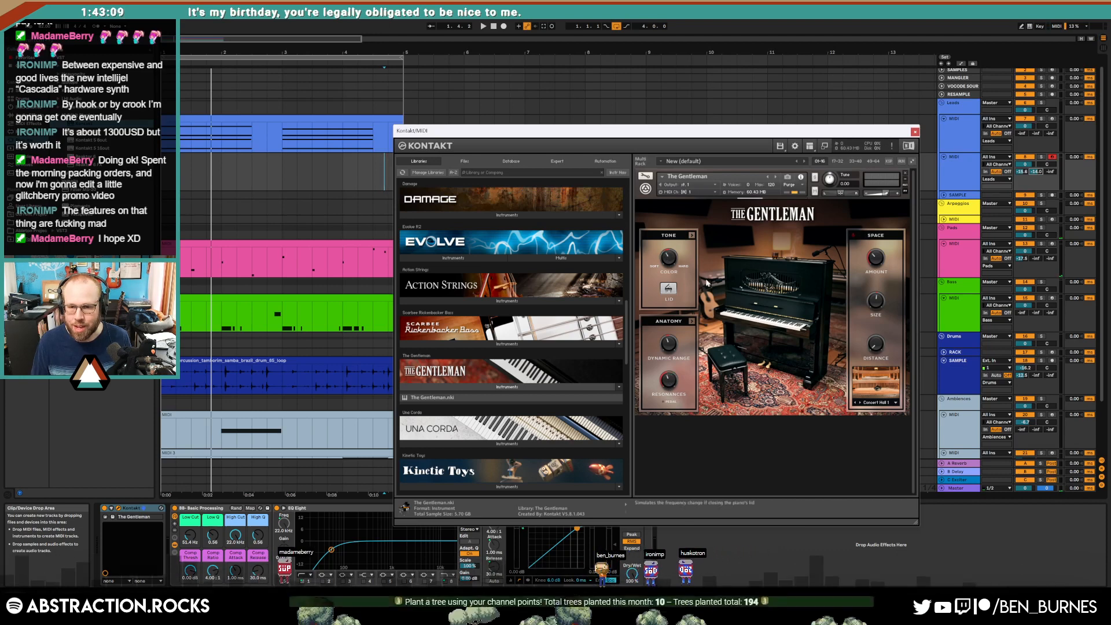
pyautogui.click(915, 132)
# Step: Try recording a piano part over bars 1 to 4 on the new Leads MIDI track and delete the recorded clips
pyautogui.click(493, 26)
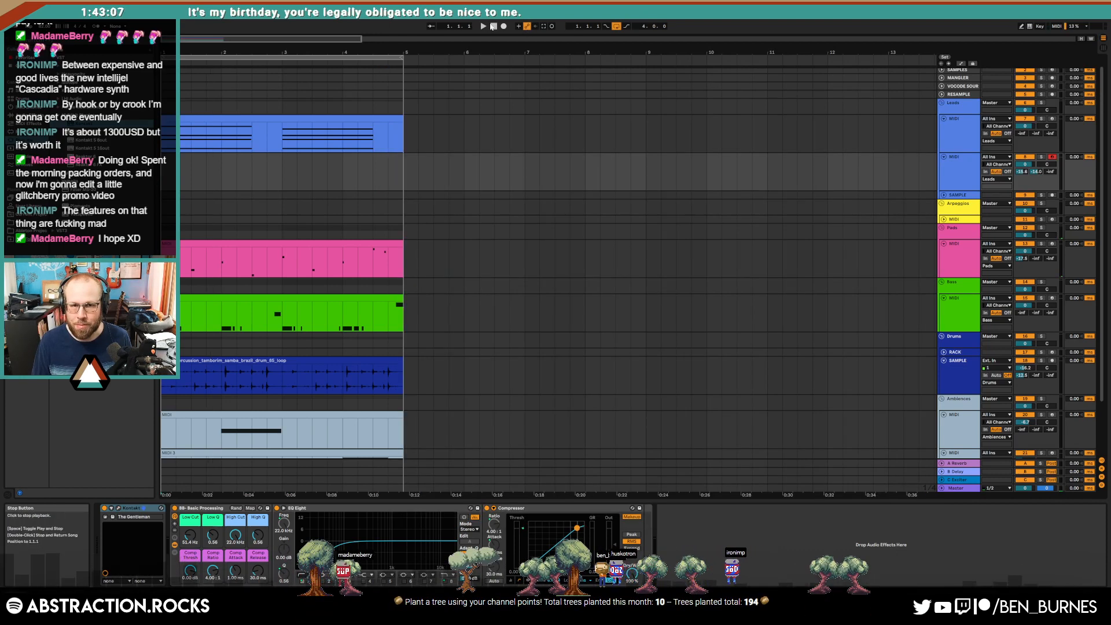
pyautogui.click(503, 27)
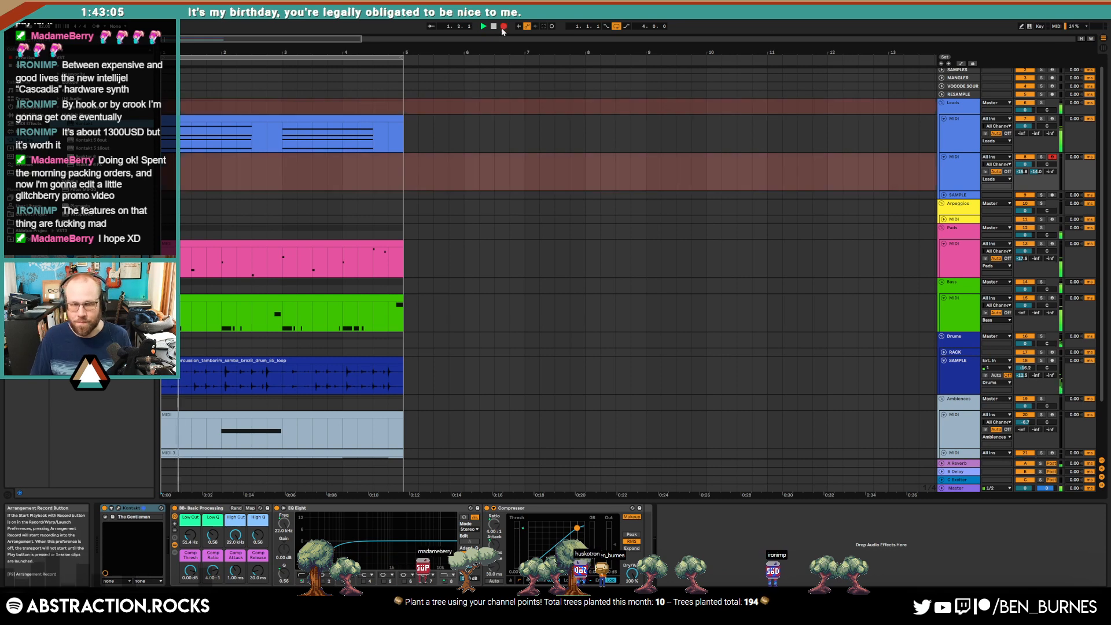
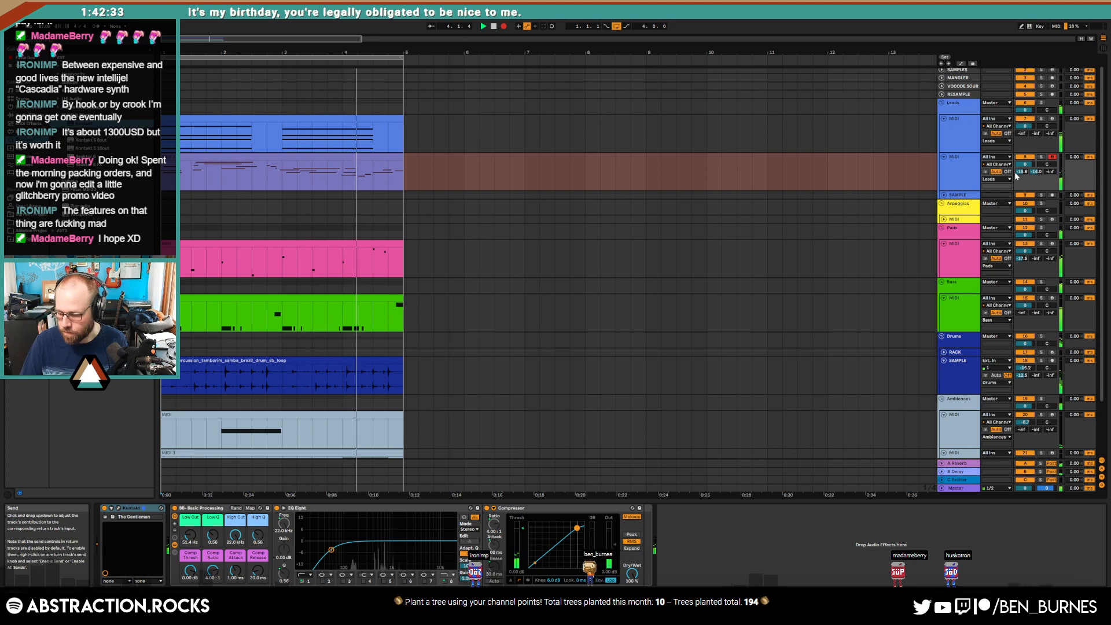
pyautogui.press('space')
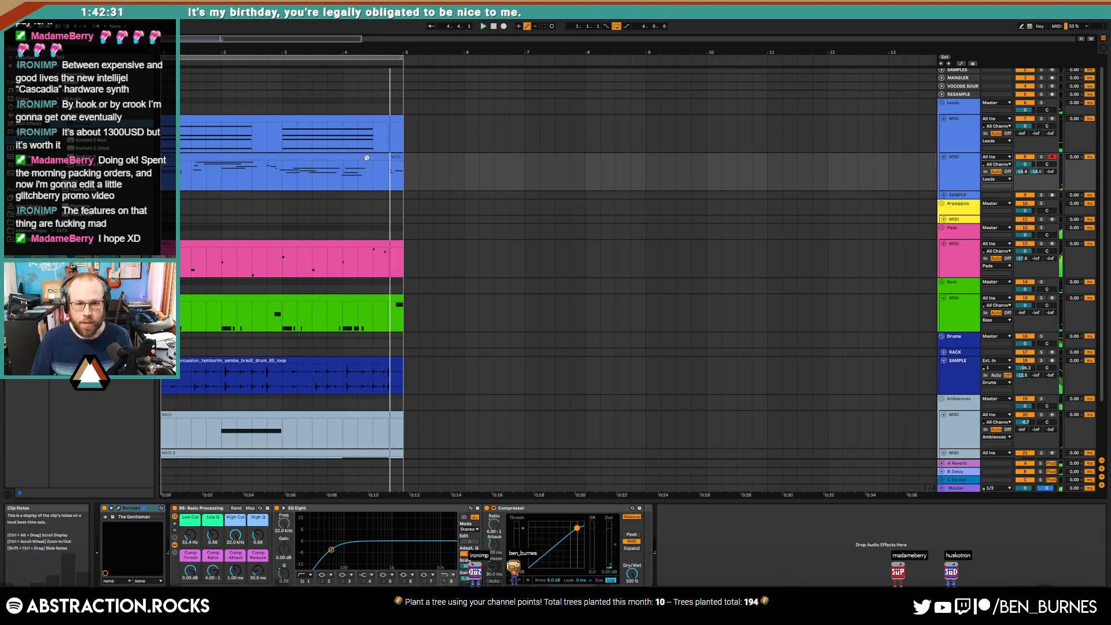
pyautogui.click(368, 157)
pyautogui.press('Delete')
pyautogui.press('Delete')
# Step: Set the Comp Thresh macro to -10.7 dB on the Leads SAMPLE track's Basic Processing rack
pyautogui.click(343, 195)
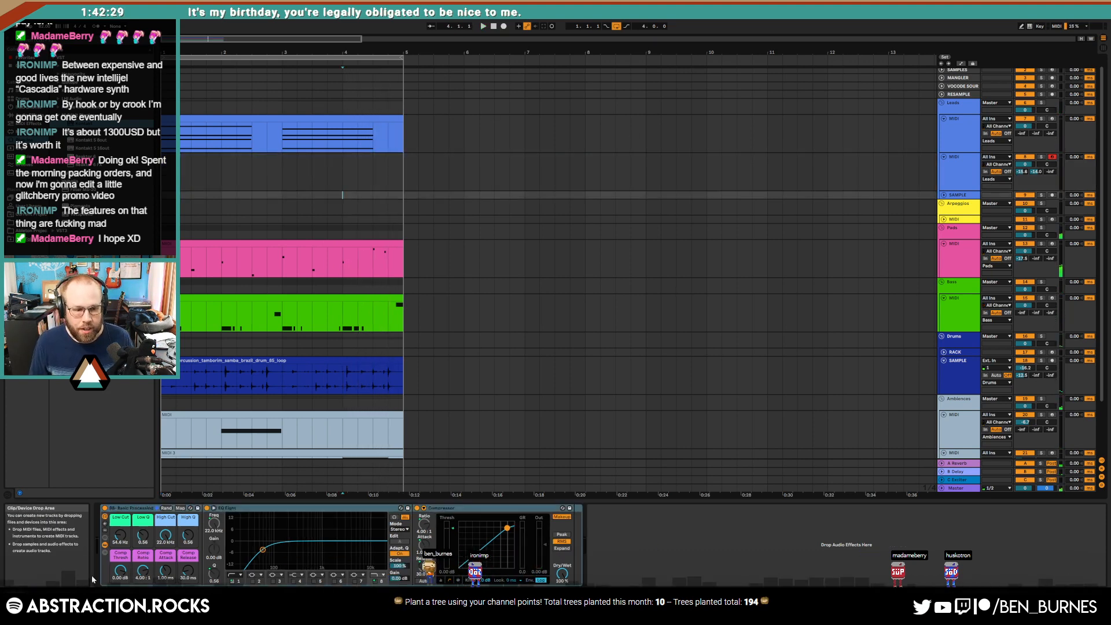
pyautogui.moveTo(121, 570); pyautogui.dragTo(120, 590)
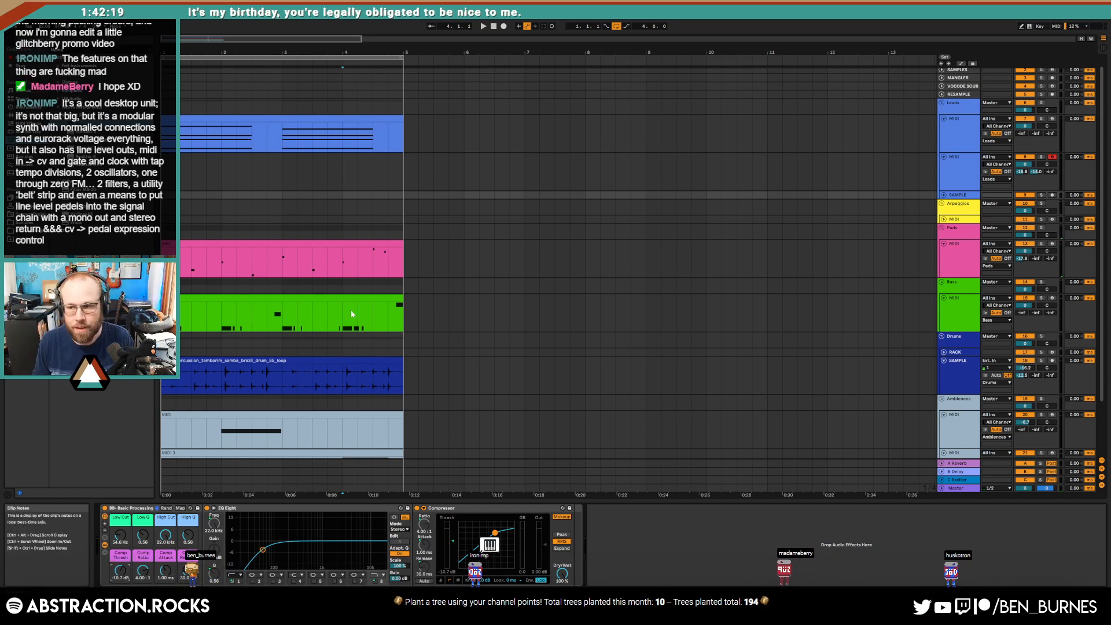
# Step: Duplicate the four-bar arrangement's clips on all tracks into bars 5 to 8 and extend the loop to cover them
pyautogui.click(369, 296)
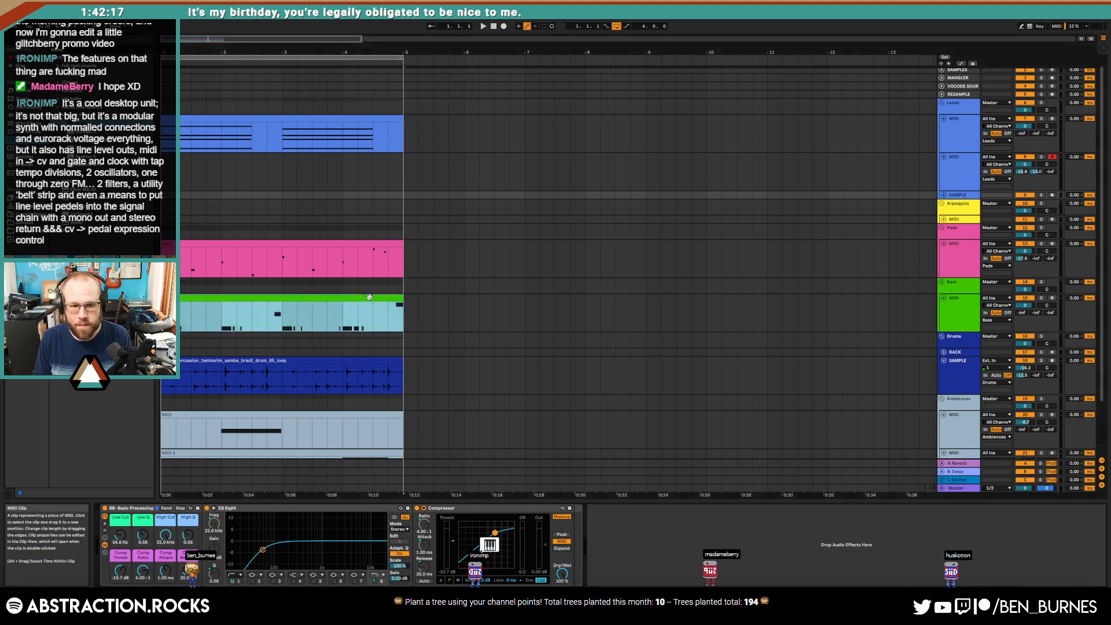
pyautogui.hotkey('ctrl', 'd')
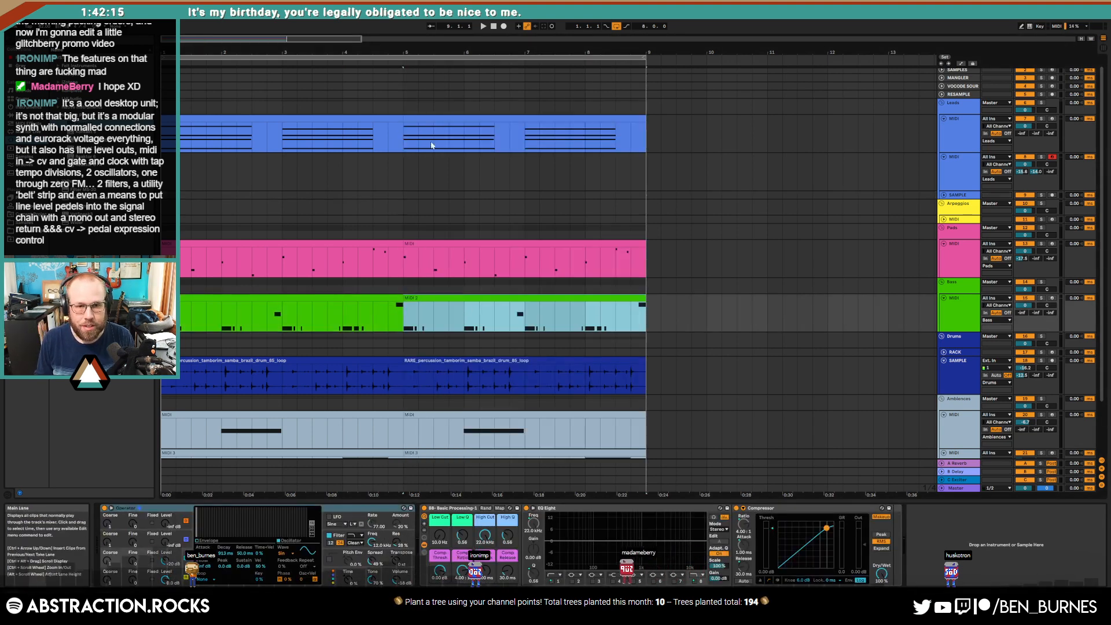
# Step: In the duplicated Leads chord clip at bar 5, lower the first chord's top note from F3 to D3
pyautogui.doubleClick(416, 141)
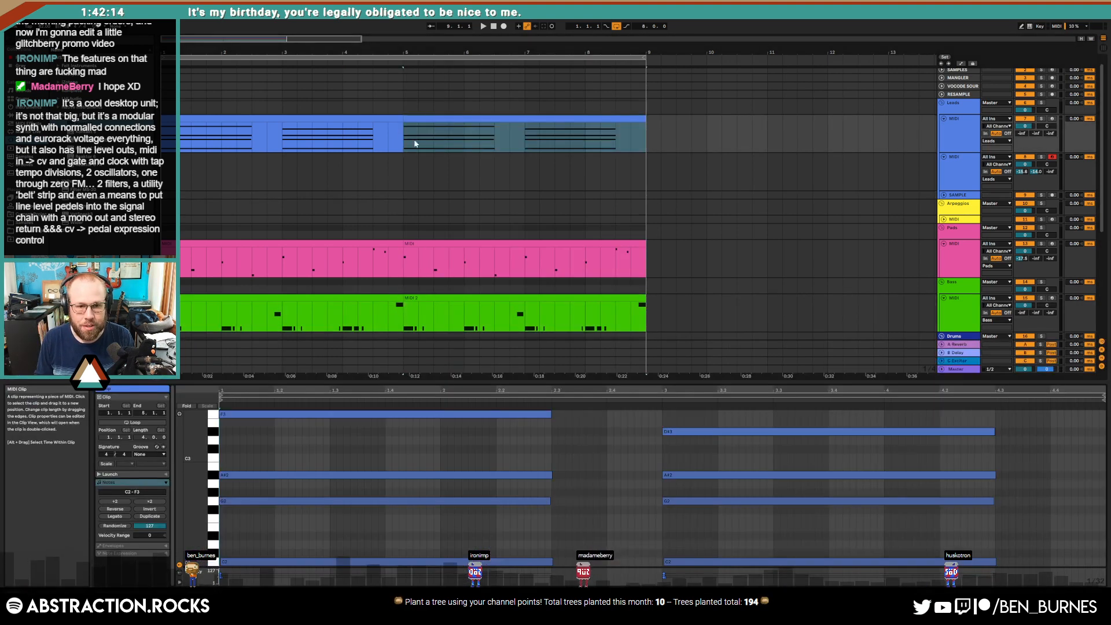
pyautogui.click(241, 416)
pyautogui.press('Down')
pyautogui.press('Down')
pyautogui.press('Down')
# Step: Try the second chord's D#3 top note three semitones lower, restore it and select the first chord's C2
pyautogui.moveTo(626, 428); pyautogui.dragTo(709, 454)
pyautogui.press('Down')
pyautogui.press('Down')
pyautogui.press('Down')
pyautogui.press('Up')
pyautogui.press('Up')
pyautogui.press('Up')
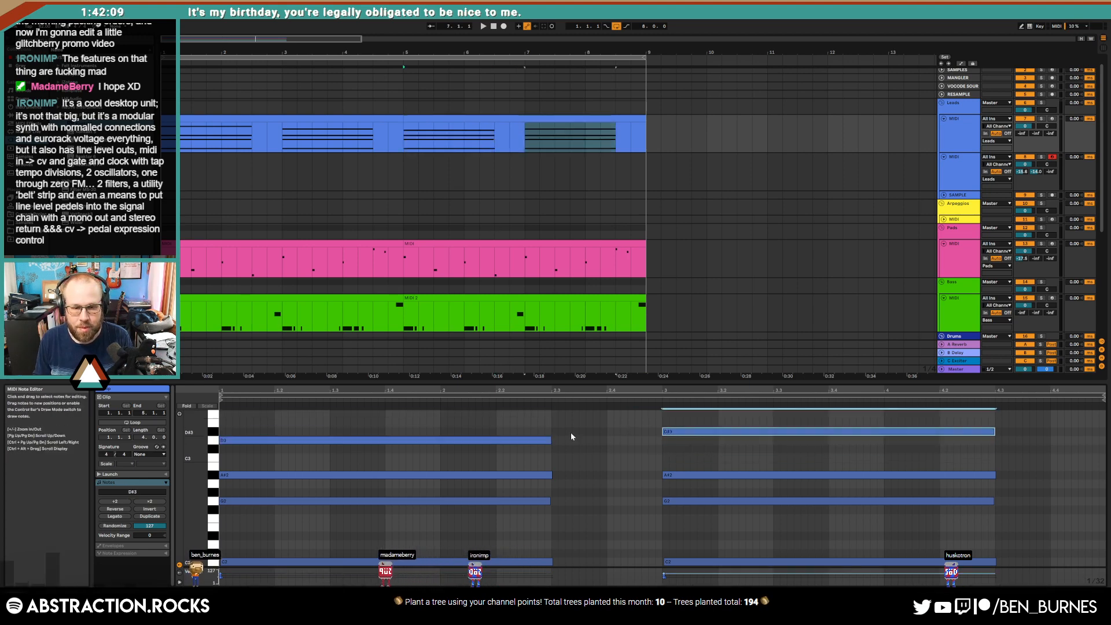
pyautogui.scroll(-3, 571, 436)
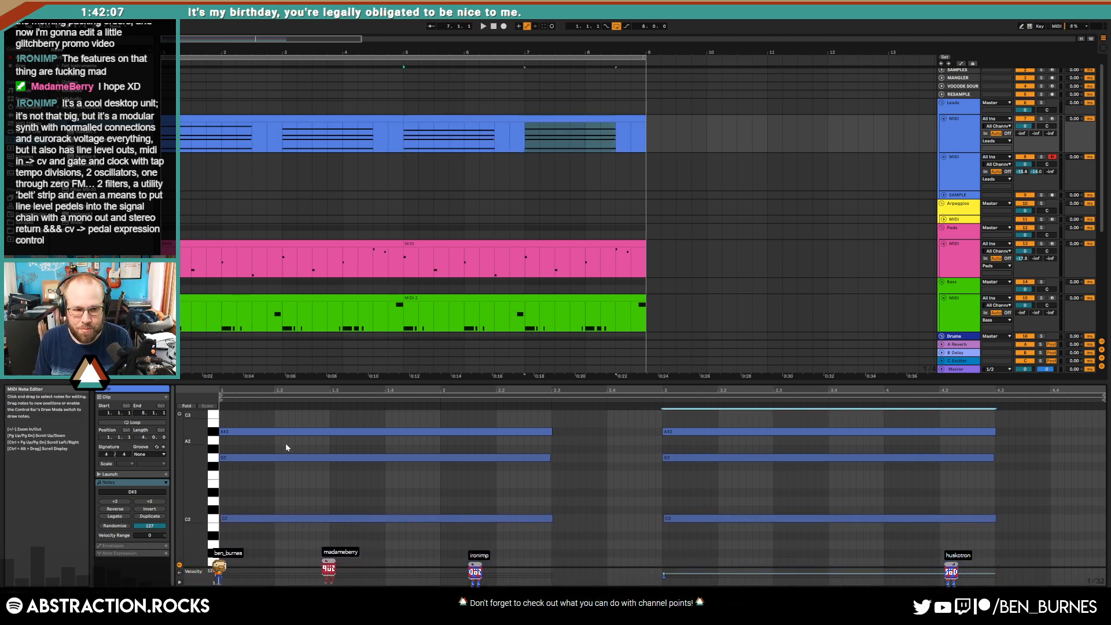
pyautogui.click(298, 518)
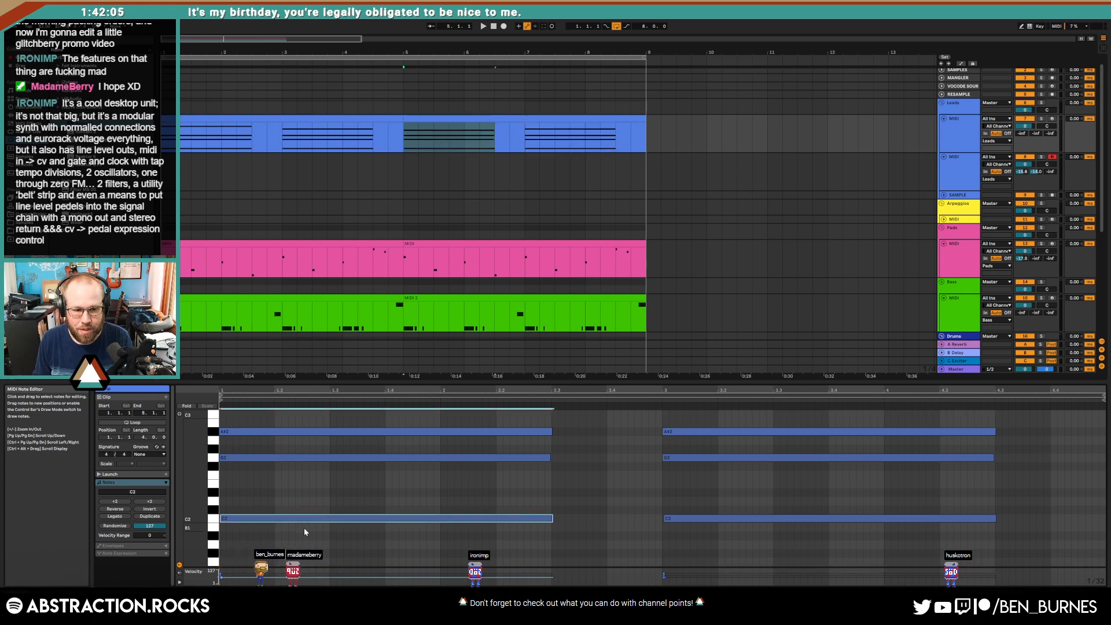
# Step: In the duplicated bass clip, lower the D#1 note just before bar 7 to C1, move it a sixteenth earlier and shorten it
pyautogui.click(427, 313)
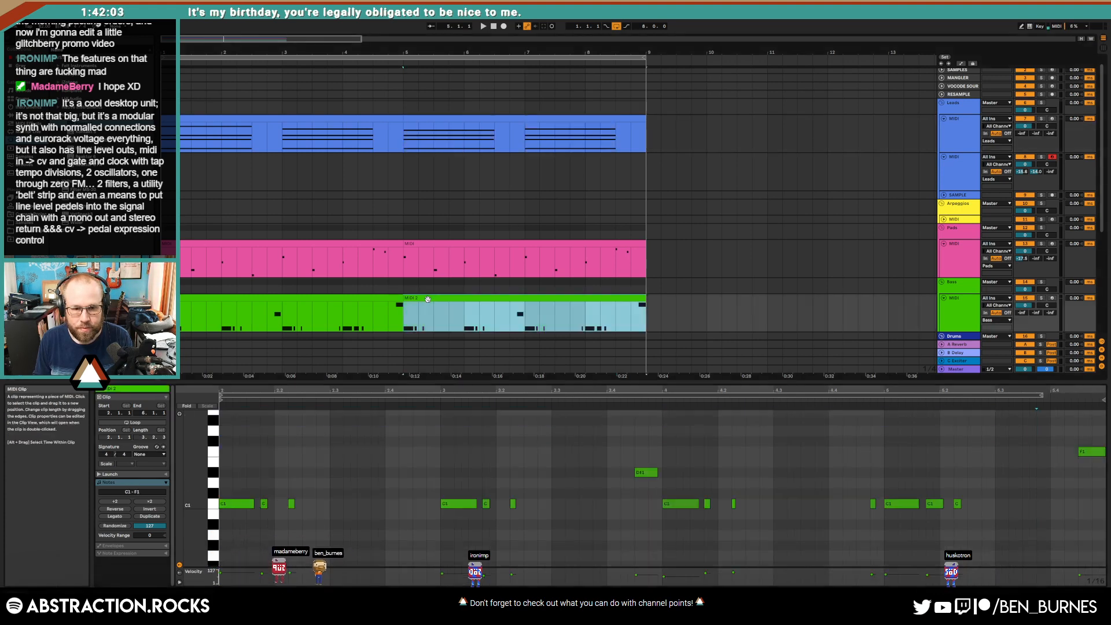
pyautogui.click(655, 472)
pyautogui.press('Down')
pyautogui.press('Down')
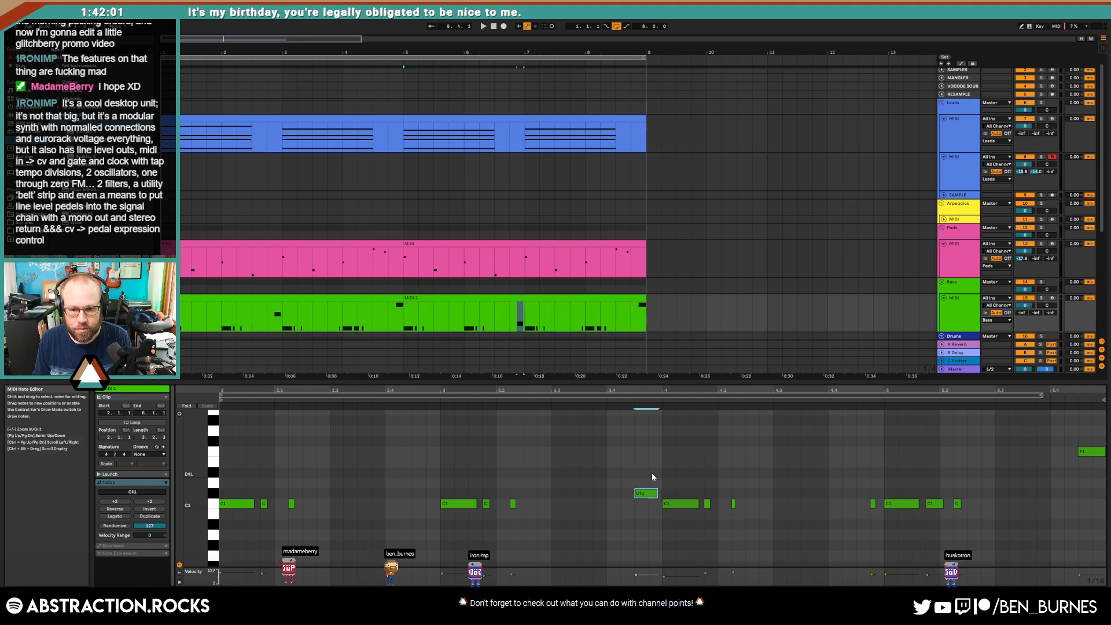
pyautogui.moveTo(666, 391); pyautogui.dragTo(665, 451)
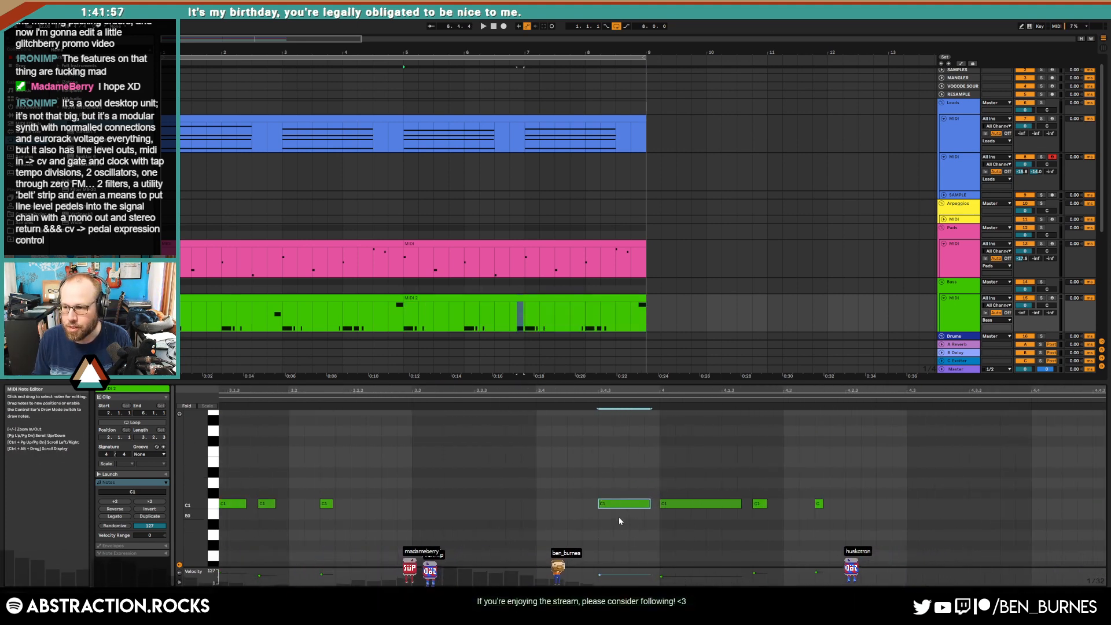
pyautogui.press('Left')
pyautogui.press('Left')
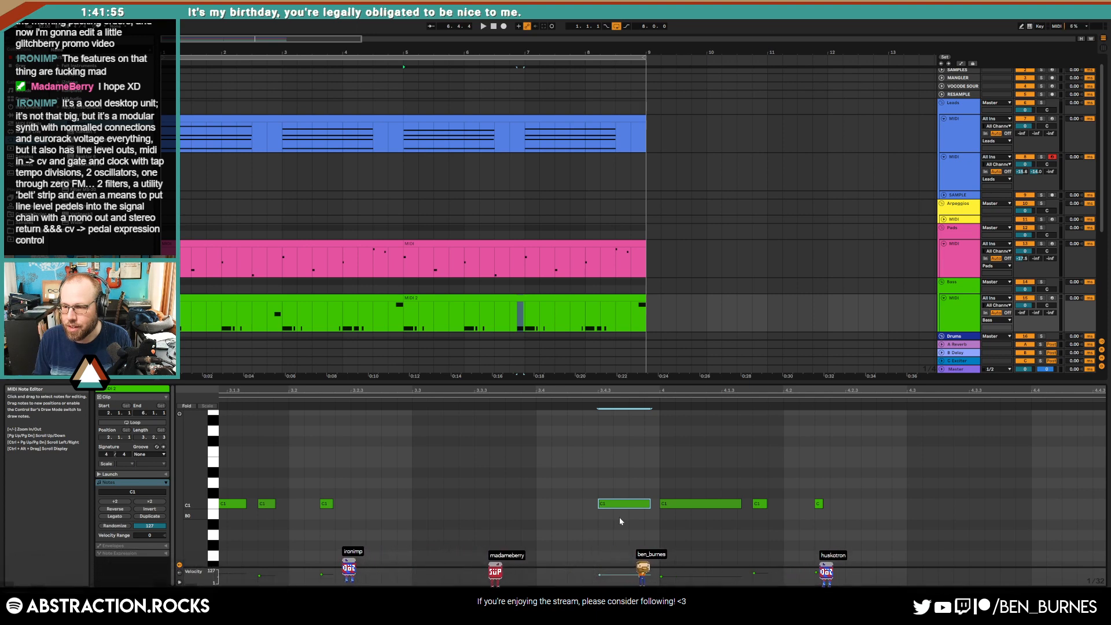
pyautogui.hotkey('shift', 'Left')
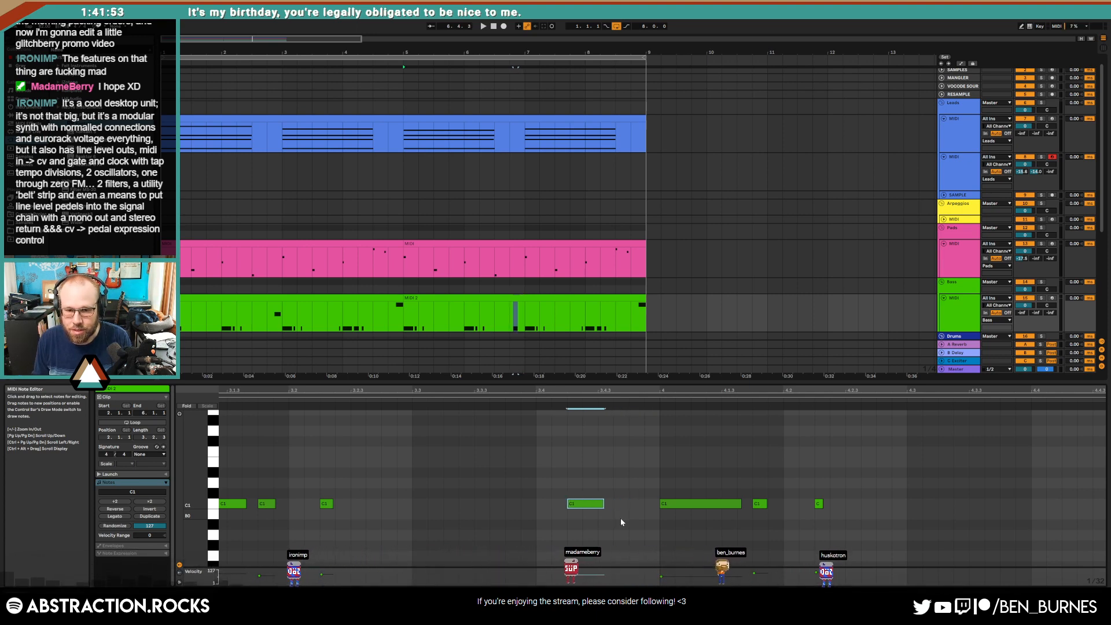
# Step: In the duplicated bass clip, move the C1 before bar 7 earlier, shorten it and add rising D#1, F1, G1 and A#1 notes
pyautogui.press('Left')
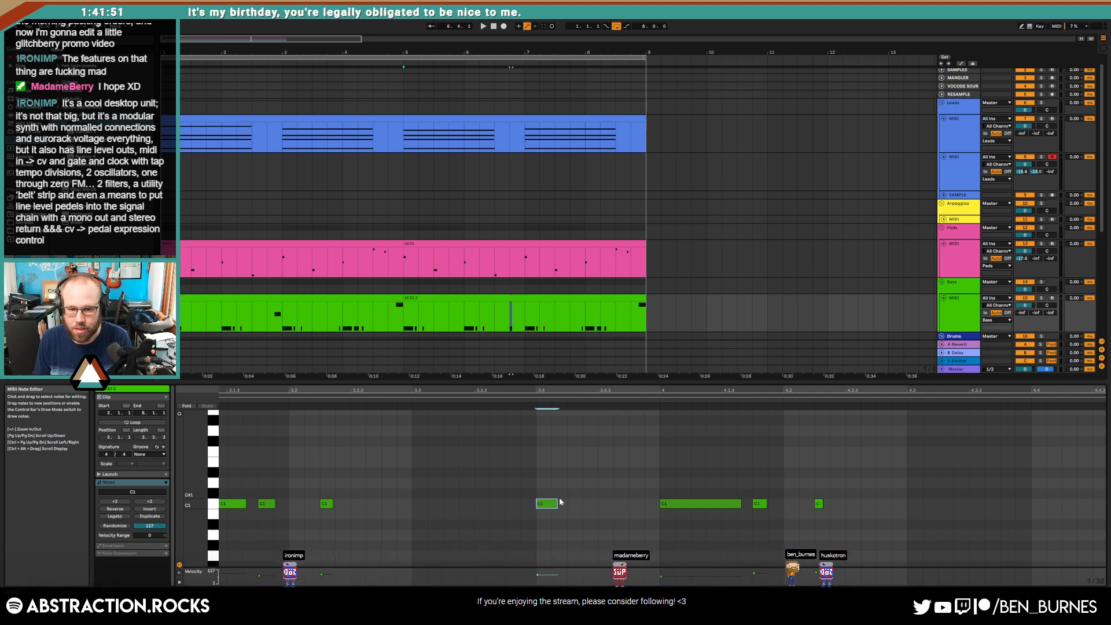
pyautogui.doubleClick(555, 472)
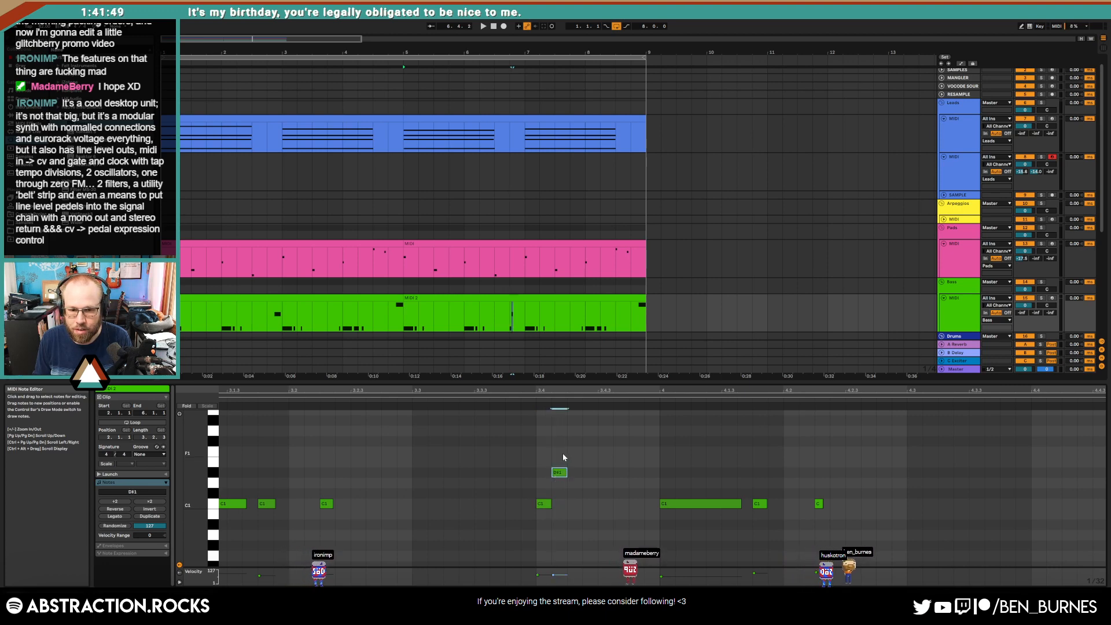
pyautogui.doubleClick(573, 452)
pyautogui.doubleClick(590, 432)
pyautogui.scroll(1, 613, 452)
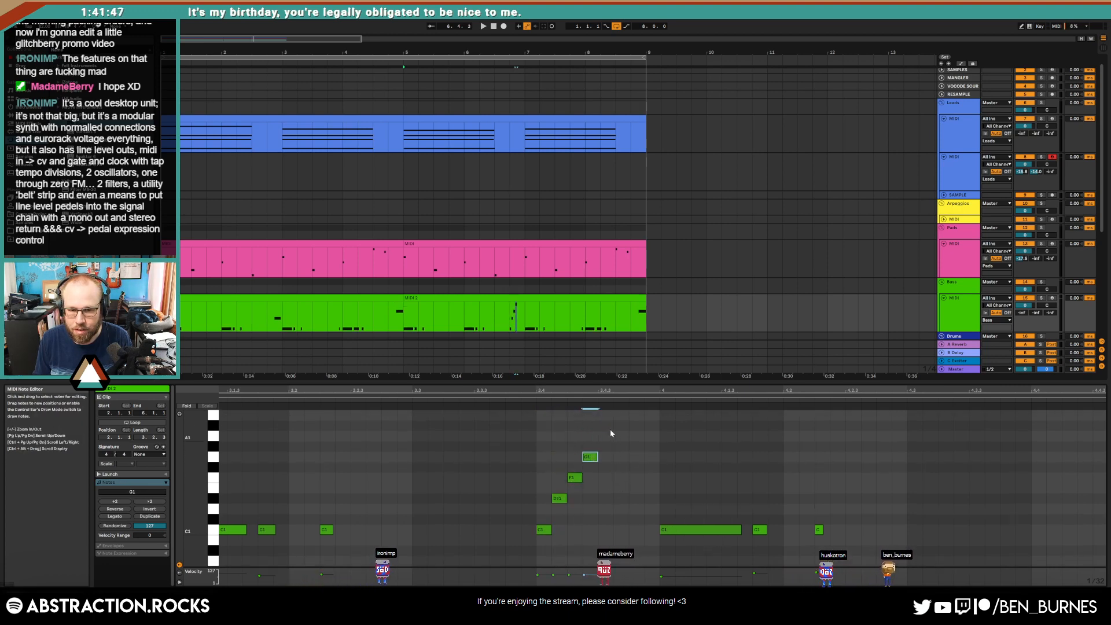
pyautogui.click(512, 400)
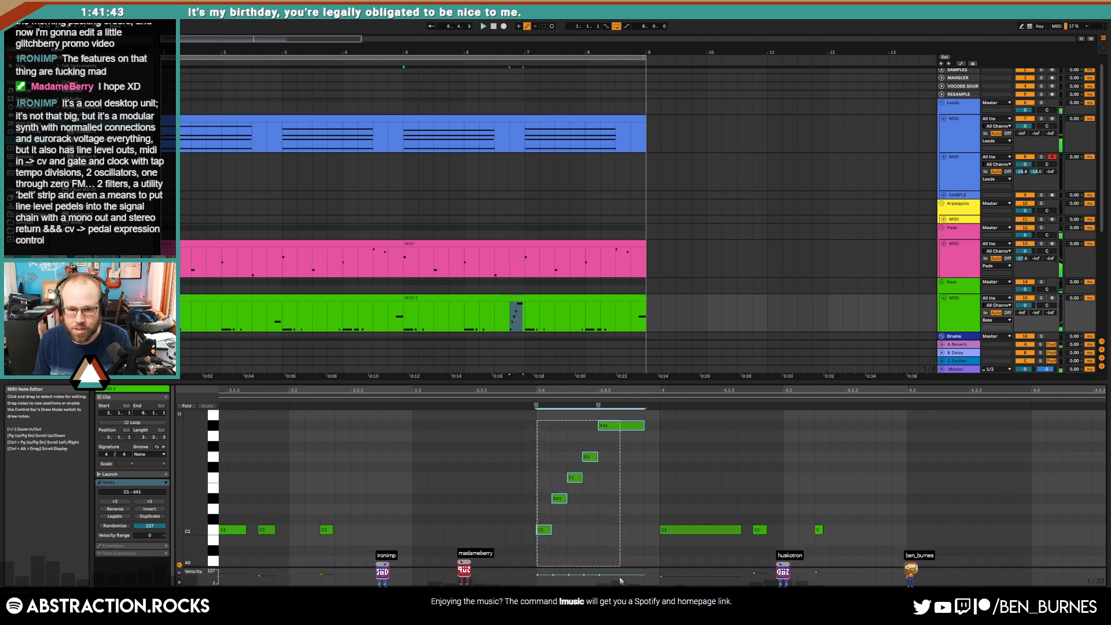
# Step: Move the C1 to A#1 run earlier, stretch it to twice its length and trim the A#1 back to the bar line
pyautogui.press('Left')
pyautogui.press('Left')
pyautogui.press('Left')
pyautogui.press('Left')
pyautogui.moveTo(536, 410); pyautogui.dragTo(597, 411)
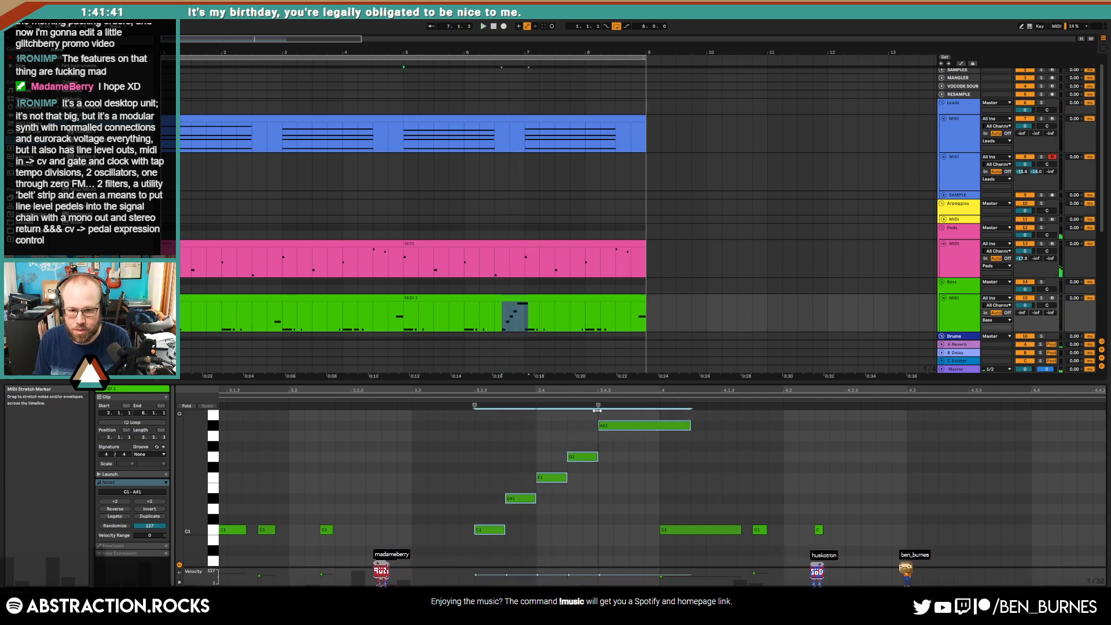
pyautogui.click(689, 426)
pyautogui.moveTo(690, 425); pyautogui.dragTo(658, 425)
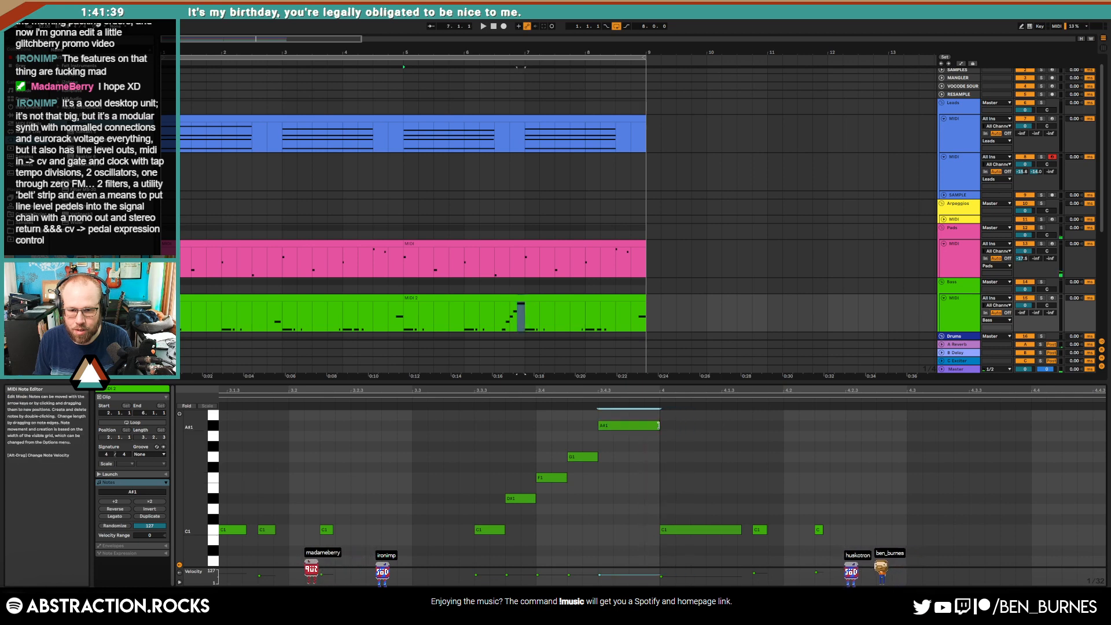
# Step: Audition the rising bass run and shorten its C1 and F1 notes together
pyautogui.click(369, 398)
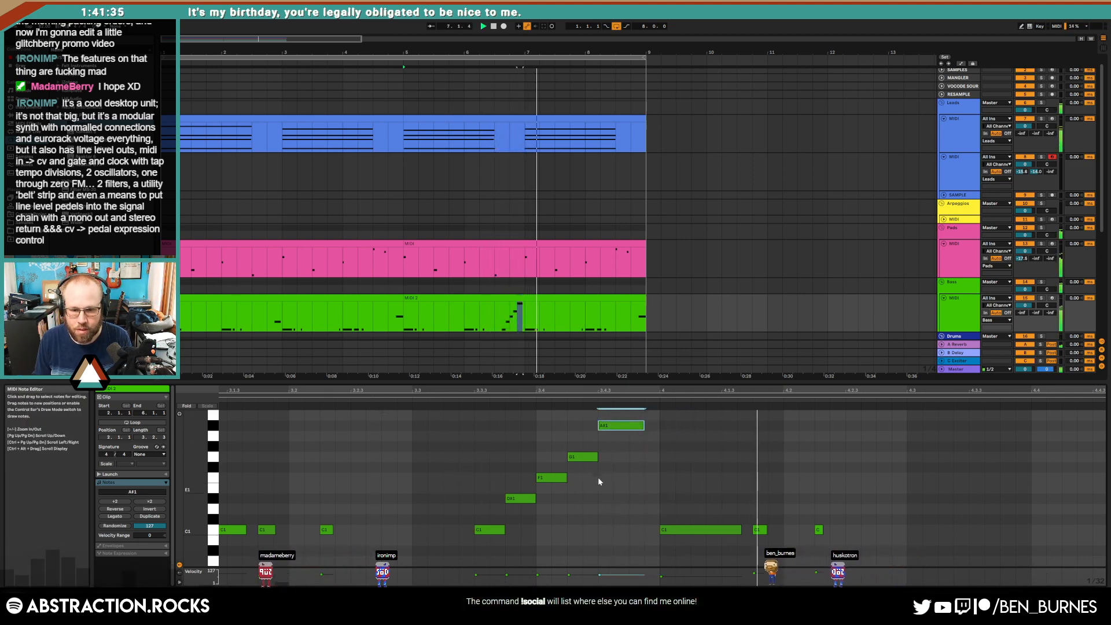
pyautogui.press('space')
pyautogui.click(510, 514)
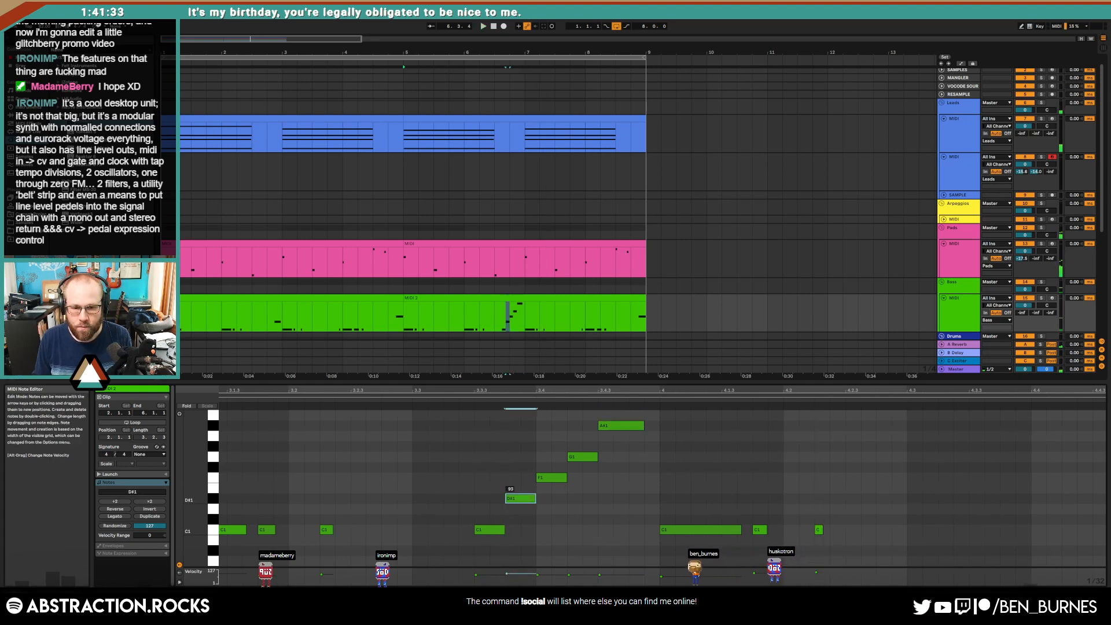
pyautogui.moveTo(522, 498); pyautogui.dragTo(523, 488)
pyautogui.moveTo(581, 457); pyautogui.dragTo(581, 453)
pyautogui.click(485, 502)
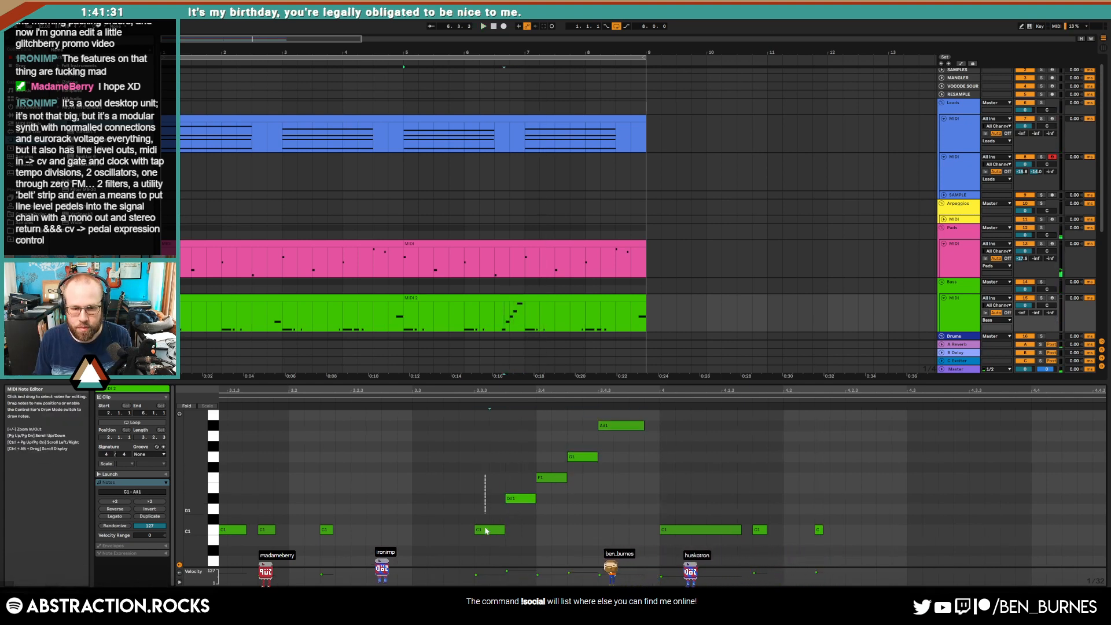
pyautogui.moveTo(554, 490); pyautogui.dragTo(555, 490)
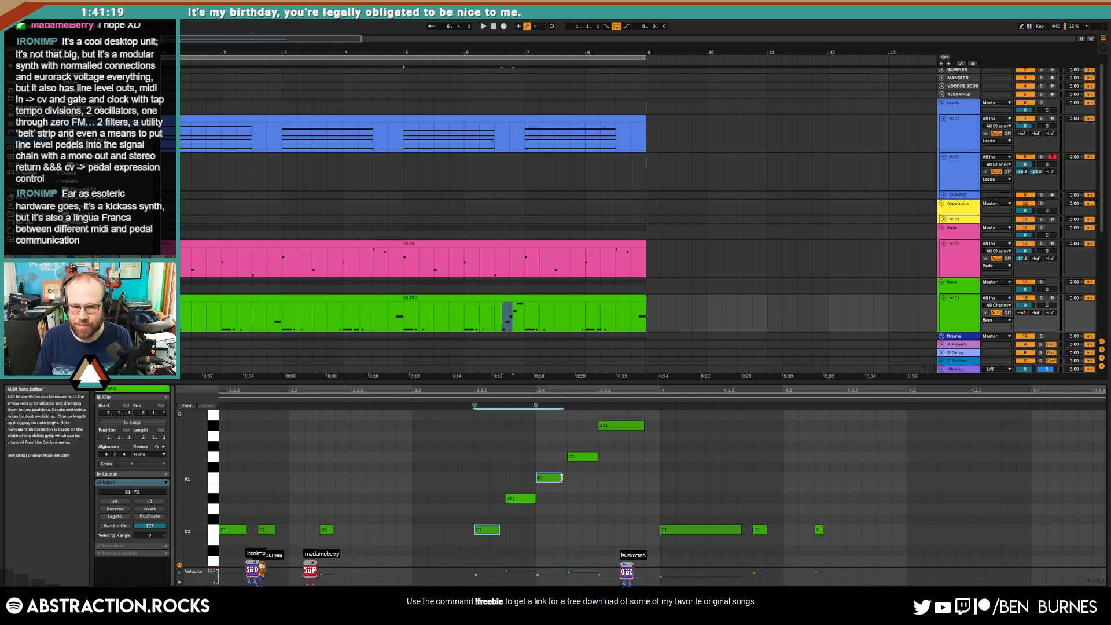
pyautogui.click(365, 401)
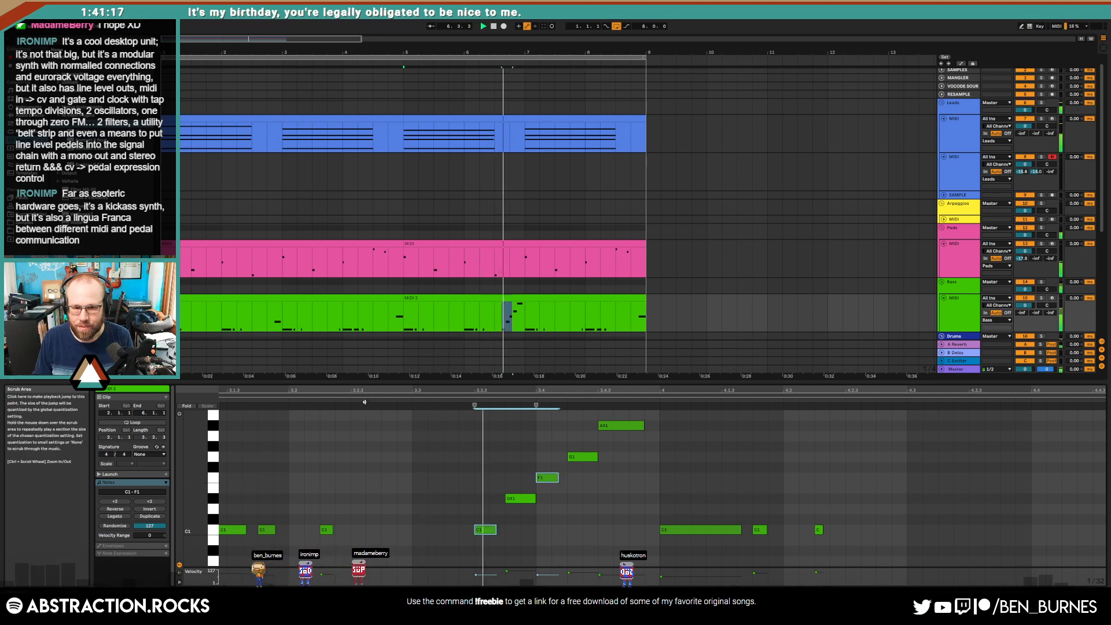
# Step: Refine the run's articulation by shortening the D#1 and G1 notes and slightly lengthening the C1, F1 and A#1 notes
pyautogui.click(603, 460)
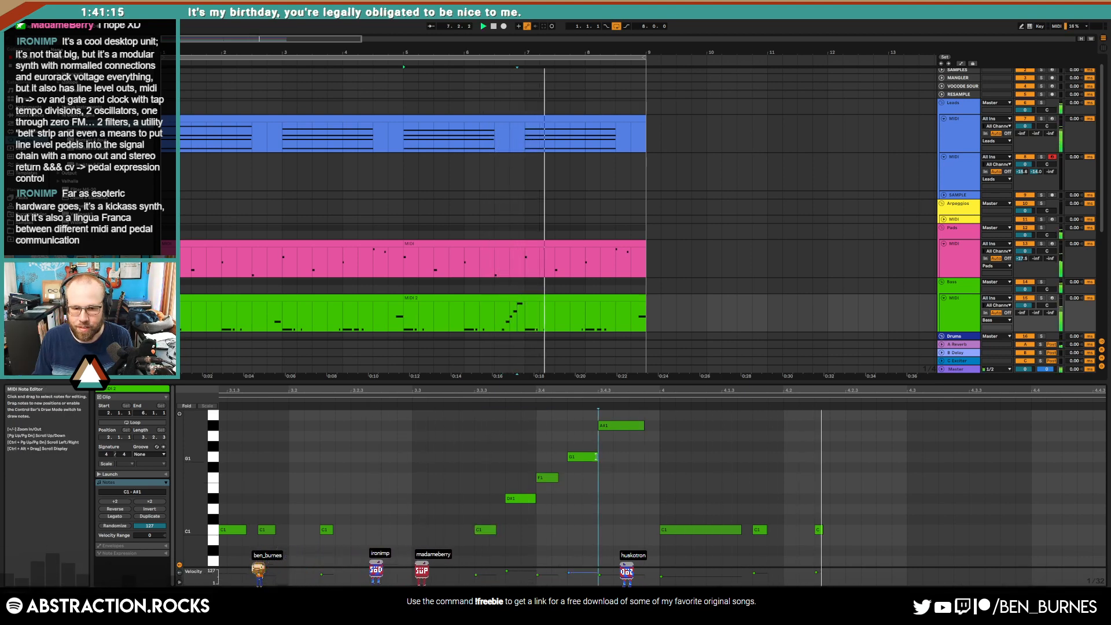
pyautogui.moveTo(596, 456); pyautogui.dragTo(589, 457)
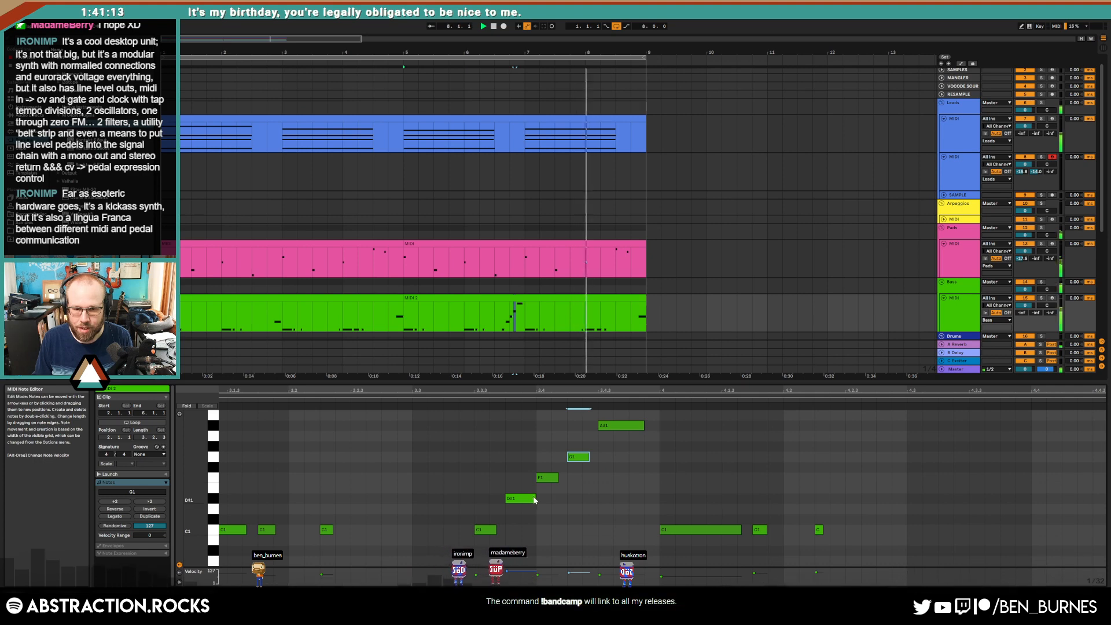
pyautogui.moveTo(537, 498); pyautogui.dragTo(501, 530)
pyautogui.click(547, 478)
pyautogui.keyDown('shift'); pyautogui.click(495, 530); pyautogui.keyUp('shift')
pyautogui.click(519, 500)
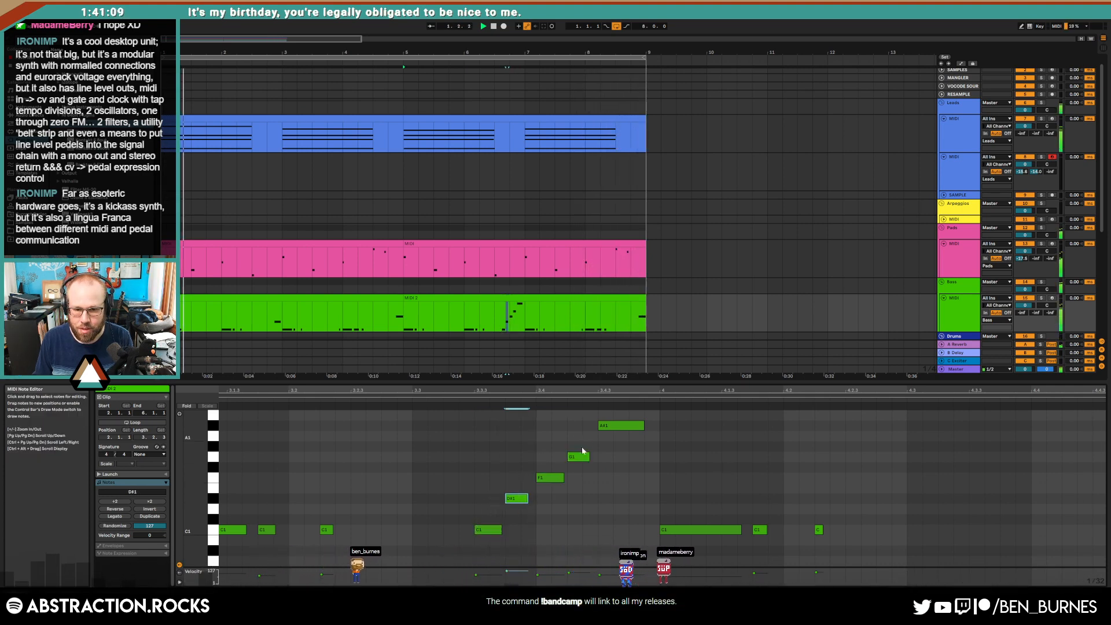
pyautogui.keyDown('shift'); pyautogui.click(582, 456); pyautogui.keyUp('shift')
pyautogui.moveTo(589, 457); pyautogui.dragTo(585, 457)
pyautogui.click(601, 447)
pyautogui.click(645, 427)
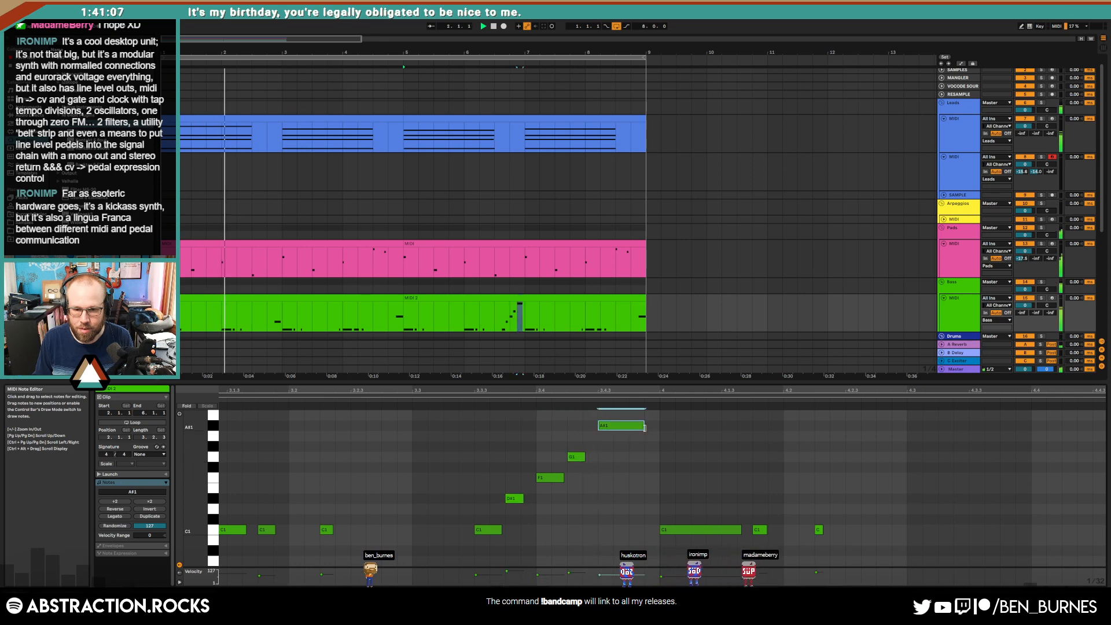
pyautogui.moveTo(645, 428); pyautogui.dragTo(652, 428)
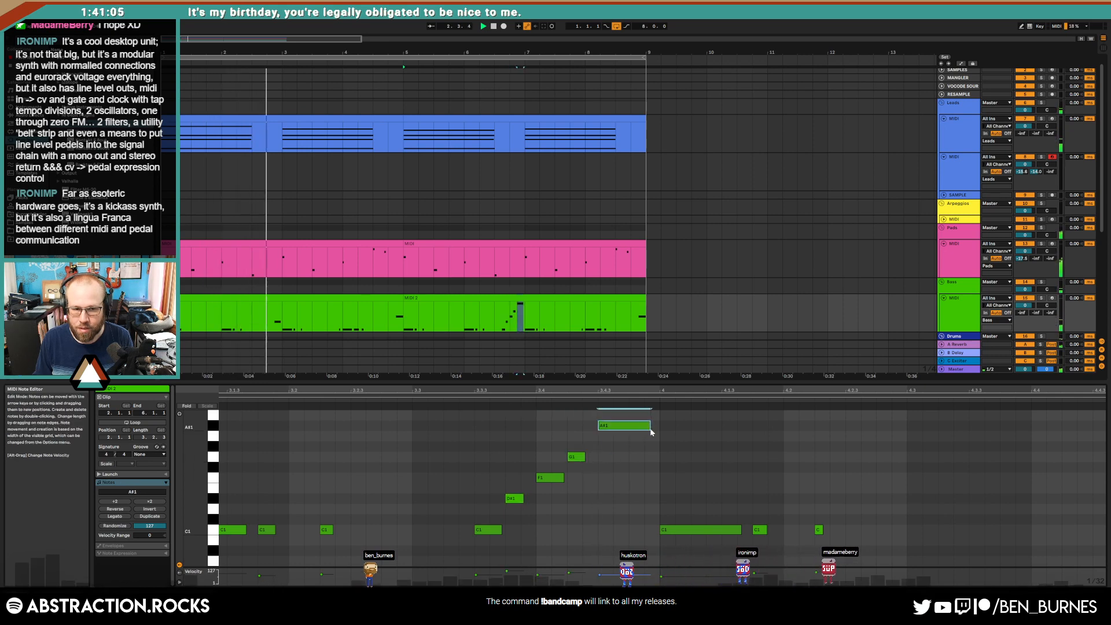
# Step: Reopen the duplicated bass clip's notes and select its final F1
pyautogui.hotkey('shift', 'Tab')
pyautogui.click(635, 301)
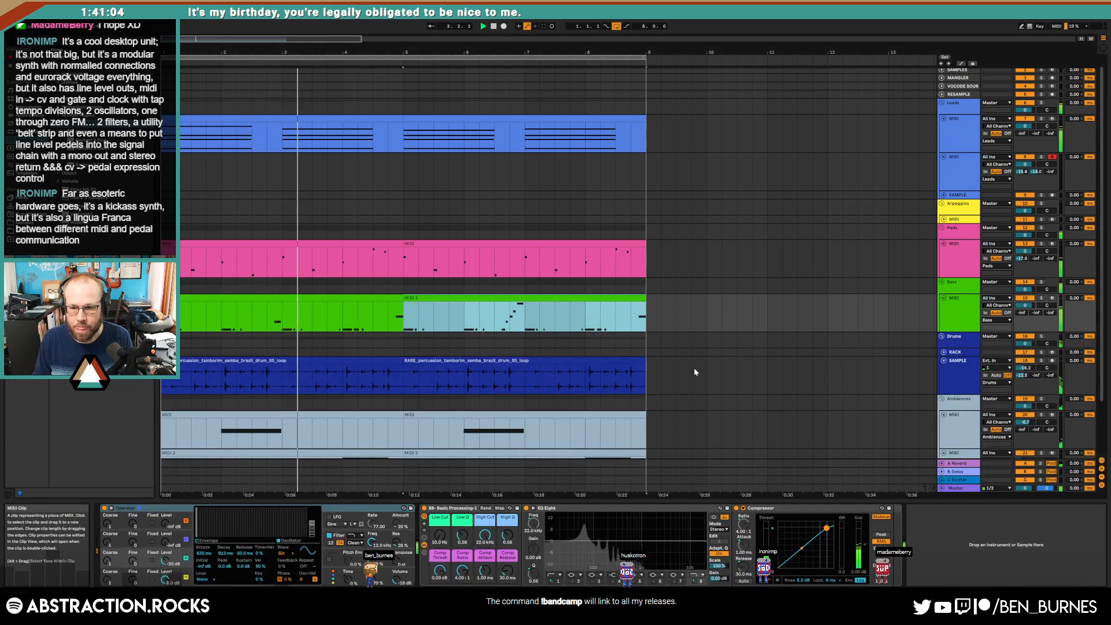
pyautogui.doubleClick(633, 298)
pyautogui.click(992, 475)
pyautogui.click(1090, 478)
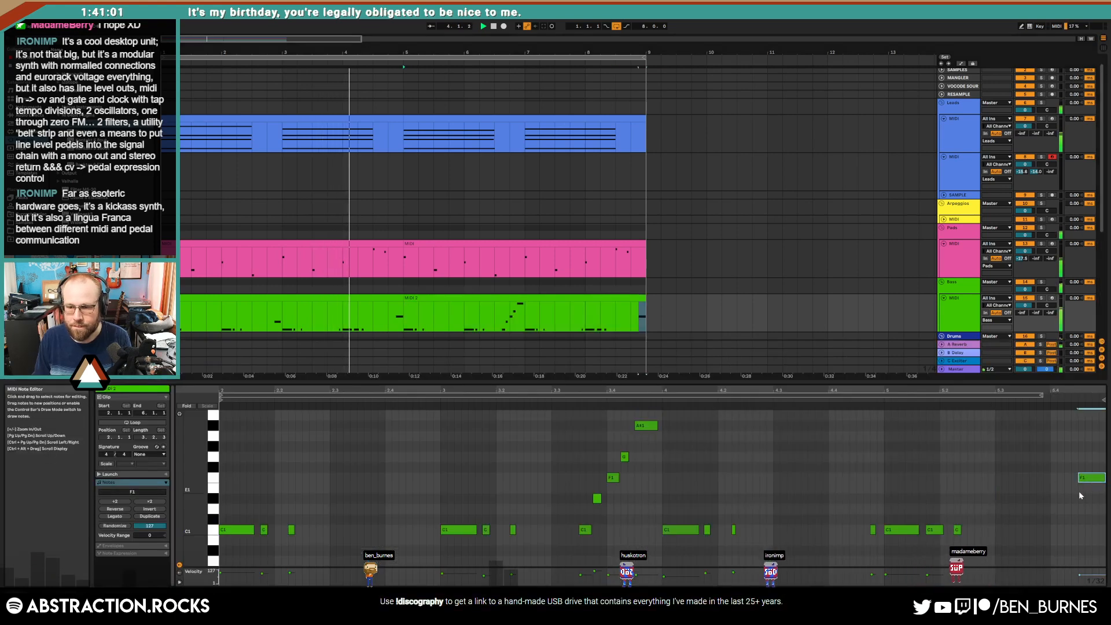
# Step: Display the bass clip's envelopes and choose the MIDI Ctrl Pitch Bend envelope
pyautogui.click(138, 546)
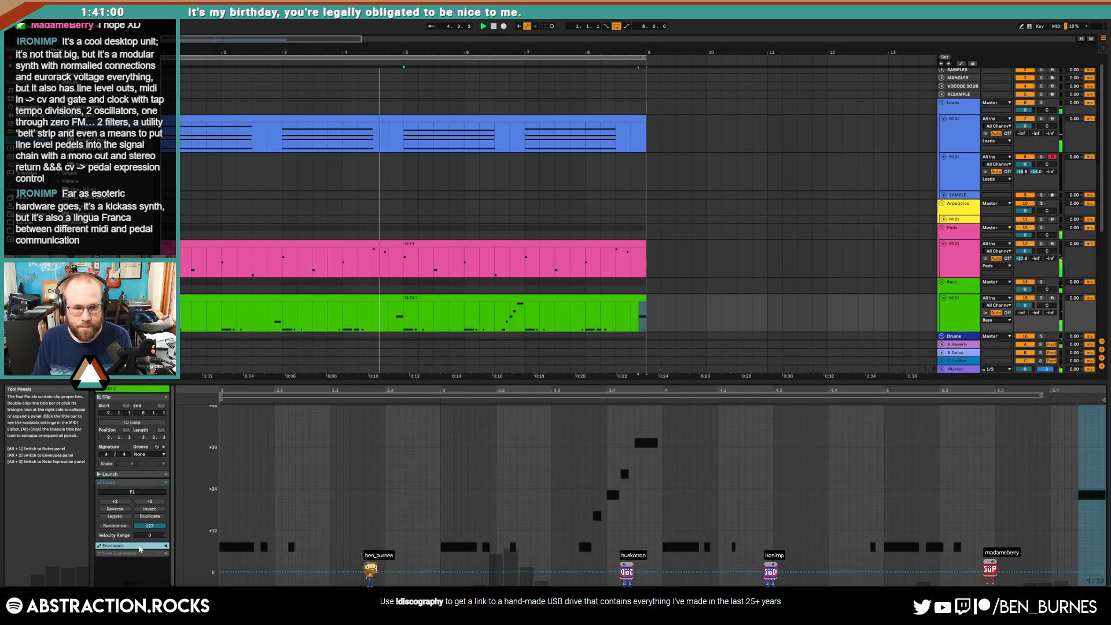
pyautogui.click(138, 483)
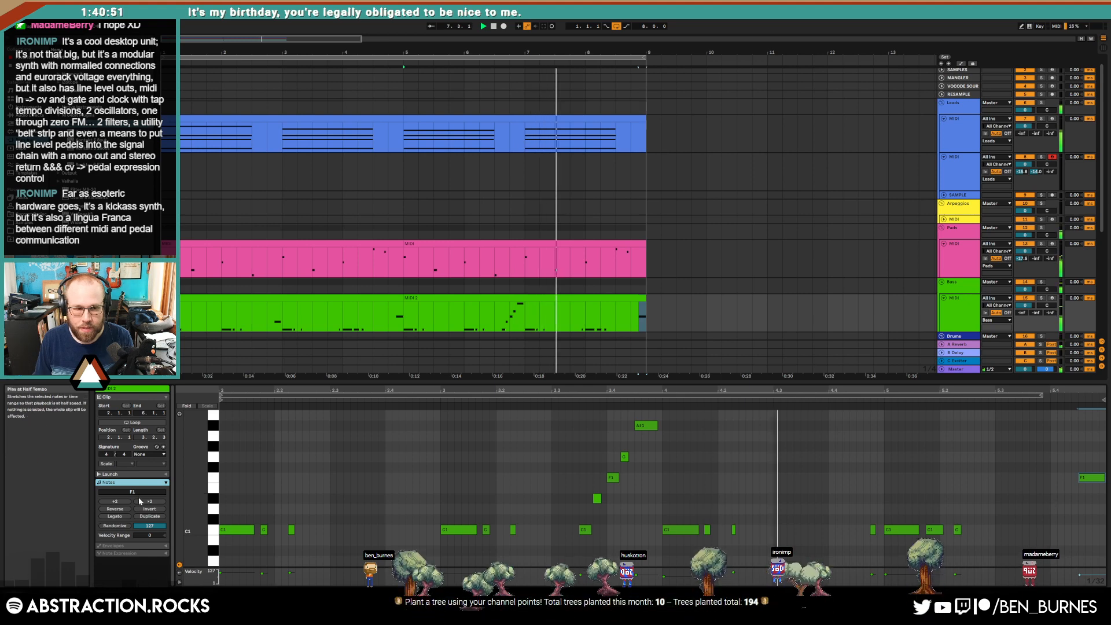
pyautogui.click(134, 547)
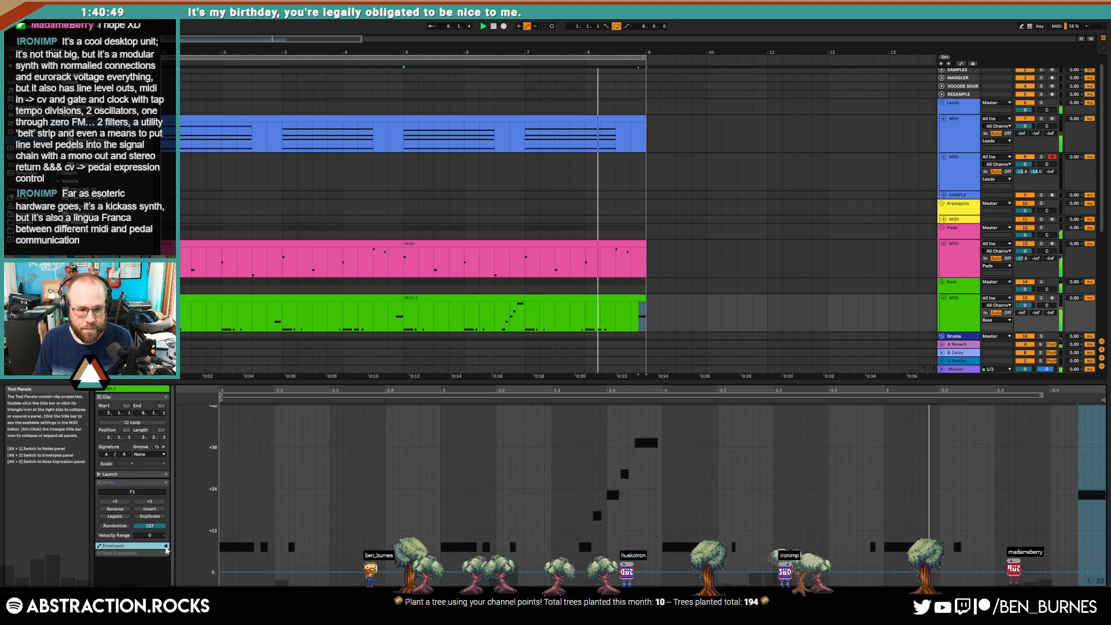
pyautogui.click(166, 547)
pyautogui.click(118, 539)
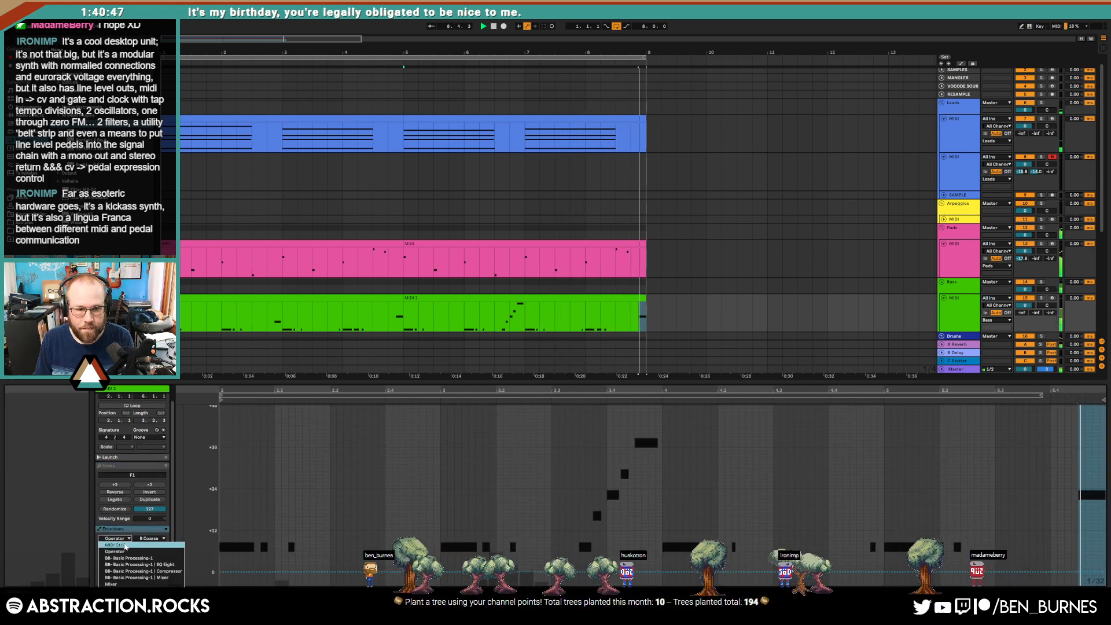
pyautogui.click(125, 545)
pyautogui.click(149, 540)
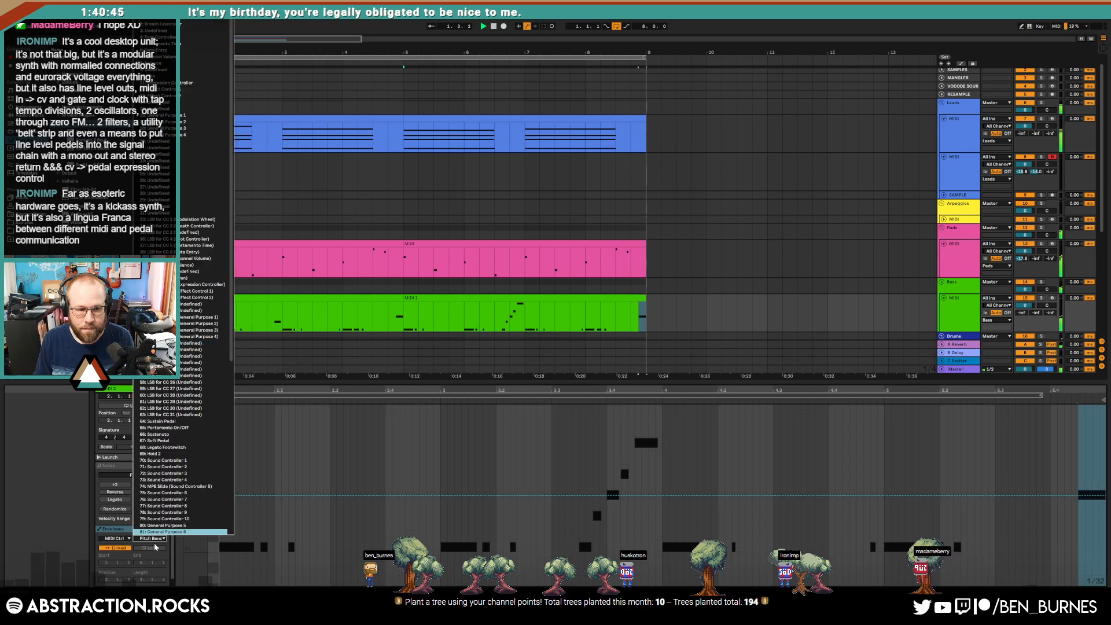
pyautogui.click(155, 548)
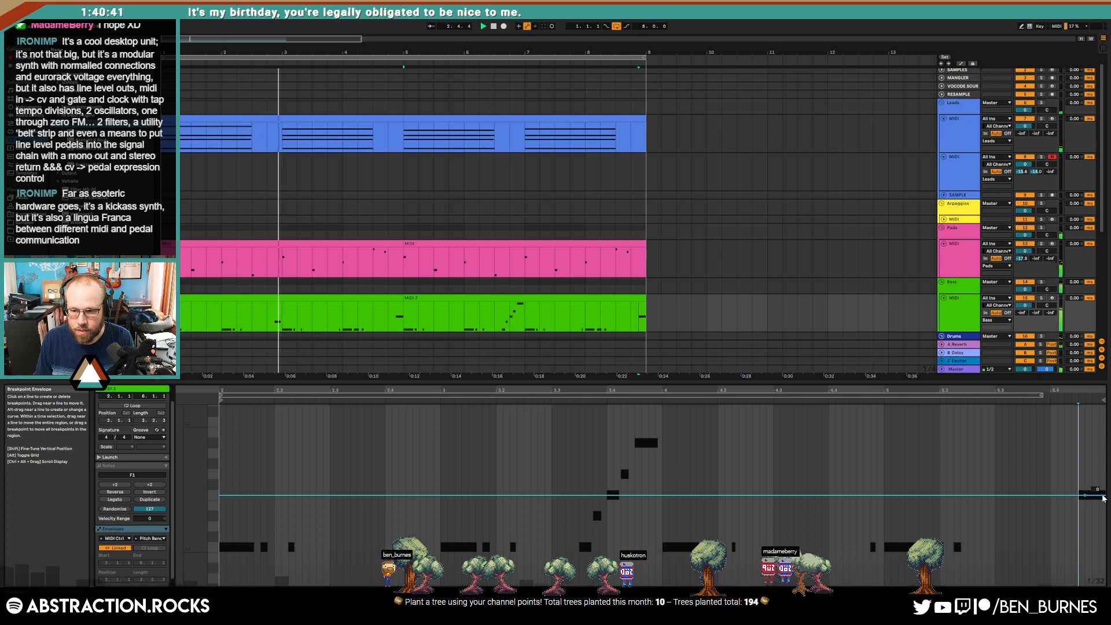
# Step: Draw a steep downward pitch bend over the final F1 and adjust the envelope's breakpoint at the clip start
pyautogui.moveTo(1104, 497); pyautogui.dragTo(1104, 584)
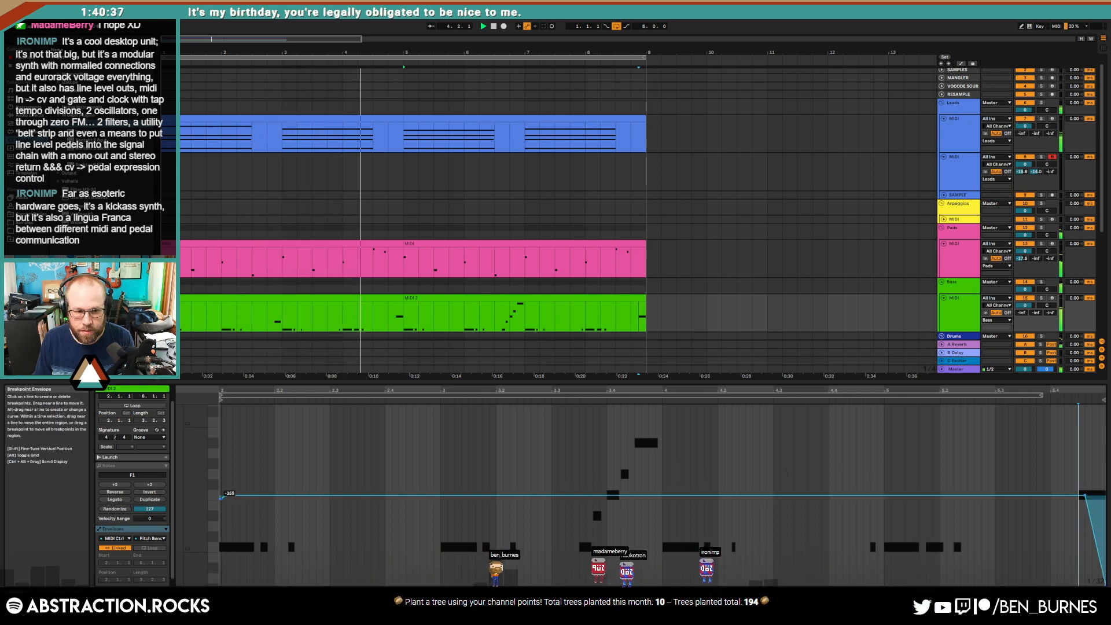
pyautogui.moveTo(222, 498); pyautogui.dragTo(269, 498)
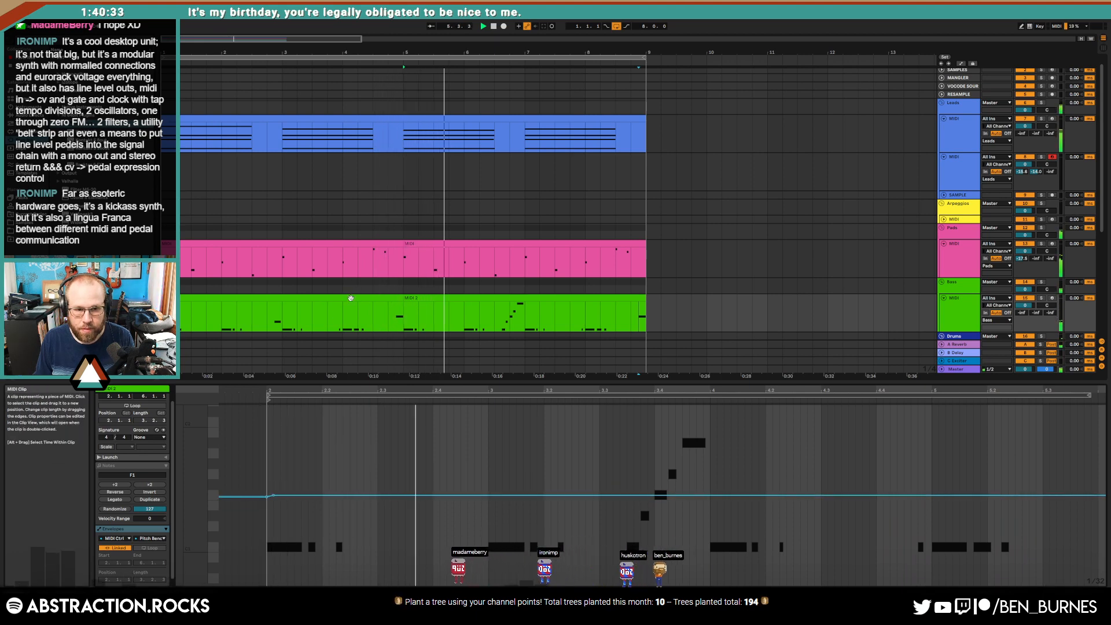
pyautogui.moveTo(281, 466); pyautogui.dragTo(268, 467)
# Step: Add a Pitch Bend breakpoint at the start of the first bass clip near the centre value
pyautogui.click(246, 297)
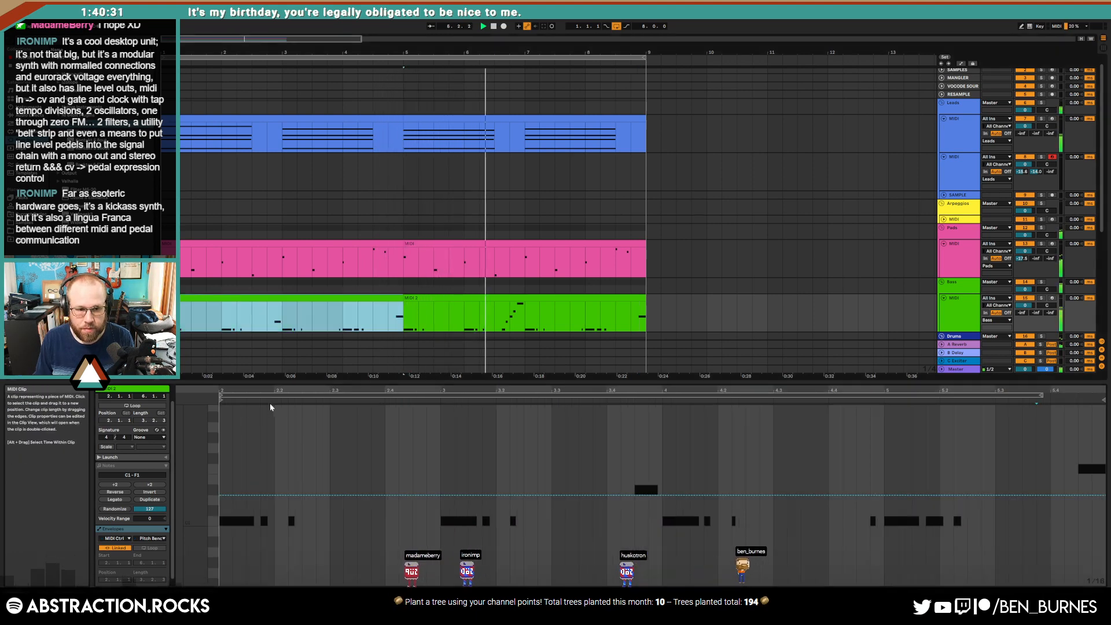
pyautogui.click(385, 447)
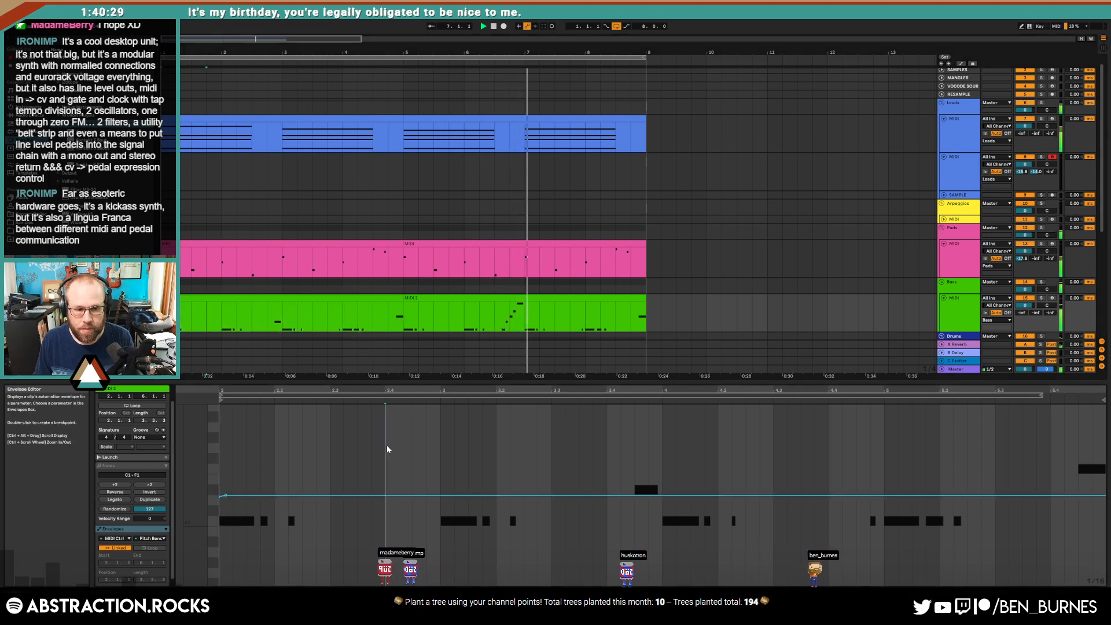
pyautogui.hotkey('shift', 'Tab')
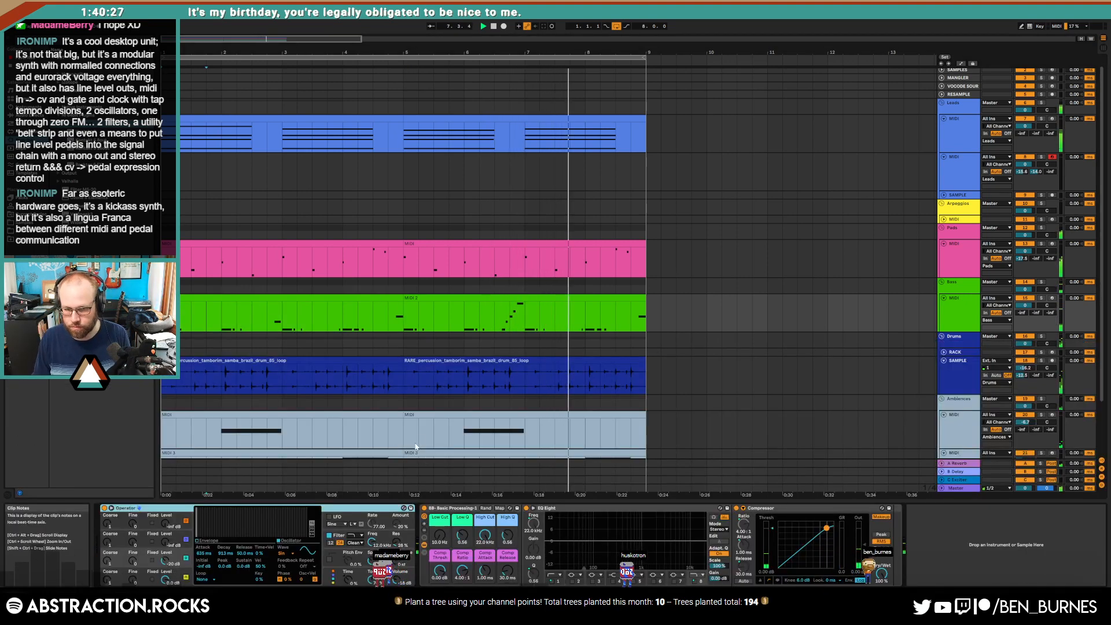
# Step: Stop playback and return to the notes of the bass clip covering bars 5 to 8
pyautogui.click(598, 299)
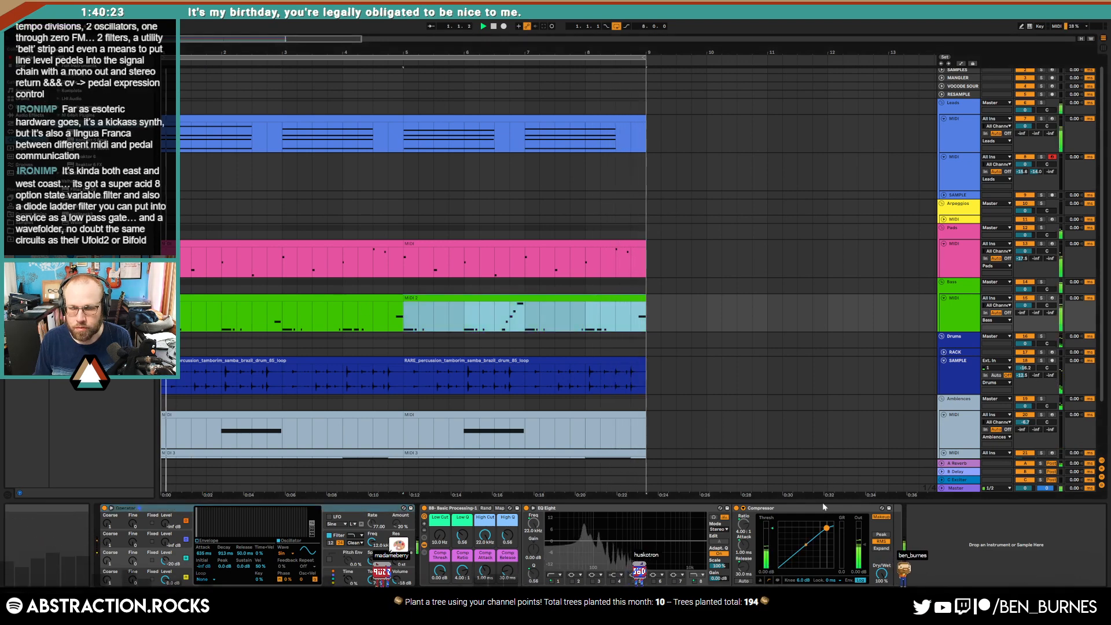
pyautogui.press('space')
pyautogui.hotkey('shift', 'Tab')
pyautogui.click(975, 471)
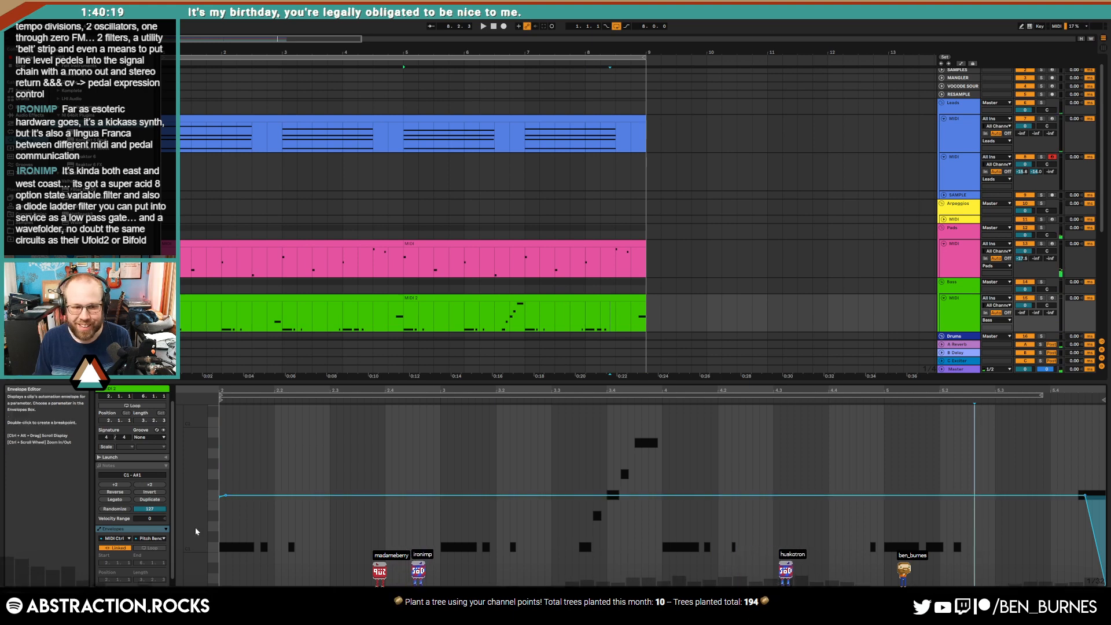
pyautogui.click(597, 298)
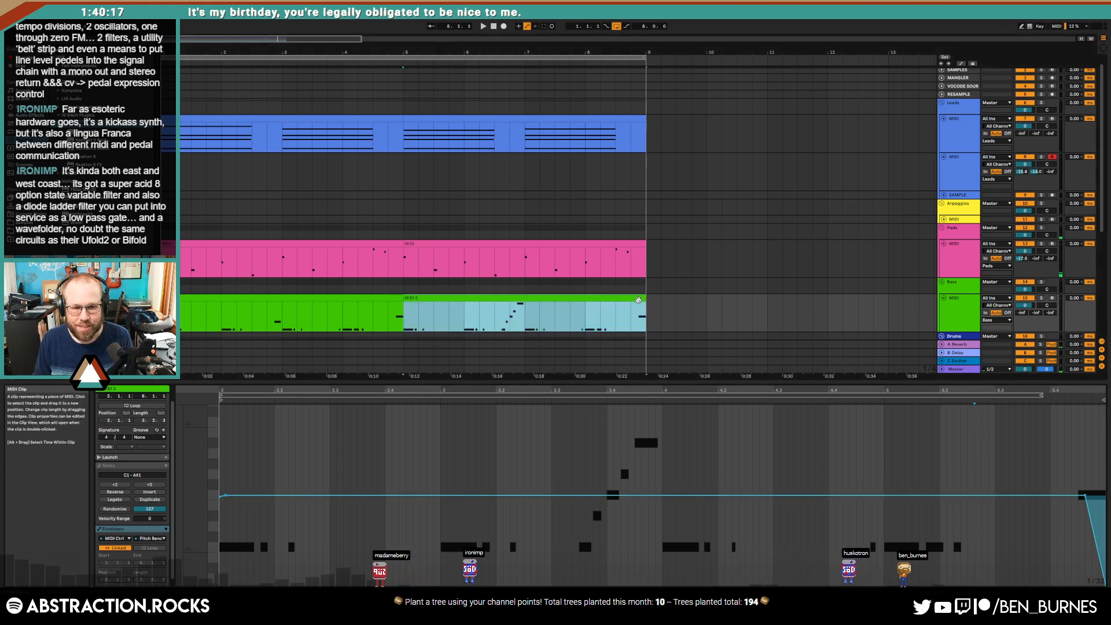
pyautogui.click(108, 466)
# Step: Shorten the long C1 bass note at bar 8, add a short C1 after it and select the following C1
pyautogui.click(969, 521)
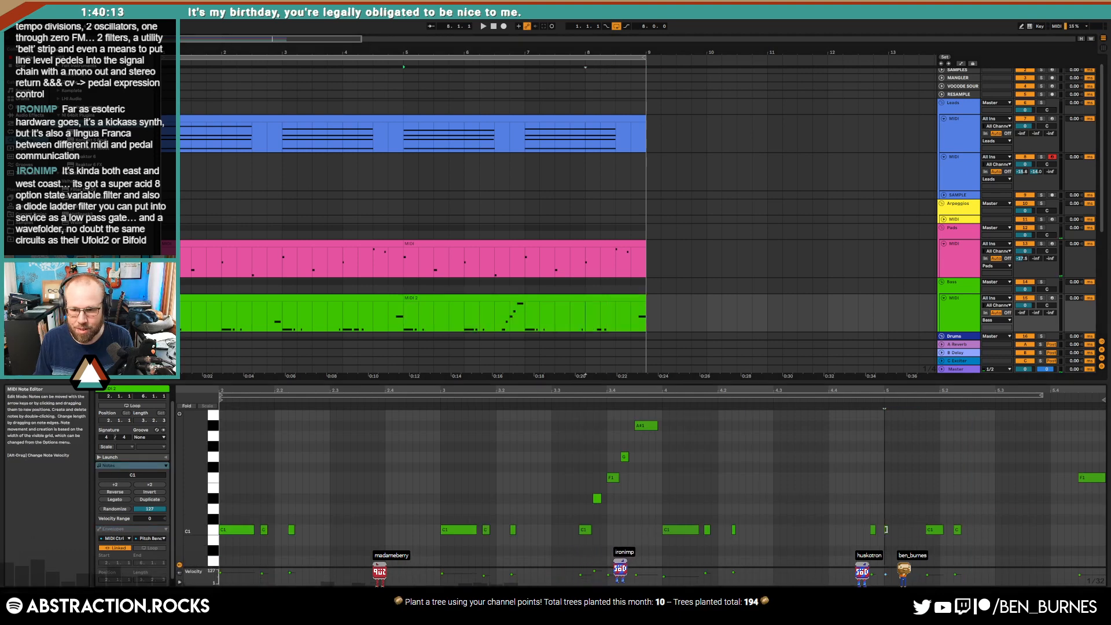
pyautogui.moveTo(886, 529); pyautogui.dragTo(892, 529)
pyautogui.doubleClick(915, 530)
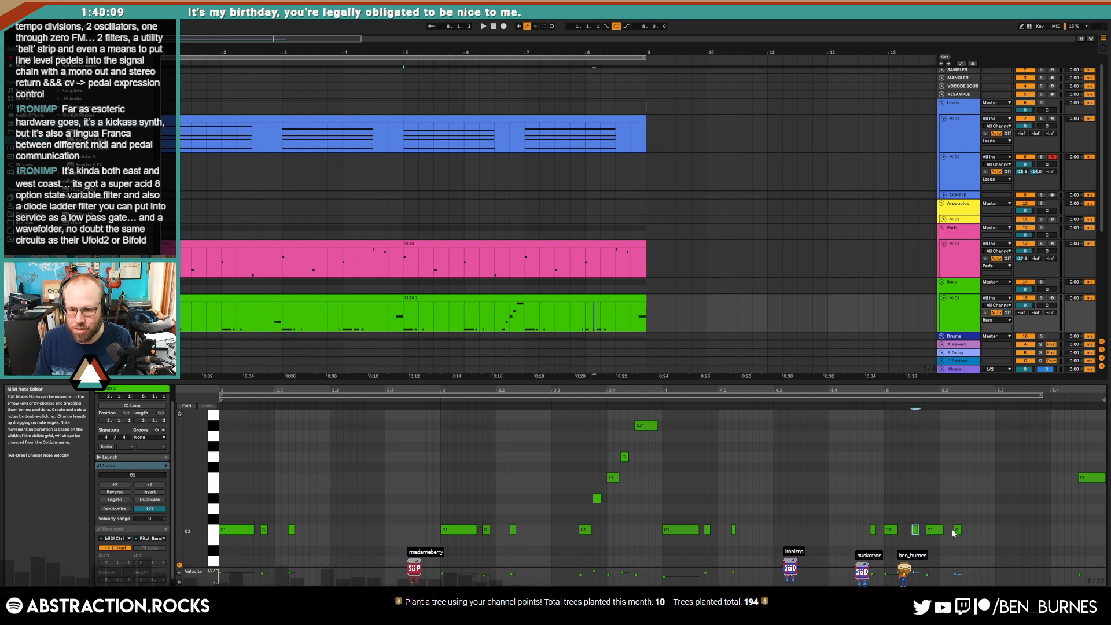
pyautogui.click(940, 530)
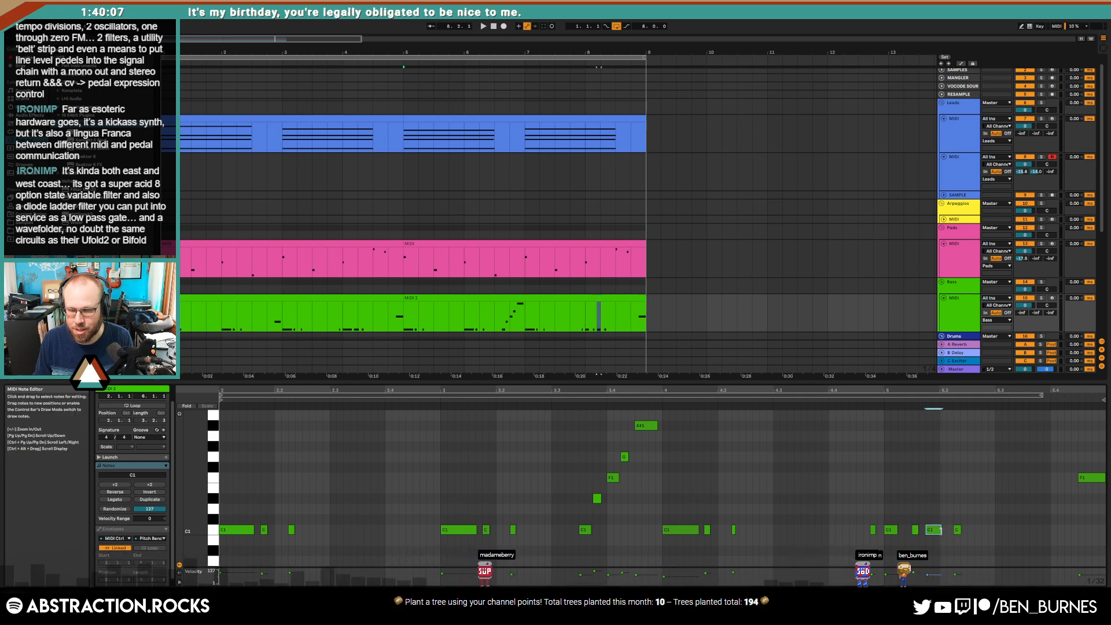
# Step: Delete the selected C1 bass note in bar 8, lengthen the short C1 notes on either side and audition the passage
pyautogui.click(816, 401)
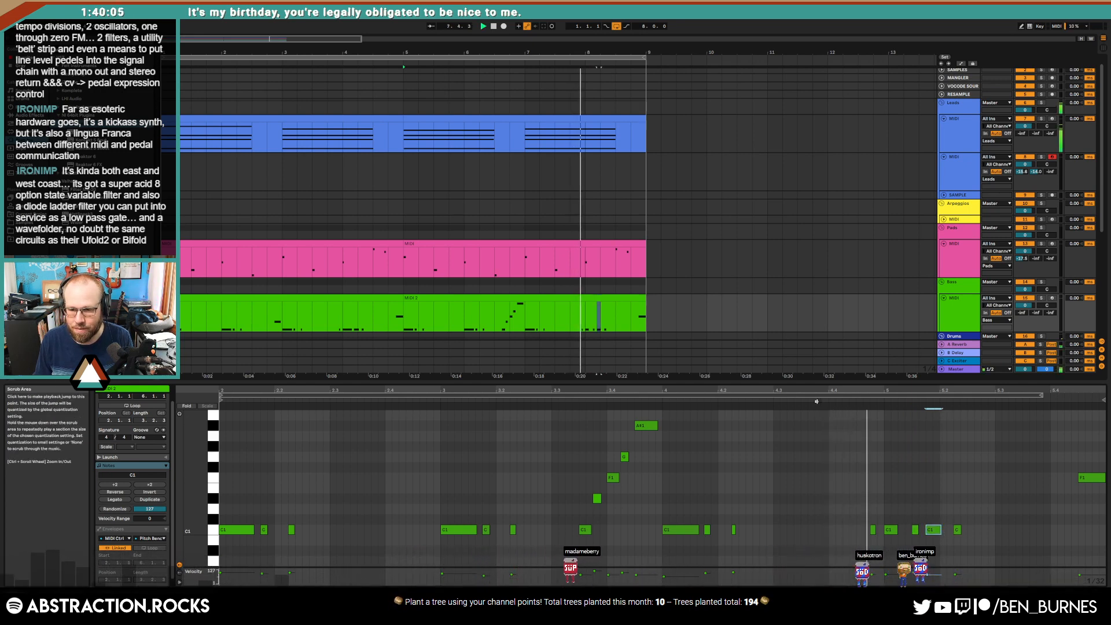
pyautogui.doubleClick(934, 531)
pyautogui.click(919, 530)
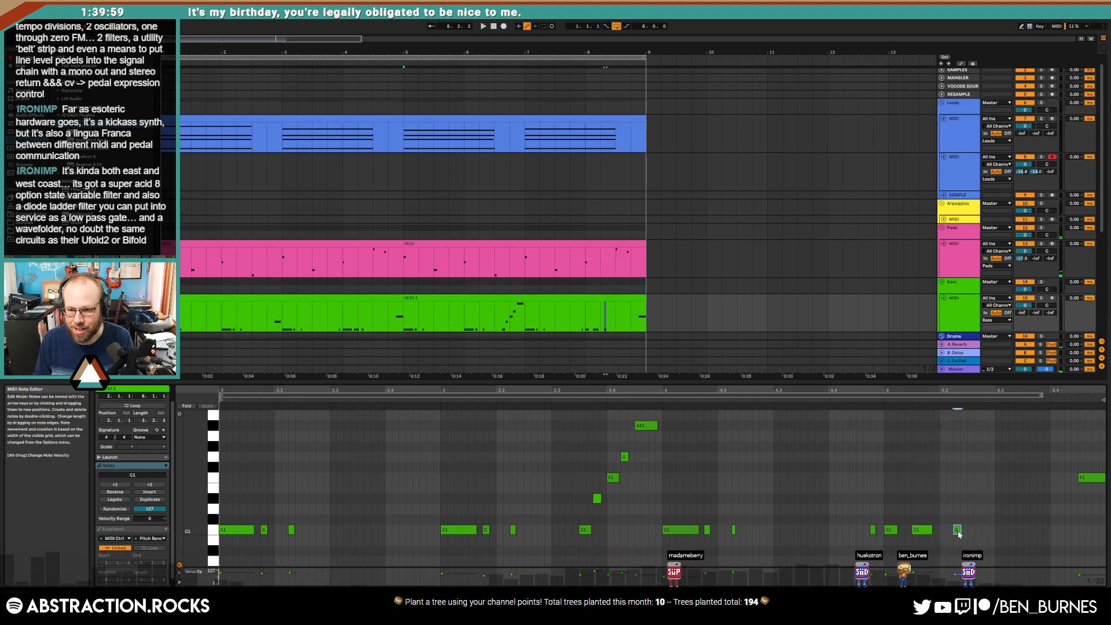
pyautogui.click(834, 401)
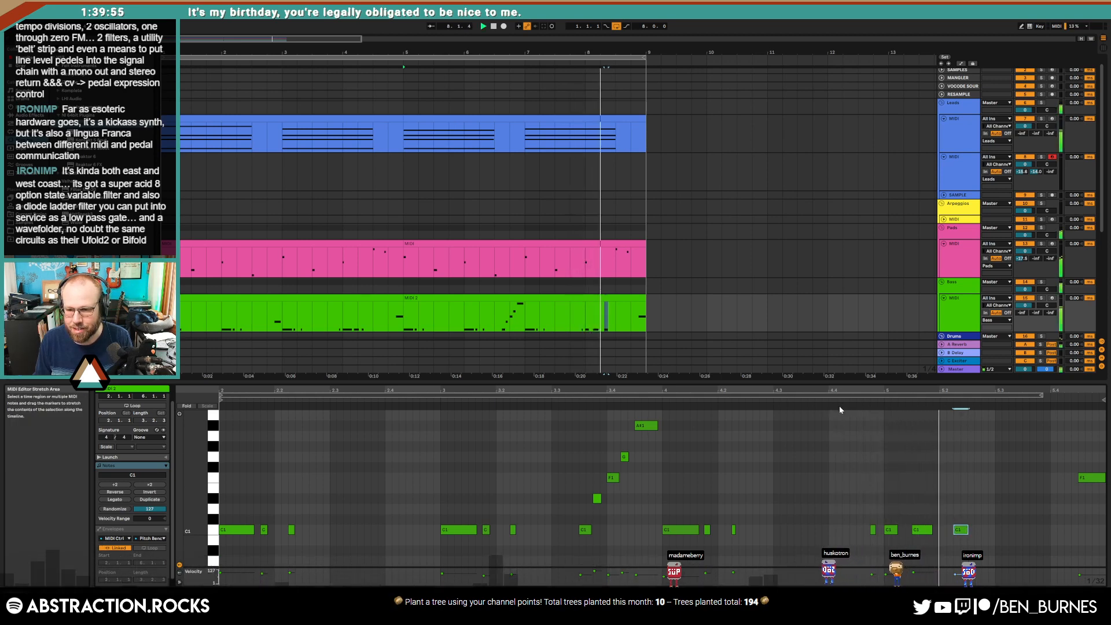
pyautogui.moveTo(933, 528); pyautogui.dragTo(942, 530)
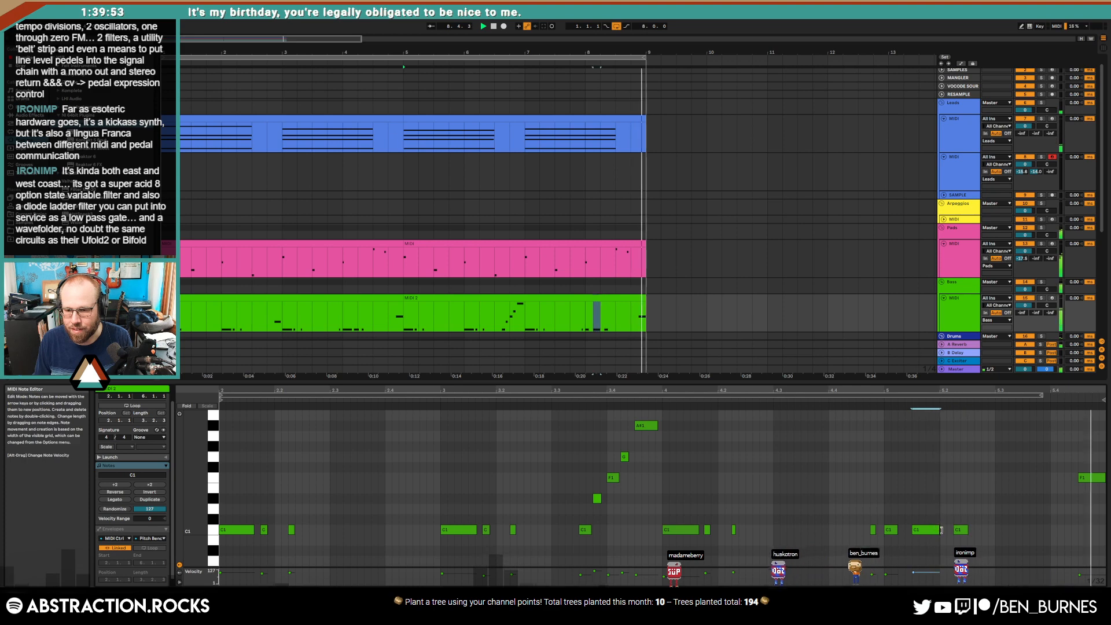
pyautogui.hotkey('shift', 'Tab')
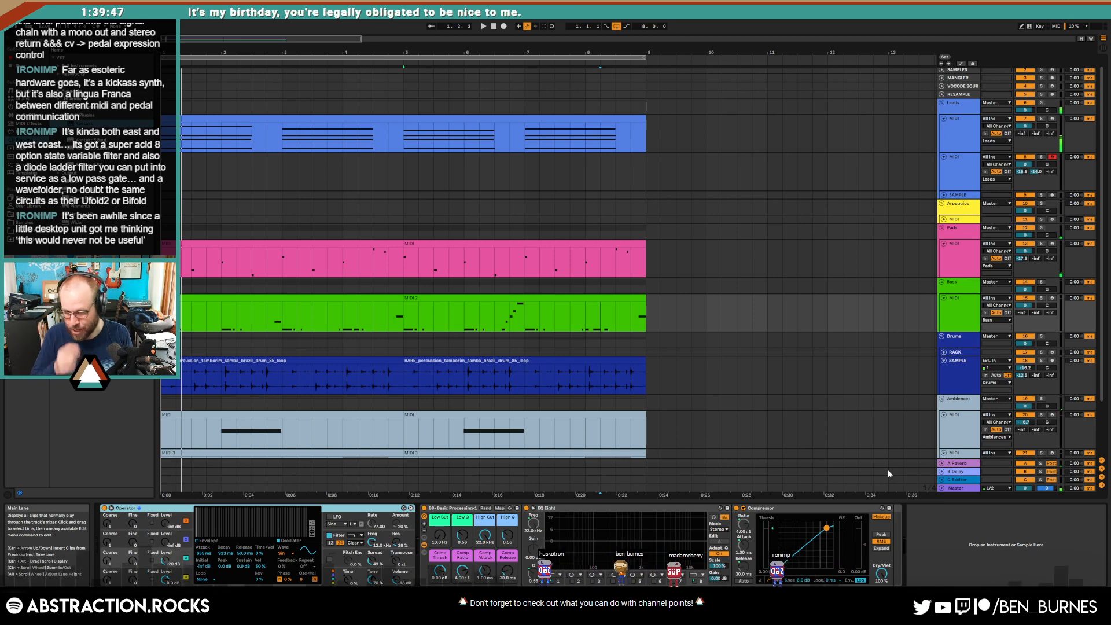
# Step: Turn on looping for the first ambience track's opening clip and extend it to bar 9, over the copy in bars 5 to 8
pyautogui.doubleClick(361, 416)
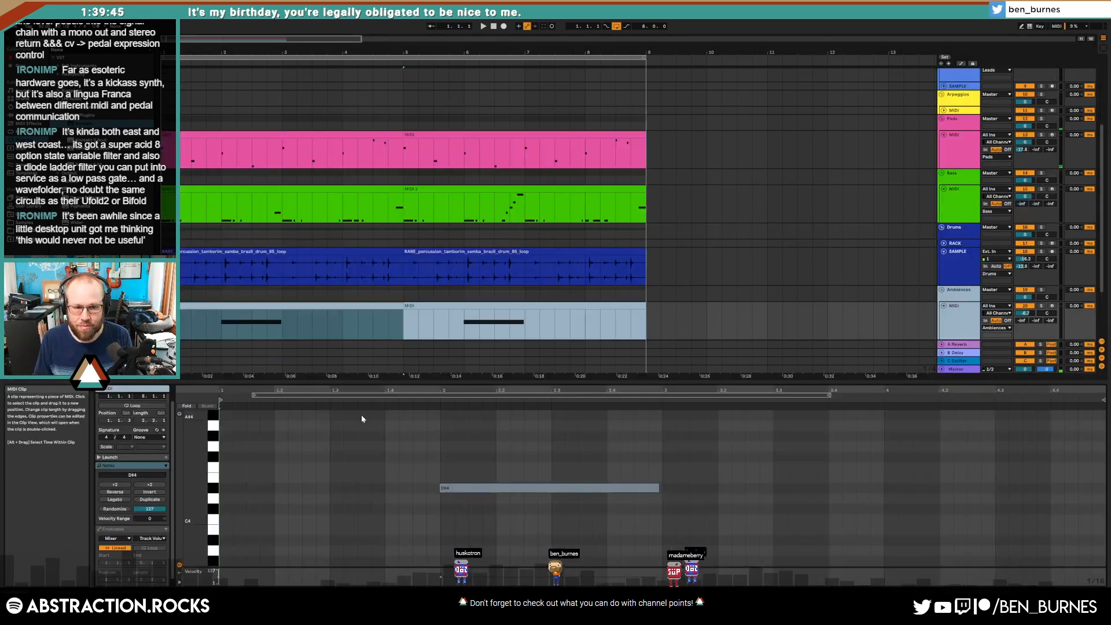
pyautogui.click(392, 302)
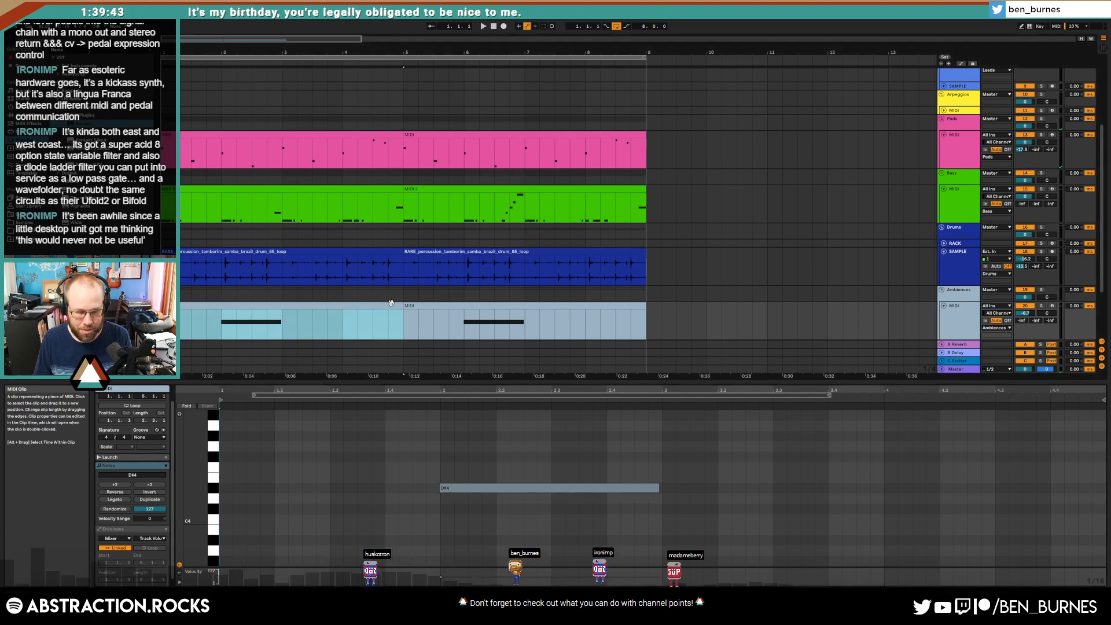
pyautogui.click(139, 406)
pyautogui.moveTo(398, 305); pyautogui.dragTo(648, 313)
# Step: Loop the second ambience track's opening clip, extend it to bar 9 and leave the note editor
pyautogui.scroll(-3, 588, 322)
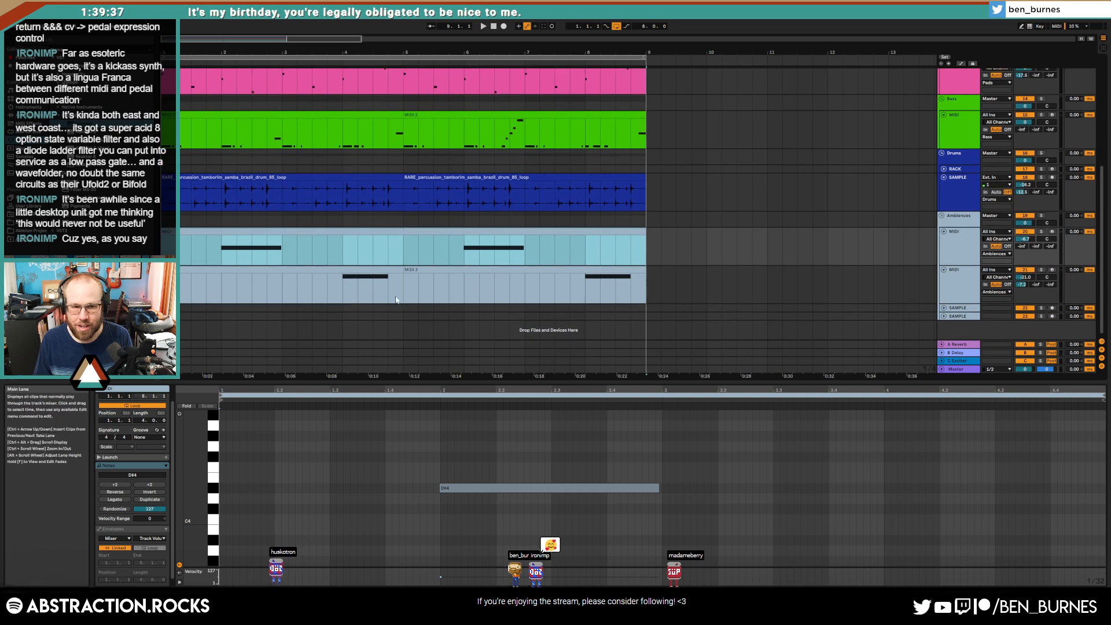
pyautogui.click(395, 270)
pyautogui.click(148, 406)
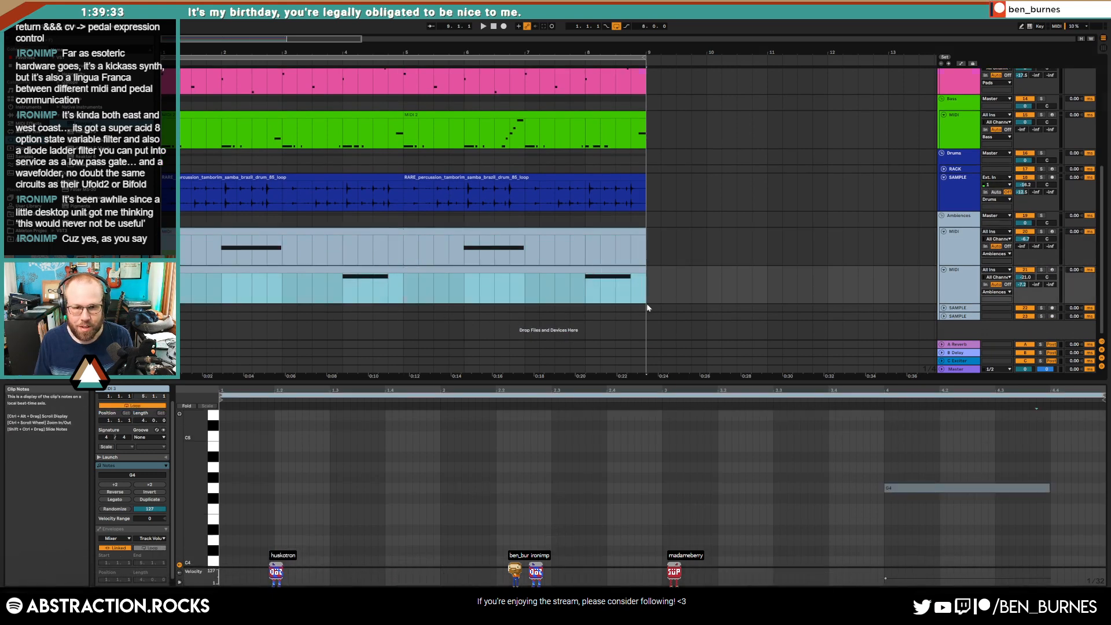
pyautogui.hotkey('shift', 'Tab')
# Step: Play the arrangement, select the armed second Leads track with The Gentleman and record a melody across bars 1 to 8
pyautogui.click(477, 297)
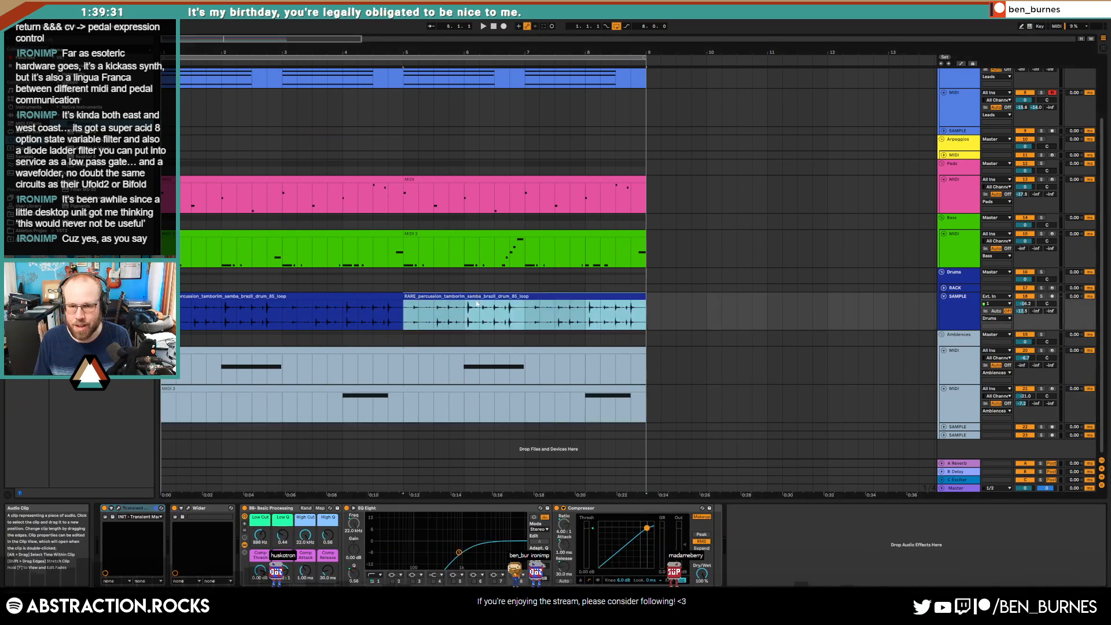
pyautogui.scroll(3, 477, 303)
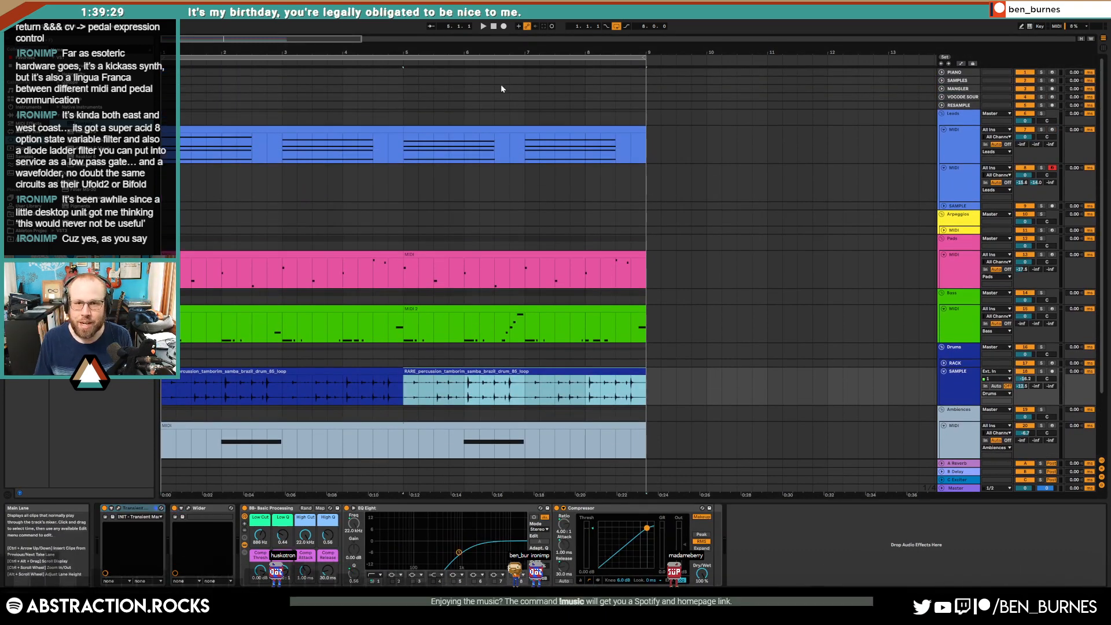
pyautogui.click(495, 28)
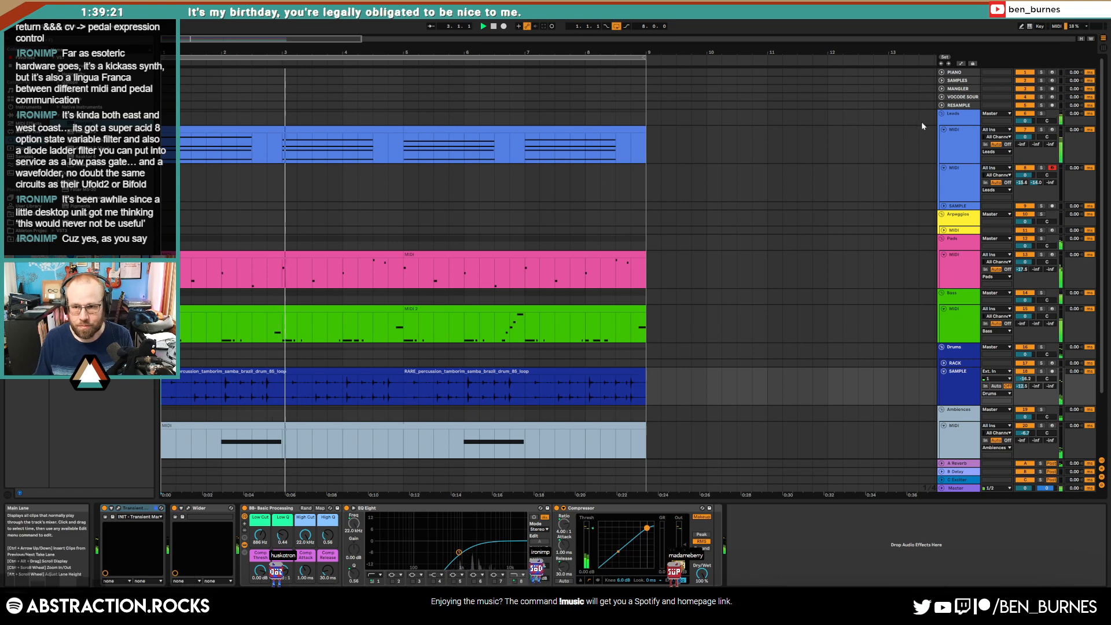
pyautogui.click(954, 178)
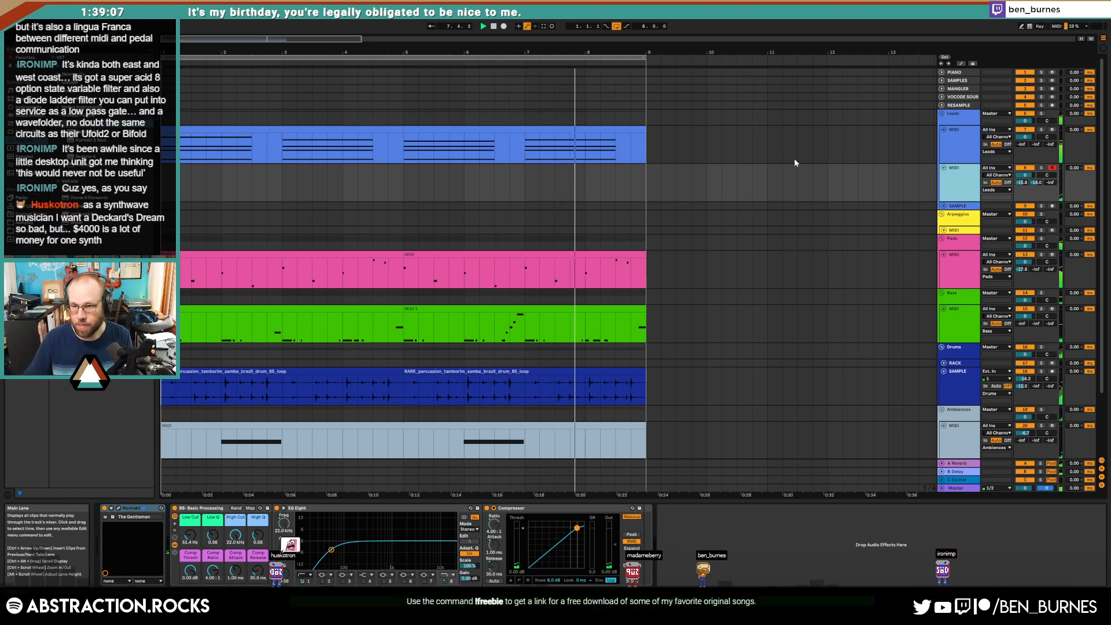
pyautogui.click(504, 27)
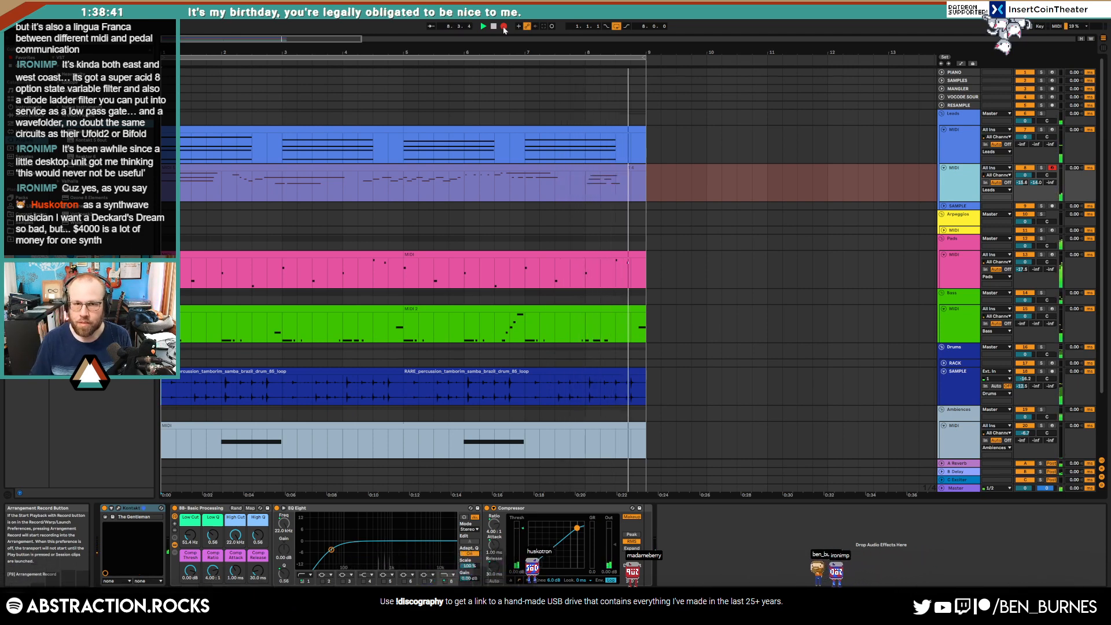
pyautogui.click(505, 27)
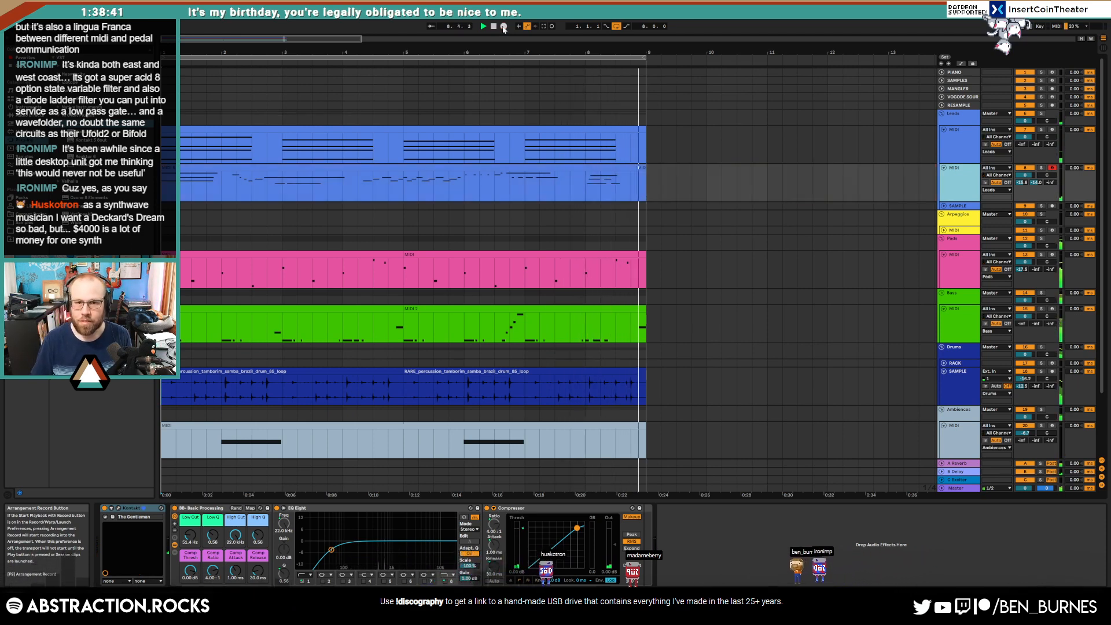
# Step: In the recorded lead clip, raise the final chord's A4 to A#4 and nudge the chord slightly earlier
pyautogui.moveTo(638, 168); pyautogui.dragTo(649, 169)
pyautogui.doubleClick(649, 169)
pyautogui.moveTo(980, 443); pyautogui.dragTo(1062, 478)
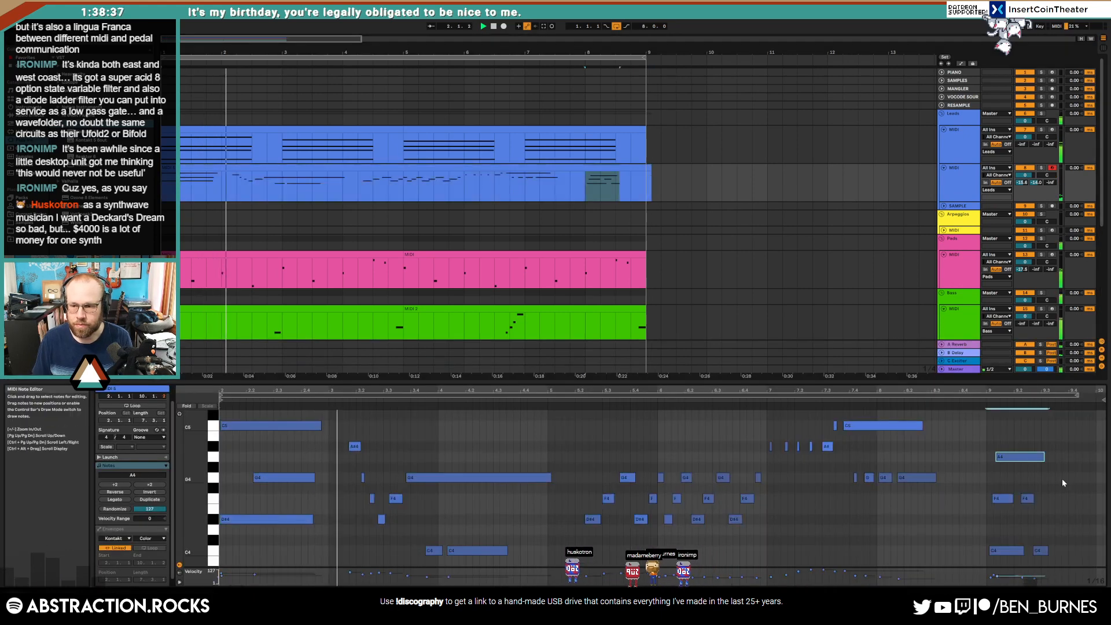
pyautogui.press('Up')
pyautogui.click(971, 436)
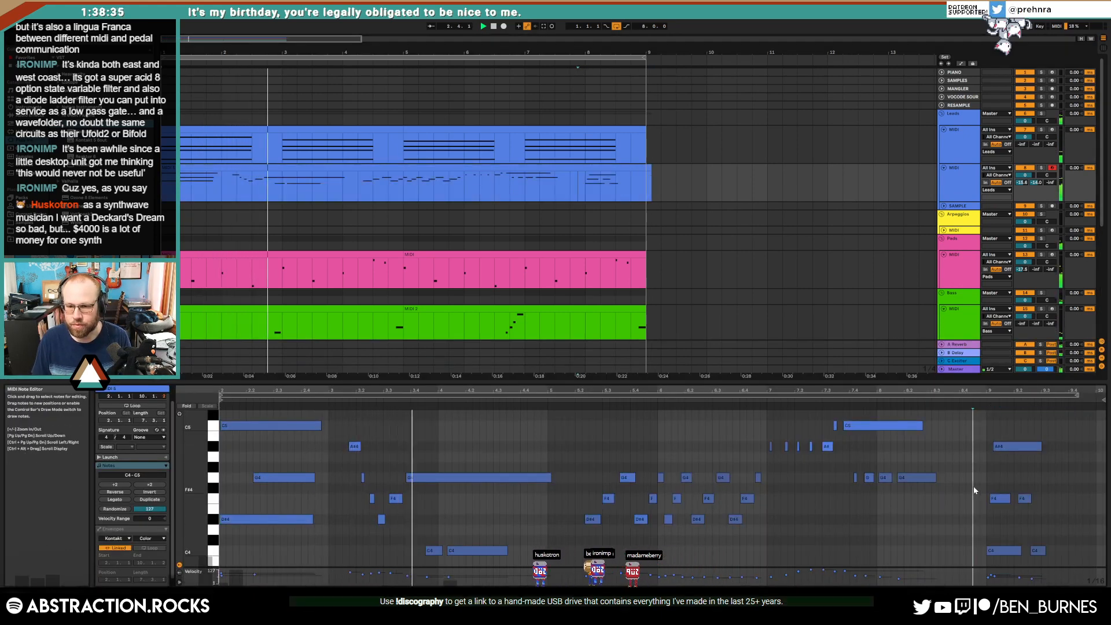
# Step: Check the last run of G4 notes in the lead clip and trim the clip's end to bar 9
pyautogui.click(917, 477)
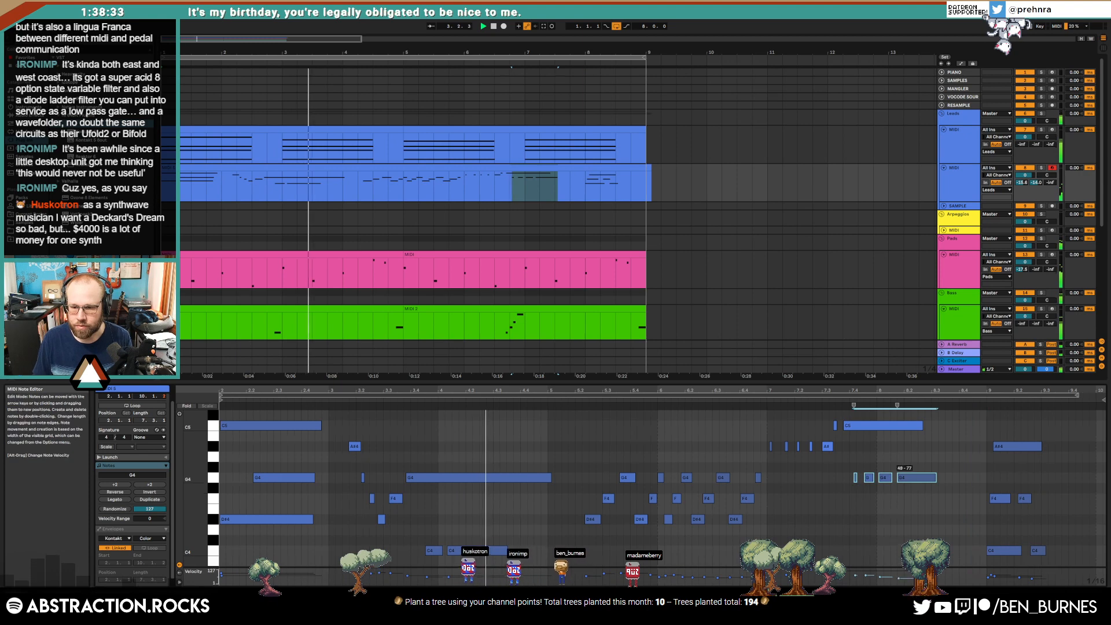
pyautogui.click(952, 463)
pyautogui.hotkey('shift', 'Tab')
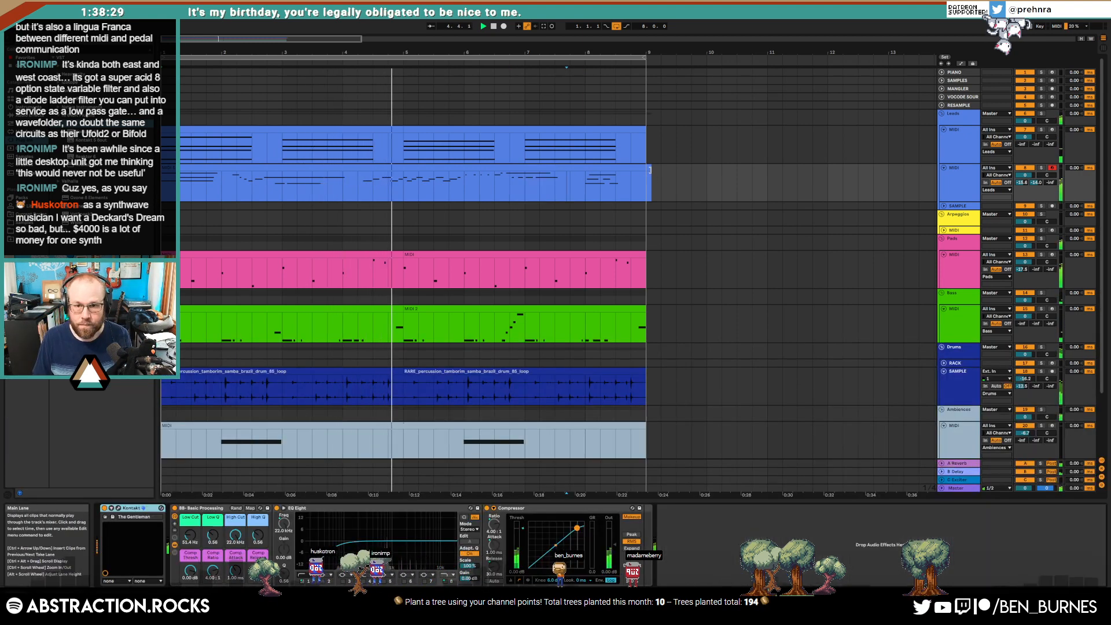
pyautogui.moveTo(651, 168); pyautogui.dragTo(645, 169)
# Step: Open the second ambience track's Kontakt instrument, set Lo-Fi Glow's Highpass to 80.2 % and close the plug-in
pyautogui.doubleClick(371, 439)
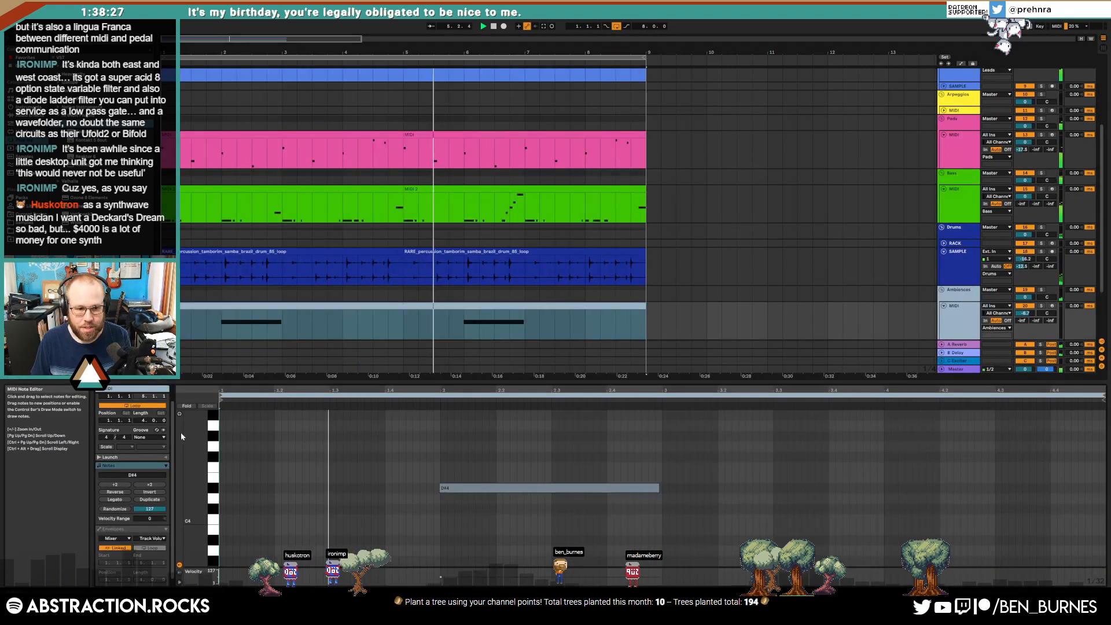
pyautogui.hotkey('shift', 'Tab')
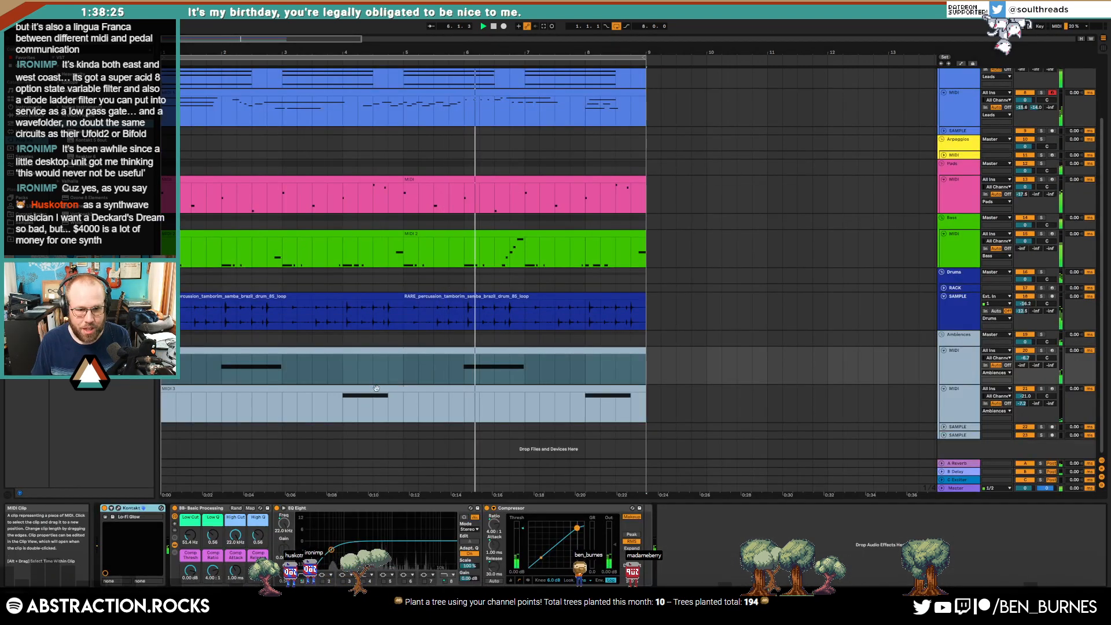
pyautogui.press('Down')
pyautogui.click(119, 508)
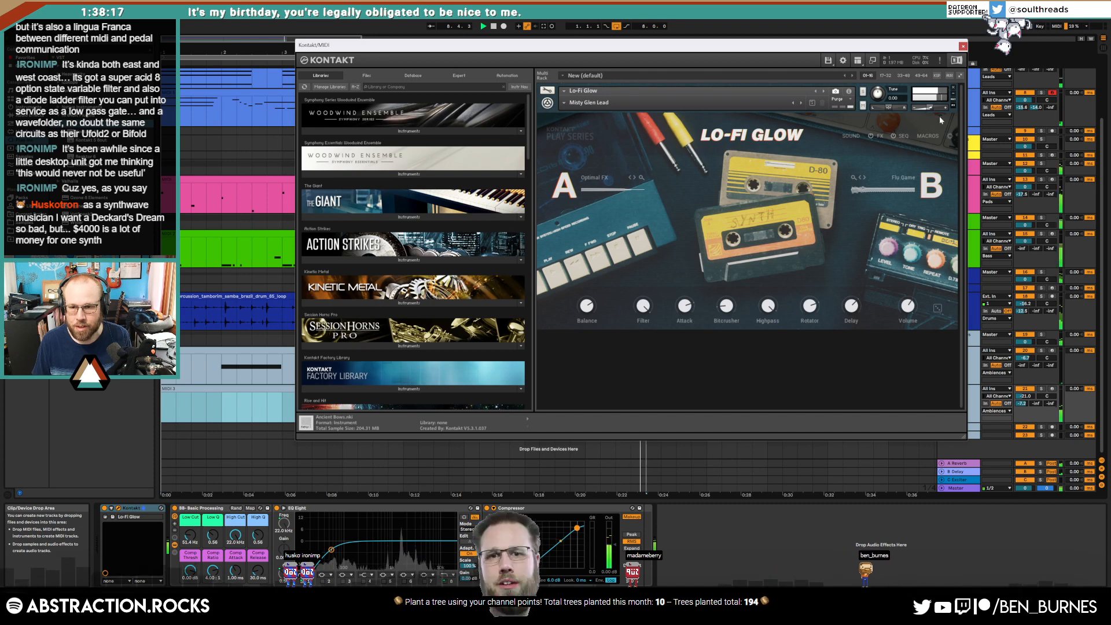
pyautogui.moveTo(768, 307); pyautogui.dragTo(769, 318)
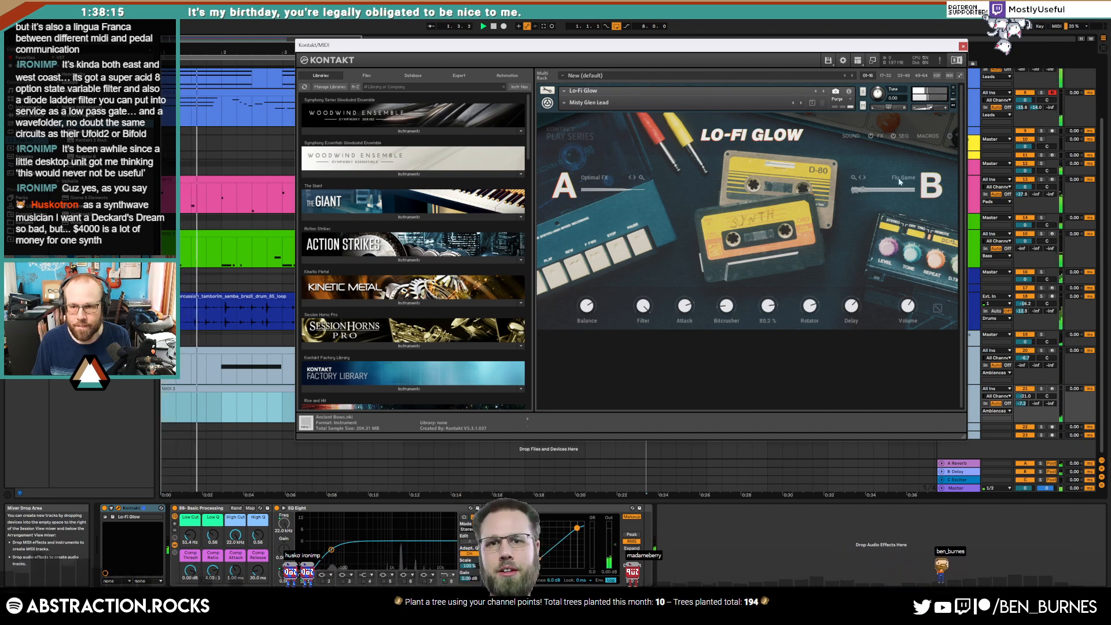
pyautogui.click(964, 46)
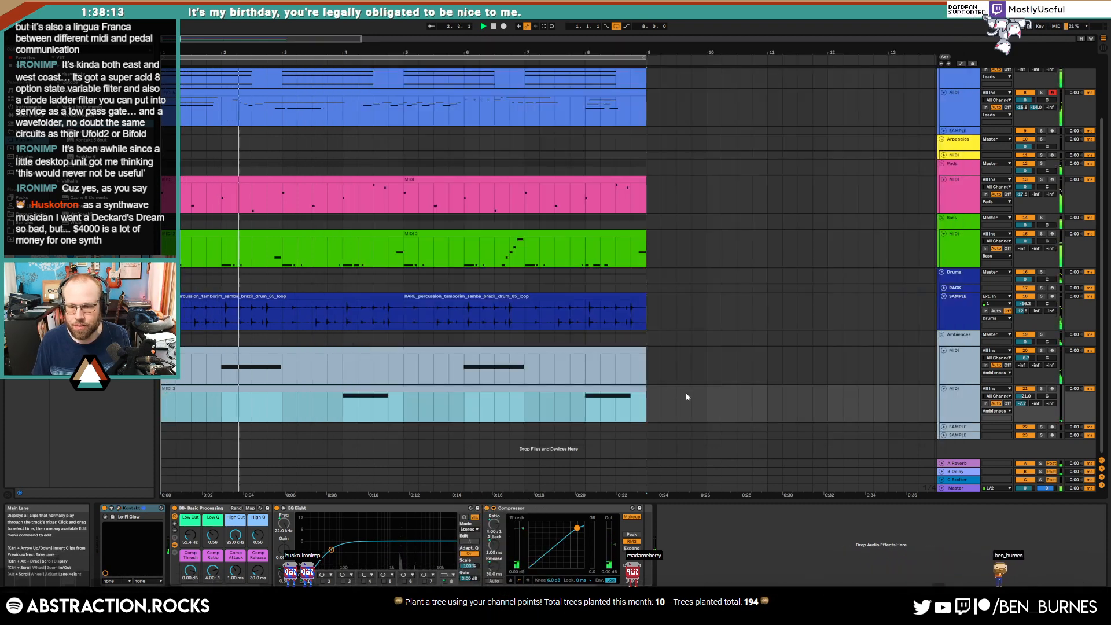
# Step: Unfold the drum rack track, then open the ADSR Sample Manager on the Samples track
pyautogui.click(798, 404)
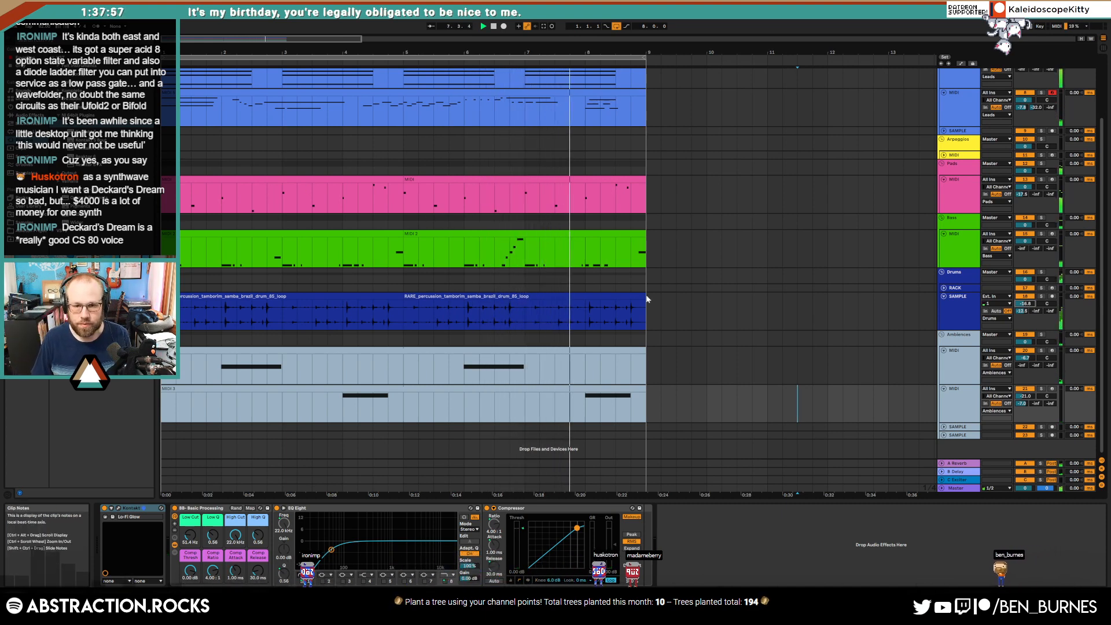
pyautogui.click(953, 290)
pyautogui.scroll(3, 802, 288)
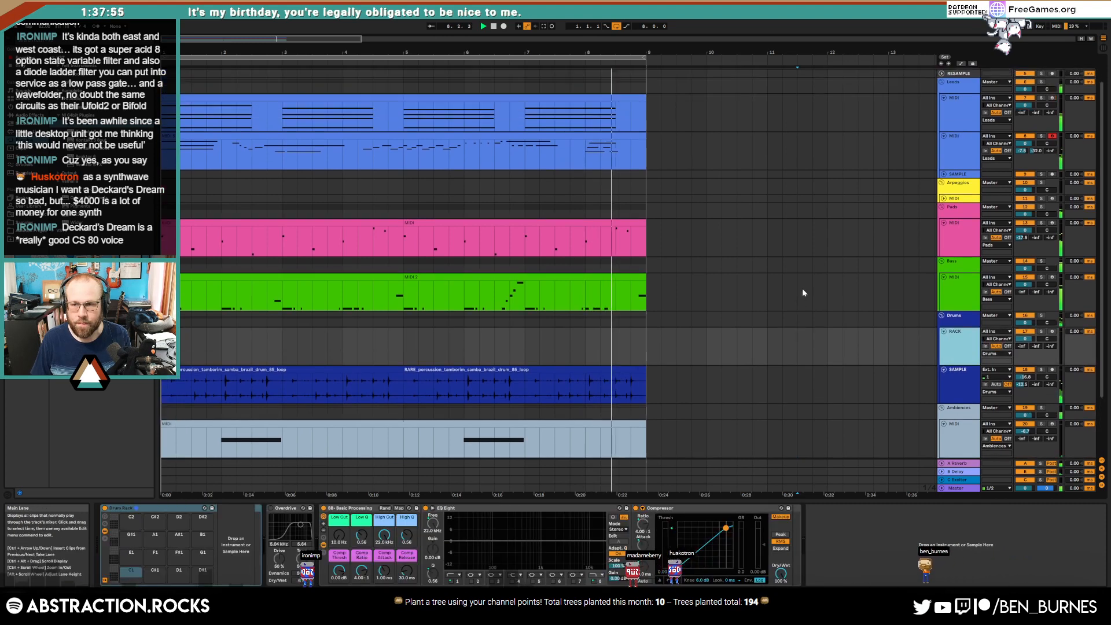
pyautogui.click(959, 80)
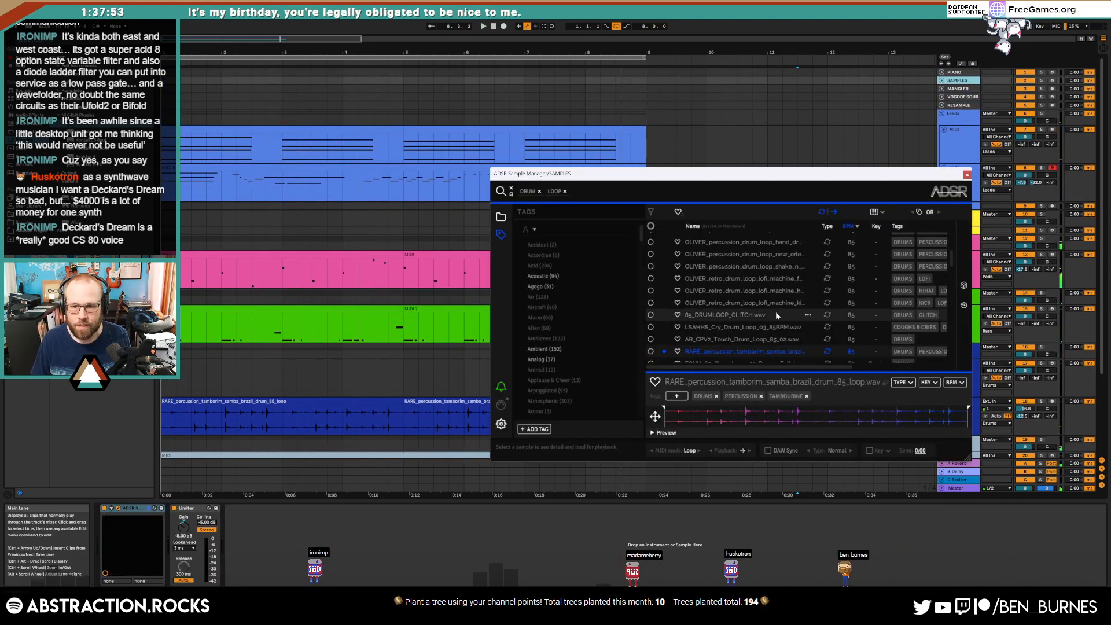
# Step: Audition 85 BPM drum loops, including OLIVER_retro_drum_loop_lofi_machine_full_85, OLIVER_hat_drum_loop_rhythm_box_85 and tp_dbt2_170_drum_loop_huh
pyautogui.click(777, 280)
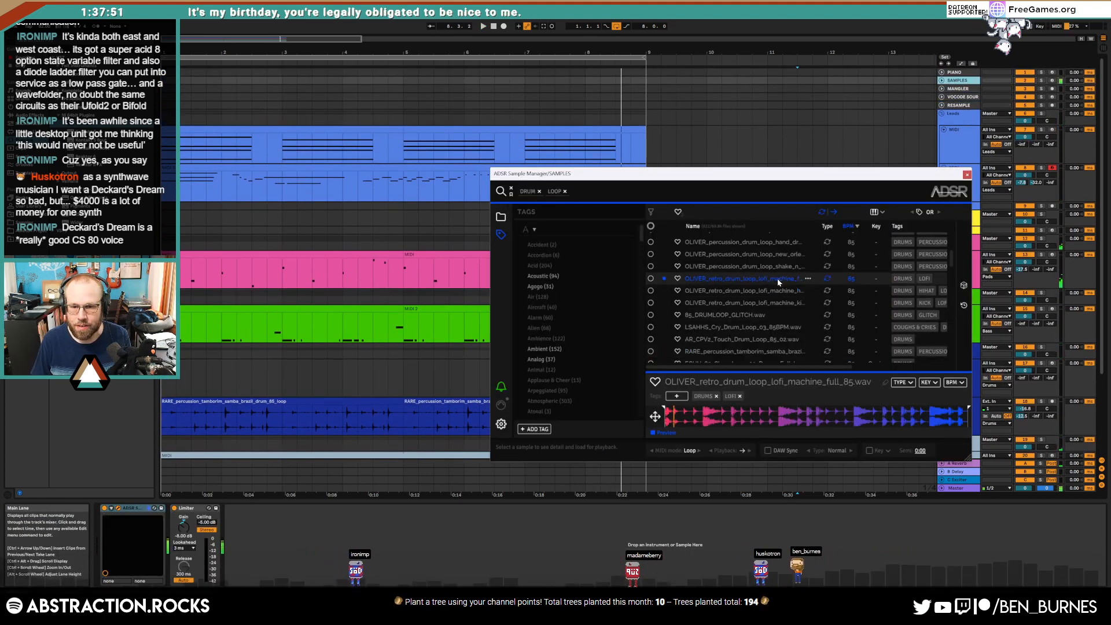
pyautogui.click(776, 270)
pyautogui.scroll(4, 774, 272)
pyautogui.click(772, 275)
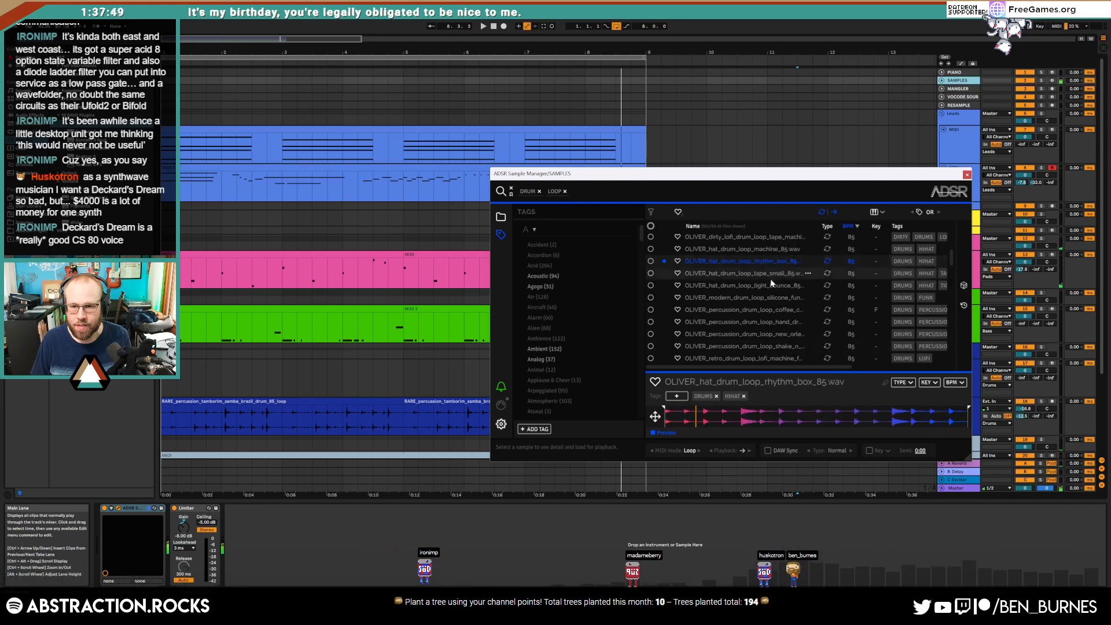
pyautogui.scroll(4, 770, 284)
pyautogui.scroll(1, 758, 280)
pyautogui.click(751, 273)
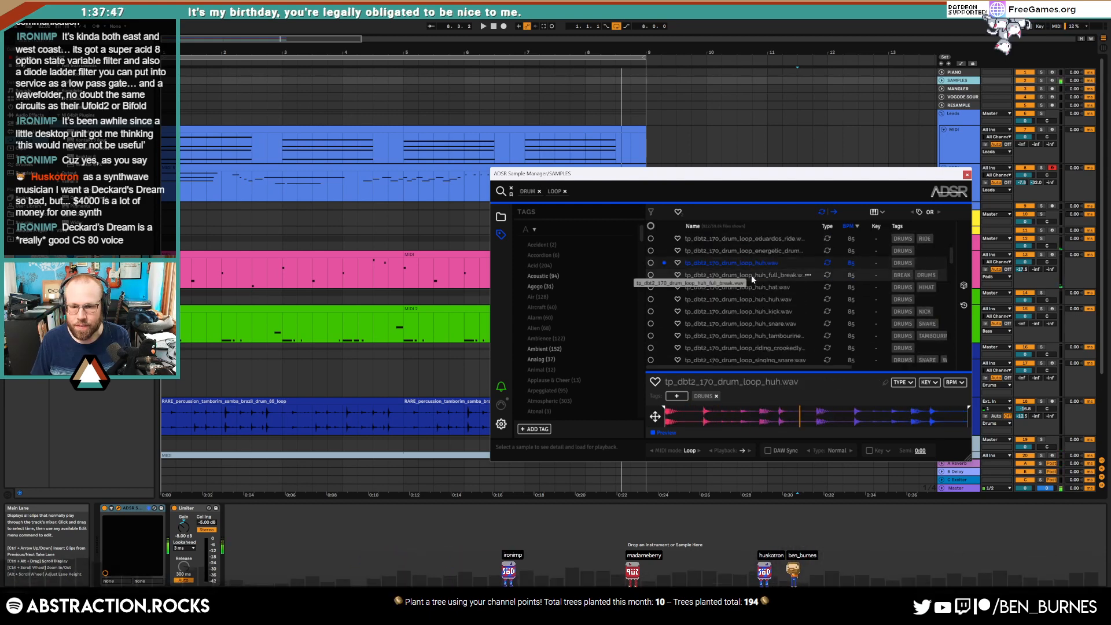
# Step: Audition slower loops such as KMB_drum_loop_chill_82, MA_GG_82_Drum_Loop_Full_Strain and OS_81_Drum_Loop_Trap_Groove, then return to the percussion sample track
pyautogui.scroll(3, 751, 276)
pyautogui.click(747, 261)
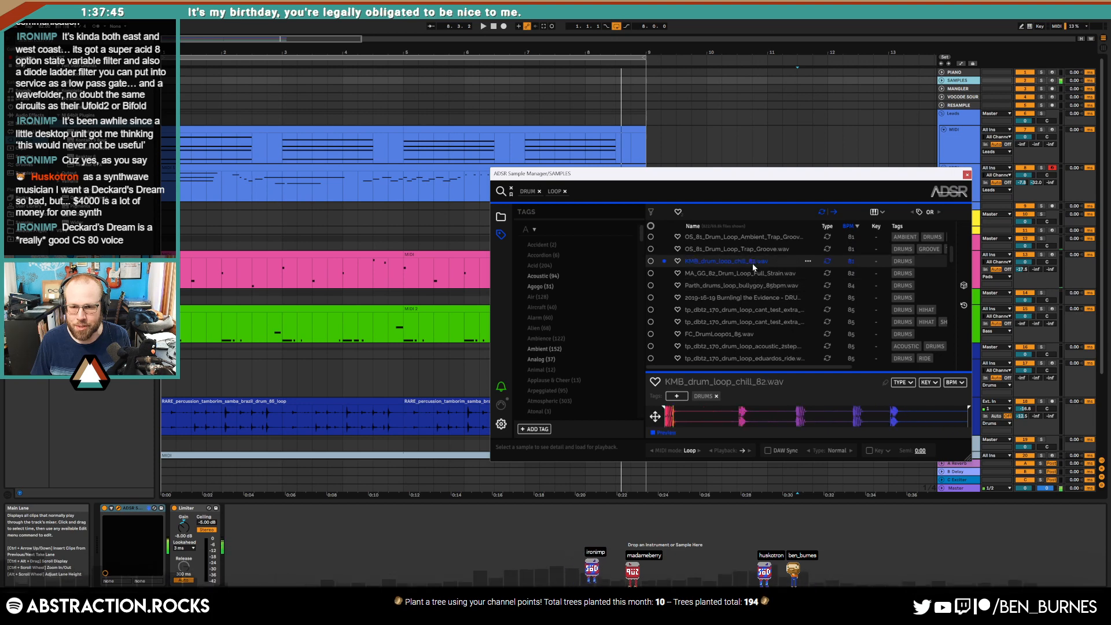
pyautogui.click(754, 275)
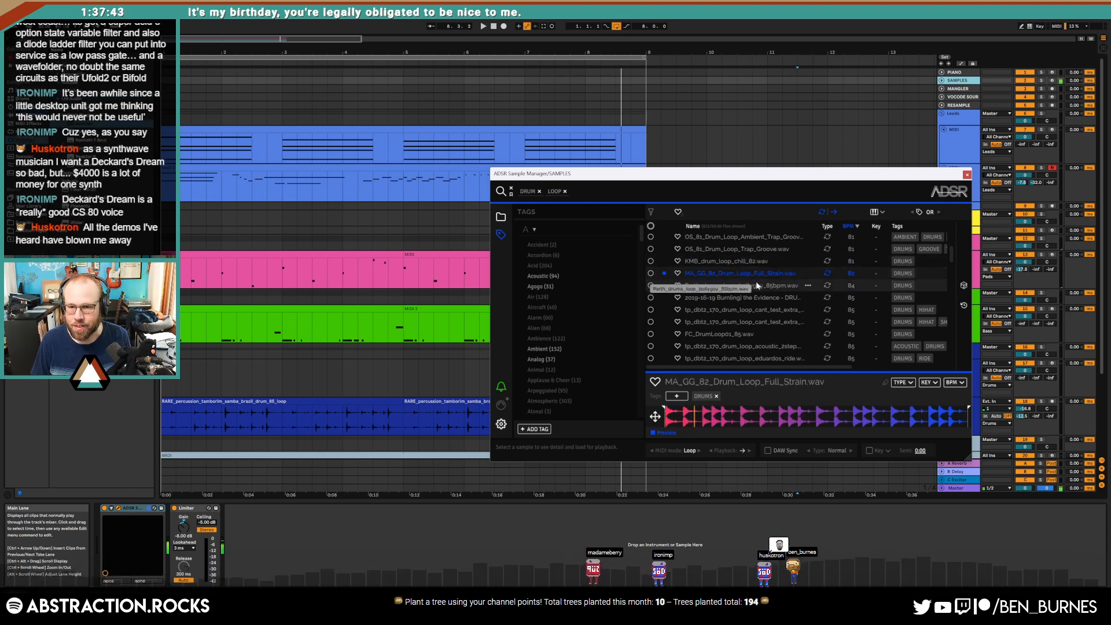
pyautogui.click(756, 284)
pyautogui.click(752, 249)
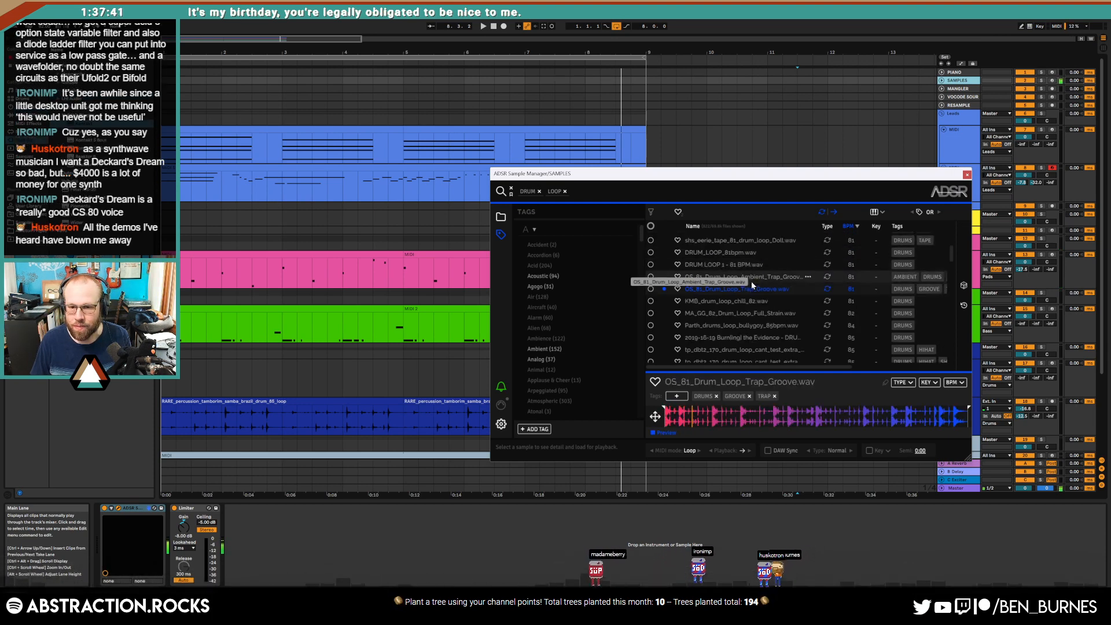
pyautogui.scroll(-3, 752, 282)
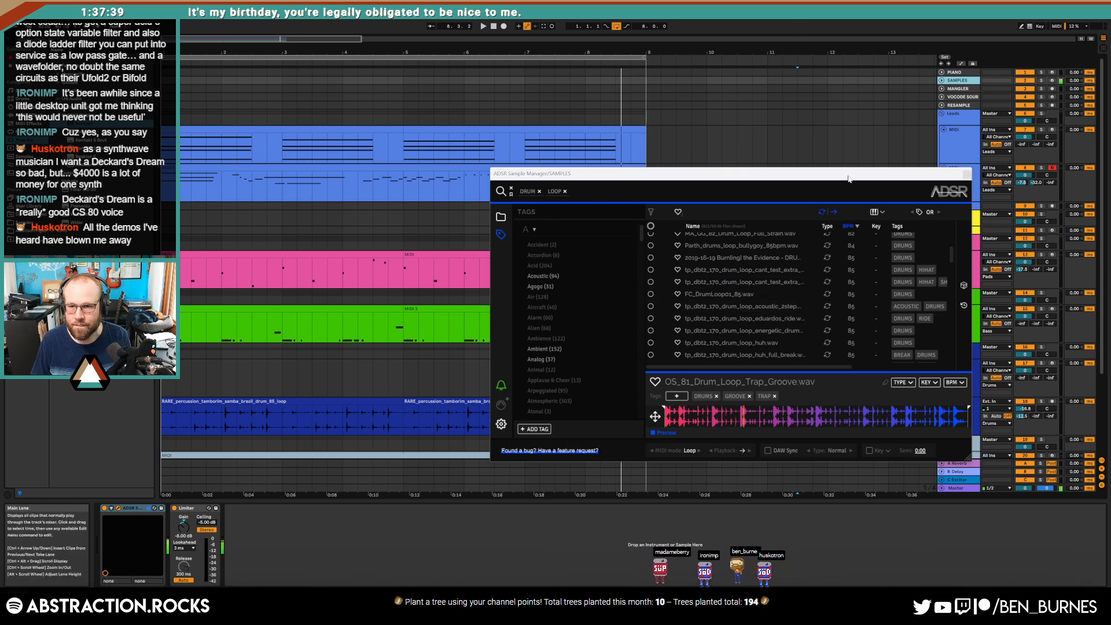
pyautogui.moveTo(848, 179); pyautogui.dragTo(796, 69)
pyautogui.click(964, 412)
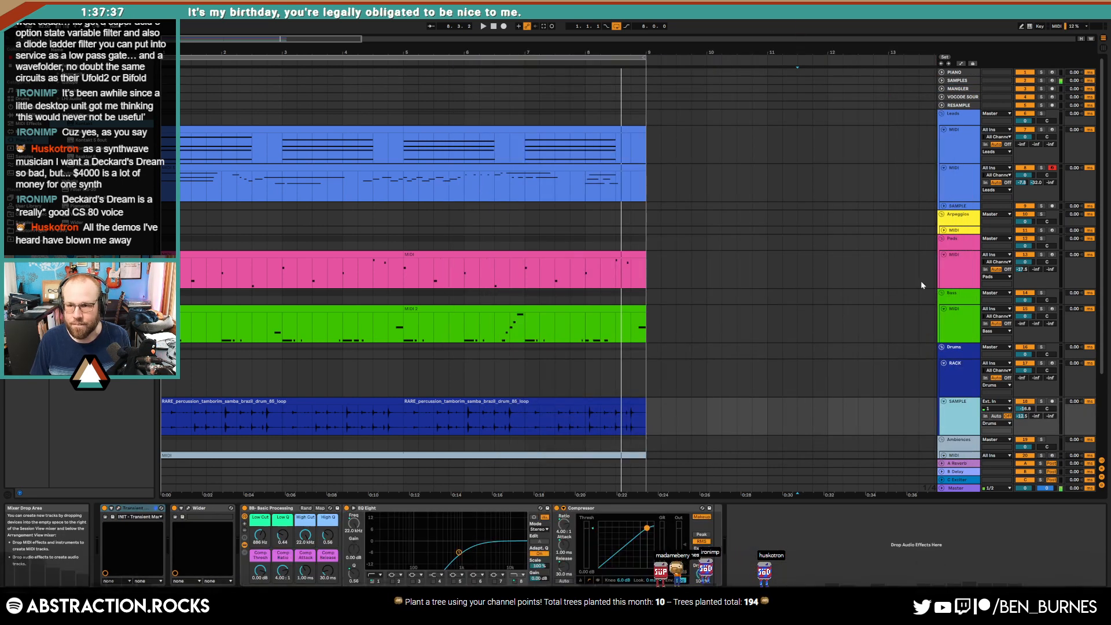
# Step: Insert an audio track below the percussion sample track and add OS_81_Drum_Loop_Trap_Groove from the ADSR Sample Manager at bar 1
pyautogui.hotkey('ctrl', 't')
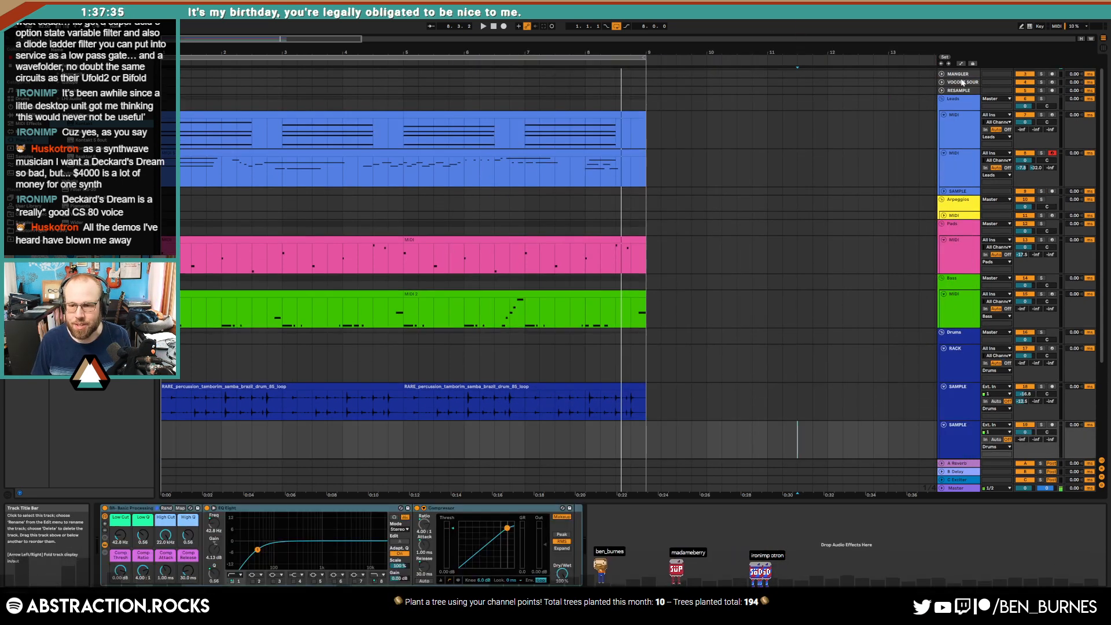
pyautogui.click(962, 81)
pyautogui.scroll(1, 958, 98)
pyautogui.click(958, 75)
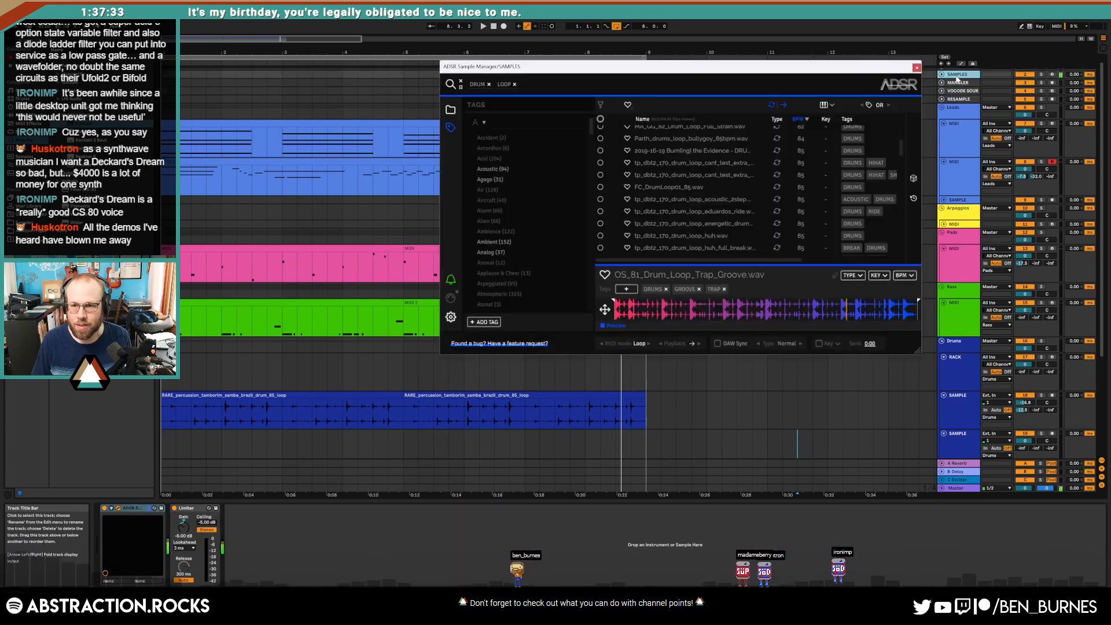
pyautogui.scroll(3, 731, 157)
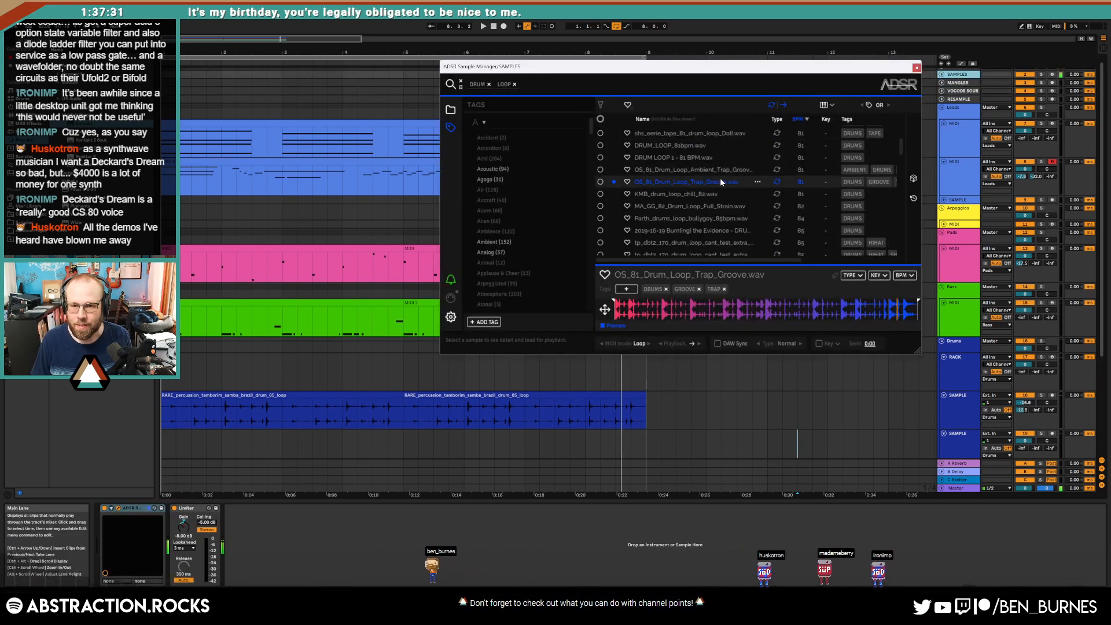
pyautogui.moveTo(722, 182); pyautogui.dragTo(175, 435)
# Step: Warp the Trap Groove clip with a segment BPM of 81 and trim its end to bar 5
pyautogui.doubleClick(199, 433)
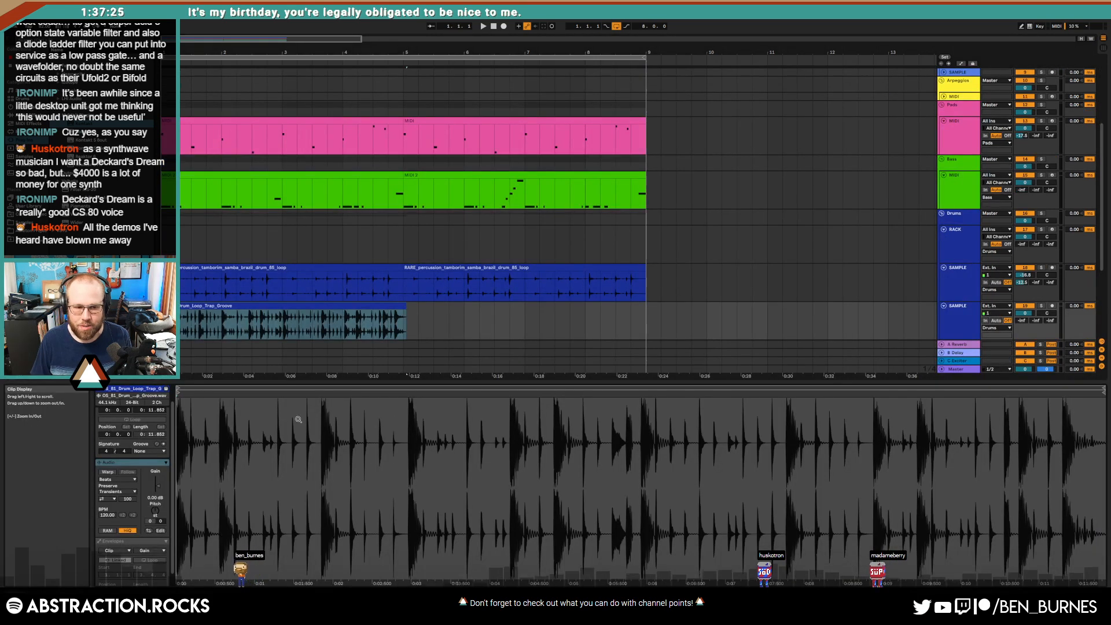
pyautogui.click(108, 472)
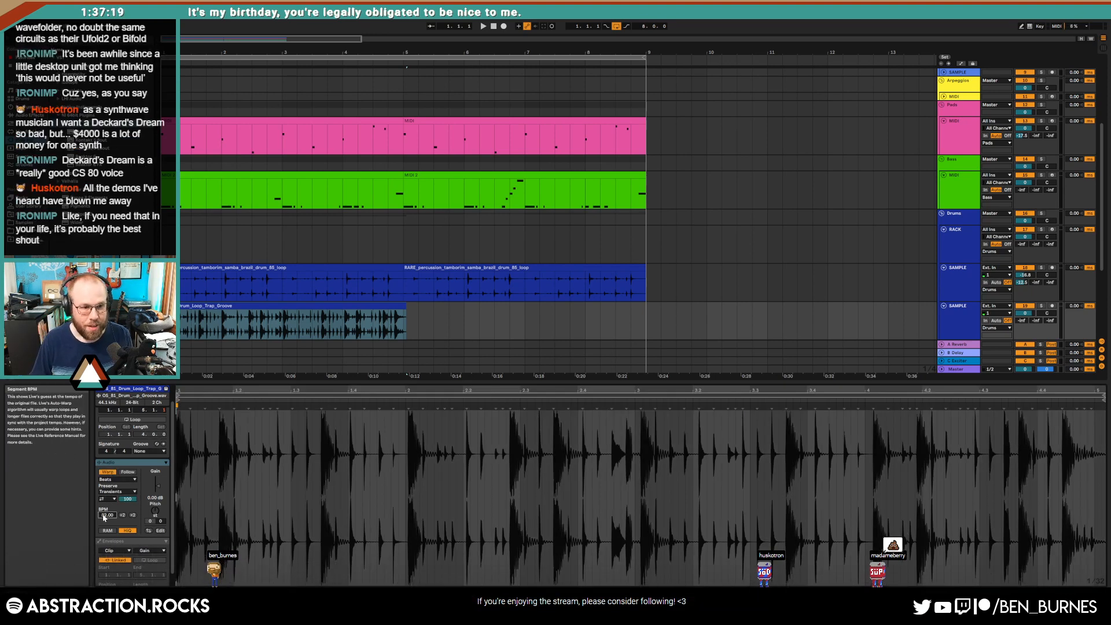
pyautogui.press('Return')
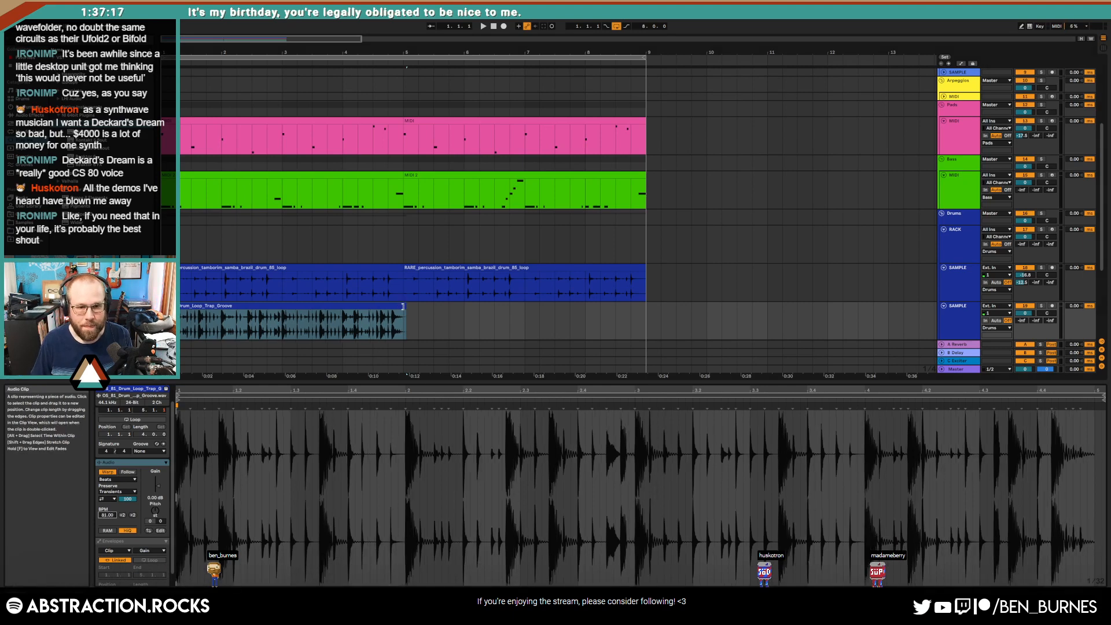
pyautogui.moveTo(403, 307); pyautogui.dragTo(401, 307)
pyautogui.hotkey('ctrl', 'c')
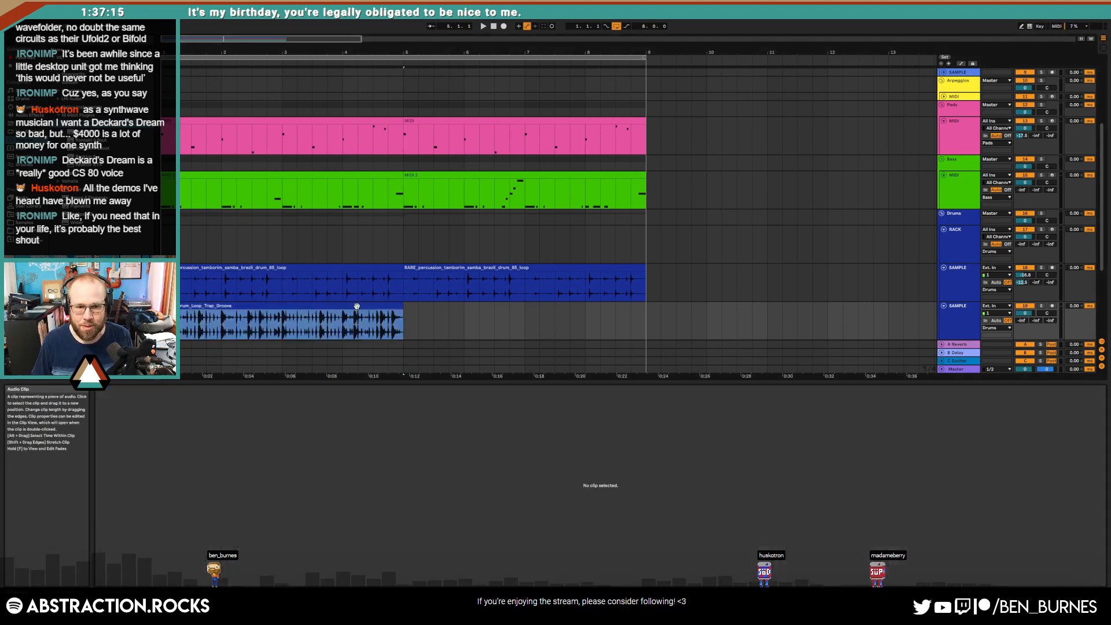
# Step: Deactivate the Trap Groove clip, play the arrangement from bar 8, and reactivate the clip during playback
pyautogui.click(356, 305)
pyautogui.press('0')
pyautogui.click(596, 314)
pyautogui.press('space')
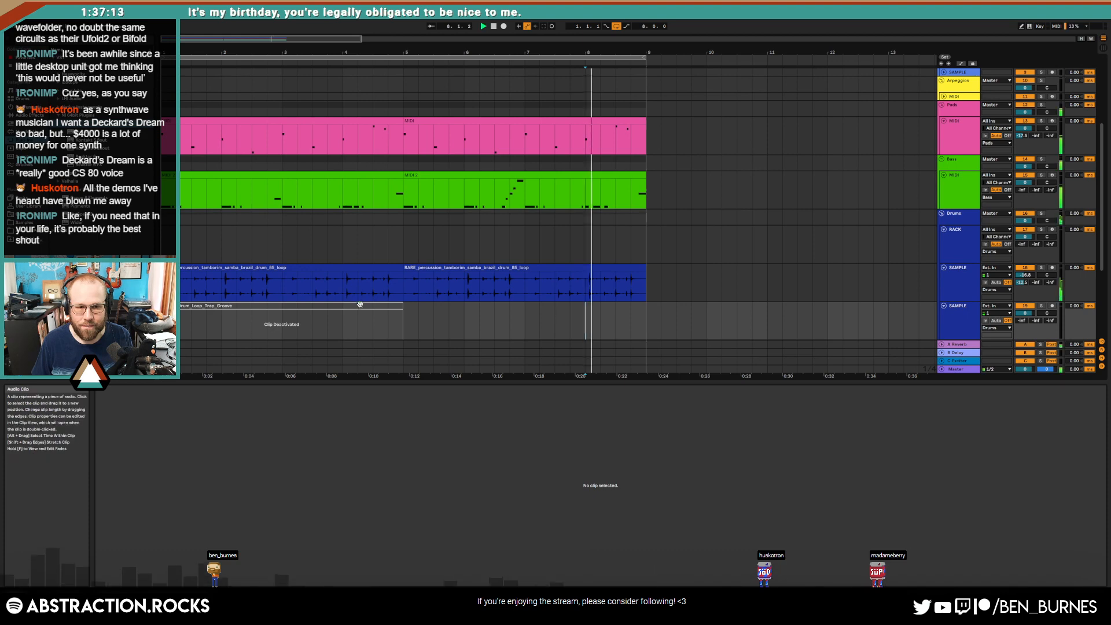
pyautogui.click(360, 306)
pyautogui.press('0')
# Step: Duplicate the Trap Groove clip to fill bars 5 to 8 and lower its track's volume
pyautogui.moveTo(1026, 314); pyautogui.dragTo(1025, 315)
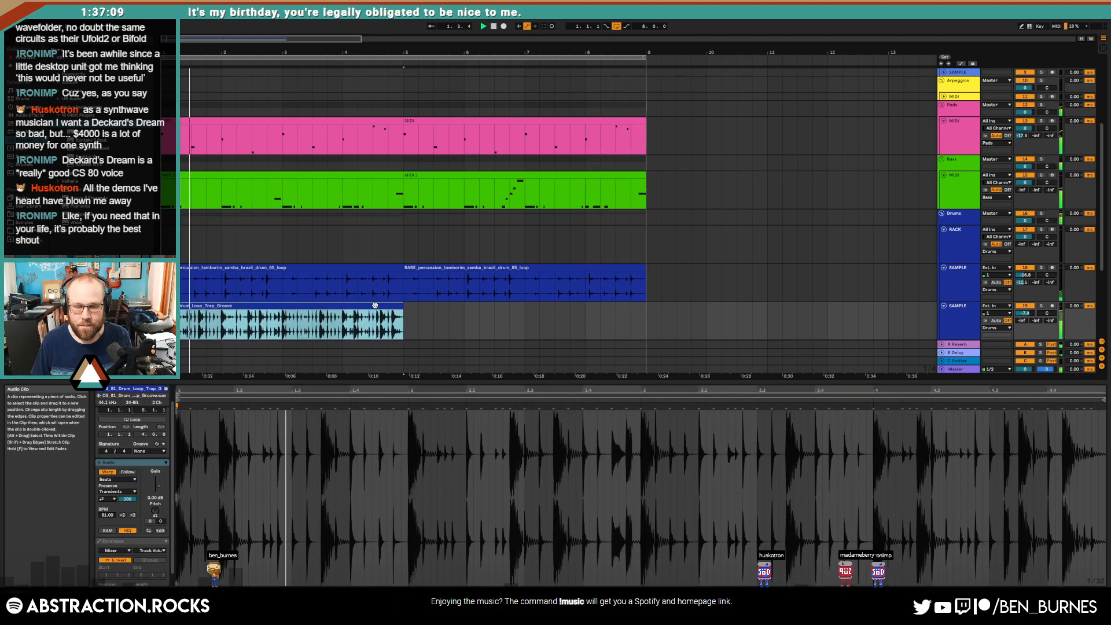
pyautogui.hotkey('ctrl', 'd')
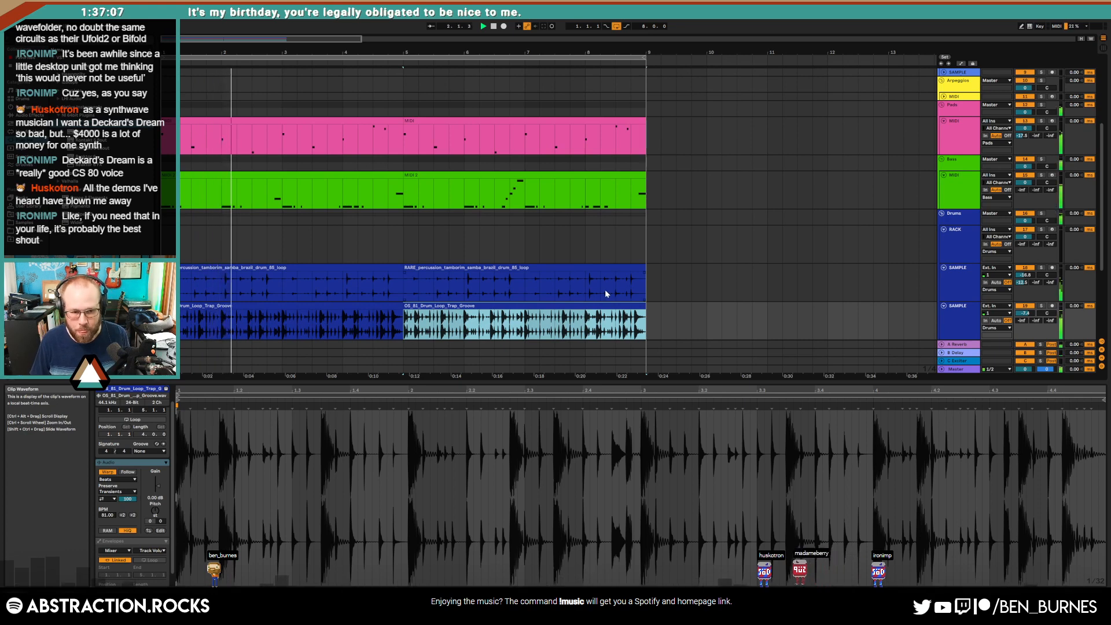
pyautogui.scroll(-2, 564, 301)
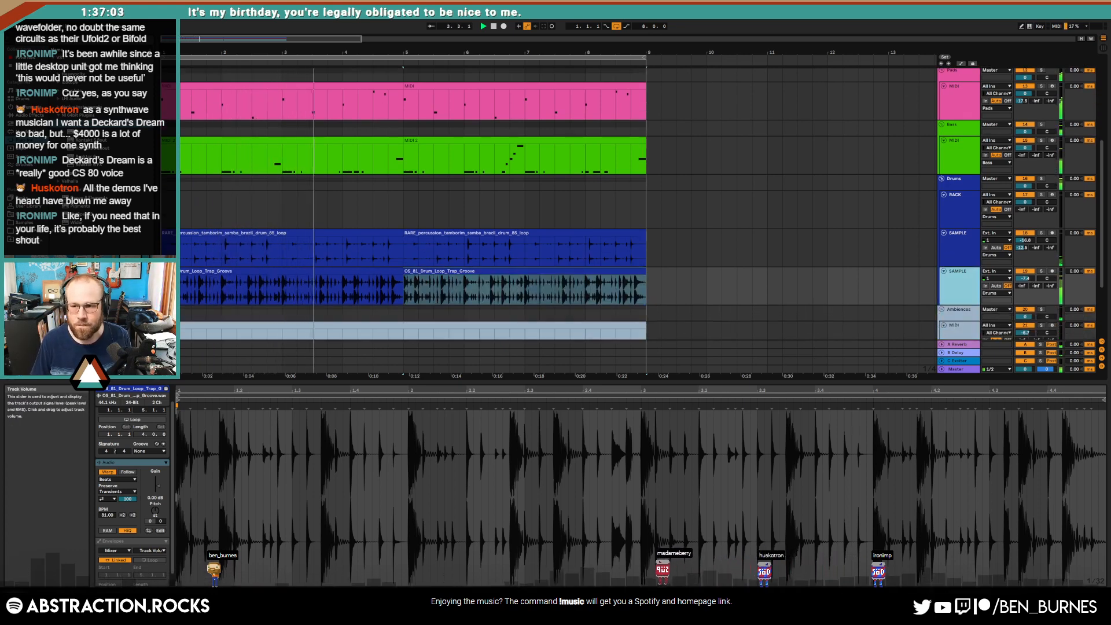
pyautogui.moveTo(1026, 279); pyautogui.dragTo(1025, 283)
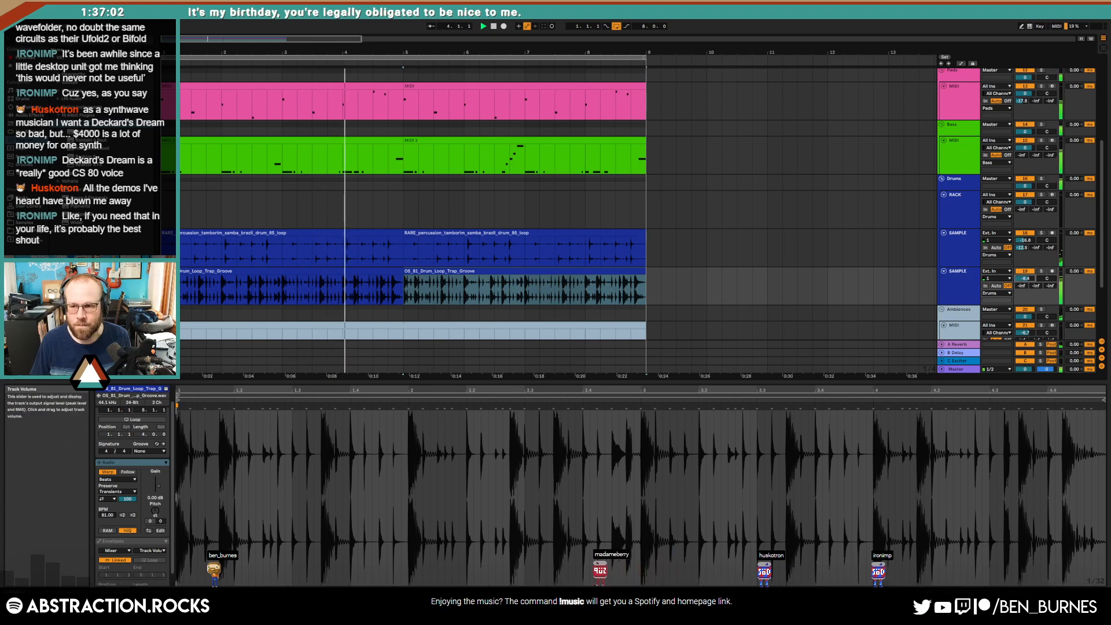
# Step: Show the Trap Groove track's device chain and listen to the loop within the full arrangement
pyautogui.click(961, 291)
pyautogui.doubleClick(961, 291)
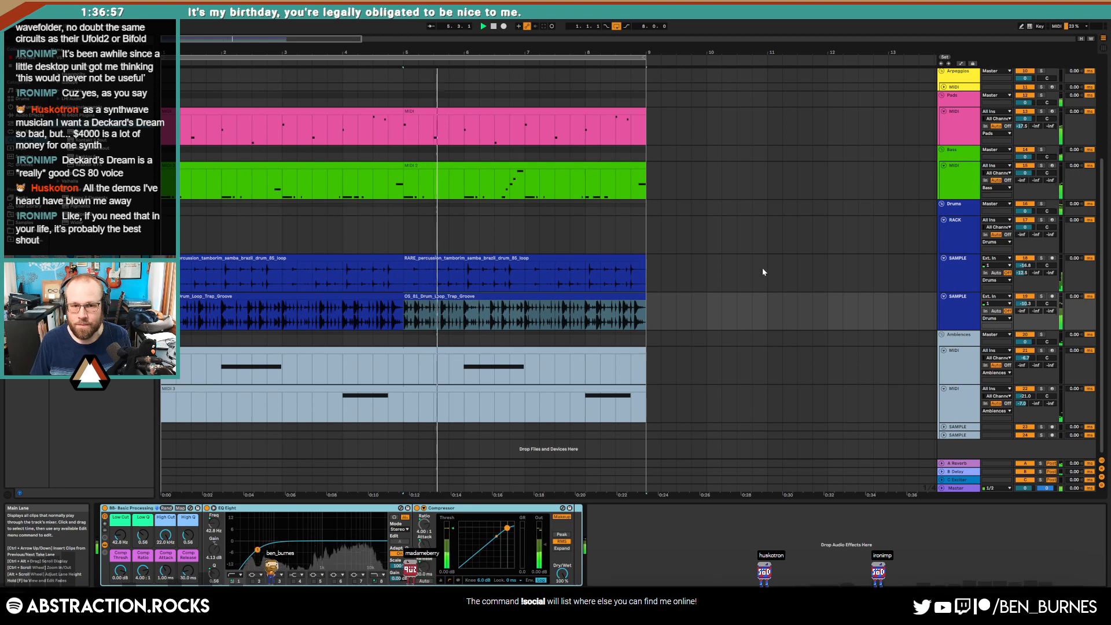
pyautogui.scroll(3, 764, 268)
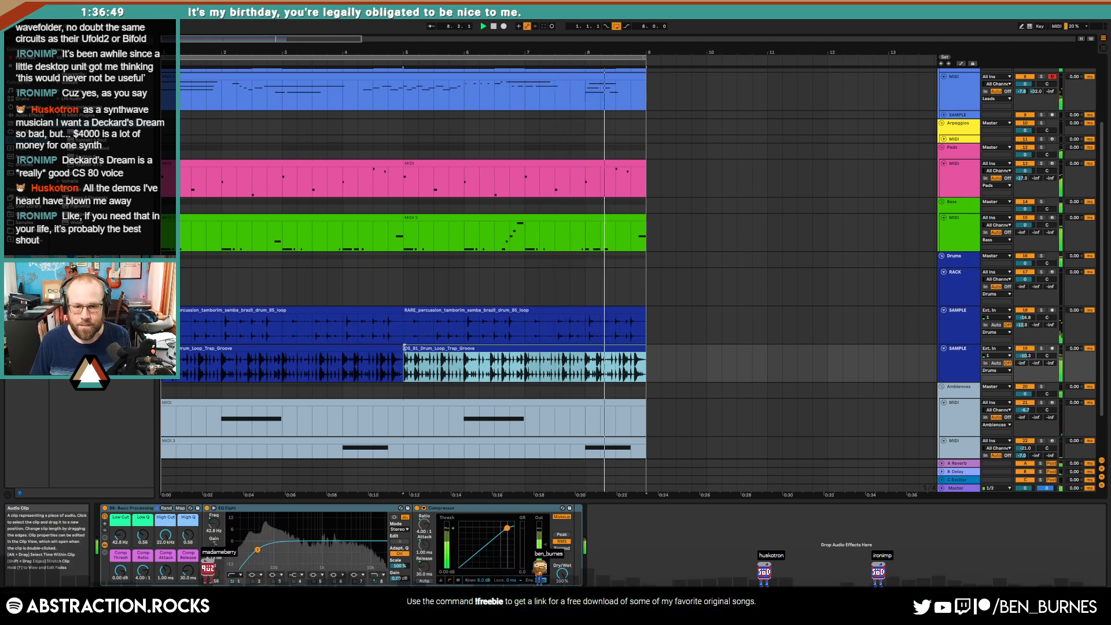
# Step: Stop playback and move both trap groove loop clips so they start at bar 9
pyautogui.press('space')
pyautogui.keyDown('shift'); pyautogui.click(365, 351); pyautogui.keyUp('shift')
pyautogui.moveTo(365, 351); pyautogui.dragTo(851, 351)
# Step: Duplicate both tamborim samba percussion loop clips into bars 9 to 17
pyautogui.click(576, 310)
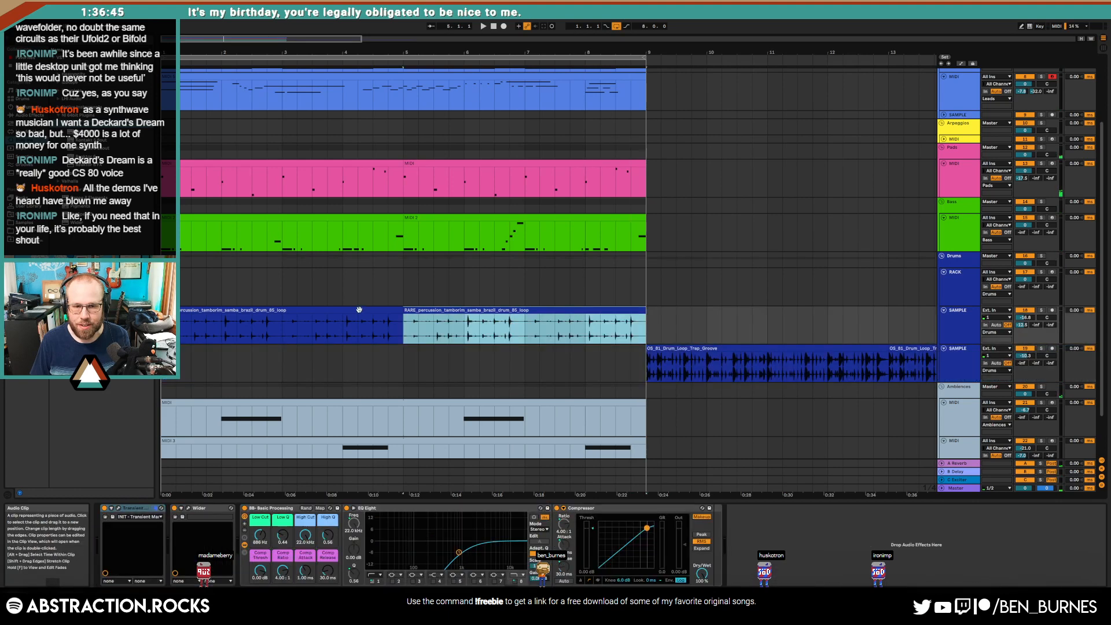
pyautogui.keyDown('shift'); pyautogui.click(360, 311); pyautogui.keyUp('shift')
pyautogui.hotkey('ctrl', 'd')
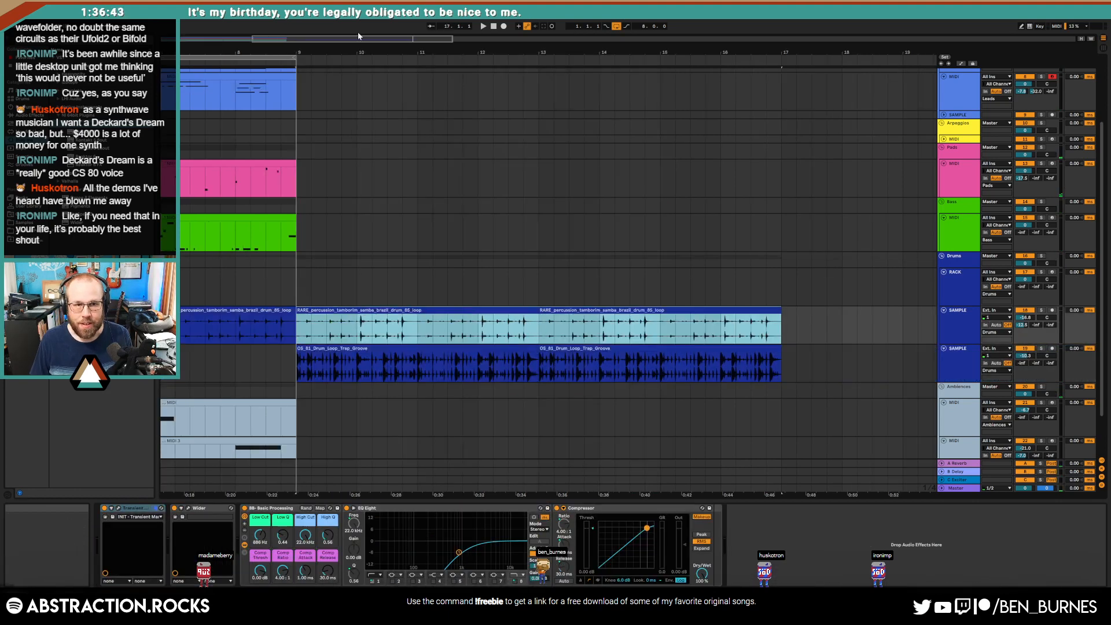
# Step: Duplicate the MIDI clips on both Ambiences tracks into bars 9 to 17
pyautogui.moveTo(322, 38); pyautogui.dragTo(289, 18)
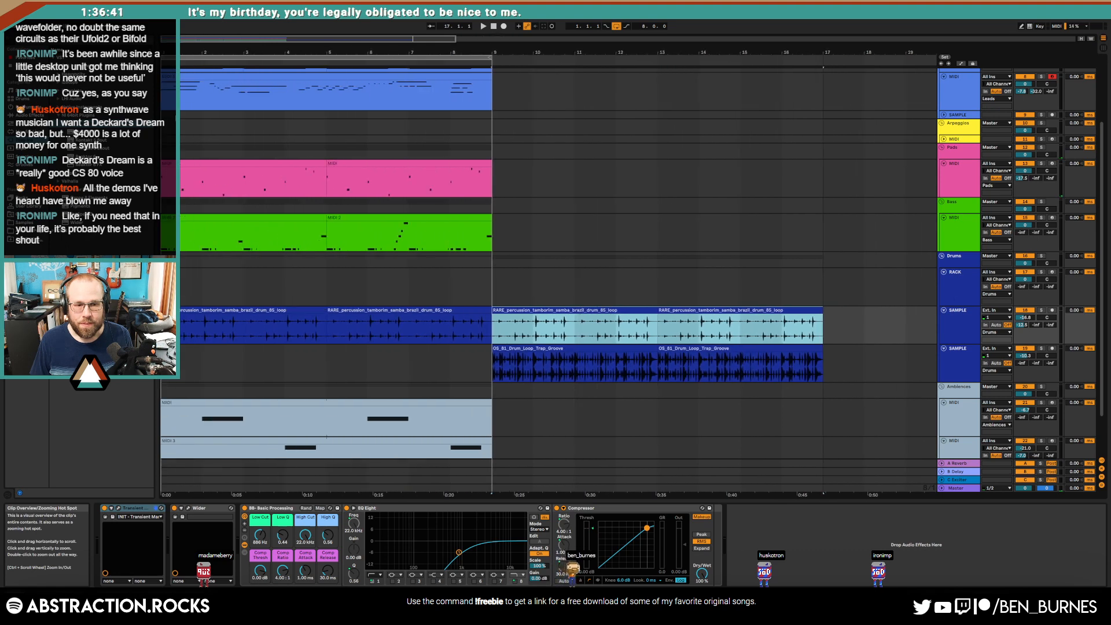
pyautogui.click(280, 402)
pyautogui.keyDown('shift'); pyautogui.click(282, 446); pyautogui.keyUp('shift')
pyautogui.hotkey('ctrl', 'd')
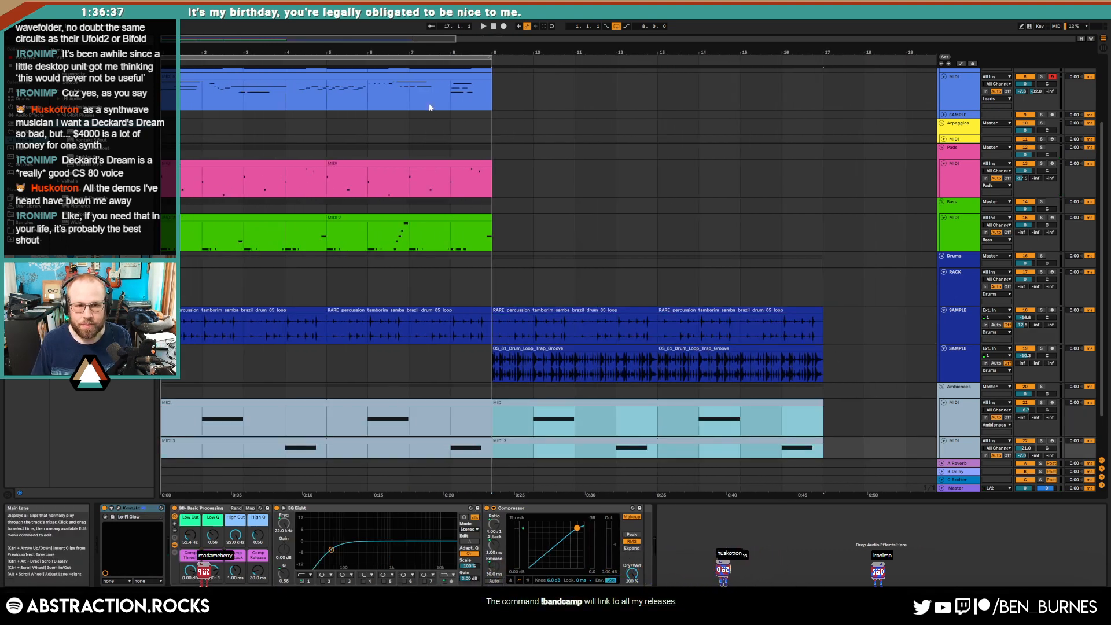
# Step: Move both bass clips to bars 9 to 17 and place a copy of the second one at bar 5
pyautogui.click(291, 217)
pyautogui.keyDown('shift'); pyautogui.click(348, 218); pyautogui.keyUp('shift')
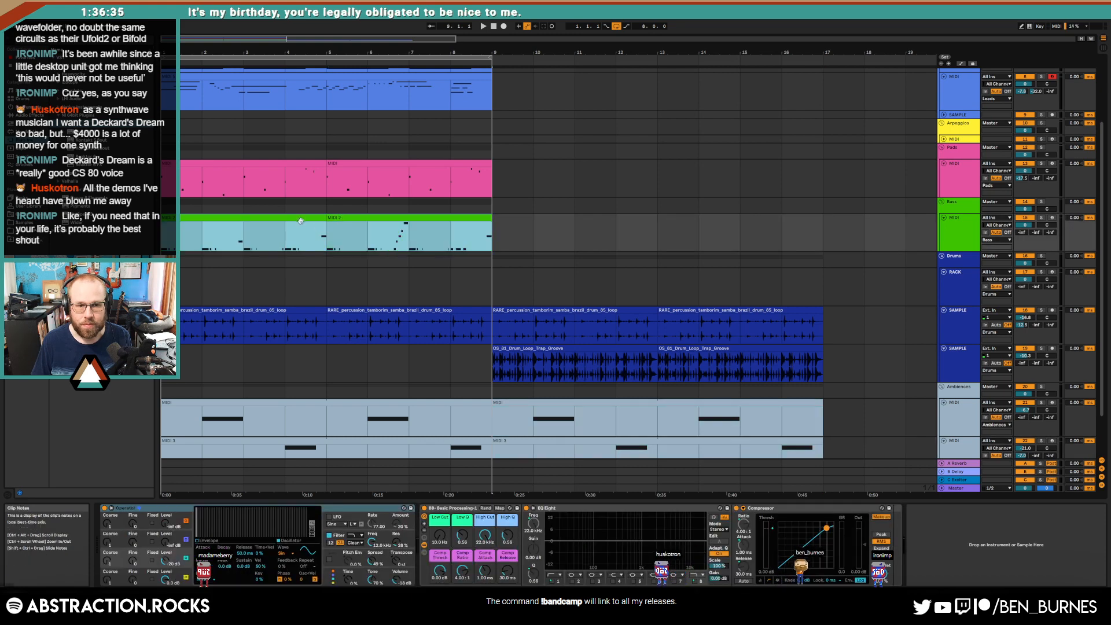
pyautogui.moveTo(301, 220); pyautogui.dragTo(368, 218)
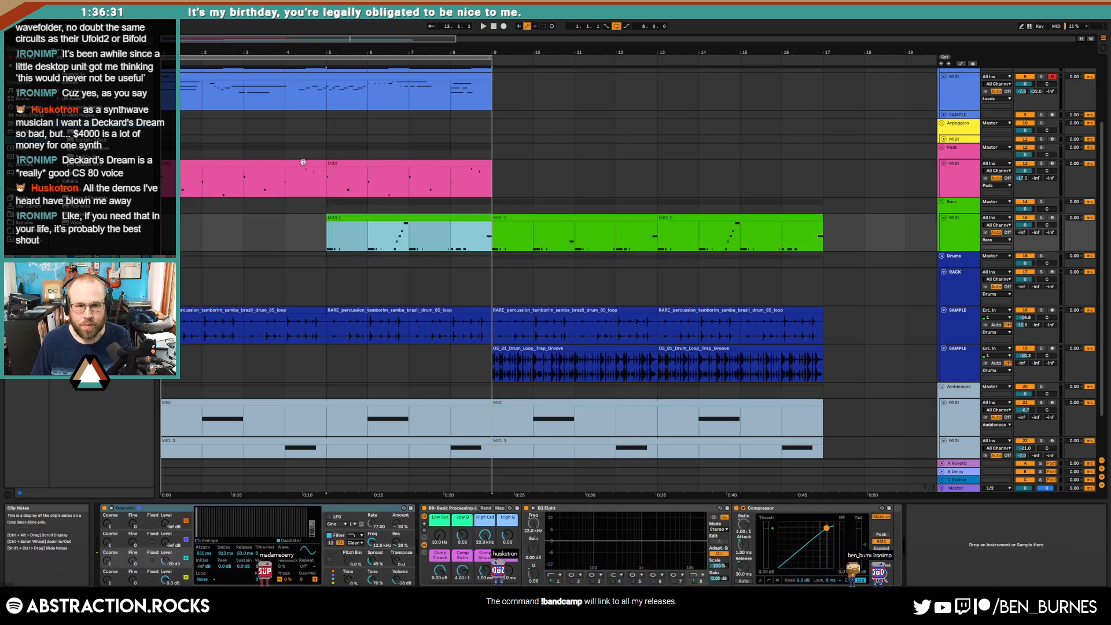
# Step: Move the lead melody clip to bar 9 and duplicate the chord clip above it into bars 9 to 17
pyautogui.scroll(3, 279, 191)
pyautogui.moveTo(212, 180); pyautogui.dragTo(541, 187)
pyautogui.click(476, 130)
pyautogui.keyDown('shift'); pyautogui.click(294, 131); pyautogui.keyUp('shift')
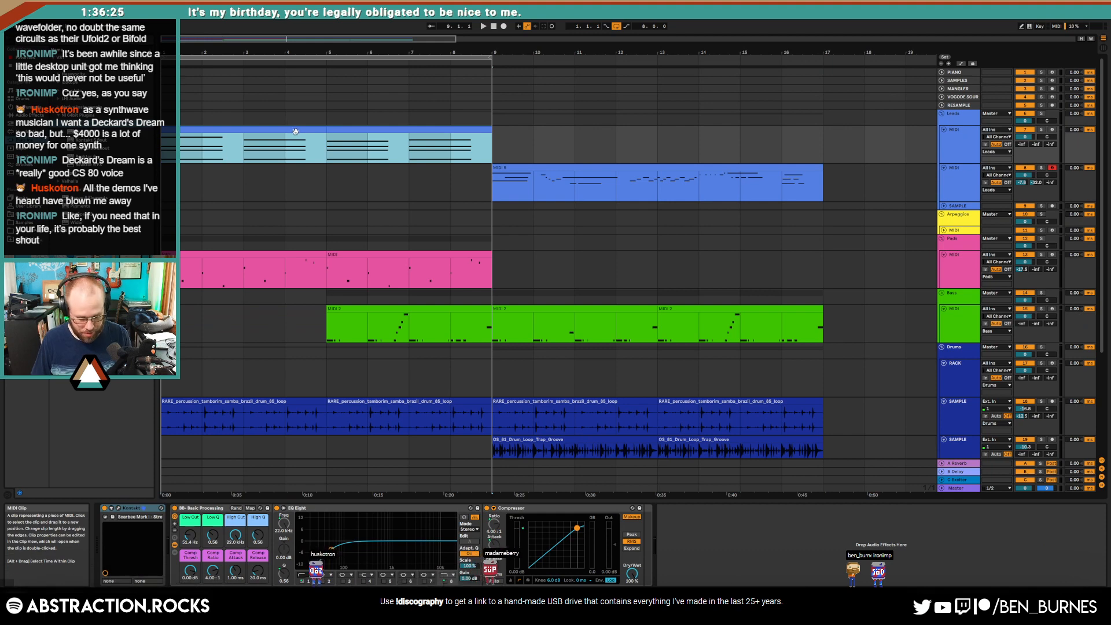
pyautogui.hotkey('ctrl', 'd')
pyautogui.doubleClick(363, 128)
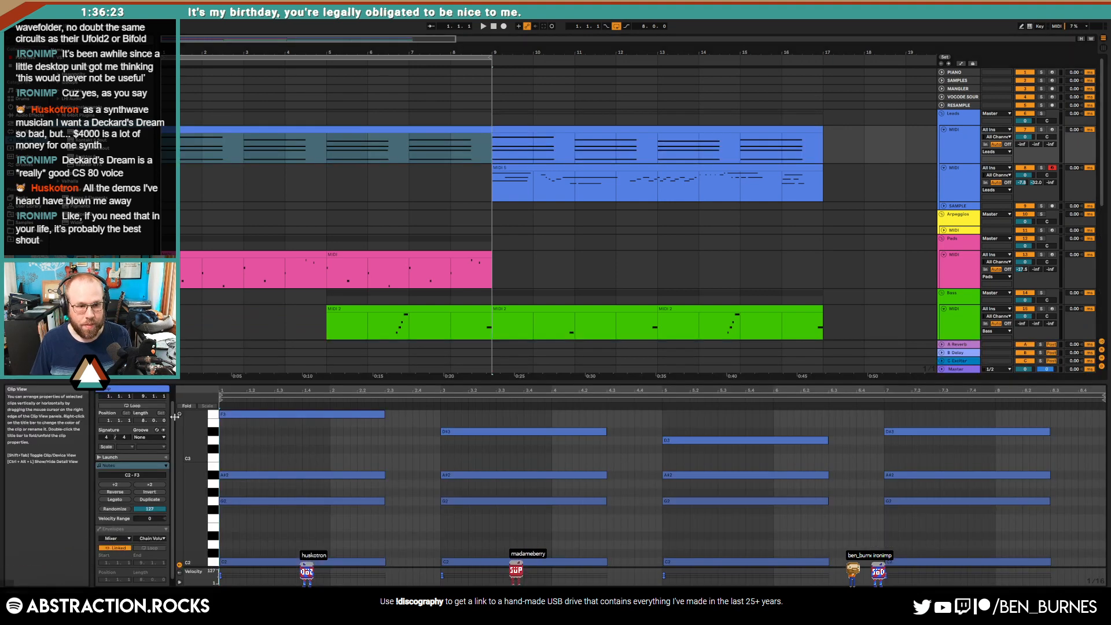
pyautogui.keyDown('shift'); pyautogui.click(612, 143); pyautogui.keyUp('shift')
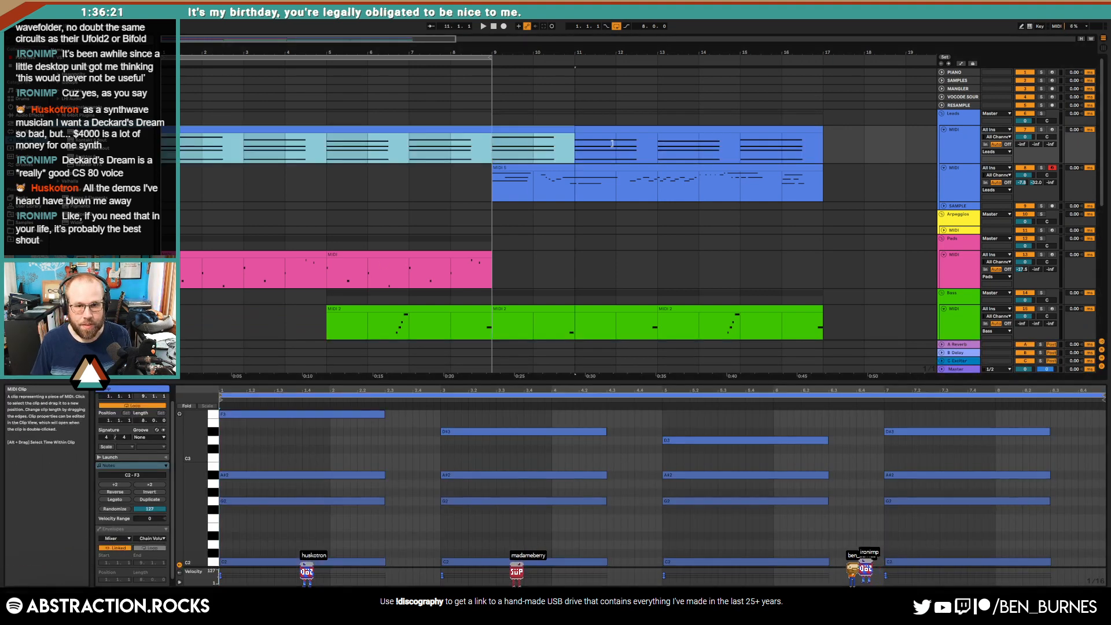
pyautogui.moveTo(613, 144); pyautogui.dragTo(830, 161)
pyautogui.hotkey('ctrl', 'z')
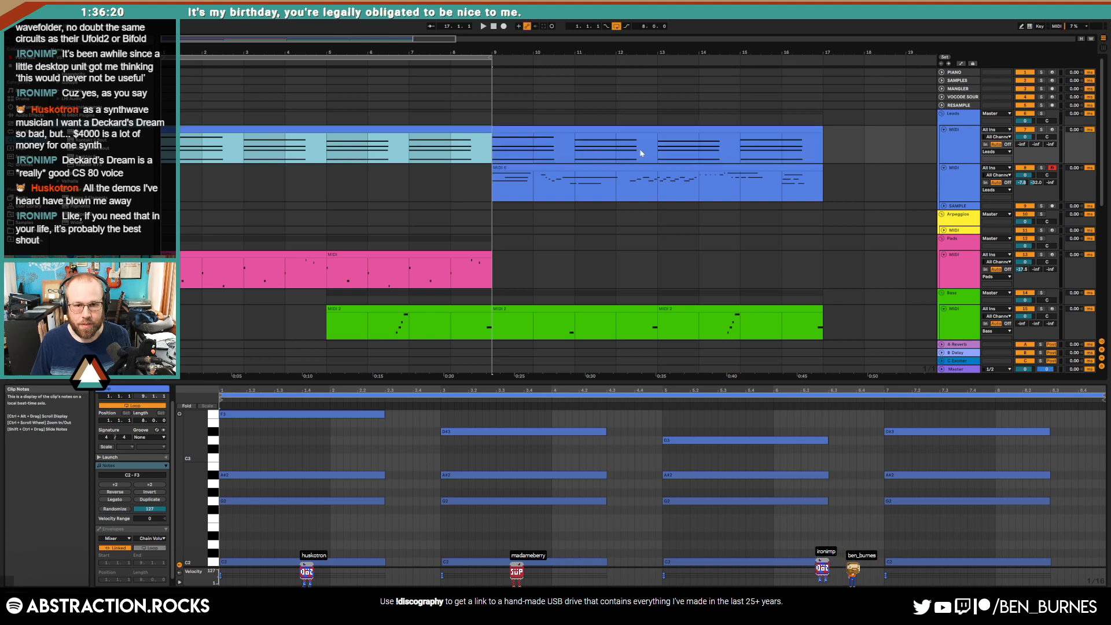
# Step: Add a long top note to each of the four chords in the duplicated chord clip: G3, G#3, G3 and F3
pyautogui.click(534, 128)
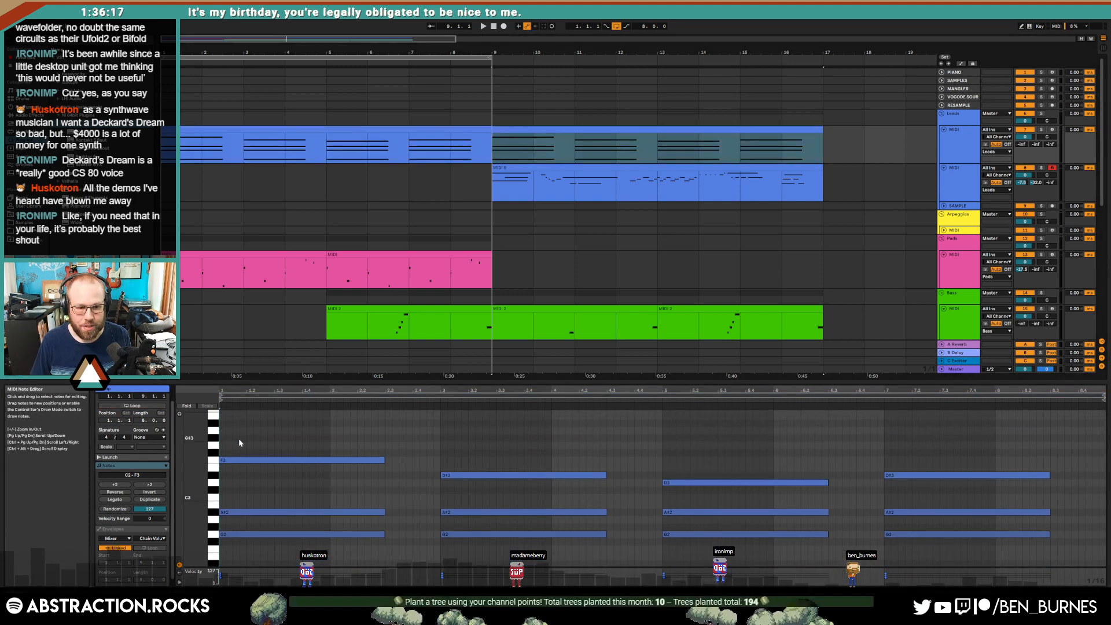
pyautogui.click(227, 445)
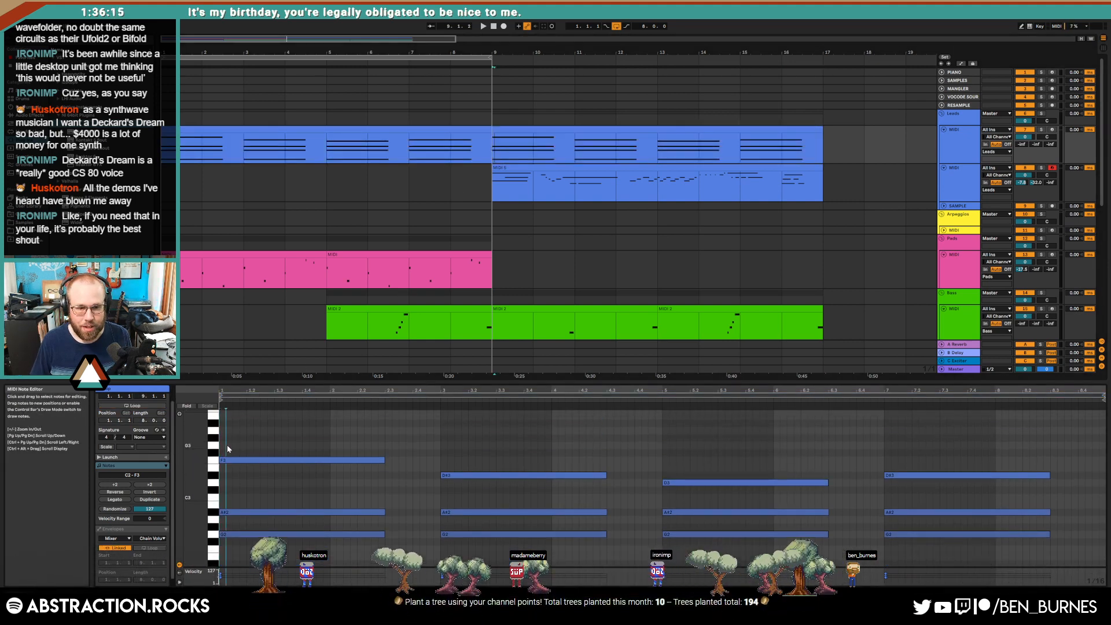
pyautogui.moveTo(227, 445); pyautogui.dragTo(610, 441)
pyautogui.moveTo(677, 445); pyautogui.dragTo(1055, 468)
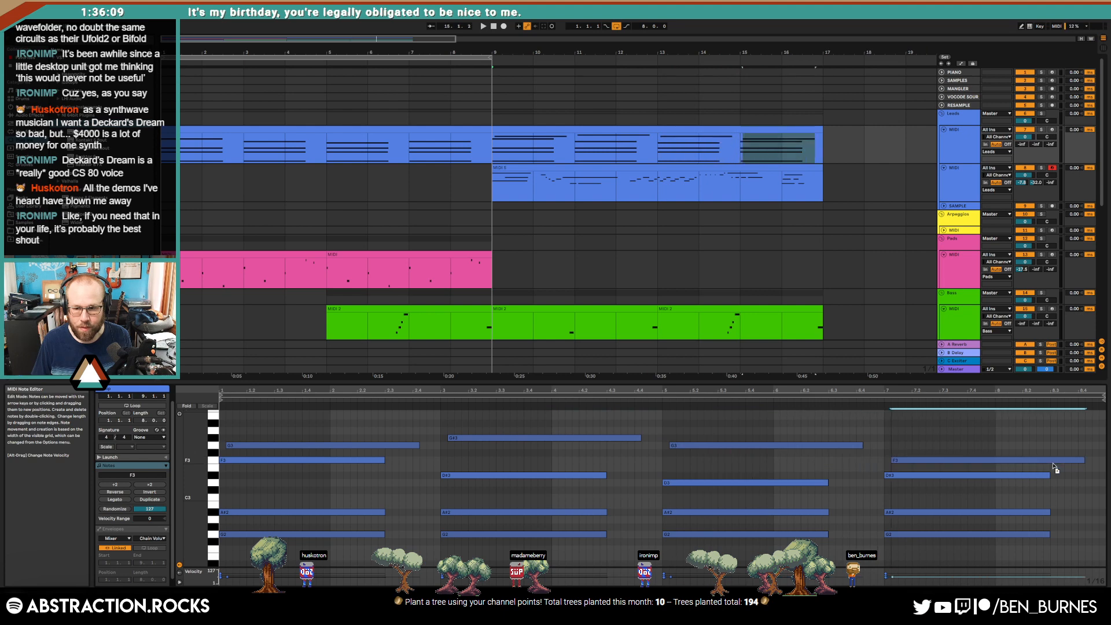
# Step: Move the arrangement loop to bars 9 to 17 and extend the first pad clip as a loop up to bar 17
pyautogui.moveTo(394, 58); pyautogui.dragTo(735, 63)
pyautogui.click(275, 257)
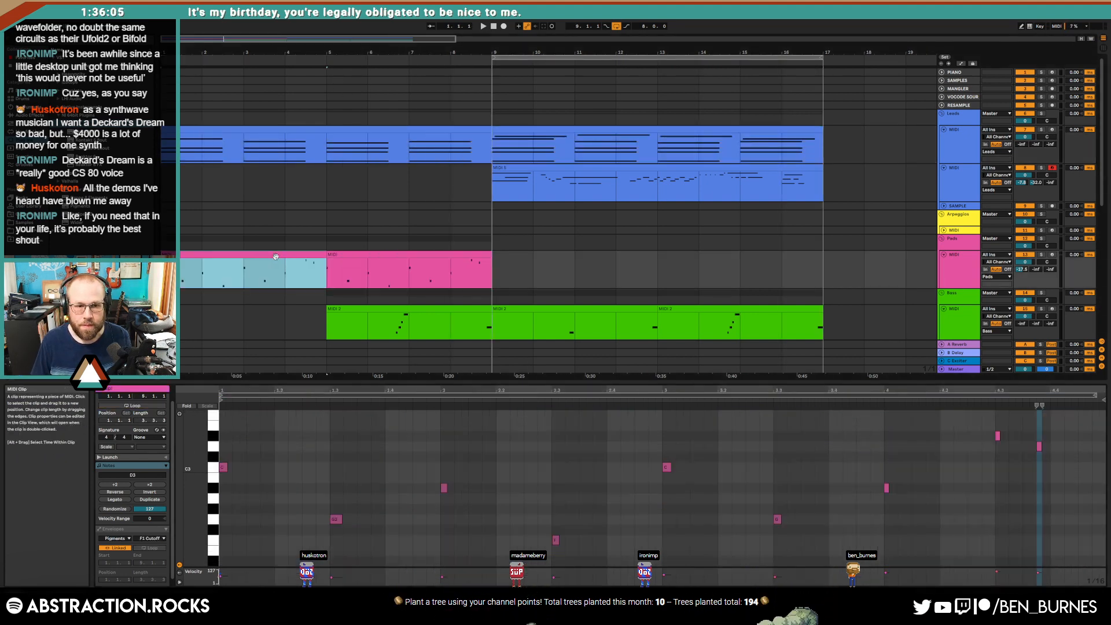
pyautogui.moveTo(156, 423); pyautogui.dragTo(169, 388)
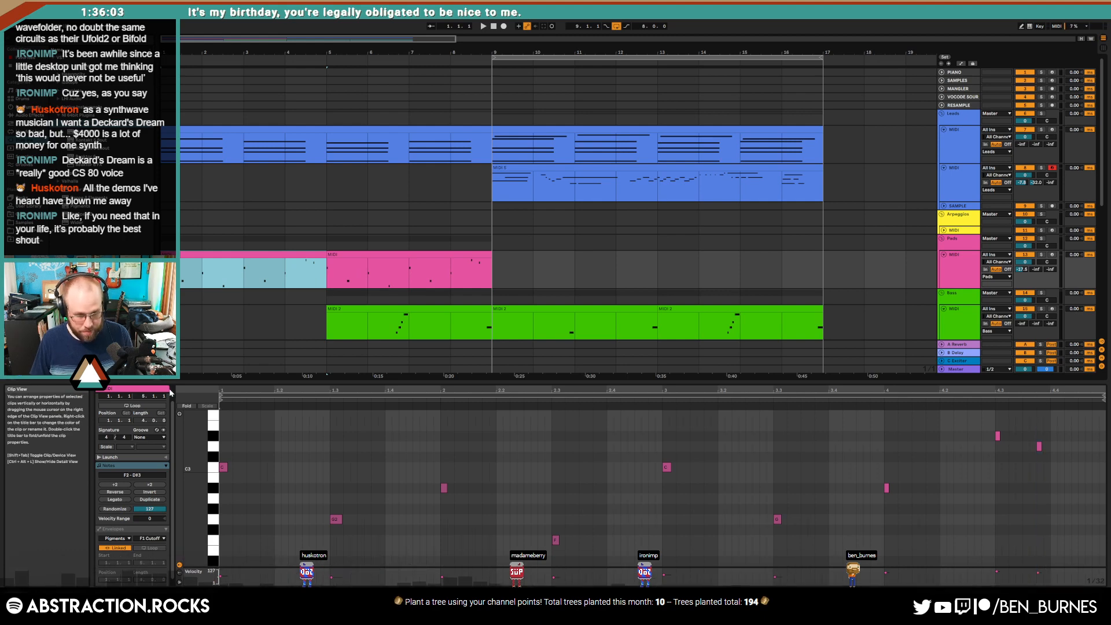
pyautogui.click(151, 407)
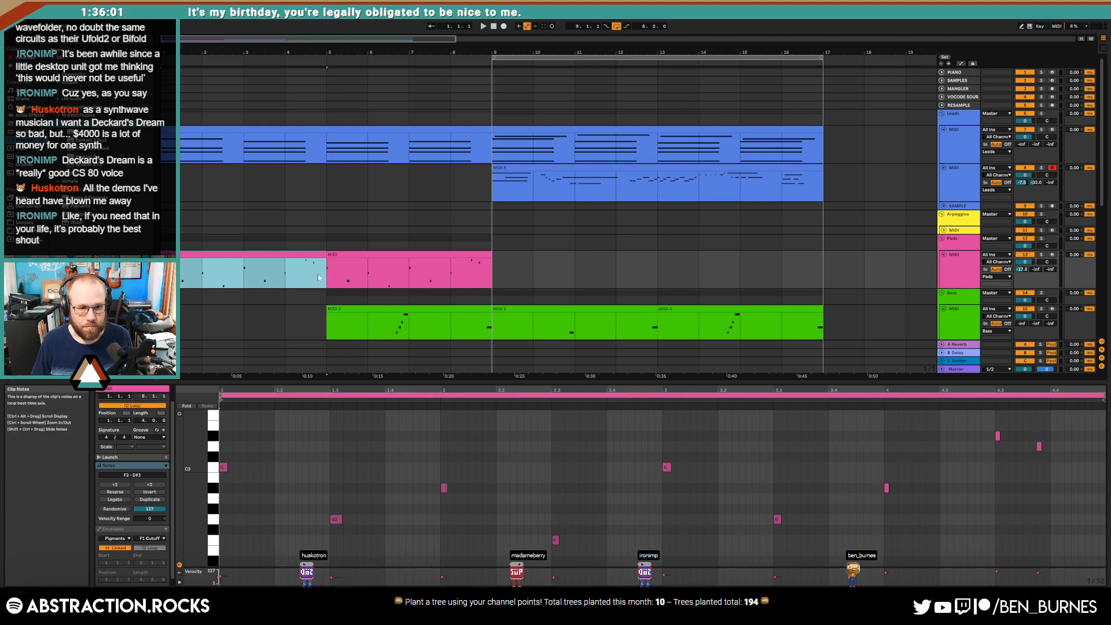
pyautogui.moveTo(323, 253); pyautogui.dragTo(823, 254)
pyautogui.click(813, 275)
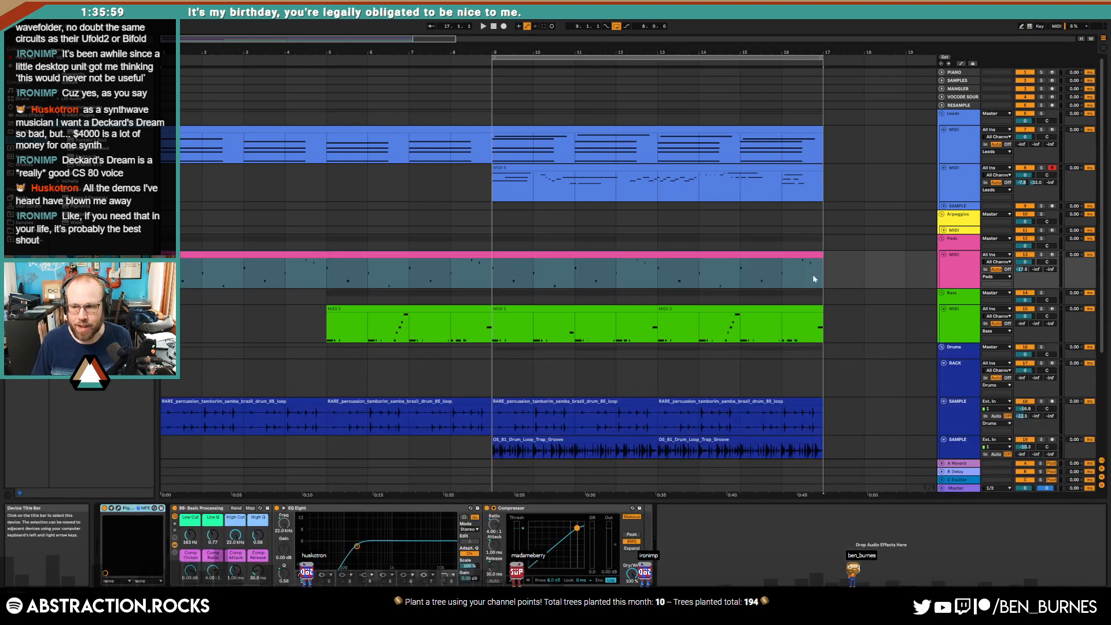
pyautogui.click(426, 286)
# Step: Play the arrangement from the beginning to review the new build-up
pyautogui.scroll(-5, 457, 315)
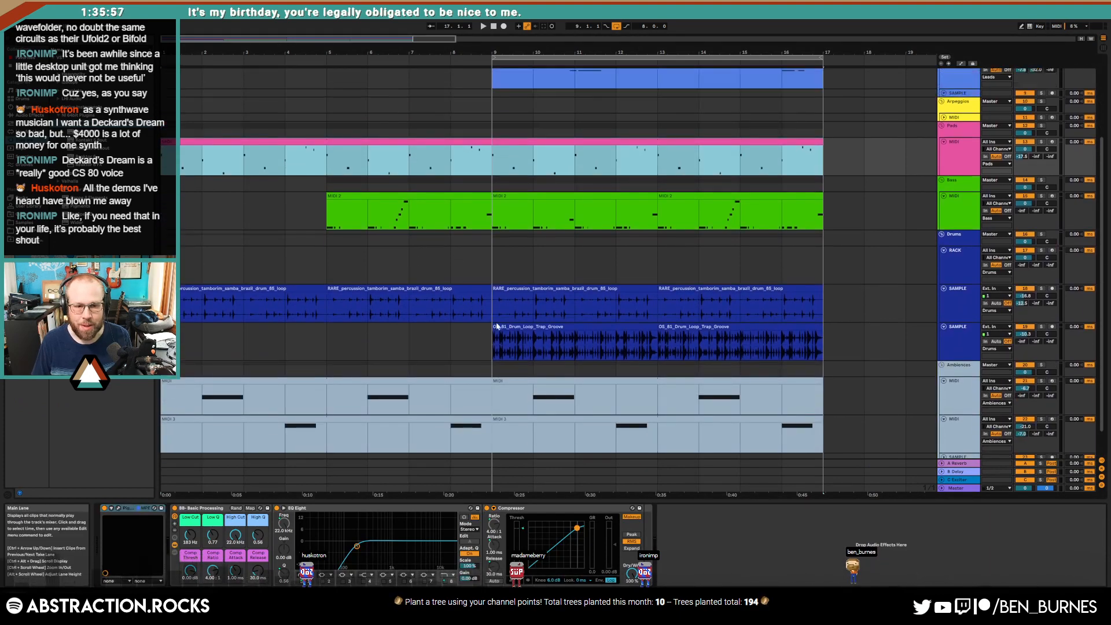
pyautogui.click(494, 27)
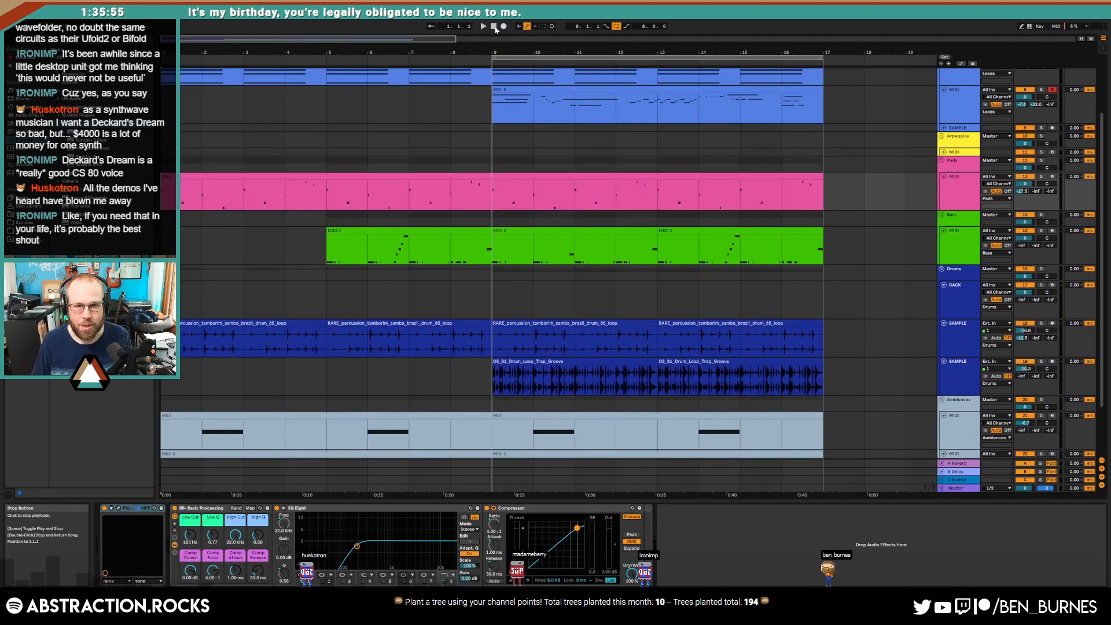
pyautogui.press('space')
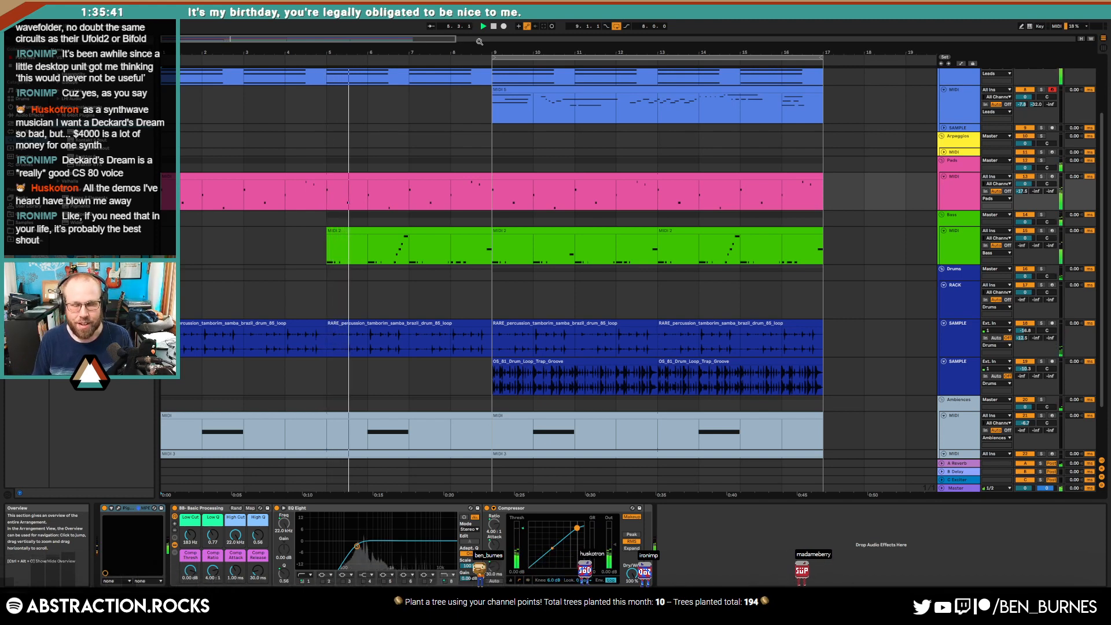
# Step: On the trap groove track, set the level to -11.8, Low Cut to 51.4 Hz and Low Q to 0.45
pyautogui.click(355, 252)
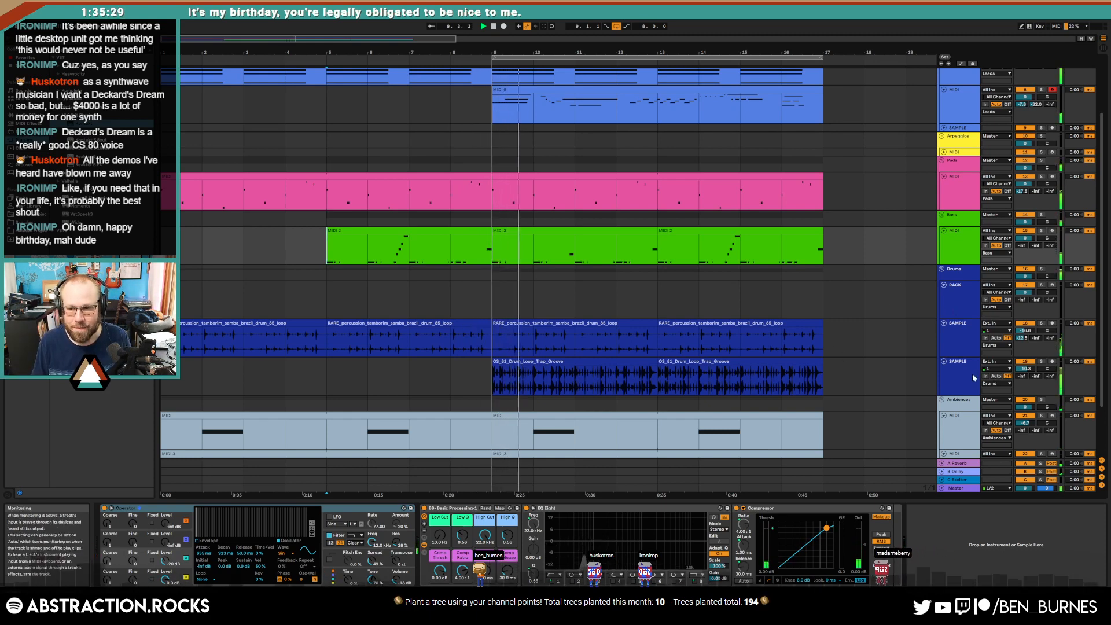
pyautogui.click(950, 378)
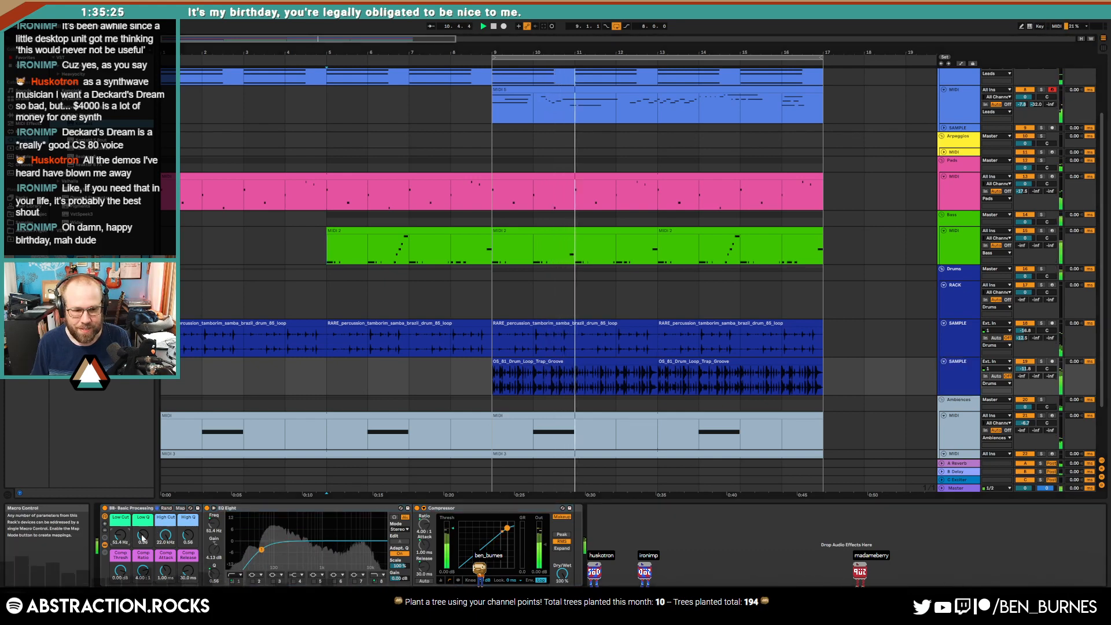
# Step: Open the chord clip at bar 9 and shorten the second chord's G#3 top note
pyautogui.scroll(1, 719, 334)
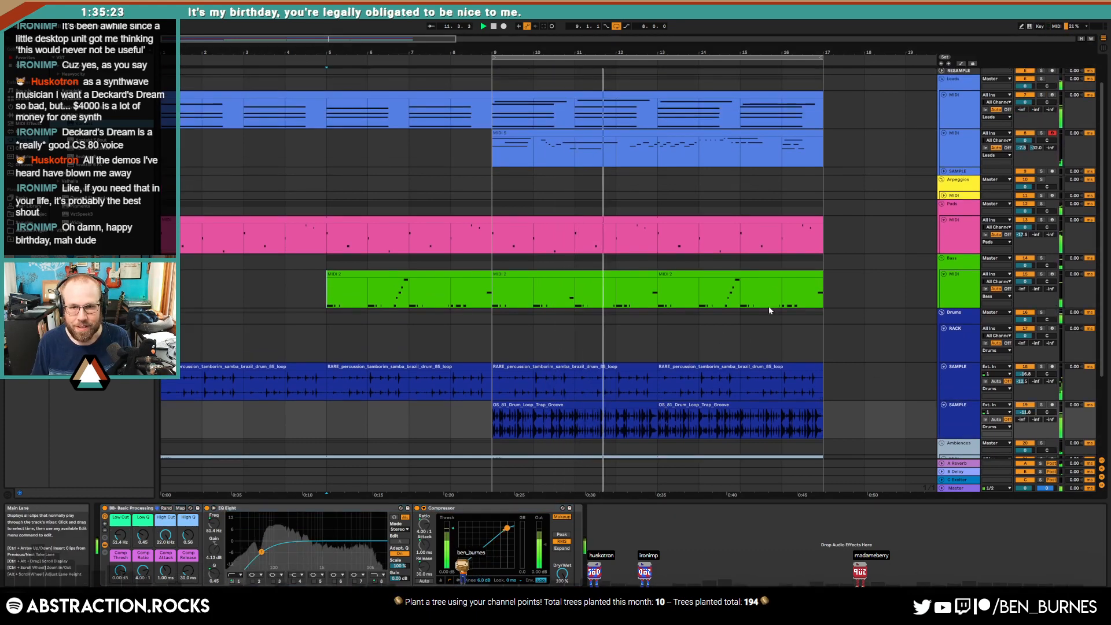
pyautogui.doubleClick(644, 94)
pyautogui.click(625, 484)
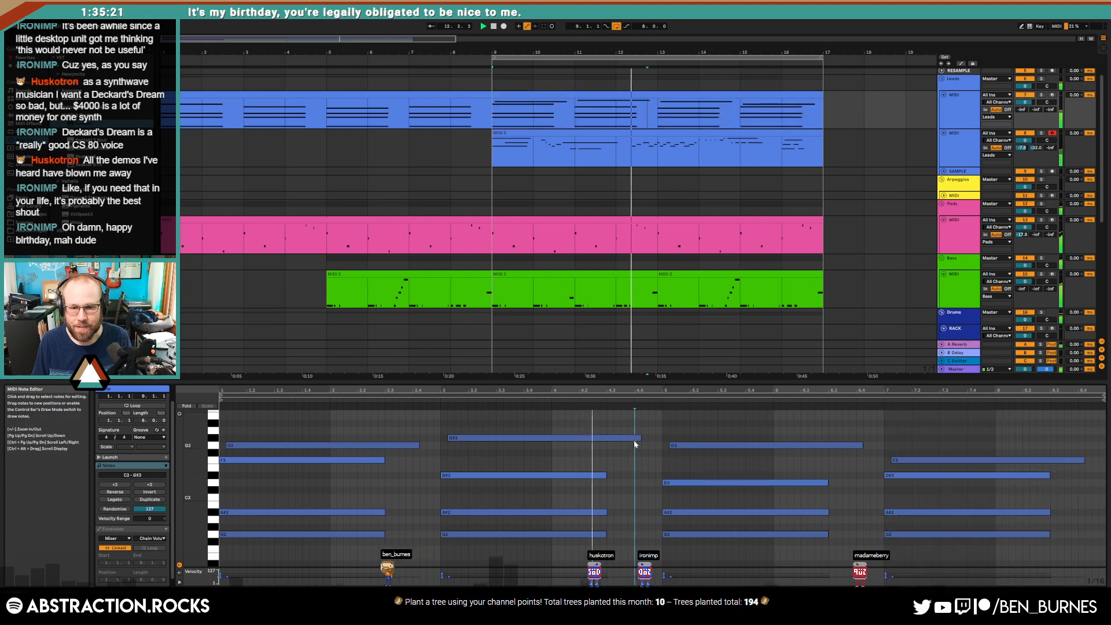
pyautogui.moveTo(640, 438); pyautogui.dragTo(619, 443)
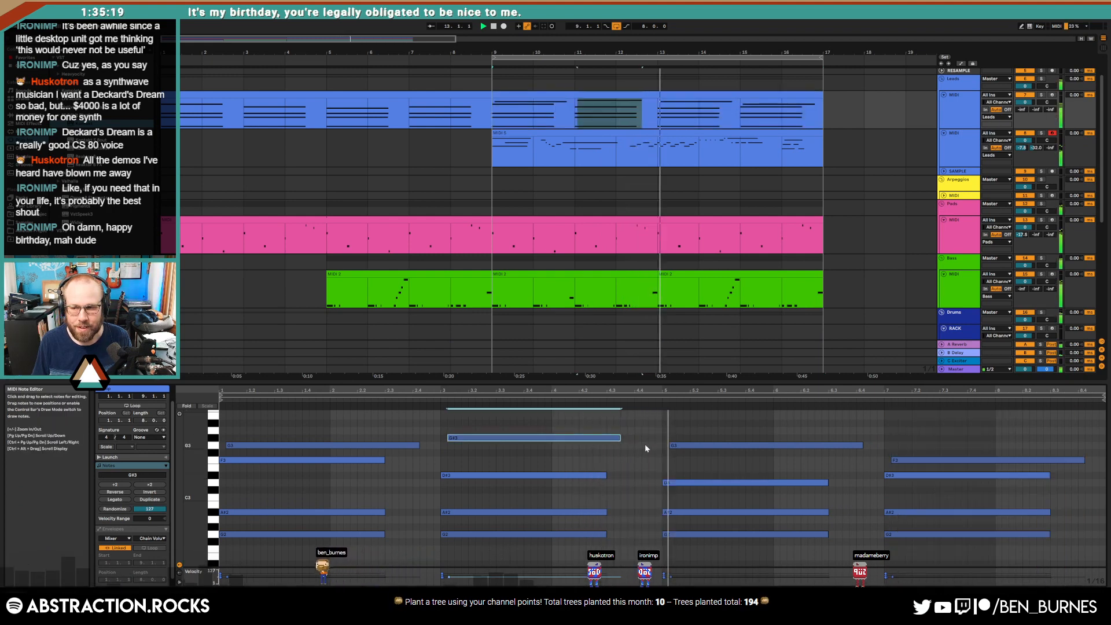
# Step: Move all four added top notes of the chord clip slightly earlier and close the note editor
pyautogui.keyDown('shift'); pyautogui.click(399, 445); pyautogui.keyUp('shift')
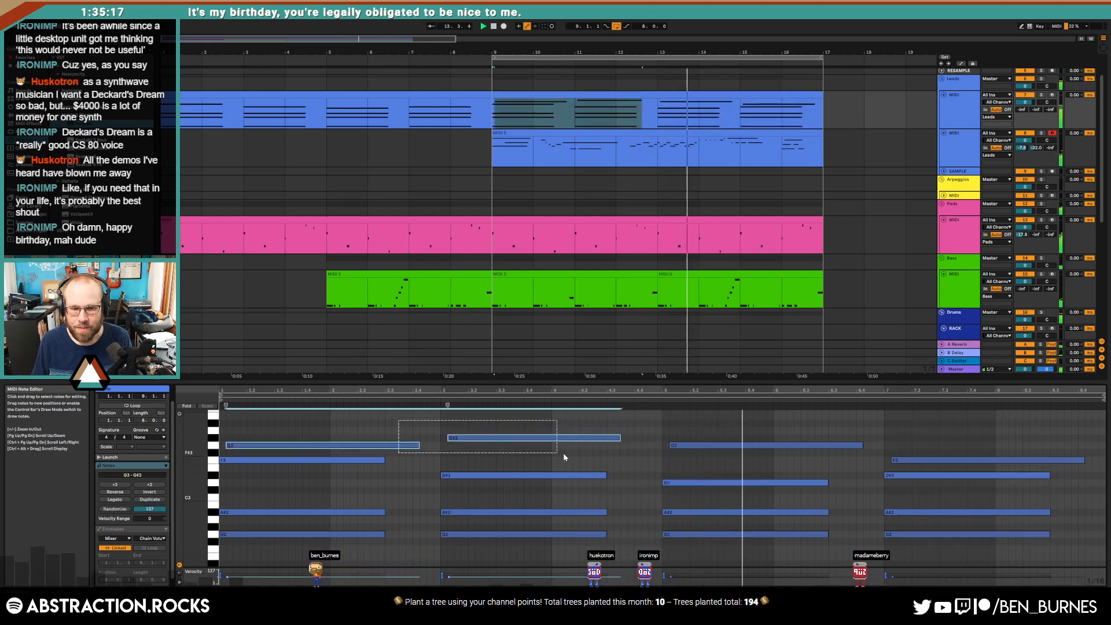
pyautogui.keyDown('shift'); pyautogui.click(715, 445); pyautogui.keyUp('shift')
pyautogui.keyDown('shift'); pyautogui.click(919, 461); pyautogui.keyUp('shift')
pyautogui.moveTo(919, 462); pyautogui.dragTo(900, 460)
pyautogui.click(899, 448)
pyautogui.hotkey('shift', 'Tab')
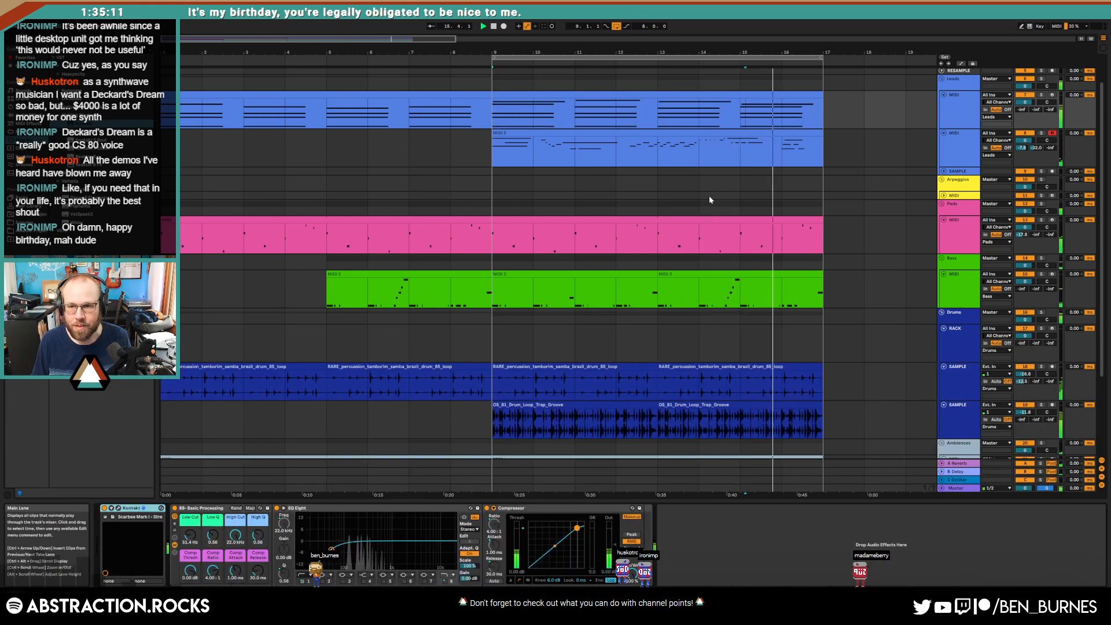
# Step: Copy the drum hit at 9.3.3 of the trap groove loop and paste it twice in a row just before bar 10
pyautogui.click(734, 404)
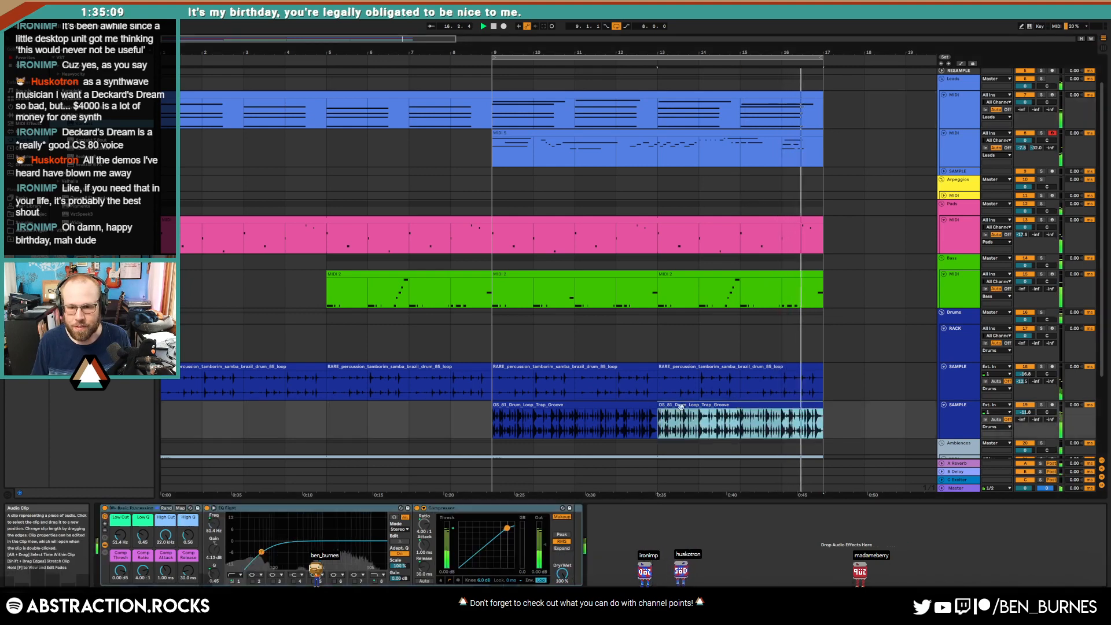
pyautogui.click(622, 405)
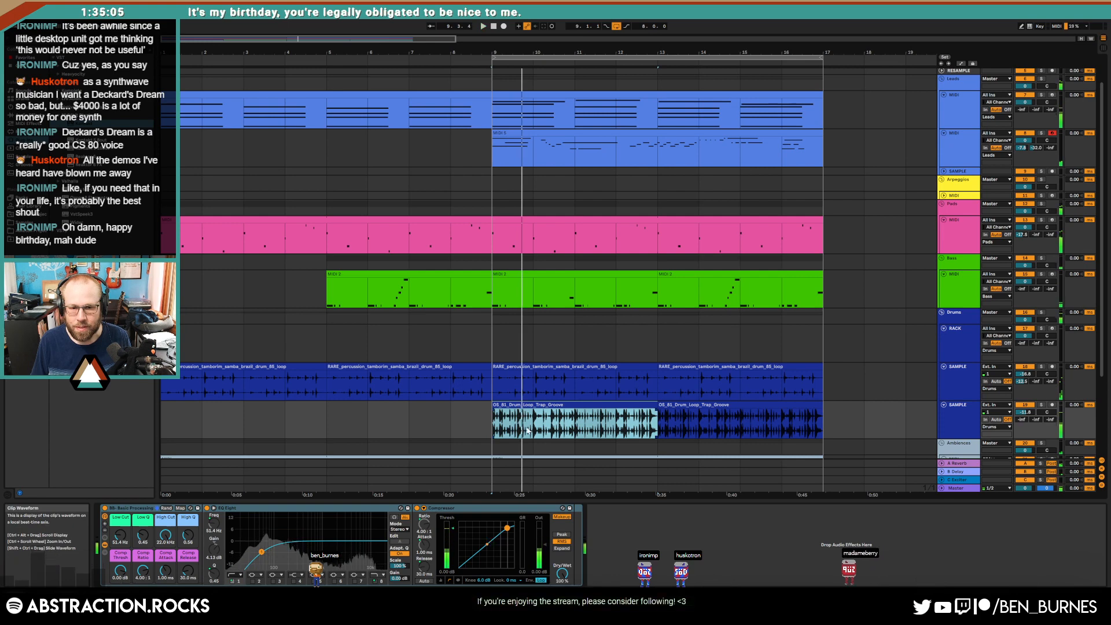
pyautogui.keyDown('ctrl'); pyautogui.scroll(8, 527, 430); pyautogui.keyUp('ctrl')
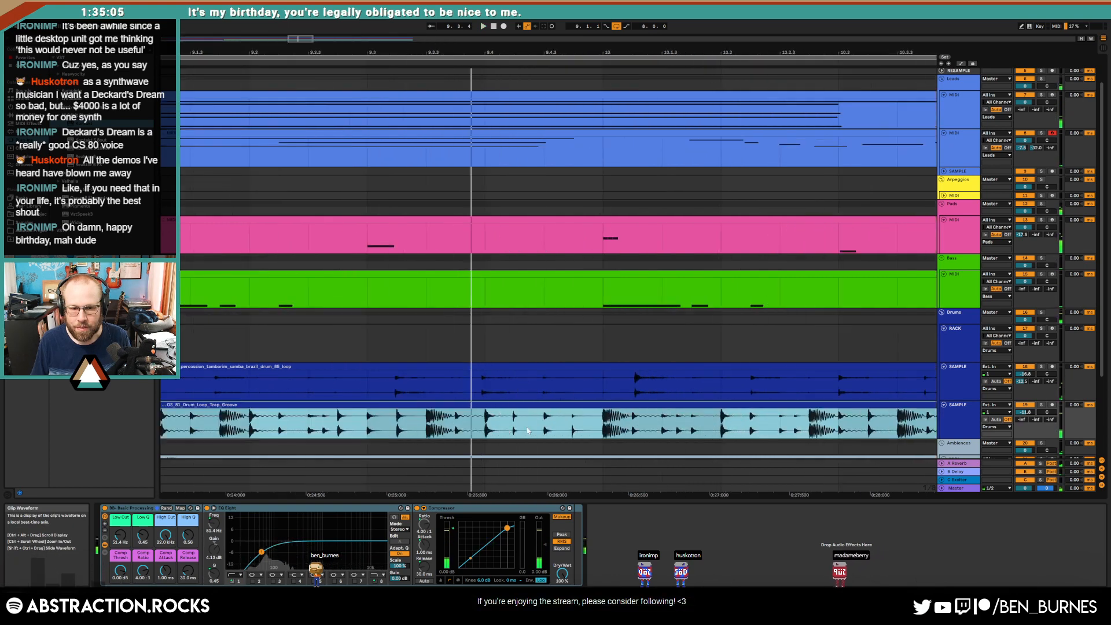
pyautogui.click(428, 423)
pyautogui.press('space')
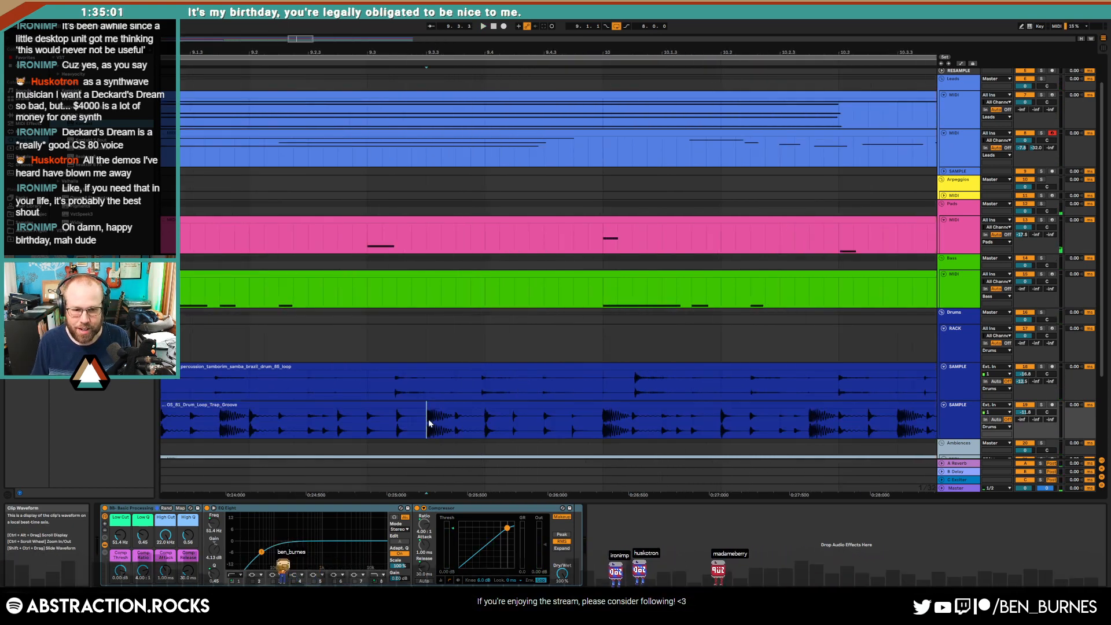
pyautogui.click(574, 421)
pyautogui.hotkey('ctrl', 'v')
pyautogui.hotkey('ctrl', 'v')
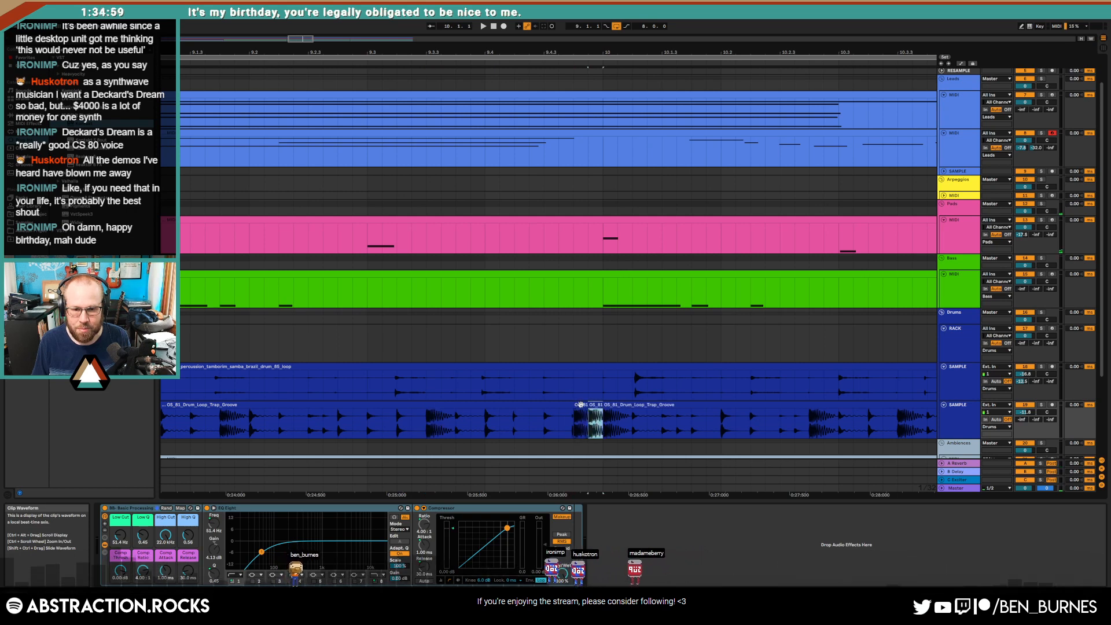
# Step: Lower the clip gain of the pasted drum hits, with the second one at -3.04 dB
pyautogui.moveTo(603, 422); pyautogui.dragTo(574, 423)
pyautogui.hotkey('shift', 'Tab')
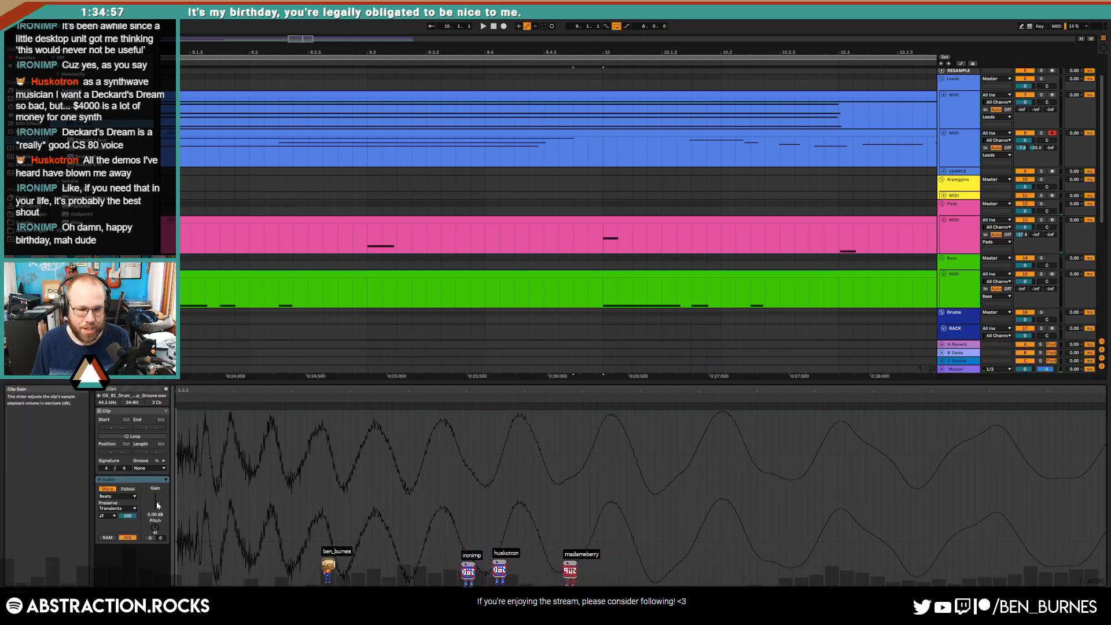
pyautogui.moveTo(156, 501); pyautogui.dragTo(160, 506)
pyautogui.hotkey('shift', 'Tab')
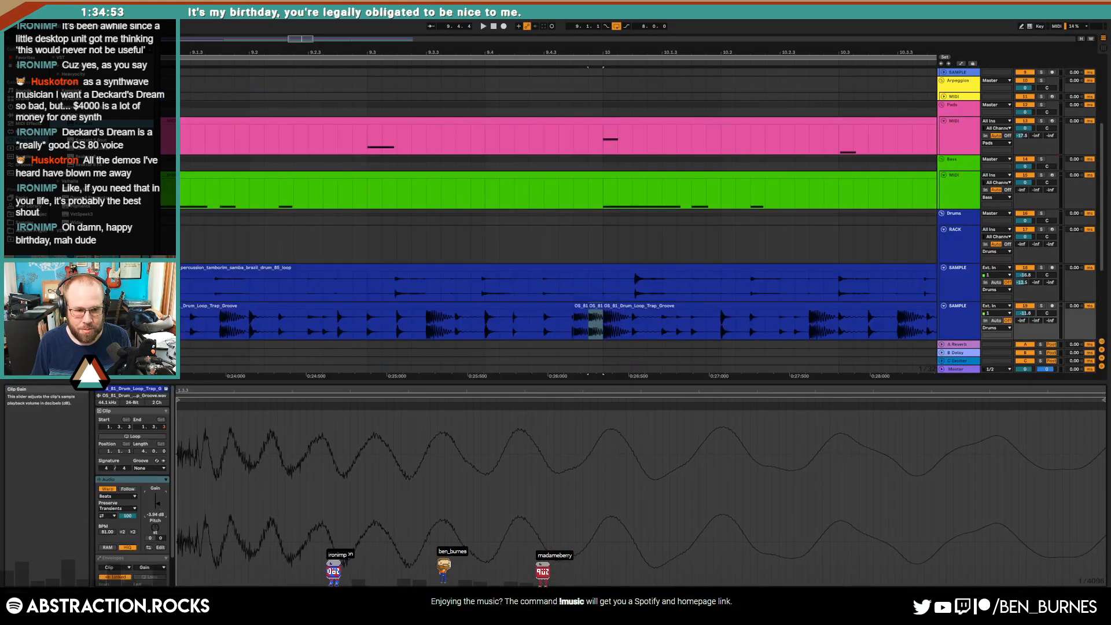
pyautogui.hotkey('shift', 'Tab')
pyautogui.click(446, 326)
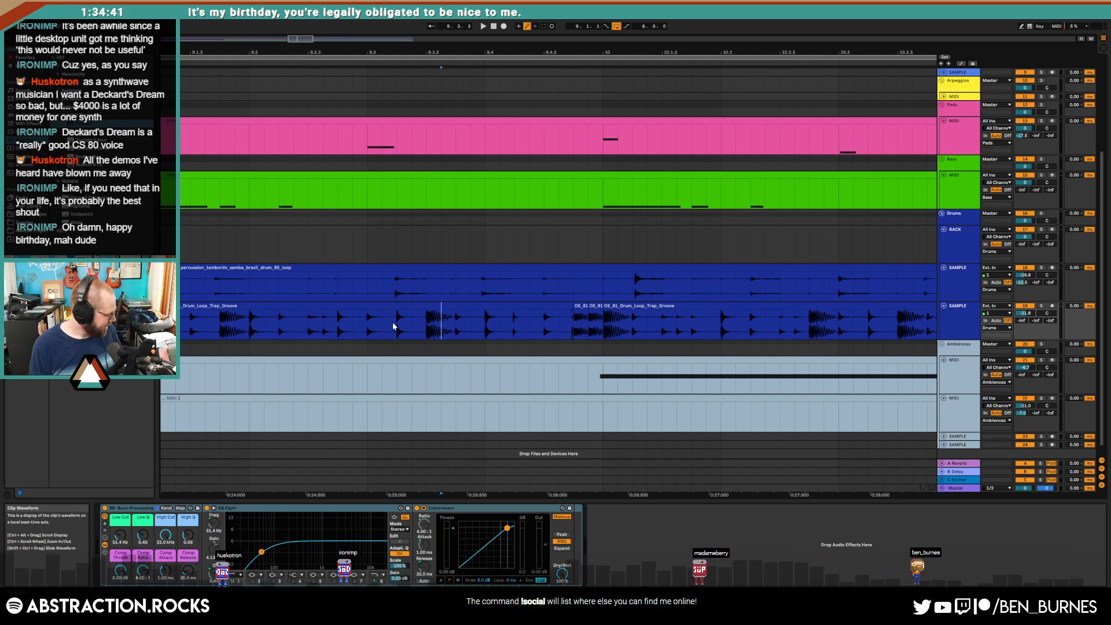
# Step: Play the bar 9 fill and duplicate the short drum hit at 10.4.2 of the trap groove loop three times, up to 10.4.3
pyautogui.click(360, 326)
pyautogui.press('space')
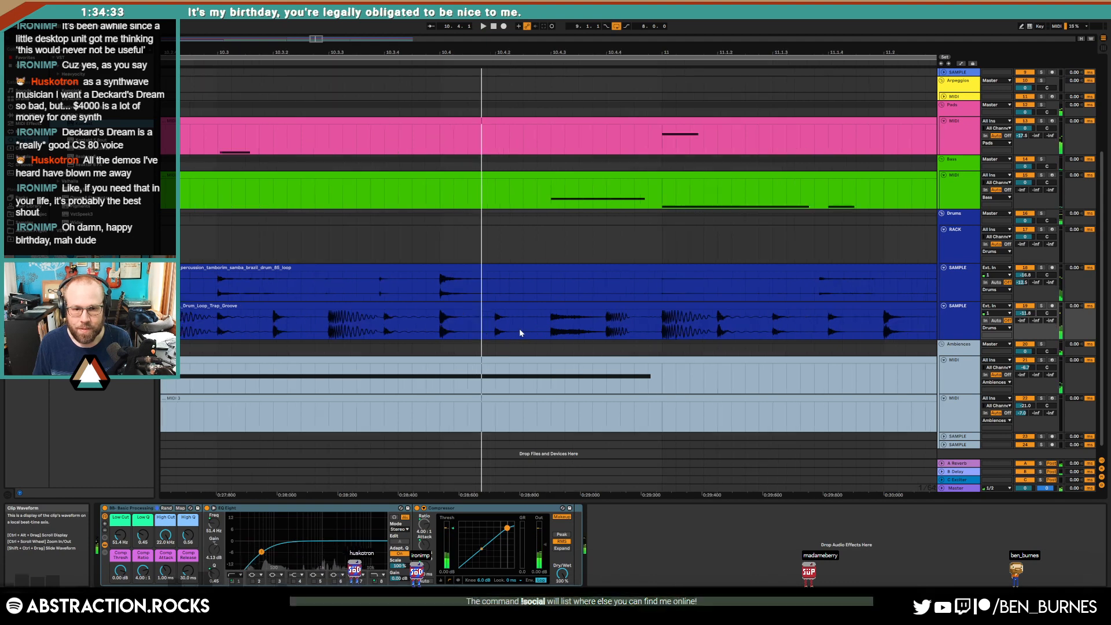
pyautogui.moveTo(509, 326); pyautogui.dragTo(499, 324)
pyautogui.hotkey('ctrl', 'd')
pyautogui.hotkey('ctrl', 'd')
pyautogui.hotkey('ctrl', 'd')
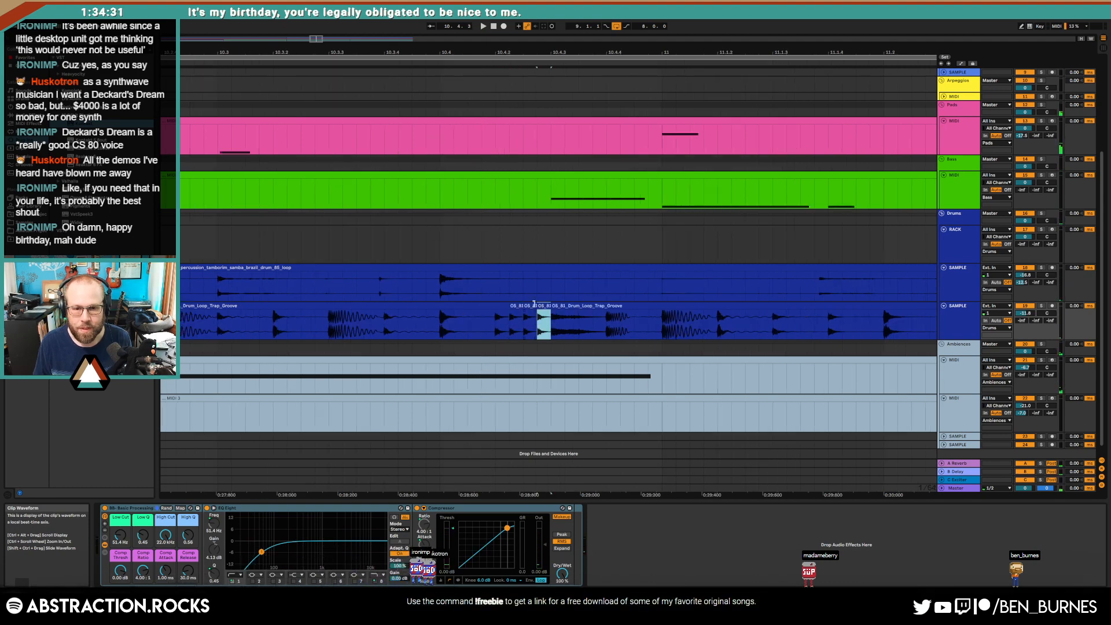
# Step: Lower the clip gain of the three duplicated drum hits before 10.4.3 and play the roll into bar 11
pyautogui.keyDown('shift'); pyautogui.click(515, 304); pyautogui.keyUp('shift')
pyautogui.hotkey('shift', 'Tab')
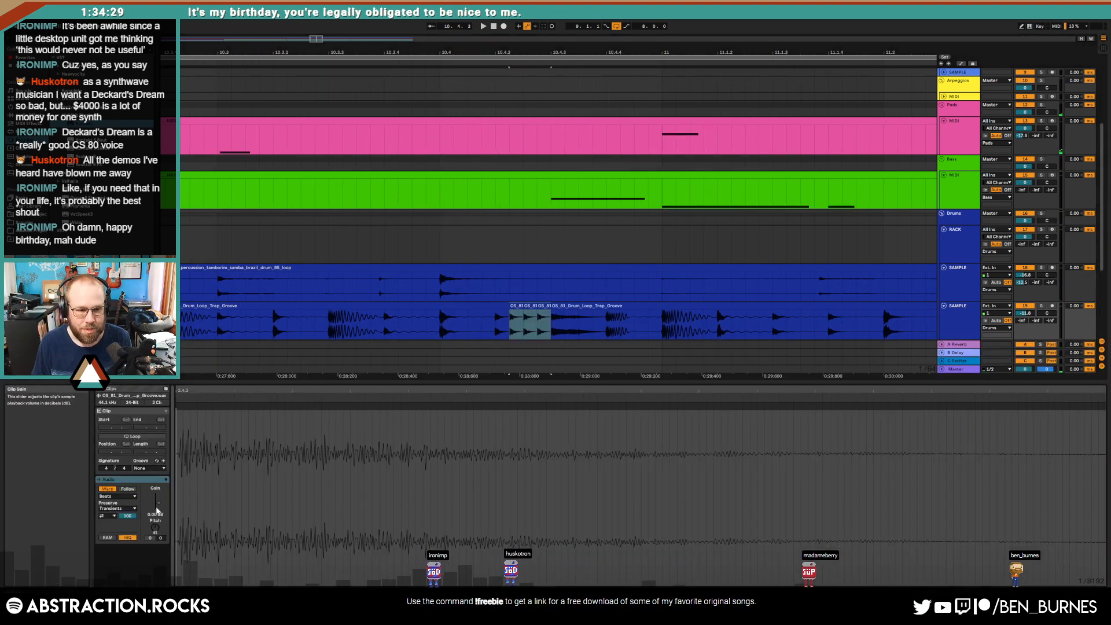
pyautogui.moveTo(156, 507); pyautogui.dragTo(156, 520)
pyautogui.hotkey('shift', 'Tab')
pyautogui.click(343, 348)
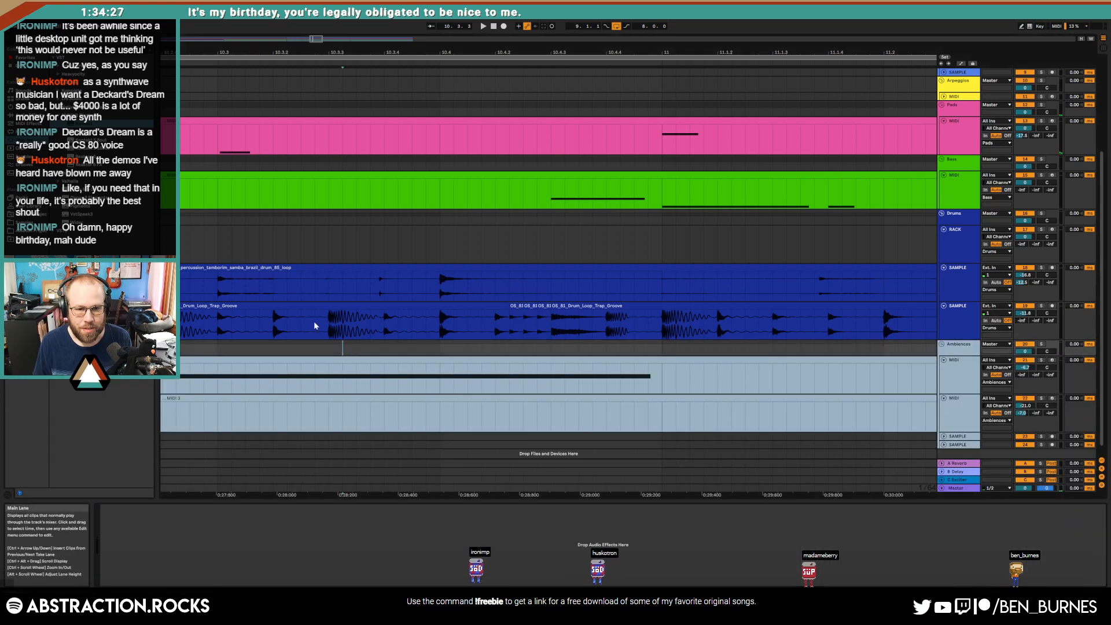
pyautogui.click(314, 326)
pyautogui.press('space')
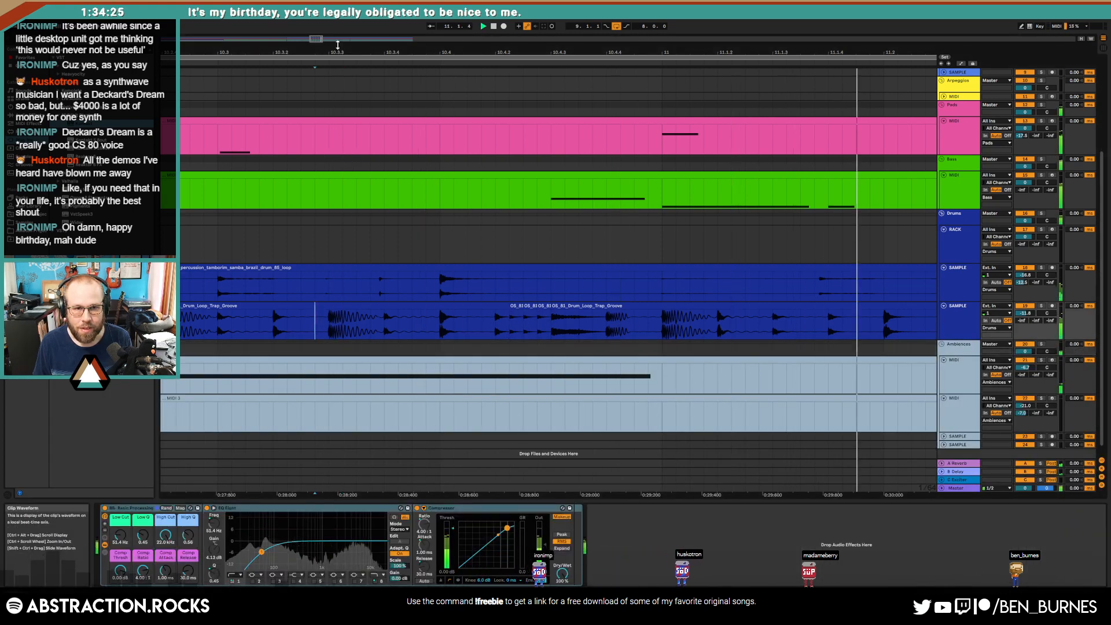
pyautogui.moveTo(337, 42); pyautogui.dragTo(352, 29)
pyautogui.press('space')
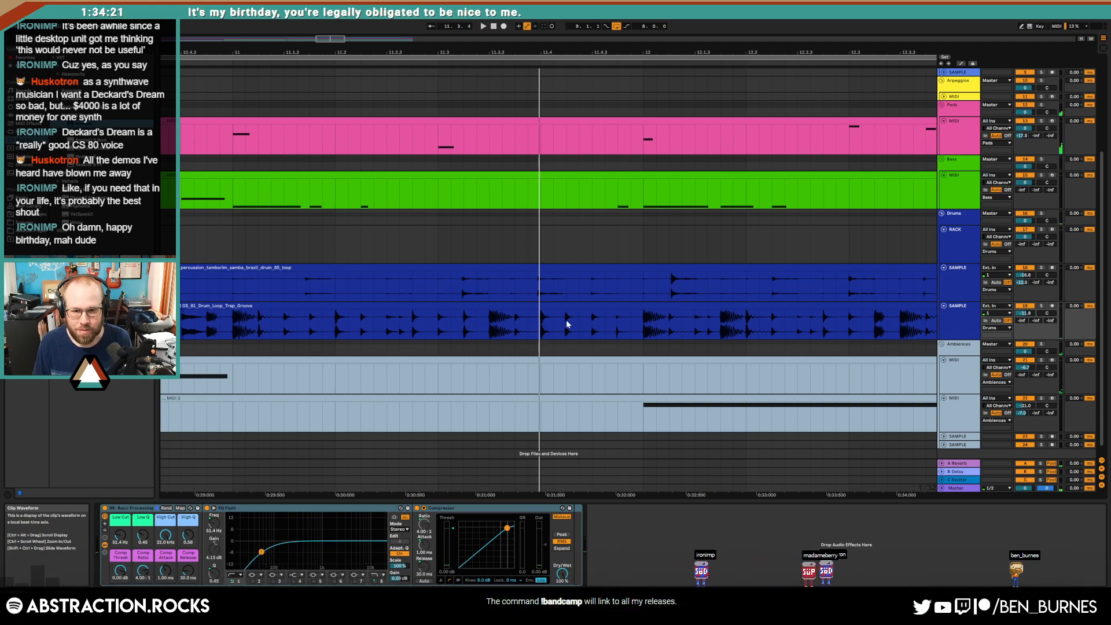
# Step: Delete the stretch of trap groove loop just before bar 12 and play the resulting drum break
pyautogui.moveTo(567, 324); pyautogui.dragTo(615, 328)
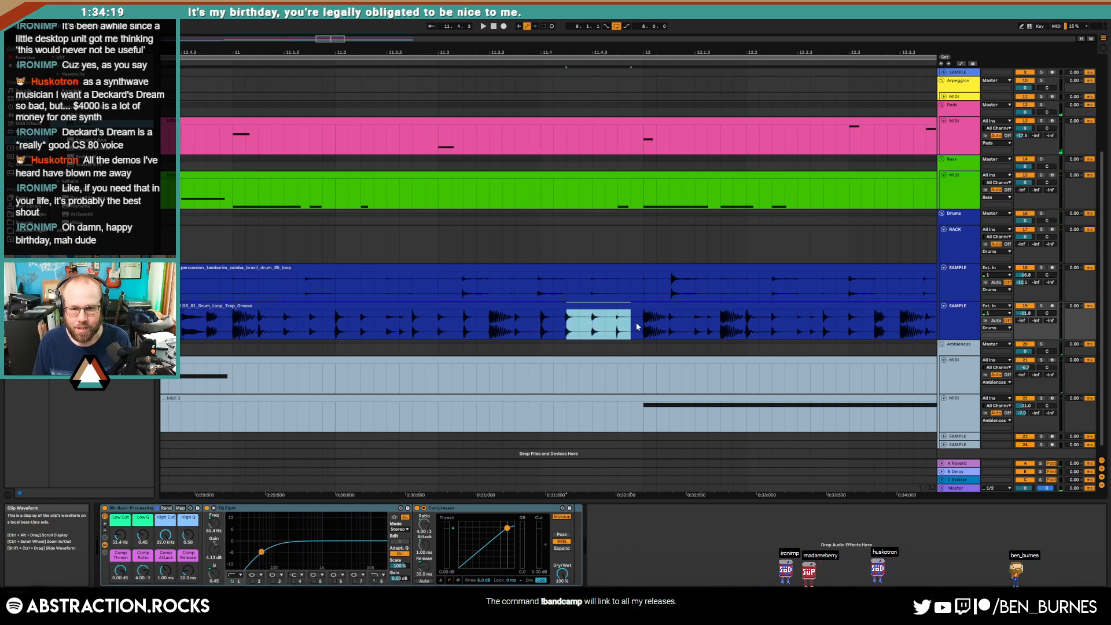
pyautogui.press('Delete')
pyautogui.click(604, 325)
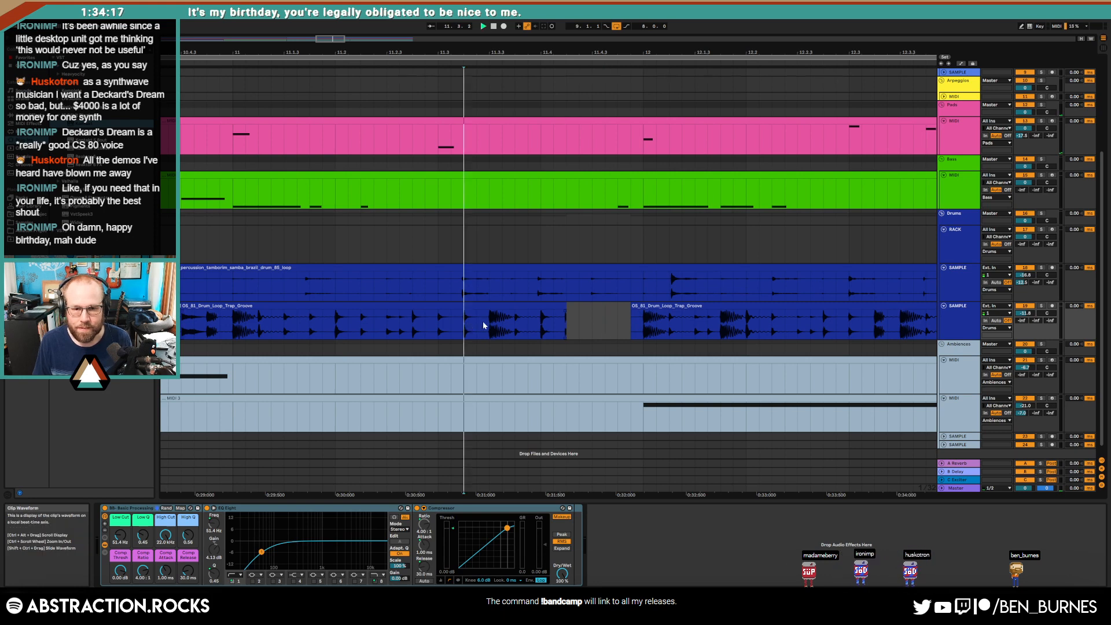
pyautogui.press('space')
# Step: Copy the last drum hit before the gap, paste it into the middle of the gap before bar 12, and play it back
pyautogui.keyDown('ctrl'); pyautogui.scroll(3, 572, 315); pyautogui.keyUp('ctrl')
pyautogui.moveTo(562, 313)
pyautogui.mouseDown()
pyautogui.moveTo(537, 324)
pyautogui.moveTo(546, 322)
pyautogui.mouseUp()
pyautogui.hotkey('ctrl', 'c')
pyautogui.click(598, 323)
pyautogui.hotkey('ctrl', 'v')
pyautogui.click(202, 323)
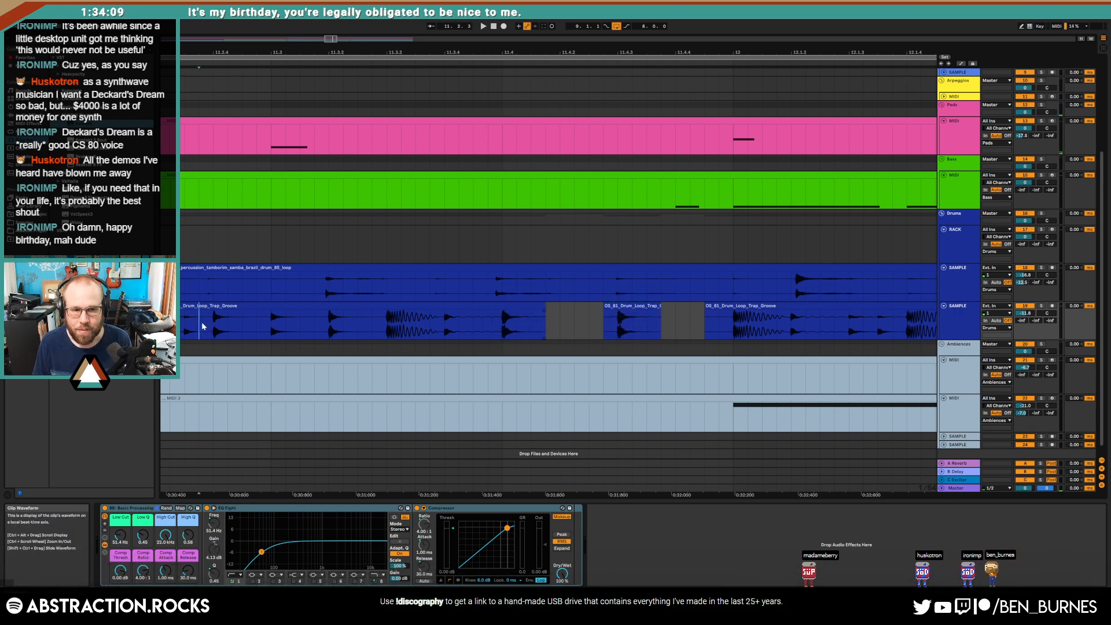
pyautogui.press('space')
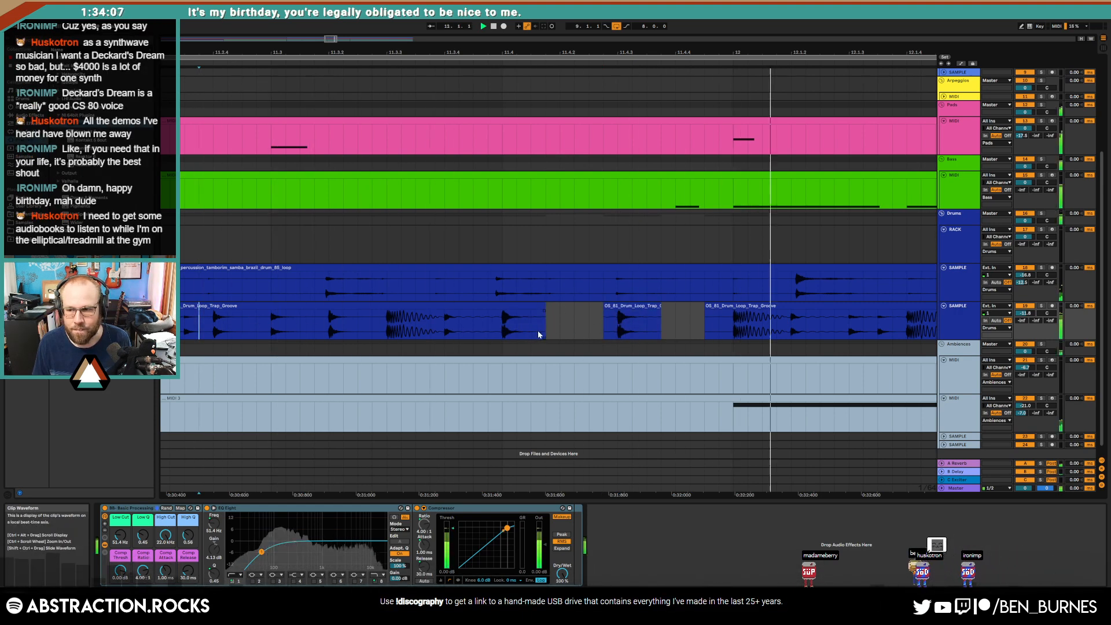
# Step: Duplicate the short drum slice of the trap groove loop three times in a row up to bar 13 and play the fill
pyautogui.keyDown('ctrl'); pyautogui.scroll(-3, 638, 332); pyautogui.keyUp('ctrl')
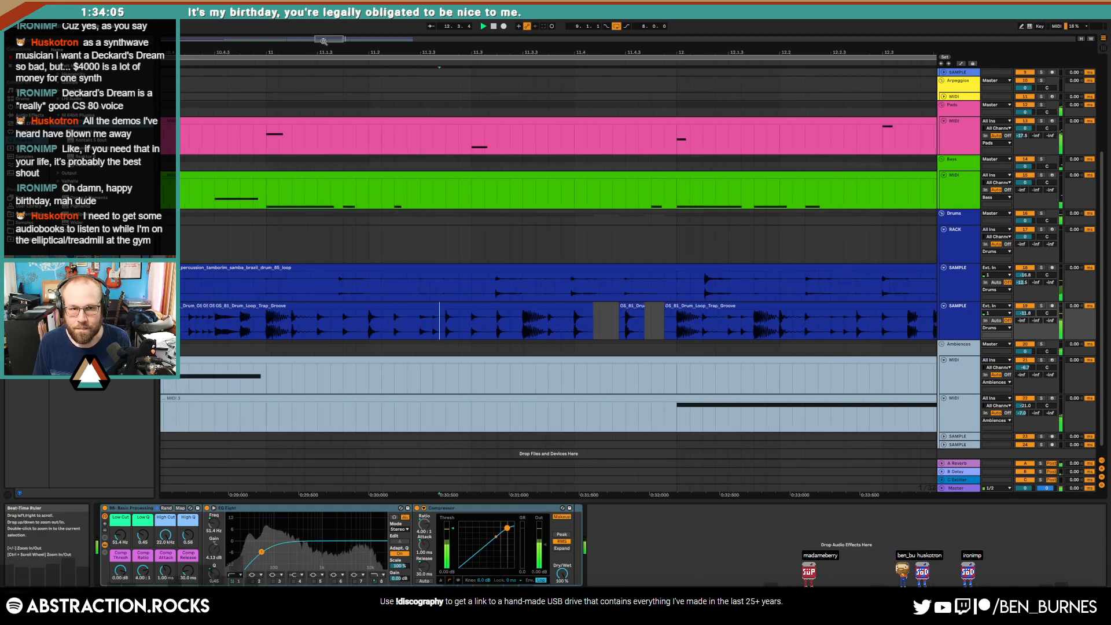
pyautogui.moveTo(324, 41); pyautogui.dragTo(349, 37)
pyautogui.press('space')
pyautogui.keyDown('ctrl'); pyautogui.scroll(3, 337, 342); pyautogui.keyUp('ctrl')
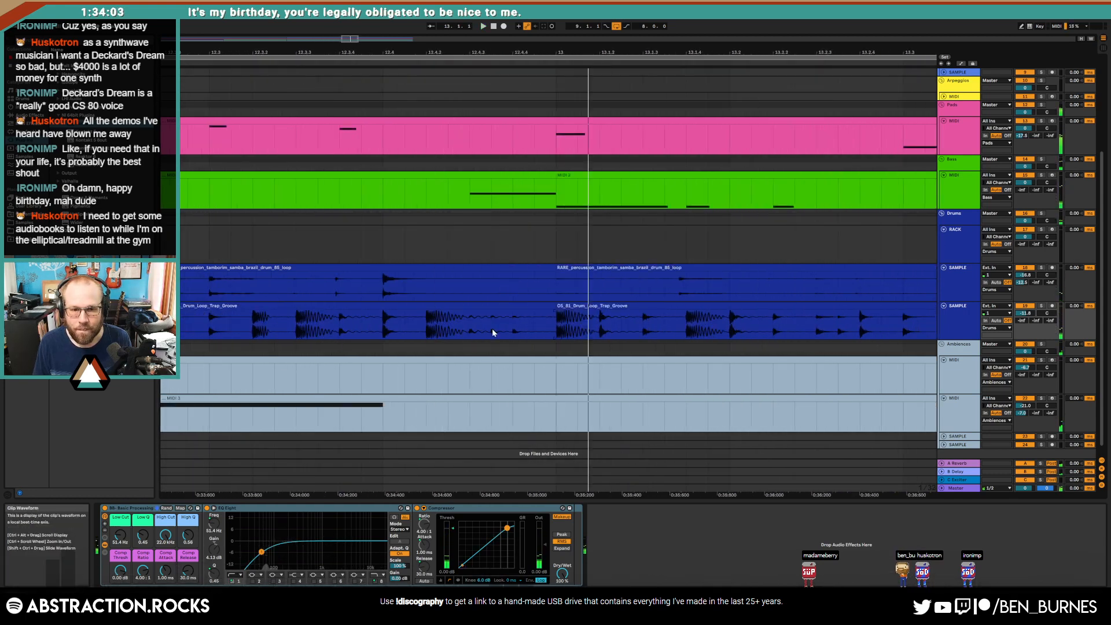
pyautogui.keyDown('ctrl'); pyautogui.scroll(2, 512, 320); pyautogui.keyUp('ctrl')
pyautogui.moveTo(515, 321); pyautogui.dragTo(533, 327)
pyautogui.hotkey('ctrl', 'd')
pyautogui.hotkey('ctrl', 'd')
pyautogui.hotkey('ctrl', 'd')
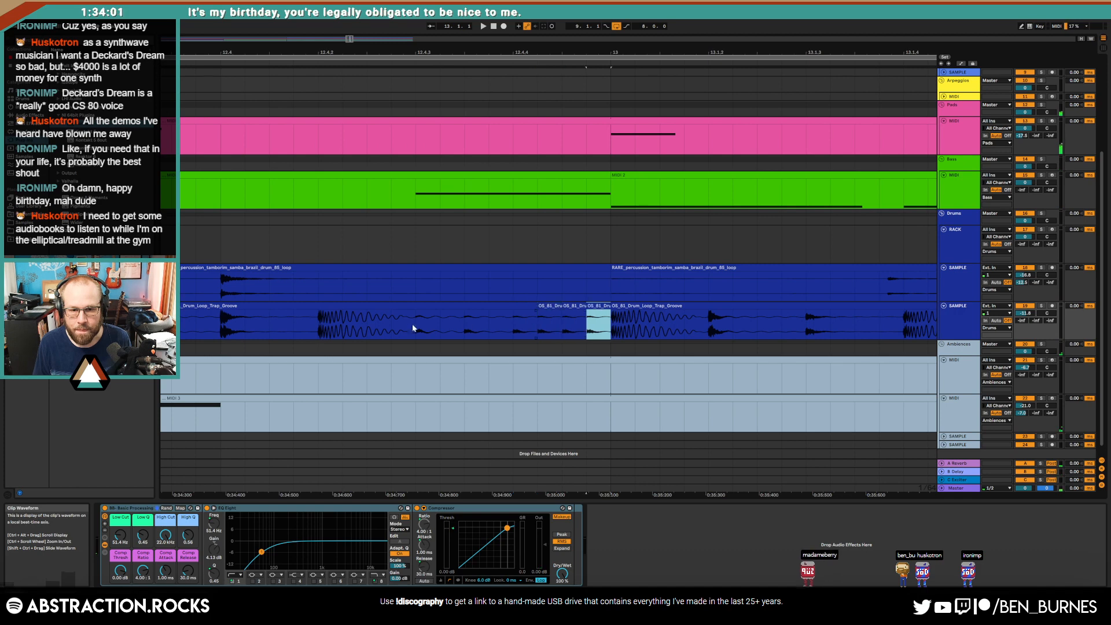
pyautogui.click(241, 327)
pyautogui.press('space')
# Step: Delete the unedited trap groove loop clip from bar 13 to the end of the arrangement
pyautogui.scroll(-4, 547, 310)
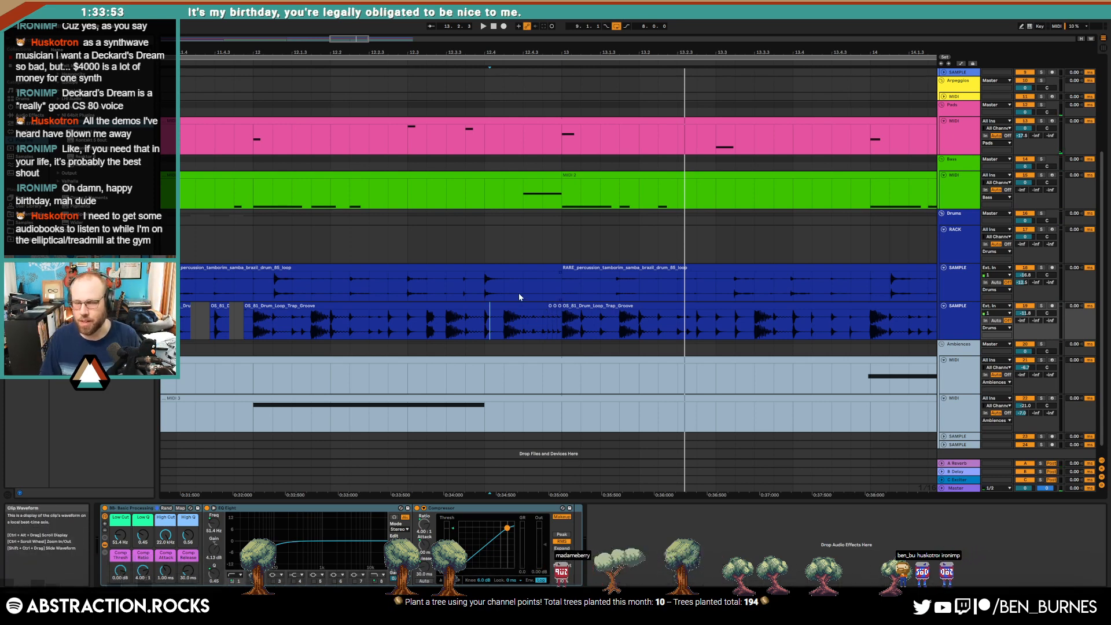
pyautogui.scroll(-4, 499, 300)
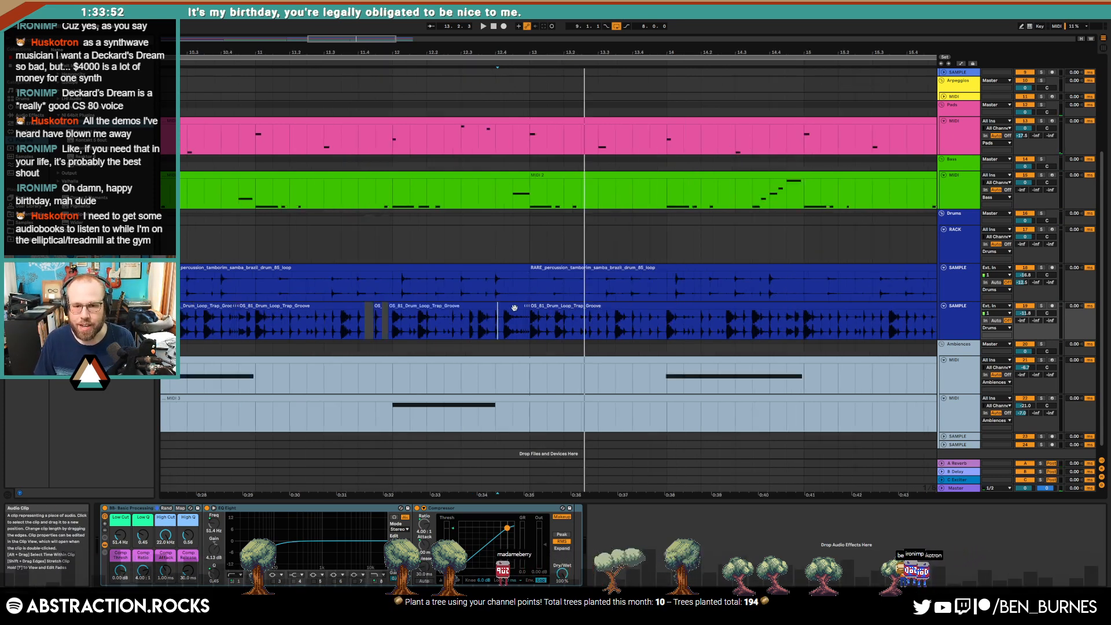
pyautogui.click(554, 317)
pyautogui.press('Delete')
pyautogui.scroll(-3, 519, 331)
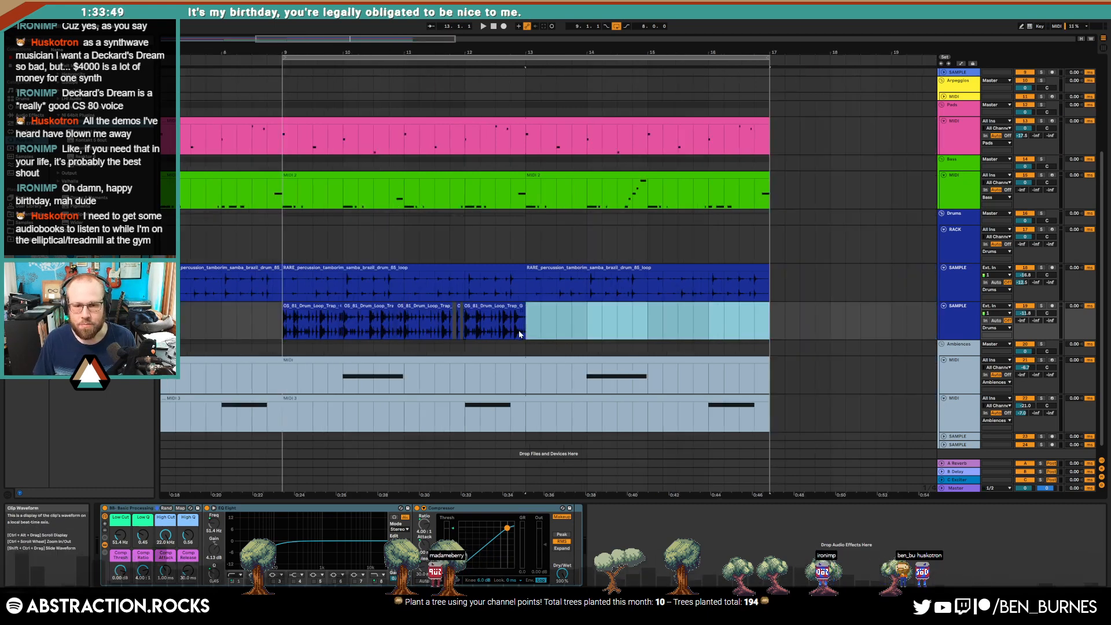
# Step: Duplicate the short drum hit slice just before 9.3 in the trap groove loop once
pyautogui.scroll(3, 323, 322)
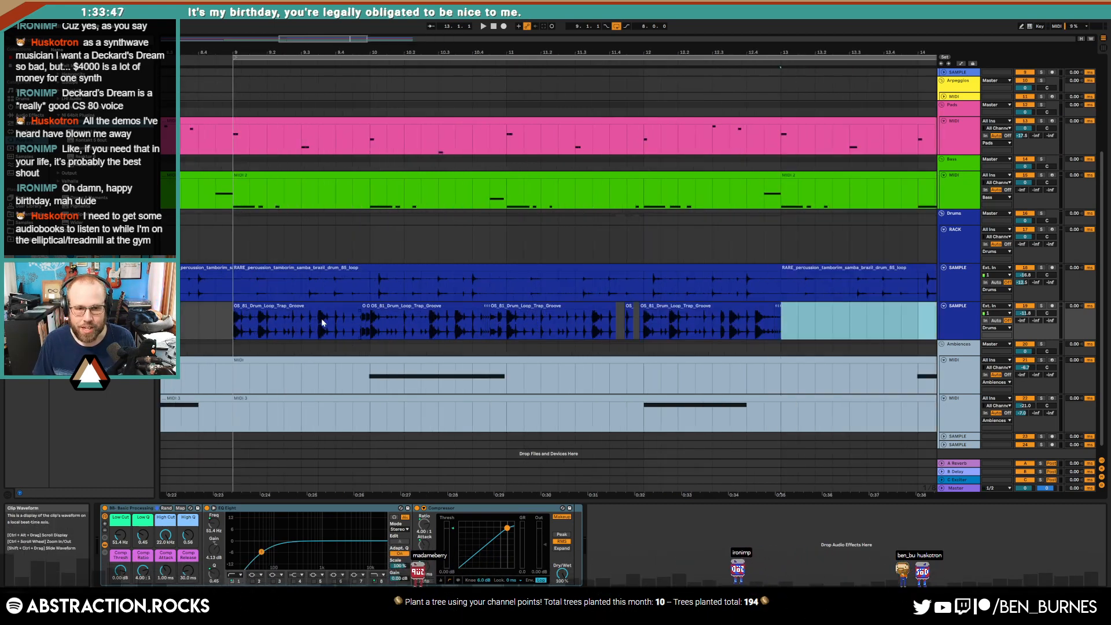
pyautogui.scroll(3, 258, 327)
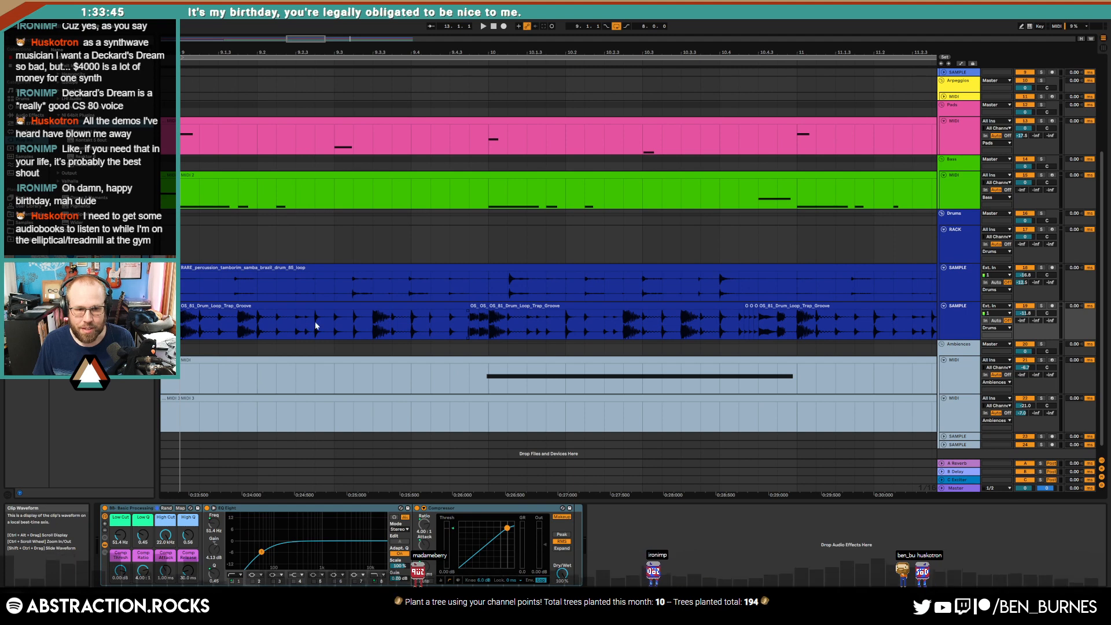
pyautogui.scroll(3, 318, 329)
pyautogui.moveTo(323, 330); pyautogui.dragTo(329, 330)
pyautogui.hotkey('ctrl', 'd')
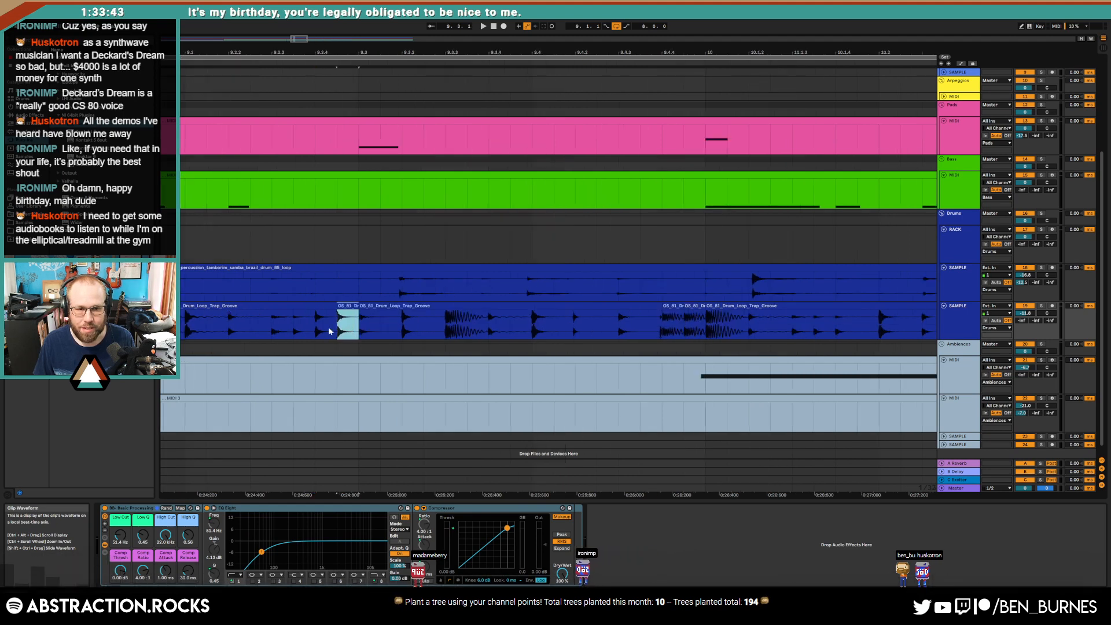
# Step: Try shifting the drum hits just after 9.3 and at 9.4 slightly later, listen to the result, and undo both shifts
pyautogui.scroll(-3, 402, 329)
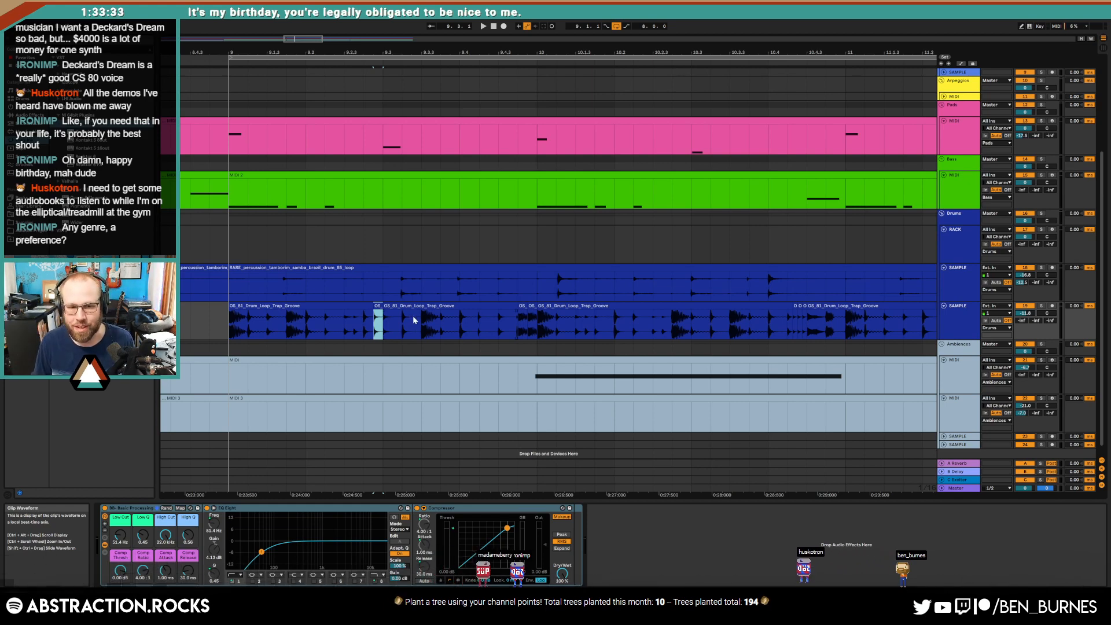
pyautogui.scroll(3, 403, 318)
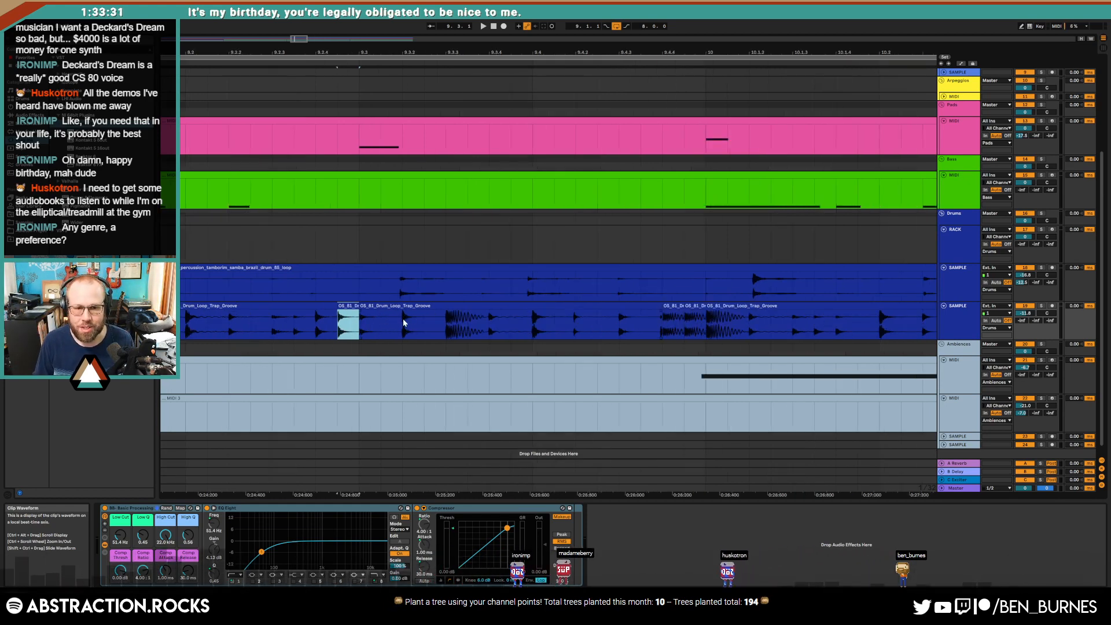
pyautogui.moveTo(403, 320); pyautogui.dragTo(417, 323)
pyautogui.moveTo(430, 315); pyautogui.dragTo(429, 315)
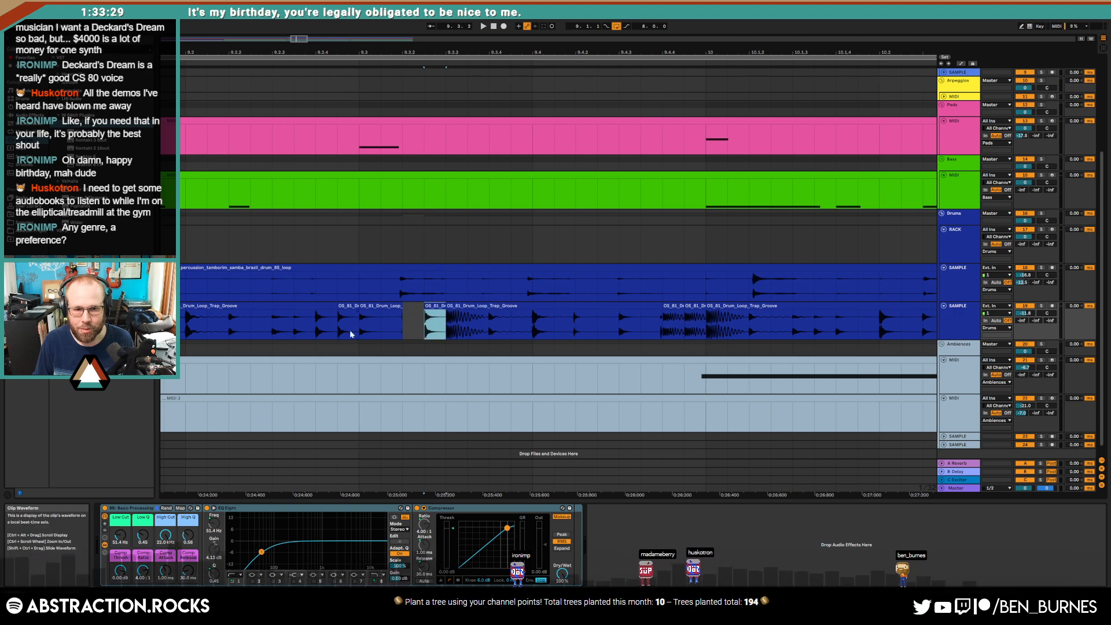
pyautogui.click(397, 312)
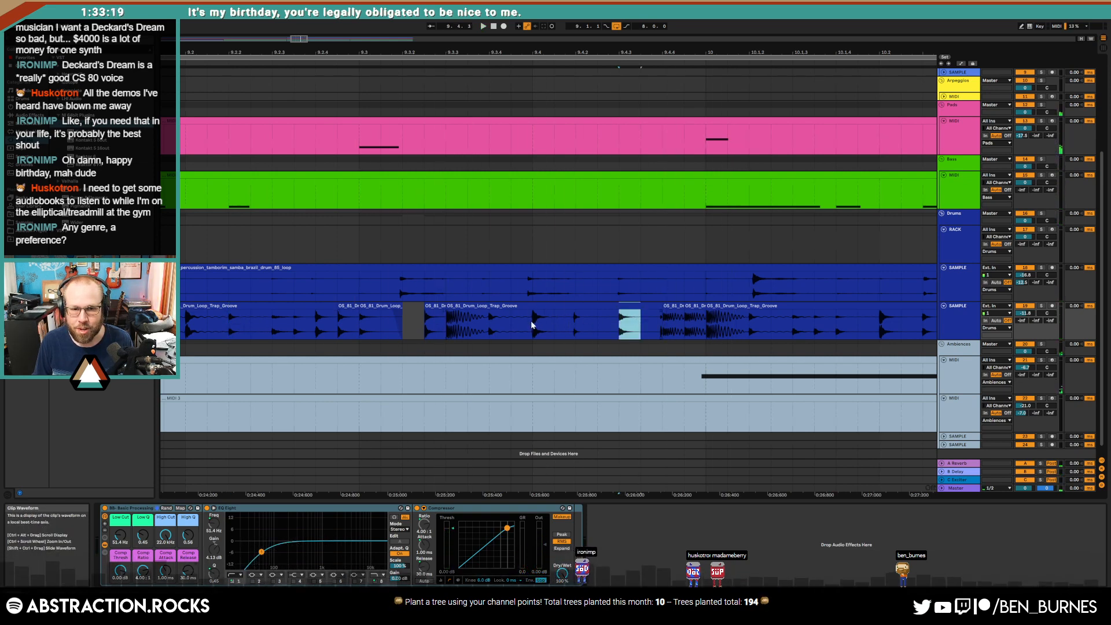
pyautogui.moveTo(530, 321); pyautogui.dragTo(562, 316)
pyautogui.scroll(-3, 567, 316)
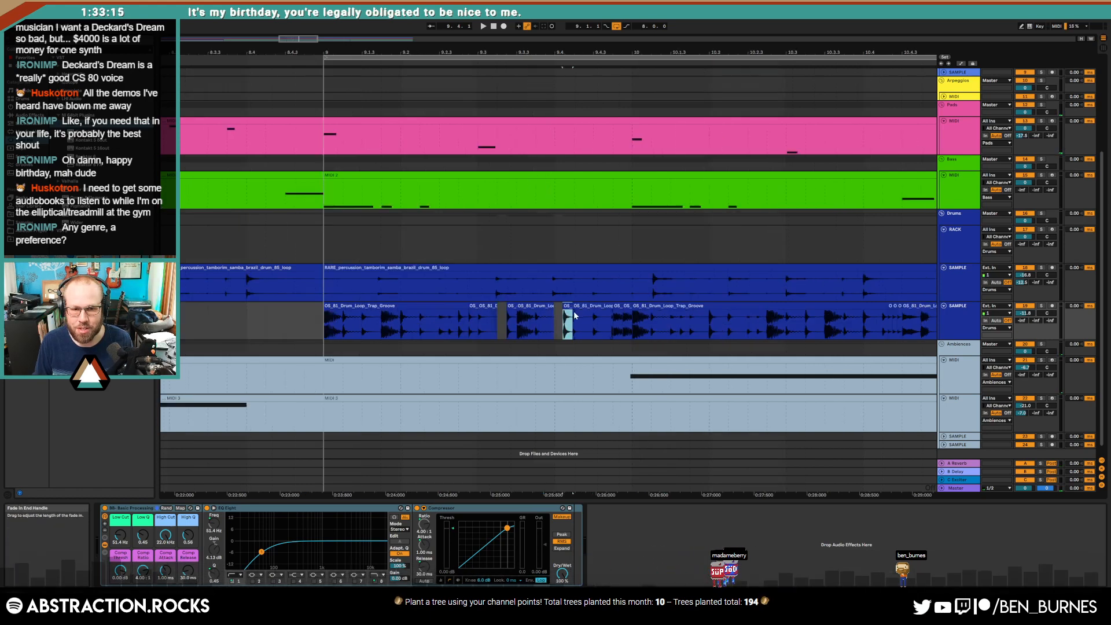
pyautogui.click(313, 317)
pyautogui.press('space')
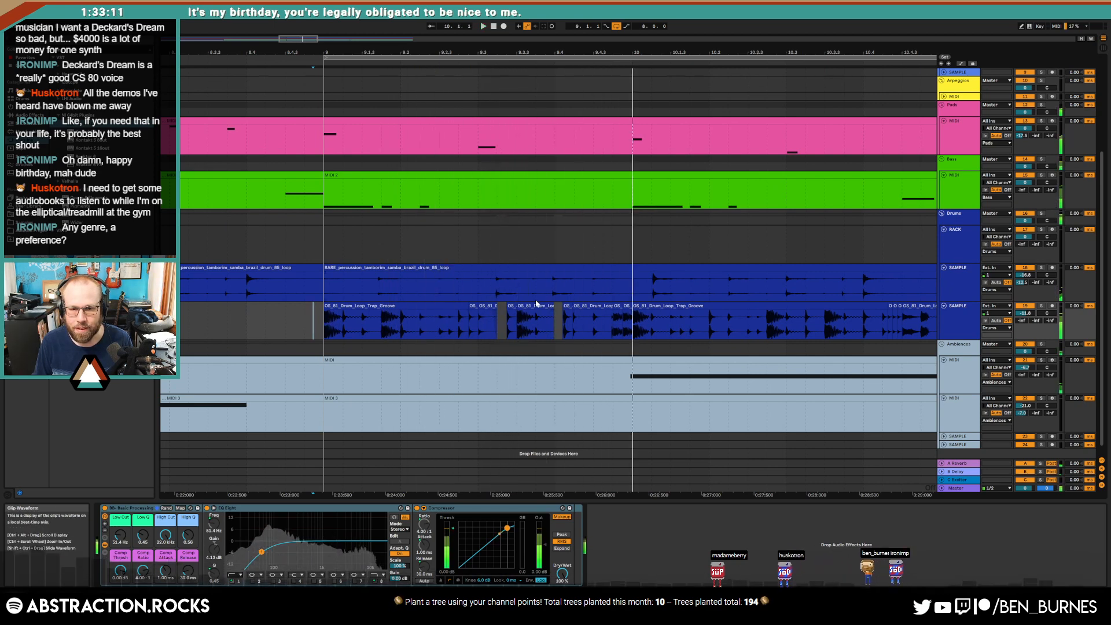
pyautogui.hotkey('ctrl', 'z')
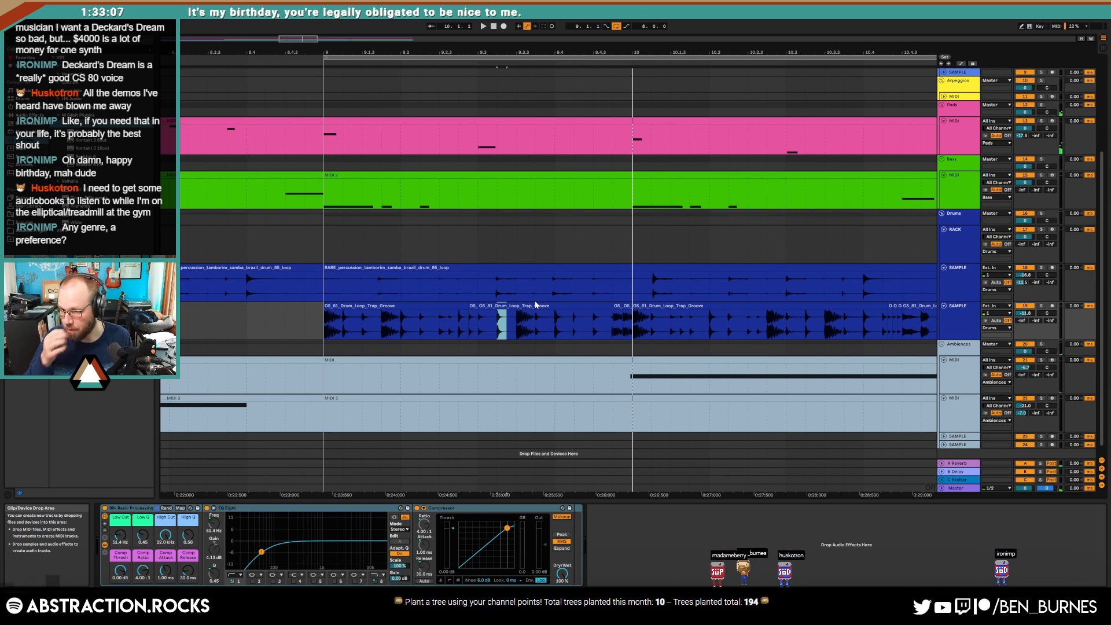
# Step: Play through the edited drums and duplicate the whole edited trap groove section of bars 9 to 12 so it repeats from bar 13
pyautogui.click(323, 328)
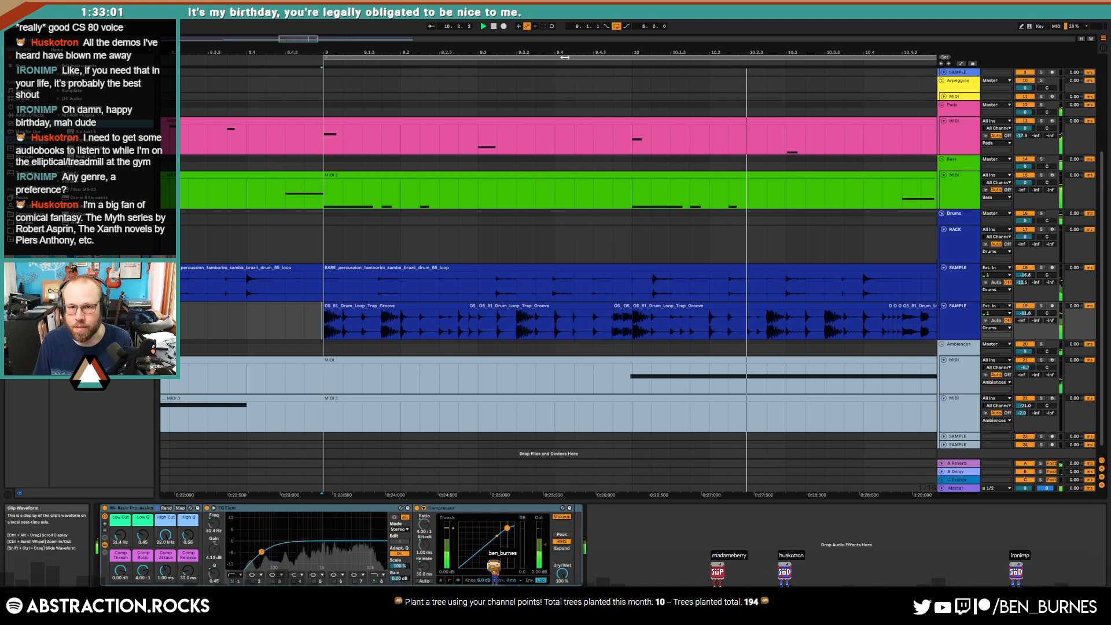
pyautogui.moveTo(565, 54); pyautogui.dragTo(218, 43)
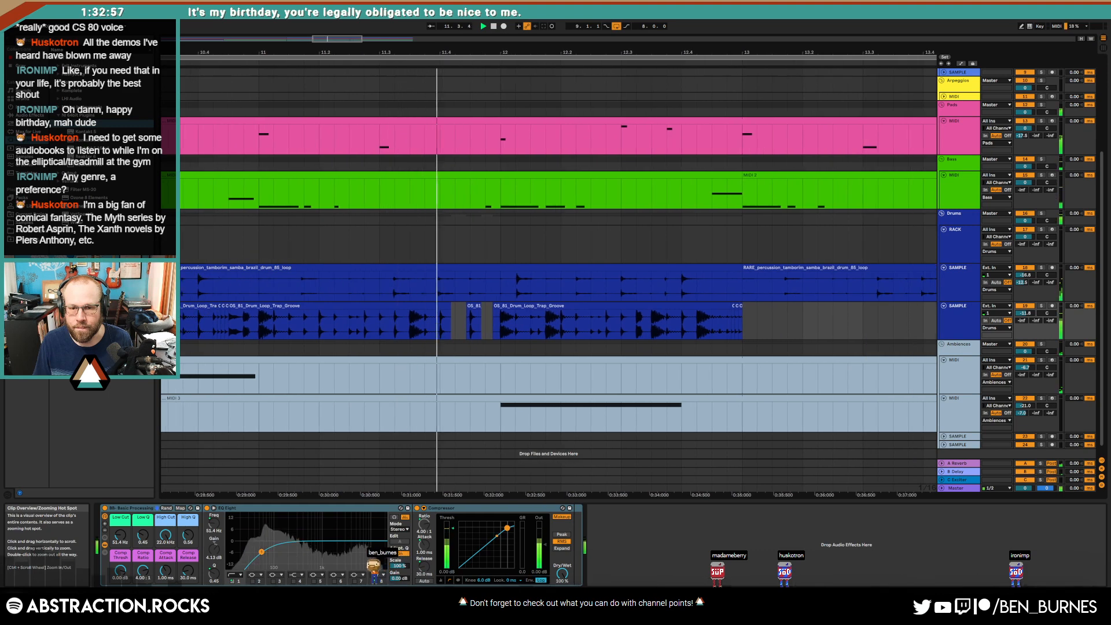
pyautogui.moveTo(544, 51)
pyautogui.mouseDown()
pyautogui.moveTo(376, 33)
pyautogui.moveTo(541, 22)
pyautogui.mouseUp()
pyautogui.click(617, 326)
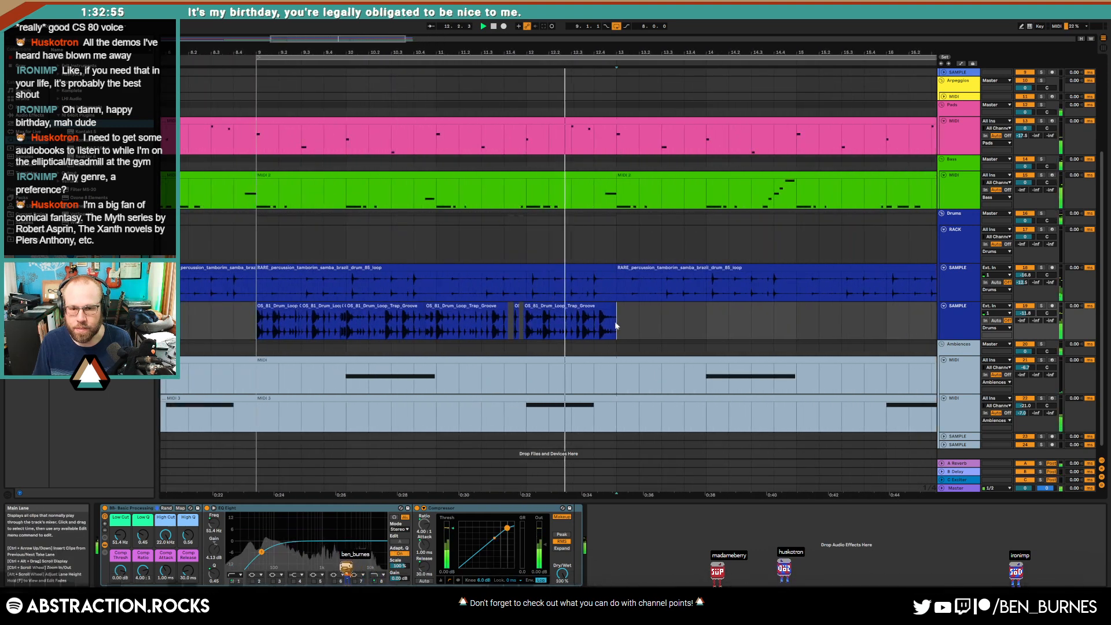
pyautogui.moveTo(616, 326); pyautogui.dragTo(256, 326)
pyautogui.hotkey('ctrl', 'd')
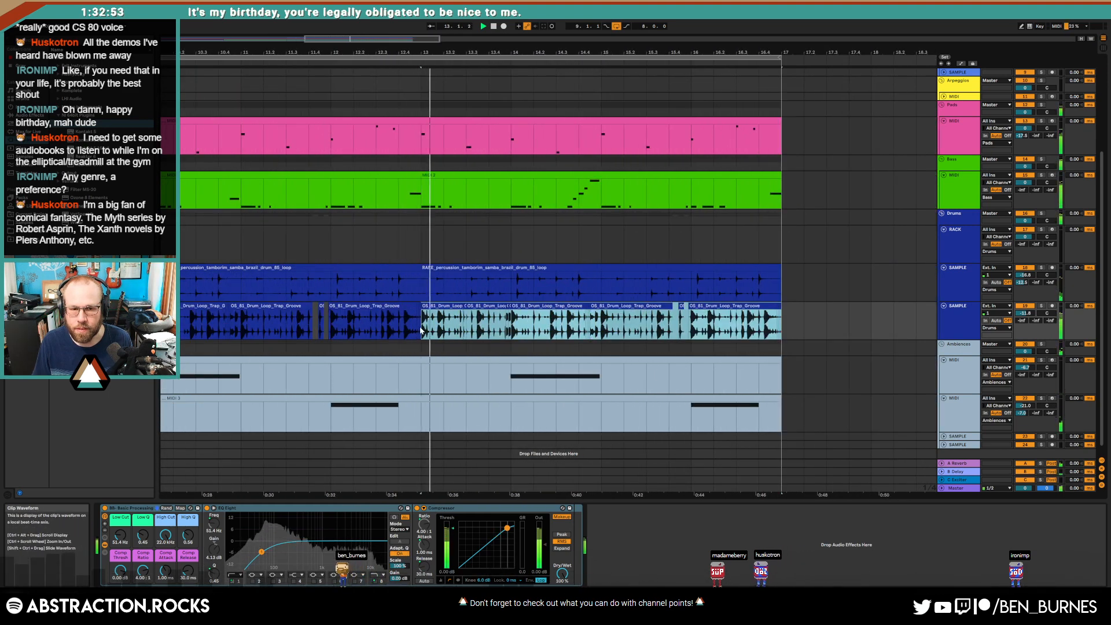
# Step: Shift the opening kick of the duplicated trap groove one sixteenth later, leaving a gap at the start of bar 13, and play it
pyautogui.scroll(5, 421, 331)
pyautogui.press('space')
pyautogui.moveTo(426, 326); pyautogui.dragTo(448, 322)
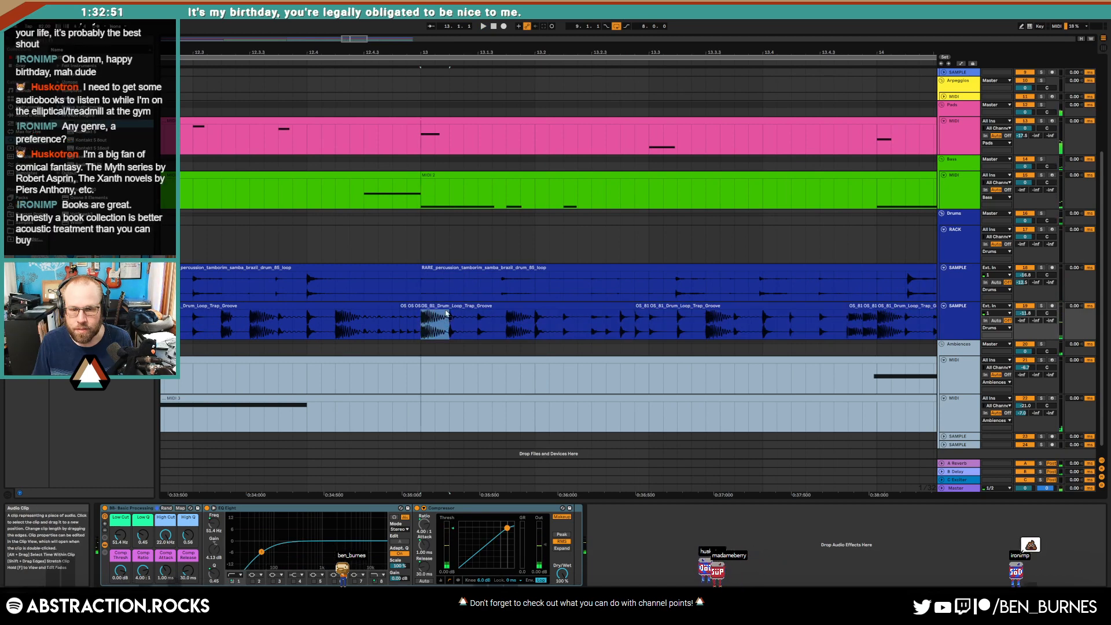
pyautogui.press('Delete')
pyautogui.click(378, 322)
pyautogui.press('space')
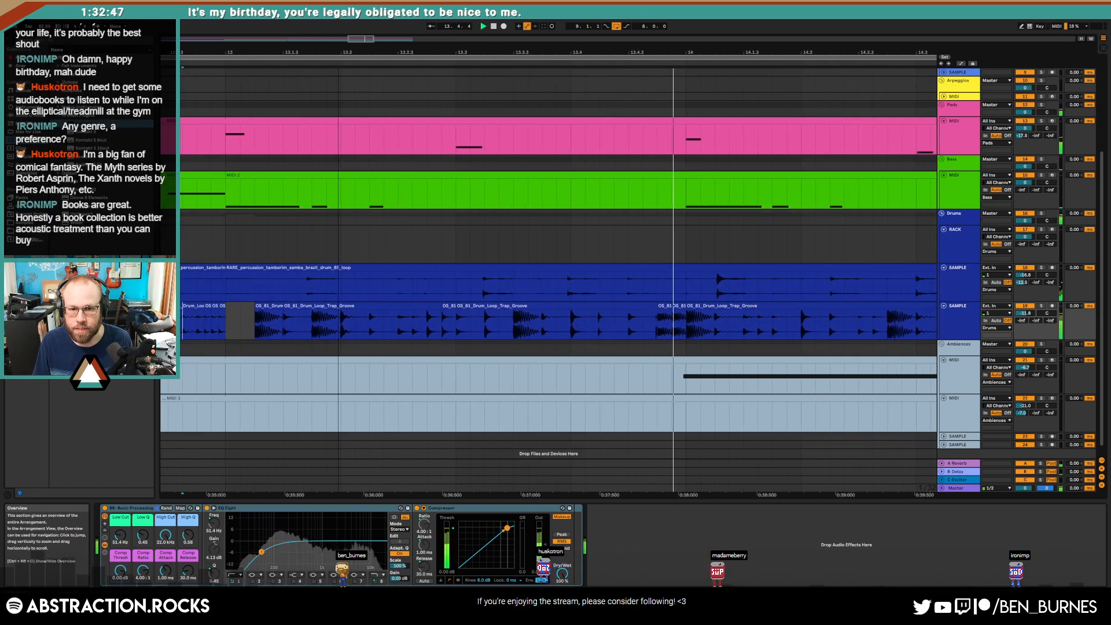
pyautogui.press('space')
# Step: Make the kick at 13.1.4 of the trap groove loop its own sixteenth-long slice and play from bar 13
pyautogui.moveTo(299, 326)
pyautogui.mouseDown()
pyautogui.moveTo(324, 310)
pyautogui.moveTo(307, 306)
pyautogui.mouseUp()
pyautogui.click(183, 319)
pyautogui.press('space')
pyautogui.press('space')
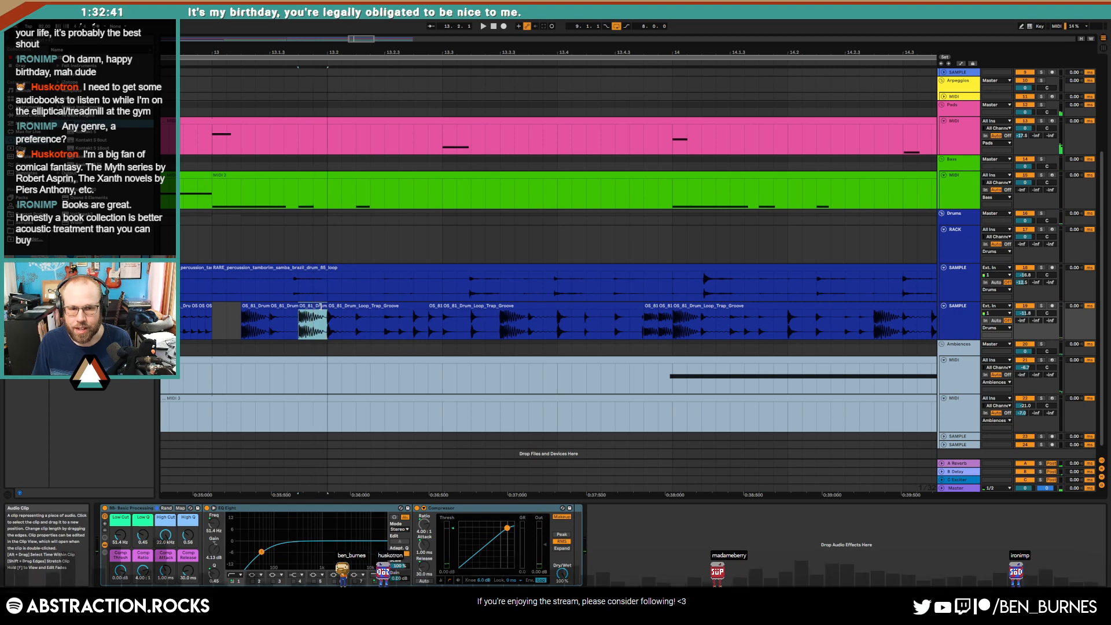
# Step: Duplicate the short drum hit slice between 13.2.3 and 13.2.4 of the trap groove loop once
pyautogui.scroll(3, 391, 318)
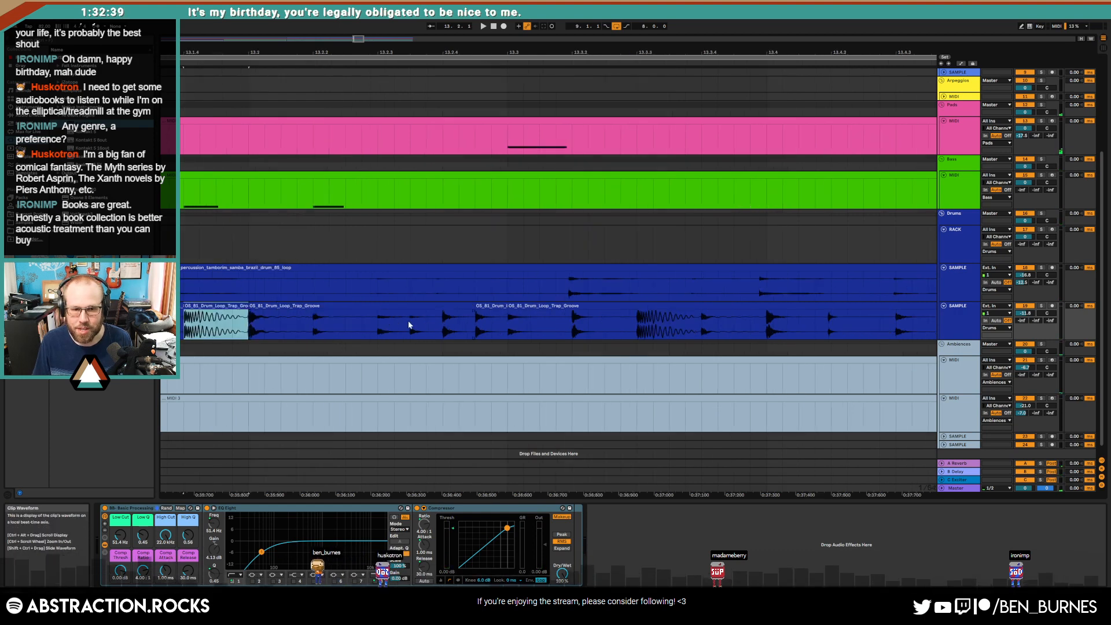
pyautogui.moveTo(411, 322); pyautogui.dragTo(427, 321)
pyautogui.hotkey('ctrl', 'd')
pyautogui.click(216, 322)
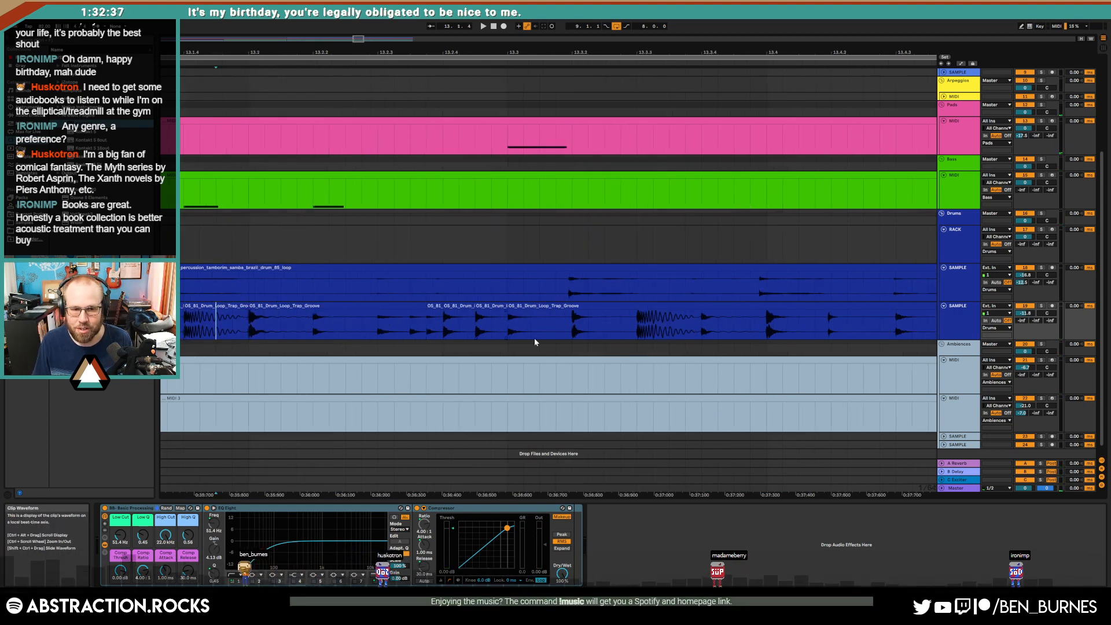
# Step: Add very short repeated slices of the drum hit just before 13.2.4 of the trap groove loop and play bar 13
pyautogui.press('space')
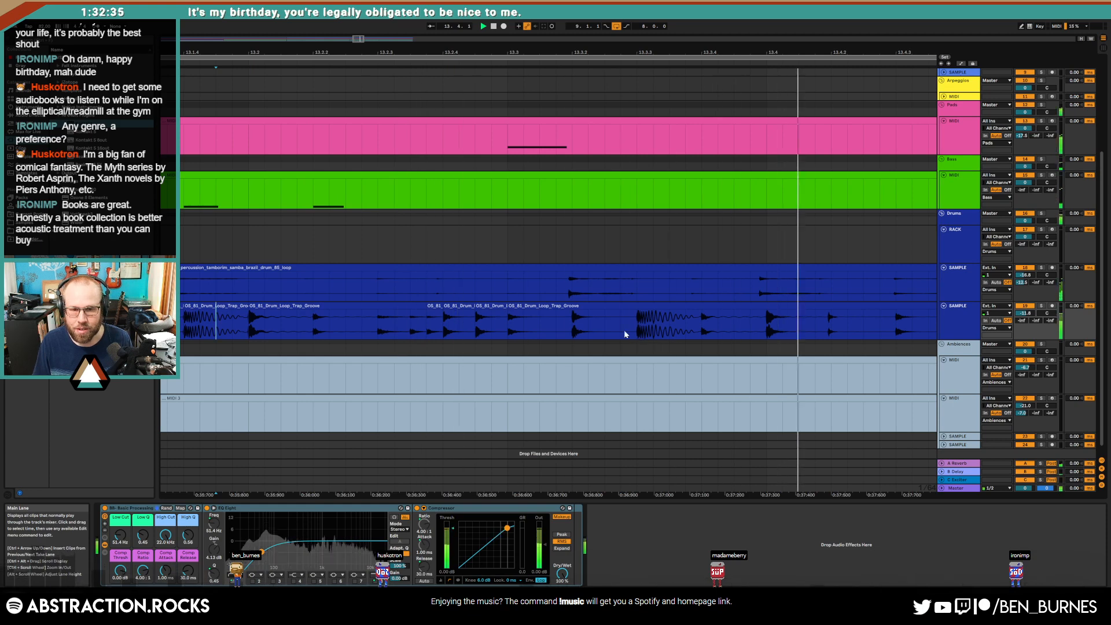
pyautogui.scroll(3, 428, 325)
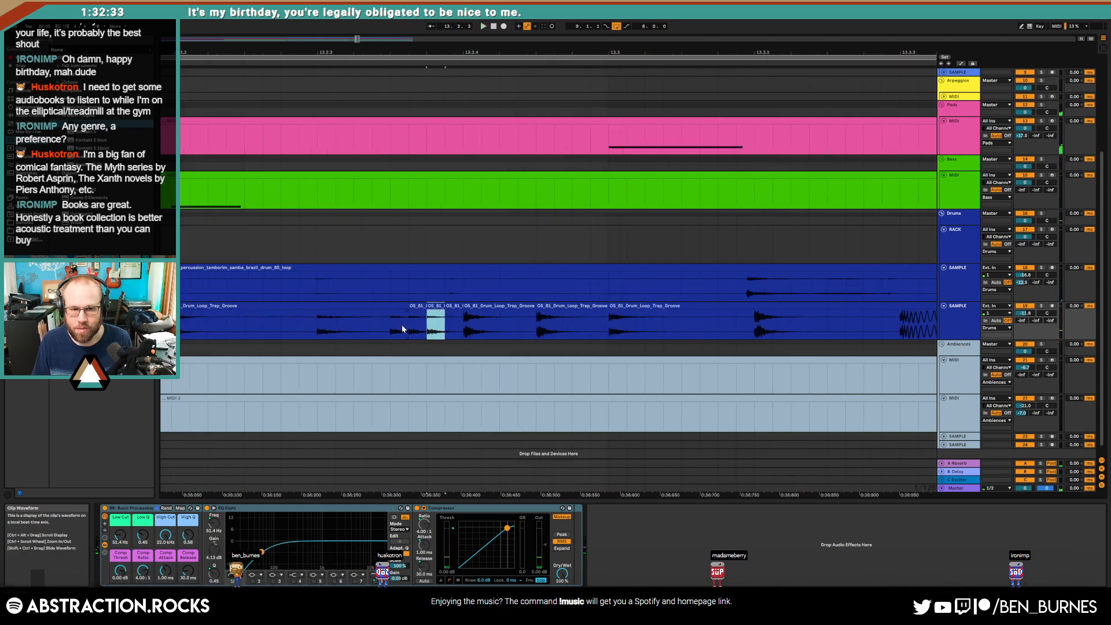
pyautogui.scroll(-5, 557, 318)
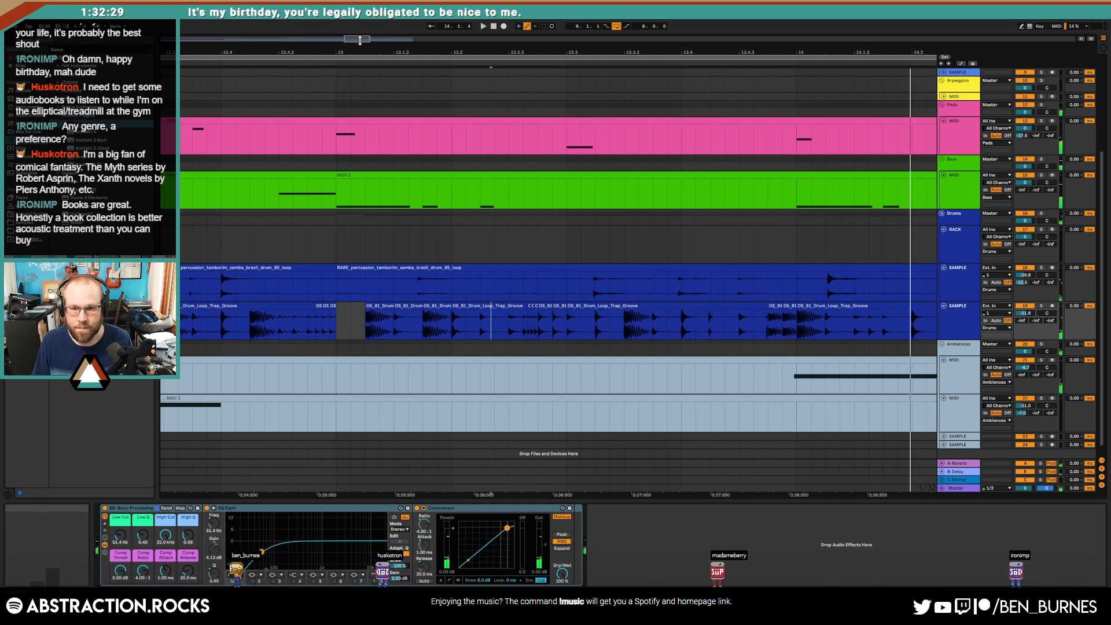
pyautogui.moveTo(360, 41)
pyautogui.mouseDown()
pyautogui.moveTo(390, 64)
pyautogui.moveTo(360, 42)
pyautogui.mouseUp()
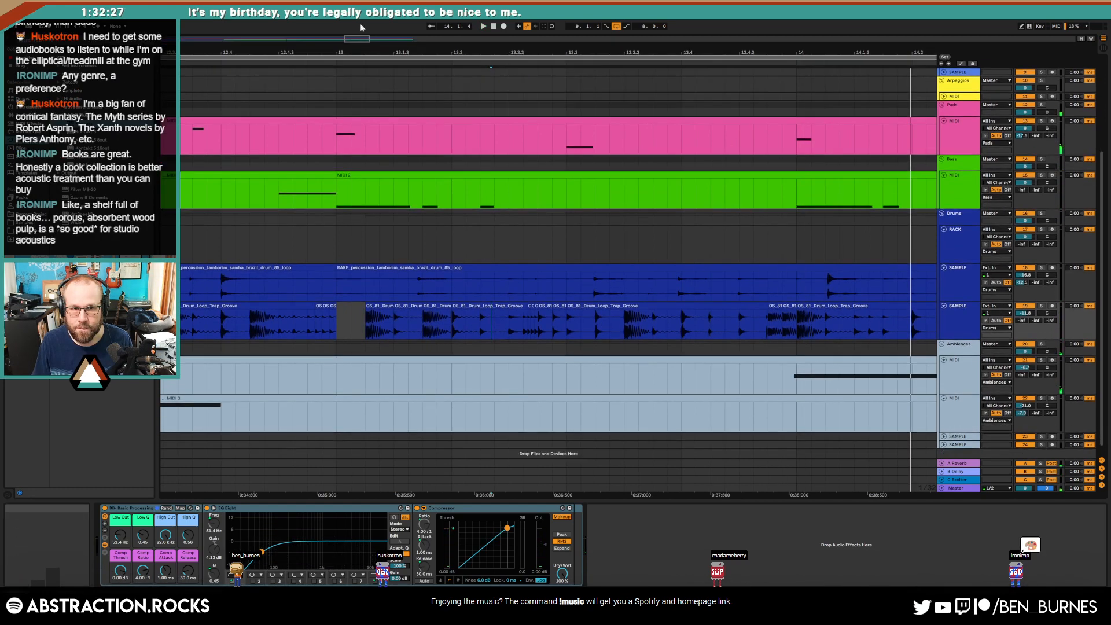
pyautogui.press('space')
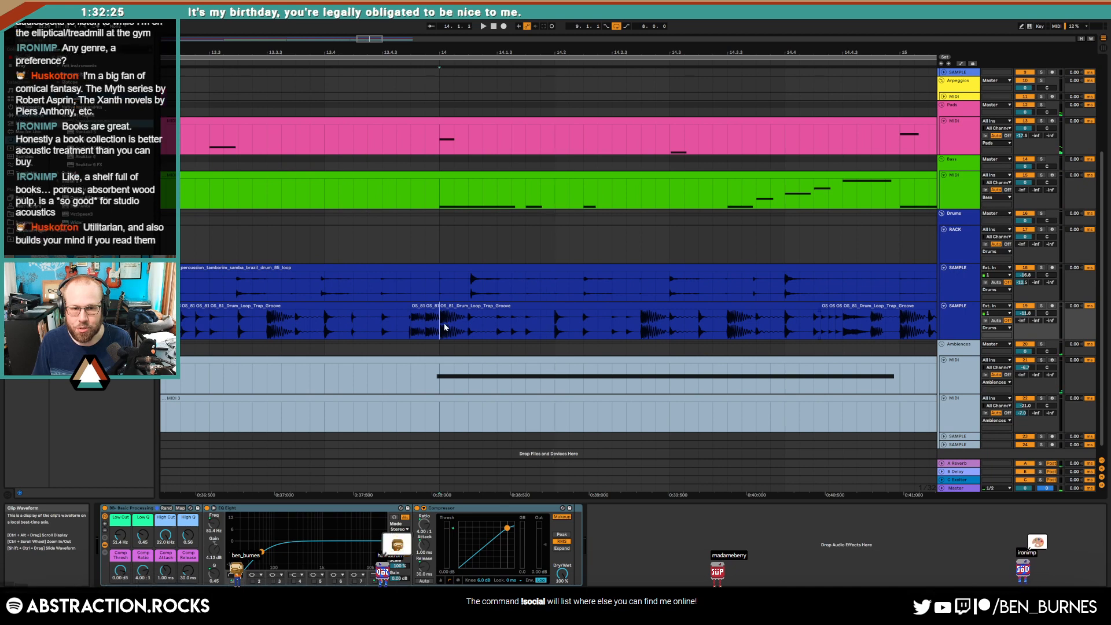
# Step: Copy the kick at the start of bar 14 of the trap groove loop and place a sixteenth-long copy at 14.1.2
pyautogui.moveTo(444, 325); pyautogui.dragTo(465, 326)
pyautogui.click(499, 327)
pyautogui.scroll(2, 503, 324)
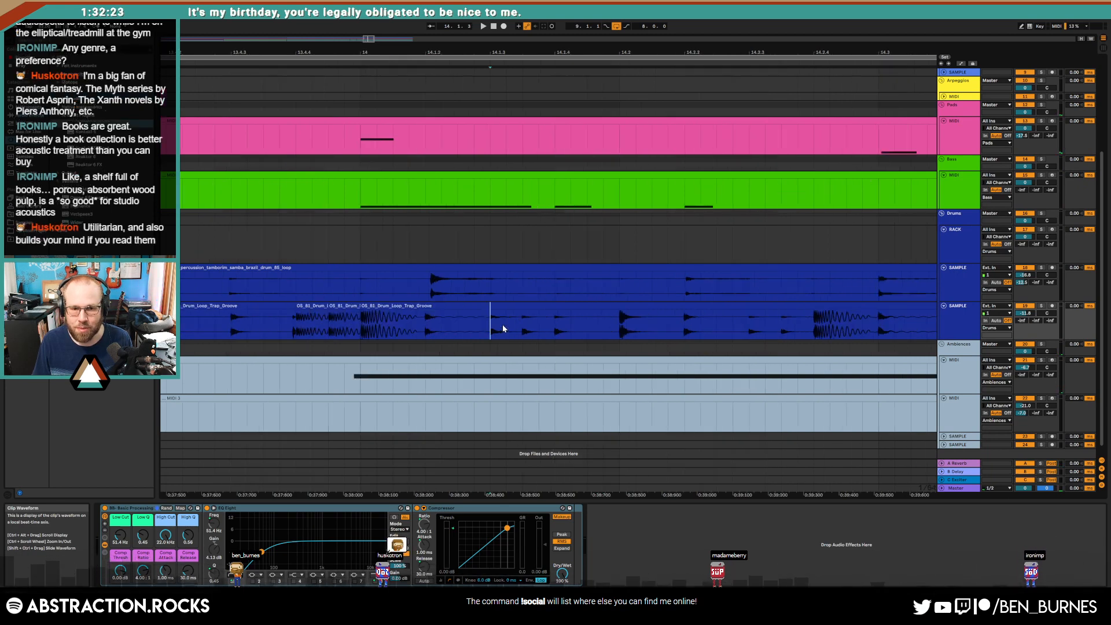
pyautogui.click(522, 324)
pyautogui.hotkey('ctrl', 'v')
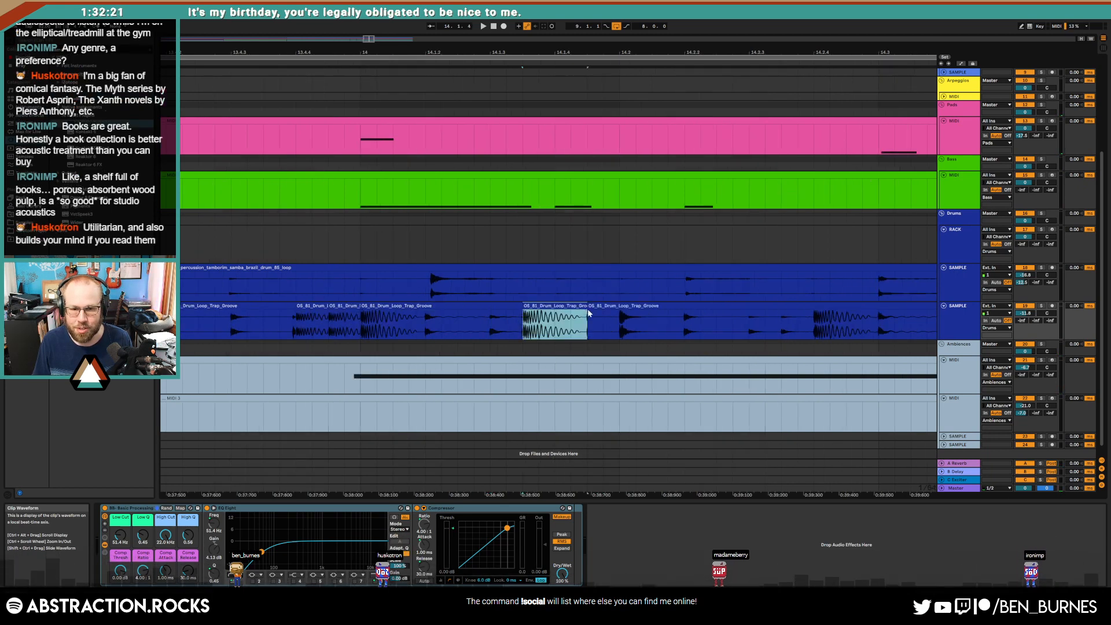
pyautogui.moveTo(586, 311); pyautogui.dragTo(431, 308)
# Step: Play the lead-in to bar 14 and extend the trap groove slice before the gap around 14.1.4 to fill it
pyautogui.click(215, 320)
pyautogui.press('space')
pyautogui.press('space')
pyautogui.click(184, 326)
pyautogui.press('space')
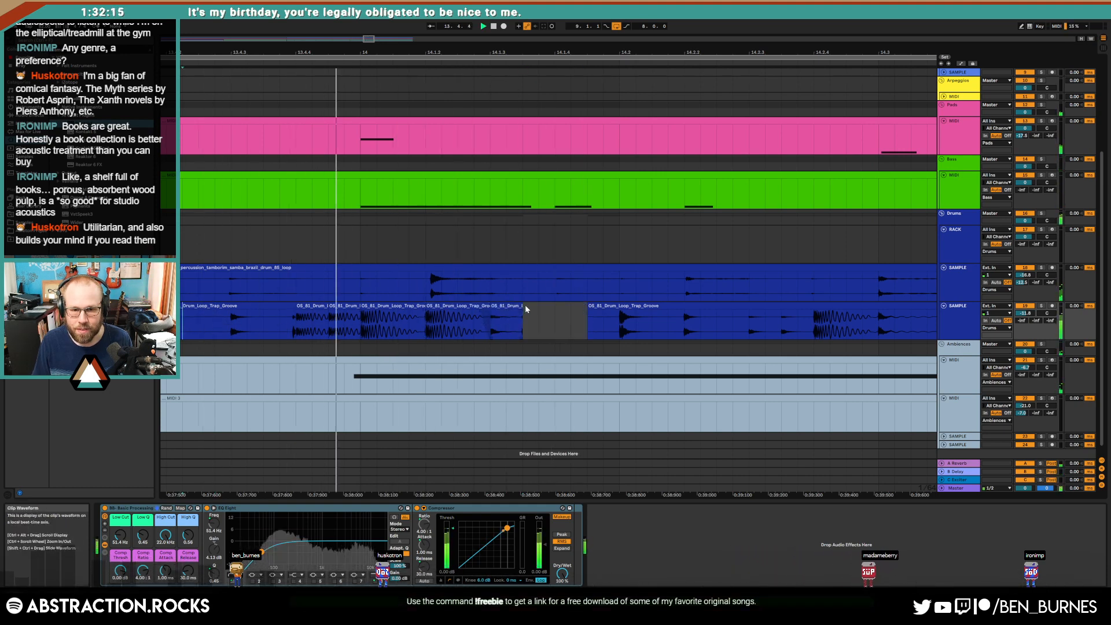
pyautogui.moveTo(524, 307); pyautogui.dragTo(568, 324)
pyautogui.press('space')
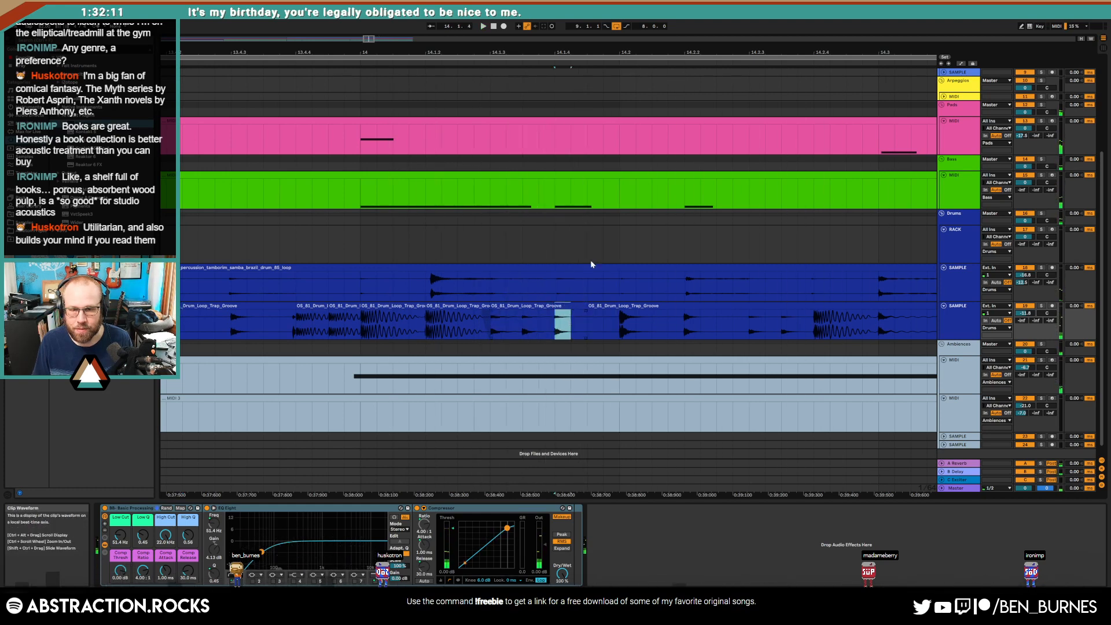
pyautogui.moveTo(369, 40); pyautogui.dragTo(372, 40)
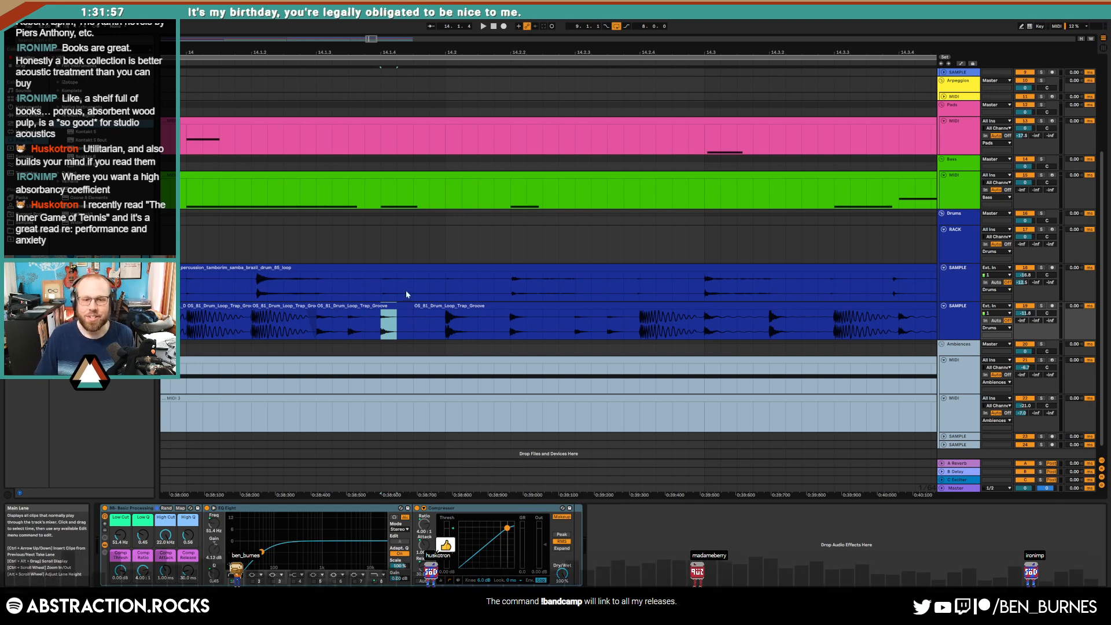
pyautogui.click(512, 330)
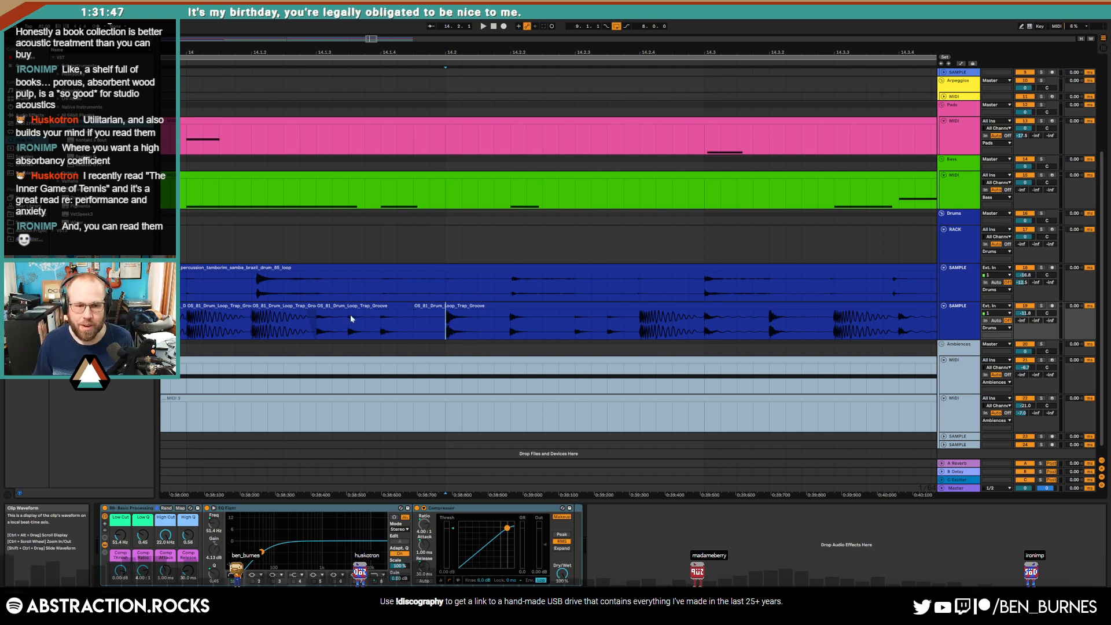
pyautogui.click(266, 330)
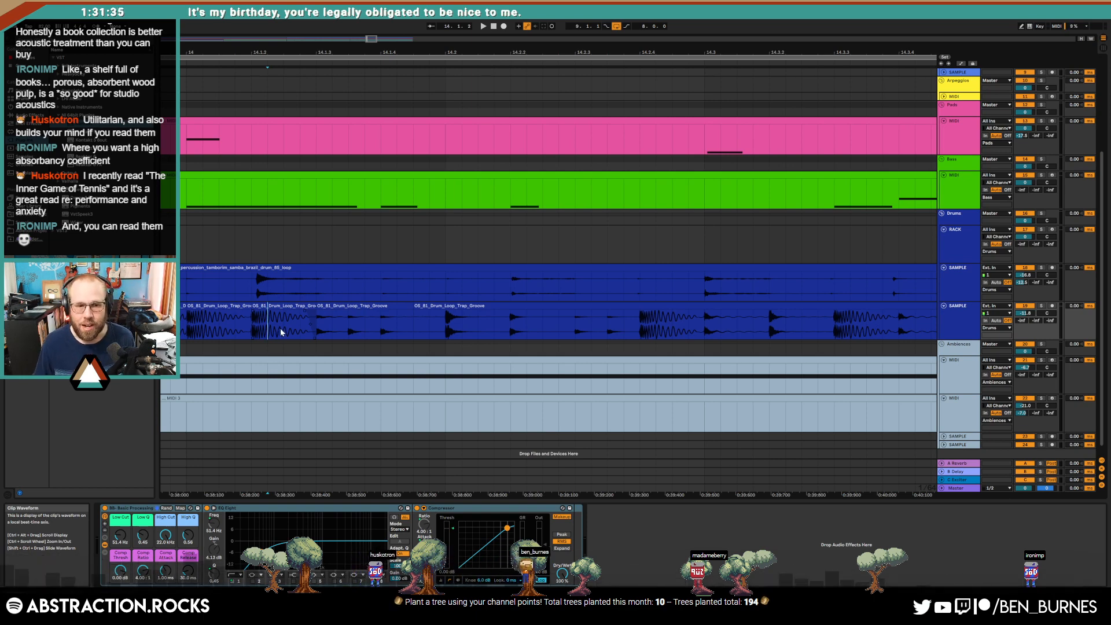
# Step: Duplicate the short drum slice leading up to 14.4 of the trap groove loop and play on through bar 15
pyautogui.scroll(-2, 272, 332)
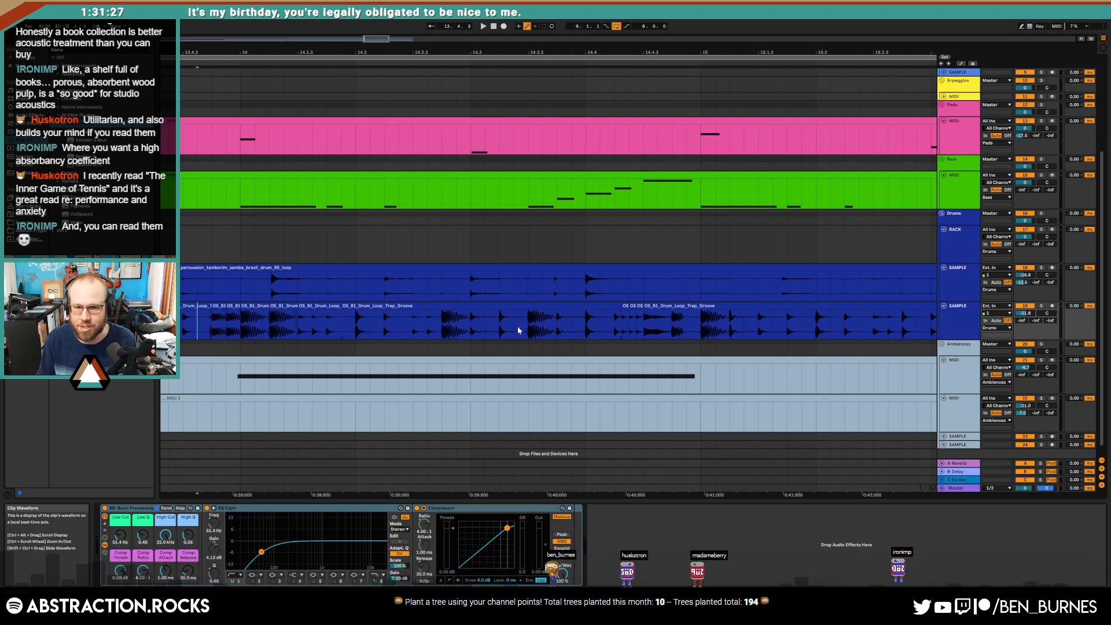
pyautogui.scroll(3, 564, 335)
pyautogui.moveTo(548, 323); pyautogui.dragTo(576, 323)
pyautogui.hotkey('ctrl', 'd')
pyautogui.scroll(-3, 551, 321)
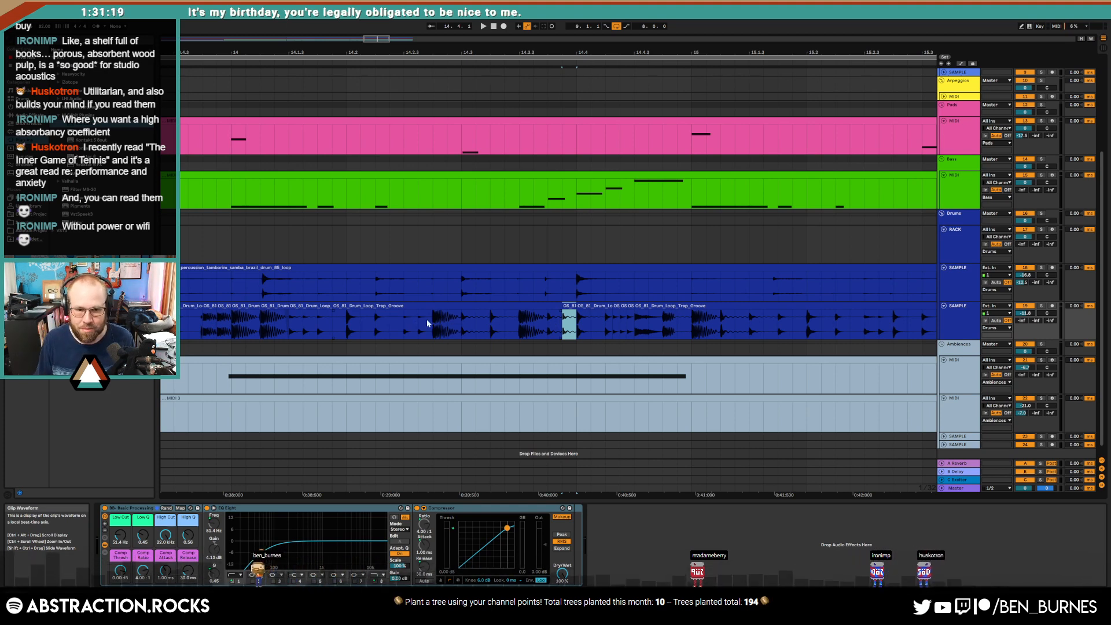
pyautogui.click(405, 318)
pyautogui.press('space')
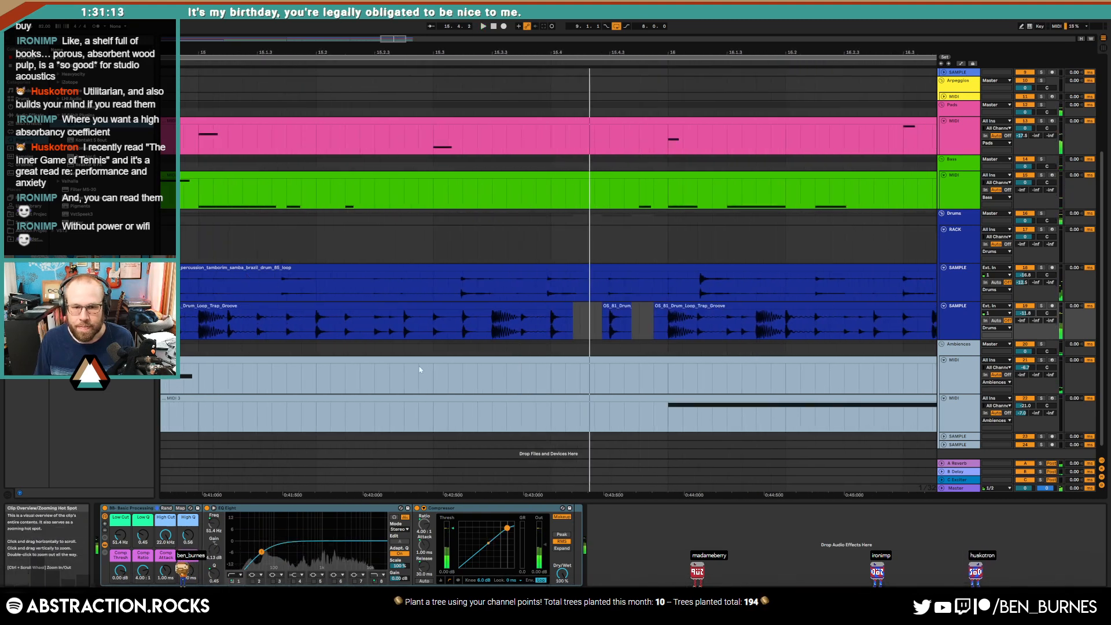
# Step: Solo the trap groove track and listen to the drums of bar 15
pyautogui.click(403, 325)
pyautogui.press('space')
pyautogui.press('space')
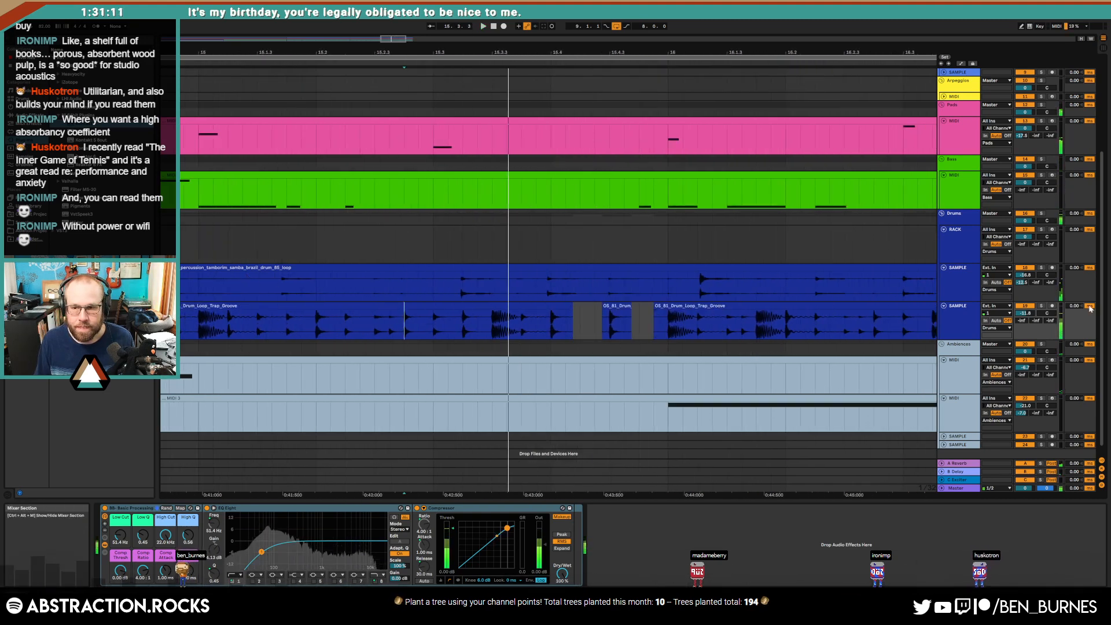
pyautogui.click(1042, 305)
pyautogui.click(255, 319)
pyautogui.press('space')
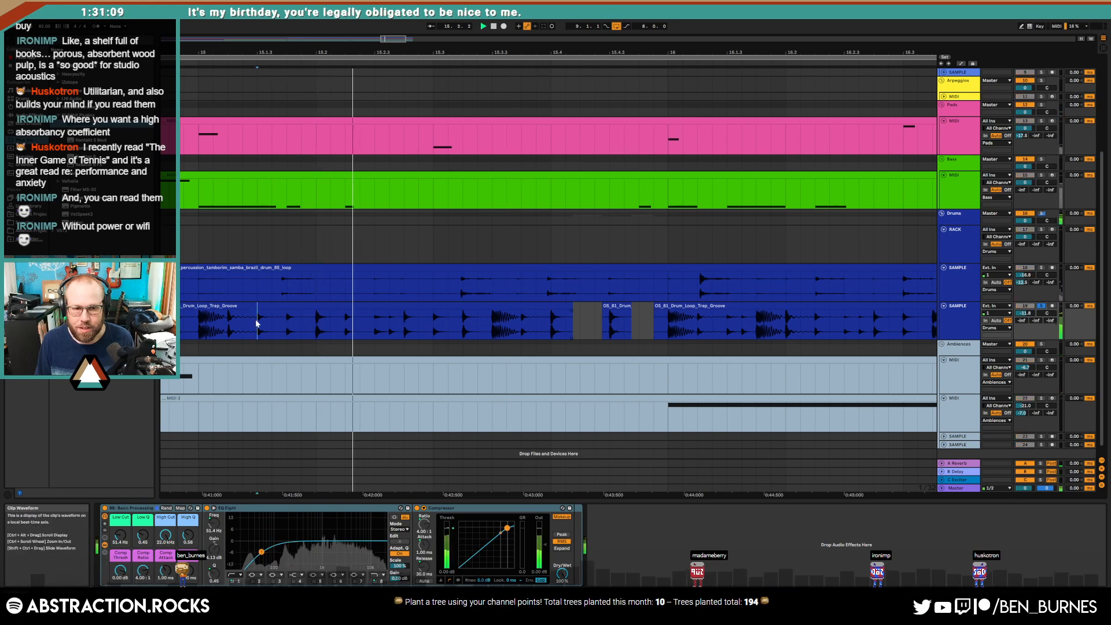
pyautogui.press('space')
# Step: Rework the trap groove loop with thirty-second-long slices right after the kick at 15.3.3, playing the passage to check it
pyautogui.moveTo(462, 319); pyautogui.dragTo(497, 313)
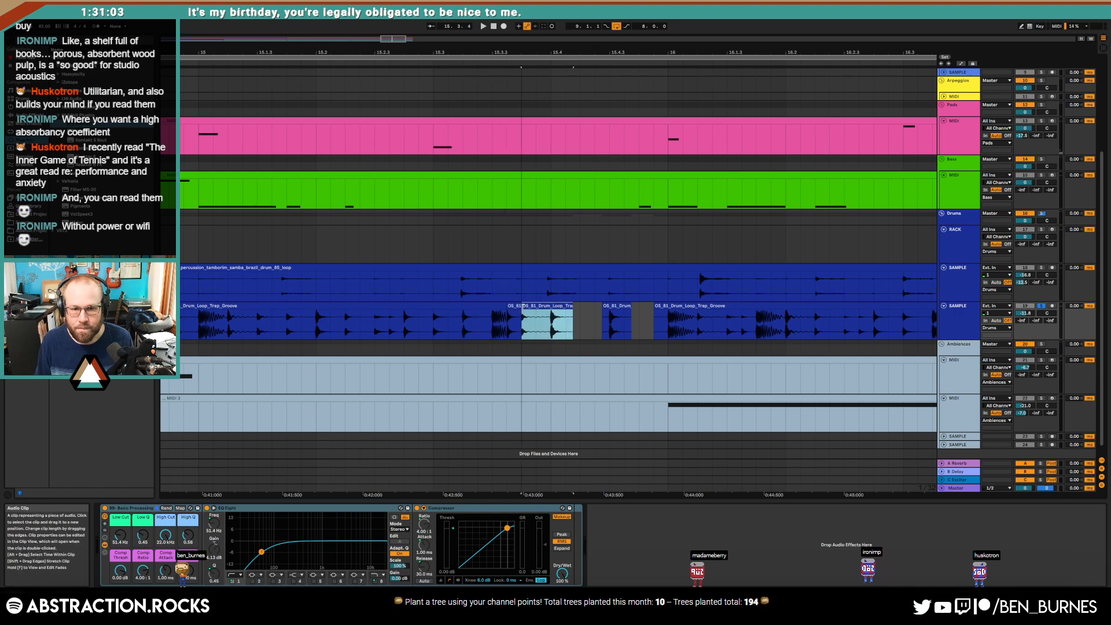
pyautogui.click(389, 330)
pyautogui.press('space')
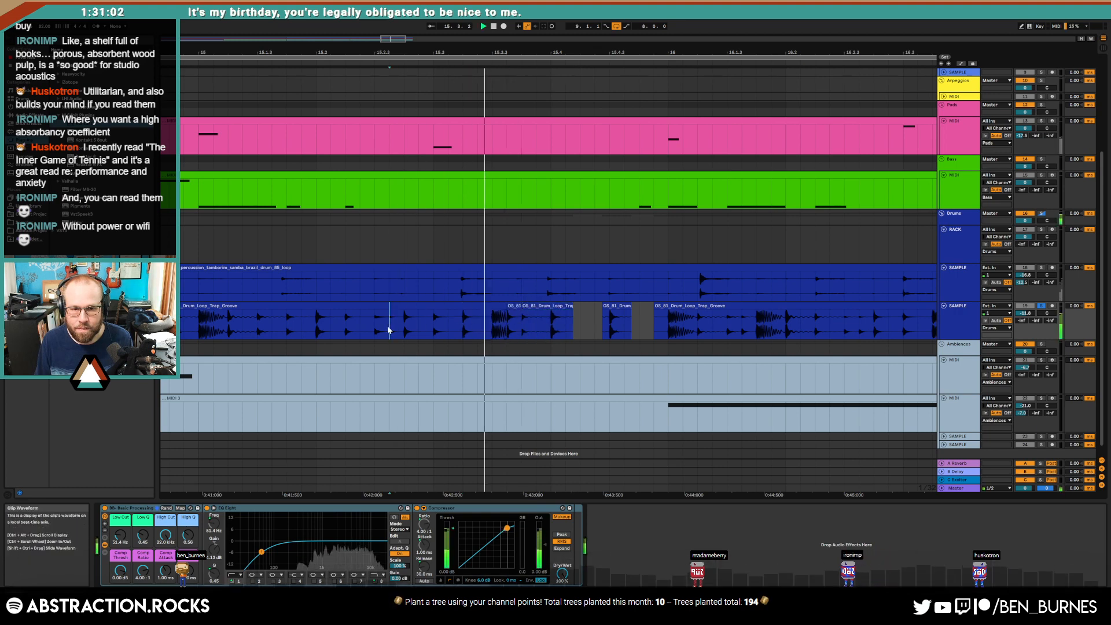
pyautogui.press('space')
pyautogui.click(527, 307)
pyautogui.moveTo(527, 307); pyautogui.dragTo(512, 323)
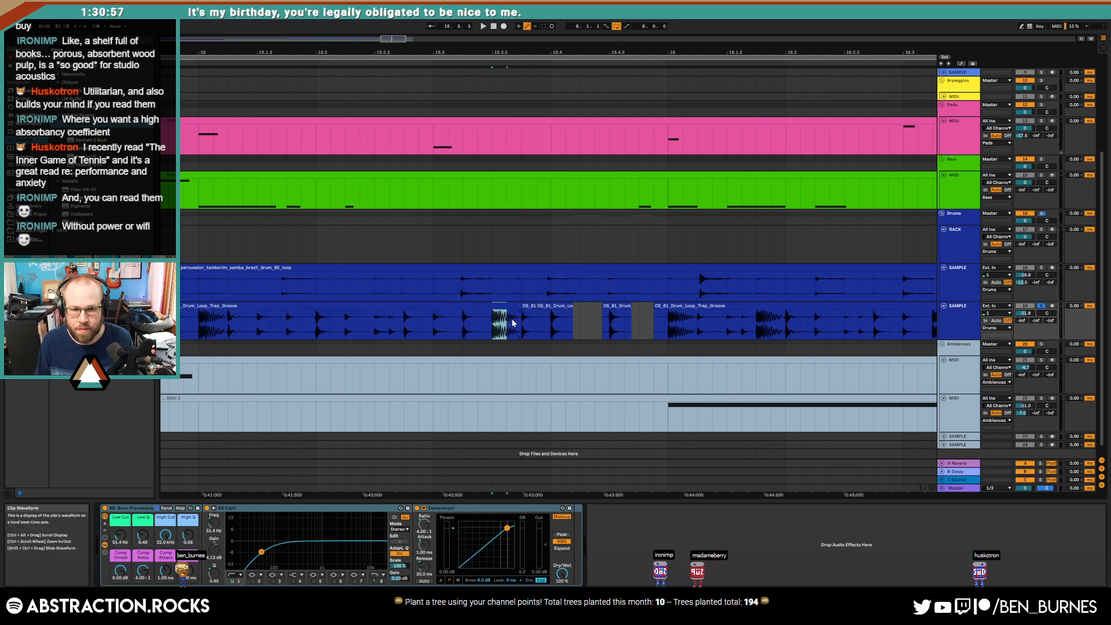
# Step: Paste the sixteenth-long kick at 15.4.2 and 15.4.4 of the trap groove loop and extend the neighbouring slices to close the gaps
pyautogui.click(579, 318)
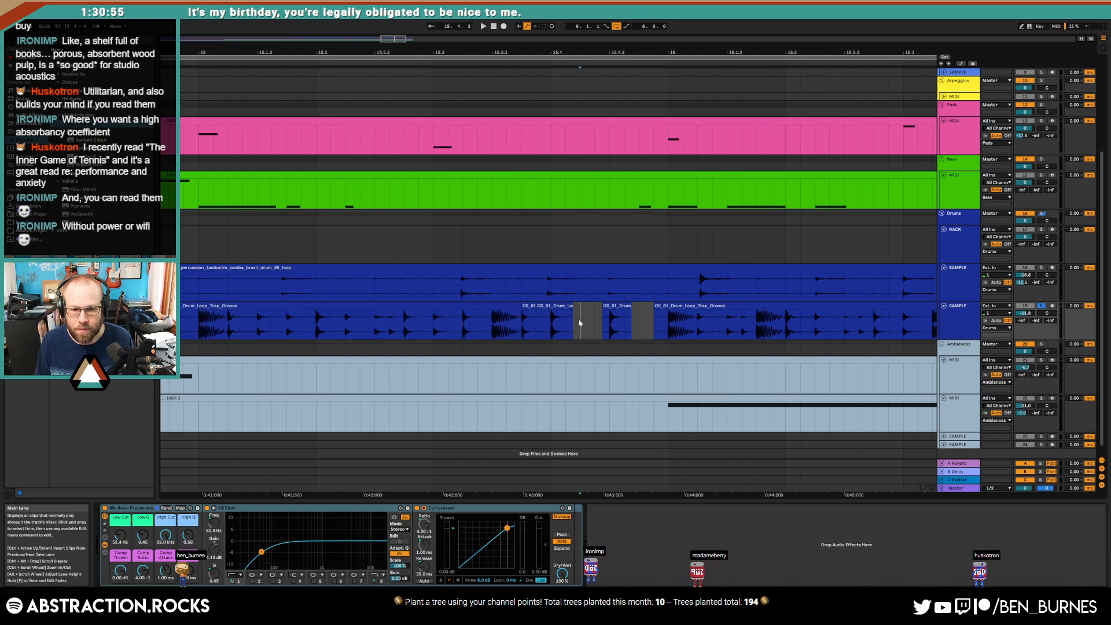
pyautogui.hotkey('ctrl', 'v')
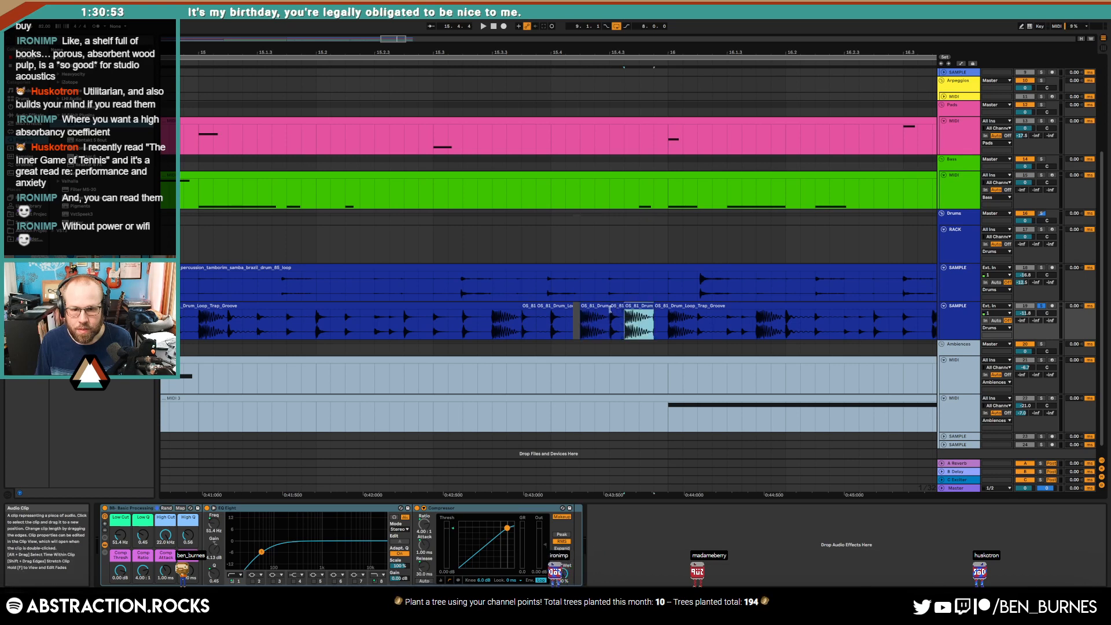
pyautogui.moveTo(609, 312); pyautogui.dragTo(639, 308)
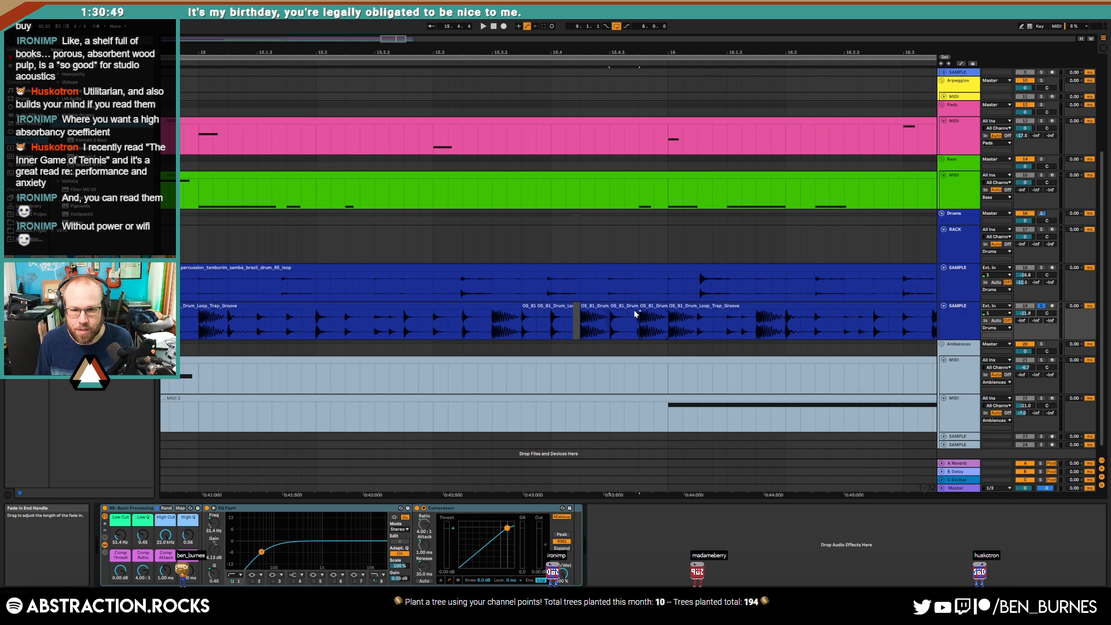
pyautogui.moveTo(573, 316); pyautogui.dragTo(580, 316)
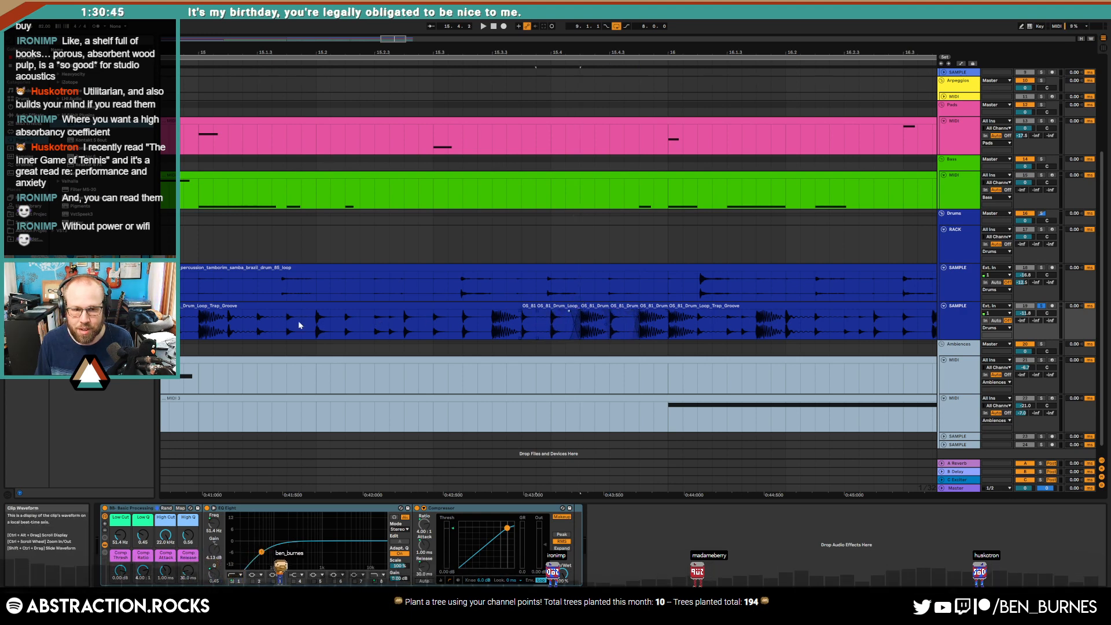
# Step: Play the bar 15 fill, take the trap groove track out of solo and play the whole arrangement from the start
pyautogui.click(257, 323)
pyautogui.press('space')
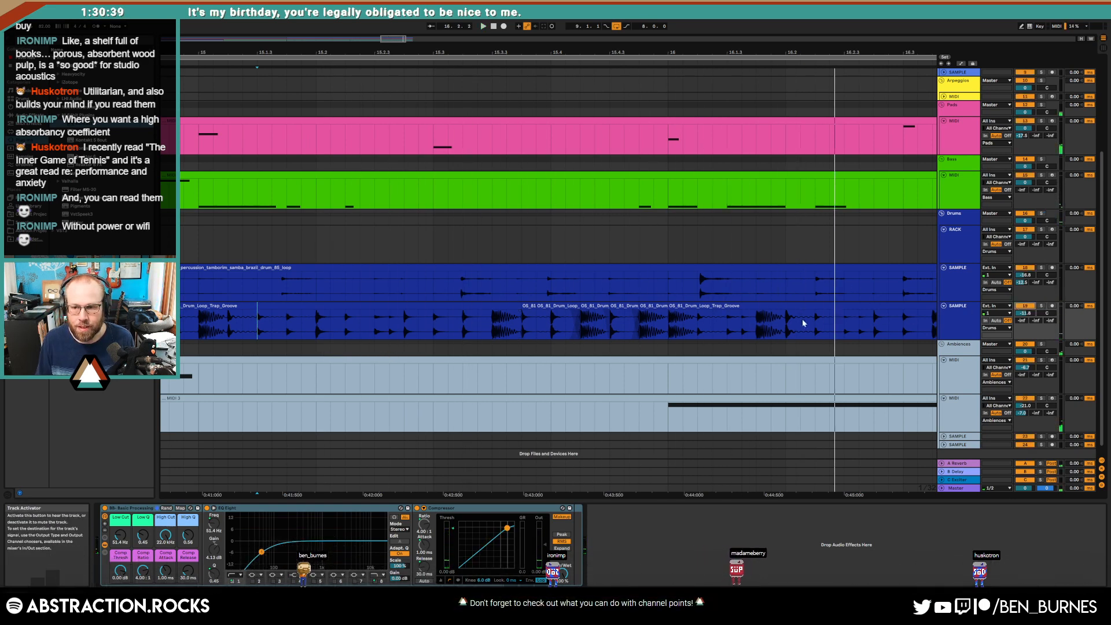
pyautogui.moveTo(395, 40); pyautogui.dragTo(404, 38)
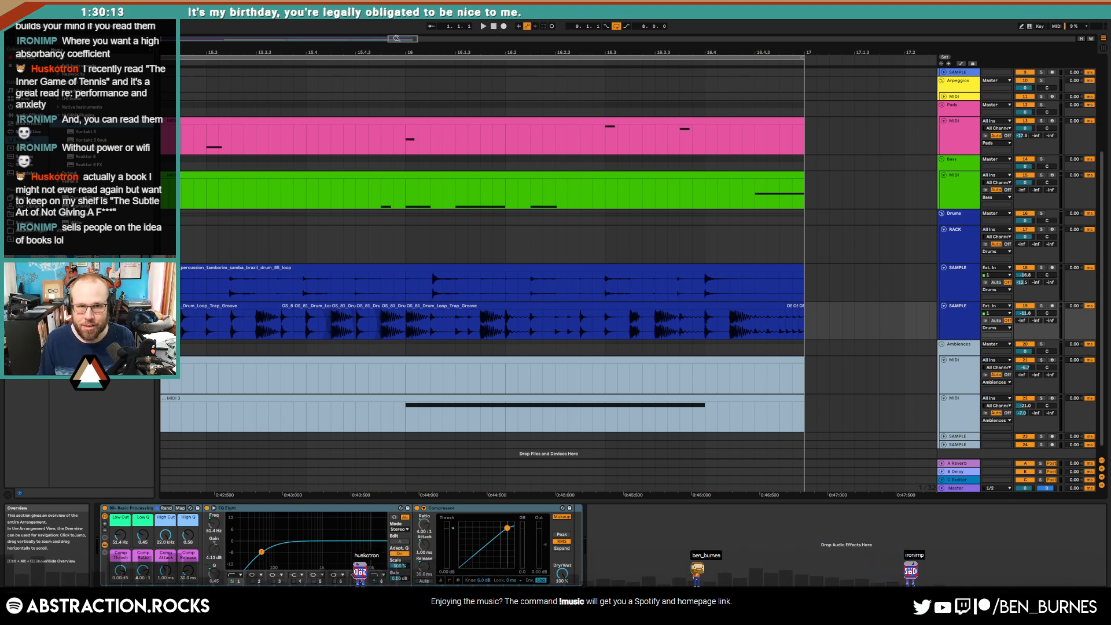
pyautogui.moveTo(397, 38)
pyautogui.mouseDown()
pyautogui.moveTo(396, 21)
pyautogui.moveTo(383, 22)
pyautogui.moveTo(377, 42)
pyautogui.mouseUp()
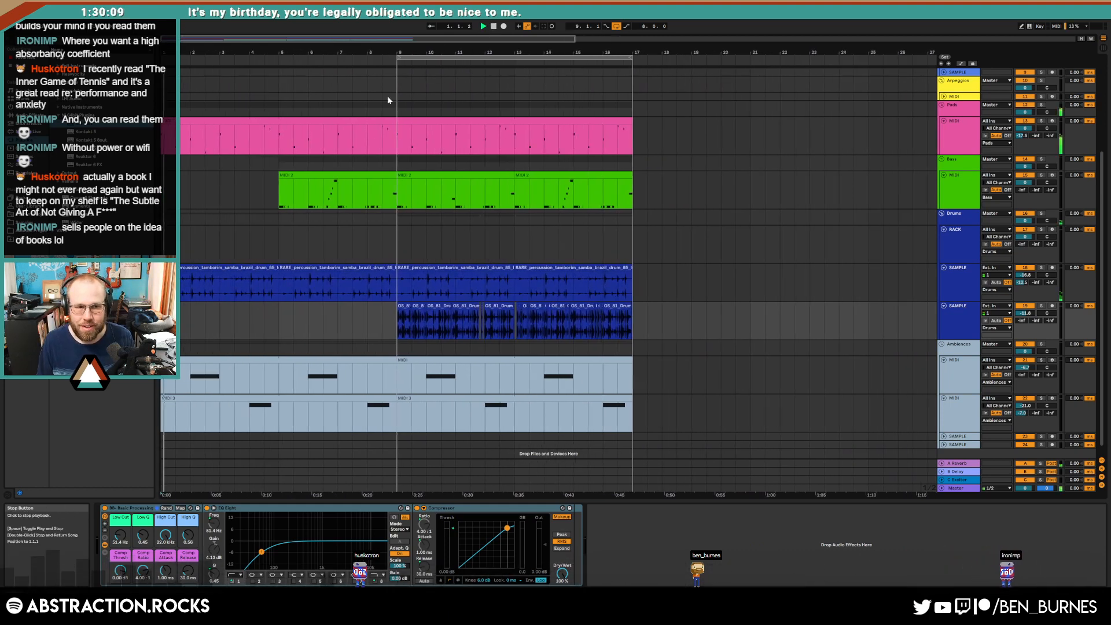
pyautogui.press('space')
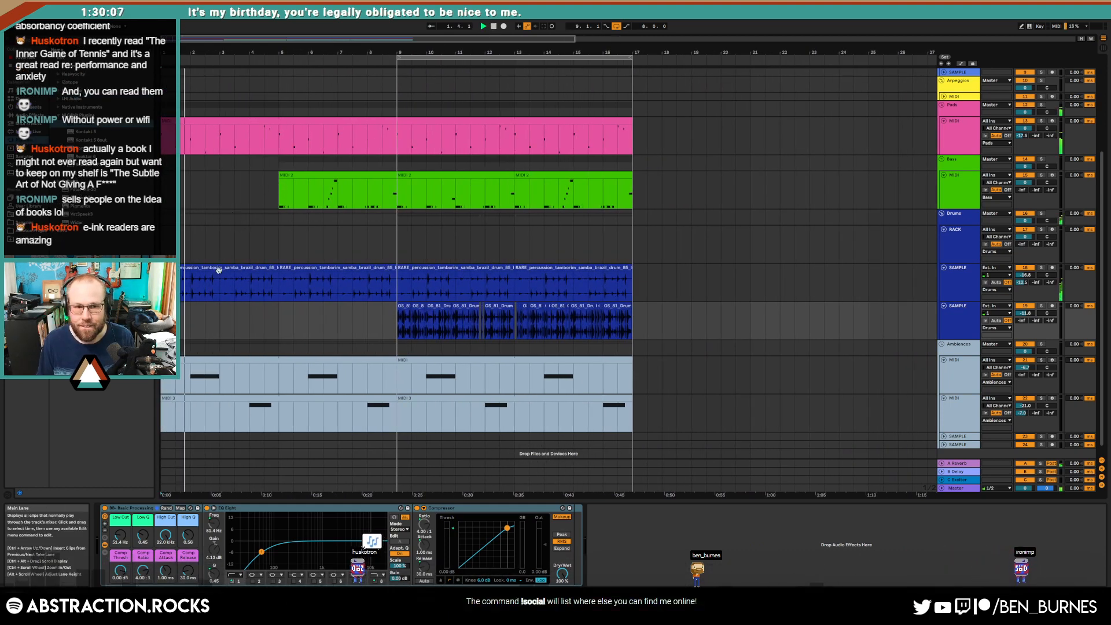
# Step: Try deactivating the tamborim percussion clip in bars 1 to 4
pyautogui.click(239, 268)
pyautogui.press('0')
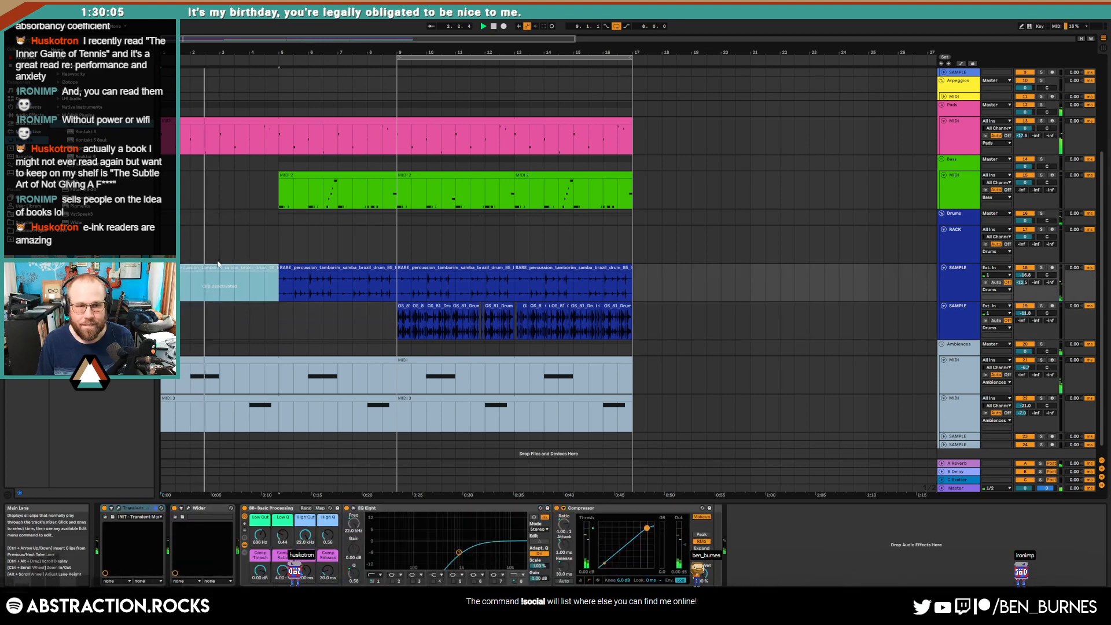
pyautogui.press('0')
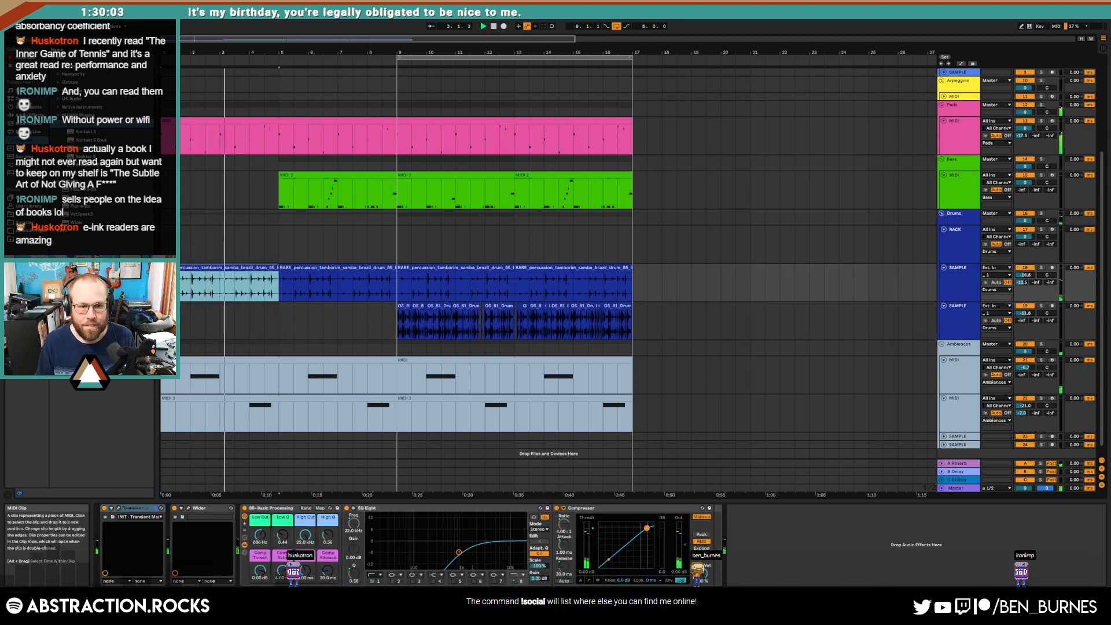
# Step: Delete bars 1 to 4 of both Ambiences MIDI clips
pyautogui.moveTo(162, 361); pyautogui.dragTo(108, 416)
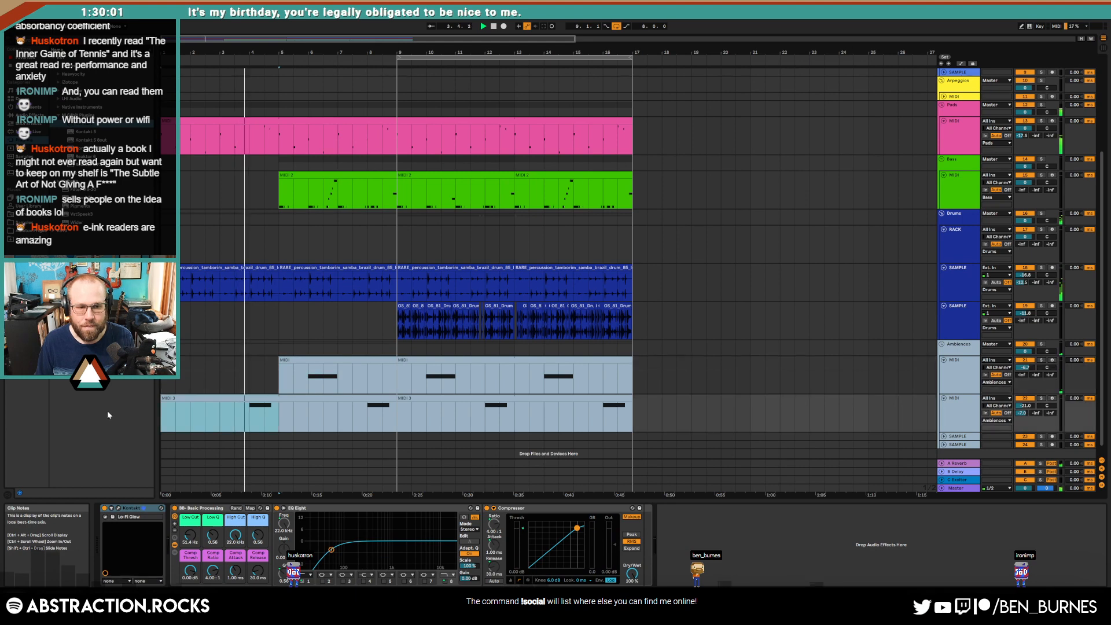
pyautogui.press('Delete')
# Step: Deactivate the G2 notes in the first two chords of the opening Leads clip, keep the A#2 notes active, and play them
pyautogui.scroll(5, 284, 299)
pyautogui.moveTo(278, 132); pyautogui.dragTo(172, 147)
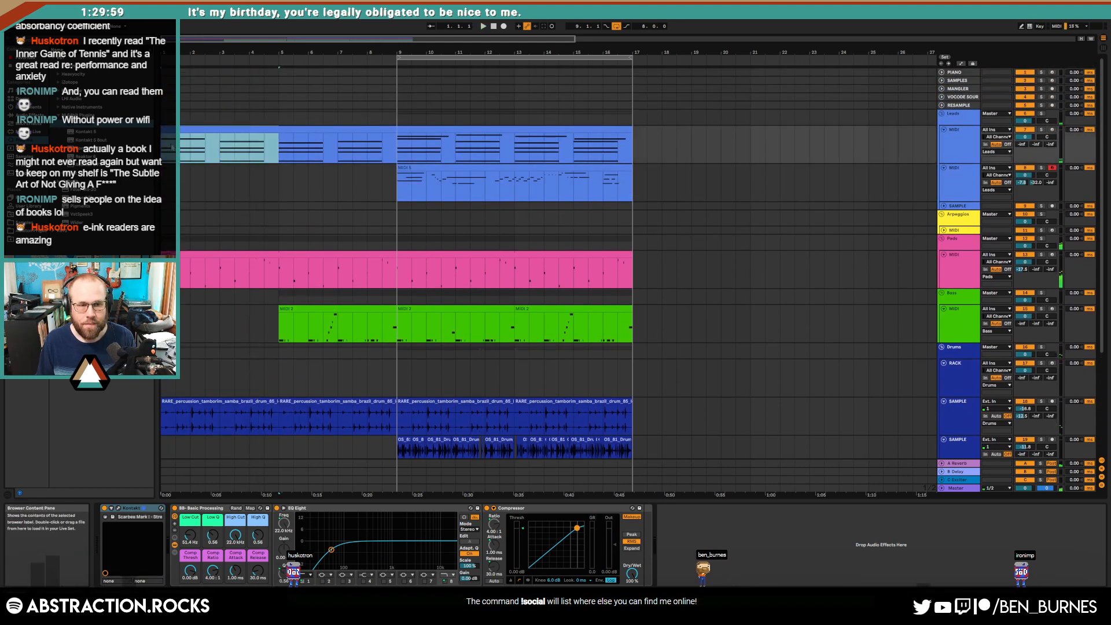
pyautogui.doubleClick(263, 131)
pyautogui.moveTo(389, 455); pyautogui.dragTo(716, 531)
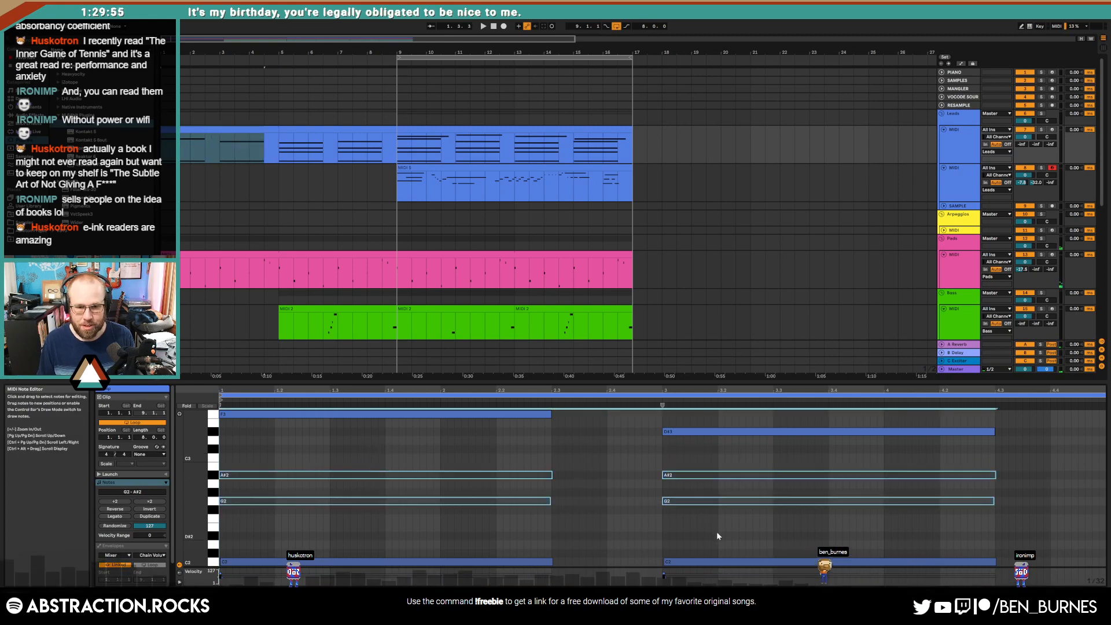
pyautogui.moveTo(495, 466); pyautogui.dragTo(680, 474)
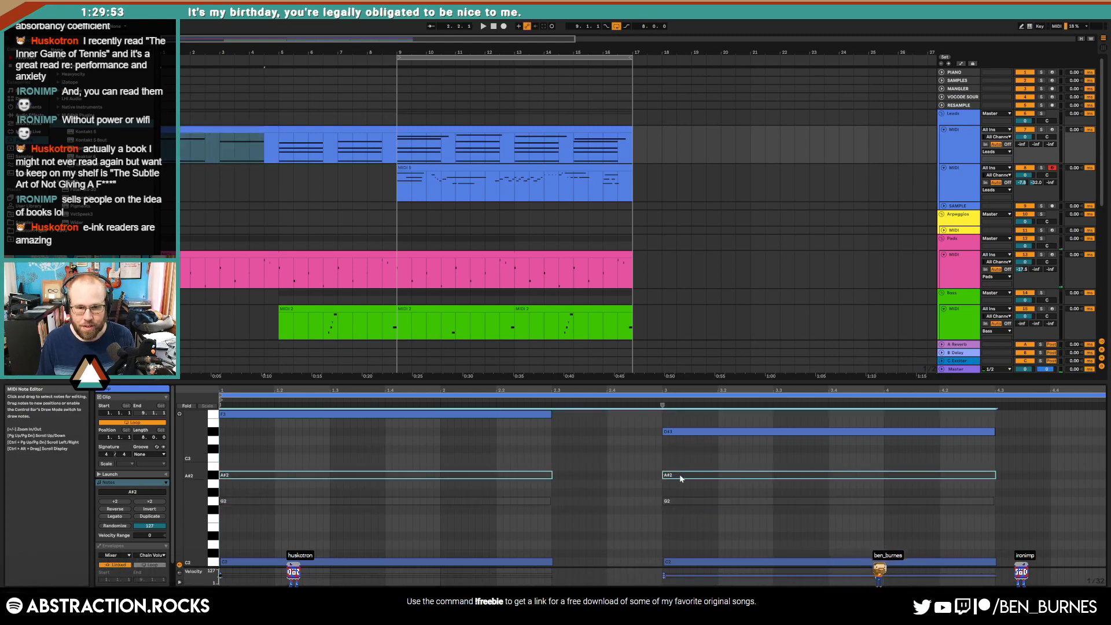
pyautogui.press('space')
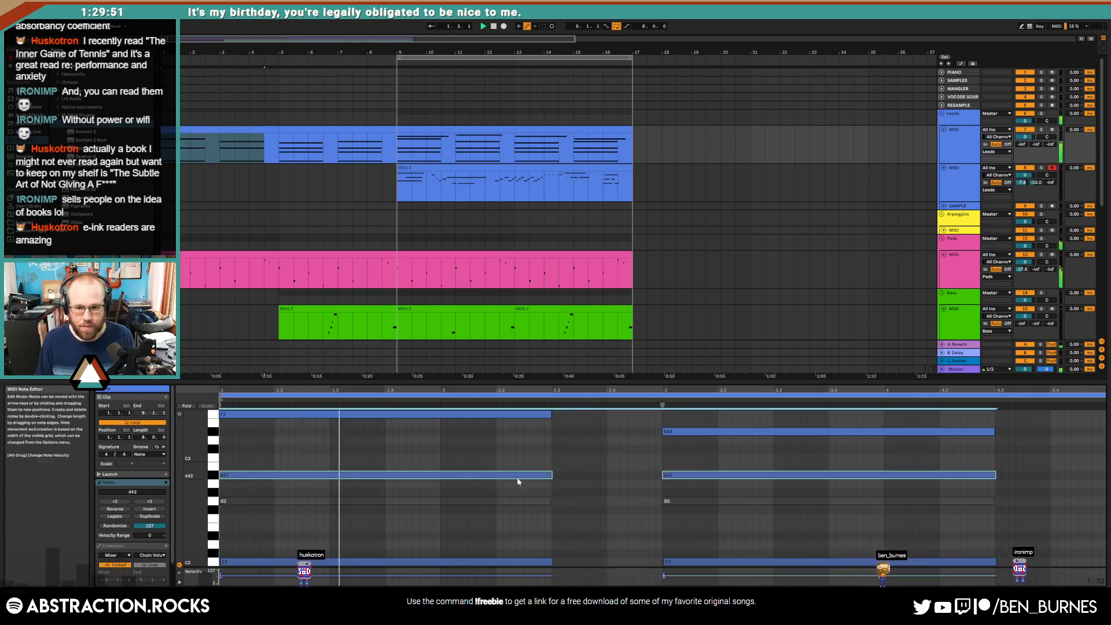
# Step: In the opening Leads clip, reactivate the second chord's G2, deactivate the first chord's A#2, and slightly delay the second chord's A#2 and D#3
pyautogui.moveTo(633, 491); pyautogui.dragTo(674, 519)
pyautogui.moveTo(496, 466); pyautogui.dragTo(516, 489)
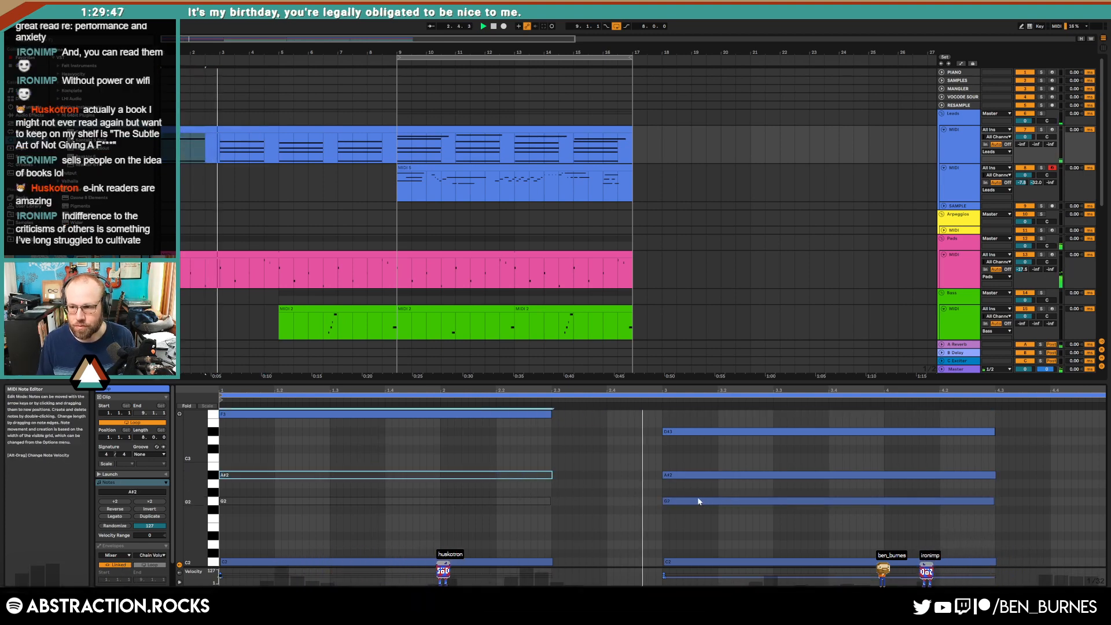
pyautogui.click(686, 478)
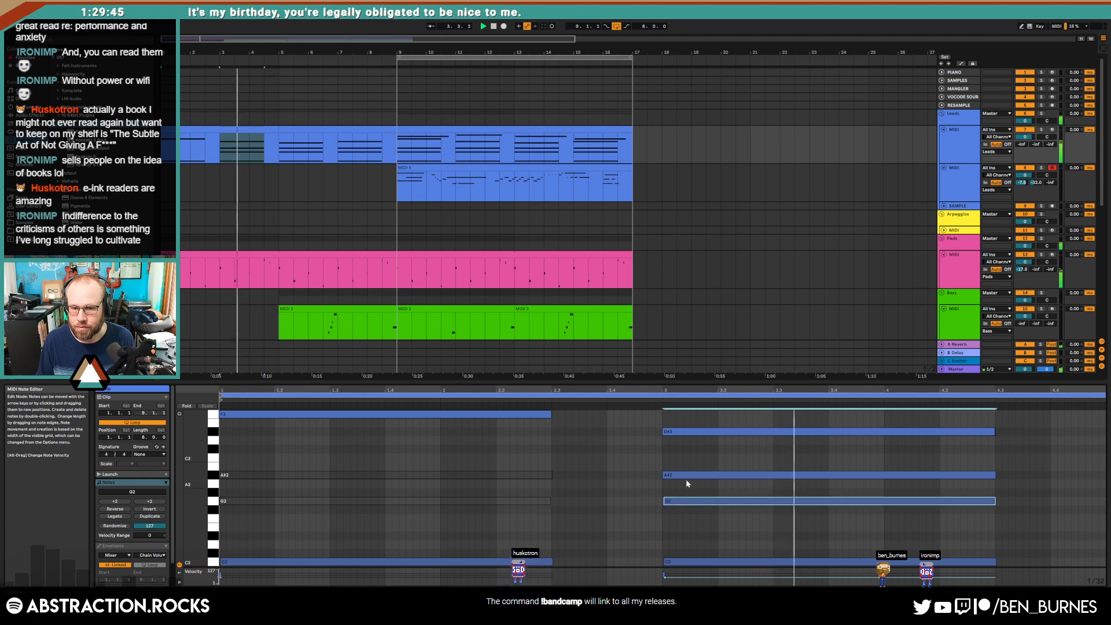
pyautogui.moveTo(672, 433); pyautogui.dragTo(676, 433)
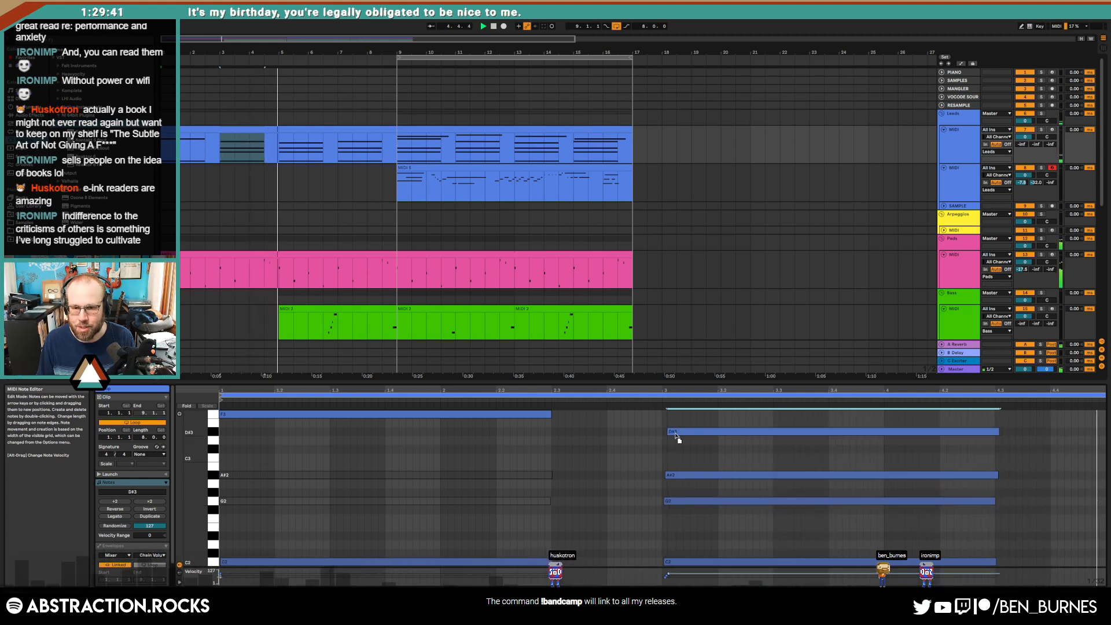
# Step: Examine the top notes of the four chords in the bars 9 to 16 Leads clip while the arrangement plays, and stop playback
pyautogui.hotkey('shift', 'Tab')
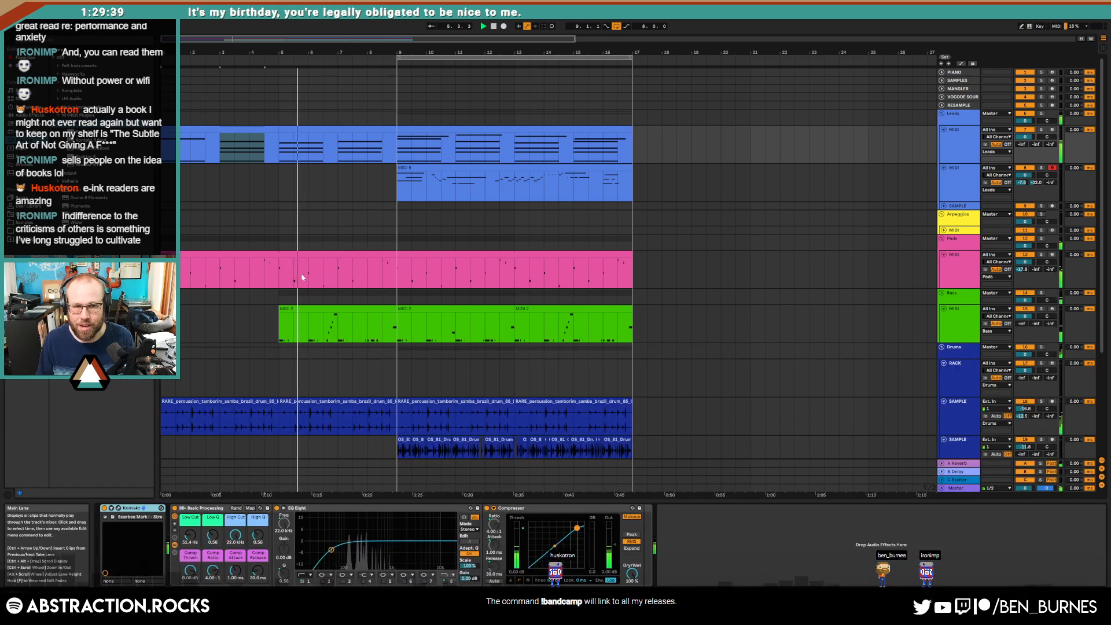
pyautogui.click(291, 130)
pyautogui.keyDown('shift'); pyautogui.click(264, 130); pyautogui.keyUp('shift')
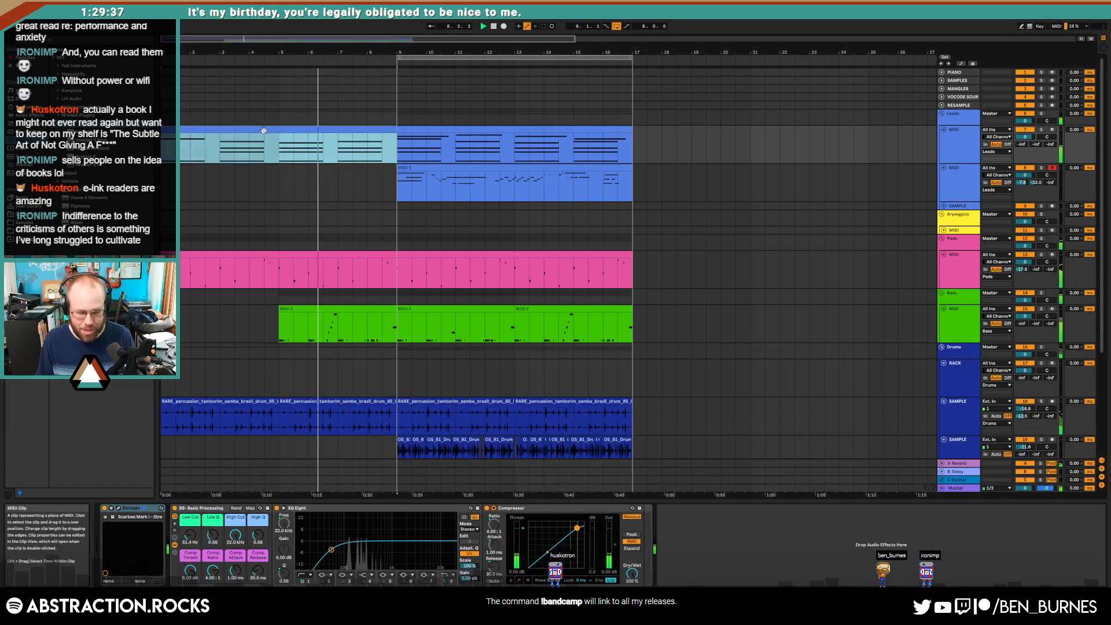
pyautogui.hotkey('shift', 'Tab')
pyautogui.hotkey('shift', 'Tab')
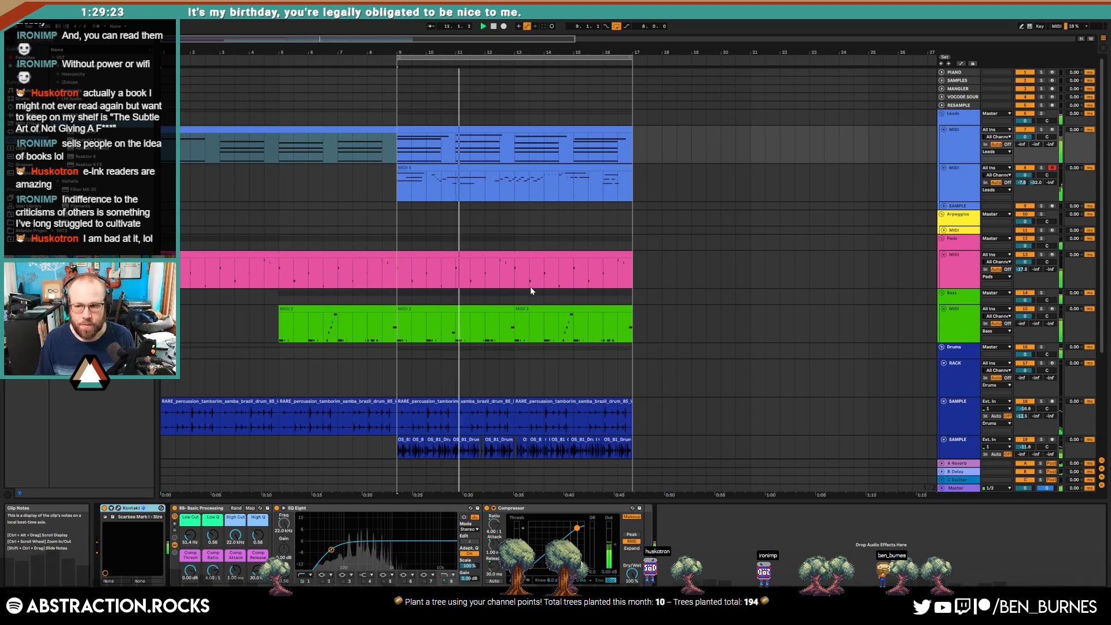
pyautogui.doubleClick(492, 131)
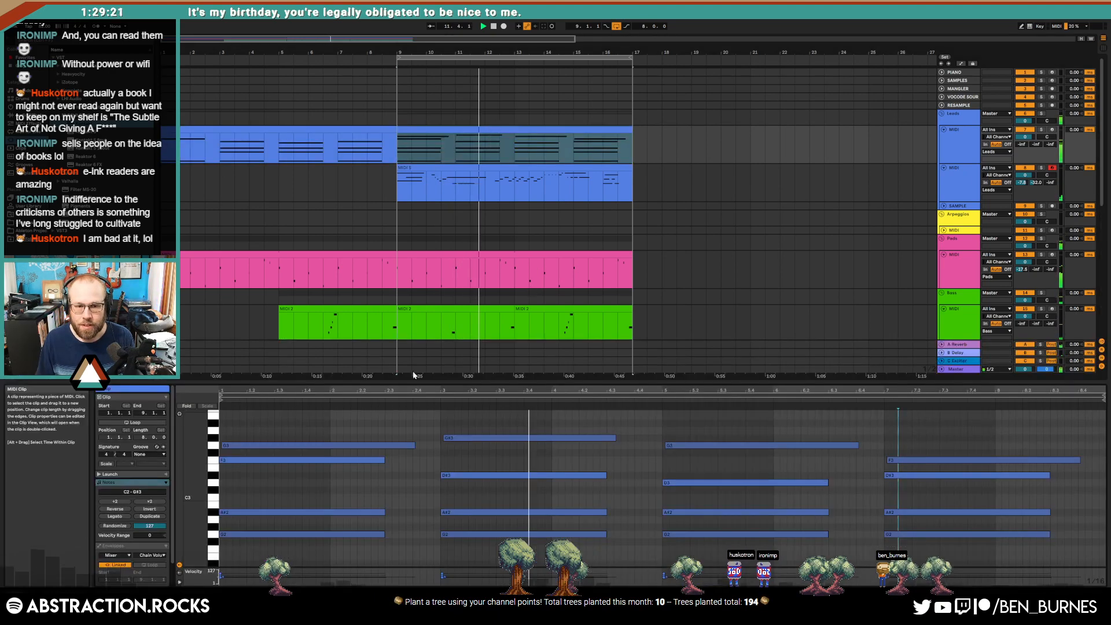
pyautogui.click(428, 441)
pyautogui.click(444, 439)
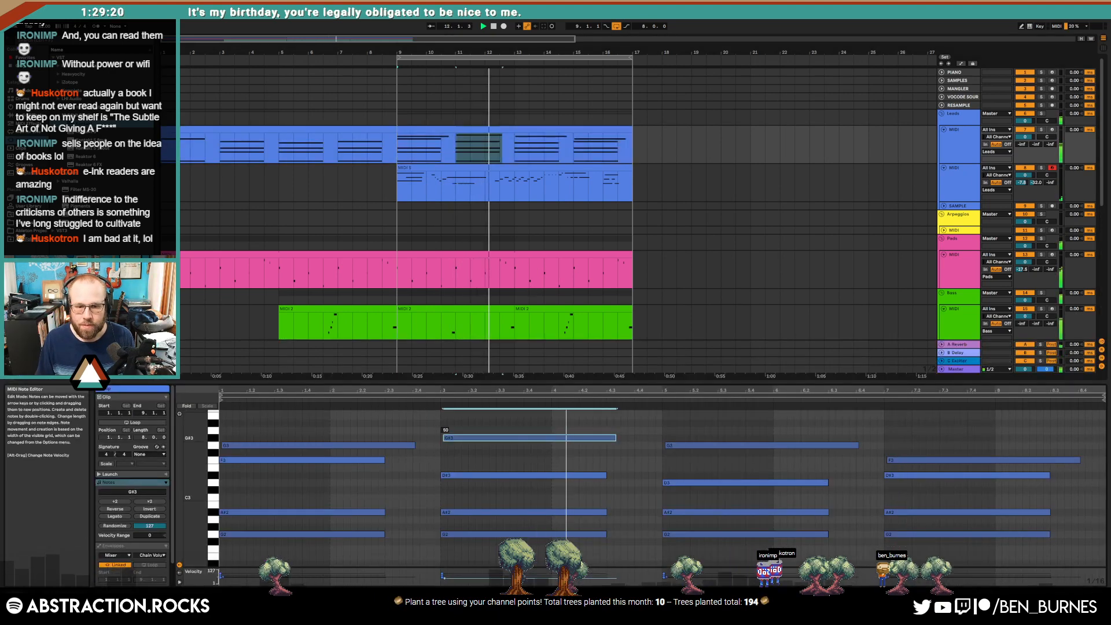
pyautogui.click(691, 445)
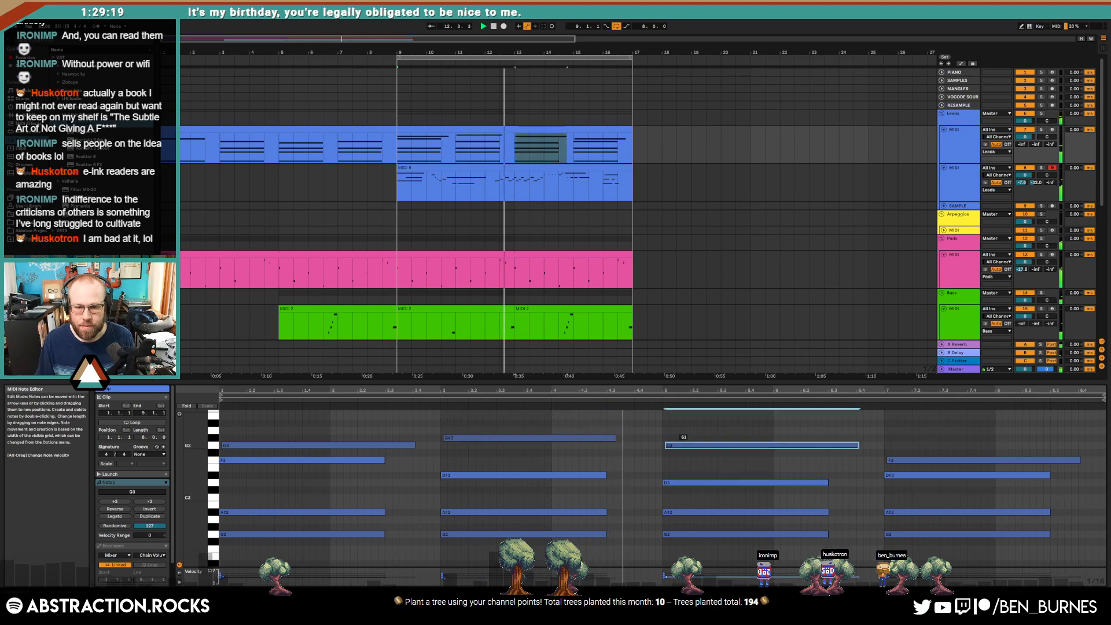
pyautogui.click(903, 460)
pyautogui.click(877, 428)
pyautogui.hotkey('shift', 'Tab')
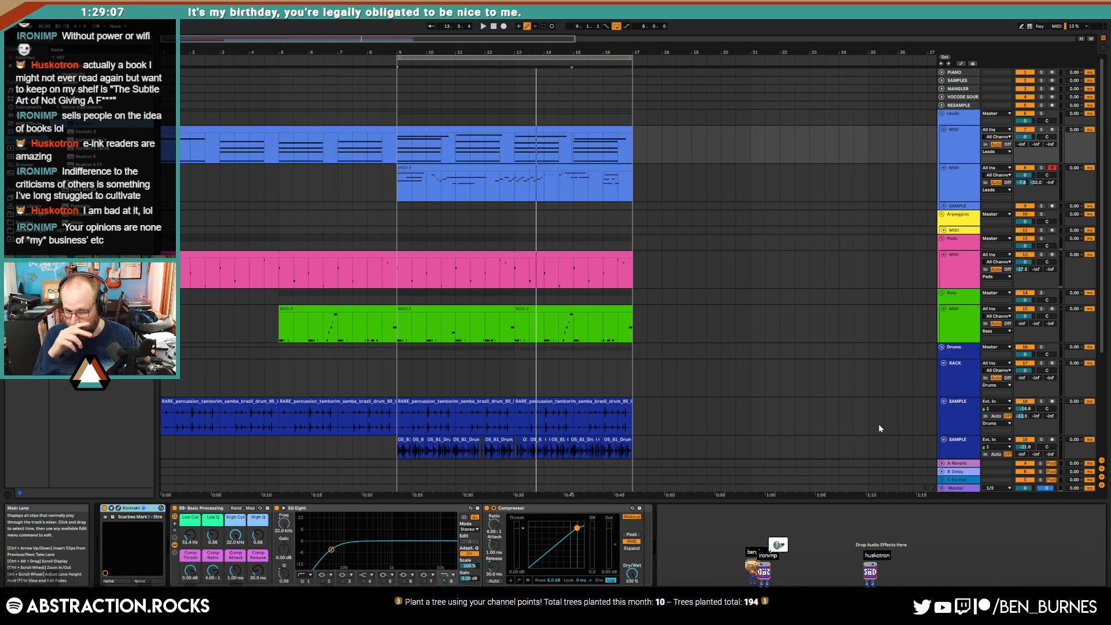
# Step: Lengthen the notes in the Pads MIDI clip, making the A#2 note at the start of bar 4 the longest
pyautogui.scroll(-5, 466, 309)
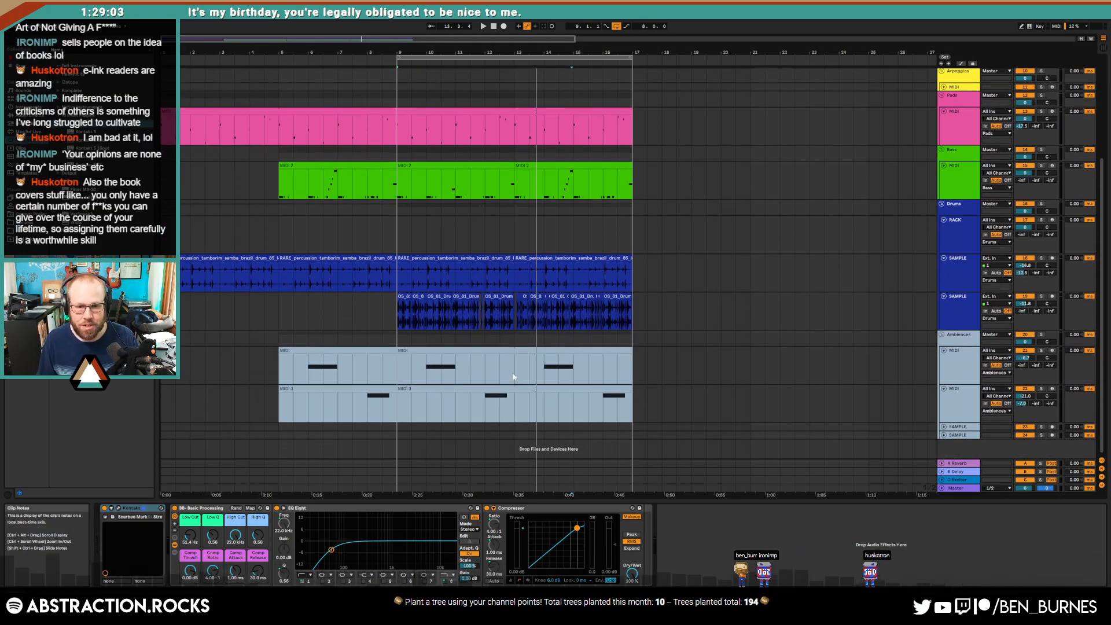
pyautogui.click(513, 377)
pyautogui.click(387, 175)
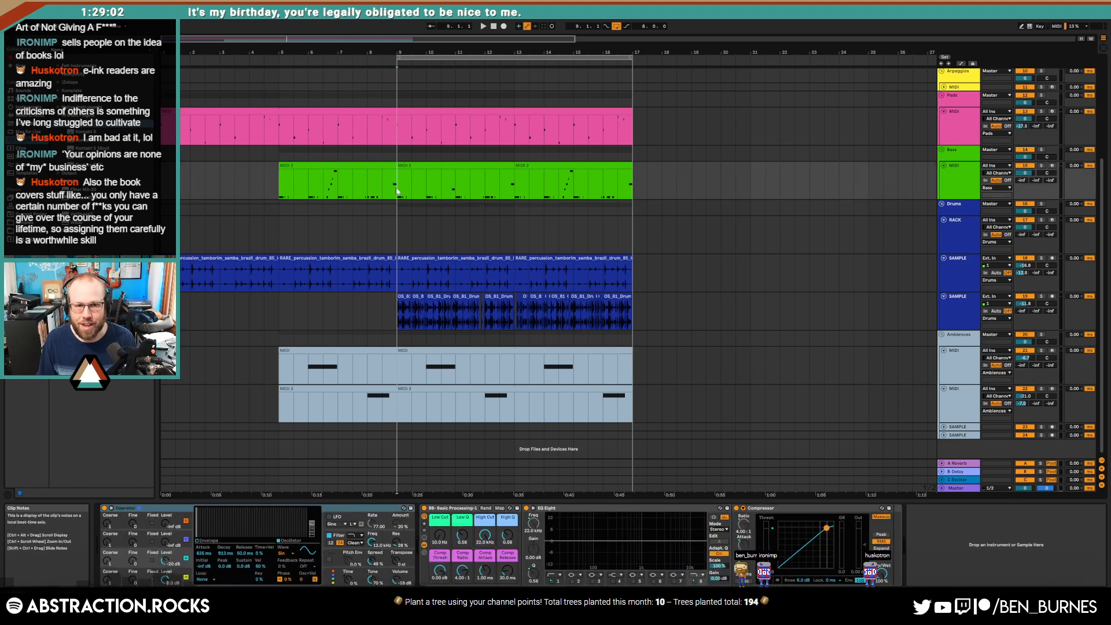
pyautogui.click(392, 143)
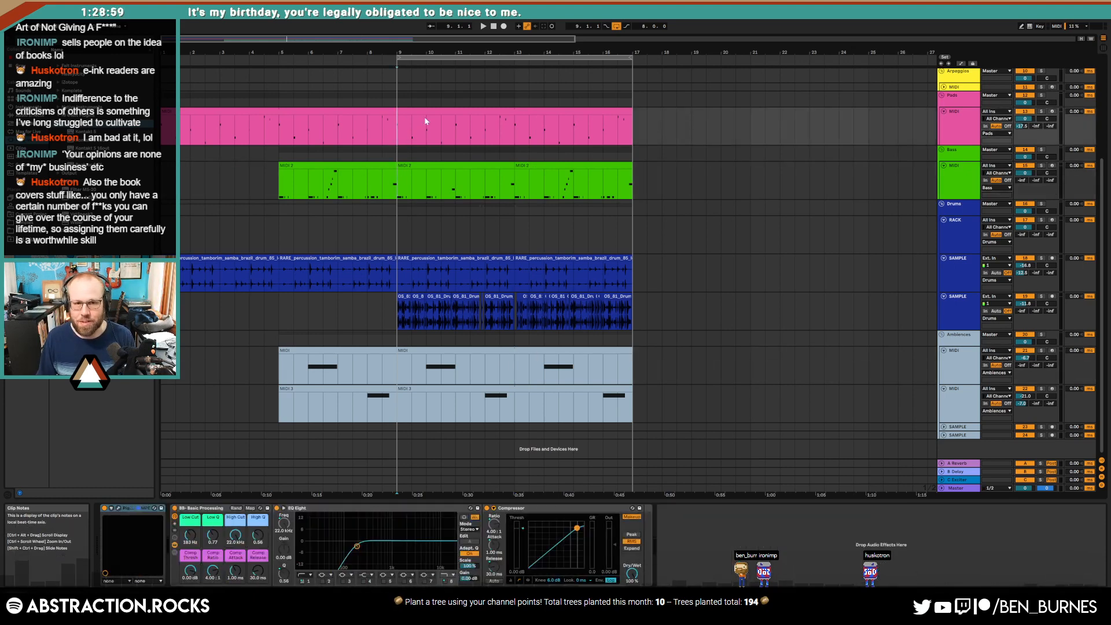
pyautogui.doubleClick(424, 118)
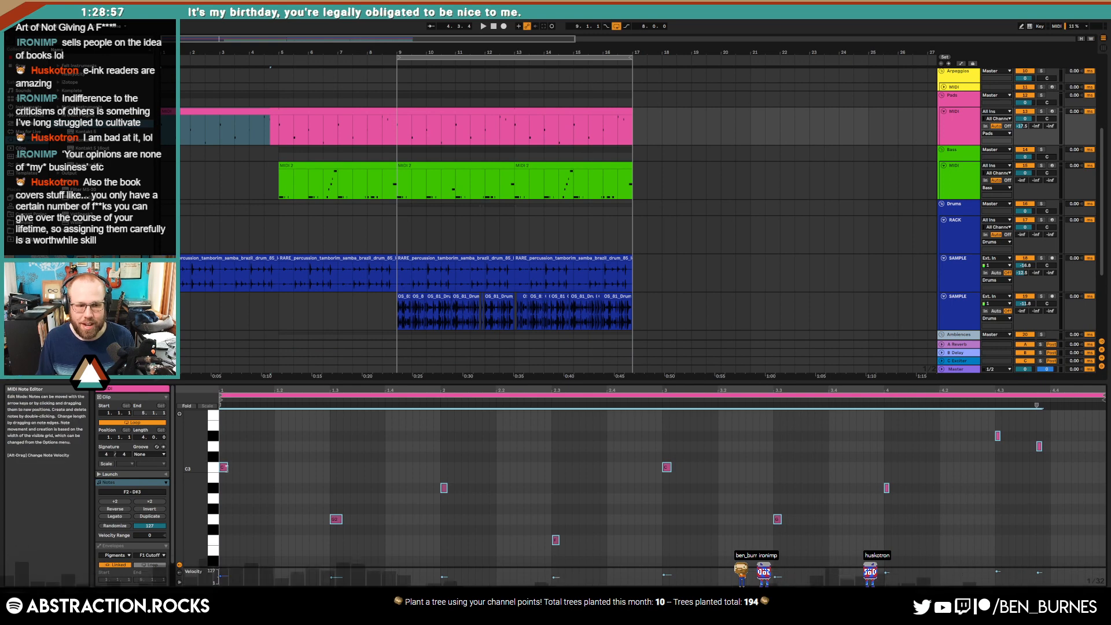
pyautogui.moveTo(231, 470); pyautogui.dragTo(237, 470)
pyautogui.click(282, 485)
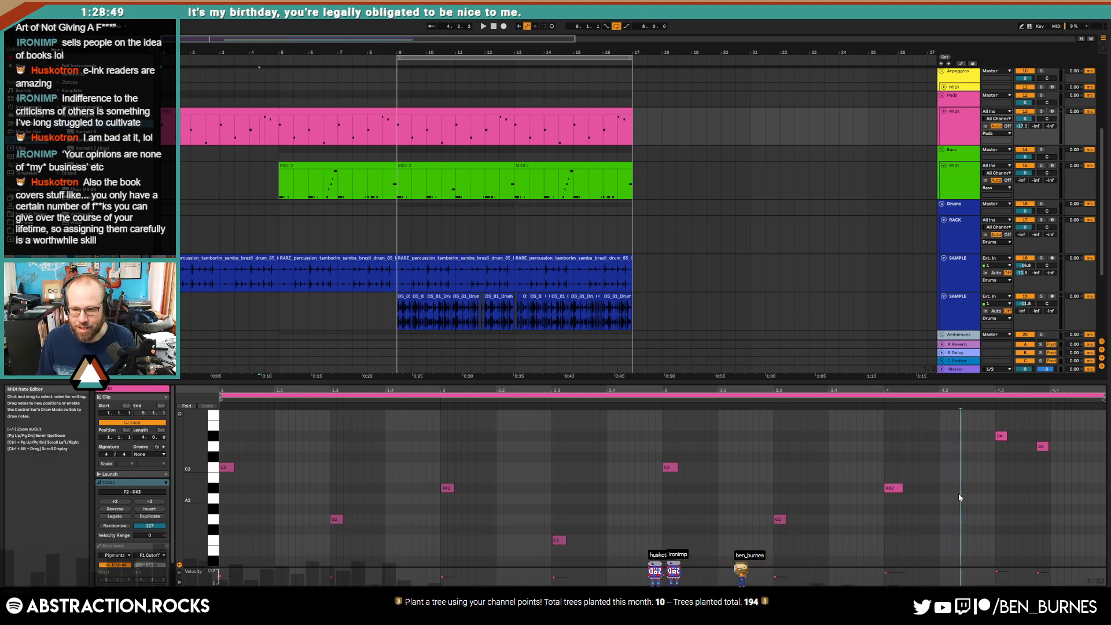
pyautogui.click(1002, 435)
pyautogui.click(1043, 447)
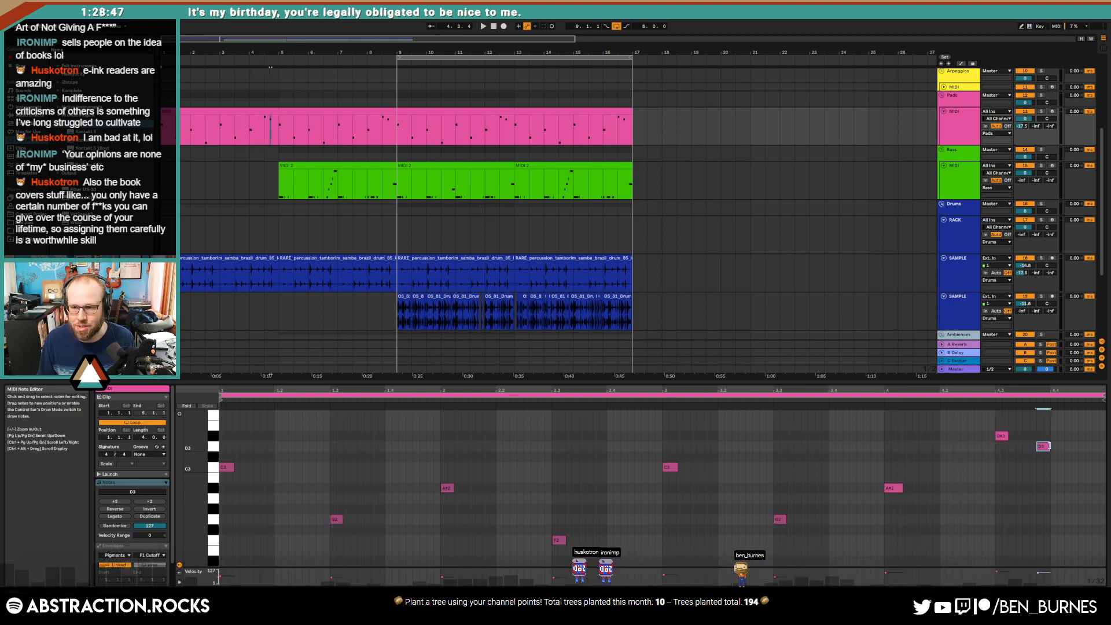
pyautogui.hotkey('shift', 'Tab')
# Step: Play from 8.3.1 and trim the end of the tamborim clip back to just before beat 3 of bar 8, leaving a gap before bar 9
pyautogui.click(433, 109)
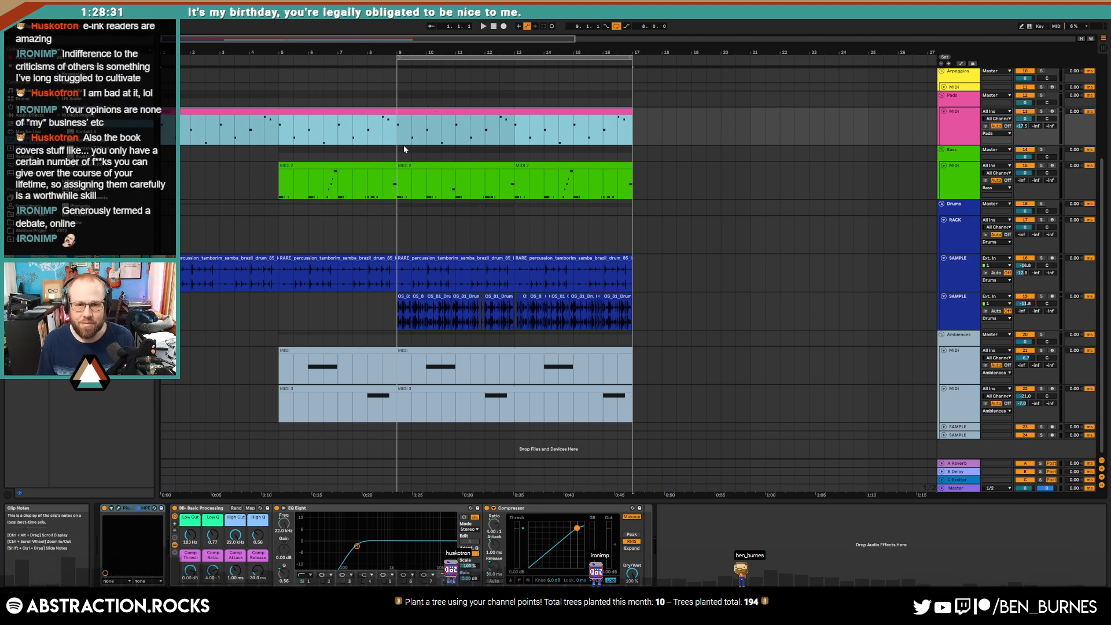
pyautogui.click(385, 140)
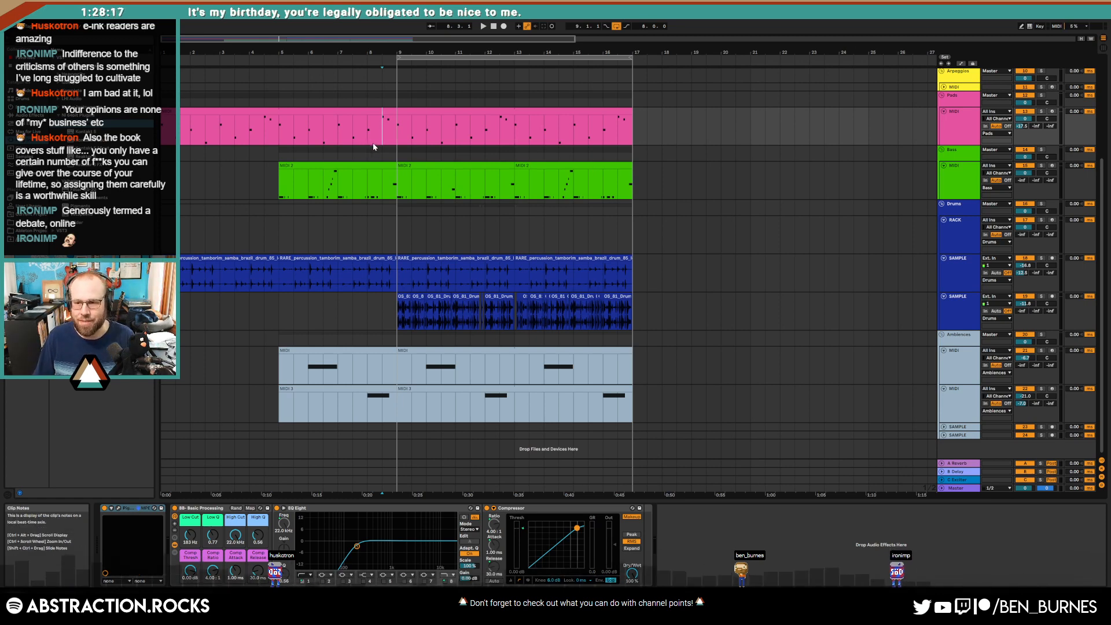
pyautogui.press('space')
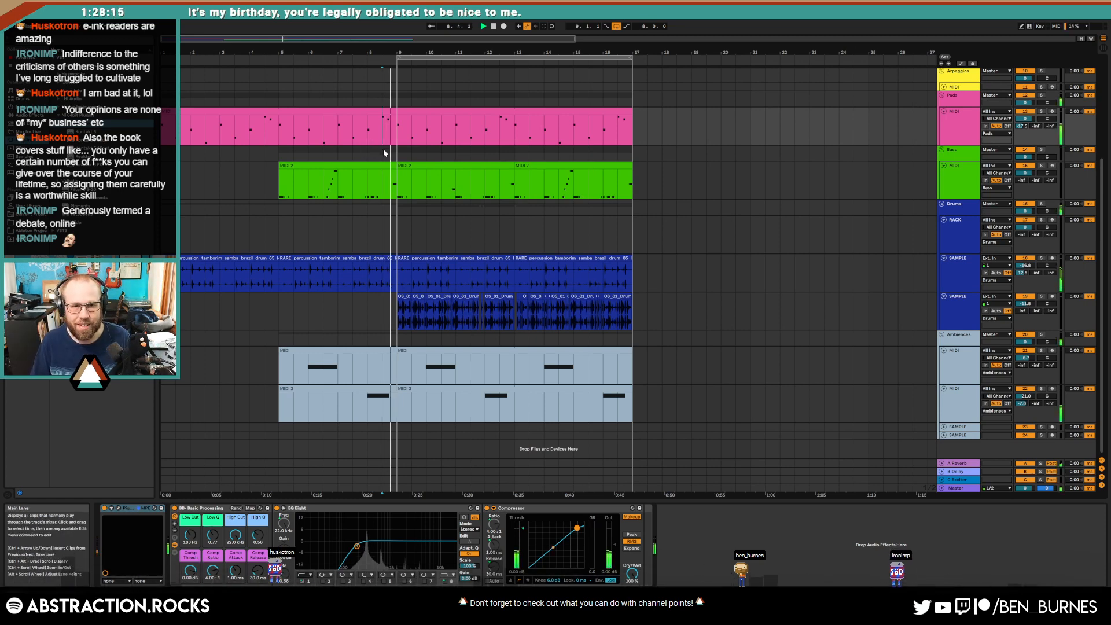
pyautogui.scroll(5, 383, 282)
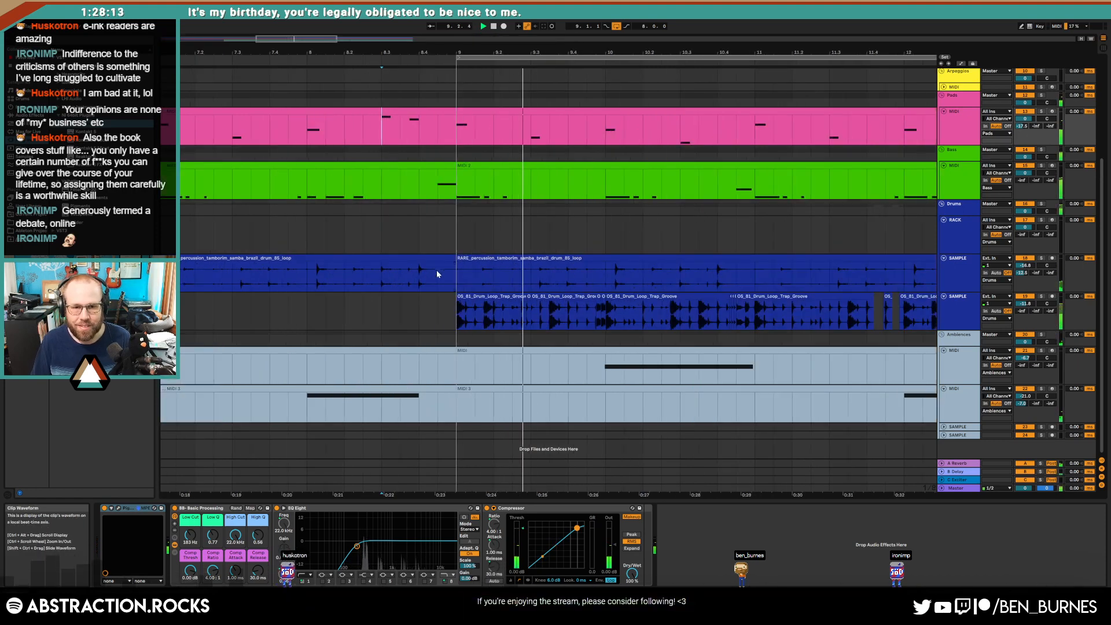
pyautogui.click(452, 271)
pyautogui.moveTo(452, 258); pyautogui.dragTo(381, 259)
pyautogui.scroll(3, 380, 259)
pyautogui.scroll(-3, 425, 265)
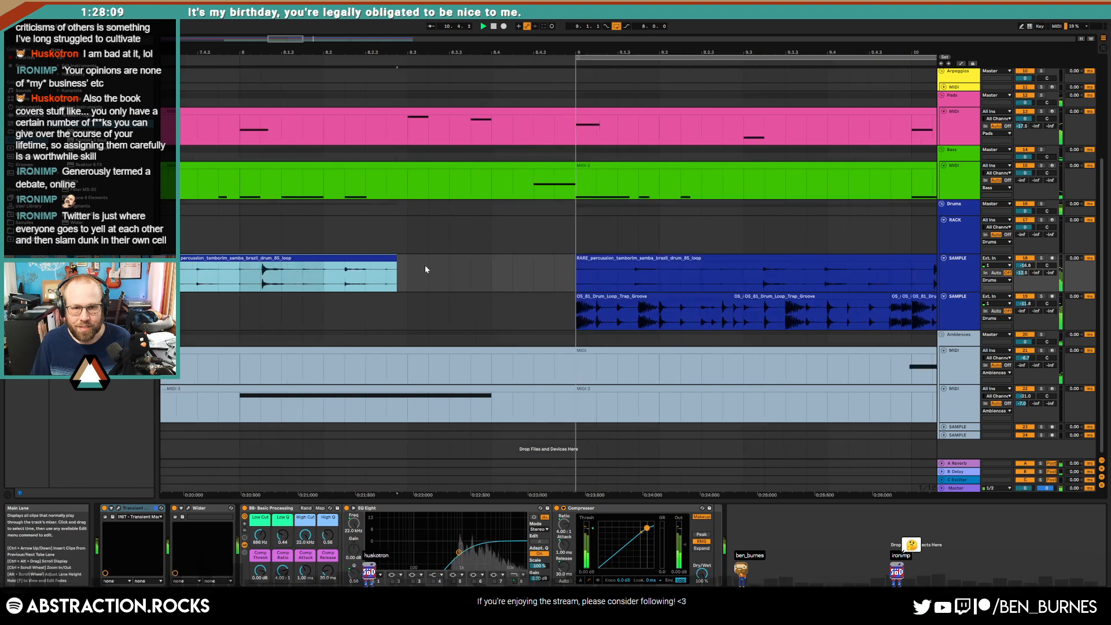
# Step: Listen to the bars 9 to 16 loop while reviewing the tracks of the arrangement
pyautogui.scroll(4, 488, 273)
pyautogui.scroll(1, 493, 280)
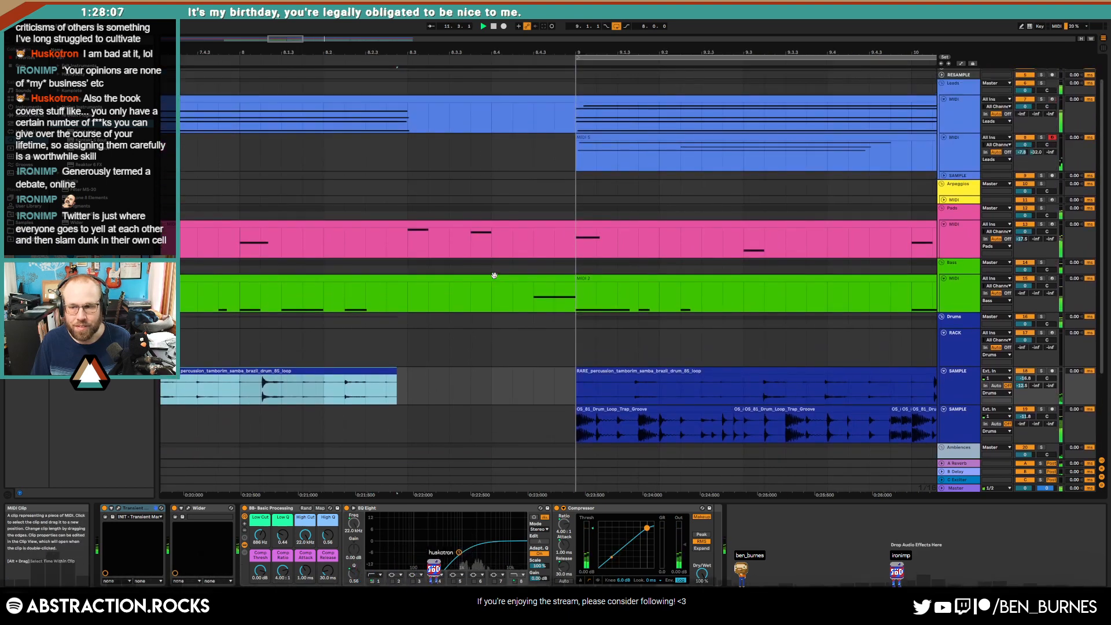
pyautogui.scroll(-4, 492, 280)
pyautogui.hotkey('shift', 'Tab')
pyautogui.hotkey('shift', 'Tab')
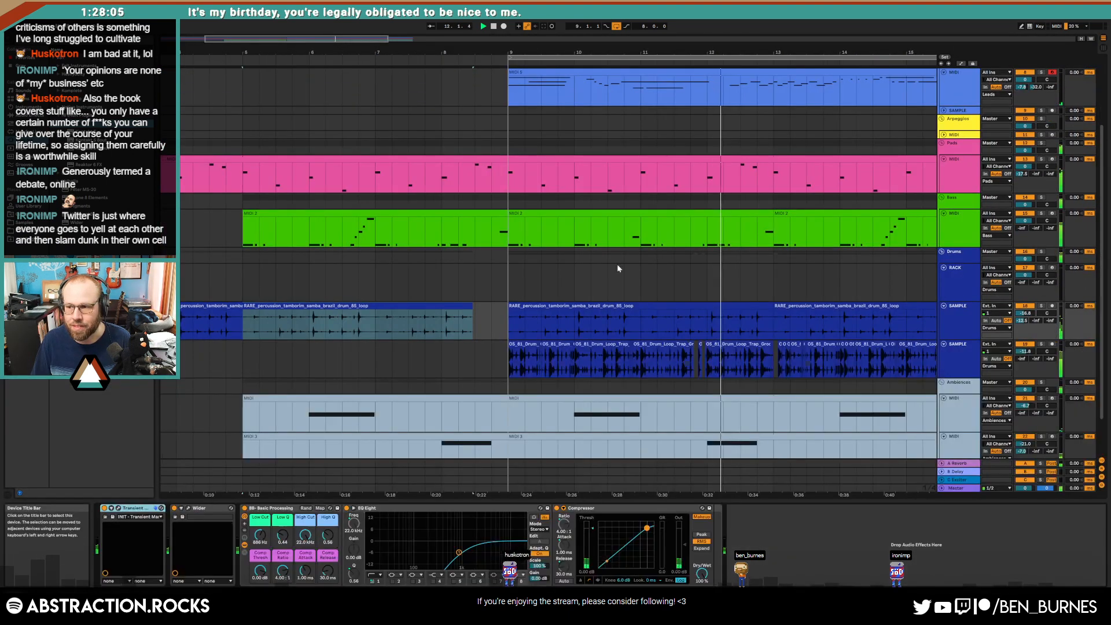
pyautogui.moveTo(478, 53); pyautogui.dragTo(284, 46)
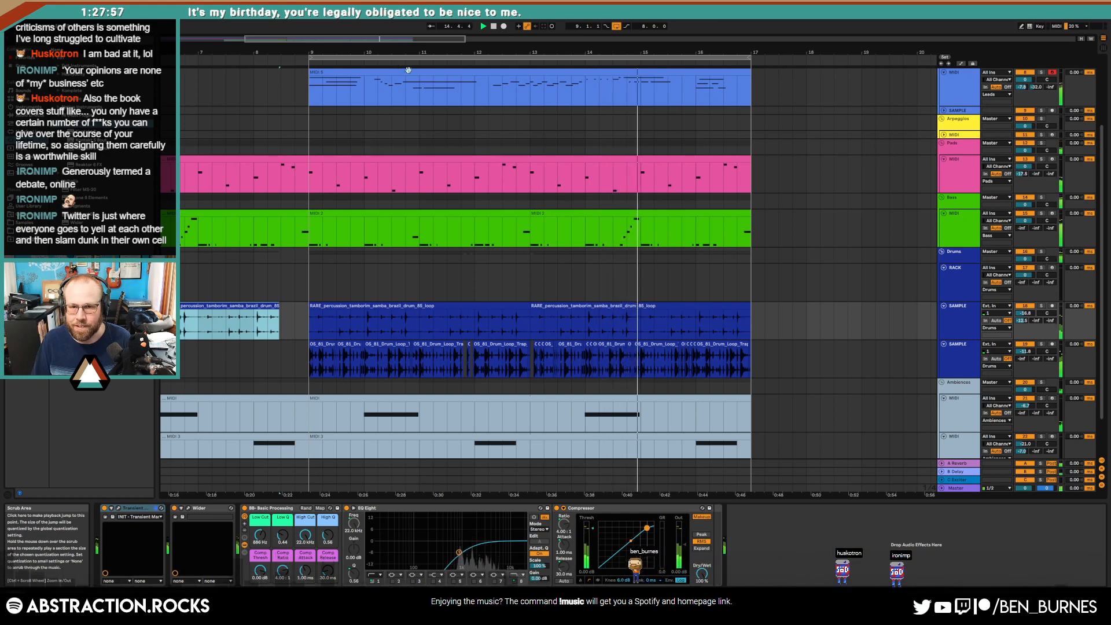
pyautogui.scroll(2, 624, 179)
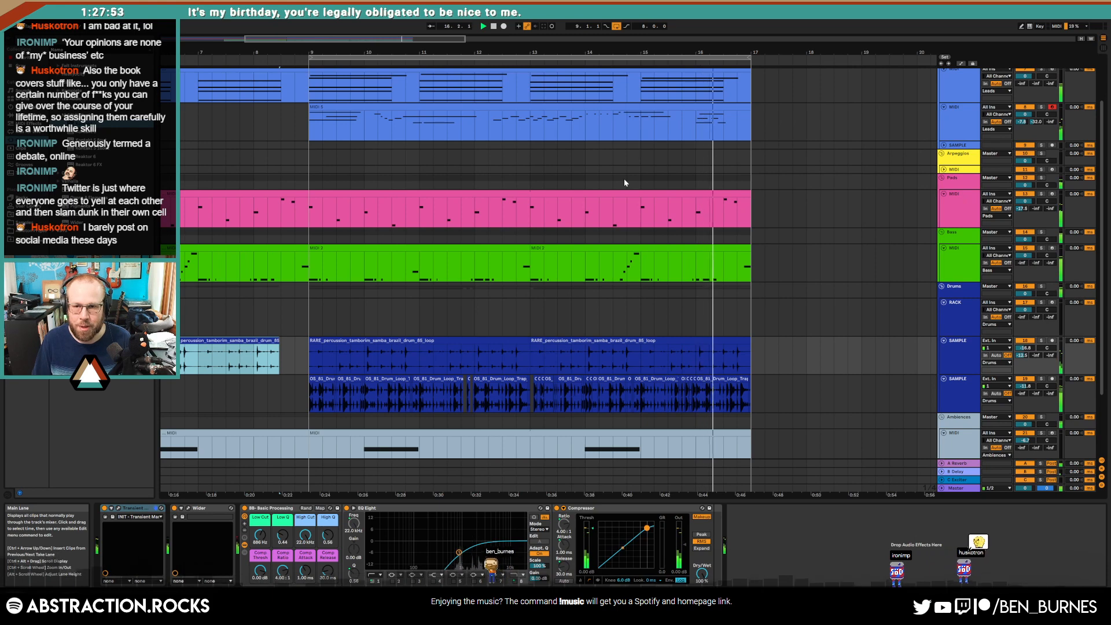
pyautogui.scroll(1, 624, 178)
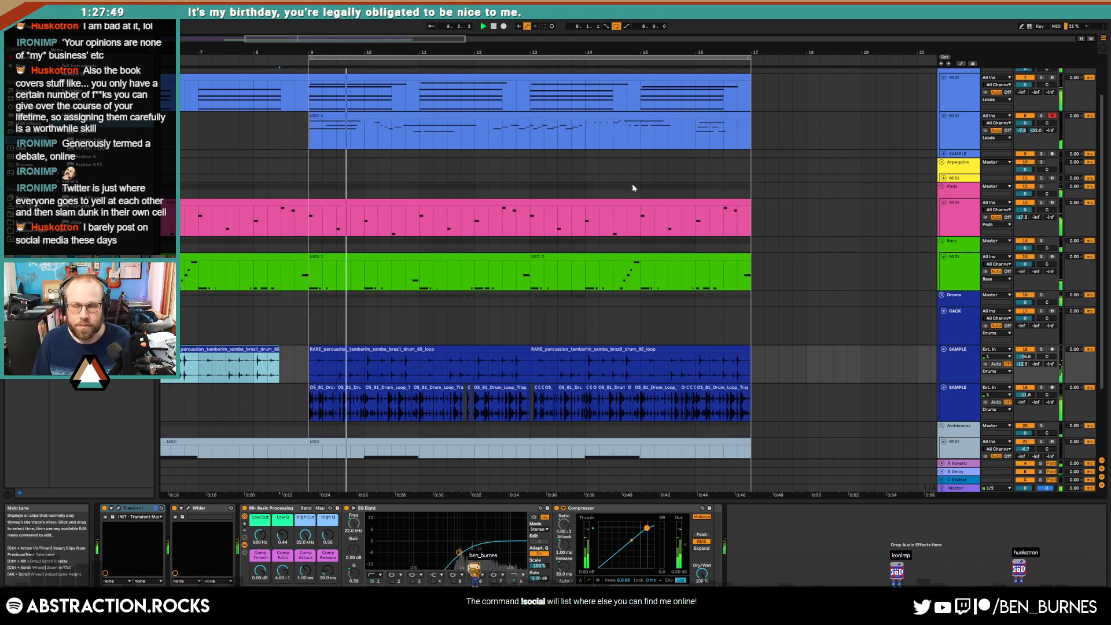
# Step: Insert a new MIDI track in the Pads group and move the existing Pads MIDI track into the Arpeggios group
pyautogui.click(950, 226)
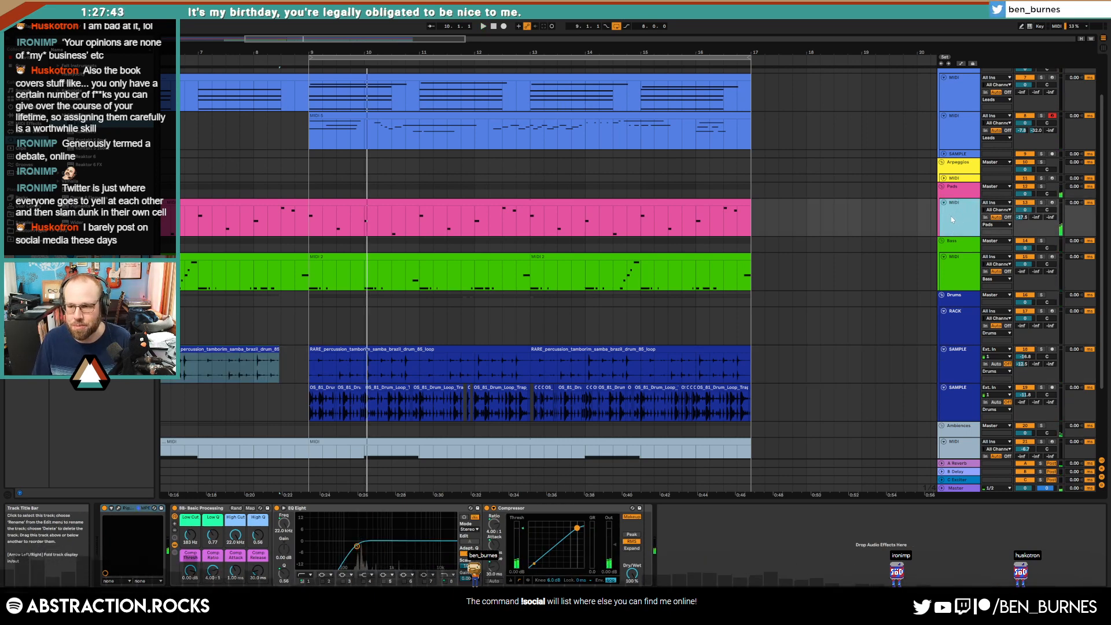
pyautogui.hotkey('ctrl', 'shift', 't')
pyautogui.moveTo(962, 204); pyautogui.dragTo(957, 176)
# Step: Colour the MIDI tracks in the Arpeggios group yellow and assign the track colour to the moved clips
pyautogui.keyDown('shift'); pyautogui.click(962, 217); pyautogui.keyUp('shift')
pyautogui.rightClick(962, 217)
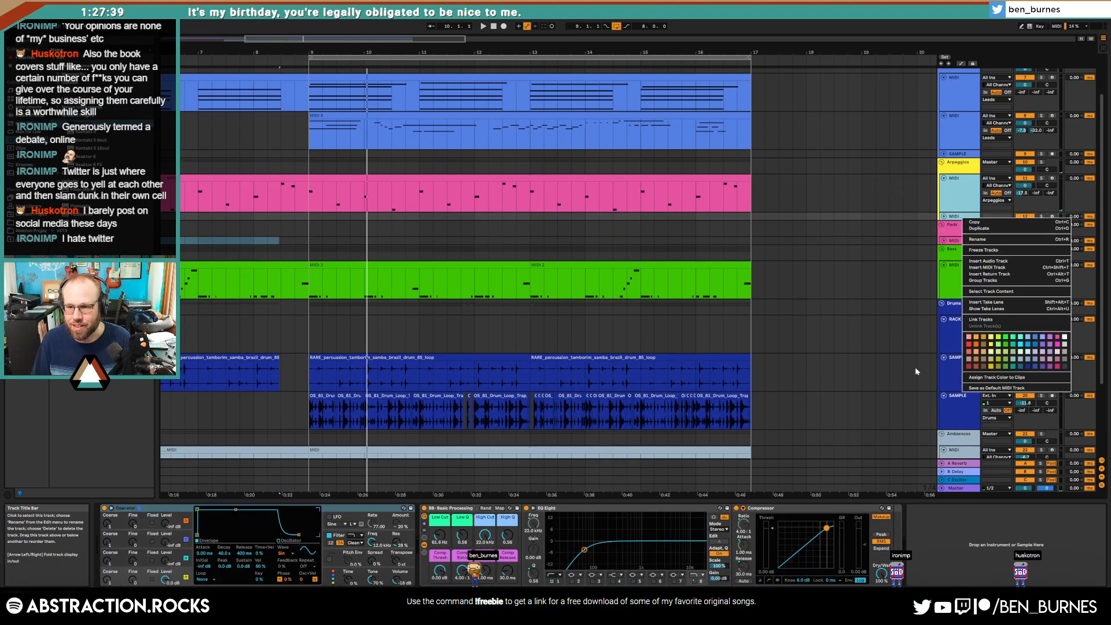
pyautogui.click(991, 346)
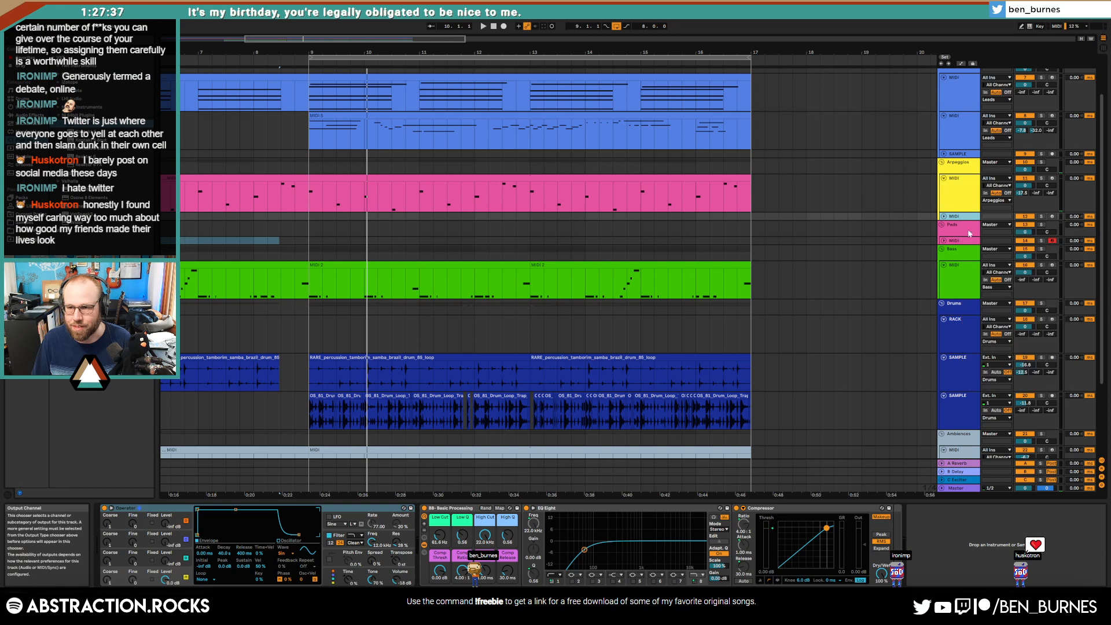
pyautogui.rightClick(971, 196)
pyautogui.click(991, 358)
# Step: Unfold the new Pads MIDI track and copy the Leads chord clip at bars 9 to 16 onto it
pyautogui.click(969, 279)
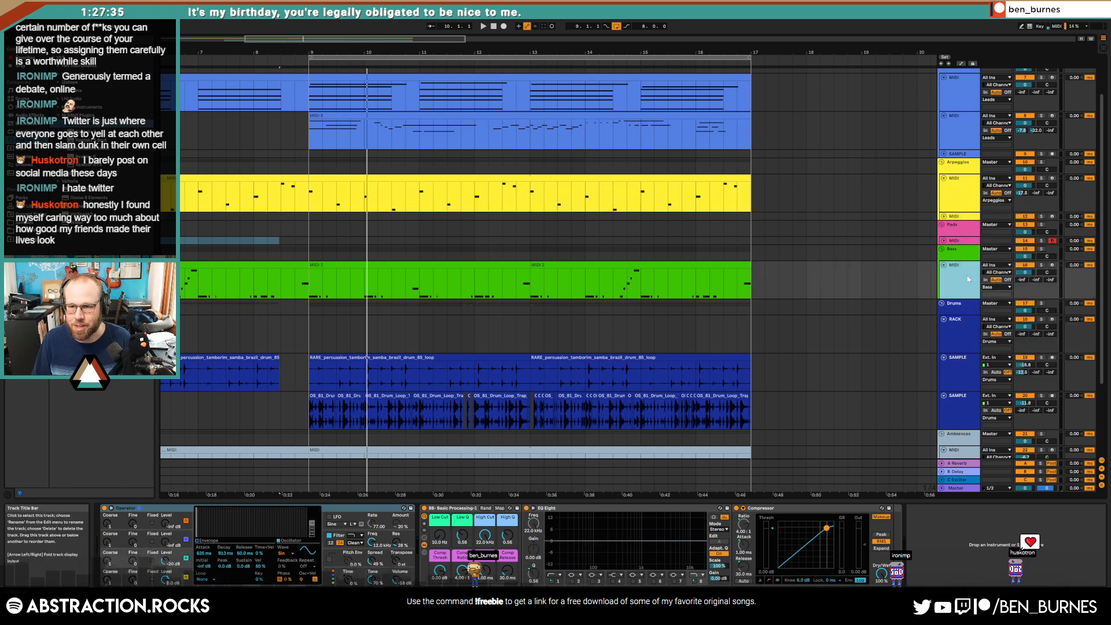
pyautogui.click(944, 242)
pyautogui.click(957, 247)
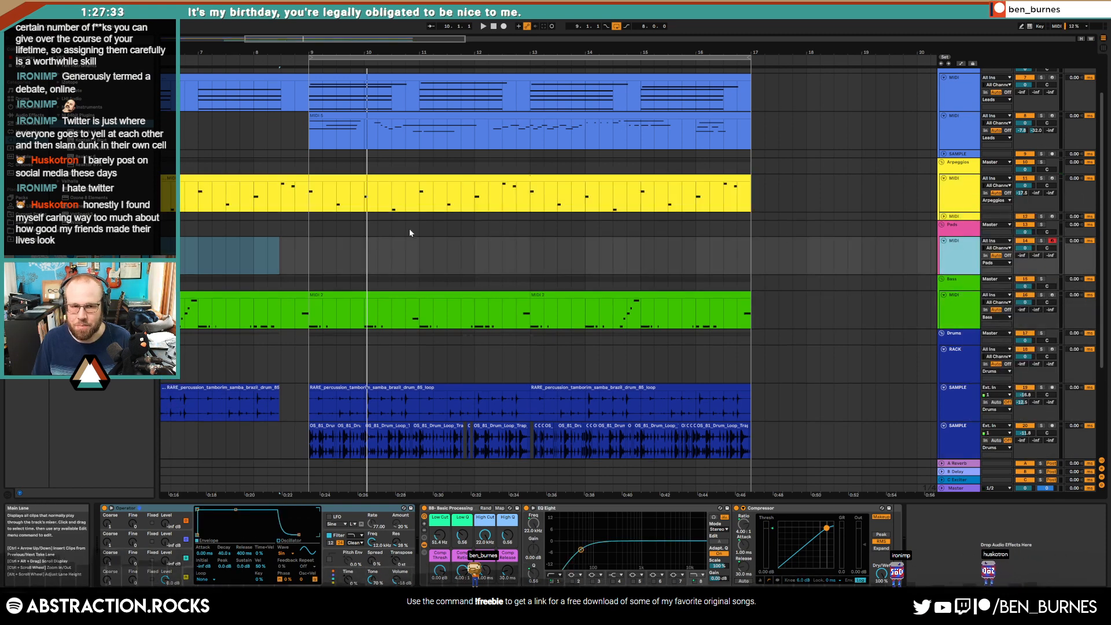
pyautogui.click(442, 78)
pyautogui.moveTo(442, 78); pyautogui.dragTo(447, 256)
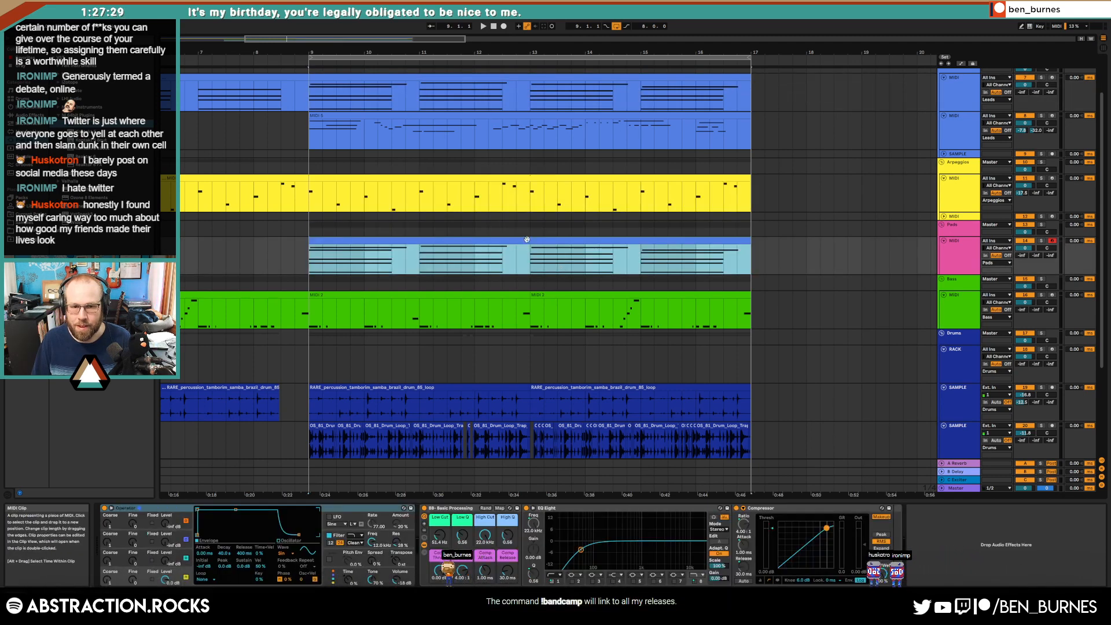
# Step: In the copied Pads clip, align the top notes with the other chord notes' lengths, extend the short G#3 to match, and select all notes
pyautogui.doubleClick(561, 268)
pyautogui.moveTo(412, 426); pyautogui.dragTo(1053, 461)
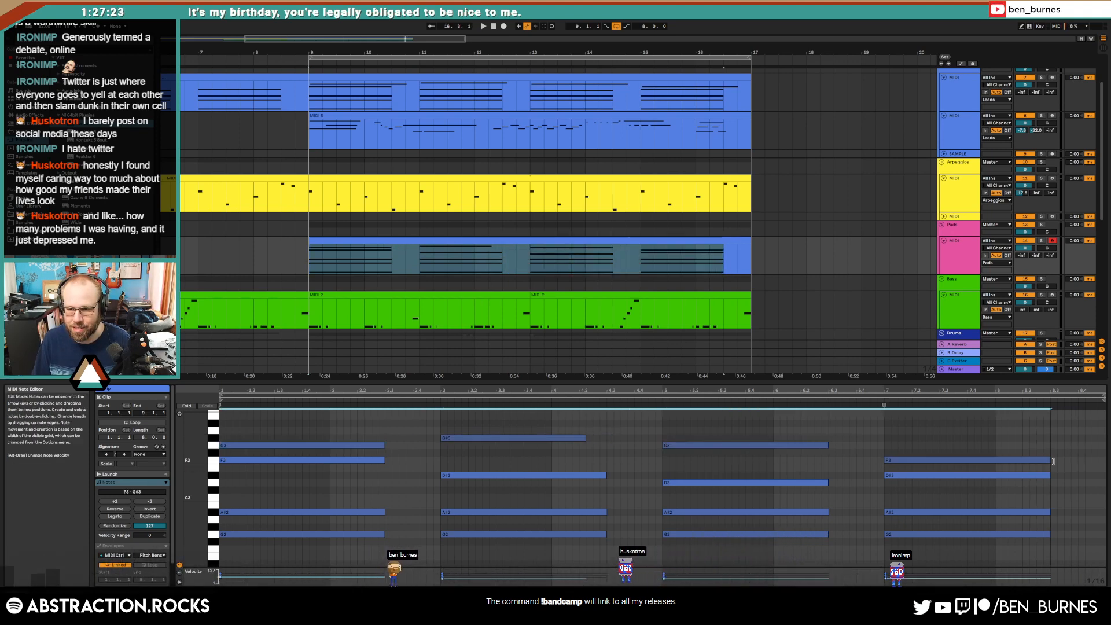
pyautogui.click(950, 447)
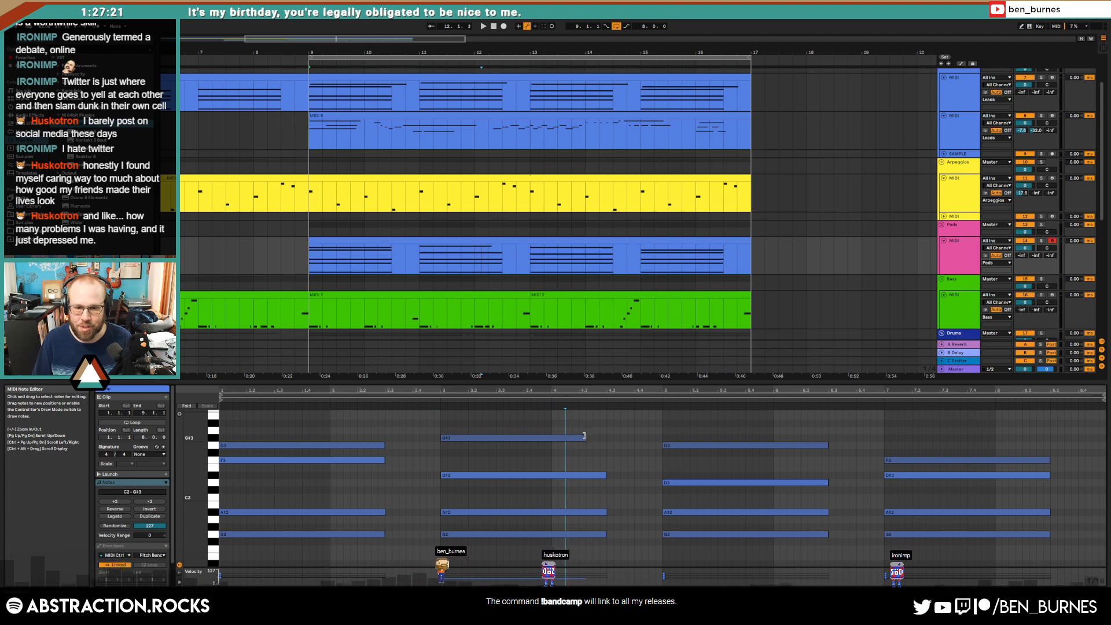
pyautogui.moveTo(585, 439); pyautogui.dragTo(606, 438)
pyautogui.hotkey('ctrl', 'a')
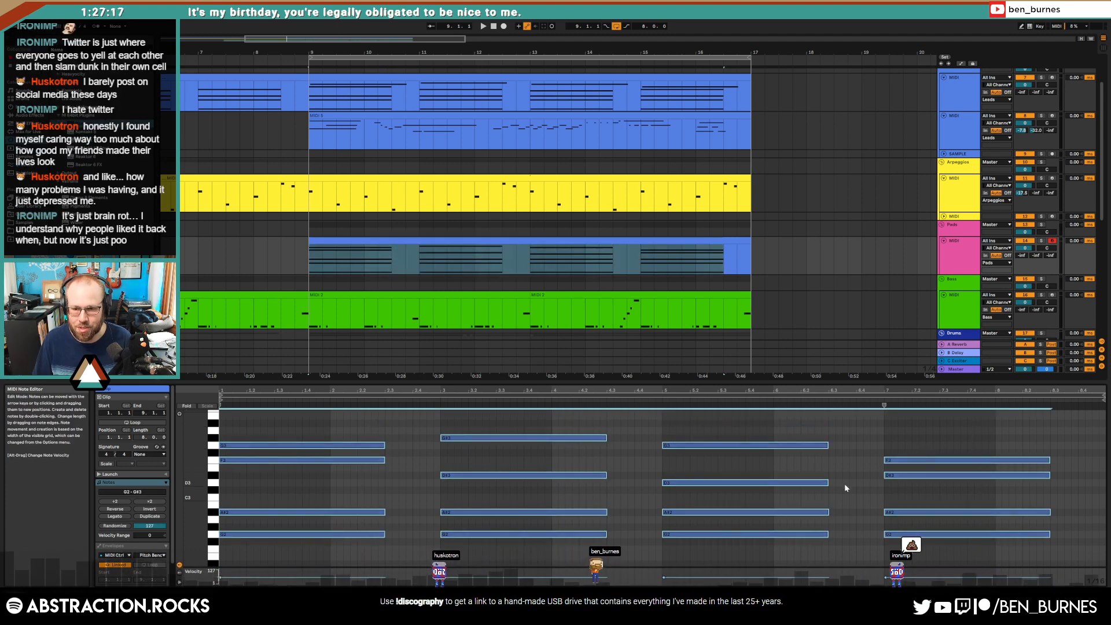
# Step: Select all C2 notes in the Pads clip and lower their velocity
pyautogui.scroll(-3, 833, 487)
pyautogui.click(281, 504)
pyautogui.click(213, 526)
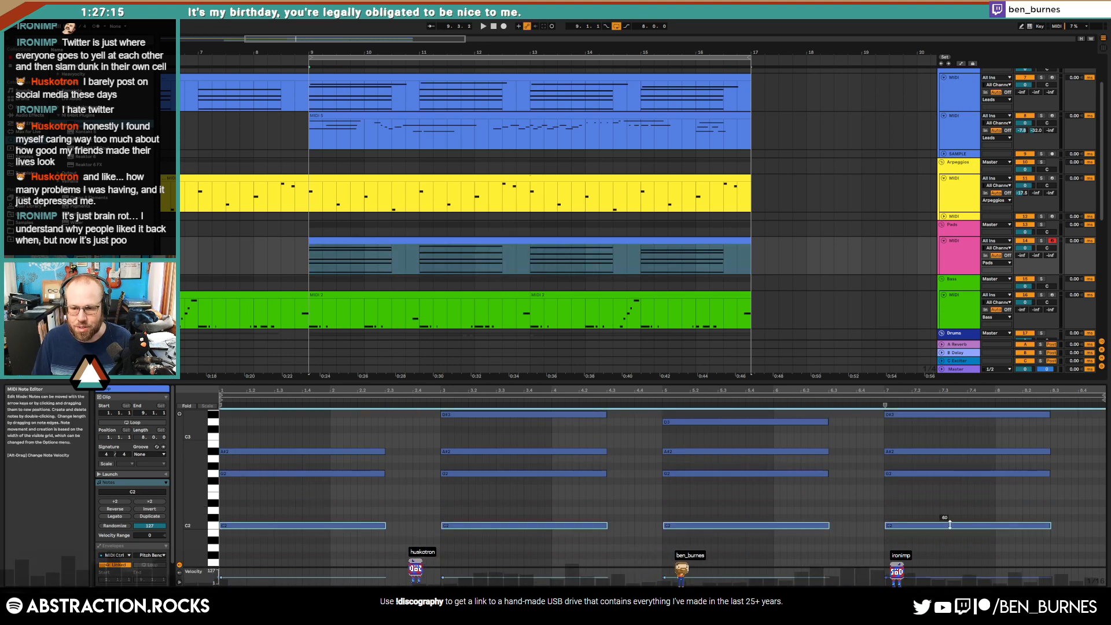
pyautogui.moveTo(941, 525); pyautogui.dragTo(941, 529)
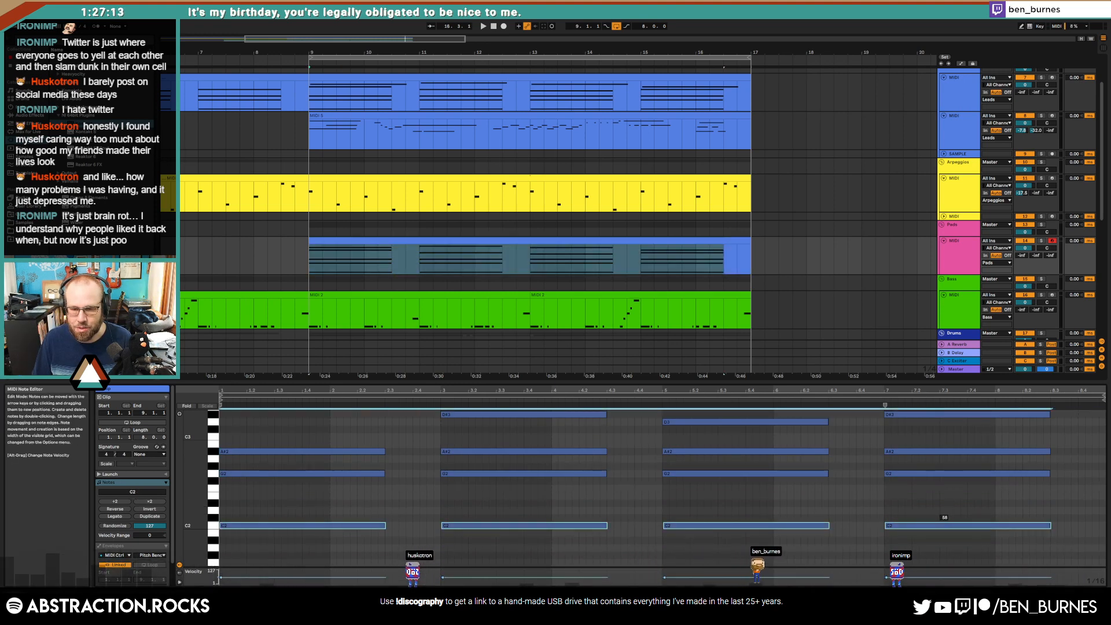
# Step: Assign the Pads MIDI track's pink colour to its chord clip at bars 9 to 16
pyautogui.hotkey('shift', 'Tab')
pyautogui.click(694, 269)
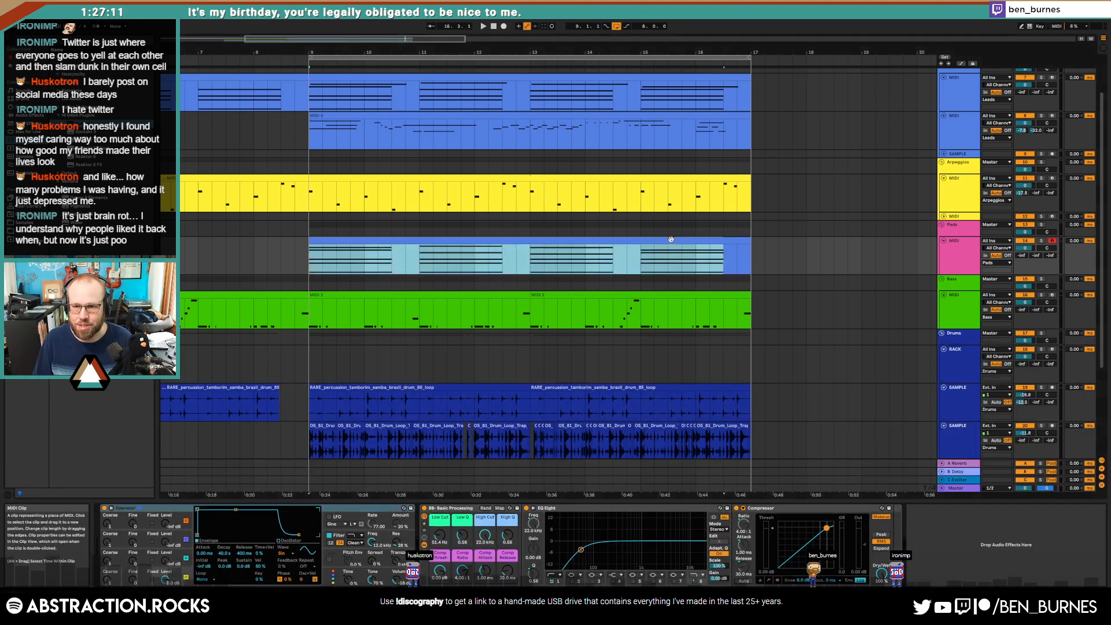
pyautogui.rightClick(951, 248)
pyautogui.click(1003, 414)
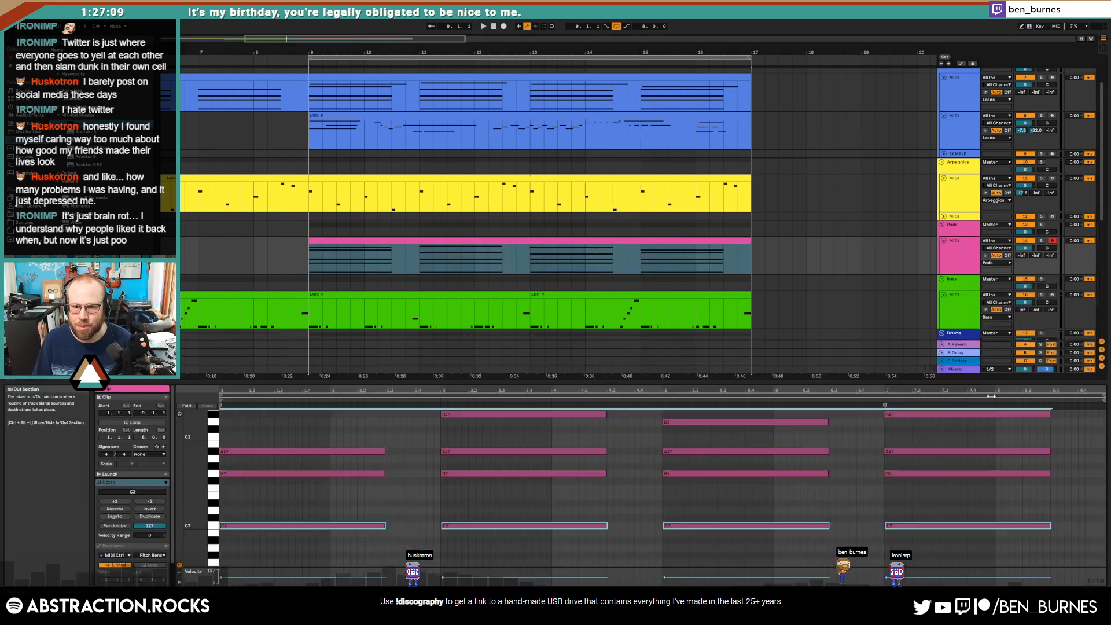
# Step: Replace the Operator instrument on the Pads MIDI track with the Kontakt plug-in
pyautogui.doubleClick(499, 262)
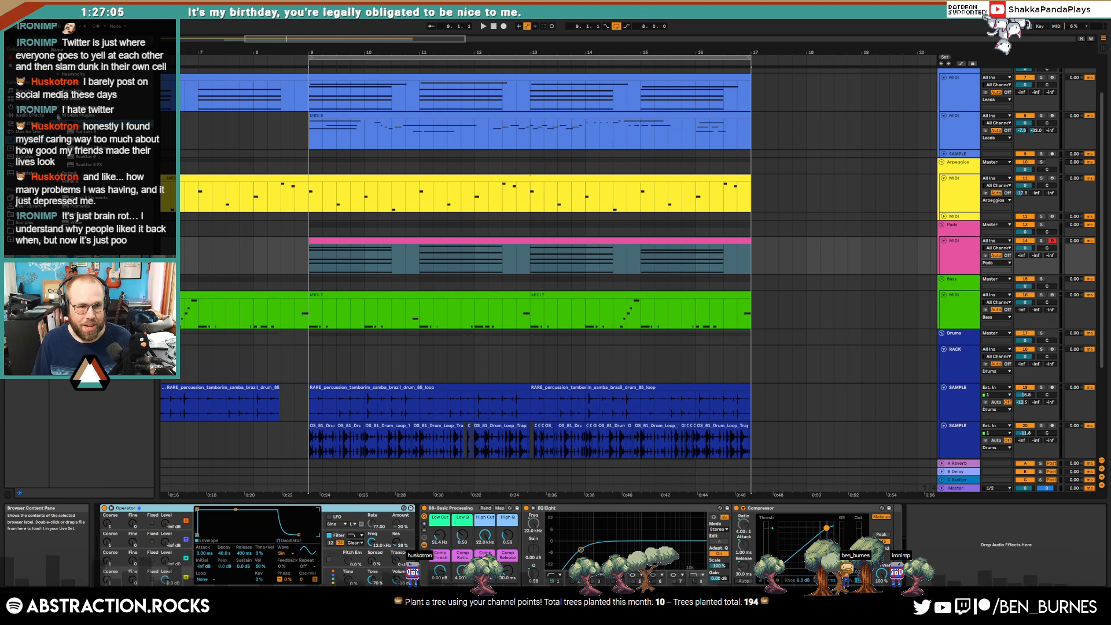
pyautogui.click(59, 108)
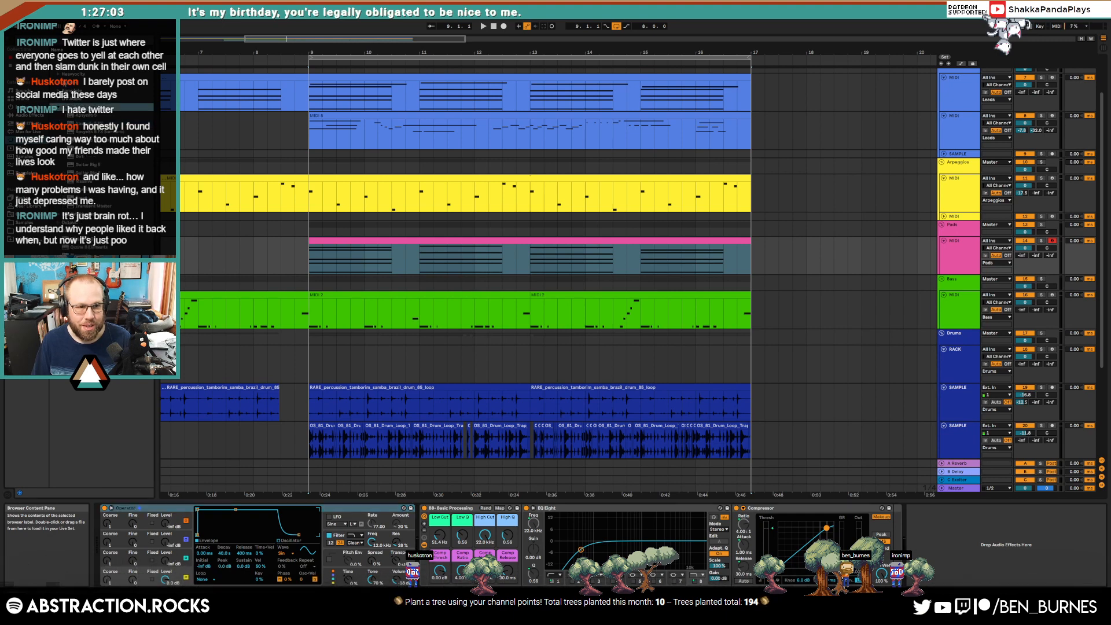
pyautogui.click(58, 66)
pyautogui.click(58, 75)
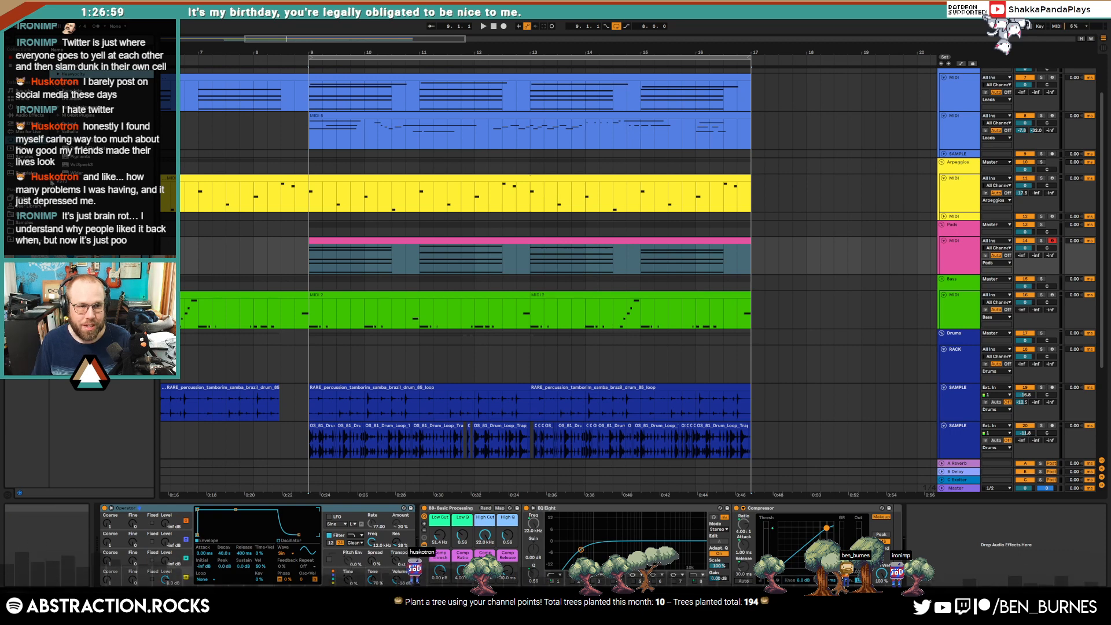
pyautogui.click(59, 67)
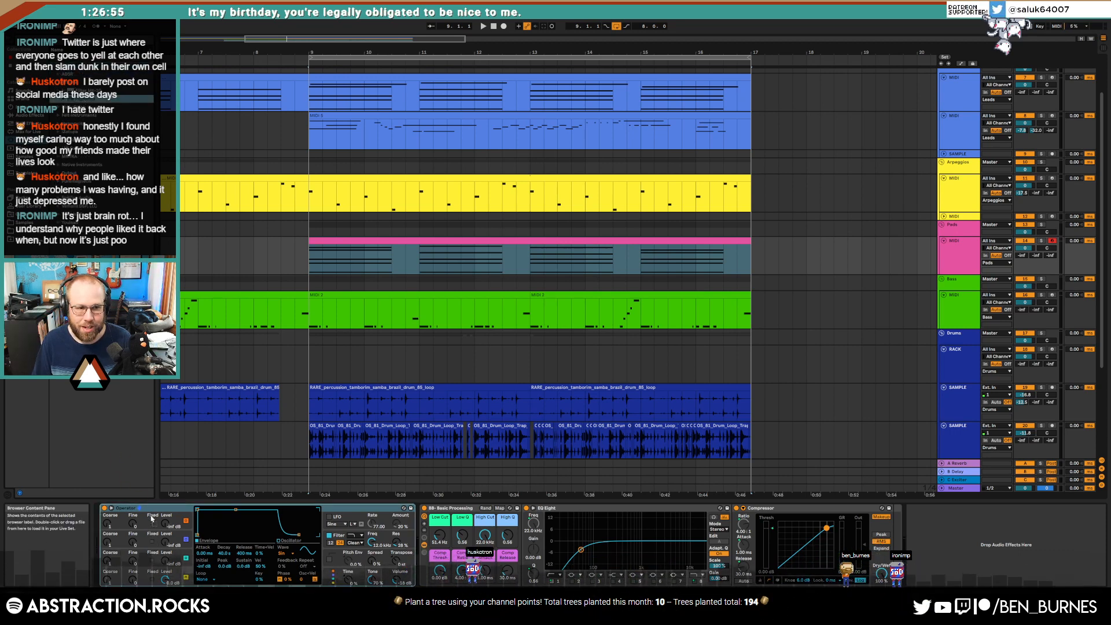
pyautogui.click(59, 165)
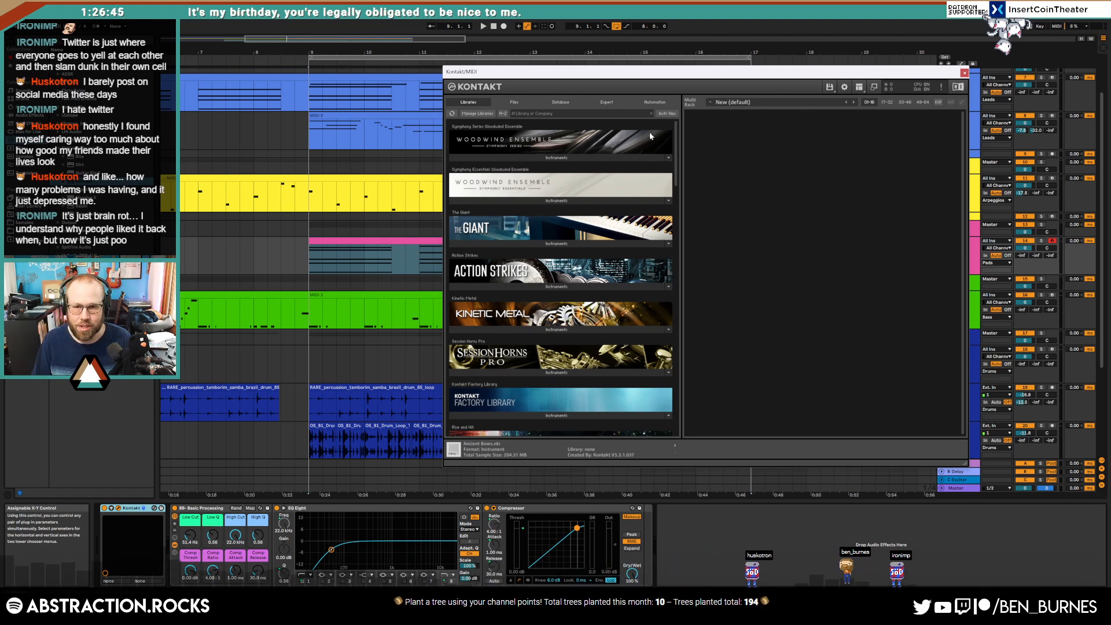
# Step: Find the Pharlight library in Kontakt and load its Pharlight.nki instrument
pyautogui.moveTo(677, 137); pyautogui.dragTo(706, 407)
pyautogui.scroll(2, 538, 168)
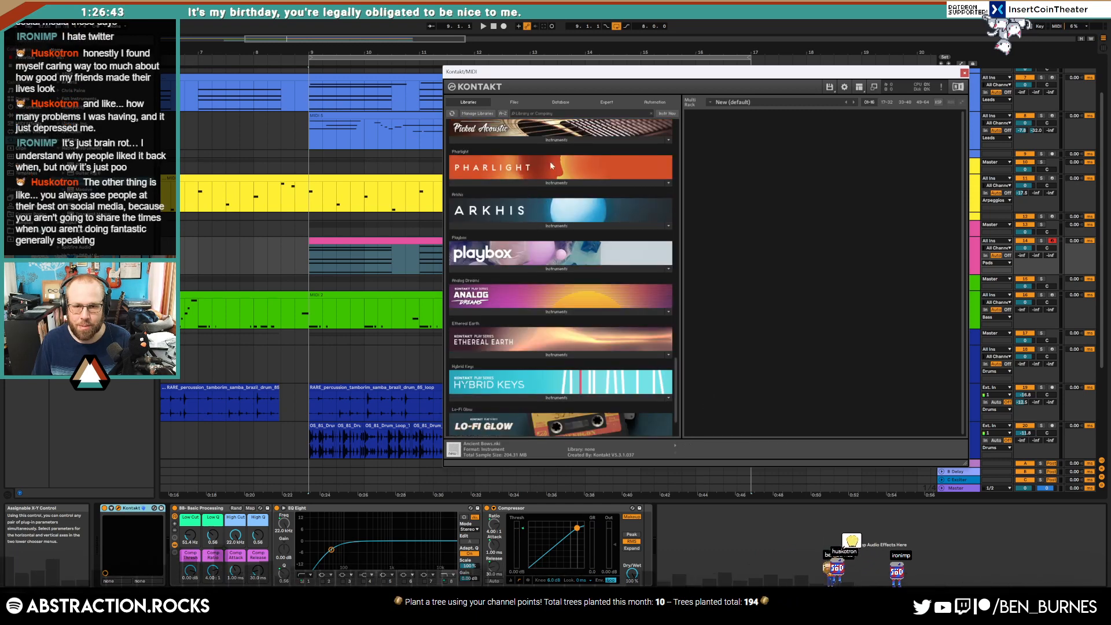
pyautogui.click(486, 183)
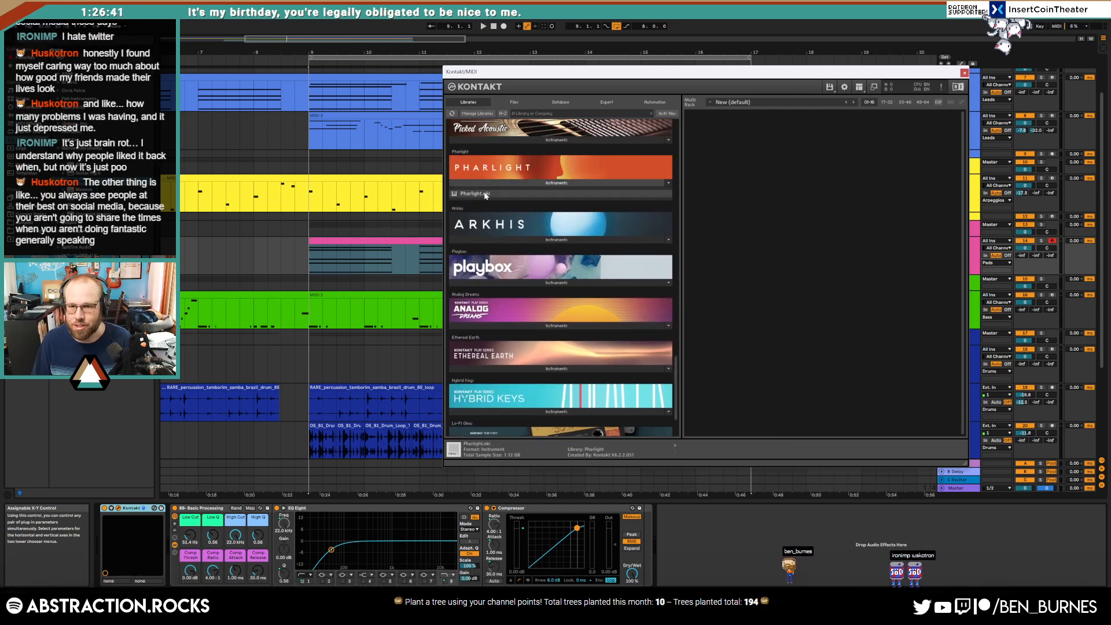
pyautogui.doubleClick(485, 195)
pyautogui.moveTo(757, 80); pyautogui.dragTo(478, 140)
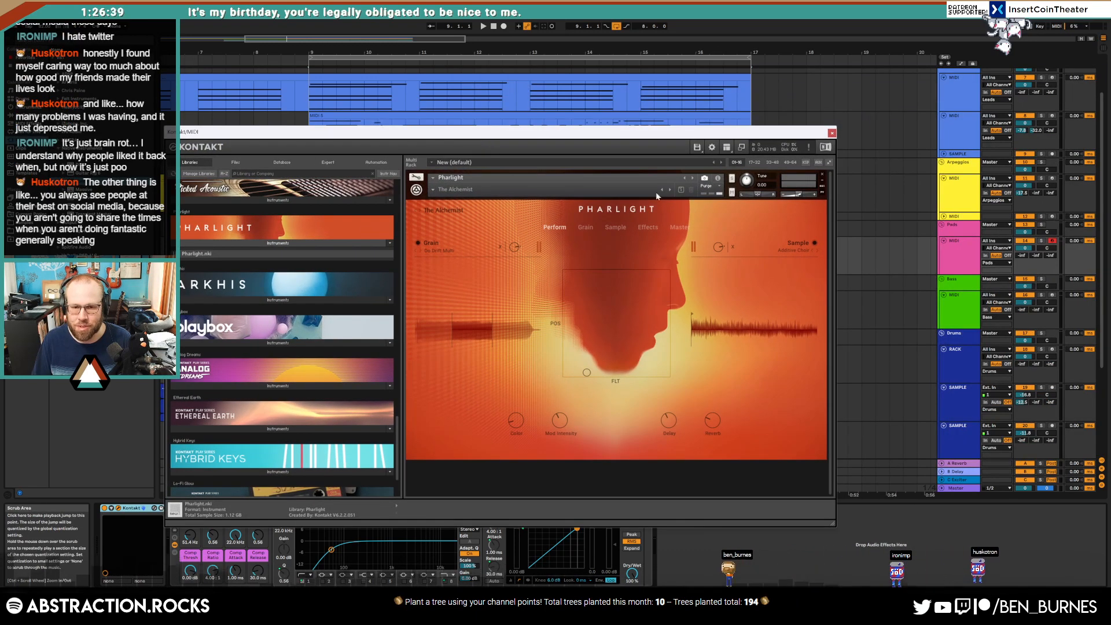
# Step: Load the Reverend snapshot from Pharlight's Pad category
pyautogui.click(433, 191)
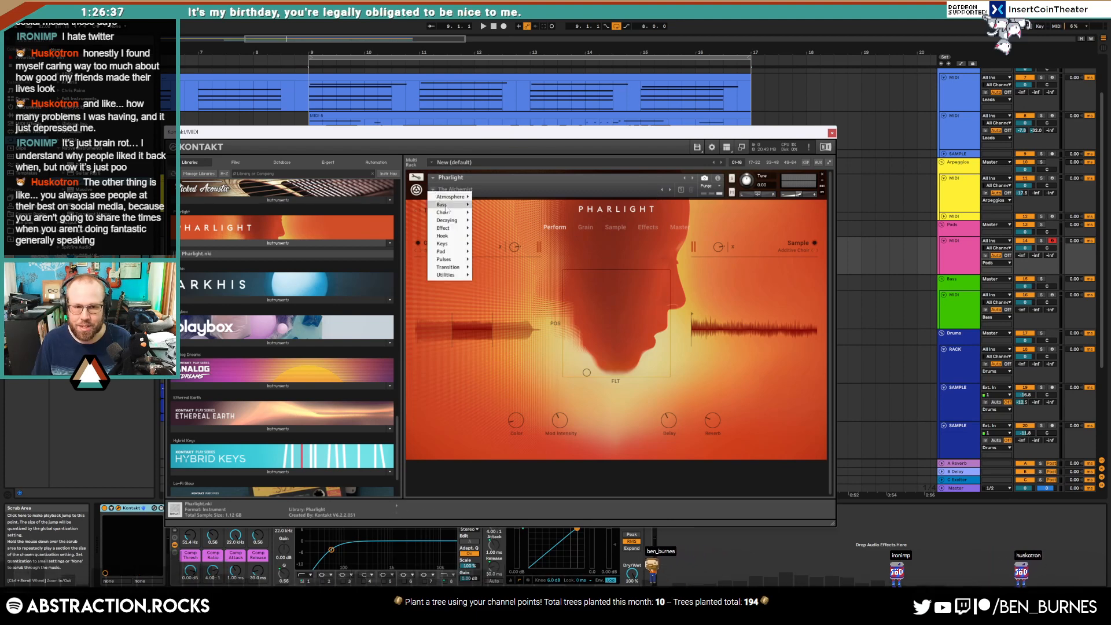
pyautogui.moveTo(446, 251)
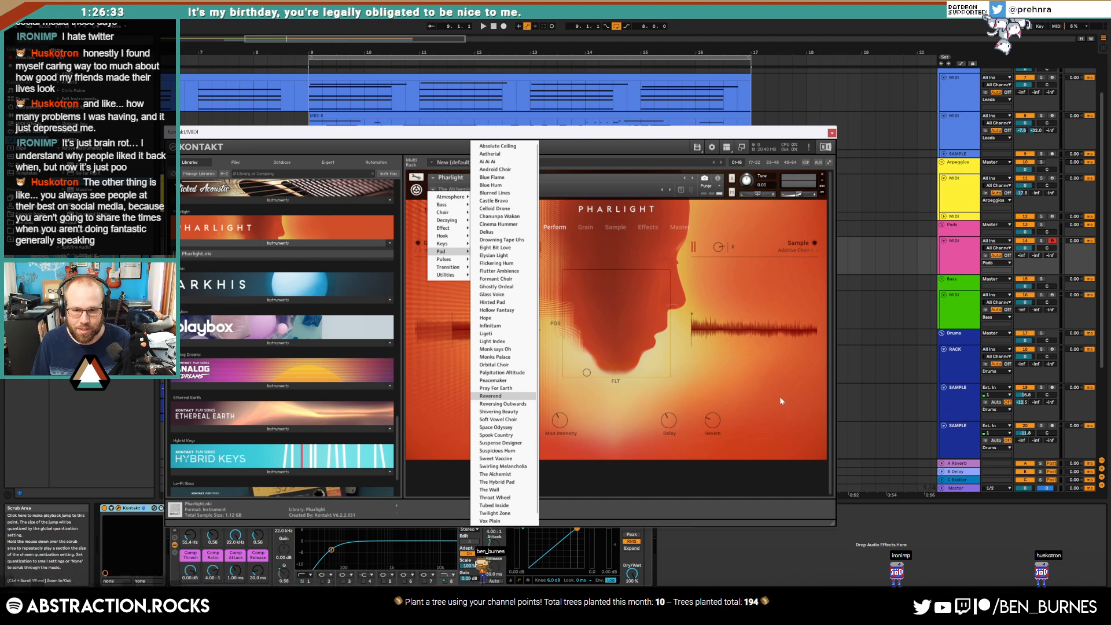
pyautogui.click(491, 396)
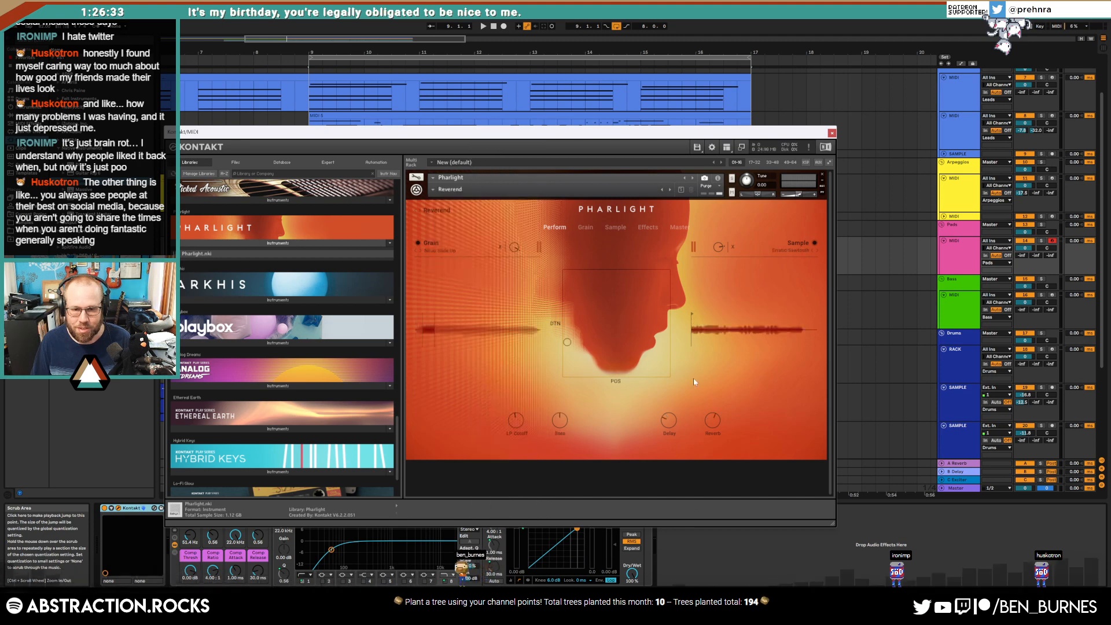
# Step: Raise the amplitude attack of both the grain and sample layers in Pharlight
pyautogui.click(586, 227)
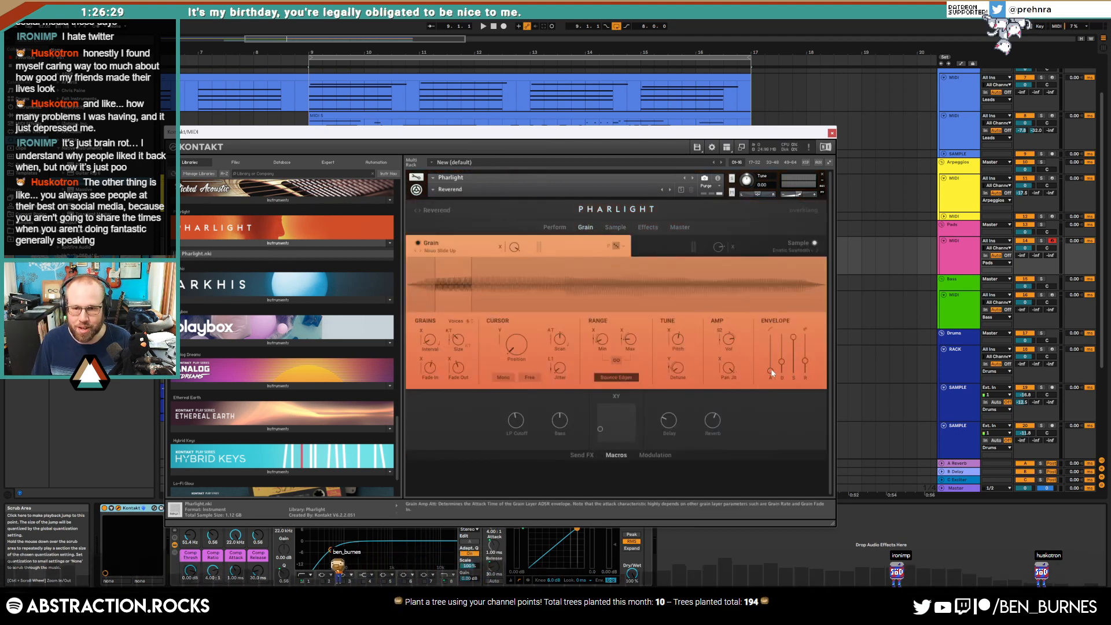
pyautogui.moveTo(775, 376); pyautogui.dragTo(763, 299)
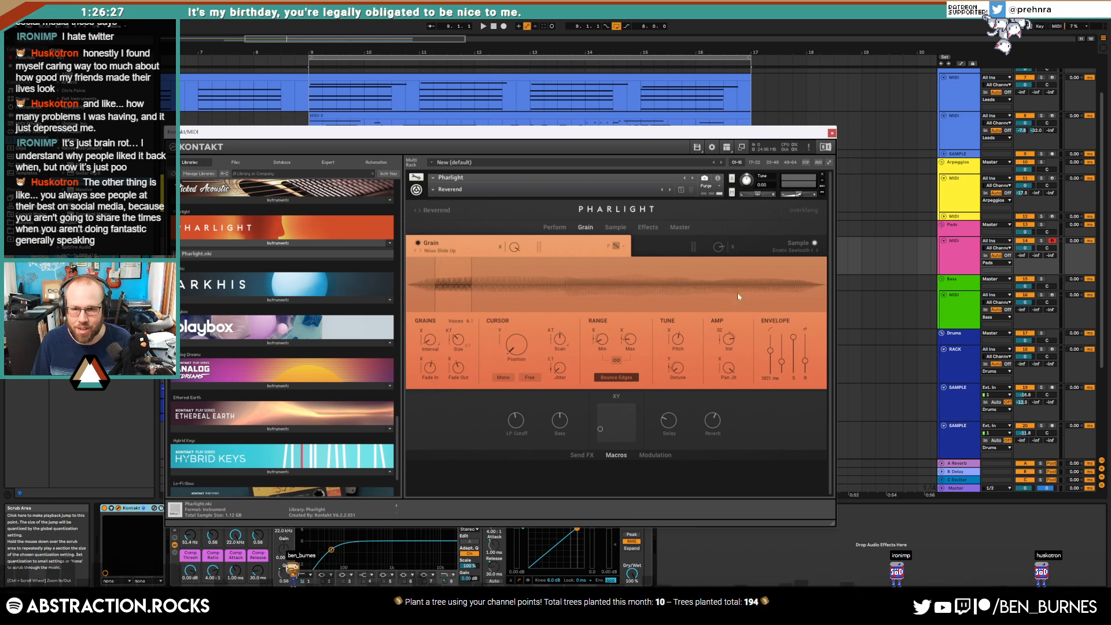
pyautogui.click(654, 245)
pyautogui.moveTo(737, 373); pyautogui.dragTo(737, 320)
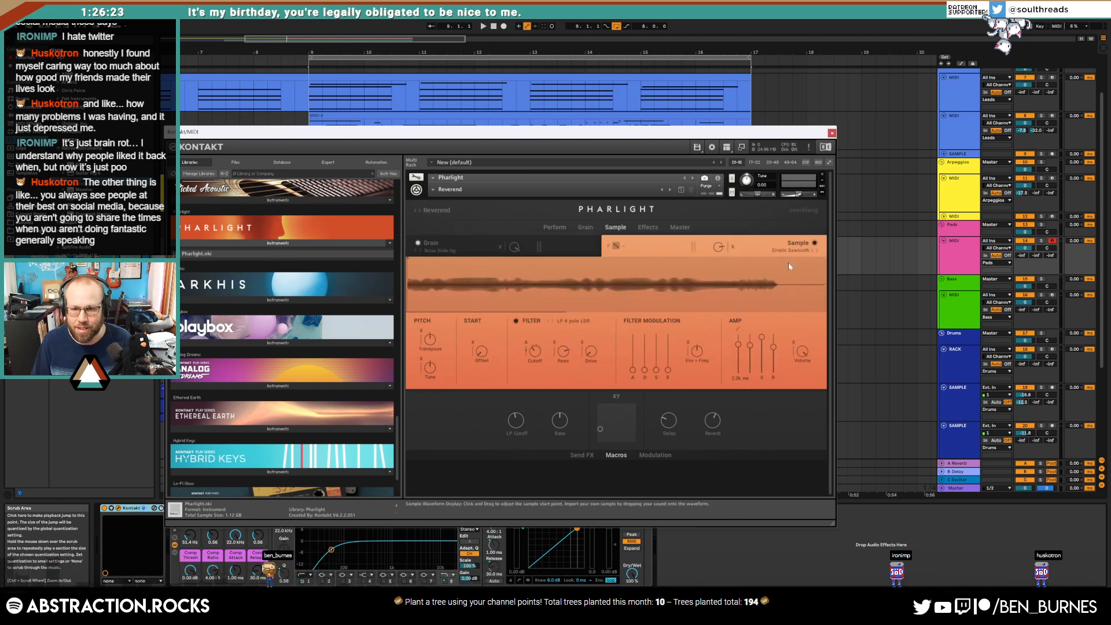
pyautogui.click(832, 132)
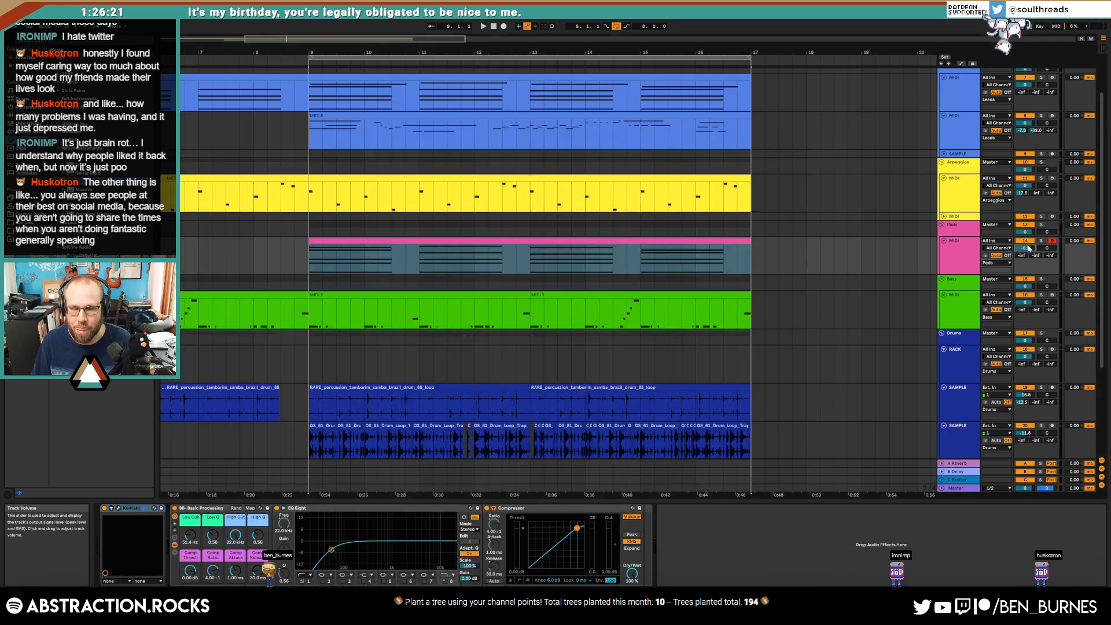
# Step: Play from just before bar 9 while lowering the Pads MIDI track volume to about -15 dB and raising Low Cut to 765 Hz
pyautogui.click(268, 255)
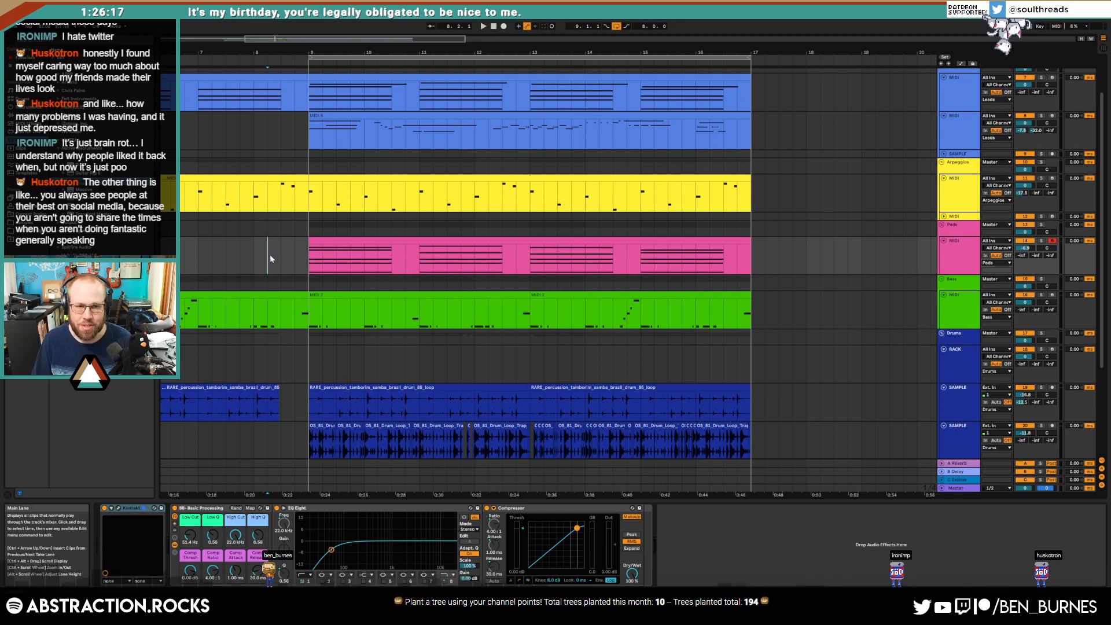
pyautogui.press('space')
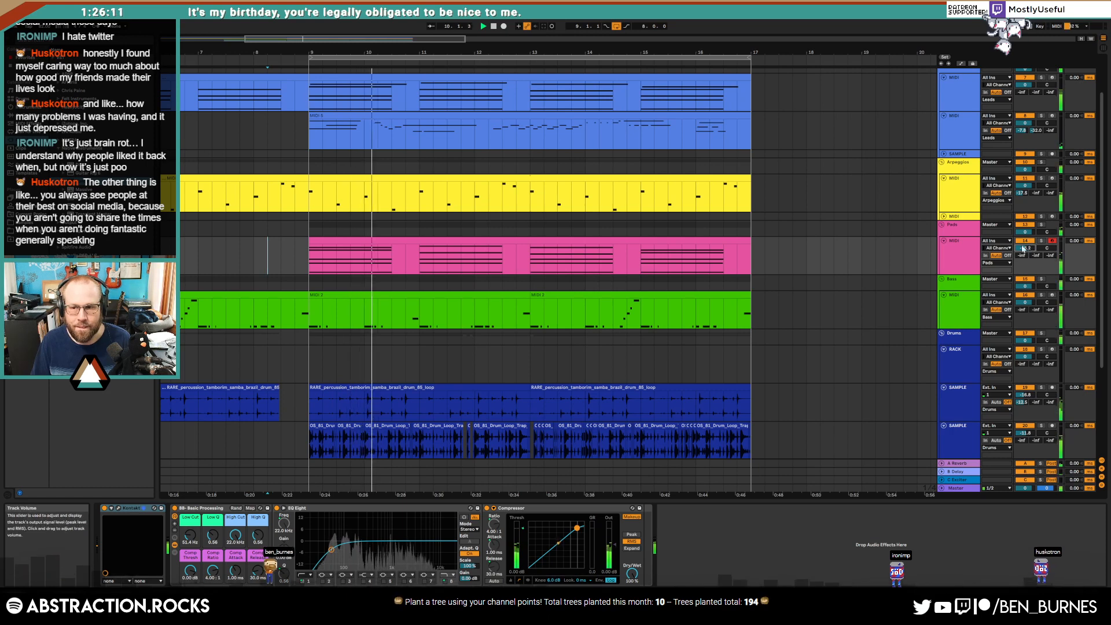
pyautogui.moveTo(190, 536); pyautogui.dragTo(190, 507)
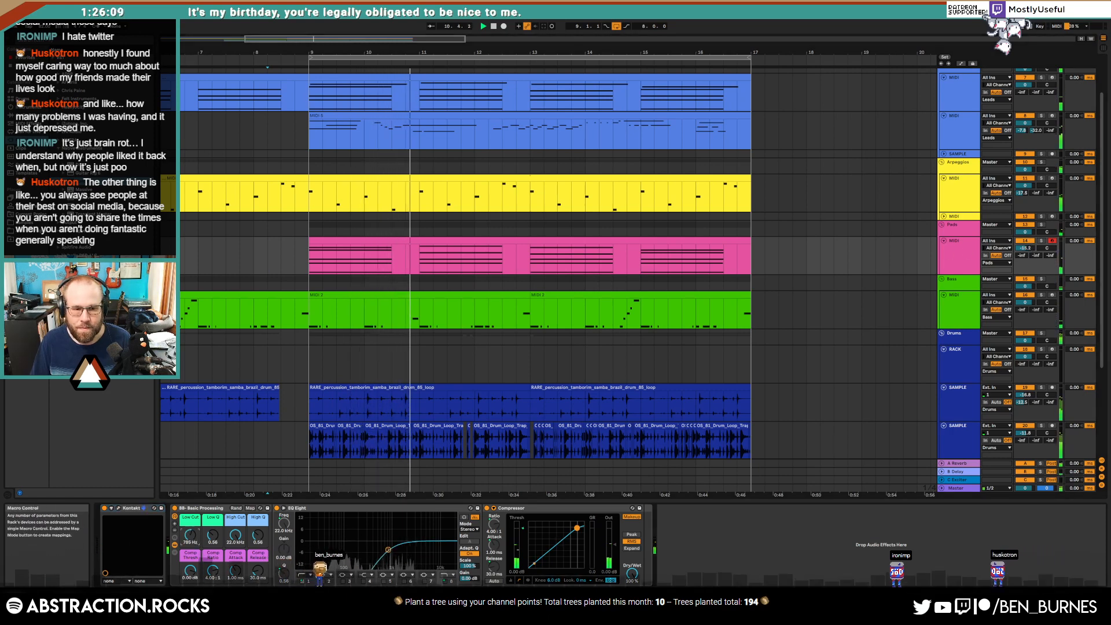
# Step: Transpose all notes in the Pads clip up one octave
pyautogui.doubleClick(430, 241)
pyautogui.click(420, 466)
pyautogui.hotkey('ctrl', 'a')
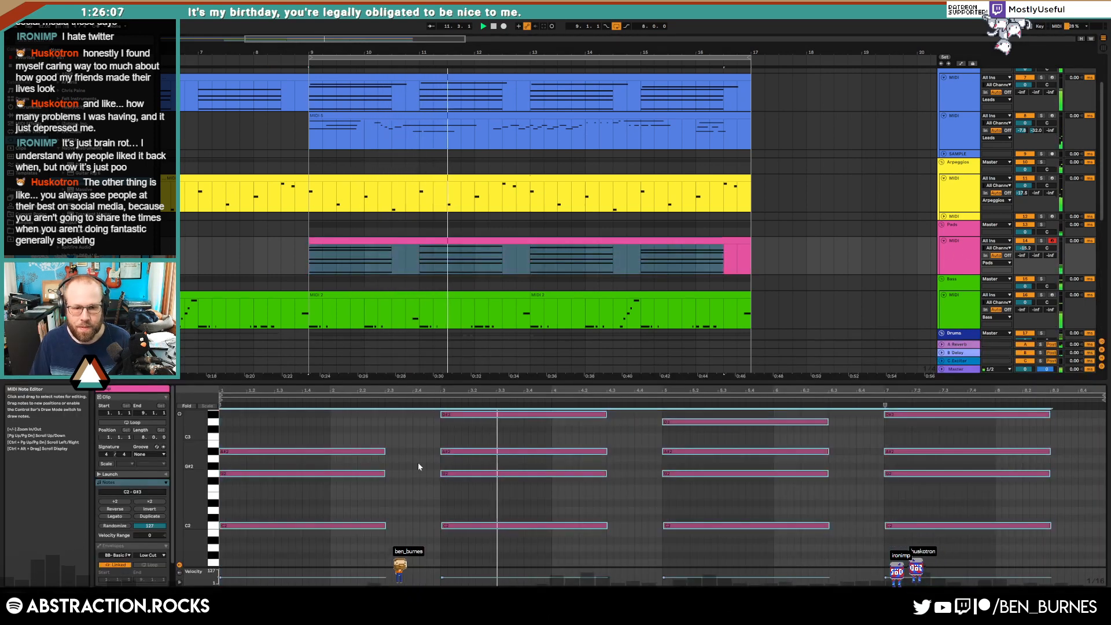
pyautogui.hotkey('shift', 'Tab')
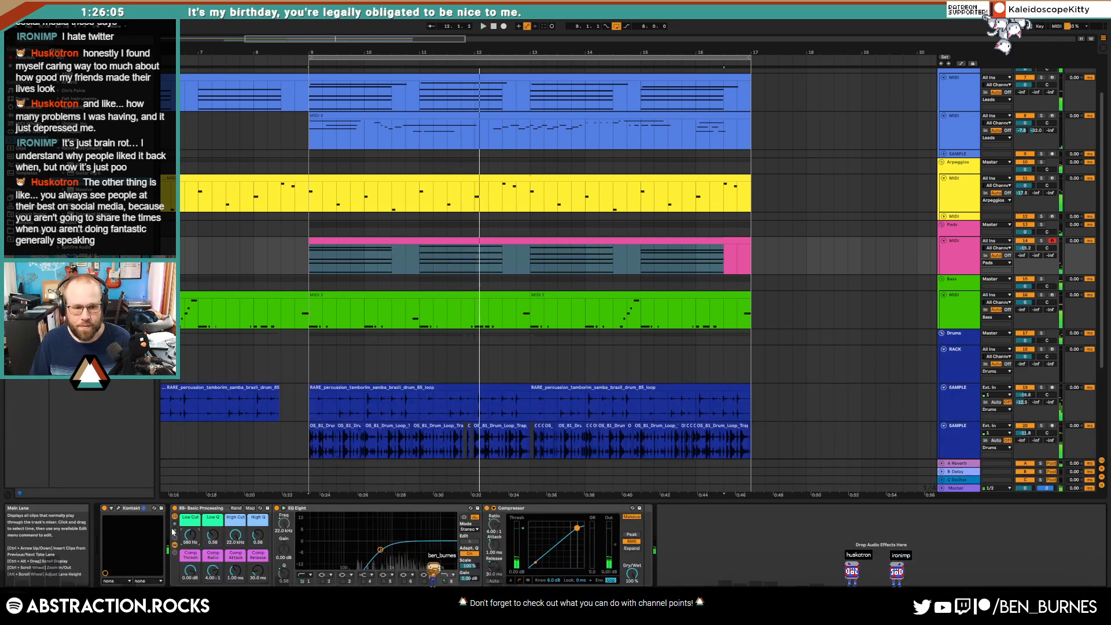
# Step: Switch Pharlight to the Again Forever snapshot and rebalance the Pads MIDI track volume during playback
pyautogui.click(118, 508)
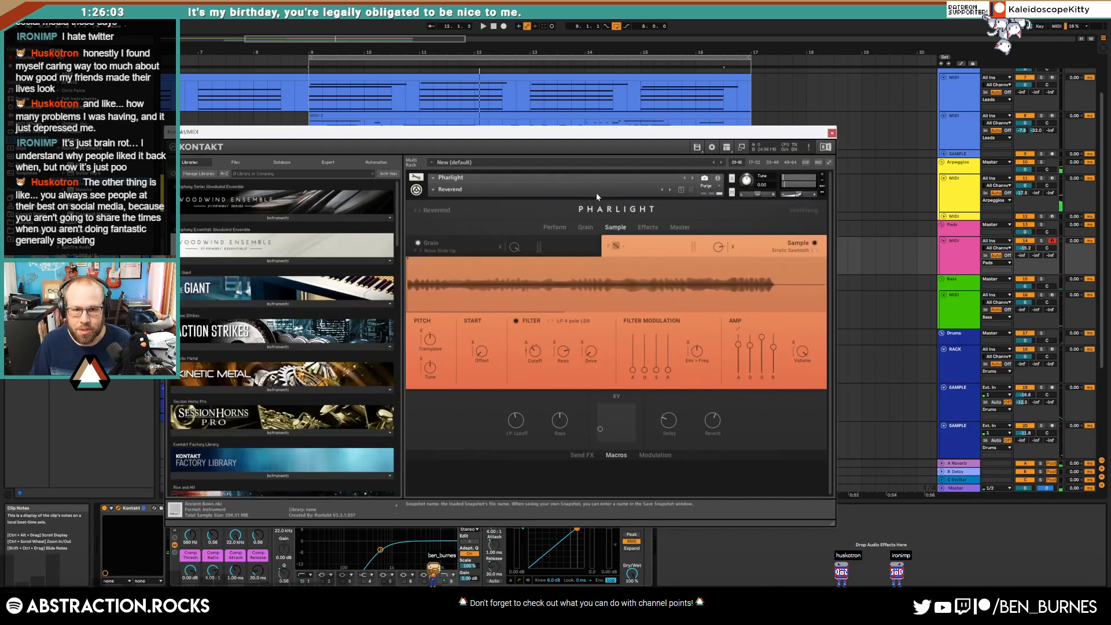
pyautogui.click(670, 190)
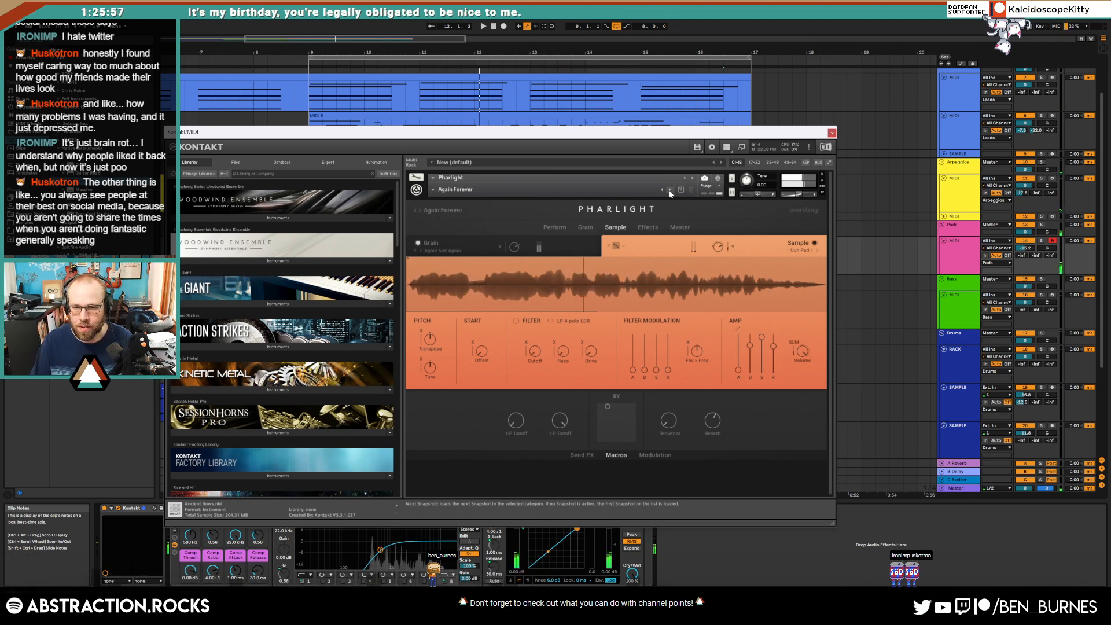
pyautogui.press('space')
pyautogui.click(832, 133)
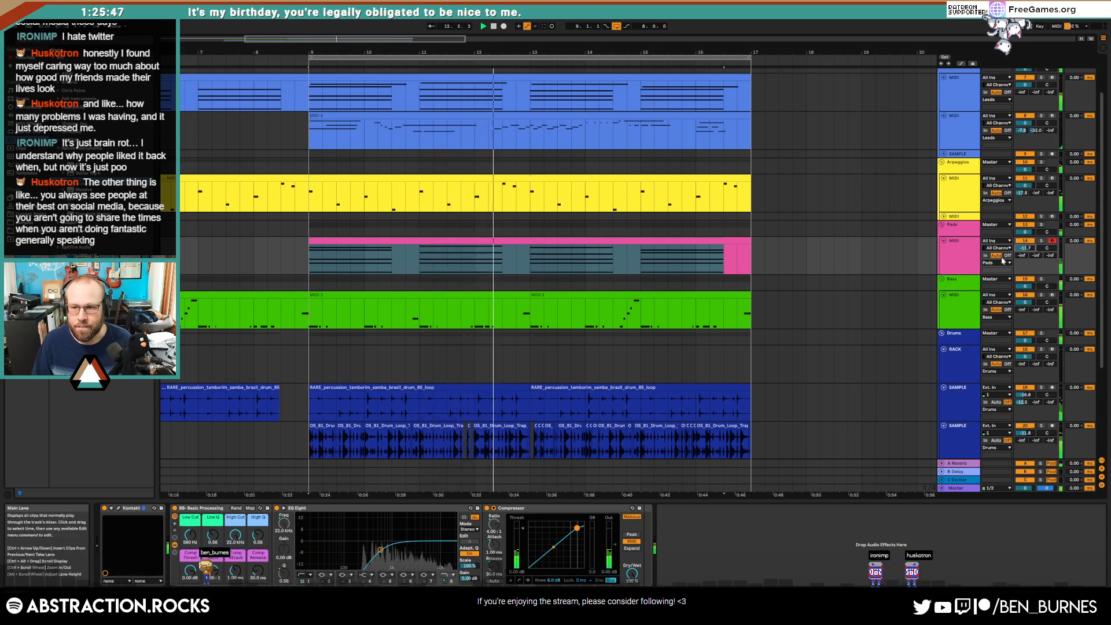
pyautogui.press('space')
# Step: Delete the three lowest notes of every chord in the Pads clip, leaving the top two
pyautogui.click(712, 240)
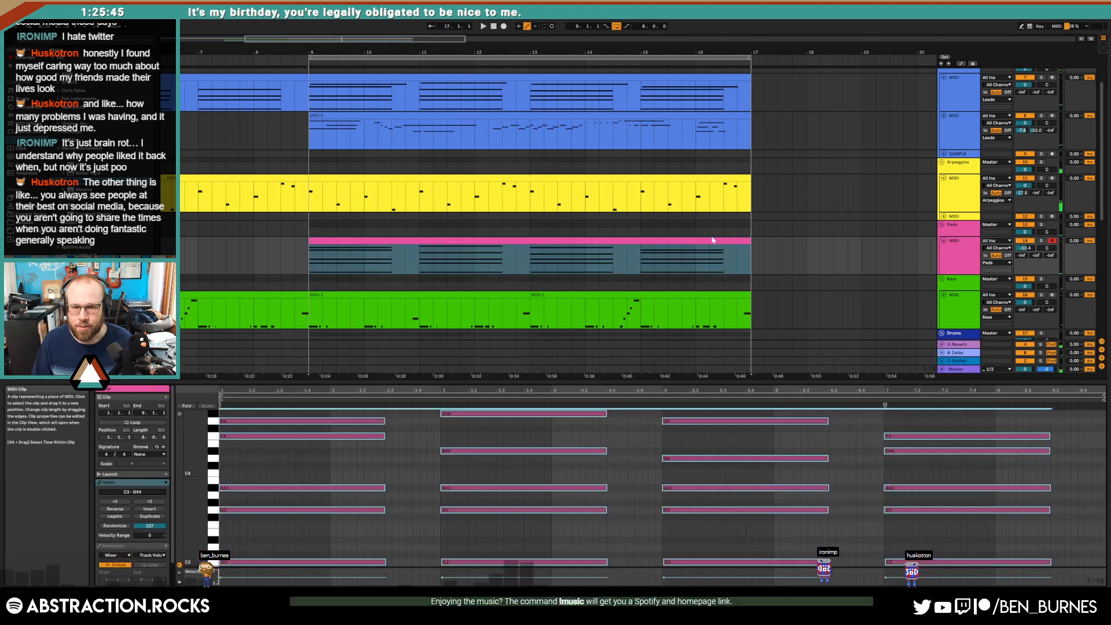
pyautogui.moveTo(310, 472); pyautogui.dragTo(917, 563)
pyautogui.press('Delete')
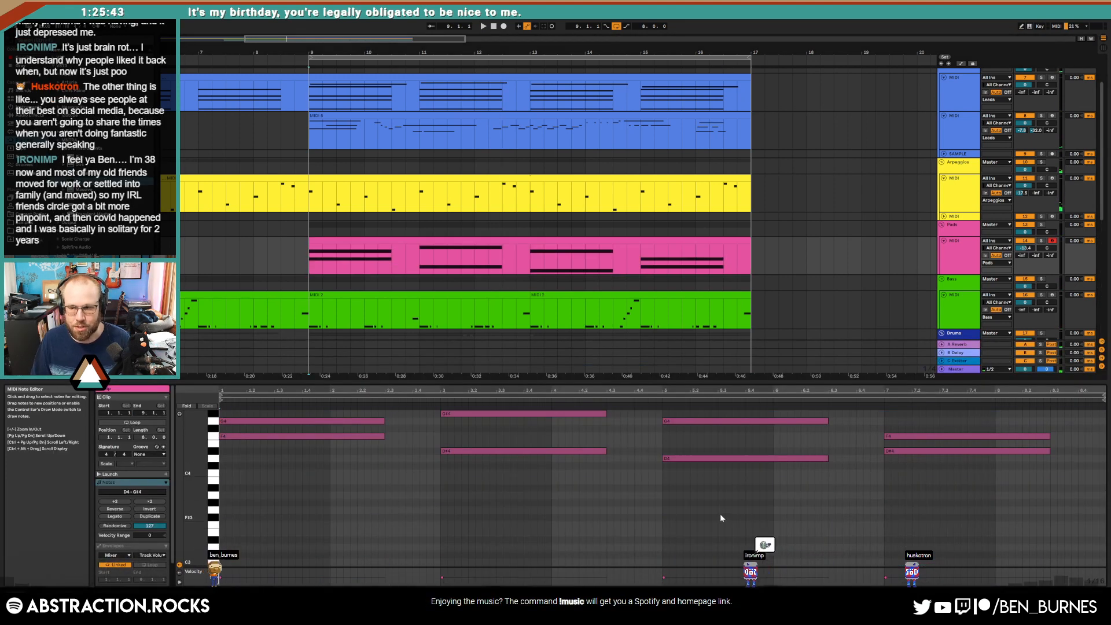
# Step: Lower the Pads MIDI track's Low Cut to 403 Hz and its Low Q to 0.45
pyautogui.hotkey('shift', 'Tab')
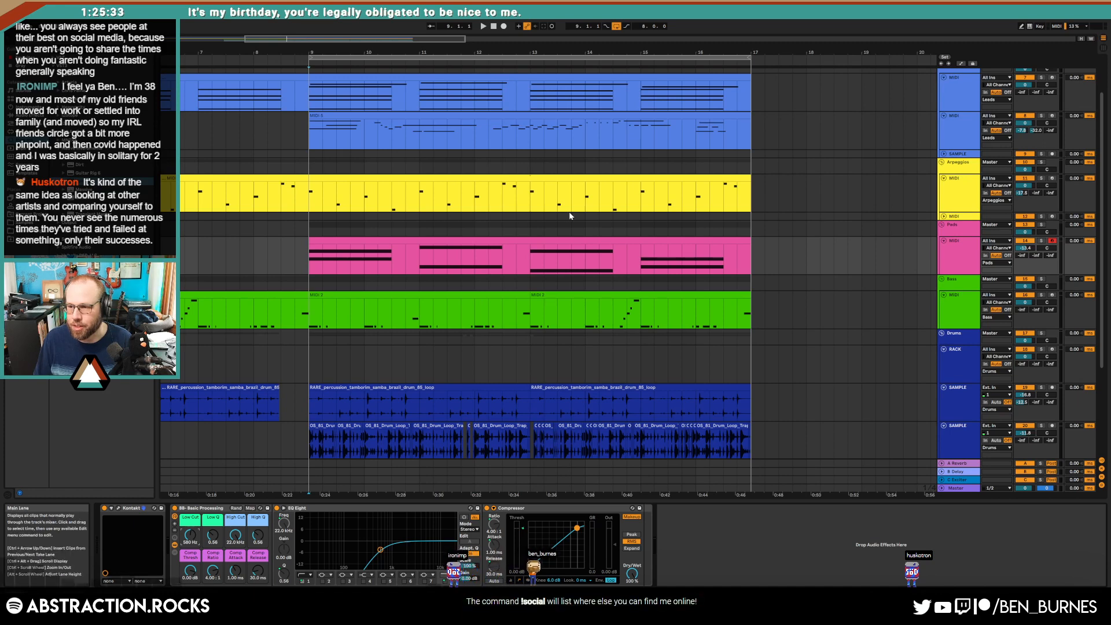
pyautogui.click(521, 258)
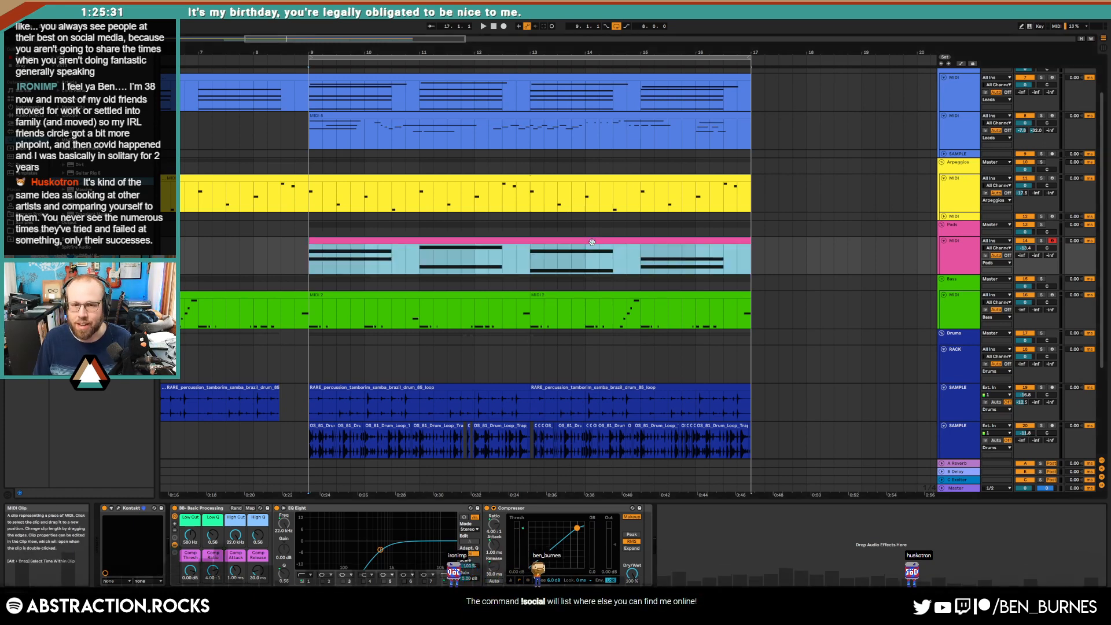
pyautogui.moveTo(190, 536)
pyautogui.mouseDown()
pyautogui.moveTo(208, 537)
pyautogui.moveTo(194, 535)
pyautogui.mouseUp()
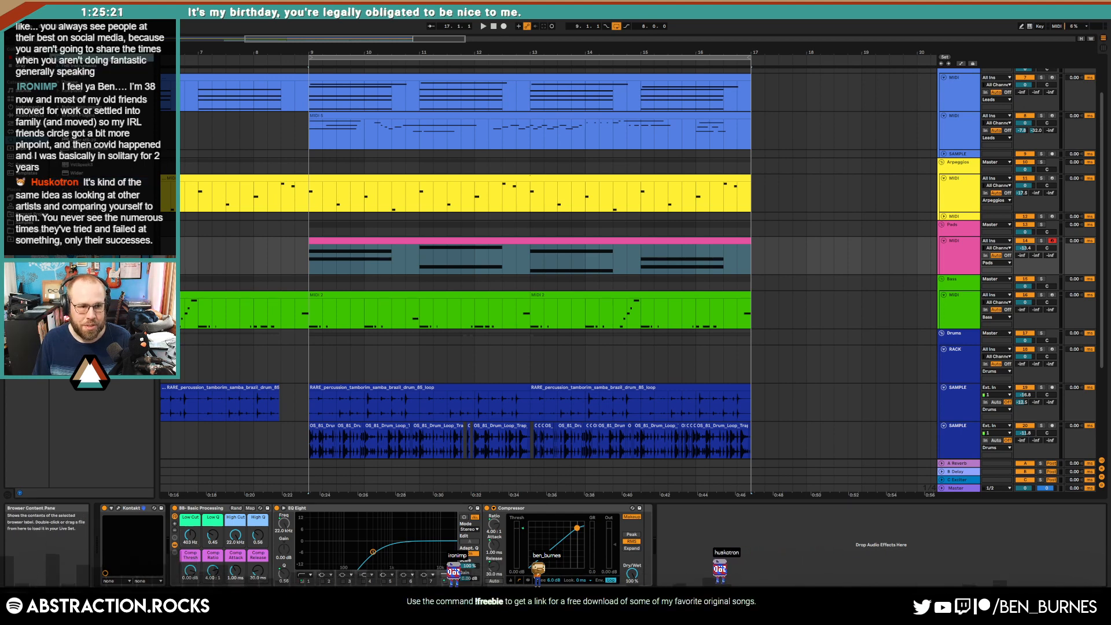
# Step: Add the Wider plug-in to the Pads MIDI track, set its width to 116%, and play from just before bar 9
pyautogui.doubleClick(76, 173)
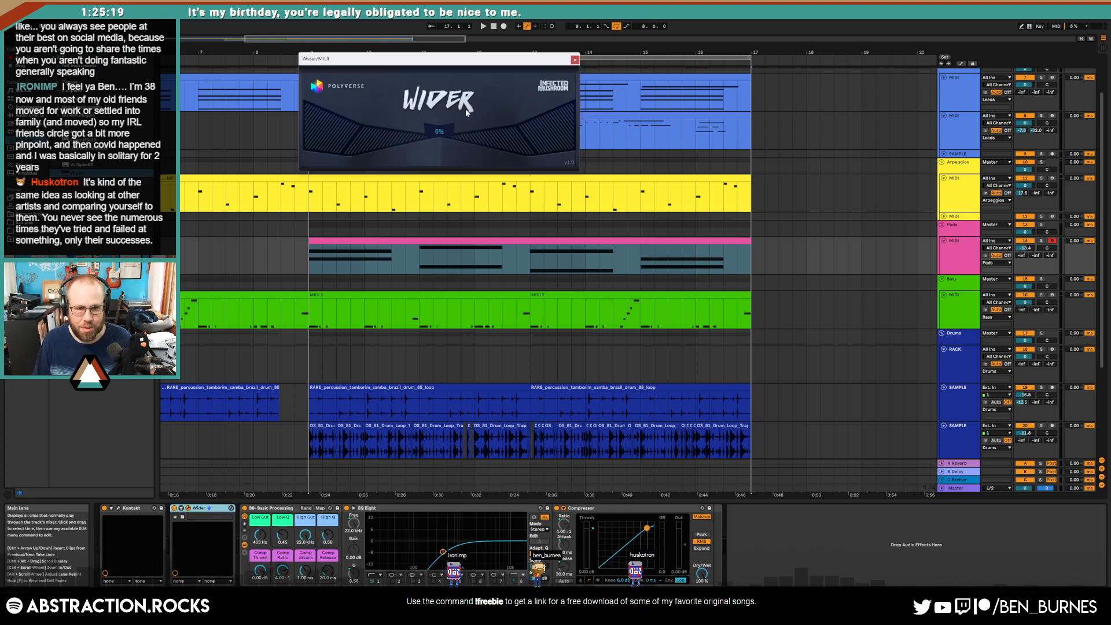
pyautogui.moveTo(554, 147); pyautogui.dragTo(580, 146)
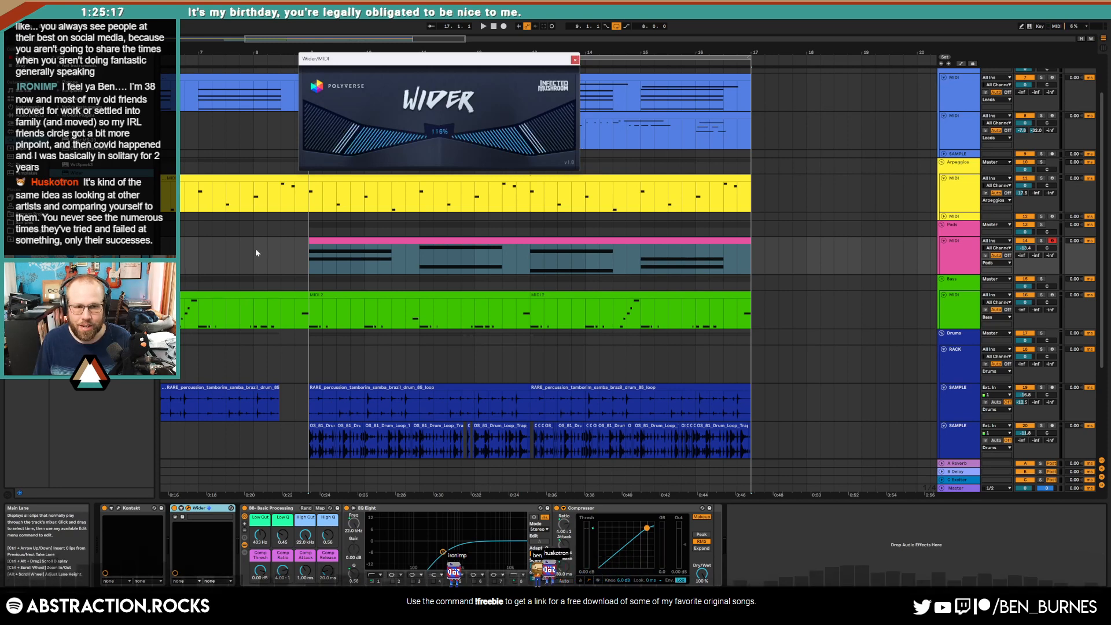
pyautogui.click(298, 247)
pyautogui.press('space')
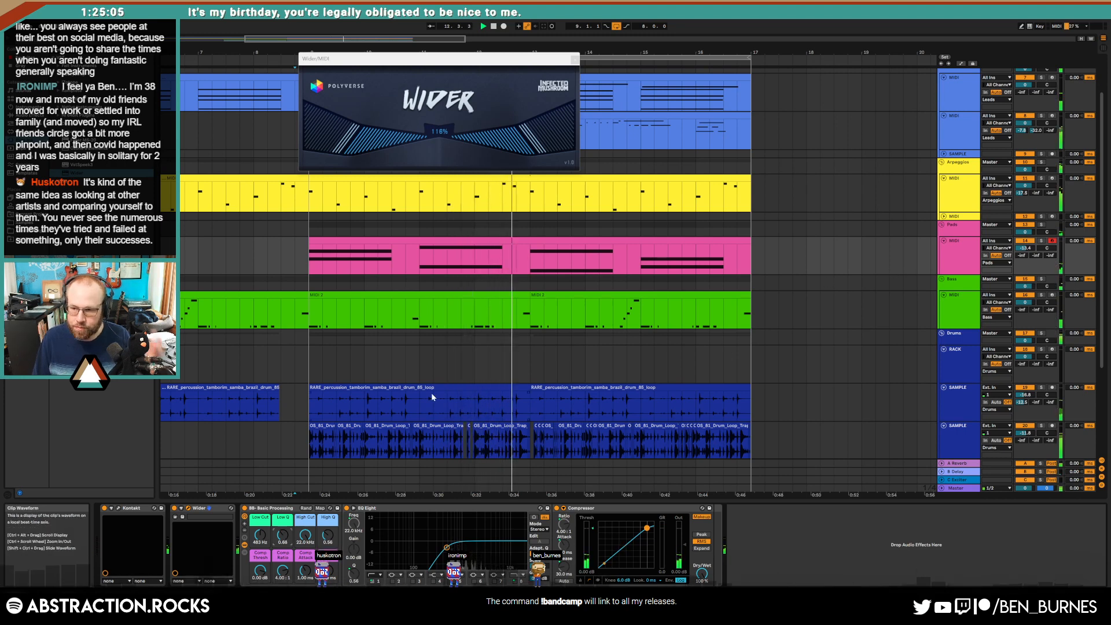
# Step: Copy the short drum loop slice at beat 12.4 over the end of bar 12 and the gap at bar 13, and play it
pyautogui.scroll(5, 518, 444)
pyautogui.click(517, 444)
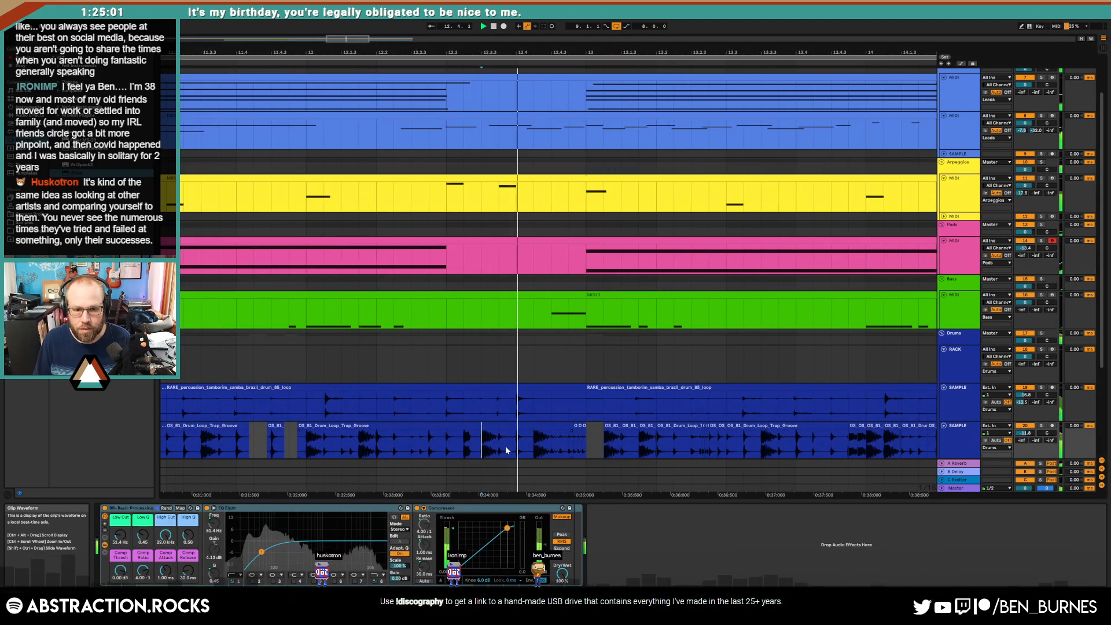
pyautogui.moveTo(515, 443); pyautogui.dragTo(527, 446)
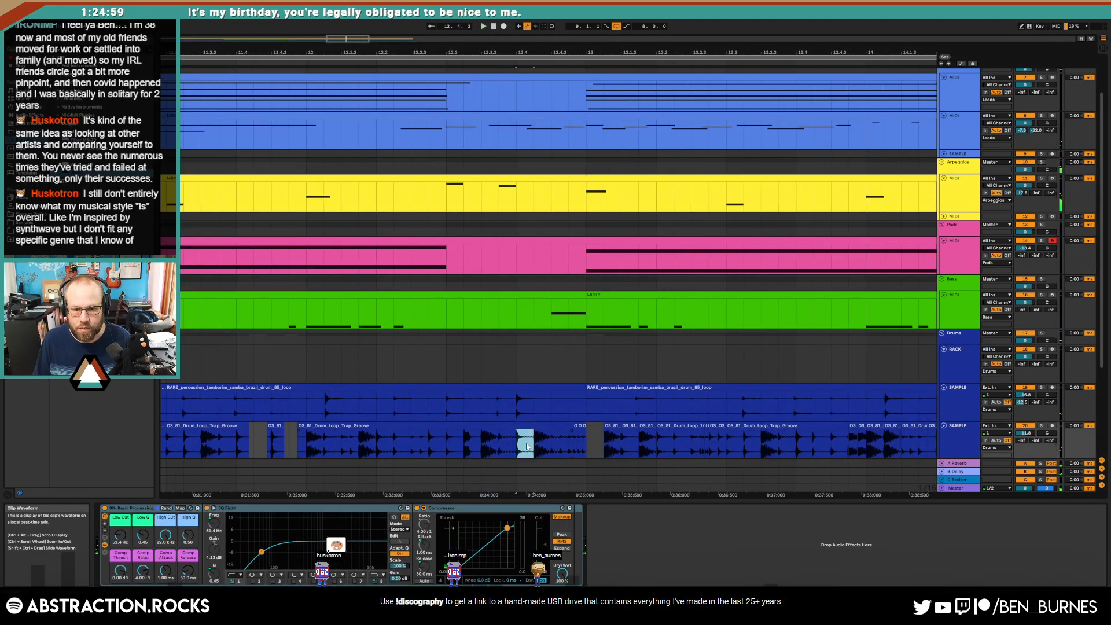
pyautogui.click(554, 445)
pyautogui.hotkey('ctrl', 'v')
pyautogui.click(593, 444)
pyautogui.hotkey('ctrl', 'v')
pyautogui.click(492, 444)
pyautogui.press('space')
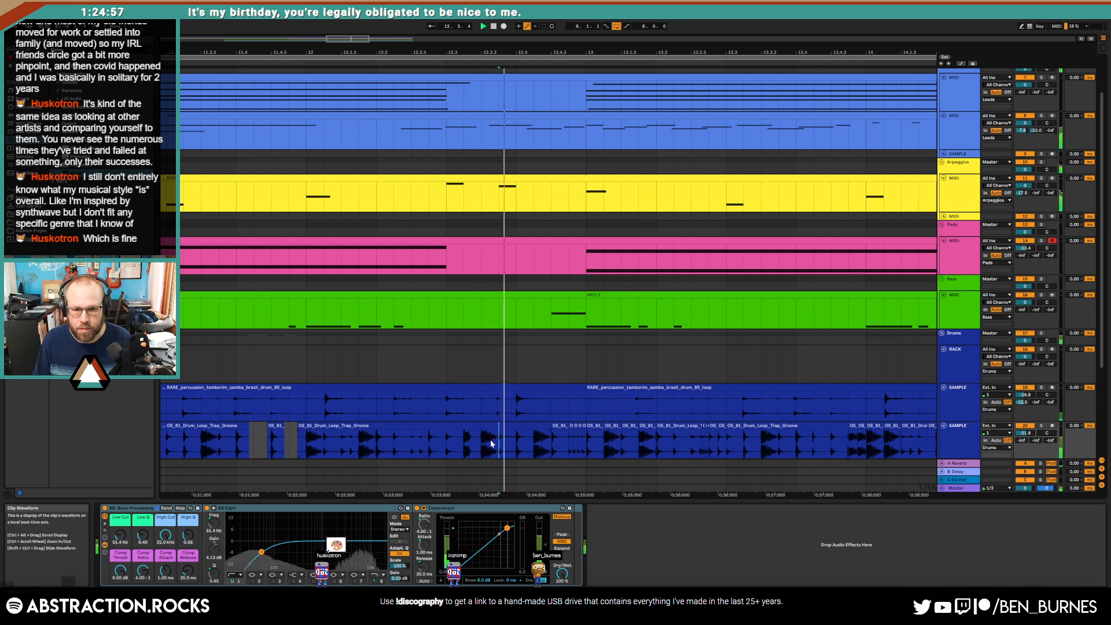
# Step: Deactivate both samba tamborim percussion clips in bars 9 to 16
pyautogui.click(594, 428)
pyautogui.scroll(-5, 595, 428)
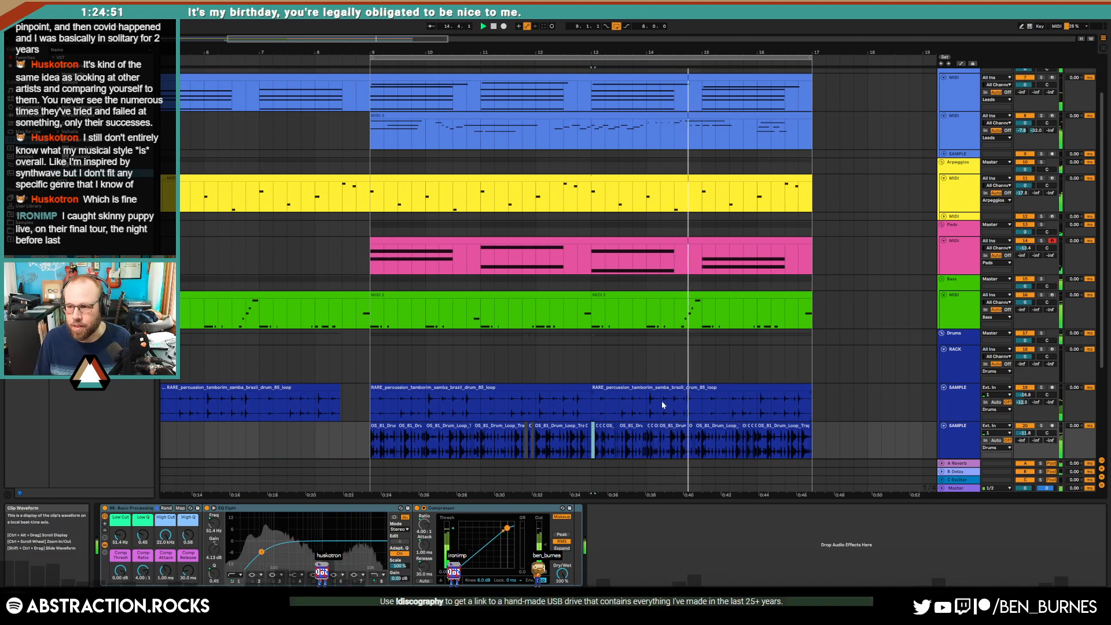
pyautogui.click(641, 387)
pyautogui.click(546, 404)
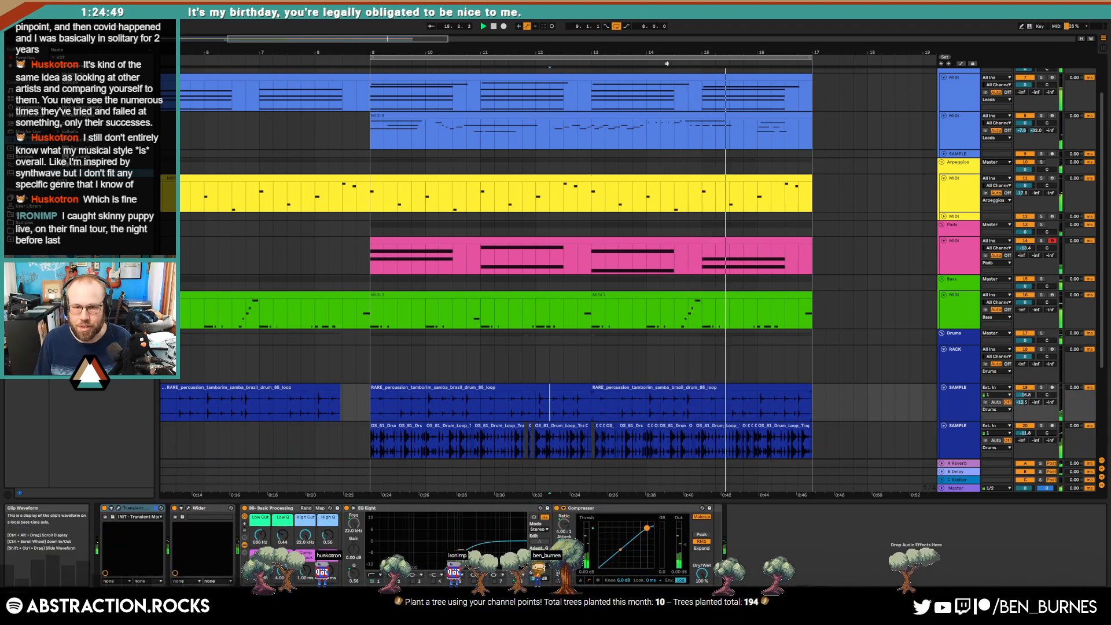
pyautogui.moveTo(365, 38); pyautogui.dragTo(392, 42)
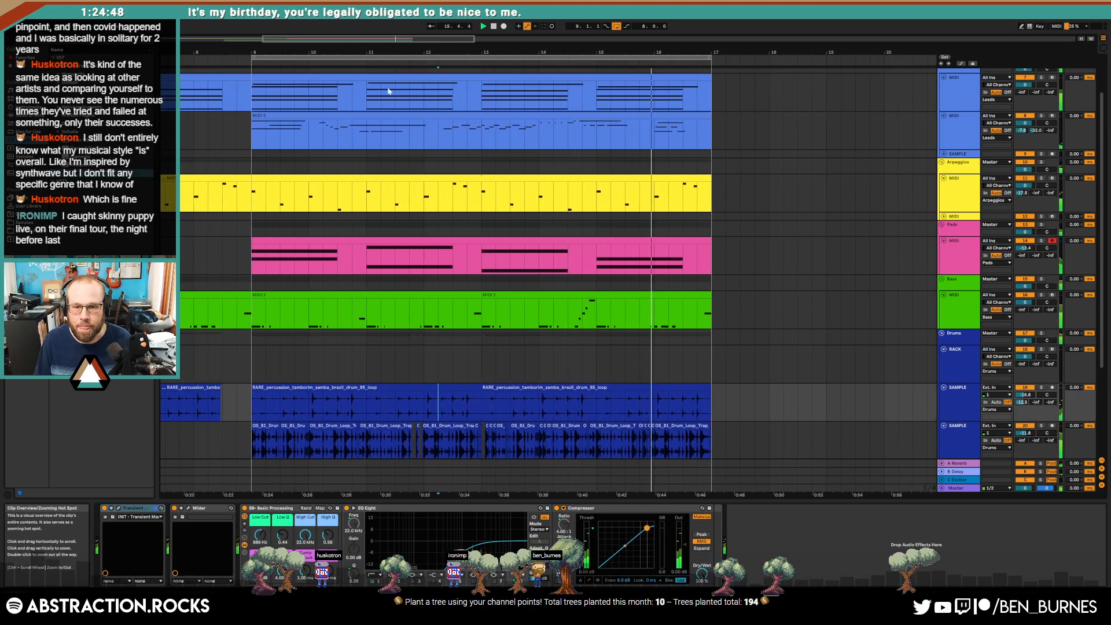
pyautogui.click(597, 388)
pyautogui.keyDown('shift'); pyautogui.click(462, 397); pyautogui.keyUp('shift')
pyautogui.press('0')
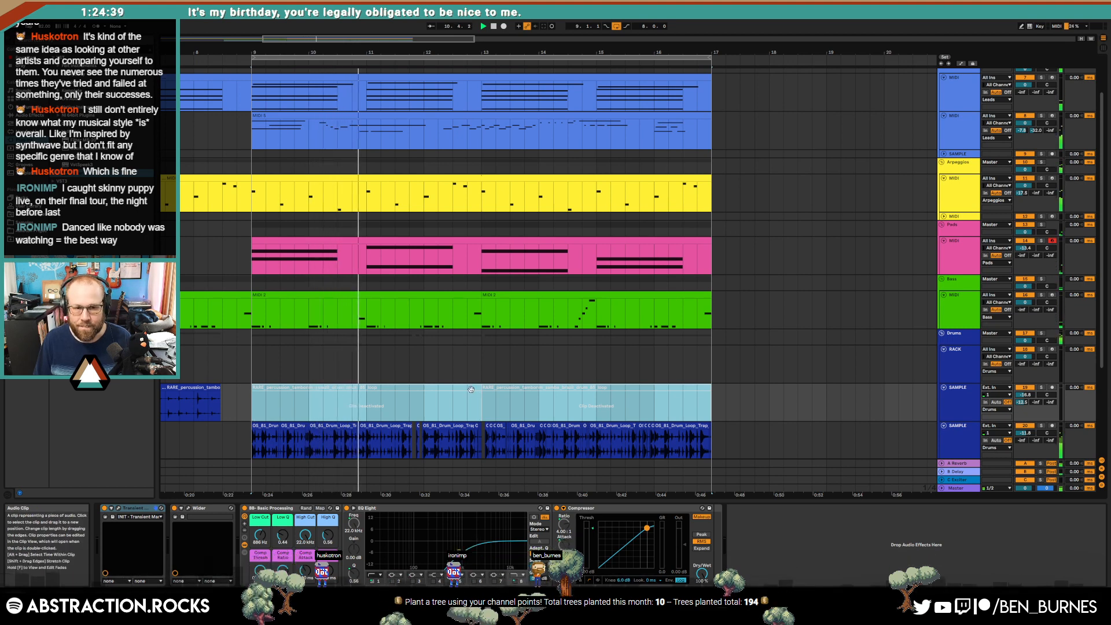
# Step: Stop playback at bar 9 and delete the empty SAMPLE track from the Leads group
pyautogui.scroll(-5, 475, 388)
pyautogui.scroll(2, 335, 377)
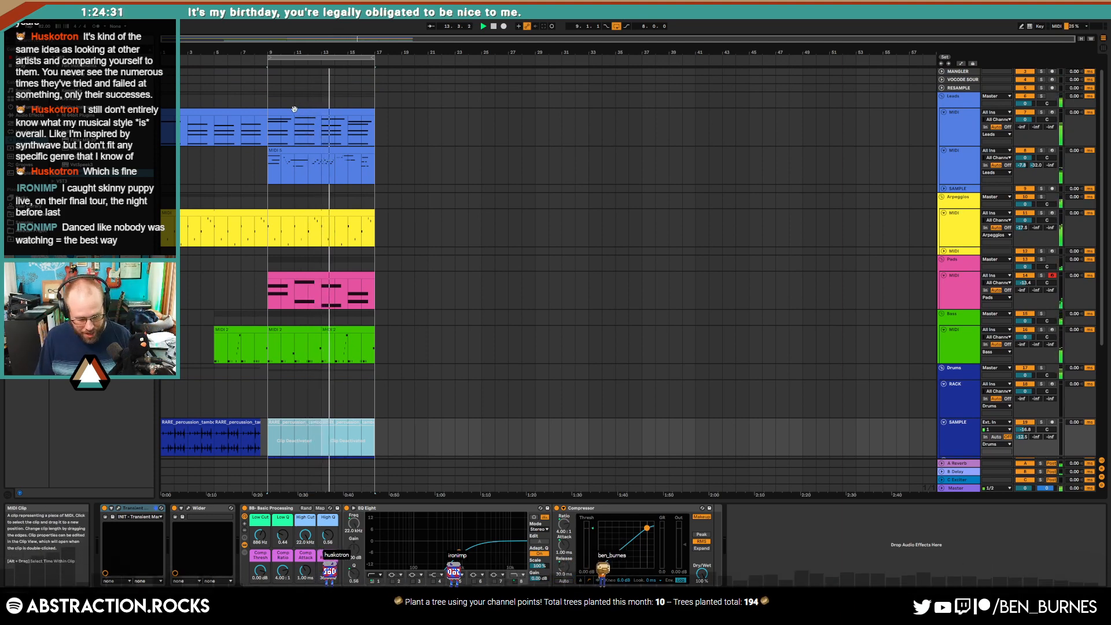
pyautogui.click(270, 155)
pyautogui.press('space')
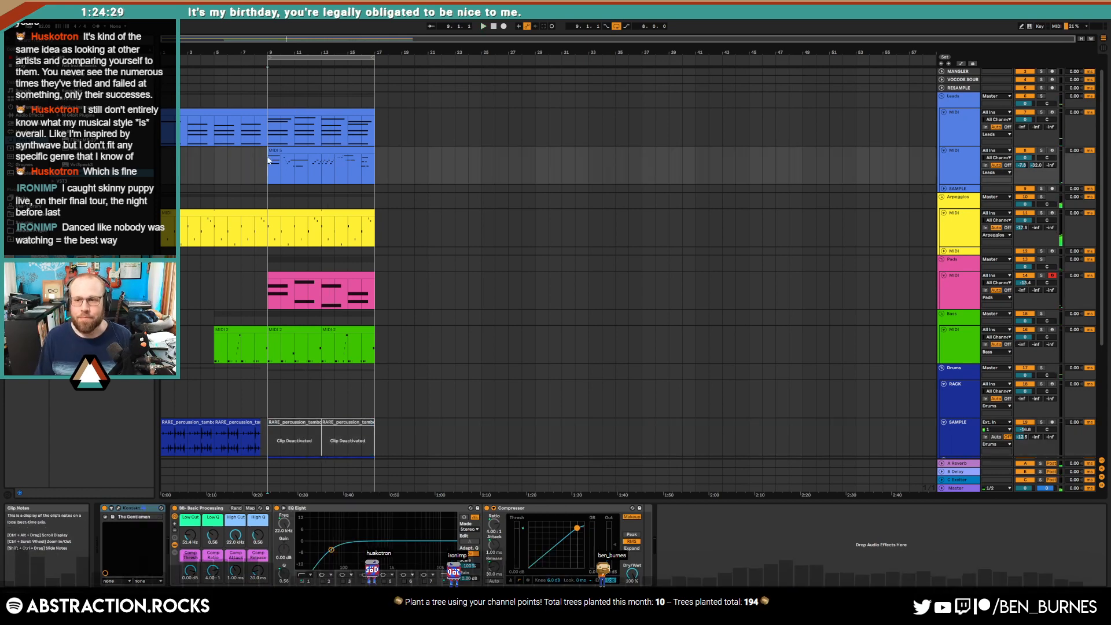
pyautogui.click(958, 189)
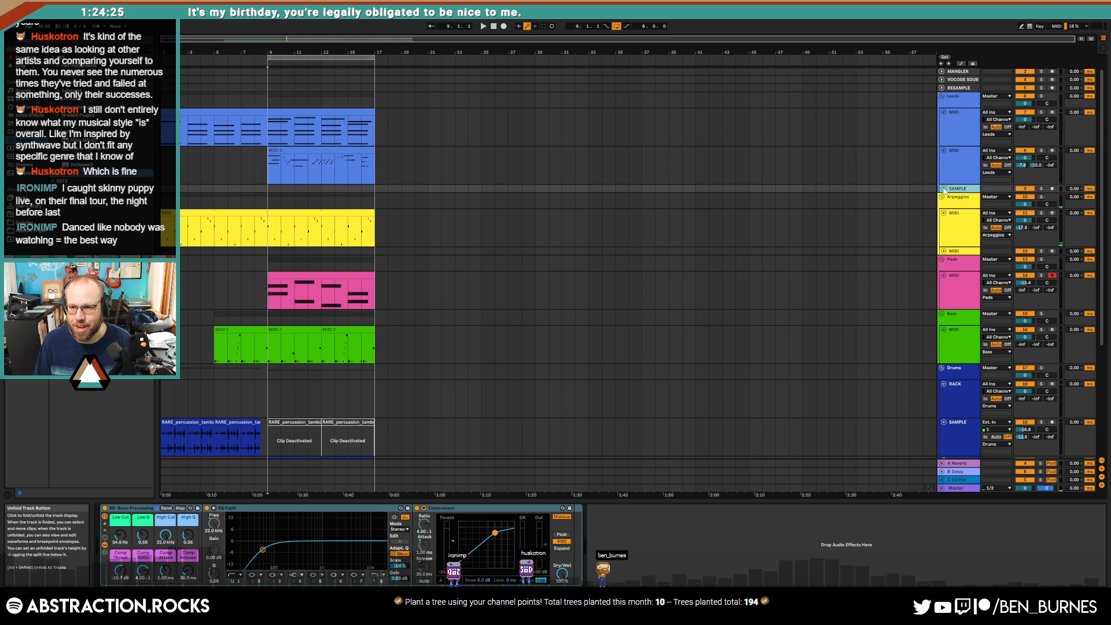
pyautogui.click(944, 188)
pyautogui.press('Delete')
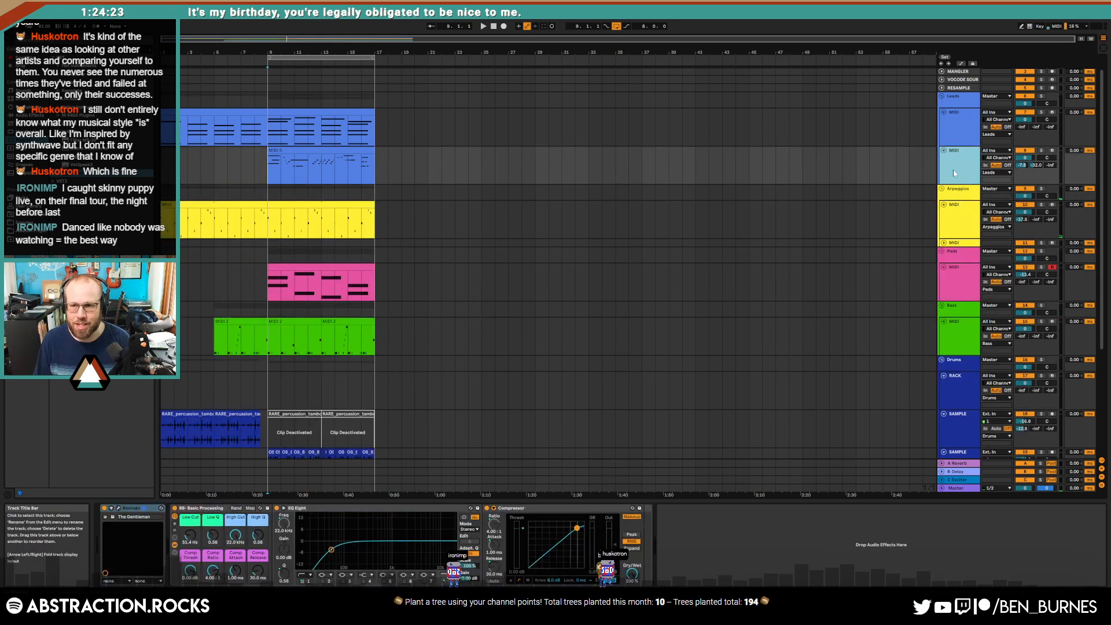
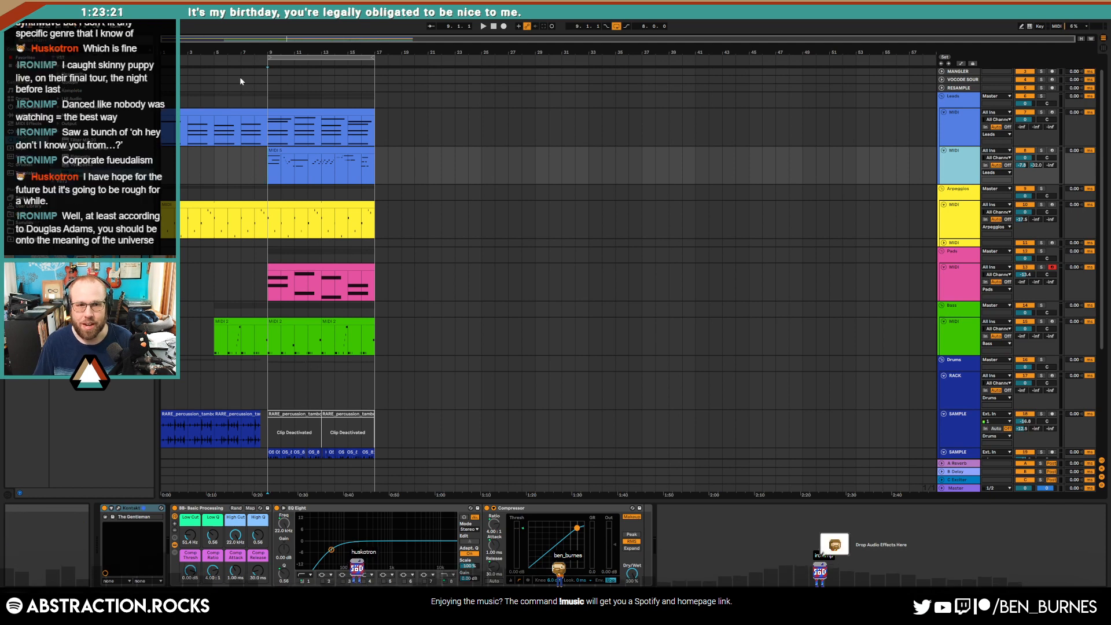
# Step: Split the Arpeggios clip at bar 9 during playback and open the bars 9 to 16 part for note editing
pyautogui.click(210, 60)
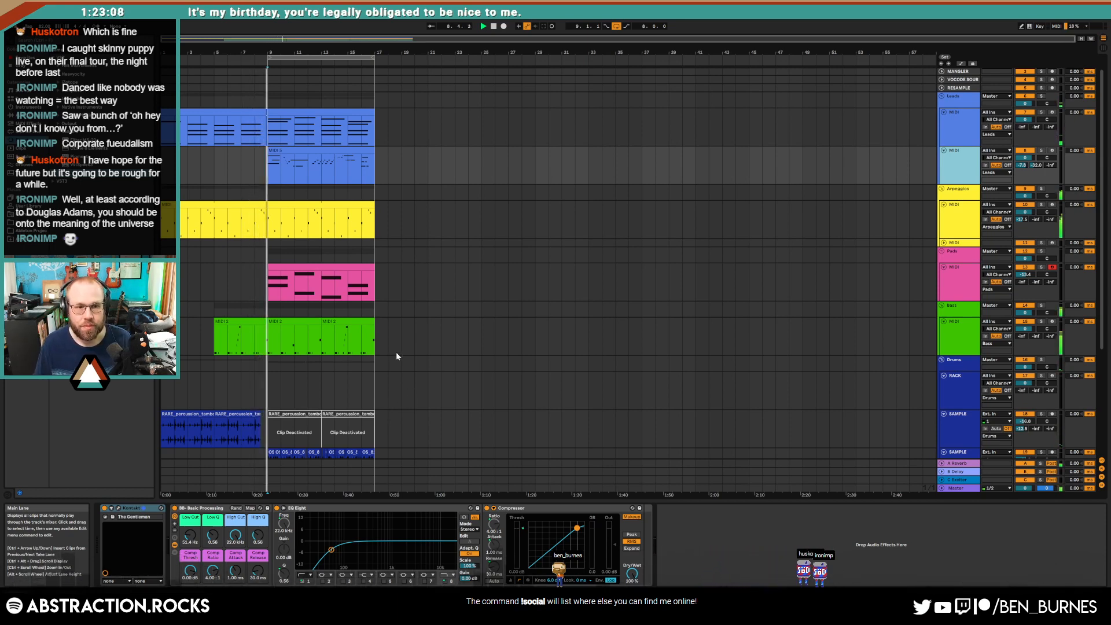
pyautogui.click(253, 207)
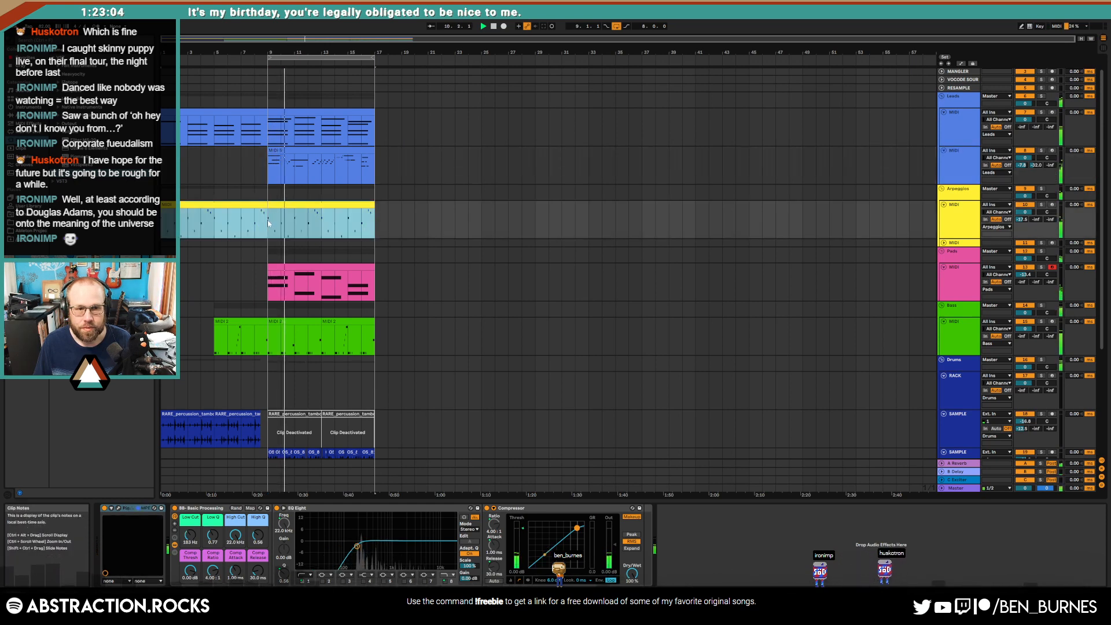
pyautogui.moveTo(269, 223); pyautogui.dragTo(362, 226)
pyautogui.doubleClick(362, 226)
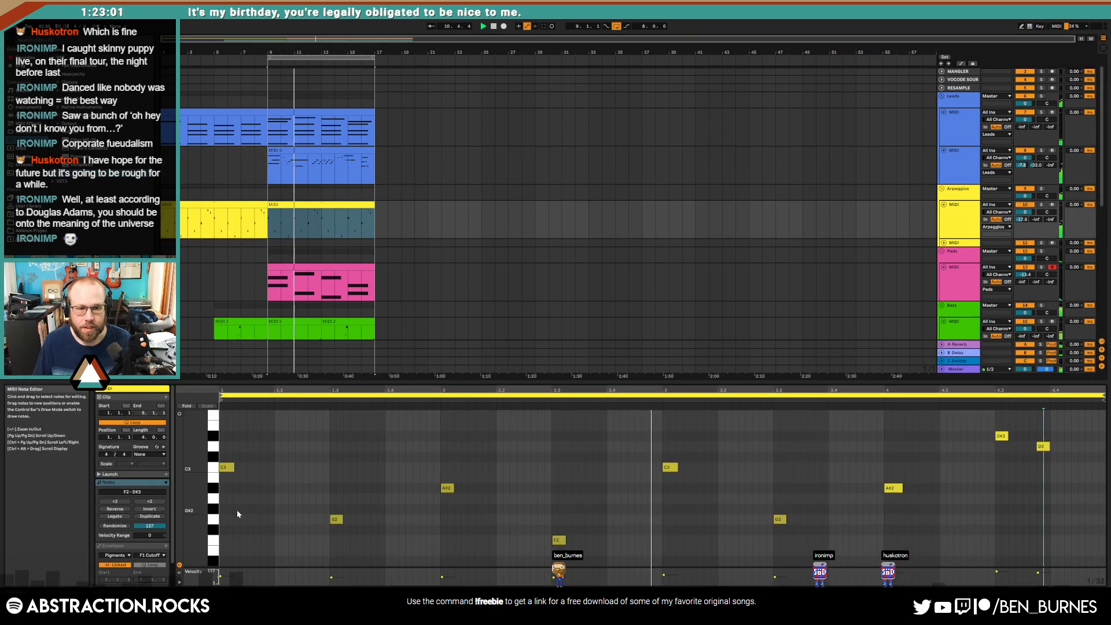
# Step: Duplicate all notes of the arpeggio clip one beat later and one octave higher
pyautogui.hotkey('ctrl', 'a')
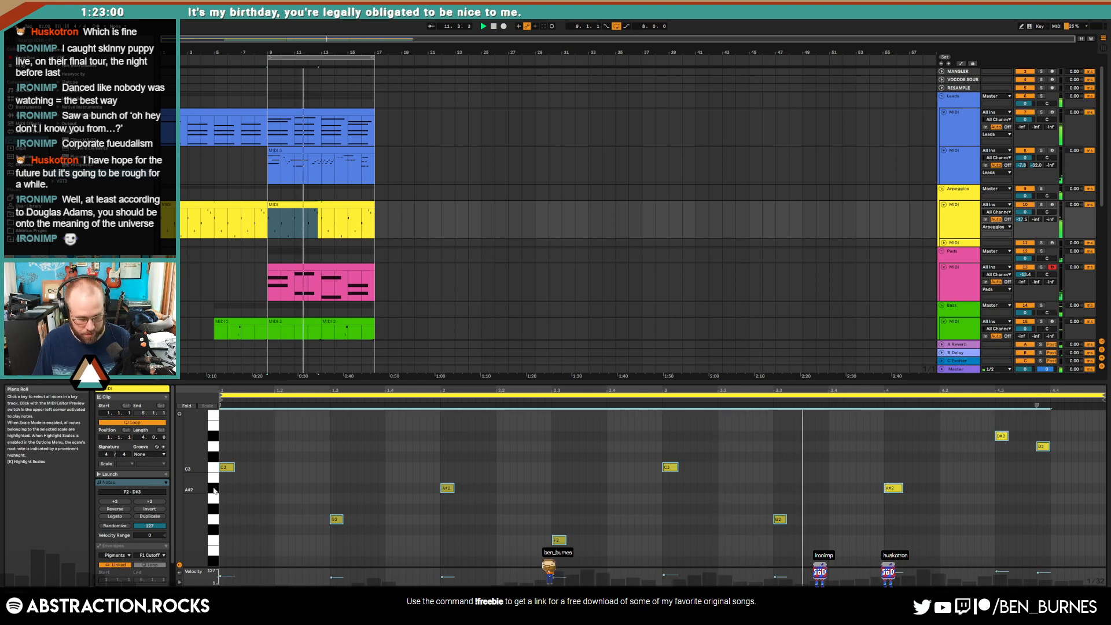
pyautogui.moveTo(203, 460); pyautogui.dragTo(282, 461)
pyautogui.hotkey('ctrl', 'c')
pyautogui.hotkey('ctrl', 'v')
pyautogui.hotkey('shift', 'Up')
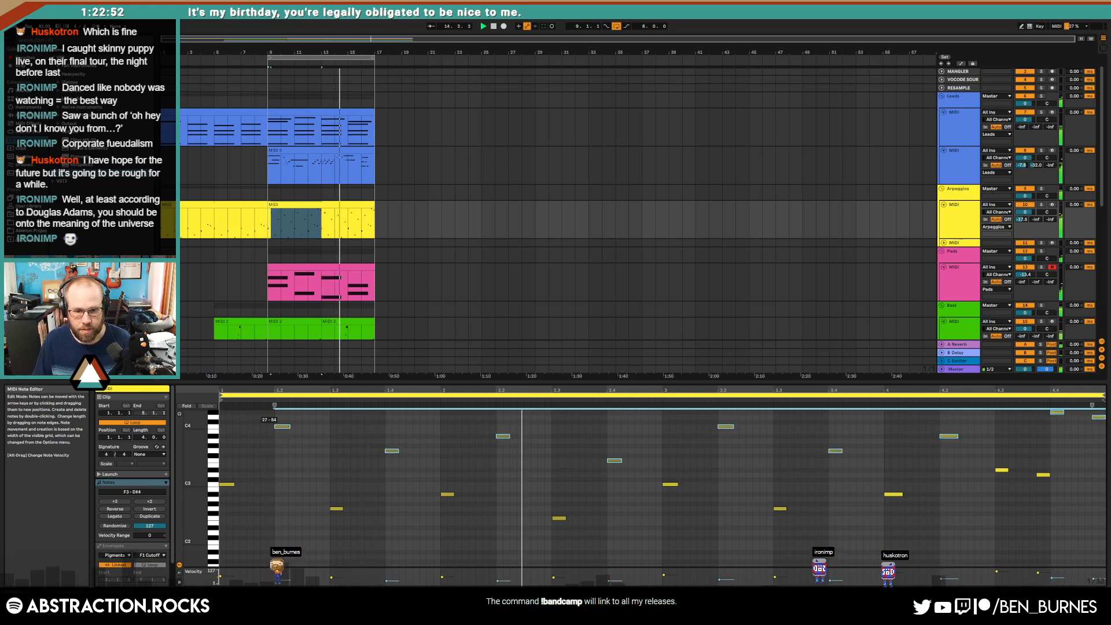
# Step: Nudge the last two high arpeggio notes slightly earlier and the final low note slightly later
pyautogui.click(873, 491)
pyautogui.moveTo(1039, 451); pyautogui.dragTo(1104, 409)
pyautogui.press('Left')
pyautogui.moveTo(1024, 451); pyautogui.dragTo(1054, 504)
pyautogui.press('Right')
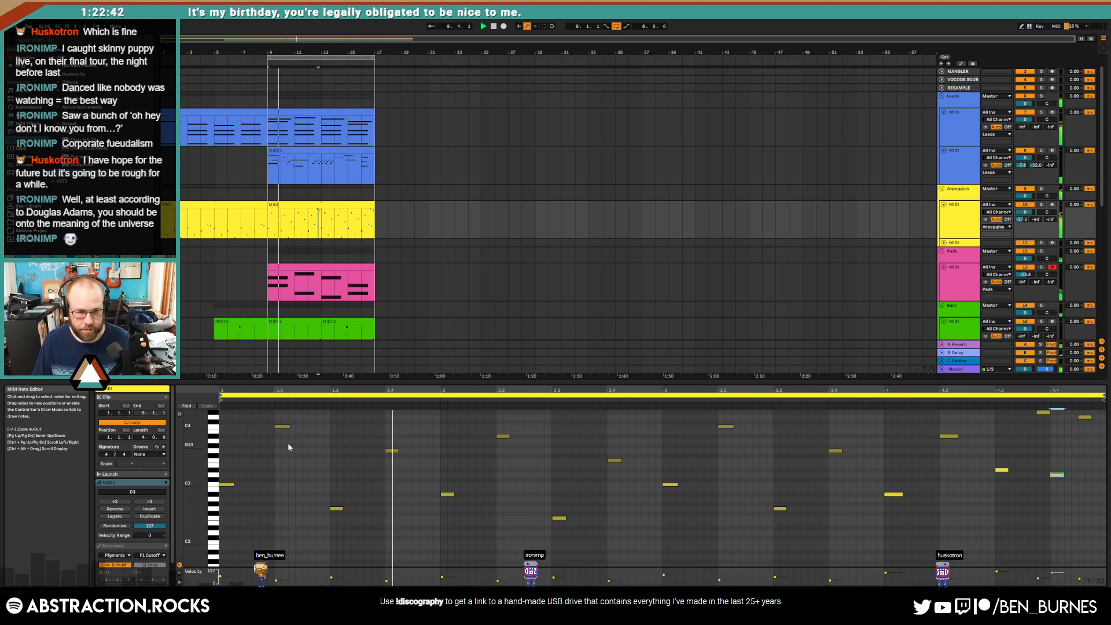
# Step: Add a Utility effect to the Arpeggios MIDI track, directly after Pigments
pyautogui.hotkey('shift', 'Tab')
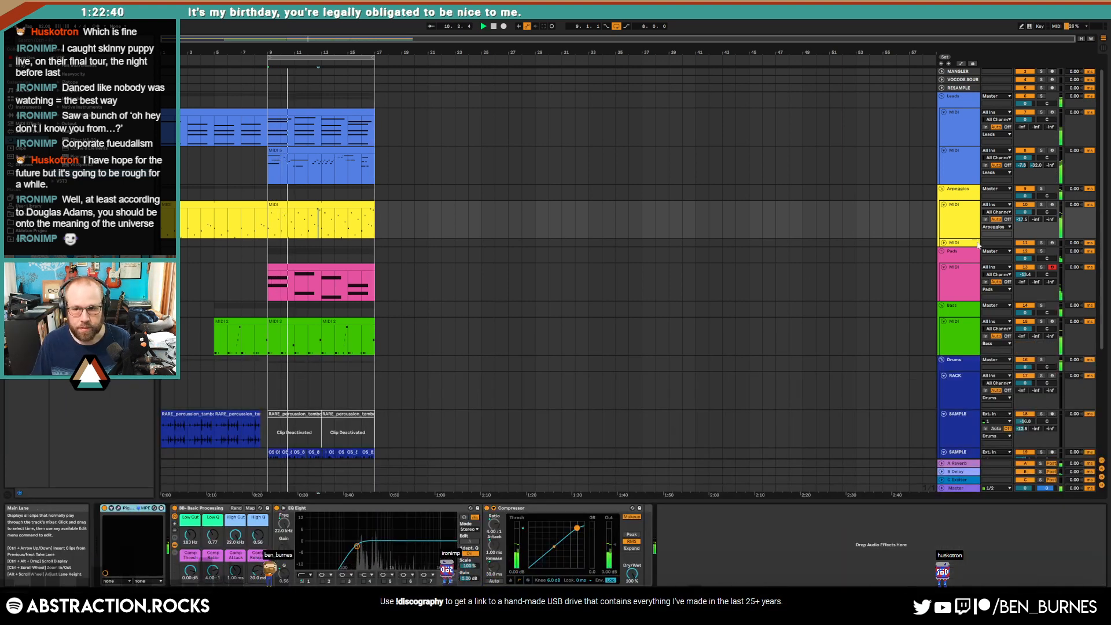
pyautogui.click(967, 221)
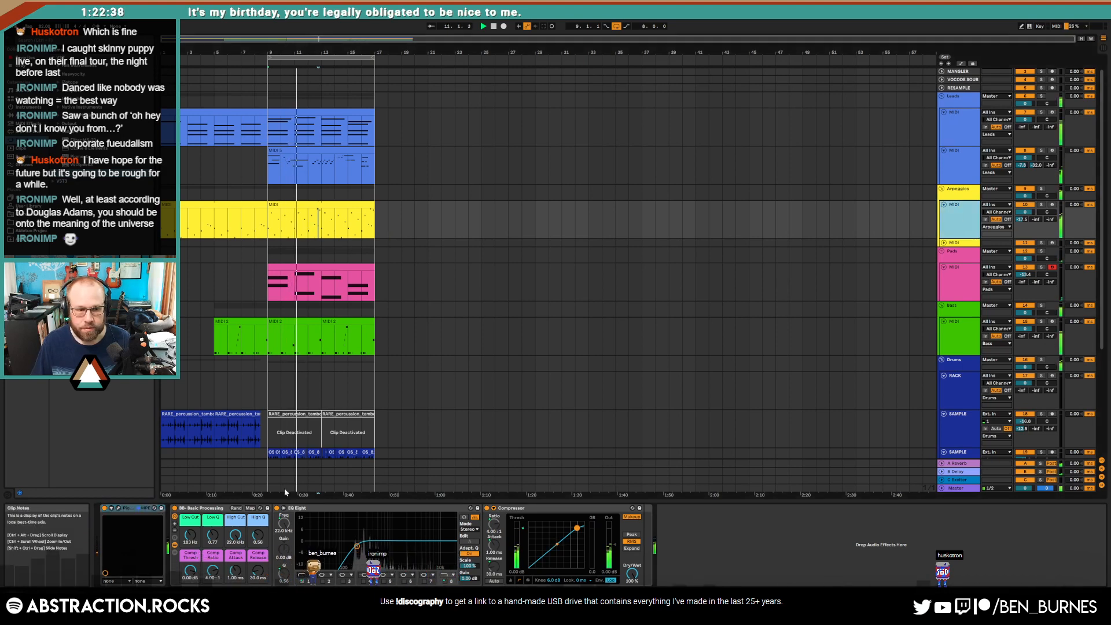
pyautogui.click(27, 115)
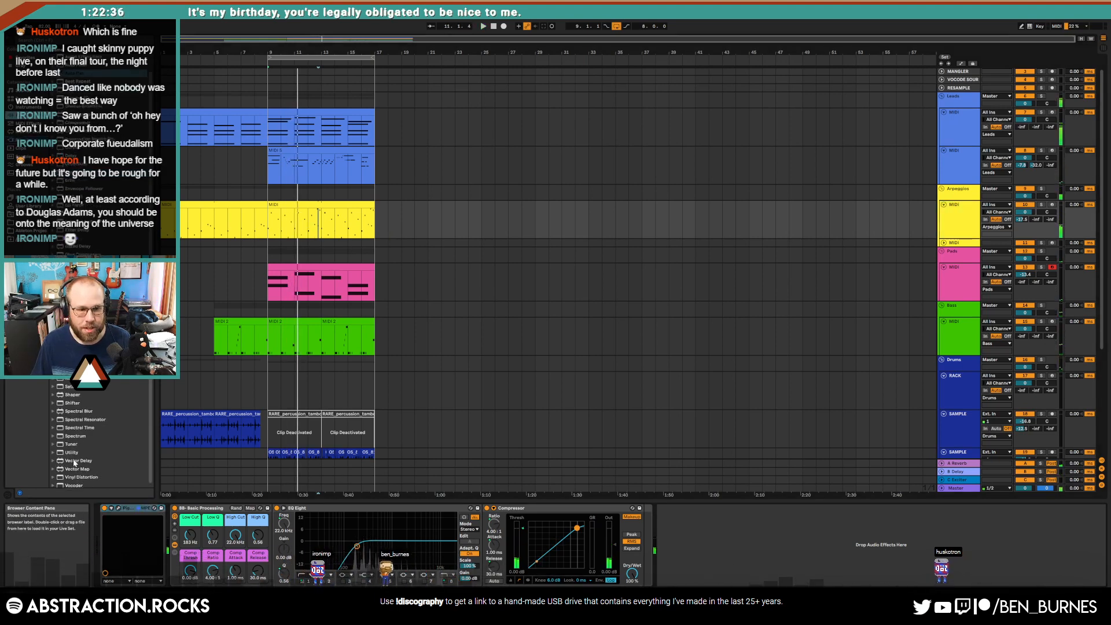
pyautogui.scroll(-2, 71, 456)
pyautogui.moveTo(68, 451); pyautogui.dragTo(215, 536)
# Step: Automate the Arpeggios track's Utility gain to fall from 0 dB to -6.27 dB around bar 9, and play across the change
pyautogui.press('a')
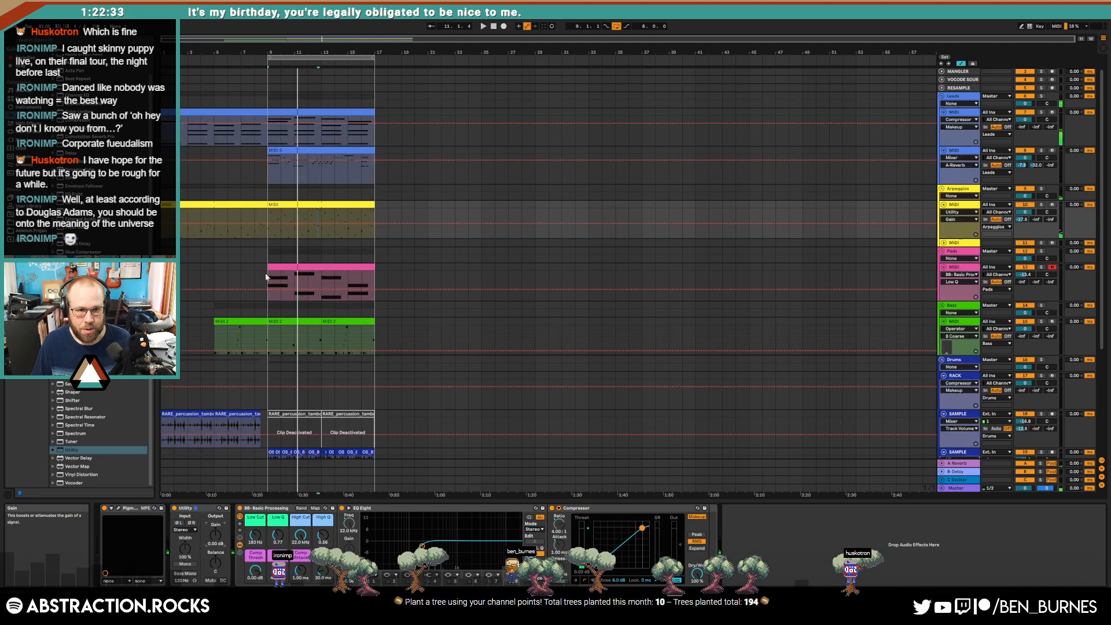
pyautogui.moveTo(267, 223); pyautogui.dragTo(267, 225)
pyautogui.click(254, 221)
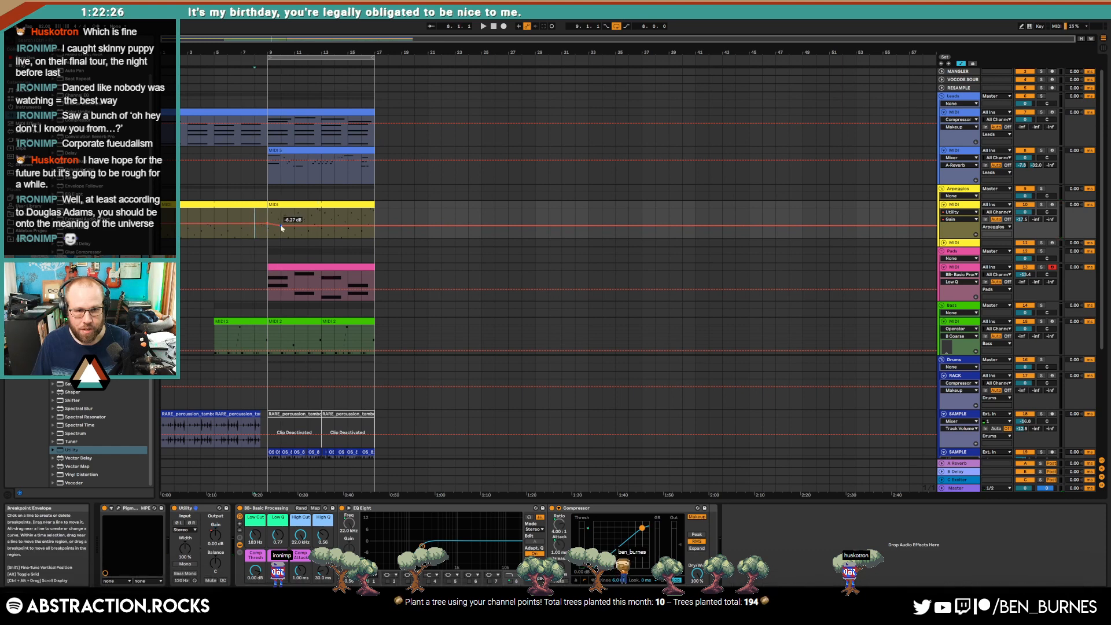
pyautogui.press('space')
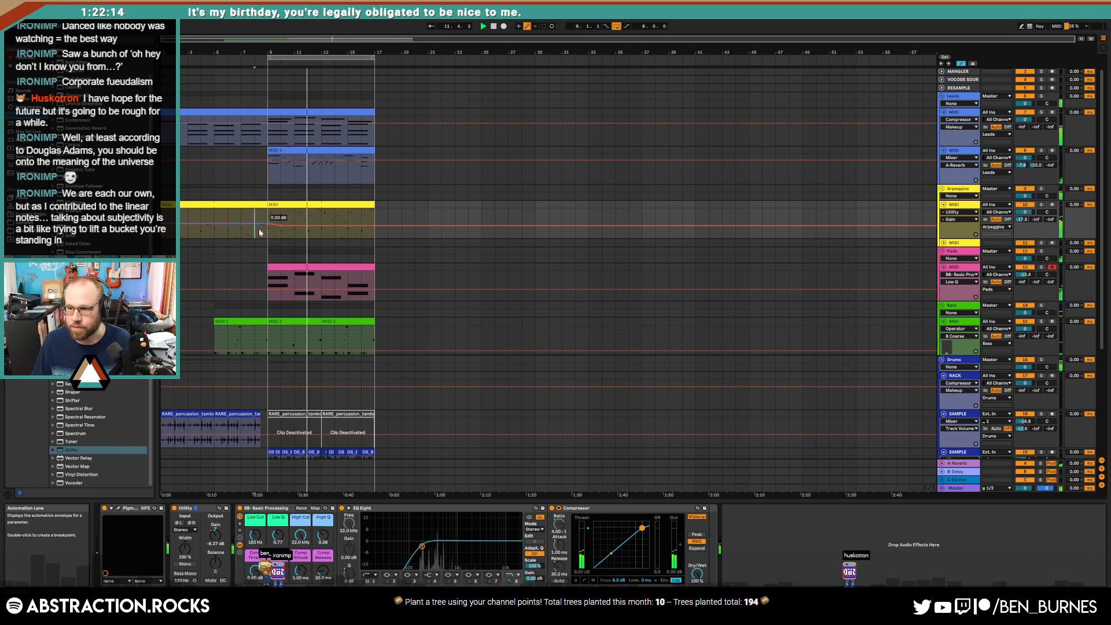
pyautogui.press('+')
pyautogui.press('+')
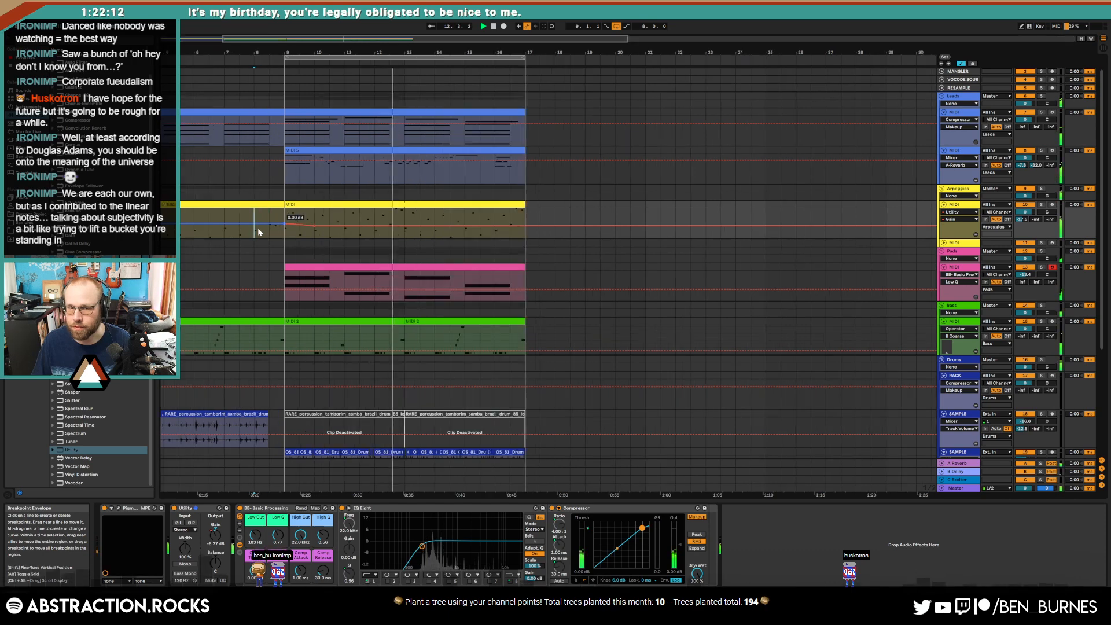
pyautogui.press('space')
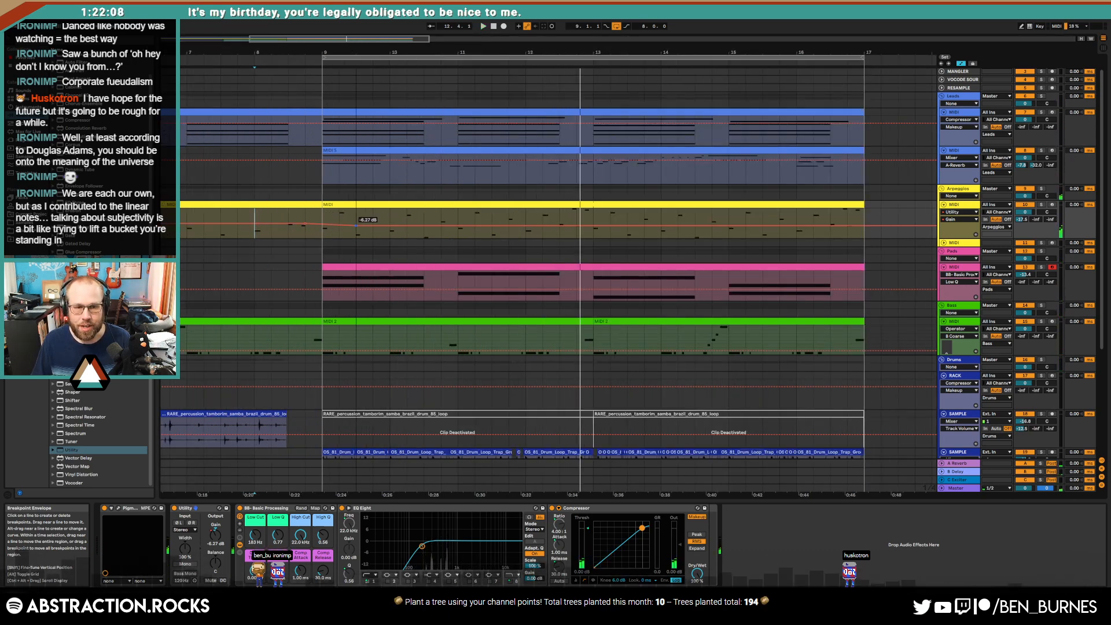
# Step: Arm the Arpeggios MIDI track and examine the envelope and keyboard velocity settings in Pigments
pyautogui.click(184, 215)
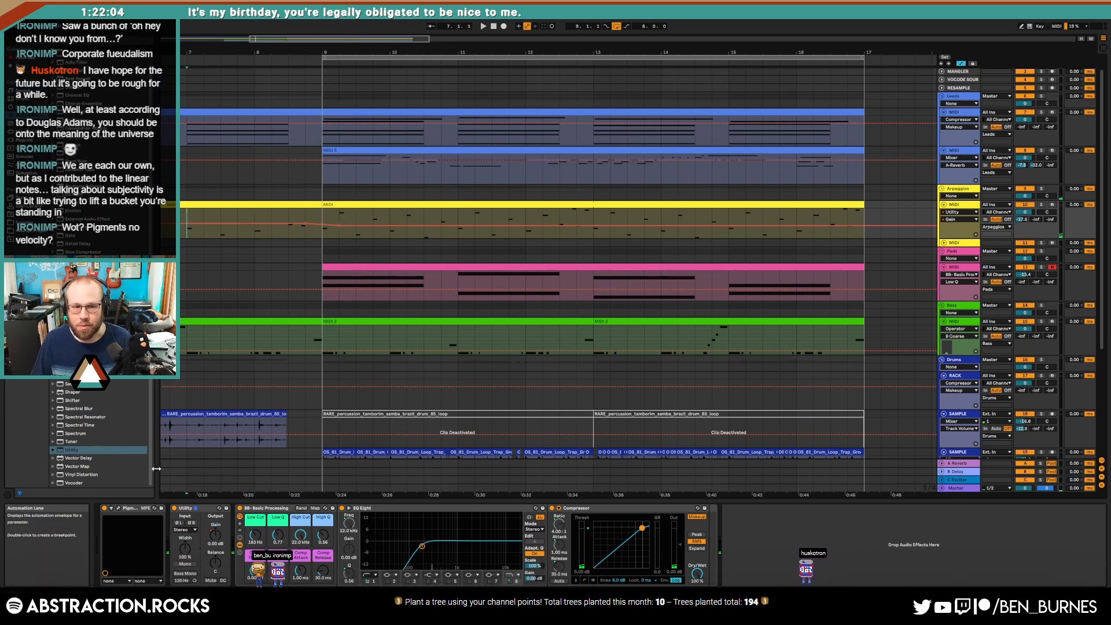
pyautogui.click(118, 508)
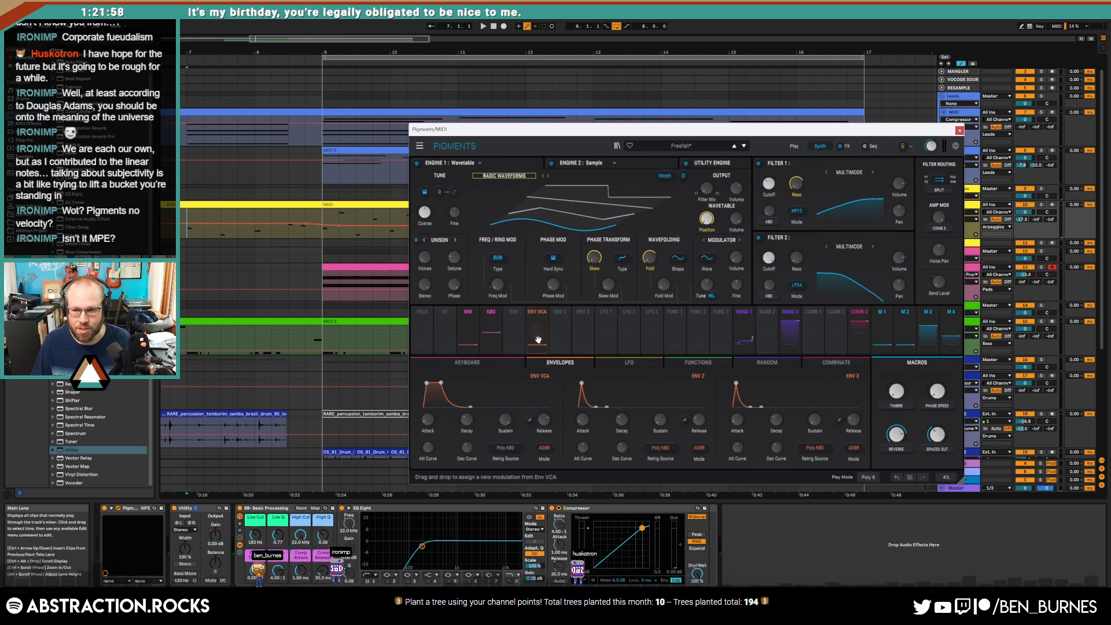
pyautogui.moveTo(540, 338); pyautogui.dragTo(863, 257)
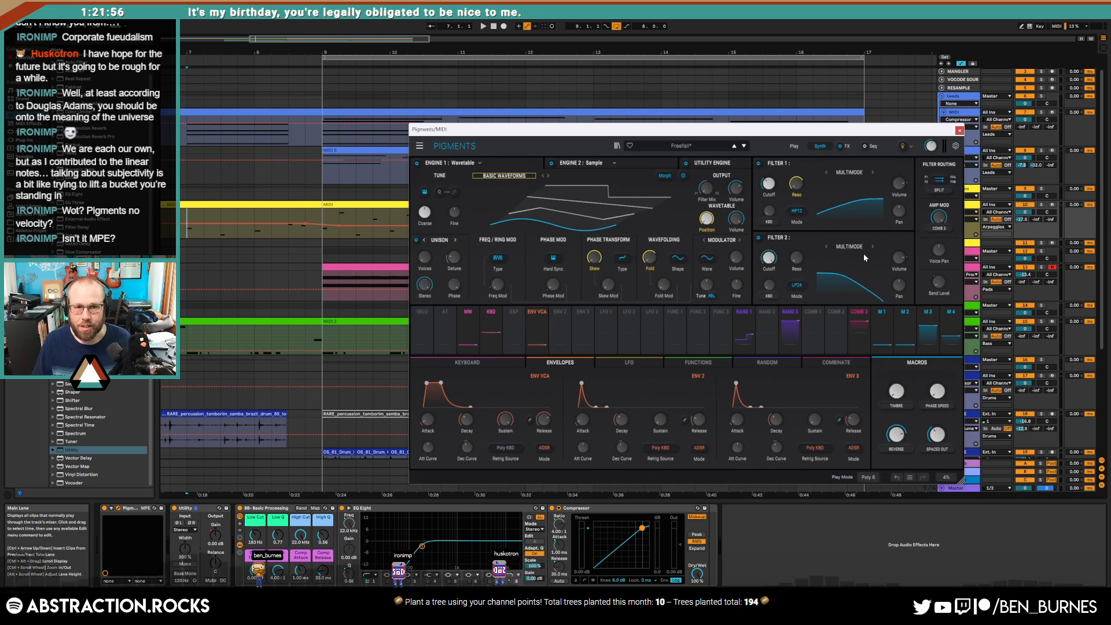
pyautogui.click(1052, 204)
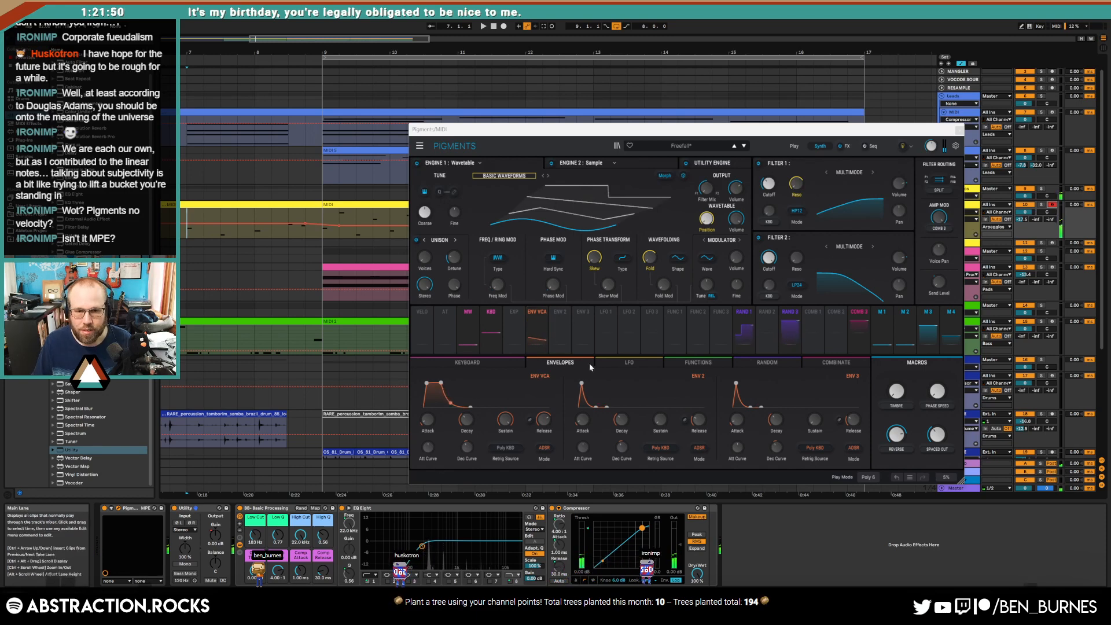
pyautogui.click(497, 364)
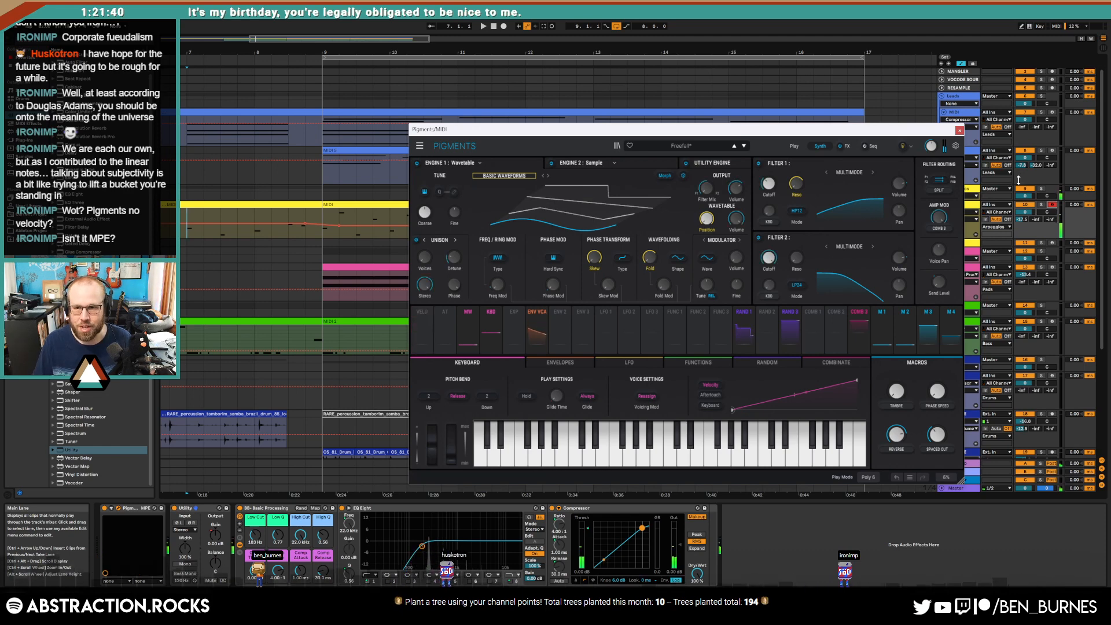
pyautogui.click(960, 130)
# Step: Play into the bars 9 to 16 section with automation hidden and adjust the Pads MIDI track's volume
pyautogui.scroll(-3, 638, 246)
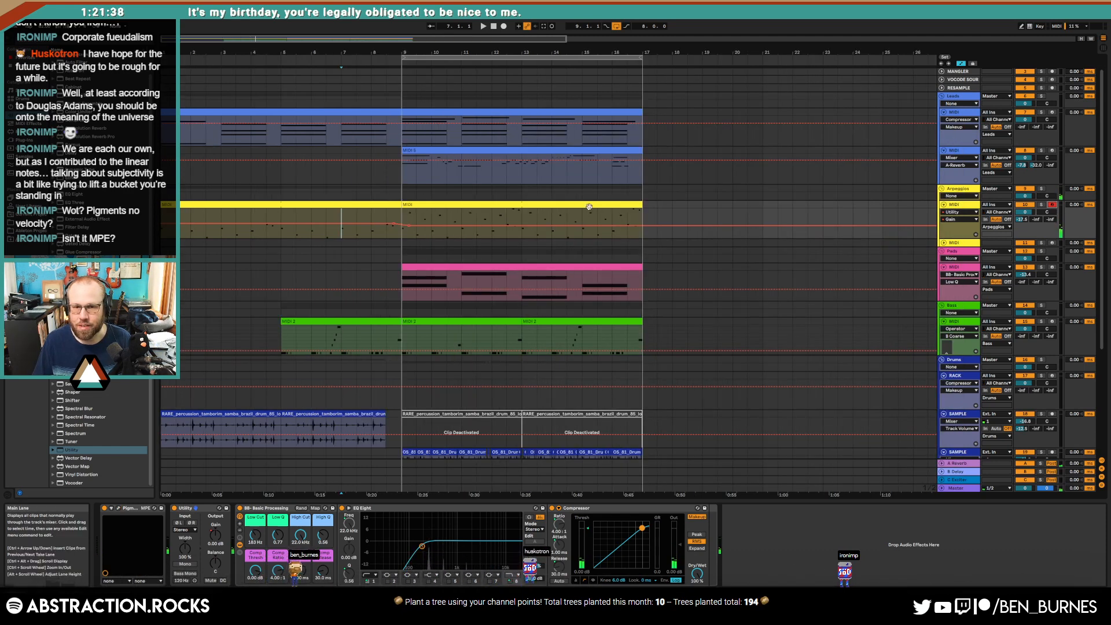
pyautogui.click(367, 59)
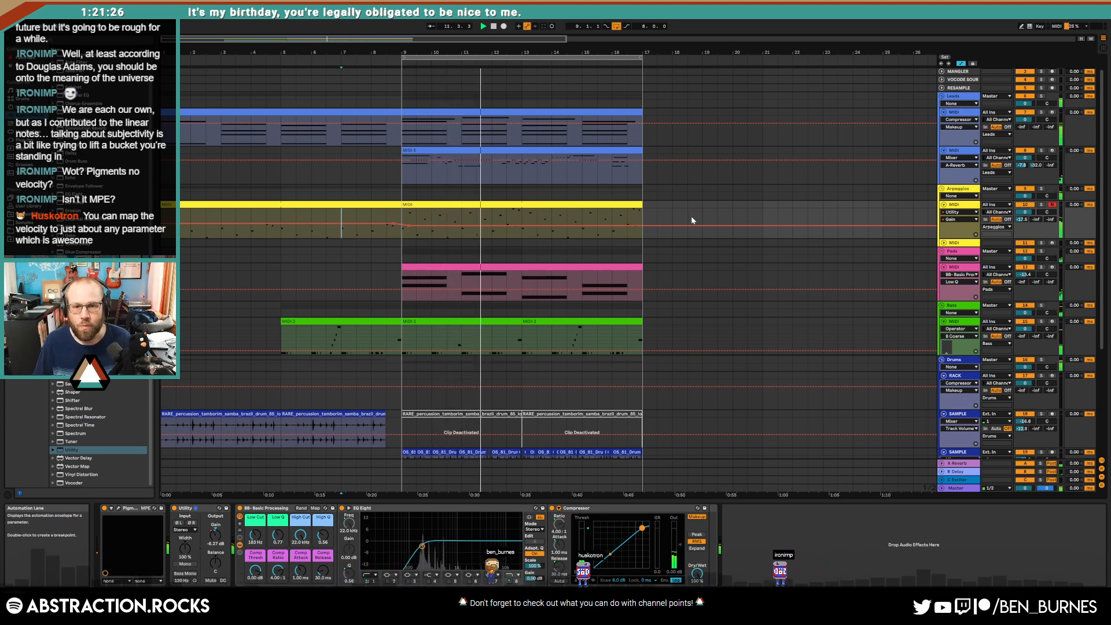
pyautogui.press('a')
pyautogui.click(571, 205)
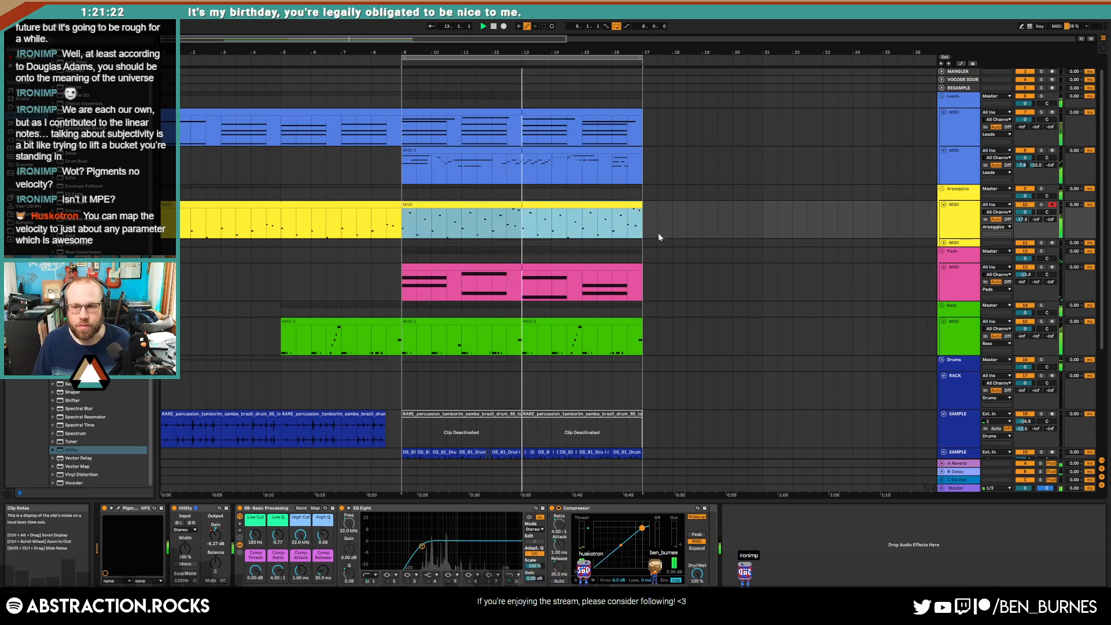
pyautogui.click(1024, 276)
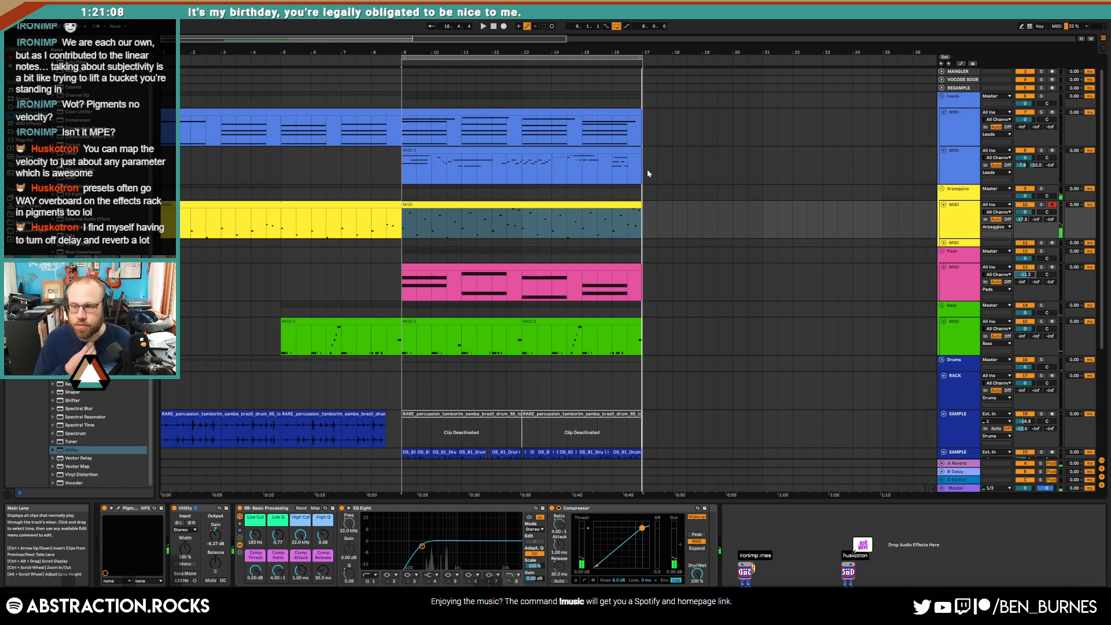
# Step: Duplicate the Leads chord clip from bars 9 to 16 into bars 17 to 24 and open the copy for note editing
pyautogui.click(643, 150)
pyautogui.click(645, 130)
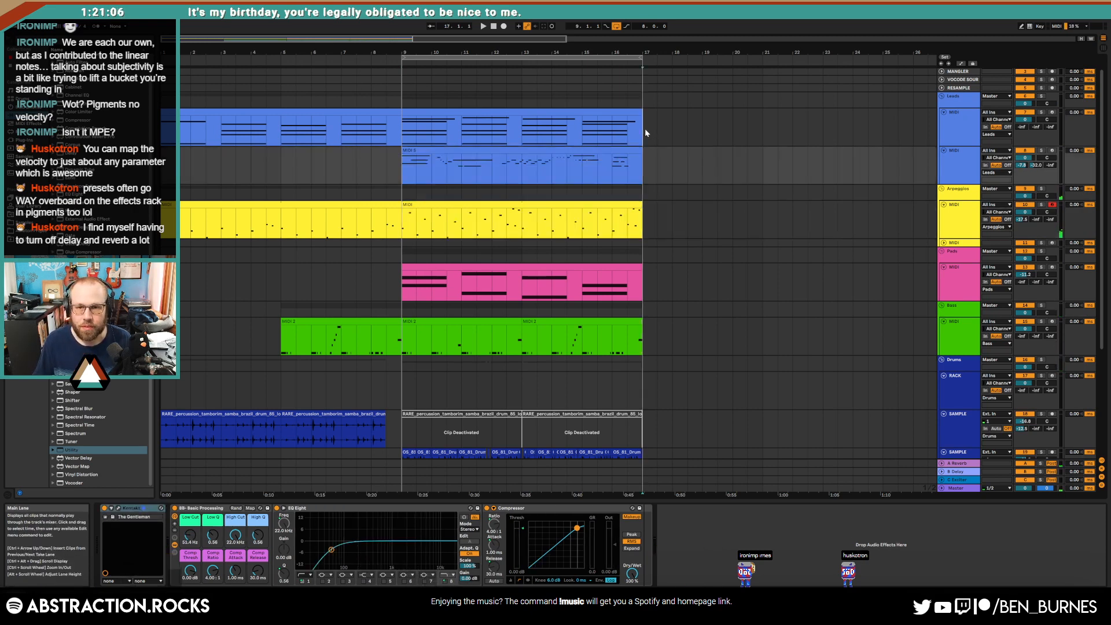
pyautogui.click(628, 116)
pyautogui.click(628, 112)
pyautogui.hotkey('ctrl', 'd')
pyautogui.doubleClick(650, 111)
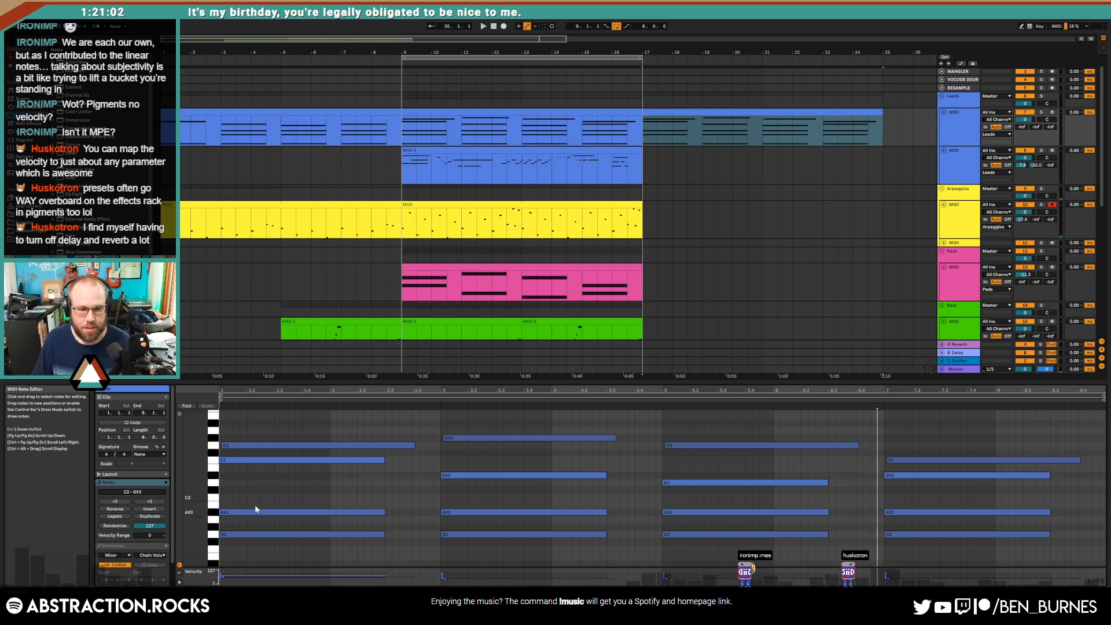
# Step: In the copied clip's first chord, lower the A#2 note to A2 and raise the top note to A3
pyautogui.click(271, 513)
pyautogui.press('Down')
pyautogui.click(288, 451)
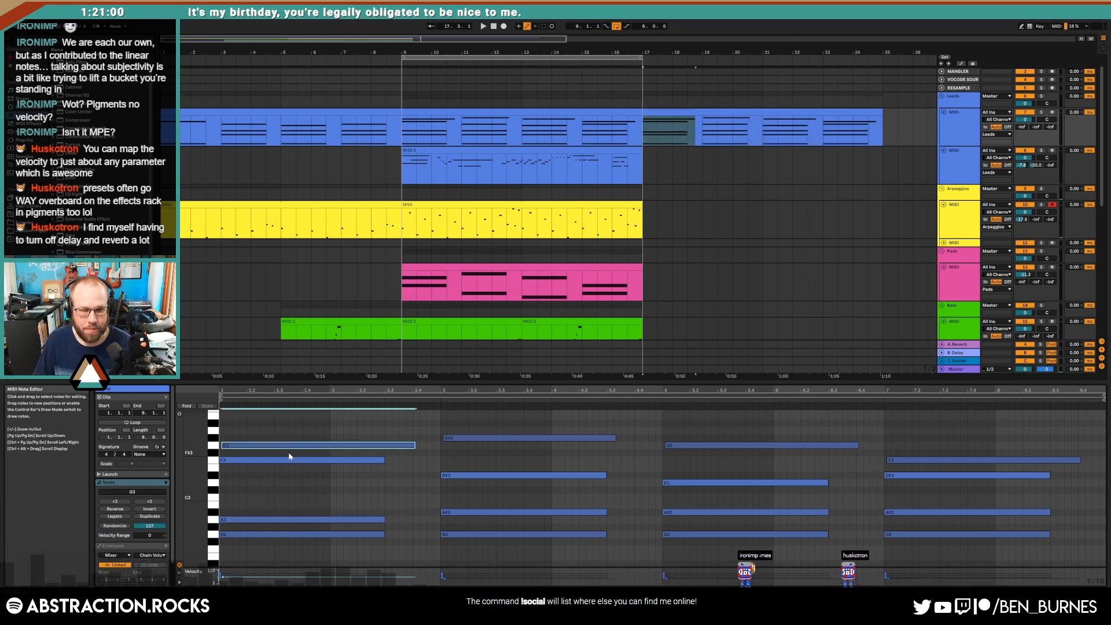
pyautogui.press('Up')
pyautogui.press('Up')
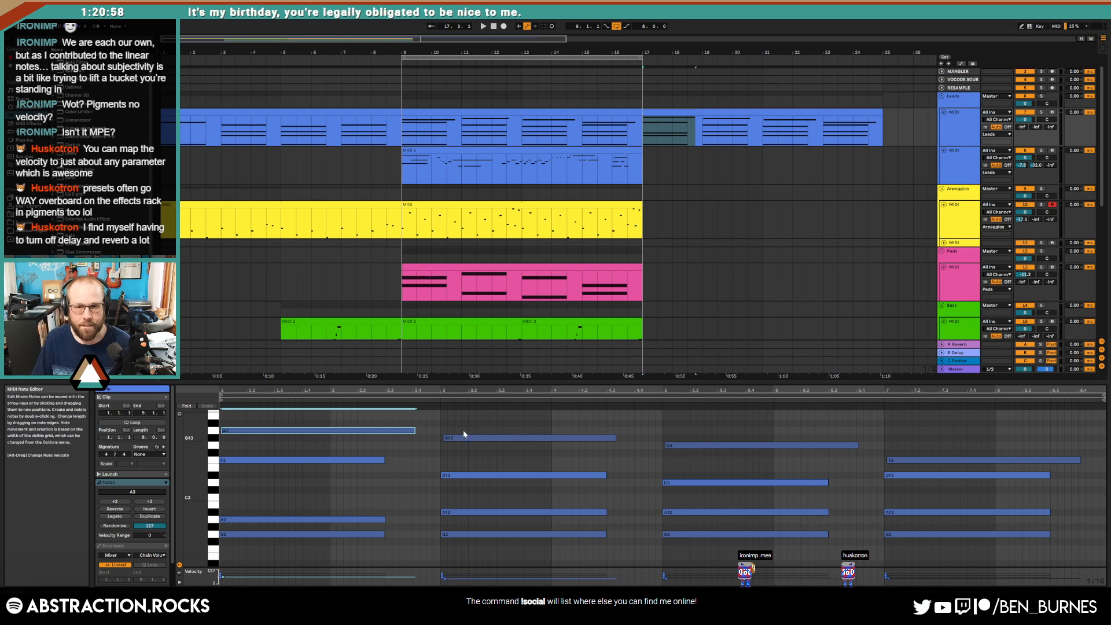
pyautogui.moveTo(194, 452); pyautogui.dragTo(180, 452)
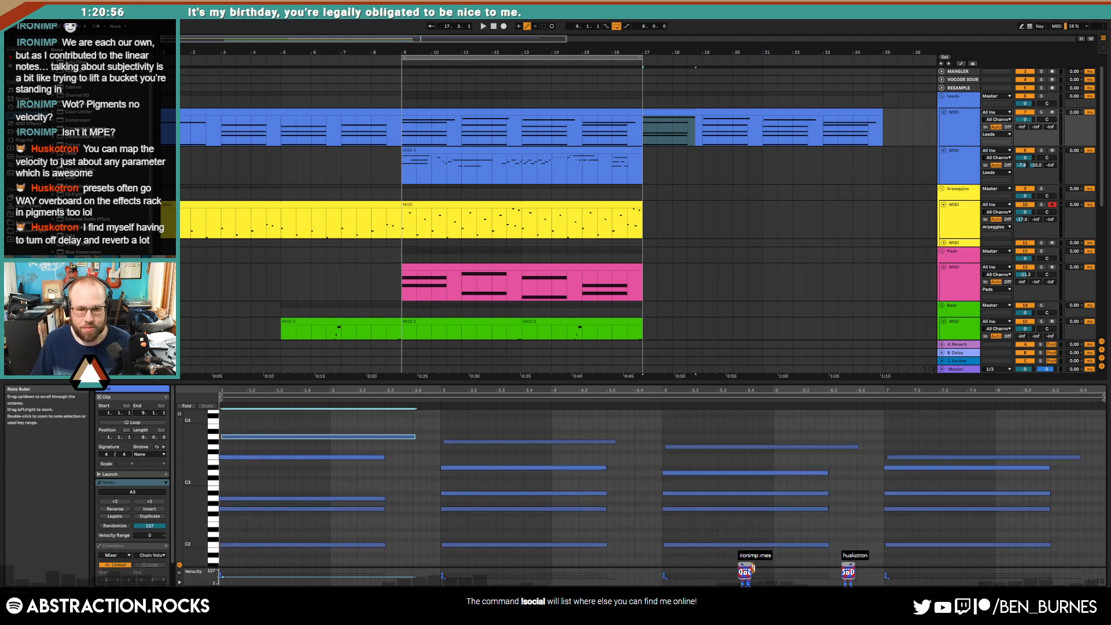
pyautogui.scroll(-2, 660, 492)
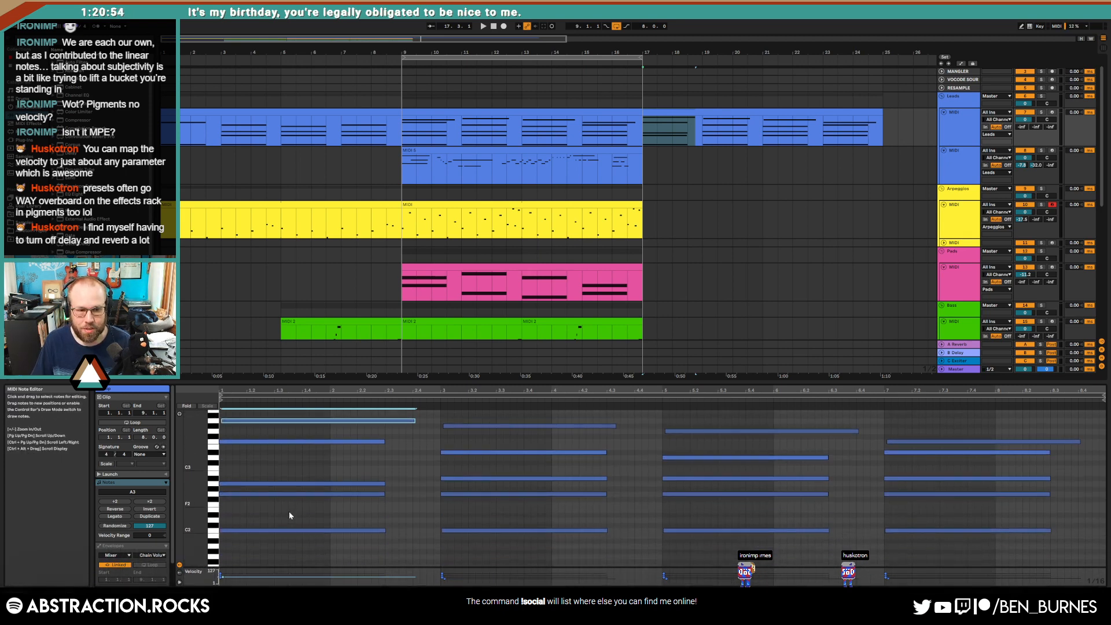
pyautogui.click(291, 530)
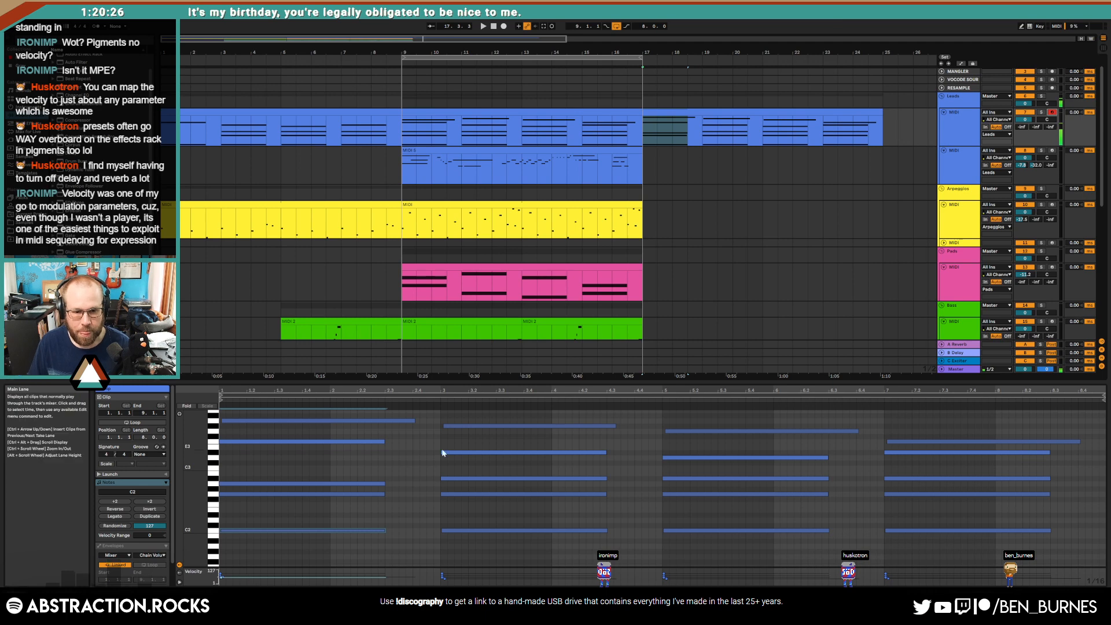
# Step: Play the copied chords and lower the G2 notes in the first and third chords to F2
pyautogui.click(461, 427)
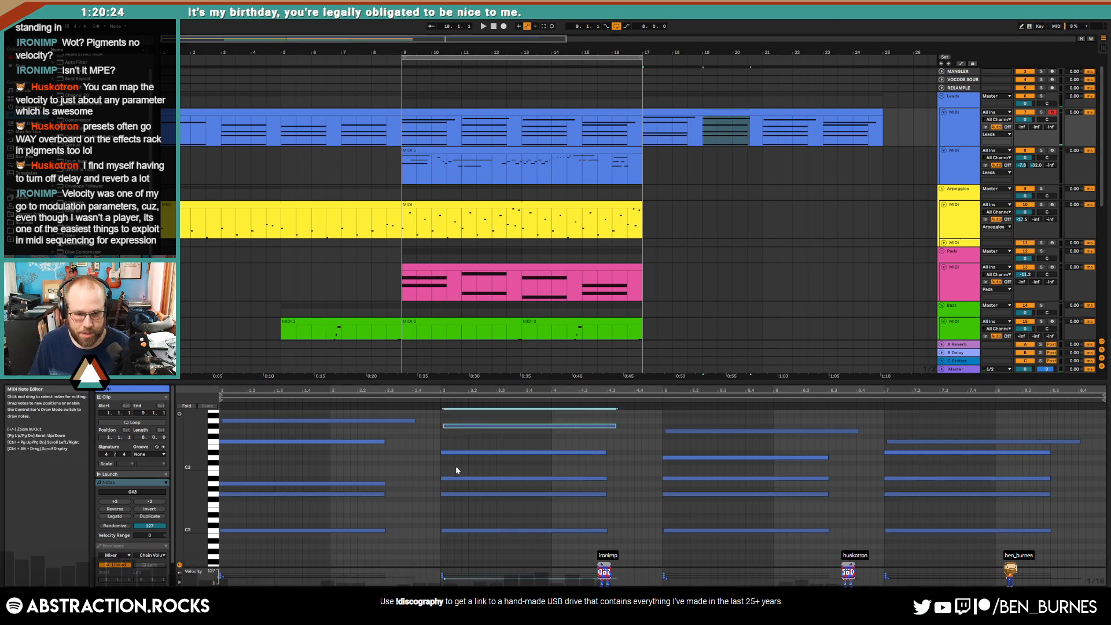
pyautogui.press('space')
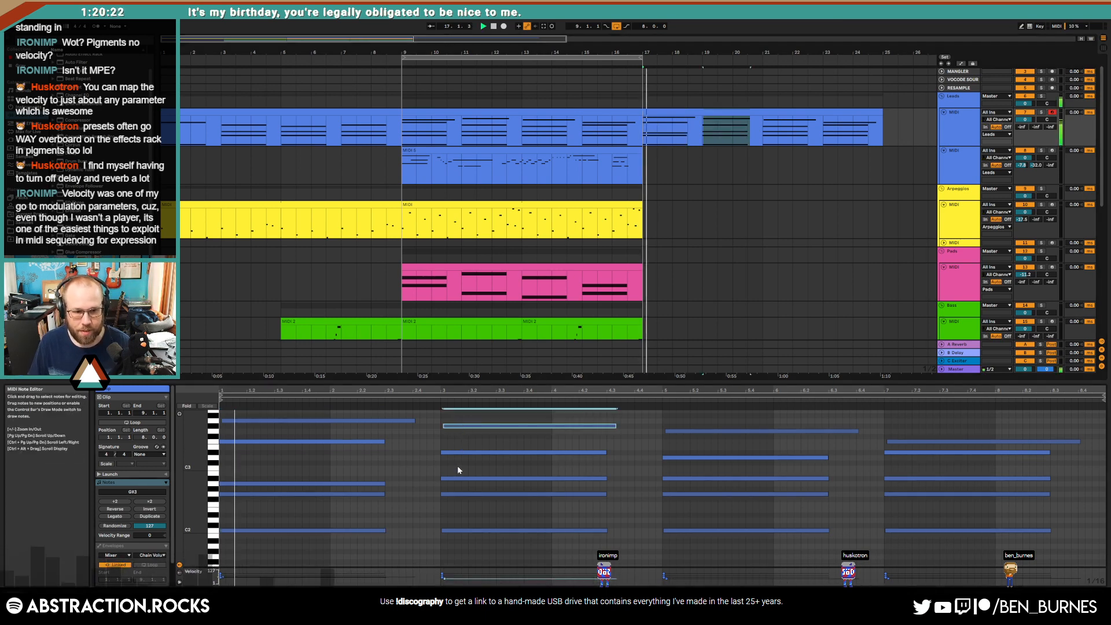
pyautogui.moveTo(196, 433); pyautogui.dragTo(188, 437)
pyautogui.moveTo(252, 488); pyautogui.dragTo(261, 496)
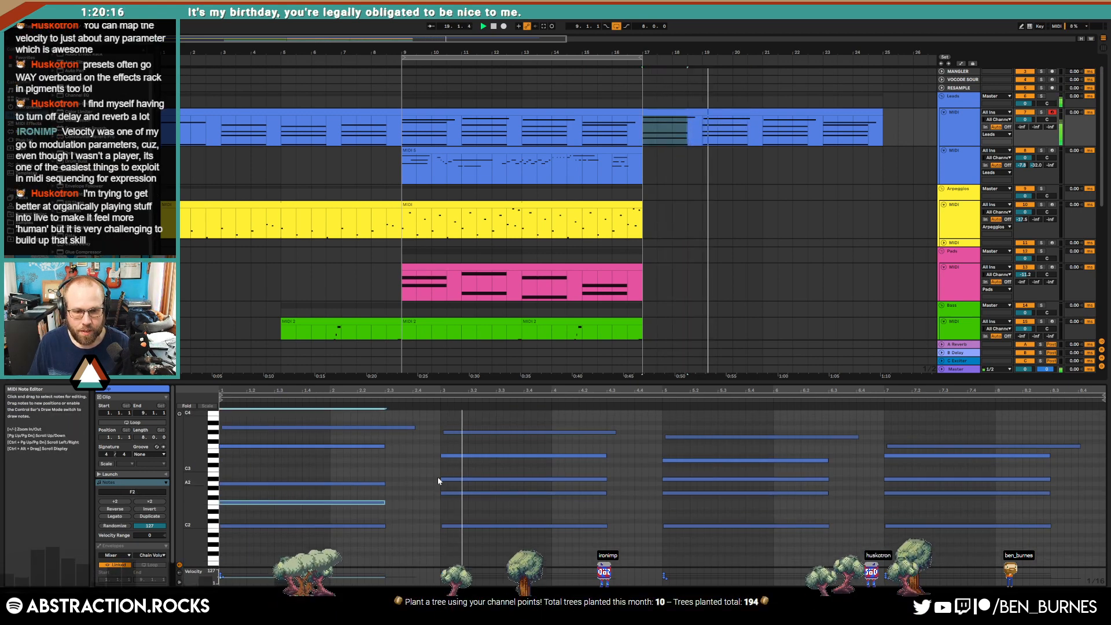
pyautogui.moveTo(718, 491); pyautogui.dragTo(720, 498)
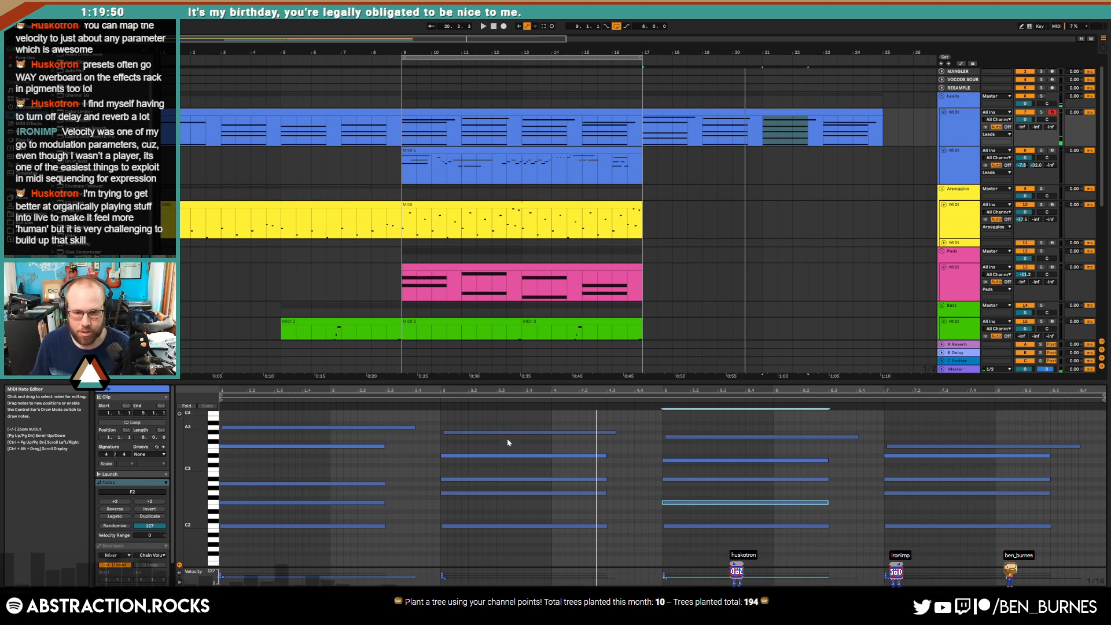
# Step: Replace the fourth chord with a copy of the first chord, starting at bar 7 of the clip
pyautogui.click(324, 425)
pyautogui.moveTo(324, 426); pyautogui.dragTo(356, 541)
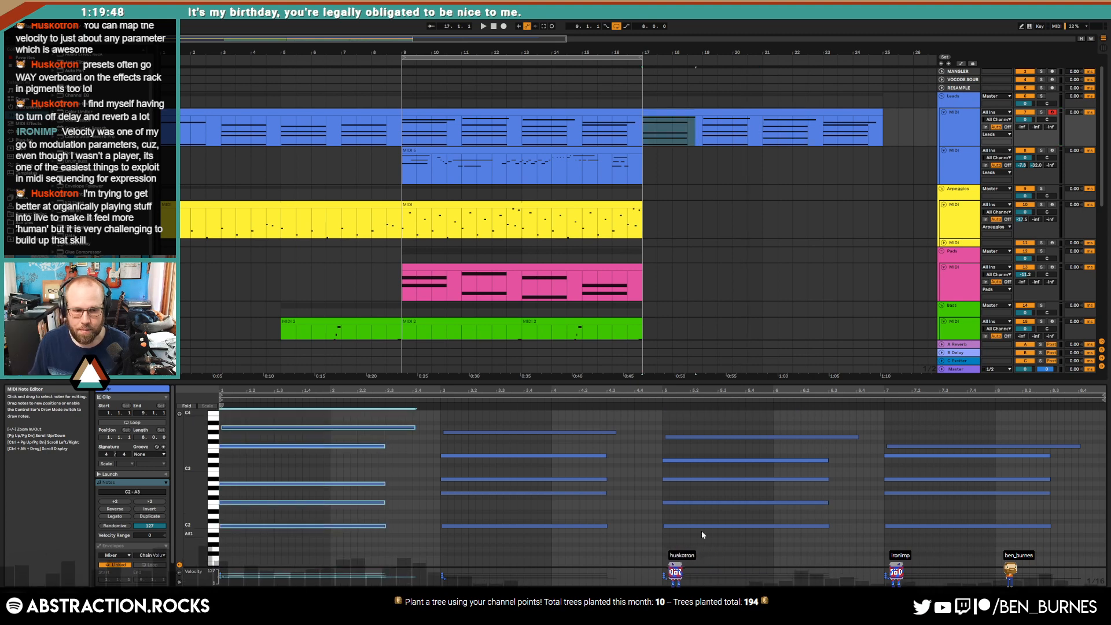
pyautogui.moveTo(901, 428); pyautogui.dragTo(931, 545)
pyautogui.press('Delete')
pyautogui.click(884, 429)
pyautogui.hotkey('ctrl', 'v')
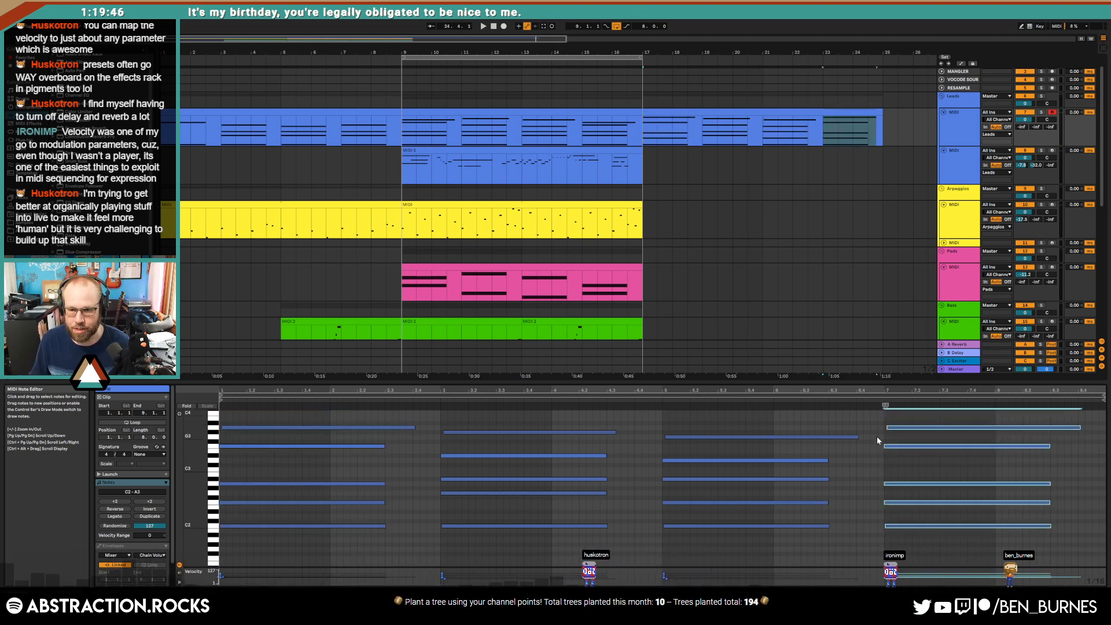
# Step: Try E2 and F#2 in place of the F2 note in the third chord
pyautogui.click(696, 526)
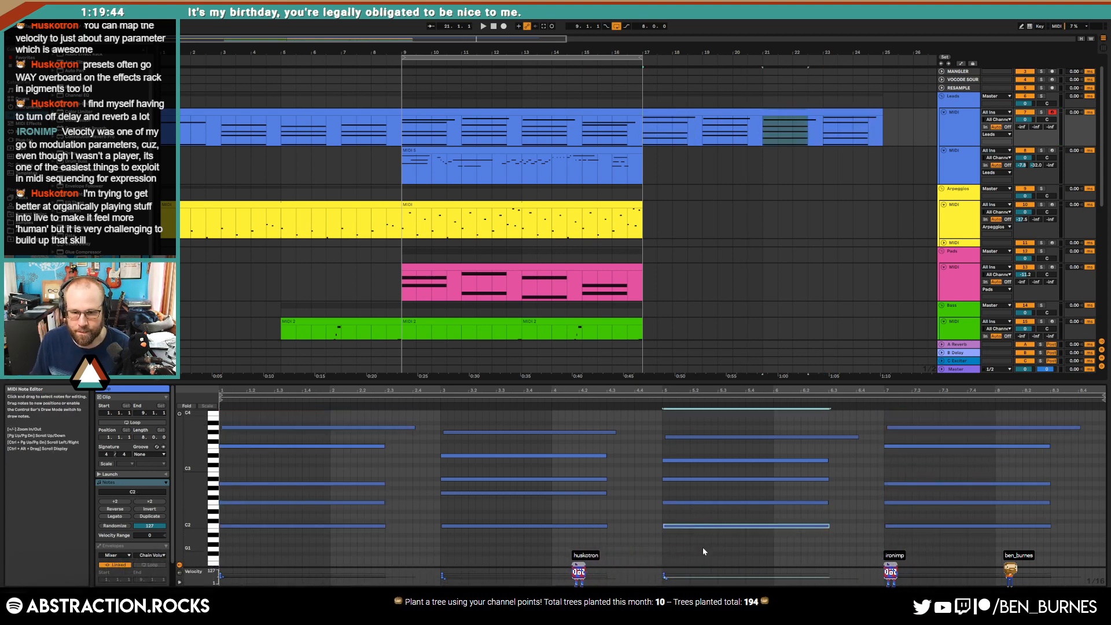
pyautogui.press('Up')
pyautogui.press('Up')
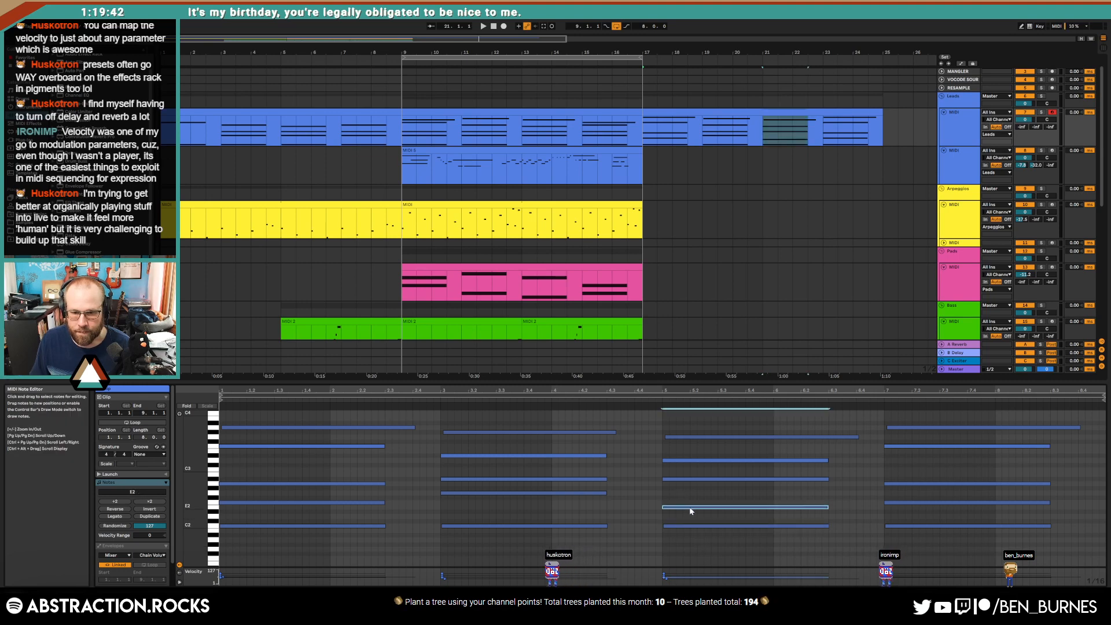
pyautogui.press('Up')
pyautogui.press('Up')
pyautogui.press('Up')
pyautogui.press('Up')
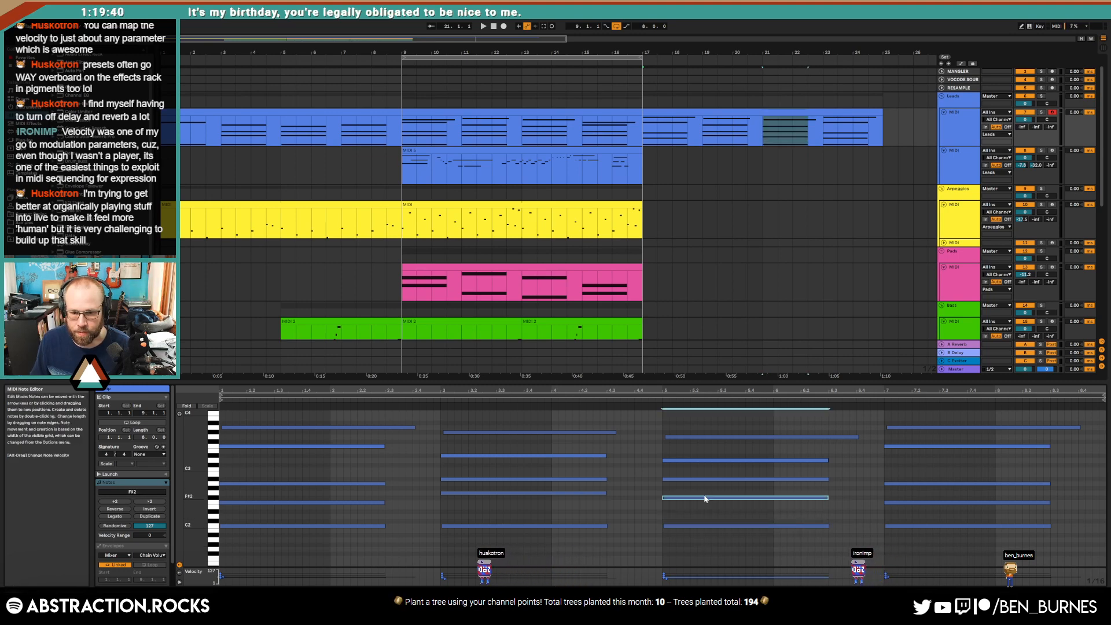
pyautogui.press('Down')
# Step: Lower the third chord's top note to F3 and play the chords from bar 17
pyautogui.click(685, 484)
pyautogui.click(689, 460)
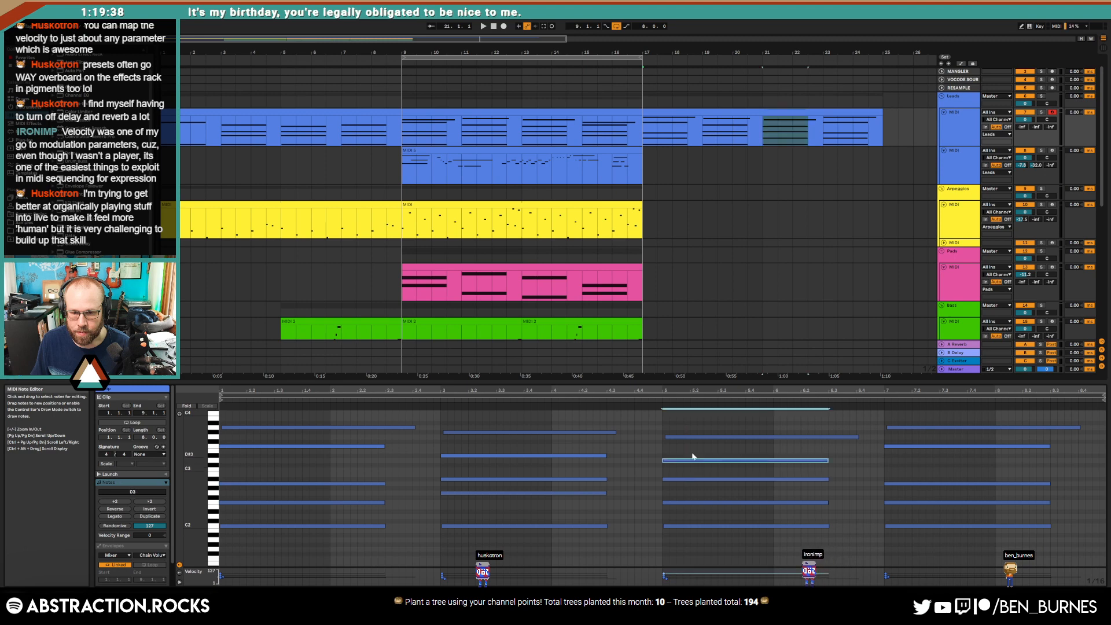
pyautogui.click(698, 436)
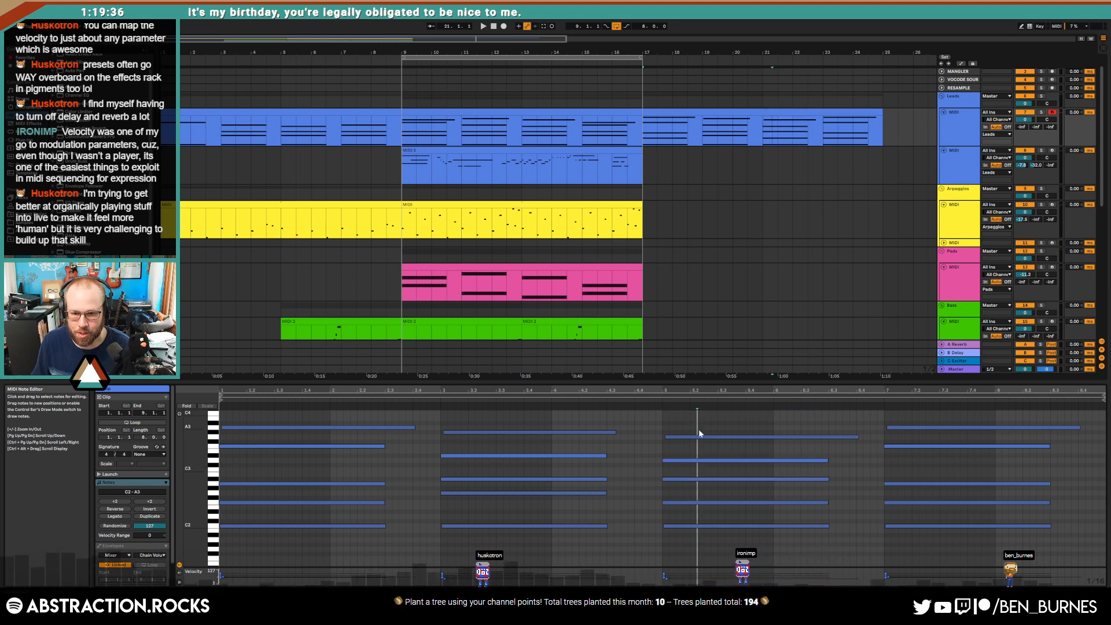
pyautogui.press('Down')
pyautogui.press('Down')
pyautogui.click(661, 335)
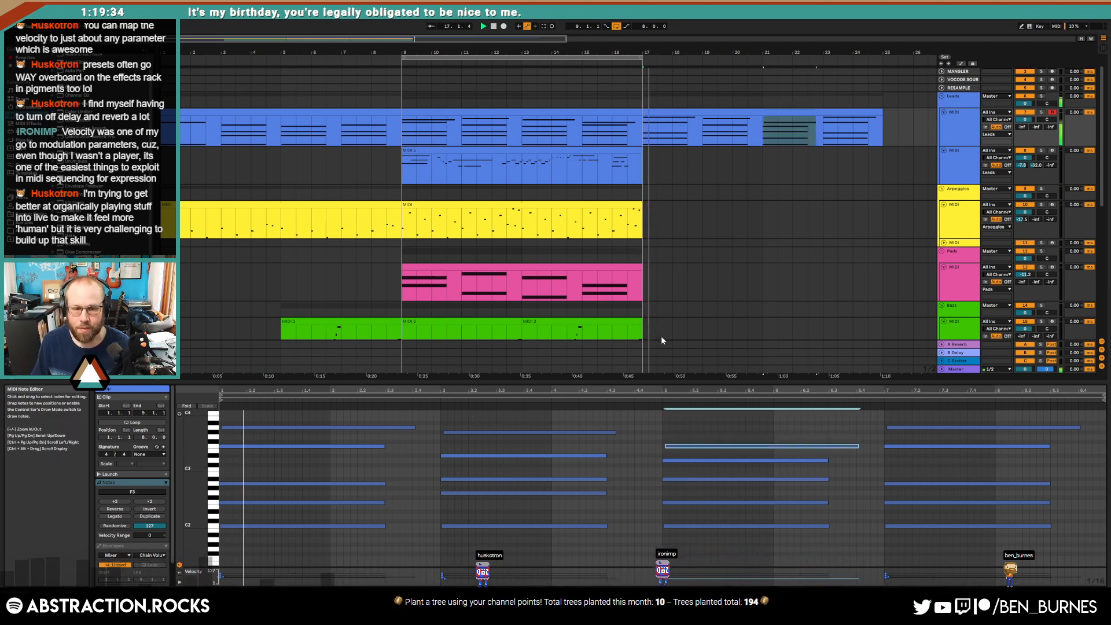
pyautogui.press('space')
# Step: Repeat the OS_81 drum clips of bars 9 to 12 three times through bar 24, replacing those in bars 13 to 16
pyautogui.scroll(-6, 660, 253)
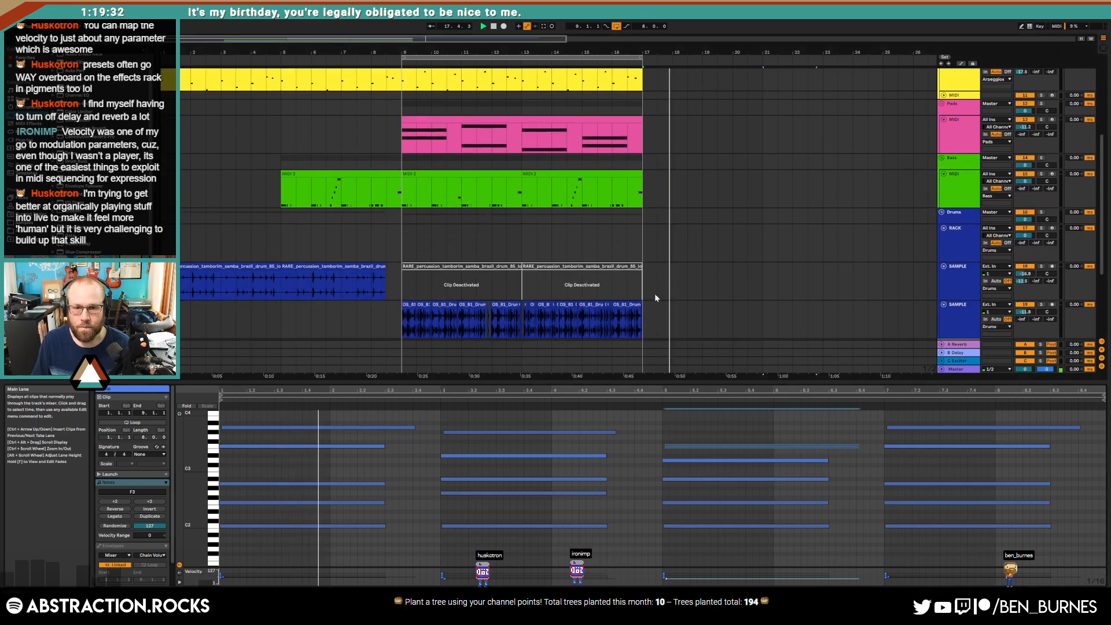
pyautogui.moveTo(640, 273); pyautogui.dragTo(391, 268)
pyautogui.press('Delete')
pyautogui.hotkey('ctrl', 'd')
pyautogui.hotkey('ctrl', 'd')
pyautogui.hotkey('ctrl', 'd')
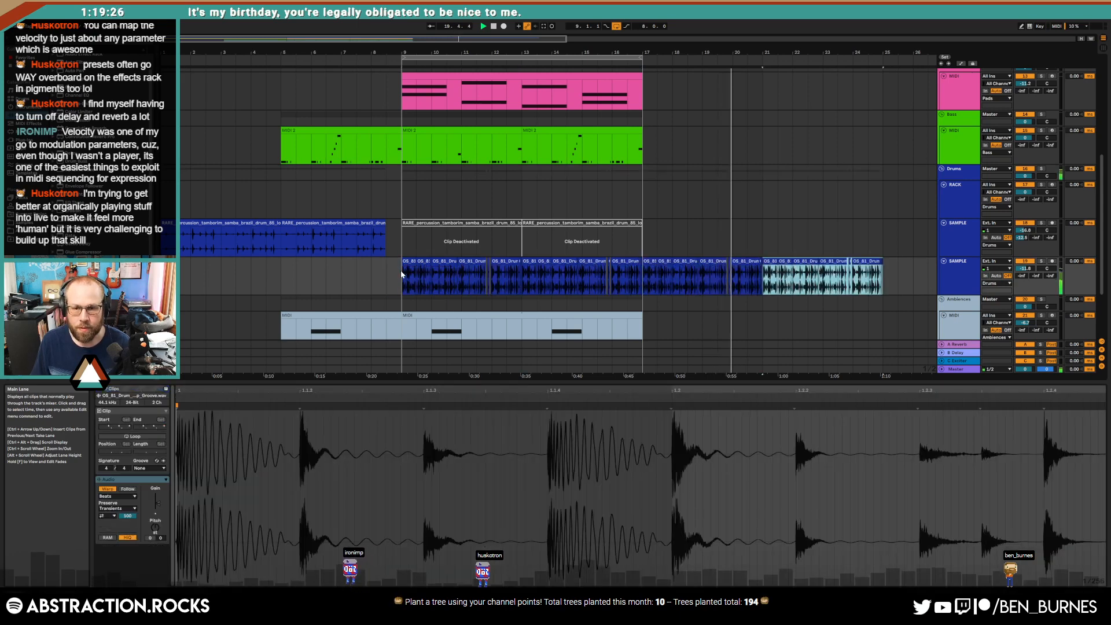
# Step: Extend both Ambiences MIDI clips through bar 24 and return to the device view
pyautogui.scroll(-1, 614, 277)
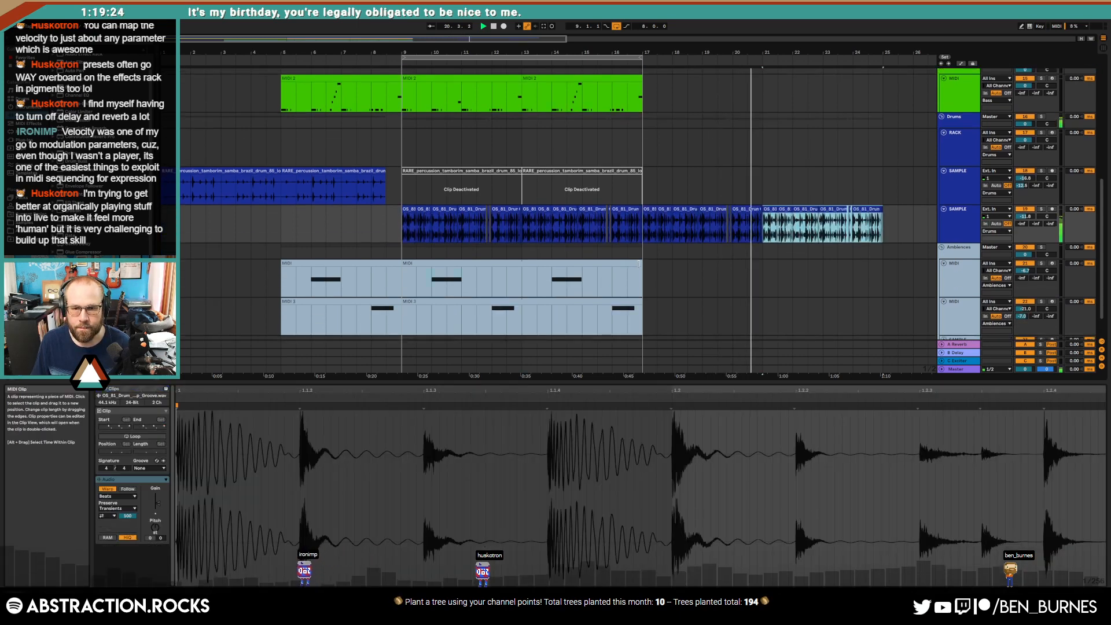
pyautogui.moveTo(642, 263); pyautogui.dragTo(883, 267)
pyautogui.moveTo(641, 302); pyautogui.dragTo(886, 317)
pyautogui.hotkey('shift', 'Tab')
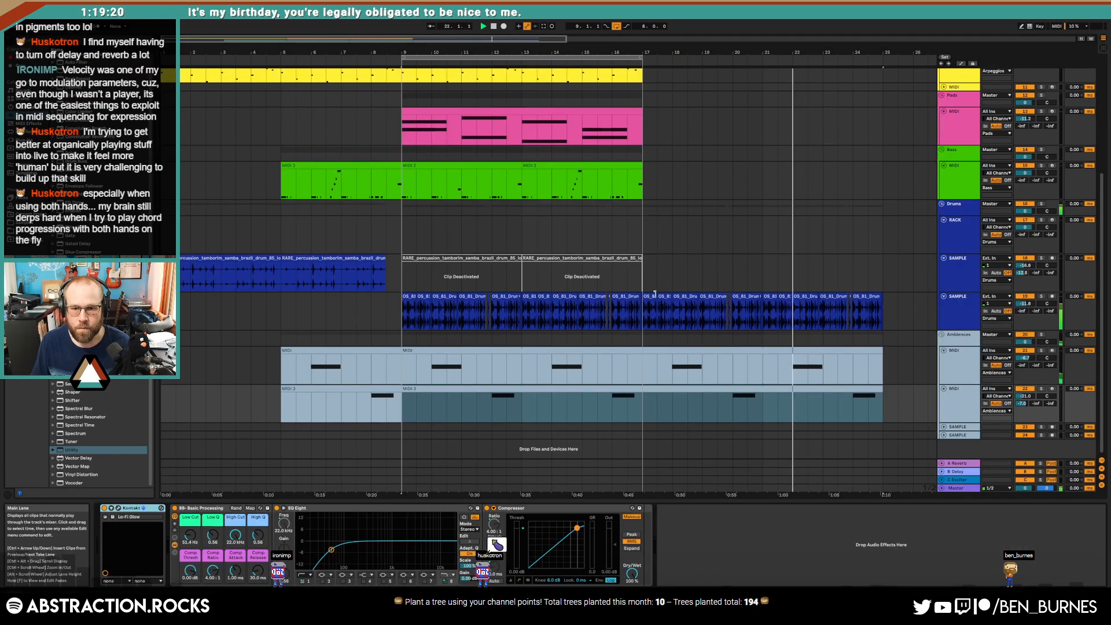
# Step: Set the arrangement loop to bars 17 to 24 and play the section with the Bass MIDI track armed
pyautogui.click(870, 316)
pyautogui.keyDown('shift'); pyautogui.click(882, 313); pyautogui.keyUp('shift')
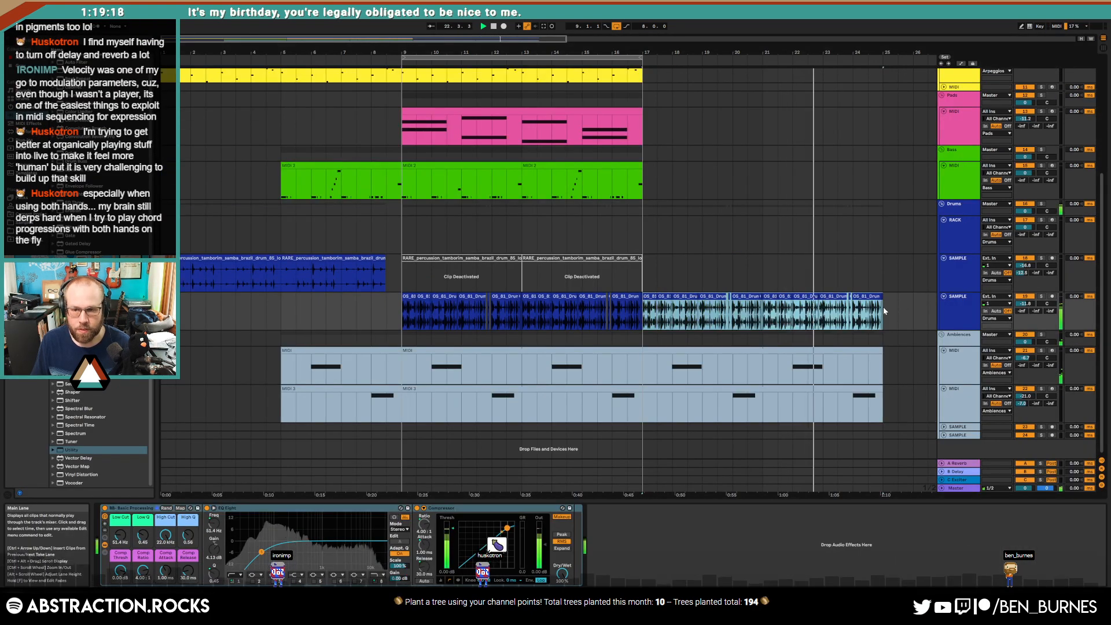
pyautogui.hotkey('ctrl', 'l')
pyautogui.scroll(3, 822, 300)
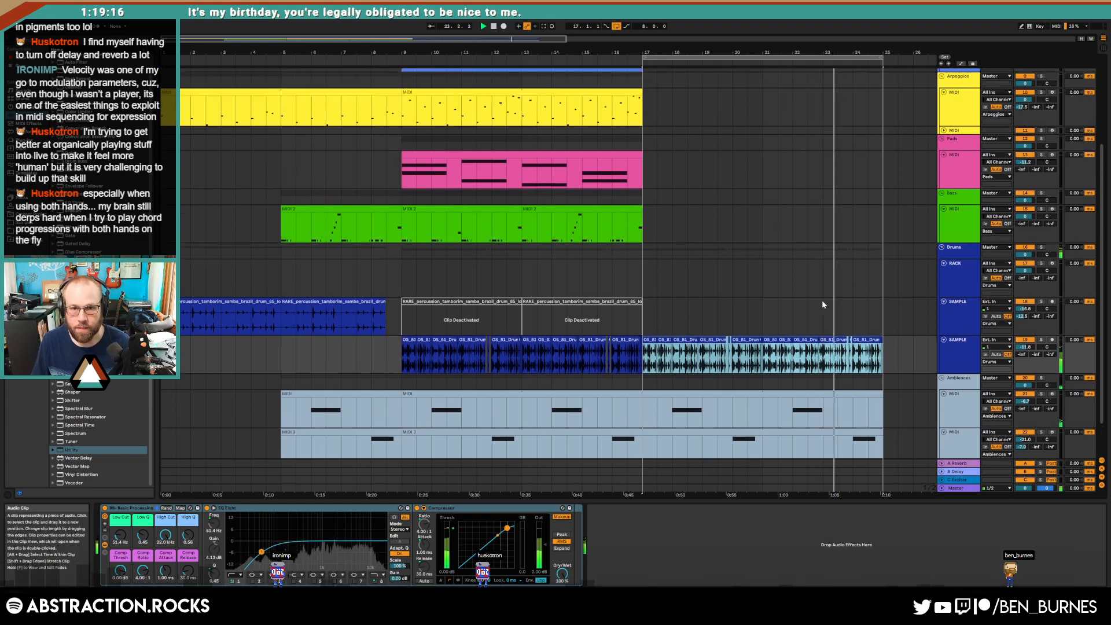
pyautogui.click(645, 267)
pyautogui.click(646, 270)
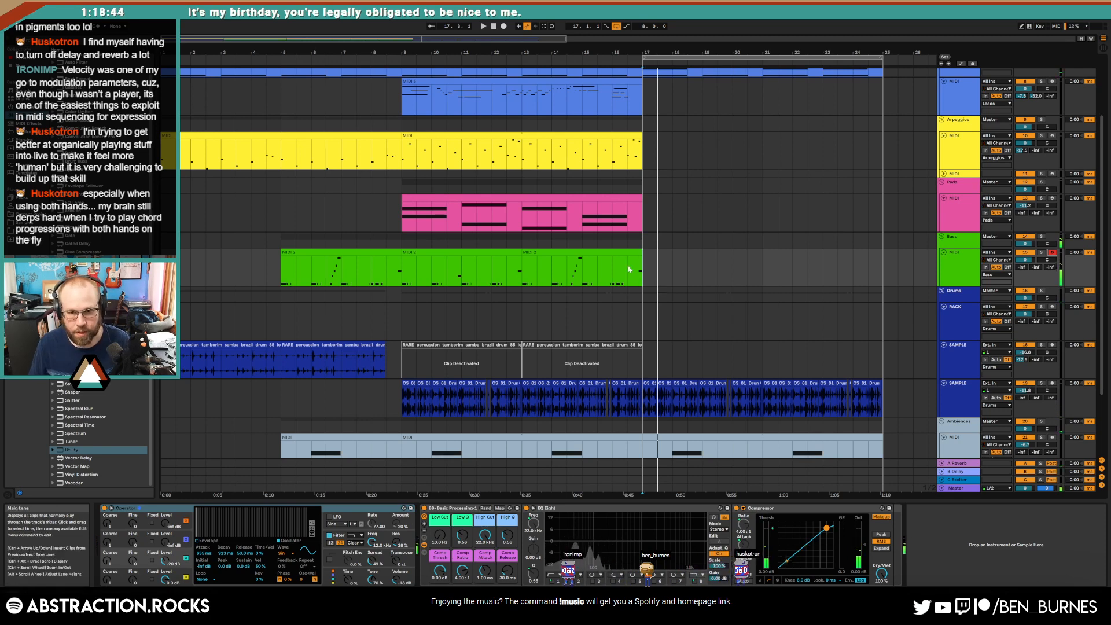
pyautogui.press('space')
# Step: Copy the Arpeggios clip from bars 1 to 8 to bar 17 and open the copy for note editing
pyautogui.scroll(2, 355, 201)
pyautogui.click(355, 171)
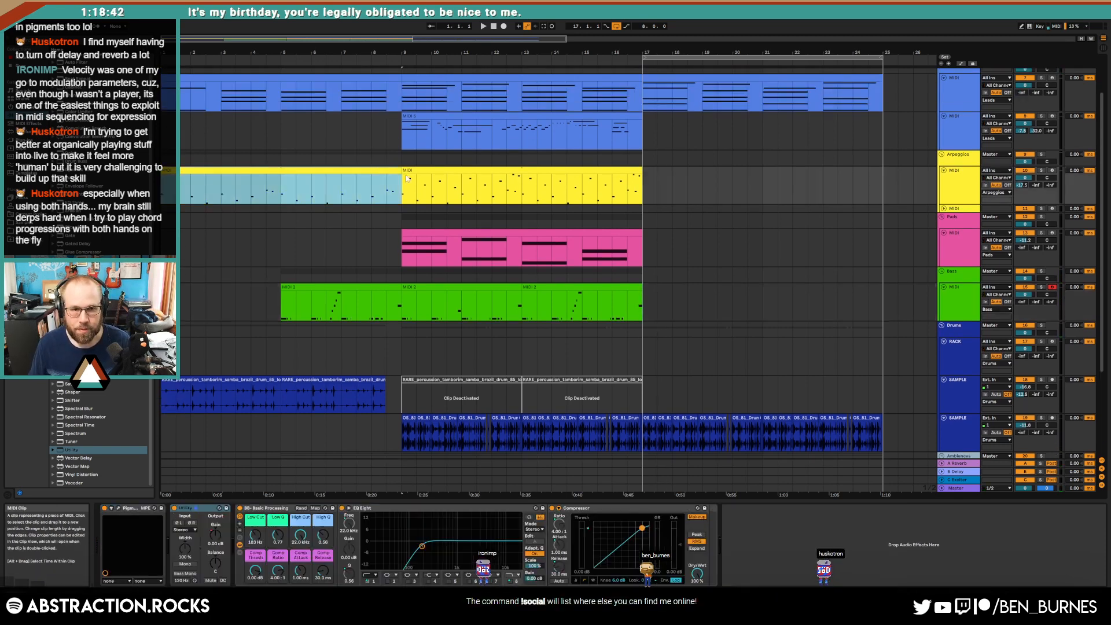
pyautogui.hotkey('ctrl', 'c')
pyautogui.click(646, 187)
pyautogui.hotkey('ctrl', 'v')
pyautogui.doubleClick(689, 168)
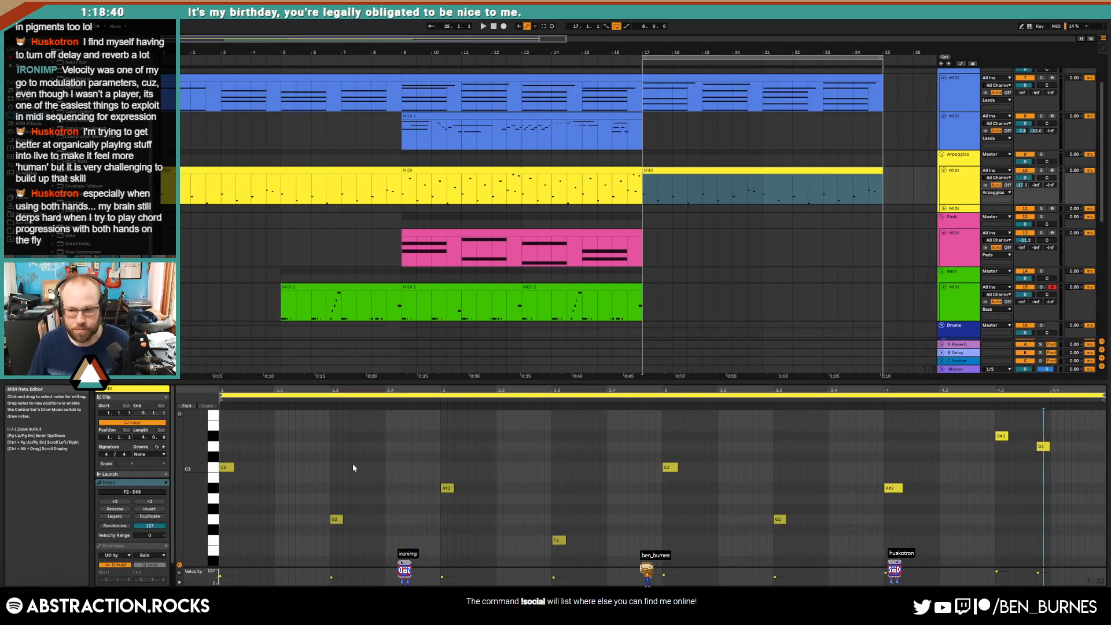
# Step: Raise the first G2 note in the copied arpeggio to A2
pyautogui.click(228, 468)
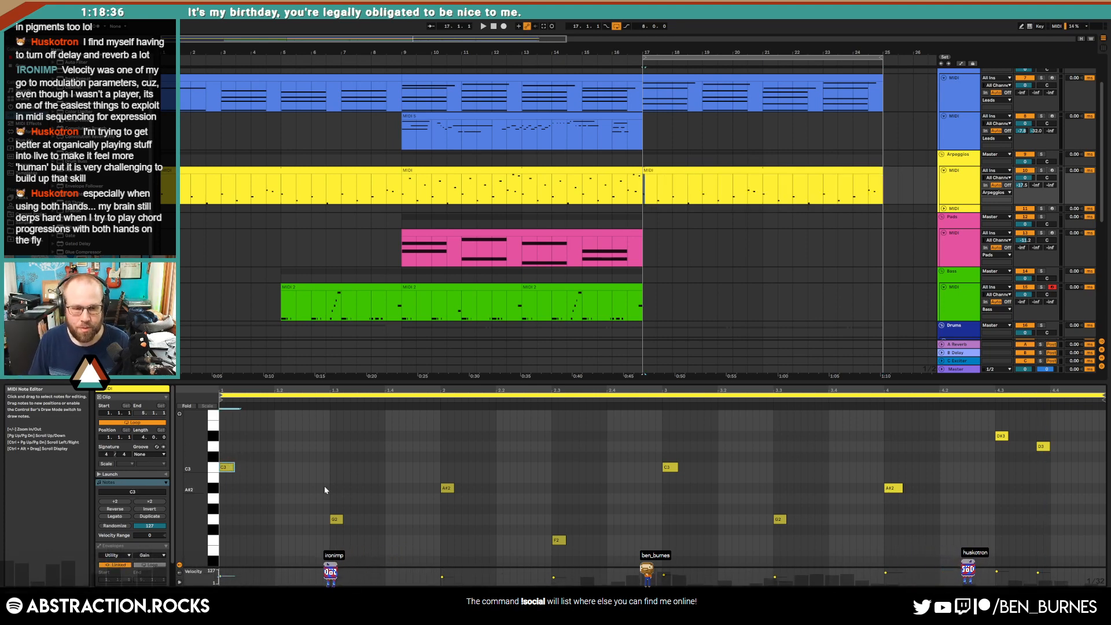
pyautogui.moveTo(324, 485); pyautogui.dragTo(359, 536)
pyautogui.press('Up')
pyautogui.press('Up')
# Step: Raise the A#2 note at the start of the arpeggio's second bar to F3
pyautogui.moveTo(436, 457); pyautogui.dragTo(471, 533)
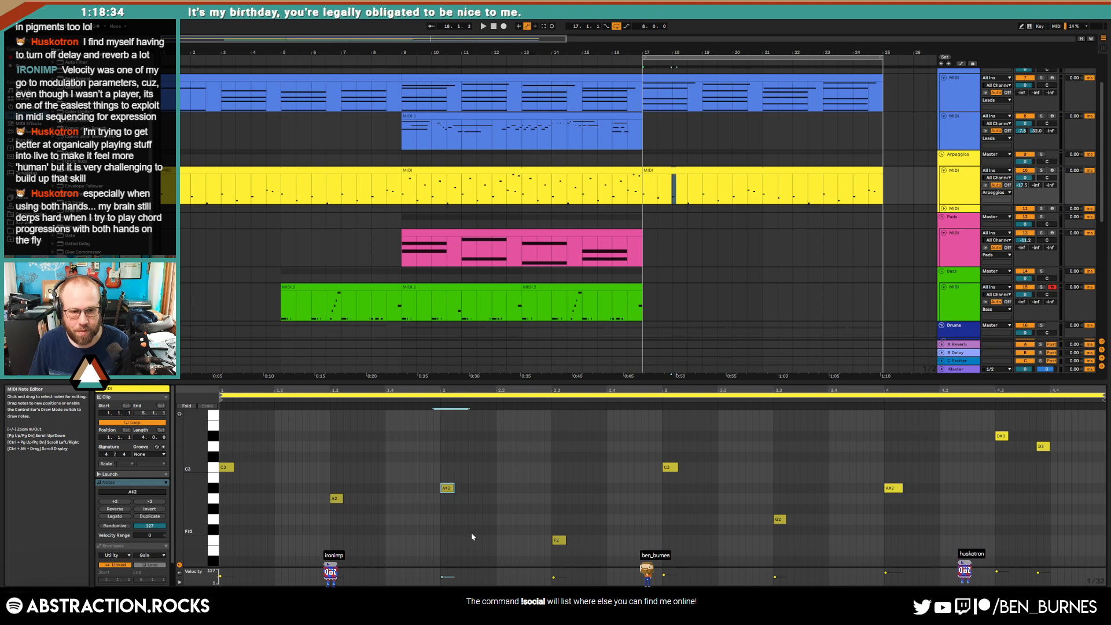
pyautogui.scroll(2, 469, 523)
pyautogui.press('Up')
pyautogui.press('Up')
pyautogui.press('Up')
pyautogui.press('Up')
pyautogui.press('Up')
pyautogui.press('Up')
pyautogui.press('Up')
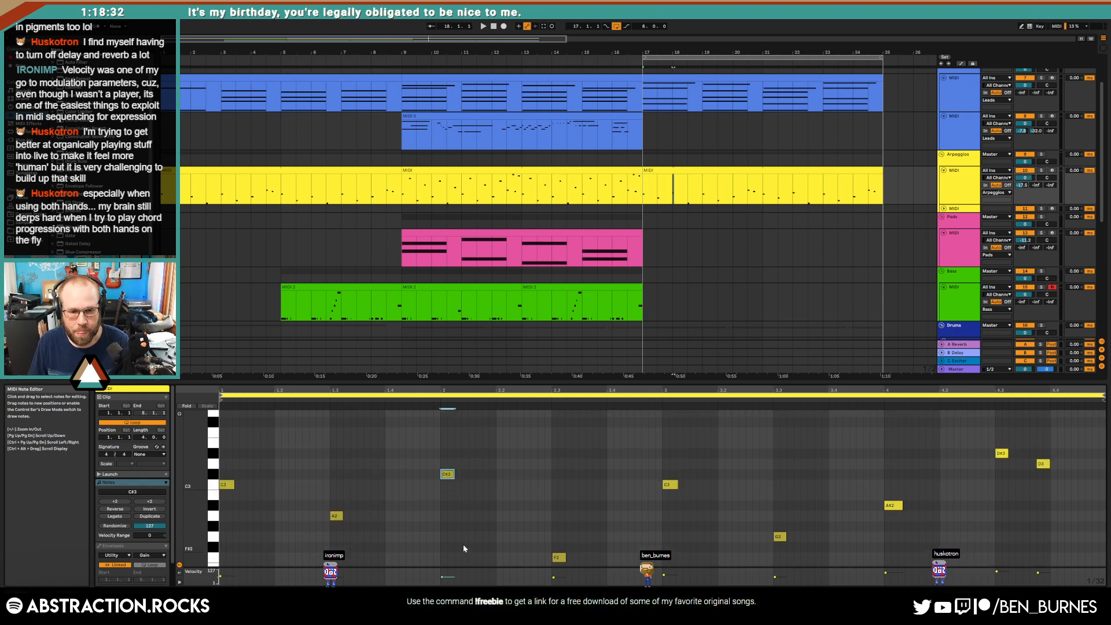
# Step: Lower the C3 note starting the arpeggio's third bar to A#2 and raise the A#2 note starting its fourth bar to D3
pyautogui.moveTo(530, 521); pyautogui.dragTo(608, 576)
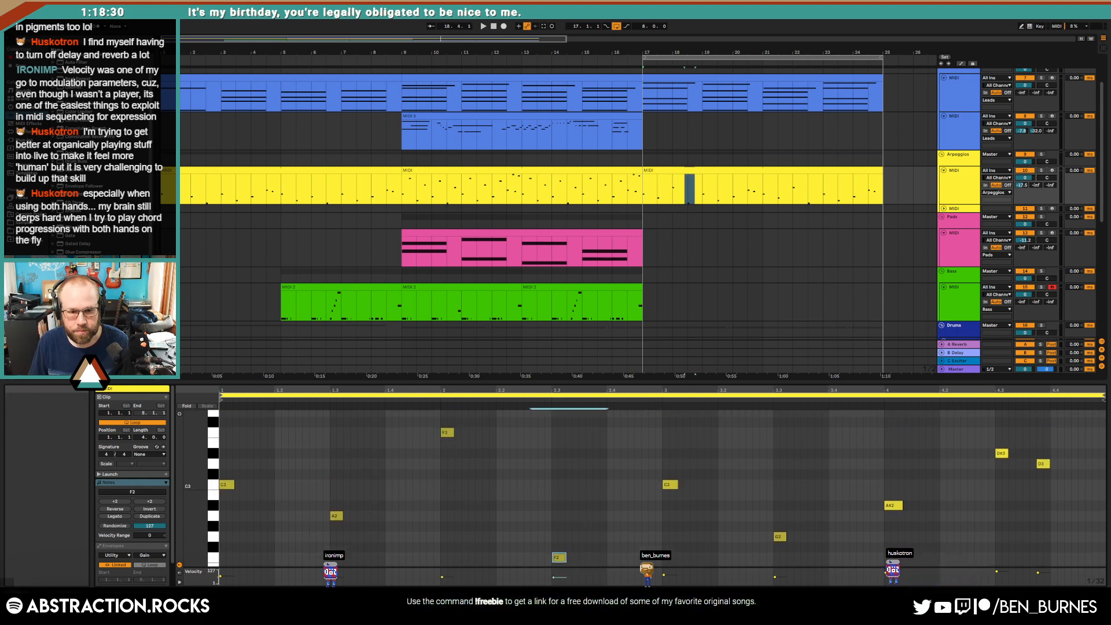
pyautogui.press('space')
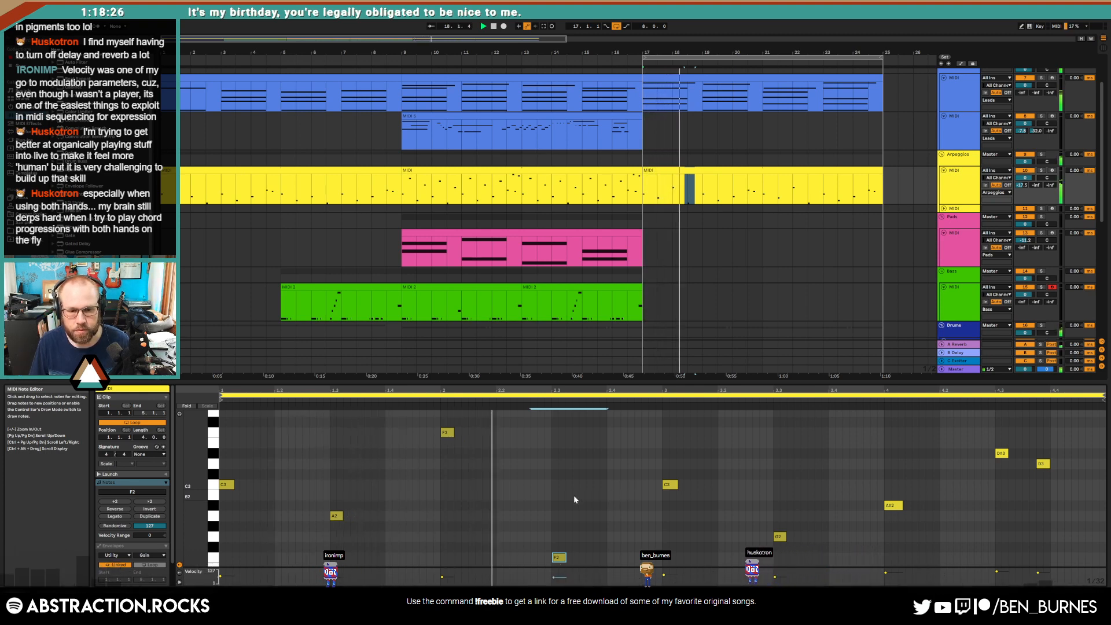
pyautogui.moveTo(670, 485); pyautogui.dragTo(672, 505)
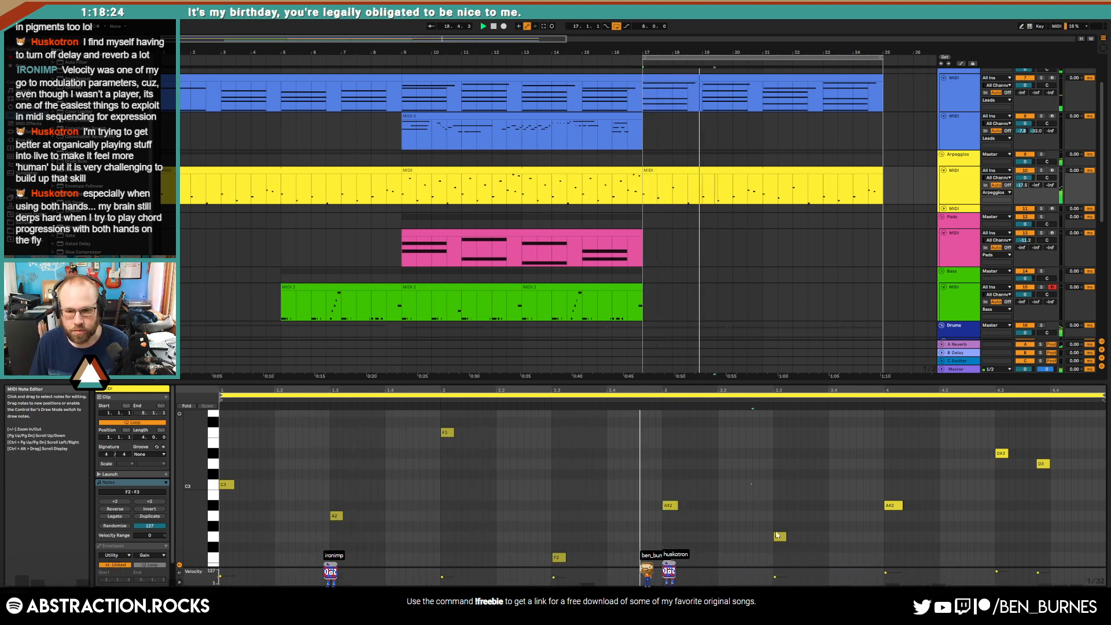
pyautogui.moveTo(882, 476); pyautogui.dragTo(913, 539)
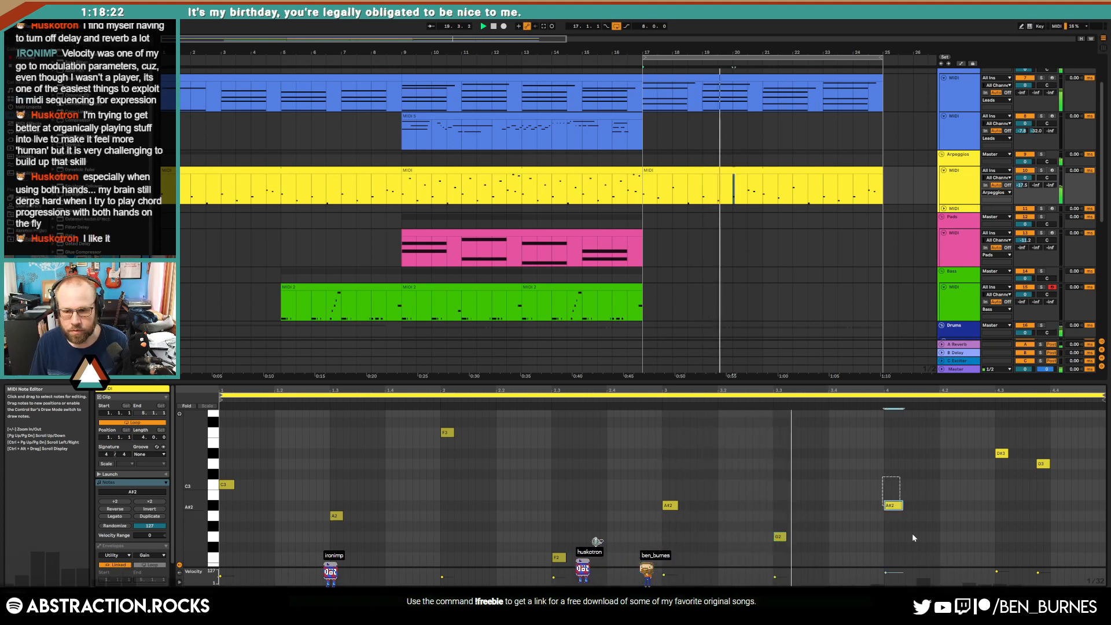
pyautogui.press('Up')
pyautogui.press('Up')
pyautogui.press('Up')
pyautogui.press('Up')
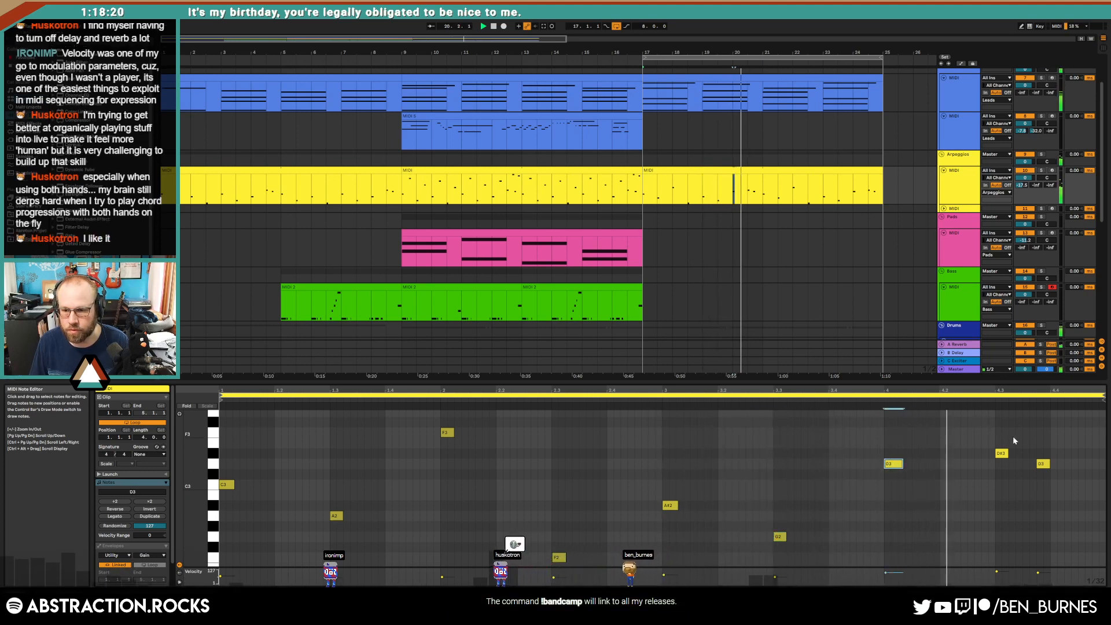
# Step: Split the copied Arpeggios clip at bar 21 and lower the A2 note in the new clip's first bar to G2
pyautogui.click(791, 171)
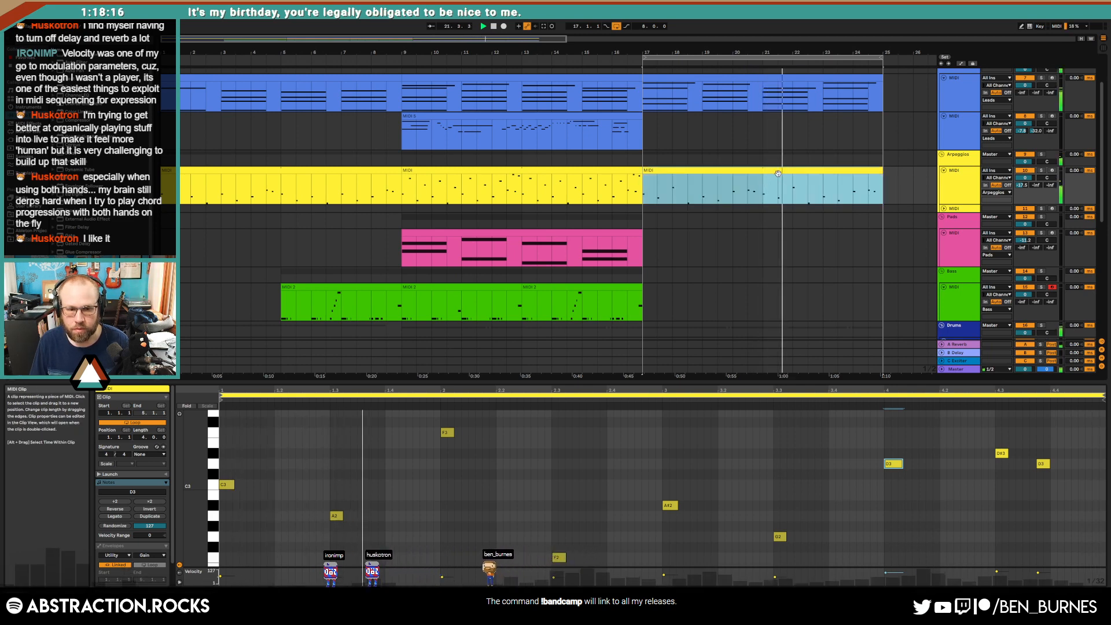
pyautogui.moveTo(763, 187); pyautogui.dragTo(884, 186)
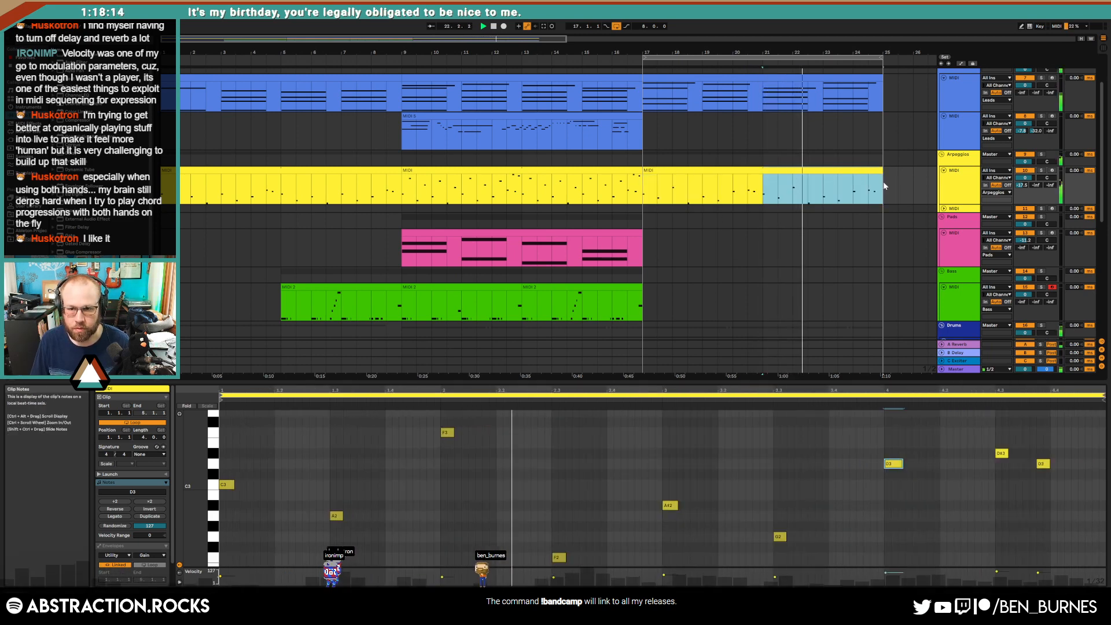
pyautogui.moveTo(337, 516); pyautogui.dragTo(337, 536)
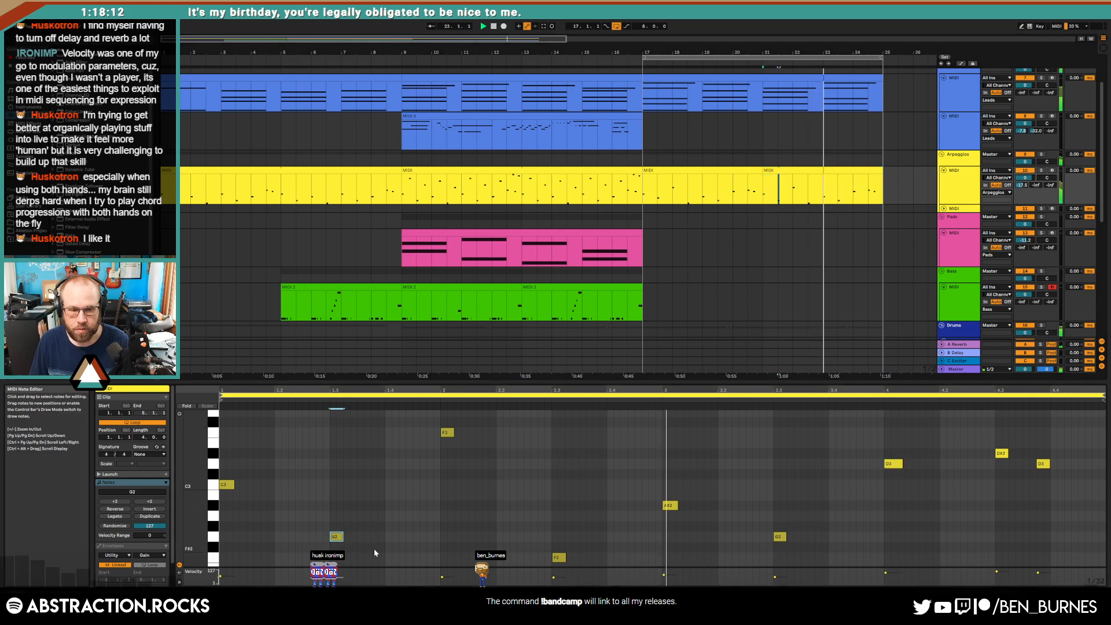
# Step: In the bar 21 arpeggio clip, raise the third bar's A#2 note to C3 and its G2 note to A2
pyautogui.moveTo(670, 506); pyautogui.dragTo(671, 516)
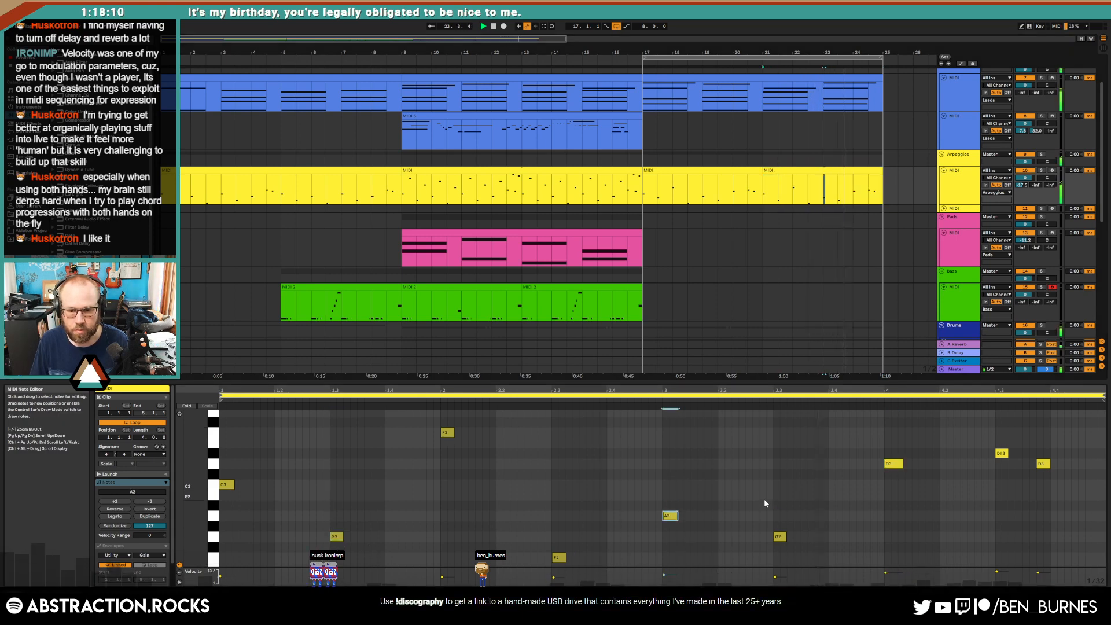
pyautogui.press('Up')
pyautogui.press('Up')
pyautogui.press('Up')
pyautogui.click(779, 536)
pyautogui.press('Up')
pyautogui.press('Up')
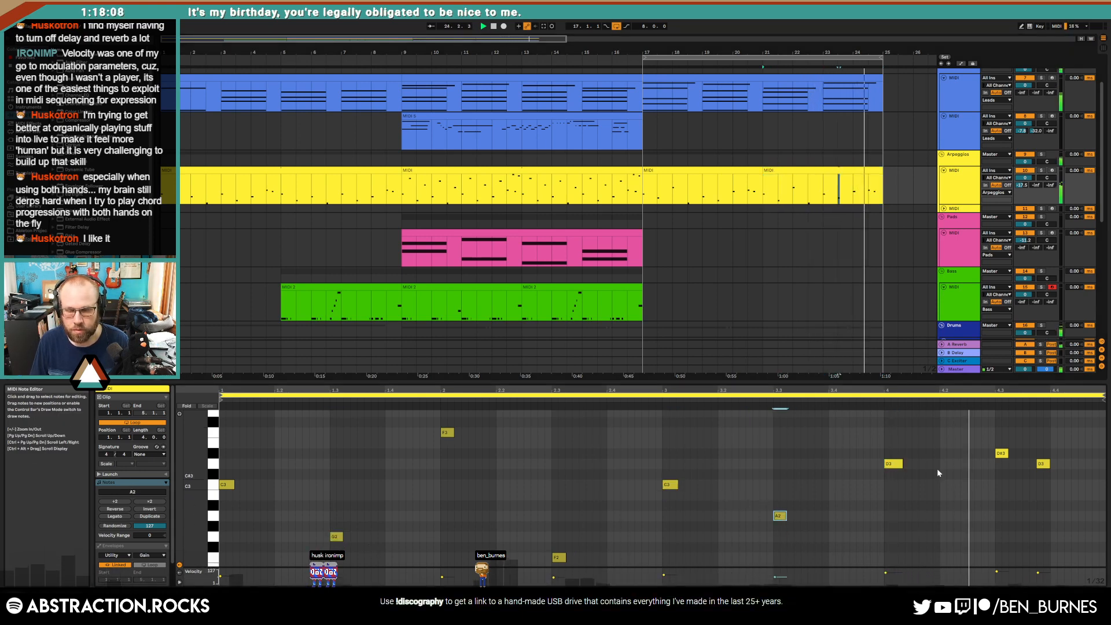
# Step: Retune the three notes in the fourth bar of the bar 21 arpeggio clip to F3, D3 and C3
pyautogui.press('Up')
pyautogui.press('Up')
pyautogui.press('Up')
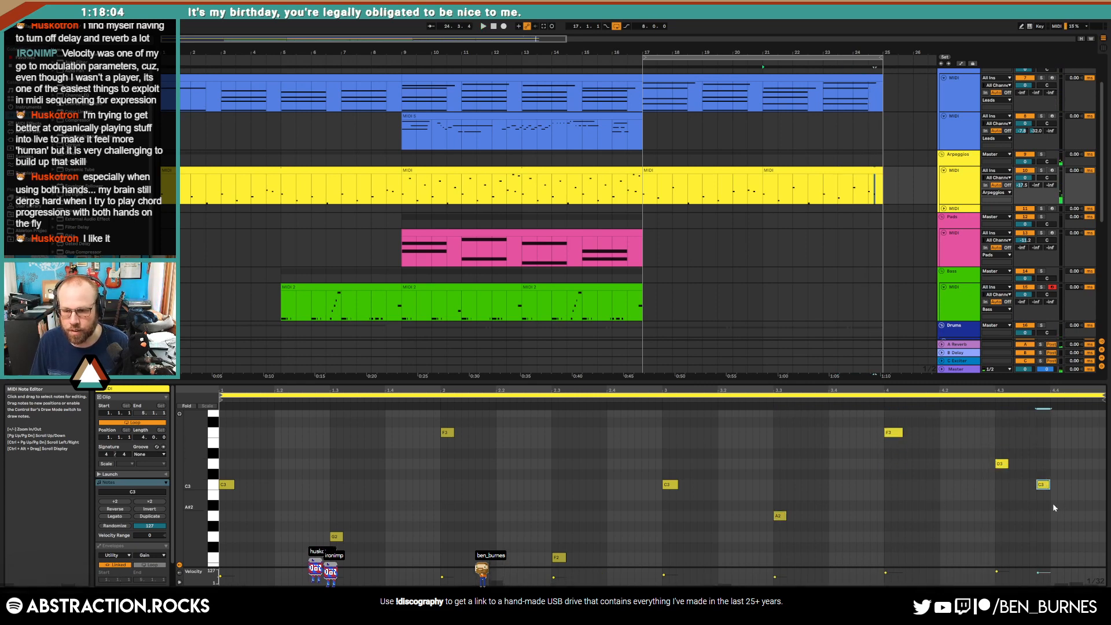
# Step: In the bar 21 arpeggio clip, change the first bar's G2 to G#2 and the second bar's notes to D#3 and D3 during playback
pyautogui.press('Down')
pyautogui.press('Down')
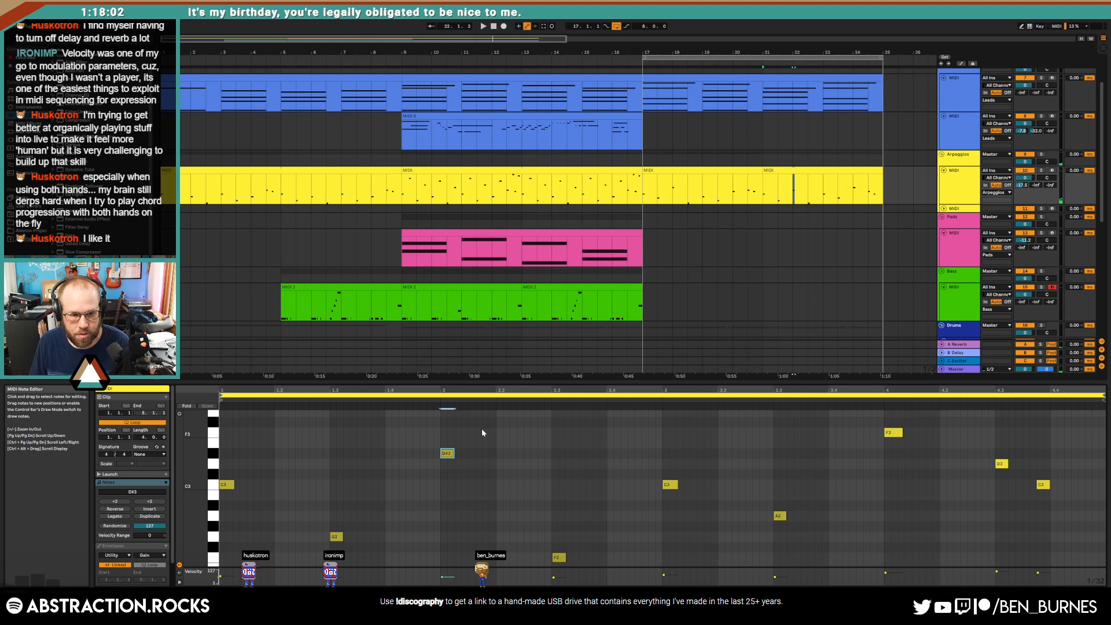
pyautogui.press('space')
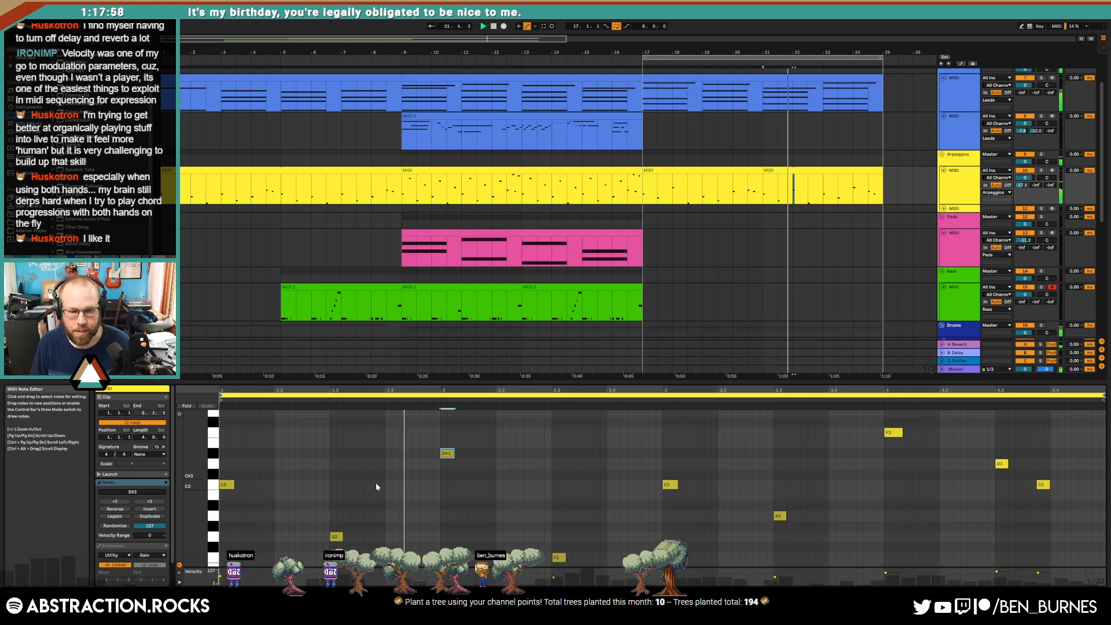
pyautogui.click(336, 537)
pyautogui.press('Up')
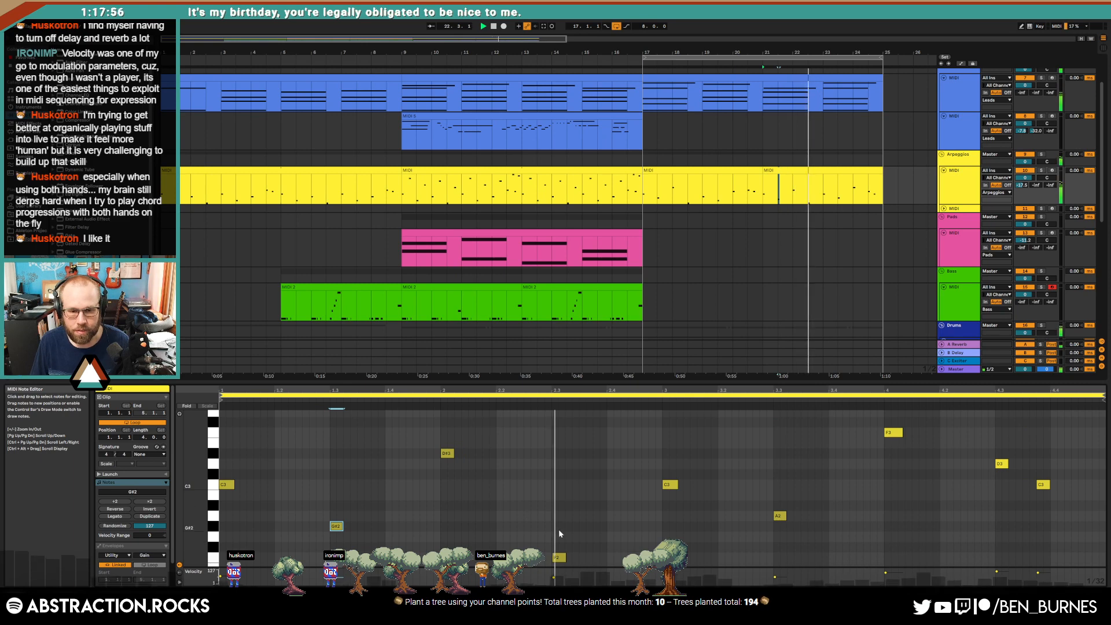
pyautogui.moveTo(558, 557); pyautogui.dragTo(559, 464)
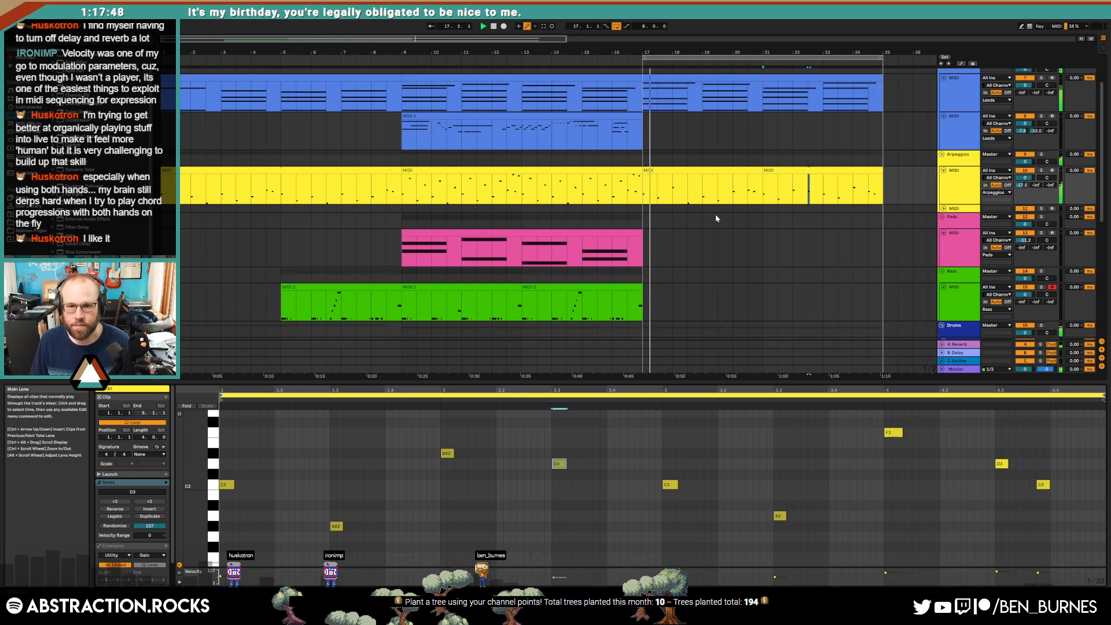
# Step: Try to record a new bass part from bar 17 on the Bass MIDI track and play along with the section
pyautogui.hotkey('shift', 'Tab')
pyautogui.click(646, 288)
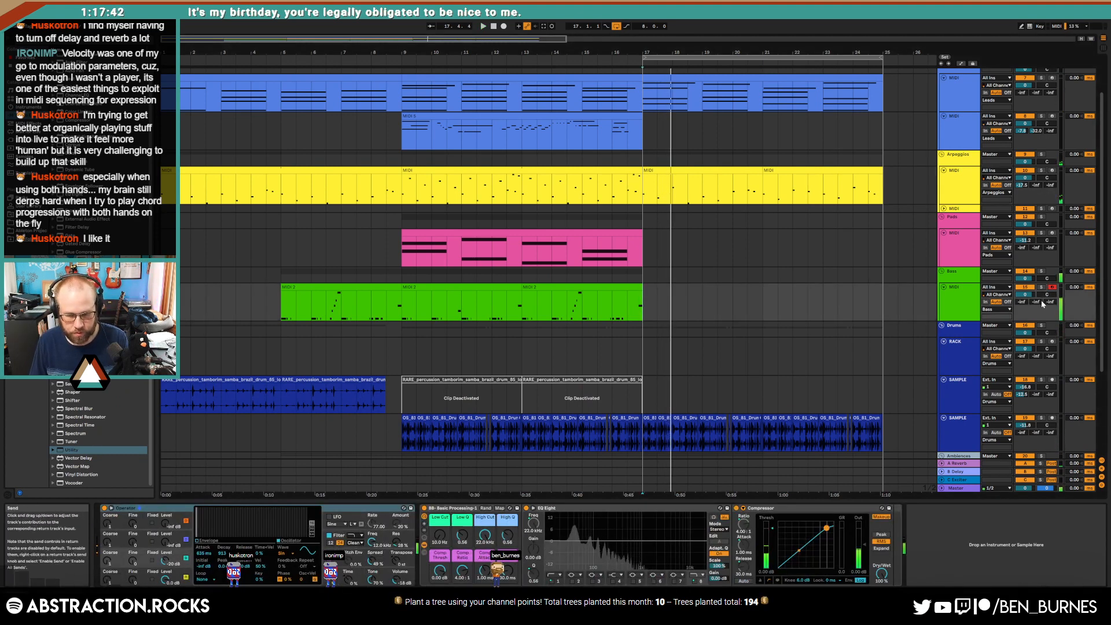
pyautogui.click(585, 314)
pyautogui.press('space')
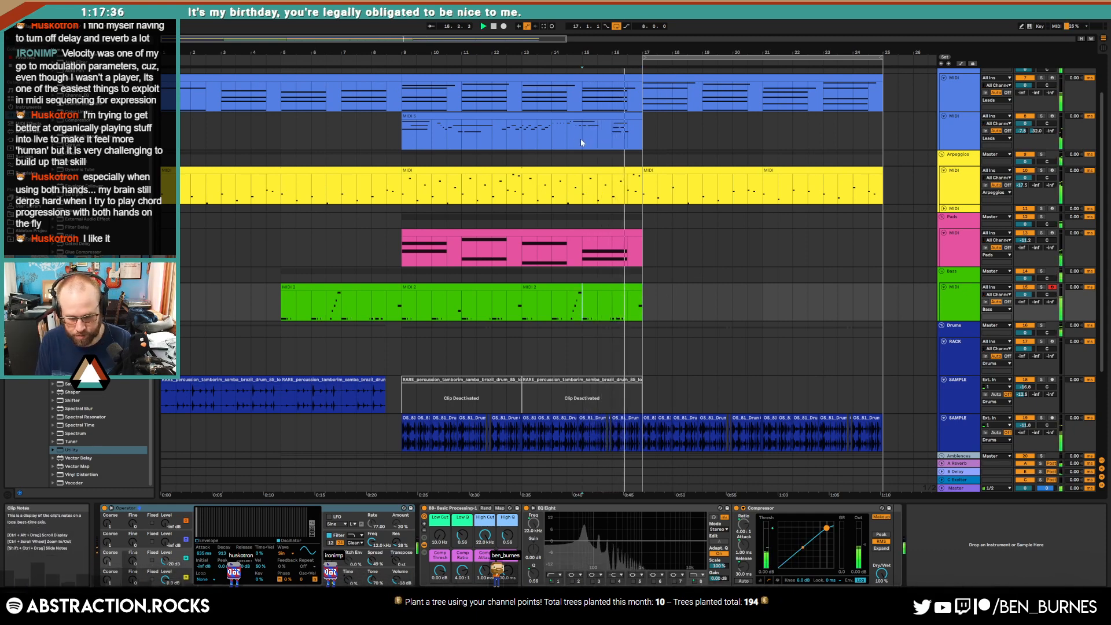
pyautogui.press('F9')
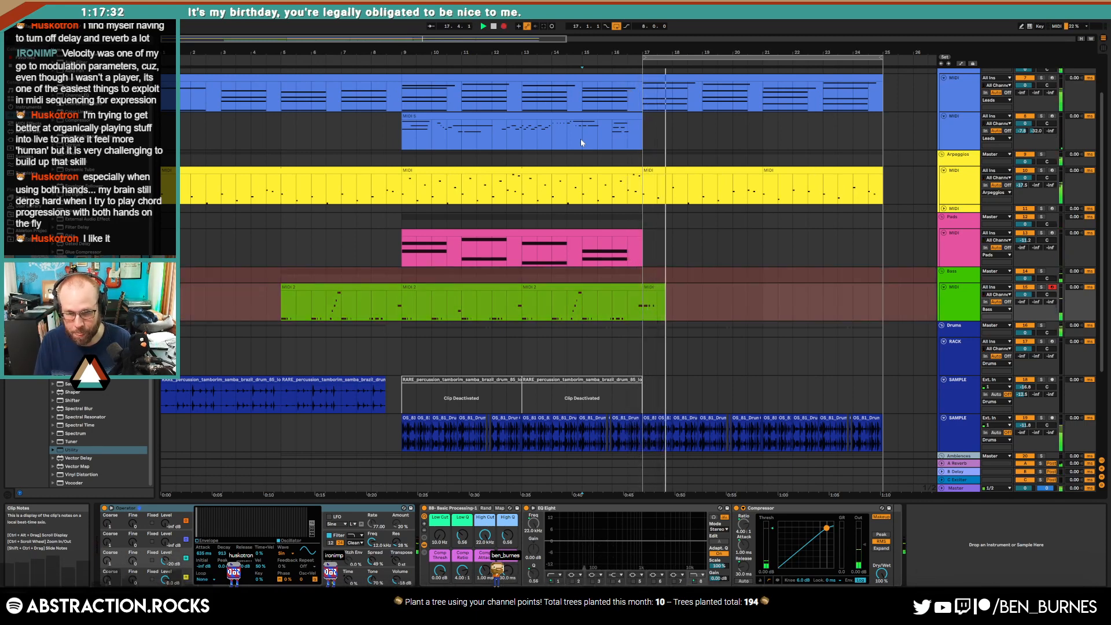
pyautogui.press('F9')
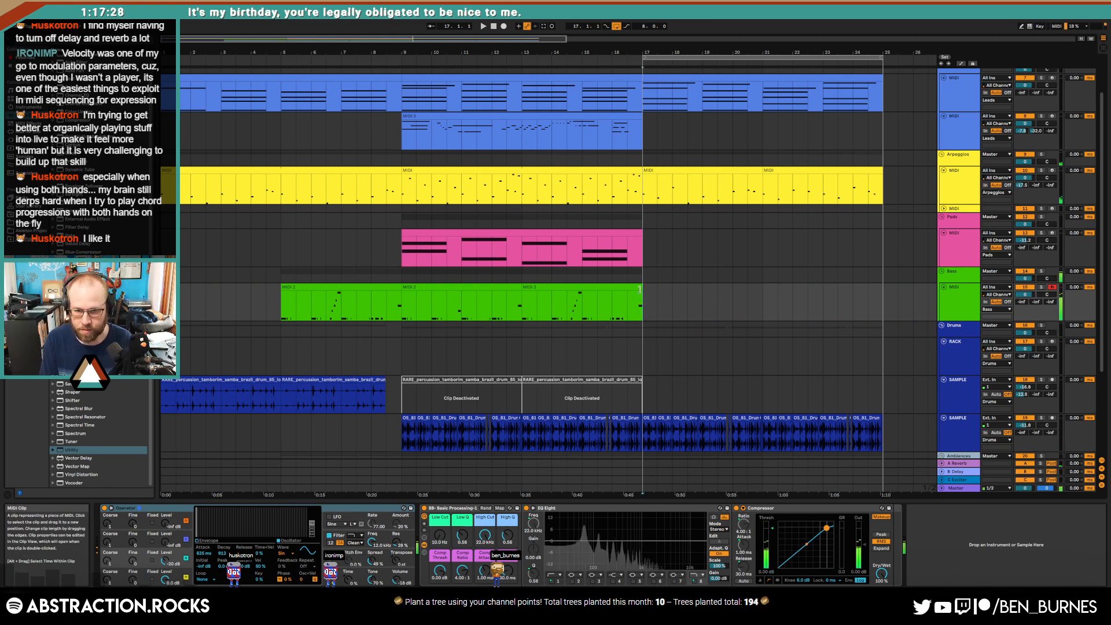
pyautogui.press('space')
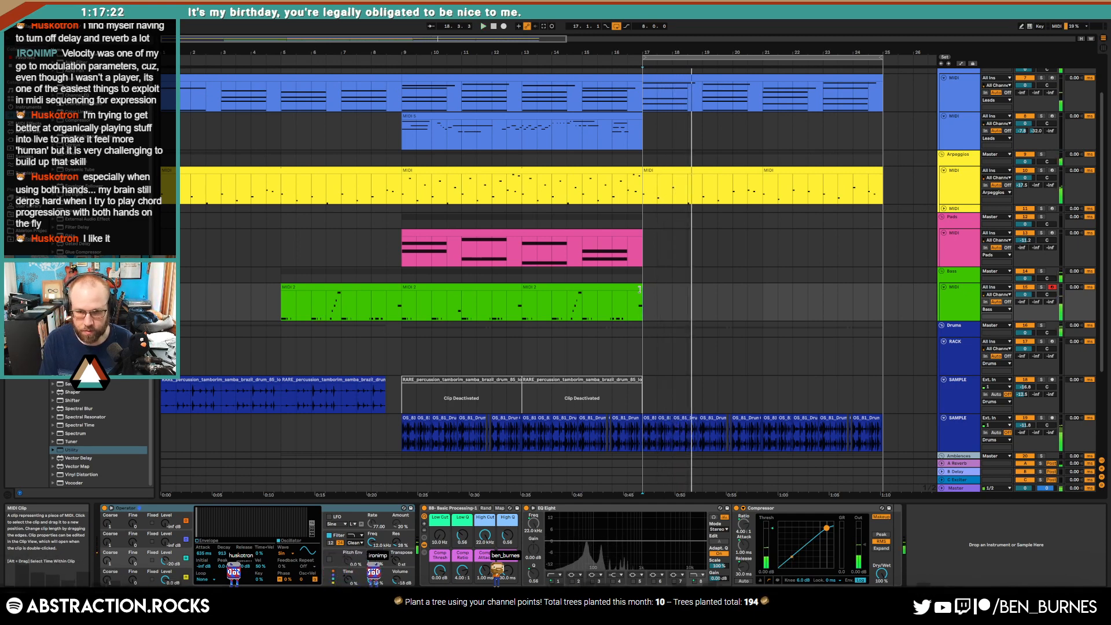
pyautogui.press('space')
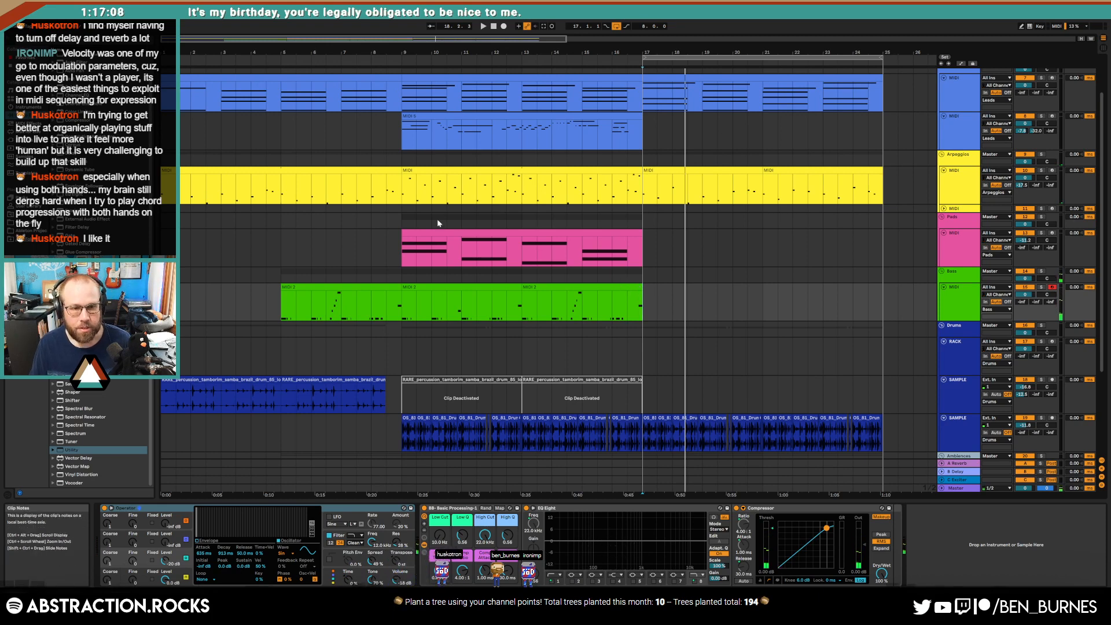
# Step: Save the Live Set in the 2 Hour Tracks 2023 folder under the name 2023-04-28 Learning As I G
pyautogui.hotkey('ctrl', 'shift', 's')
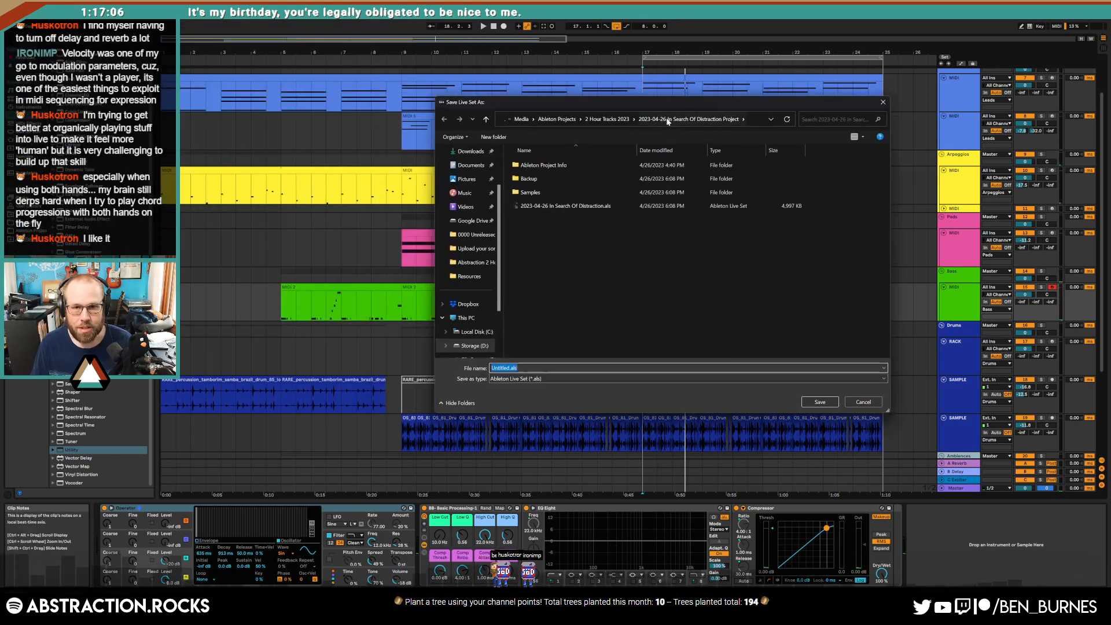
pyautogui.click(608, 120)
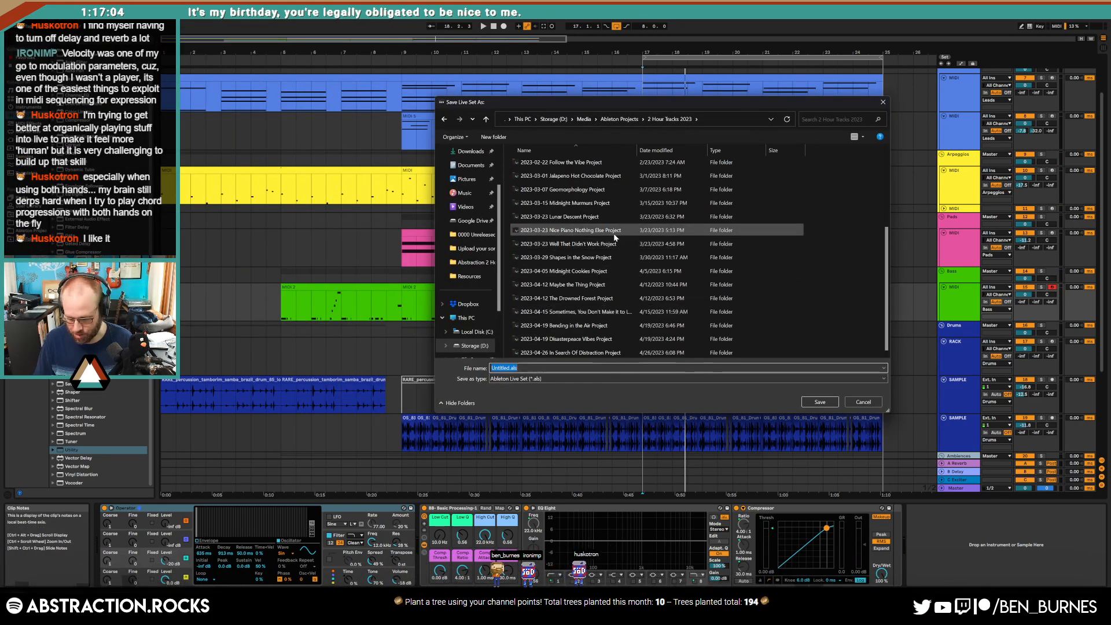
pyautogui.write('2023-04-28 Learning As')
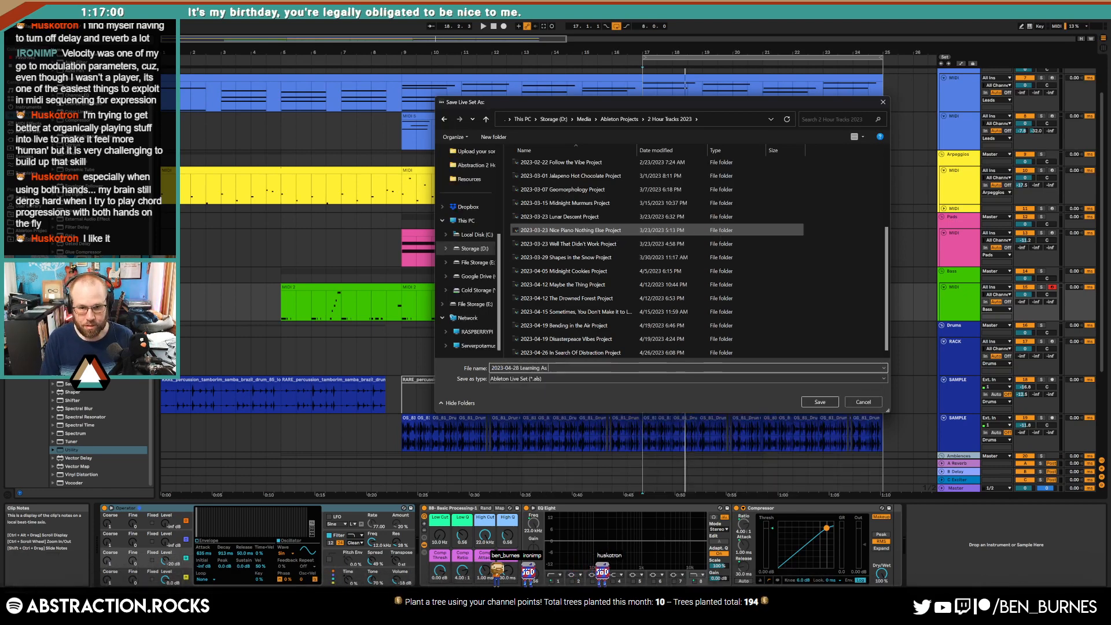
pyautogui.write(' I G')
pyautogui.press('Return')
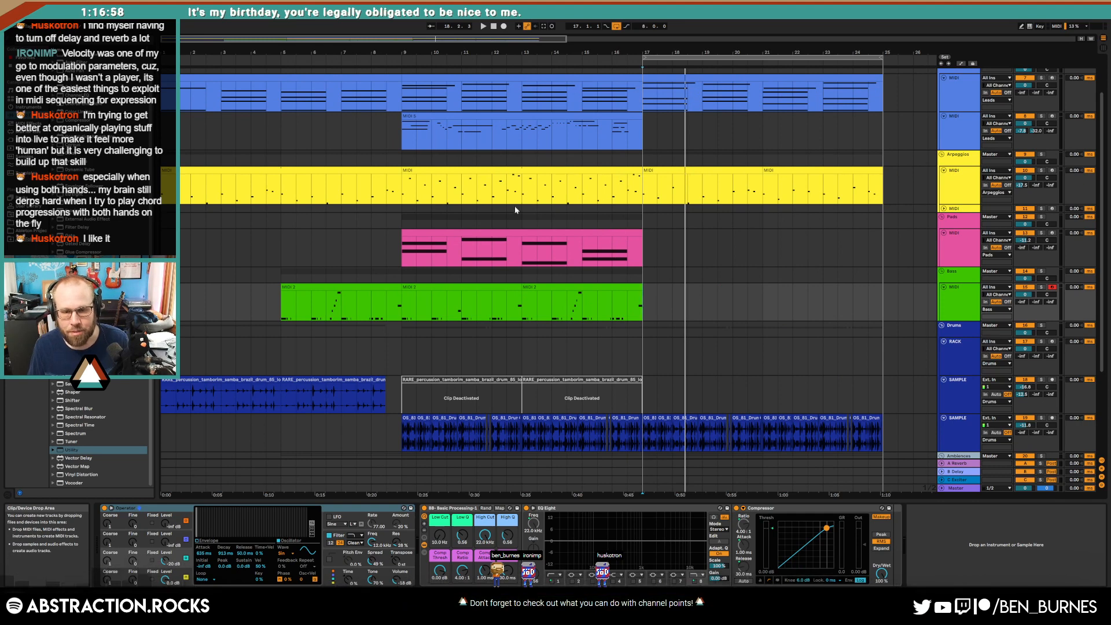
# Step: Duplicate the two Bass clips from bars 9 to 16 into bars 17 to 24 and open the first copy for note editing
pyautogui.press('space')
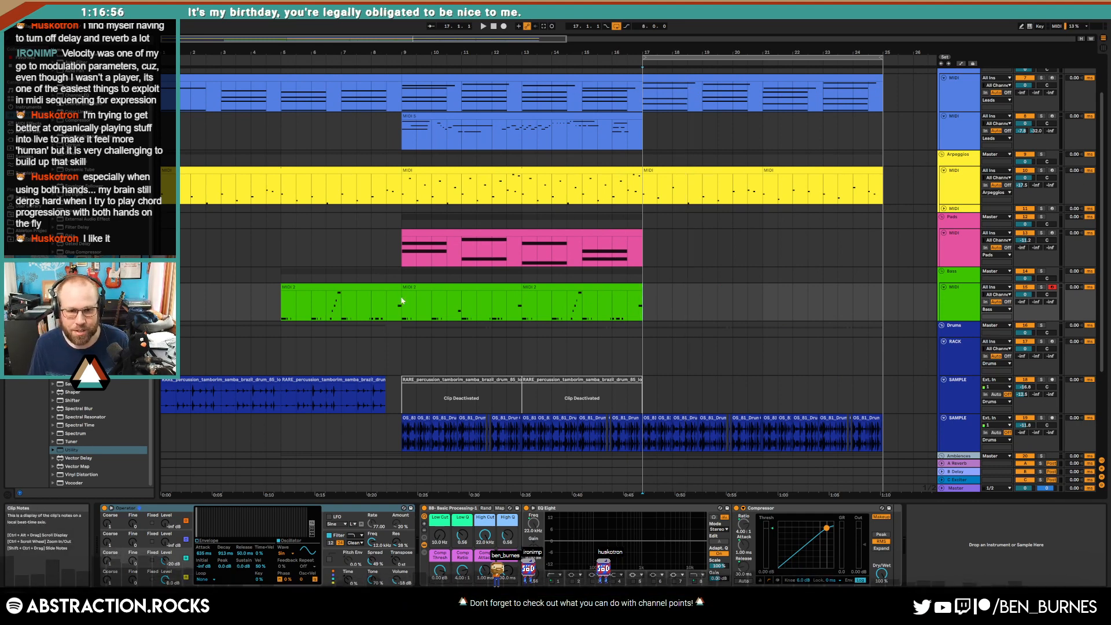
pyautogui.click(494, 287)
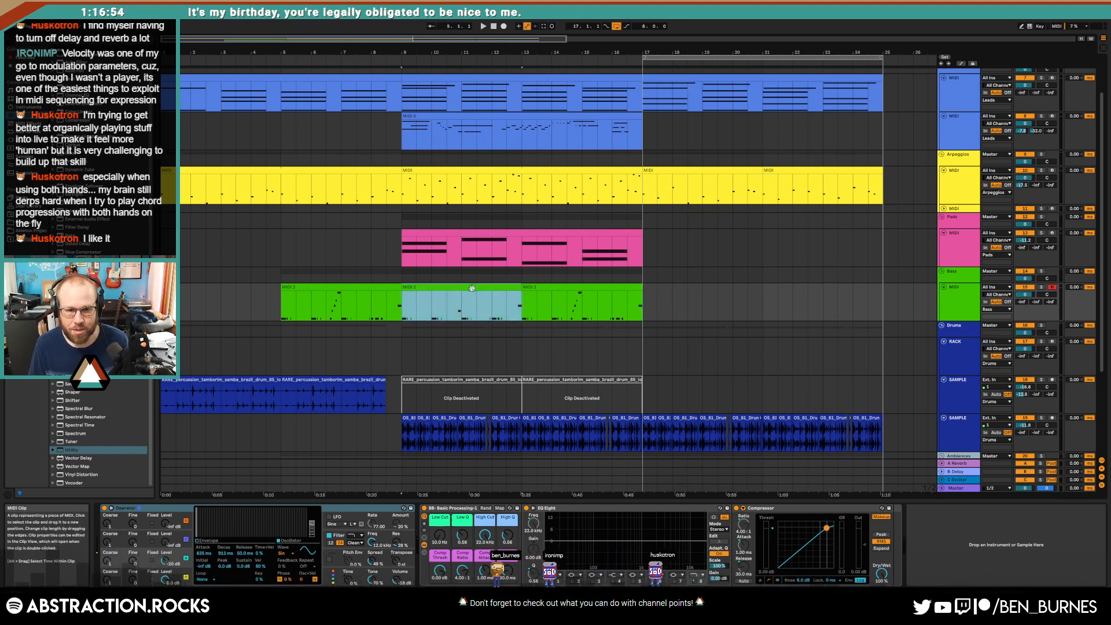
pyautogui.keyDown('shift'); pyautogui.click(546, 288); pyautogui.keyUp('shift')
pyautogui.hotkey('ctrl', 'd')
pyautogui.click(667, 286)
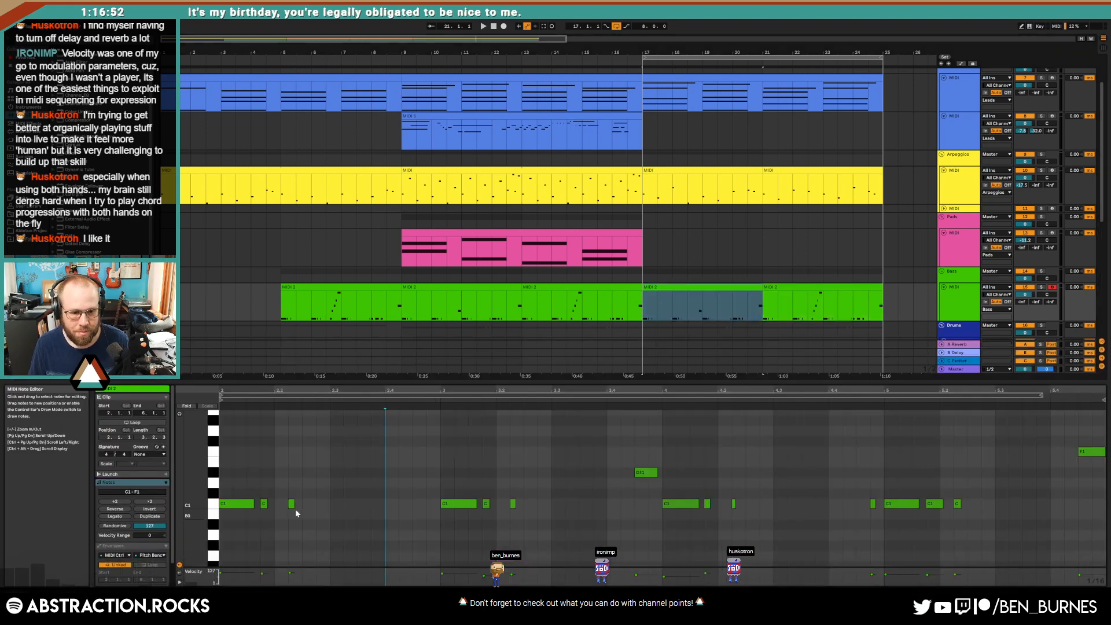
# Step: In the copied bass clip, raise the C1 notes of bar 17 to F1, bar 18 to D#1 and bar 19 to D1
pyautogui.moveTo(296, 513); pyautogui.dragTo(183, 563)
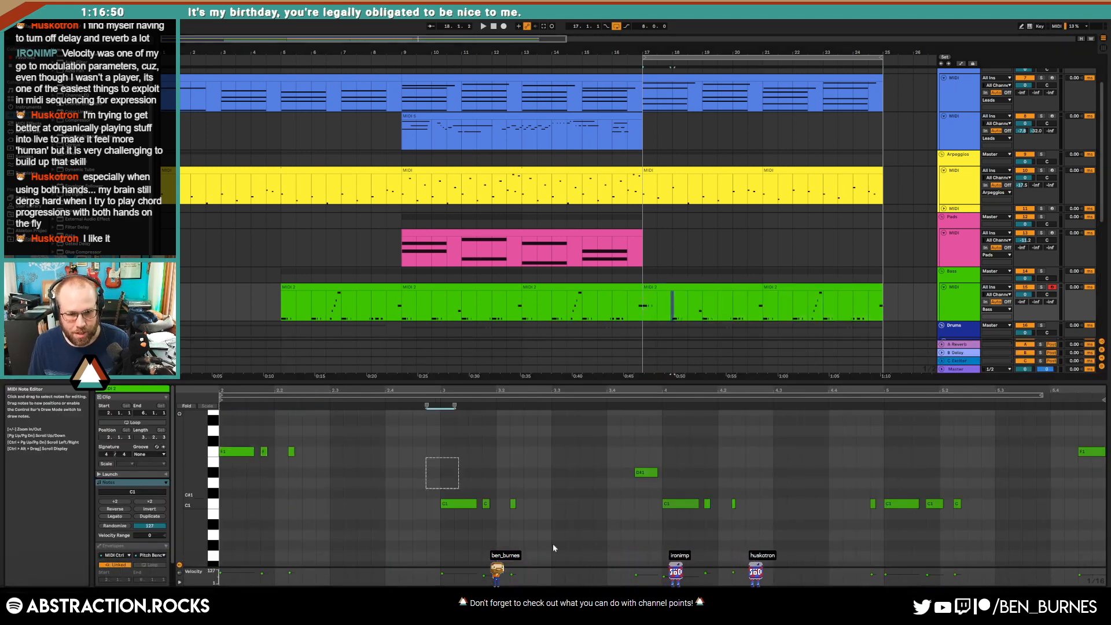
pyautogui.moveTo(554, 544); pyautogui.dragTo(557, 543)
pyautogui.press('Up')
pyautogui.press('Up')
pyautogui.press('Up')
pyautogui.moveTo(664, 463); pyautogui.dragTo(791, 562)
pyautogui.press('Up')
pyautogui.press('Up')
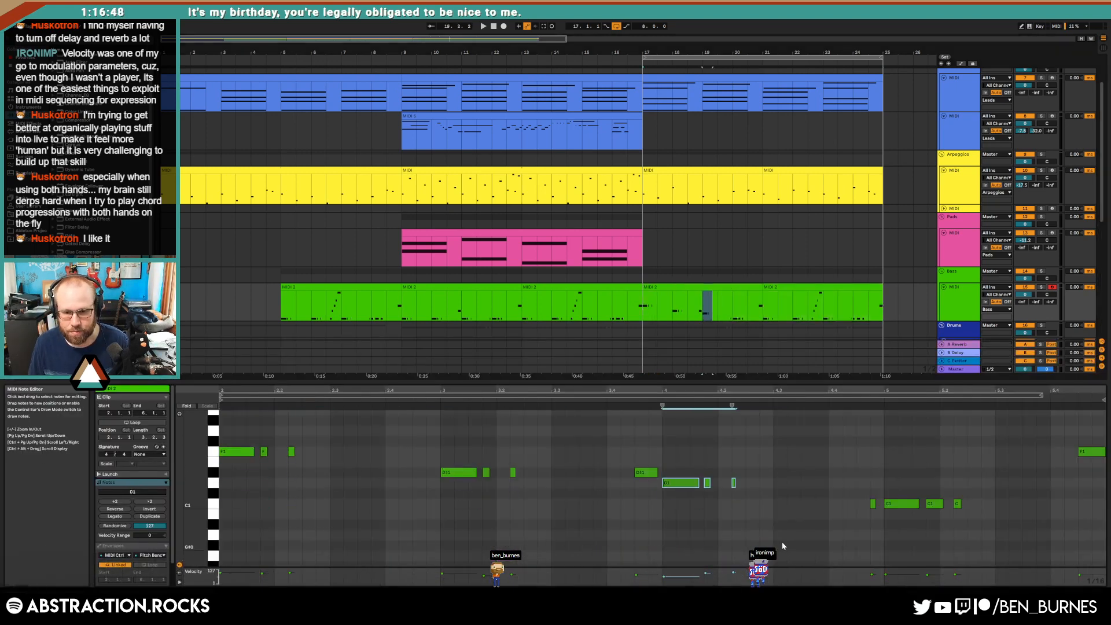
# Step: Play the section and delete the three D#1 bass notes at the start of bar 18
pyautogui.press('space')
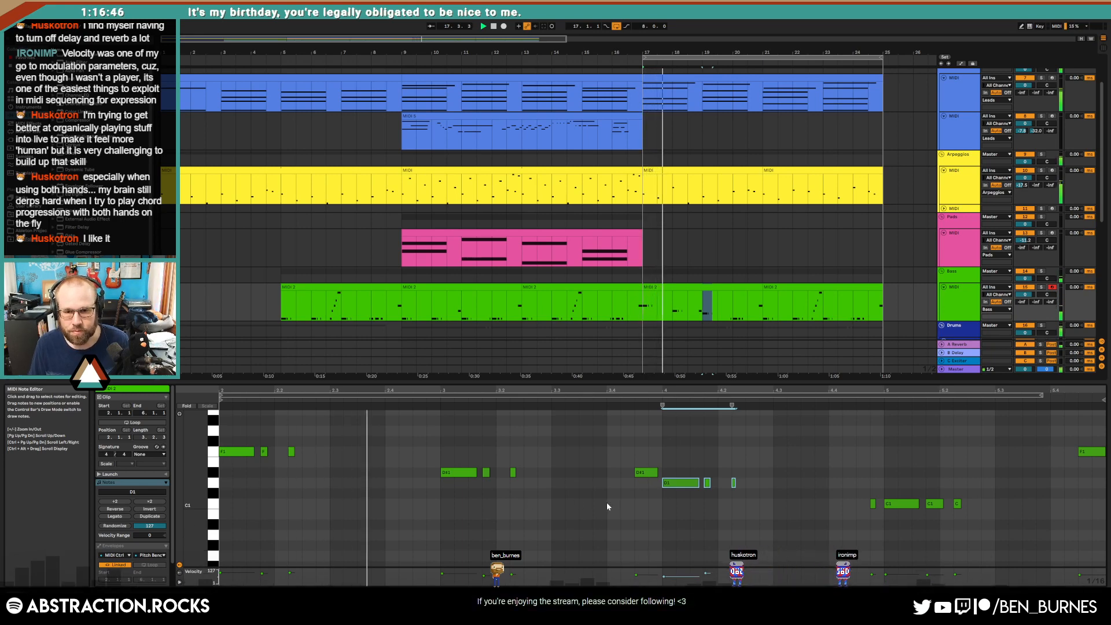
pyautogui.moveTo(434, 446); pyautogui.dragTo(571, 517)
pyautogui.press('Delete')
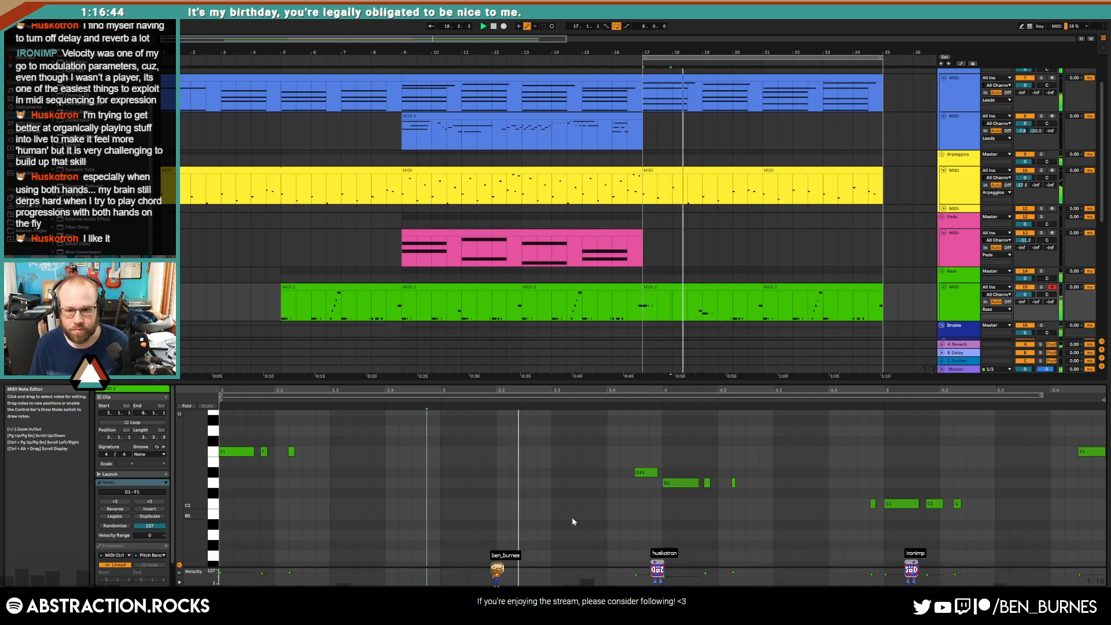
# Step: Raise the three D1 bass notes in bar 19 to D#1 and the pickup note just before them to F1
pyautogui.moveTo(664, 450); pyautogui.dragTo(765, 520)
pyautogui.press('Up')
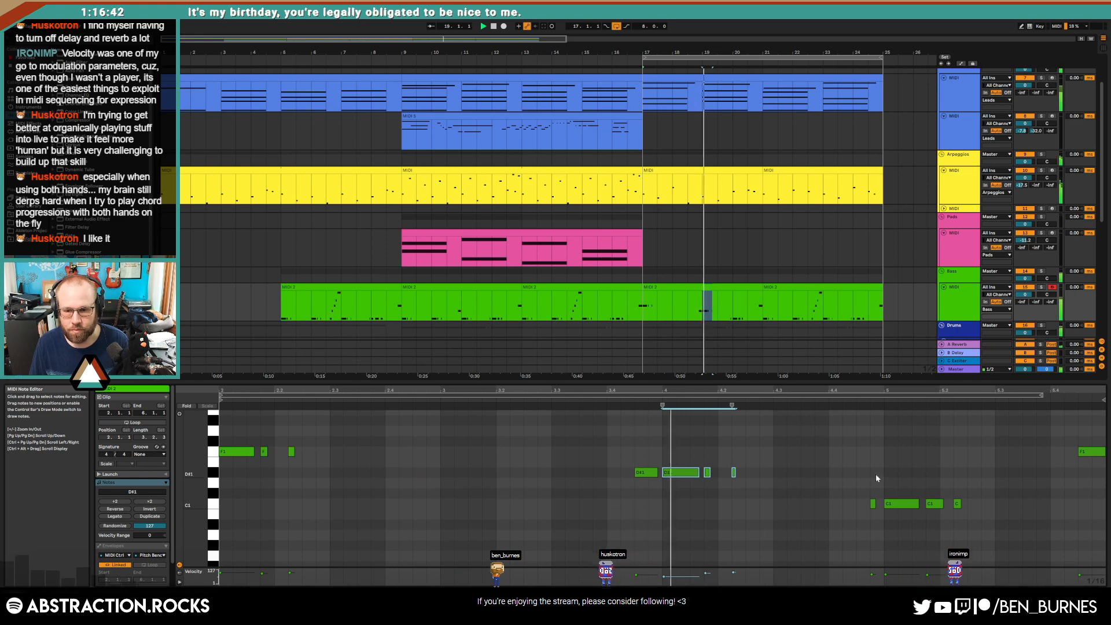
pyautogui.moveTo(646, 450); pyautogui.dragTo(657, 513)
# Step: Raise the group of C1 bass notes around the start of bar 20 to D#1 and delete its first two notes
pyautogui.moveTo(857, 486)
pyautogui.mouseDown()
pyautogui.moveTo(956, 533)
pyautogui.moveTo(918, 509)
pyautogui.mouseUp()
pyautogui.press('Delete')
pyautogui.hotkey('ctrl', 'z')
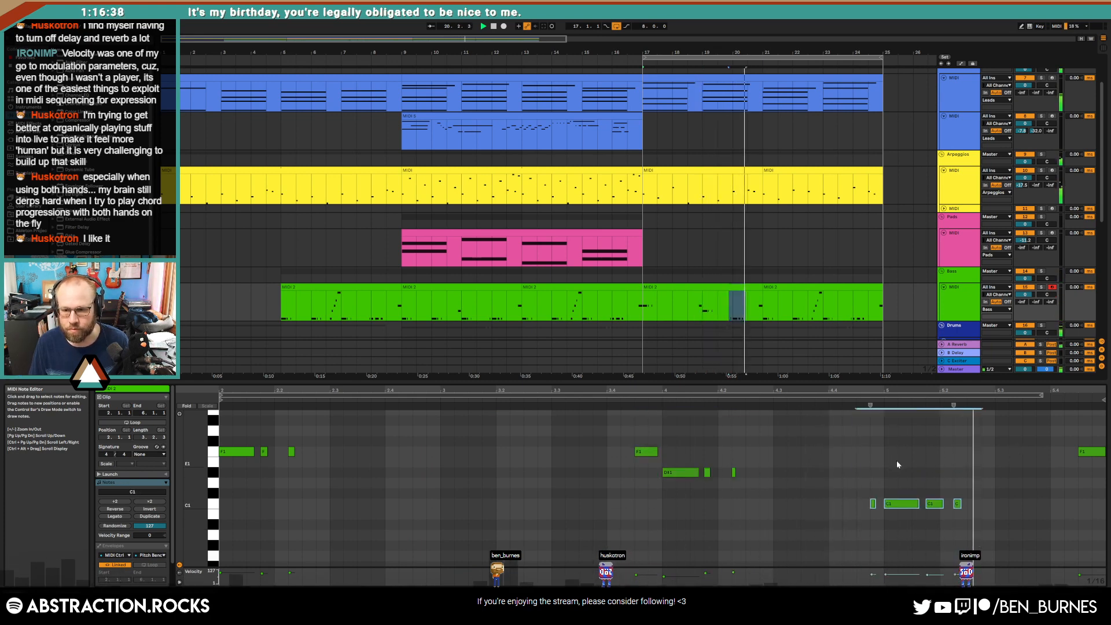
pyautogui.press('Up')
pyautogui.press('Up')
pyautogui.press('Up')
pyautogui.moveTo(862, 452); pyautogui.dragTo(912, 494)
pyautogui.press('Delete')
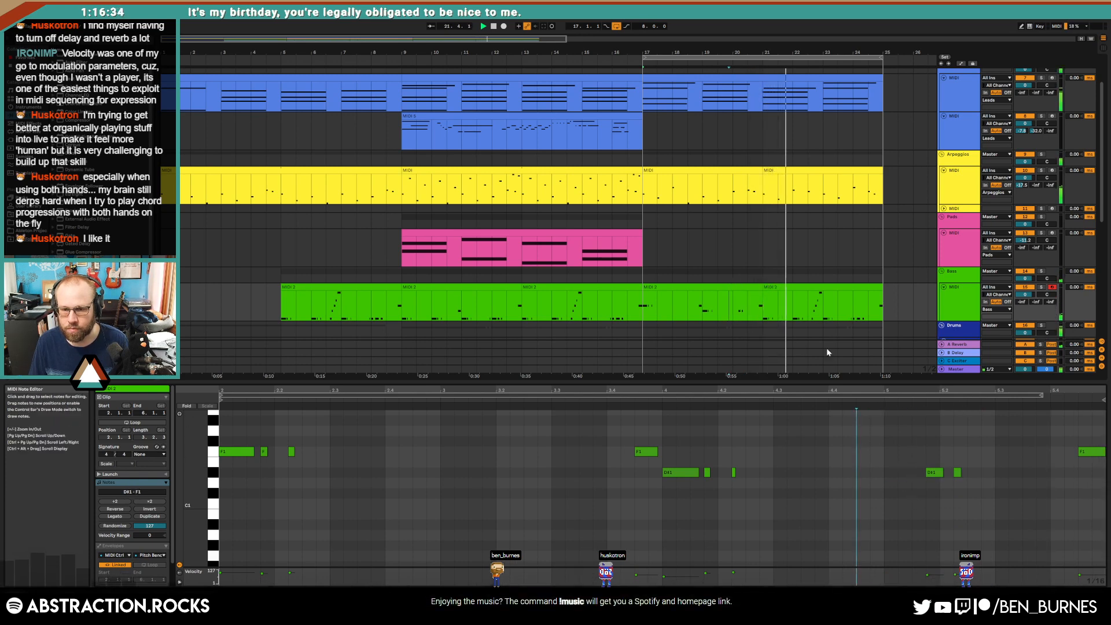
# Step: Raise the second arpeggio note of bar 21, in the last arpeggio clip, to A#2
pyautogui.click(778, 188)
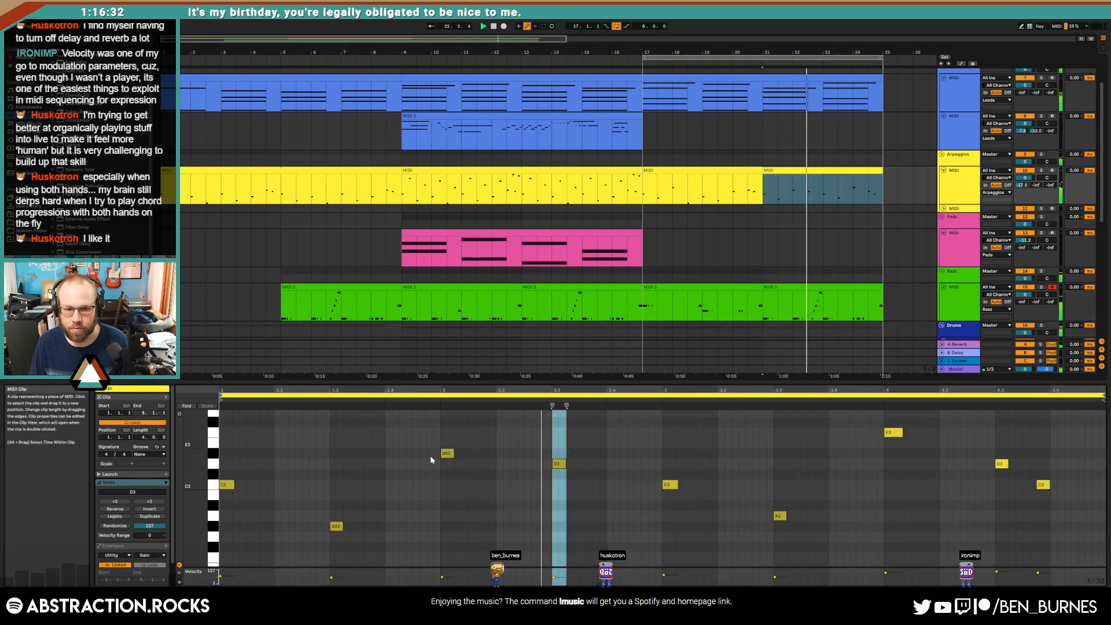
pyautogui.click(336, 527)
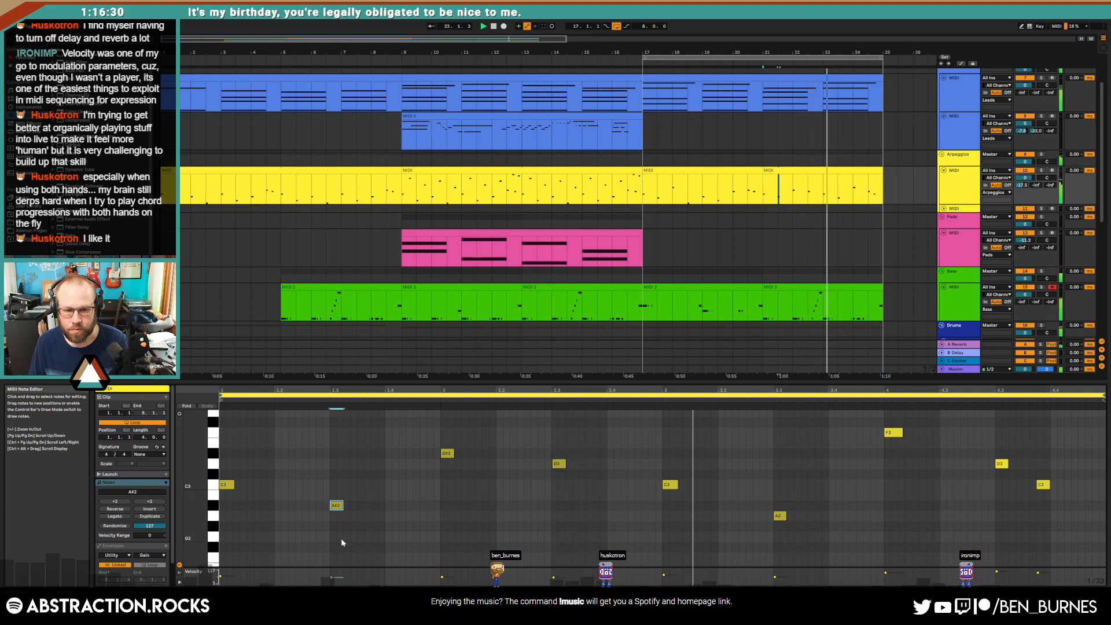
pyautogui.hotkey('shift', 'Tab')
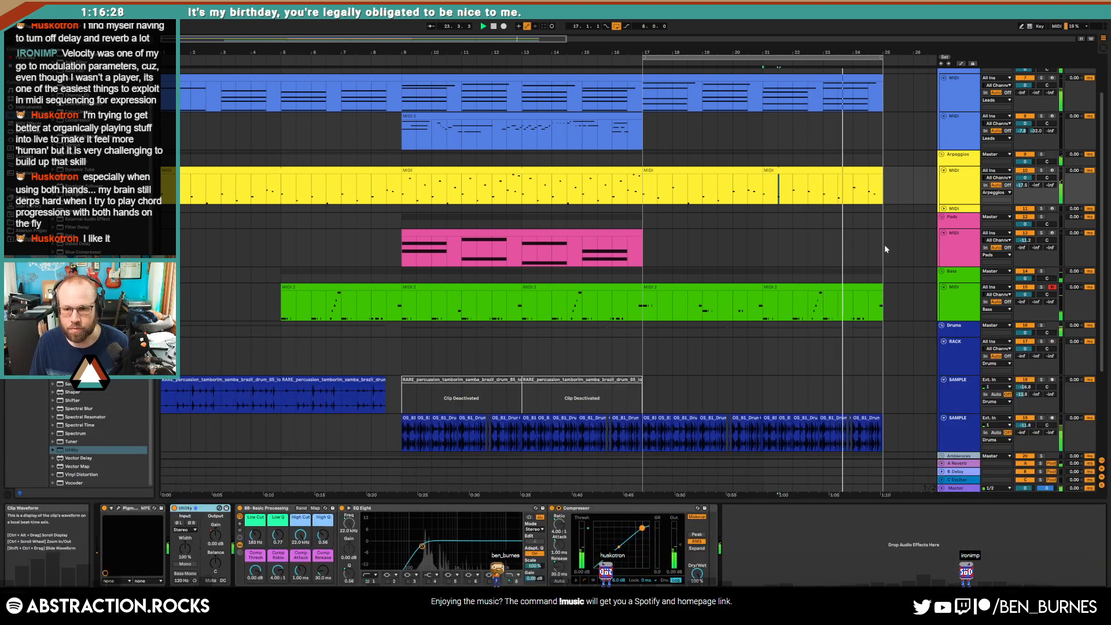
# Step: In the bass clip starting at bar 21, lower the group of bass notes in bars 23 and 24 to F1
pyautogui.click(828, 287)
pyautogui.click(828, 293)
pyautogui.moveTo(828, 290); pyautogui.dragTo(864, 291)
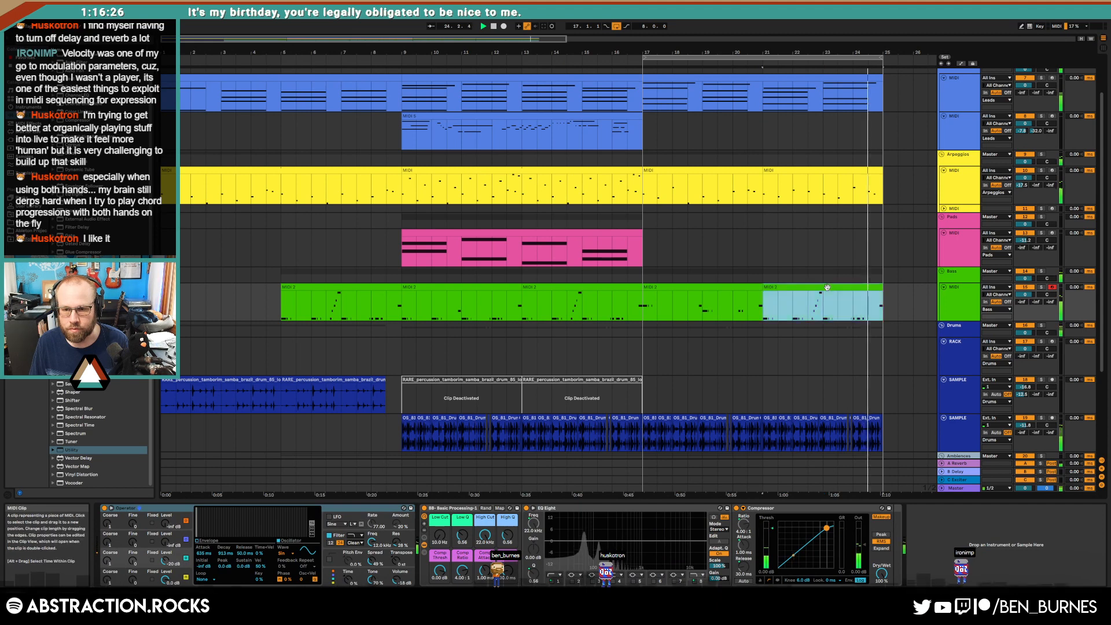
pyautogui.hotkey('shift', 'Tab')
pyautogui.press('Down')
pyautogui.press('Down')
pyautogui.press('Down')
pyautogui.press('Down')
pyautogui.press('Down')
pyautogui.press('Down')
pyautogui.press('Down')
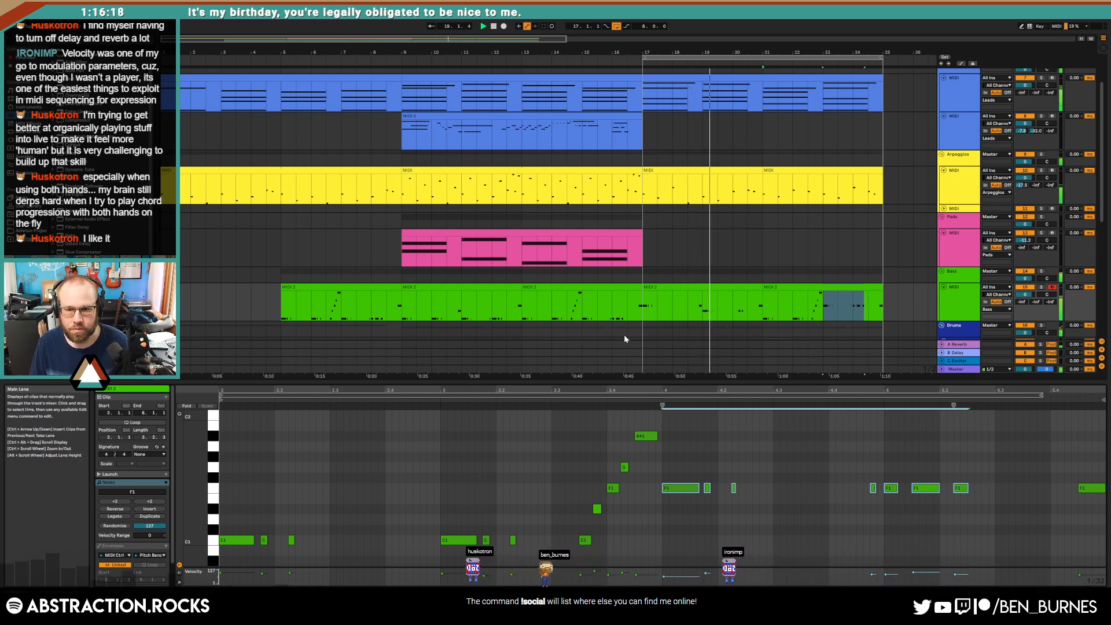
# Step: Compare the two bass clips and raise the C1 notes at the start of bars 21 and 22 to D1
pyautogui.click(730, 295)
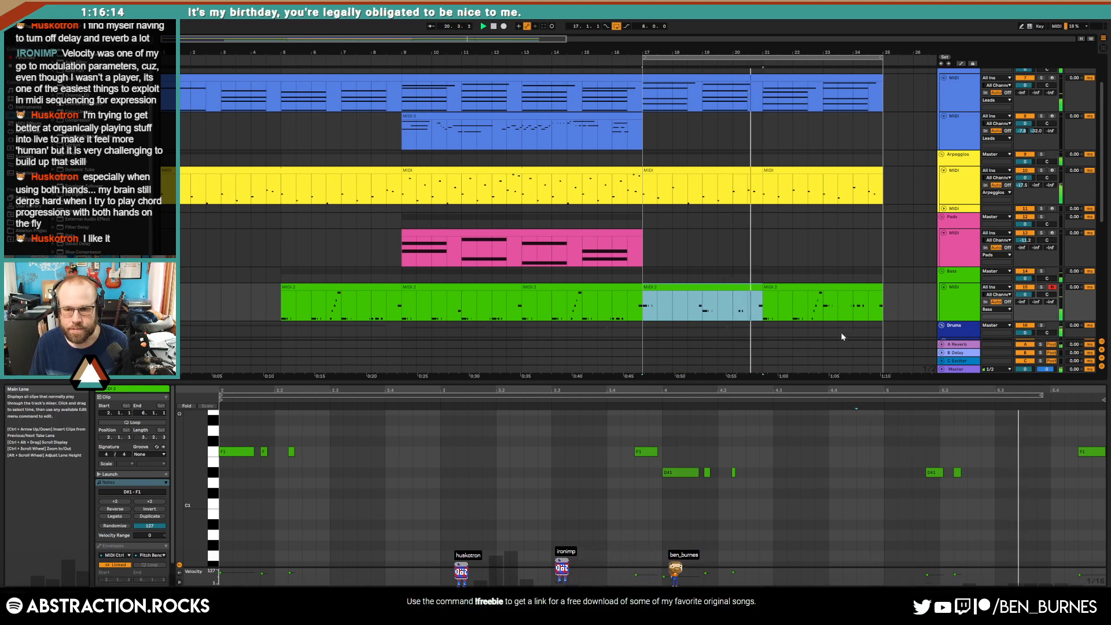
pyautogui.click(810, 307)
pyautogui.moveTo(222, 512); pyautogui.dragTo(315, 557)
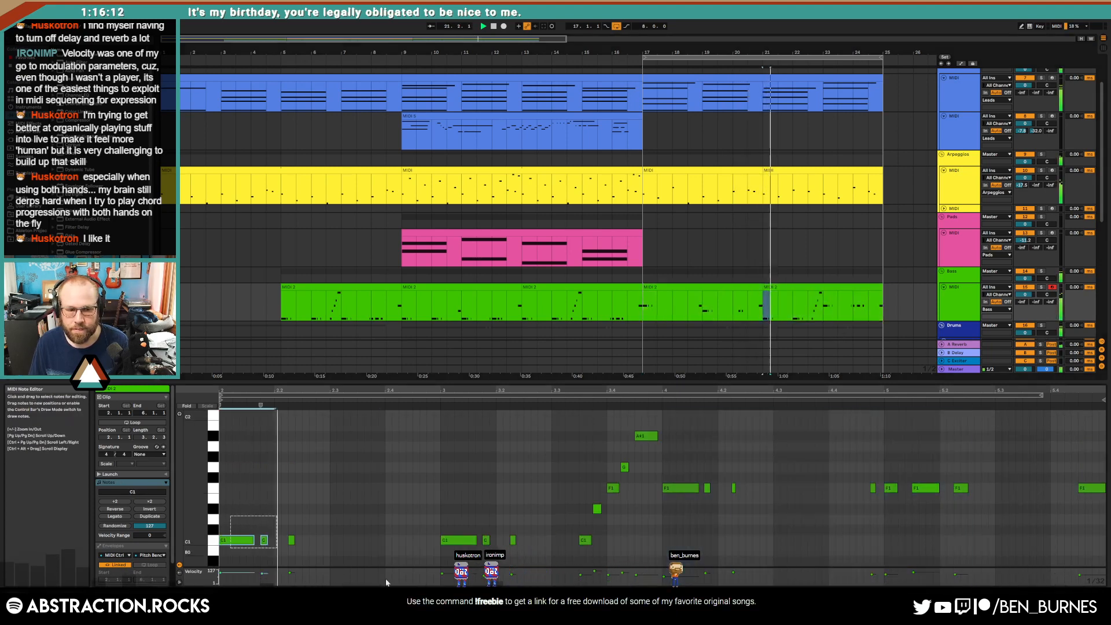
pyautogui.press('Up')
pyautogui.press('Up')
pyautogui.moveTo(439, 503); pyautogui.dragTo(519, 543)
pyautogui.press('Up')
pyautogui.press('Up')
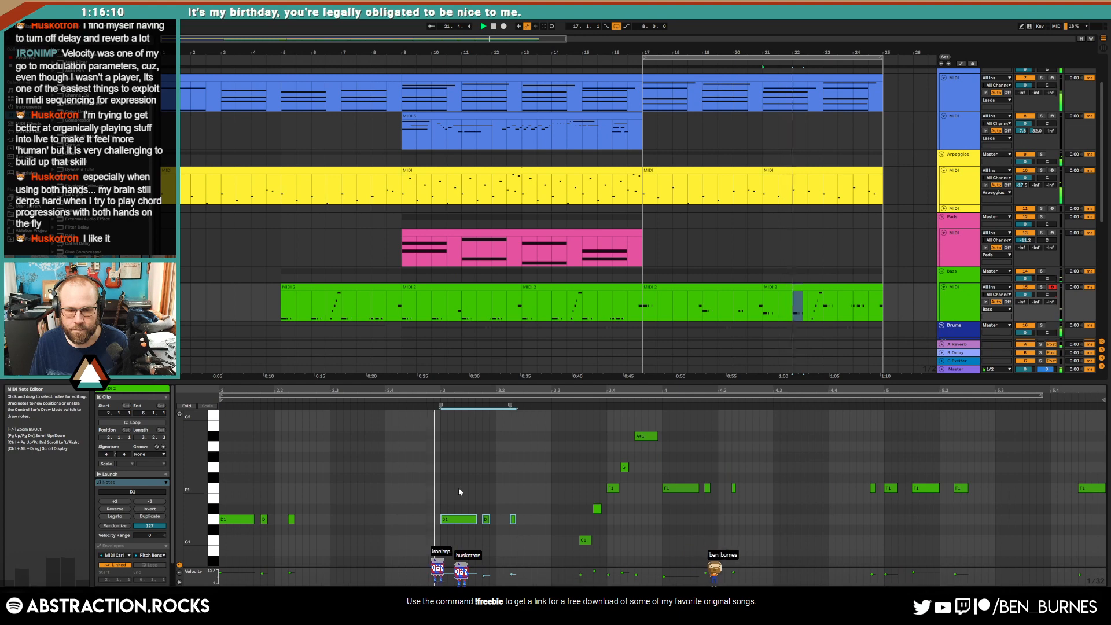
# Step: Stop playback, check the chord clip, and lower the D1 bass notes at the start of bars 21 and 22 to A#0
pyautogui.press('space')
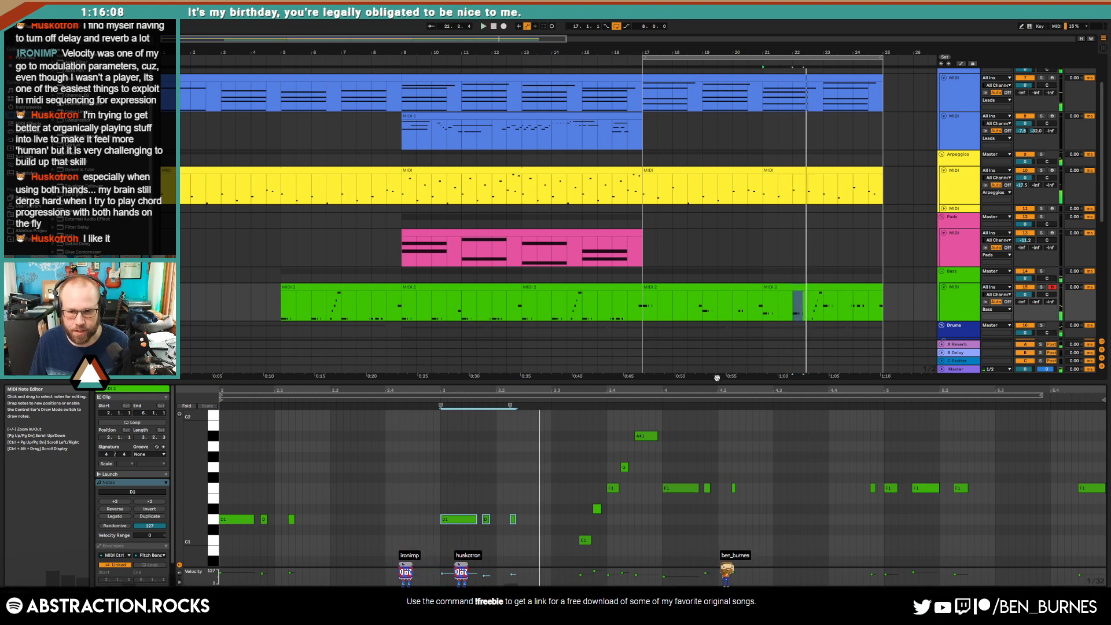
pyautogui.click(786, 81)
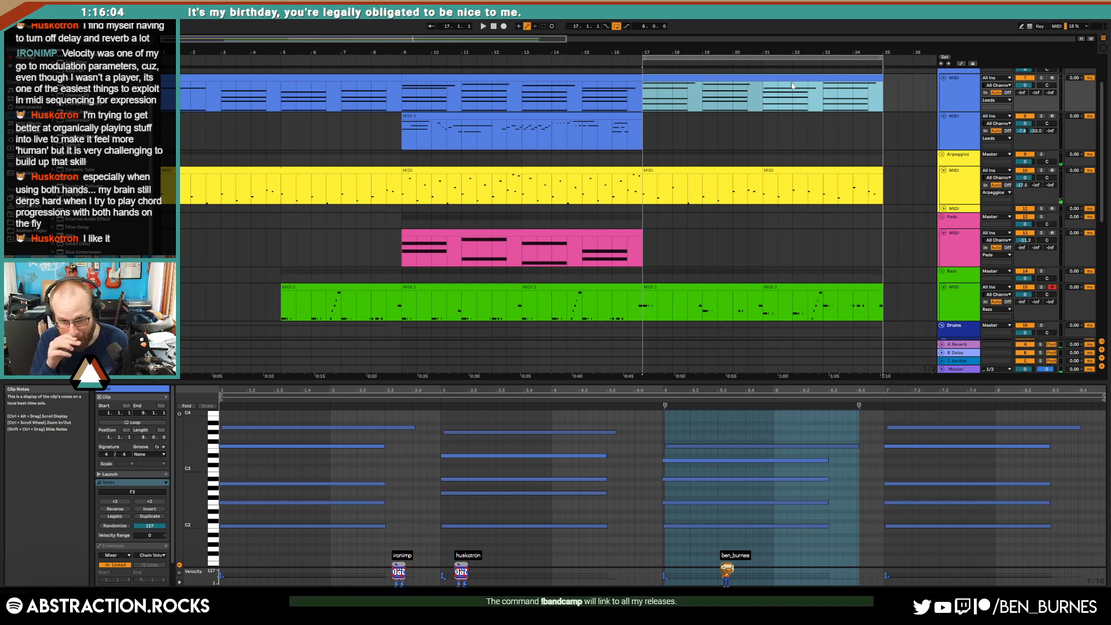
pyautogui.click(646, 495)
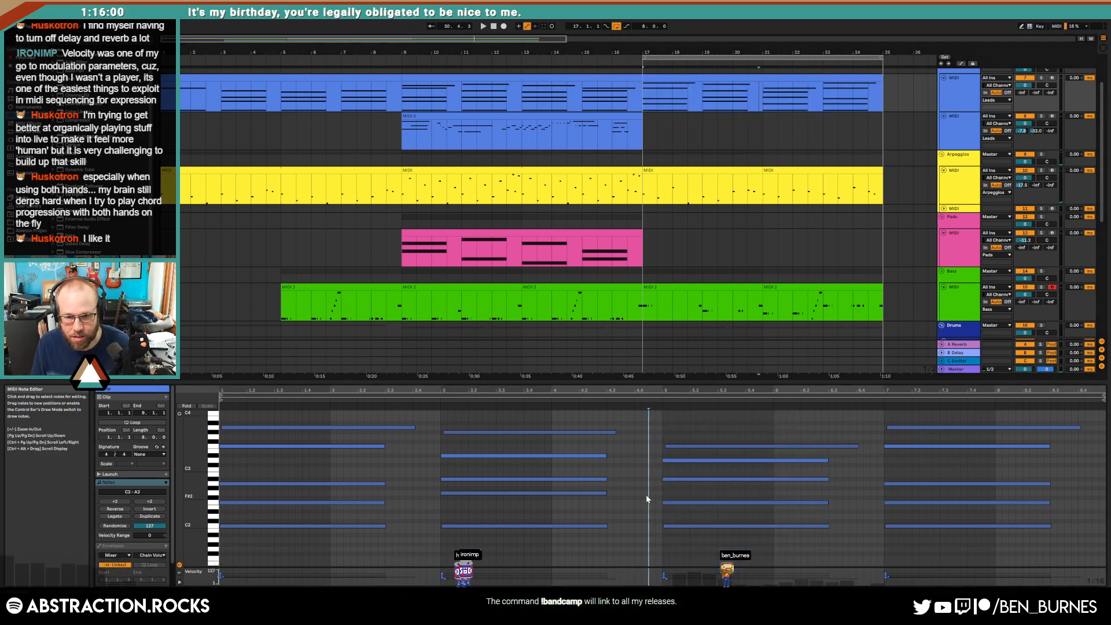
pyautogui.hotkey('shift', 'Tab')
pyautogui.click(786, 289)
pyautogui.hotkey('shift', 'Tab')
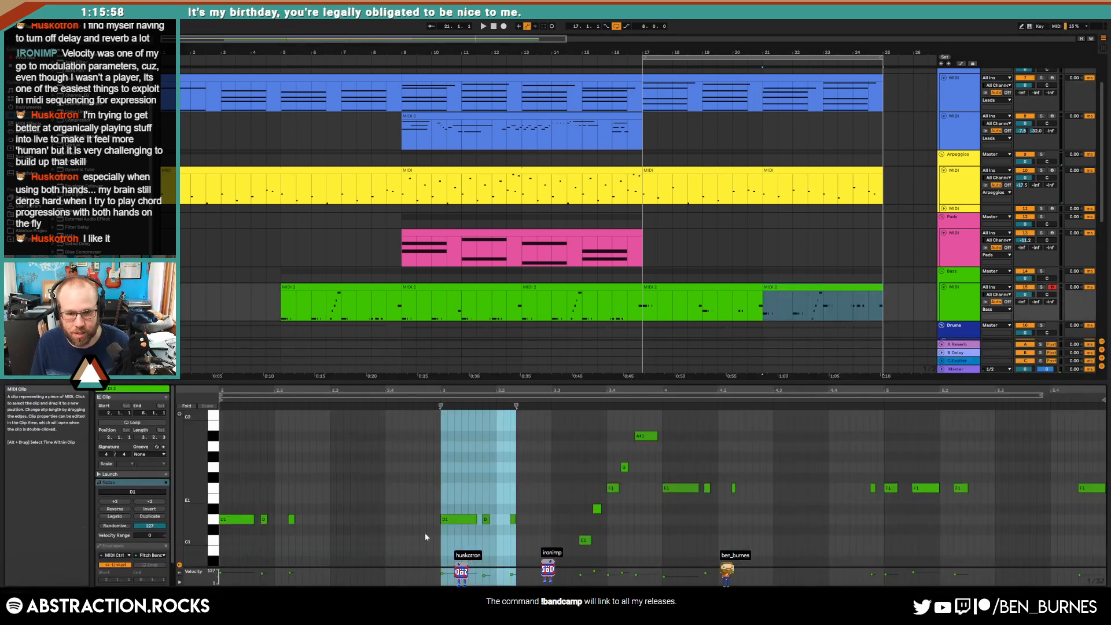
pyautogui.moveTo(427, 476); pyautogui.dragTo(532, 561)
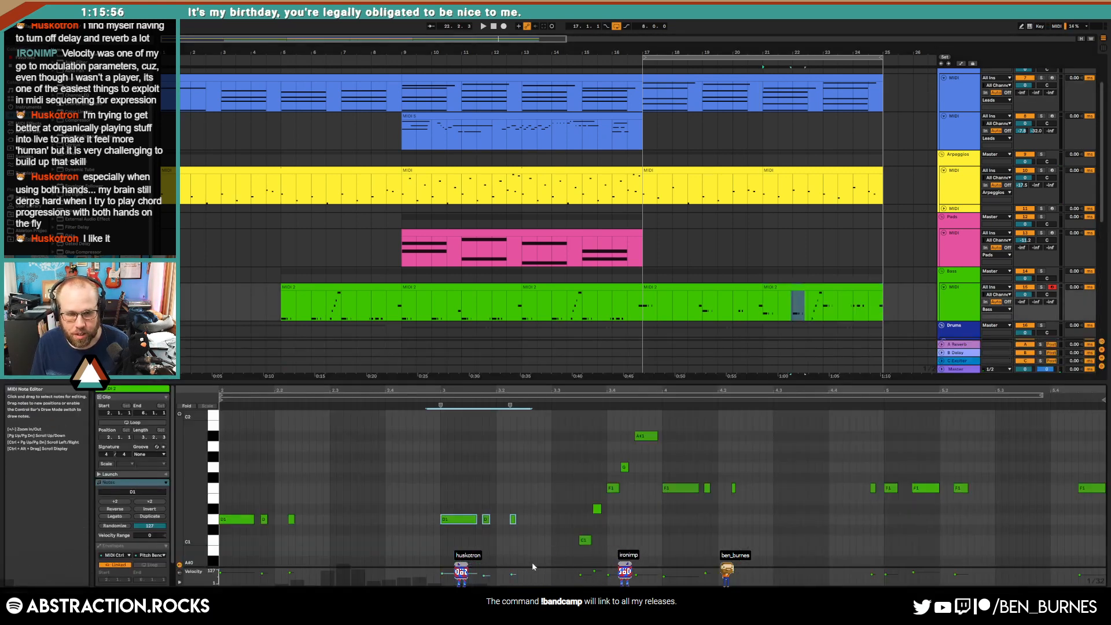
pyautogui.press('Down')
pyautogui.press('Down')
pyautogui.press('Down')
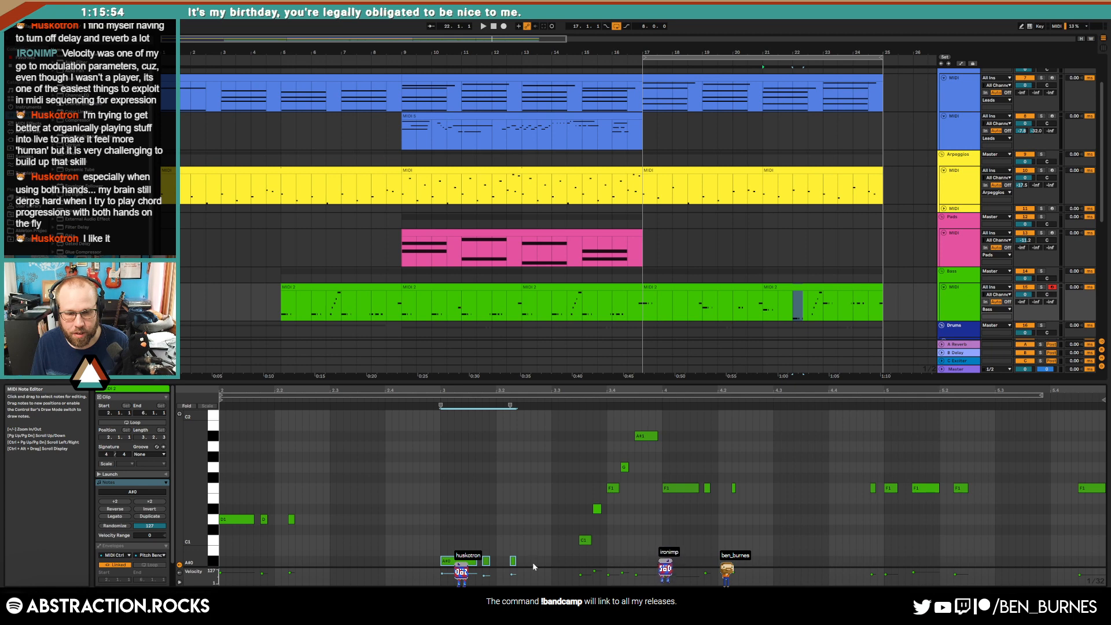
pyautogui.press('Down')
pyautogui.moveTo(317, 497); pyautogui.dragTo(84, 570)
pyautogui.press('Down')
pyautogui.press('Down')
pyautogui.press('Down')
pyautogui.press('Down')
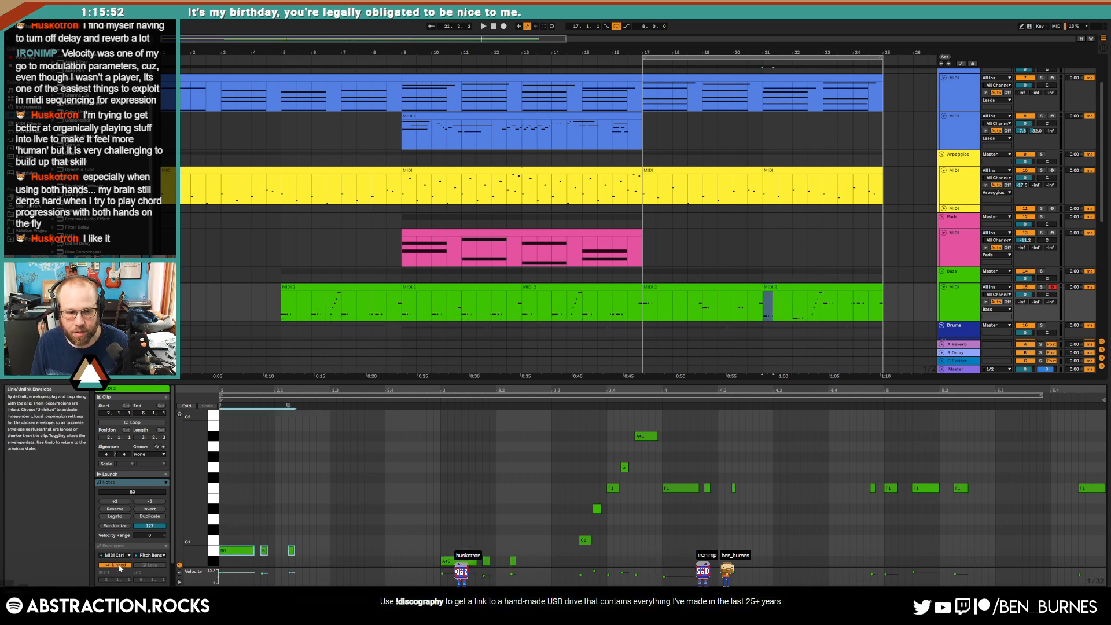
# Step: Play the section and delete the three A#0 bass notes at the start of bar 22
pyautogui.press('space')
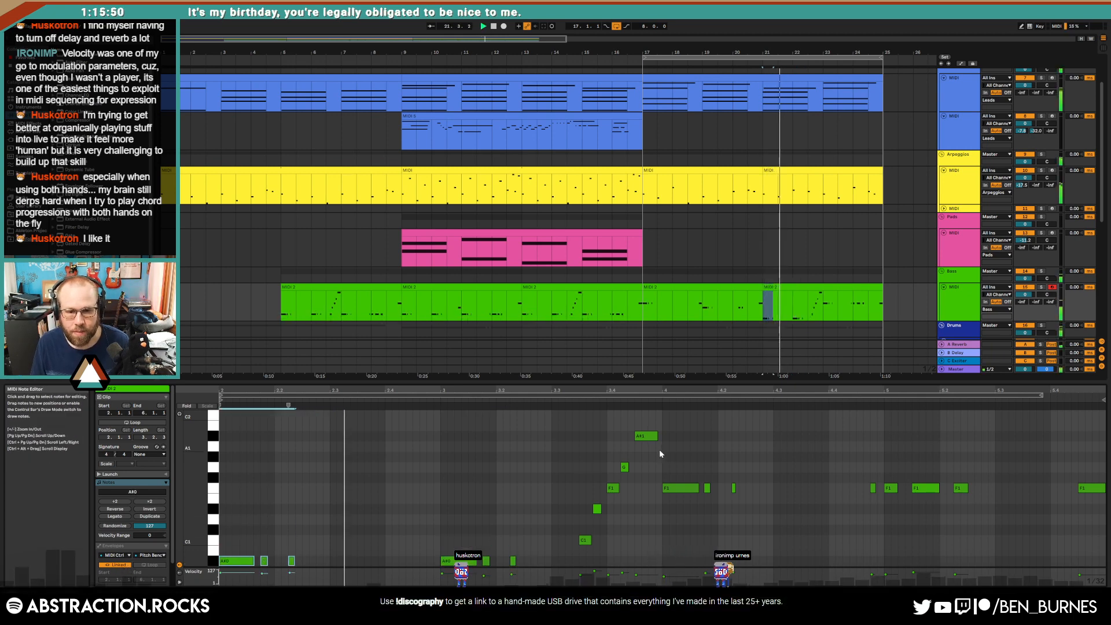
pyautogui.click(424, 502)
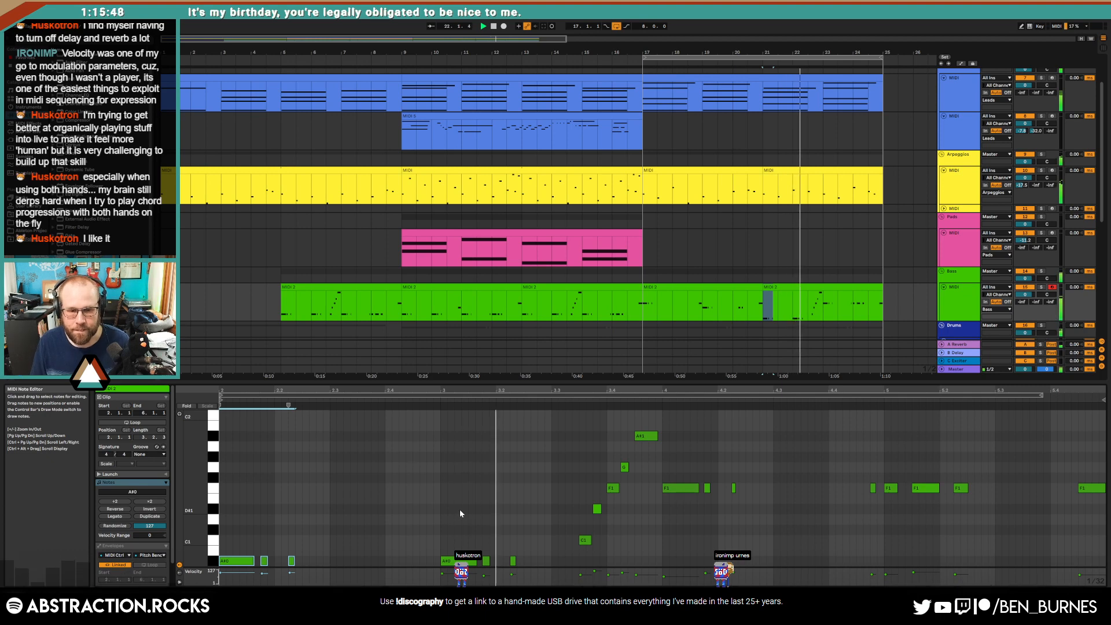
pyautogui.moveTo(463, 540); pyautogui.dragTo(527, 568)
pyautogui.press('Delete')
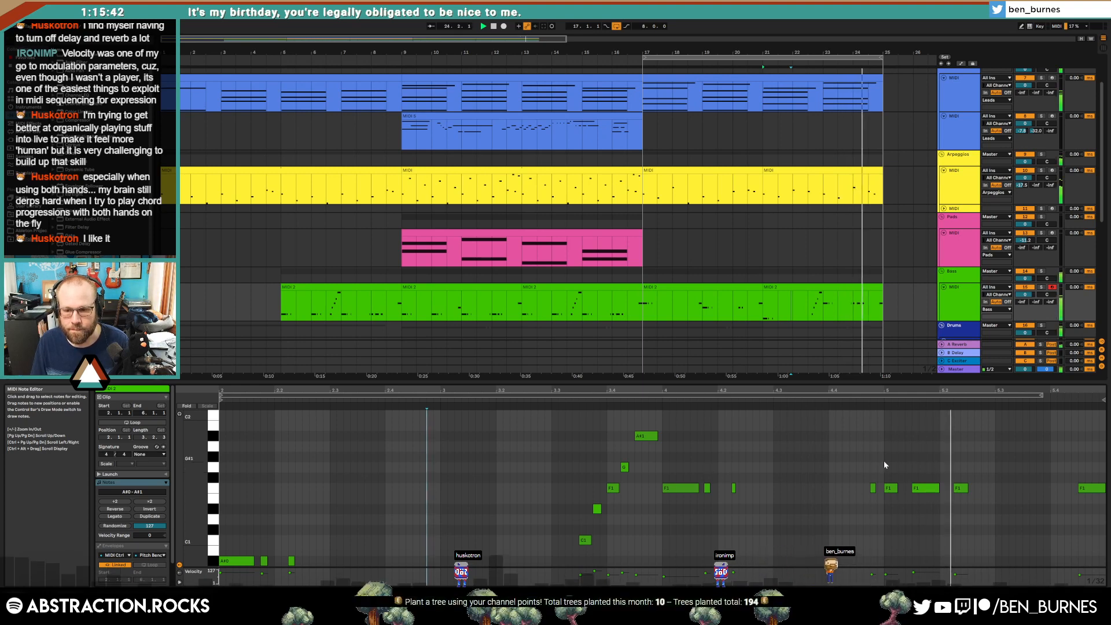
# Step: Stop playback and consolidate the two bass clips covering bars 17 to 24 into one clip
pyautogui.click(769, 287)
pyautogui.keyDown('shift'); pyautogui.click(757, 287); pyautogui.keyUp('shift')
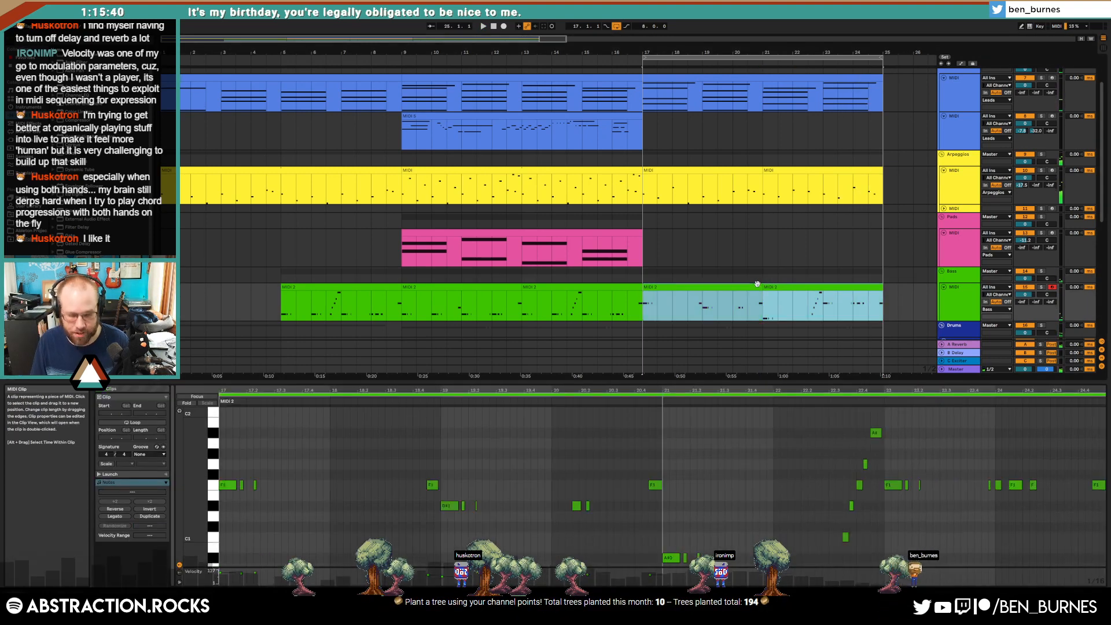
pyautogui.press('space')
pyautogui.hotkey('ctrl', 'j')
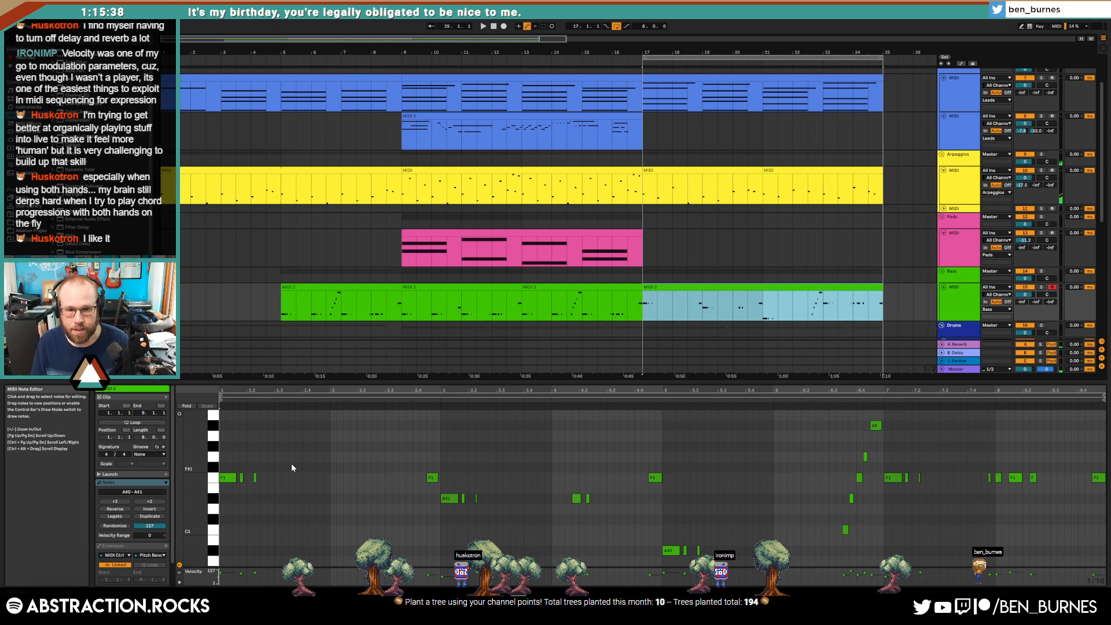
# Step: Lengthen the bass notes at the start of bars 17 and 19 and remove the short repeats following each
pyautogui.click(238, 478)
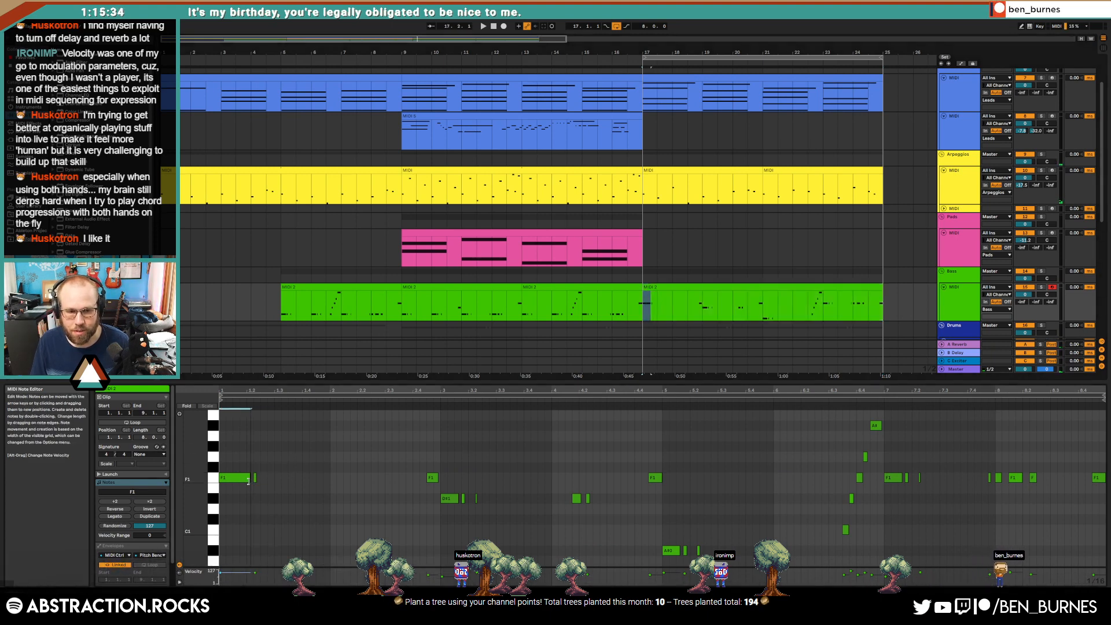
pyautogui.press('space')
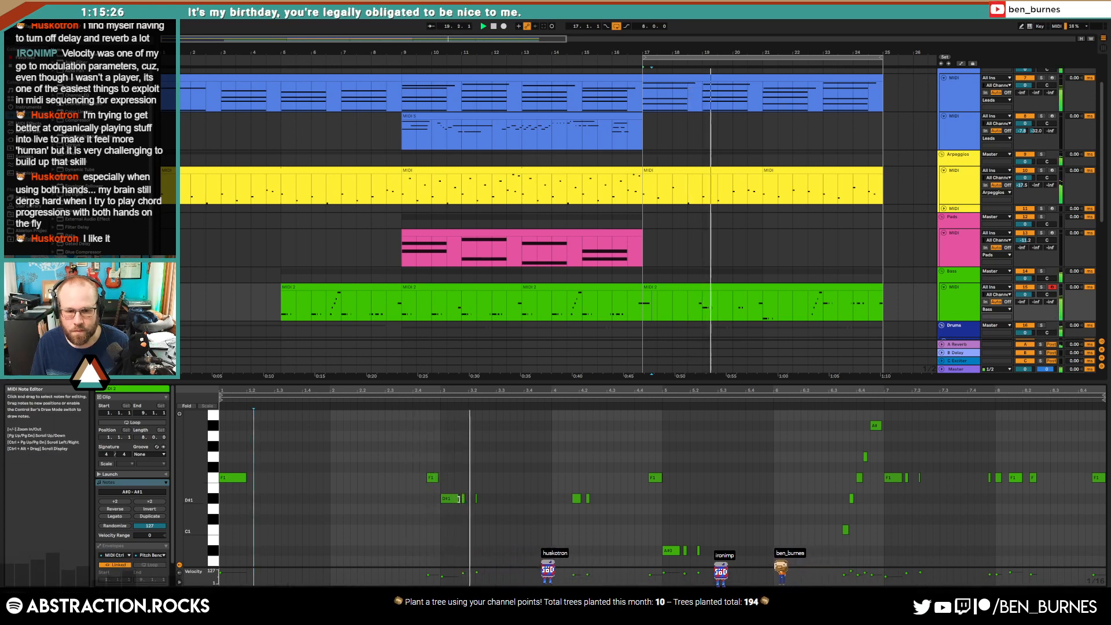
pyautogui.moveTo(459, 499); pyautogui.dragTo(487, 519)
pyautogui.press('Delete')
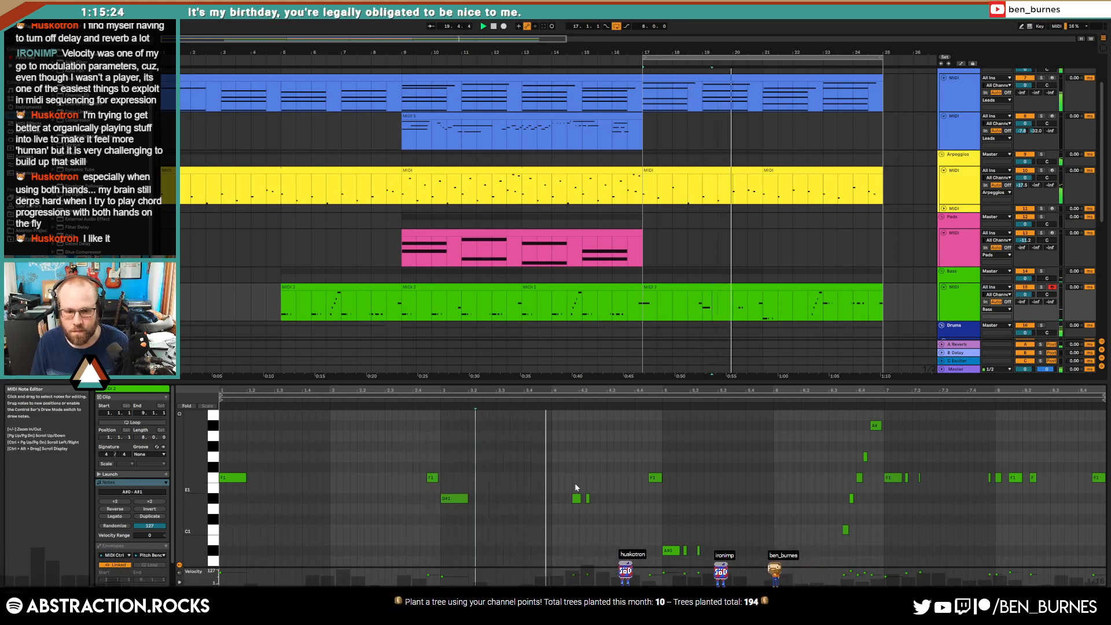
pyautogui.moveTo(574, 484); pyautogui.dragTo(617, 513)
pyautogui.press('Delete')
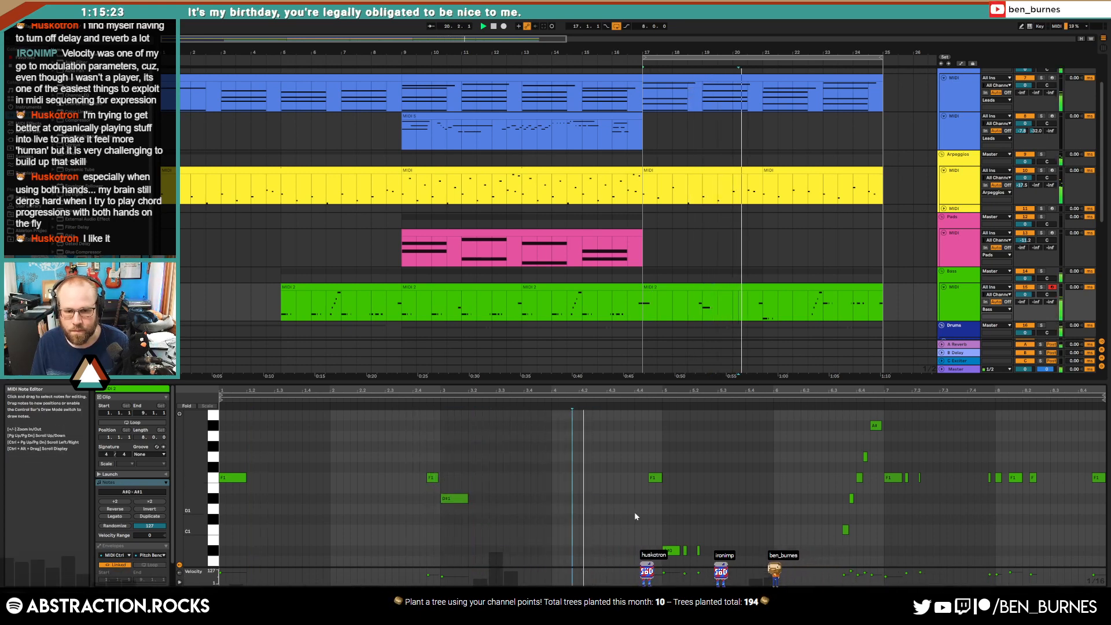
pyautogui.hotkey('ctrl', 'z')
# Step: Delete the second short D#1 note in bar 20 and lengthen bar 21's A#0 note, removing its short repeats
pyautogui.click(588, 498)
pyautogui.press('Delete')
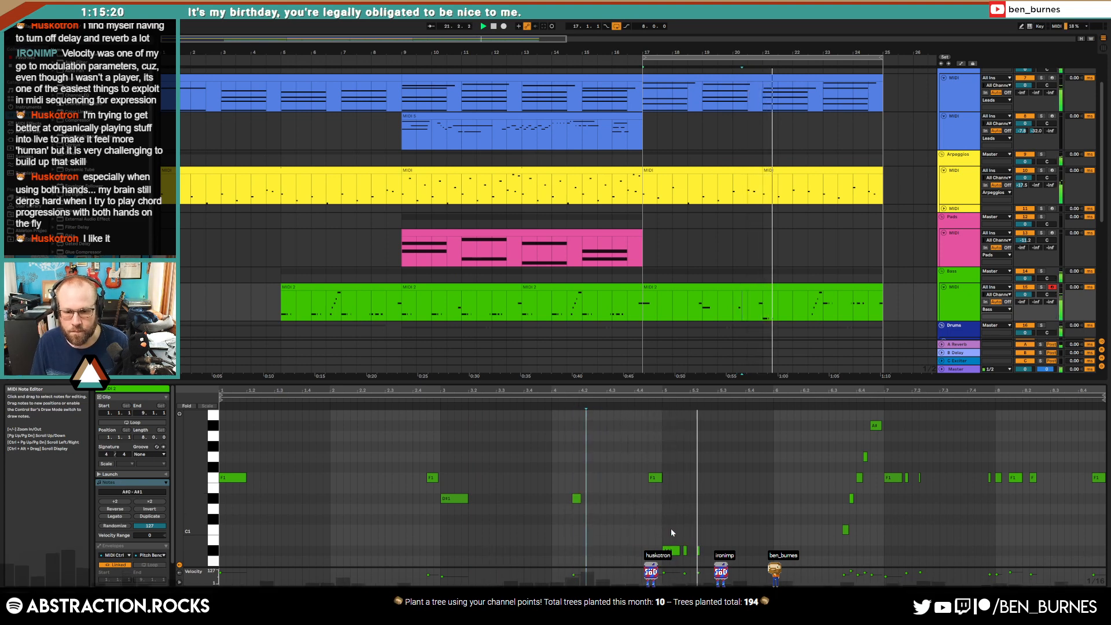
pyautogui.moveTo(680, 548); pyautogui.dragTo(690, 550)
pyautogui.click(699, 551)
pyautogui.press('Delete')
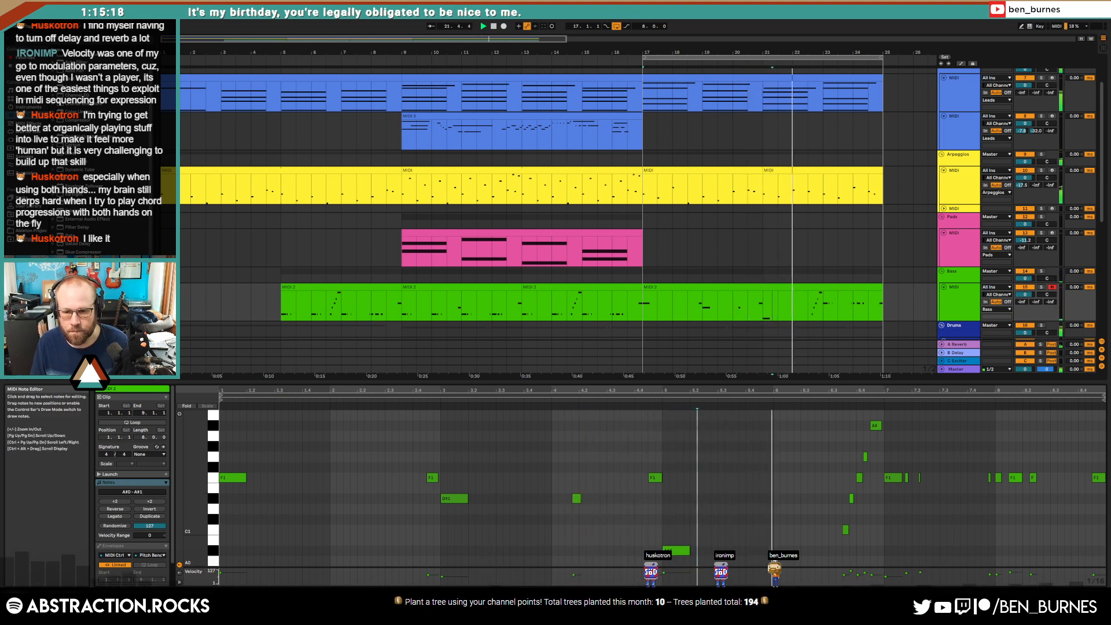
# Step: Lengthen the F1 bass notes at the start of bars 23 and 24 and remove the short repeats after them
pyautogui.click(901, 478)
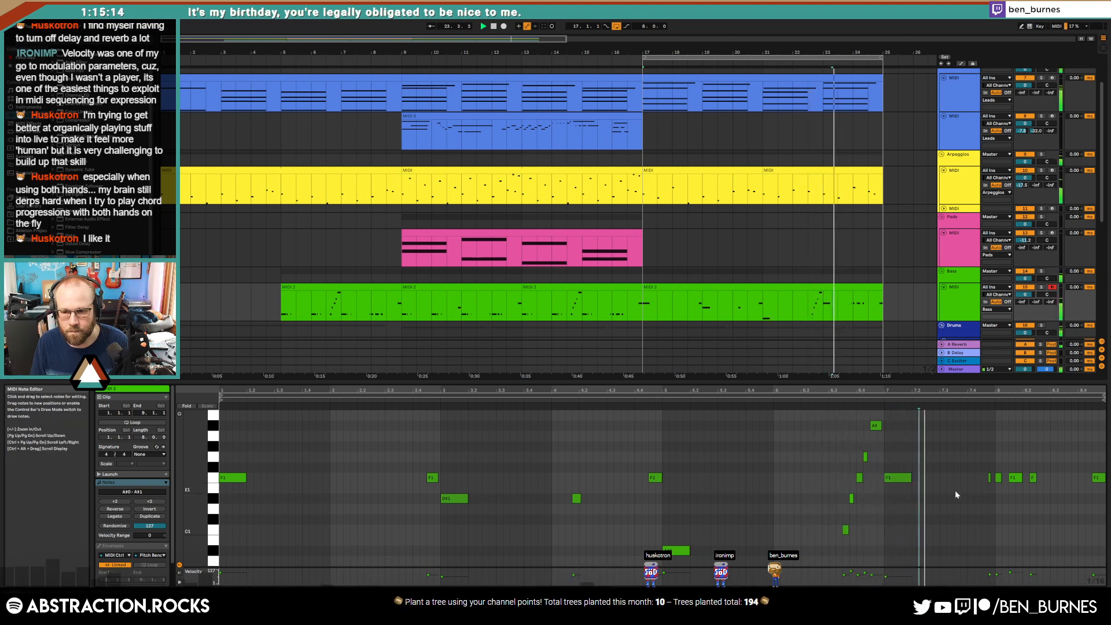
pyautogui.click(1013, 478)
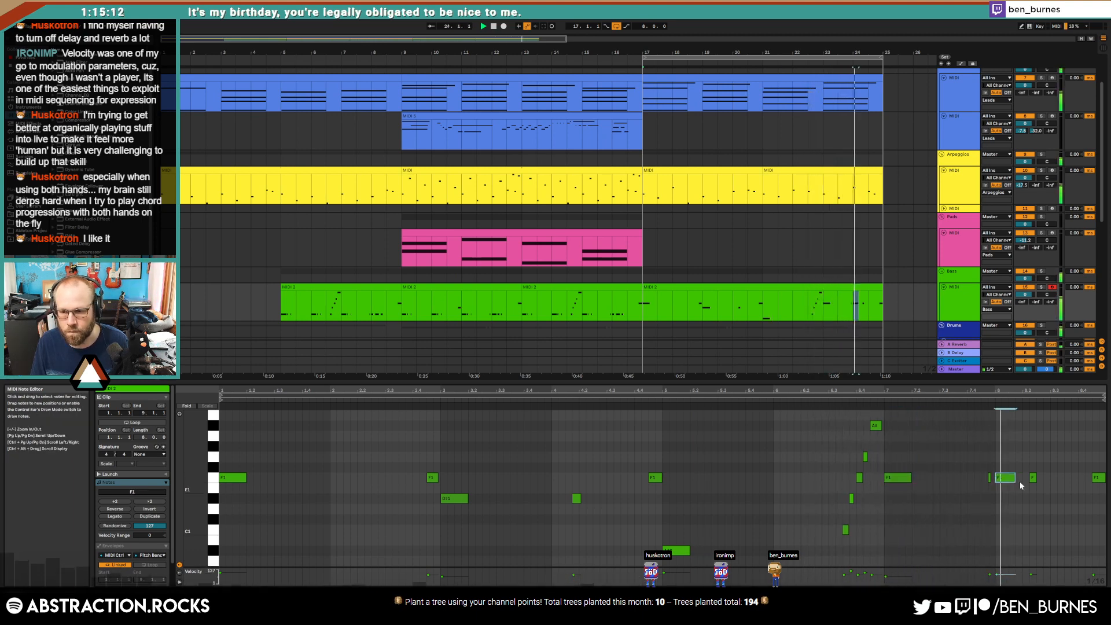
pyautogui.press('Delete')
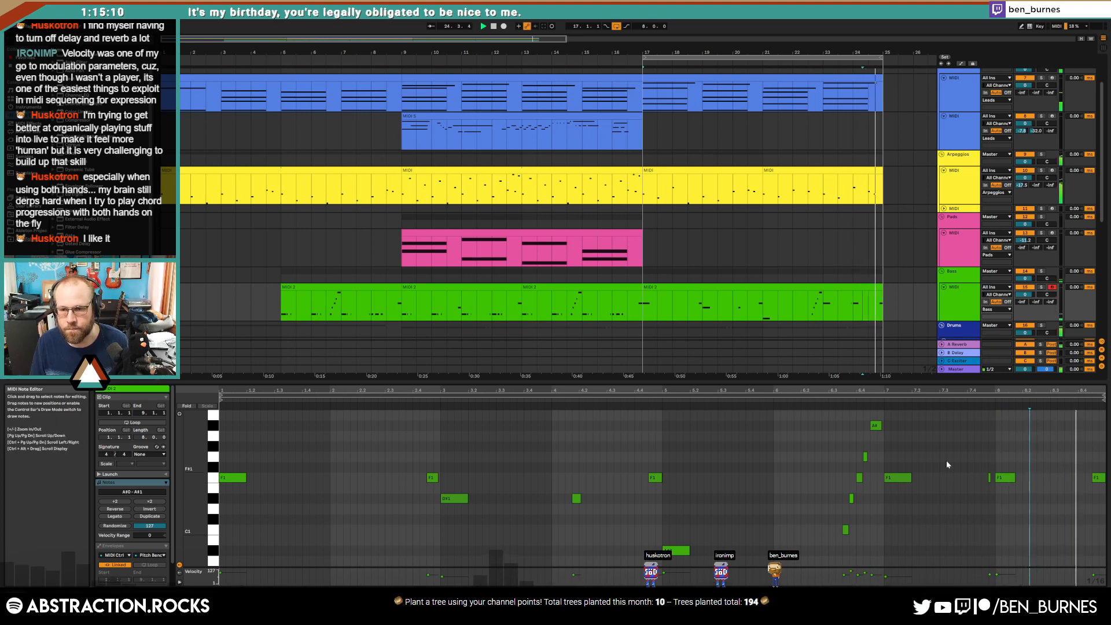
# Step: Raise the last bass note at the end of bar 24 to G#1 and play the section again
pyautogui.hotkey('shift', 'Tab')
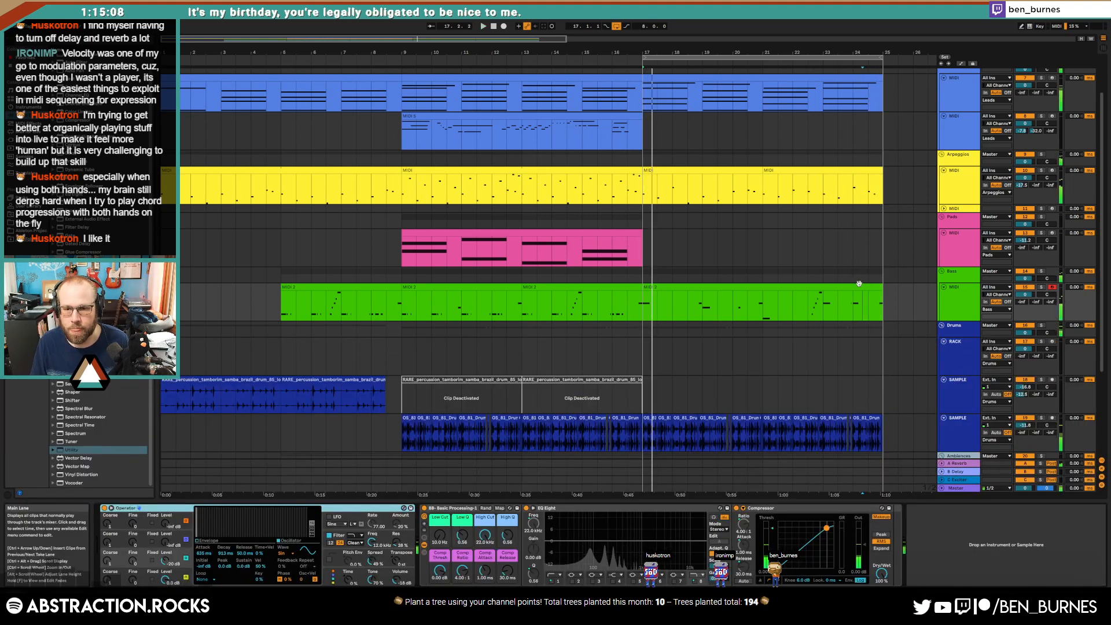
pyautogui.press('space')
pyautogui.hotkey('shift', 'Tab')
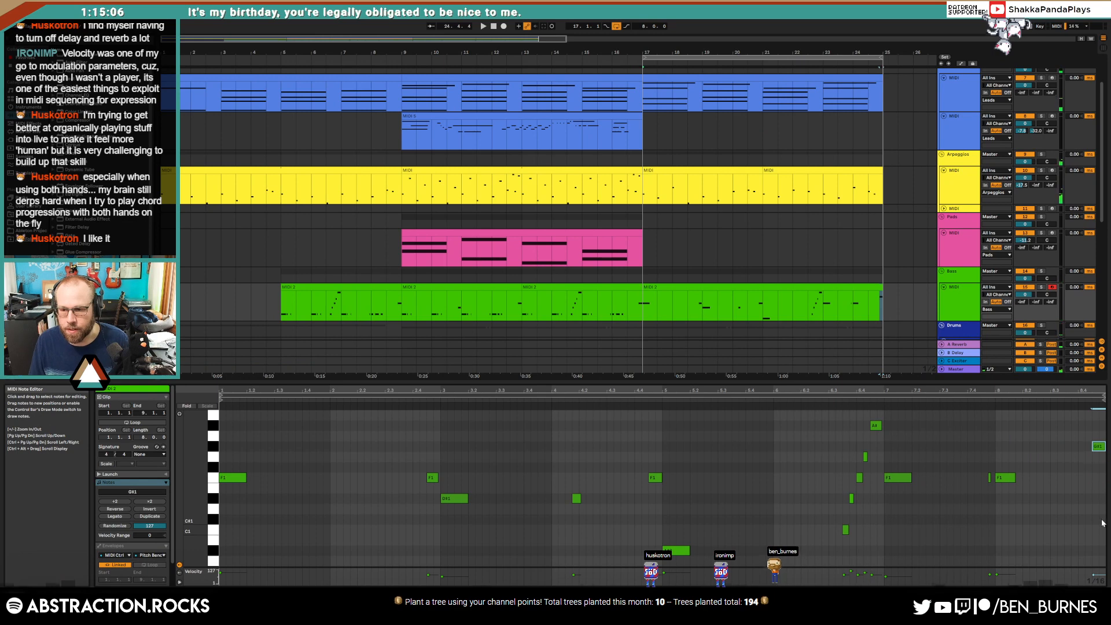
pyautogui.press('space')
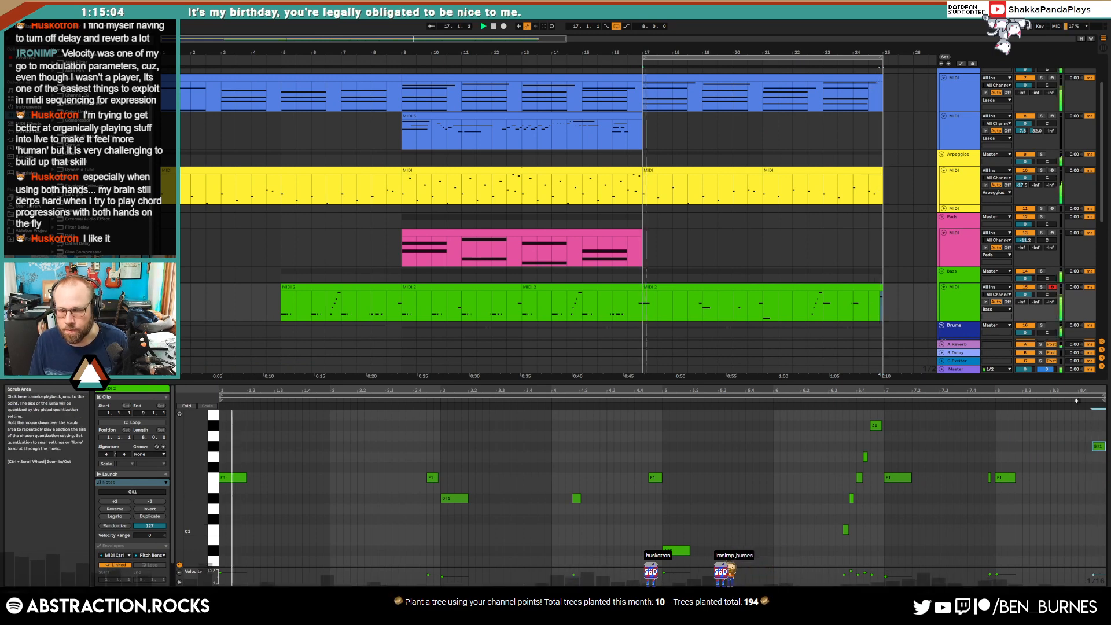
# Step: Play from bar 13, copy the chord clip of bars 17 to 24 onto the pads track, and raise all its notes one octave
pyautogui.click(523, 306)
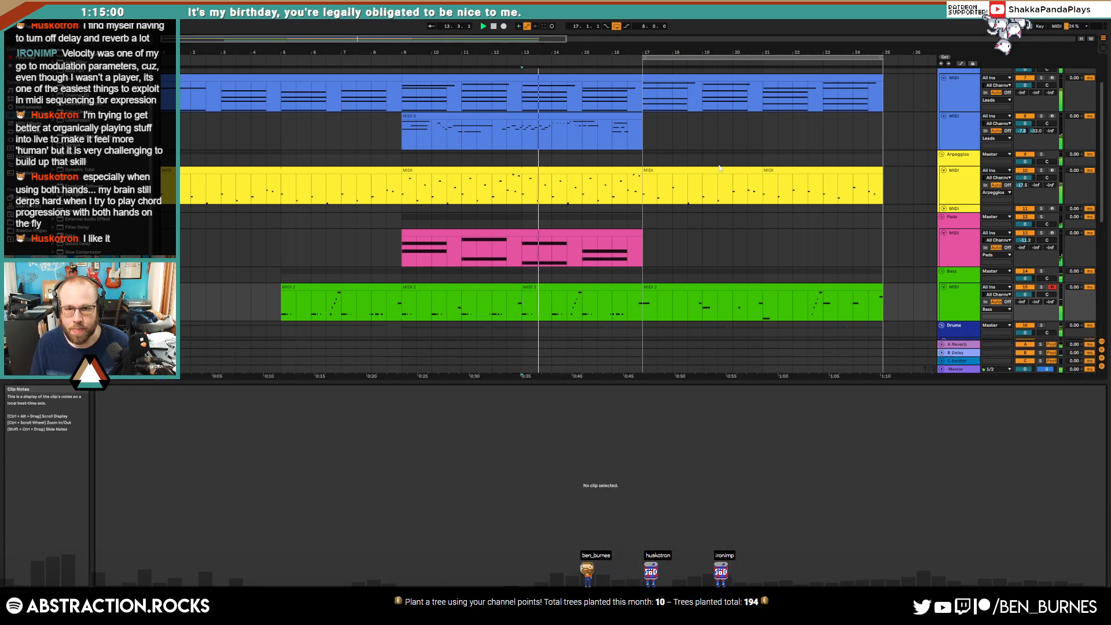
pyautogui.moveTo(699, 77); pyautogui.dragTo(692, 232)
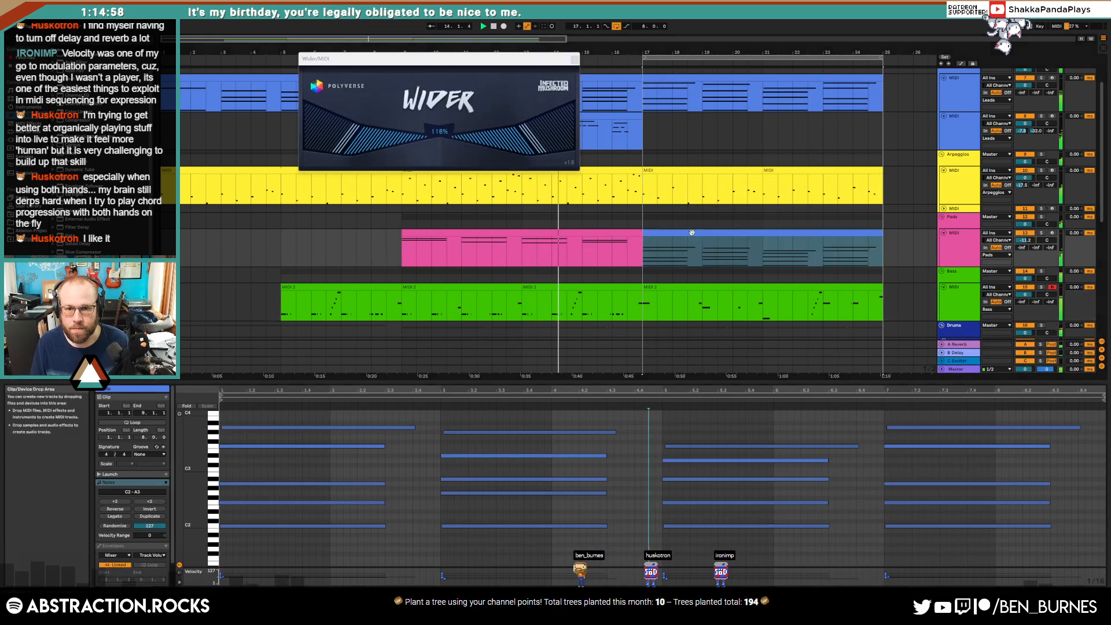
pyautogui.hotkey('ctrl', 'a')
pyautogui.hotkey('shift', 'Up')
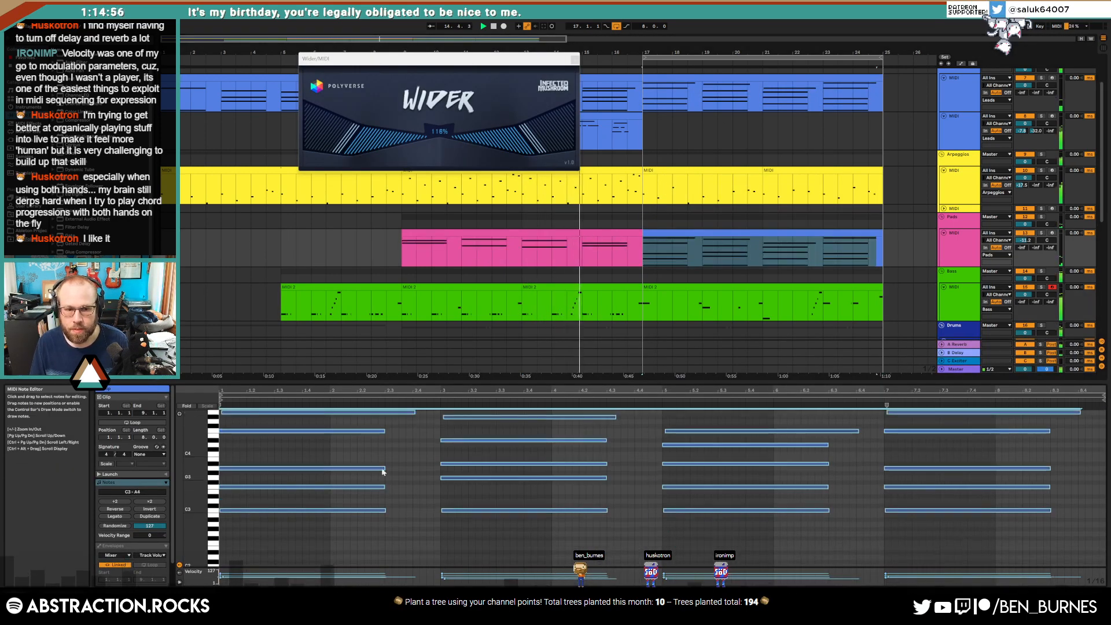
# Step: Delete all pad notes below D4 in the clip of bars 17 to 24 and assign the track colour to the pads clips
pyautogui.moveTo(351, 457); pyautogui.dragTo(994, 564)
pyautogui.press('Delete')
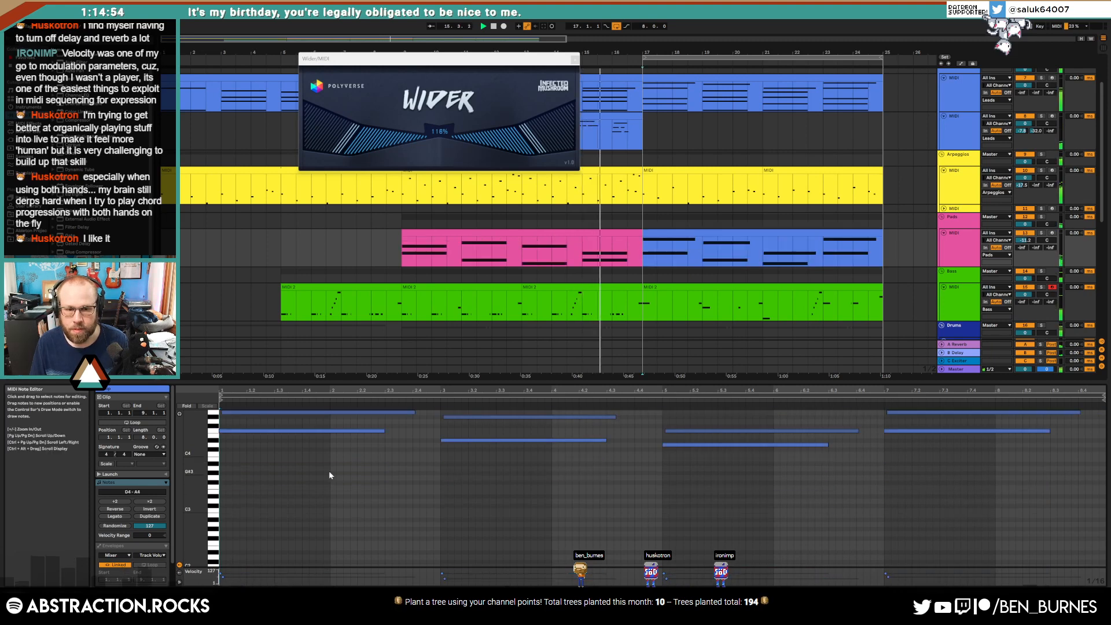
pyautogui.rightClick(962, 239)
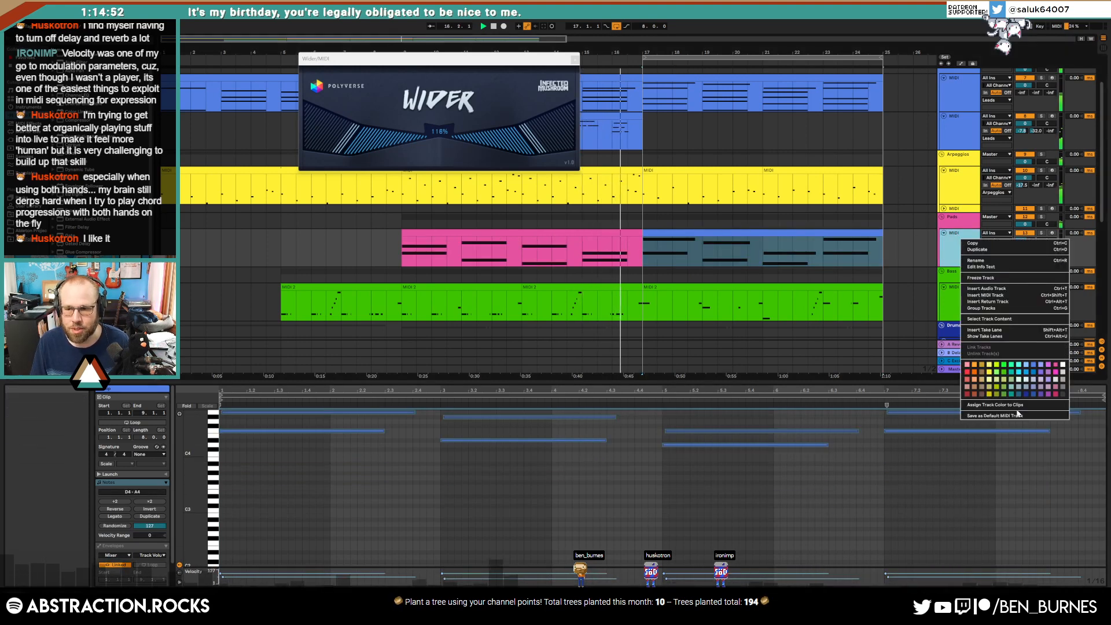
pyautogui.click(1017, 405)
# Step: Switch back to the device view, close the Wider plug-in window and stop playback
pyautogui.hotkey('shift', 'Tab')
pyautogui.click(574, 59)
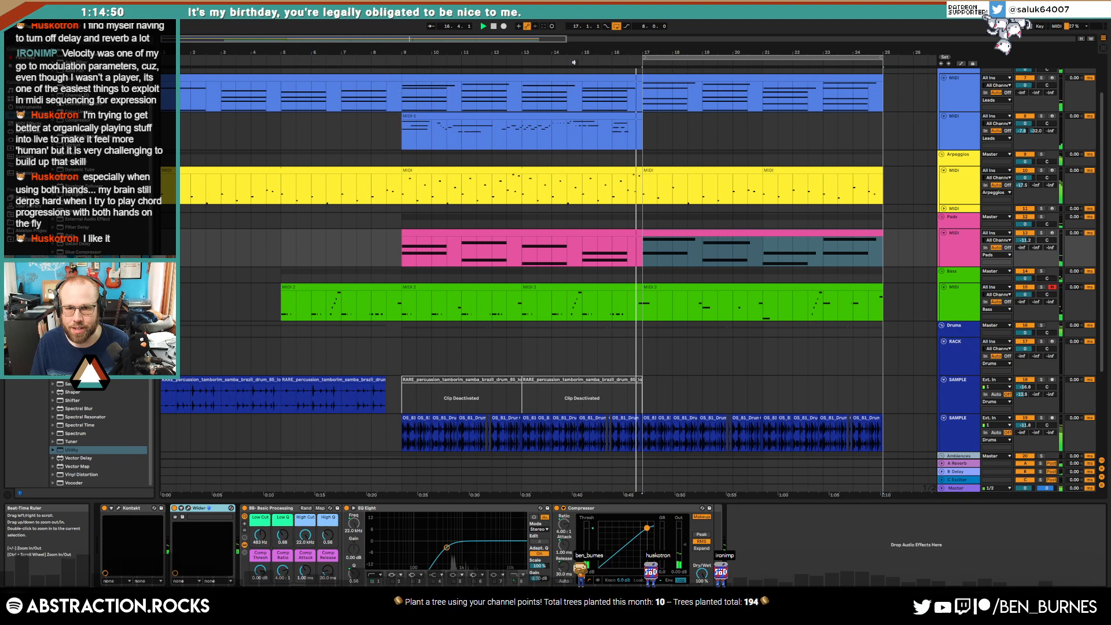
pyautogui.press('space')
pyautogui.click(641, 131)
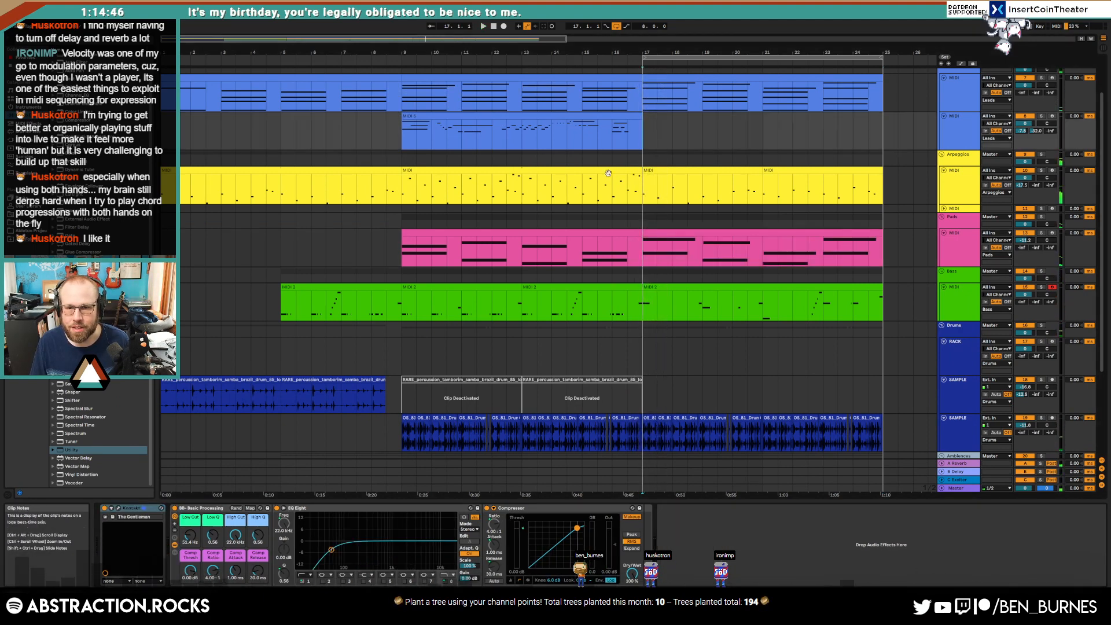
# Step: Examine the notes of the bass clip in bars 17 to 24
pyautogui.doubleClick(670, 287)
pyautogui.click(233, 478)
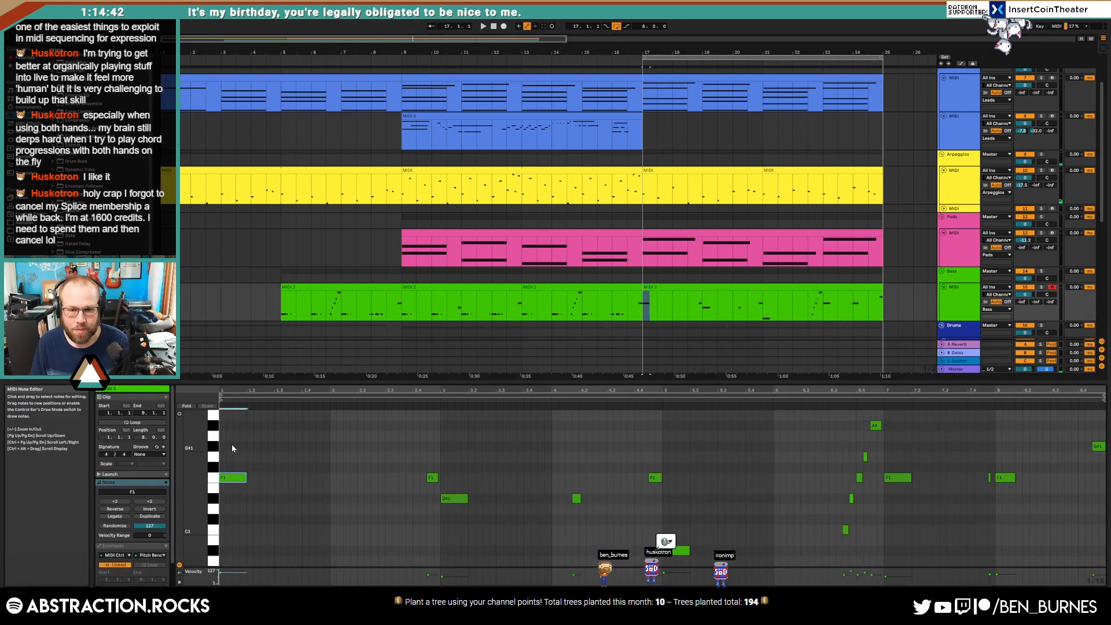
pyautogui.hotkey('ctrl', 'a')
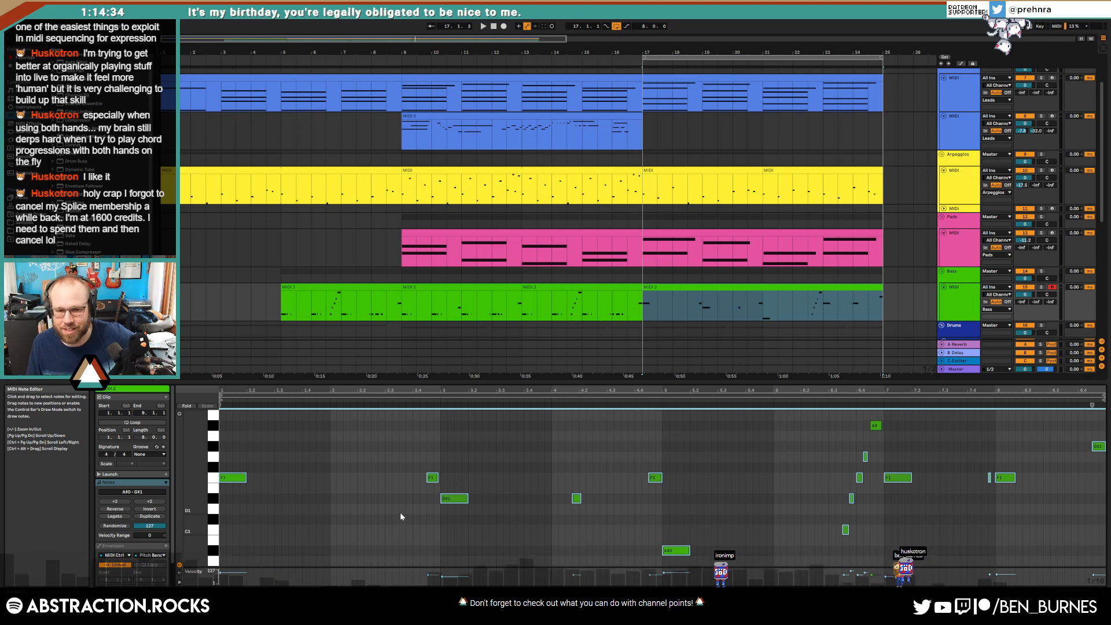
pyautogui.click(333, 481)
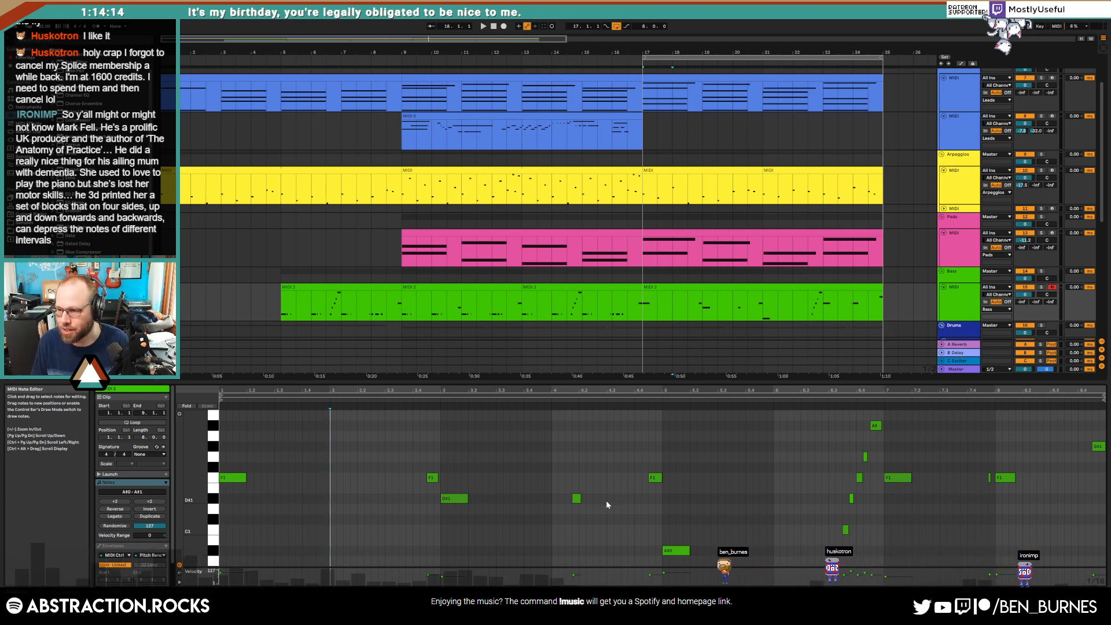
pyautogui.click(683, 292)
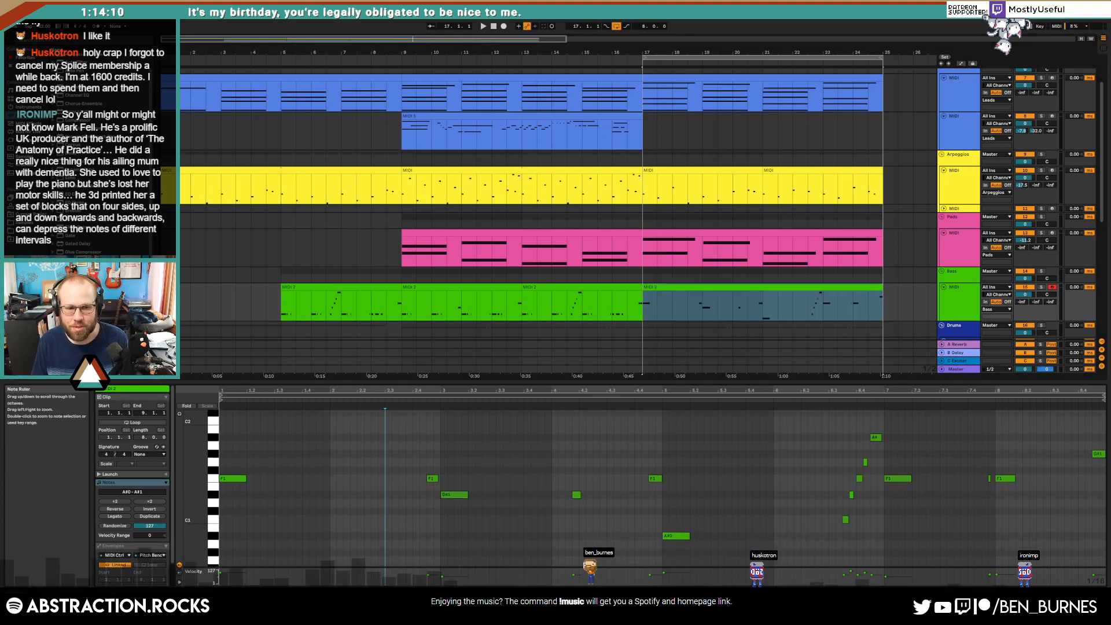
pyautogui.moveTo(198, 486); pyautogui.dragTo(188, 481)
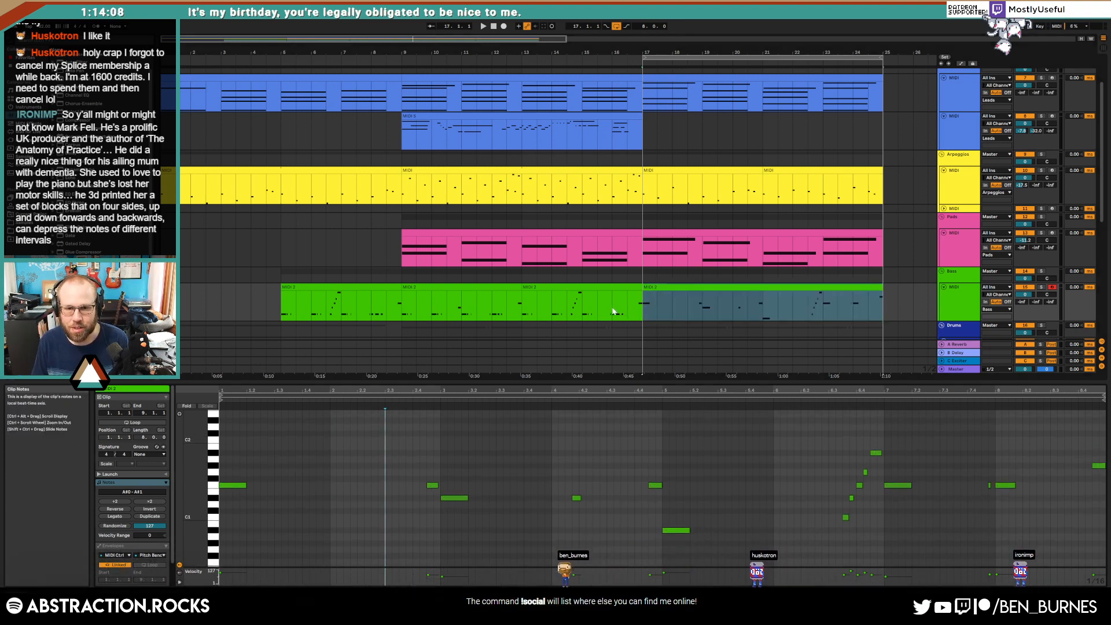
# Step: Raise the final pitch bend point on the last bass note of bar 16 to about -3000 and play the transition into bar 17
pyautogui.click(637, 294)
pyautogui.click(1094, 491)
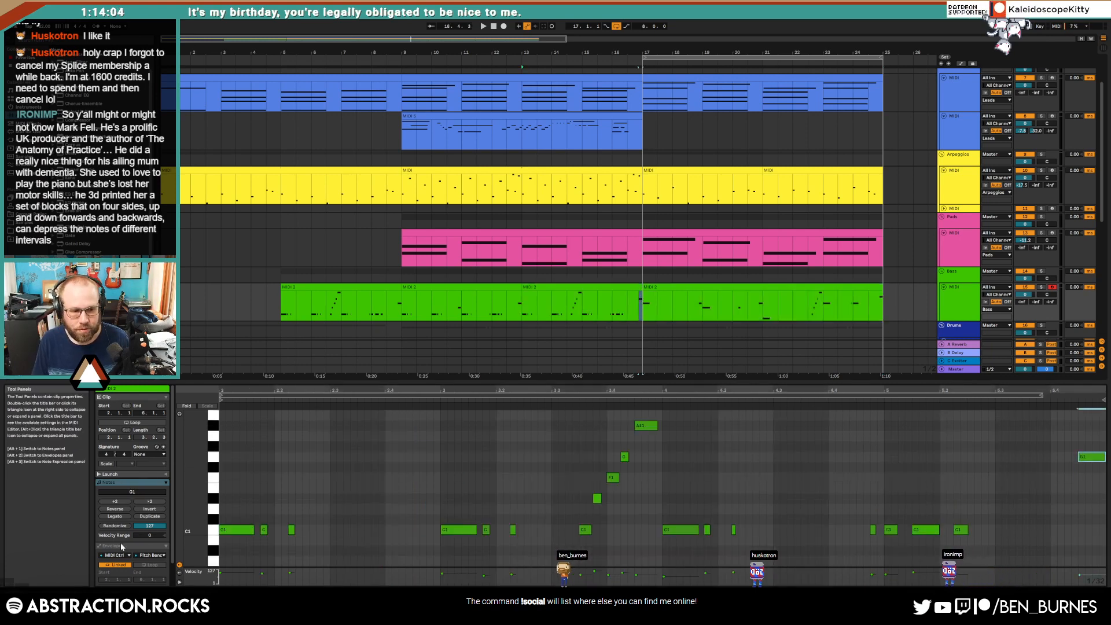
pyautogui.click(123, 547)
pyautogui.click(1078, 563)
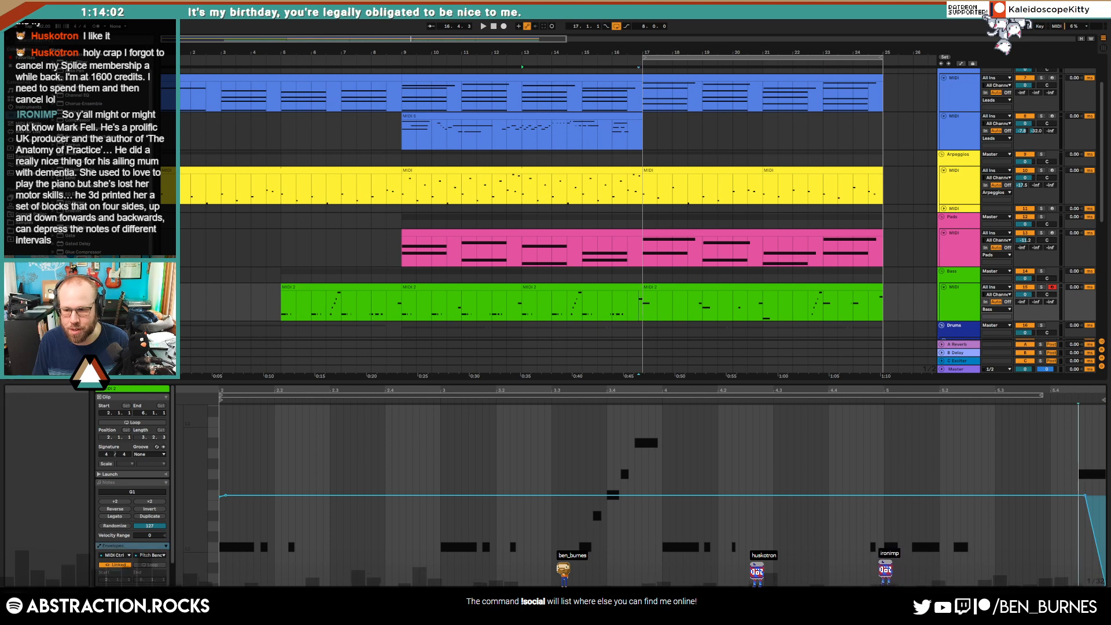
pyautogui.moveTo(1106, 585); pyautogui.dragTo(1105, 529)
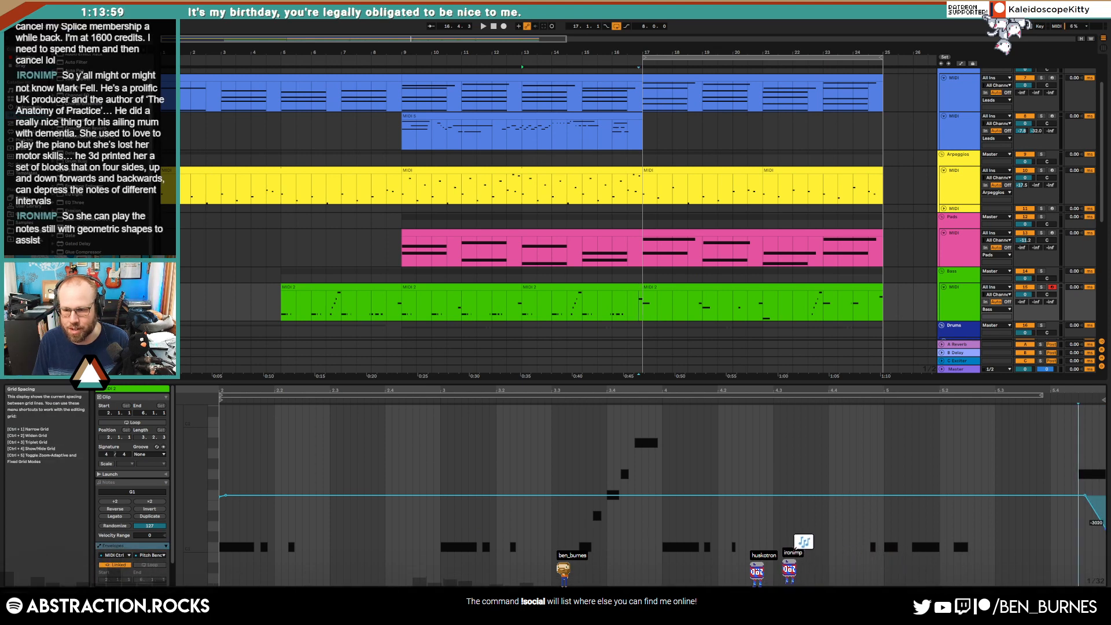
pyautogui.click(1042, 400)
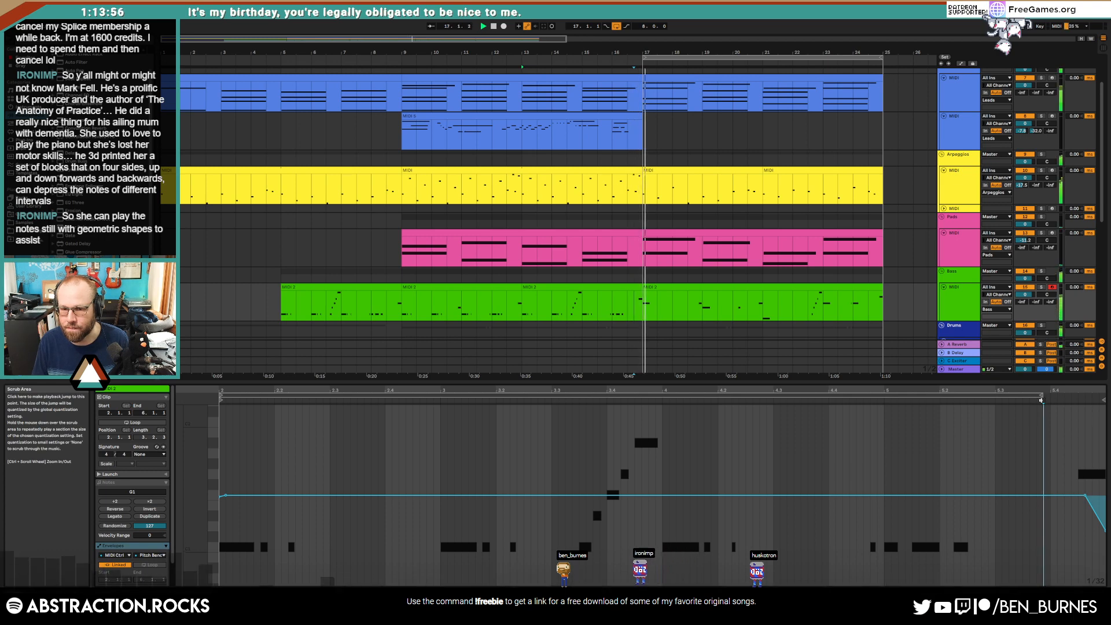
pyautogui.hotkey('shift', 'Tab')
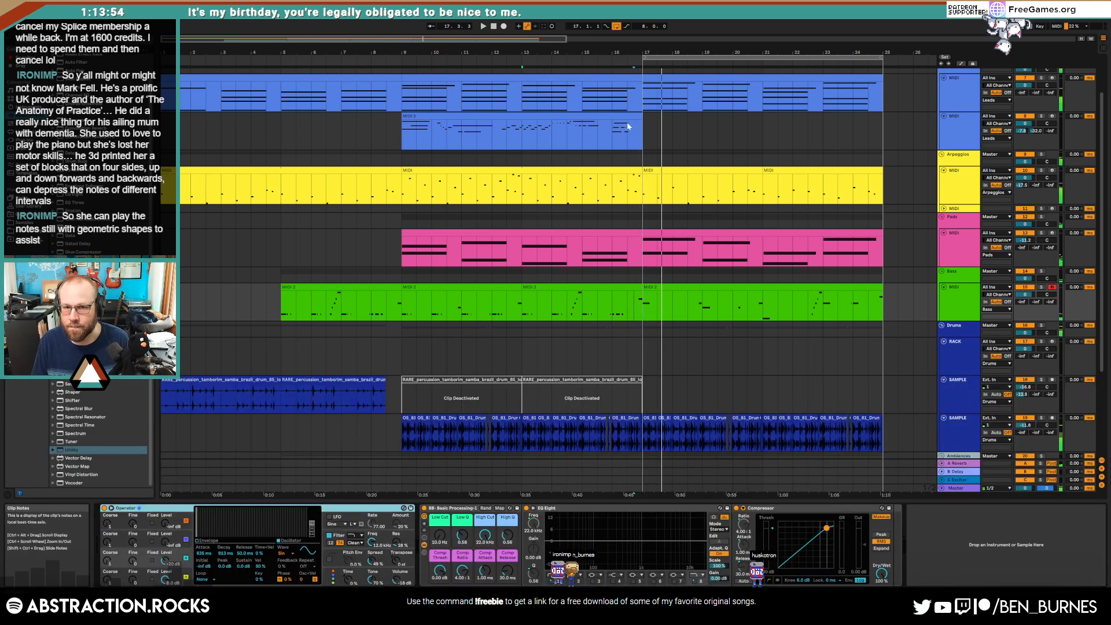
pyautogui.press('space')
# Step: Arm the second leads track for recording and play the arrangement from the beginning
pyautogui.click(820, 139)
pyautogui.click(1053, 116)
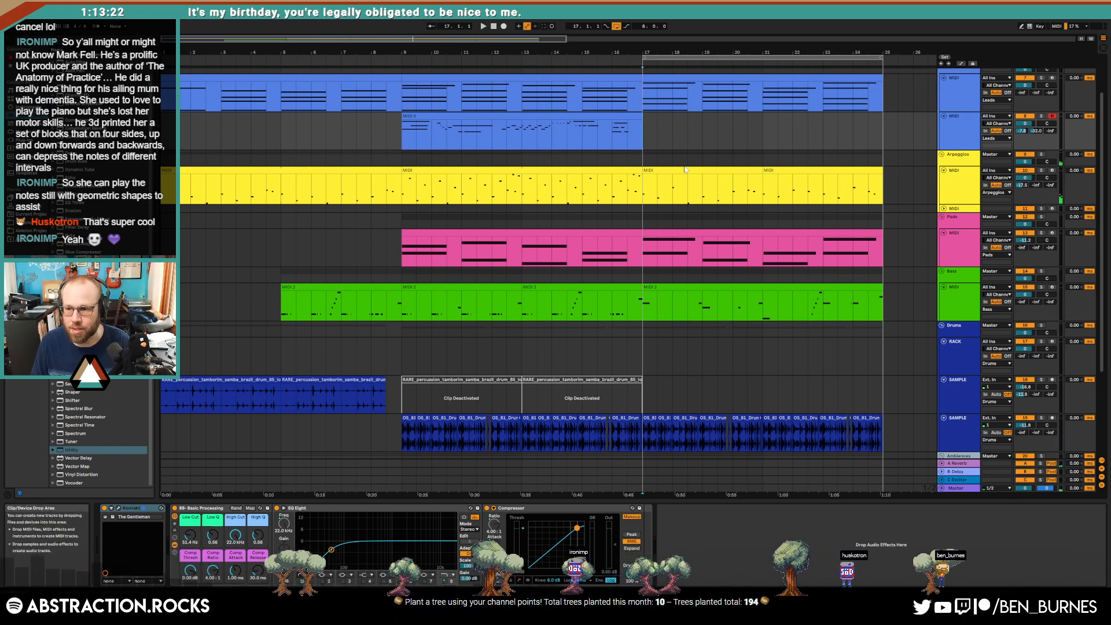
pyautogui.click(807, 132)
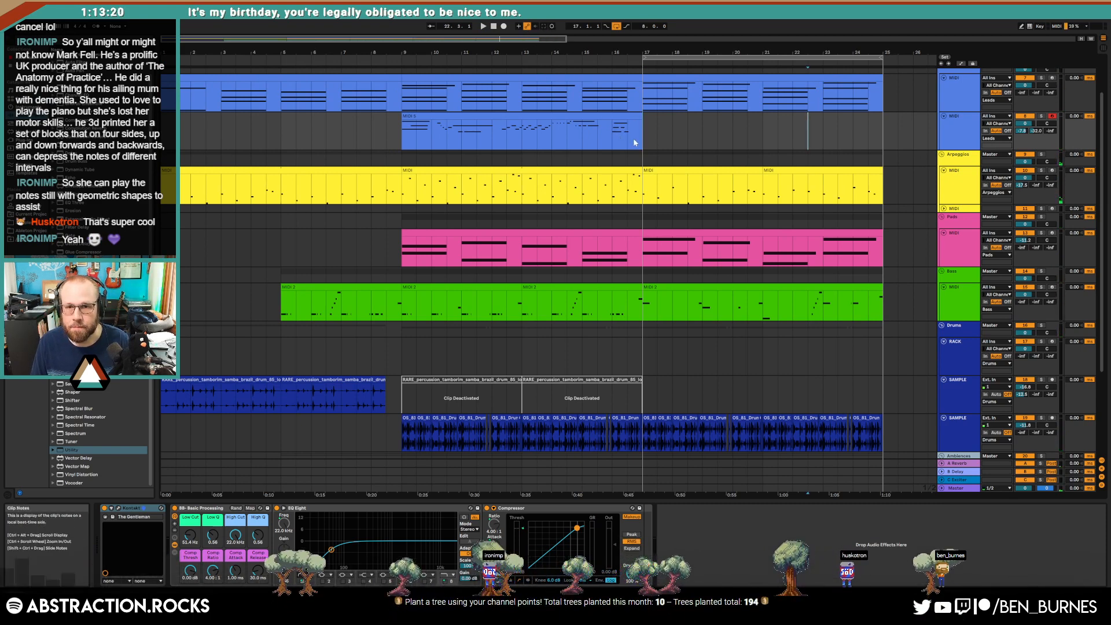
pyautogui.moveTo(657, 131); pyautogui.dragTo(718, 128)
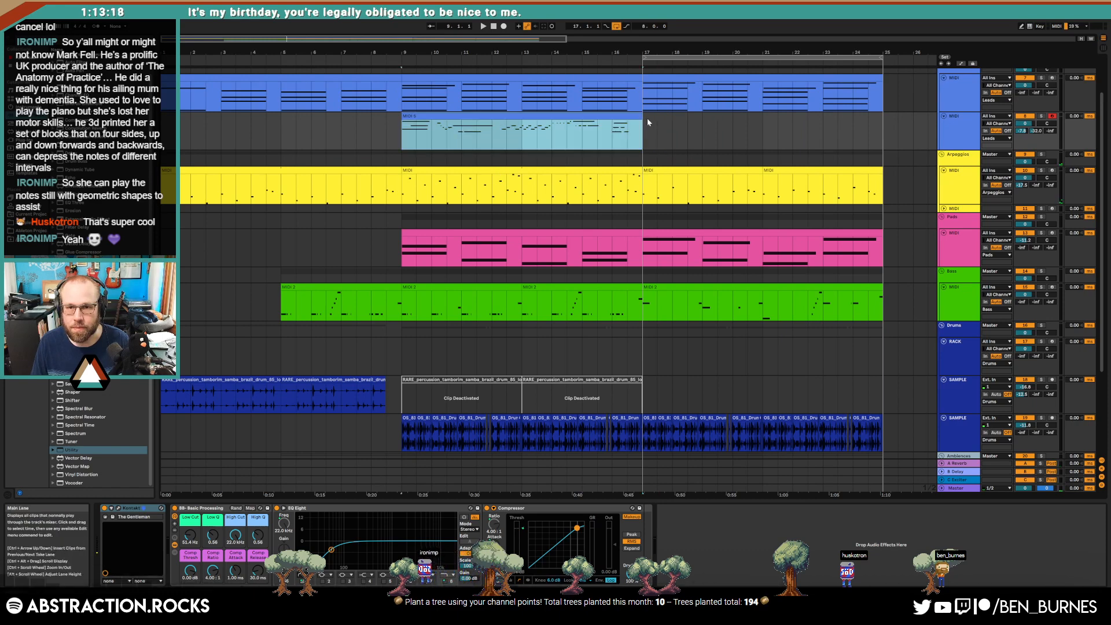
pyautogui.click(397, 134)
pyautogui.press('space')
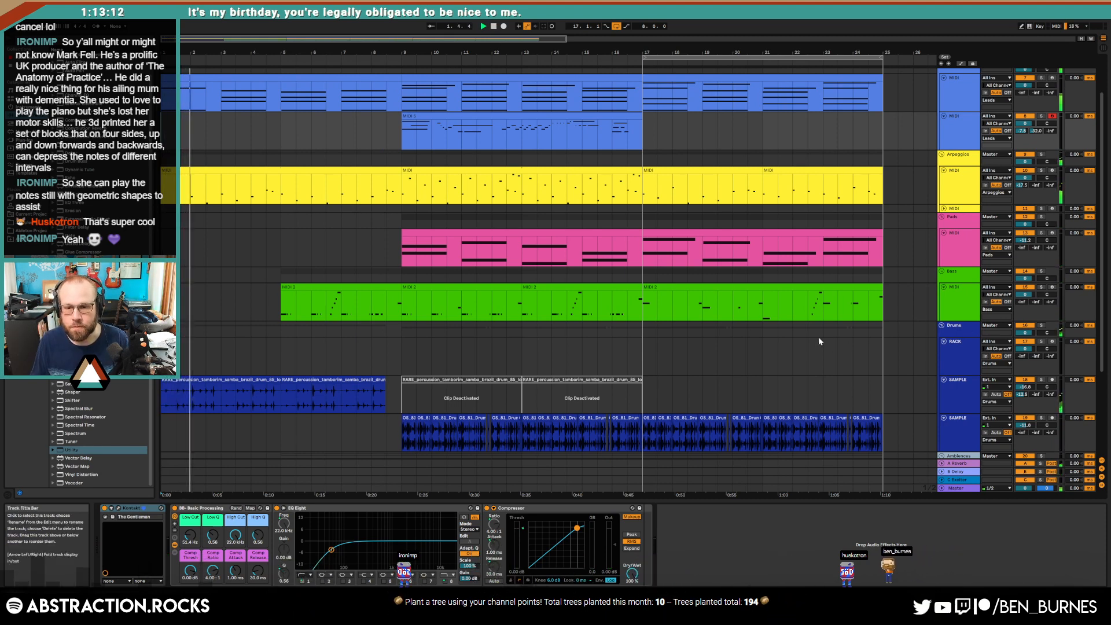
# Step: Move the chopped drum clips from bar 17 to bar 25 and copy the opening tamborim clips to bar 17
pyautogui.scroll(-2, 819, 342)
pyautogui.moveTo(887, 387)
pyautogui.mouseDown()
pyautogui.moveTo(639, 388)
pyautogui.moveTo(887, 388)
pyautogui.mouseUp()
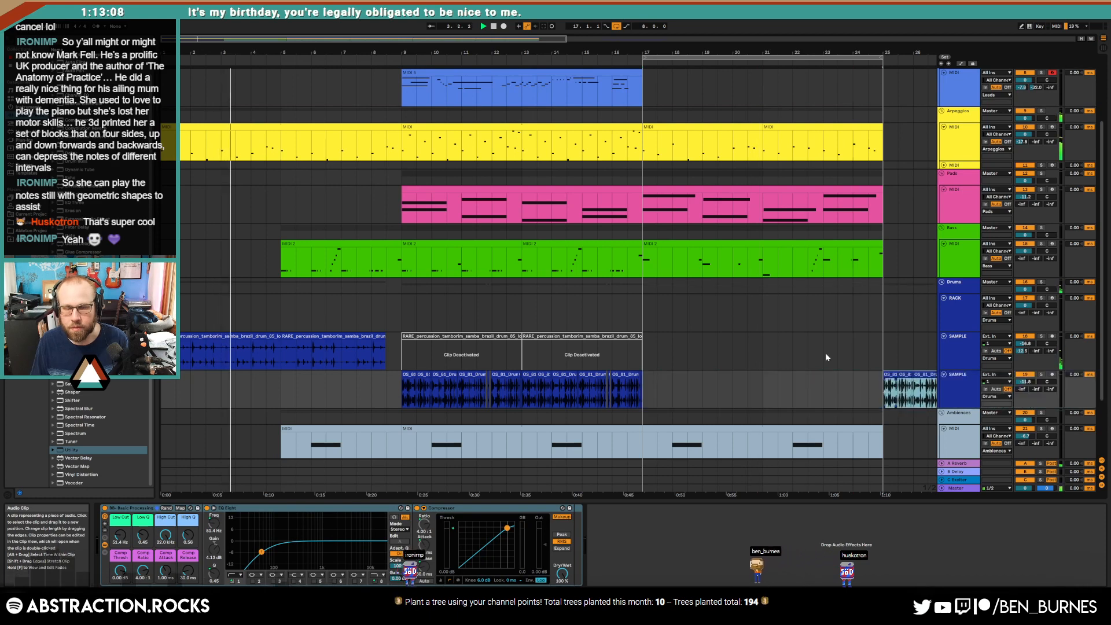
pyautogui.click(207, 336)
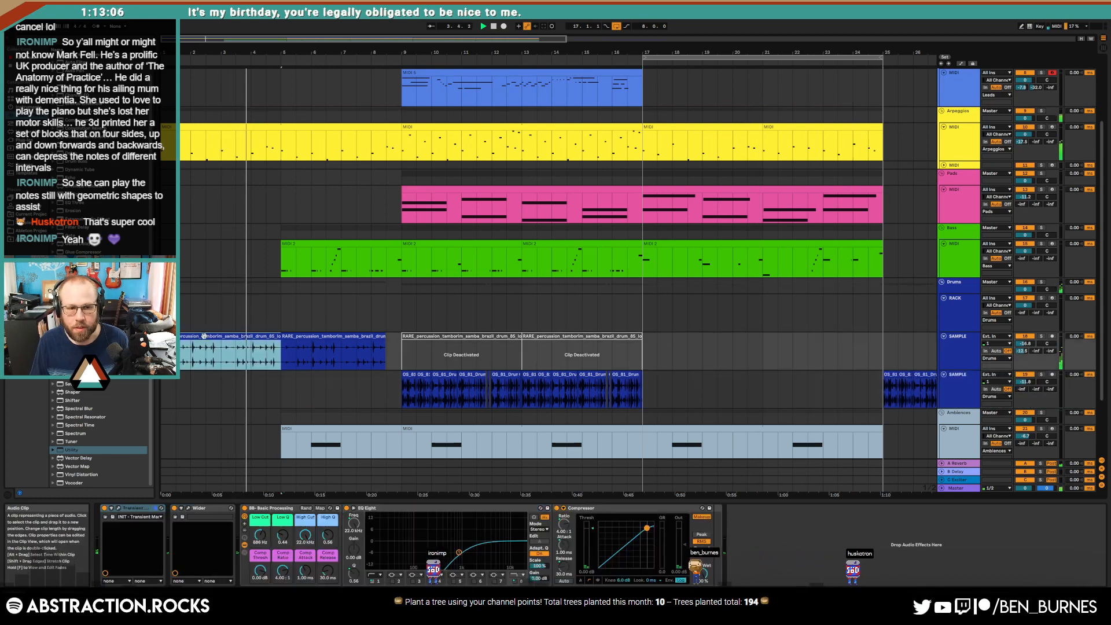
pyautogui.keyDown('shift'); pyautogui.click(397, 346); pyautogui.keyUp('shift')
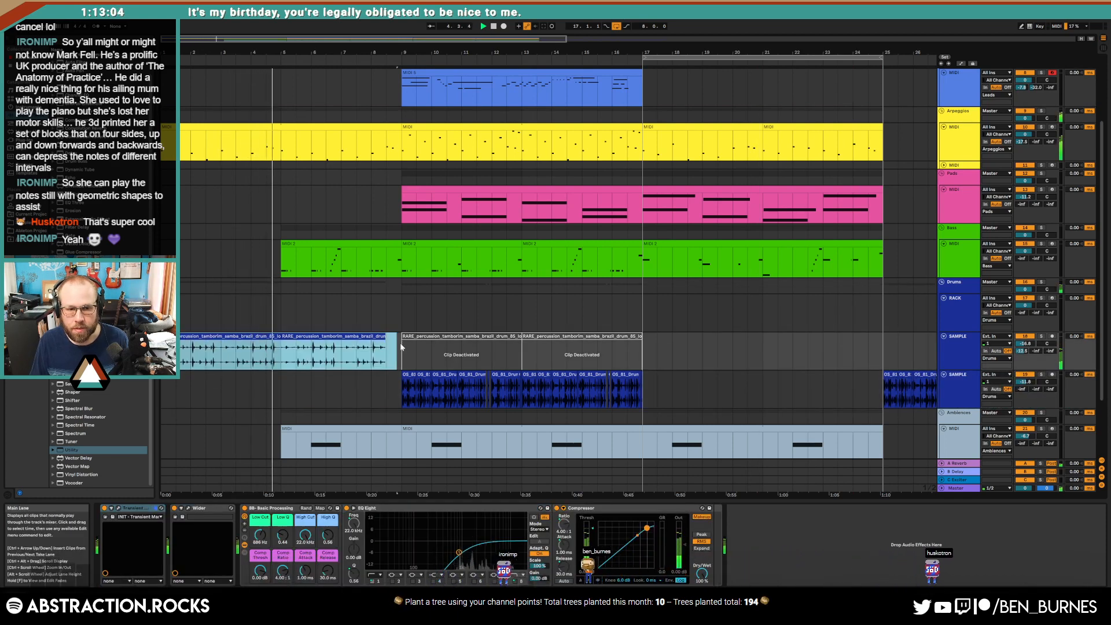
pyautogui.hotkey('ctrl', 'c')
pyautogui.click(645, 352)
pyautogui.hotkey('ctrl', 'v')
# Step: Extend the upper Ambiences clip at bar 9 back to bar 5 and split it at bar 17
pyautogui.scroll(-1, 694, 355)
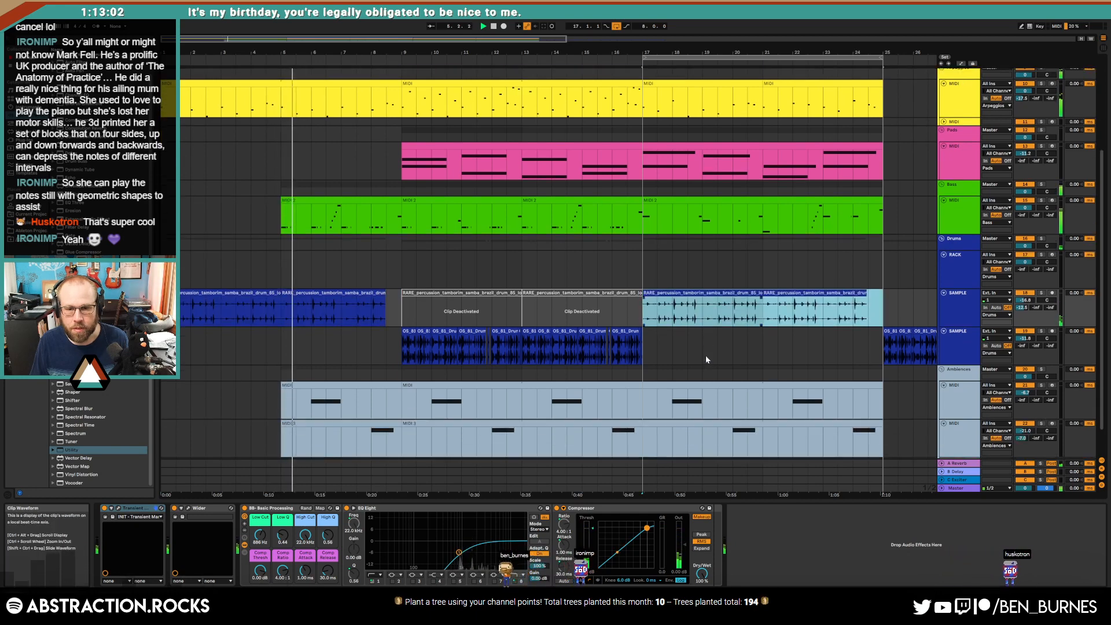
pyautogui.scroll(-3, 776, 248)
pyautogui.hscroll(1, 775, 248)
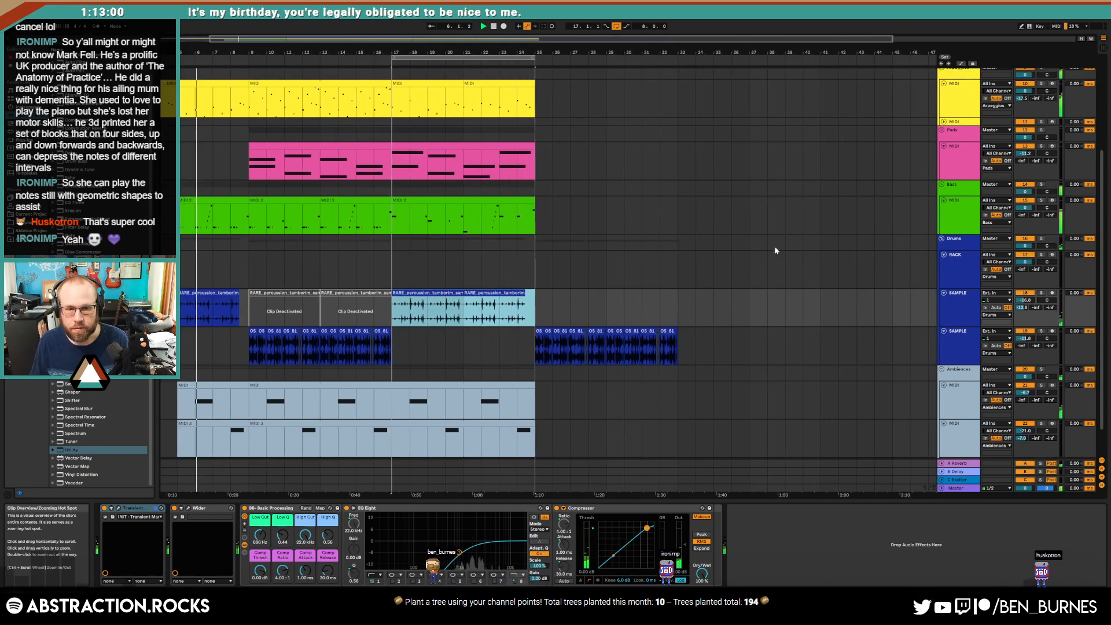
pyautogui.click(394, 386)
pyautogui.moveTo(393, 399); pyautogui.dragTo(516, 405)
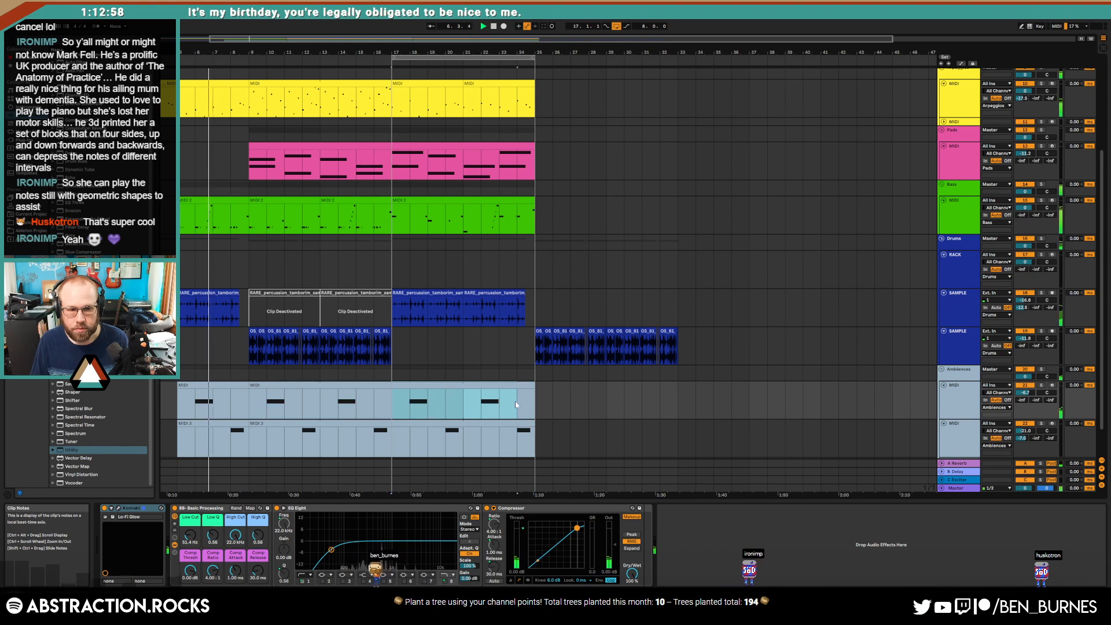
pyautogui.moveTo(250, 386); pyautogui.dragTo(179, 386)
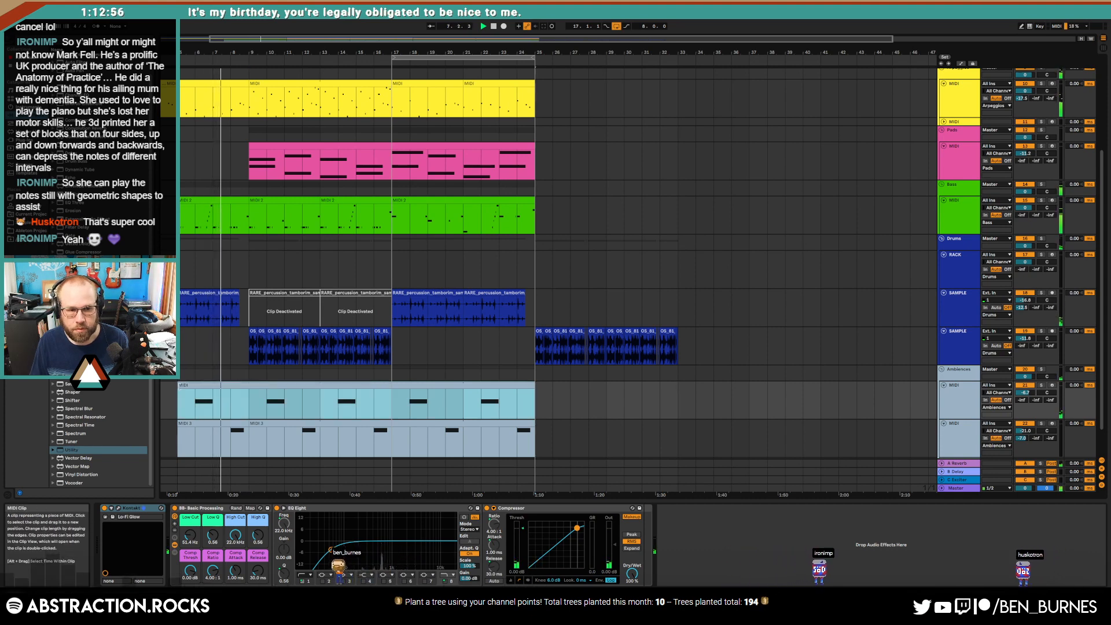
pyautogui.moveTo(395, 407); pyautogui.dragTo(530, 405)
pyautogui.hotkey('ctrl', 'e')
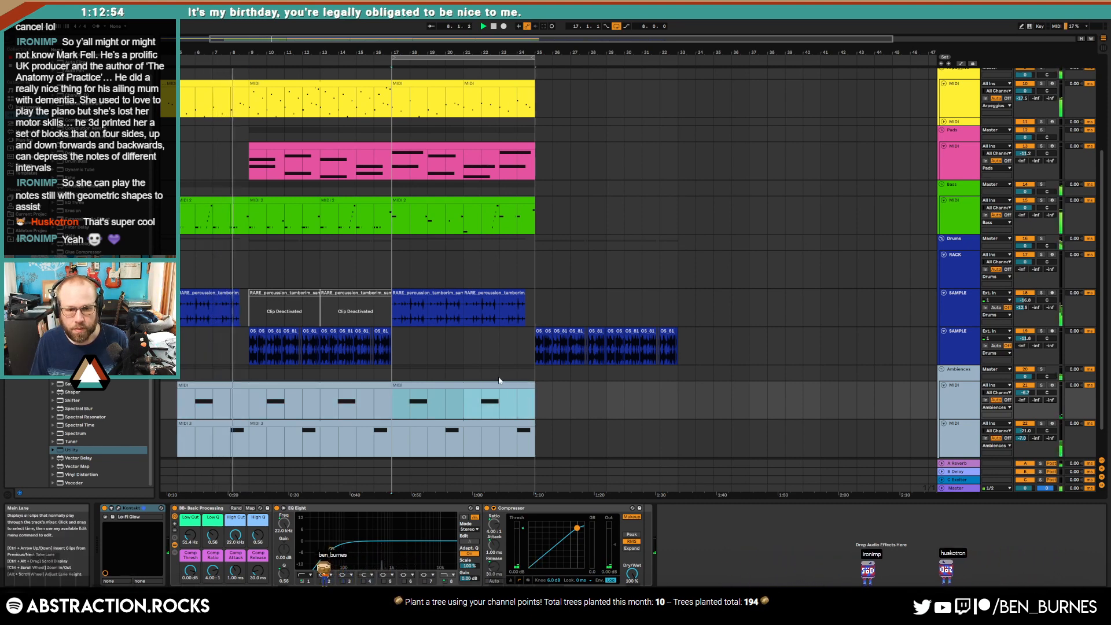
# Step: Open the upper Ambiences clip at bar 17 and lower its note to D4
pyautogui.click(499, 379)
pyautogui.doubleClick(497, 384)
pyautogui.moveTo(497, 451); pyautogui.dragTo(582, 525)
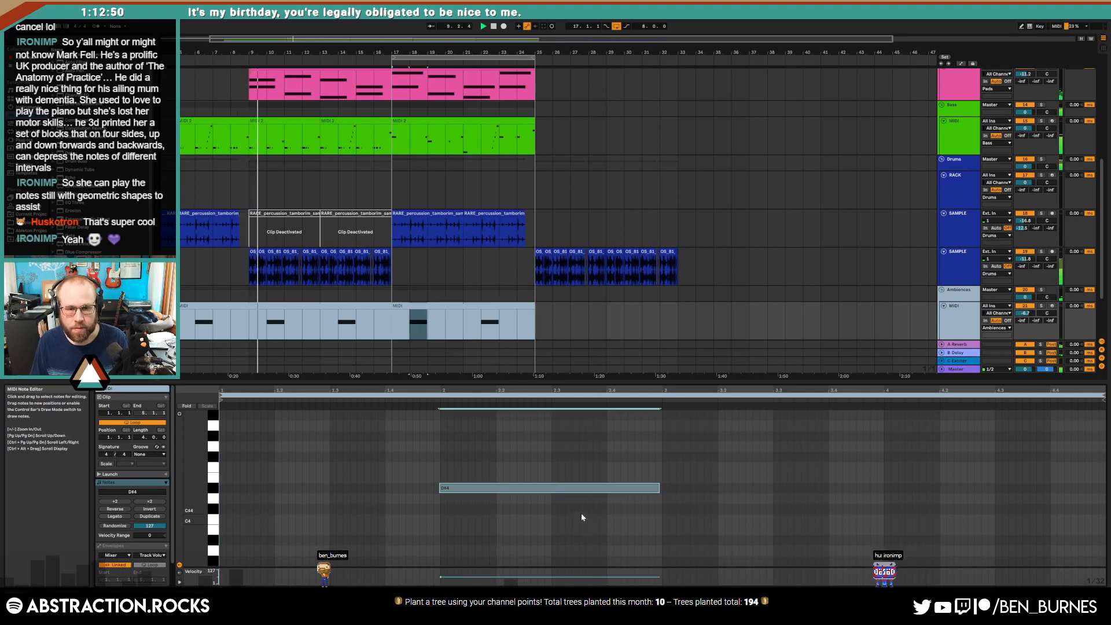
pyautogui.press('Down')
pyautogui.press('Up')
pyautogui.press('Down')
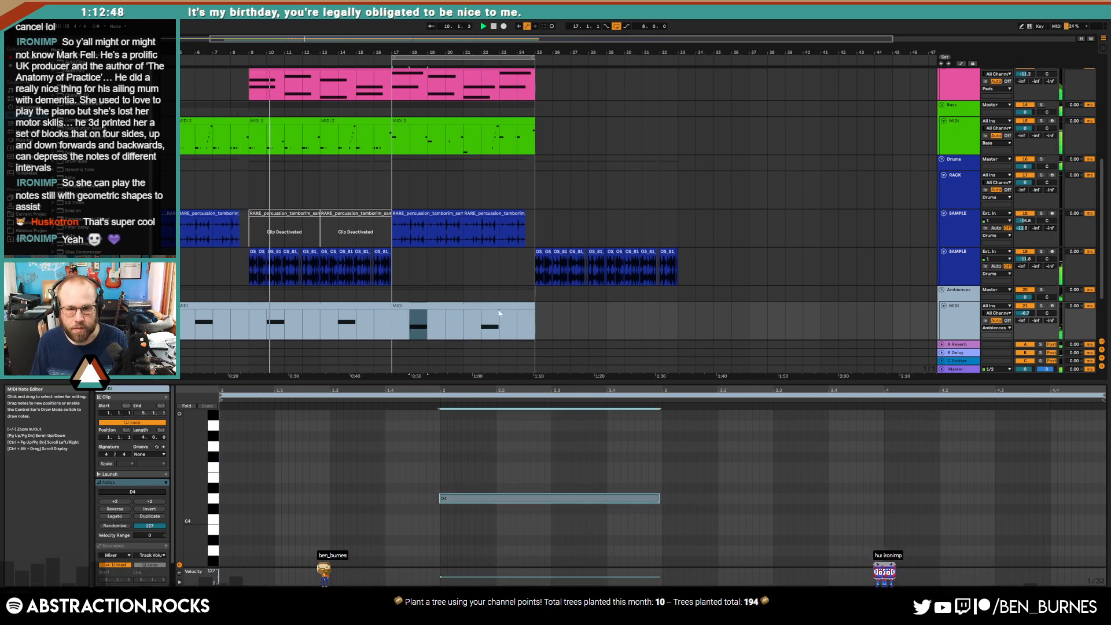
# Step: Split the lower Ambiences clip at bar 17 and extend its earlier part from bar 9 back to bar 5
pyautogui.scroll(-1, 499, 313)
pyautogui.moveTo(393, 313); pyautogui.dragTo(533, 319)
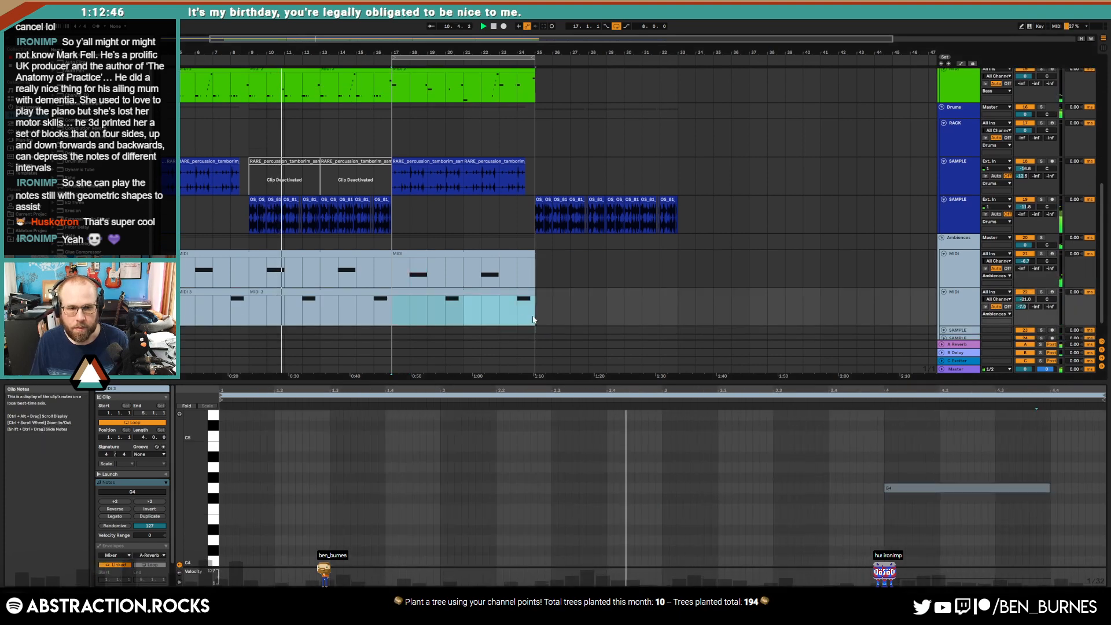
pyautogui.hotkey('ctrl', 'e')
pyautogui.moveTo(250, 292); pyautogui.dragTo(180, 292)
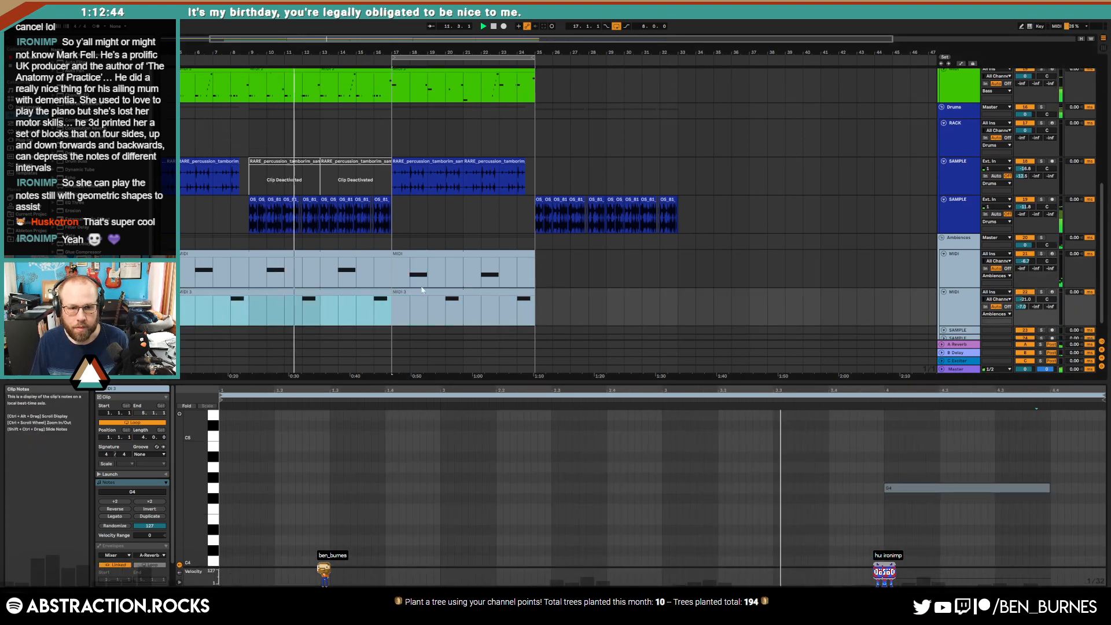
# Step: Try different pitches for the note in the lower Ambiences clip at bar 17, settle on F4, and close the note editor
pyautogui.moveTo(937, 489); pyautogui.dragTo(992, 536)
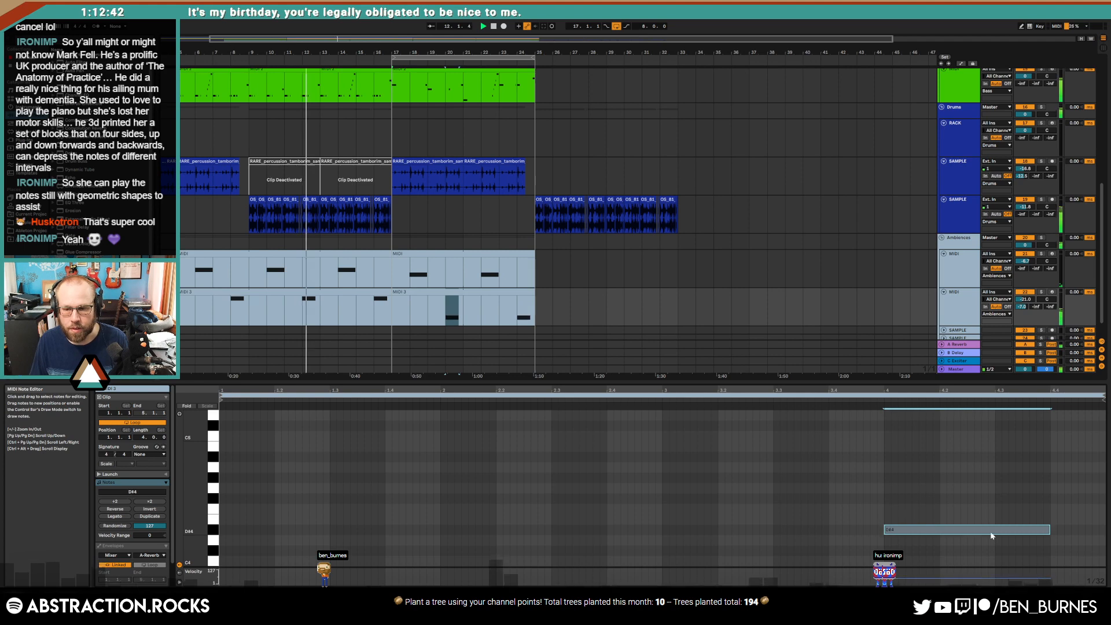
pyautogui.press('Down')
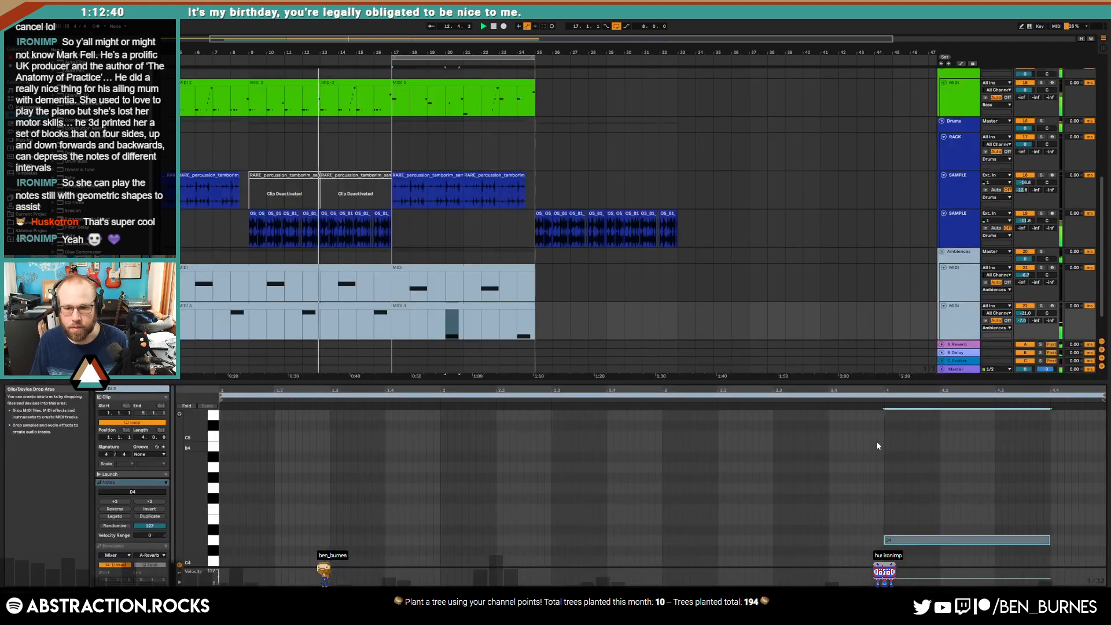
pyautogui.press('Up')
pyautogui.press('Up')
pyautogui.press('Up')
pyautogui.press('Up')
pyautogui.press('Up')
pyautogui.press('Up')
pyautogui.press('Up')
pyautogui.press('Down')
pyautogui.press('Down')
pyautogui.press('Down')
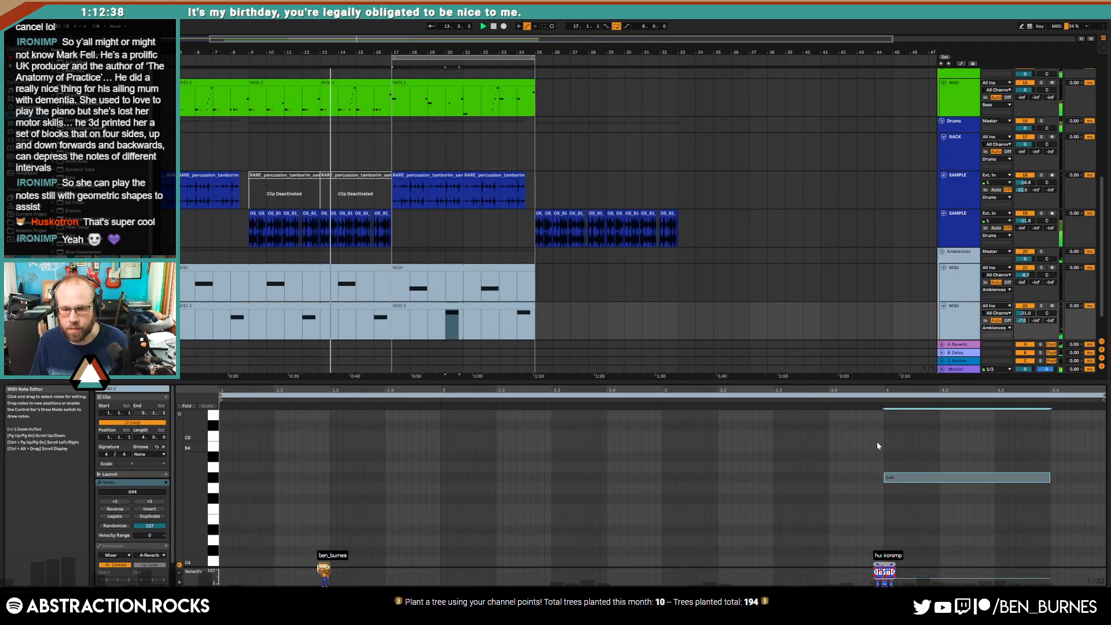
pyautogui.press('Down')
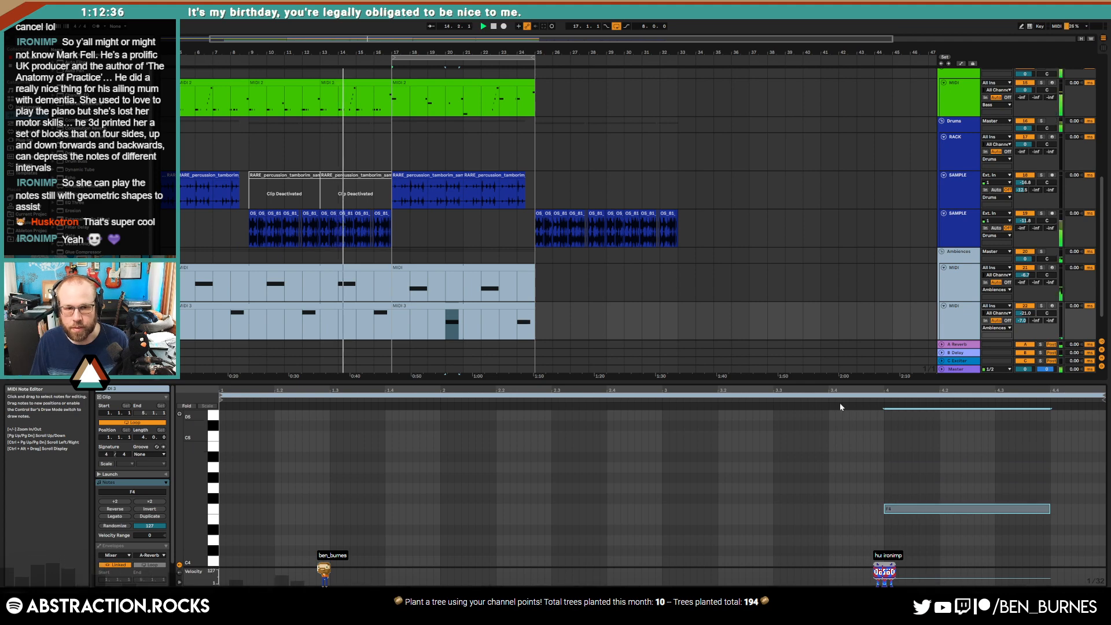
pyautogui.hotkey('shift', 'Tab')
# Step: Duplicate the time of bars 9 to 17 across all tracks and delete the second Leads track's clip copy at bar 17
pyautogui.scroll(5, 528, 294)
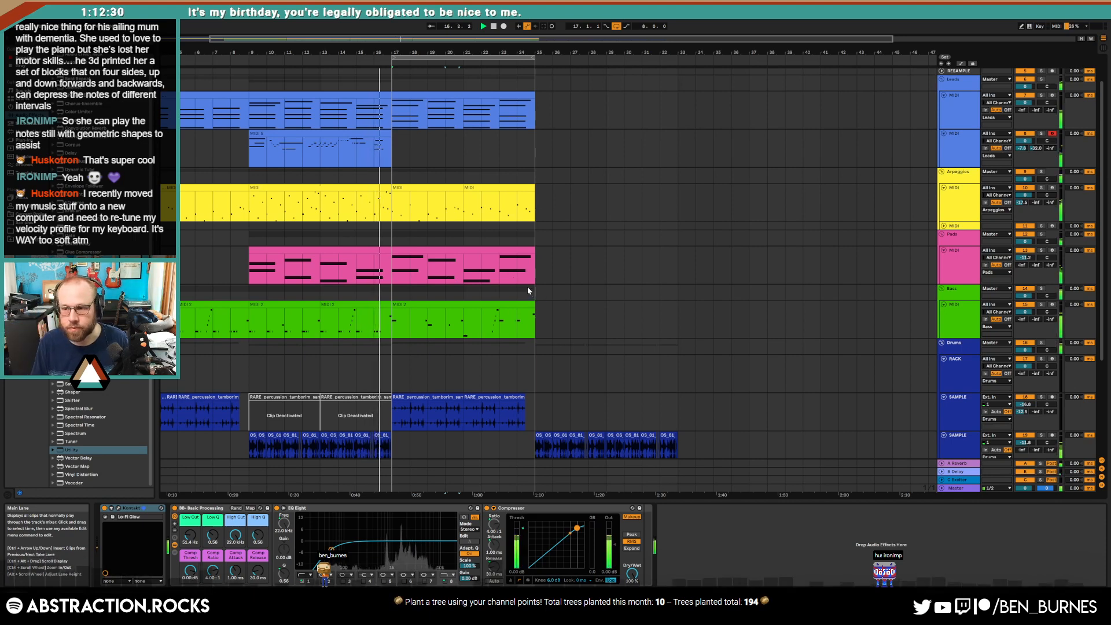
pyautogui.click(395, 157)
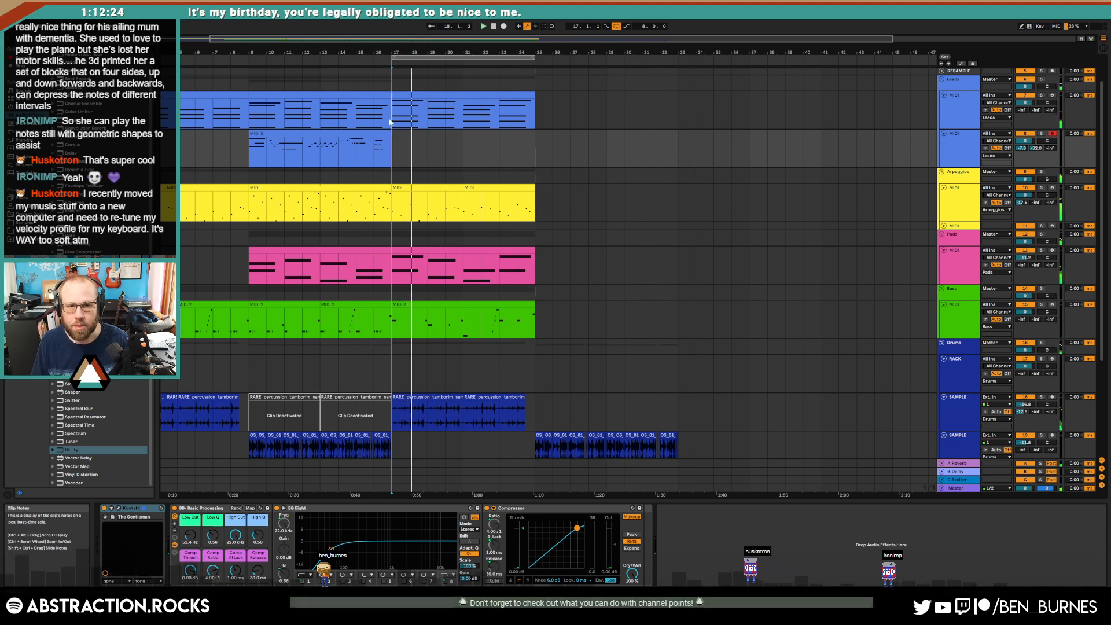
pyautogui.moveTo(390, 122); pyautogui.dragTo(250, 124)
pyautogui.hotkey('ctrl', 'shift', 'd')
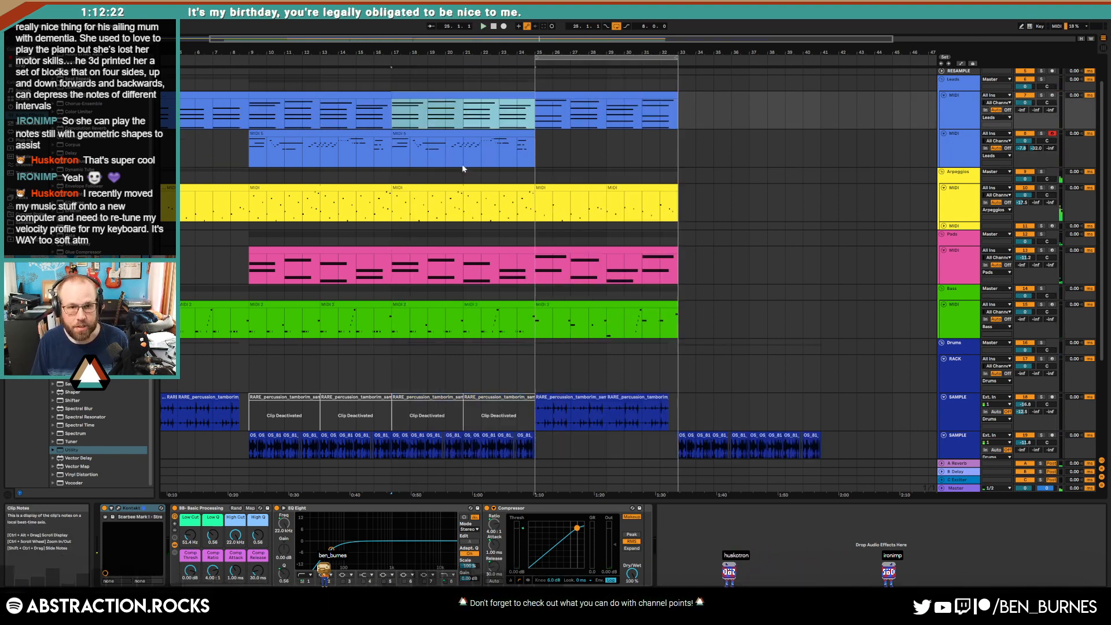
pyautogui.press('Down')
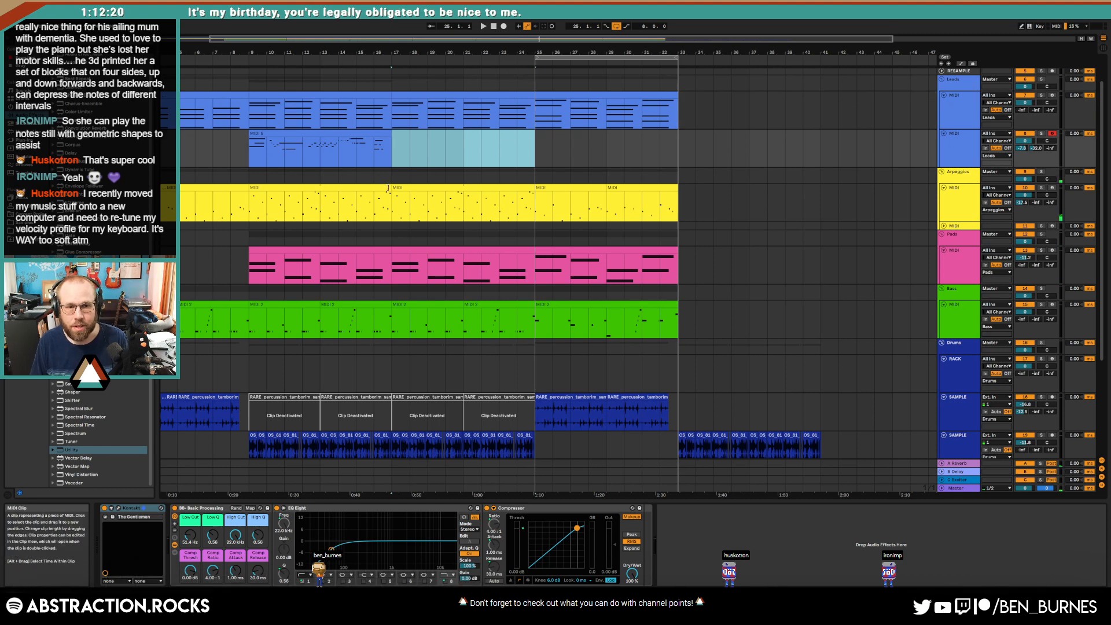
# Step: Extend the arpeggio clip at bar 9 to bar 25 and copy the upper Leads clip from bar 9 to bar 33
pyautogui.moveTo(389, 187); pyautogui.dragTo(532, 188)
pyautogui.scroll(-1, 405, 253)
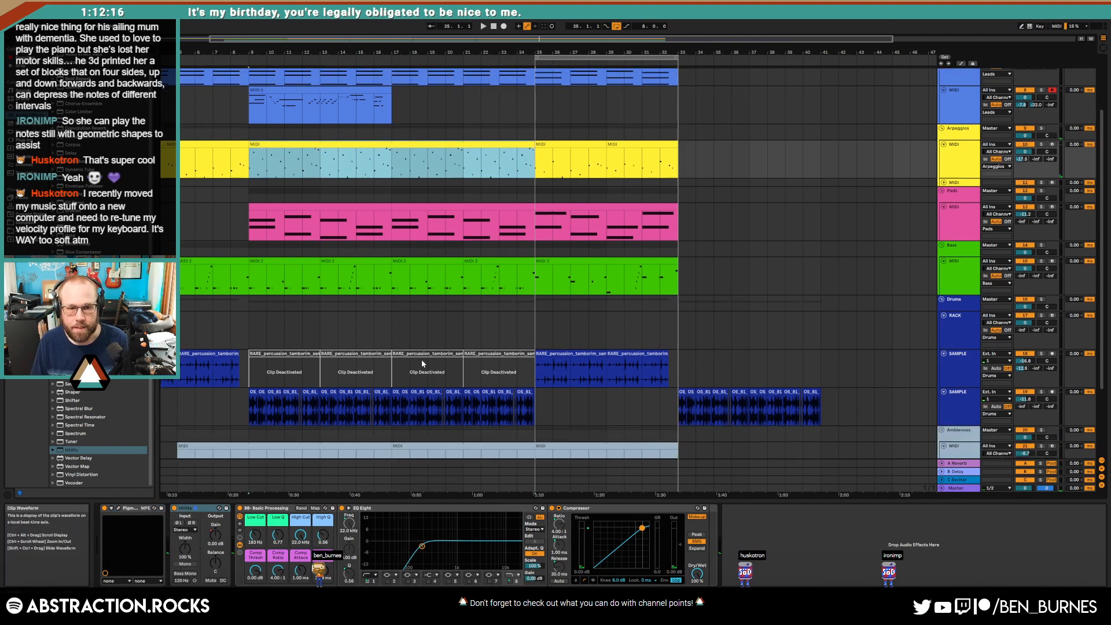
pyautogui.scroll(-2, 543, 387)
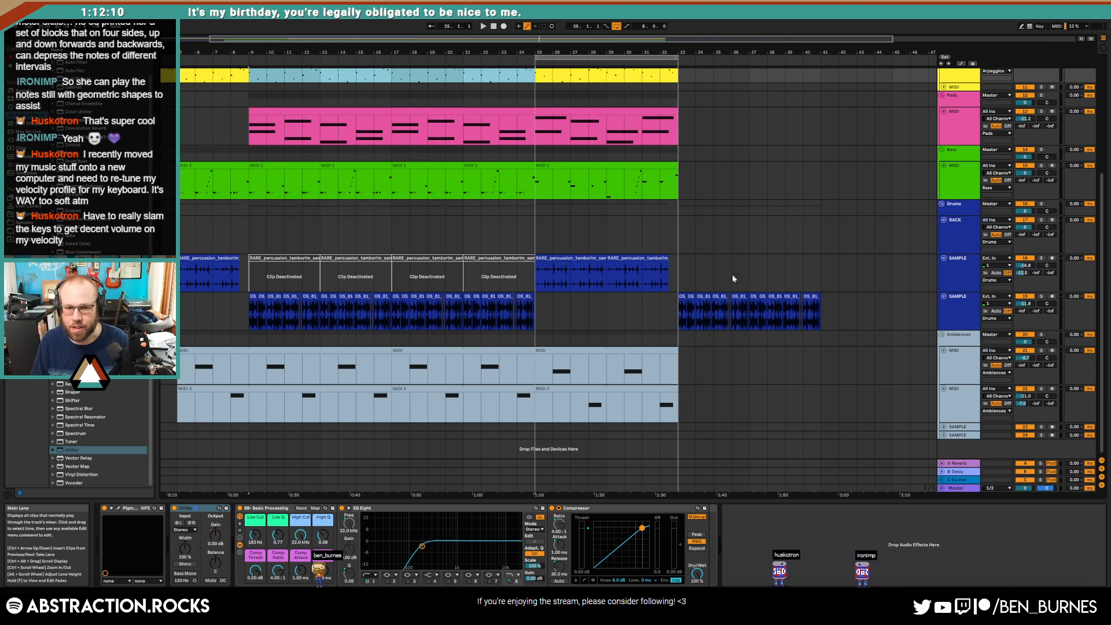
pyautogui.click(683, 270)
pyautogui.scroll(5, 683, 272)
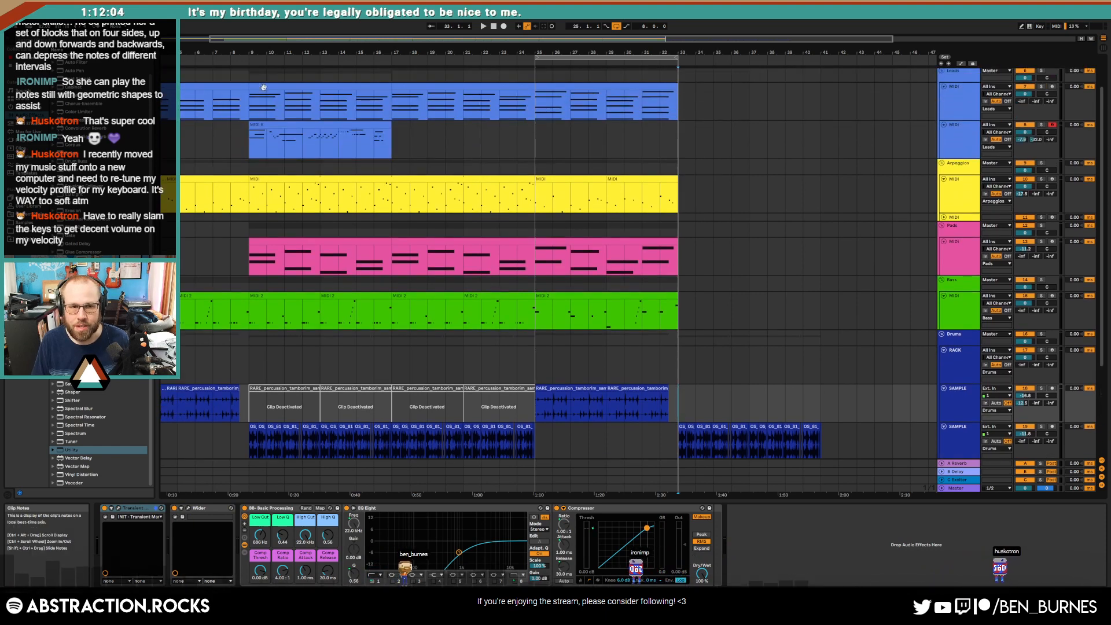
pyautogui.moveTo(264, 87); pyautogui.dragTo(683, 96)
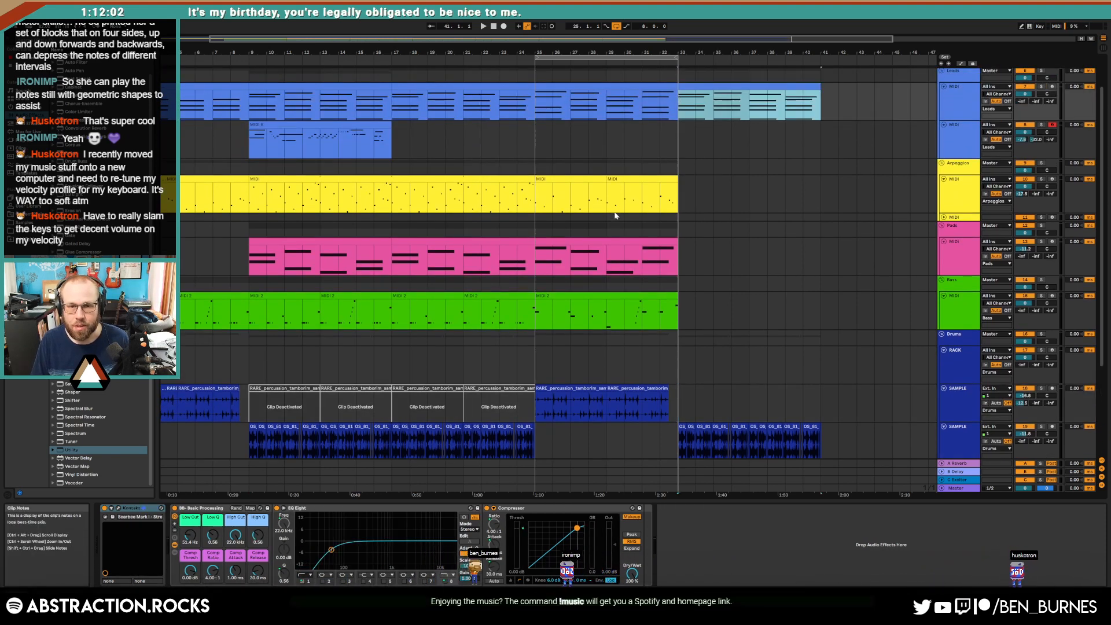
# Step: Open the Pads clip at bar 25 and transpose all its notes down an octave to the D3–A3 range
pyautogui.click(561, 243)
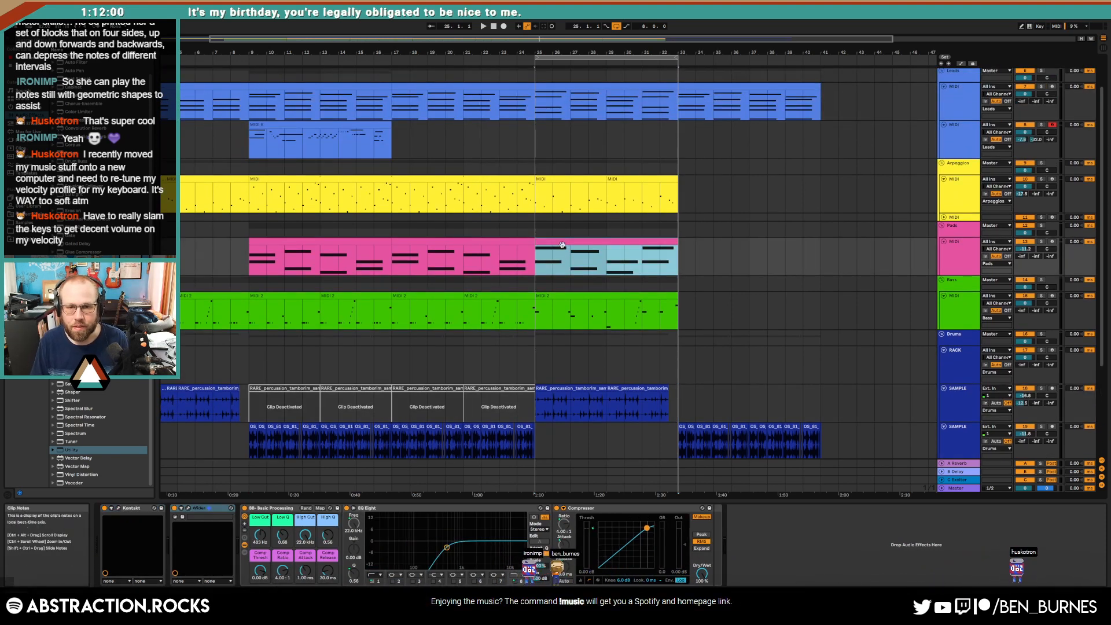
pyautogui.doubleClick(561, 244)
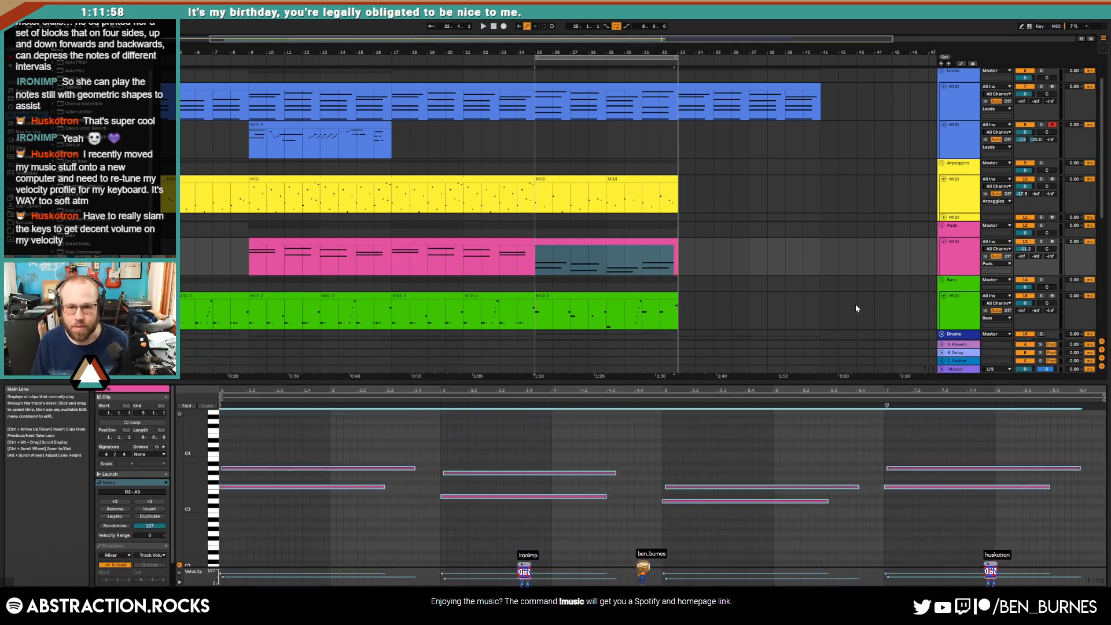
pyautogui.hotkey('shift', 'Tab')
pyautogui.hotkey('shift', 'Tab')
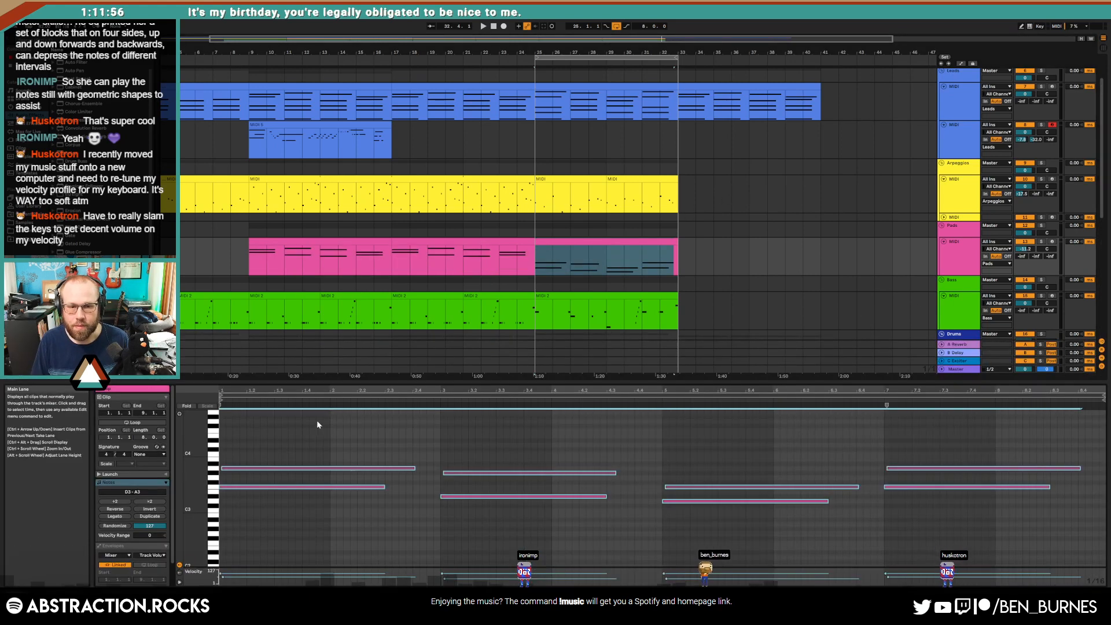
# Step: Move the lower note of each chord in the bar 25 Pads clip up to the D4–F4 range and close the note editor
pyautogui.click(328, 481)
pyautogui.moveTo(360, 498); pyautogui.dragTo(956, 489)
pyautogui.hotkey('shift', 'Down')
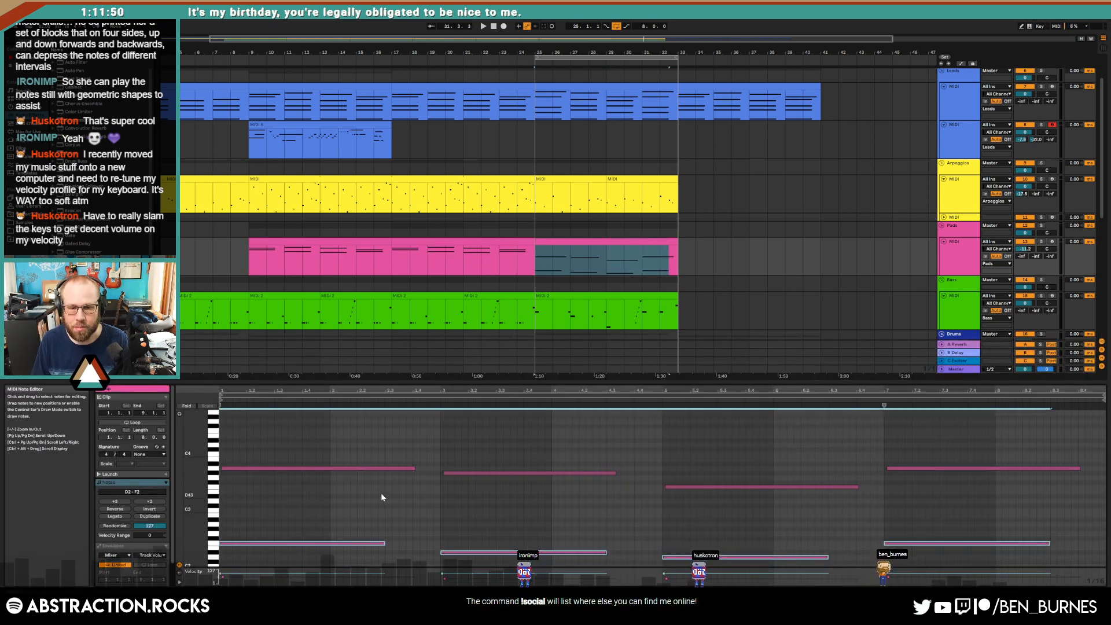
pyautogui.scroll(2, 382, 492)
pyautogui.hotkey('shift', 'Up')
pyautogui.hotkey('shift', 'Up')
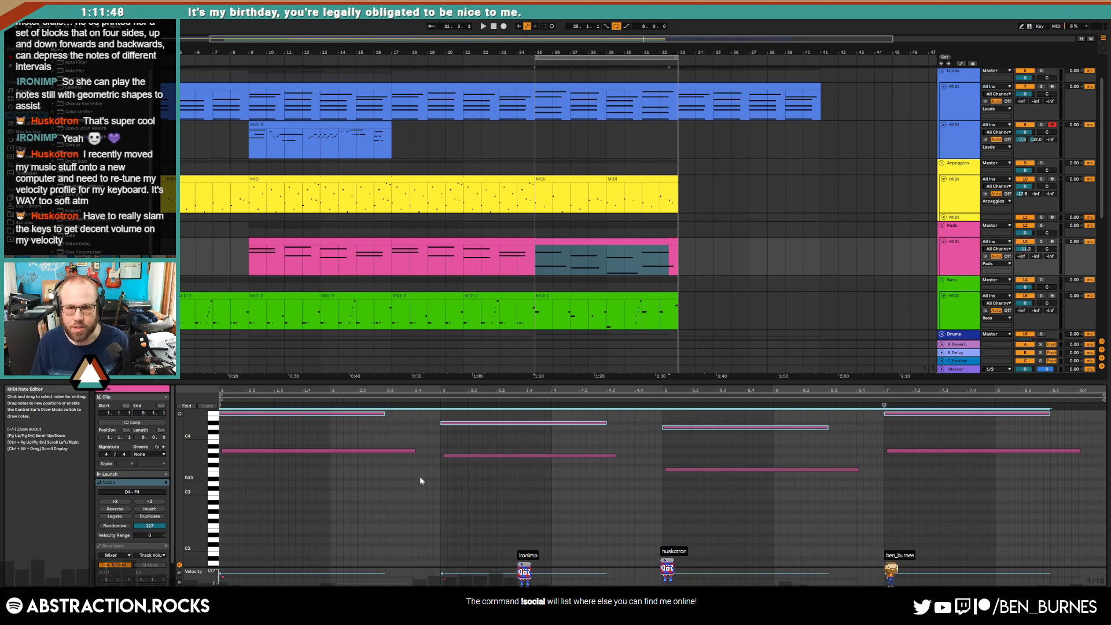
pyautogui.hotkey('shift', 'Tab')
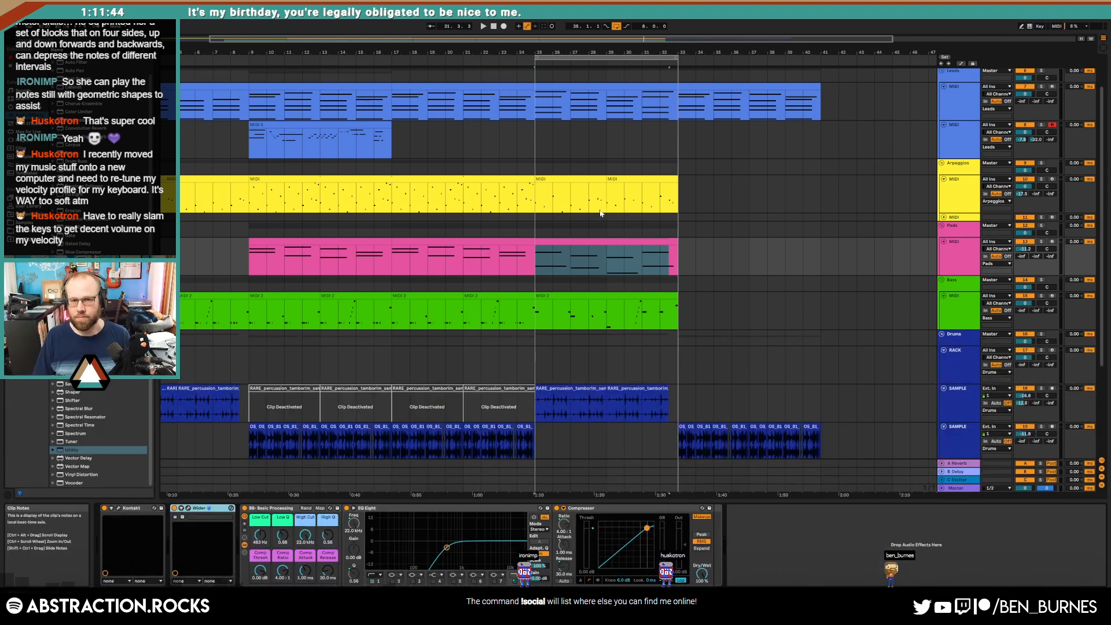
# Step: Delete the Bass clip at bar 25 and play the arrangement from bar 21
pyautogui.click(624, 297)
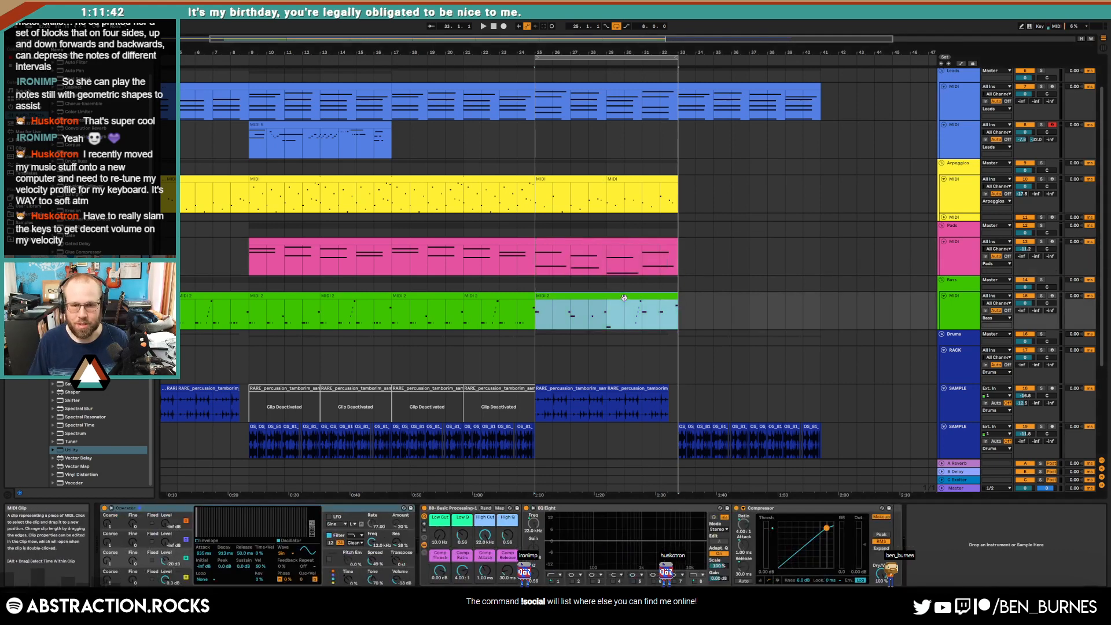
pyautogui.press('Delete')
pyautogui.click(468, 311)
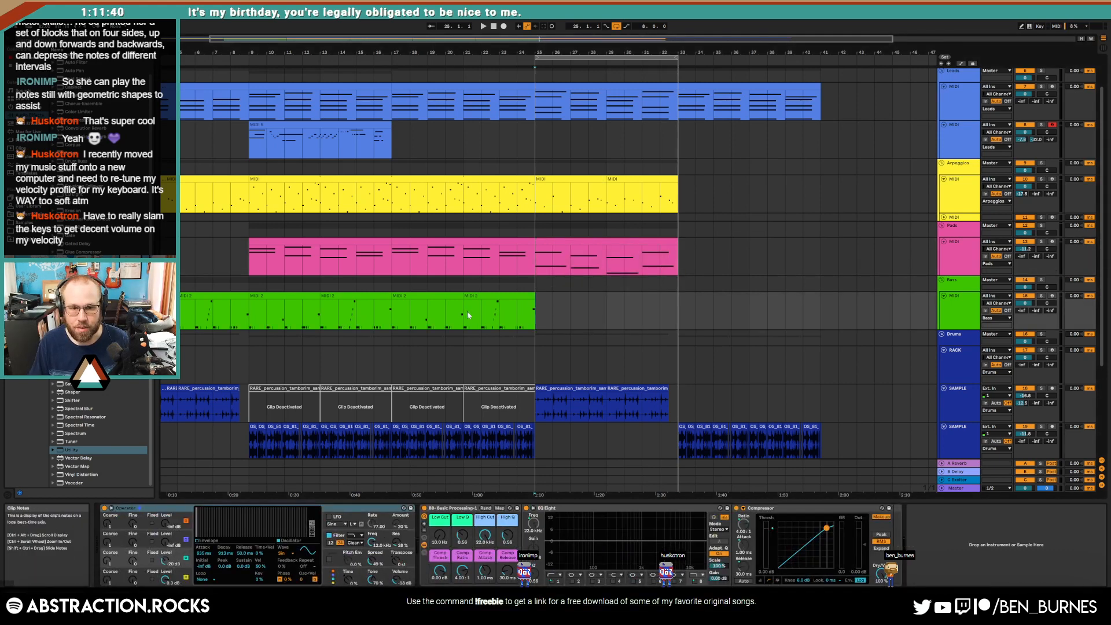
pyautogui.press('space')
# Step: Insert a new audio track below the second SAMPLE track in the Drums group
pyautogui.scroll(-5, 579, 347)
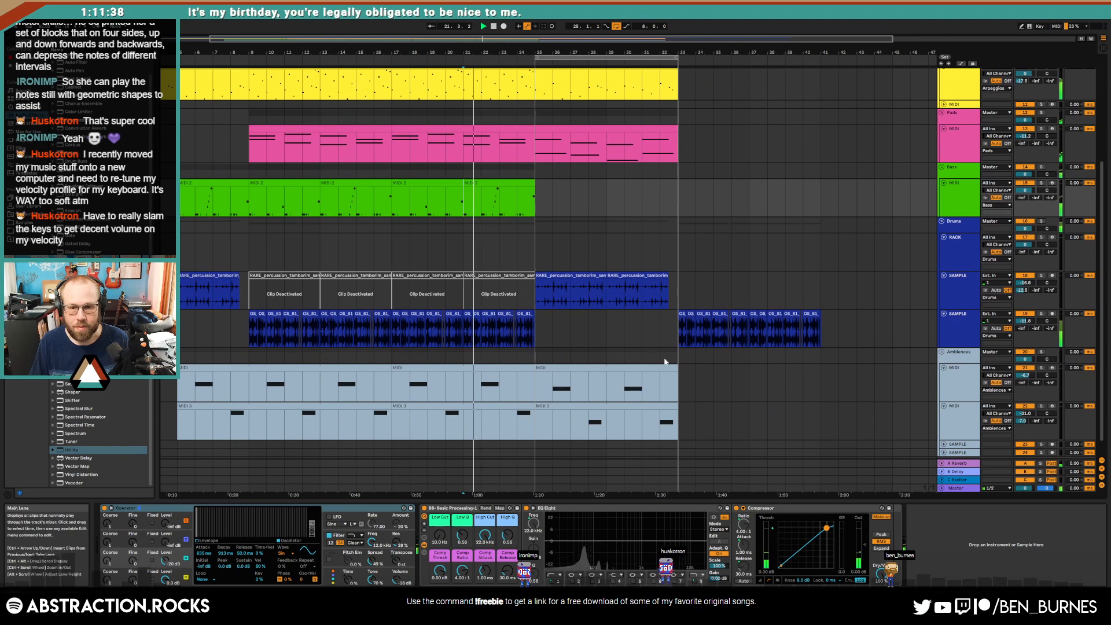
pyautogui.click(964, 338)
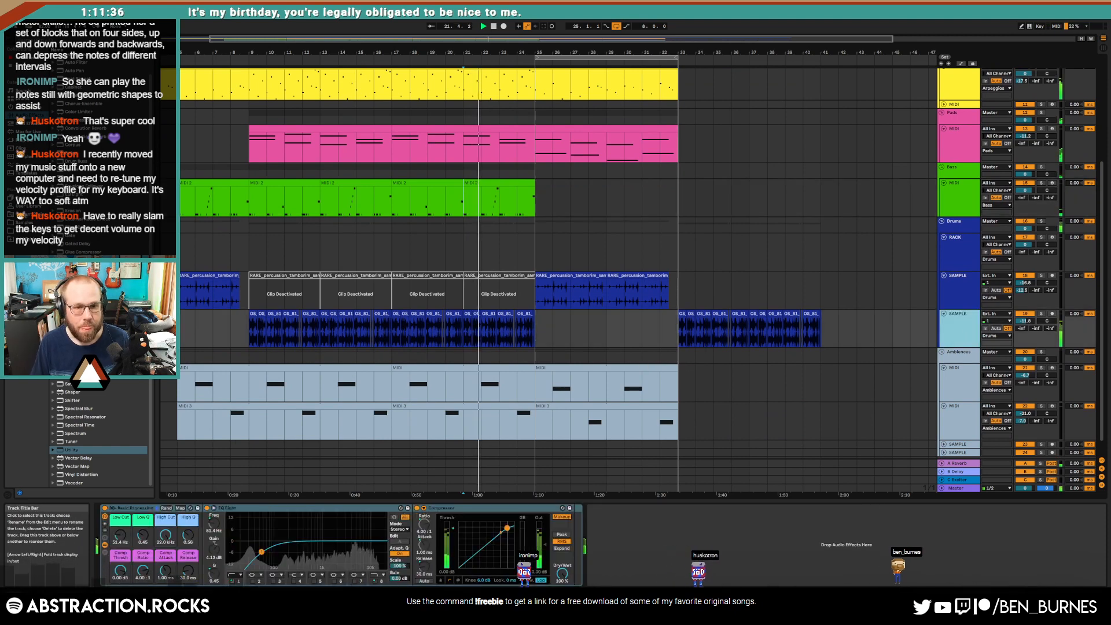
pyautogui.hotkey('ctrl', 't')
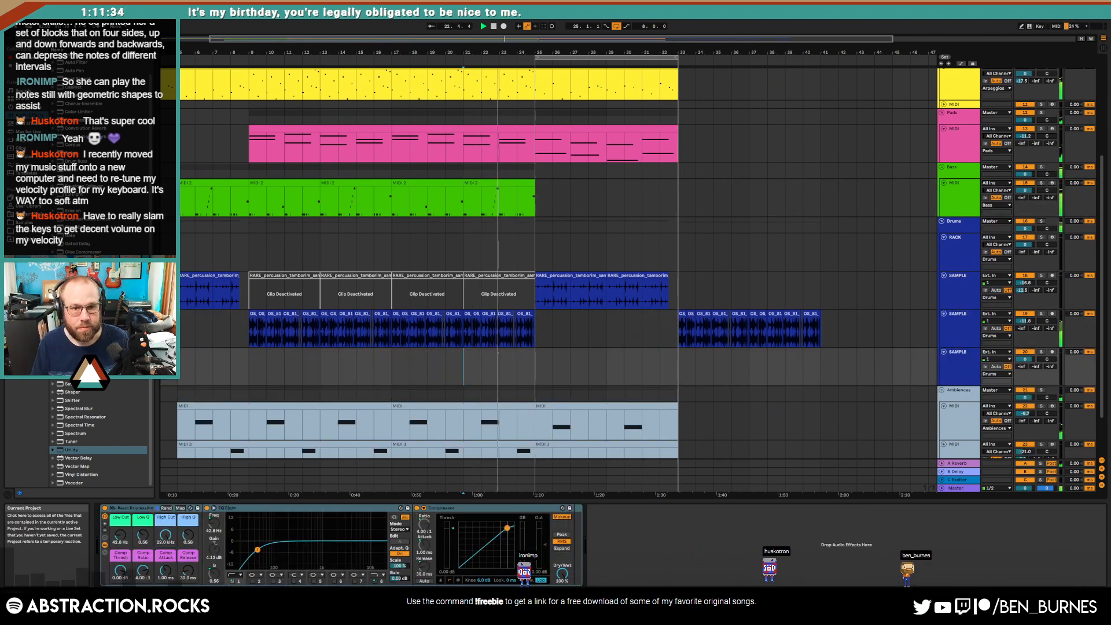
# Step: Shorten the end of the Bass clip at bar 21 so it stops half a bar before bar 25
pyautogui.click(519, 182)
pyautogui.scroll(3, 528, 182)
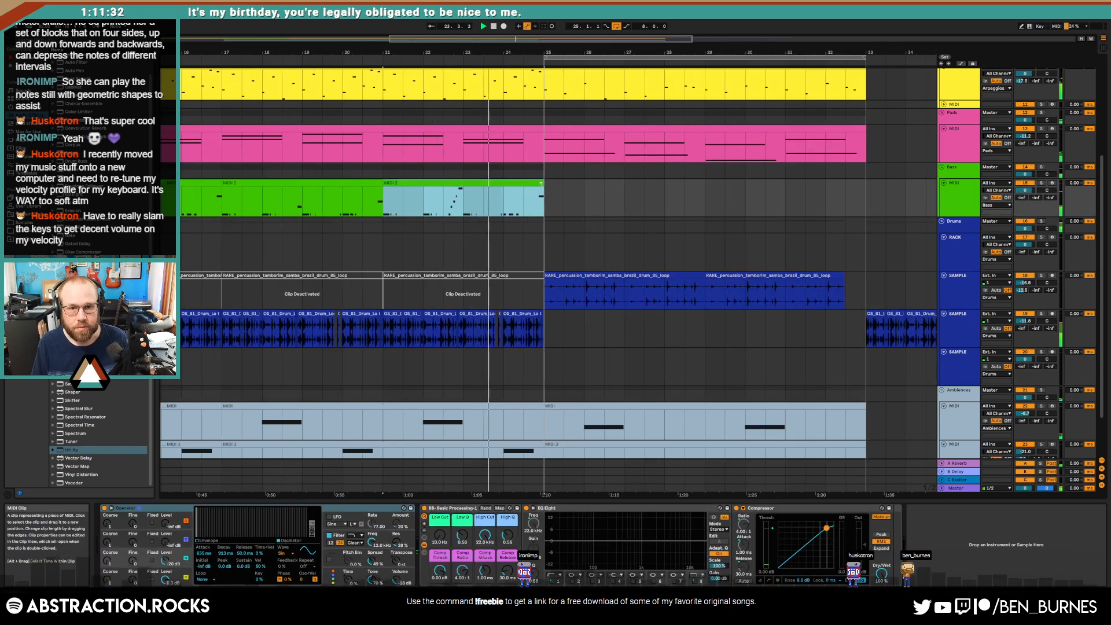
pyautogui.moveTo(543, 182); pyautogui.dragTo(523, 183)
pyautogui.scroll(5, 538, 185)
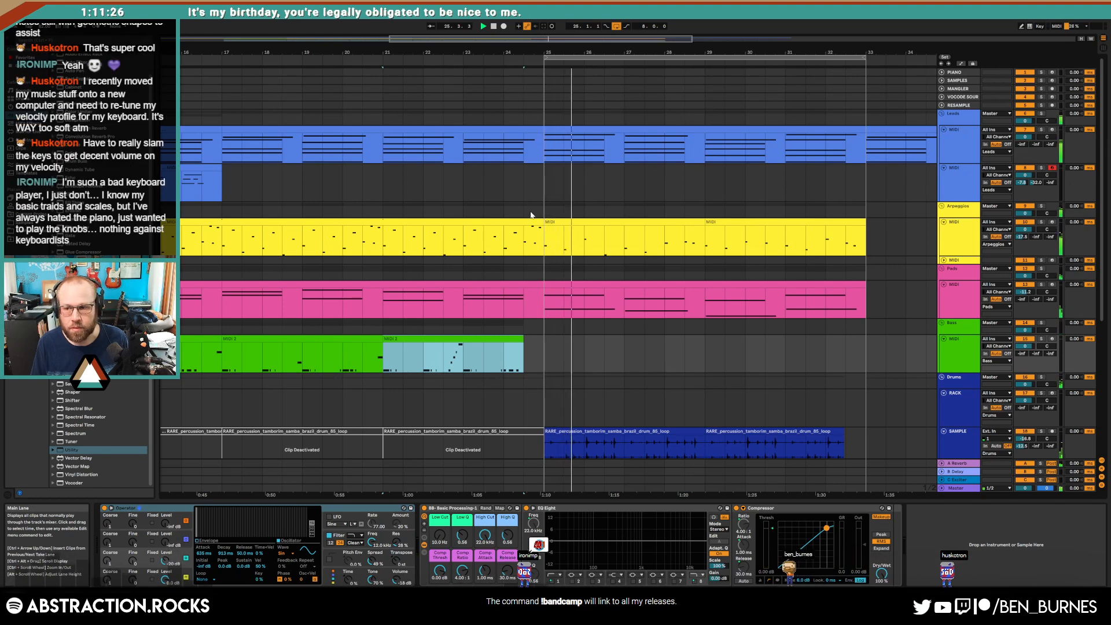
pyautogui.scroll(-5, 532, 213)
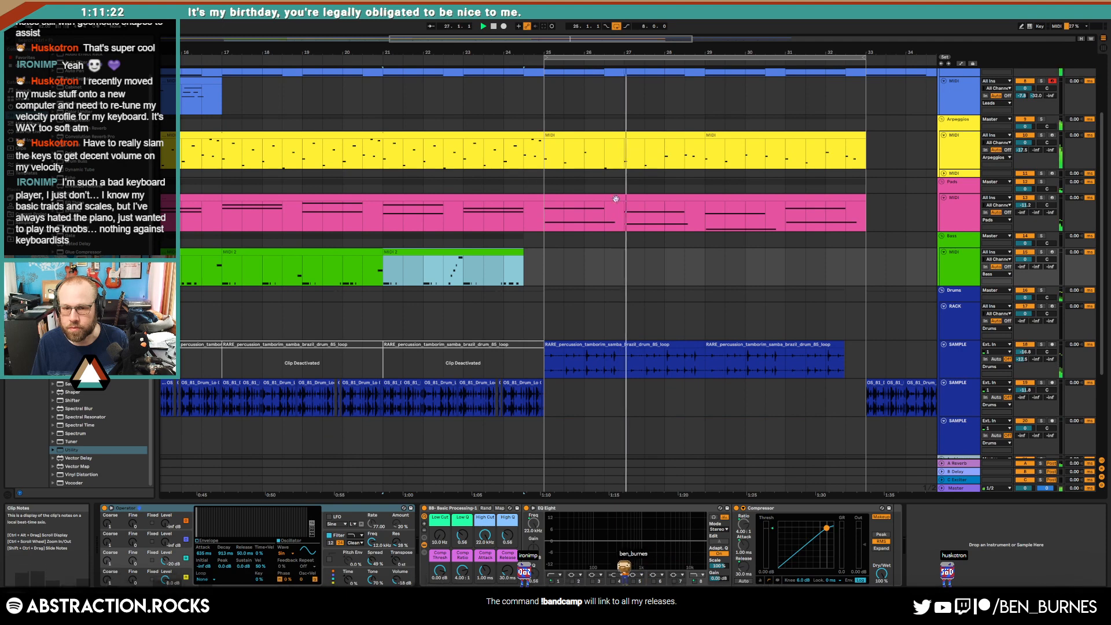
# Step: Play the section from bar 25 past bar 33 with looping temporarily switched off, re-enable the loop and stop playback
pyautogui.moveTo(620, 39); pyautogui.dragTo(677, 39)
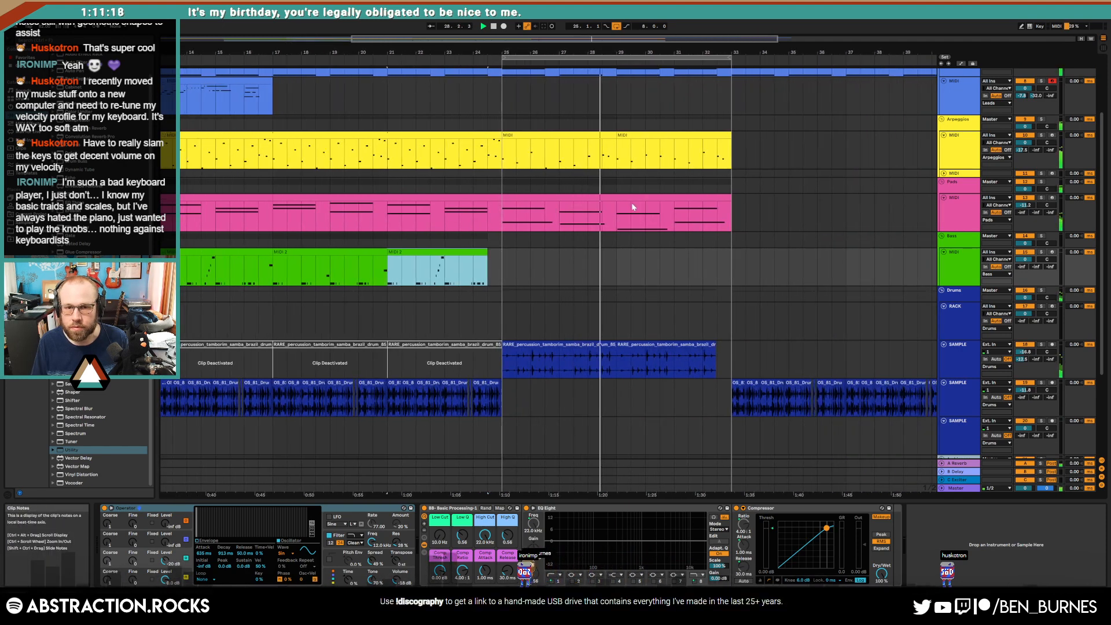
pyautogui.scroll(-3, 630, 203)
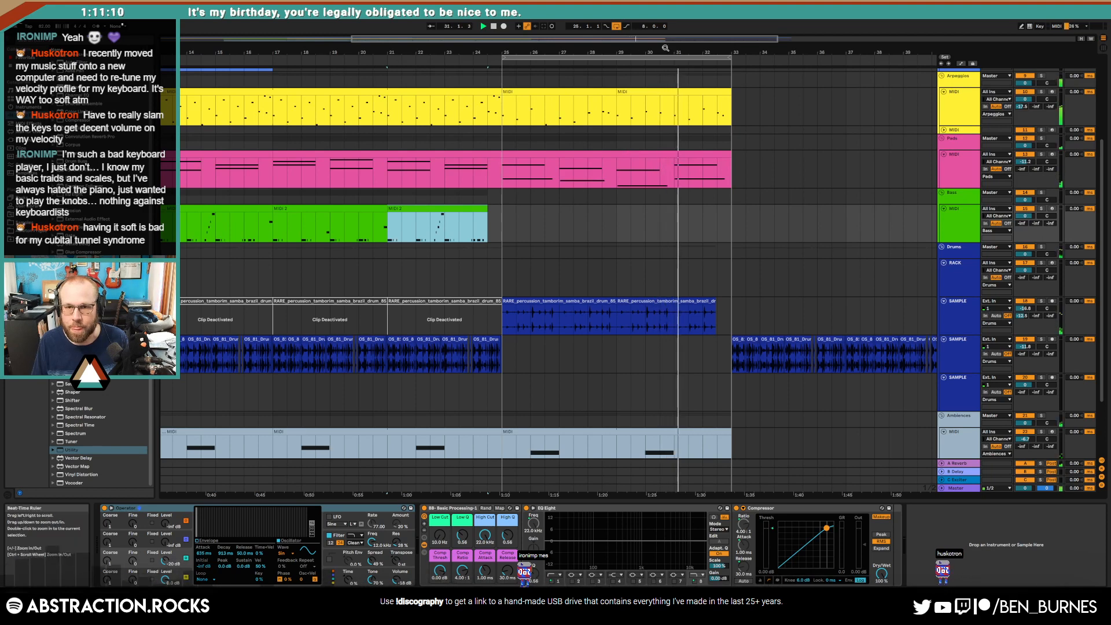
pyautogui.click(617, 26)
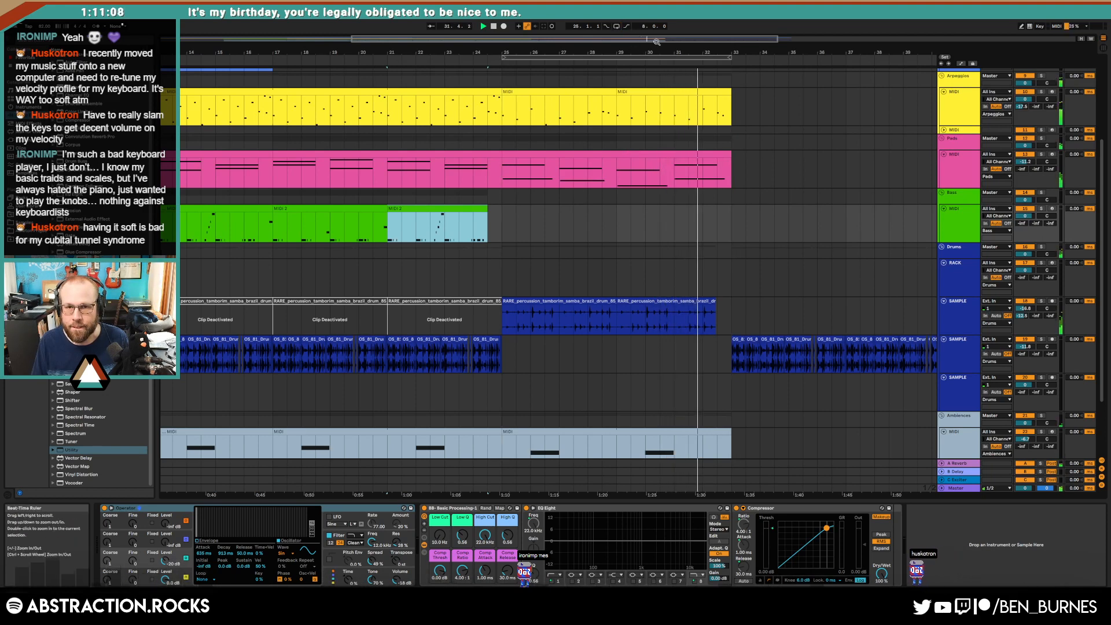
pyautogui.moveTo(657, 39); pyautogui.dragTo(738, 21)
pyautogui.scroll(3, 774, 186)
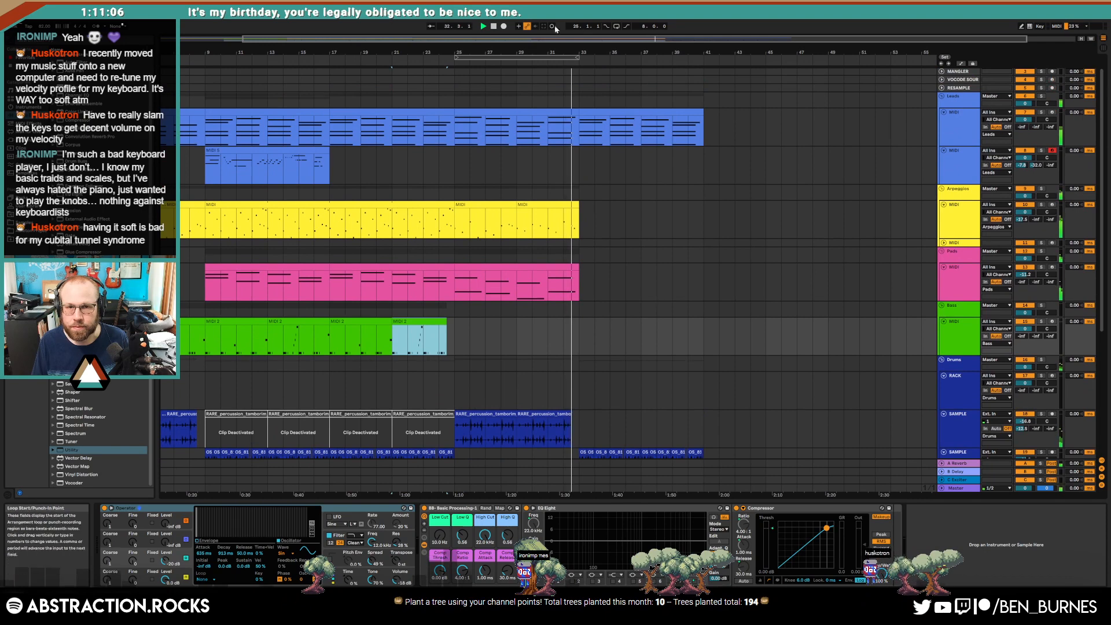
pyautogui.click(616, 28)
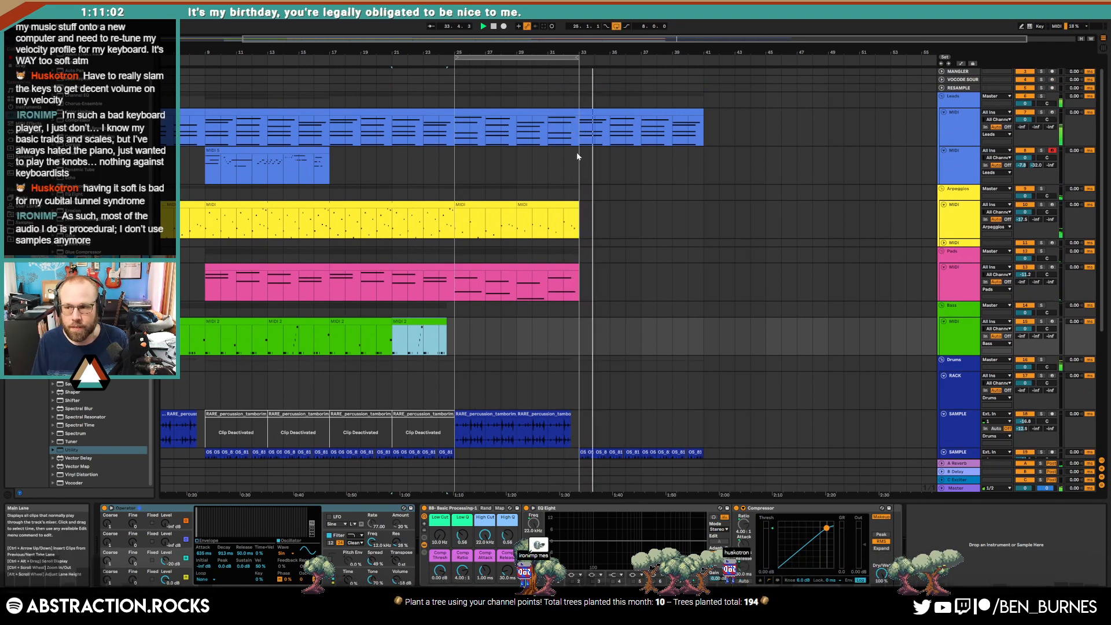
pyautogui.press('space')
# Step: Select the Leads and drum sample clips spanning bars 33 to 41 and move them one bar later, starting at bar 34
pyautogui.click(597, 114)
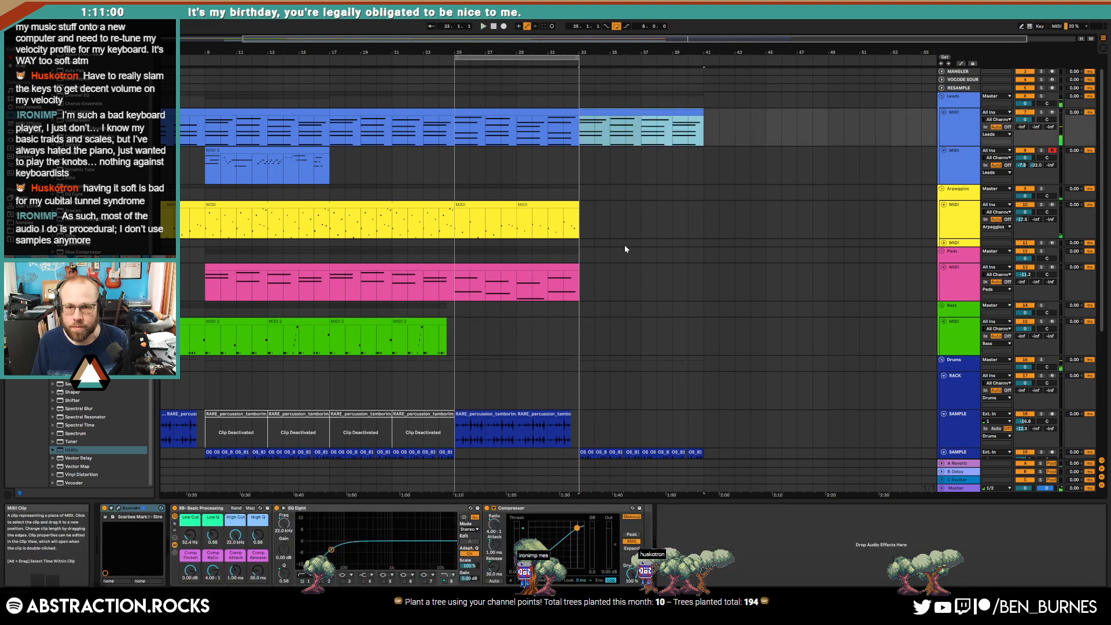
pyautogui.scroll(-2, 665, 348)
pyautogui.keyDown('shift'); pyautogui.click(703, 413); pyautogui.keyUp('shift')
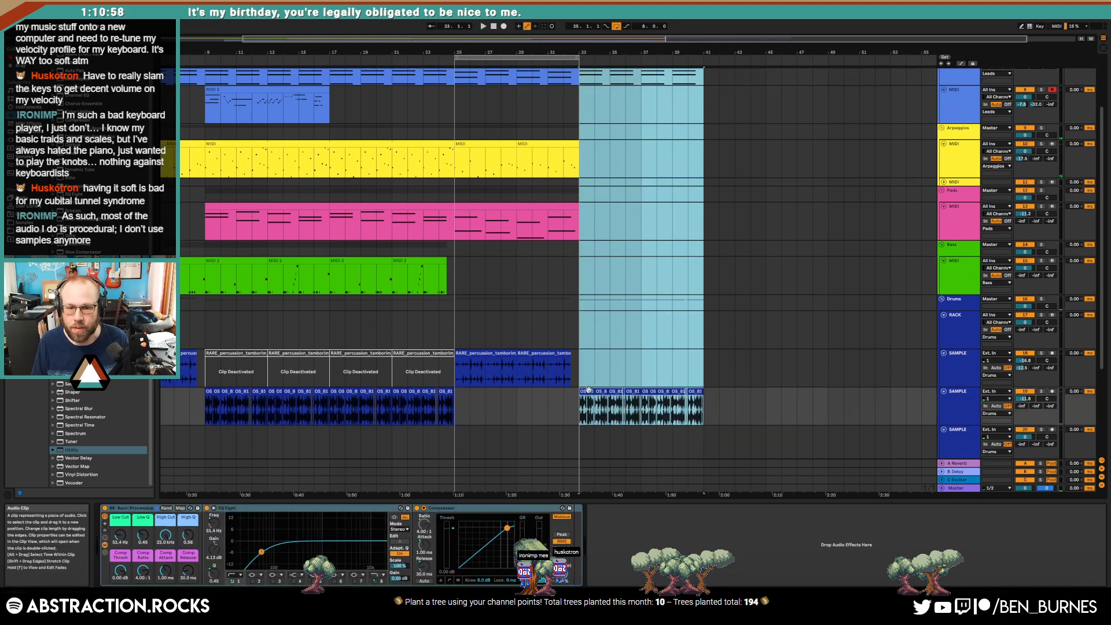
pyautogui.moveTo(589, 390); pyautogui.dragTo(603, 392)
pyautogui.click(565, 406)
pyautogui.scroll(-1, 565, 390)
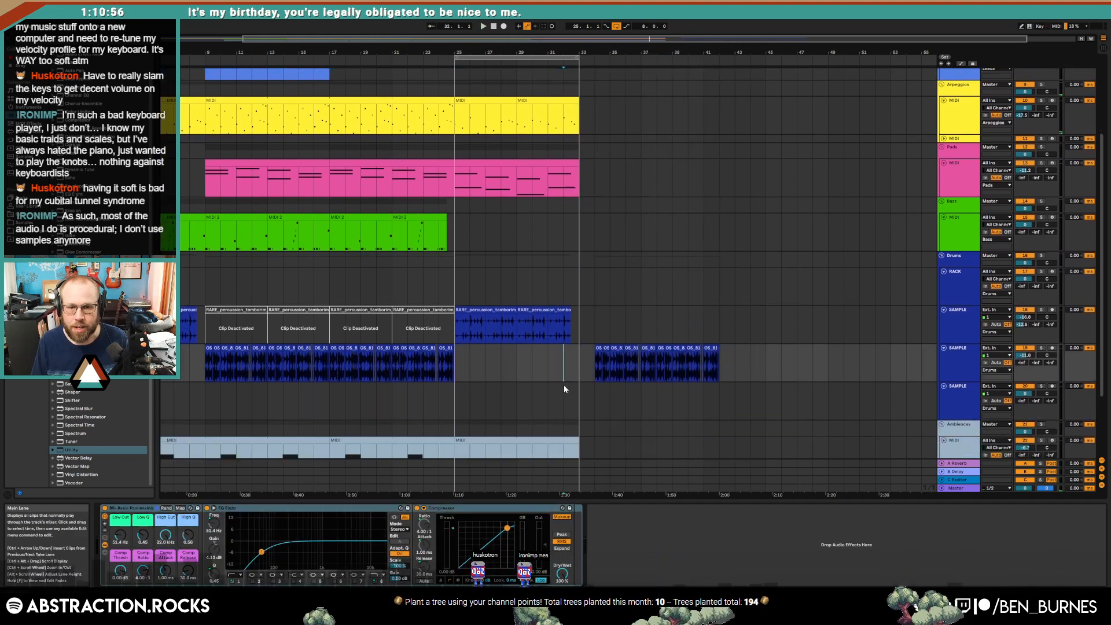
# Step: Load a ride2_OH_PP cymbal sample from the drum sample folder into the RACK track's Drum Rack and trim its start to the hit
pyautogui.scroll(-2, 565, 384)
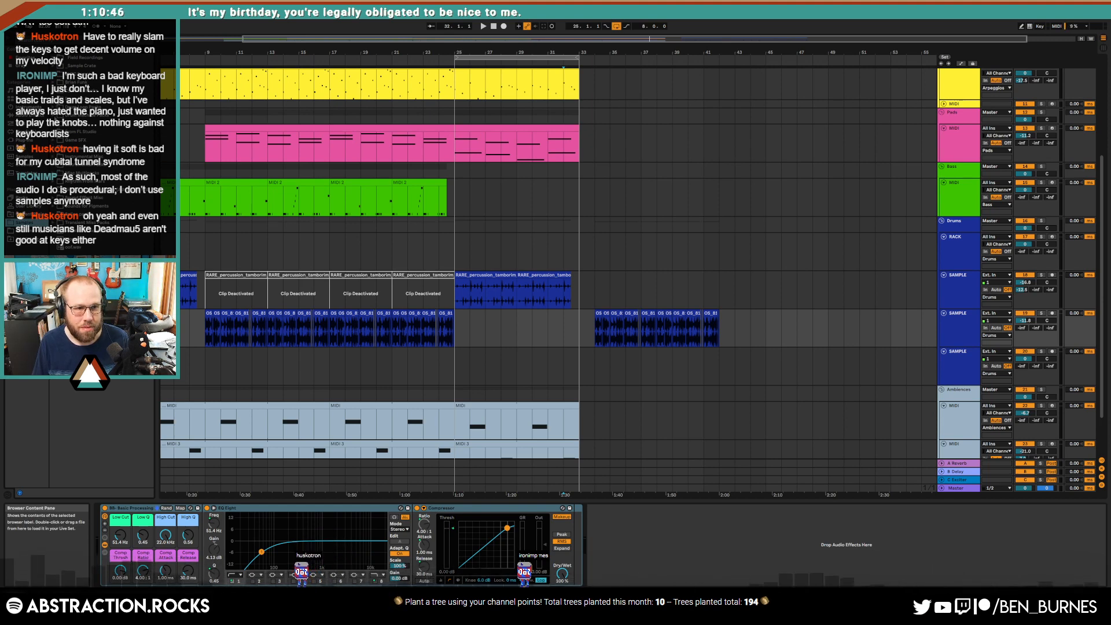
pyautogui.click(53, 99)
pyautogui.click(60, 256)
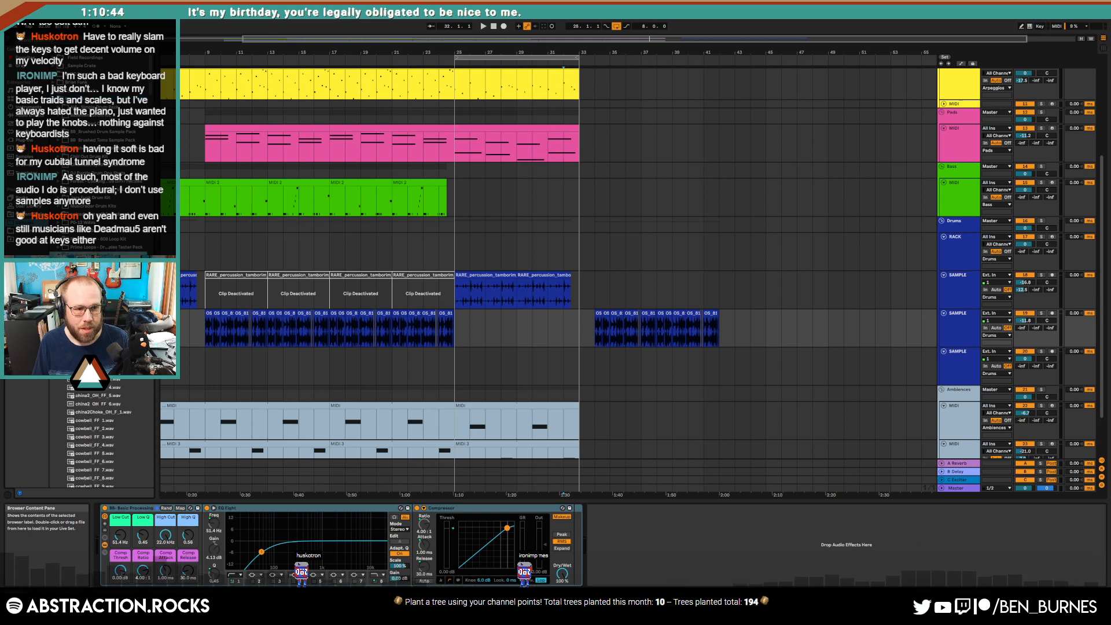
pyautogui.scroll(-10, 104, 435)
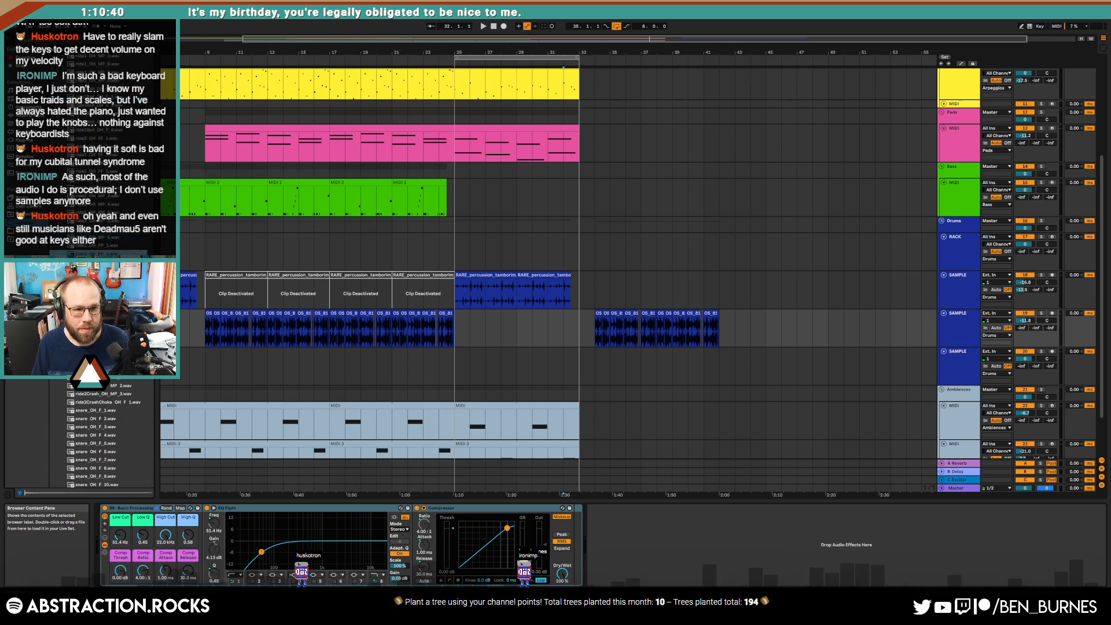
pyautogui.scroll(-3, 104, 434)
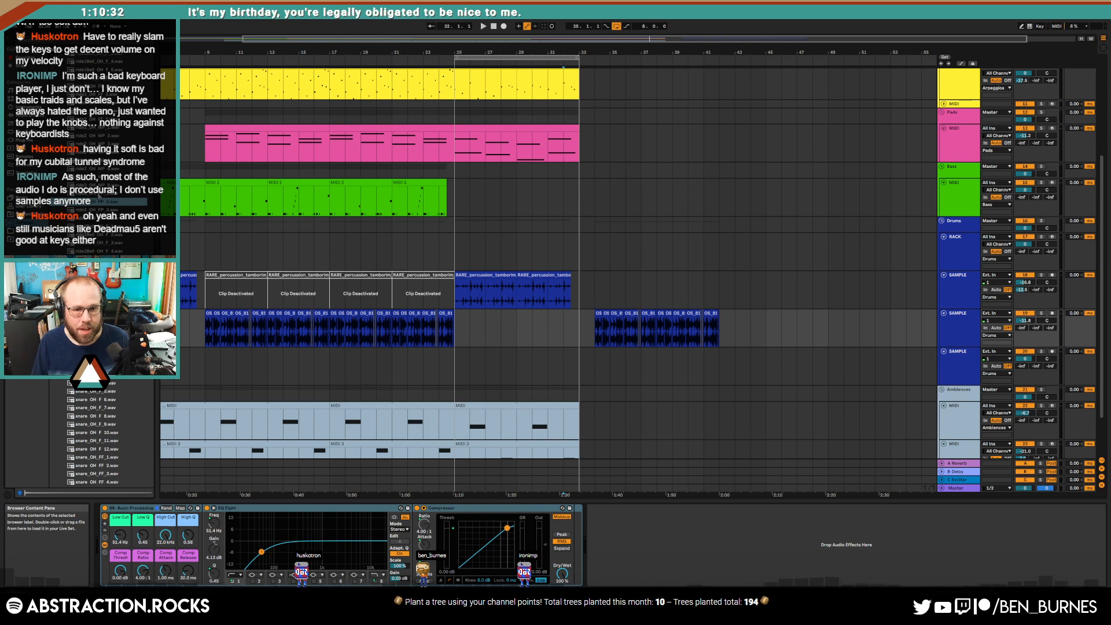
pyautogui.click(961, 261)
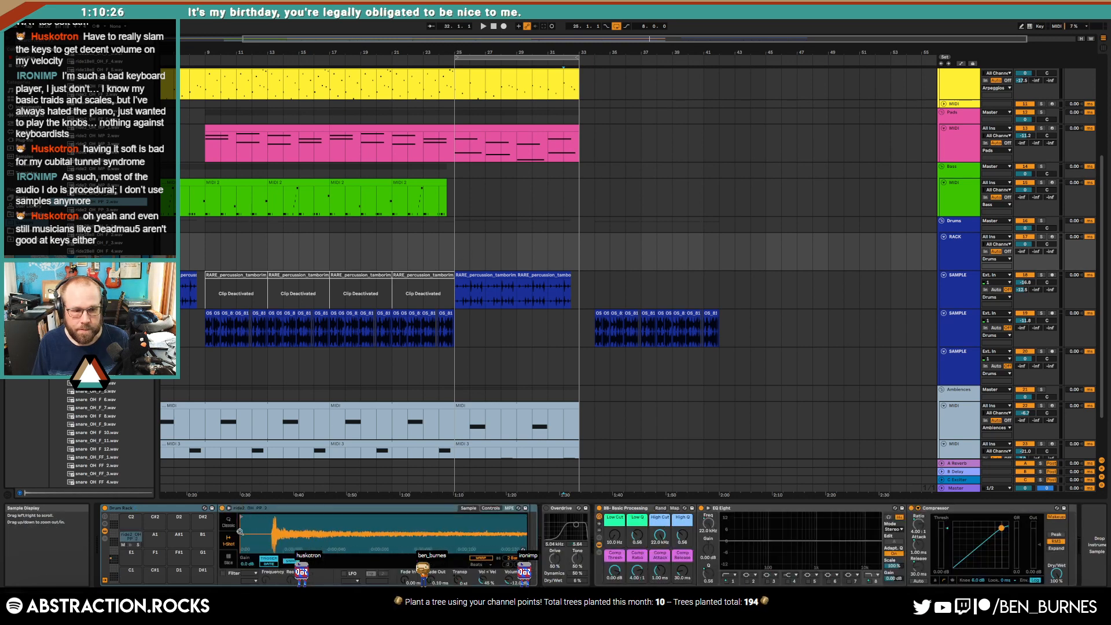
pyautogui.moveTo(241, 518); pyautogui.dragTo(271, 518)
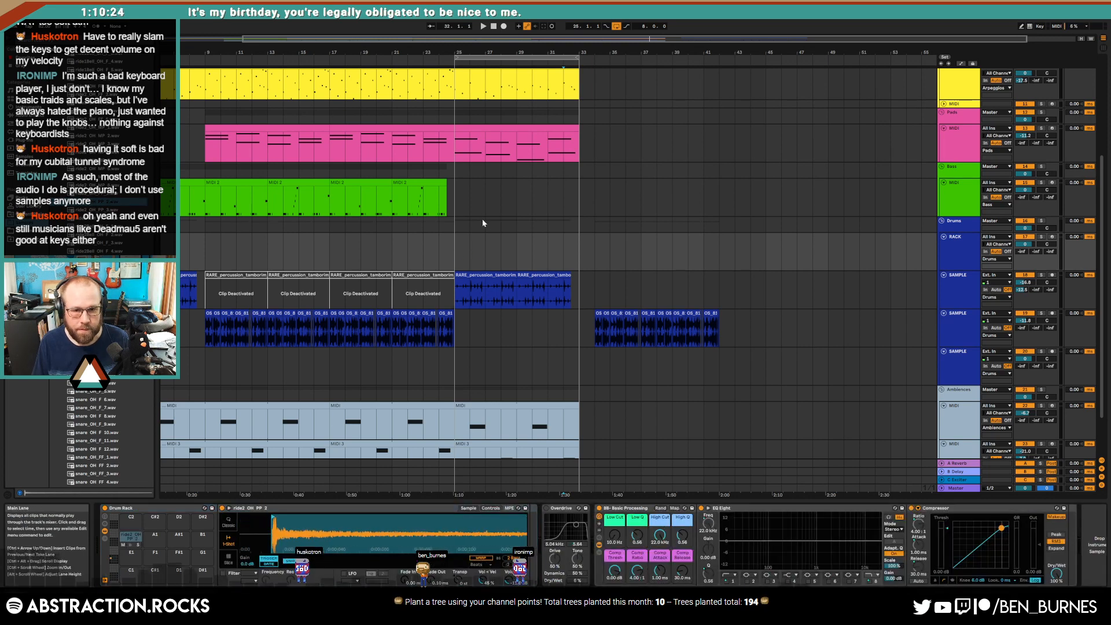
# Step: Insert an empty one-bar MIDI clip at bar 25 on the RACK track and open it in the note editor
pyautogui.click(461, 254)
pyautogui.hotkey('ctrl', 'shift', 'm')
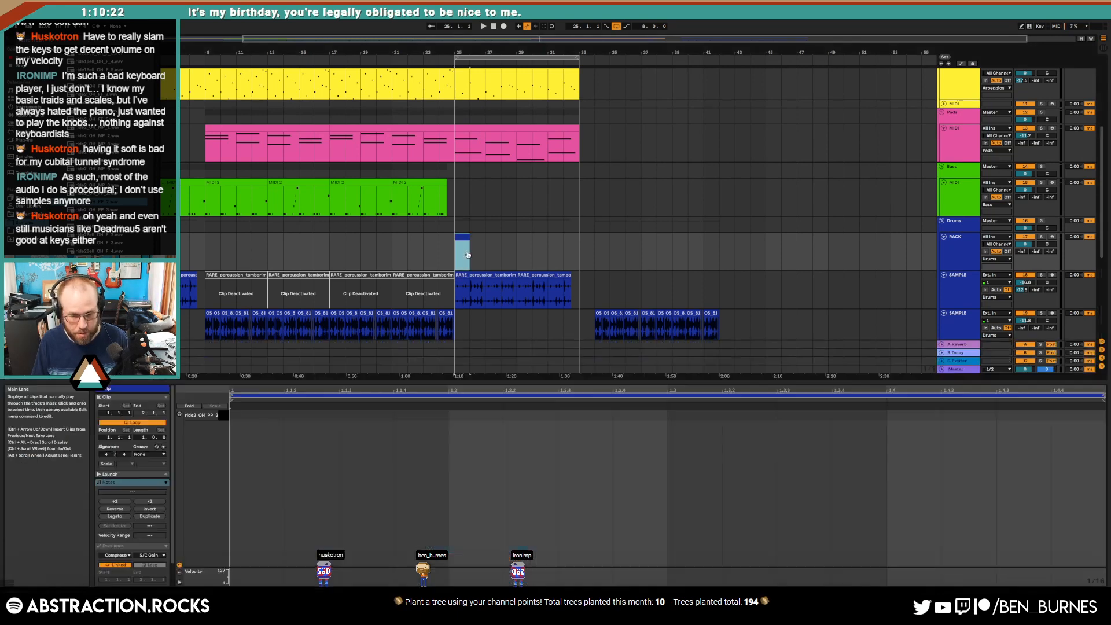
pyautogui.hotkey('shift', 'Tab')
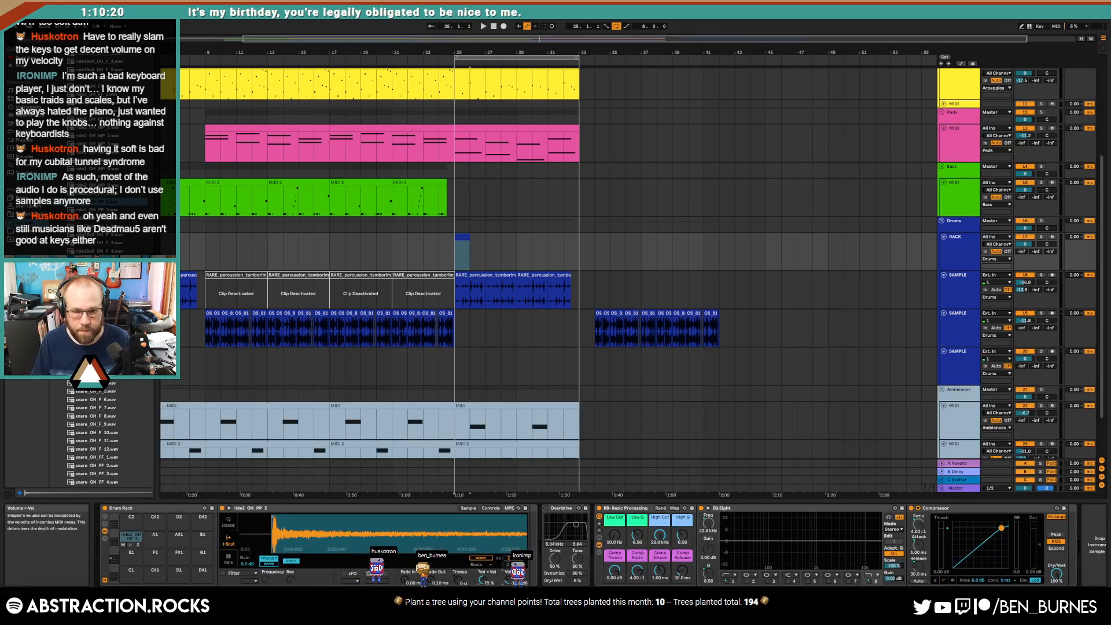
pyautogui.hotkey('shift', 'Tab')
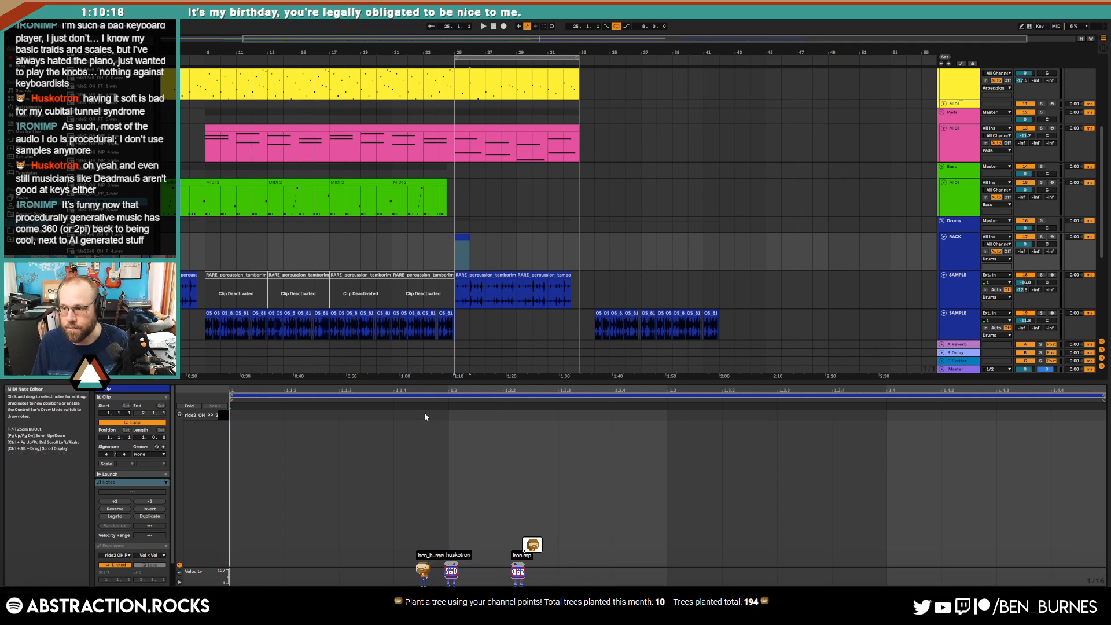
# Step: Fill the one-bar clip with two half-bar ride notes and lower the first note's velocity
pyautogui.click(257, 416)
pyautogui.moveTo(257, 416); pyautogui.dragTo(669, 420)
pyautogui.hotkey('ctrl', 'd')
pyautogui.click(634, 417)
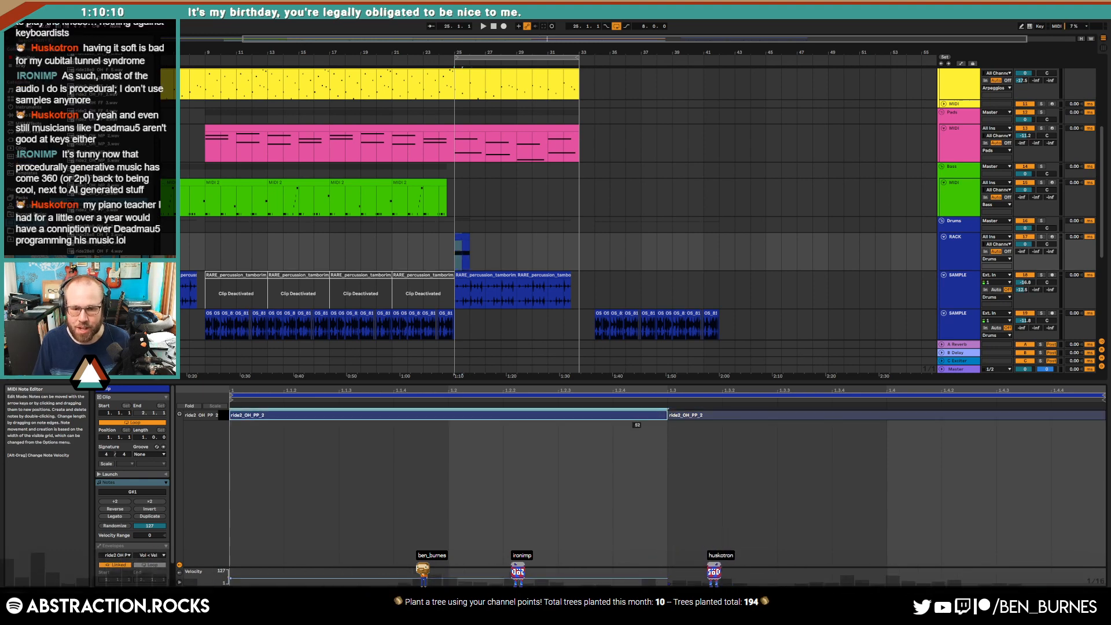
pyautogui.click(636, 415)
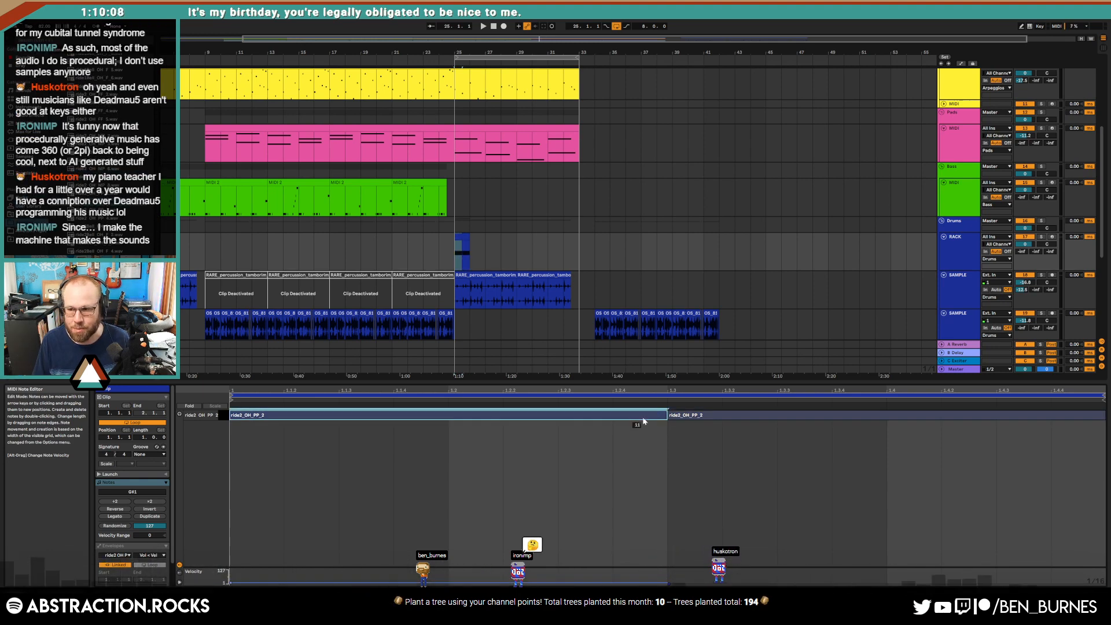
# Step: Play the section from bar 25 and duplicate the one-bar ride clip repeatedly up to bar 33
pyautogui.click(464, 238)
pyautogui.press('space')
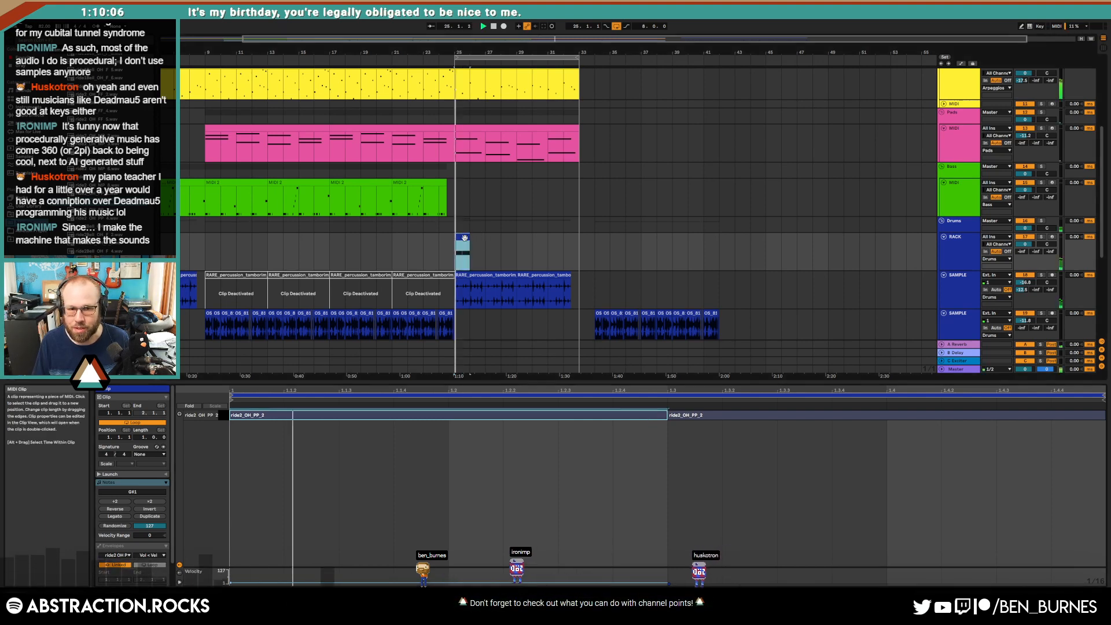
pyautogui.hotkey('ctrl', 'd')
pyautogui.hotkey('ctrl', 'd')
pyautogui.hotkey('ctrl', 'd')
pyautogui.hotkey('ctrl', 'd')
pyautogui.hotkey('ctrl', 'd')
pyautogui.hotkey('ctrl', 'd')
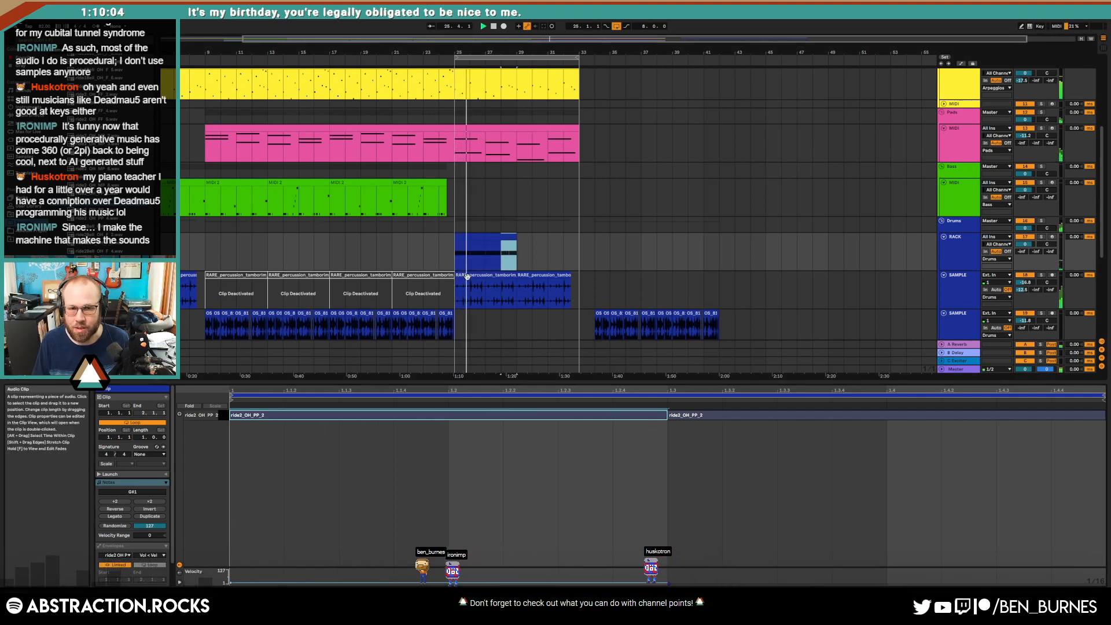
pyautogui.hotkey('ctrl', 'd')
# Step: Extend the first looped ride clip from bar 25 to bar 33 over the separate copies and stop playback
pyautogui.click(463, 238)
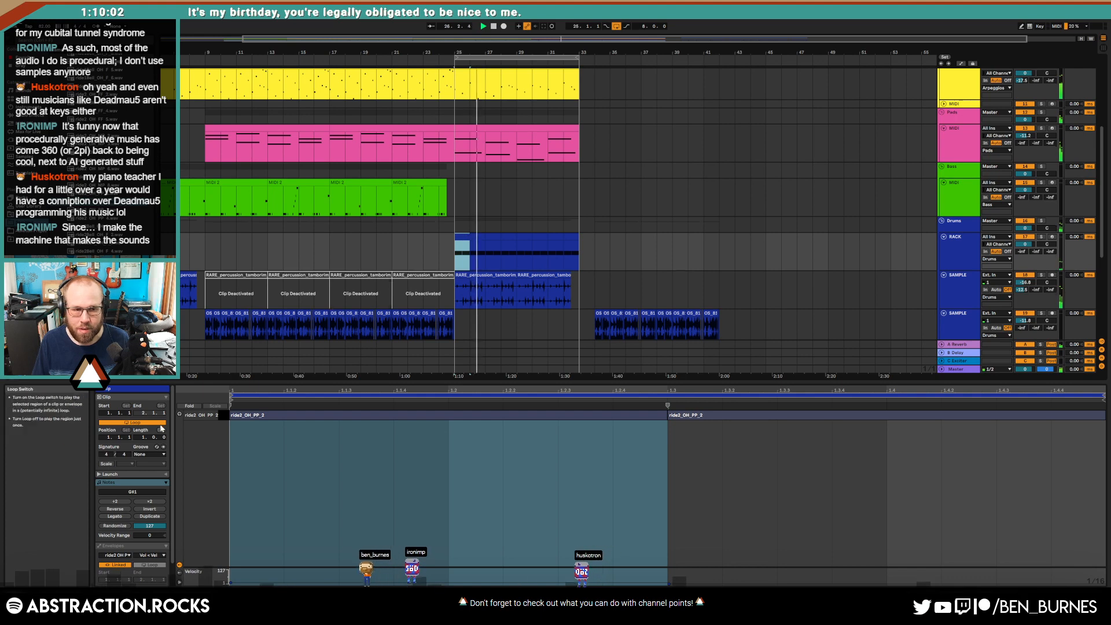
pyautogui.moveTo(469, 237); pyautogui.dragTo(579, 238)
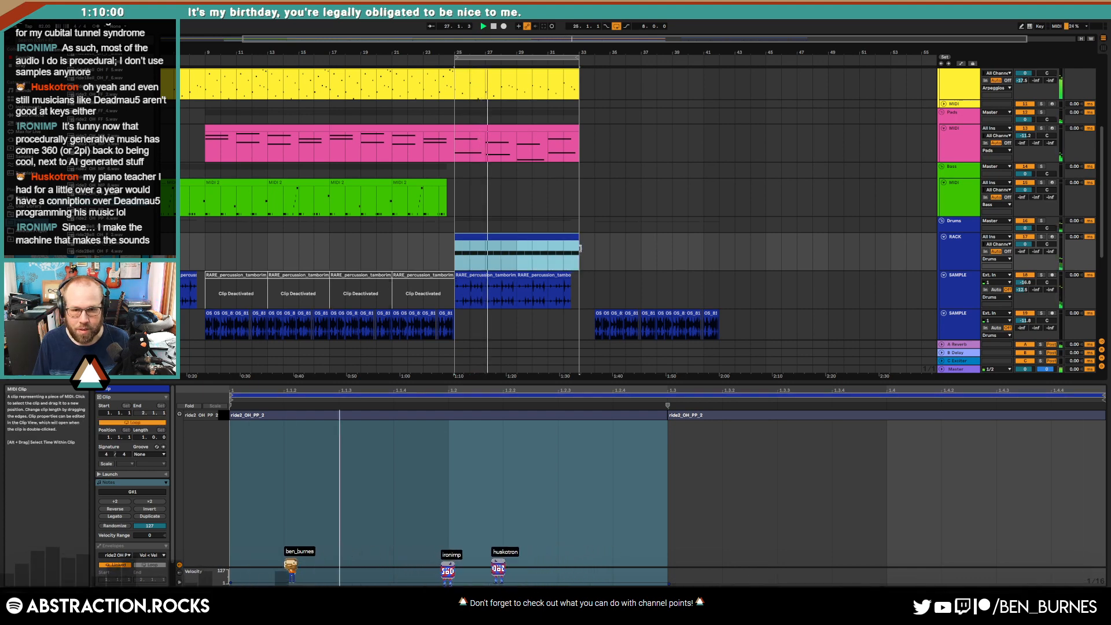
pyautogui.click(582, 439)
pyautogui.press('space')
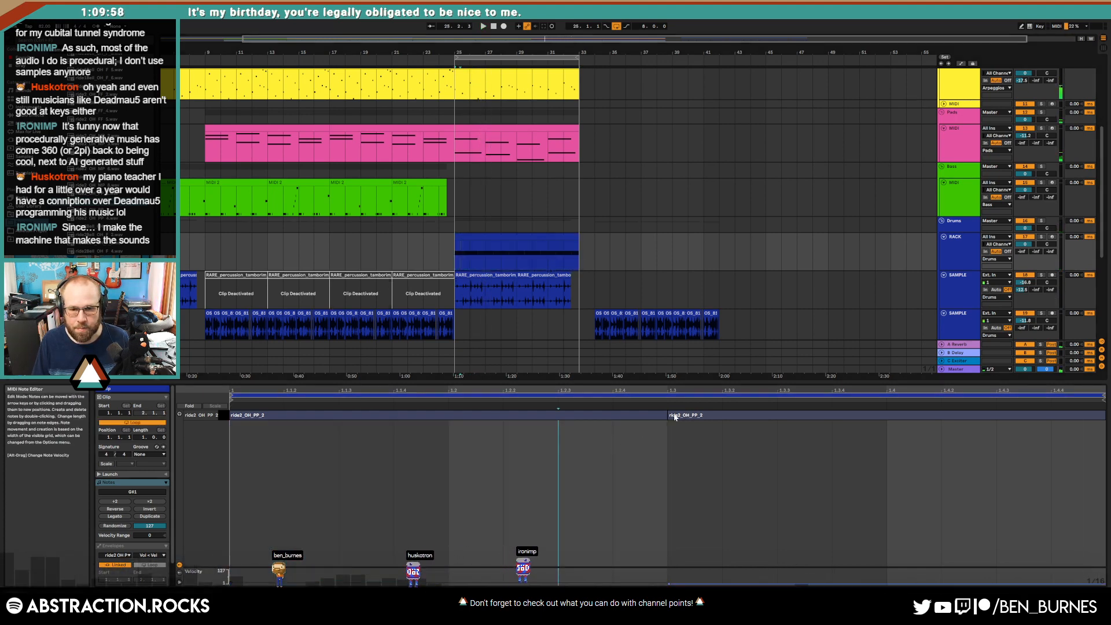
# Step: Retime the two ride notes to one and a half beats each, leaving the bar's last beat empty
pyautogui.click(591, 418)
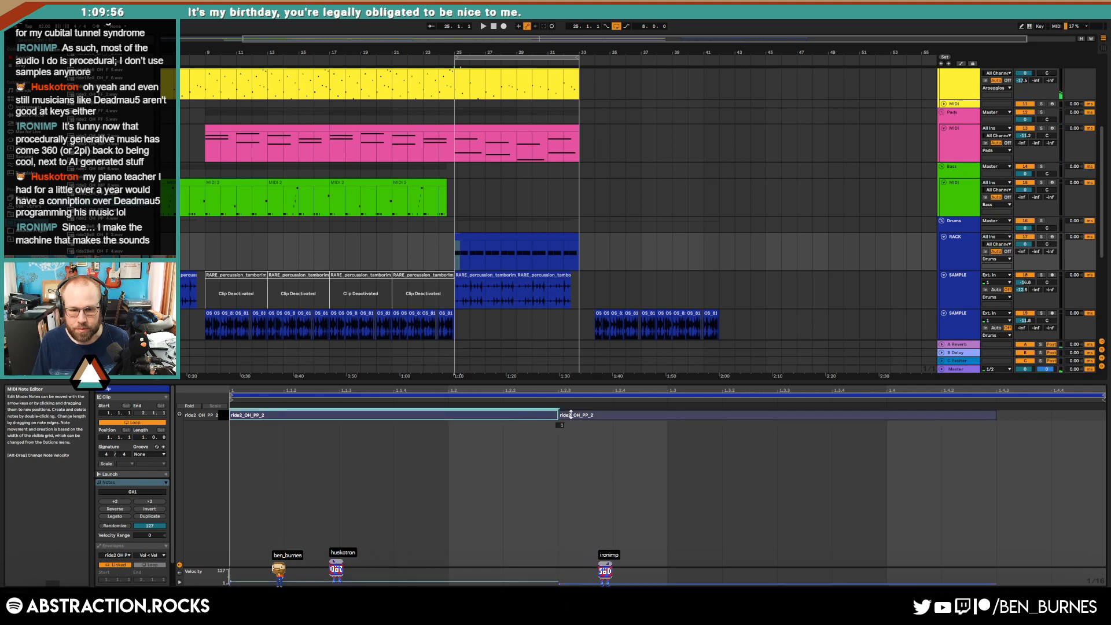
pyautogui.moveTo(526, 416); pyautogui.dragTo(526, 410)
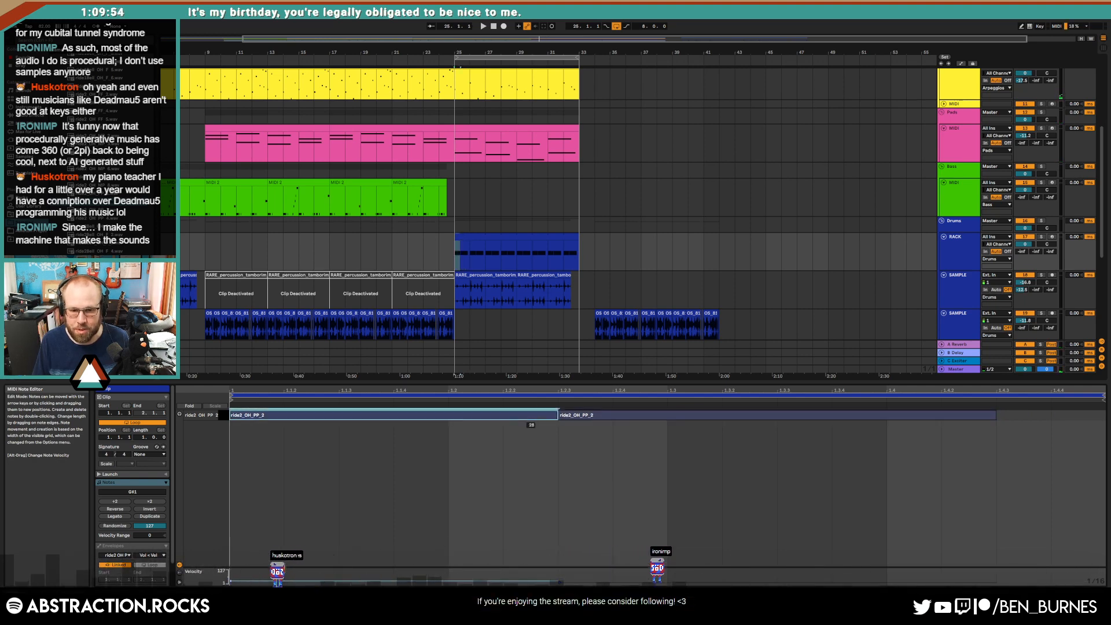
pyautogui.click(723, 429)
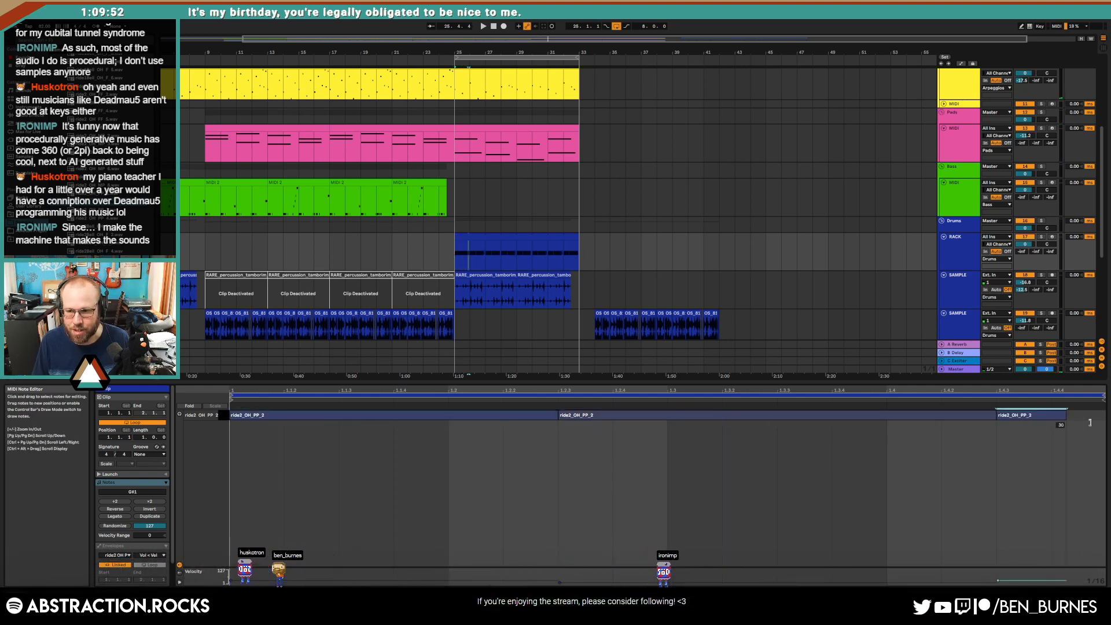
pyautogui.moveTo(1090, 423); pyautogui.dragTo(1093, 420)
pyautogui.doubleClick(960, 415)
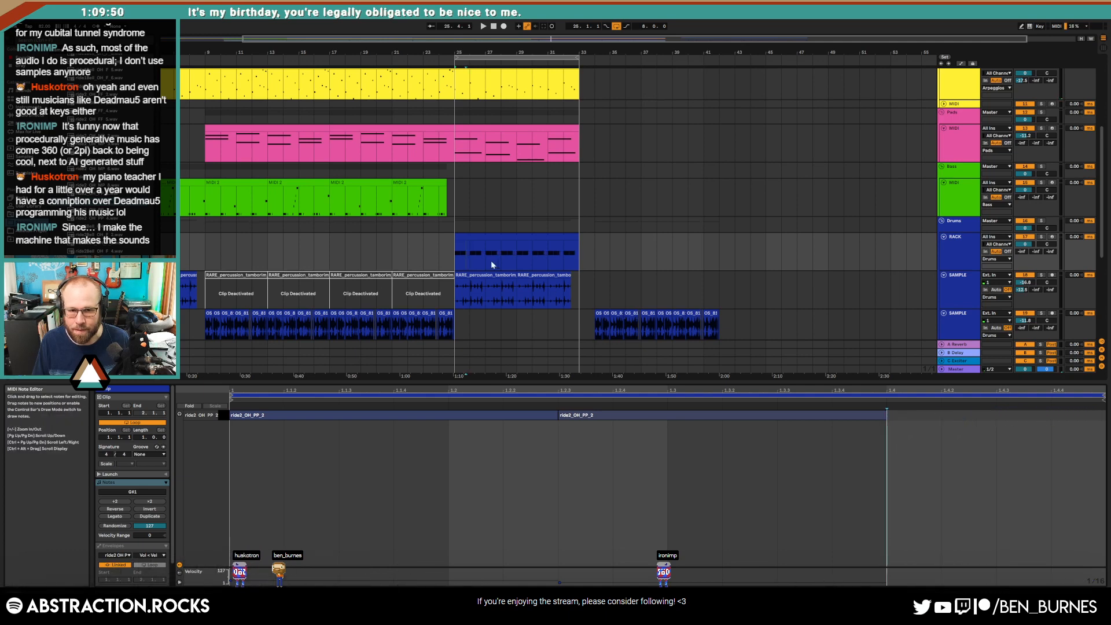
# Step: Consolidate bars 25 and 26 of the ride part into a single two-bar clip and turn on its loop
pyautogui.moveTo(460, 256); pyautogui.dragTo(478, 265)
pyautogui.hotkey('ctrl', 'j')
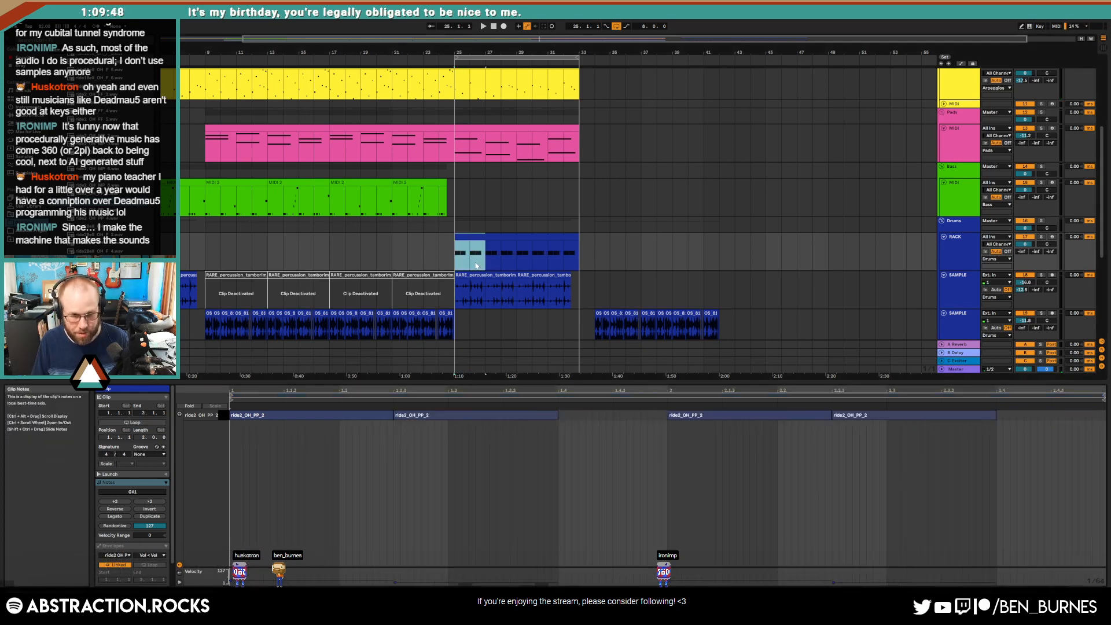
pyautogui.click(132, 422)
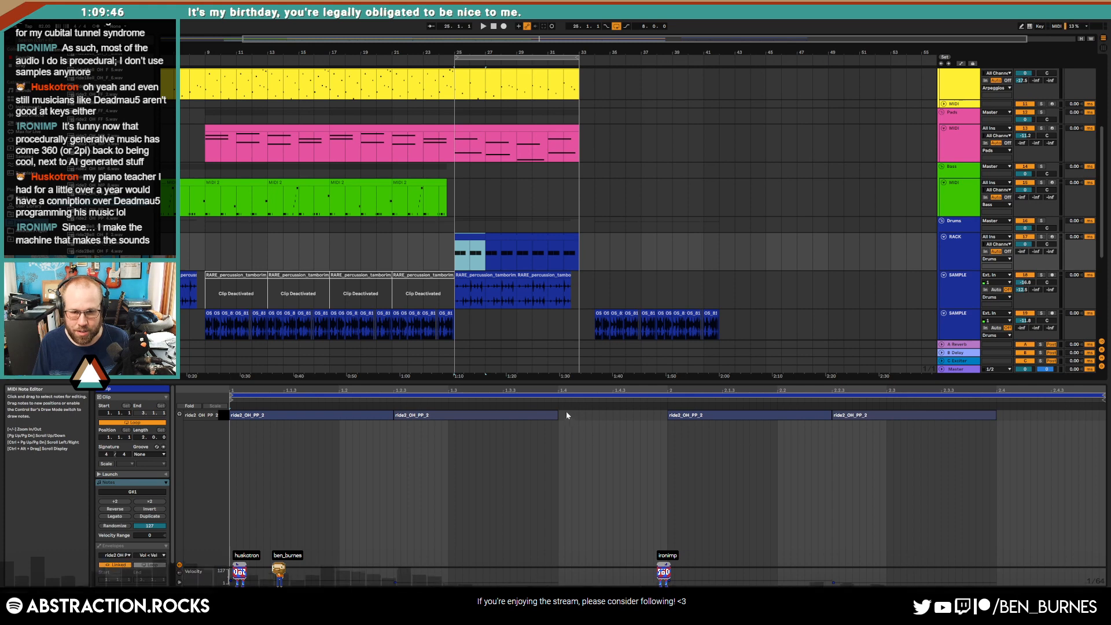
# Step: Add a one-beat ride note on the last beat of the clip's second bar and extend the looped clip to bar 33
pyautogui.moveTo(560, 415); pyautogui.dragTo(667, 421)
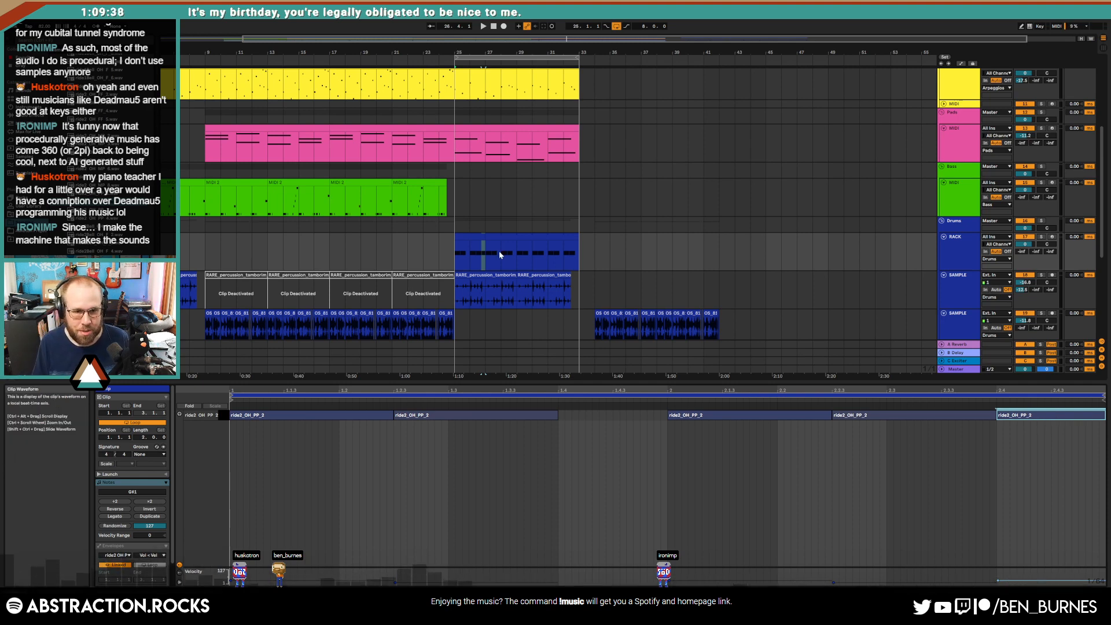
pyautogui.moveTo(456, 252); pyautogui.dragTo(581, 252)
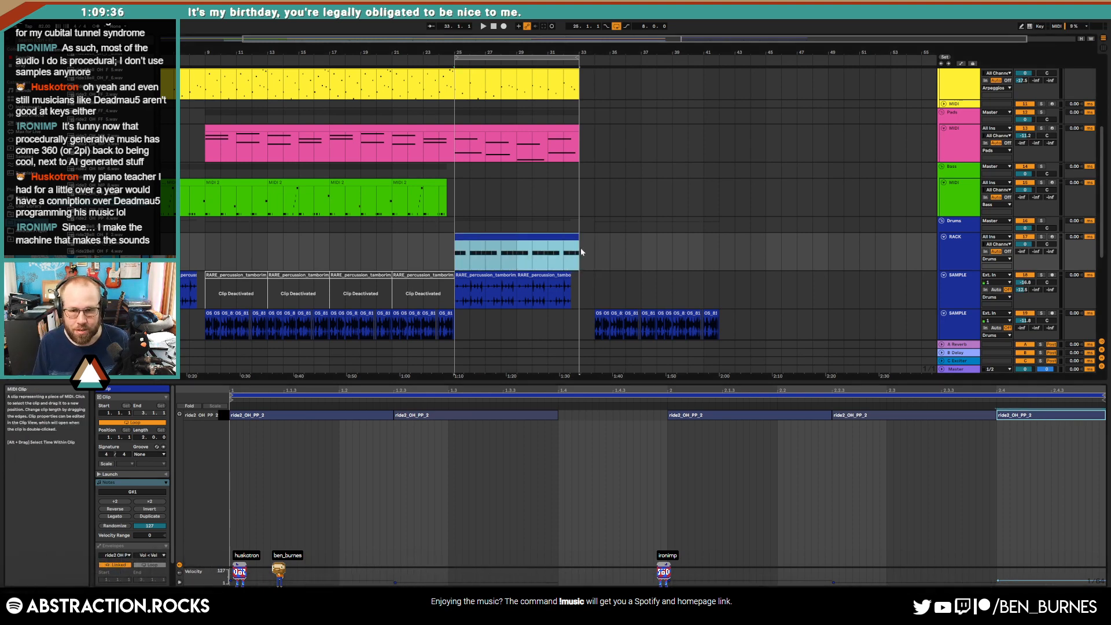
# Step: Adjust the velocities of individual ride notes in the two-bar clip during playback to vary the pattern's accents
pyautogui.press('space')
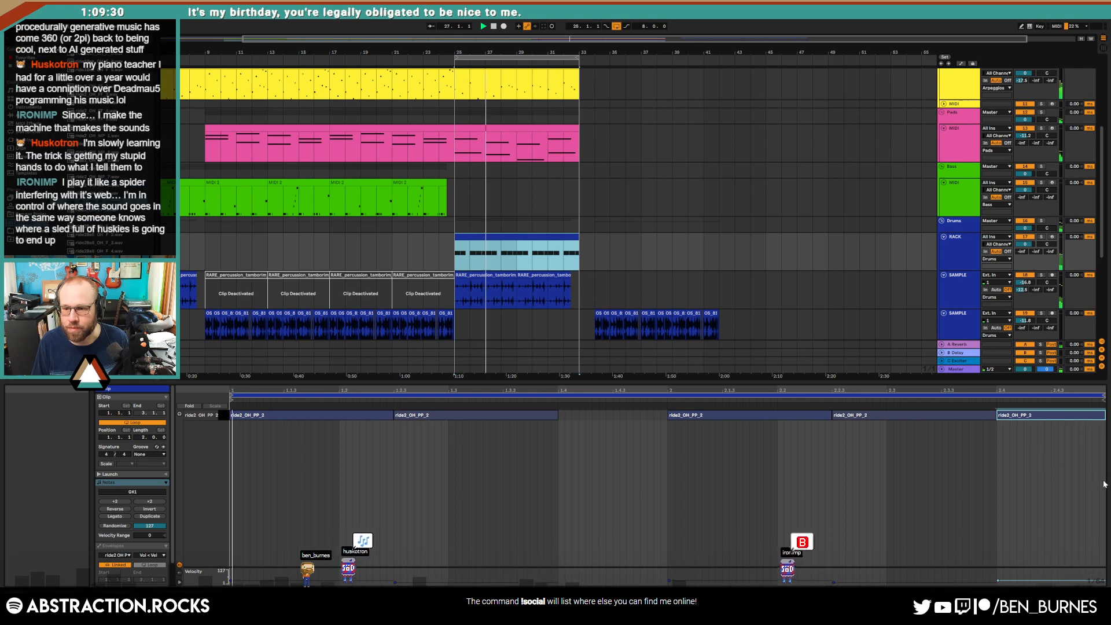
pyautogui.click(364, 419)
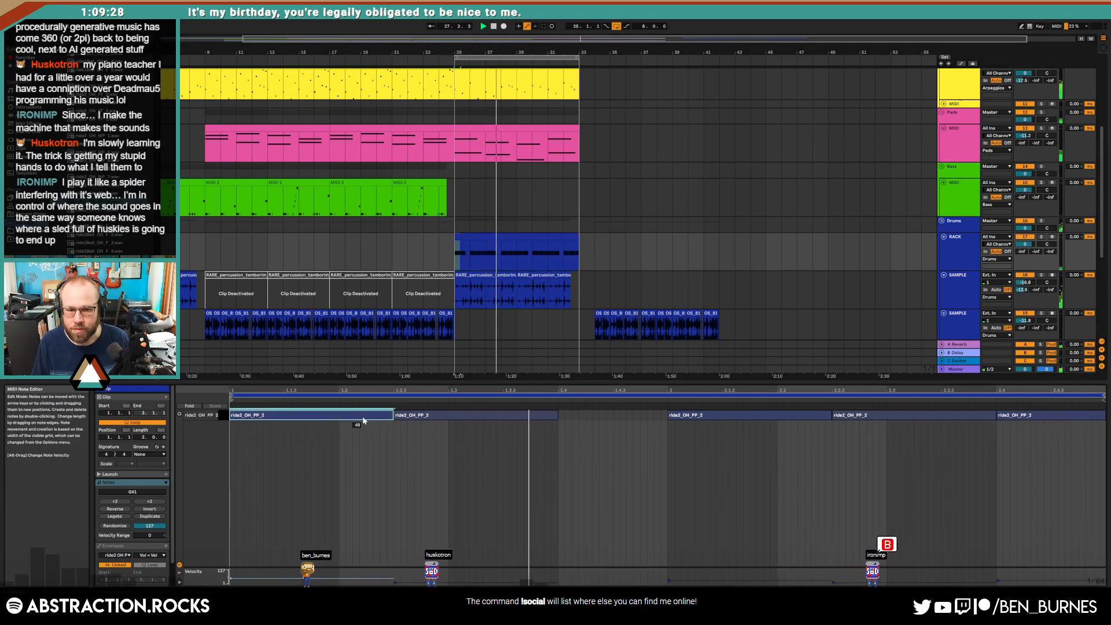
pyautogui.click(686, 418)
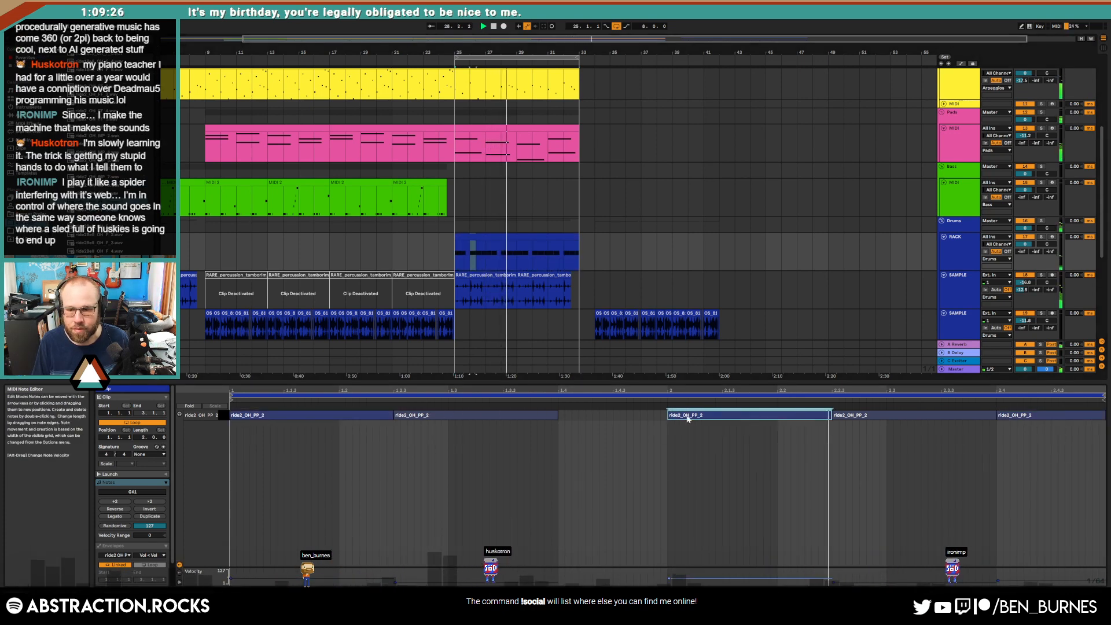
pyautogui.moveTo(1008, 416); pyautogui.dragTo(1008, 431)
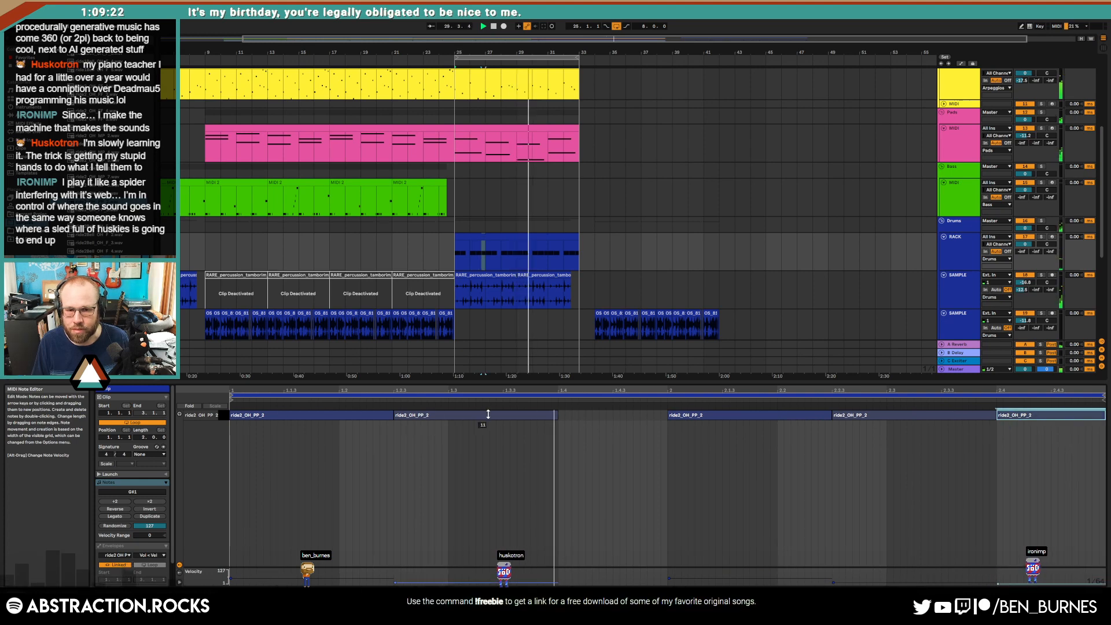
pyautogui.moveTo(488, 414); pyautogui.dragTo(488, 406)
pyautogui.click(969, 422)
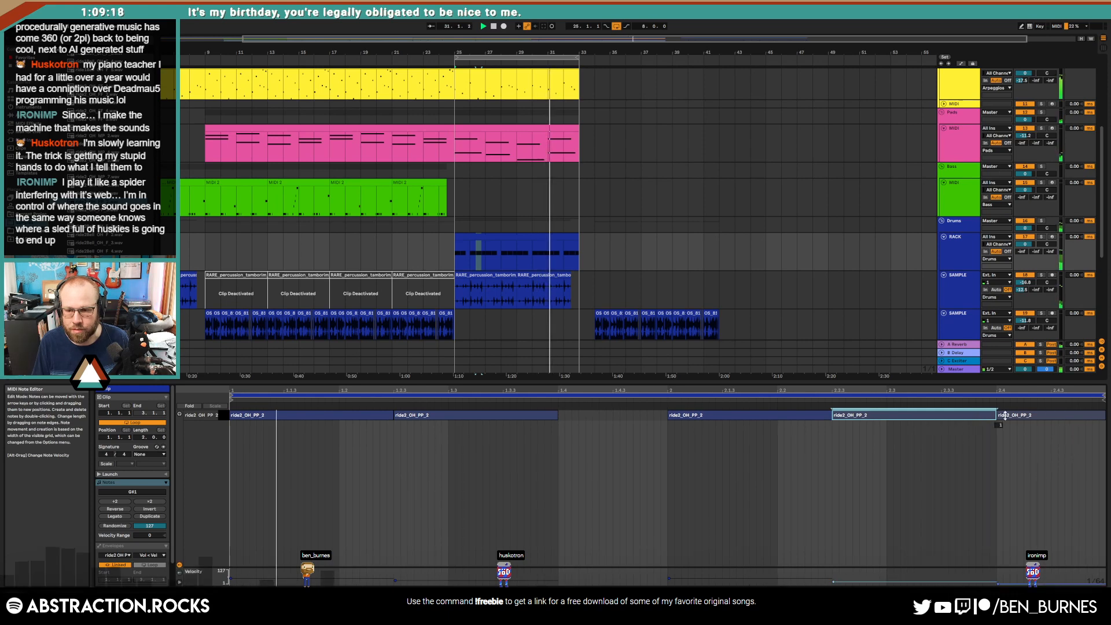
pyautogui.moveTo(1002, 415); pyautogui.dragTo(1002, 409)
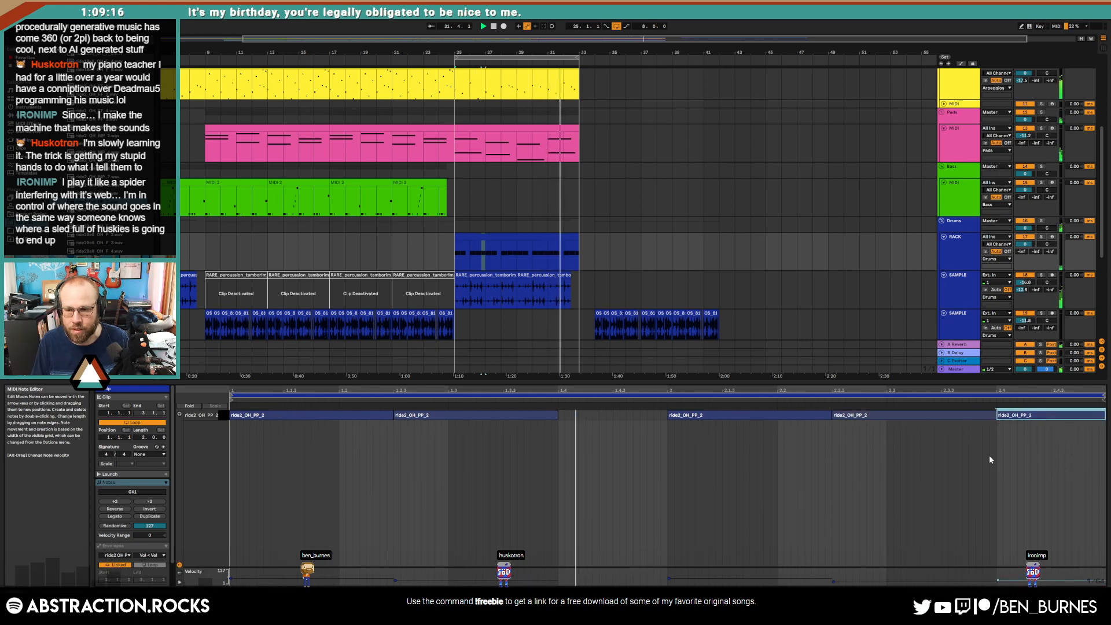
pyautogui.hotkey('shift', 'Tab')
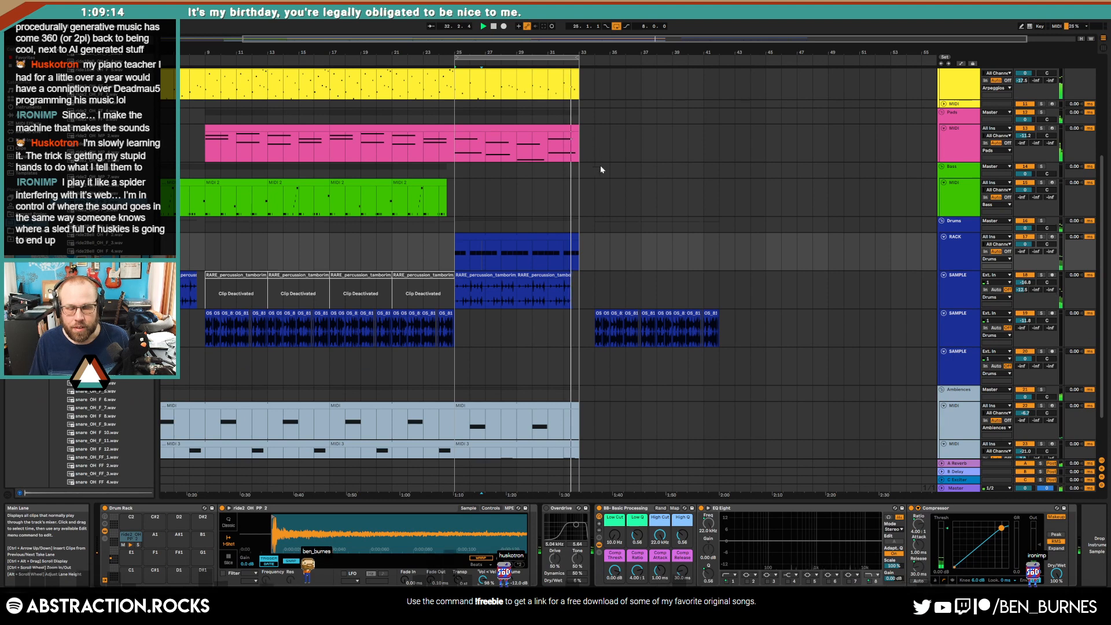
pyautogui.press('space')
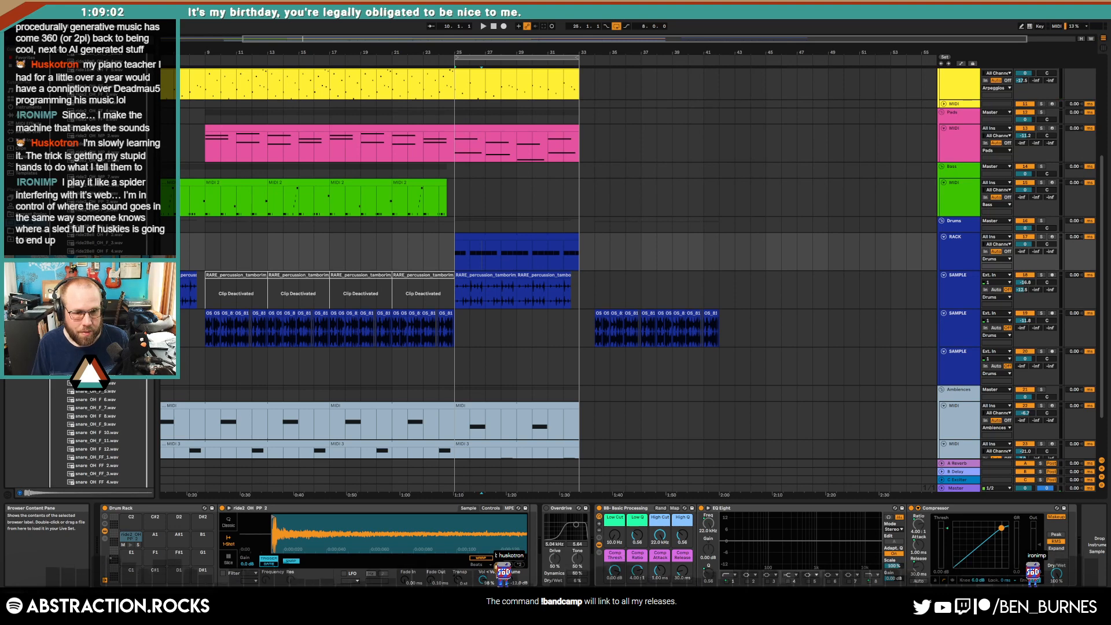
# Step: Place the ride2Crash sample on the empty drum SAMPLE track as a reversed swell ending at bar 25
pyautogui.moveTo(96, 342); pyautogui.dragTo(176, 370)
pyautogui.moveTo(442, 377); pyautogui.dragTo(434, 356)
pyautogui.scroll(3, 445, 365)
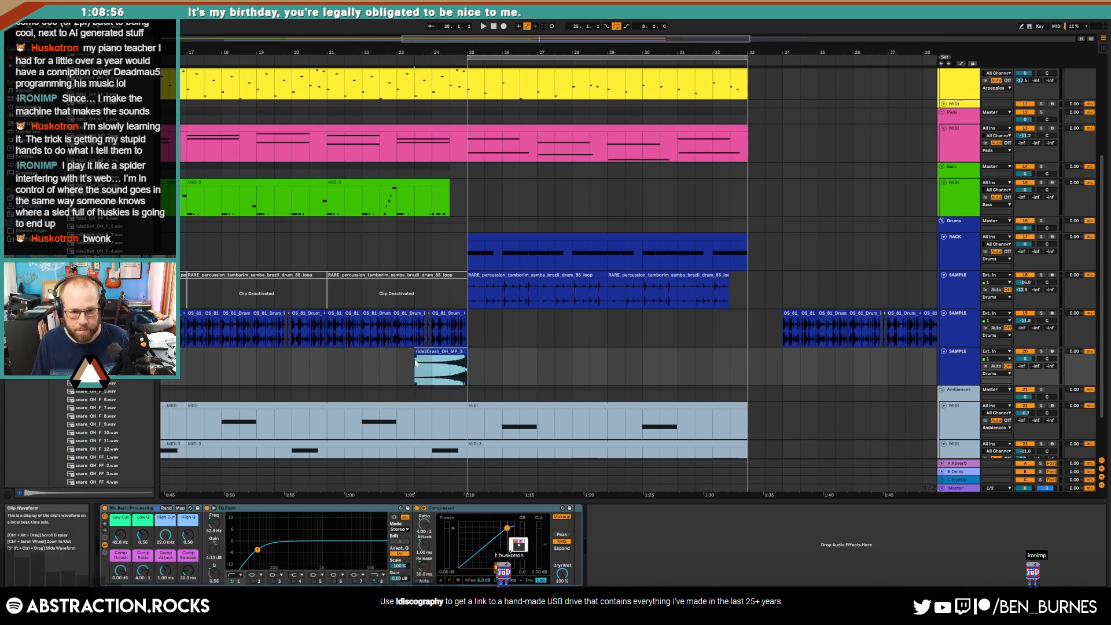
# Step: Set the crash track's low cut to 3.79 kHz, its volume to -17.0 dB and its first send to -7.8 dB, auditioning the swell into bar 25
pyautogui.moveTo(119, 536); pyautogui.dragTo(120, 512)
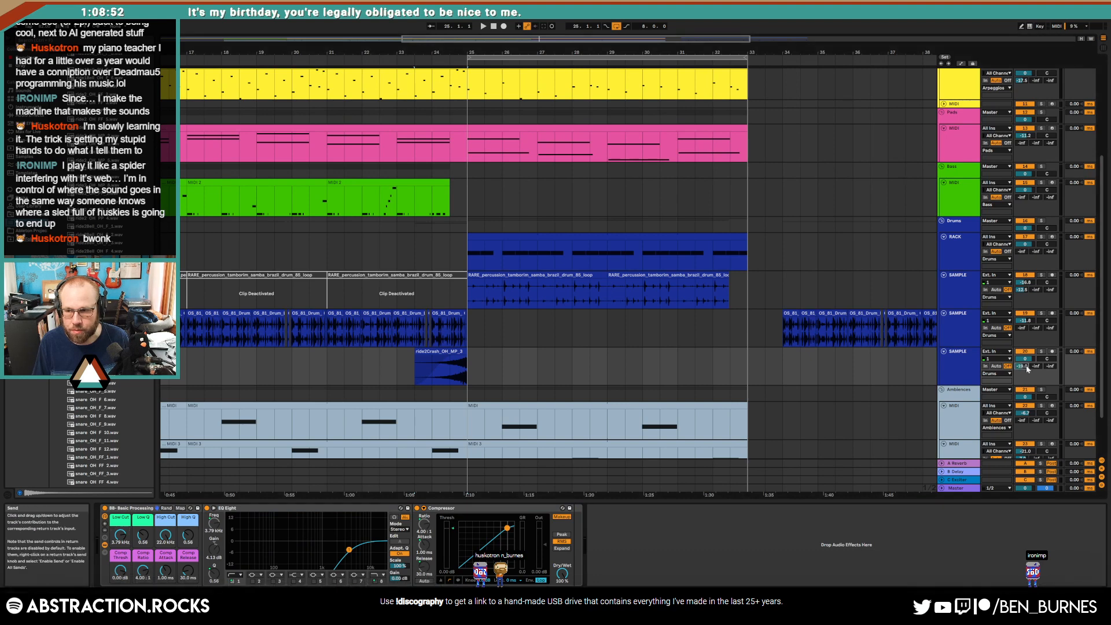
pyautogui.moveTo(1030, 359)
pyautogui.mouseDown()
pyautogui.moveTo(1030, 379)
pyautogui.moveTo(1025, 363)
pyautogui.mouseUp()
pyautogui.click(345, 373)
pyautogui.press('space')
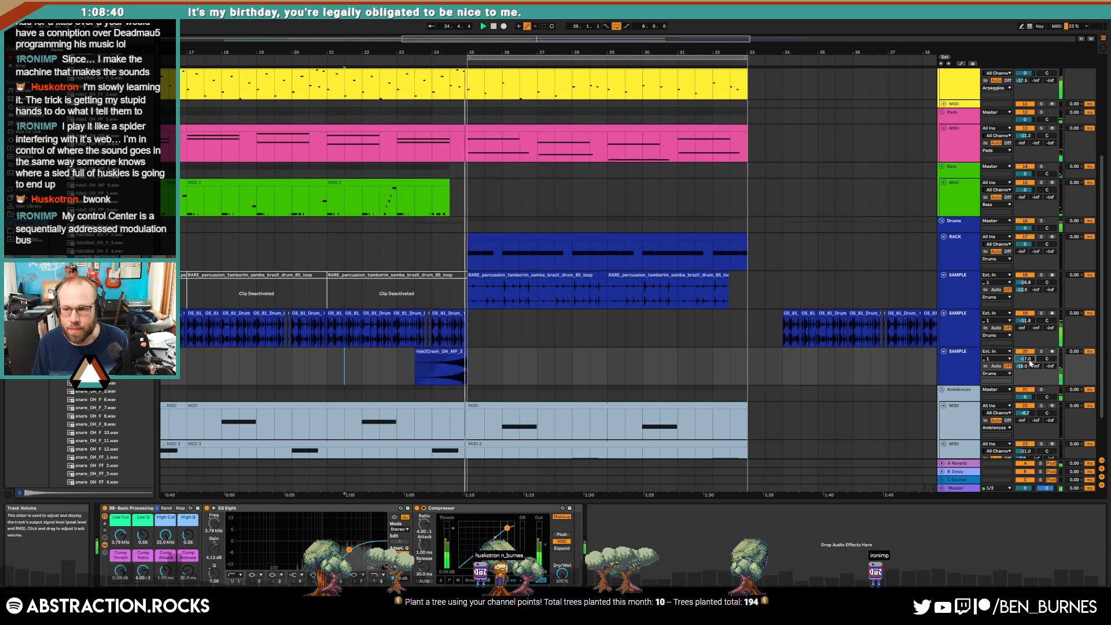
pyautogui.moveTo(1030, 367); pyautogui.dragTo(1030, 336)
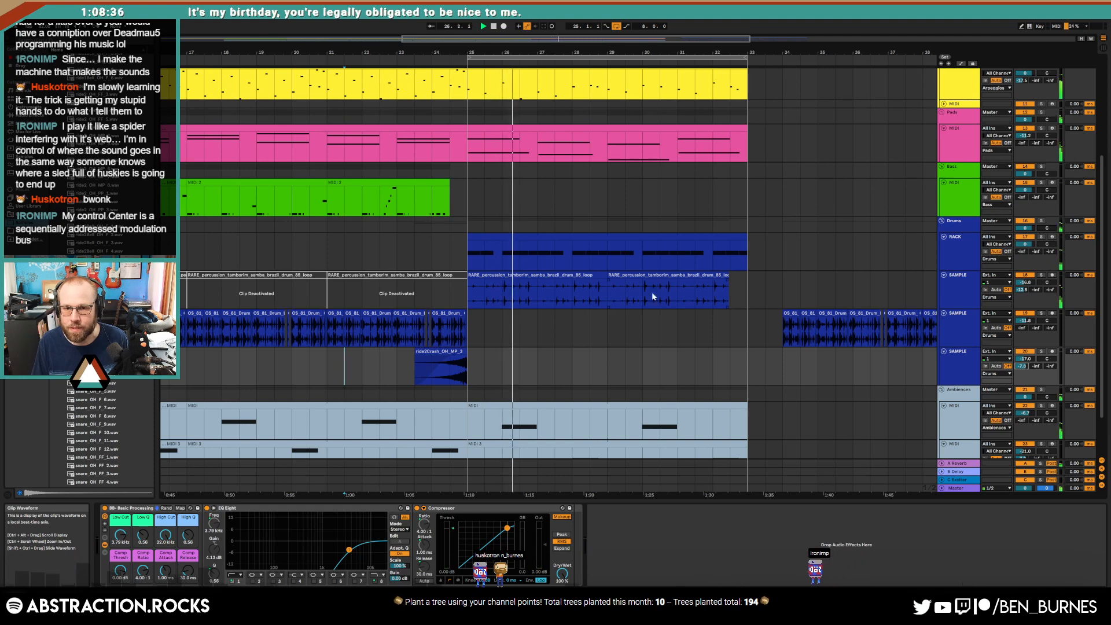
# Step: Insert a MIDI track below the pads track and copy the leads chord clip from bars 25 to 33 onto it
pyautogui.click(957, 150)
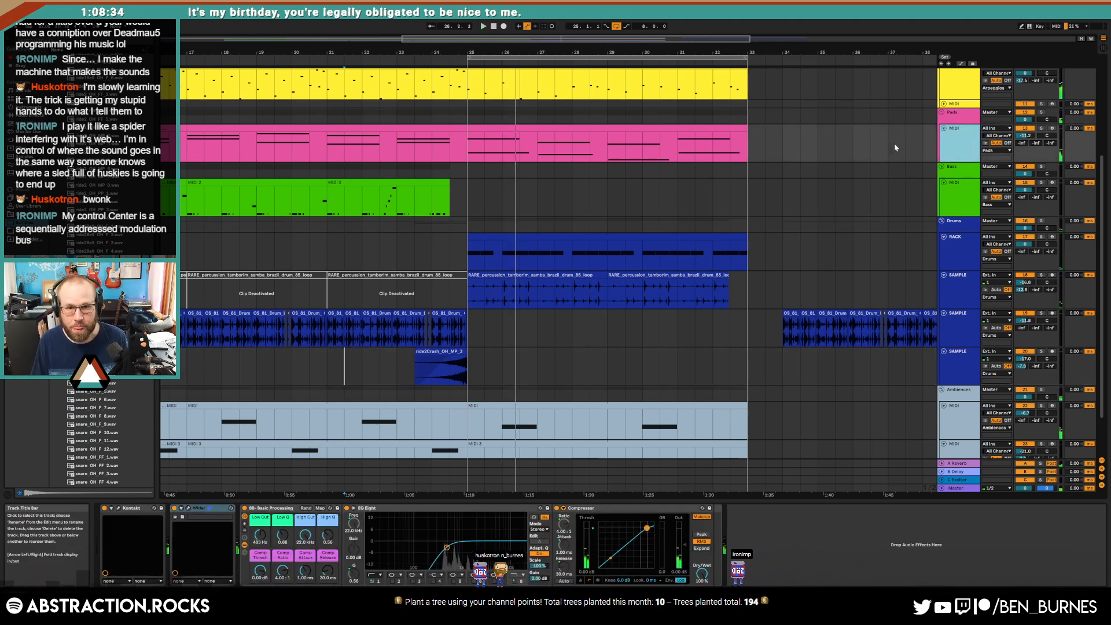
pyautogui.hotkey('ctrl', 'shift', 't')
pyautogui.scroll(4, 715, 230)
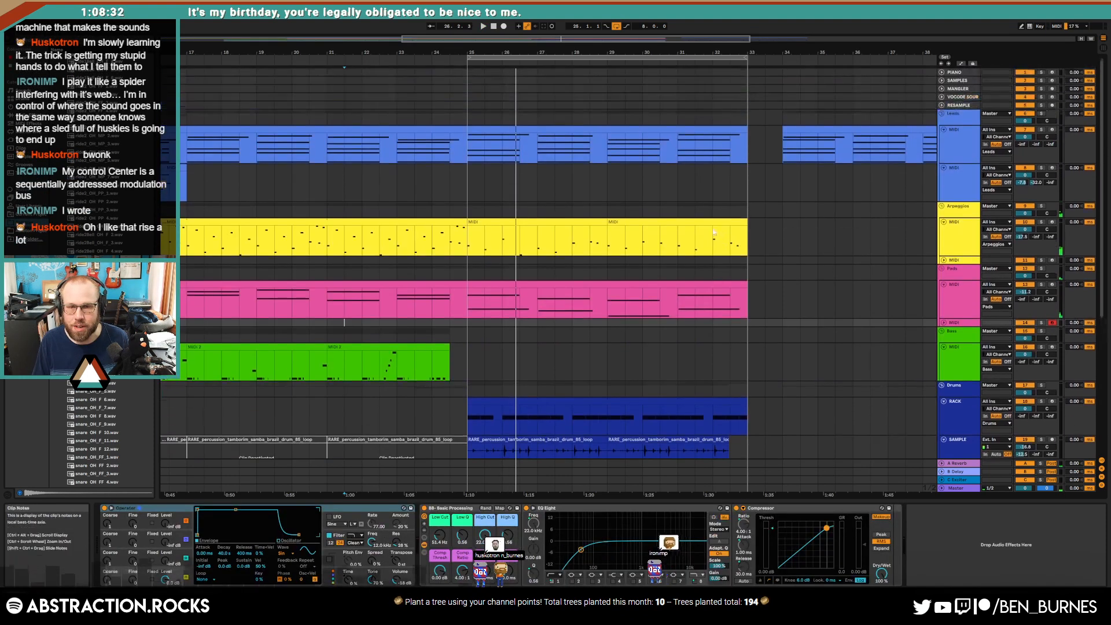
pyautogui.moveTo(547, 130); pyautogui.dragTo(540, 322)
# Step: Delete the original pads part between bars 25 and 33 and unfold the new track beneath it
pyautogui.click(546, 284)
pyautogui.press('Delete')
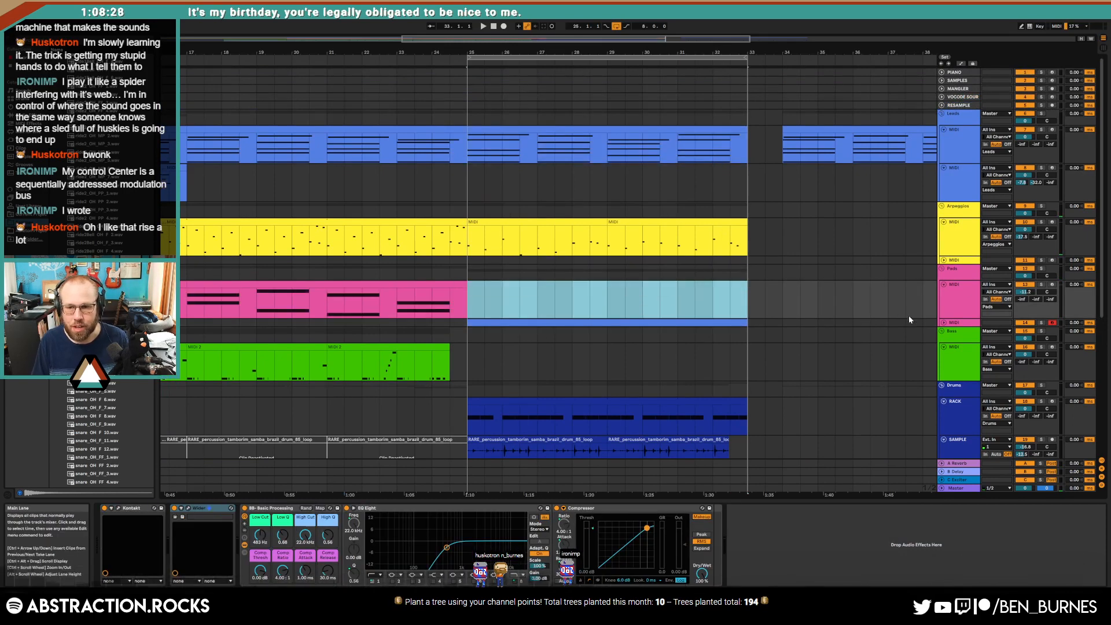
pyautogui.click(943, 323)
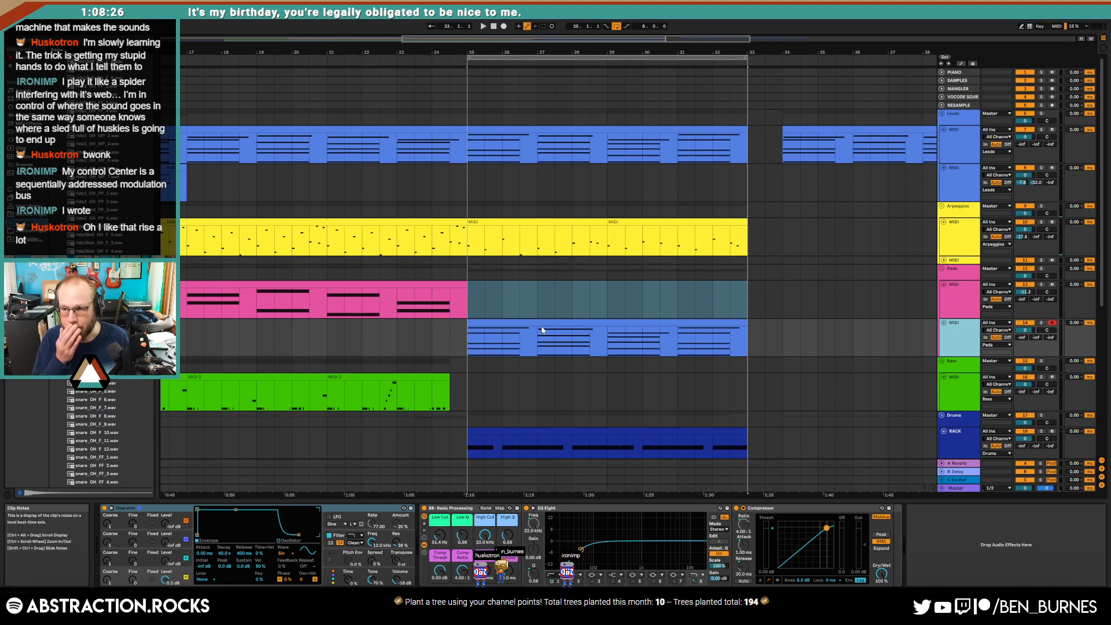
# Step: Apply the new pads track's pink colour to the copied chord clip
pyautogui.click(594, 321)
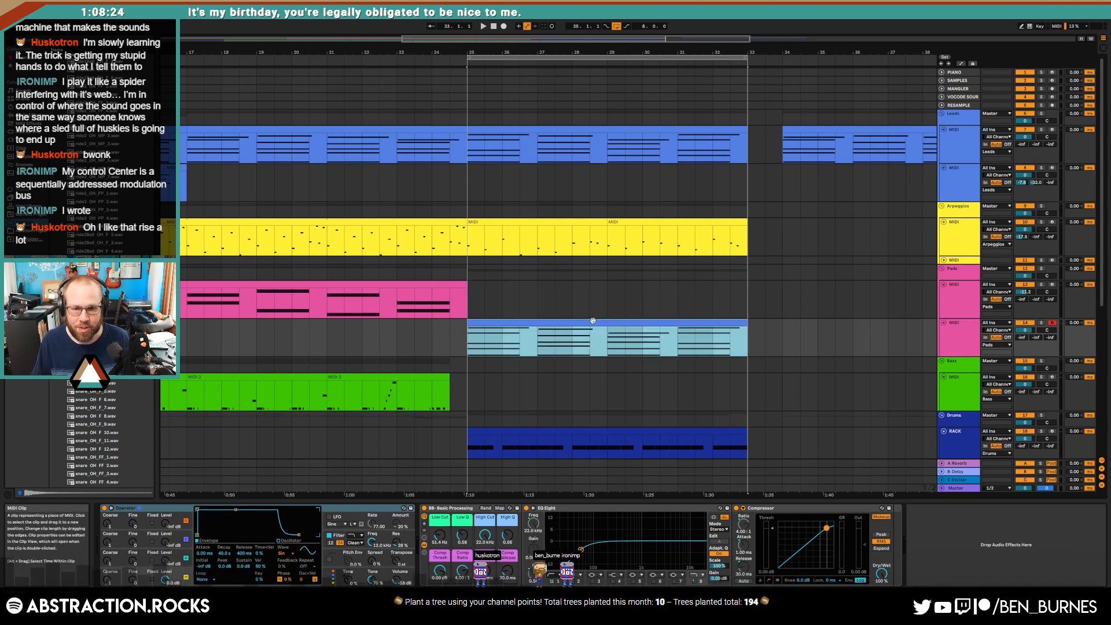
pyautogui.rightClick(975, 346)
pyautogui.click(1012, 523)
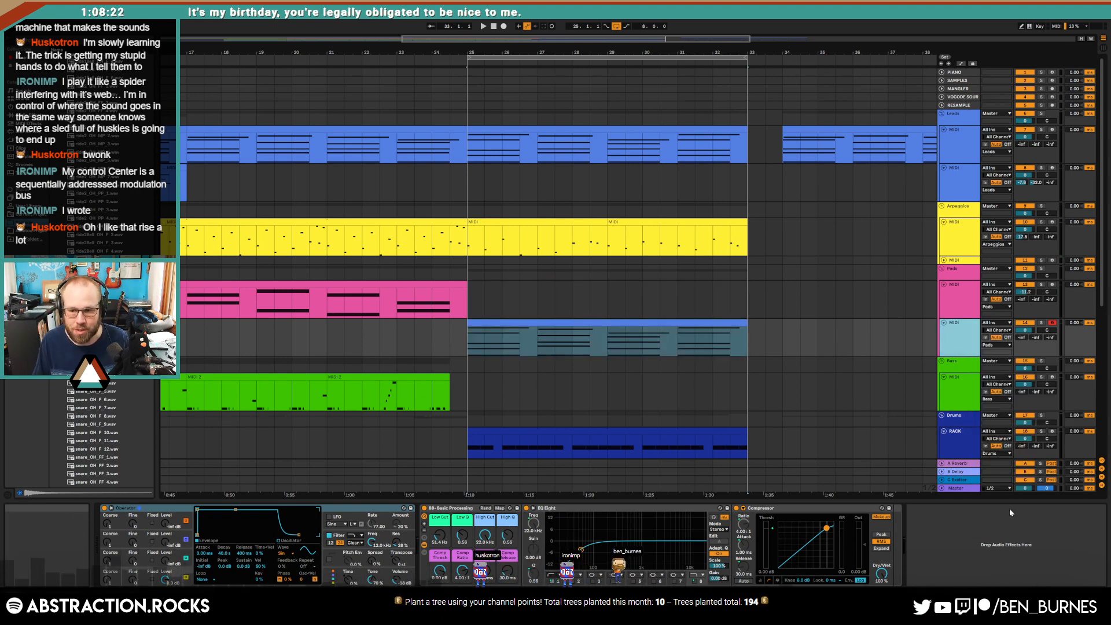
pyautogui.rightClick(955, 348)
pyautogui.click(1021, 527)
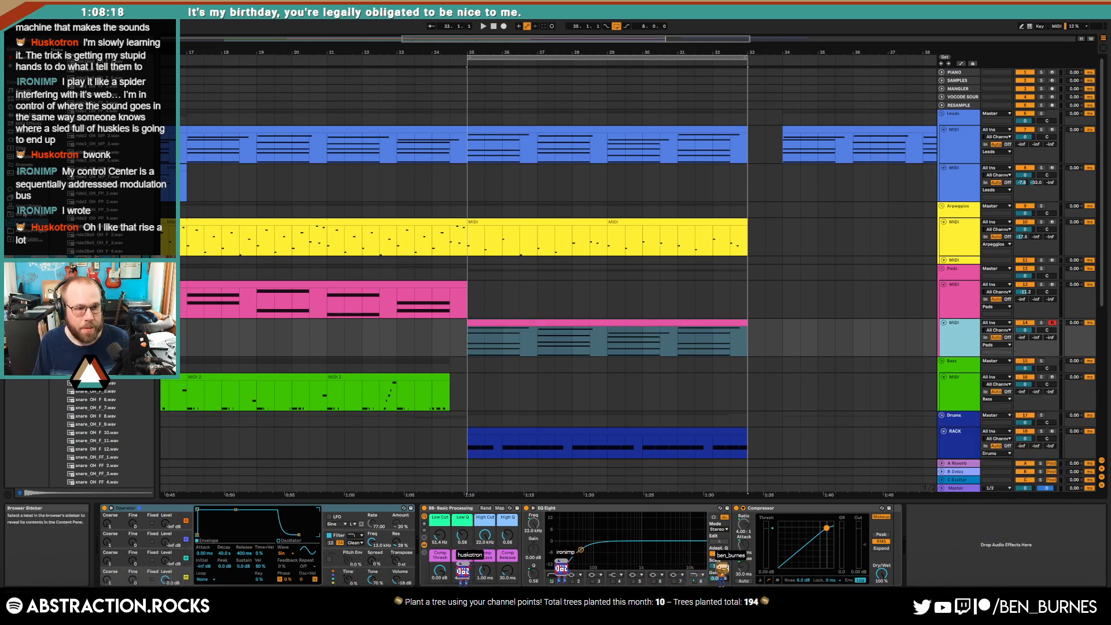
# Step: Load Kontakt on the new pads track and open the Pharlight instrument in it
pyautogui.click(22, 141)
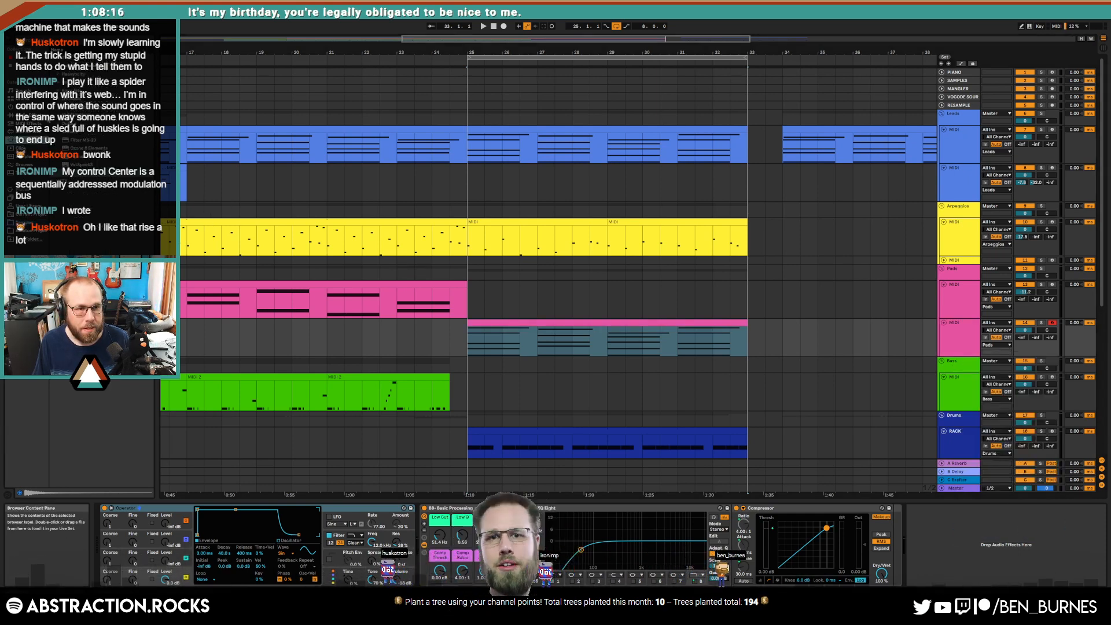
pyautogui.click(60, 109)
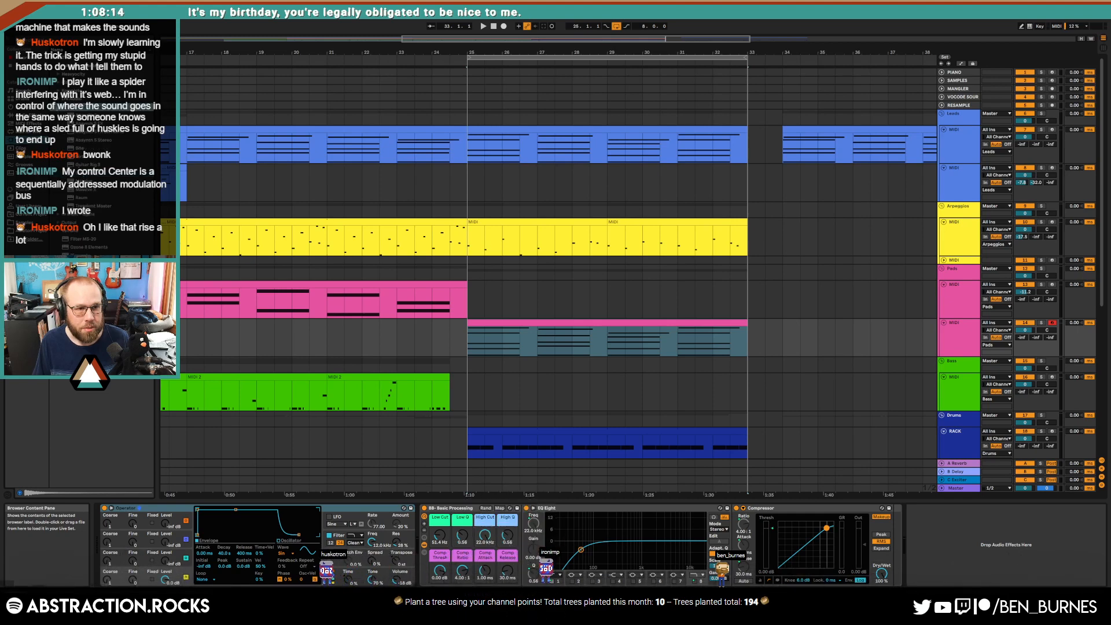
pyautogui.click(59, 108)
pyautogui.click(59, 115)
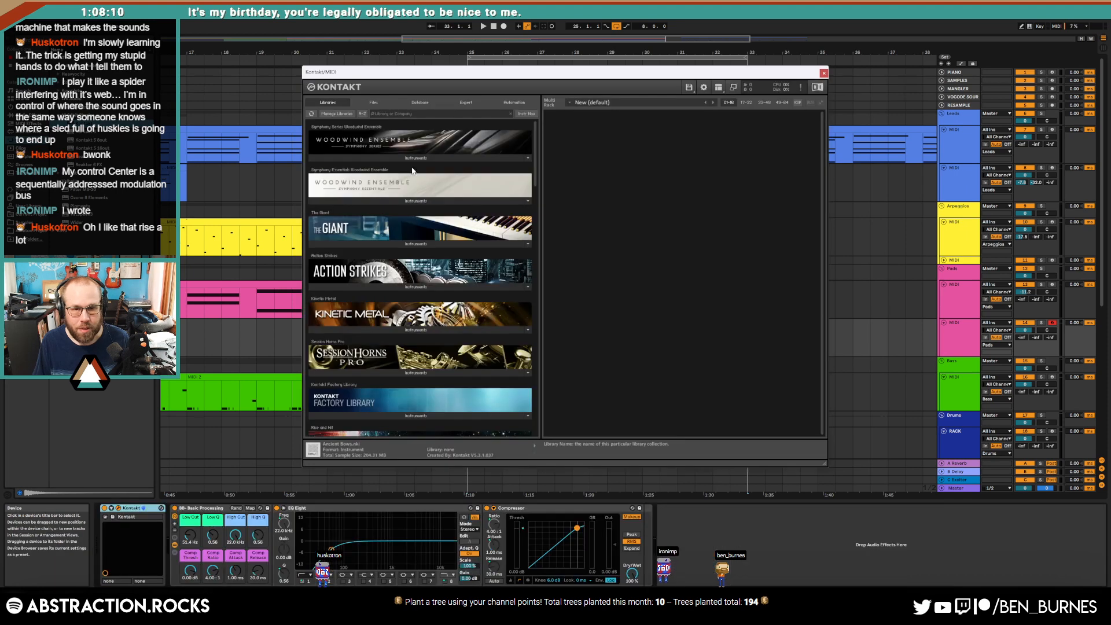
pyautogui.scroll(-10, 410, 232)
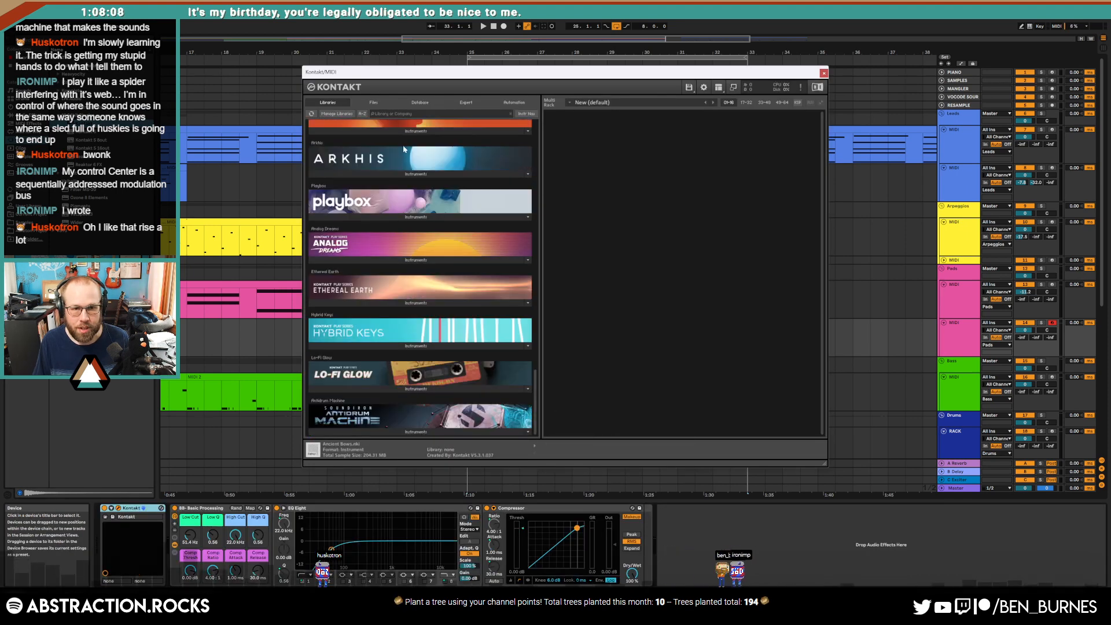
pyautogui.click(409, 133)
pyautogui.doubleClick(387, 141)
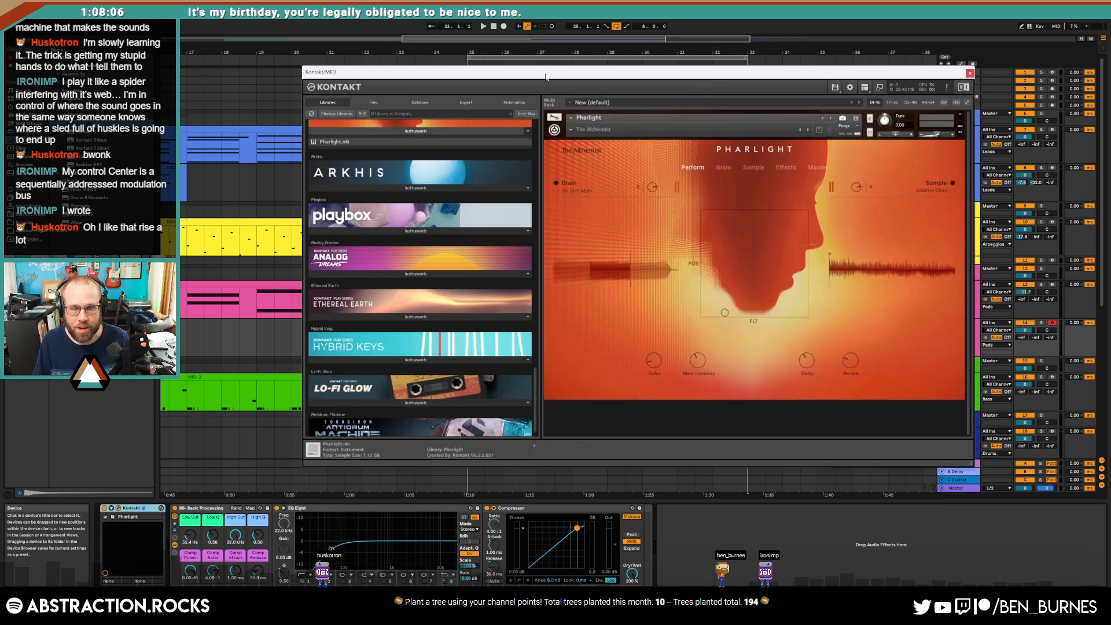
# Step: Load Pharlight's Blurred Accapellas preset from the Choir category
pyautogui.moveTo(584, 73); pyautogui.dragTo(362, 108)
pyautogui.click(345, 159)
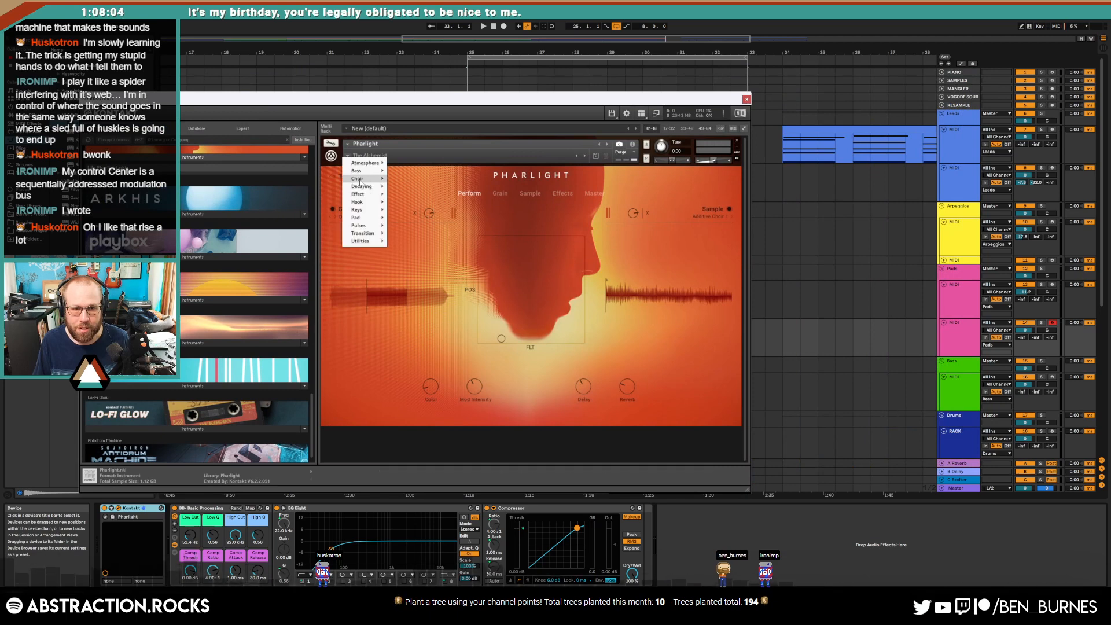
pyautogui.moveTo(359, 179)
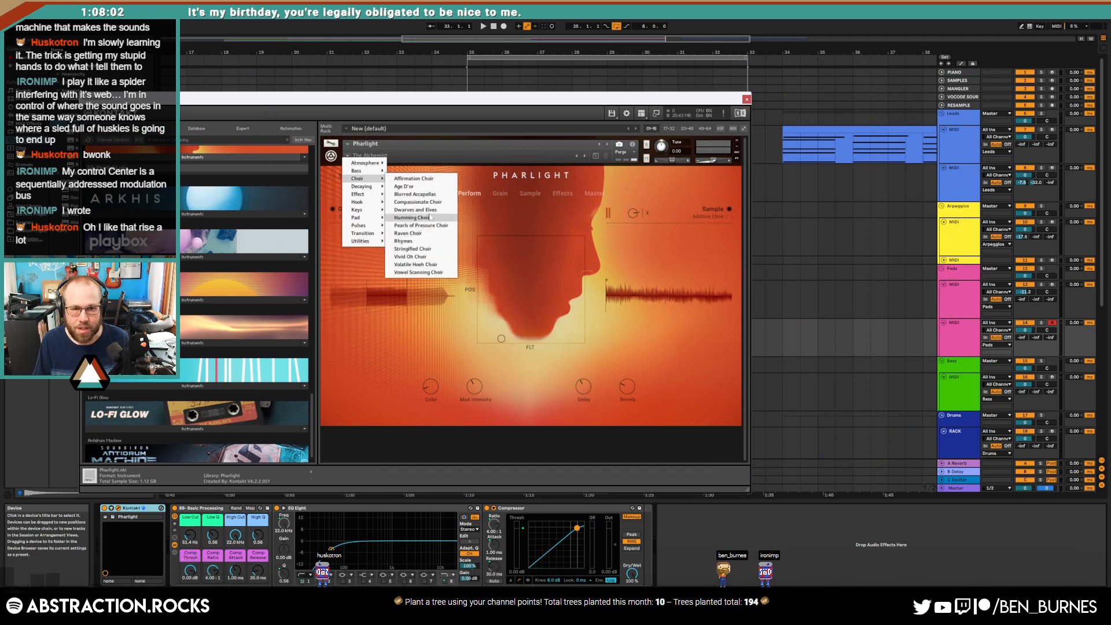
pyautogui.click(425, 194)
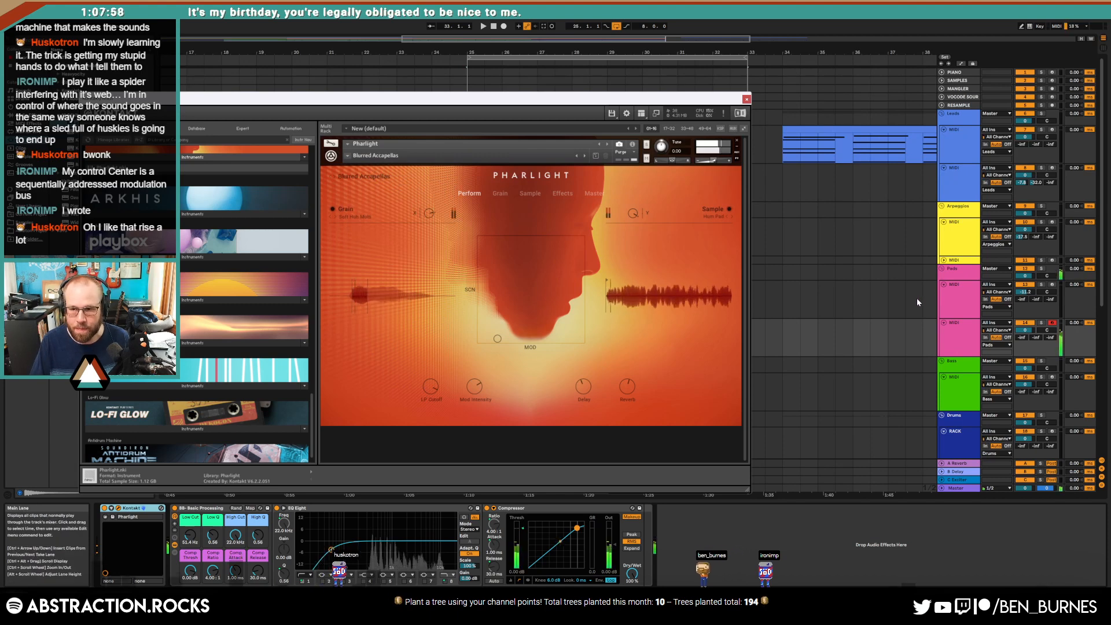
# Step: Close the Kontakt window and balance the choir pad against the mix during playback, setting its track volume to -14.6 dB and first send to -21.0 dB
pyautogui.moveTo(1025, 330); pyautogui.dragTo(1025, 340)
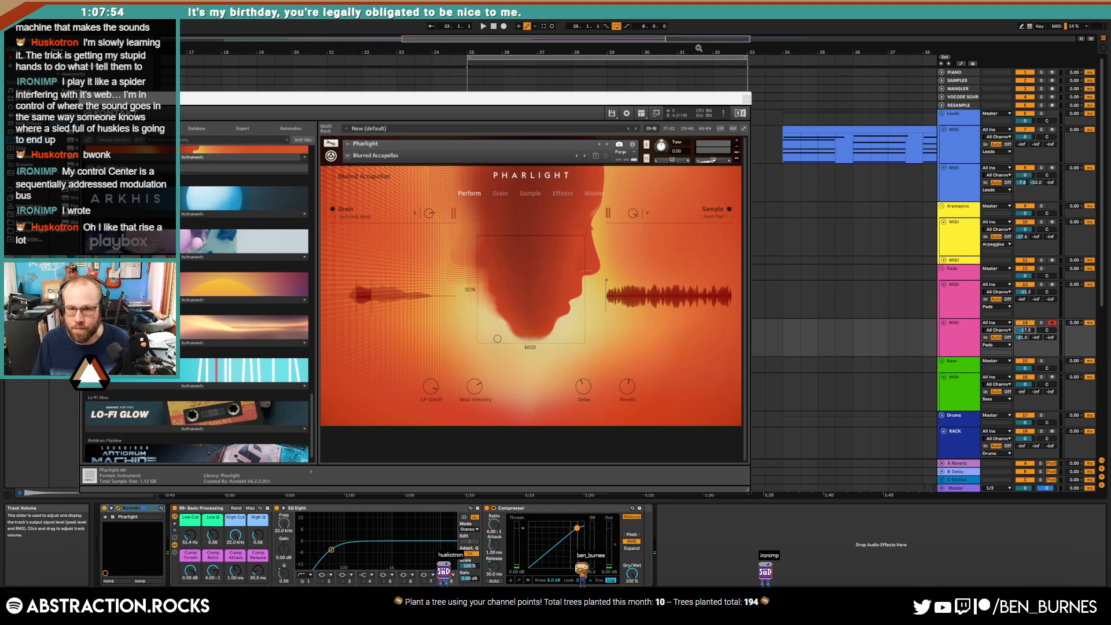
pyautogui.click(746, 99)
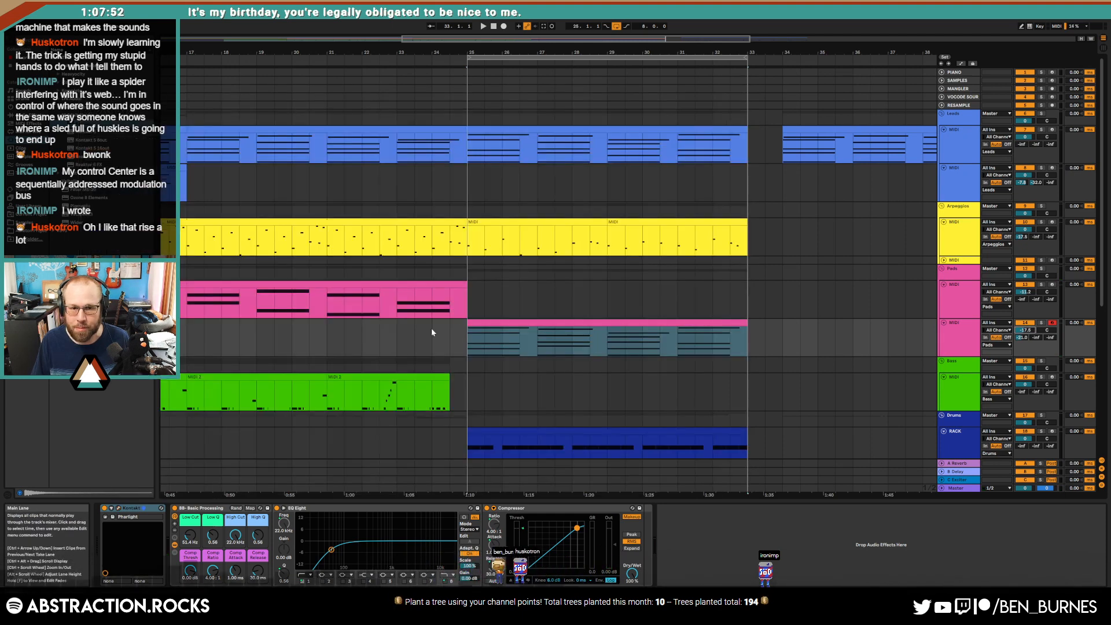
pyautogui.click(432, 330)
pyautogui.press('space')
pyautogui.moveTo(1025, 331); pyautogui.dragTo(1026, 332)
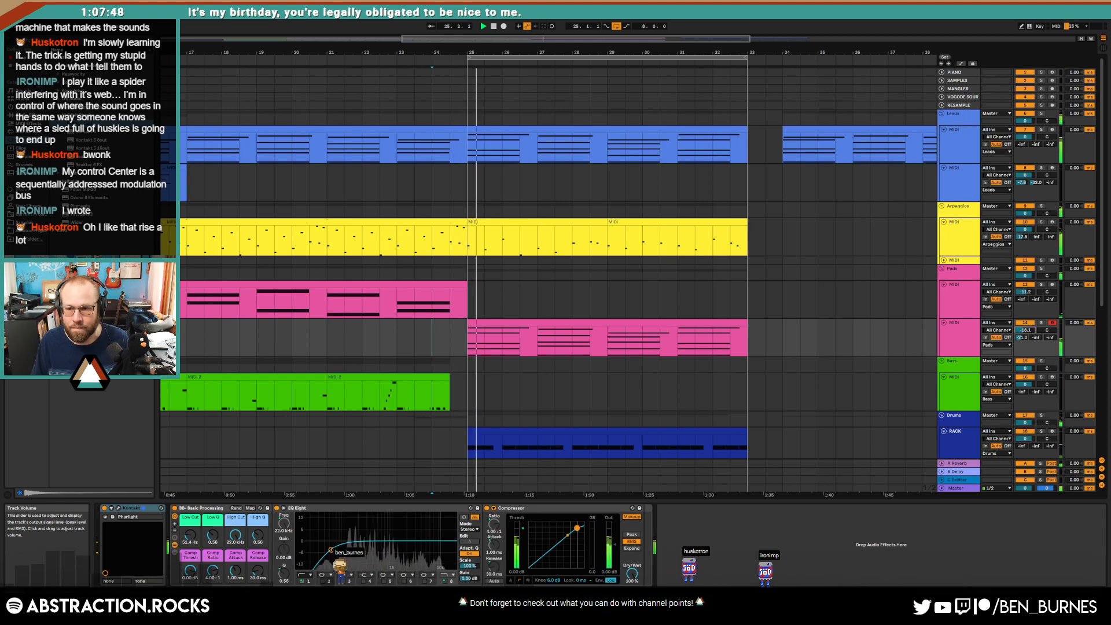
pyautogui.moveTo(1025, 330); pyautogui.dragTo(1025, 324)
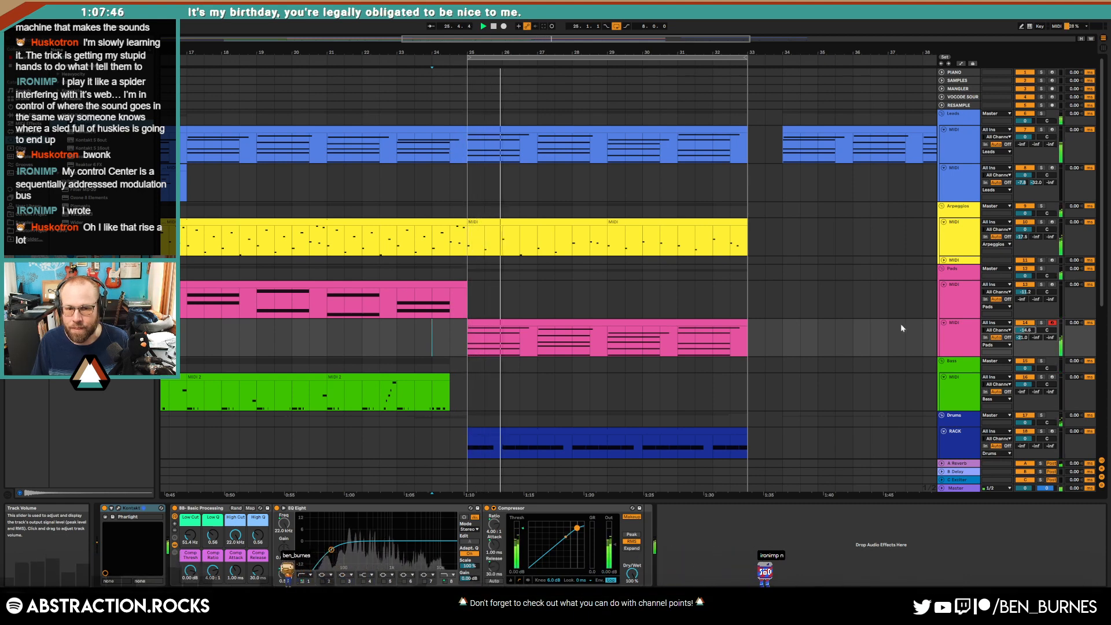
pyautogui.press('space')
# Step: Shorten the overhanging top note of each of the four chords in the choir pad clip towards the other notes' ends
pyautogui.doubleClick(528, 322)
pyautogui.click(428, 454)
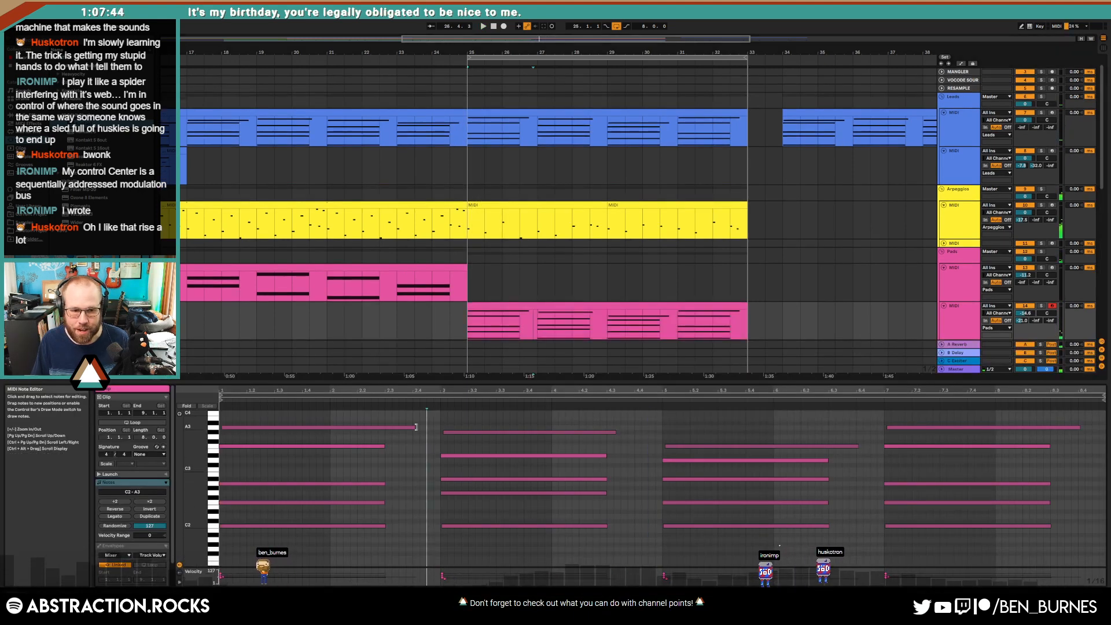
pyautogui.moveTo(416, 427); pyautogui.dragTo(385, 427)
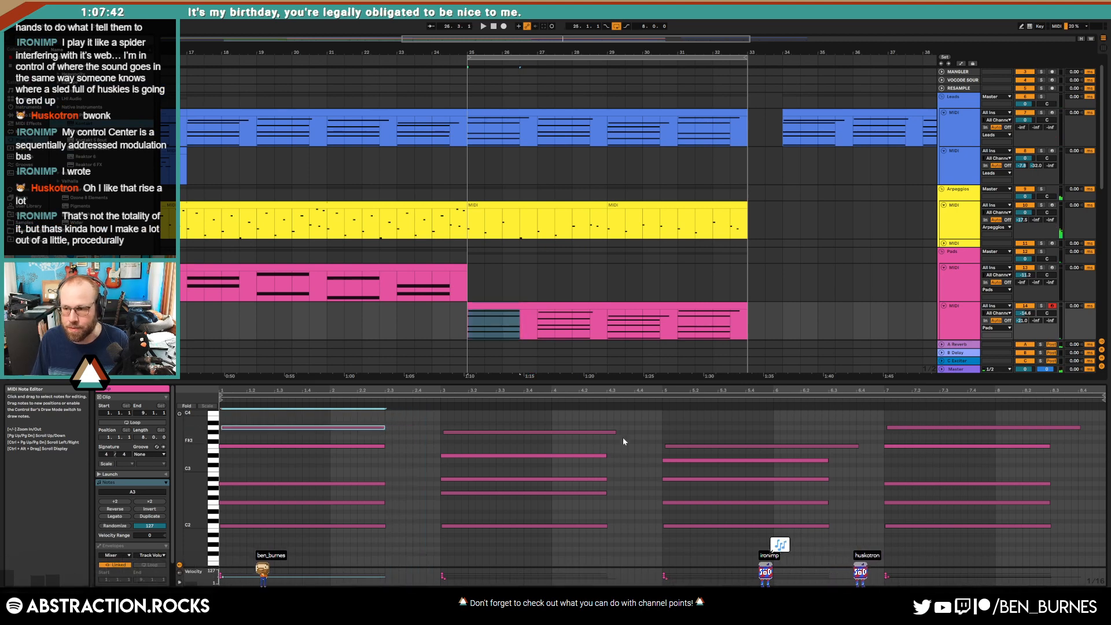
pyautogui.moveTo(614, 433); pyautogui.dragTo(607, 432)
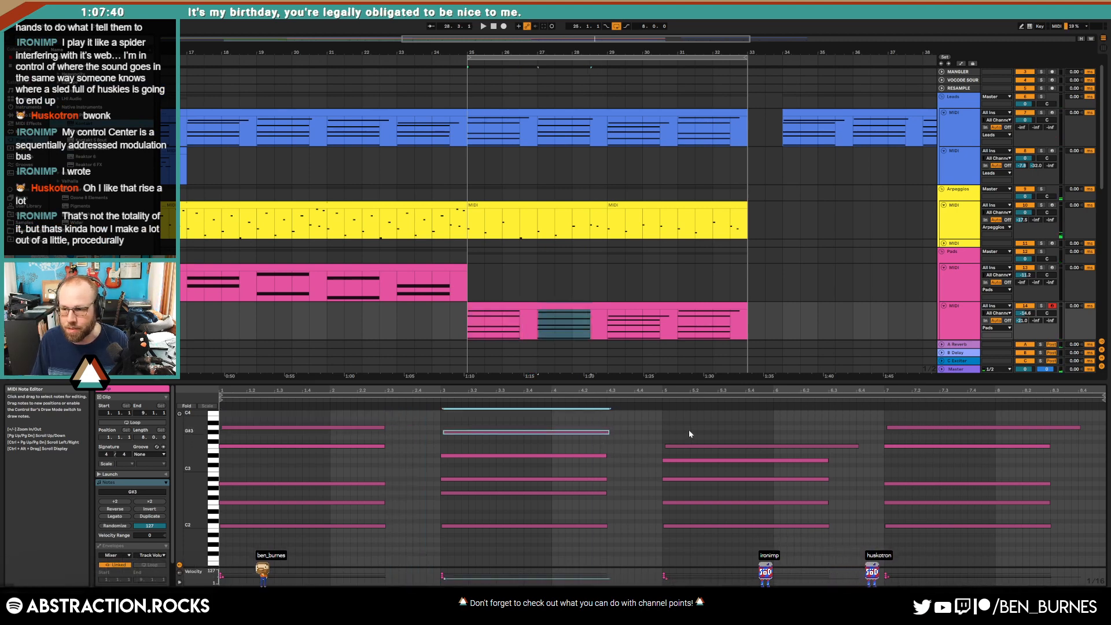
pyautogui.click(761, 428)
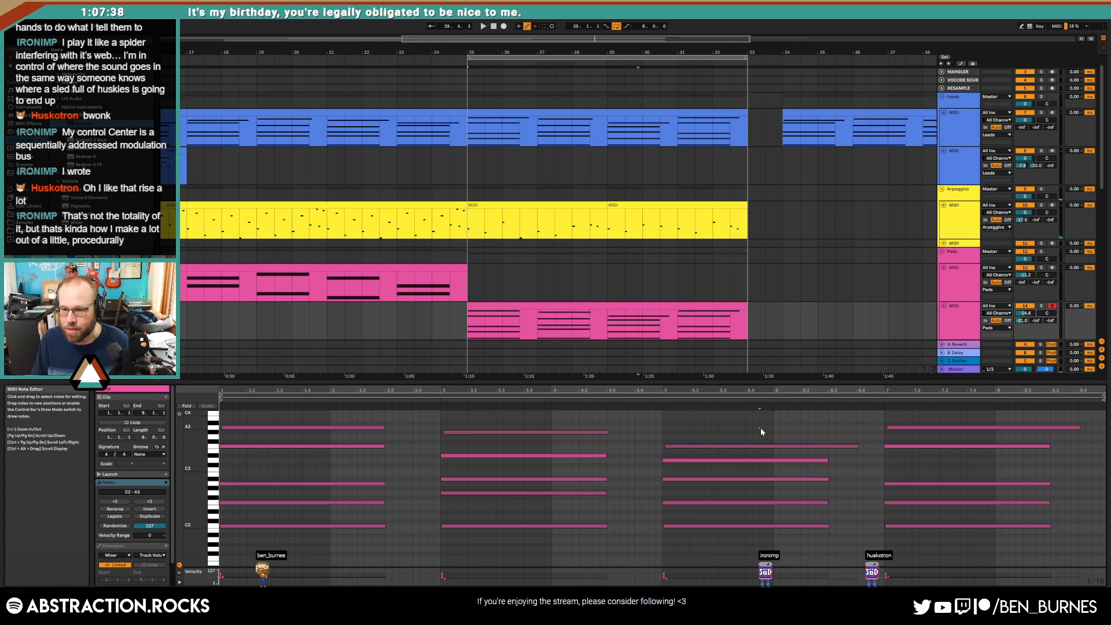
pyautogui.click(779, 448)
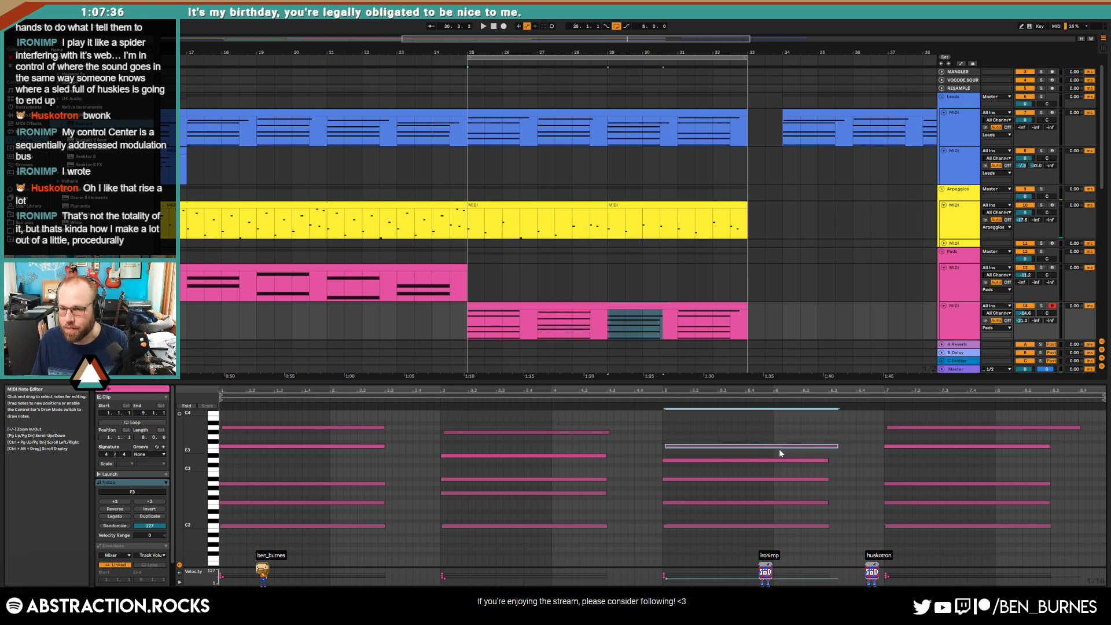
pyautogui.hotkey('shift', 'Left')
pyautogui.hotkey('shift', 'Left')
pyautogui.click(1071, 428)
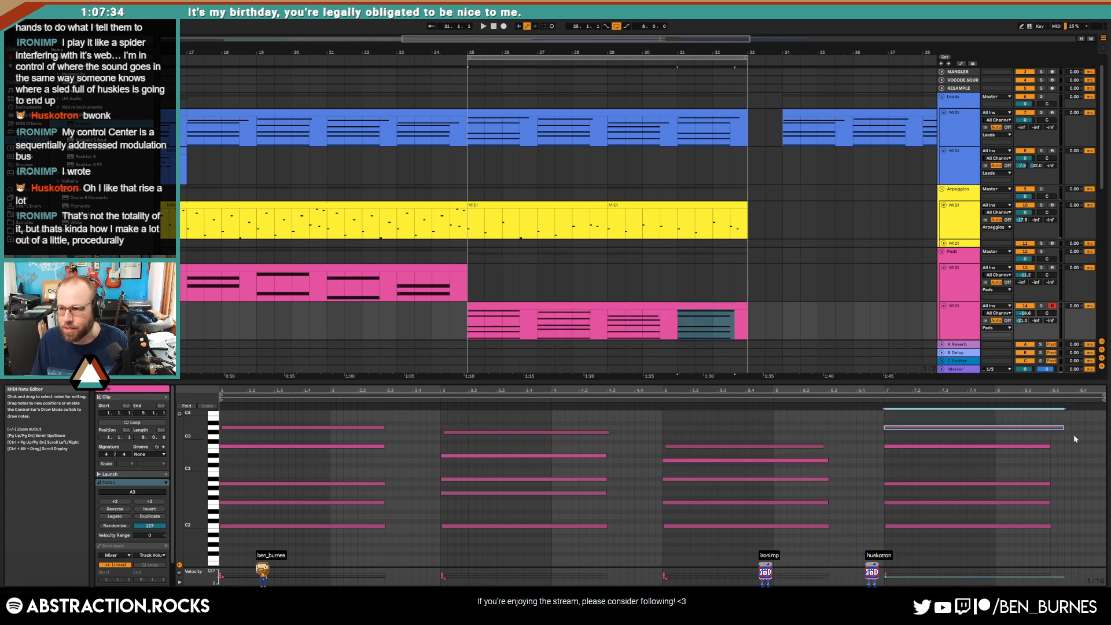
pyautogui.click(1073, 433)
pyautogui.moveTo(1064, 428); pyautogui.dragTo(1059, 428)
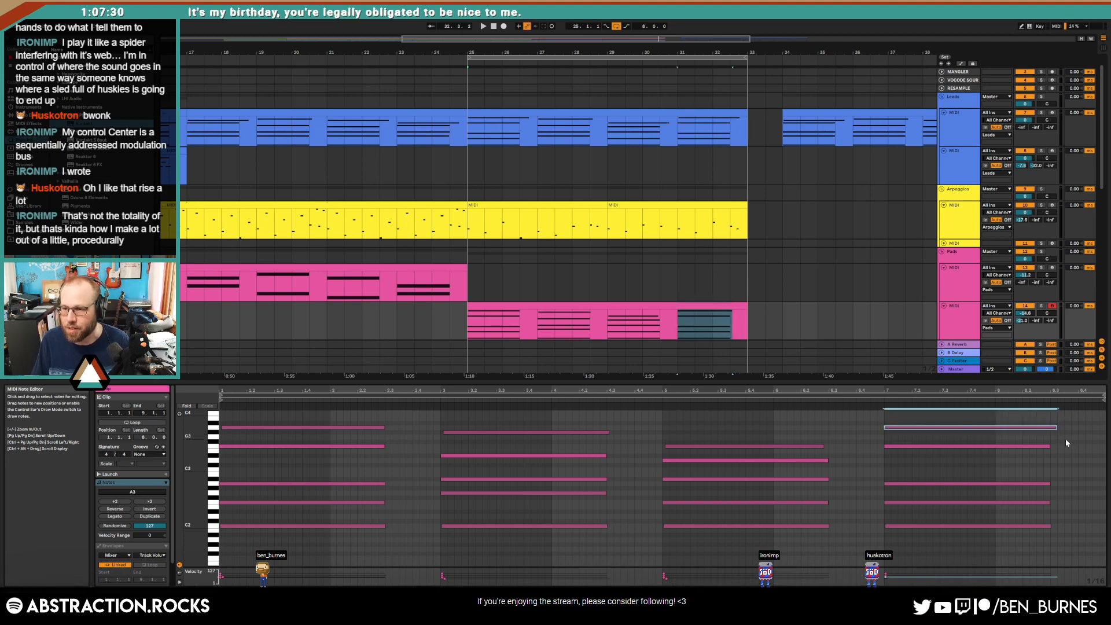
pyautogui.hotkey('shift', 'Tab')
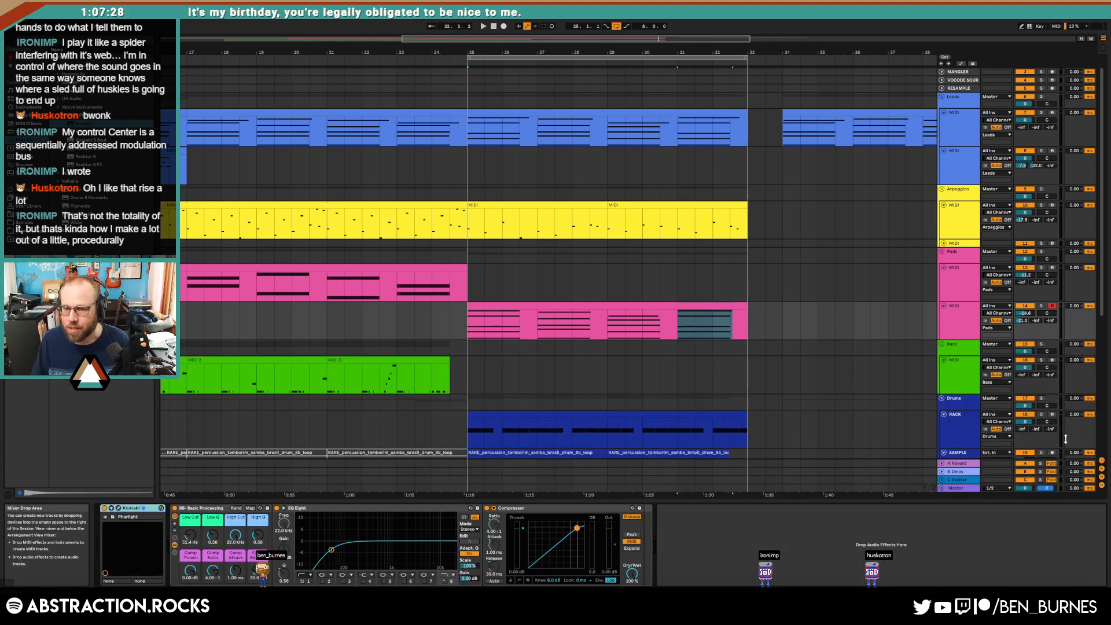
# Step: Play the arrangement from bar 22 and extend the loop's start back to bar 9
pyautogui.click(398, 327)
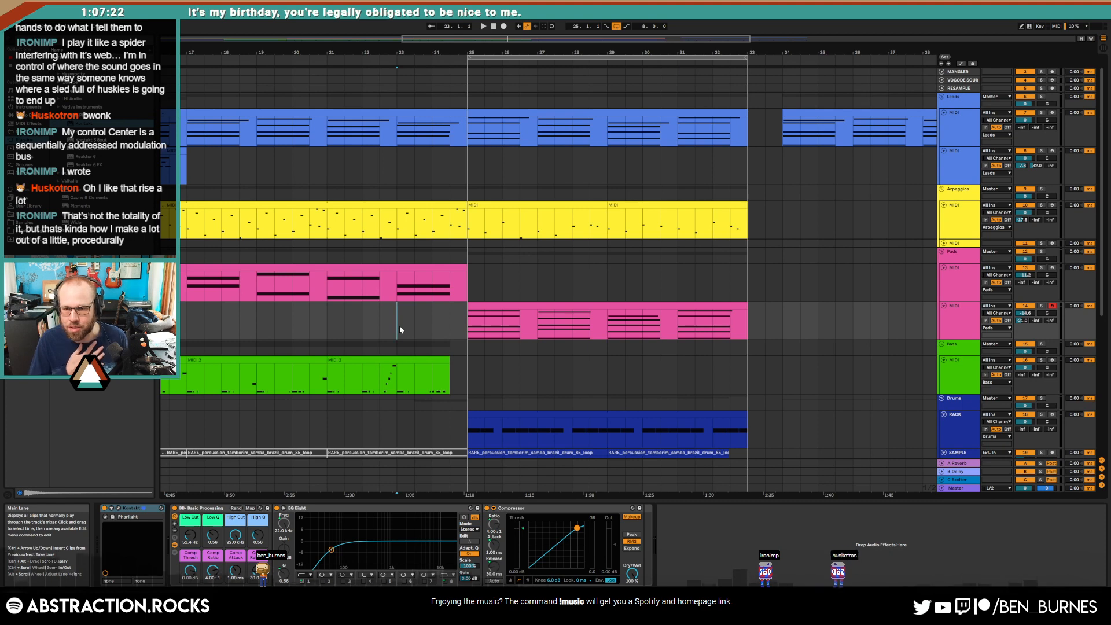
pyautogui.scroll(-4, 482, 294)
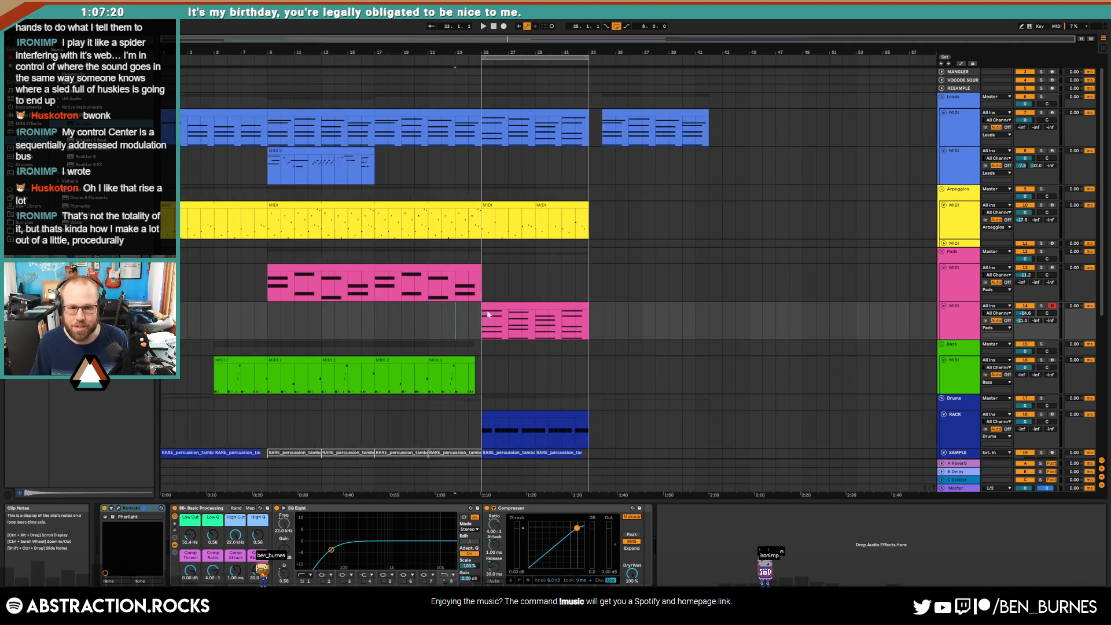
pyautogui.press('space')
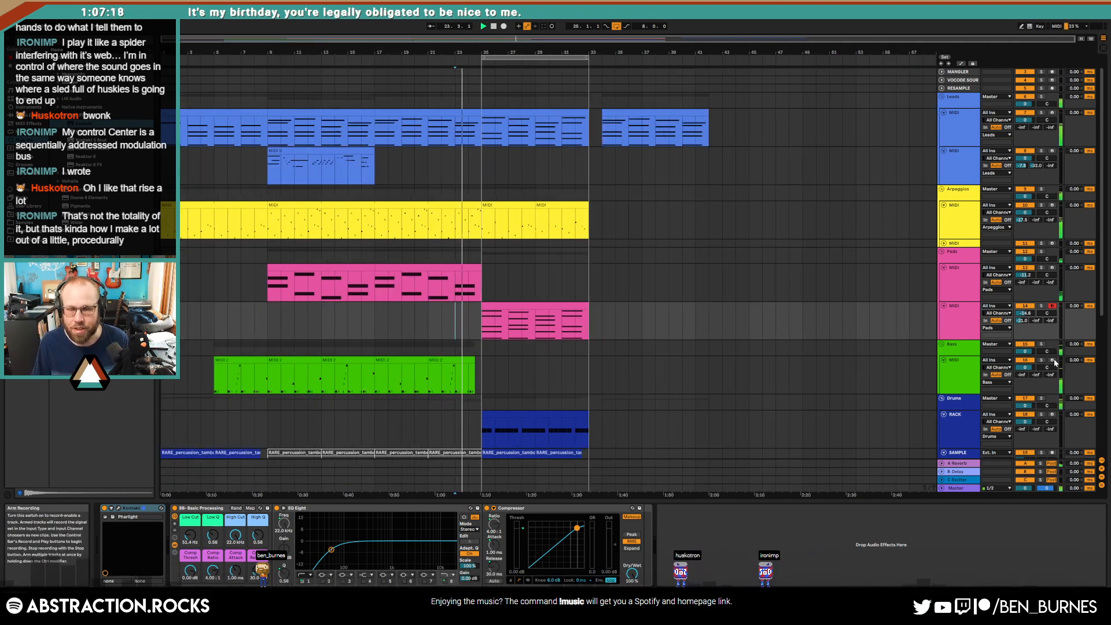
pyautogui.scroll(-3, 687, 387)
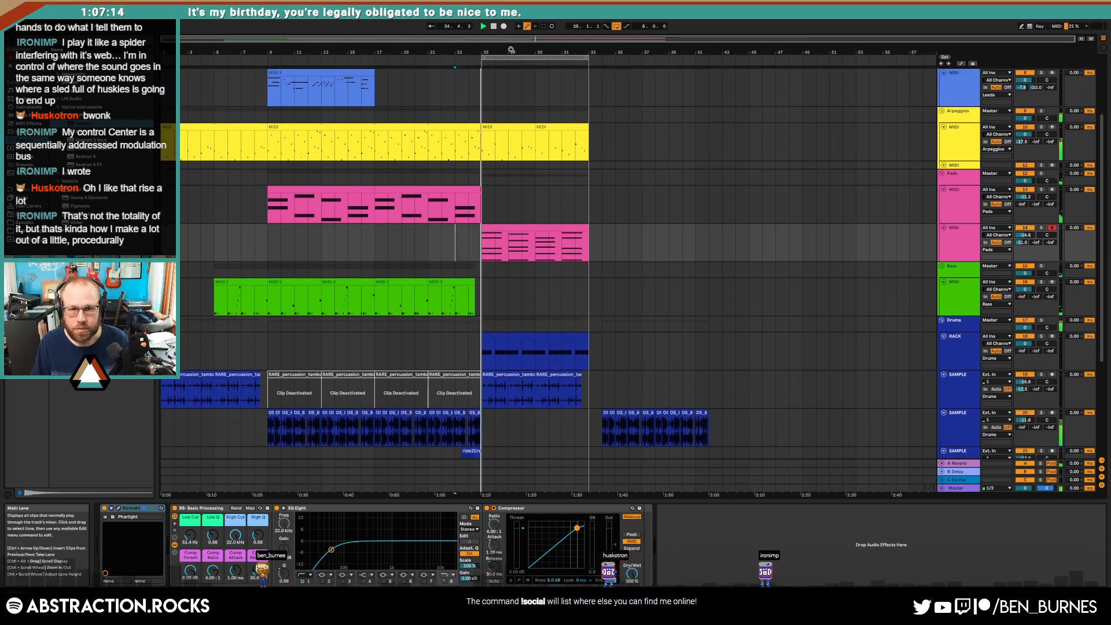
pyautogui.moveTo(483, 56); pyautogui.dragTo(267, 56)
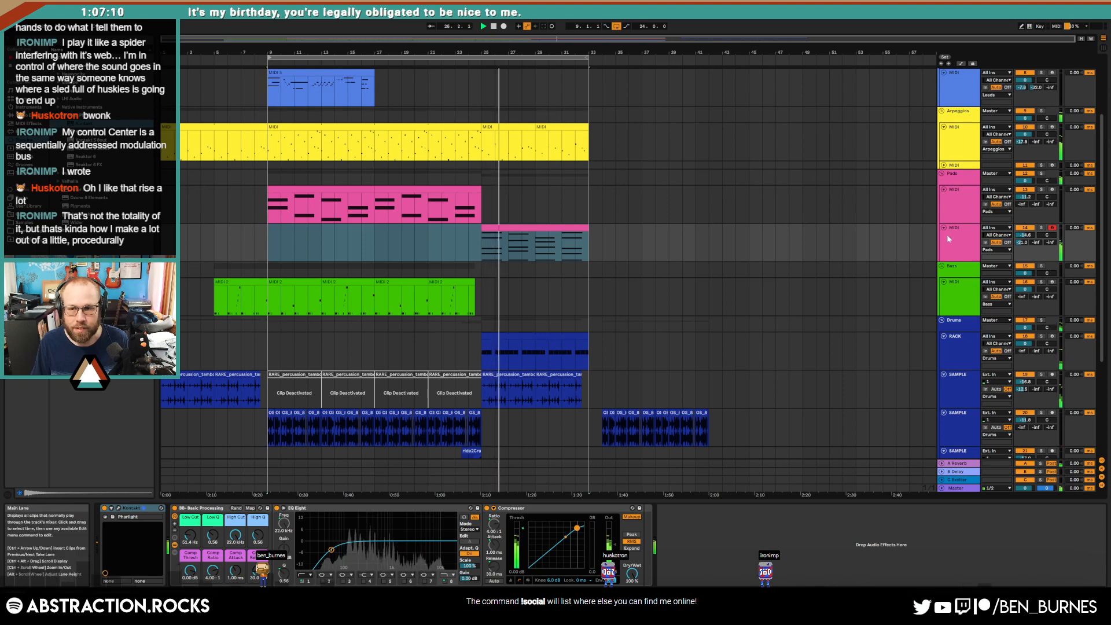
# Step: Lengthen the attack of both the Sample and Grain layers in the choir pad's Pharlight instrument while the track plays
pyautogui.click(118, 508)
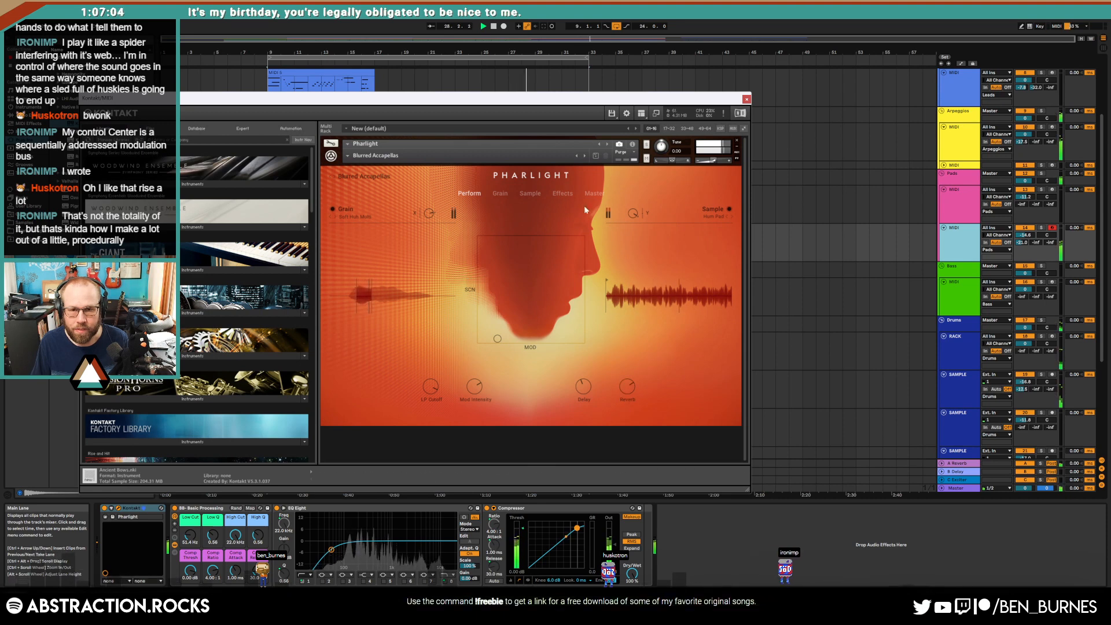
pyautogui.click(505, 194)
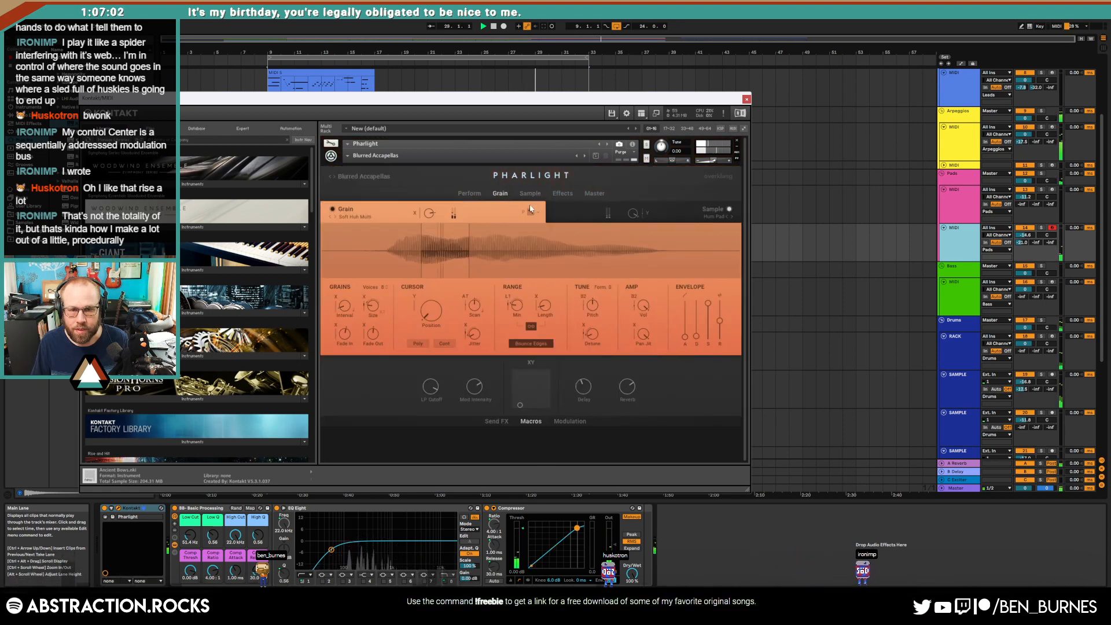
pyautogui.click(528, 194)
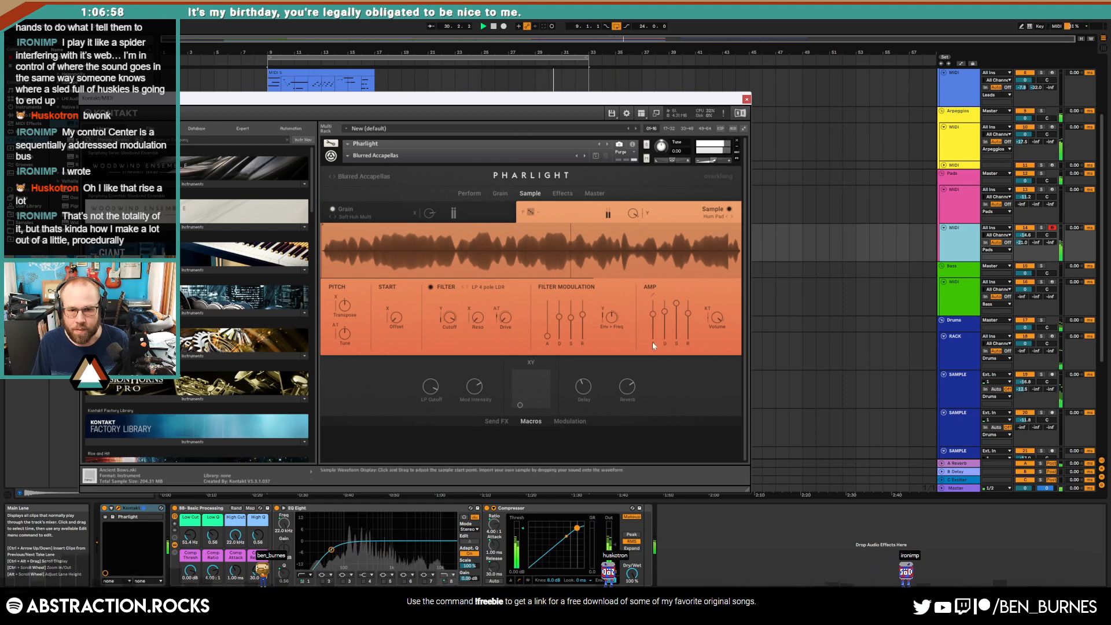
pyautogui.moveTo(657, 318); pyautogui.dragTo(651, 302)
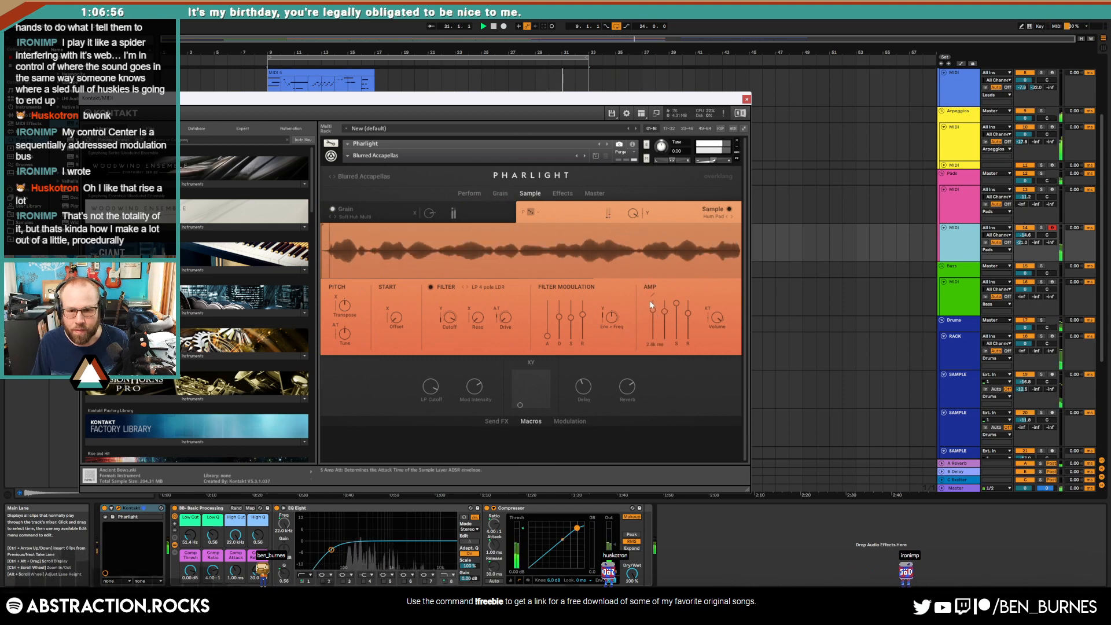
pyautogui.click(501, 194)
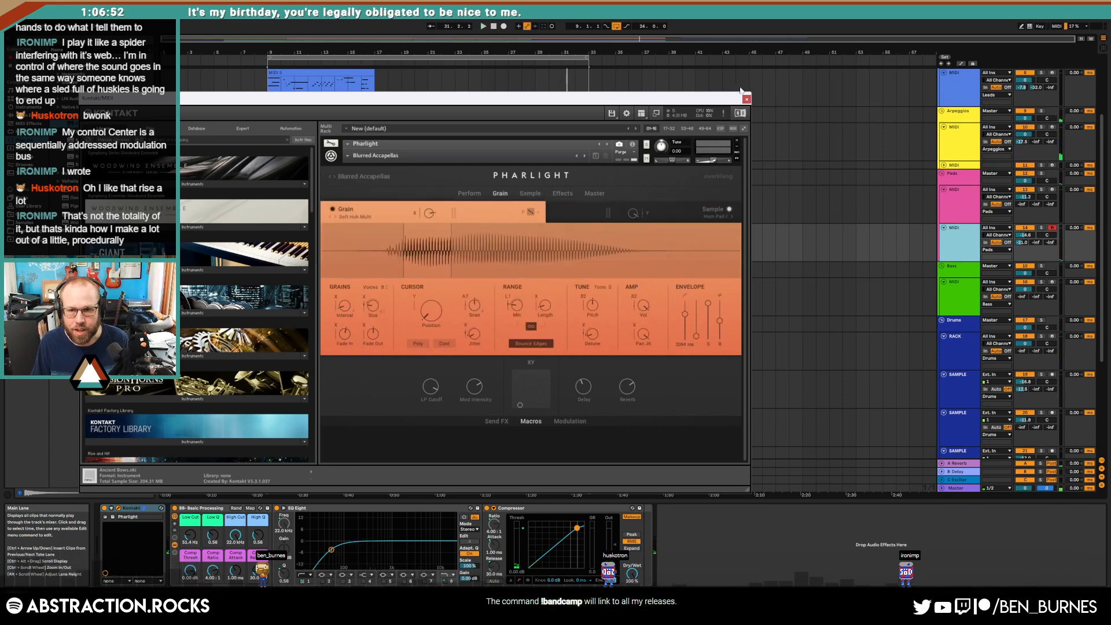
pyautogui.click(746, 100)
# Step: Replace the last chord of the choir pad clip with a copy of its third chord
pyautogui.doubleClick(558, 233)
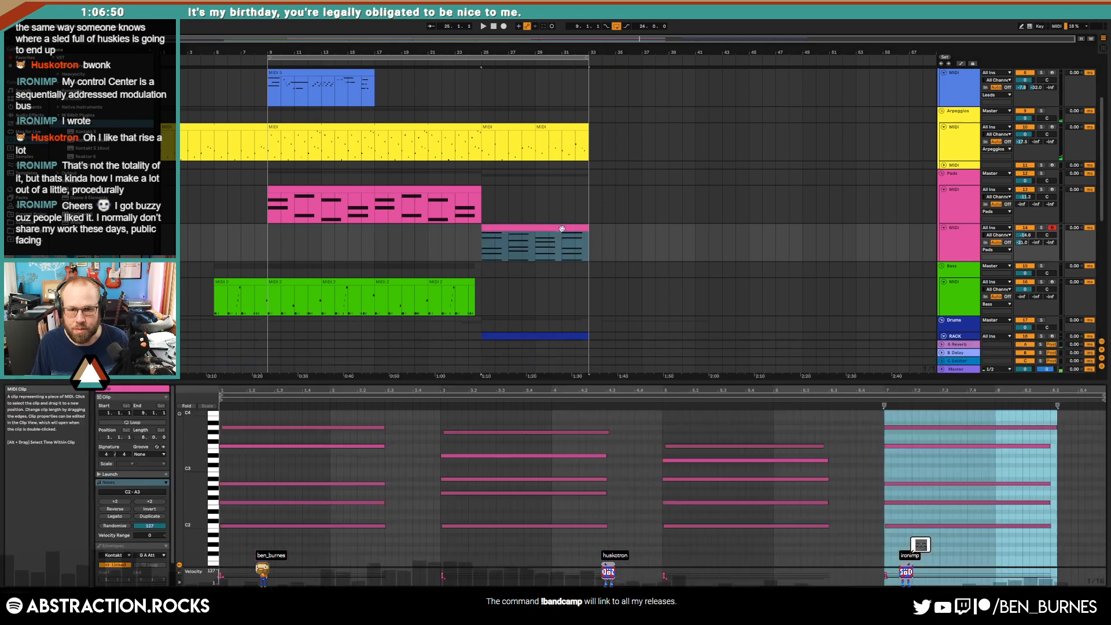
pyautogui.moveTo(733, 424); pyautogui.dragTo(881, 545)
pyautogui.hotkey('ctrl', 'd')
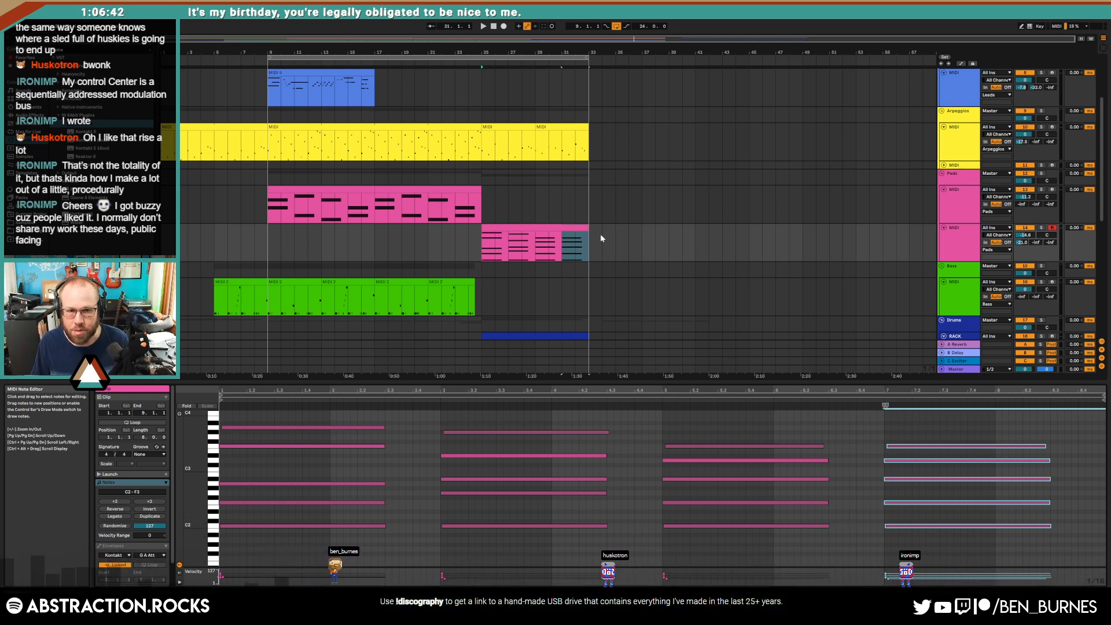
# Step: Change the last chord of the lead clip at bar 25 by adding D3, deleting A3 and raising A2 to A#2, and audition it
pyautogui.scroll(2, 538, 144)
pyautogui.scroll(2, 537, 143)
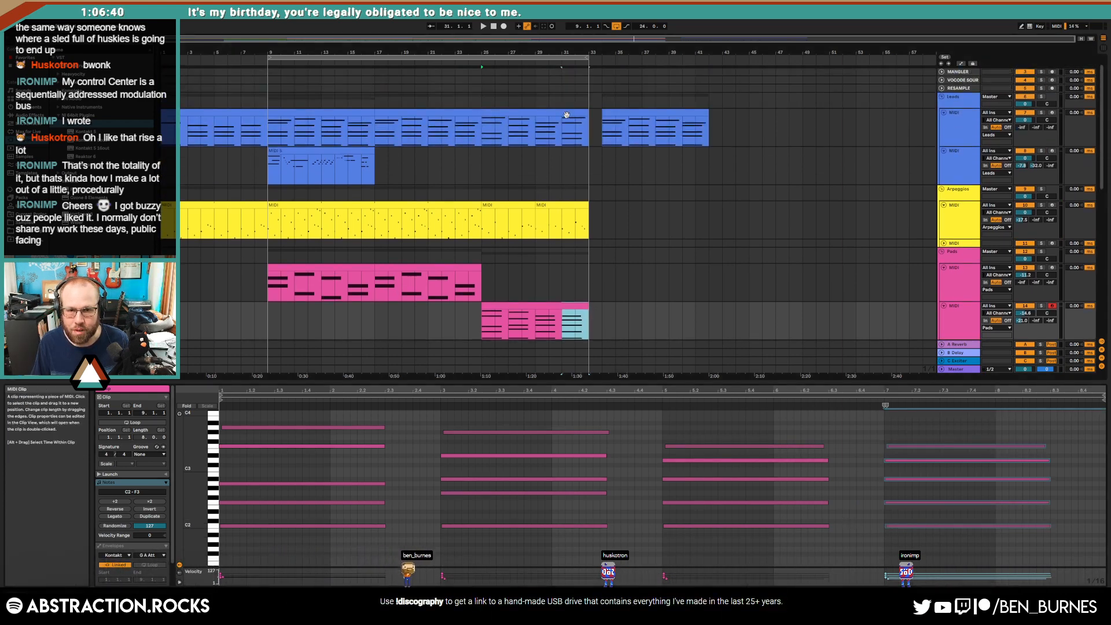
pyautogui.click(565, 113)
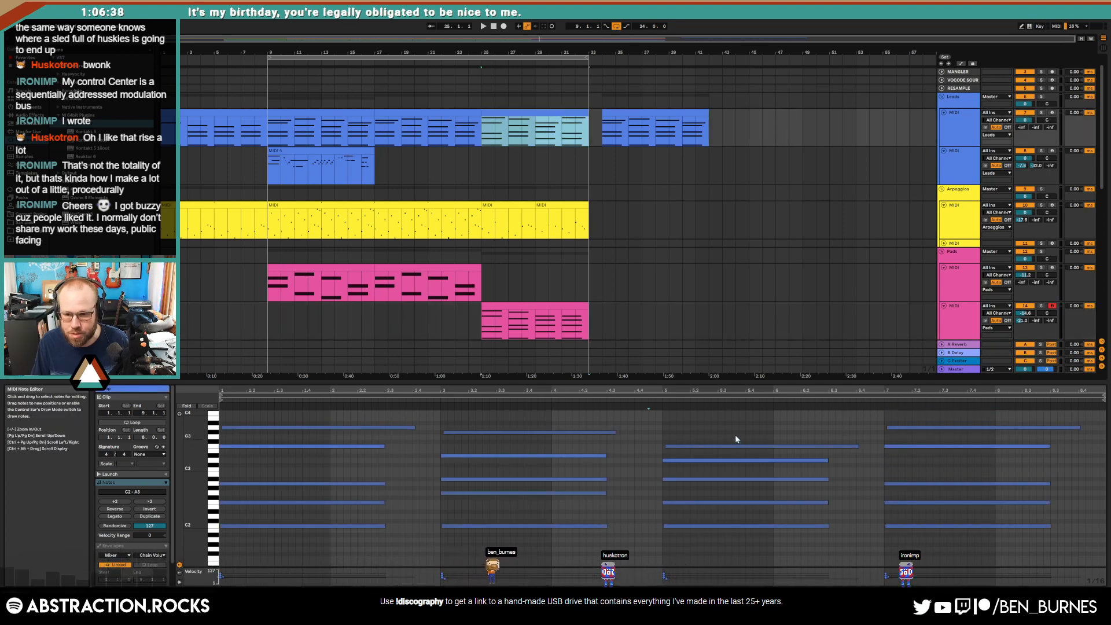
pyautogui.moveTo(778, 454); pyautogui.dragTo(1019, 463)
pyautogui.click(920, 428)
pyautogui.press('Delete')
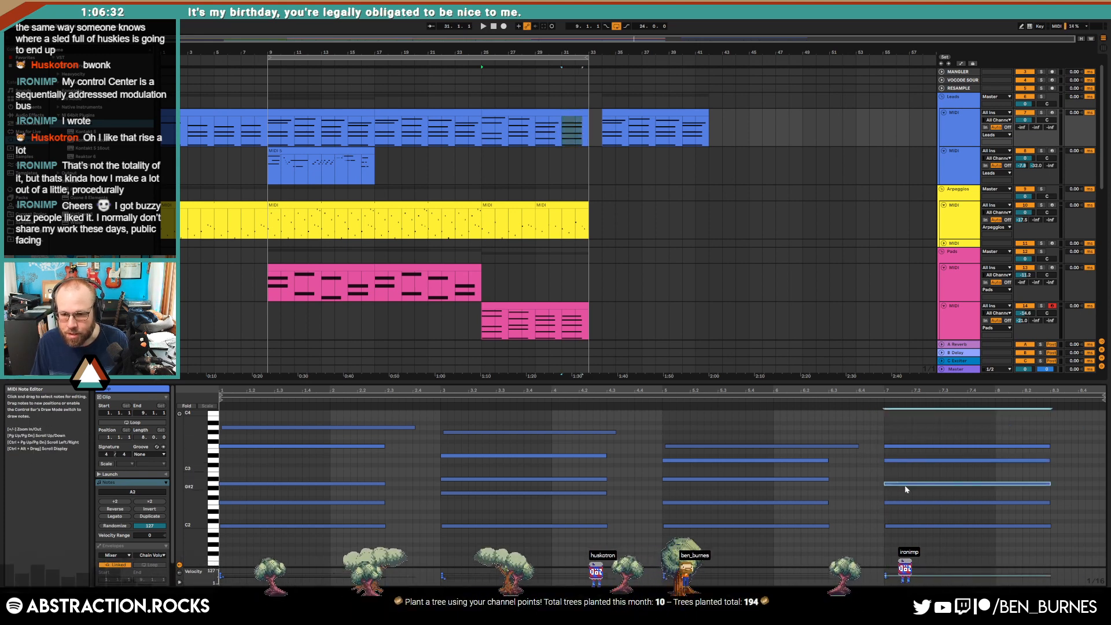
pyautogui.click(905, 481)
pyautogui.click(631, 399)
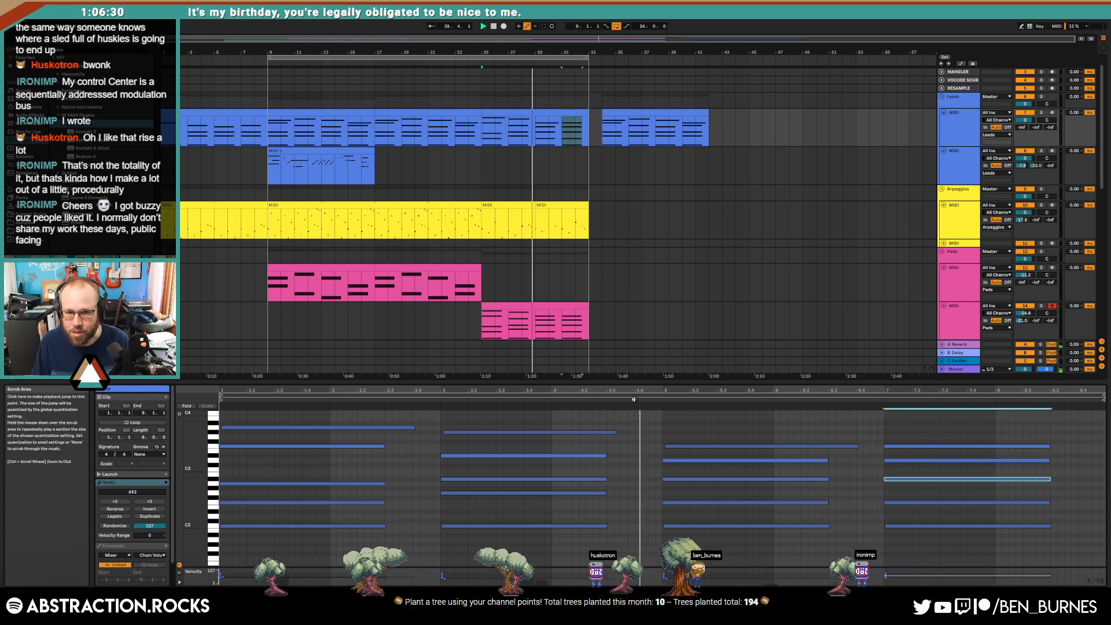
# Step: Shorten the amp attack of the Sample layer in the choir pad's Pharlight instrument
pyautogui.hotkey('shift', 'Tab')
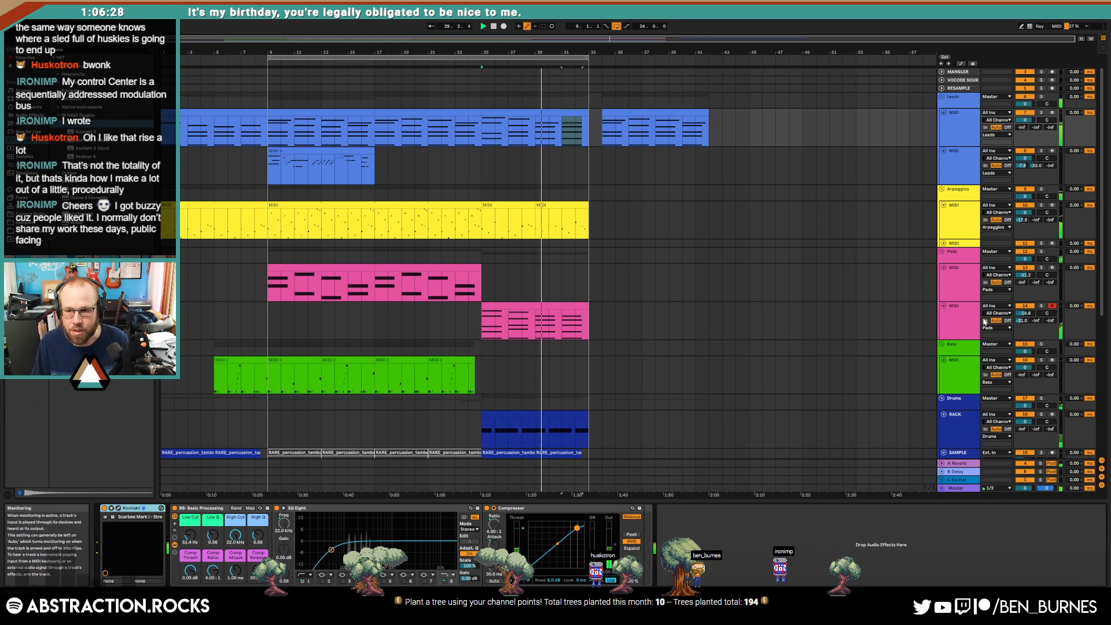
pyautogui.click(959, 318)
pyautogui.click(119, 508)
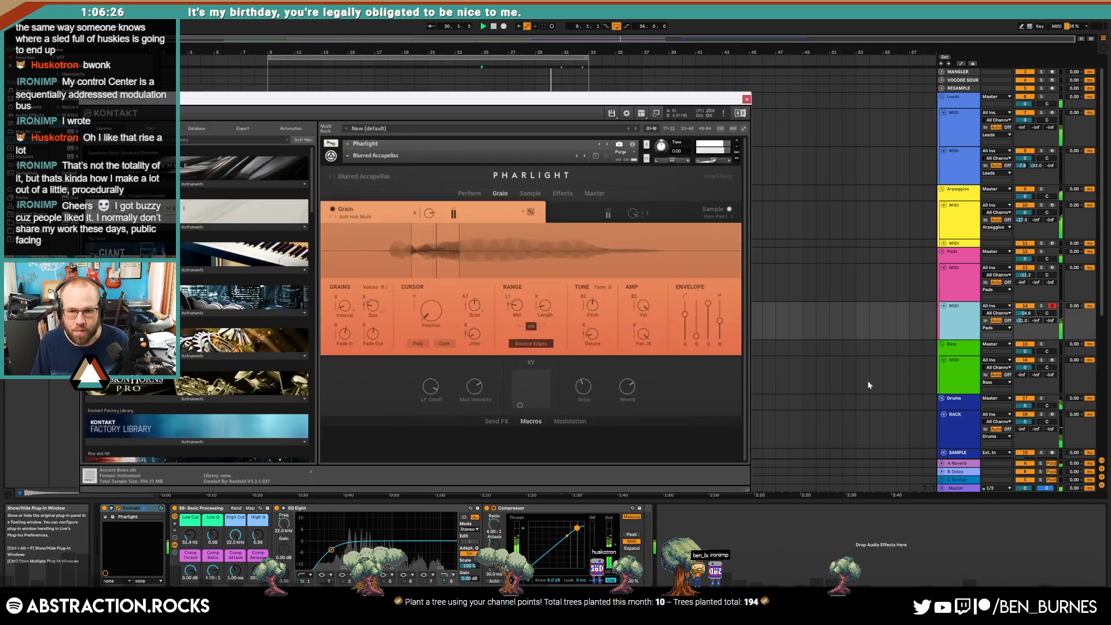
pyautogui.click(597, 220)
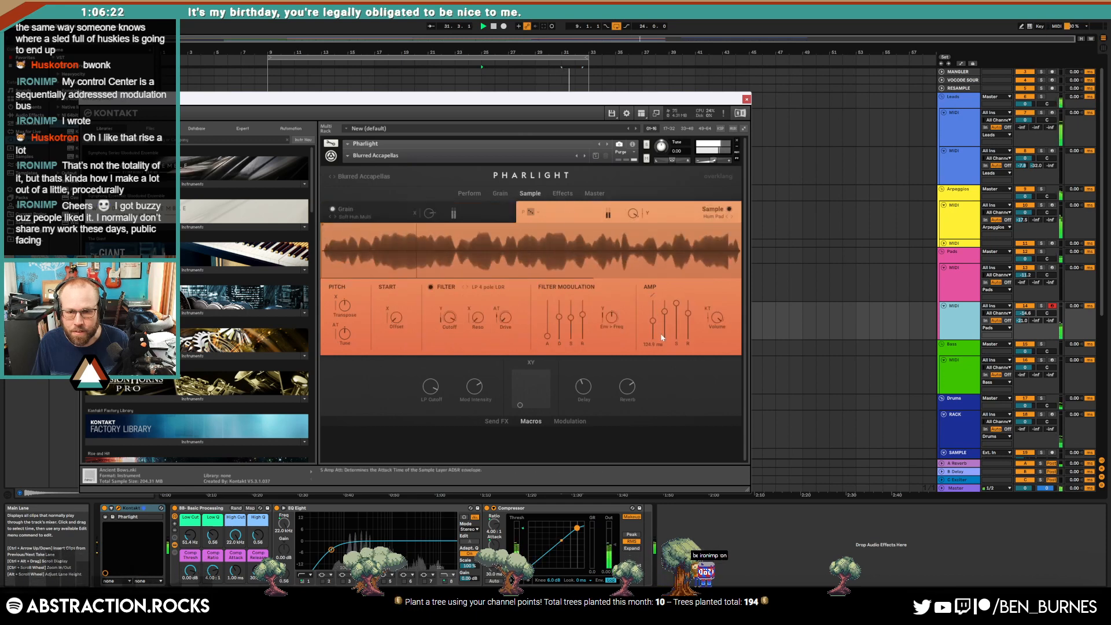
pyautogui.click(747, 100)
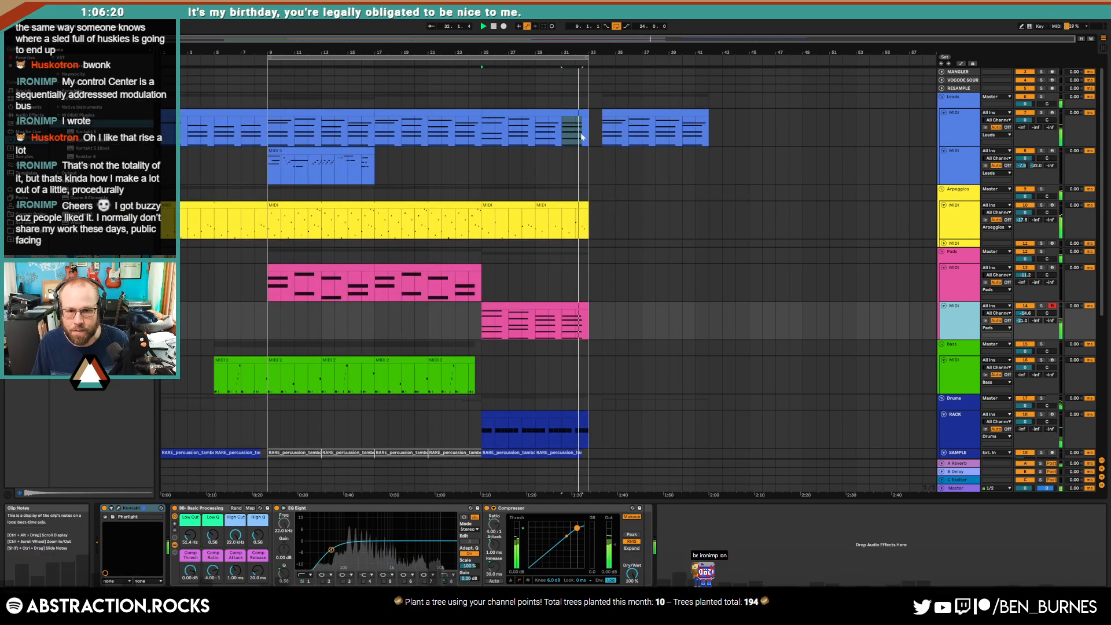
# Step: Try raising the top note of the lead clip's last chord four semitones to A3 and audition it
pyautogui.doubleClick(570, 112)
pyautogui.press('space')
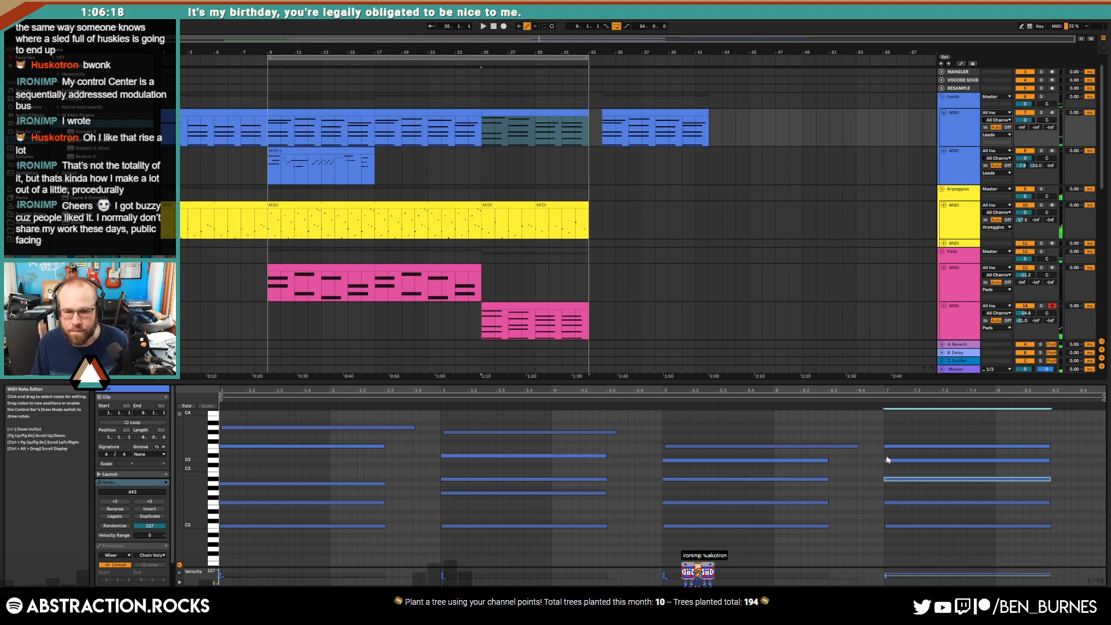
pyautogui.click(904, 446)
pyautogui.press('Up')
pyautogui.press('Up')
pyautogui.press('Up')
pyautogui.press('Up')
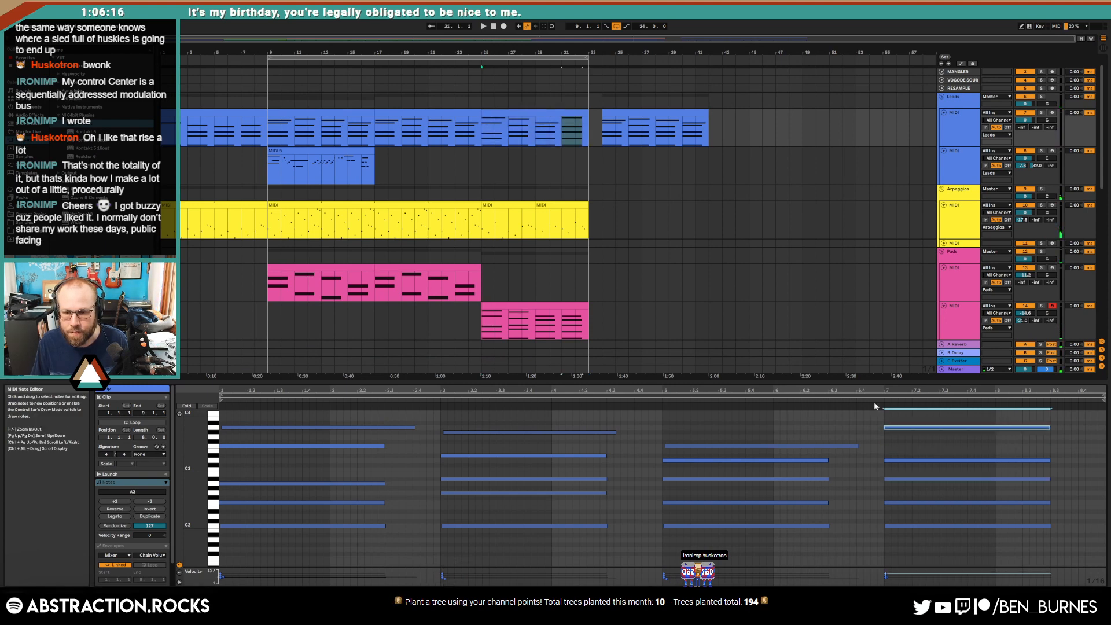
pyautogui.click(874, 399)
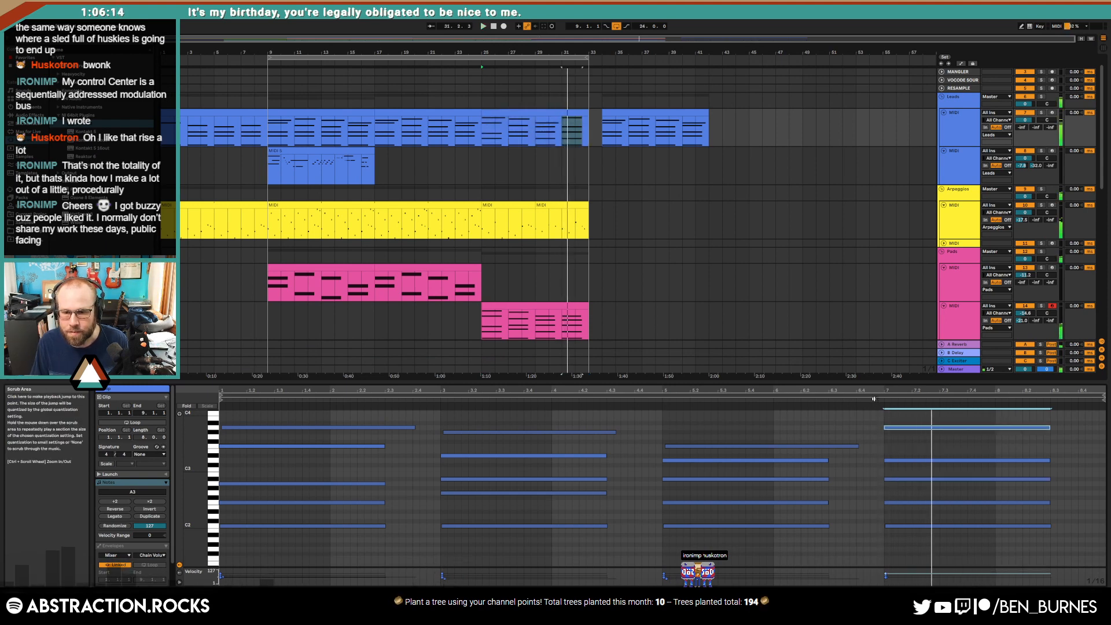
# Step: Stop playback and lower the top note of the lead clip's last chord back to F3
pyautogui.press('space')
pyautogui.press('Down')
pyautogui.press('Down')
pyautogui.press('Down')
pyautogui.press('Down')
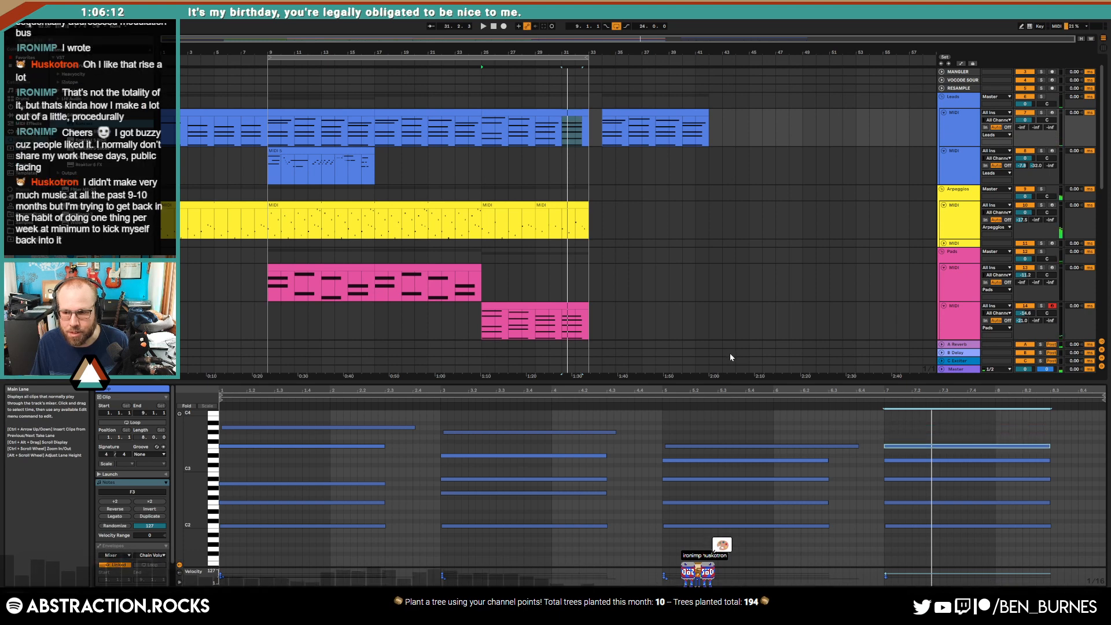
# Step: Copy the lead clip's first chord over its last chord, remove the old A#2 note, and audition it
pyautogui.moveTo(315, 412); pyautogui.dragTo(335, 538)
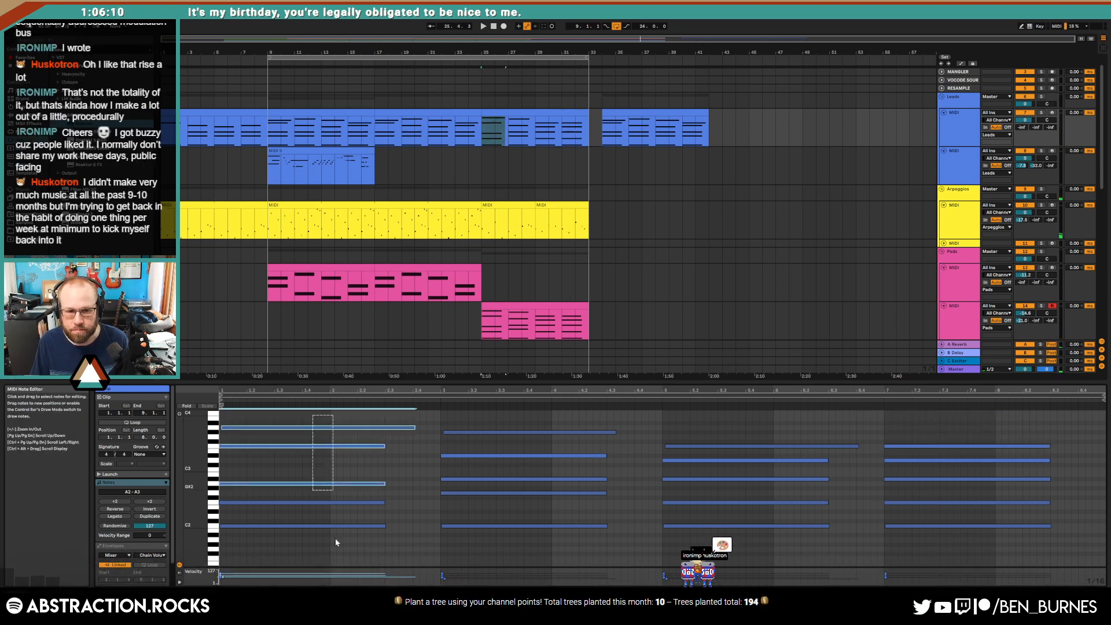
pyautogui.hotkey('ctrl', 'c')
pyautogui.click(881, 426)
pyautogui.hotkey('ctrl', 'v')
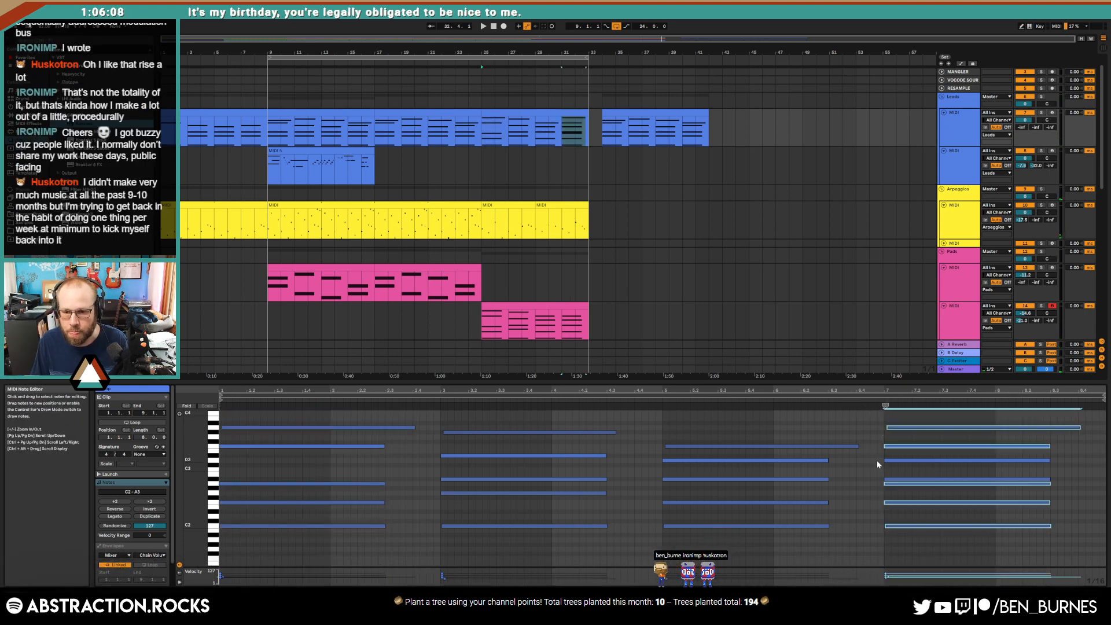
pyautogui.moveTo(892, 479); pyautogui.dragTo(888, 463)
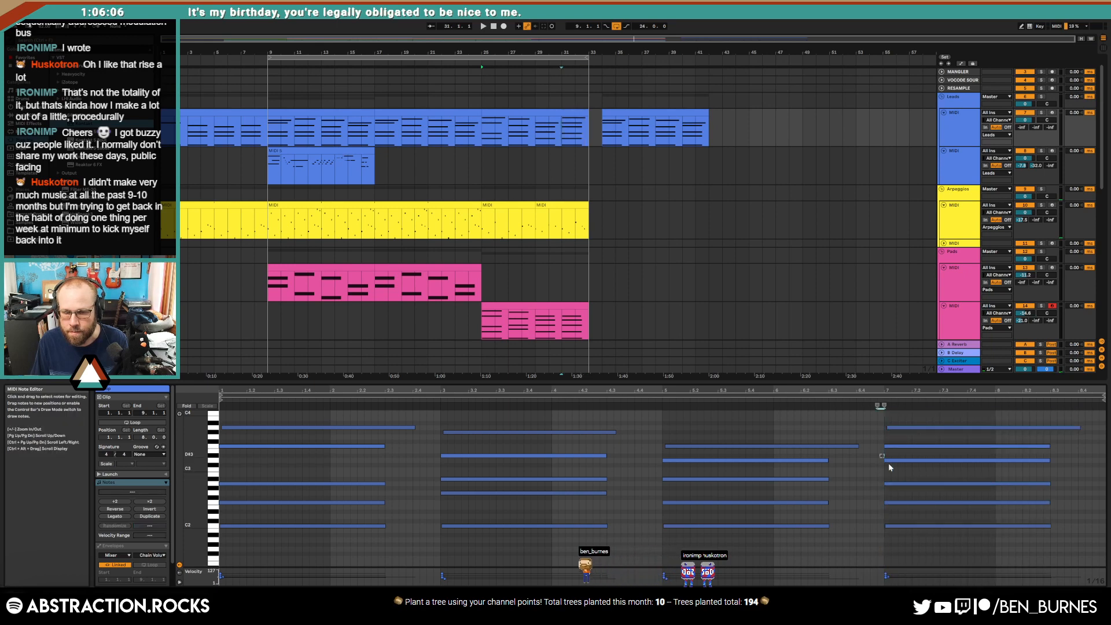
pyautogui.press('space')
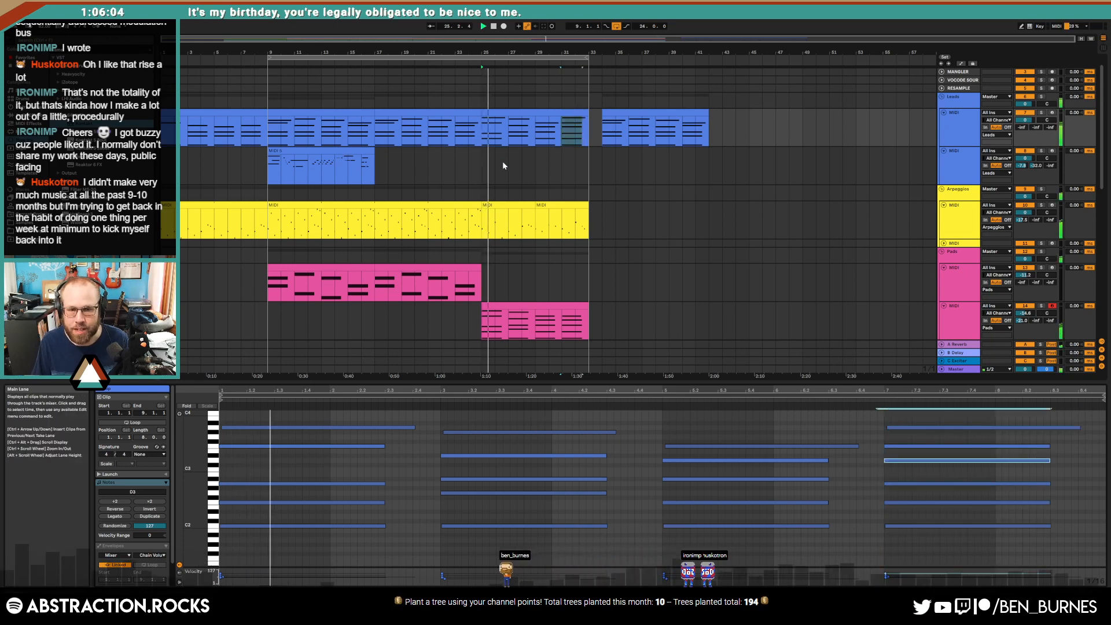
# Step: Raise the choir pad track's volume to -11.3 dB while the section plays
pyautogui.hotkey('shift', 'Tab')
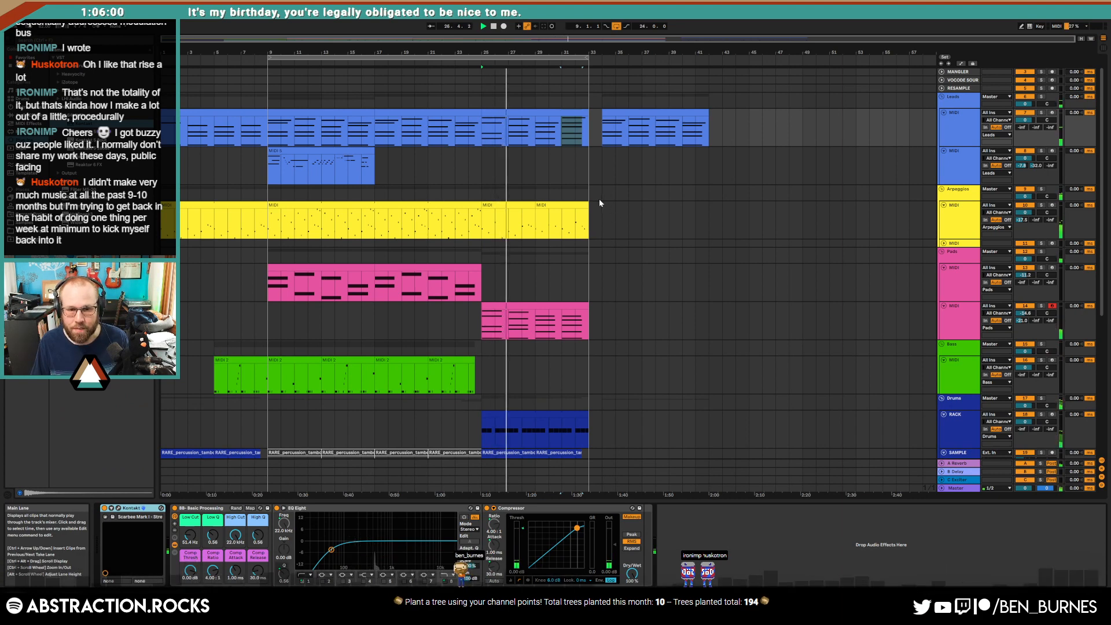
pyautogui.click(942, 375)
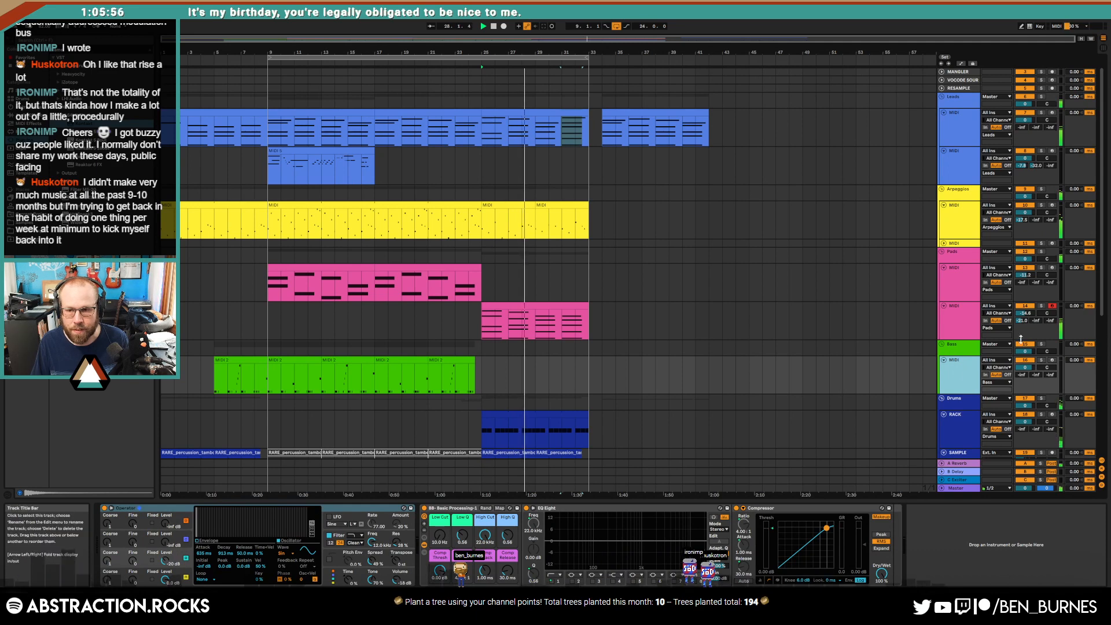
pyautogui.moveTo(1025, 313); pyautogui.dragTo(1026, 304)
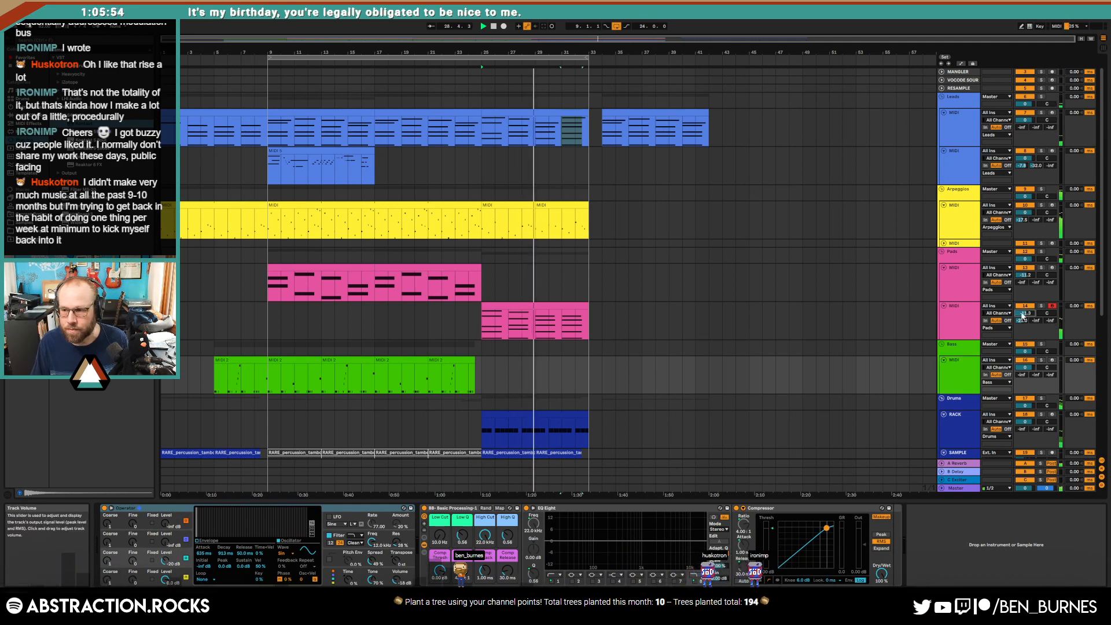
pyautogui.scroll(-5, 767, 393)
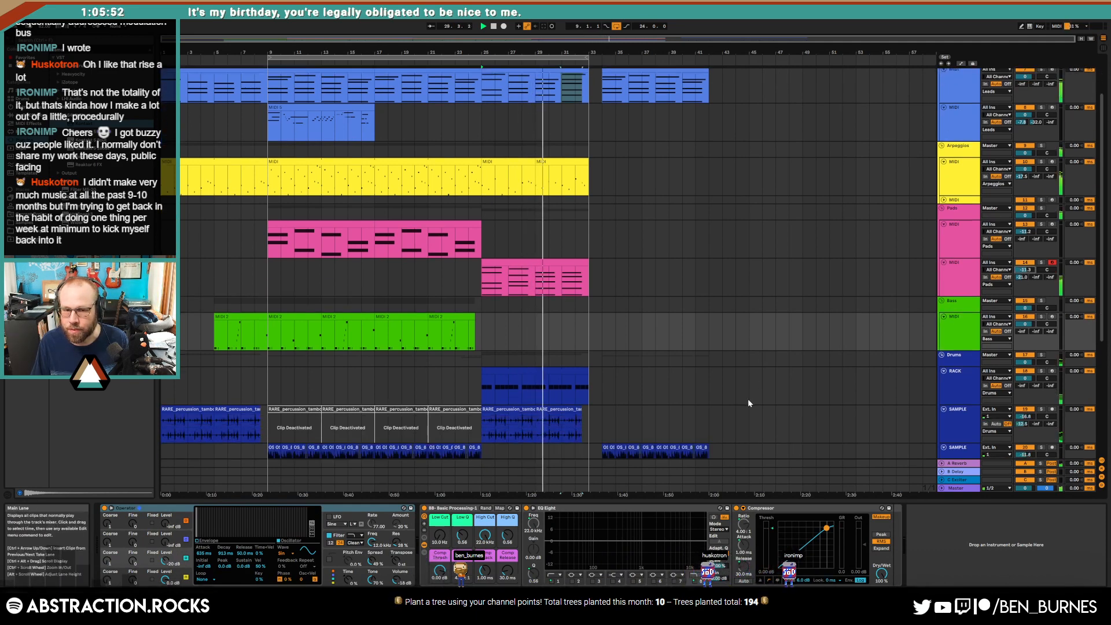
pyautogui.scroll(4, 605, 217)
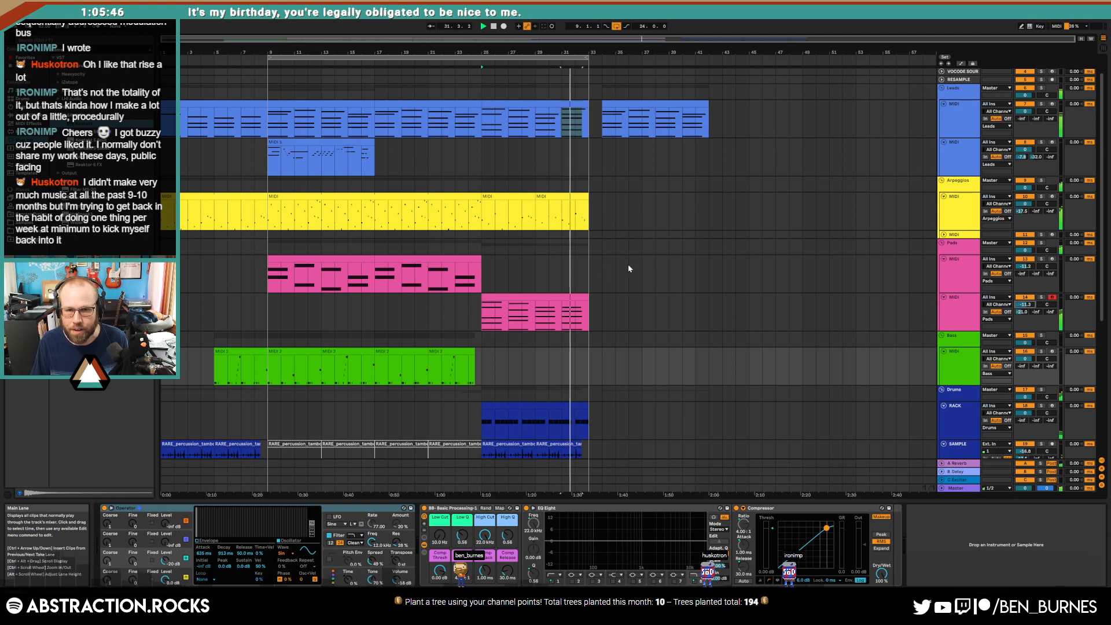
# Step: Open the lead clip at bar 25, arm its track for recording, and select the last chord's A3 note
pyautogui.doubleClick(582, 106)
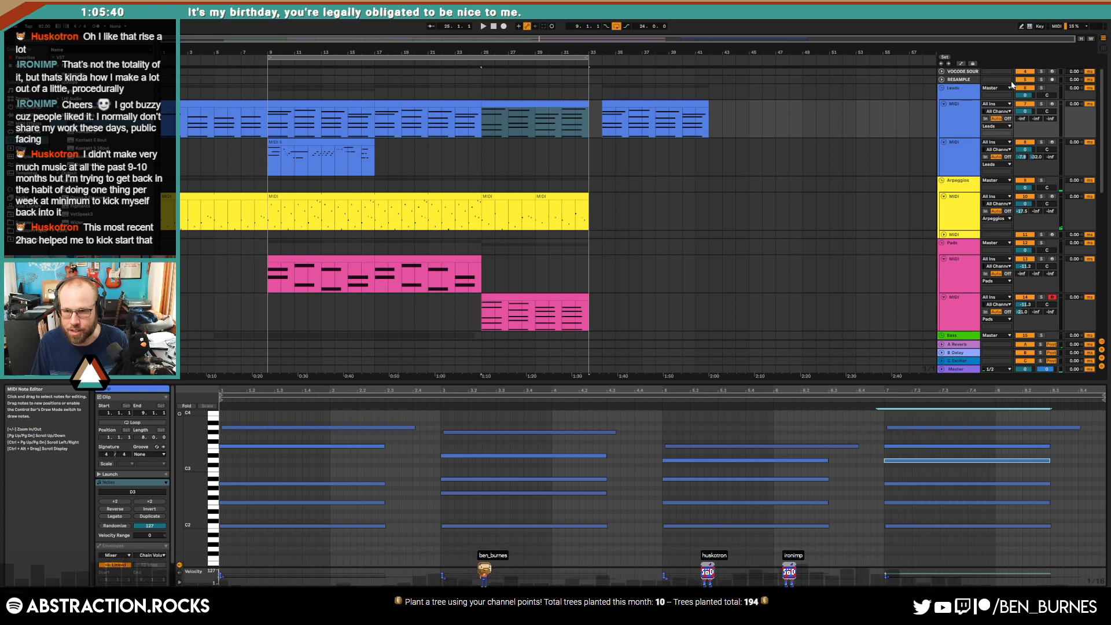
pyautogui.click(1053, 105)
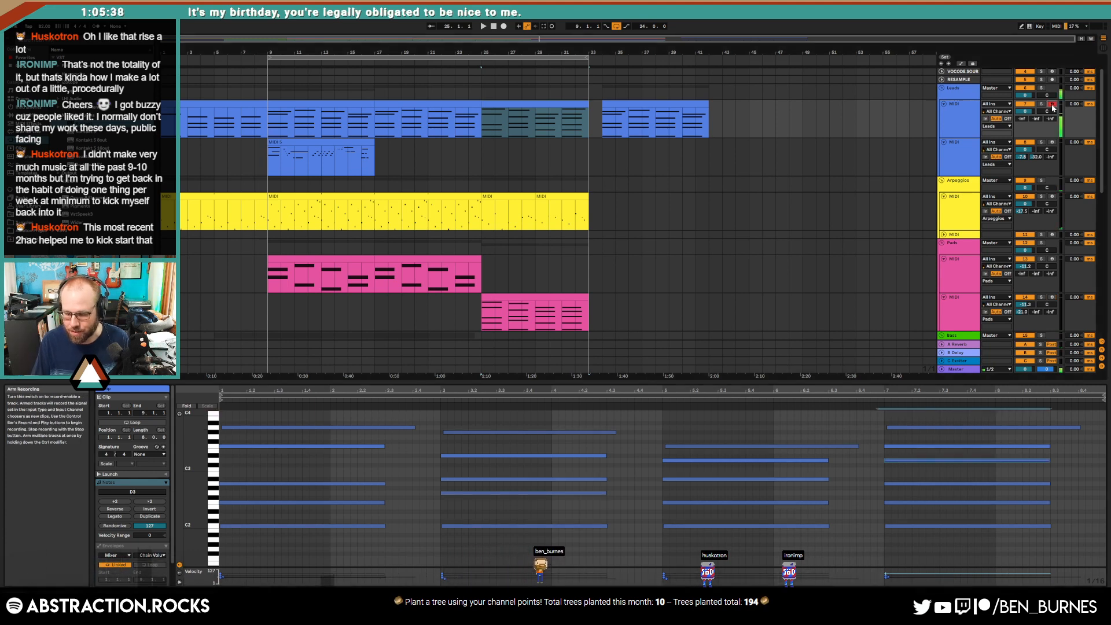
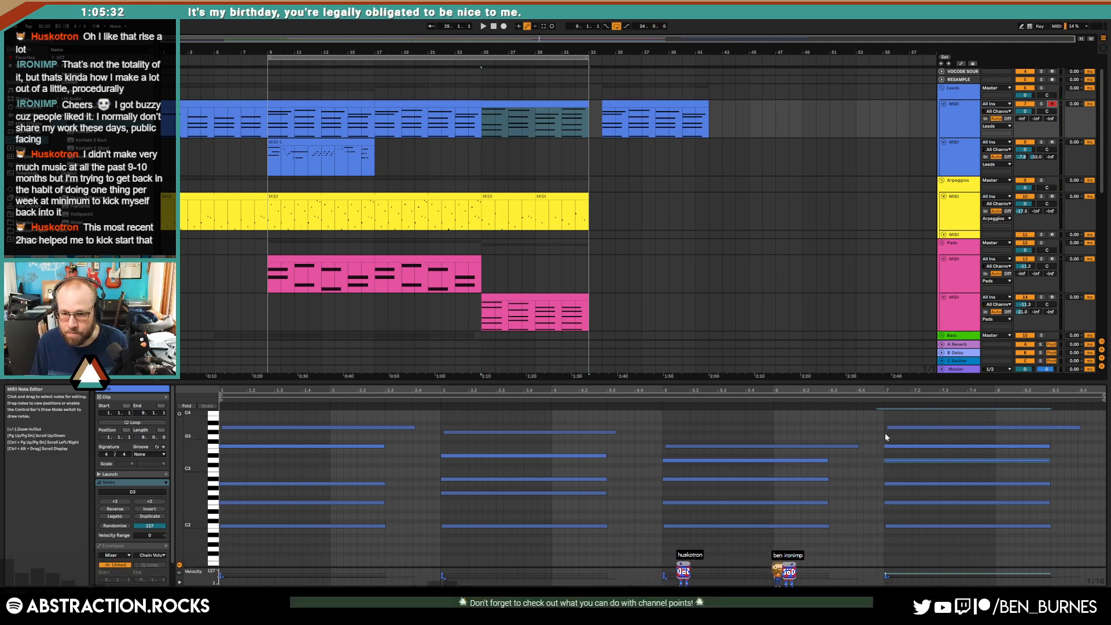
pyautogui.click(909, 428)
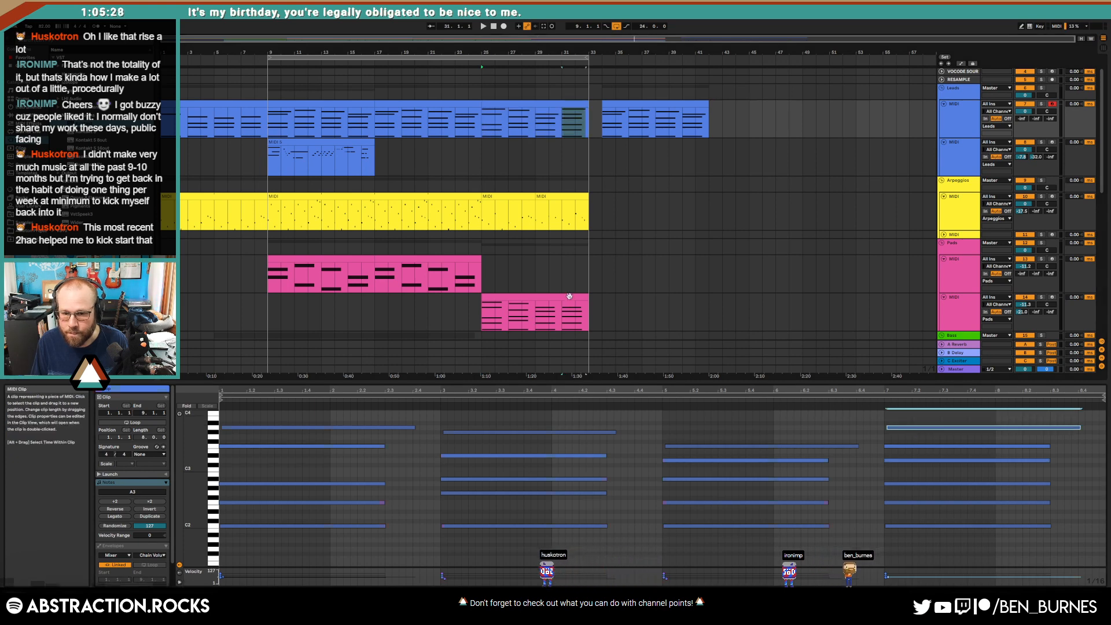
# Step: Check the A2 and F3 notes in the choir pad clip's last chord and audition the section's ending
pyautogui.click(560, 323)
pyautogui.click(892, 483)
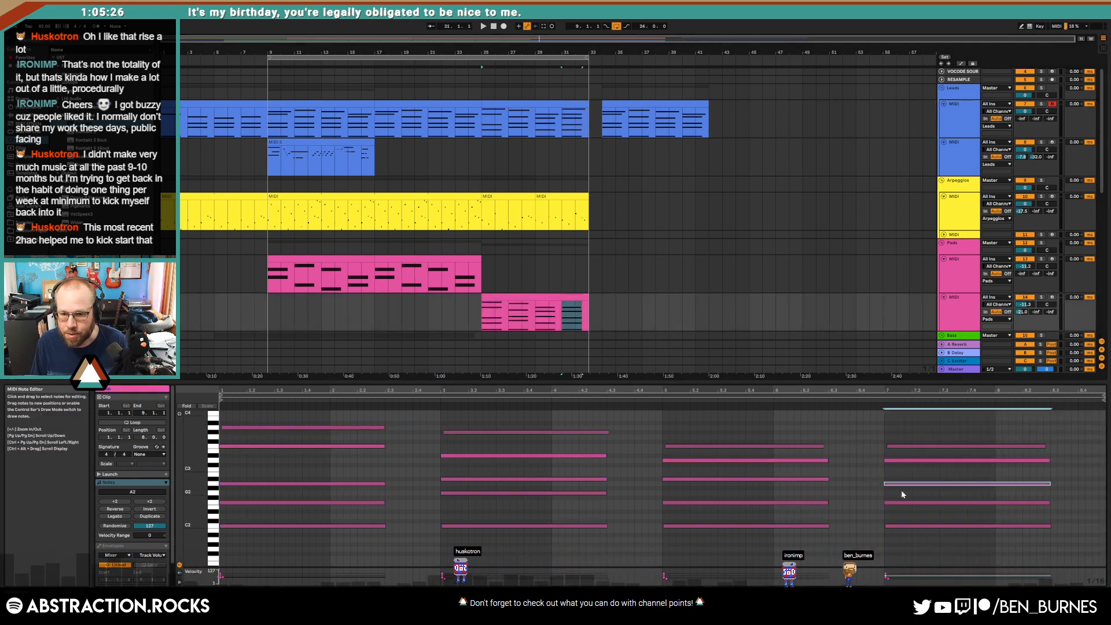
pyautogui.click(909, 445)
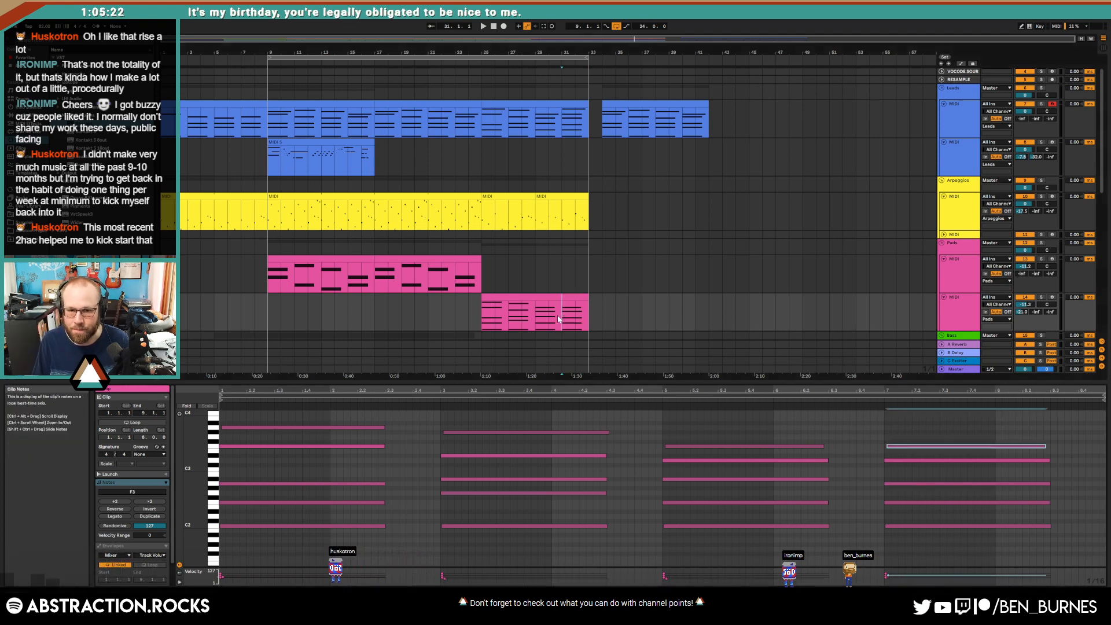
pyautogui.press('space')
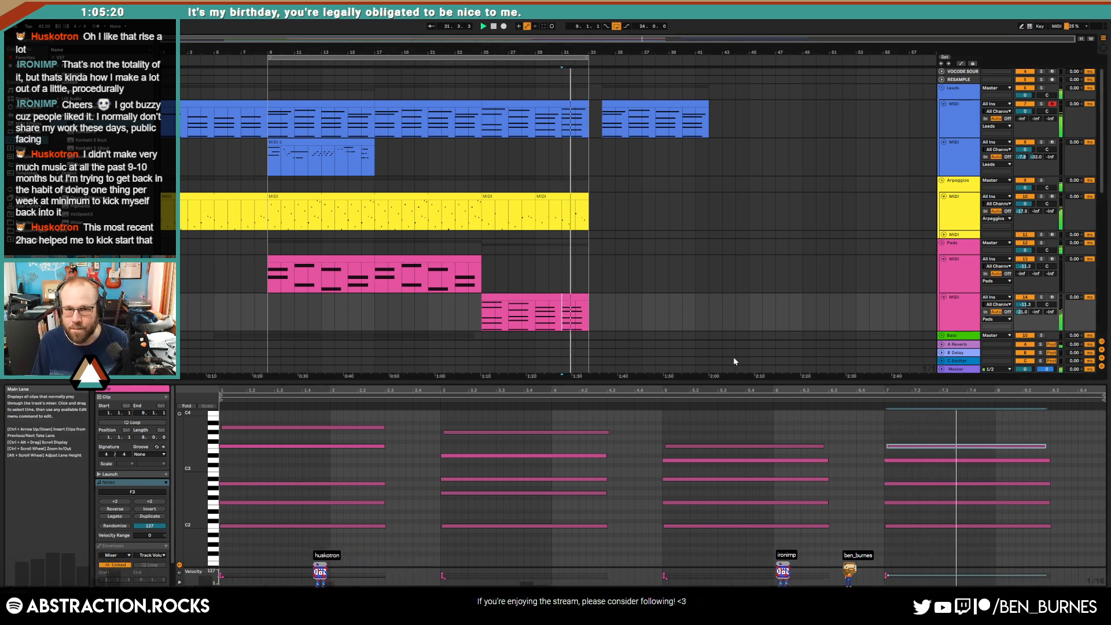
pyautogui.press('space')
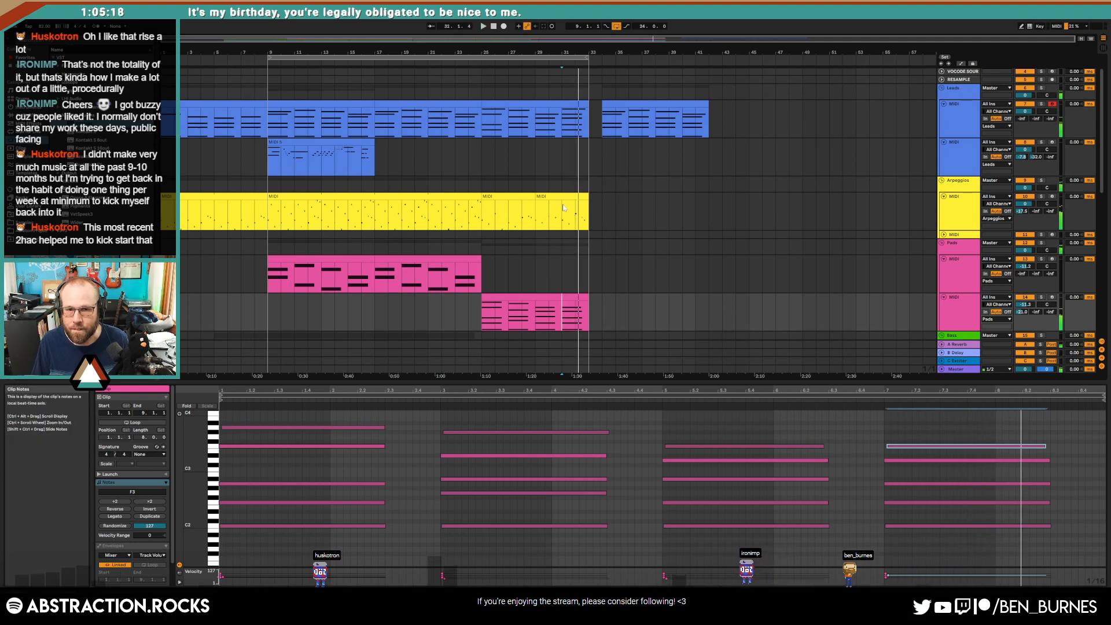
# Step: Delete the final D3 and C3 notes from the arpeggio clip at bar 29
pyautogui.doubleClick(570, 197)
pyautogui.click(829, 488)
pyautogui.click(670, 484)
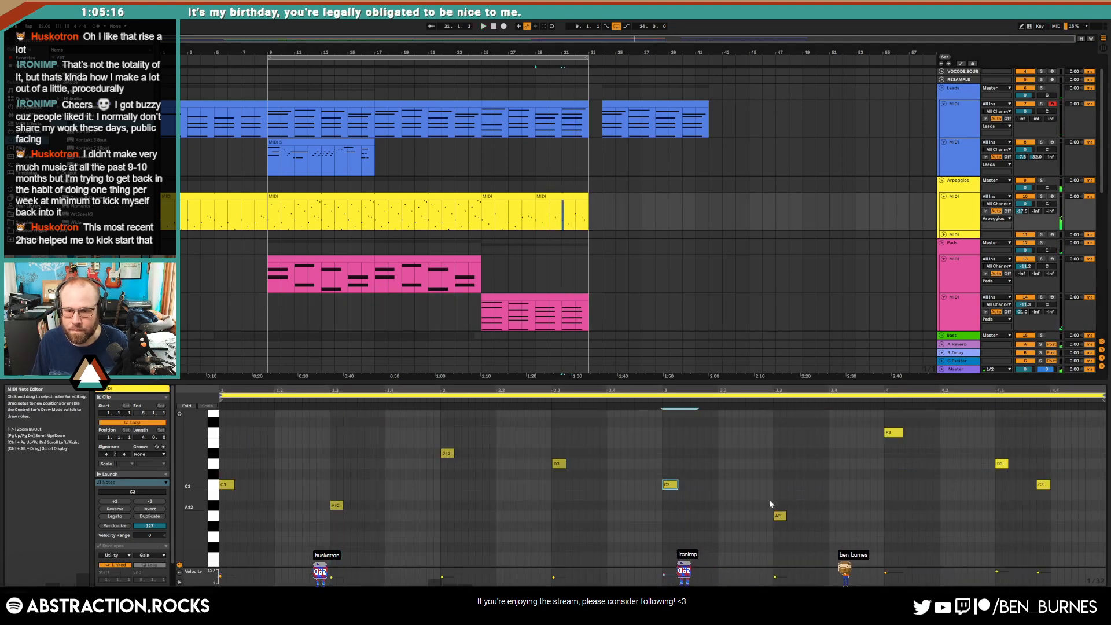
pyautogui.moveTo(986, 450); pyautogui.dragTo(1049, 495)
pyautogui.press('Delete')
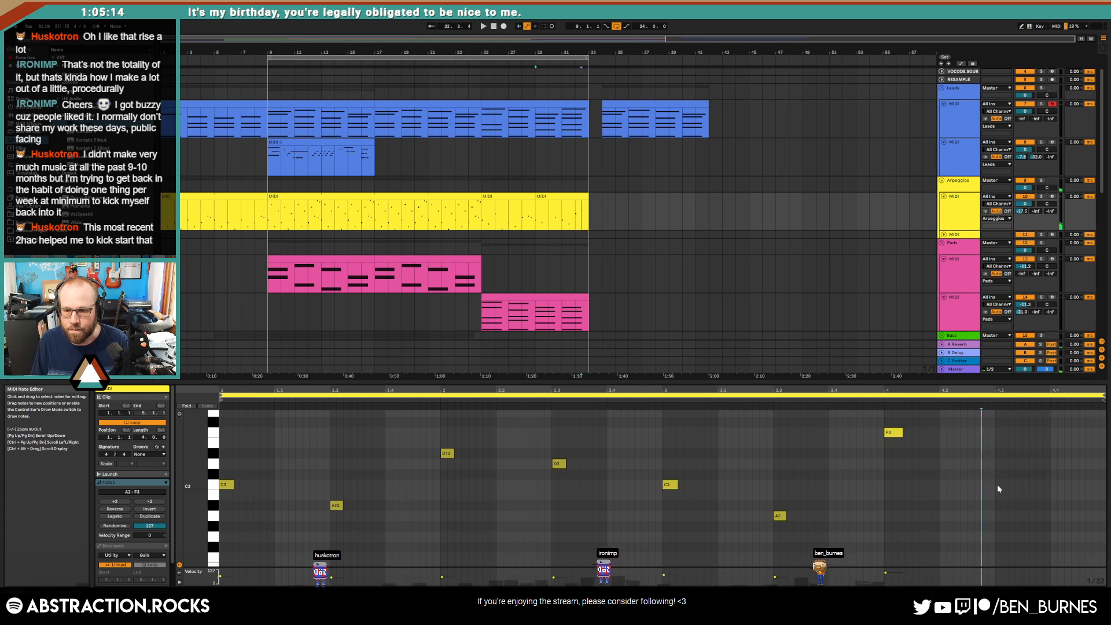
# Step: Extend the end of the arrangement loop to bar 34
pyautogui.hotkey('shift', 'Tab')
pyautogui.scroll(-4, 600, 345)
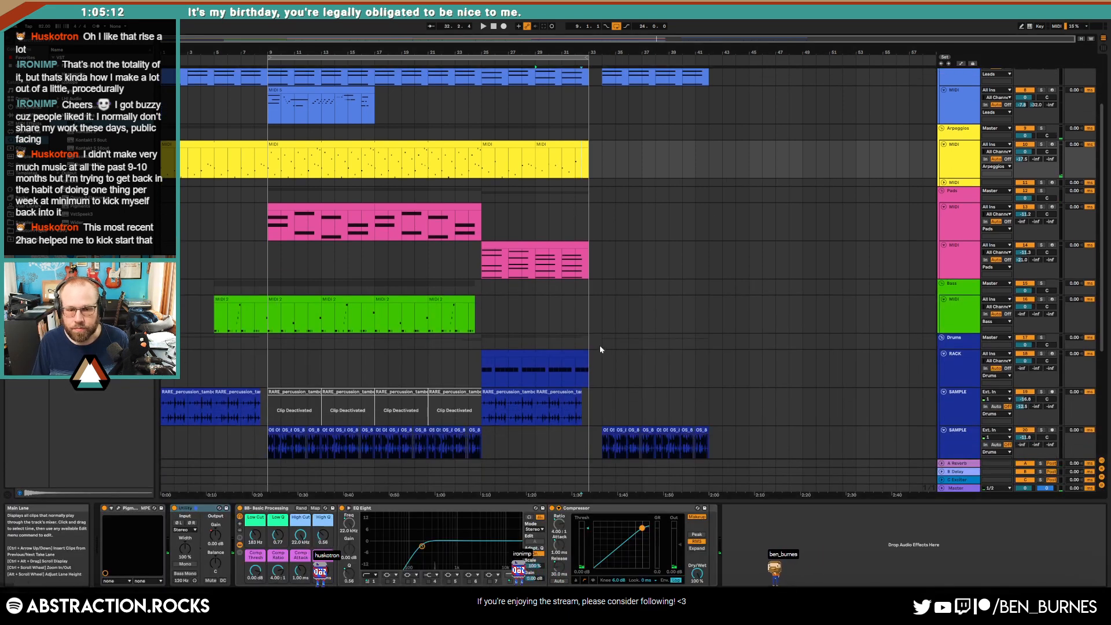
pyautogui.scroll(3, 677, 395)
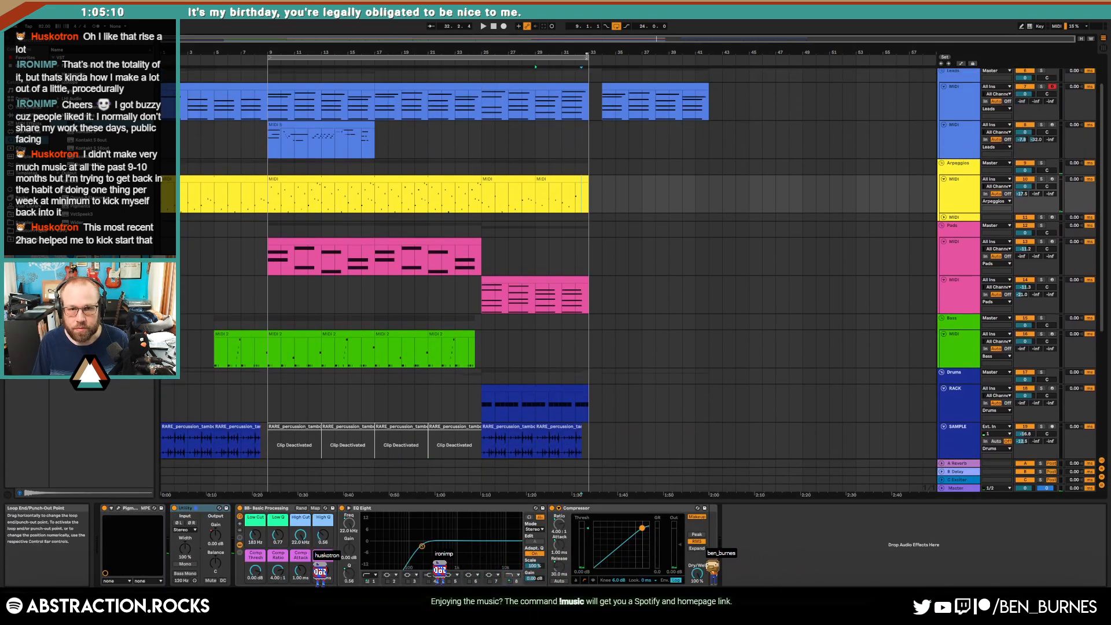
pyautogui.moveTo(587, 58); pyautogui.dragTo(602, 58)
# Step: Copy a one-sixteenth slice of the trap groove drum loop and fill the two sixteenths before bar 34 with it
pyautogui.scroll(-2, 611, 344)
pyautogui.scroll(-4, 608, 350)
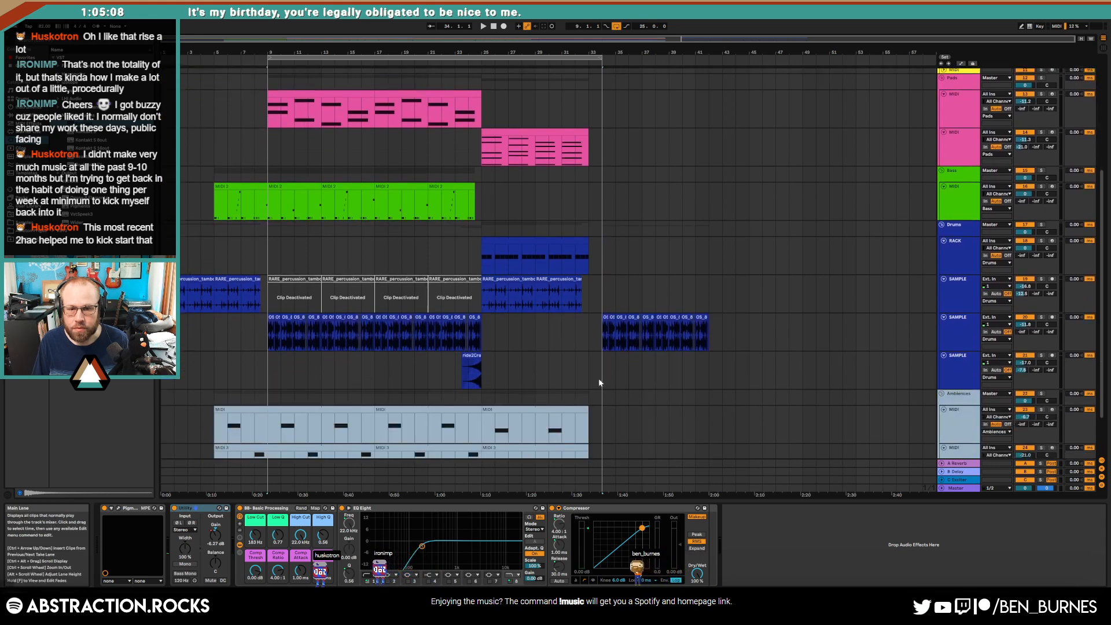
pyautogui.scroll(2, 599, 375)
pyautogui.scroll(-2, 600, 348)
pyautogui.click(601, 345)
pyautogui.scroll(4, 601, 345)
pyautogui.scroll(4, 599, 344)
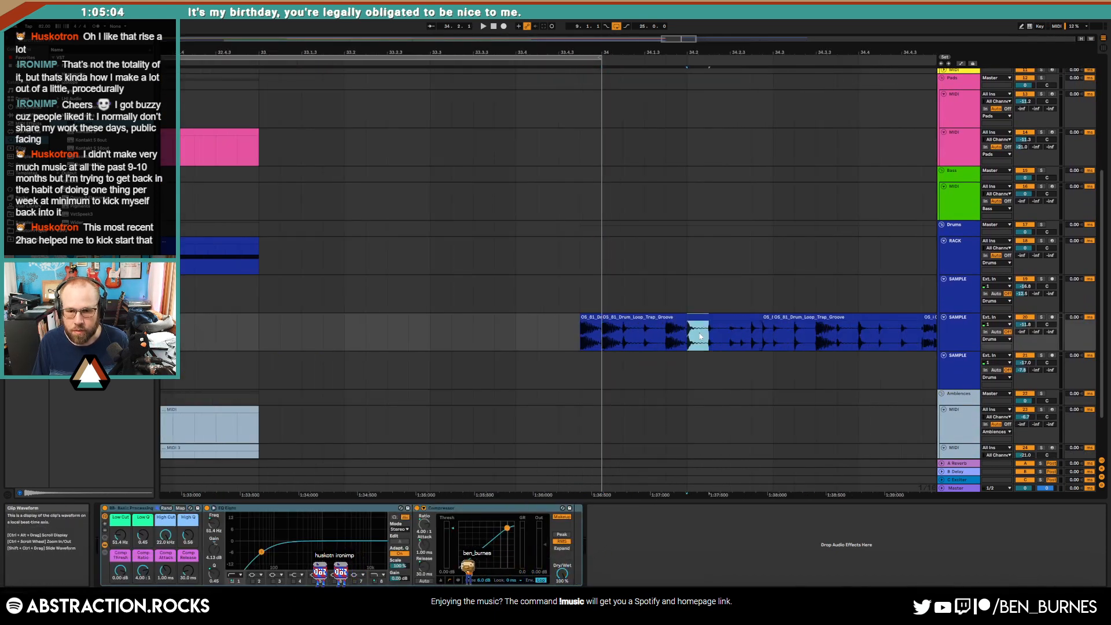
pyautogui.click(564, 333)
pyautogui.hotkey('ctrl', 'v')
pyautogui.scroll(2, 573, 331)
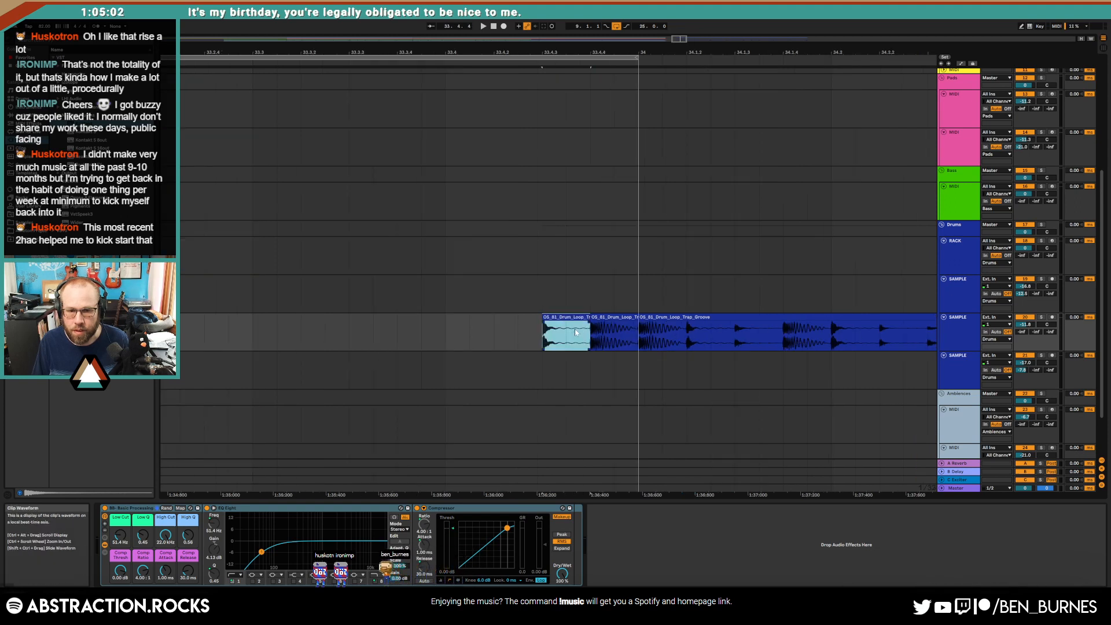
# Step: Shorten the drum slices before bar 34 to half length, repeating the first one, and audition the fill
pyautogui.moveTo(587, 316); pyautogui.dragTo(566, 317)
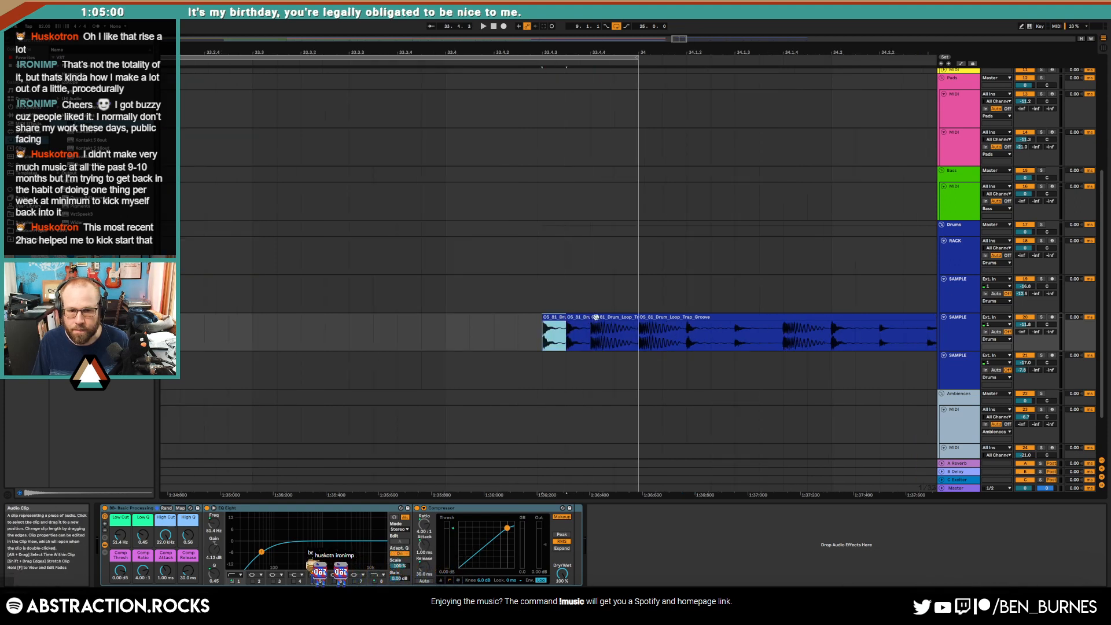
pyautogui.moveTo(636, 317); pyautogui.dragTo(614, 317)
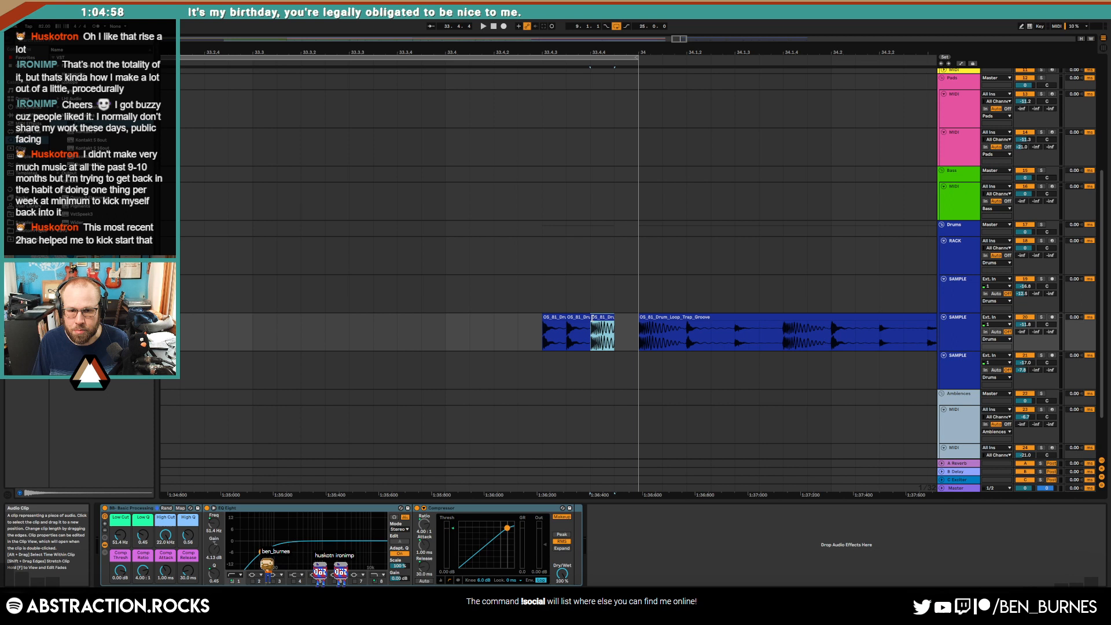
pyautogui.click(554, 318)
pyautogui.press('space')
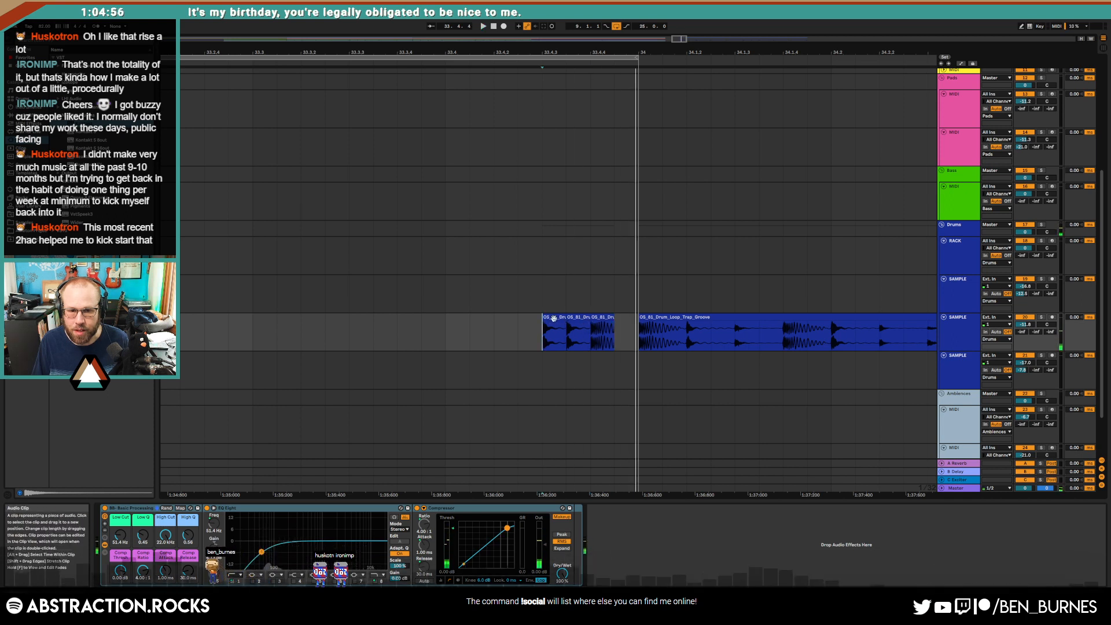
pyautogui.press('space')
# Step: Rebuild the drum fill with full sixteenth-note slices running from 33.4.2 up to bar 34
pyautogui.moveTo(554, 319)
pyautogui.mouseDown()
pyautogui.moveTo(505, 318)
pyautogui.moveTo(542, 318)
pyautogui.mouseUp()
pyautogui.hotkey('ctrl', 'd')
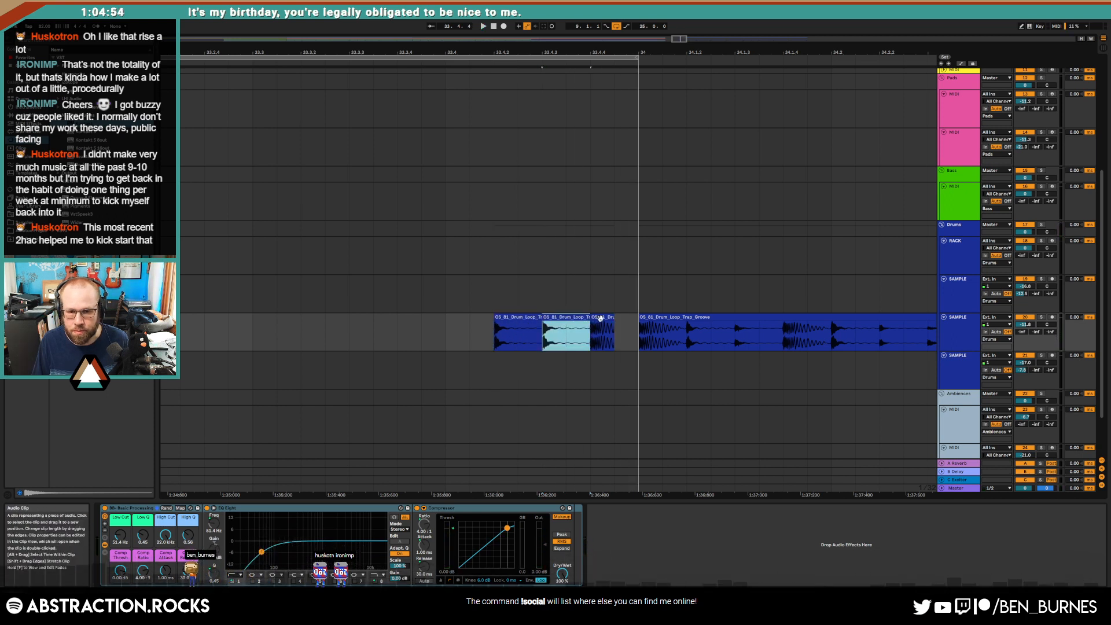
pyautogui.click(600, 318)
pyautogui.scroll(-6, 634, 327)
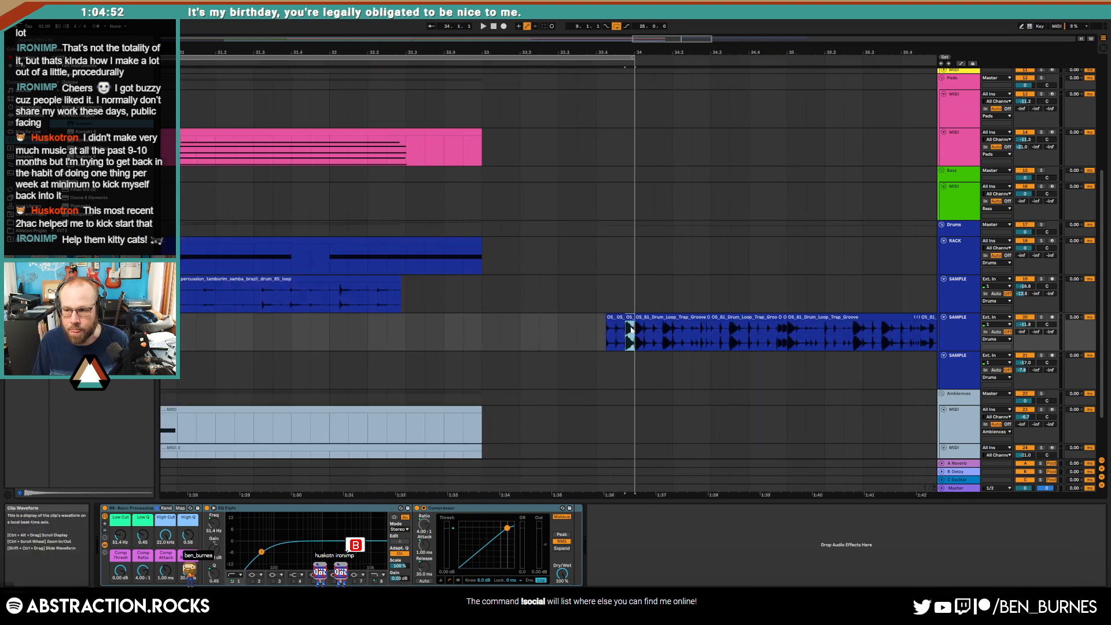
# Step: Audition the transition towards bar 34 and open the lead clip to review its last chord
pyautogui.click(409, 328)
pyautogui.press('space')
pyautogui.scroll(5, 526, 343)
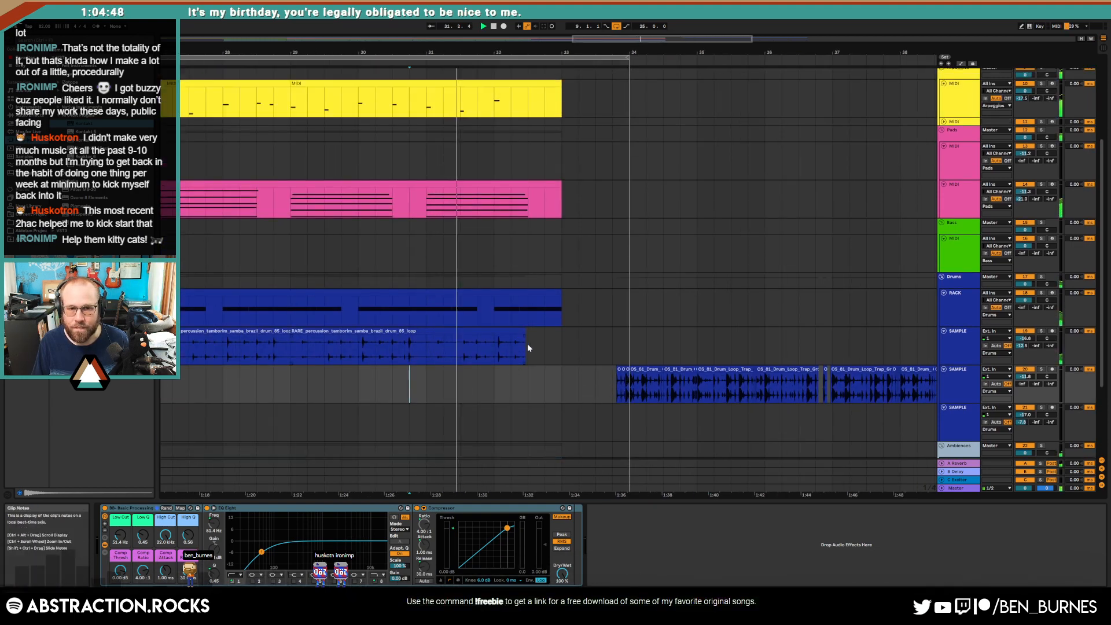
pyautogui.doubleClick(469, 93)
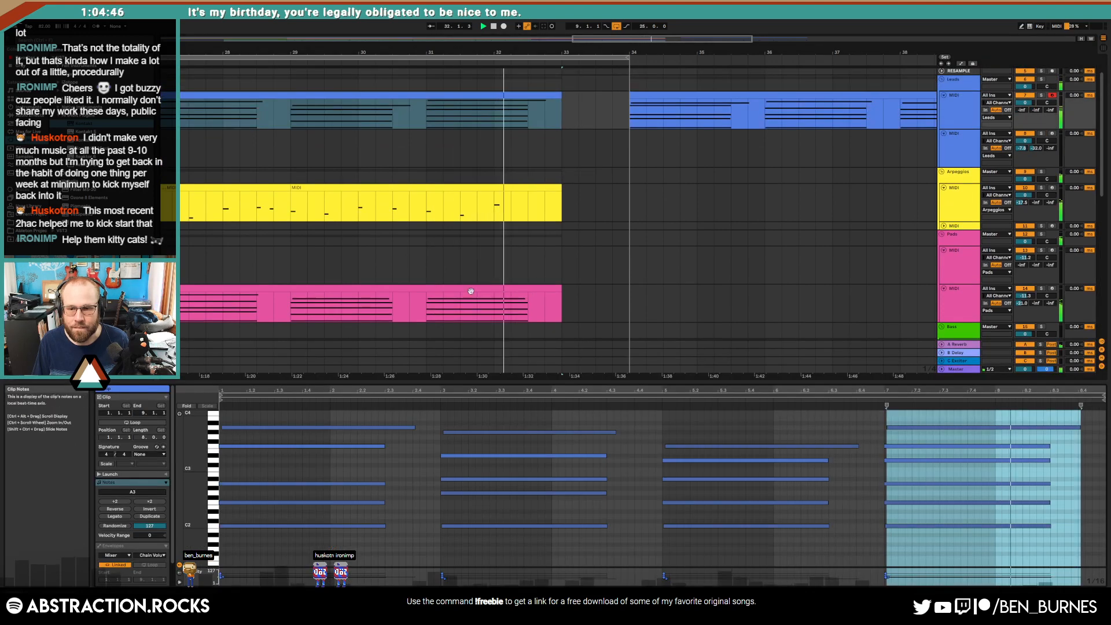
pyautogui.click(871, 463)
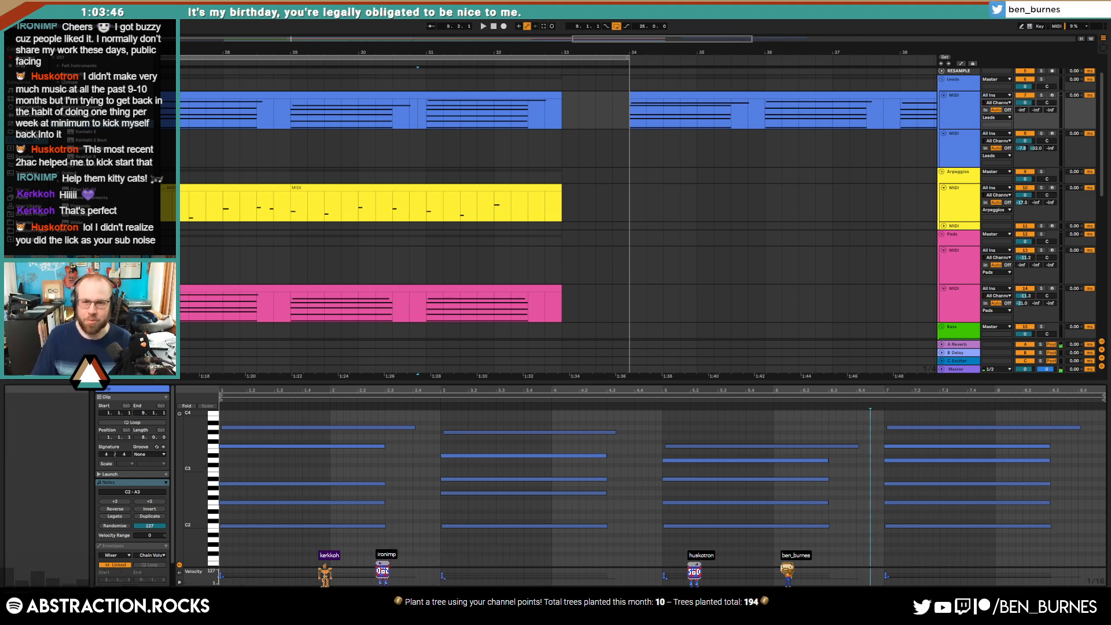
pyautogui.scroll(-3, 521, 267)
pyautogui.hotkey('shift', 'Tab')
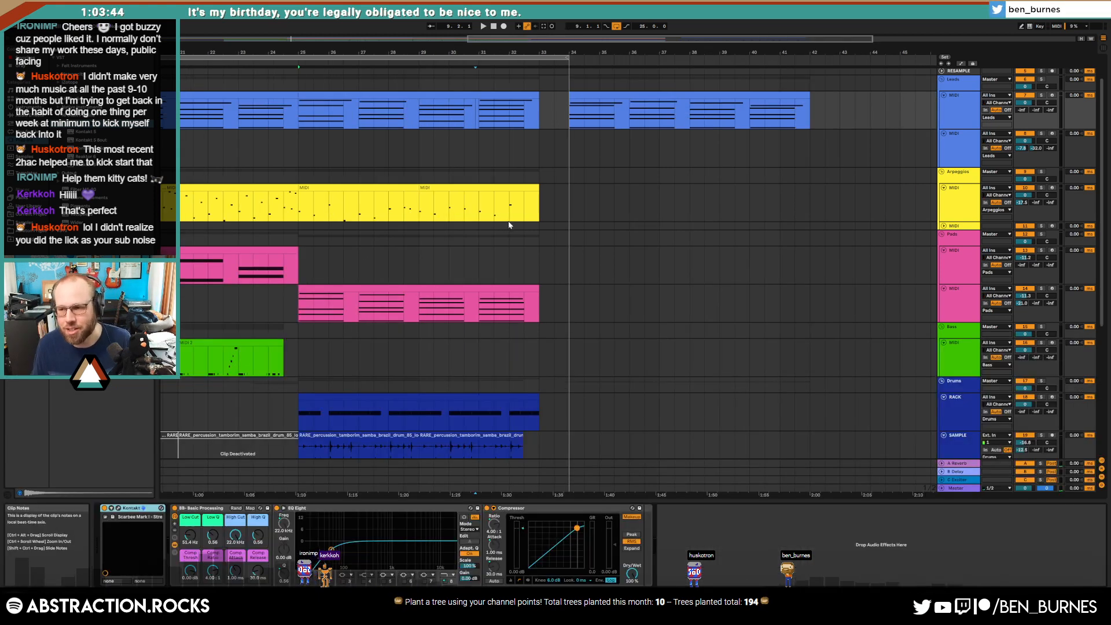
pyautogui.scroll(-3, 446, 236)
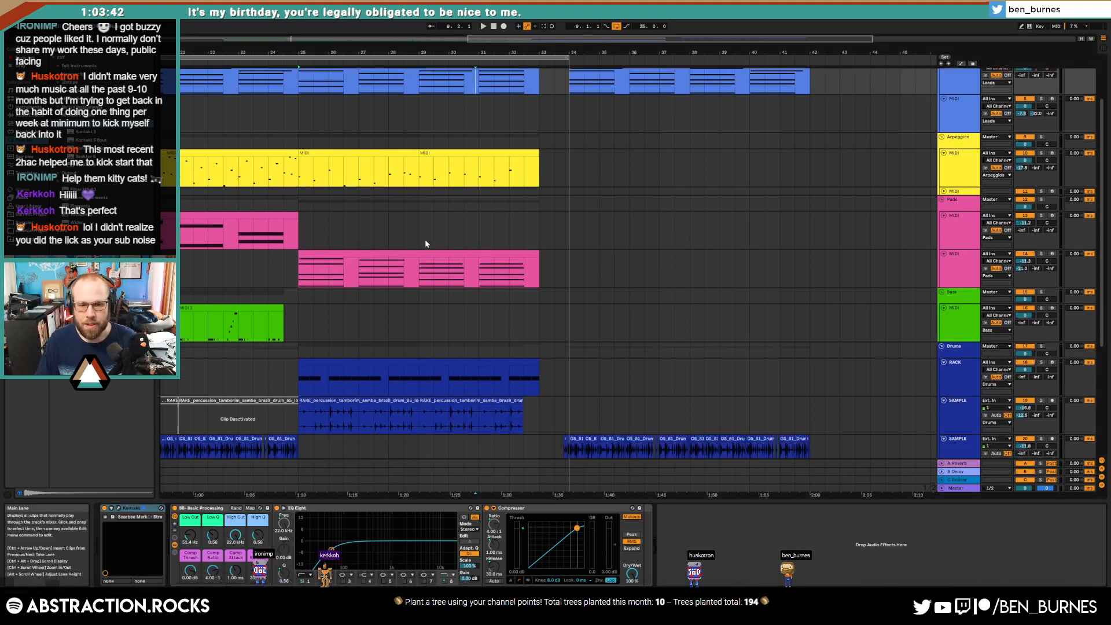
pyautogui.scroll(1, 572, 390)
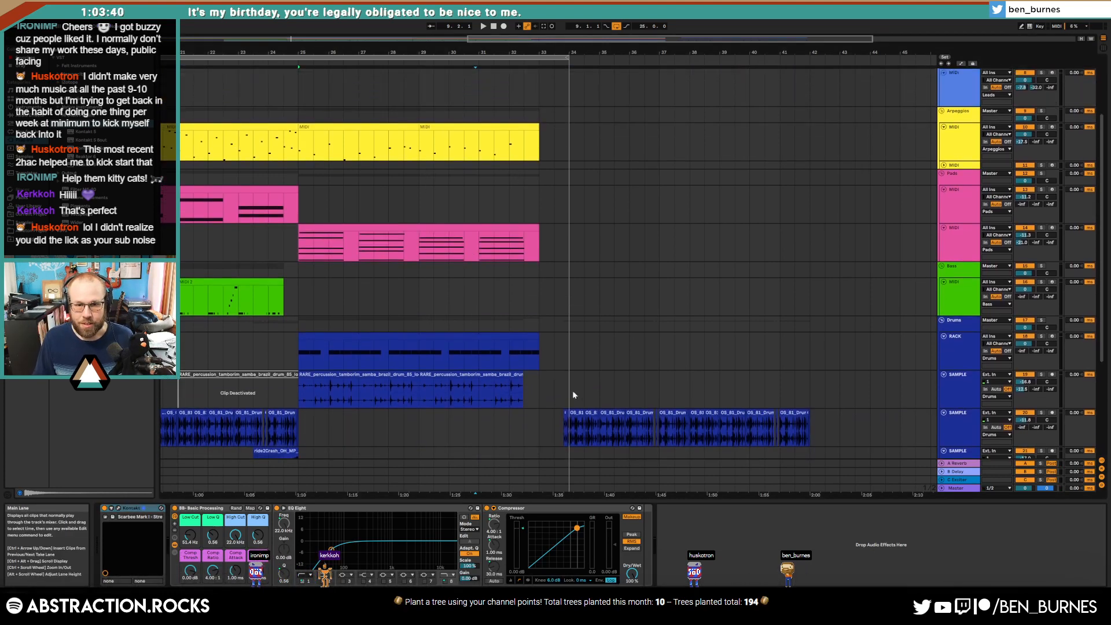
# Step: Delete half a bar of time in the empty gap after bar 33 and audition the lead-in to the contrasting section
pyautogui.click(546, 428)
pyautogui.hotkey('ctrl', 'shift', 'Delete')
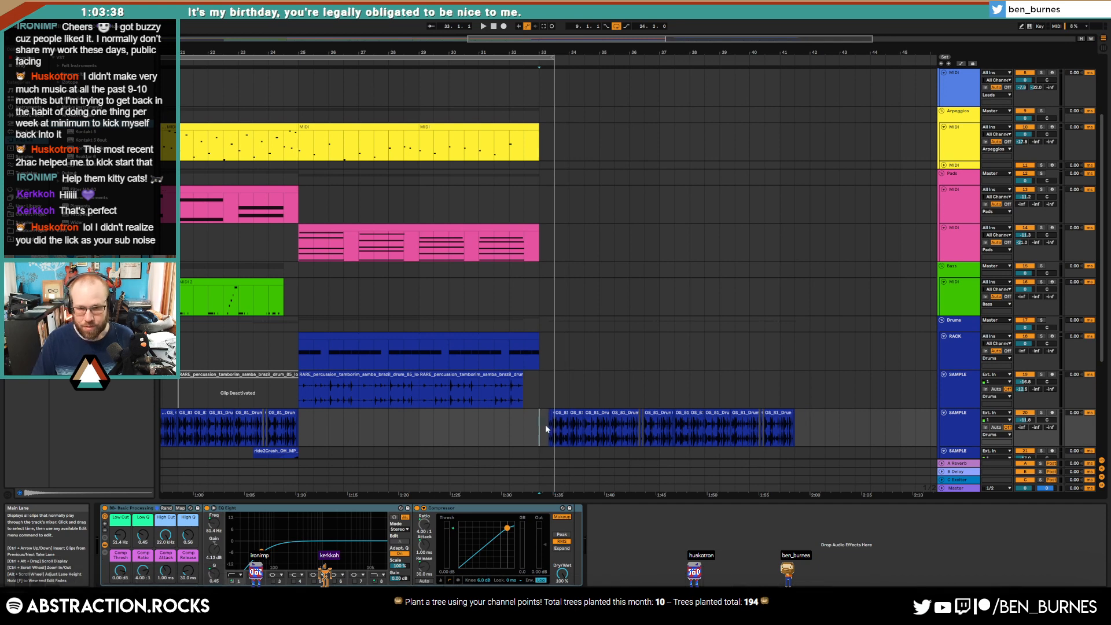
pyautogui.scroll(4, 449, 129)
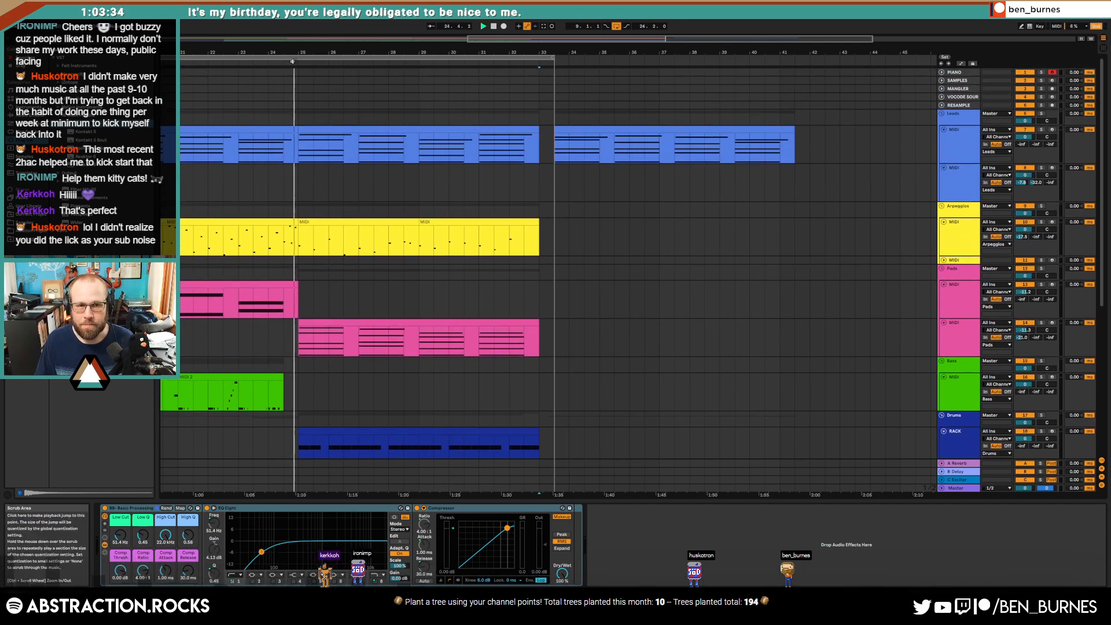
# Step: Rework the last chord of the lead clip starting at bar 25, removing its top note and adding a C3
pyautogui.doubleClick(458, 129)
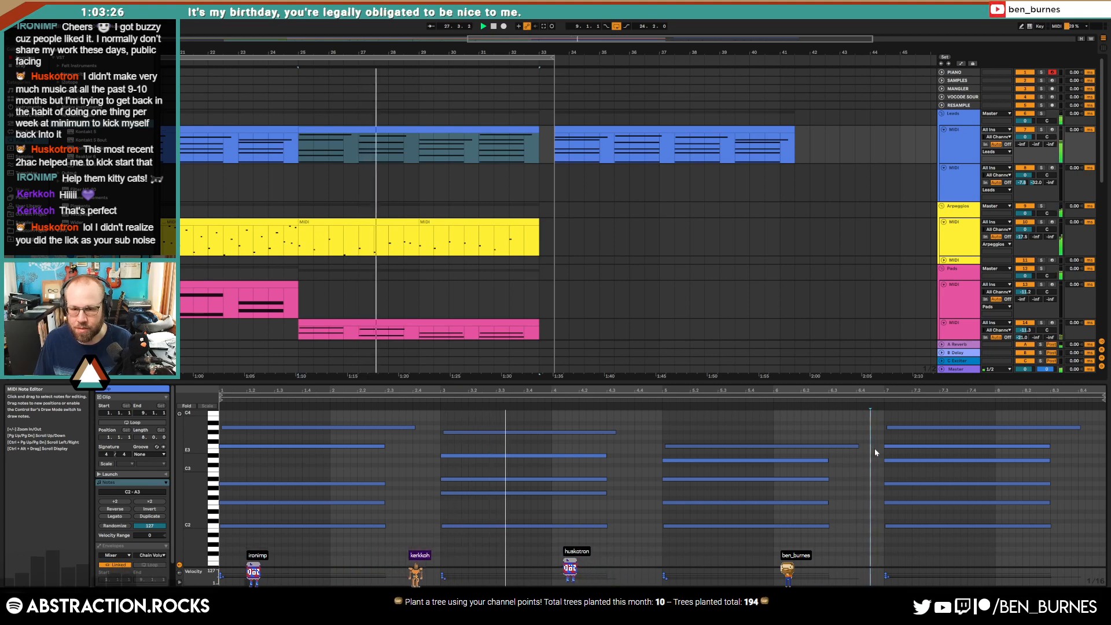
pyautogui.moveTo(874, 427); pyautogui.dragTo(908, 473)
pyautogui.press('Delete')
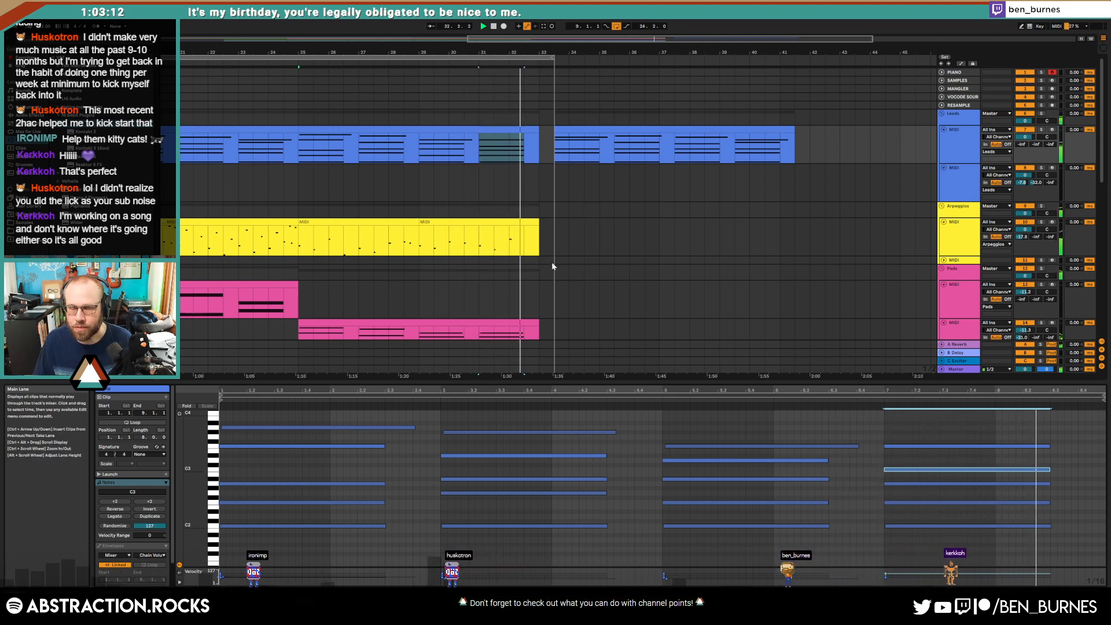
# Step: Shorten the ride clip on the drum rack track to end one beat before bar 33 and audition the ending
pyautogui.scroll(-3, 551, 263)
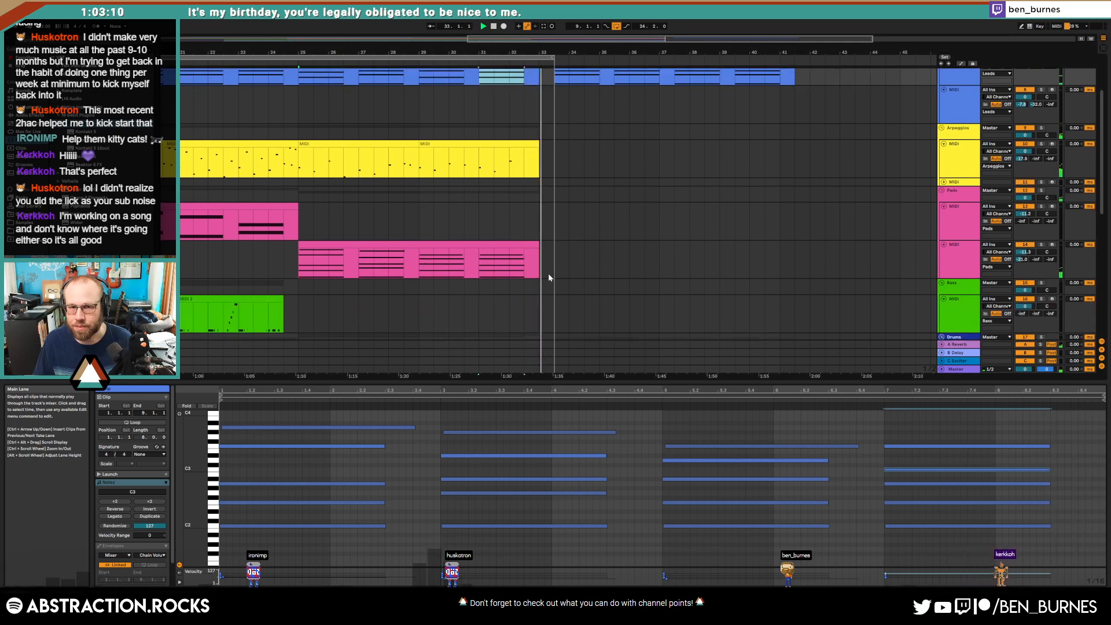
pyautogui.scroll(-4, 550, 280)
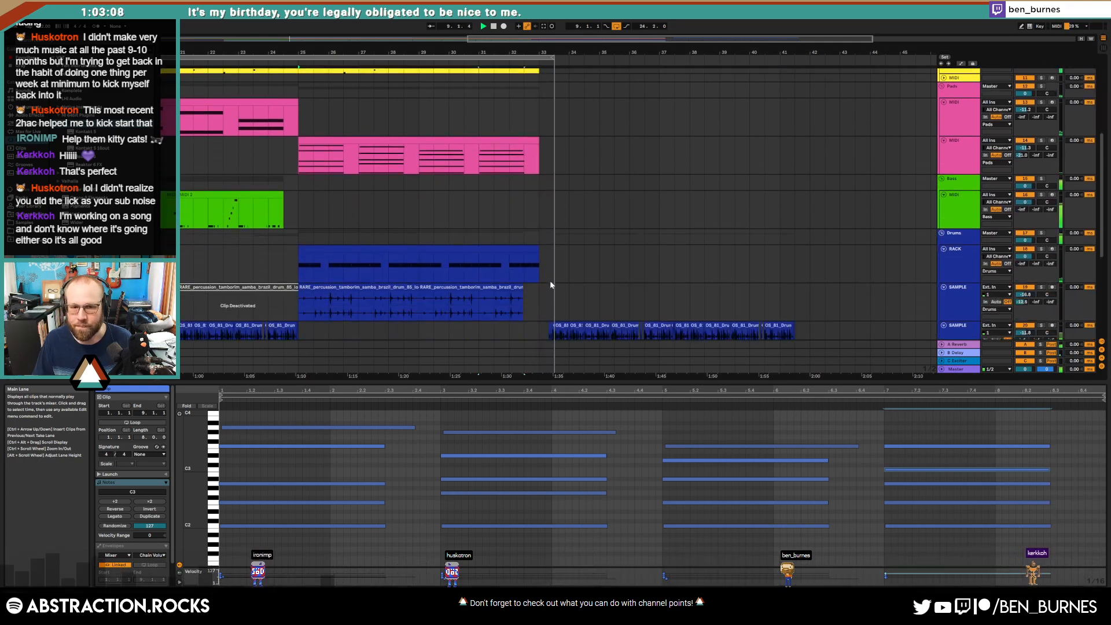
pyautogui.keyDown('ctrl'); pyautogui.scroll(6, 537, 267); pyautogui.keyUp('ctrl')
pyautogui.click(533, 241)
pyautogui.moveTo(533, 242); pyautogui.dragTo(502, 242)
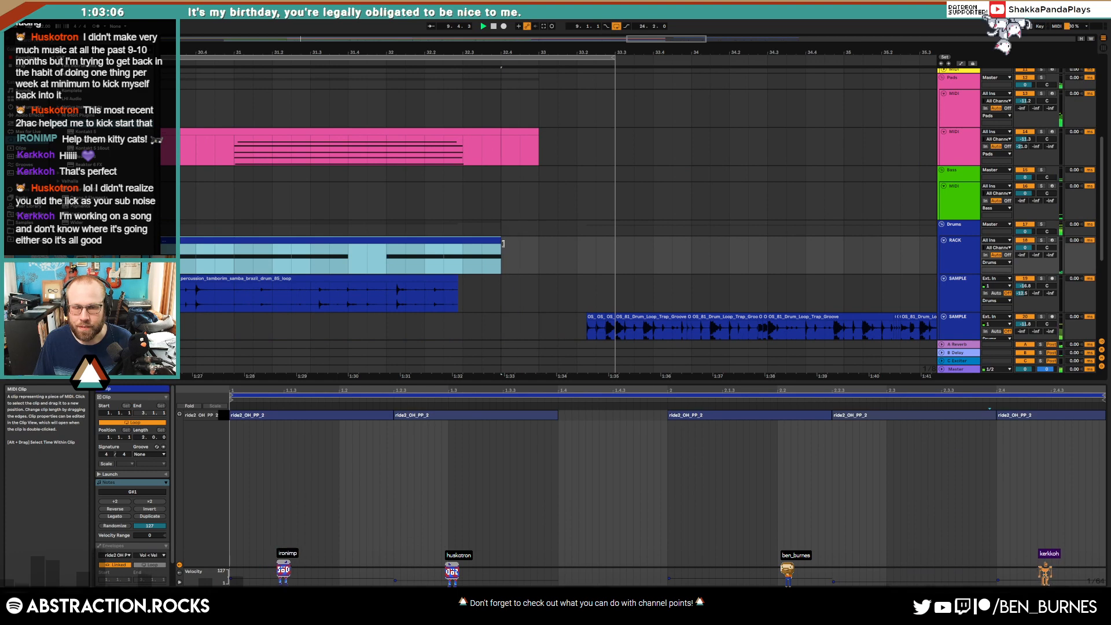
pyautogui.click(272, 254)
pyautogui.press('space')
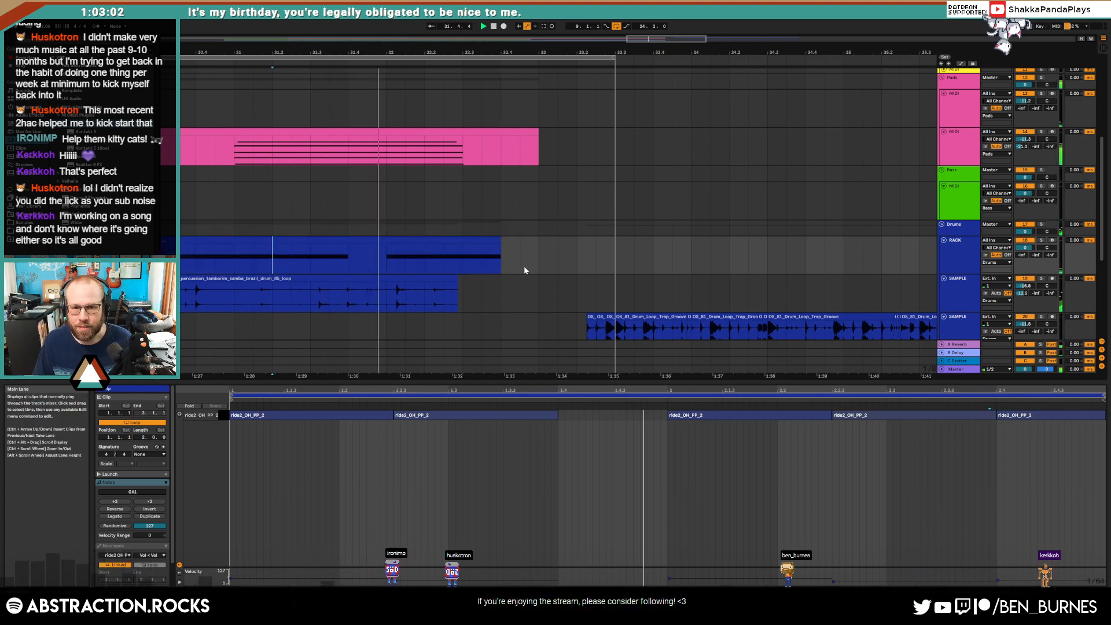
# Step: Try deactivating the lead chord clip that follows the half-bar gap after bar 33
pyautogui.scroll(-5, 651, 224)
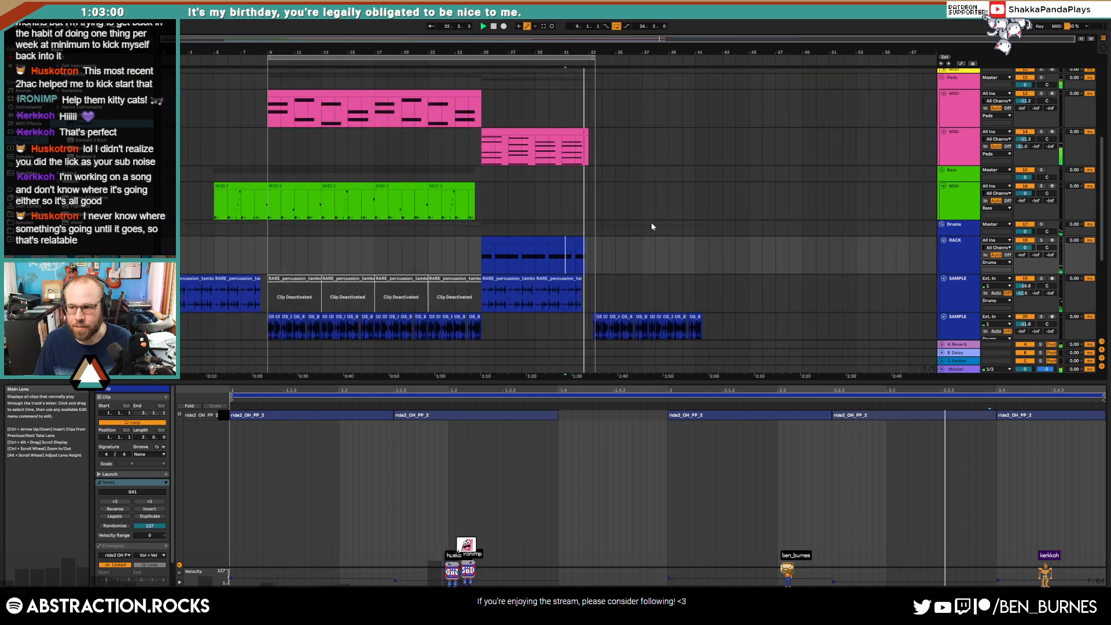
pyautogui.scroll(5, 679, 227)
pyautogui.scroll(1, 674, 265)
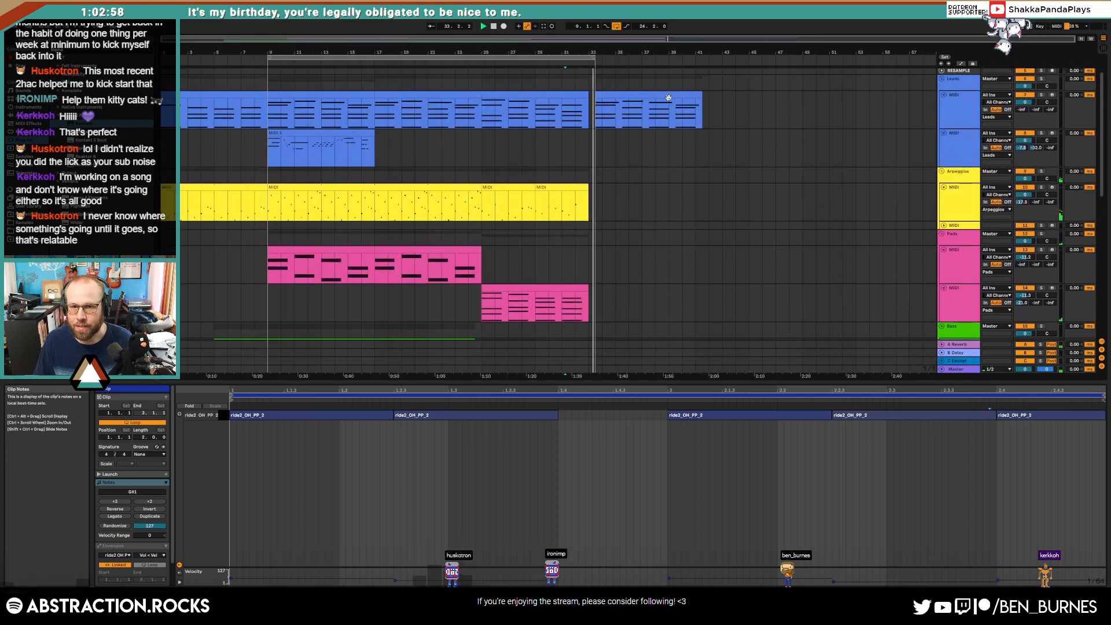
pyautogui.click(634, 91)
pyautogui.press('0')
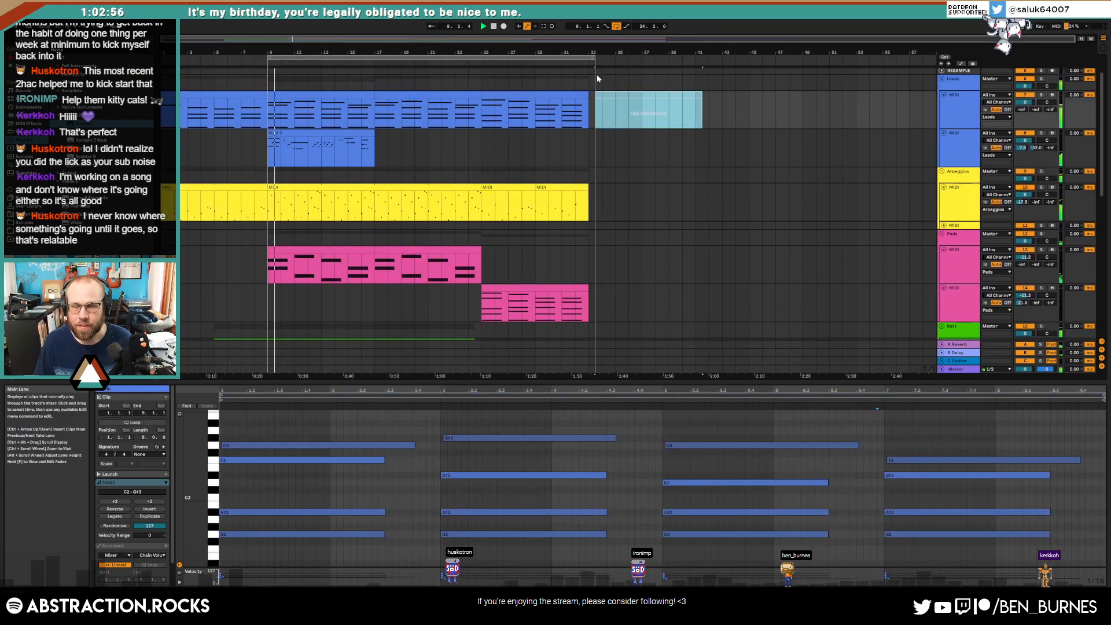
pyautogui.press('0')
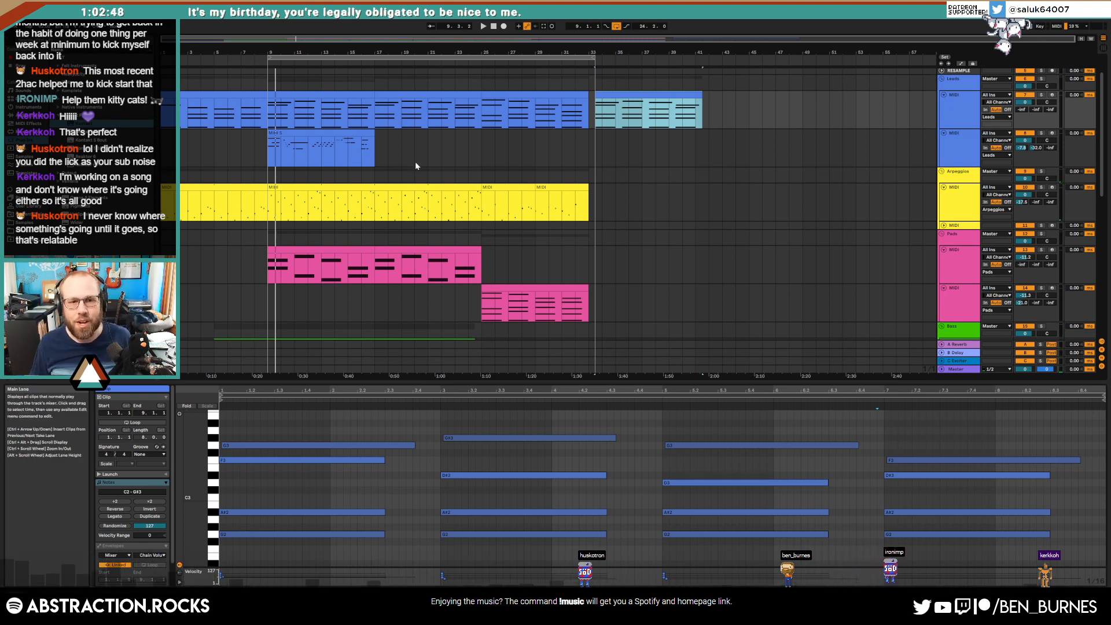
# Step: Record a continuation of the melody on the second lead track, starting from bar 17
pyautogui.click(365, 147)
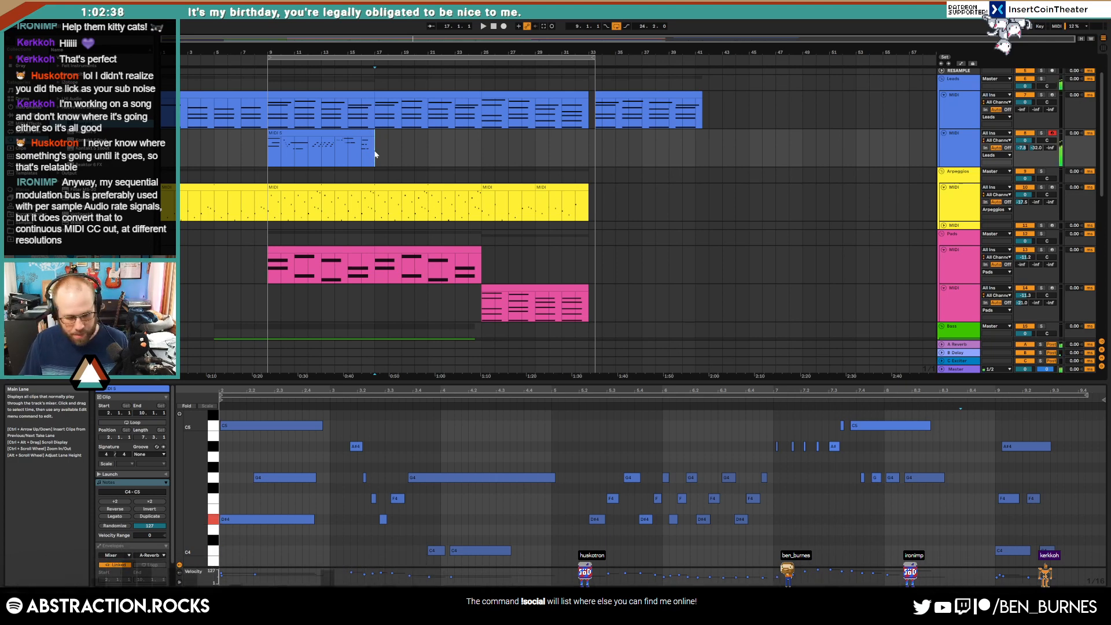
pyautogui.press('F9')
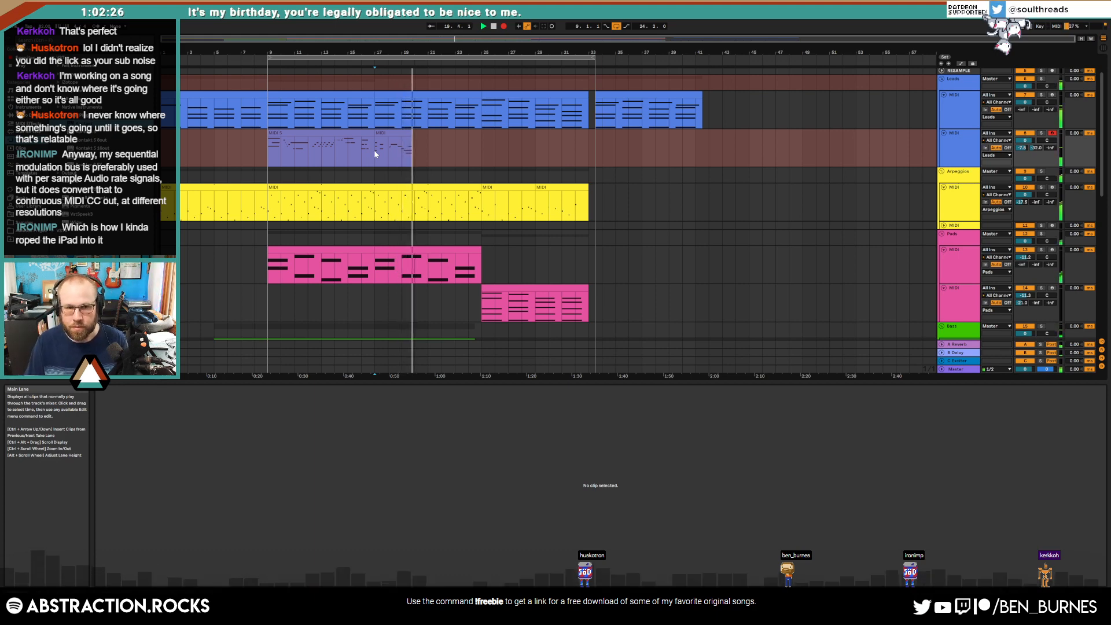
pyautogui.press('space')
pyautogui.click(404, 144)
pyautogui.press('Delete')
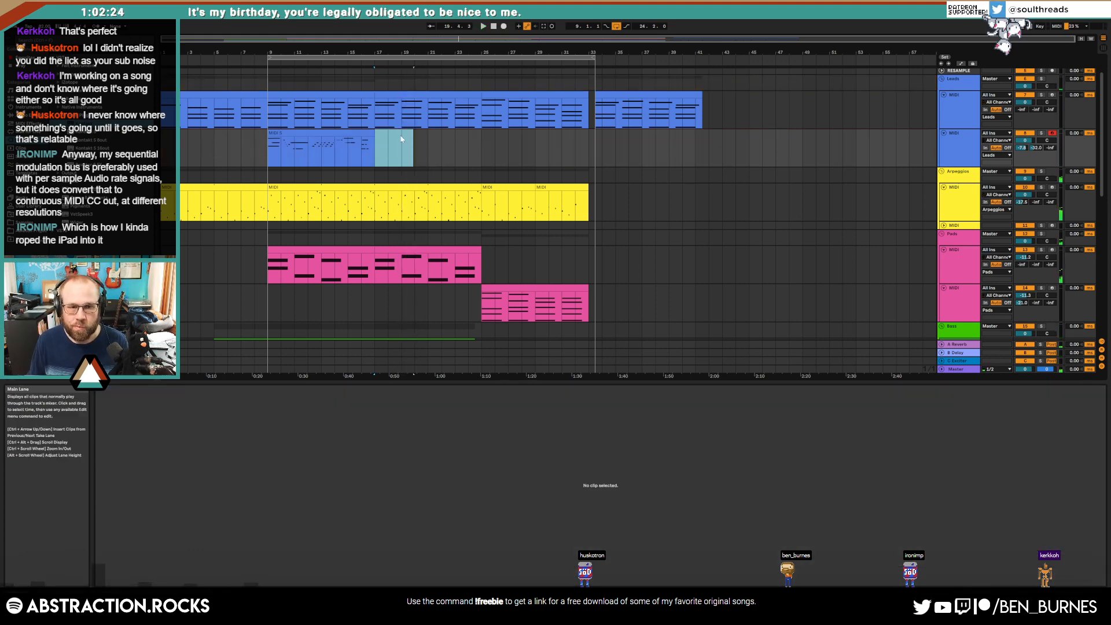
pyautogui.hotkey('ctrl', 'z')
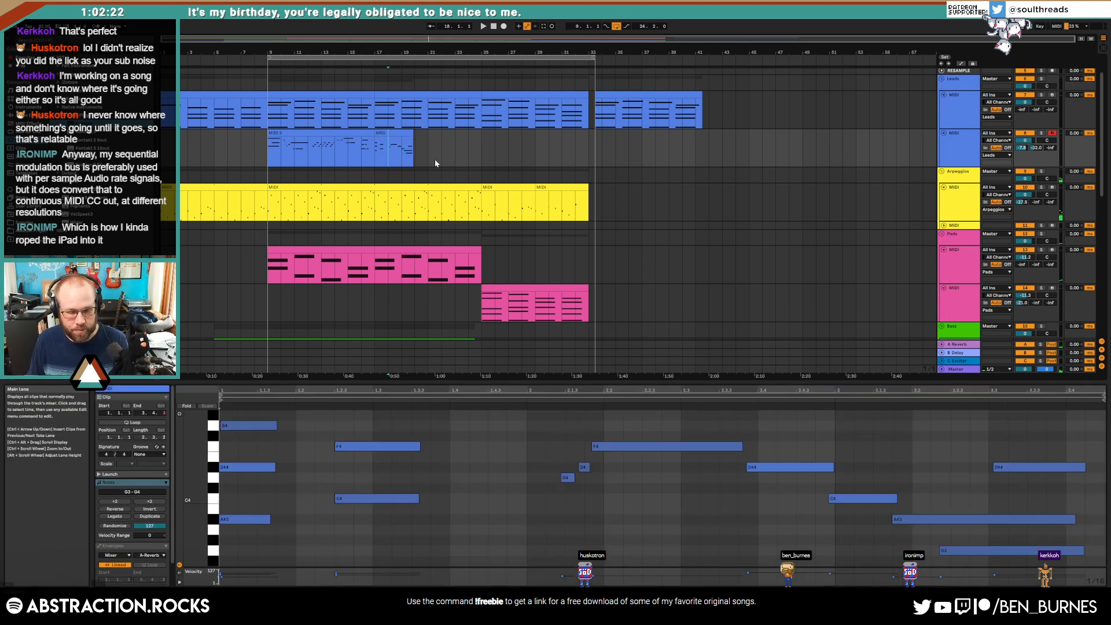
# Step: Record a new melody take on the second lead track from bar 18 to bar 26 and stop playback
pyautogui.press('F9')
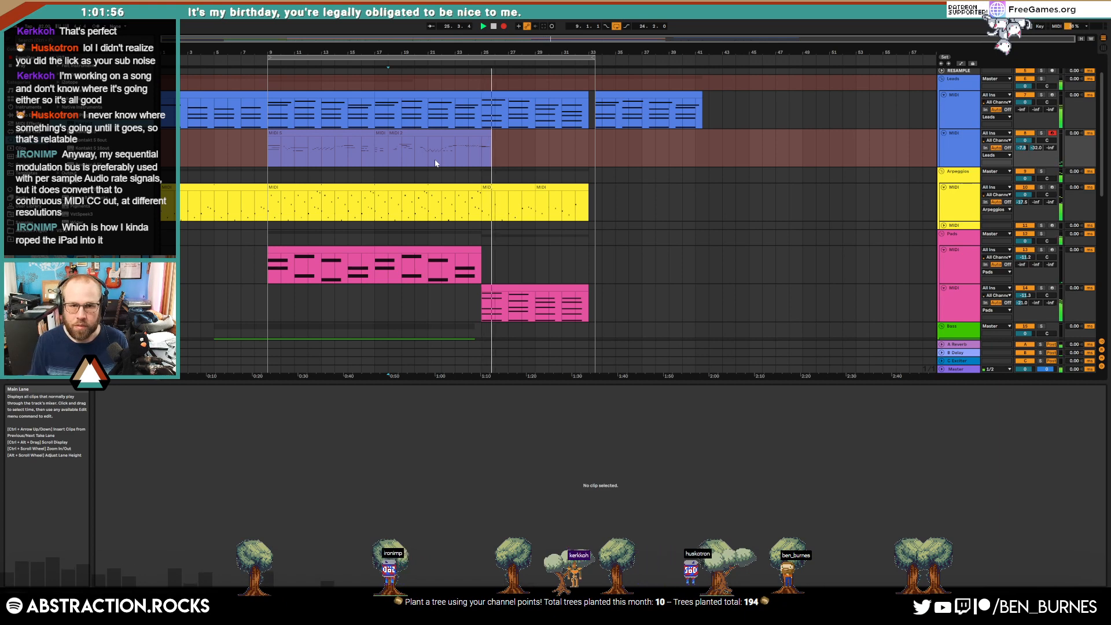
pyautogui.click(504, 26)
pyautogui.click(501, 142)
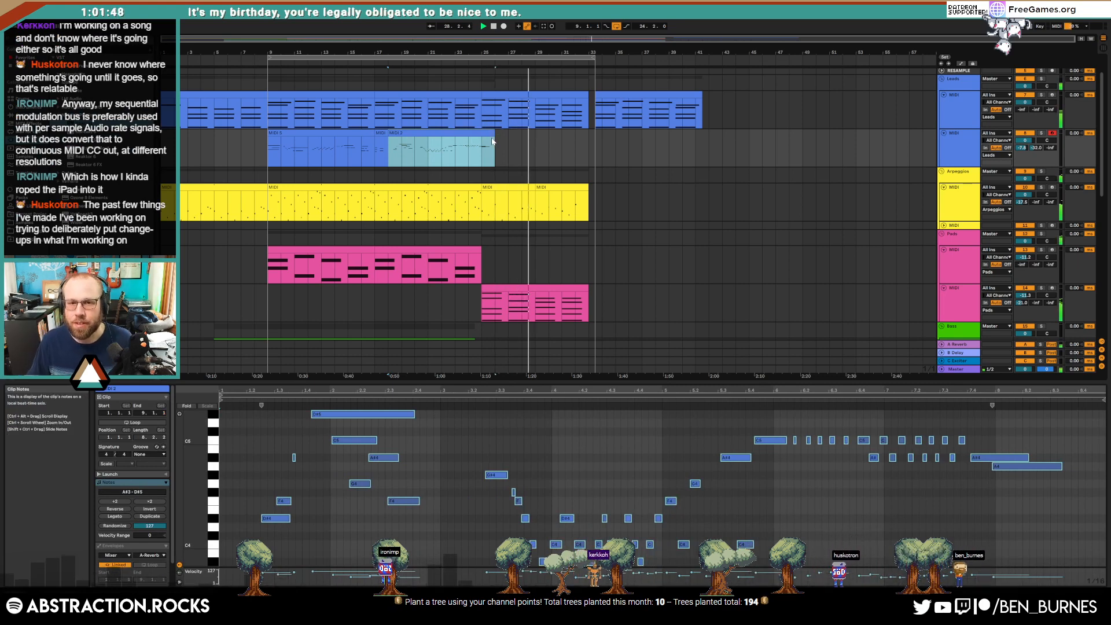
pyautogui.press('space')
# Step: Check the lead chord notes around bar 24 and across the gap from bar 32 to 35, and play from bar 23
pyautogui.moveTo(470, 116); pyautogui.dragTo(507, 122)
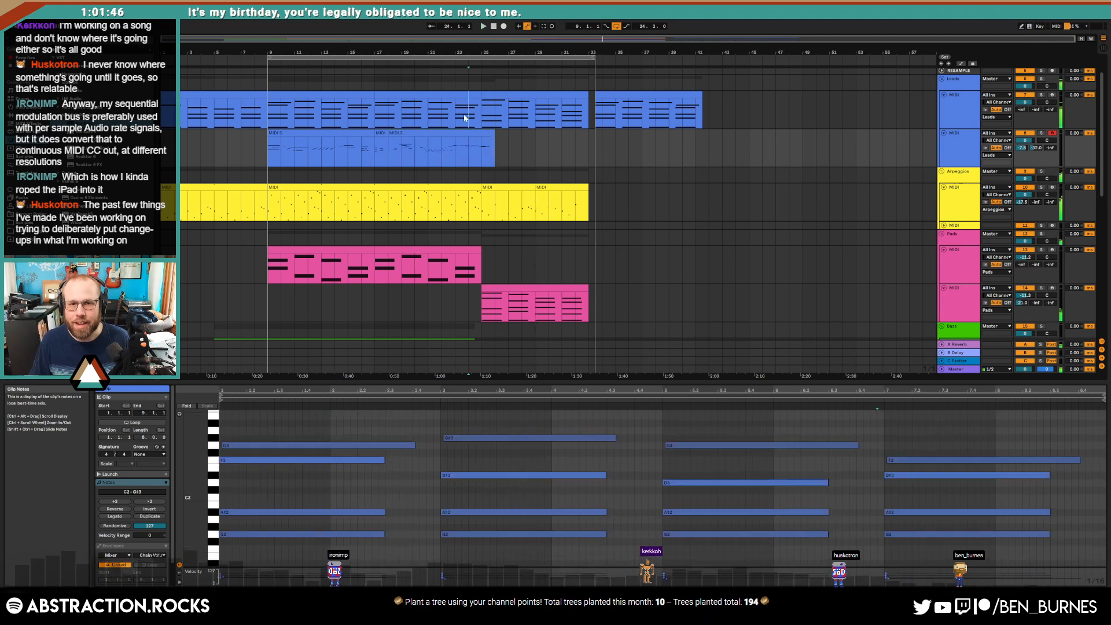
pyautogui.moveTo(577, 115); pyautogui.dragTo(615, 117)
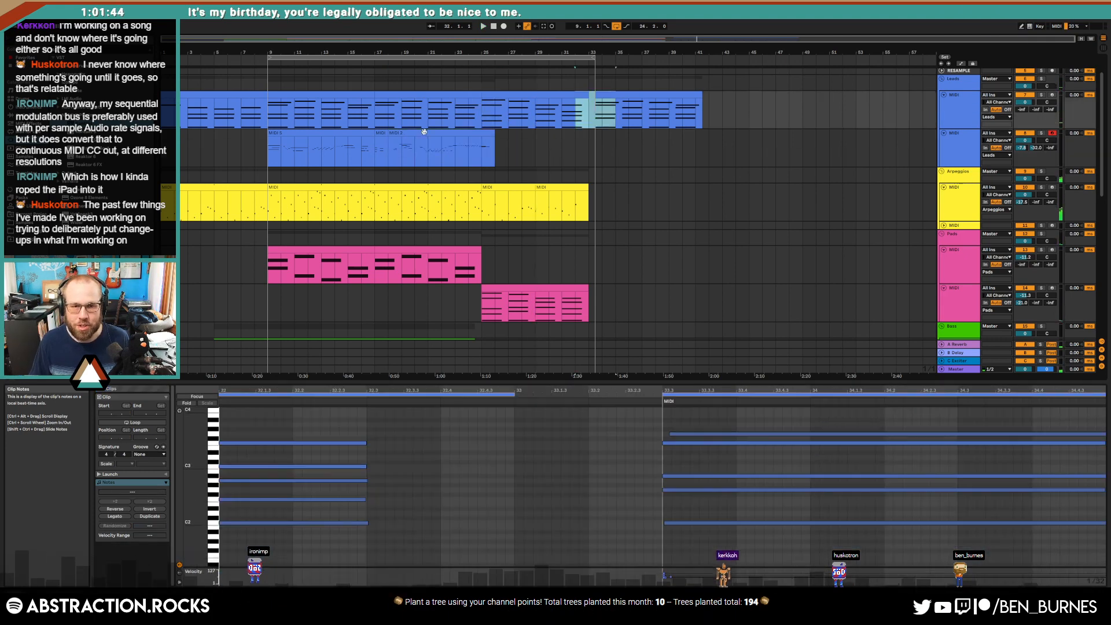
pyautogui.click(461, 110)
pyautogui.press('space')
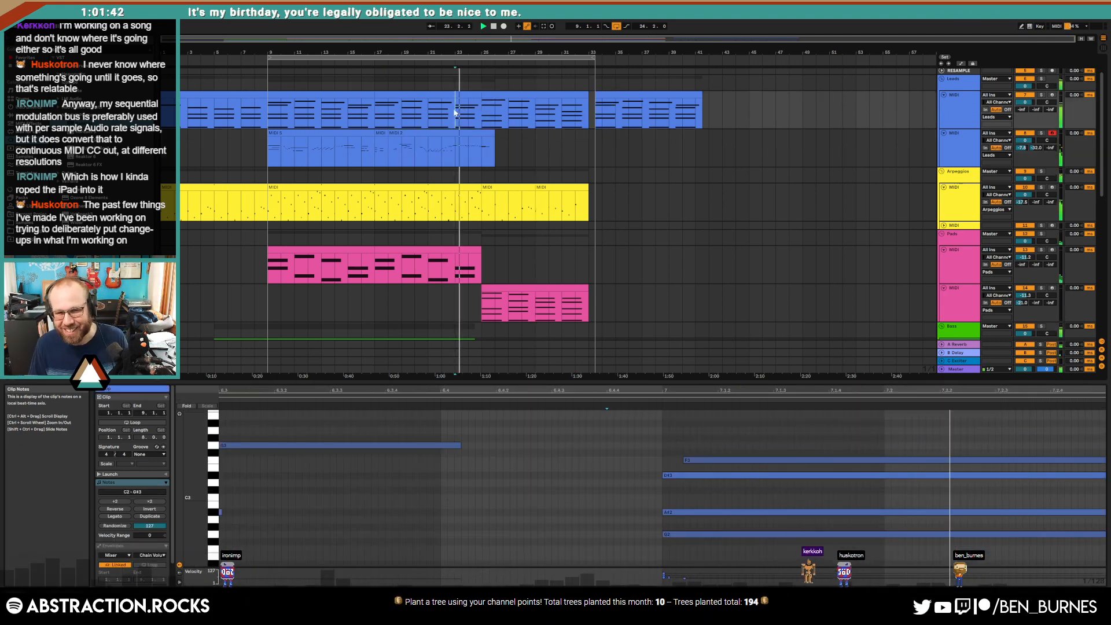
# Step: Consolidate the melody clips on the second lead track from bar 9 to bar 26 into one clip
pyautogui.click(359, 134)
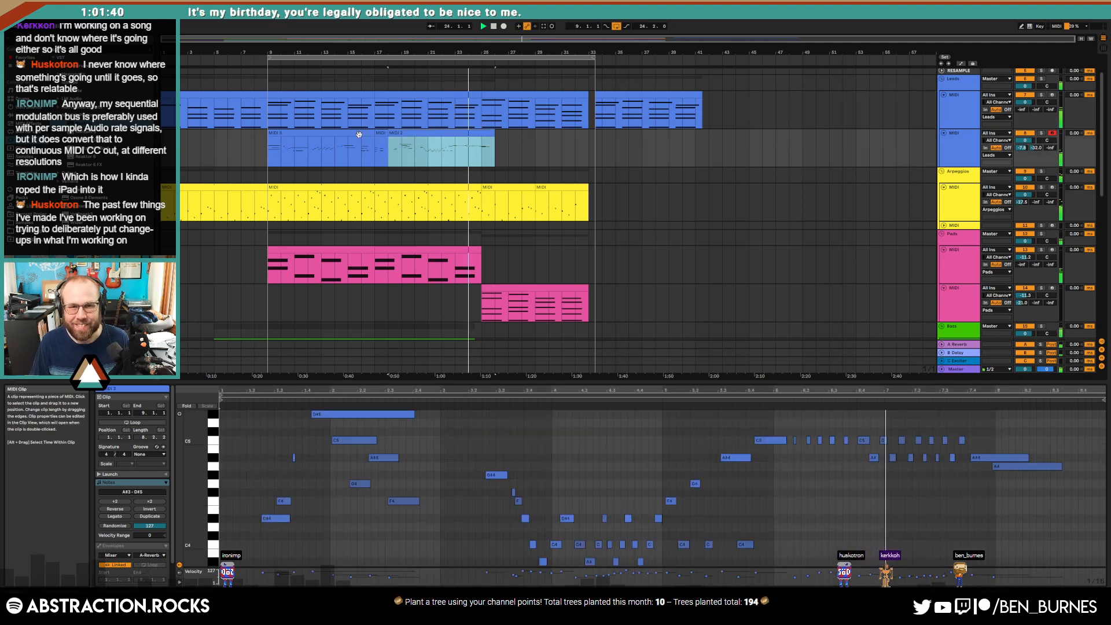
pyautogui.hotkey('ctrl', 'j')
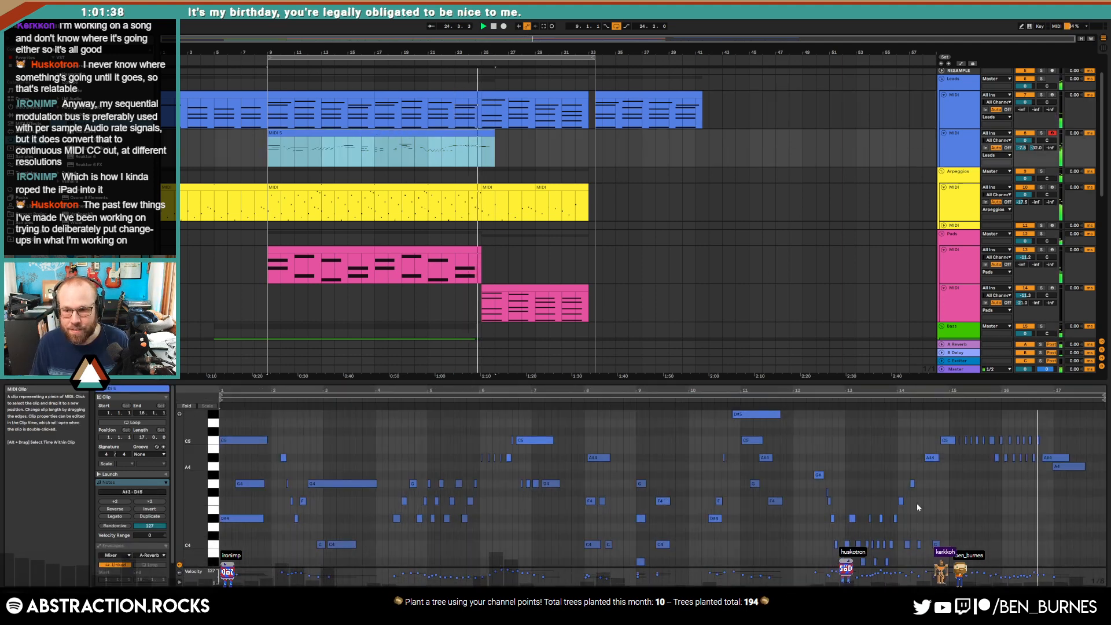
# Step: Add an F4 note after the melody's final A4 and extend the melody clip to bar 27
pyautogui.click(1062, 467)
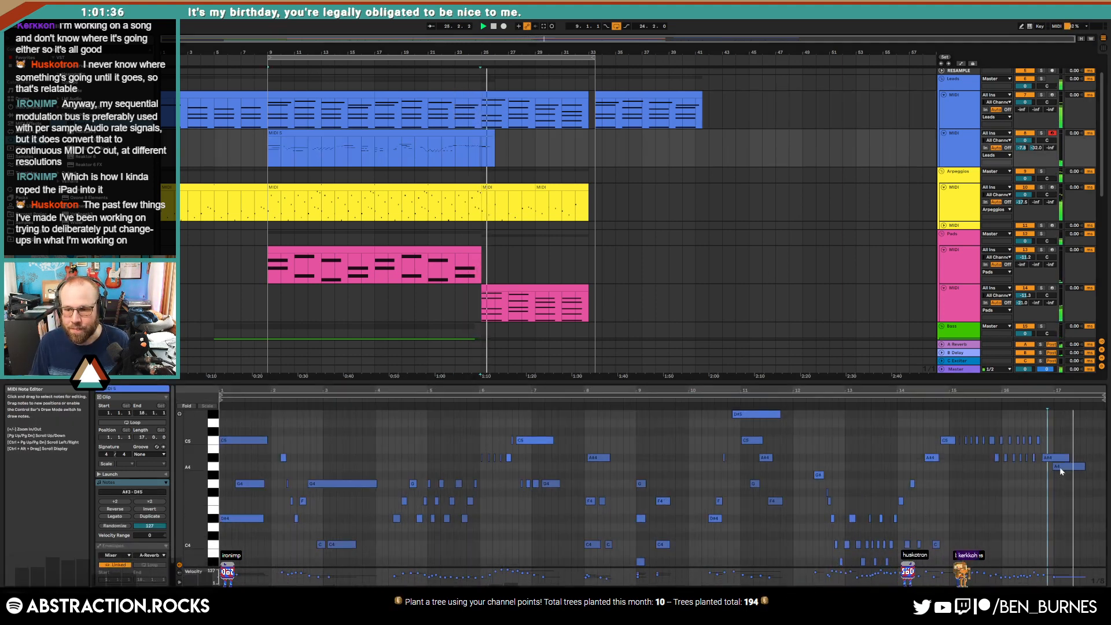
pyautogui.moveTo(1063, 470); pyautogui.dragTo(1063, 496)
pyautogui.click(1090, 498)
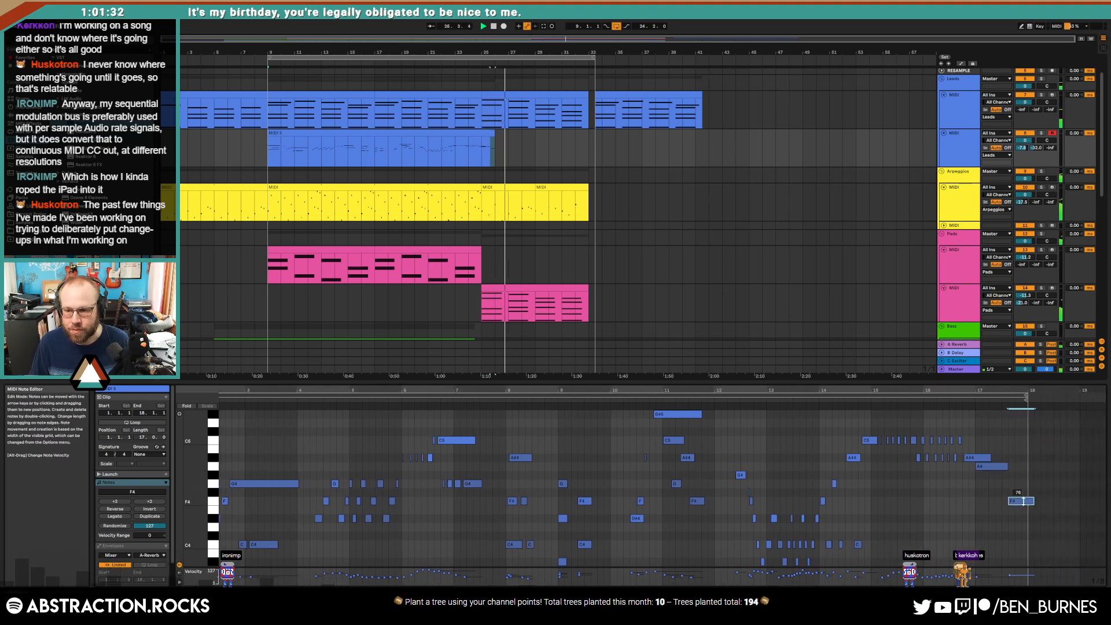
pyautogui.moveTo(492, 133); pyautogui.dragTo(509, 133)
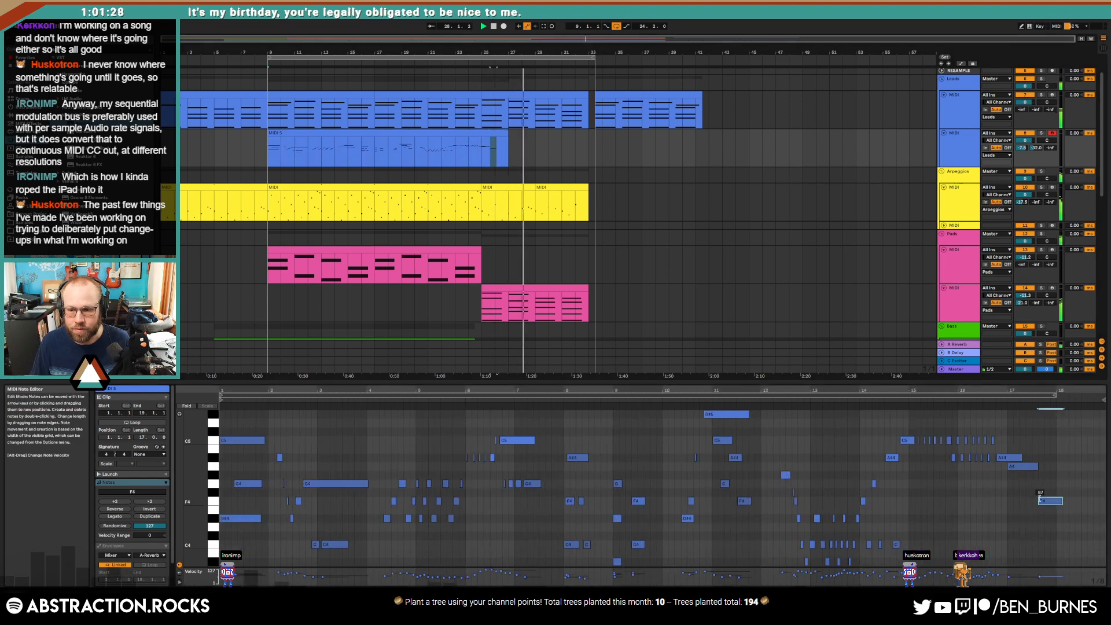
pyautogui.click(1019, 497)
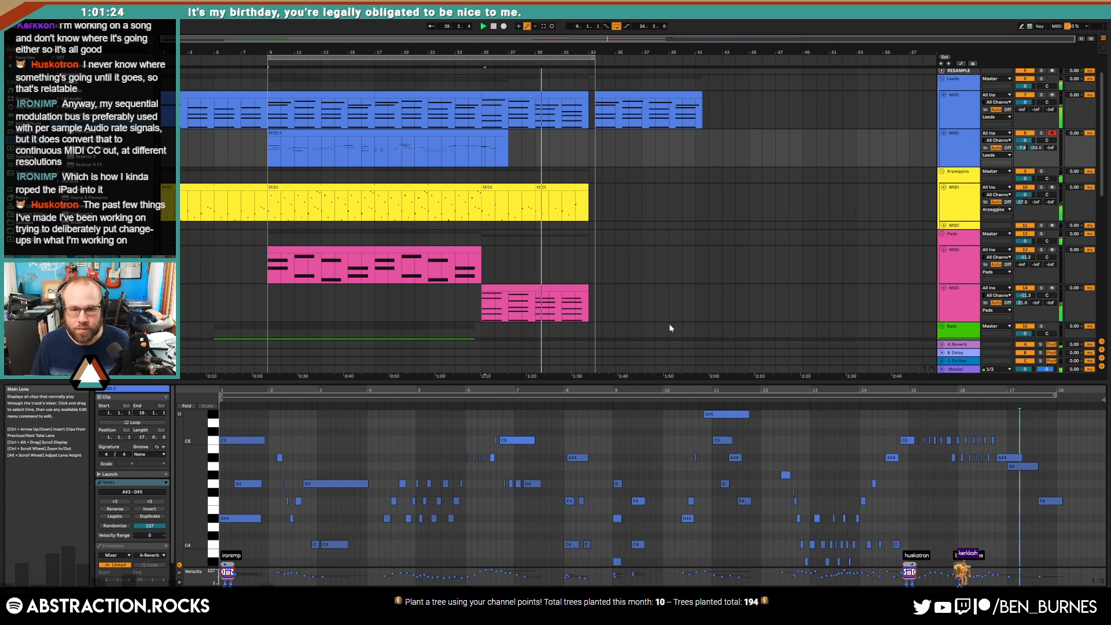
# Step: Copy the two bass clips spanning bars 9 to 17 and paste them at 33.3, where the new drum section starts
pyautogui.scroll(-2, 620, 279)
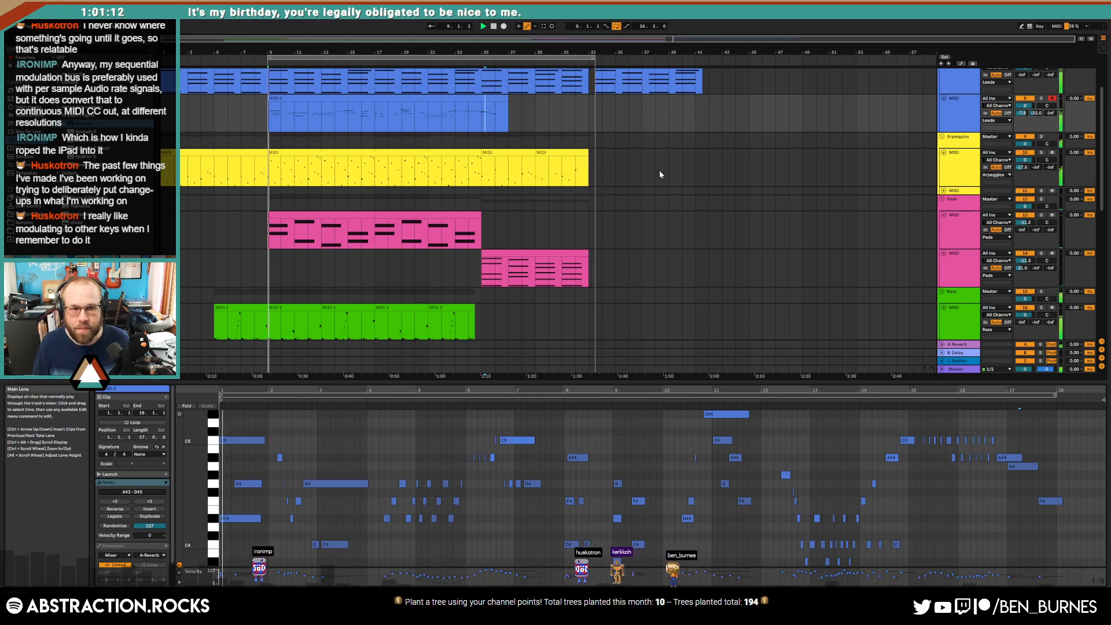
pyautogui.scroll(3, 681, 187)
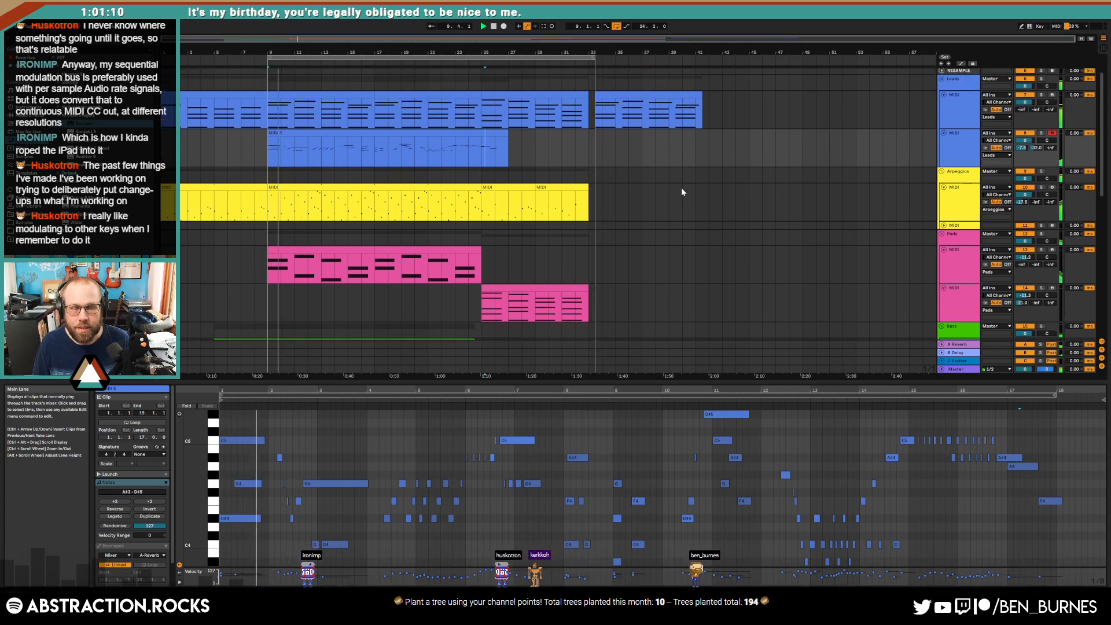
pyautogui.scroll(-5, 543, 192)
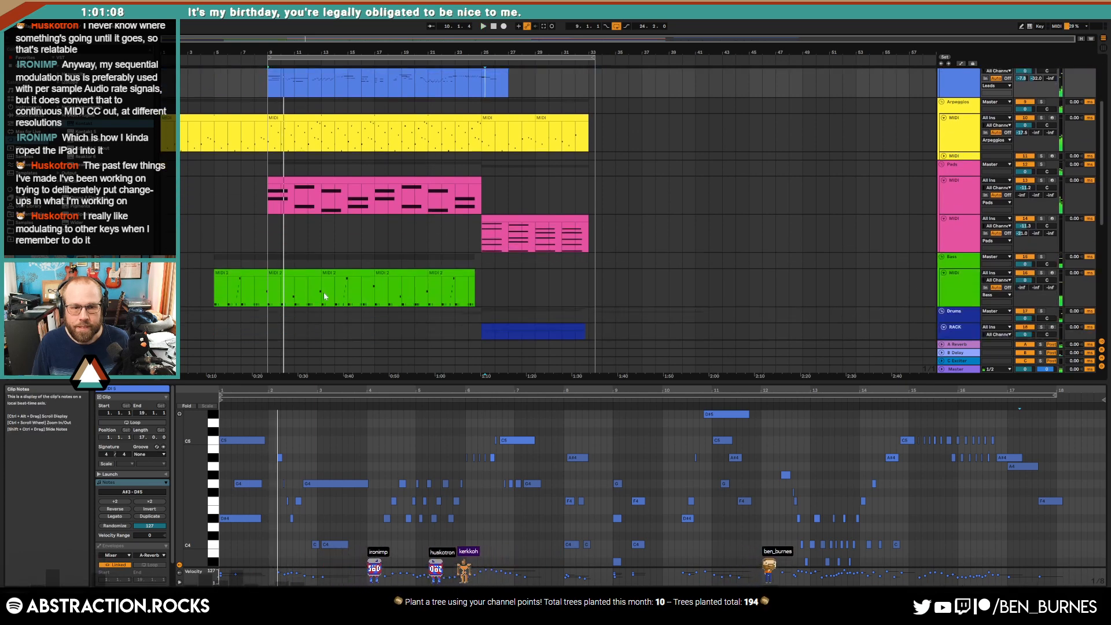
pyautogui.click(308, 274)
pyautogui.keyDown('shift'); pyautogui.click(355, 273); pyautogui.keyUp('shift')
pyautogui.press('space')
pyautogui.click(600, 289)
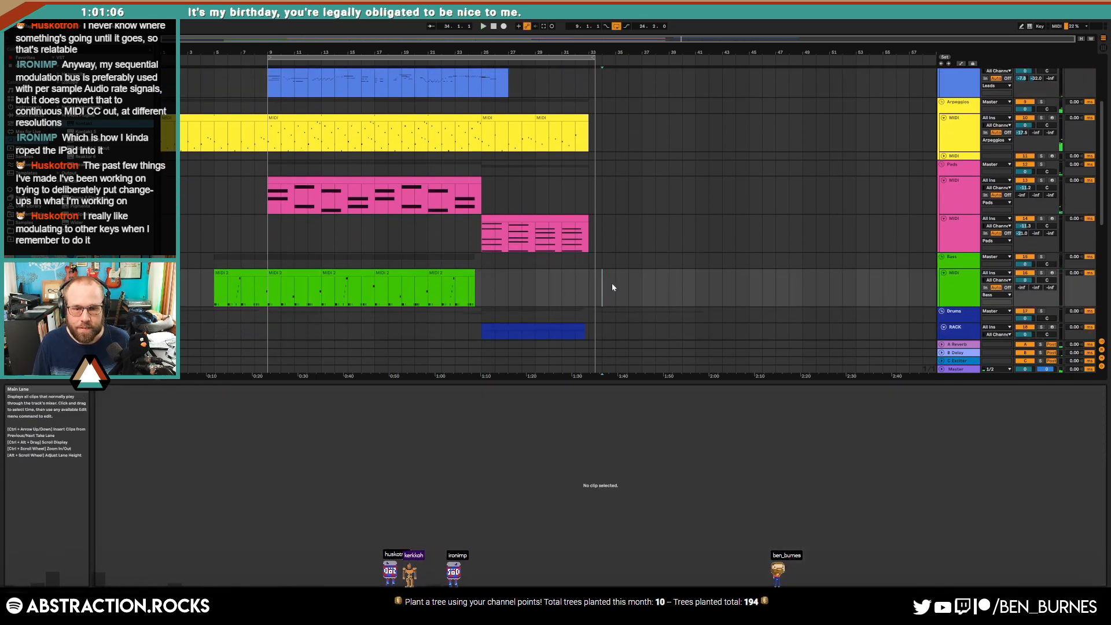
pyautogui.hotkey('ctrl', 'v')
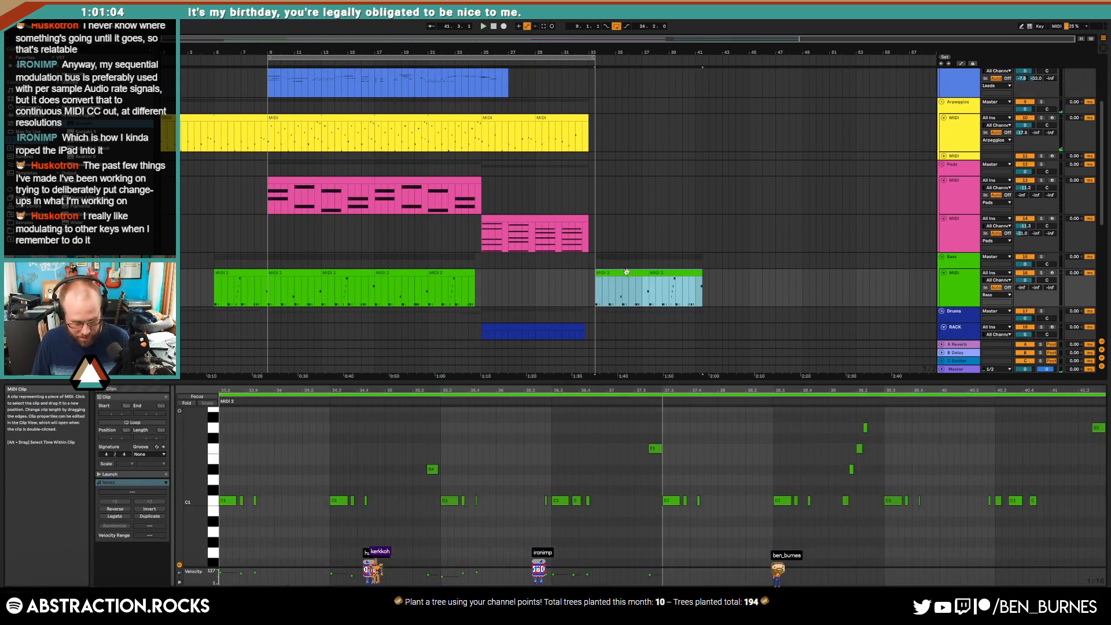
# Step: Loop the eight bars of the pasted bass clips from 33.3.1 and audition the new section
pyautogui.click(627, 272)
pyautogui.scroll(-5, 649, 156)
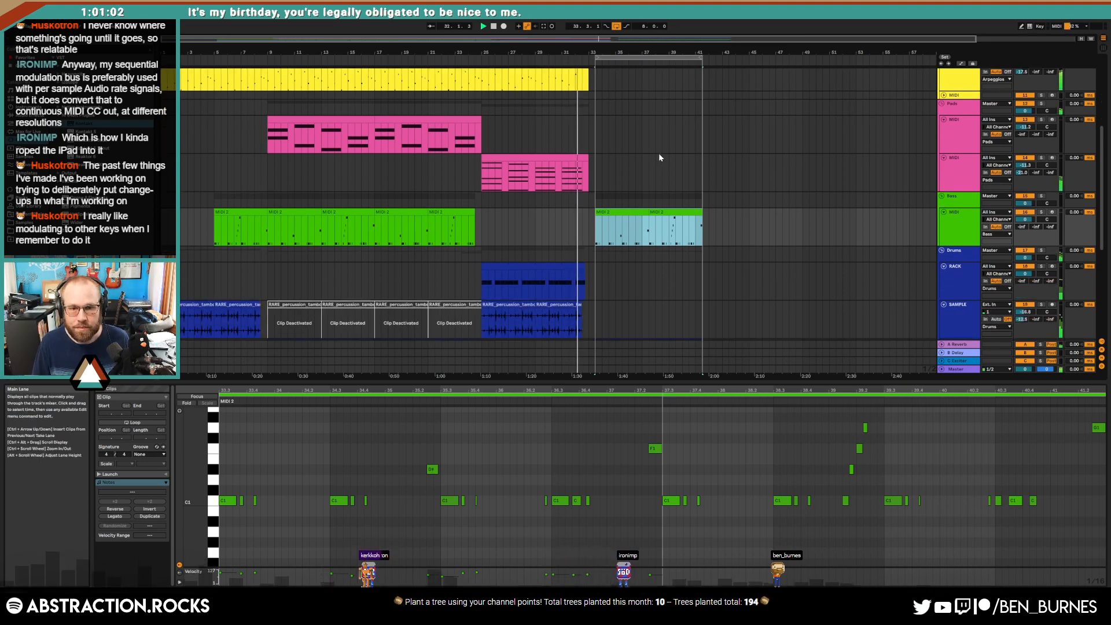
pyautogui.scroll(-3, 675, 165)
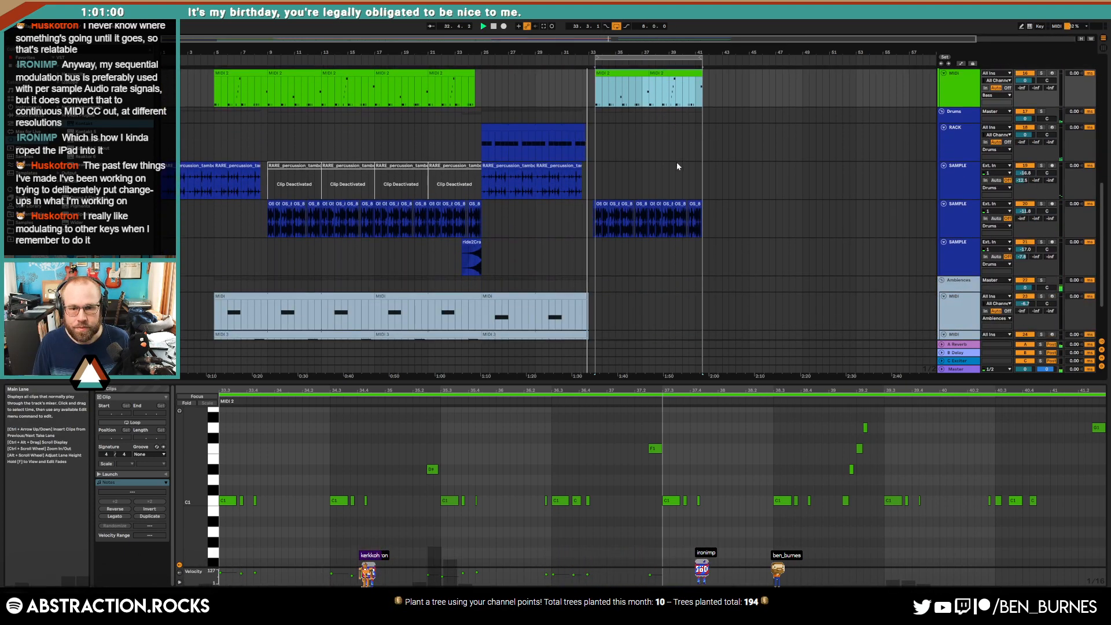
pyautogui.scroll(10, 678, 170)
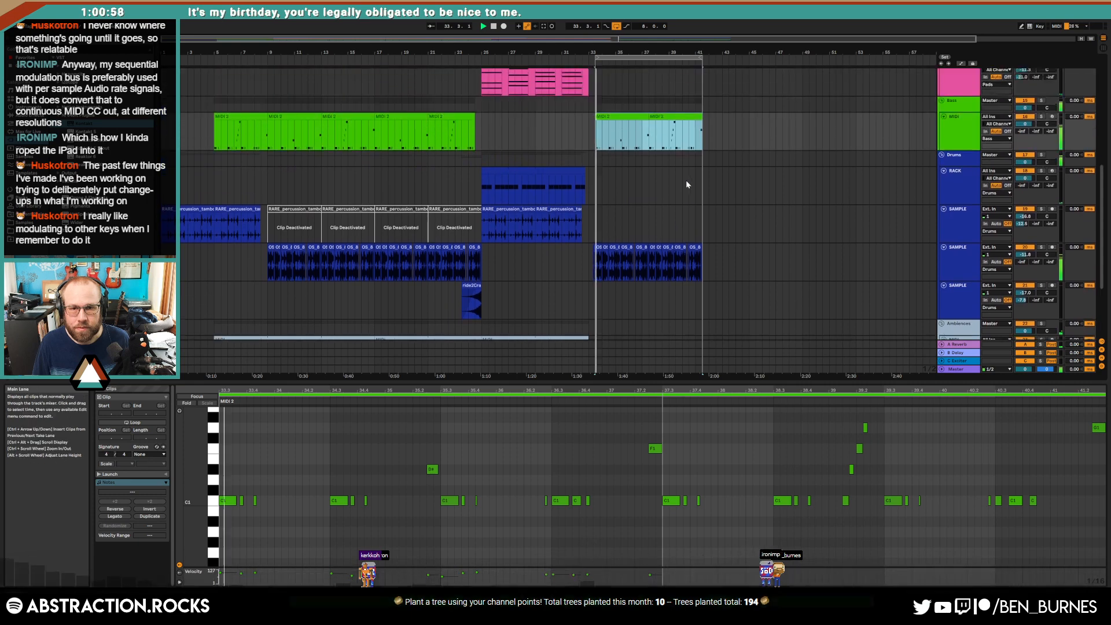
# Step: Copy the arpeggio clip spanning bars 9 to 25, paste it at 33.3, and delete the portion beyond 41.3
pyautogui.scroll(1, 690, 184)
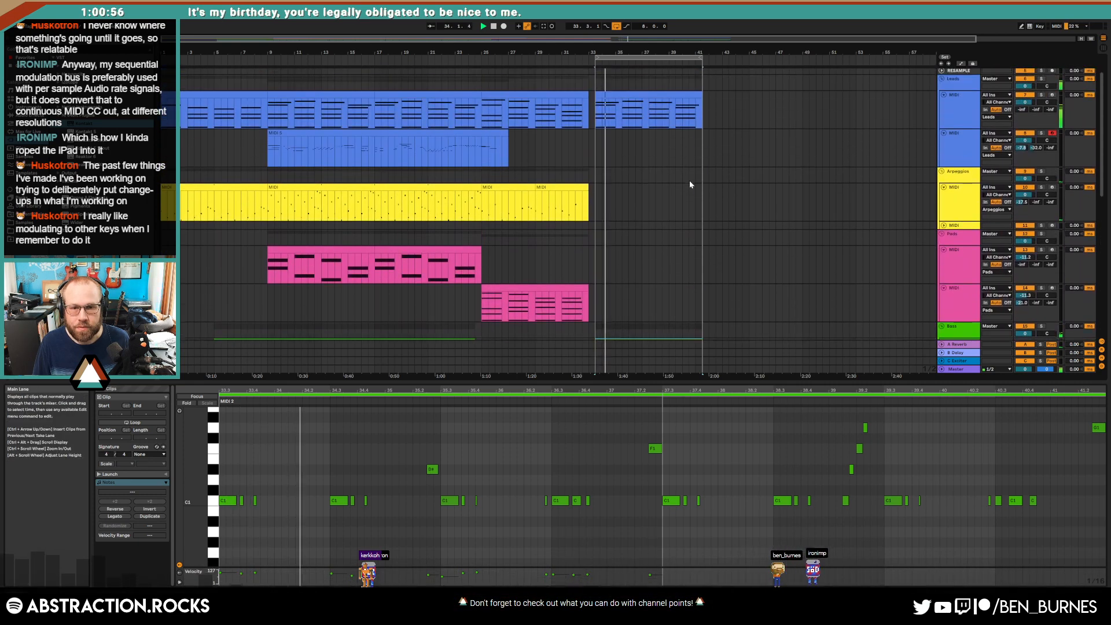
pyautogui.scroll(-4, 639, 179)
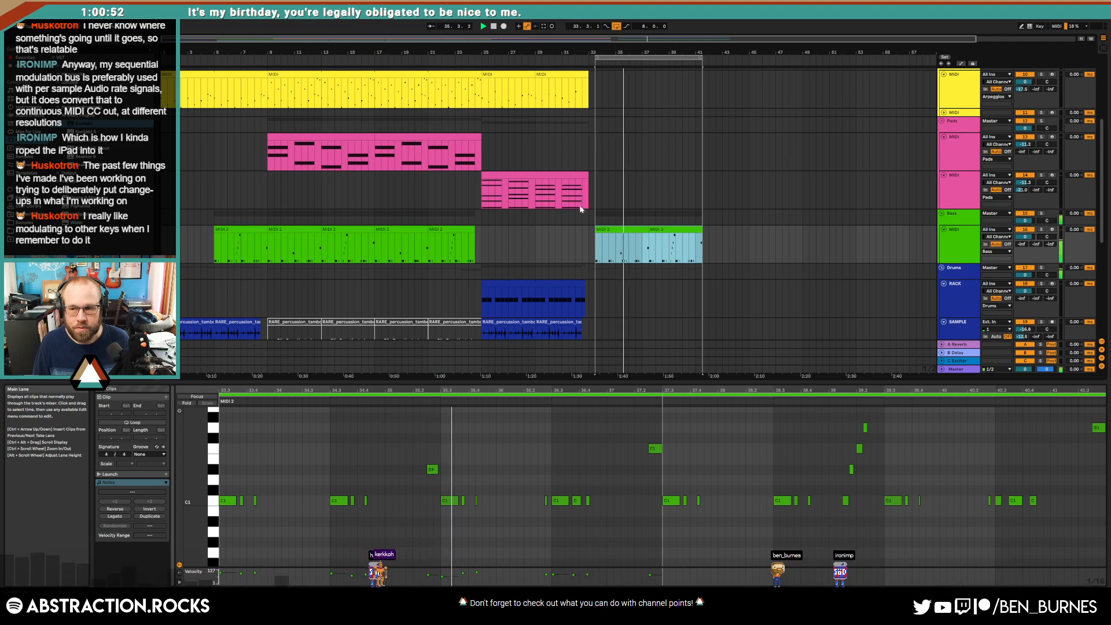
pyautogui.scroll(5, 612, 222)
pyautogui.scroll(1, 612, 229)
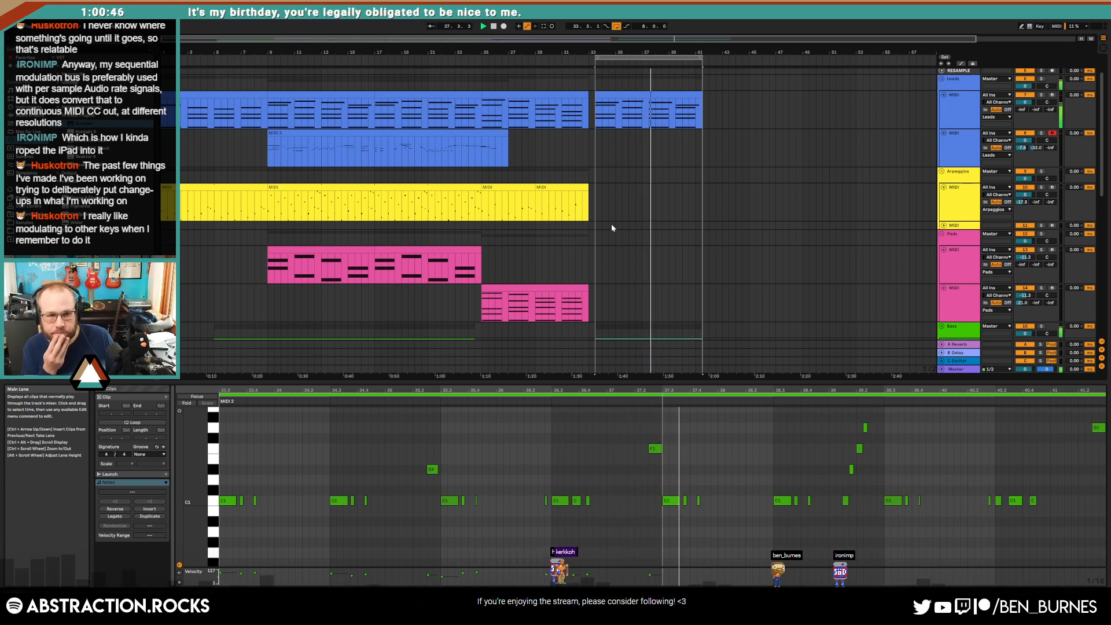
pyautogui.click(445, 201)
pyautogui.hotkey('ctrl', 'c')
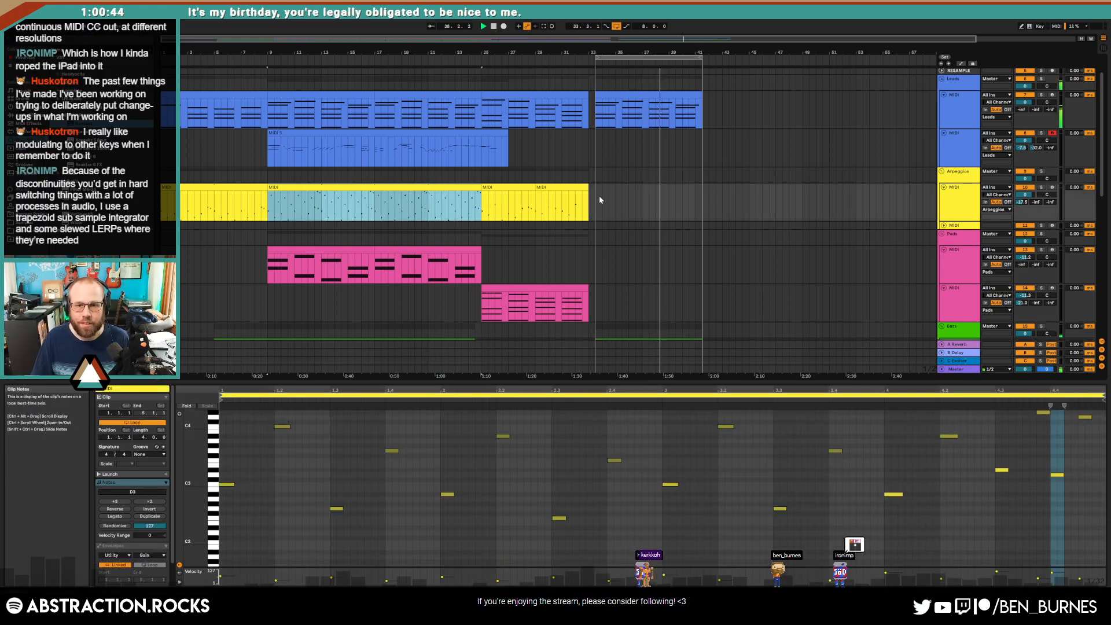
pyautogui.click(596, 194)
pyautogui.hotkey('ctrl', 'v')
pyautogui.moveTo(701, 209); pyautogui.dragTo(820, 210)
pyautogui.press('Delete')
pyautogui.click(815, 210)
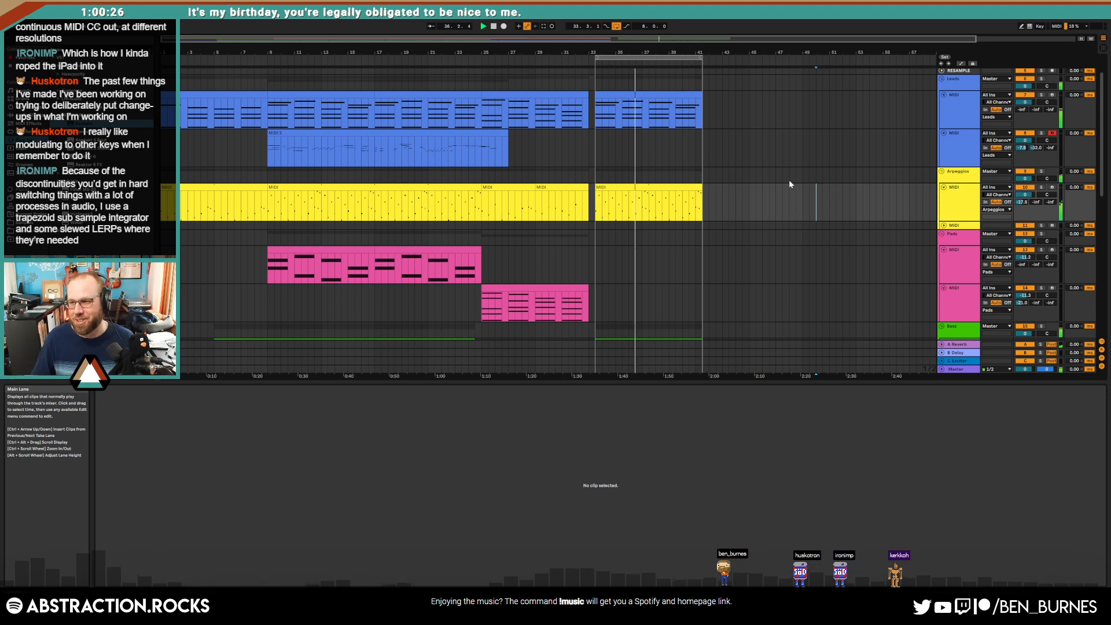
# Step: Raise the A#2 notes in all four chords of the lead clip at 33.3 to C3
pyautogui.click(602, 216)
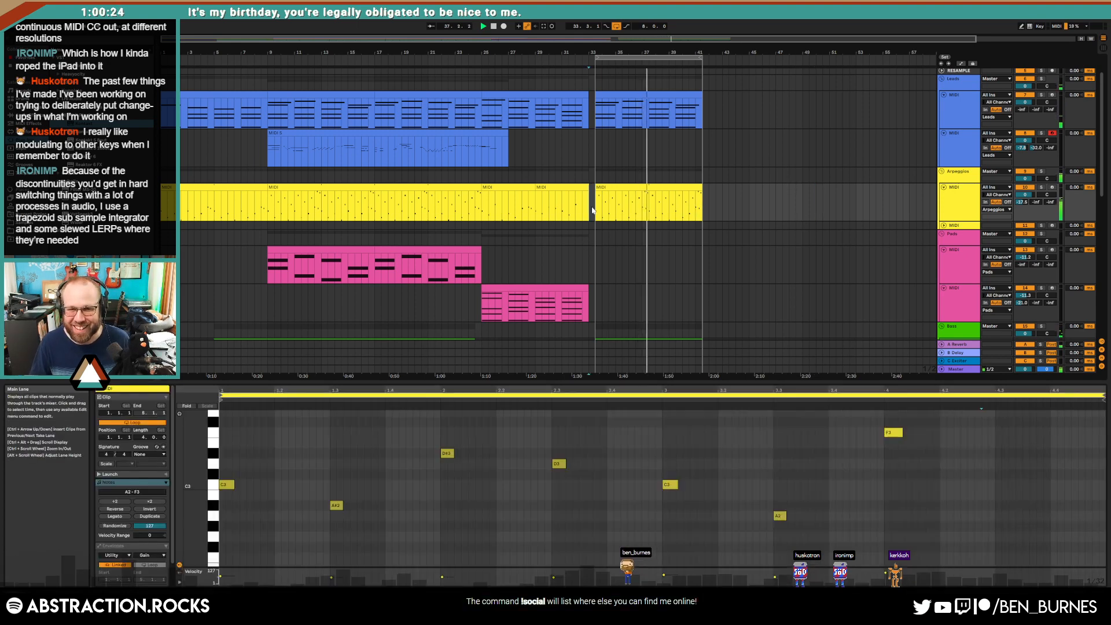
pyautogui.click(600, 91)
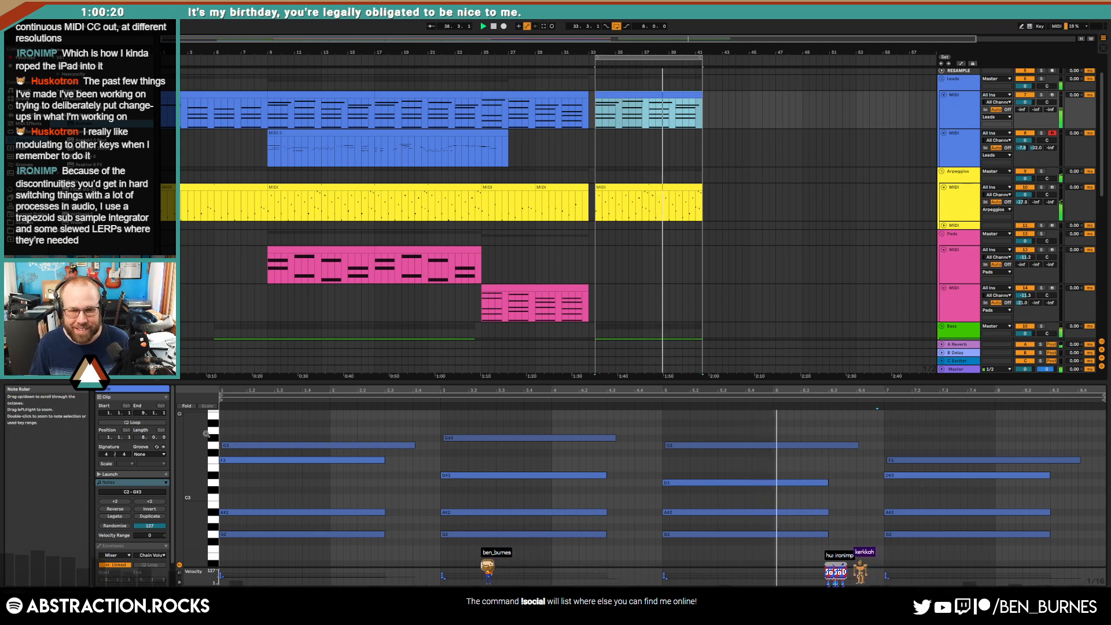
pyautogui.moveTo(206, 435); pyautogui.dragTo(189, 439)
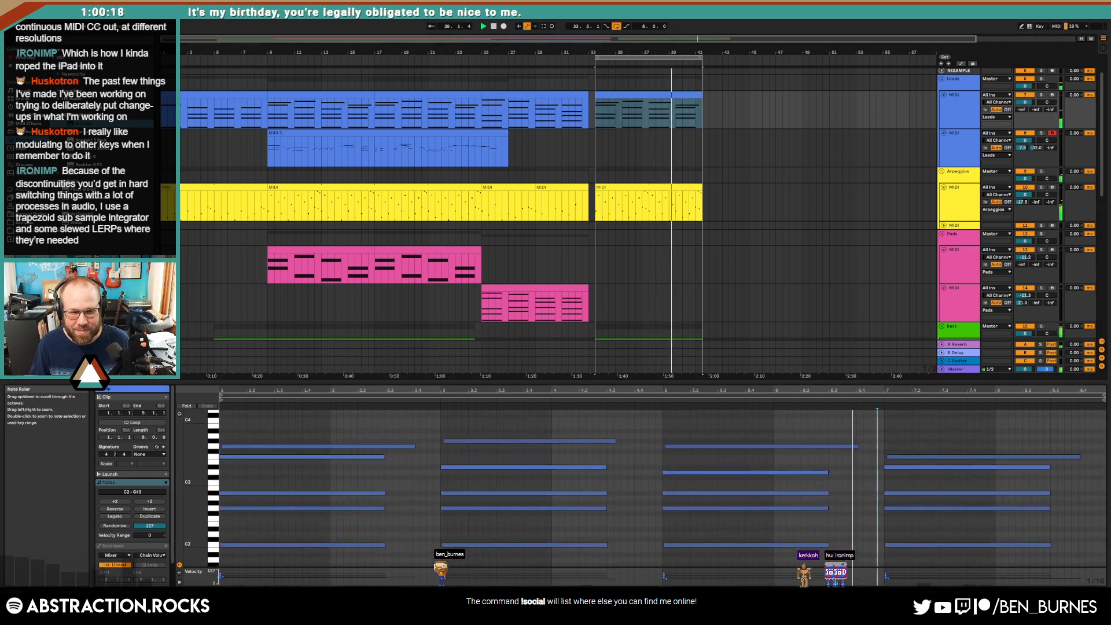
pyautogui.moveTo(336, 482); pyautogui.dragTo(898, 495)
pyautogui.press('Up')
pyautogui.press('Up')
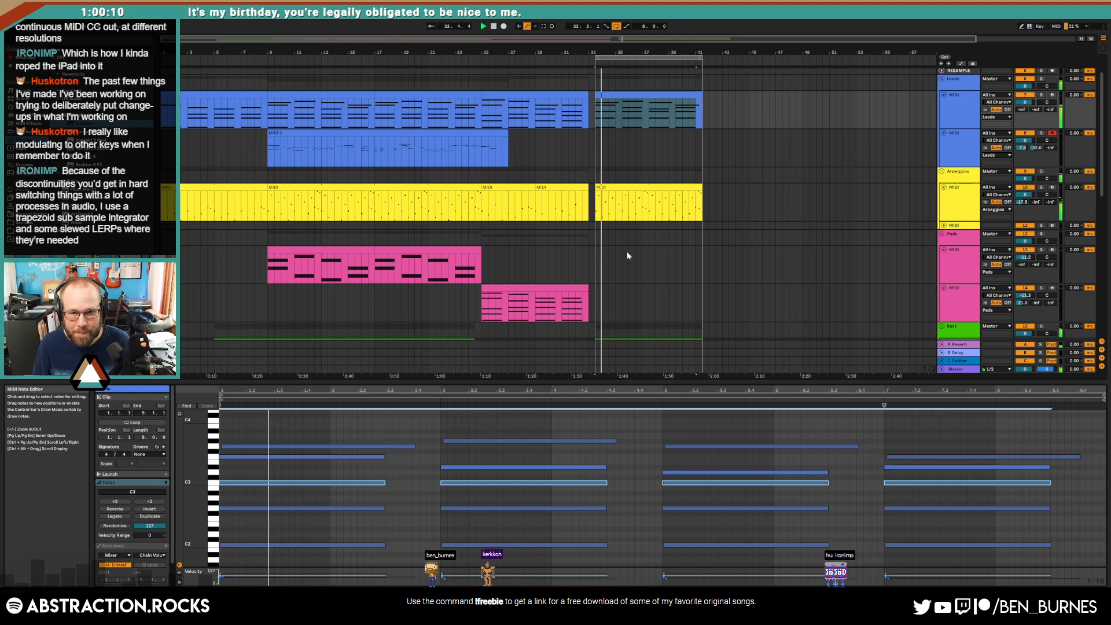
# Step: Audition the looped section from 33.3 while reviewing its bass, drum and ambience tracks, and stop playback
pyautogui.scroll(-6, 659, 231)
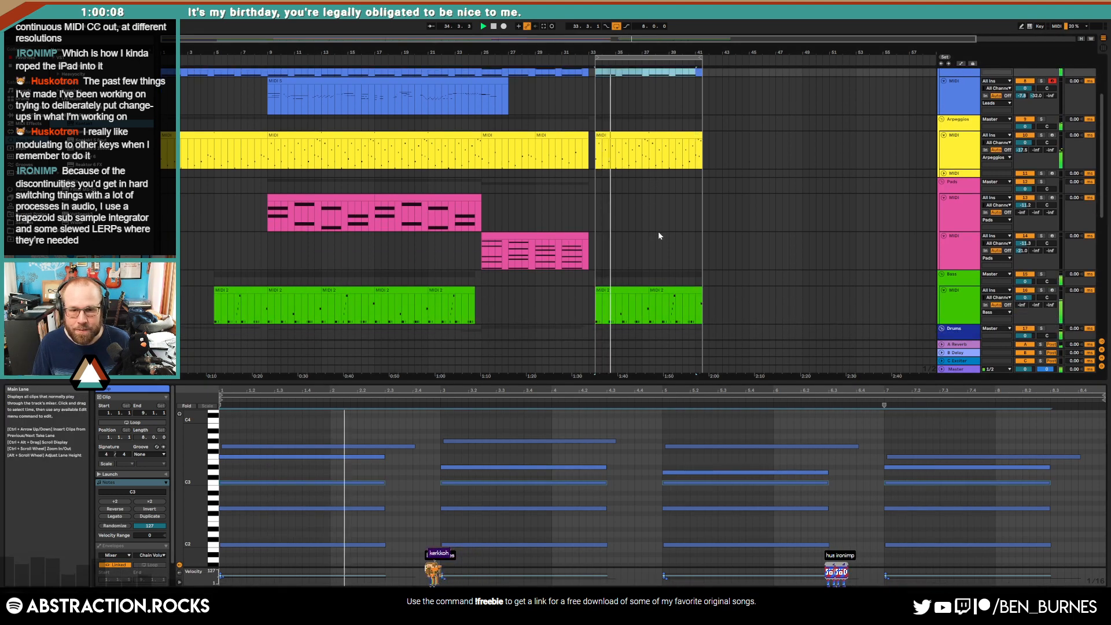
pyautogui.scroll(-2, 664, 239)
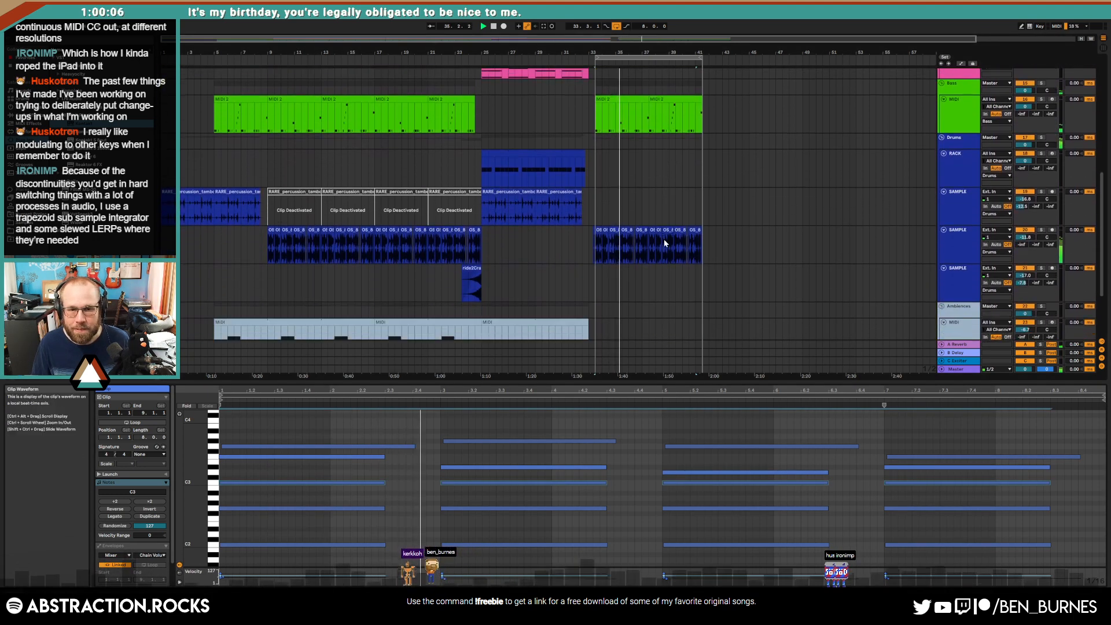
pyautogui.scroll(-3, 581, 282)
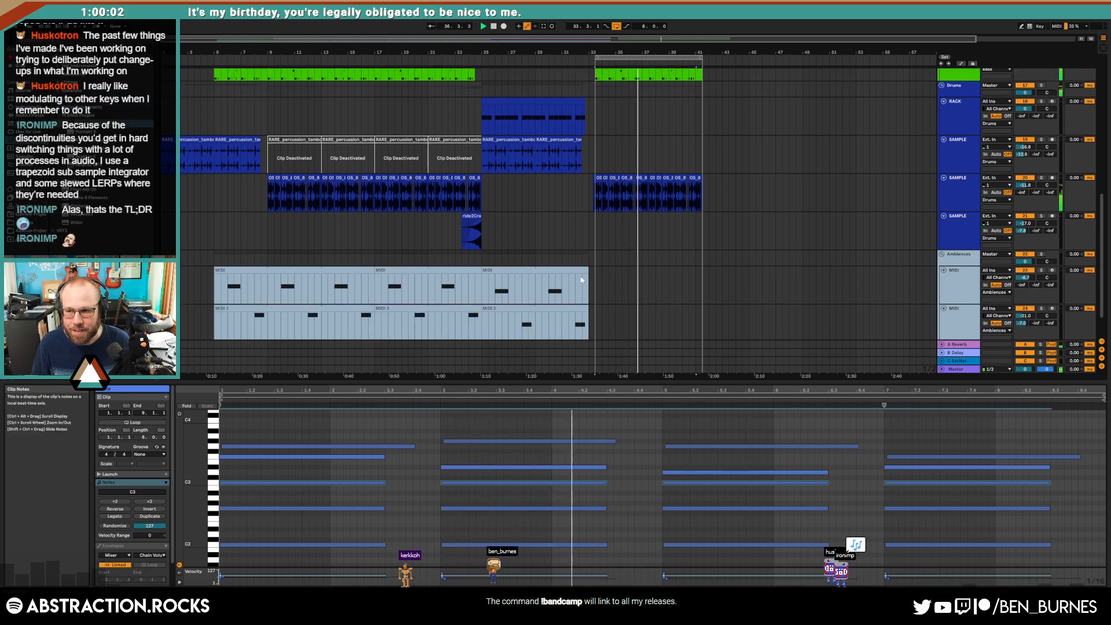
pyautogui.click(592, 237)
pyautogui.press('space')
# Step: In the first bass clip at 33.3, try transposing the second, third and fourth C1 note groups to D#1, F1 and D#1, and audition
pyautogui.scroll(5, 625, 260)
pyautogui.scroll(2, 655, 288)
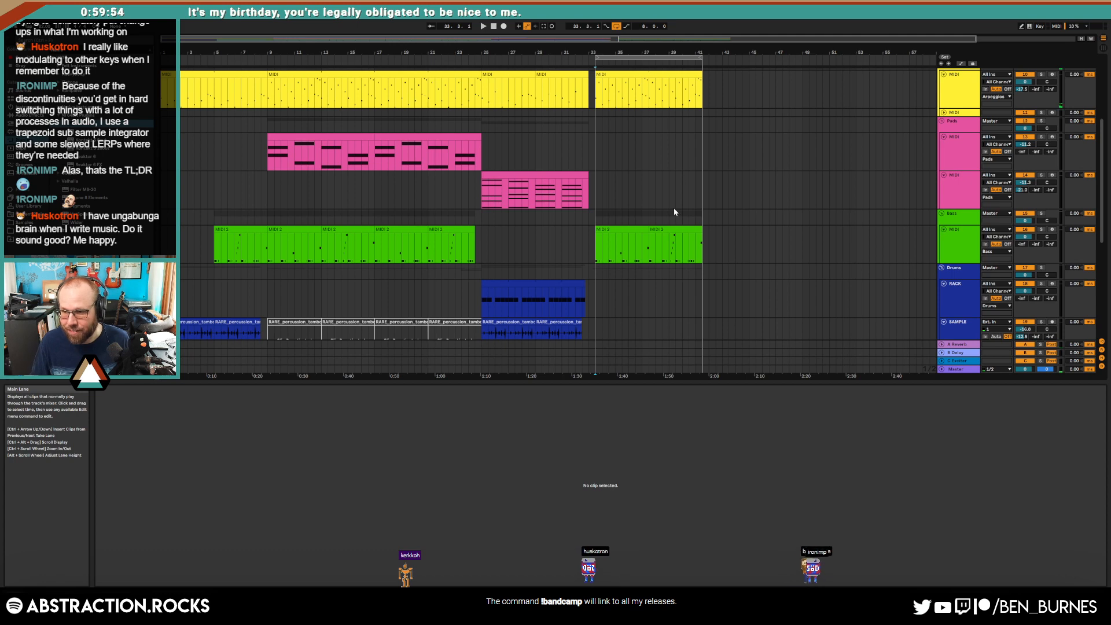
pyautogui.click(646, 246)
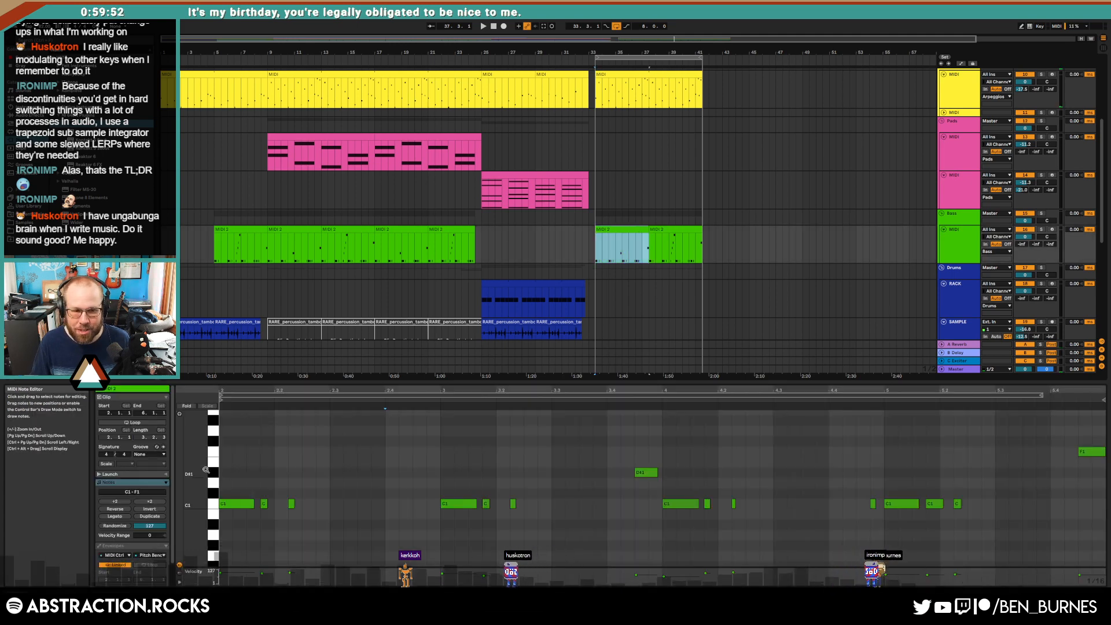
pyautogui.moveTo(206, 470); pyautogui.dragTo(200, 493)
pyautogui.moveTo(448, 470); pyautogui.dragTo(543, 535)
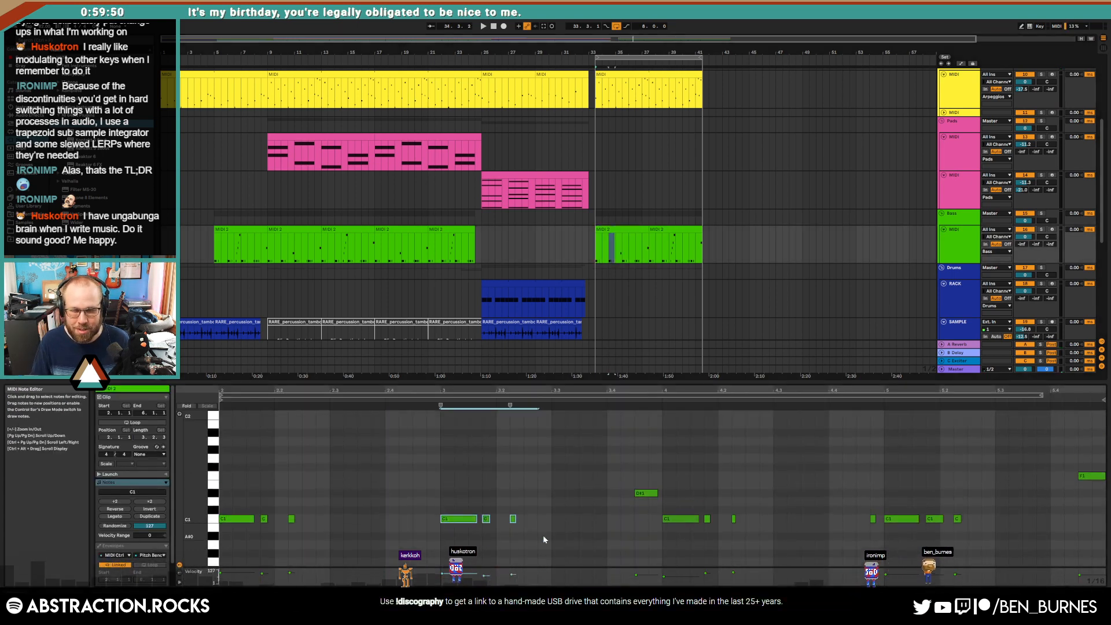
pyautogui.moveTo(458, 519); pyautogui.dragTo(457, 492)
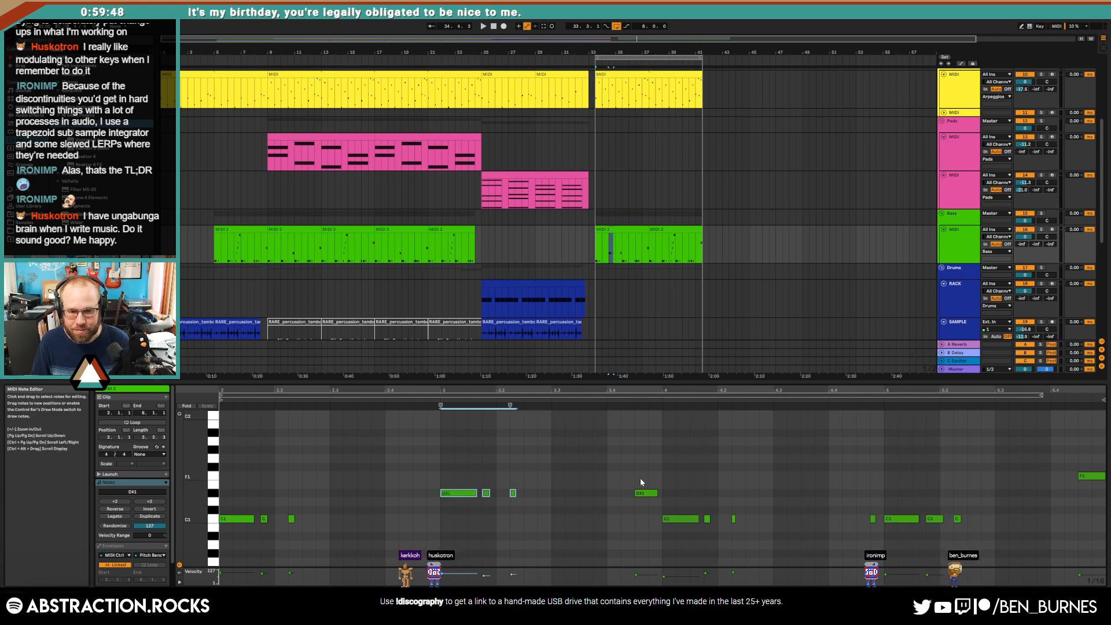
pyautogui.press('Up')
pyautogui.click(850, 484)
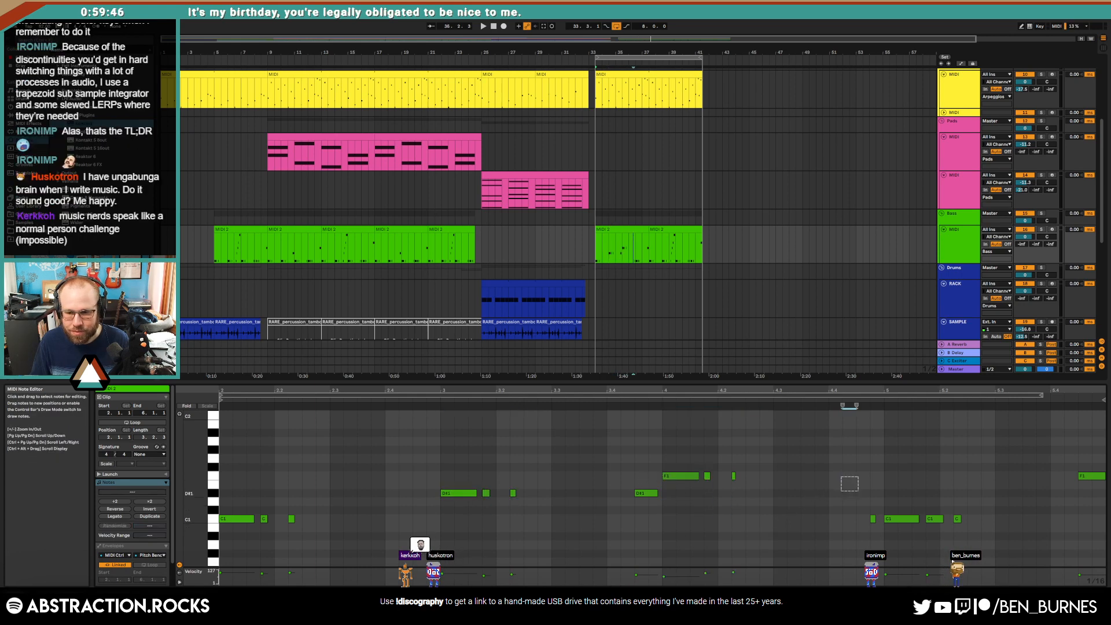
pyautogui.press('Up')
pyautogui.press('space')
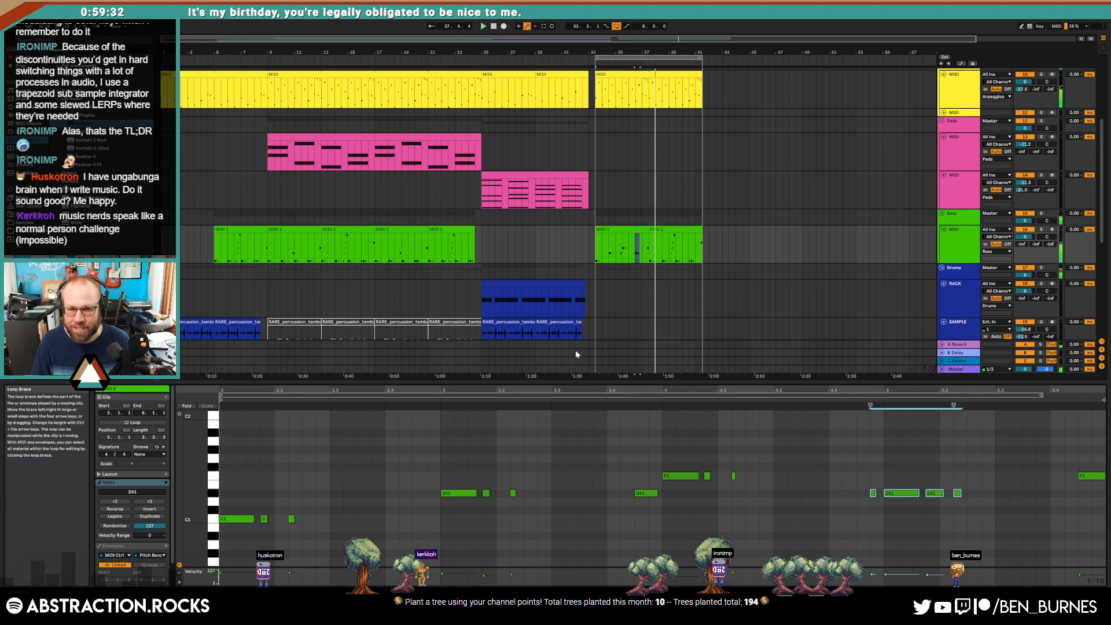
# Step: Undo the pitch changes to the bass notes in the clip at 33.3
pyautogui.click(654, 228)
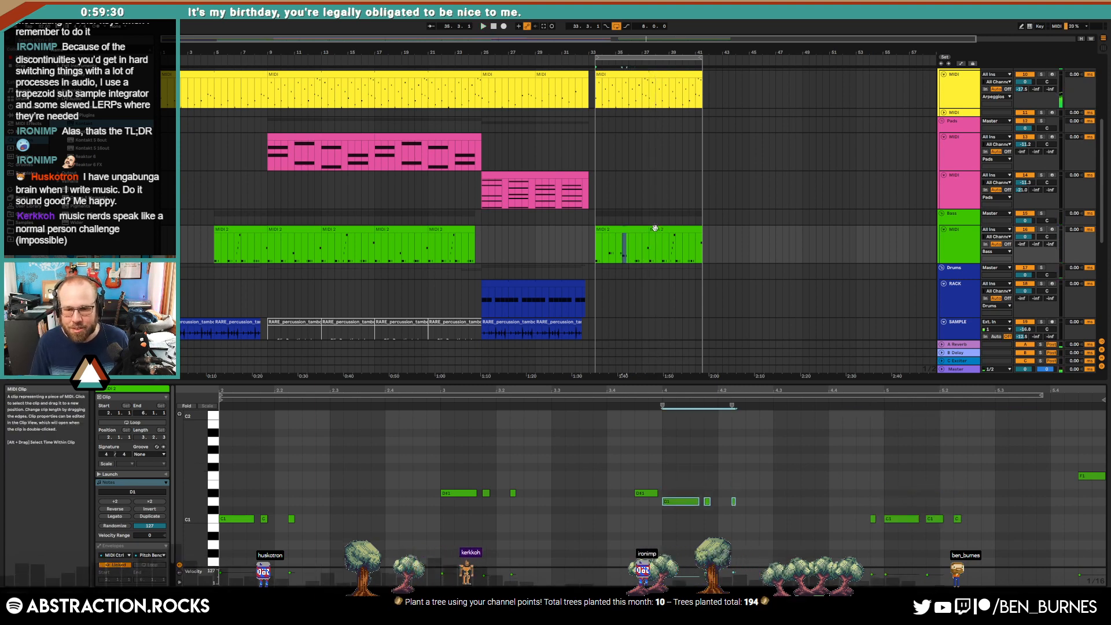
pyautogui.hotkey('ctrl', 'z')
pyautogui.hotkey('ctrl', 'z')
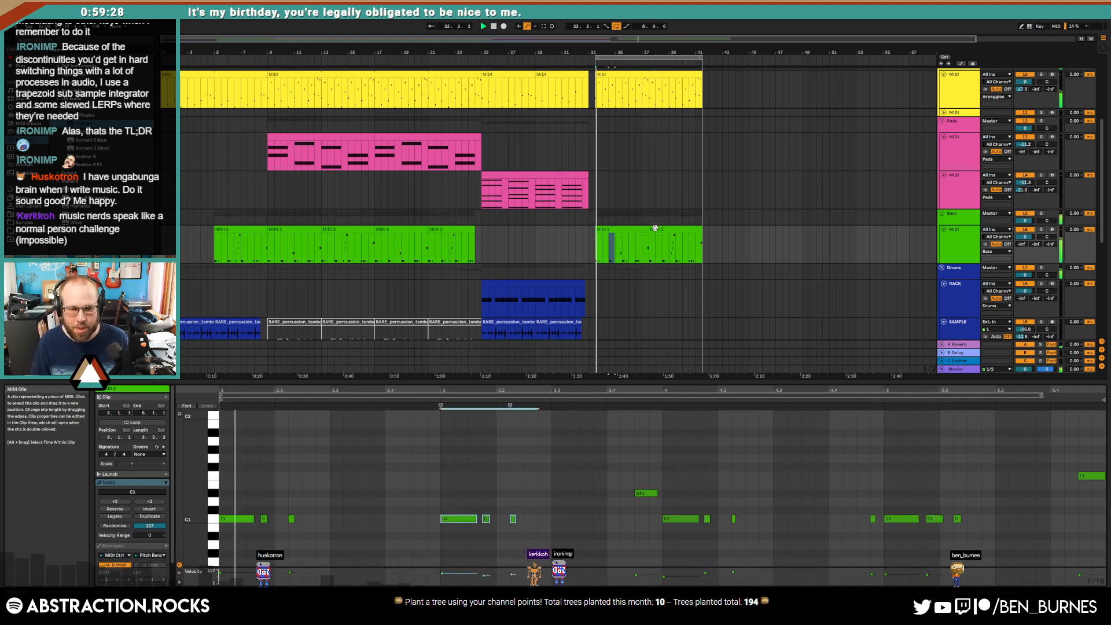
# Step: Delete both bass clips in the section from 33.3 and play the section without bass
pyautogui.click(645, 232)
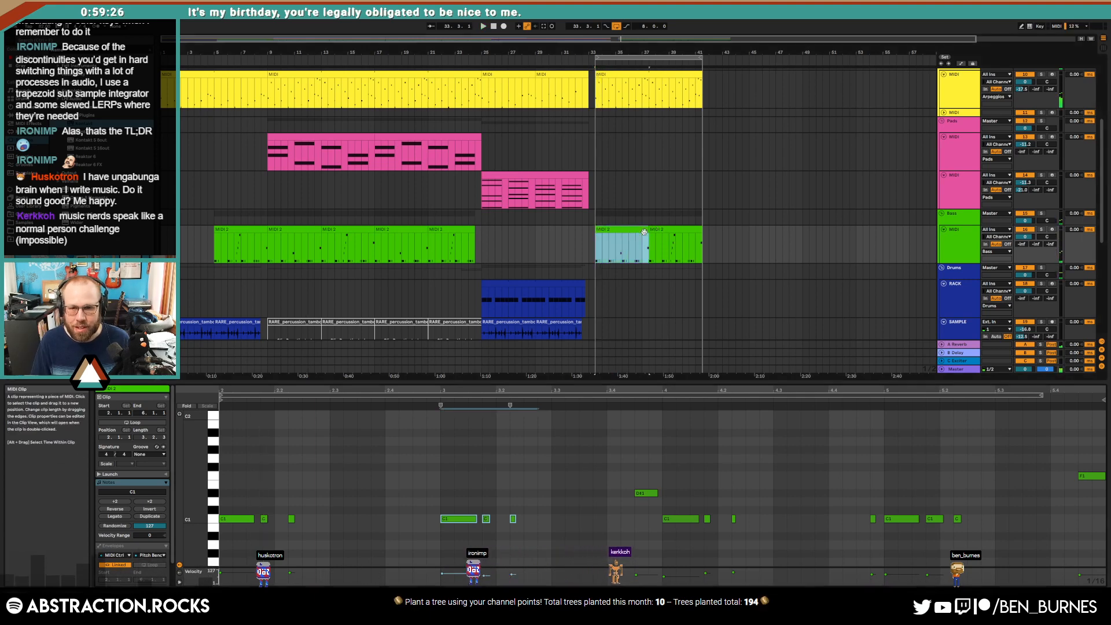
pyautogui.keyDown('shift'); pyautogui.click(662, 230); pyautogui.keyUp('shift')
pyautogui.press('Delete')
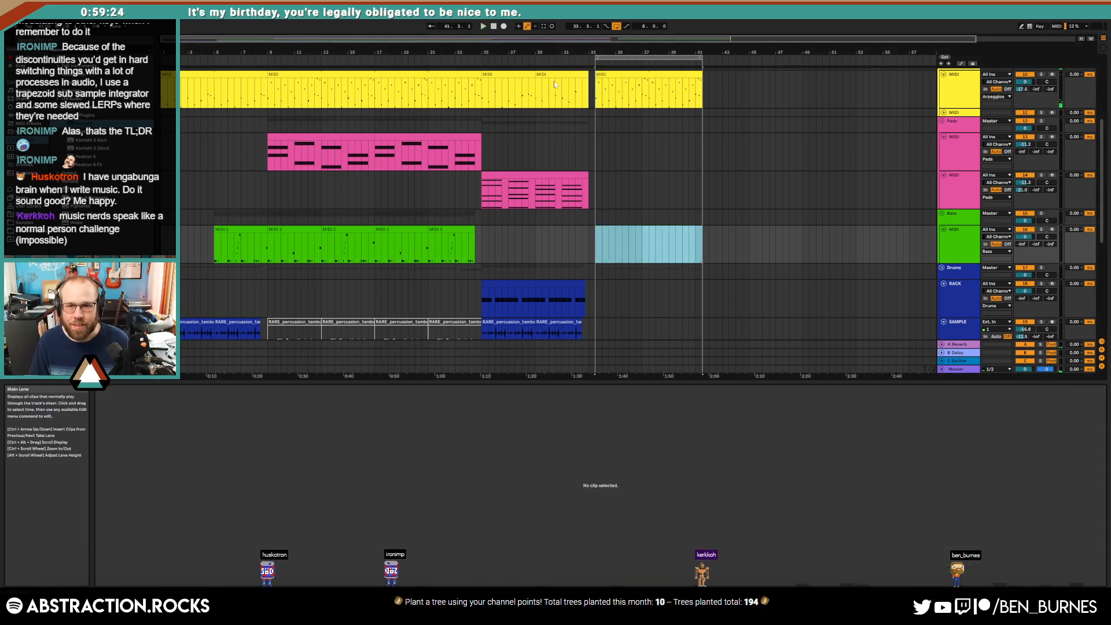
pyautogui.click(596, 297)
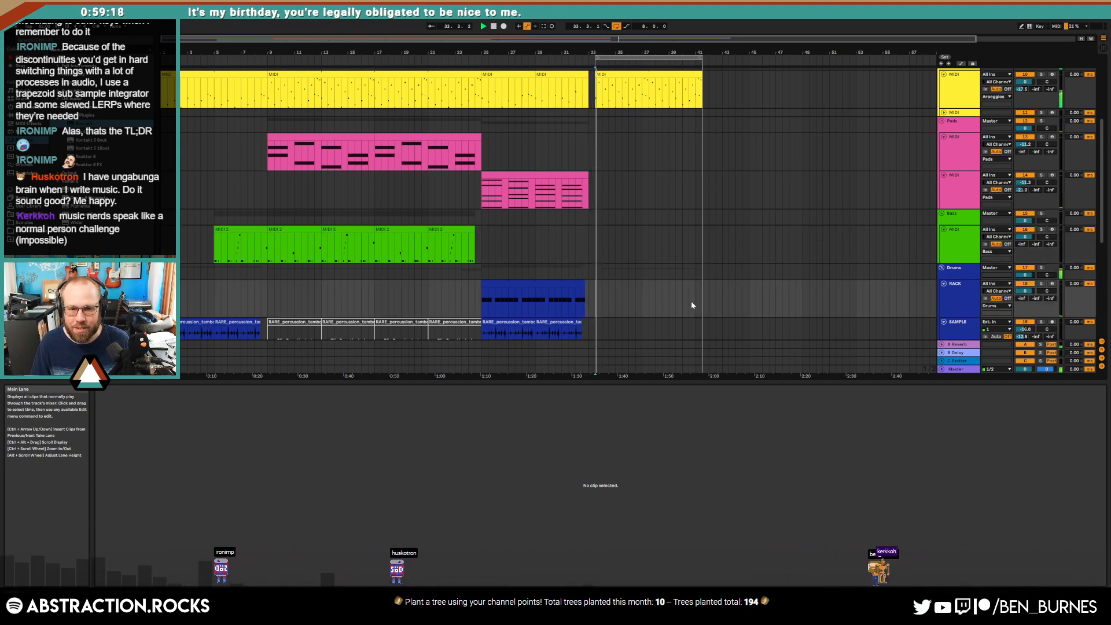
# Step: Insert an empty one-bar MIDI clip on the drum rack track at 33.3
pyautogui.scroll(-5, 694, 298)
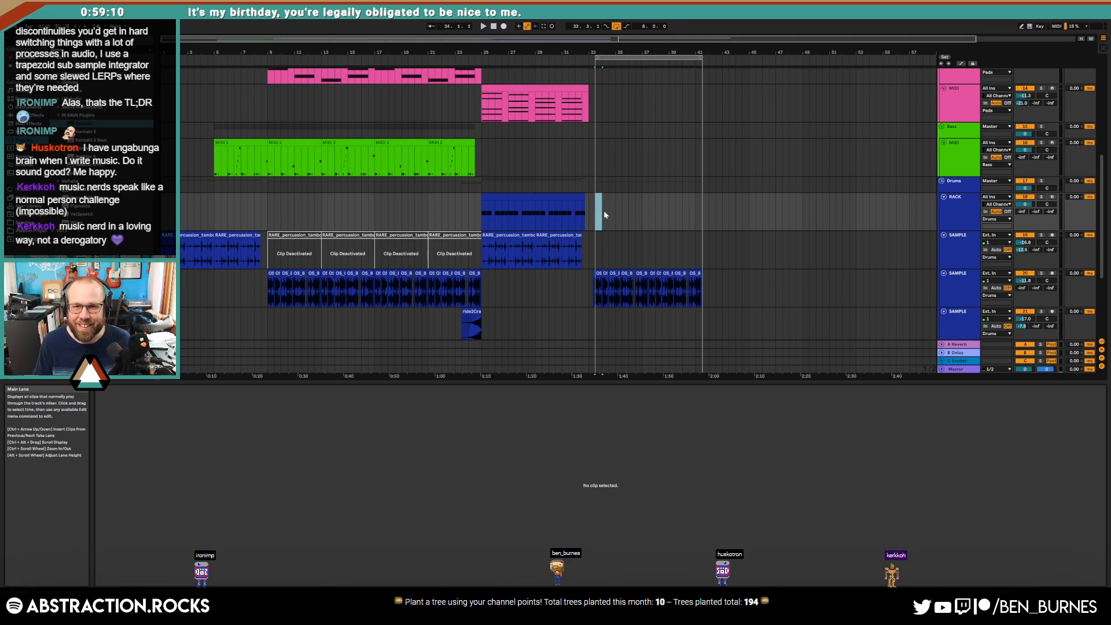
pyautogui.moveTo(613, 216); pyautogui.dragTo(611, 216)
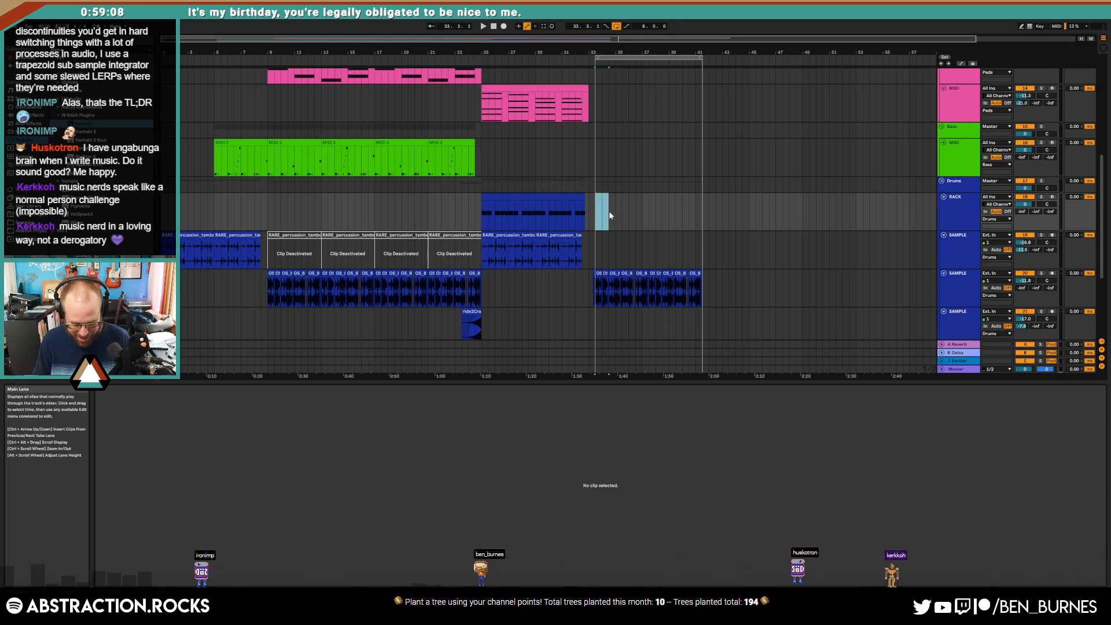
pyautogui.hotkey('ctrl', 'shift', 'm')
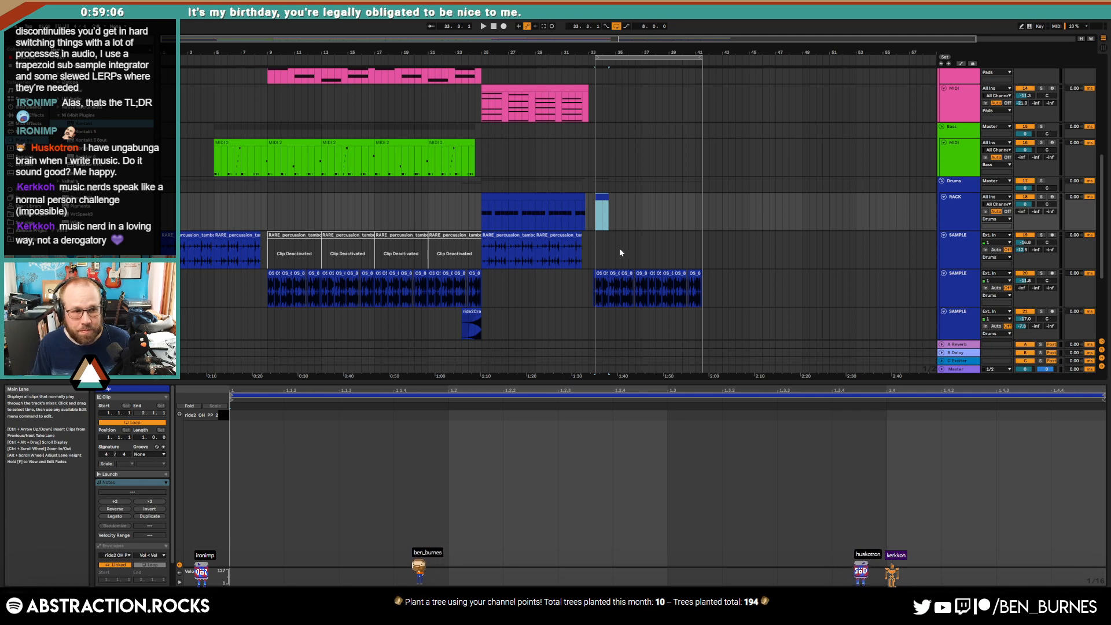
# Step: Find the VMH1 Bassdrums 070 sample in the user sample folders and load it onto the drum rack's C1 pad
pyautogui.click(25, 222)
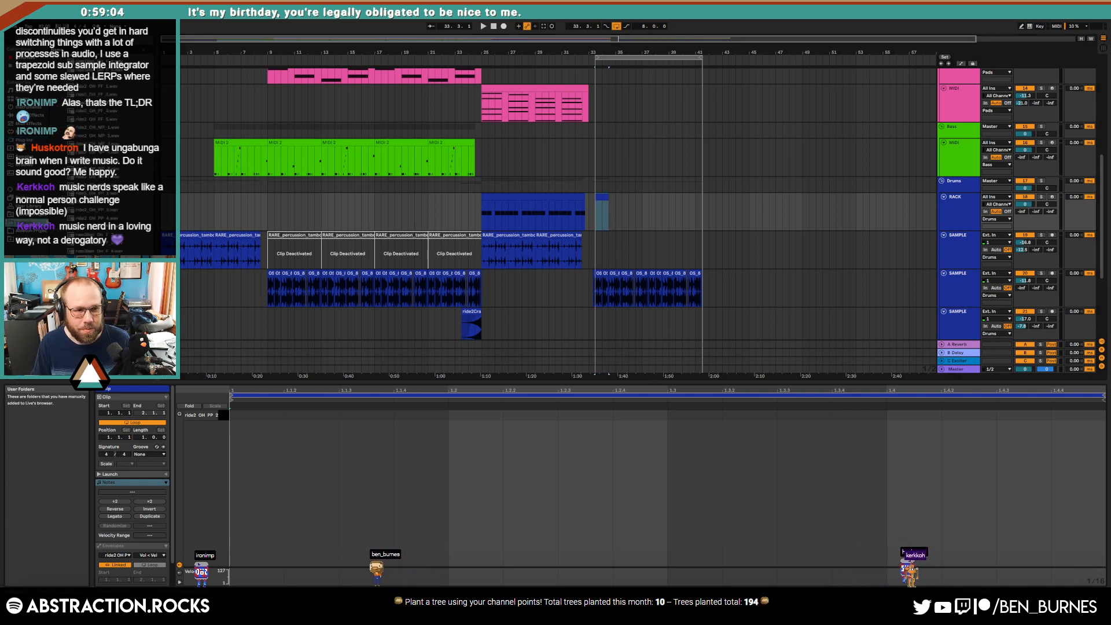
pyautogui.scroll(-15, 99, 168)
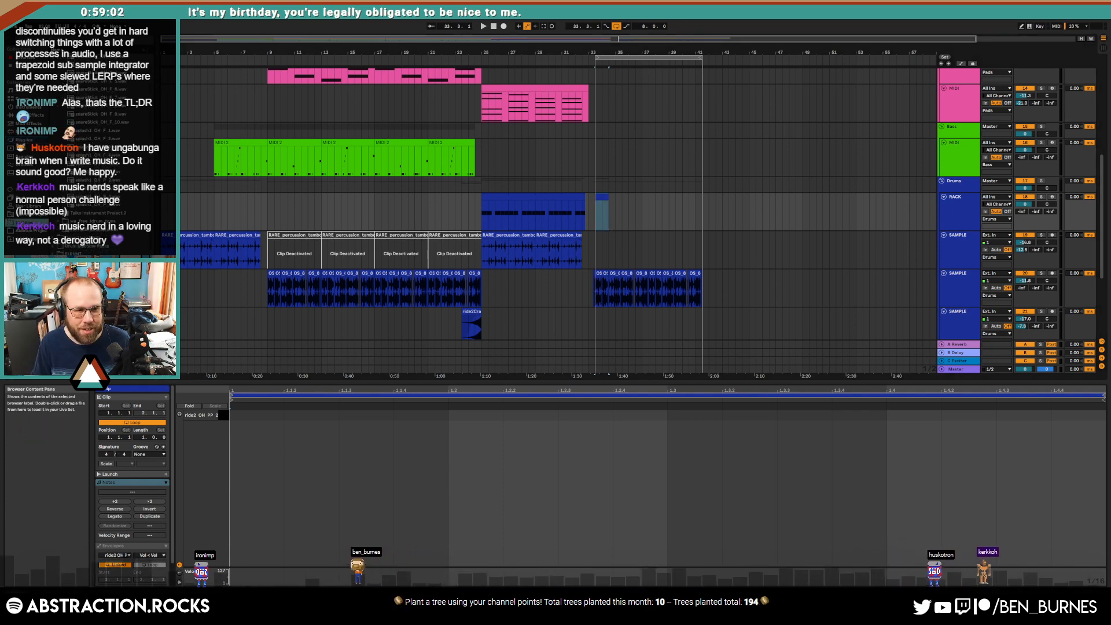
pyautogui.scroll(-10, 99, 168)
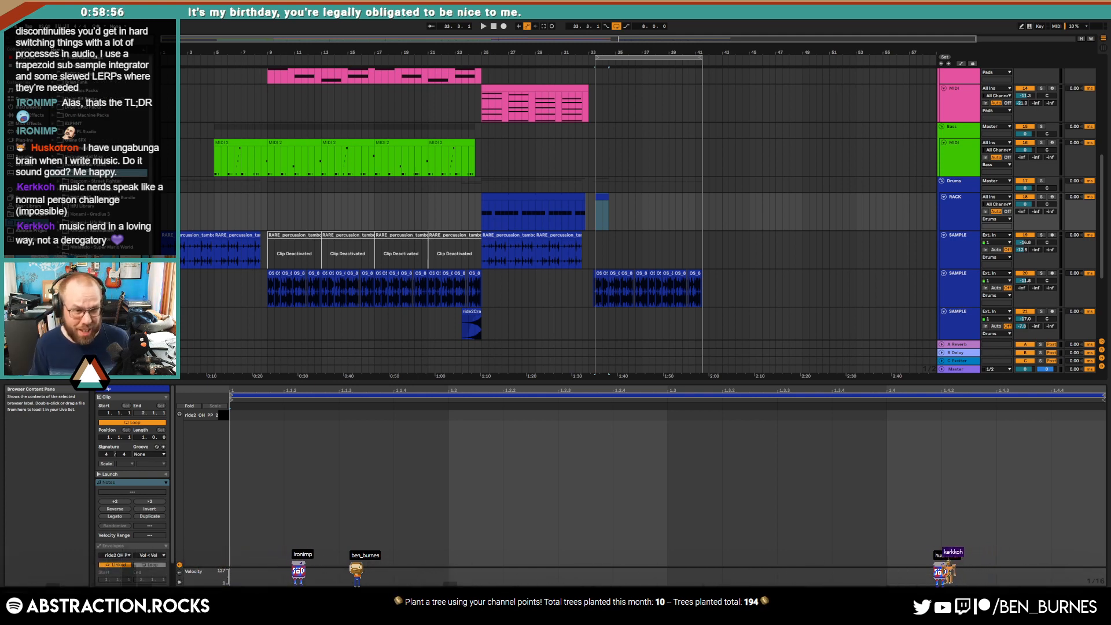
pyautogui.scroll(-3, 98, 168)
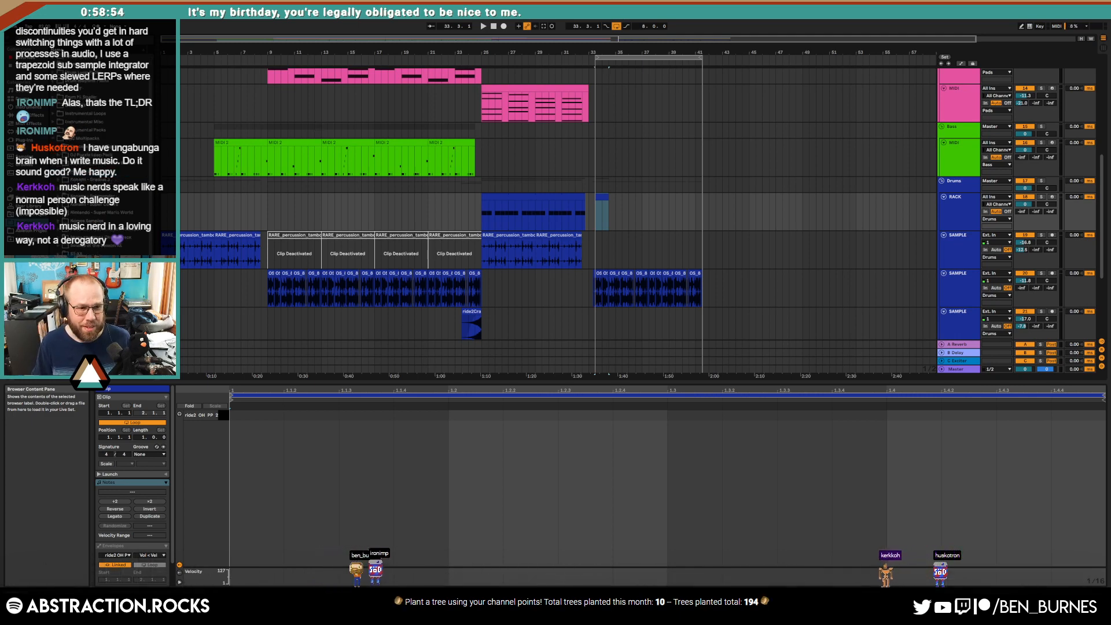
pyautogui.scroll(-5, 98, 168)
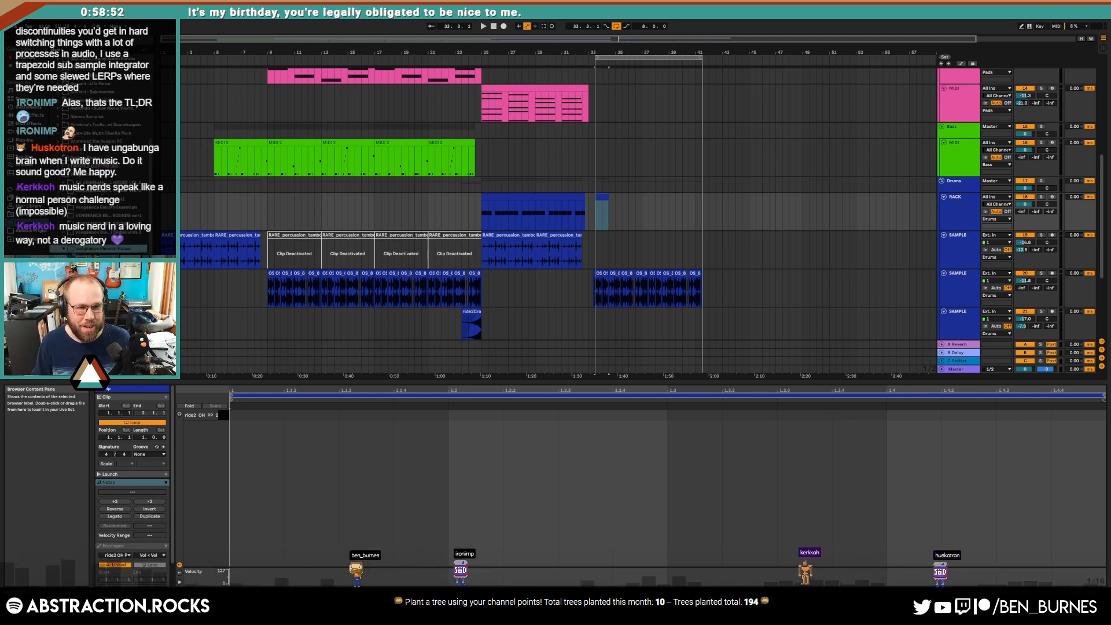
pyautogui.scroll(-10, 137, 88)
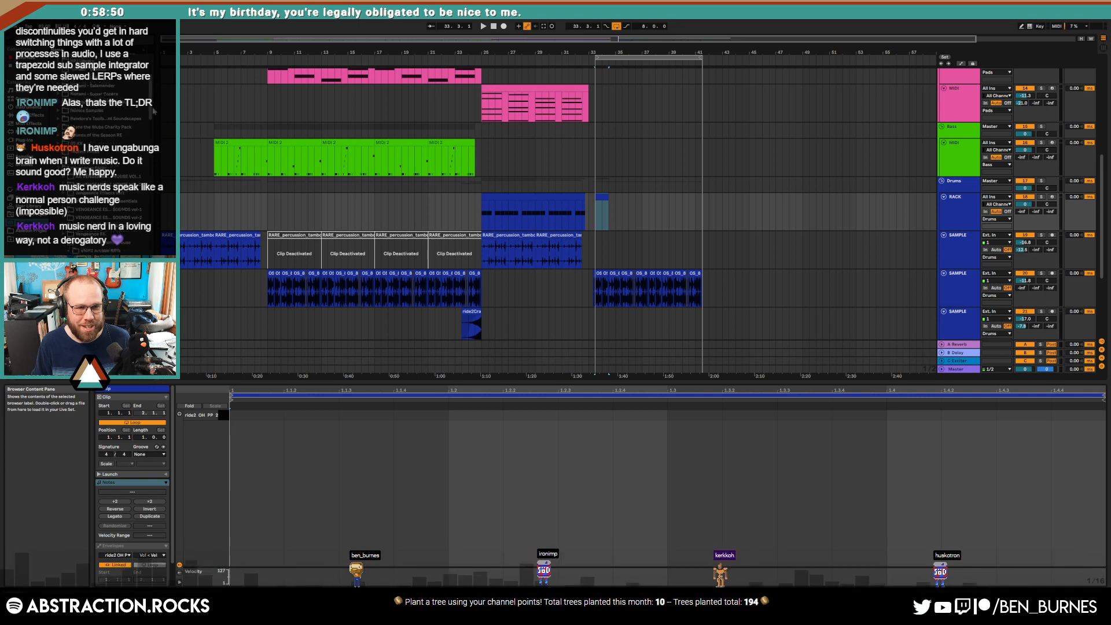
pyautogui.hotkey('shift', 'Tab')
pyautogui.moveTo(137, 88); pyautogui.dragTo(129, 551)
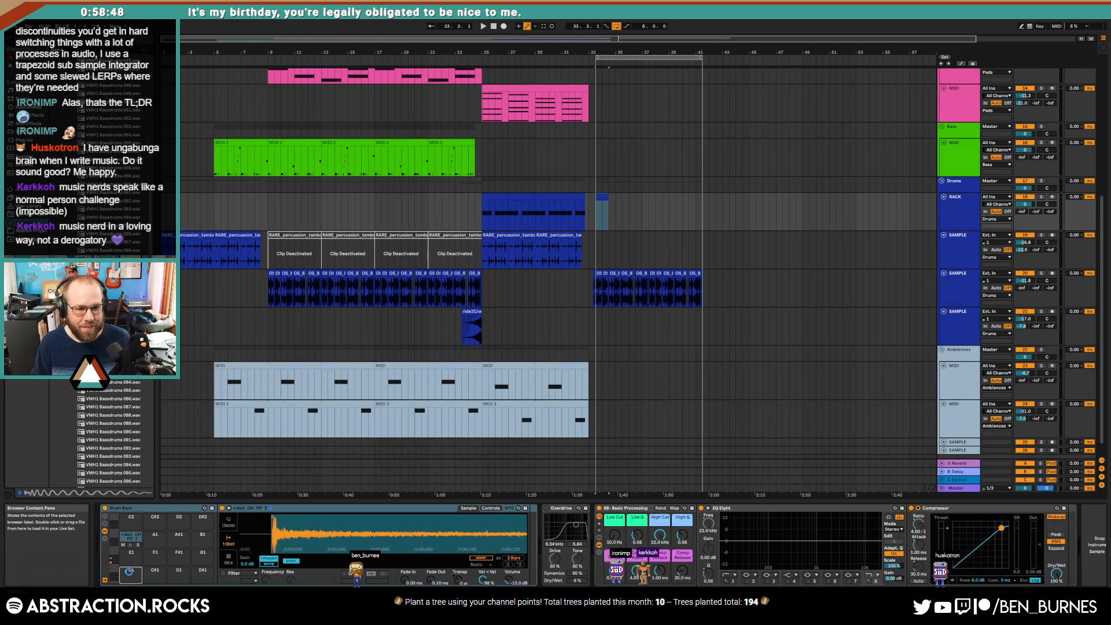
# Step: Program a kick note on every beat of the one-bar clip at 33.3 and play it back
pyautogui.doubleClick(602, 197)
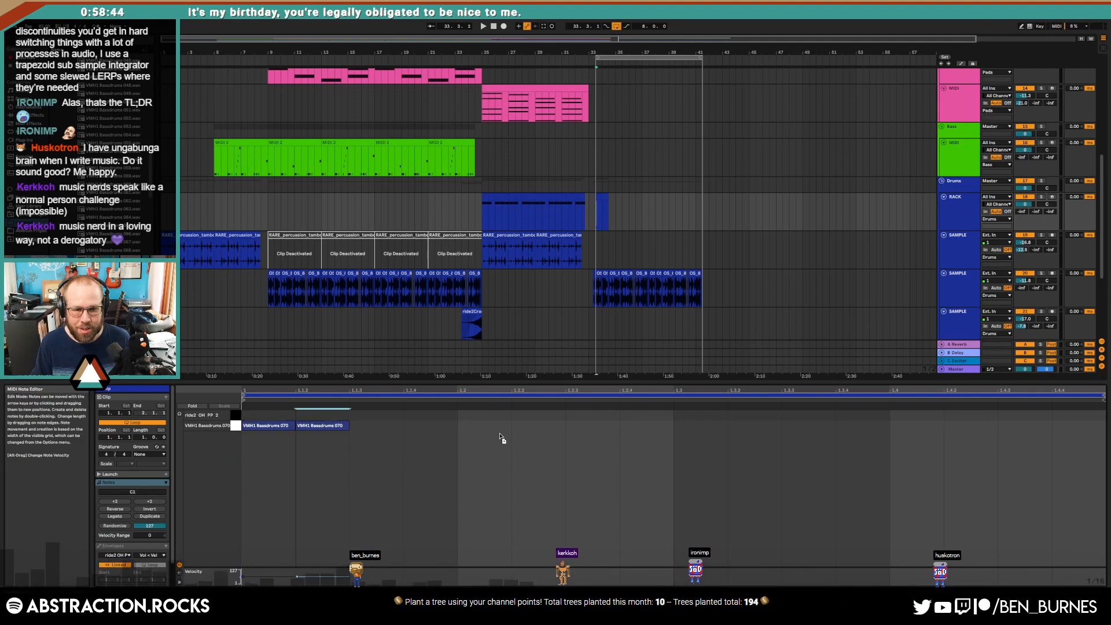
pyautogui.doubleClick(863, 425)
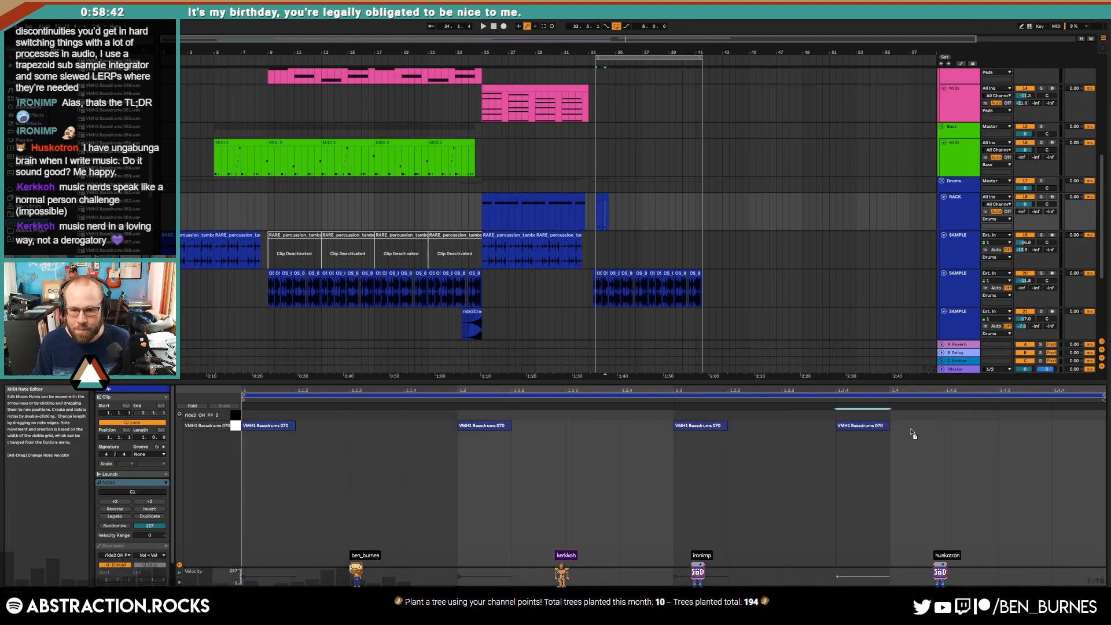
pyautogui.hotkey('shift', 'Tab')
pyautogui.press('space')
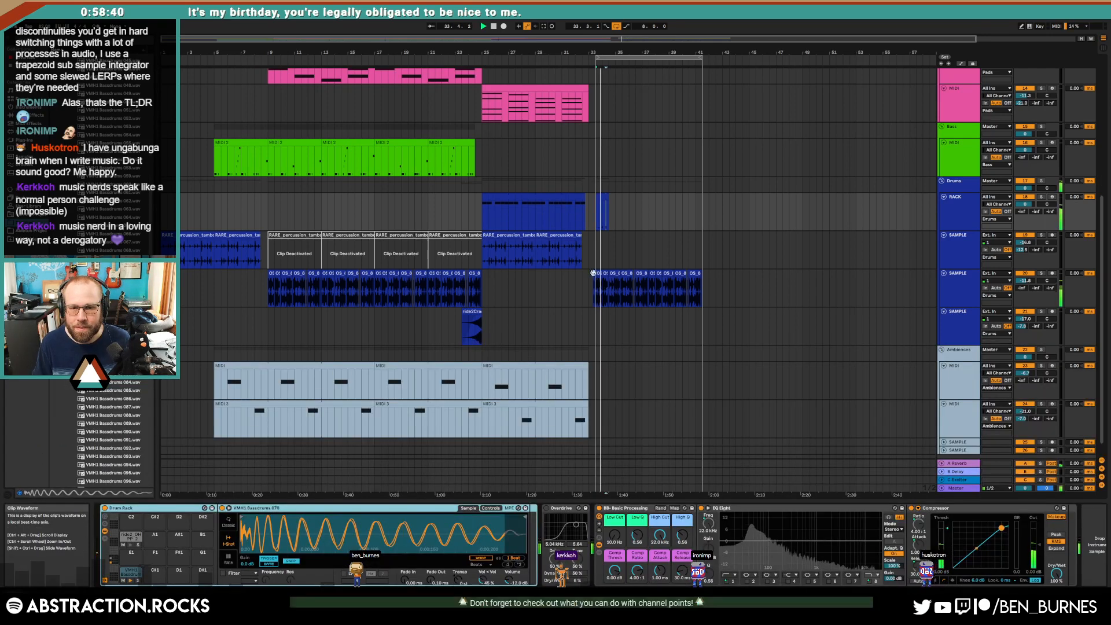
# Step: Deactivate the drum loop clips from 33.3 to hear the kick without them, and reactivate them
pyautogui.moveTo(597, 288); pyautogui.dragTo(749, 284)
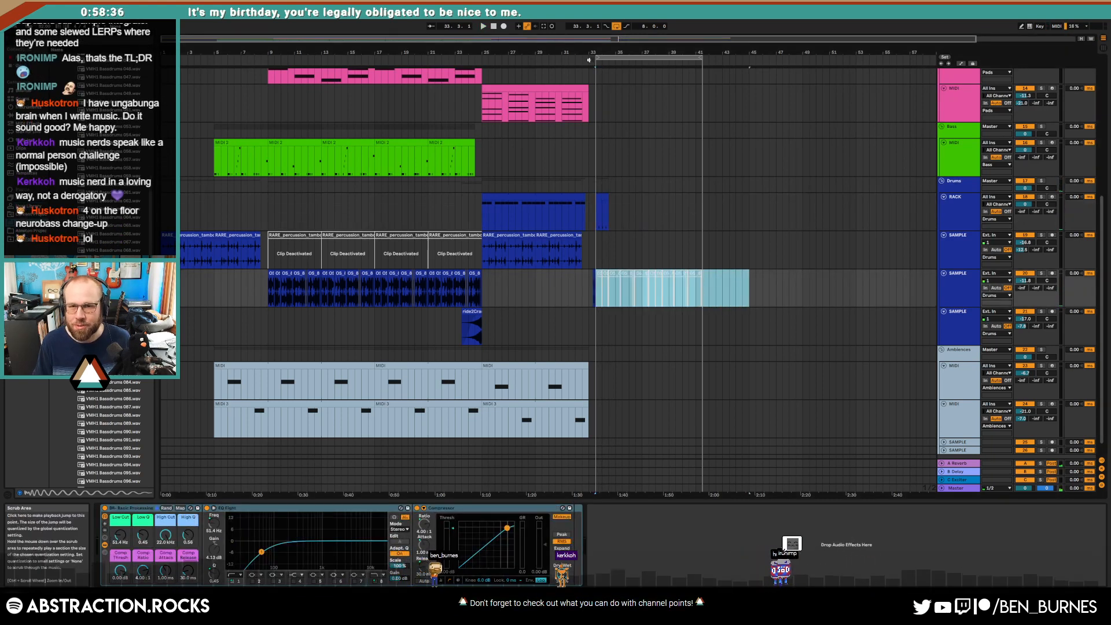
pyautogui.click(588, 60)
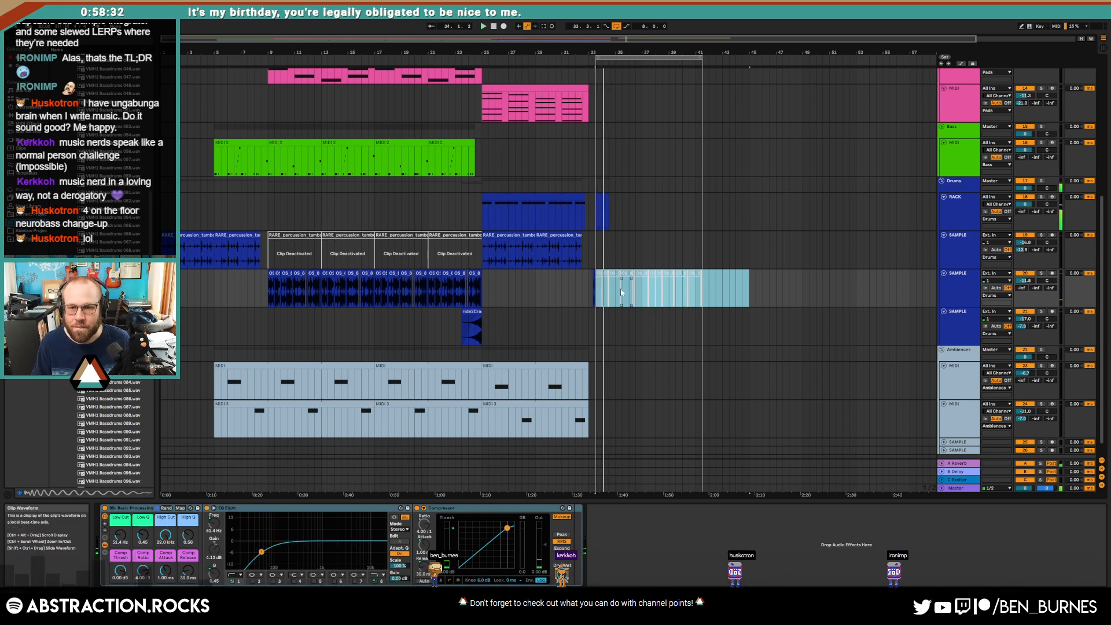
pyautogui.click(601, 196)
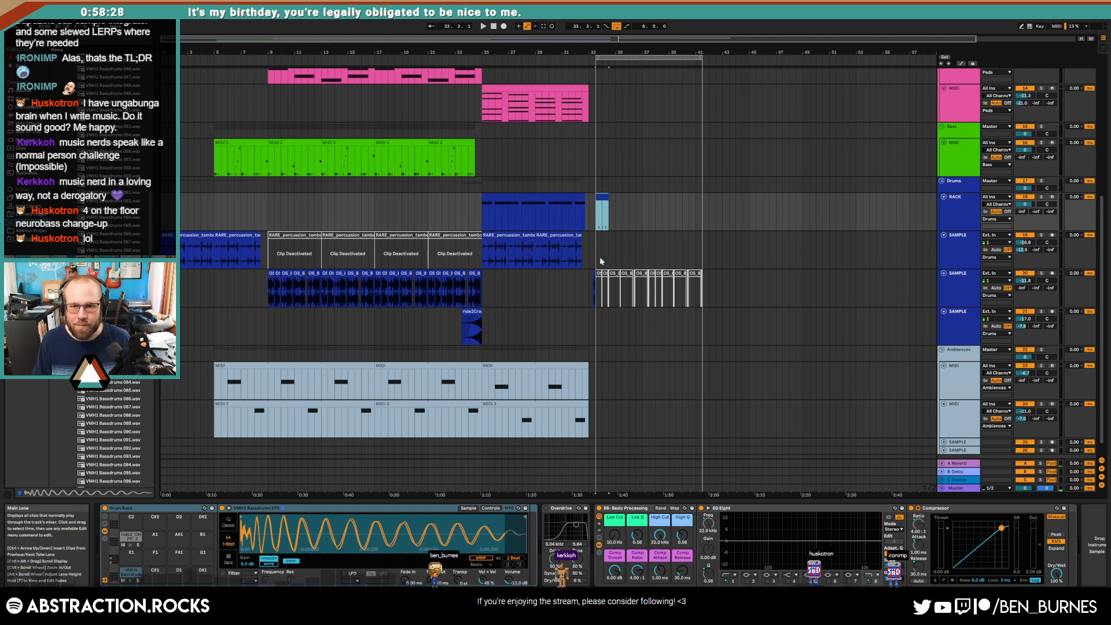
pyautogui.hotkey('shift', 'Tab')
pyautogui.click(599, 273)
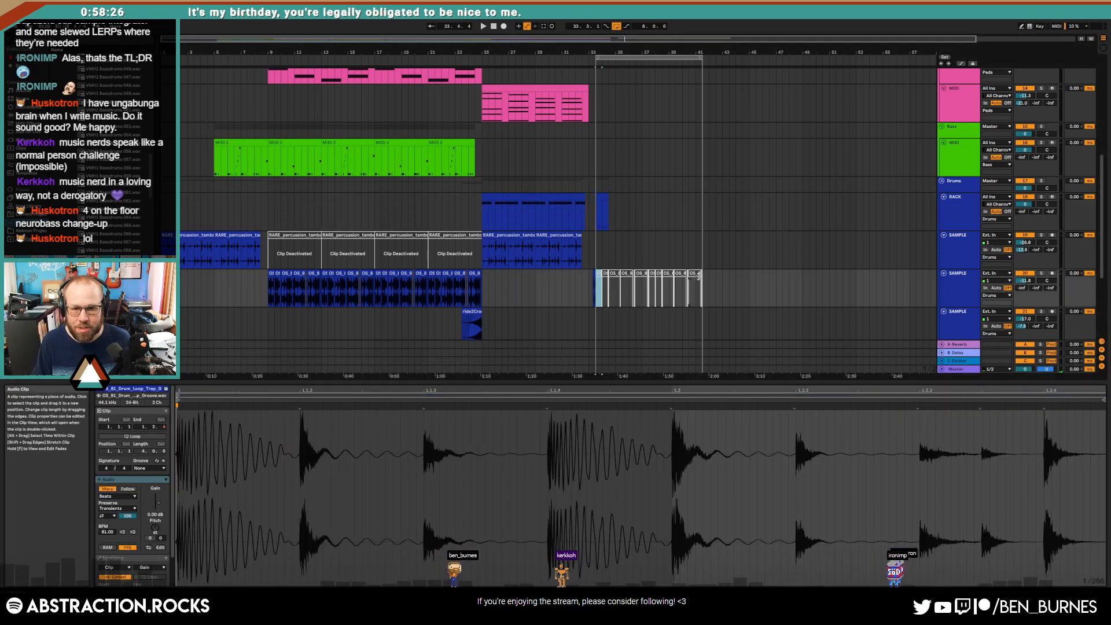
pyautogui.keyDown('shift'); pyautogui.click(703, 277); pyautogui.keyUp('shift')
pyautogui.press('0')
pyautogui.click(646, 326)
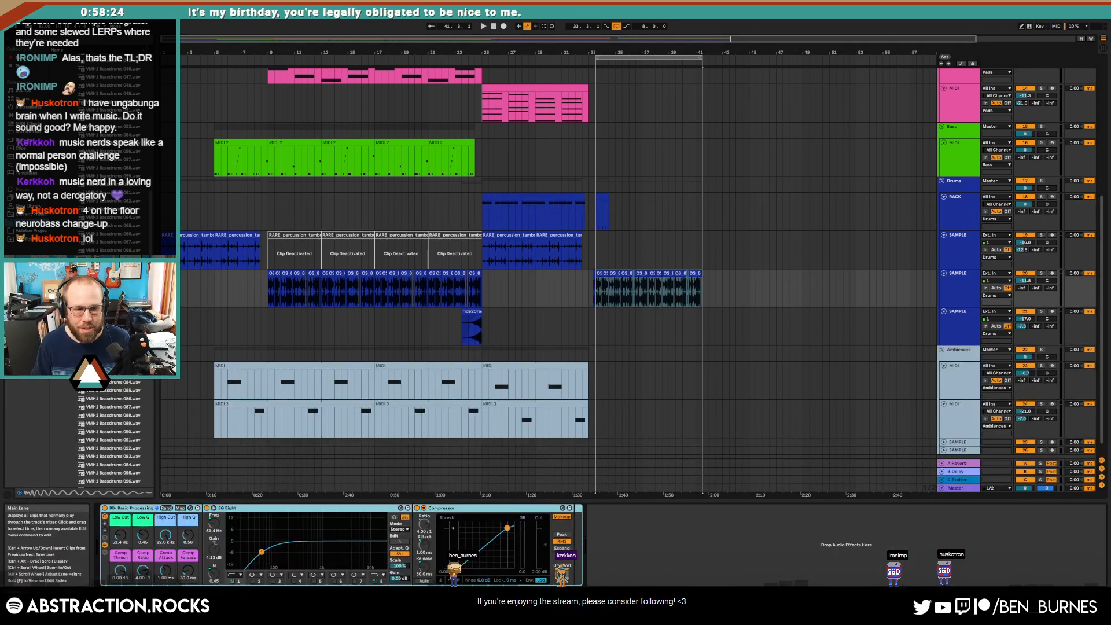
# Step: Automate the drum loop track's Low Cut to rise sharply at 33.3 and play the transition
pyautogui.press('a')
pyautogui.scroll(3, 605, 283)
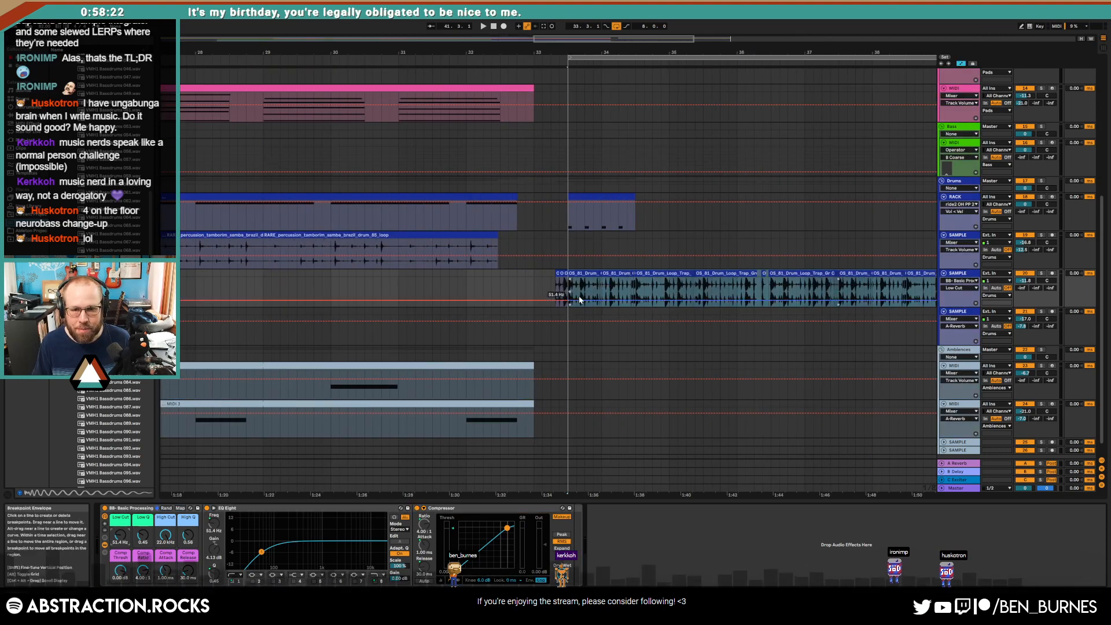
pyautogui.moveTo(569, 299); pyautogui.dragTo(569, 283)
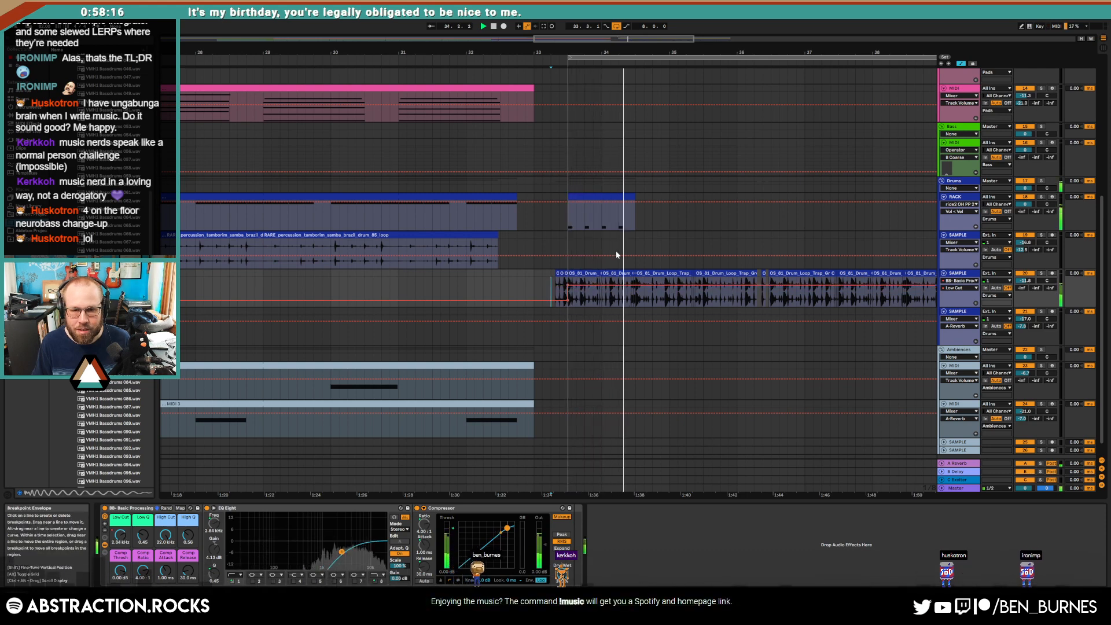
pyautogui.press('space')
# Step: Extend the one-bar kick clip on the drum rack track so it repeats from 33.3 to 41.3
pyautogui.moveTo(635, 197); pyautogui.dragTo(931, 200)
pyautogui.press('a')
pyautogui.press('space')
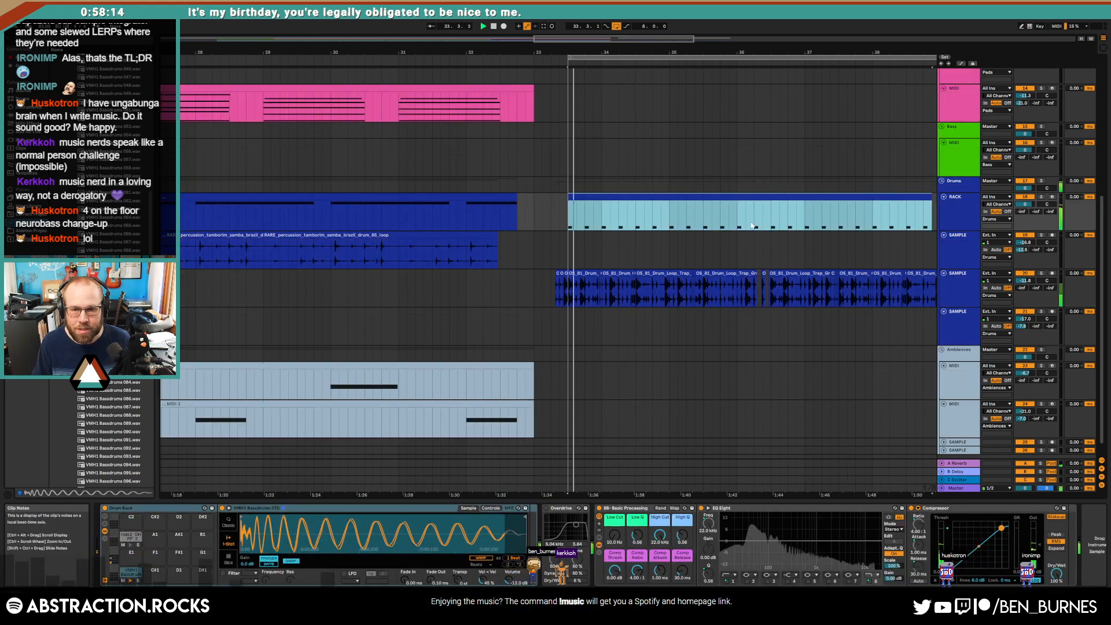
pyautogui.scroll(-6, 751, 232)
pyautogui.moveTo(615, 197); pyautogui.dragTo(649, 199)
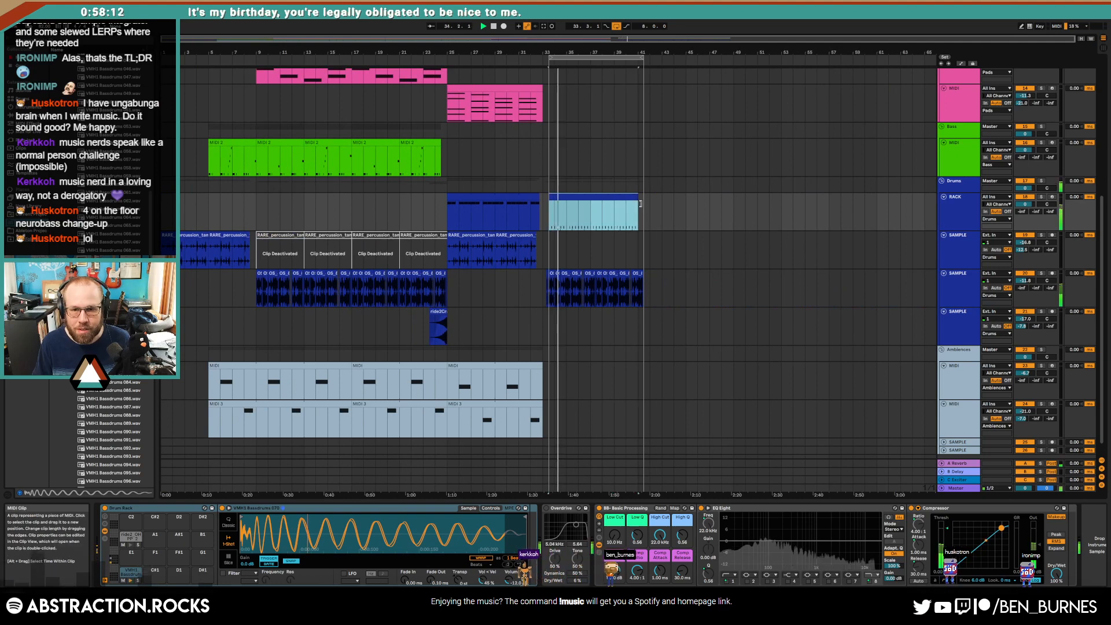
pyautogui.scroll(4, 651, 223)
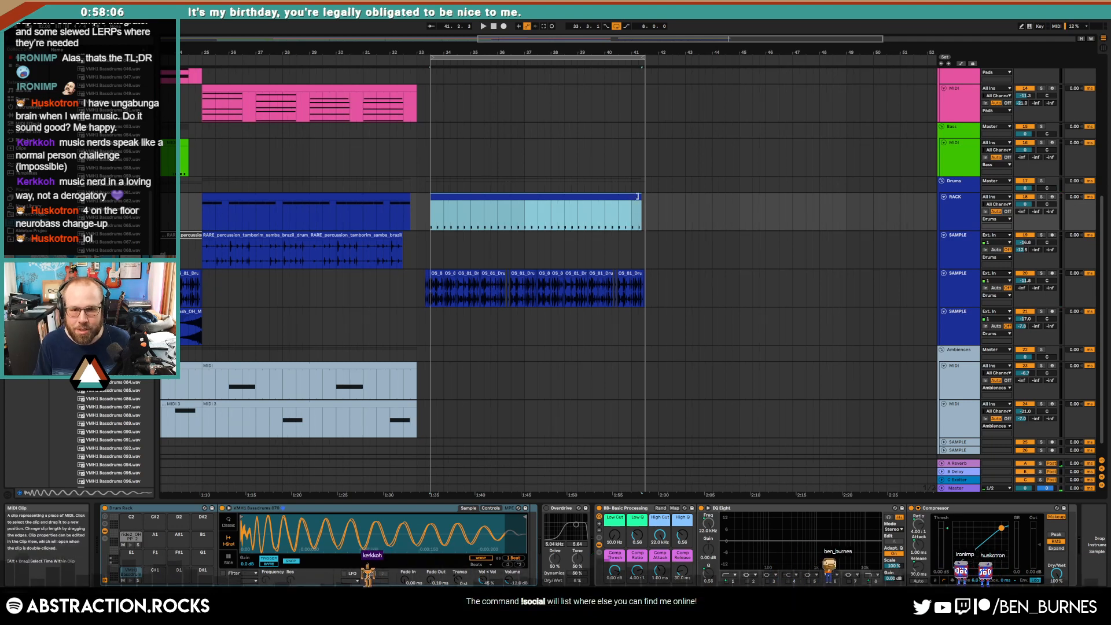
pyautogui.doubleClick(641, 197)
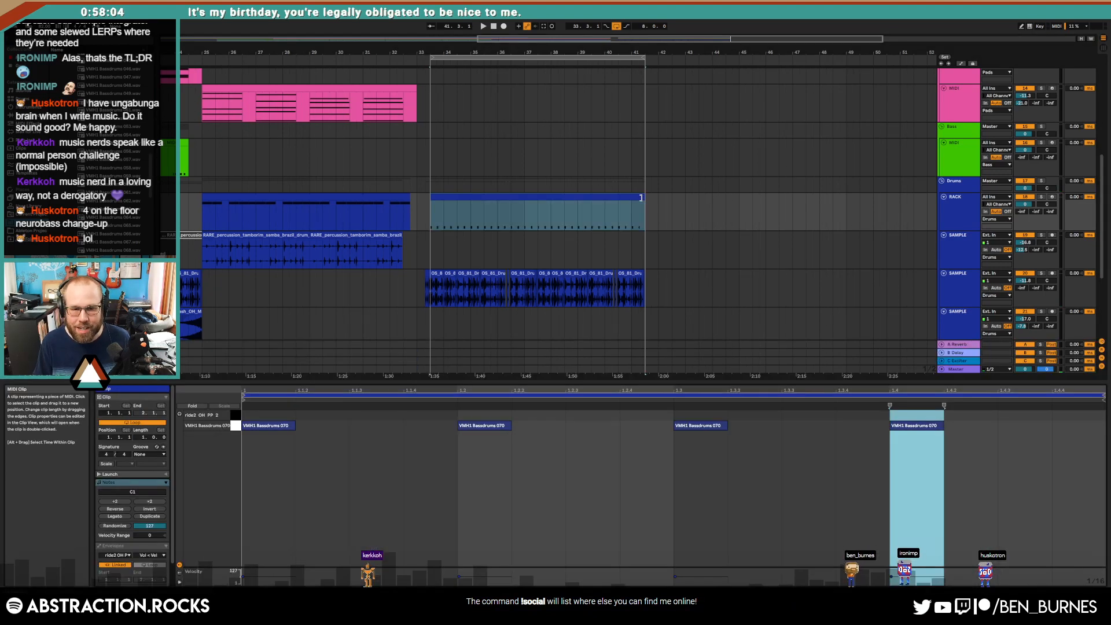
# Step: Consolidate the first two bars of kicks from 33.3 into one clip and shift its fifth kick a sixteenth later
pyautogui.click(443, 213)
pyautogui.keyDown('shift'); pyautogui.click(435, 213); pyautogui.keyUp('shift')
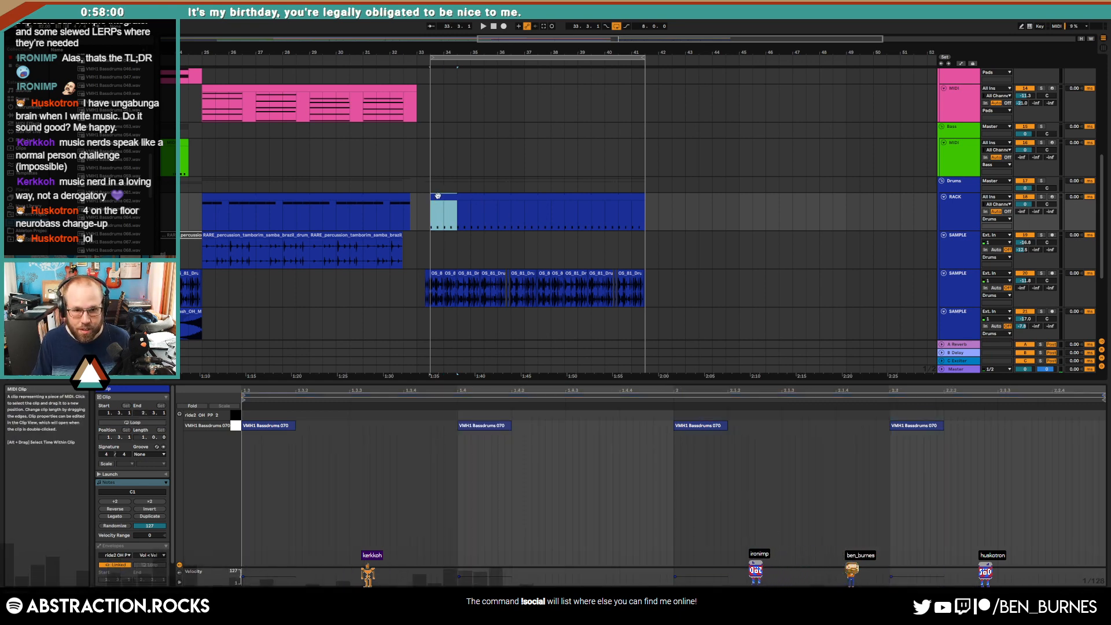
pyautogui.keyDown('shift'); pyautogui.click(481, 207); pyautogui.keyUp('shift')
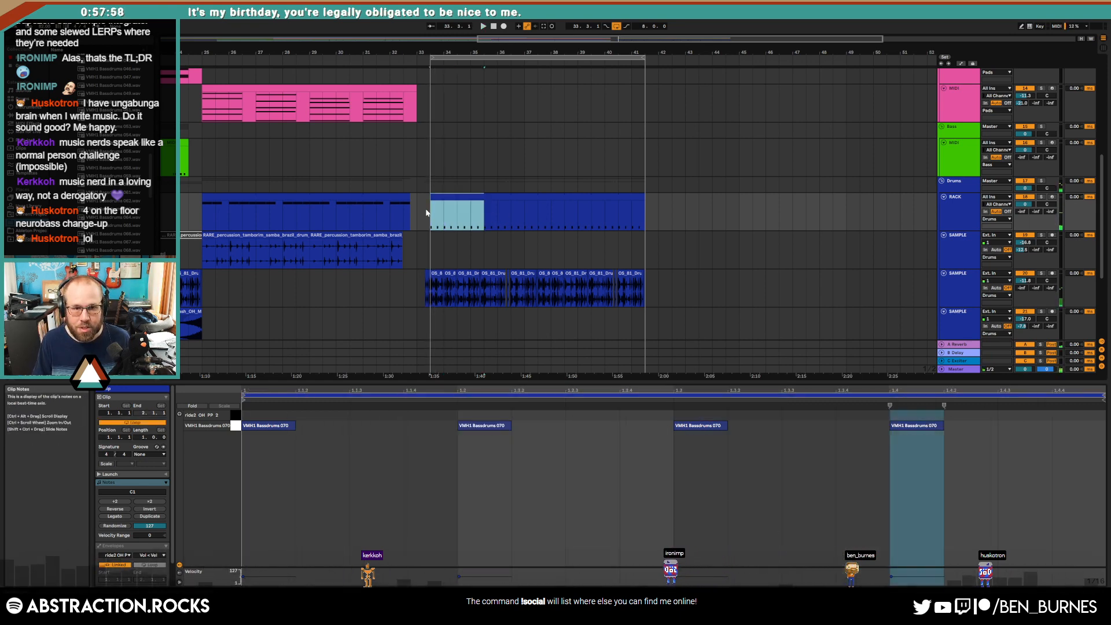
pyautogui.hotkey('ctrl', 'j')
pyautogui.press('space')
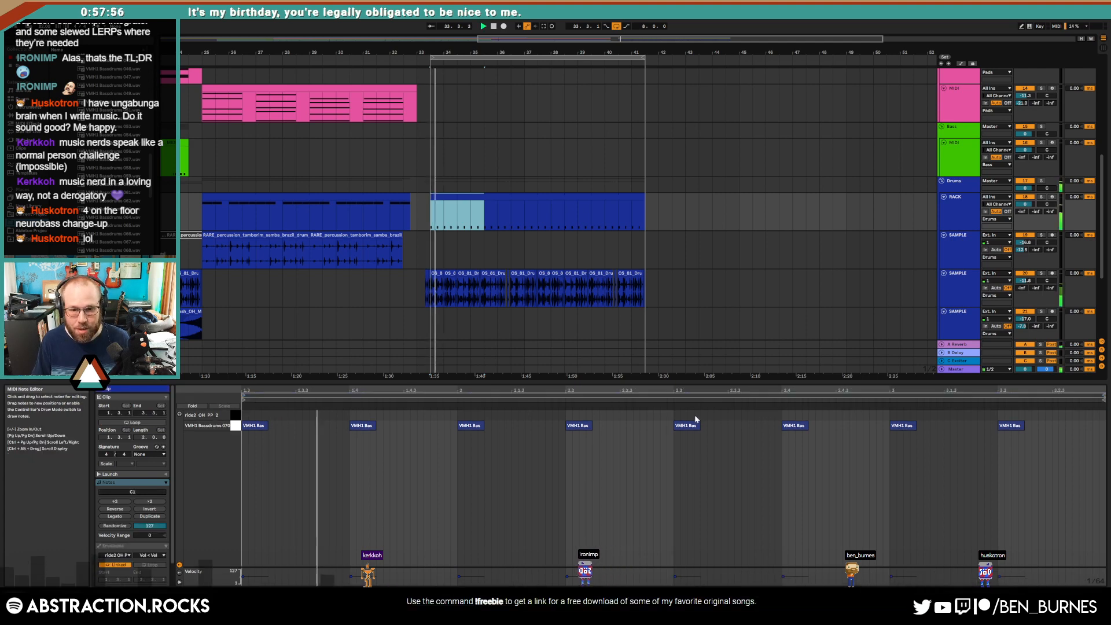
pyautogui.moveTo(676, 428); pyautogui.dragTo(714, 450)
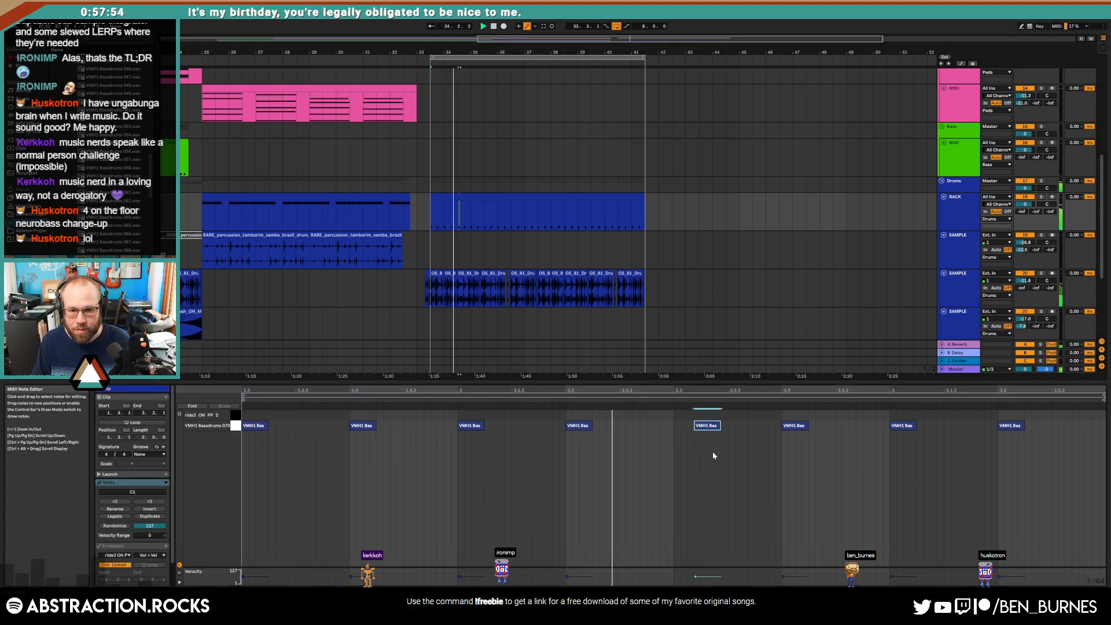
pyautogui.press('Right')
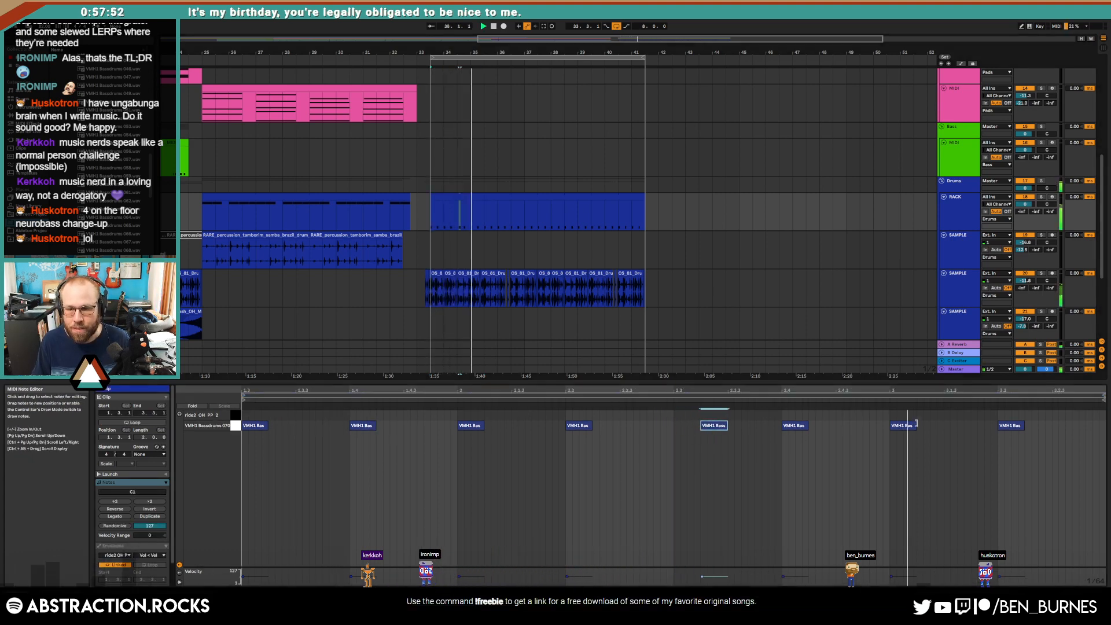
# Step: Turn on looping for the two-bar kick clip at 33.3 and extend it to 41.3
pyautogui.click(471, 197)
pyautogui.click(157, 424)
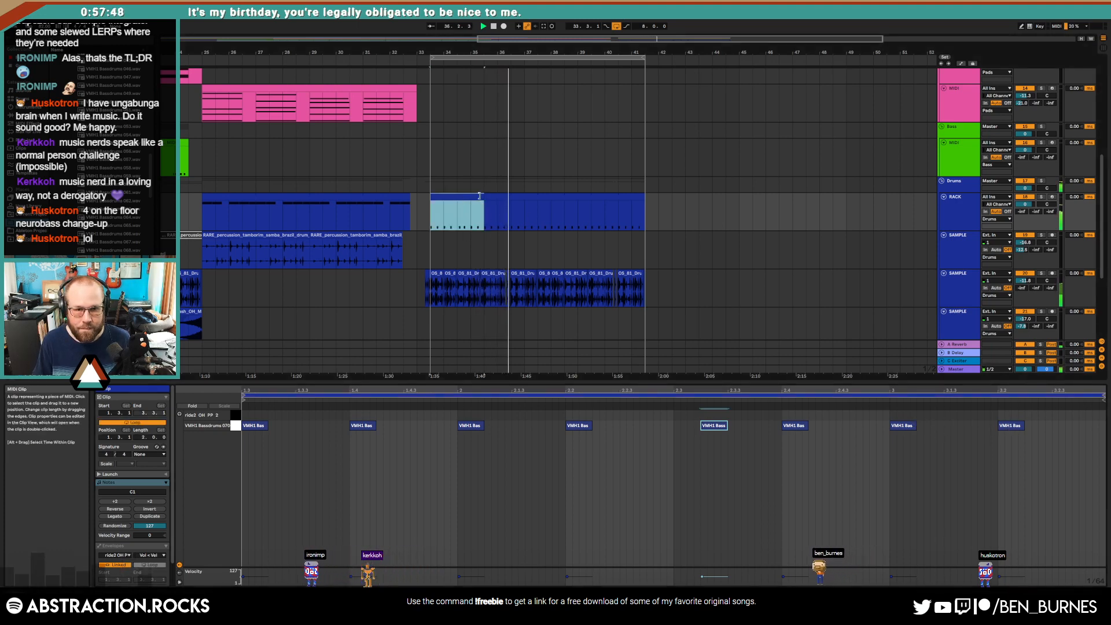
pyautogui.moveTo(484, 198)
pyautogui.mouseDown()
pyautogui.moveTo(659, 215)
pyautogui.moveTo(646, 214)
pyautogui.mouseUp()
pyautogui.click(650, 219)
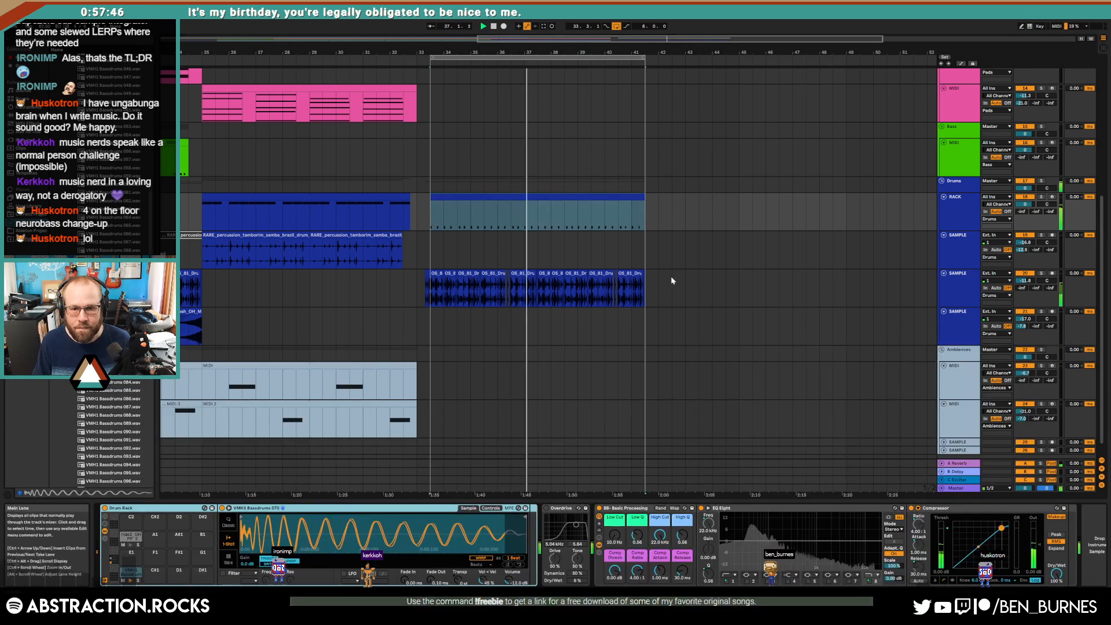
pyautogui.moveTo(537, 206); pyautogui.dragTo(488, 214)
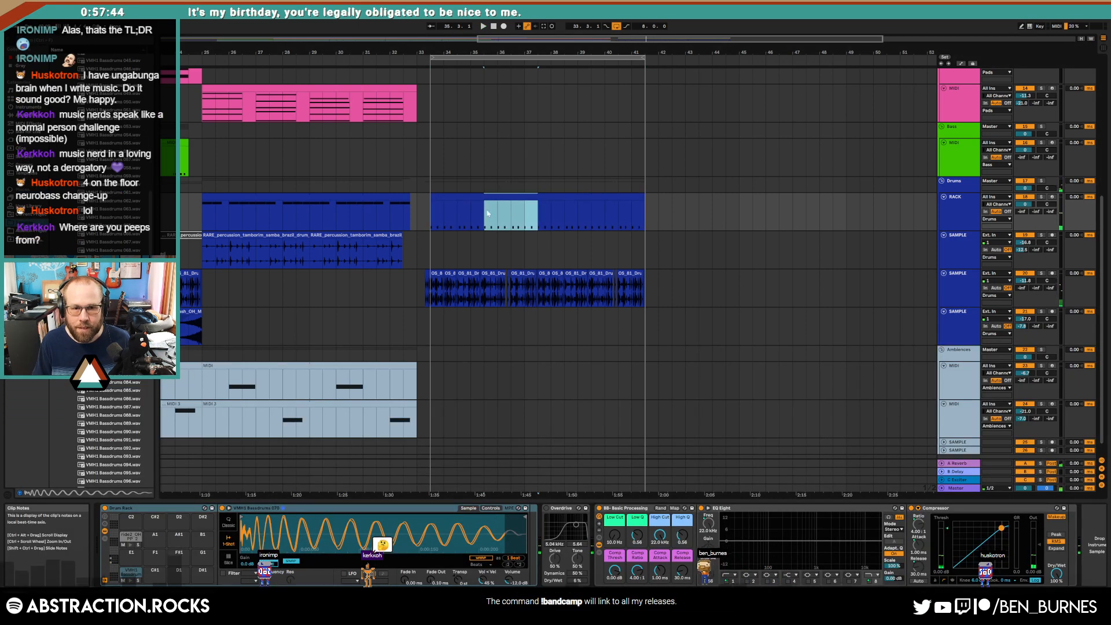
pyautogui.press('Left')
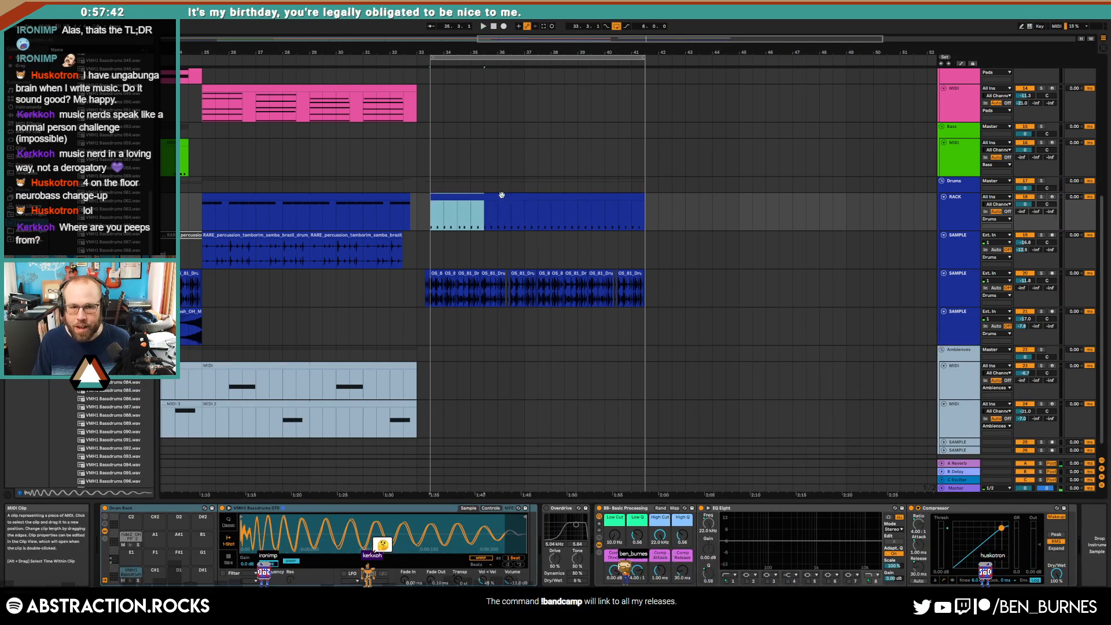
pyautogui.click(487, 209)
pyautogui.click(525, 213)
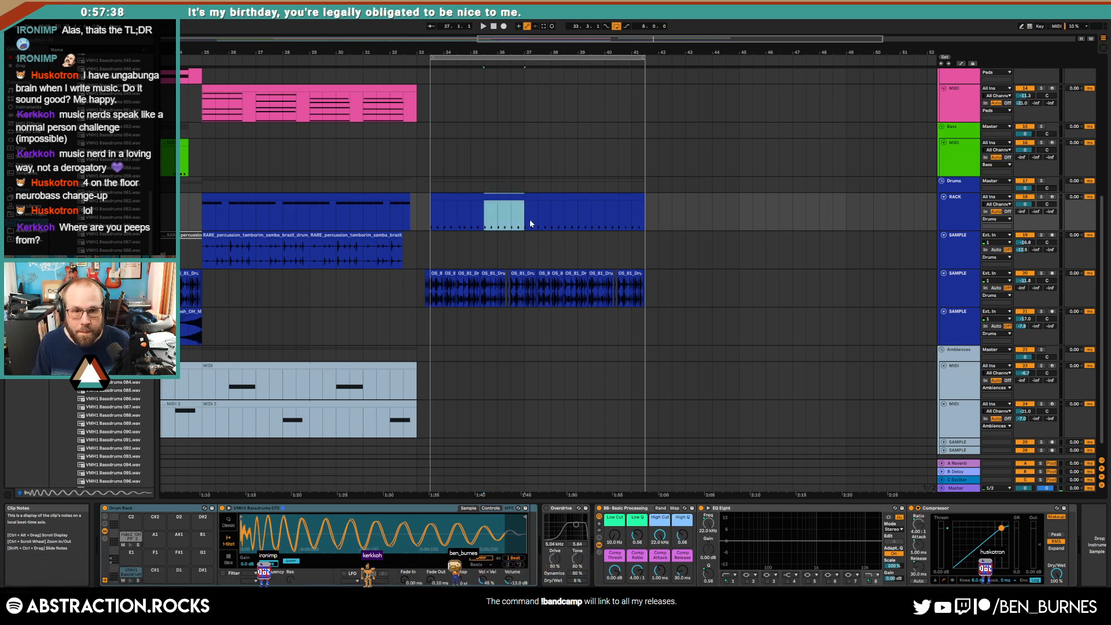
pyautogui.hotkey('shift', 'Tab')
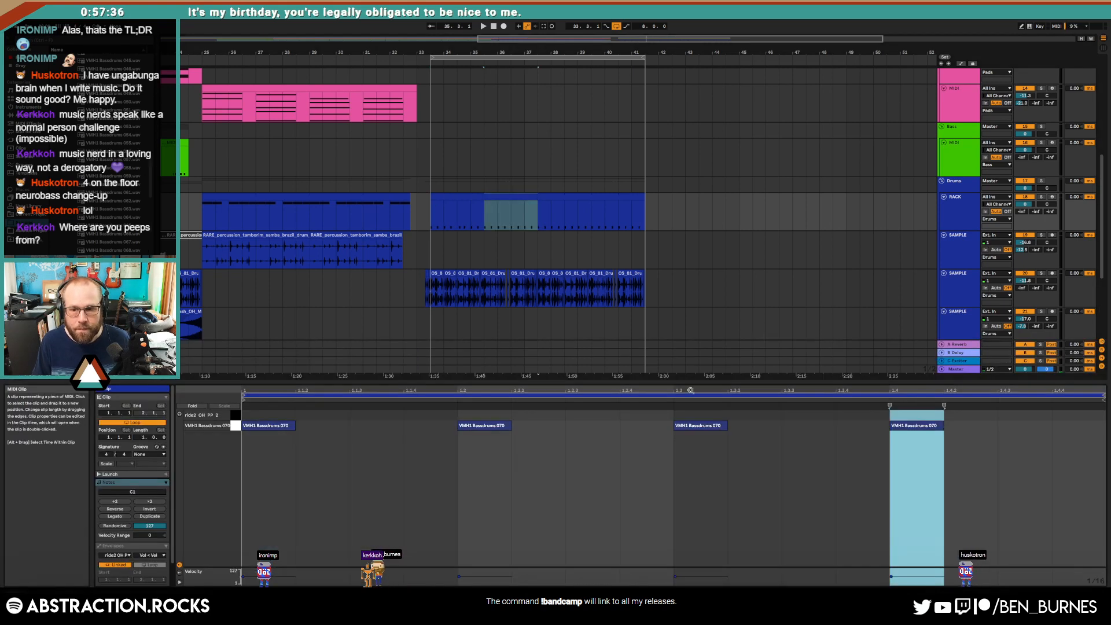
# Step: Duplicate the two-bar kick clip to 35.3 and add an extra kick an eighth note before the copy's end
pyautogui.click(473, 197)
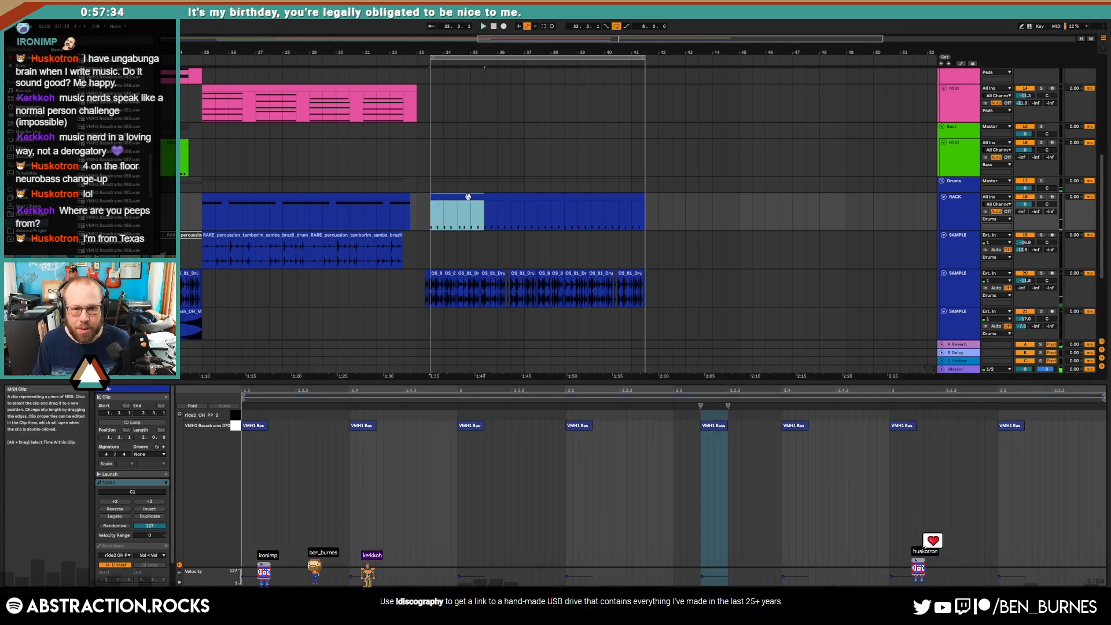
pyautogui.hotkey('ctrl', 'd')
pyautogui.click(715, 427)
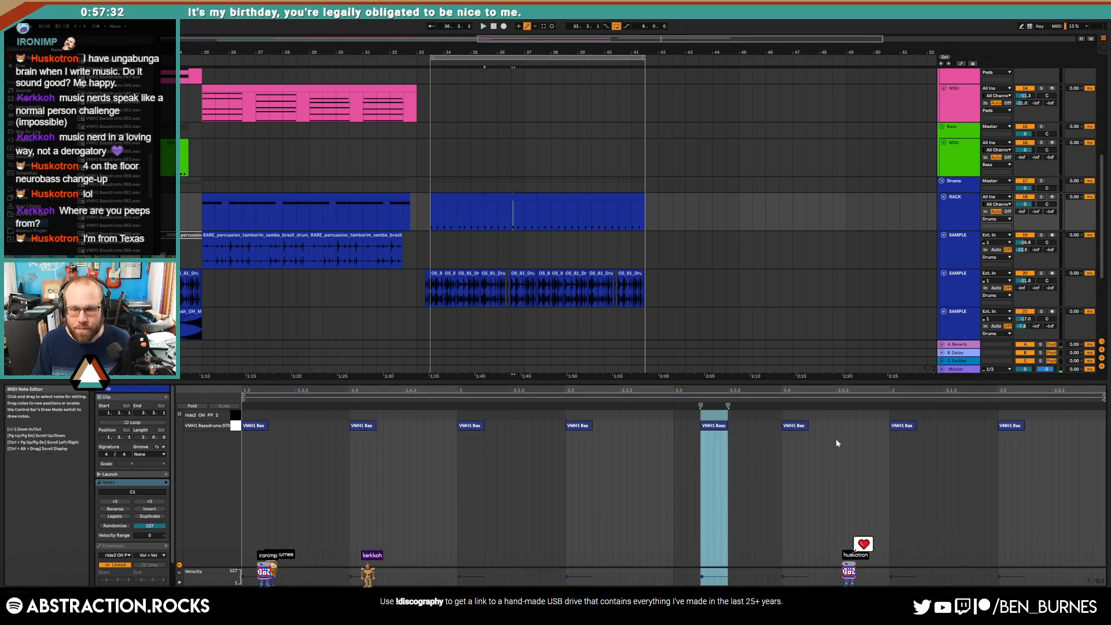
pyautogui.click(1011, 427)
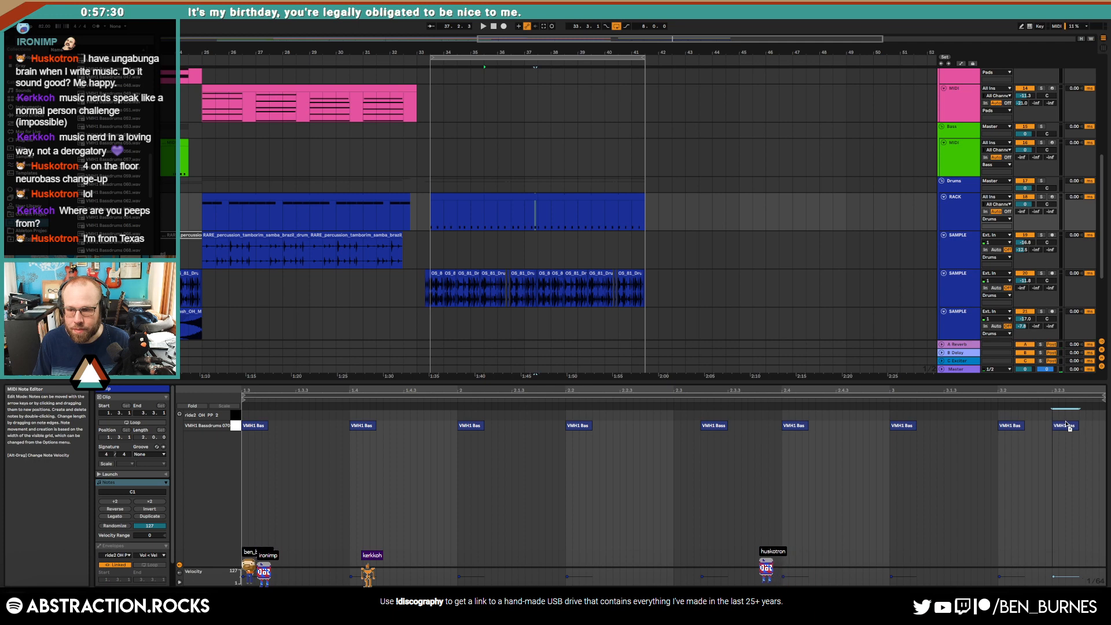
pyautogui.press('space')
# Step: Consolidate both two-bar kick clips into one four-bar clip from 33.3 and move its last kick a sixteenth earlier
pyautogui.click(476, 198)
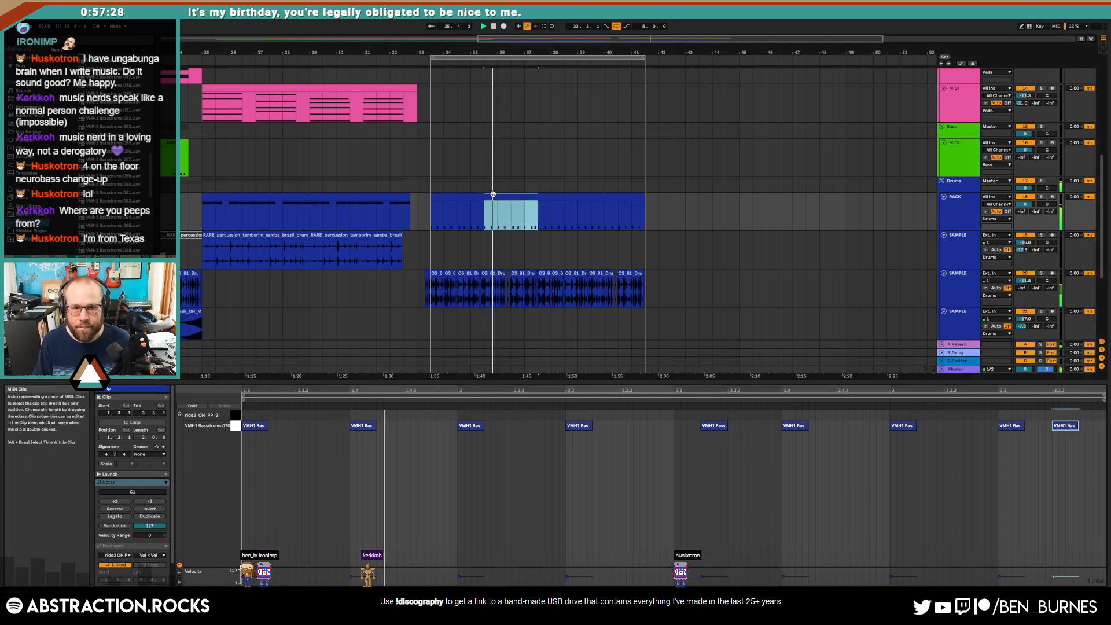
pyautogui.hotkey('shift', 'Tab')
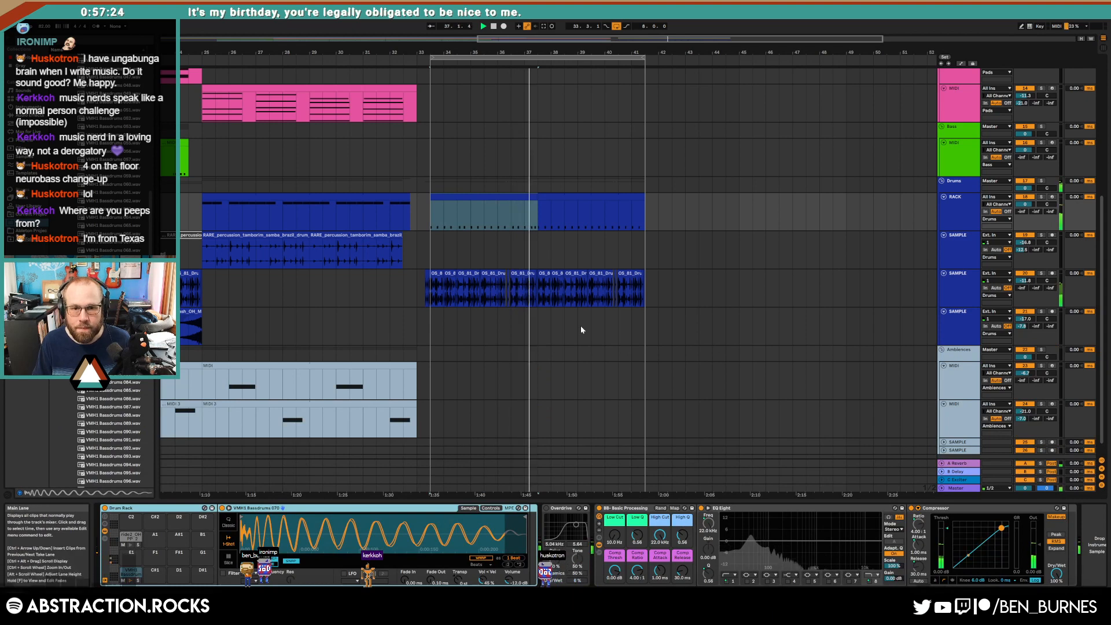
pyautogui.doubleClick(519, 212)
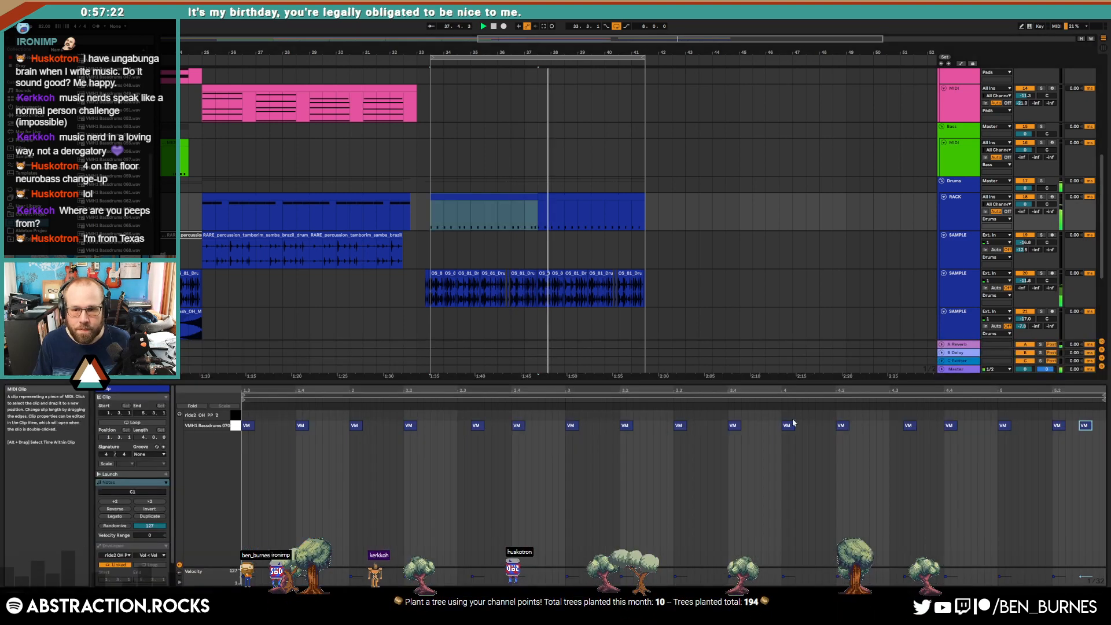
pyautogui.moveTo(1085, 424); pyautogui.dragTo(1076, 424)
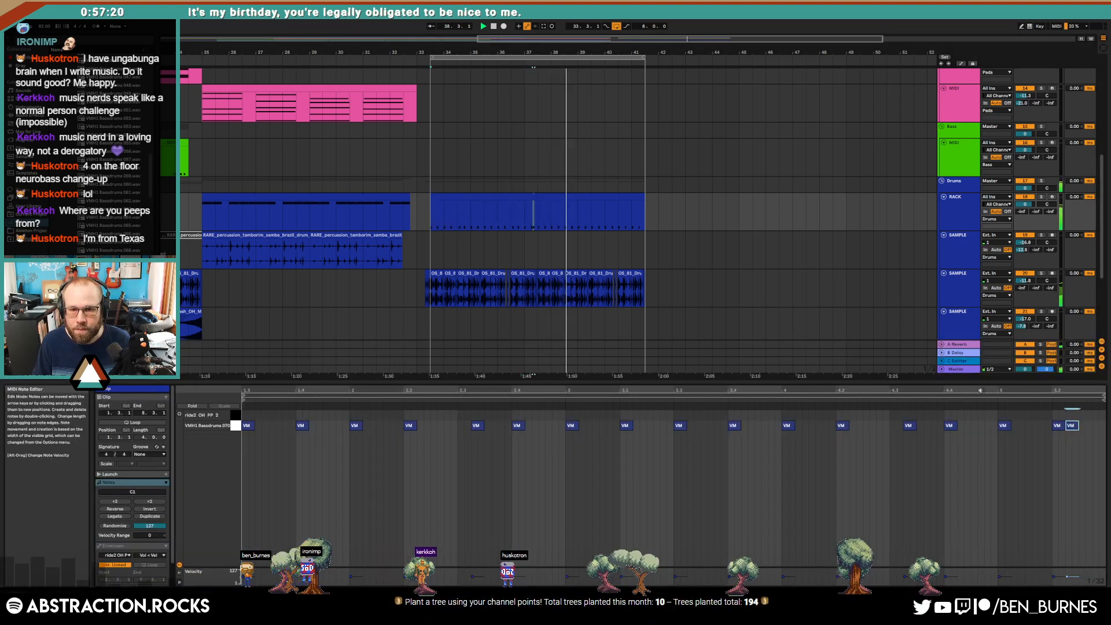
# Step: Duplicate the four-bar kick clip into the span from 37.3 to 41.3
pyautogui.hotkey('shift', 'Tab')
pyautogui.click(529, 197)
pyautogui.hotkey('ctrl', 'd')
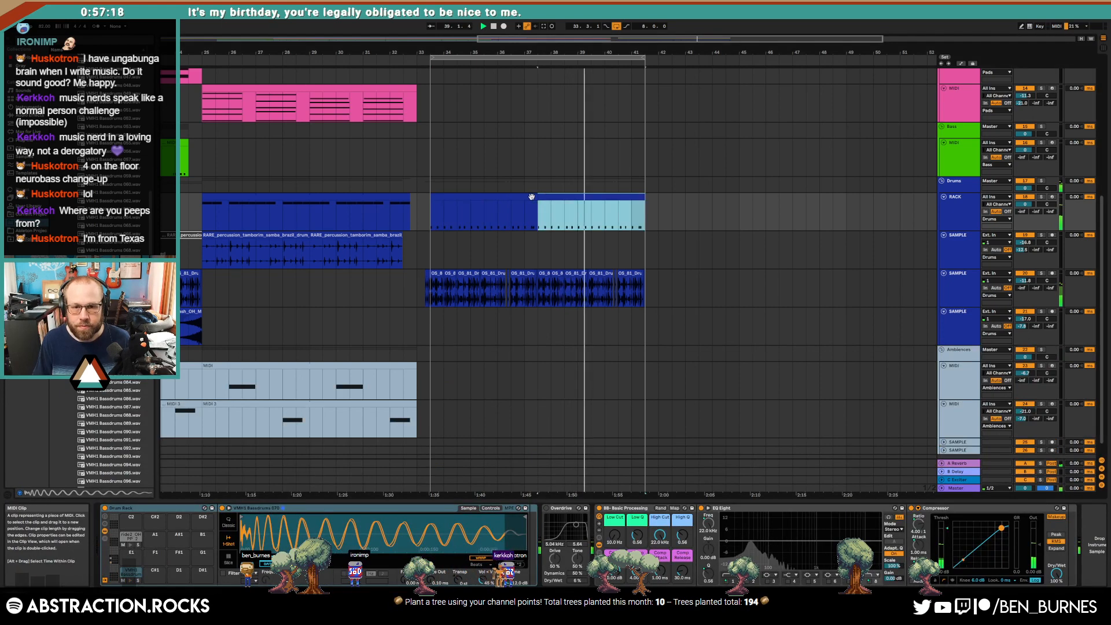
# Step: Turn on looping for the four-bar kick clip at 33.3 and extend it to 41.3
pyautogui.doubleClick(530, 197)
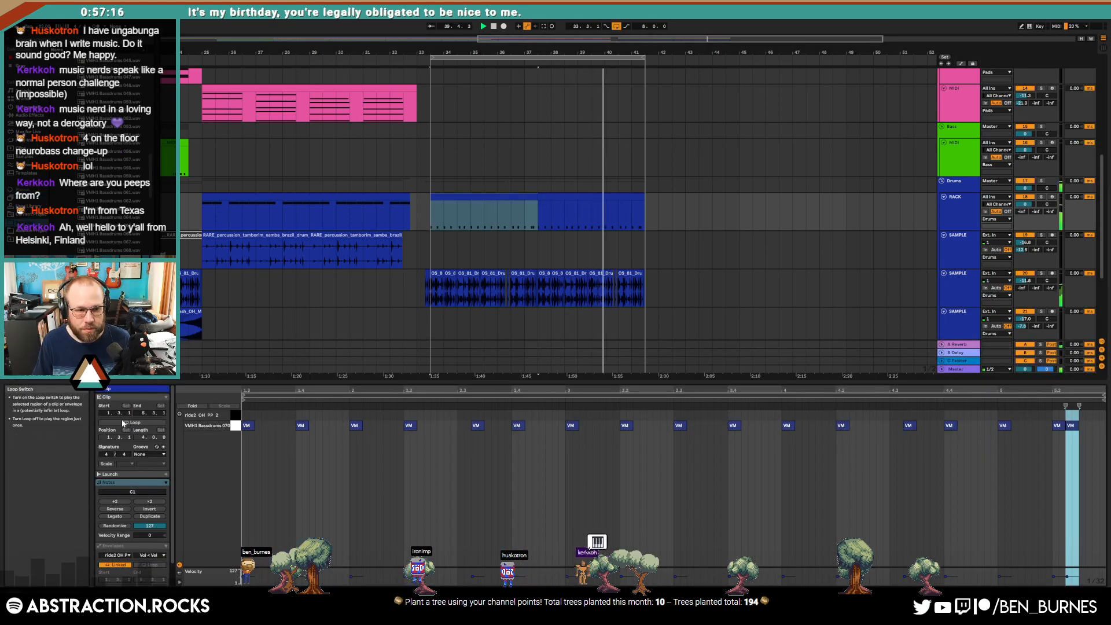
pyautogui.click(123, 424)
pyautogui.moveTo(536, 204); pyautogui.dragTo(649, 206)
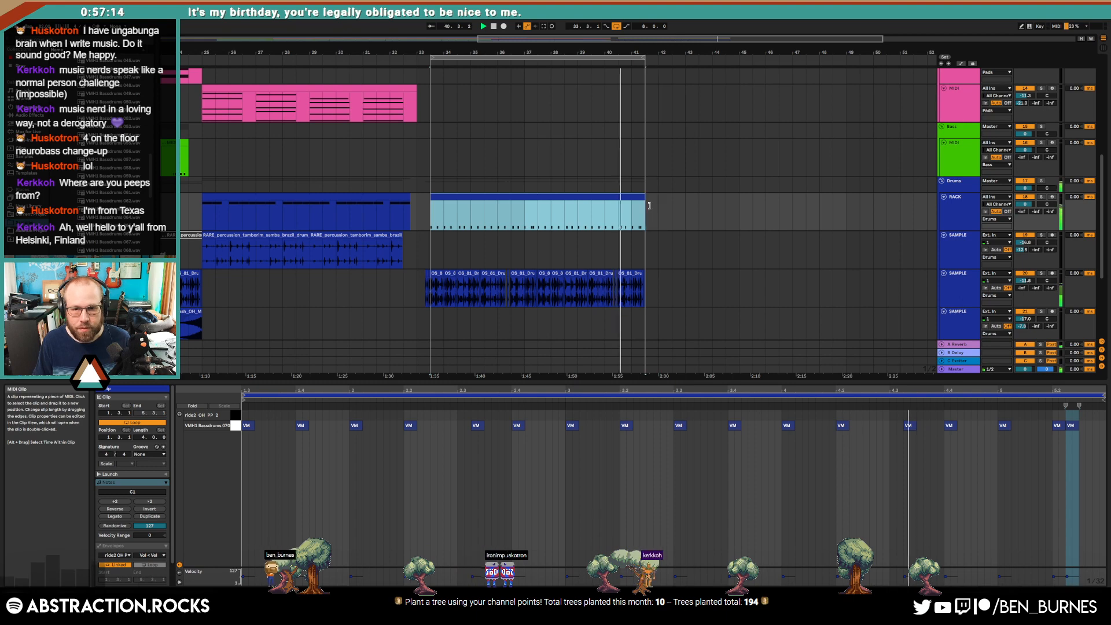
# Step: Insert a new audio track in the Bass group directly below its MIDI track
pyautogui.click(650, 204)
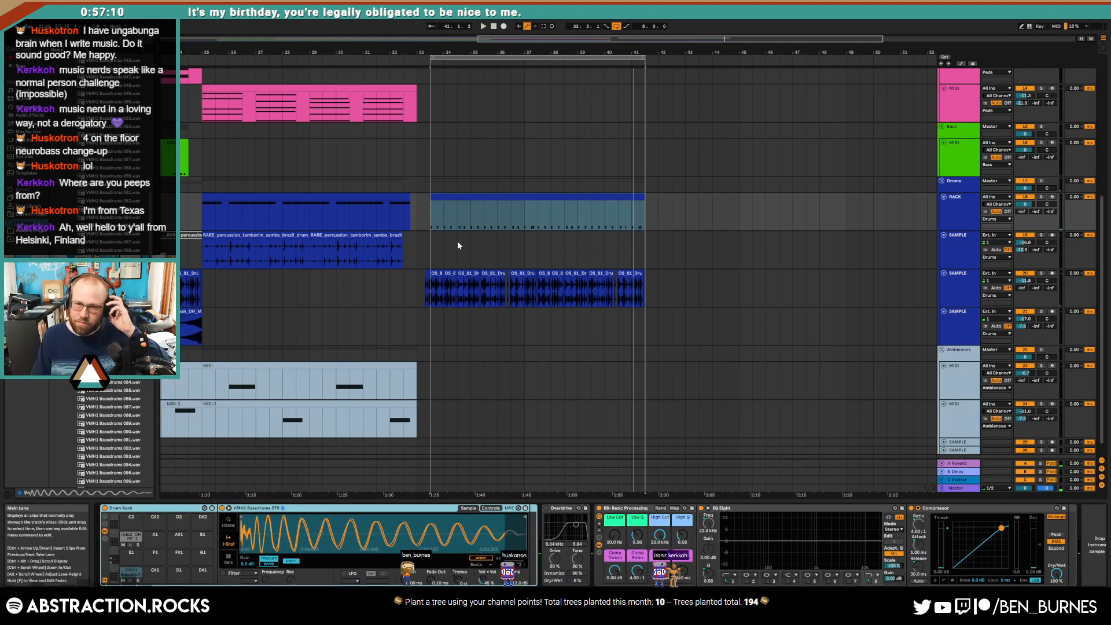
pyautogui.click(430, 237)
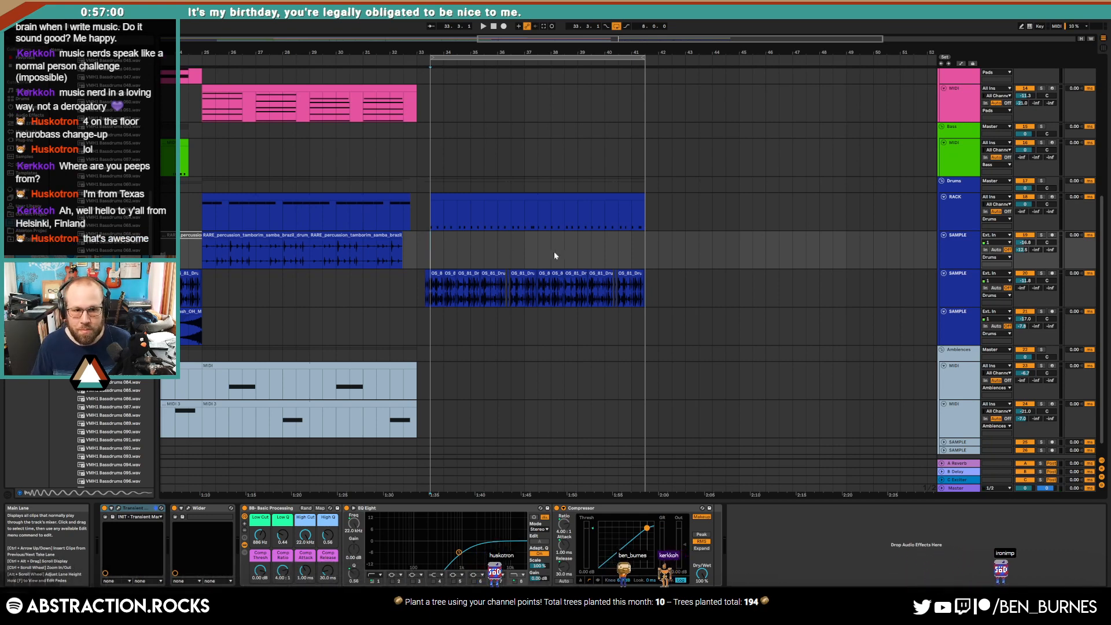
pyautogui.scroll(3, 521, 237)
pyautogui.click(465, 214)
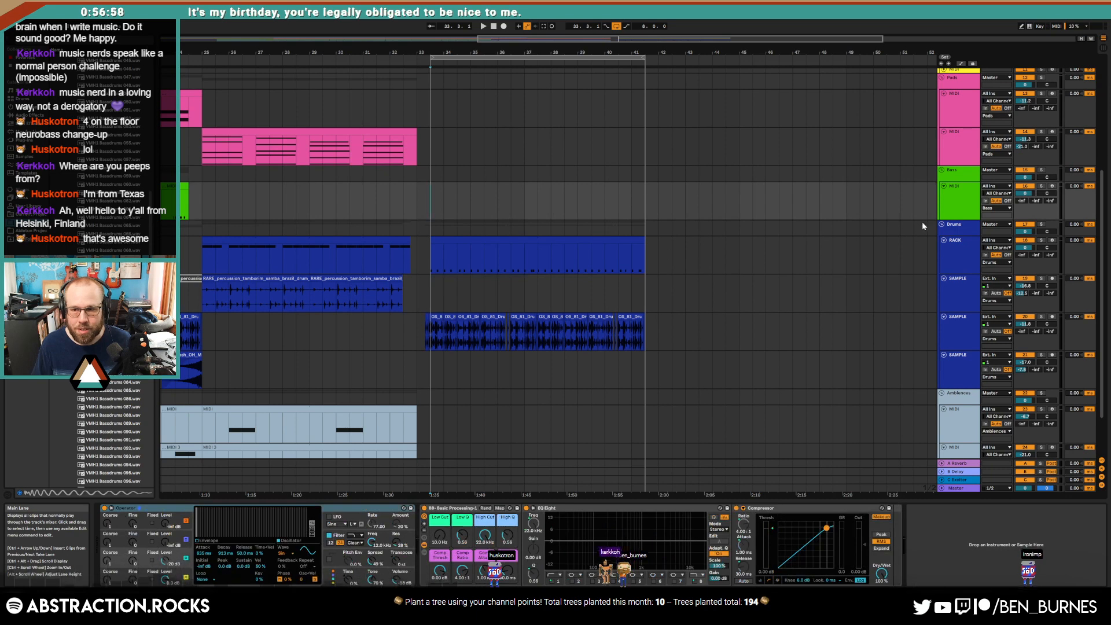
pyautogui.click(954, 211)
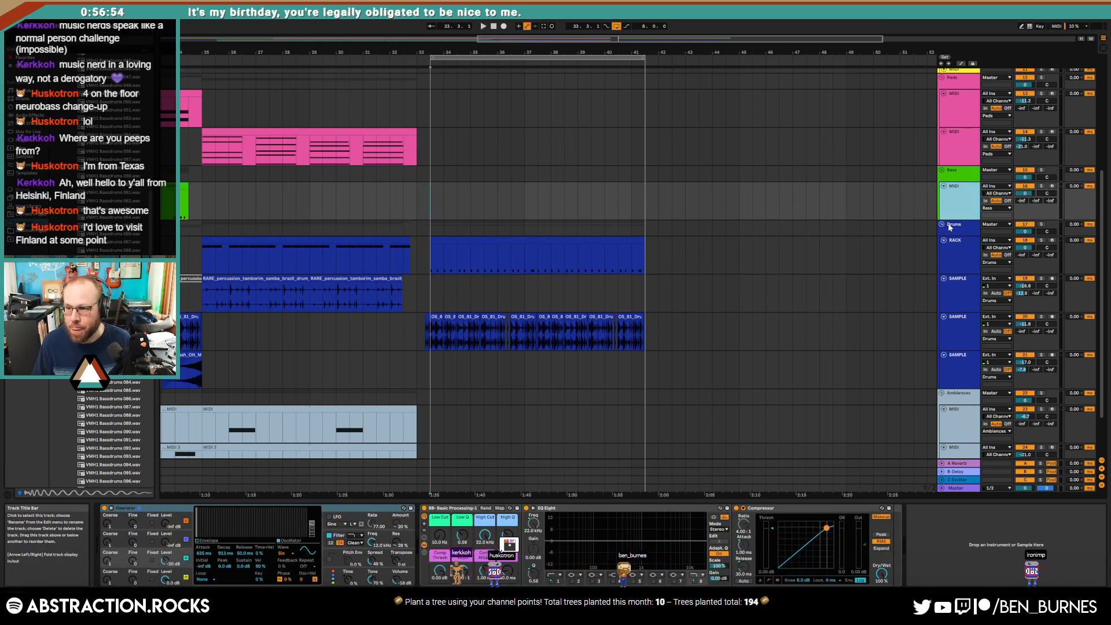
pyautogui.hotkey('ctrl', 't')
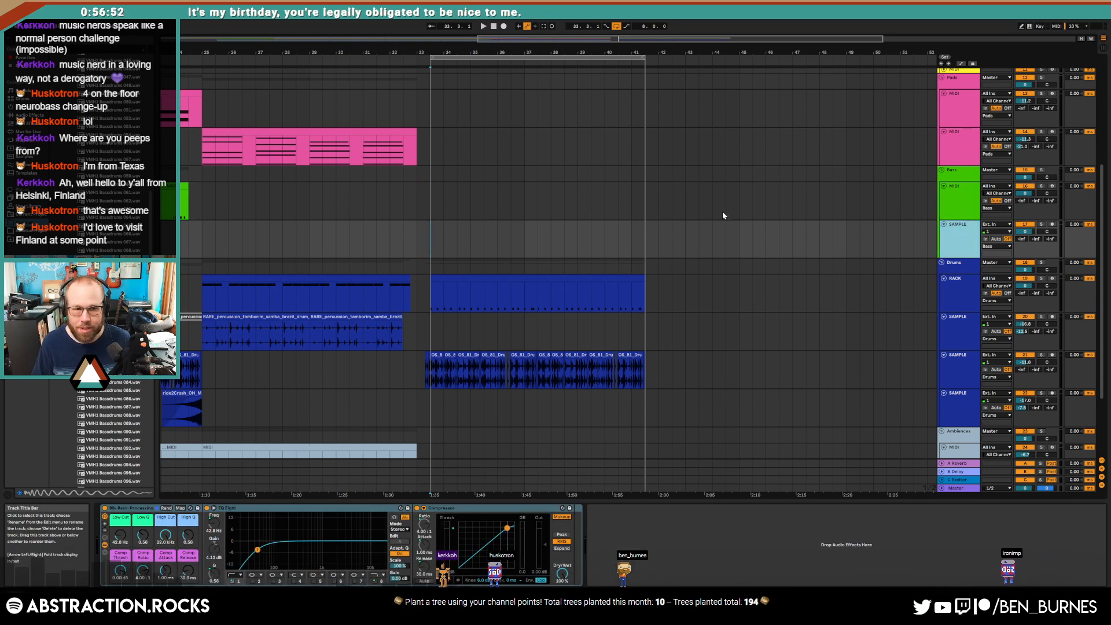
pyautogui.scroll(4, 169, 74)
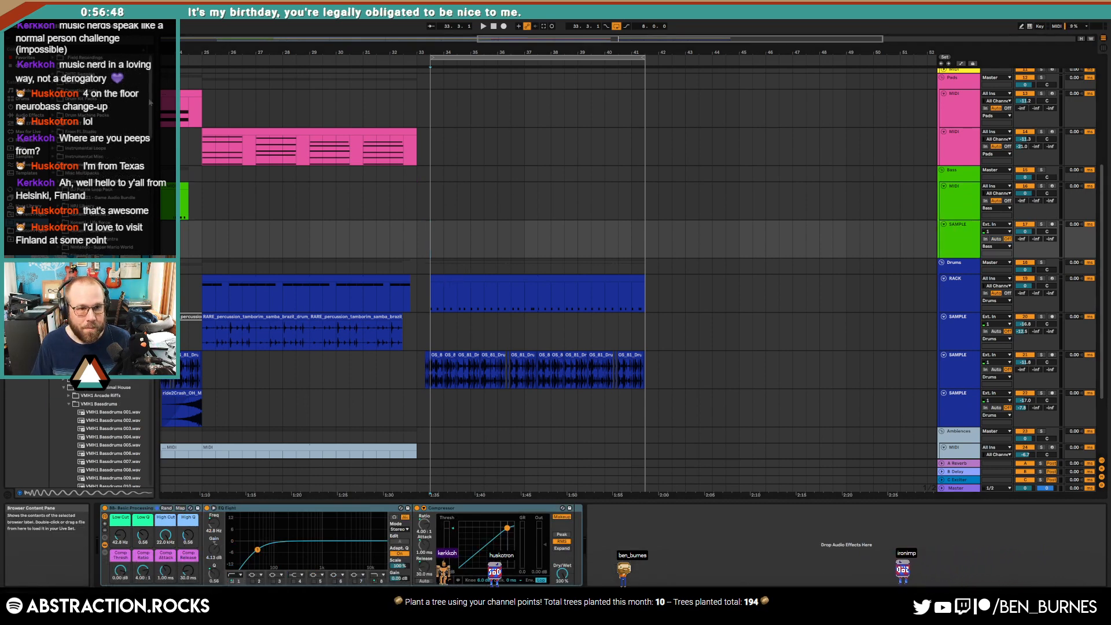
pyautogui.scroll(-20, 150, 101)
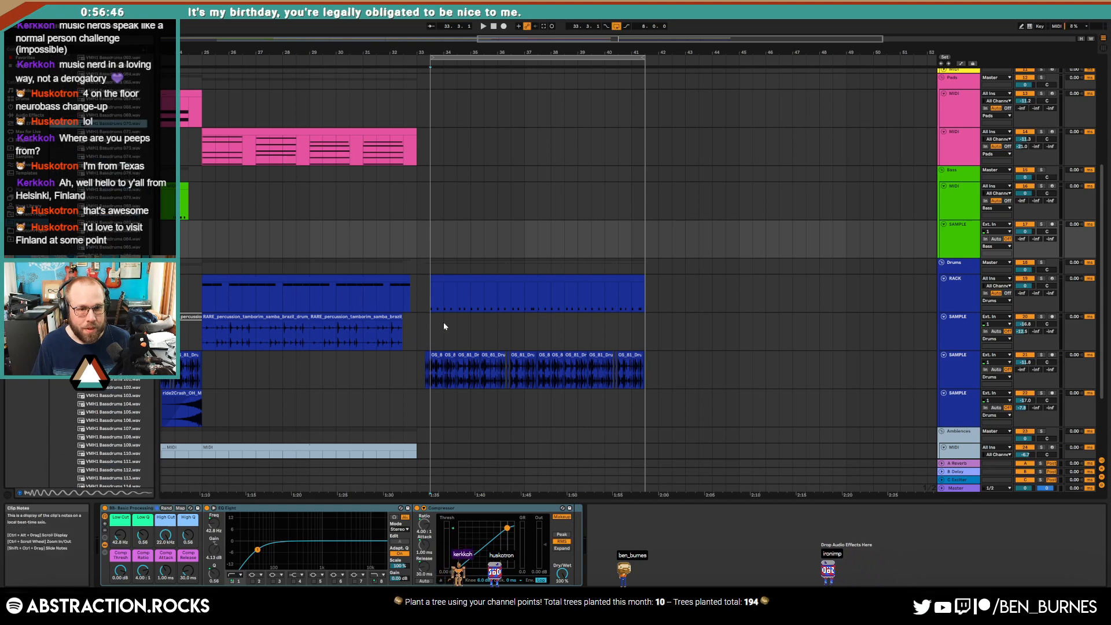
# Step: Play the lead-in to 33.3 and copy the first kick to a sixteenth note before the kick clip's start
pyautogui.click(389, 293)
pyautogui.press('space')
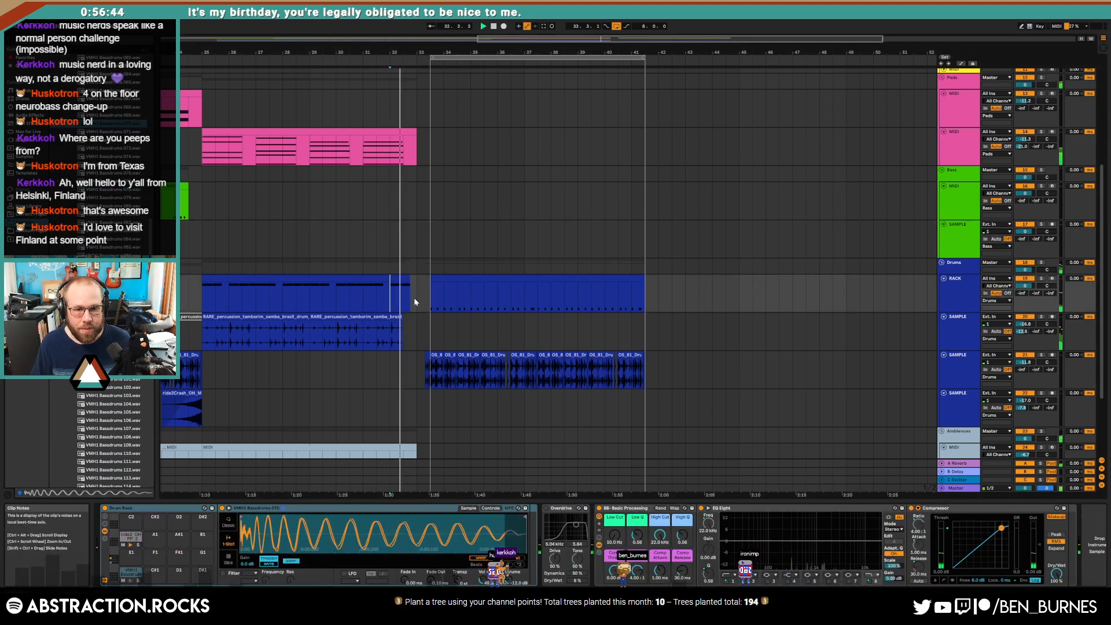
pyautogui.scroll(8, 427, 286)
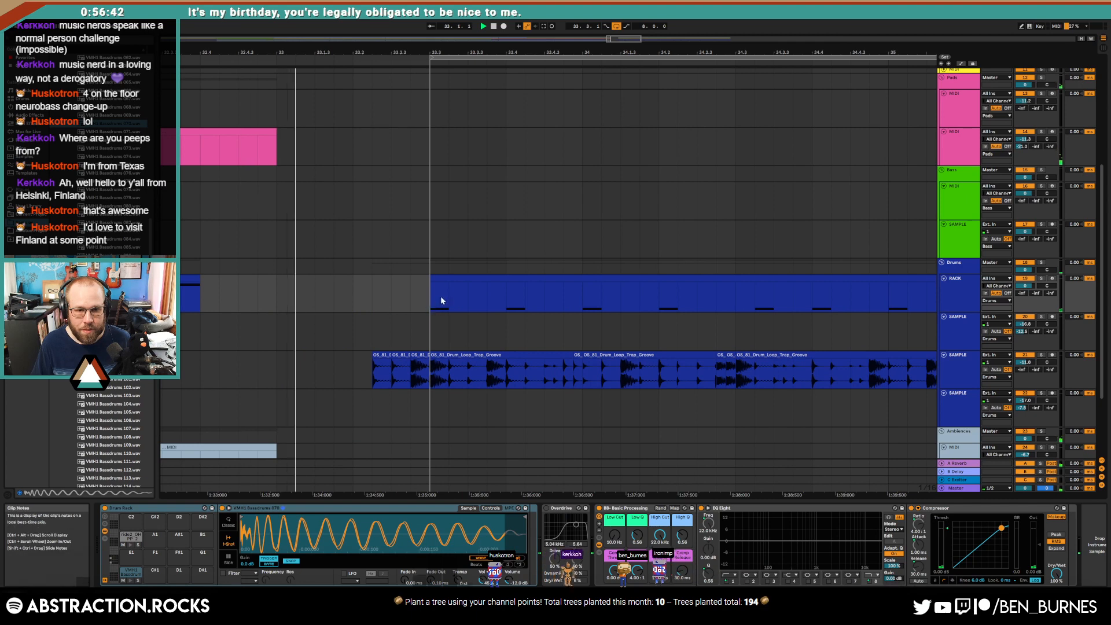
pyautogui.moveTo(442, 298); pyautogui.dragTo(432, 294)
pyautogui.hotkey('ctrl', 'c')
pyautogui.click(419, 293)
pyautogui.hotkey('ctrl', 'v')
# Step: Delete the drum loop slice just before 33.3 and extend the preceding slice up to 33.3
pyautogui.click(419, 356)
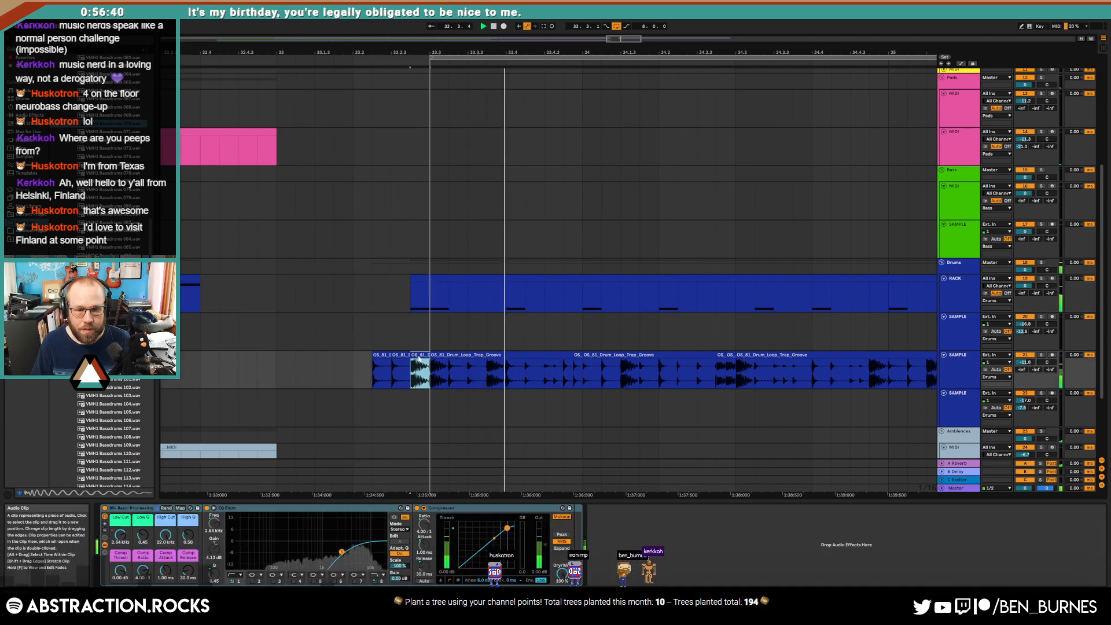
pyautogui.press('Delete')
pyautogui.moveTo(409, 355); pyautogui.dragTo(423, 355)
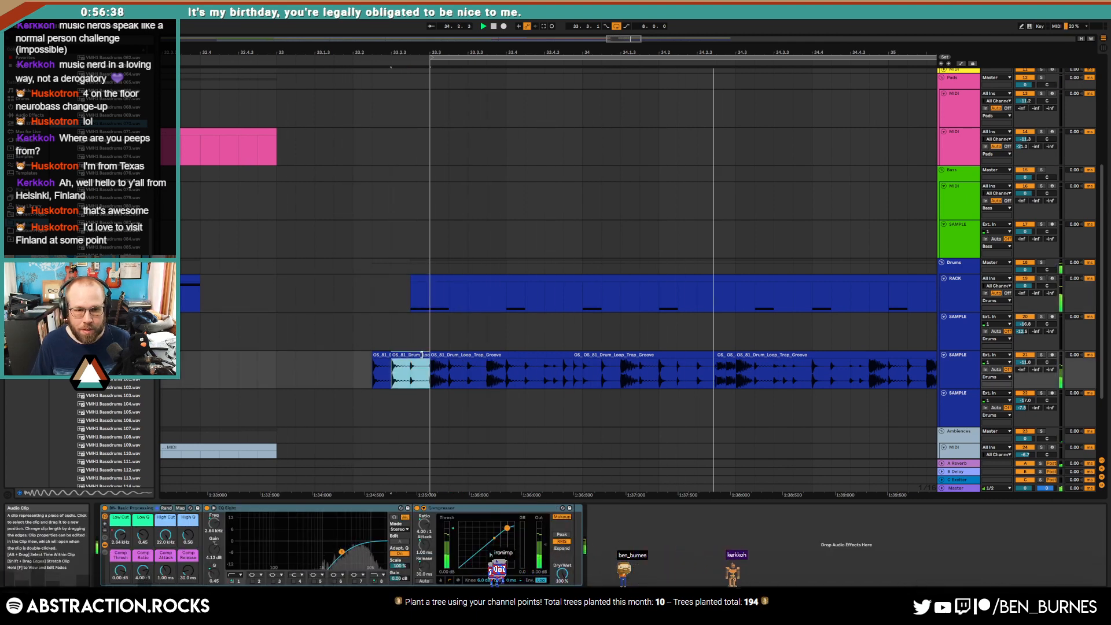
pyautogui.click(334, 366)
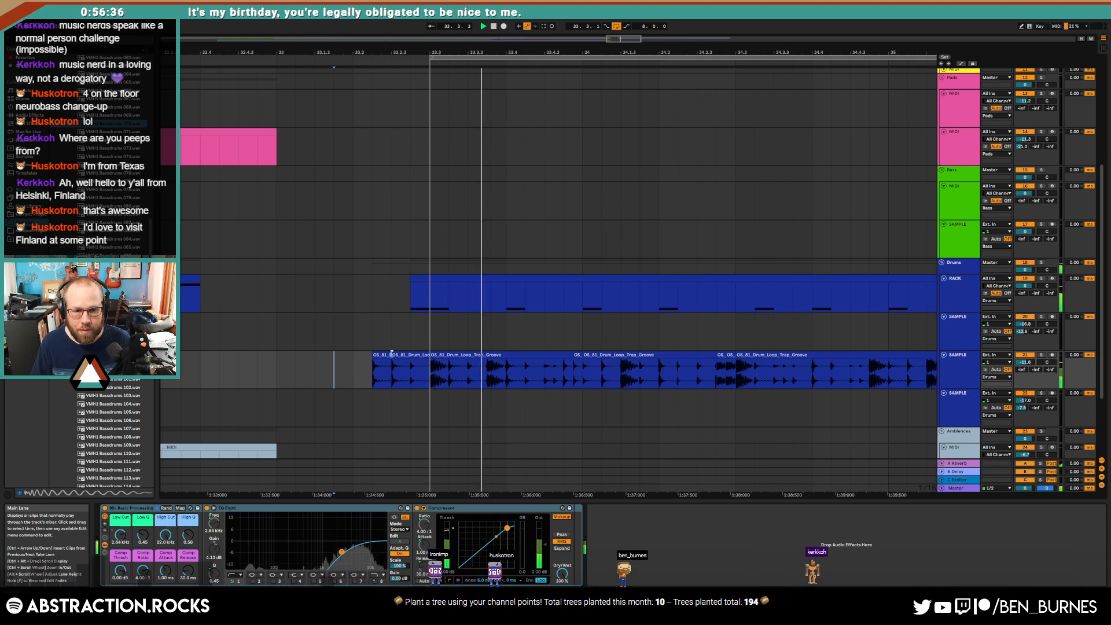
# Step: Copy the earlier clip on the first Pads MIDI track to 33.3 on the same track
pyautogui.scroll(-7, 555, 353)
pyautogui.scroll(1, 556, 370)
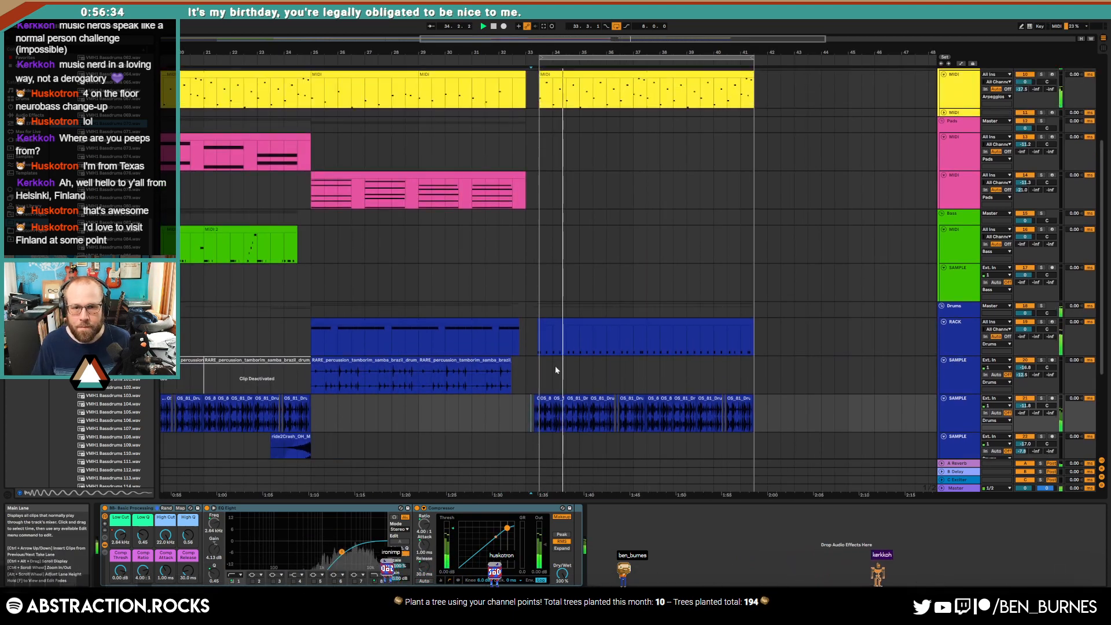
pyautogui.scroll(2, 555, 370)
pyautogui.hotkey('shift', 'Tab')
pyautogui.hotkey('shift', 'Tab')
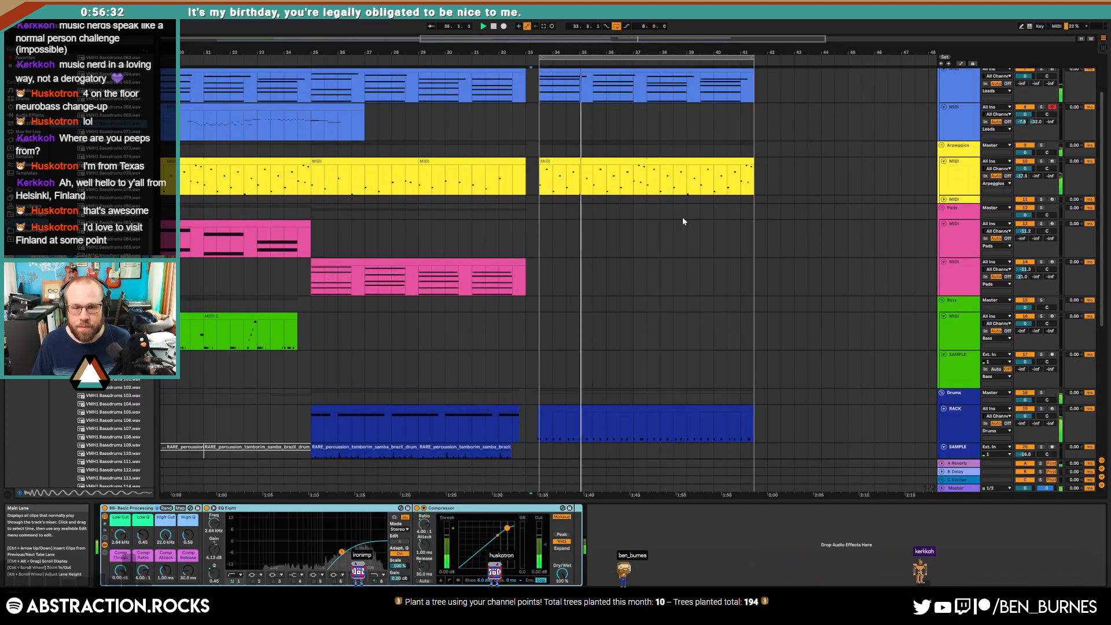
pyautogui.click(272, 223)
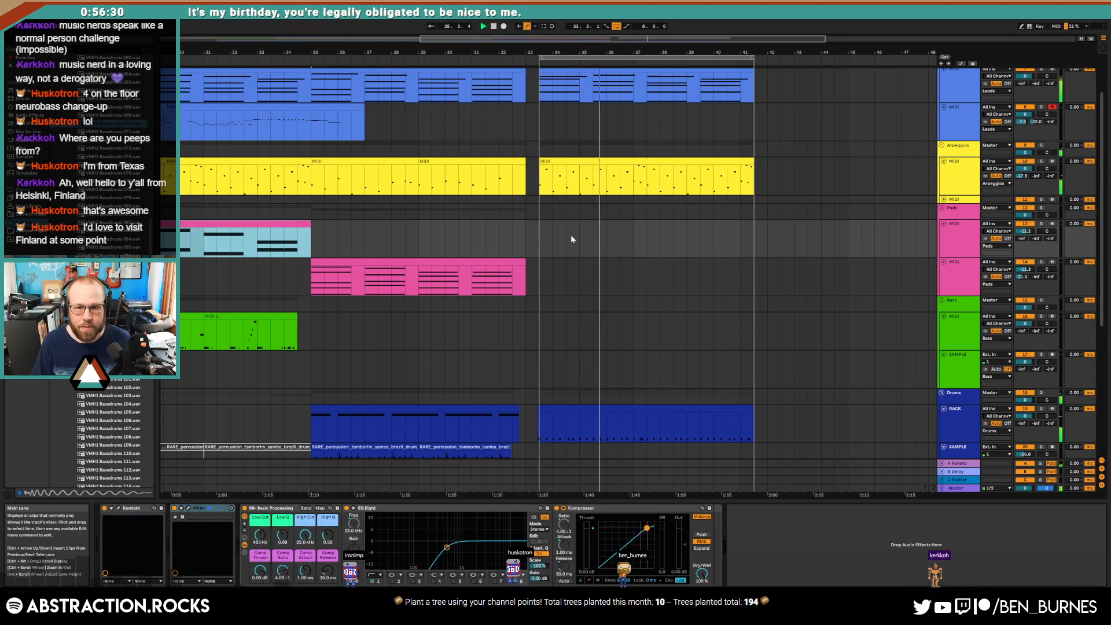
pyautogui.click(543, 233)
pyautogui.hotkey('ctrl', 'v')
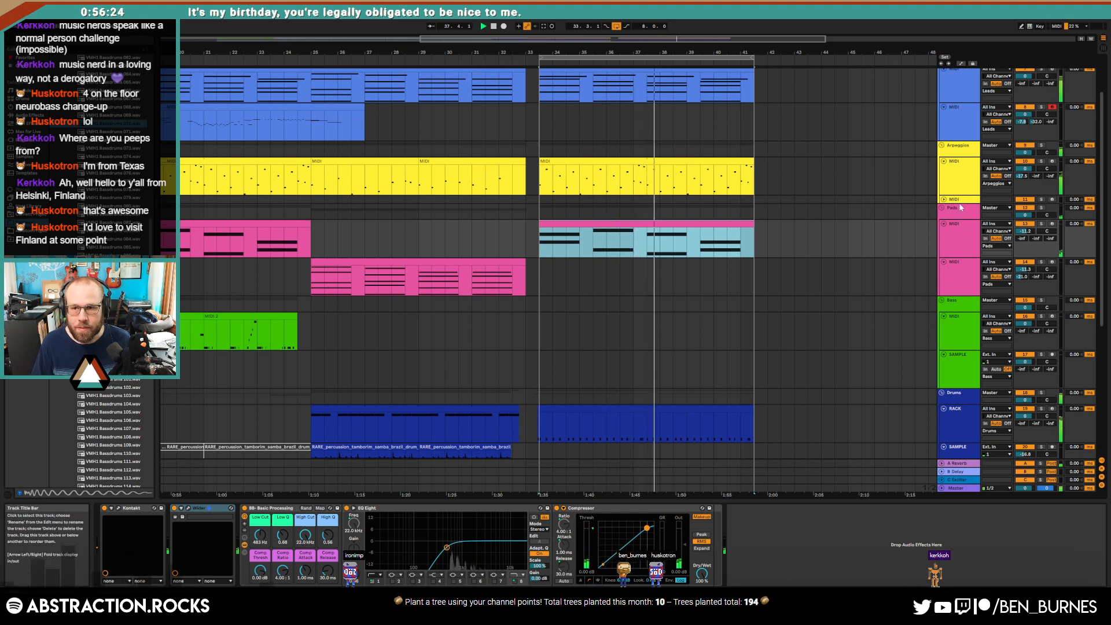
# Step: Unfold the second Arpeggios track, copy the clip at 33.3 onto it, and deactivate the original clip
pyautogui.click(960, 178)
pyautogui.scroll(-3, 559, 213)
pyautogui.scroll(3, 625, 210)
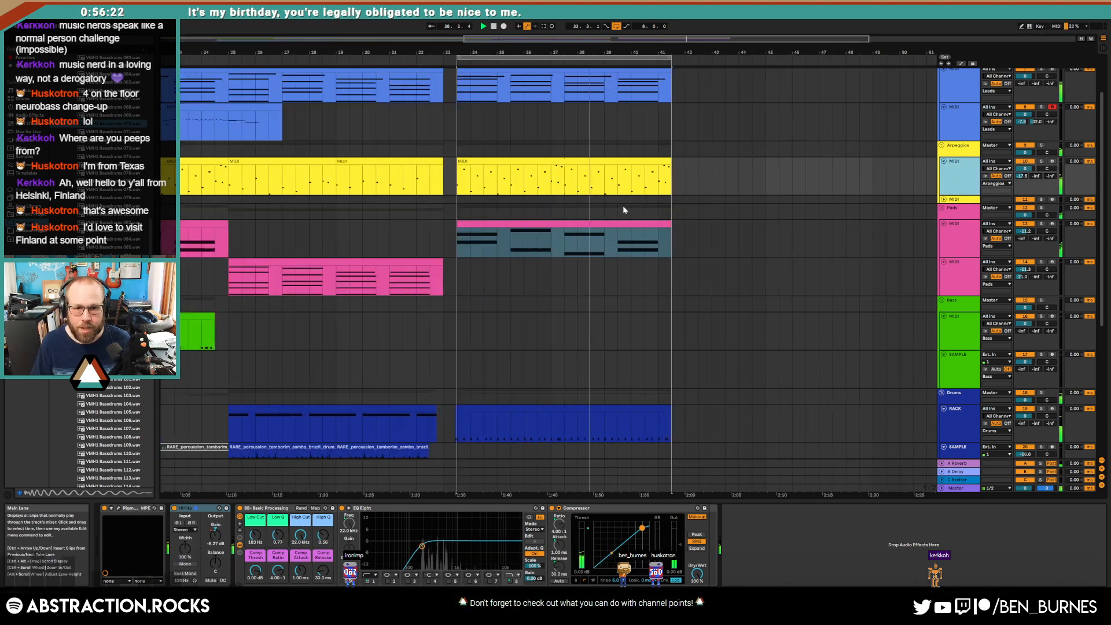
pyautogui.scroll(3, 625, 210)
pyautogui.click(944, 199)
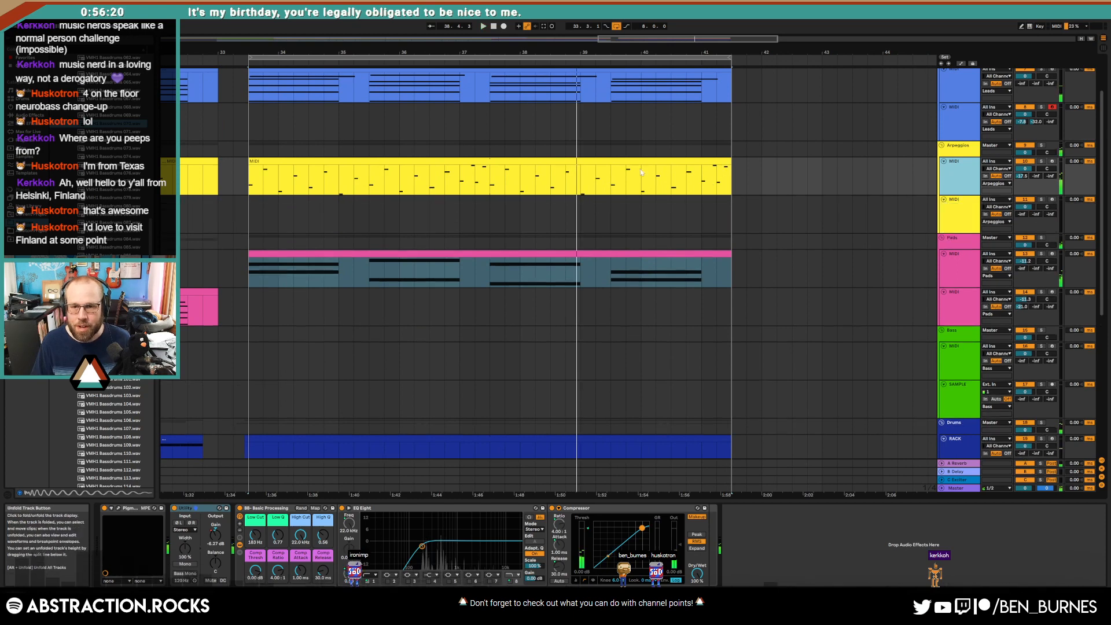
pyautogui.moveTo(563, 162); pyautogui.dragTo(561, 213)
pyautogui.click(571, 162)
pyautogui.press('0')
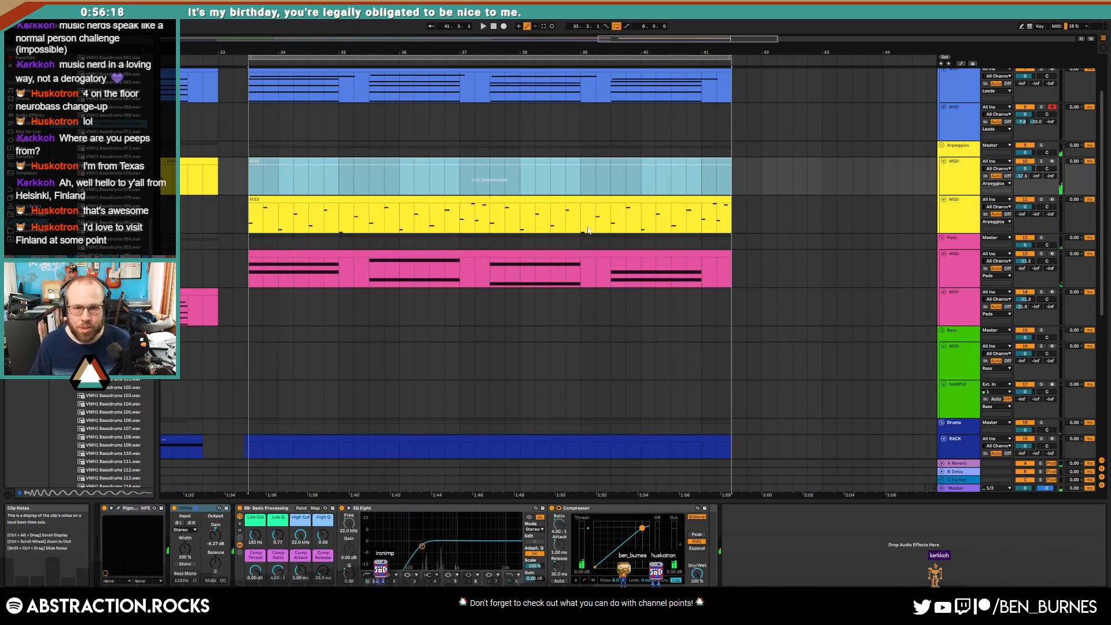
# Step: Raise both sends on the second Arpeggios track and set its Operator to a Square 3 waveform with more spread
pyautogui.doubleClick(588, 230)
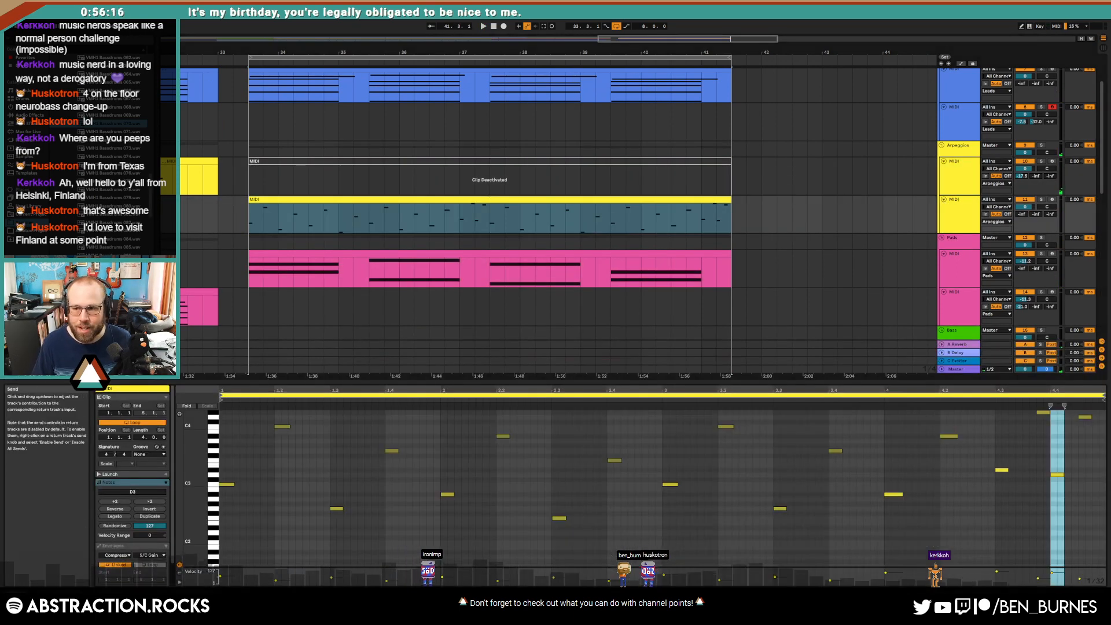
pyautogui.moveTo(1023, 214); pyautogui.dragTo(1036, 196)
pyautogui.hotkey('shift', 'Tab')
pyautogui.click(285, 554)
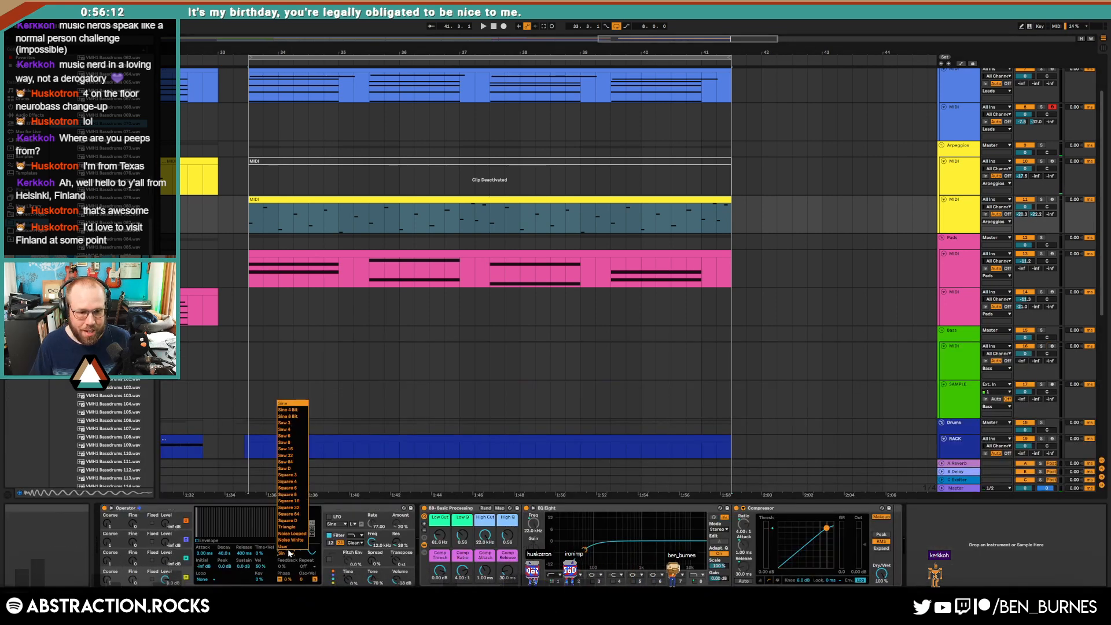
pyautogui.click(301, 479)
pyautogui.click(356, 564)
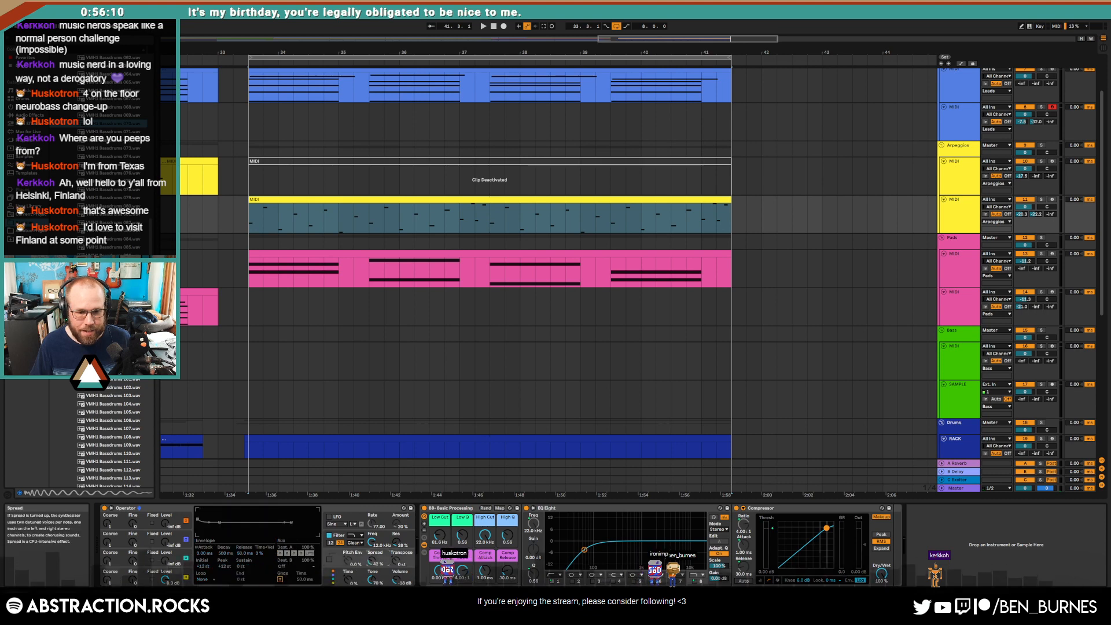
# Step: Lower the second Arpeggios track's volume and give Operator's oscillator A a decaying envelope with 0 ms attack and -inf dB sustain
pyautogui.moveTo(1026, 206); pyautogui.dragTo(1025, 218)
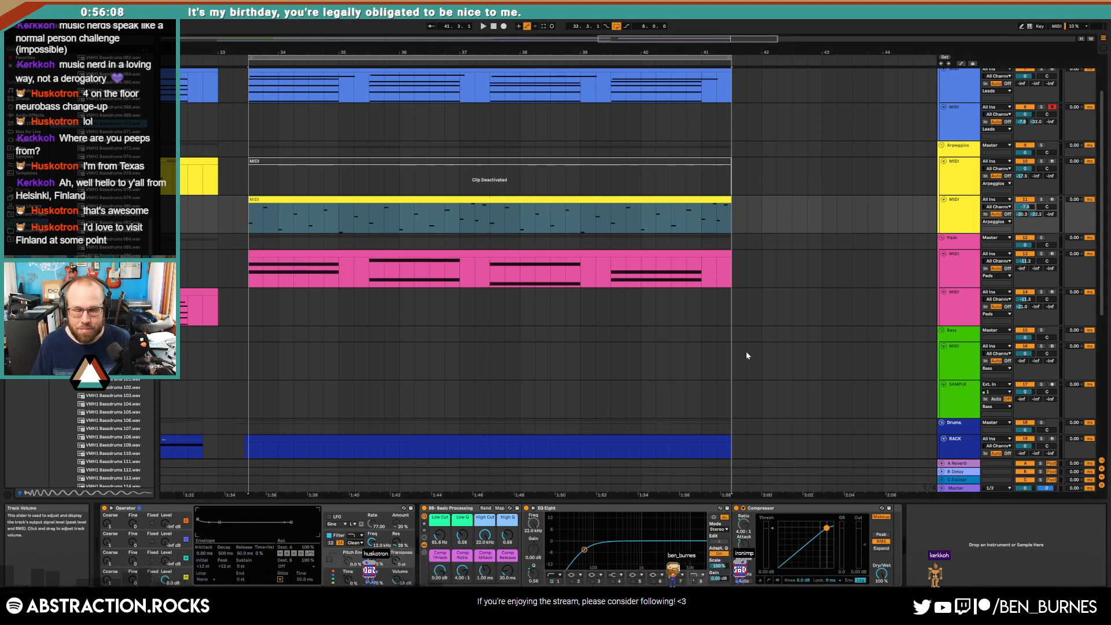
pyautogui.click(115, 580)
pyautogui.click(218, 541)
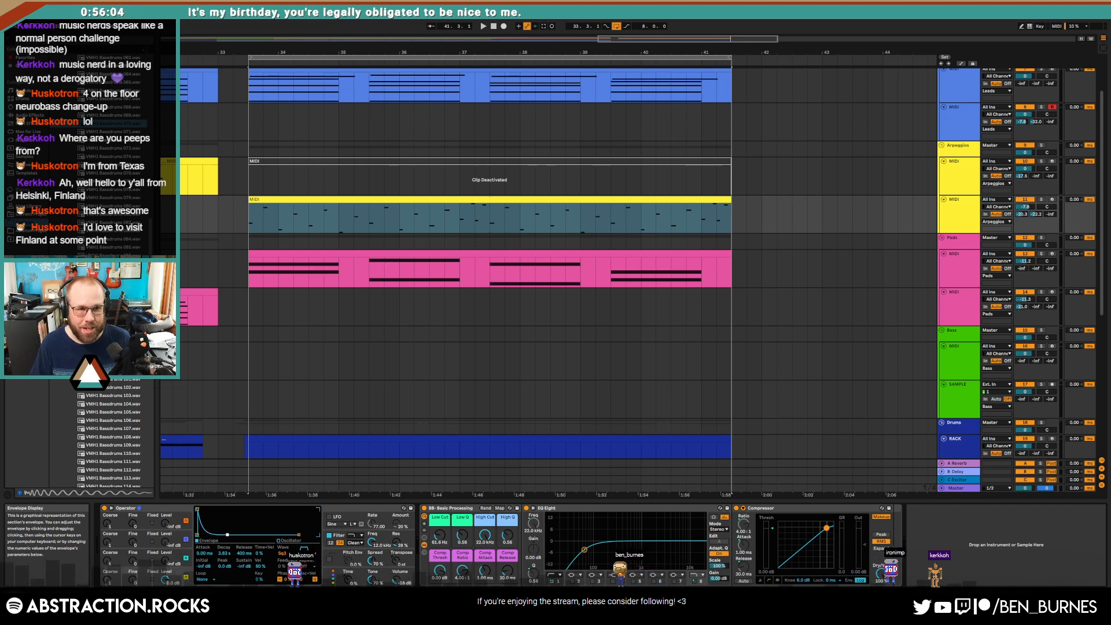
# Step: Play the section from 33.3 and examine the copied arpeggio clip's notes, selecting the upper ones from F3 to C4
pyautogui.click(234, 222)
pyautogui.press('space')
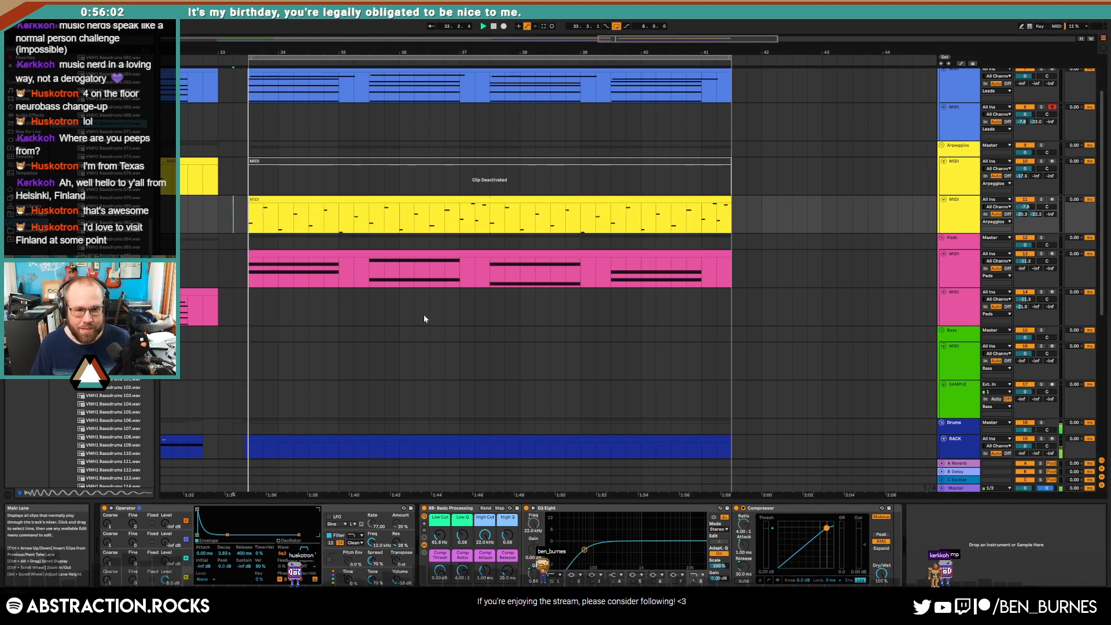
pyautogui.doubleClick(452, 200)
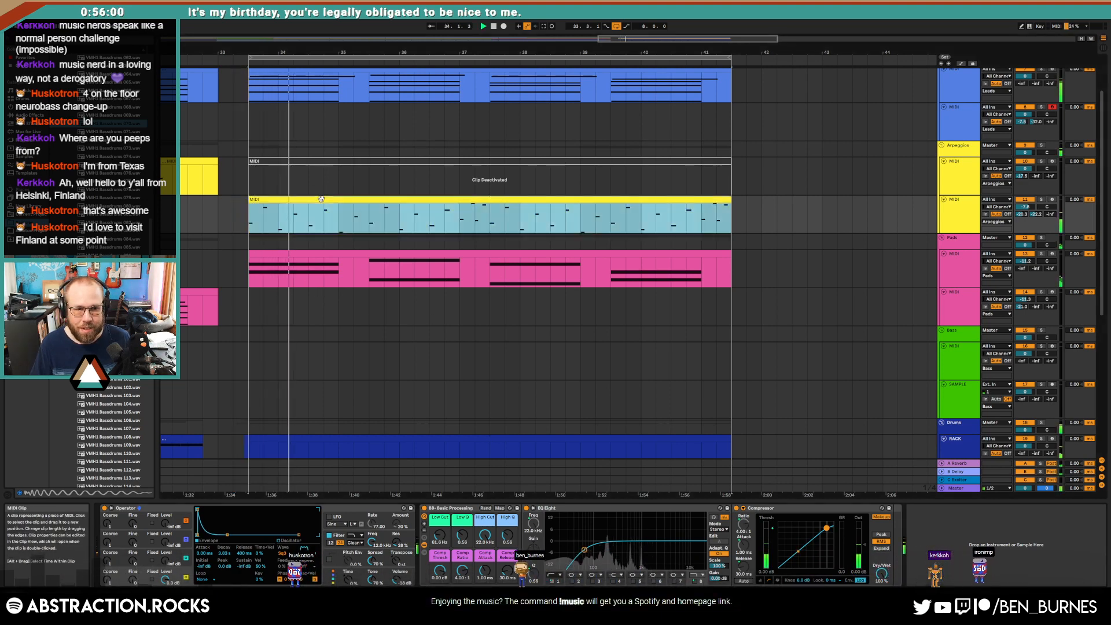
pyautogui.click(262, 502)
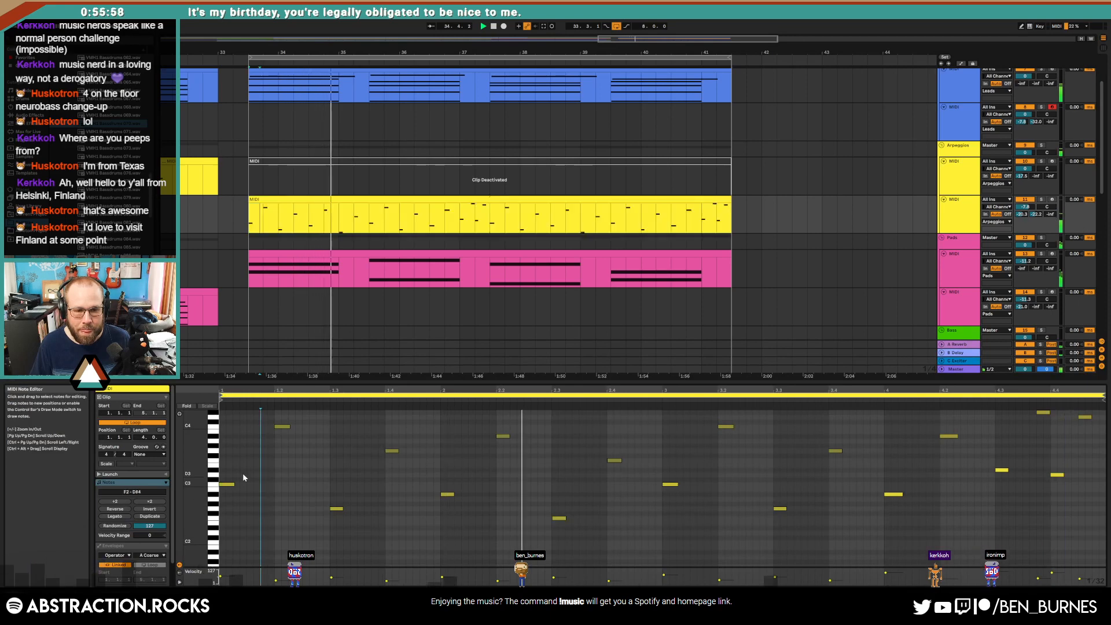
pyautogui.moveTo(245, 433); pyautogui.dragTo(946, 462)
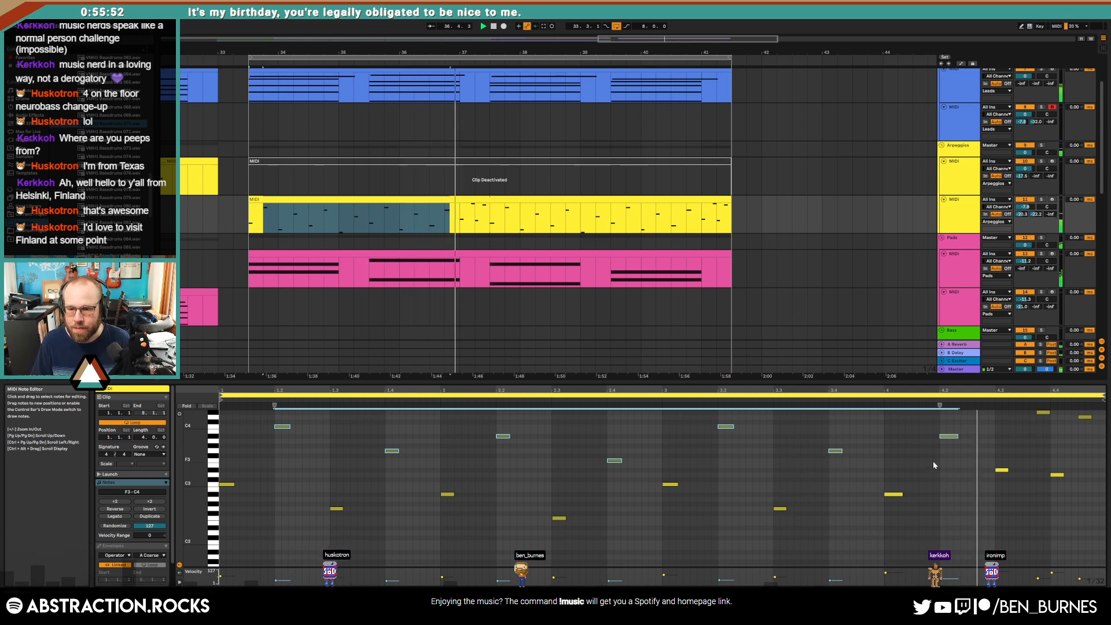
# Step: Soften Operator's oscillator A envelope during playback with an attack of about 52 ms and a shorter decay
pyautogui.hotkey('shift', 'Tab')
pyautogui.press('space')
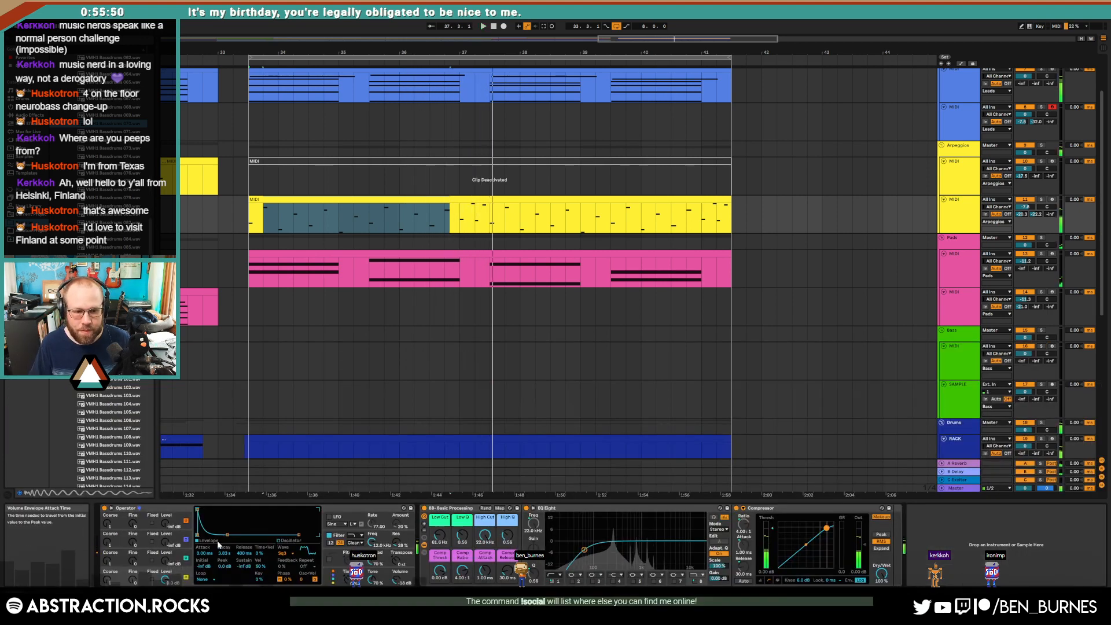
pyautogui.press('space')
pyautogui.moveTo(218, 535); pyautogui.dragTo(215, 536)
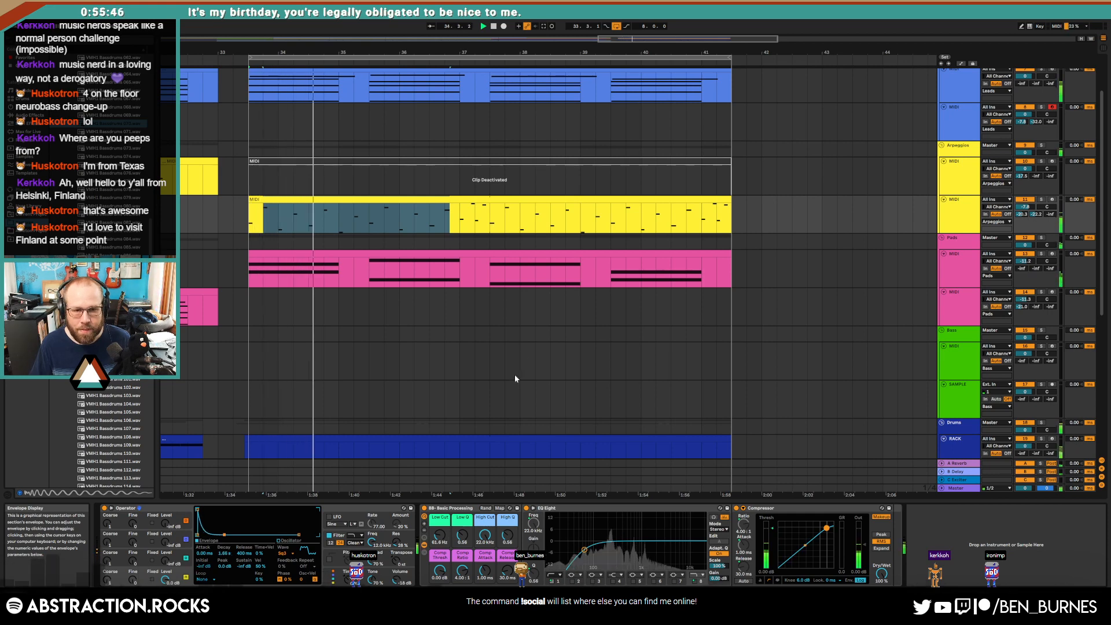
pyautogui.moveTo(198, 510); pyautogui.dragTo(243, 534)
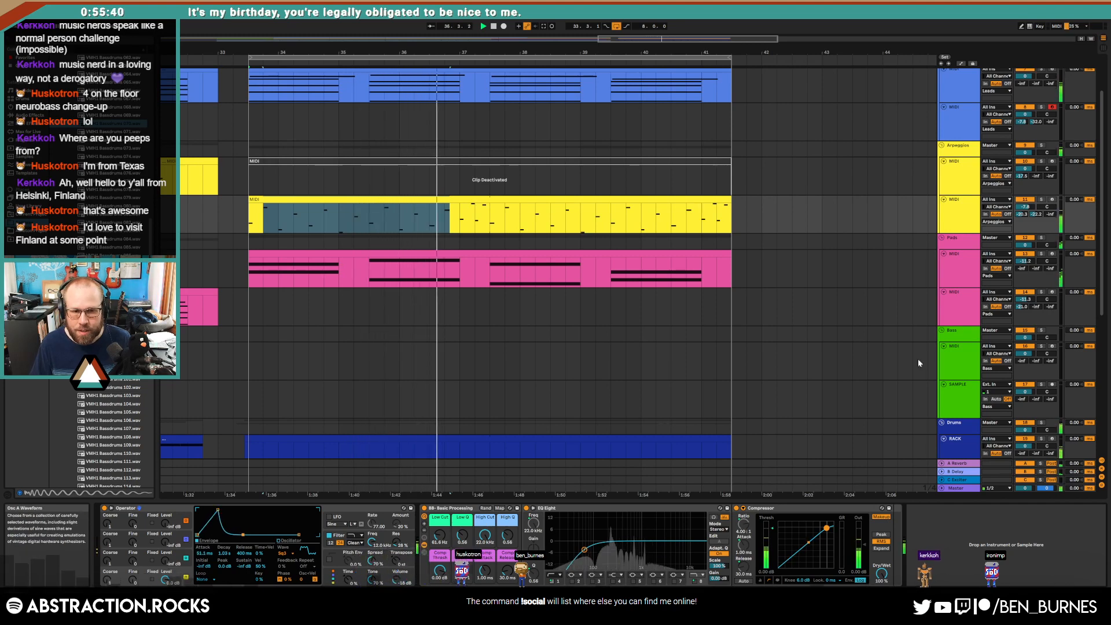
# Step: Bring in Operator's oscillator B with a higher coarse frequency and level, and give its envelope a slight attack
pyautogui.press('space')
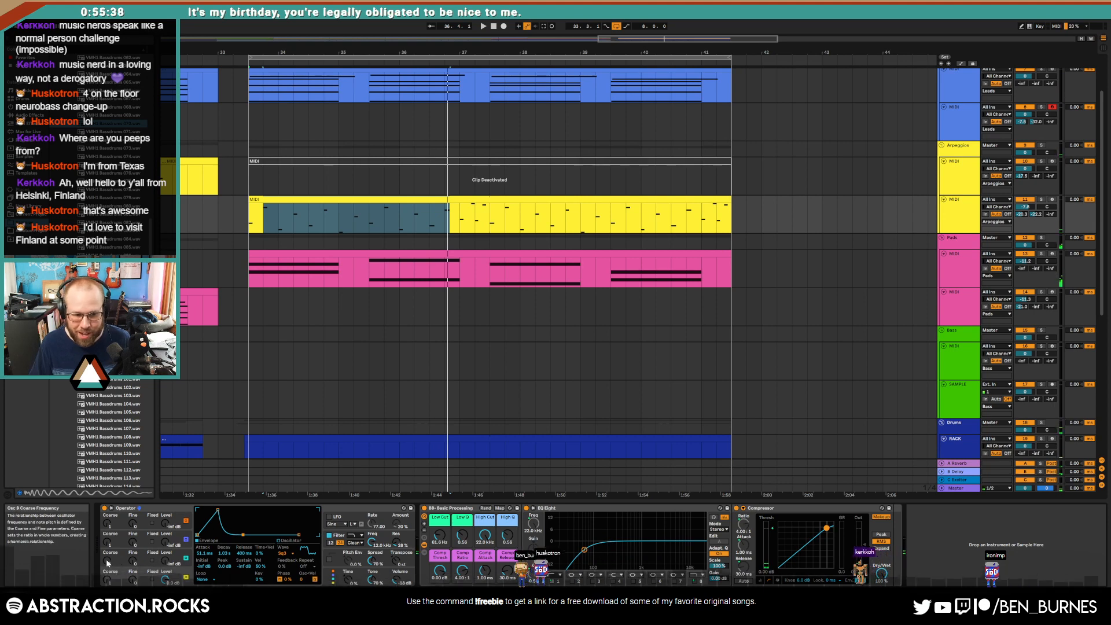
pyautogui.moveTo(108, 561); pyautogui.dragTo(108, 543)
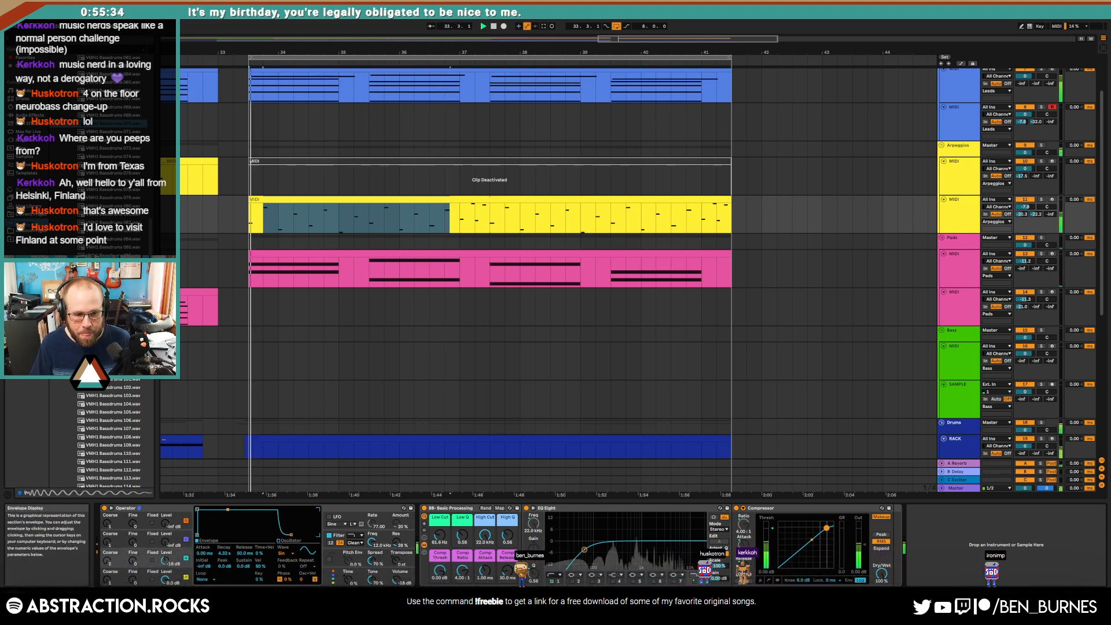
pyautogui.press('space')
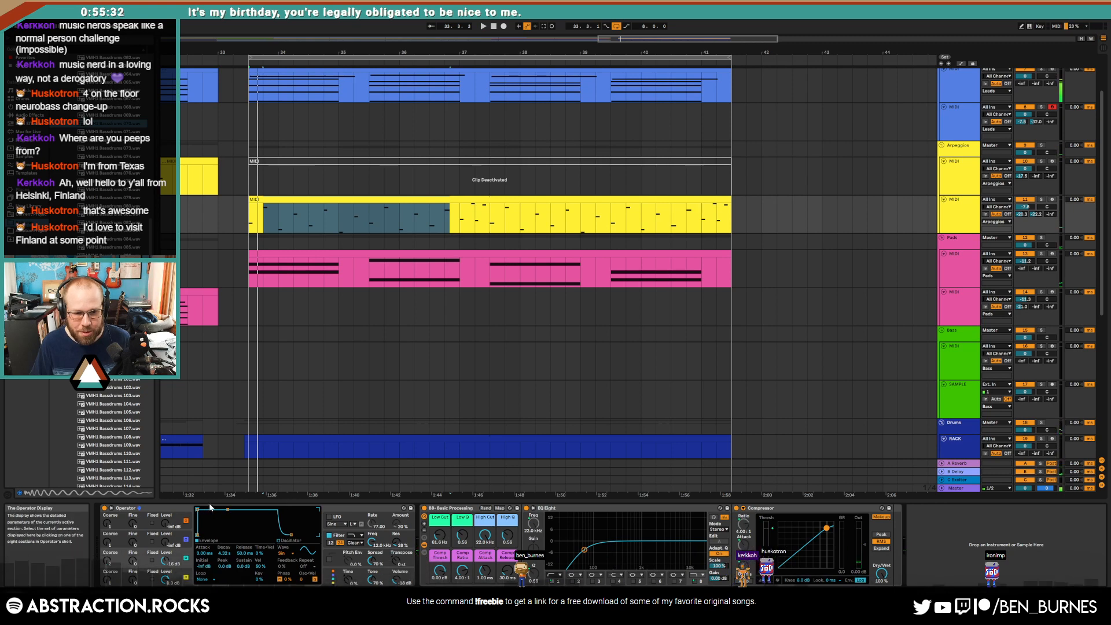
pyautogui.moveTo(197, 510); pyautogui.dragTo(201, 510)
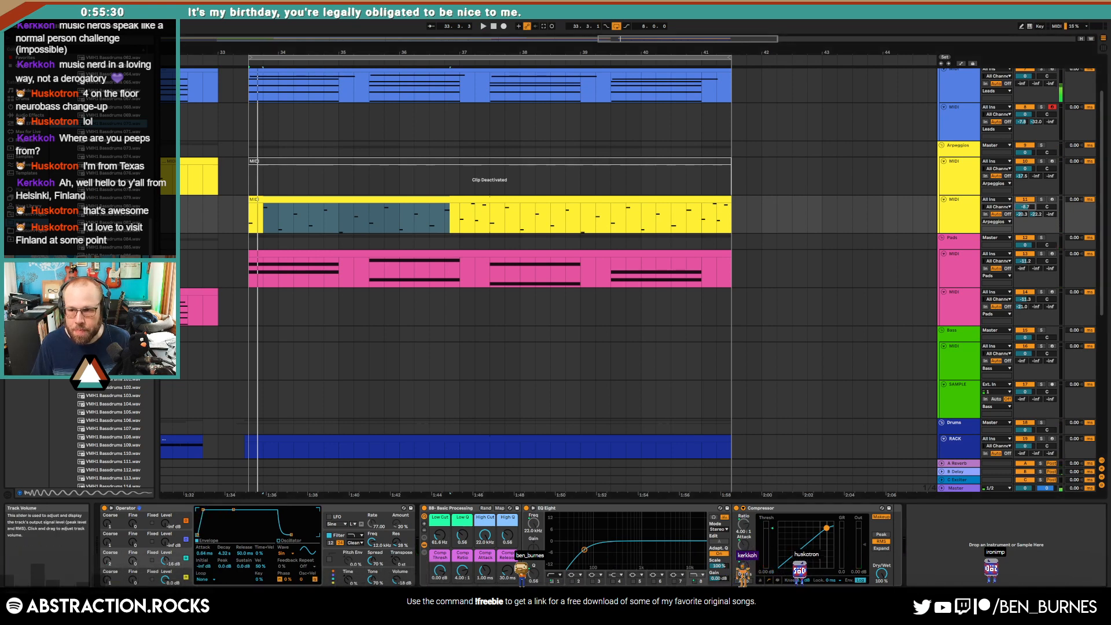
# Step: Raise the Spread in Operator on the second Arpeggios track to 74 % and stop playback
pyautogui.moveTo(374, 560); pyautogui.dragTo(372, 554)
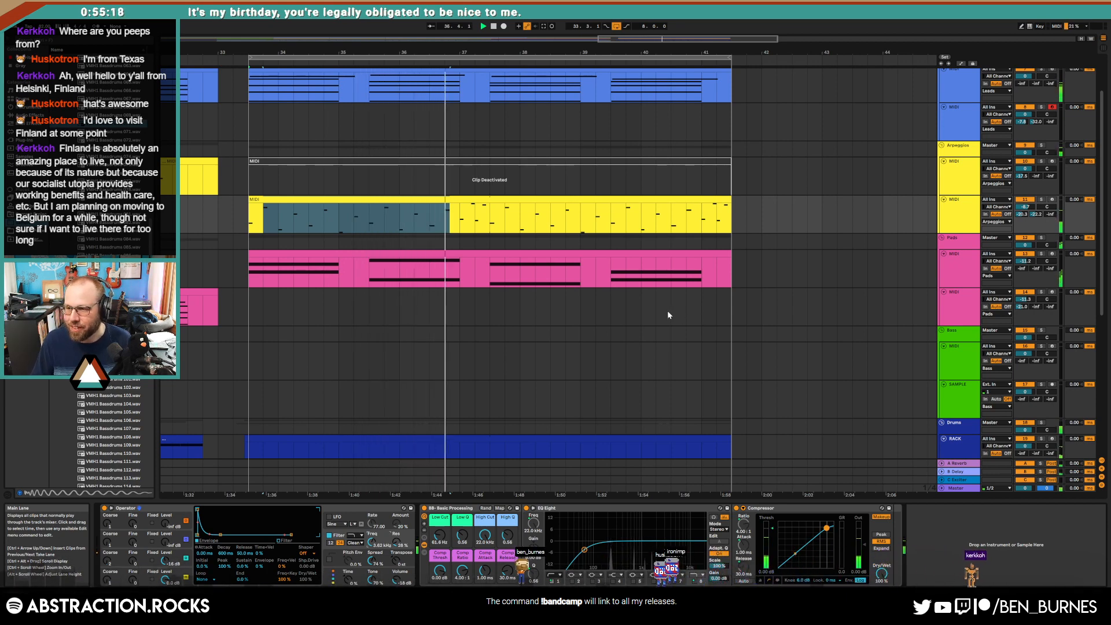
pyautogui.press('space')
pyautogui.click(250, 217)
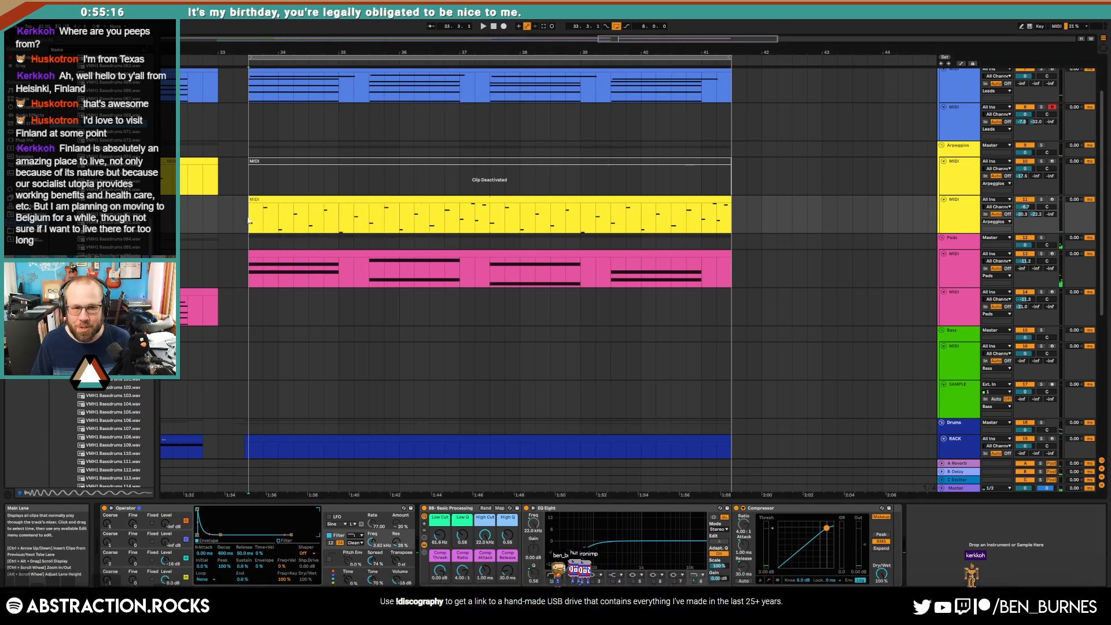
pyautogui.click(226, 220)
pyautogui.click(232, 220)
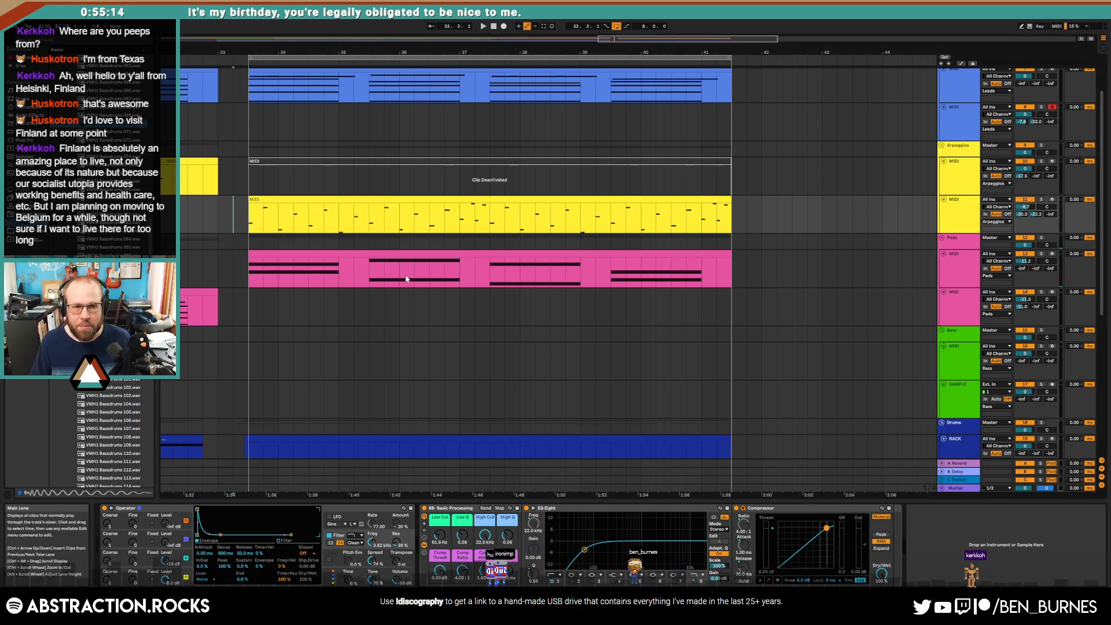
pyautogui.scroll(3, 492, 209)
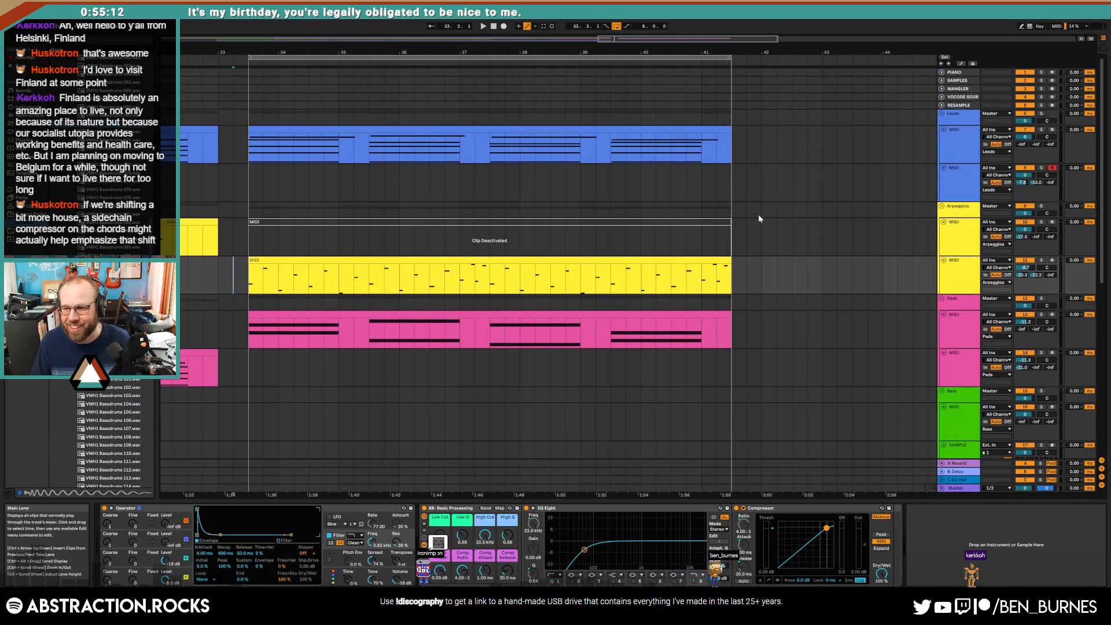
# Step: Select the second Leads track with The Gentleman piano and play the section from 33.3 to rehearse a lead melody
pyautogui.click(978, 192)
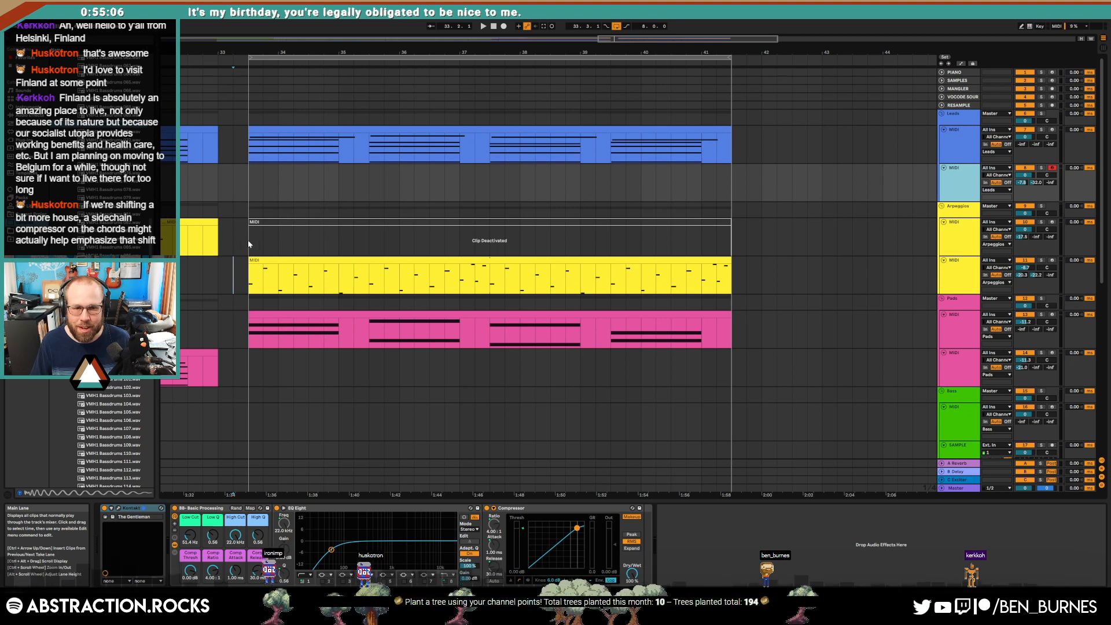
pyautogui.click(249, 189)
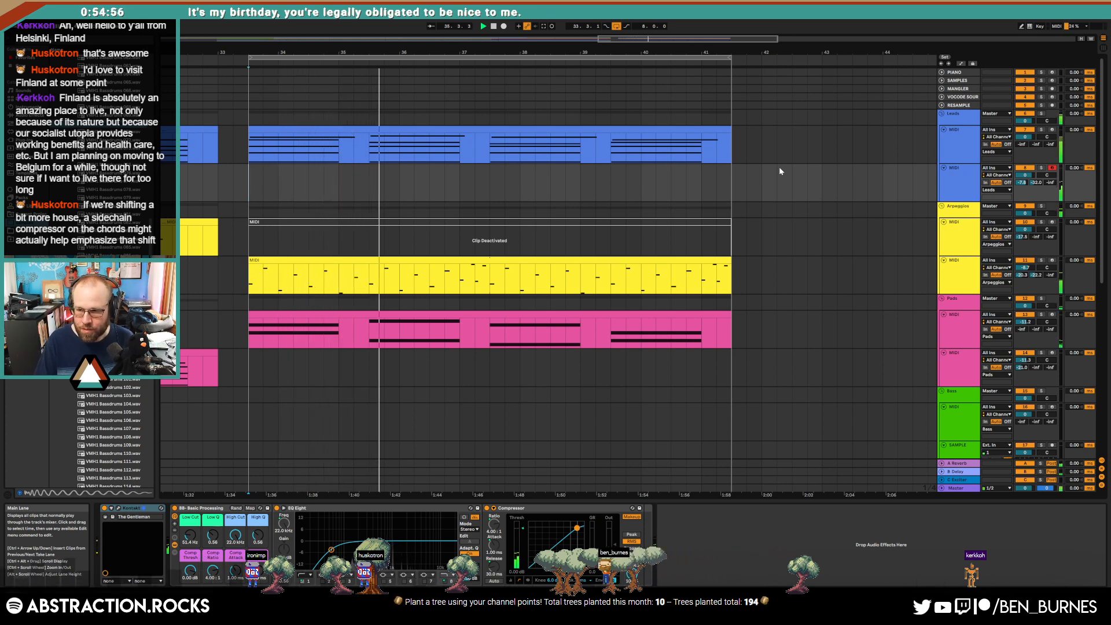
pyautogui.press('space')
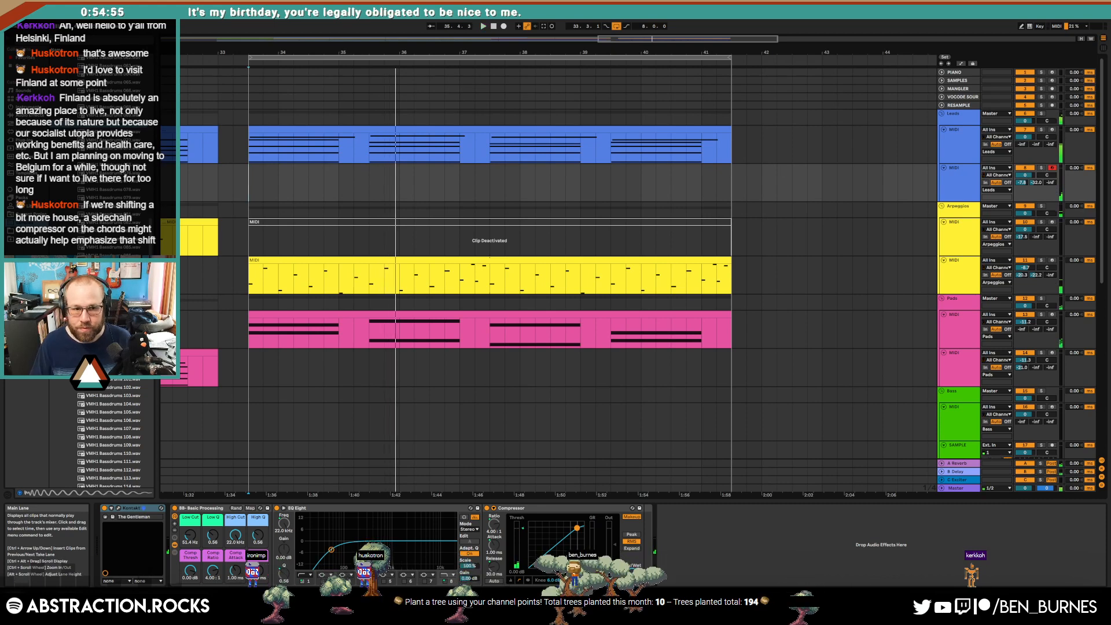
pyautogui.click(505, 27)
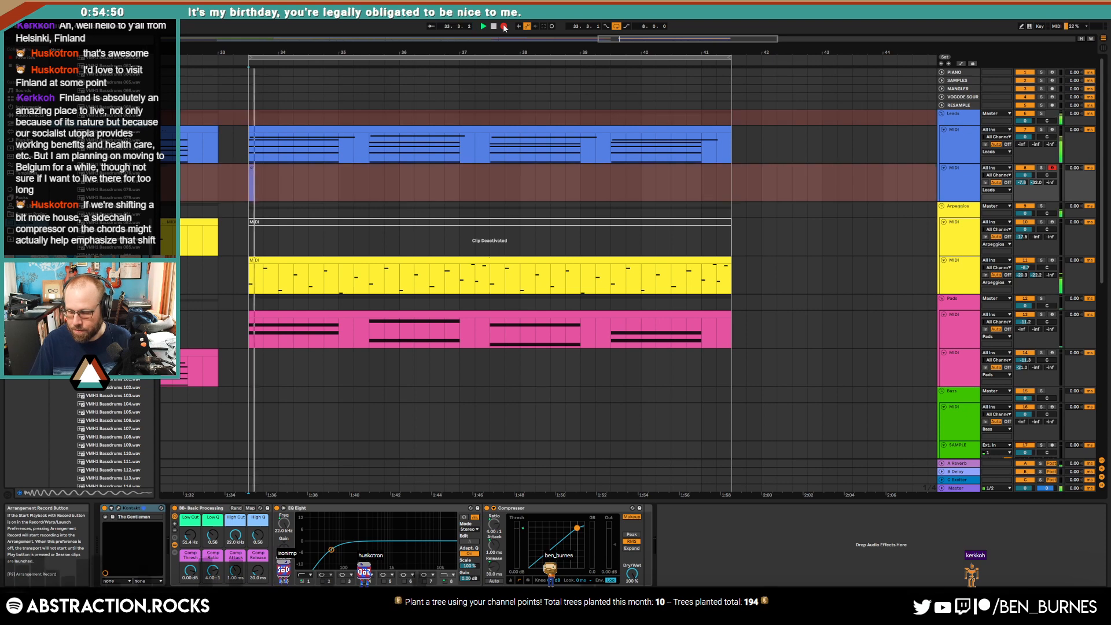
pyautogui.press('space')
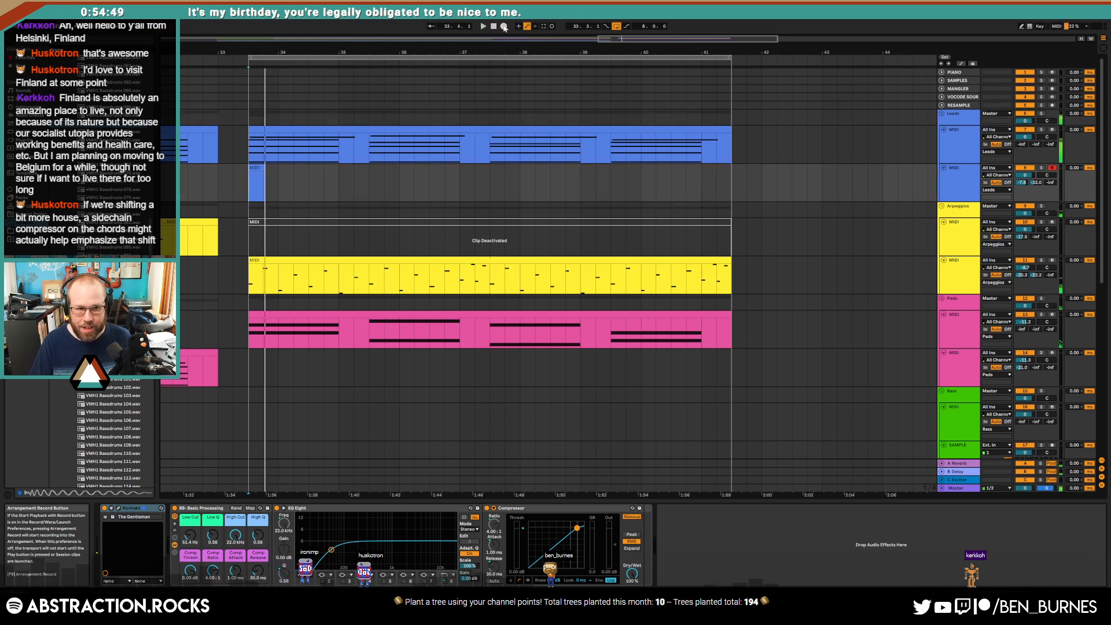
pyautogui.click(257, 168)
pyautogui.press('Delete')
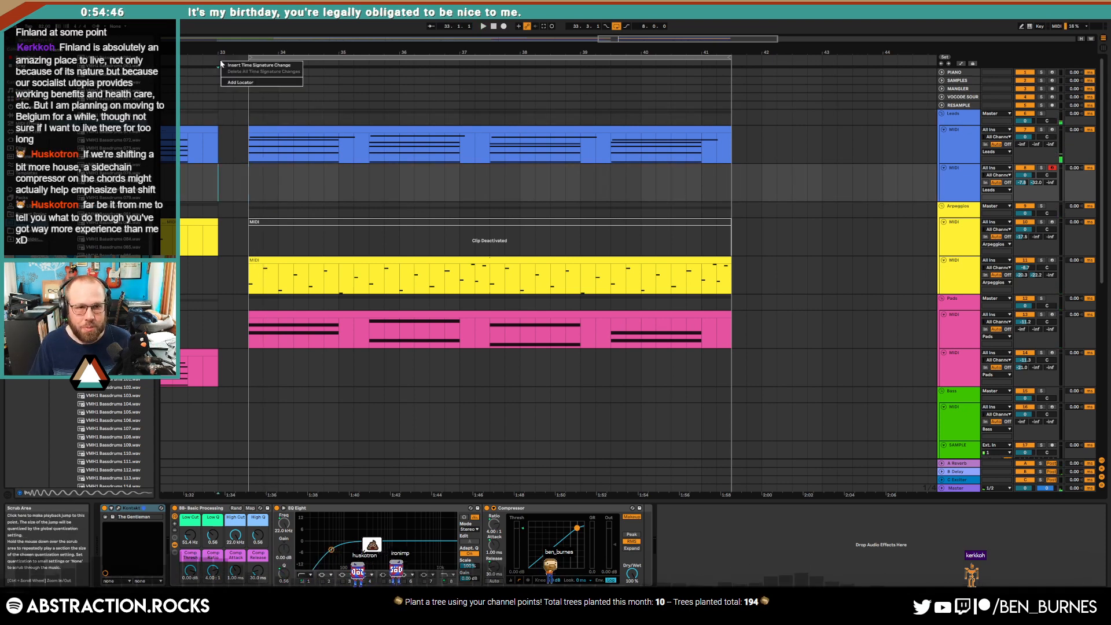
# Step: Insert a 2/4 time signature change at bar 33 and a 4/4 change at bar 34
pyautogui.click(244, 66)
pyautogui.write('2')
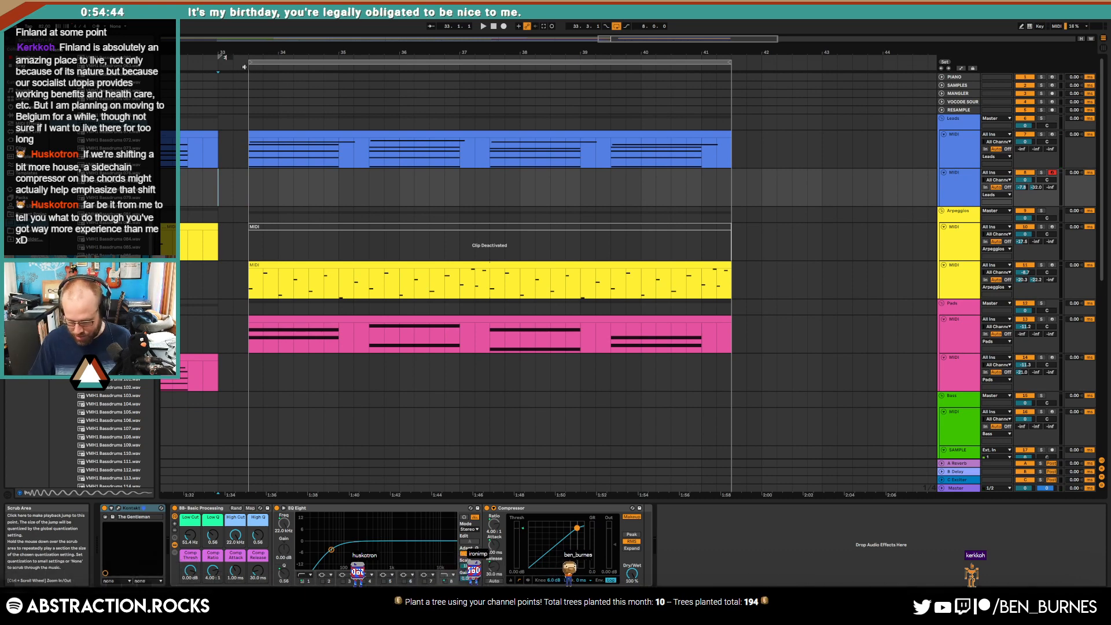
pyautogui.write('/4')
pyautogui.press('Return')
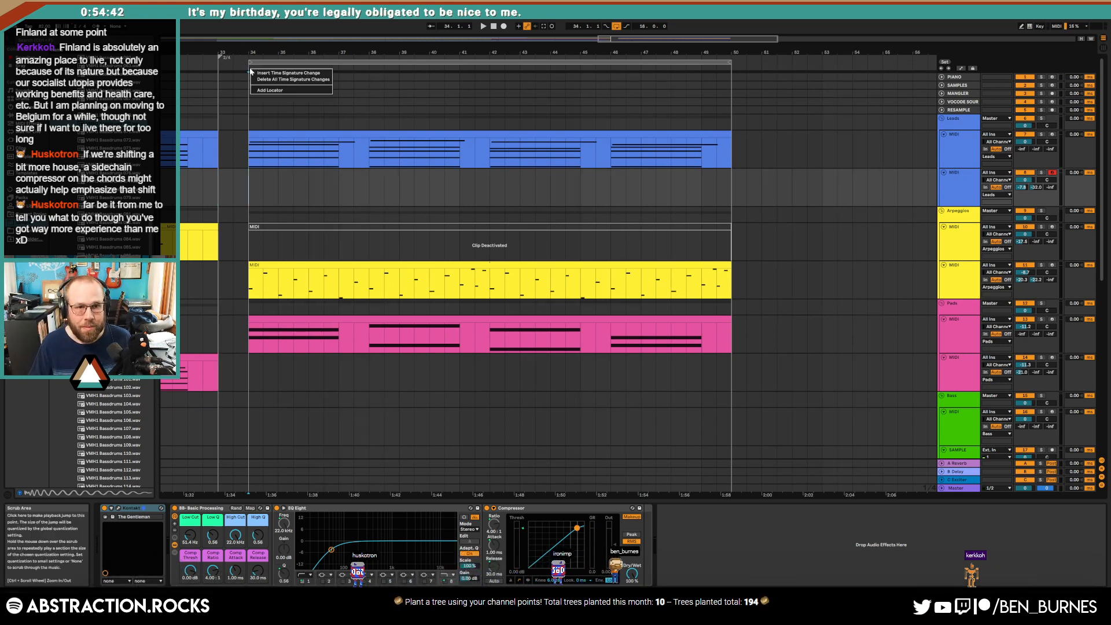
pyautogui.click(257, 72)
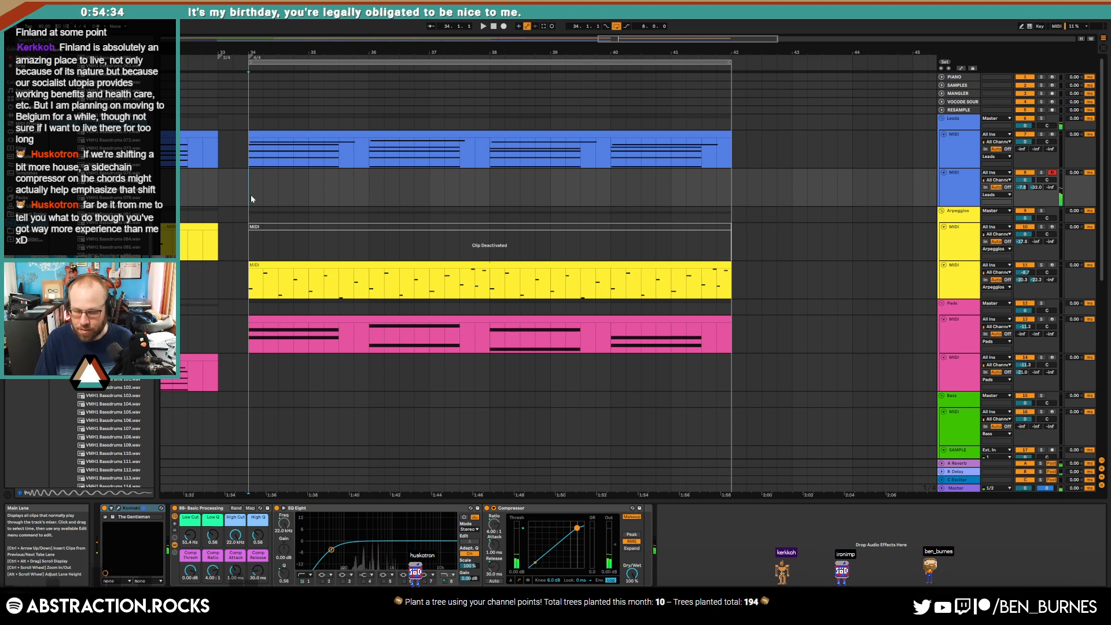
# Step: Record a lead melody on the second Leads track from bar 34 and copy the recorded clip to bar 38
pyautogui.press('F9')
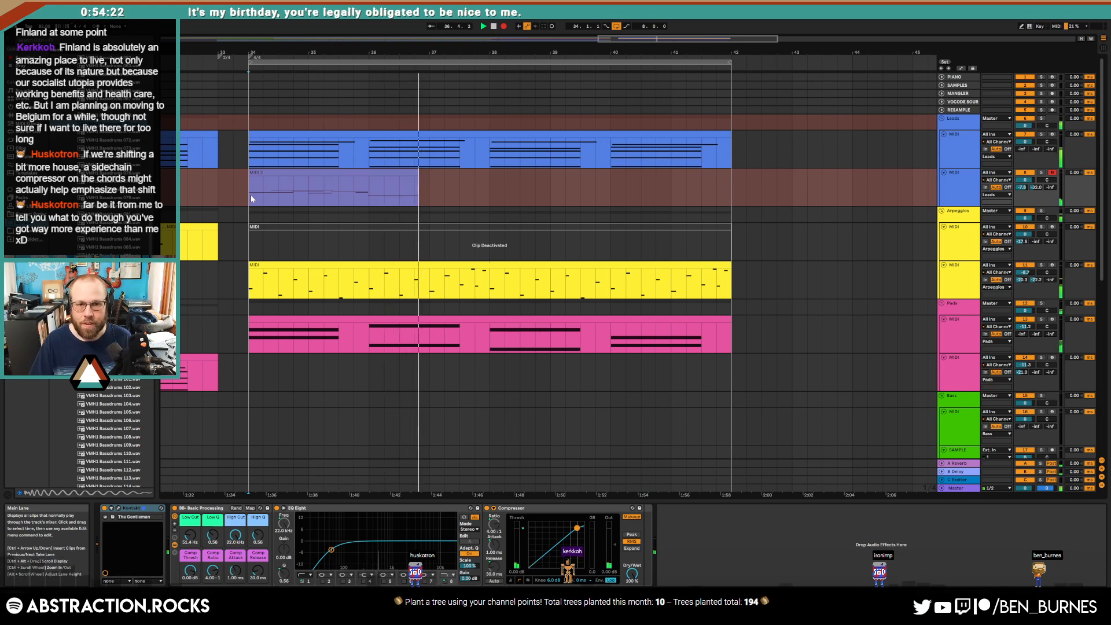
pyautogui.press('F9')
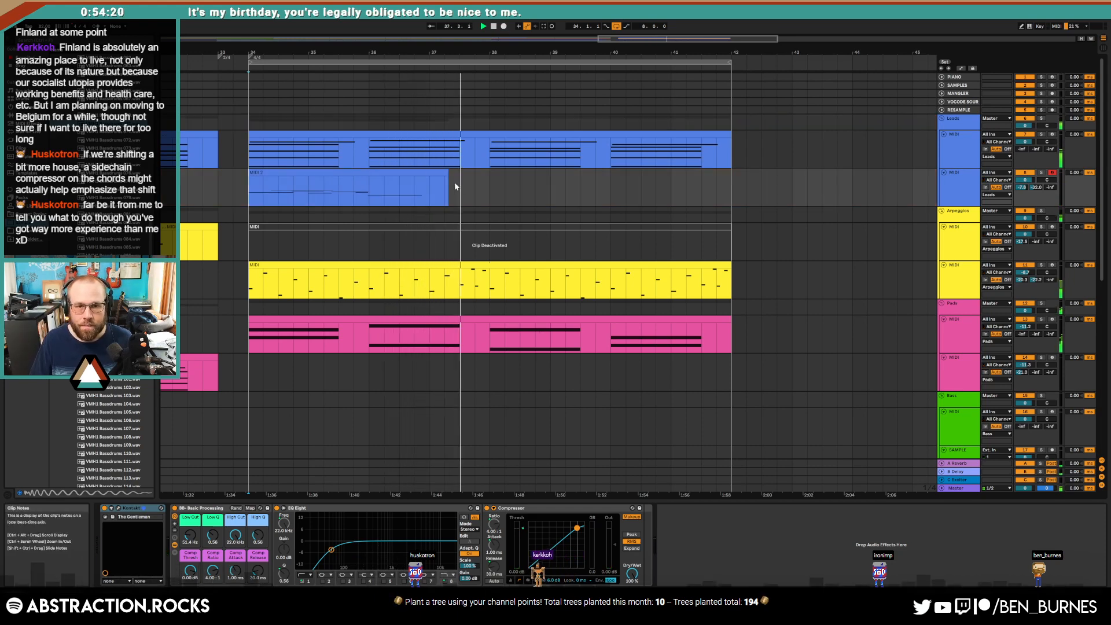
pyautogui.moveTo(284, 190); pyautogui.dragTo(530, 194)
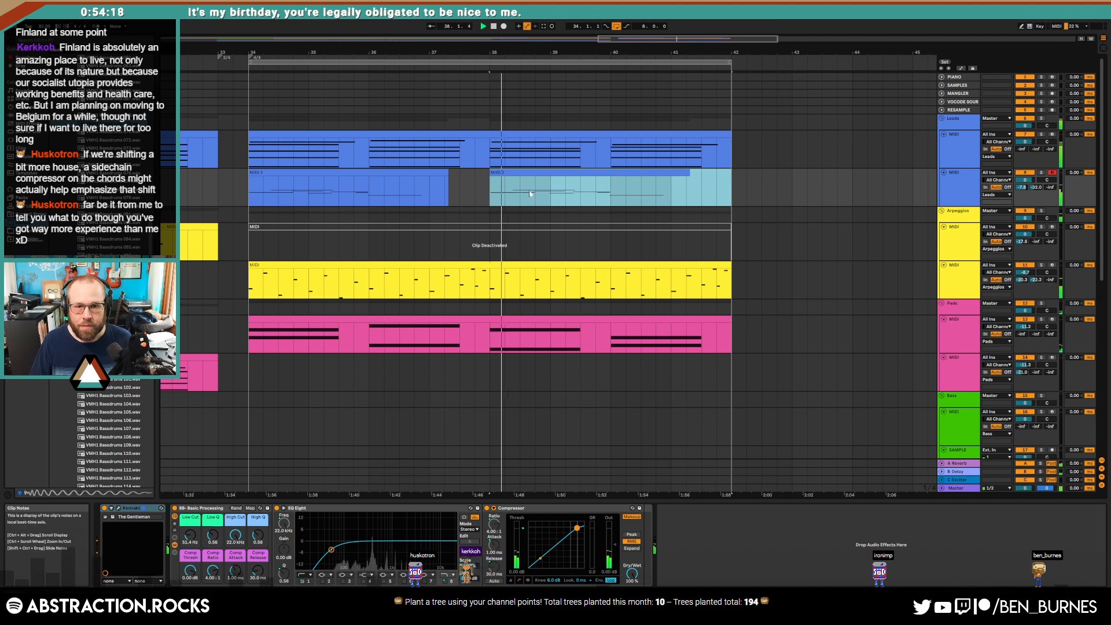
# Step: In the copied lead clip, raise the long last note to D#4 and the short note before it an octave to G4
pyautogui.doubleClick(580, 172)
pyautogui.click(810, 550)
pyautogui.hotkey('shift', 'Up')
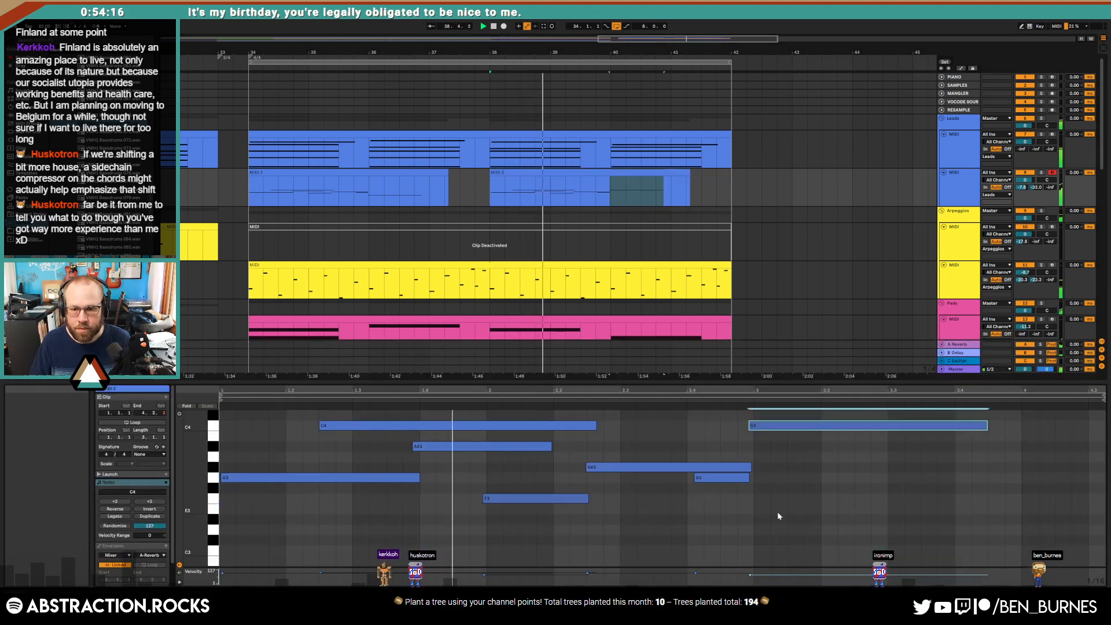
pyautogui.click(718, 478)
pyautogui.hotkey('shift', 'Up')
pyautogui.click(794, 488)
pyautogui.press('Up')
pyautogui.press('Up')
pyautogui.press('Up')
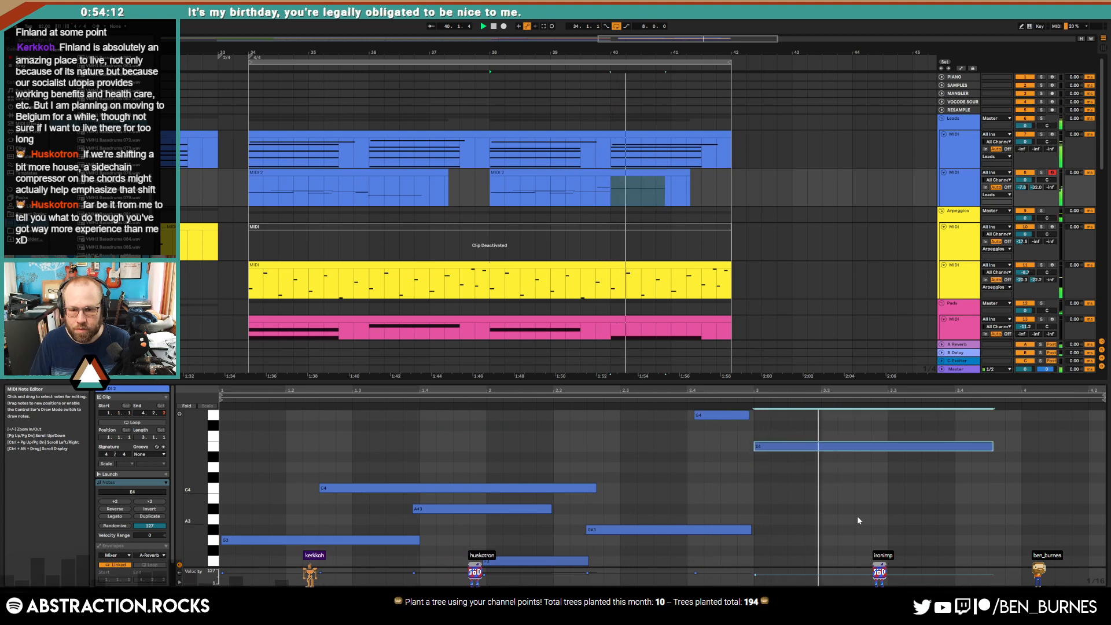
pyautogui.press('space')
pyautogui.click(718, 413)
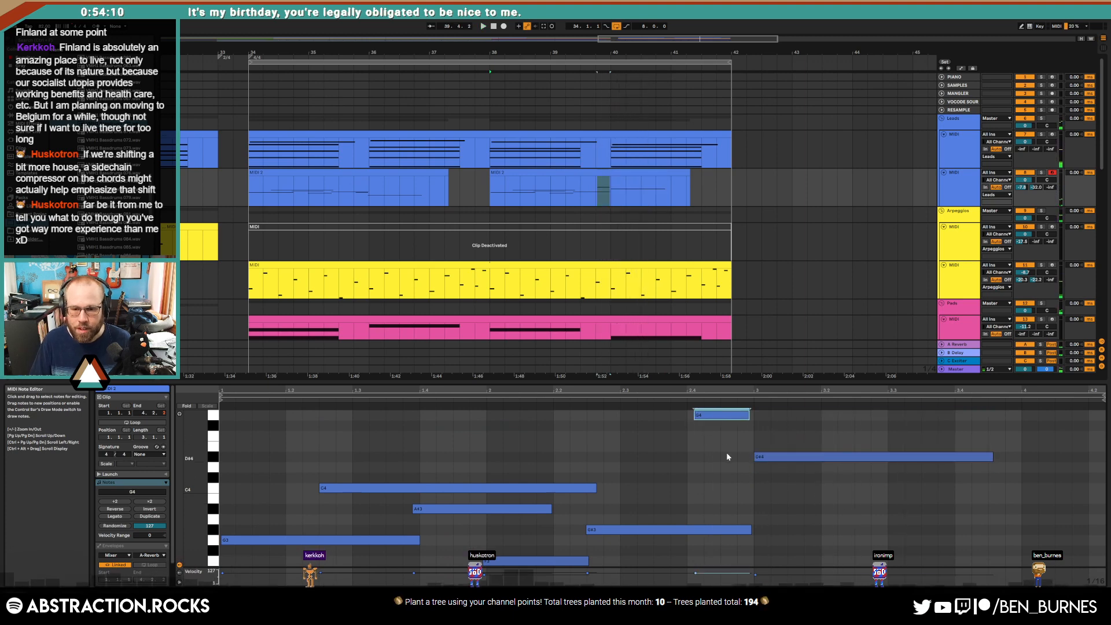
# Step: Consolidate the two lead clips from bar 34 to bar 42 into one and quantize all of its notes
pyautogui.moveTo(732, 190); pyautogui.dragTo(249, 190)
pyautogui.hotkey('ctrl', 'j')
pyautogui.click(489, 461)
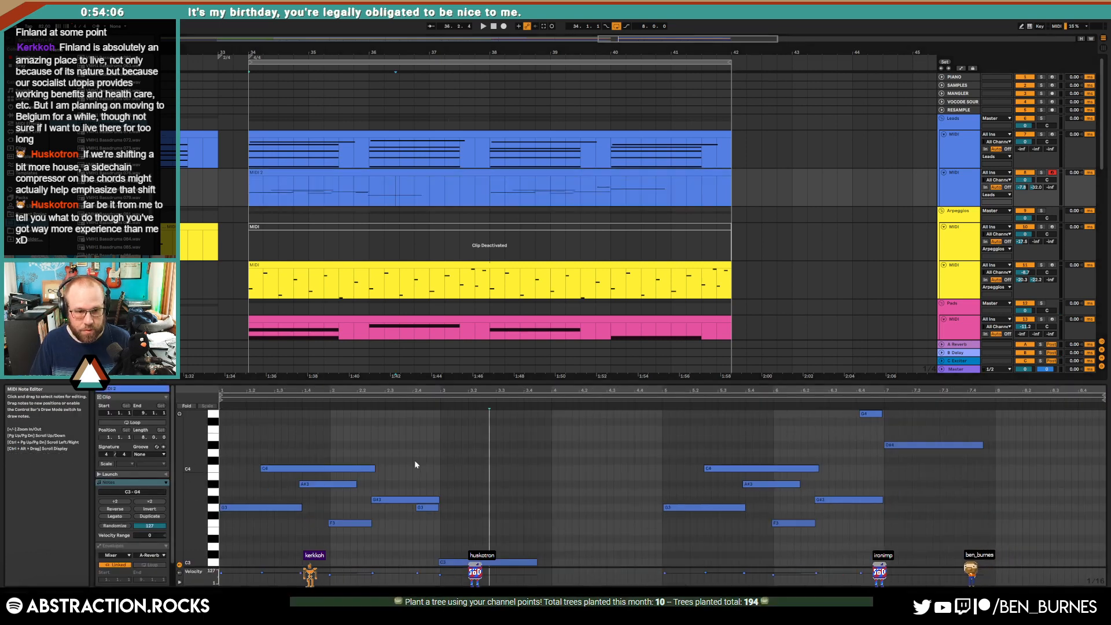
pyautogui.hotkey('ctrl', 'a')
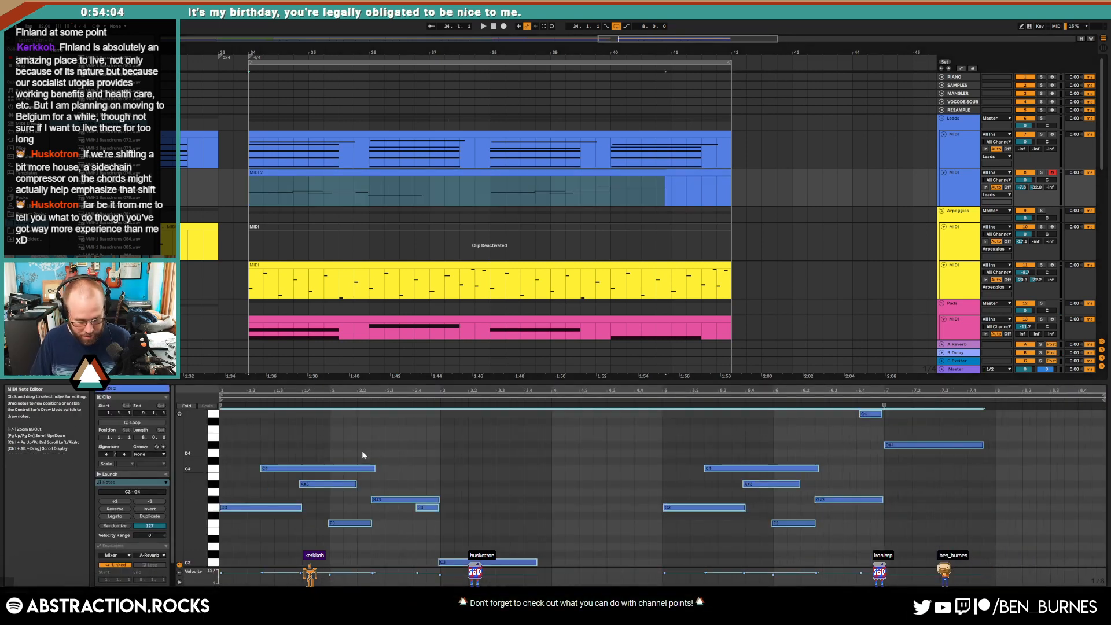
# Step: Play the section from bar 34 to check the lead and show the devices of the second Arpeggios track's clip
pyautogui.press('space')
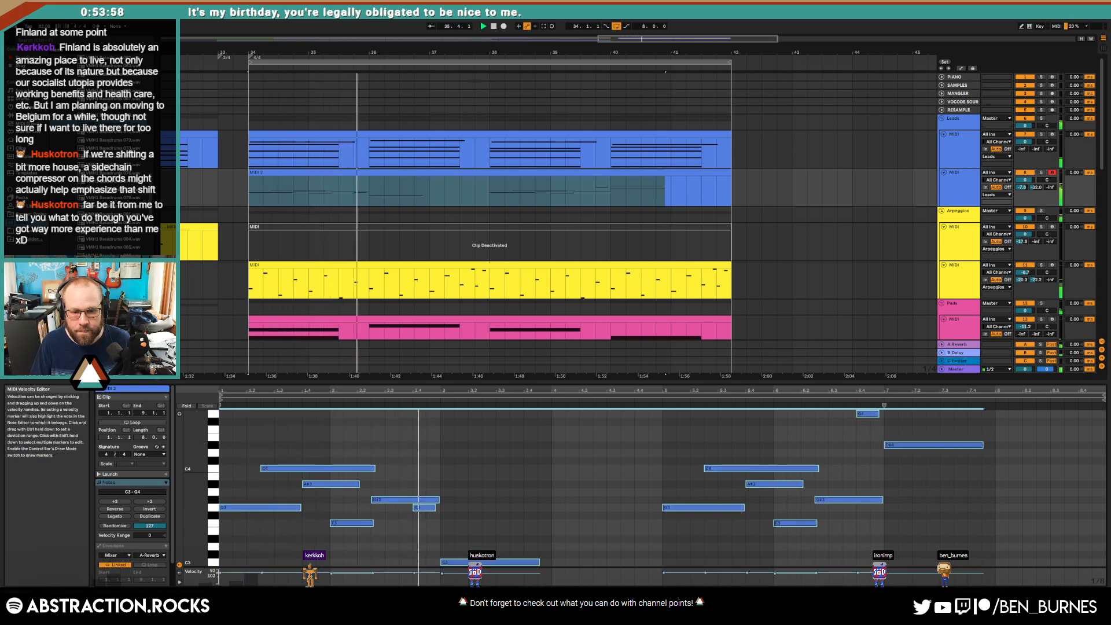
pyautogui.hotkey('shift', 'Tab')
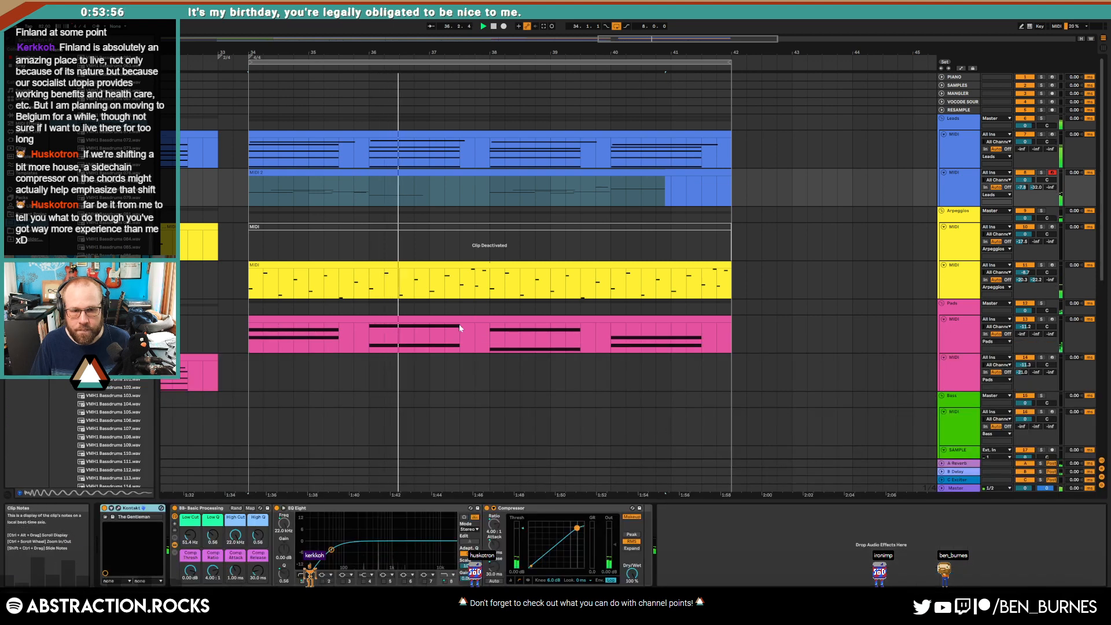
pyautogui.click(526, 263)
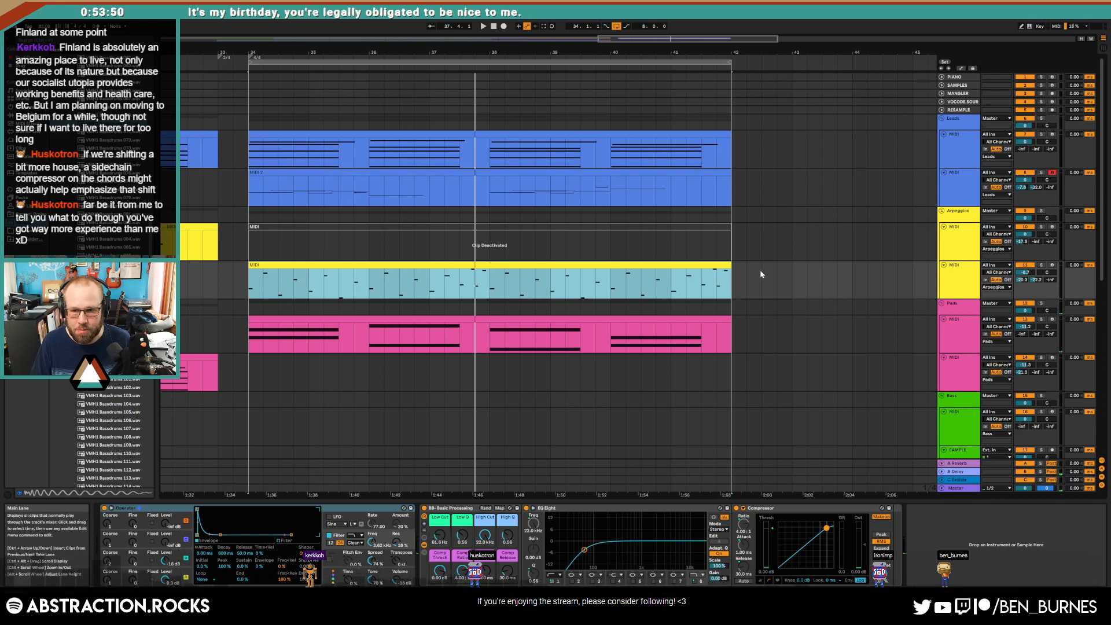
# Step: Deactivate the selected MIDI clip on the second Arpeggios track and play the loop from bar 34
pyautogui.press('0')
pyautogui.press('space')
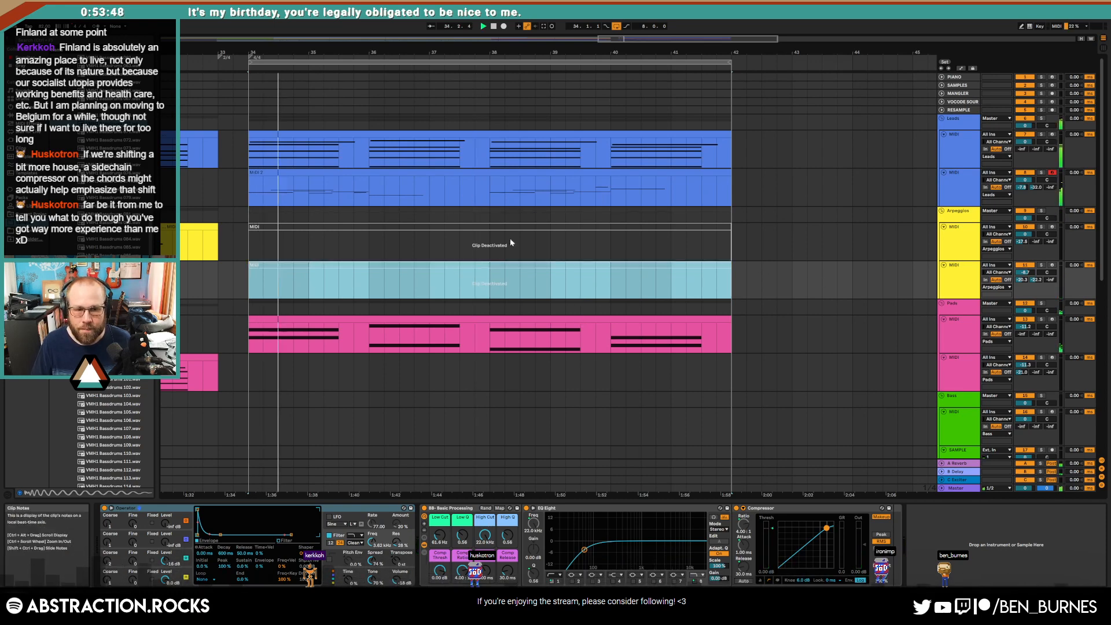
# Step: Group the Leads, Arpeggios, Pads and Bass groups into one parent group and name it SIDE
pyautogui.click(929, 257)
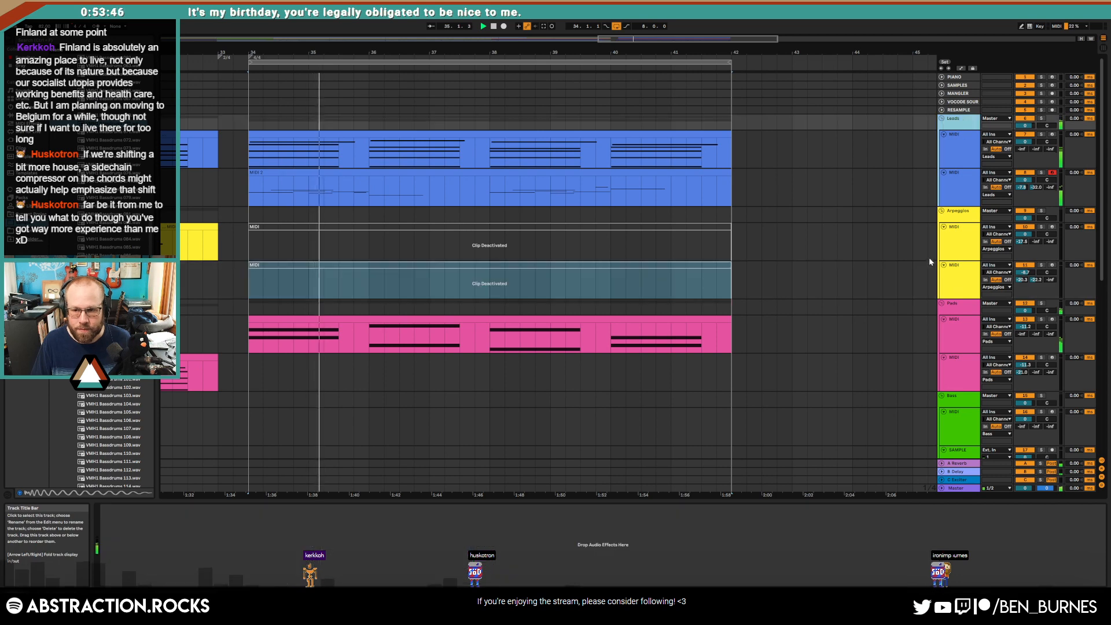
pyautogui.scroll(-4, 921, 290)
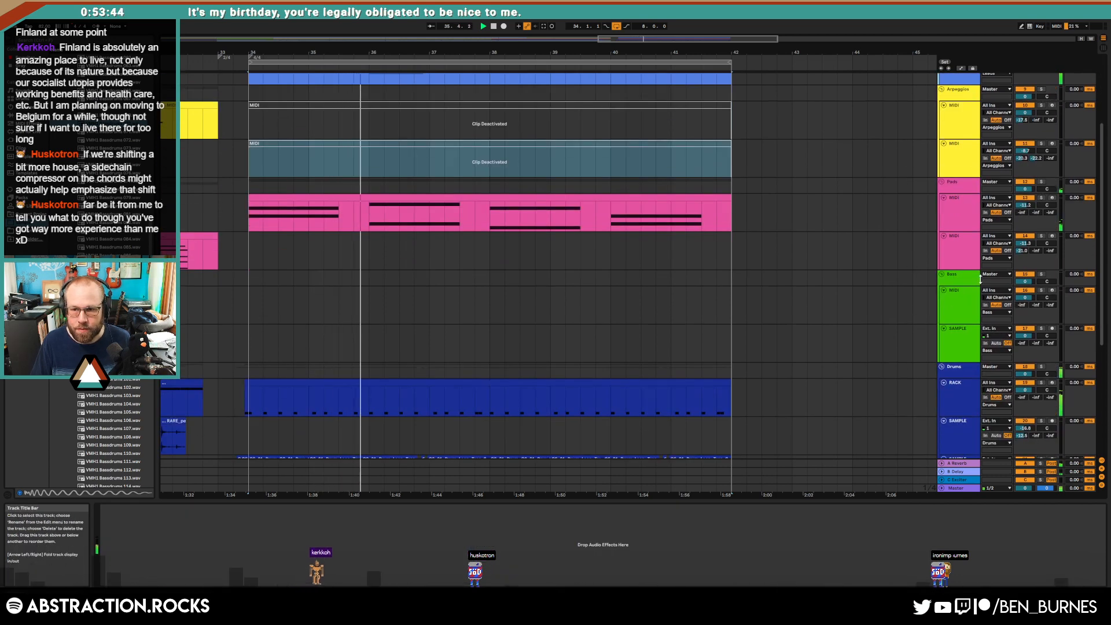
pyautogui.keyDown('shift'); pyautogui.click(975, 281); pyautogui.keyUp('shift')
pyautogui.hotkey('ctrl', 'g')
pyautogui.scroll(2, 912, 158)
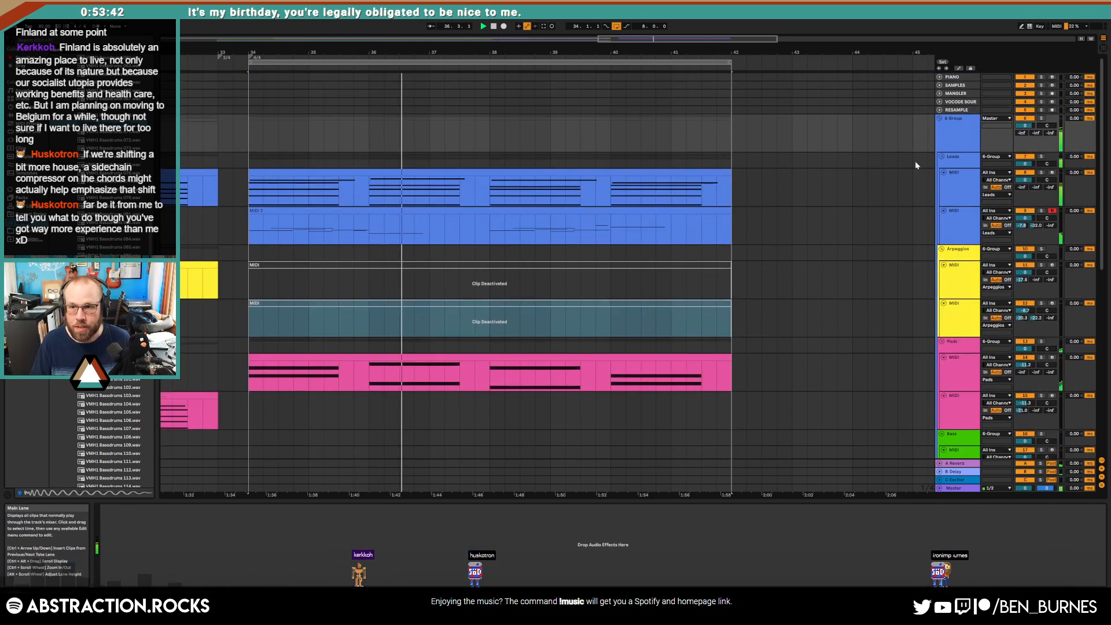
pyautogui.write('DE')
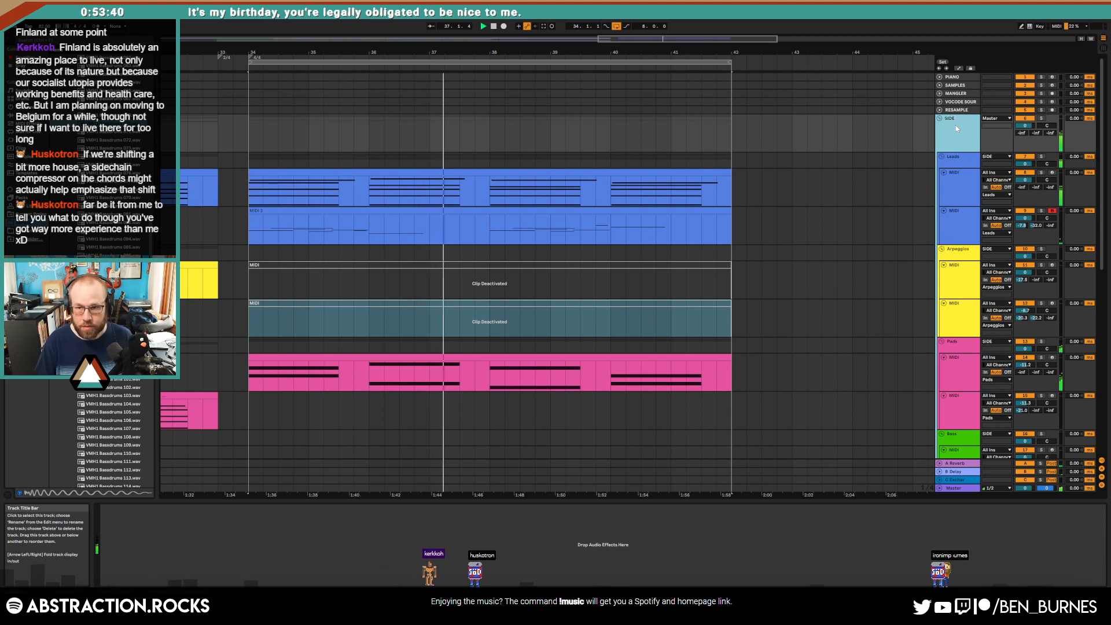
pyautogui.press('Return')
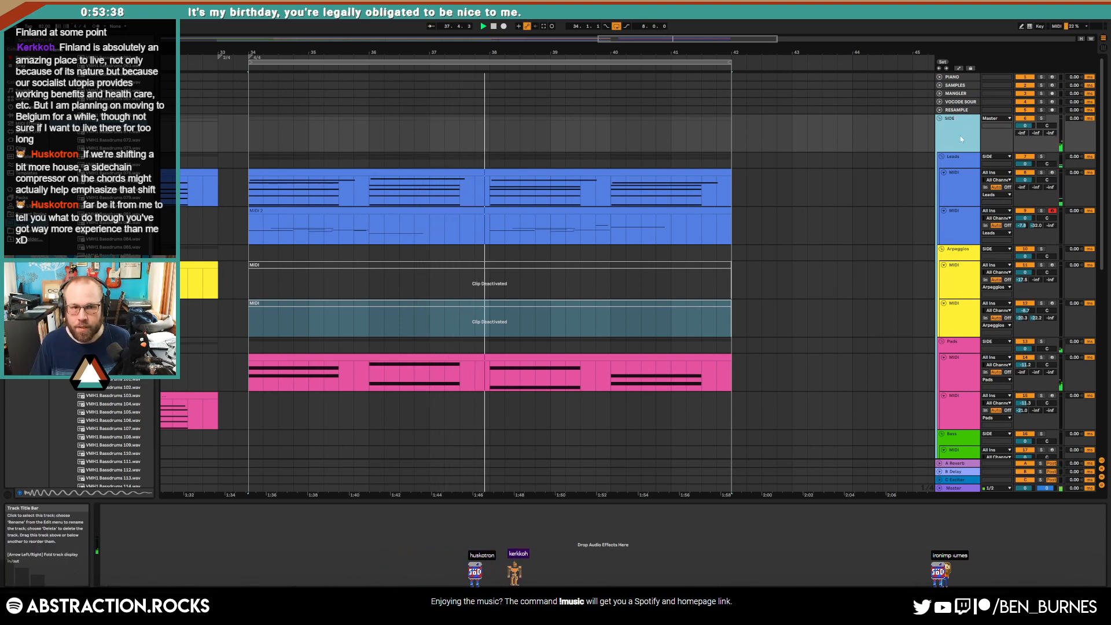
# Step: Add a Compressor to the SIDE group and show its sidechain settings
pyautogui.click(24, 115)
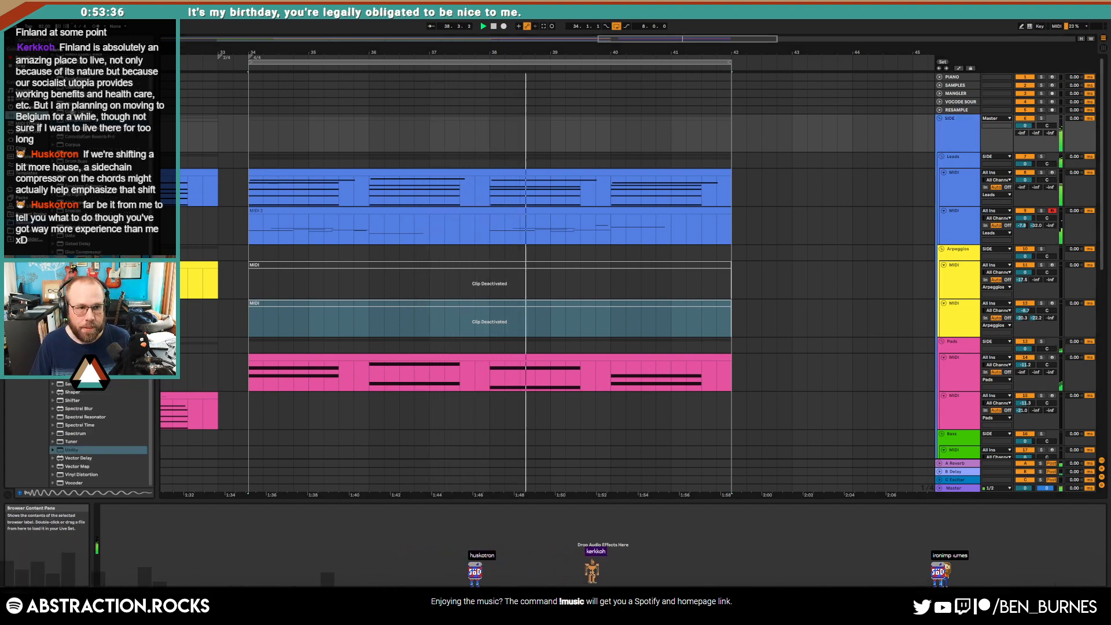
pyautogui.click(75, 120)
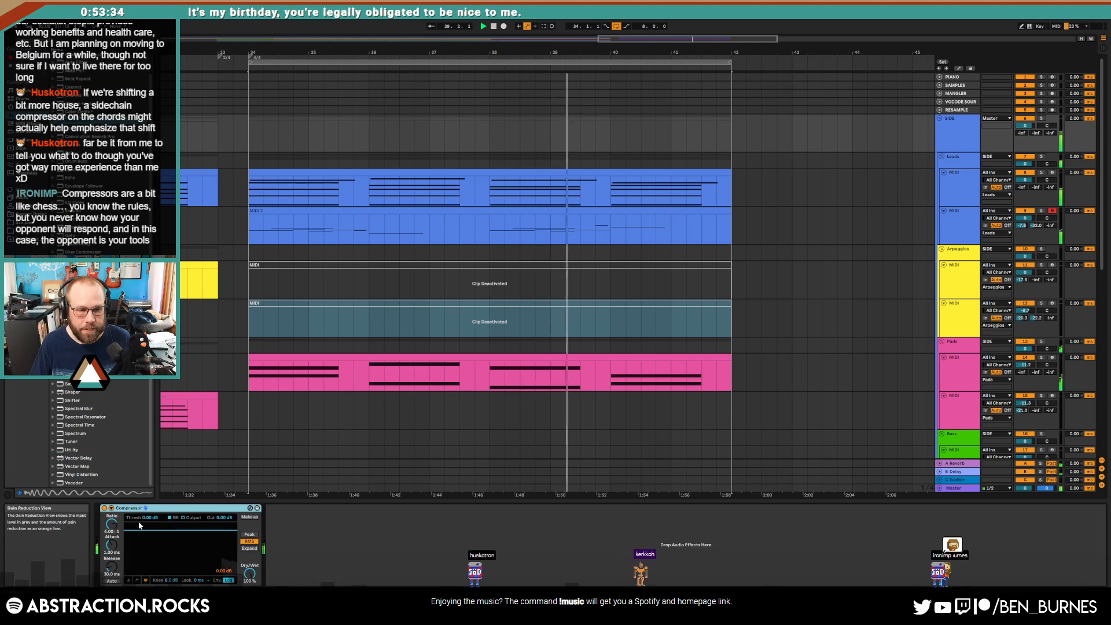
pyautogui.click(112, 508)
# Step: Sidechain the Compressor from the drum RACK track, using Drum Rack | VMH1 Bassdrums 070 | Post Mixer as the tapping point
pyautogui.click(123, 530)
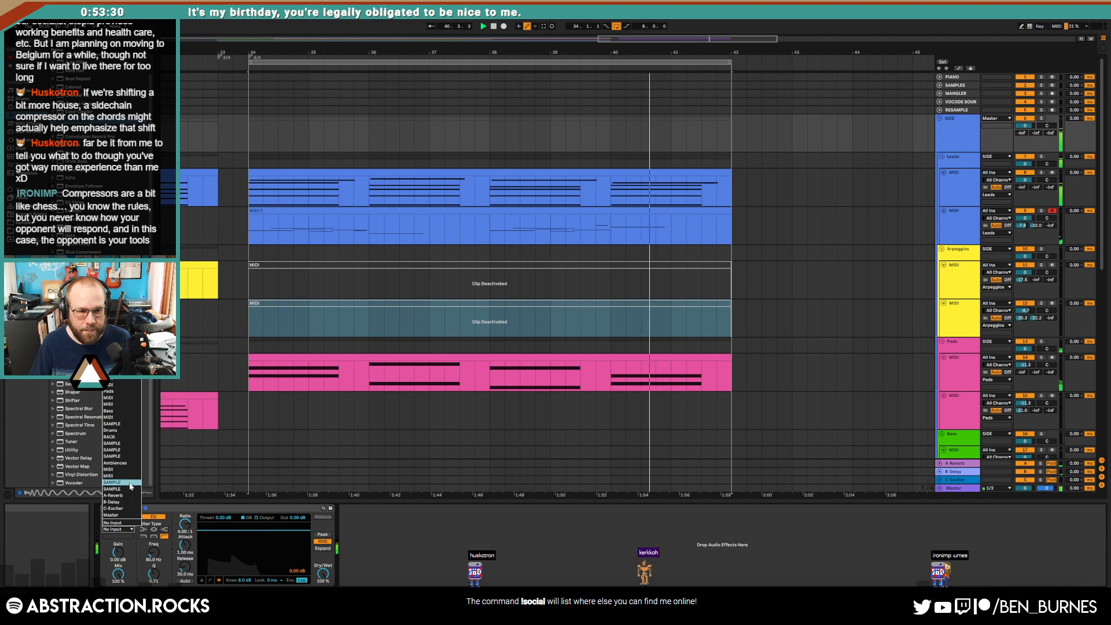
pyautogui.click(126, 443)
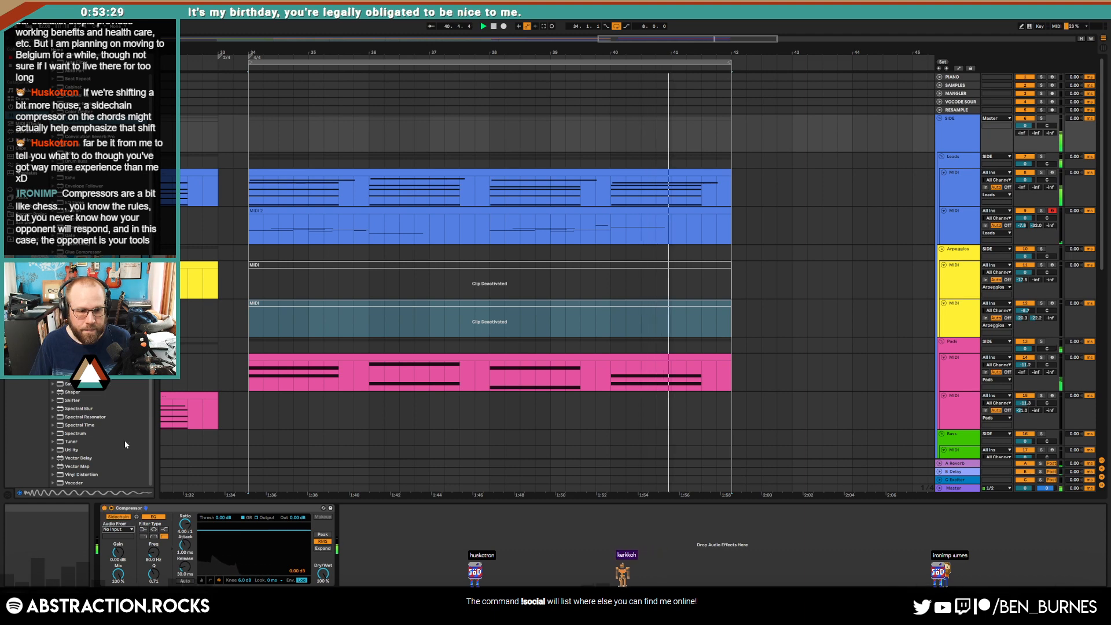
pyautogui.click(128, 530)
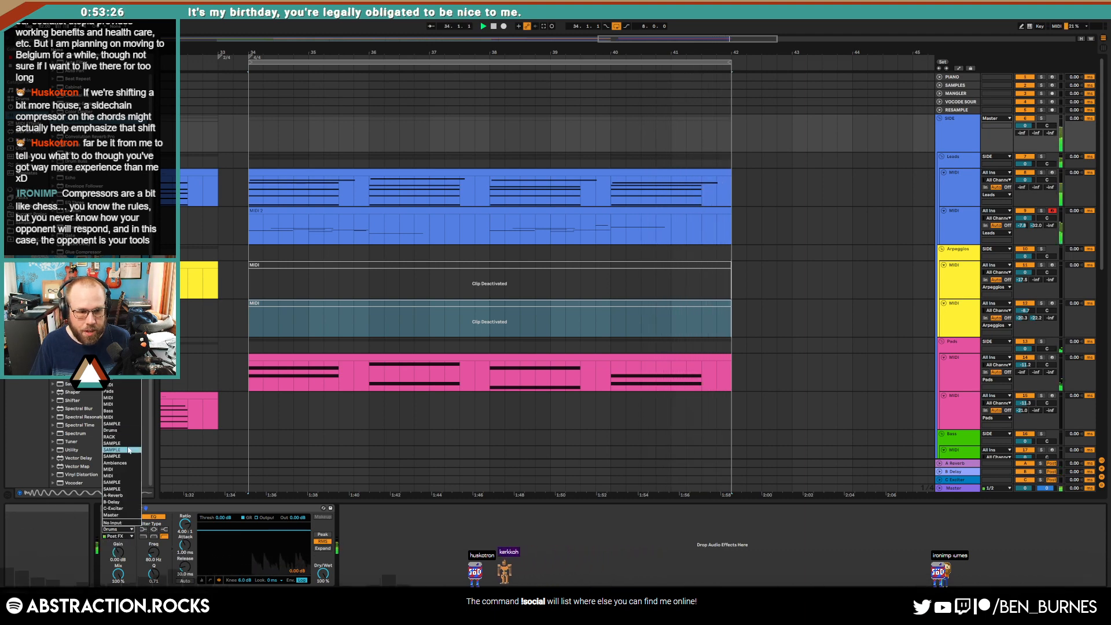
pyautogui.click(119, 437)
pyautogui.click(122, 537)
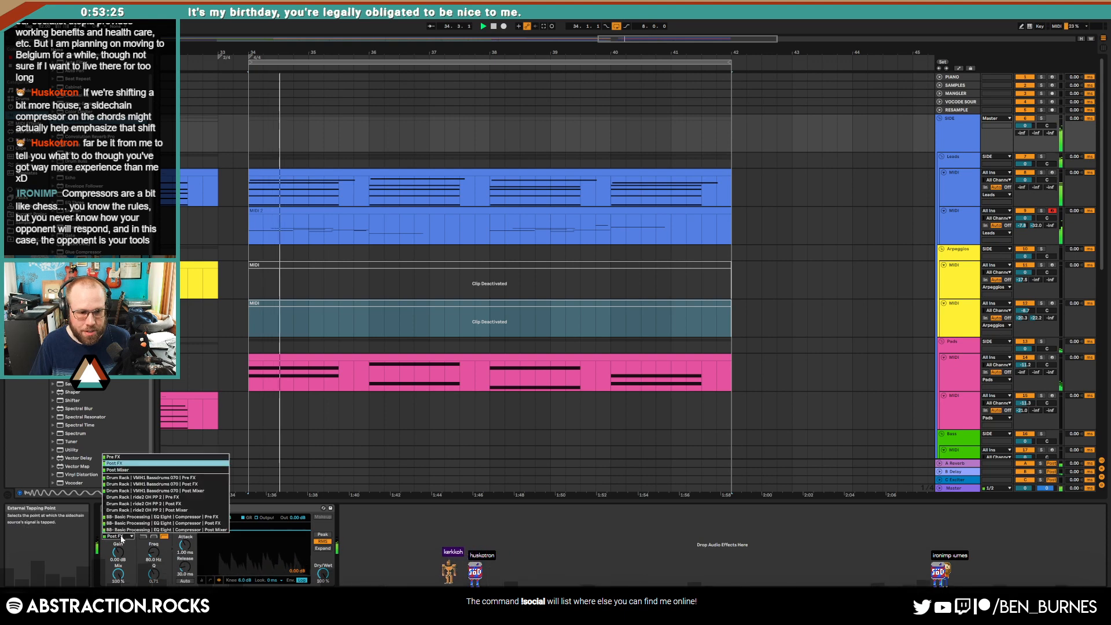
pyautogui.click(159, 491)
# Step: Set the sidechain Compressor's threshold to -37.1 dB and attack to 1.83 ms, and adjust its release
pyautogui.moveTo(234, 531); pyautogui.dragTo(185, 541)
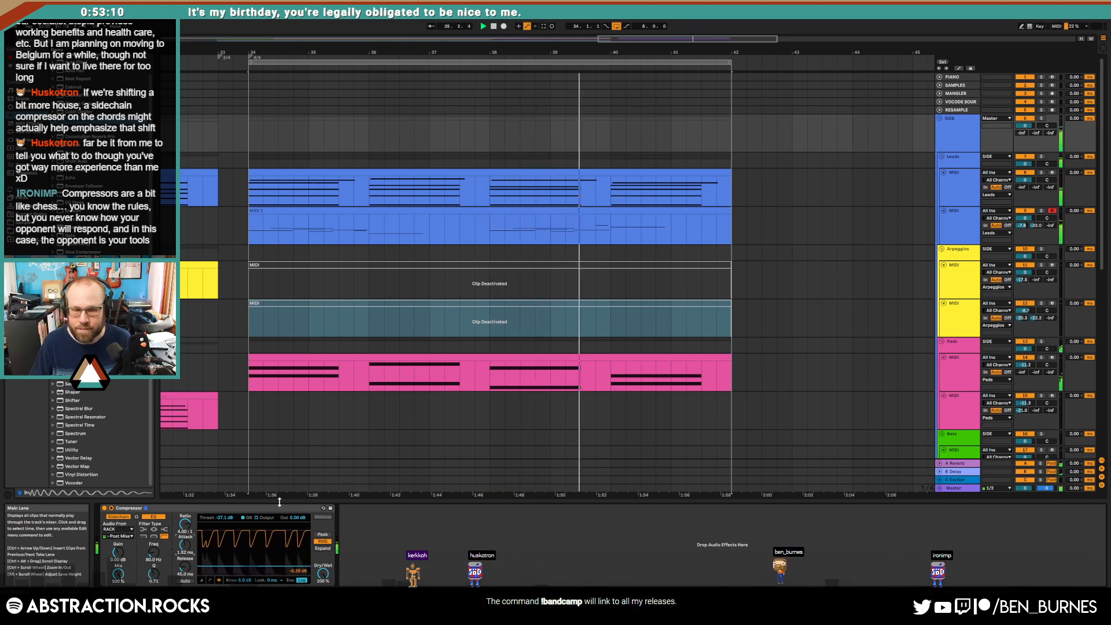
pyautogui.moveTo(185, 544); pyautogui.dragTo(185, 540)
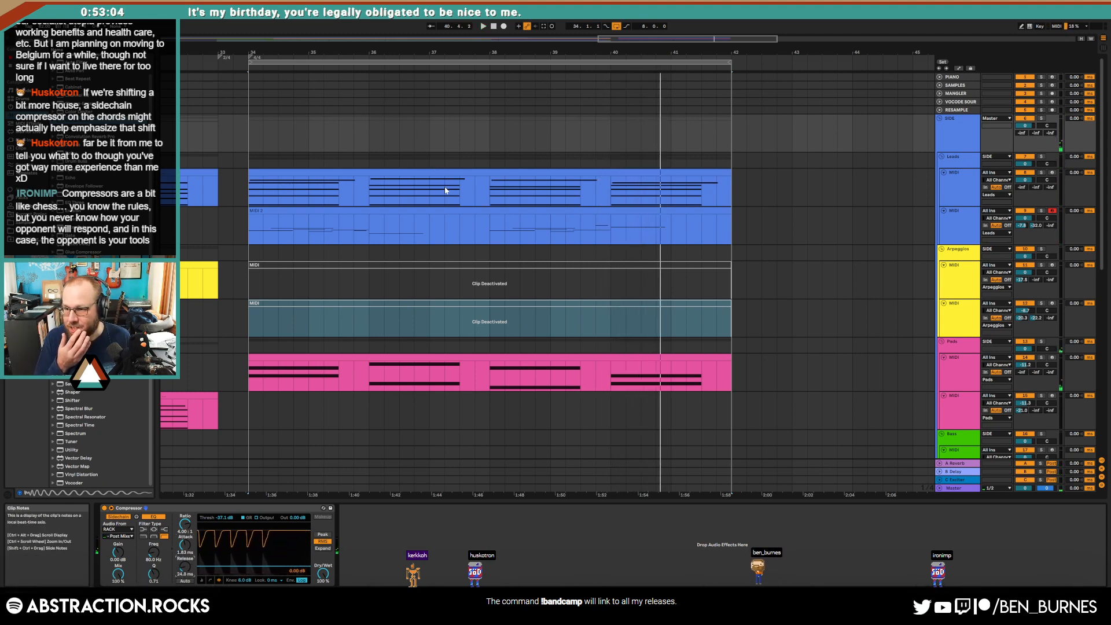
# Step: Reactivate the MIDI clip on the first Arpeggios track and play the loop
pyautogui.scroll(-3, 474, 216)
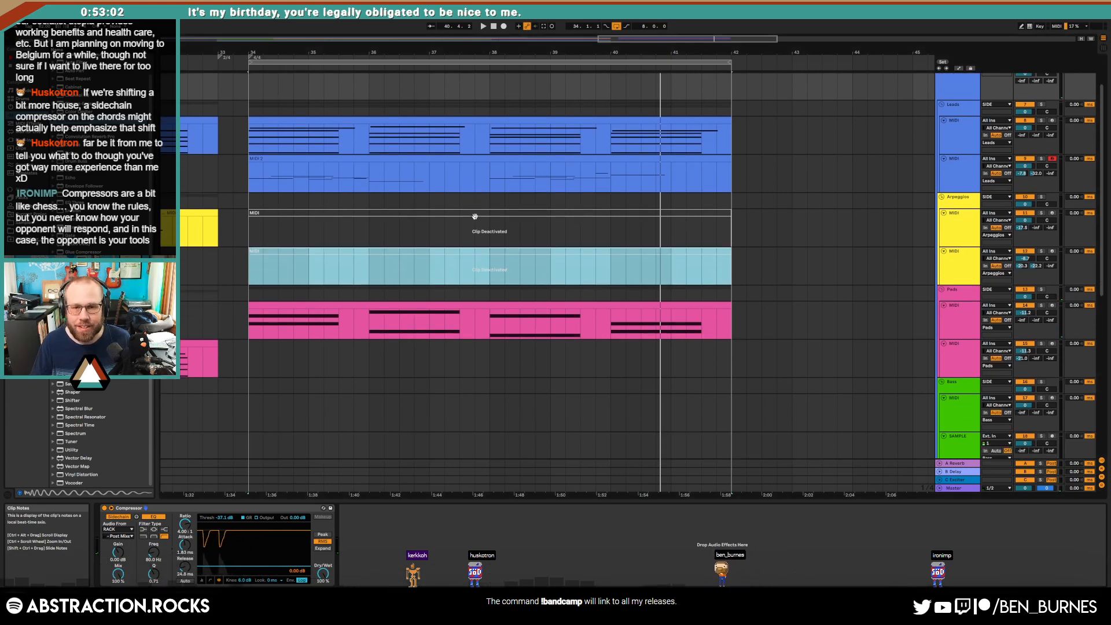
pyautogui.click(530, 216)
pyautogui.press('0')
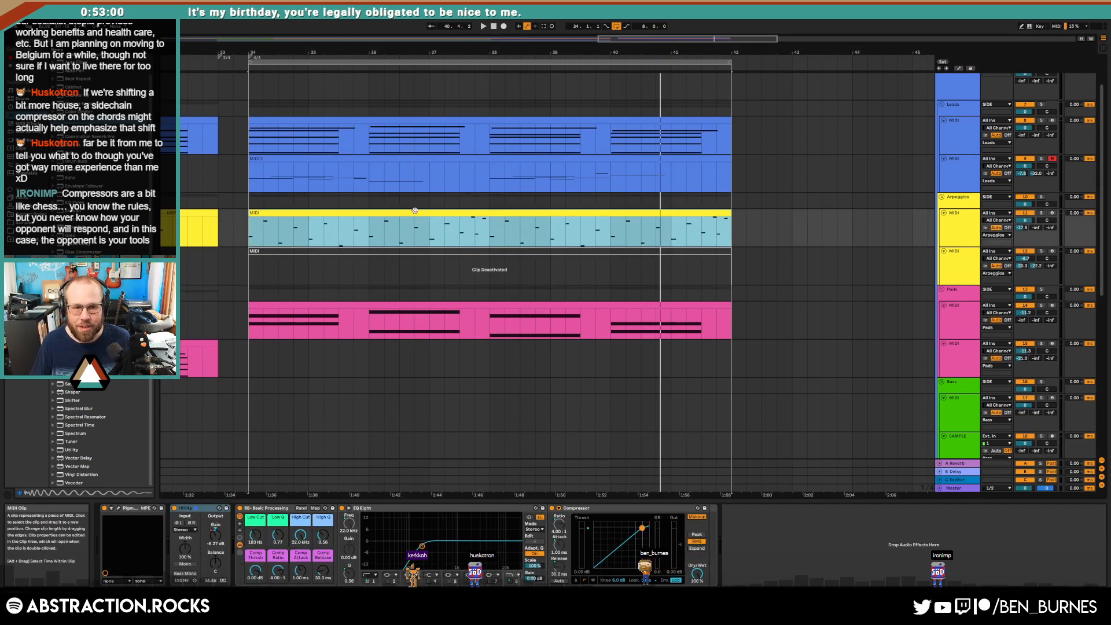
pyautogui.press('space')
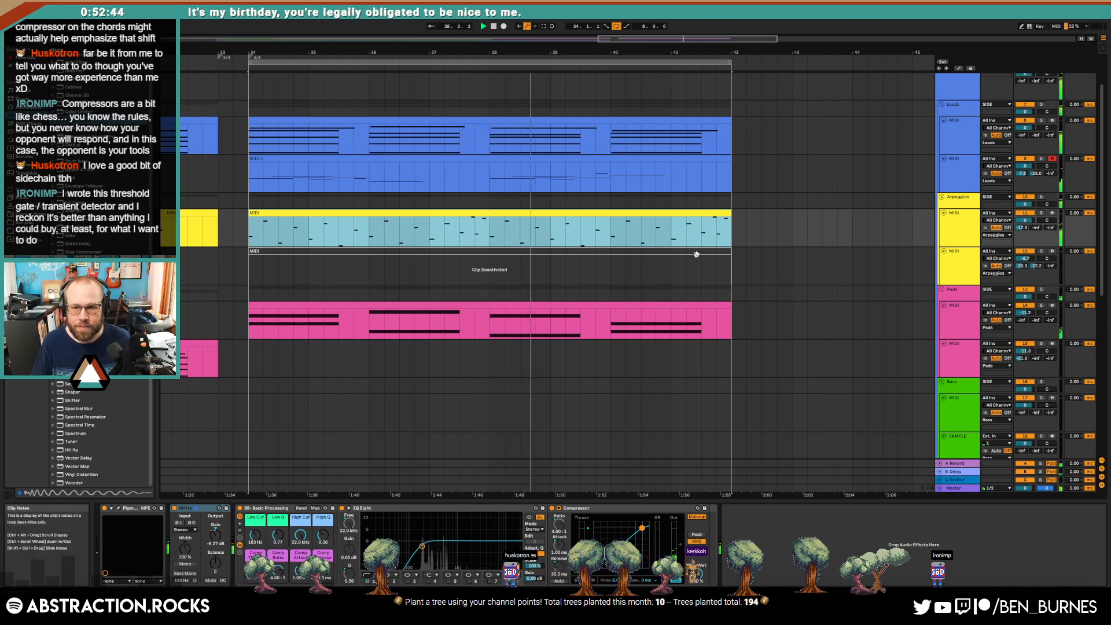
# Step: Delete the deactivated clip from the second Arpeggios track, arm that track and select oscillator A in its Operator
pyautogui.click(948, 274)
pyautogui.press('space')
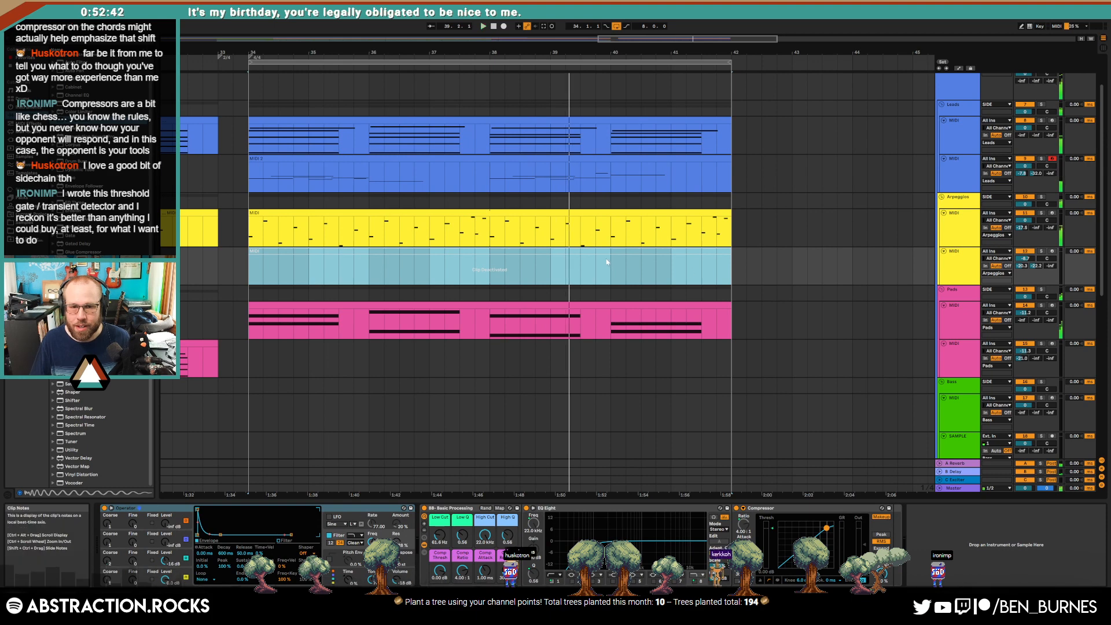
pyautogui.click(248, 268)
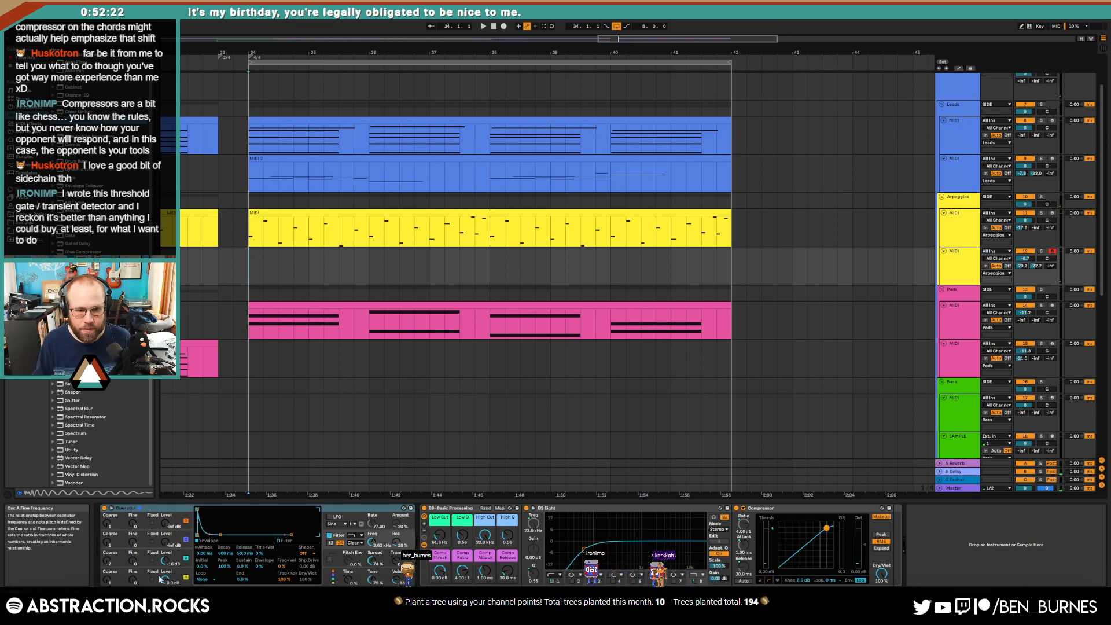
pyautogui.click(120, 575)
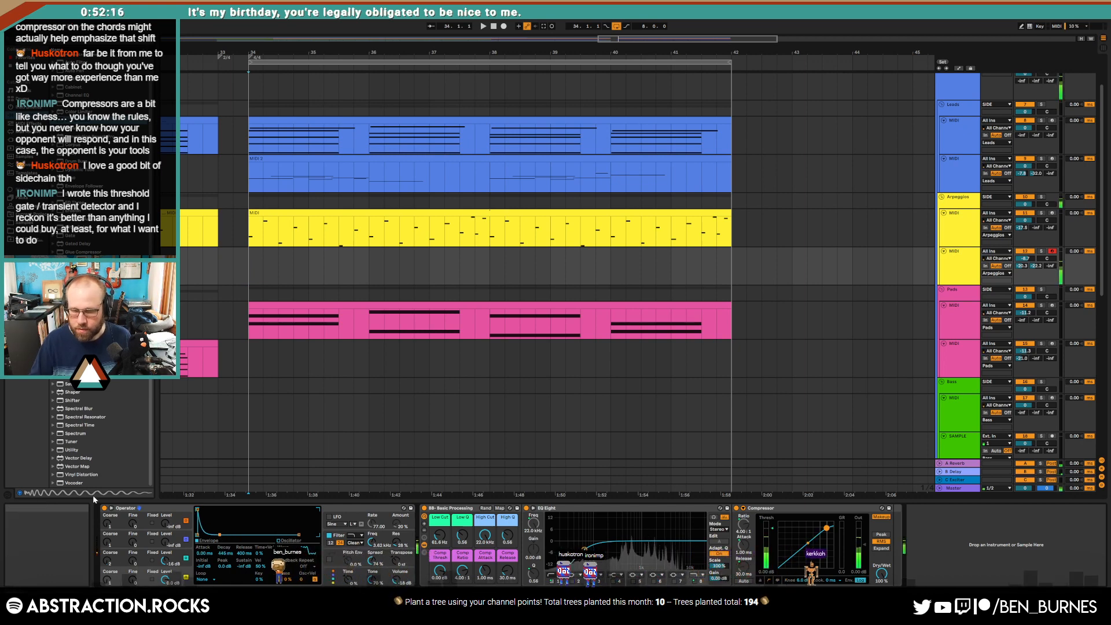
# Step: Select the SAMPLE track in the Bass group and browse to the folder of Neuro bass samples
pyautogui.moveTo(598, 38); pyautogui.dragTo(561, 17)
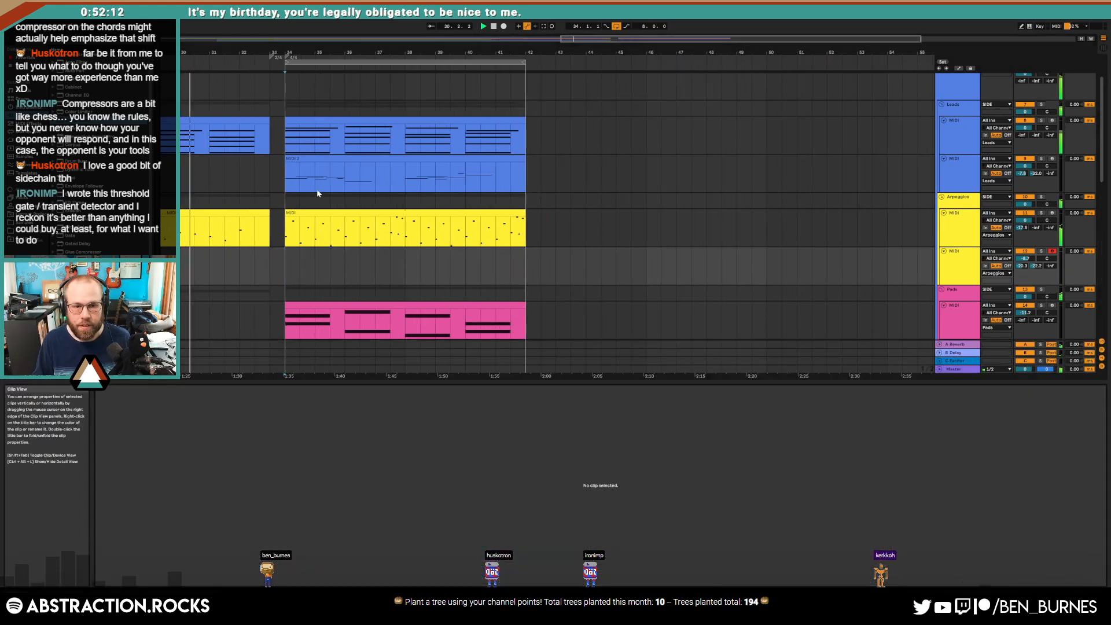
pyautogui.scroll(-3, 347, 175)
pyautogui.click(955, 363)
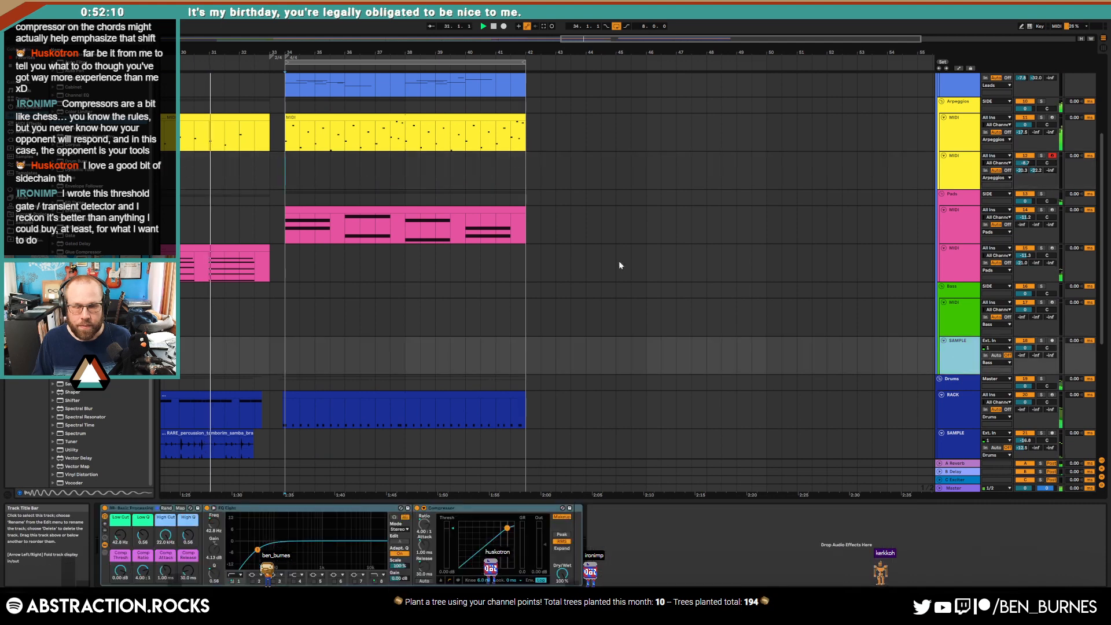
pyautogui.click(41, 45)
pyautogui.write('b')
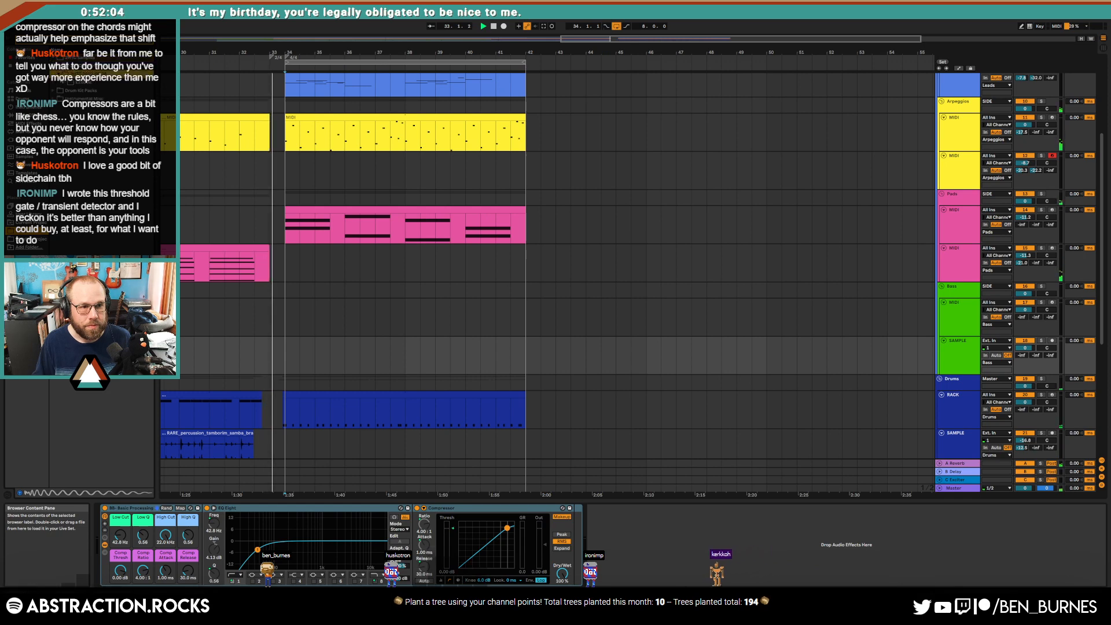
pyautogui.click(63, 82)
pyautogui.click(67, 91)
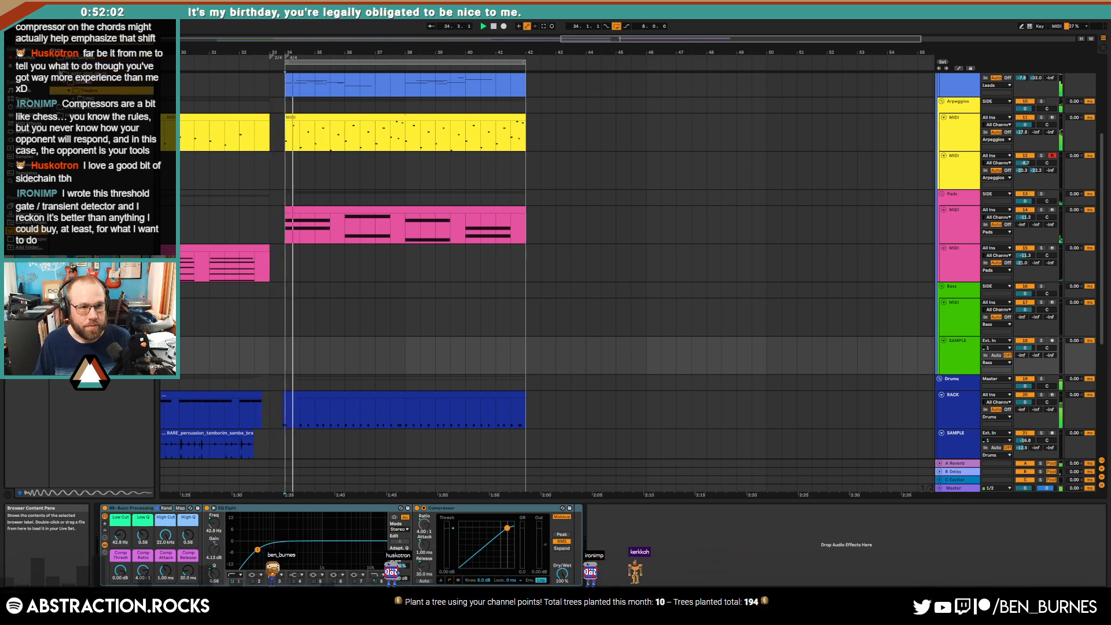
pyautogui.scroll(-3, 61, 73)
pyautogui.click(60, 74)
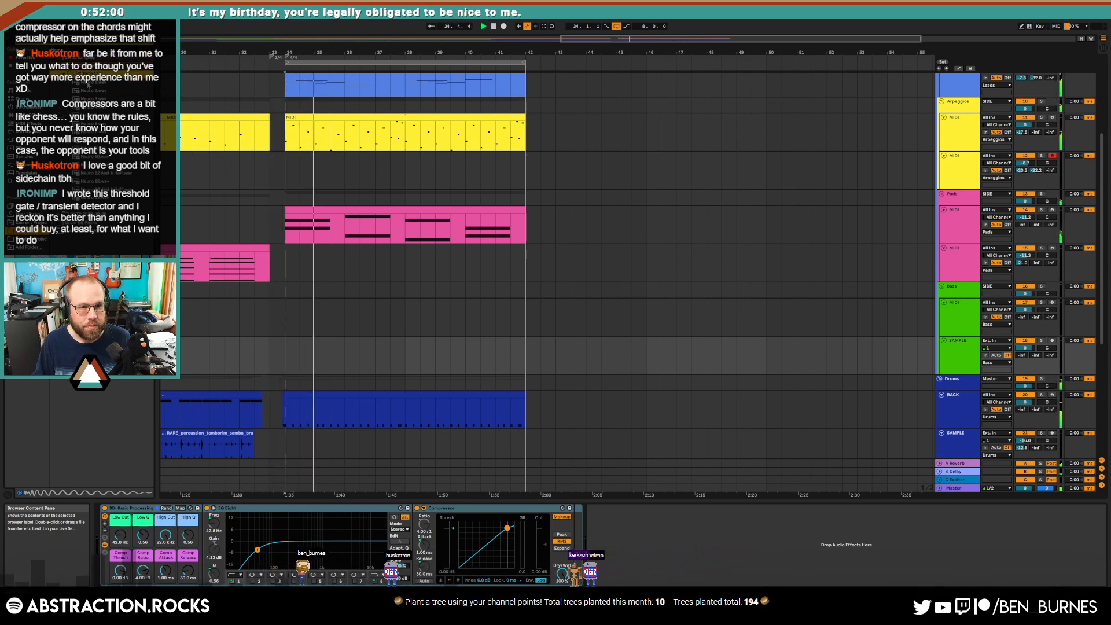
# Step: Place a Neuro sample at bar 36 on the Bass group's SAMPLE track and lower that track's volume
pyautogui.moveTo(88, 85); pyautogui.dragTo(347, 343)
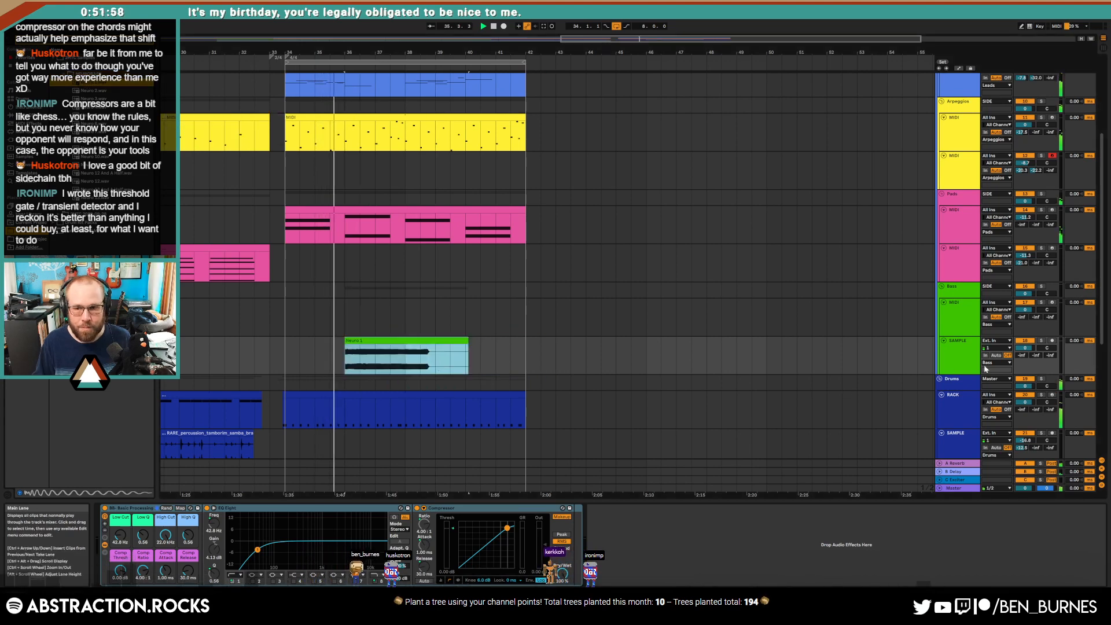
pyautogui.moveTo(1025, 348); pyautogui.dragTo(1025, 371)
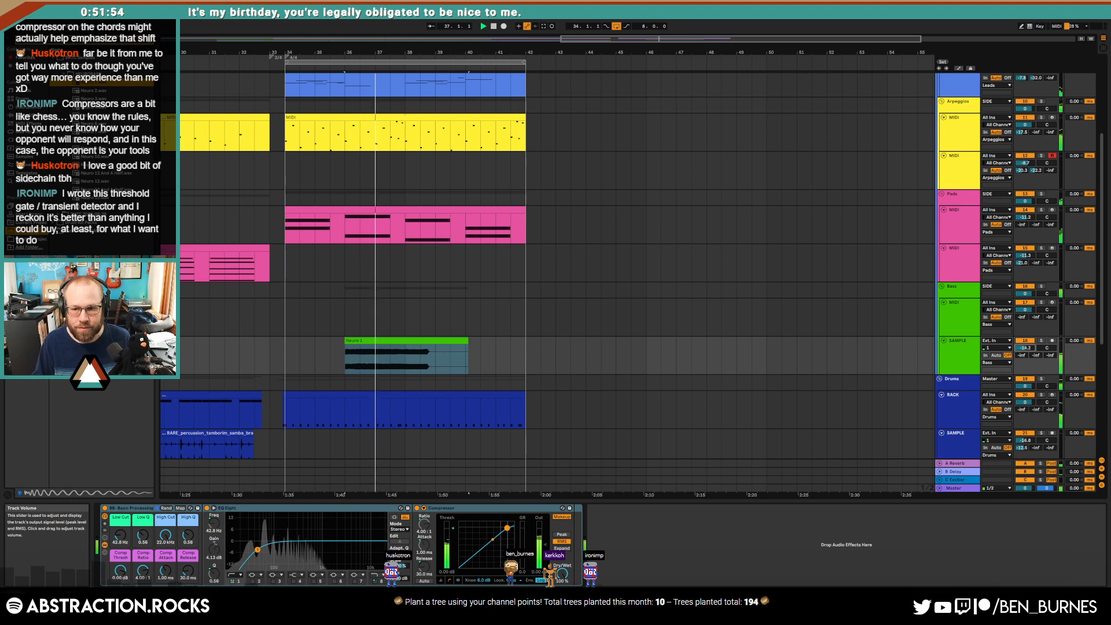
pyautogui.moveTo(1025, 348); pyautogui.dragTo(1025, 349)
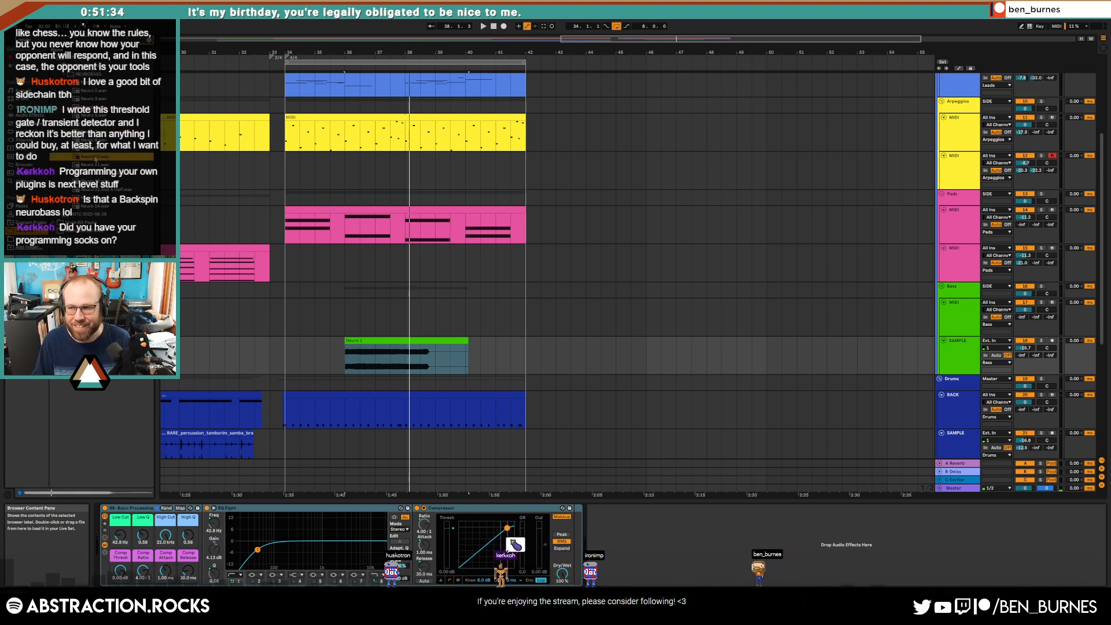
# Step: Audition more of the Neuro samples and replace the bass clip at bar 36 with a different one
pyautogui.press('Down')
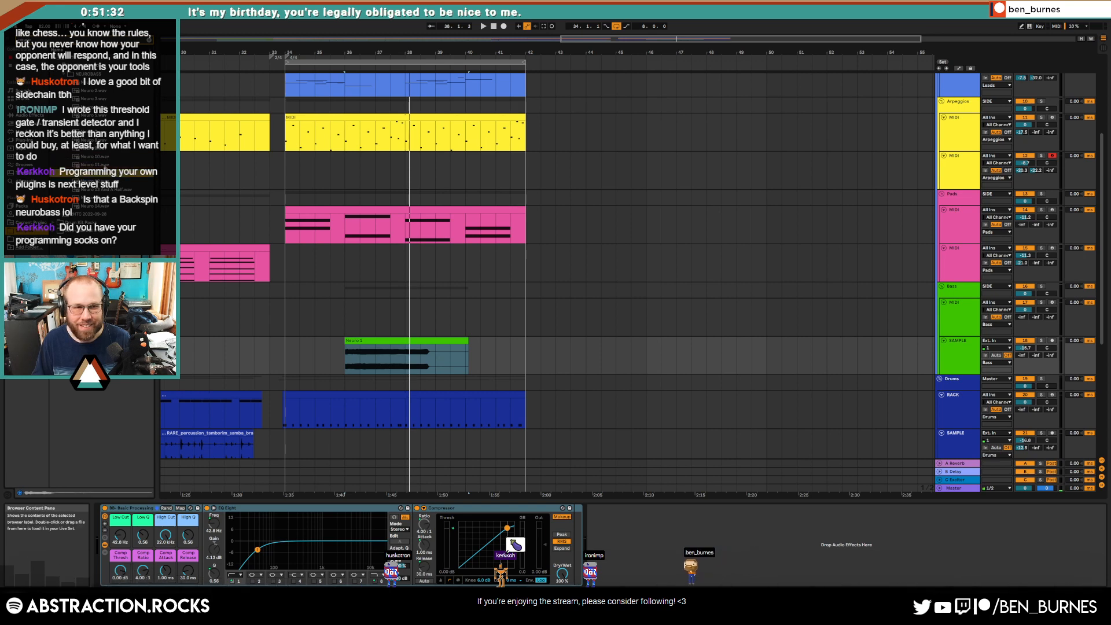
pyautogui.press('Down')
pyautogui.press('Down')
pyautogui.press('Down')
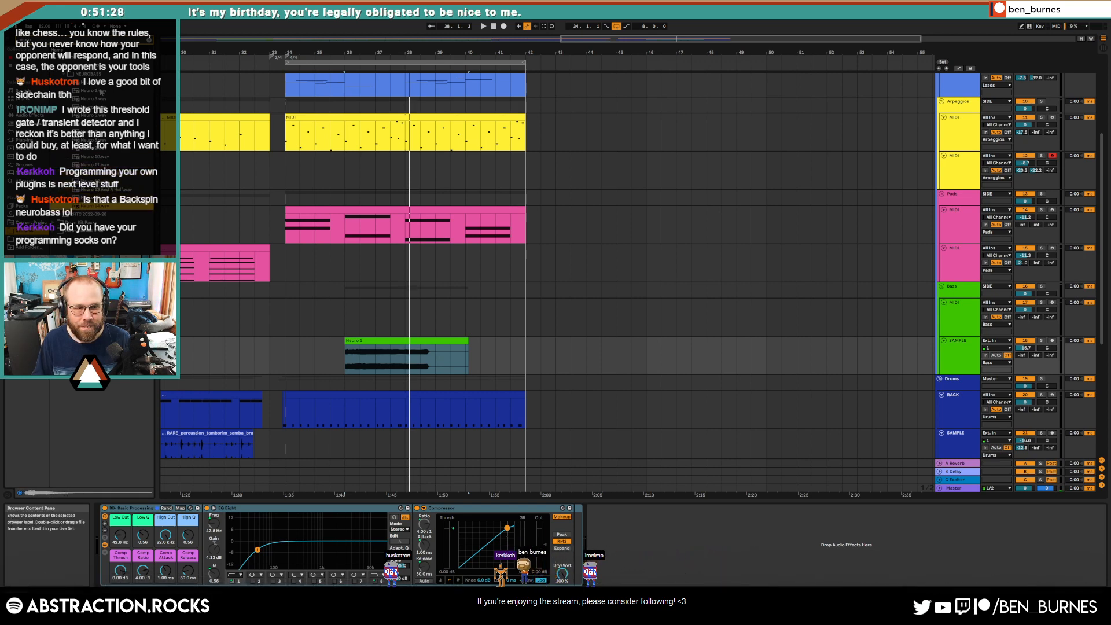
pyautogui.press('Down')
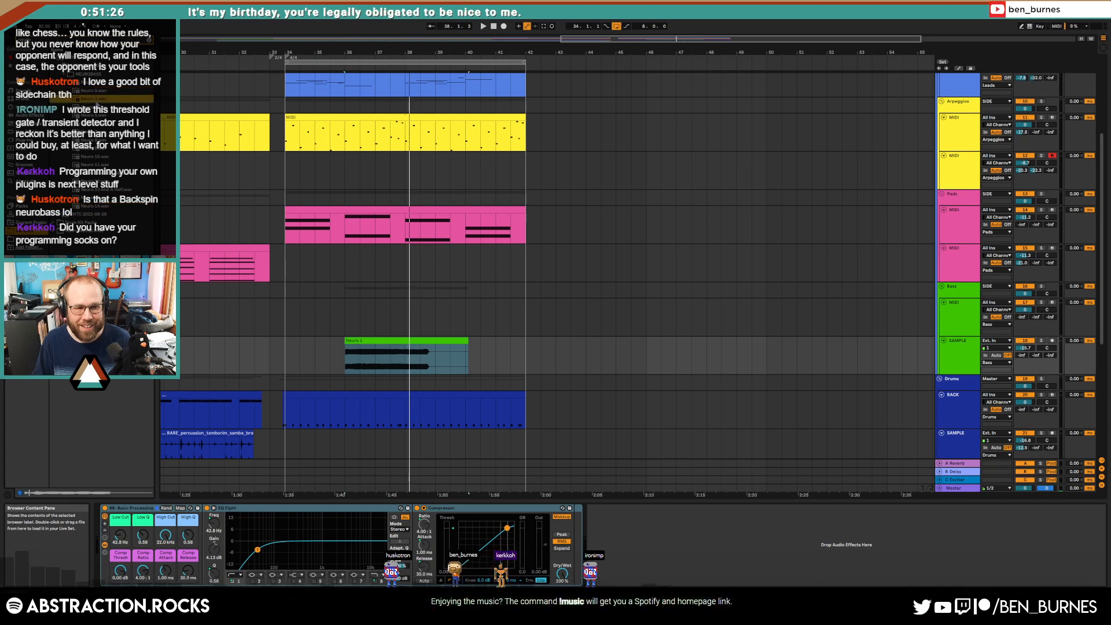
pyautogui.moveTo(89, 102); pyautogui.dragTo(344, 359)
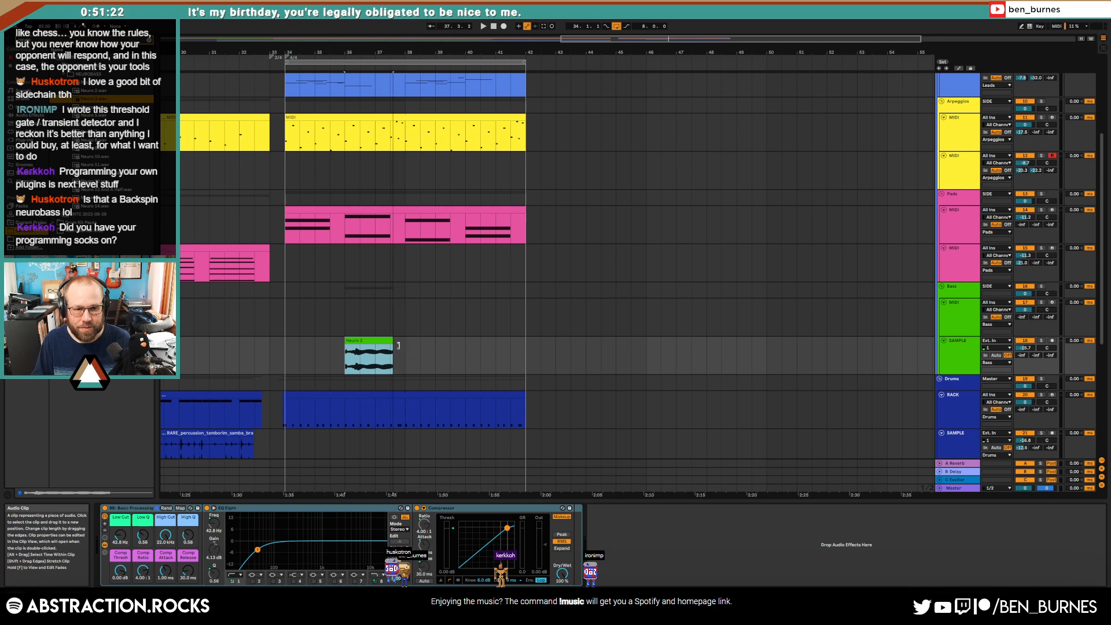
# Step: Make the new Neuro clip end at bar 38 with a short fade-out and play it in the loop
pyautogui.moveTo(403, 346); pyautogui.dragTo(387, 346)
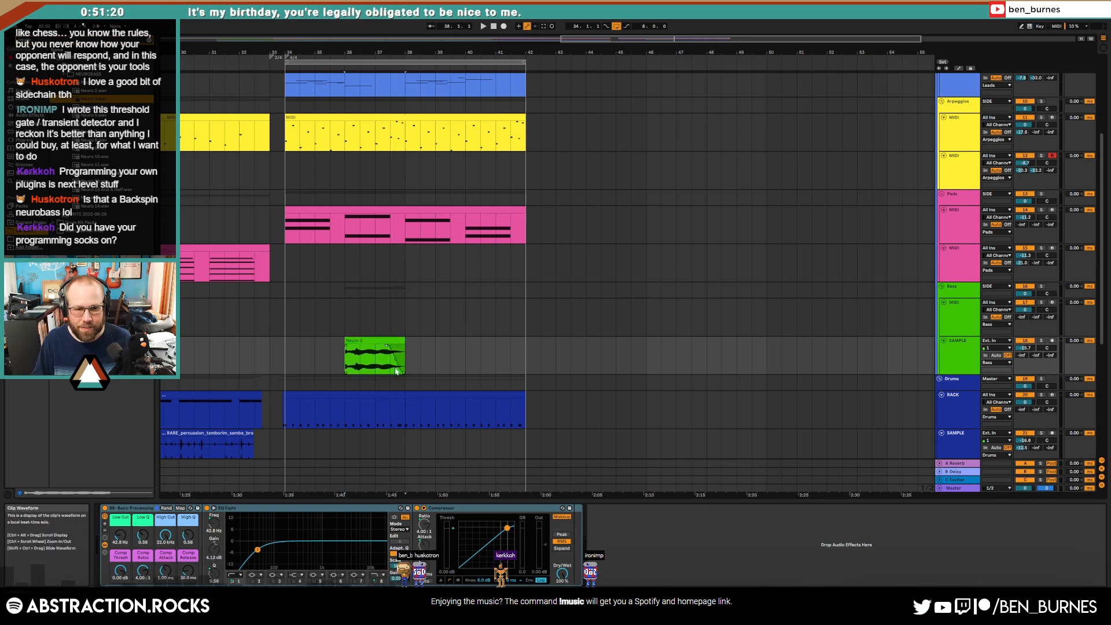
pyautogui.click(360, 340)
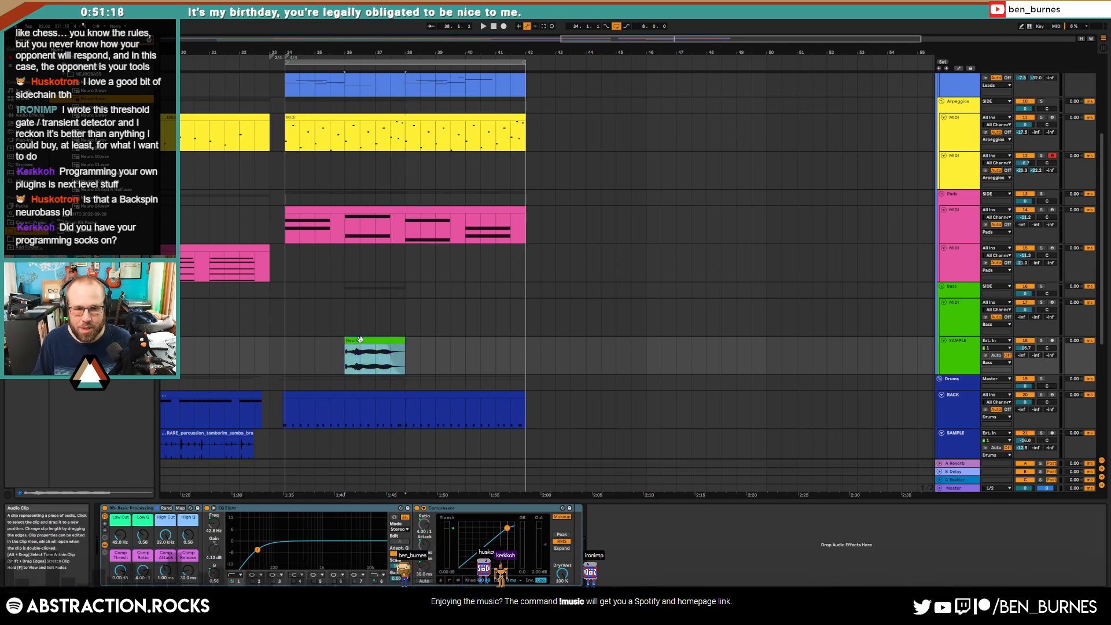
pyautogui.press('space')
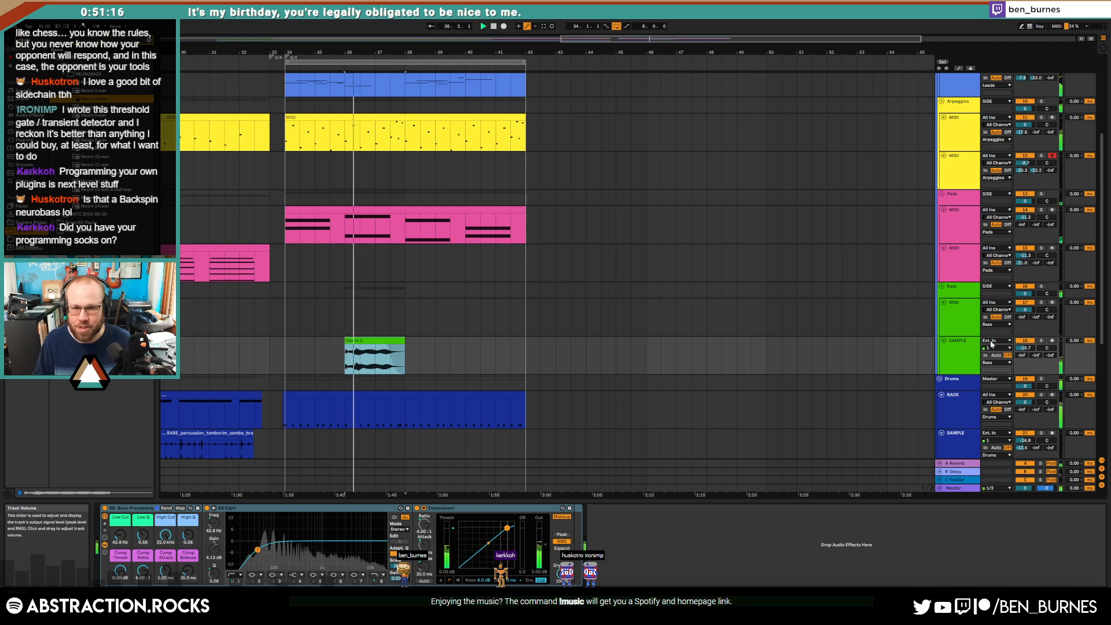
# Step: Raise the volume of the Bass group's SAMPLE track and copy the Neuro clip from bar 36 to bar 40
pyautogui.moveTo(1026, 348); pyautogui.dragTo(1026, 337)
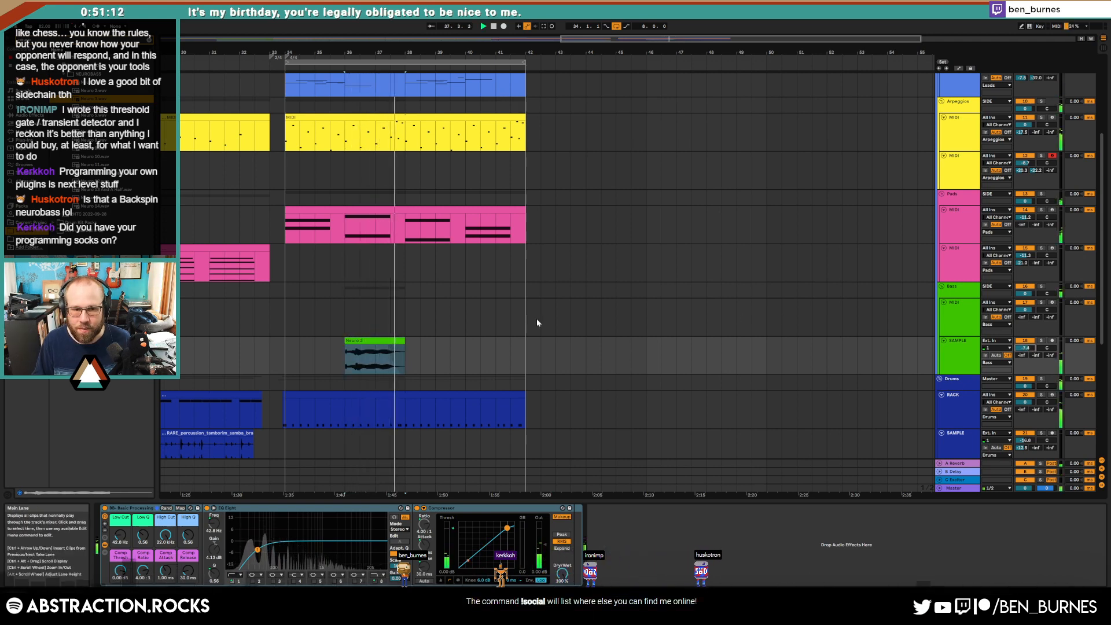
pyautogui.moveTo(385, 341); pyautogui.dragTo(505, 351)
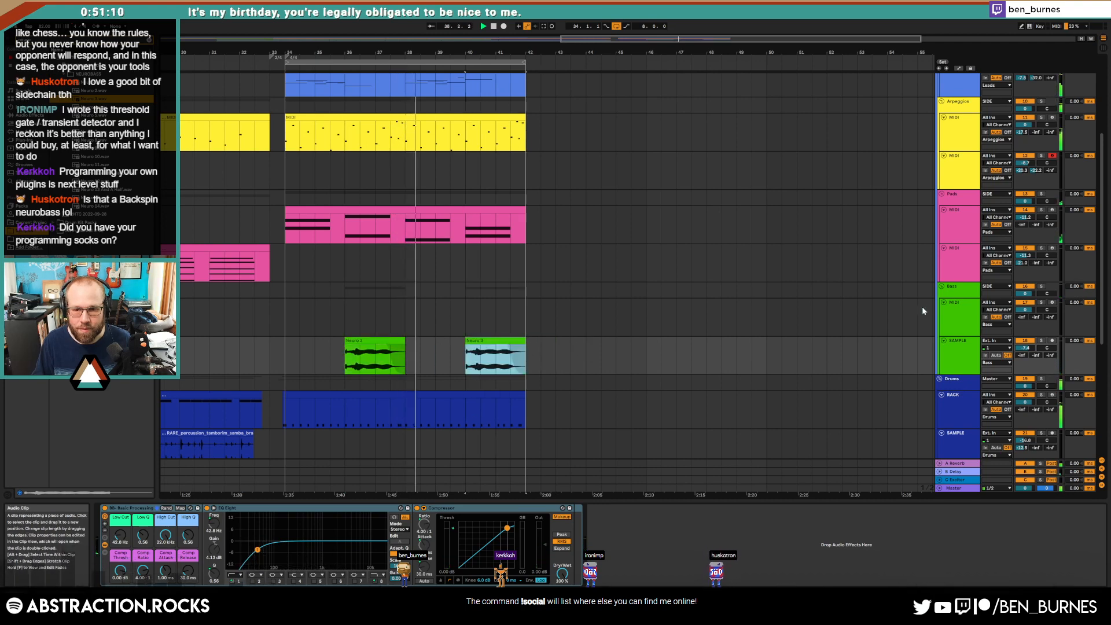
# Step: Arm the Bass group's MIDI track and create an empty two-bar MIDI clip on it from bar 34 to 36
pyautogui.click(974, 322)
pyautogui.click(1053, 303)
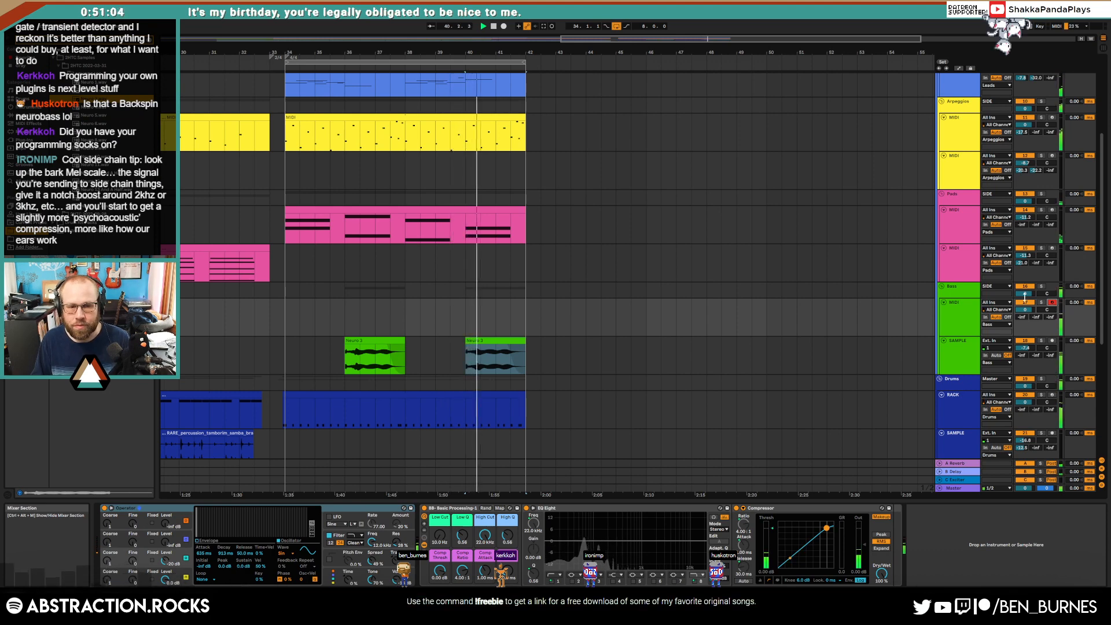
pyautogui.moveTo(287, 317); pyautogui.dragTo(326, 318)
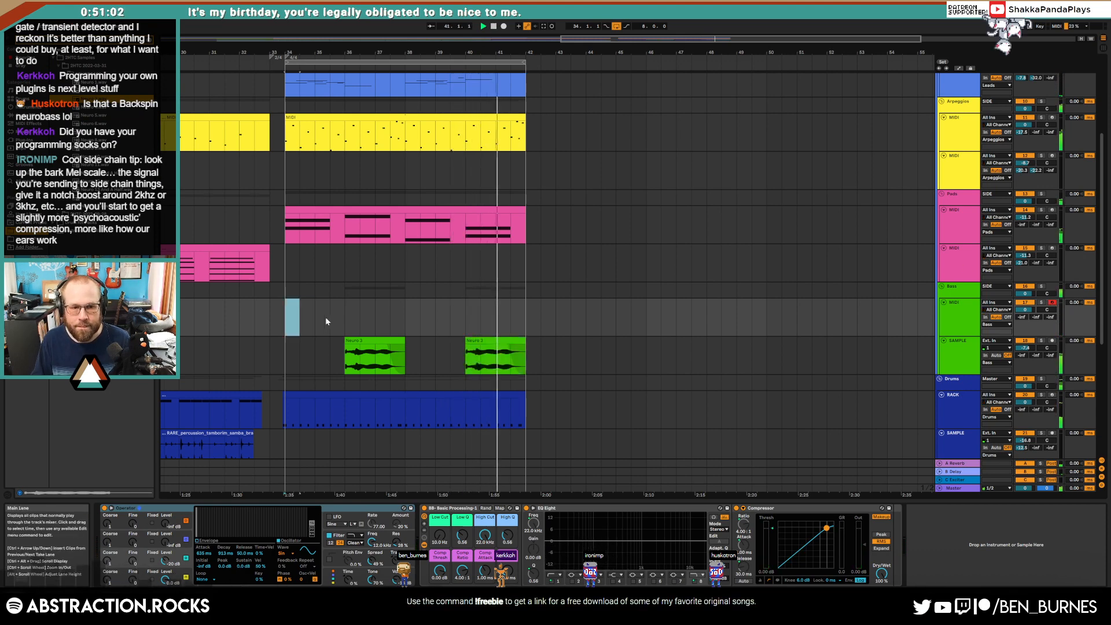
pyautogui.hotkey('ctrl', 'shift', 'm')
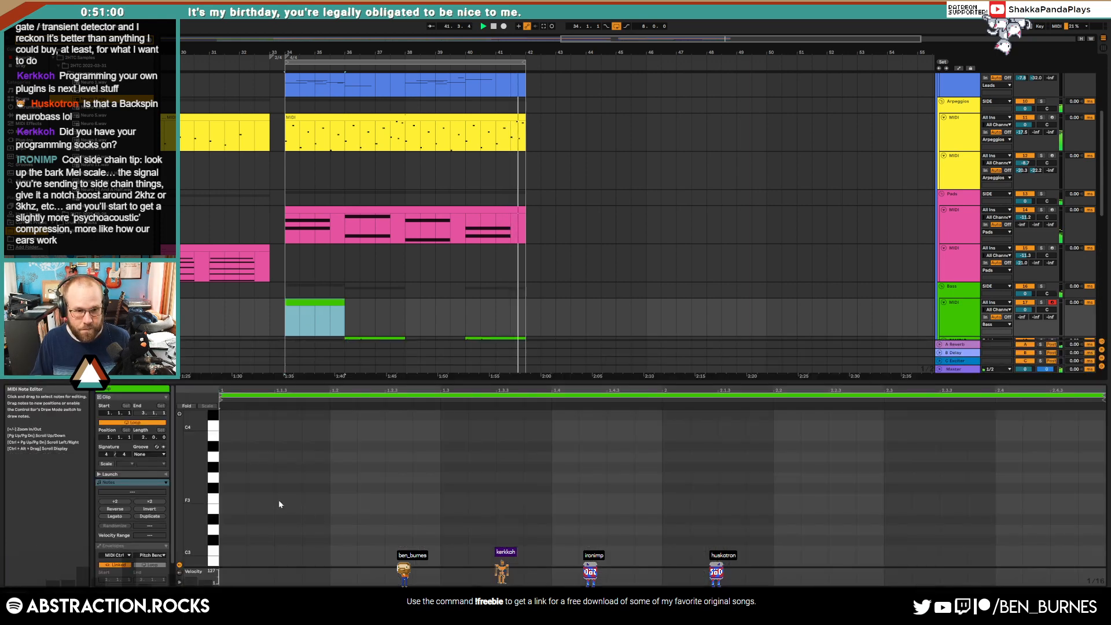
# Step: Add a short C1 note on the first offbeat of the bass clip and duplicate it on every offbeat across both bars
pyautogui.moveTo(202, 497); pyautogui.dragTo(190, 439)
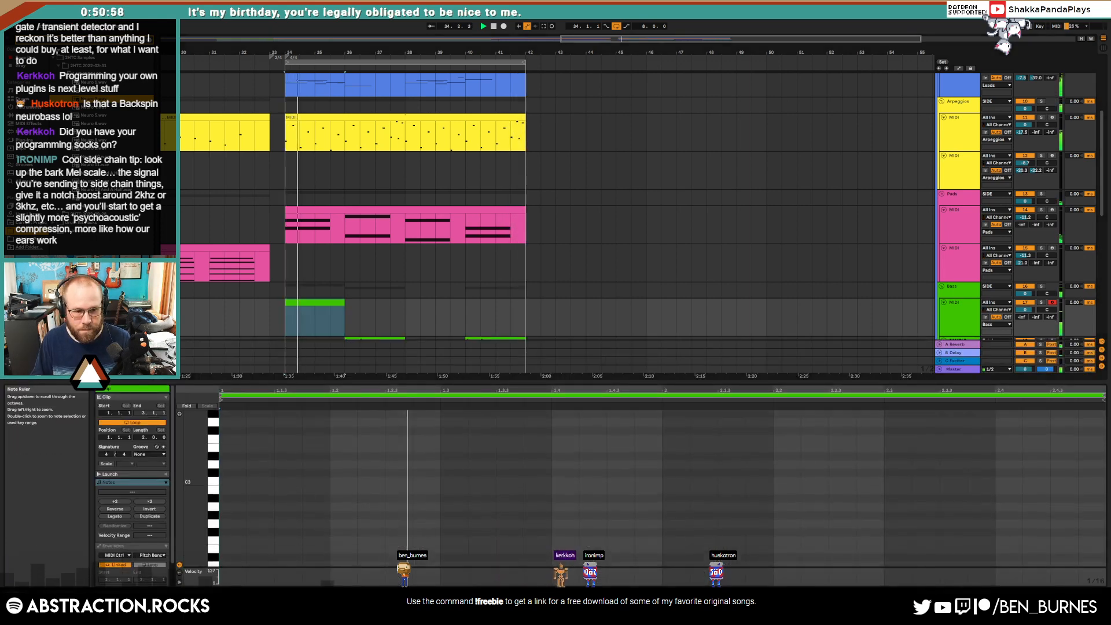
pyautogui.moveTo(196, 523); pyautogui.dragTo(195, 316)
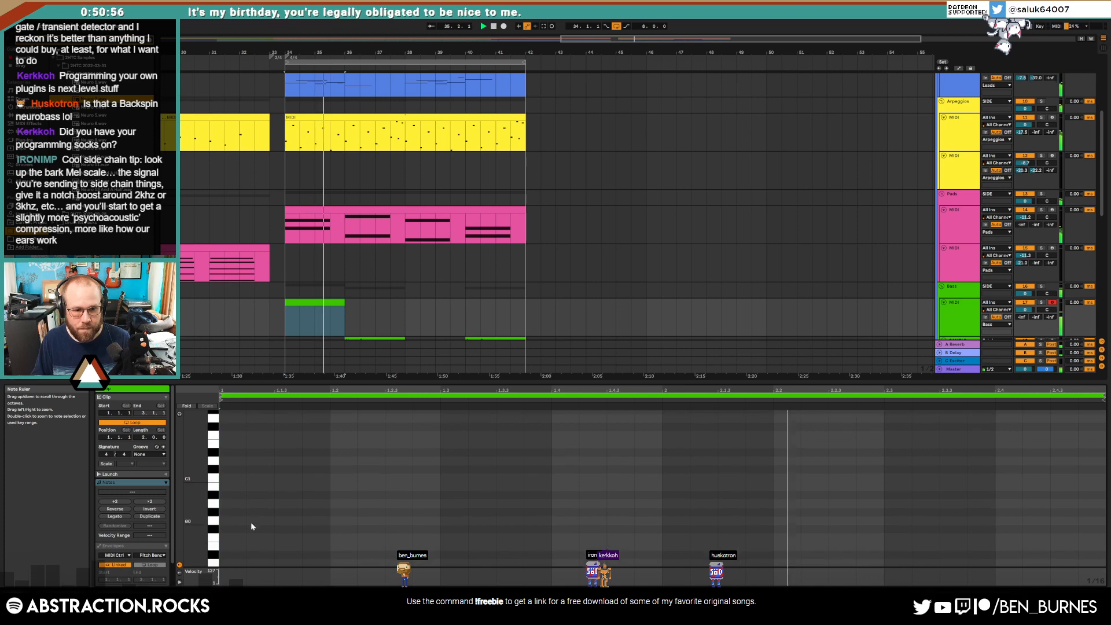
pyautogui.doubleClick(280, 477)
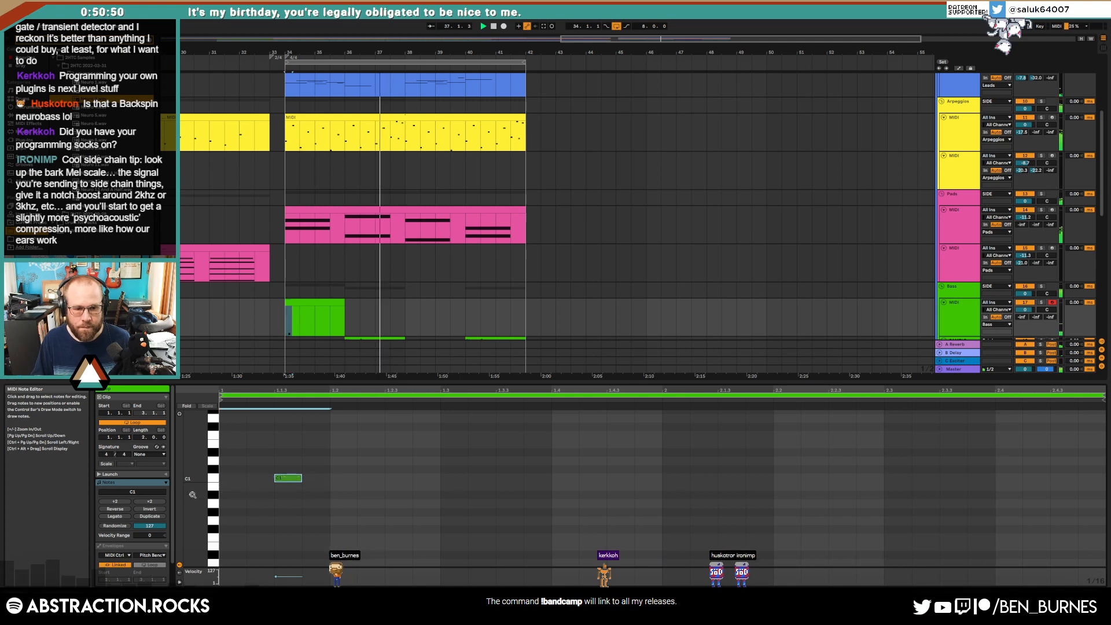
pyautogui.hotkey('ctrl', 'd')
pyautogui.hotkey('ctrl', 'd')
pyautogui.hotkey('ctrl', 'd')
pyautogui.hotkey('ctrl', 'd')
pyautogui.hotkey('ctrl', 'd')
pyautogui.hotkey('ctrl', 'd')
pyautogui.hotkey('ctrl', 'd')
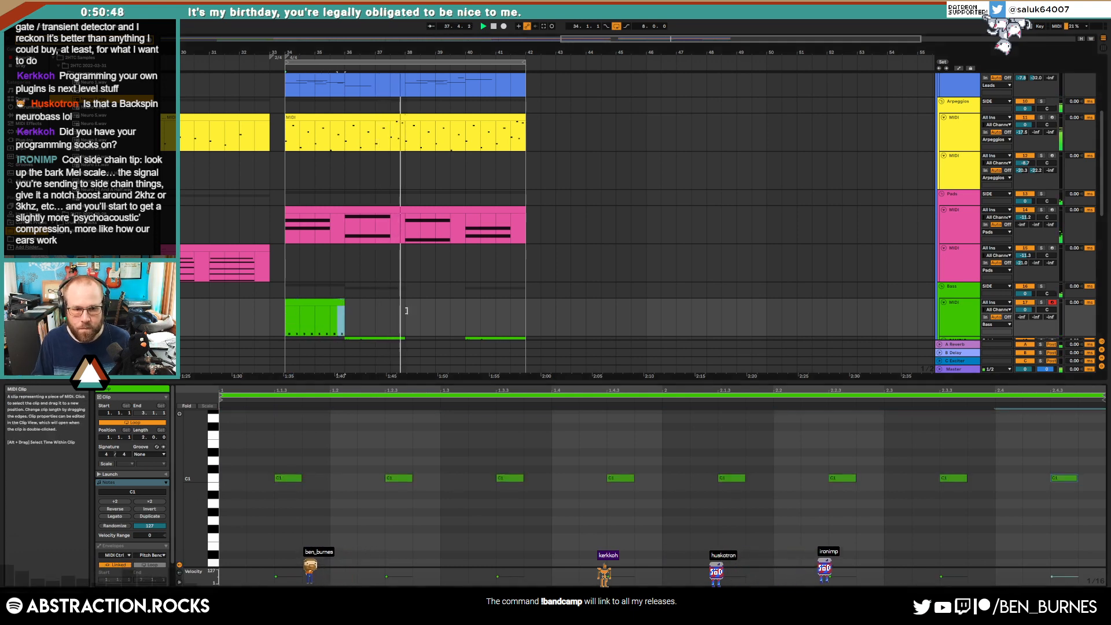
# Step: Repeat the offbeat bass clip through to bar 42 and select all C1 notes in the first two bars
pyautogui.moveTo(406, 311); pyautogui.dragTo(526, 308)
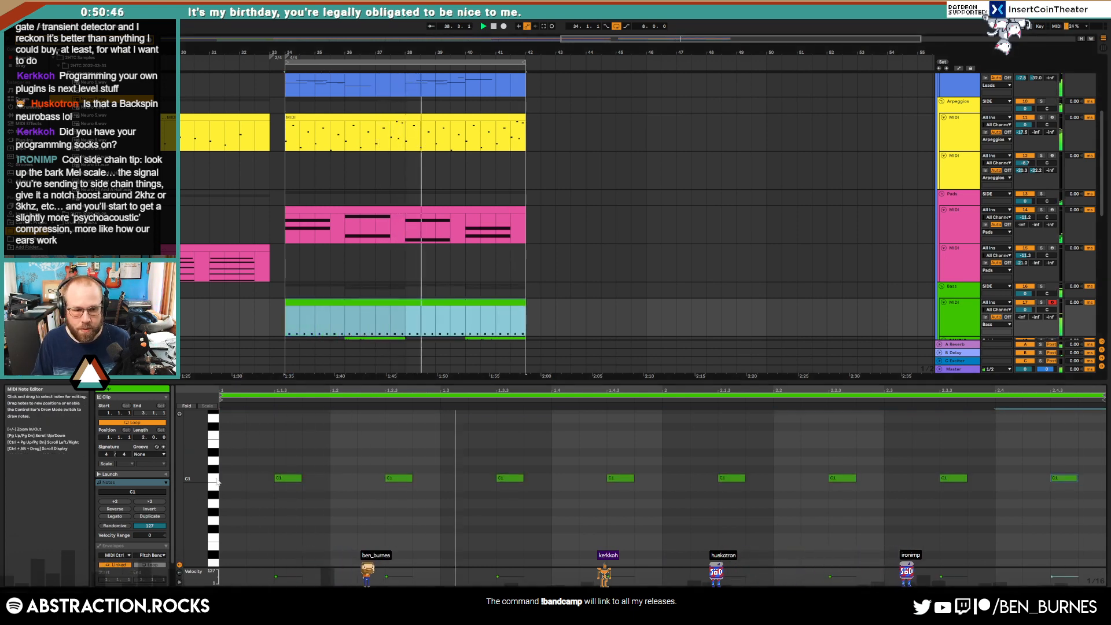
pyautogui.click(214, 481)
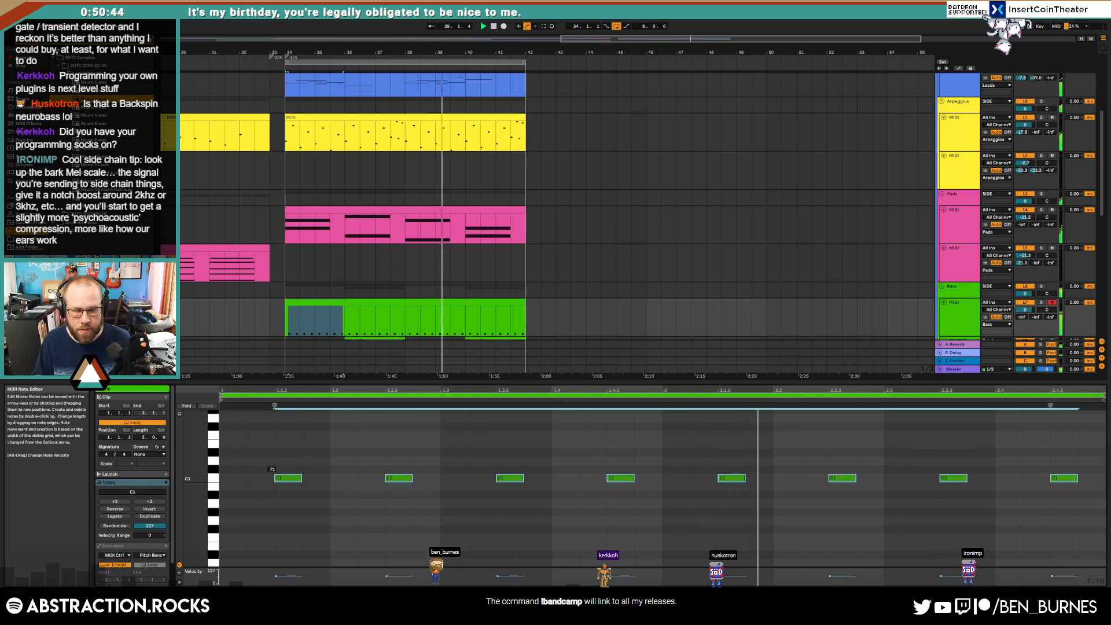
# Step: Examine the gain reduction of the SIDE group's sidechain compressor against the offbeat bass notes, then stop playback
pyautogui.hotkey('shift', 'Tab')
pyautogui.scroll(1, 635, 221)
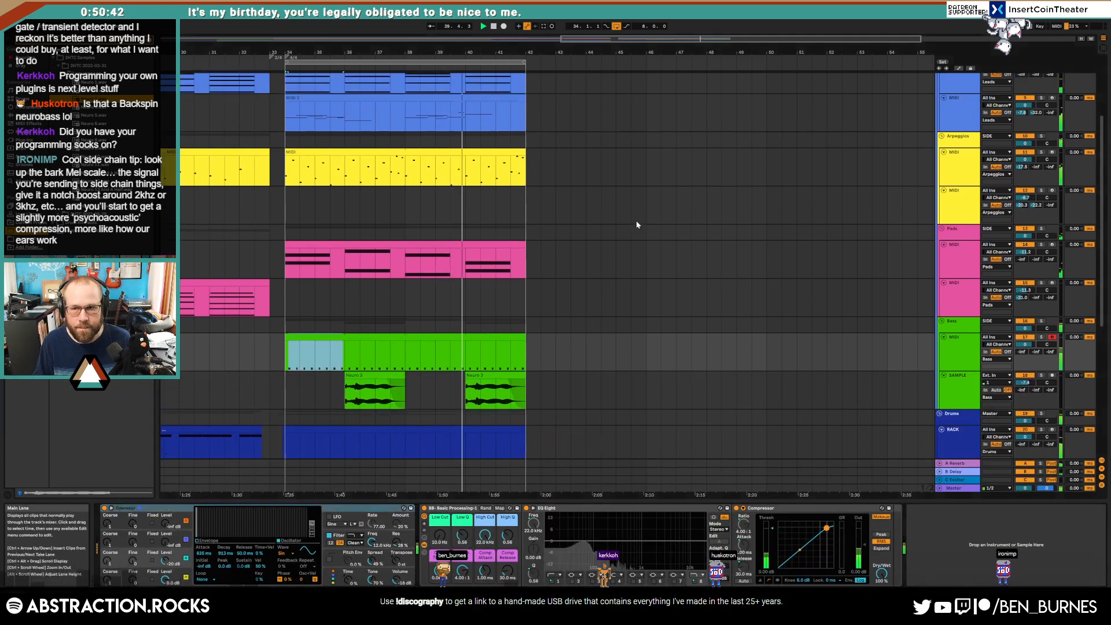
pyautogui.scroll(4, 648, 229)
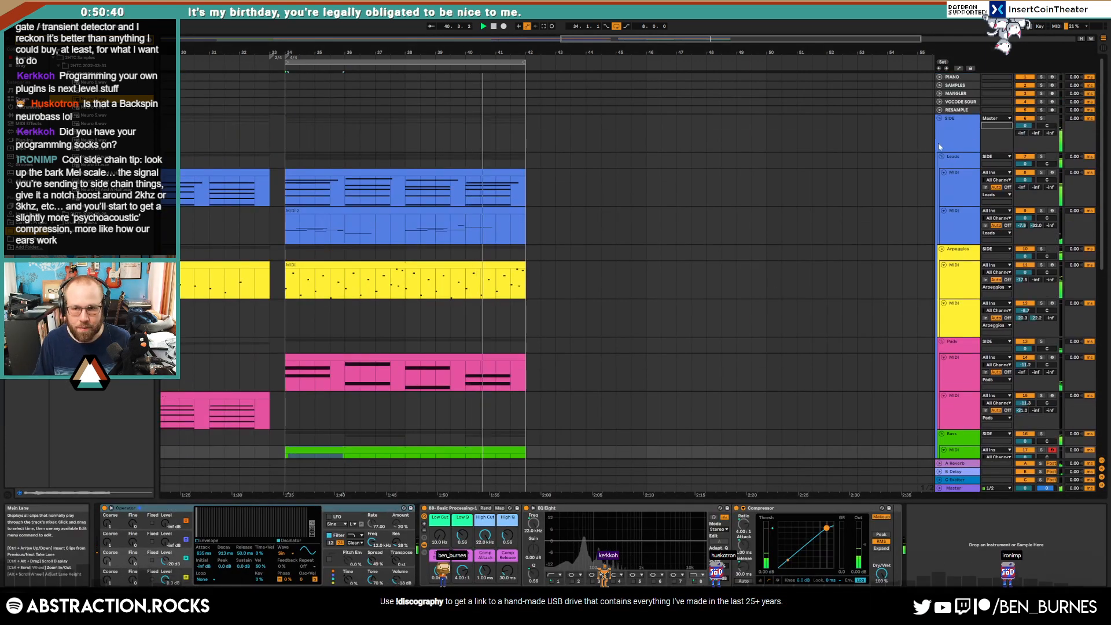
pyautogui.click(939, 146)
pyautogui.click(224, 568)
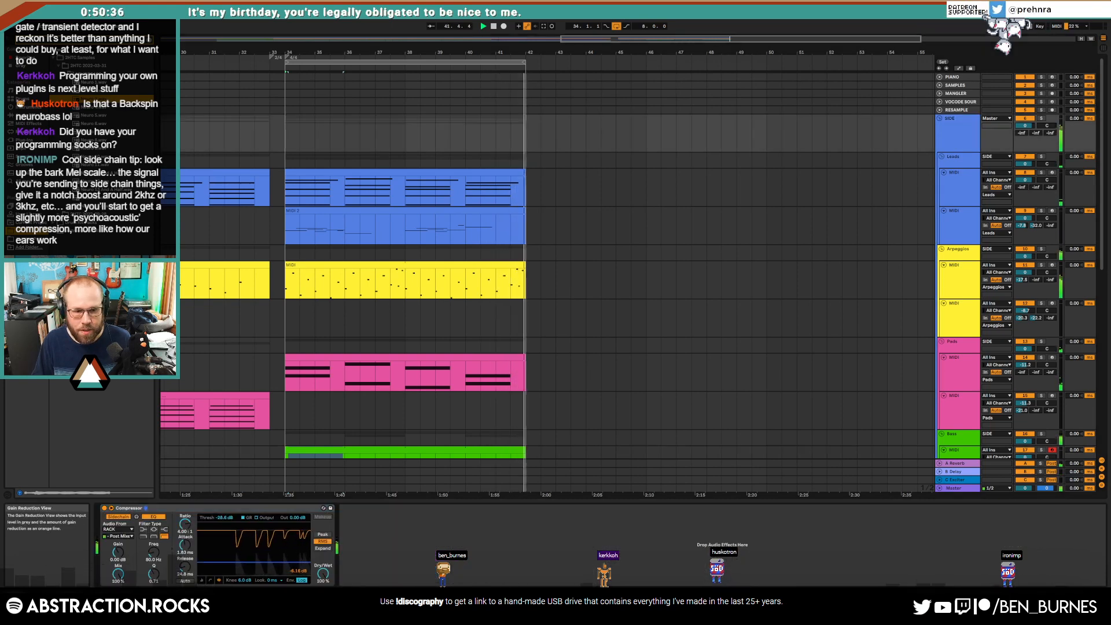
pyautogui.hotkey('shift', 'Tab')
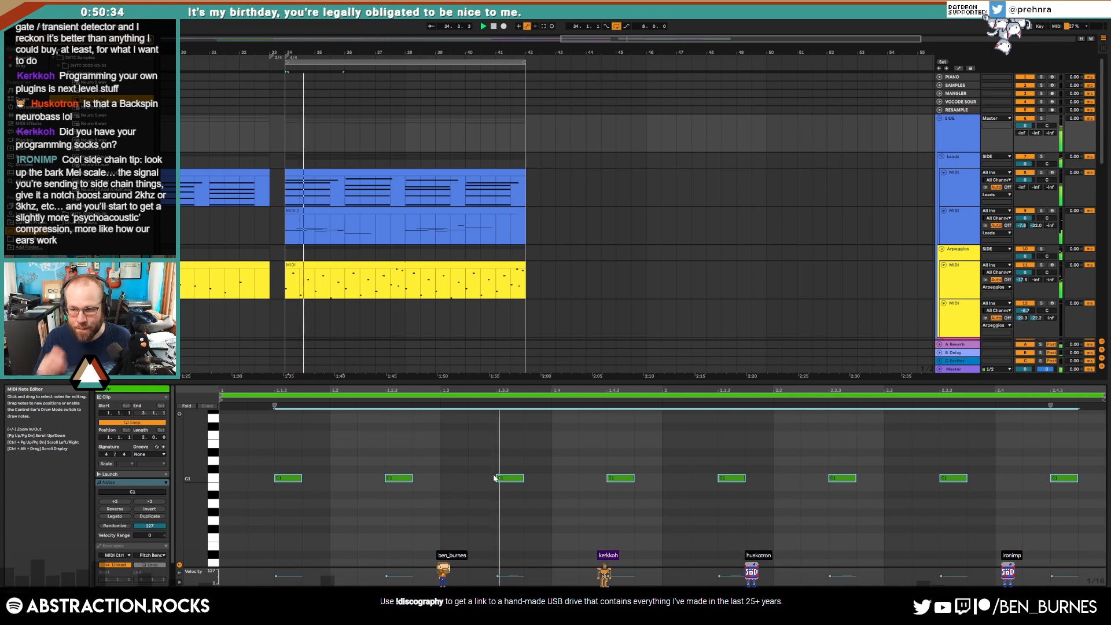
pyautogui.click(602, 266)
pyautogui.press('space')
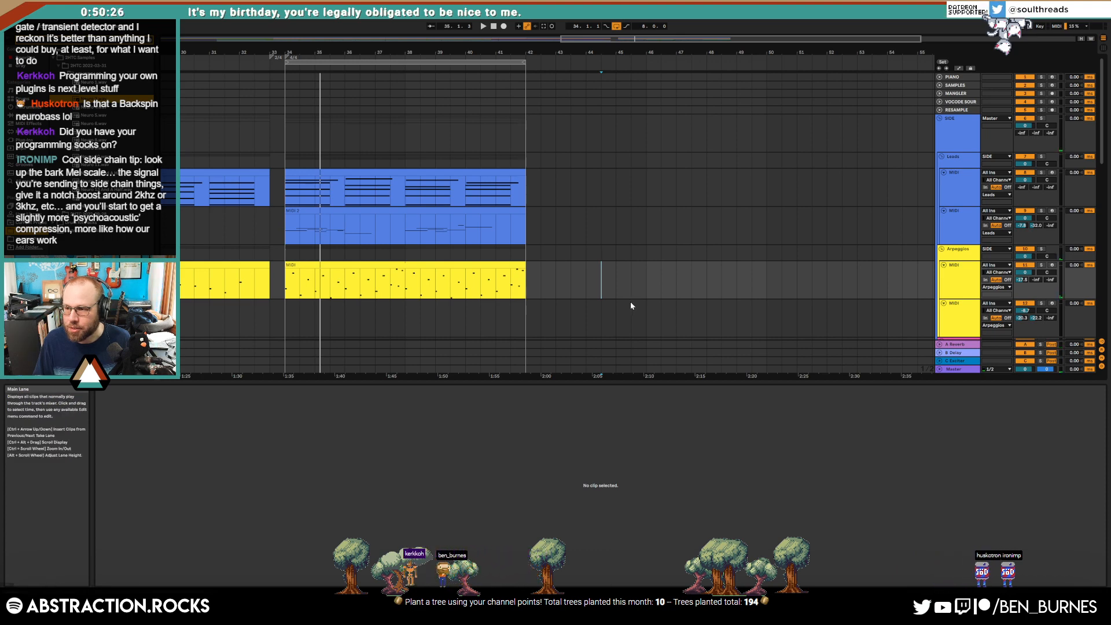
# Step: Check the device chains of the second Leads track, the Neuro sample track and the drum RACK, and play the loop
pyautogui.click(524, 240)
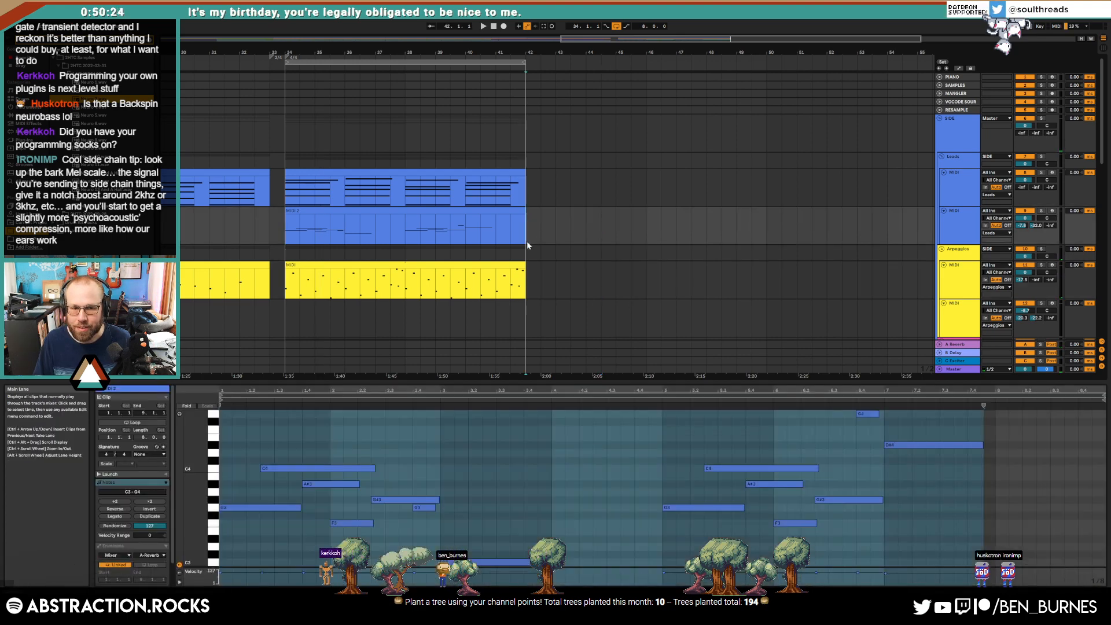
pyautogui.hotkey('shift', 'Tab')
pyautogui.scroll(-6, 286, 231)
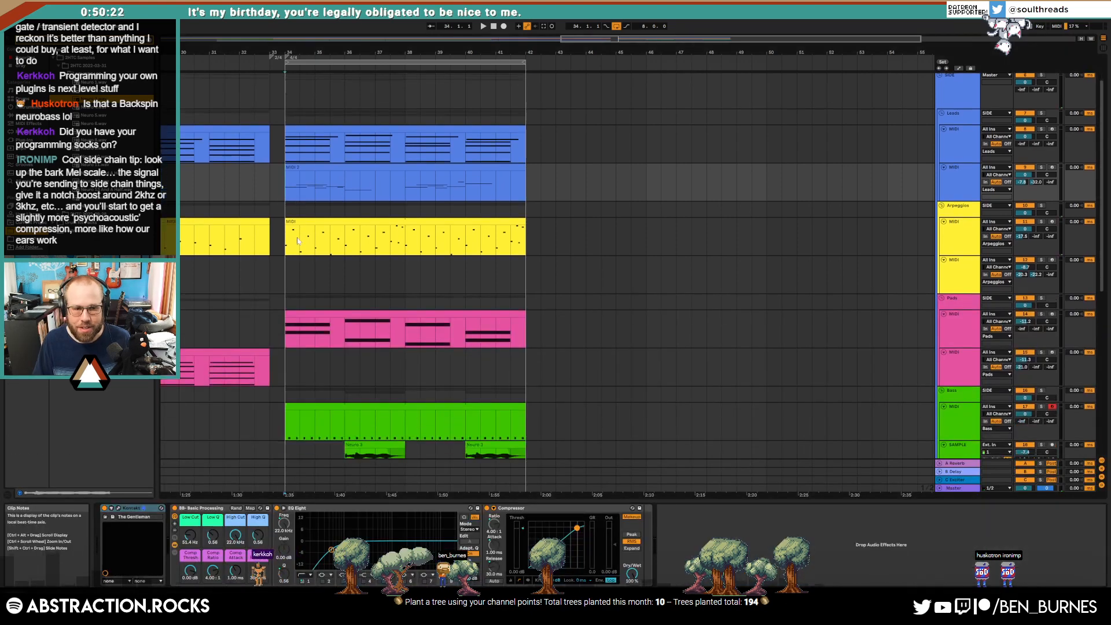
pyautogui.click(365, 298)
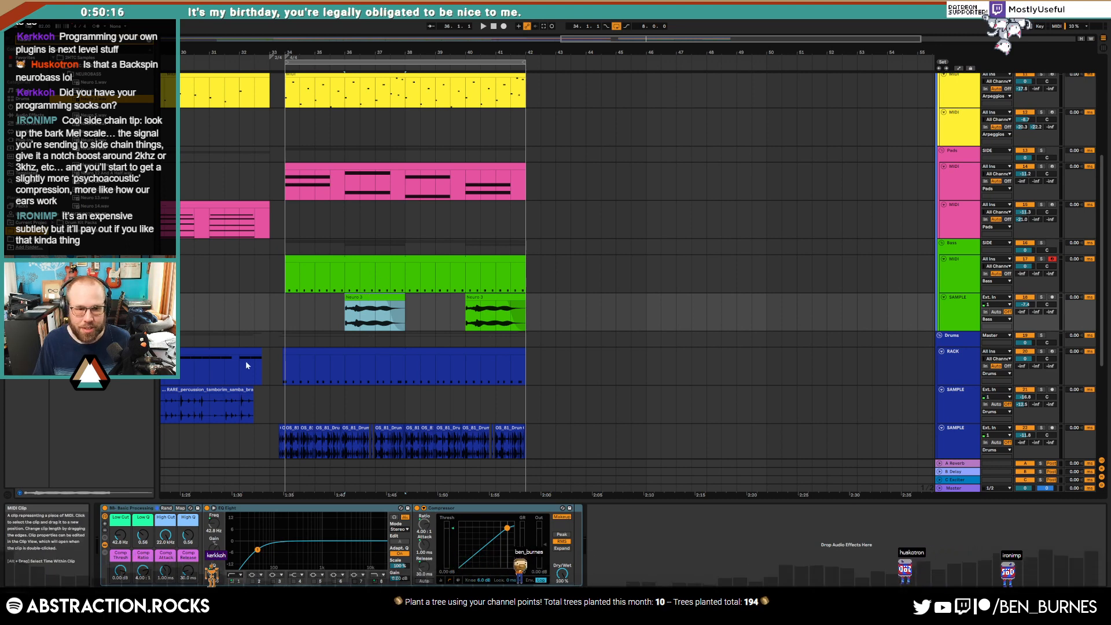
pyautogui.click(224, 367)
pyautogui.press('space')
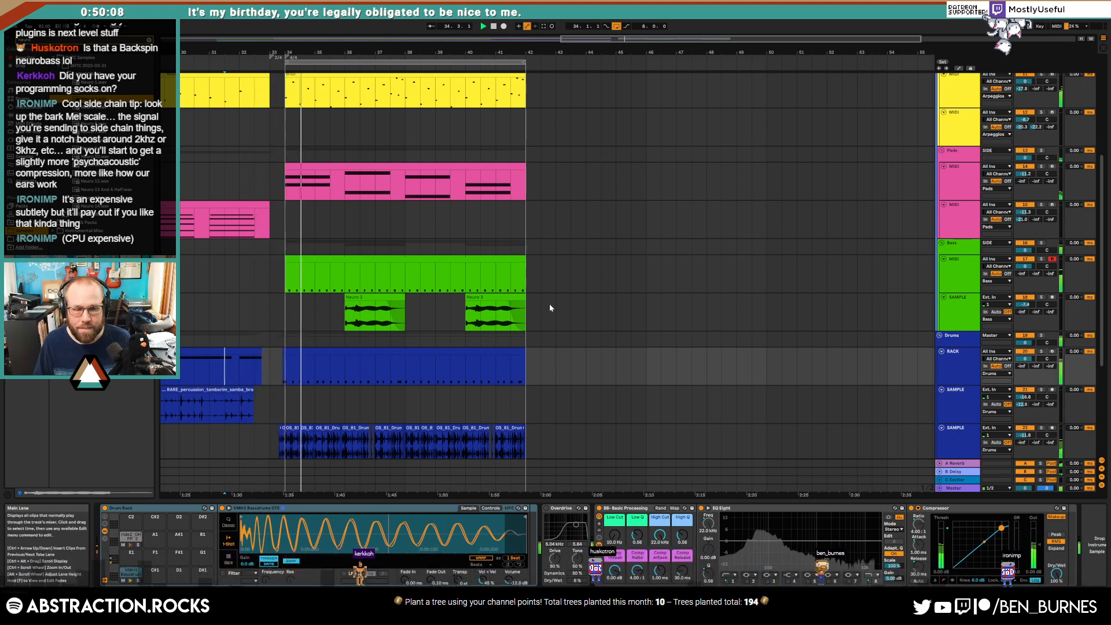
# Step: Lower the volume of the Bass group's SAMPLE track and play the loop from bar 34
pyautogui.scroll(2, 486, 342)
pyautogui.scroll(2, 486, 337)
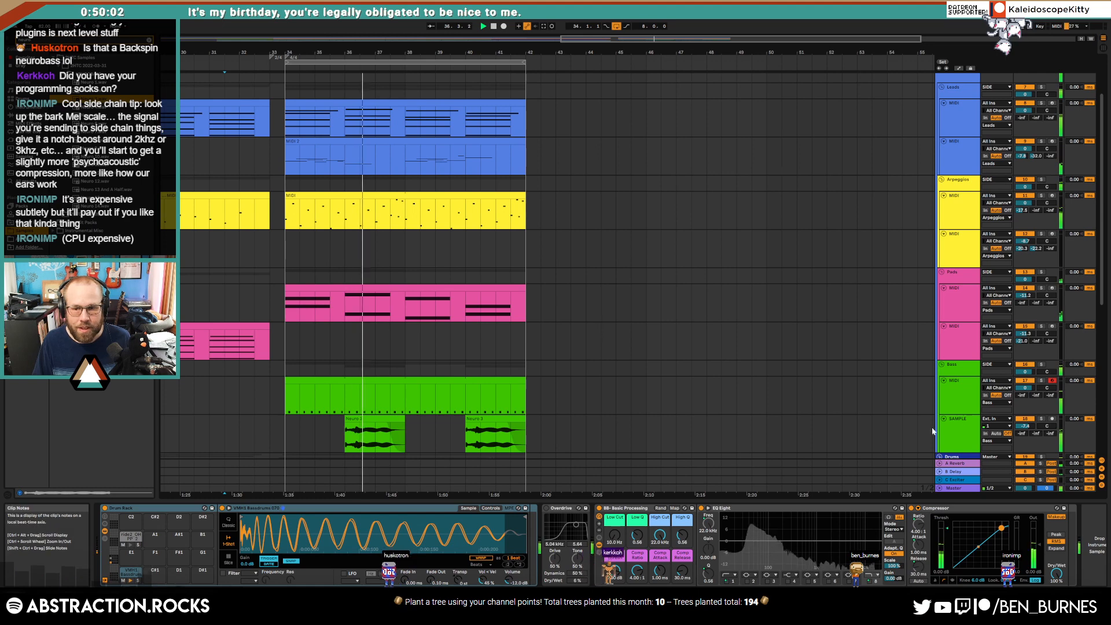
pyautogui.moveTo(1026, 426); pyautogui.dragTo(1026, 435)
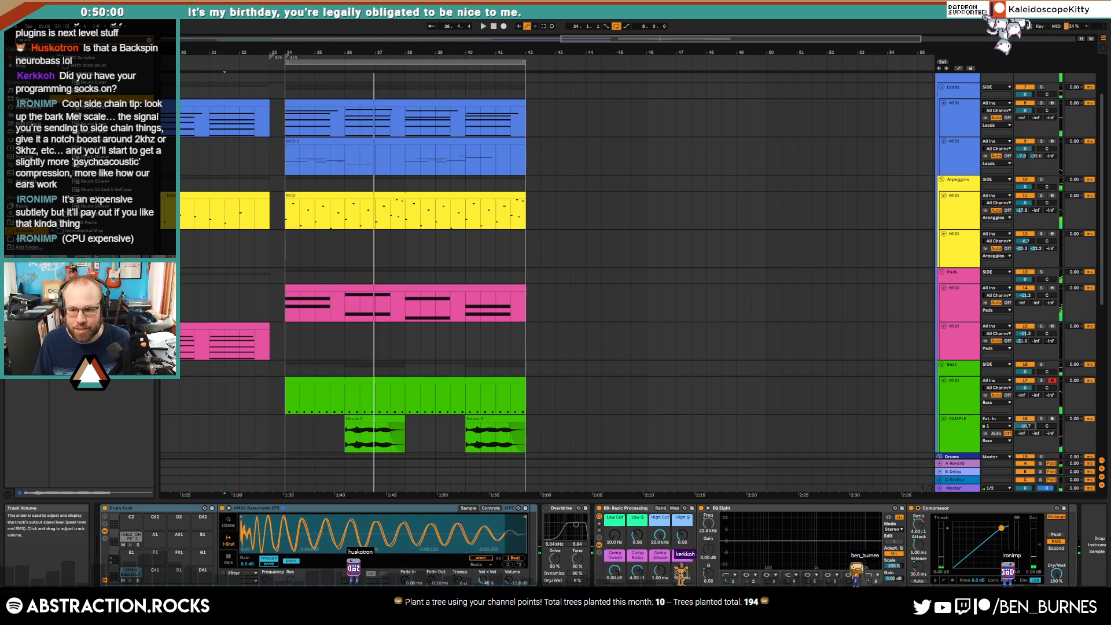
pyautogui.click(965, 438)
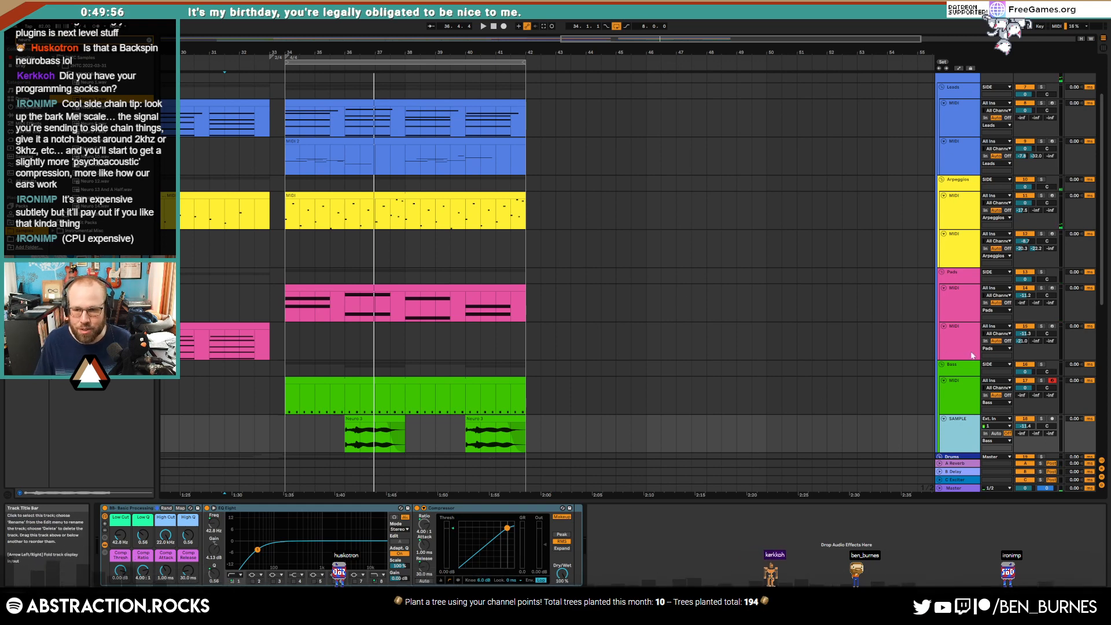
pyautogui.click(285, 159)
pyautogui.press('space')
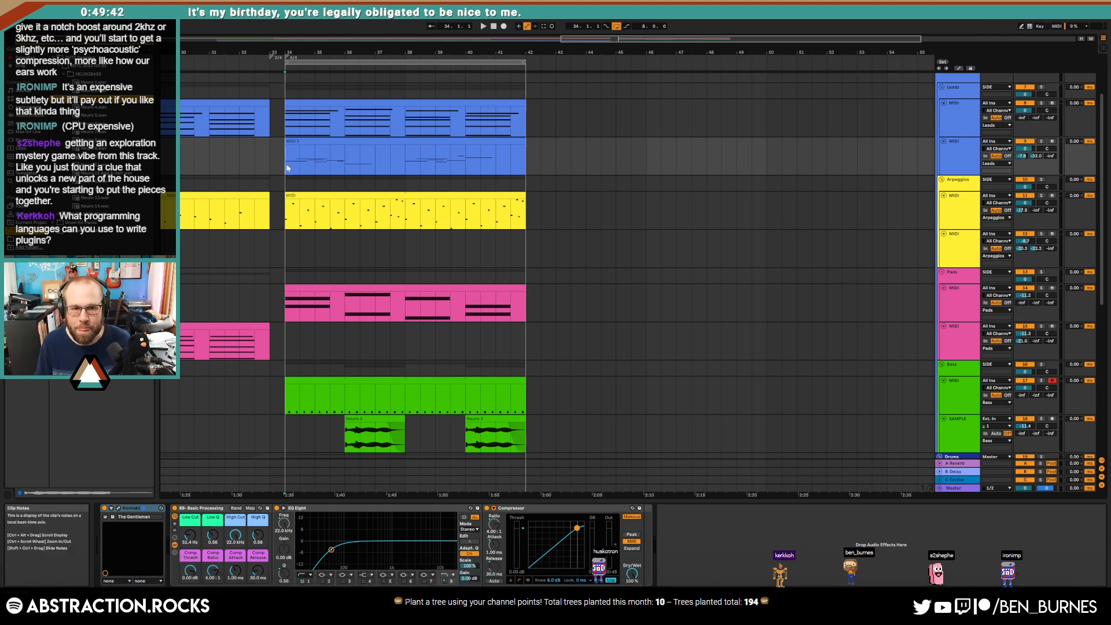
pyautogui.press('space')
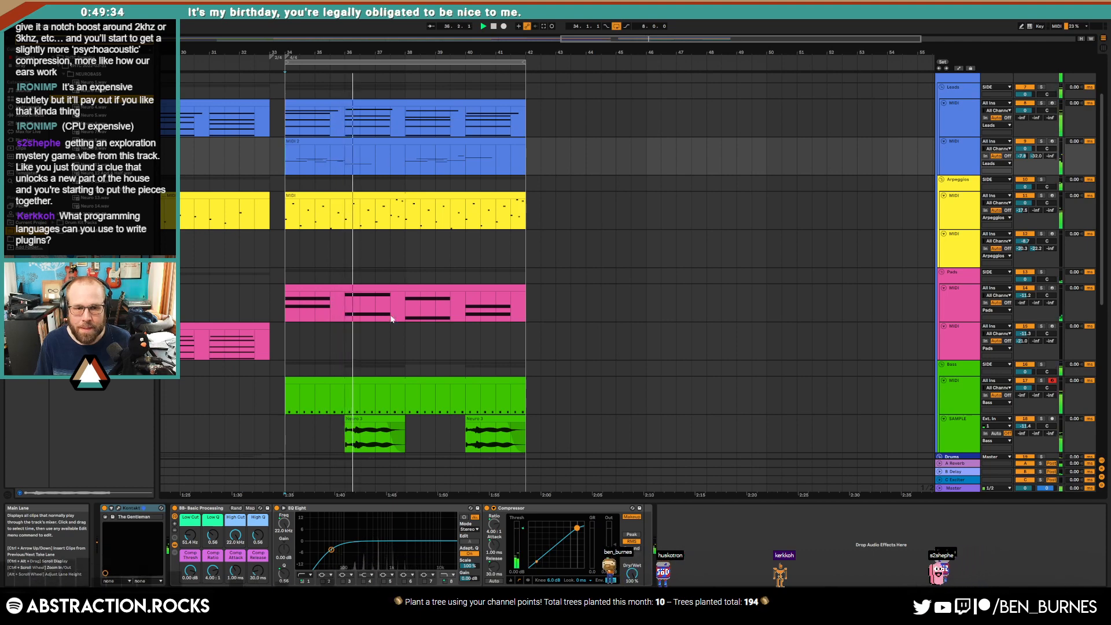
# Step: Set the Neuro sample track's Low Cut to about 316 Hz and Low Q to 0.60, and raise its volume
pyautogui.click(381, 428)
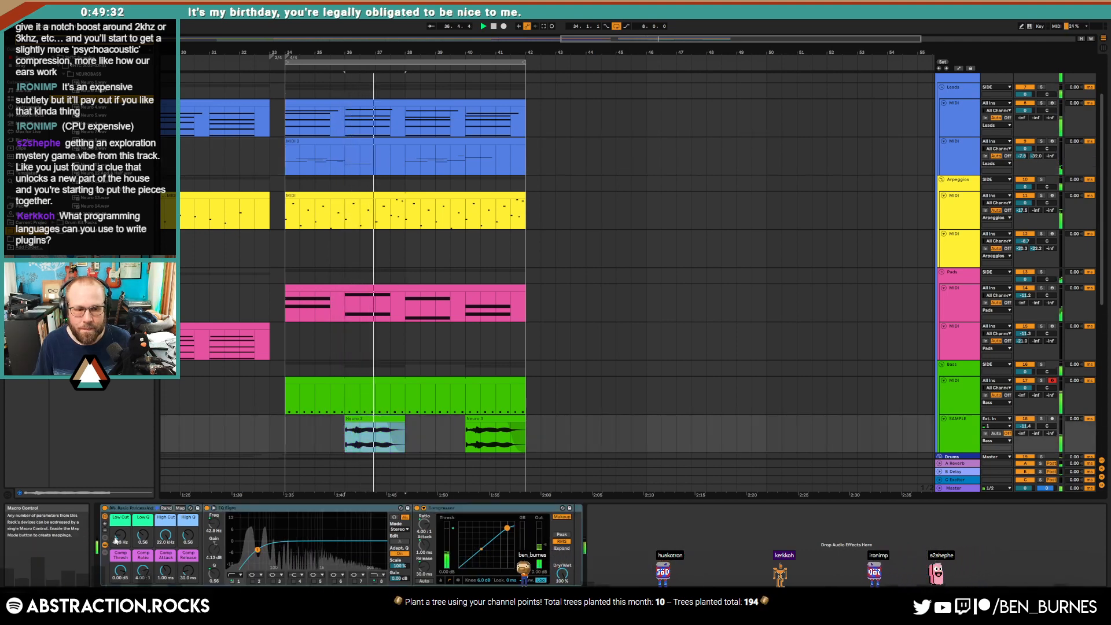
pyautogui.moveTo(114, 533); pyautogui.dragTo(146, 526)
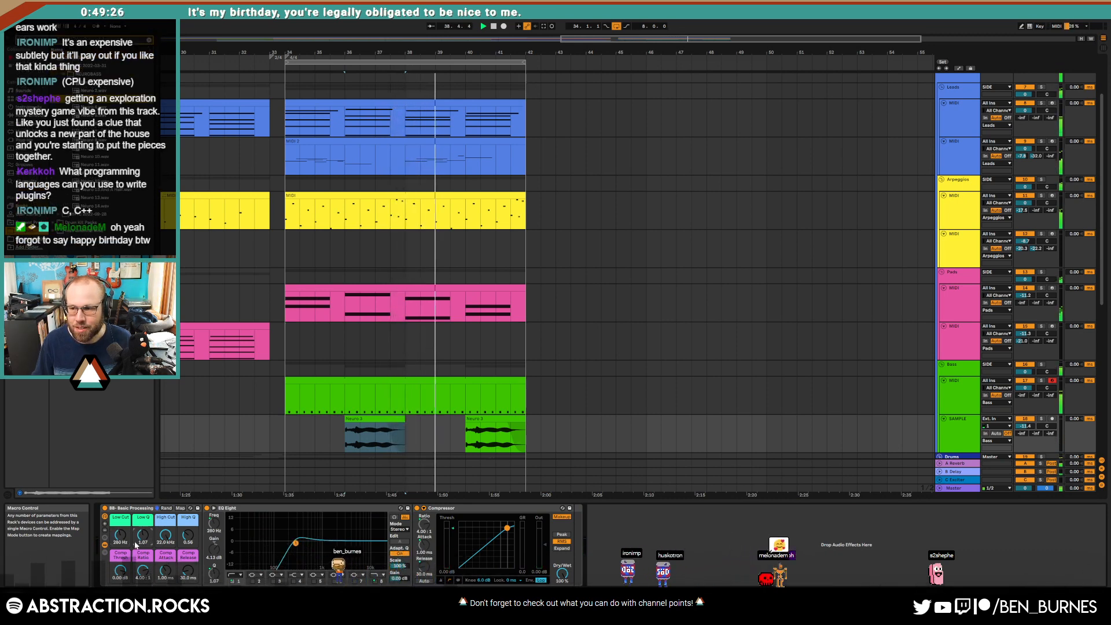
pyautogui.moveTo(143, 537); pyautogui.dragTo(142, 546)
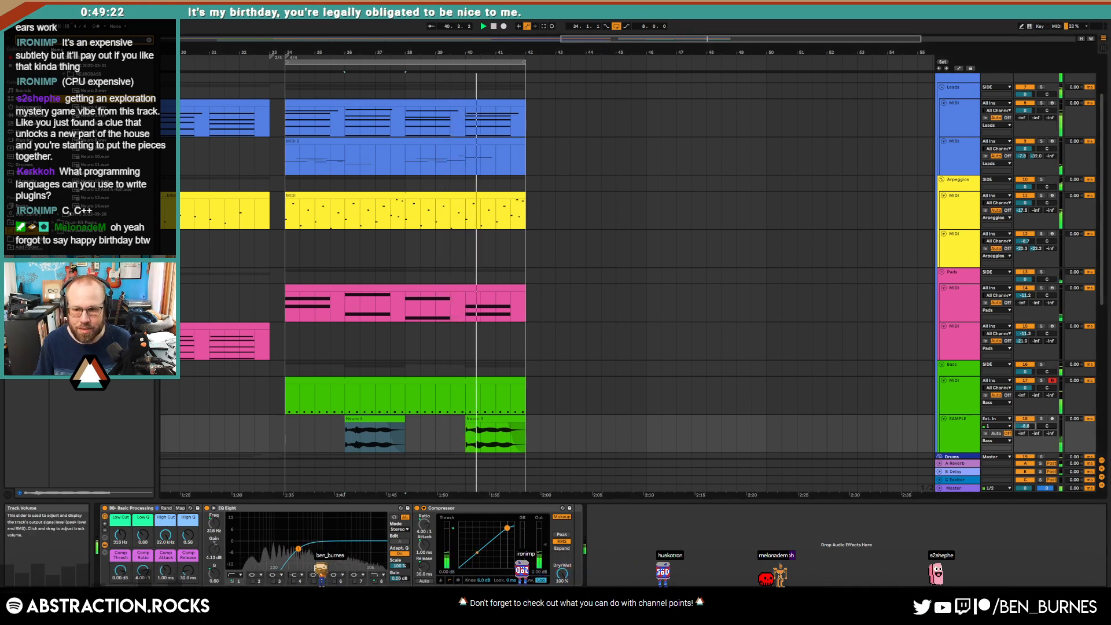
# Step: Shorten the Neuro clip at bar 36 with a longer fade-out, replace the bar 40 clip with a copy, and delete the leftover end
pyautogui.moveTo(391, 425); pyautogui.dragTo(376, 434)
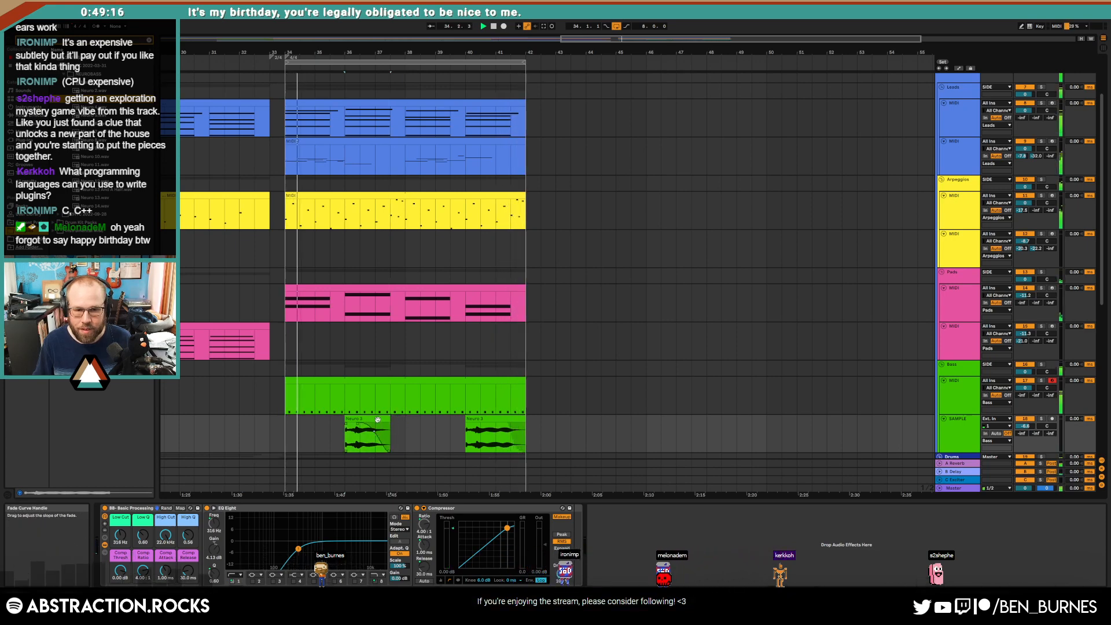
pyautogui.click(378, 419)
pyautogui.hotkey('ctrl', 'c')
pyautogui.click(466, 427)
pyautogui.hotkey('ctrl', 'v')
pyautogui.click(517, 419)
pyautogui.press('Delete')
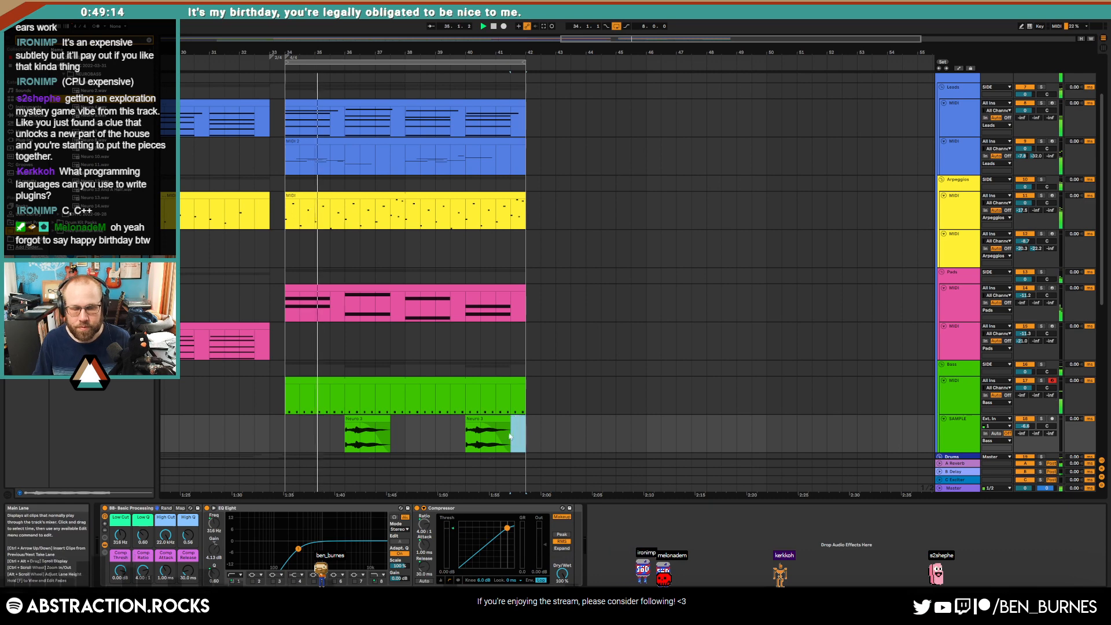
# Step: Raise the Bass SAMPLE track's sends to the reverb, delay and third return, and rebalance the second send
pyautogui.hotkey('shift', 'Tab')
pyautogui.hotkey('shift', 'Tab')
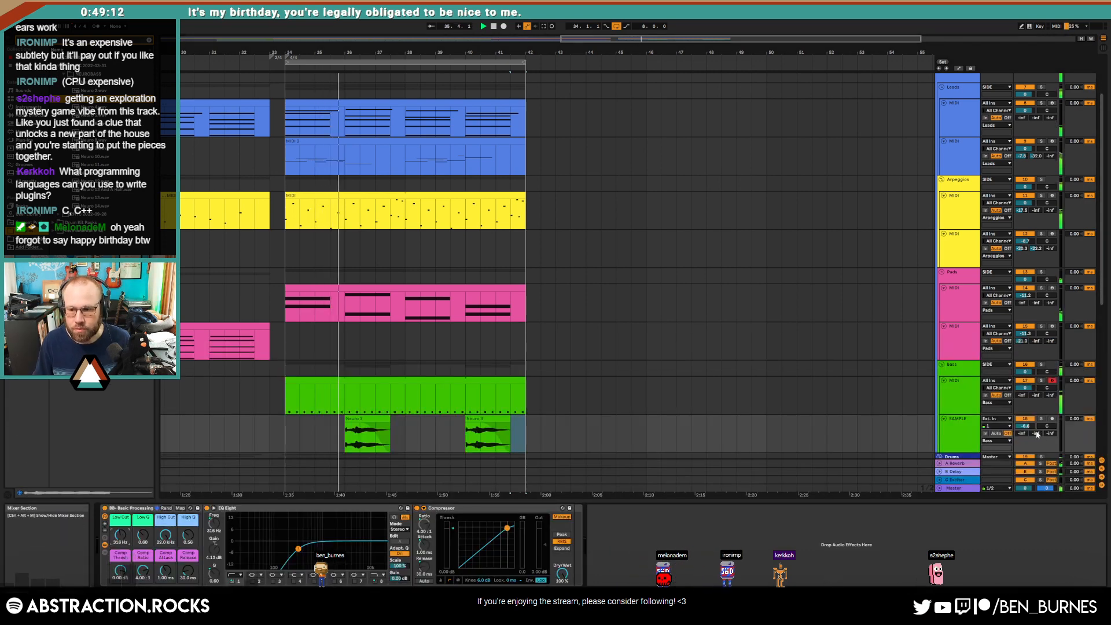
pyautogui.moveTo(1038, 434)
pyautogui.mouseDown()
pyautogui.moveTo(1038, 423)
pyautogui.moveTo(1026, 429)
pyautogui.moveTo(1036, 439)
pyautogui.moveTo(1023, 428)
pyautogui.moveTo(1052, 420)
pyautogui.moveTo(1051, 434)
pyautogui.mouseUp()
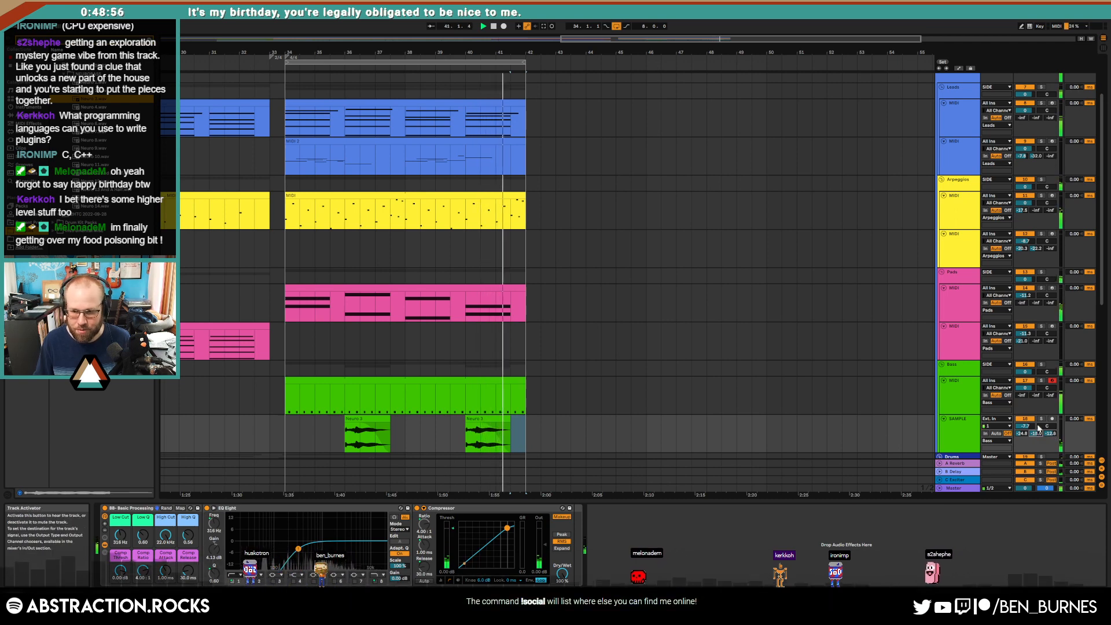
pyautogui.moveTo(1036, 434); pyautogui.dragTo(1036, 449)
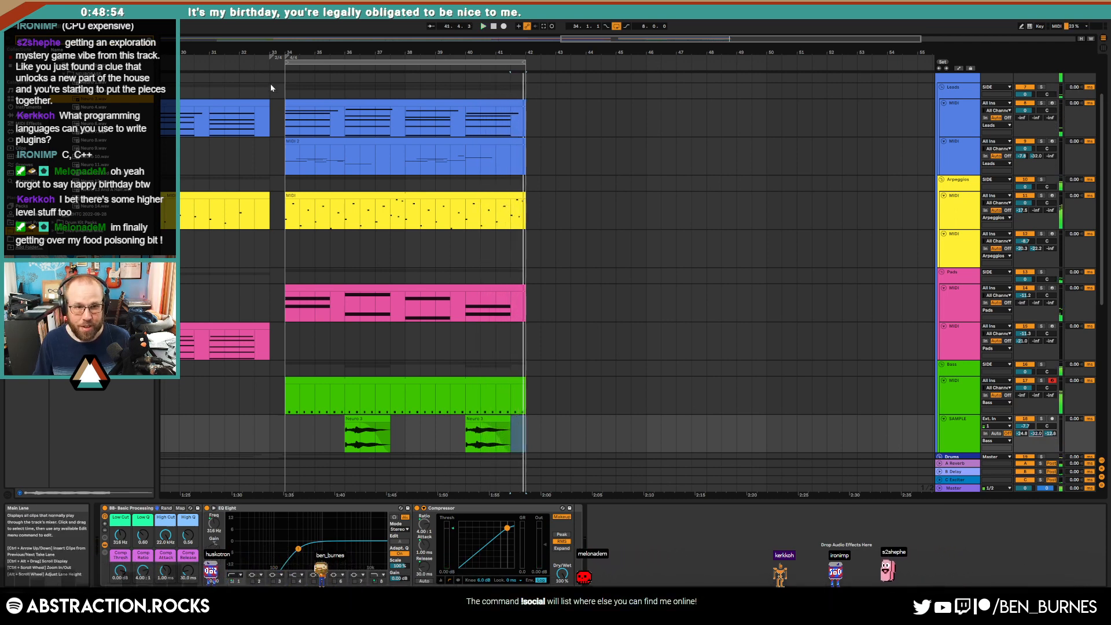
# Step: Open the SAMPLES track's ADSR Sample Manager, clear the drum and loop filters, and choose a random sample to preview
pyautogui.doubleClick(576, 42)
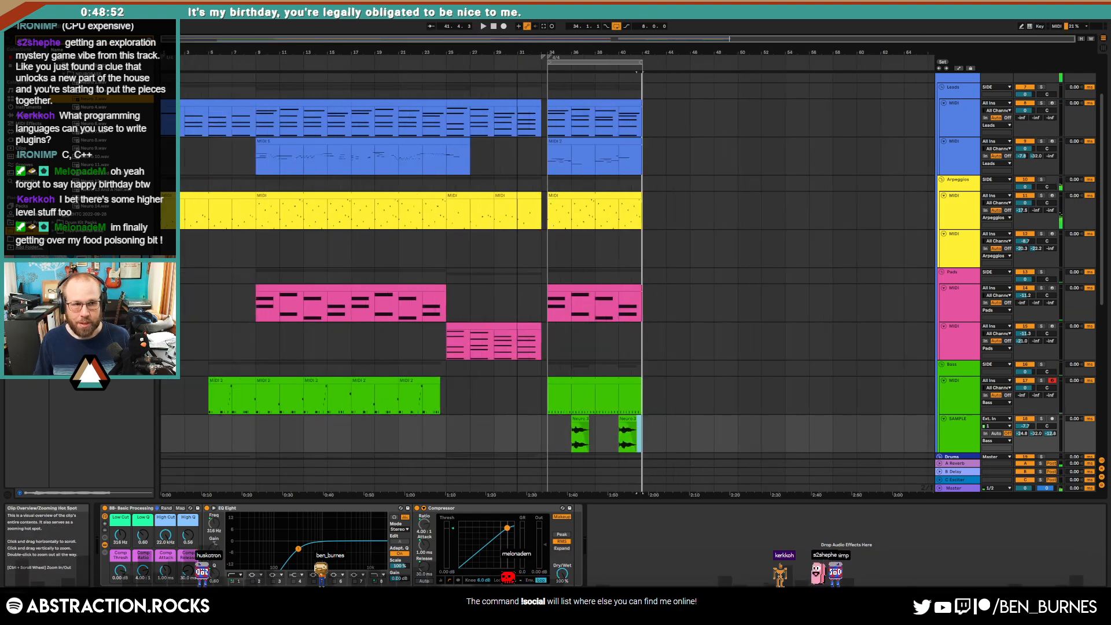
pyautogui.click(26, 238)
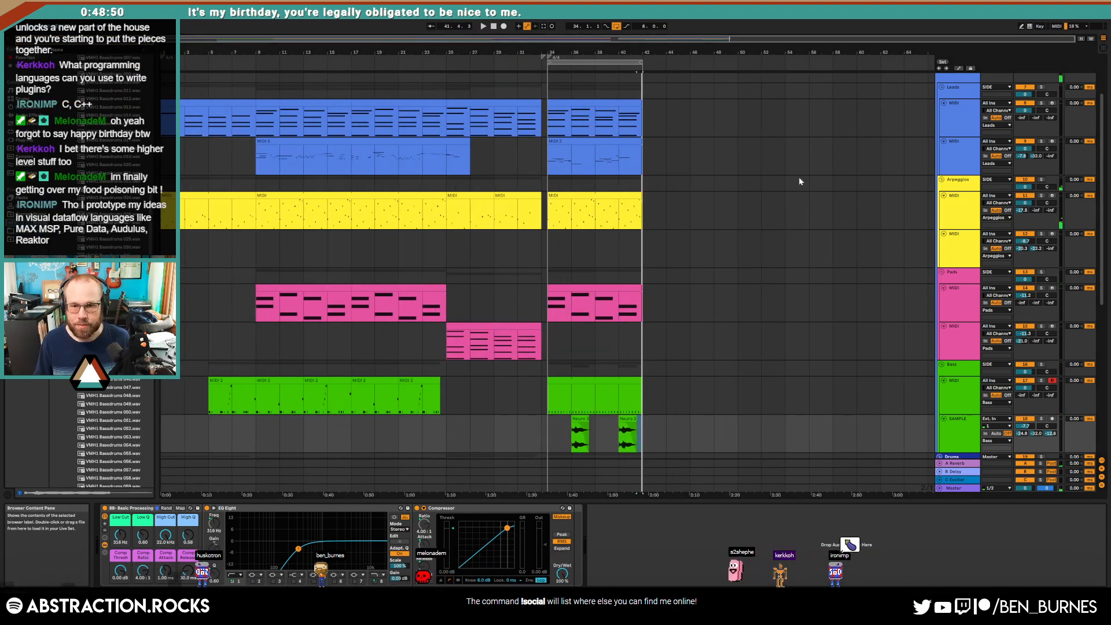
pyautogui.scroll(3, 738, 323)
pyautogui.click(965, 86)
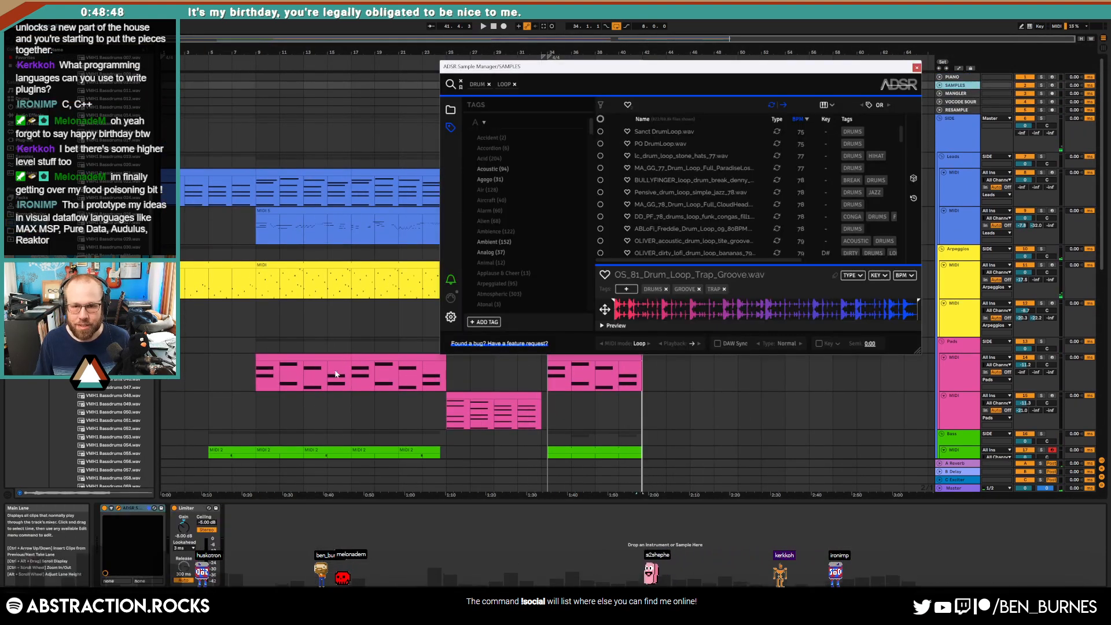
pyautogui.click(490, 85)
pyautogui.click(488, 86)
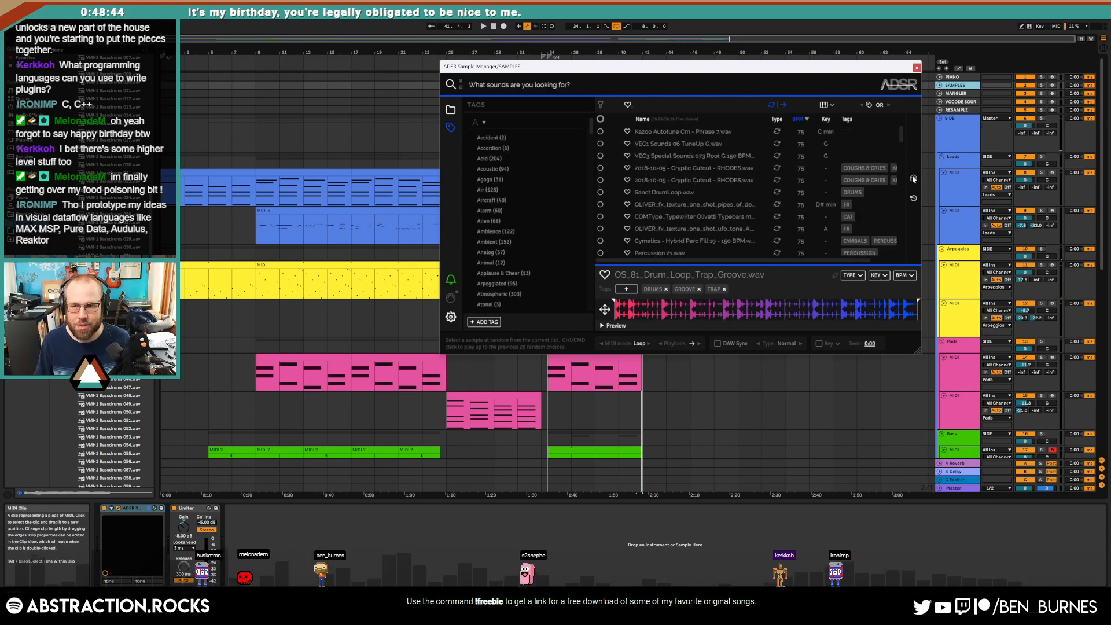
pyautogui.click(914, 179)
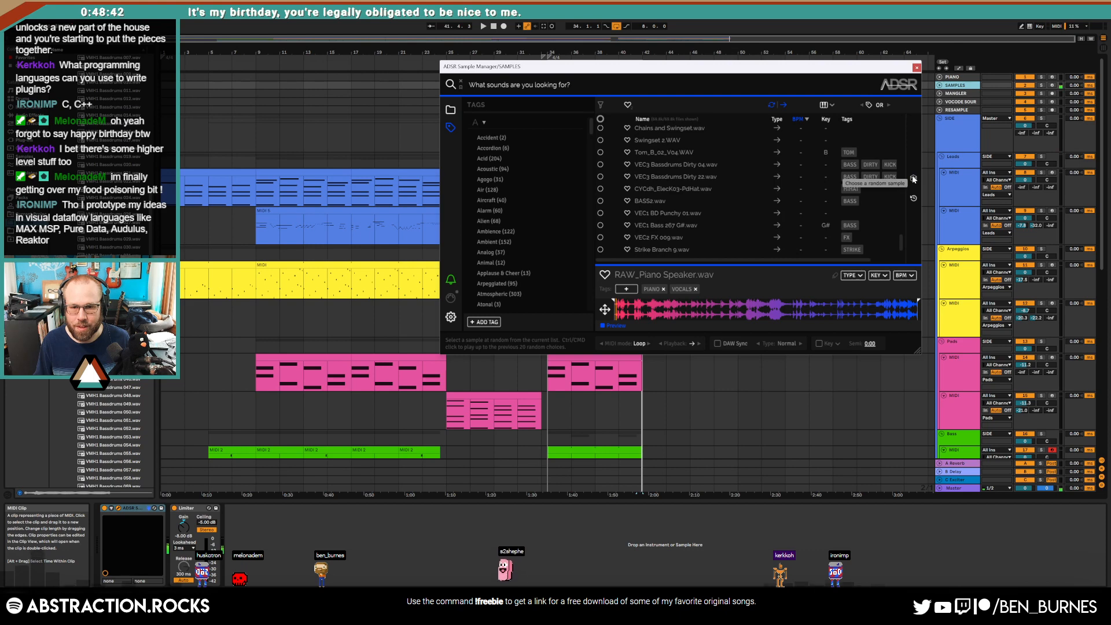
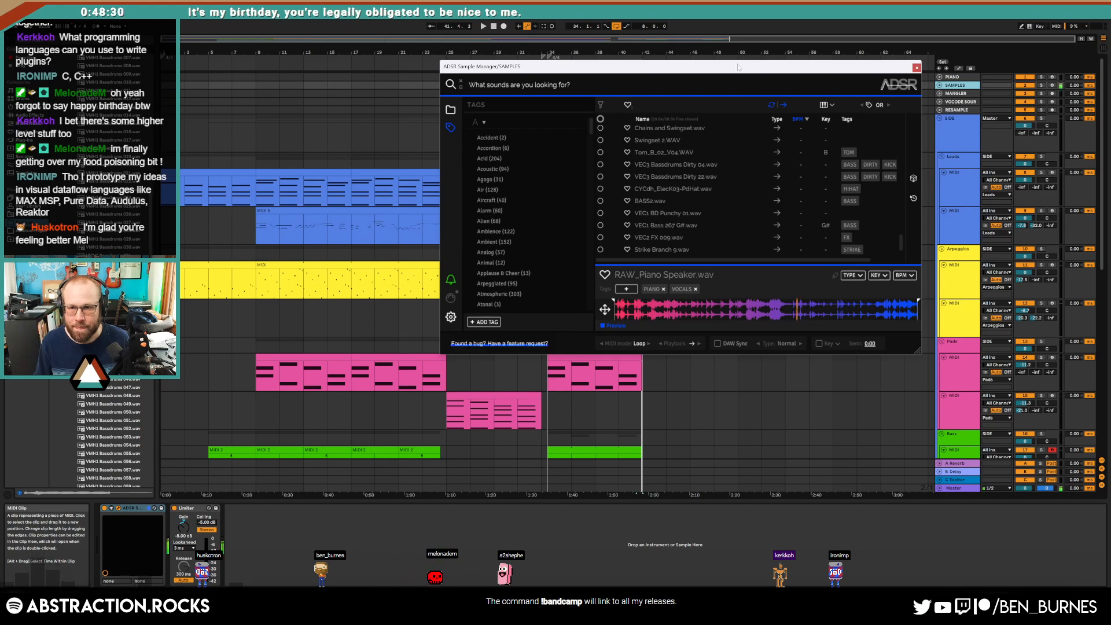
# Step: Shift the sample manager window aside and add a SAMPLE audio track below the second MIDI track in the Leads group
pyautogui.moveTo(739, 67); pyautogui.dragTo(445, 134)
pyautogui.scroll(-3, 828, 333)
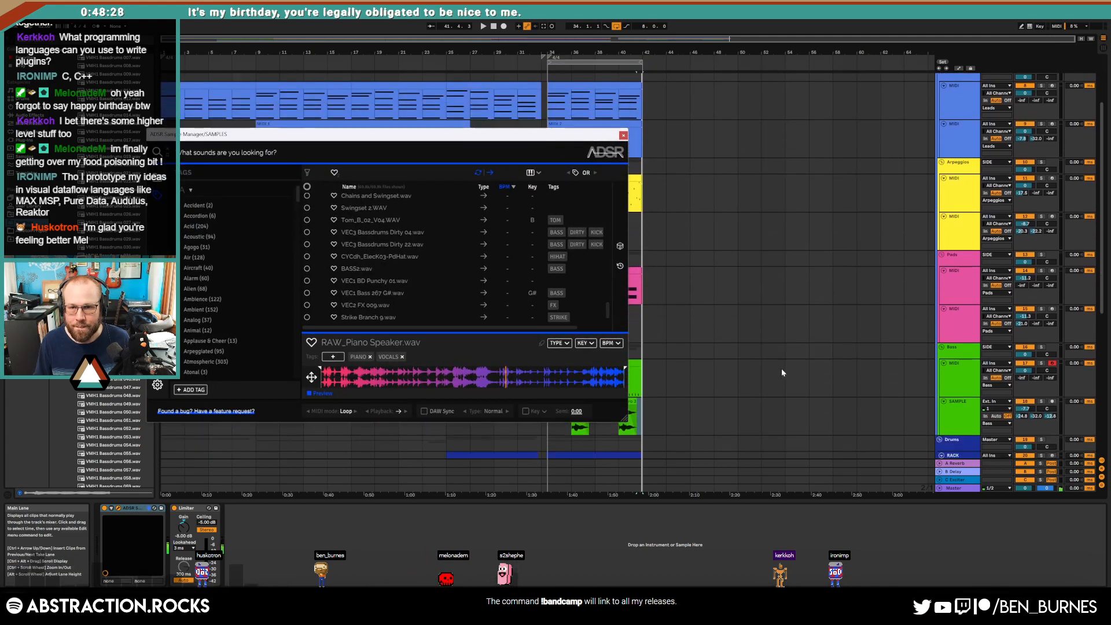
pyautogui.click(963, 189)
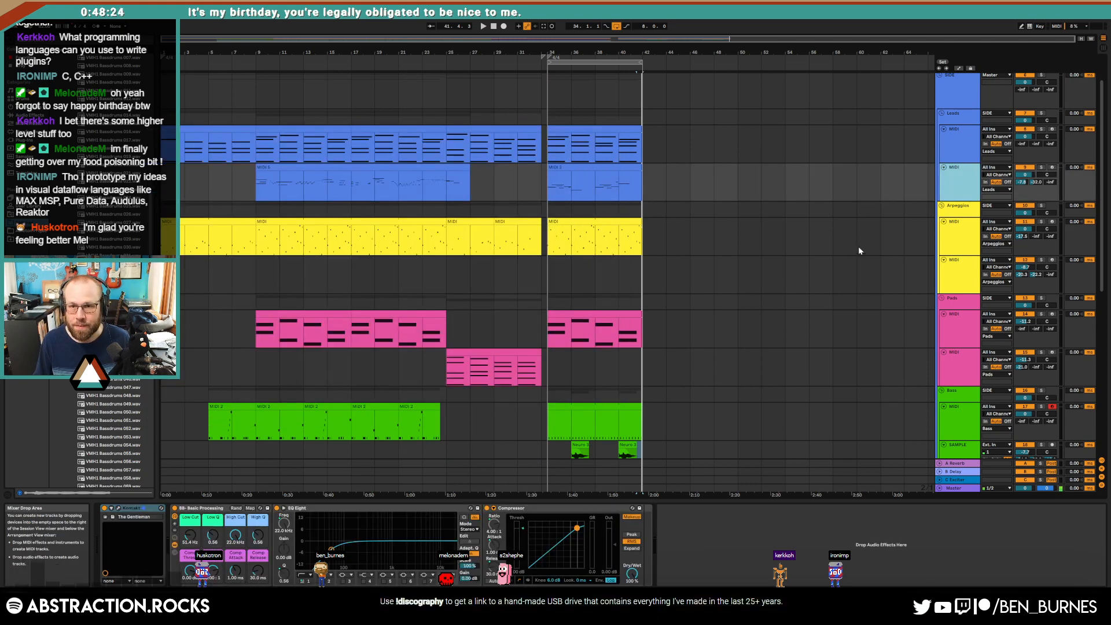
pyautogui.hotkey('ctrl', 't')
# Step: Place RAW_Piano Speaker.wav on the Leads SAMPLE track at about bar 50, stop its preview, and close the sample manager
pyautogui.click(956, 86)
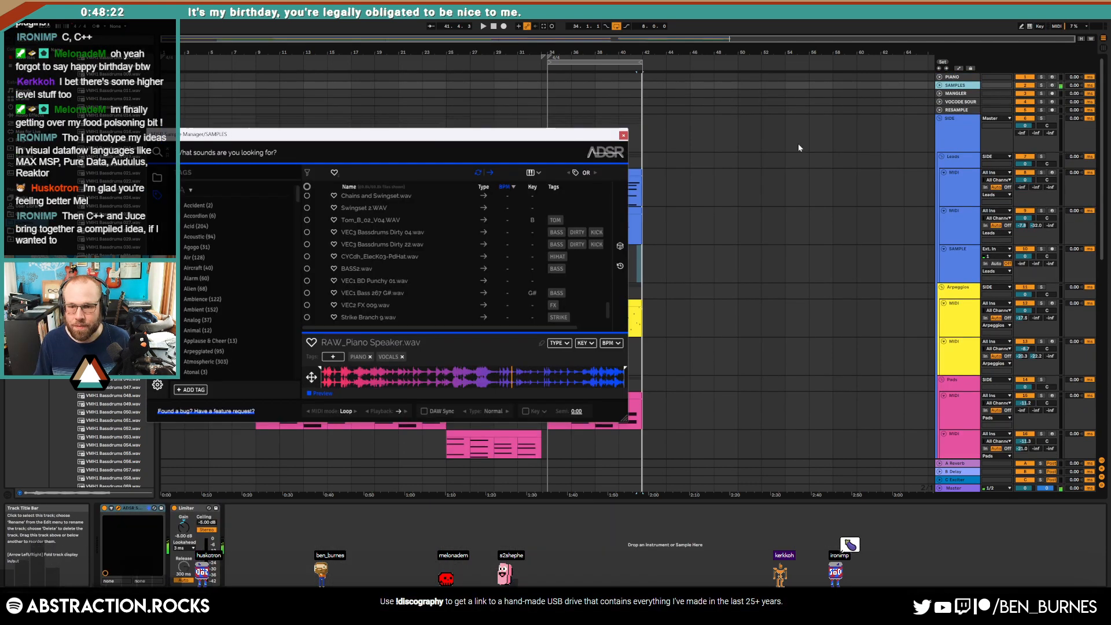
pyautogui.scroll(-2, 411, 293)
pyautogui.moveTo(370, 287); pyautogui.dragTo(747, 261)
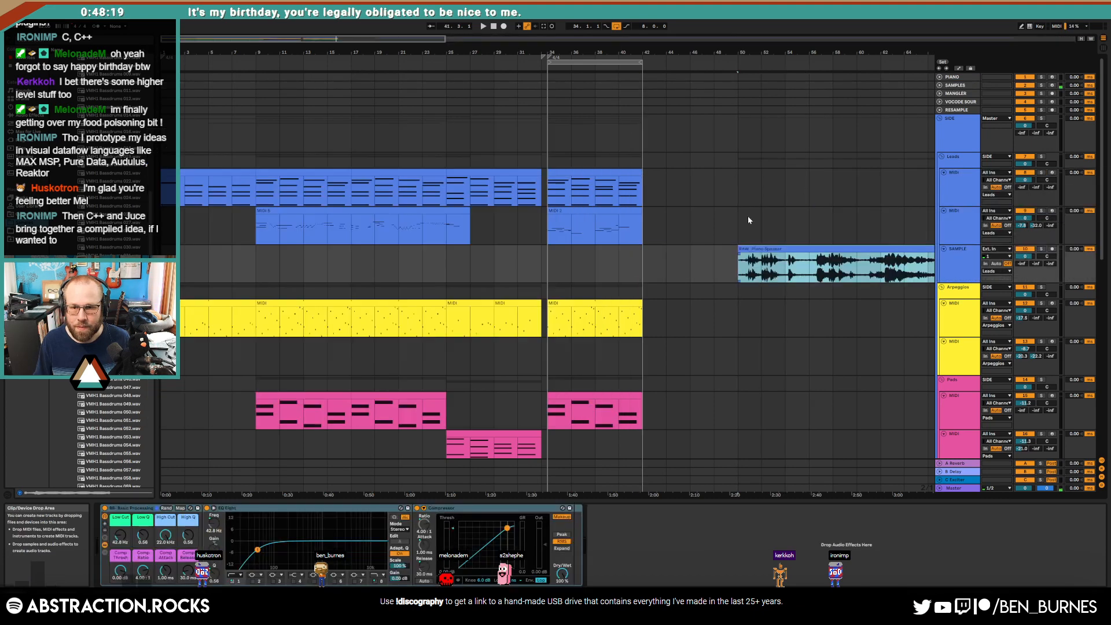
pyautogui.click(955, 85)
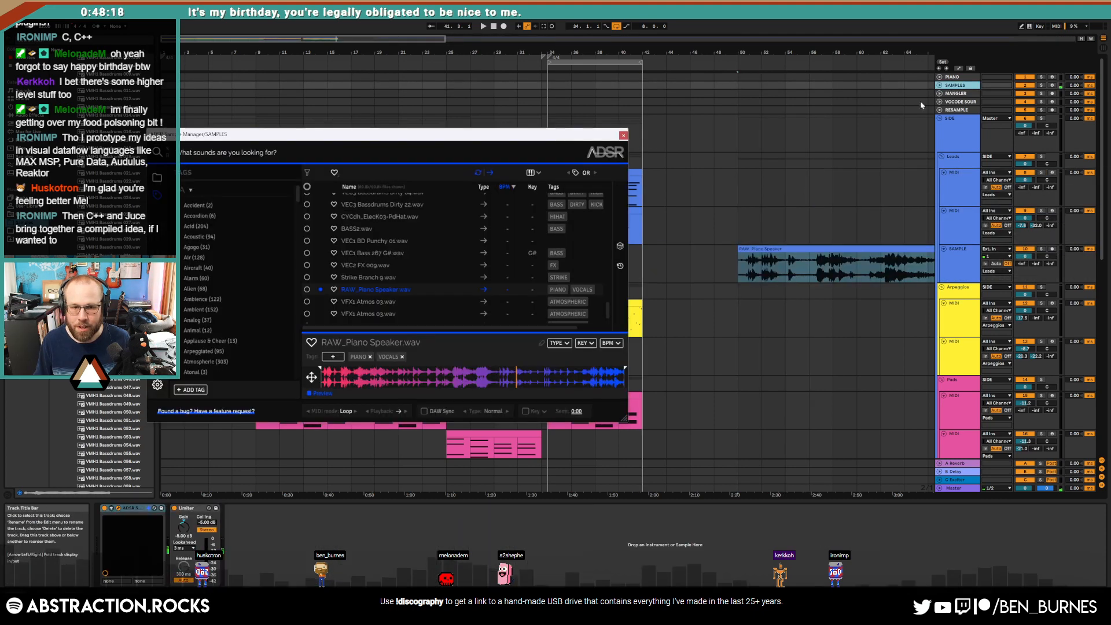
pyautogui.doubleClick(669, 39)
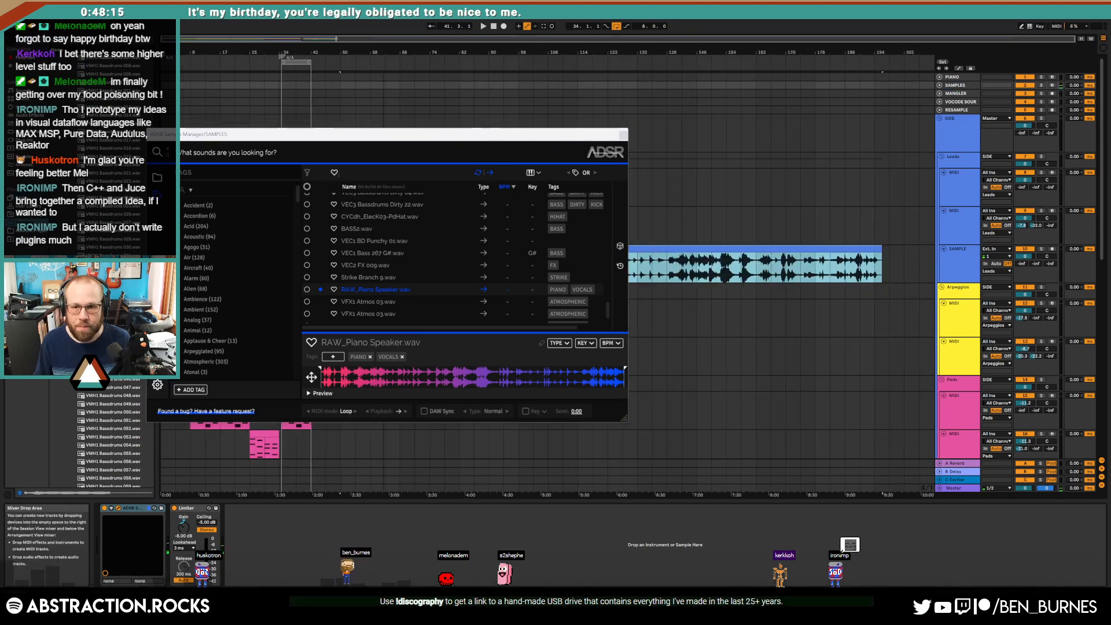
pyautogui.click(628, 137)
# Step: Audition several passages of the Piano Speaker clip between about bars 125 and 178
pyautogui.scroll(3, 788, 282)
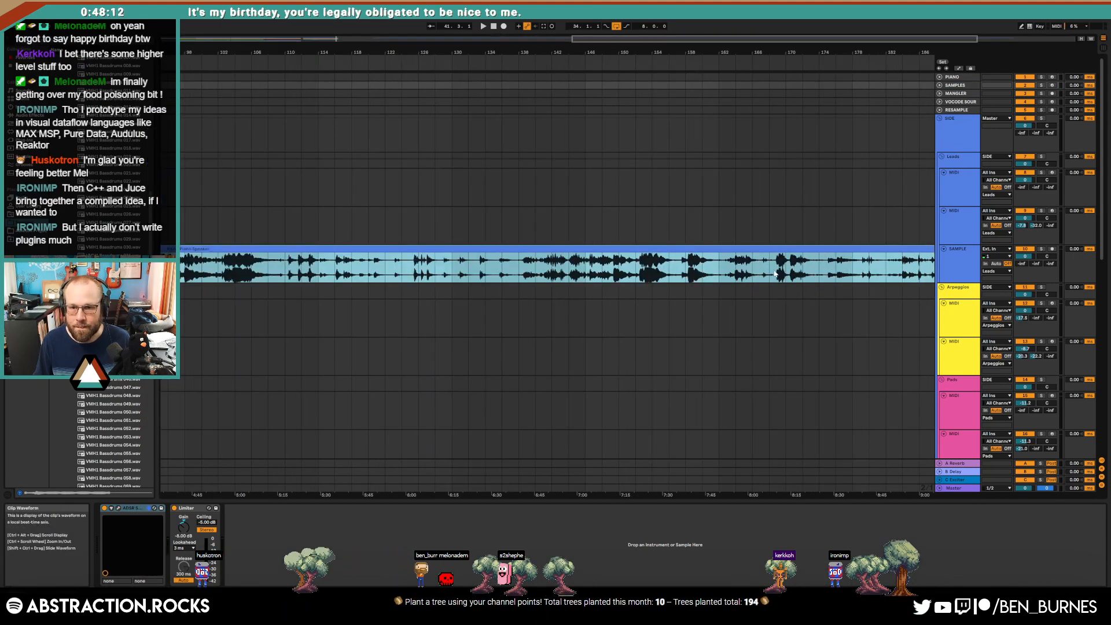
pyautogui.click(650, 262)
pyautogui.press('space')
pyautogui.click(729, 269)
pyautogui.press('space')
pyautogui.press('space')
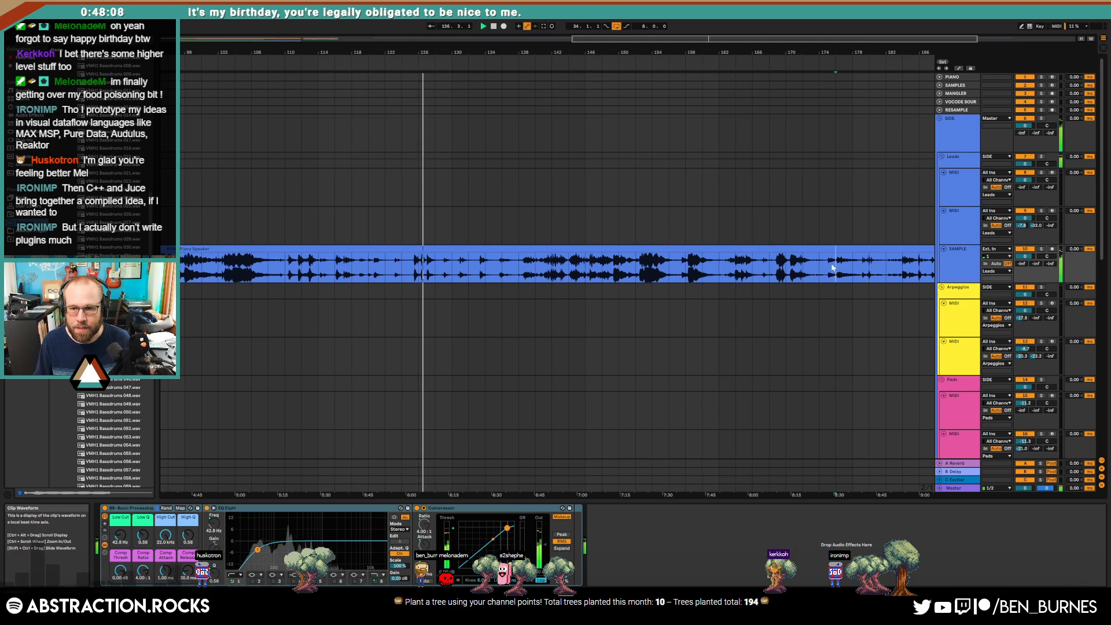
pyautogui.press('space')
pyautogui.press('space')
pyautogui.hscroll(2, 748, 217)
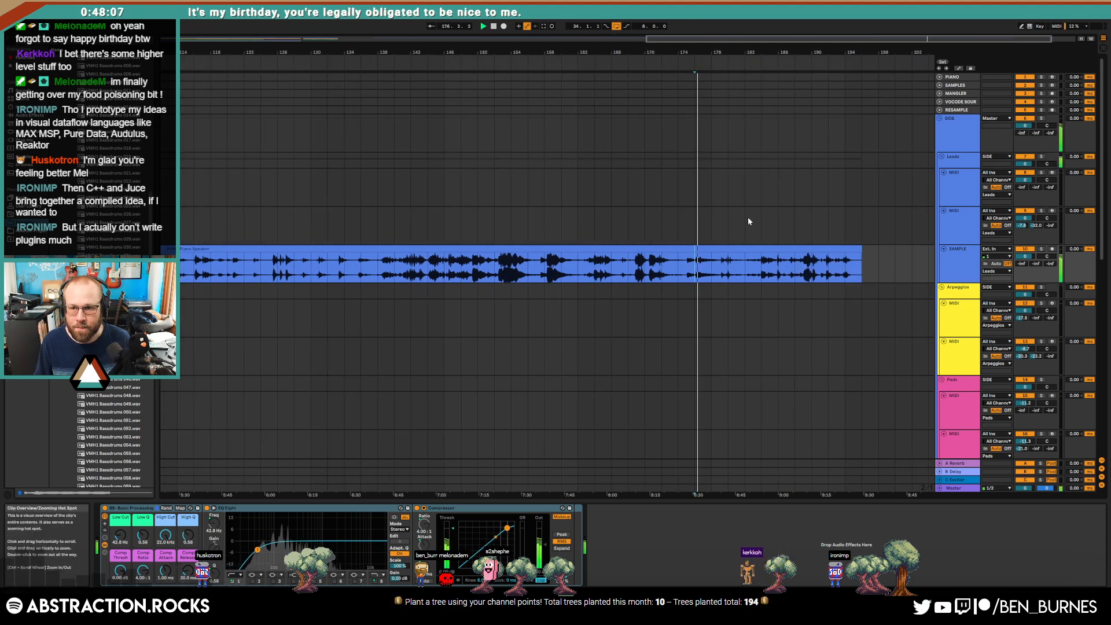
pyautogui.click(646, 269)
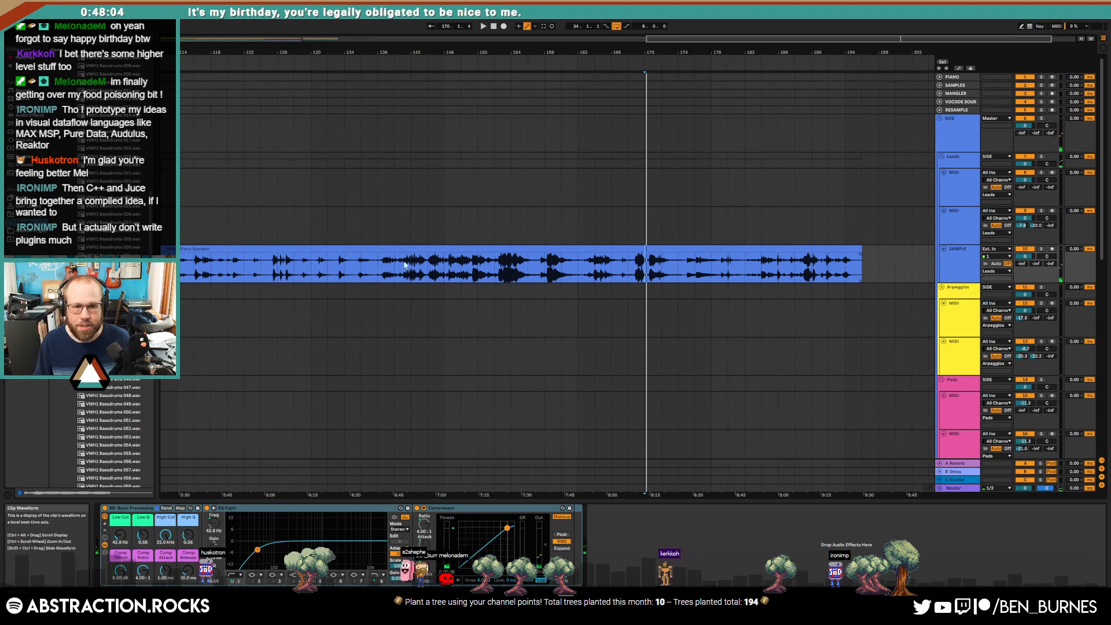
pyautogui.click(275, 268)
pyautogui.press('space')
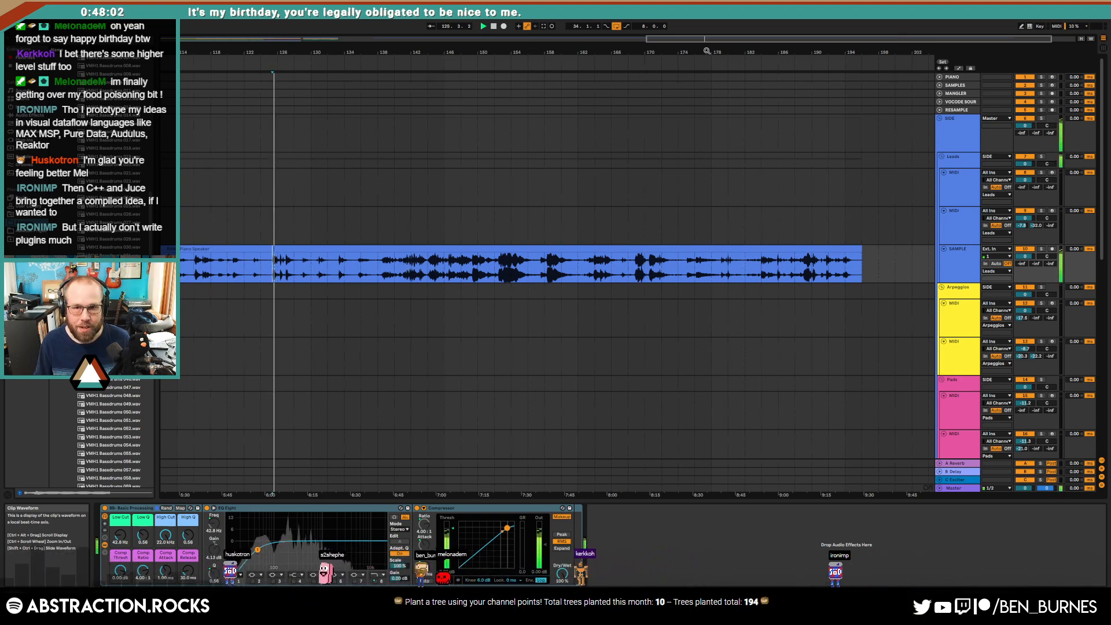
pyautogui.press('space')
# Step: Audition earlier Piano Speaker passages from about bar 110 and play the phrase starting near bar 116
pyautogui.moveTo(404, 47); pyautogui.dragTo(614, 46)
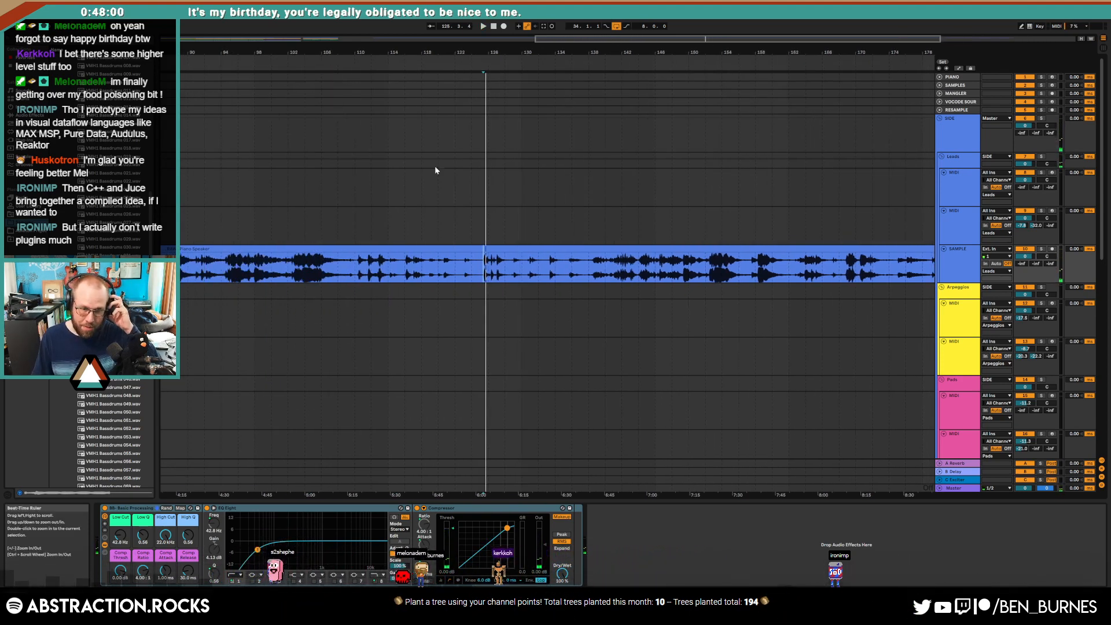
pyautogui.click(357, 276)
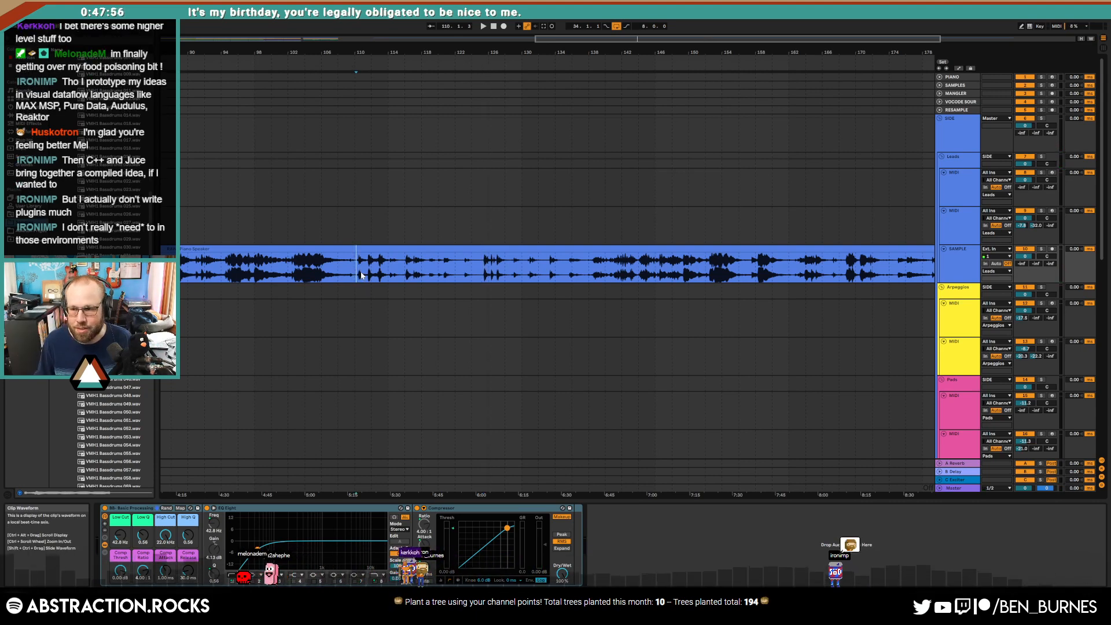
pyautogui.press('space')
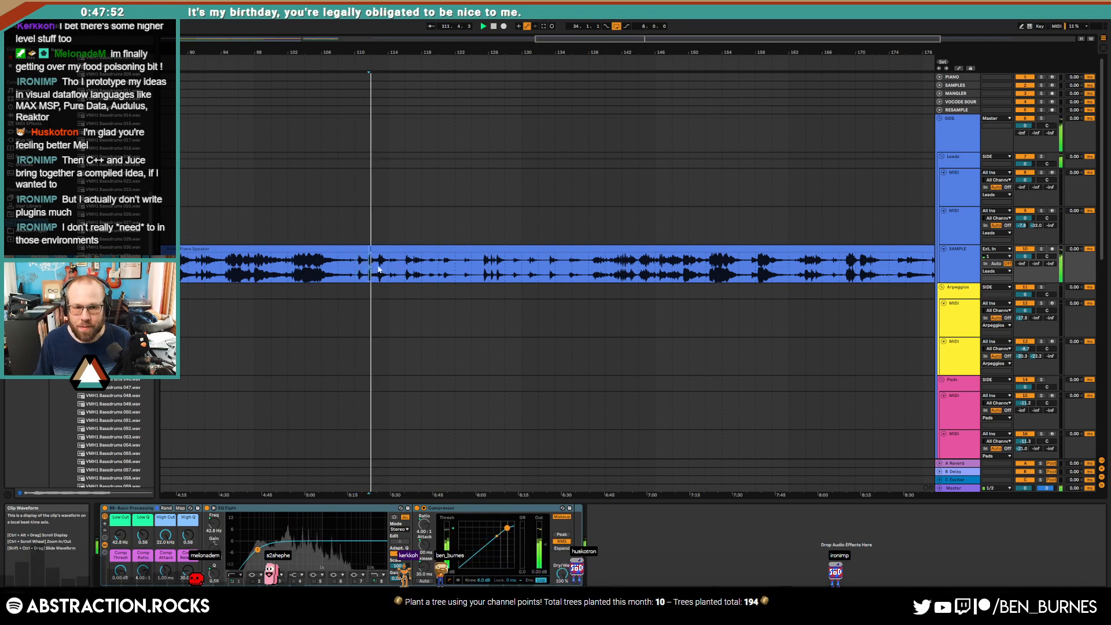
pyautogui.press('space')
pyautogui.click(407, 267)
pyautogui.press('space')
pyautogui.press('space')
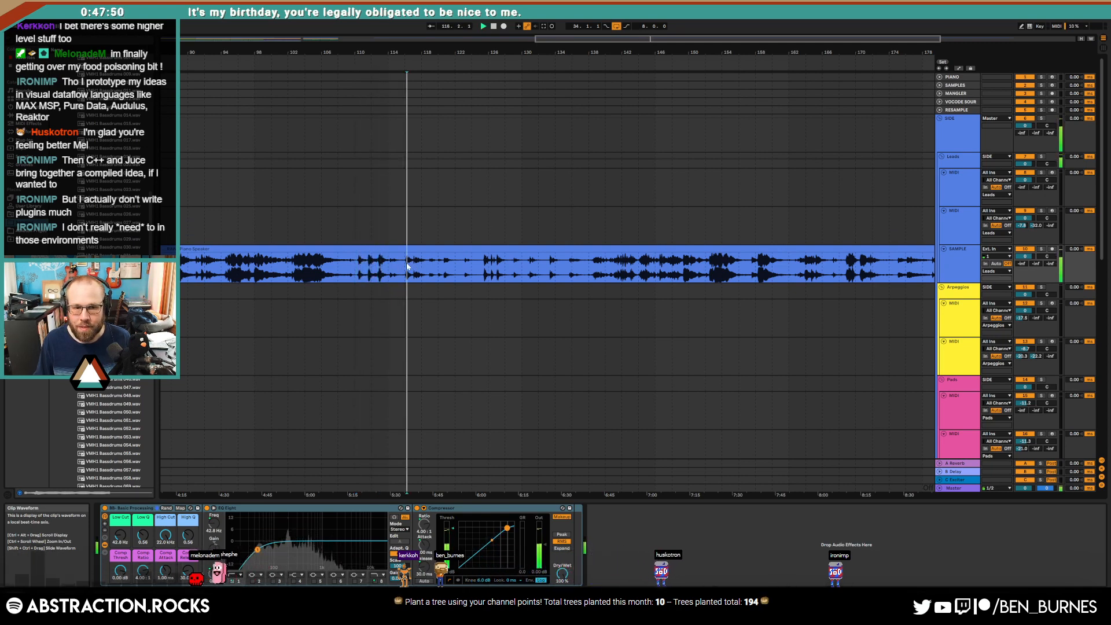
pyautogui.scroll(5, 415, 267)
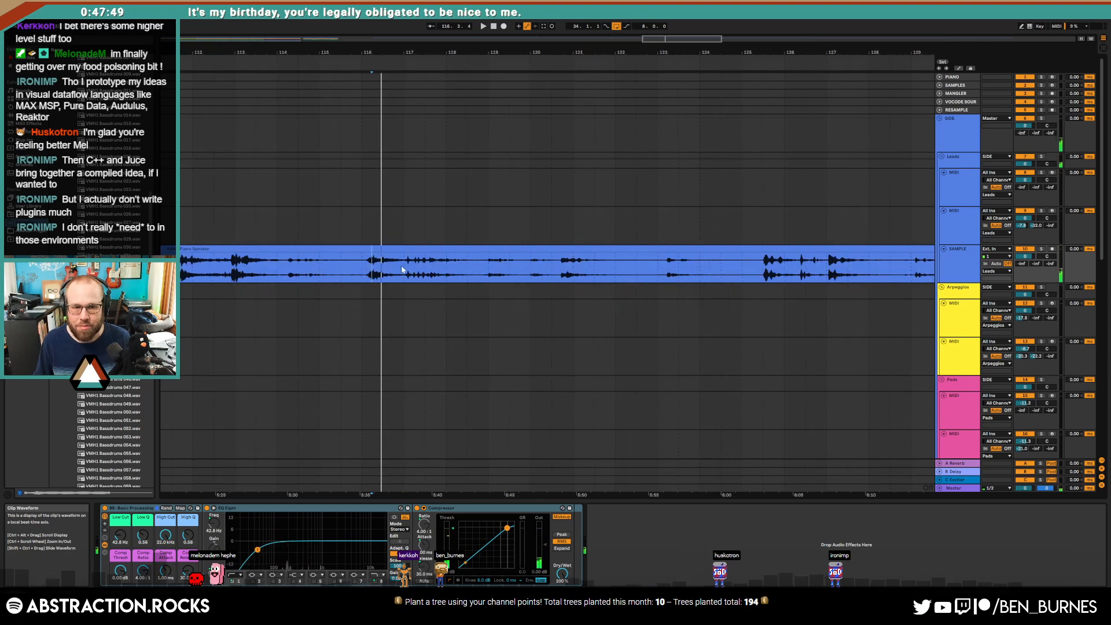
pyautogui.click(367, 267)
pyautogui.press('space')
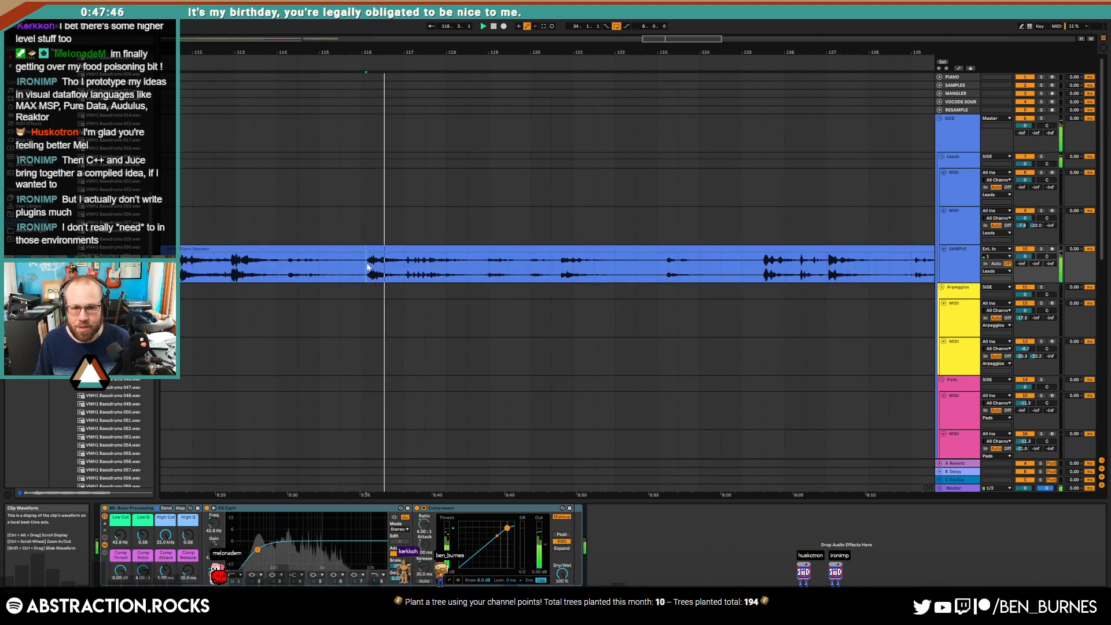
# Step: Cut the Piano Speaker phrase from bar 116 to about bar 118.7 and paste it on the same track just before bar 32
pyautogui.moveTo(366, 267); pyautogui.dragTo(481, 274)
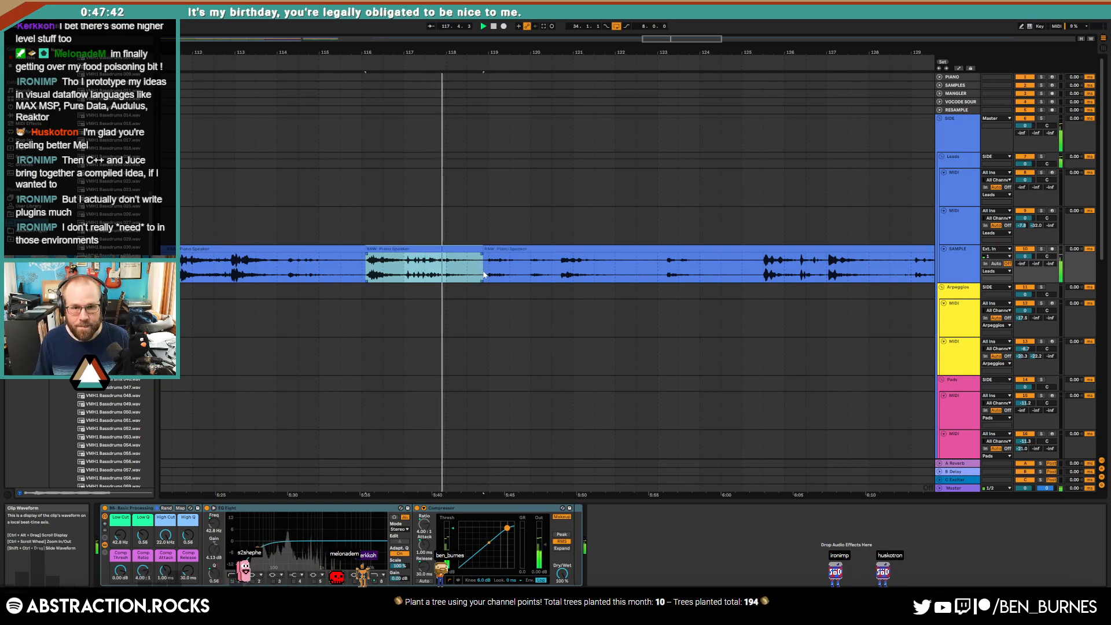
pyautogui.scroll(-5, 457, 269)
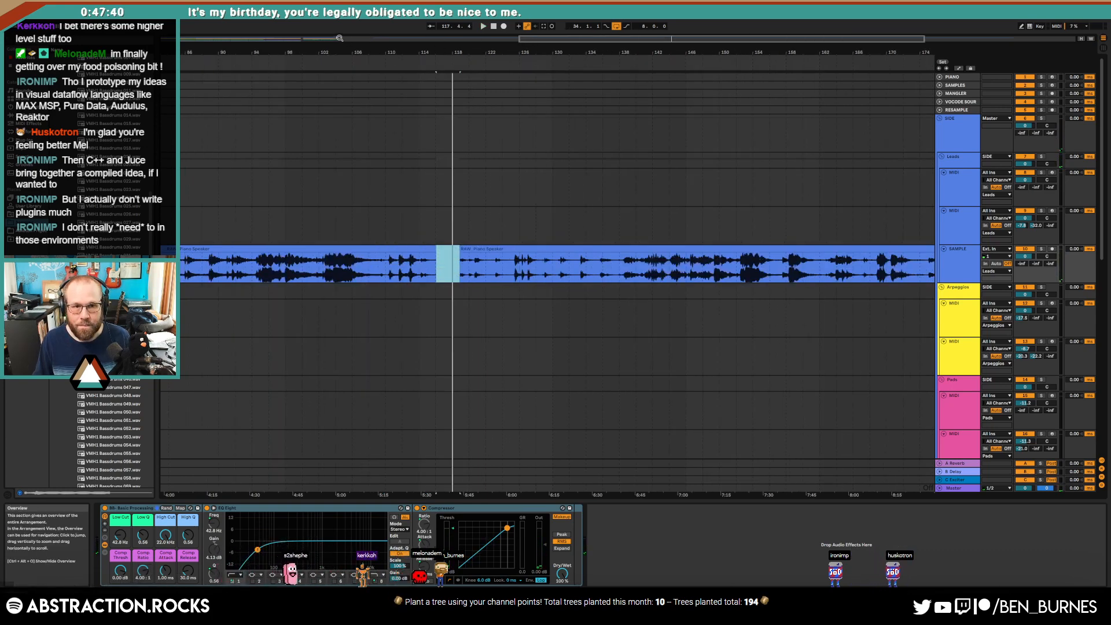
pyautogui.moveTo(340, 38); pyautogui.dragTo(431, 30)
pyautogui.press('z')
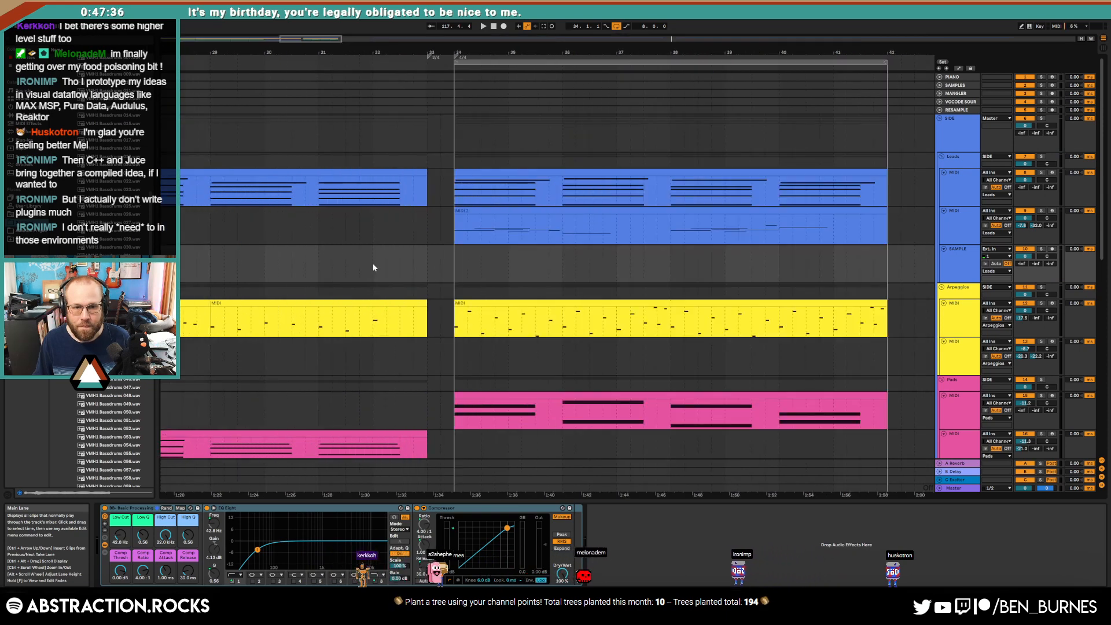
pyautogui.hotkey('ctrl', 'v')
# Step: Play the arrangement from bar 30 and lower the Leads SAMPLE track's volume
pyautogui.click(267, 263)
pyautogui.press('space')
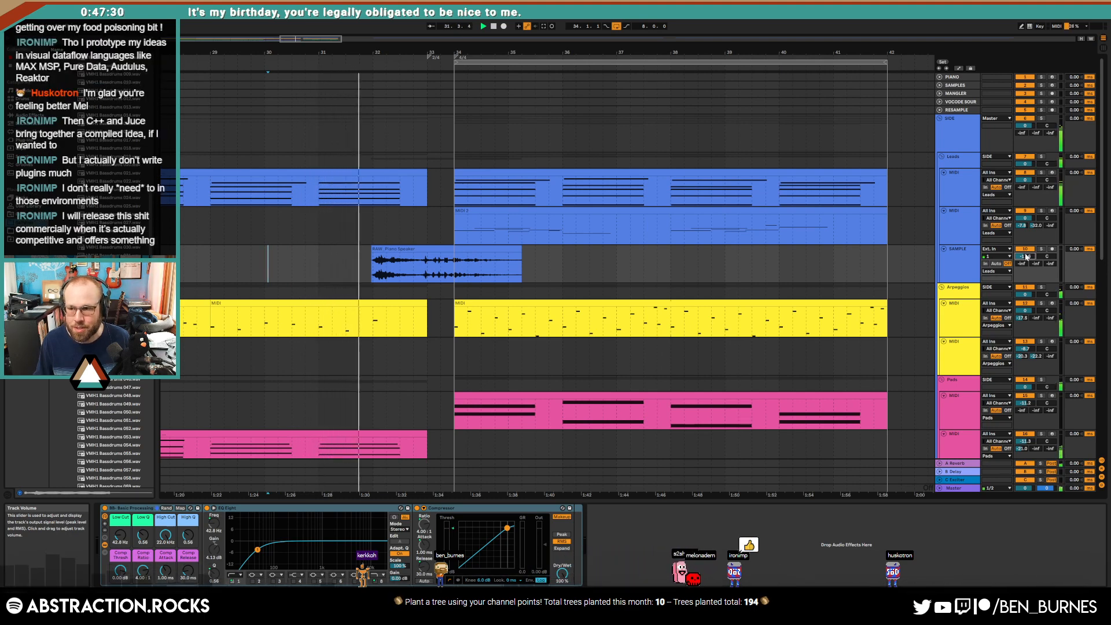
pyautogui.moveTo(1027, 257); pyautogui.dragTo(1027, 253)
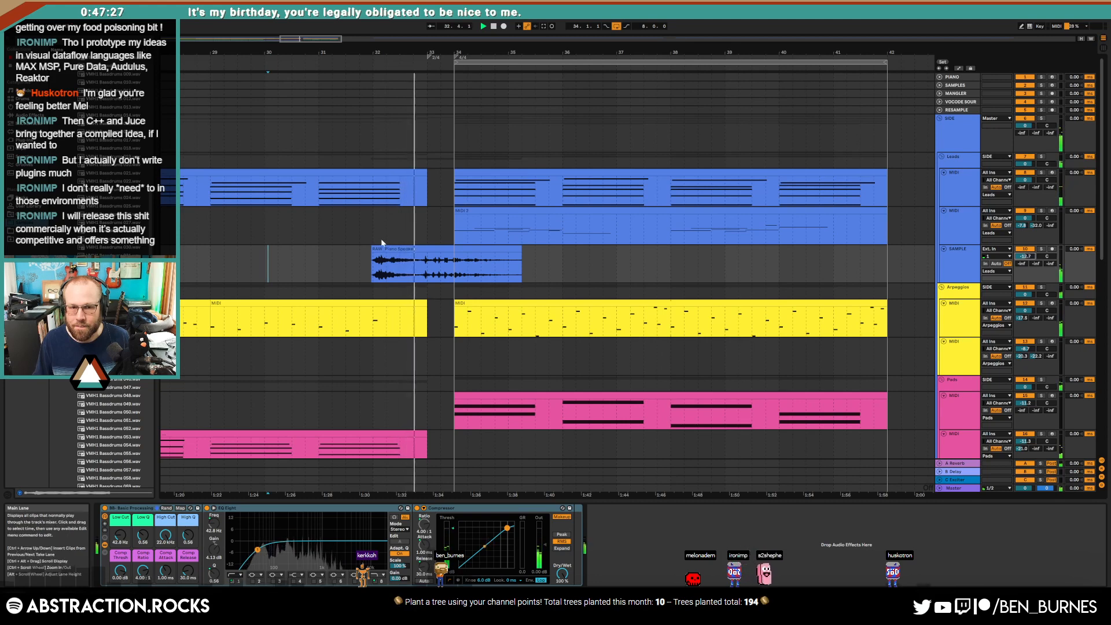
# Step: Try the pasted Piano Speaker phrase at about bar 34 and play it from there
pyautogui.click(426, 248)
pyautogui.moveTo(429, 250); pyautogui.dragTo(508, 257)
pyautogui.press('space')
pyautogui.press('space')
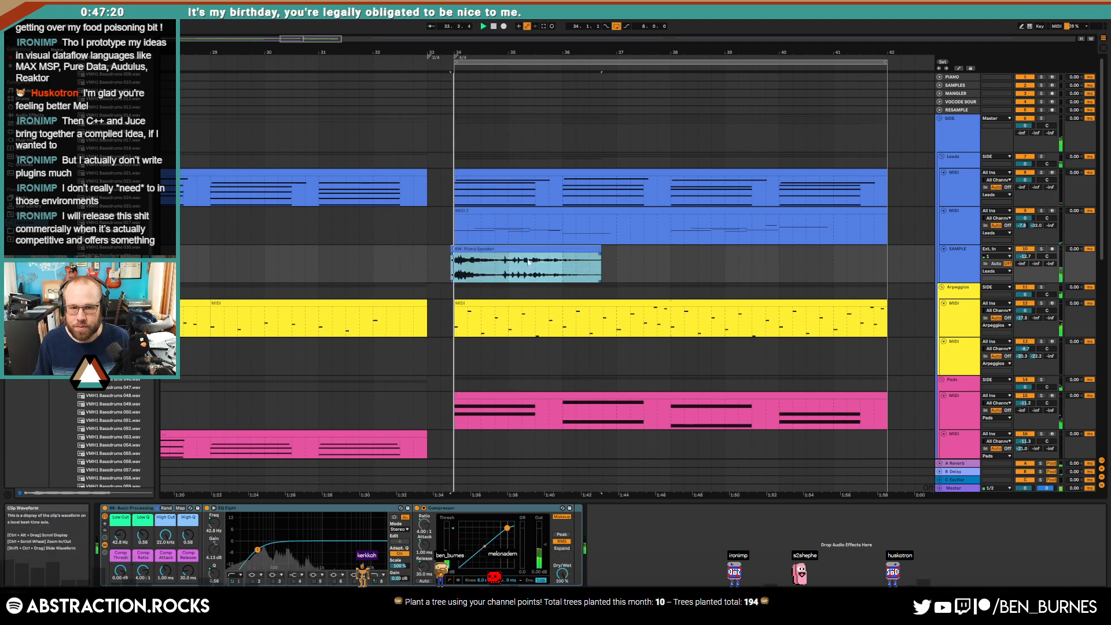
# Step: Raise the Leads SAMPLE track's volume, move the Piano Speaker phrase back to about bar 32, and play it
pyautogui.moveTo(1027, 257); pyautogui.dragTo(1027, 257)
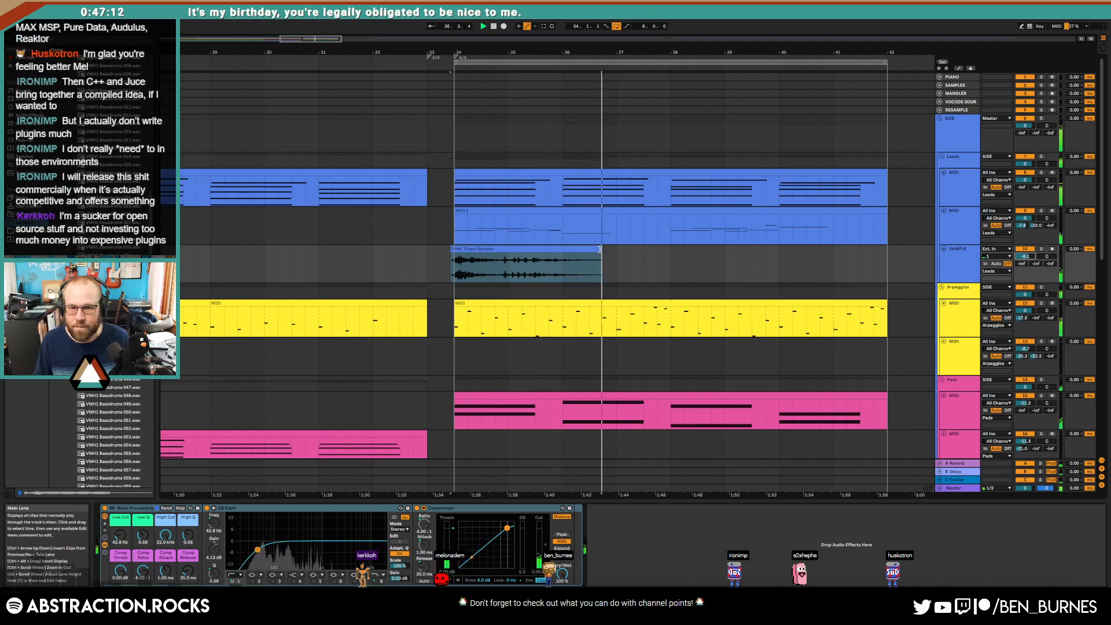
pyautogui.moveTo(586, 251); pyautogui.dragTo(509, 254)
pyautogui.press('space')
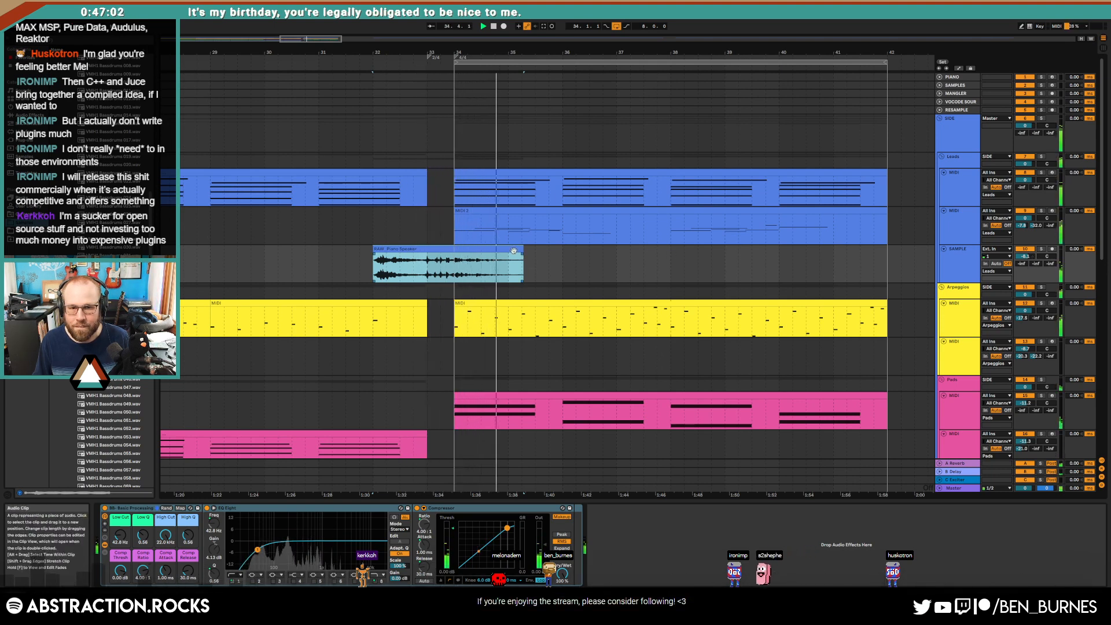
# Step: Remove the Piano Speaker phrase at bar 32 and audition the long Piano Speaker recording around bar 86
pyautogui.press('w')
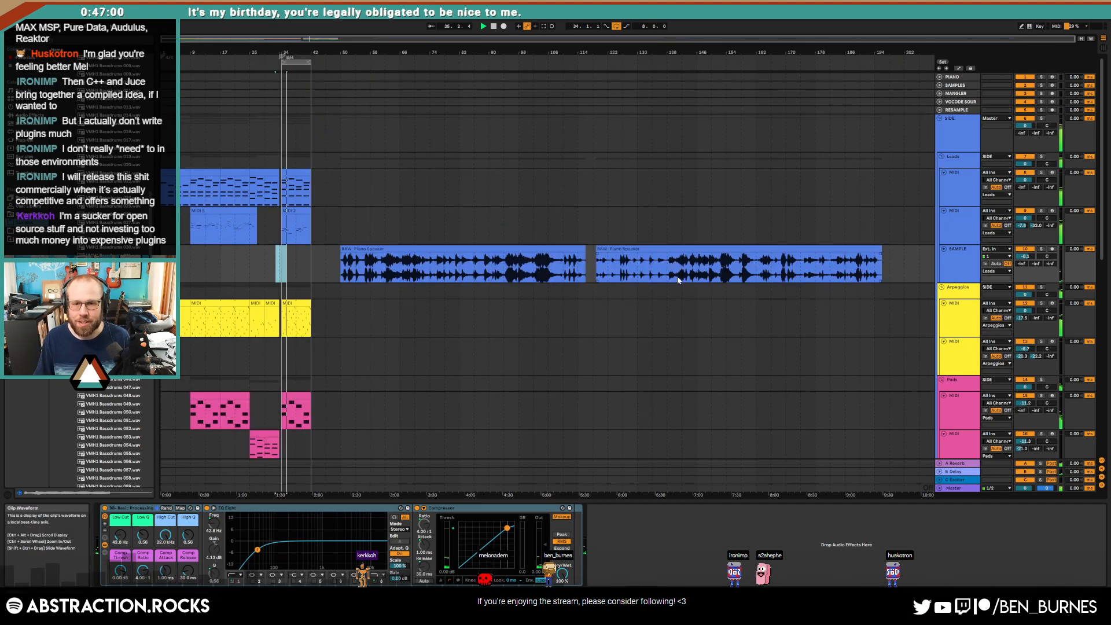
pyautogui.scroll(5, 477, 270)
pyautogui.click(470, 267)
pyautogui.press('space')
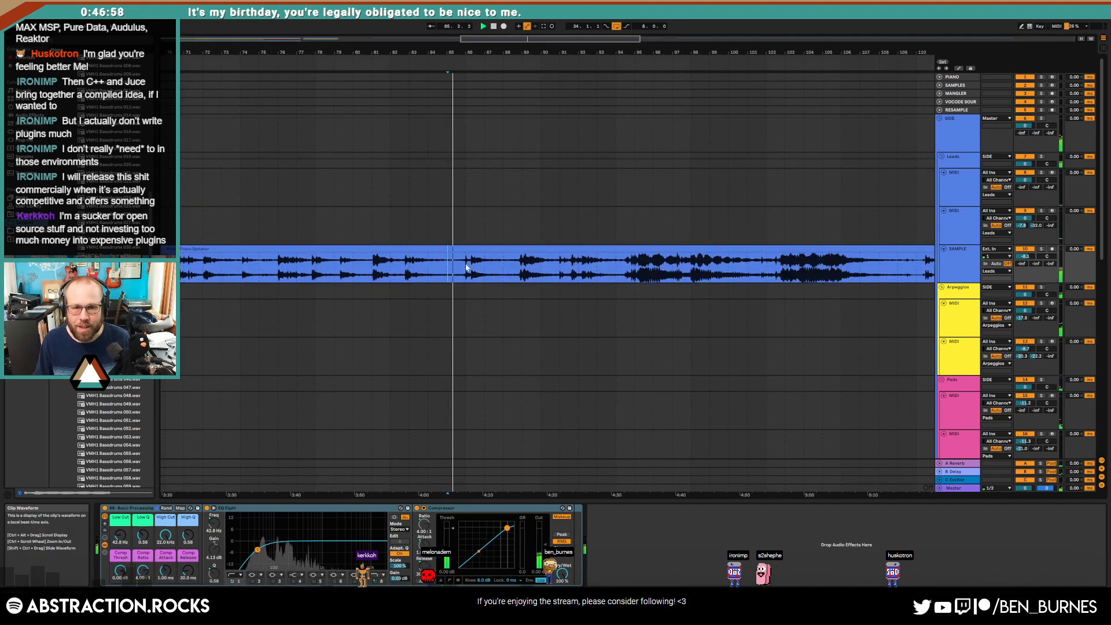
pyautogui.press('space')
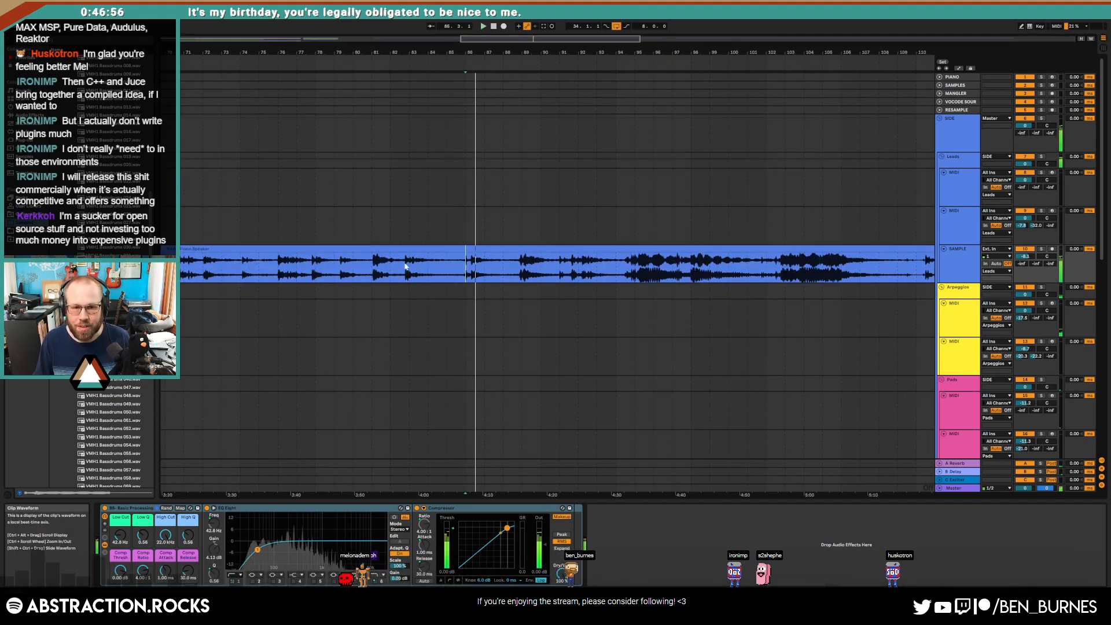
pyautogui.press('space')
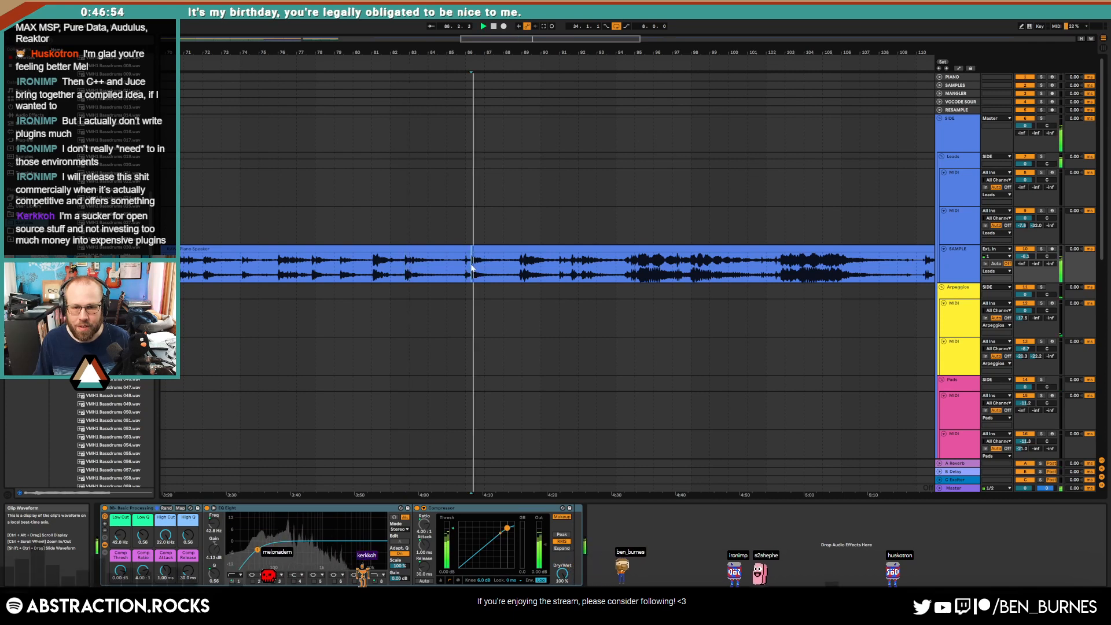
# Step: Cut a Piano Speaker phrase about two bars long, starting just after bar 86, from the SAMPLE track
pyautogui.scroll(6, 471, 268)
pyautogui.moveTo(475, 269); pyautogui.dragTo(894, 279)
pyautogui.press('space')
pyautogui.scroll(-10, 893, 279)
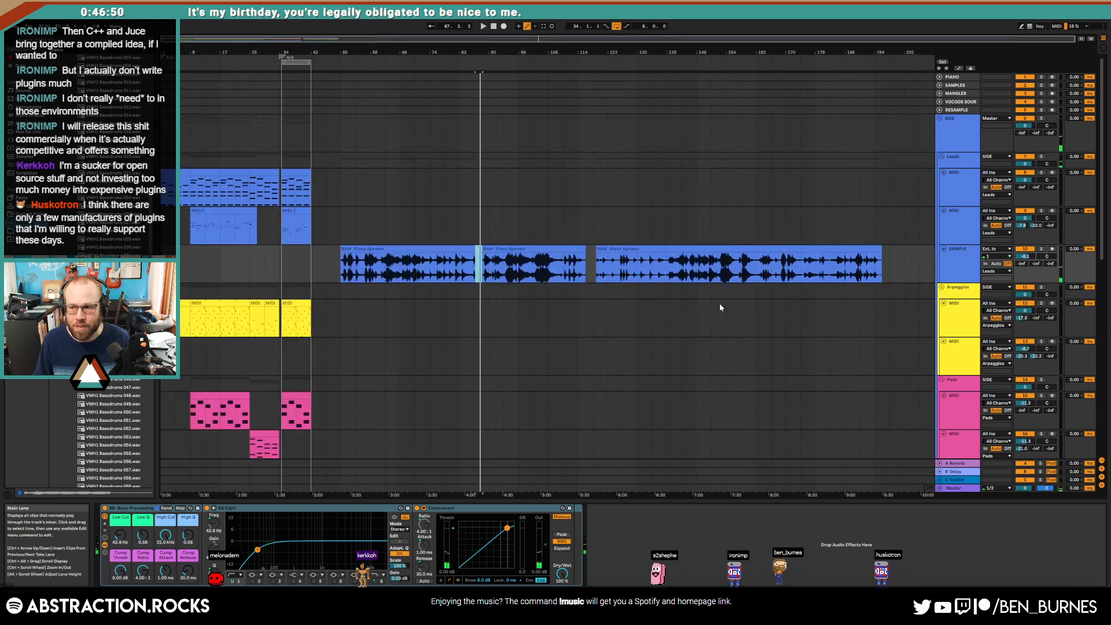
# Step: Paste the cut Piano Speaker phrase on the Leads SAMPLE track at bar 36 and again at bar 40
pyautogui.scroll(6, 282, 264)
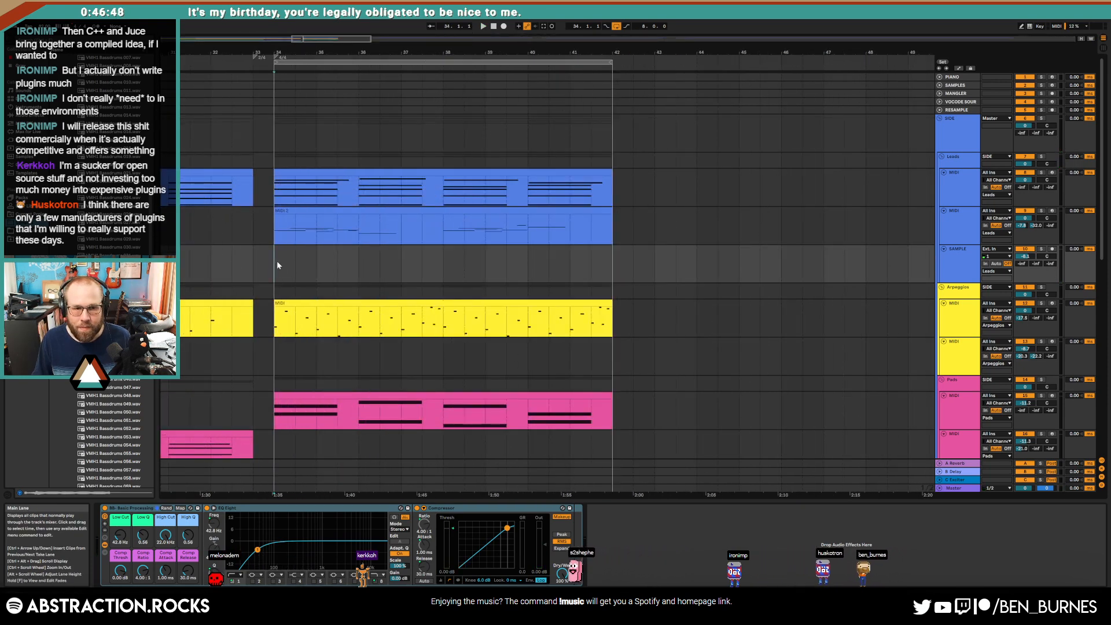
pyautogui.click(338, 263)
pyautogui.click(356, 266)
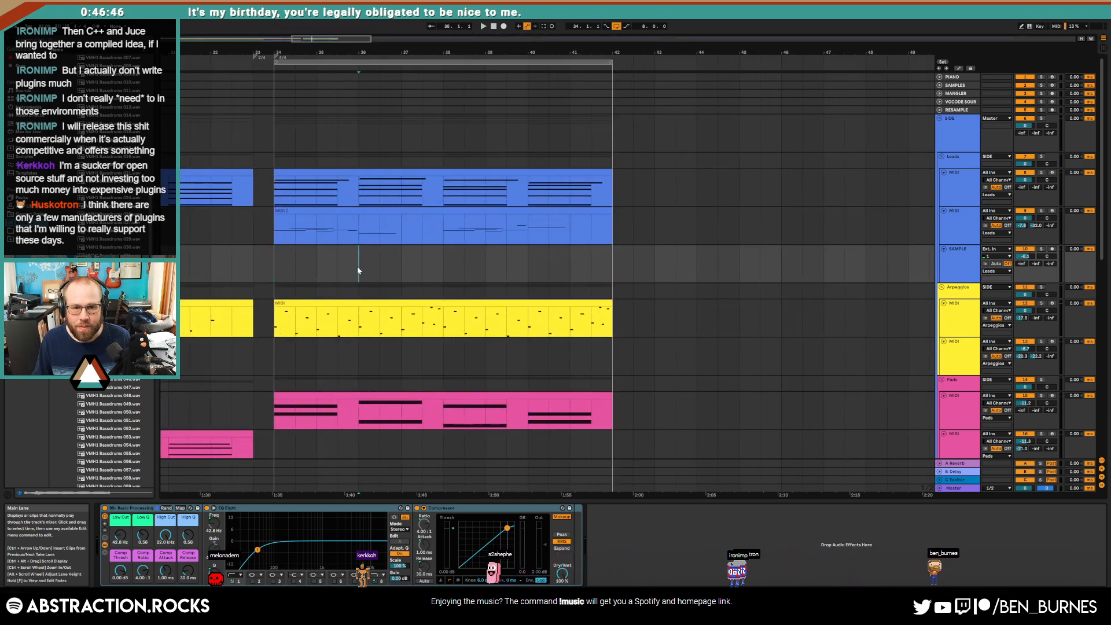
pyautogui.hotkey('ctrl', 'v')
pyautogui.click(526, 257)
pyautogui.hotkey('ctrl', 'v')
# Step: Play the phrases from just before bar 36, adjust the SAMPLE track's volume, and raise its Low Cut to 220 Hz
pyautogui.click(337, 264)
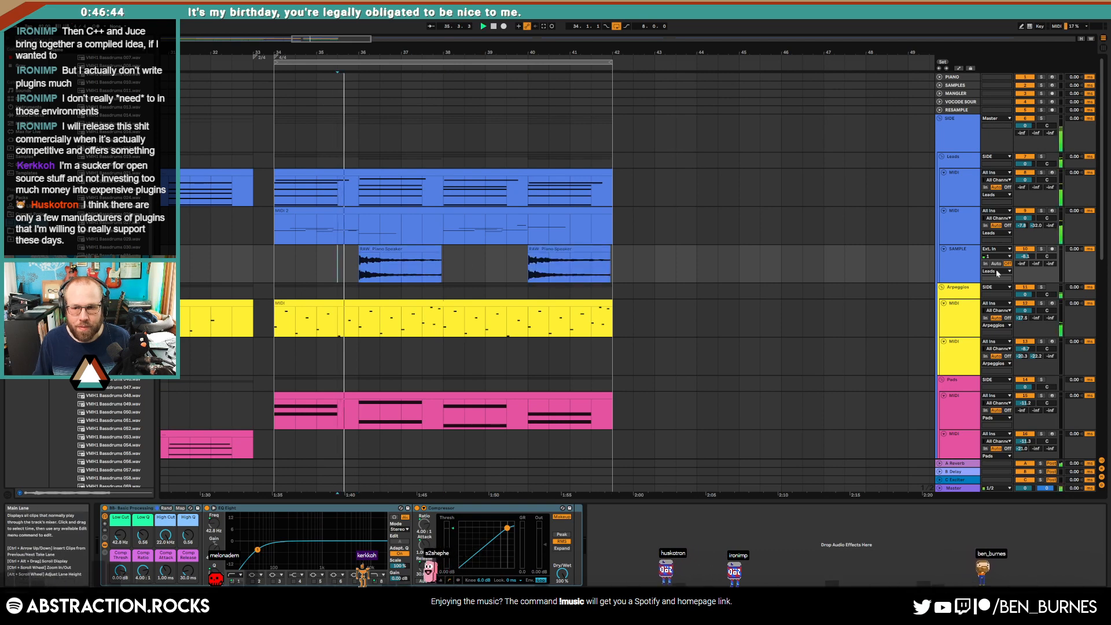
pyautogui.press('space')
pyautogui.moveTo(1025, 257)
pyautogui.mouseDown()
pyautogui.moveTo(1022, 243)
pyautogui.moveTo(1023, 261)
pyautogui.mouseUp()
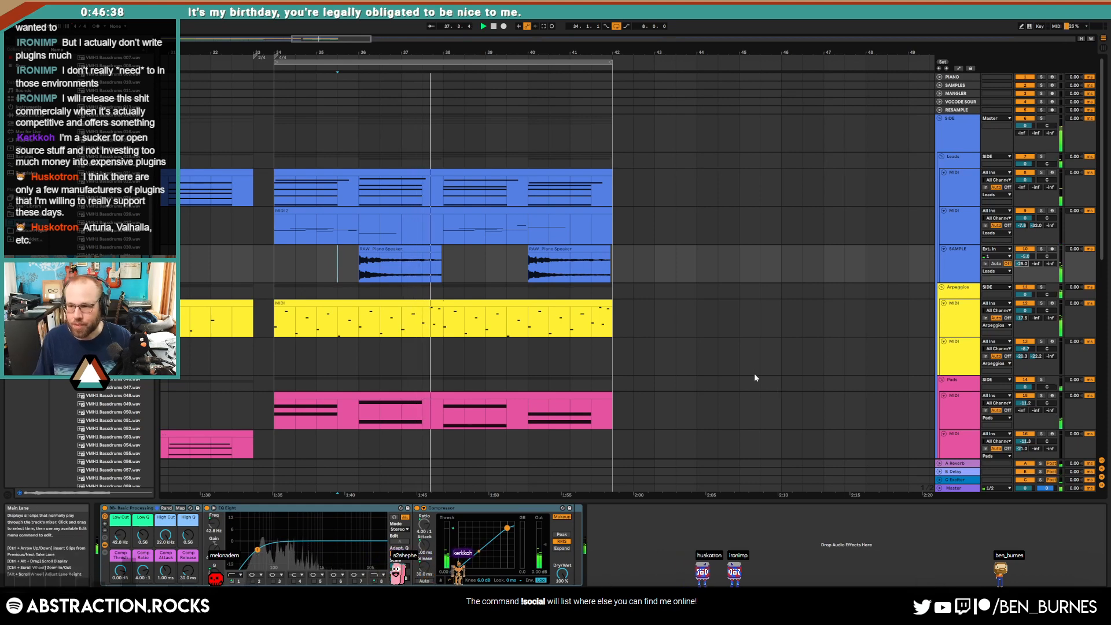
pyautogui.press('space')
pyautogui.moveTo(120, 535); pyautogui.dragTo(143, 532)
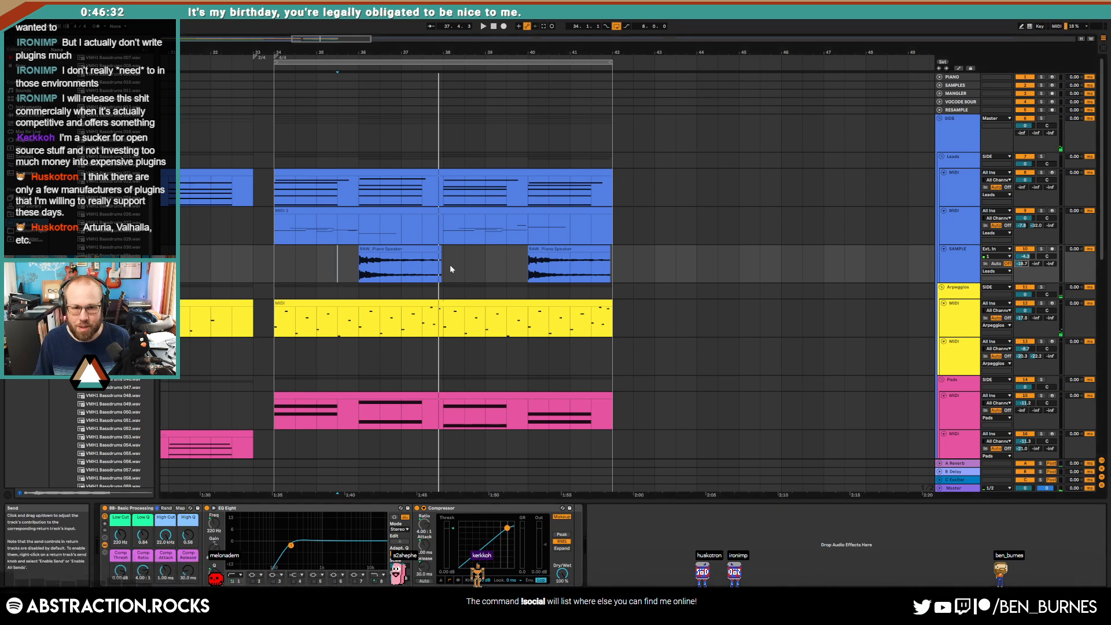
# Step: Extend the two Piano Speaker clips to bars 38 and 42 and give each a fade-out
pyautogui.click(358, 266)
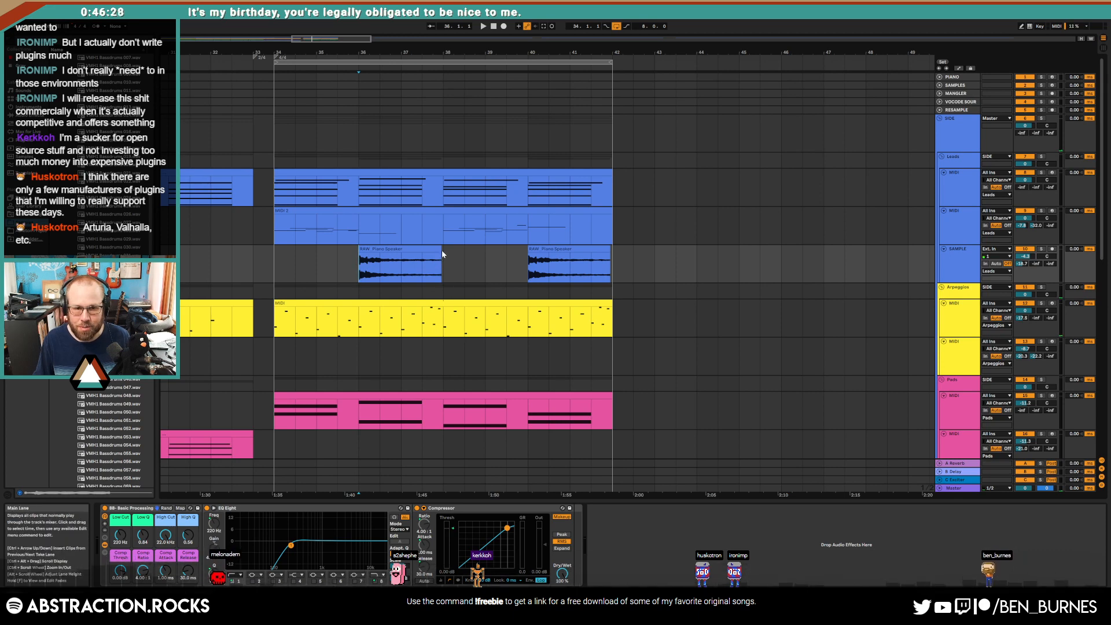
pyautogui.moveTo(441, 250); pyautogui.dragTo(444, 251)
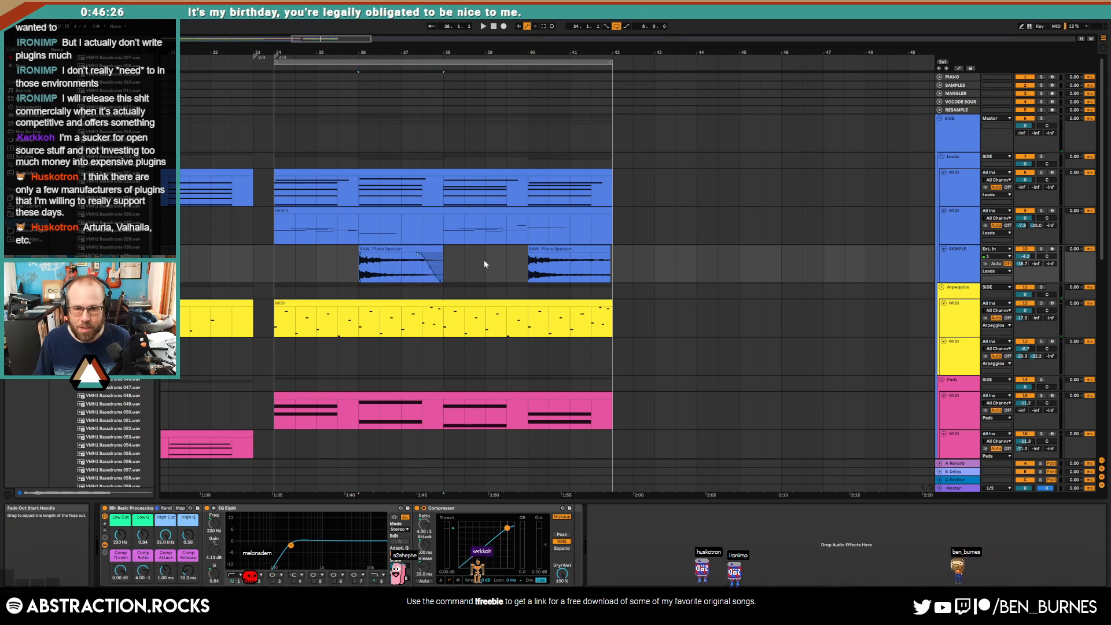
pyautogui.click(612, 254)
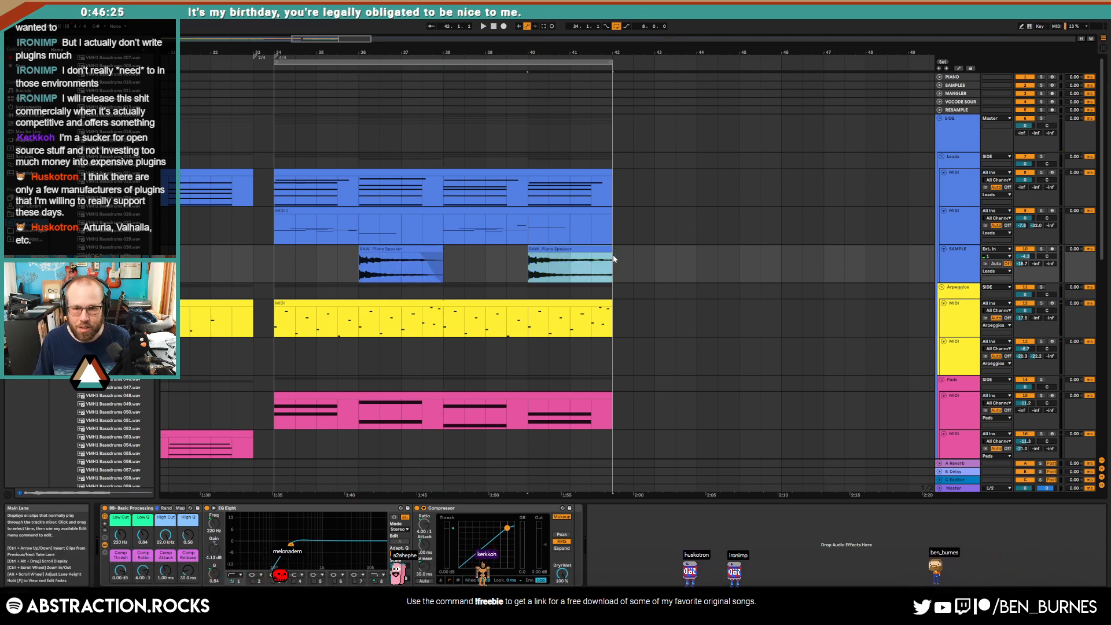
# Step: Play from just before bar 36, readjust the SAMPLE track's volume, and raise its Low Cut to about 739 Hz
pyautogui.click(339, 275)
pyautogui.press('space')
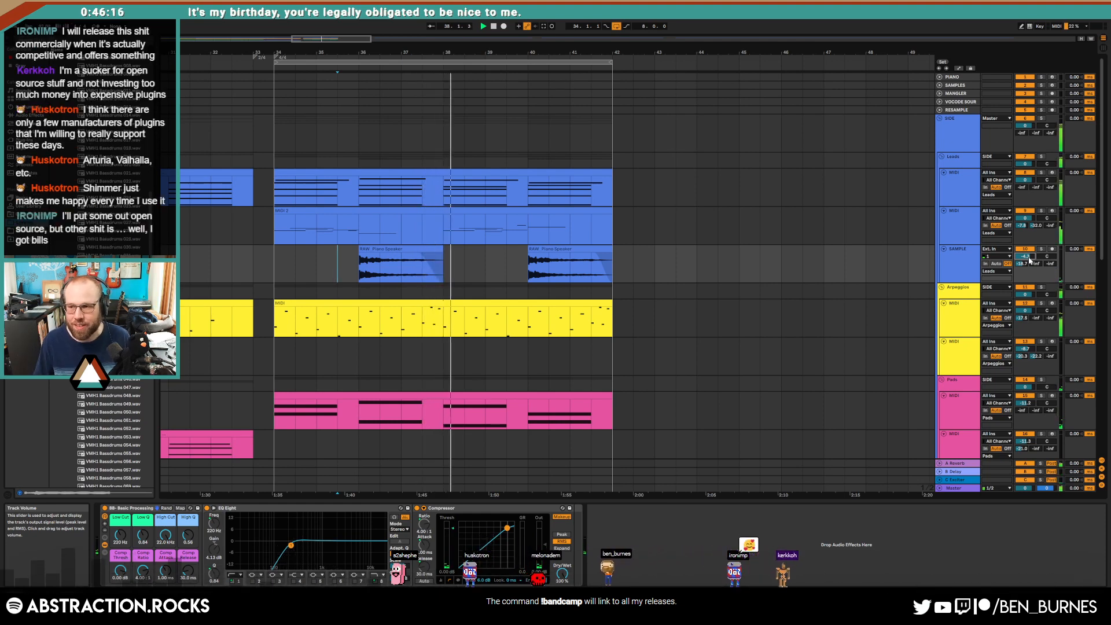
pyautogui.moveTo(1028, 257); pyautogui.dragTo(1023, 260)
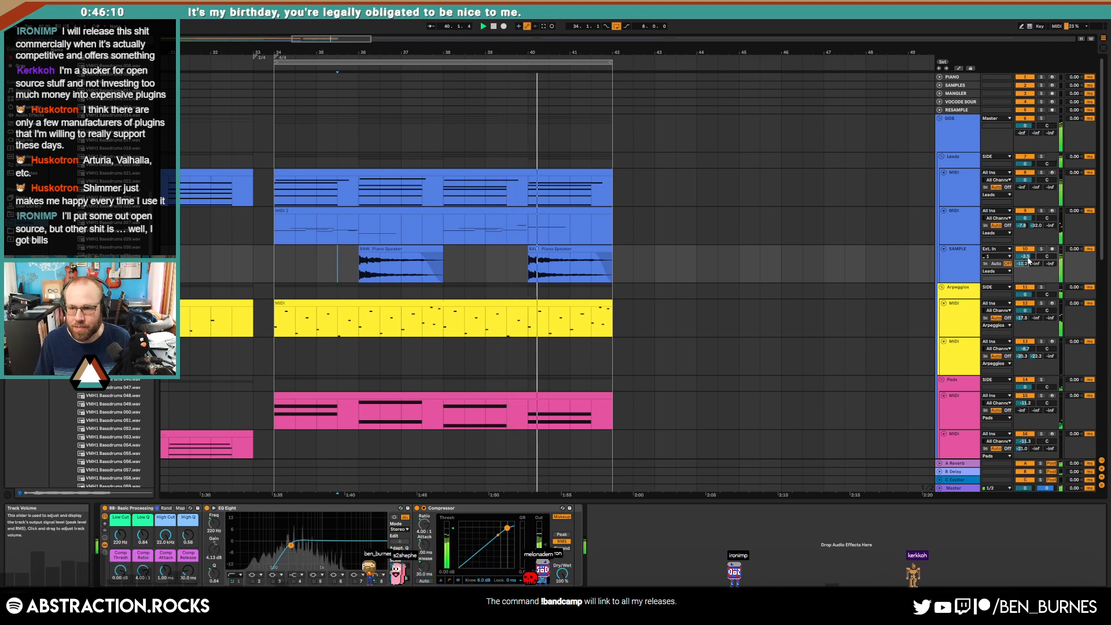
pyautogui.moveTo(113, 541); pyautogui.dragTo(135, 538)
pyautogui.press('space')
# Step: Listen to the Piano Speaker clip at bar 36 with the SAMPLE track soloed, and unsolo the track
pyautogui.click(1042, 249)
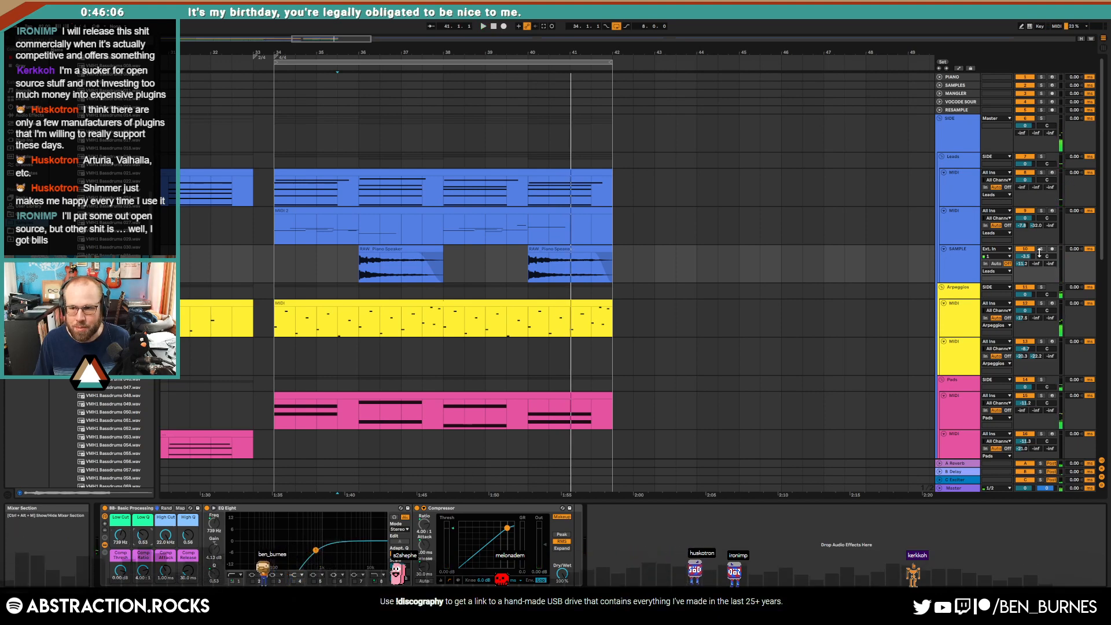
pyautogui.click(380, 249)
pyautogui.press('space')
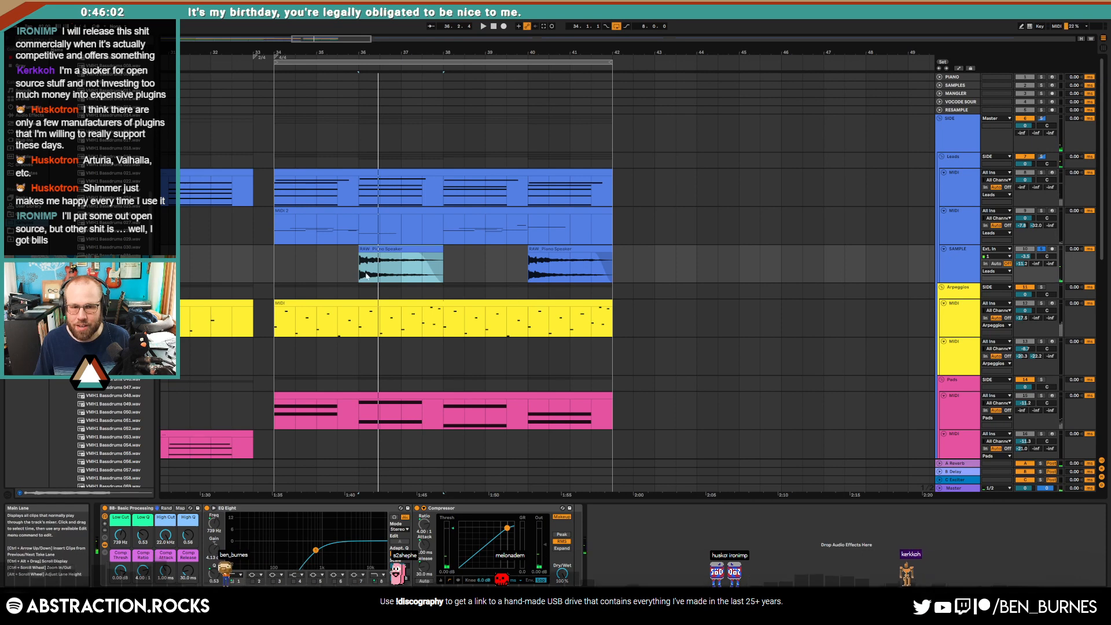
pyautogui.click(1041, 249)
pyautogui.click(362, 261)
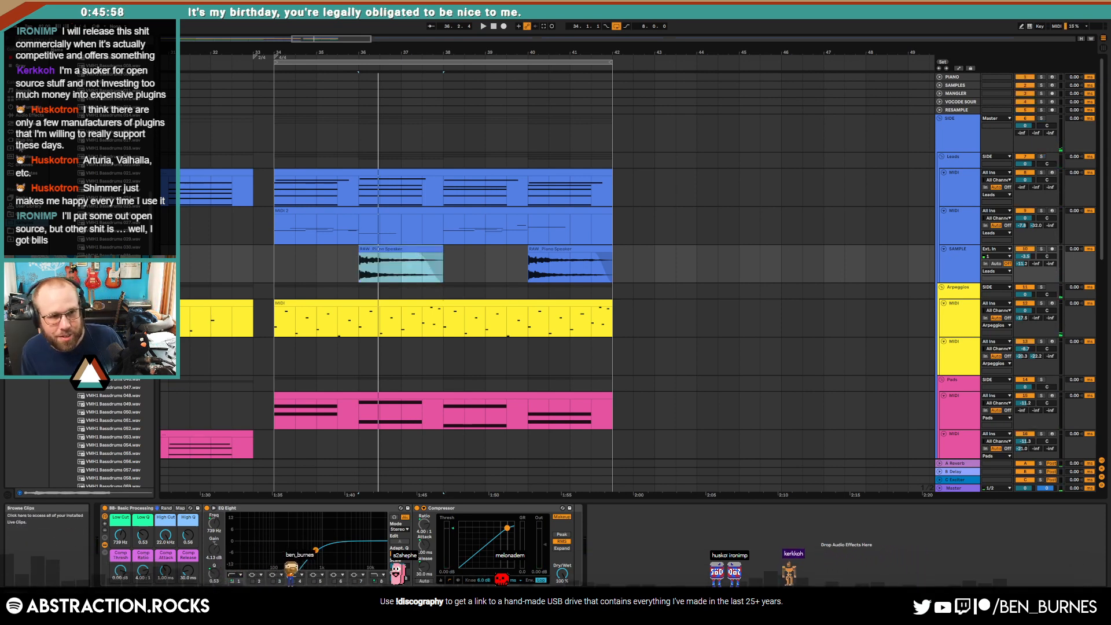
# Step: Insert the ValhallaShimmer plug-in at the start of the SAMPLE track's effect chain
pyautogui.click(25, 140)
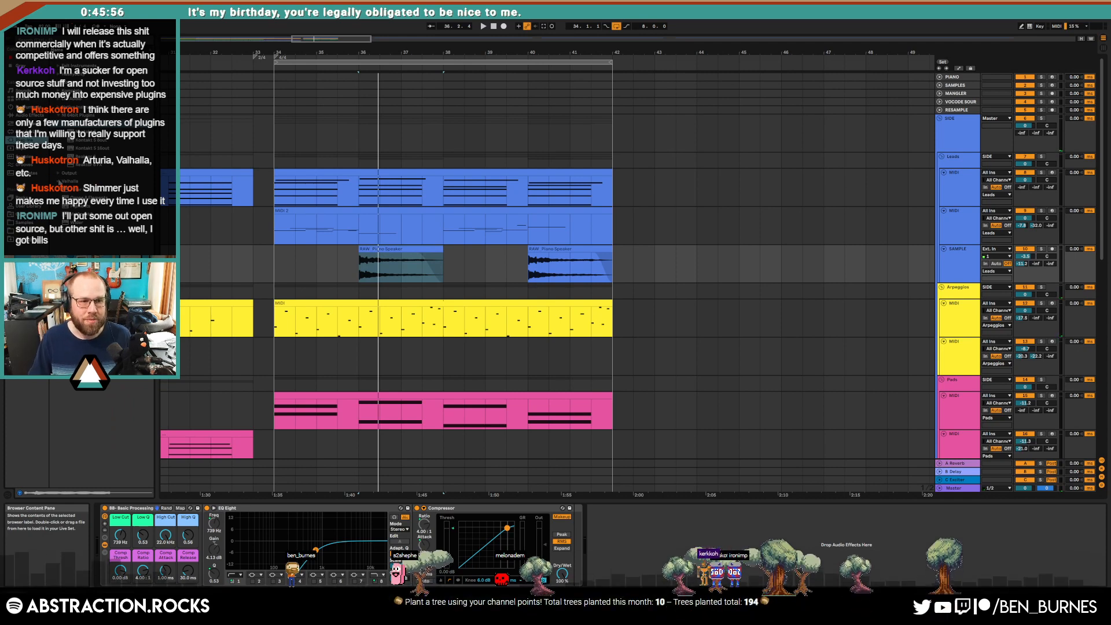
pyautogui.click(70, 181)
pyautogui.moveTo(95, 156); pyautogui.dragTo(124, 558)
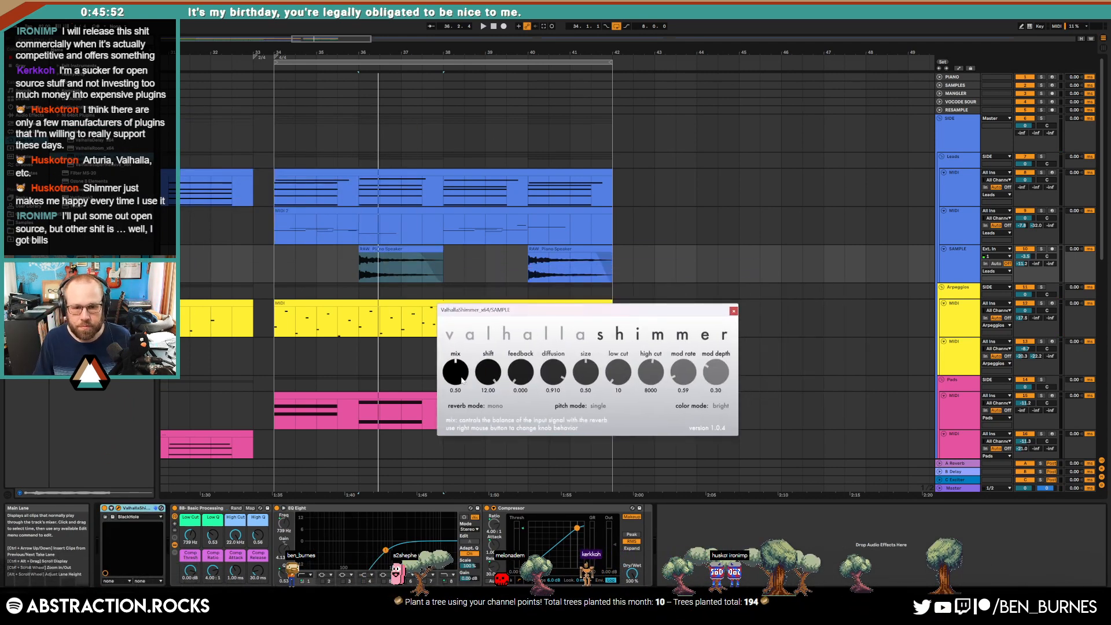
# Step: Play the bar 36 clip through ValhallaShimmer with mix 0.40 and feedback 0.324, and raise the SAMPLE track's volume to 0 dB
pyautogui.press('space')
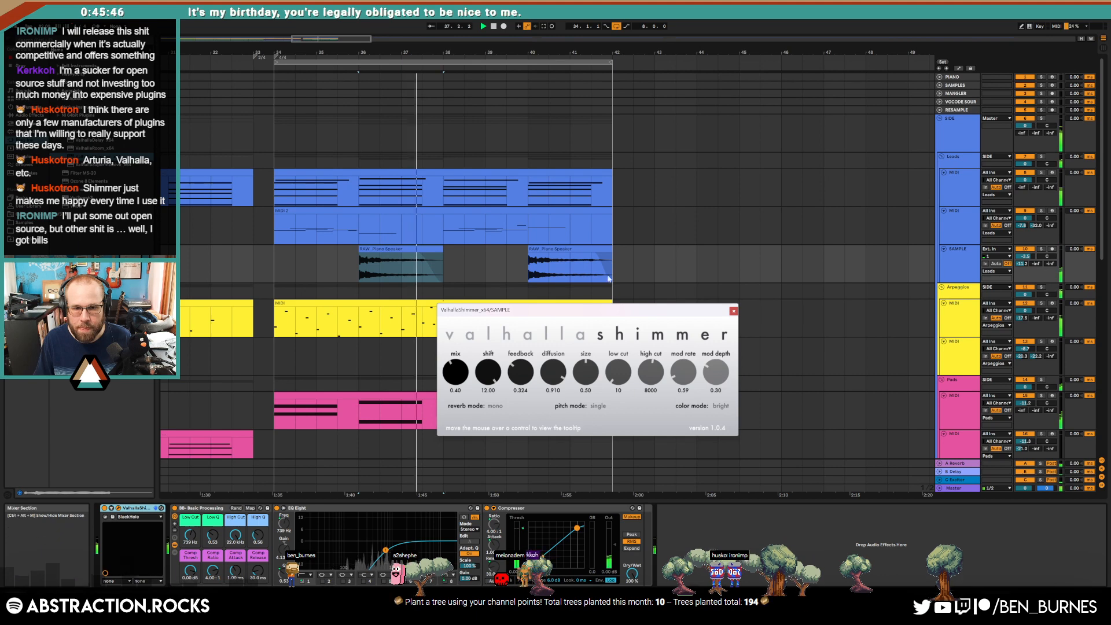
pyautogui.press('space')
pyautogui.click(364, 255)
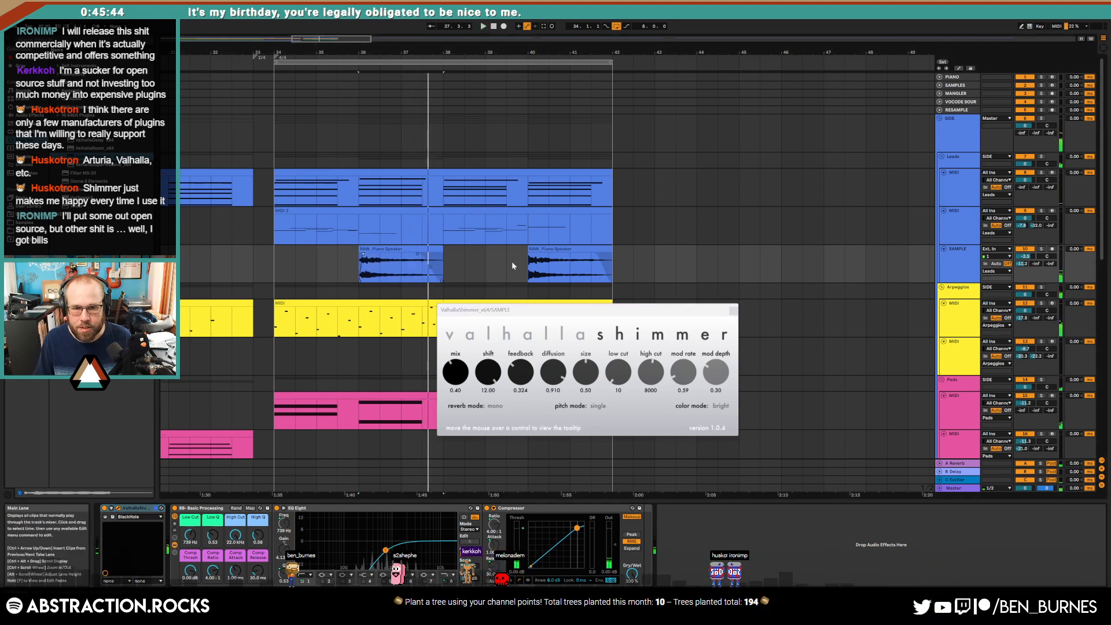
pyautogui.click(384, 252)
pyautogui.press('space')
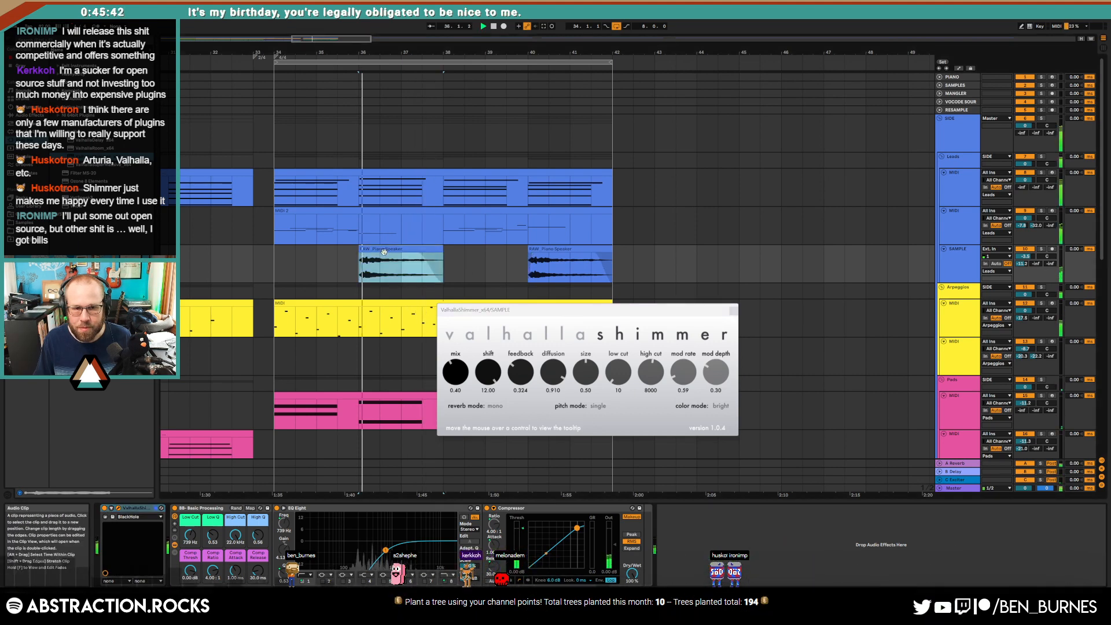
pyautogui.moveTo(1025, 256); pyautogui.dragTo(1025, 243)
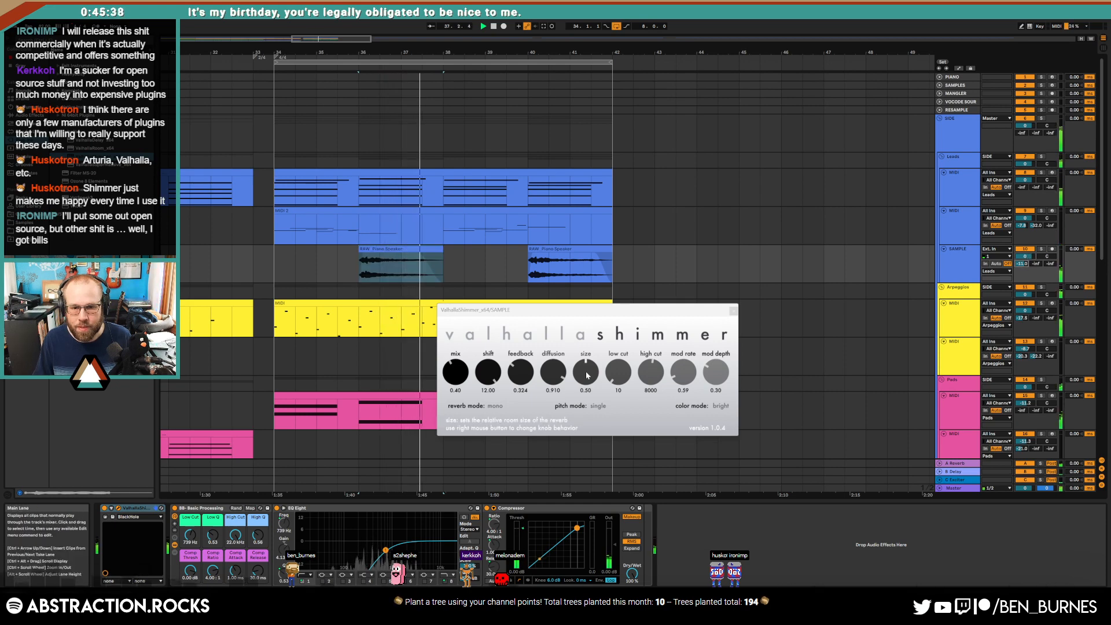
# Step: Set ValhallaShimmer to bigStereo reverb mode, dual pitch mode and 0.404 feedback, and close its window
pyautogui.click(495, 407)
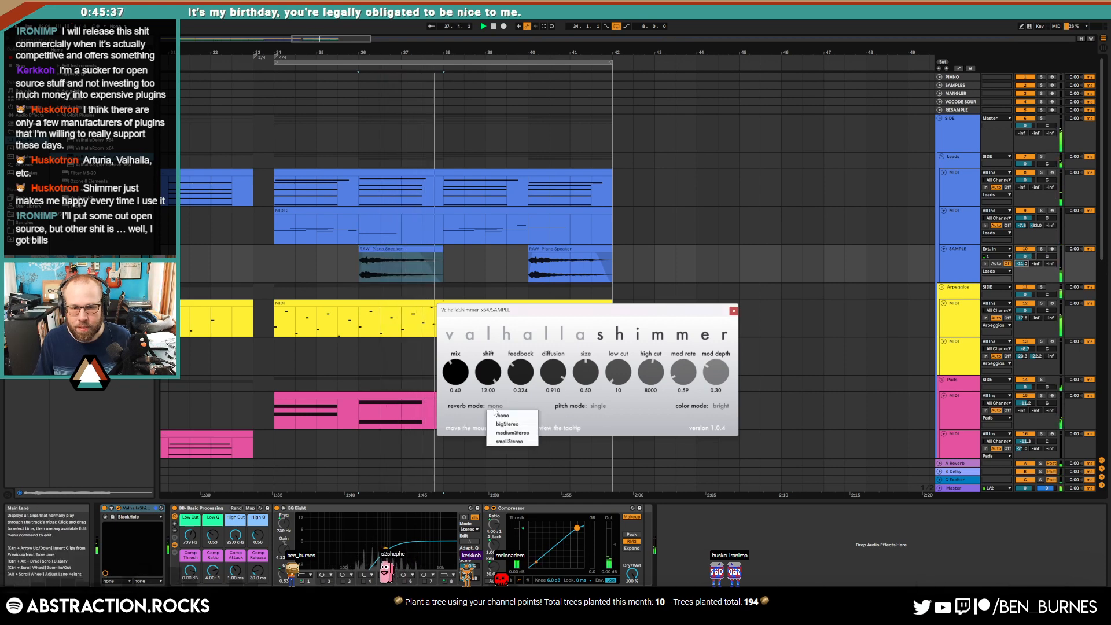
pyautogui.click(603, 410)
pyautogui.click(608, 423)
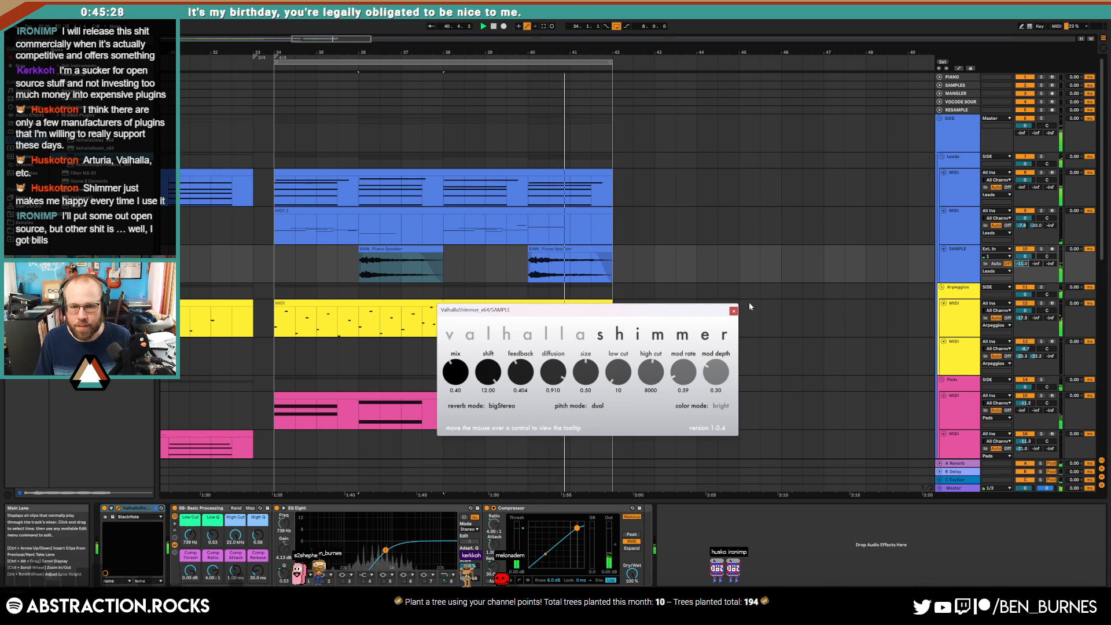
pyautogui.click(734, 311)
# Step: Delete the leftover Piano Speaker recordings after bar 50 on the SAMPLE track and stop playback
pyautogui.scroll(-6, 747, 293)
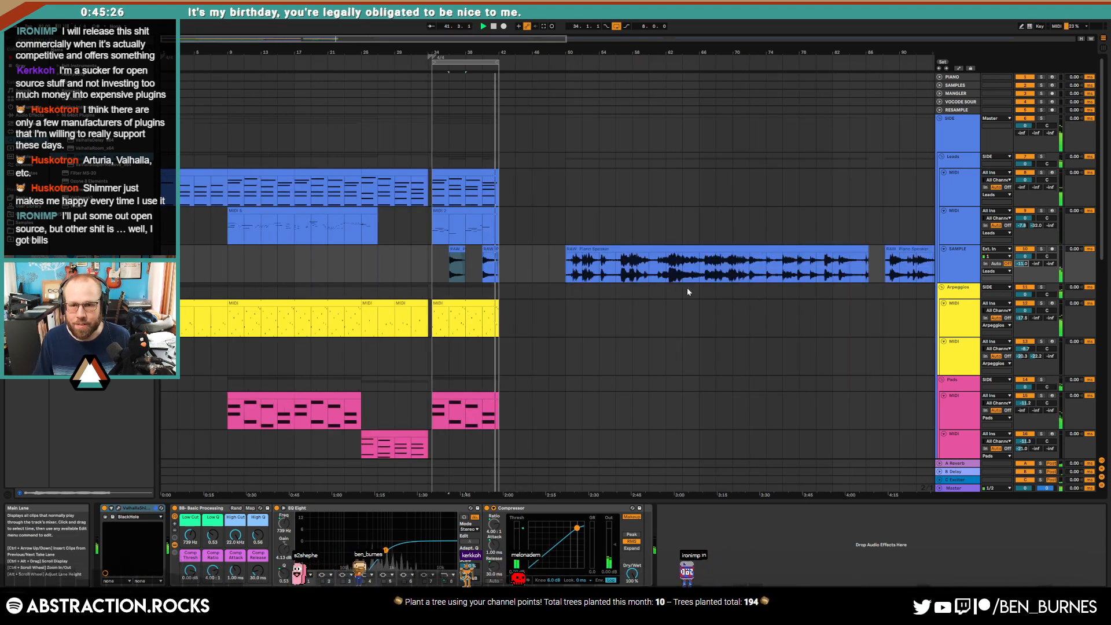
pyautogui.moveTo(346, 263); pyautogui.dragTo(816, 265)
pyautogui.press('Delete')
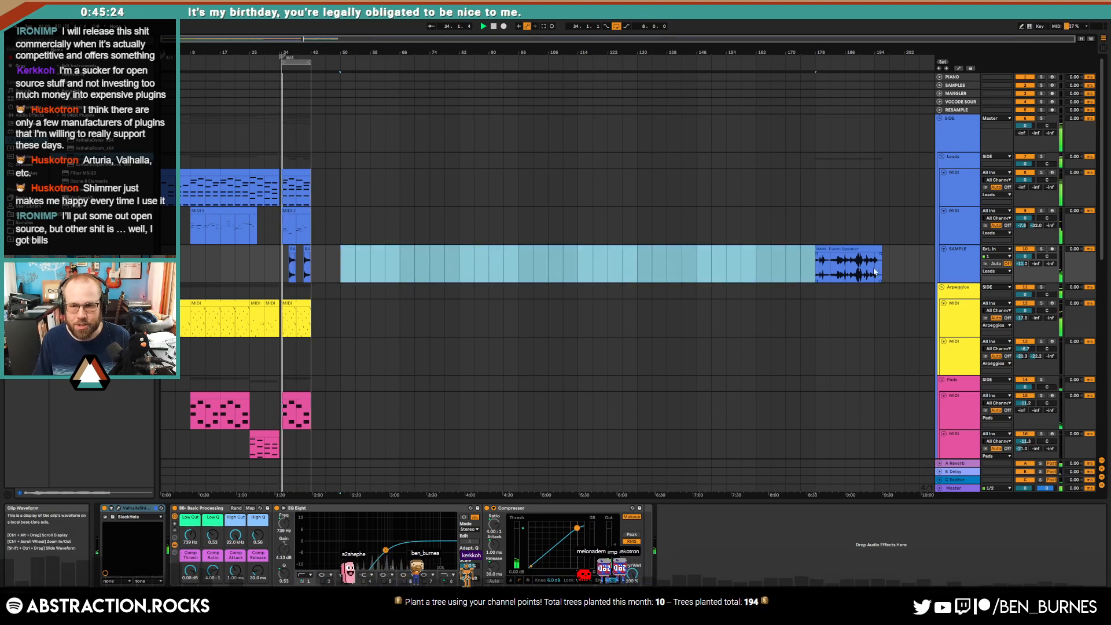
pyautogui.moveTo(890, 266); pyautogui.dragTo(786, 266)
pyautogui.press('Delete')
pyautogui.click(652, 263)
pyautogui.hotkey('shift', 'Tab')
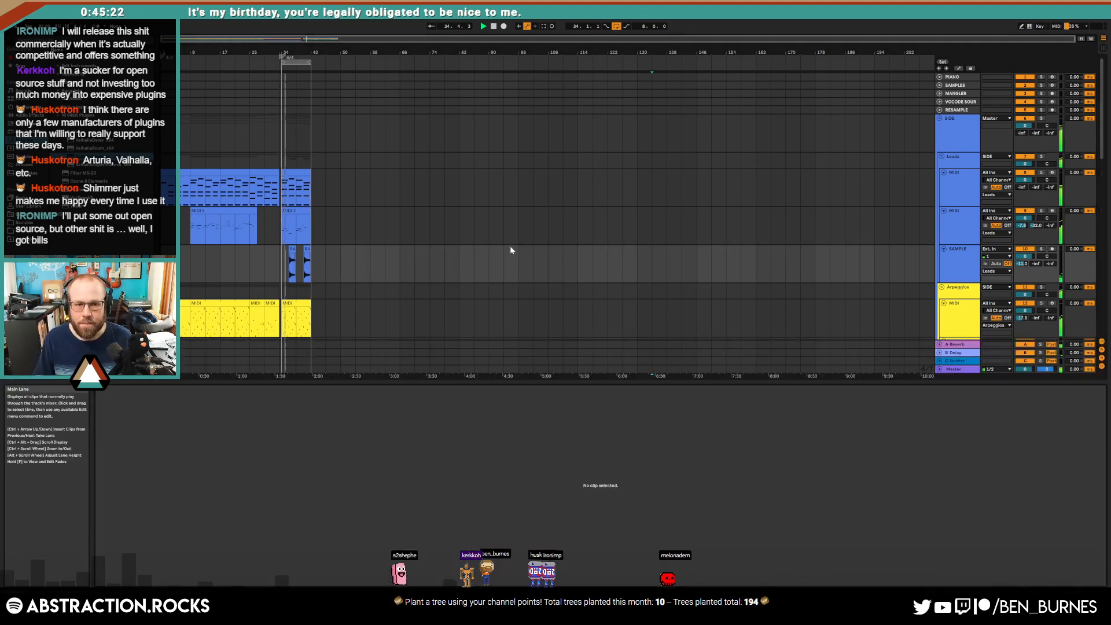
pyautogui.hotkey('shift', 'Tab')
pyautogui.press('space')
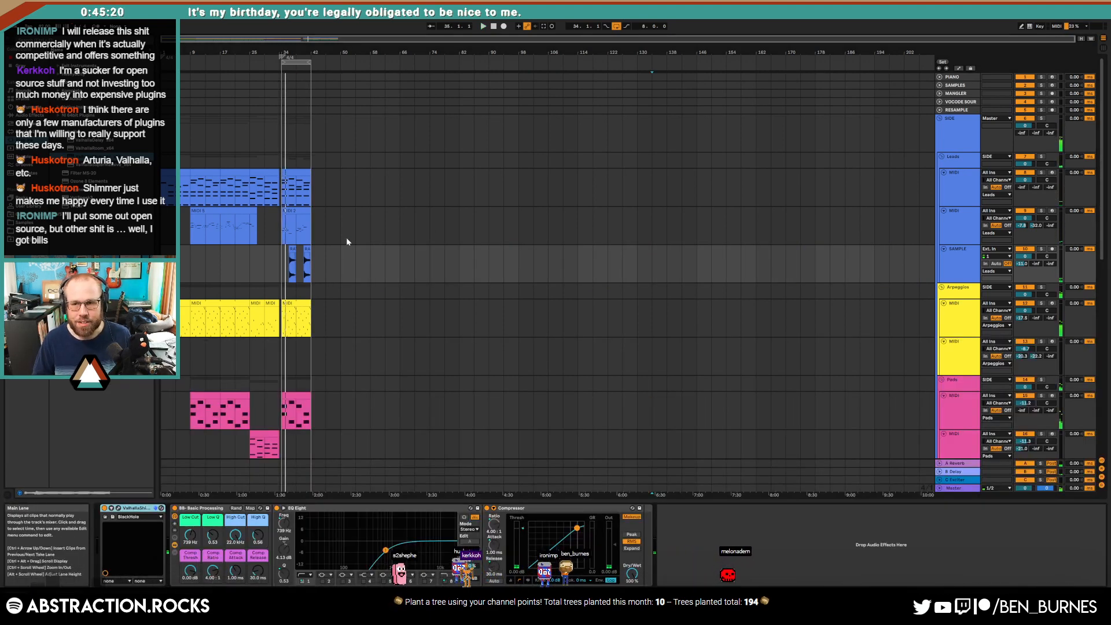
# Step: Pick a random sample in ADSR Sample Manager and load AKWF_0528.wav onto a new MIDI track above the Leads SAMPLE track
pyautogui.click(969, 85)
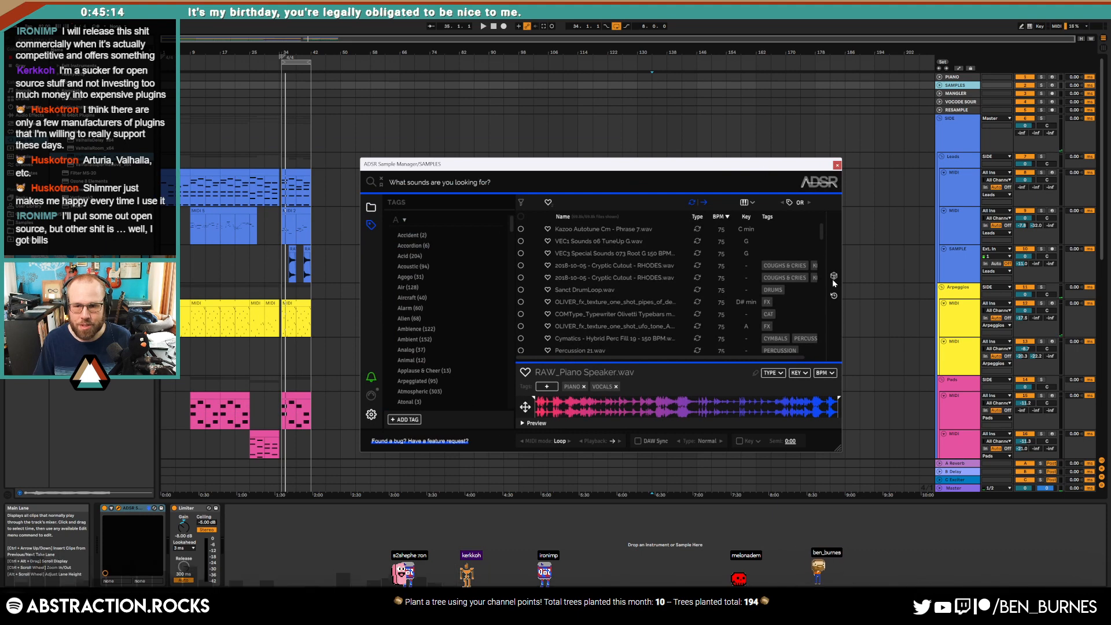
pyautogui.click(835, 273)
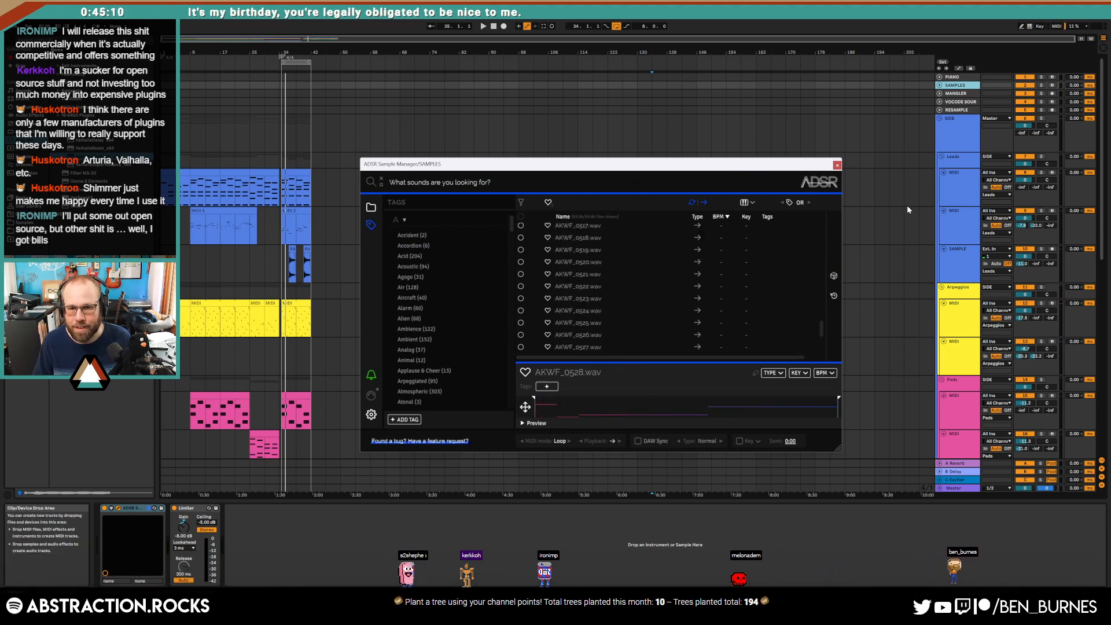
pyautogui.click(959, 231)
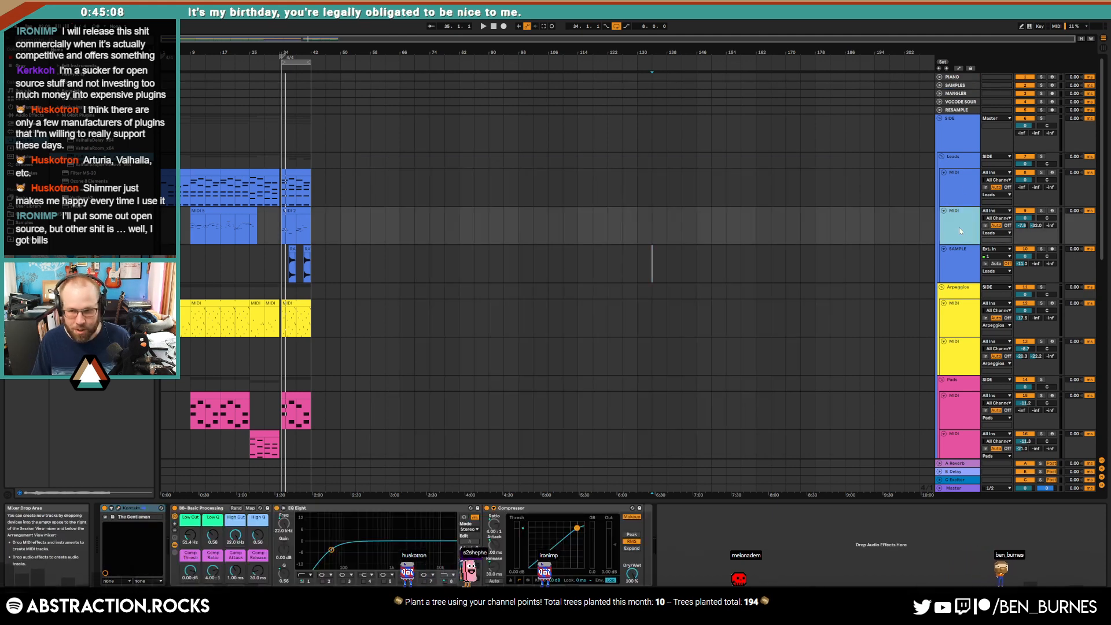
pyautogui.click(956, 87)
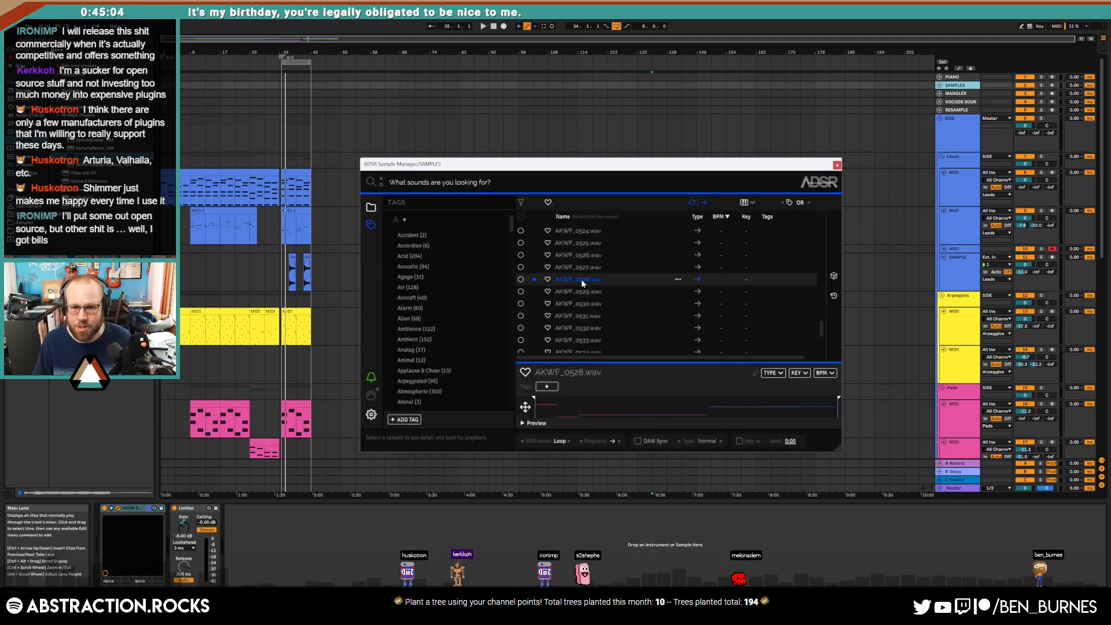
pyautogui.moveTo(583, 283); pyautogui.dragTo(968, 249)
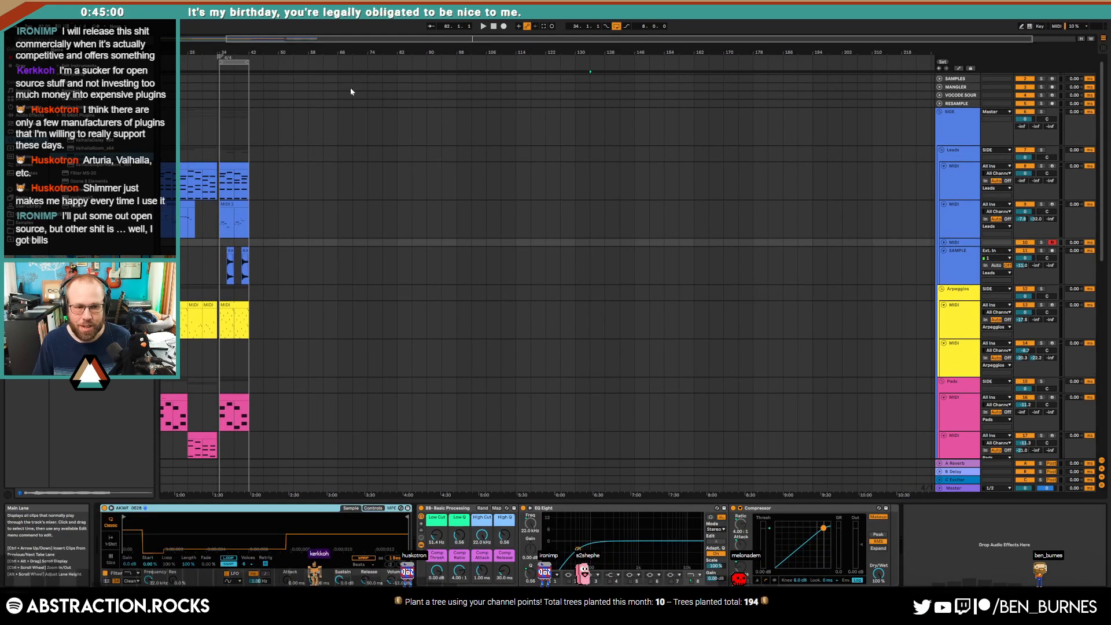
# Step: Unfold the new lead MIDI track, raise its reverb send, and lower the Basic Processing high cut to 1.83 kHz
pyautogui.moveTo(288, 40); pyautogui.dragTo(270, 588)
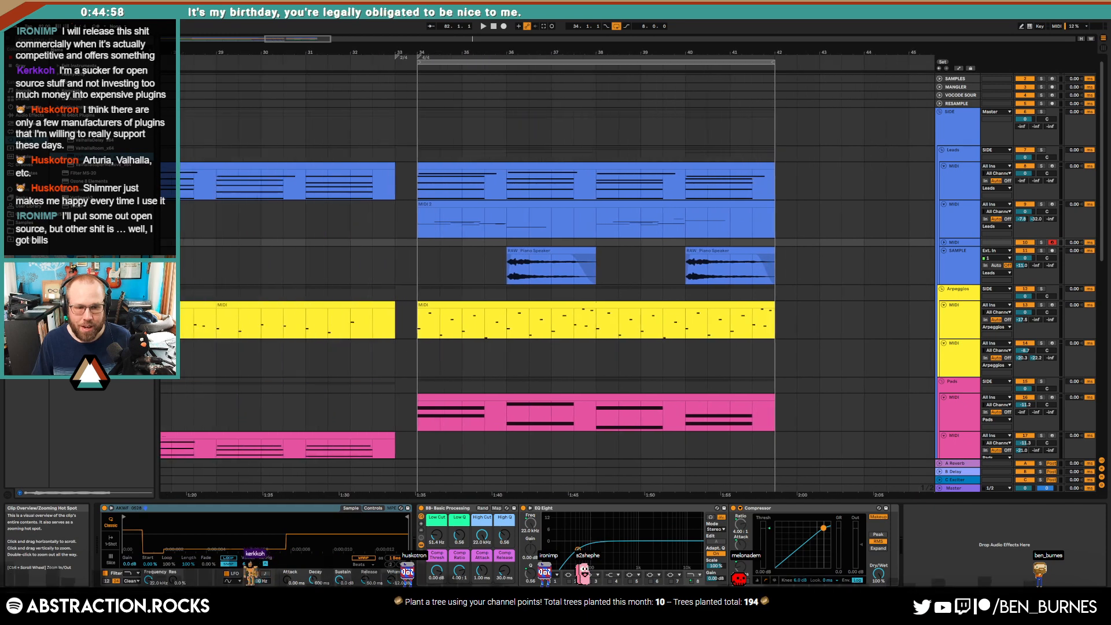
pyautogui.scroll(-3, 769, 236)
pyautogui.click(953, 243)
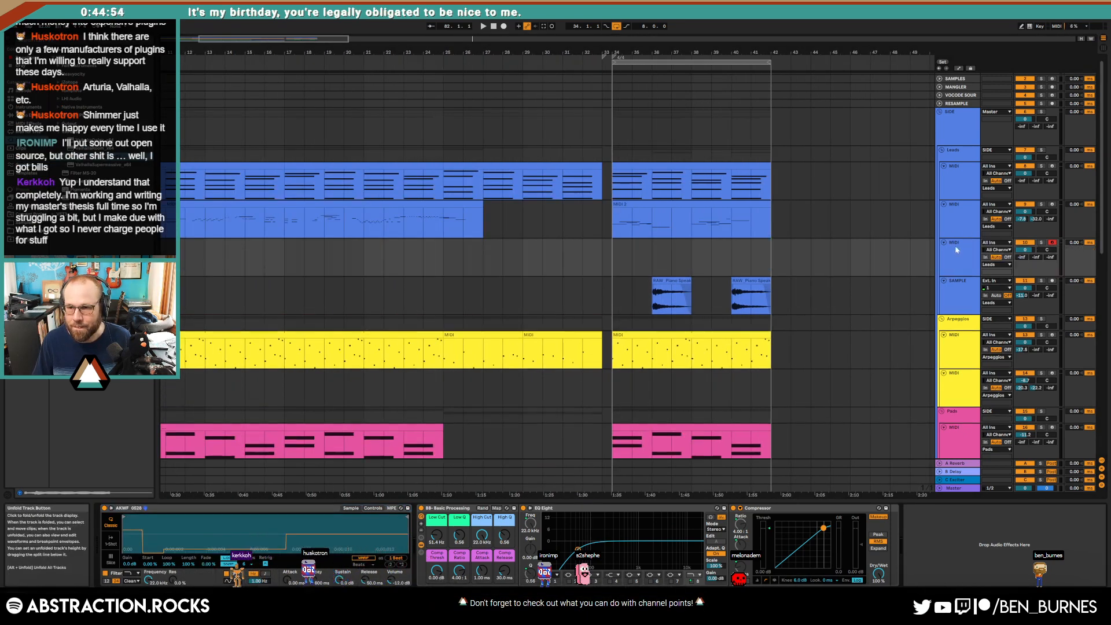
pyautogui.moveTo(1022, 257); pyautogui.dragTo(1022, 217)
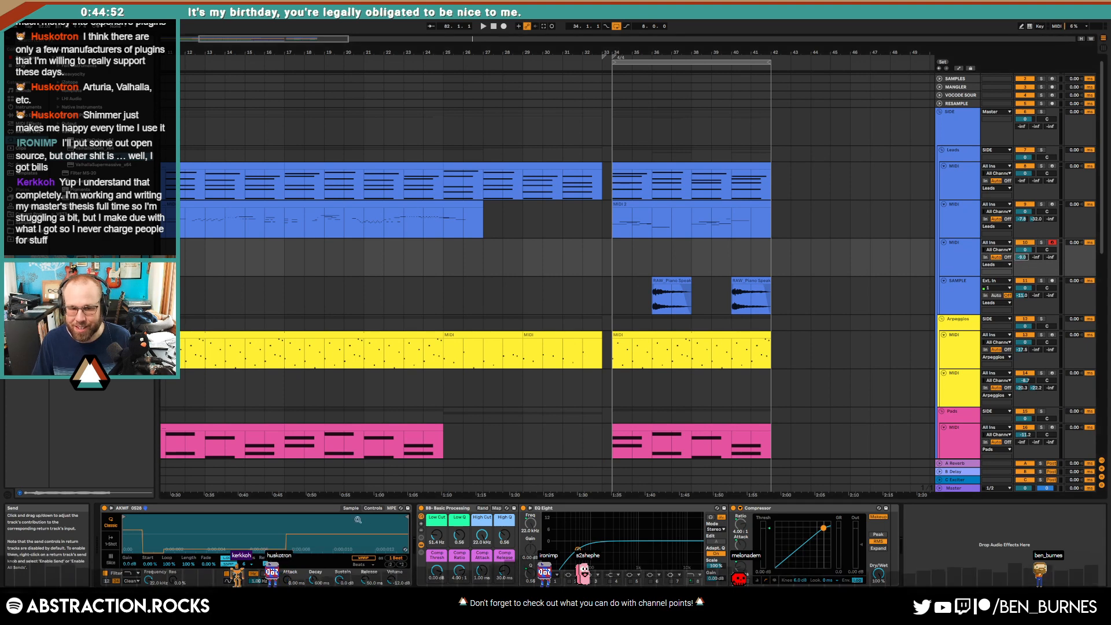
pyautogui.moveTo(479, 536); pyautogui.dragTo(479, 573)
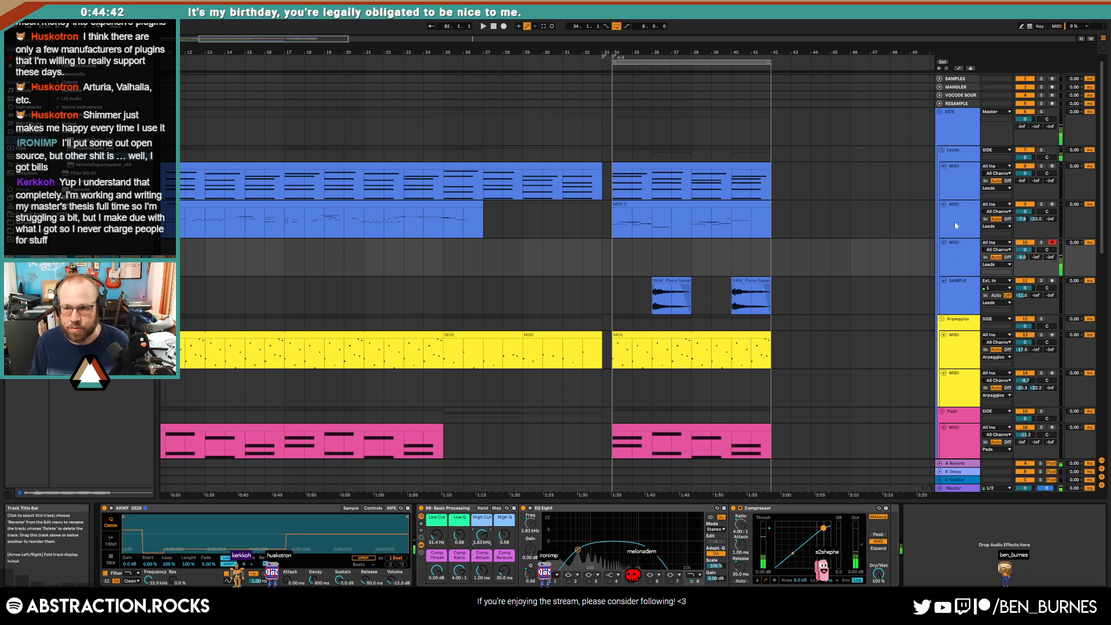
# Step: Show the AKWF sampler's control parameters and set its glide mode to Portamento while the bar 34–42 section plays
pyautogui.scroll(1, 1057, 85)
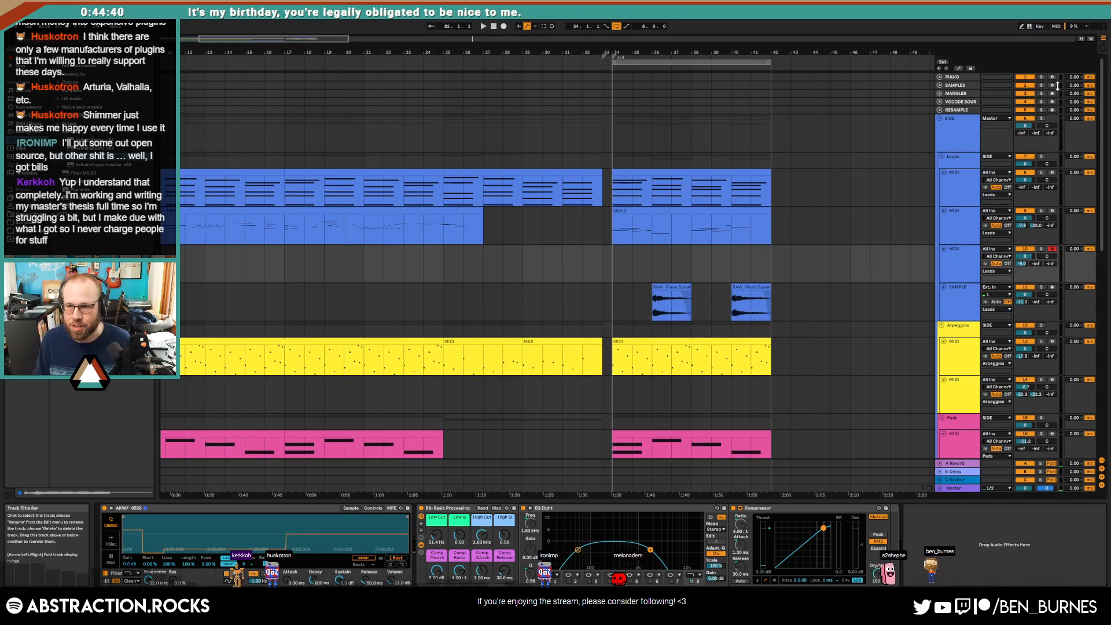
pyautogui.click(1053, 78)
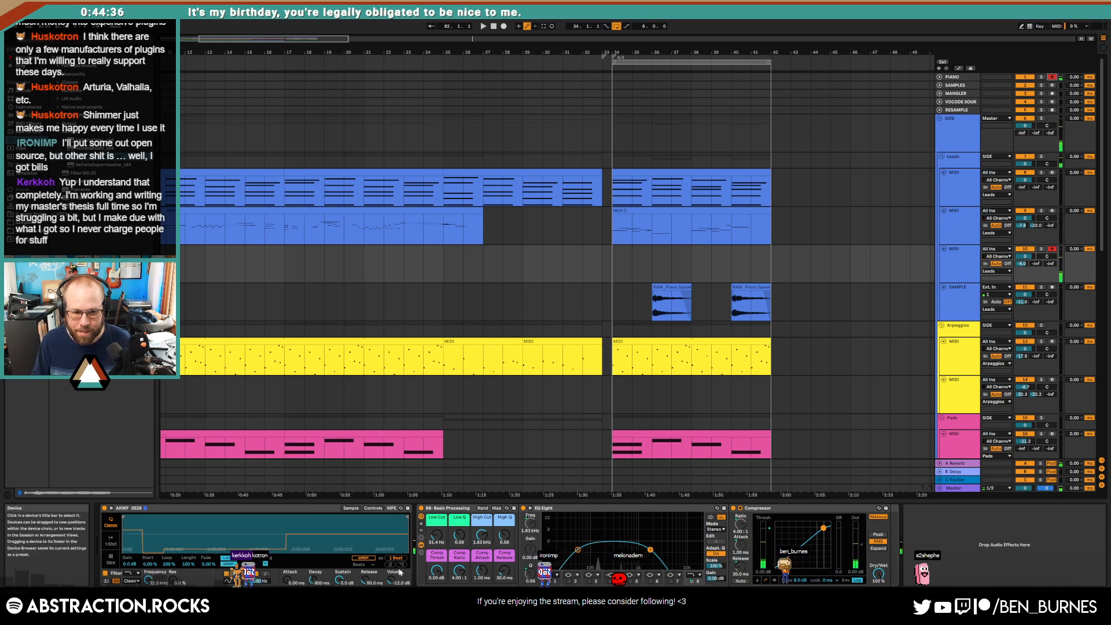
pyautogui.click(374, 508)
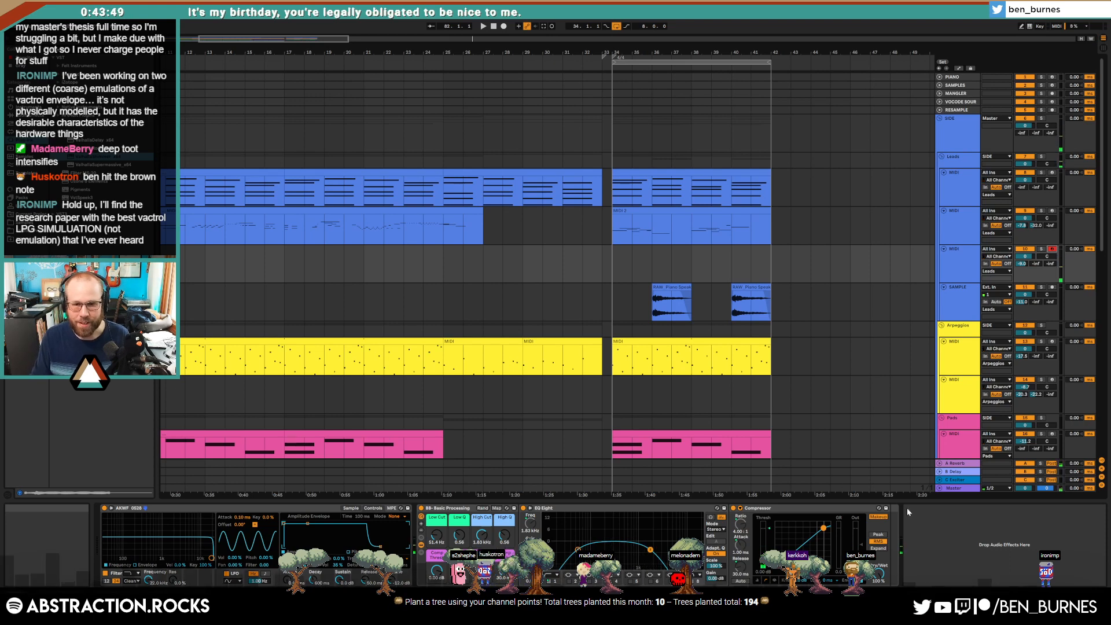
pyautogui.click(583, 268)
pyautogui.press('space')
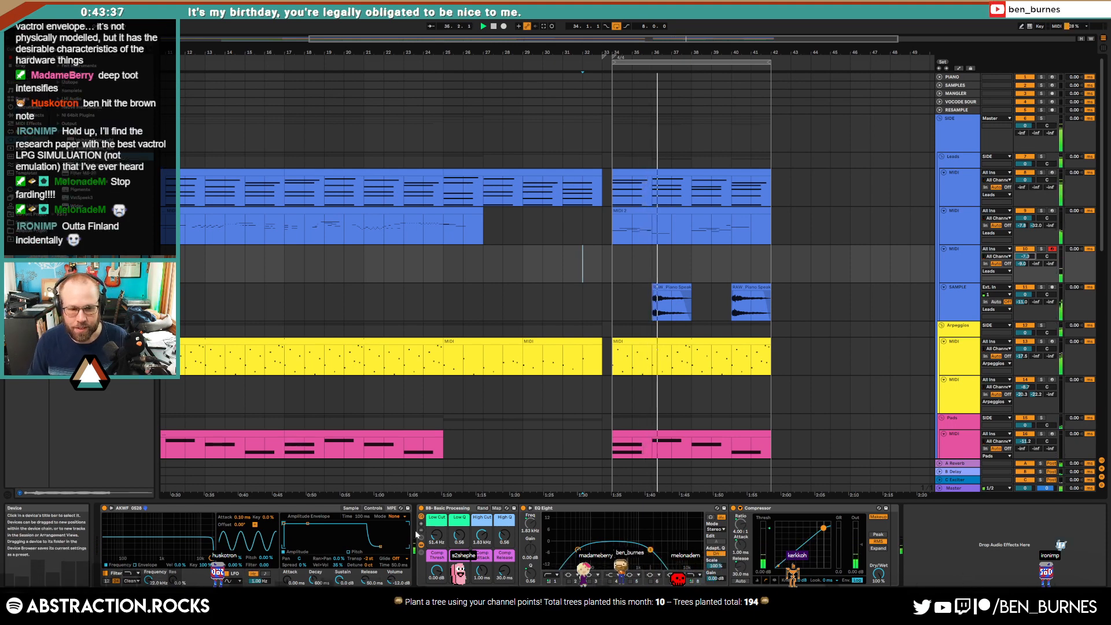
pyautogui.click(399, 562)
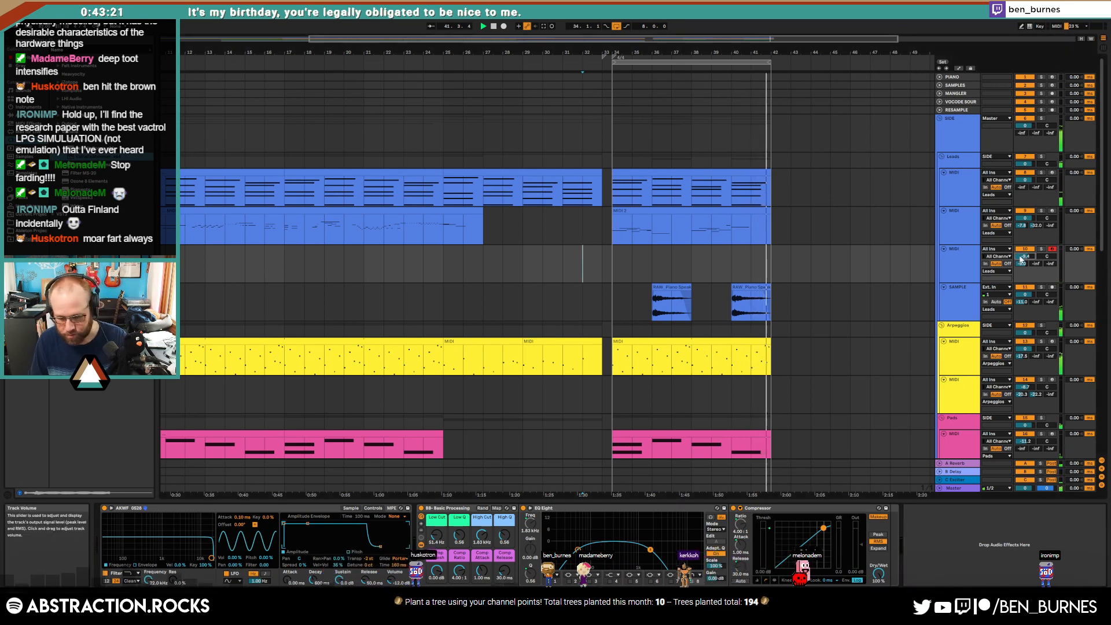
# Step: Record a lead melody over bars 34–42 on the new MIDI track and open the recorded clip's notes
pyautogui.press('F9')
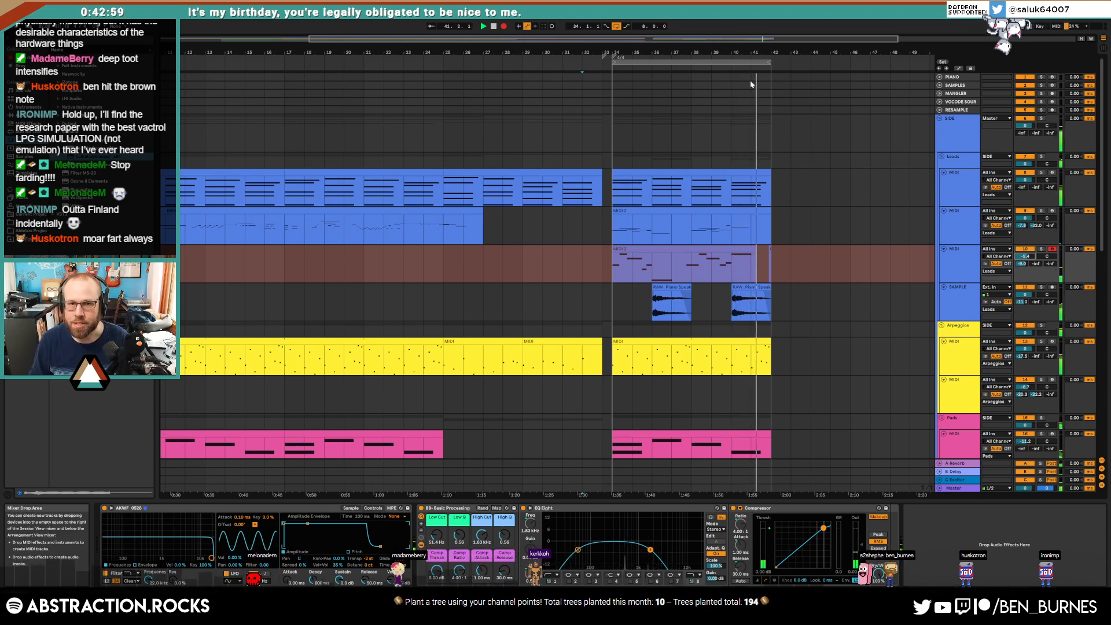
pyautogui.press('space')
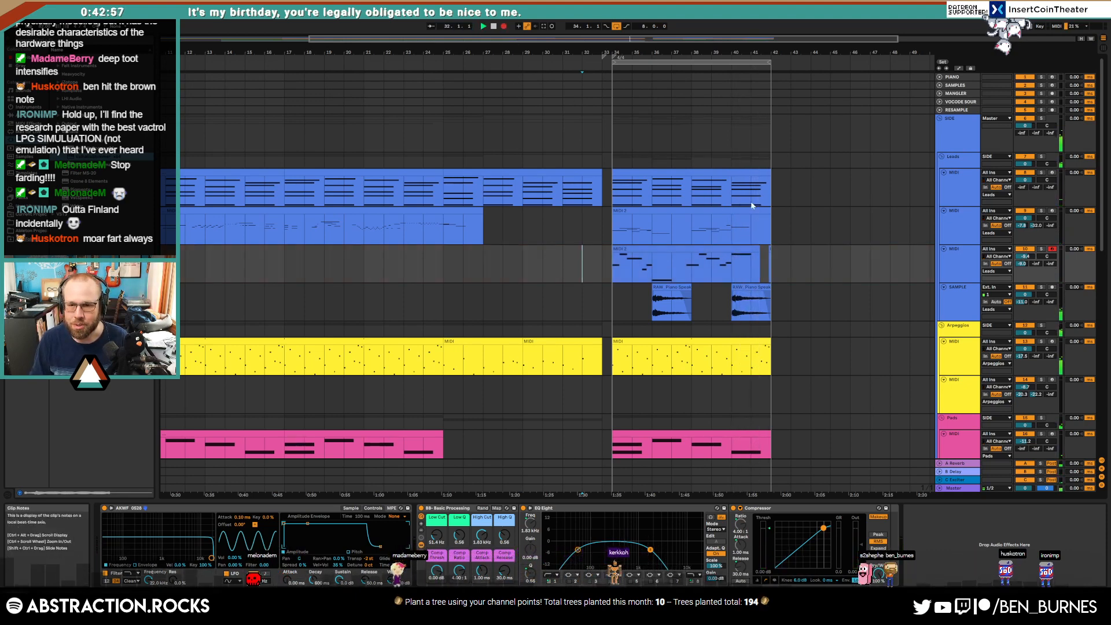
pyautogui.click(746, 221)
pyautogui.doubleClick(740, 250)
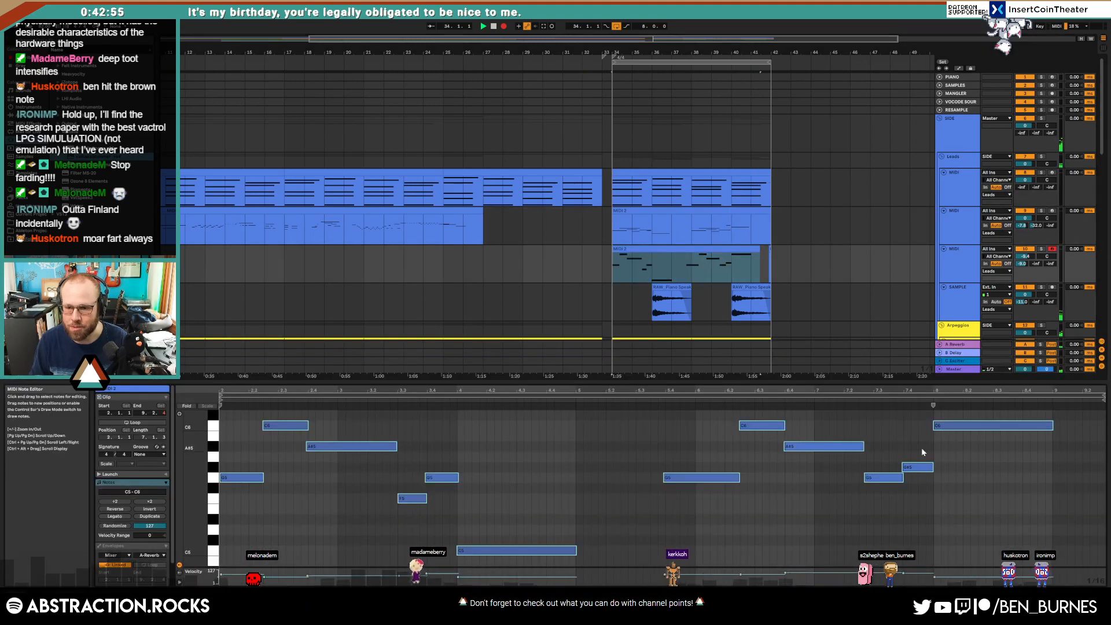
# Step: Raise the last two notes of the recorded lead melody to F6 for the short note and D#6 for the long one
pyautogui.click(922, 468)
pyautogui.press('Up')
pyautogui.press('Up')
pyautogui.press('Up')
pyautogui.press('Up')
pyautogui.press('Up')
pyautogui.press('Up')
pyautogui.press('Up')
pyautogui.click(994, 470)
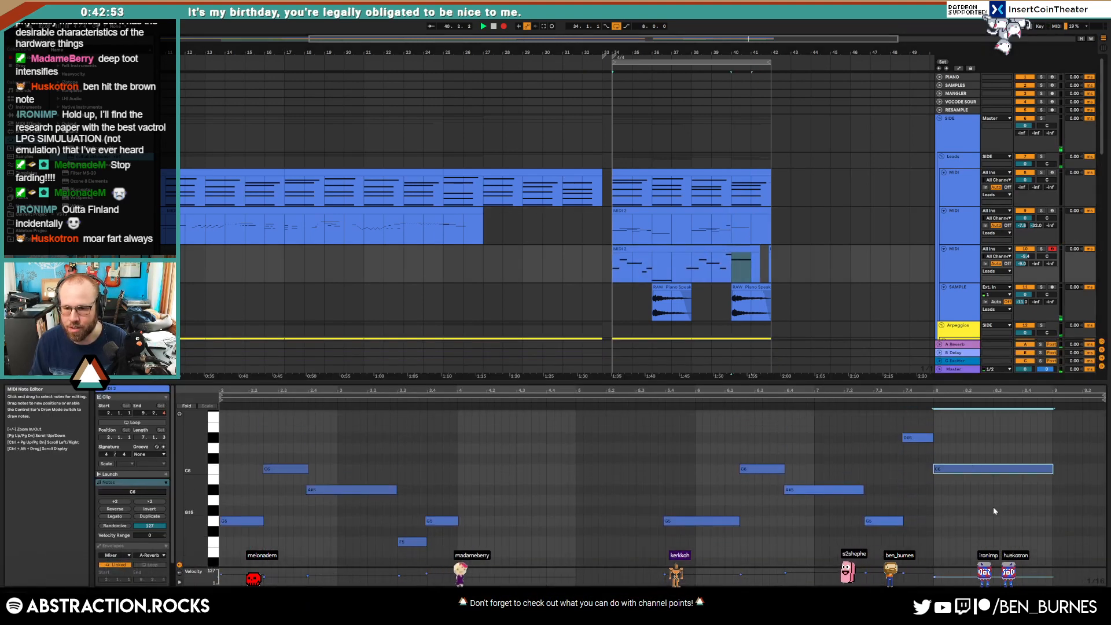
pyautogui.press('Up')
pyautogui.press('Up')
pyautogui.click(916, 438)
pyautogui.press('Up')
pyautogui.press('Up')
pyautogui.click(976, 447)
pyautogui.press('Up')
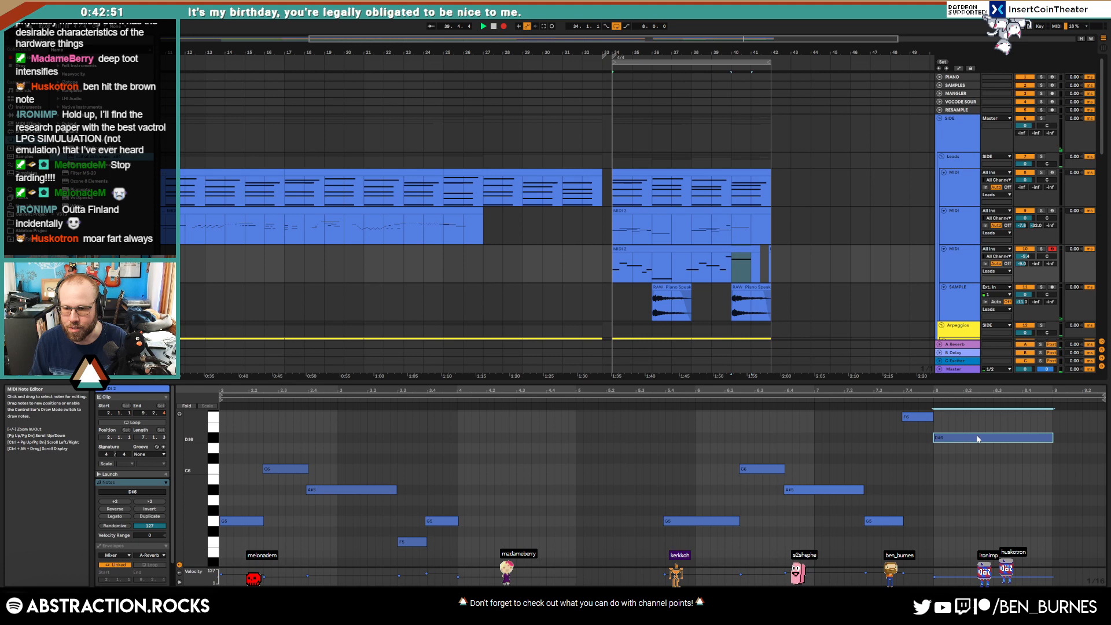
# Step: Extend the recorded lead clip to bar 42 and add a short C6 note right after the long D#6
pyautogui.click(889, 402)
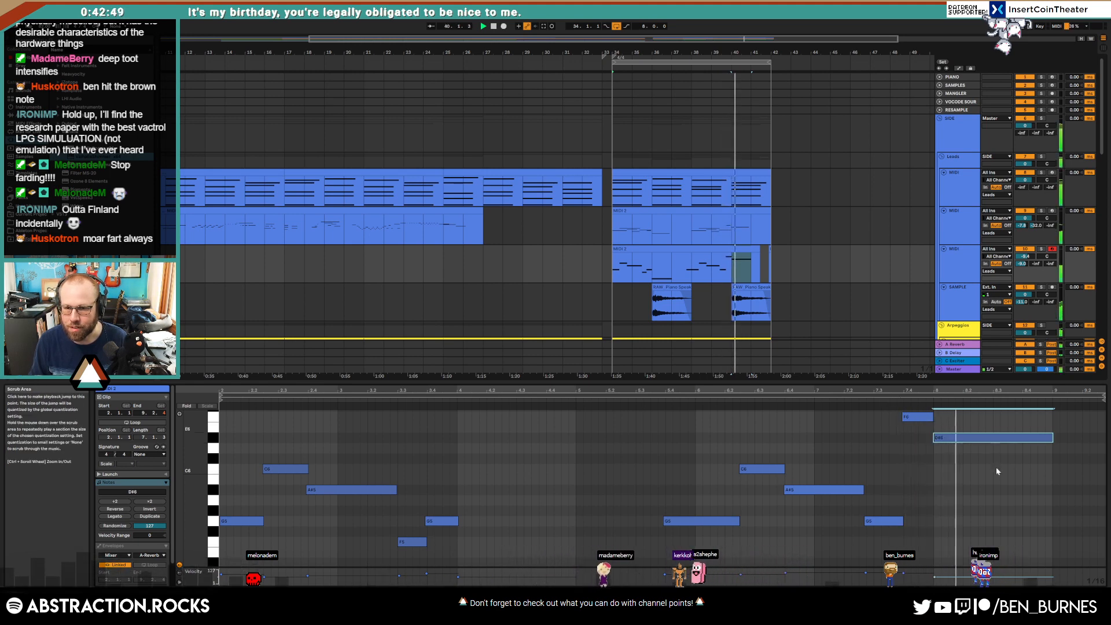
pyautogui.moveTo(759, 249); pyautogui.dragTo(771, 249)
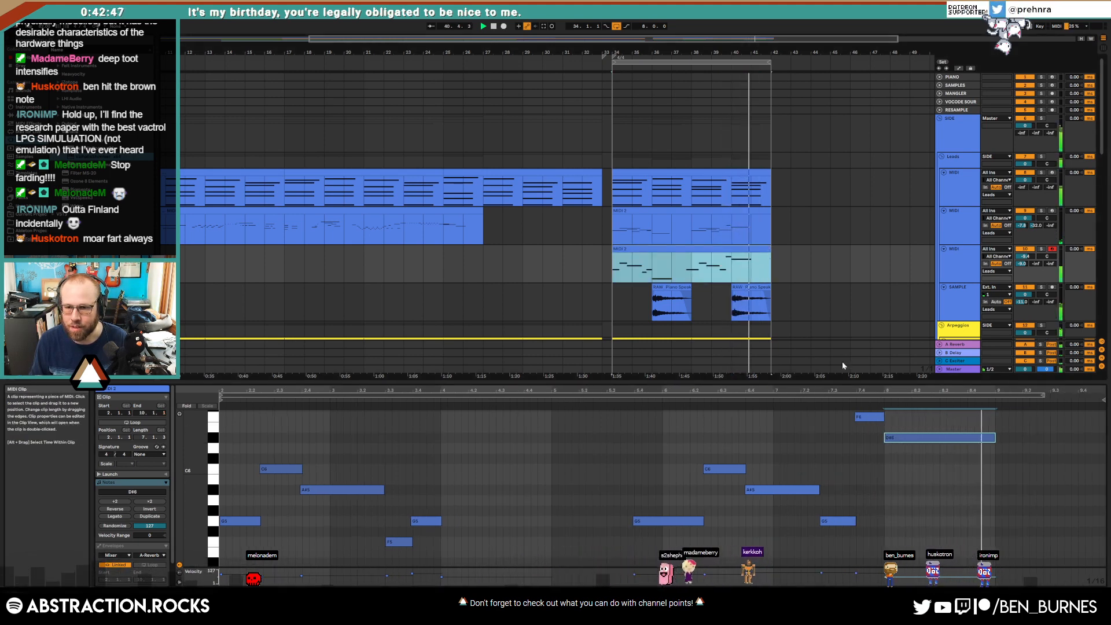
pyautogui.doubleClick(999, 467)
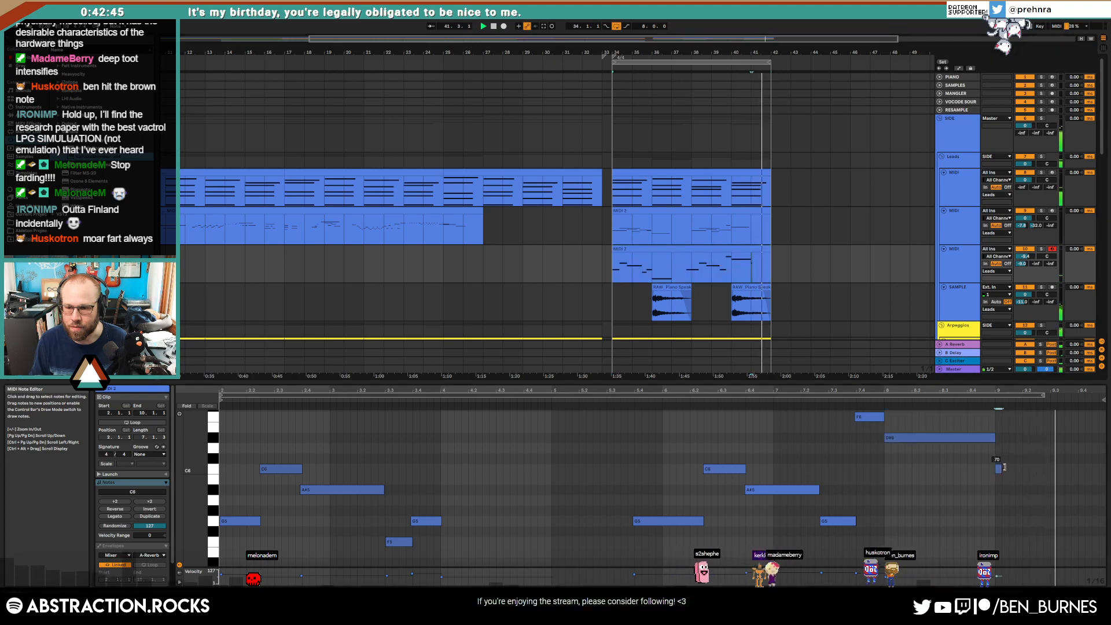
# Step: Bring up the new lead track's devices and adjust the sampler's amplitude envelope while the section plays
pyautogui.click(973, 267)
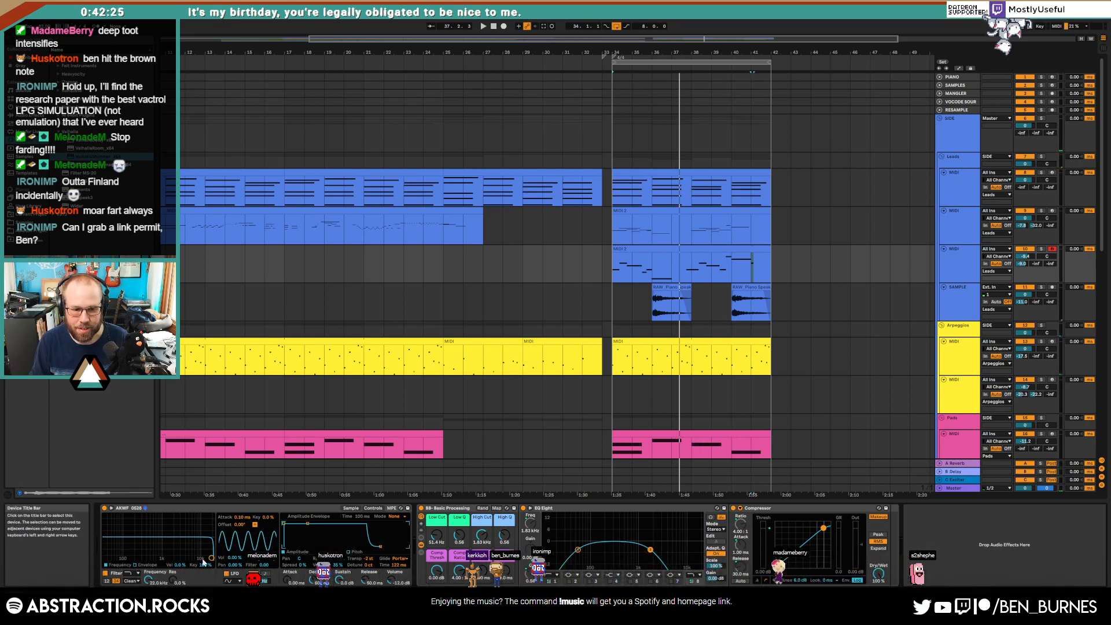
pyautogui.press('space')
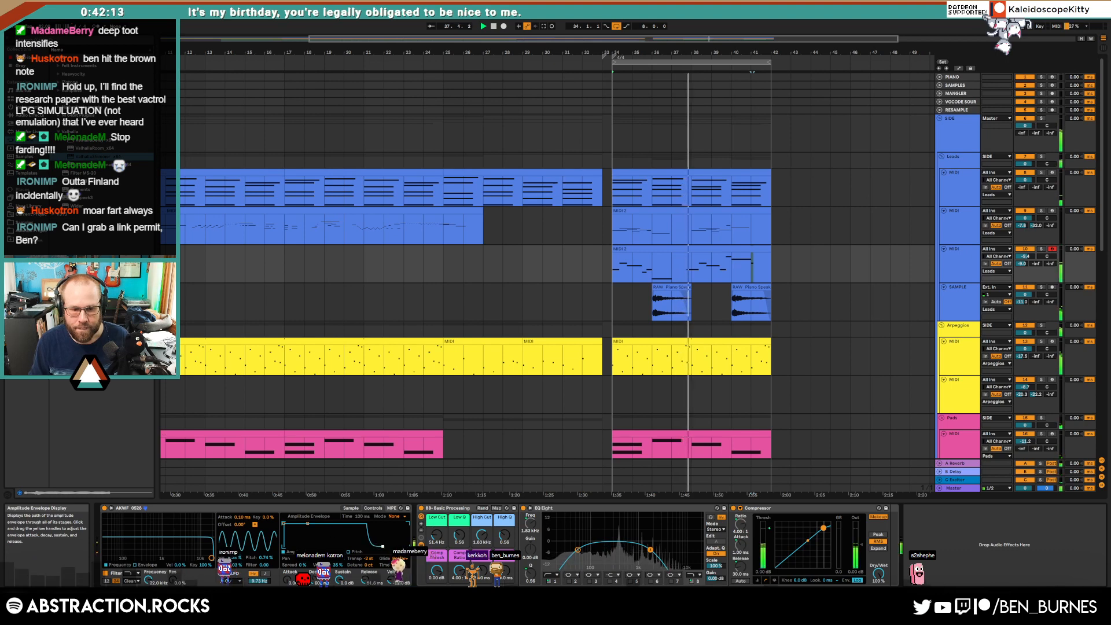
pyautogui.moveTo(373, 544); pyautogui.dragTo(380, 547)
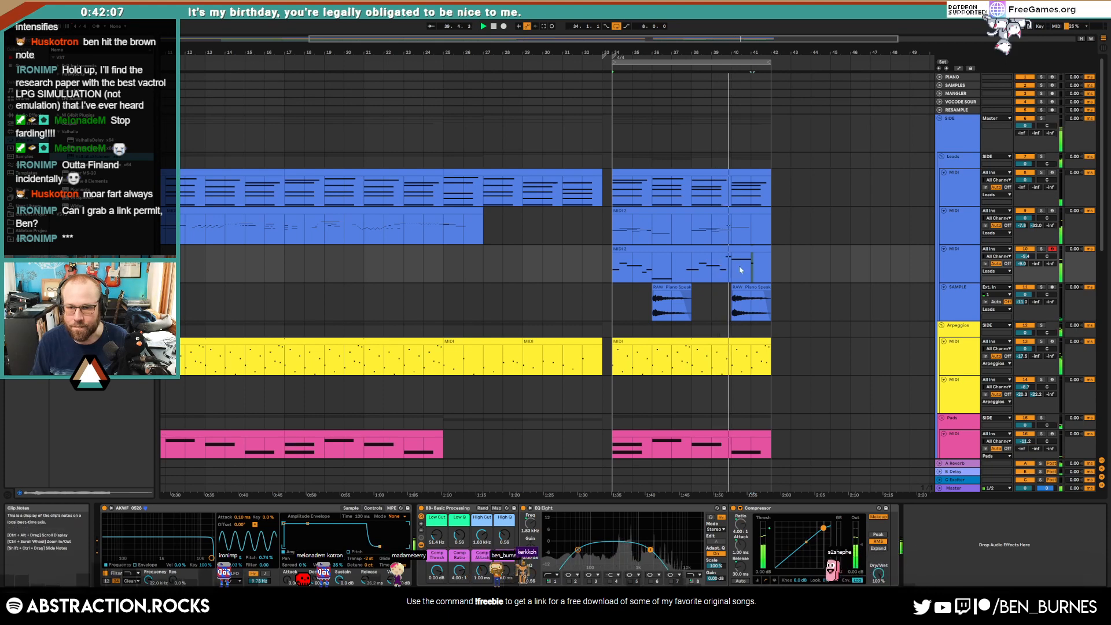
# Step: Start the last G5 note of the lead clip slightly earlier and shorten the preceding A#5 to meet it
pyautogui.doubleClick(729, 251)
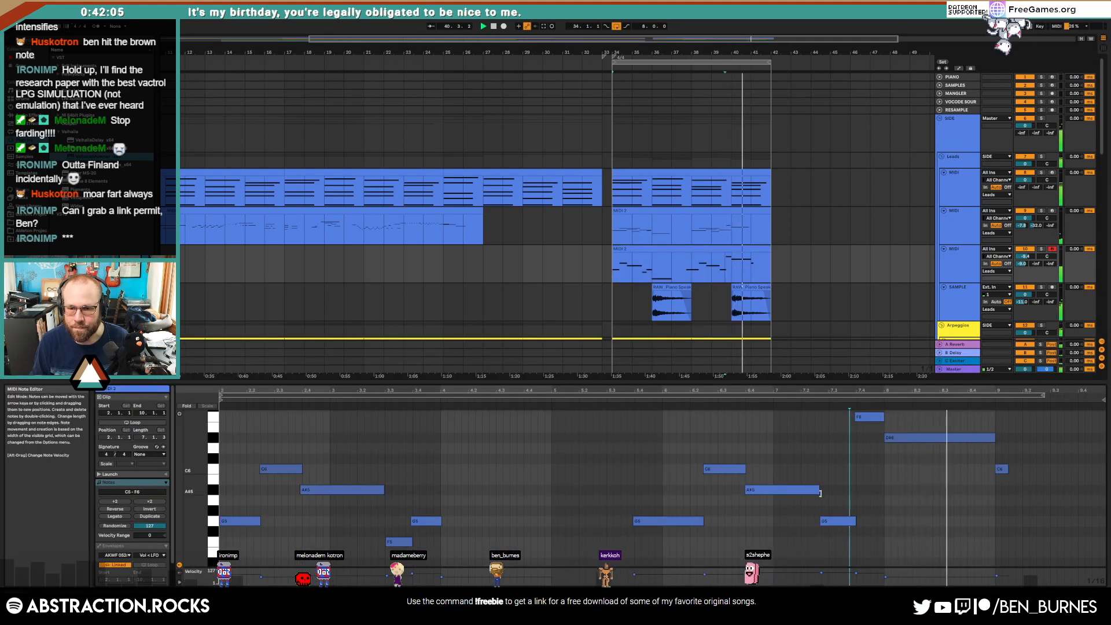
pyautogui.moveTo(823, 523); pyautogui.dragTo(856, 521)
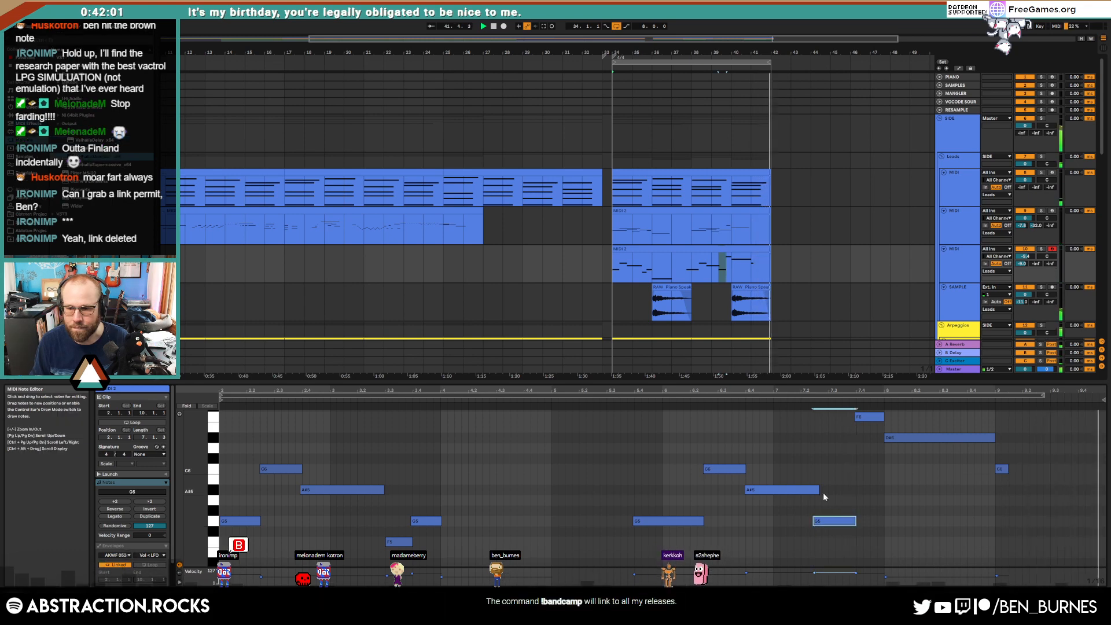
pyautogui.moveTo(820, 488); pyautogui.dragTo(815, 490)
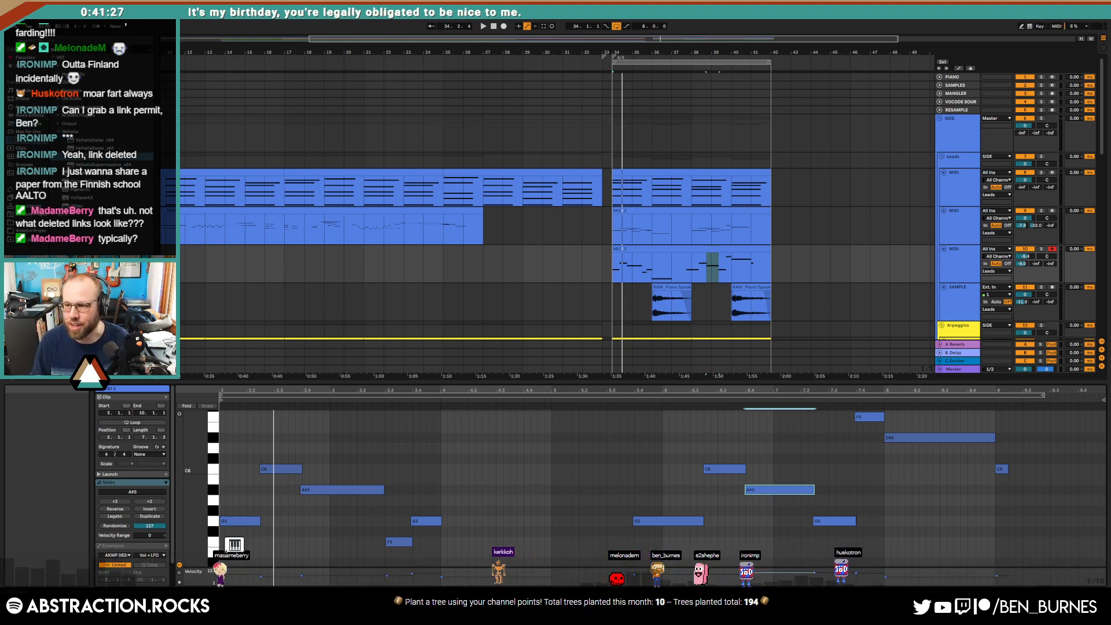
pyautogui.click(616, 269)
# Step: Check the chat in Twitch Stream Manager and return to Ableton Live
pyautogui.hotkey('alt', 'Tab')
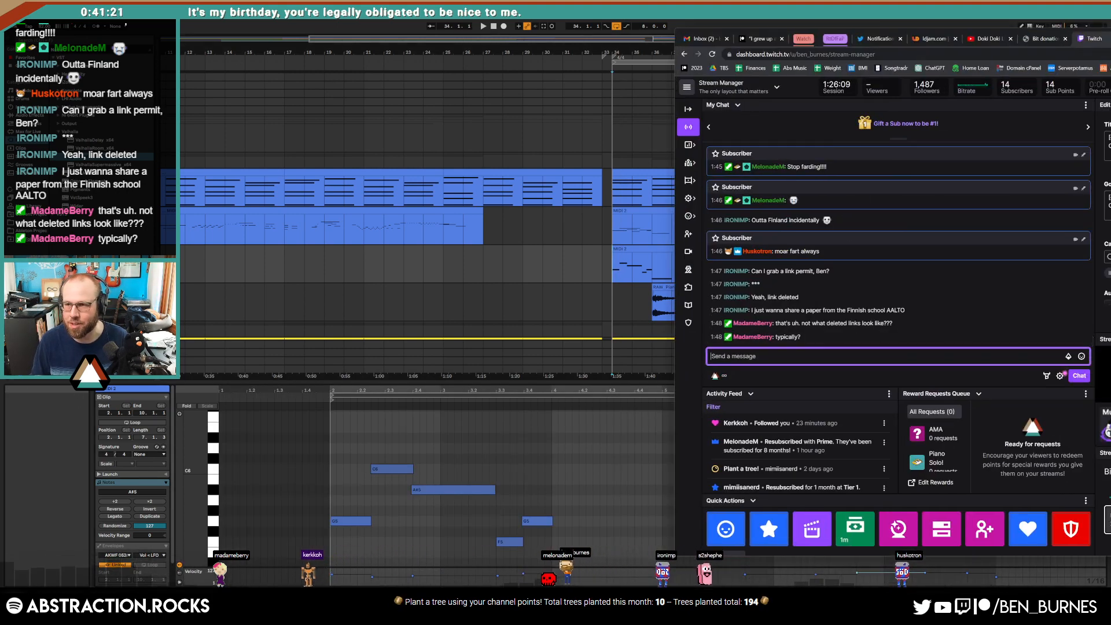
pyautogui.hotkey('alt', 'Tab')
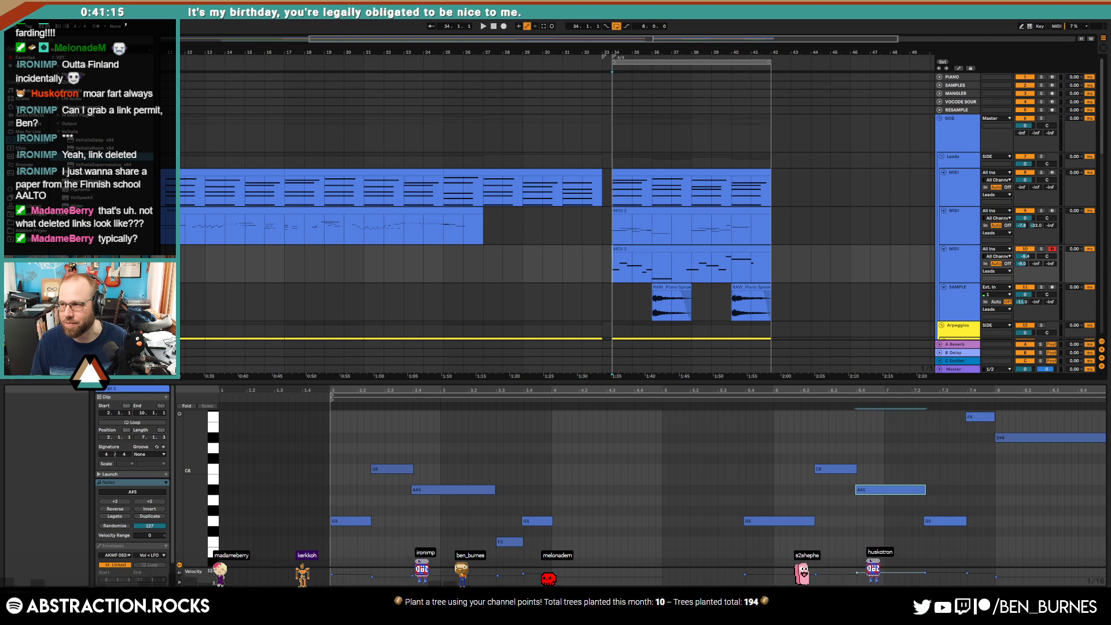
# Step: Play the arrangement from just before bar 34, readjust the new lead track's volume, and bring its devices back into view
pyautogui.click(561, 82)
pyautogui.press('space')
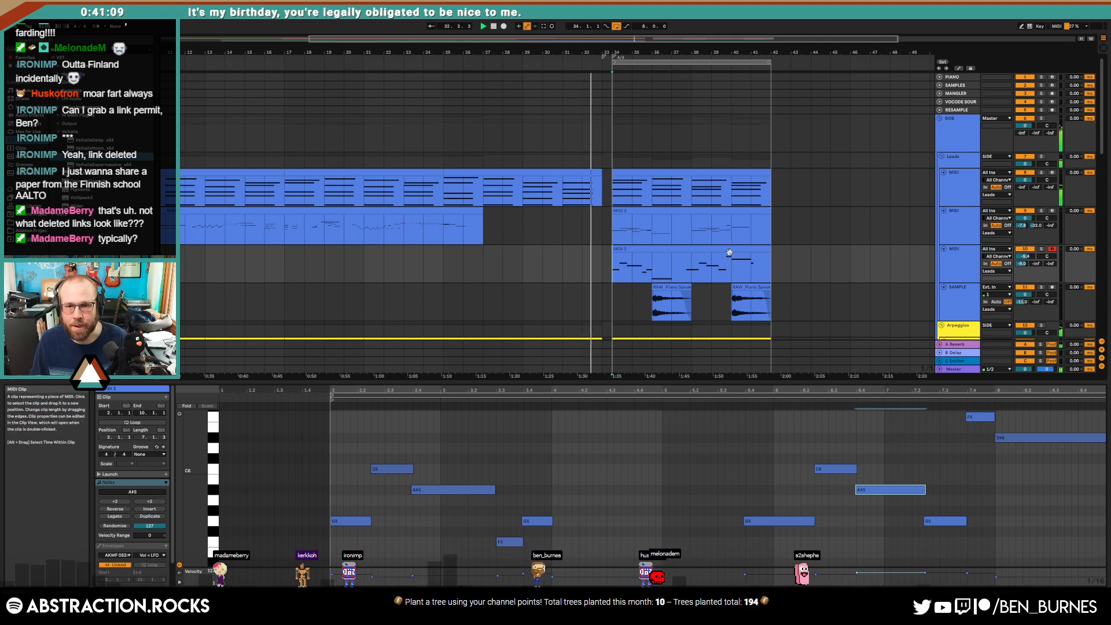
pyautogui.scroll(-2, 730, 252)
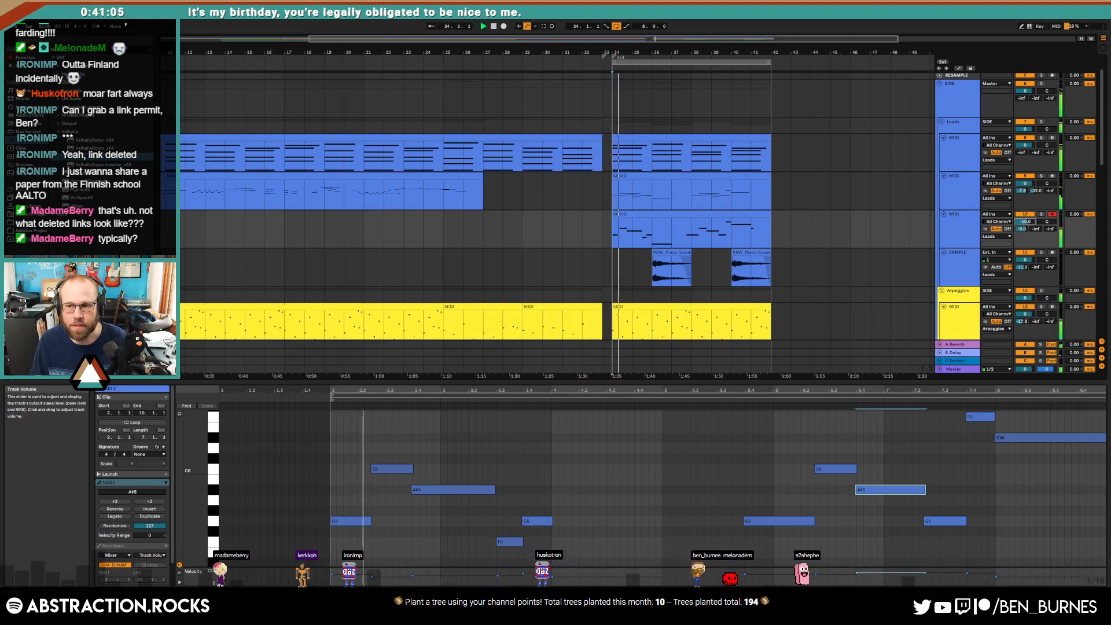
pyautogui.moveTo(1026, 222); pyautogui.dragTo(1026, 223)
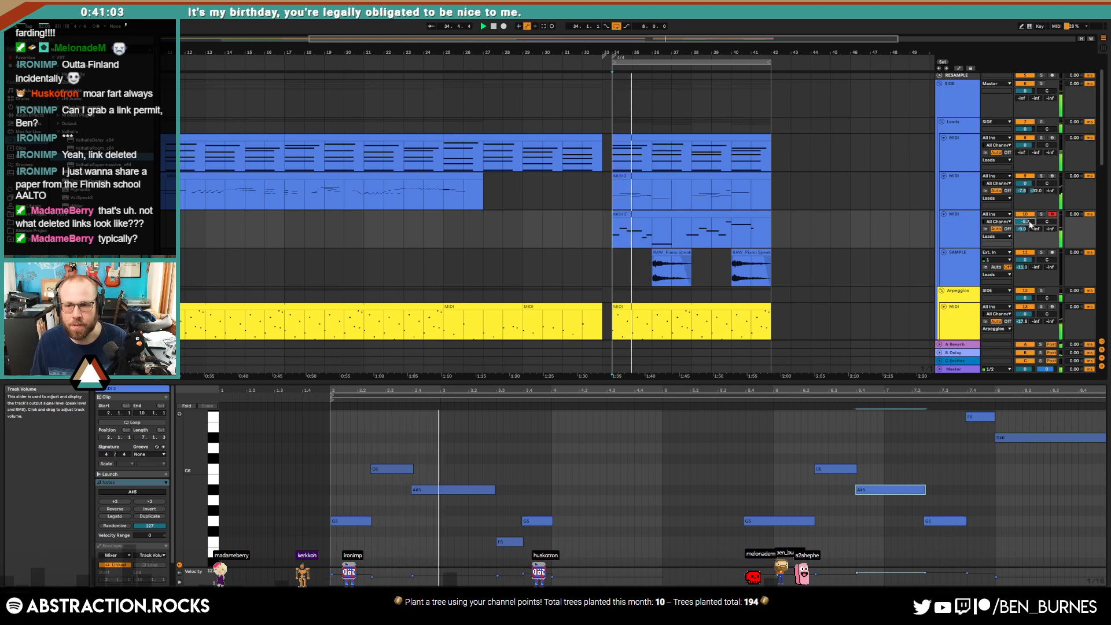
pyautogui.hotkey('shift', 'Tab')
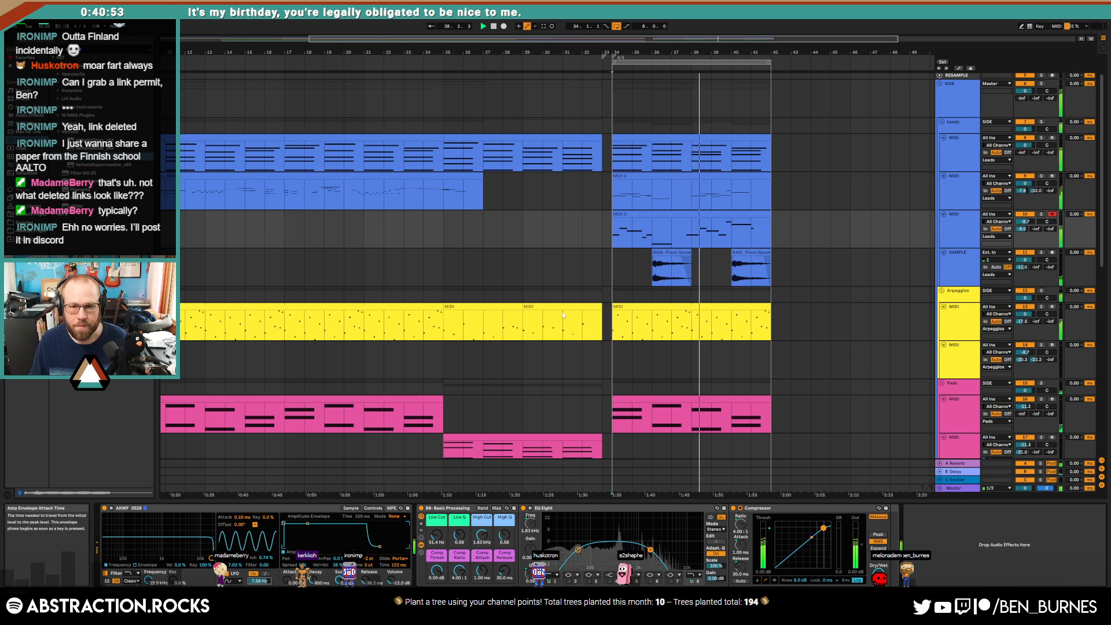
# Step: Select the RACK track's drum clip over bars 34–42, bring up the bass drum pad in its Drum Rack, and stop playback
pyautogui.scroll(-3, 762, 411)
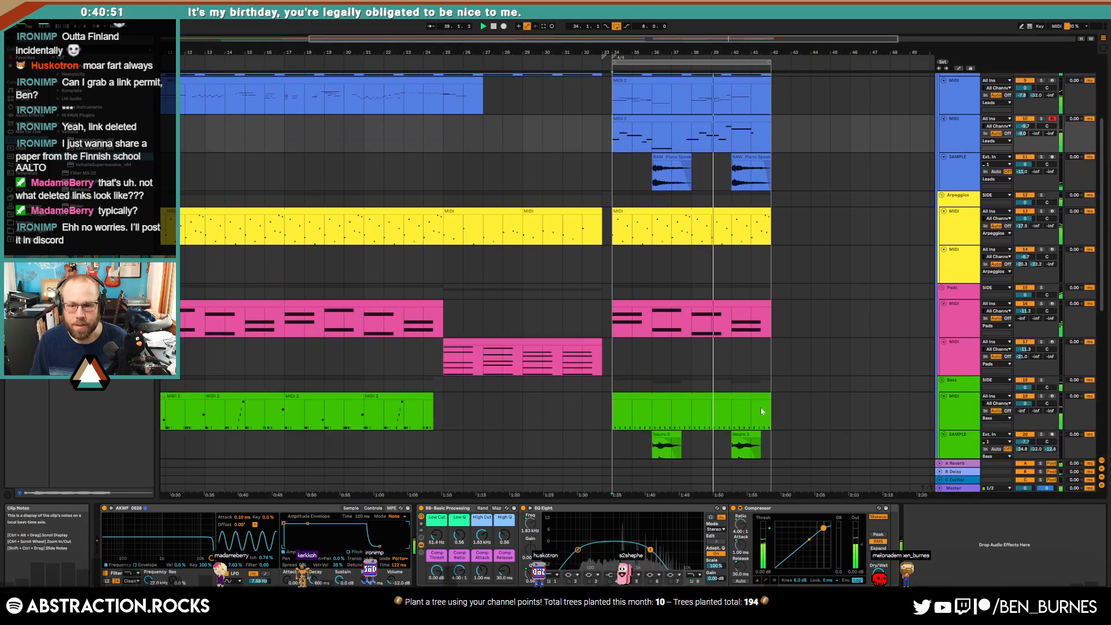
pyautogui.scroll(-2, 762, 411)
pyautogui.hotkey('shift', 'Tab')
pyautogui.hotkey('shift', 'Tab')
pyautogui.scroll(-2, 716, 391)
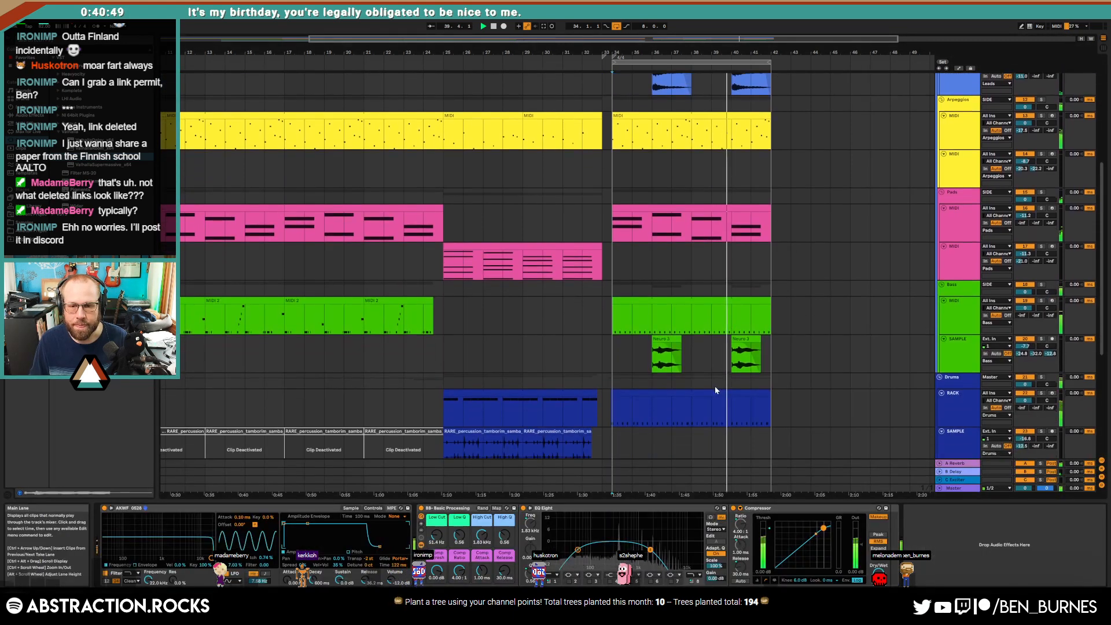
pyautogui.click(717, 388)
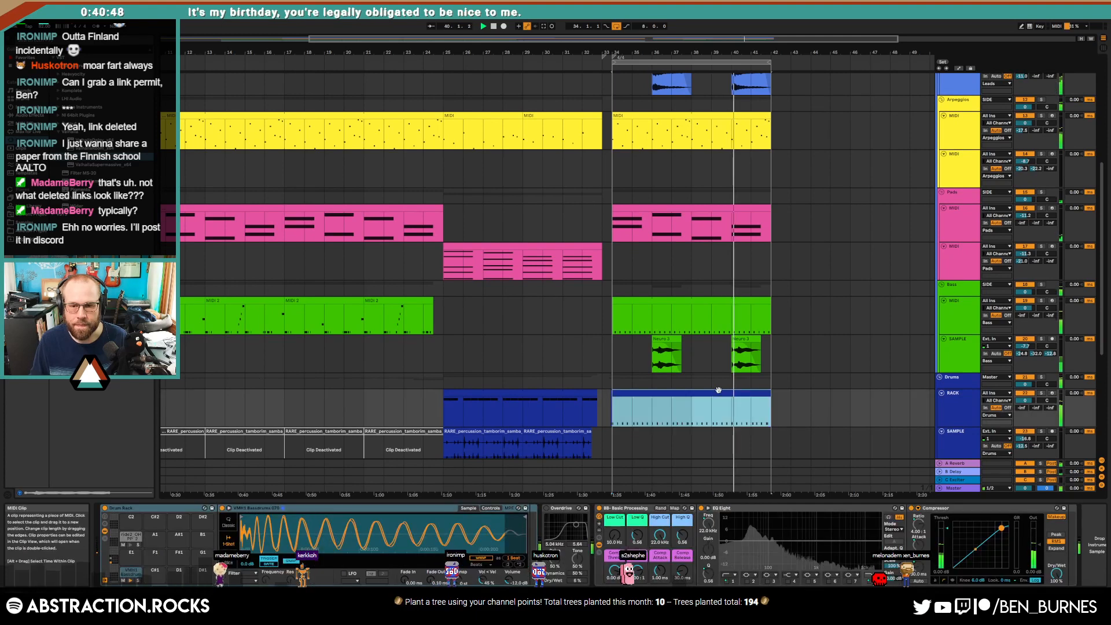
pyautogui.click(128, 575)
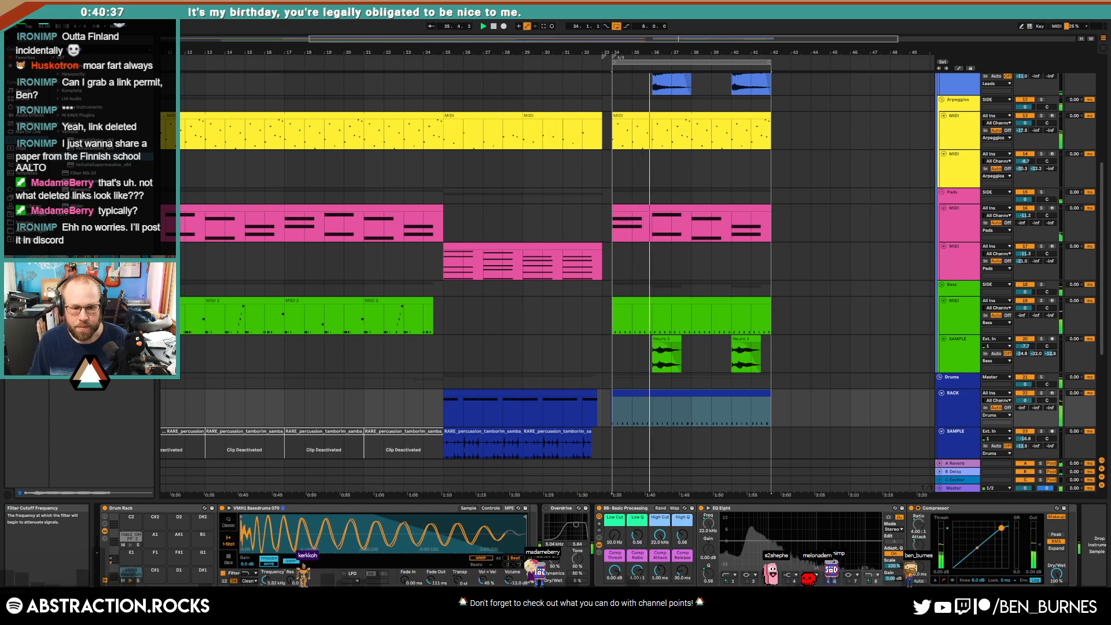
pyautogui.scroll(-3, 701, 394)
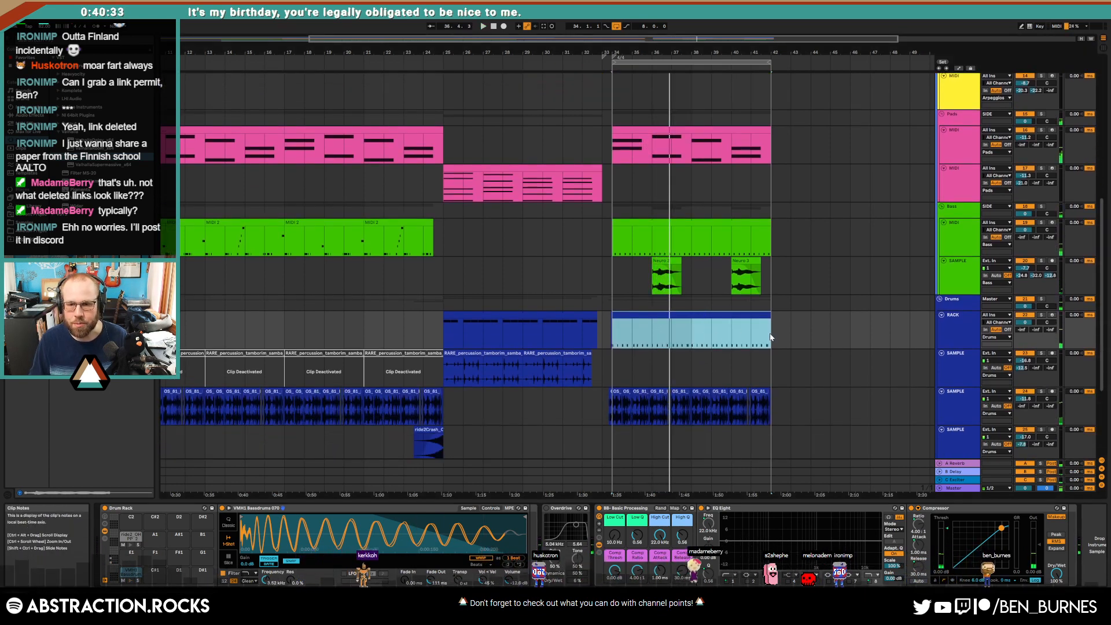
pyautogui.moveTo(771, 338); pyautogui.dragTo(641, 344)
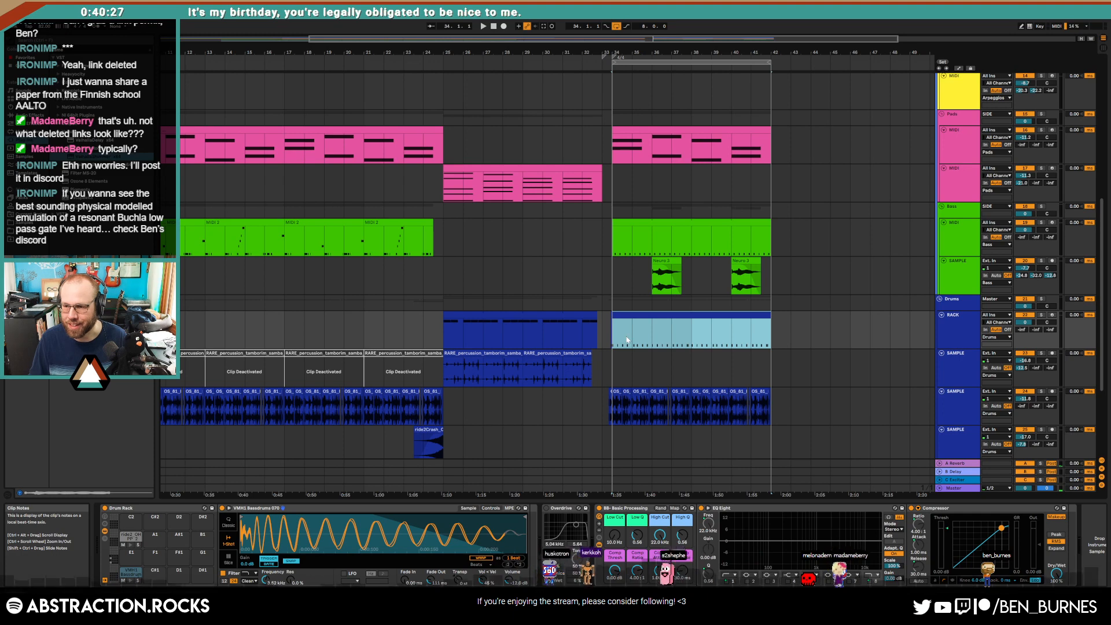
# Step: Duplicate the bar 34–42 section across all tracks into bars 42–50 and delete the extra time signature marker at bar 42
pyautogui.hotkey('ctrl', 'd')
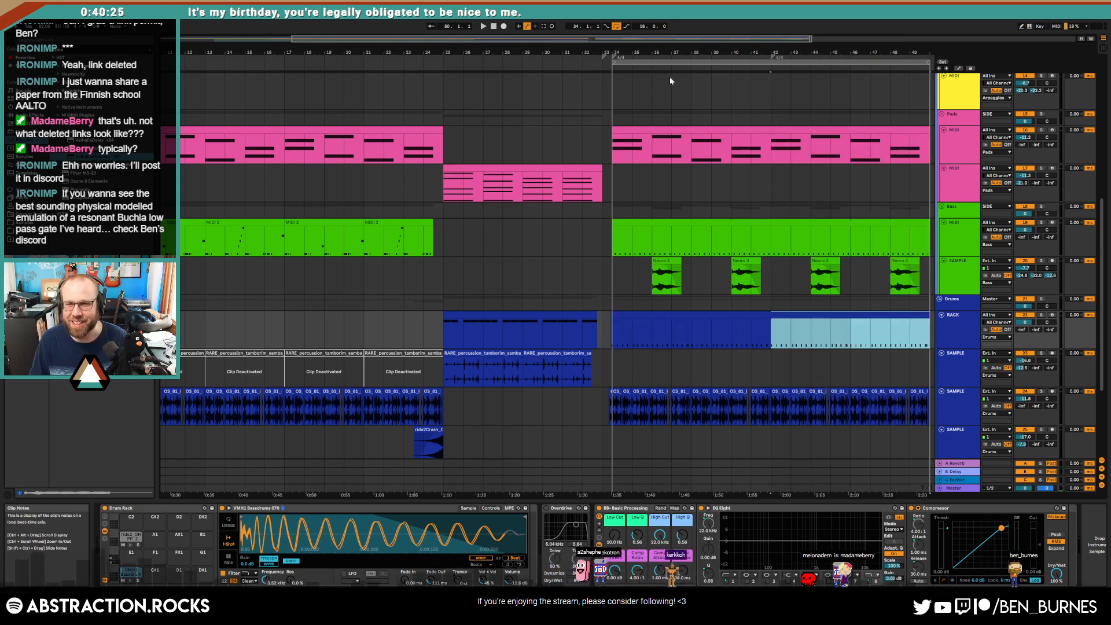
pyautogui.click(773, 58)
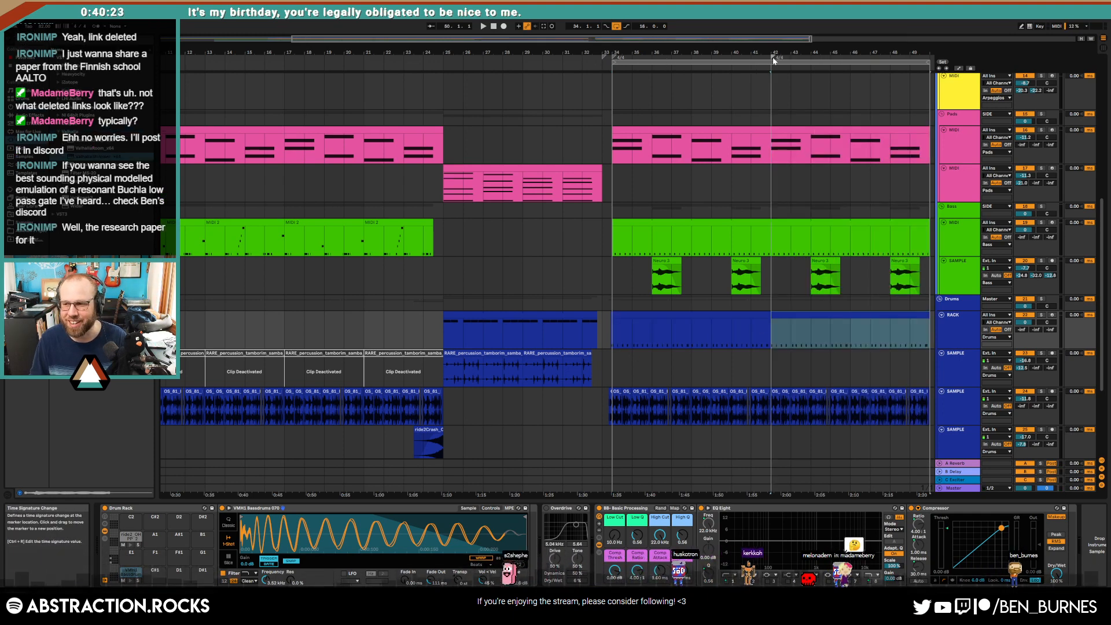
pyautogui.press('Delete')
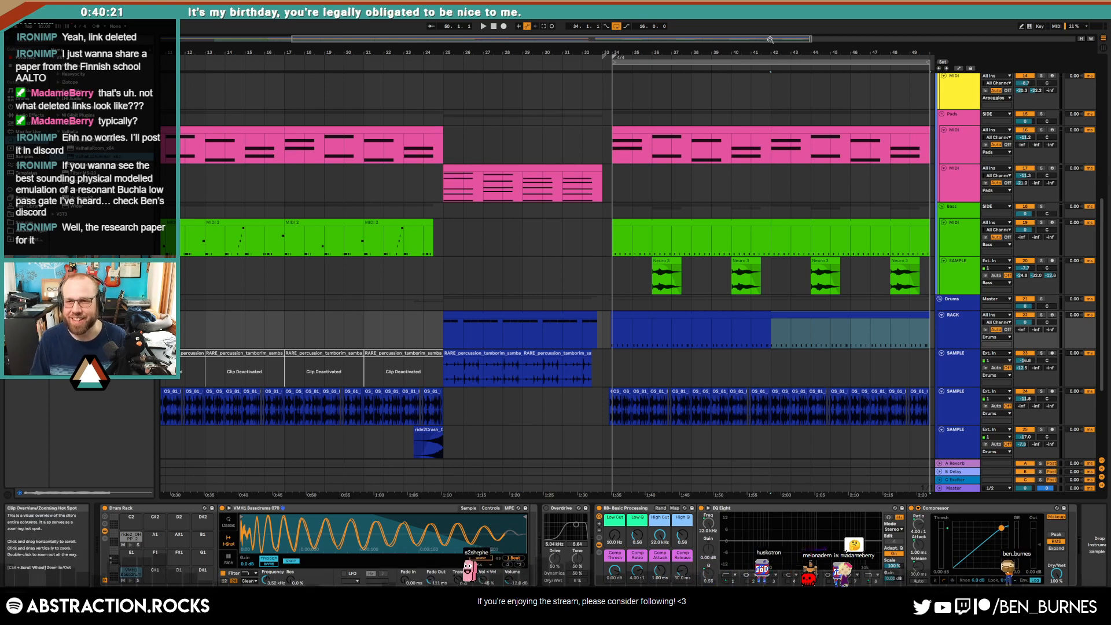
pyautogui.moveTo(770, 39); pyautogui.dragTo(926, 39)
pyautogui.click(551, 332)
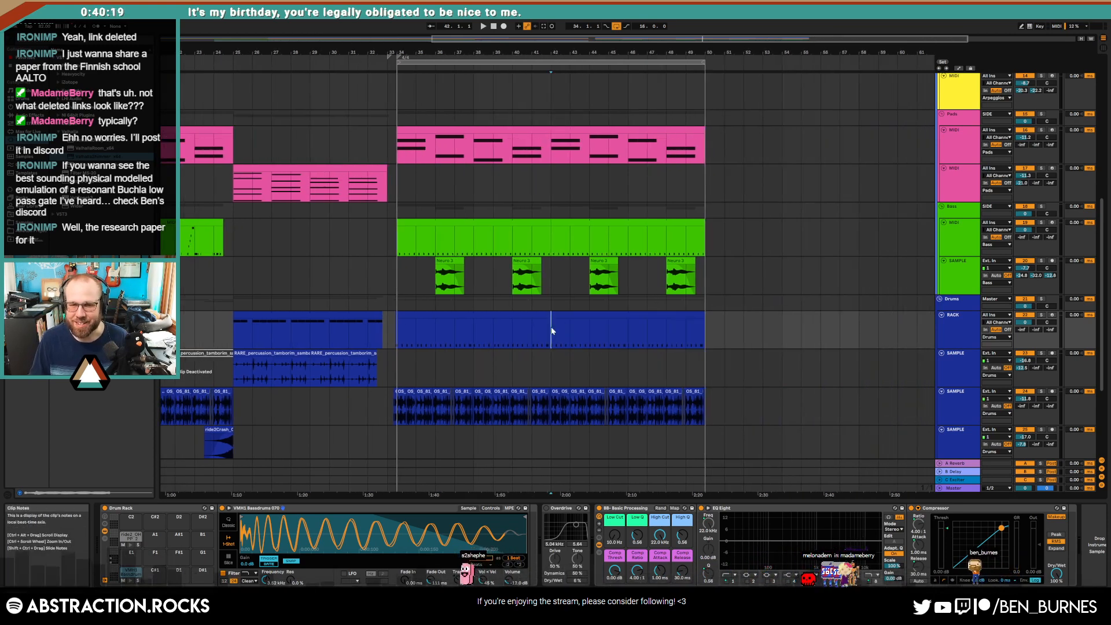
pyautogui.click(573, 318)
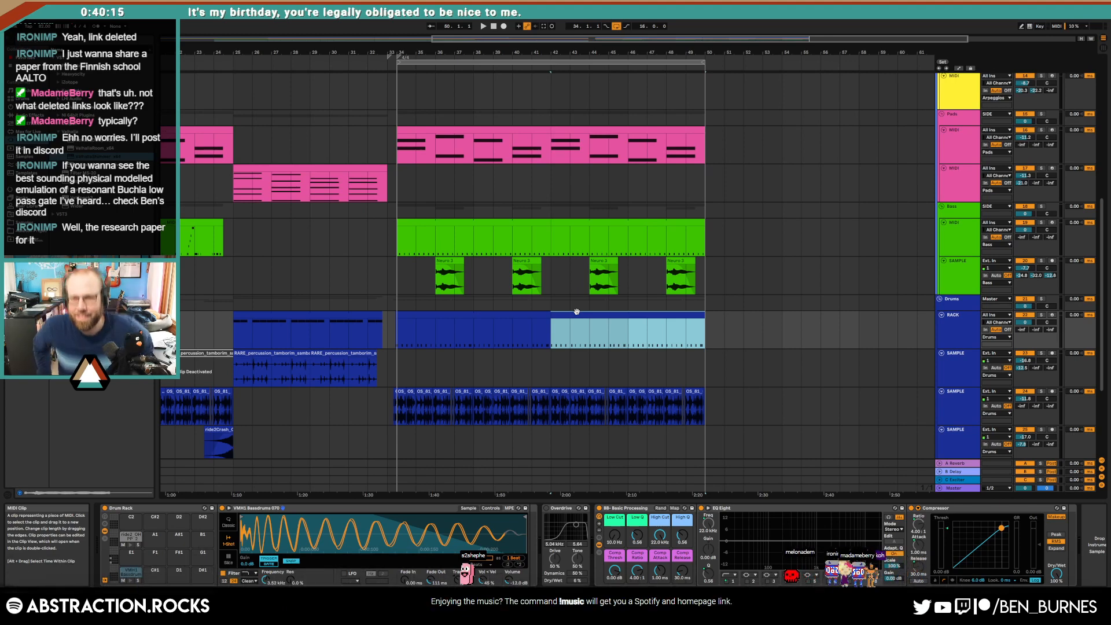
pyautogui.doubleClick(577, 312)
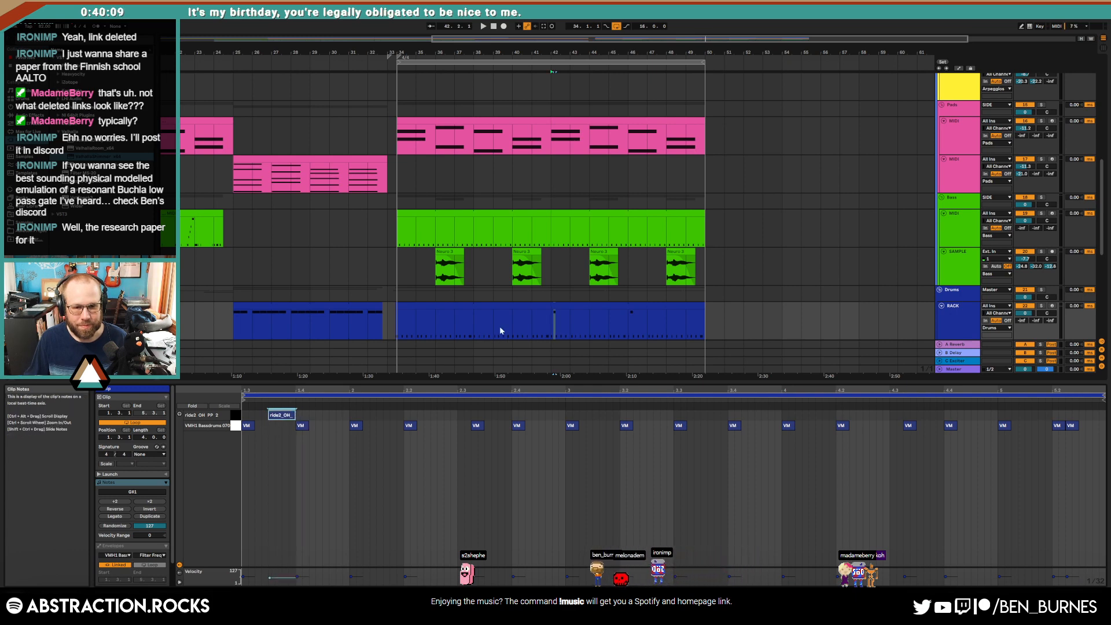
pyautogui.moveTo(327, 389); pyautogui.dragTo(328, 371)
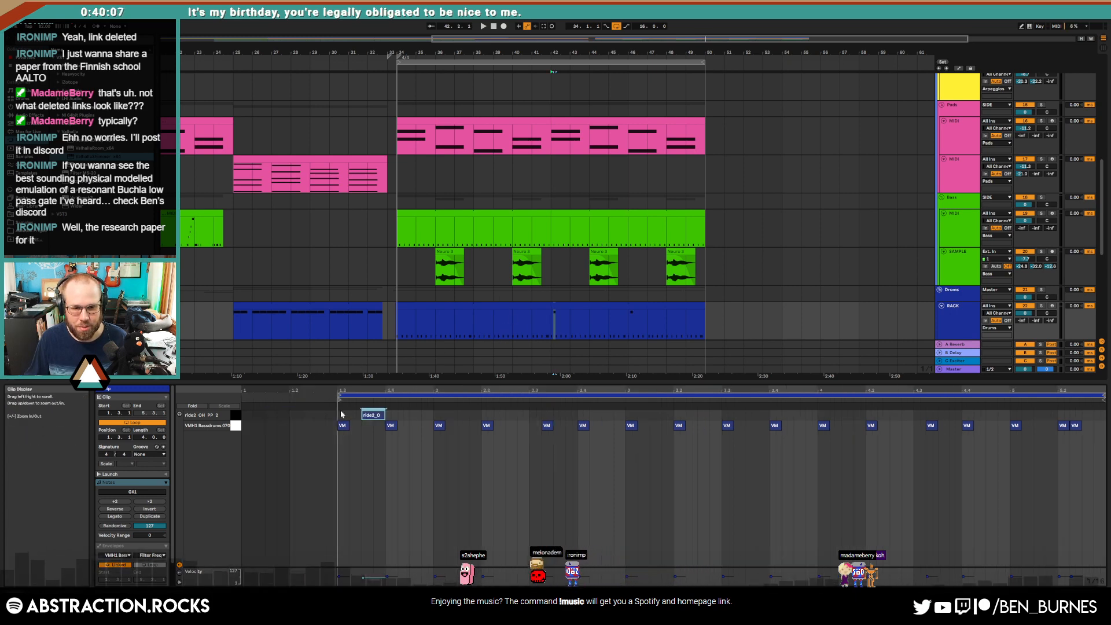
# Step: Rework the RACK drum clips over bars 34–50 so the four-bar bass drum loop starts at 1.1.1
pyautogui.moveTo(472, 317)
pyautogui.mouseDown()
pyautogui.moveTo(387, 325)
pyautogui.moveTo(396, 326)
pyautogui.mouseUp()
pyautogui.hotkey('ctrl', 'j')
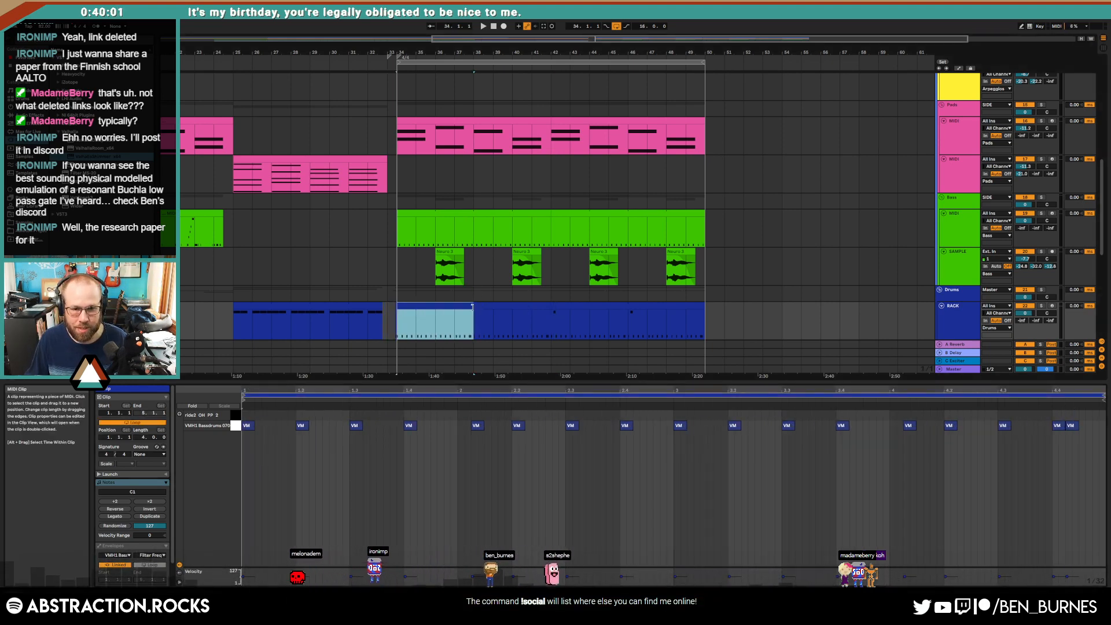
pyautogui.moveTo(474, 315); pyautogui.dragTo(571, 316)
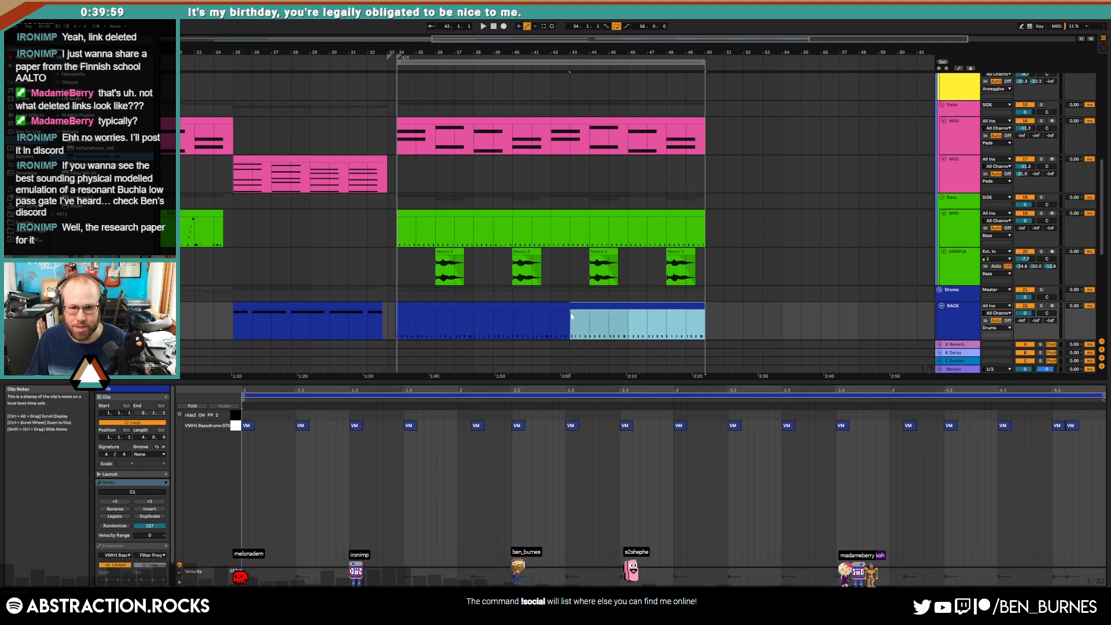
# Step: Add softened ride2_OH_PP_3 notes, starting at velocity about 41, on every off-beat of the RACK clip at bar 42
pyautogui.click(269, 416)
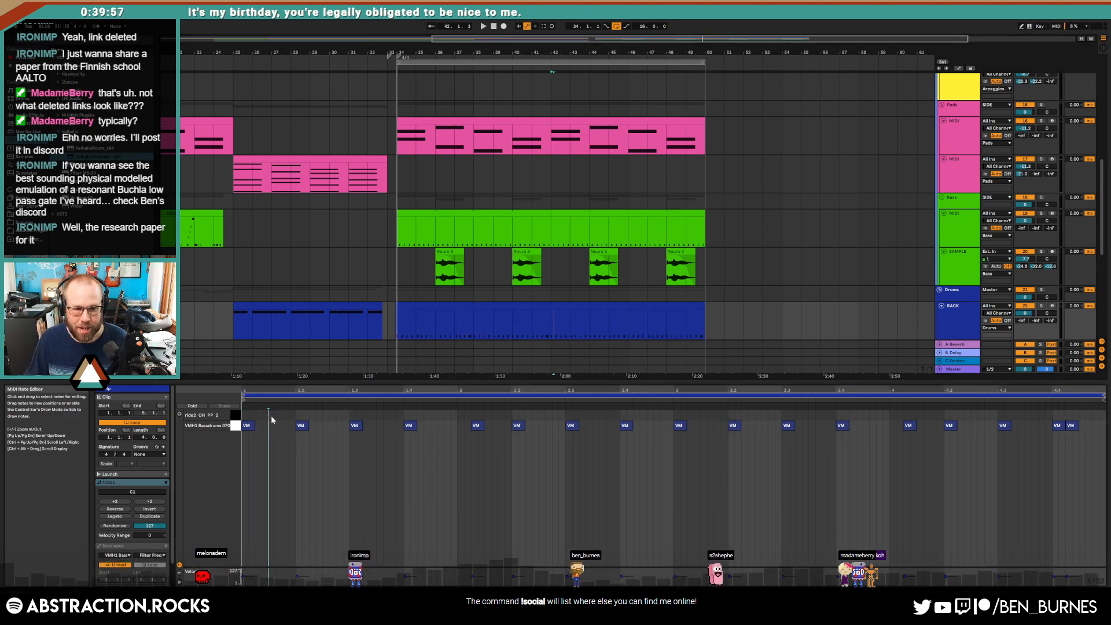
pyautogui.doubleClick(271, 415)
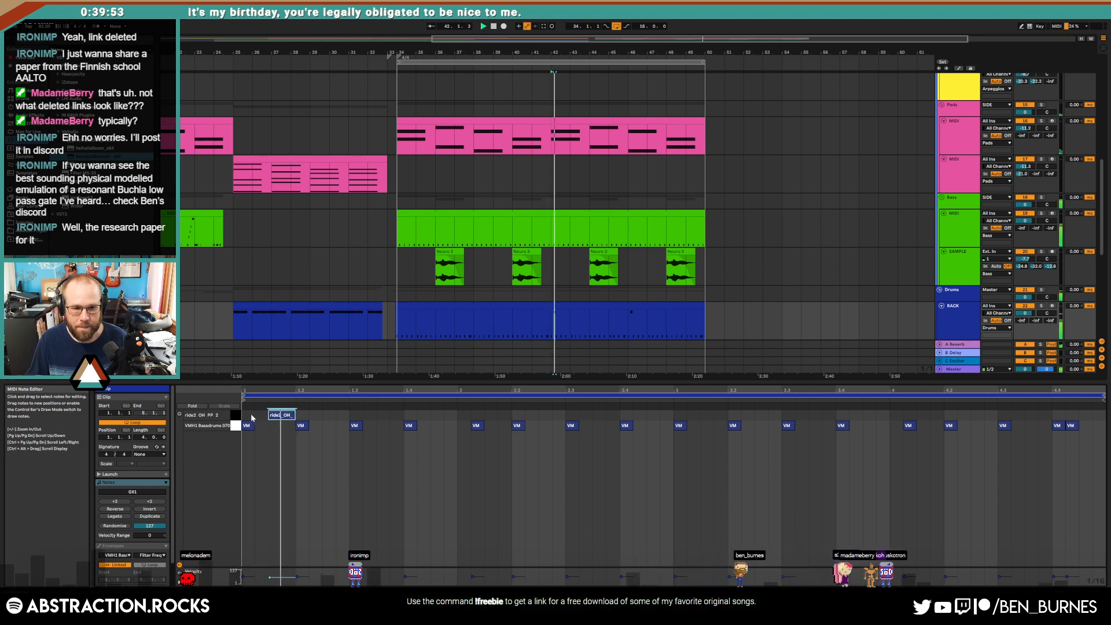
pyautogui.moveTo(280, 415); pyautogui.dragTo(280, 431)
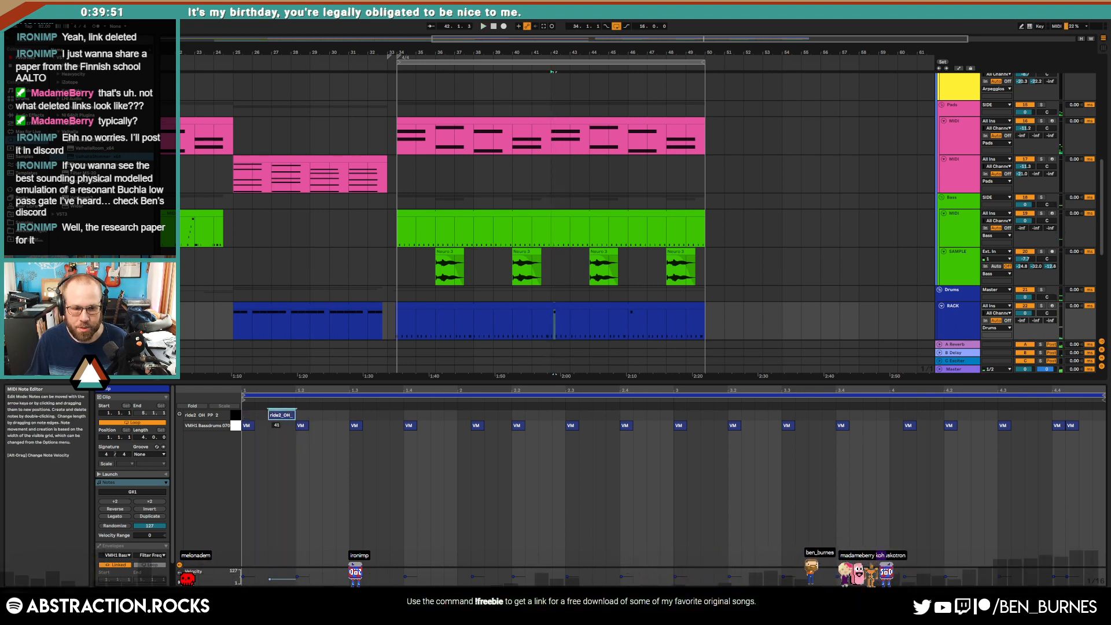
pyautogui.press('space')
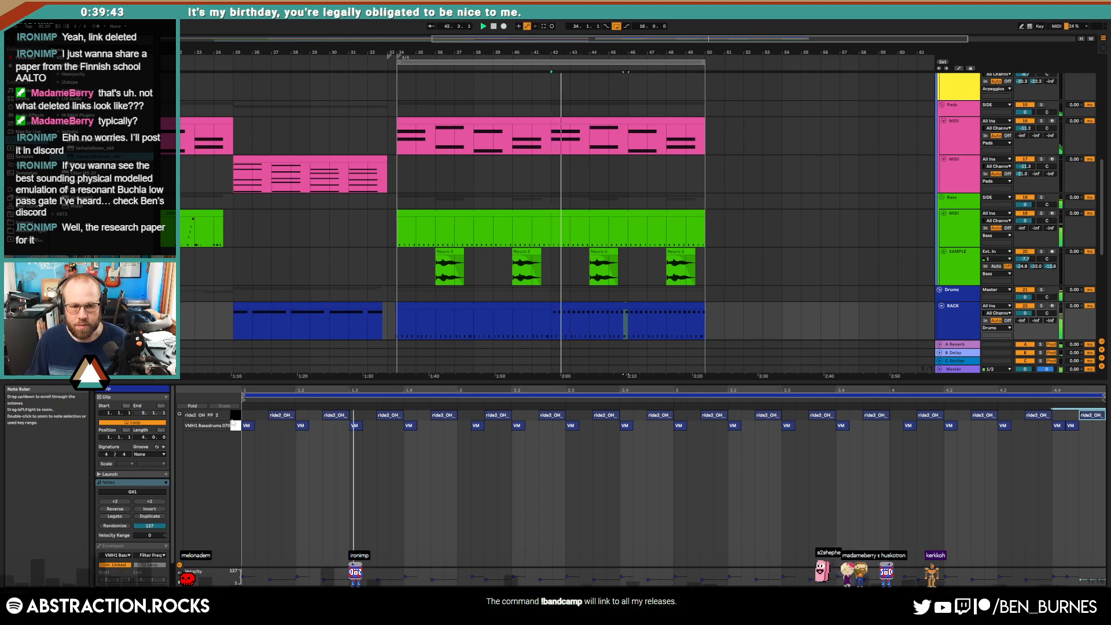
pyautogui.click(236, 415)
pyautogui.moveTo(280, 415); pyautogui.dragTo(280, 417)
# Step: Open ADSR Sample Manager on the SAMPLES track, audition a random sample, and preview Noviss Snare 1 (DJ Premier).wav
pyautogui.hotkey('shift', 'Tab')
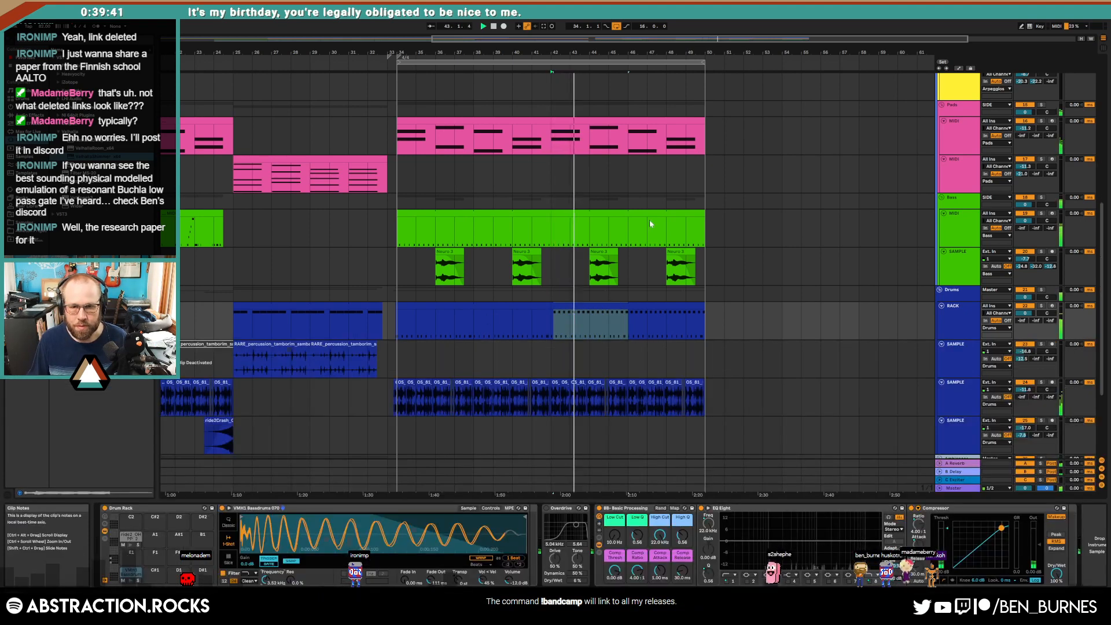
pyautogui.scroll(6, 703, 235)
pyautogui.scroll(4, 718, 261)
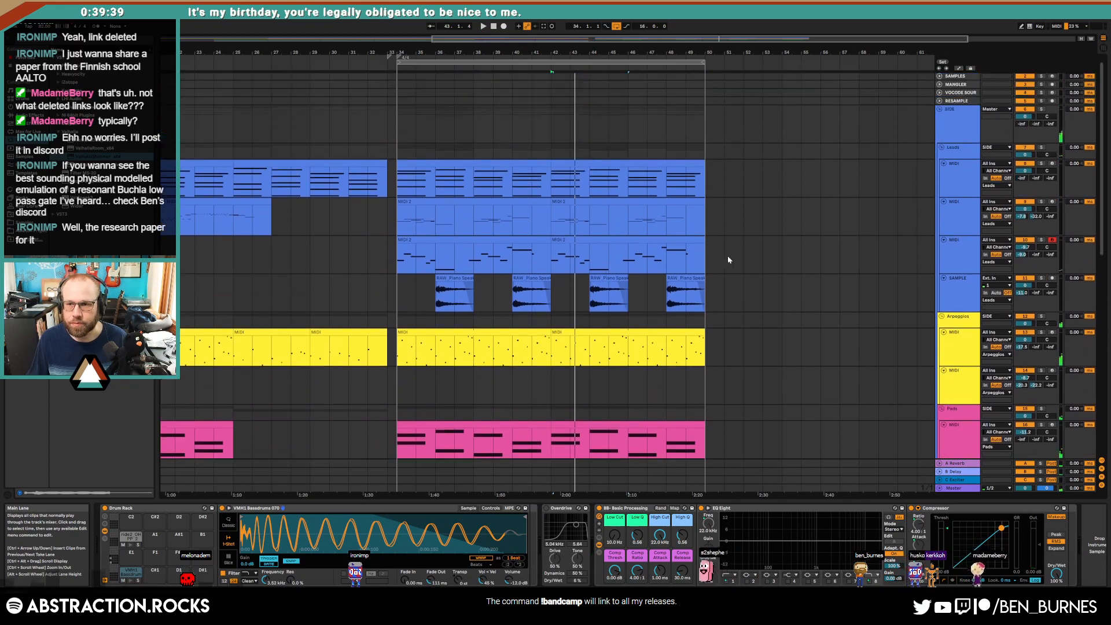
pyautogui.click(955, 88)
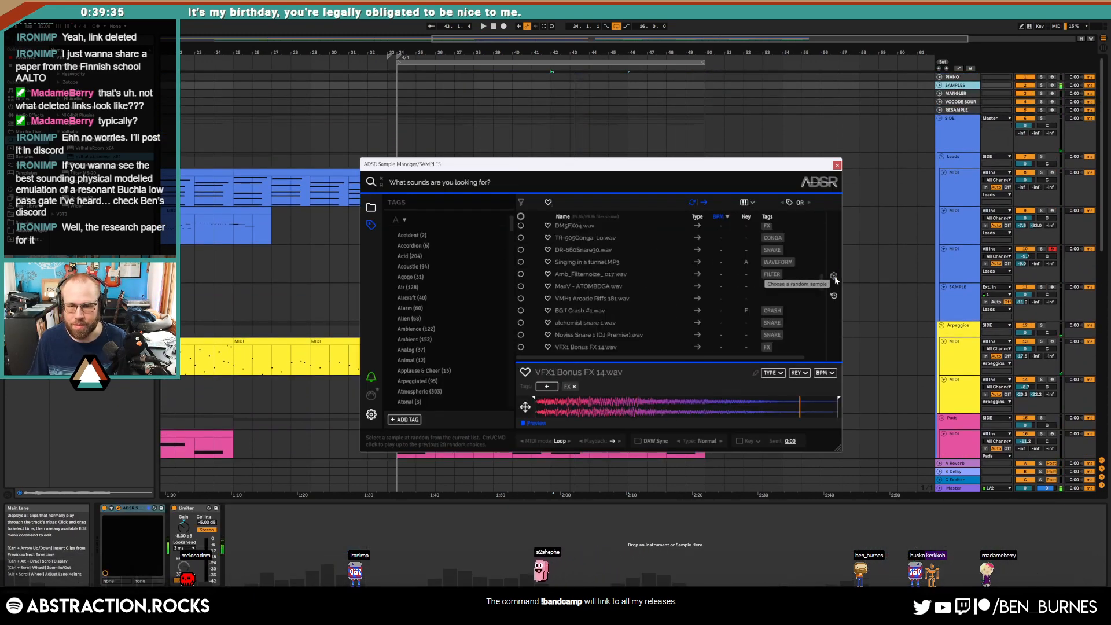
pyautogui.scroll(-1, 621, 266)
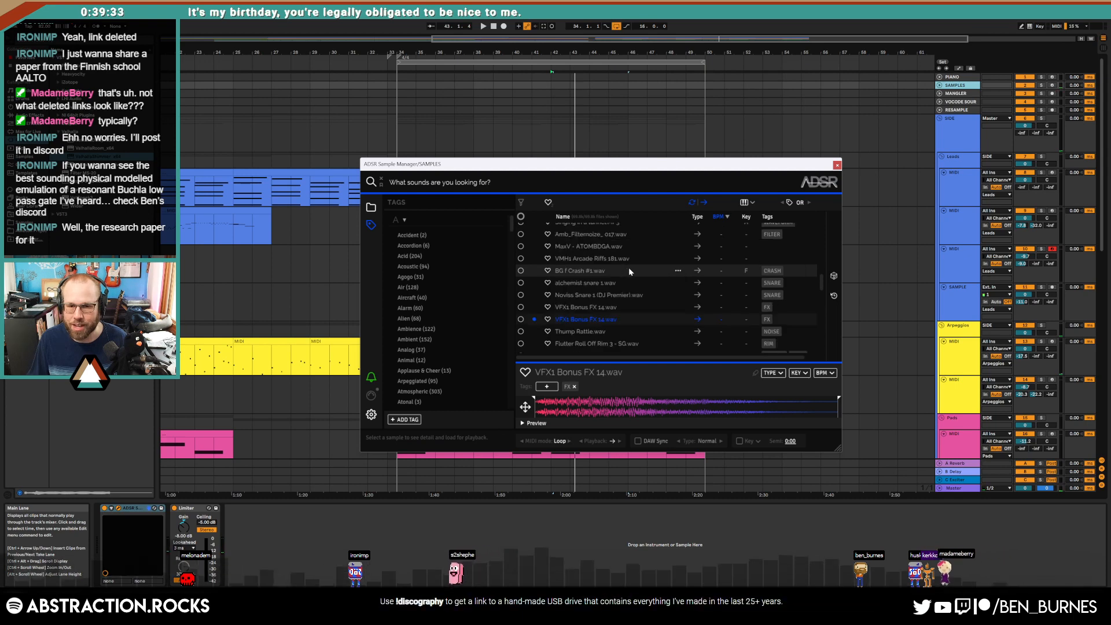
pyautogui.click(626, 298)
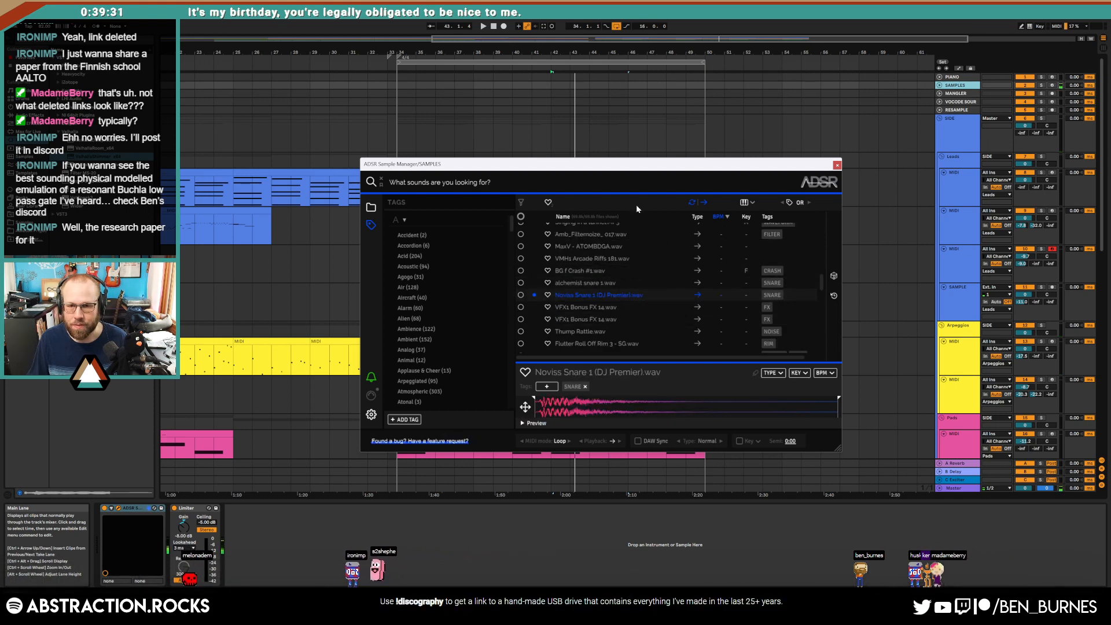
# Step: Load Noviss Snare 1 (DJ Premier).wav onto pad E1 of the RACK track's Drum Rack
pyautogui.moveTo(664, 166); pyautogui.dragTo(389, 84)
pyautogui.scroll(-8, 766, 271)
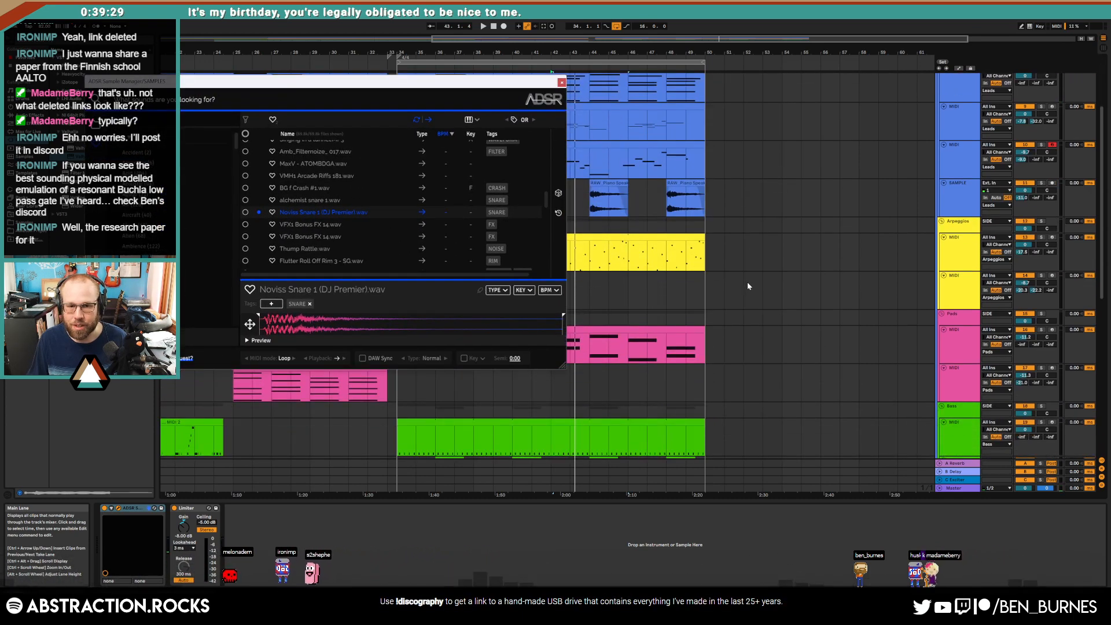
pyautogui.moveTo(334, 212); pyautogui.dragTo(955, 365)
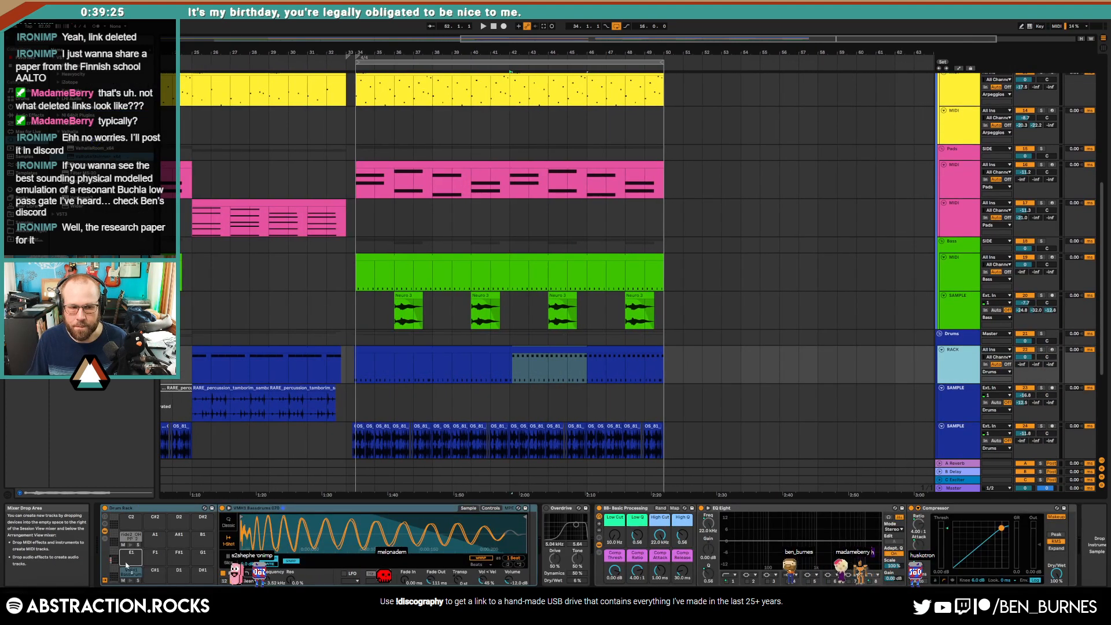
# Step: Add a Noviss Snare note on beat 1.2 of the RACK clip that starts at bar 42
pyautogui.doubleClick(543, 349)
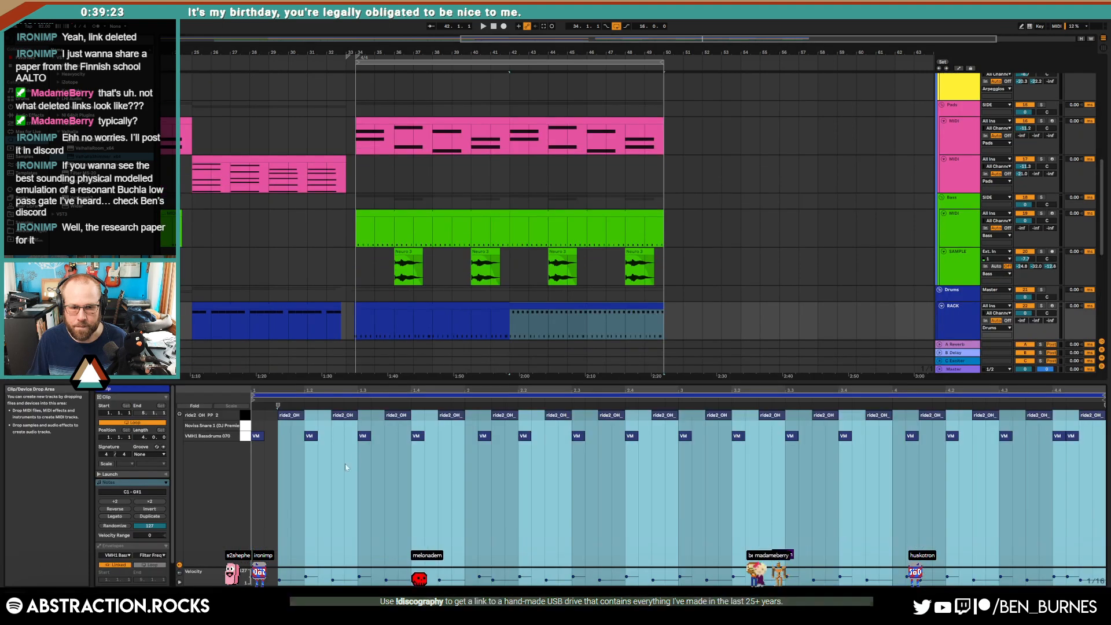
pyautogui.click(345, 464)
pyautogui.doubleClick(308, 425)
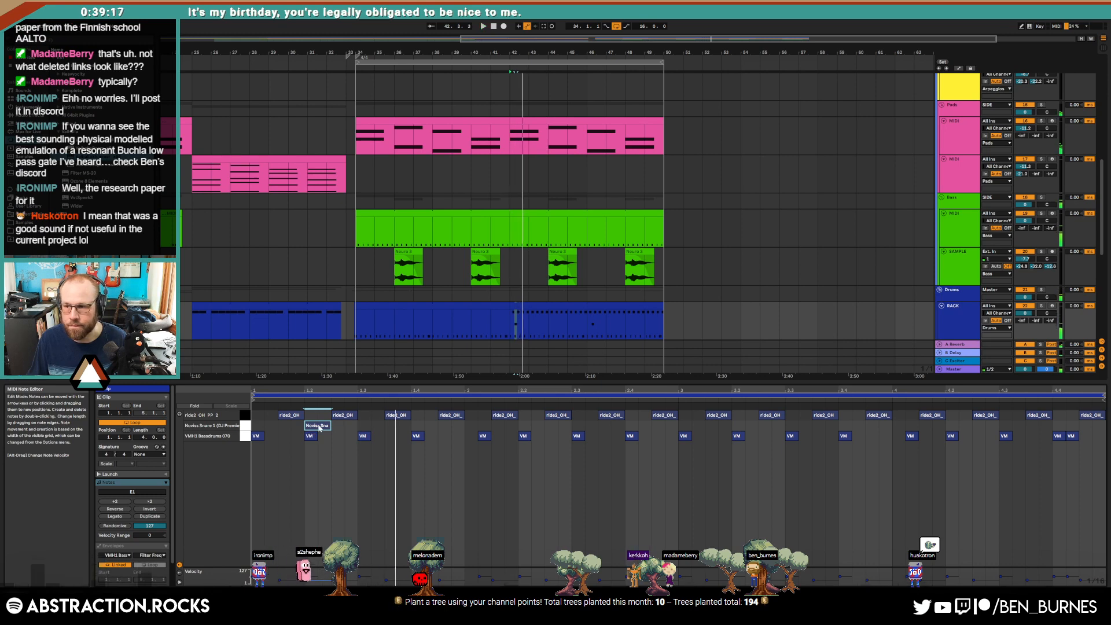
# Step: Trim the start and end of the Noviss Snare sample, raise its transposition, and increase its velocity-to-volume amount
pyautogui.hotkey('shift', 'Tab')
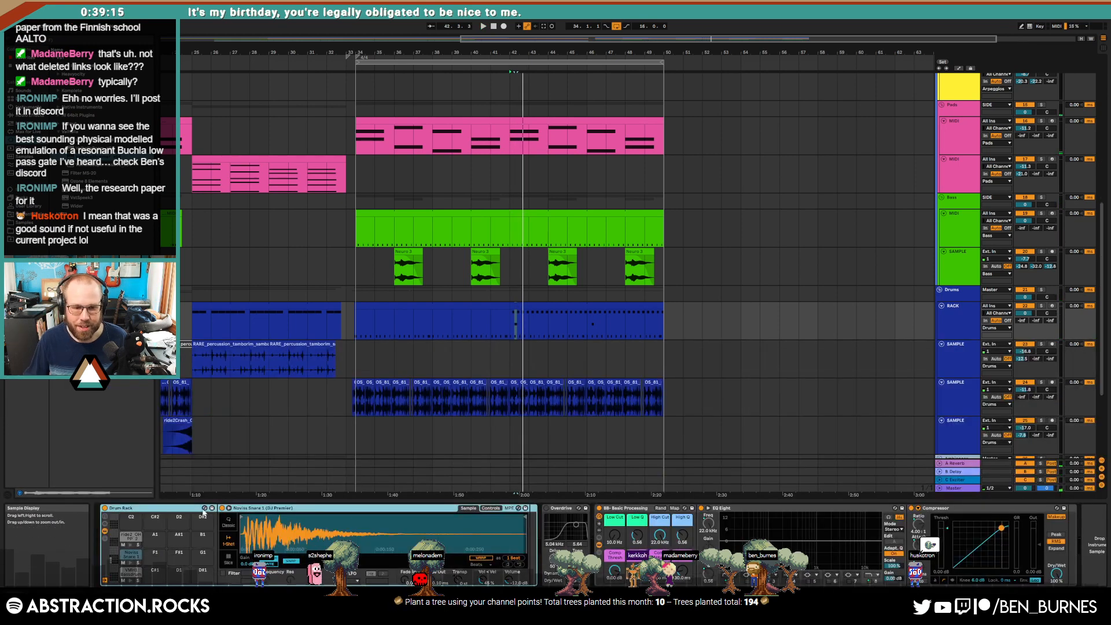
pyautogui.moveTo(244, 516); pyautogui.dragTo(246, 516)
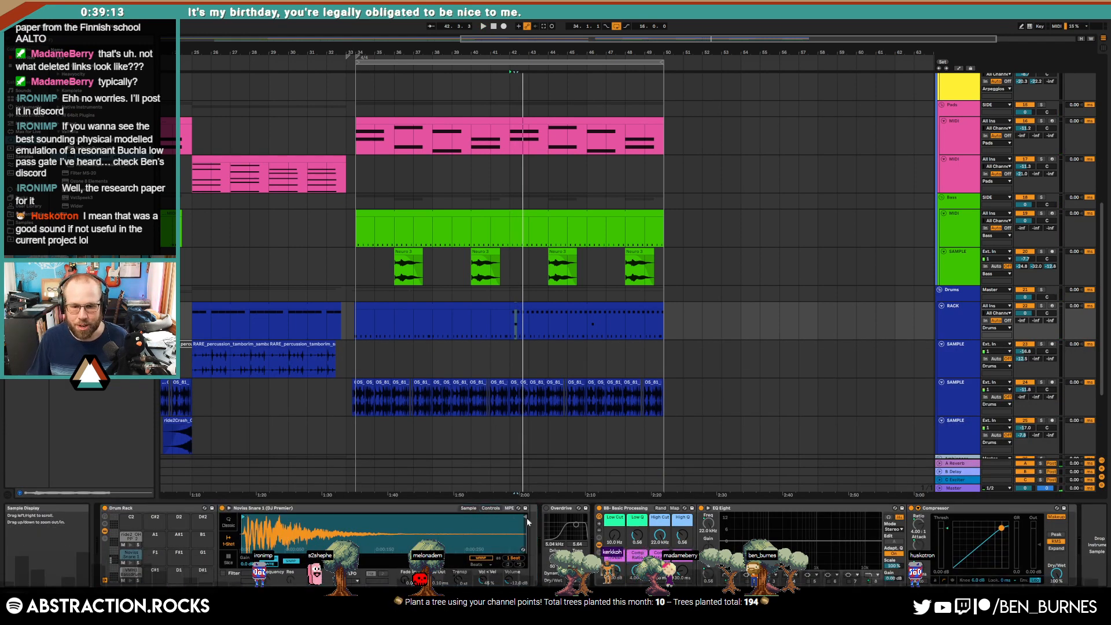
pyautogui.moveTo(525, 517); pyautogui.dragTo(342, 517)
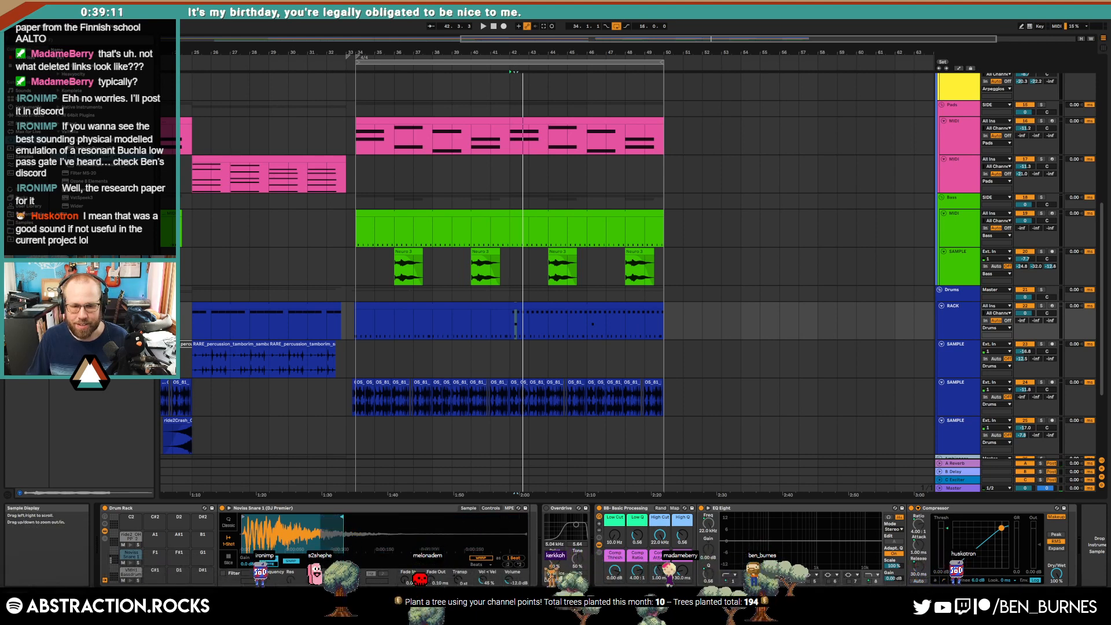
pyautogui.moveTo(434, 579); pyautogui.dragTo(435, 547)
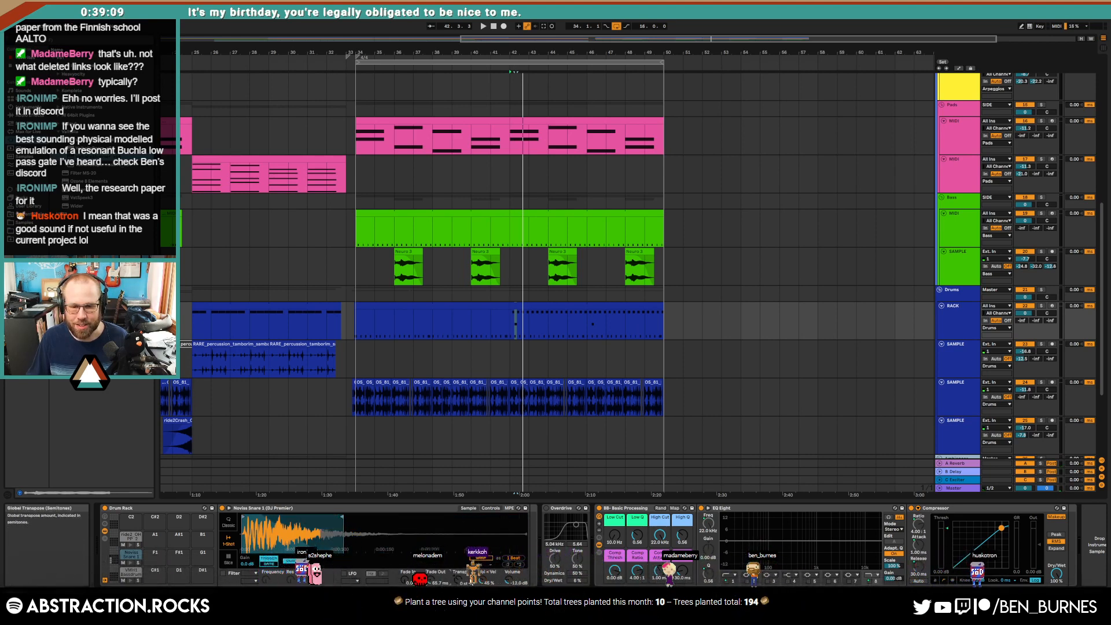
pyautogui.moveTo(481, 579); pyautogui.dragTo(481, 572)
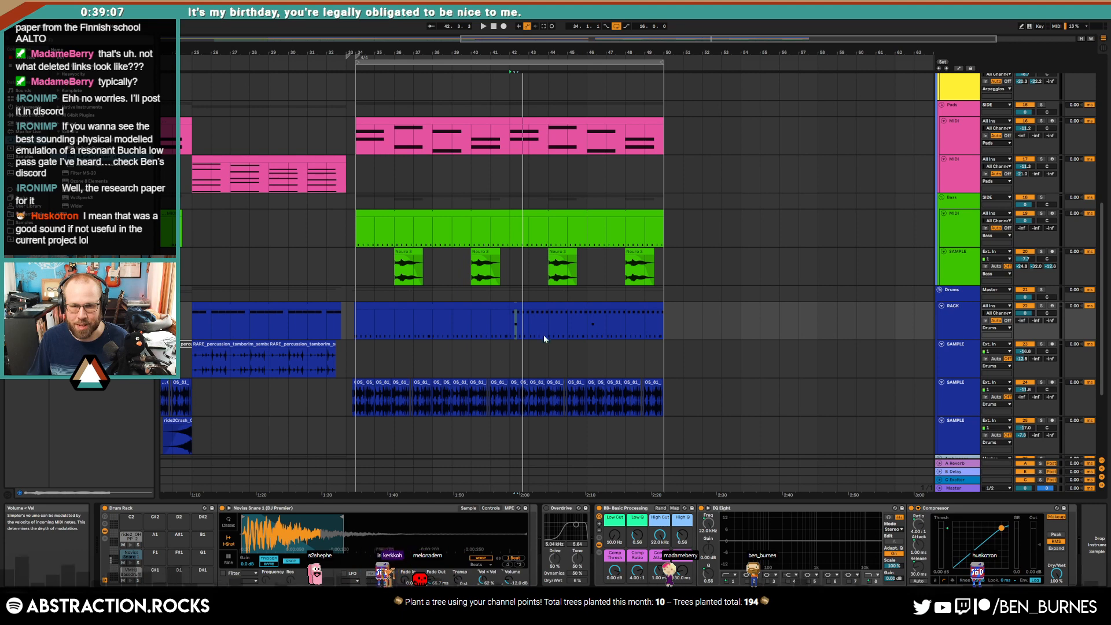
# Step: Place Noviss Snare notes on beats 2 and 4 of the bar 42 RACK clip and repeat them through all four bars
pyautogui.doubleClick(513, 336)
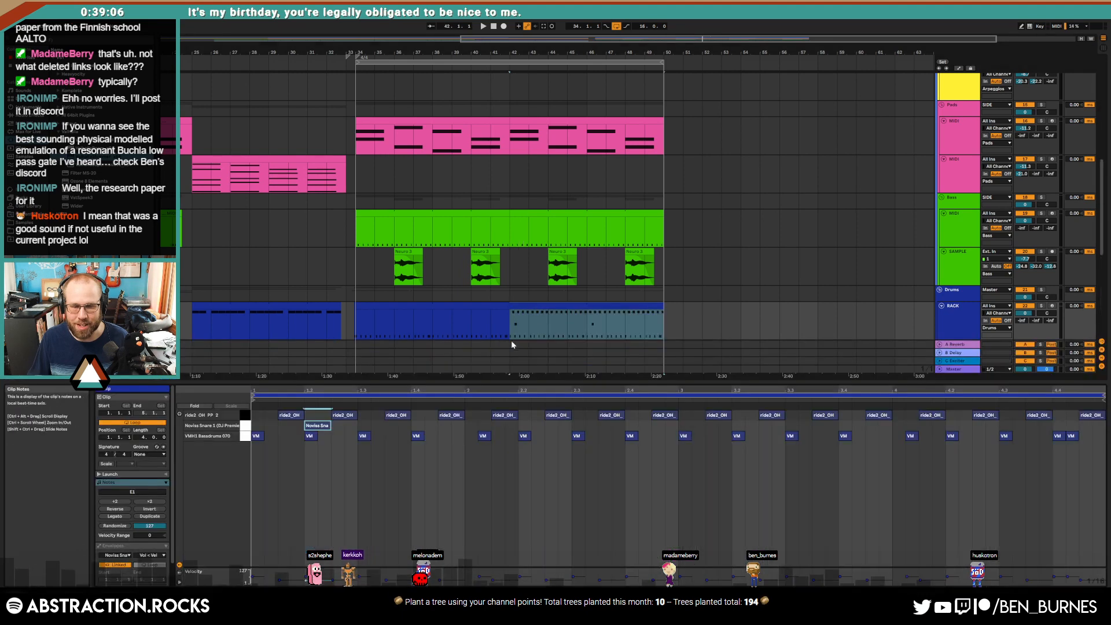
pyautogui.click(320, 427)
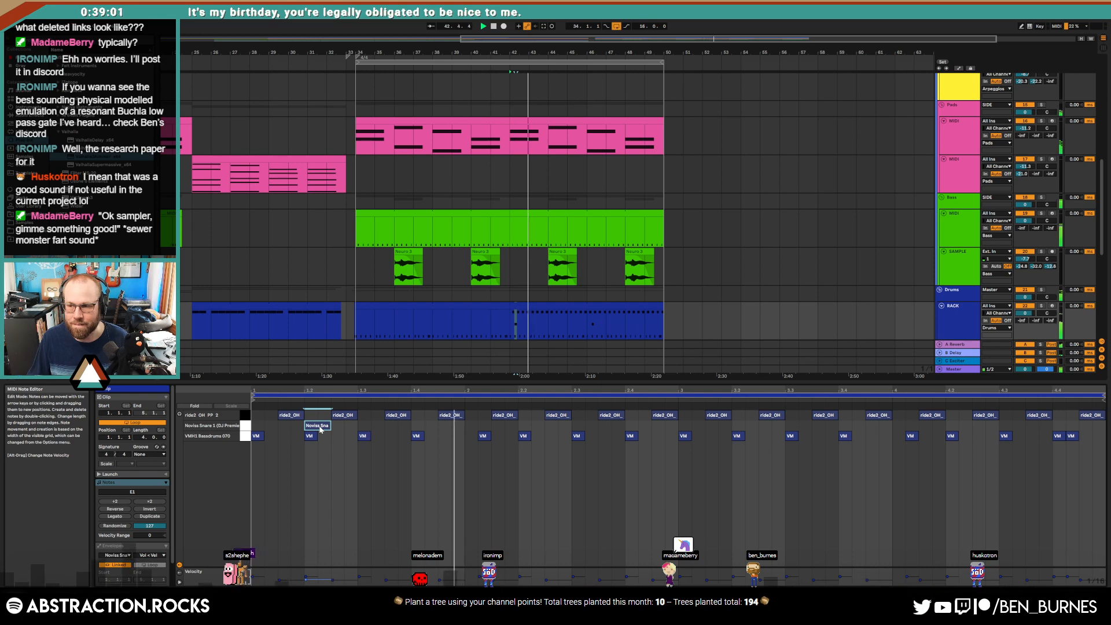
pyautogui.moveTo(319, 428); pyautogui.dragTo(263, 440)
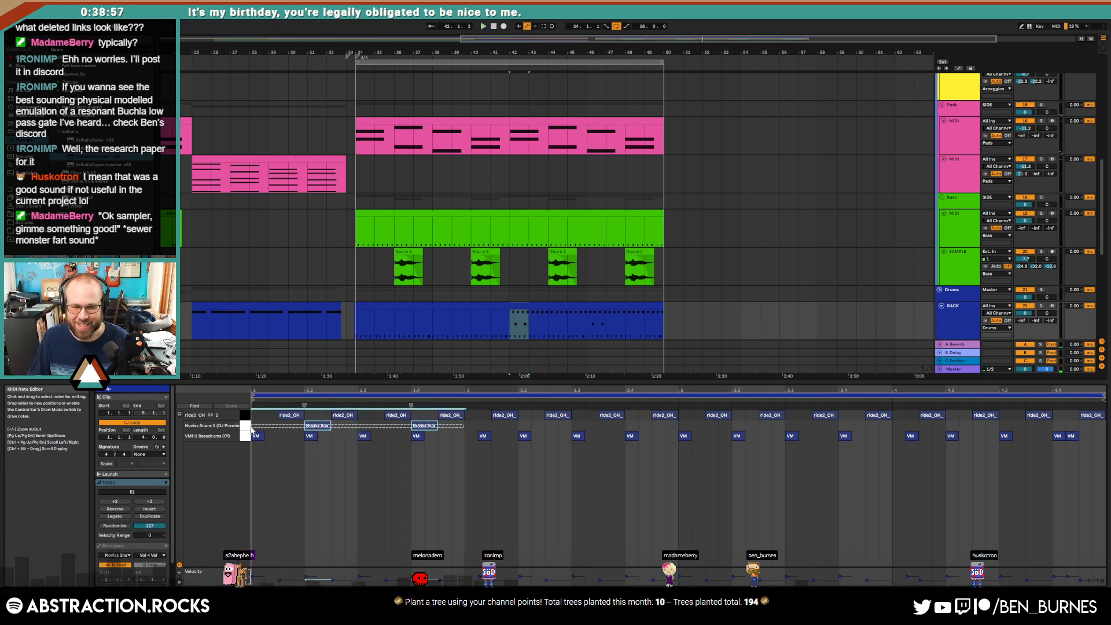
pyautogui.hotkey('ctrl', 'd')
pyautogui.hotkey('ctrl', 'd')
pyautogui.hotkey('ctrl', 'd')
pyautogui.hotkey('ctrl', 'd')
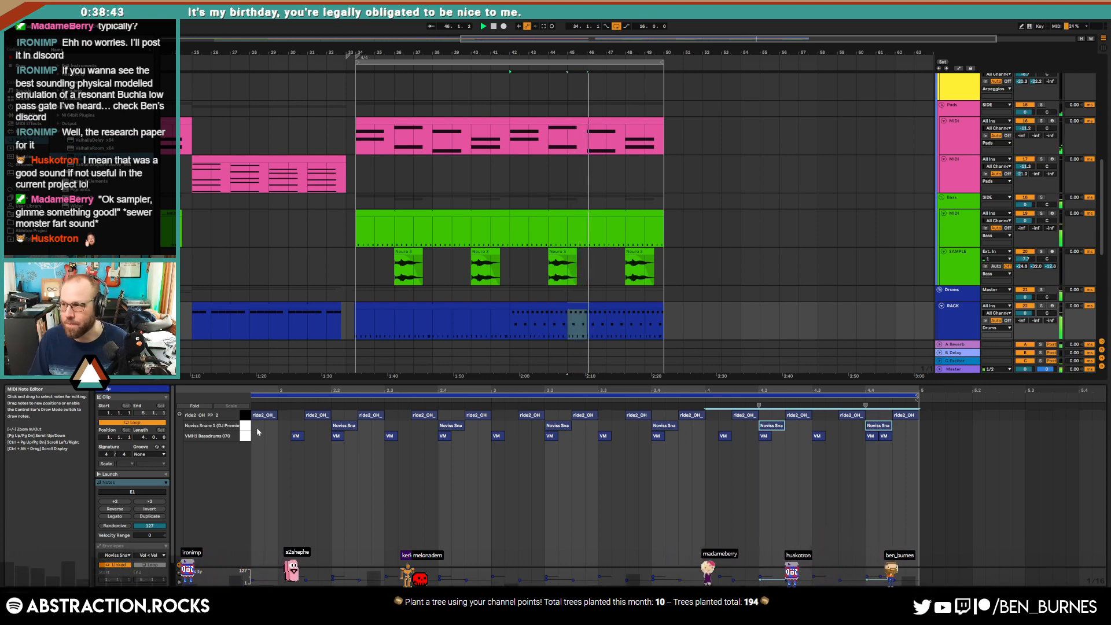
# Step: Finish the clip's fourth bar with a short snare fill, adding sixteenth-length hits at 4.4.2 and 4.4.4 after the one on 4.4
pyautogui.moveTo(885, 427); pyautogui.dragTo(890, 429)
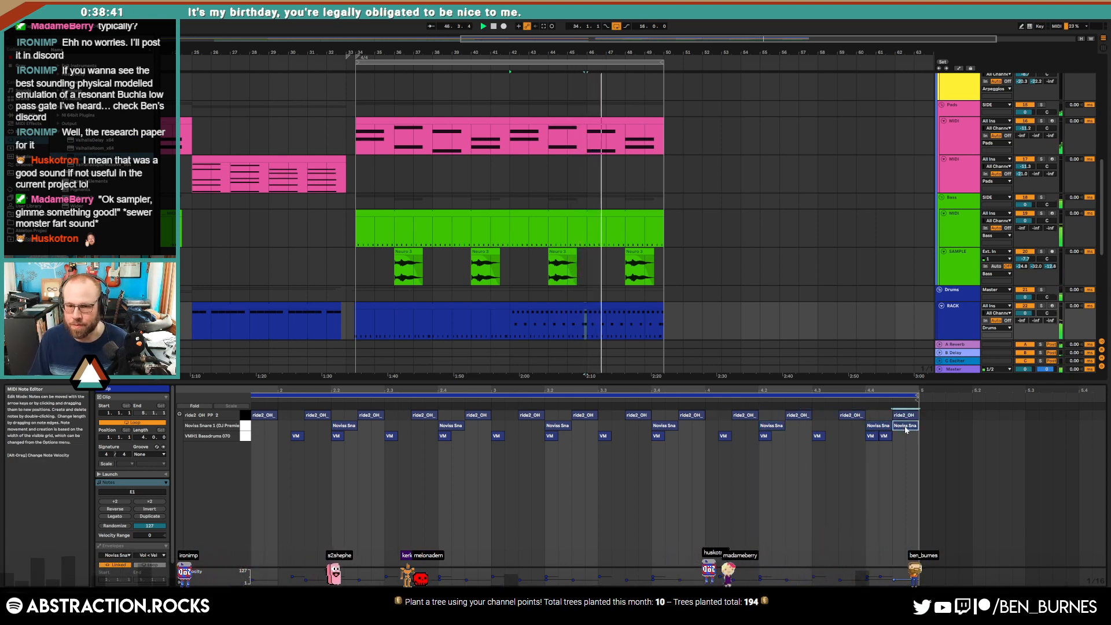
pyautogui.moveTo(462, 391); pyautogui.dragTo(579, 380)
pyautogui.moveTo(938, 427)
pyautogui.mouseDown()
pyautogui.moveTo(926, 429)
pyautogui.moveTo(997, 426)
pyautogui.moveTo(947, 426)
pyautogui.mouseUp()
pyautogui.scroll(5, 927, 429)
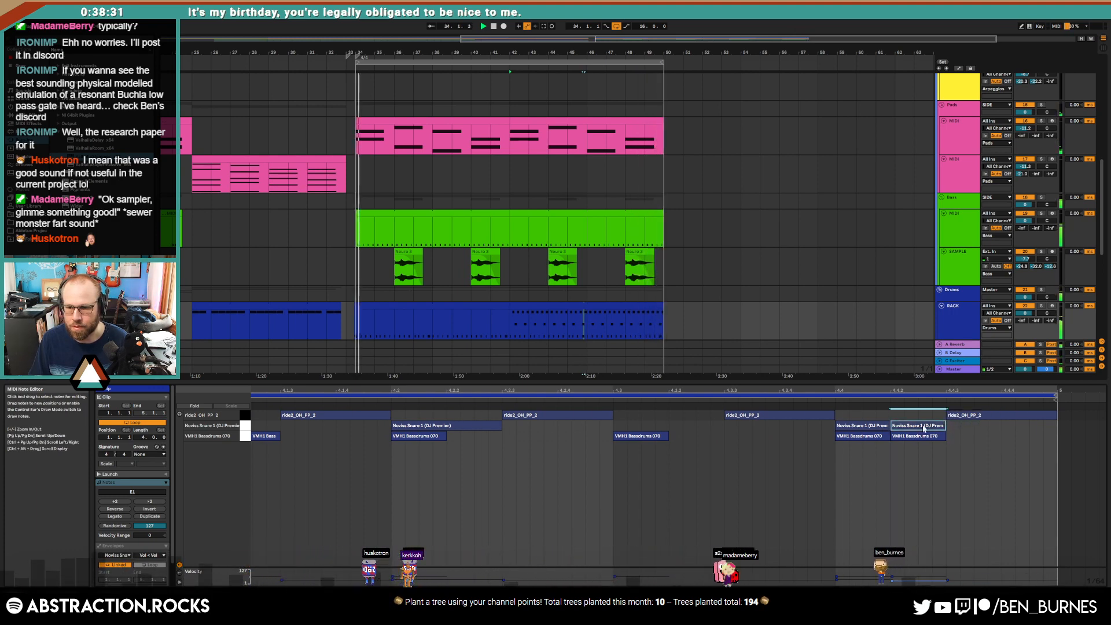
pyautogui.moveTo(925, 430); pyautogui.dragTo(1039, 430)
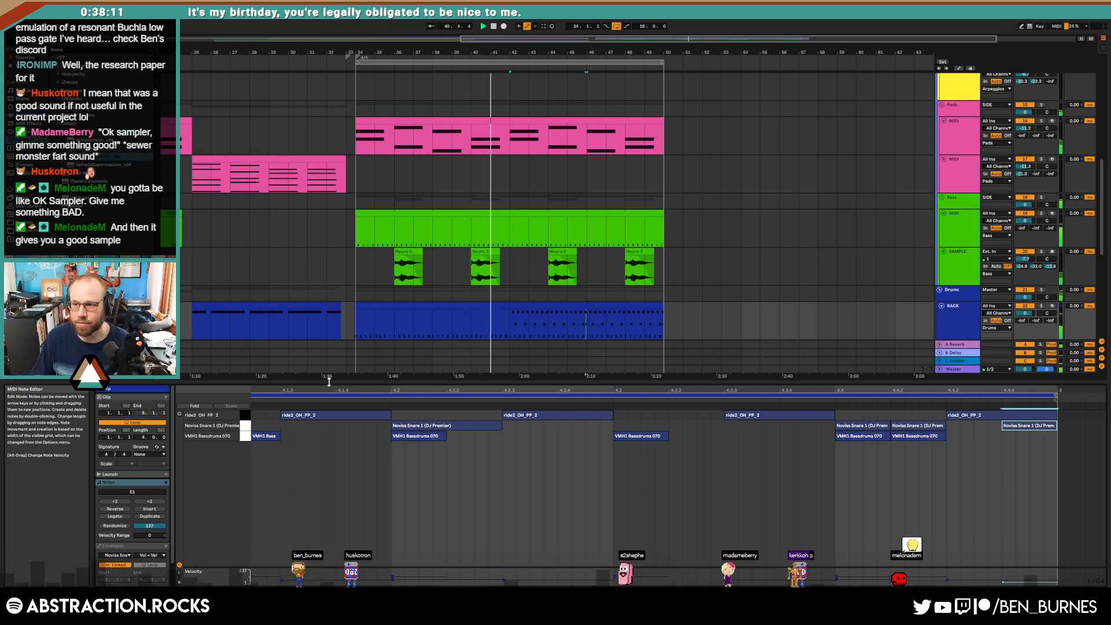
# Step: Set the loop range to the RACK clip spanning bars 42 to 50
pyautogui.click(481, 321)
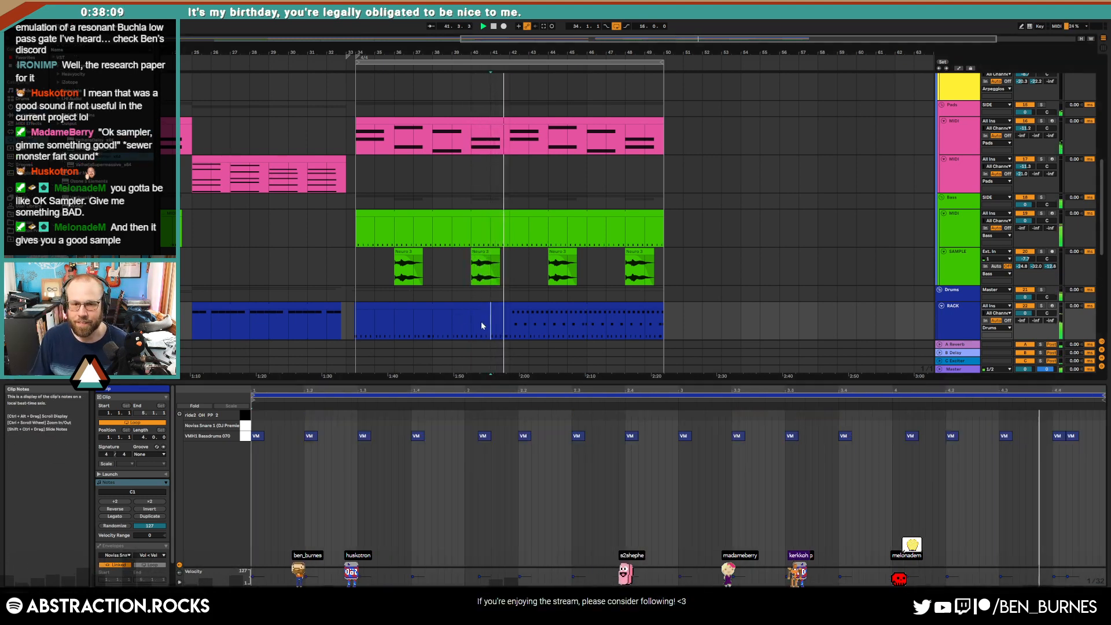
pyautogui.click(527, 309)
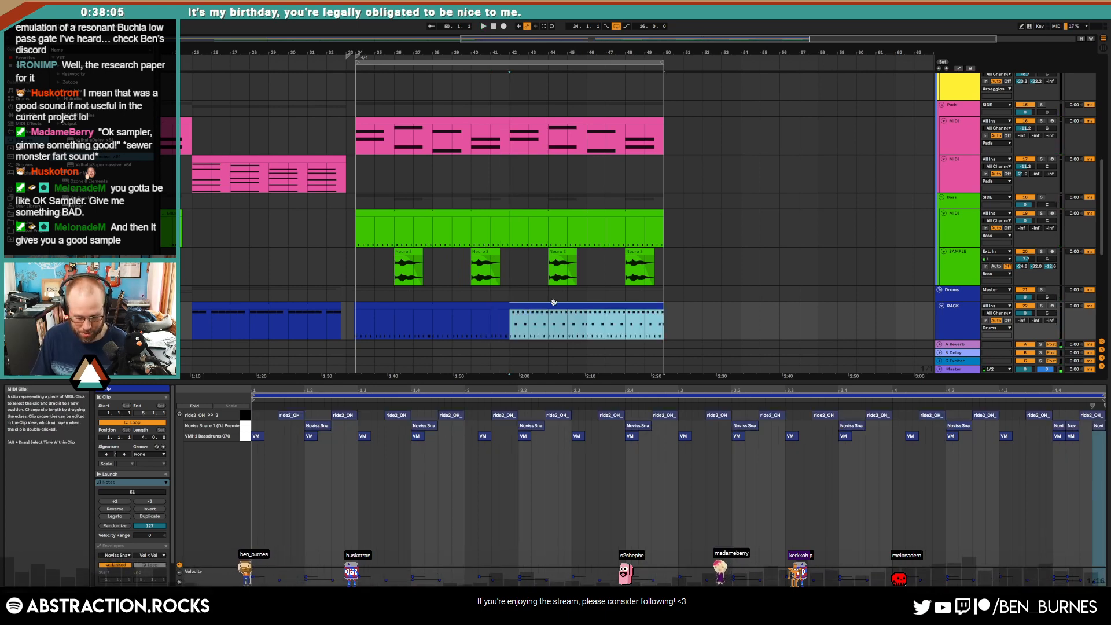
pyautogui.hotkey('ctrl', 'l')
# Step: Delete the bar 42–50 clip on the Leads MIDI track directly above the Leads SAMPLE track
pyautogui.scroll(8, 583, 280)
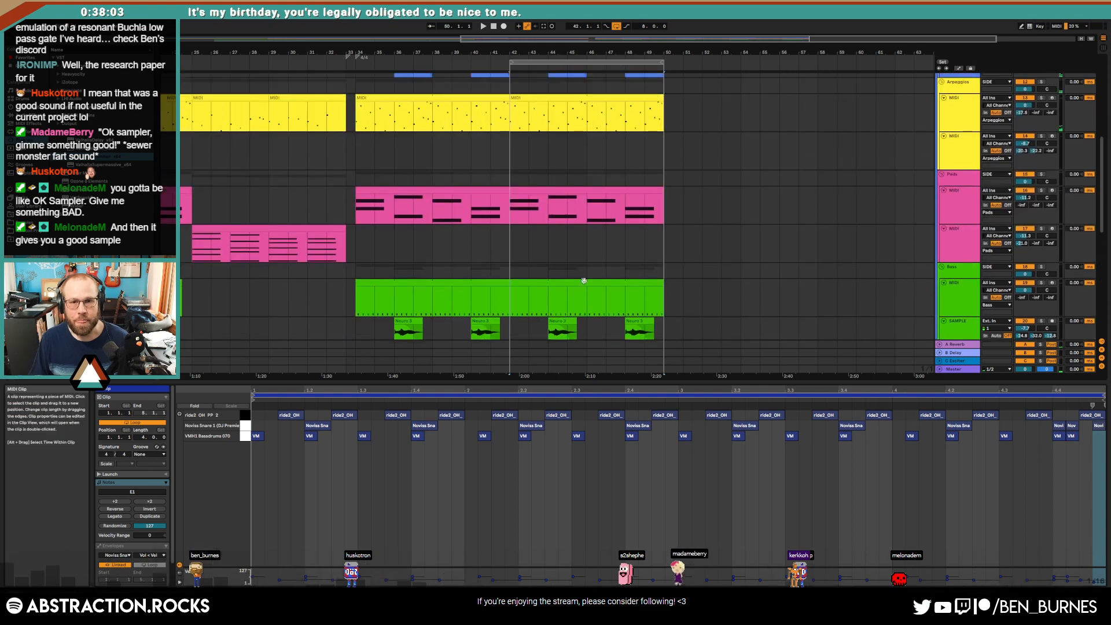
pyautogui.click(538, 127)
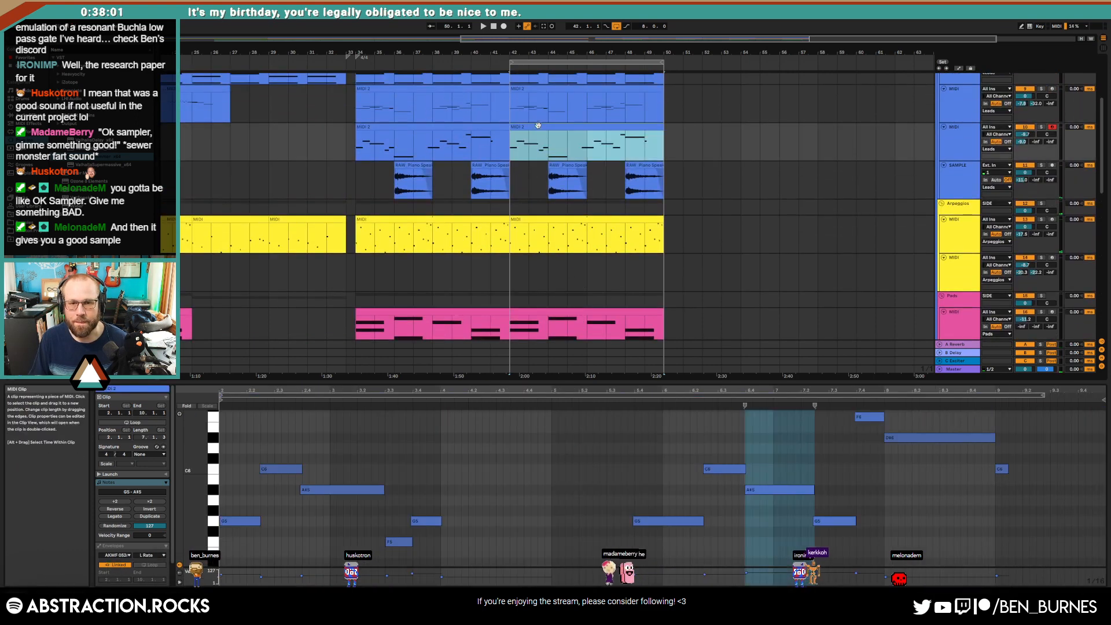
pyautogui.press('Delete')
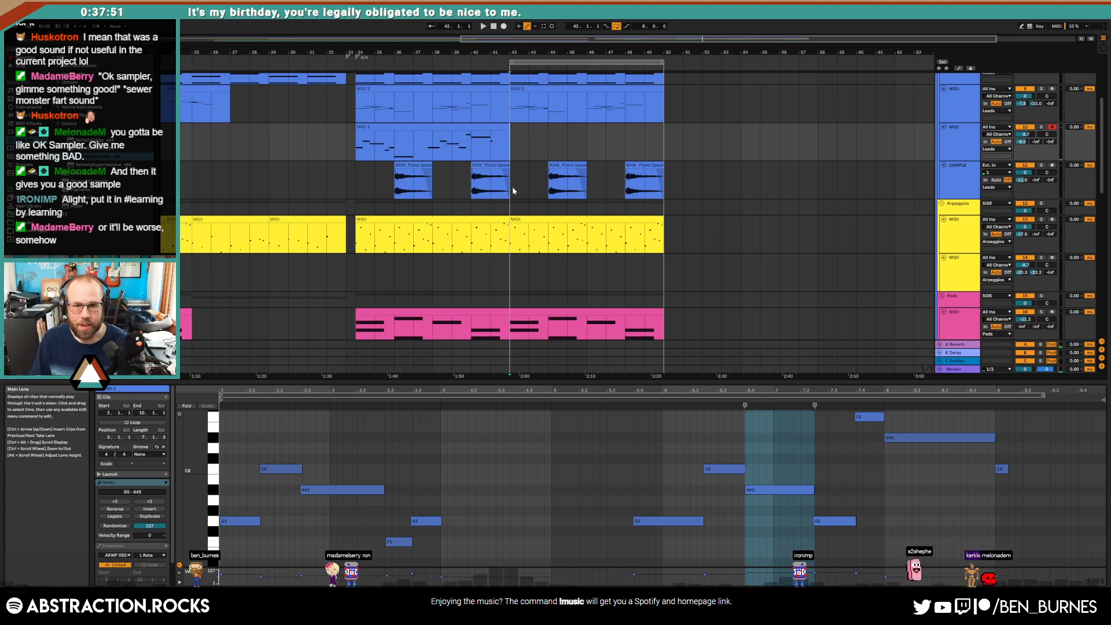
# Step: Open the ADSR sample browser from the SAMPLES track and pick TESN_047.wav from its random samples
pyautogui.scroll(-3, 555, 206)
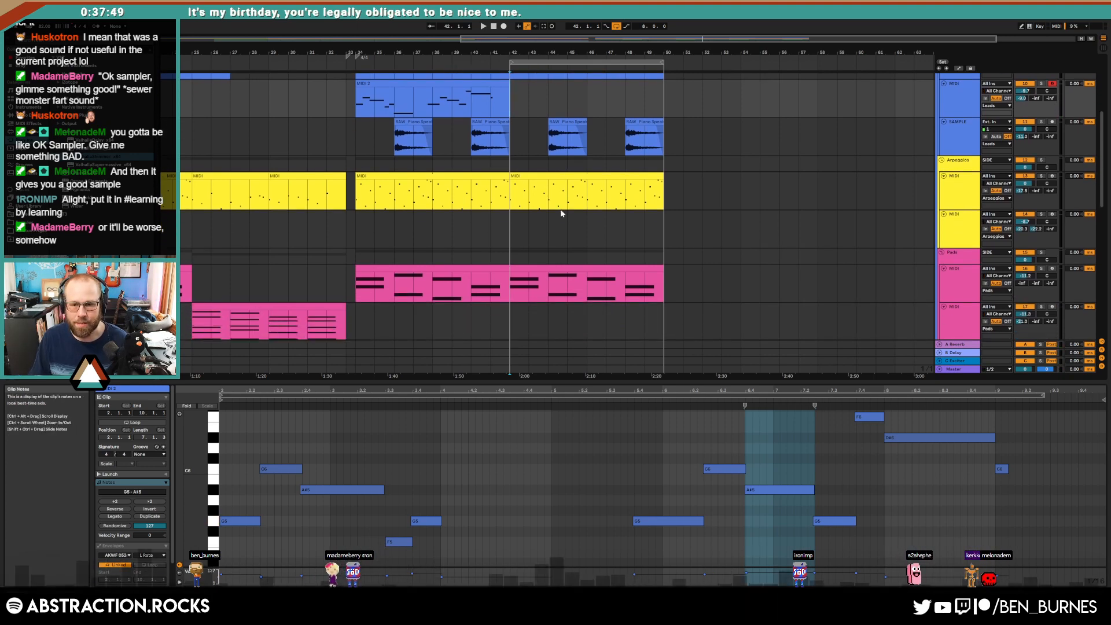
pyautogui.scroll(-12, 560, 214)
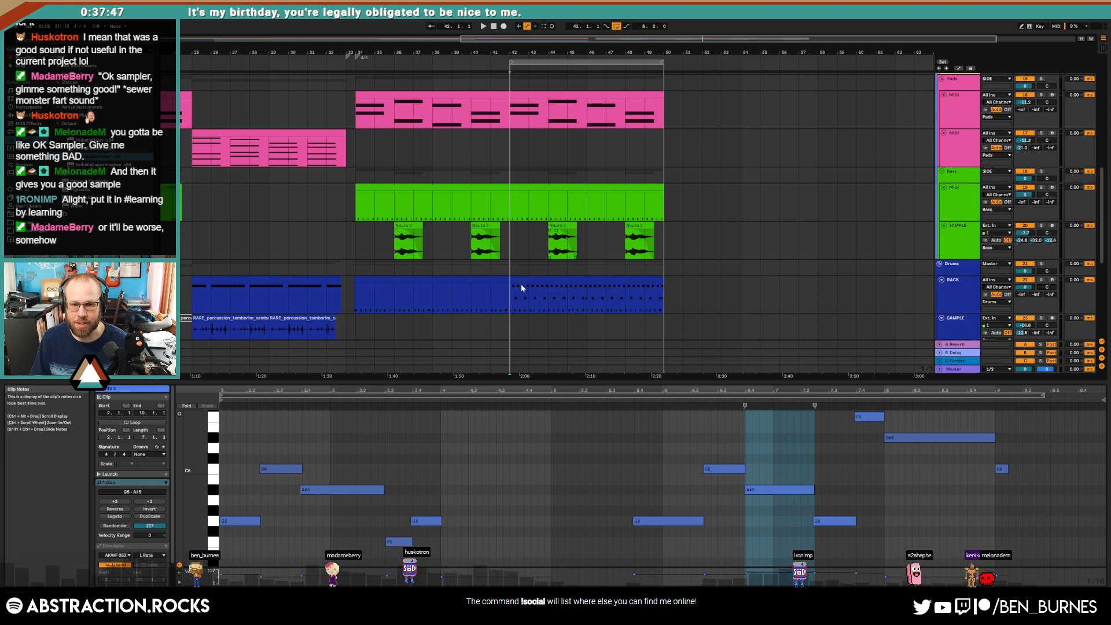
pyautogui.click(521, 288)
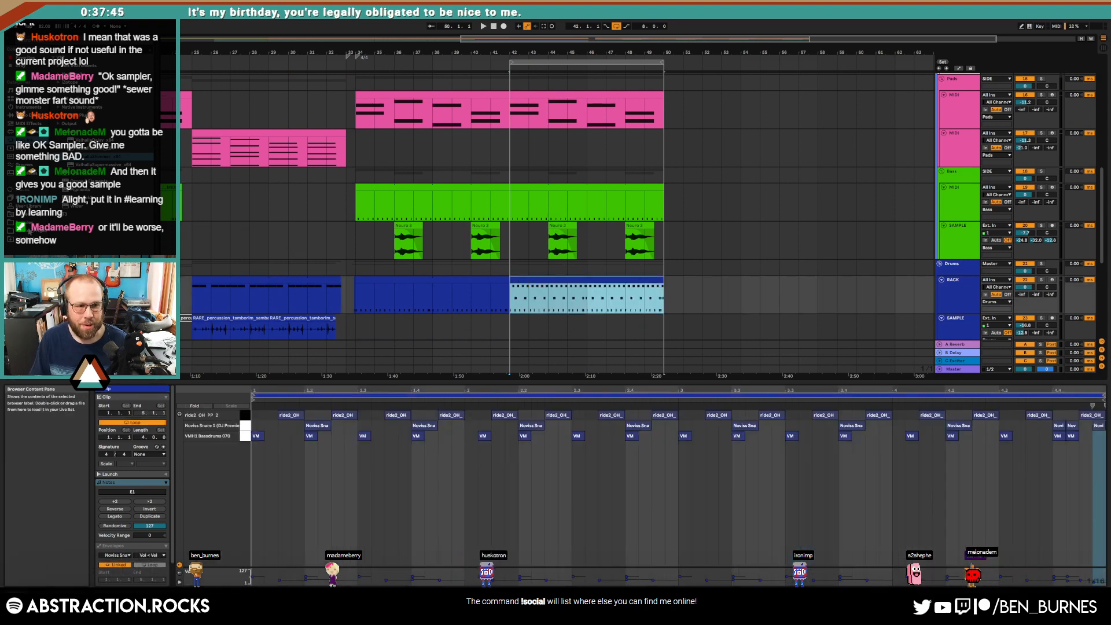
pyautogui.click(28, 223)
pyautogui.moveTo(153, 181); pyautogui.dragTo(164, 88)
pyautogui.scroll(10, 793, 171)
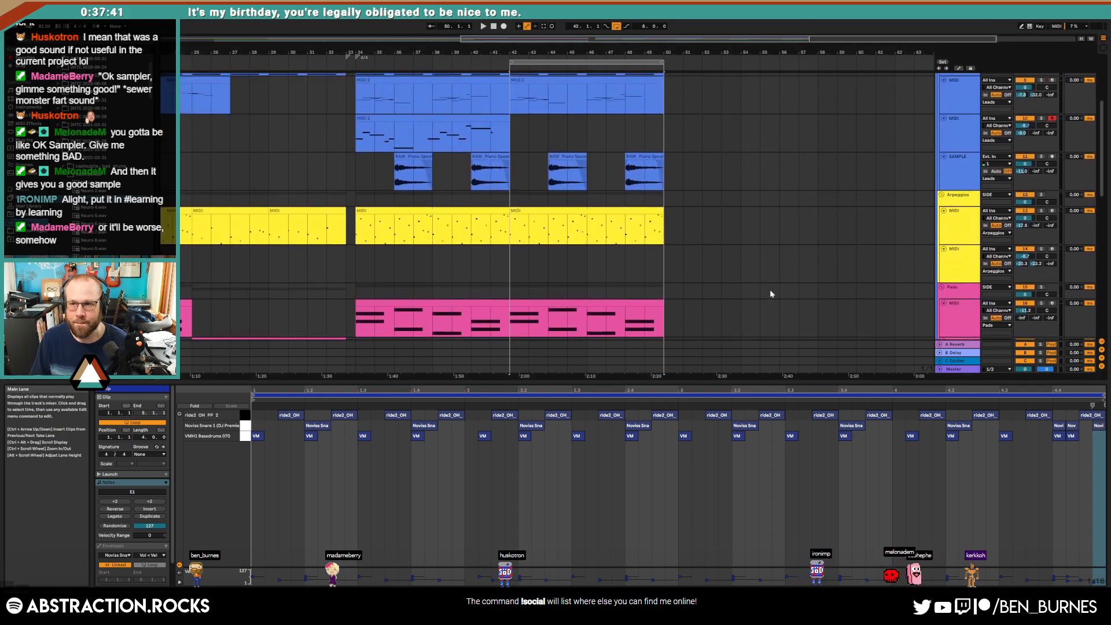
pyautogui.click(956, 86)
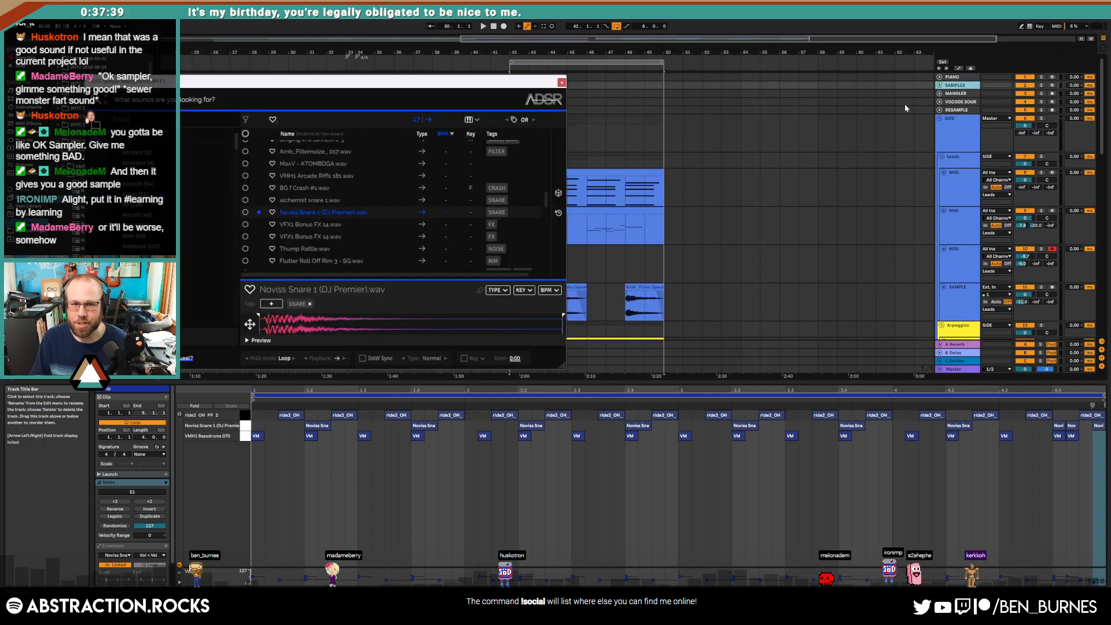
pyautogui.click(560, 193)
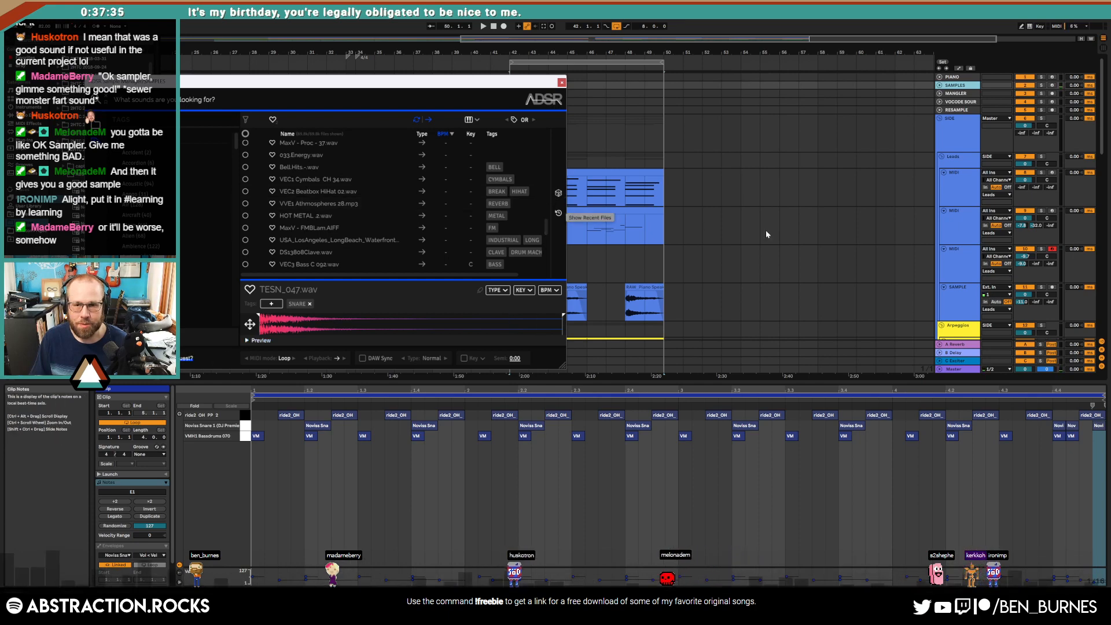
# Step: Load TESN_047.wav onto the F#1 pad of the RACK drum rack, raising its transposition and trimming off its tail
pyautogui.scroll(-8, 766, 232)
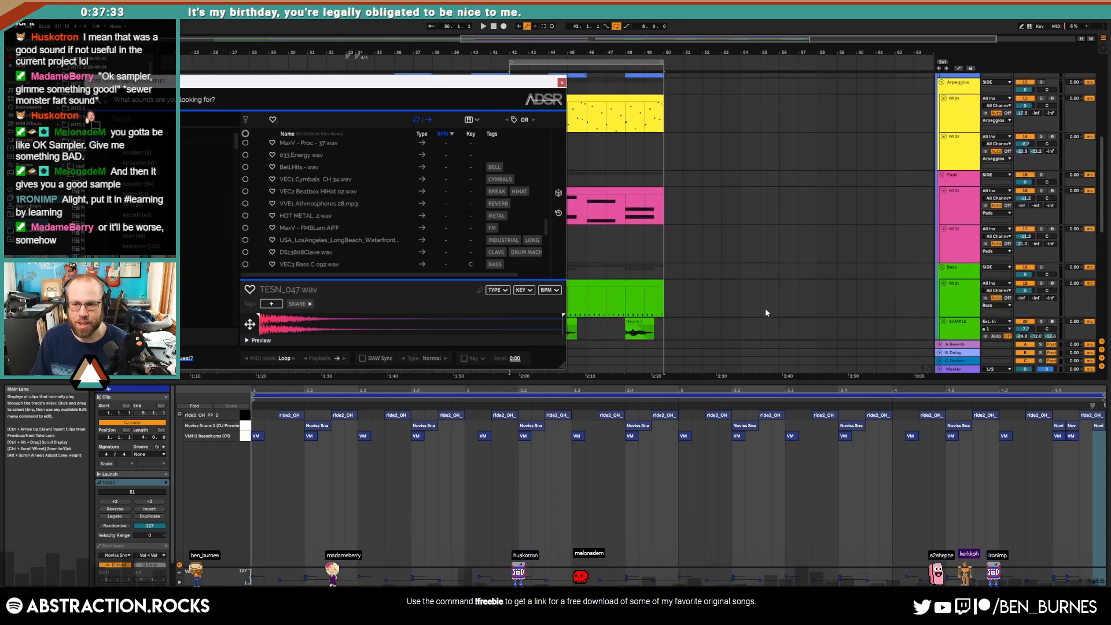
pyautogui.scroll(-4, 766, 313)
pyautogui.scroll(-3, 315, 174)
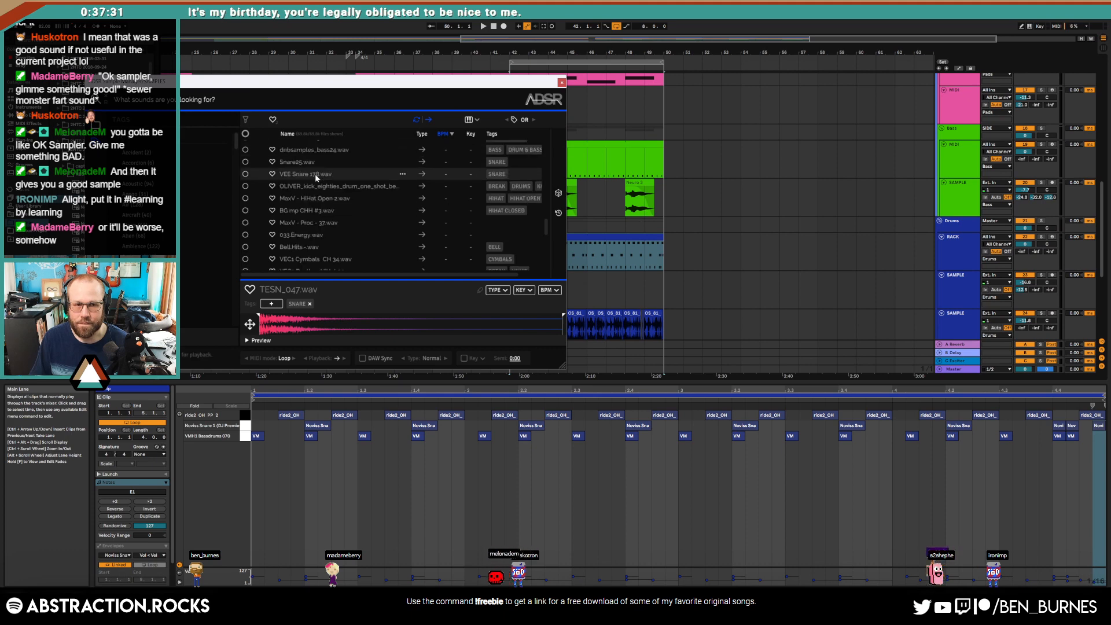
pyautogui.moveTo(690, 262); pyautogui.dragTo(179, 558)
pyautogui.moveTo(456, 581); pyautogui.dragTo(456, 574)
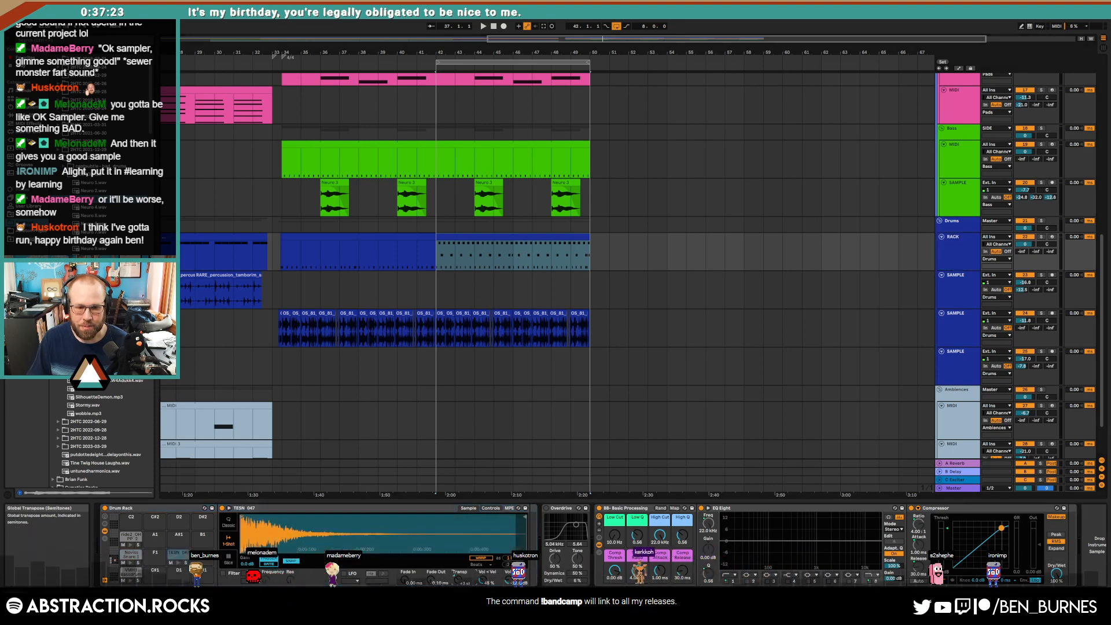
pyautogui.moveTo(480, 523); pyautogui.dragTo(294, 529)
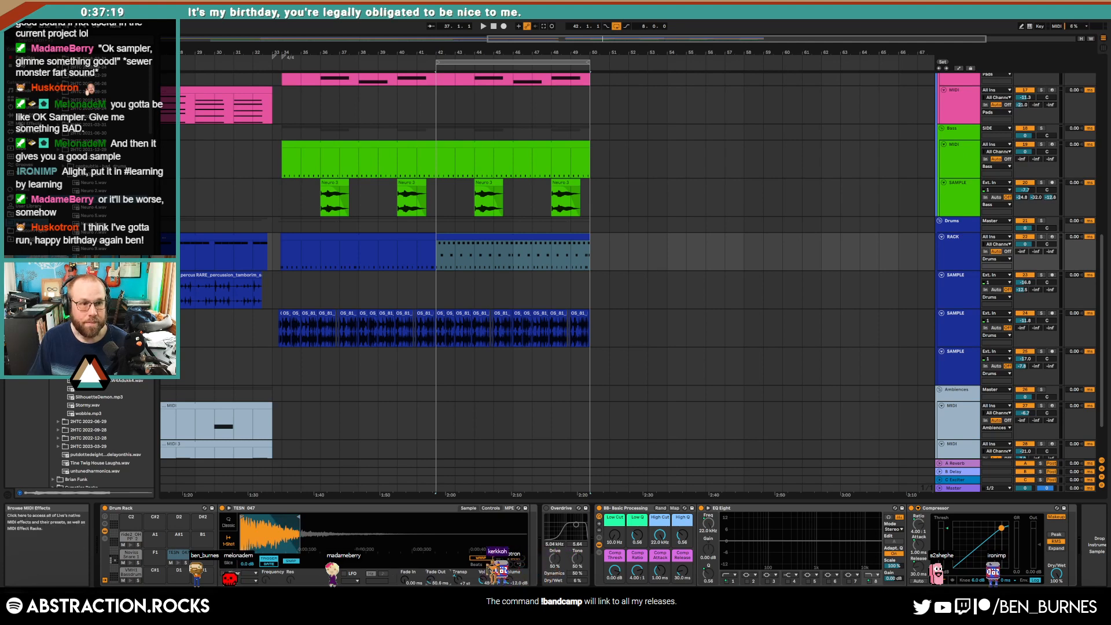
# Step: Add a Reverb effect directly after the TESN 047 sampler in its pad's chain
pyautogui.click(27, 115)
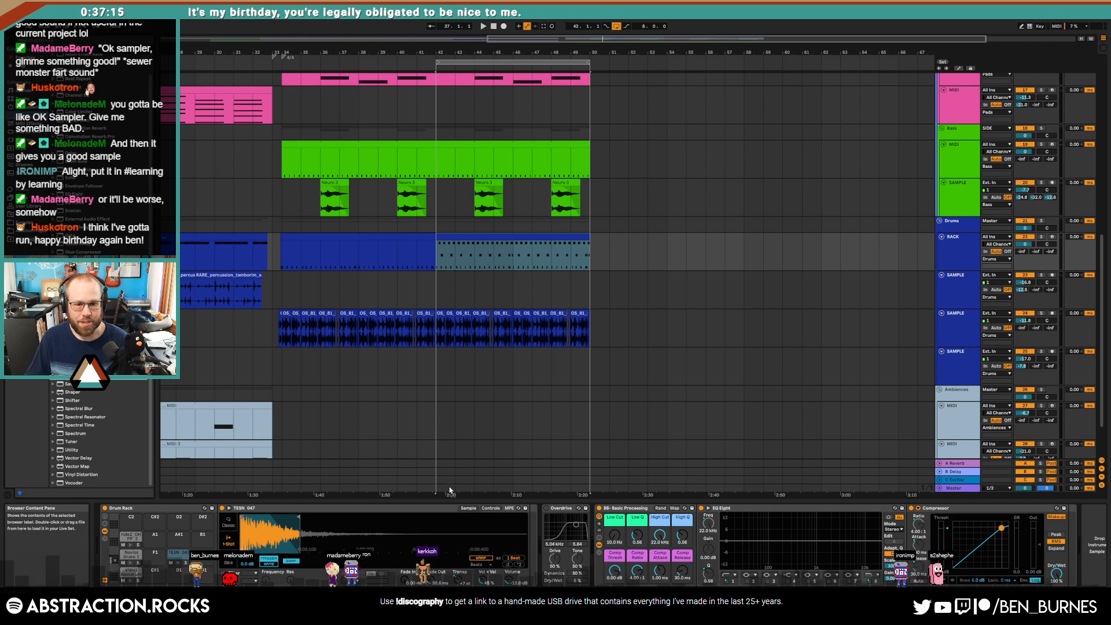
pyautogui.moveTo(451, 490); pyautogui.dragTo(530, 535)
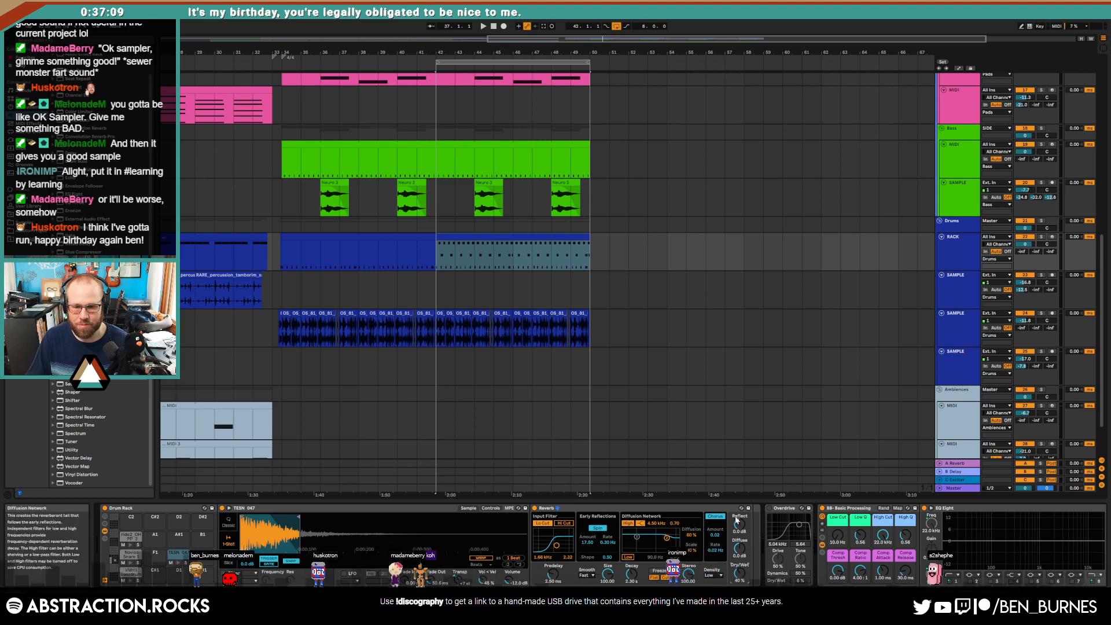
# Step: Place TESN 047 notes at 1.1, 1.1.4 and 1.2.3 of the bar 42 RACK clip and repeat them in all four bars
pyautogui.click(489, 234)
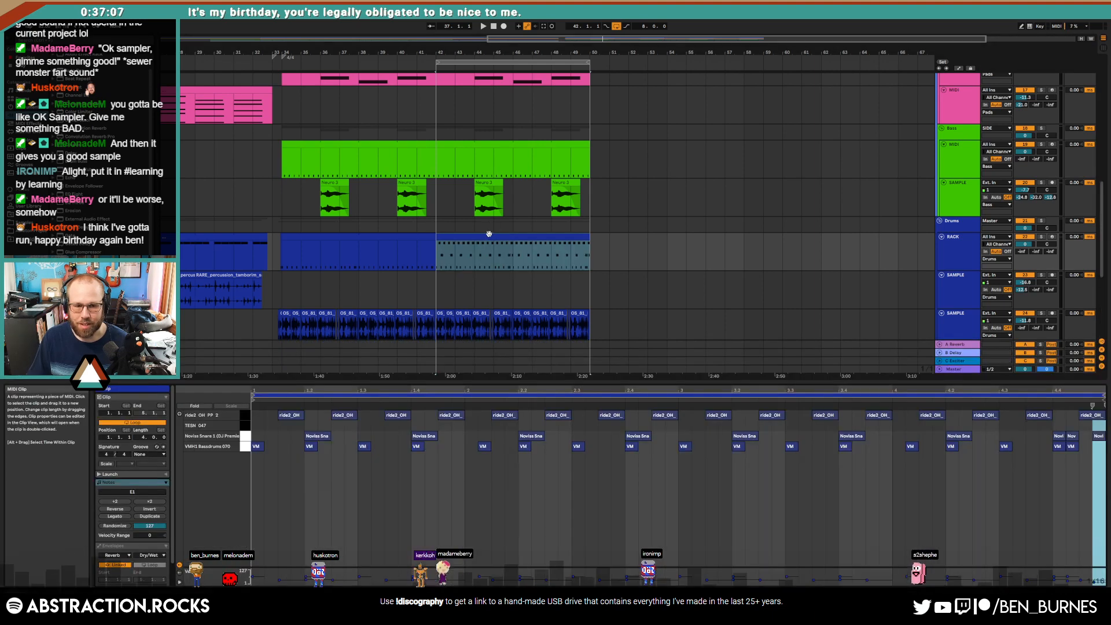
pyautogui.doubleClick(300, 428)
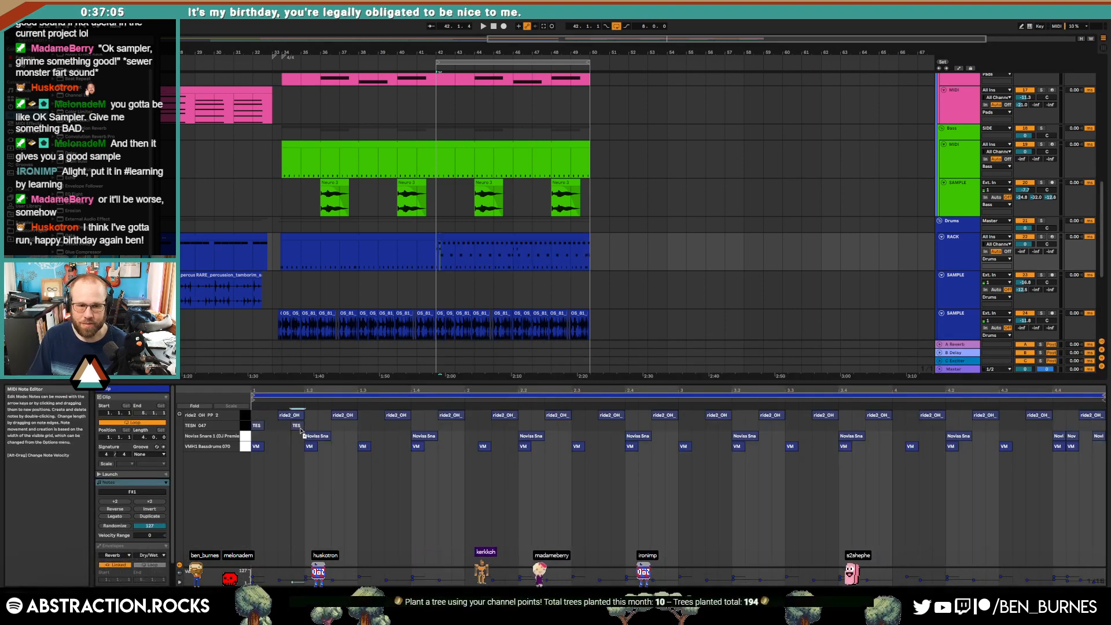
pyautogui.doubleClick(340, 428)
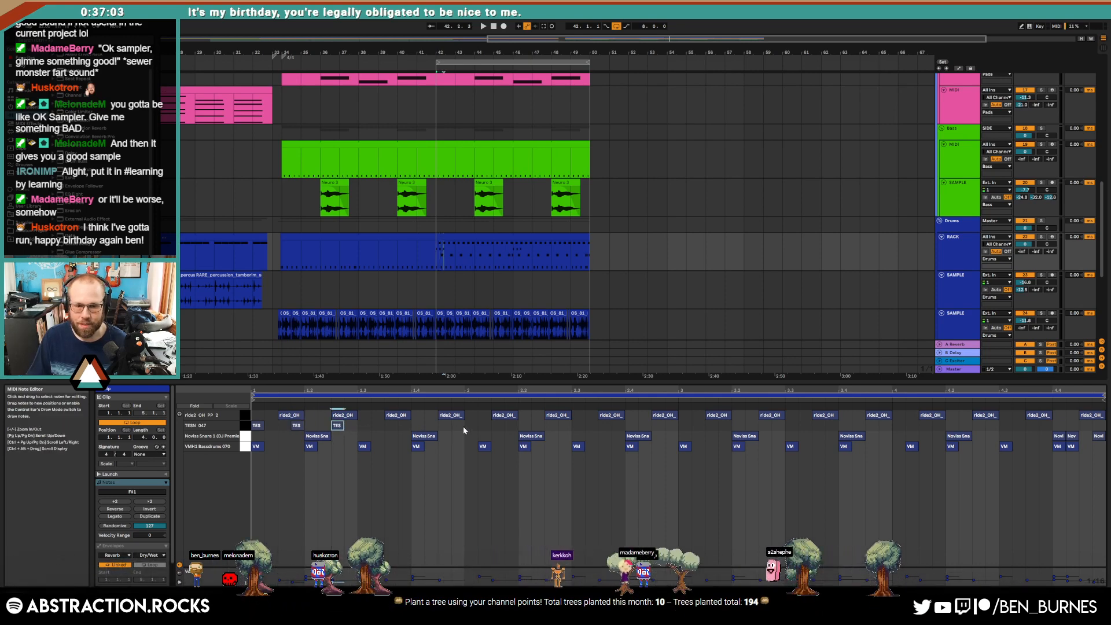
pyautogui.moveTo(463, 427); pyautogui.dragTo(257, 427)
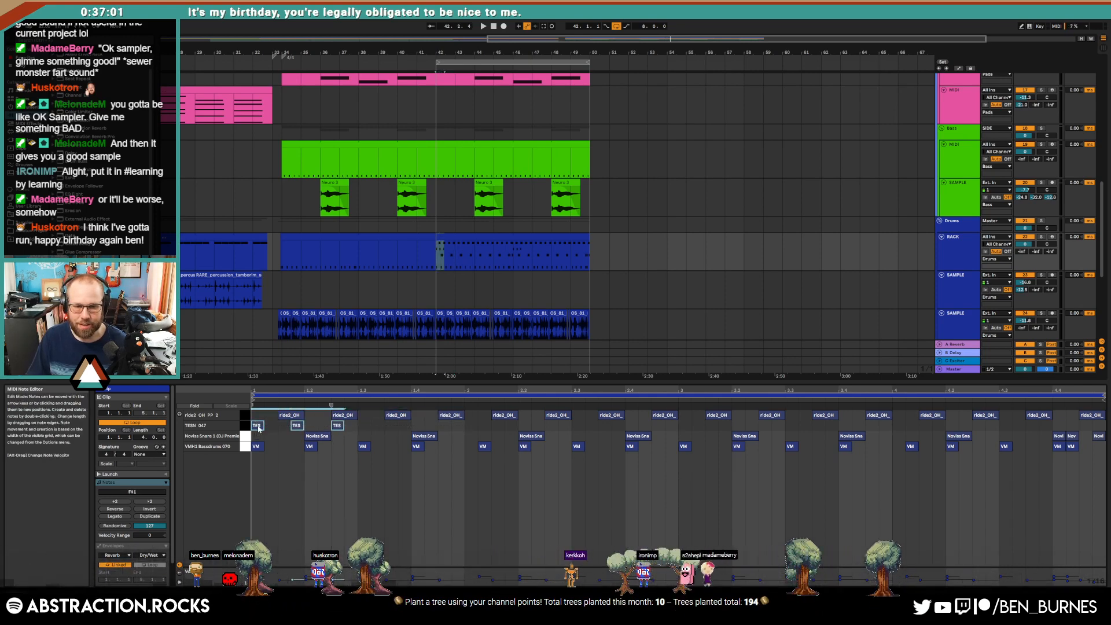
pyautogui.moveTo(464, 426); pyautogui.dragTo(260, 429)
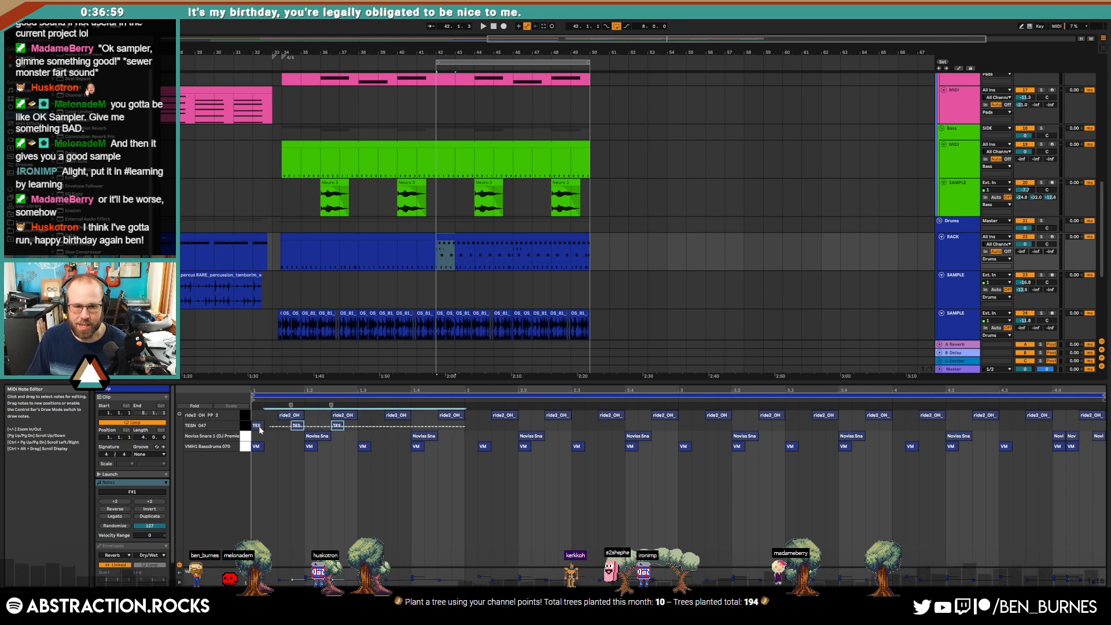
pyautogui.hotkey('ctrl', 'd')
pyautogui.hotkey('ctrl', 'd')
pyautogui.hotkey('ctrl', 'd')
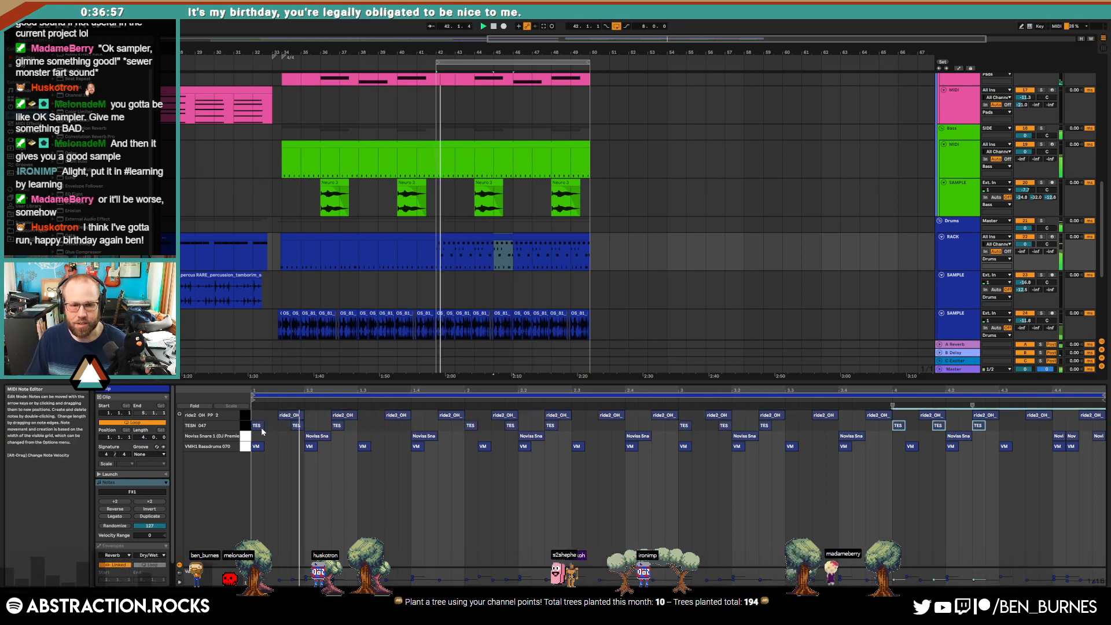
# Step: Lower the dry/wet amount of the TESN 047 Reverb and raise its input filter frequency
pyautogui.hotkey('shift', 'Tab')
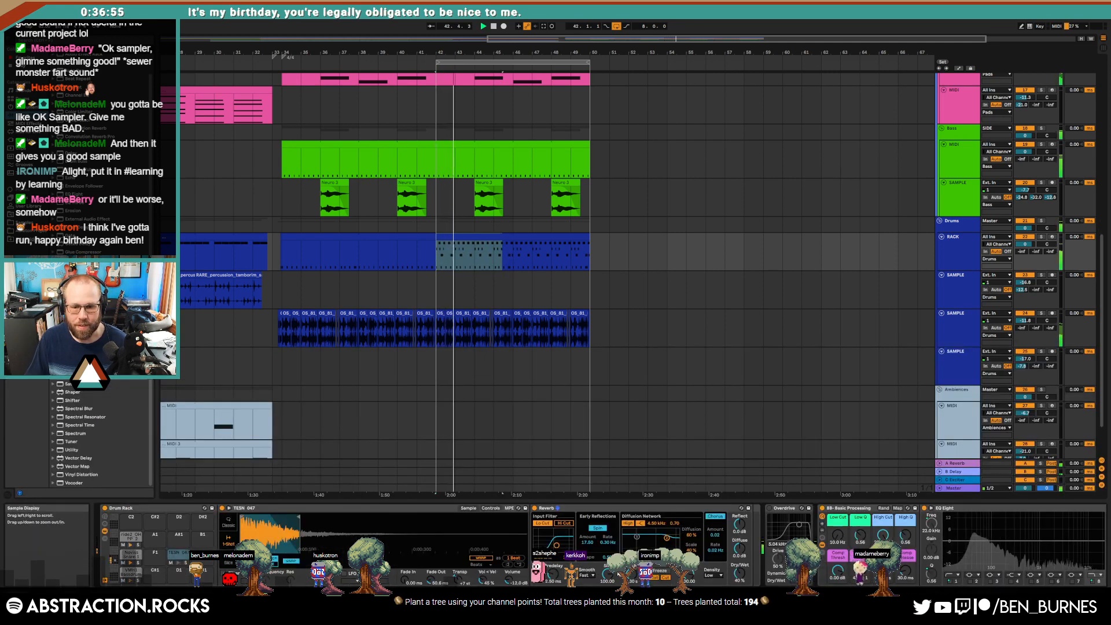
pyautogui.moveTo(739, 573); pyautogui.dragTo(739, 580)
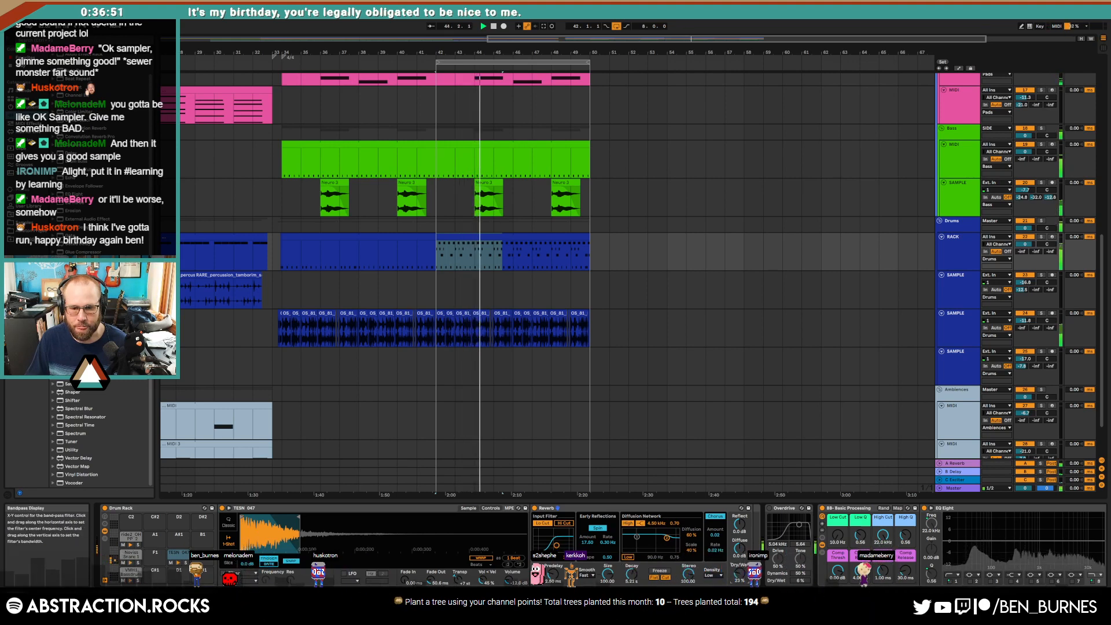
pyautogui.moveTo(557, 545); pyautogui.dragTo(561, 545)
# Step: Vary the TESN 047 pattern by deleting the note on 4.1 and adding a note at 2.4.4
pyautogui.doubleClick(510, 251)
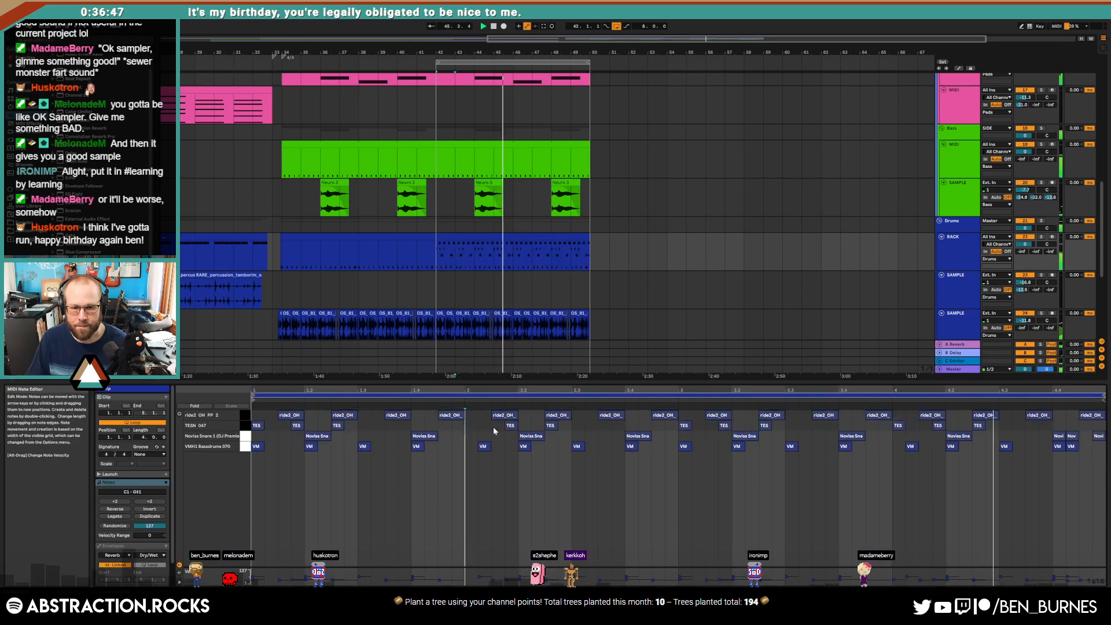
pyautogui.doubleClick(897, 424)
pyautogui.hotkey('shift', 'Tab')
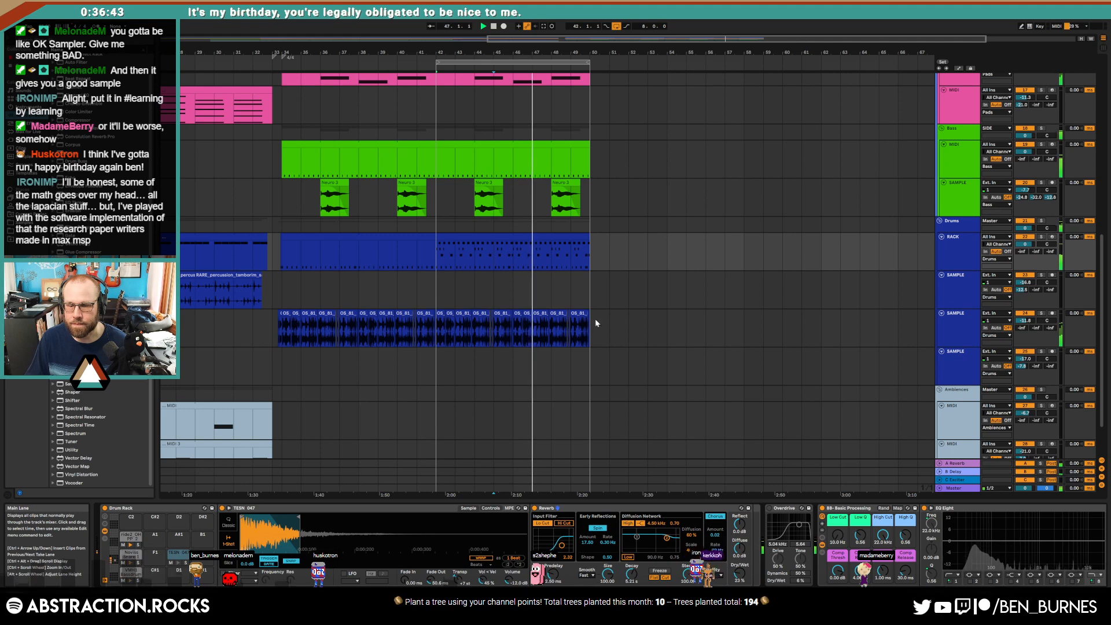
pyautogui.doubleClick(536, 246)
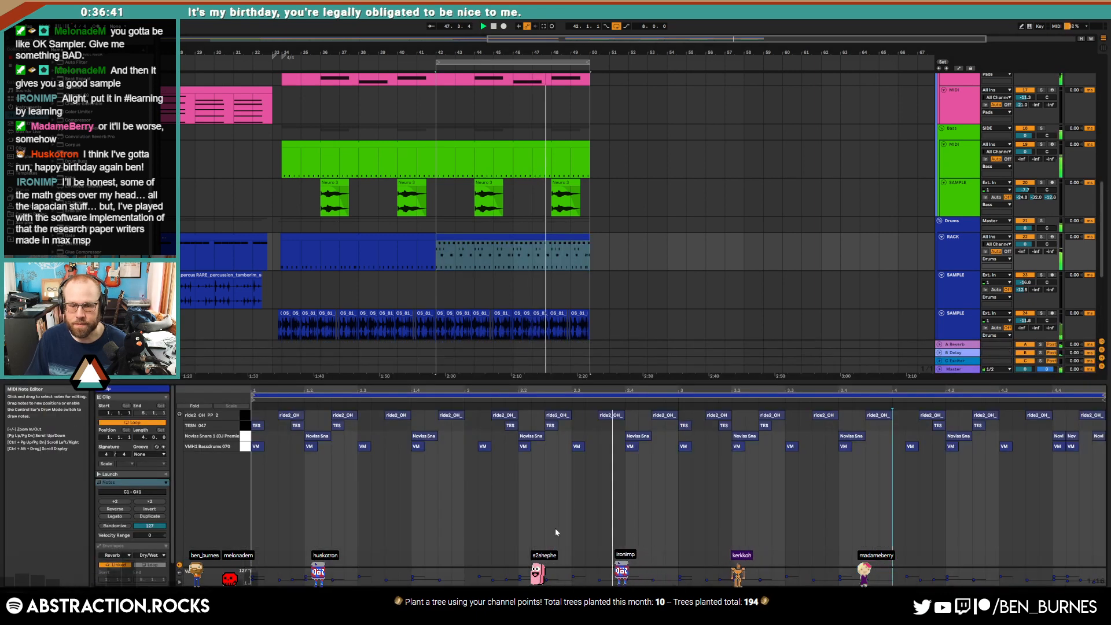
pyautogui.doubleClick(657, 426)
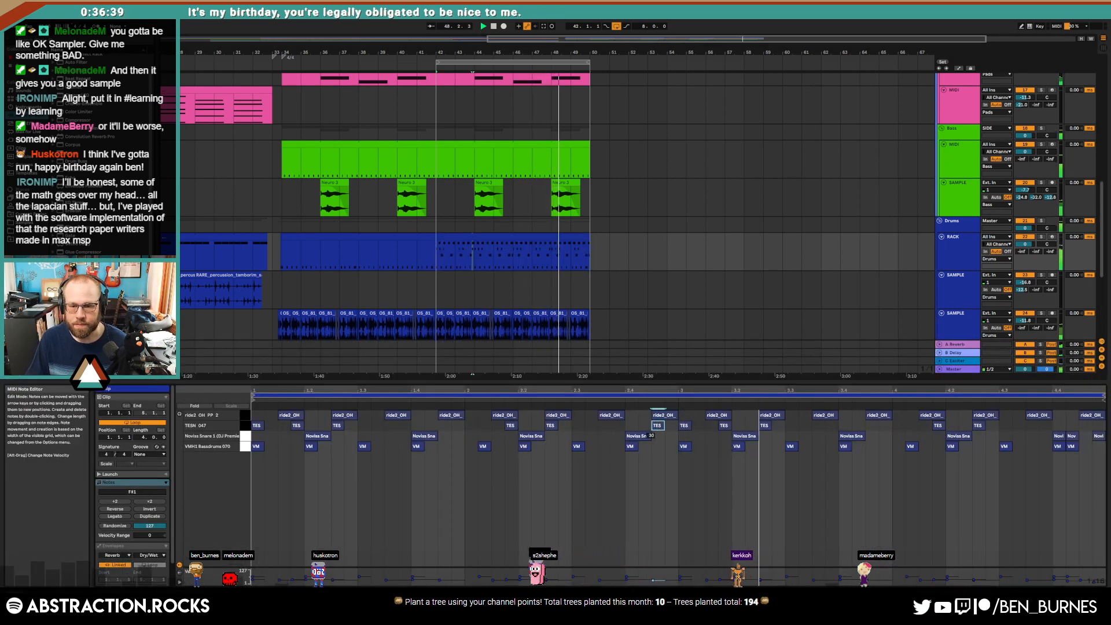
pyautogui.moveTo(658, 426); pyautogui.dragTo(672, 435)
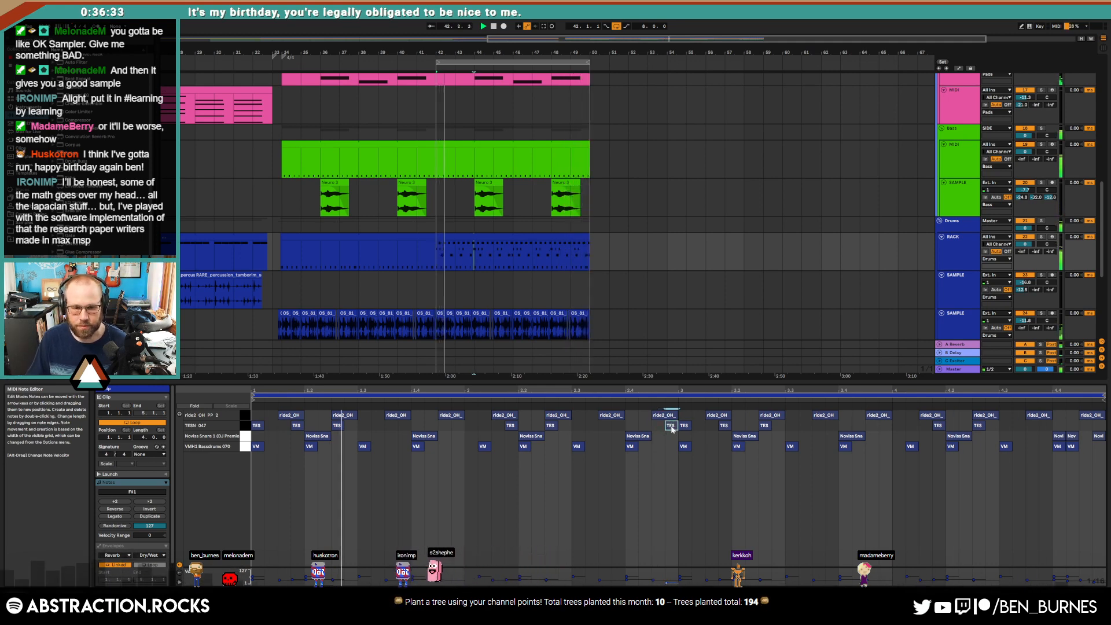
# Step: With the RACK track soloed, shorten the TESN 047 Reverb's decay and raise its input filter frequency further
pyautogui.hotkey('shift', 'Tab')
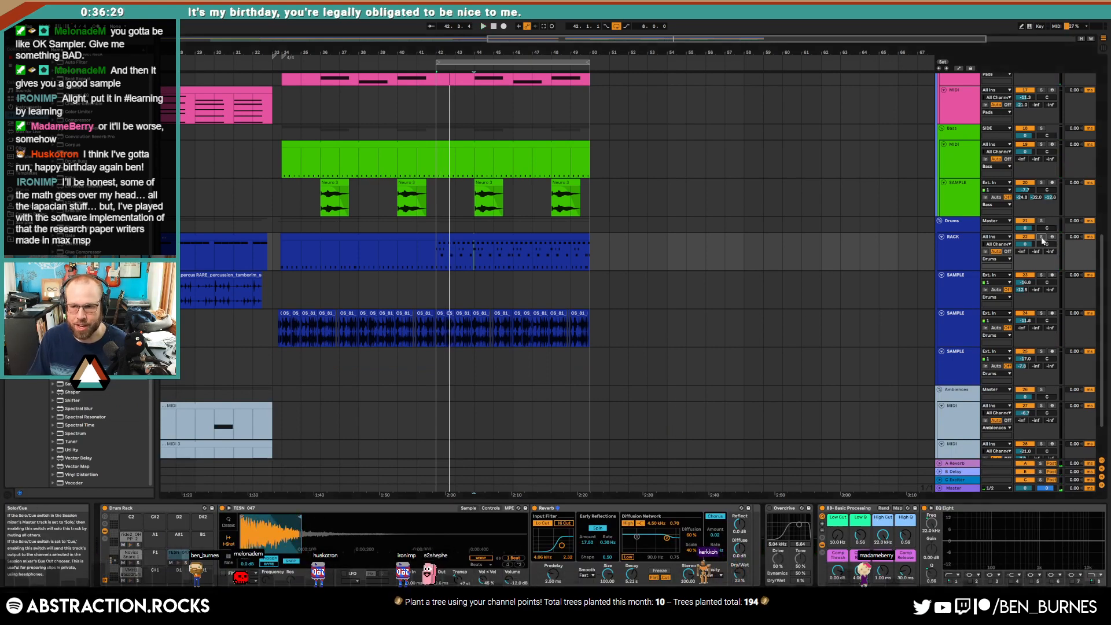
pyautogui.click(1042, 238)
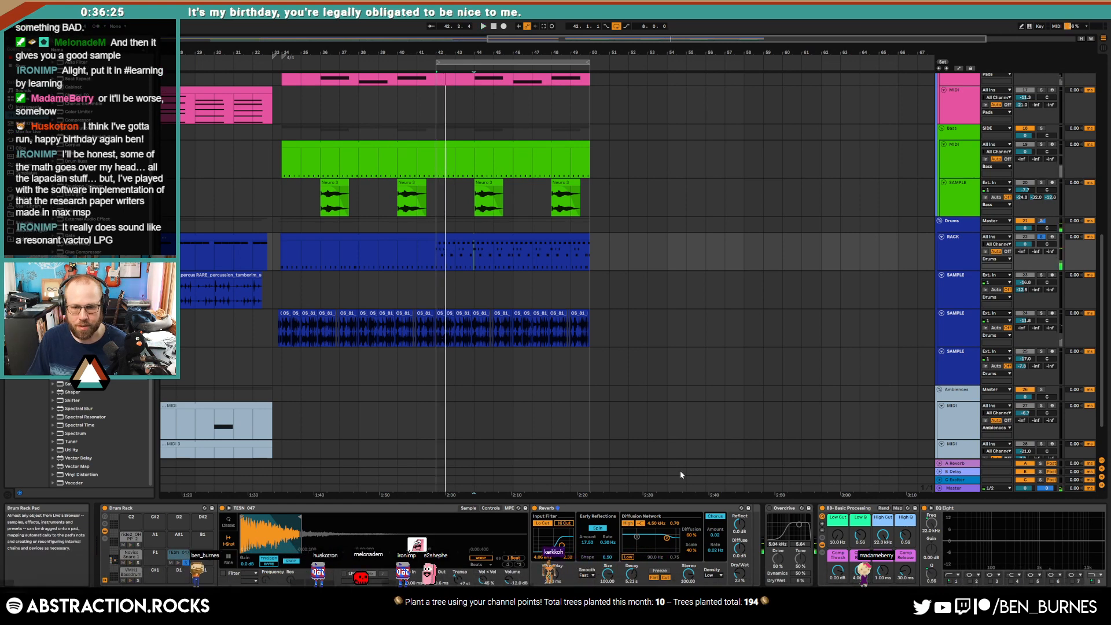
pyautogui.press('space')
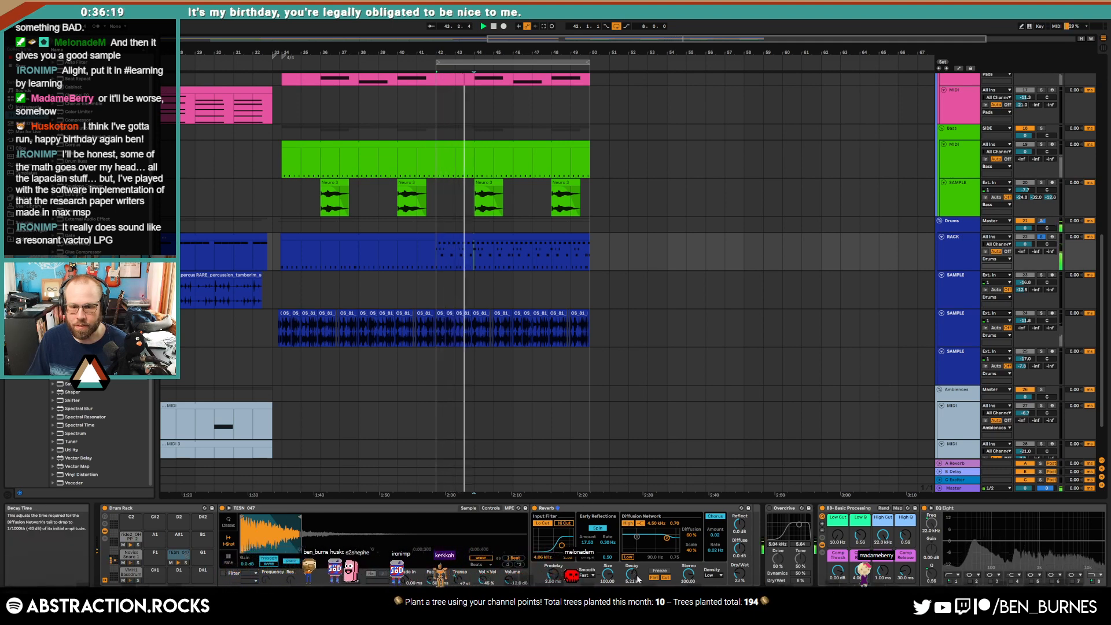
pyautogui.moveTo(632, 574); pyautogui.dragTo(631, 580)
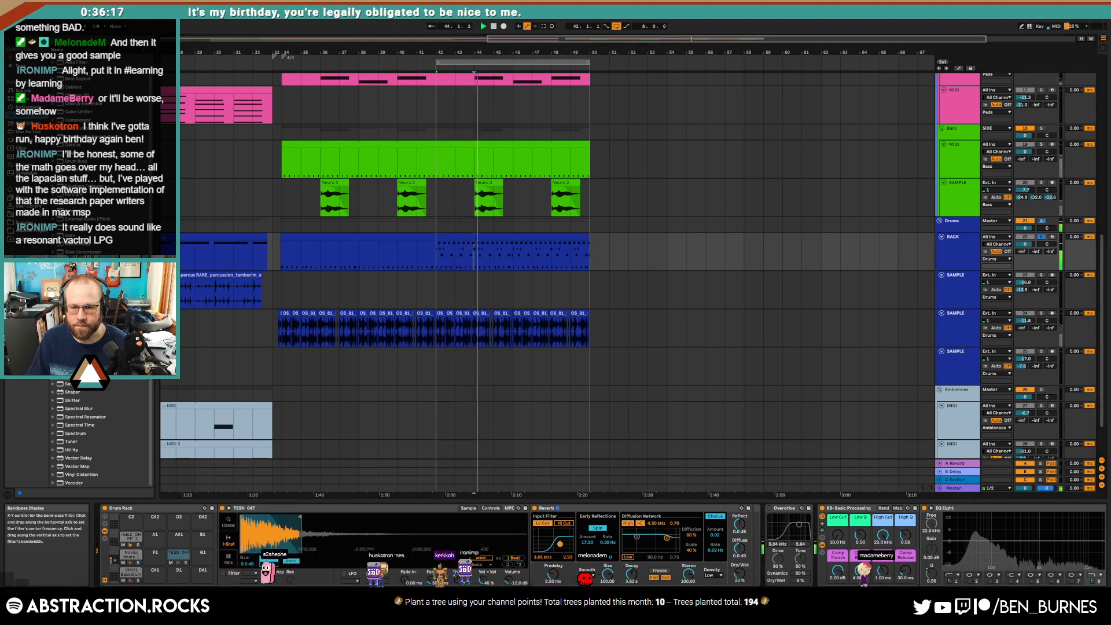
pyautogui.moveTo(562, 545); pyautogui.dragTo(563, 542)
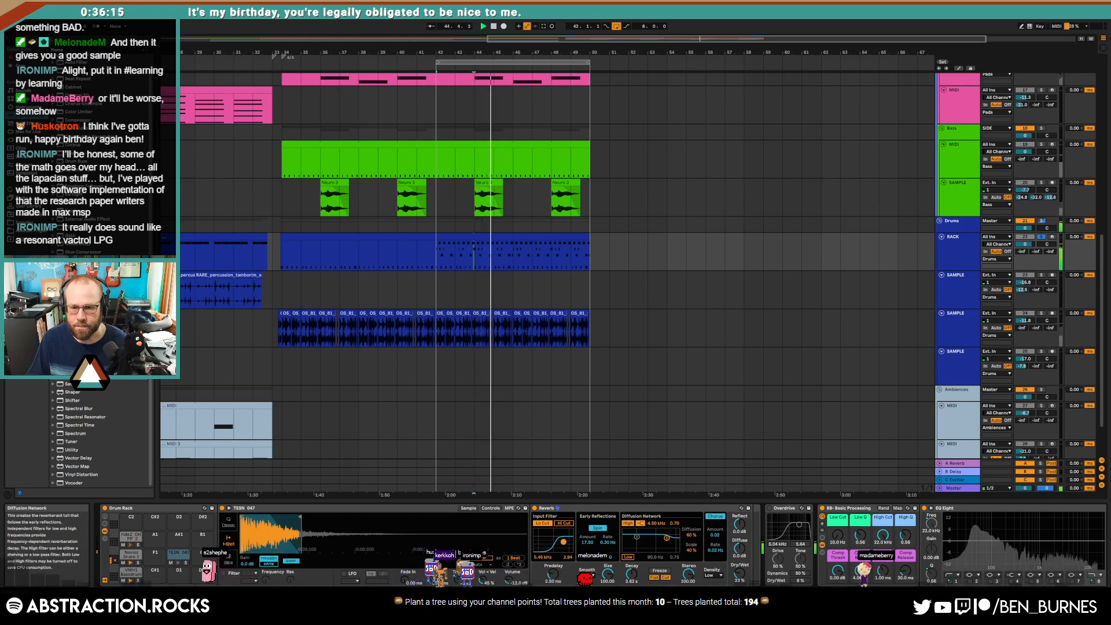
# Step: Lower the TESN 047 Reverb's dry/wet amount and its diffusion network's high filter frequency, and listen to the looped section
pyautogui.moveTo(738, 575); pyautogui.dragTo(738, 580)
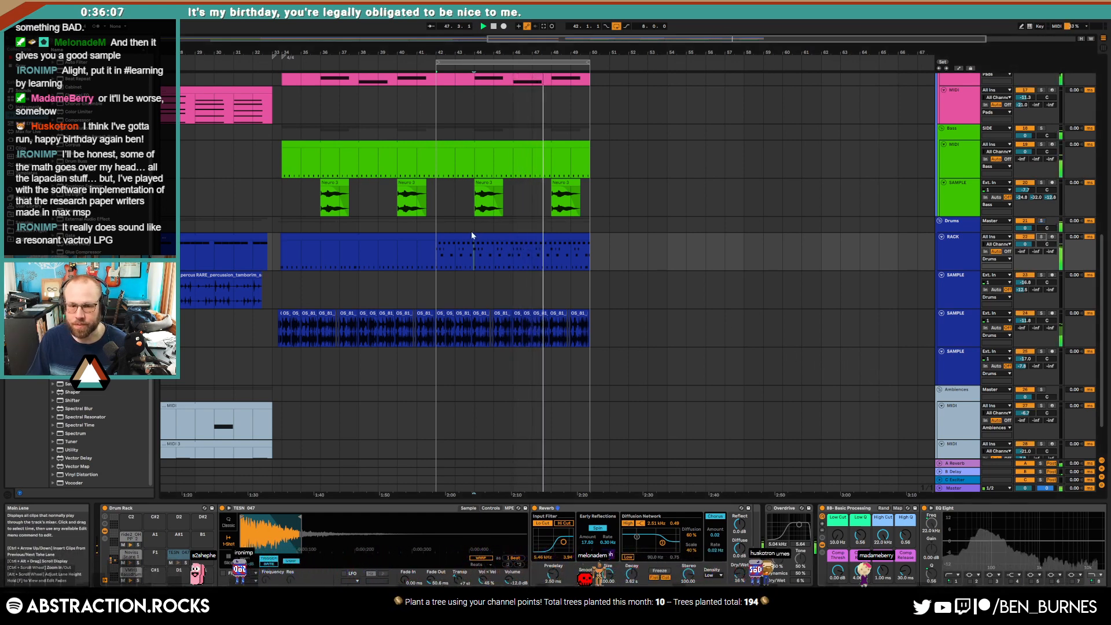
pyautogui.hotkey('alt', 'Tab')
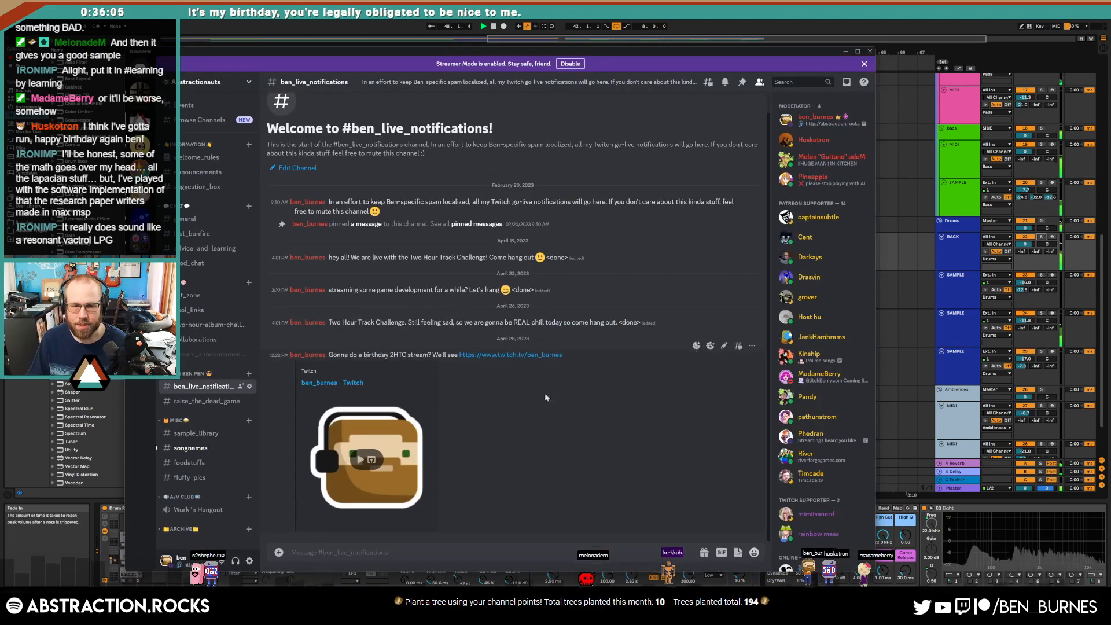
pyautogui.hotkey('alt', 'Tab')
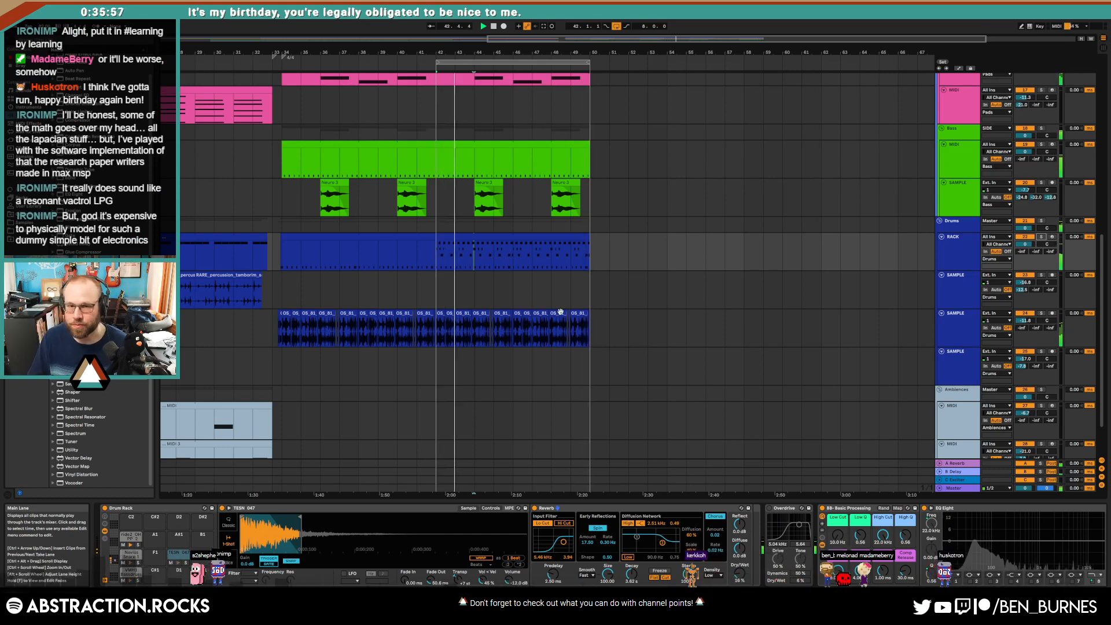
pyautogui.press('space')
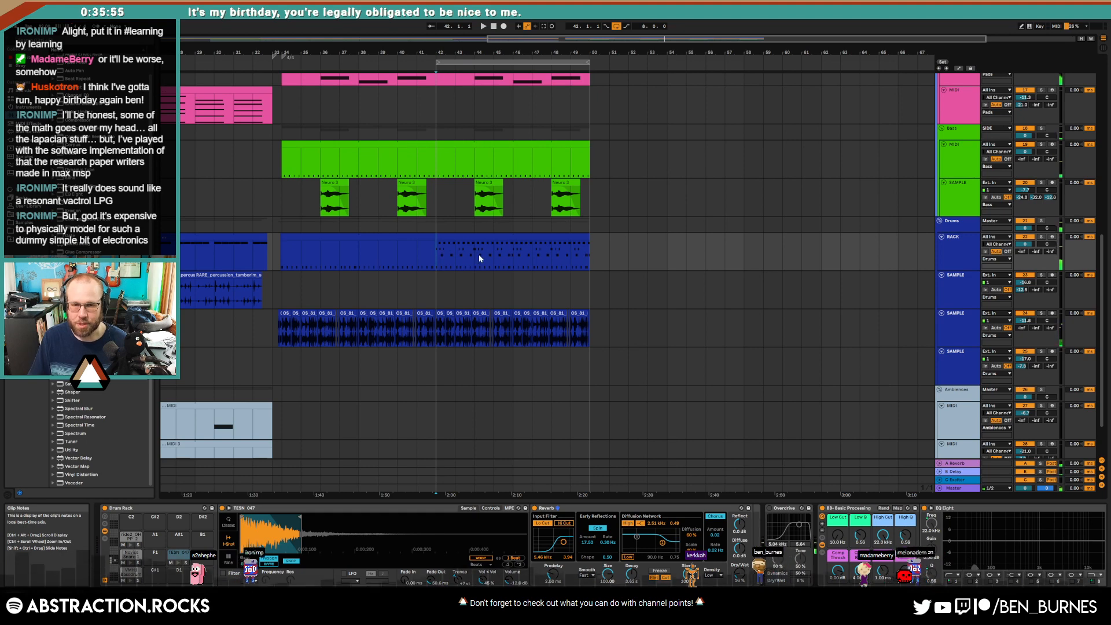
# Step: Record a MIDI melody on the third Leads track, continuing from bar 42 to about bar 49
pyautogui.click(445, 146)
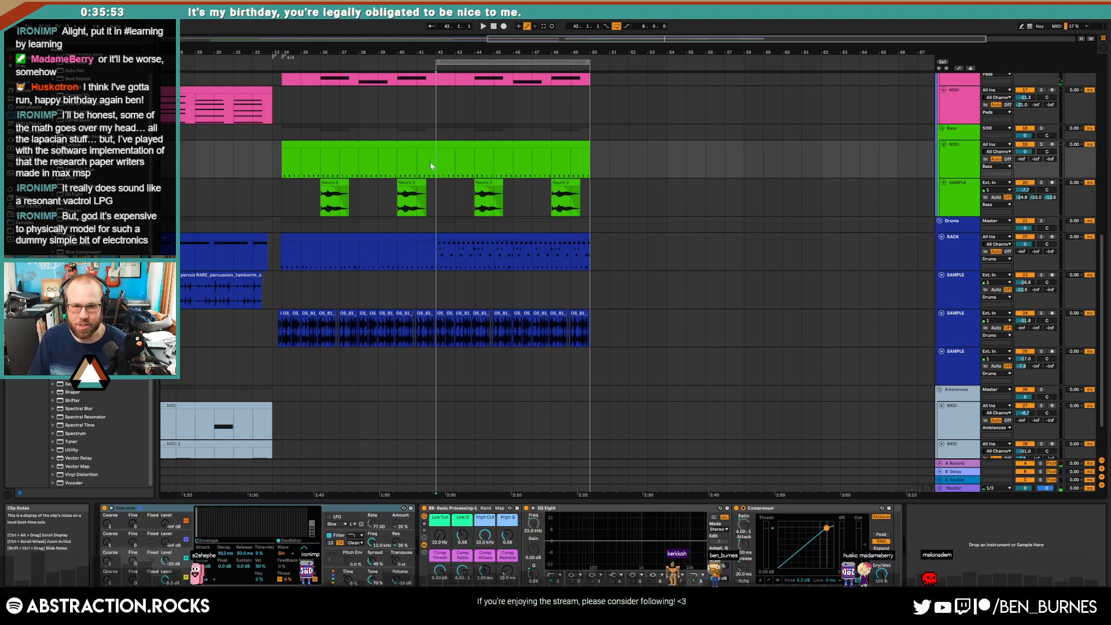
pyautogui.scroll(5, 495, 229)
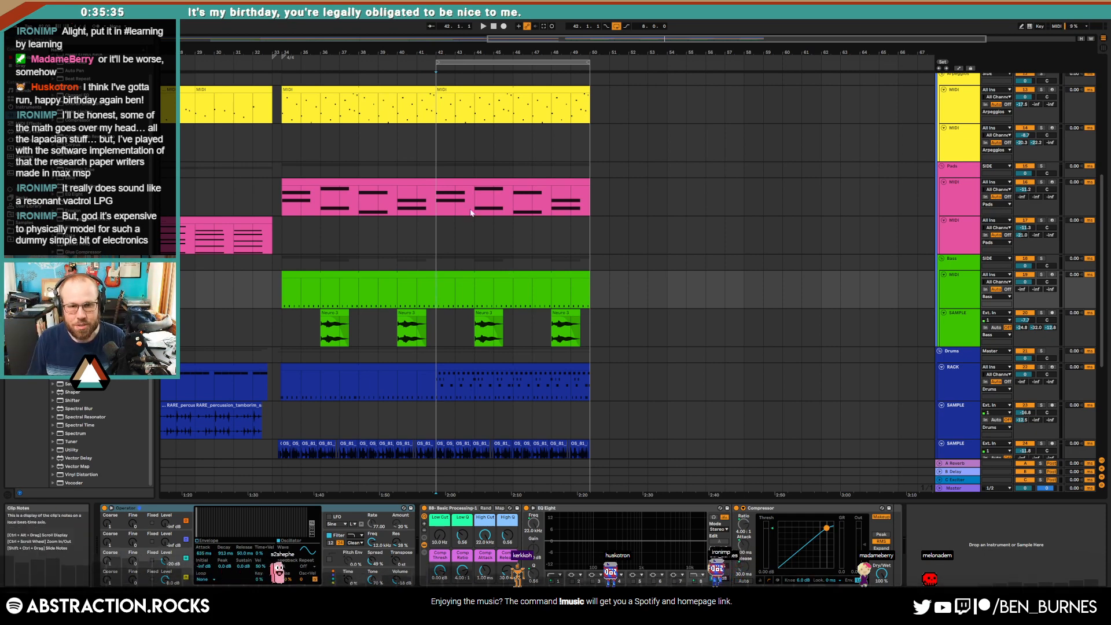
pyautogui.scroll(5, 468, 173)
pyautogui.click(532, 184)
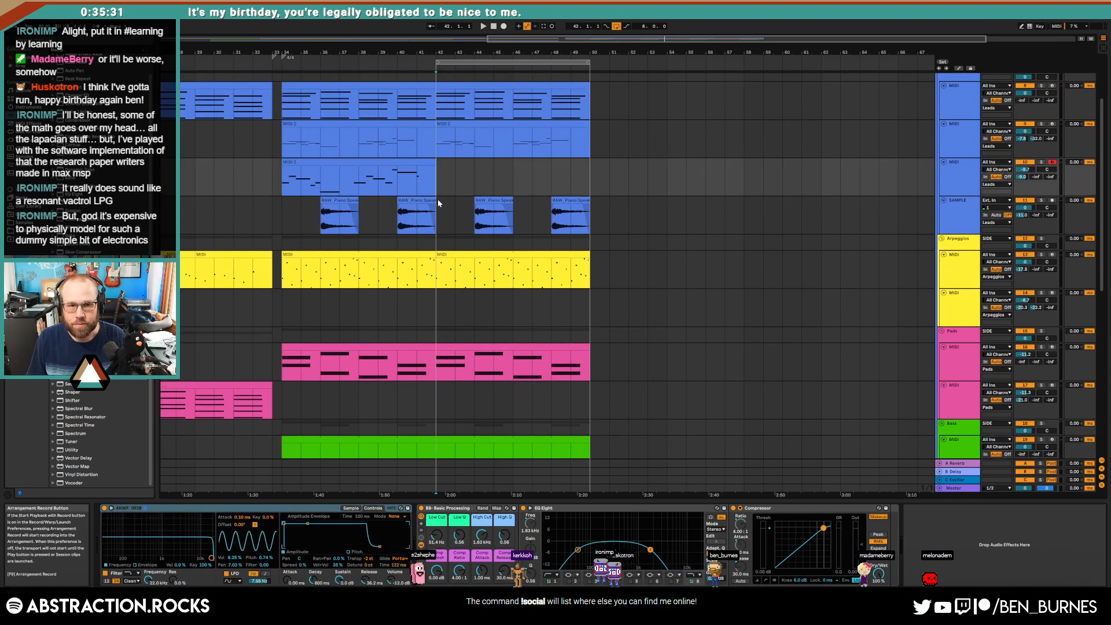
pyautogui.click(504, 26)
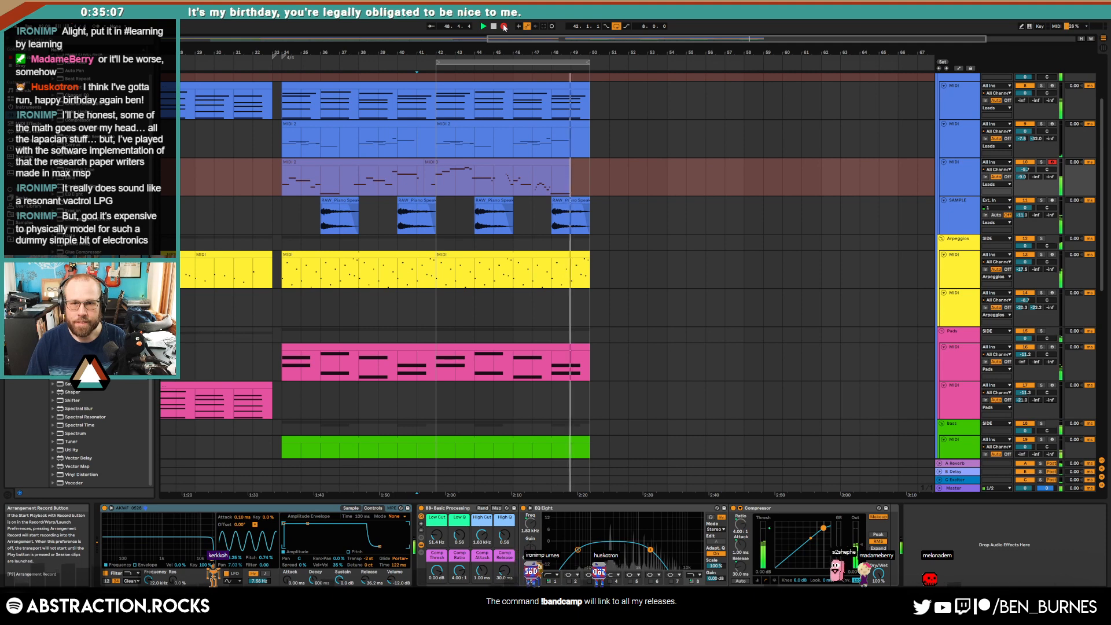
pyautogui.click(505, 27)
# Step: Duplicate the bar 42–50 RACK clip and the drum sample clips to bars 50–58, and extend the bass clip to bar 58
pyautogui.scroll(-9, 609, 401)
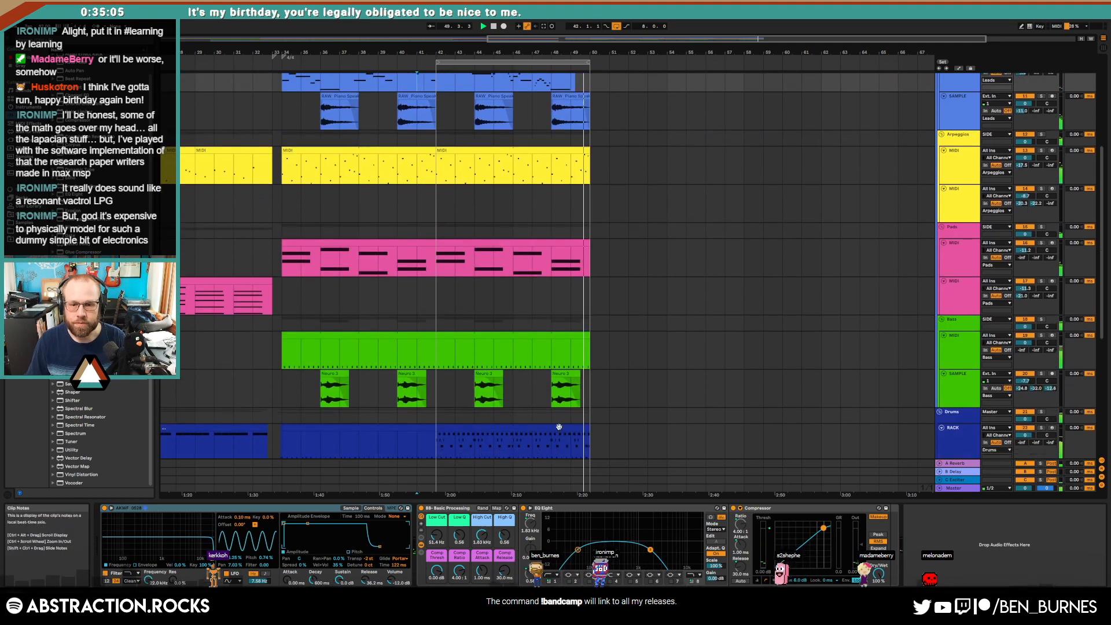
pyautogui.click(524, 374)
pyautogui.hotkey('ctrl', 'd')
pyautogui.scroll(-2, 575, 440)
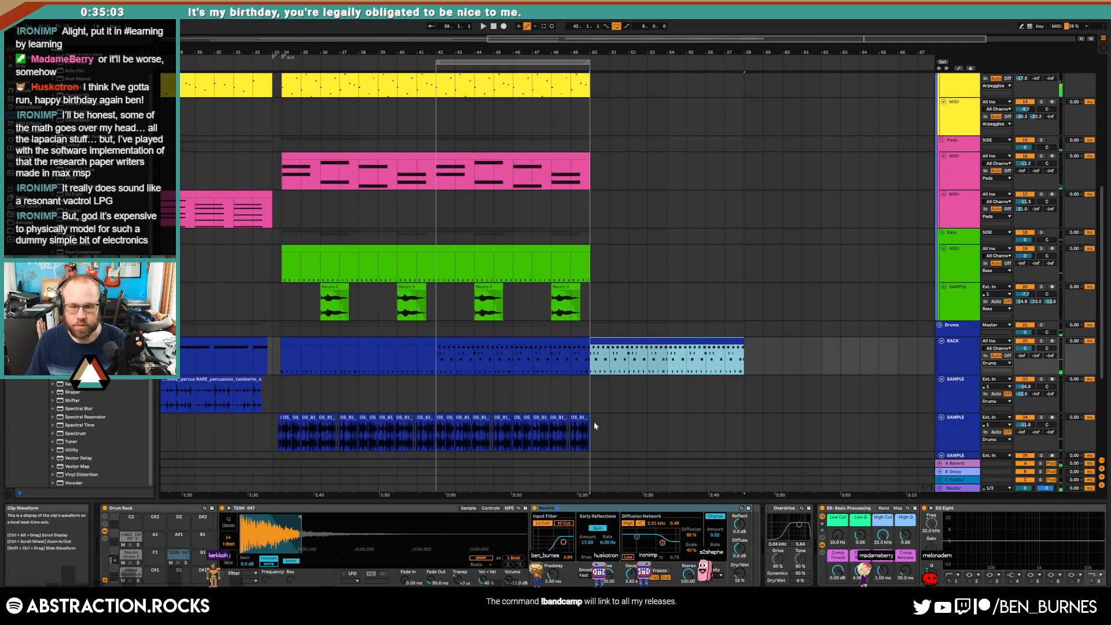
pyautogui.press('space')
pyautogui.moveTo(588, 431); pyautogui.dragTo(438, 434)
pyautogui.hotkey('ctrl', 'd')
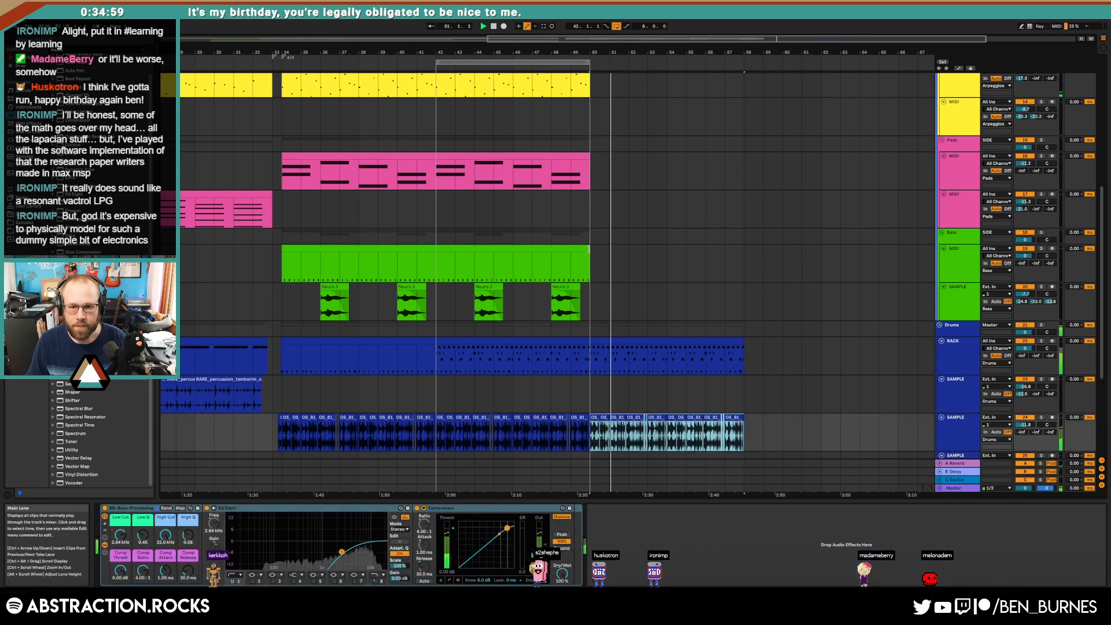
pyautogui.moveTo(590, 264); pyautogui.dragTo(745, 264)
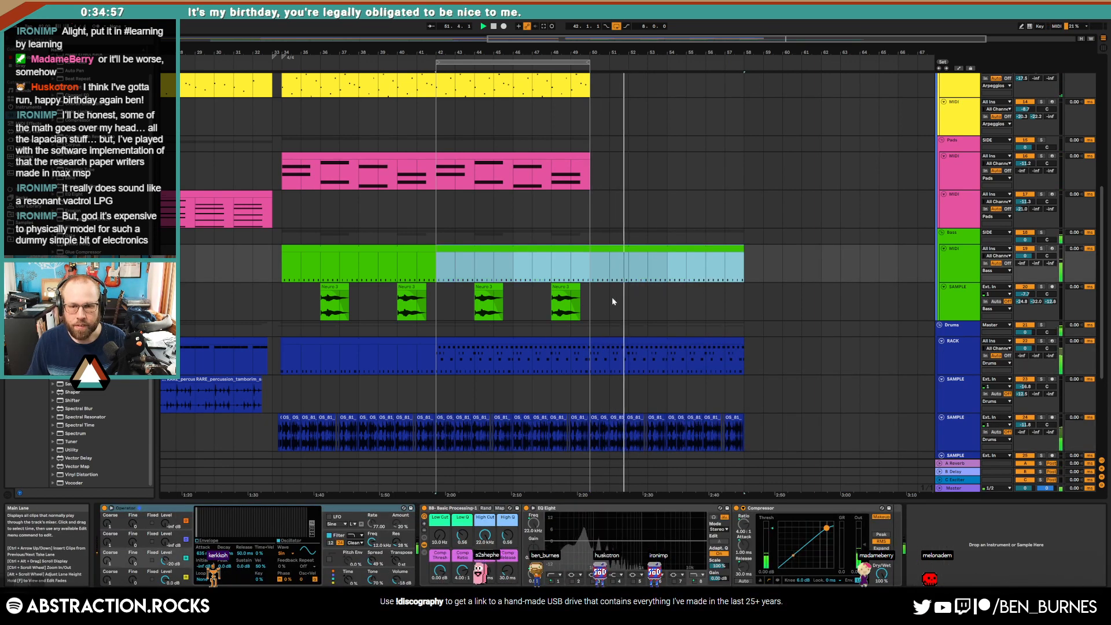
# Step: In the bass MIDI clip starting at bar 34, add an A#0 note on the loop's last offbeat
pyautogui.press('space')
pyautogui.doubleClick(400, 248)
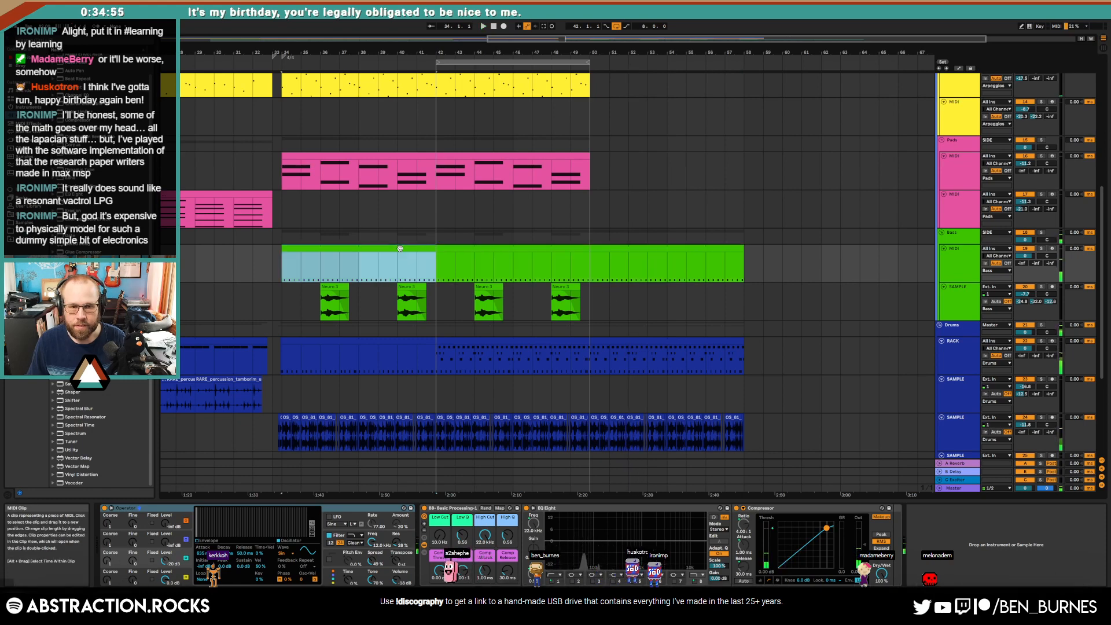
pyautogui.click(1002, 501)
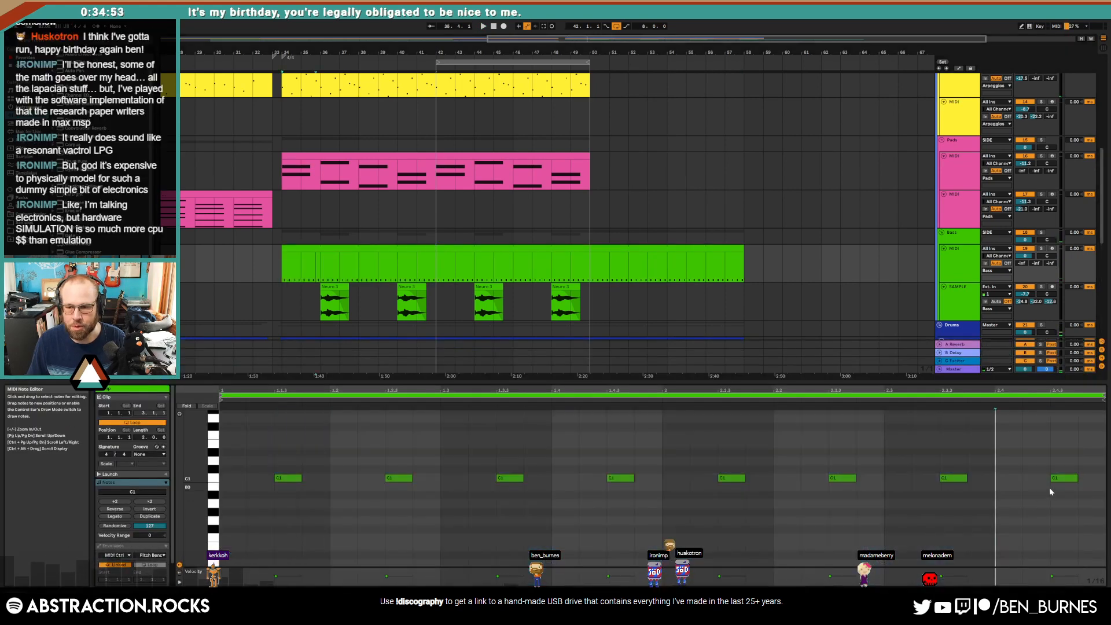
pyautogui.doubleClick(1080, 496)
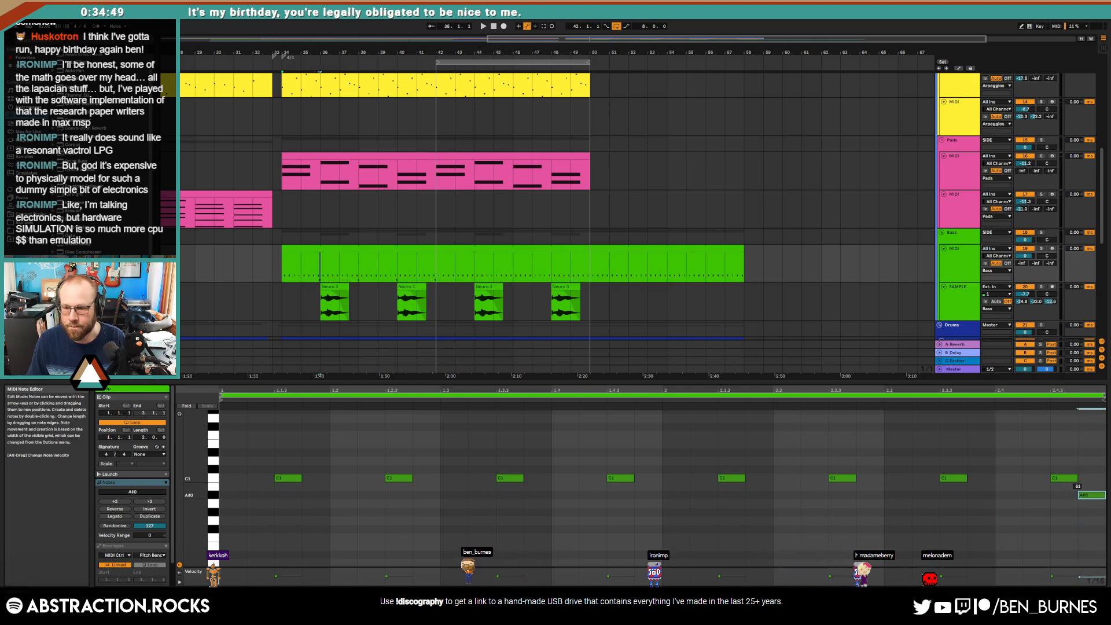
pyautogui.moveTo(1086, 501); pyautogui.dragTo(1065, 502)
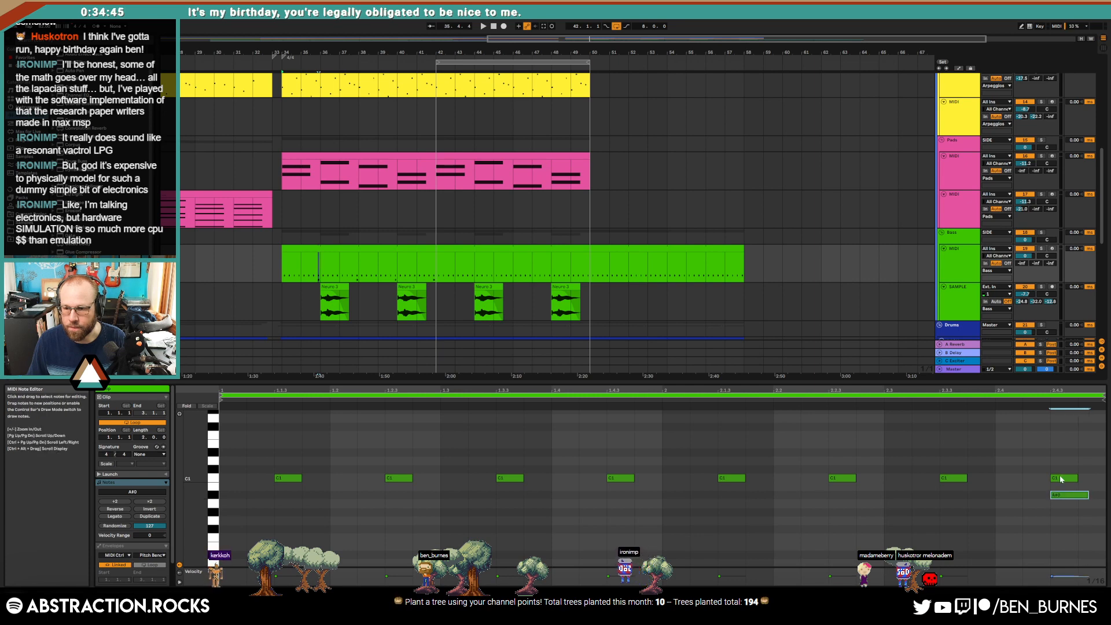
# Step: Place the bass loop's last C1 note just ahead of the A#0 note and shorten it to a brief hit
pyautogui.doubleClick(1028, 469)
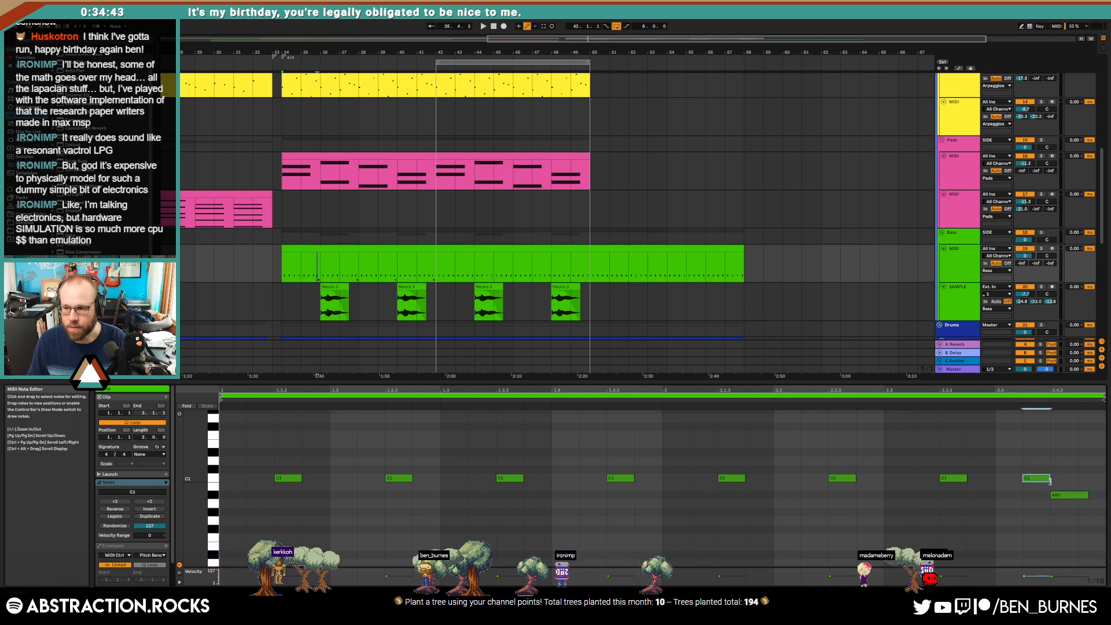
pyautogui.moveTo(1049, 478); pyautogui.dragTo(1041, 479)
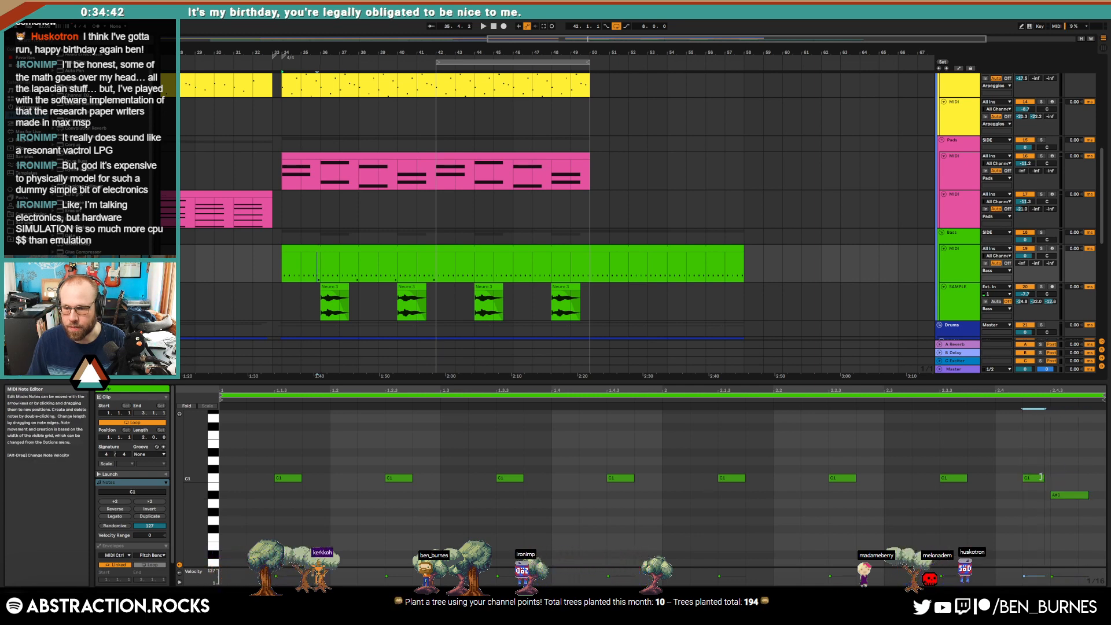
pyautogui.click(870, 404)
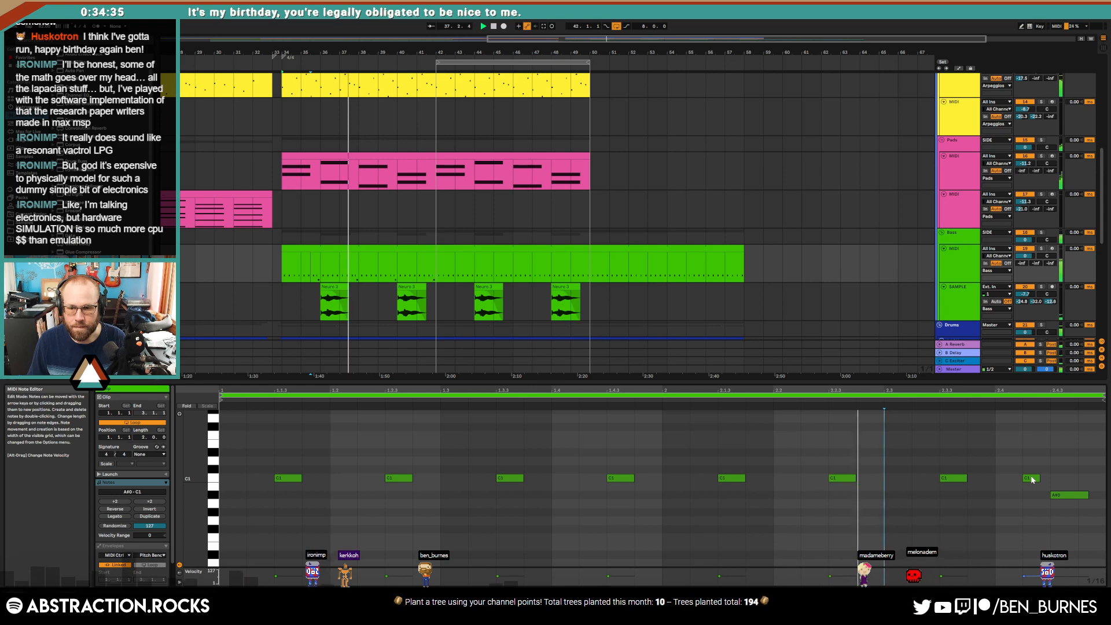
pyautogui.moveTo(1040, 478); pyautogui.dragTo(1029, 477)
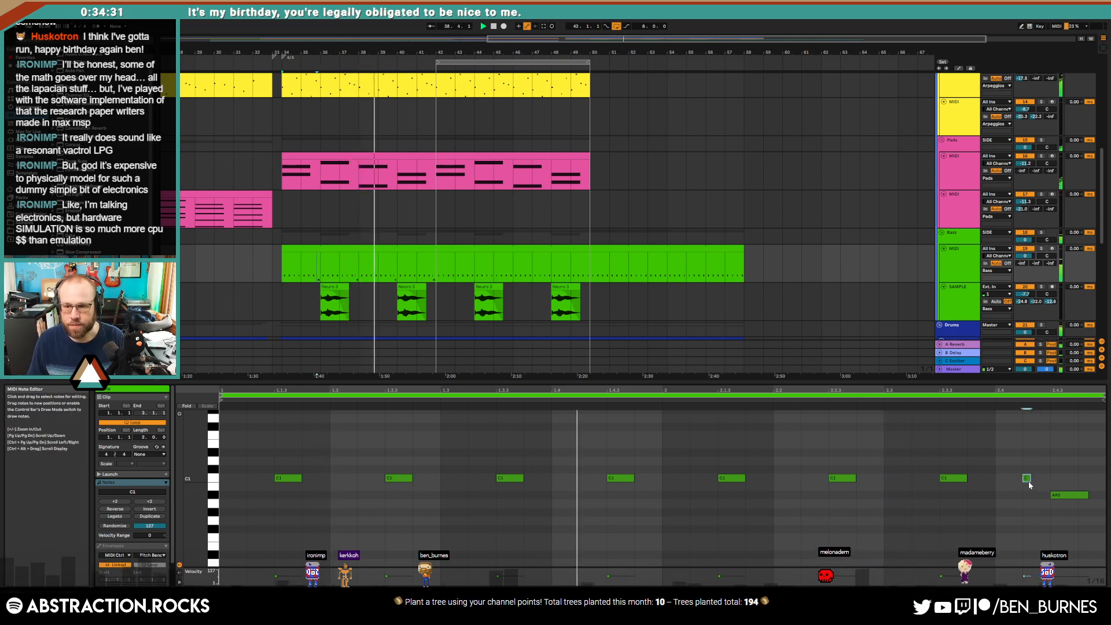
# Step: Delete the bass MIDI from bar 50 to bar 58
pyautogui.hotkey('shift', 'Tab')
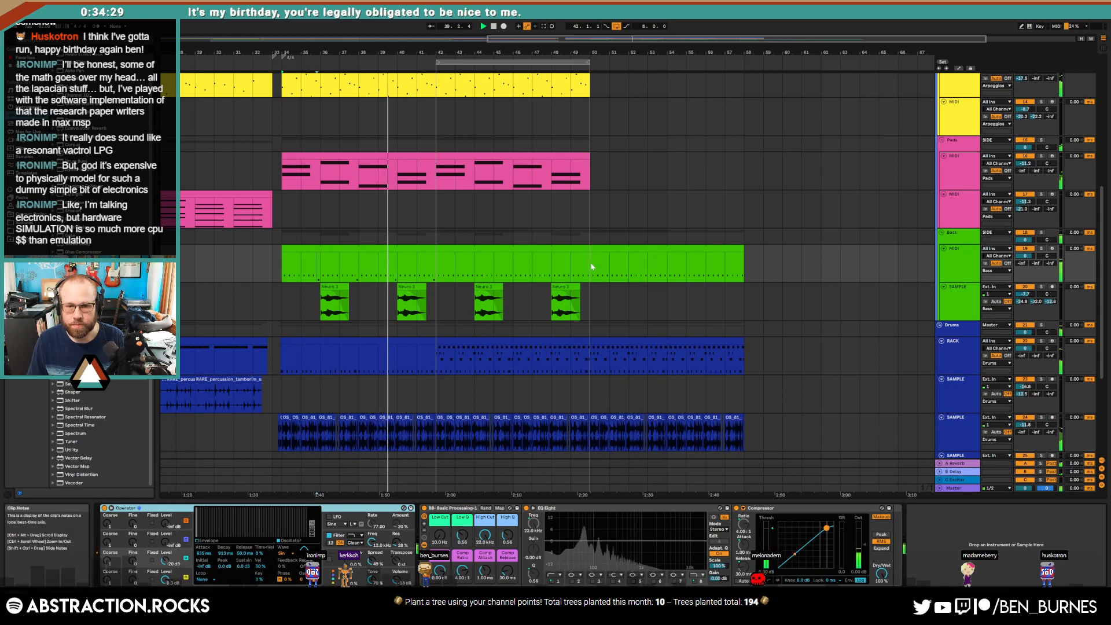
pyautogui.moveTo(593, 266); pyautogui.dragTo(752, 272)
pyautogui.press('Delete')
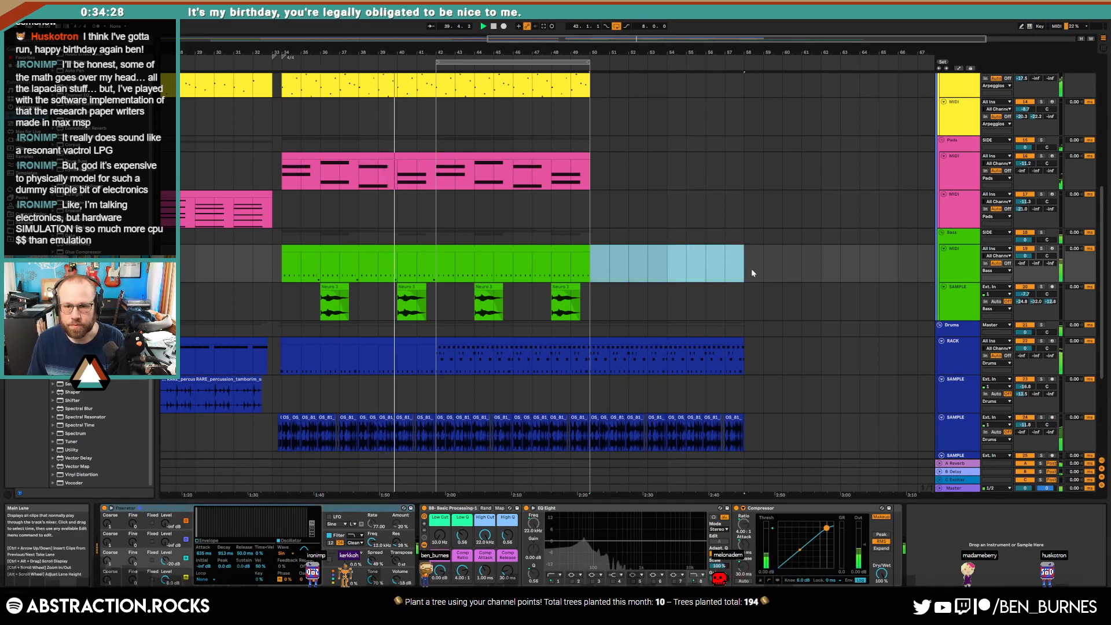
# Step: With looping off, record a MIDI chord part on the first Leads track from bar 50 to bar 58
pyautogui.click(742, 343)
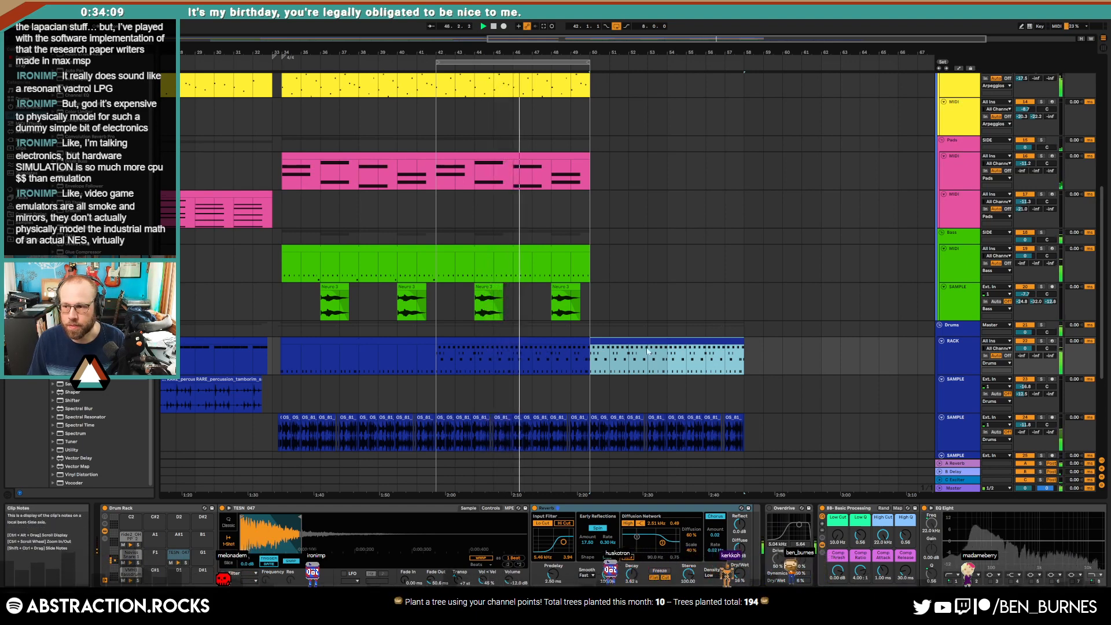
pyautogui.scroll(6, 655, 357)
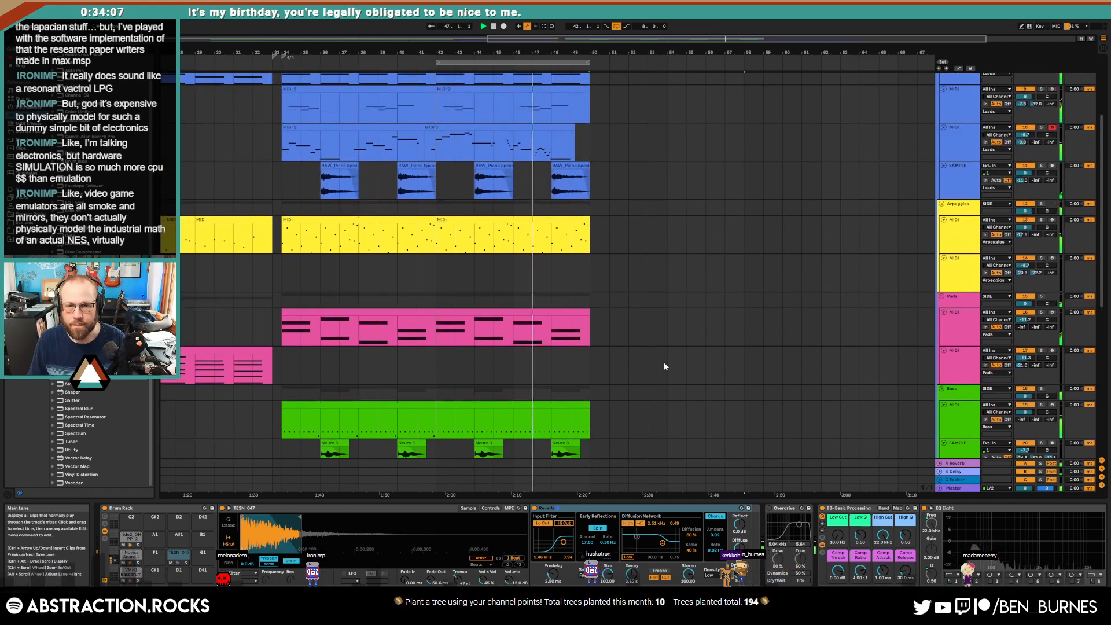
pyautogui.scroll(1, 685, 375)
pyautogui.click(593, 151)
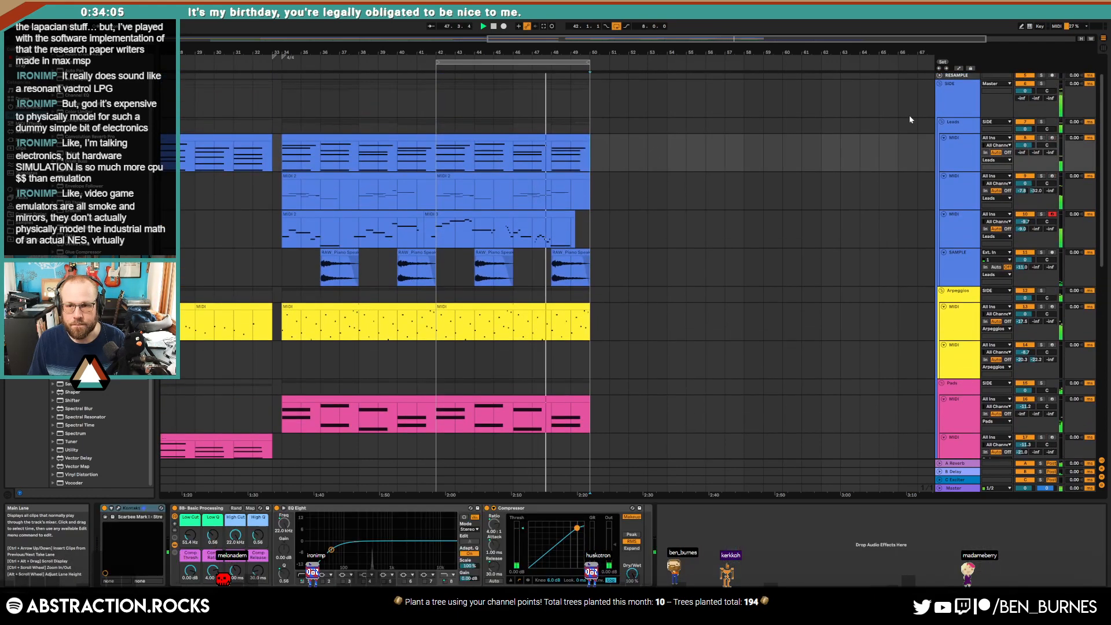
pyautogui.click(615, 26)
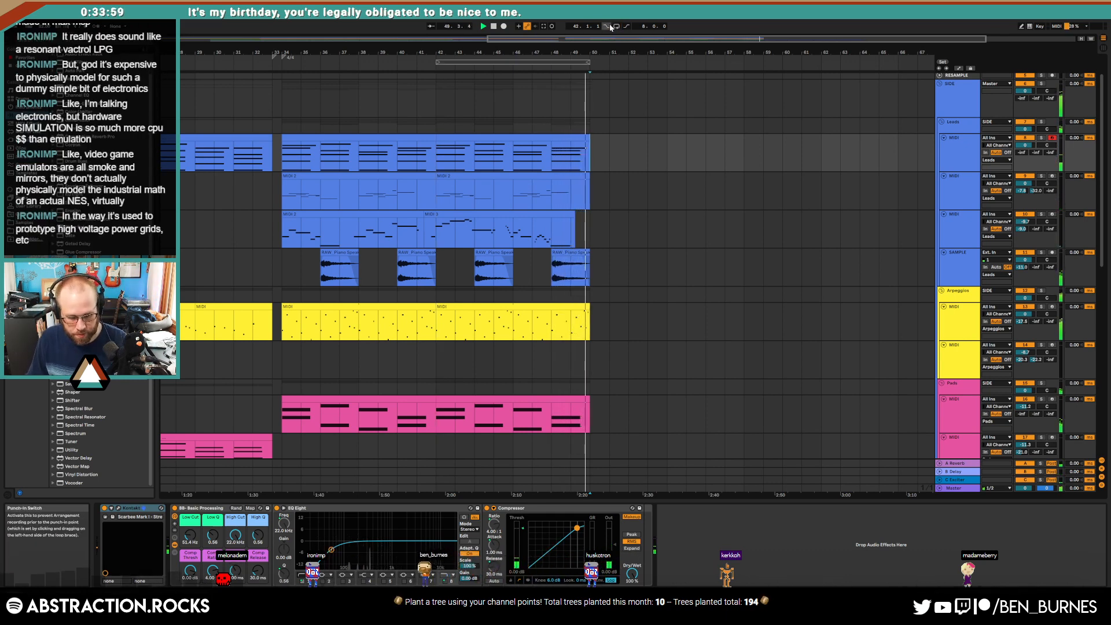
pyautogui.press('F9')
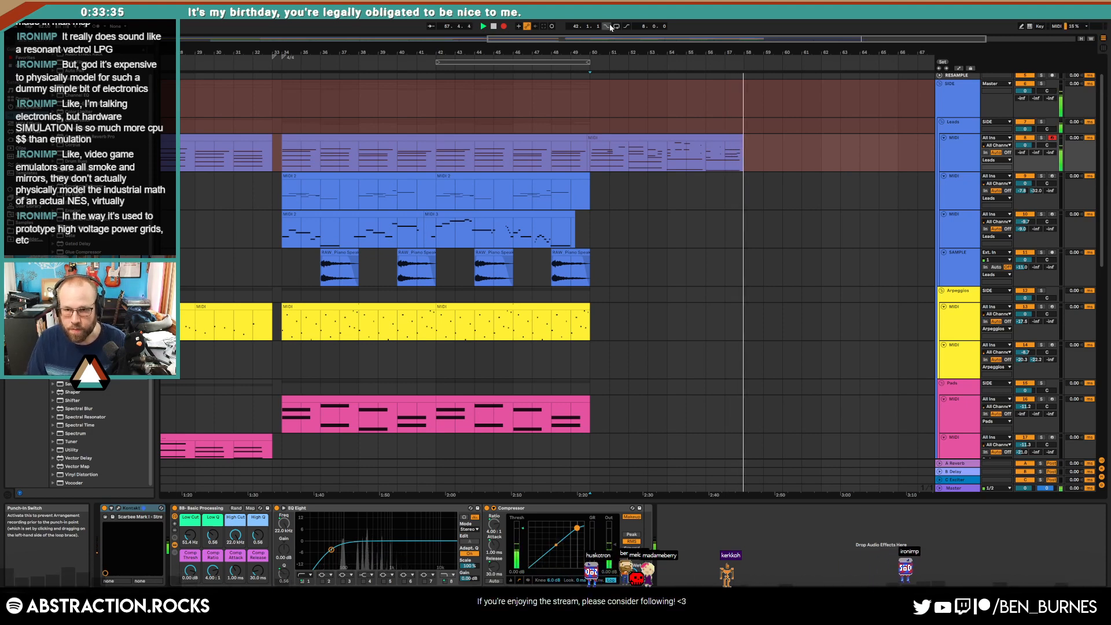
pyautogui.press('F9')
# Step: Trim the start of the newly recorded Leads clip to bar 50 and shift its first chord's notes slightly earlier
pyautogui.click(613, 139)
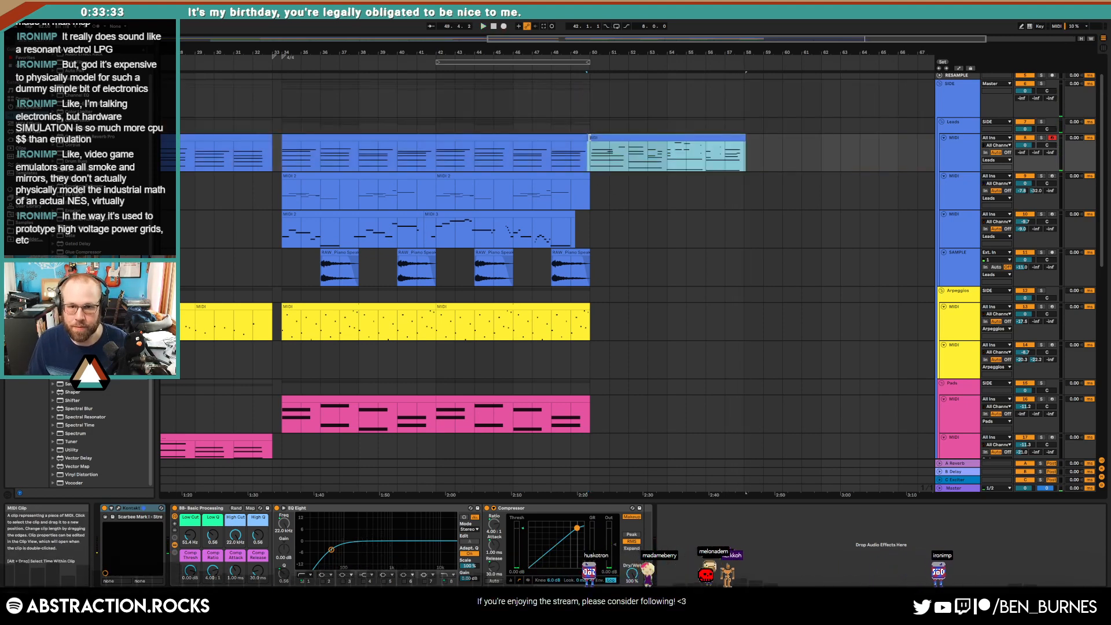
pyautogui.press('space')
pyautogui.doubleClick(612, 139)
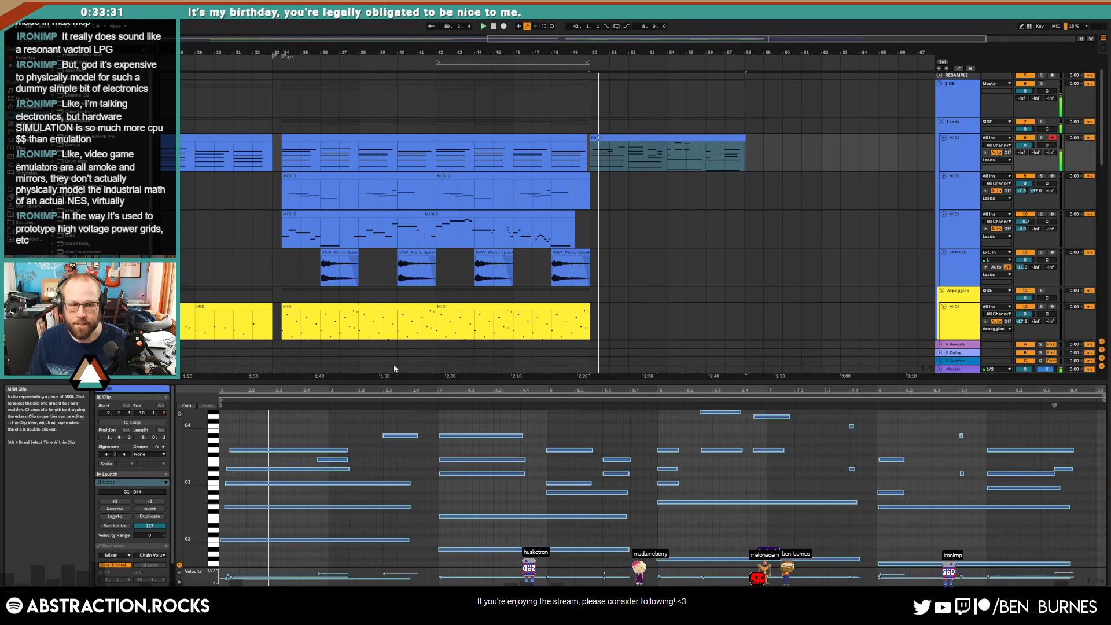
pyautogui.moveTo(252, 427); pyautogui.dragTo(248, 507)
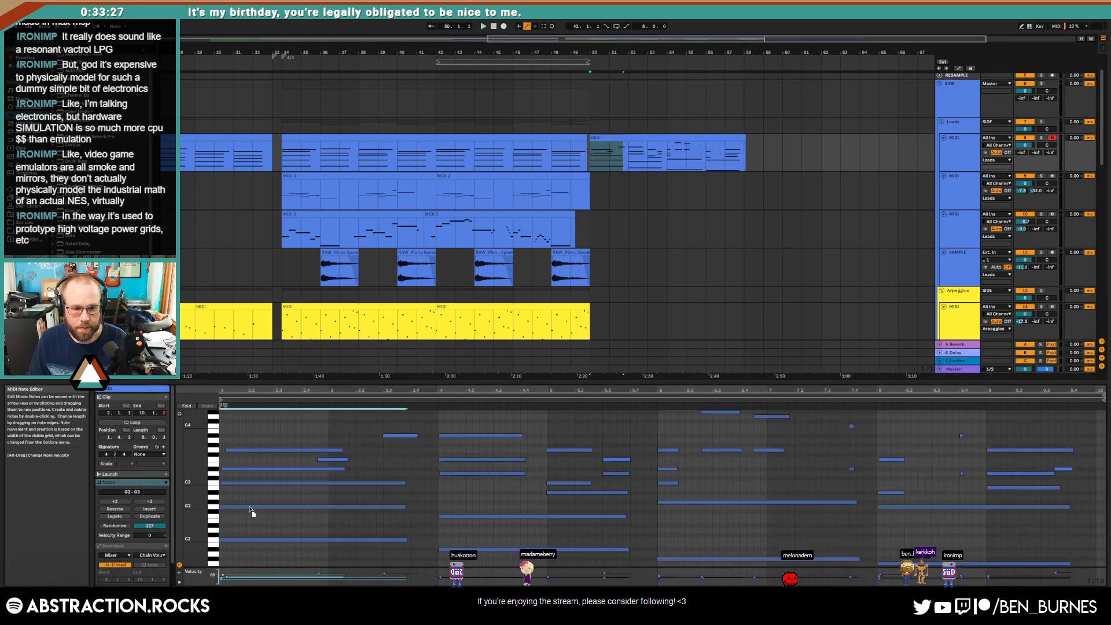
pyautogui.click(331, 459)
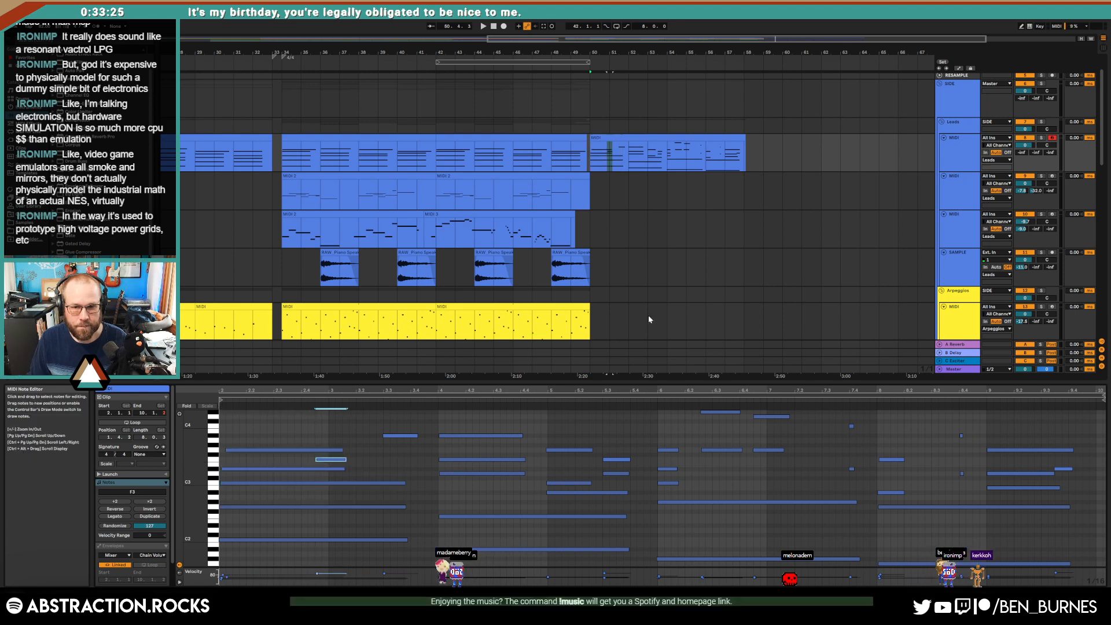
# Step: Trim the recorded Leads clip's end to bar 58 and play it with the loop set to bars 50–58
pyautogui.click(644, 138)
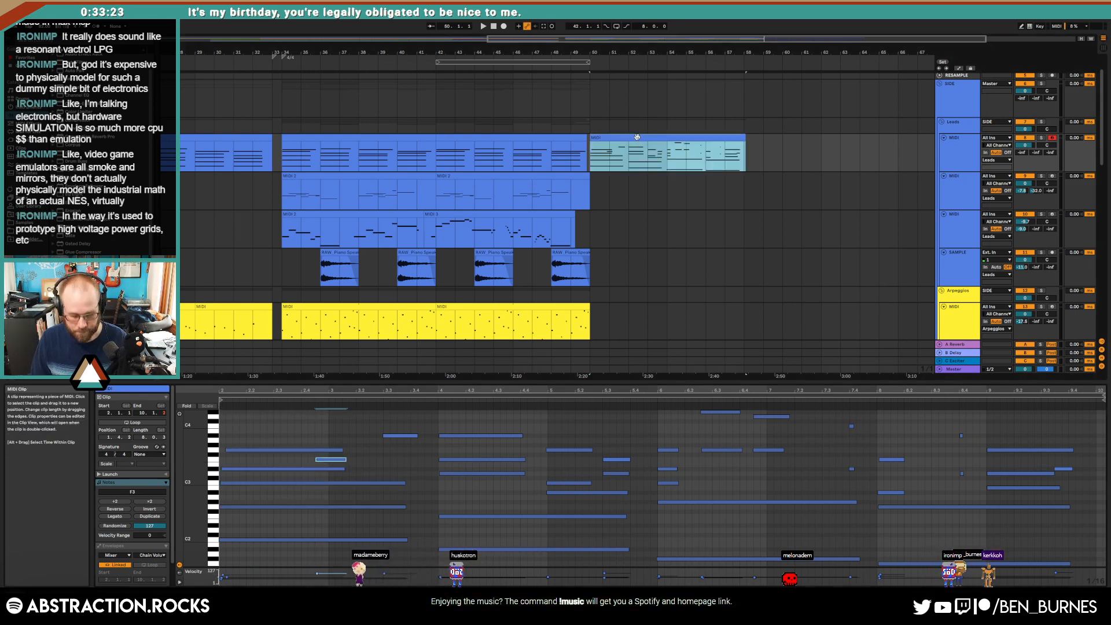
pyautogui.moveTo(745, 139); pyautogui.dragTo(593, 147)
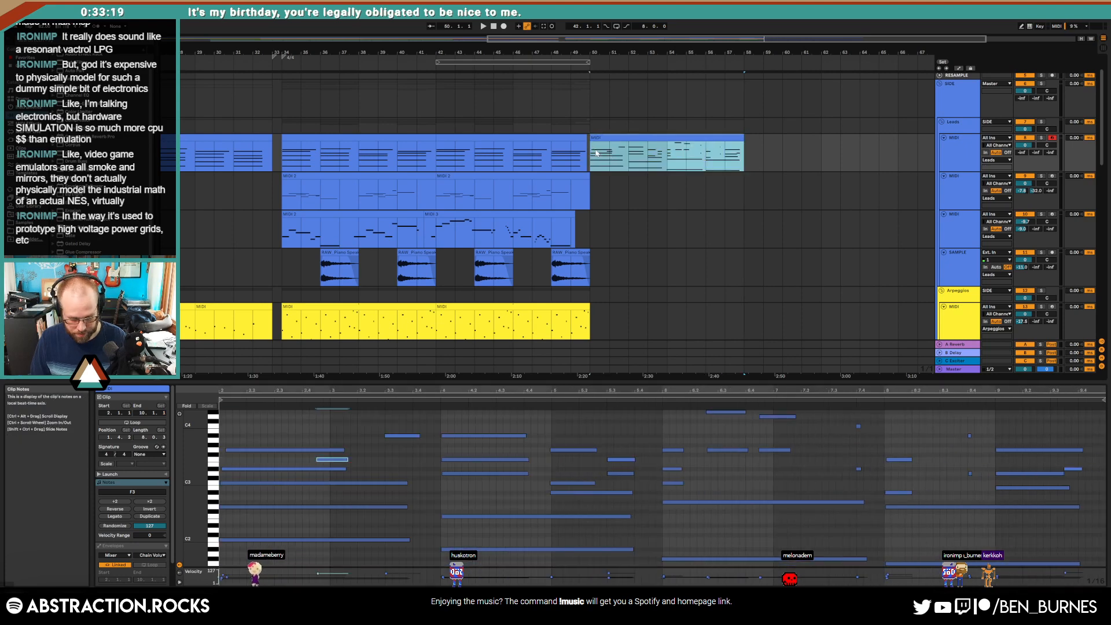
pyautogui.click(596, 152)
pyautogui.press('space')
pyautogui.hotkey('shift', 'Tab')
# Step: Open the drum RACK clip at bar 50 and select its ride and TESH 047 note rows to check them during loop playback
pyautogui.scroll(-11, 653, 287)
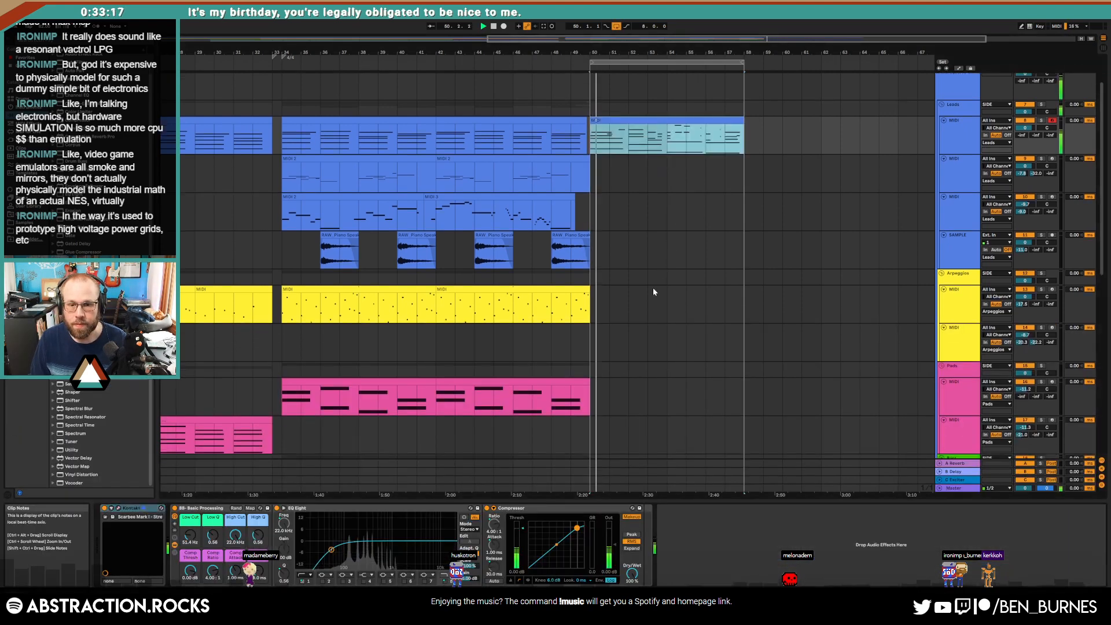
pyautogui.click(611, 391)
pyautogui.scroll(-3, 612, 393)
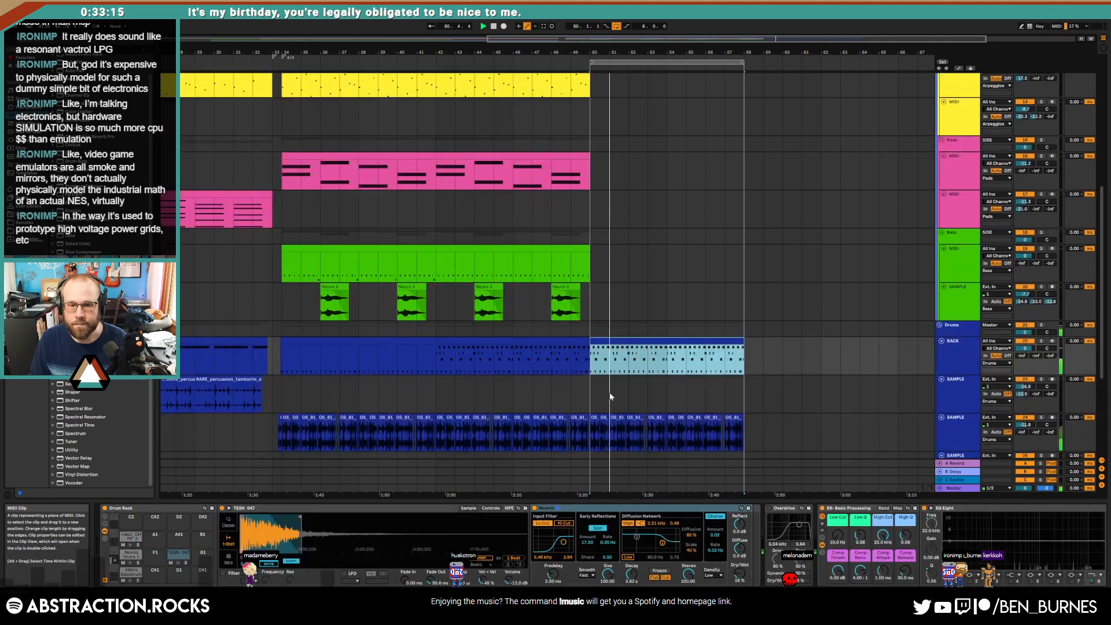
pyautogui.moveTo(592, 424); pyautogui.dragTo(746, 423)
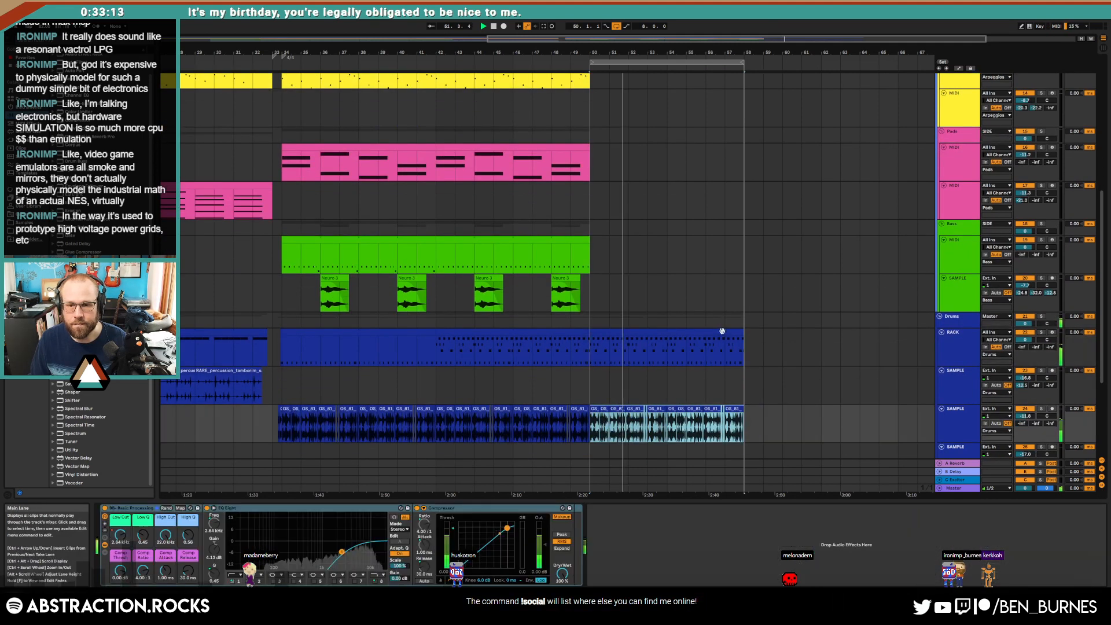
pyautogui.doubleClick(722, 332)
pyautogui.hotkey('ctrl', 'a')
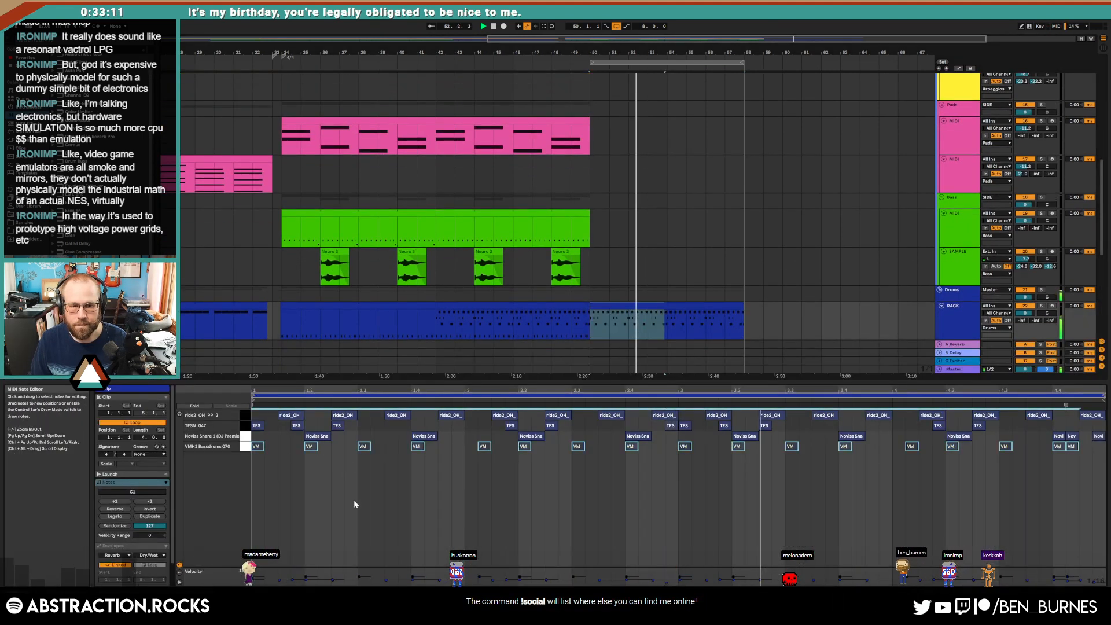
pyautogui.click(248, 415)
pyautogui.scroll(-3, 618, 303)
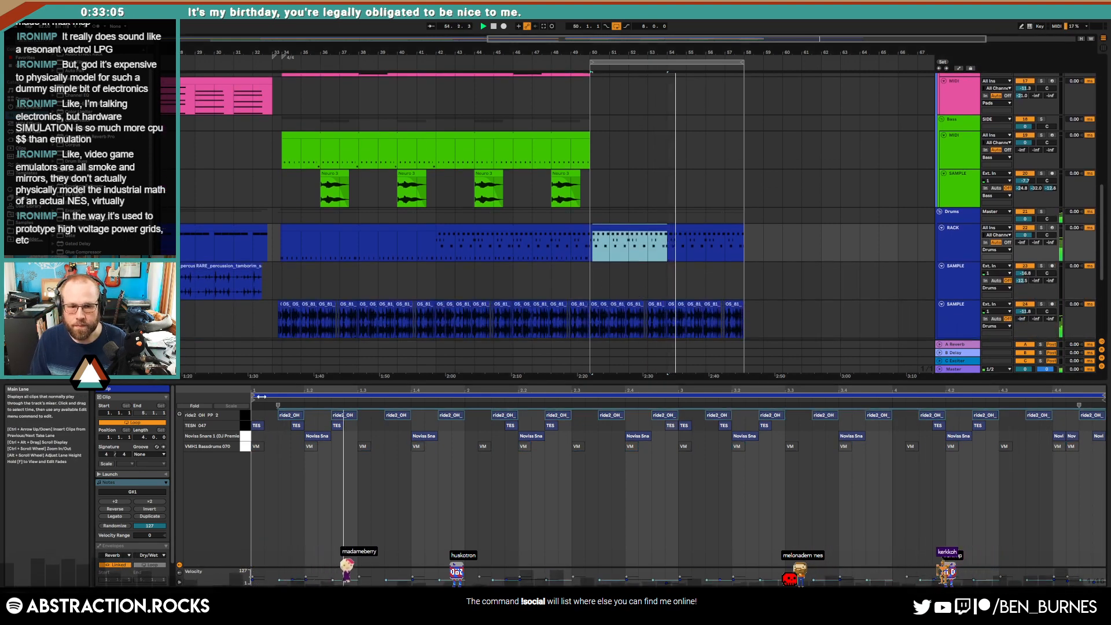
pyautogui.click(248, 426)
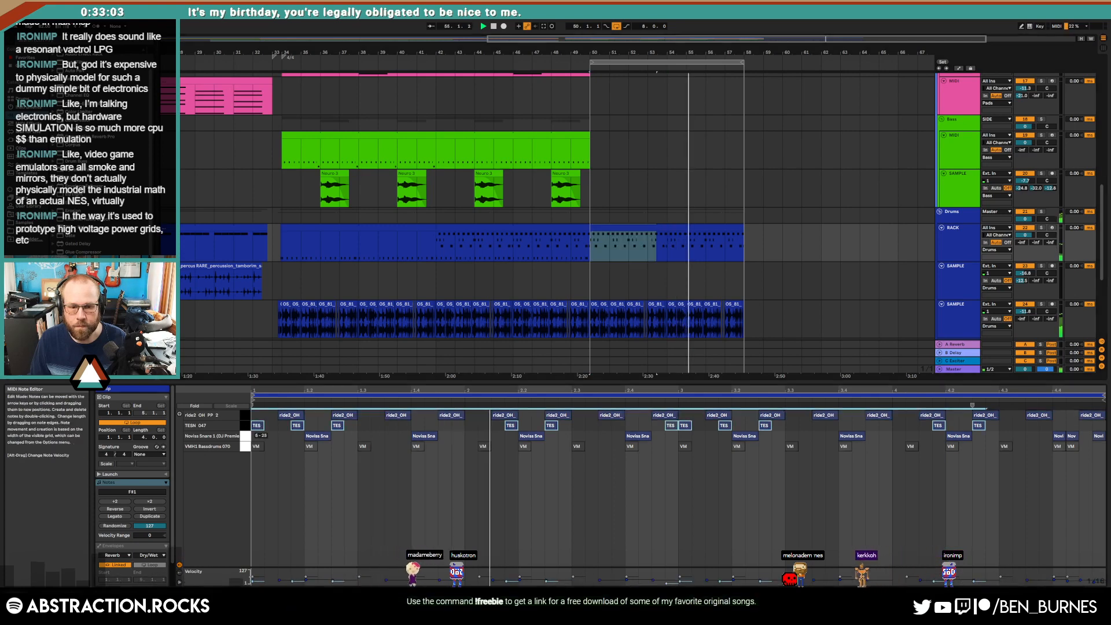
# Step: Slightly shorten the TESH 047 sample's playback region in the Drum Rack and play the arrangement from bar 49
pyautogui.hotkey('shift', 'Tab')
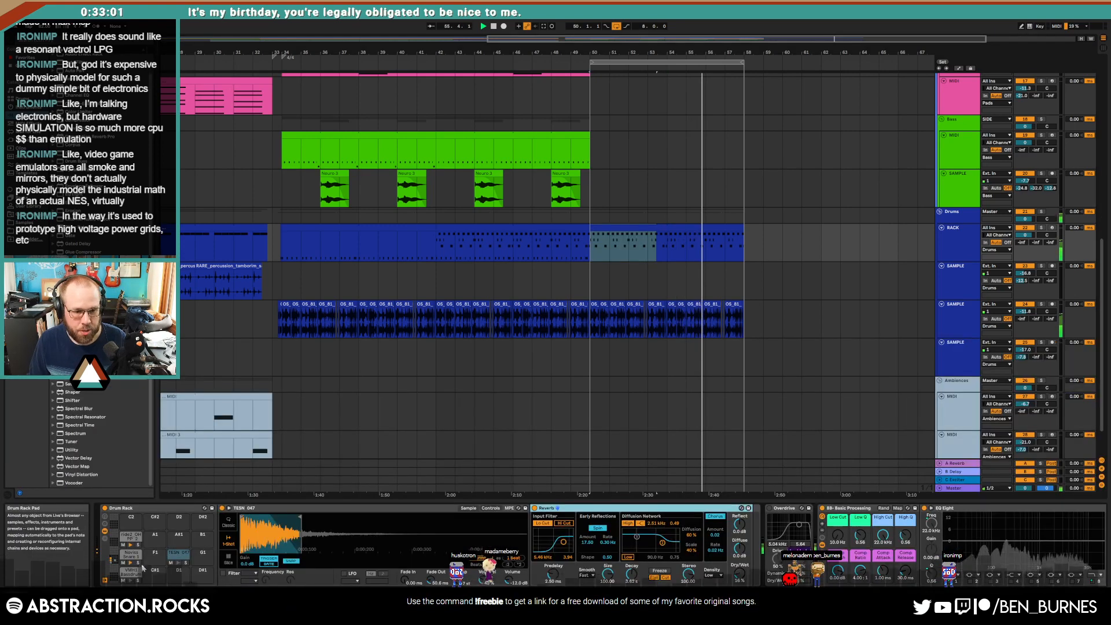
pyautogui.moveTo(301, 520); pyautogui.dragTo(284, 517)
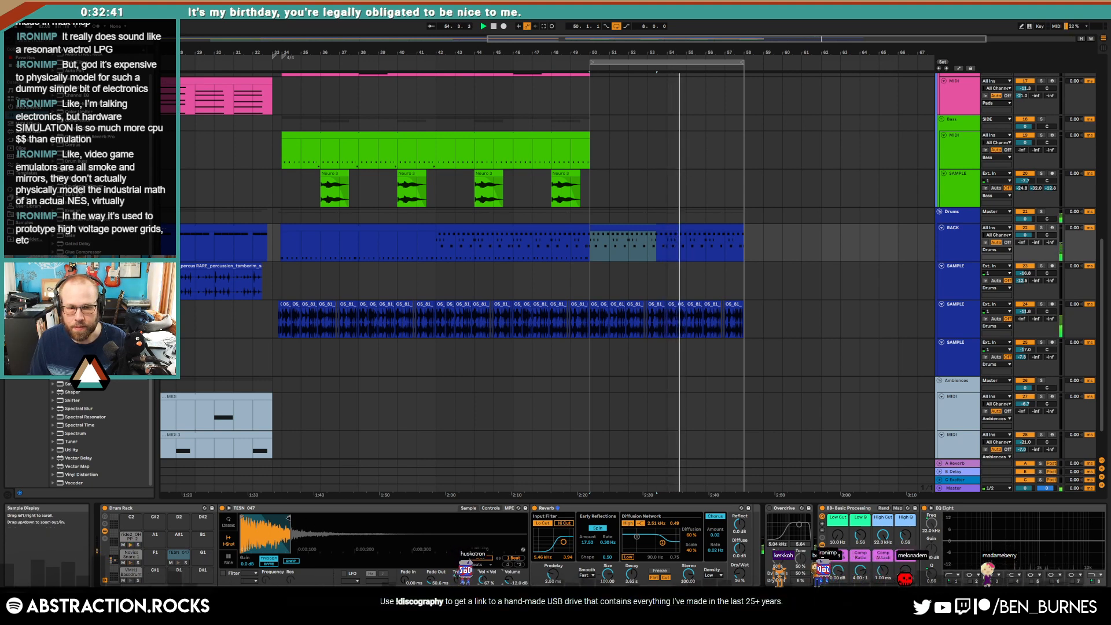
pyautogui.moveTo(309, 518); pyautogui.dragTo(298, 521)
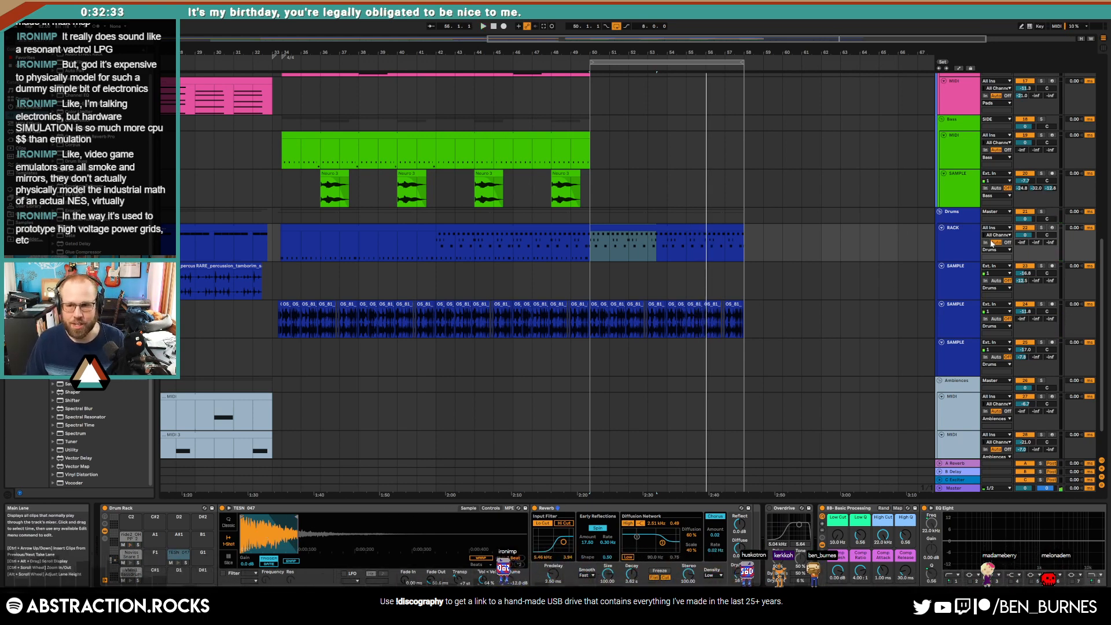
pyautogui.click(571, 247)
pyautogui.press('space')
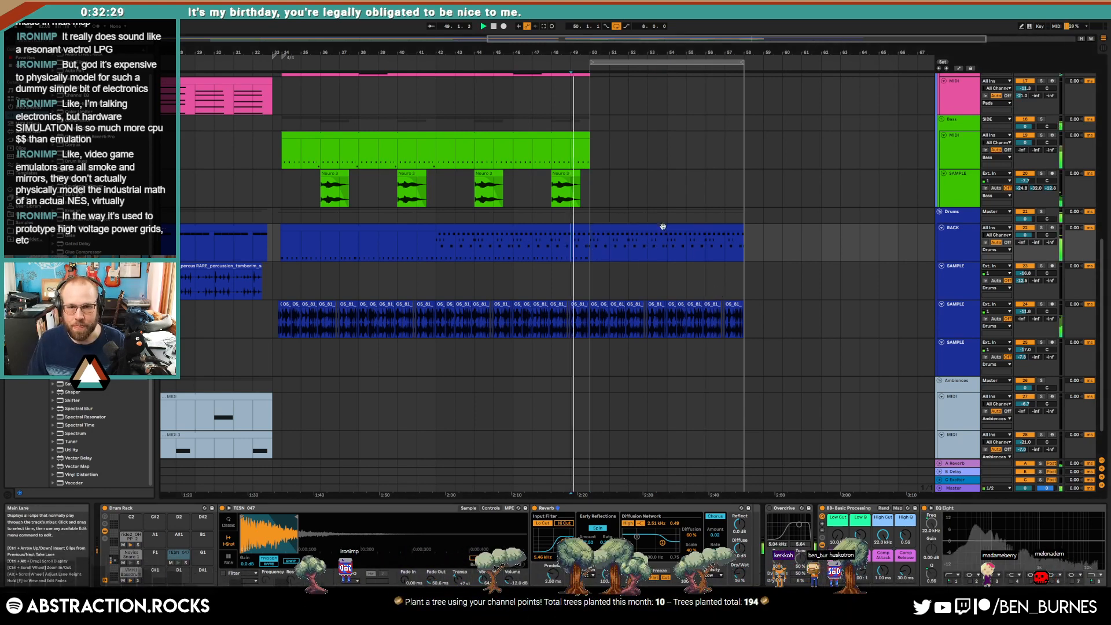
# Step: Copy the first bass MIDI clip from bars 5–9 to bar 50
pyautogui.scroll(2, 608, 208)
pyautogui.click(627, 206)
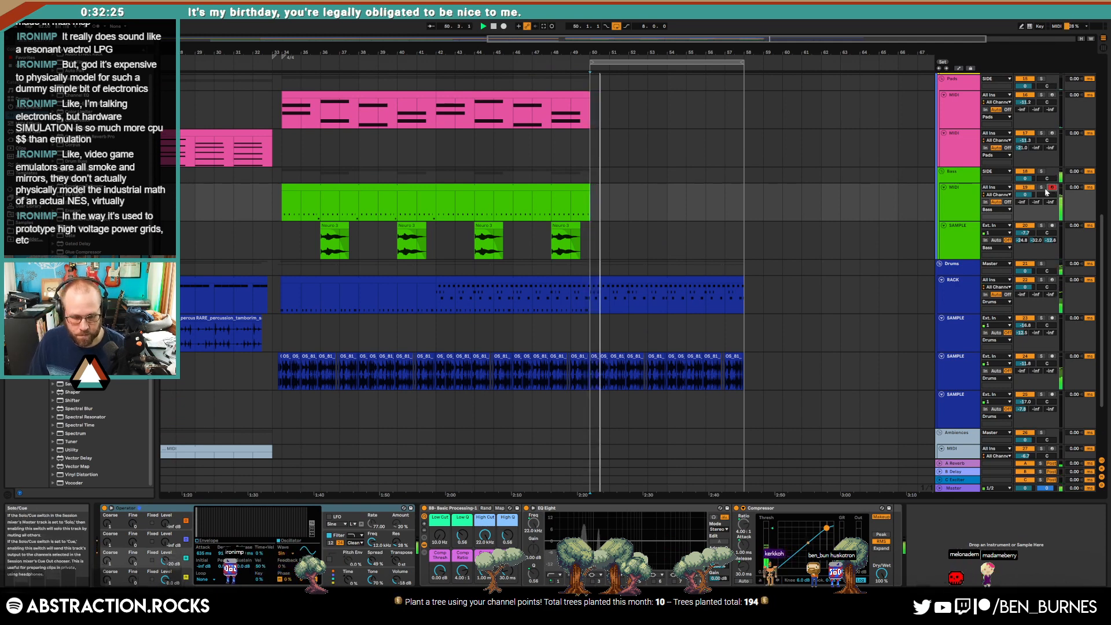
pyautogui.doubleClick(576, 55)
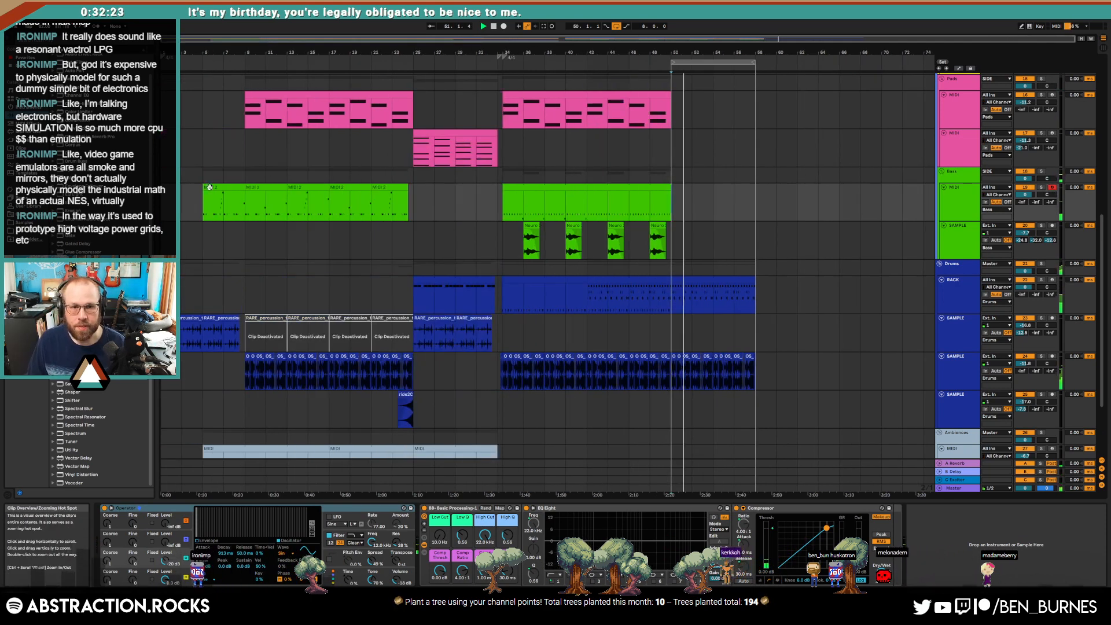
pyautogui.click(236, 188)
pyautogui.hotkey('ctrl', 'c')
pyautogui.hotkey('ctrl', 'v')
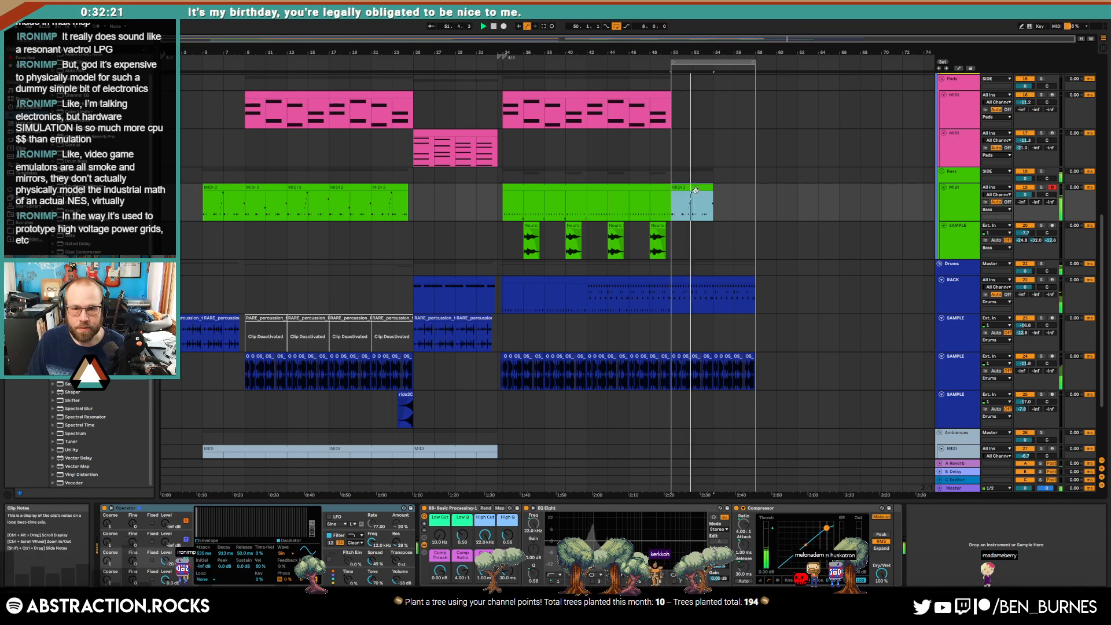
# Step: Transpose the C1 notes in the second half of the pasted bass clip down two semitones to A#0
pyautogui.doubleClick(698, 186)
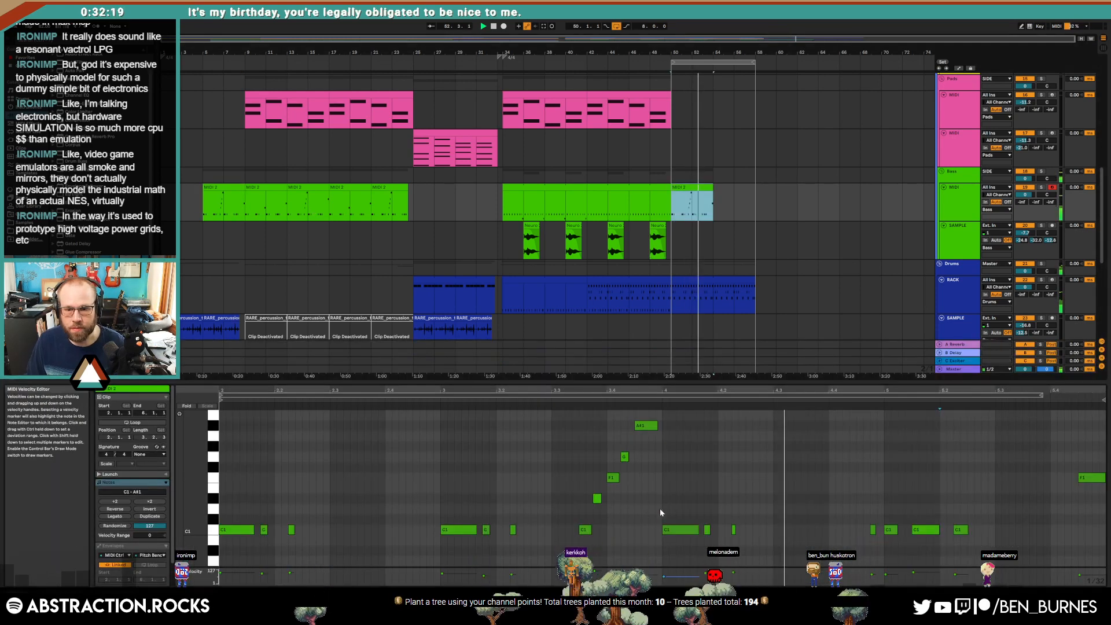
pyautogui.moveTo(674, 498); pyautogui.dragTo(985, 549)
pyautogui.press('Down')
pyautogui.press('Down')
pyautogui.click(1086, 476)
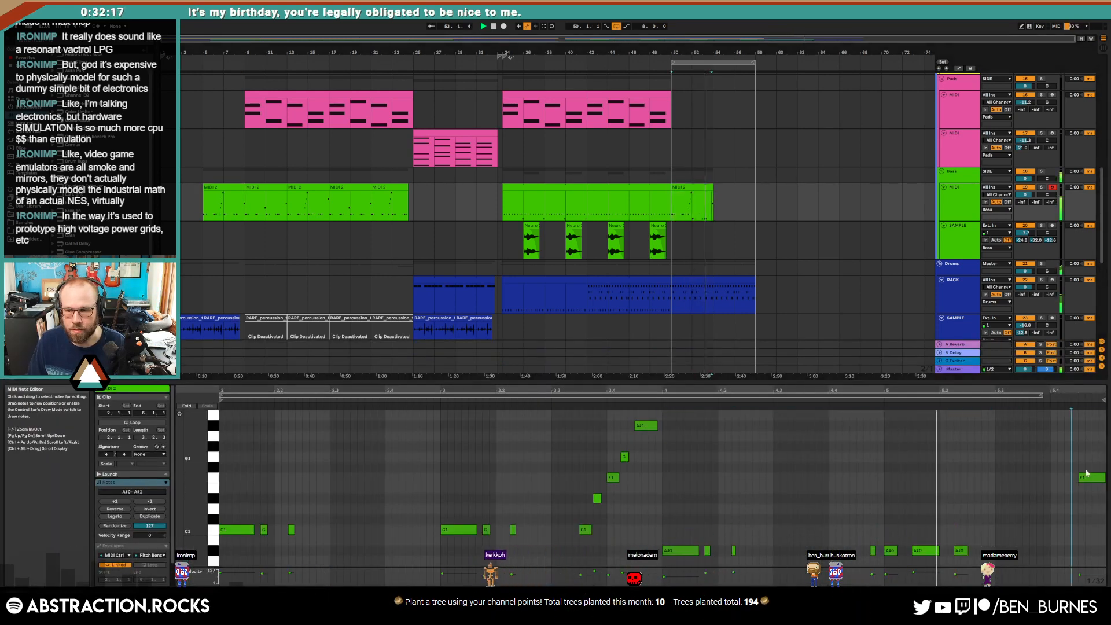
# Step: Paste another bass clip at bar 54 and transpose its first-half C1 notes down four semitones to G#0
pyautogui.hotkey('ctrl', 'v')
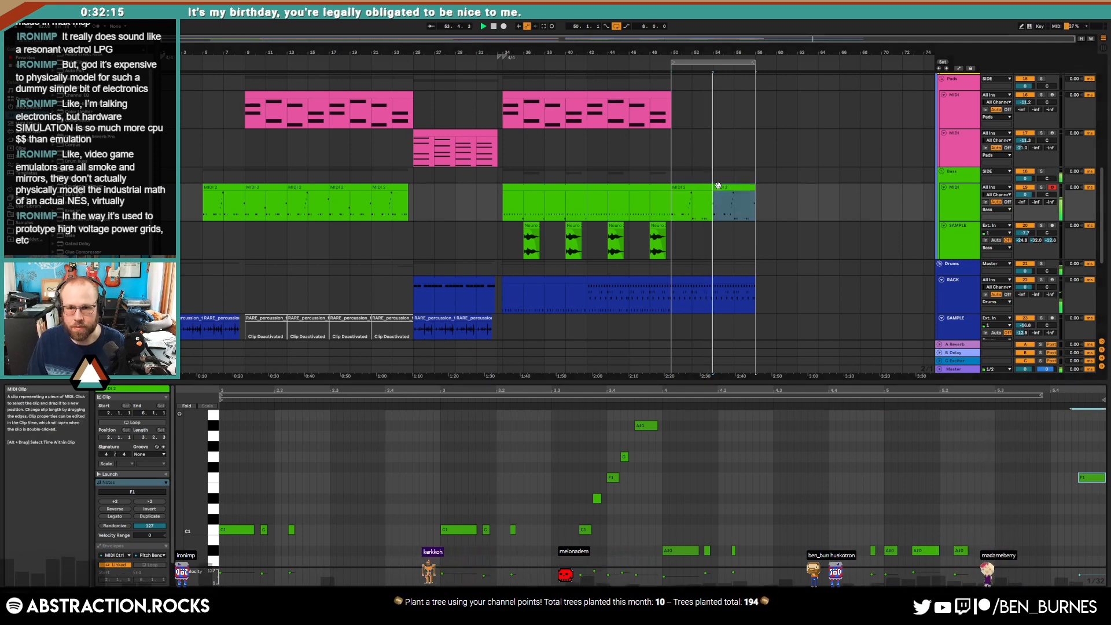
pyautogui.moveTo(235, 498); pyautogui.dragTo(543, 551)
pyautogui.press('Down')
pyautogui.press('Down')
pyautogui.press('Down')
pyautogui.press('Down')
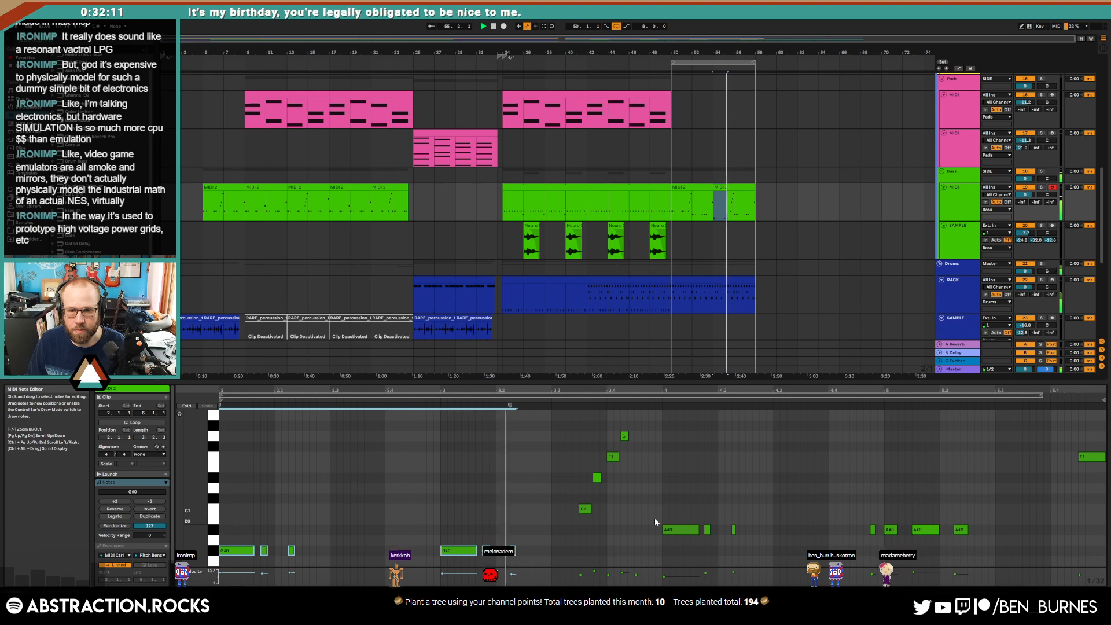
# Step: Replace the bass in bars 50–58 with copies of the two bass clips from bars 9–17
pyautogui.scroll(1, 660, 522)
pyautogui.click(273, 187)
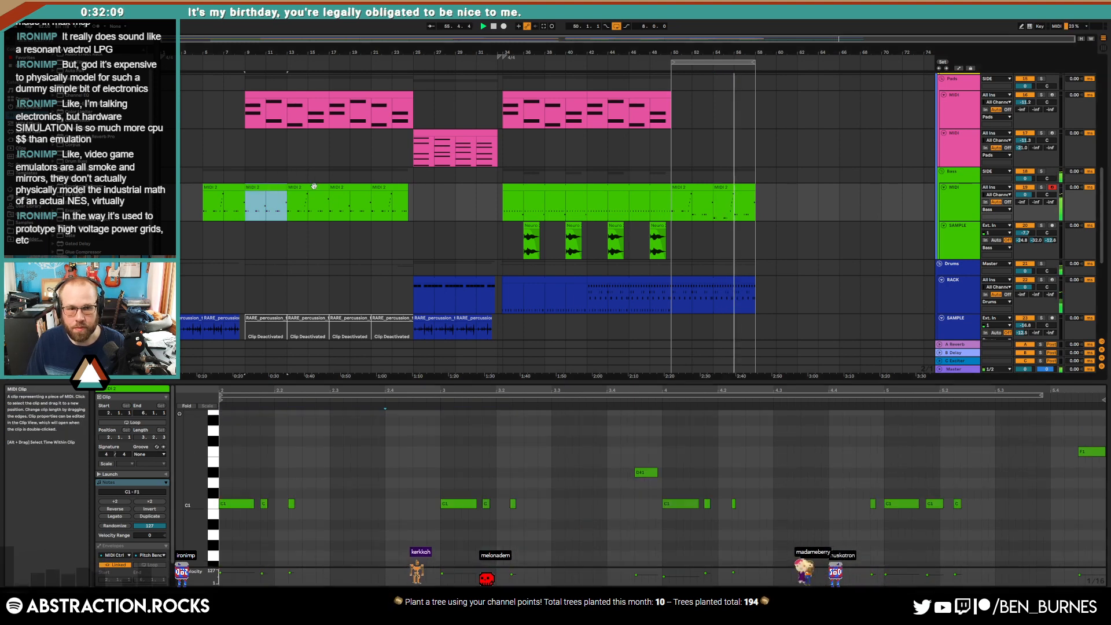
pyautogui.keyDown('shift'); pyautogui.click(311, 186); pyautogui.keyUp('shift')
pyautogui.click(675, 195)
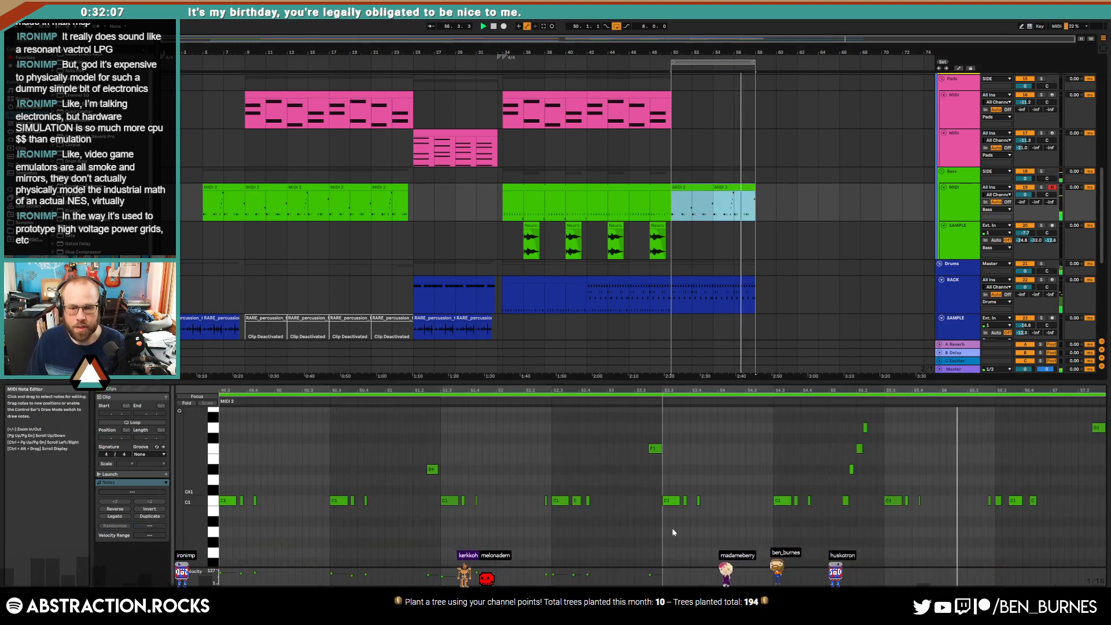
# Step: Transpose the C1 bass notes from bar 56 on down five semitones to G0, raising the last two to B0
pyautogui.moveTo(892, 479); pyautogui.dragTo(1050, 559)
pyautogui.press('Down')
pyautogui.press('Down')
pyautogui.press('Down')
pyautogui.press('Down')
pyautogui.press('Down')
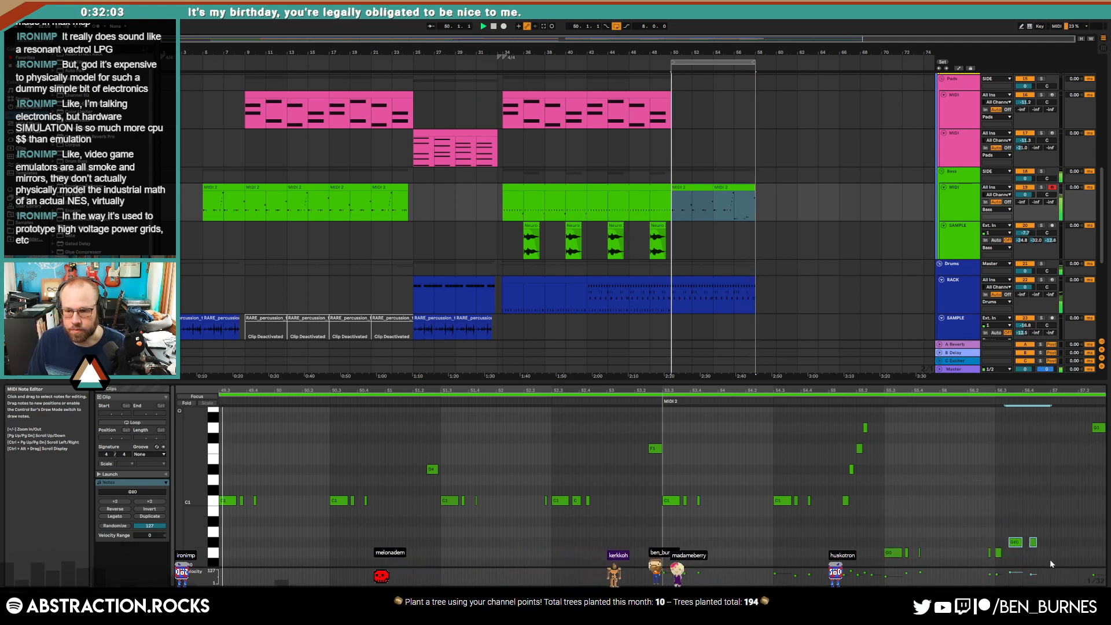
pyautogui.press('Up')
pyautogui.press('Up')
pyautogui.press('Up')
pyautogui.press('Up')
# Step: Transpose the C1 bass notes in bars 52–53 down two semitones to A#0
pyautogui.moveTo(435, 491); pyautogui.dragTo(599, 519)
pyautogui.press('Down')
pyautogui.press('Down')
# Step: Transpose the C1 bass notes in bars 54–55 down four semitones to G#0 and consolidate the bar 50–58 bass clips
pyautogui.moveTo(654, 486); pyautogui.dragTo(816, 524)
pyautogui.press('Down')
pyautogui.press('Down')
pyautogui.press('Down')
pyautogui.press('Down')
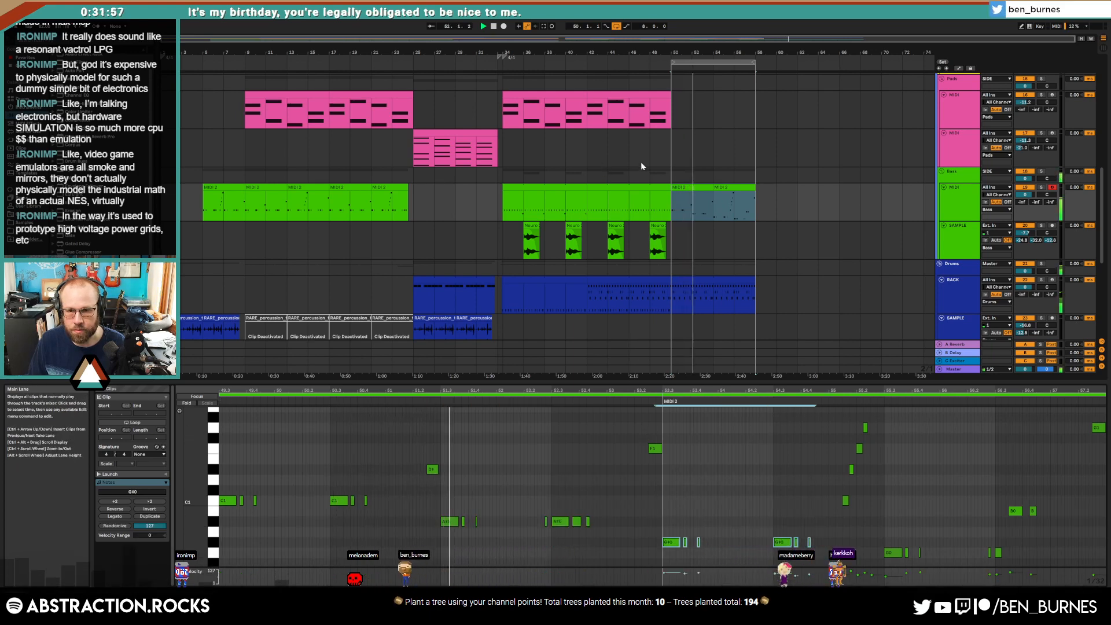
pyautogui.click(724, 188)
pyautogui.hotkey('ctrl', 'j')
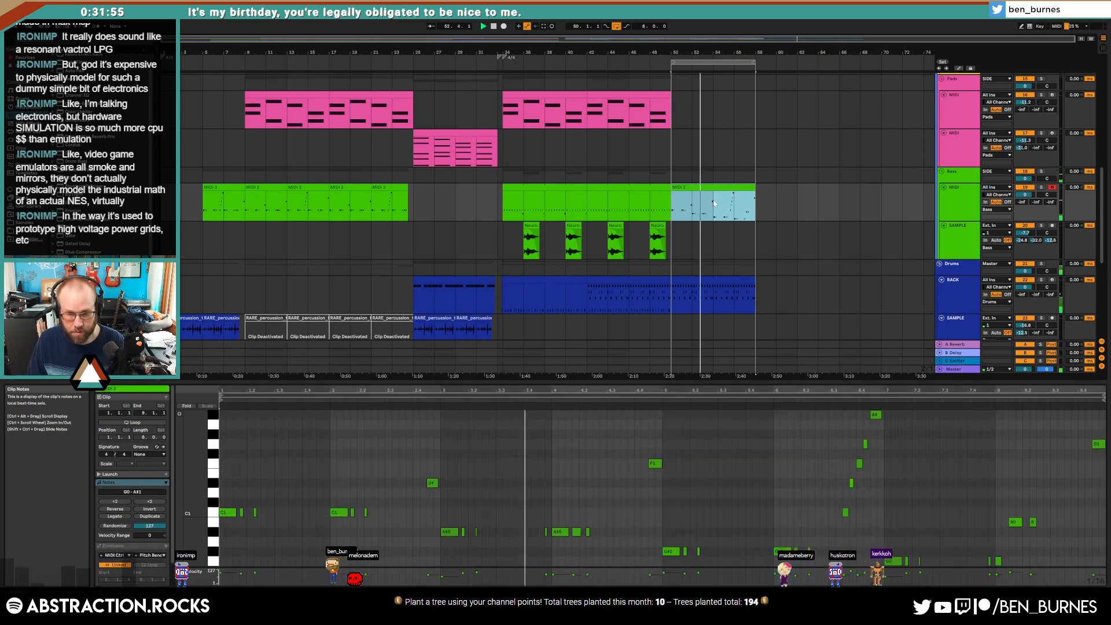
# Step: Add Low Cut automation points near bars 48 and 50 on the drum loop's SAMPLE track, raising the cutoff into bar 50
pyautogui.hotkey('shift', 'Tab')
pyautogui.click(716, 281)
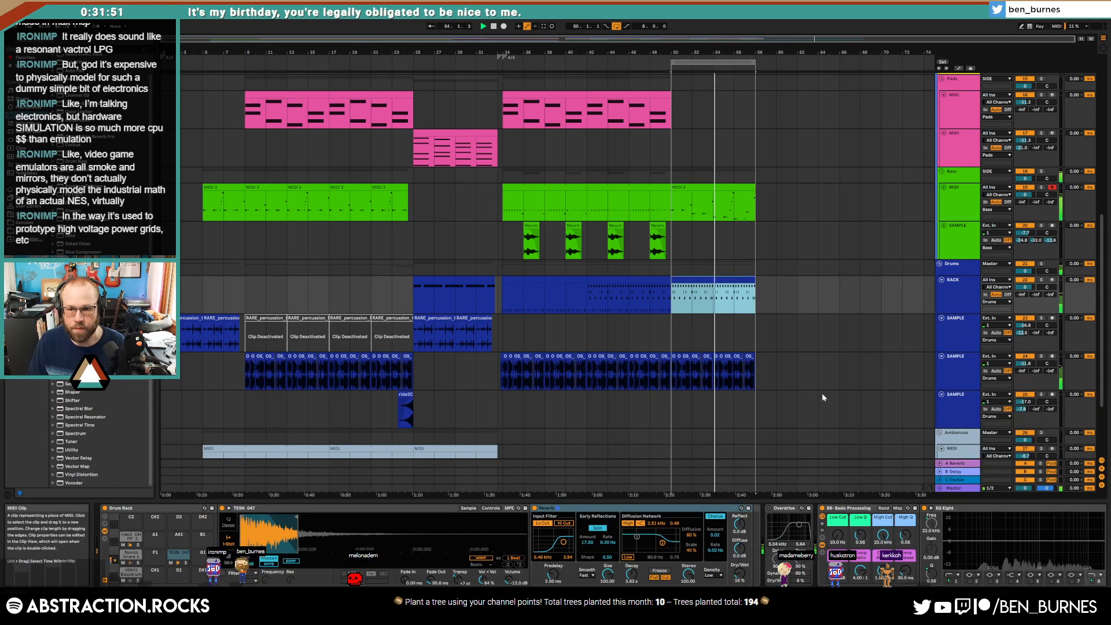
pyautogui.click(957, 379)
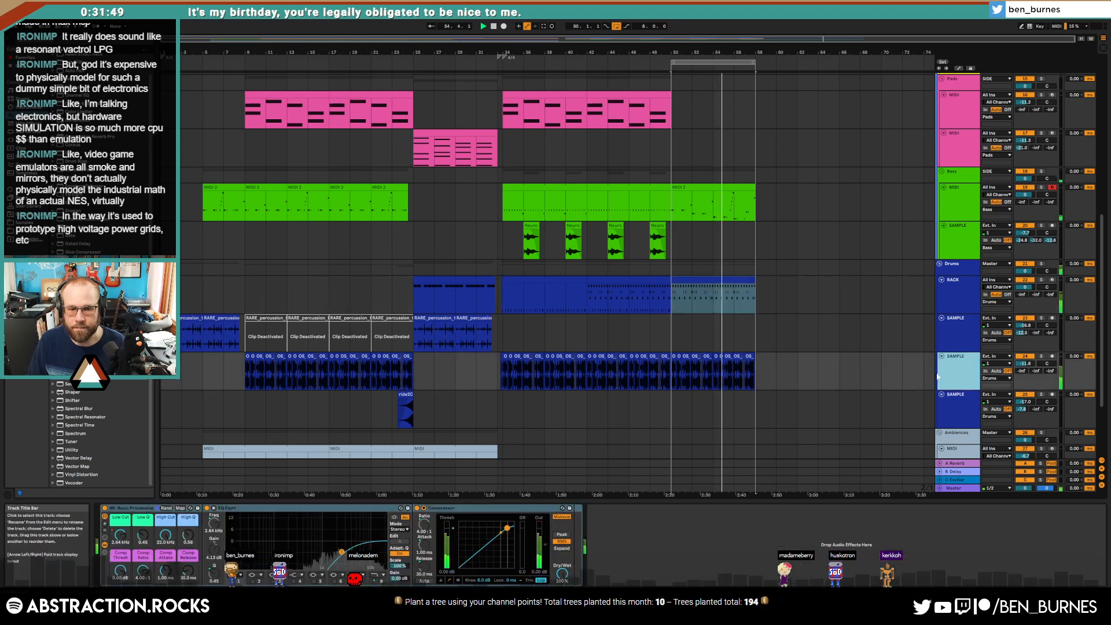
pyautogui.press('a')
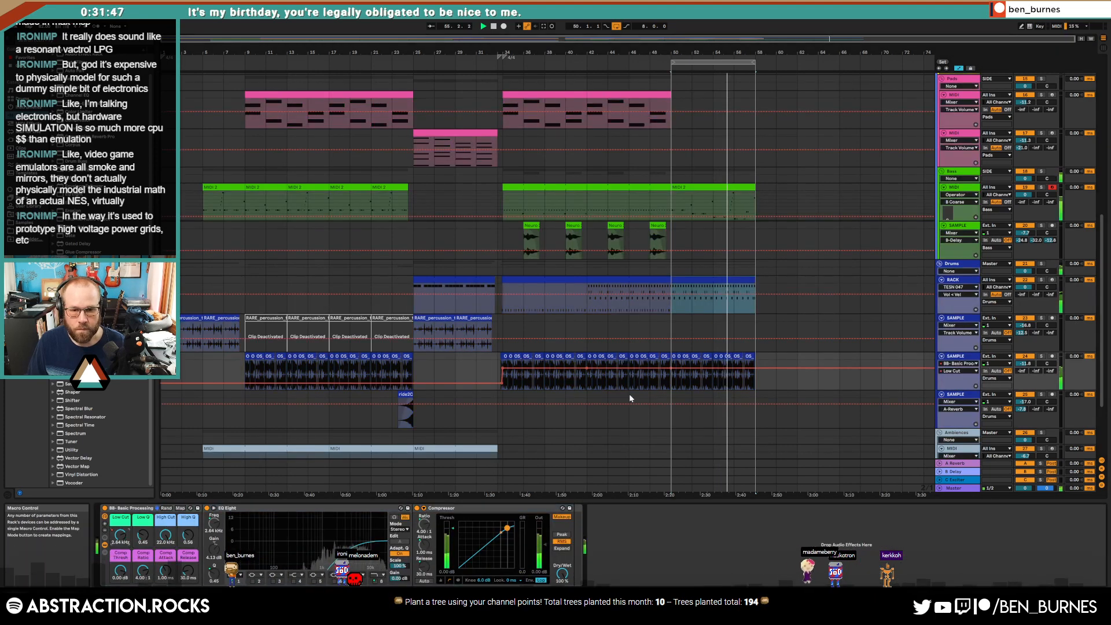
pyautogui.click(656, 369)
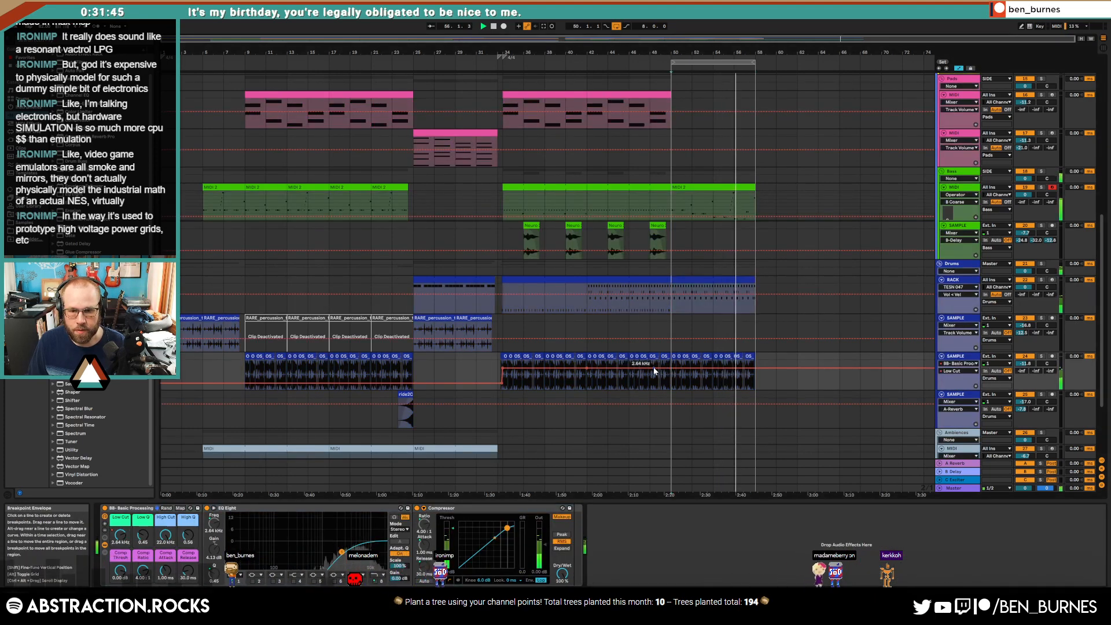
pyautogui.moveTo(670, 368); pyautogui.dragTo(670, 363)
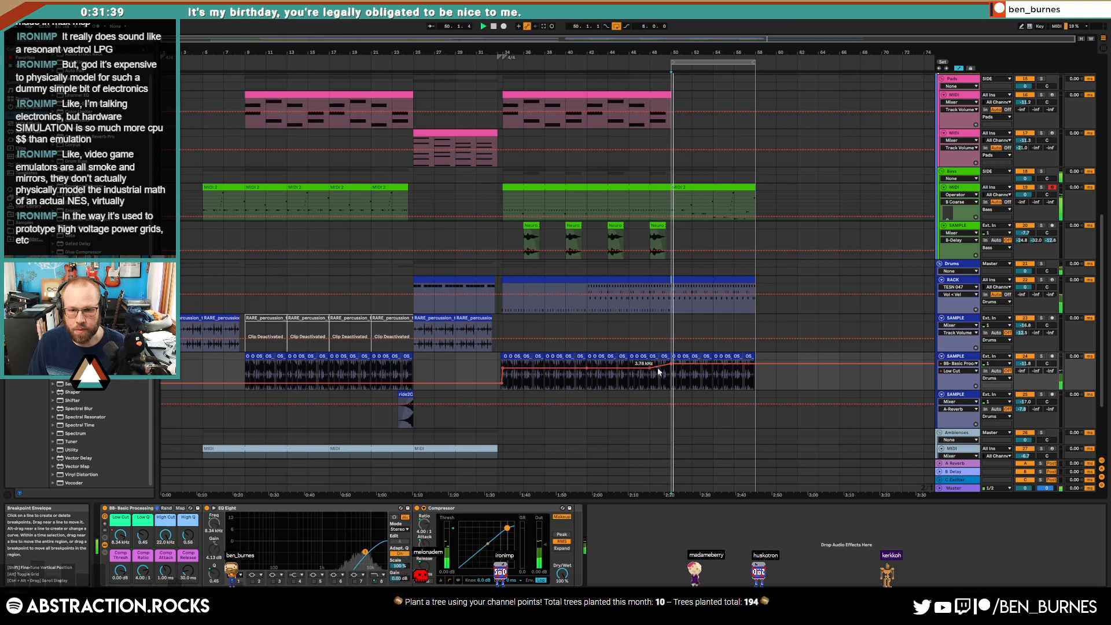
pyautogui.press('a')
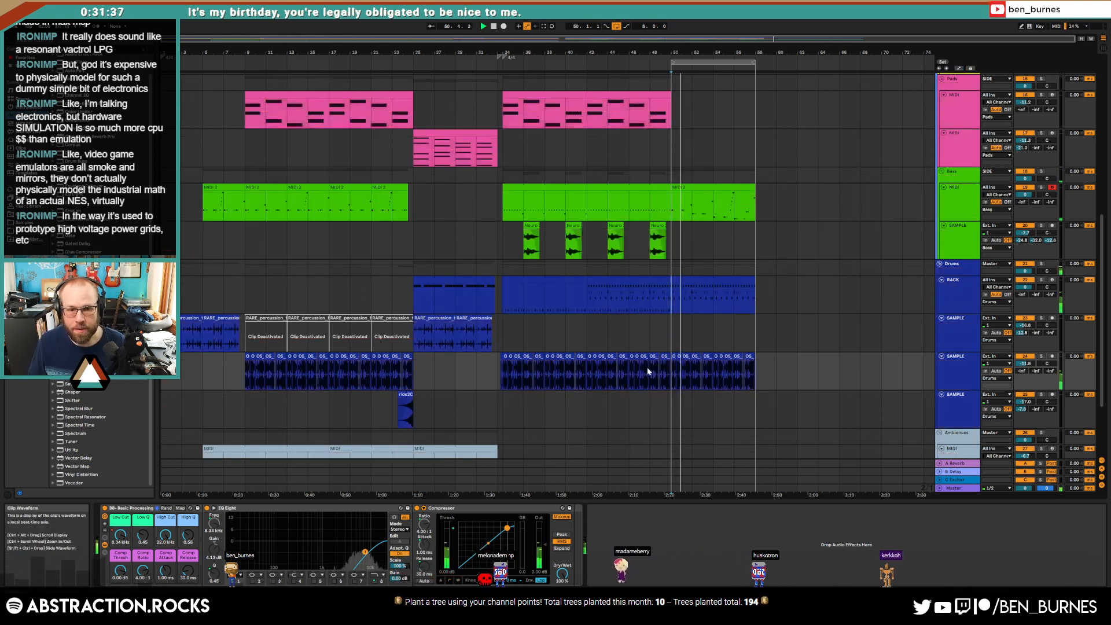
# Step: Copy the ride sample clip from before bar 25 to bars 48–50 on the same drum SAMPLE track
pyautogui.click(392, 408)
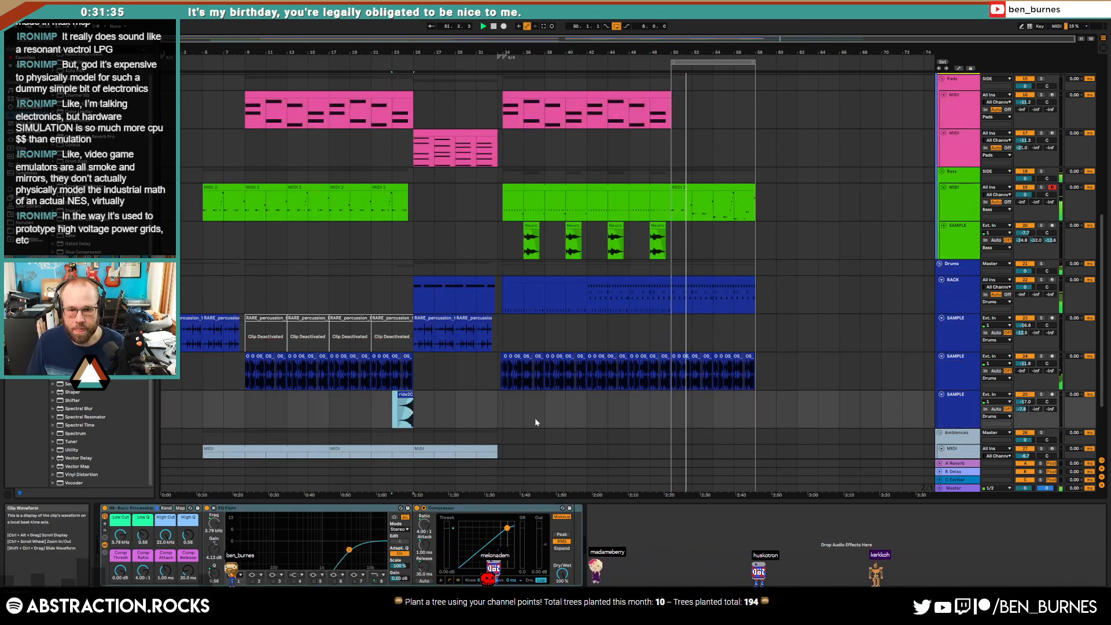
pyautogui.click(651, 409)
pyautogui.hotkey('ctrl', 'v')
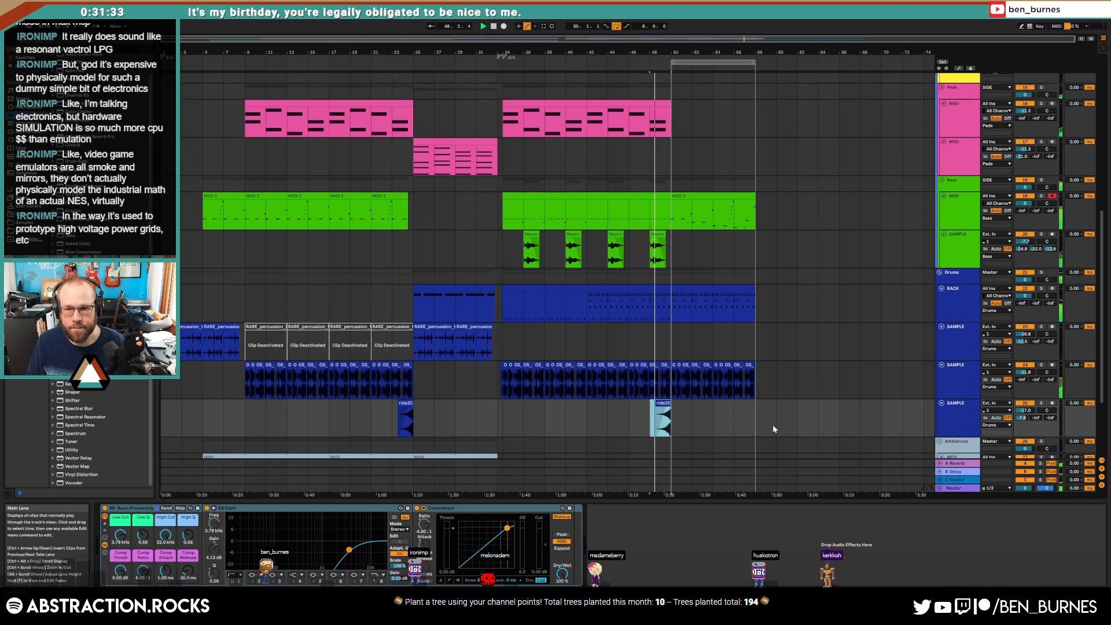
# Step: Copy the bar 50–58 Leads chord clip to the second Pads MIDI track at bar 50 and open its notes
pyautogui.scroll(8, 773, 429)
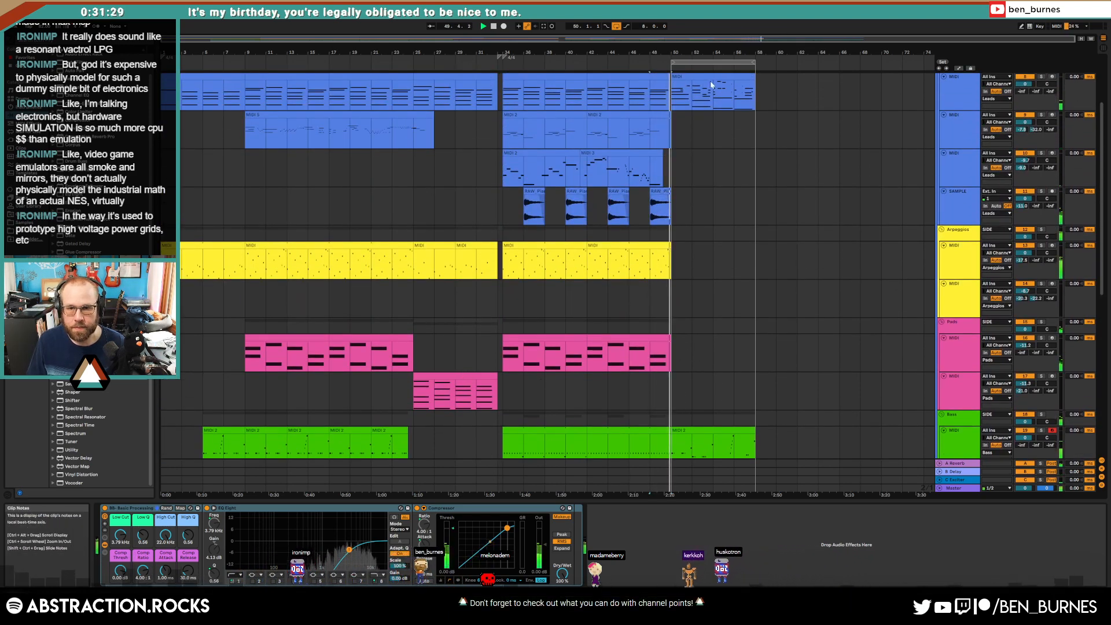
pyautogui.moveTo(710, 81); pyautogui.dragTo(721, 377)
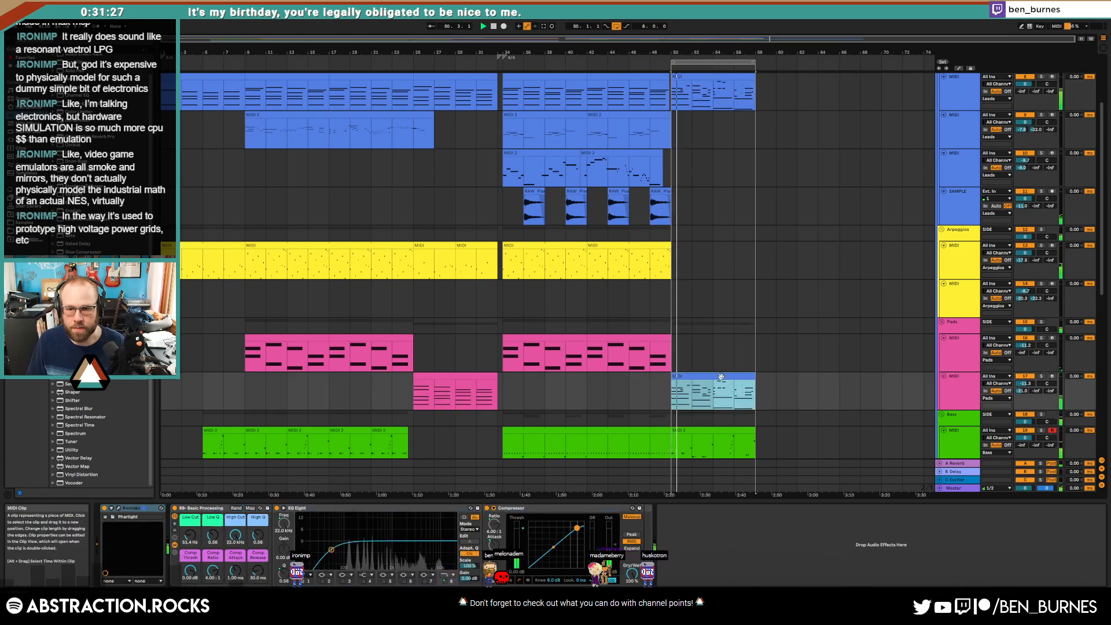
pyautogui.doubleClick(721, 377)
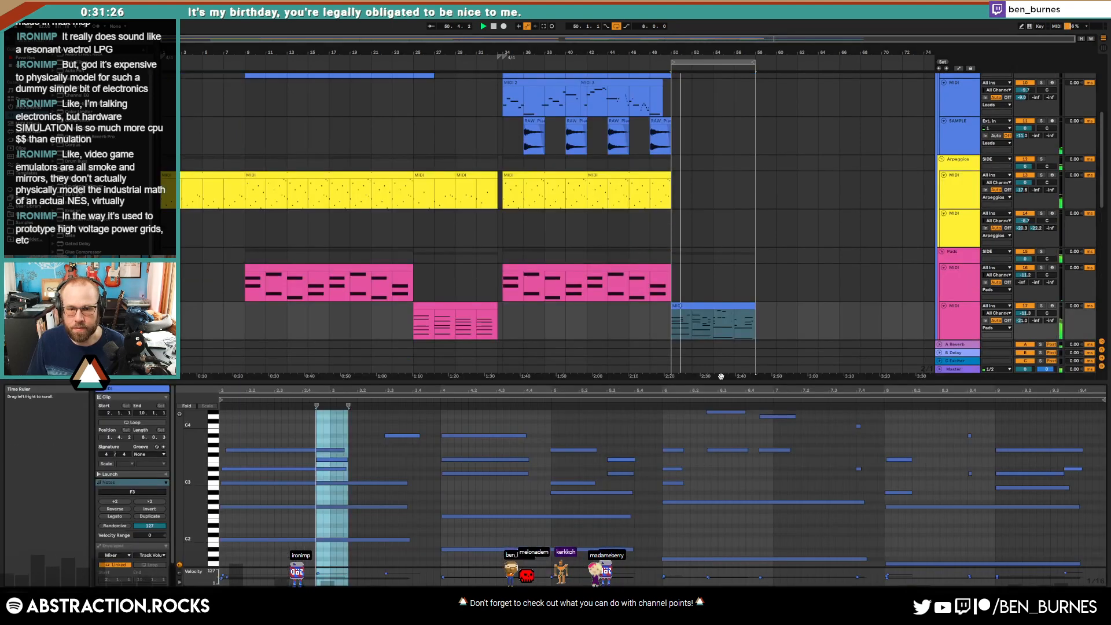
# Step: Stop playback and delete the extra short notes around the first chord of the copied Pads clip
pyautogui.click(413, 435)
pyautogui.press('Delete')
pyautogui.press('space')
pyautogui.moveTo(317, 454); pyautogui.dragTo(387, 551)
pyautogui.press('Delete')
# Step: Shorten the first chord's three long lower notes, C2 to C3, by six grid steps
pyautogui.hotkey('shift', 'Left')
pyautogui.hotkey('shift', 'Left')
pyautogui.hotkey('shift', 'Left')
pyautogui.hotkey('shift', 'Left')
pyautogui.hotkey('shift', 'Left')
pyautogui.hotkey('shift', 'Left')
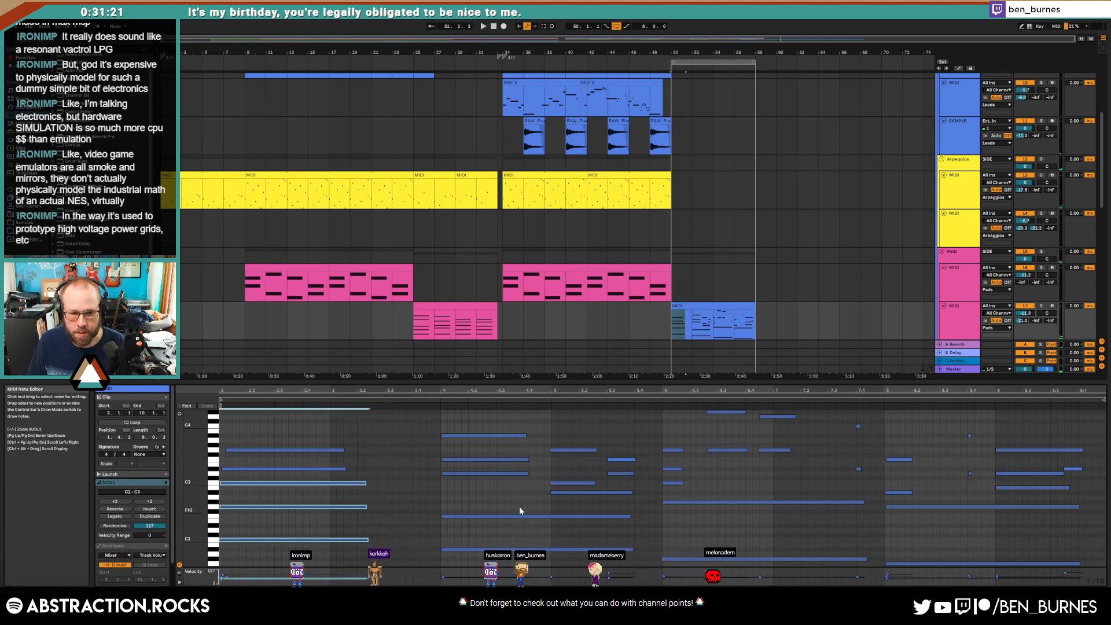
# Step: Lengthen all the first chord's notes, C2 to G3, by five grid steps so they end nearly together
pyautogui.moveTo(322, 444); pyautogui.dragTo(354, 550)
pyautogui.hotkey('shift', 'Right')
pyautogui.hotkey('shift', 'Right')
pyautogui.hotkey('shift', 'Right')
pyautogui.hotkey('shift', 'Right')
pyautogui.hotkey('shift', 'Right')
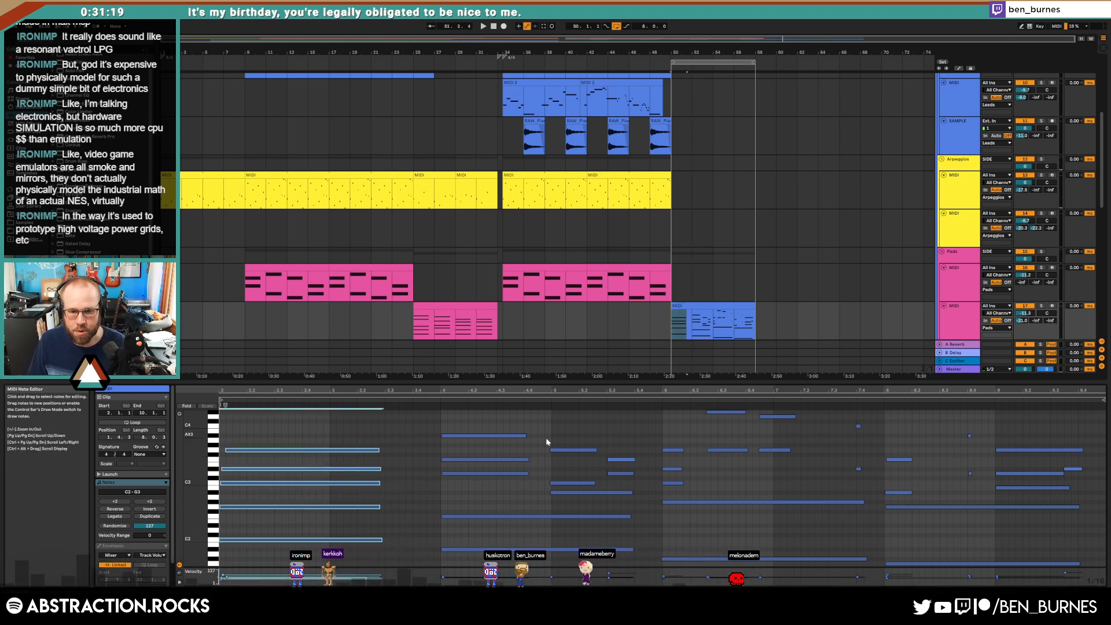
# Step: Delete the extra notes after the second chord and lengthen its upper notes, D3 to A#3, to about the first chord's length
pyautogui.moveTo(572, 430); pyautogui.dragTo(614, 495)
pyautogui.press('Delete')
pyautogui.moveTo(472, 419); pyautogui.dragTo(492, 497)
pyautogui.hotkey('shift', 'Right')
pyautogui.hotkey('shift', 'Right')
pyautogui.hotkey('shift', 'Right')
pyautogui.hotkey('shift', 'Right')
pyautogui.hotkey('shift', 'Right')
pyautogui.hotkey('shift', 'Right')
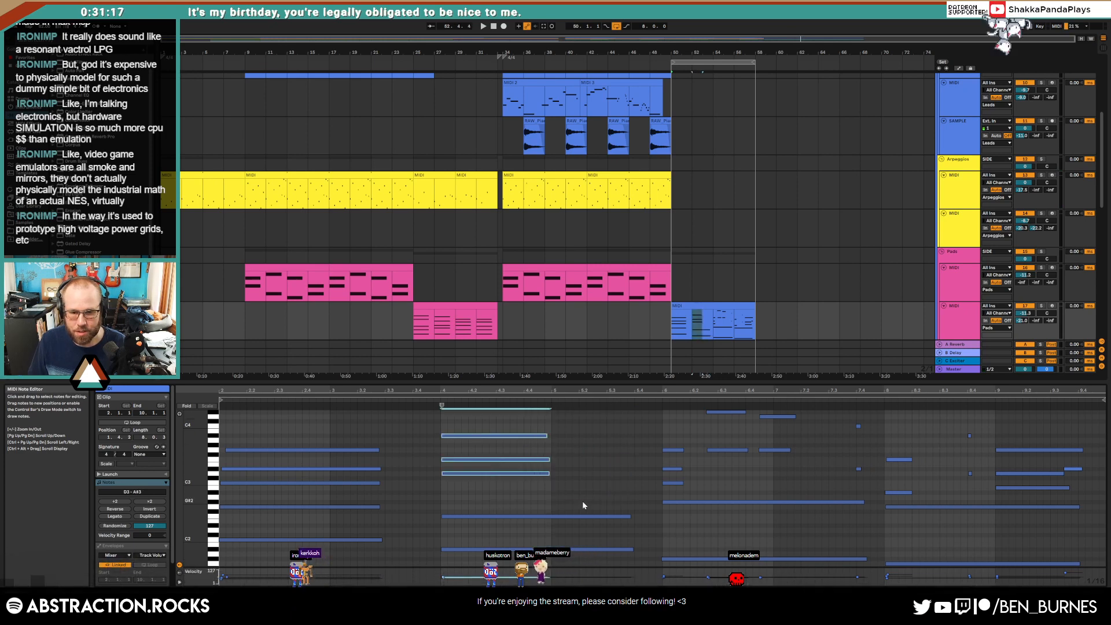
pyautogui.hotkey('shift', 'Right')
pyautogui.hotkey('shift', 'Right')
pyautogui.hotkey('shift', 'Right')
pyautogui.hotkey('shift', 'Right')
pyautogui.hotkey('shift', 'Right')
# Step: Shorten the second chord's two low notes so they end nearly together with its upper notes
pyautogui.moveTo(572, 506); pyautogui.dragTo(588, 561)
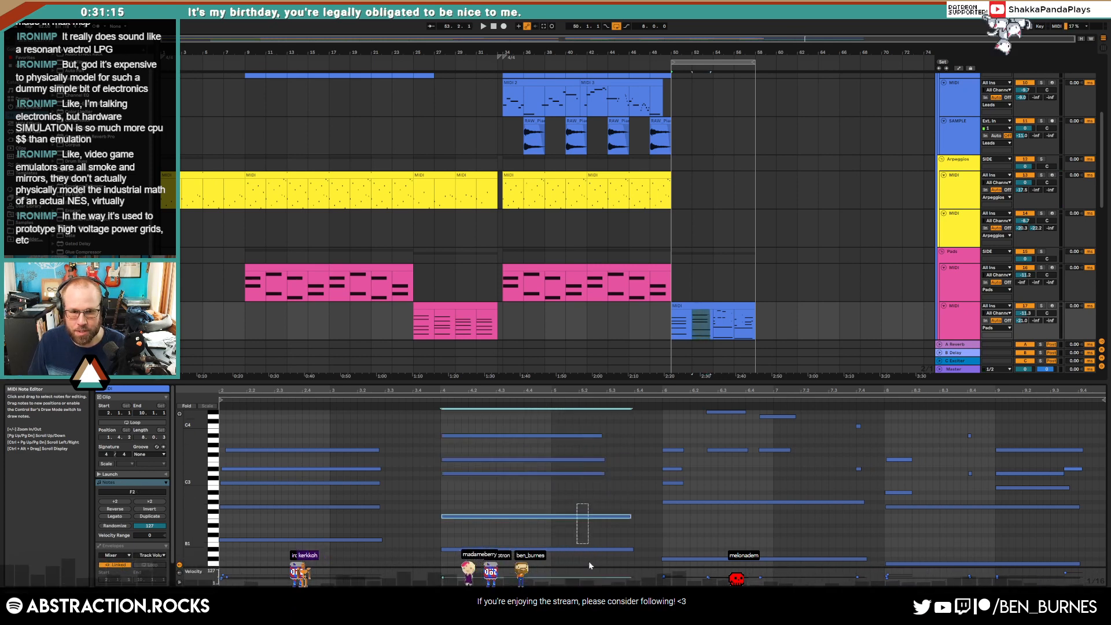
pyautogui.hotkey('shift', 'Left')
pyautogui.hotkey('shift', 'Left')
pyautogui.hotkey('shift', 'Left')
pyautogui.hotkey('shift', 'Left')
# Step: Lengthen the third chord's upper notes, C3 to G3, and shorten its two low notes so they all end nearly together
pyautogui.moveTo(660, 444); pyautogui.dragTo(674, 490)
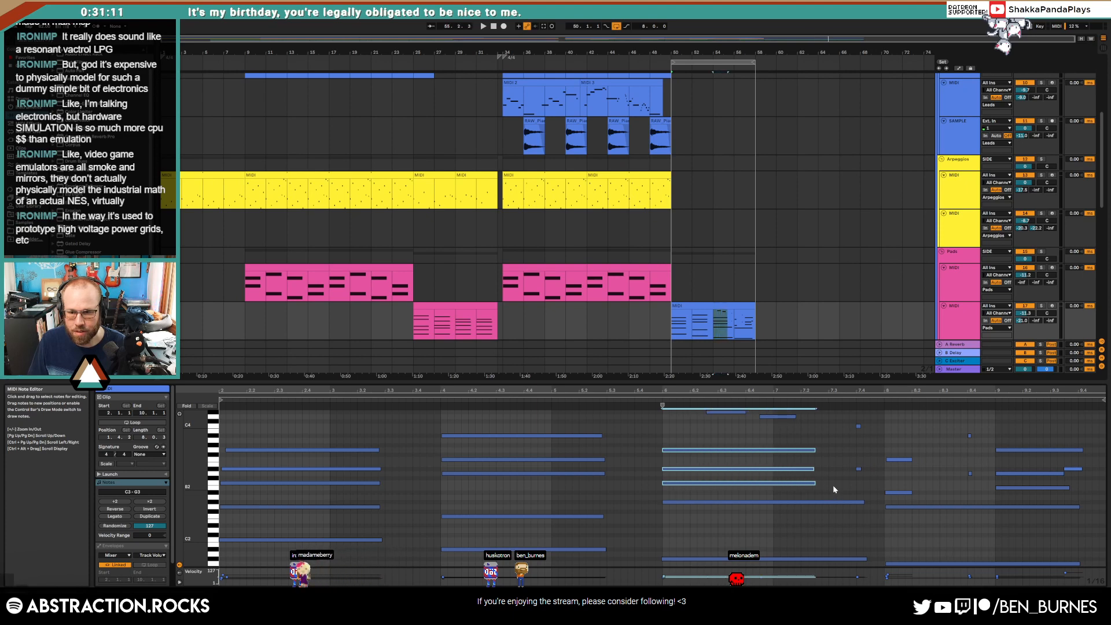
pyautogui.hotkey('shift', 'Right')
pyautogui.moveTo(844, 486); pyautogui.dragTo(839, 562)
pyautogui.hotkey('shift', 'Left')
pyautogui.hotkey('shift', 'Left')
pyautogui.hotkey('shift', 'Left')
pyautogui.hotkey('shift', 'Left')
pyautogui.hotkey('shift', 'Left')
# Step: Delete the leftover high notes and tiny stray notes above and after the third chord
pyautogui.moveTo(857, 504); pyautogui.dragTo(616, 407)
pyautogui.press('Delete')
pyautogui.press('Delete')
# Step: Lengthen the last chord's short A#2 and F3 notes into the following bar and fine-tune where they end
pyautogui.moveTo(890, 440); pyautogui.dragTo(917, 502)
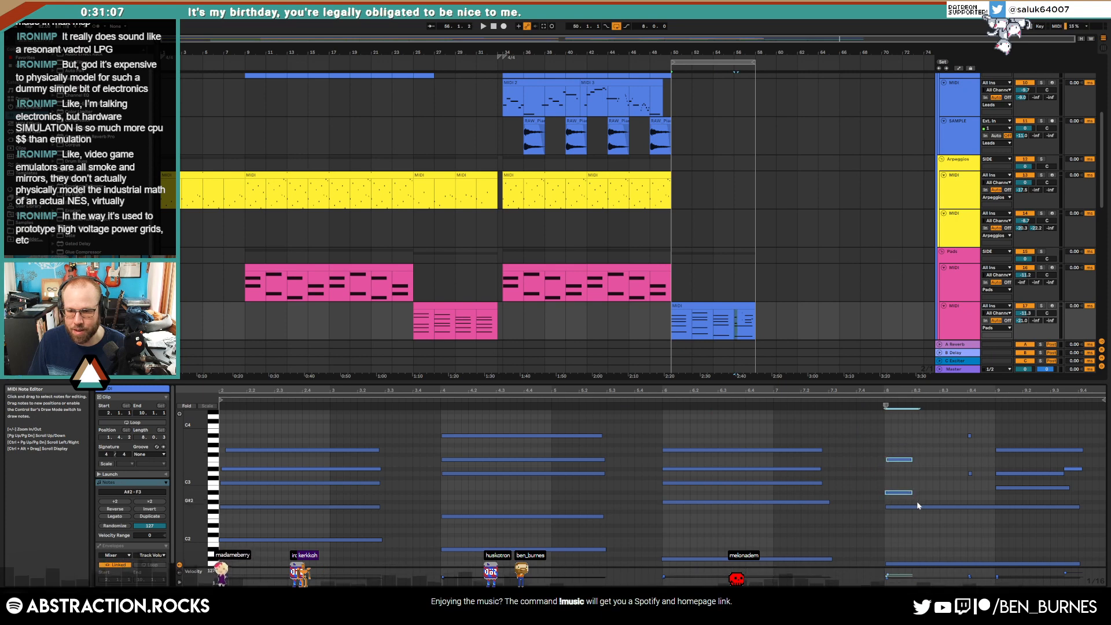
pyautogui.hotkey('shift', 'Right')
pyautogui.hotkey('shift', 'Right')
pyautogui.hotkey('shift', 'Right')
pyautogui.hotkey('shift', 'Right')
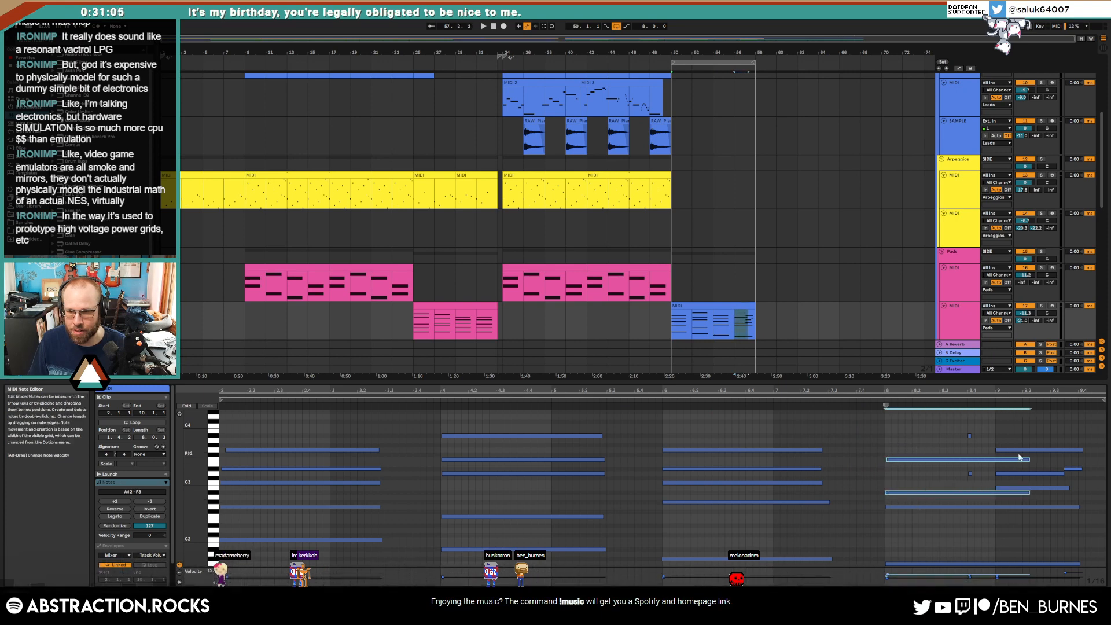
pyautogui.hotkey('shift', 'Left')
pyautogui.hotkey('shift', 'Left')
pyautogui.hotkey('shift', 'Left')
pyautogui.hotkey('shift', 'Left')
pyautogui.hotkey('shift', 'Left')
pyautogui.hotkey('shift', 'Left')
pyautogui.hotkey('shift', 'Left')
pyautogui.hotkey('shift', 'Left')
pyautogui.hotkey('shift', 'Left')
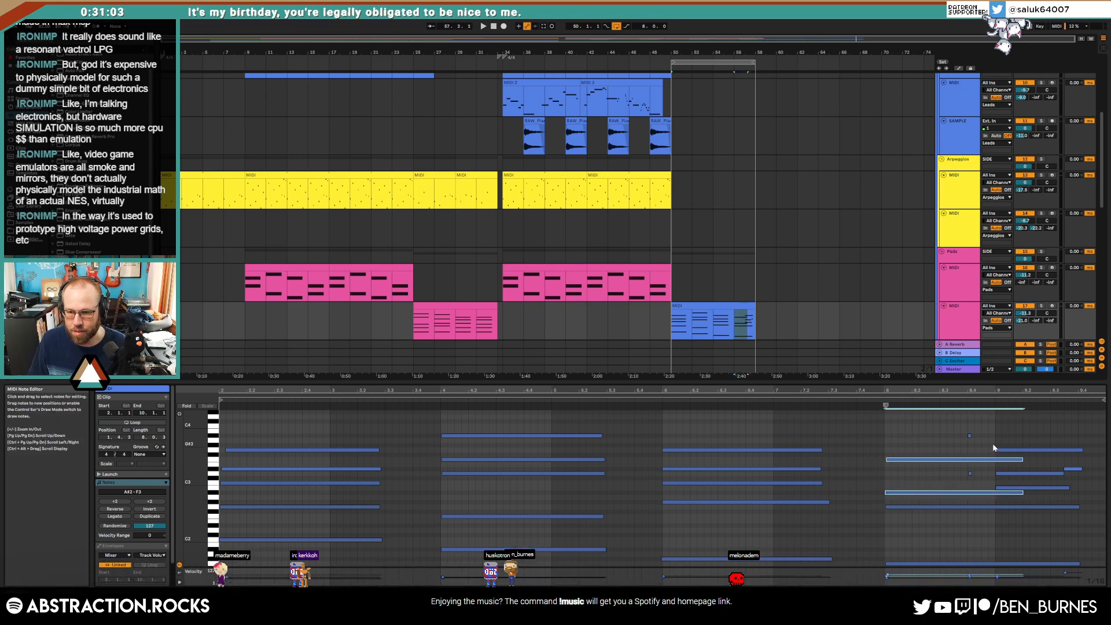
pyautogui.hotkey('shift', 'Right')
# Step: Remove the stray short notes around the last chord and lengthen its F3 note to end with the low notes
pyautogui.moveTo(960, 427); pyautogui.dragTo(983, 471)
pyautogui.hotkey('shift', 'Right')
pyautogui.hotkey('shift', 'Right')
pyautogui.hotkey('shift', 'Right')
pyautogui.hotkey('shift', 'Right')
pyautogui.hotkey('shift', 'Right')
pyautogui.hotkey('shift', 'Right')
pyautogui.hotkey('shift', 'Right')
pyautogui.hotkey('shift', 'Right')
pyautogui.hotkey('shift', 'Right')
pyautogui.hotkey('shift', 'Right')
pyautogui.hotkey('shift', 'Right')
pyautogui.hotkey('shift', 'Right')
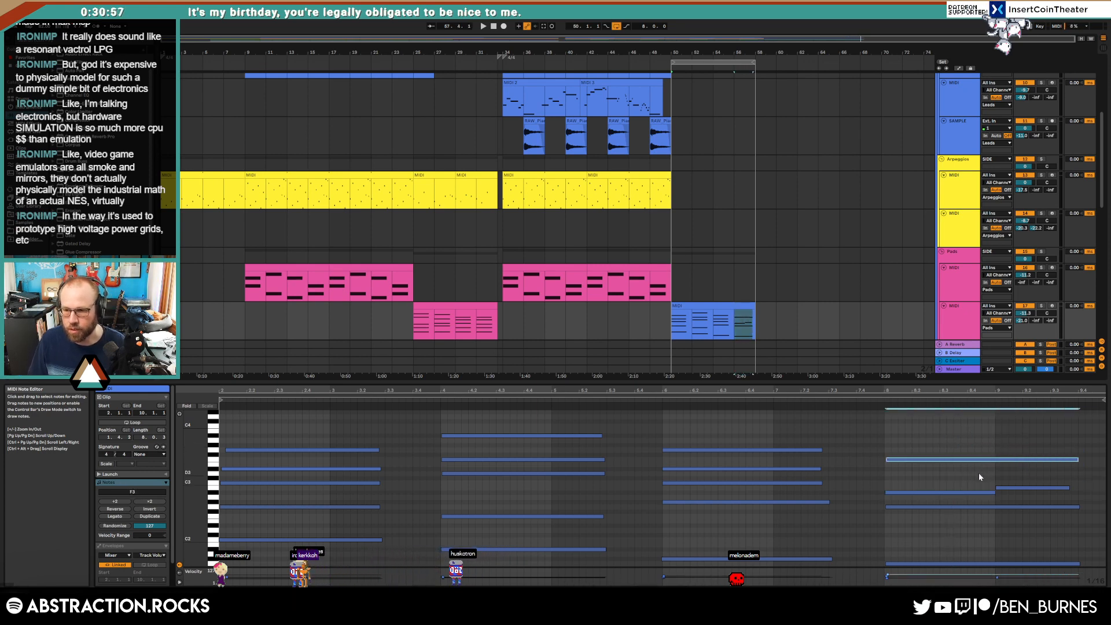
# Step: Play the section, assign the second Pads MIDI track's color to its clips, and select the bar 50–58 clip
pyautogui.press('space')
pyautogui.rightClick(959, 322)
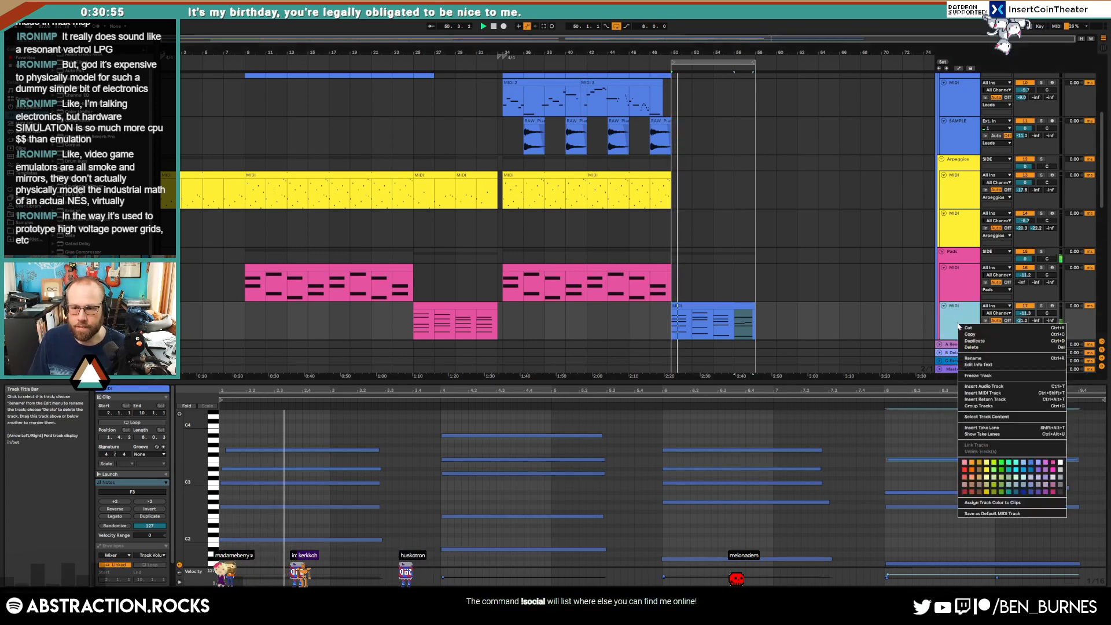
pyautogui.click(1009, 504)
pyautogui.click(716, 306)
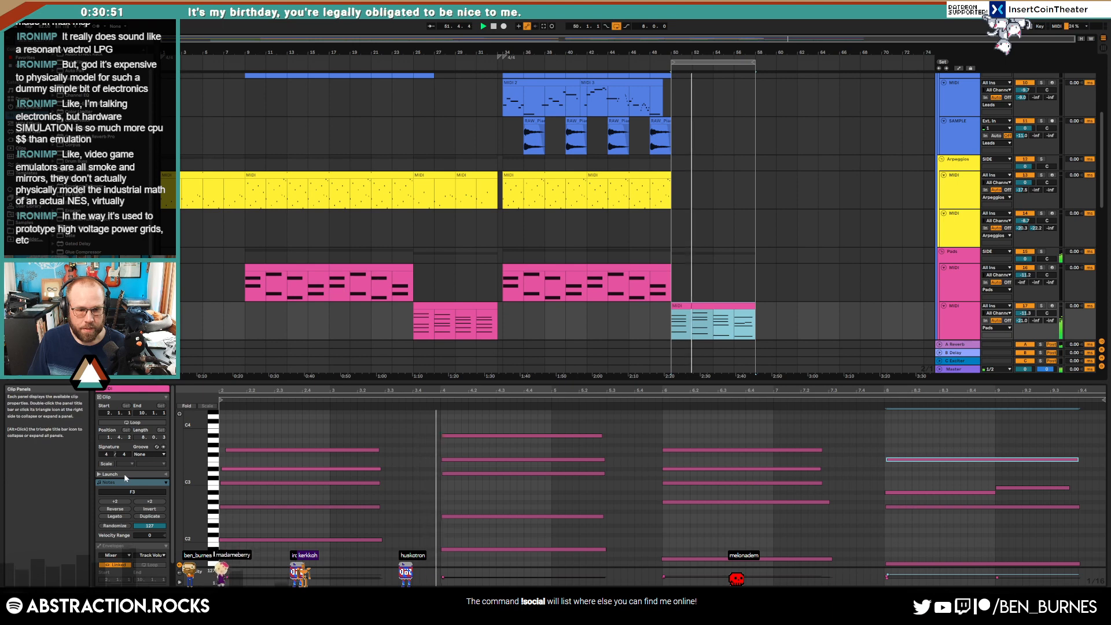
# Step: Stop playback and show the Pads clip's MIDI Ctrl envelope for controller 64, Sustain Pedal
pyautogui.press('space')
pyautogui.click(118, 555)
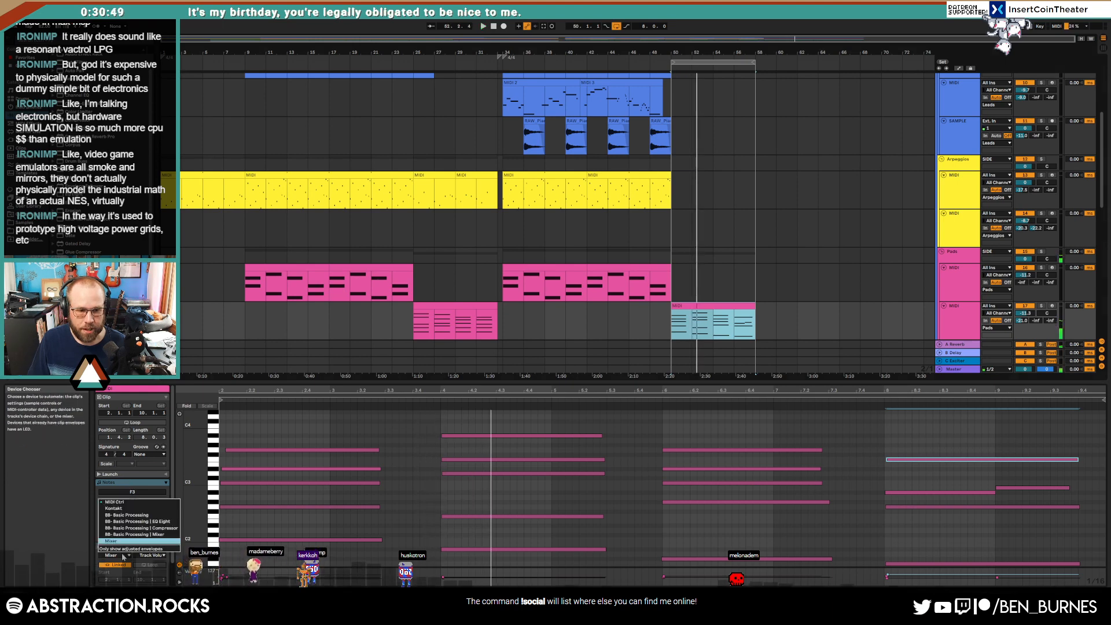
pyautogui.click(121, 505)
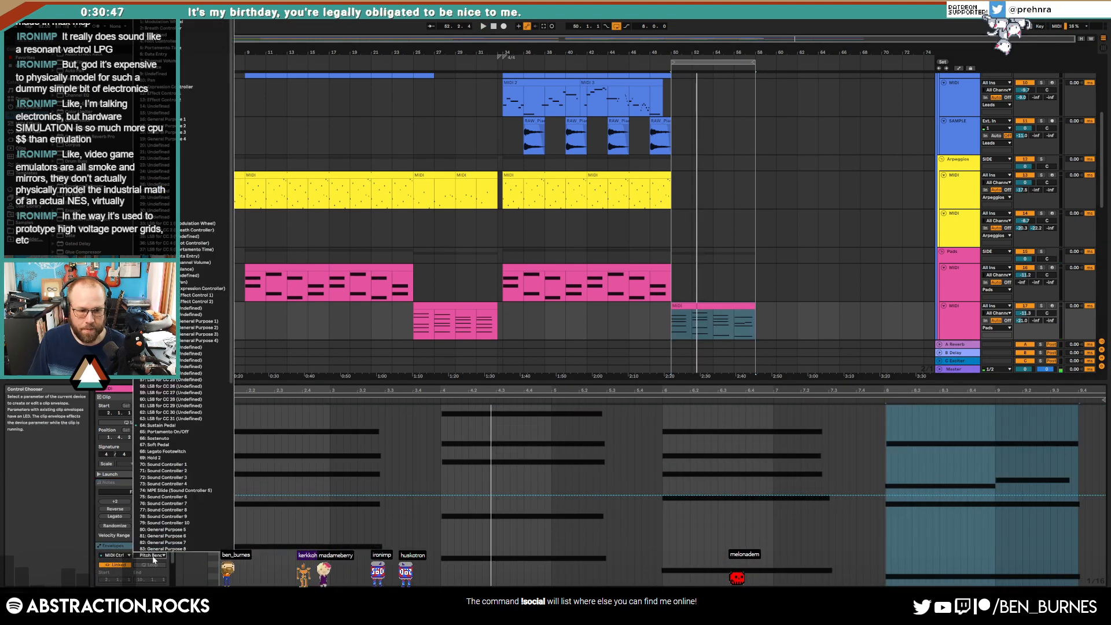
pyautogui.click(151, 555)
pyautogui.click(158, 426)
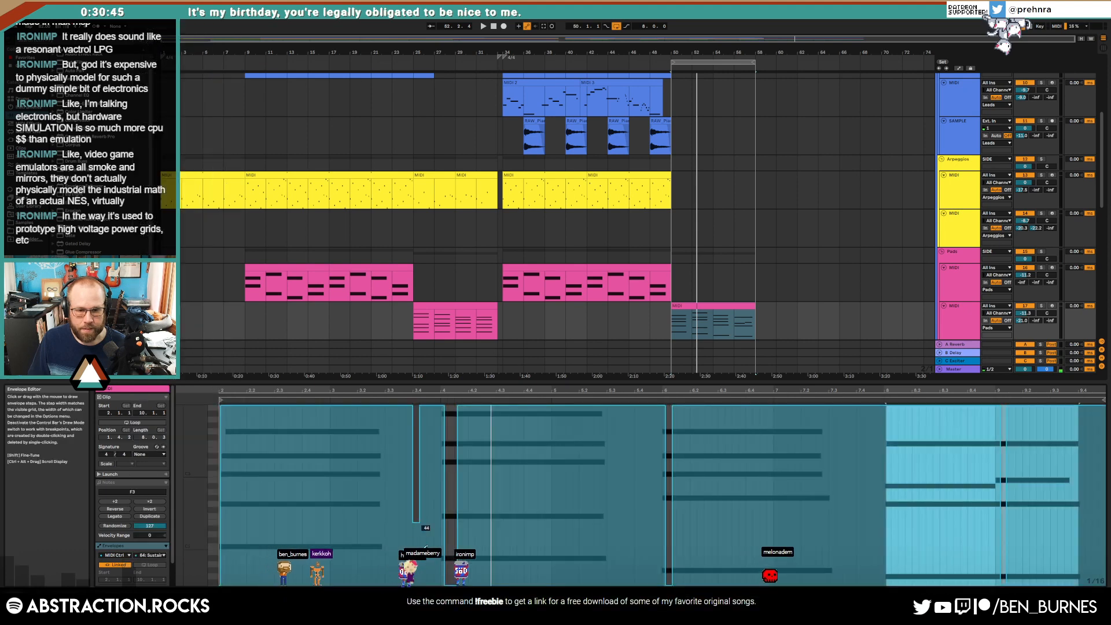
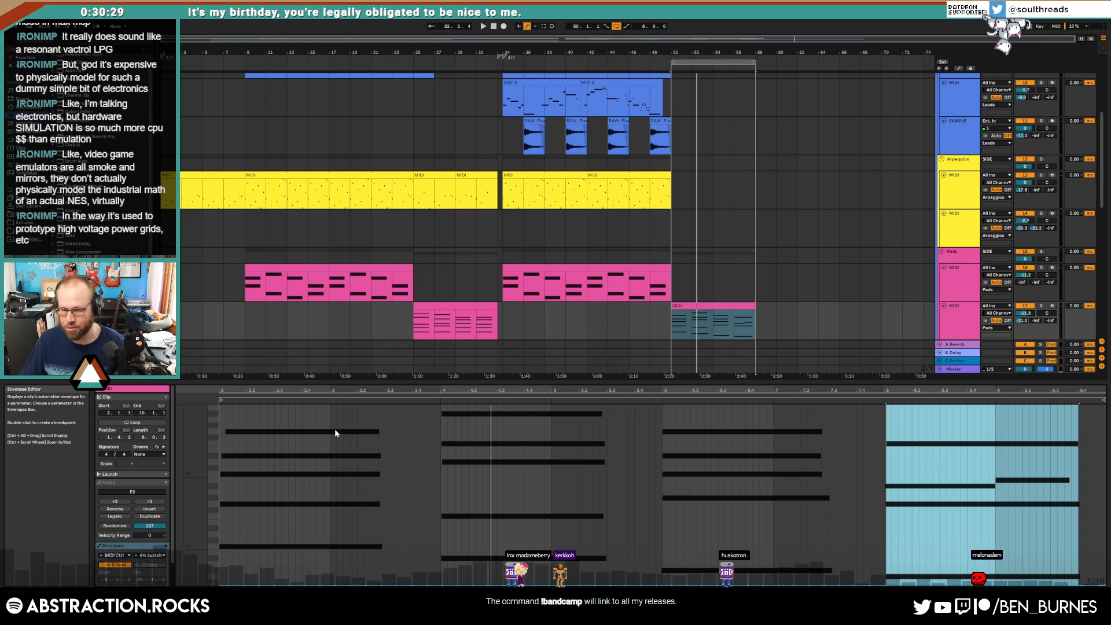
# Step: Play from about bar 48 and add an eight-bar copy of the Arpeggios clip at bars 50–58 on the first Arpeggios track
pyautogui.click(656, 292)
pyautogui.press('space')
pyautogui.hotkey('shift', 'Tab')
pyautogui.scroll(1, 731, 355)
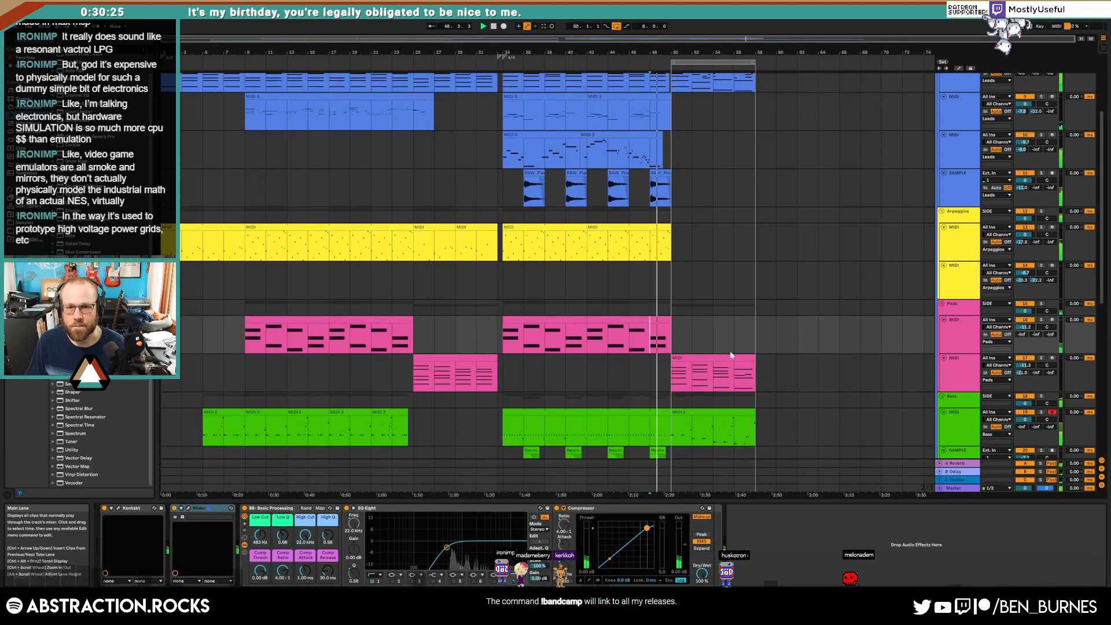
pyautogui.scroll(1, 730, 354)
pyautogui.click(667, 284)
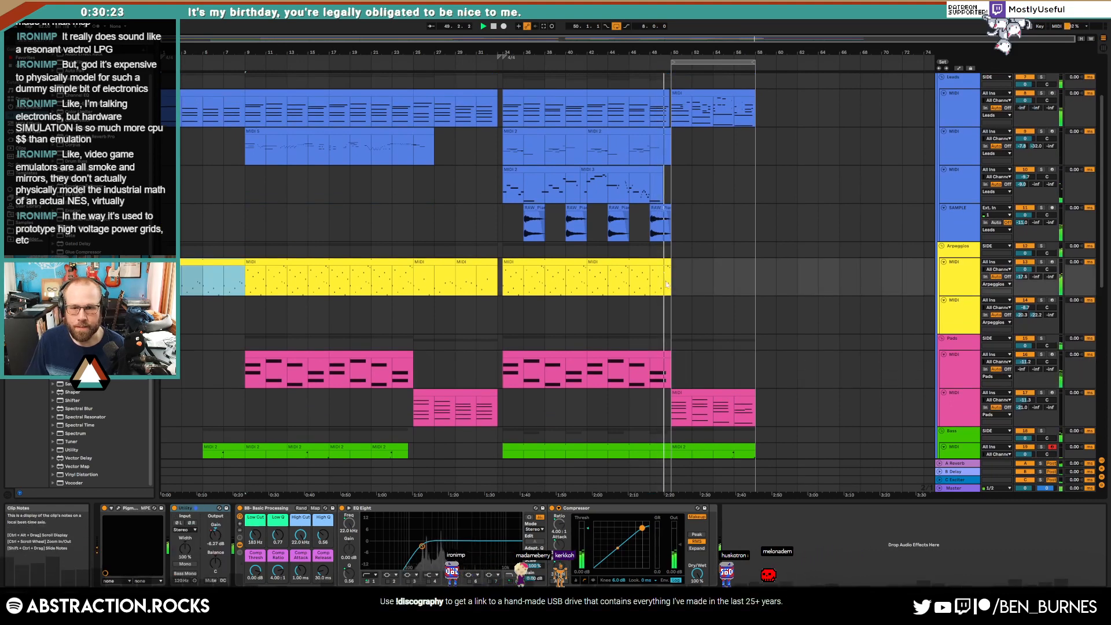
pyautogui.moveTo(666, 284); pyautogui.dragTo(752, 301)
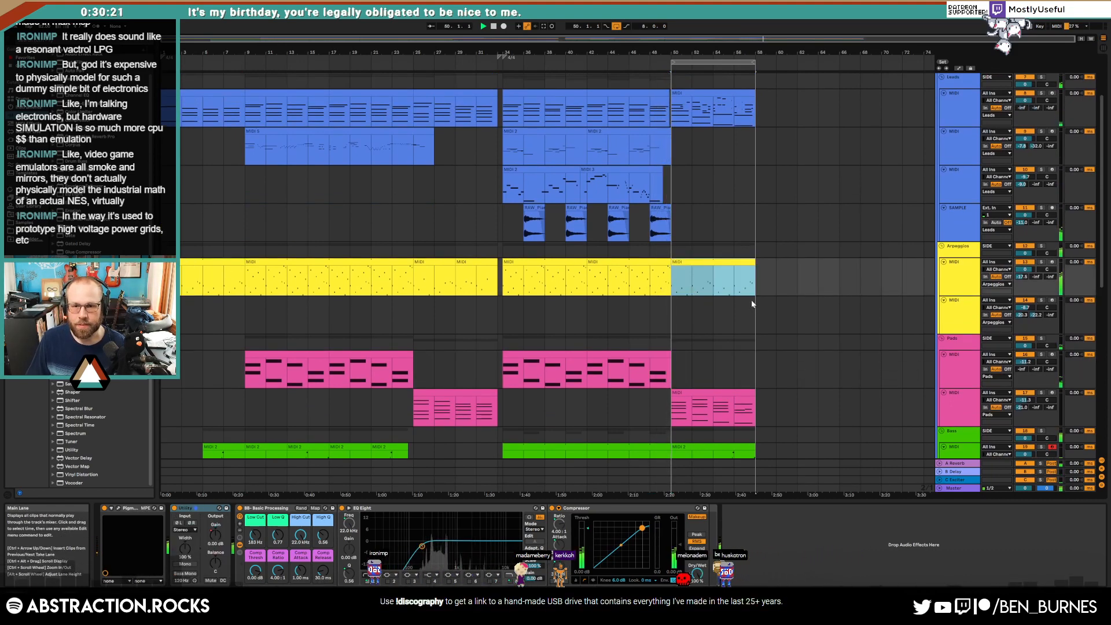
pyautogui.press('space')
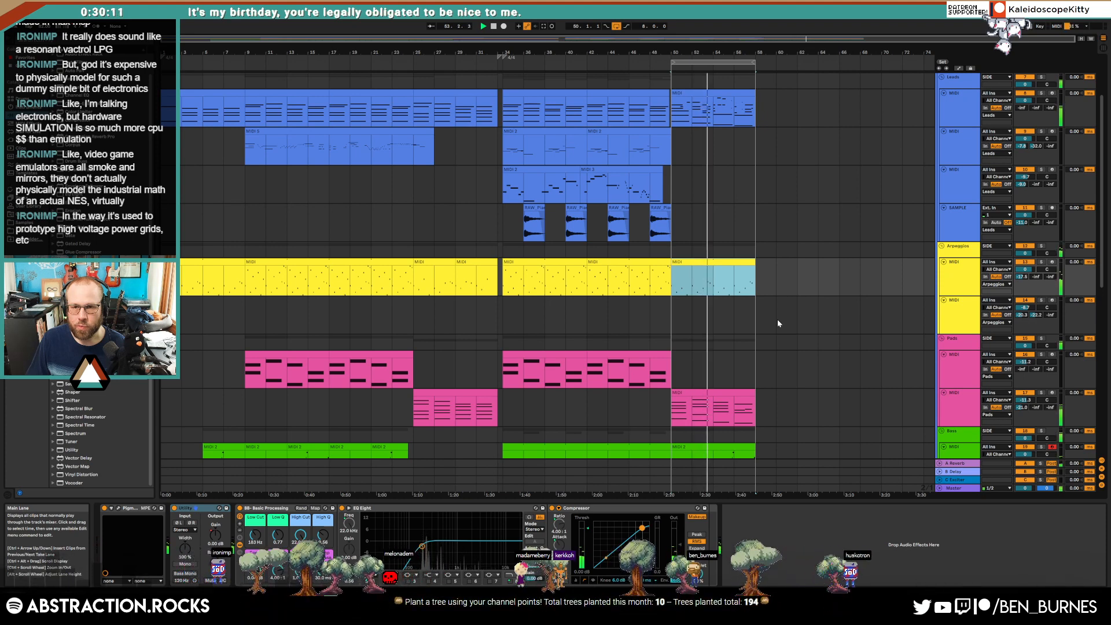
# Step: In the bar 50–58 Leads clip, nudge the second chord's A#2 to G3 follow-up notes later and the first chord's short F3 earlier
pyautogui.doubleClick(741, 95)
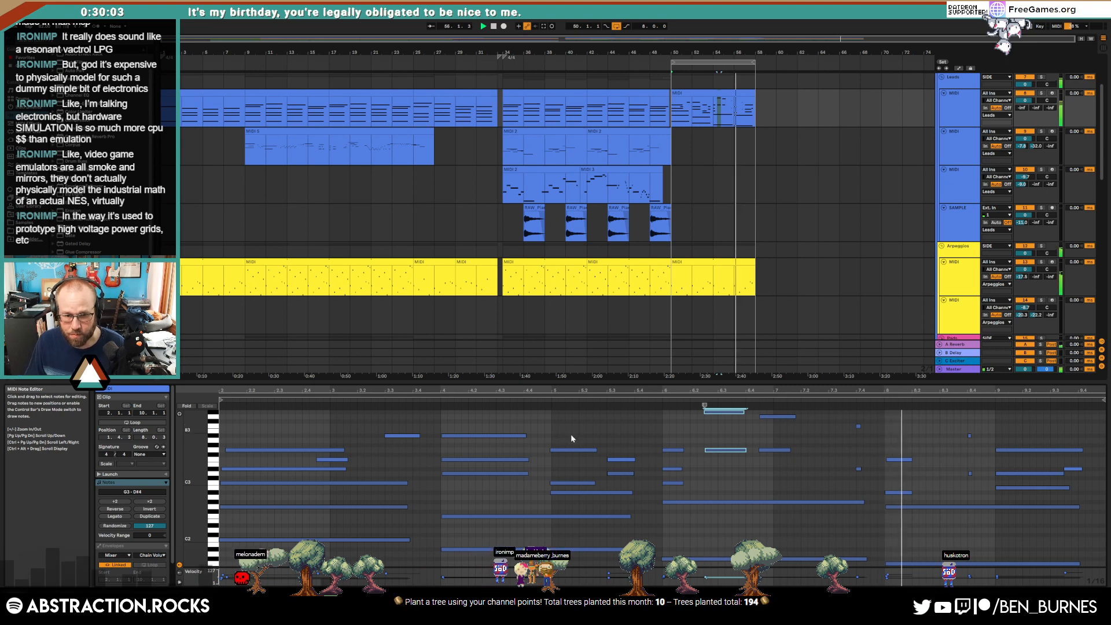
pyautogui.moveTo(560, 429); pyautogui.dragTo(570, 497)
pyautogui.press('Right')
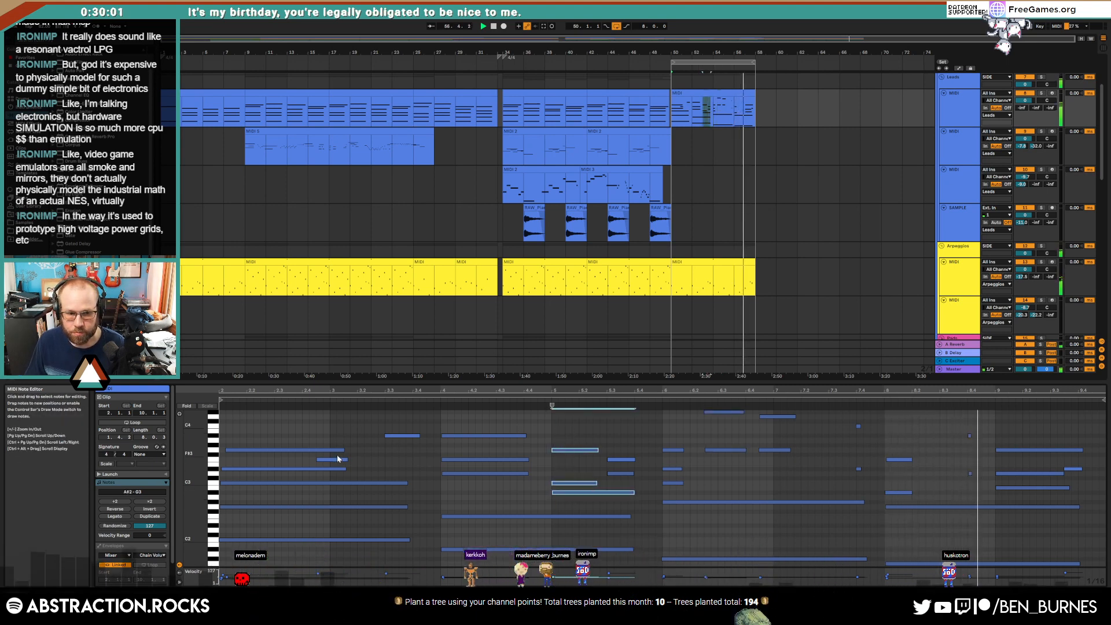
pyautogui.moveTo(337, 455); pyautogui.dragTo(345, 463)
pyautogui.press('Left')
pyautogui.press('Left')
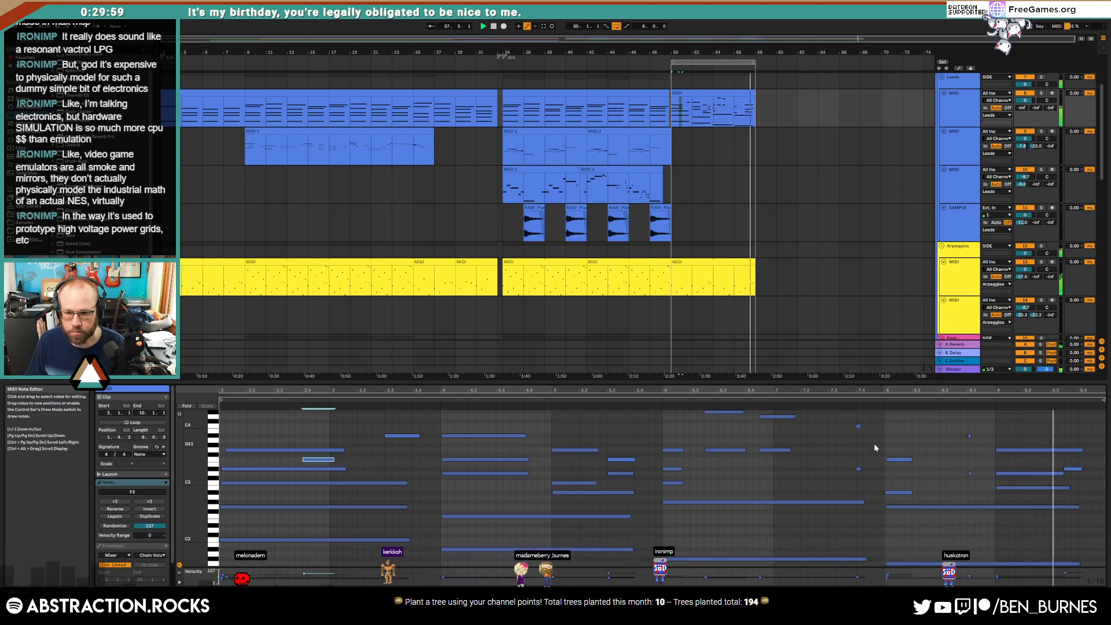
pyautogui.click(900, 460)
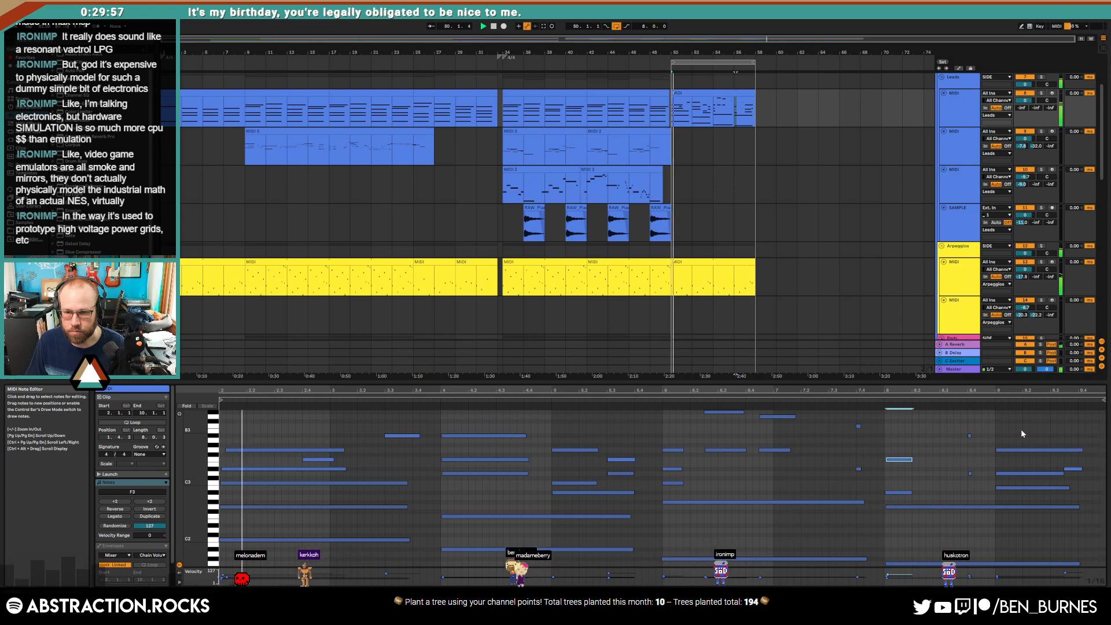
pyautogui.click(850, 316)
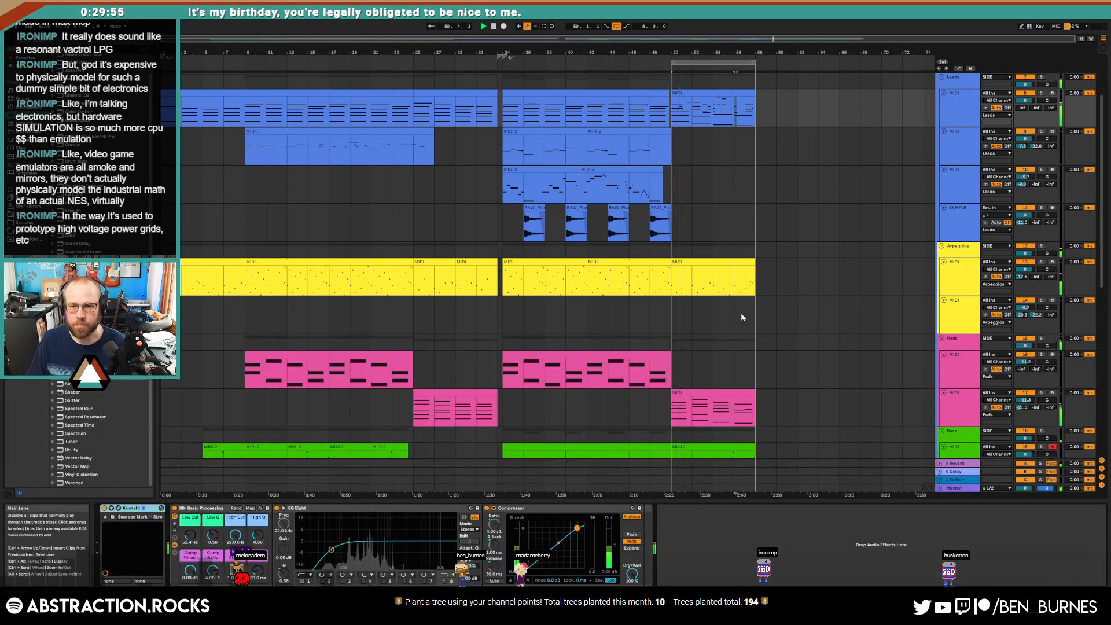
pyautogui.scroll(-1, 762, 345)
pyautogui.scroll(1, 809, 372)
pyautogui.scroll(-2, 812, 387)
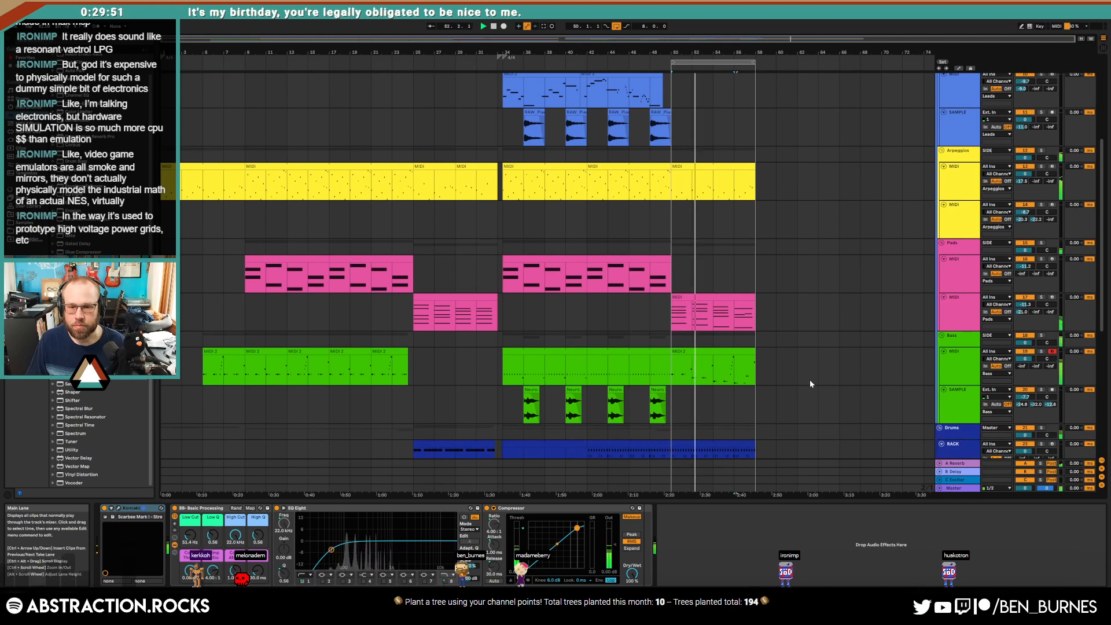
# Step: Deactivate the drum-loop audio clips from bar 50 to 58 and reactivate them to compare the groove with and without them
pyautogui.scroll(-1, 811, 382)
pyautogui.scroll(-1, 809, 380)
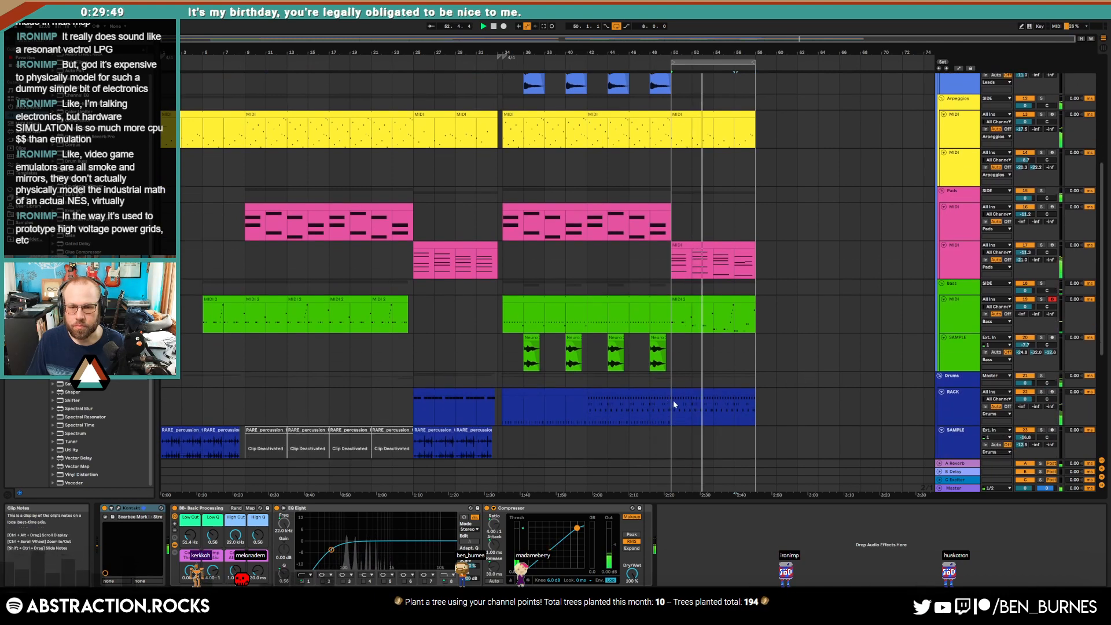
pyautogui.scroll(-1, 673, 399)
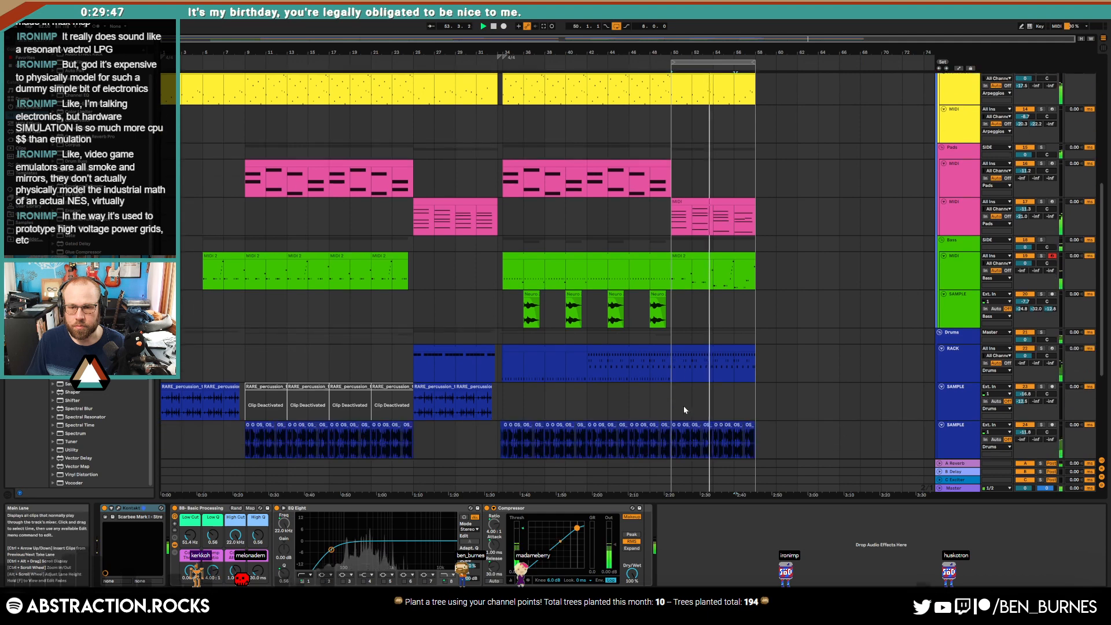
pyautogui.moveTo(755, 439); pyautogui.dragTo(673, 444)
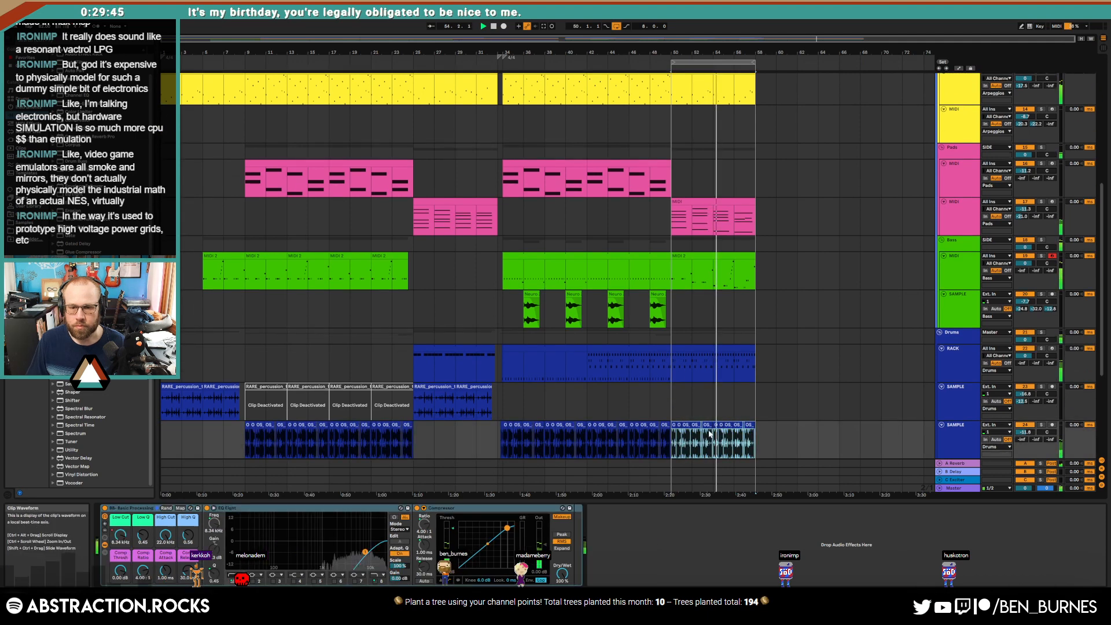
pyautogui.press('0')
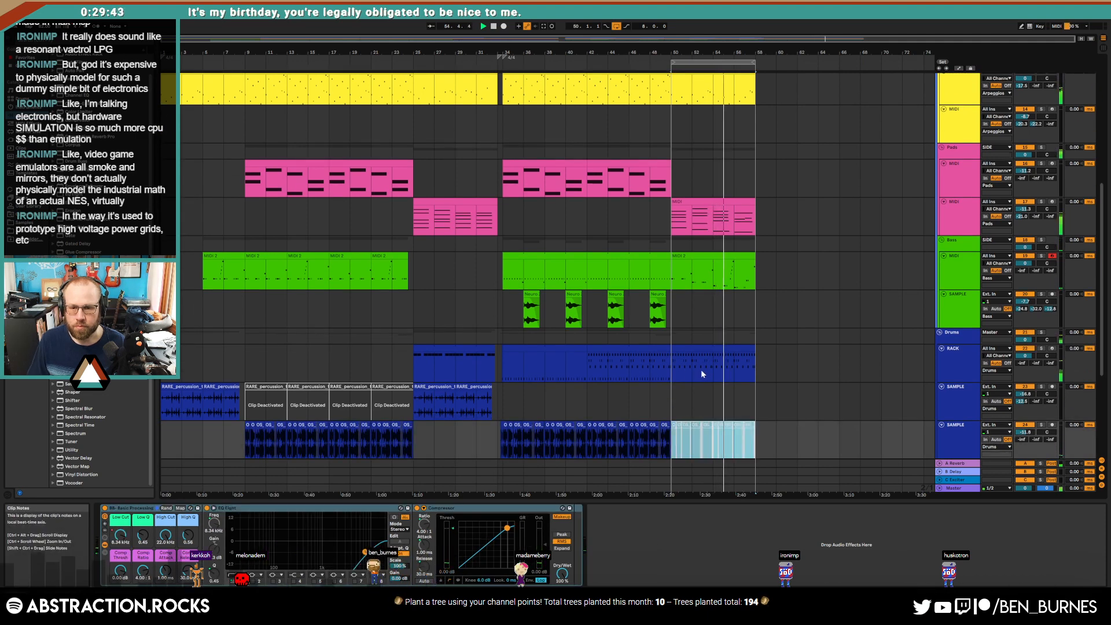
pyautogui.press('0')
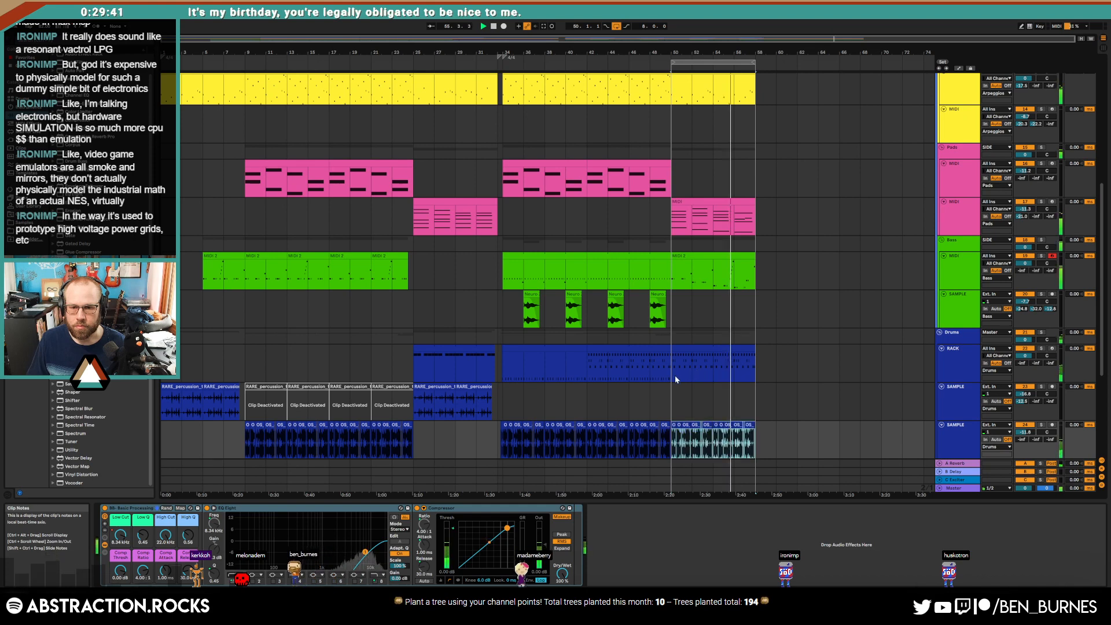
# Step: Inspect the TESN 047 notes in the drum rack clip starting at bar 50, along with that pad's devices
pyautogui.click(694, 350)
pyautogui.doubleClick(695, 349)
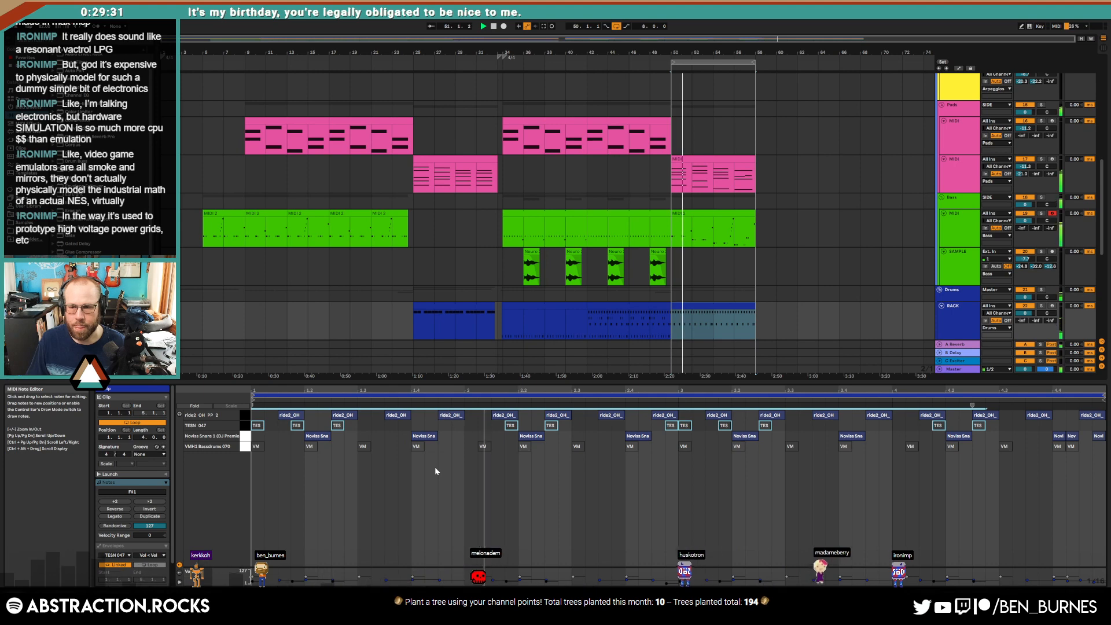
pyautogui.hotkey('shift', 'Tab')
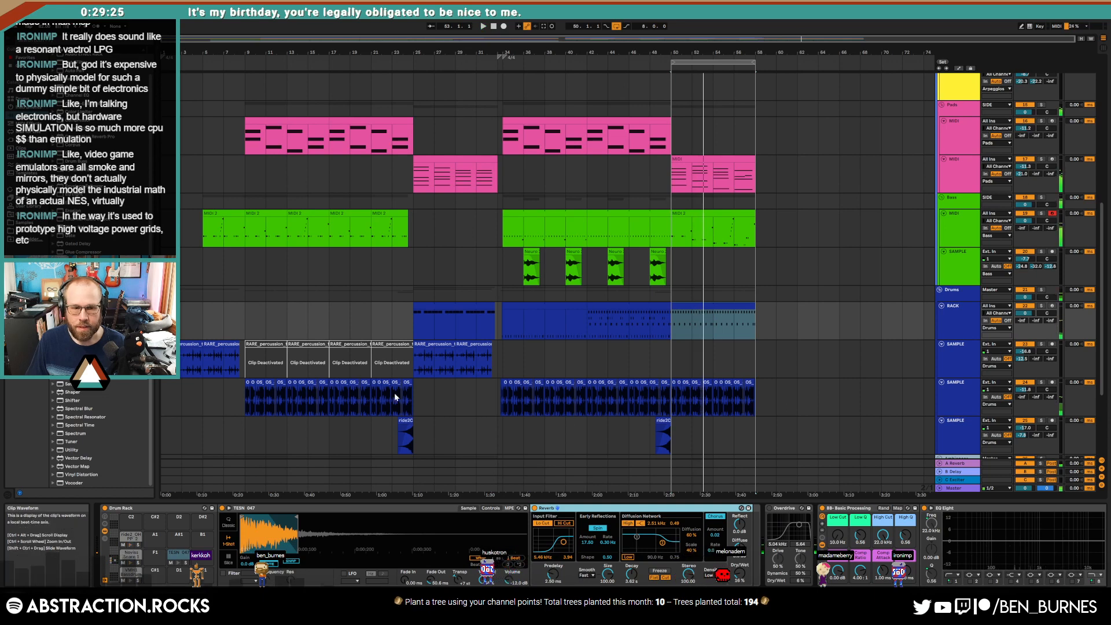
# Step: Extend the Trap Groove drum-loop slice at bar 50 to bar 54, duplicate it through bar 58, and play the section
pyautogui.scroll(8, 676, 405)
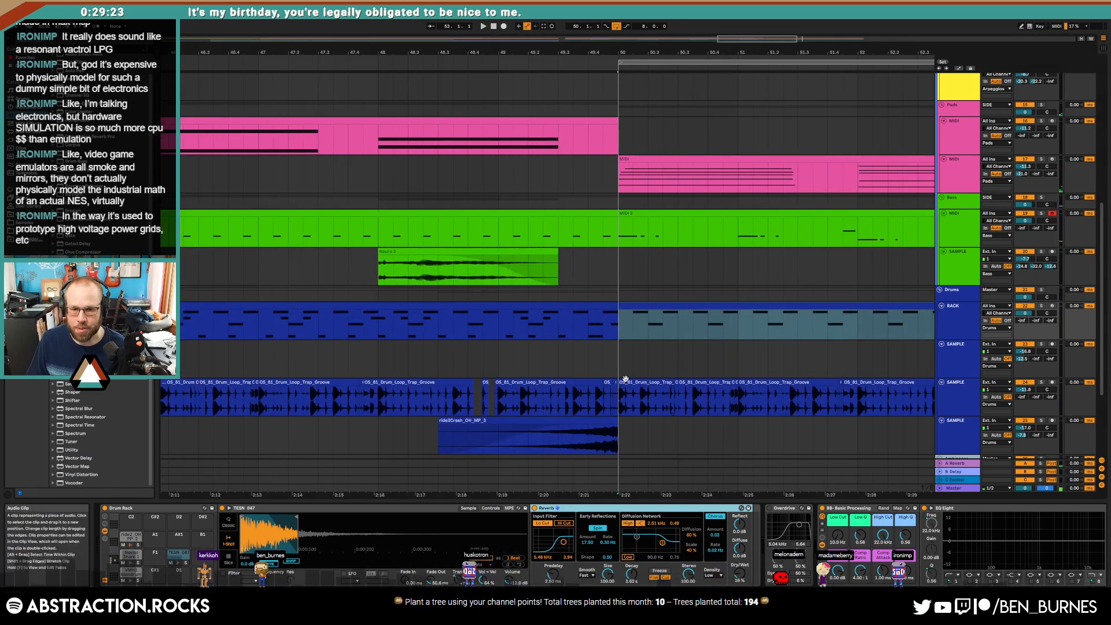
pyautogui.moveTo(673, 383); pyautogui.dragTo(1078, 394)
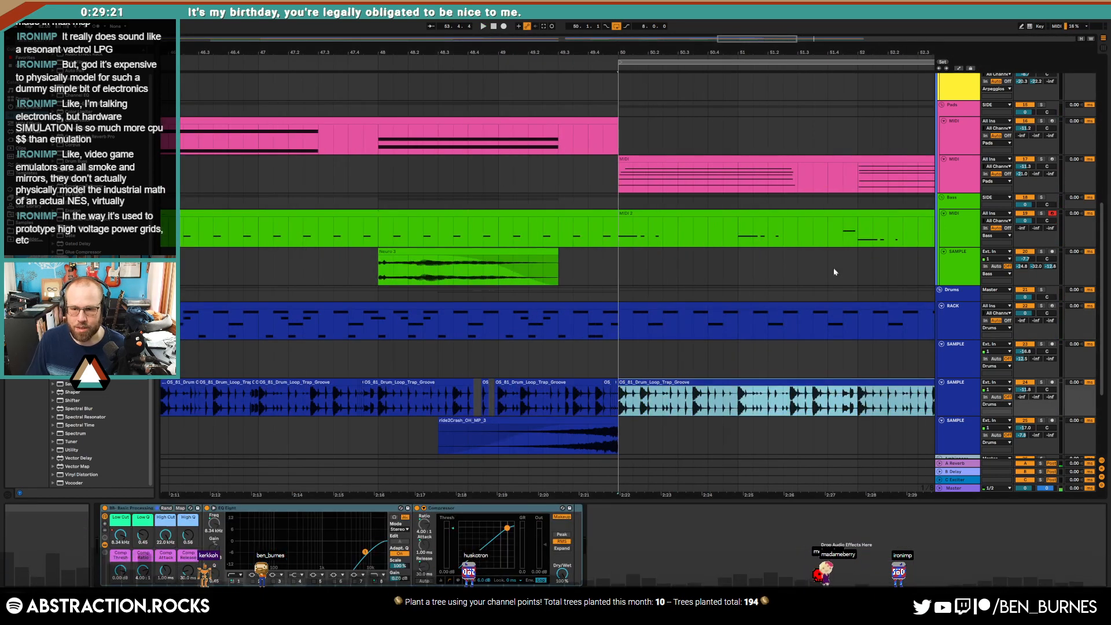
pyautogui.moveTo(746, 38); pyautogui.dragTo(808, 29)
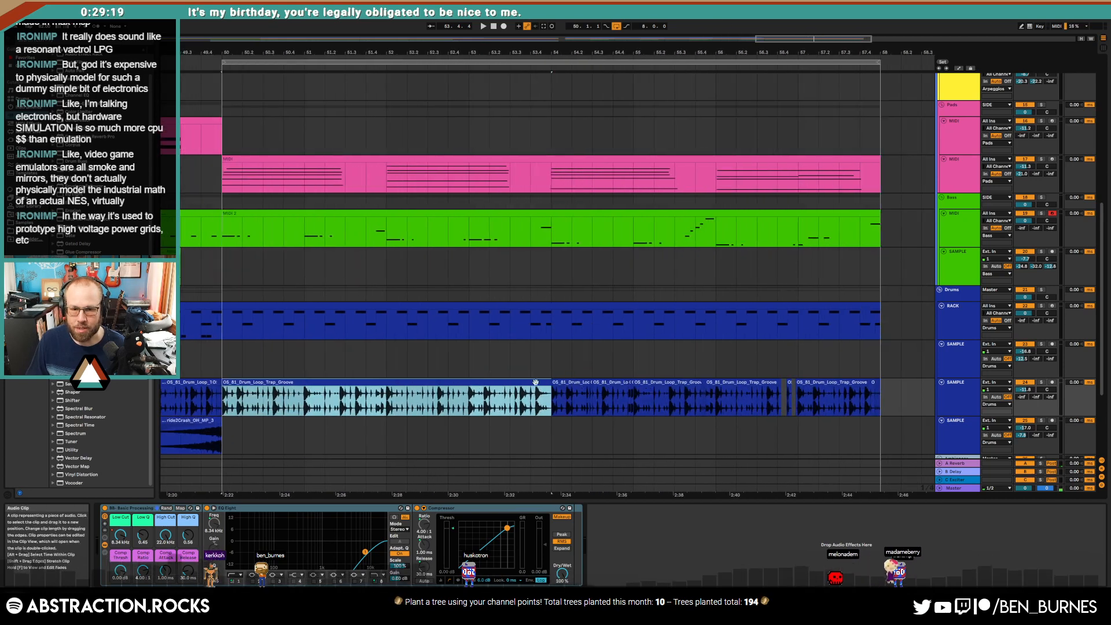
pyautogui.hotkey('ctrl', 'd')
pyautogui.click(211, 400)
pyautogui.press('space')
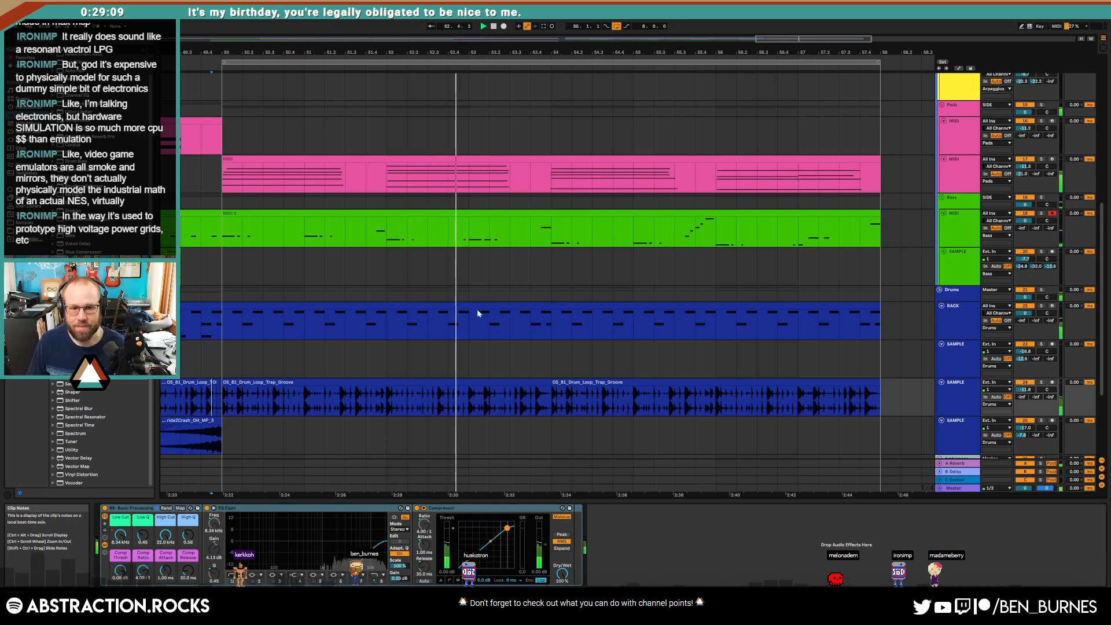
# Step: Delete the first arpeggio track's MIDI clip spanning bars 50 to 58
pyautogui.keyDown('ctrl'); pyautogui.scroll(-3, 510, 307); pyautogui.keyUp('ctrl')
pyautogui.keyDown('ctrl'); pyautogui.scroll(-3, 529, 281); pyautogui.keyUp('ctrl')
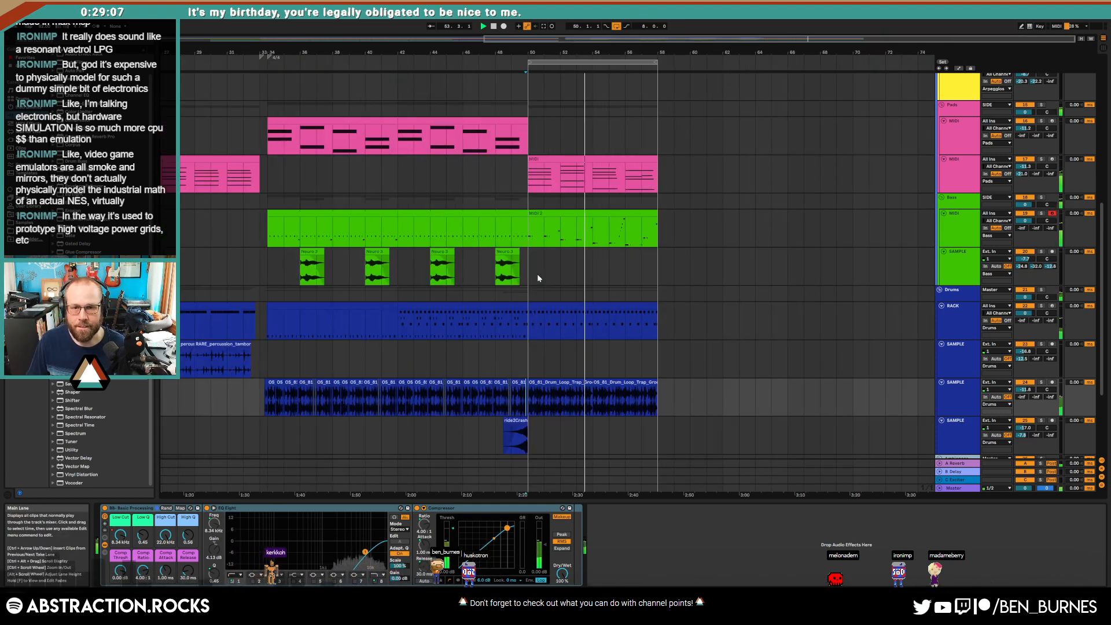
pyautogui.scroll(3, 606, 266)
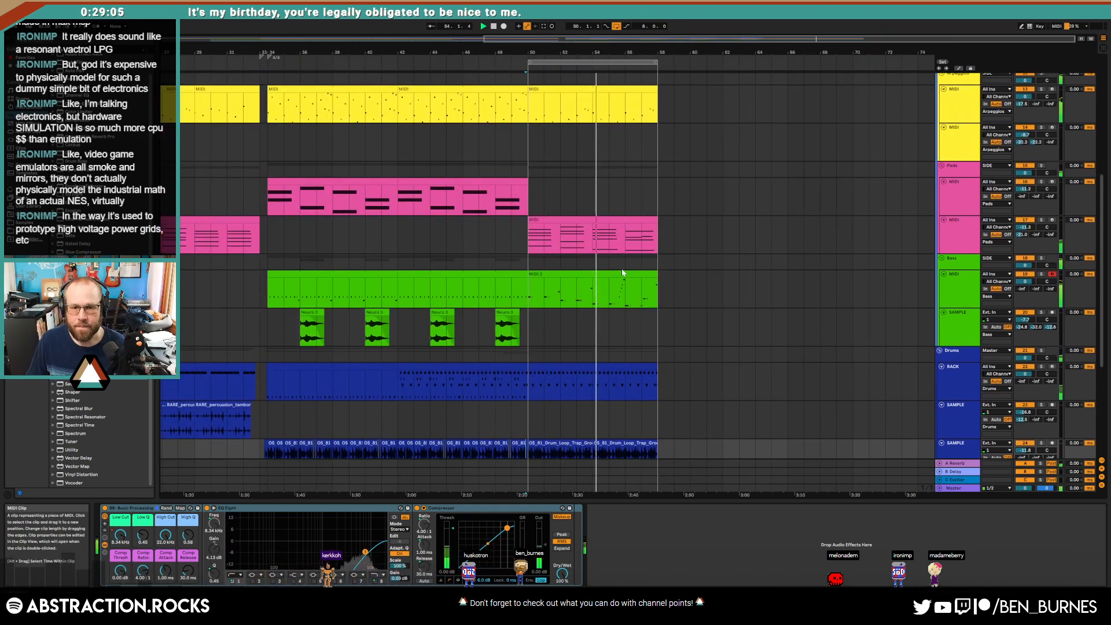
pyautogui.scroll(1, 624, 272)
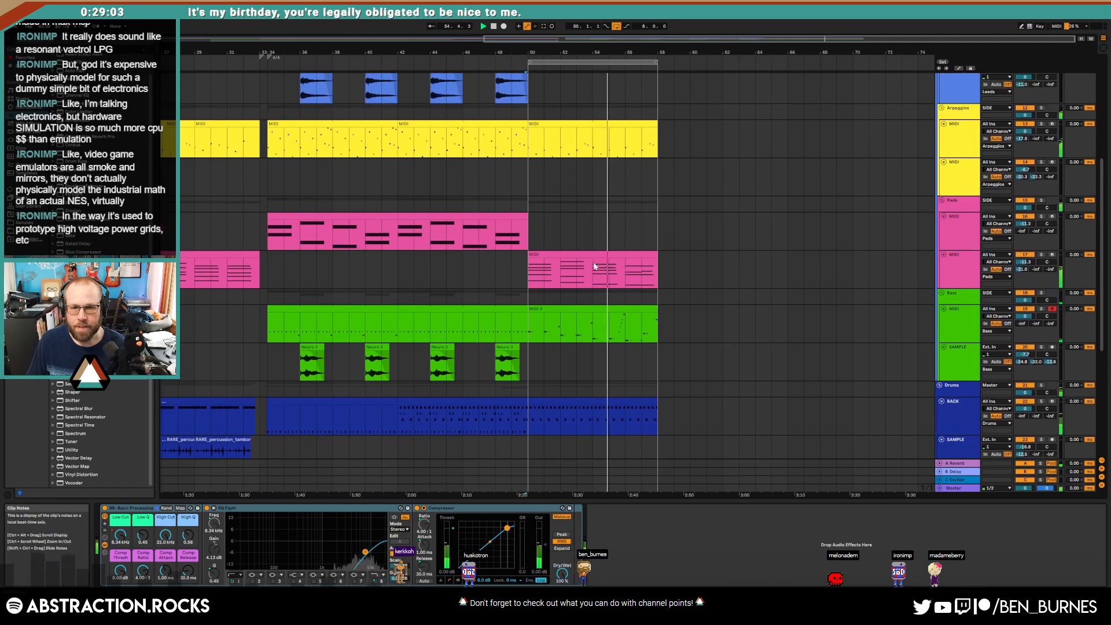
pyautogui.doubleClick(583, 145)
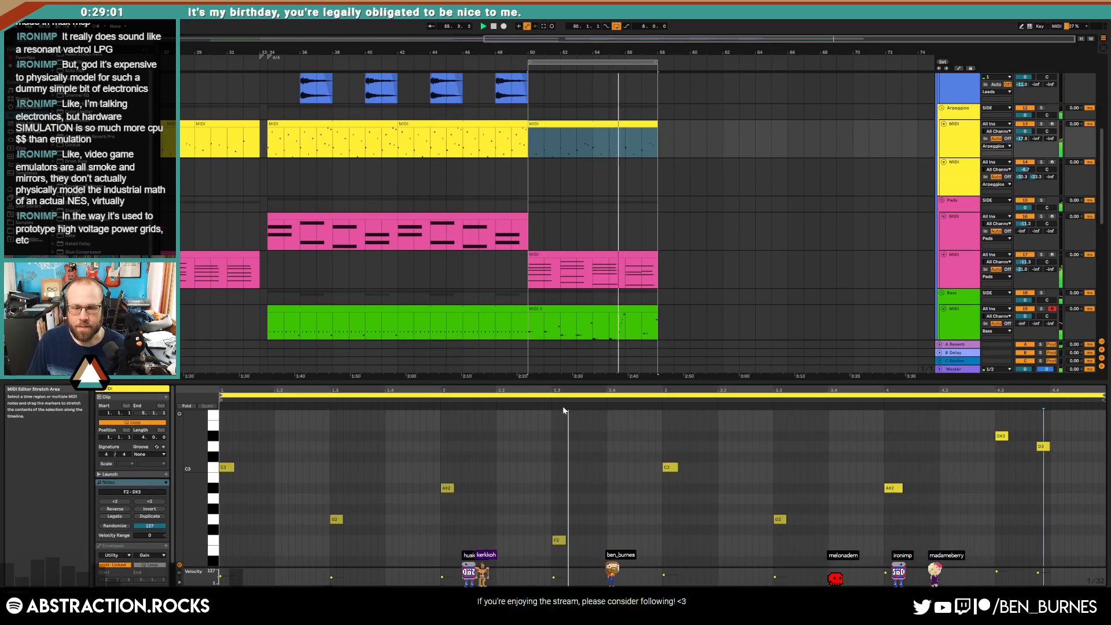
pyautogui.press('Delete')
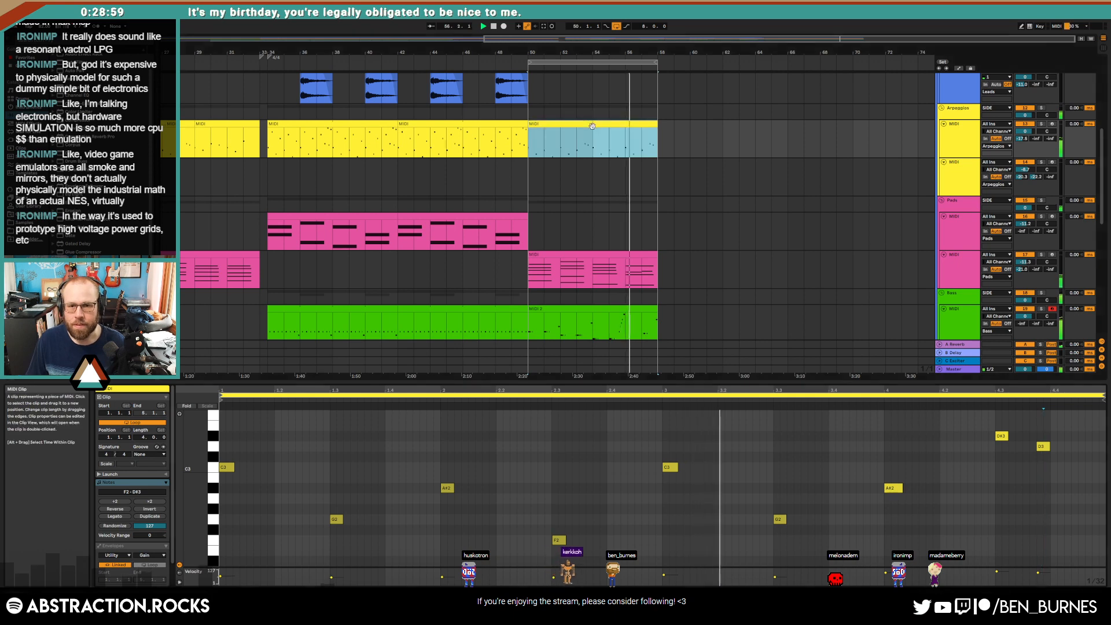
# Step: Examine the snare notes in the drum rack clip at bar 50, stop playback, and show the rack's devices
pyautogui.scroll(4, 628, 251)
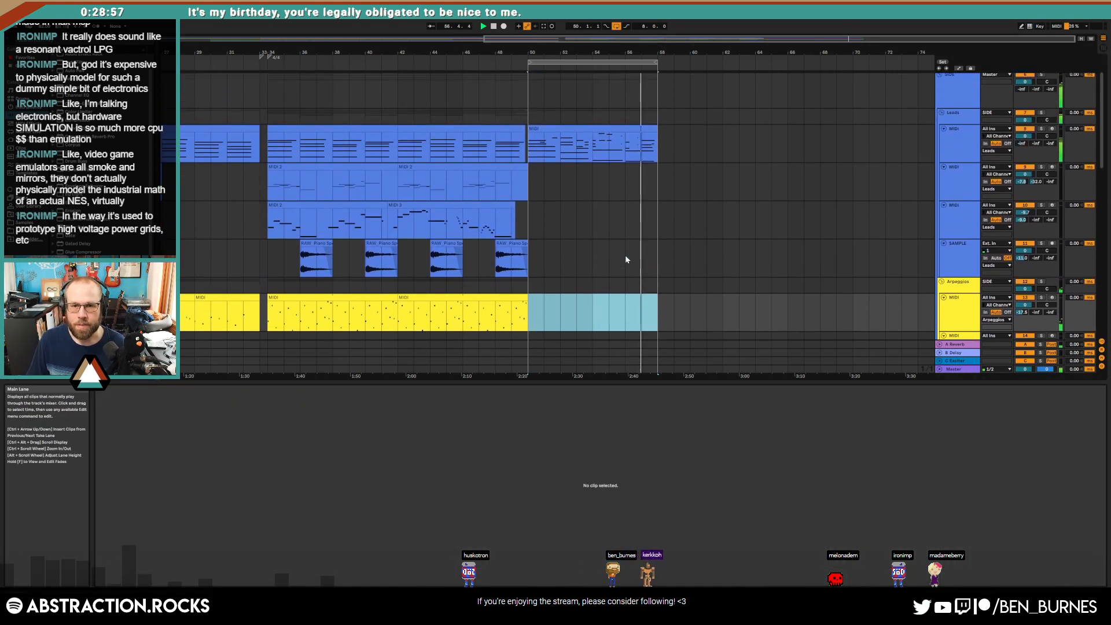
pyautogui.scroll(-10, 630, 274)
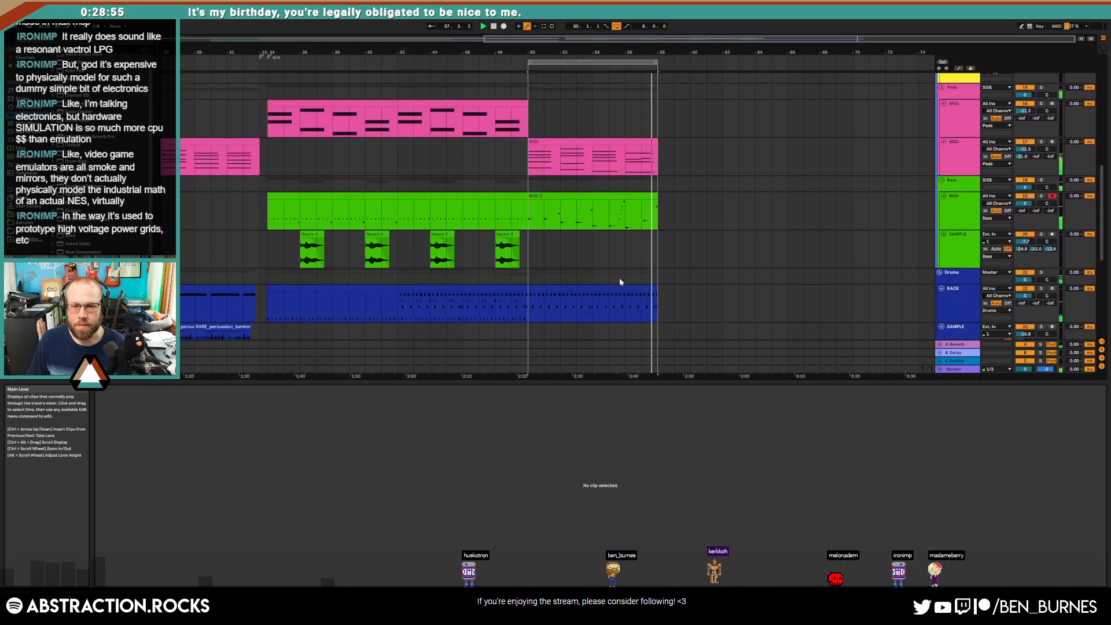
pyautogui.click(622, 268)
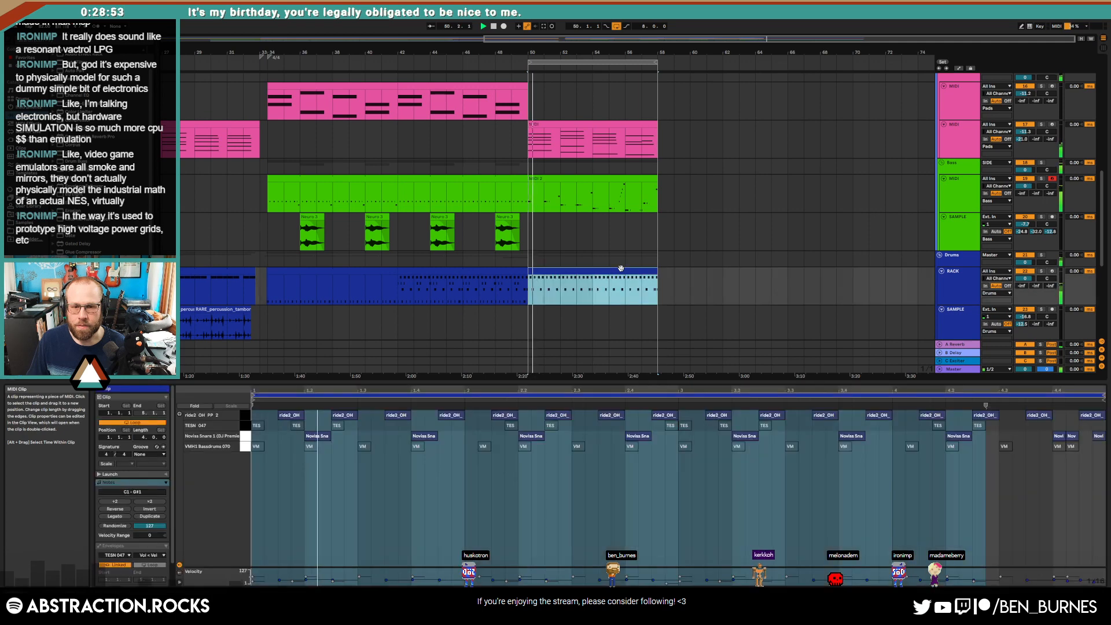
pyautogui.click(246, 436)
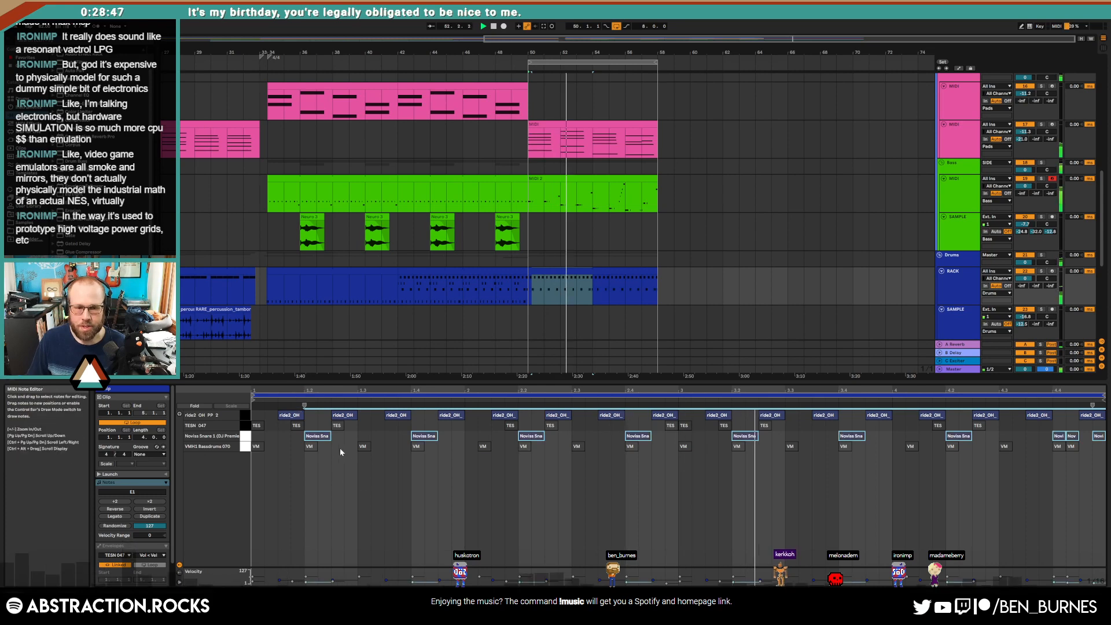
pyautogui.press('space')
pyautogui.hotkey('shift', 'Tab')
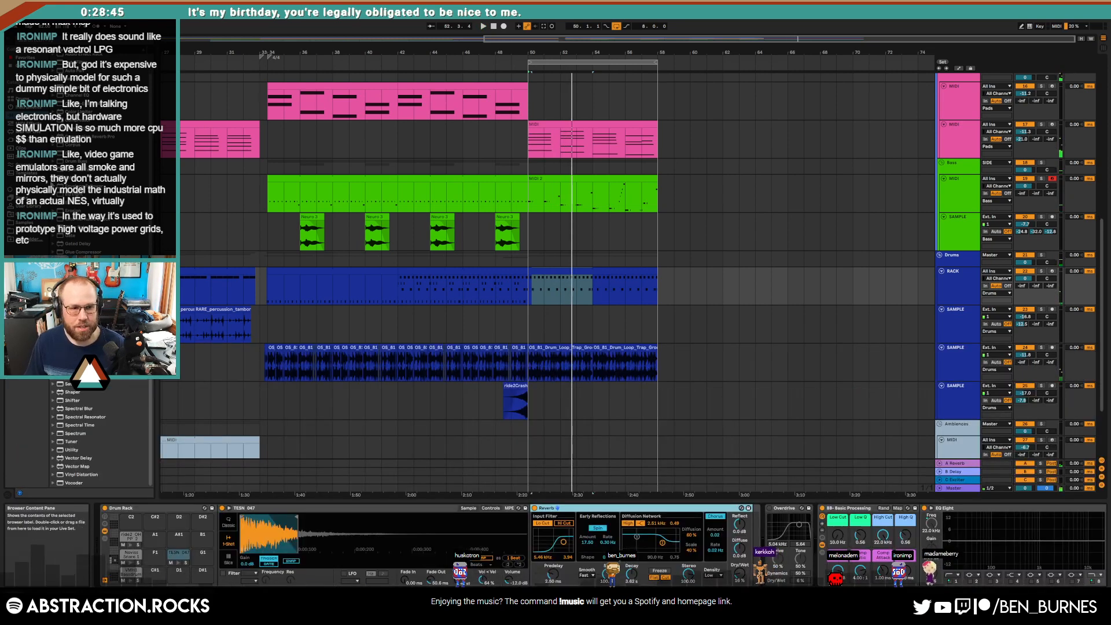
# Step: Find the "2018-09-12 - Airplane Mode - THANOS SNAP" sample, load it onto the drum rack's F1 pad, and shorten its end
pyautogui.click(25, 222)
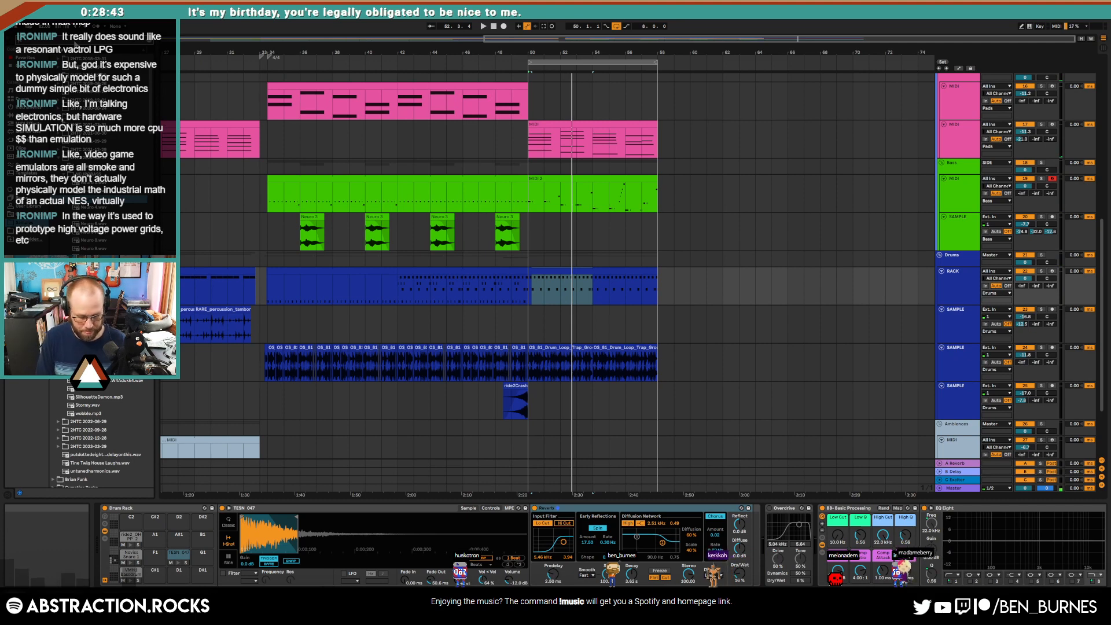
pyautogui.write('rise')
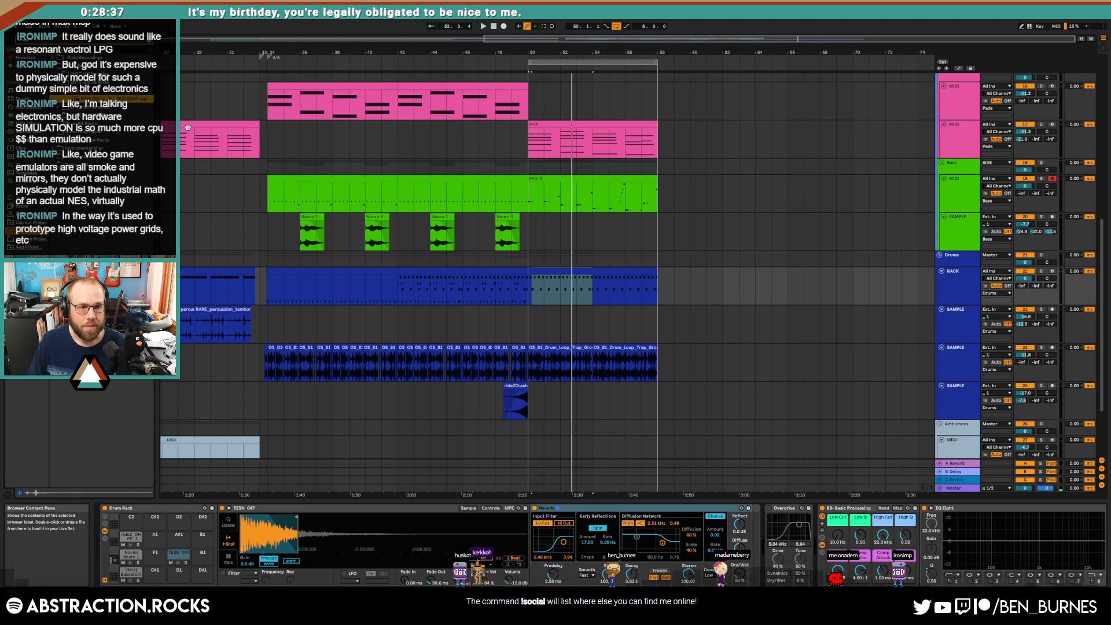
pyautogui.moveTo(134, 100); pyautogui.dragTo(154, 554)
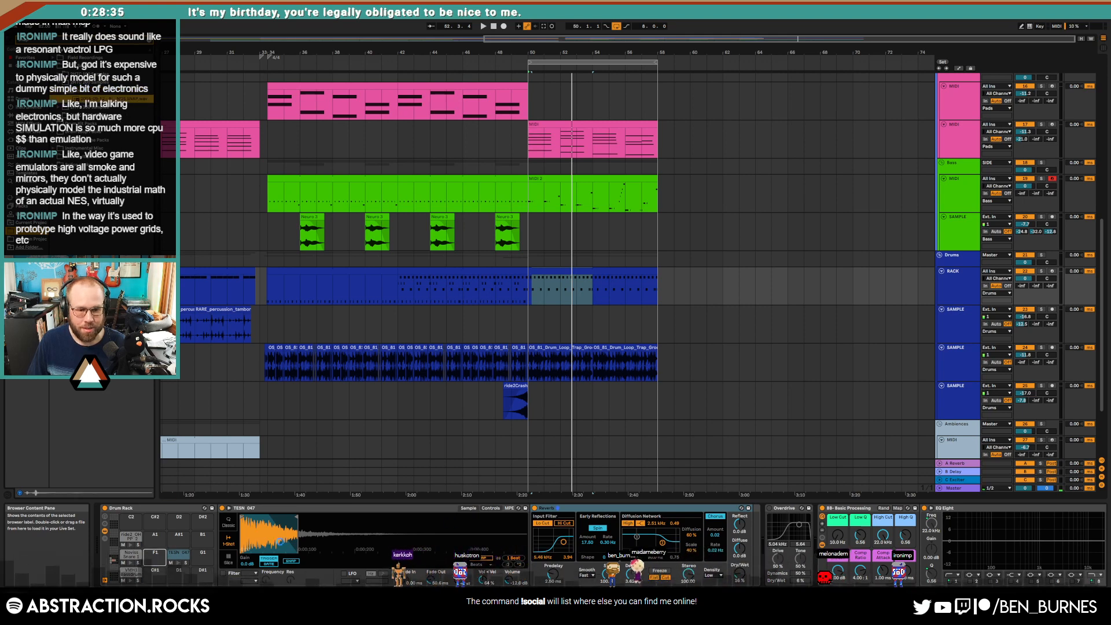
pyautogui.moveTo(525, 517); pyautogui.dragTo(353, 517)
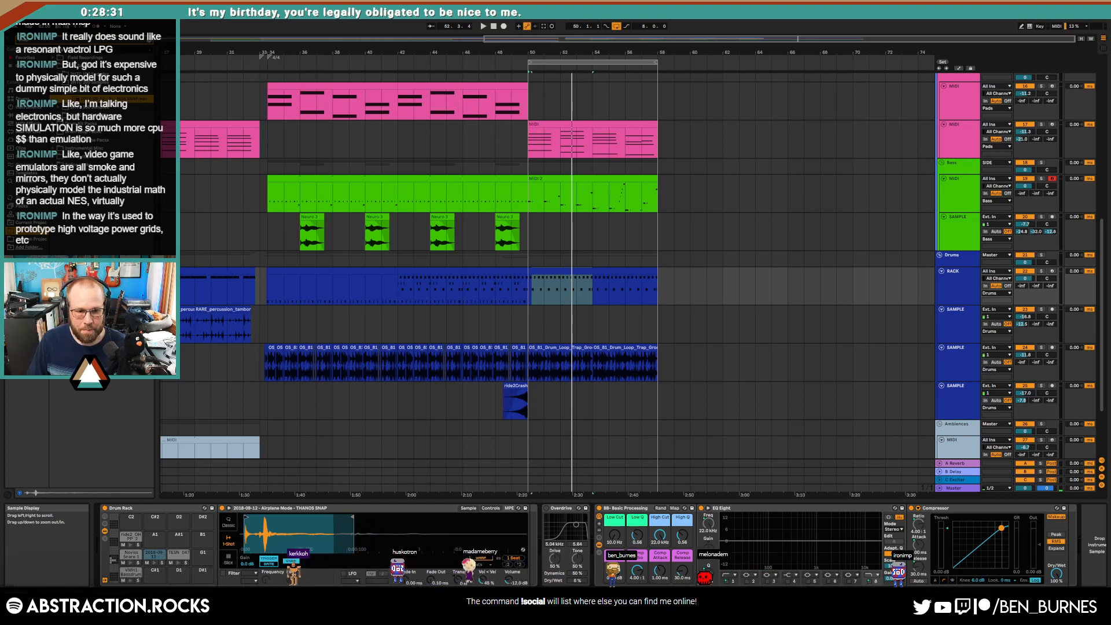
# Step: Copy all the snare notes in the drum rack clip at bar 50 onto the Airplane Mode snap row and play it
pyautogui.doubleClick(563, 286)
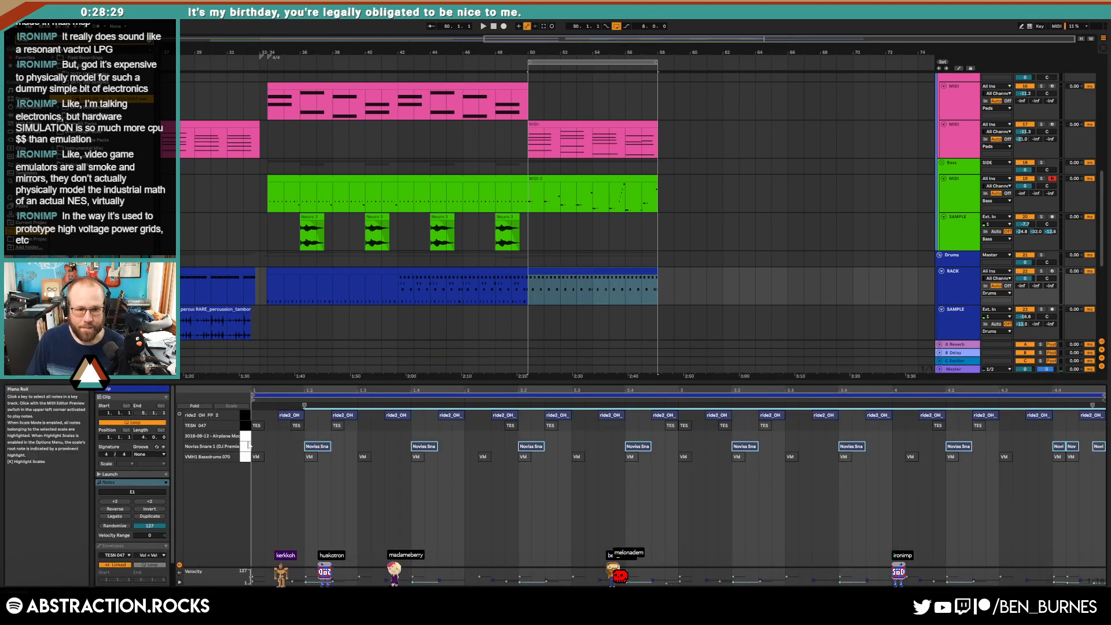
pyautogui.moveTo(324, 448); pyautogui.dragTo(324, 440)
pyautogui.press('space')
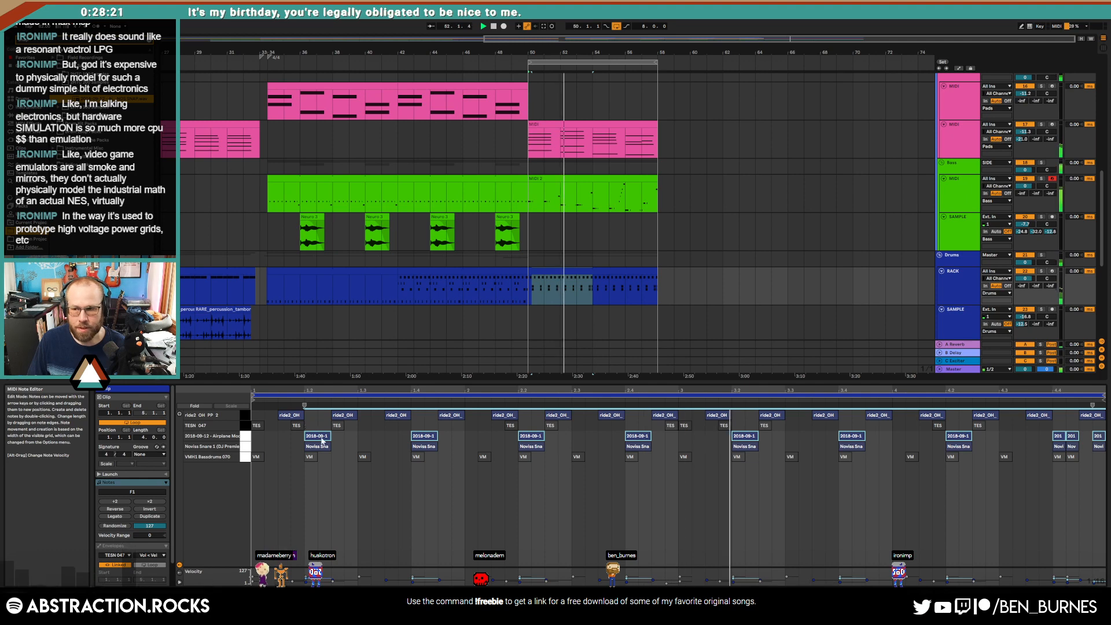
# Step: Delete the snap note layered on the second-to-last snare hit at the end of the drum pattern
pyautogui.click(953, 521)
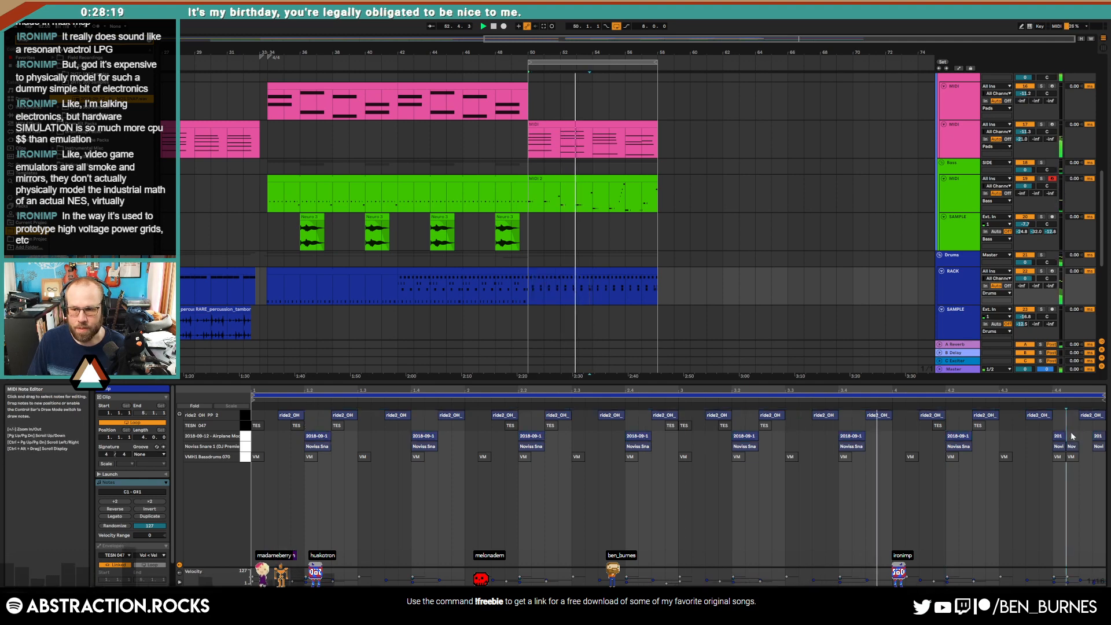
pyautogui.doubleClick(1071, 437)
pyautogui.click(1072, 446)
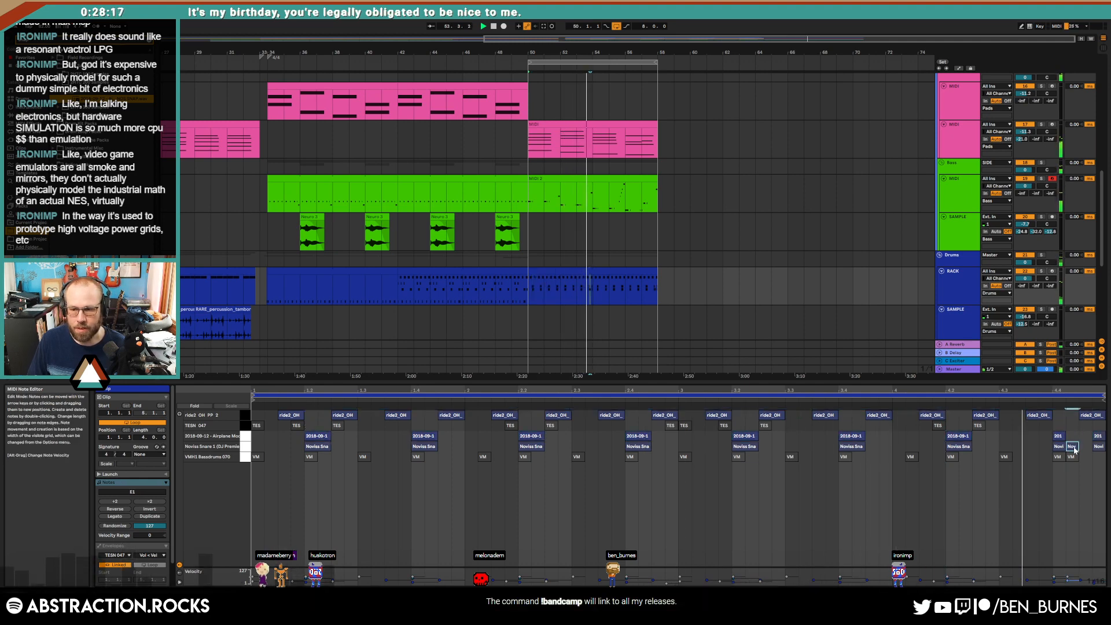
pyautogui.click(1098, 436)
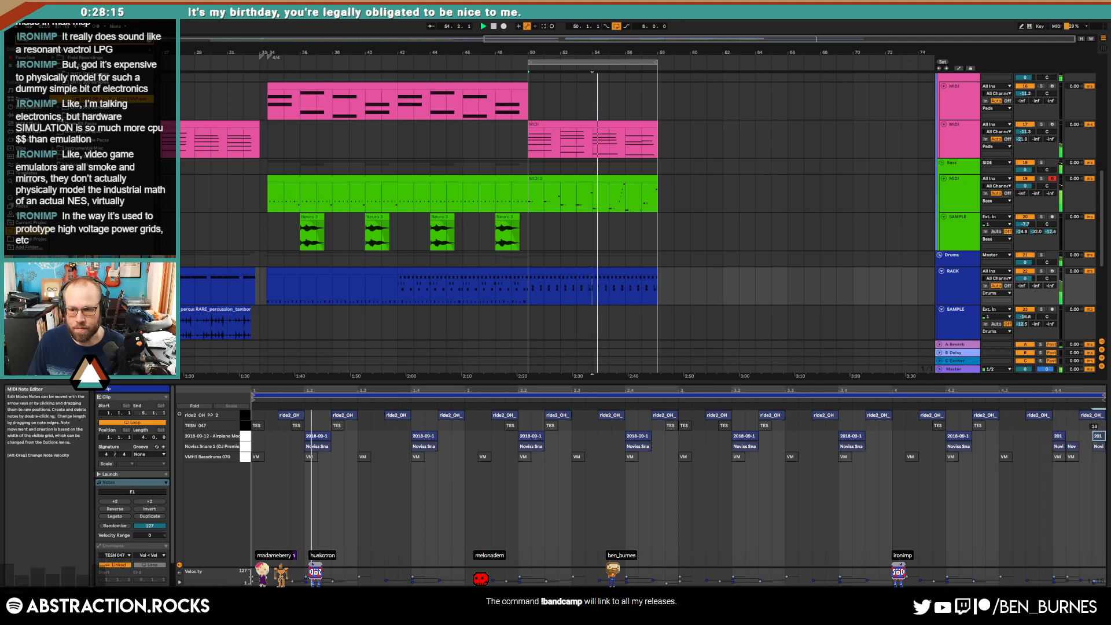
pyautogui.hotkey('shift', 'Tab')
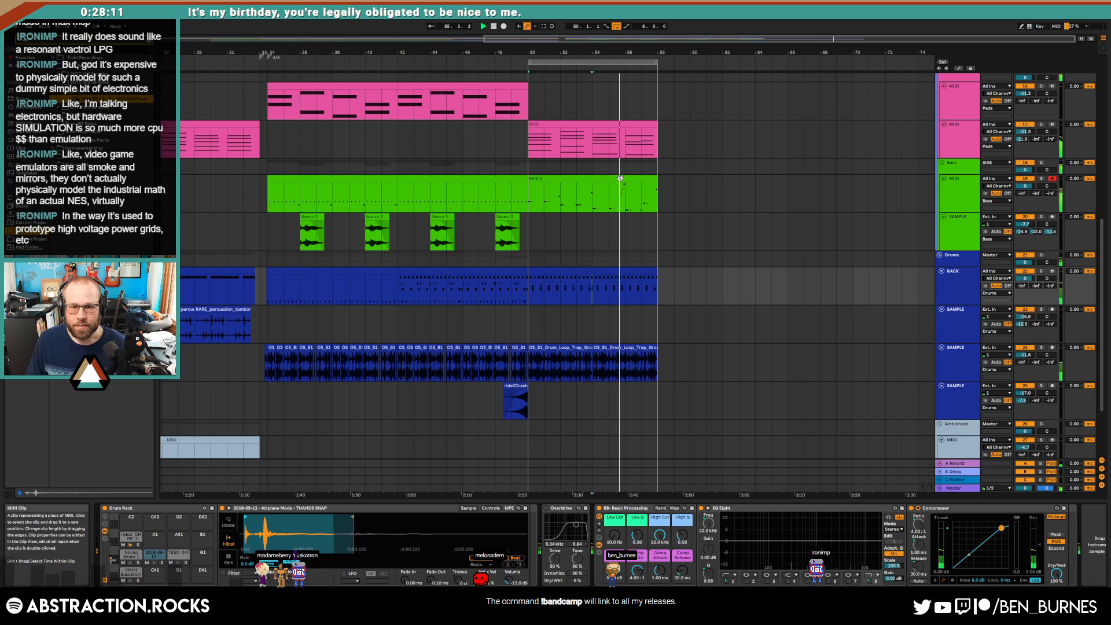
# Step: Shorten the A#1 note ending the rising run in the bass clip at bar 50 and add a short D2 note after it
pyautogui.doubleClick(620, 180)
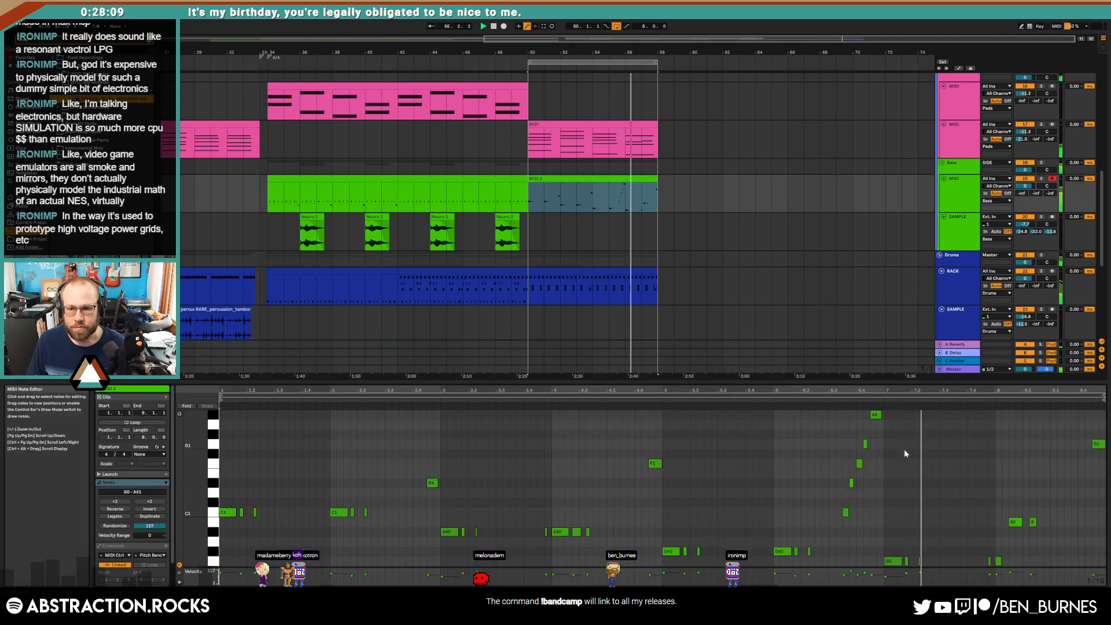
pyautogui.click(925, 461)
pyautogui.scroll(2, 871, 421)
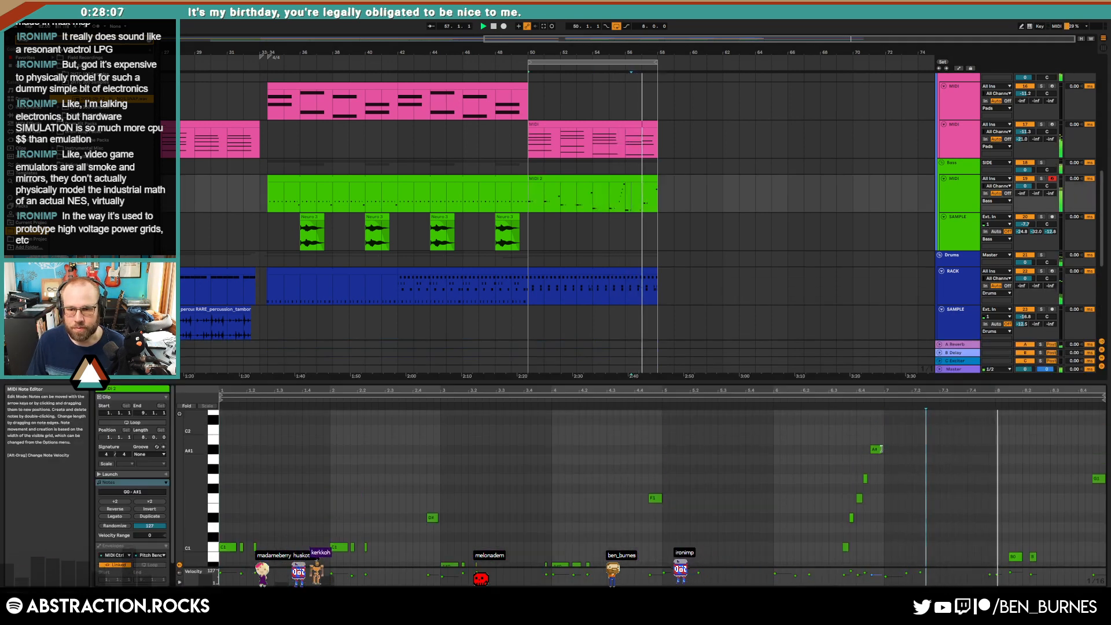
pyautogui.scroll(2, 881, 445)
pyautogui.doubleClick(881, 428)
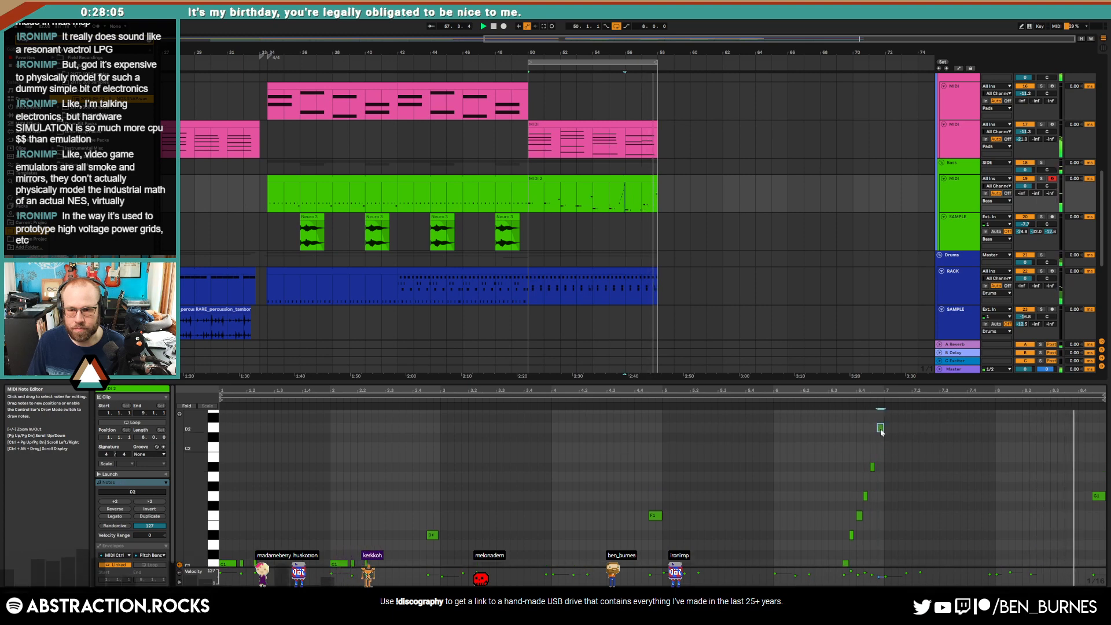
pyautogui.scroll(-4, 915, 463)
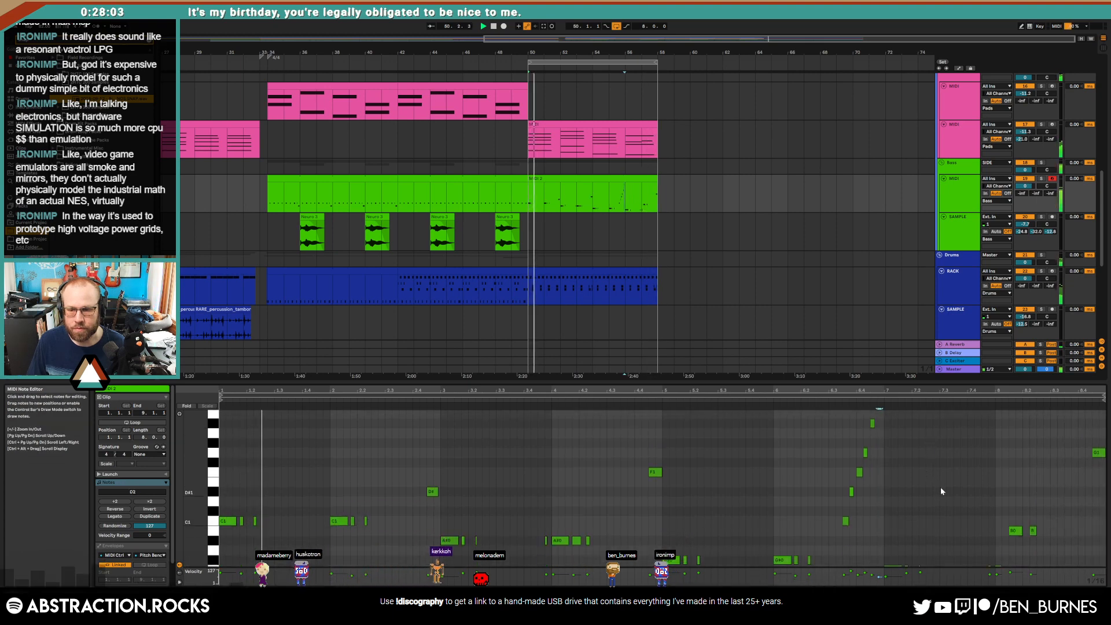
# Step: Duplicate the pair of B0 notes in the bass clip's last bar directly after the originals and play the ending
pyautogui.scroll(-1, 1022, 509)
pyautogui.click(1034, 523)
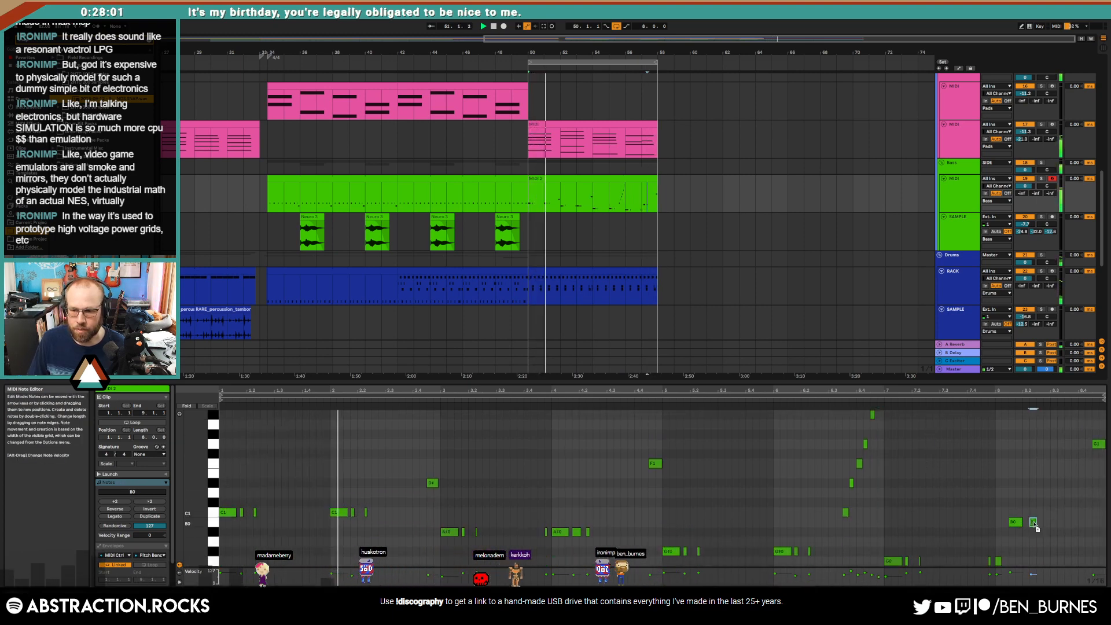
pyautogui.moveTo(1034, 524); pyautogui.dragTo(1079, 524)
pyautogui.press('space')
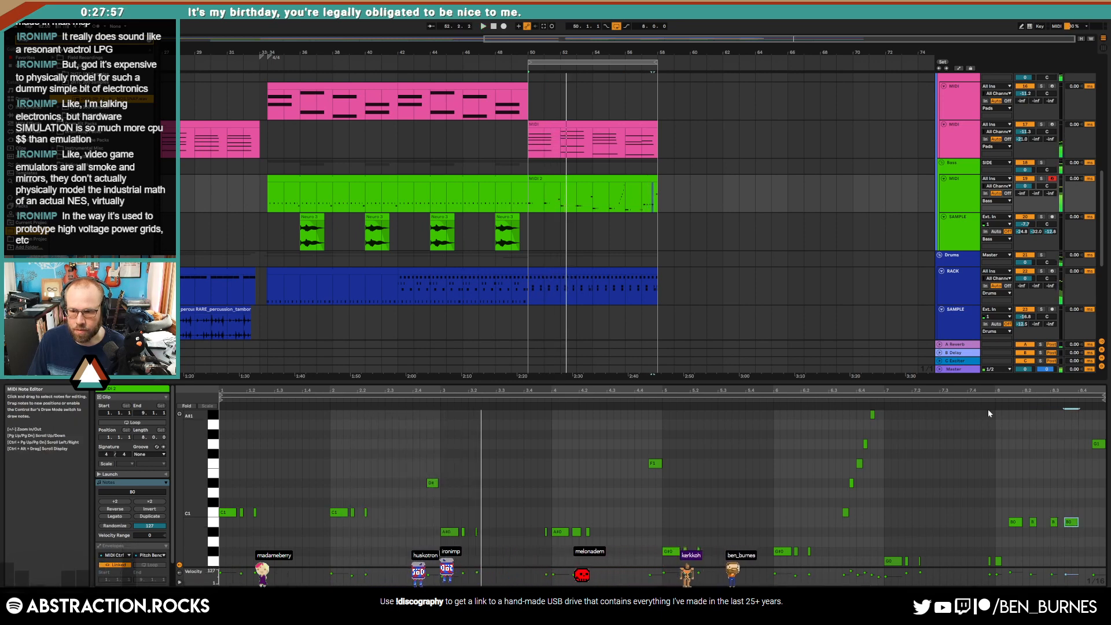
pyautogui.click(972, 399)
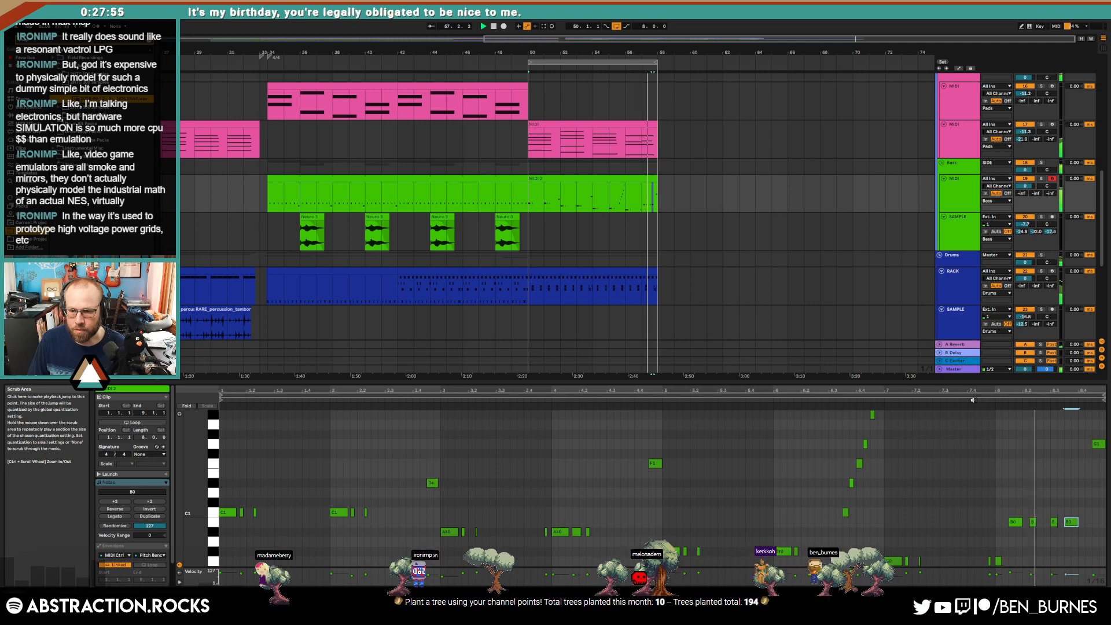
# Step: Try shifting the two copied B0 notes slightly later in the bass clip's last bar and replay the ending
pyautogui.moveTo(1074, 525); pyautogui.dragTo(1081, 526)
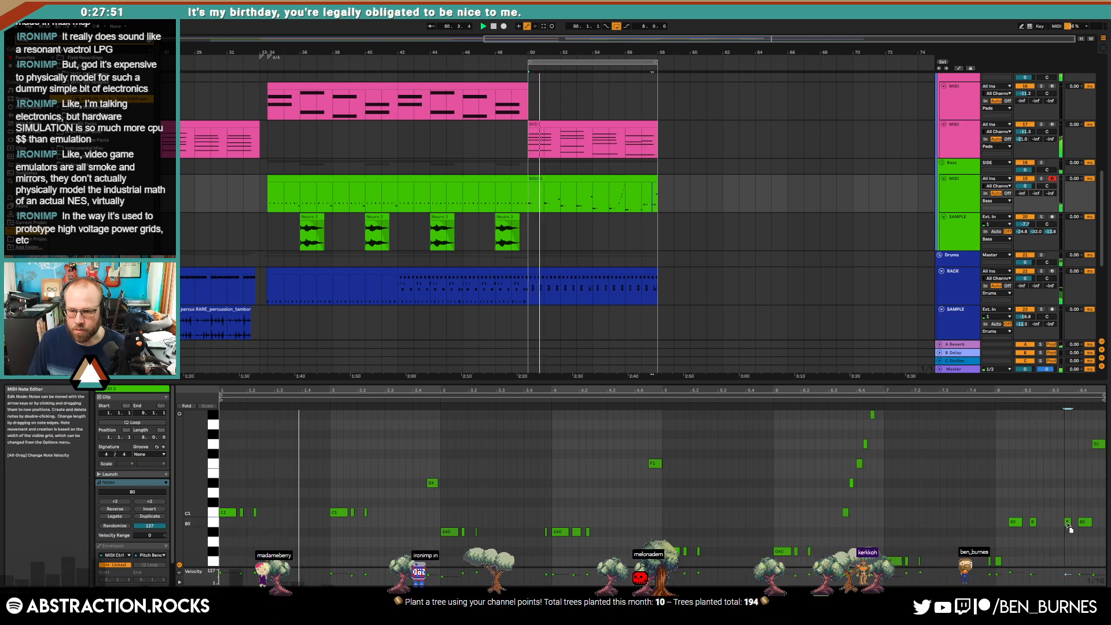
pyautogui.press('space')
pyautogui.hotkey('ctrl', 'a')
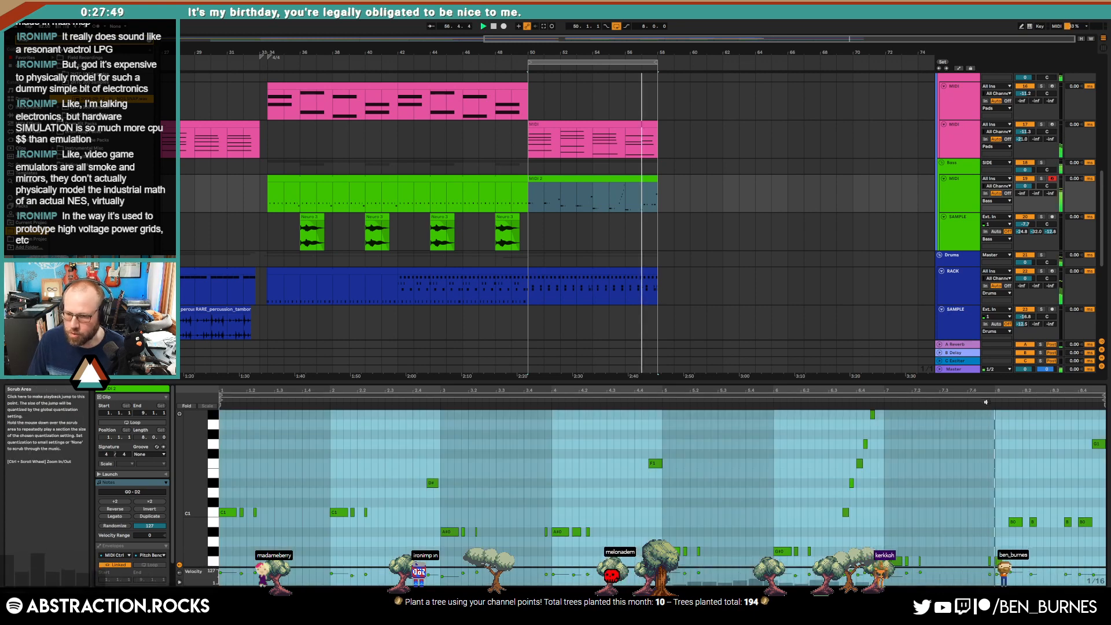
pyautogui.click(988, 405)
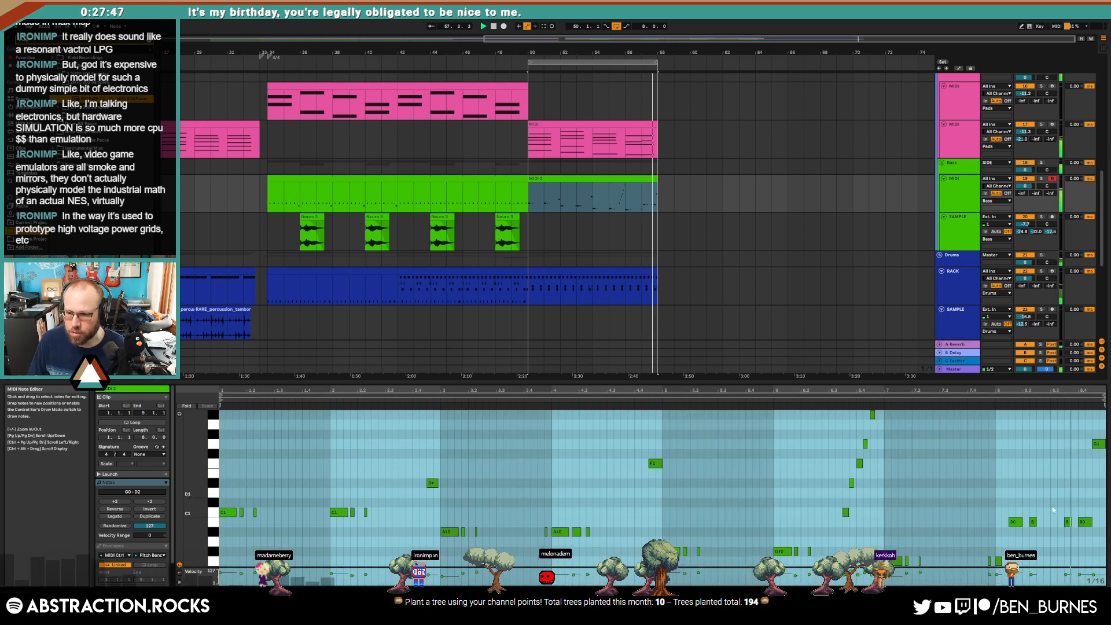
# Step: Respace the copied B0 notes as short hits, add another just before the closing D2 note, and play the ending
pyautogui.click(1062, 523)
pyautogui.moveTo(1062, 525); pyautogui.dragTo(1074, 523)
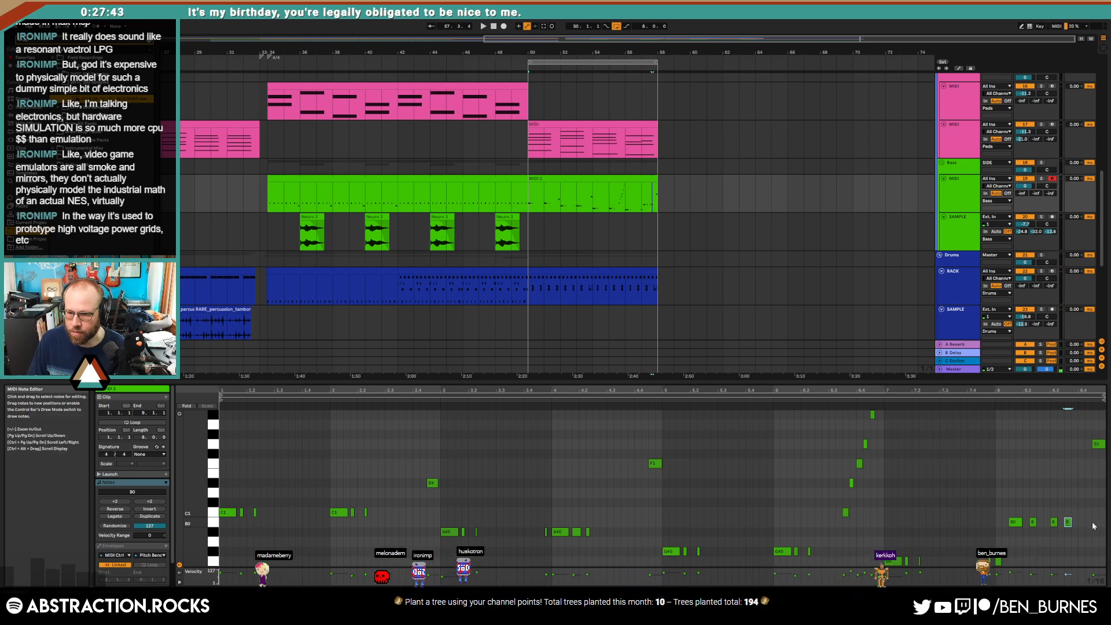
pyautogui.doubleClick(1089, 523)
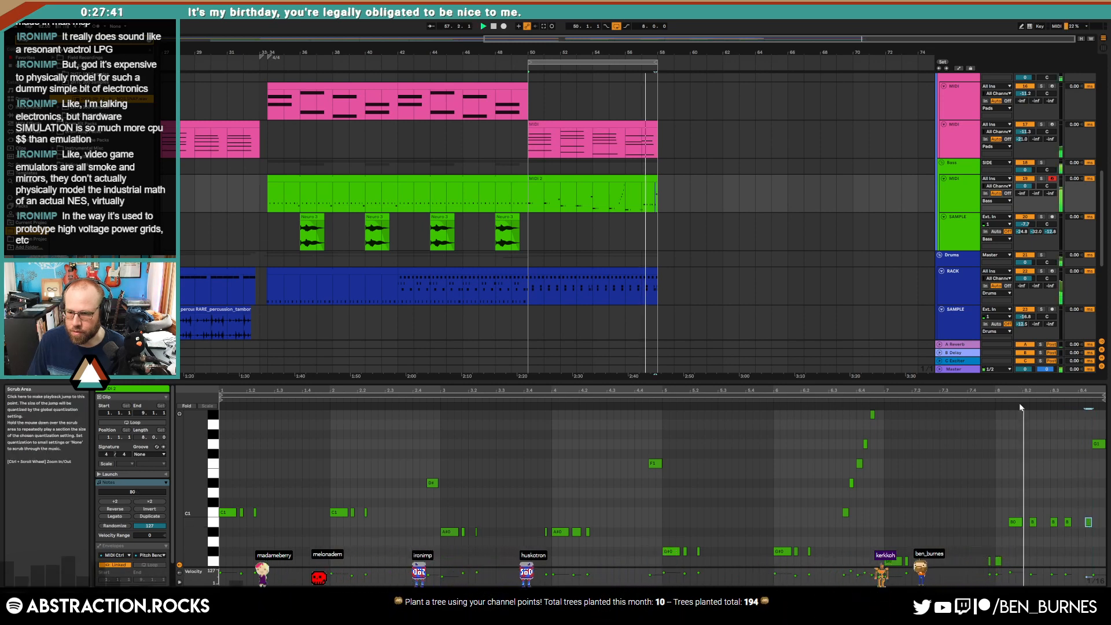
pyautogui.press('space')
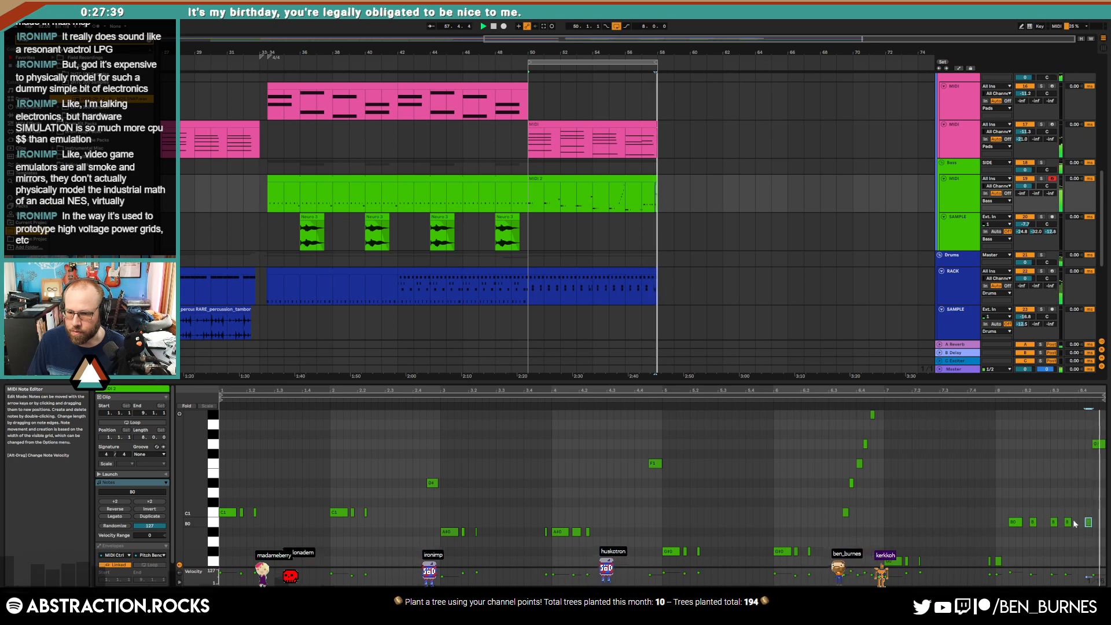
pyautogui.moveTo(1069, 522); pyautogui.dragTo(1076, 522)
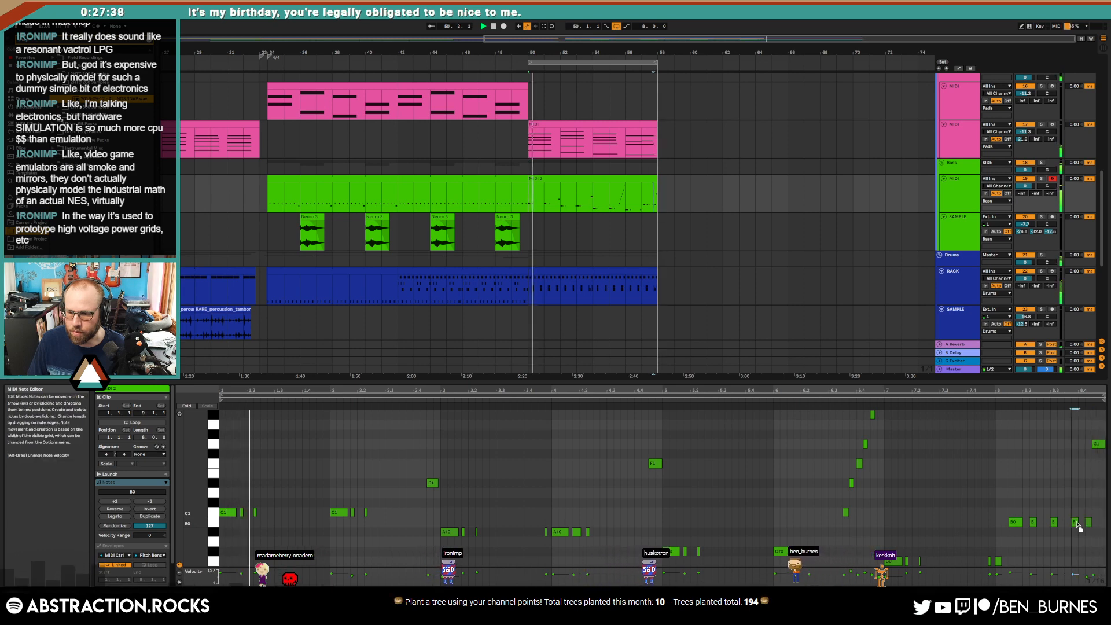
pyautogui.click(1028, 410)
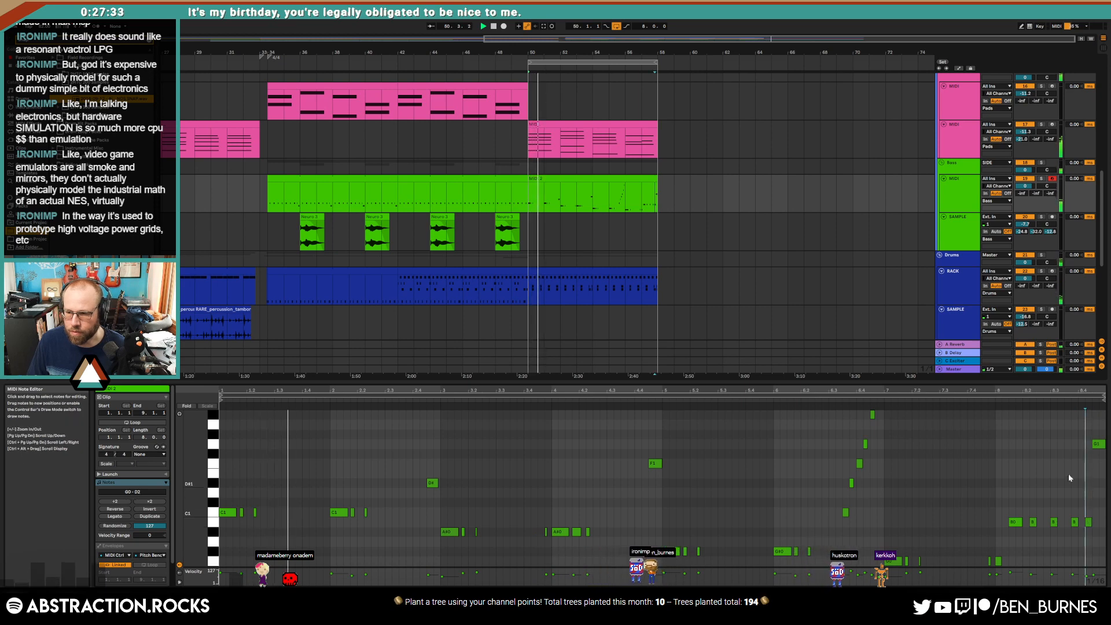
# Step: Close the bass clip's note editor and play the arrangement from the beginning of the song
pyautogui.hotkey('shift', 'Tab')
pyautogui.press('space')
pyautogui.scroll(-3, 529, 281)
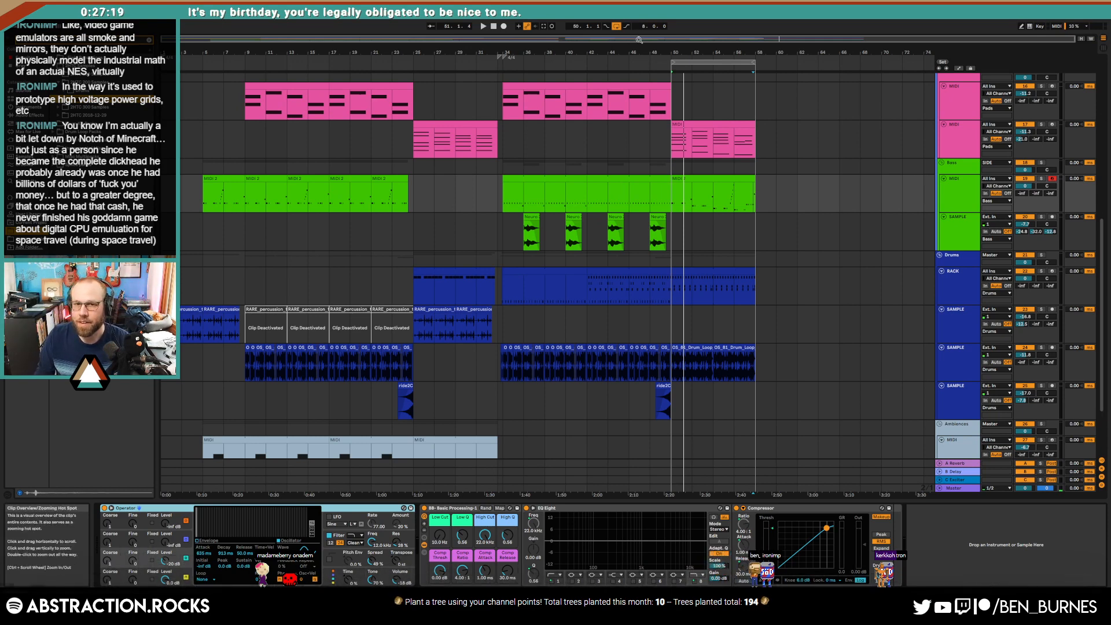
pyautogui.click(497, 26)
pyautogui.scroll(2, 480, 216)
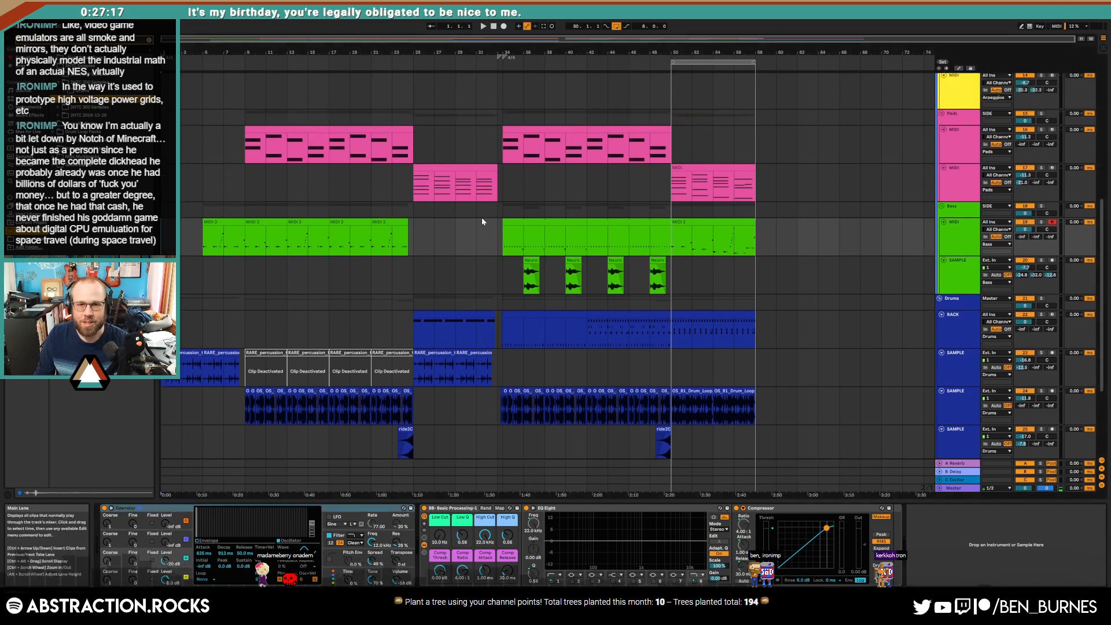
pyautogui.hotkey('shift', 'Tab')
pyautogui.hotkey('shift', 'Tab')
pyautogui.scroll(3, 514, 217)
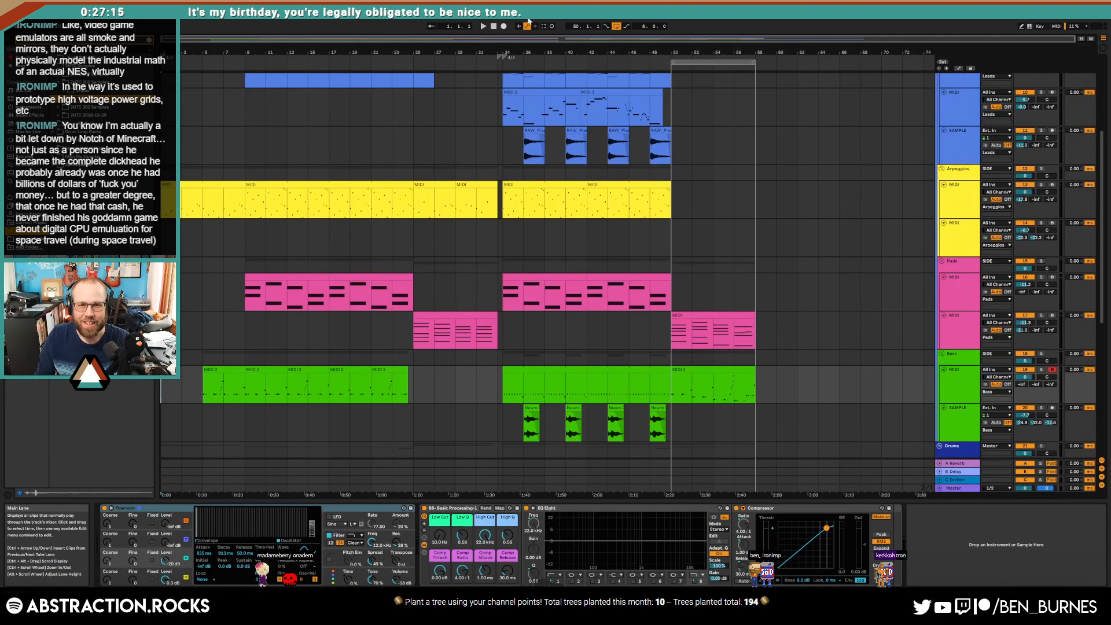
pyautogui.click(493, 27)
pyautogui.press('space')
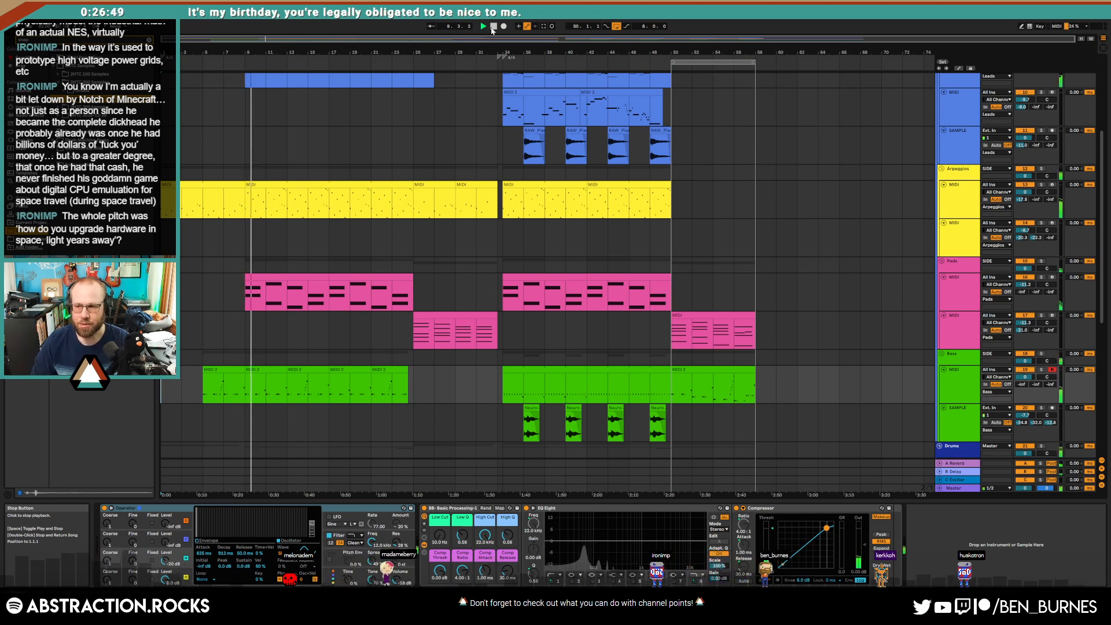
# Step: Arm the second MIDI track in the Arpeggios group for recording and clear the browser search
pyautogui.click(414, 224)
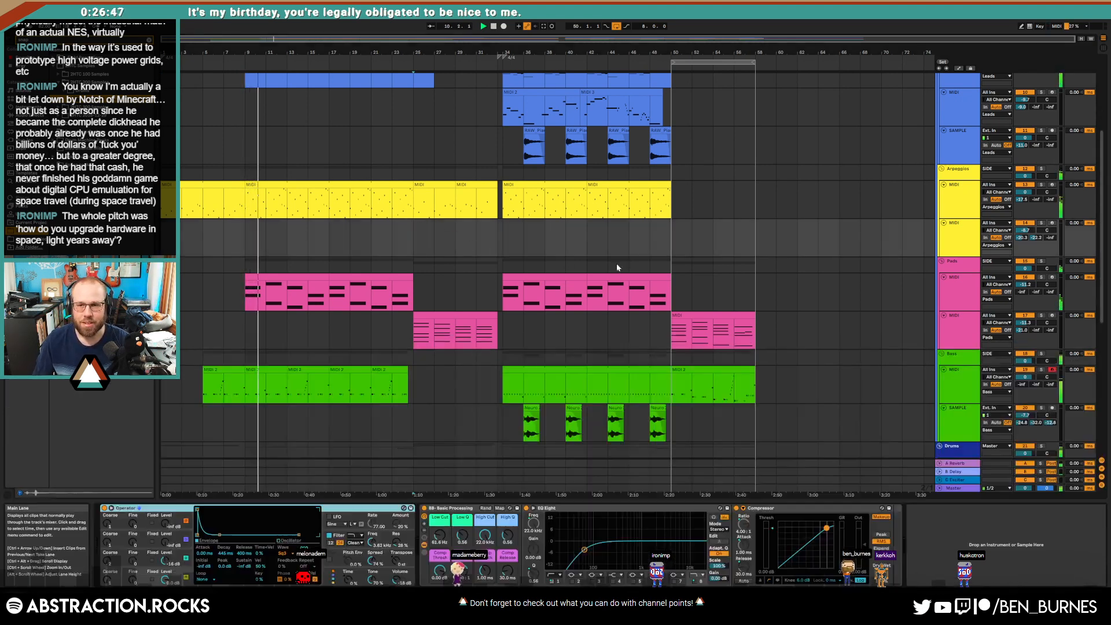
pyautogui.click(975, 228)
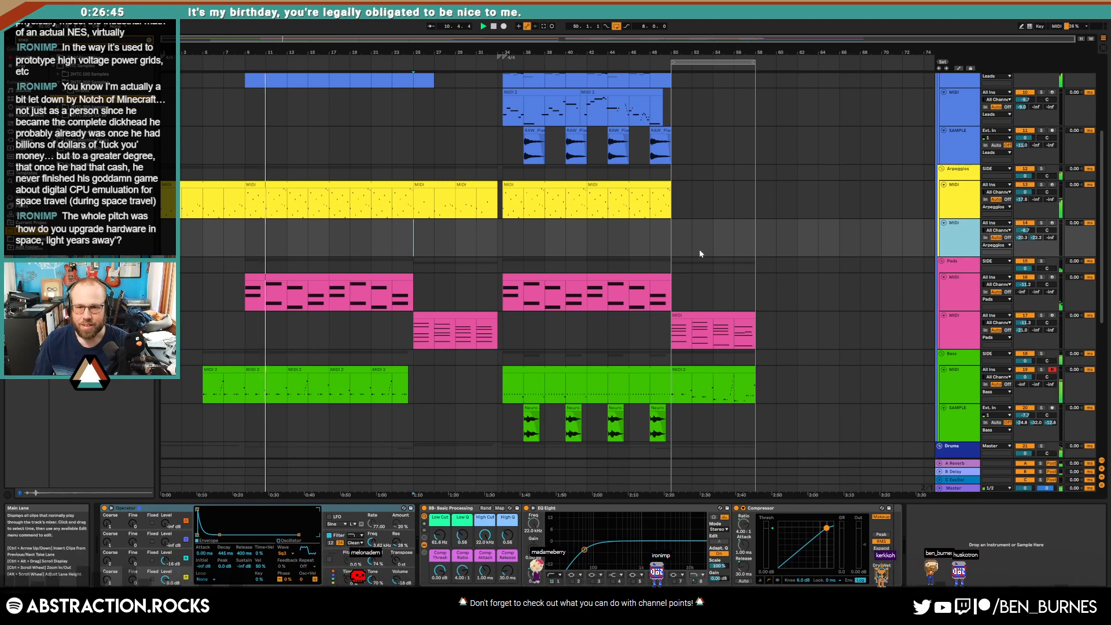
pyautogui.click(675, 245)
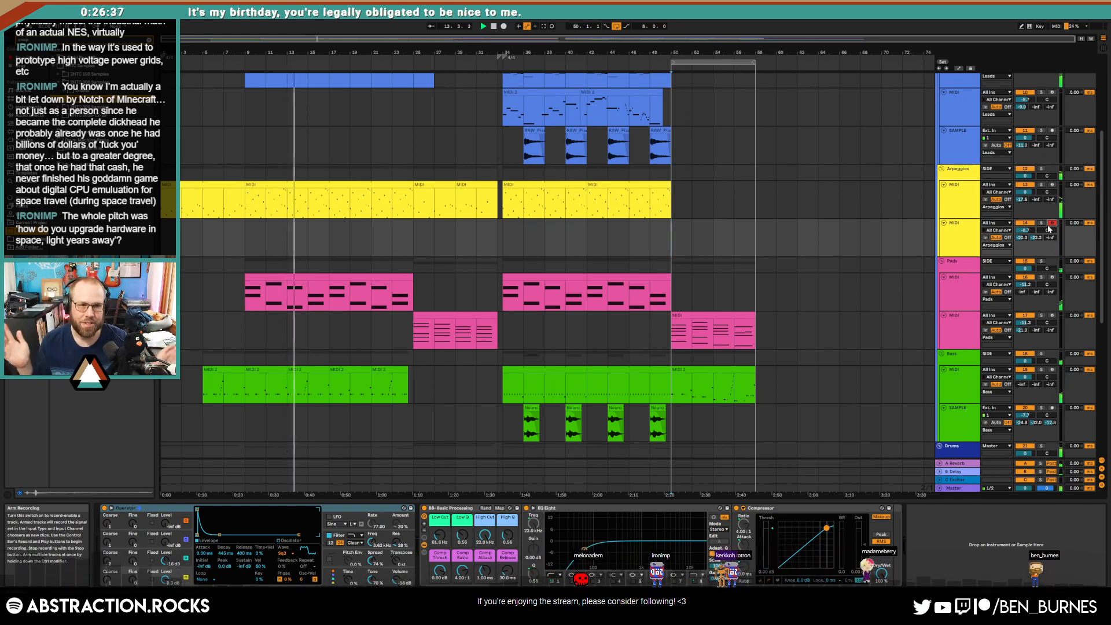
pyautogui.click(149, 40)
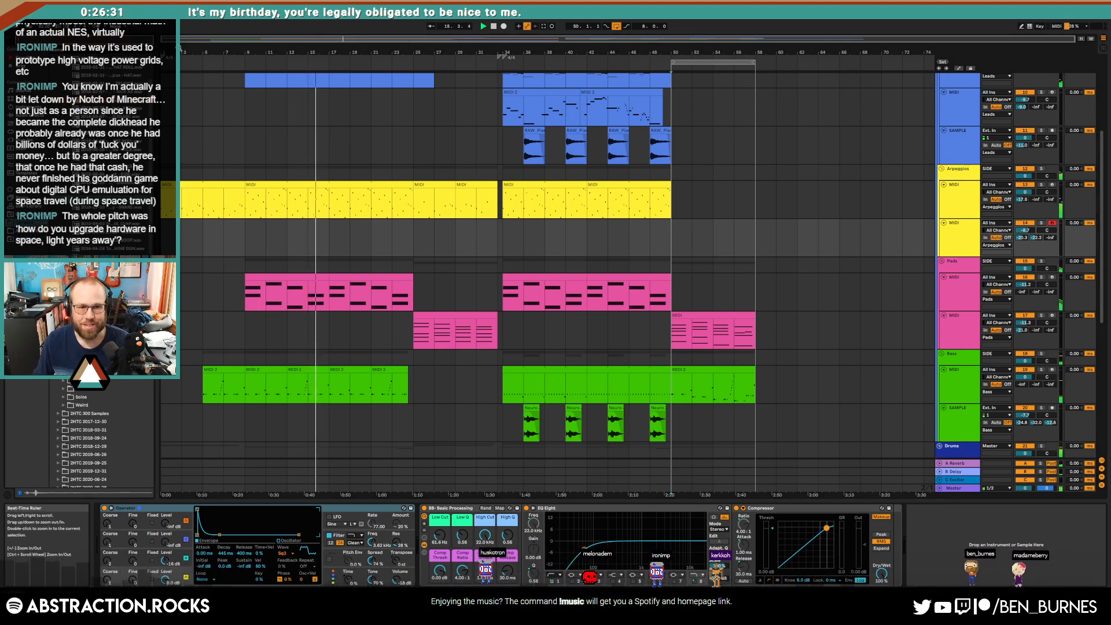
pyautogui.click(414, 242)
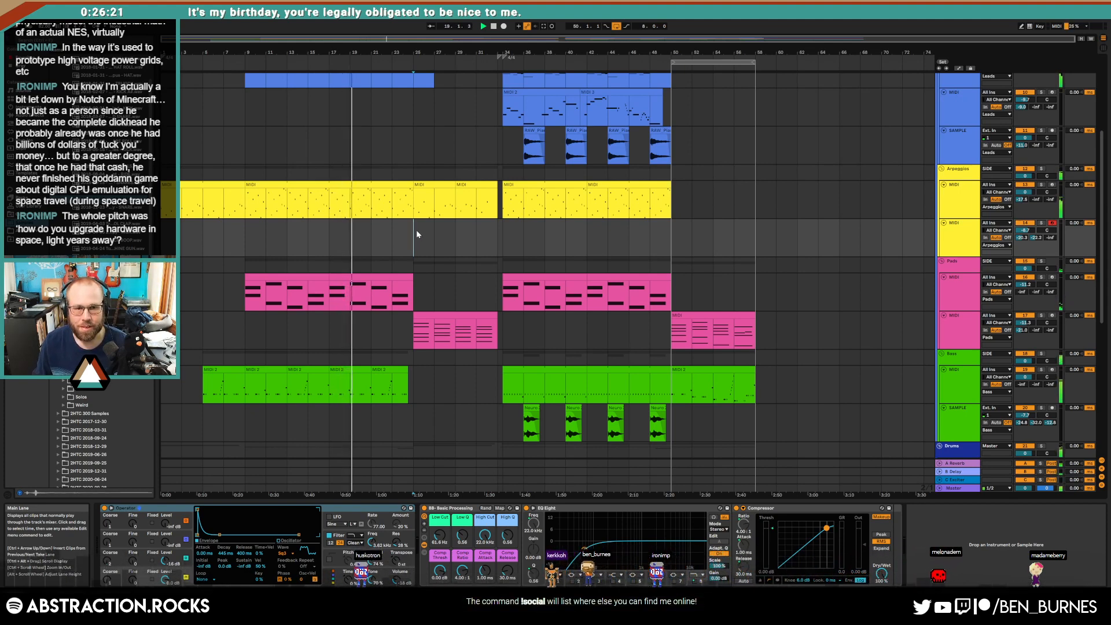
pyautogui.scroll(4, 416, 230)
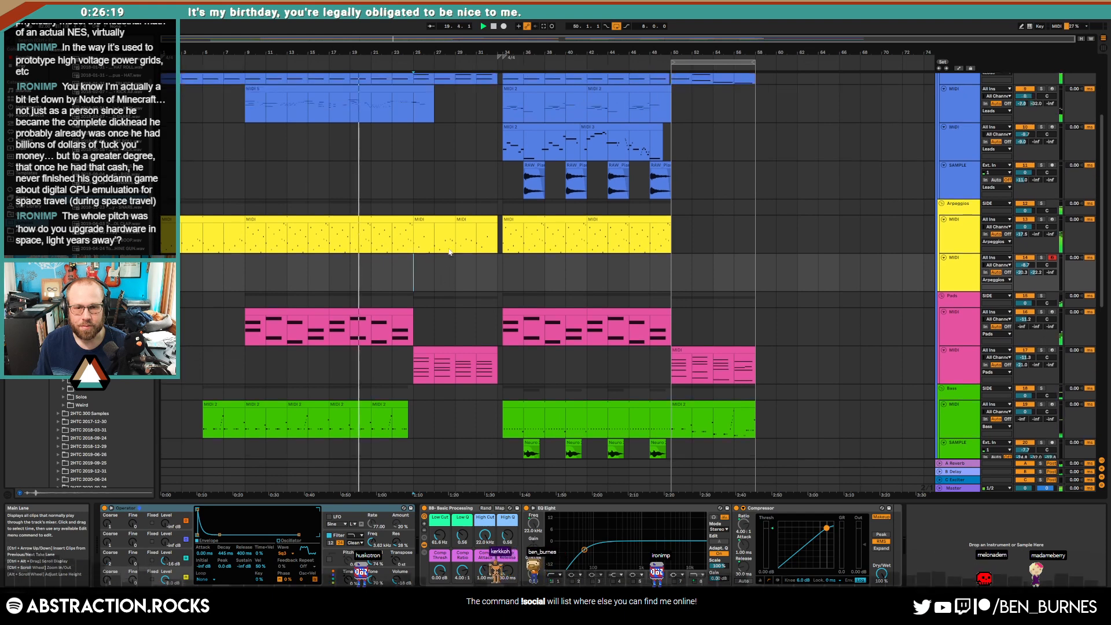
pyautogui.scroll(-1, 451, 261)
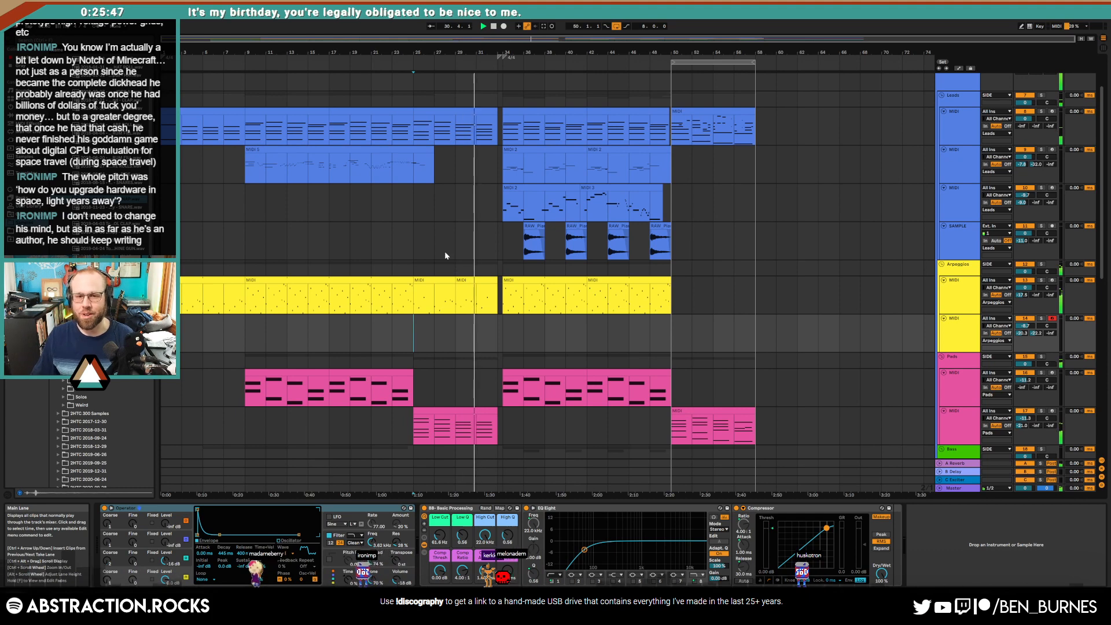
pyautogui.click(672, 332)
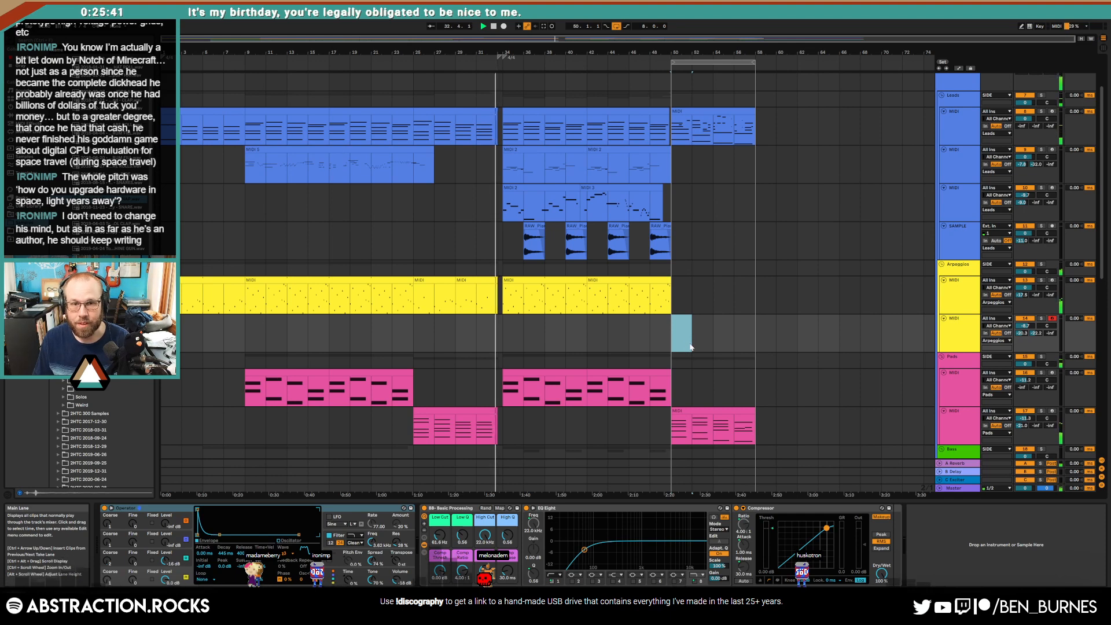
pyautogui.scroll(-1, 693, 352)
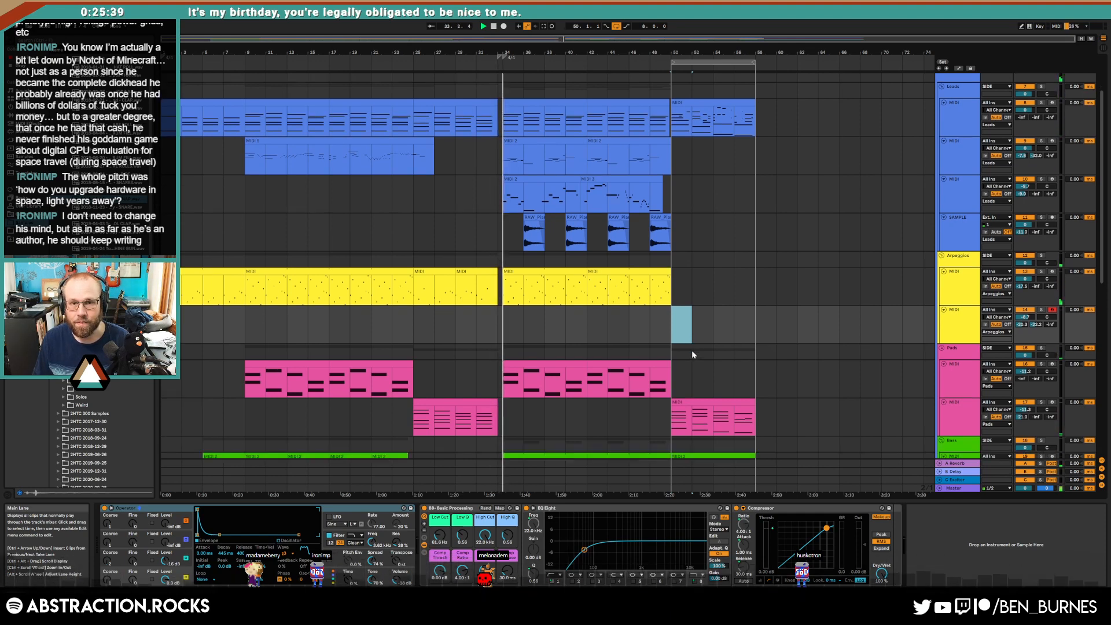
# Step: Duplicate the time from bar 25 to 33 across all tracks and delete the copied fragment on the second Leads MIDI track at bar 33
pyautogui.moveTo(423, 137); pyautogui.dragTo(488, 132)
pyautogui.hotkey('ctrl', 'shift', 'd')
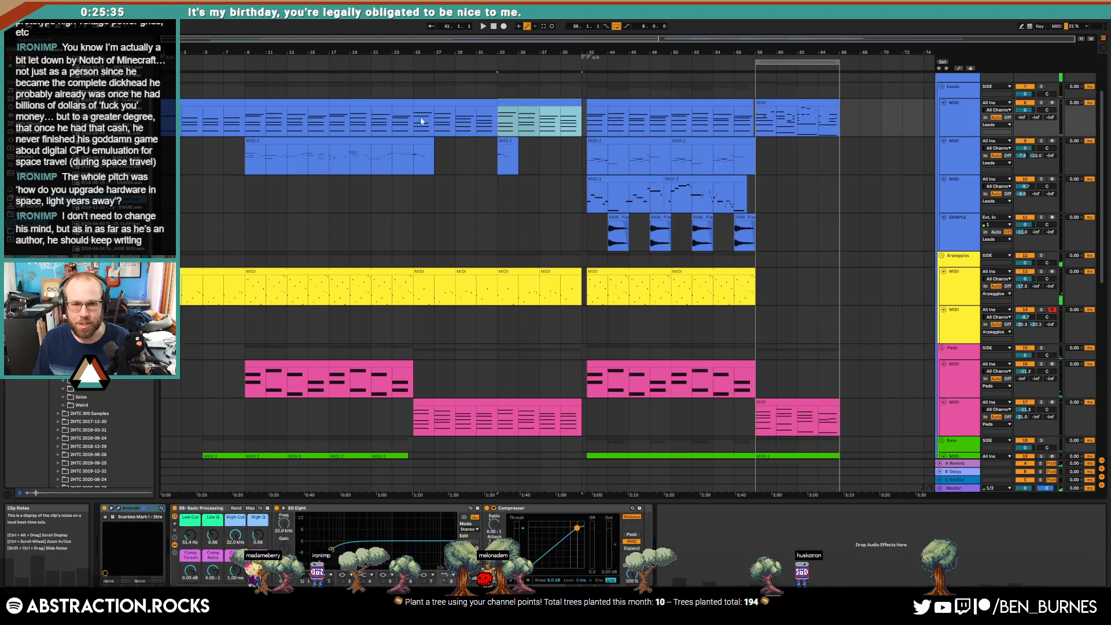
pyautogui.click(398, 119)
pyautogui.click(512, 151)
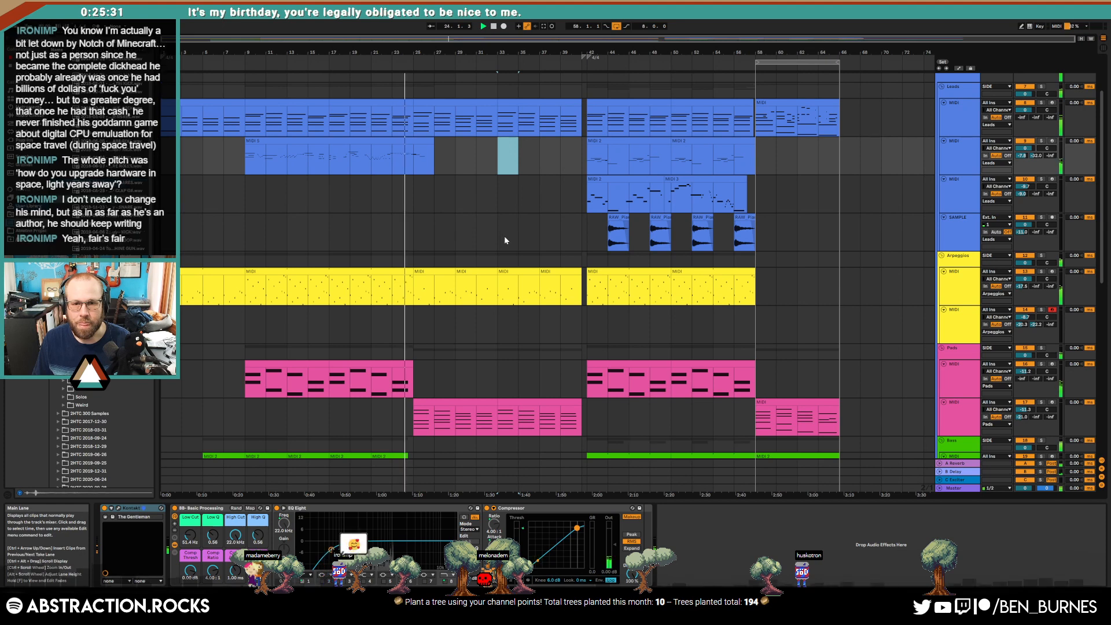
# Step: Arm the second Leads MIDI track and try recording a take over the end of its clip around bars 26 to 27
pyautogui.click(1052, 141)
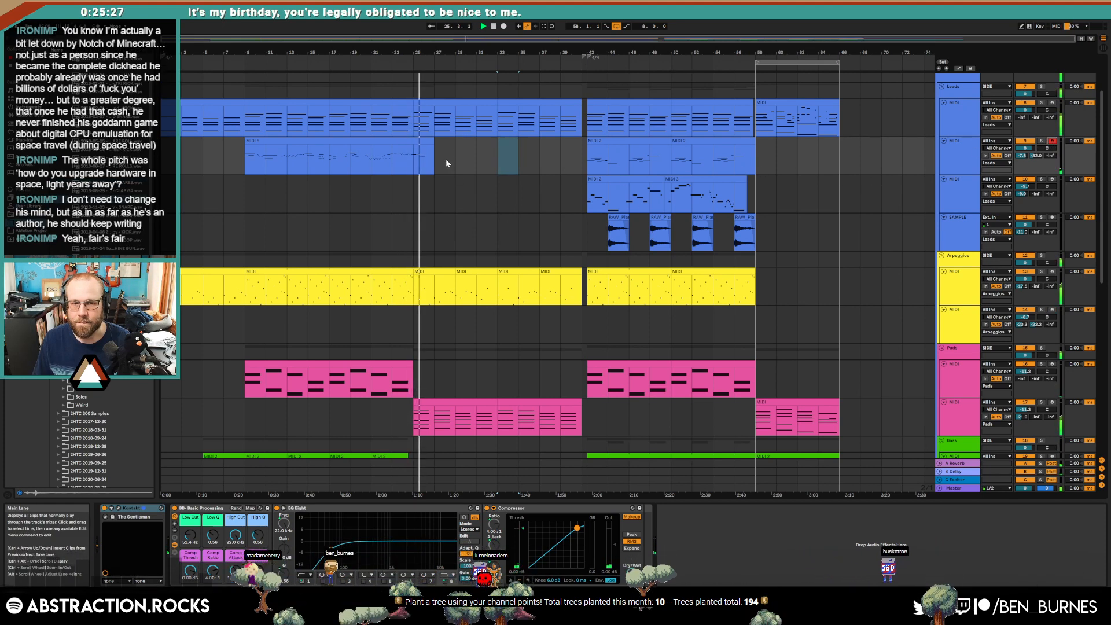
pyautogui.click(505, 27)
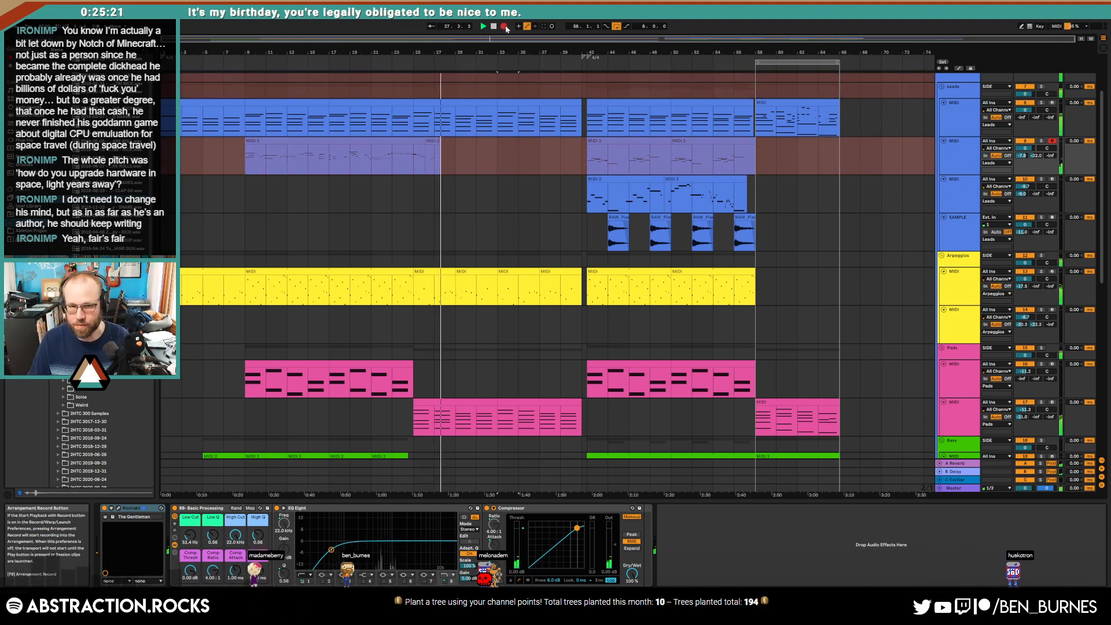
pyautogui.click(504, 27)
# Step: Try another recording on the second Leads MIDI track, starting playback from bar 25
pyautogui.click(415, 161)
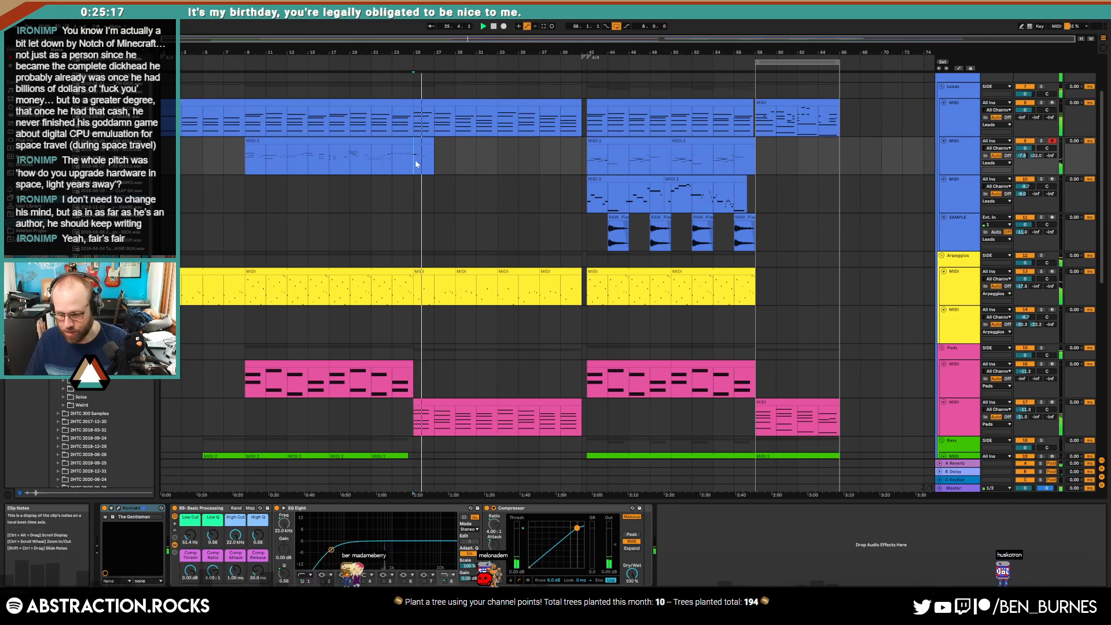
pyautogui.press('F9')
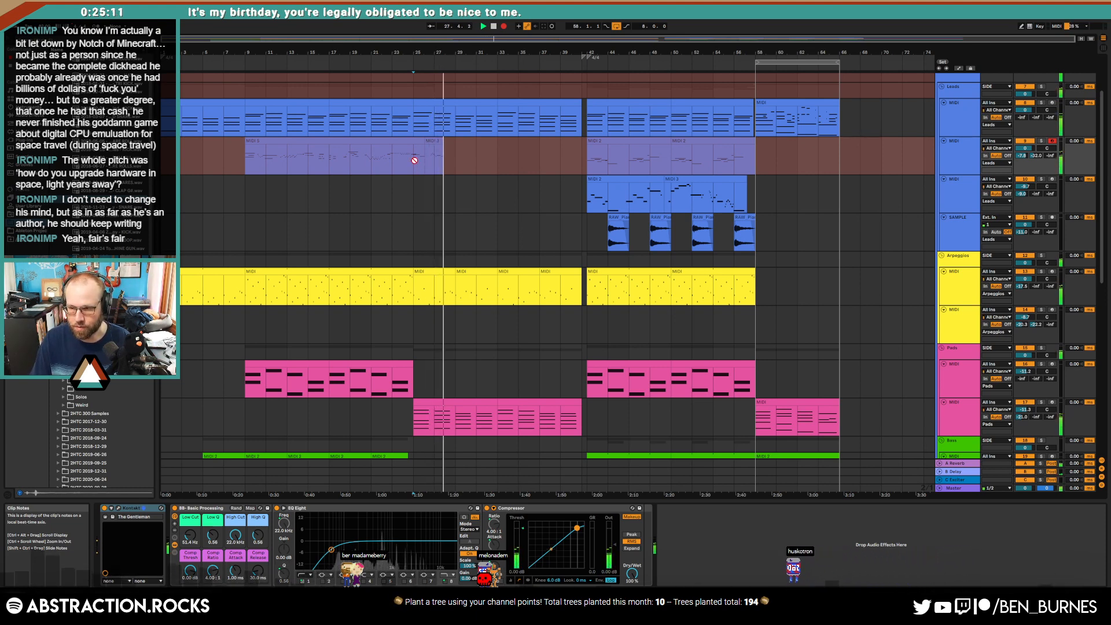
pyautogui.press('space')
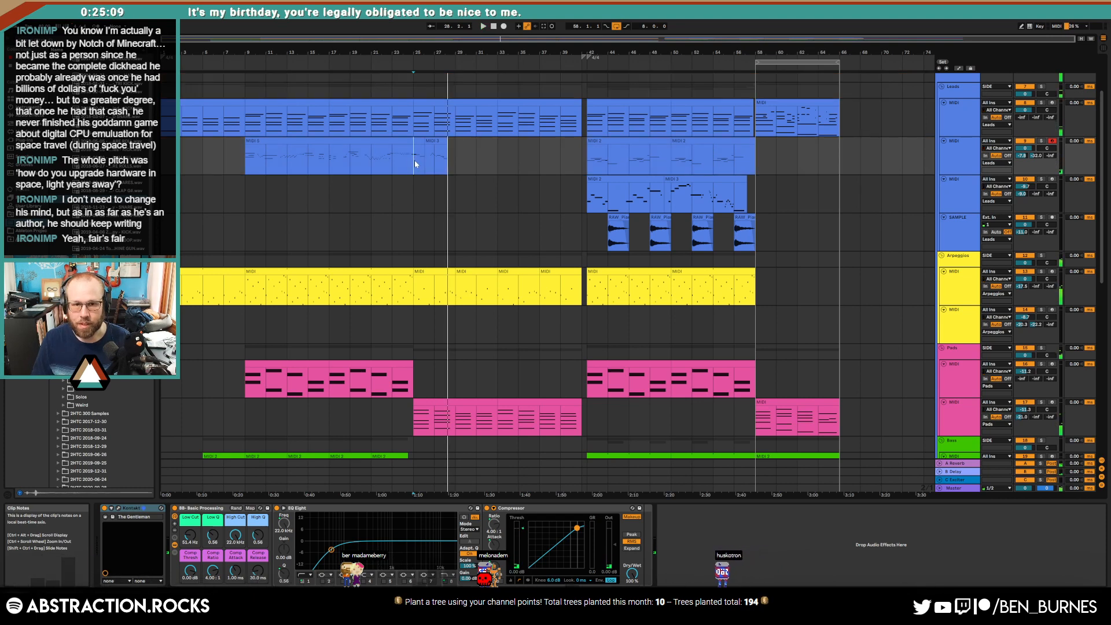
# Step: Replay from bar 25 and try a further lead take on the same track up to about bar 27
pyautogui.scroll(5, 414, 159)
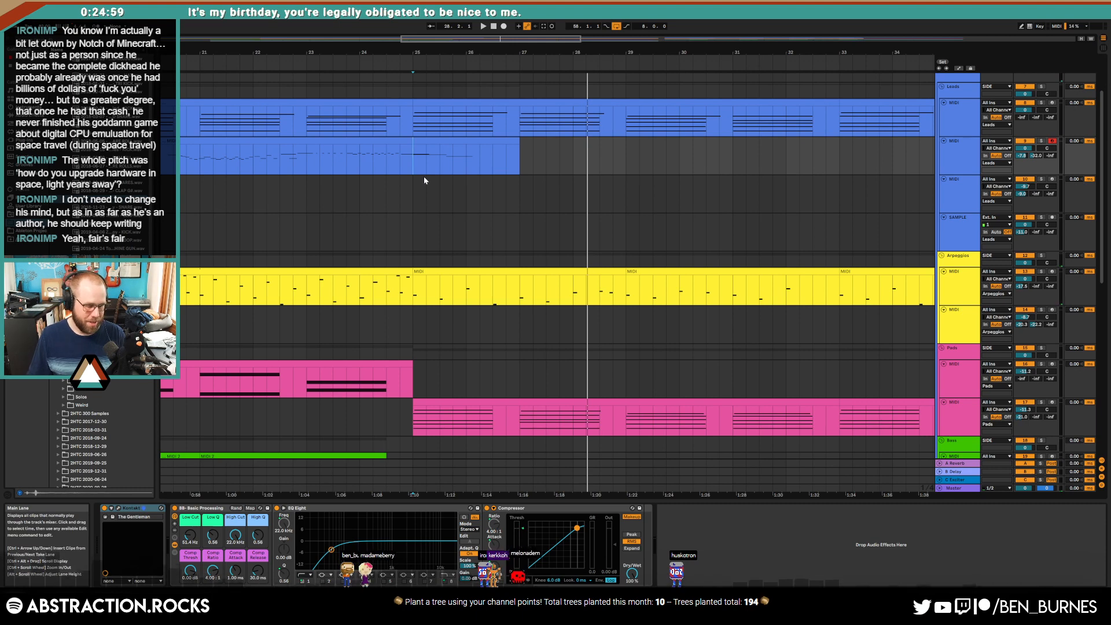
pyautogui.press('space')
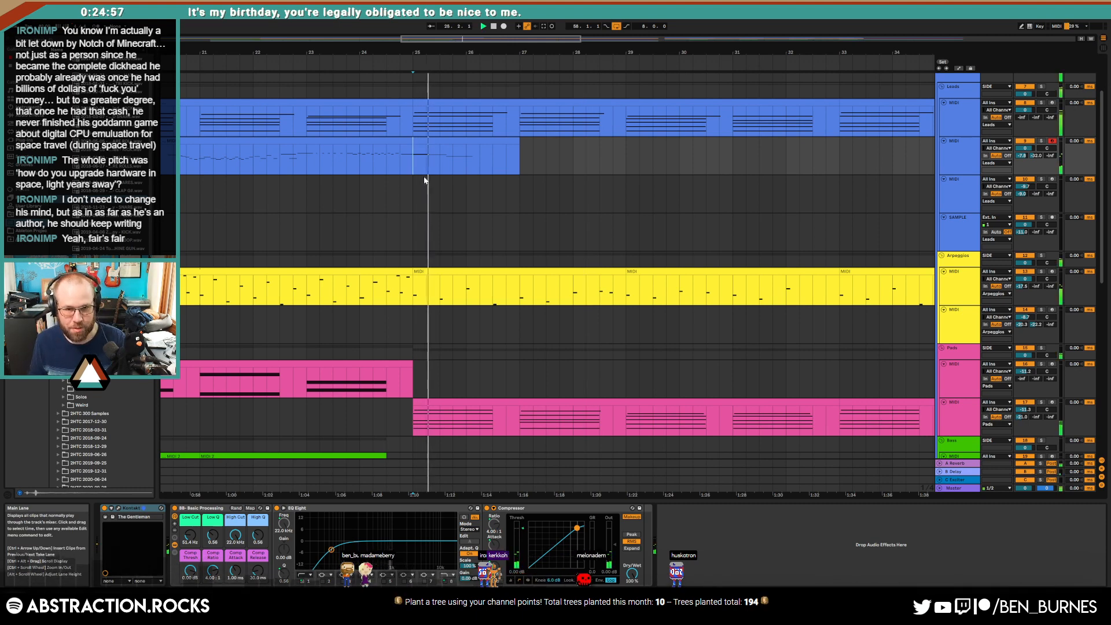
pyautogui.press('F9')
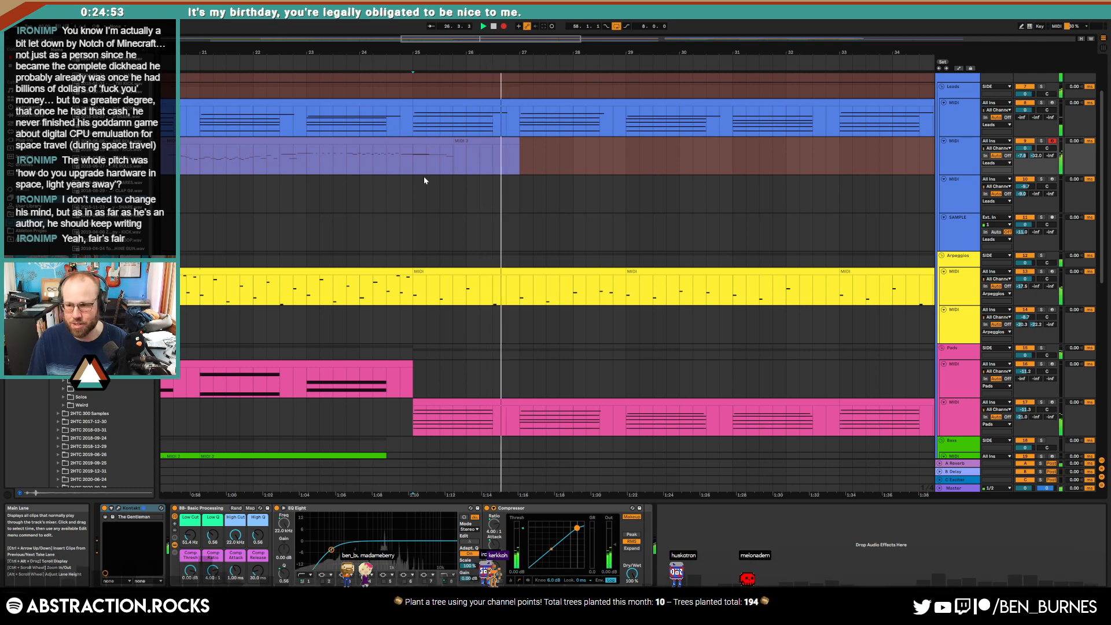
pyautogui.press('F9')
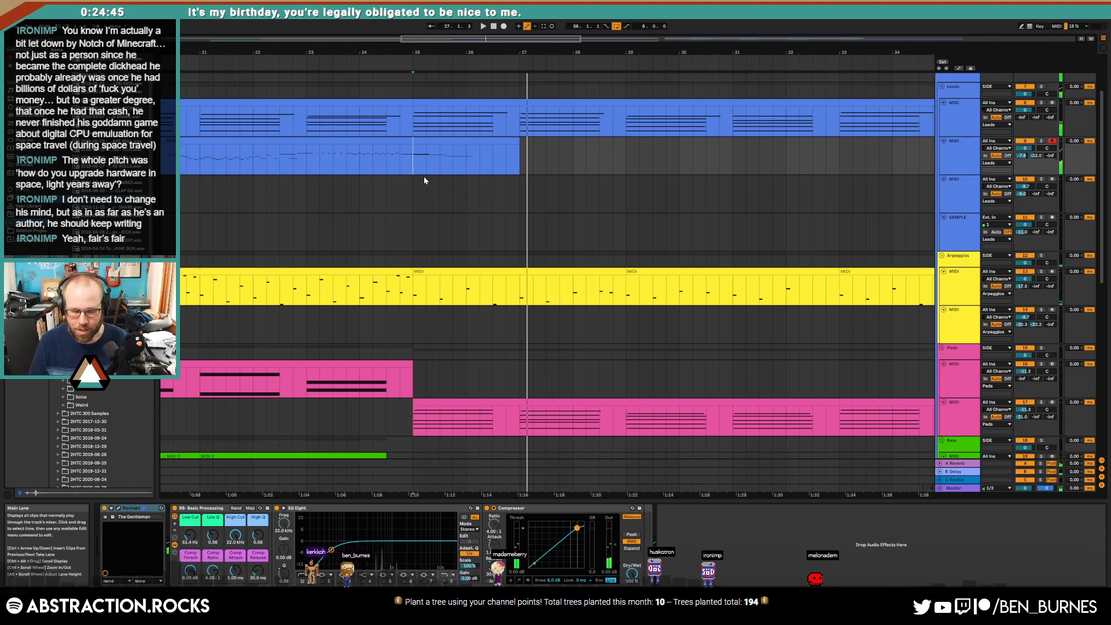
# Step: Record a new take on the second Leads MIDI track from about bar 25 and extend the preceding clip over its start to just past bar 26
pyautogui.press('space')
pyautogui.press('F9')
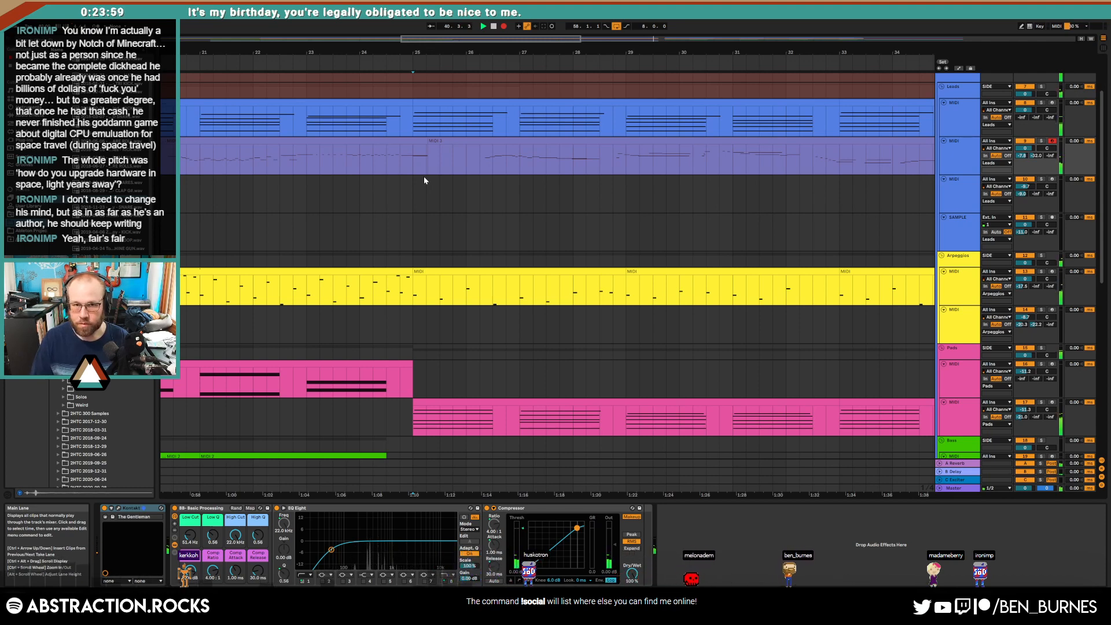
pyautogui.click(503, 26)
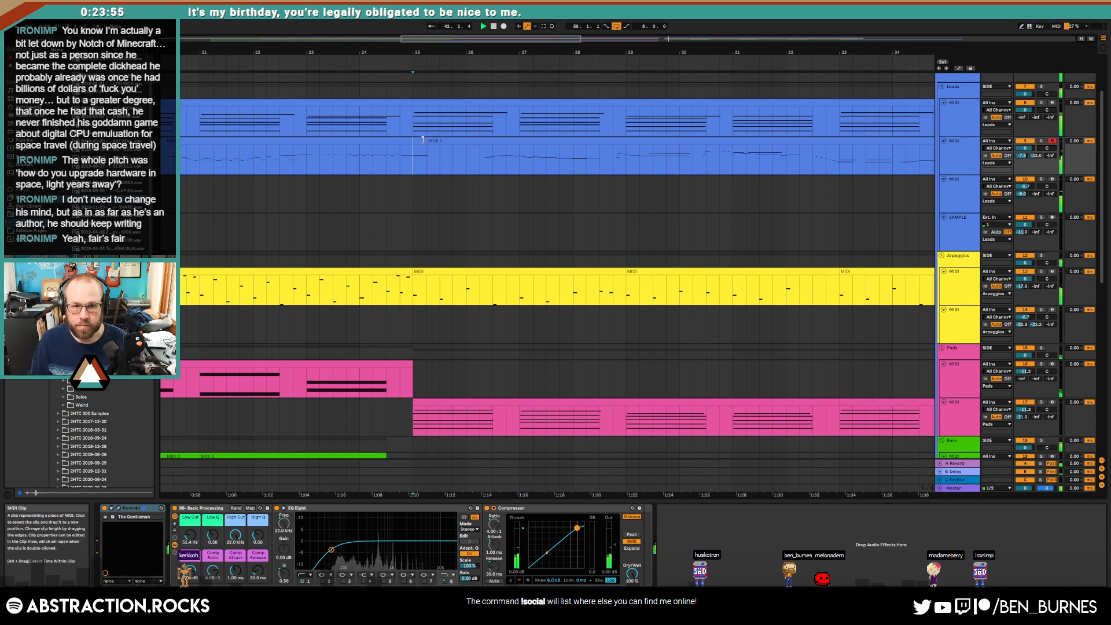
pyautogui.moveTo(423, 140); pyautogui.dragTo(480, 140)
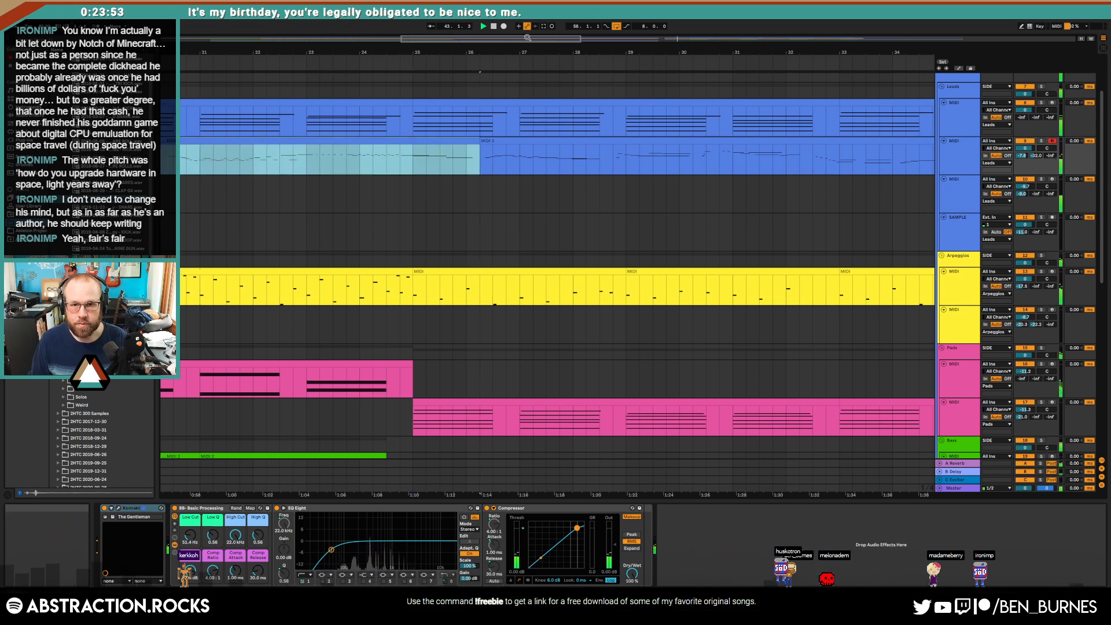
# Step: Inspect the third Leads MIDI track's second clip and shorten its sampler's amplitude envelope decay, keeping the envelope mode at None
pyautogui.moveTo(528, 37); pyautogui.dragTo(631, 12)
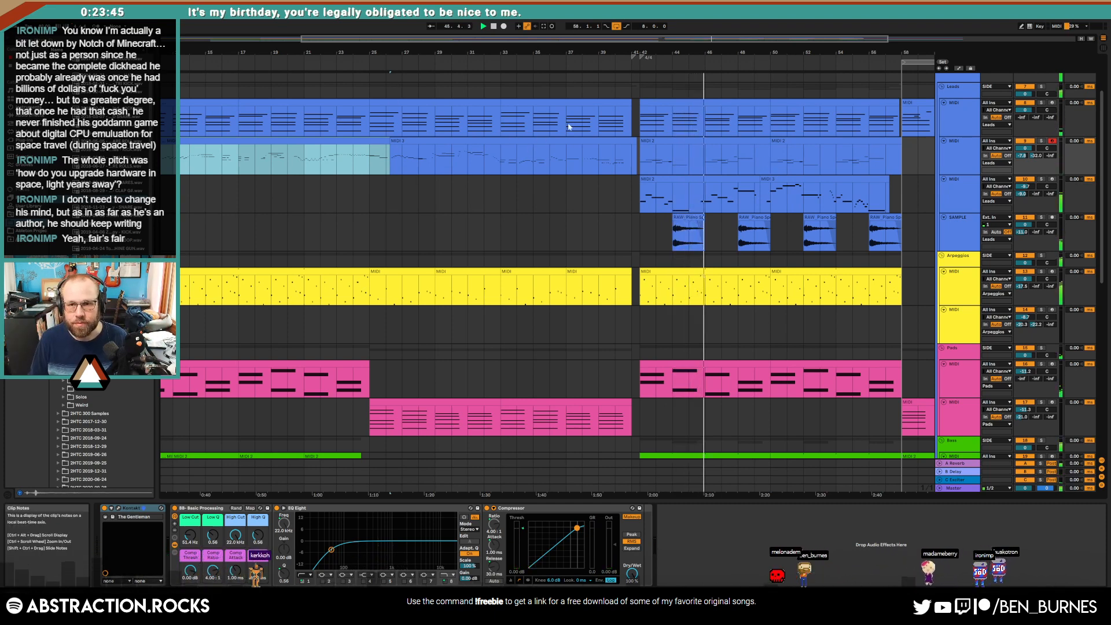
pyautogui.doubleClick(767, 39)
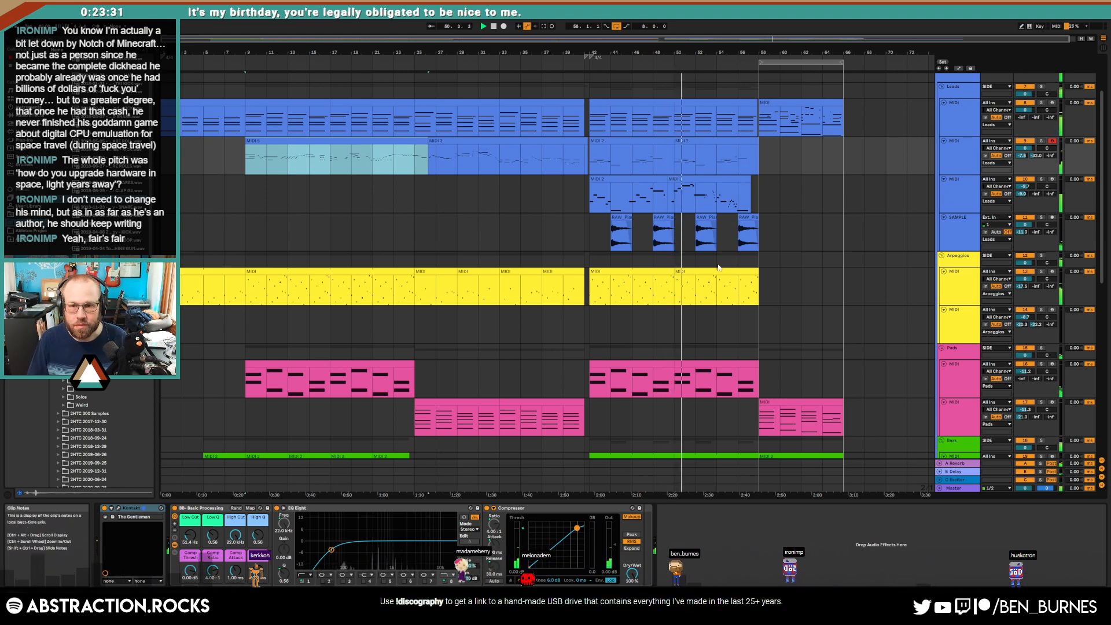
pyautogui.doubleClick(673, 180)
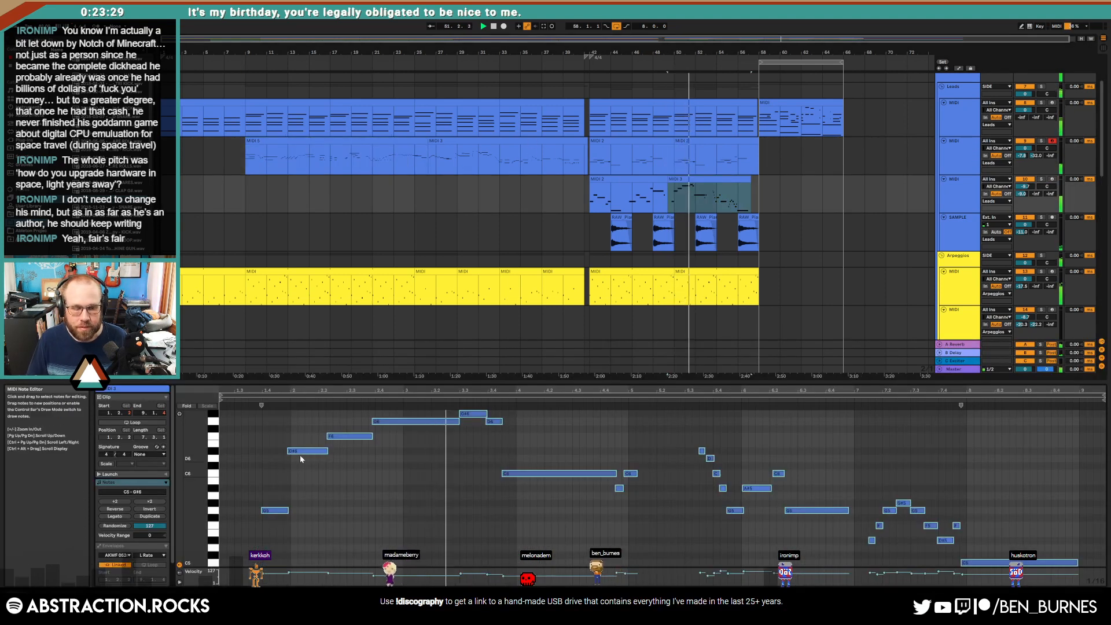
pyautogui.hotkey('shift', 'Tab')
pyautogui.click(309, 526)
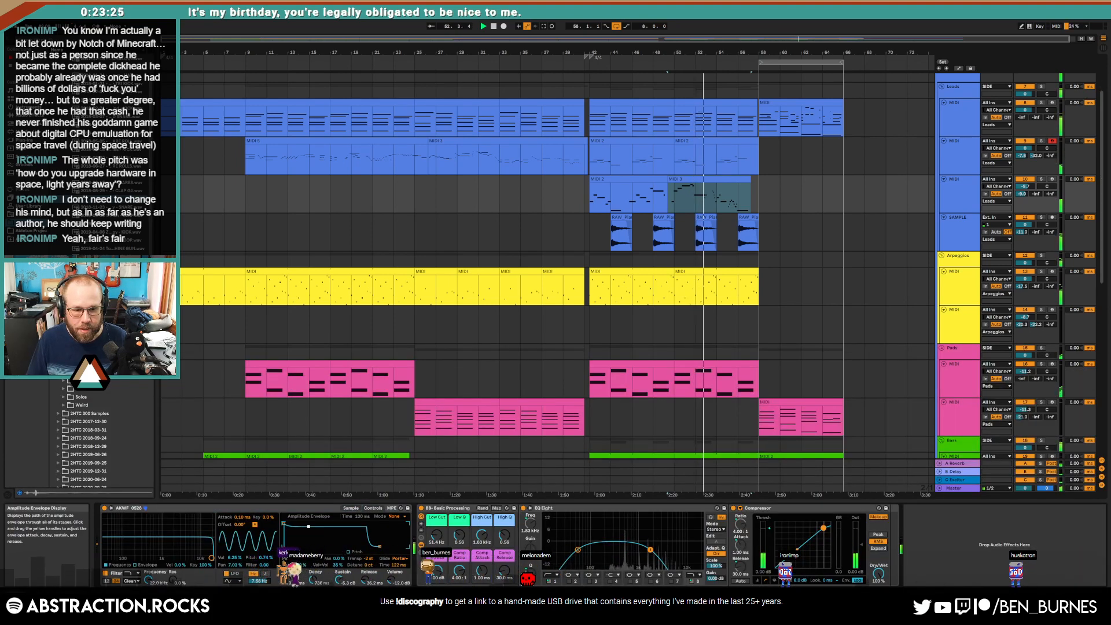
pyautogui.moveTo(309, 528); pyautogui.dragTo(307, 526)
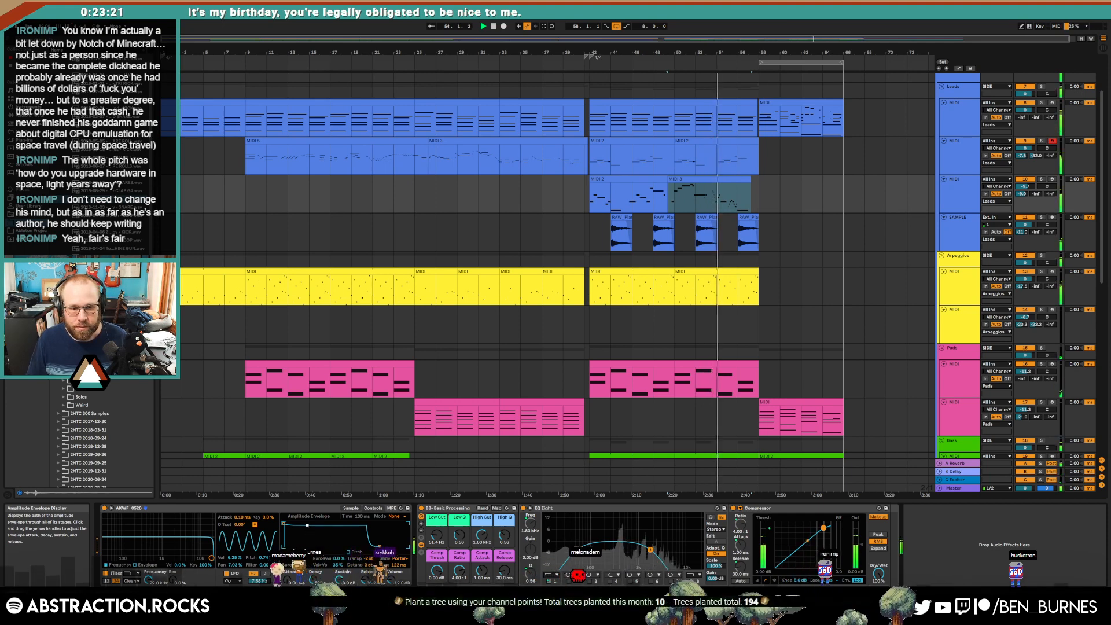
pyautogui.click(400, 517)
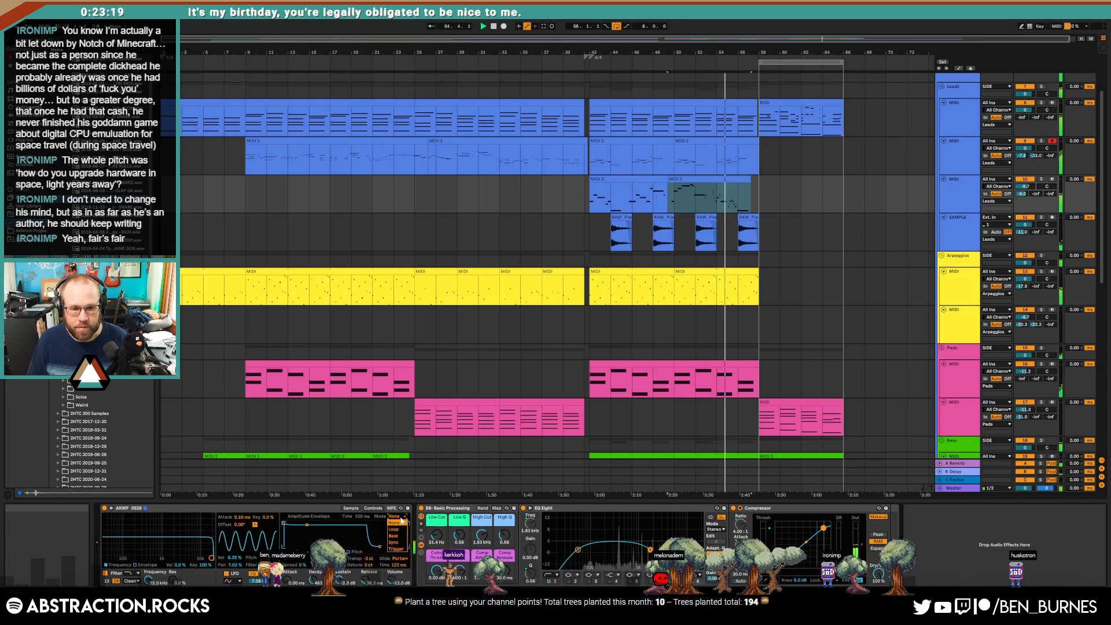
pyautogui.click(402, 521)
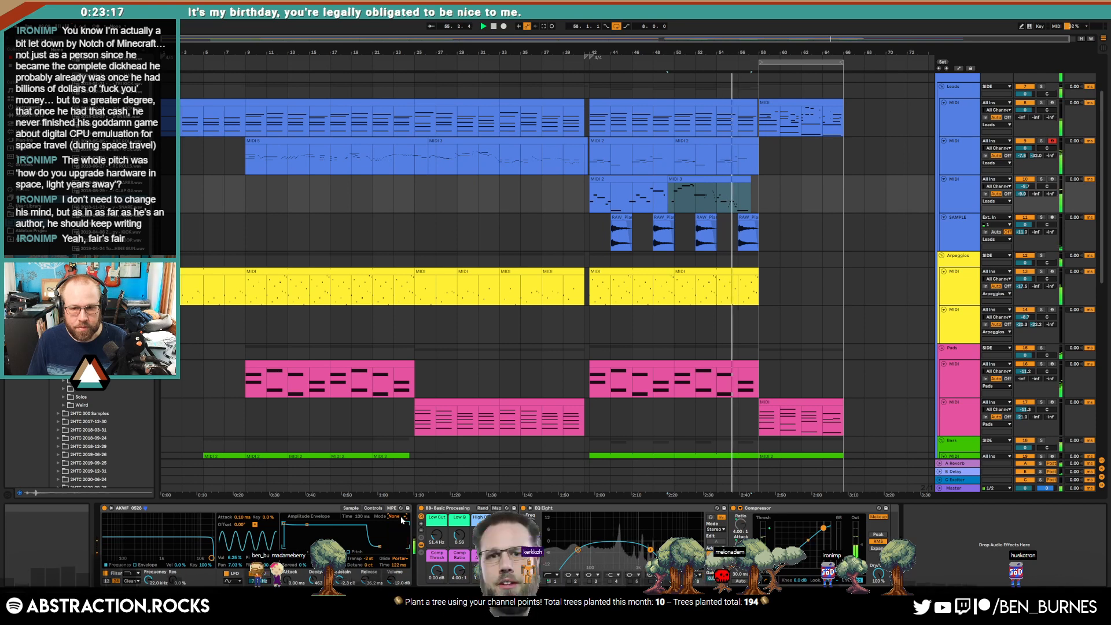
pyautogui.hotkey('shift', 'Tab')
pyautogui.hotkey('shift', 'Tab')
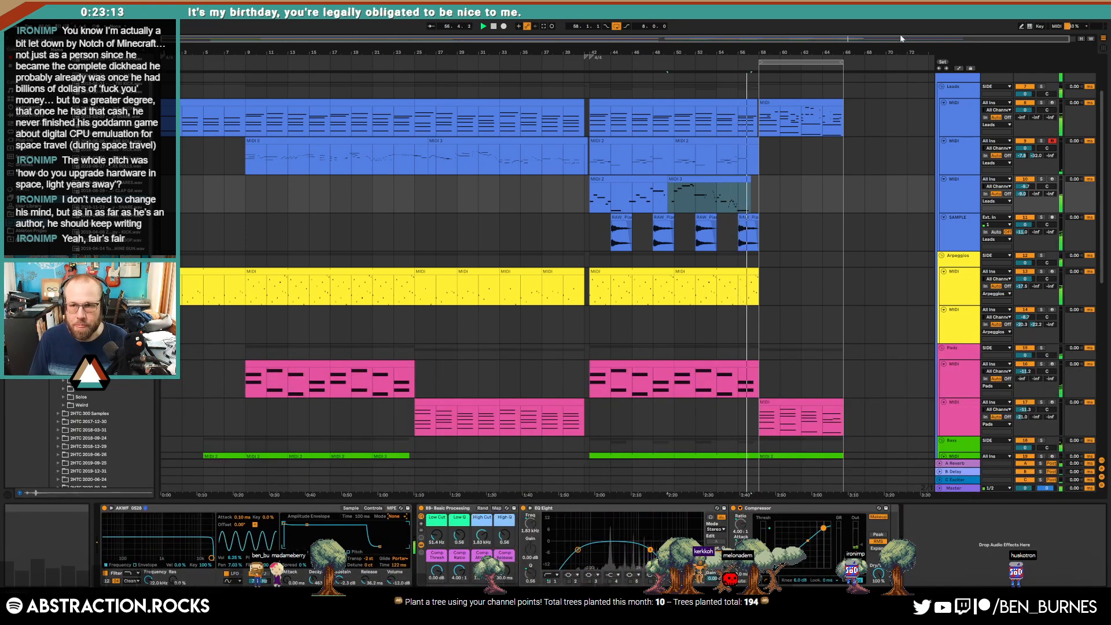
# Step: Duplicate the eight-bar section from bar 58 to 66 across all tracks, with the loop covering 16 bars up to bar 74
pyautogui.moveTo(849, 52); pyautogui.dragTo(834, 93)
pyautogui.click(770, 104)
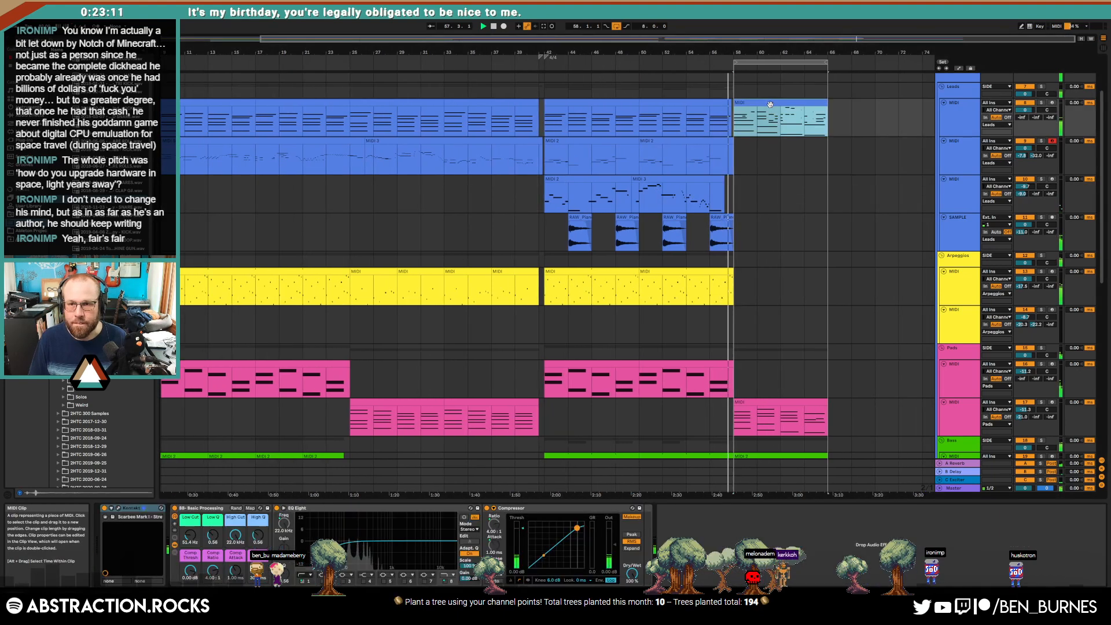
pyautogui.hotkey('ctrl', 'd')
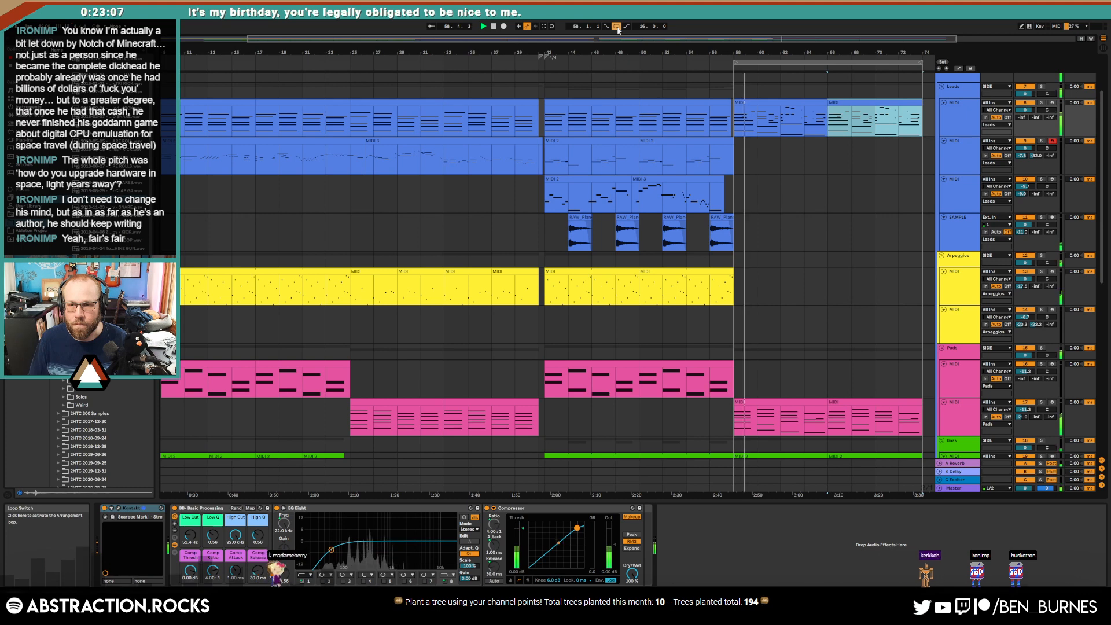
# Step: Arm the third Leads MIDI track, audition it over the looped section, and replay from bar 54
pyautogui.click(949, 177)
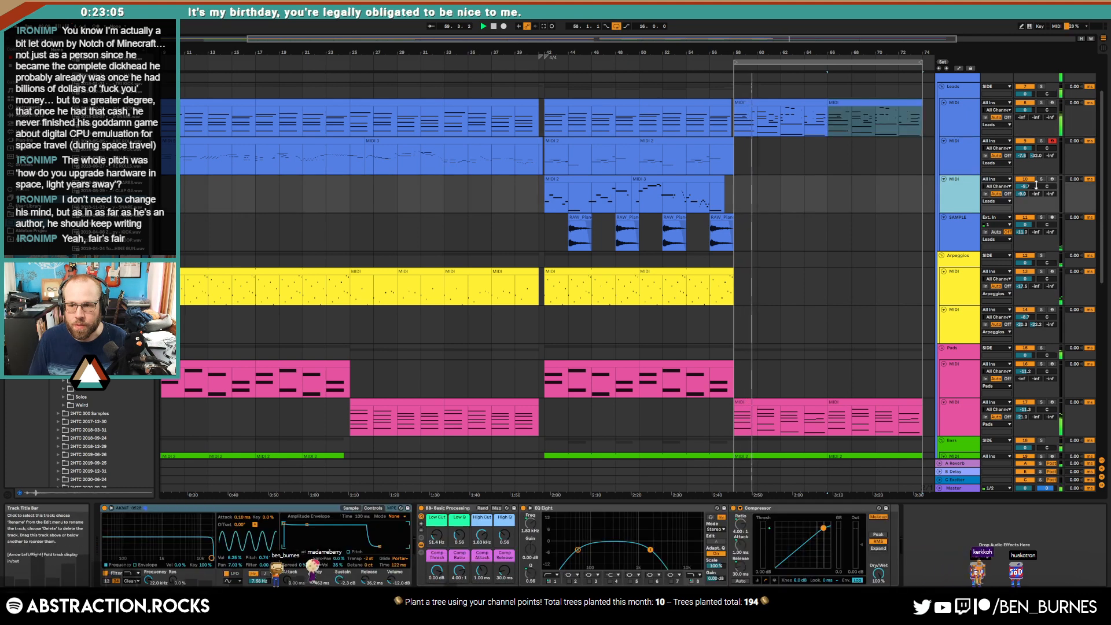
pyautogui.click(1052, 180)
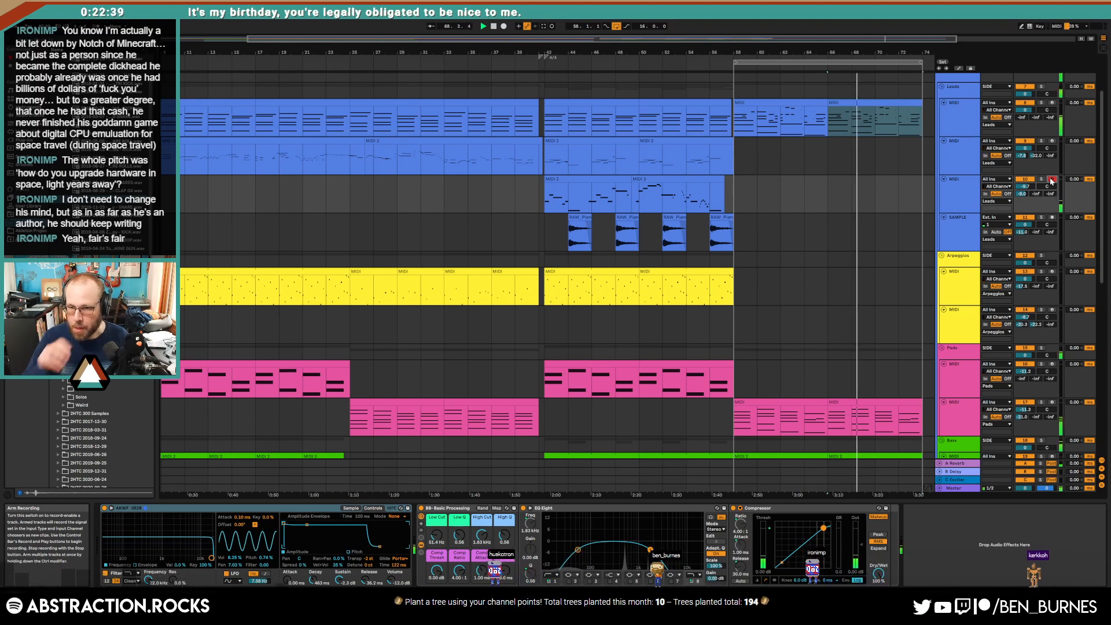
pyautogui.press('space')
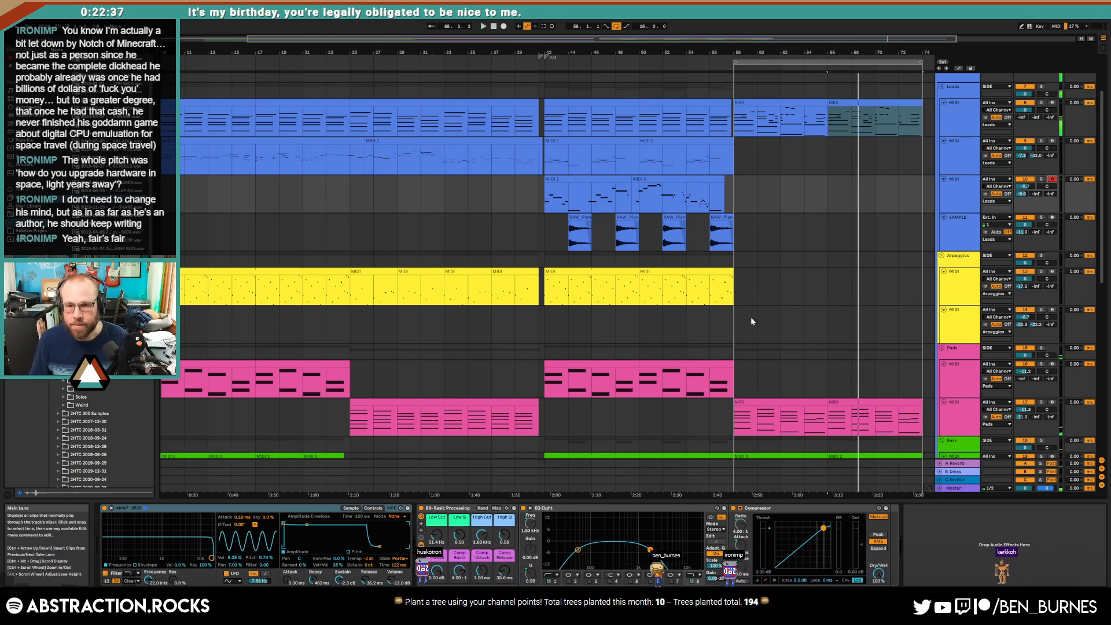
pyautogui.click(692, 162)
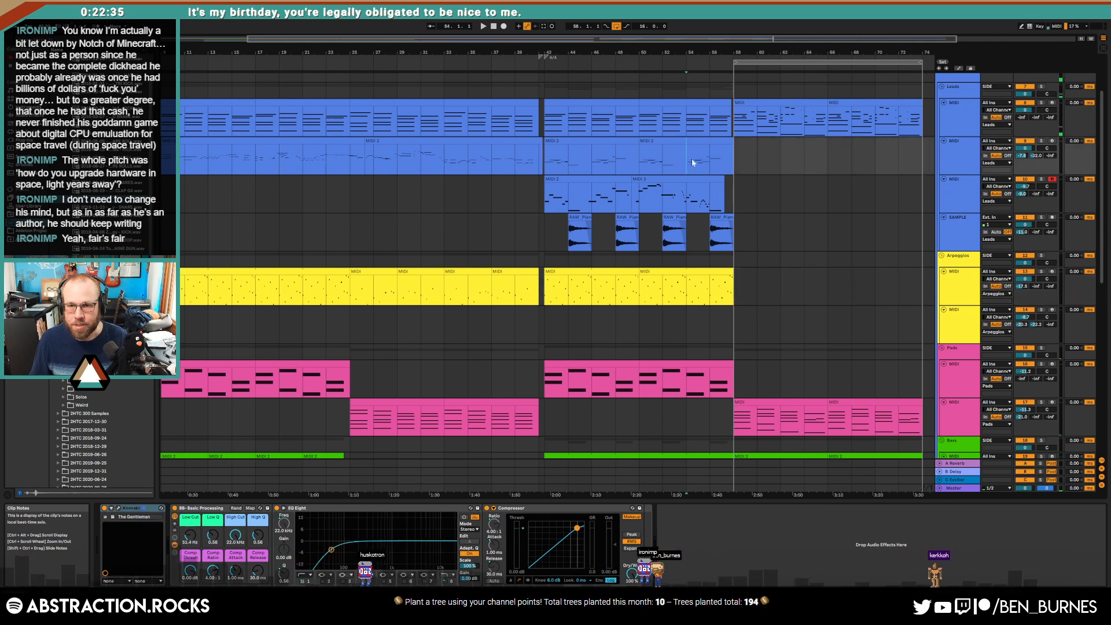
pyautogui.press('space')
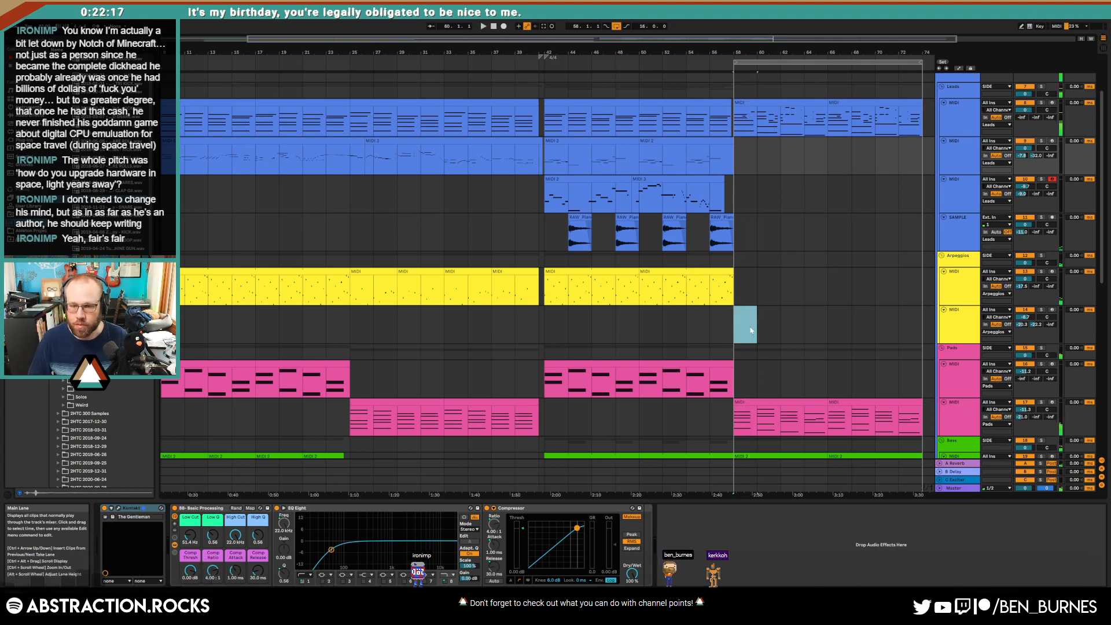
# Step: Insert a two-bar MIDI clip at bar 58 on the second Arpeggios track, with C4 notes on beats 2 and 4 of both bars
pyautogui.press('space')
pyautogui.hotkey('ctrl', 'shift', 'm')
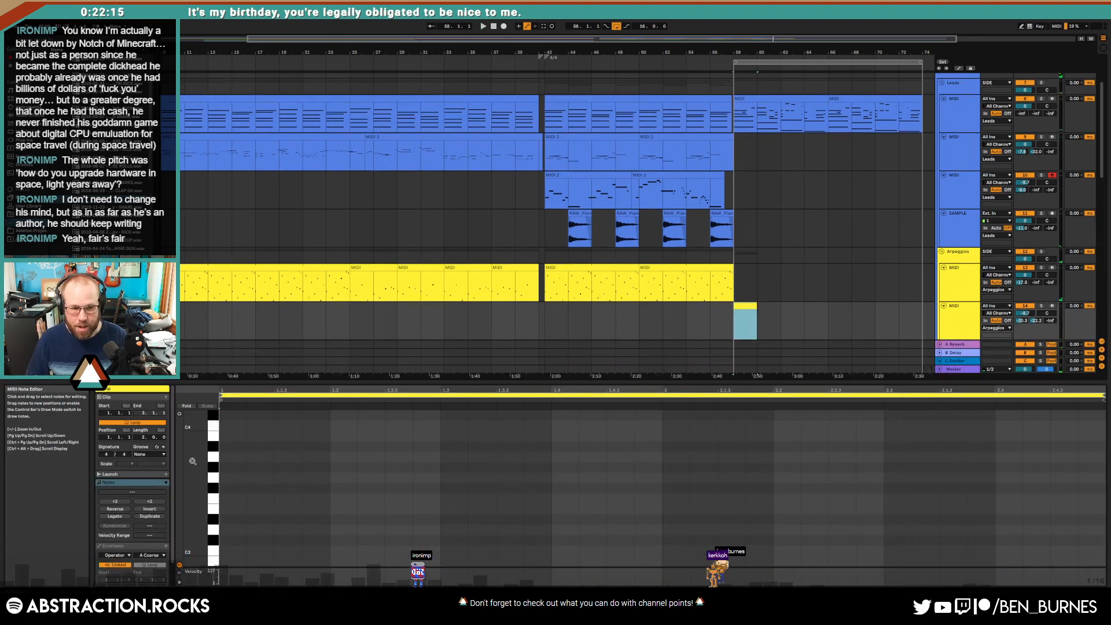
pyautogui.doubleClick(342, 426)
pyautogui.doubleClick(590, 435)
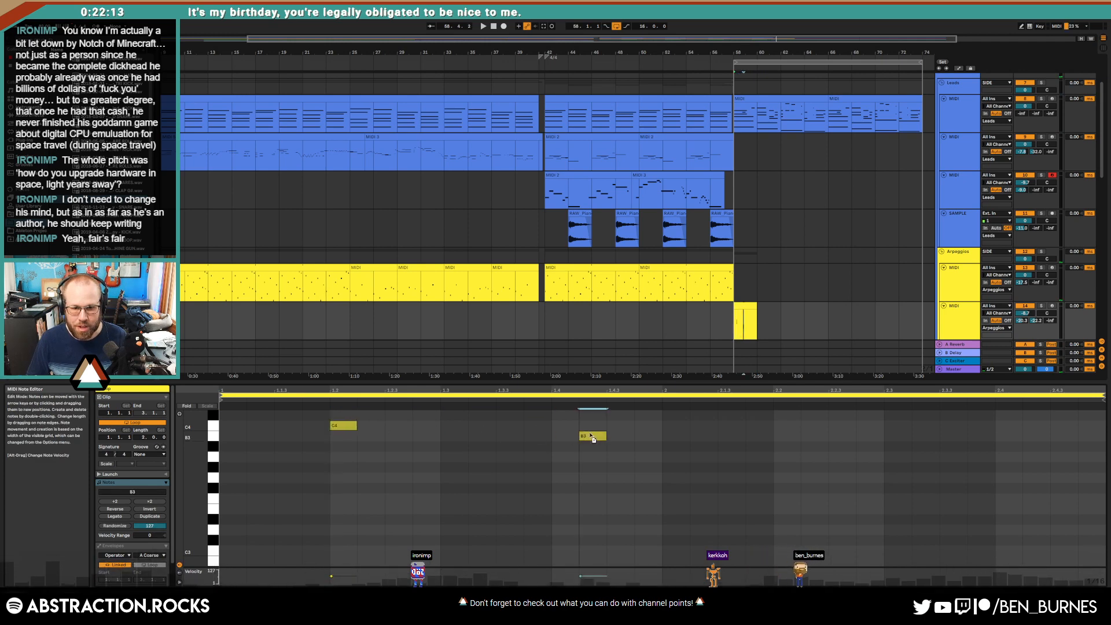
pyautogui.moveTo(592, 438); pyautogui.dragTo(564, 427)
pyautogui.press('space')
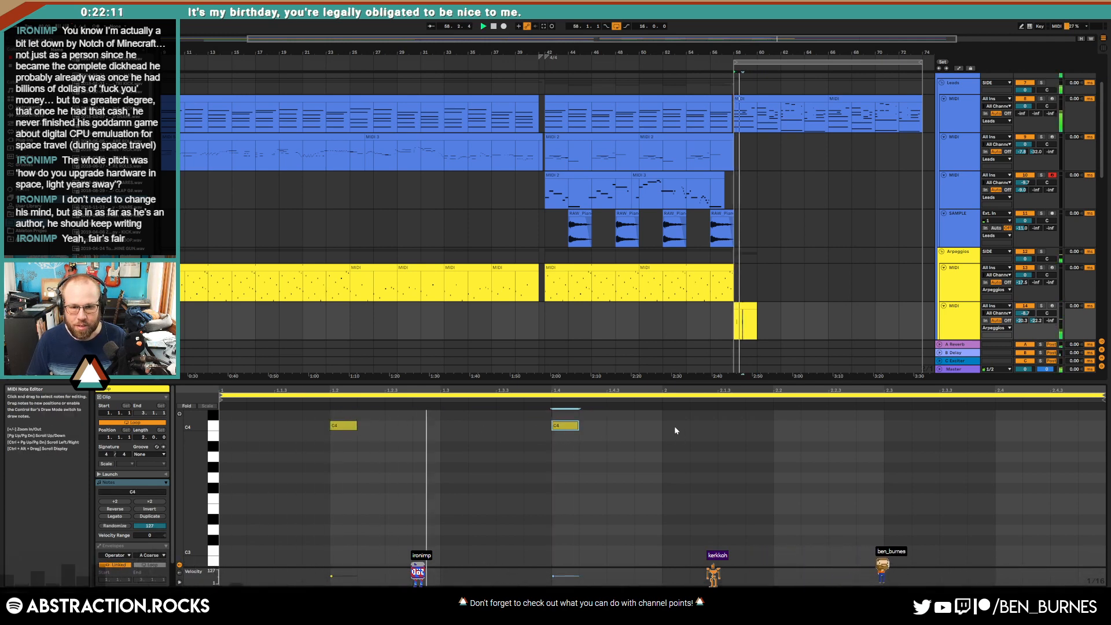
pyautogui.moveTo(662, 420); pyautogui.dragTo(232, 433)
pyautogui.hotkey('ctrl', 'd')
pyautogui.press('space')
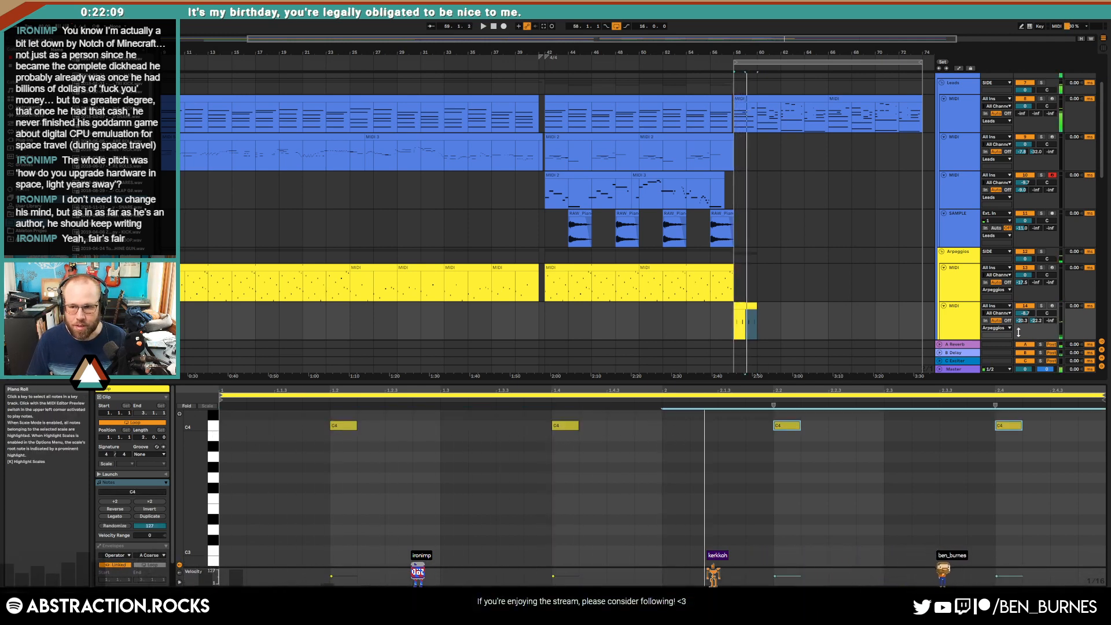
# Step: Lower the second Arpeggios track's volume to -17.4 dB and shorten its Operator envelope decay to 276 ms
pyautogui.moveTo(1029, 313); pyautogui.dragTo(1025, 319)
pyautogui.hotkey('shift', 'Tab')
pyautogui.press('space')
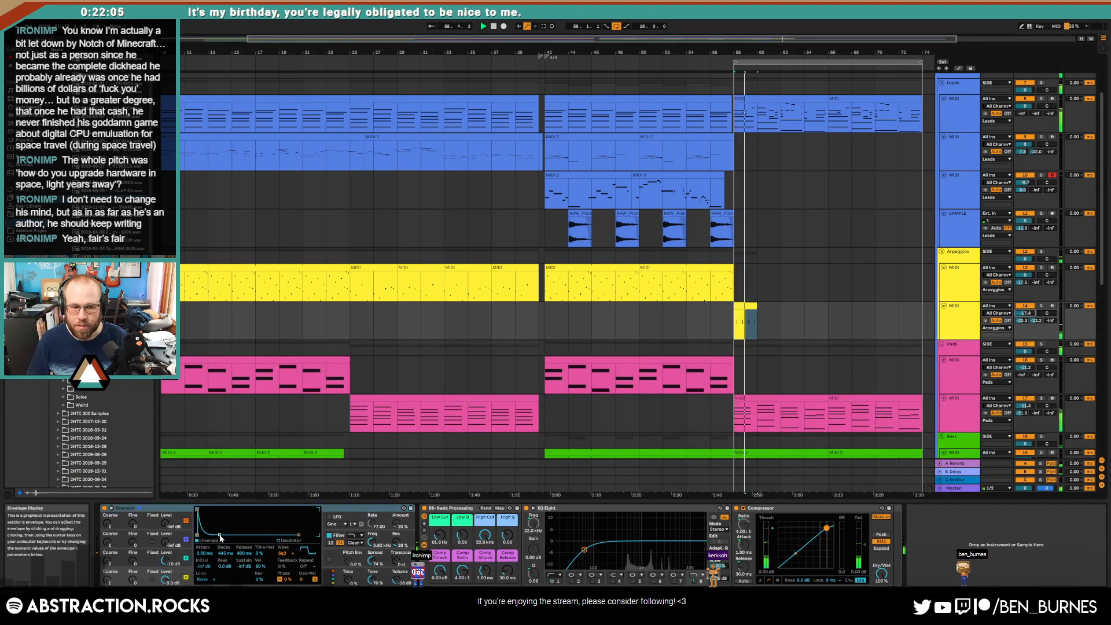
pyautogui.moveTo(220, 535); pyautogui.dragTo(217, 536)
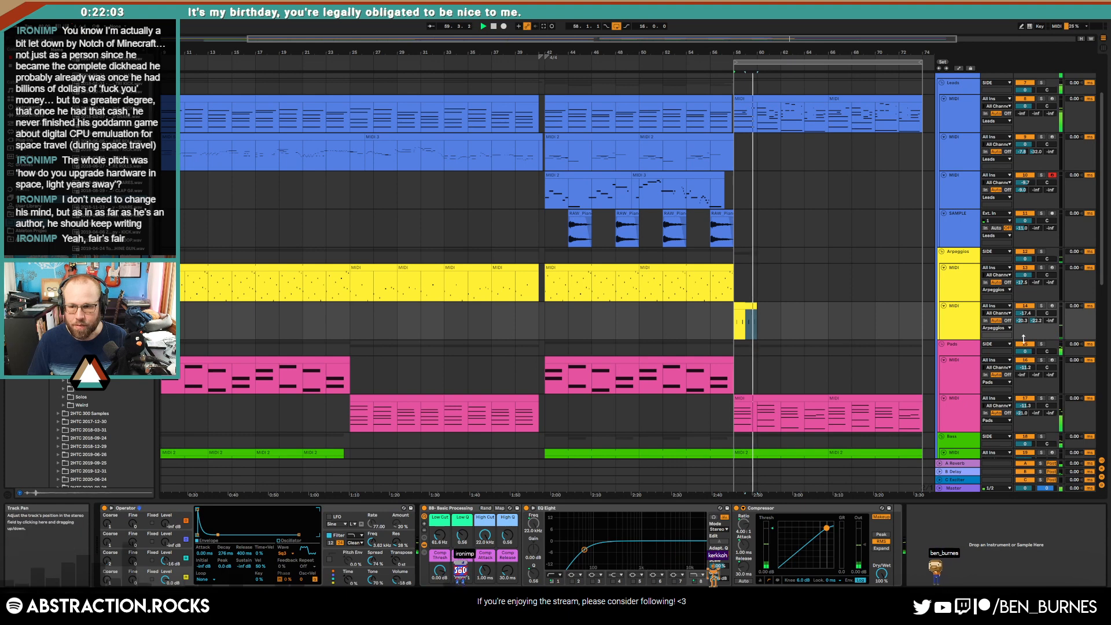
# Step: Extend the two-bar Arpeggios clip as a loop to bar 74 and lower that track's volume to about -22.6 dB
pyautogui.moveTo(756, 307); pyautogui.dragTo(922, 307)
pyautogui.moveTo(1026, 313); pyautogui.dragTo(1025, 338)
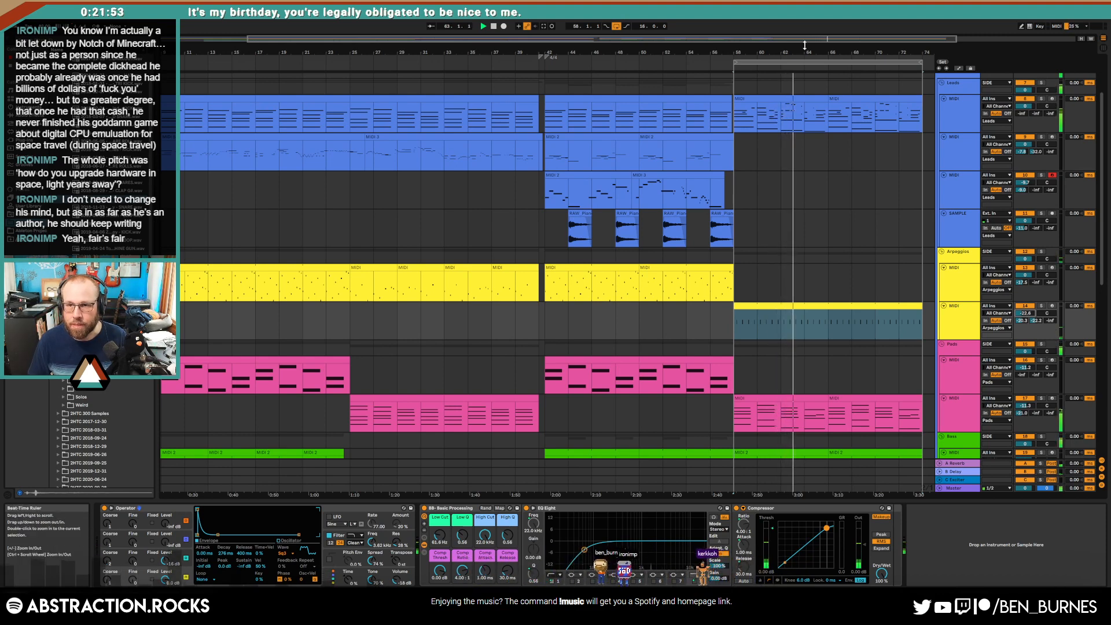
pyautogui.moveTo(812, 41); pyautogui.dragTo(930, 40)
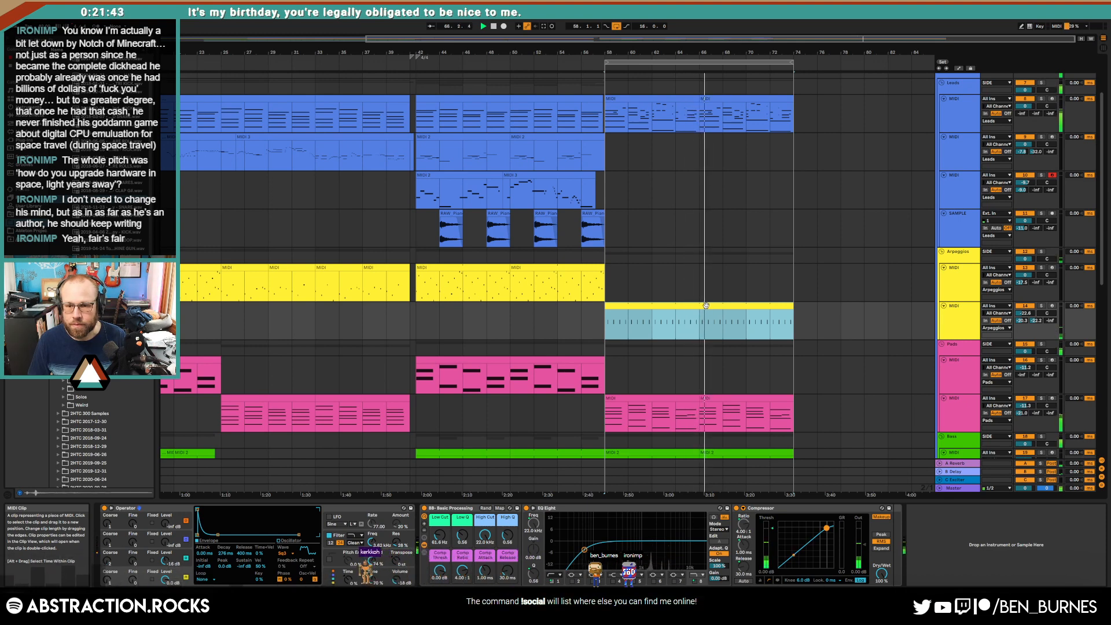
# Step: Review the lower tracks while listening to the new section, and replay the transition from around bar 55 into it
pyautogui.scroll(-2, 709, 308)
pyautogui.scroll(-3, 713, 316)
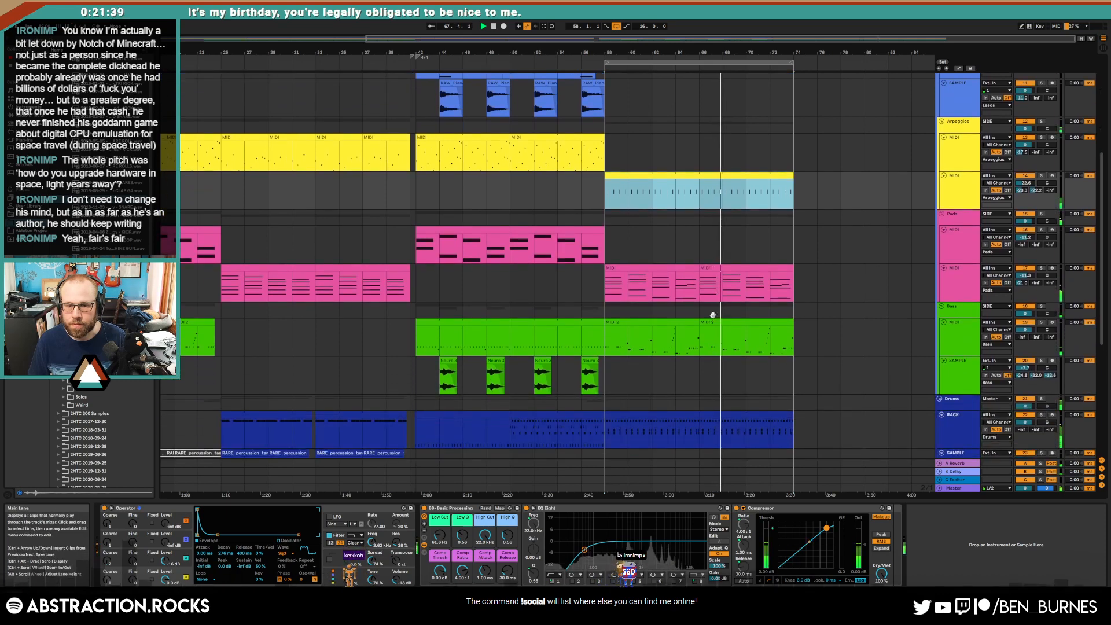
pyautogui.scroll(-1, 715, 318)
pyautogui.scroll(-3, 715, 317)
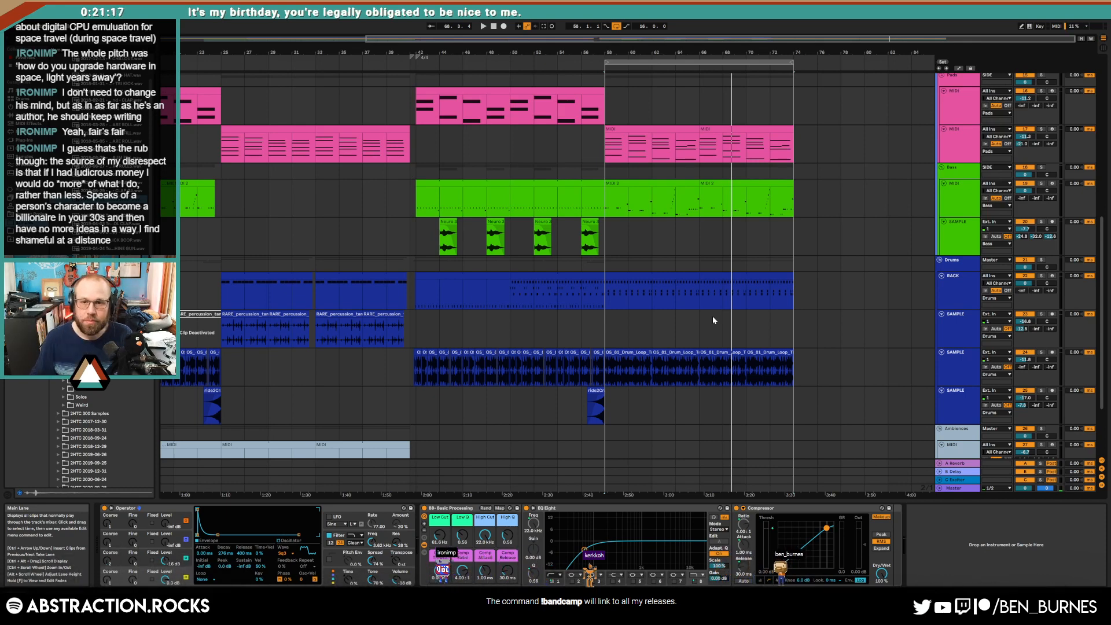
pyautogui.scroll(10, 690, 276)
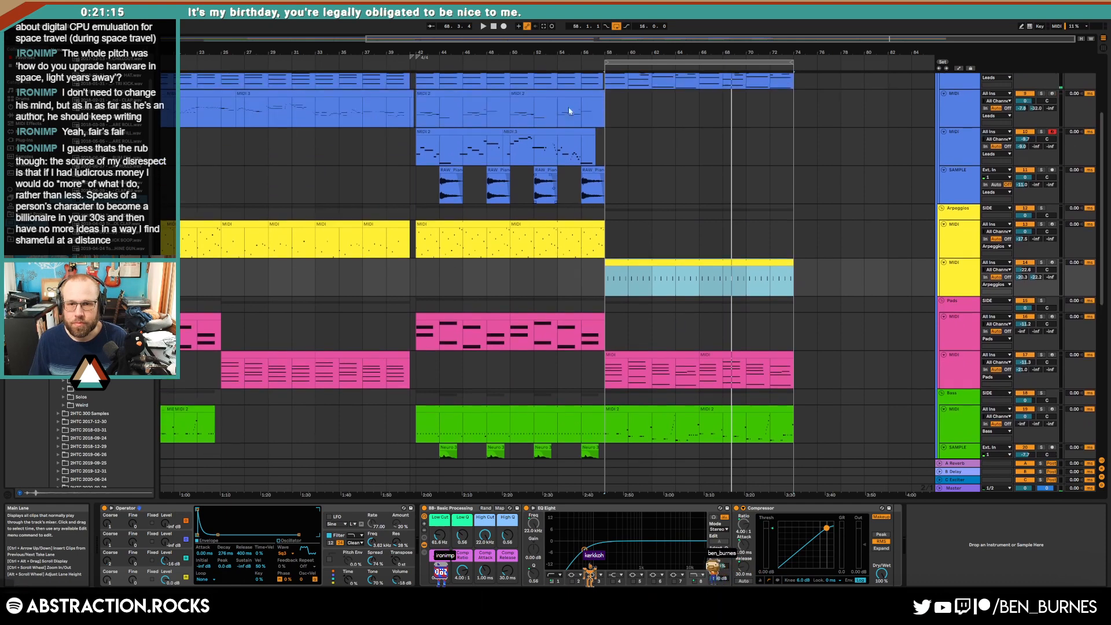
pyautogui.scroll(3, 569, 108)
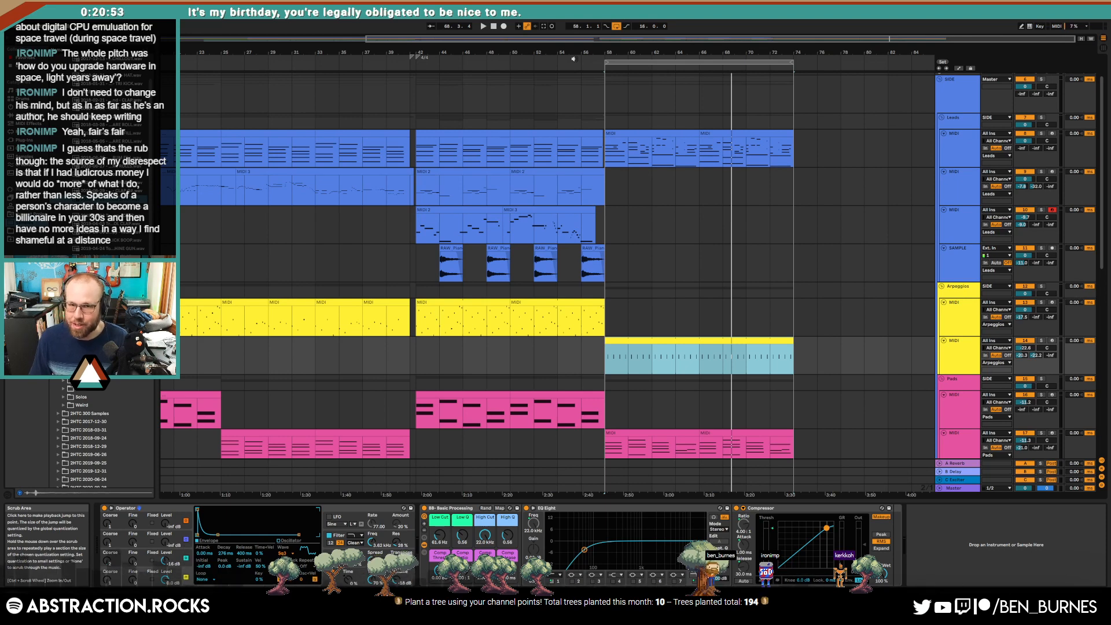
pyautogui.click(572, 59)
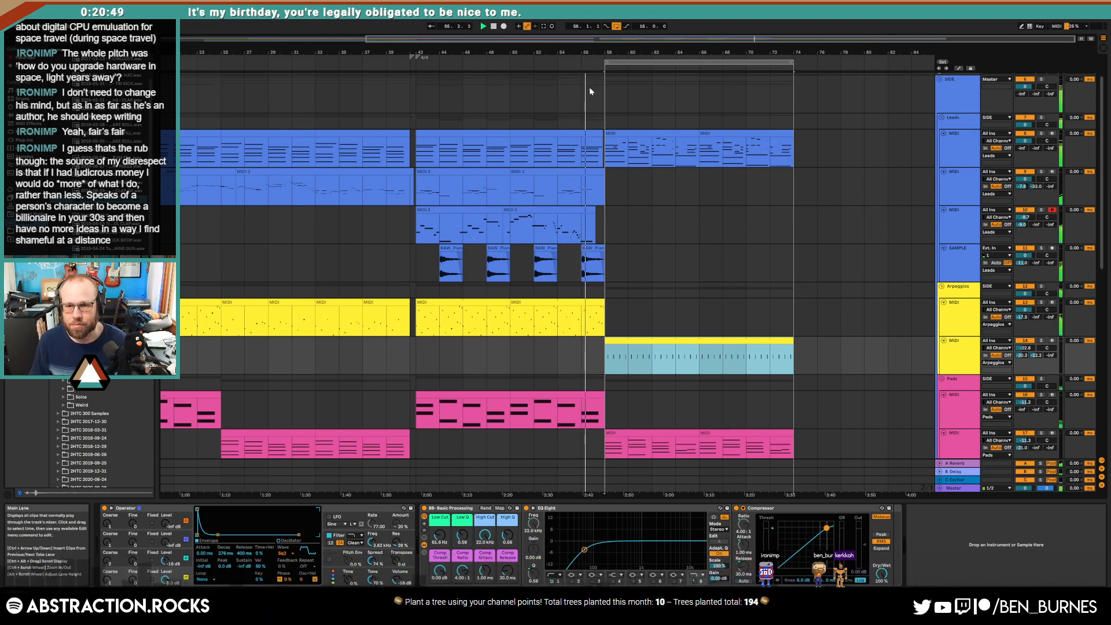
pyautogui.click(945, 224)
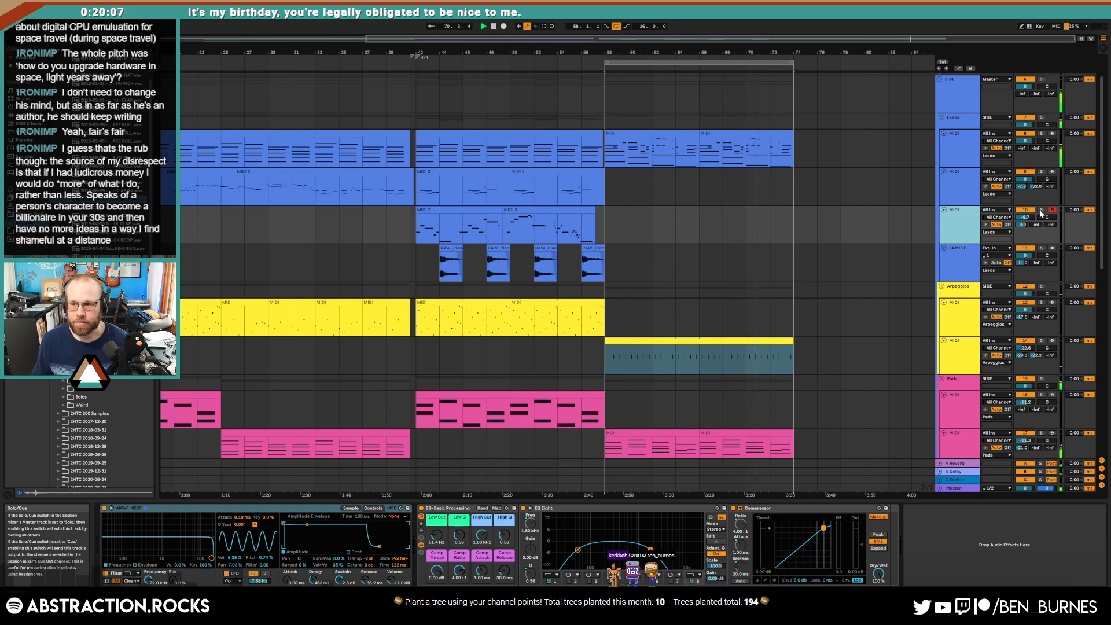
pyautogui.press('space')
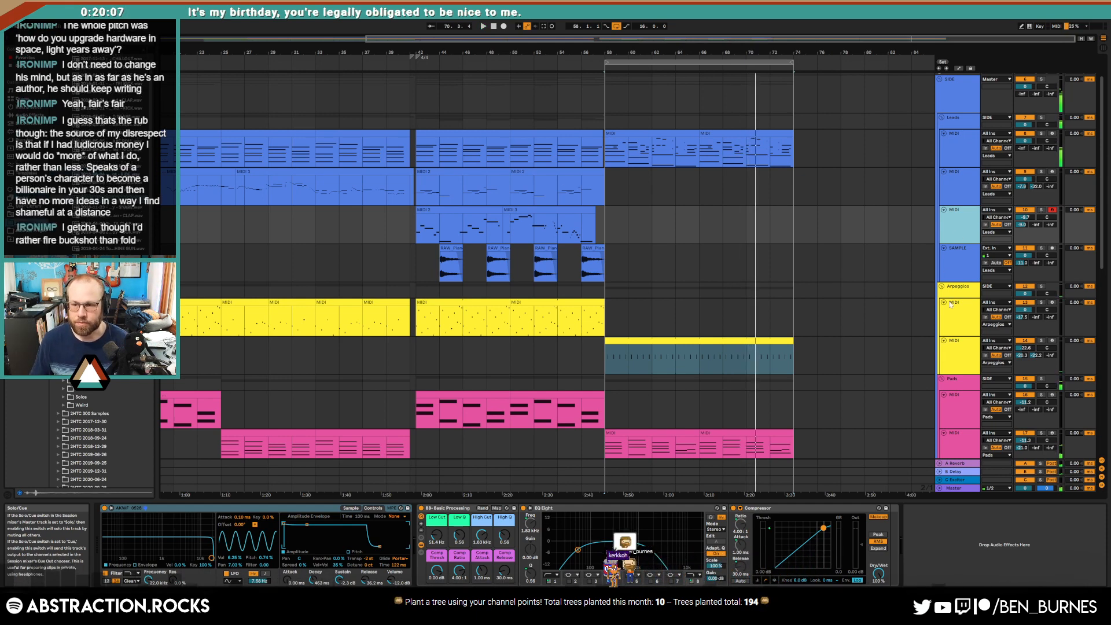
# Step: Select the Master track to show its effects and unfold it in the arrangement
pyautogui.click(954, 489)
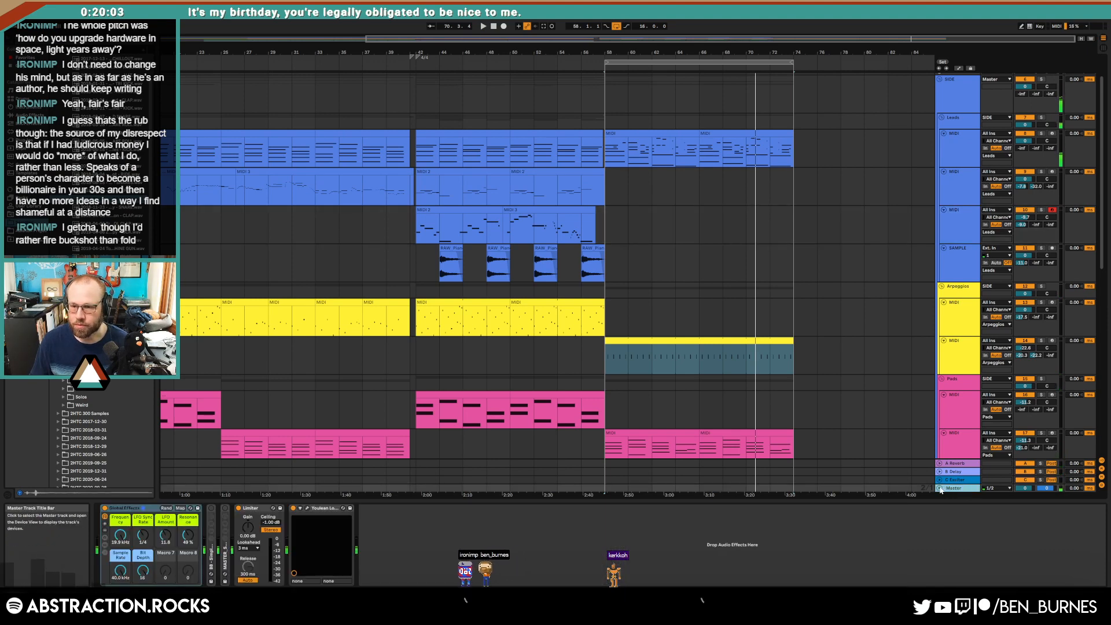
pyautogui.click(940, 489)
pyautogui.scroll(-1, 792, 419)
pyautogui.hotkey('shift', 'Tab')
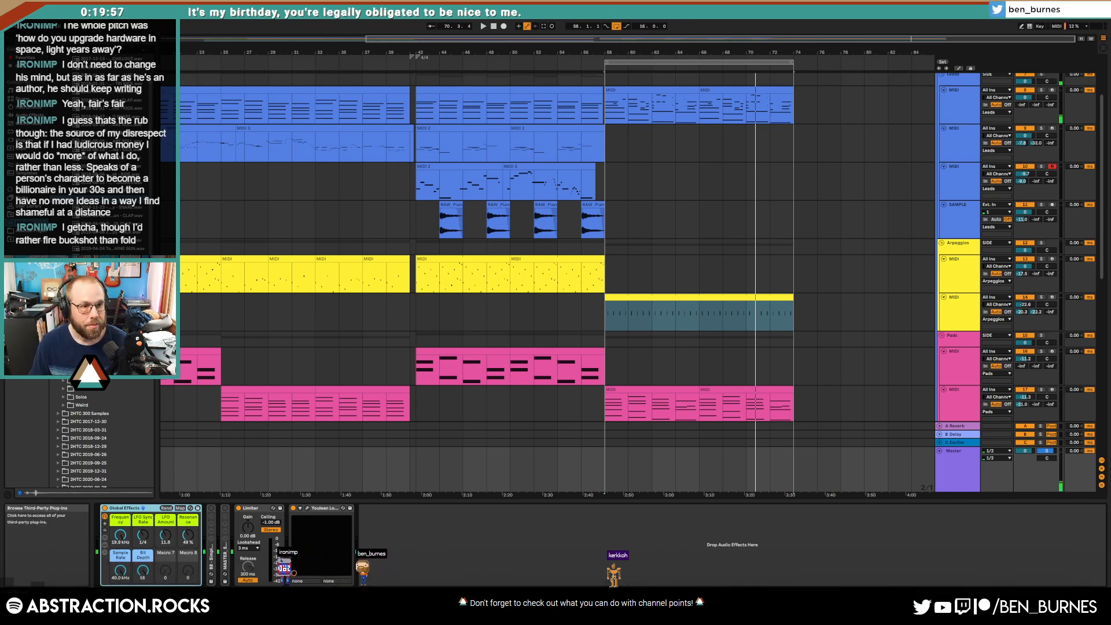
# Step: Add the Raum reverb plug-in at the start of the Master track's effects chain and set its Mix to 0%
pyautogui.click(27, 115)
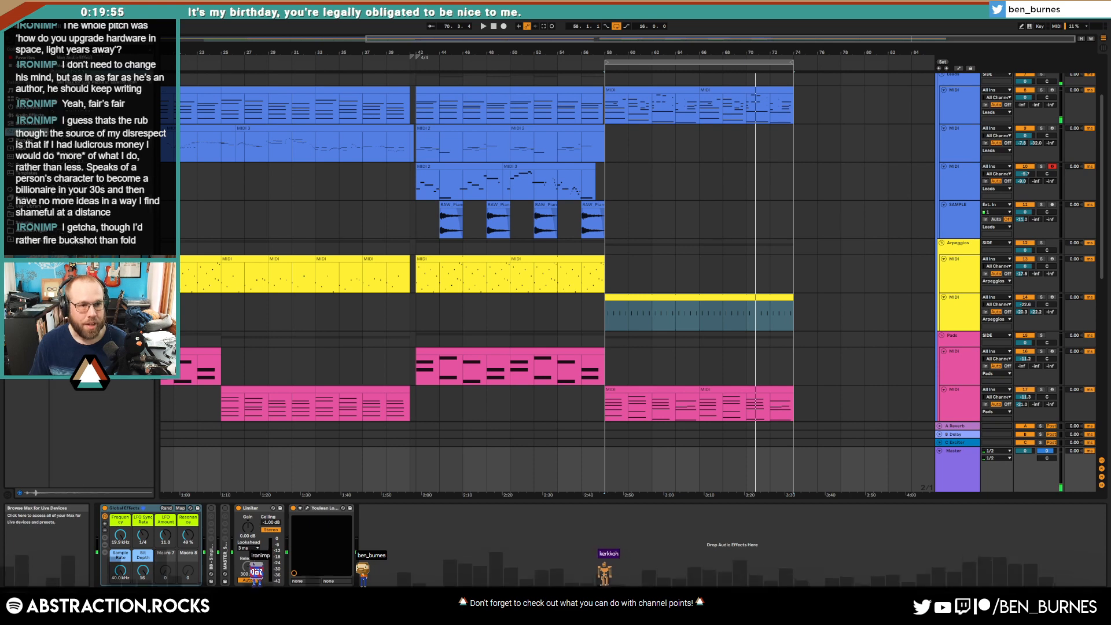
pyautogui.click(26, 140)
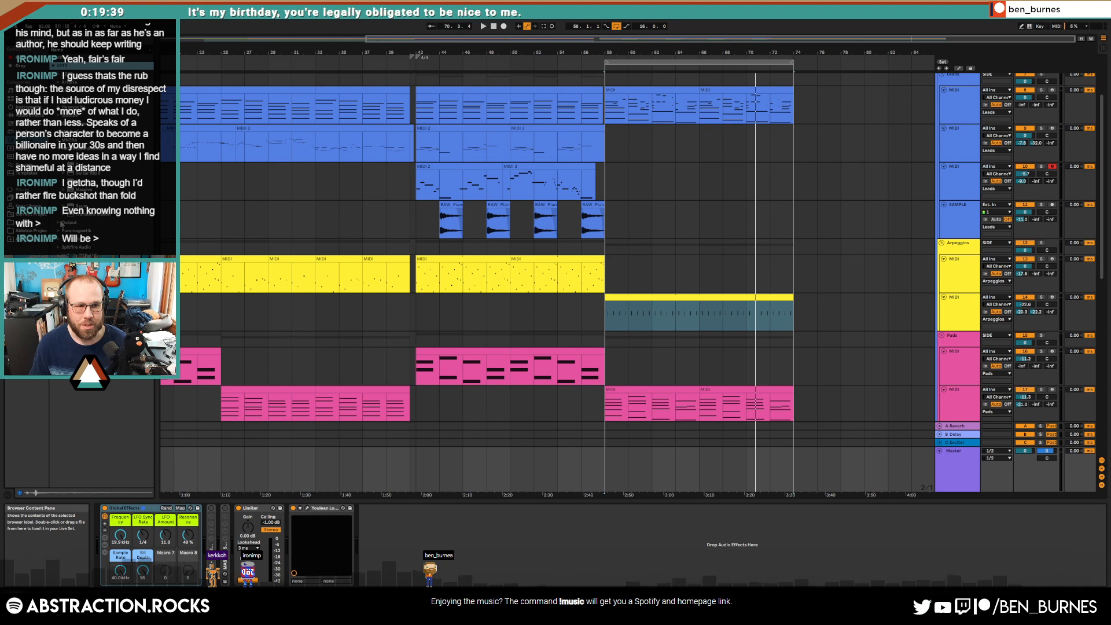
pyautogui.moveTo(81, 206); pyautogui.dragTo(102, 533)
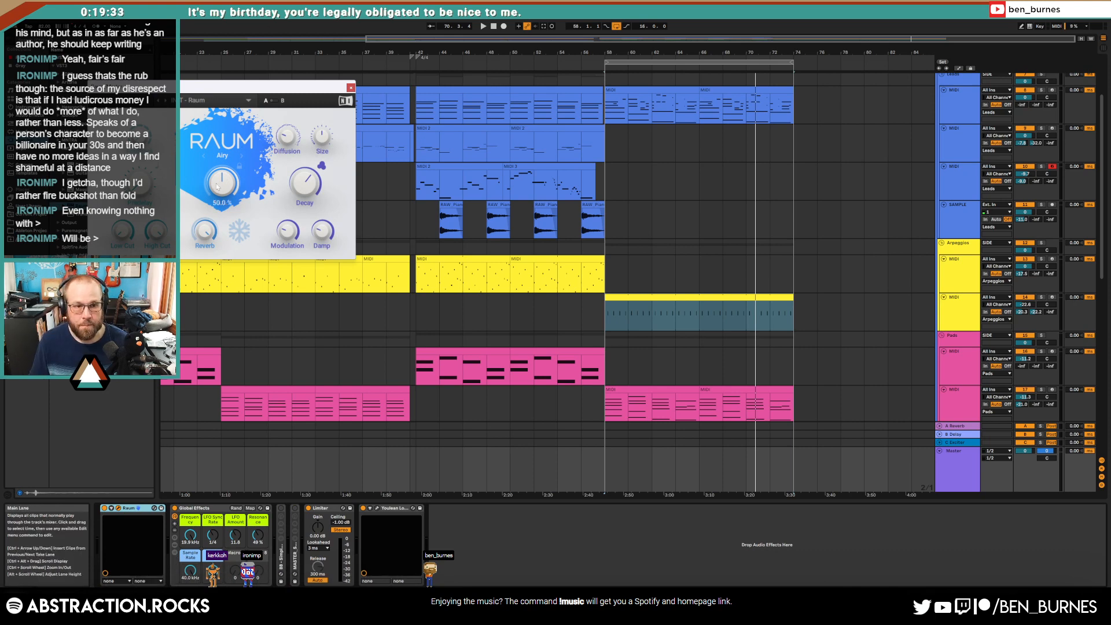
pyautogui.moveTo(223, 183); pyautogui.dragTo(272, 216)
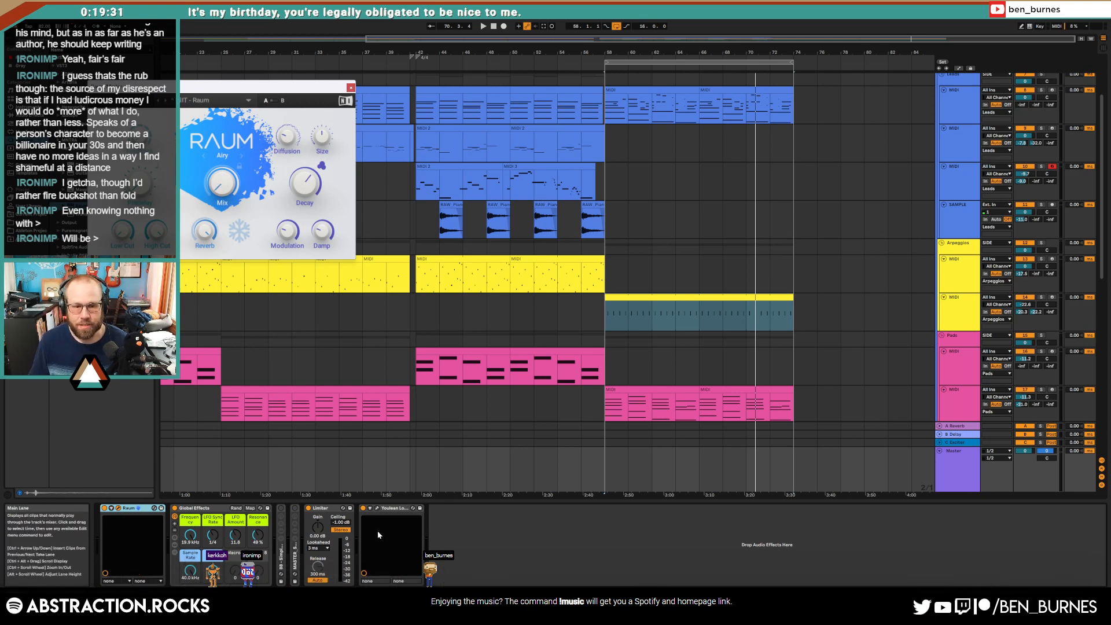
# Step: Show the Master track's automation and automate Raum's Device On so it stays off until bar 62 and switches on there
pyautogui.click(612, 469)
pyautogui.press('a')
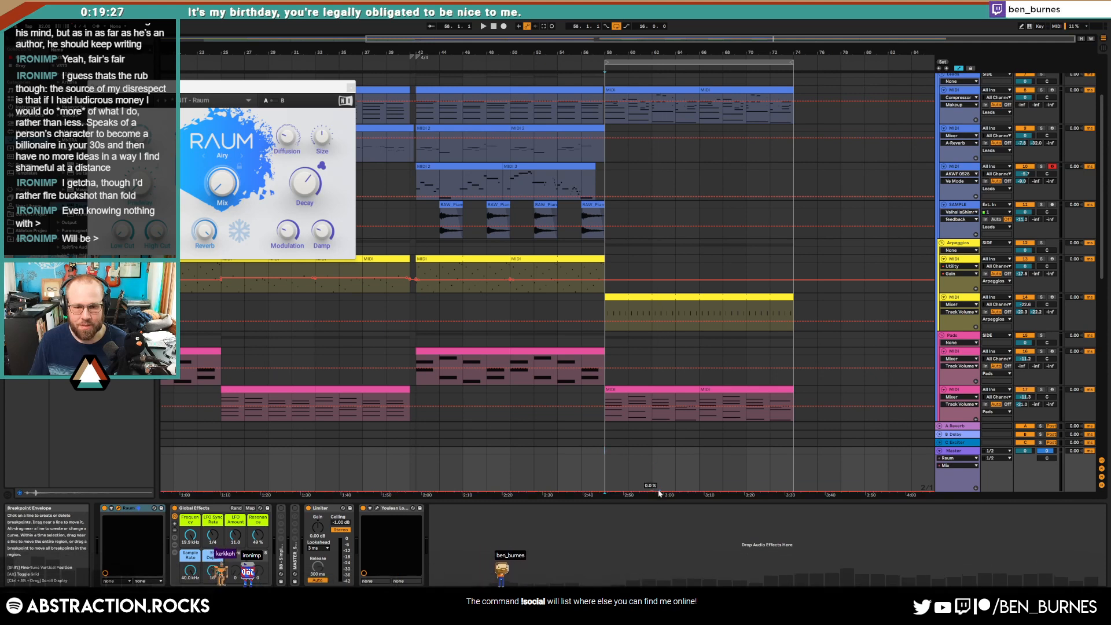
pyautogui.rightClick(104, 508)
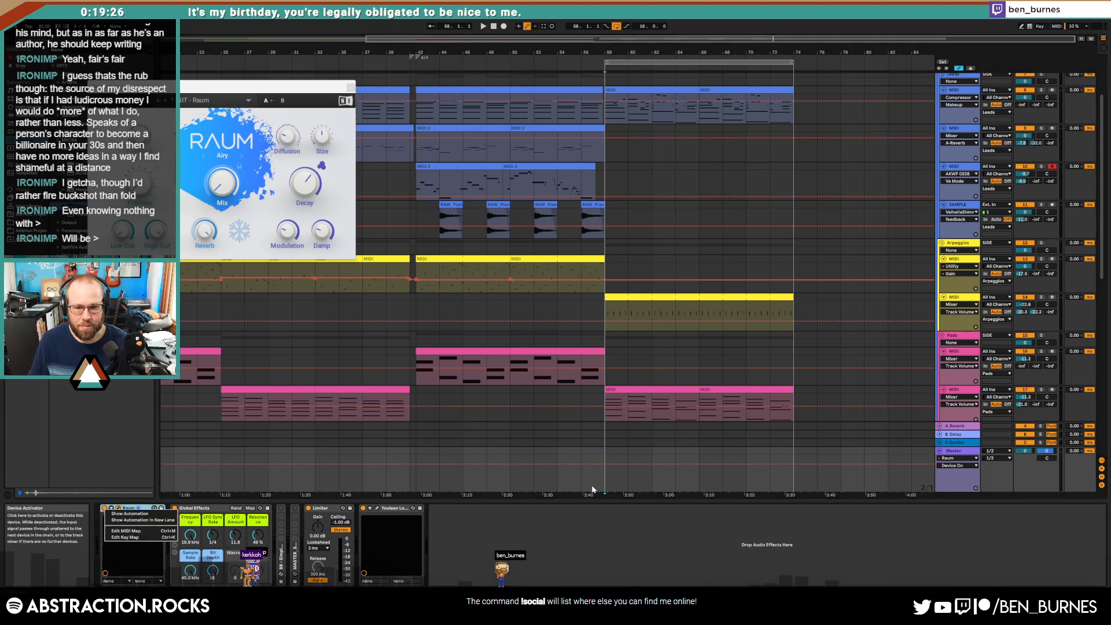
pyautogui.click(652, 465)
pyautogui.moveTo(644, 464); pyautogui.dragTo(646, 482)
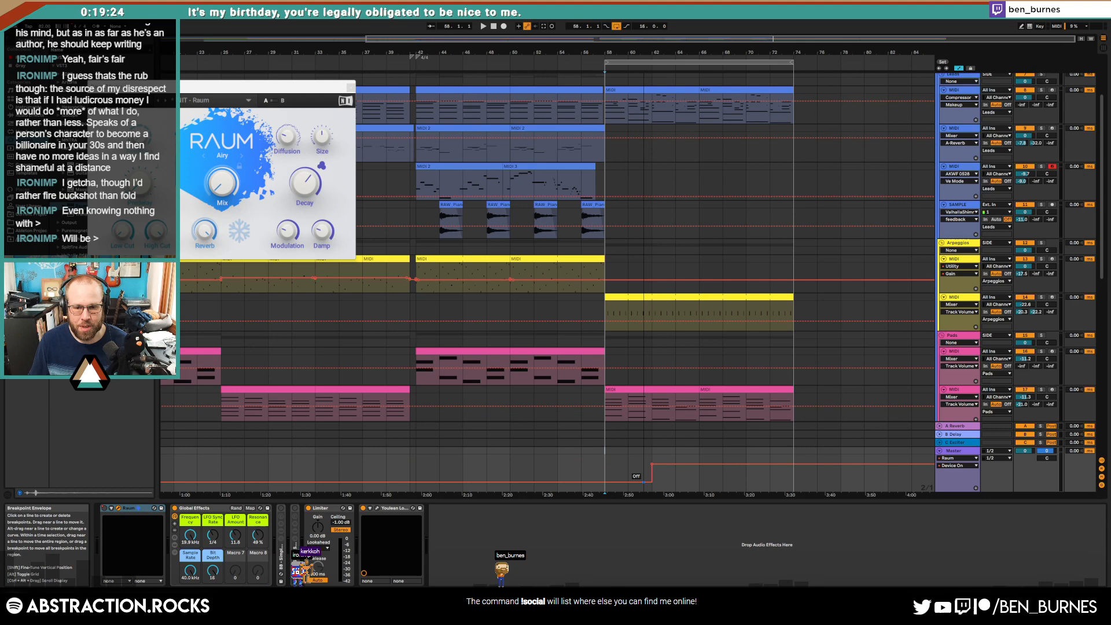
pyautogui.click(652, 486)
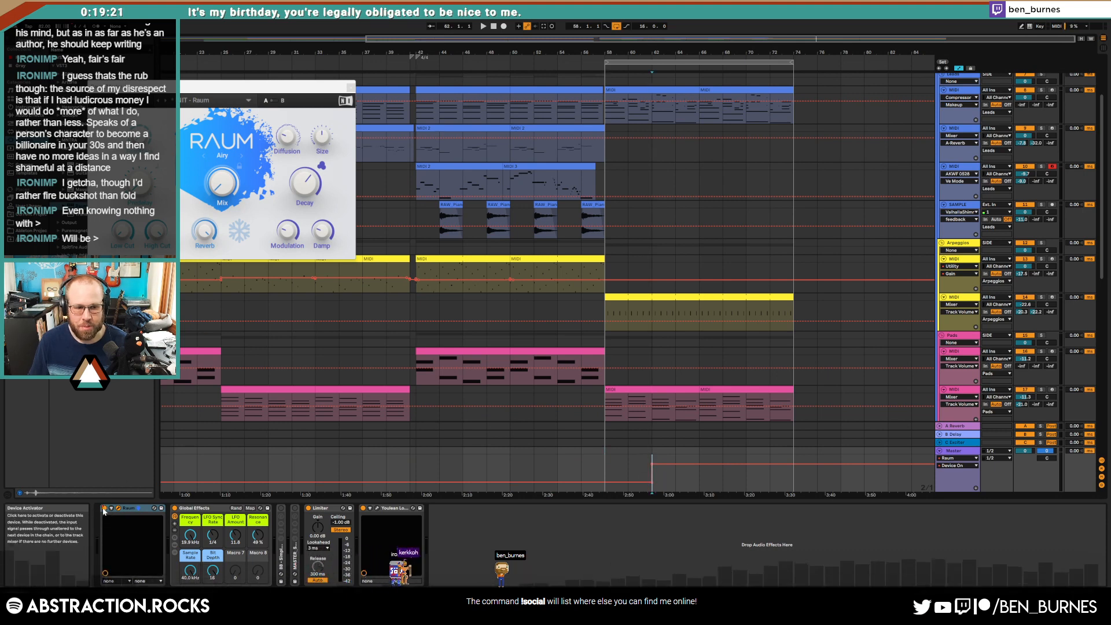
# Step: Curve Raum's Mix automation up from 0% at about bar 64 to bar 74, and fade the Master volume to silence between bars 70 and 74
pyautogui.click(216, 191)
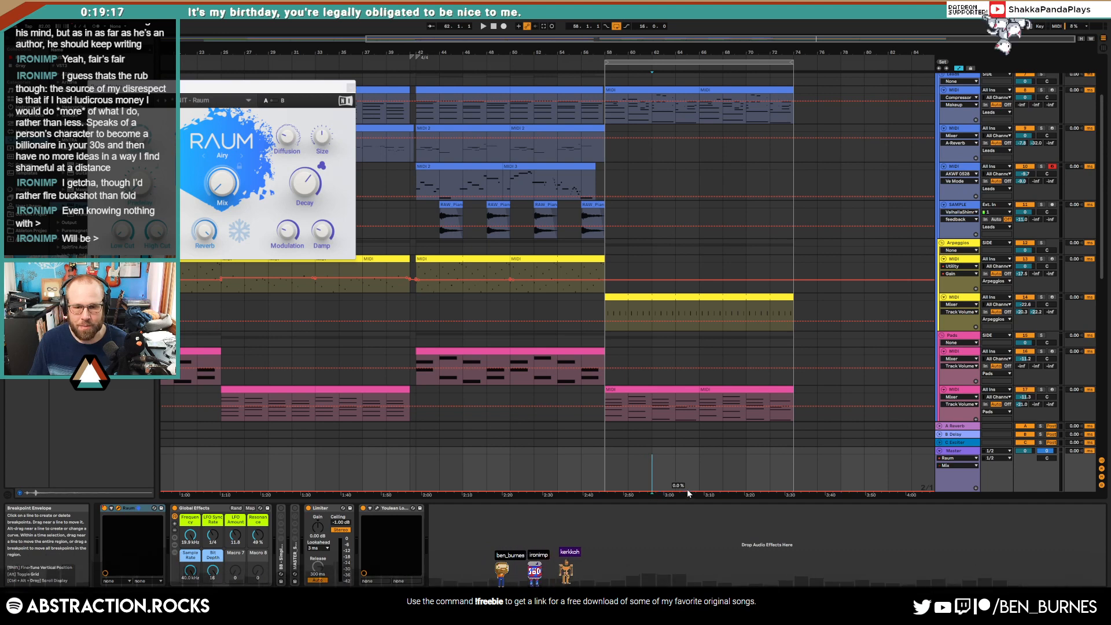
pyautogui.moveTo(793, 490); pyautogui.dragTo(793, 458)
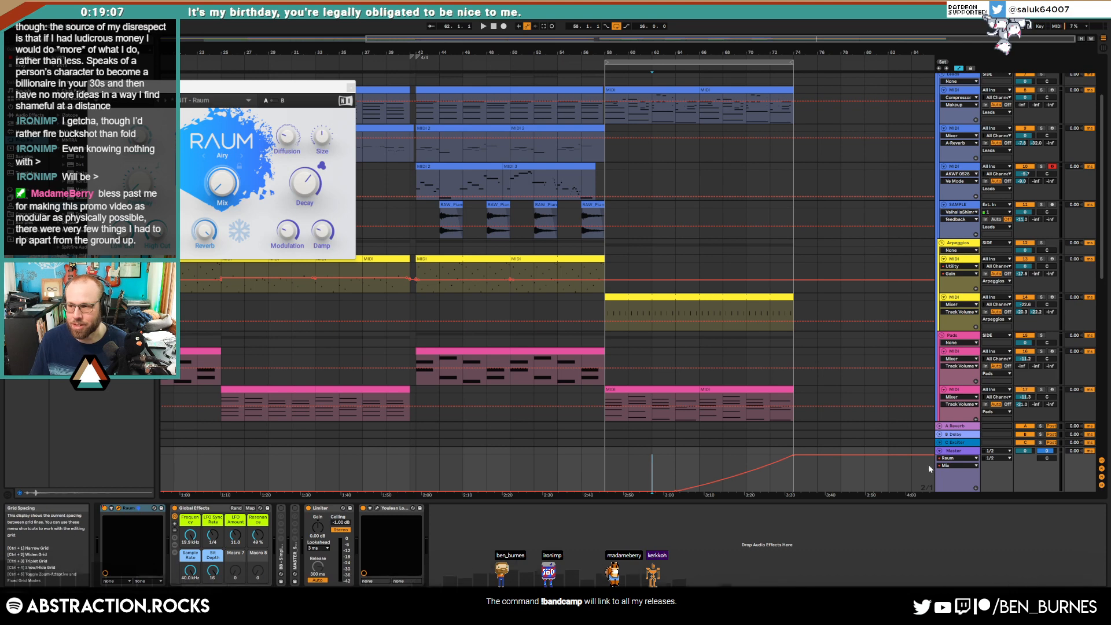
pyautogui.click(1026, 452)
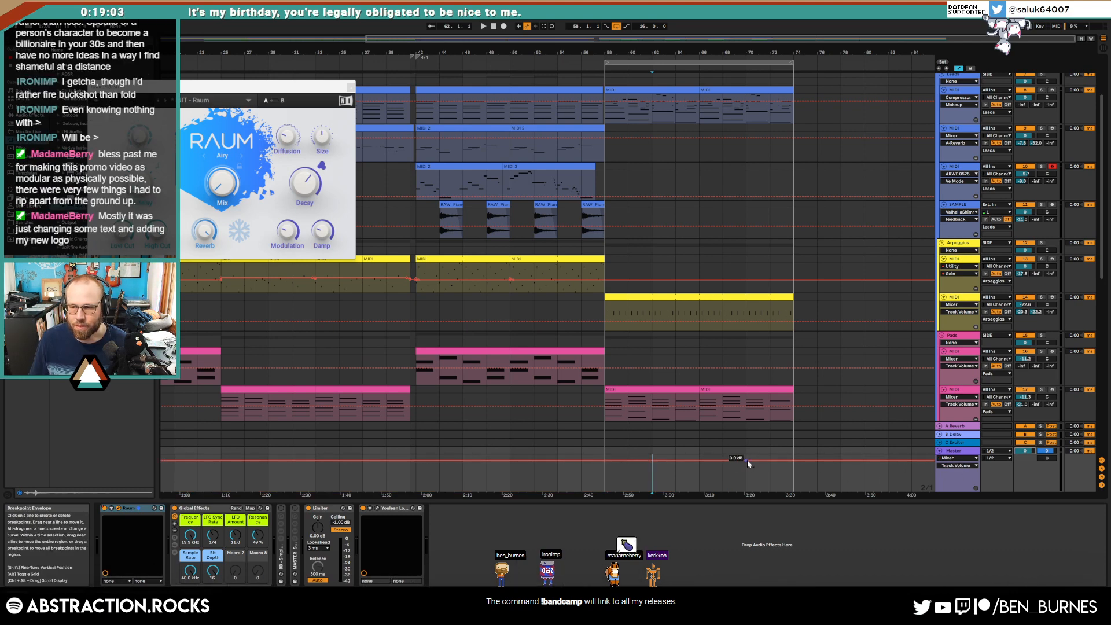
pyautogui.click(751, 460)
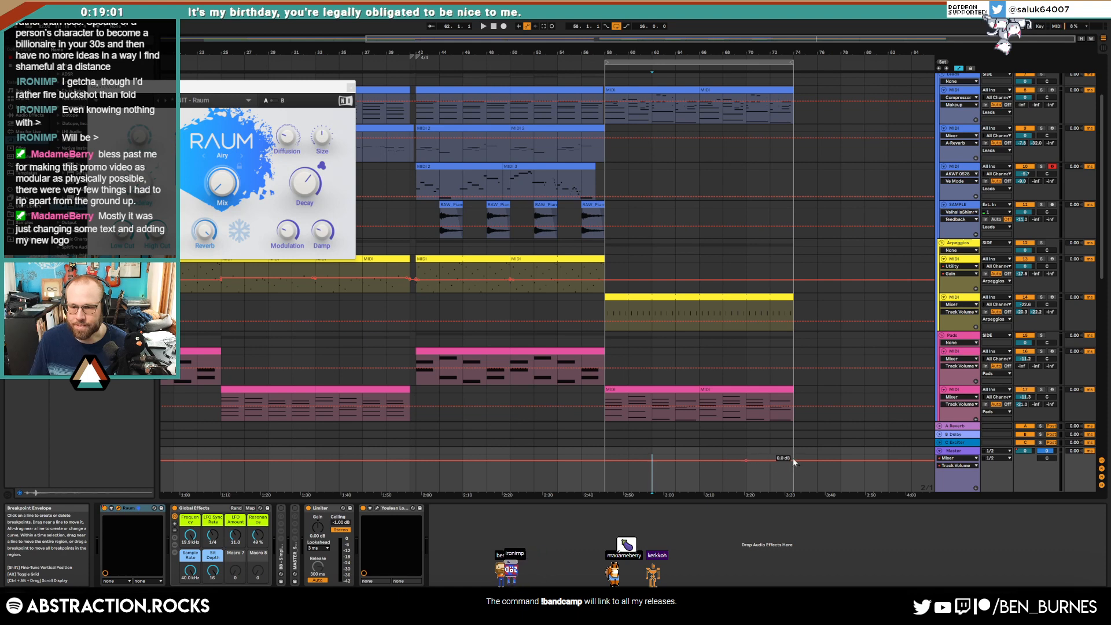
pyautogui.moveTo(793, 460)
pyautogui.mouseDown()
pyautogui.moveTo(793, 489)
pyautogui.moveTo(775, 463)
pyautogui.mouseUp()
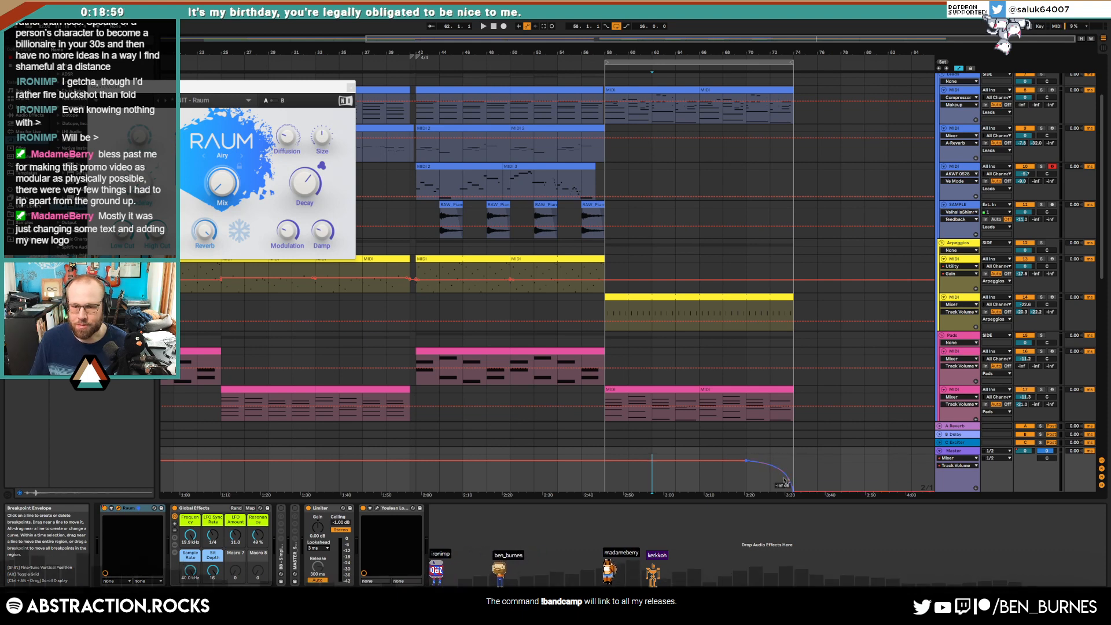
# Step: Play the new section from bar 58 and move Raum's Mix ramp two bars earlier, running from bar 62 to bar 72
pyautogui.click(599, 413)
pyautogui.press('space')
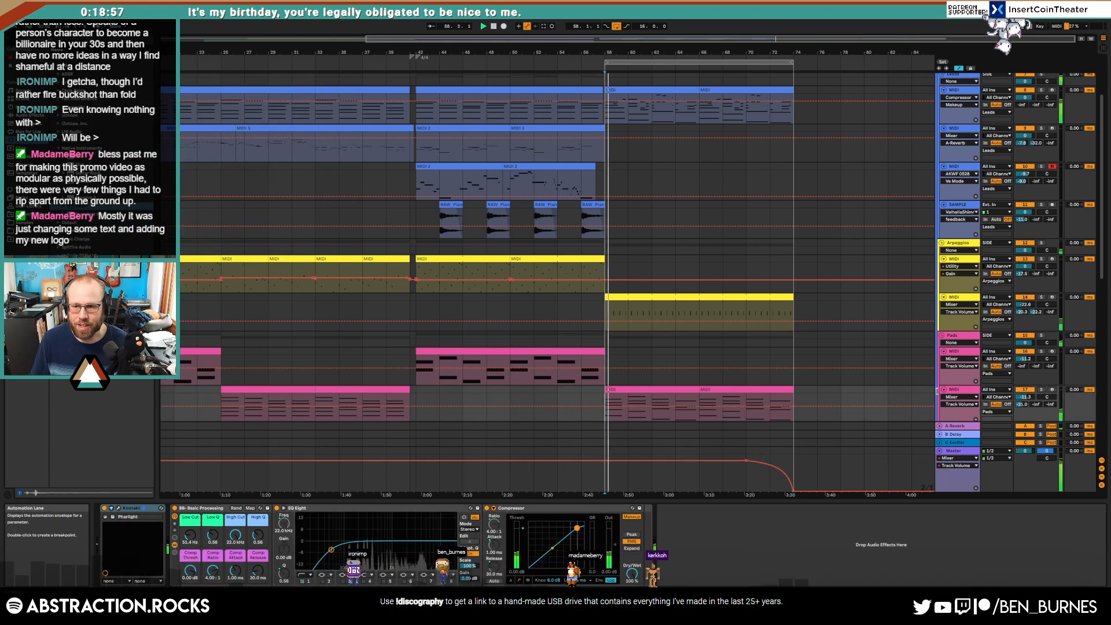
pyautogui.click(952, 453)
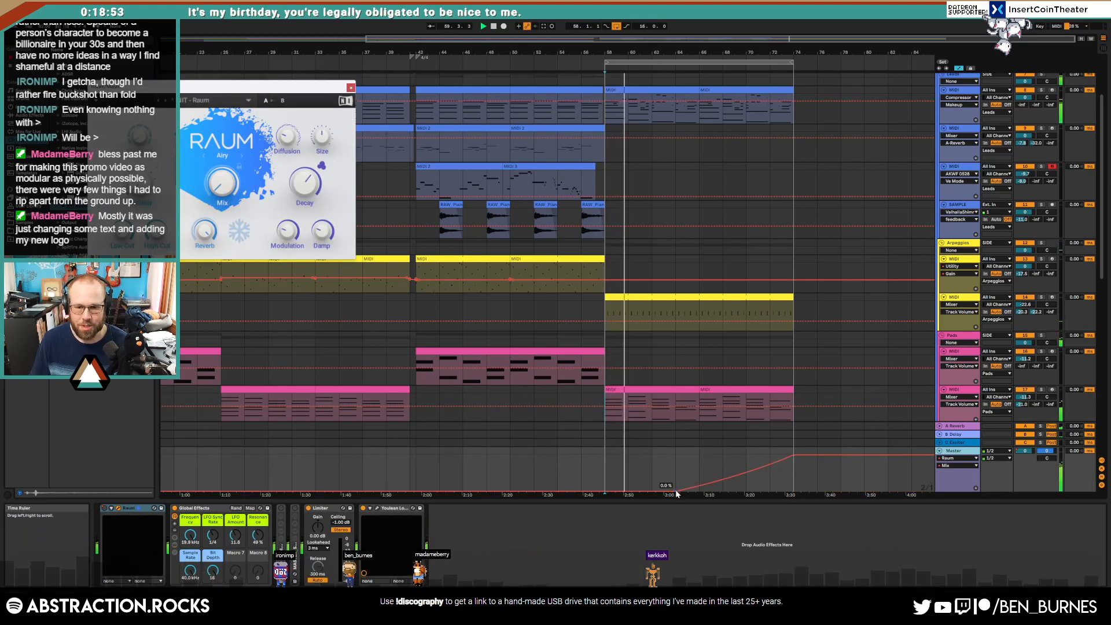
pyautogui.moveTo(791, 456); pyautogui.dragTo(744, 466)
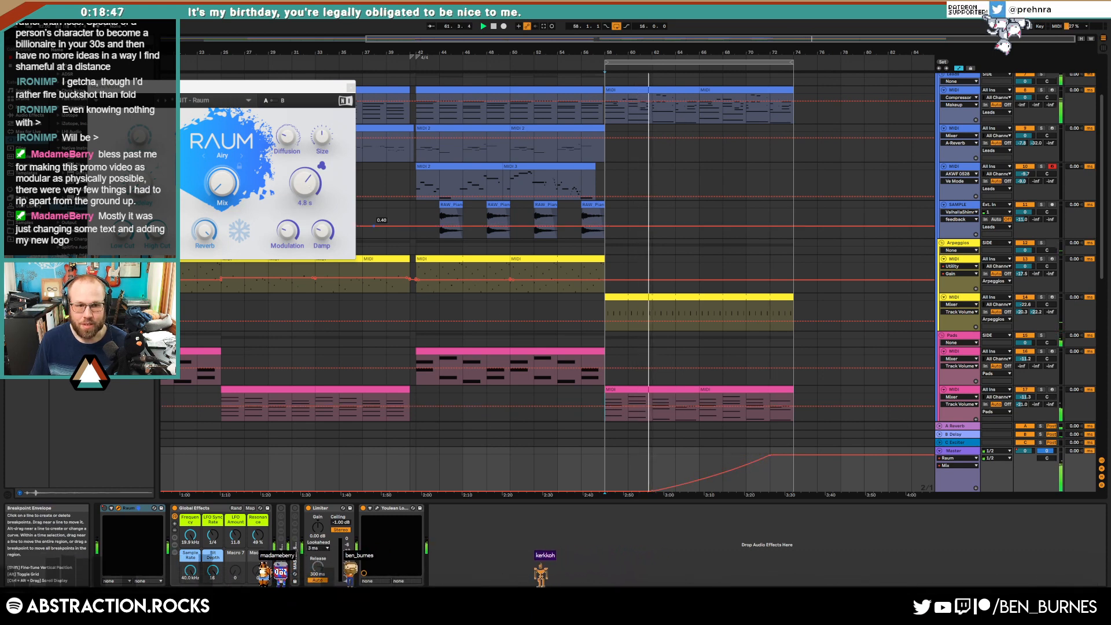
# Step: Lower Raum's Decay to 2 s and automate it in a rising curve from about bar 64 to bar 72
pyautogui.click(305, 183)
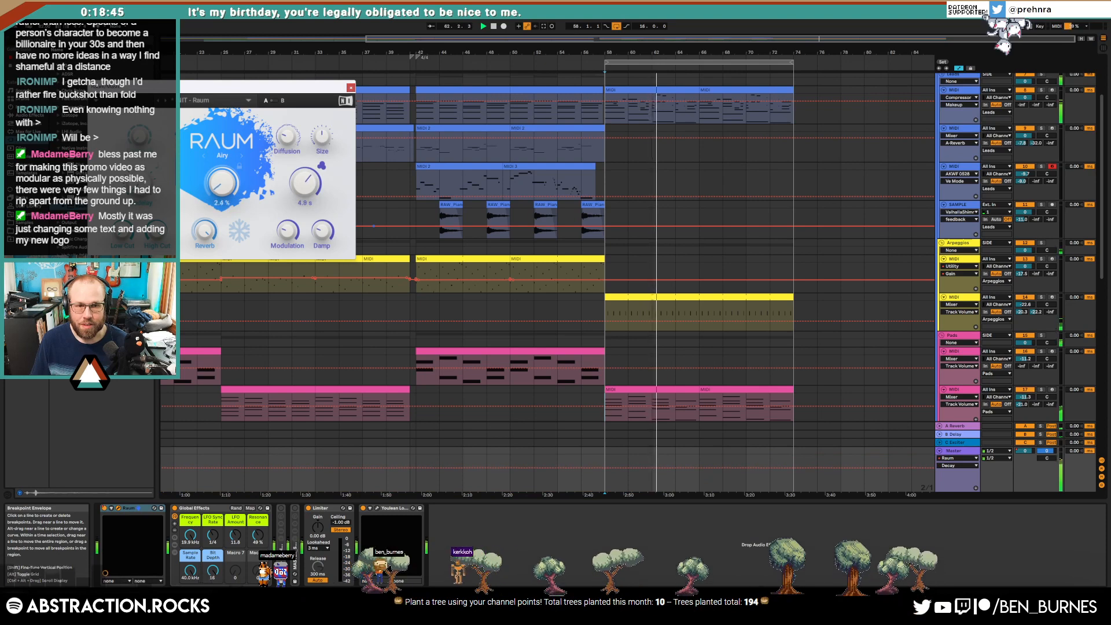
pyautogui.moveTo(305, 183); pyautogui.dragTo(305, 208)
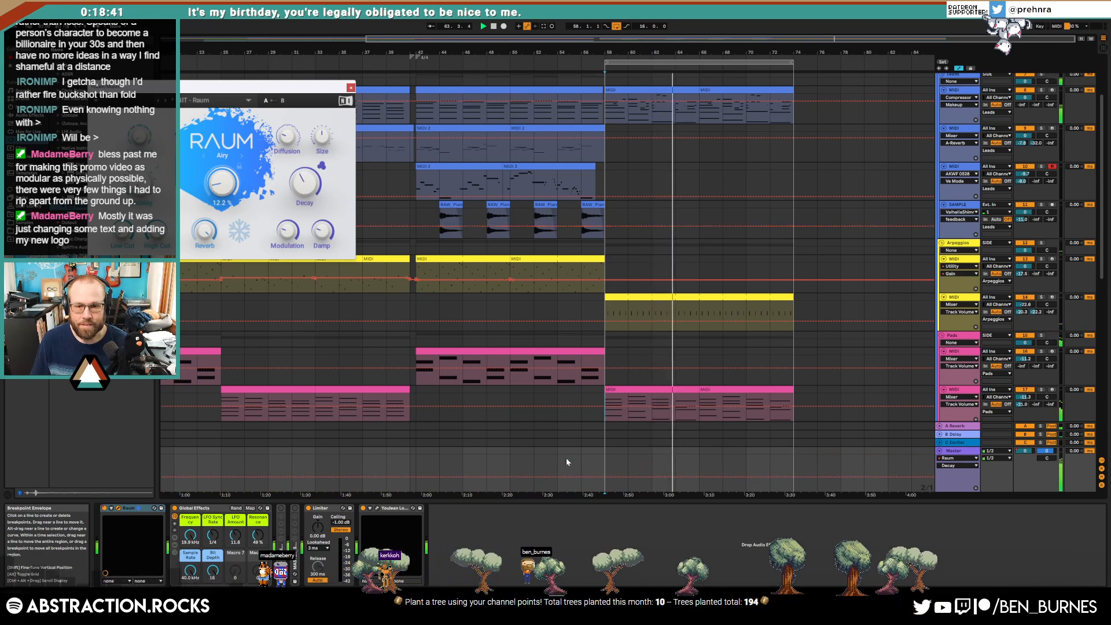
pyautogui.click(677, 477)
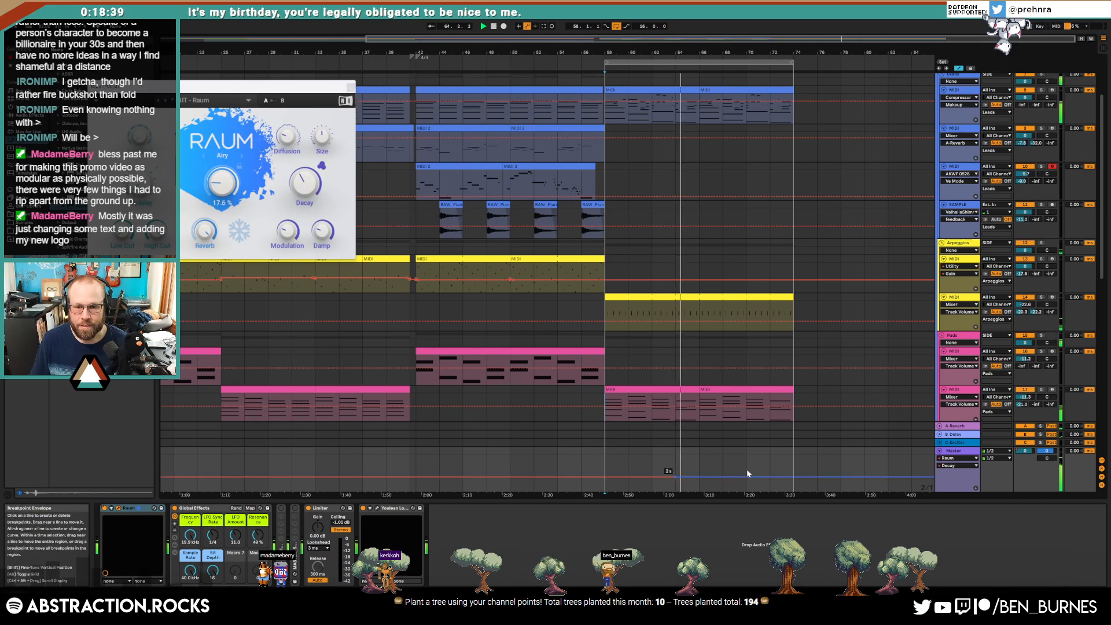
pyautogui.moveTo(770, 477); pyautogui.dragTo(769, 462)
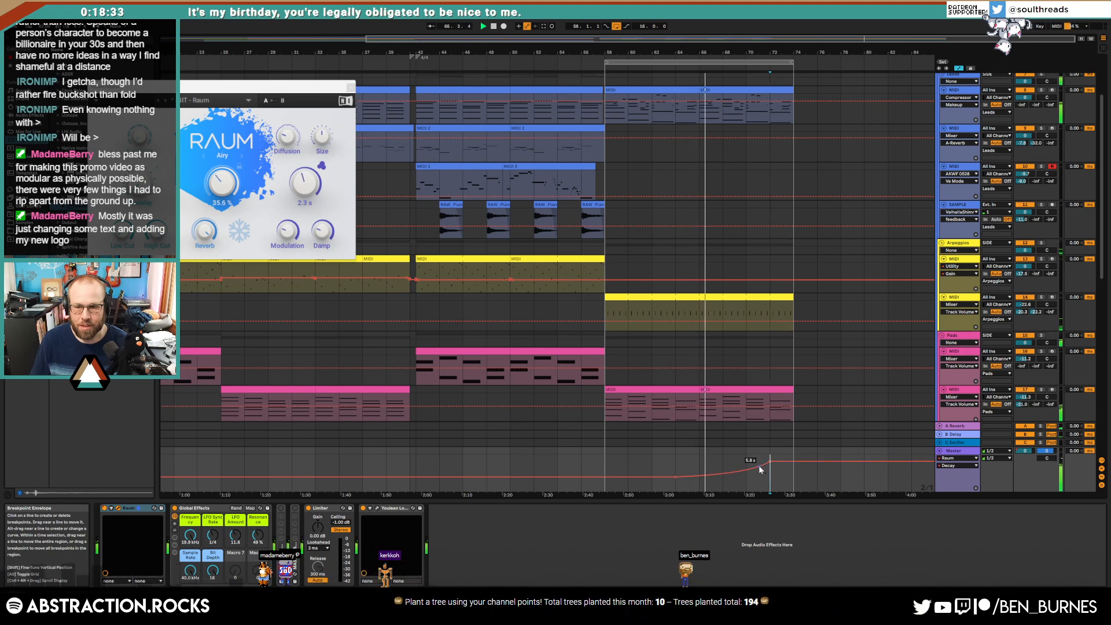
pyautogui.moveTo(781, 463); pyautogui.dragTo(781, 467)
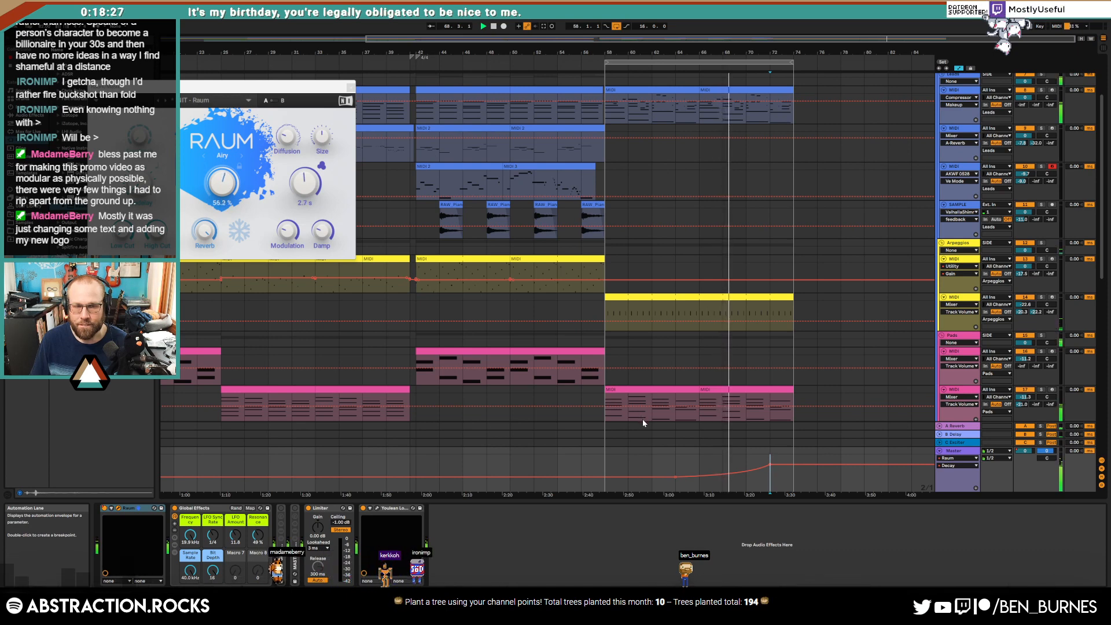
# Step: Add a Master volume breakpoint at bar 62 and lower the bar 70 breakpoint slightly for a gentle dip before the fade-out
pyautogui.click(1025, 451)
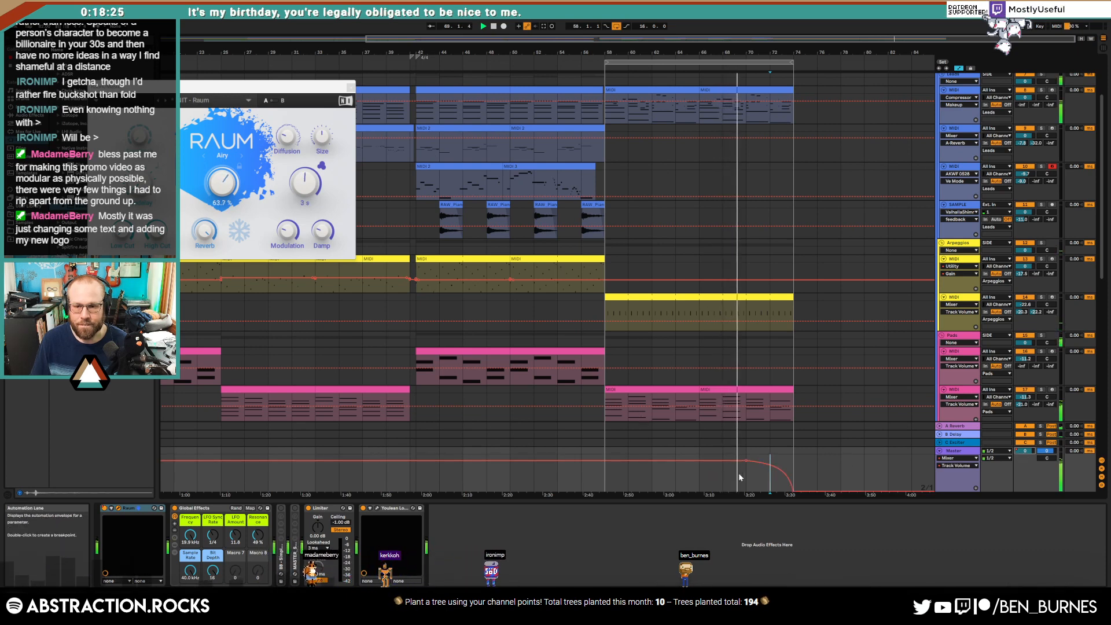
pyautogui.click(652, 460)
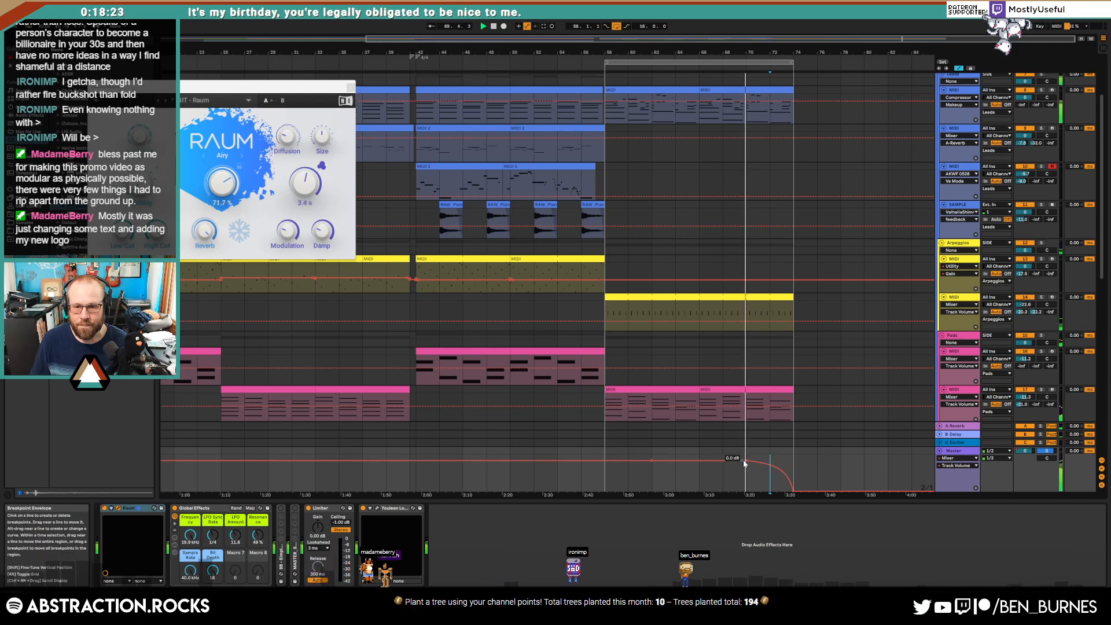
pyautogui.moveTo(747, 461); pyautogui.dragTo(747, 463)
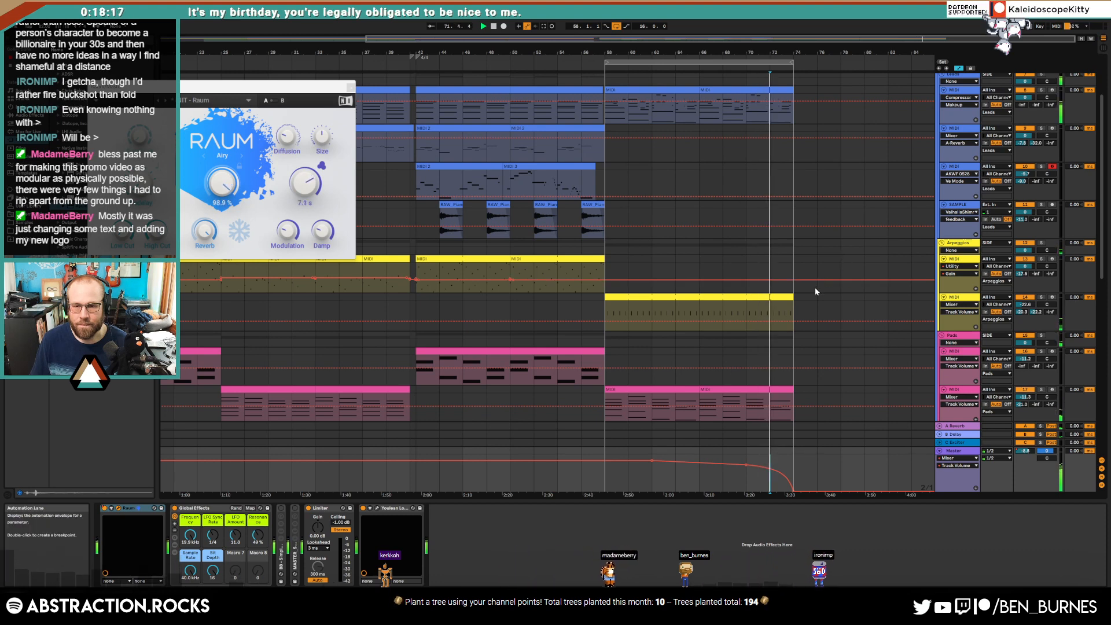
# Step: Show Raum's Low Cut automation, replay the song from around bar 52 into the new section, and close the Raum window
pyautogui.click(123, 231)
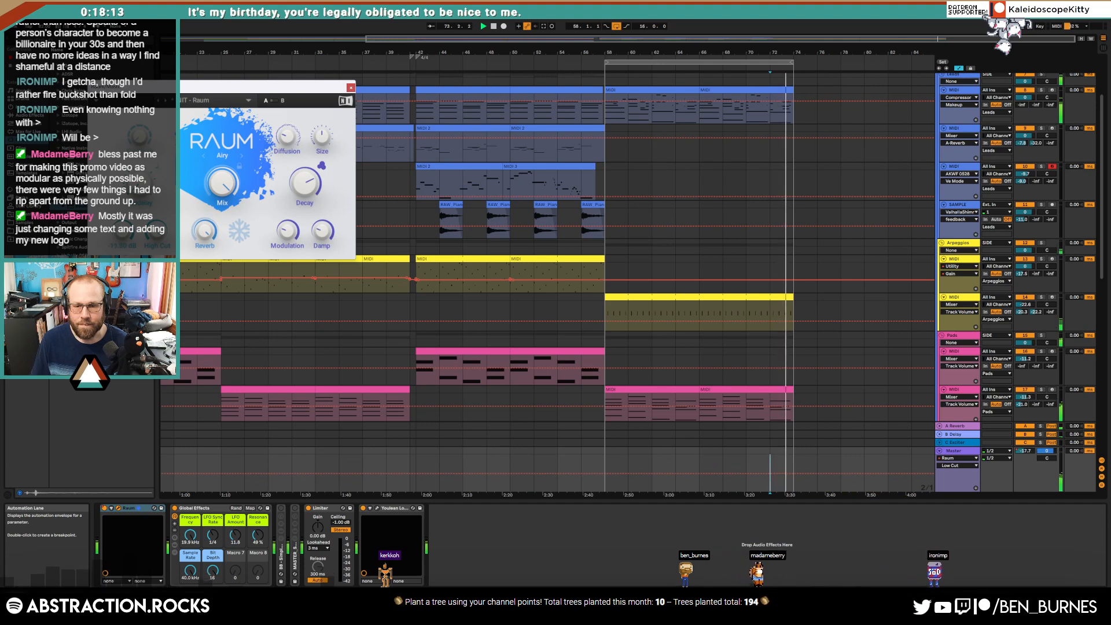
pyautogui.press('space')
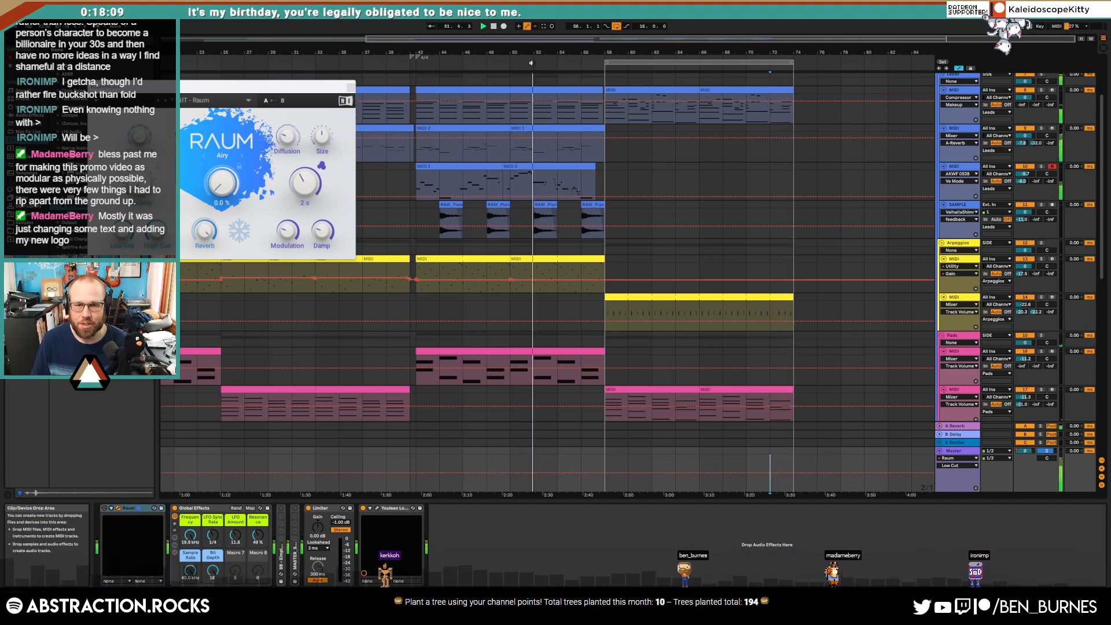
pyautogui.press('space')
pyautogui.click(351, 87)
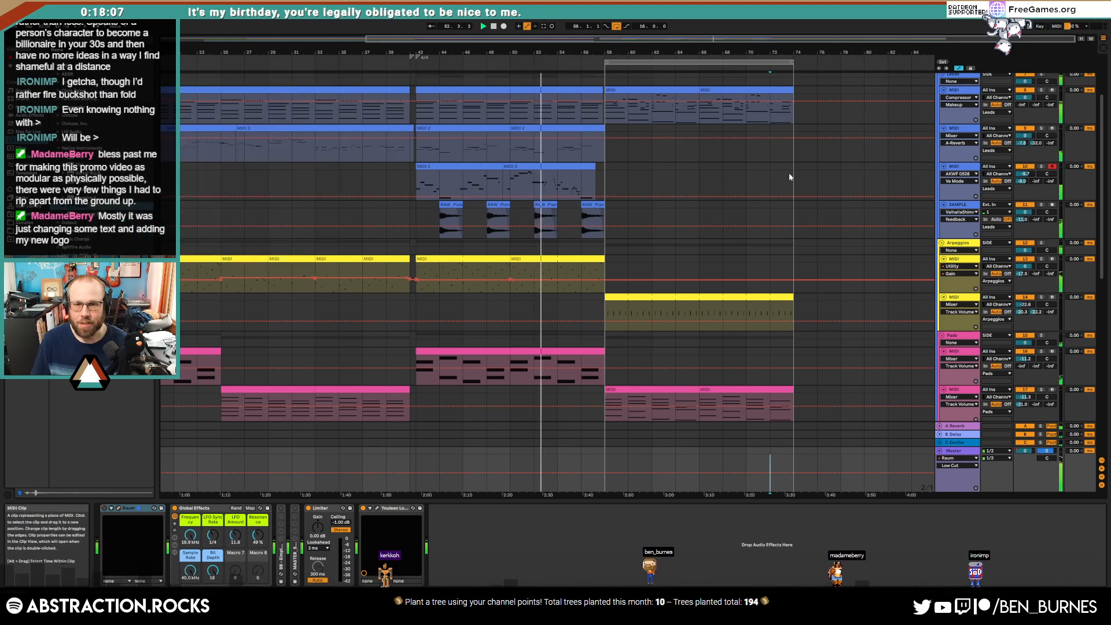
# Step: Arm the Leads track holding the Kontakt instrument The Gentleman and record a MIDI part over bars 58 to 74
pyautogui.click(1025, 137)
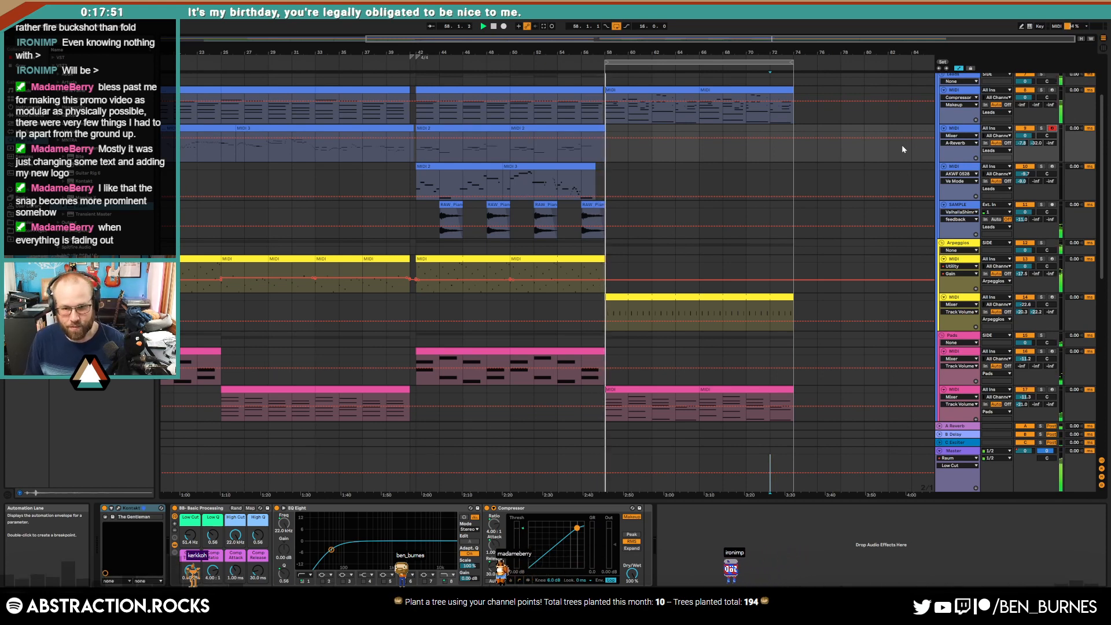
pyautogui.press('F9')
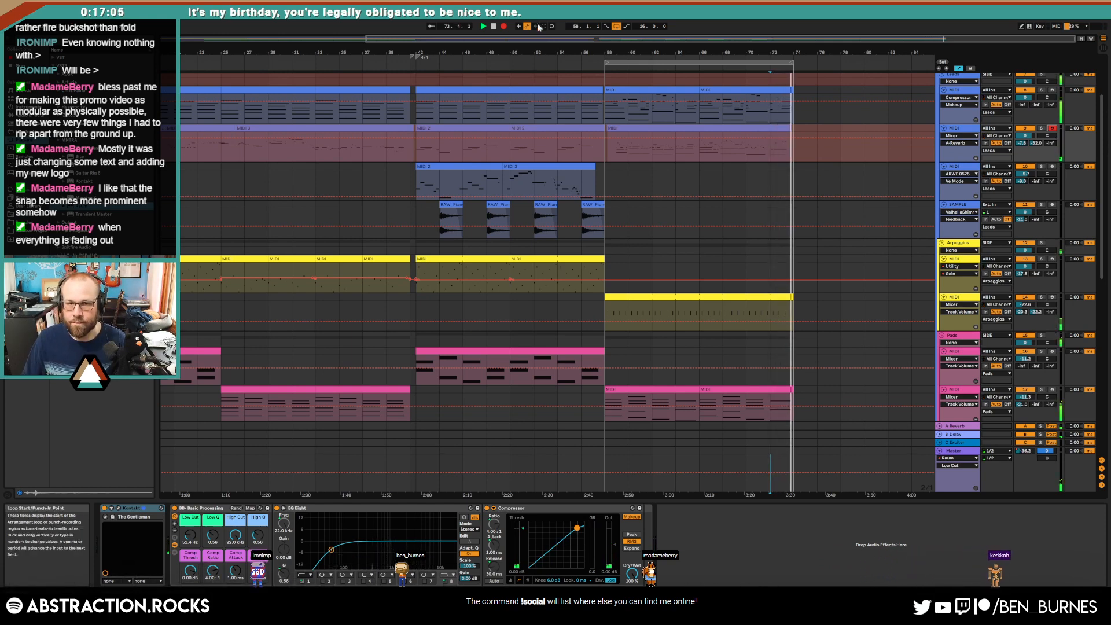
pyautogui.press('space')
# Step: Open the newly recorded lead clip in the note editor, check the high notes around its bar 11, and return to the device view
pyautogui.scroll(5, 782, 149)
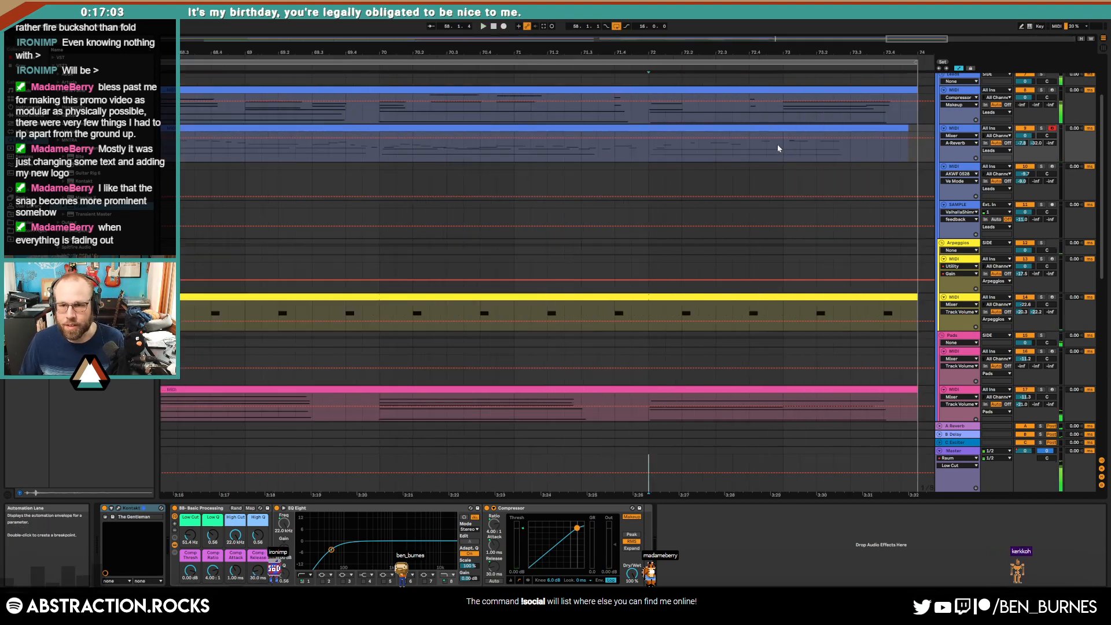
pyautogui.doubleClick(783, 129)
pyautogui.click(1049, 430)
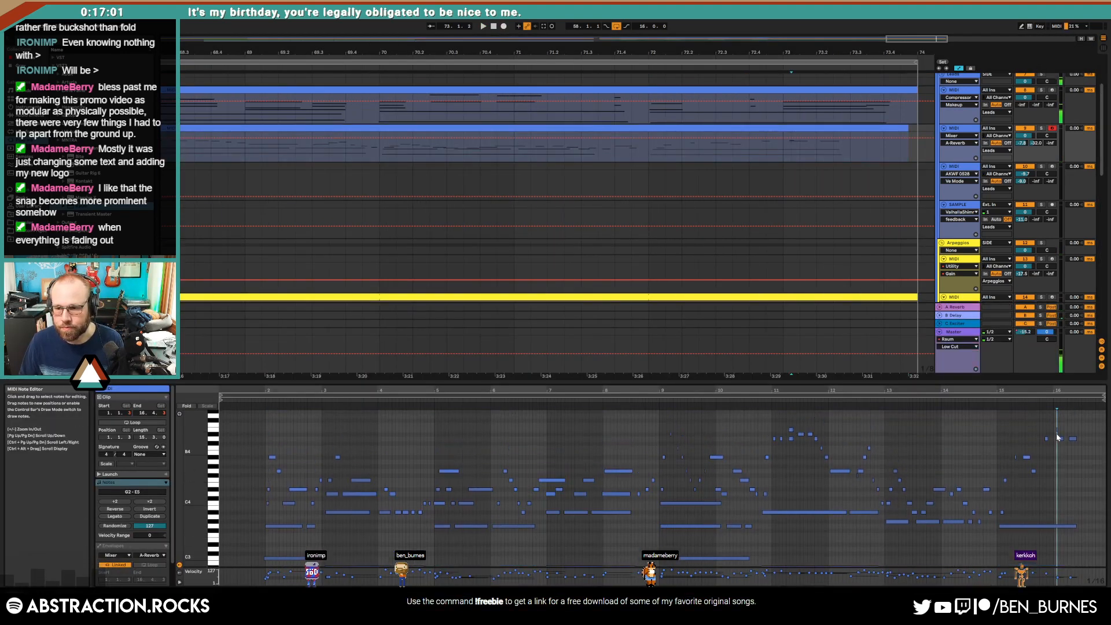
pyautogui.scroll(3, 1058, 435)
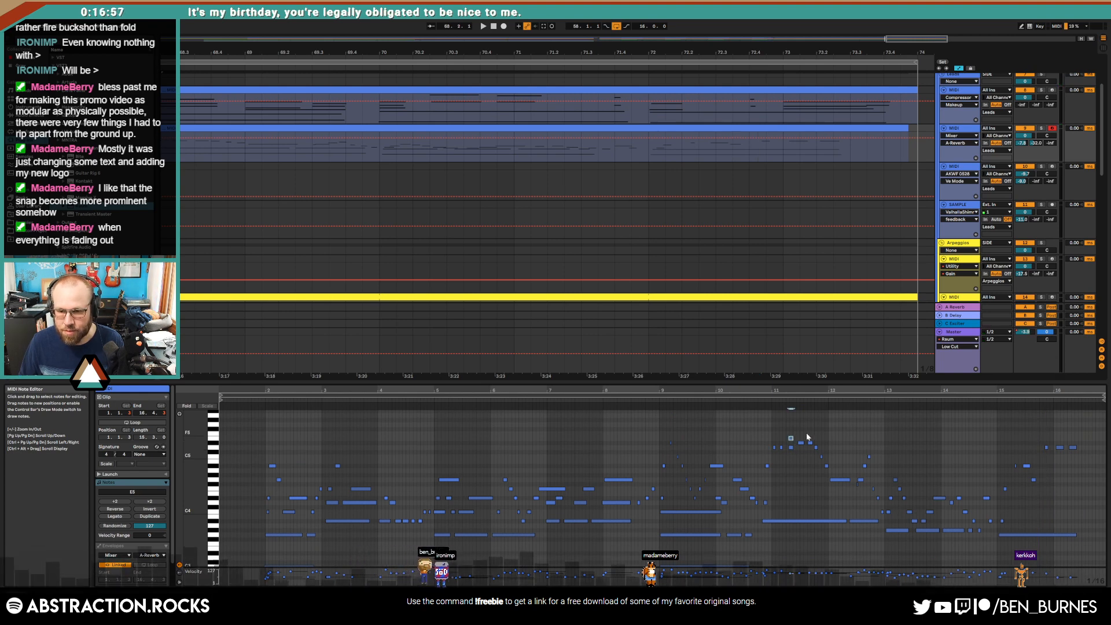
pyautogui.click(782, 435)
pyautogui.click(784, 435)
pyautogui.hotkey('shift', 'Tab')
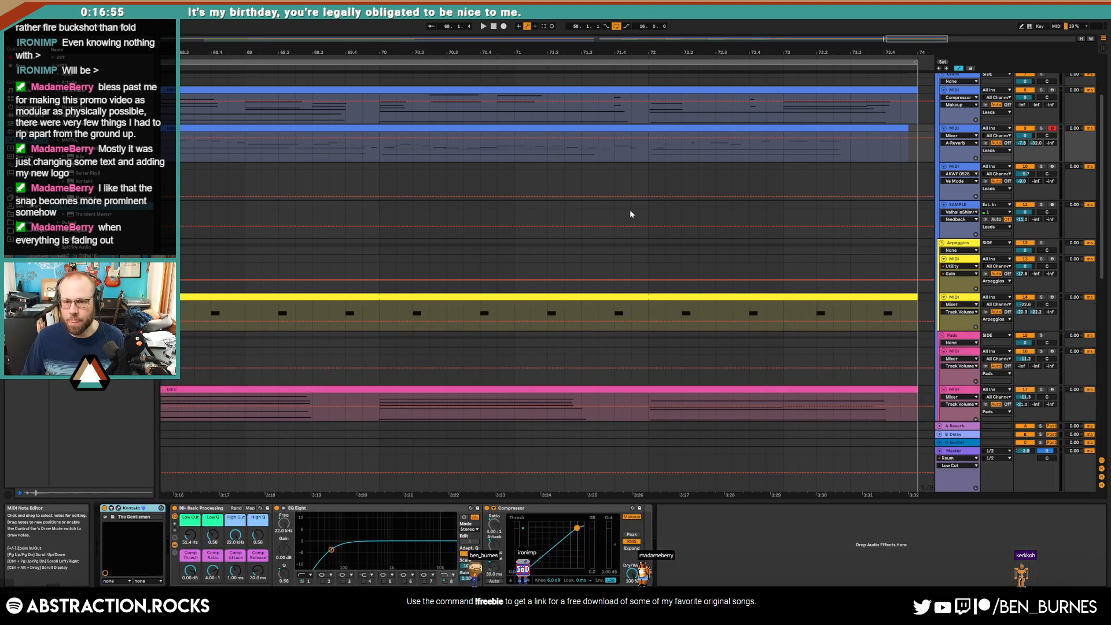
# Step: Shorten the last green Bass MIDI clip so that it ends at bar 71 instead of running to the section's end
pyautogui.scroll(-5, 629, 216)
pyautogui.scroll(-2, 655, 281)
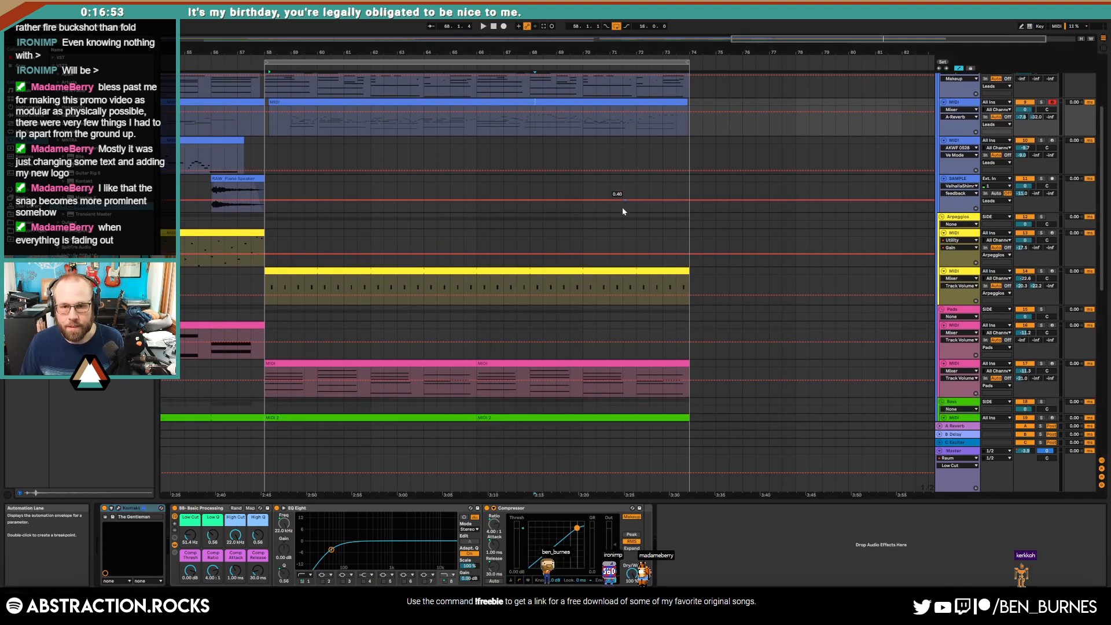
pyautogui.scroll(-6, 622, 208)
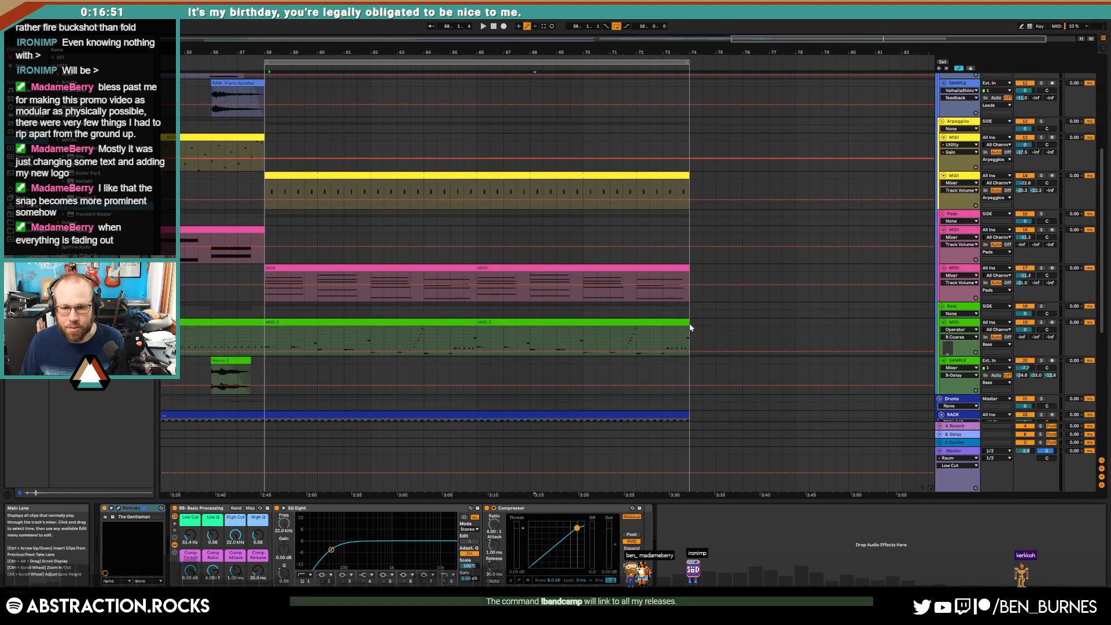
pyautogui.click(685, 322)
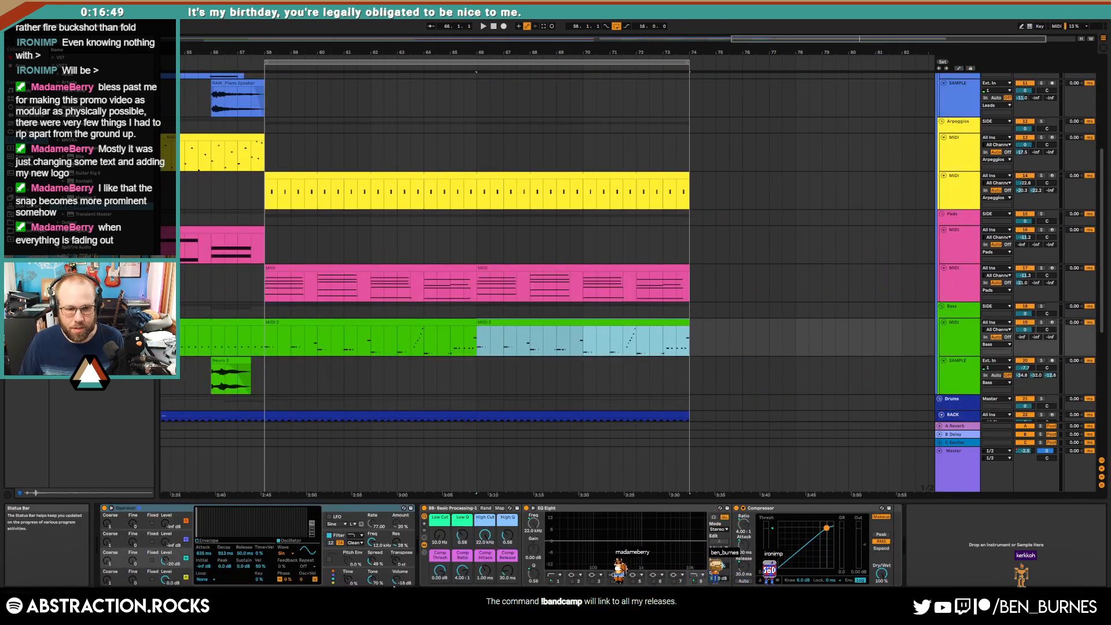
pyautogui.press('a')
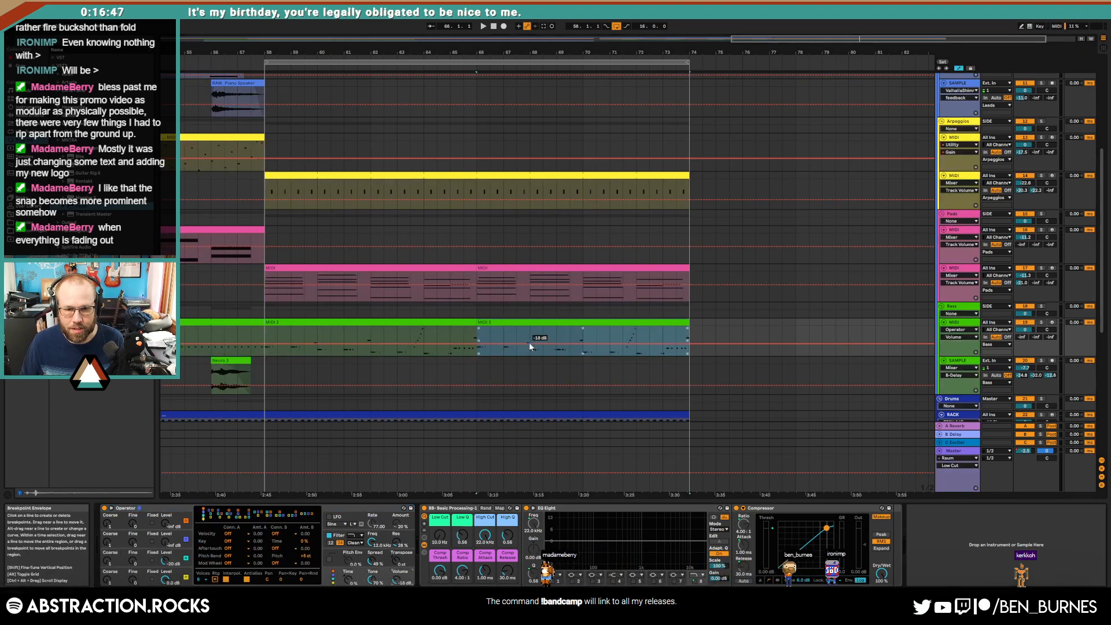
pyautogui.click(529, 342)
pyautogui.moveTo(613, 346); pyautogui.dragTo(609, 355)
pyautogui.press('a')
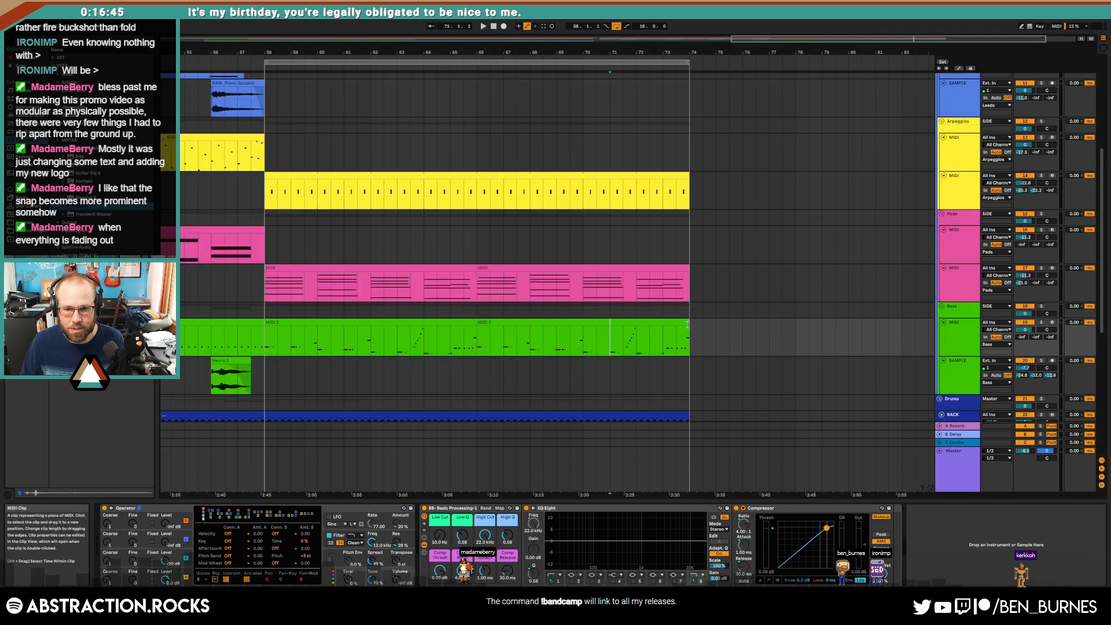
pyautogui.moveTo(687, 323); pyautogui.dragTo(633, 323)
# Step: Split the drum rack clip at bar 70, delete the Novisa Snare 1 notes and the closing hits after bar 70, and close the note editor
pyautogui.scroll(-2, 617, 342)
pyautogui.click(614, 366)
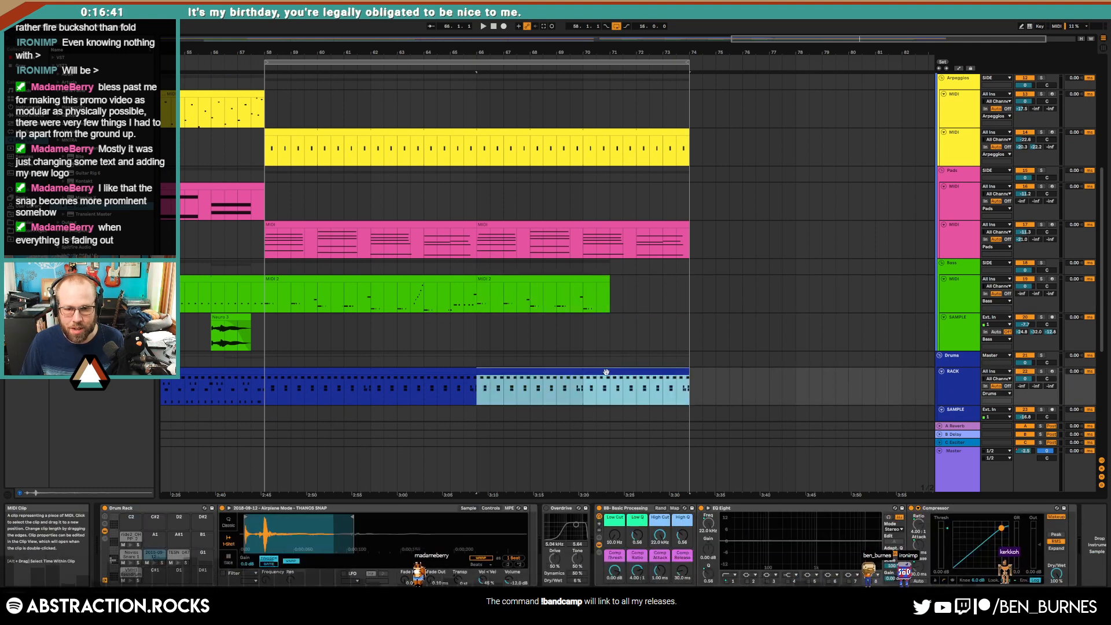
pyautogui.doubleClick(606, 371)
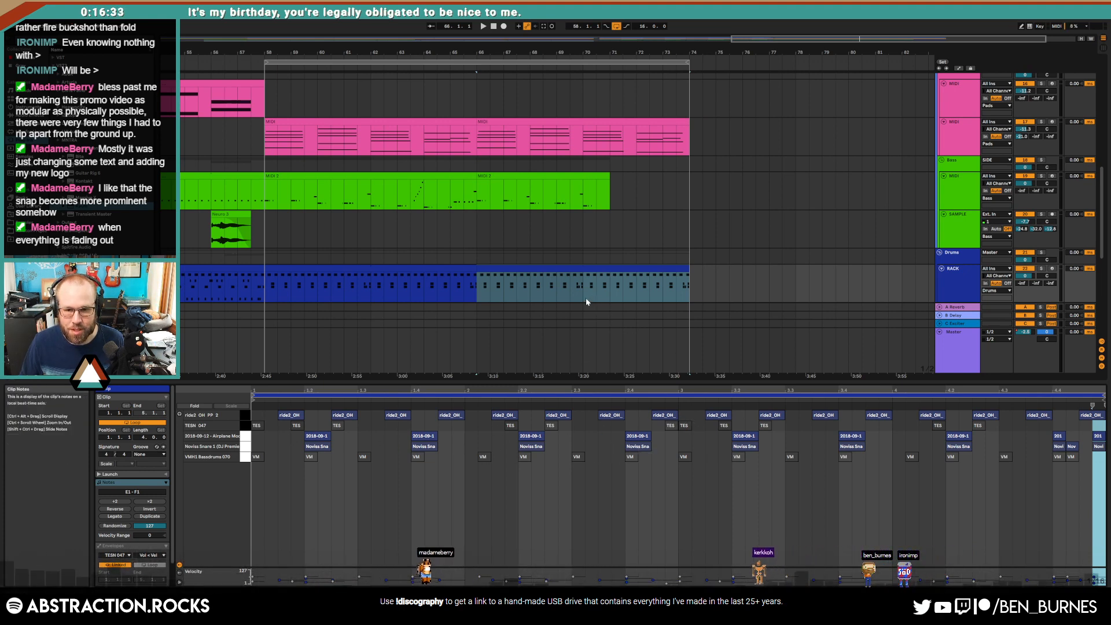
pyautogui.moveTo(586, 301); pyautogui.dragTo(690, 277)
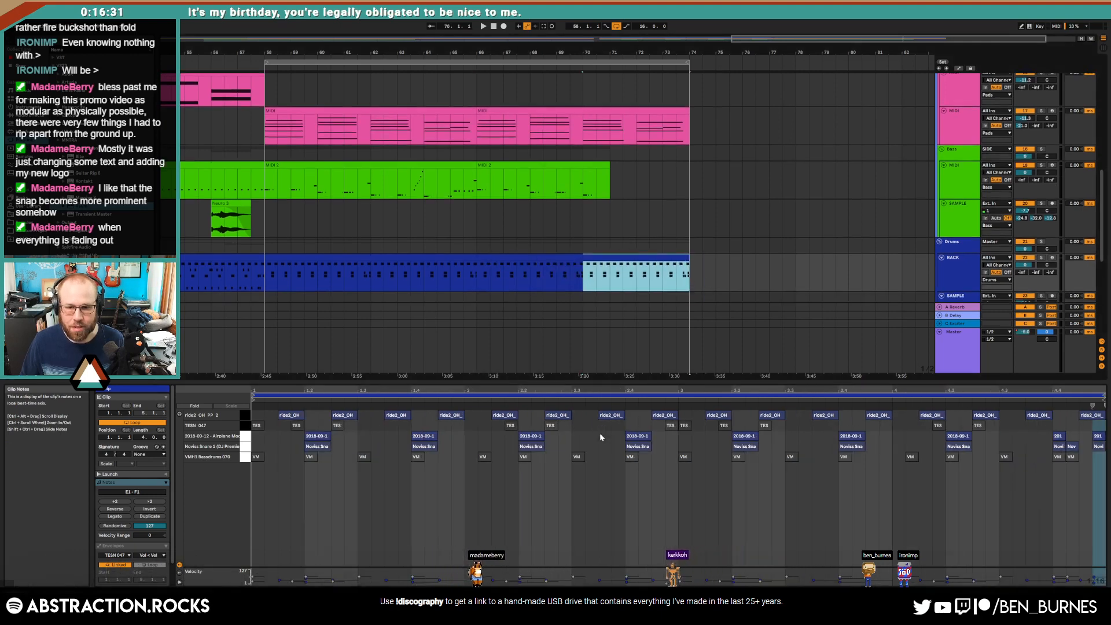
pyautogui.moveTo(298, 444); pyautogui.dragTo(1102, 450)
pyautogui.press('Delete')
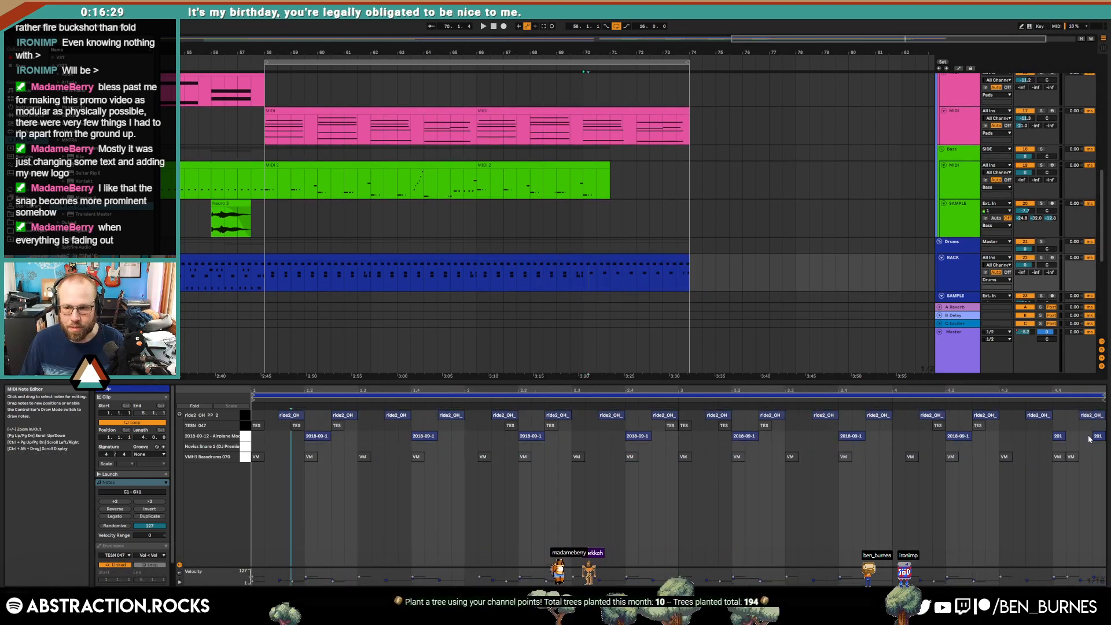
pyautogui.click(1086, 440)
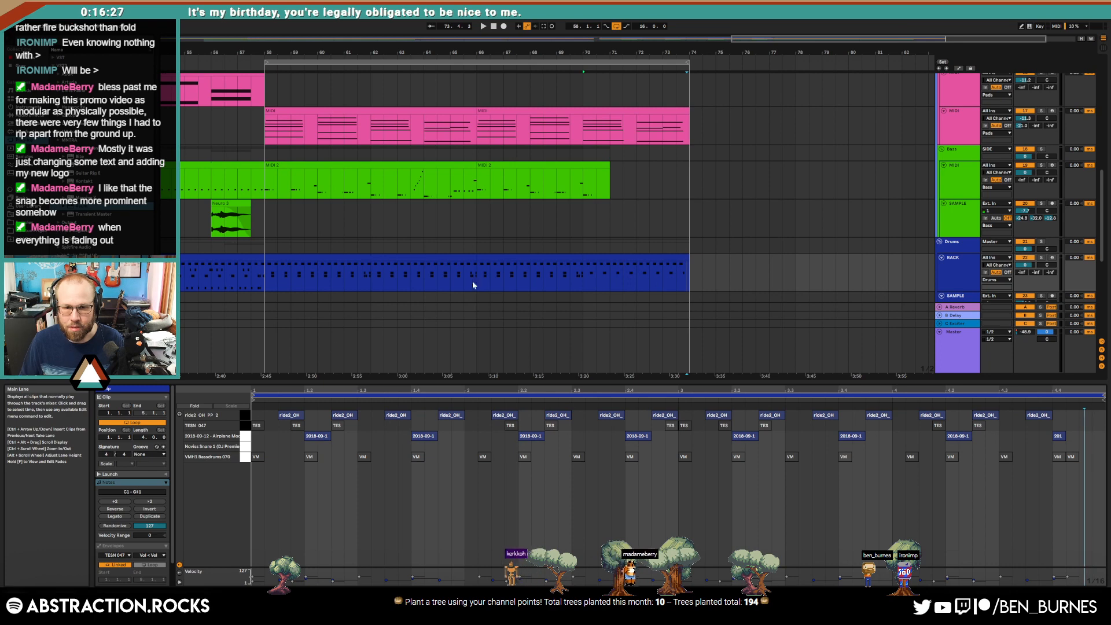
pyautogui.hotkey('shift', 'Tab')
# Step: Play from bar 70 and add a long fade-out to the last OS_81_Drum_Loop_Trap_Groove clip over bars 70 to 74
pyautogui.scroll(-2, 596, 304)
pyautogui.click(608, 301)
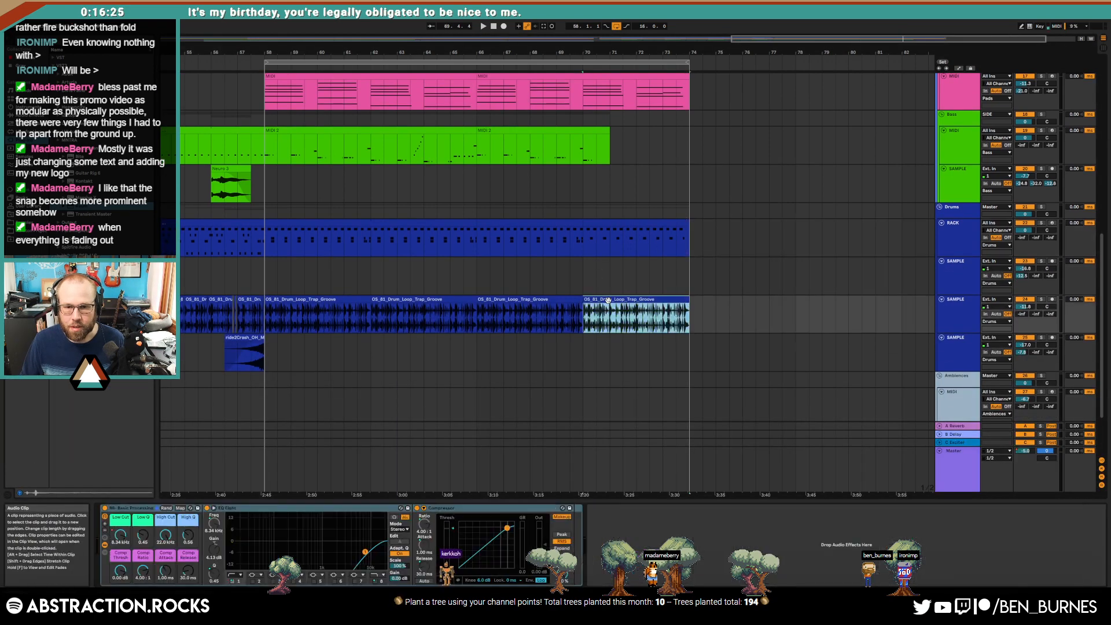
pyautogui.click(556, 315)
pyautogui.press('space')
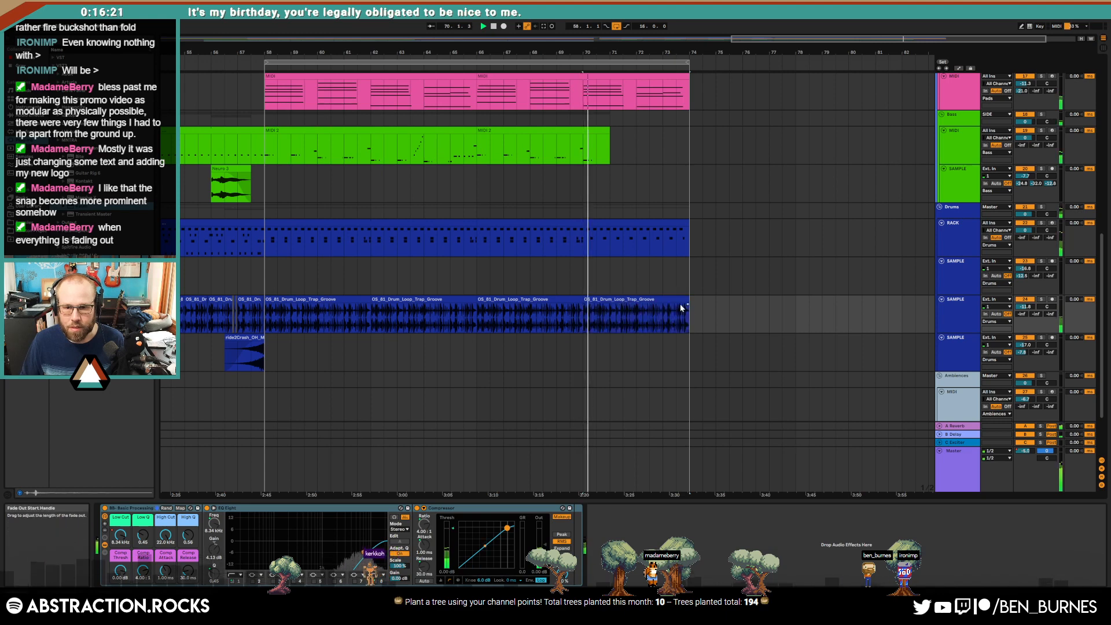
pyautogui.moveTo(681, 308); pyautogui.dragTo(606, 306)
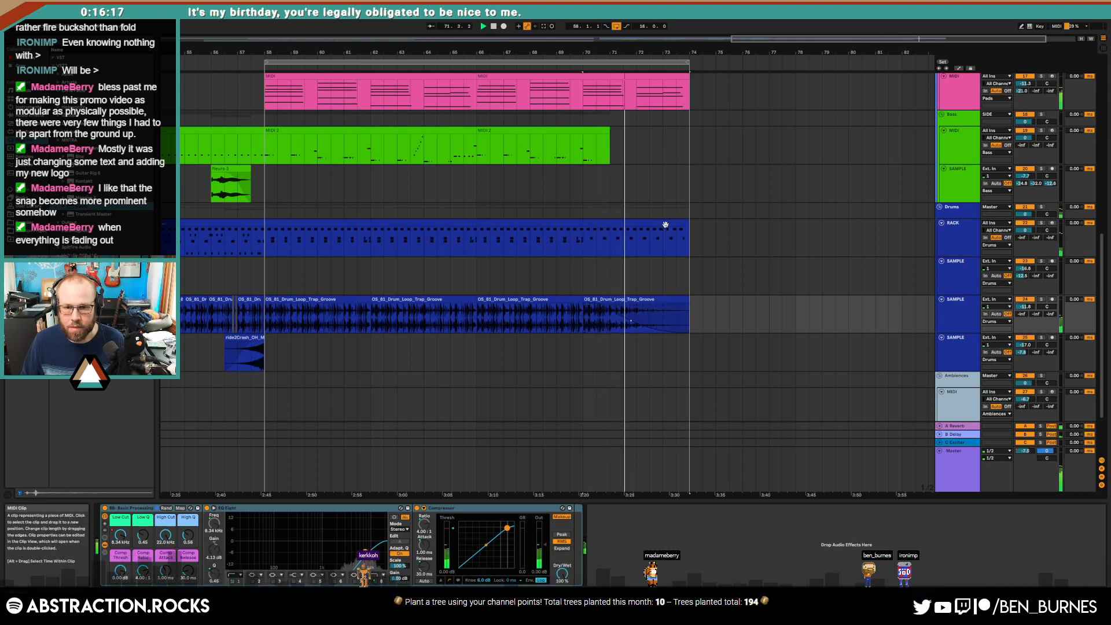
# Step: Listen to the ending up to bar 74 while reviewing the clips on the Pads, Arpeggios and Leads tracks
pyautogui.scroll(6, 680, 250)
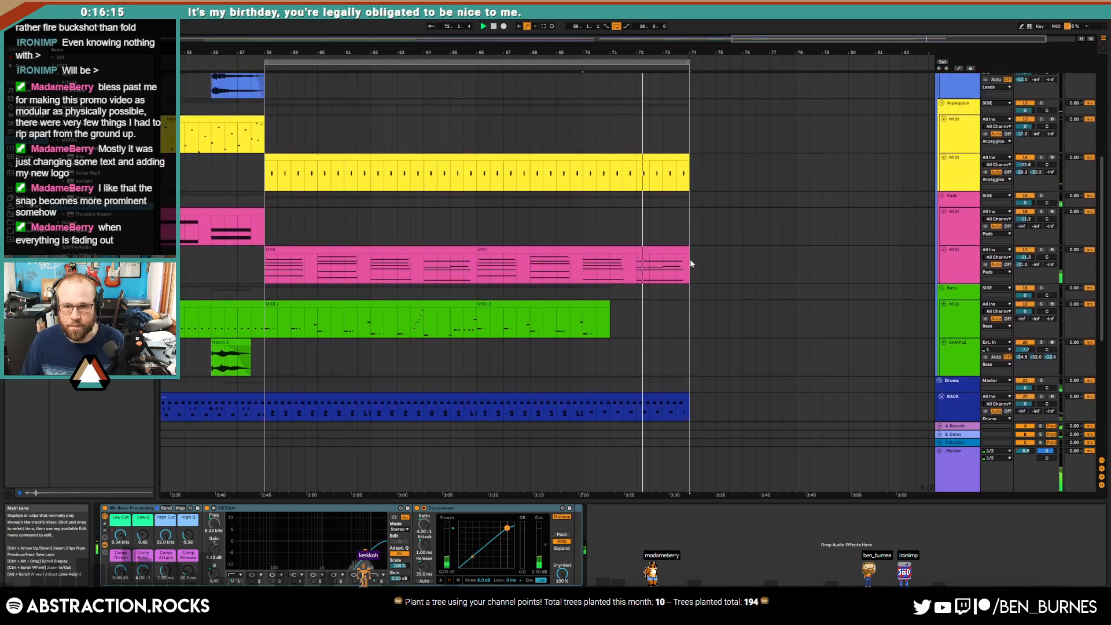
pyautogui.scroll(6, 691, 260)
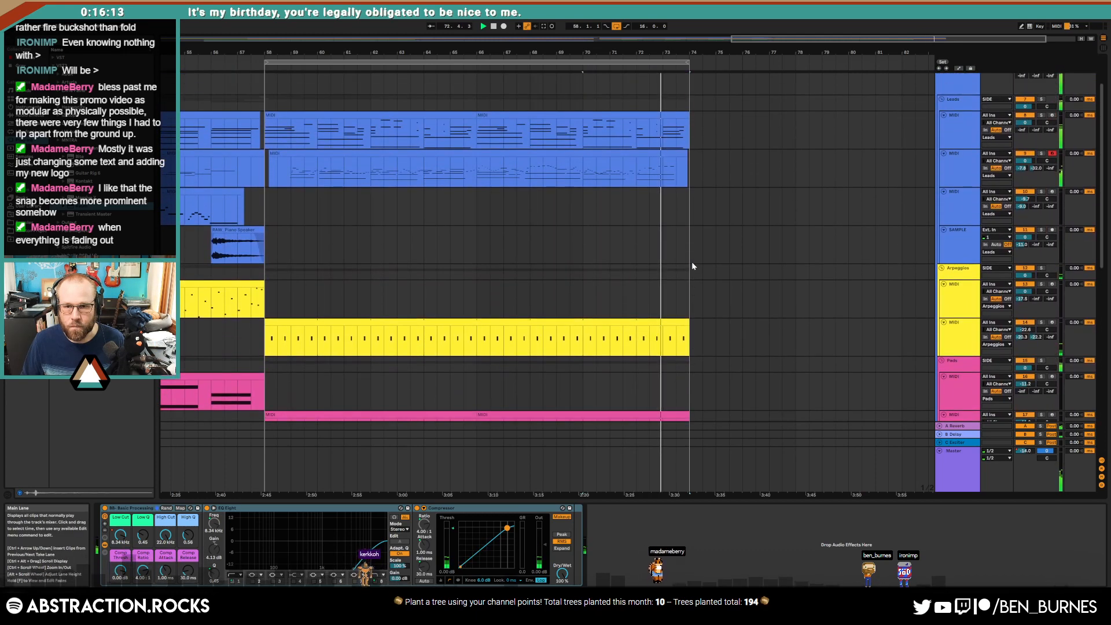
pyautogui.scroll(2, 693, 265)
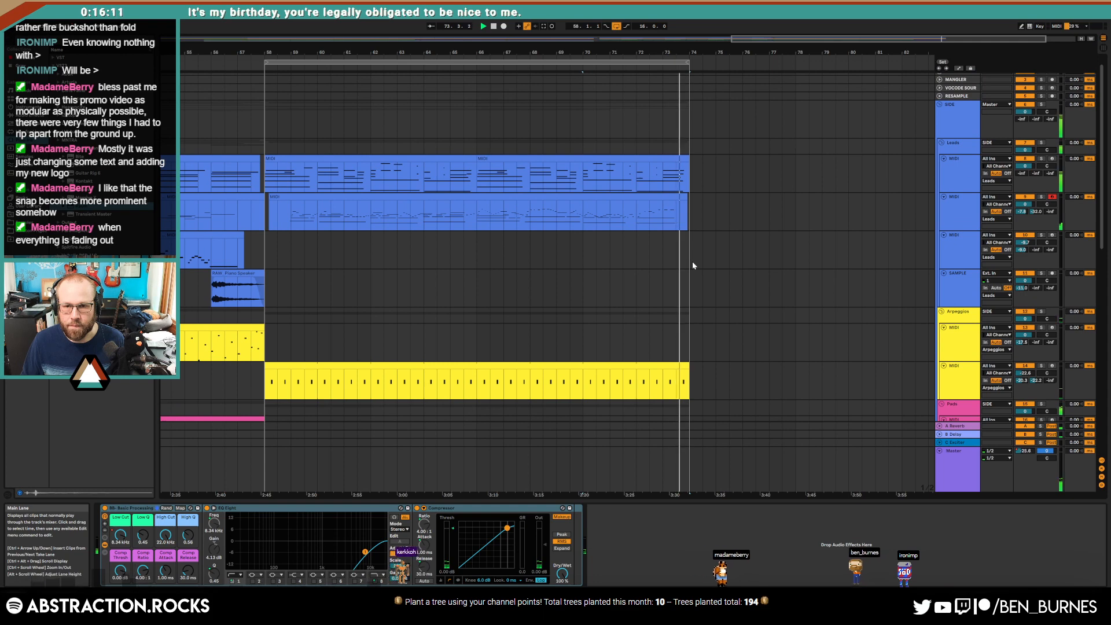
pyautogui.scroll(1, 700, 92)
# Step: Arm the PIANO track and play the song from the start while checking the arrangement down to the Drums and Ambiences tracks
pyautogui.click(709, 79)
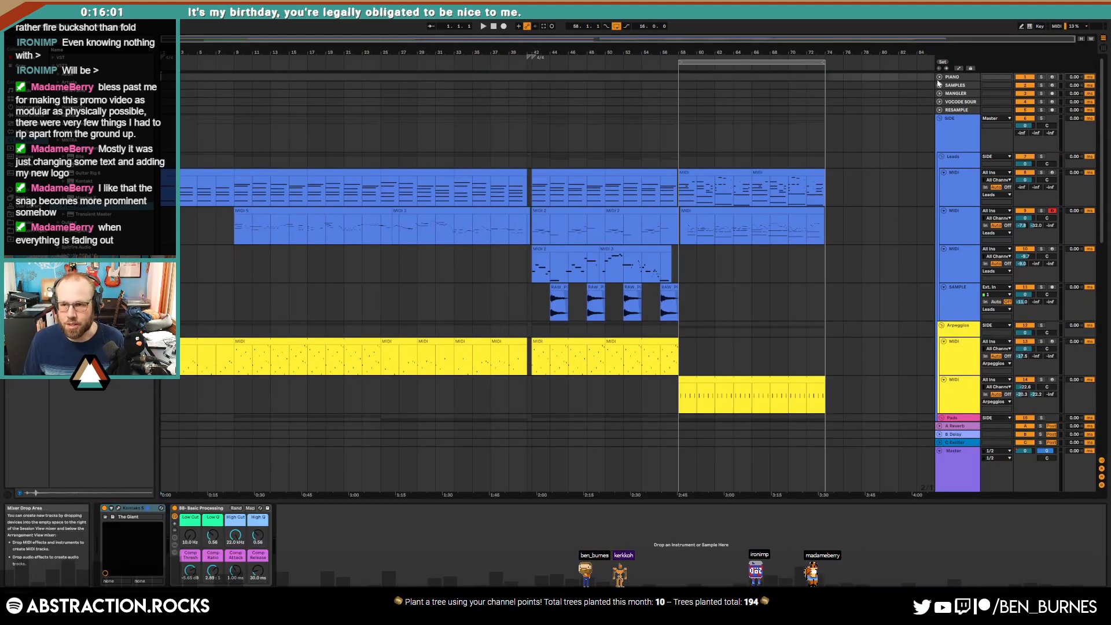
pyautogui.click(956, 77)
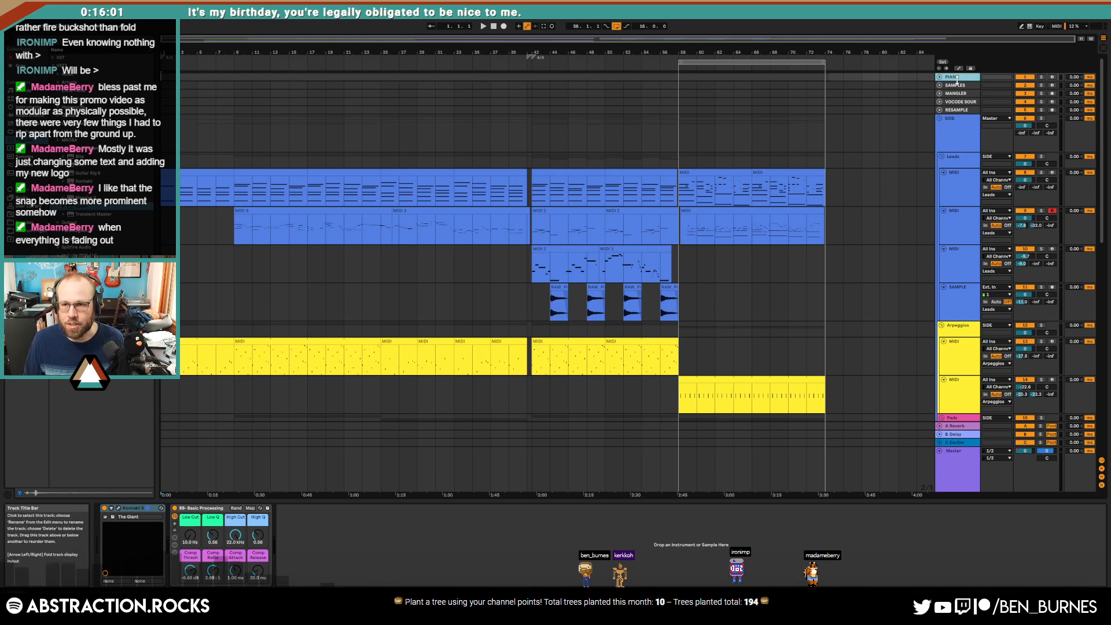
pyautogui.click(483, 26)
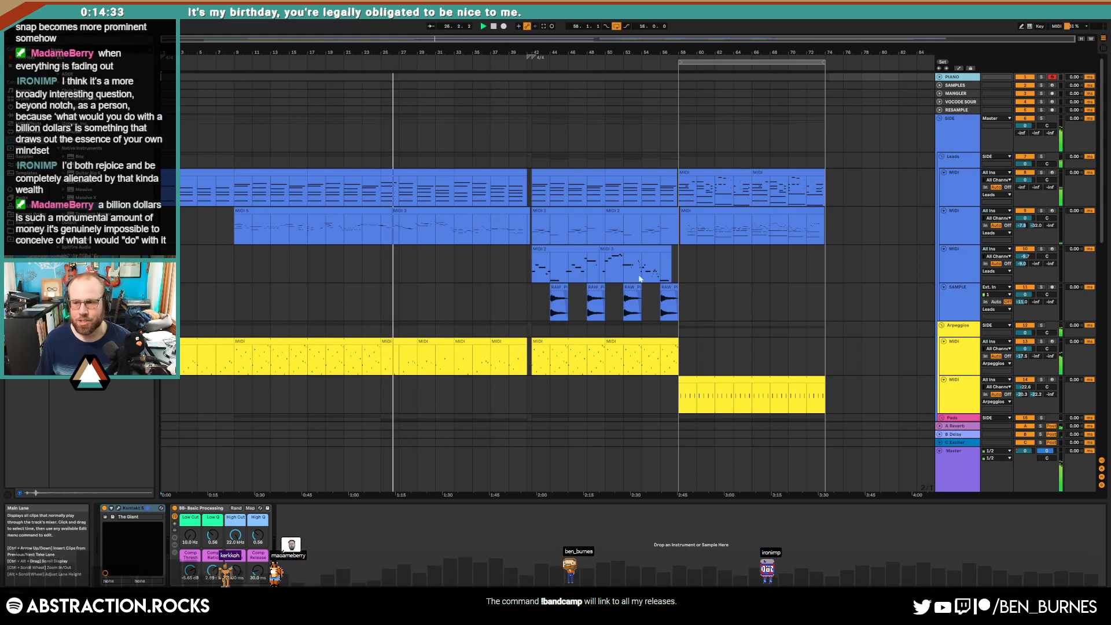
pyautogui.scroll(-4, 674, 229)
pyautogui.scroll(-6, 675, 234)
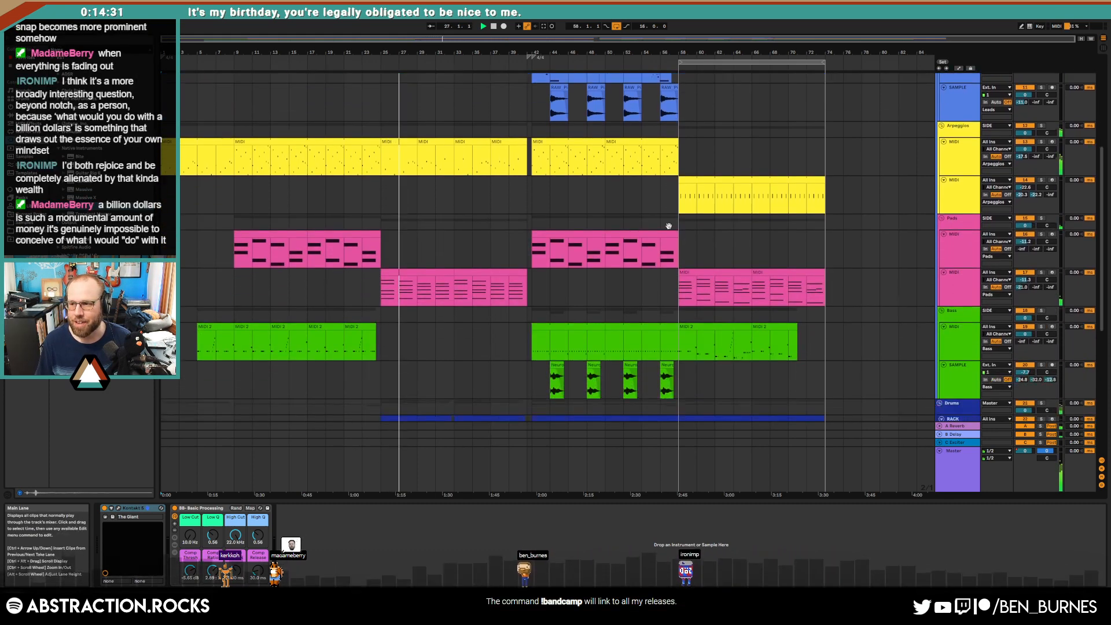
pyautogui.scroll(-6, 581, 301)
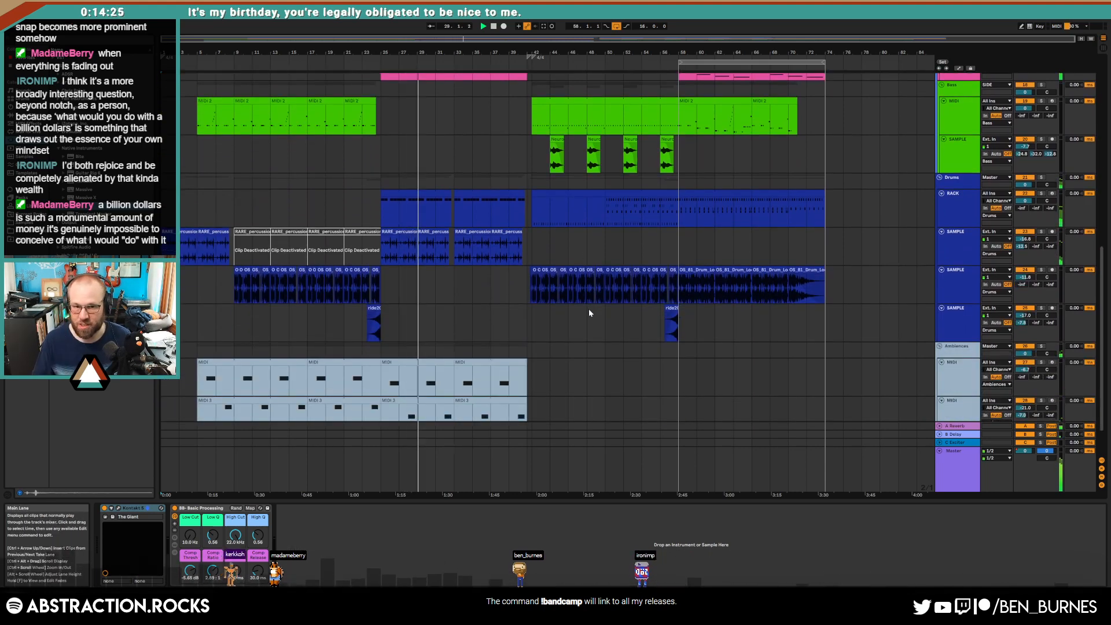
# Step: Add a mid-frequency cut in EQ Eight on the Pads track that holds the Pharlight instrument
pyautogui.scroll(3, 589, 311)
pyautogui.scroll(5, 588, 309)
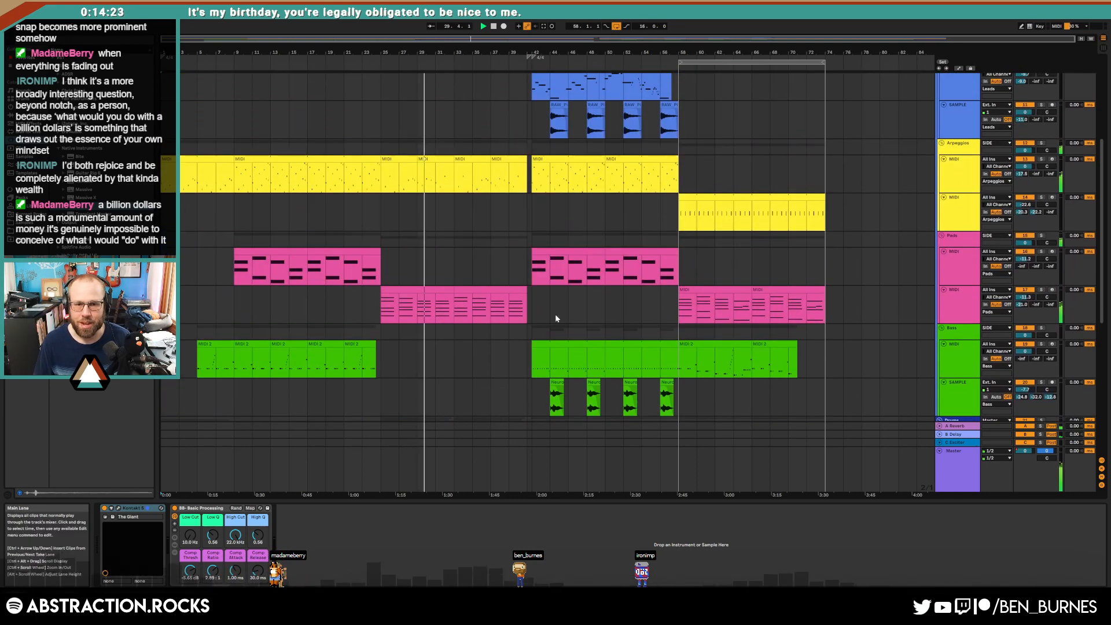
pyautogui.click(556, 313)
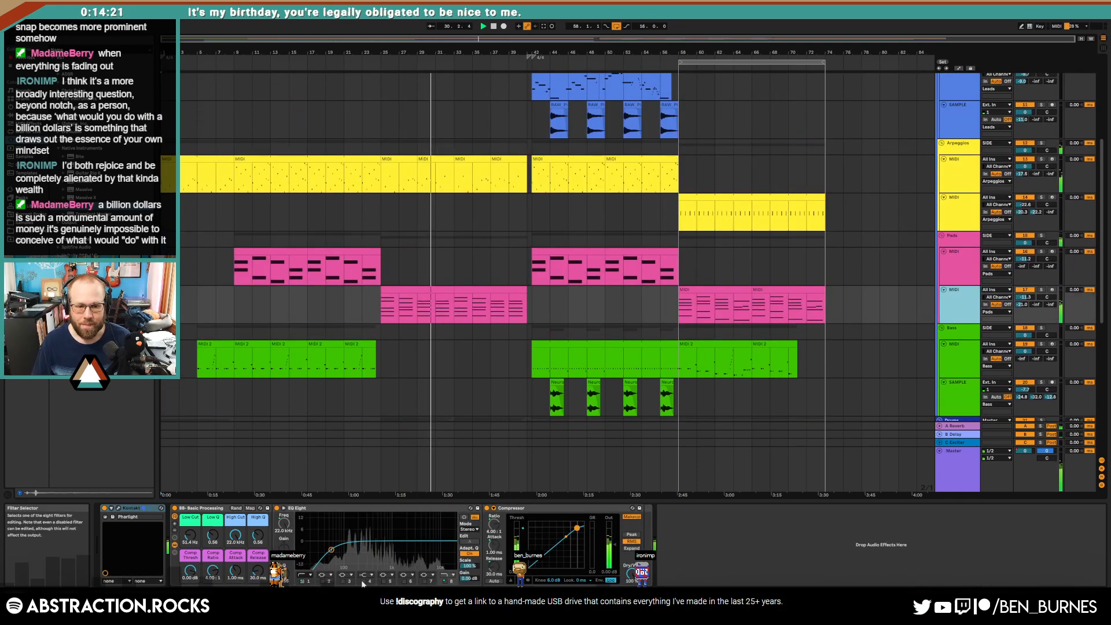
pyautogui.click(344, 540)
pyautogui.moveTo(345, 543); pyautogui.dragTo(382, 553)
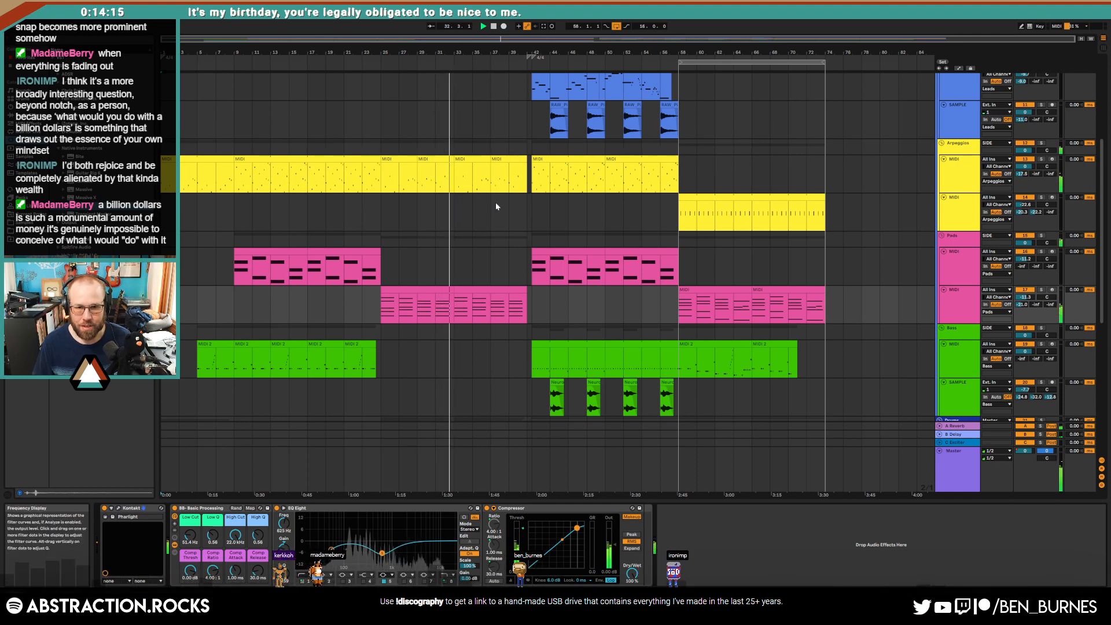
# Step: Enable EQ Eight band 5 on the Leads track holding Scarbee Mark I and shape a cut of about -6.3 dB near 590 Hz
pyautogui.scroll(6, 496, 207)
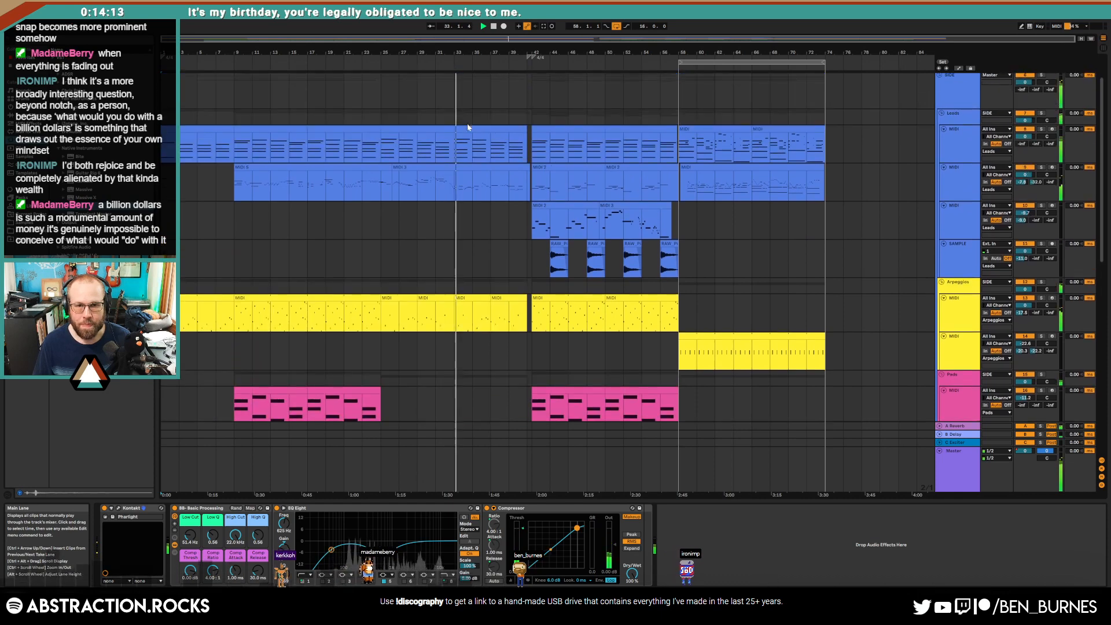
pyautogui.click(467, 127)
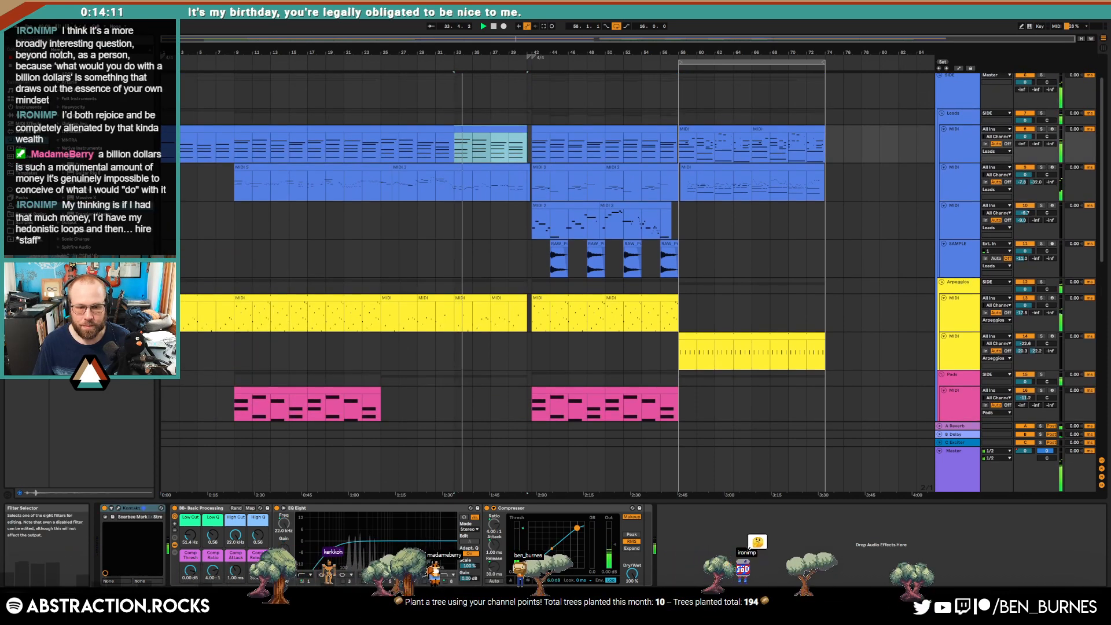
pyautogui.click(385, 581)
pyautogui.moveTo(383, 541); pyautogui.dragTo(382, 555)
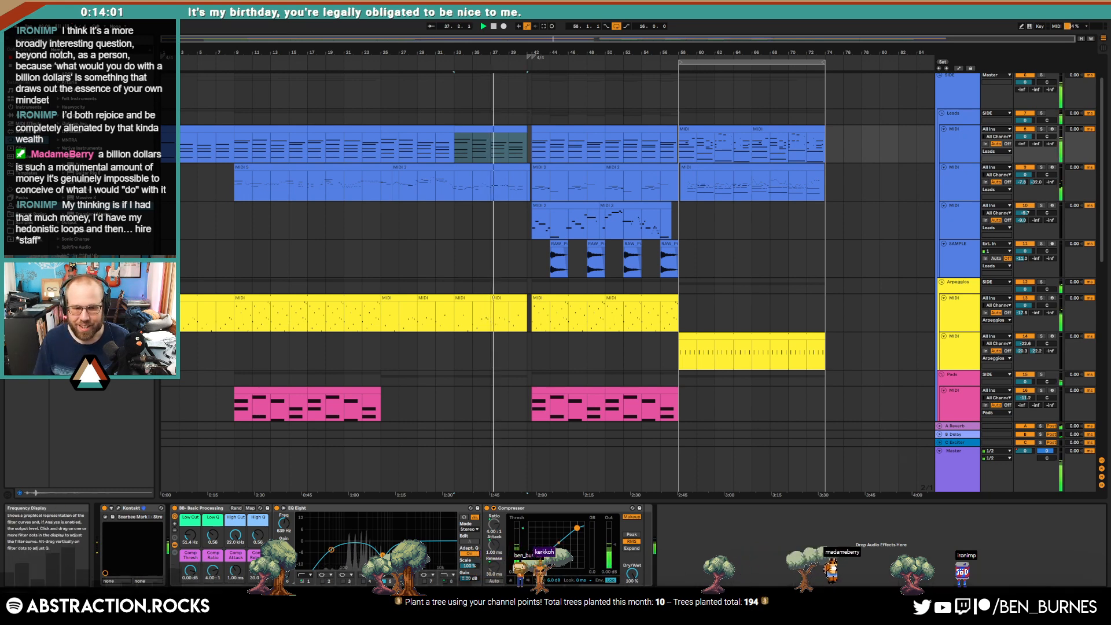
pyautogui.moveTo(383, 556); pyautogui.dragTo(381, 552)
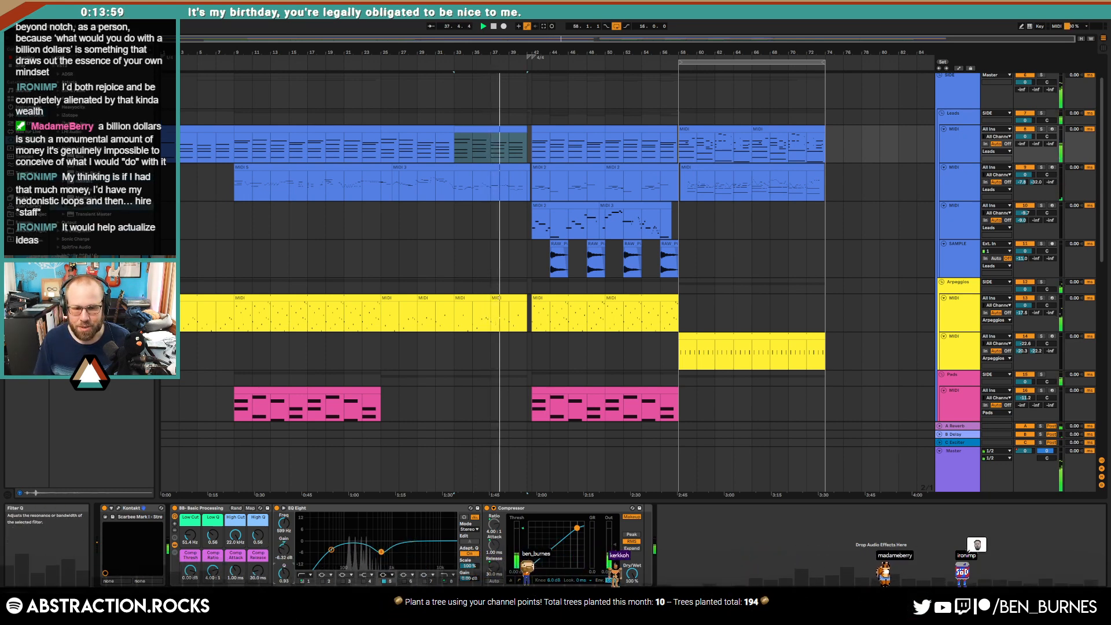
pyautogui.moveTo(284, 573); pyautogui.dragTo(284, 575)
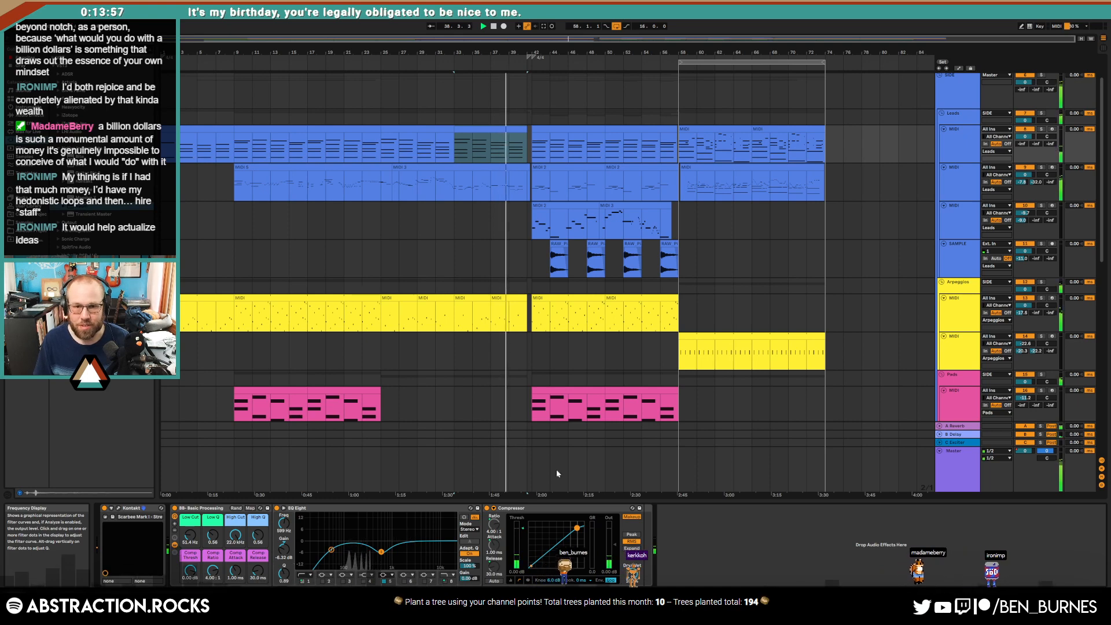
# Step: Show the devices of the upper Arpeggios track, stop playback and restart it from bar 42
pyautogui.click(512, 320)
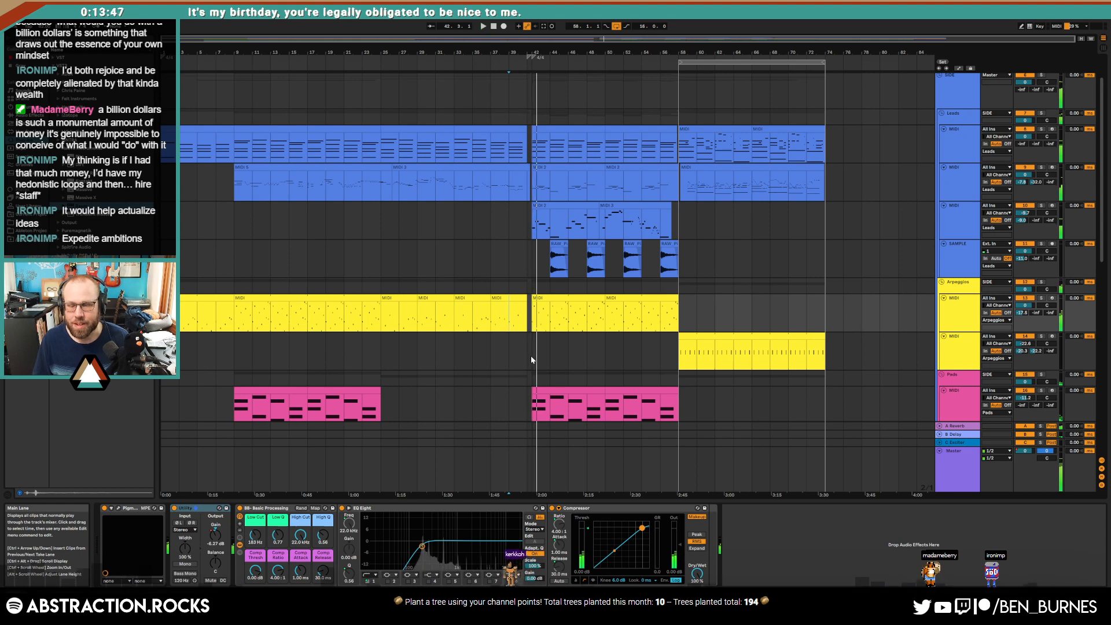
pyautogui.press('space')
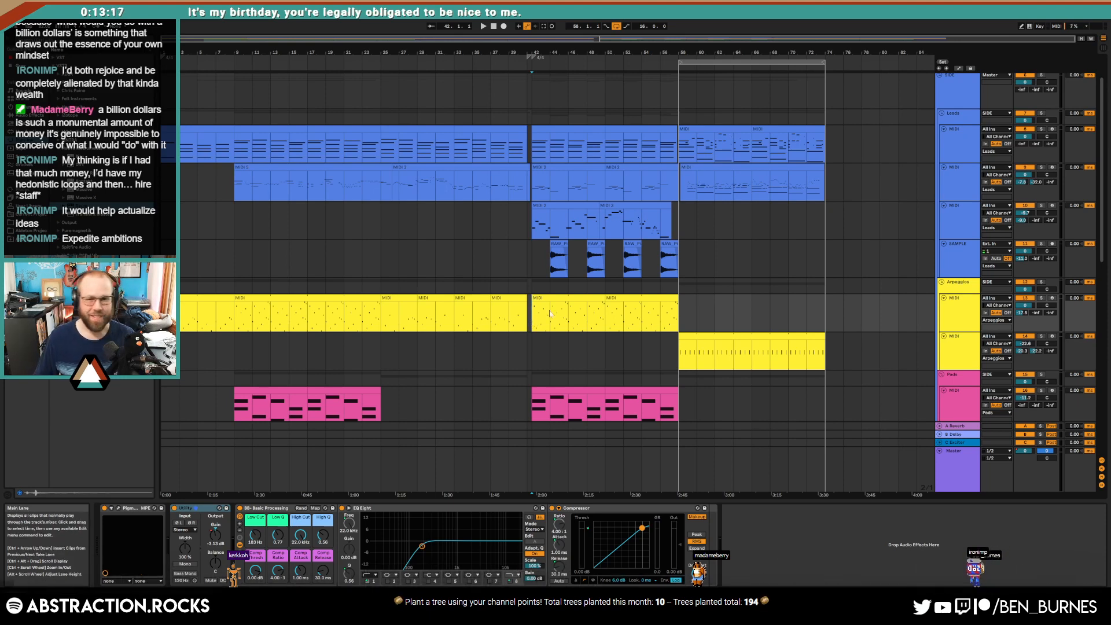
pyautogui.click(527, 61)
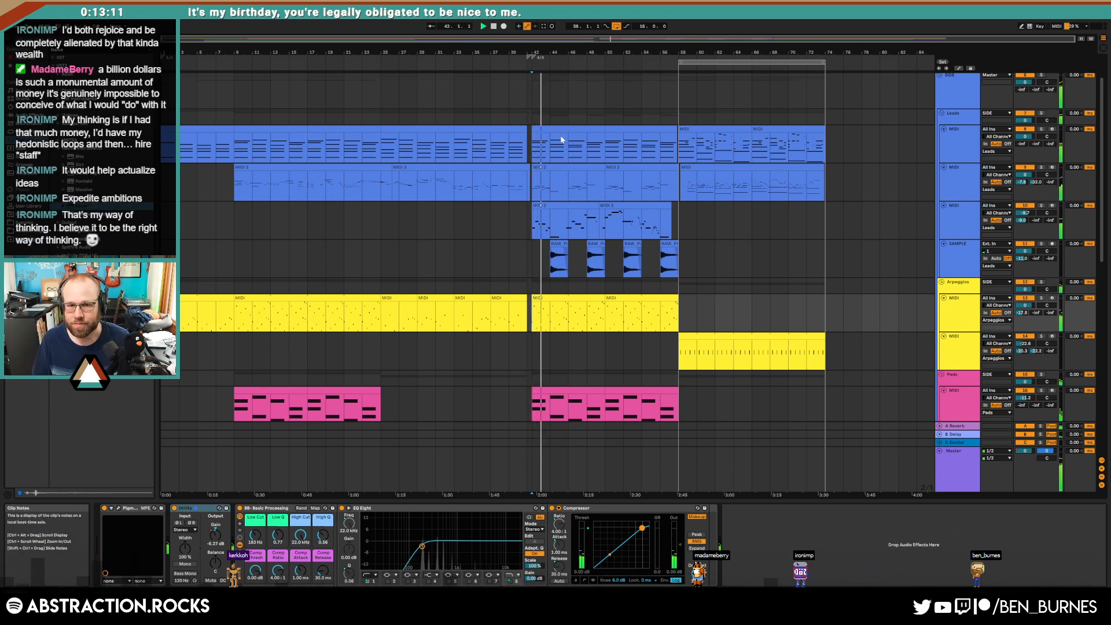
# Step: Adjust the volume of the third Leads track and raise its send to return C during playback
pyautogui.click(958, 217)
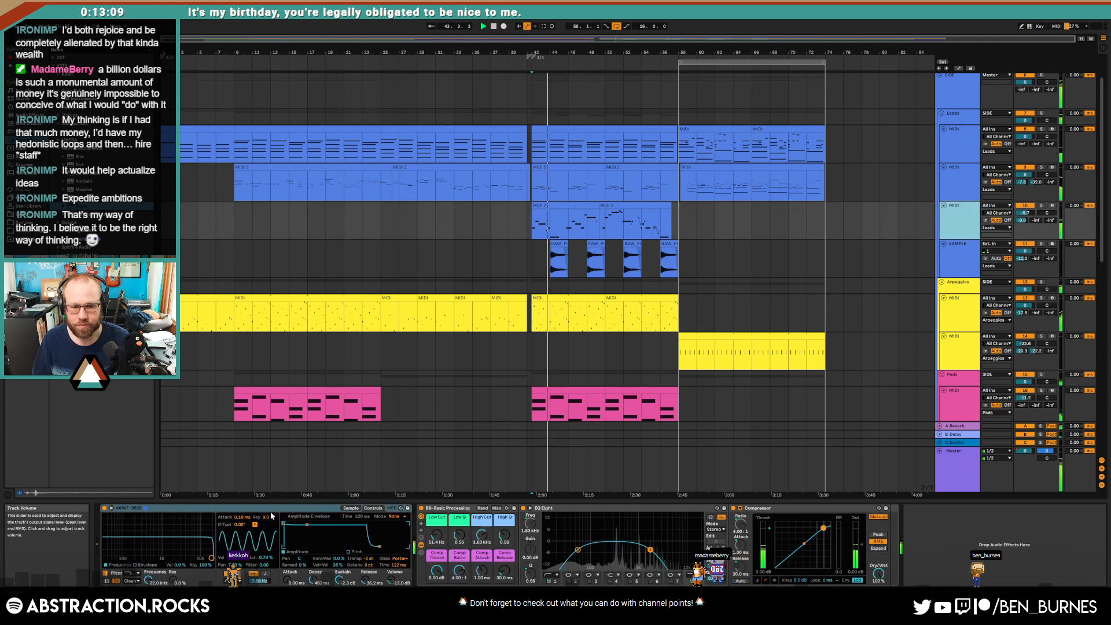
pyautogui.click(1023, 213)
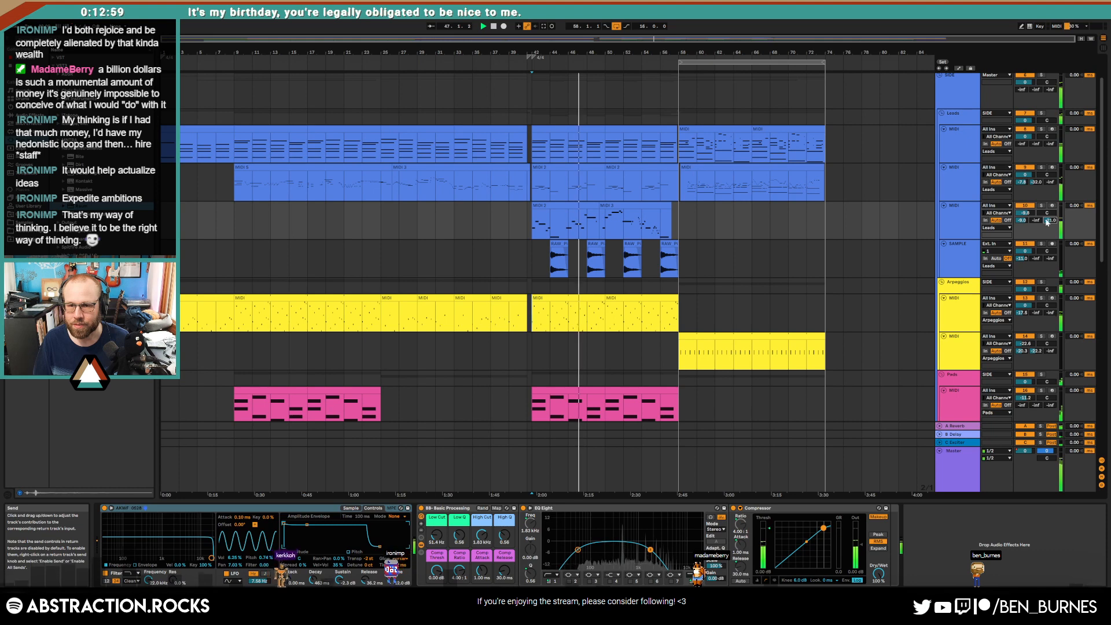
pyautogui.click(957, 226)
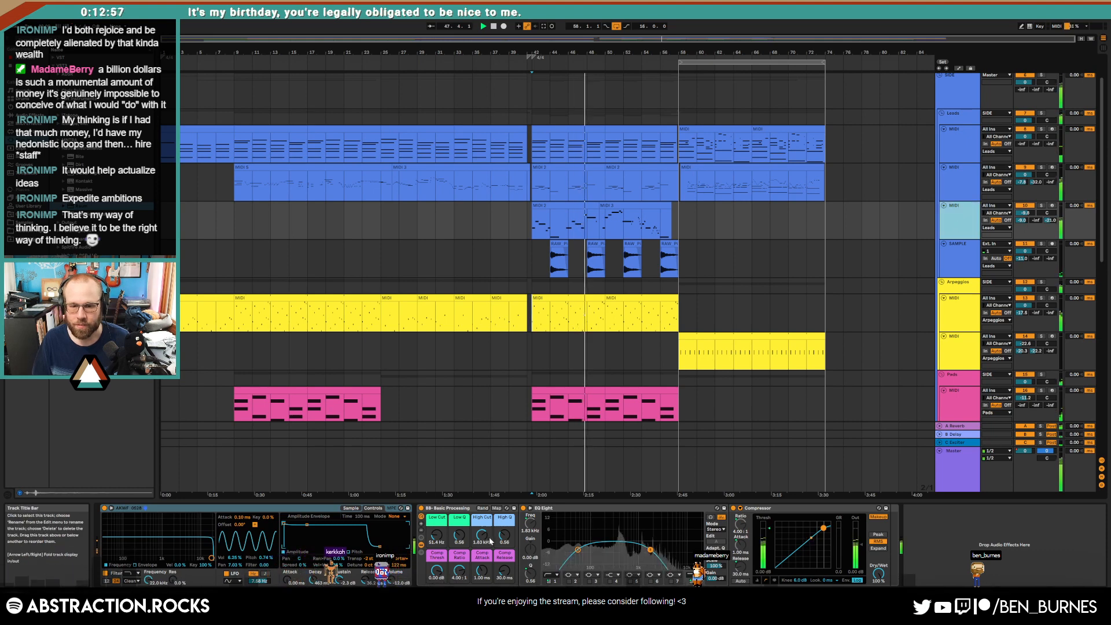
# Step: Narrow the third Leads track with the Basic Processing macros to about 298 Hz low cut and 2.20 kHz high cut, and lower the compressor threshold
pyautogui.moveTo(437, 536); pyautogui.dragTo(459, 527)
pyautogui.click(437, 571)
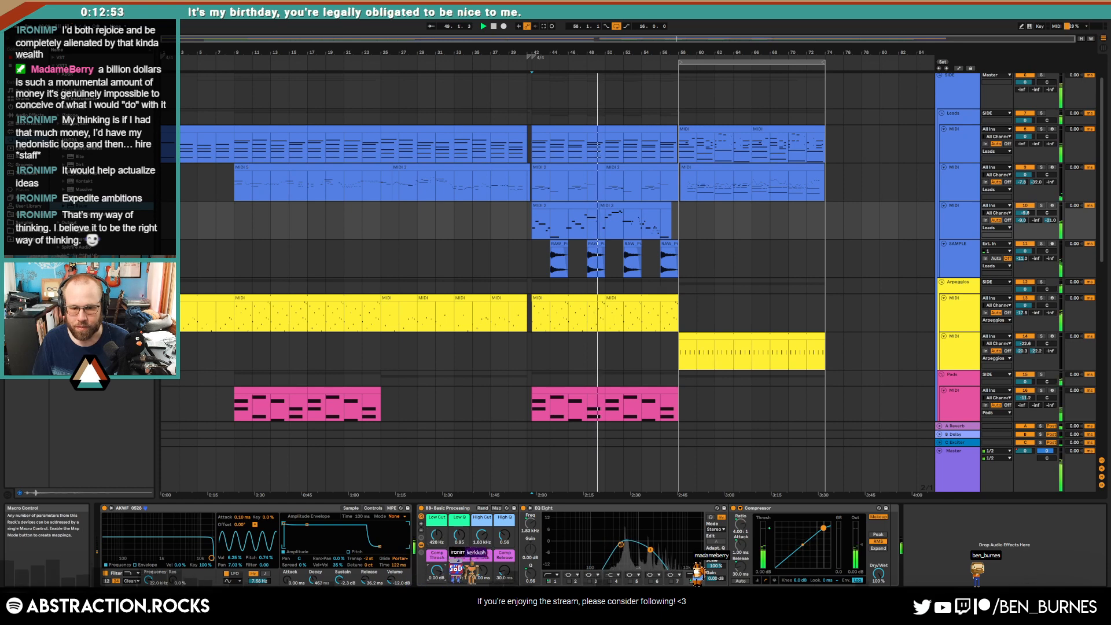
pyautogui.moveTo(437, 571); pyautogui.dragTo(437, 582)
pyautogui.moveTo(482, 536); pyautogui.dragTo(437, 541)
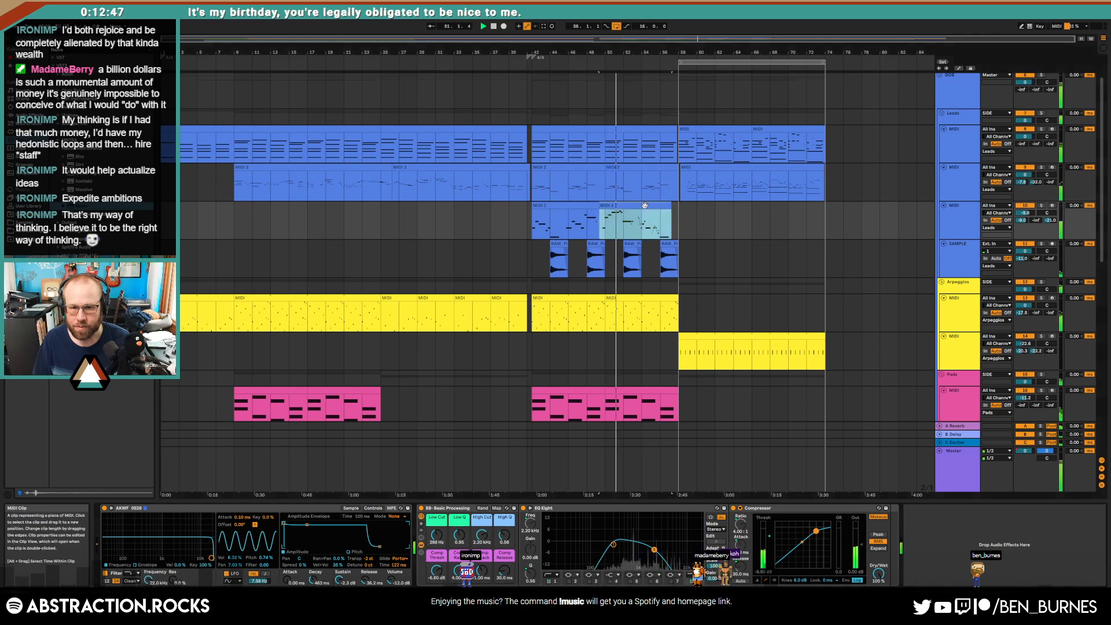
# Step: In the third Leads track's second clip, nudge the opening D#6, F6 and G6 notes slightly later and lengthen the G5 and D#6 notes
pyautogui.doubleClick(643, 203)
pyautogui.moveTo(309, 465); pyautogui.dragTo(311, 468)
pyautogui.press('Right')
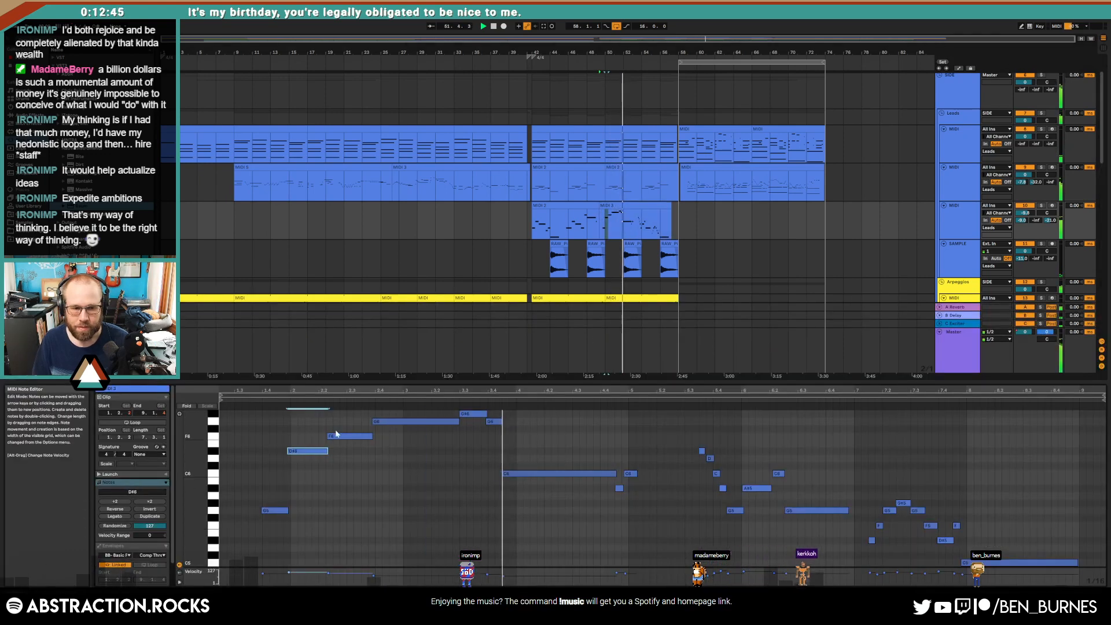
pyautogui.moveTo(335, 430); pyautogui.dragTo(345, 444)
pyautogui.press('Right')
pyautogui.moveTo(285, 511); pyautogui.dragTo(290, 513)
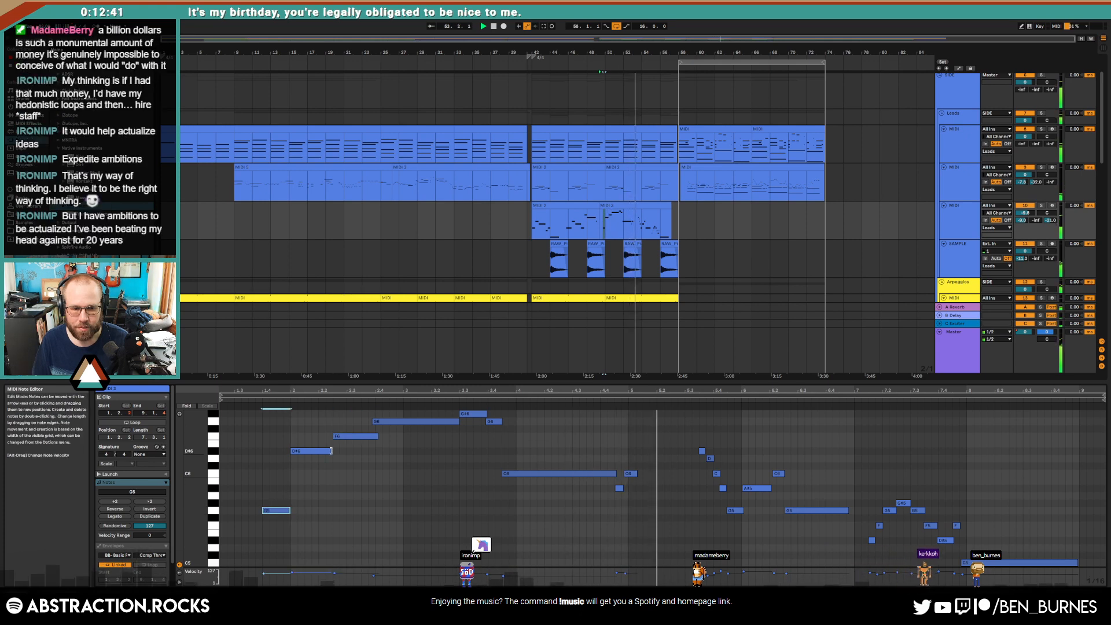
pyautogui.moveTo(330, 451); pyautogui.dragTo(338, 451)
pyautogui.moveTo(382, 421); pyautogui.dragTo(385, 422)
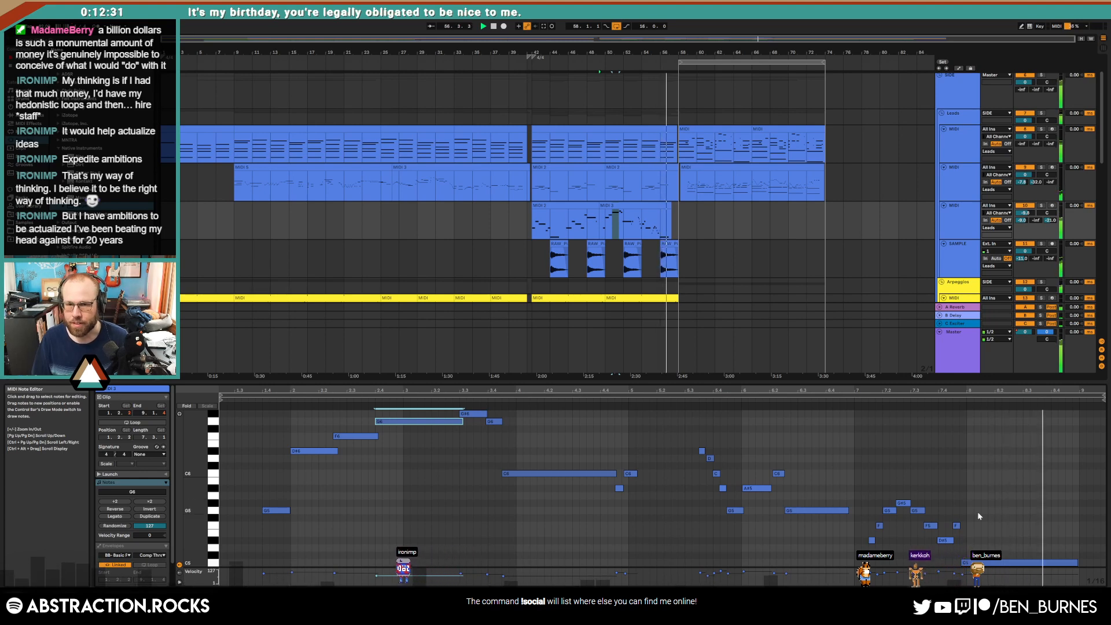
# Step: Rework the clip's ending by shortening the long C5 note and adding a short A#4 and a closing C5 after it
pyautogui.scroll(-3, 981, 507)
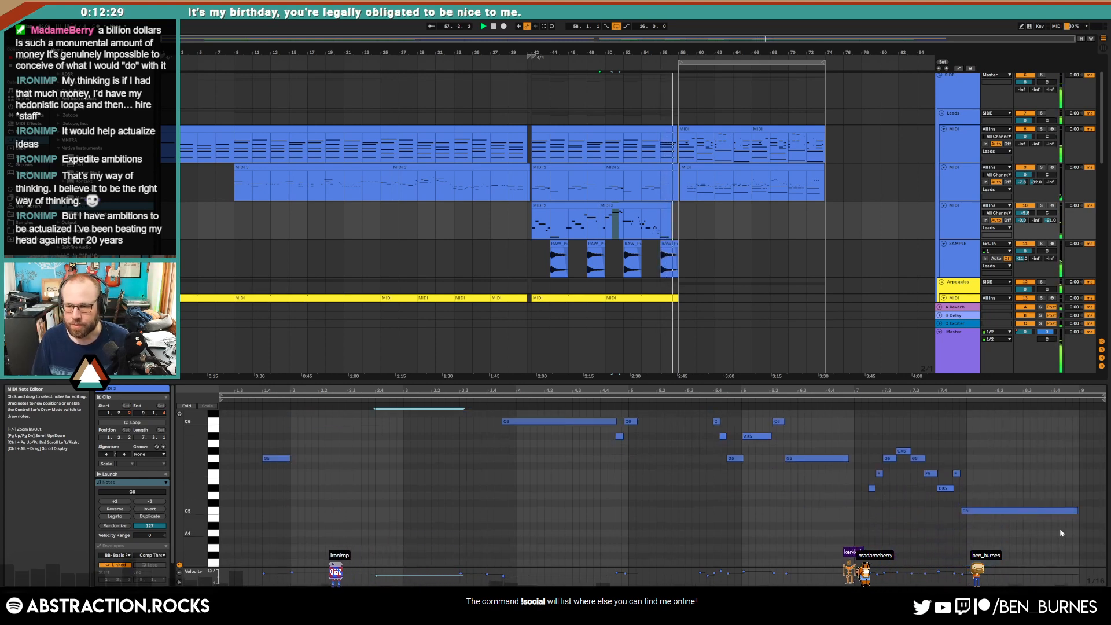
pyautogui.doubleClick(1061, 526)
pyautogui.click(1030, 402)
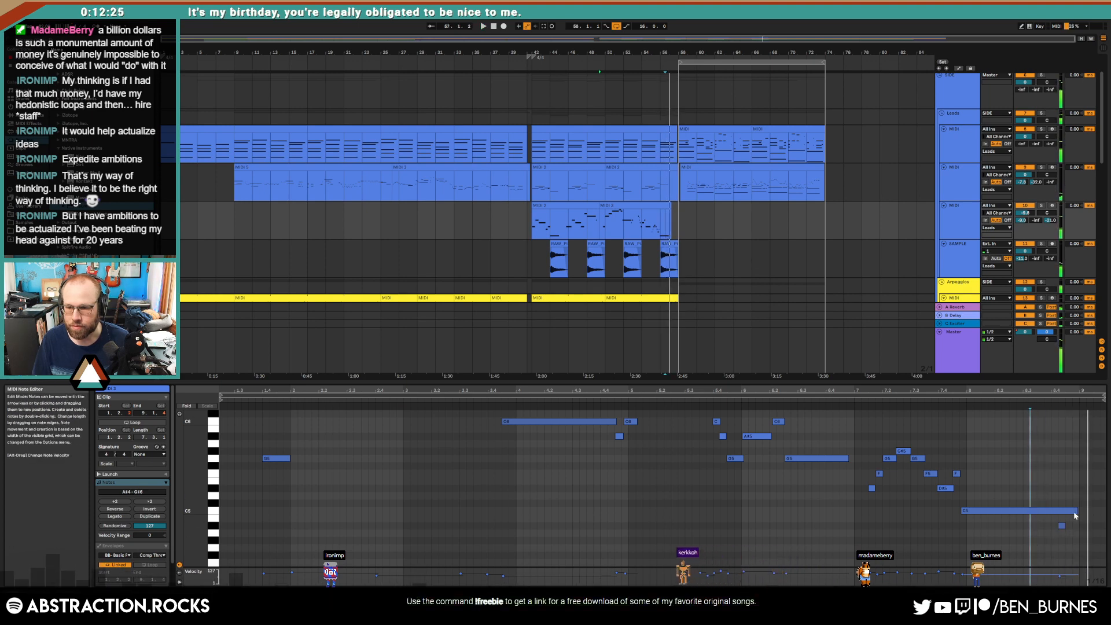
pyautogui.click(1062, 526)
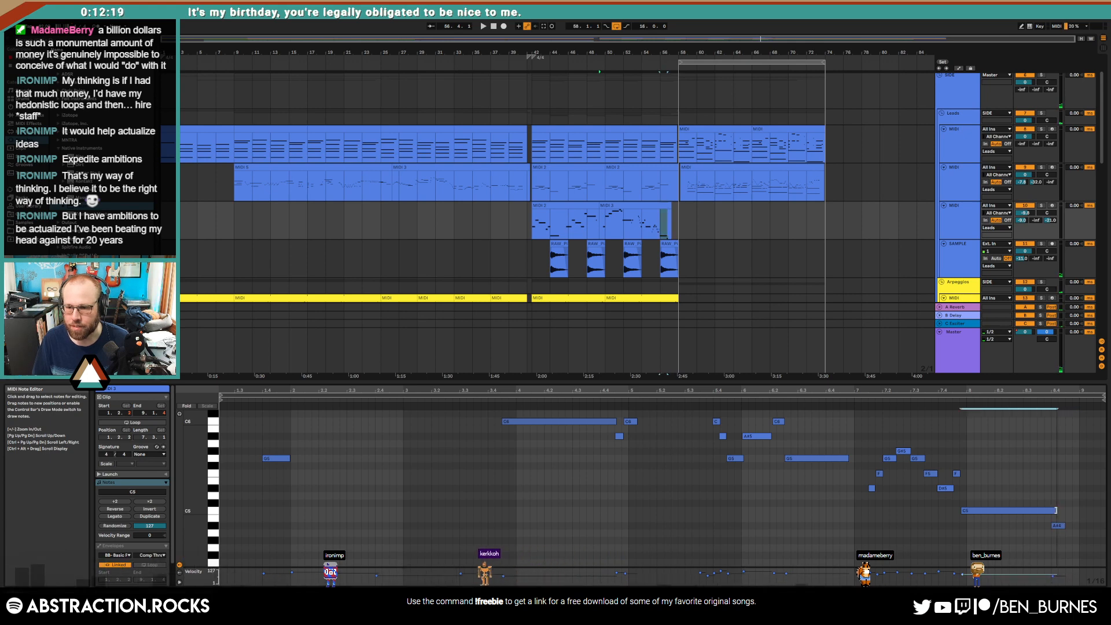
pyautogui.moveTo(1078, 512); pyautogui.dragTo(1058, 512)
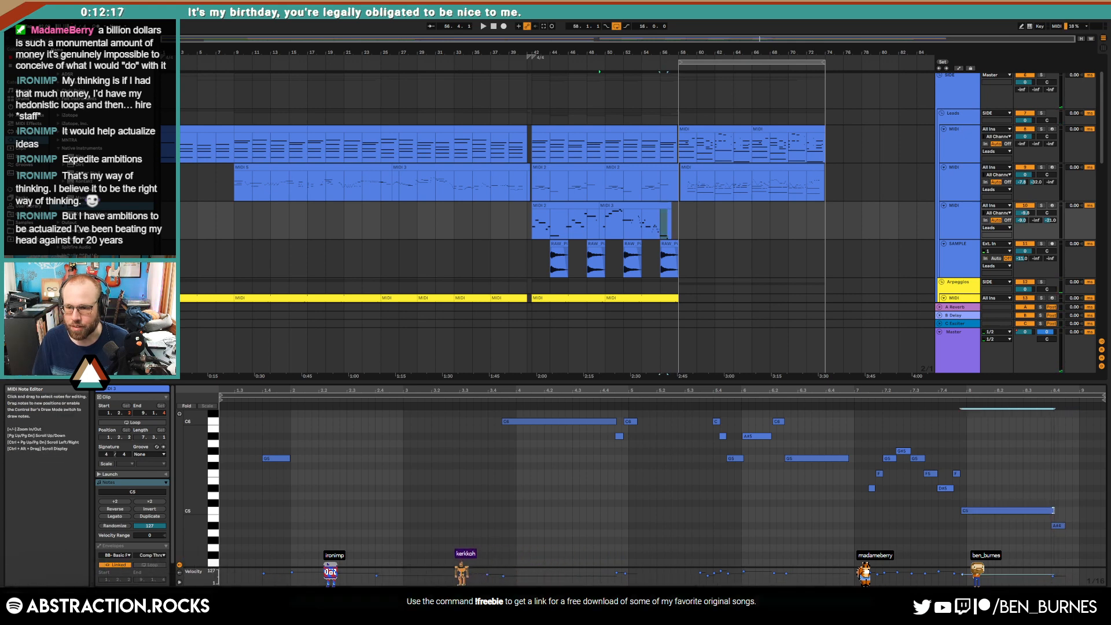
pyautogui.doubleClick(1074, 511)
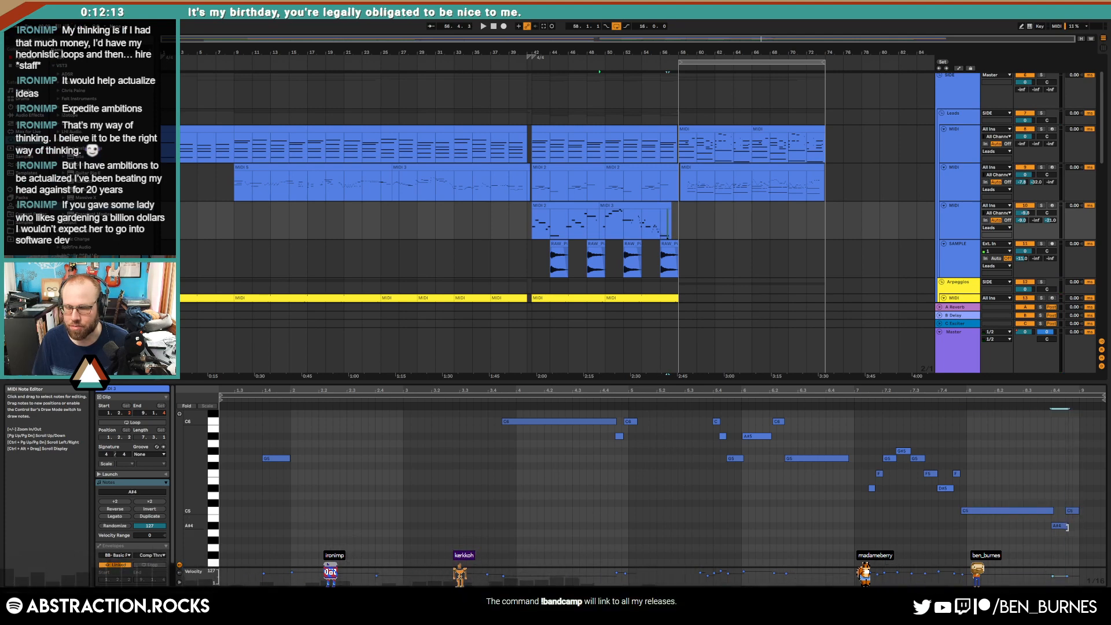
# Step: Play back the clip's ending, shift the closing C5 note slightly earlier and shorten the A#4 note before it
pyautogui.click(1020, 397)
pyautogui.click(1013, 400)
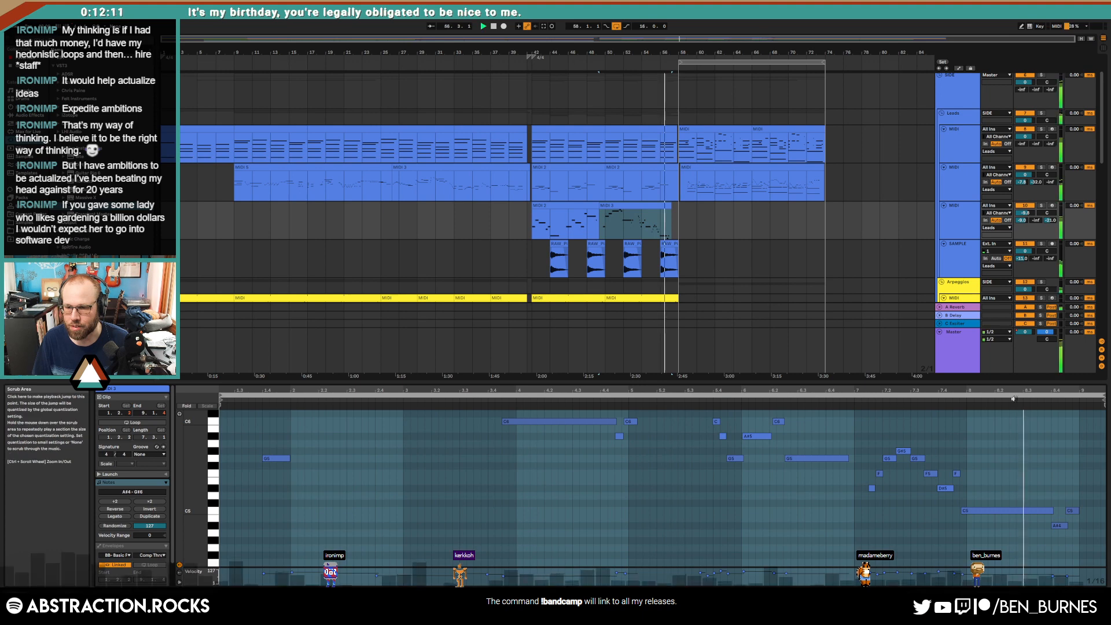
pyautogui.click(1029, 440)
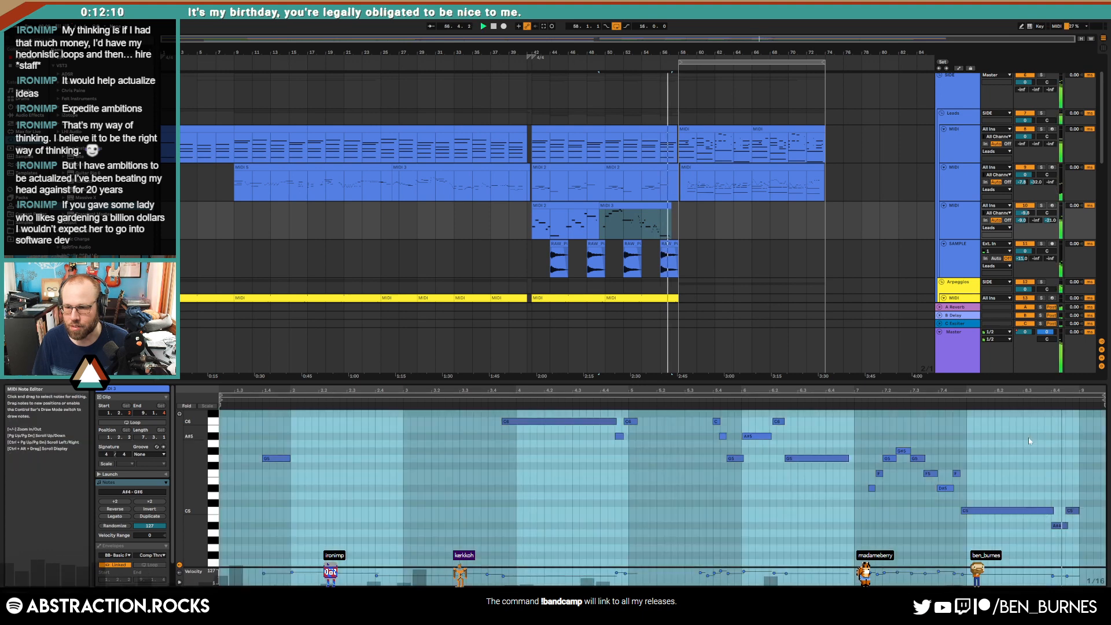
pyautogui.click(1064, 512)
pyautogui.click(1063, 525)
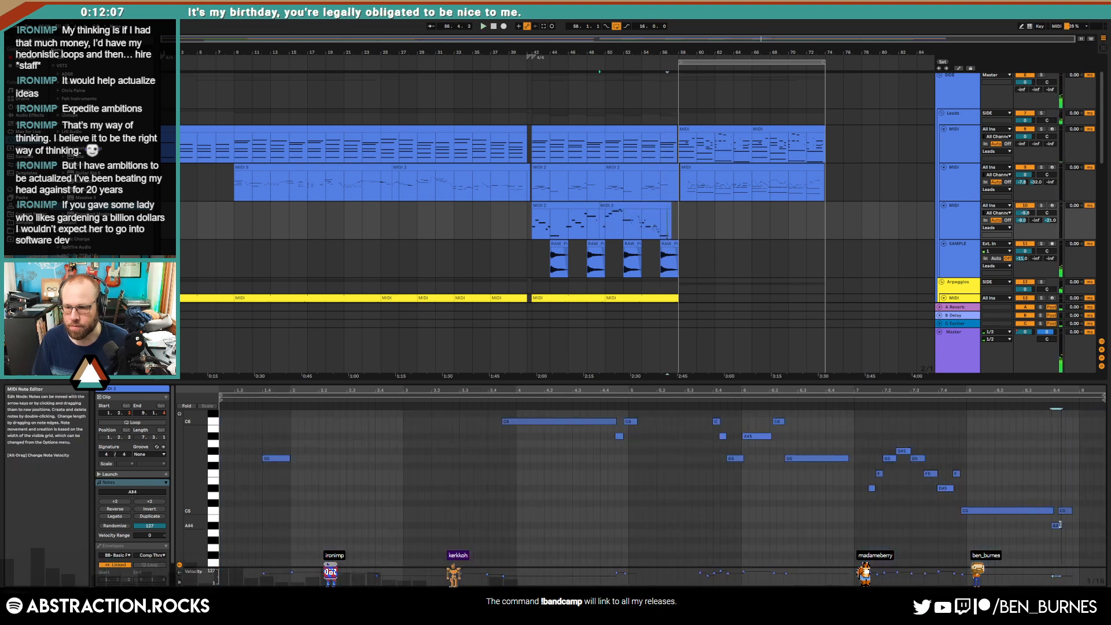
pyautogui.click(1031, 399)
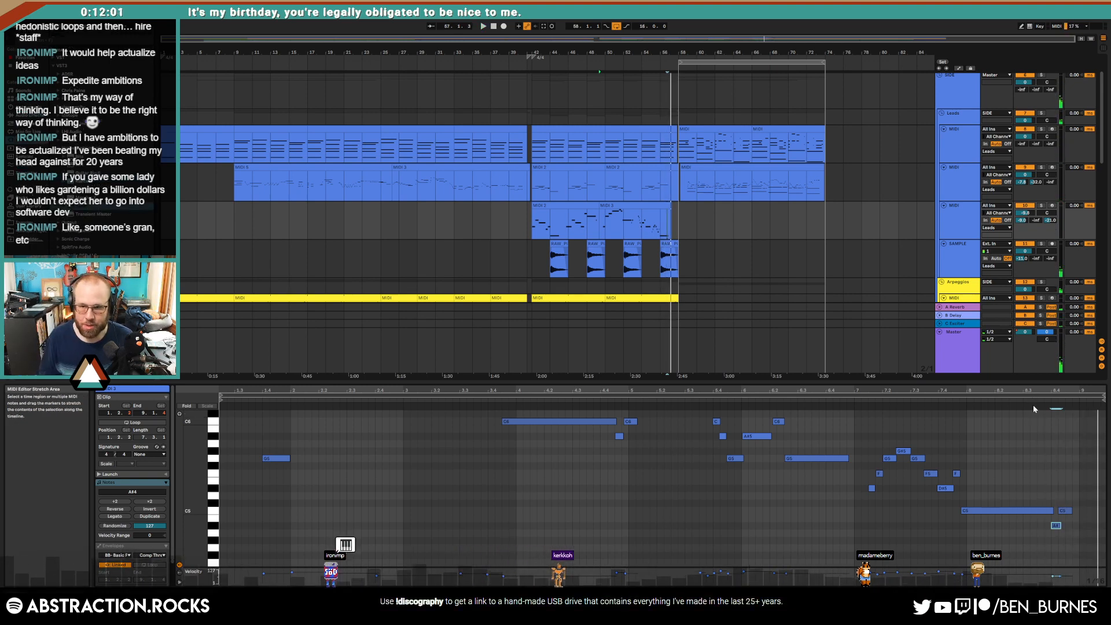
# Step: Return to the device view and play the arrangement from bar 56 into the ending section
pyautogui.click(820, 301)
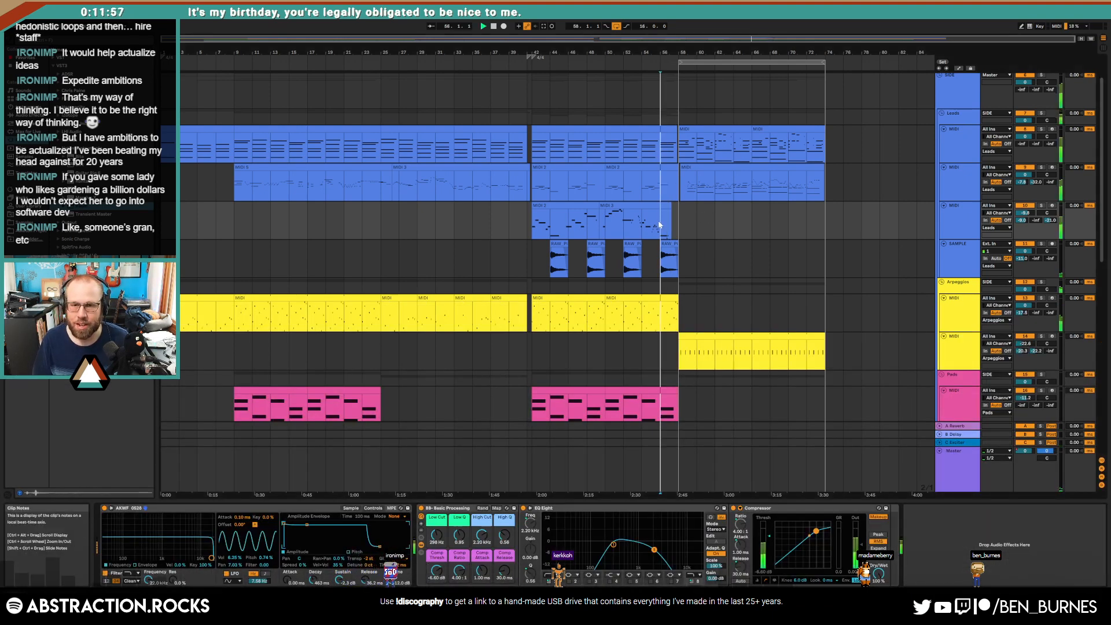
pyautogui.scroll(3, 814, 134)
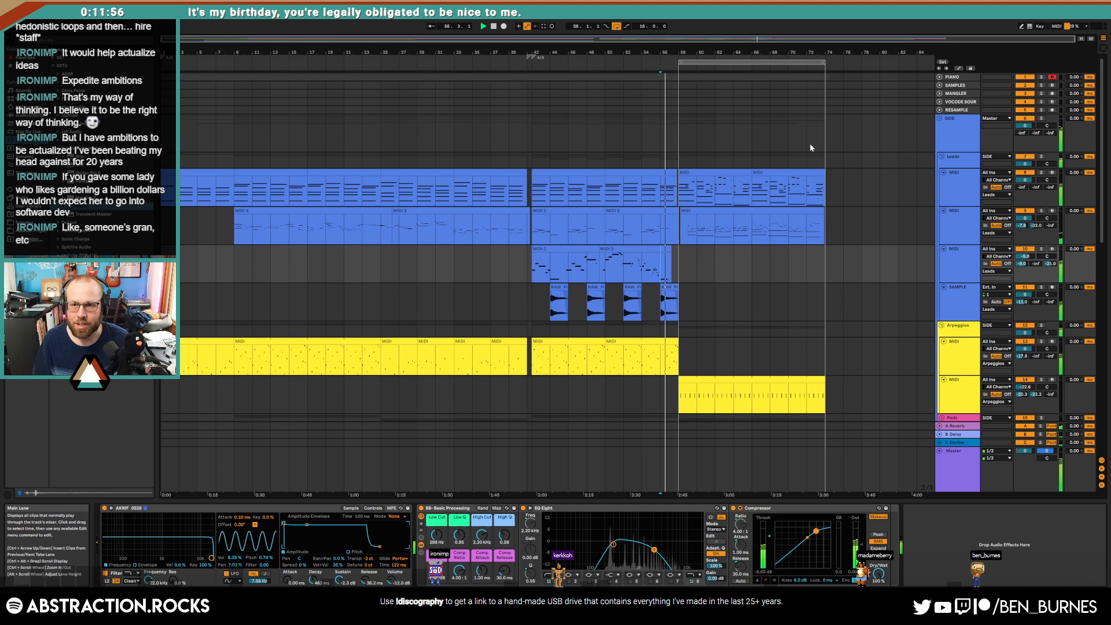
pyautogui.click(812, 78)
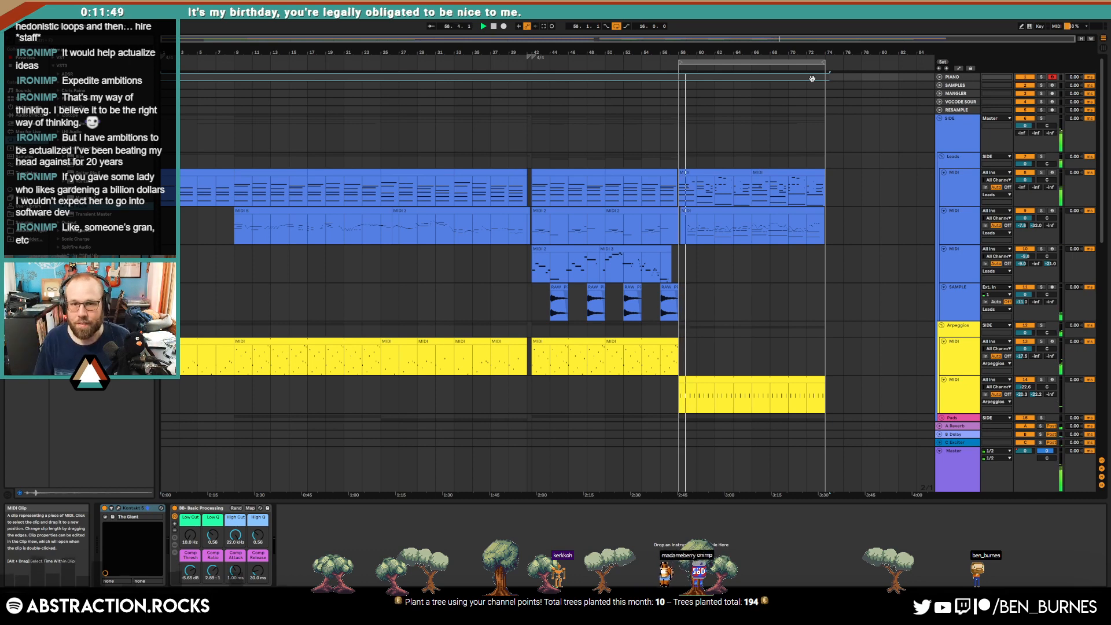
# Step: Delete the second folded rack from the Master track and adjust a mid band in the remaining rack's EQ Eight
pyautogui.click(954, 467)
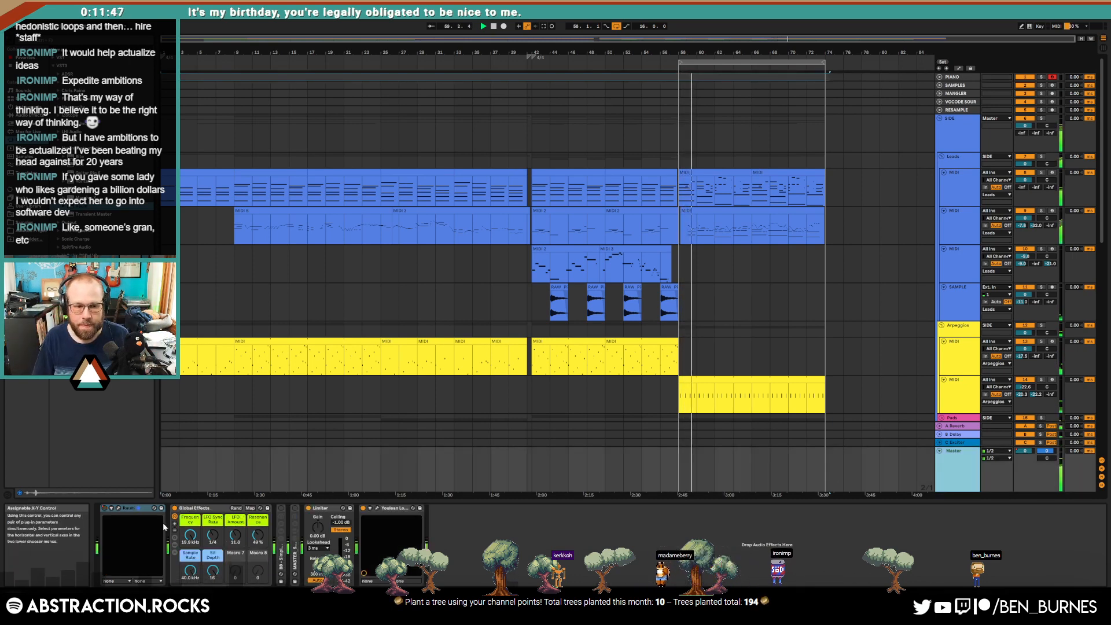
pyautogui.click(295, 547)
pyautogui.press('Delete')
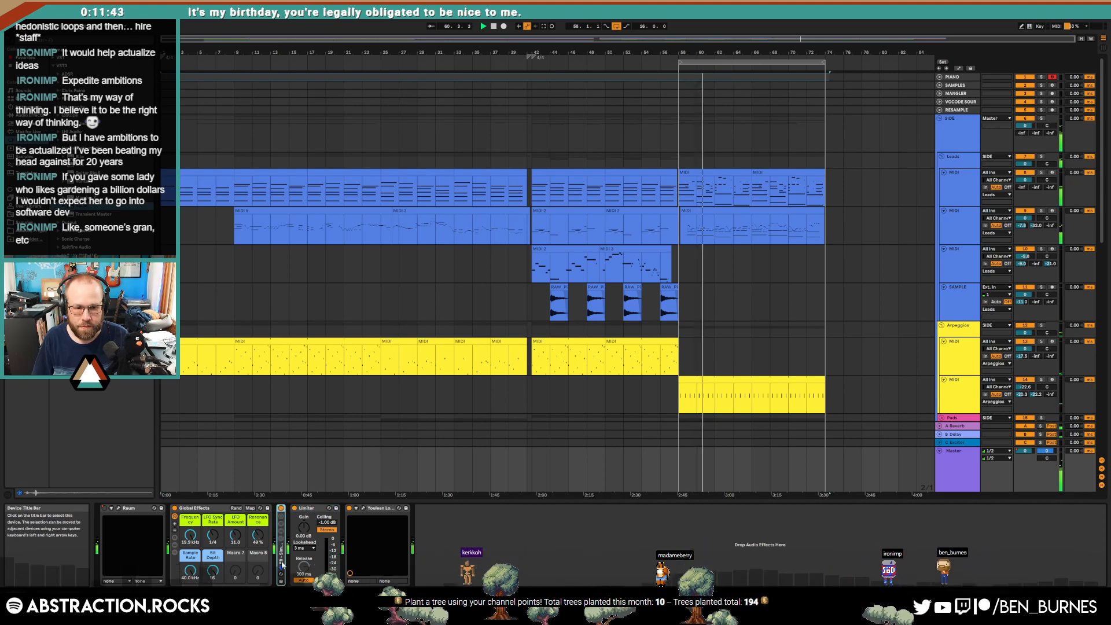
pyautogui.click(281, 531)
pyautogui.moveTo(373, 541); pyautogui.dragTo(401, 545)
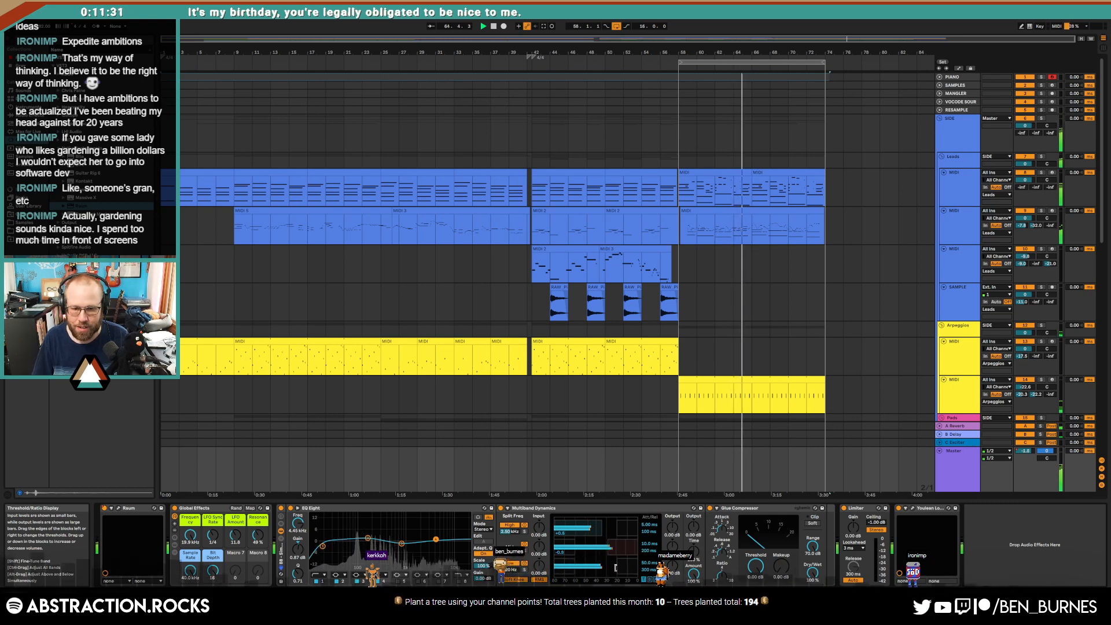
# Step: Open the Youlean Loudness Meter on the Master track, move its window aside and play from about bar 46
pyautogui.click(913, 508)
pyautogui.moveTo(614, 174); pyautogui.dragTo(420, 204)
pyautogui.click(573, 62)
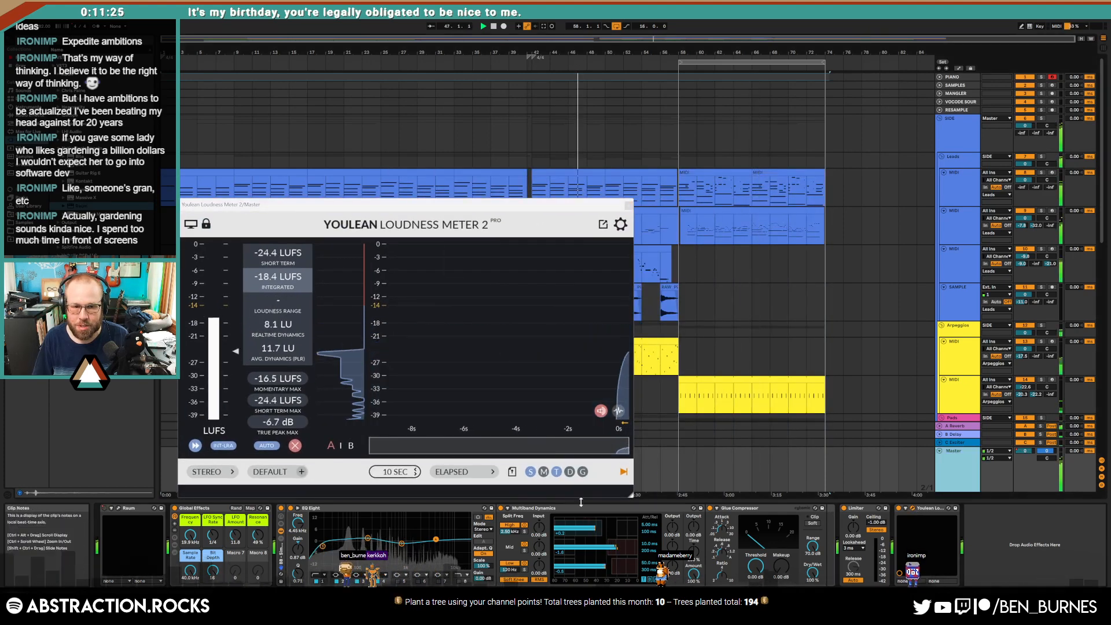
# Step: Set the Master's Glue Compressor to about 5.00 dB makeup and -14.0 dB threshold while auditioning sections from bars 28 and 20
pyautogui.moveTo(782, 567)
pyautogui.mouseDown()
pyautogui.moveTo(782, 555)
pyautogui.moveTo(756, 590)
pyautogui.moveTo(781, 557)
pyautogui.mouseUp()
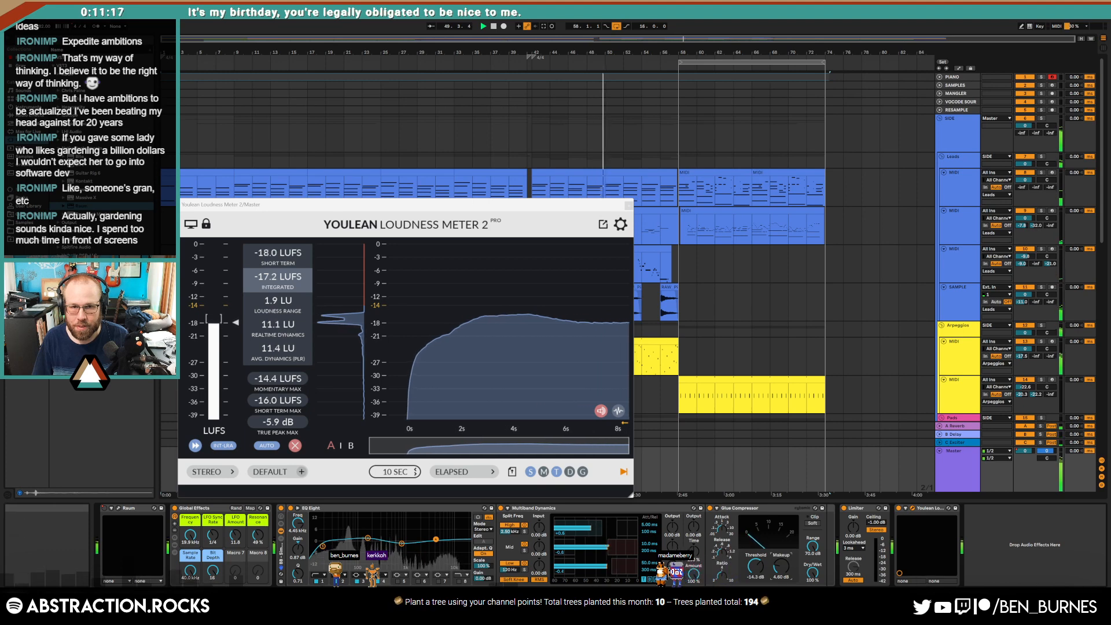
pyautogui.click(408, 62)
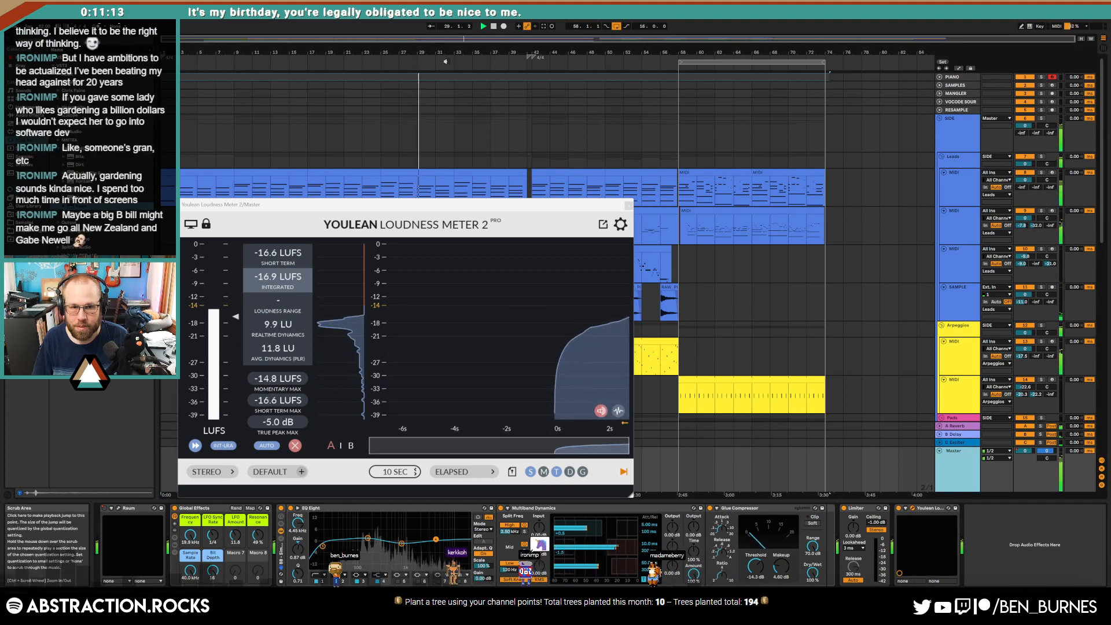
pyautogui.click(340, 61)
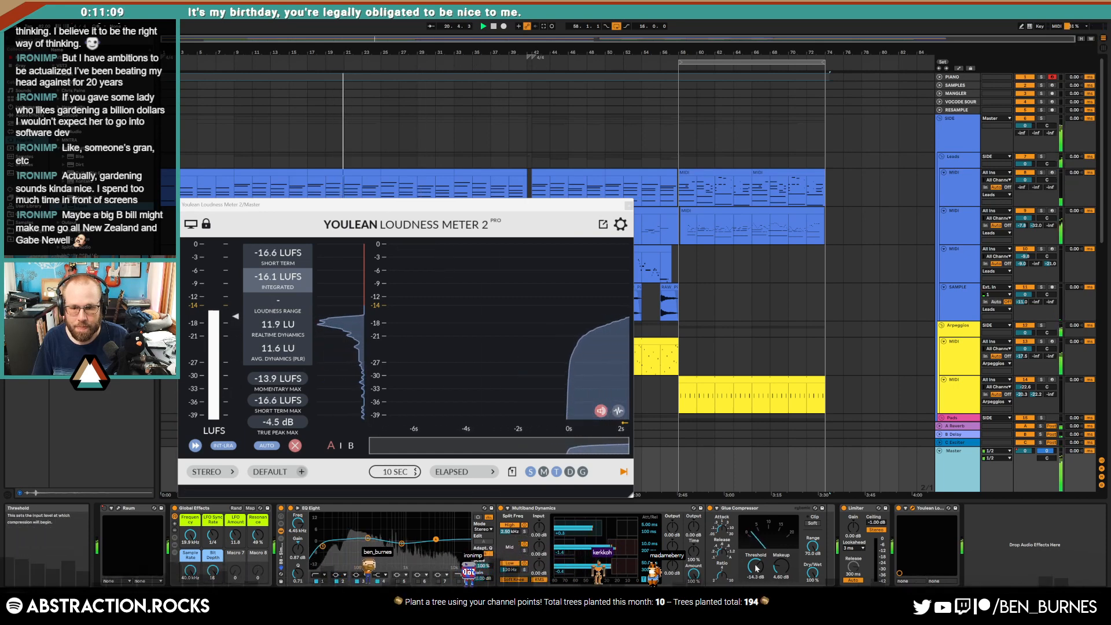
pyautogui.moveTo(756, 566); pyautogui.dragTo(775, 565)
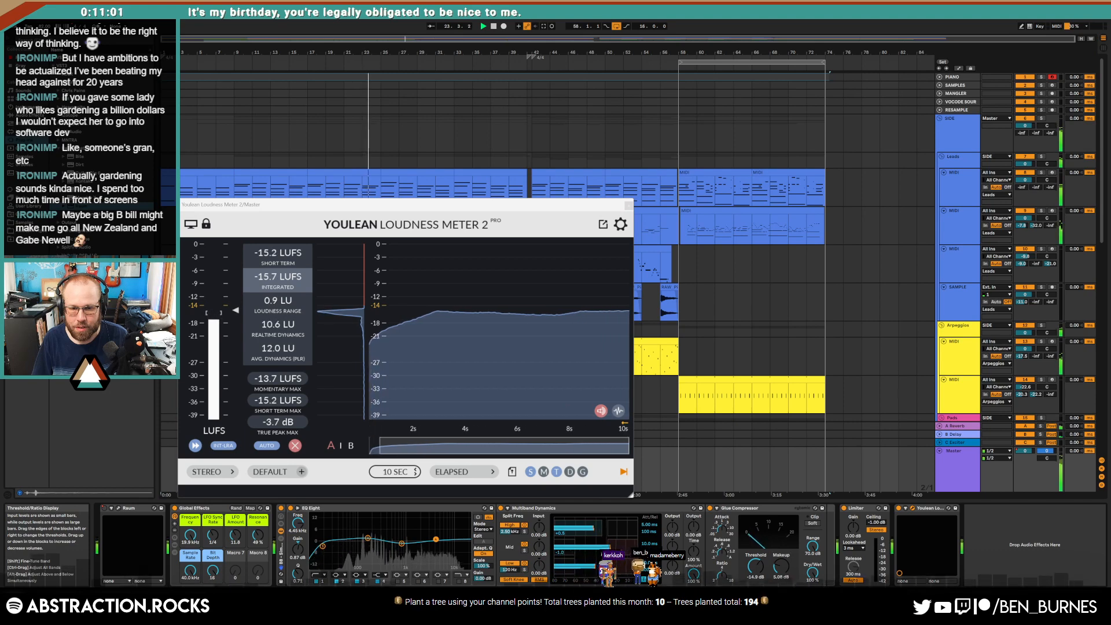
# Step: Slightly lower the upper band in the Master's EQ Eight and close the loudness meter window
pyautogui.moveTo(435, 539)
pyautogui.mouseDown()
pyautogui.moveTo(409, 545)
pyautogui.moveTo(434, 543)
pyautogui.mouseUp()
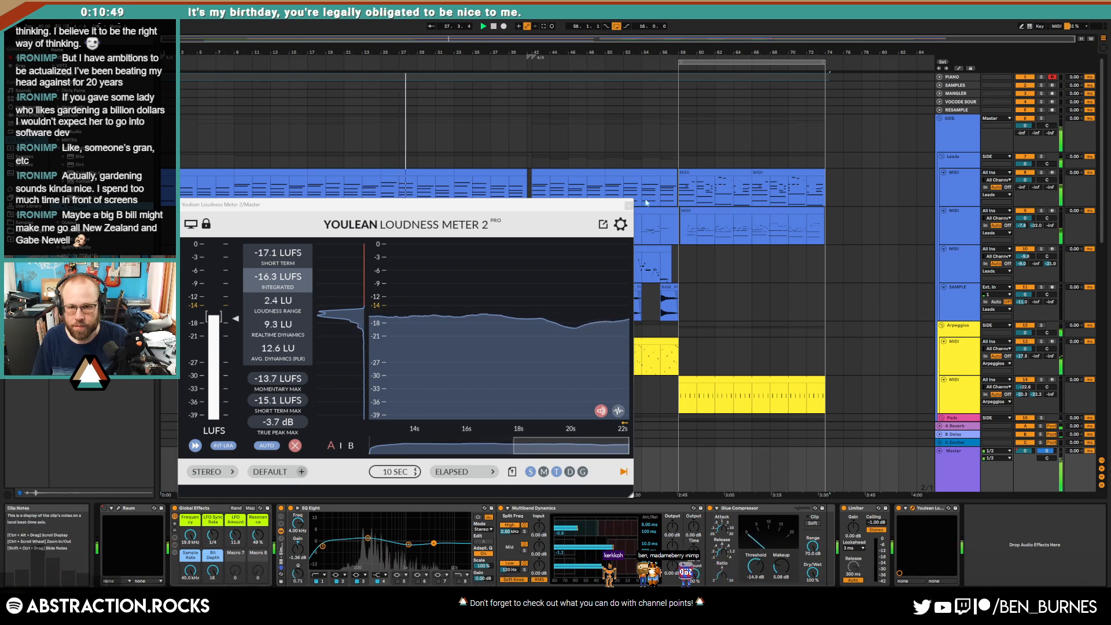
pyautogui.click(628, 207)
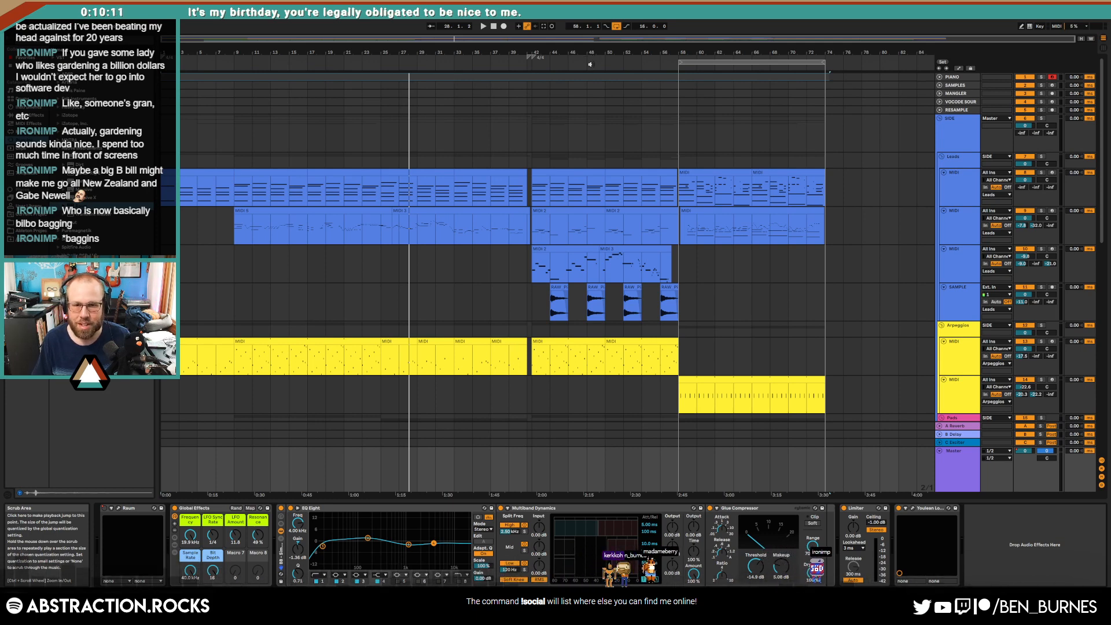
# Step: Play the song from about bar 48 and lower the volume of the third Leads track
pyautogui.click(590, 65)
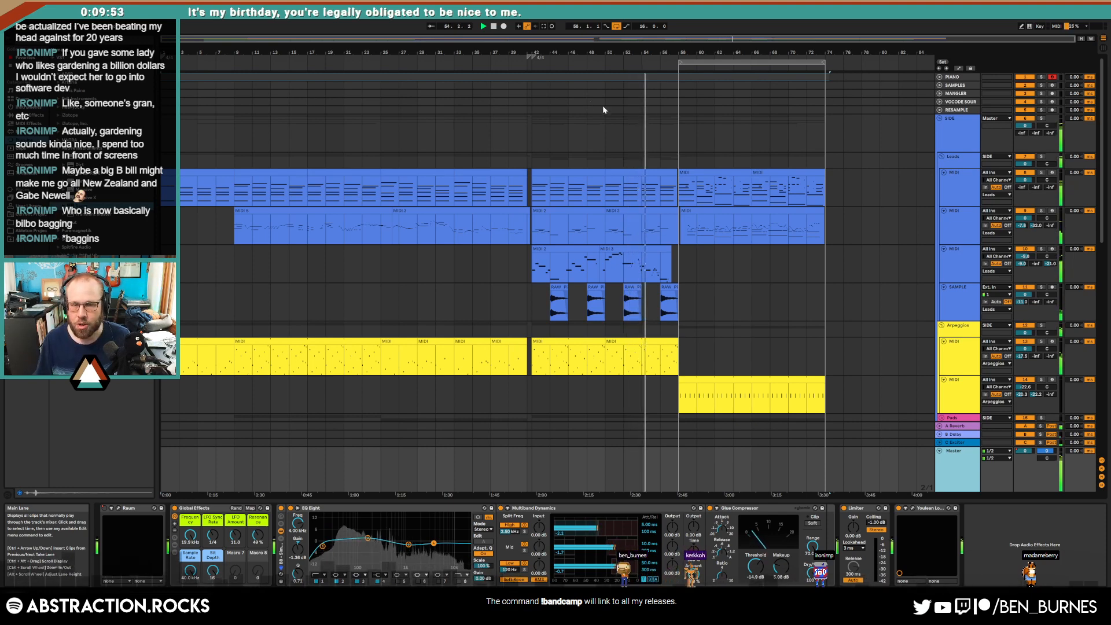
pyautogui.click(656, 302)
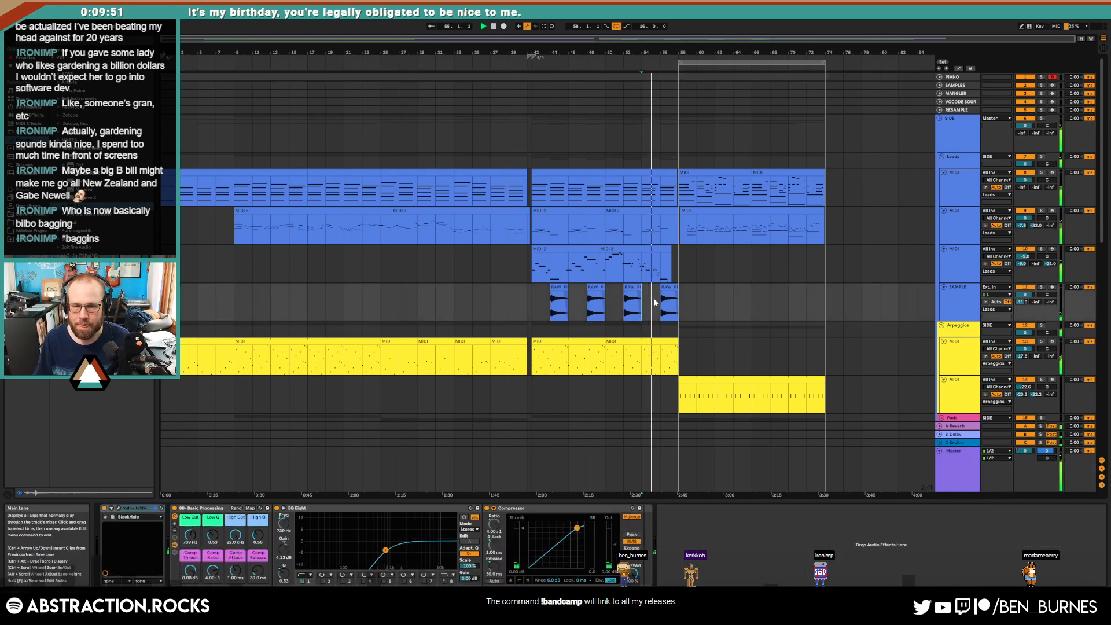
pyautogui.moveTo(1026, 257); pyautogui.dragTo(1025, 267)
# Step: Lower the volume of the Drums SAMPLE track with the drum loop to about -15.6 dB and raise its low cut to 8.34 kHz
pyautogui.scroll(-3, 845, 284)
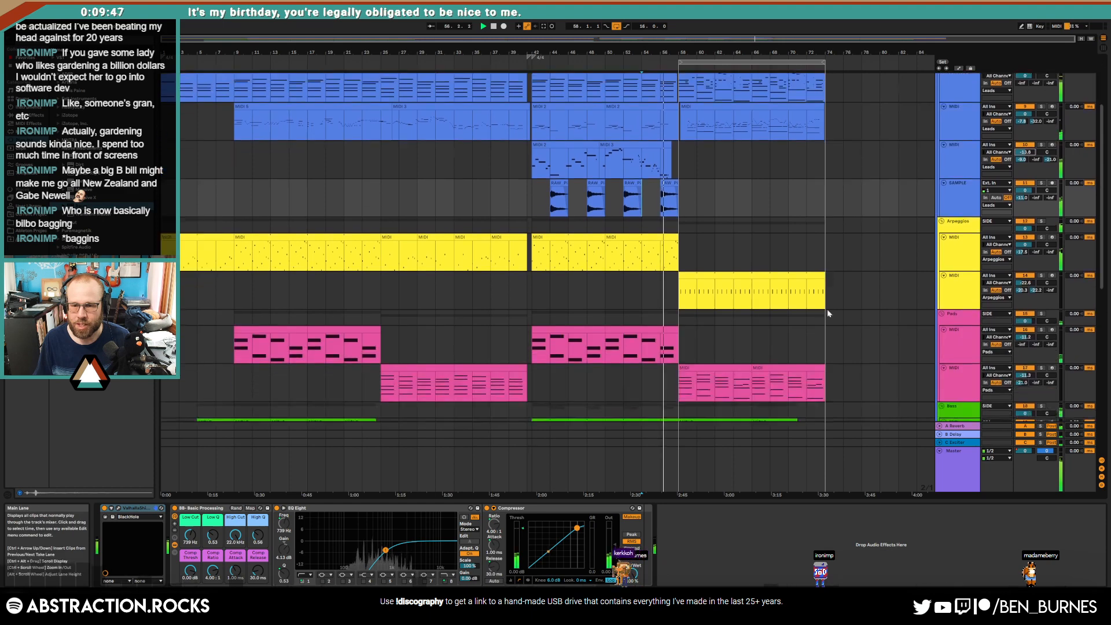
pyautogui.scroll(-8, 834, 315)
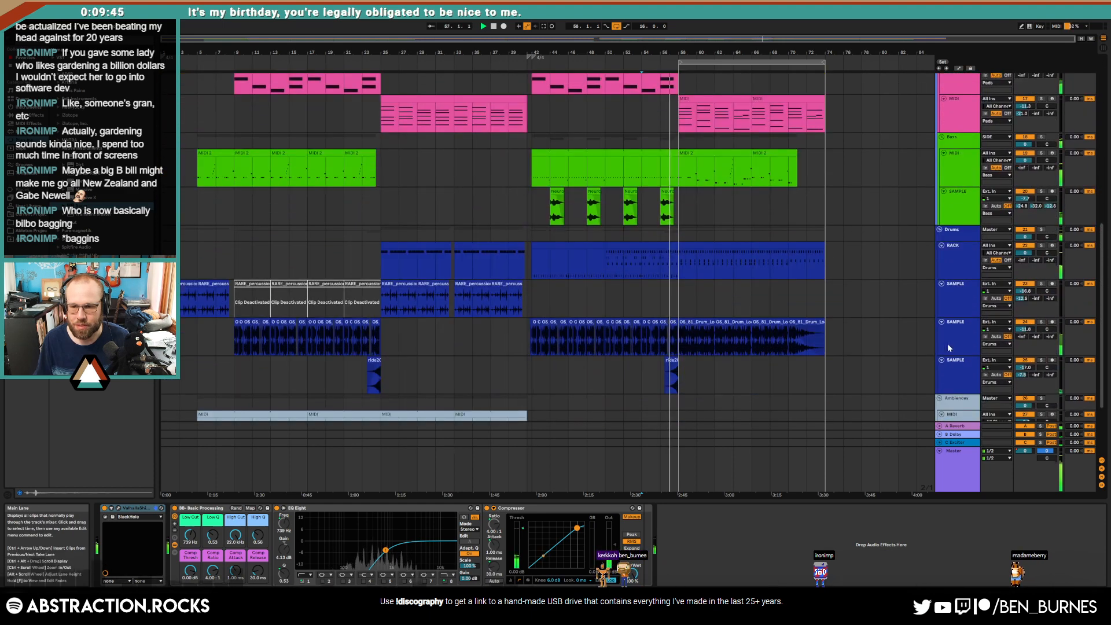
pyautogui.click(948, 347)
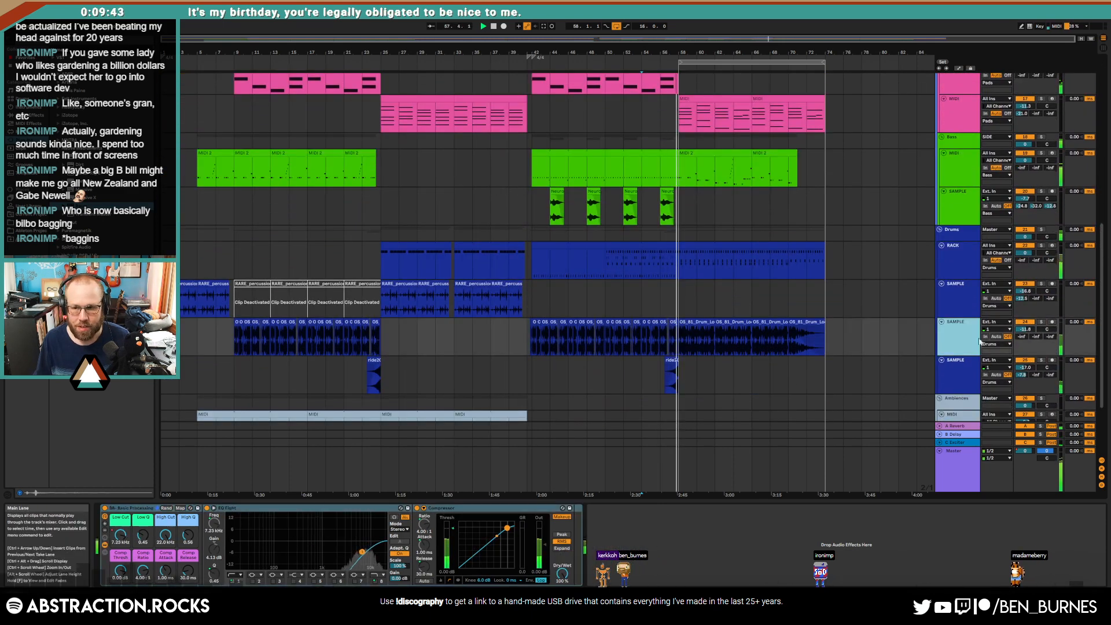
pyautogui.moveTo(1026, 329); pyautogui.dragTo(1026, 336)
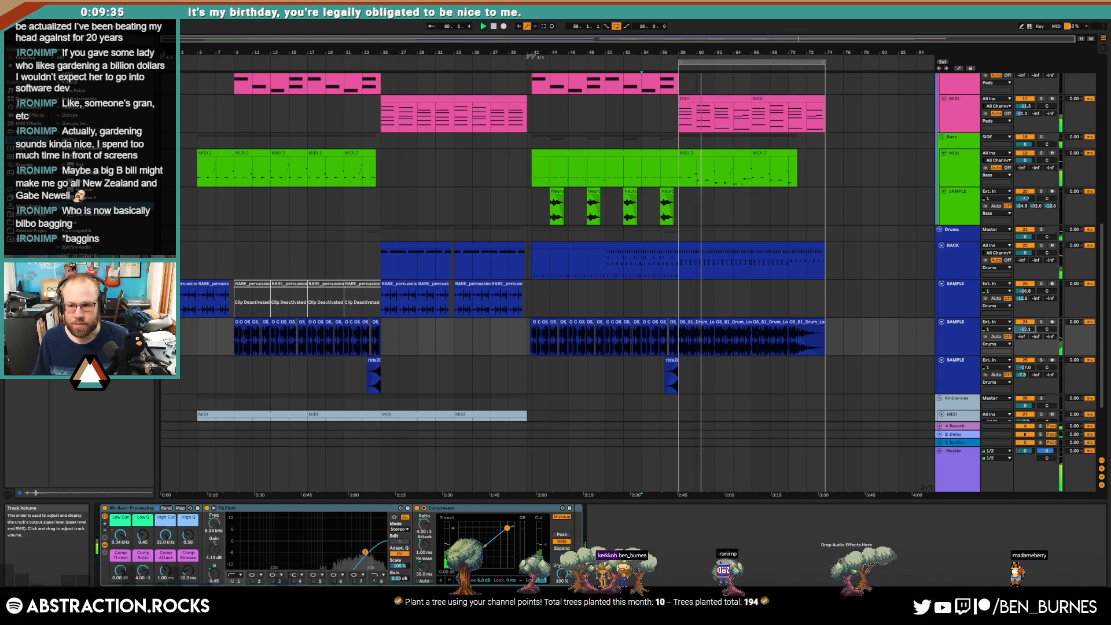
pyautogui.moveTo(1025, 330); pyautogui.dragTo(1026, 337)
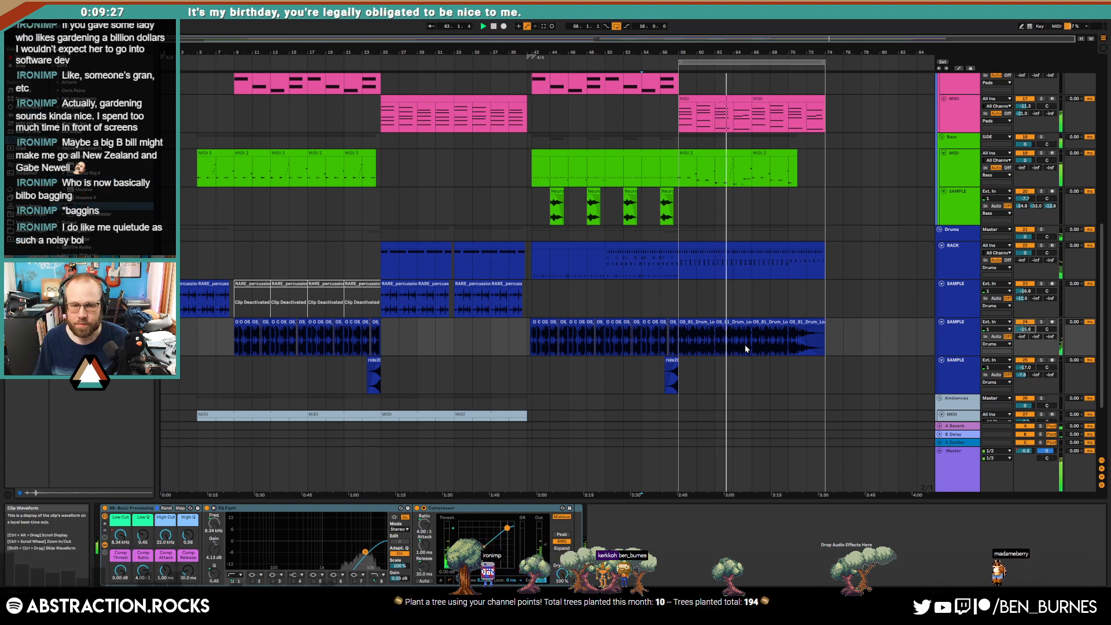
pyautogui.scroll(-5, 748, 346)
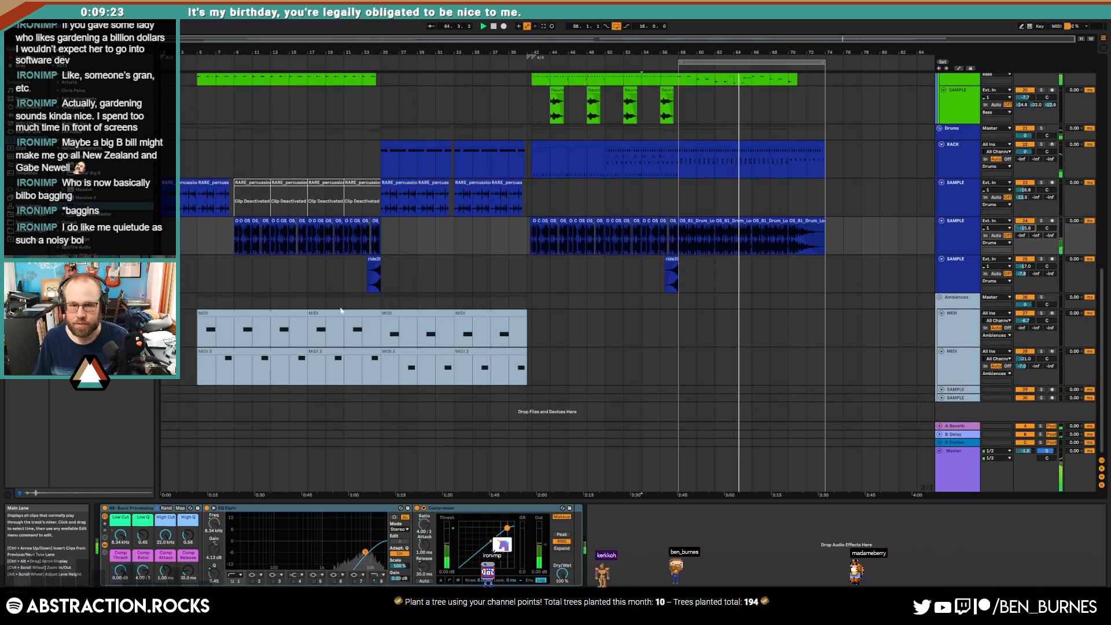
# Step: Copy both Ambiences MIDI clips from bars 17 to 25, paste them at bar 58 and duplicate them through bar 74
pyautogui.click(343, 348)
pyautogui.hotkey('ctrl', 'c')
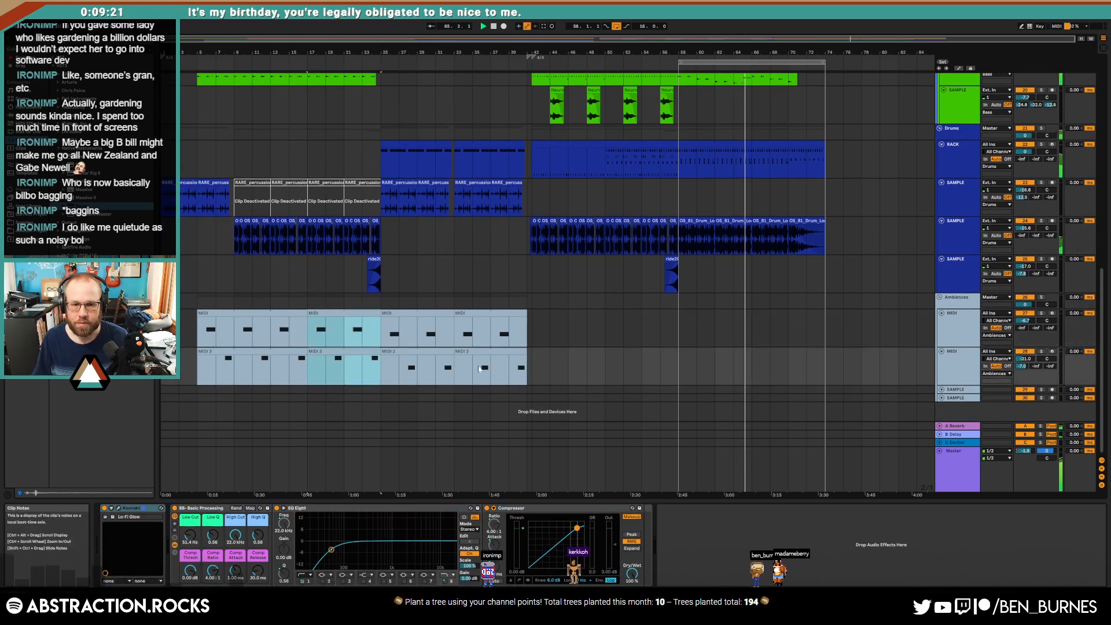
pyautogui.click(682, 335)
pyautogui.hotkey('ctrl', 'v')
pyautogui.hotkey('ctrl', 'd')
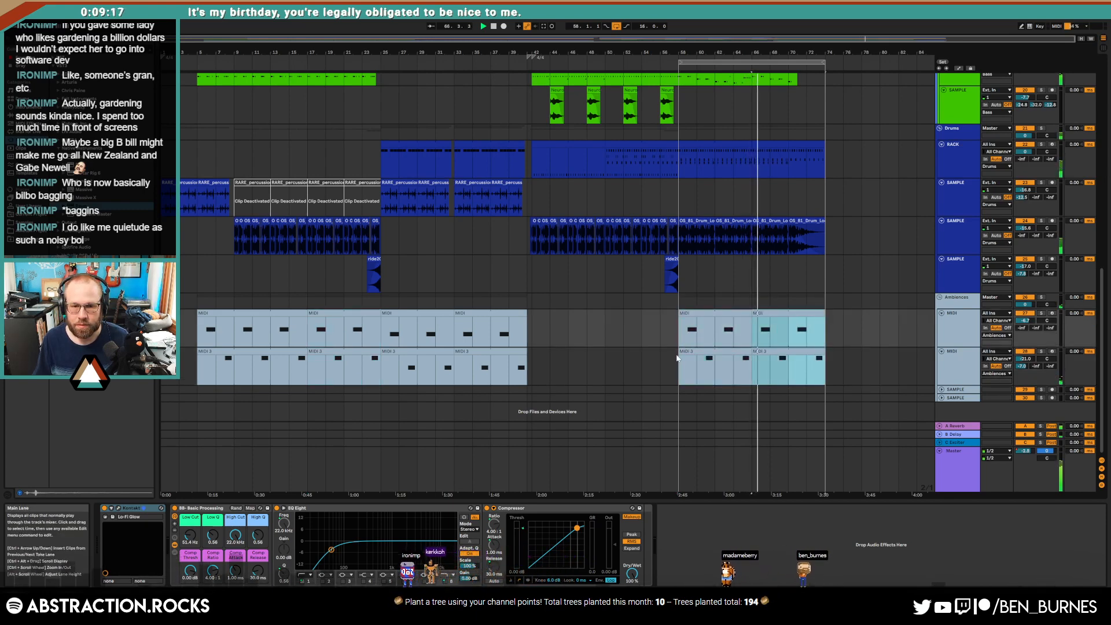
pyautogui.doubleClick(356, 315)
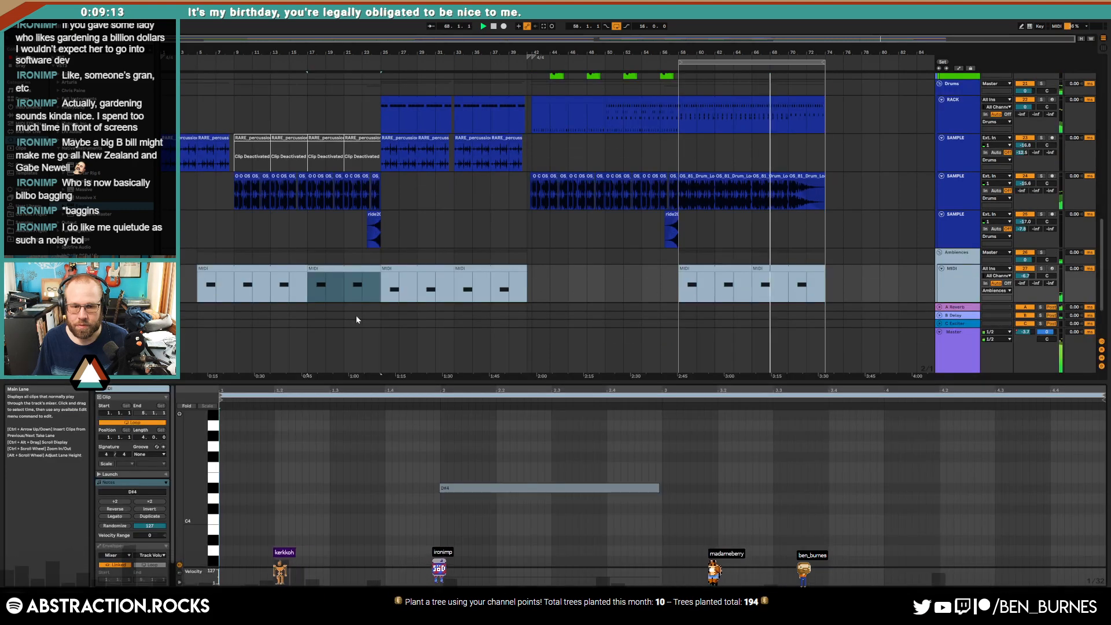
pyautogui.hotkey('shift', 'Tab')
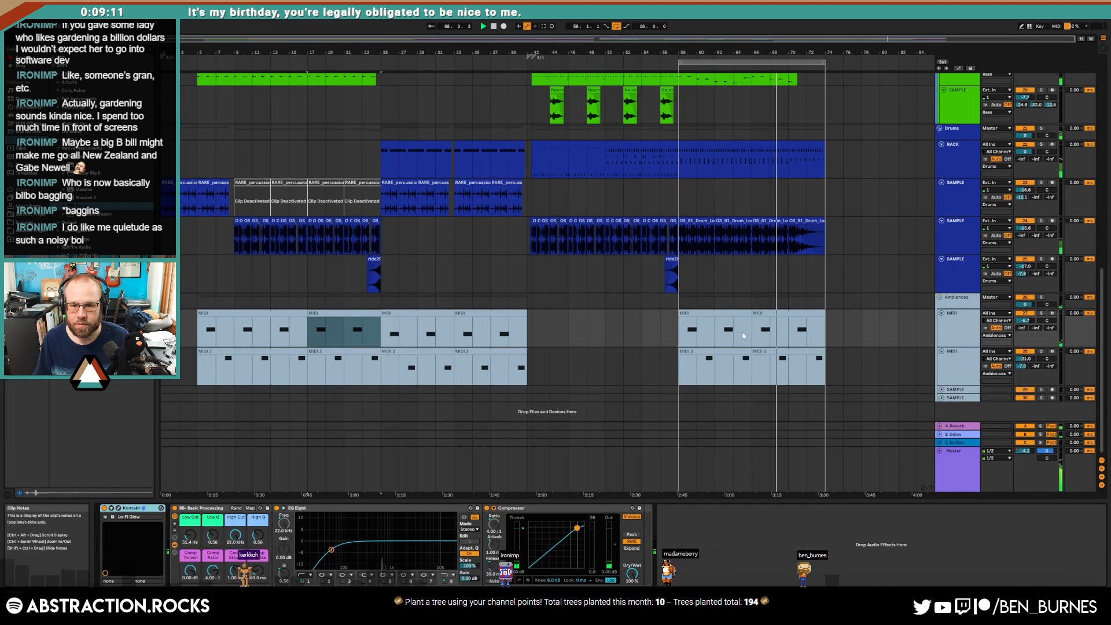
# Step: Clear the pasted ambience clips on the upper MIDI track and thin those on the lower track, keeping its bars 62 to 66
pyautogui.click(763, 314)
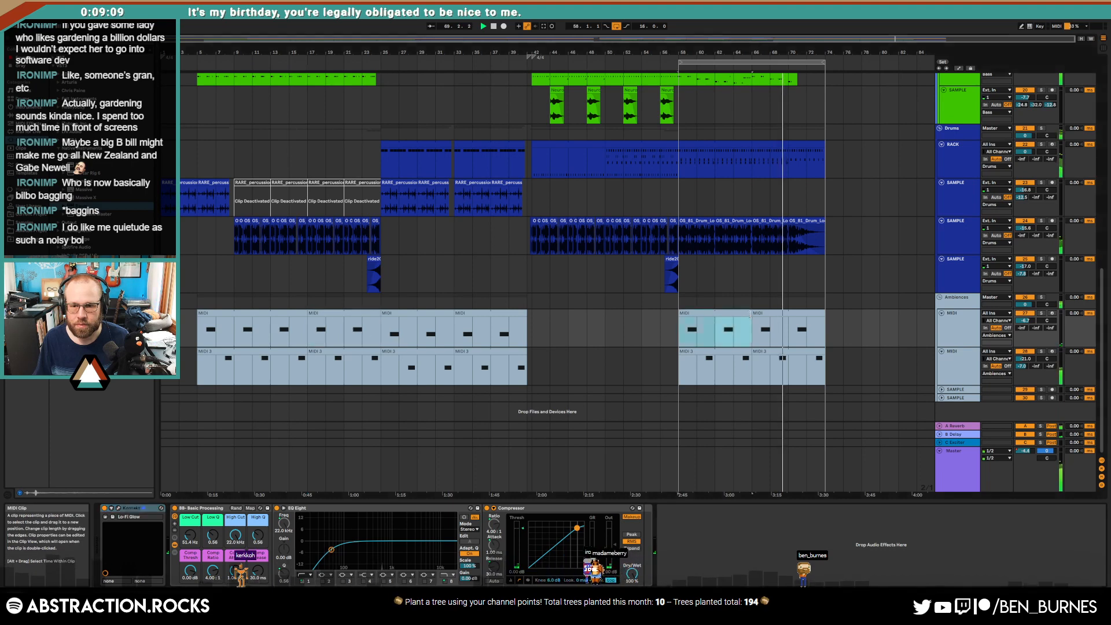
pyautogui.press('Delete')
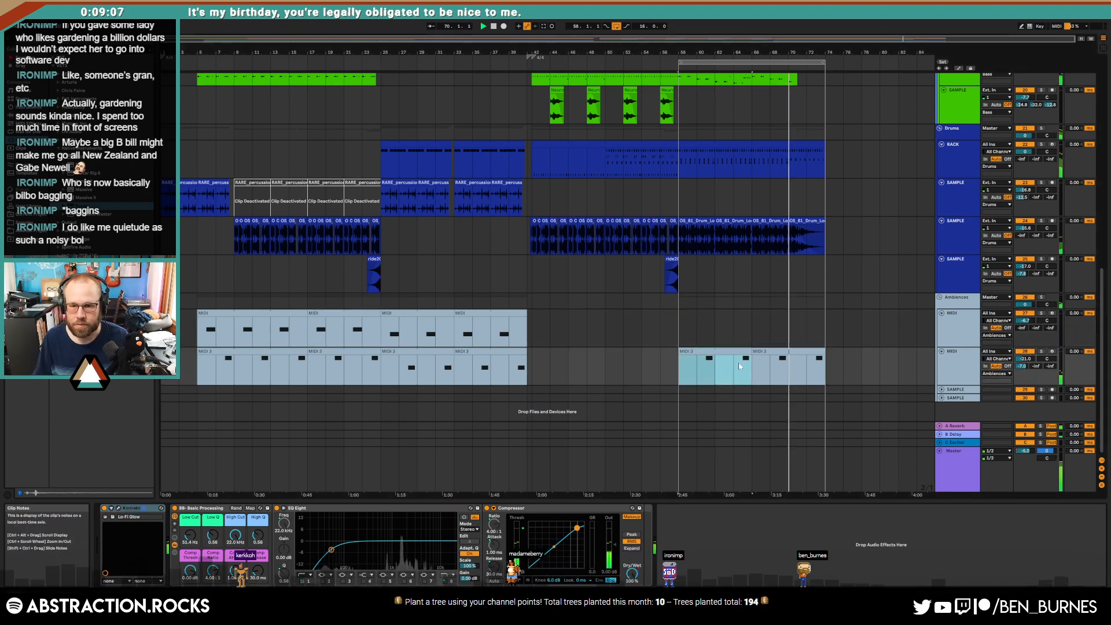
pyautogui.click(767, 371)
pyautogui.press('Delete')
pyautogui.click(684, 362)
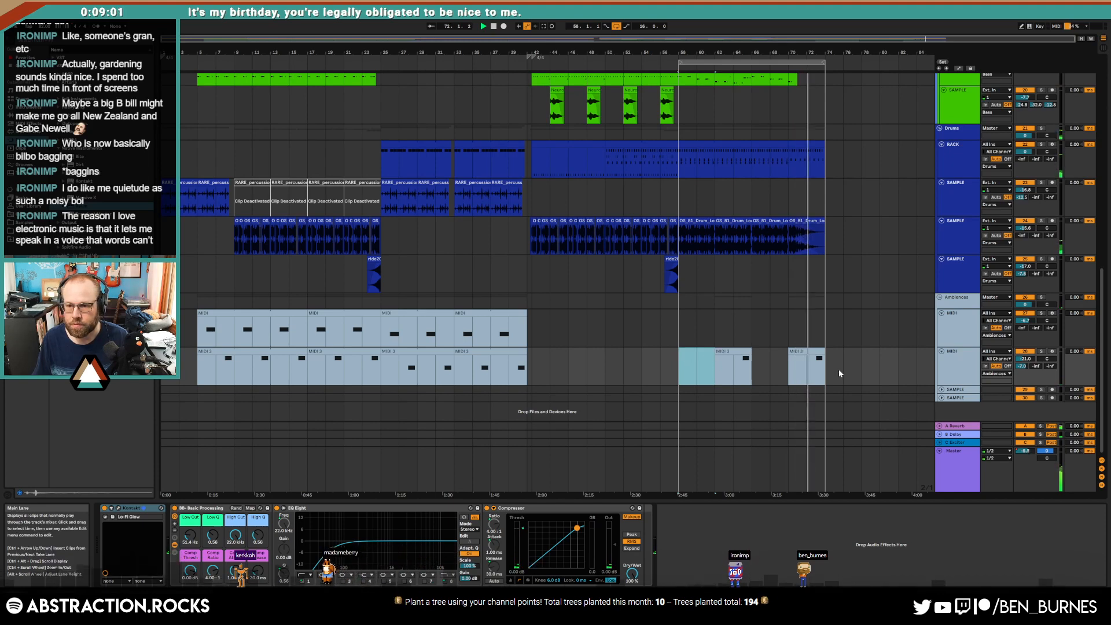
pyautogui.press('Delete')
pyautogui.click(818, 358)
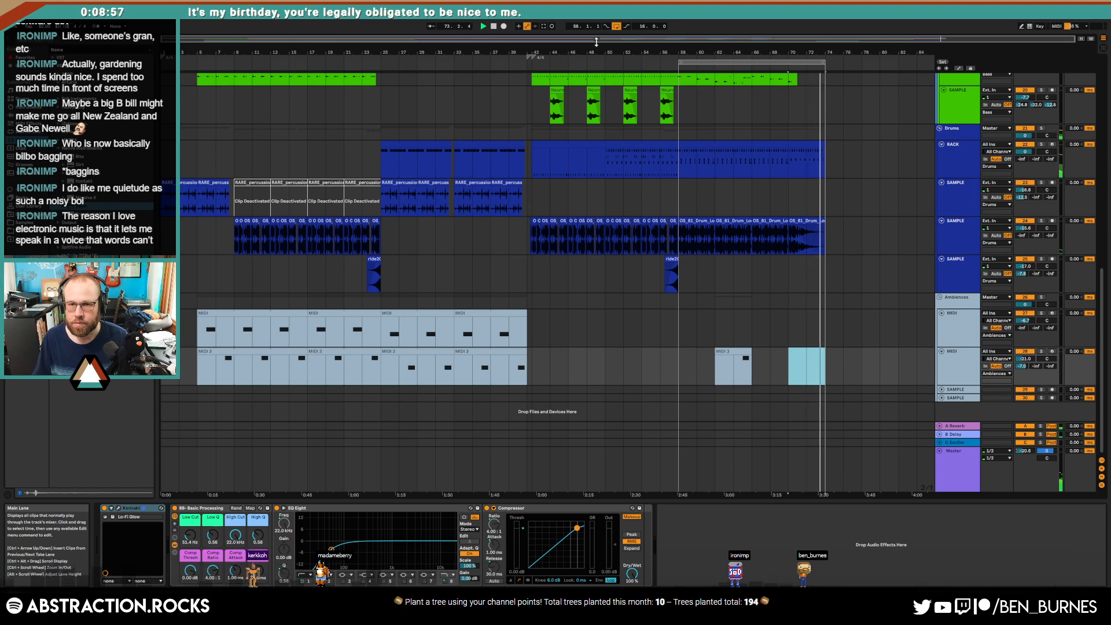
# Step: Turn off arrangement looping and check the last short notes in the first Leads track's closing MIDI clip
pyautogui.click(615, 27)
pyautogui.scroll(5, 786, 255)
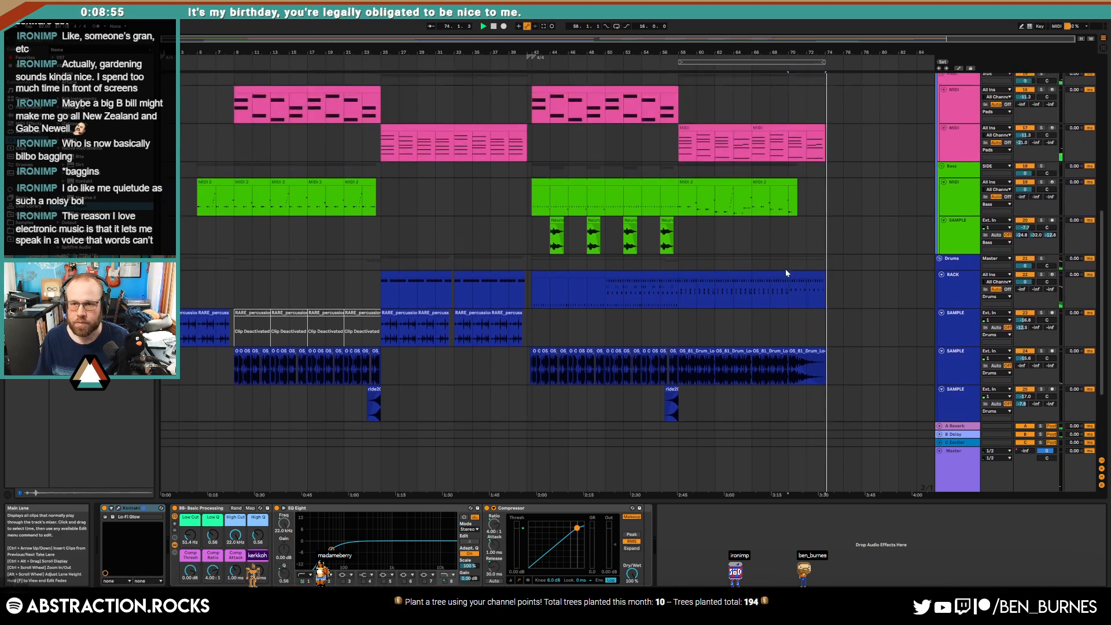
pyautogui.scroll(8, 802, 282)
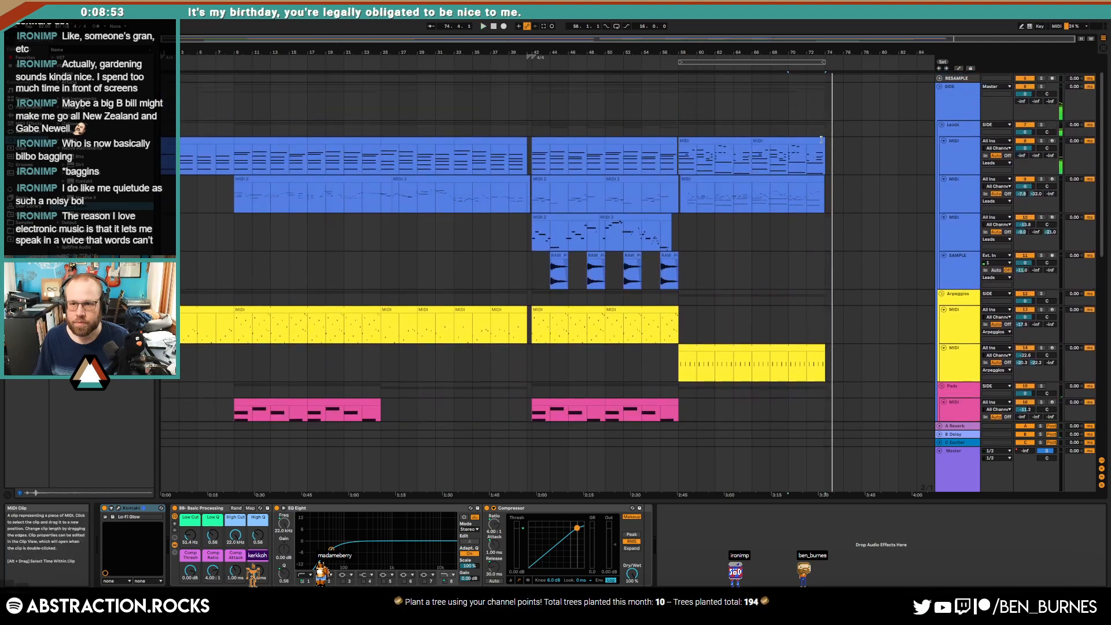
pyautogui.doubleClick(821, 144)
pyautogui.doubleClick(1074, 469)
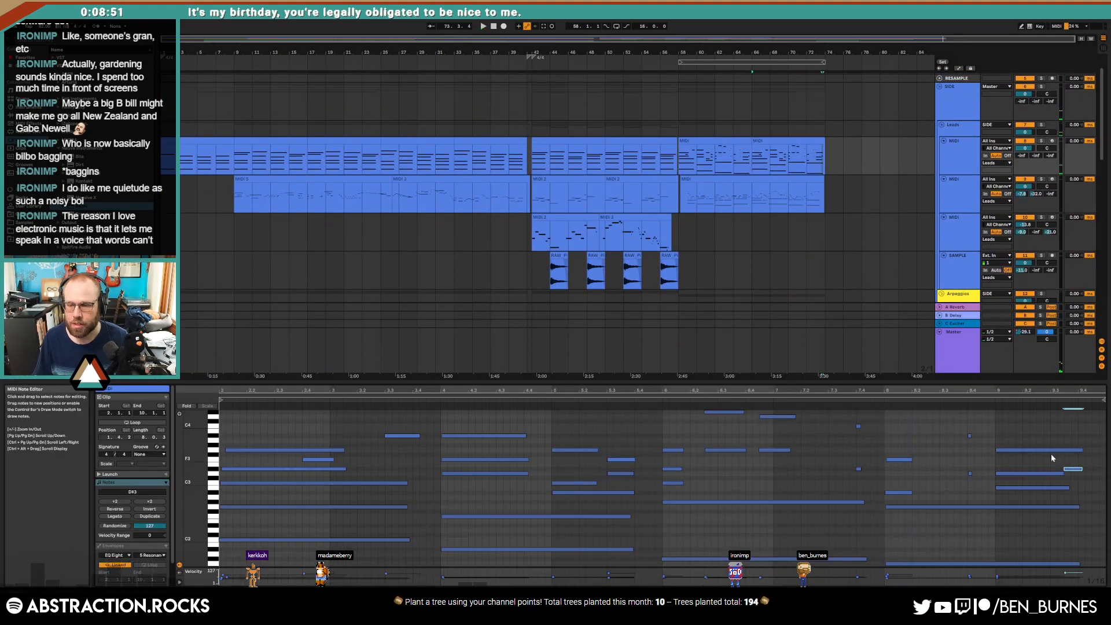
pyautogui.click(1046, 437)
pyautogui.hotkey('shift', 'Tab')
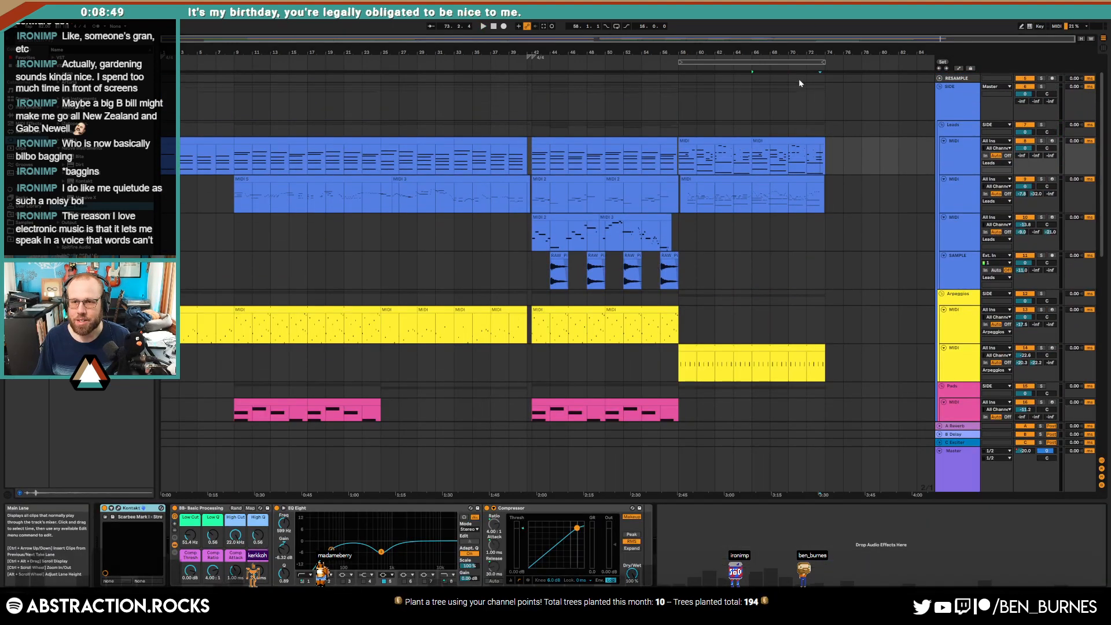
pyautogui.click(818, 80)
pyautogui.scroll(2, 814, 87)
pyautogui.click(817, 74)
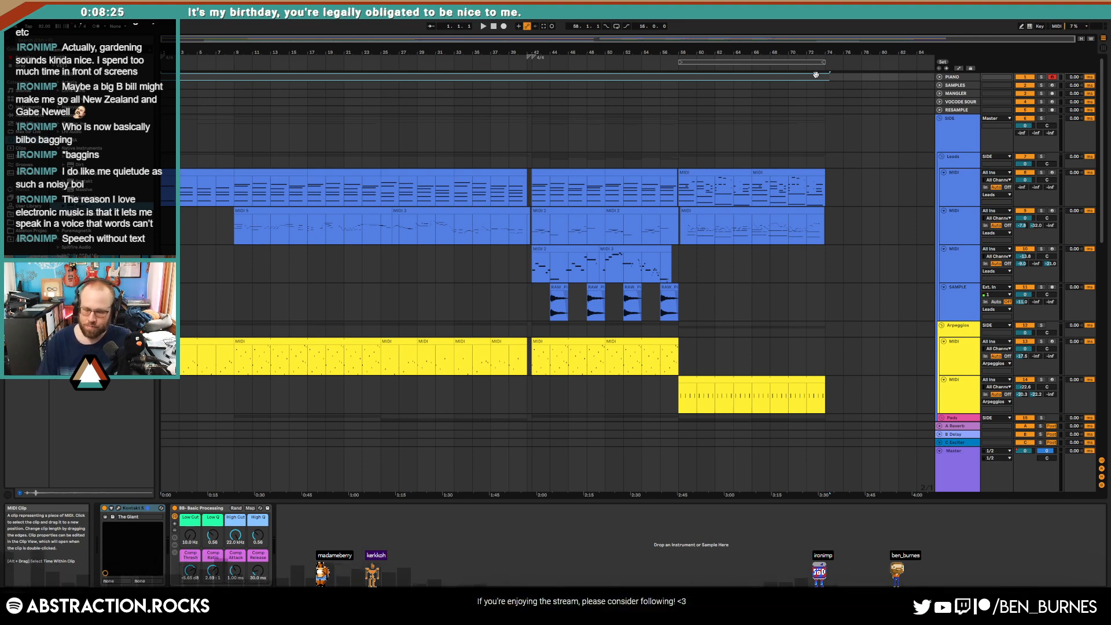
# Step: Collect all used media from elsewhere, other projects and the User Library into the project, leaving out factory pack files
pyautogui.click(441, 104)
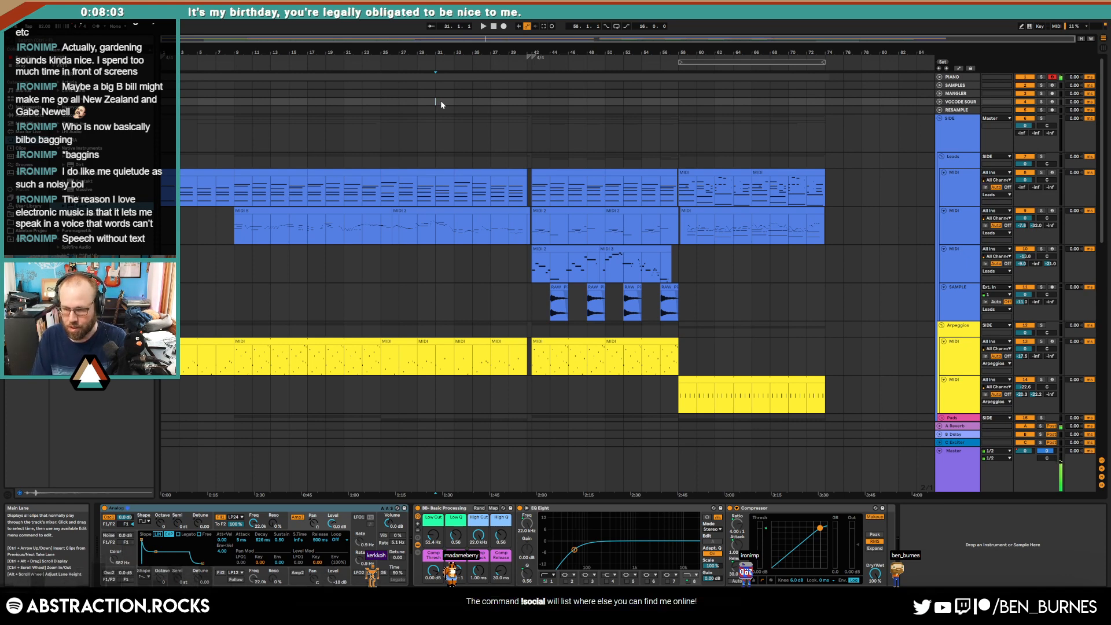
pyautogui.click(382, 124)
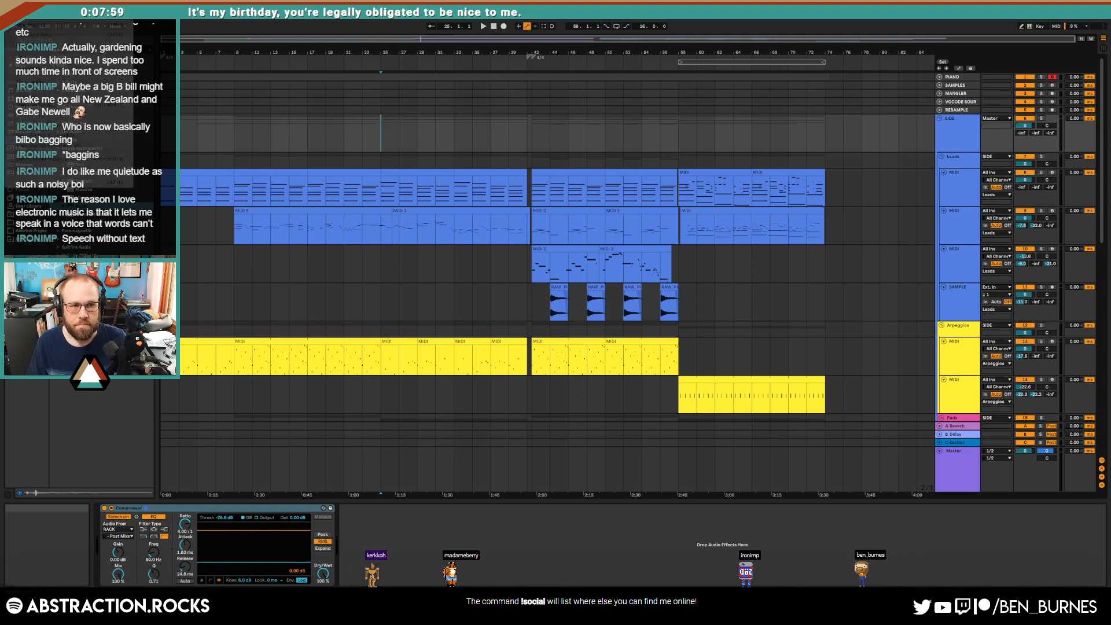
pyautogui.click(58, 124)
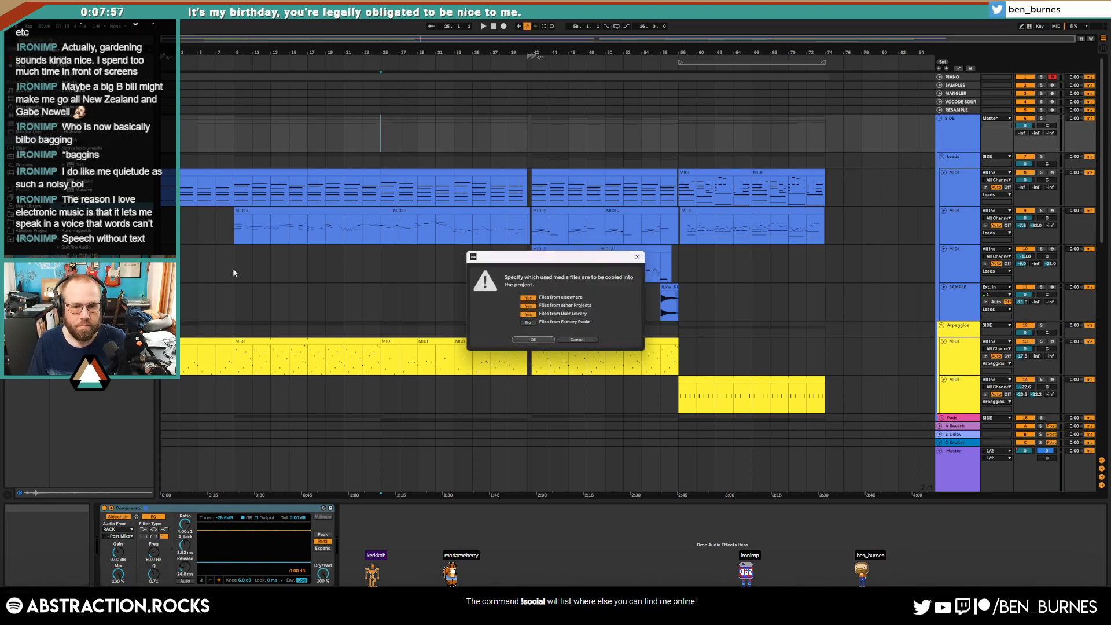
pyautogui.click(520, 342)
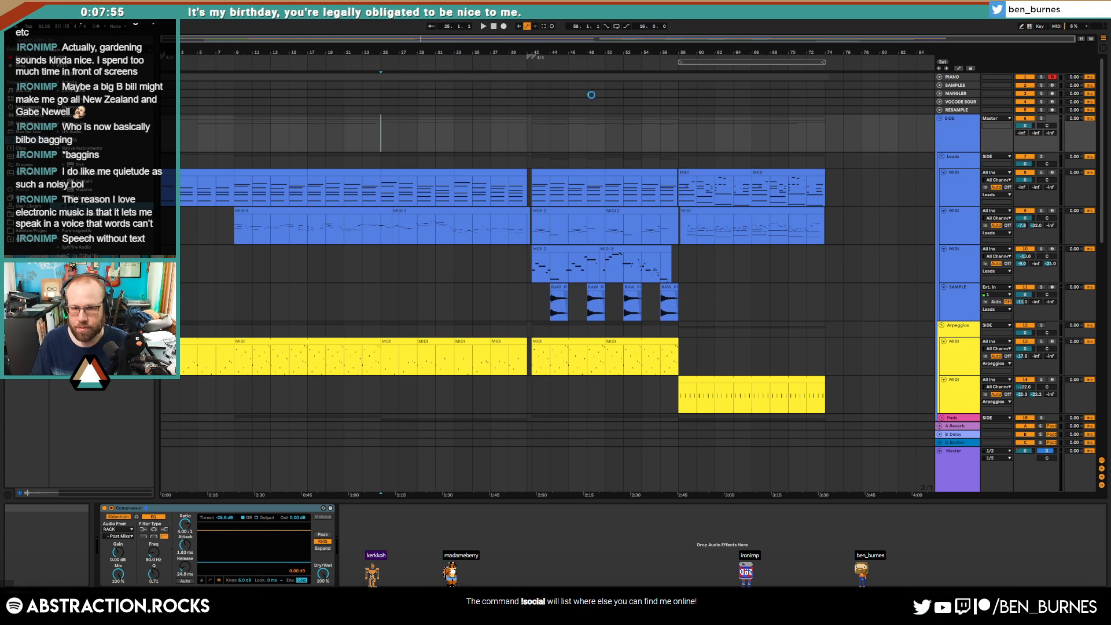
# Step: Select the full-length clip on the PIANO track and export the Master over that range as 44100 Hz audio
pyautogui.click(611, 80)
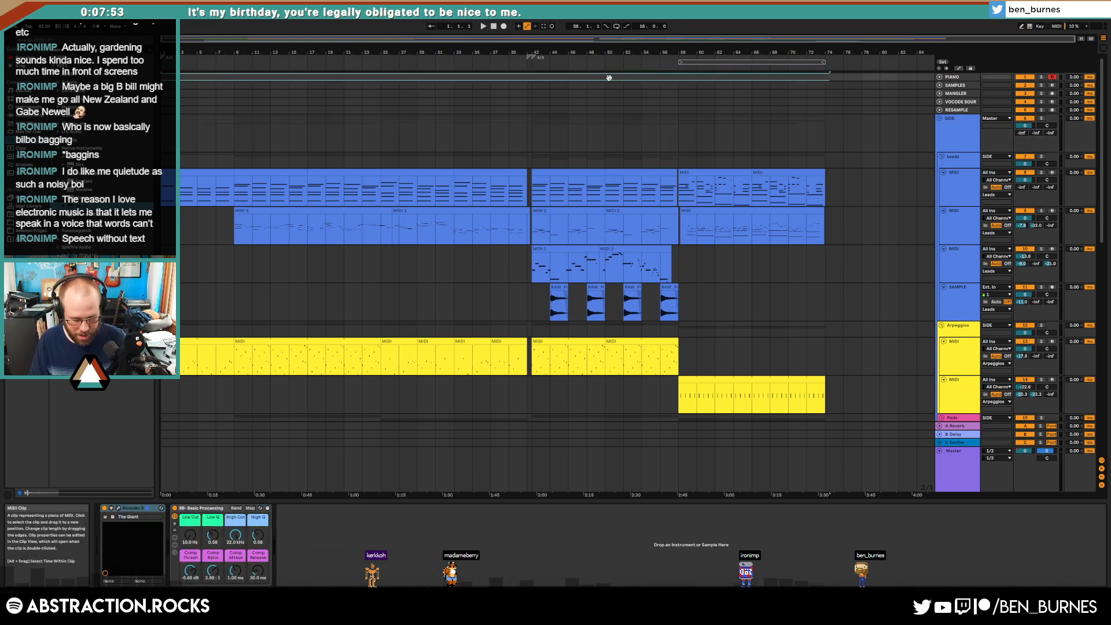
pyautogui.hotkey('ctrl', 'shift', 'r')
pyautogui.click(541, 426)
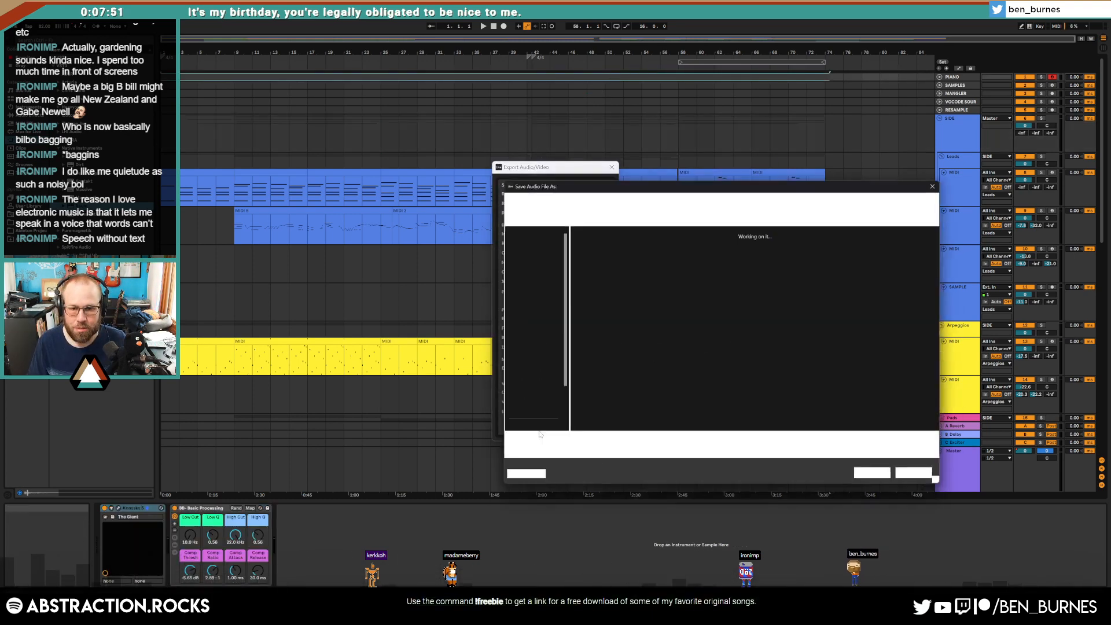
pyautogui.click(868, 480)
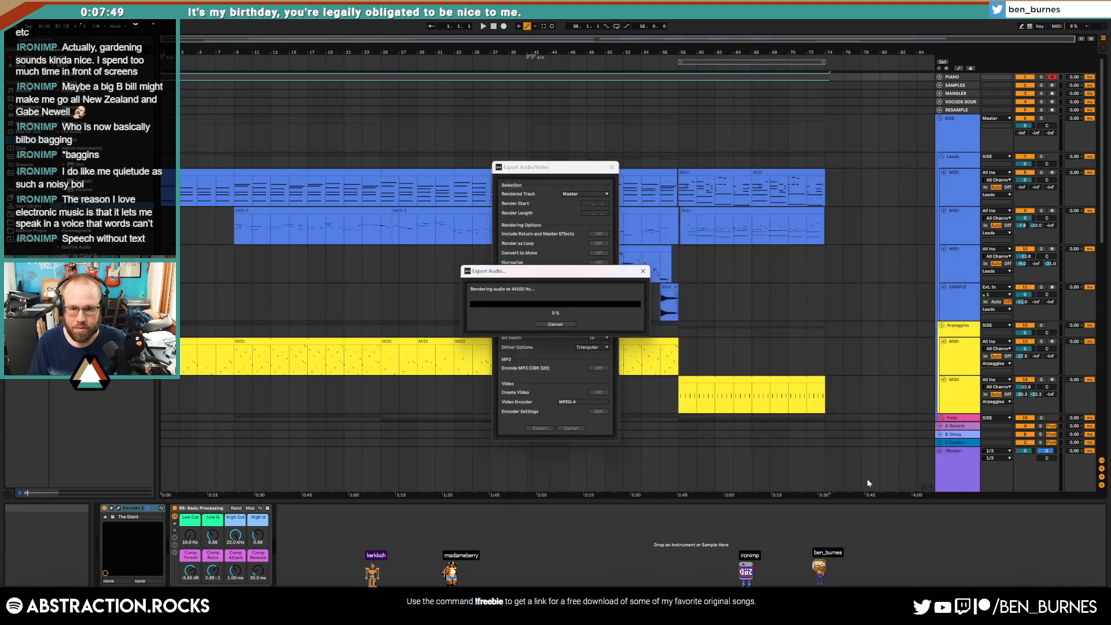
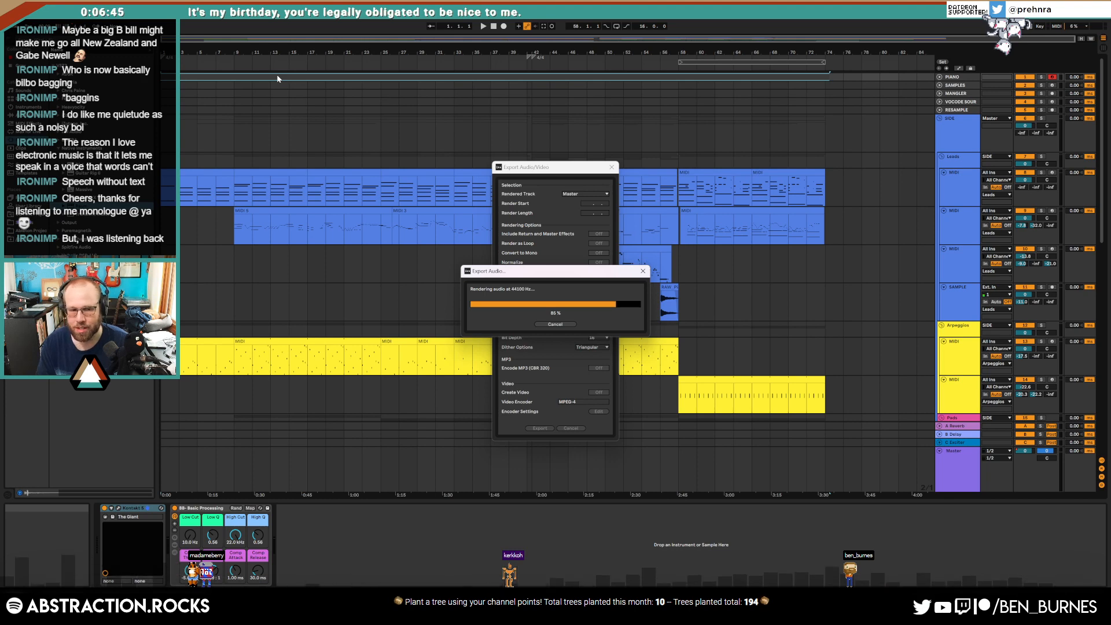
# Step: Switch to the Trello board and review the Two Hour Track Challenge, Season 17 and Let the World Forget Us lists
pyautogui.click(556, 612)
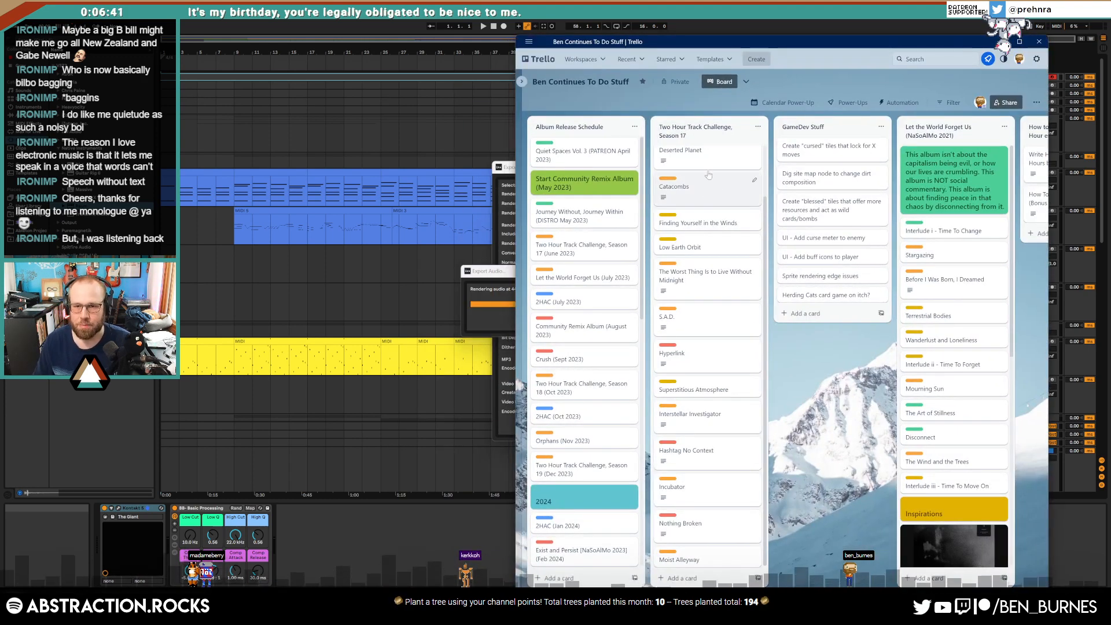
pyautogui.moveTo(800, 45); pyautogui.dragTo(708, 20)
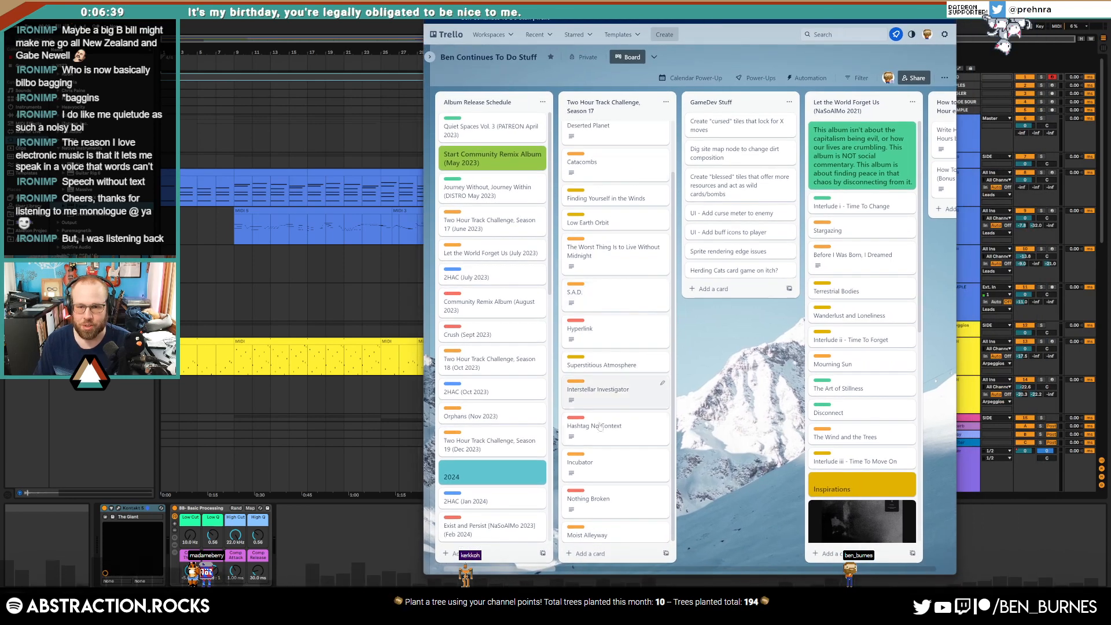
pyautogui.scroll(-1, 628, 258)
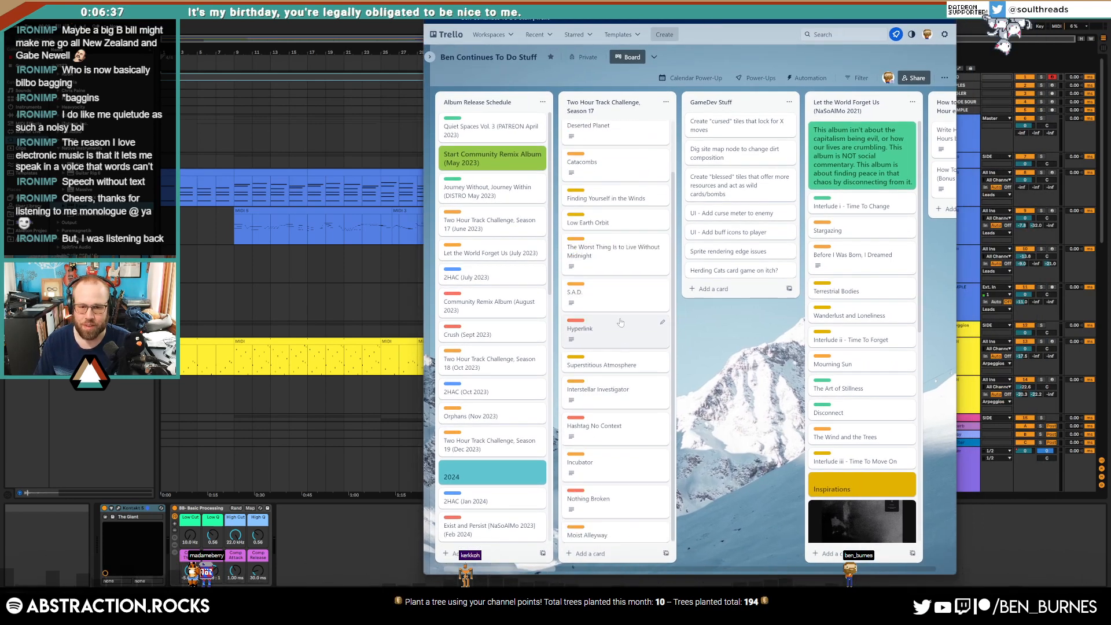
pyautogui.scroll(1, 628, 259)
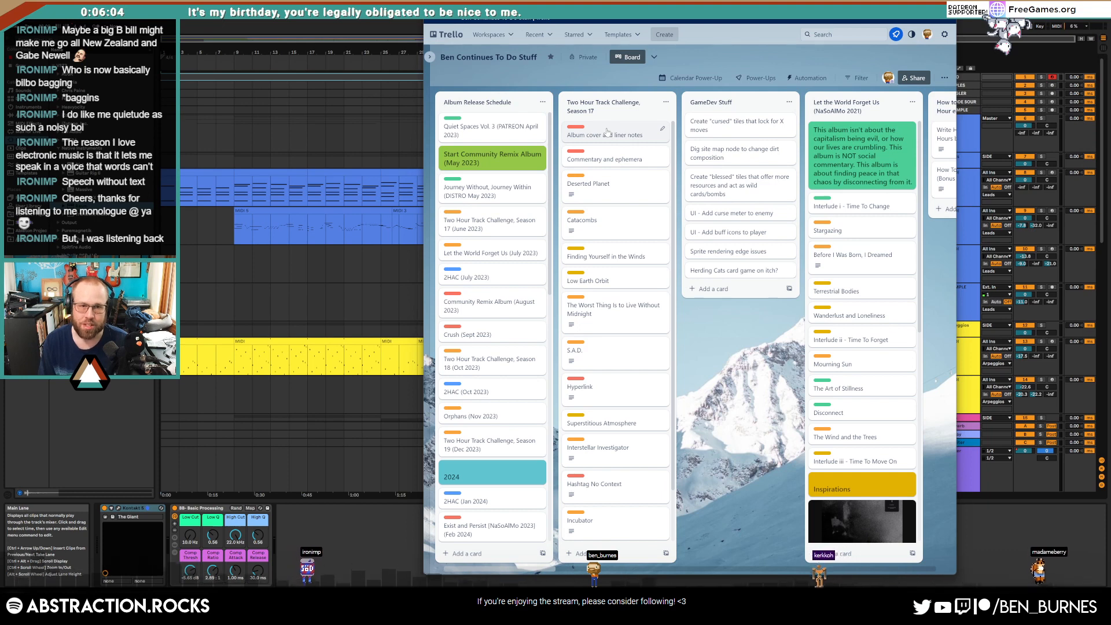
pyautogui.scroll(-2, 607, 132)
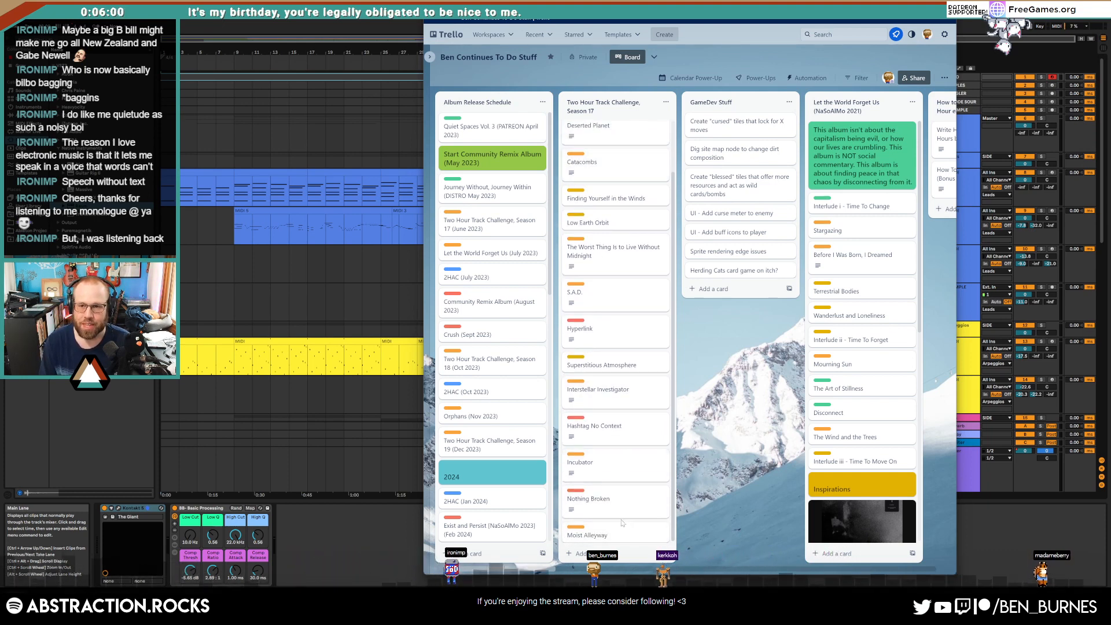
pyautogui.scroll(2, 576, 410)
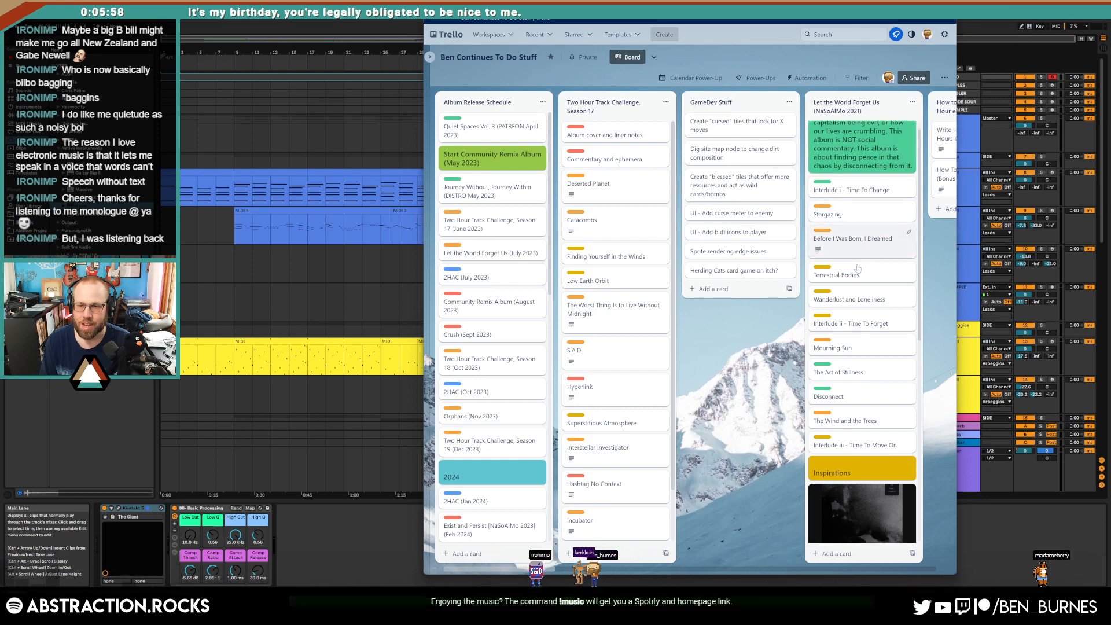
pyautogui.scroll(-3, 855, 126)
pyautogui.scroll(3, 857, 125)
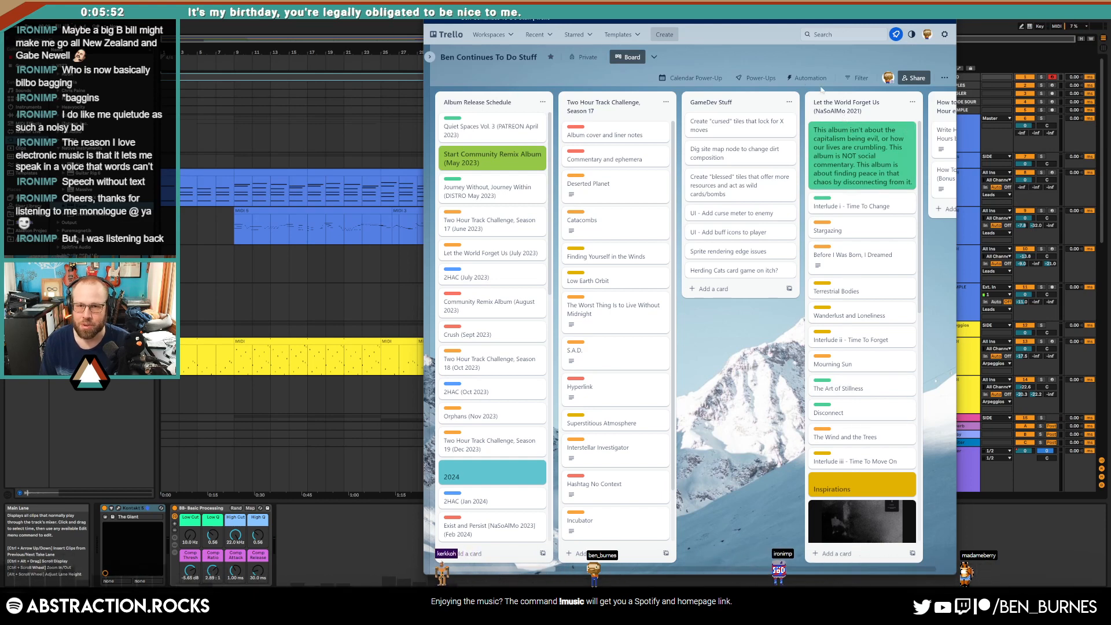
# Step: Return to Ableton Live, set the loop to start at 9.1.1 with a length of 48.2.0, and turn looping on
pyautogui.hotkey('alt', 'Tab')
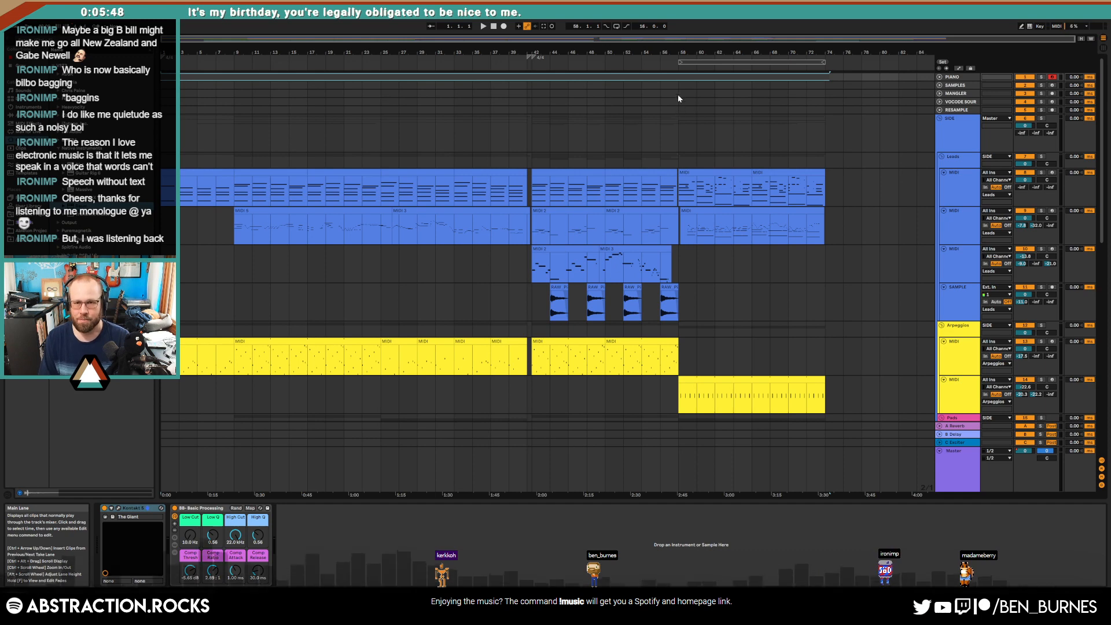
pyautogui.moveTo(706, 60); pyautogui.dragTo(235, 69)
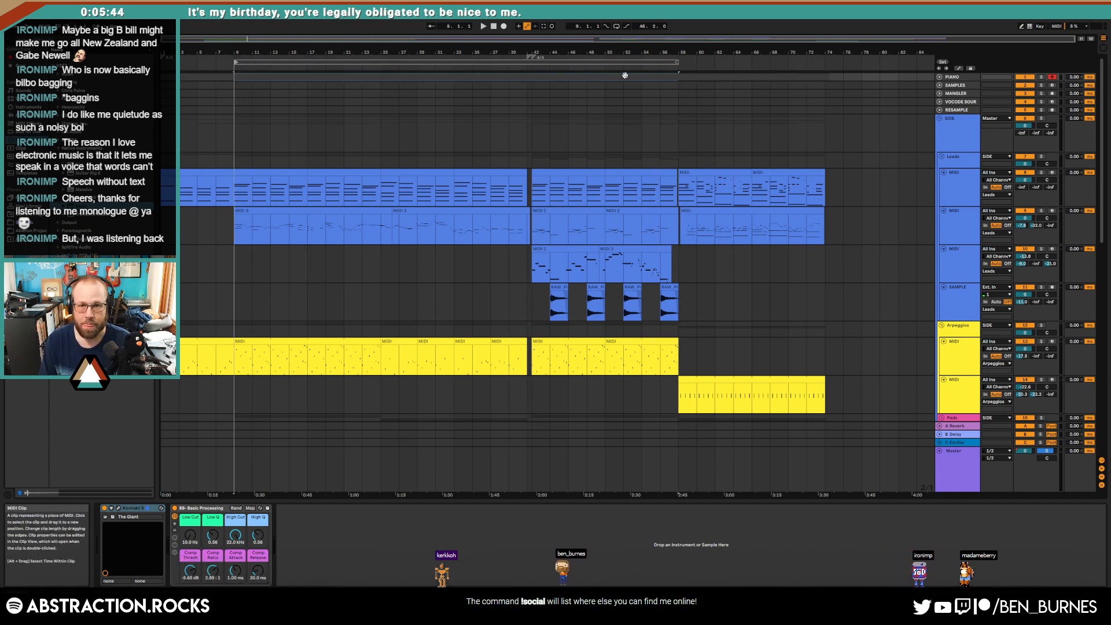
pyautogui.press('space')
pyautogui.click(617, 27)
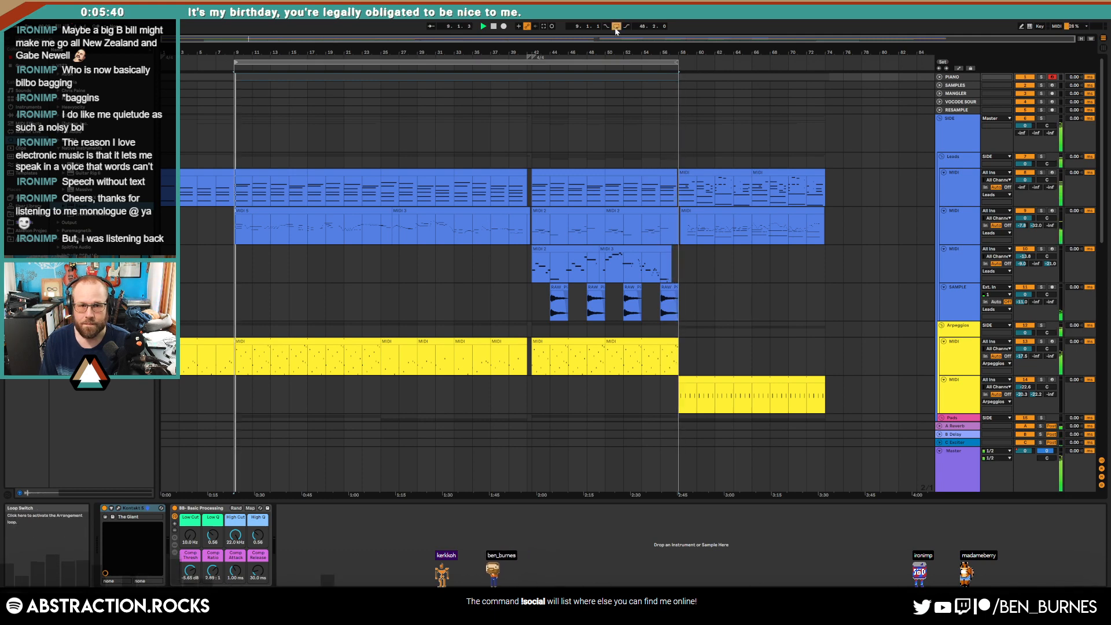
pyautogui.click(621, 62)
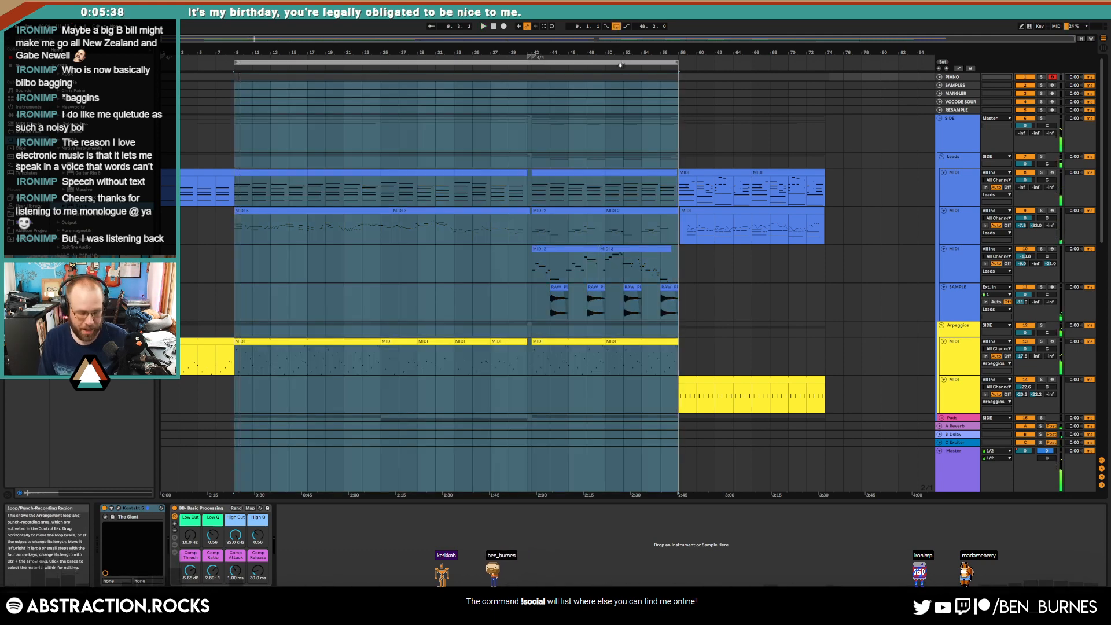
# Step: Export the looped Master section to the Desktop as a 44100 Hz, 16-bit WAV with Render as Loop on
pyautogui.hotkey('ctrl', 'shift', 'r')
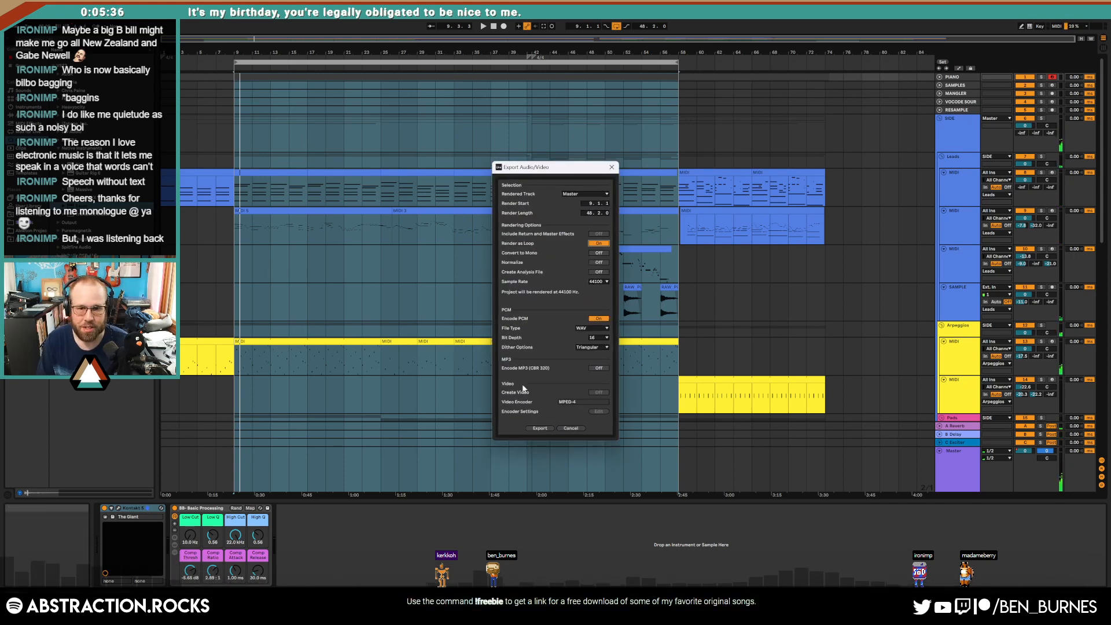
pyautogui.click(539, 429)
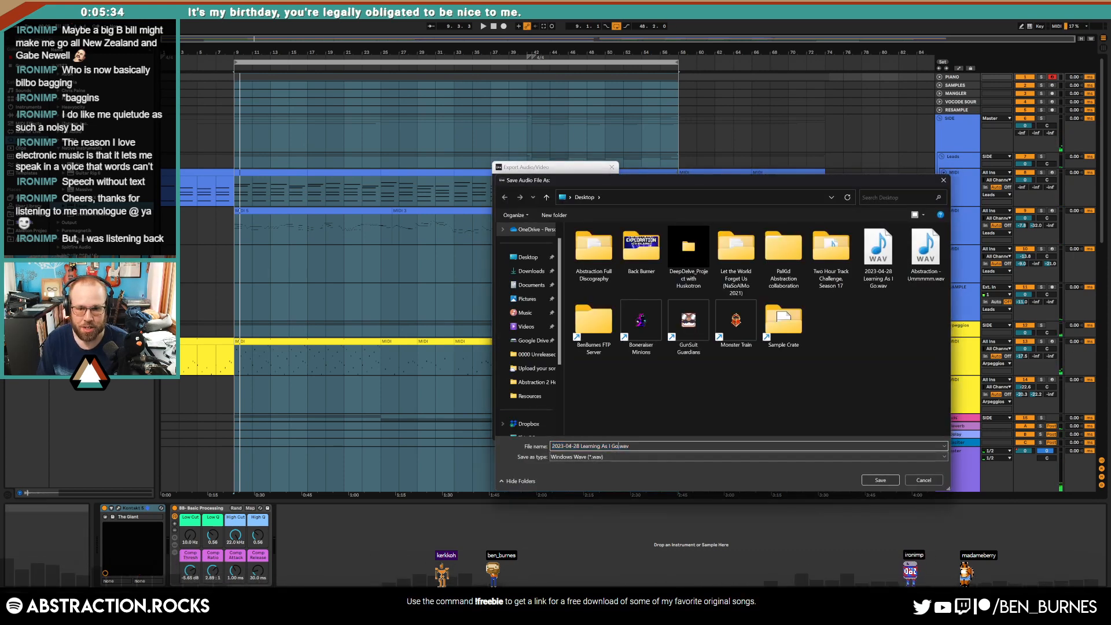
pyautogui.press('Return')
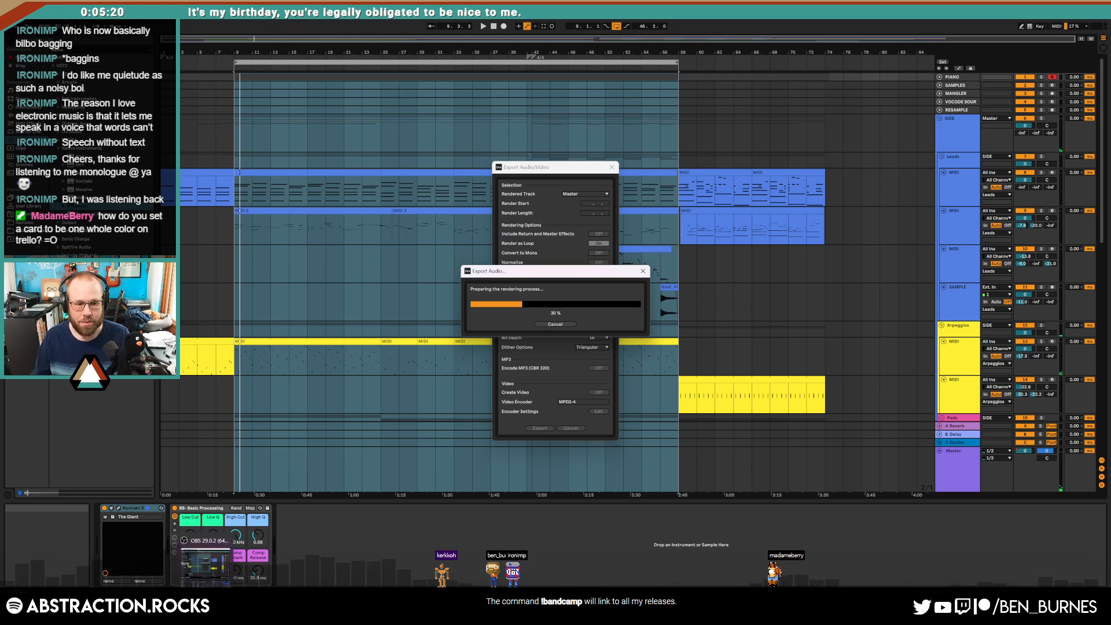
# Step: Switch to the Trello board and look at the cover options of the Commentary and ephemera card
pyautogui.hotkey('alt', 'Tab')
pyautogui.click(614, 163)
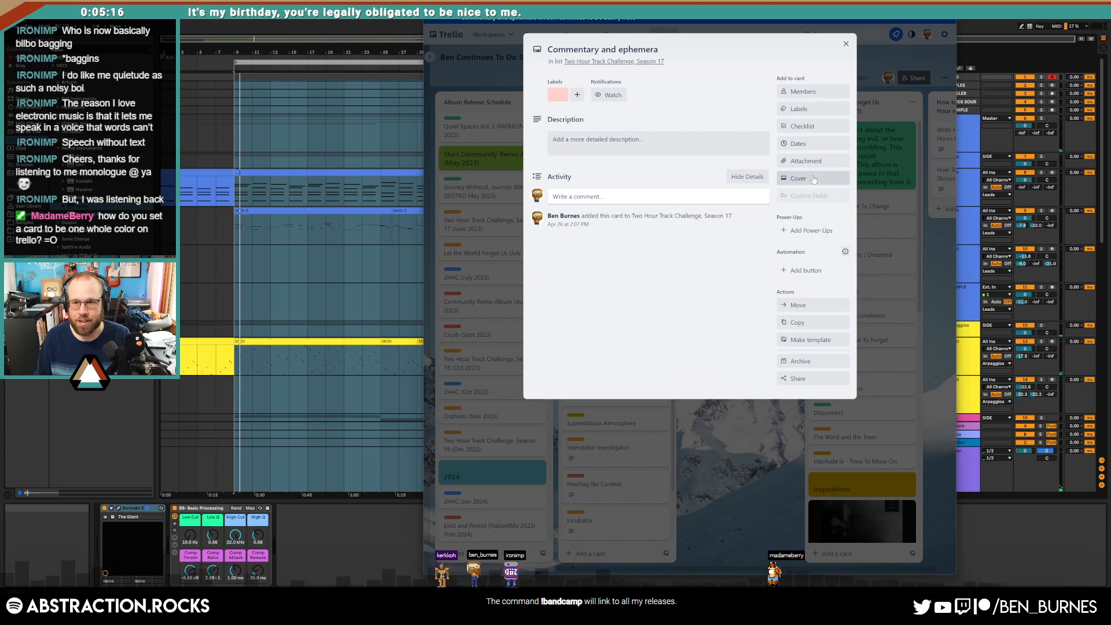
pyautogui.click(813, 179)
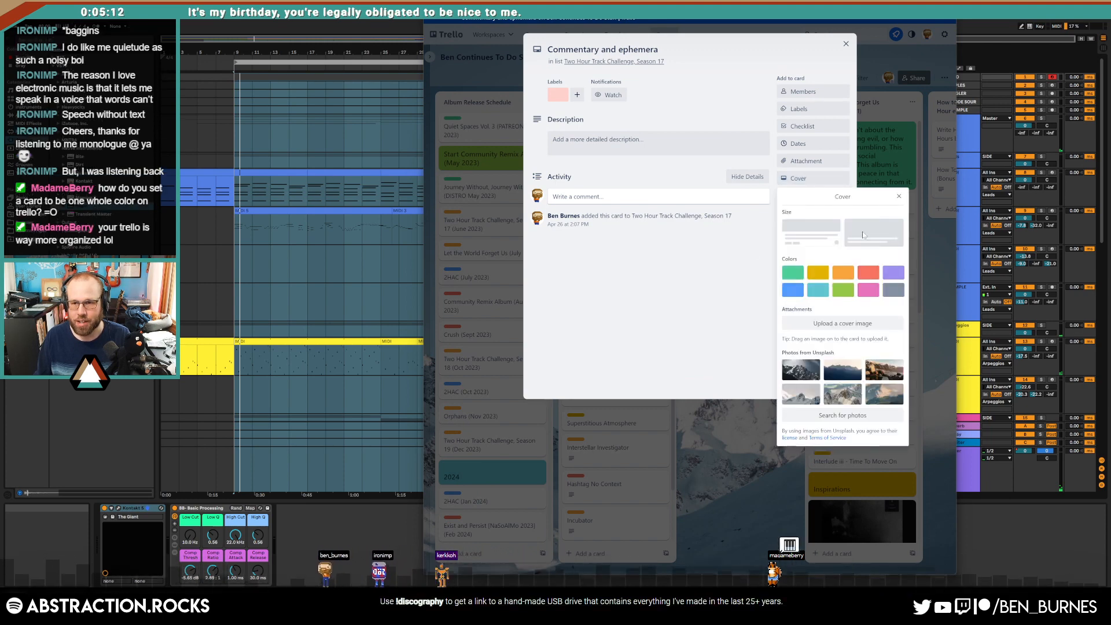
pyautogui.click(899, 196)
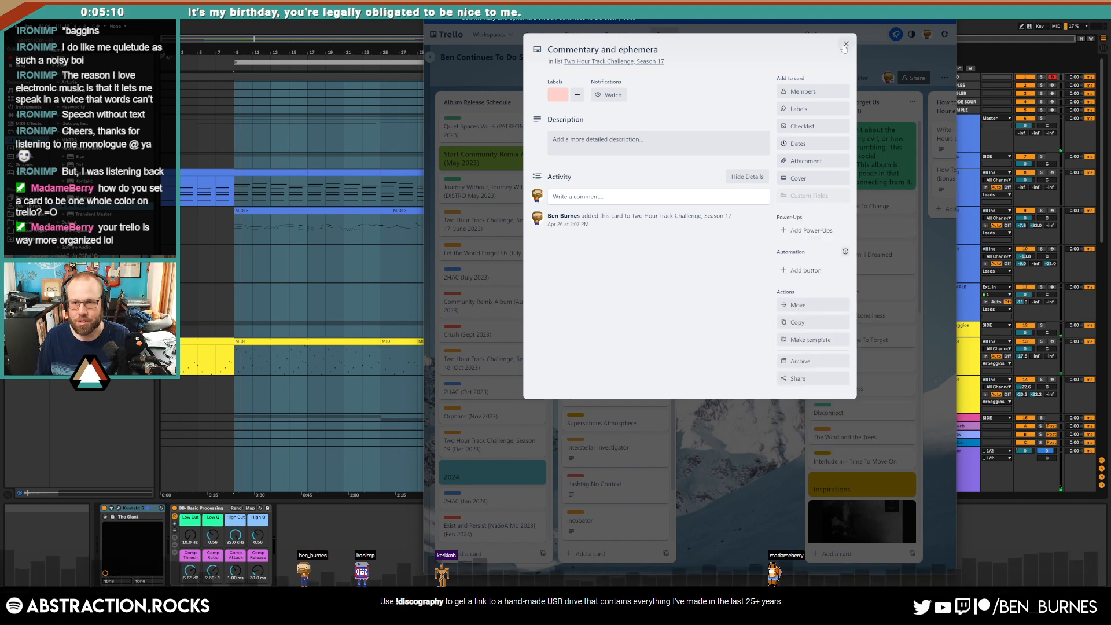
pyautogui.press('Escape')
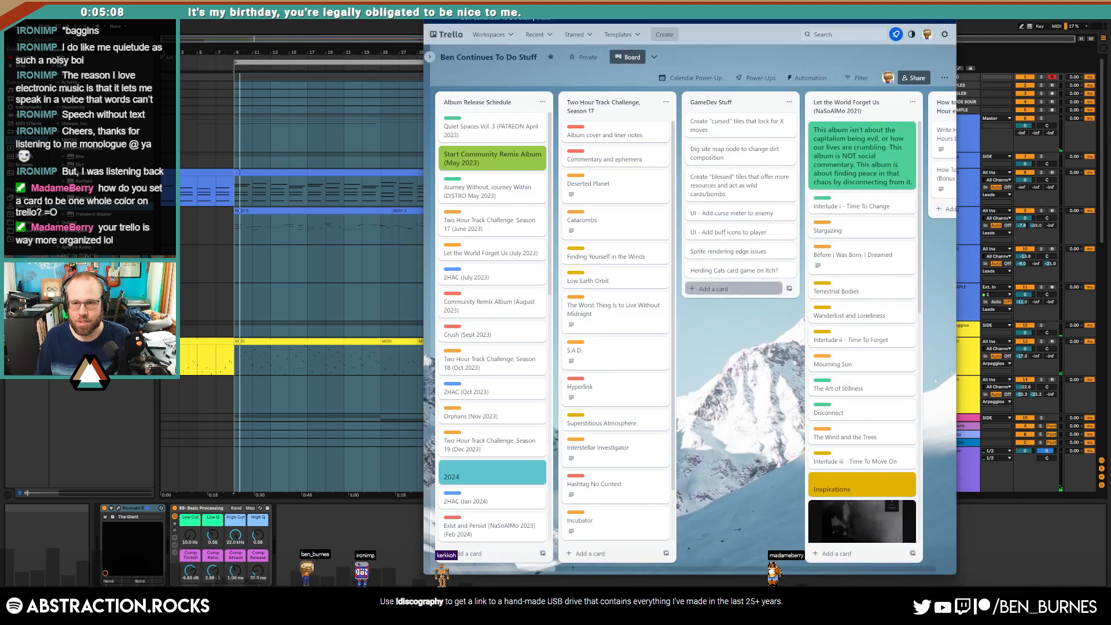
# Step: Add a card titled TEST CARD to the GameDev Stuff list
pyautogui.click(712, 289)
pyautogui.write('TEST CARD')
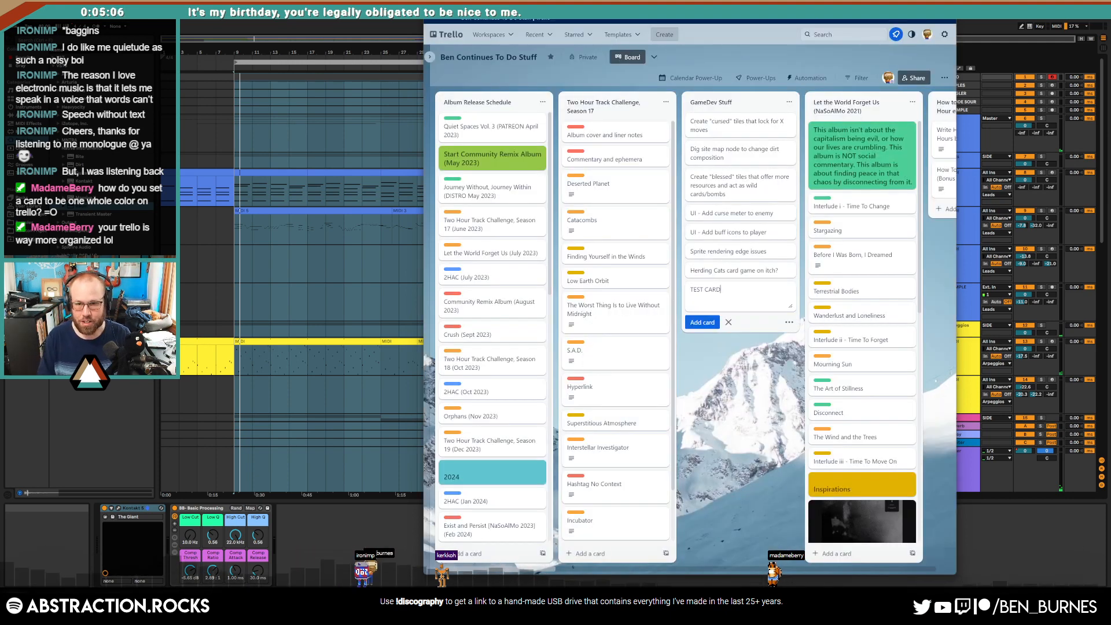
pyautogui.press('Return')
# Step: Give TEST CARD an orange cover in the full-card size and return to the board
pyautogui.click(702, 292)
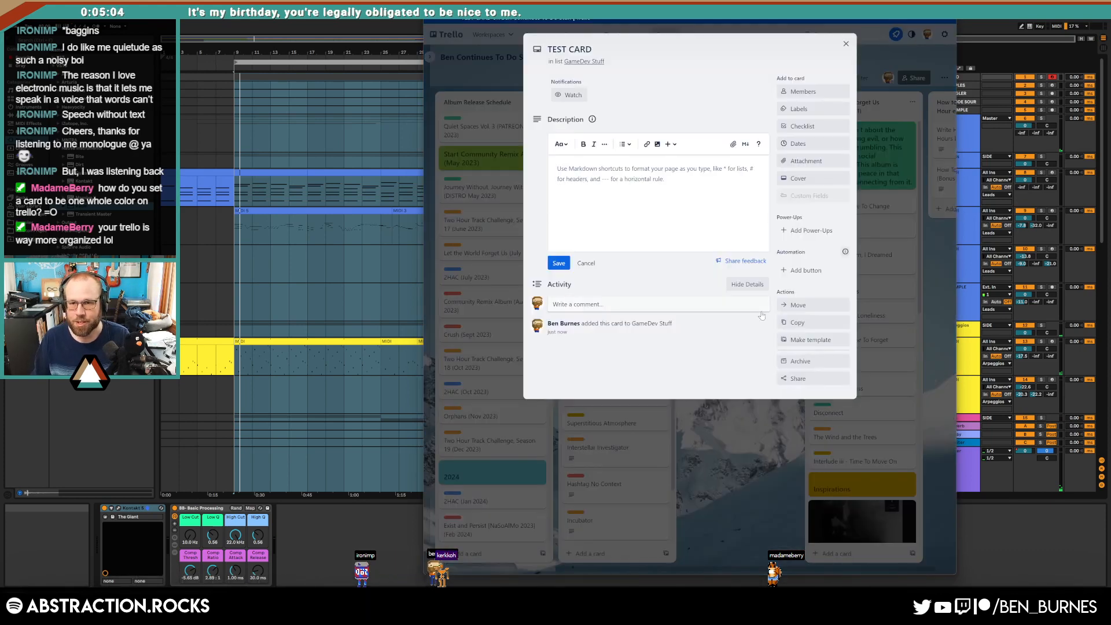
pyautogui.click(808, 182)
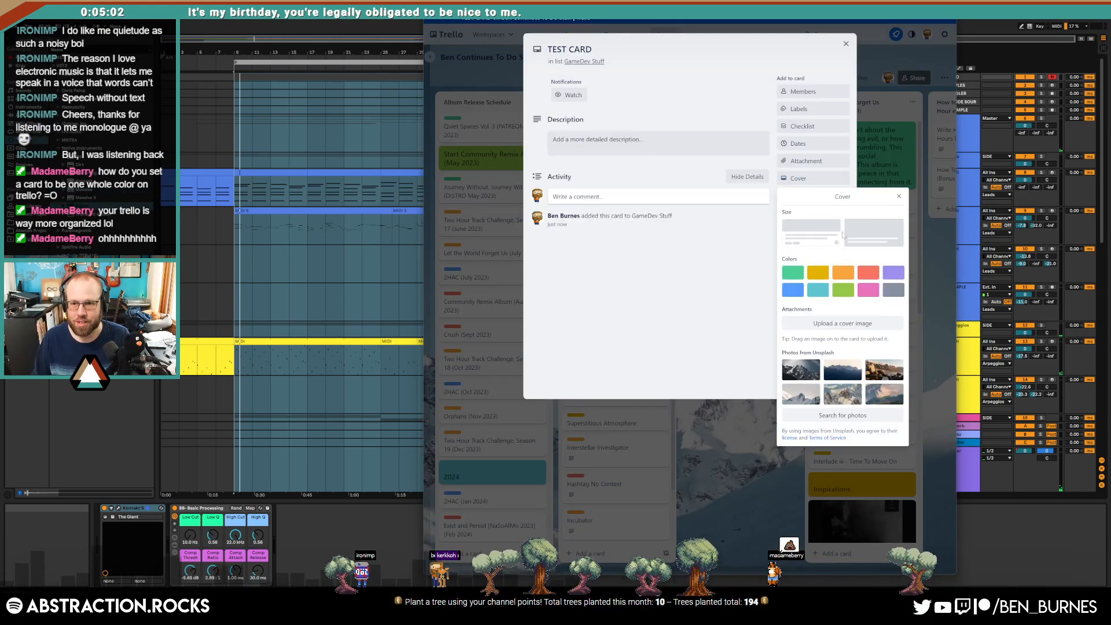
pyautogui.click(845, 278)
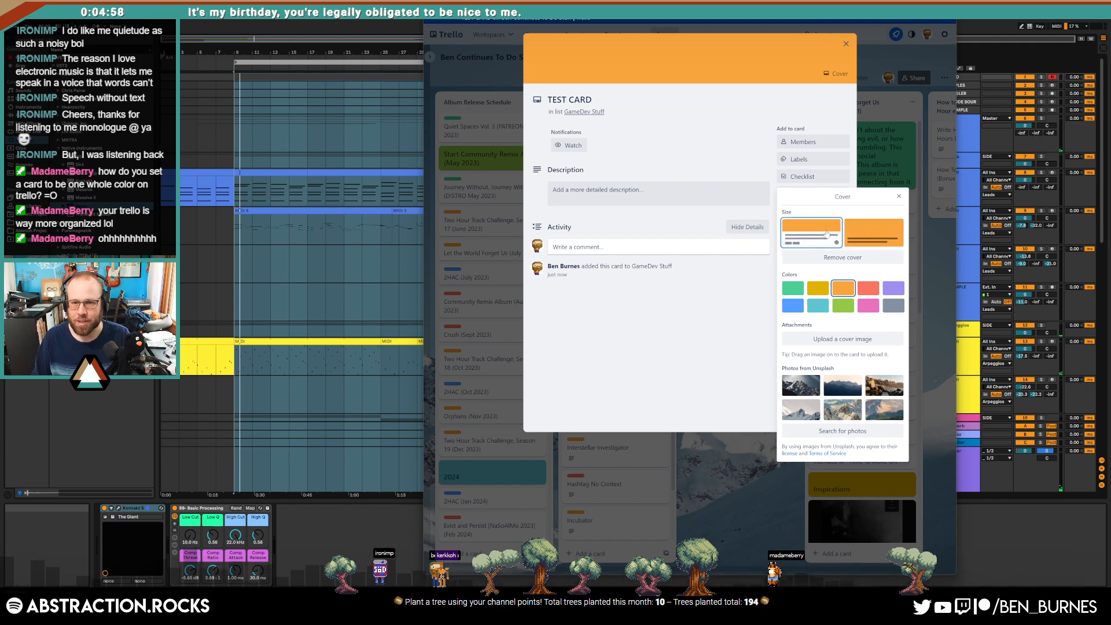
pyautogui.click(873, 233)
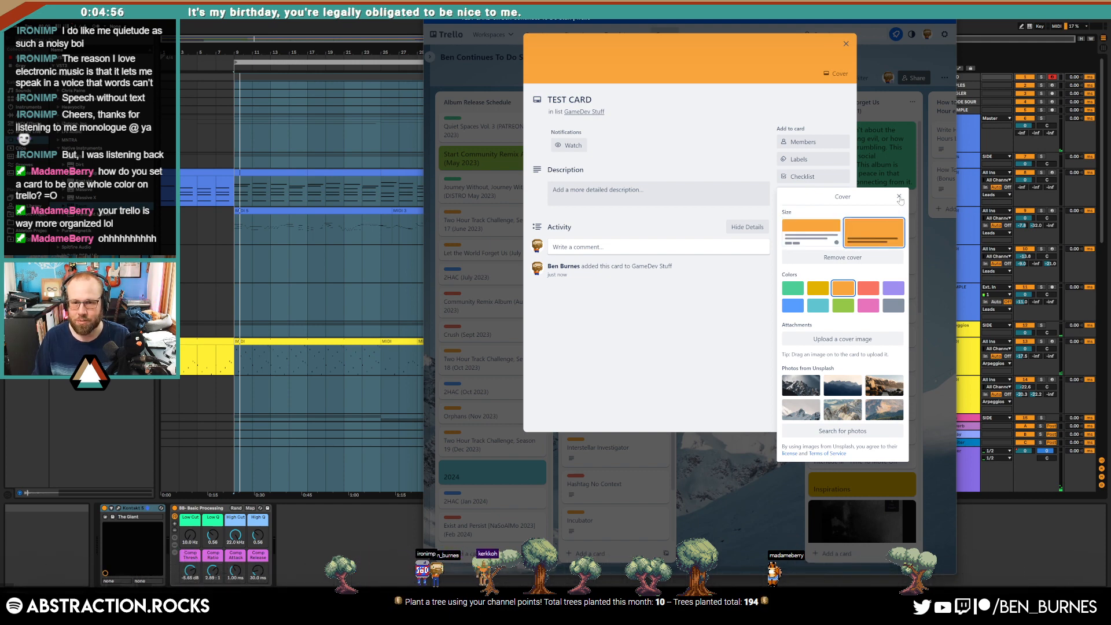
pyautogui.click(899, 197)
pyautogui.click(846, 43)
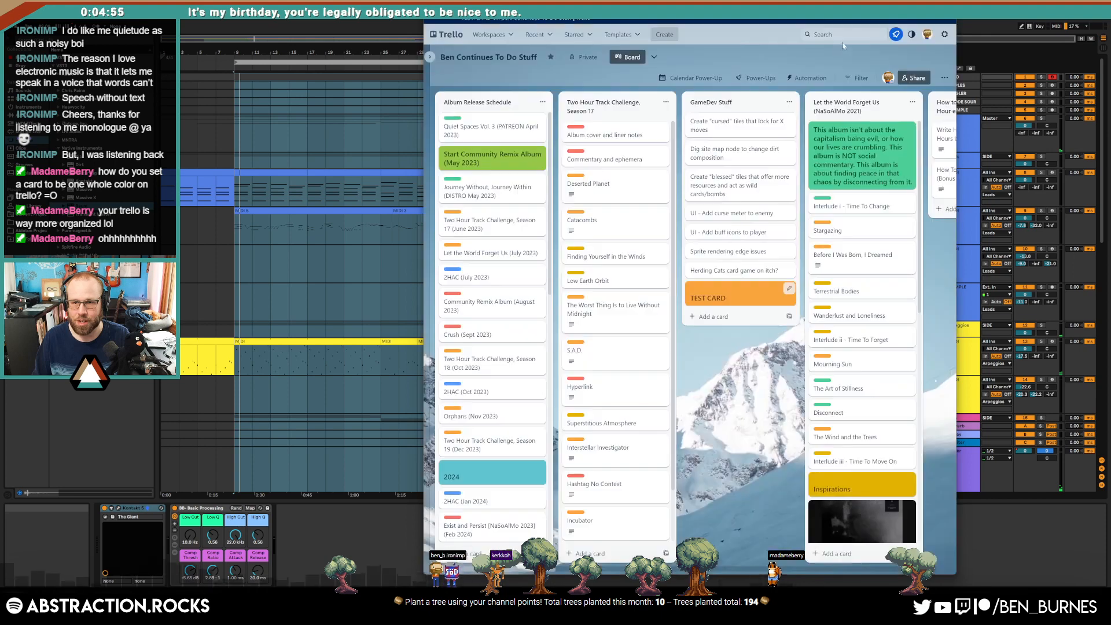
# Step: Archive TEST CARD from the GameDev Stuff list and return to the board
pyautogui.click(735, 306)
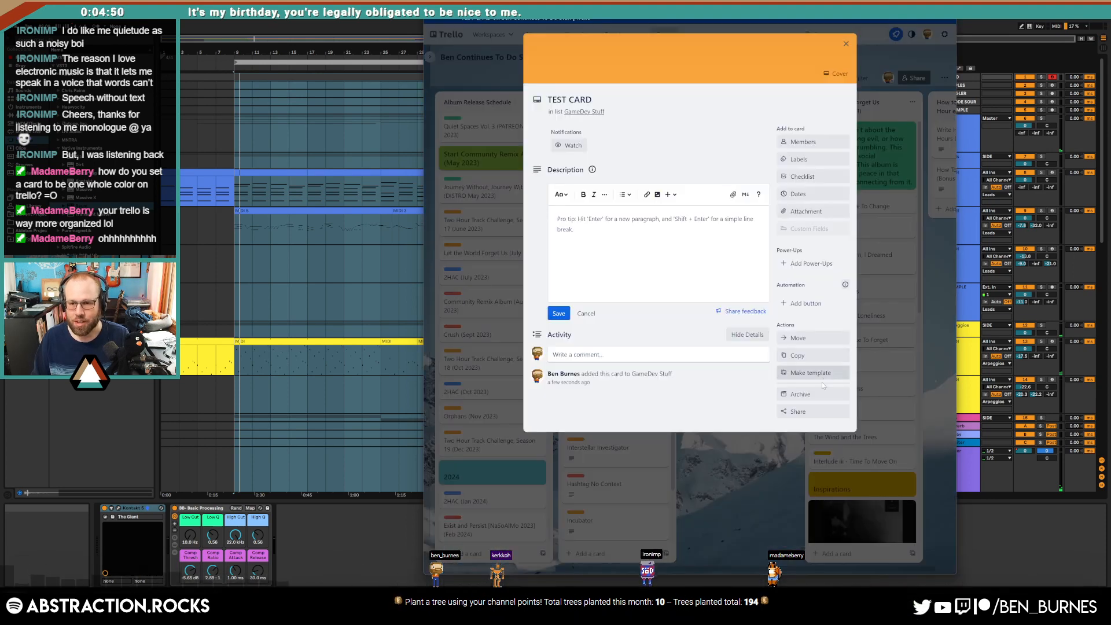
pyautogui.click(815, 398)
pyautogui.click(748, 483)
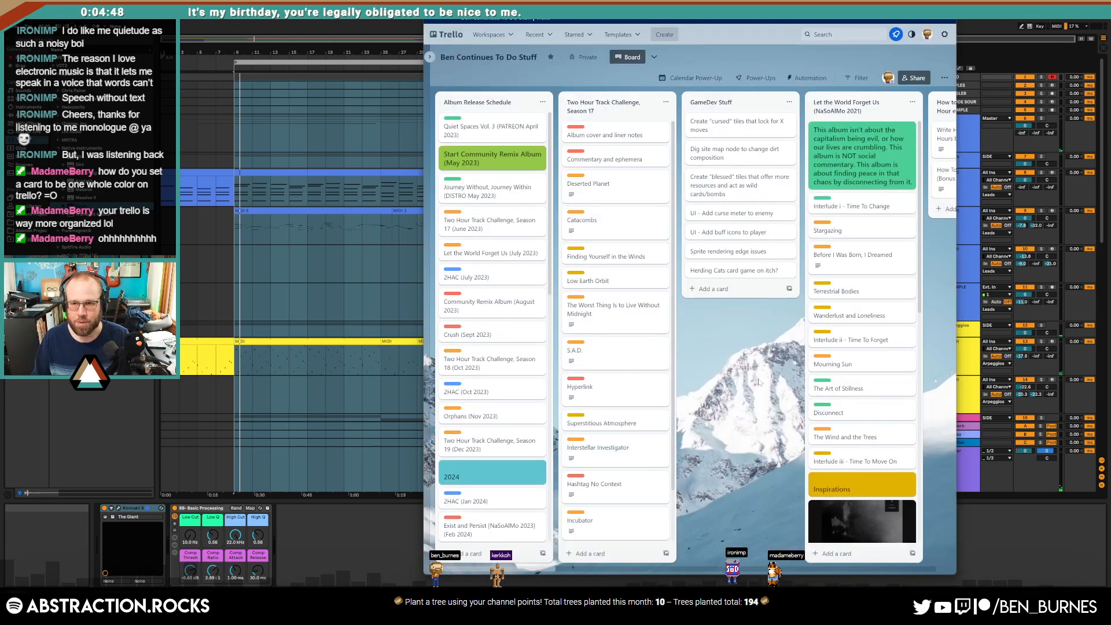
# Step: Enlarge the Trello window to survey the board's lists through the audiobook list, and restore the window's smaller size
pyautogui.doubleClick(906, 20)
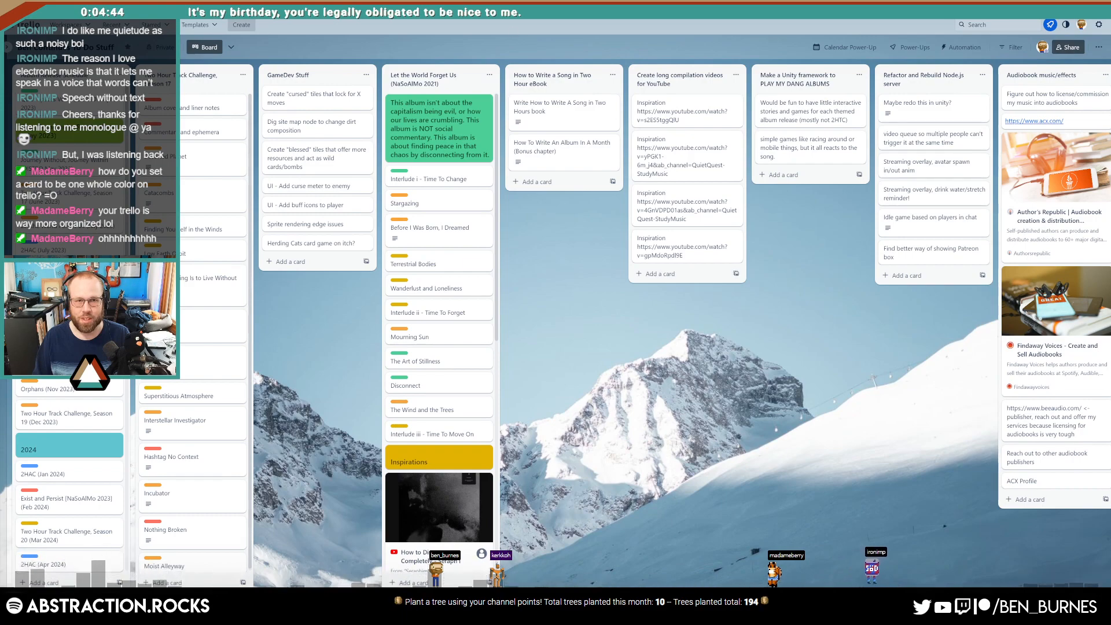
pyautogui.moveTo(753, 341); pyautogui.dragTo(48, 423)
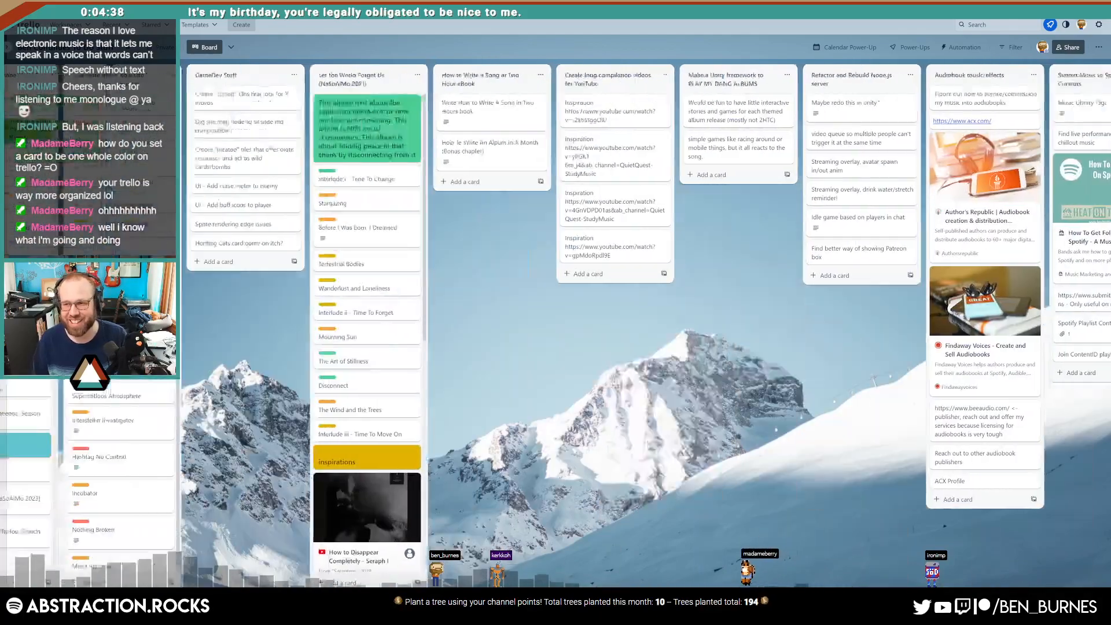
pyautogui.moveTo(683, 348); pyautogui.dragTo(754, 344)
pyautogui.moveTo(627, 12); pyautogui.dragTo(602, 30)
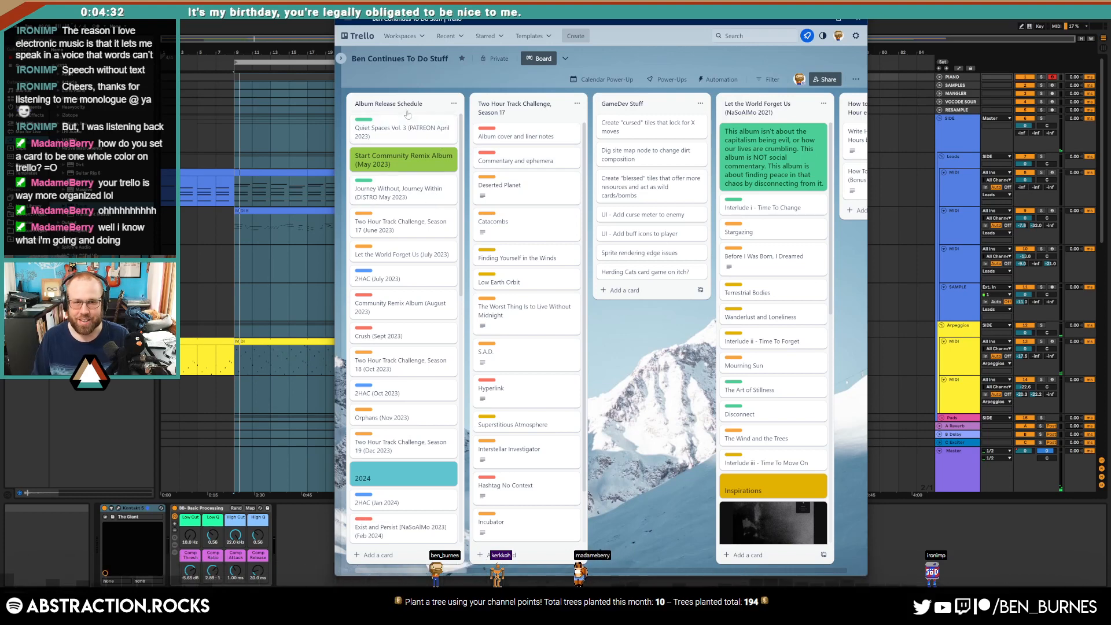
# Step: Review the Album Release Schedule and the project idea lists on the board, and return to Ableton Live to check the export
pyautogui.scroll(-10, 401, 476)
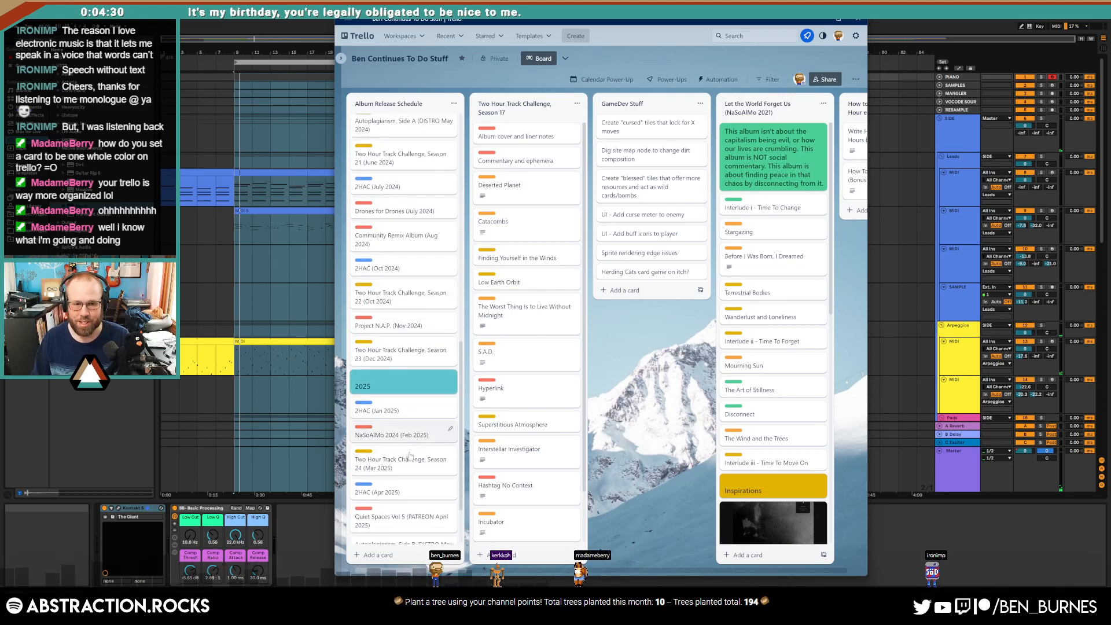
pyautogui.scroll(12, 396, 524)
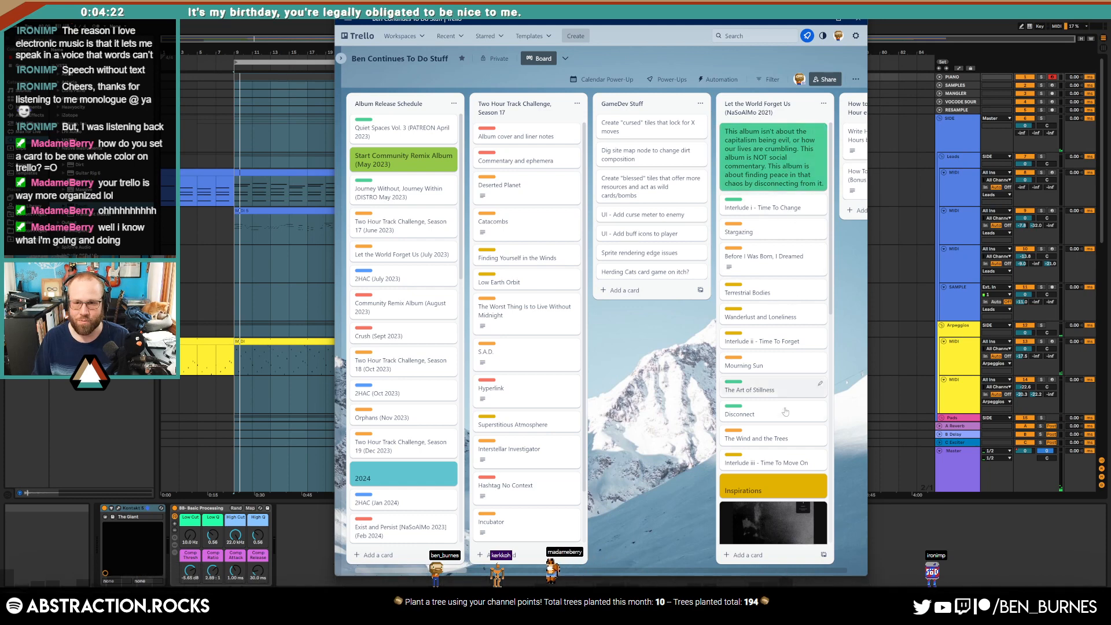
pyautogui.hscroll(5, 723, 348)
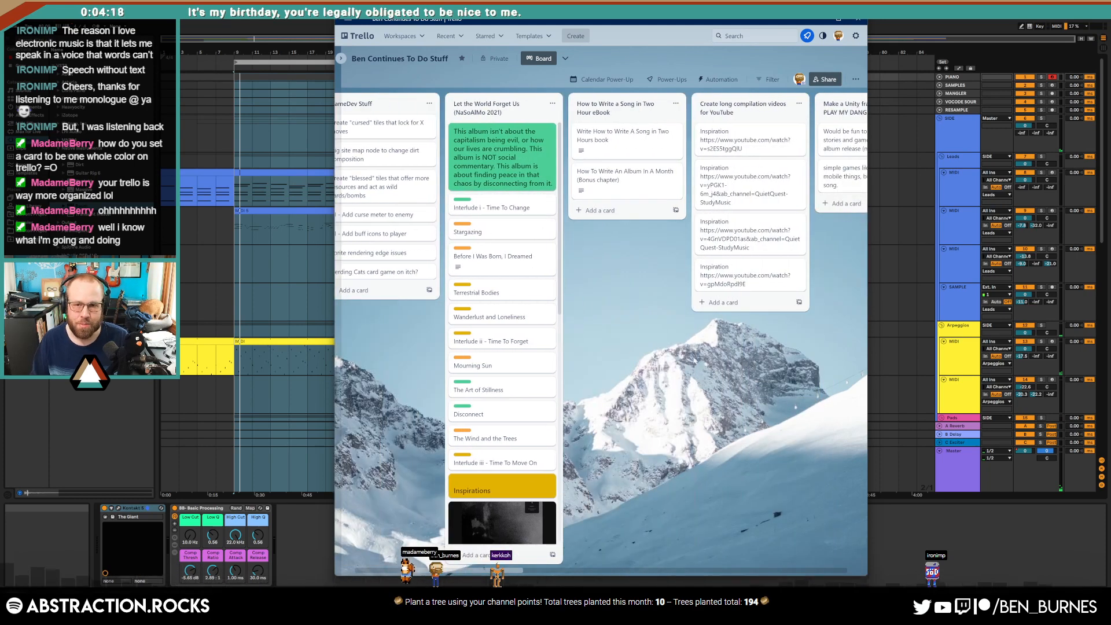
pyautogui.hscroll(4, 523, 416)
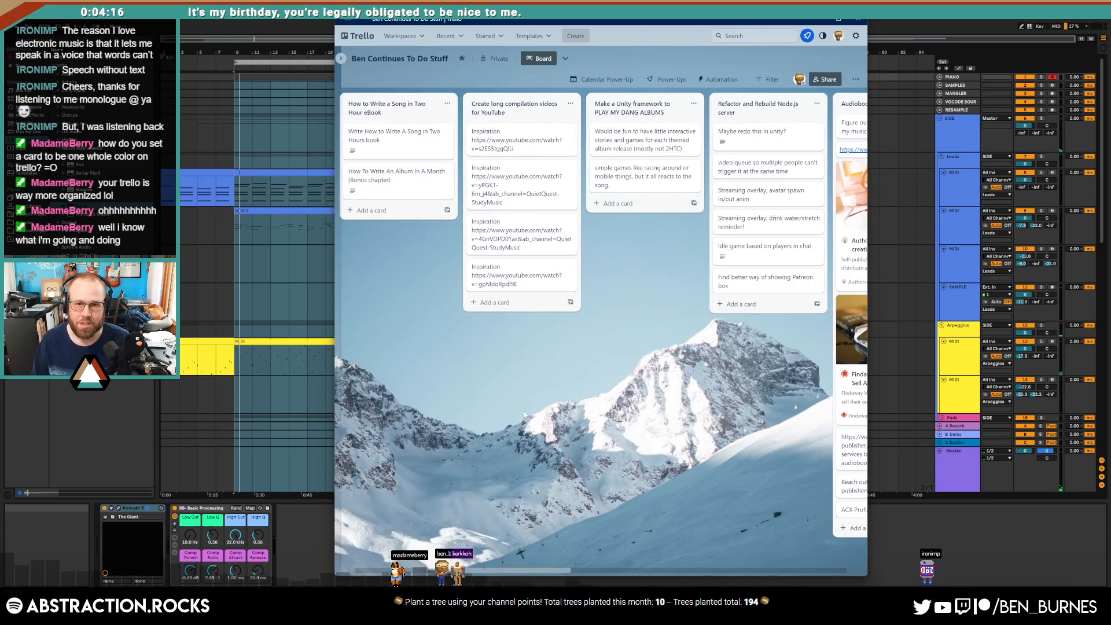
pyautogui.moveTo(523, 411); pyautogui.dragTo(1023, 405)
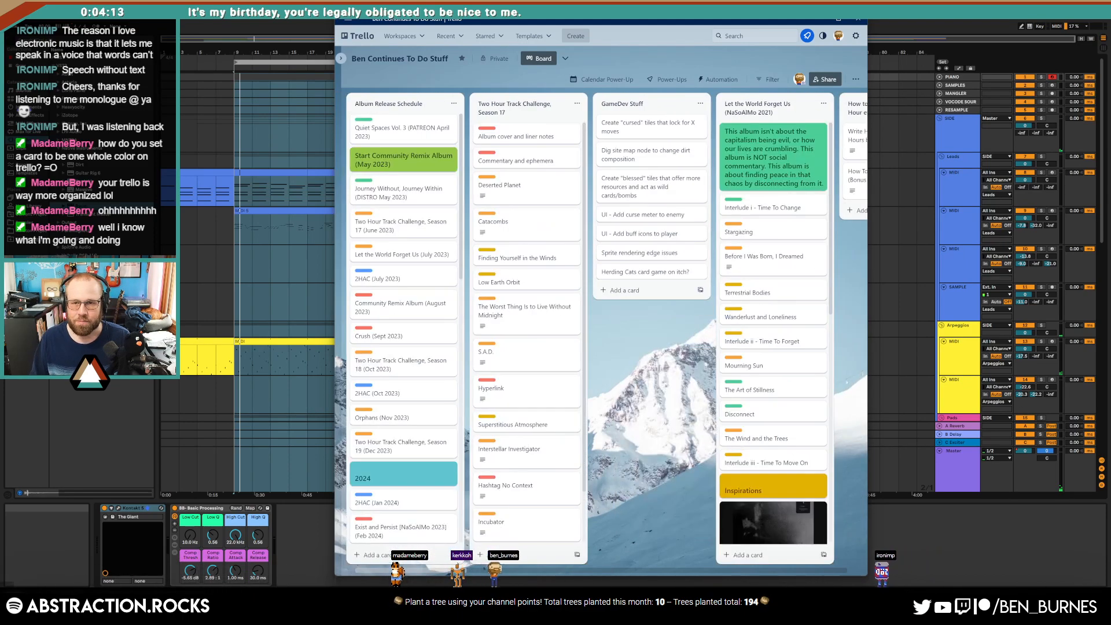
pyautogui.click(857, 22)
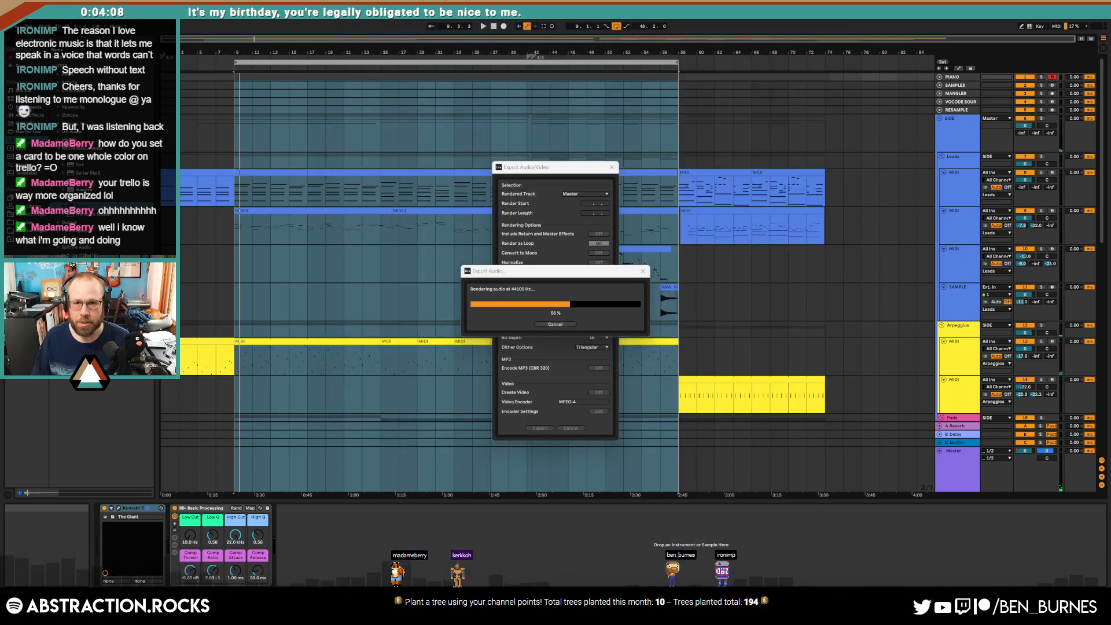
pyautogui.click(660, 608)
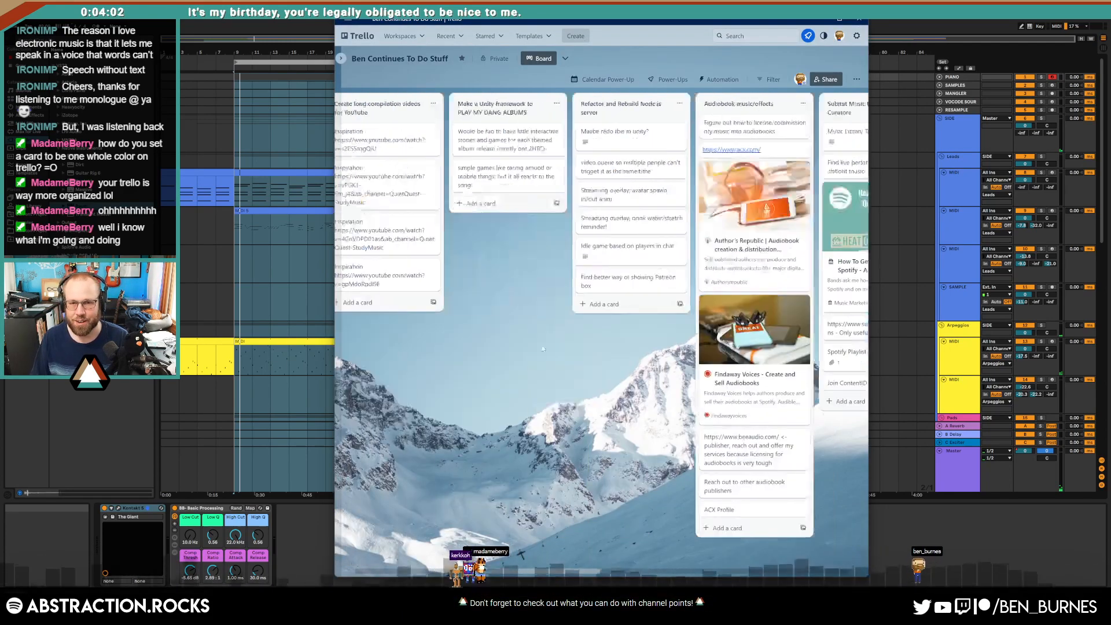
pyautogui.click(821, 22)
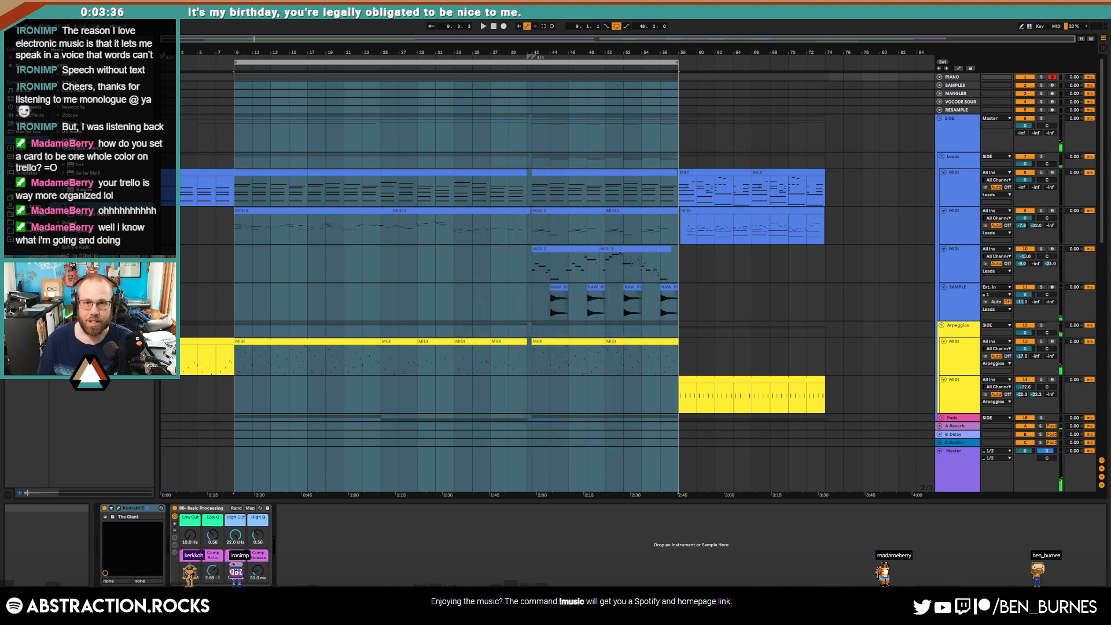
# Step: Collect all media and save the project, including files from elsewhere, other Projects and the User Library but not Factory Packs
pyautogui.click(11, 14)
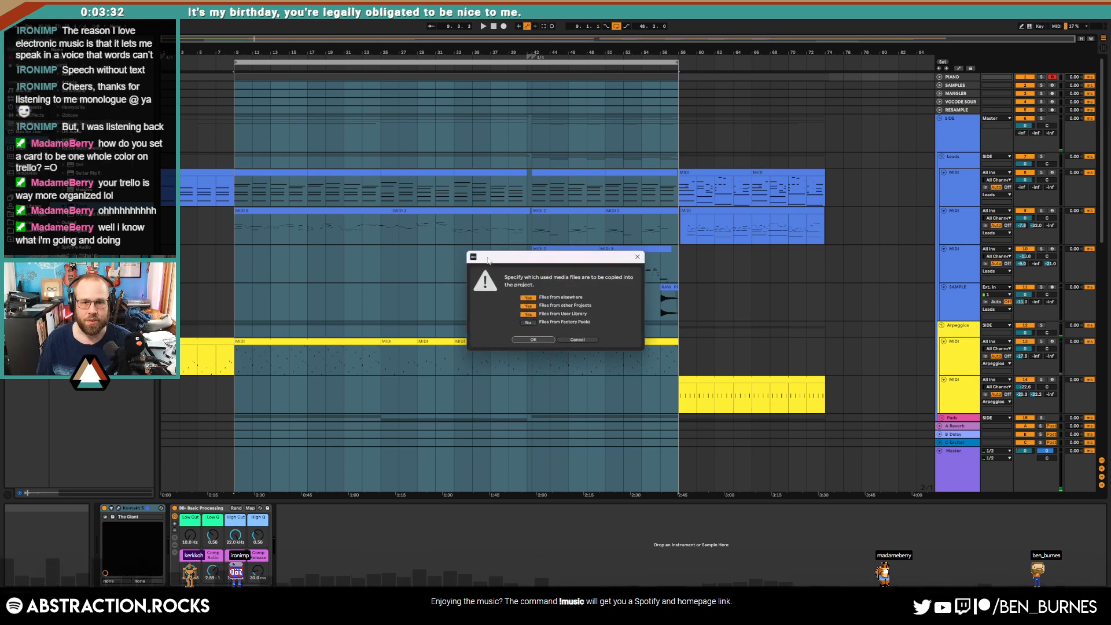
pyautogui.click(533, 340)
pyautogui.click(631, 194)
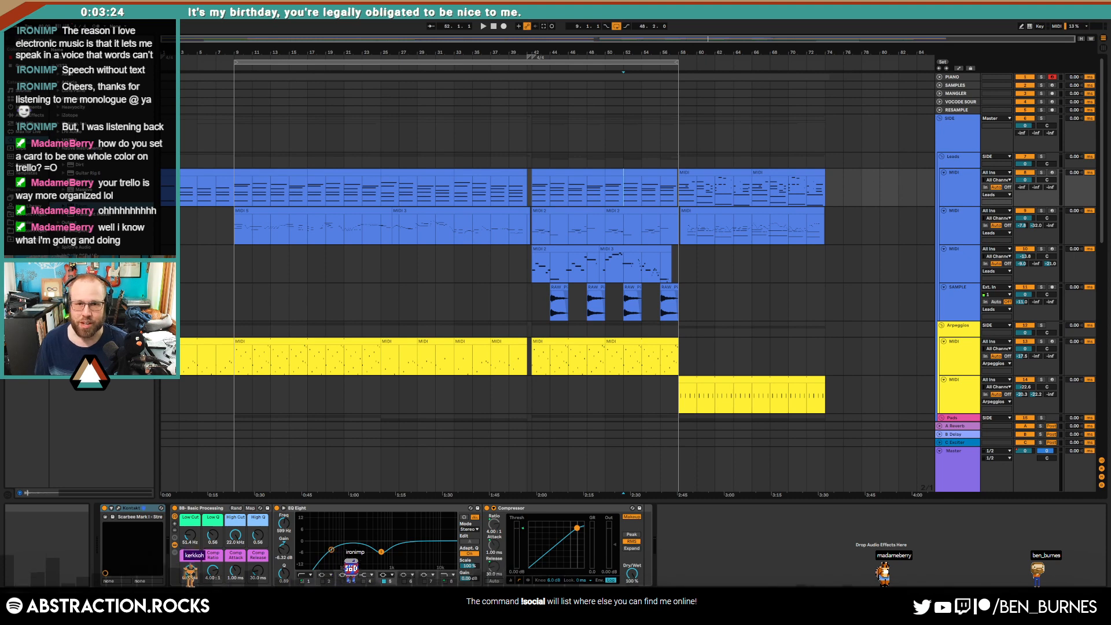
# Step: Switch to Discord and replace the Twitch link in the newest ben_live_notifications message with <done>
pyautogui.click(1060, 6)
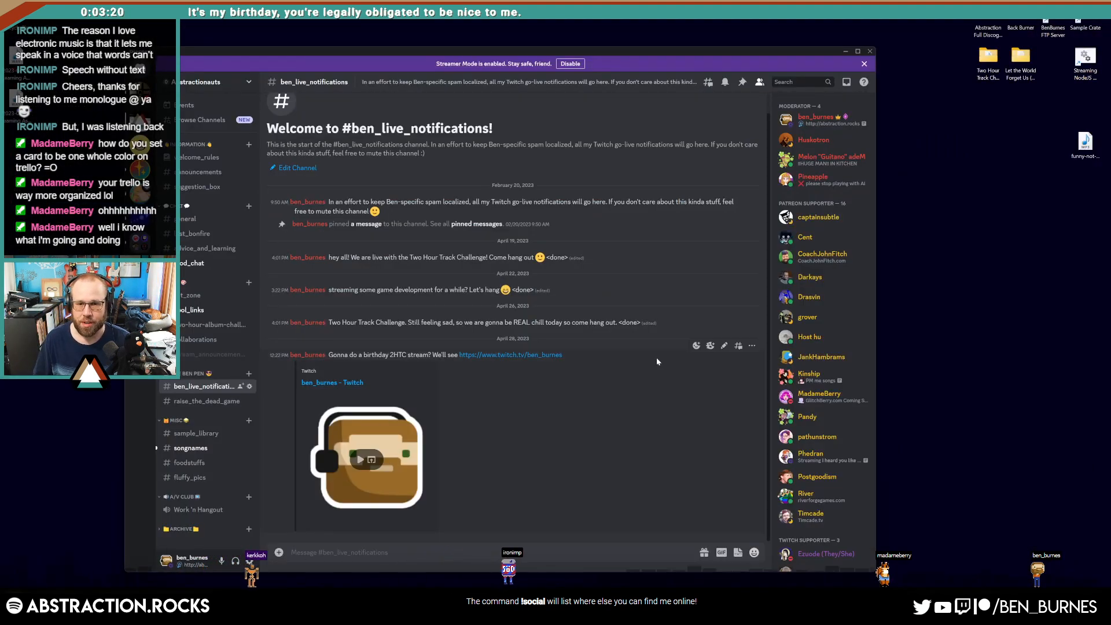
pyautogui.click(724, 345)
pyautogui.moveTo(535, 346); pyautogui.dragTo(431, 356)
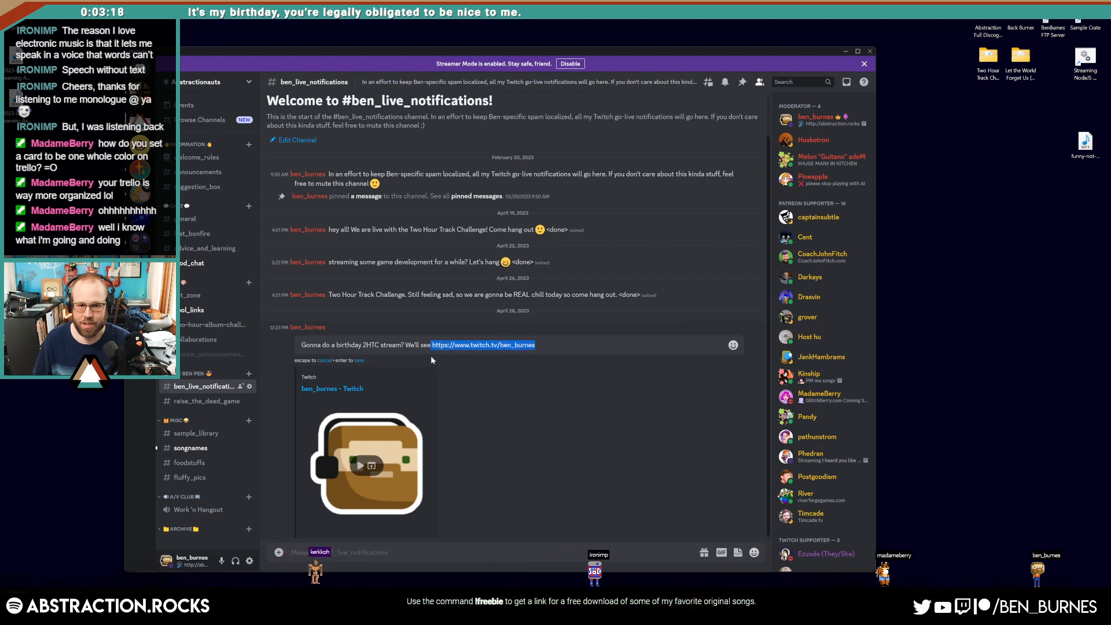
pyautogui.write('<')
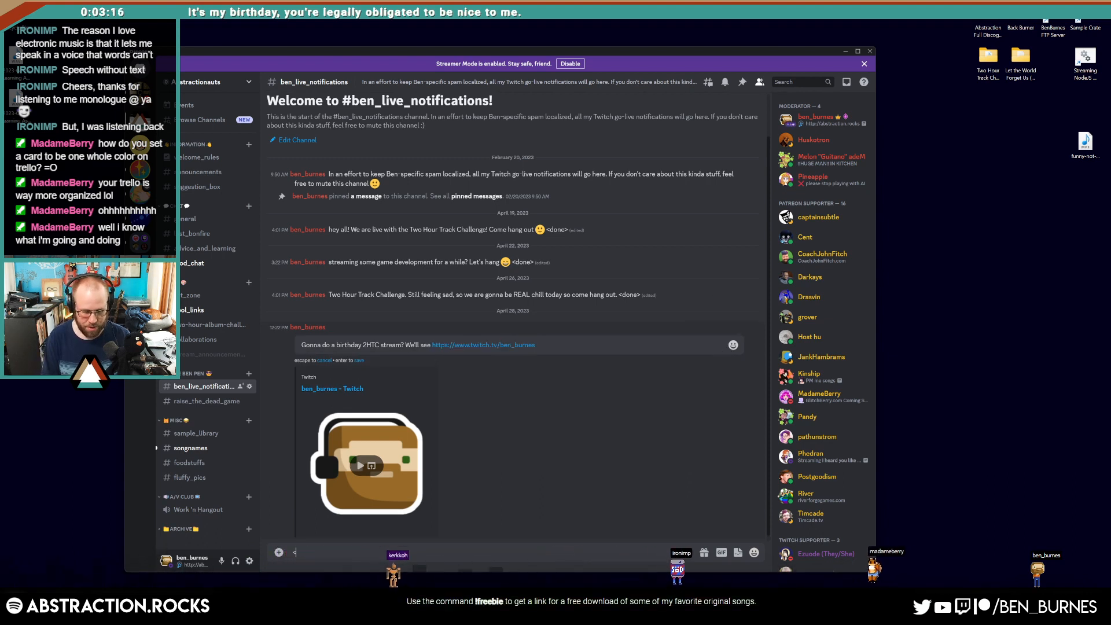
pyautogui.write('don')
pyautogui.moveTo(536, 346); pyautogui.dragTo(490, 387)
pyautogui.hotkey('ctrl', 'v')
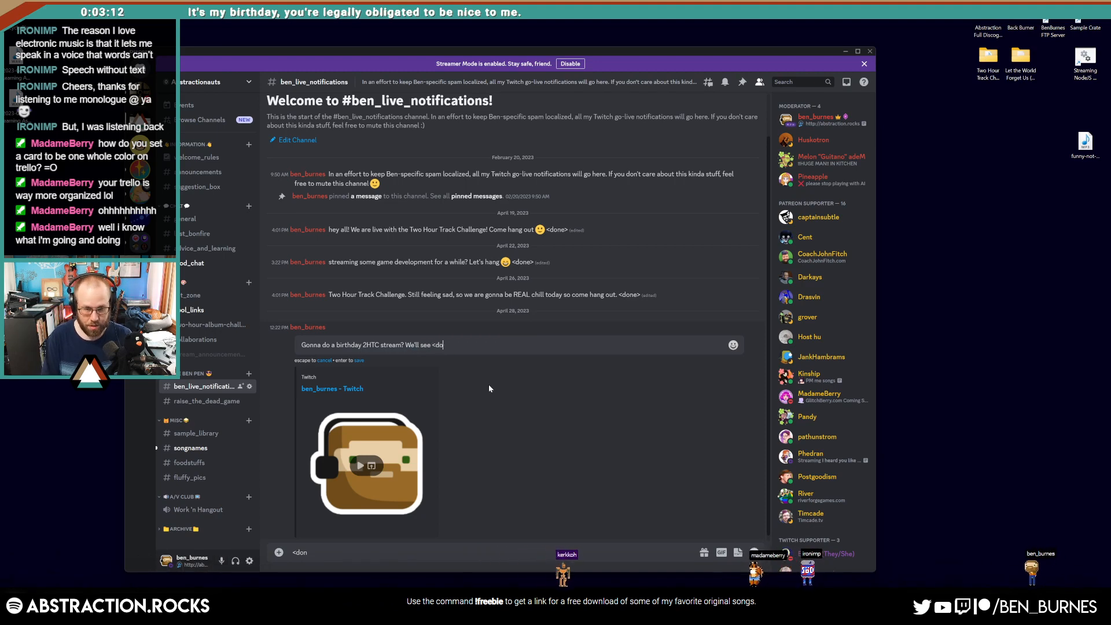
pyautogui.press('Return')
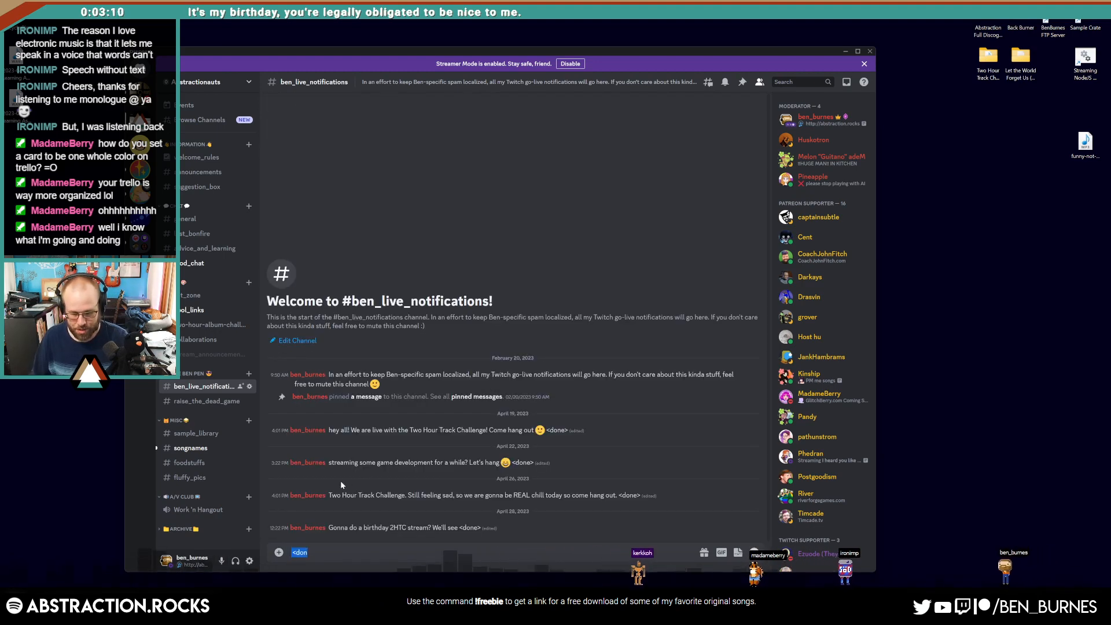
# Step: Minimize Discord, move the file-copy progress window aside, and place the two exported song files side by side on the desktop
pyautogui.click(846, 51)
pyautogui.moveTo(453, 133); pyautogui.dragTo(532, 160)
pyautogui.click(279, 161)
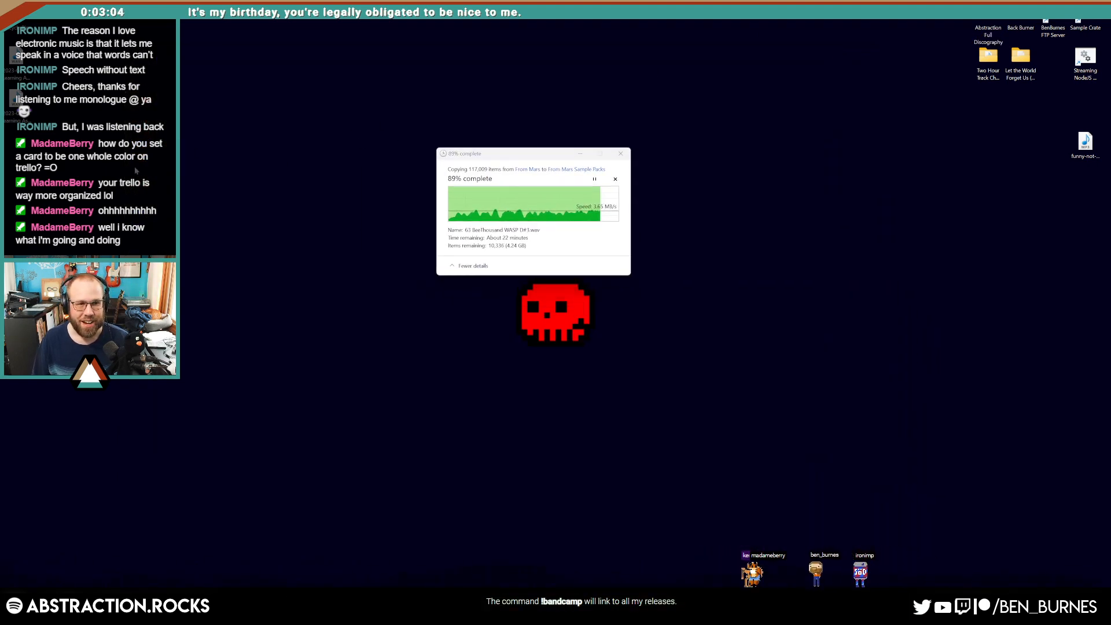
pyautogui.moveTo(109, 158); pyautogui.dragTo(113, 185)
pyautogui.click(142, 217)
pyautogui.moveTo(113, 228); pyautogui.dragTo(177, 186)
# Step: Open the 0000 Unreleased Two Hour Track Challenges folder under Abstraction Full Discography's 1_Released Albums and go to the newest tracks
pyautogui.doubleClick(988, 29)
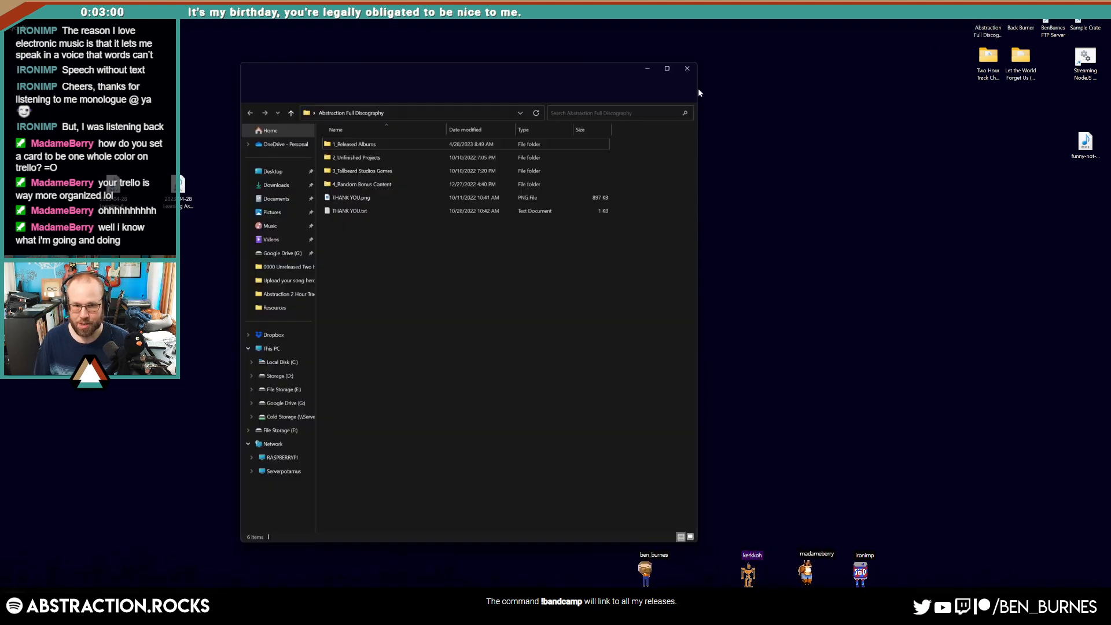
pyautogui.doubleClick(367, 141)
pyautogui.moveTo(415, 71); pyautogui.dragTo(494, 65)
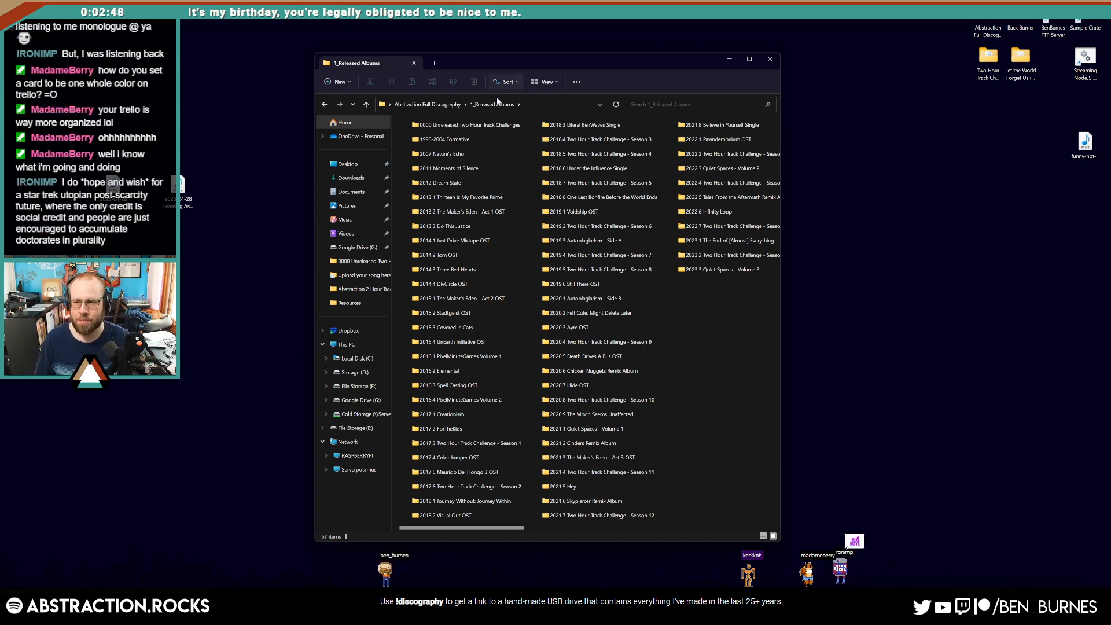
pyautogui.doubleClick(457, 124)
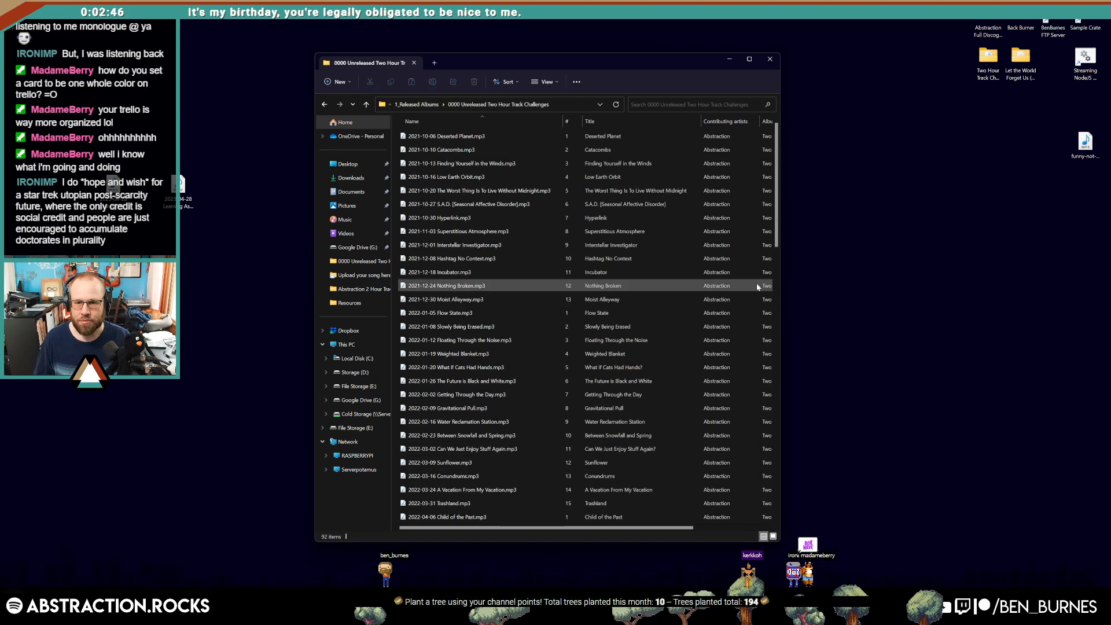
pyautogui.scroll(-20, 762, 517)
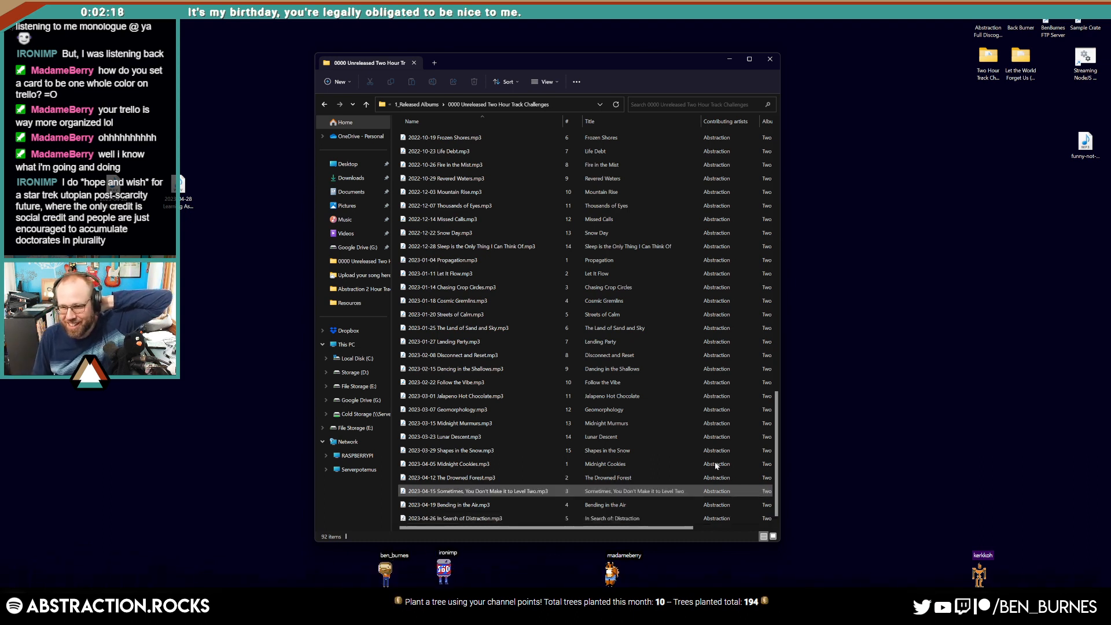
# Step: Switch to Audacity and import the full song version, 2023-04-28 Learning As I Go, from the desktop
pyautogui.click(897, 300)
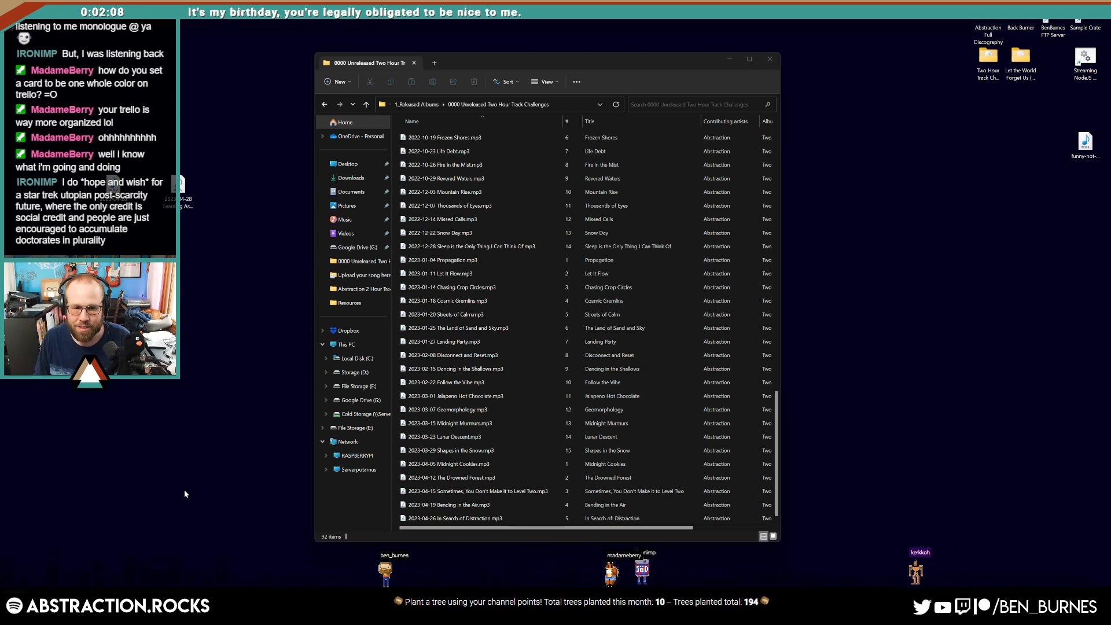
pyautogui.click(13, 612)
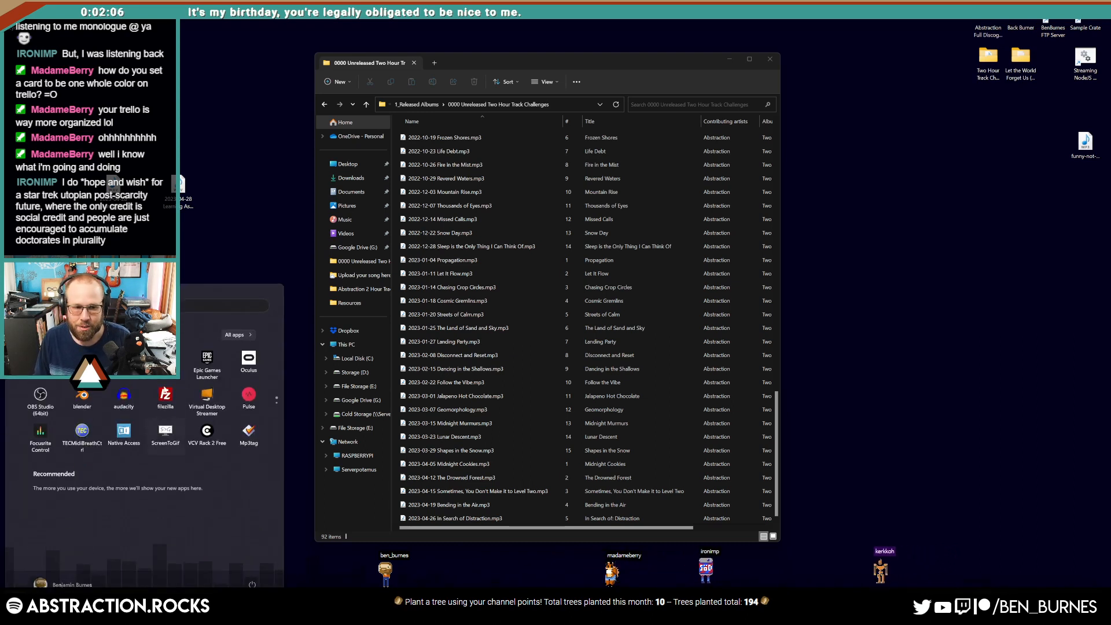
pyautogui.click(124, 400)
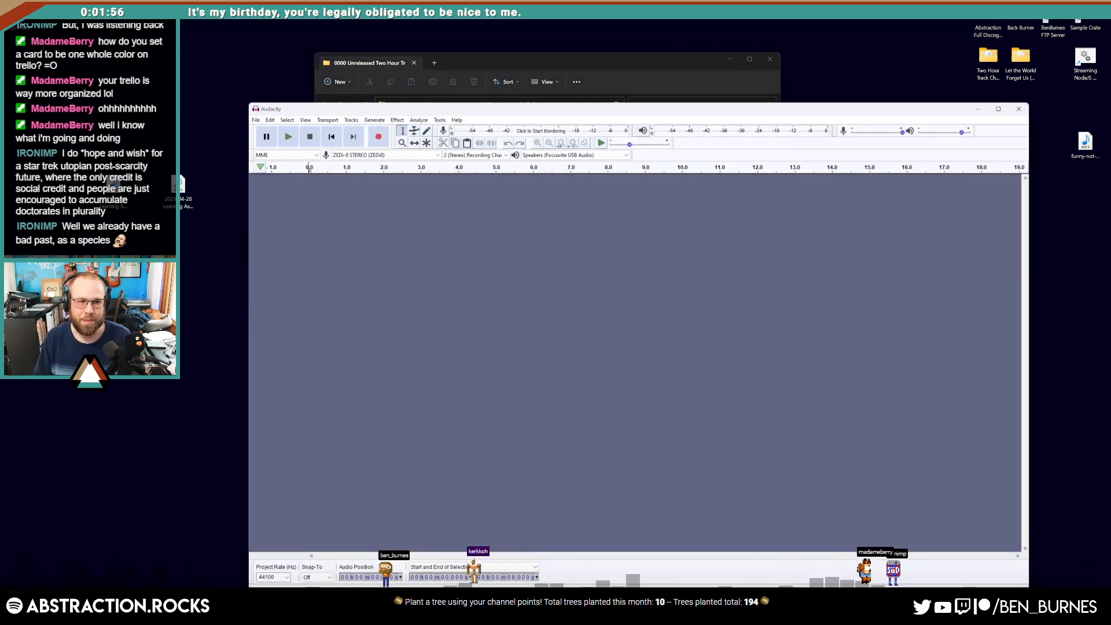
pyautogui.moveTo(115, 206); pyautogui.dragTo(483, 325)
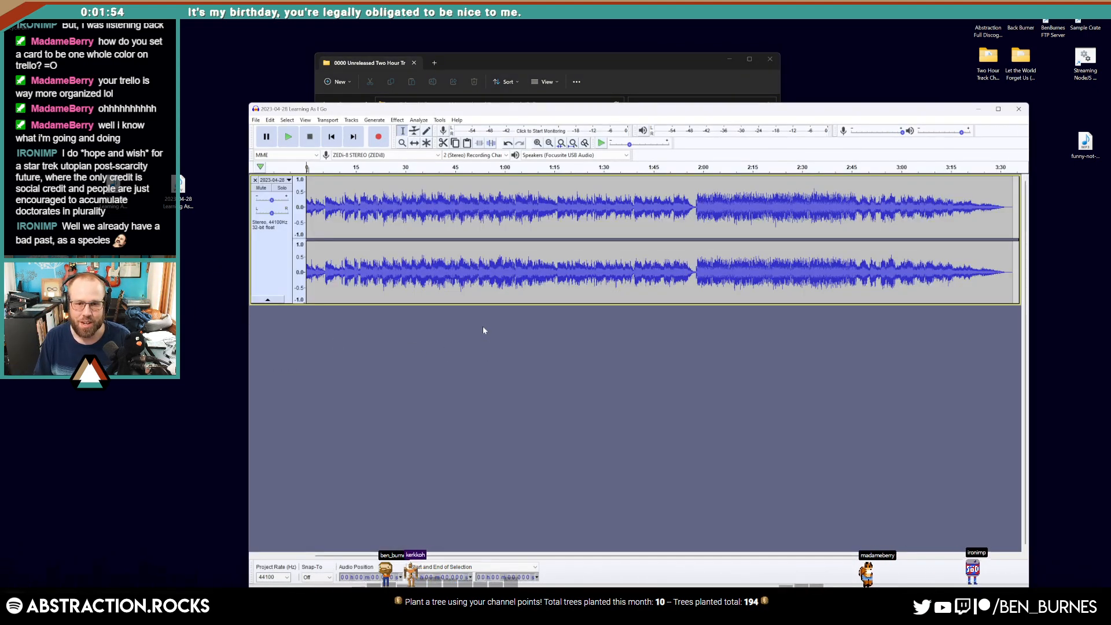
# Step: Start a WAV export of the full version to the desktop as 2023-04-28 Learning As I Go.wav, replacing the existing file
pyautogui.click(255, 120)
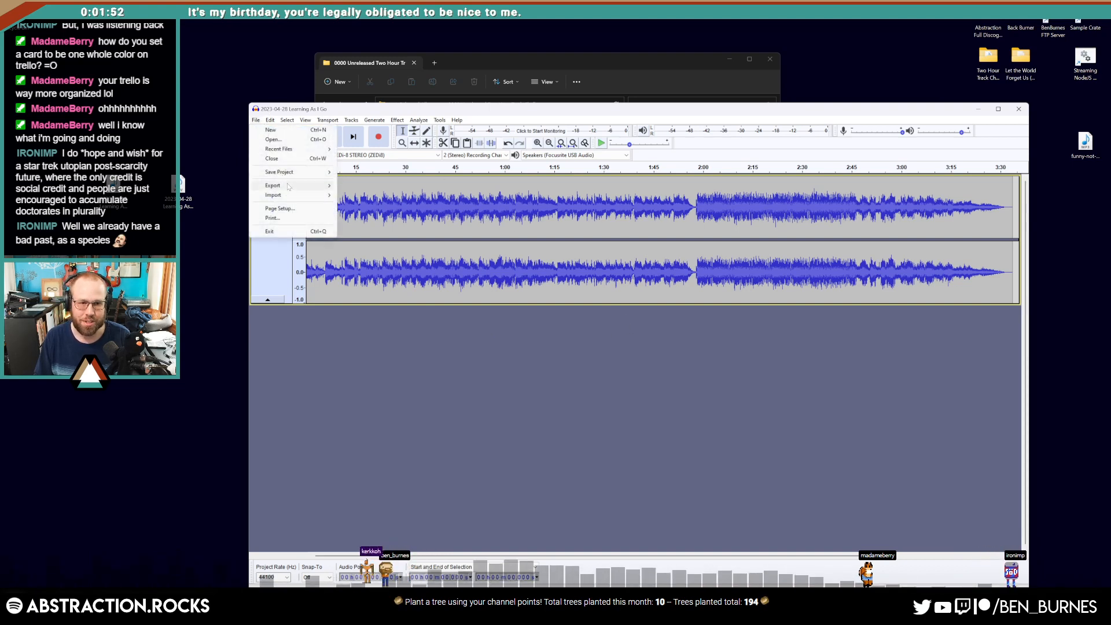
pyautogui.moveTo(312, 186)
pyautogui.click(399, 194)
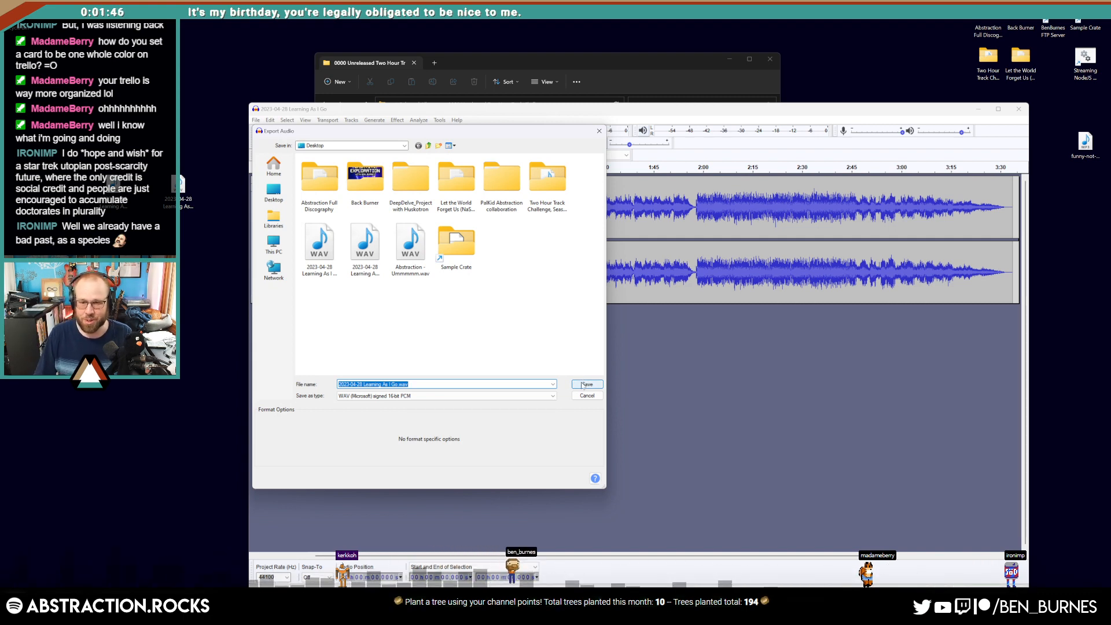
pyautogui.click(579, 383)
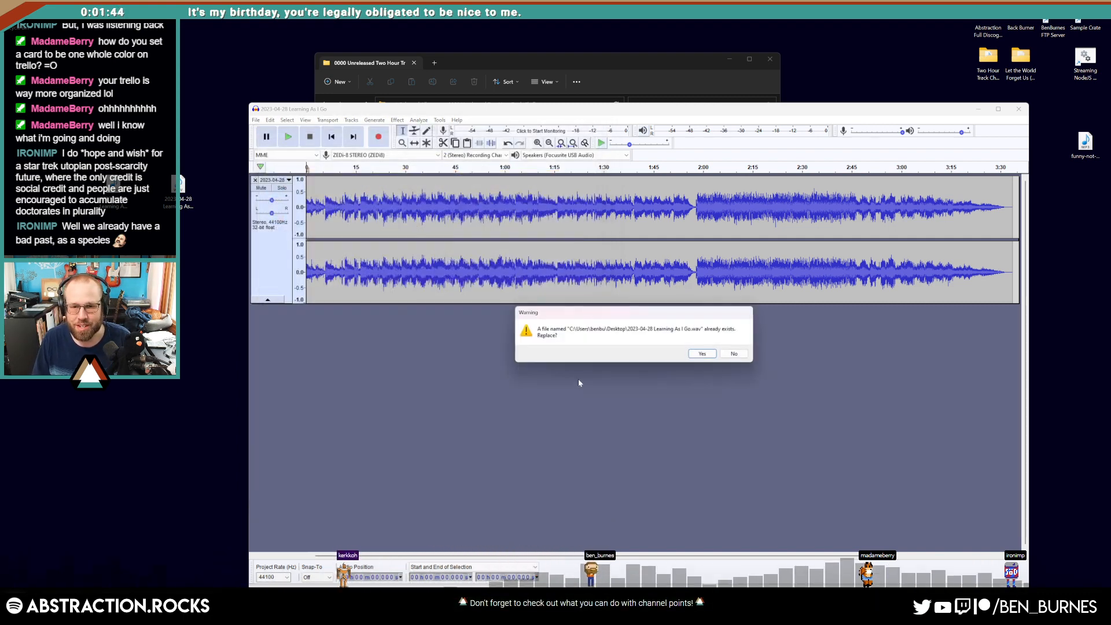
pyautogui.click(701, 358)
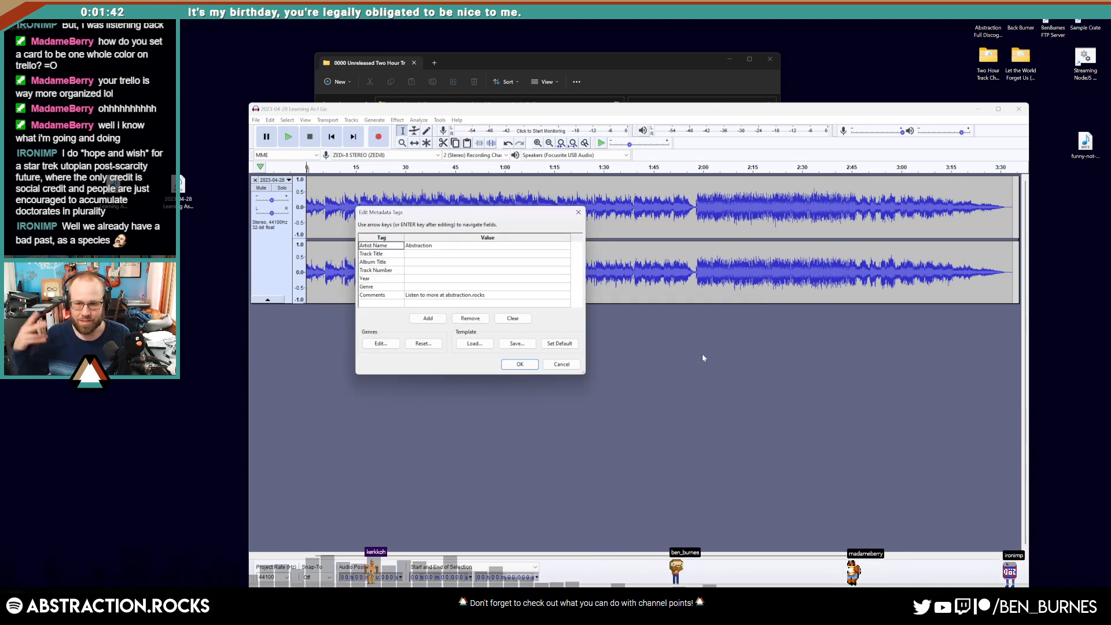
# Step: Tag the WAV export as Learning As I Go, album Two Hour Track Challenge, Season 23, track 06, year 2023, genre Chillout
pyautogui.click(550, 256)
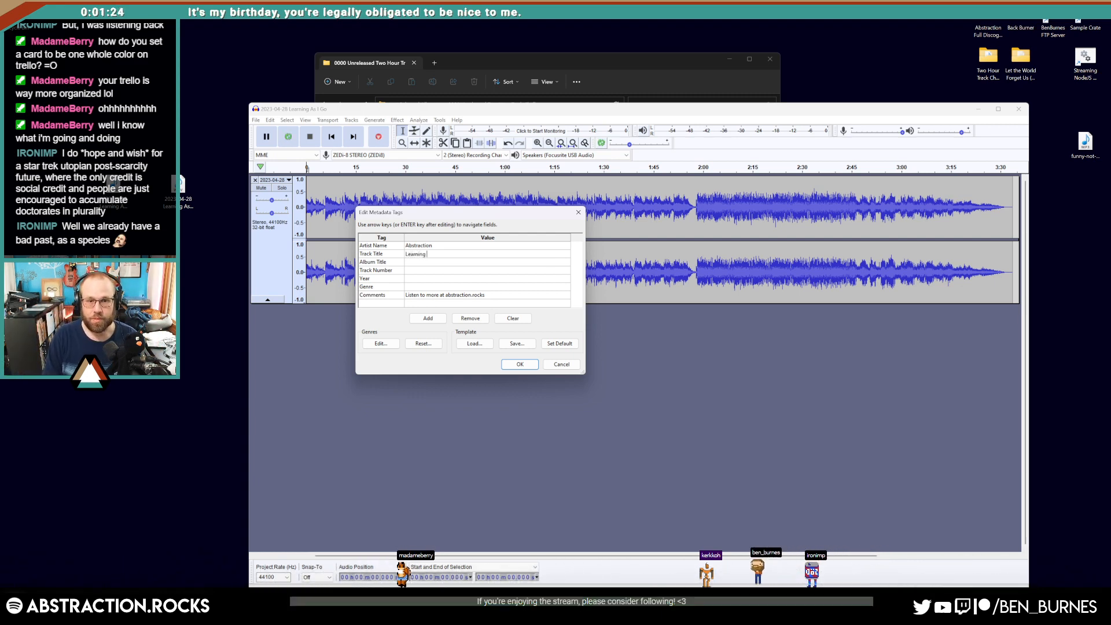
pyautogui.press('Tab')
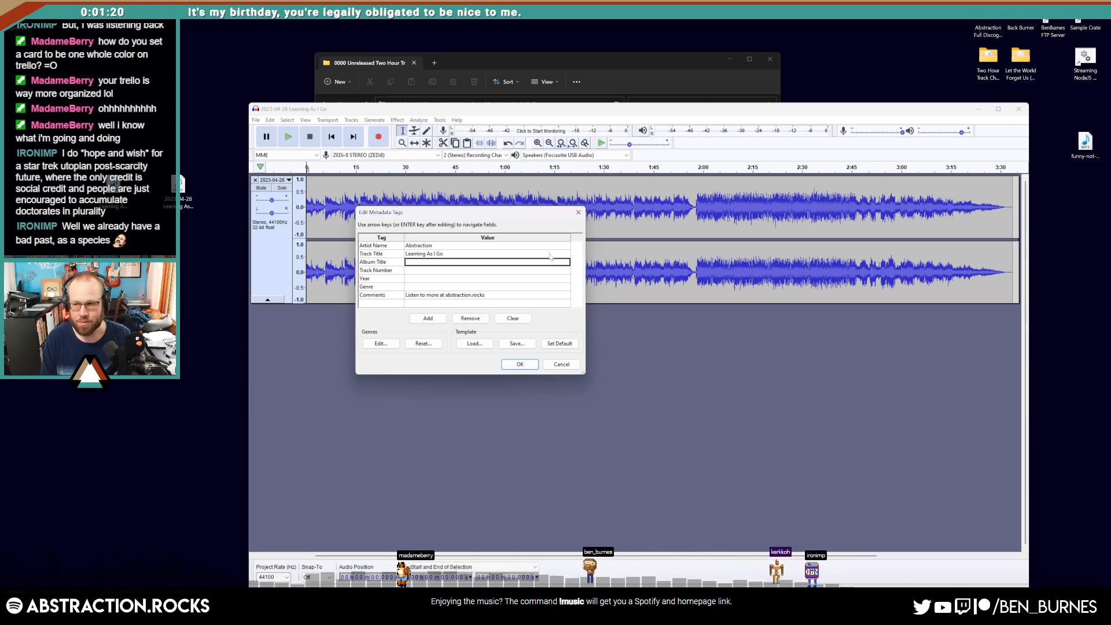
pyautogui.write('1')
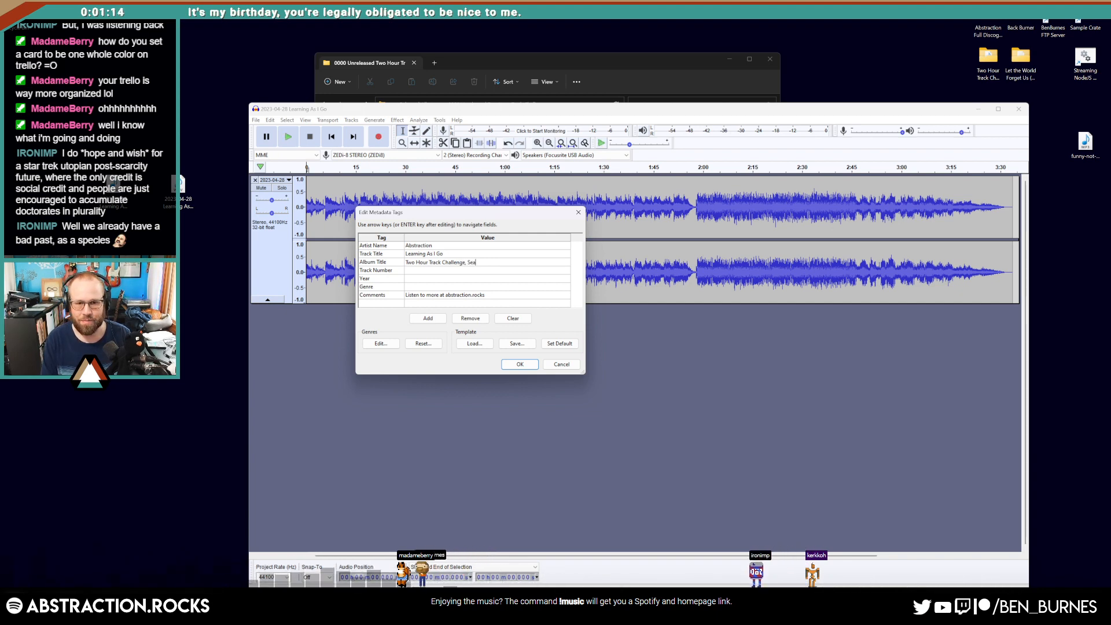
pyautogui.write('23')
pyautogui.press('Return')
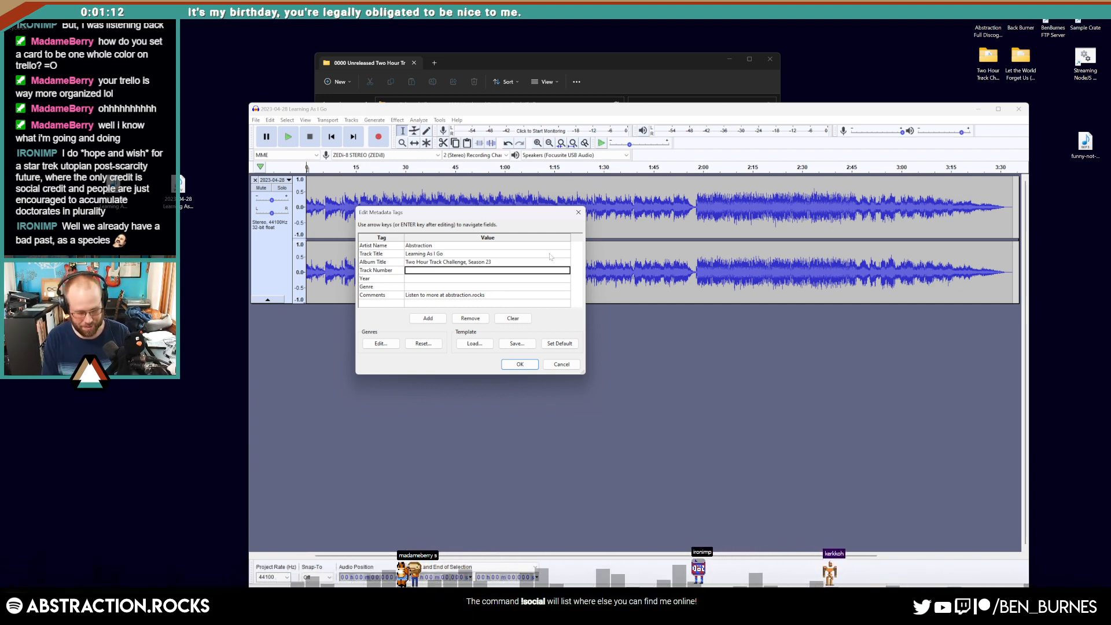
pyautogui.write('06')
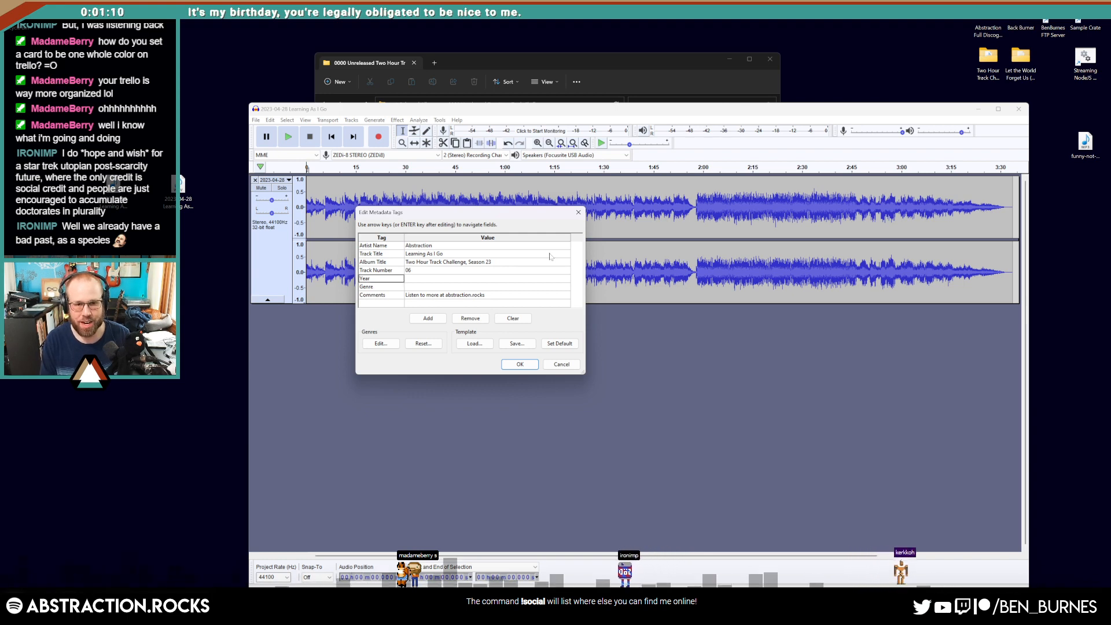
pyautogui.write('2023')
pyautogui.press('Return')
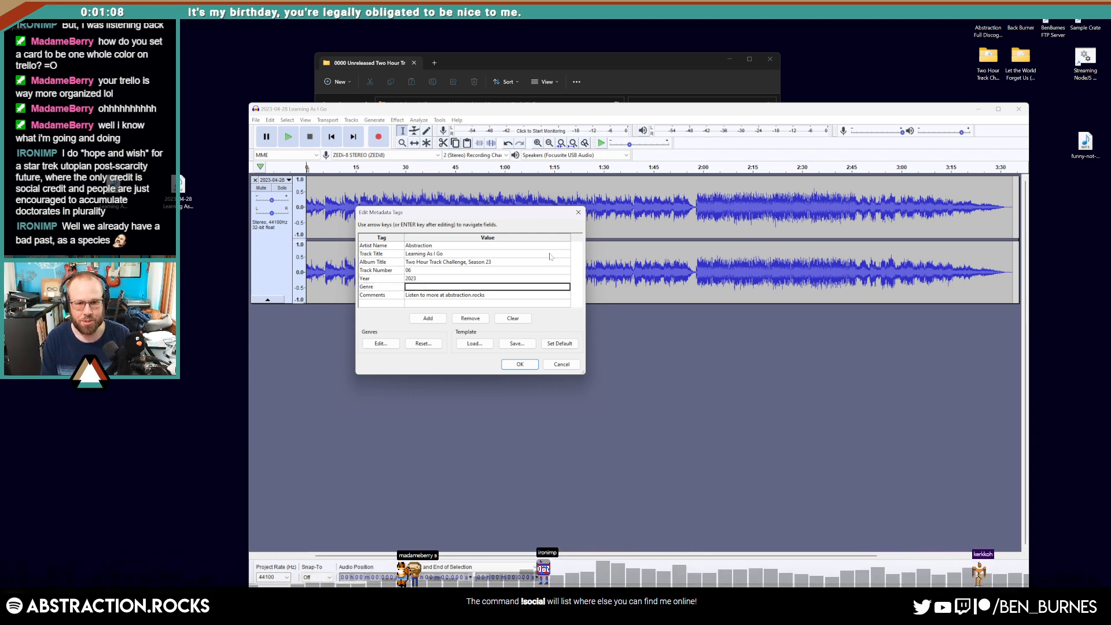
pyautogui.write('Chillout')
pyautogui.press('Tab')
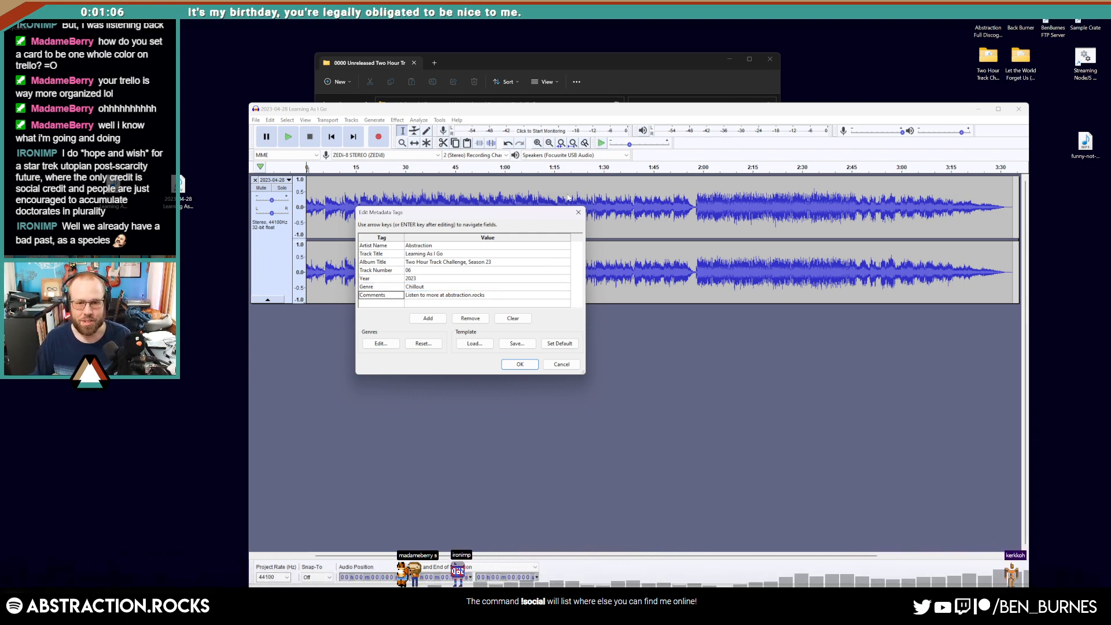
pyautogui.click(523, 365)
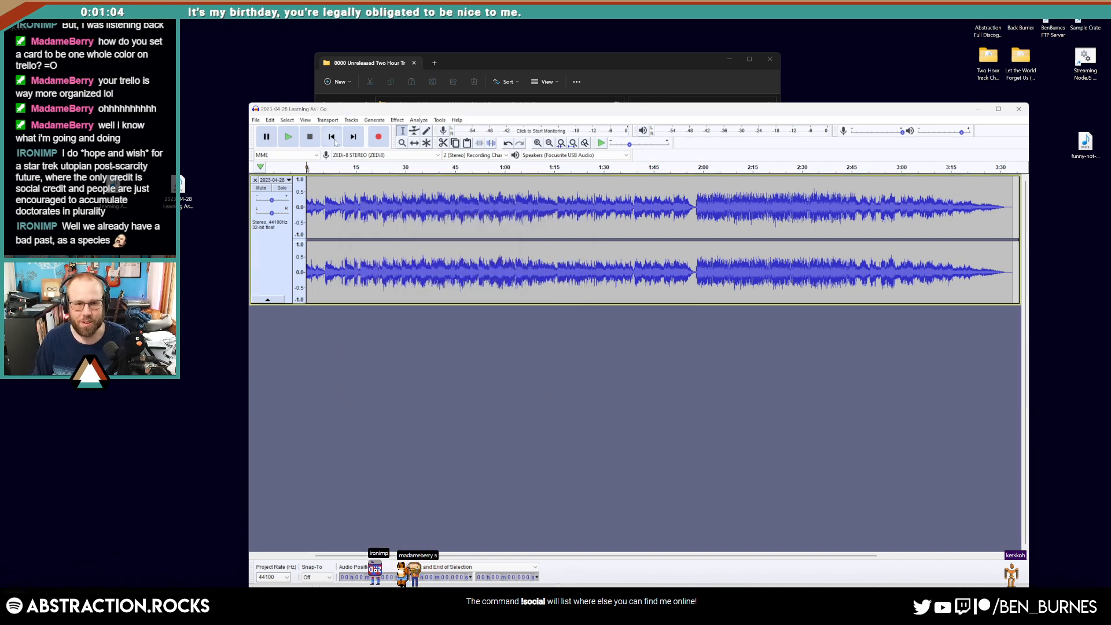
# Step: Export the full version to the desktop as 2023-04-28 Learning As I Go.mp3 at Insane, 320 kbps, keeping the same tags
pyautogui.click(255, 120)
pyautogui.moveTo(273, 185)
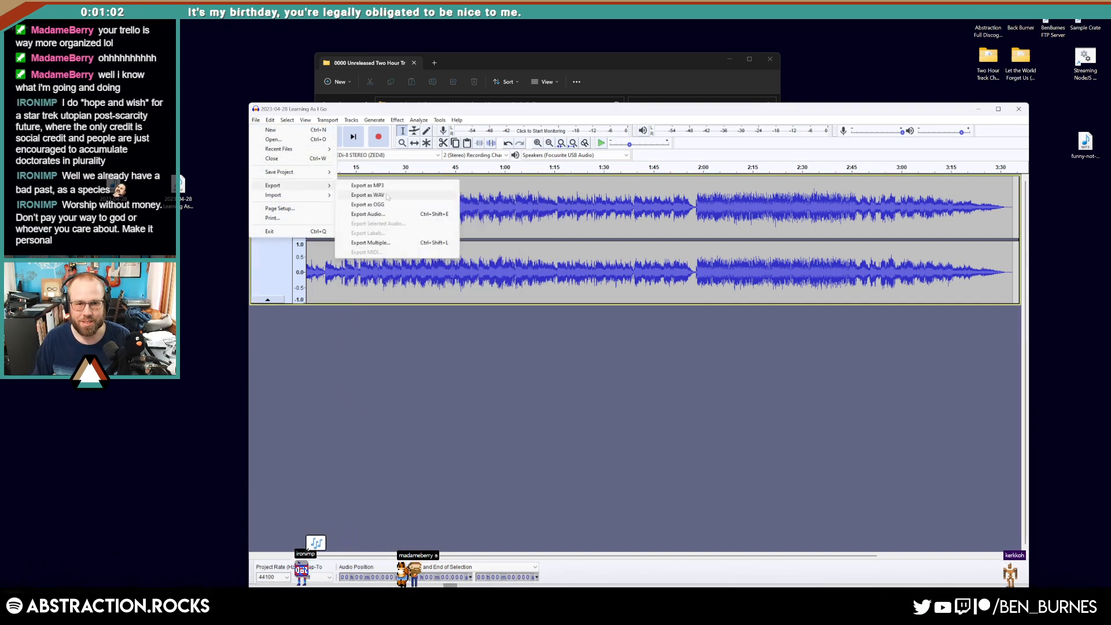
pyautogui.click(371, 185)
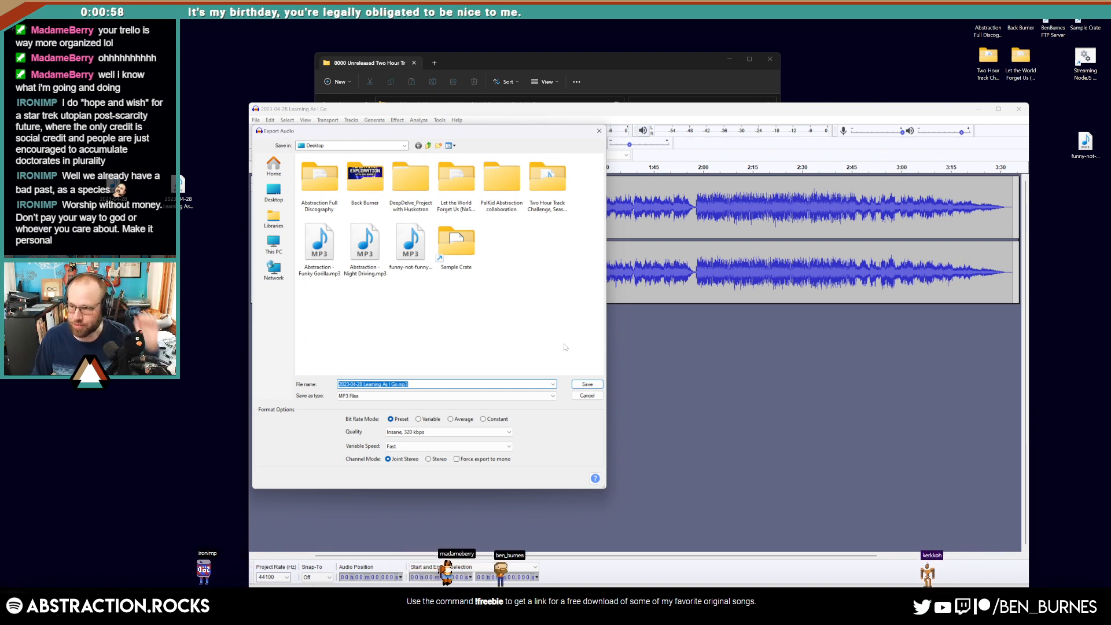
pyautogui.click(595, 385)
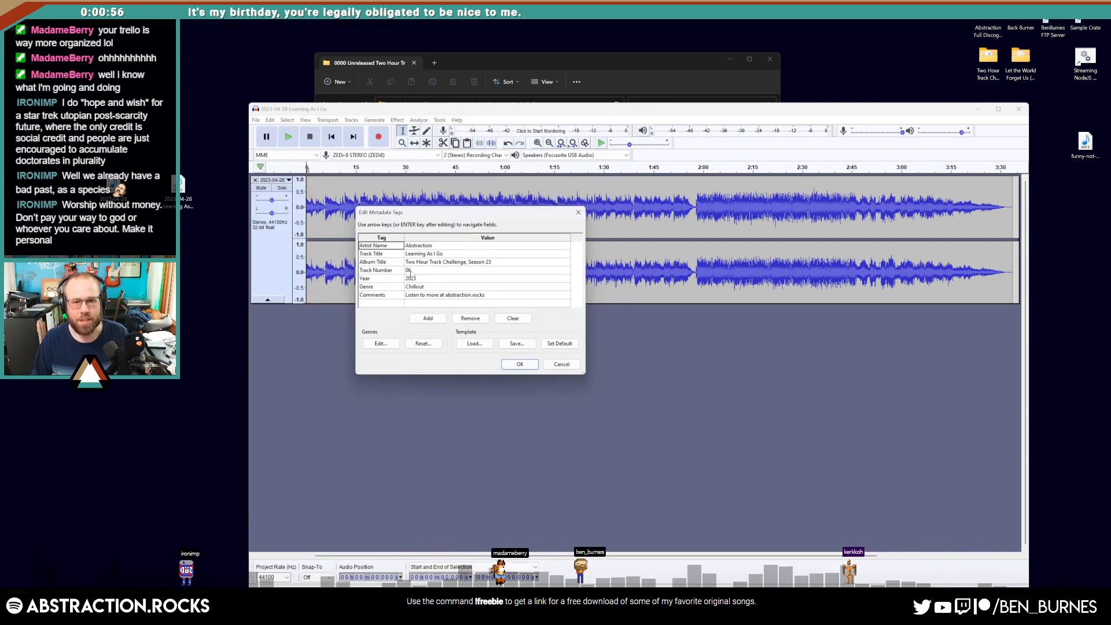
pyautogui.click(520, 364)
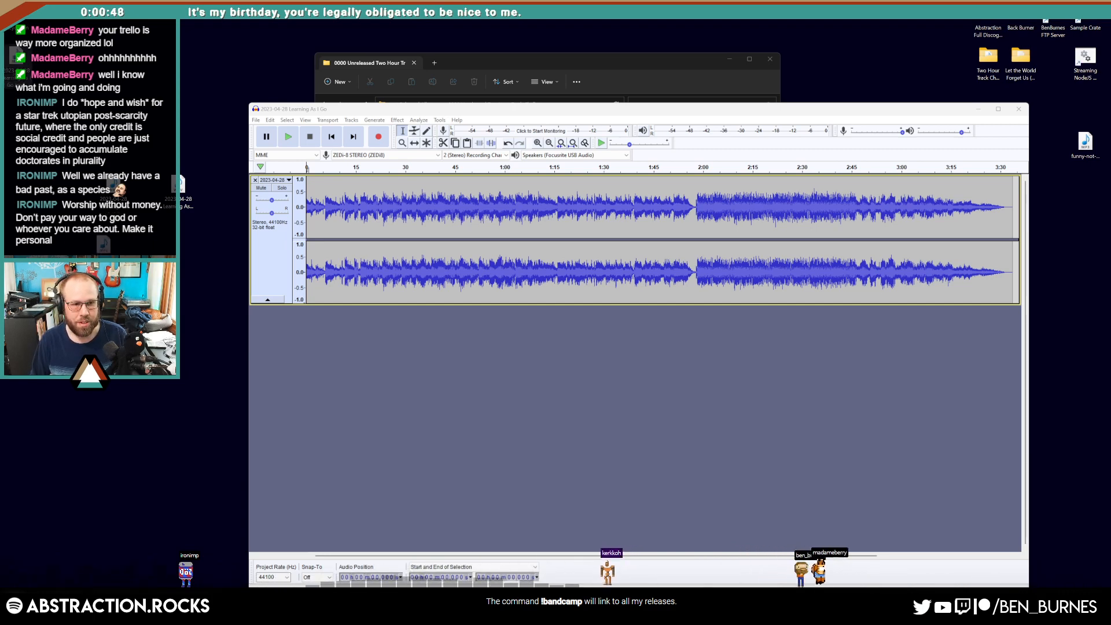
# Step: Replace the full-version track with the imported LOOP file and play across its end to check the loop
pyautogui.click(255, 180)
pyautogui.moveTo(185, 186); pyautogui.dragTo(573, 312)
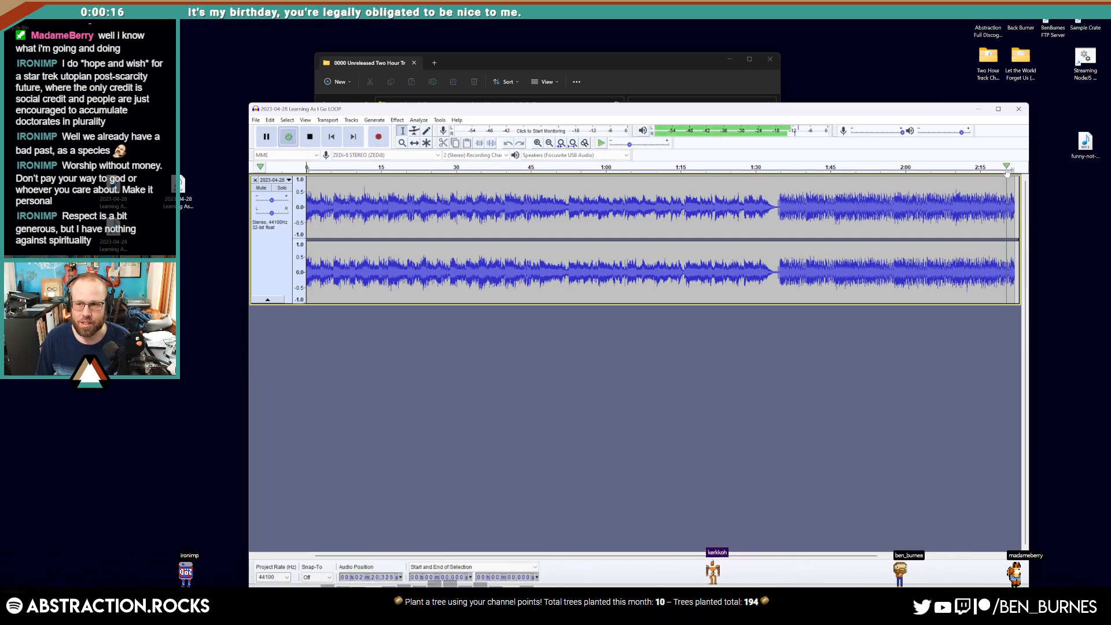
pyautogui.click(1007, 170)
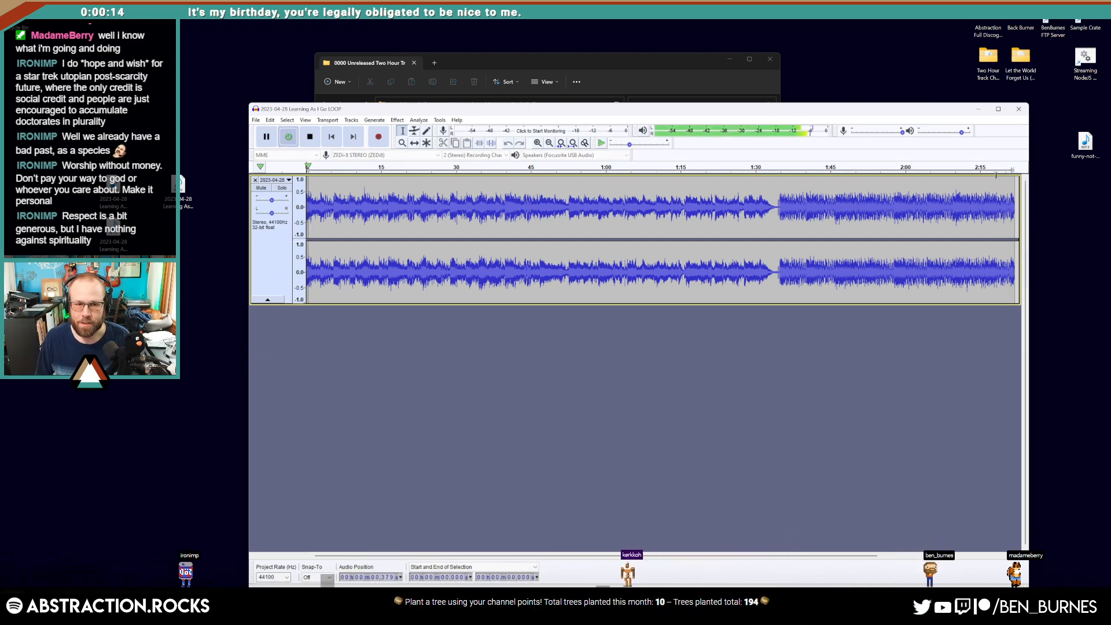
# Step: Export the loop as WAV over 2023-04-28 Learning As I Go LOOP.wav on the desktop, with track title Learning As I Go LOOP
pyautogui.moveTo(272, 185)
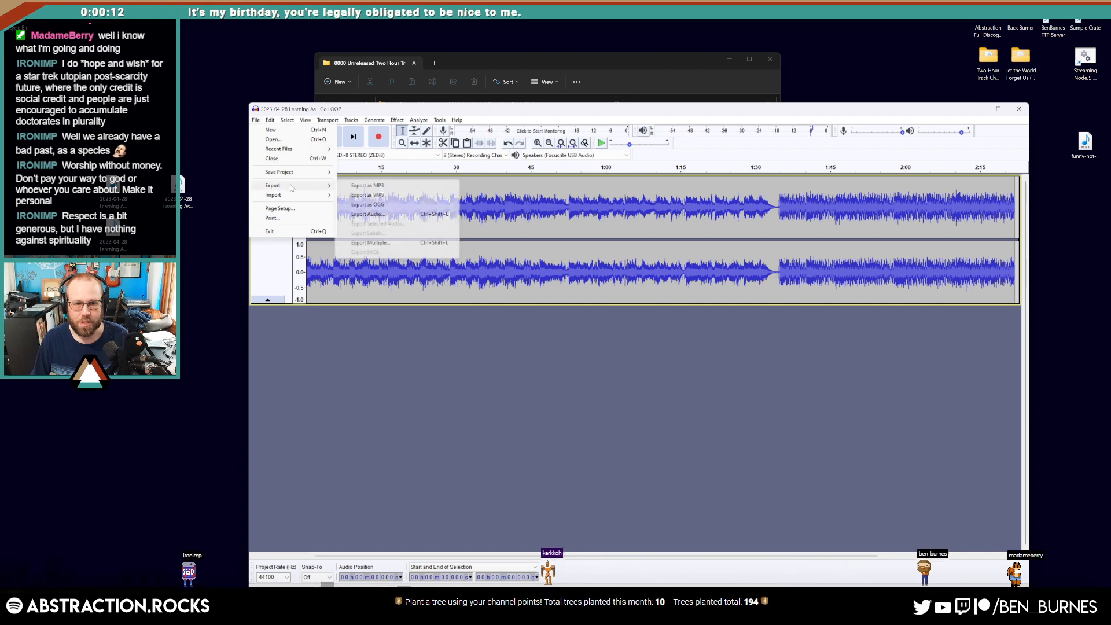
pyautogui.click(364, 195)
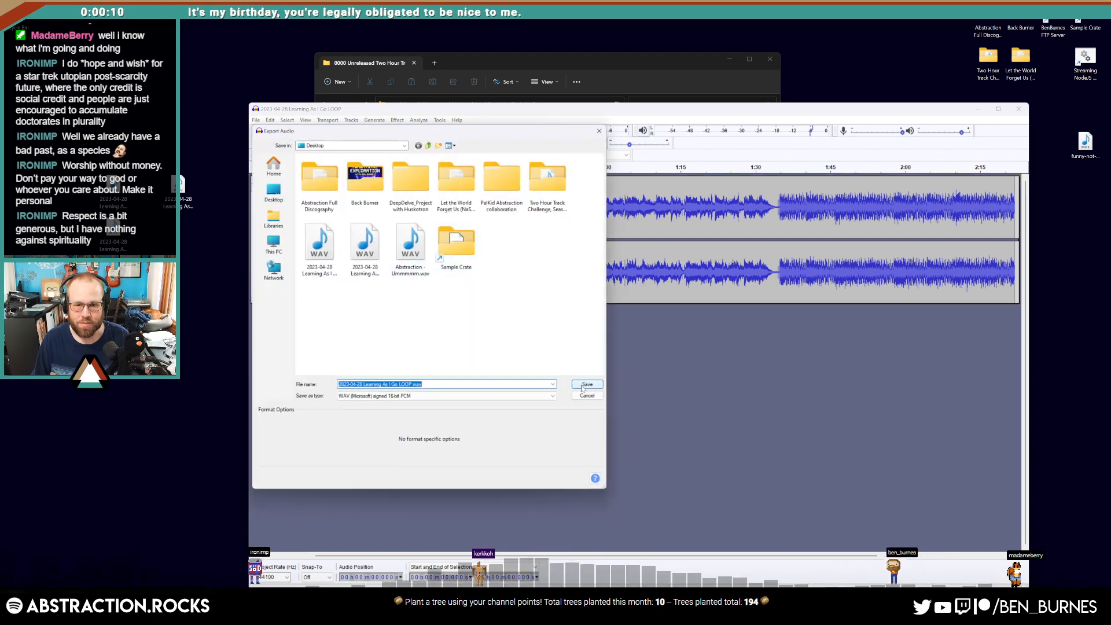
pyautogui.click(584, 386)
pyautogui.click(704, 354)
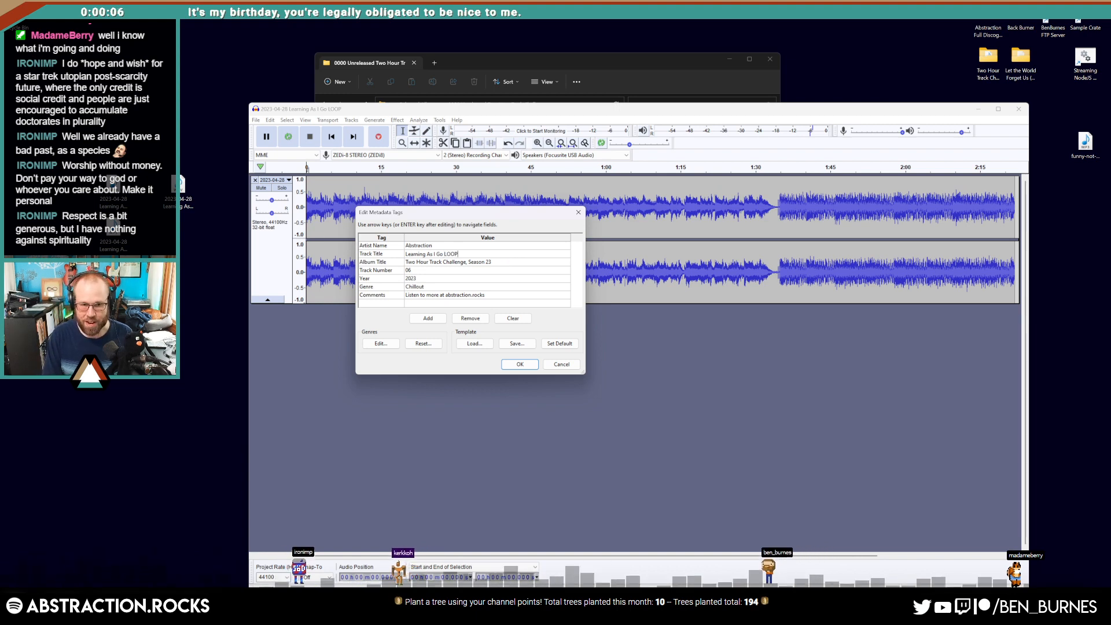
pyautogui.press('Return')
pyautogui.press('Return')
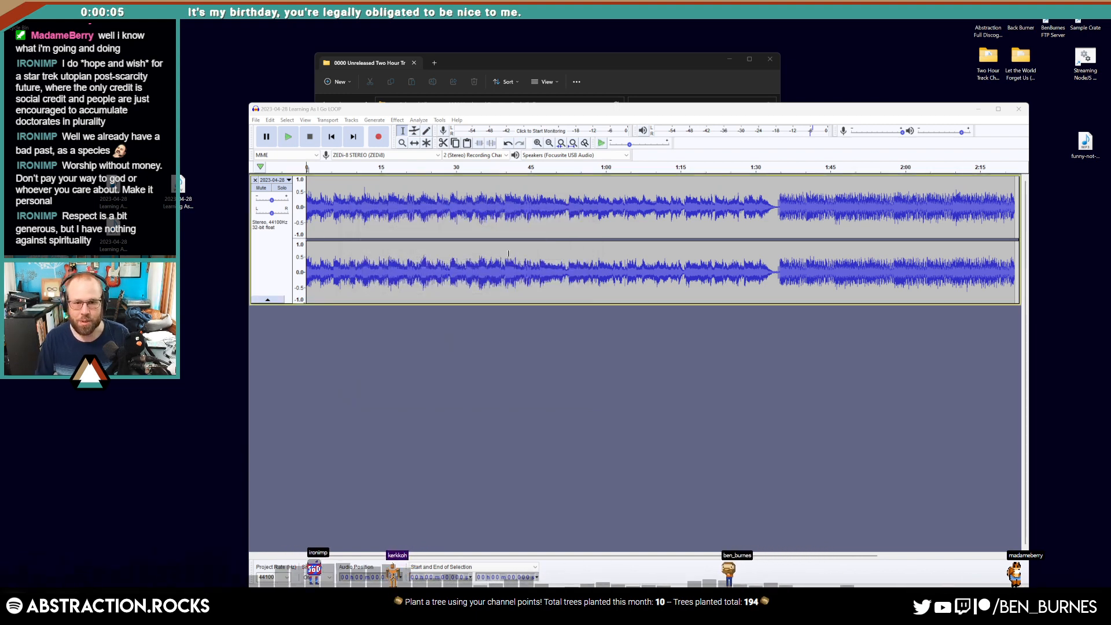
# Step: Export the loop version to the desktop as OGG, keeping the same metadata tags
pyautogui.click(256, 120)
pyautogui.moveTo(288, 190)
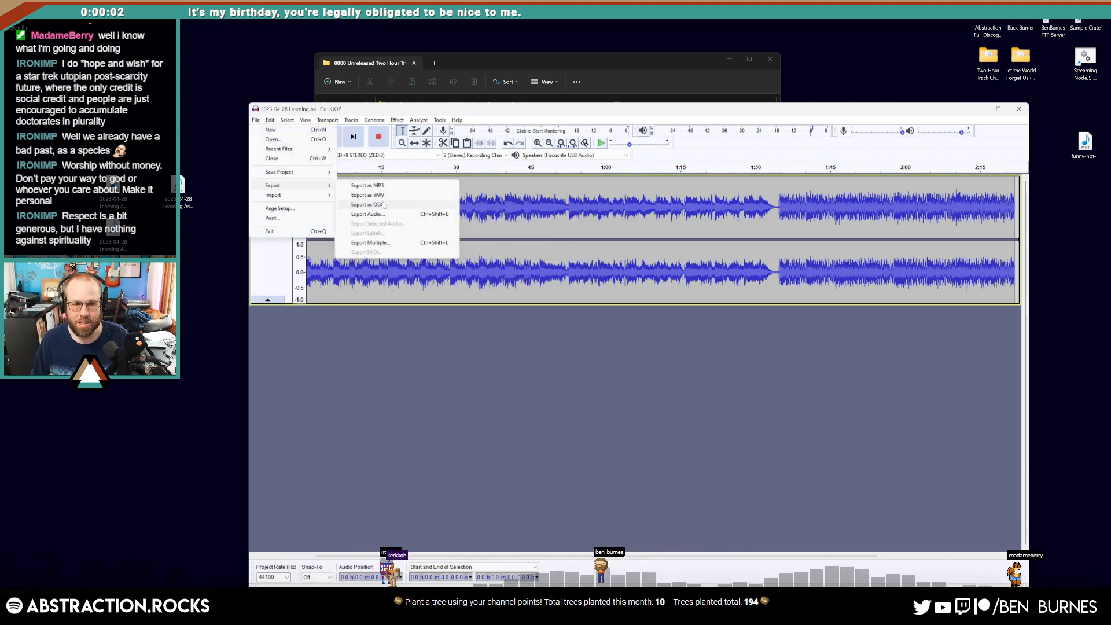
pyautogui.click(394, 204)
pyautogui.click(585, 385)
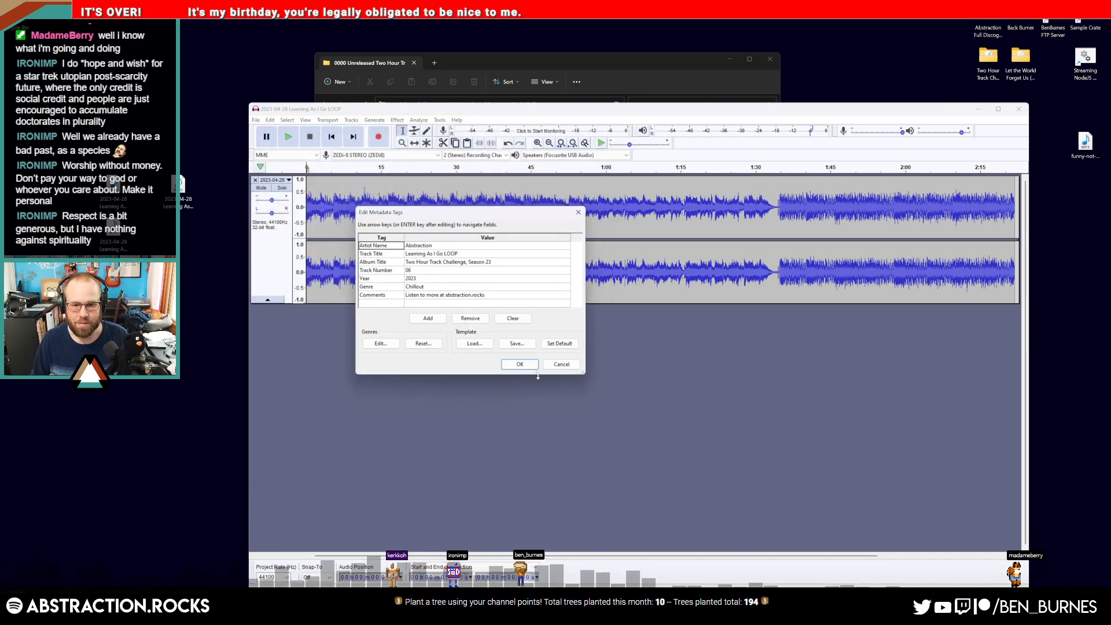
pyautogui.press('Return')
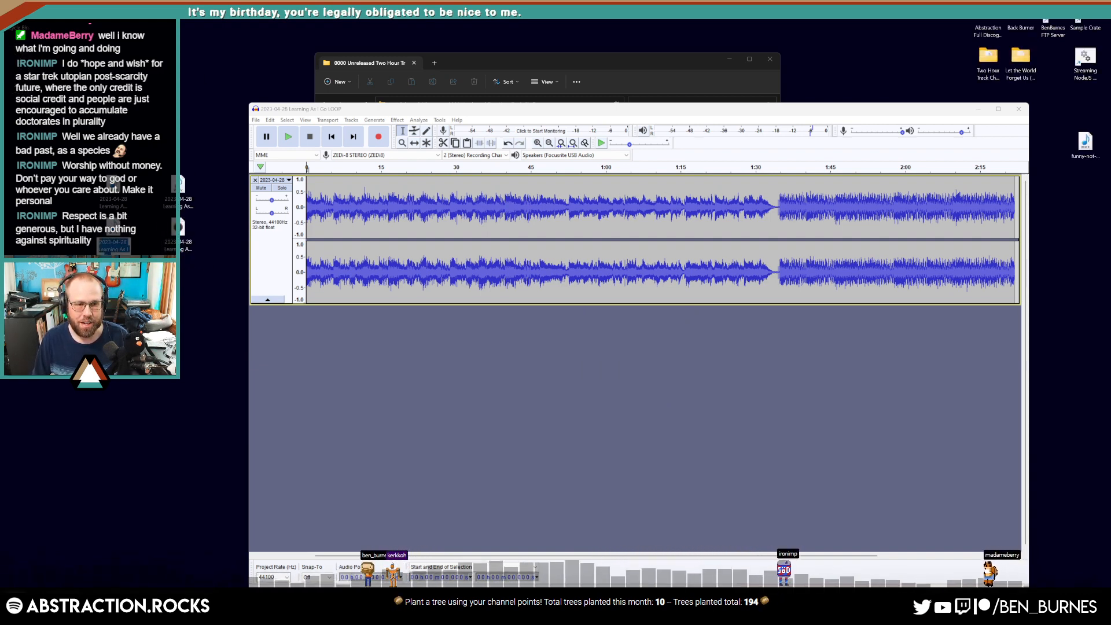
# Step: Create a zipped folder on the desktop for the full version and add its WAV and MP3 files
pyautogui.rightClick(145, 403)
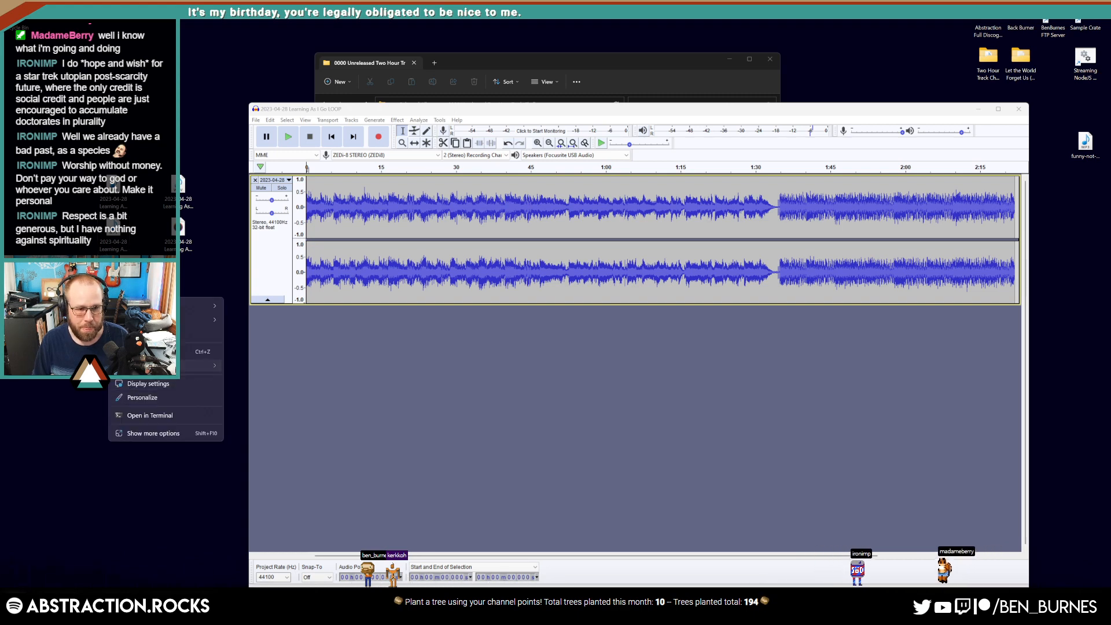
pyautogui.moveTo(197, 366)
pyautogui.click(271, 504)
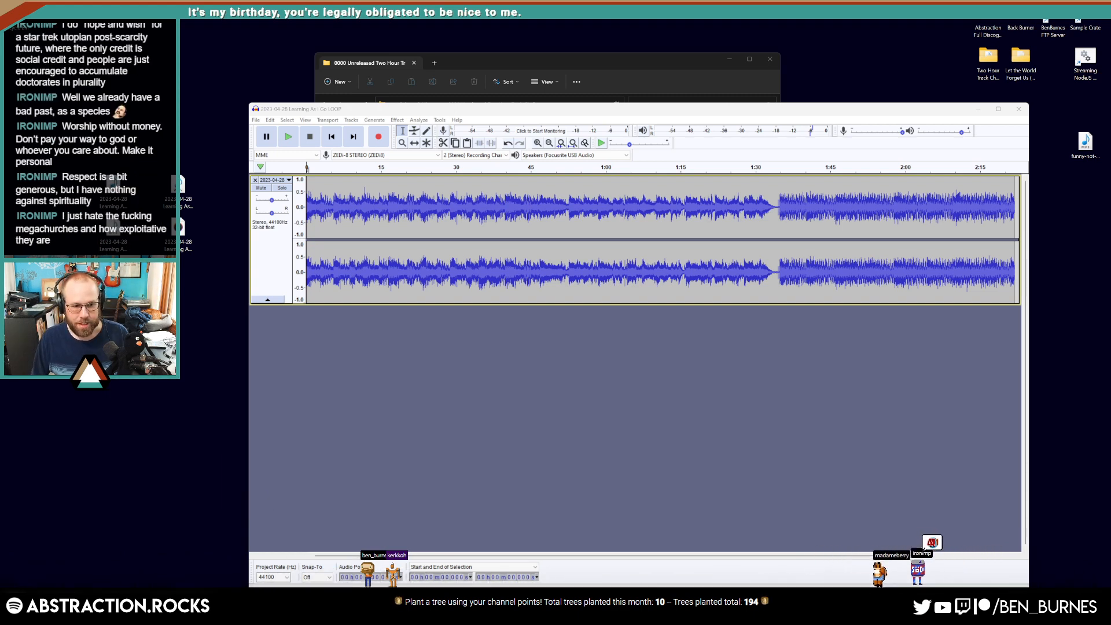
pyautogui.moveTo(139, 262); pyautogui.dragTo(145, 316)
pyautogui.click(210, 325)
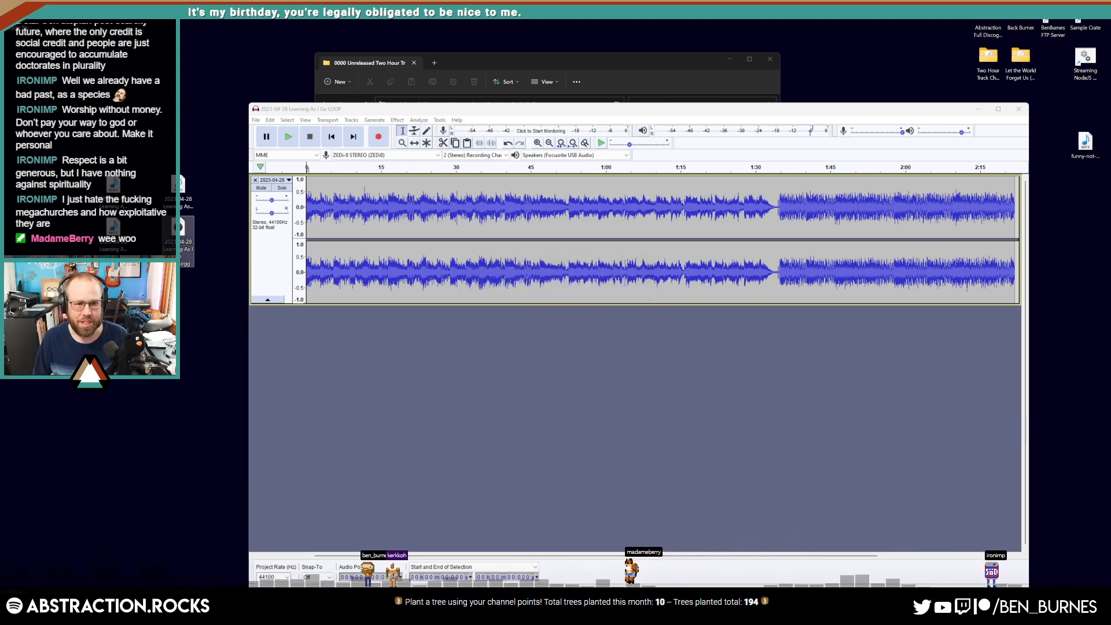
# Step: Create a second zipped folder on the desktop for the loop version and add its WAV and OGG files
pyautogui.rightClick(172, 296)
pyautogui.moveTo(229, 365)
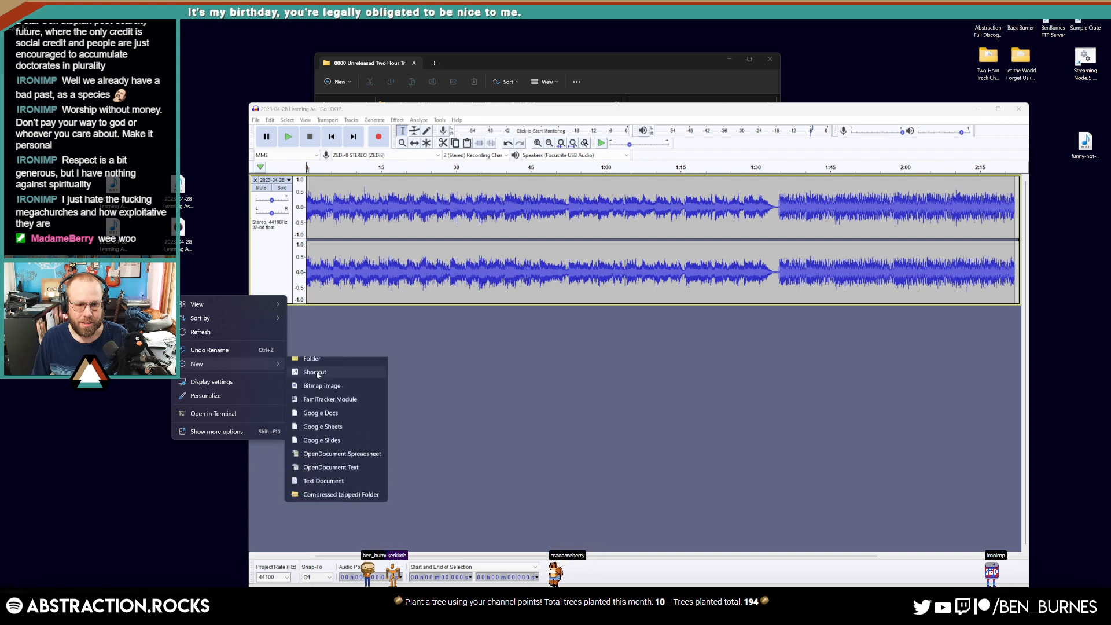
pyautogui.click(340, 496)
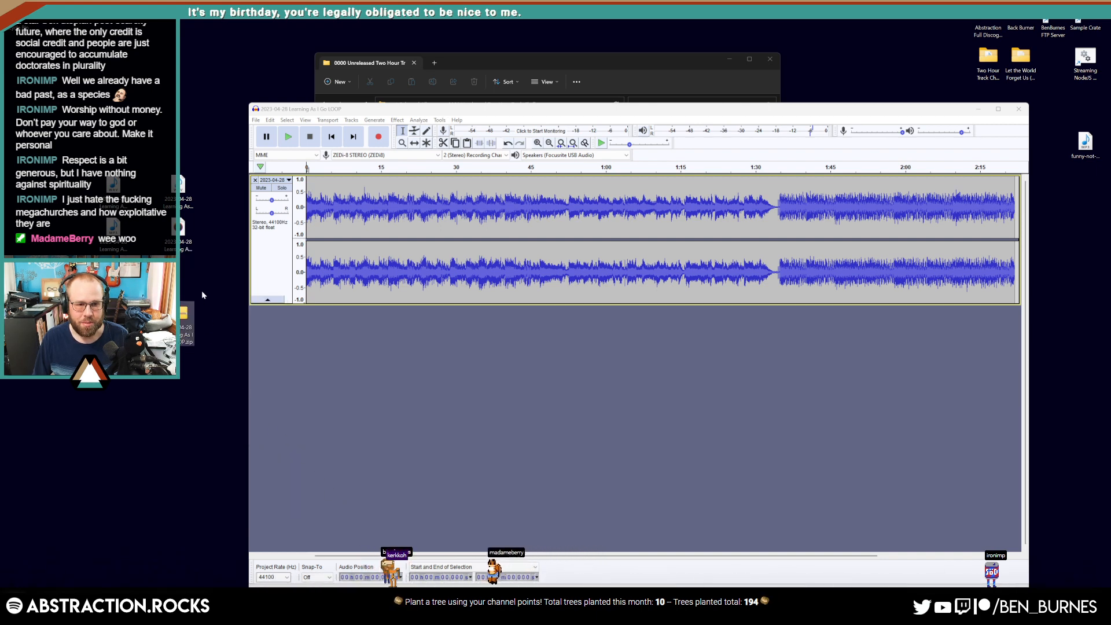
pyautogui.moveTo(202, 291); pyautogui.dragTo(162, 184)
pyautogui.moveTo(176, 228); pyautogui.dragTo(178, 317)
pyautogui.click(173, 138)
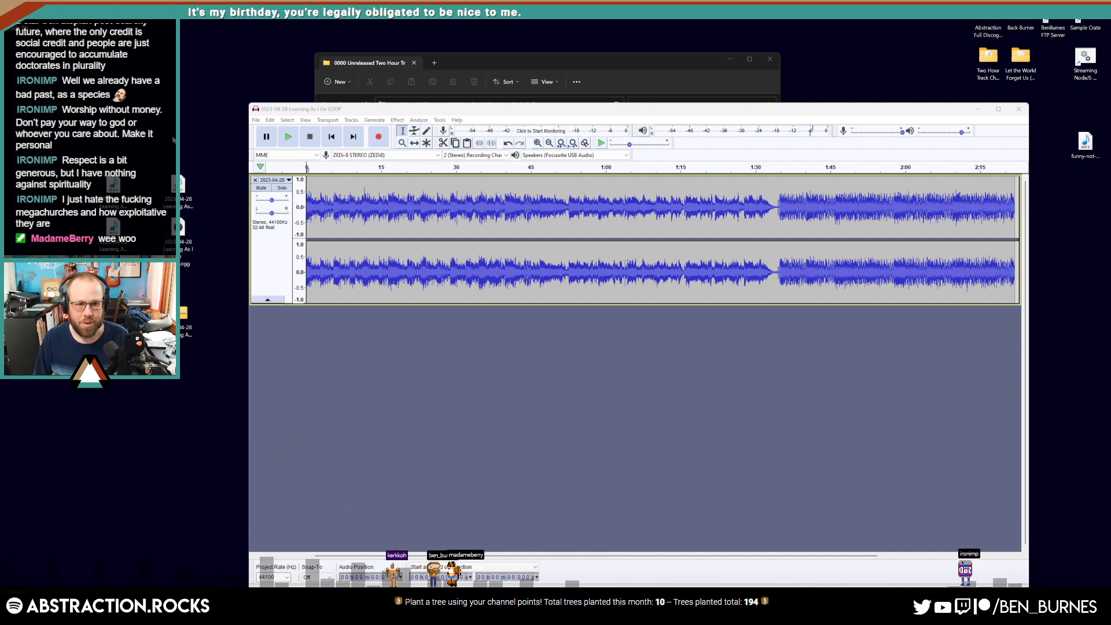
# Step: Close the loop's audio project without saving and copy the Learning As I Go MP3 into the 0000 Unreleased Two Hour Track Challenges folder
pyautogui.click(1019, 109)
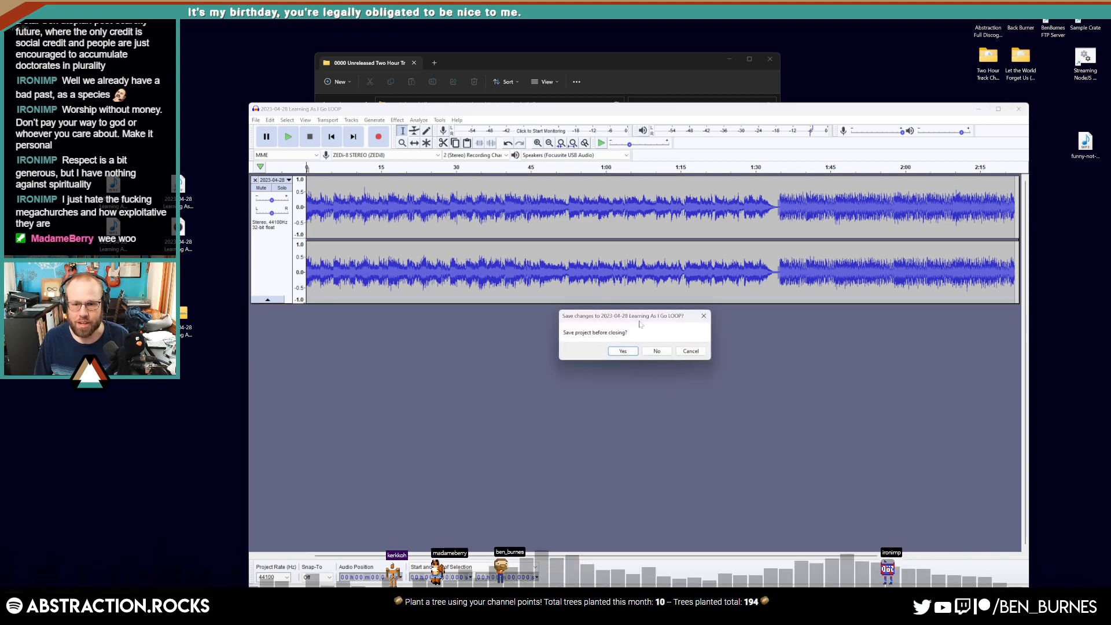
pyautogui.click(657, 352)
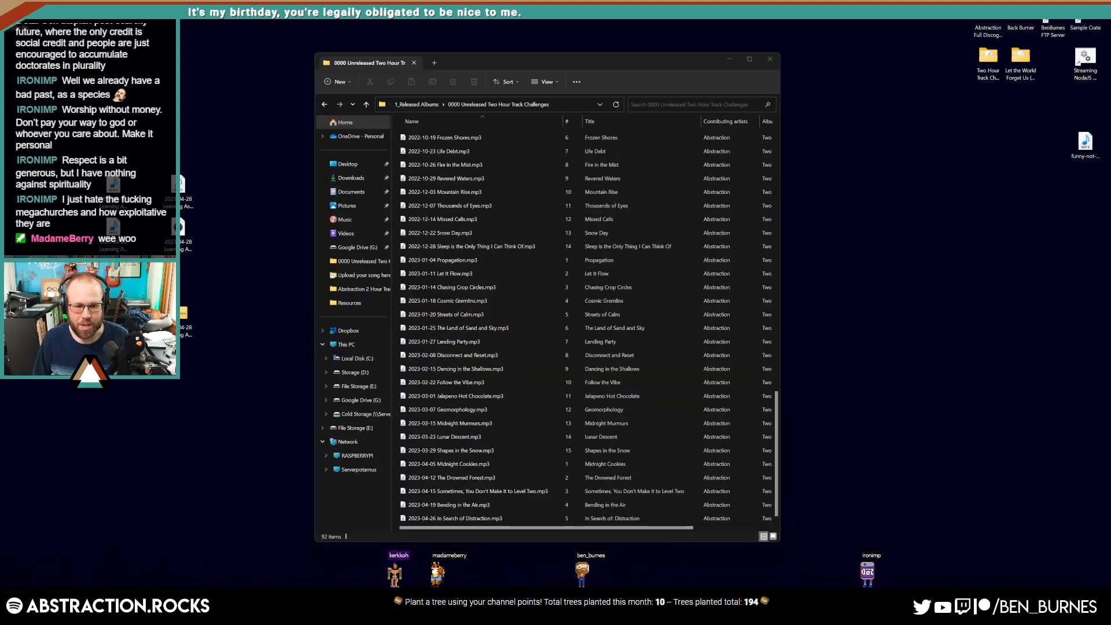
pyautogui.click(171, 612)
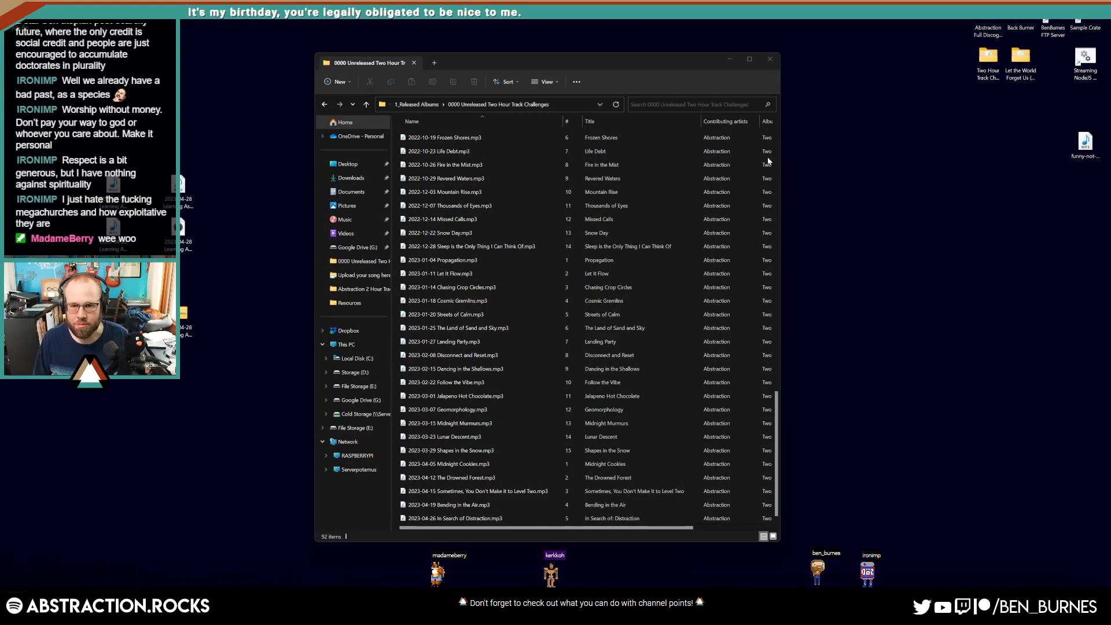
pyautogui.moveTo(113, 226); pyautogui.dragTo(546, 324)
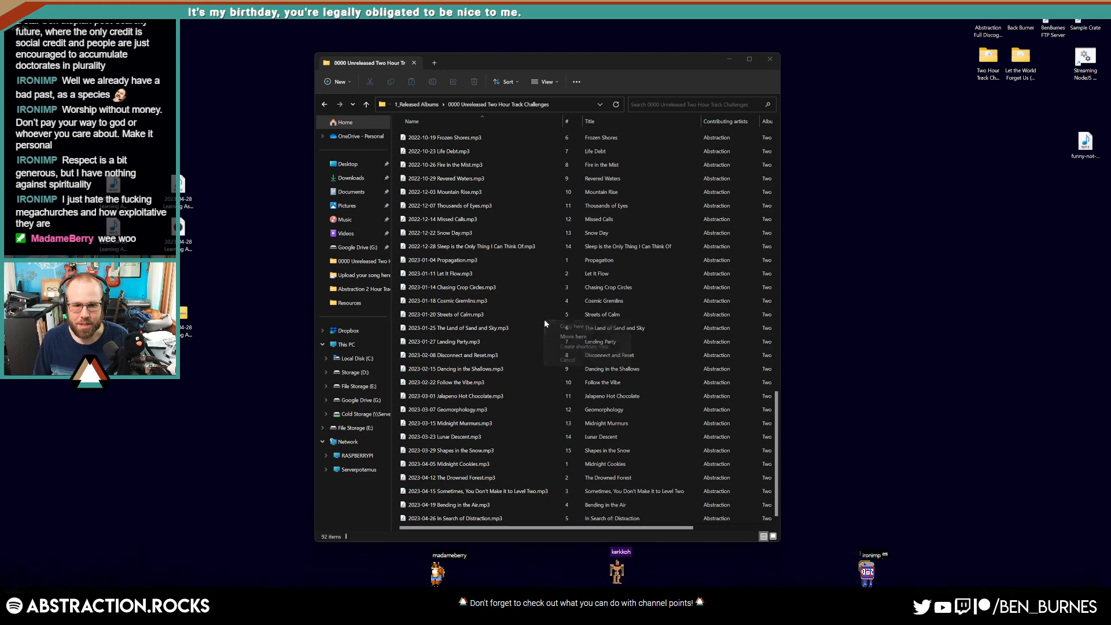
pyautogui.click(573, 327)
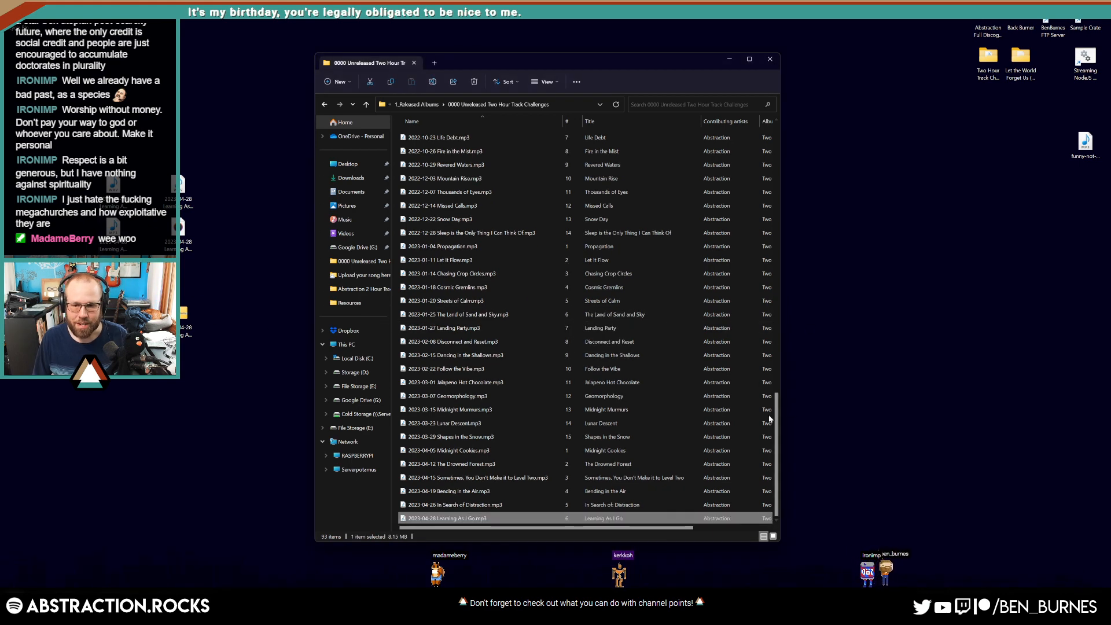
# Step: Open Mp3tag and set the year of 2023-04-28 Learning As I Go.mp3 to 2023
pyautogui.press('super')
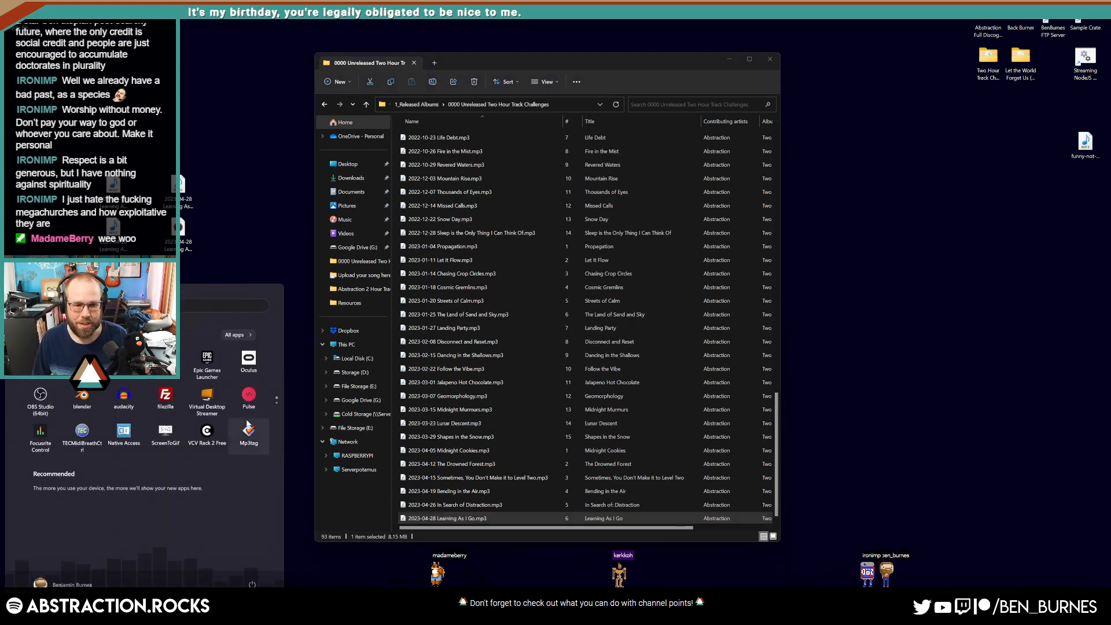
pyautogui.click(248, 428)
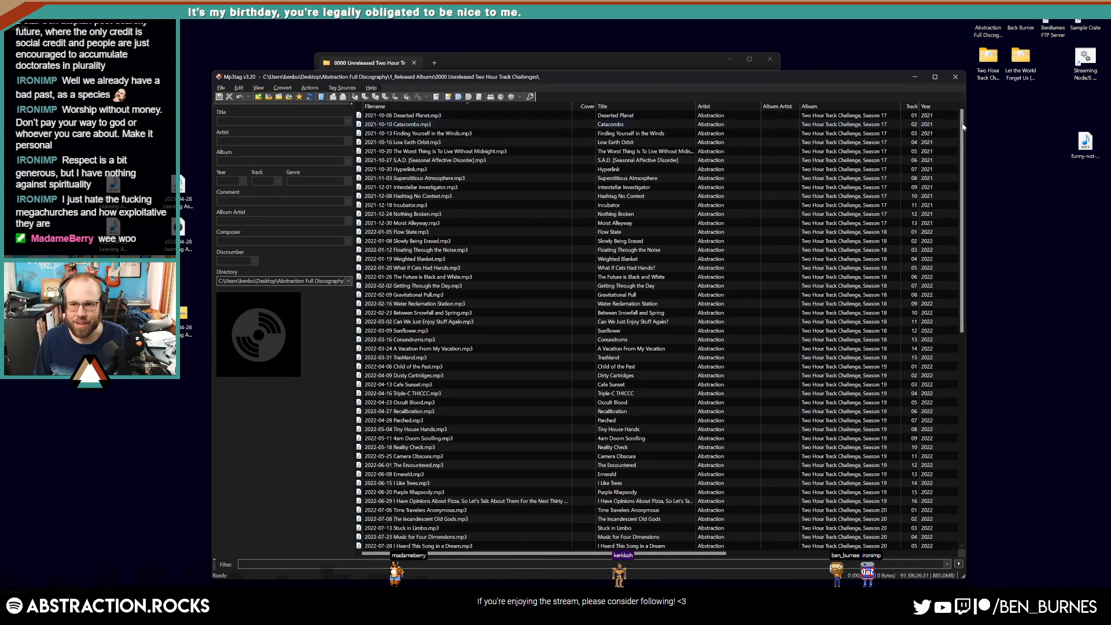
pyautogui.moveTo(963, 127); pyautogui.dragTo(962, 544)
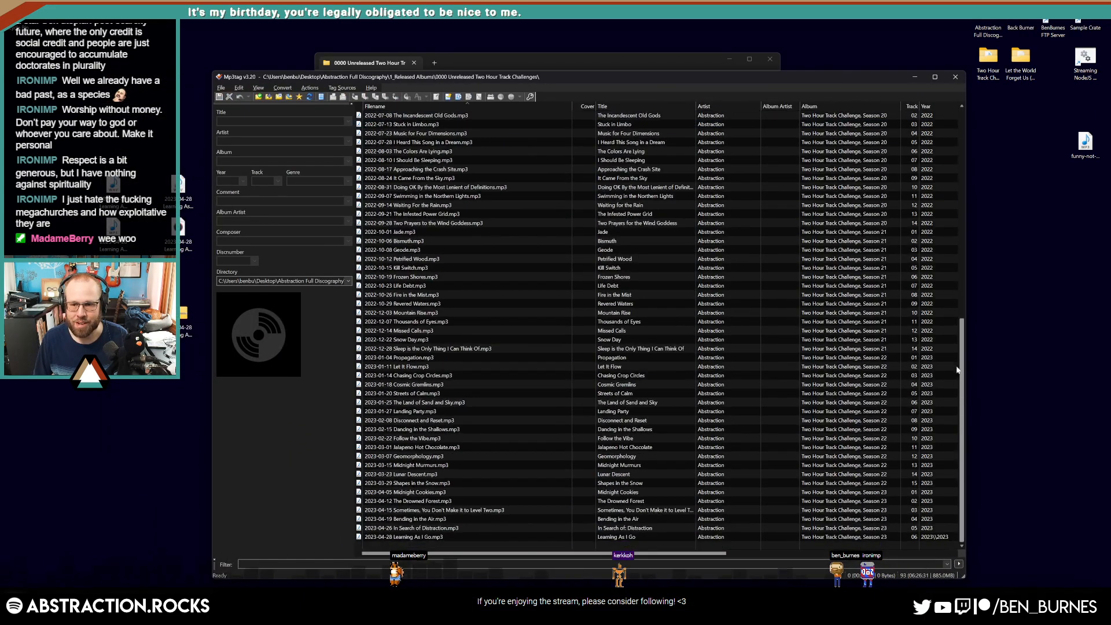
pyautogui.click(941, 539)
pyautogui.click(941, 538)
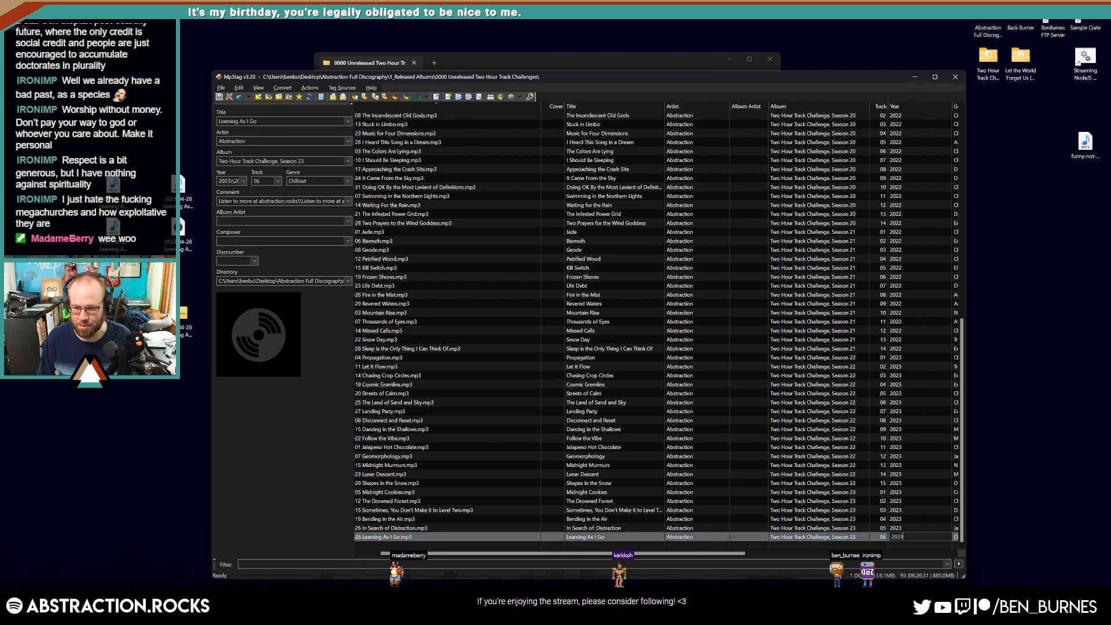
pyautogui.press('Tab')
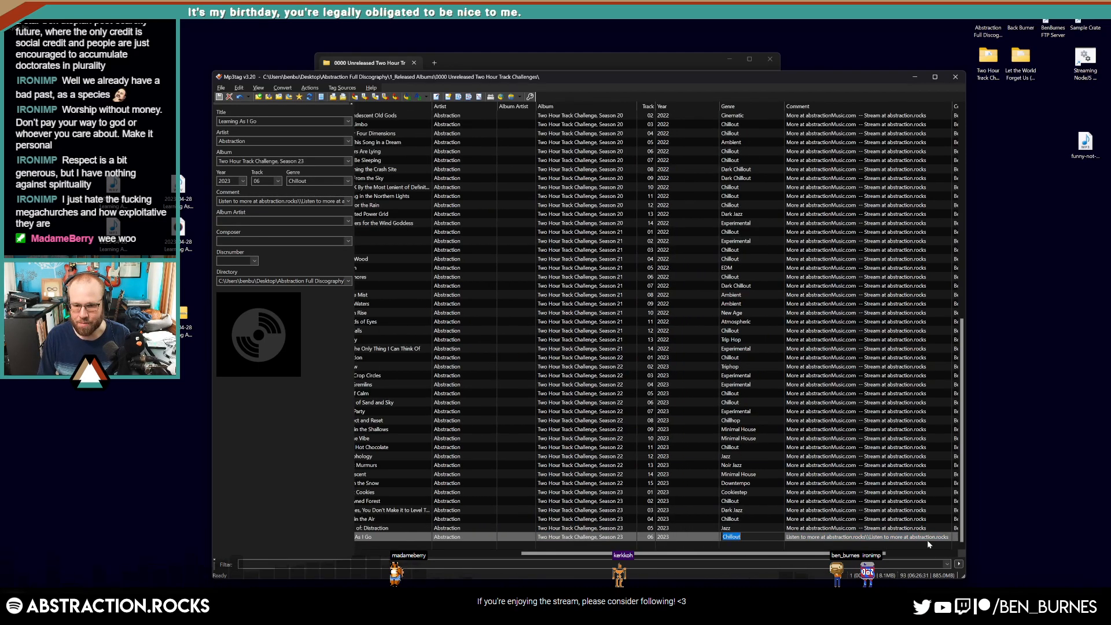
# Step: Set the track's comment to "More at abstractionMusic.com -- Stream at abstraction.rocks", enter the composer's full name, and close the tag editor
pyautogui.press('Tab')
pyautogui.write('More at abstractionMusic.com -- Stream at abstraction.rocks')
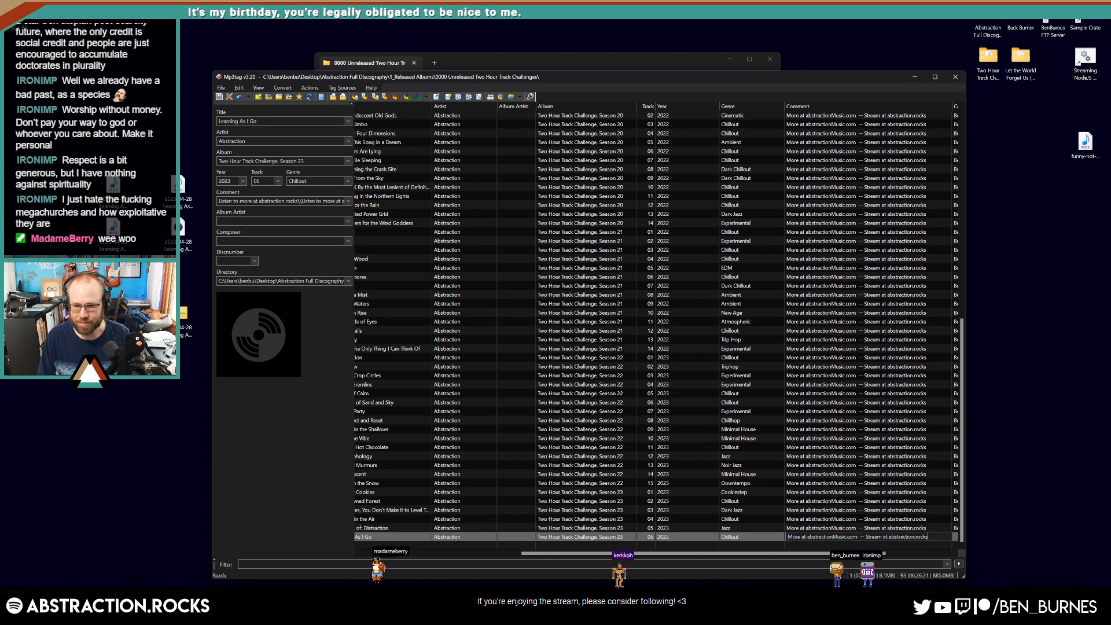
pyautogui.press('Tab')
pyautogui.write('Benjamin Burnes')
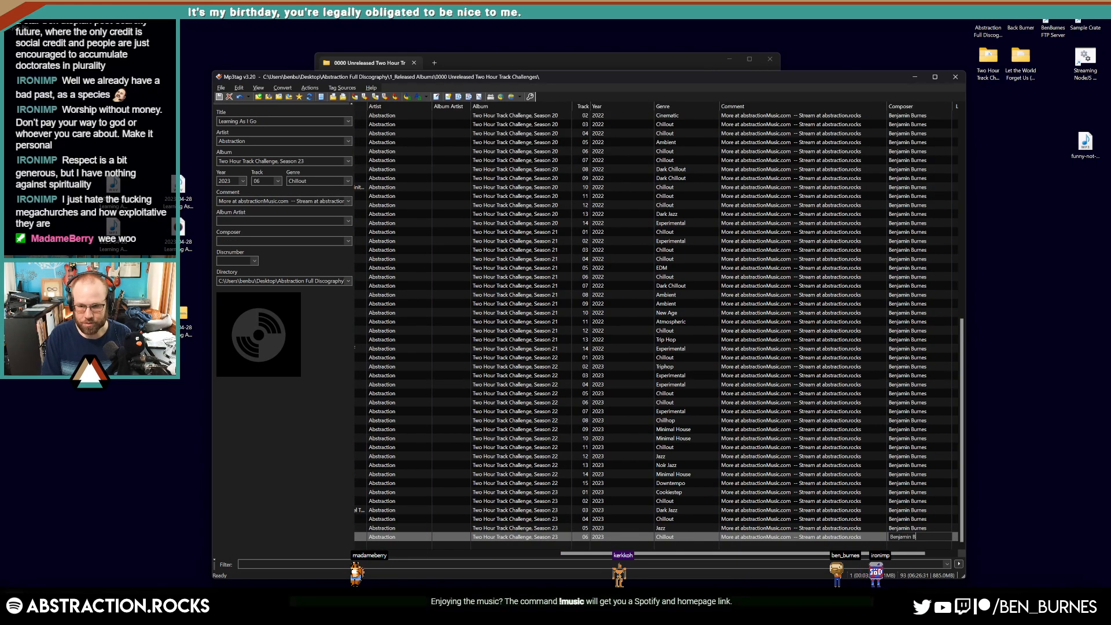
pyautogui.press('Return')
pyautogui.moveTo(767, 554); pyautogui.dragTo(596, 554)
pyautogui.click(956, 77)
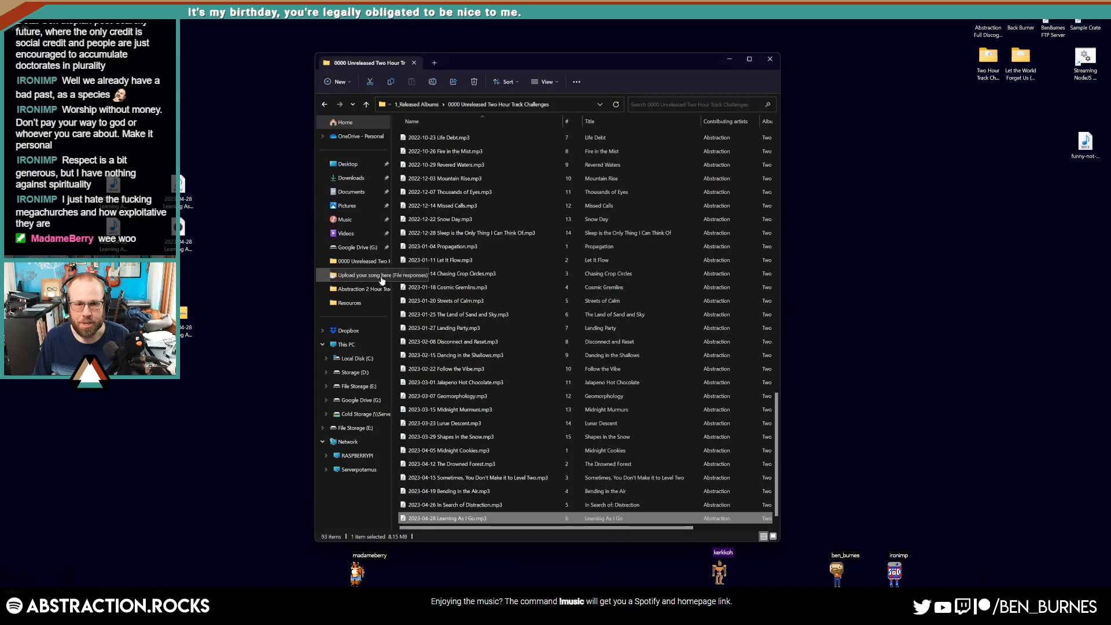
# Step: Bring up the file copy progress window and close the 0000 Unreleased Two Hour Track Challenges folder window
pyautogui.click(164, 267)
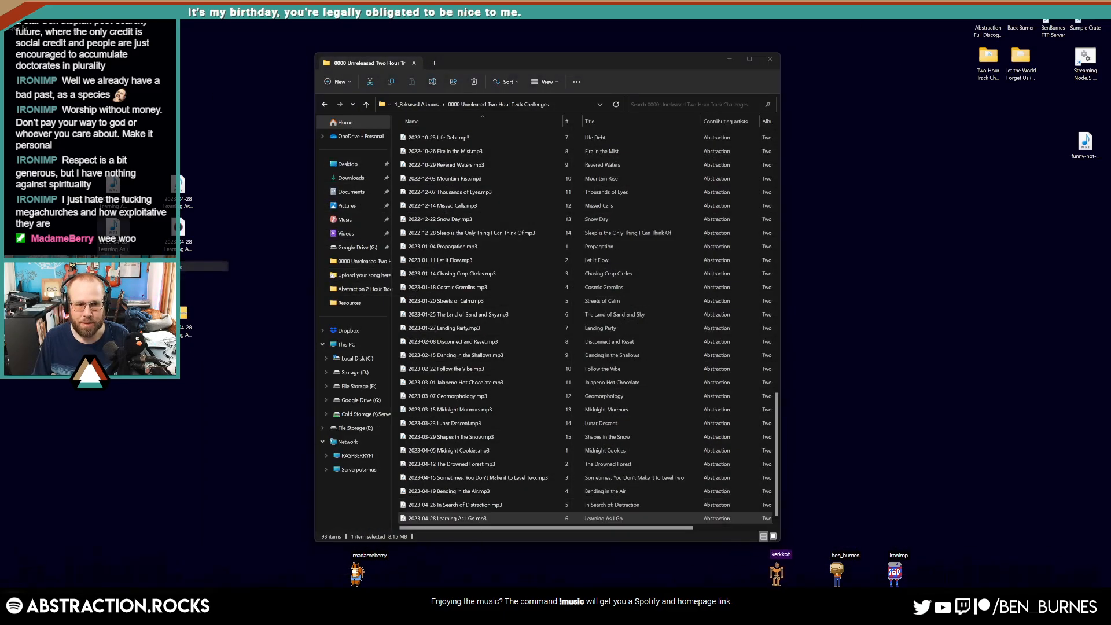
pyautogui.click(510, 308)
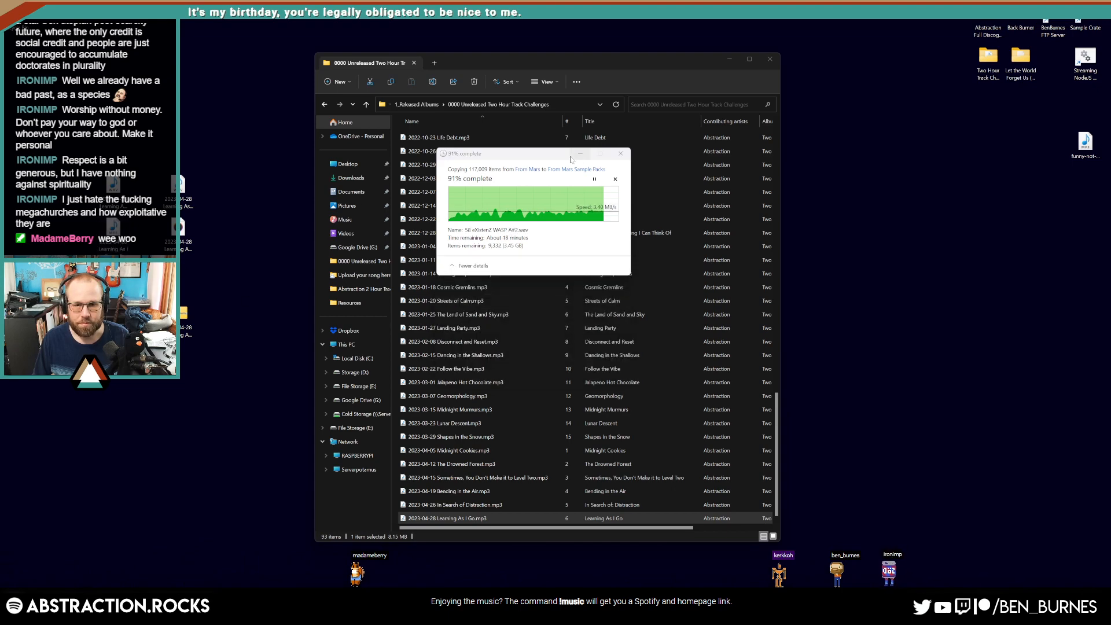
pyautogui.click(705, 58)
pyautogui.click(772, 59)
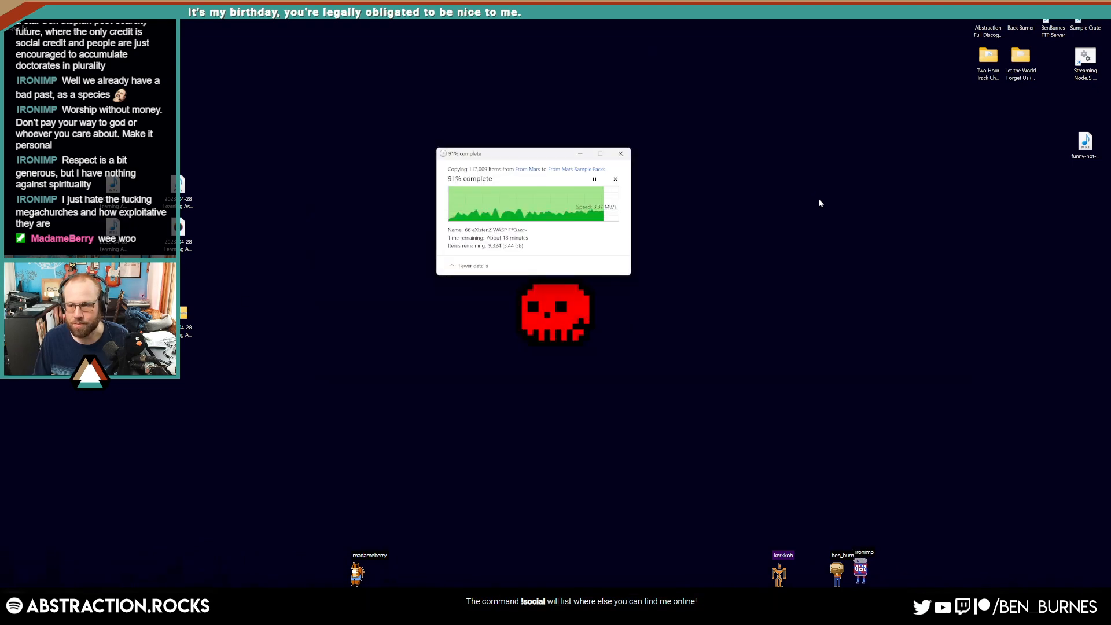